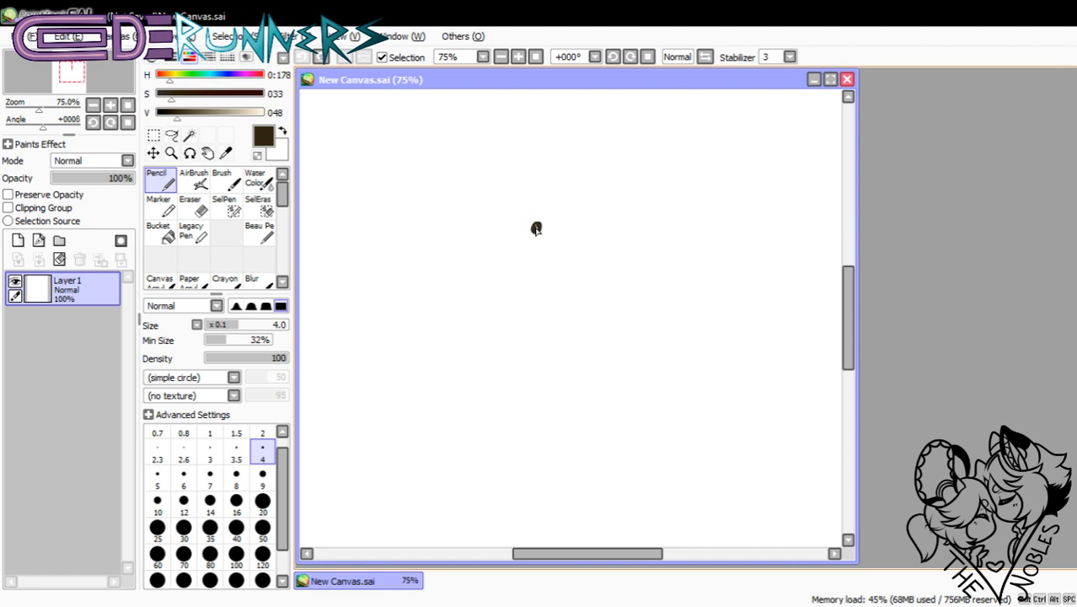
- Sketch a chibi face on the blank canvas with oval eyes, a small smile, spiky bangs and a curved cheek line
left_click(537, 228)
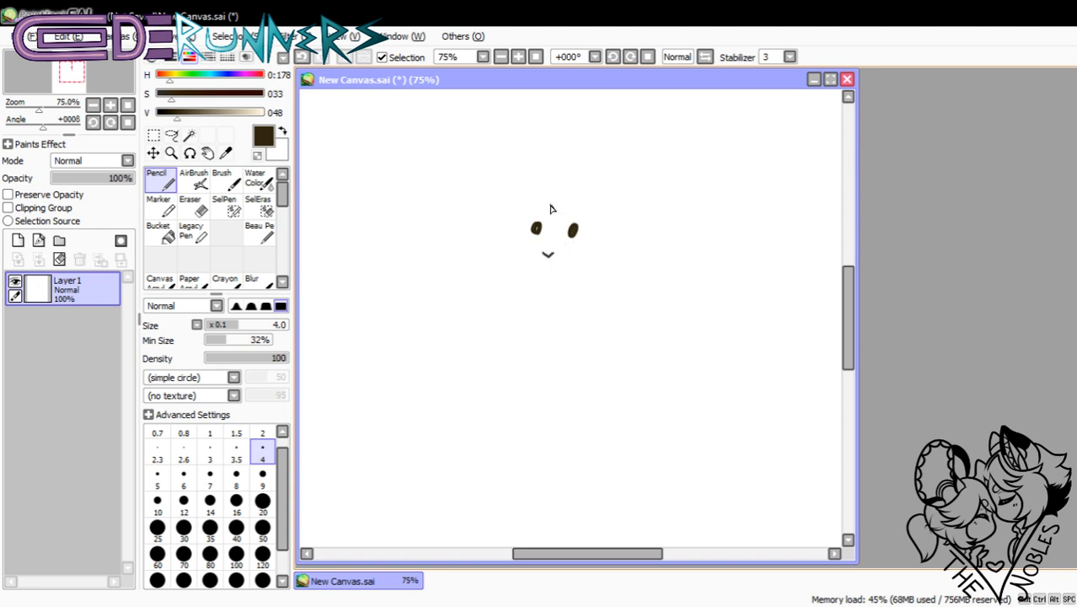
mouse_move(552, 210)
left_mouse_down()
mouse_move(515, 200)
mouse_move(525, 211)
mouse_move(501, 222)
mouse_move(513, 236)
mouse_move(524, 226)
mouse_move(514, 251)
mouse_move(561, 271)
mouse_move(533, 268)
left_mouse_up()
key("ctrl+z")
mouse_move(566, 202)
left_mouse_down()
mouse_move(562, 236)
mouse_move(576, 243)
mouse_move(588, 217)
left_mouse_up()
left_click_drag(509, 232, 510, 257)
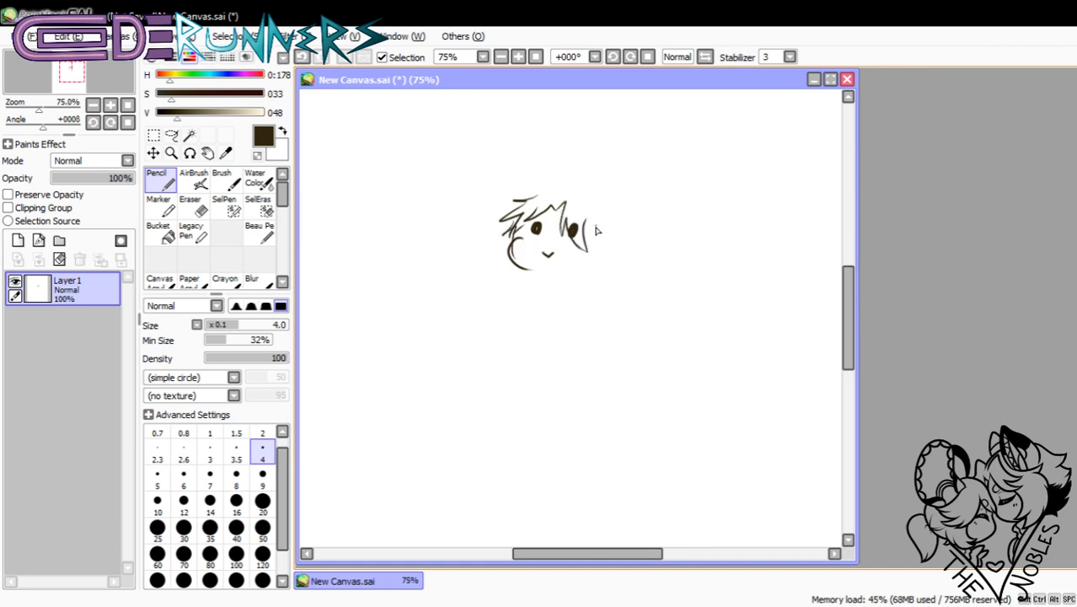
- Complete the head with tufted hair, two pointed ears, a jawline and a small collar beneath it
mouse_move(588, 225)
left_mouse_down()
mouse_move(603, 258)
mouse_move(614, 248)
mouse_move(606, 207)
mouse_move(567, 179)
mouse_move(540, 185)
left_mouse_up()
mouse_move(603, 179)
left_mouse_down()
mouse_move(685, 188)
mouse_move(632, 240)
left_mouse_up()
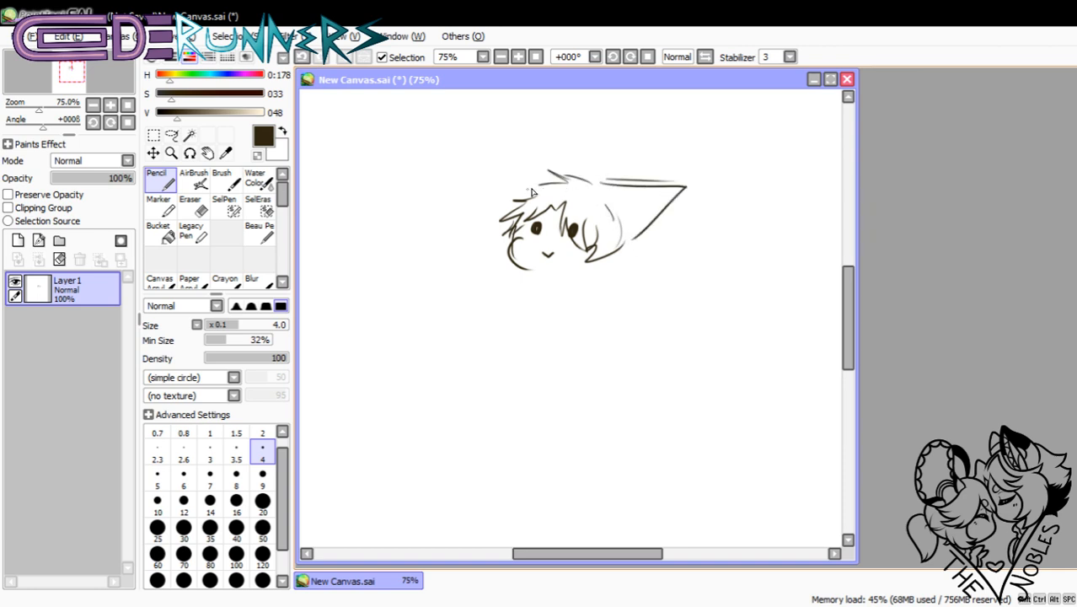
left_click_drag(528, 197, 544, 184)
left_click_drag(645, 187, 655, 216)
mouse_move(600, 264)
left_mouse_down()
mouse_move(632, 258)
mouse_move(631, 247)
left_mouse_up()
mouse_move(526, 269)
left_mouse_down()
mouse_move(607, 266)
mouse_move(583, 281)
left_mouse_up()
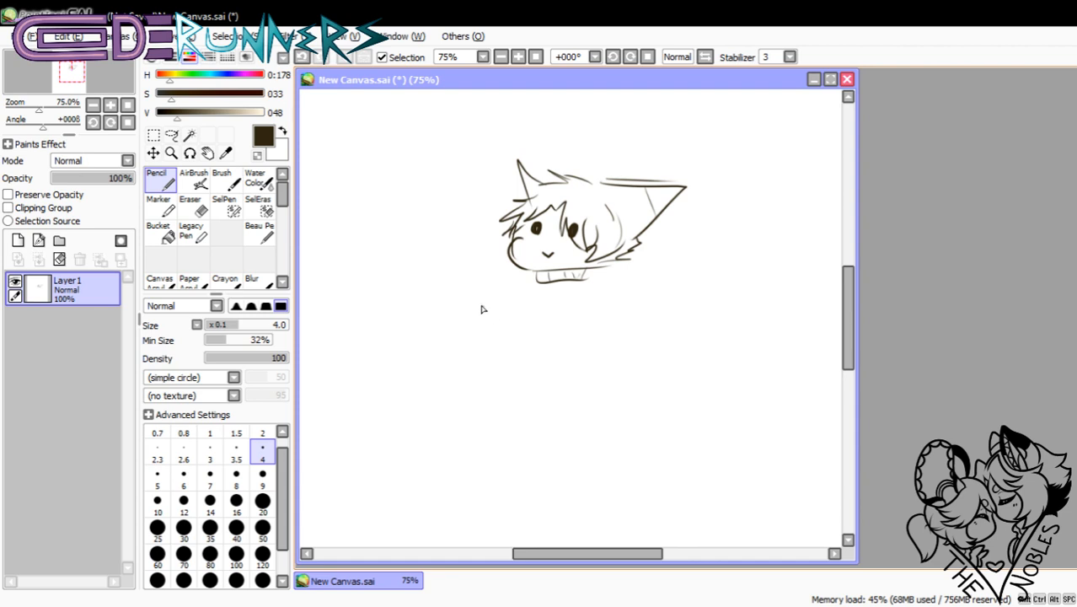
- Hand-letter "welcome!" beneath the head sketch, with a long slanted exclamation mark
mouse_move(461, 305)
left_mouse_down()
mouse_move(496, 305)
mouse_move(511, 325)
left_mouse_up()
left_click_drag(524, 301, 519, 331)
mouse_move(539, 312)
left_mouse_down()
mouse_move(531, 327)
mouse_move(545, 330)
left_mouse_up()
mouse_move(560, 316)
left_mouse_down()
mouse_move(588, 313)
mouse_move(600, 331)
left_mouse_up()
mouse_move(606, 323)
left_mouse_down()
mouse_move(612, 313)
mouse_move(614, 332)
left_mouse_up()
left_click_drag(656, 258, 628, 321)
left_click(612, 355)
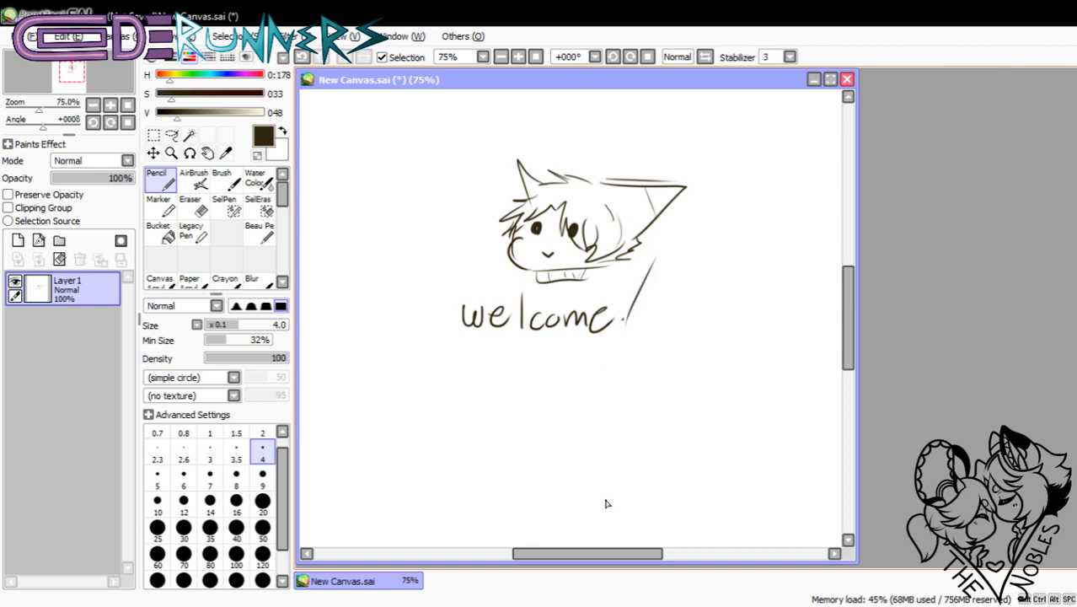
key("ctrl+z")
key("ctrl+y")
key("ctrl+z")
key("ctrl+y")
key("ctrl+z")
key("ctrl+y")
key("ctrl+z")
key("ctrl+y")
key("ctrl+z")
key("ctrl+y")
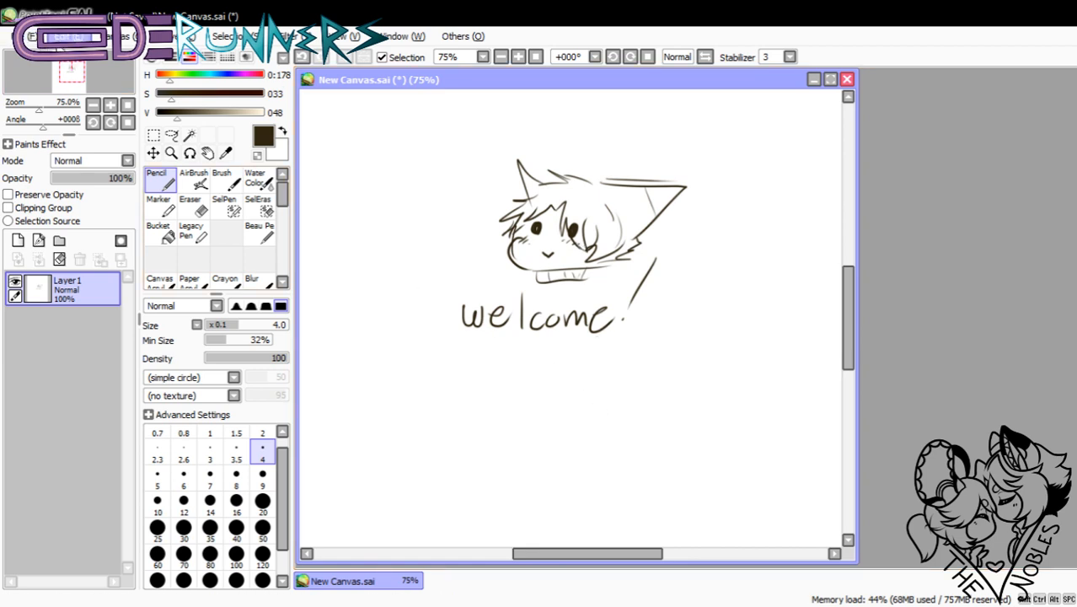
- Open the character images Clover Marked.png, Codex Marked.png, Glitch Marked.png and Virus Marked.png
left_click(40, 74)
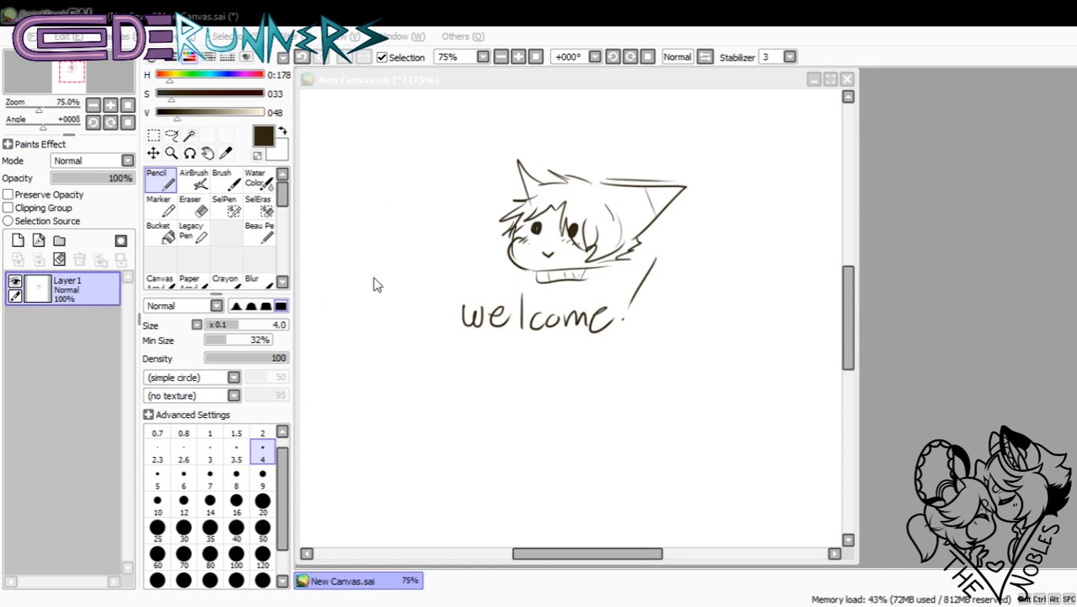
left_click_drag(317, 292, 540, 287)
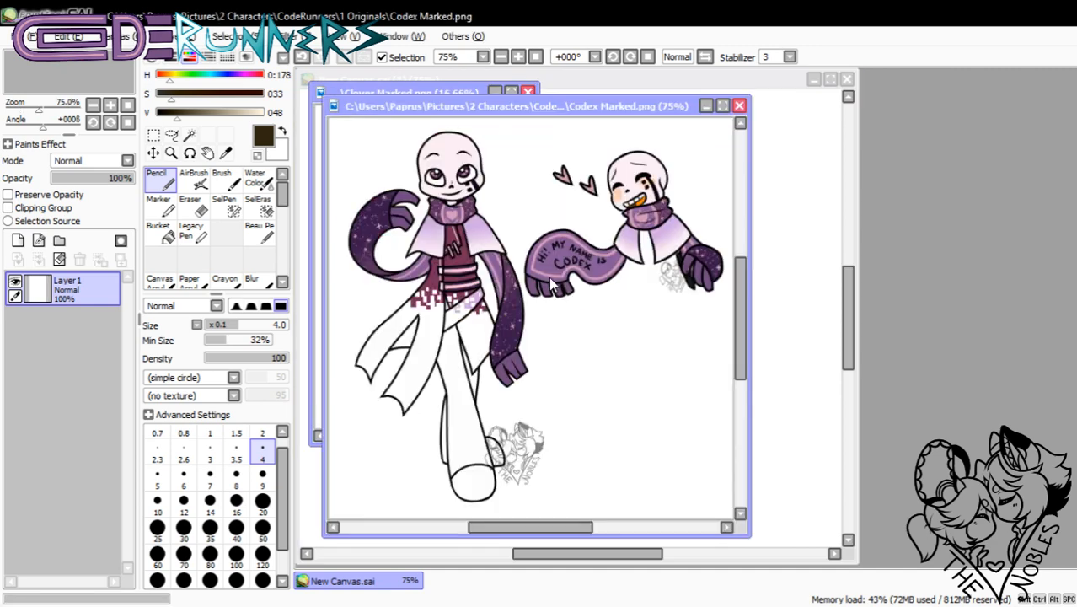
- Arrange the Virus and Glitch image windows as tall, narrow columns side by side at the far end of the workspace
left_click_drag(553, 125, 976, 79)
left_click_drag(771, 386, 1003, 563)
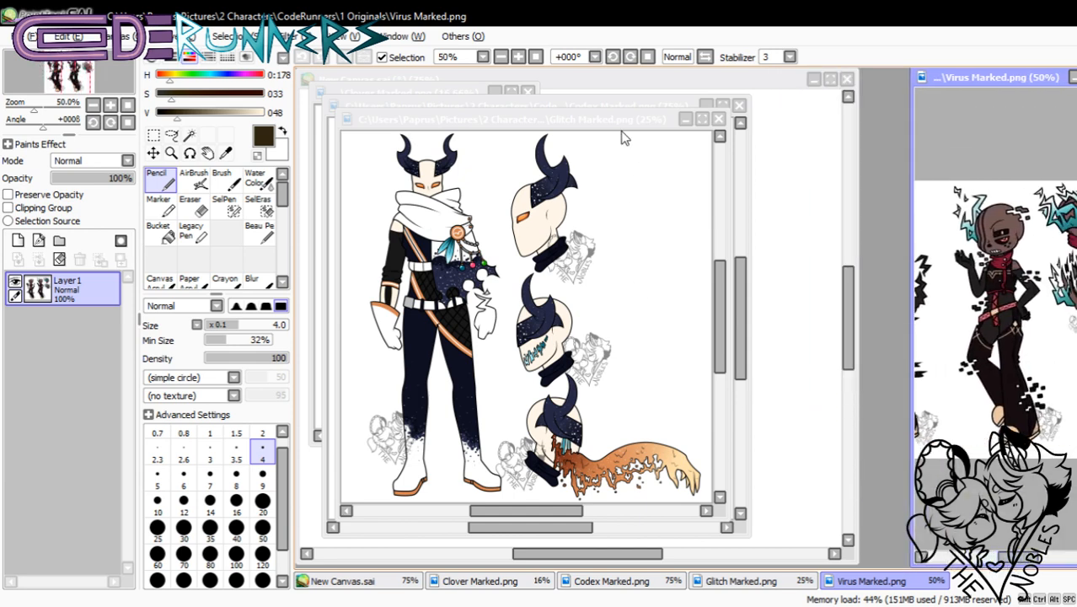
left_click_drag(625, 122, 800, 80)
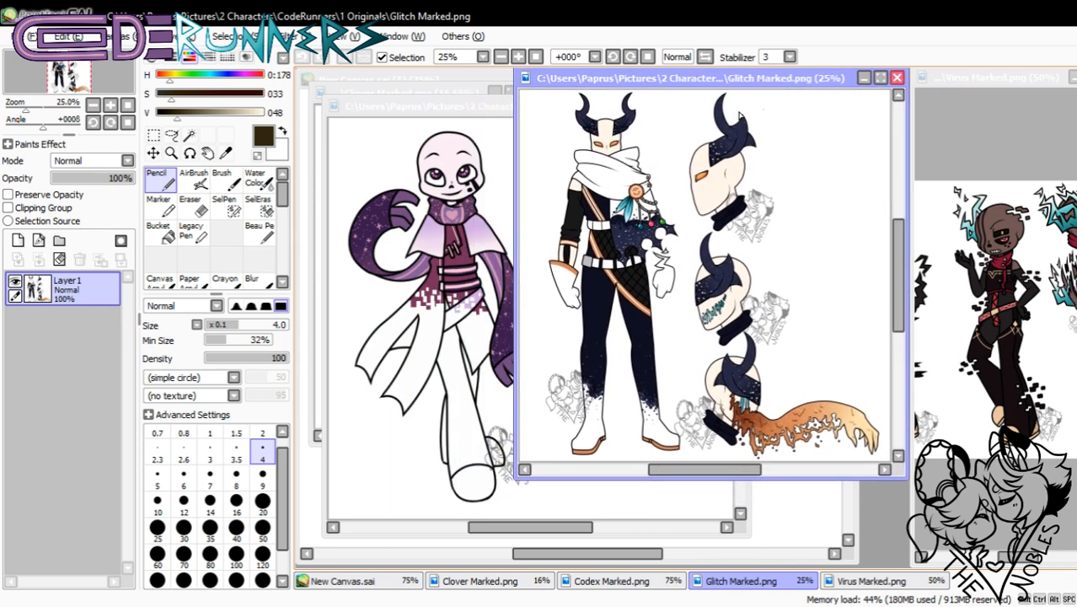
left_click_drag(515, 479, 697, 566)
- Place the Codex image window next to the Glitch window and narrow it to a full-height column
left_click(541, 107)
left_click_drag(570, 113, 618, 72)
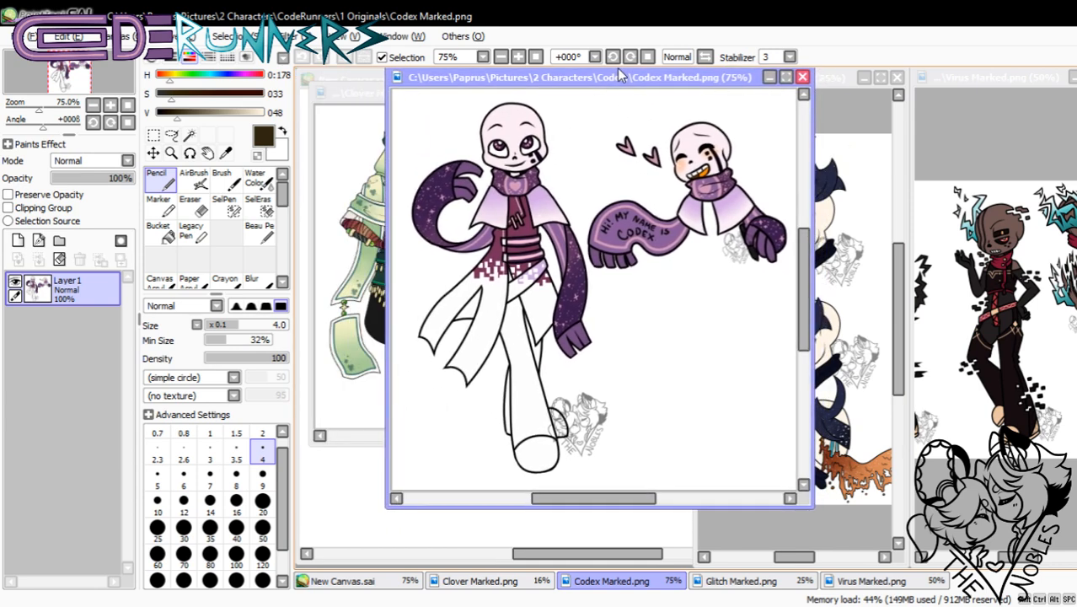
left_click_drag(388, 506, 585, 566)
left_click_drag(686, 76, 563, 74)
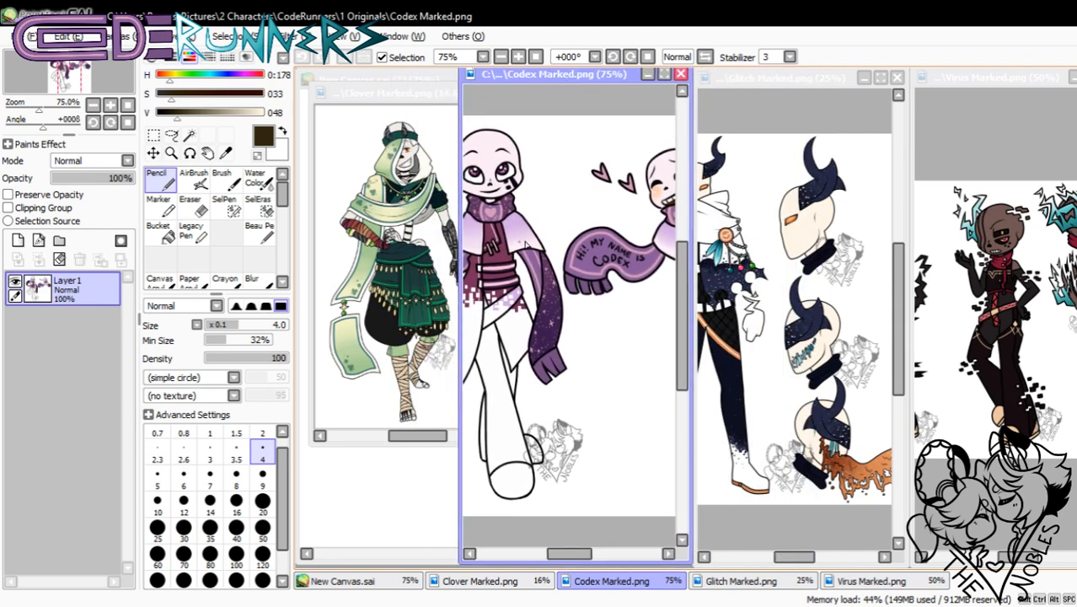
left_click_drag(605, 563, 606, 567)
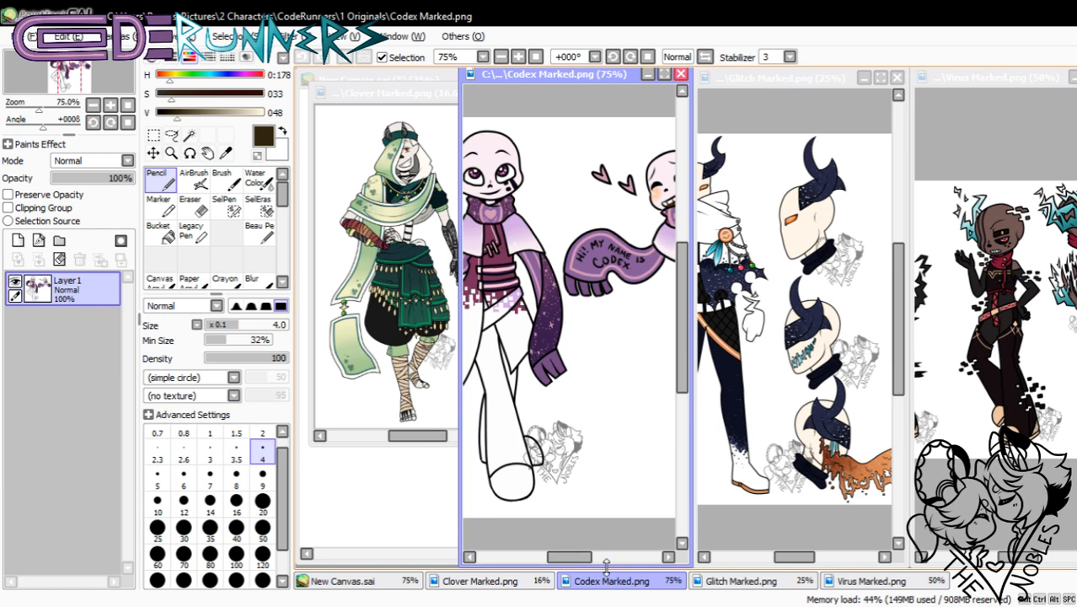
left_click_drag(460, 390, 483, 390)
- Place the Clover image window in the first column before Codex and stretch it to full workspace height
double_click(427, 91)
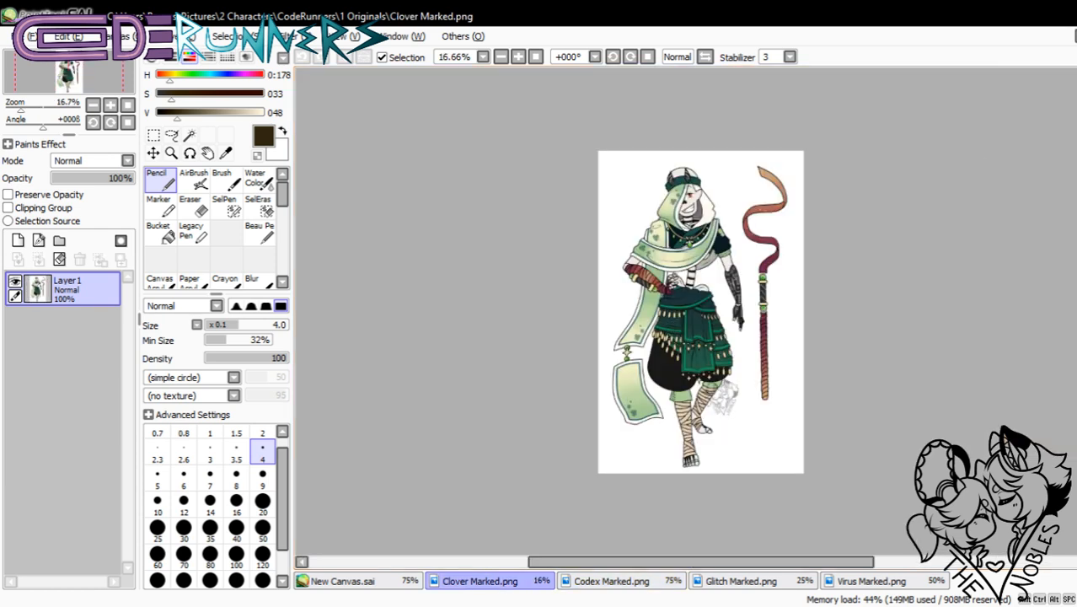
left_click(1074, 37)
left_click_drag(392, 94, 377, 78)
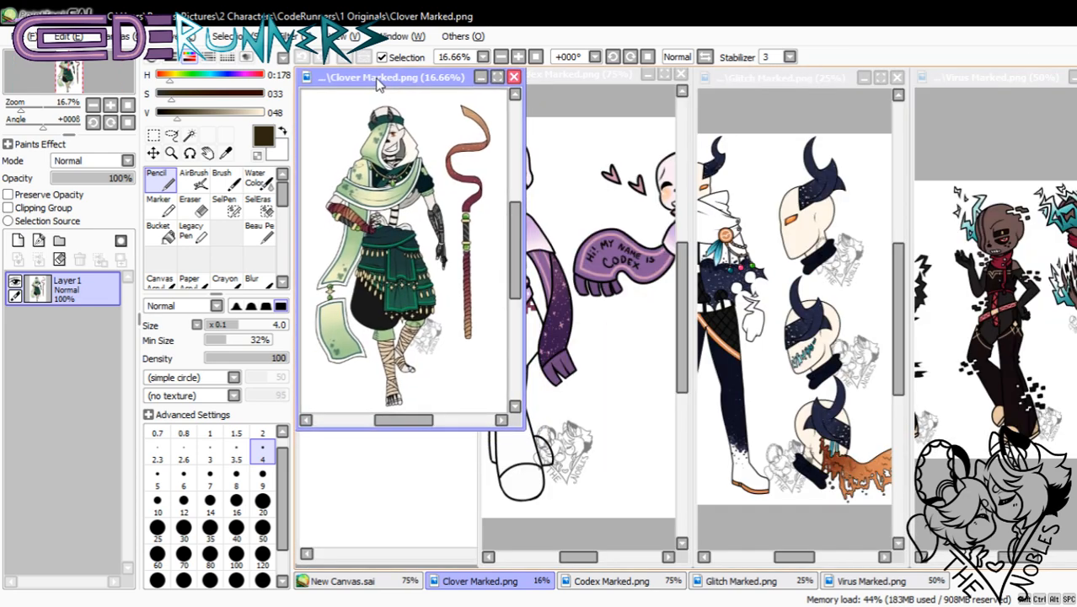
left_click_drag(524, 429, 503, 567)
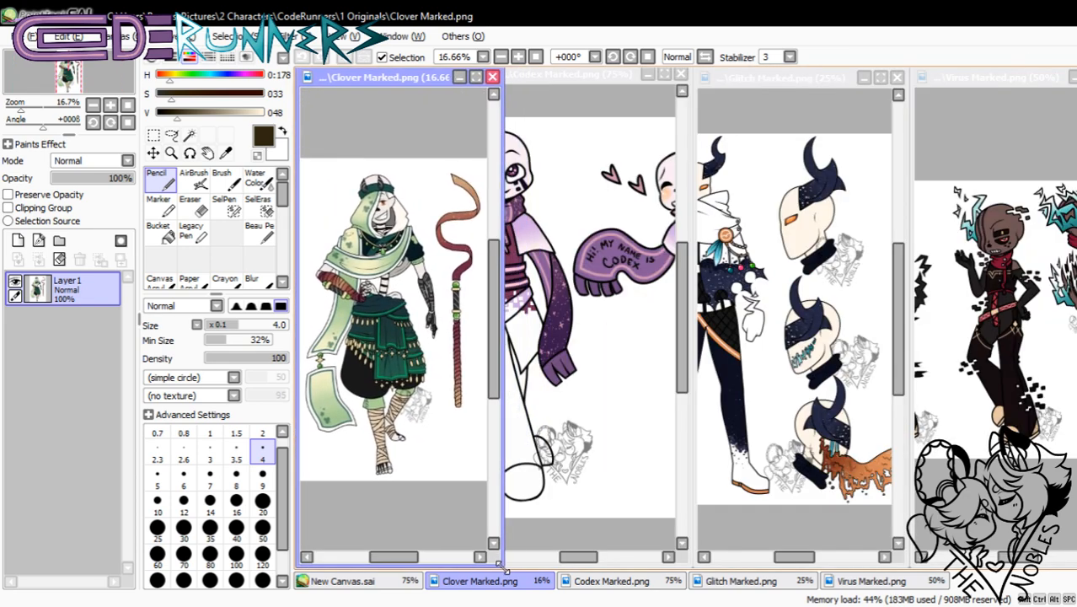
- Fine-tune the side edges of the Glitch and Codex windows so the four image columns sit evenly beside each other
left_click(784, 418)
left_click(936, 339)
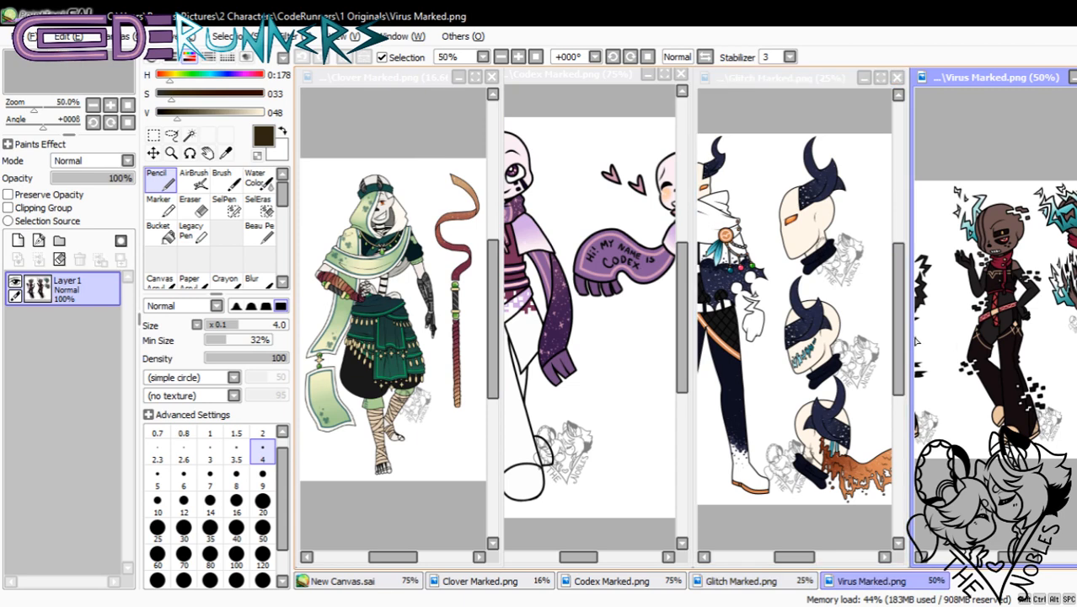
left_click_drag(913, 340, 919, 338)
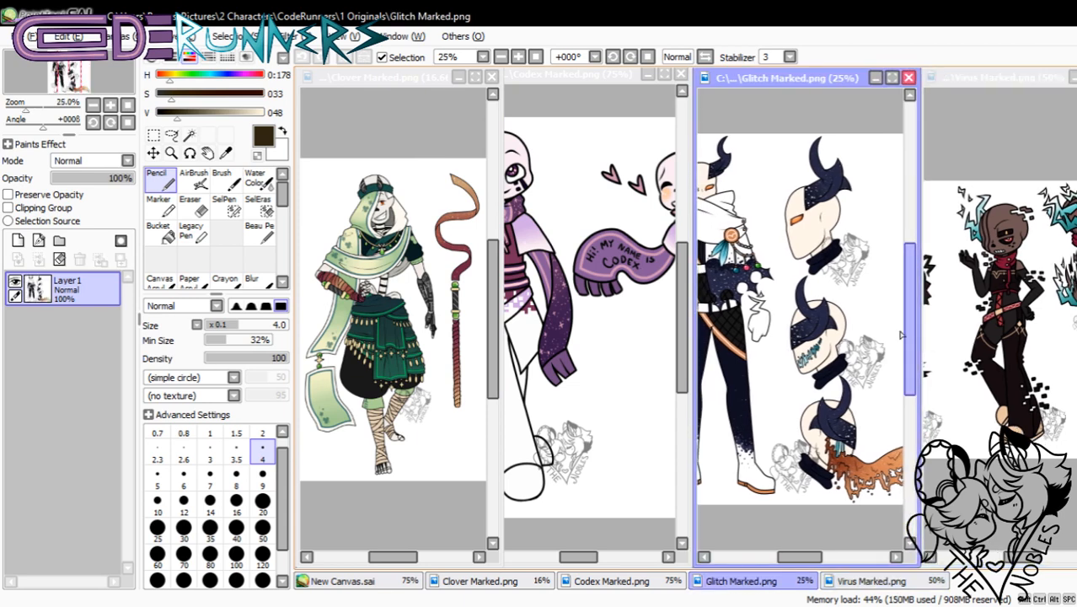
left_click_drag(696, 355, 704, 358)
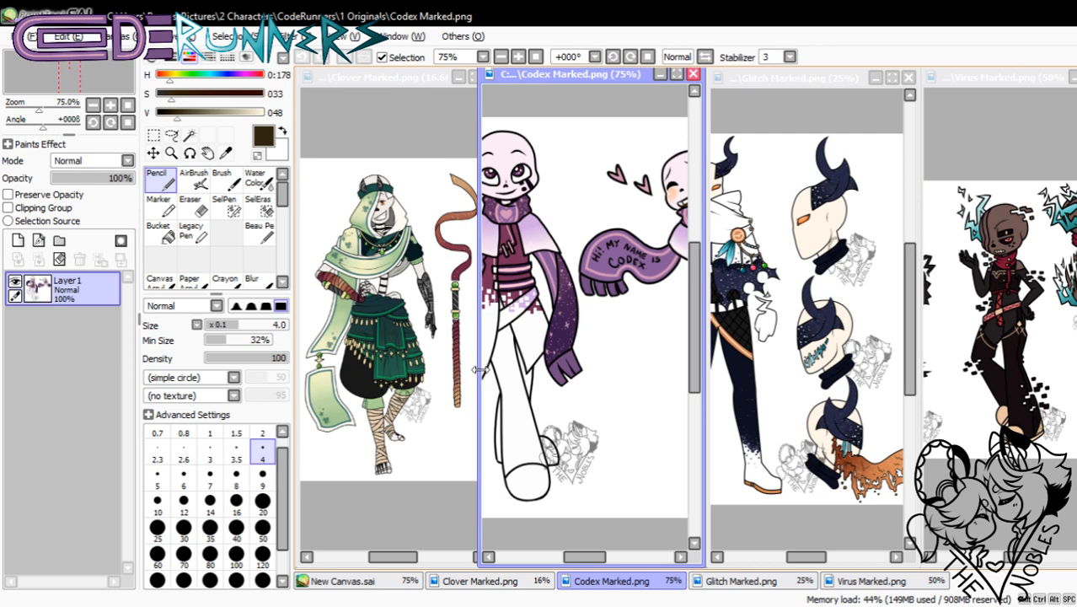
left_click_drag(479, 370, 502, 376)
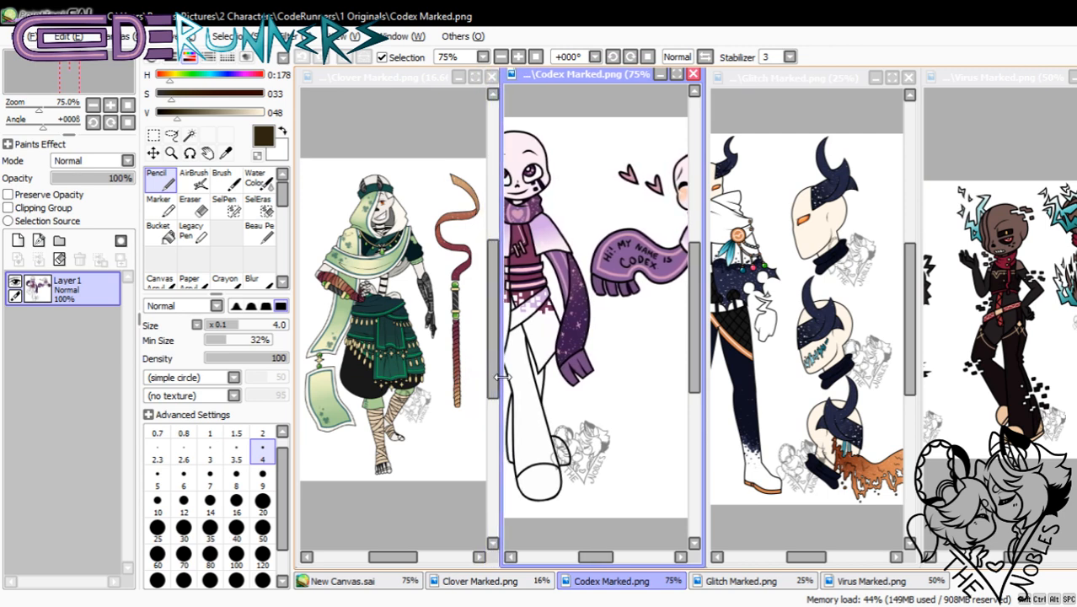
- Bring the full-body figures of Codex and Glitch into view within their windows
left_click(393, 558)
left_click(614, 321)
left_click_drag(596, 557, 579, 557)
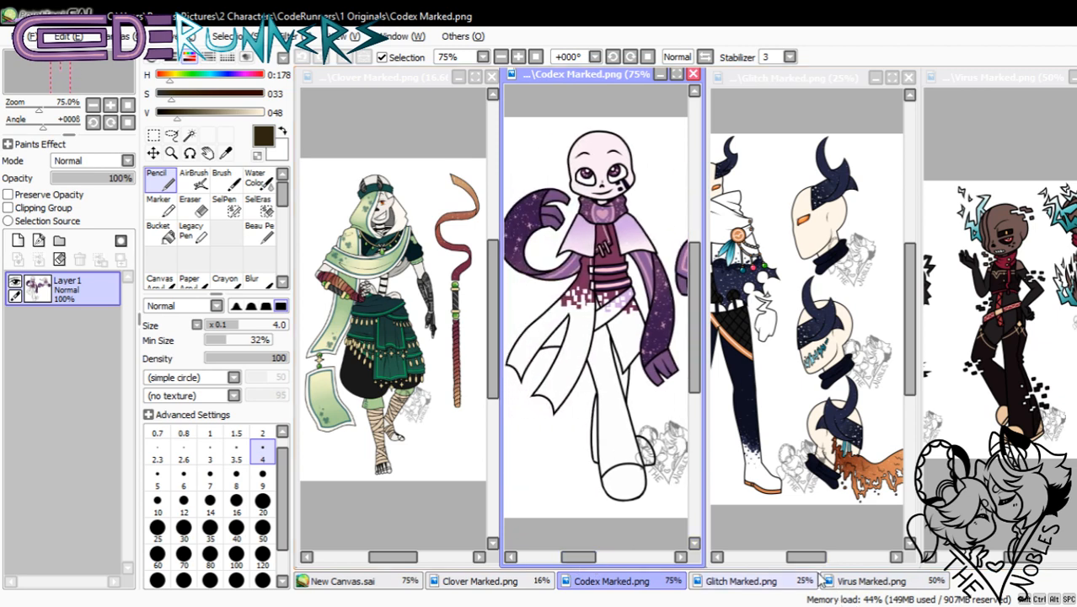
left_click_drag(806, 557, 795, 566)
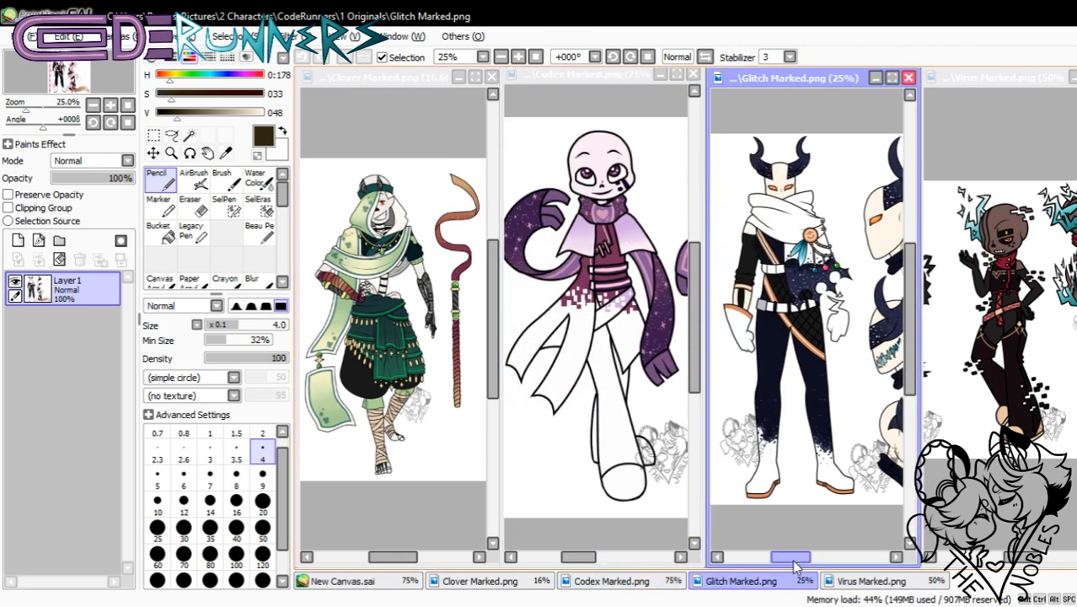
- Zoom the Virus image to 75%, Glitch to 33.33% and Clover to 25%, keeping the Glitch and Clover figures centred
left_click(998, 177)
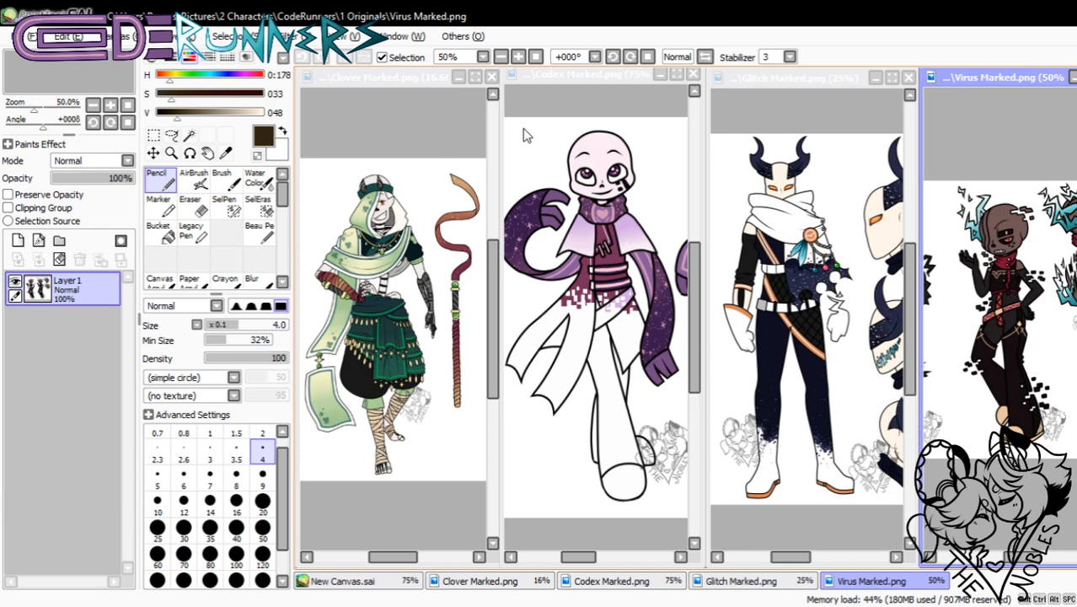
left_click(111, 106)
left_click(812, 207)
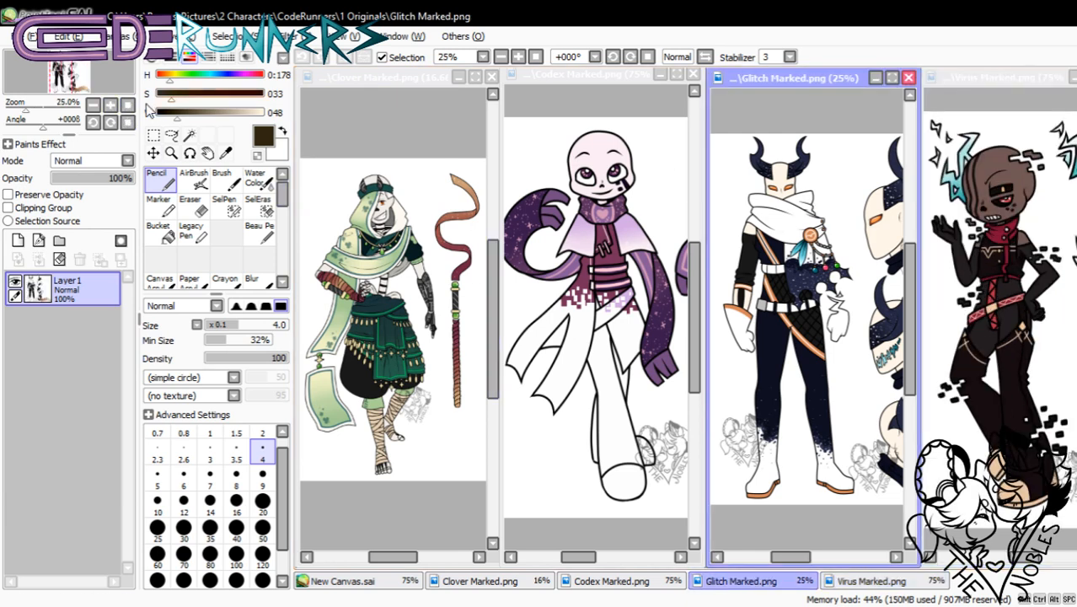
left_click(111, 104)
left_click_drag(792, 558, 785, 558)
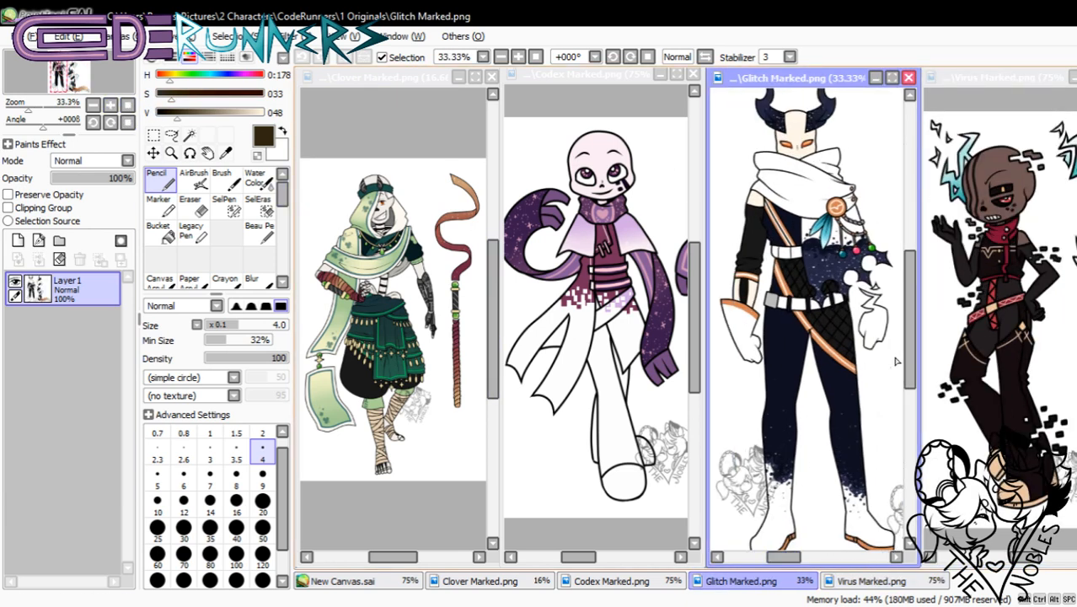
left_click_drag(907, 336, 903, 331)
left_click(388, 354)
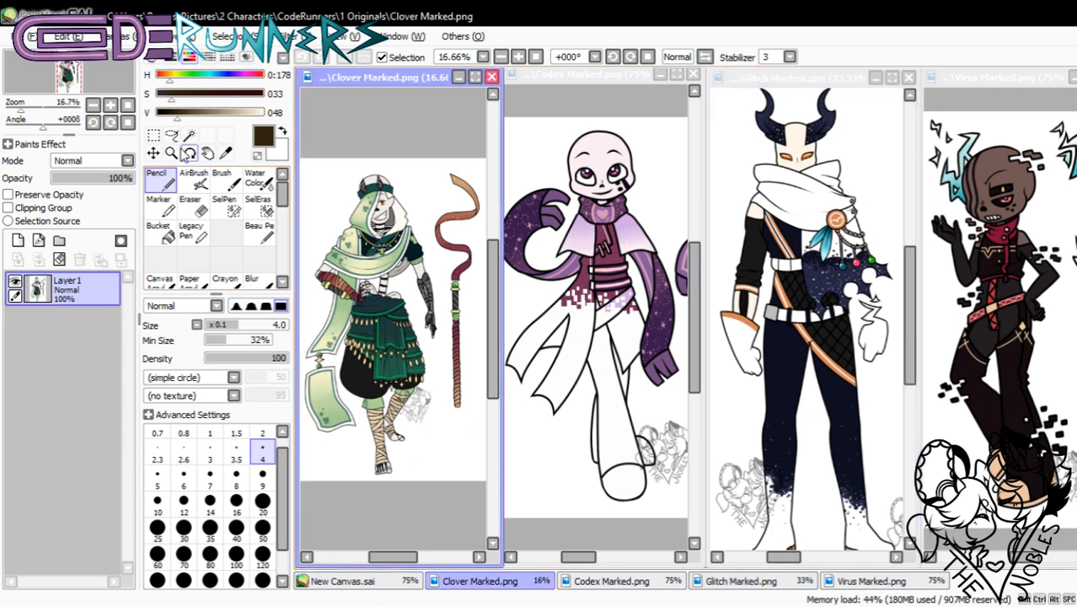
left_click(111, 105)
left_click_drag(403, 558, 394, 559)
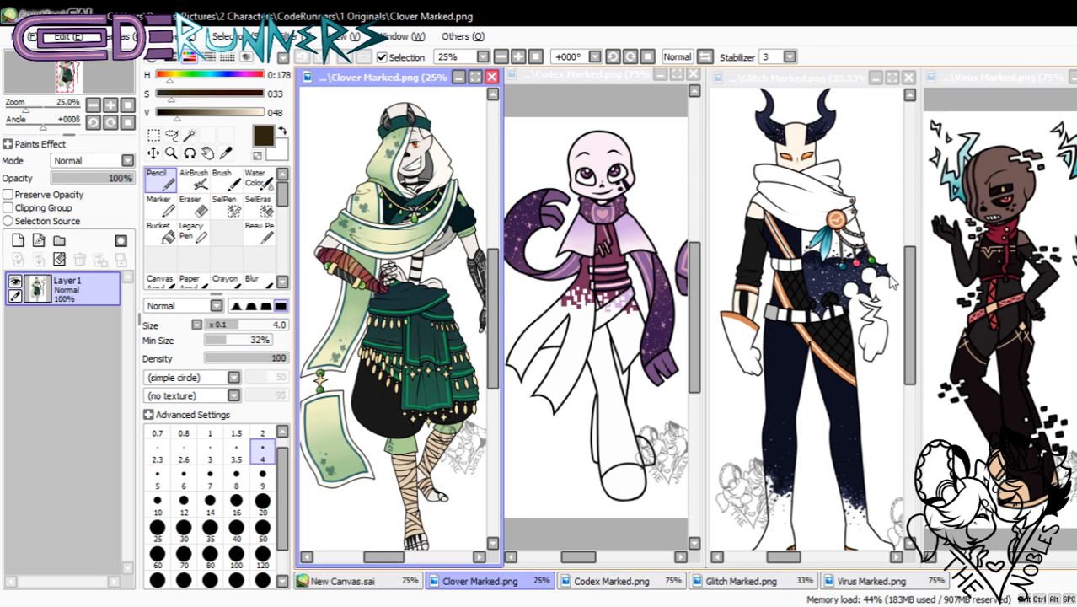
- Close the Glitch and Virus images
left_click(816, 91)
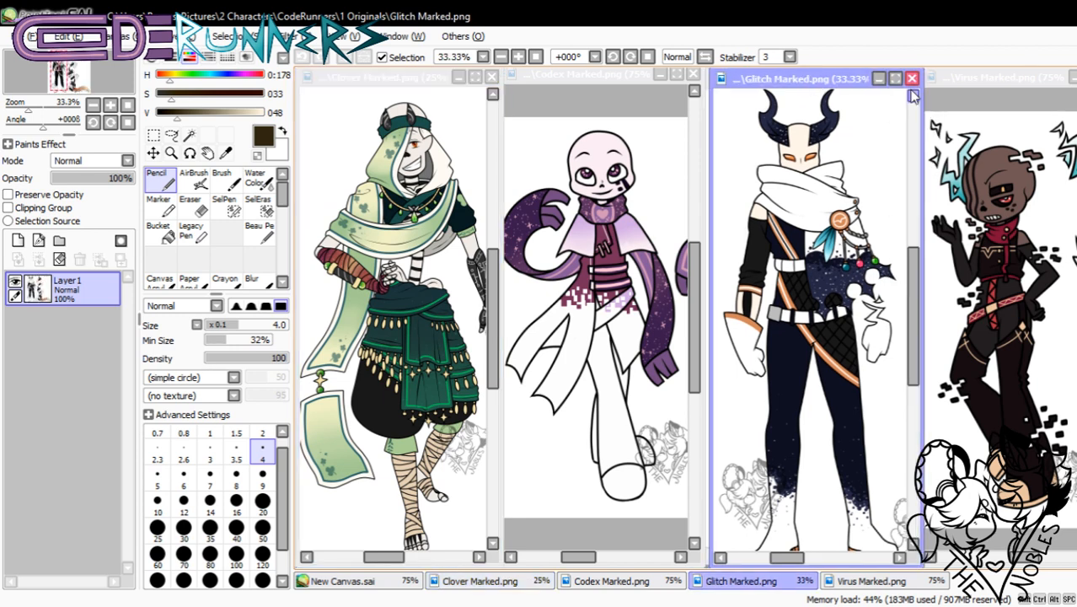
left_click(909, 77)
left_click(1073, 77)
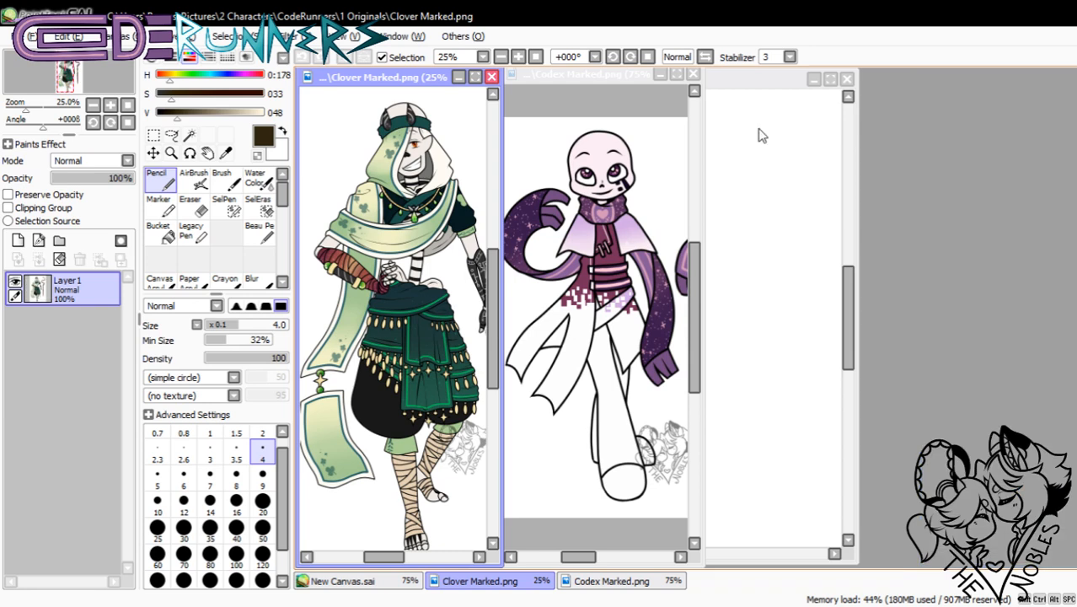
- Move the Codex window aside and widen both it and the Clover window so the two images split the workspace
left_click_drag(617, 76, 1030, 83)
mouse_move(499, 243)
left_mouse_down()
mouse_move(678, 203)
mouse_move(684, 187)
left_mouse_up()
left_click_drag(915, 268, 711, 294)
left_click(681, 282)
left_click(717, 285)
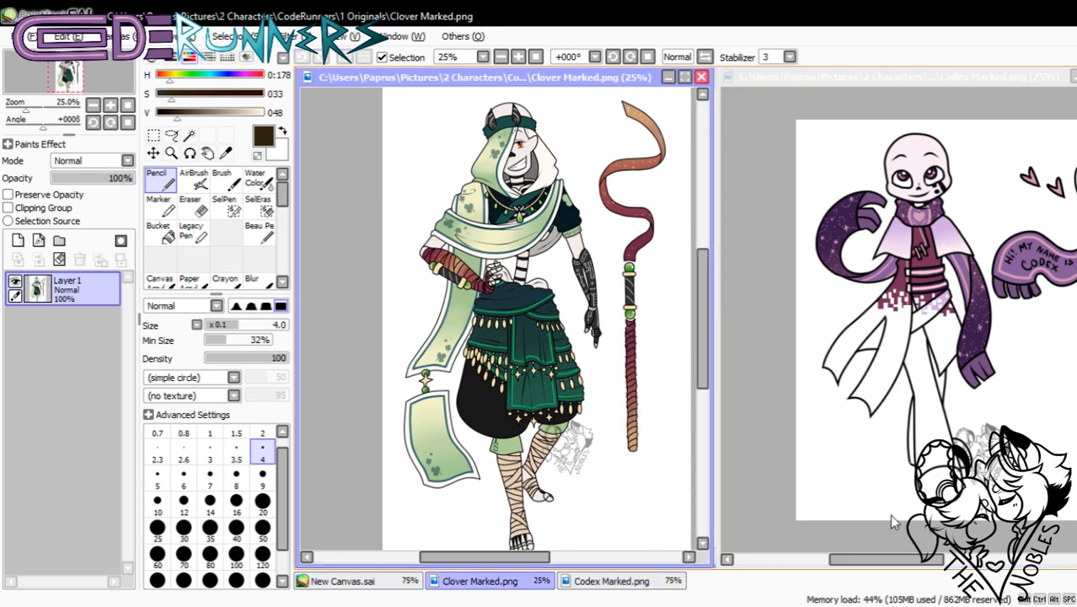
- Shift the Codex and Clover images within their windows so each character is better centred
left_click_drag(873, 561, 895, 570)
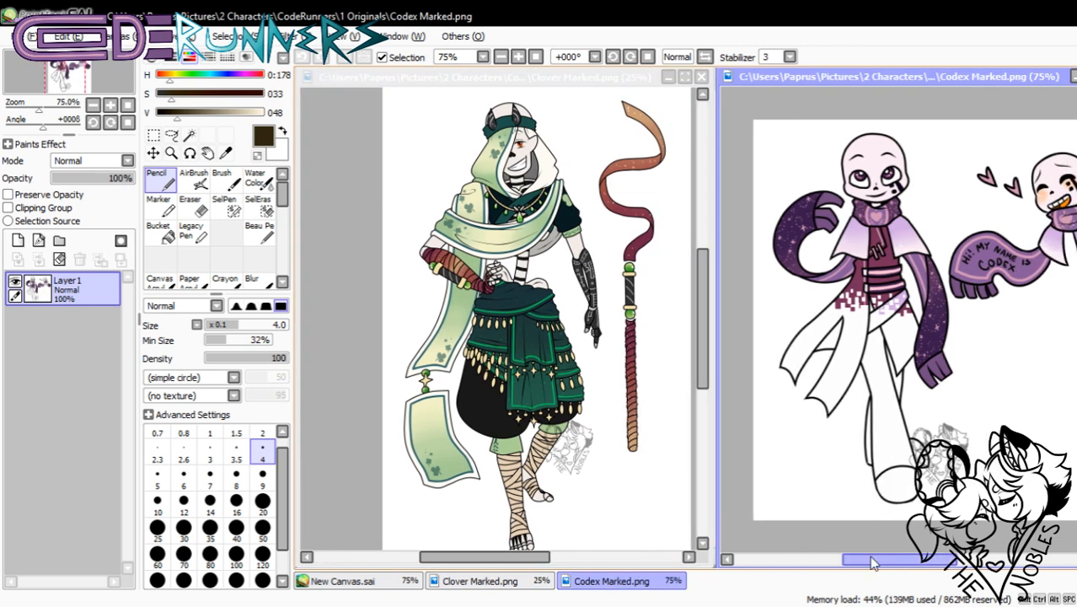
left_click(548, 560)
mouse_move(552, 563)
left_mouse_down()
mouse_move(588, 563)
mouse_move(570, 563)
left_mouse_up()
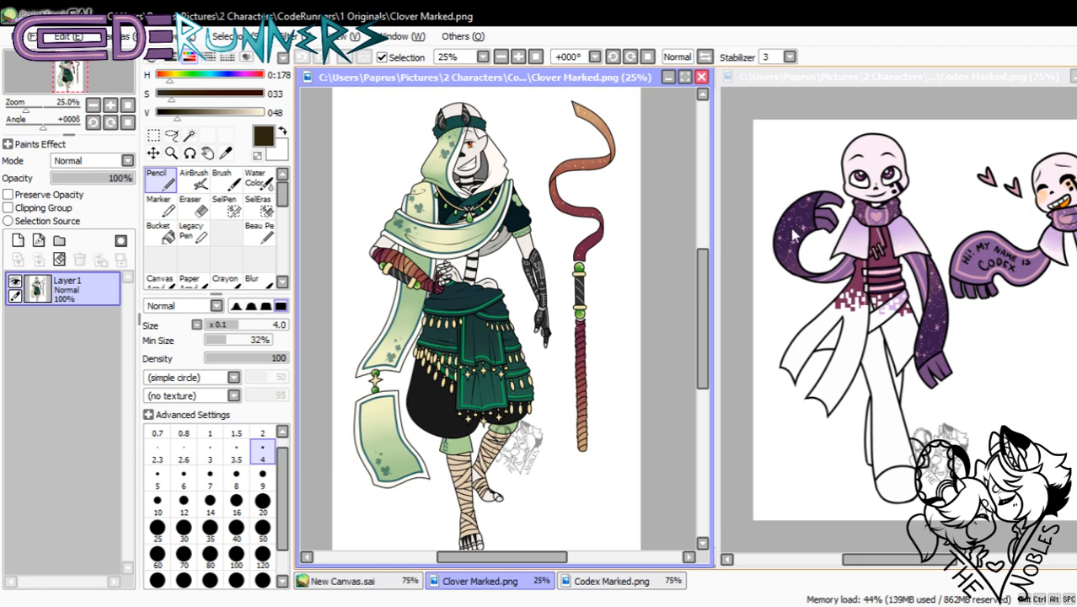
- Close the Codex image and move the Clover window beside the welcome sketch canvas
left_click(621, 239)
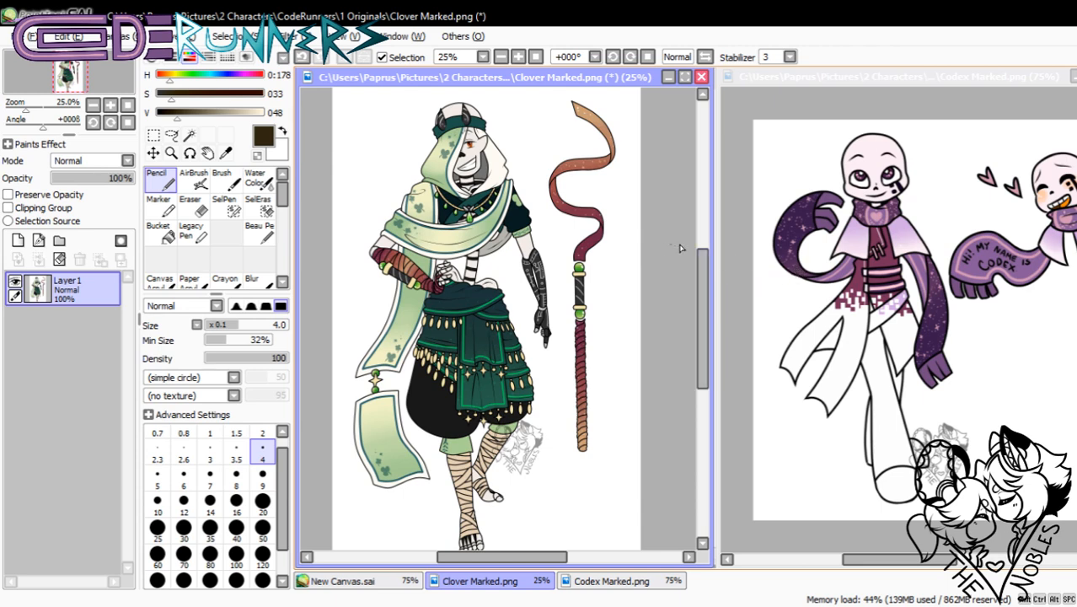
key("ctrl+w")
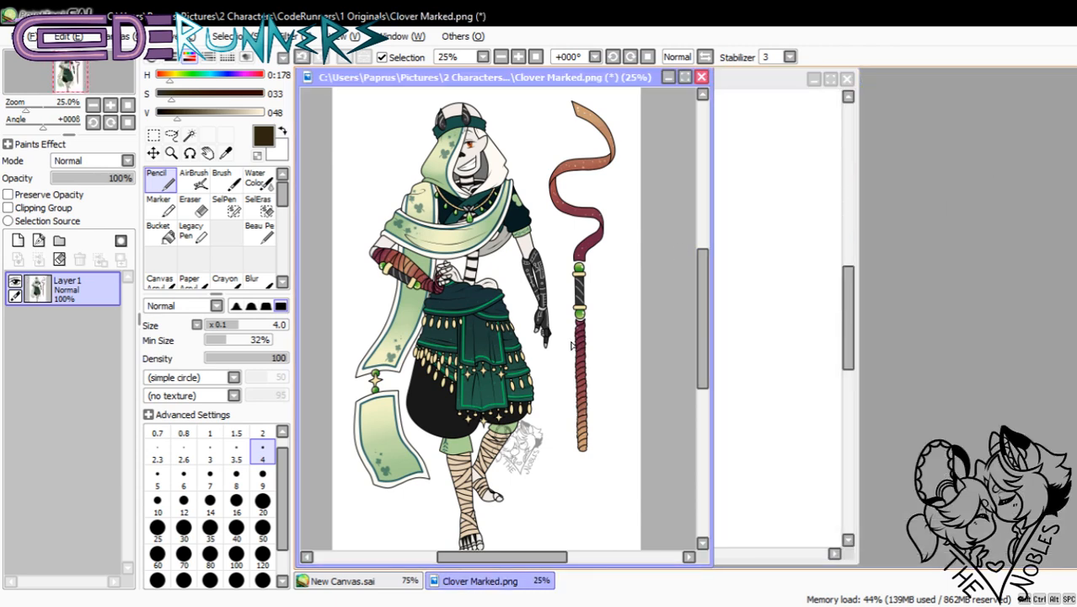
left_click_drag(534, 77, 944, 80)
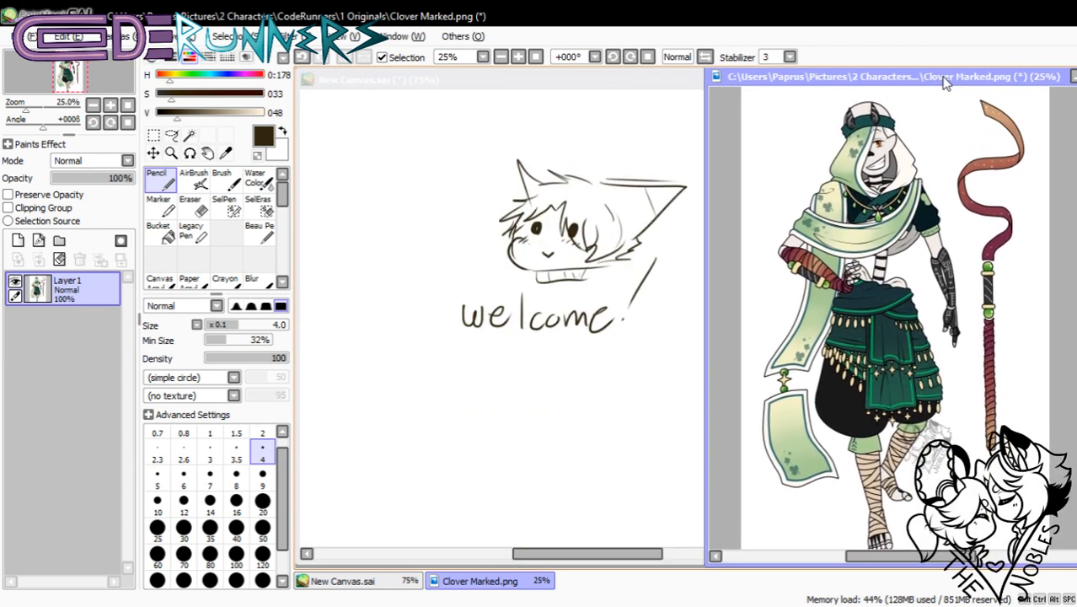
- Narrow the Clover reference window and widen the sketch canvas window to fill the space beside it, keeping the character in view
left_click_drag(706, 531, 867, 504)
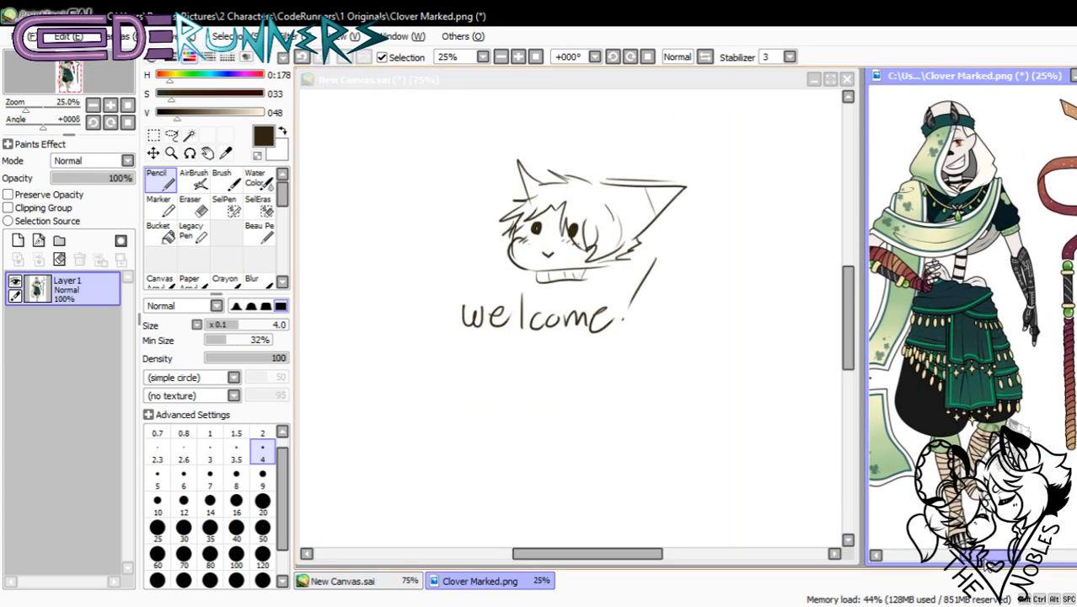
left_click_drag(984, 558, 936, 553)
left_click(819, 472)
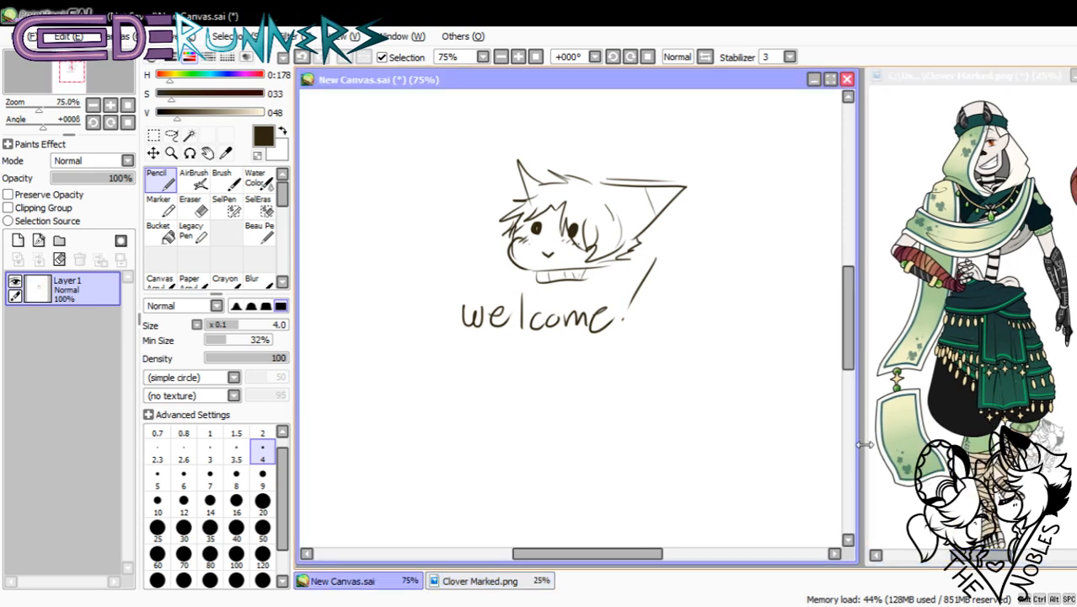
left_click_drag(866, 445, 870, 448)
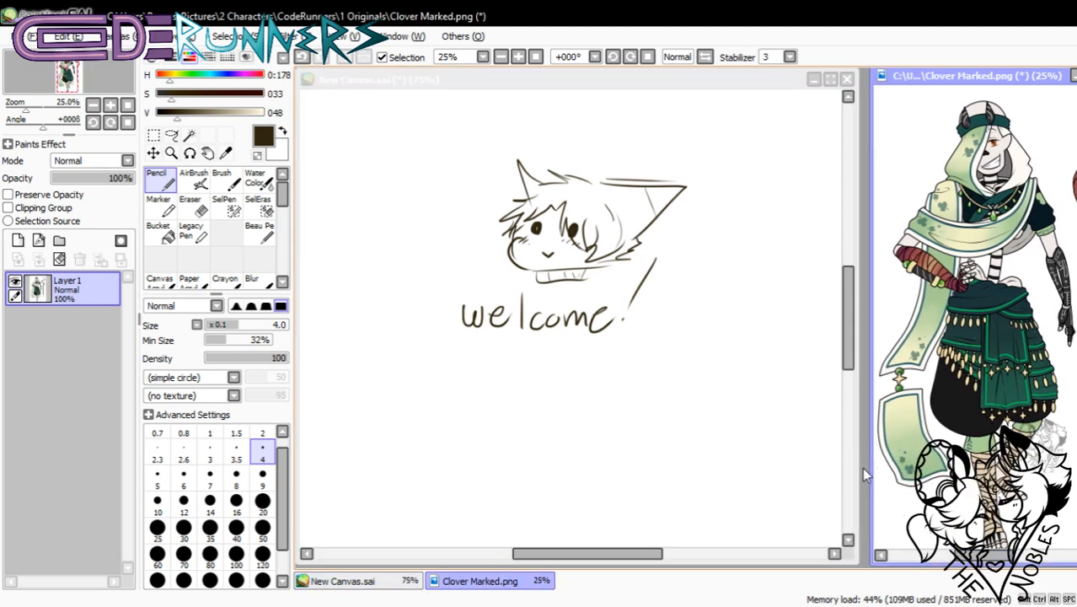
left_click(858, 468)
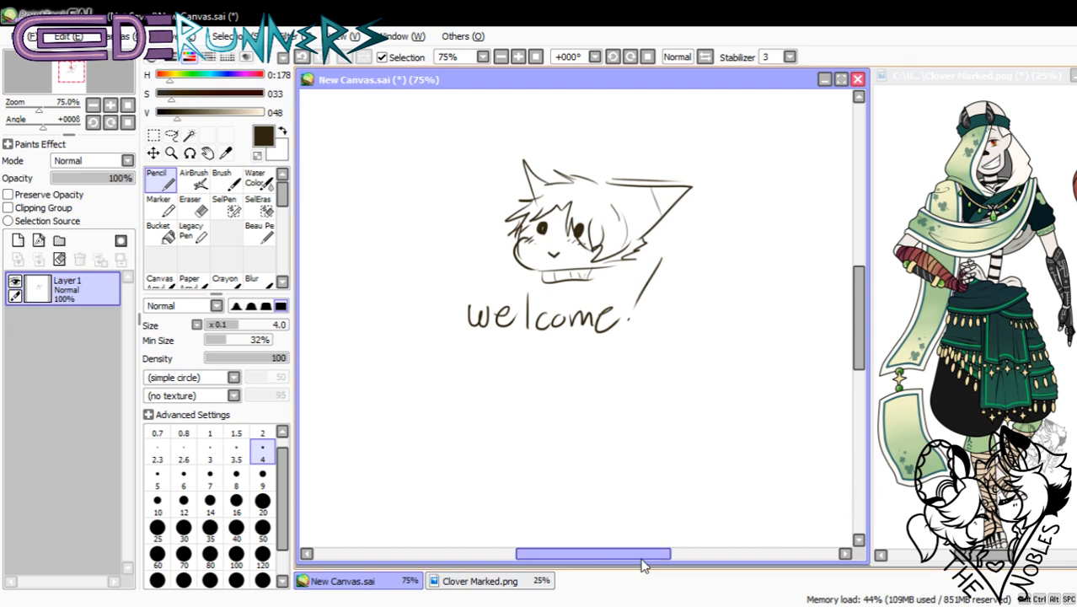
left_click_drag(657, 565, 657, 569)
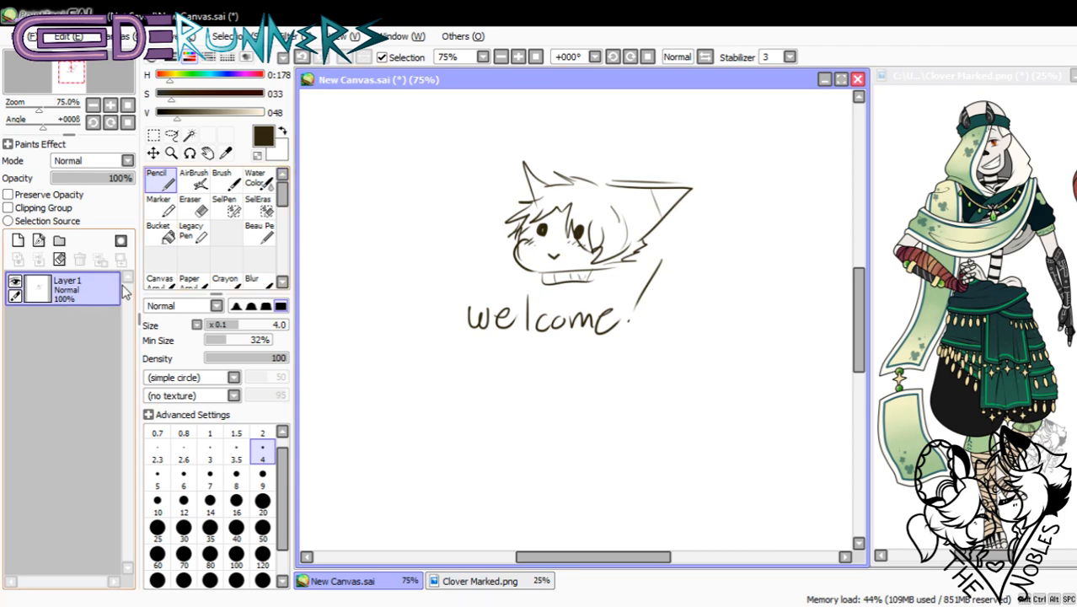
- Try dabbing bright red pupils onto both dark eyes of the cat sketch
left_click(110, 105)
left_click(110, 105)
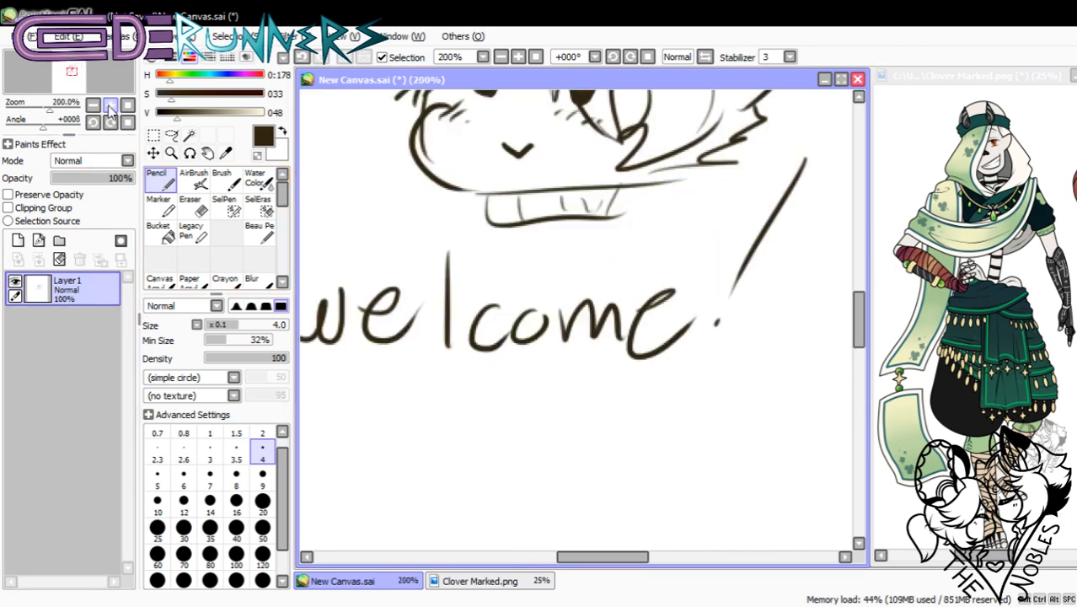
left_click(110, 104)
left_click_drag(860, 325, 861, 283)
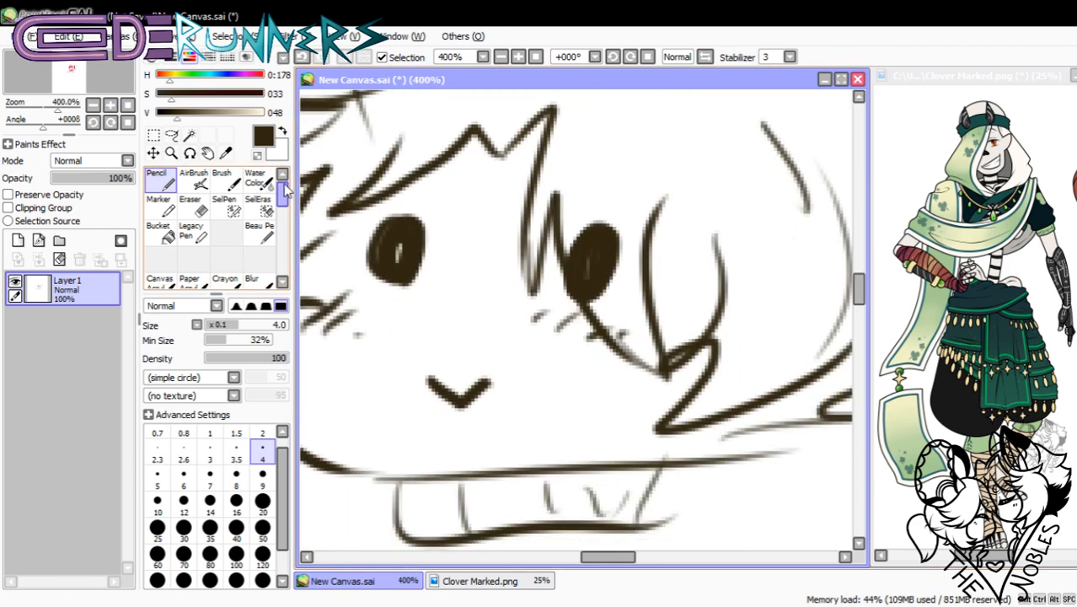
left_click(259, 77)
left_click(157, 76)
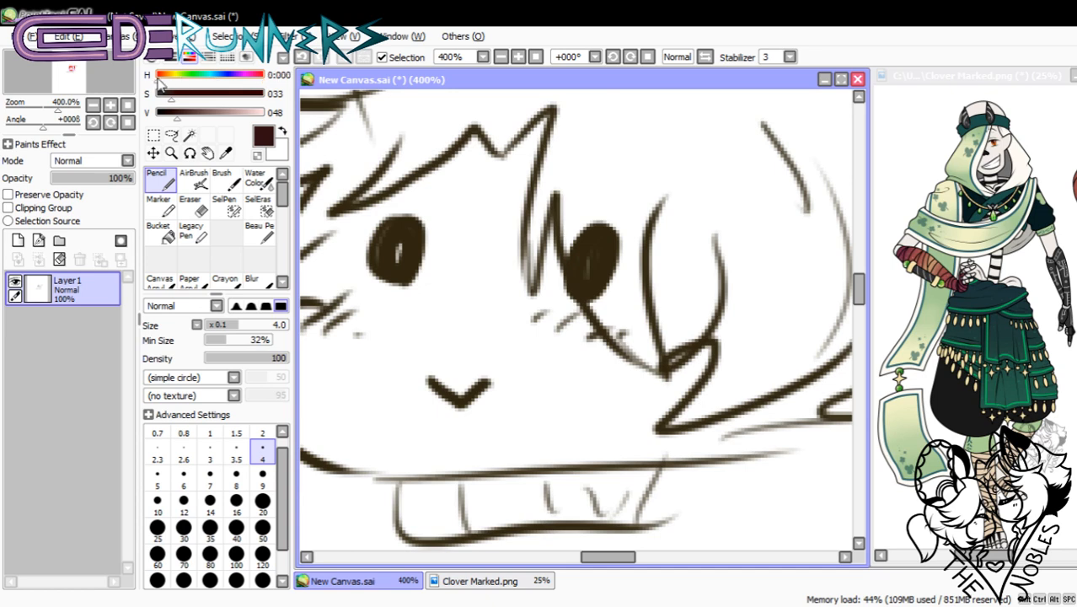
left_click_drag(233, 113, 267, 96)
left_click(264, 93)
left_click_drag(391, 248, 398, 252)
left_click_drag(585, 259, 587, 263)
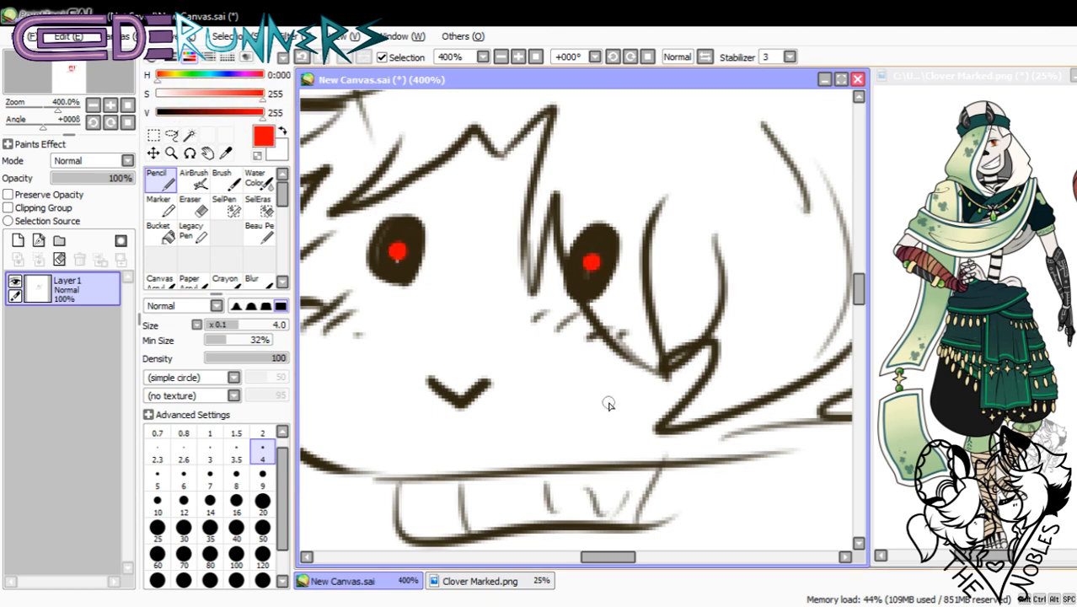
key("ctrl+z")
key("ctrl+z")
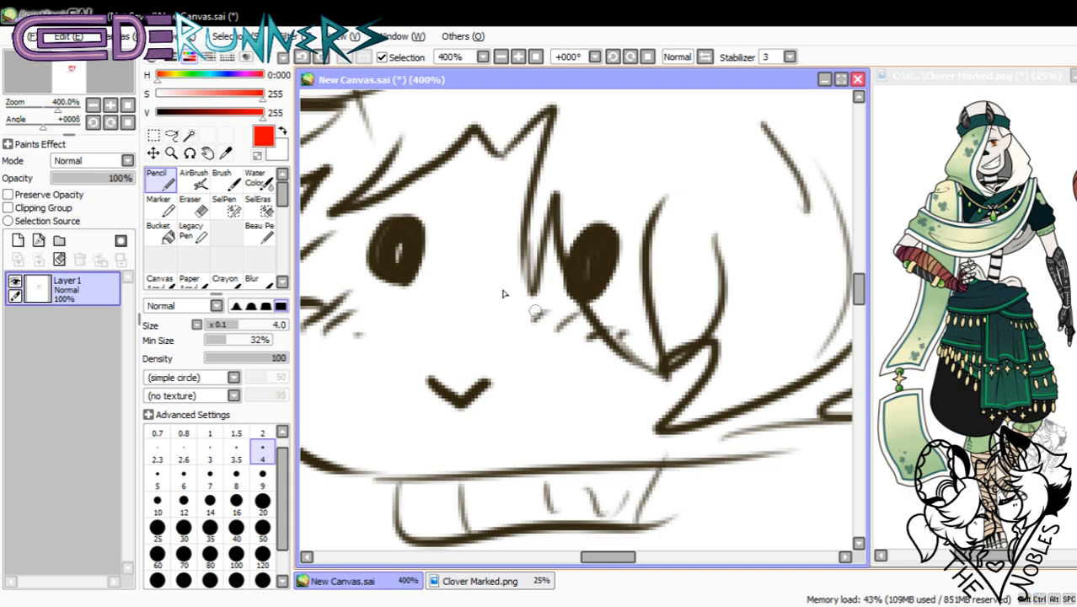
- Hide the cat sketch's layer and rename it DUMB CAT
left_click(128, 108)
left_click(15, 282)
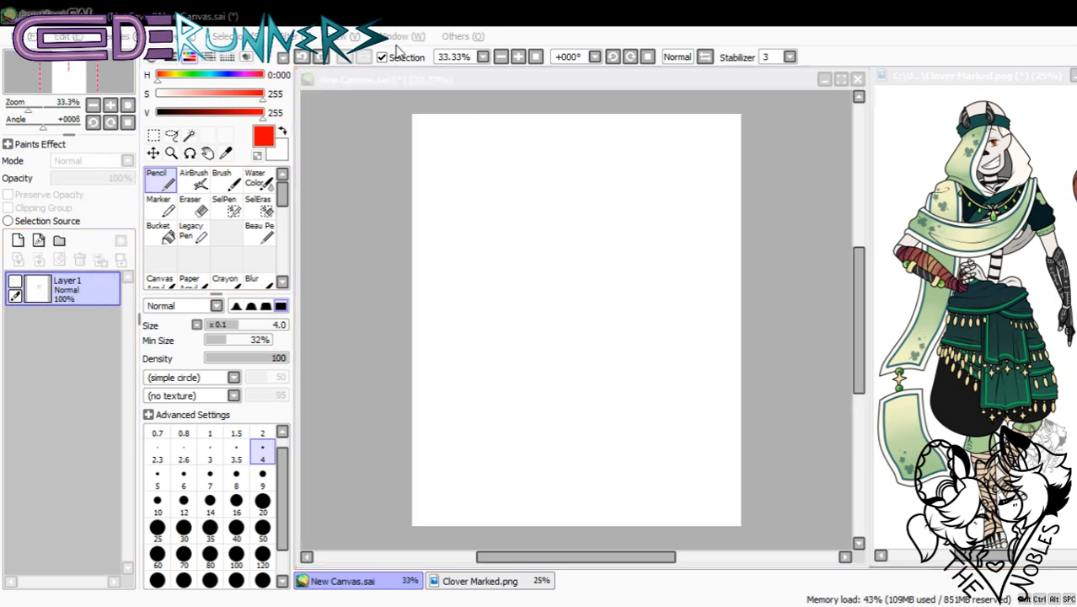
key("Return")
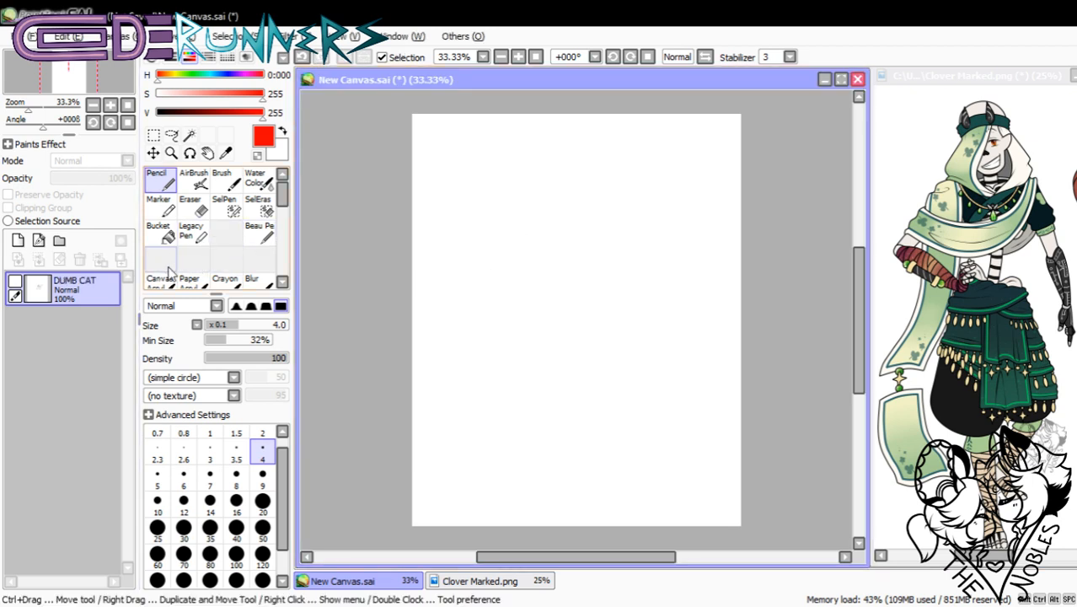
- Add a new layer above DUMB CAT and set the drawing colour to dark green
left_click(17, 241)
left_click_drag(217, 79, 190, 78)
left_click(202, 114)
left_click(214, 97)
left_click_drag(599, 221, 600, 285)
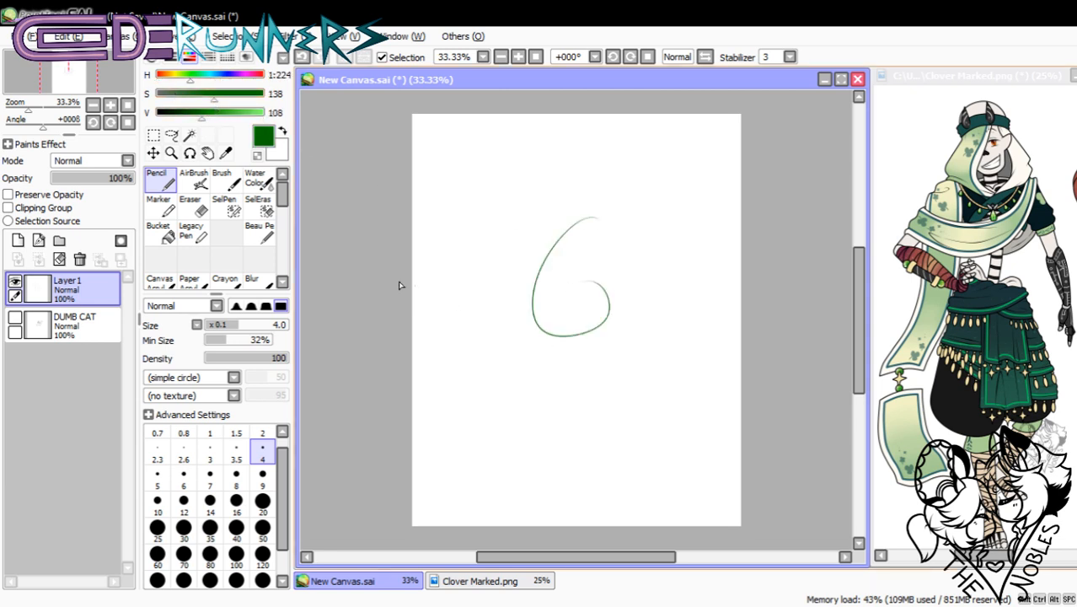
key("ctrl+z")
left_click(110, 103)
mouse_move(488, 221)
left_mouse_down()
mouse_move(510, 270)
mouse_move(452, 282)
left_mouse_up()
key("ctrl+z")
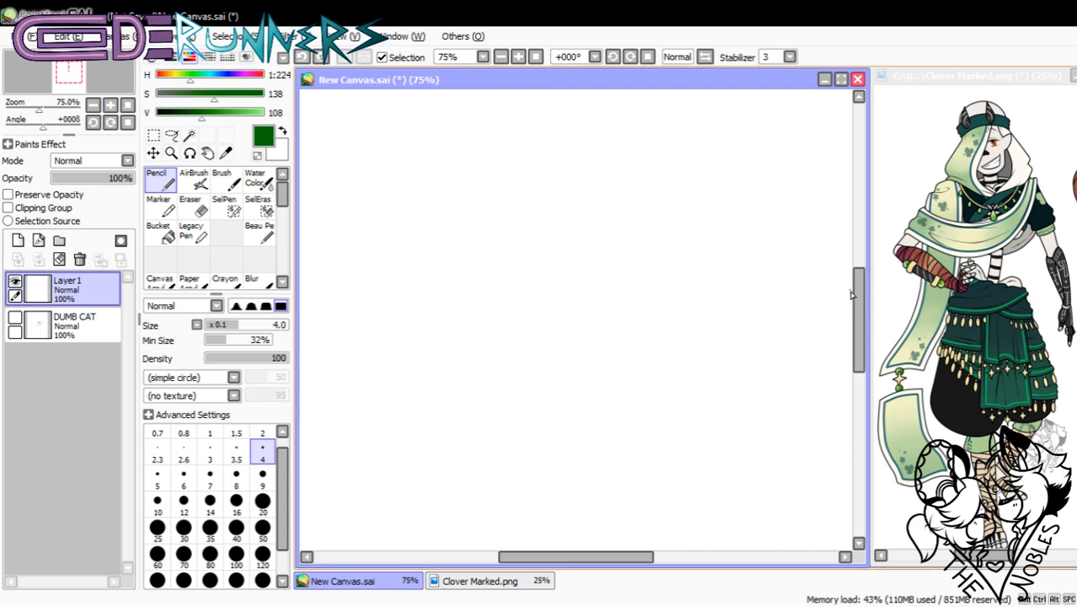
- Sketch the head near the canvas's upper middle as loose overlapping circles with a tapered, flat-bottomed jaw below
left_click_drag(852, 294, 855, 285)
mouse_move(575, 175)
left_mouse_down()
mouse_move(548, 276)
mouse_move(614, 287)
mouse_move(546, 176)
mouse_move(656, 228)
mouse_move(545, 277)
mouse_move(606, 149)
mouse_move(665, 233)
mouse_move(525, 240)
mouse_move(550, 250)
mouse_move(521, 238)
mouse_move(525, 328)
mouse_move(516, 285)
left_mouse_up()
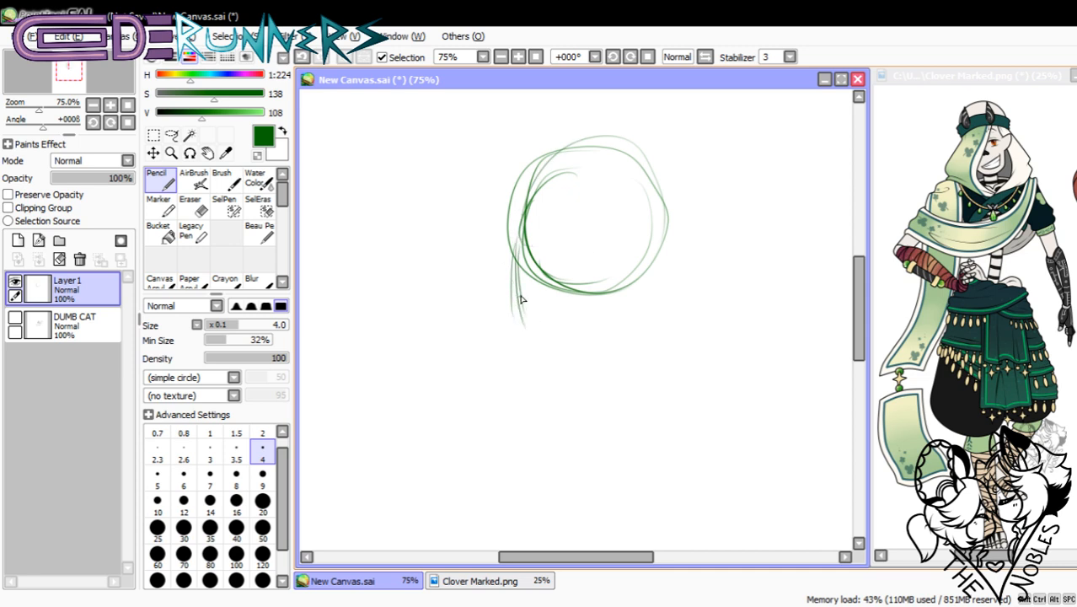
mouse_move(530, 305)
left_mouse_down()
mouse_move(522, 313)
mouse_move(589, 332)
mouse_move(628, 310)
left_mouse_up()
key("ctrl+z")
key("ctrl+z")
key("ctrl+z")
left_click_drag(651, 253, 621, 325)
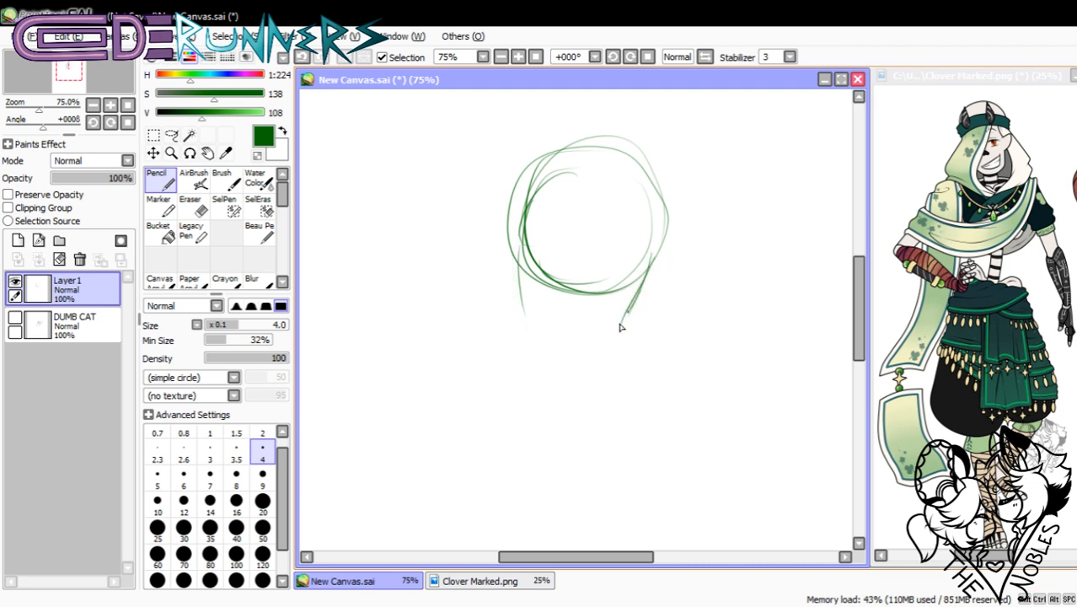
mouse_move(533, 299)
left_mouse_down()
mouse_move(616, 333)
mouse_move(557, 326)
mouse_move(589, 332)
mouse_move(527, 303)
mouse_move(530, 329)
mouse_move(627, 320)
mouse_move(641, 269)
mouse_move(565, 330)
left_mouse_up()
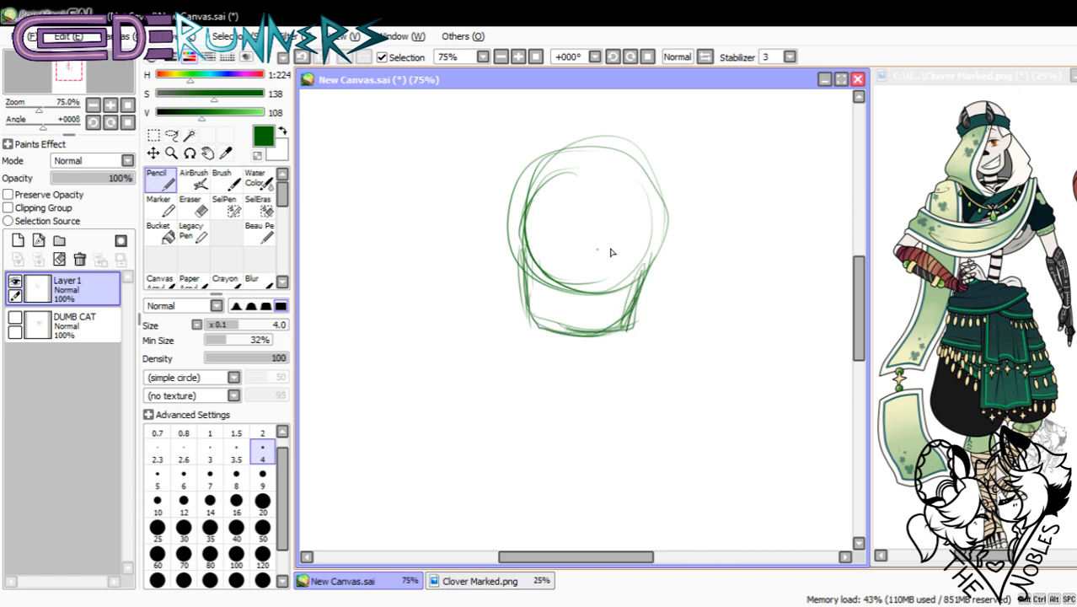
- Add pointed ears on both sides of the head and a short neck with a shoulder line under the jaw
mouse_move(640, 263)
left_mouse_down()
mouse_move(674, 257)
mouse_move(641, 291)
mouse_move(676, 255)
mouse_move(624, 287)
left_mouse_up()
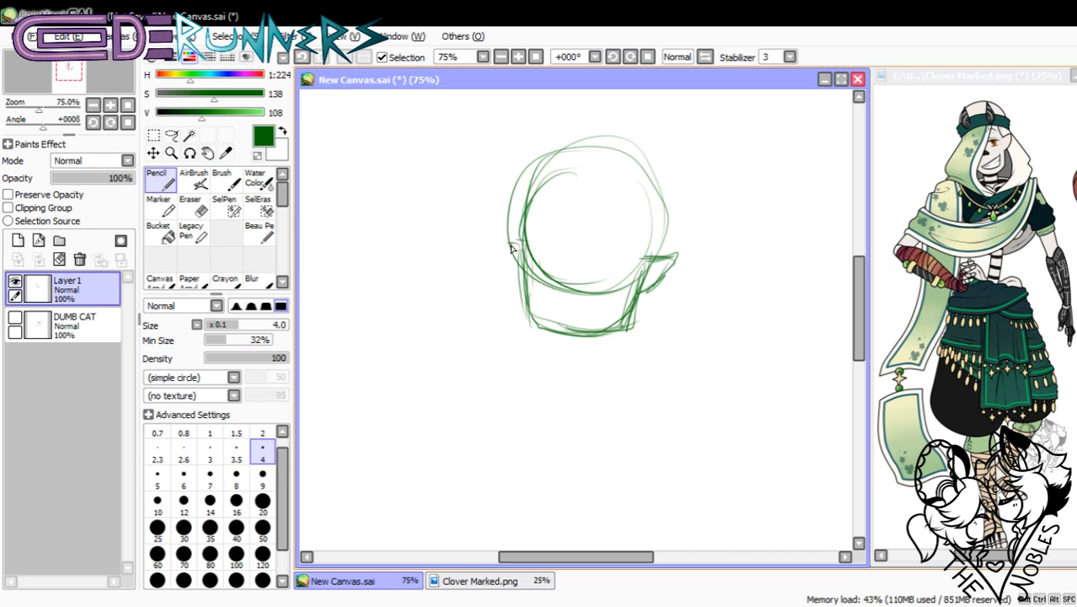
left_click_drag(509, 269, 516, 288)
mouse_move(588, 338)
left_mouse_down()
mouse_move(587, 348)
mouse_move(631, 338)
left_mouse_up()
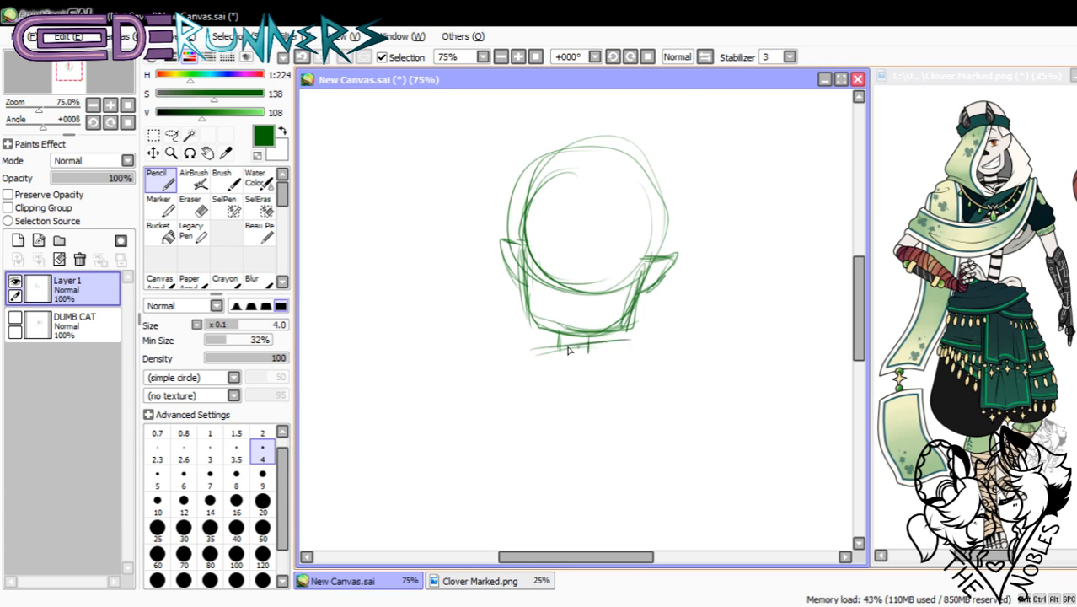
left_click_drag(560, 349, 647, 337)
- Sketch the tapered torso below the shoulders and the rounded waist and hips beneath it
mouse_move(637, 344)
left_mouse_down()
mouse_move(627, 396)
mouse_move(600, 424)
left_mouse_up()
left_click_drag(634, 370, 595, 439)
mouse_move(539, 347)
left_mouse_down()
mouse_move(527, 371)
mouse_move(546, 473)
mouse_move(556, 454)
mouse_move(558, 479)
left_mouse_up()
scroll(840, 307, "down", 3)
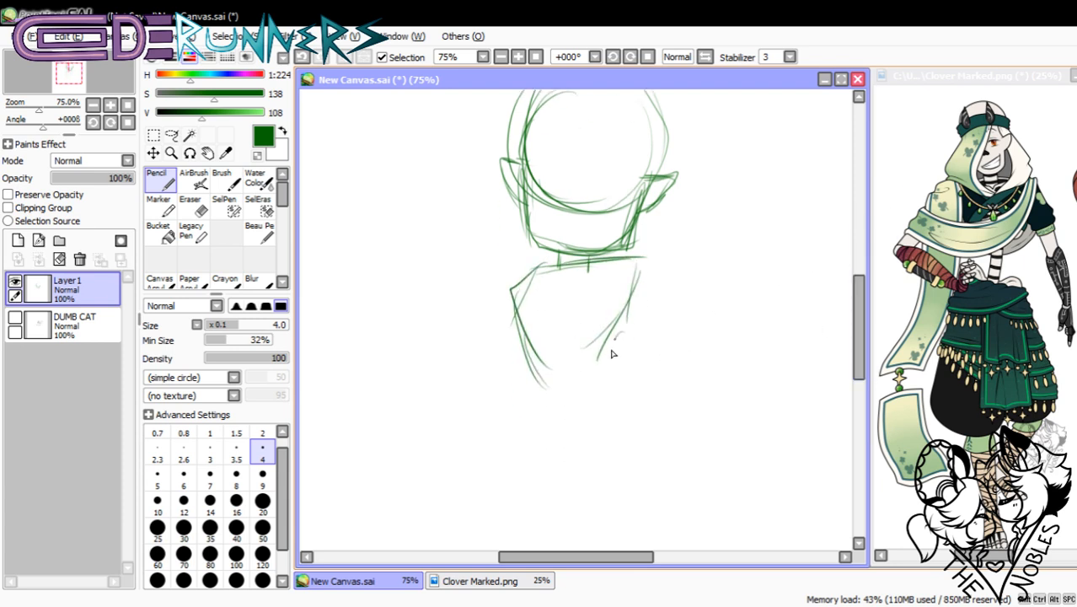
left_click_drag(622, 335, 618, 406)
left_click_drag(613, 366, 643, 404)
left_click_drag(533, 374, 531, 445)
mouse_move(531, 434)
left_mouse_down()
mouse_move(605, 460)
mouse_move(649, 411)
left_mouse_up()
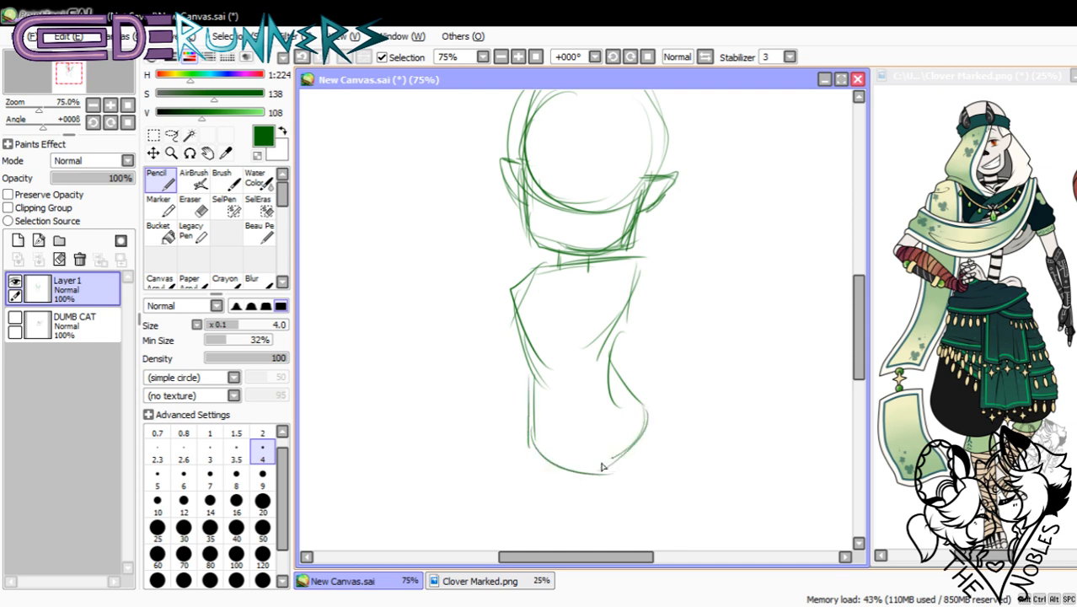
left_click_drag(591, 468, 651, 396)
- Move the head and torso sketch higher on the page to make room for the legs
left_click(93, 104)
left_click(109, 104)
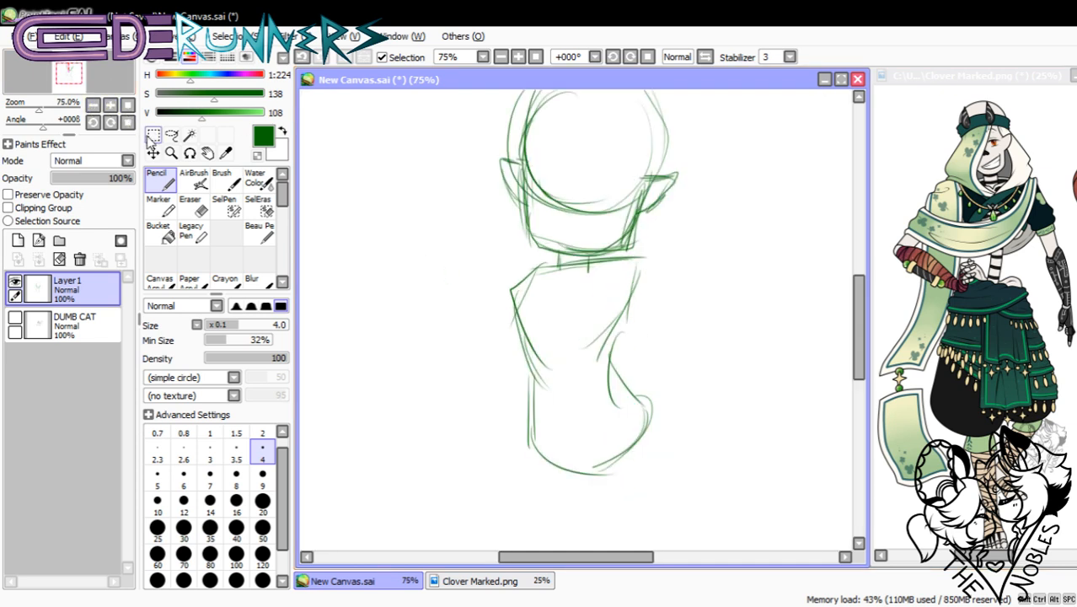
left_click(153, 152)
mouse_move(548, 296)
left_mouse_down()
mouse_move(563, 246)
mouse_move(554, 228)
mouse_move(576, 205)
left_mouse_up()
left_click(94, 105)
- Sketch both thighs from the hips, the near one angled down and the far one raised nearly horizontally
left_click(164, 183)
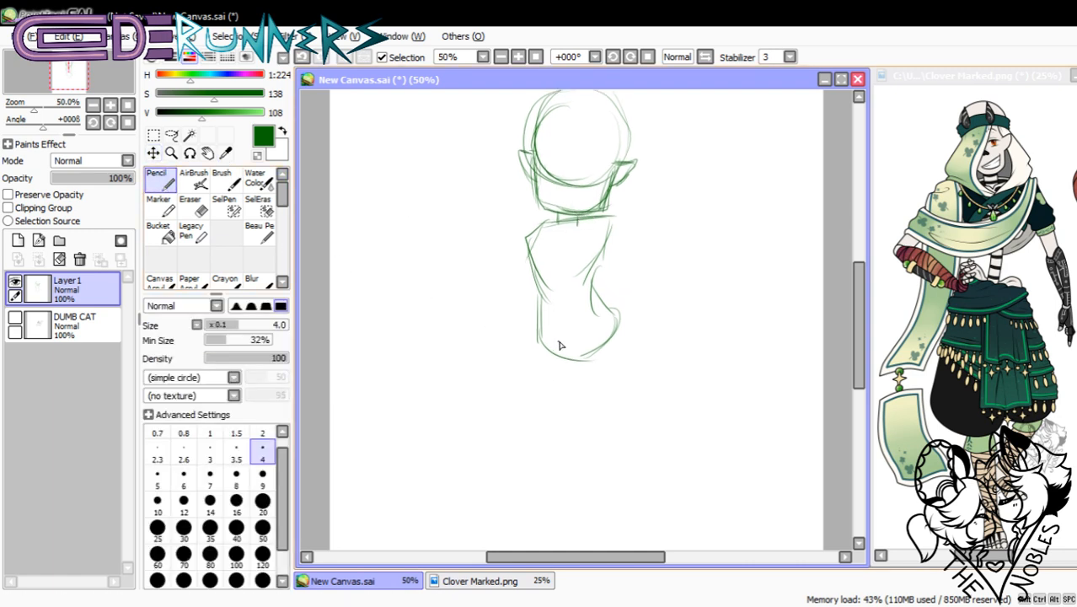
left_click_drag(539, 341, 578, 408)
mouse_move(546, 374)
left_mouse_down()
mouse_move(590, 415)
mouse_move(624, 413)
left_mouse_up()
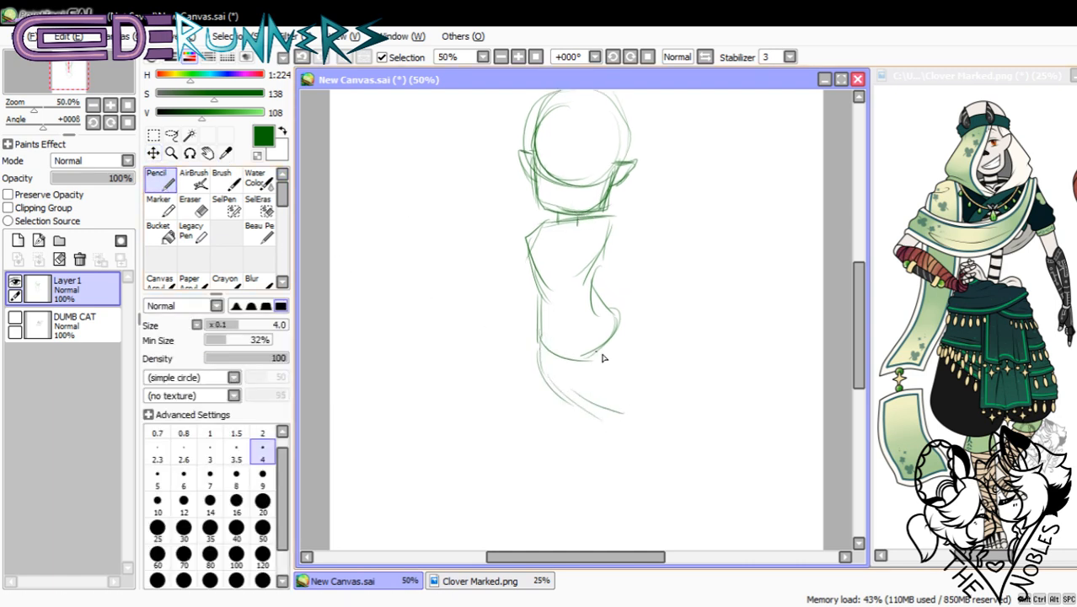
mouse_move(603, 346)
left_mouse_down()
mouse_move(645, 388)
mouse_move(595, 418)
mouse_move(620, 426)
left_mouse_up()
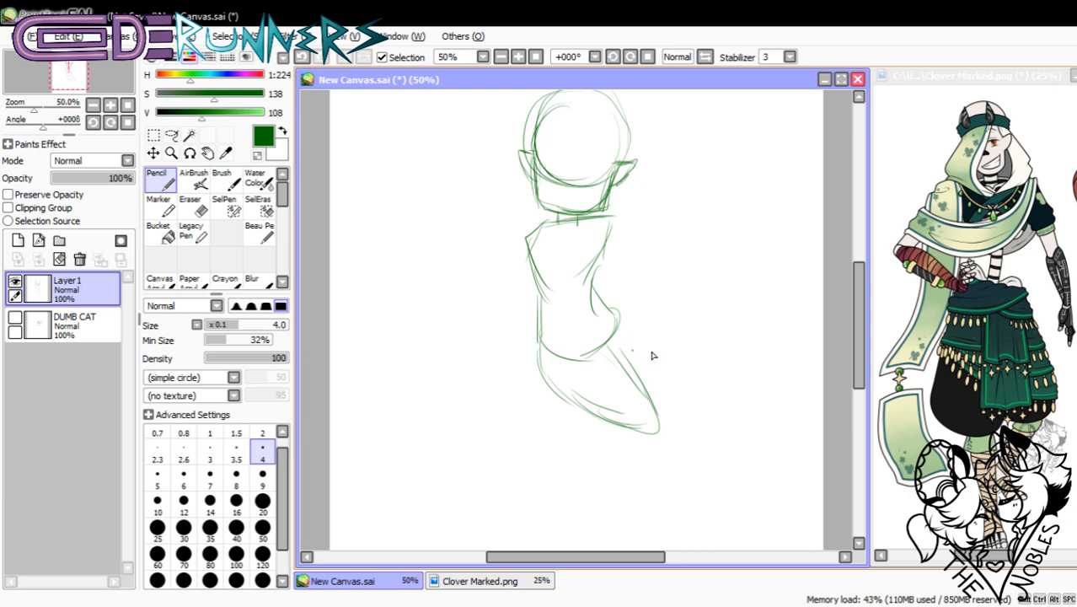
left_click_drag(624, 322, 643, 358)
mouse_move(621, 323)
left_mouse_down()
mouse_move(697, 327)
mouse_move(660, 327)
mouse_move(664, 338)
mouse_move(625, 319)
mouse_move(666, 384)
mouse_move(657, 404)
mouse_move(638, 322)
mouse_move(706, 338)
left_mouse_up()
key("ctrl+z")
key("ctrl+z")
mouse_move(637, 377)
left_mouse_down()
mouse_move(696, 373)
mouse_move(708, 340)
left_mouse_up()
- Sketch both lower legs, the near one slanting back from the knee and the far one hanging down
left_click_drag(653, 431, 612, 499)
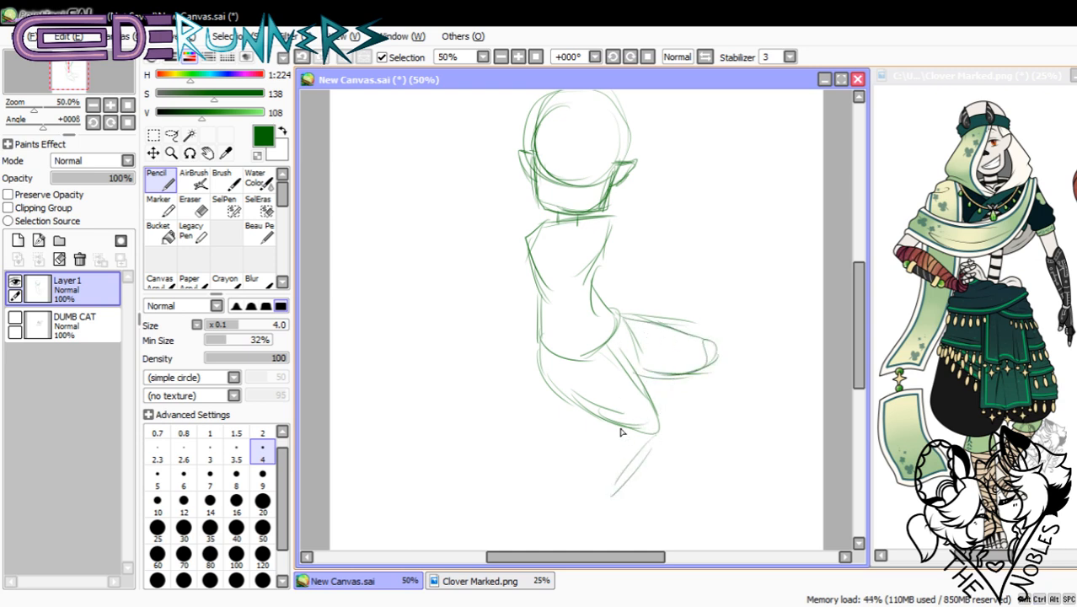
mouse_move(608, 430)
left_mouse_down()
mouse_move(578, 521)
mouse_move(624, 474)
left_mouse_up()
left_click_drag(570, 515, 605, 496)
mouse_move(706, 372)
left_mouse_down()
mouse_move(712, 443)
mouse_move(737, 480)
left_mouse_up()
left_click_drag(716, 412, 724, 496)
left_click_drag(678, 398, 716, 497)
left_click_drag(687, 437, 721, 505)
left_click_drag(690, 407, 725, 506)
left_click_drag(681, 399, 718, 475)
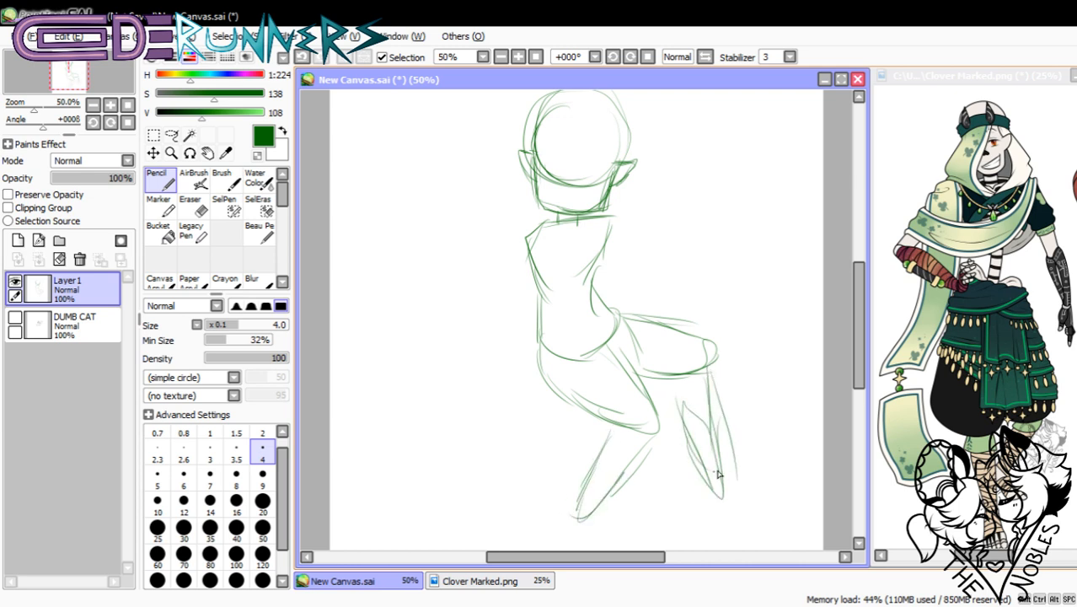
left_click_drag(566, 509, 605, 450)
left_click_drag(649, 444, 623, 504)
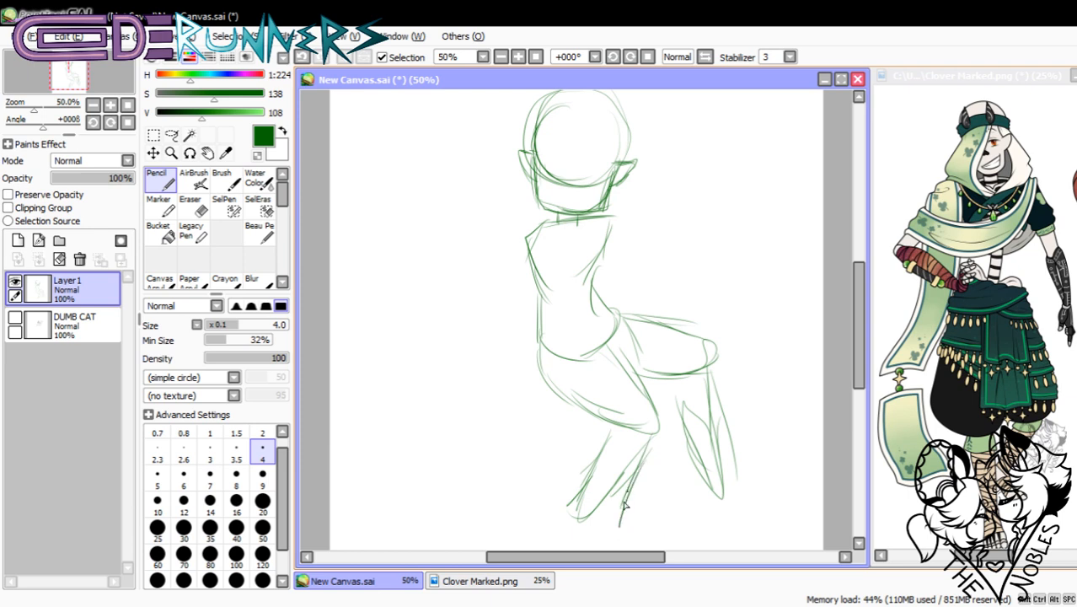
- Add a pointed foot at the end of each lower leg
scroll(747, 396, "down", 3)
mouse_move(641, 384)
left_mouse_down()
mouse_move(599, 448)
mouse_move(595, 495)
left_mouse_up()
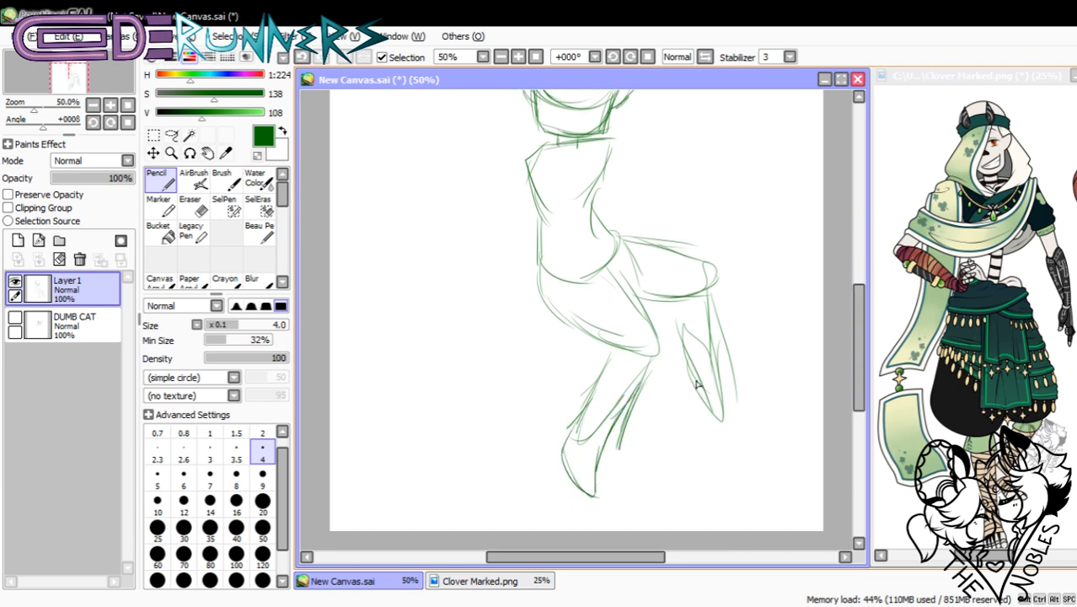
mouse_move(726, 391)
left_mouse_down()
mouse_move(767, 409)
mouse_move(709, 424)
left_mouse_up()
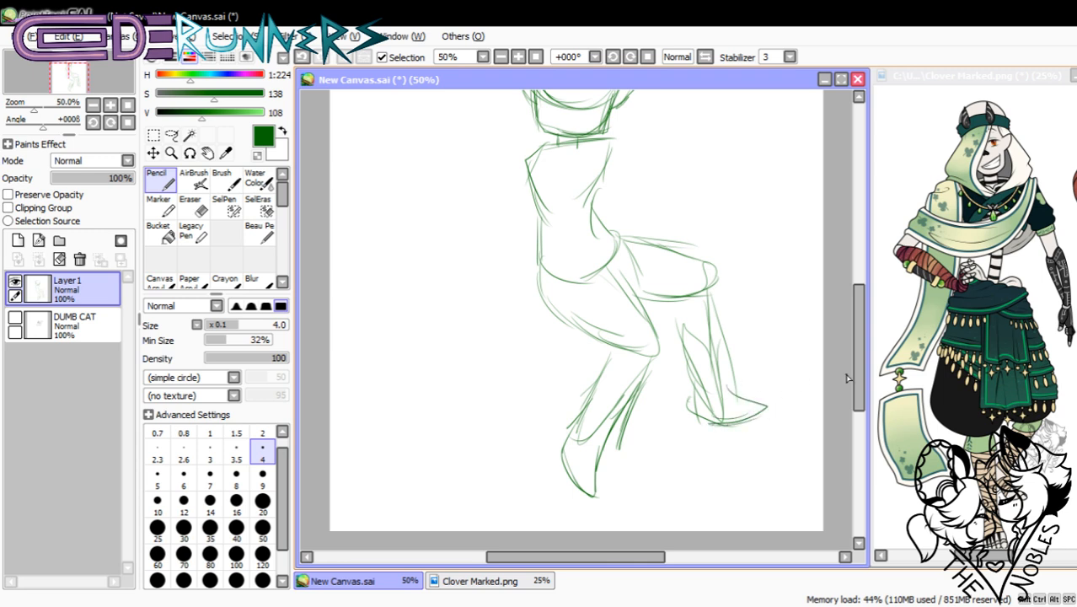
- Sketch both bent arms with round hands, gripping a long diagonal staff that crosses the body
left_click_drag(856, 361, 856, 334)
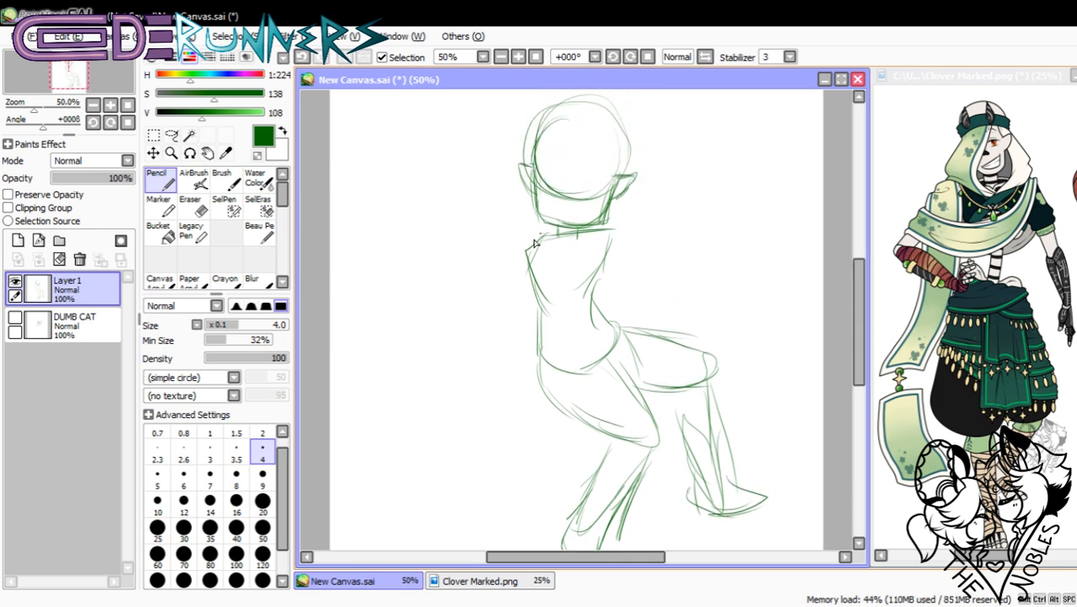
mouse_move(512, 272)
left_mouse_down()
mouse_move(494, 311)
mouse_move(546, 309)
mouse_move(530, 329)
mouse_move(546, 306)
mouse_move(582, 309)
mouse_move(600, 329)
left_mouse_up()
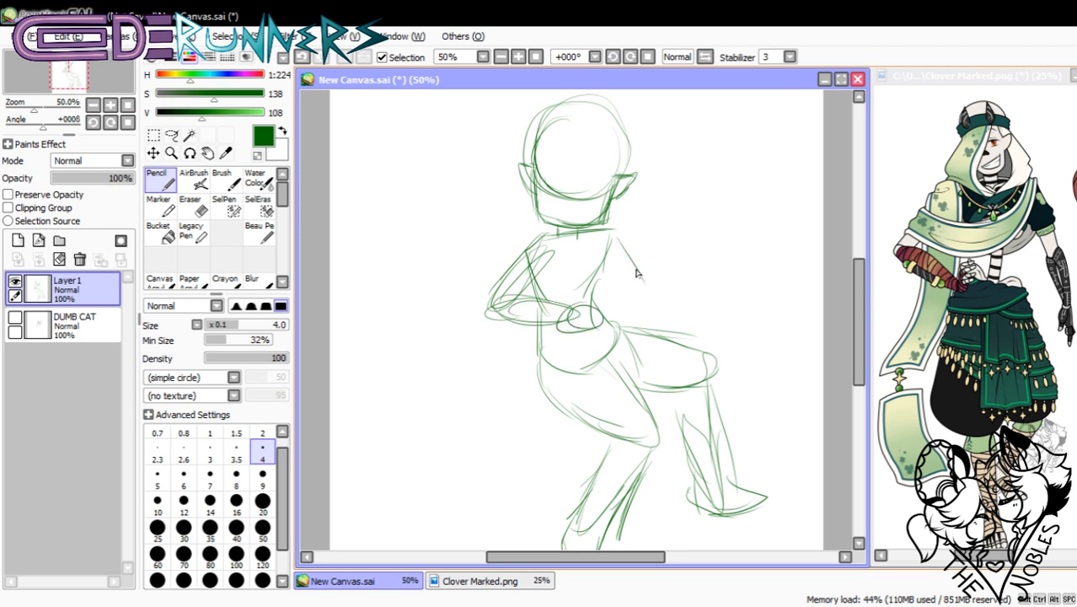
mouse_move(636, 272)
left_mouse_down()
mouse_move(654, 306)
mouse_move(644, 301)
mouse_move(645, 276)
mouse_move(646, 311)
mouse_move(666, 238)
left_mouse_up()
left_click_drag(565, 344, 696, 215)
mouse_move(696, 214)
left_mouse_down()
mouse_move(533, 389)
mouse_move(735, 183)
left_mouse_up()
mouse_move(735, 183)
left_mouse_down()
mouse_move(520, 380)
mouse_move(734, 182)
left_mouse_up()
left_click_drag(733, 182, 486, 387)
- Move the whole figure sketch up and slightly left on the page
left_click(93, 104)
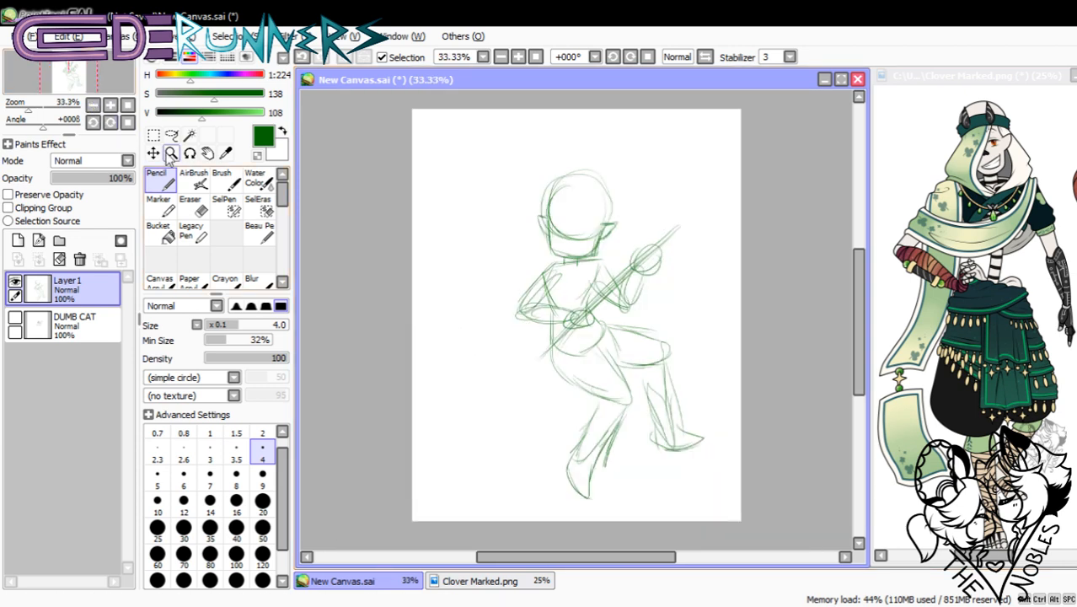
left_click(152, 153)
left_click_drag(570, 334, 554, 298)
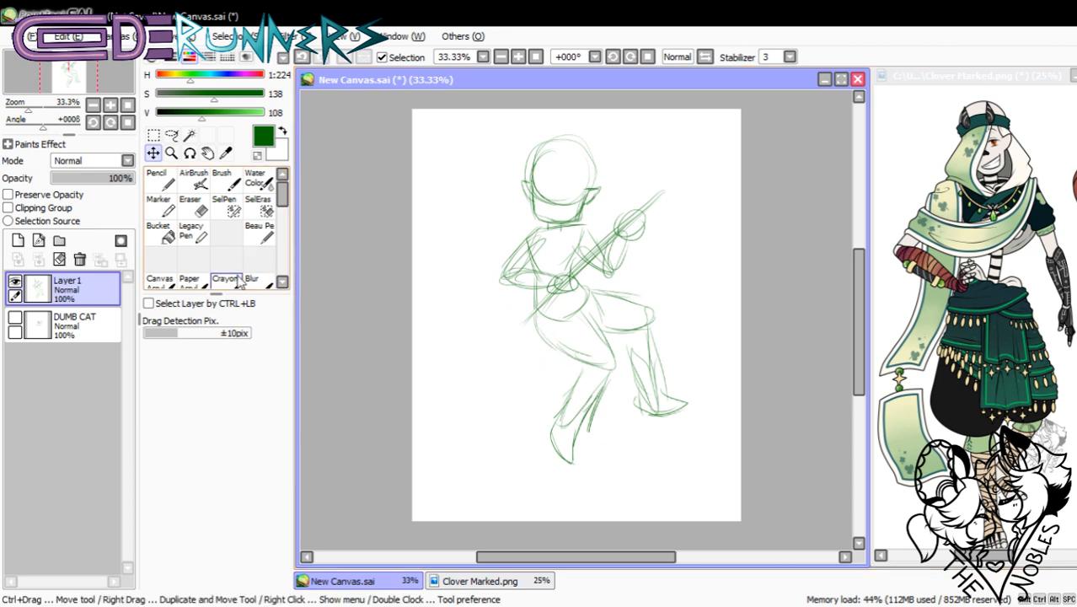
- Erase both legs and feet of the figure sketch with the Eraser at size 50
left_click(196, 207)
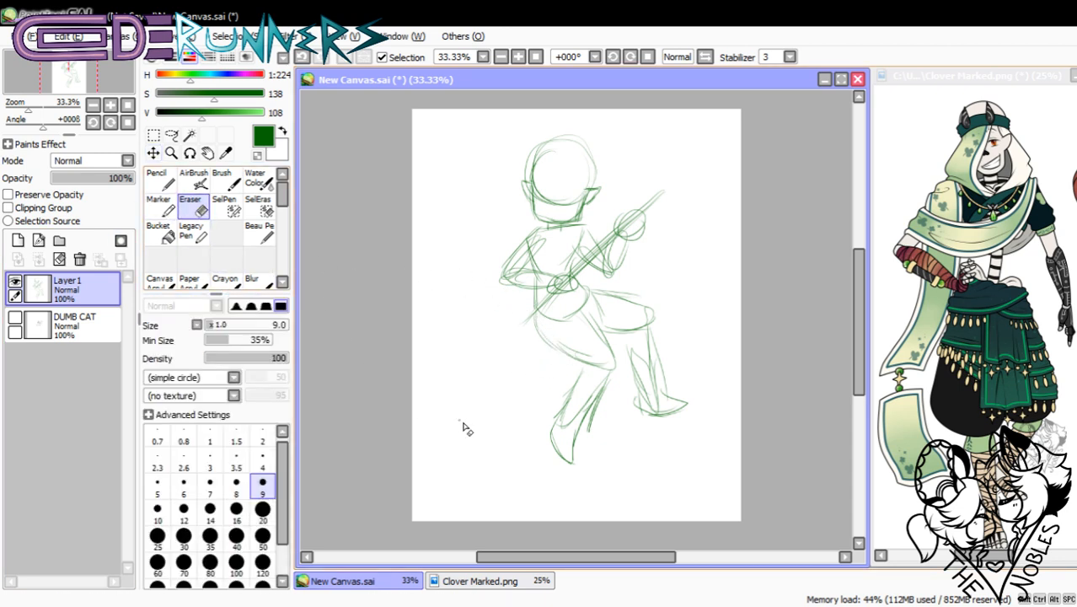
left_click(263, 538)
mouse_move(578, 440)
left_mouse_down()
mouse_move(608, 408)
mouse_move(619, 455)
mouse_move(681, 402)
mouse_move(638, 380)
mouse_move(658, 334)
mouse_move(593, 347)
mouse_move(607, 303)
mouse_move(562, 333)
mouse_move(569, 322)
mouse_move(552, 450)
mouse_move(543, 405)
mouse_move(596, 384)
left_mouse_up()
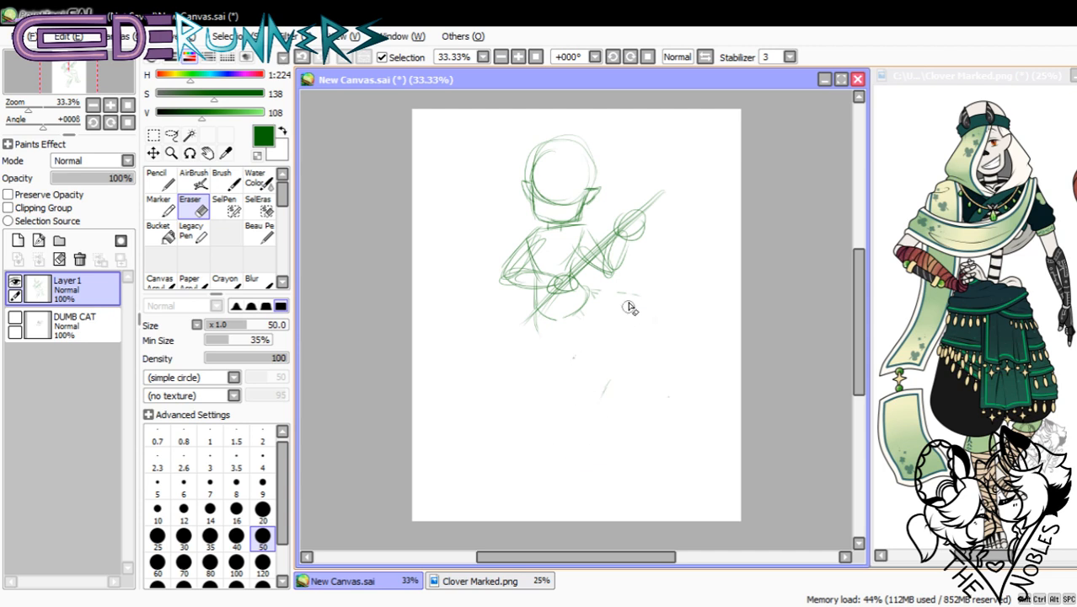
key("n")
scroll(476, 244, "up", 1)
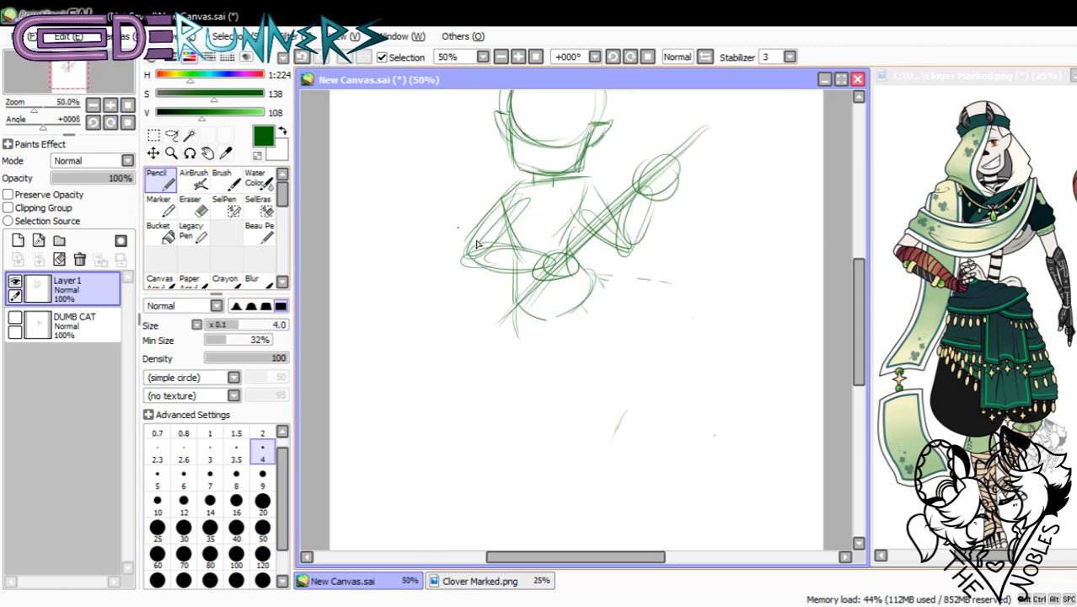
left_click(691, 286)
left_click_drag(530, 329, 572, 374)
left_click_drag(524, 322, 590, 399)
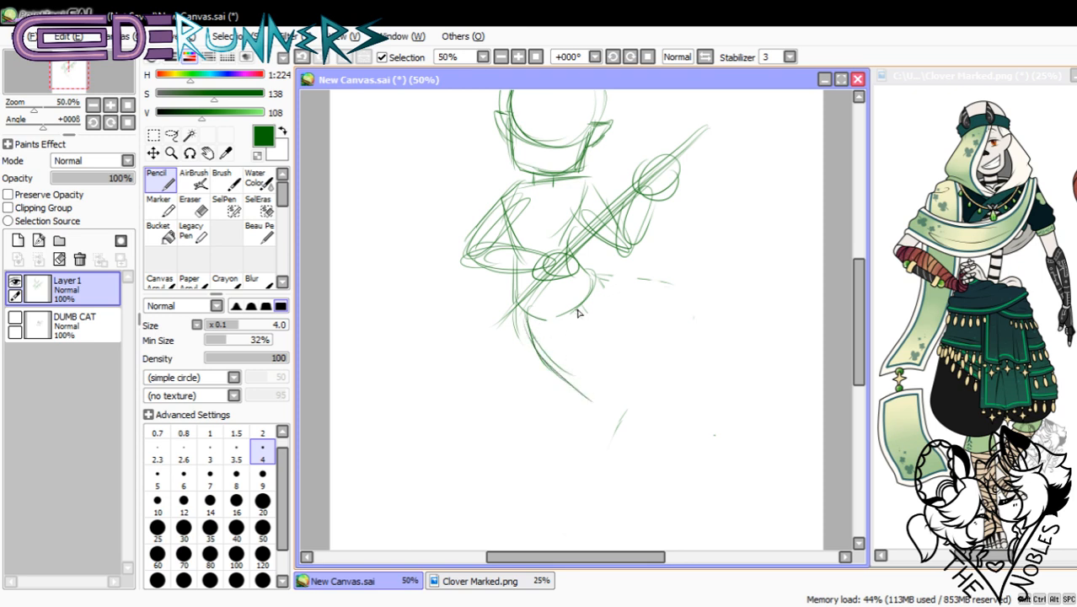
key("ctrl+z")
key("ctrl+z")
key("ctrl+z")
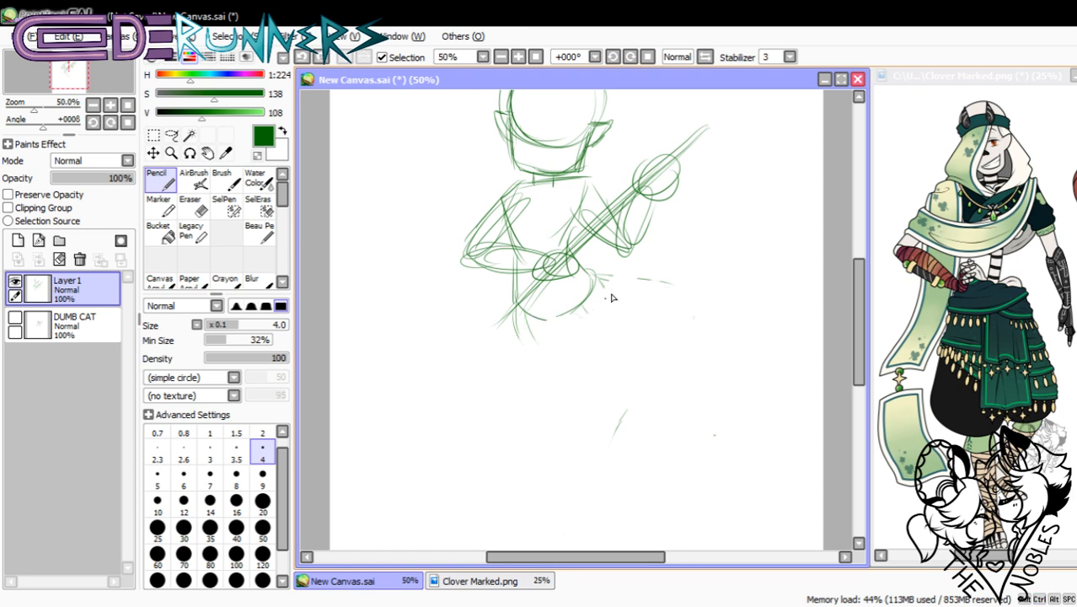
- Sketch two rounded horns on the forehead and one oval eye on the face with the Pencil
left_click_drag(858, 273, 860, 257)
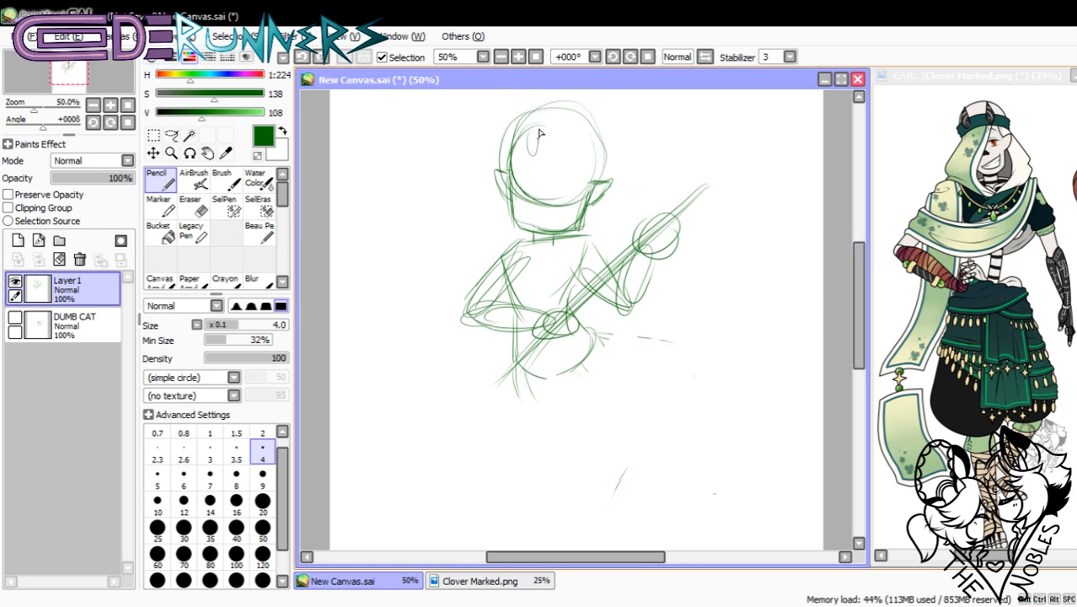
mouse_move(529, 117)
left_mouse_down()
mouse_move(539, 149)
mouse_move(573, 120)
left_mouse_up()
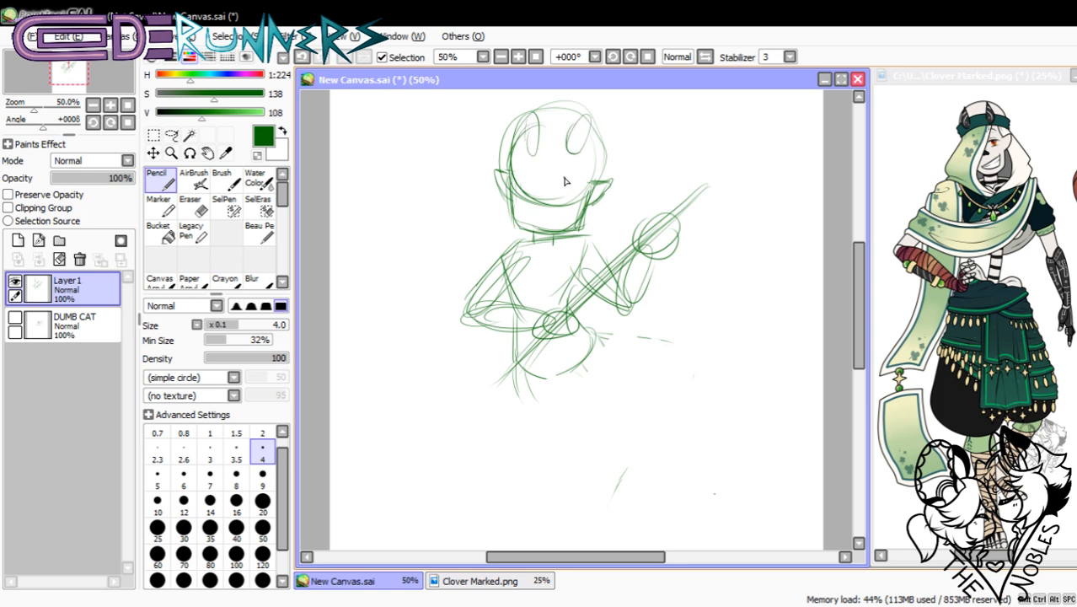
left_click_drag(565, 180, 574, 195)
key("ctrl+z")
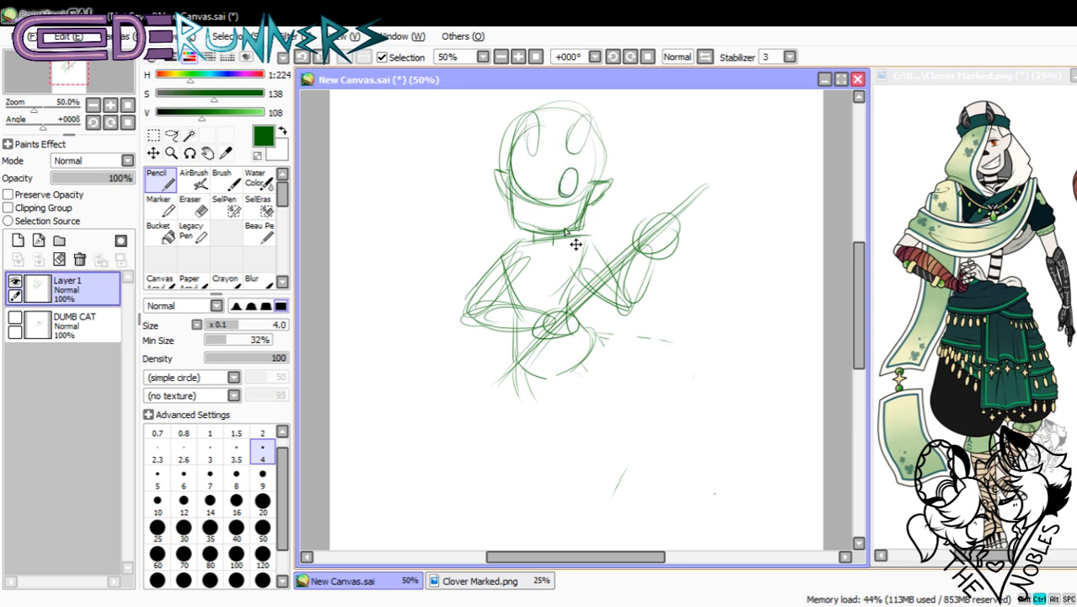
- Sketch a small nose and a short curved smile on the lower face
left_click_drag(544, 209, 577, 217)
key("ctrl+z")
key("ctrl+z")
key("ctrl+z")
left_click_drag(858, 272, 865, 273)
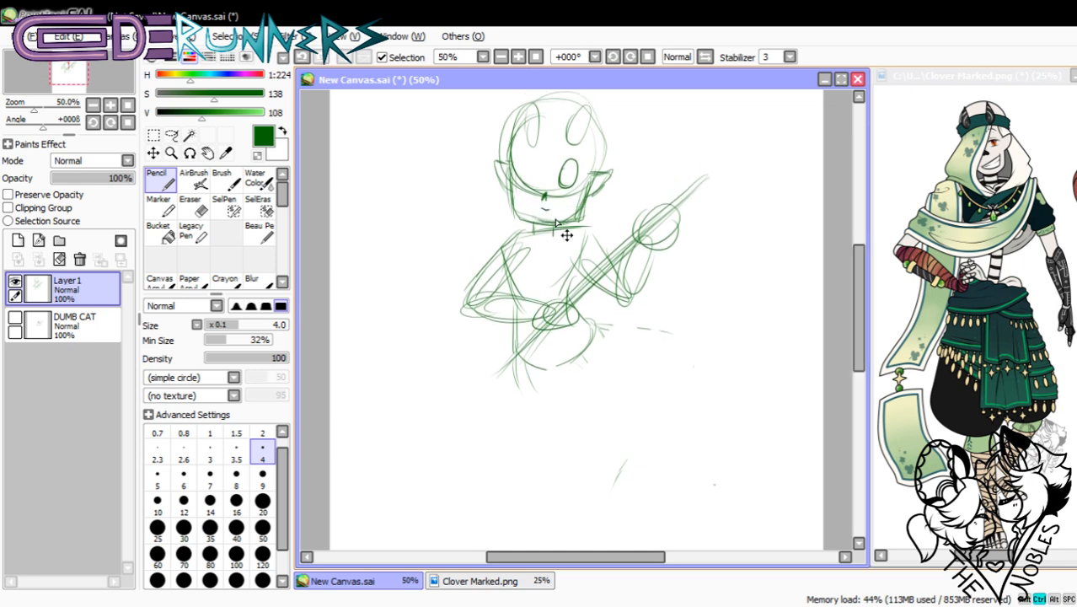
key("ctrl+z")
left_click_drag(541, 210, 553, 210)
- Sketch a light line straight down from the outer hip and try a line extending outward from the opposite hip
left_click_drag(868, 271, 869, 287)
scroll(848, 293, "down", 2)
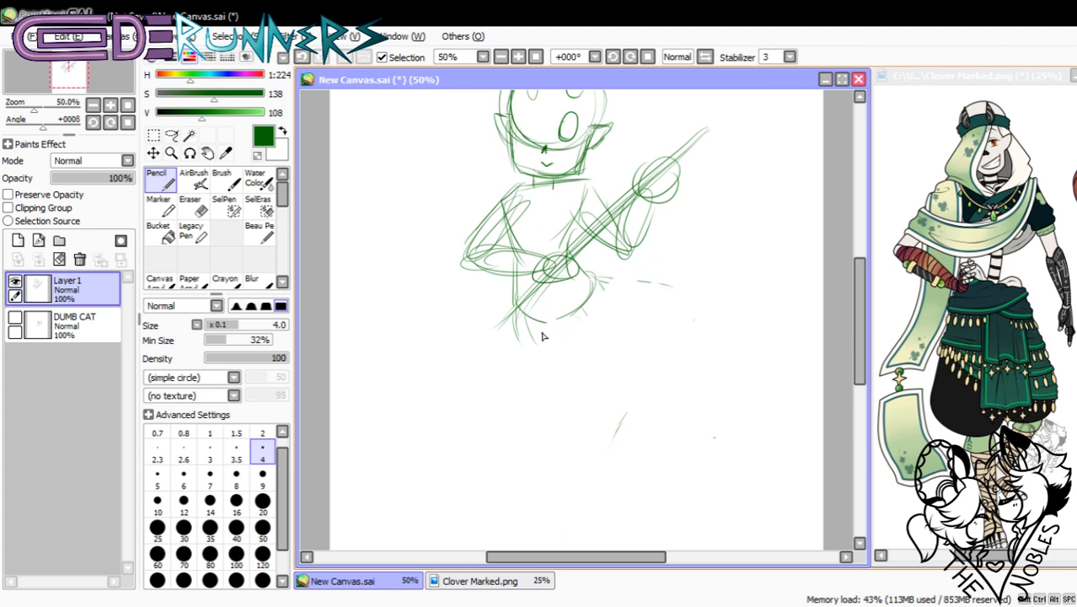
left_click_drag(510, 324, 512, 393)
left_click_drag(517, 327, 521, 386)
key("ctrl+z")
mouse_move(593, 273)
left_mouse_down()
mouse_move(671, 275)
mouse_move(669, 266)
left_mouse_up()
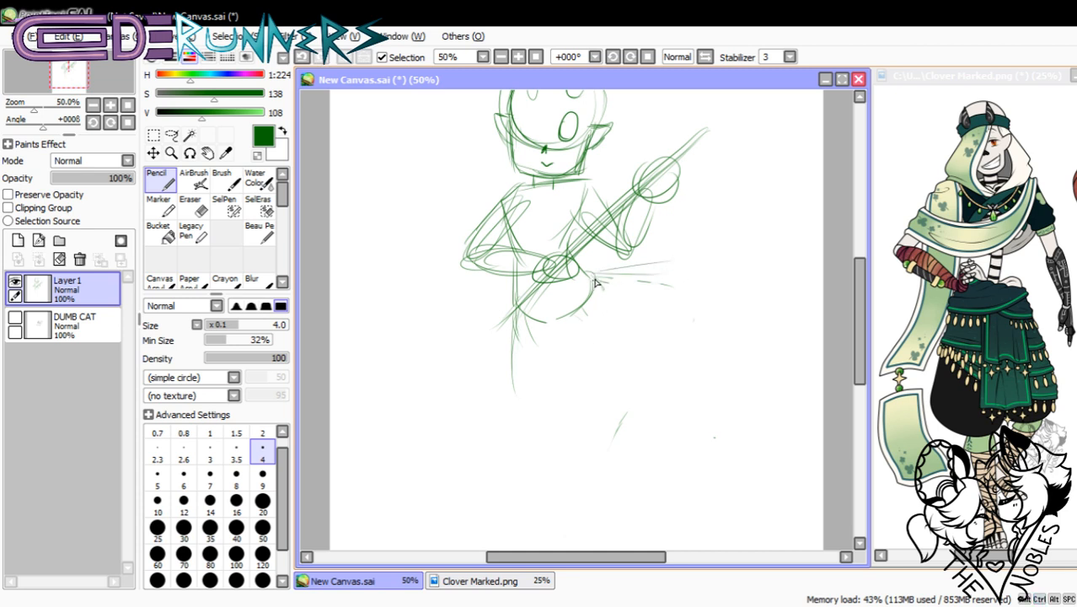
key("ctrl+z")
key("ctrl+z")
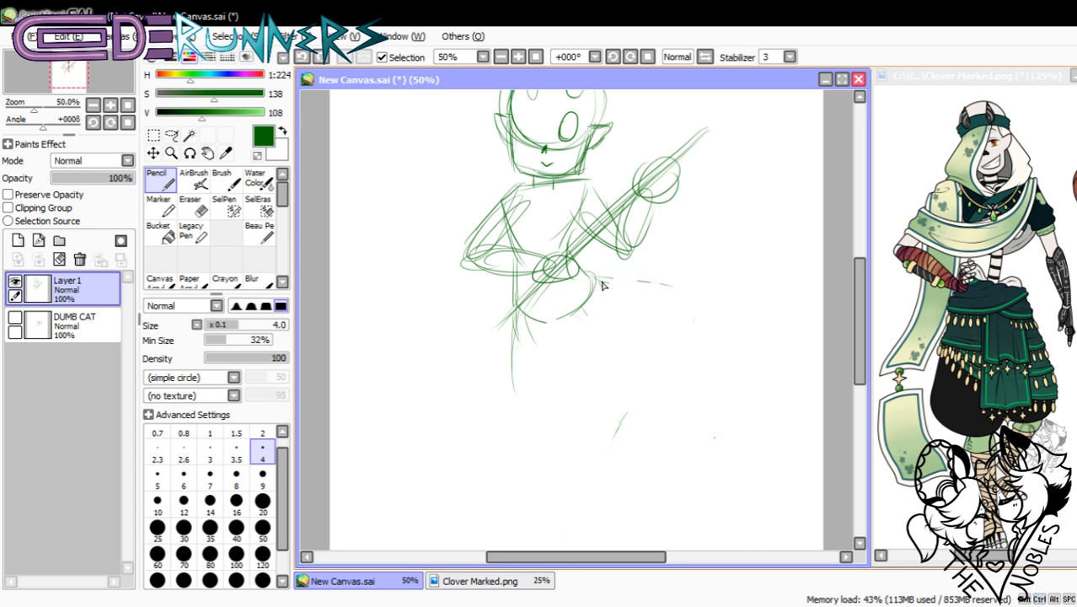
- Sketch the raised leg's thigh as a long oval slanting down and outward from the hip beneath the staff
left_click_drag(595, 276, 654, 347)
left_click_drag(600, 278, 700, 344)
mouse_move(577, 314)
left_mouse_down()
mouse_move(658, 360)
mouse_move(650, 356)
mouse_move(681, 364)
left_mouse_up()
left_click_drag(619, 292, 667, 361)
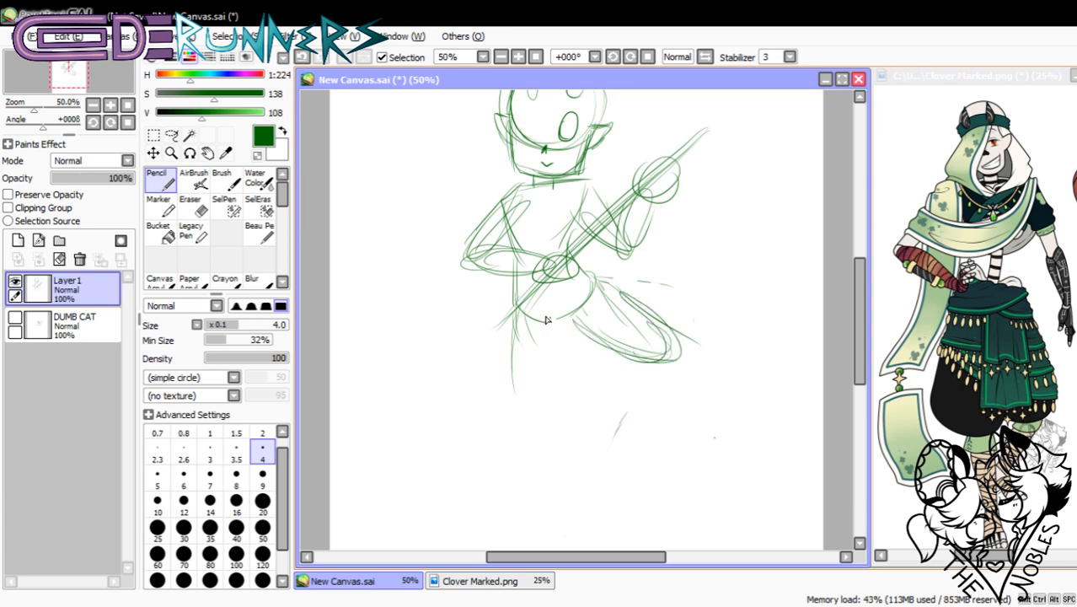
- Sketch the extended leg as two tapering forms, thigh and calf, running diagonally down from the hip
left_click_drag(528, 354, 585, 430)
left_click_drag(605, 326, 594, 428)
mouse_move(540, 350)
left_mouse_down()
mouse_move(575, 426)
mouse_move(631, 502)
left_mouse_up()
left_click_drag(600, 459, 647, 509)
left_click_drag(613, 410, 646, 507)
left_click_drag(582, 429, 647, 509)
left_click_drag(609, 474, 656, 525)
left_click_drag(659, 467, 637, 506)
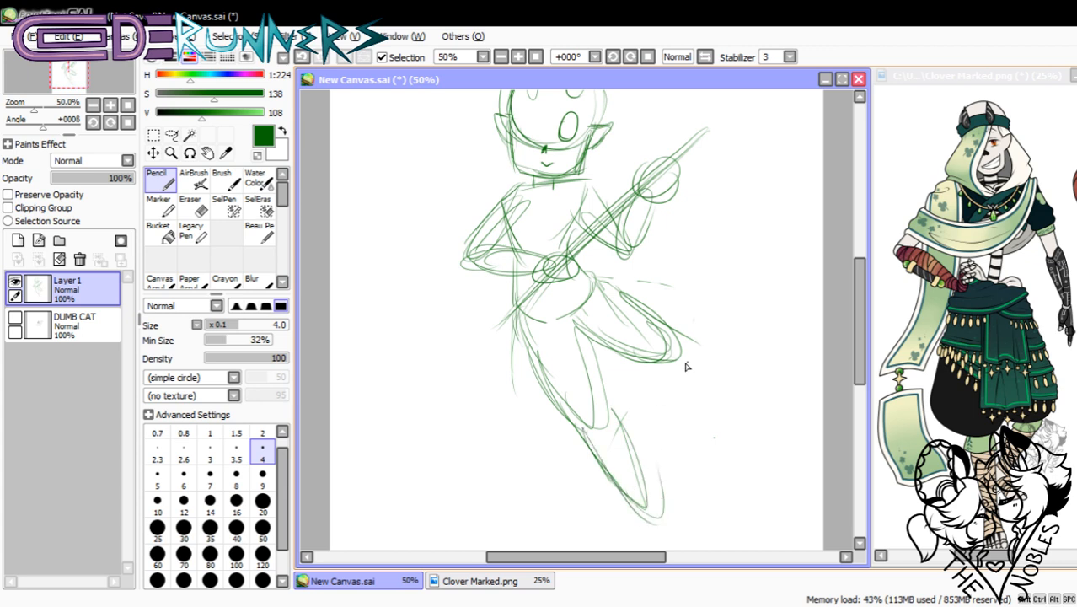
- Add the raised leg's calf folding back behind the extended leg, and a foot at the end of the extended leg
left_click_drag(668, 367, 622, 432)
left_click_drag(635, 354, 612, 418)
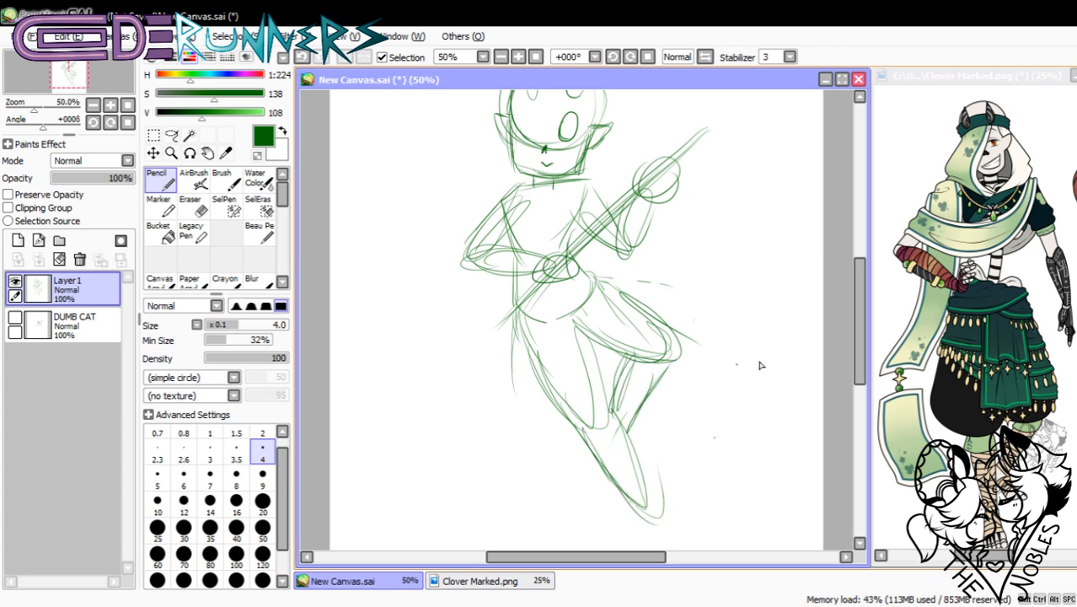
left_click_drag(862, 367, 861, 389)
left_click_drag(616, 414, 641, 477)
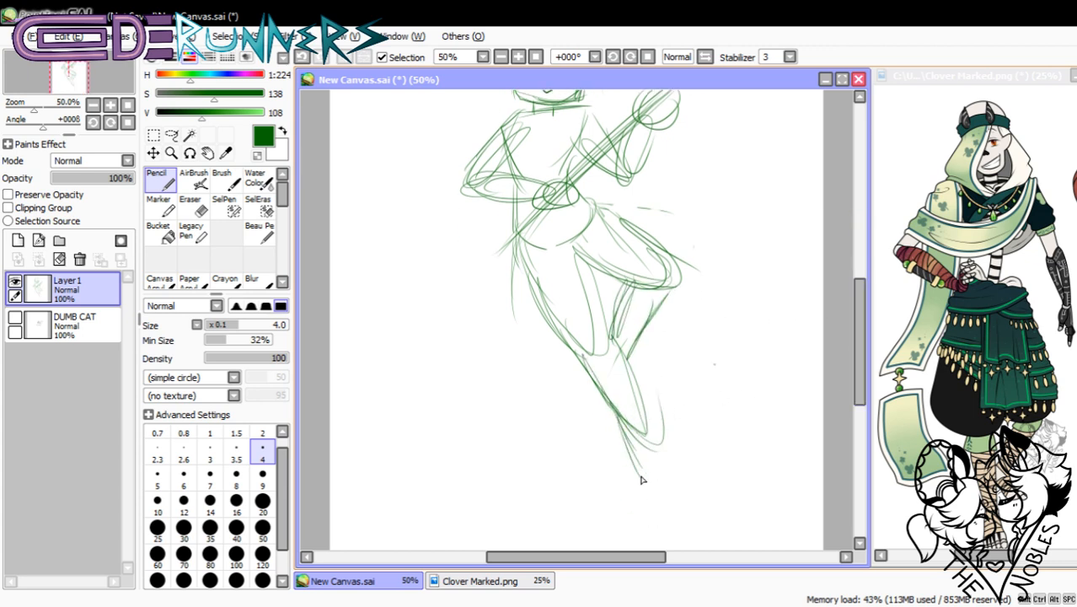
mouse_move(656, 413)
left_mouse_down()
mouse_move(675, 459)
mouse_move(649, 484)
left_mouse_up()
mouse_move(620, 425)
left_mouse_down()
mouse_move(646, 485)
mouse_move(666, 477)
left_mouse_up()
- Scale the whole figure sketch down, place it in the upper middle of the page and apply the transform
left_click_drag(862, 371, 850, 329)
left_click(128, 106)
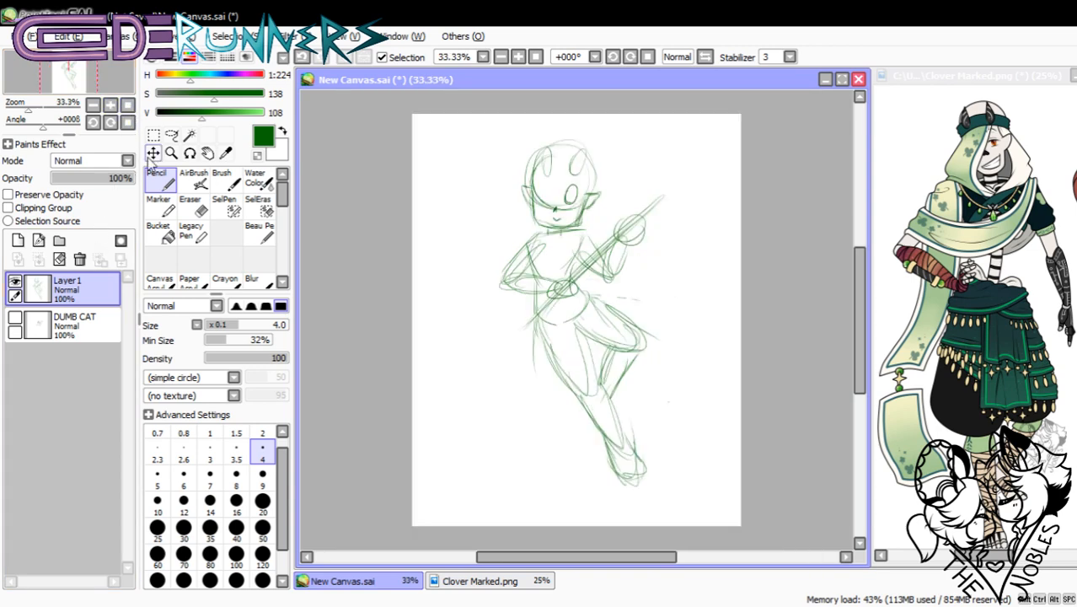
key("ctrl+t")
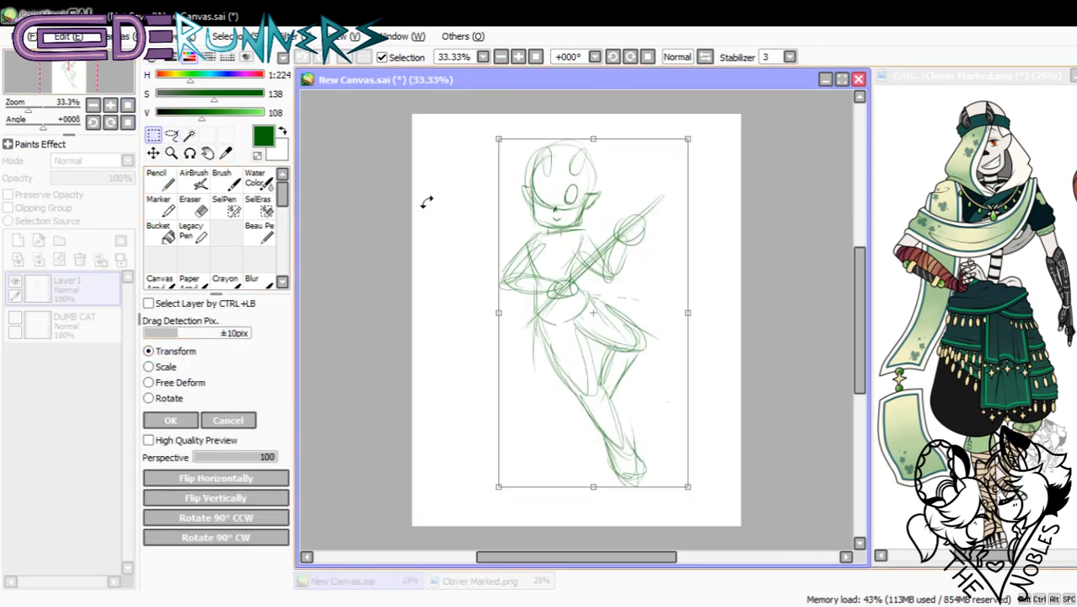
left_click_drag(498, 139, 533, 187)
left_click_drag(593, 413, 562, 364)
left_click_drag(581, 433, 581, 419)
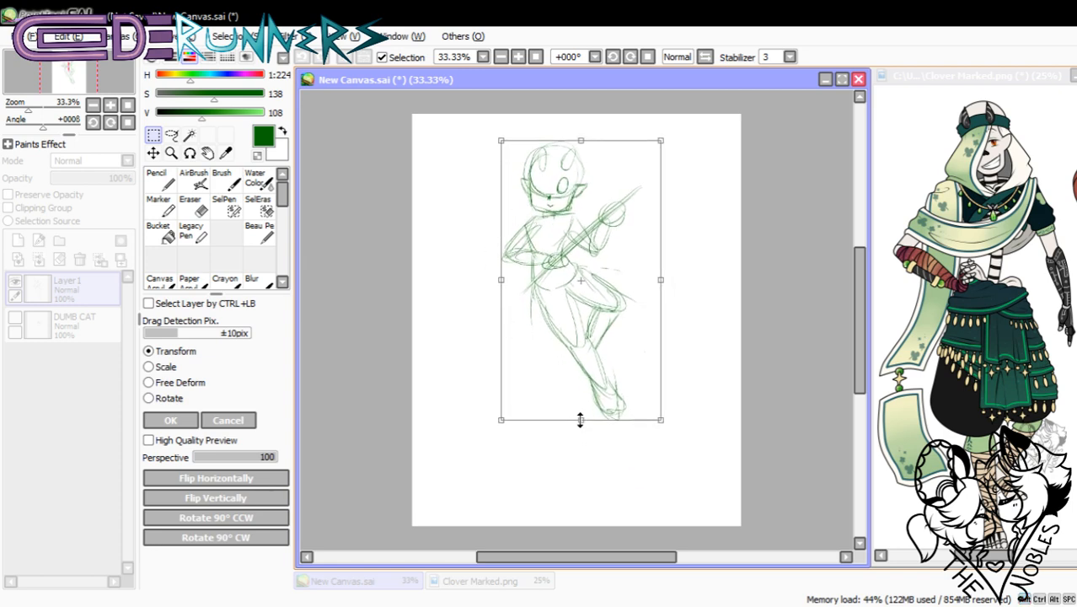
left_click(171, 420)
left_click(110, 106)
left_click(110, 105)
left_click(110, 105)
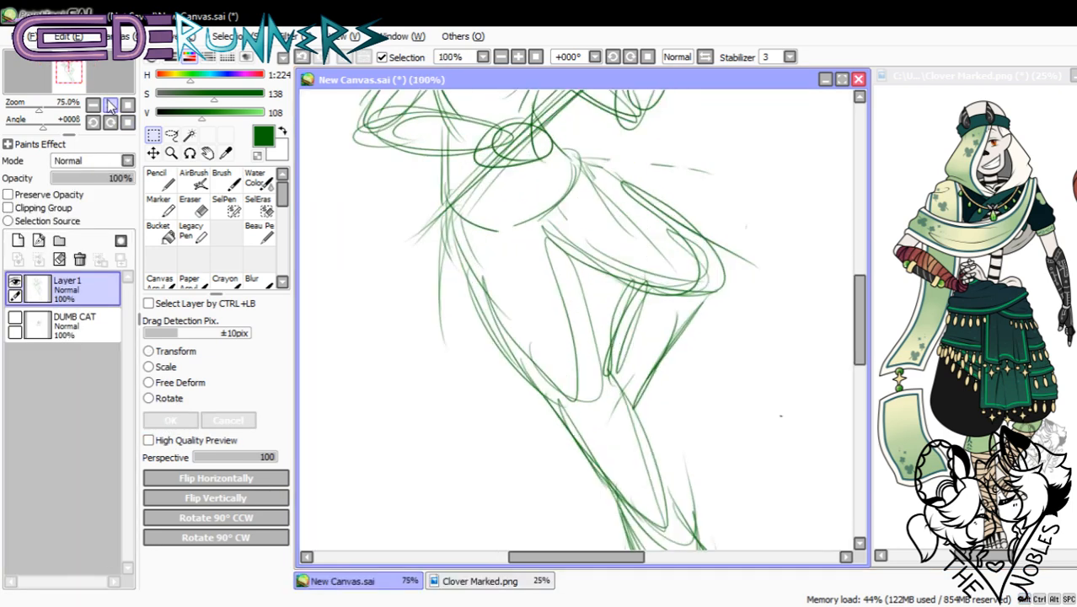
left_click(111, 105)
left_click(160, 180)
left_click_drag(472, 241, 514, 337)
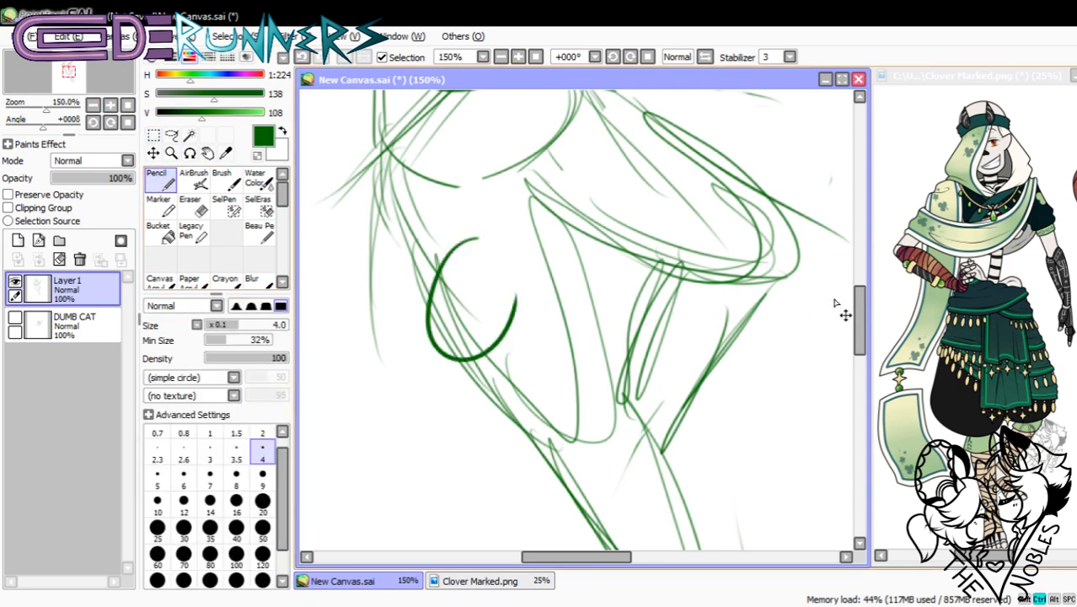
key("ctrl+z")
- Lower Layer1's opacity to 44% and add a new layer above it
left_click_drag(861, 297, 861, 195)
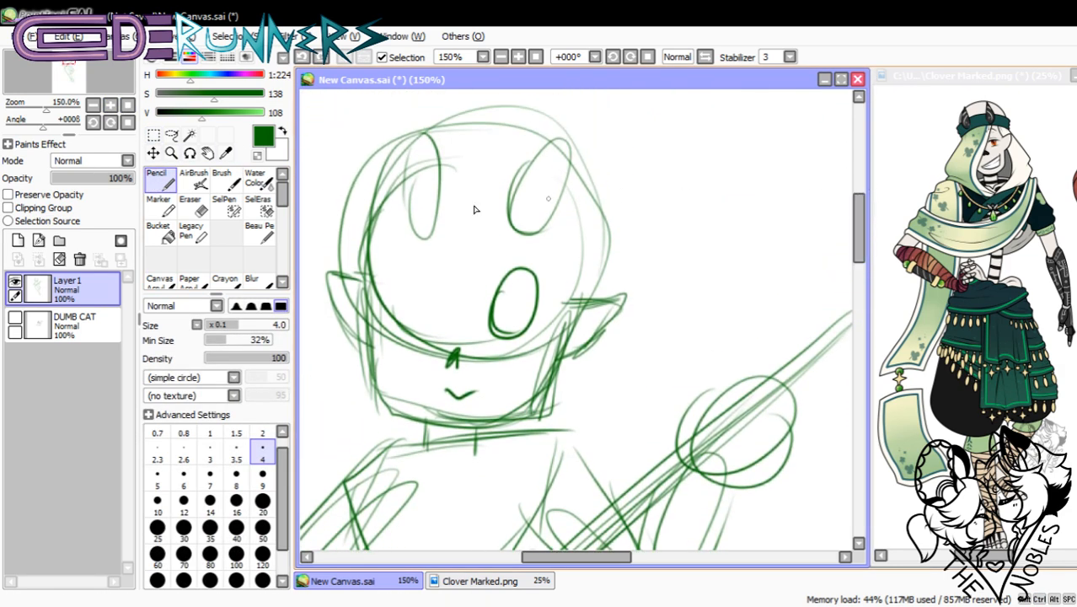
left_click(98, 179)
left_click_drag(98, 179, 87, 179)
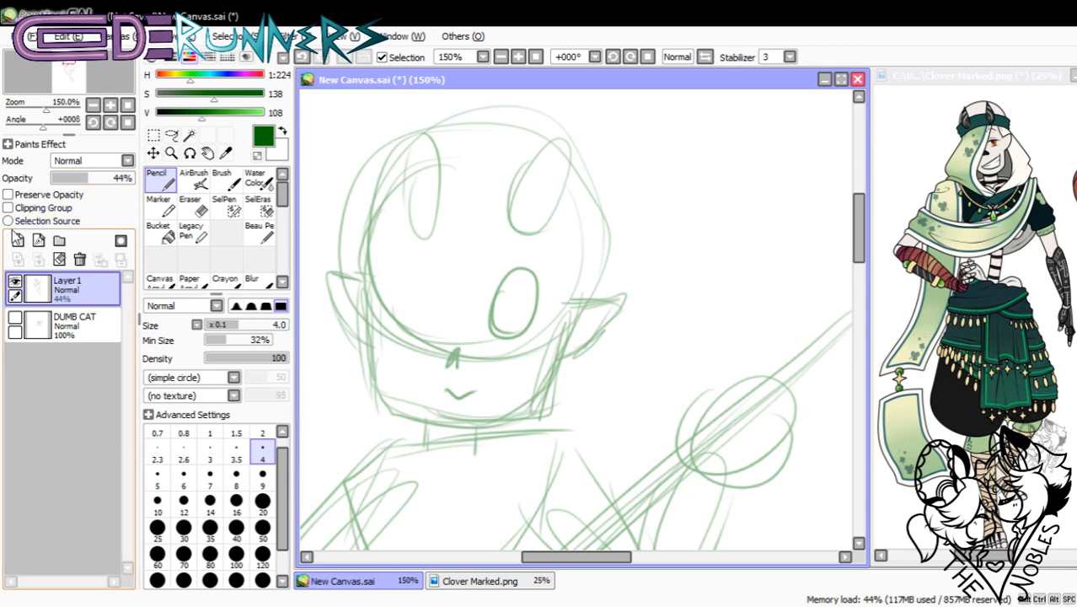
left_click(18, 240)
- On the new layer, draw a solid heart-shaped nose and a thick oval eye outline over the faded sketch
left_click_drag(590, 560, 572, 560)
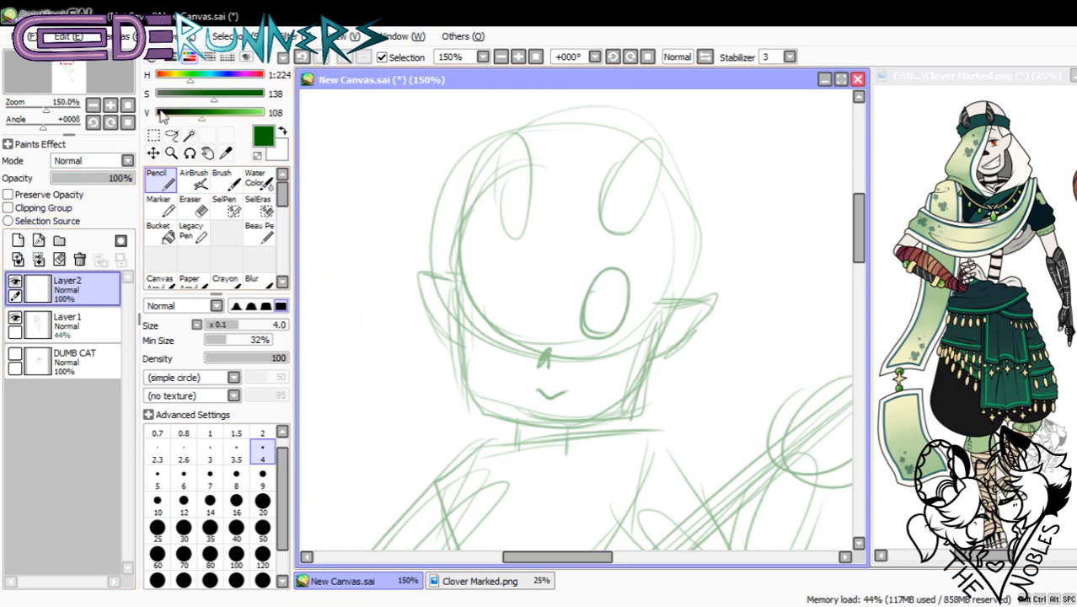
left_click(110, 105)
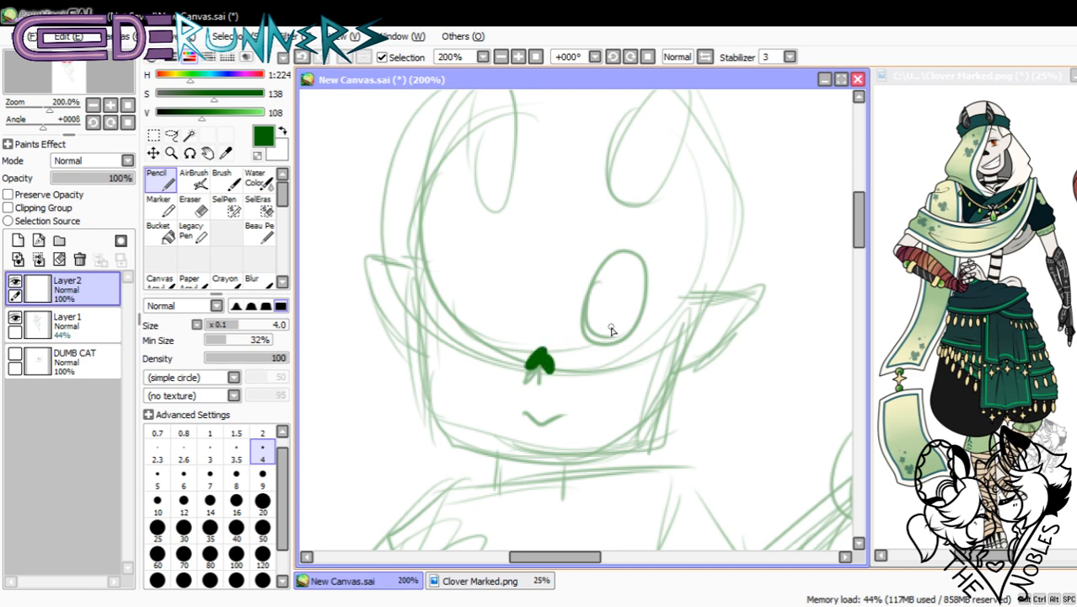
mouse_move(582, 324)
left_mouse_down()
mouse_move(602, 335)
mouse_move(642, 323)
mouse_move(590, 271)
mouse_move(606, 251)
mouse_move(642, 263)
mouse_move(650, 289)
left_mouse_up()
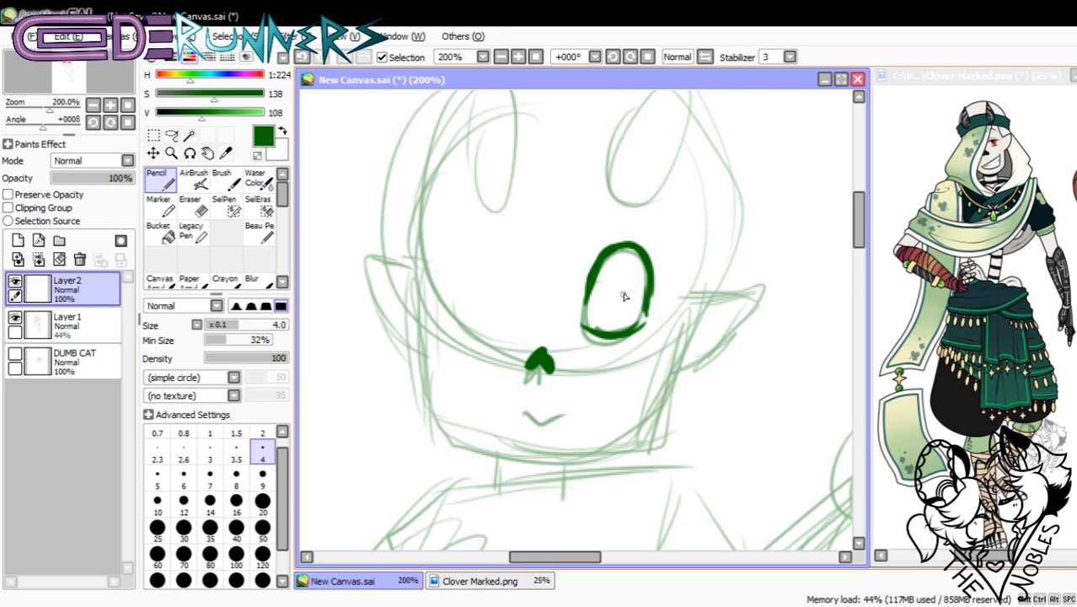
- Draw a narrow, solid oval pupil inside the eye, redoing the first attempt
mouse_move(613, 277)
left_mouse_down()
mouse_move(604, 318)
mouse_move(630, 254)
mouse_move(620, 314)
mouse_move(605, 291)
mouse_move(628, 316)
left_mouse_up()
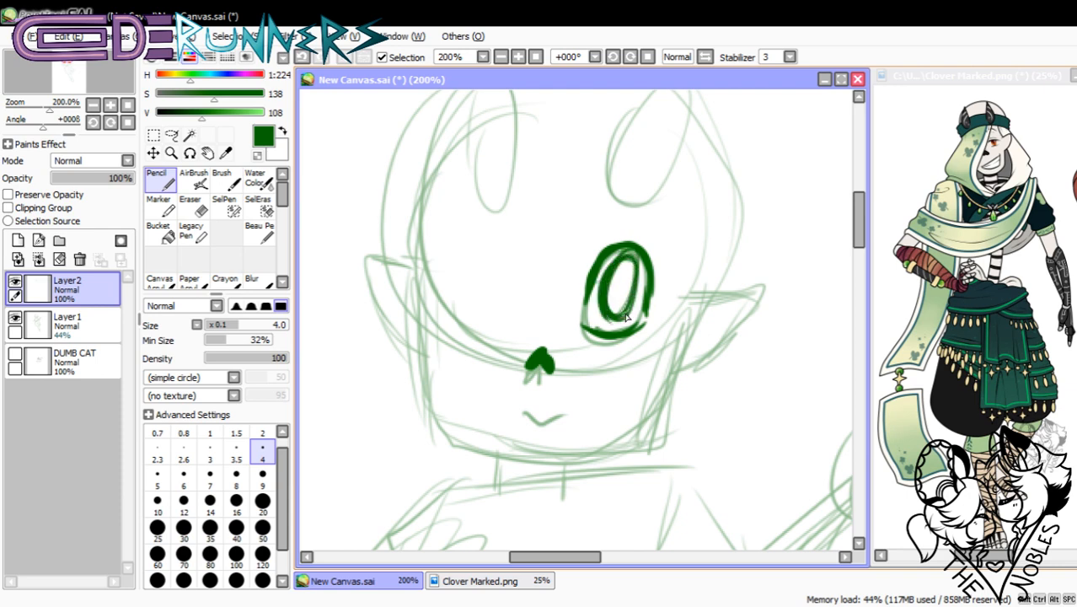
key("ctrl+z")
key("ctrl+z")
key("ctrl+z")
key("ctrl+z")
mouse_move(602, 268)
left_mouse_down()
mouse_move(600, 314)
mouse_move(622, 279)
mouse_move(639, 278)
mouse_move(597, 314)
mouse_move(632, 271)
mouse_move(614, 301)
left_mouse_up()
- Erase a small highlight from the pupil with the Eraser at size 9, and fill in the top of the eye with the Pencil
left_click(193, 206)
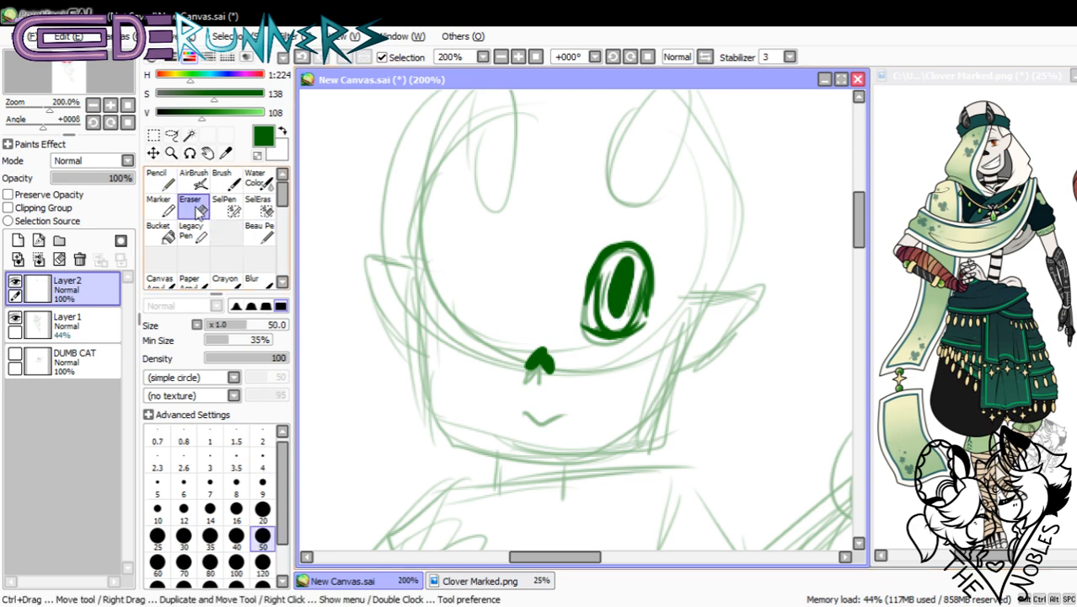
left_click(262, 485)
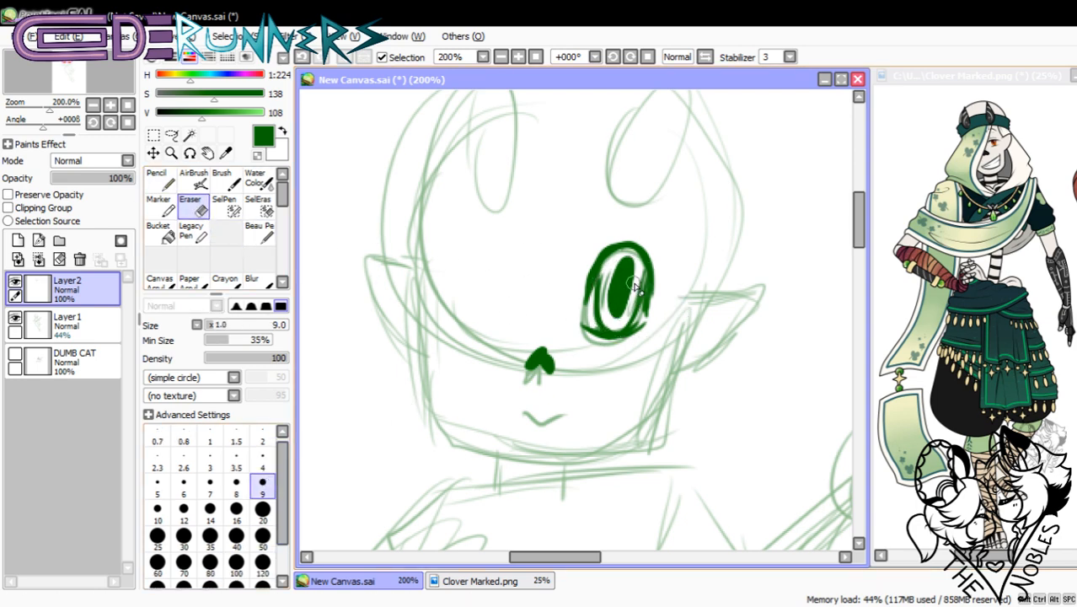
left_click_drag(638, 285, 614, 291)
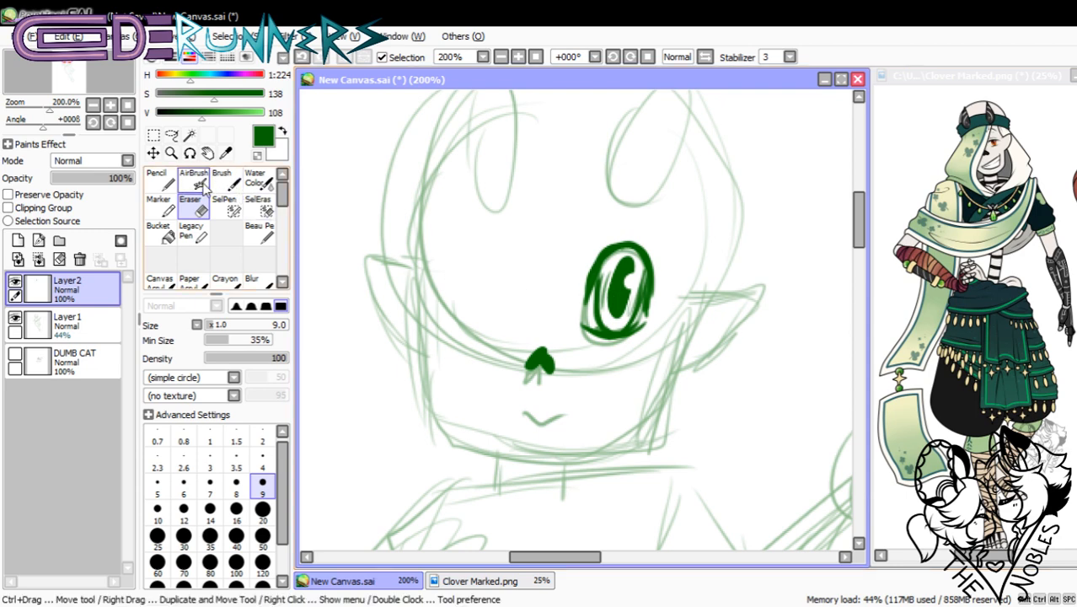
left_click(159, 179)
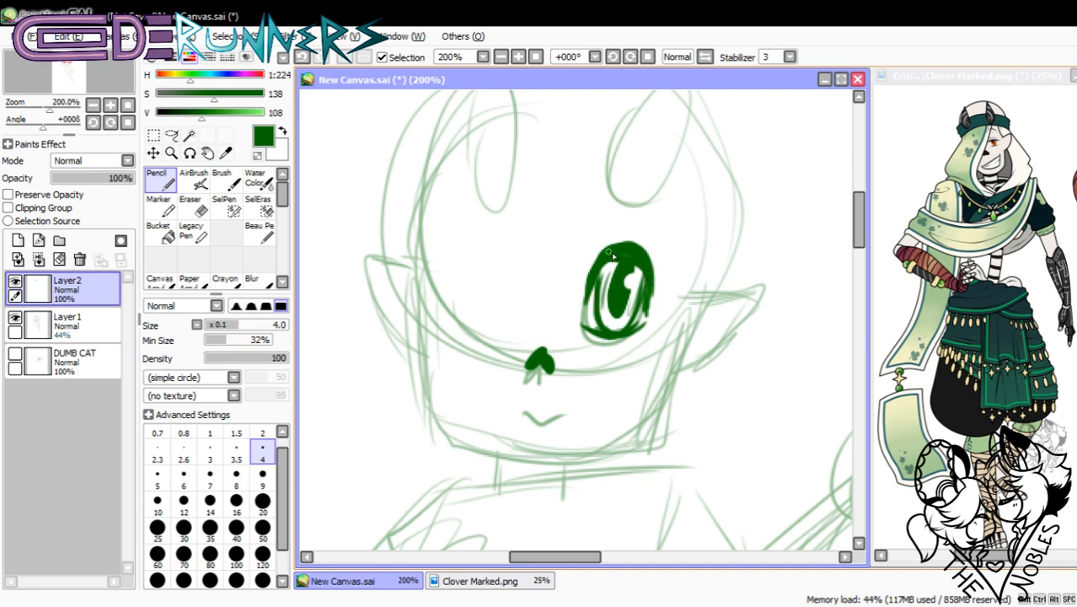
- Draw an arched eyebrow above the eye and a short eyelid crease just over it
left_click_drag(580, 197, 649, 221)
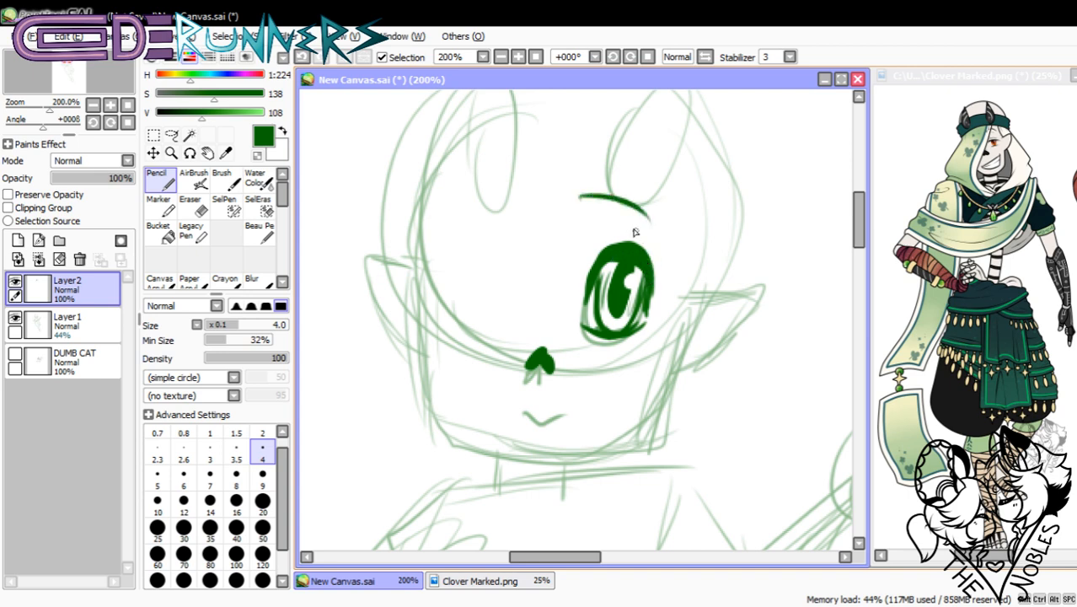
key("ctrl+z")
left_click_drag(588, 197, 665, 232)
left_click_drag(600, 238, 625, 235)
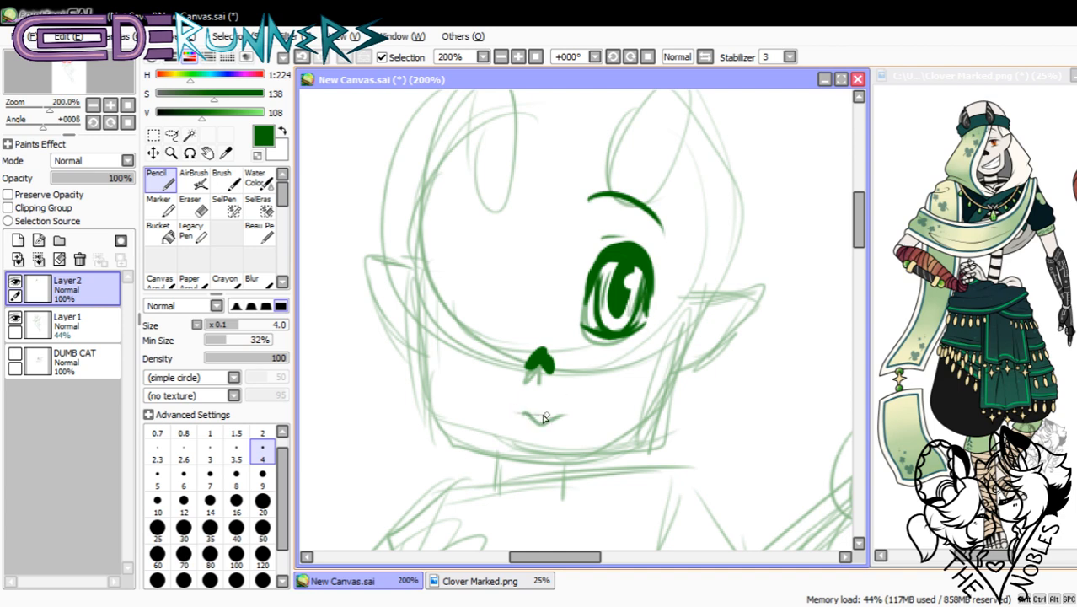
- Draw a thick slanted smirk below the nose and trace the jawline from one cheek around the chin to the other
mouse_move(506, 411)
left_mouse_down()
mouse_move(560, 428)
mouse_move(609, 395)
left_mouse_up()
mouse_move(509, 418)
left_mouse_down()
mouse_move(598, 404)
mouse_move(509, 415)
left_mouse_up()
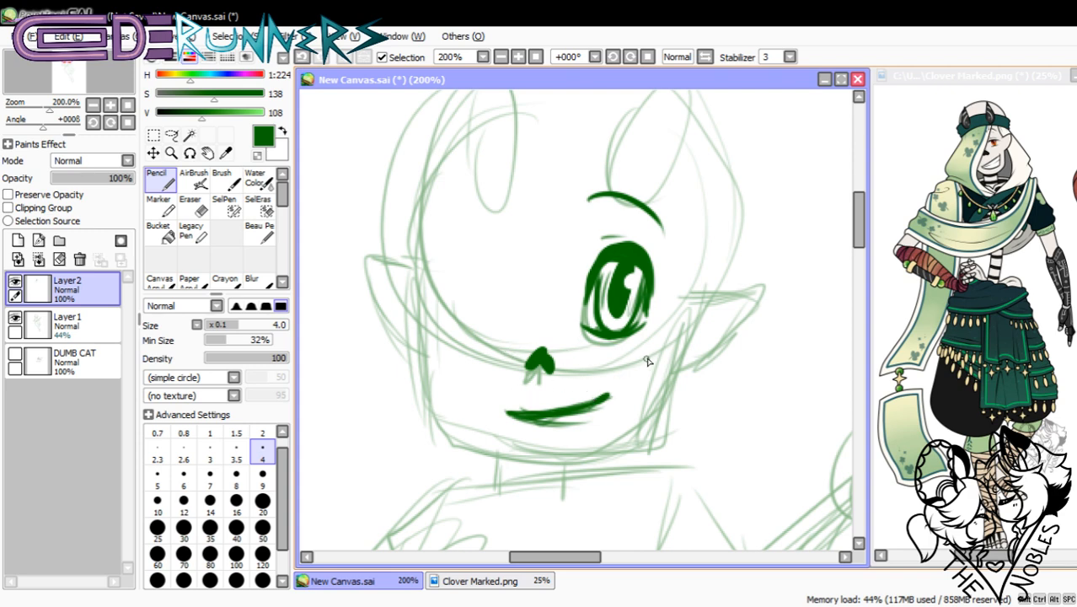
mouse_move(670, 384)
left_mouse_down()
mouse_move(620, 454)
mouse_move(539, 464)
mouse_move(559, 473)
mouse_move(641, 446)
mouse_move(620, 447)
left_mouse_up()
mouse_move(540, 461)
left_mouse_down()
mouse_move(476, 457)
mouse_move(525, 469)
mouse_move(459, 449)
mouse_move(426, 358)
mouse_move(459, 454)
mouse_move(476, 460)
mouse_move(436, 381)
left_mouse_up()
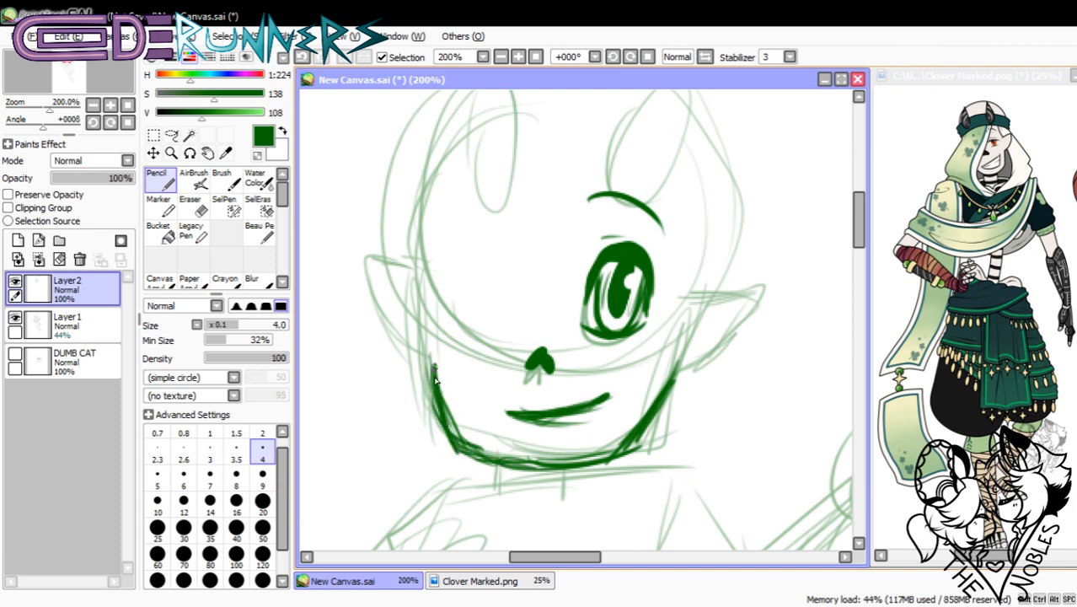
- Darken the jawline along the chin and draw a pointed ear on each side of the head
mouse_move(476, 445)
left_mouse_down()
mouse_move(518, 469)
mouse_move(624, 460)
mouse_move(620, 445)
mouse_move(673, 375)
left_mouse_up()
mouse_move(693, 336)
left_mouse_down()
mouse_move(745, 300)
mouse_move(748, 329)
mouse_move(717, 361)
mouse_move(668, 381)
mouse_move(757, 319)
mouse_move(702, 296)
left_mouse_up()
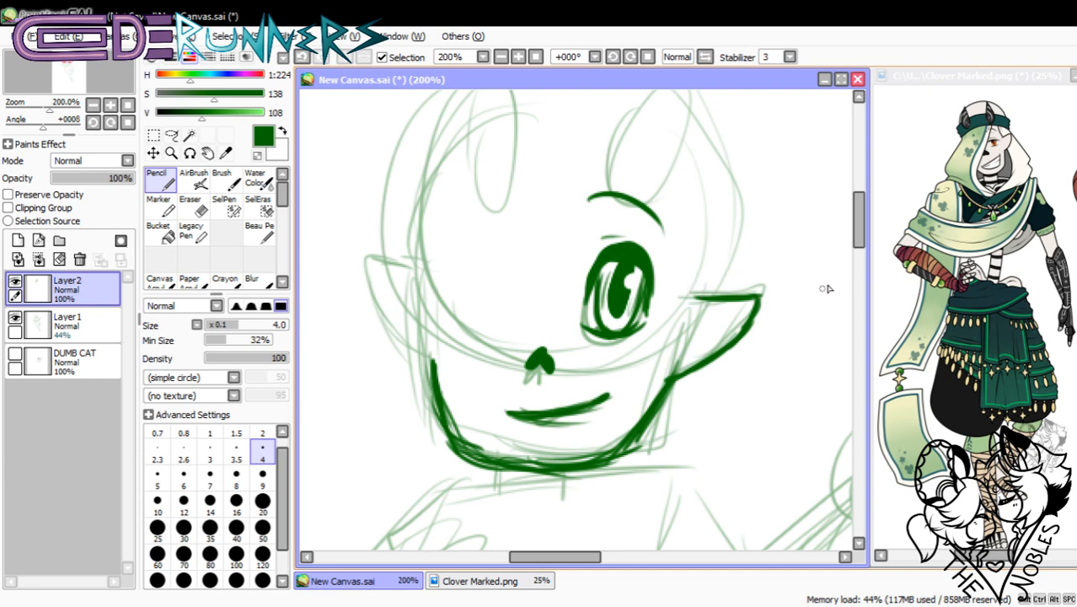
scroll(642, 291, "up", 2)
mouse_move(438, 413)
left_mouse_down()
mouse_move(401, 381)
mouse_move(379, 339)
left_mouse_up()
mouse_move(403, 375)
left_mouse_down()
mouse_move(365, 312)
mouse_move(366, 290)
left_mouse_up()
mouse_move(430, 315)
left_mouse_down()
mouse_move(371, 295)
mouse_move(376, 346)
left_mouse_up()
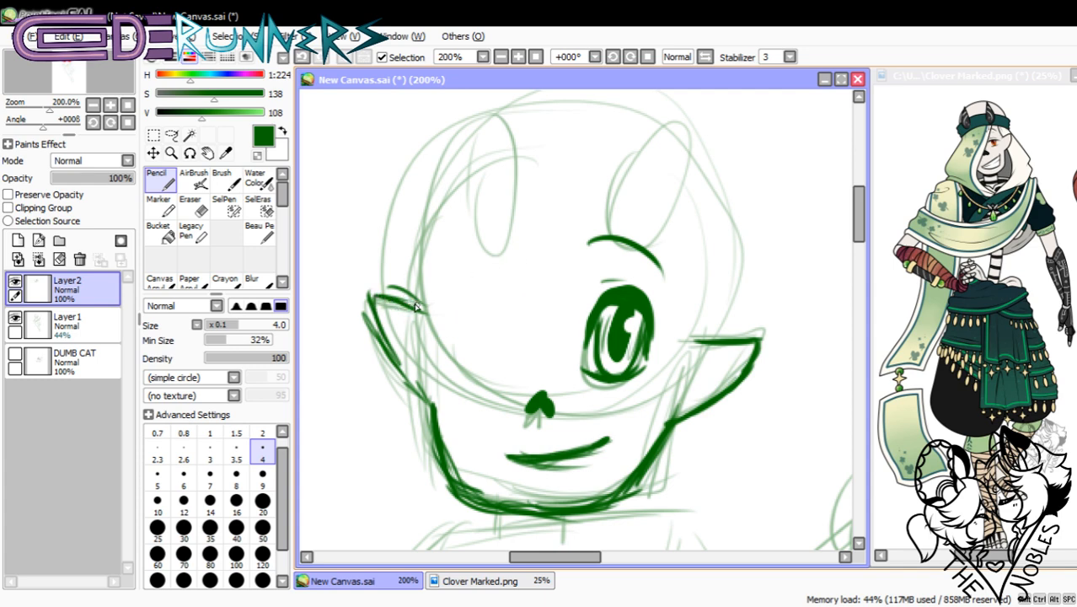
- Trace the rounded top of the head from one ear, over the crown, and down to the other ear
mouse_move(416, 307)
left_mouse_down()
mouse_move(425, 179)
mouse_move(452, 139)
mouse_move(504, 113)
mouse_move(583, 102)
left_mouse_up()
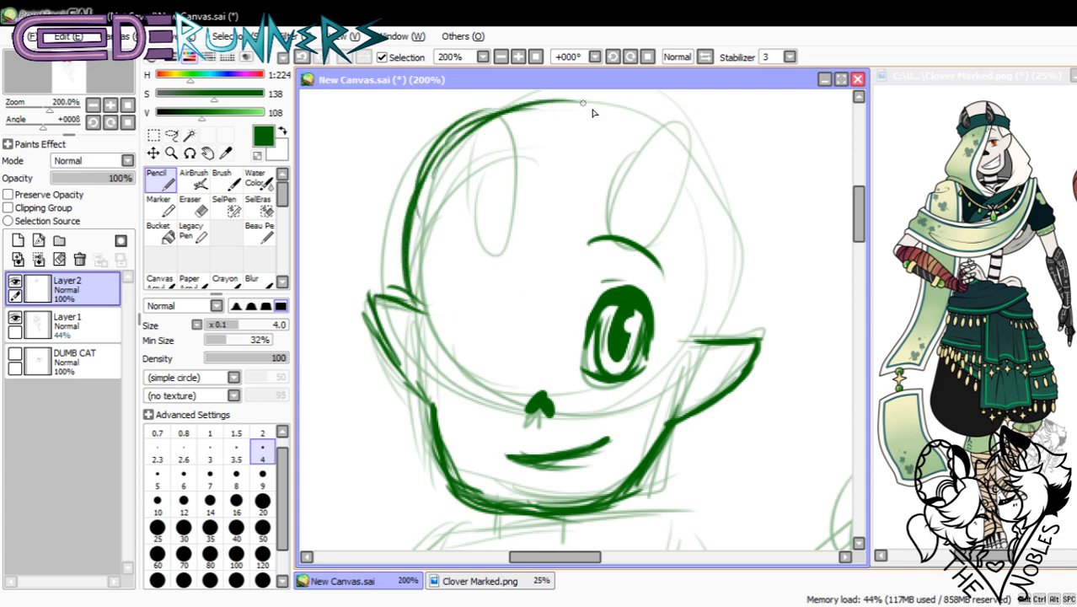
mouse_move(504, 113)
left_mouse_down()
mouse_move(685, 149)
mouse_move(712, 194)
mouse_move(721, 303)
mouse_move(732, 261)
mouse_move(710, 178)
left_mouse_up()
mouse_move(710, 178)
left_mouse_down()
mouse_move(732, 268)
mouse_move(722, 311)
left_mouse_up()
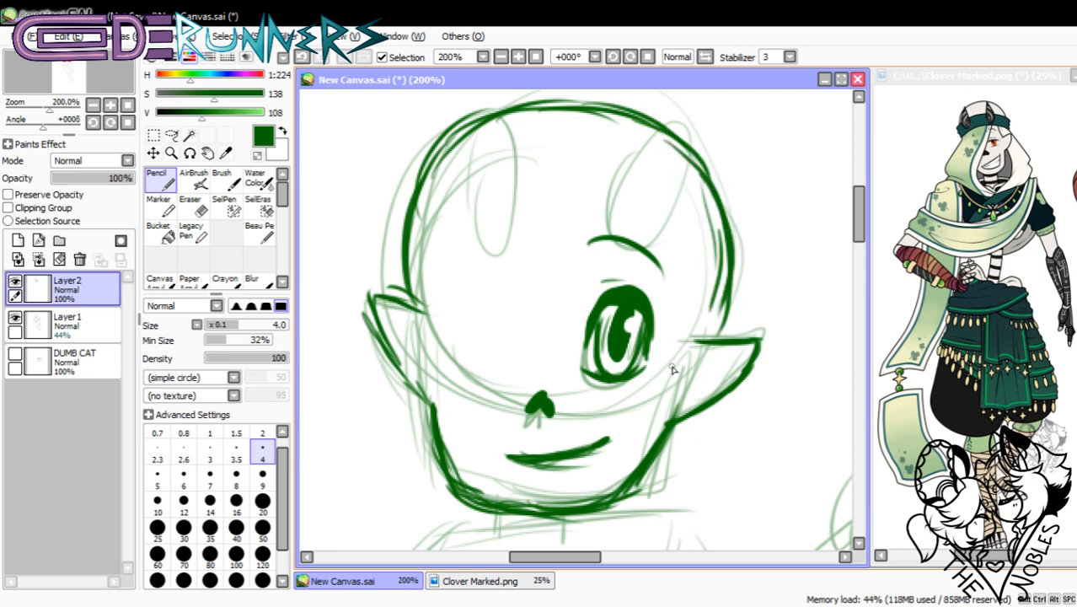
- Draw the curved lower edge of the headband across the forehead, from one side of the head to the other
left_click_drag(859, 231, 862, 229)
mouse_move(434, 224)
left_mouse_down()
mouse_move(492, 206)
mouse_move(595, 213)
left_mouse_up()
mouse_move(520, 214)
left_mouse_down()
mouse_move(571, 230)
mouse_move(629, 219)
mouse_move(650, 228)
mouse_move(566, 209)
mouse_move(698, 256)
mouse_move(665, 238)
mouse_move(723, 287)
left_mouse_up()
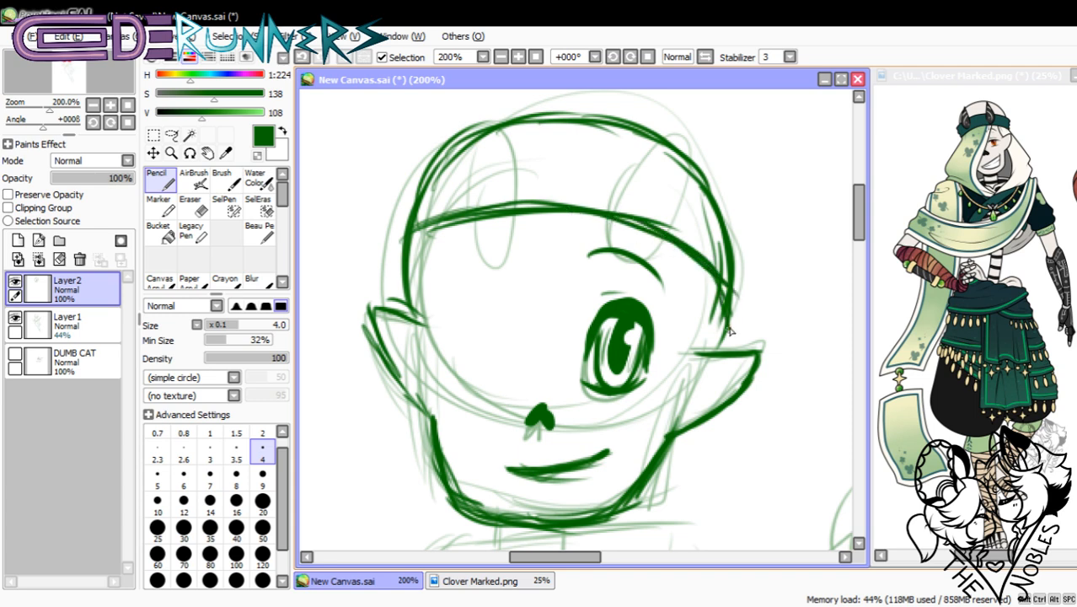
- Draw the headband's upper edge parallel to the lower one and close off its end above the ear beside the visible eye
mouse_move(410, 243)
left_mouse_down()
mouse_move(410, 187)
mouse_move(485, 150)
left_mouse_up()
mouse_move(409, 177)
left_mouse_down()
mouse_move(522, 143)
mouse_move(612, 149)
left_mouse_up()
left_click_drag(524, 141, 670, 173)
mouse_move(563, 143)
left_mouse_down()
mouse_move(688, 193)
mouse_move(633, 157)
mouse_move(730, 214)
left_mouse_up()
left_click_drag(684, 187, 746, 241)
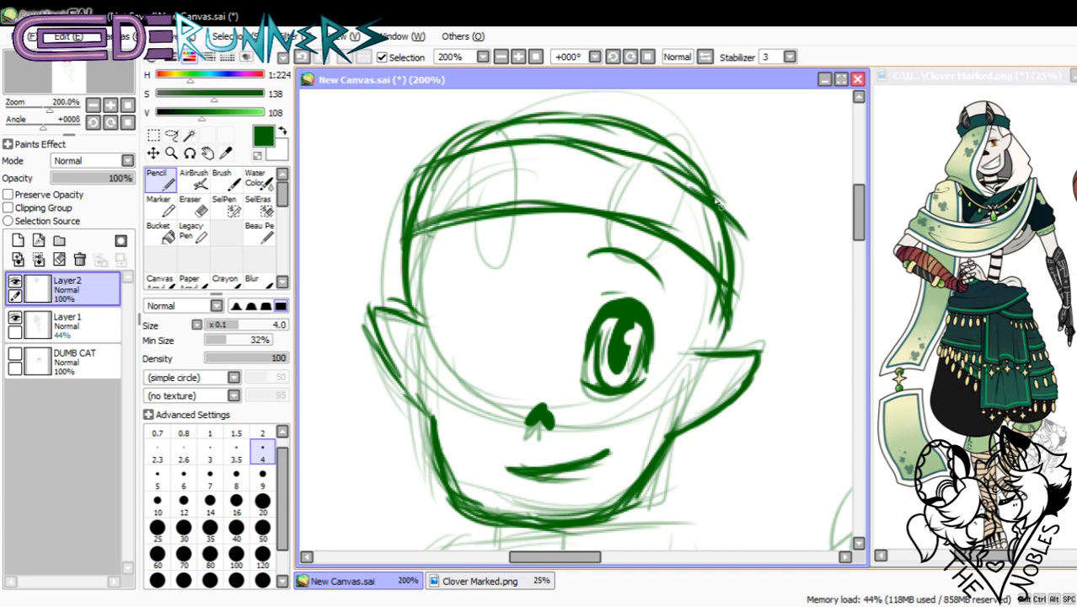
mouse_move(717, 203)
left_mouse_down()
mouse_move(747, 243)
mouse_move(743, 229)
mouse_move(730, 317)
left_mouse_up()
left_click_drag(742, 237, 730, 310)
- Erase the overlapping head outline at both ends of the headband with the Eraser at size 9
left_click(258, 206)
left_click(192, 206)
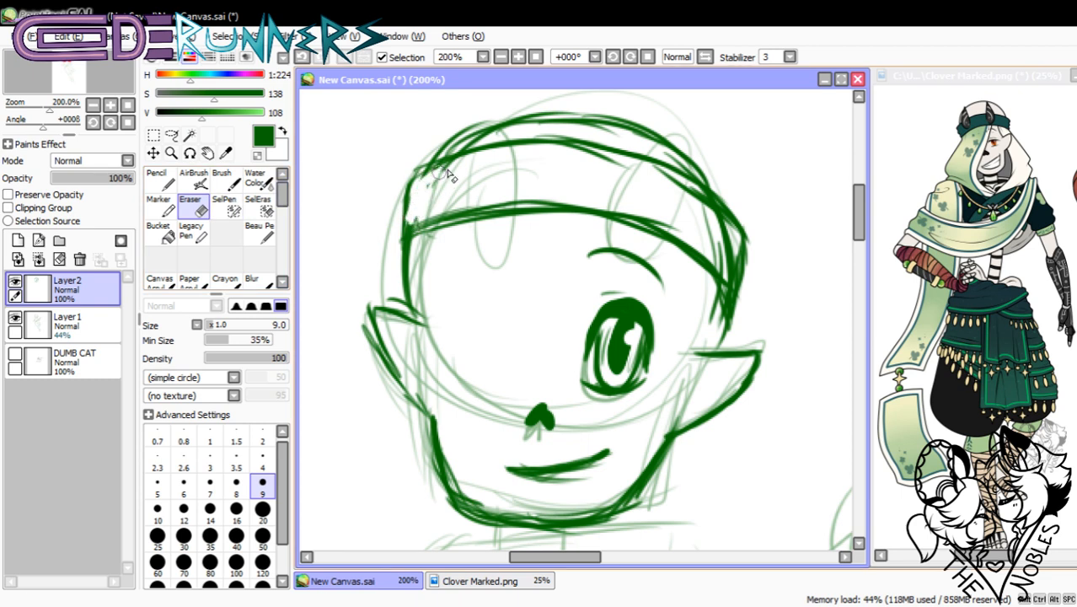
left_click_drag(718, 223, 733, 281)
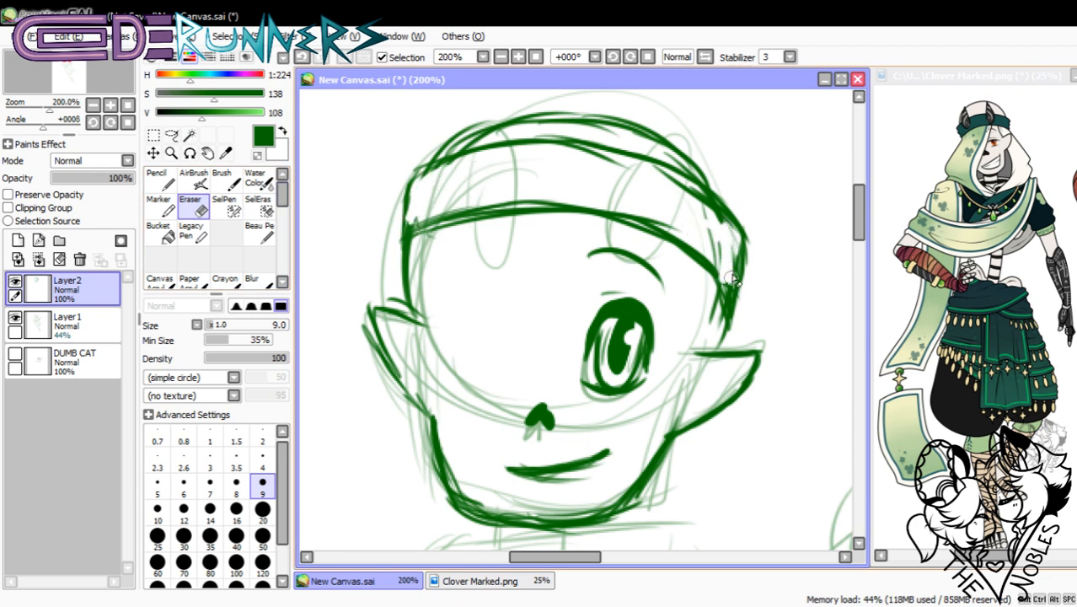
- Draw two pointed horns with rounded bases on the headband, using the Pencil at size 4
left_click(157, 179)
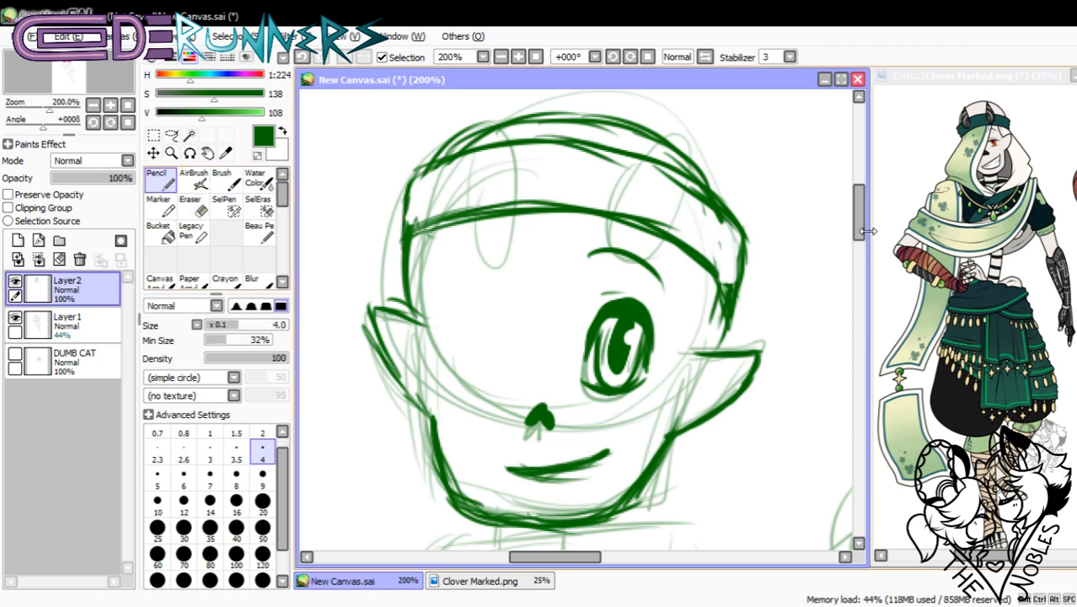
scroll(869, 230, "up", 2)
mouse_move(460, 267)
left_mouse_down()
mouse_move(497, 282)
mouse_move(516, 244)
mouse_move(502, 203)
mouse_move(460, 221)
mouse_move(465, 282)
mouse_move(474, 180)
mouse_move(508, 222)
left_mouse_up()
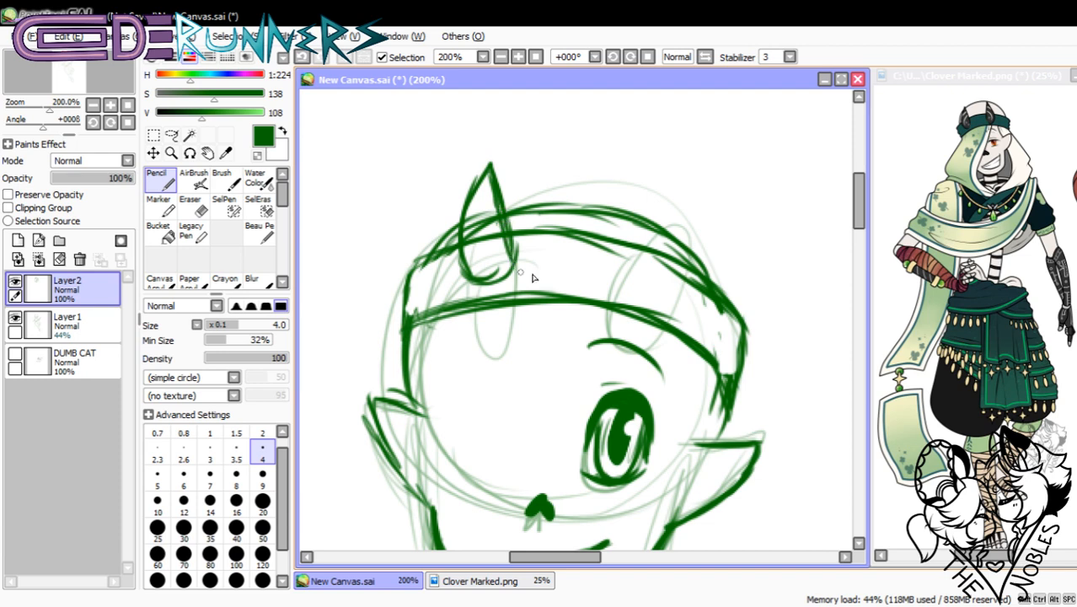
mouse_move(635, 274)
left_mouse_down()
mouse_move(651, 299)
mouse_move(711, 202)
mouse_move(683, 285)
mouse_move(642, 274)
mouse_move(646, 257)
mouse_move(657, 288)
mouse_move(684, 295)
mouse_move(712, 206)
mouse_move(703, 197)
mouse_move(632, 271)
left_mouse_up()
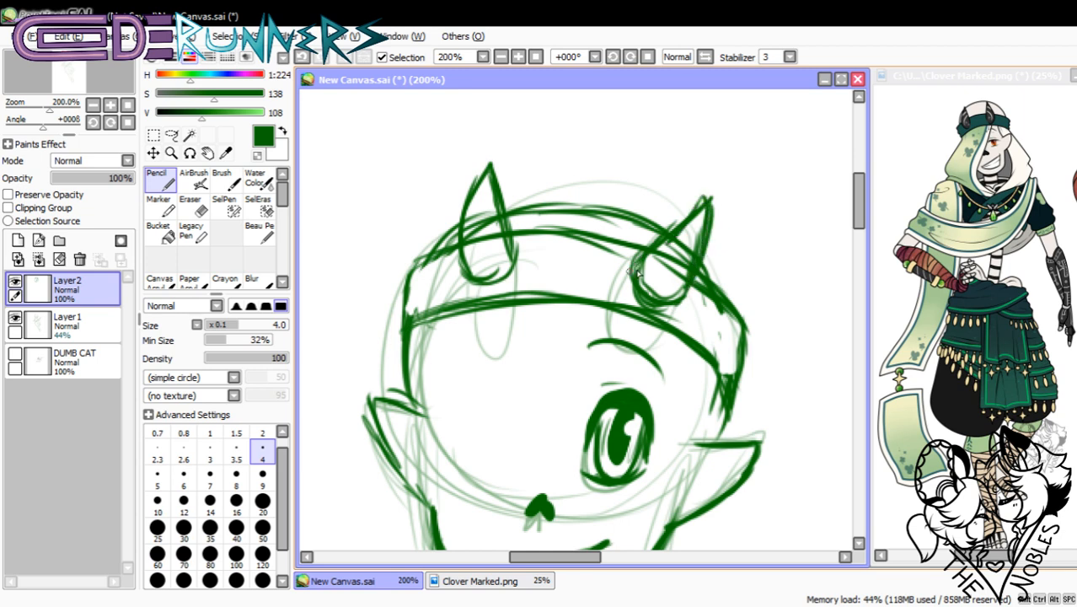
- Draw the hood cloth's thick diagonal edge from the headband across the face, curving around the jaw to below the chin
mouse_move(862, 221)
left_mouse_down()
mouse_move(861, 266)
mouse_move(859, 242)
left_mouse_up()
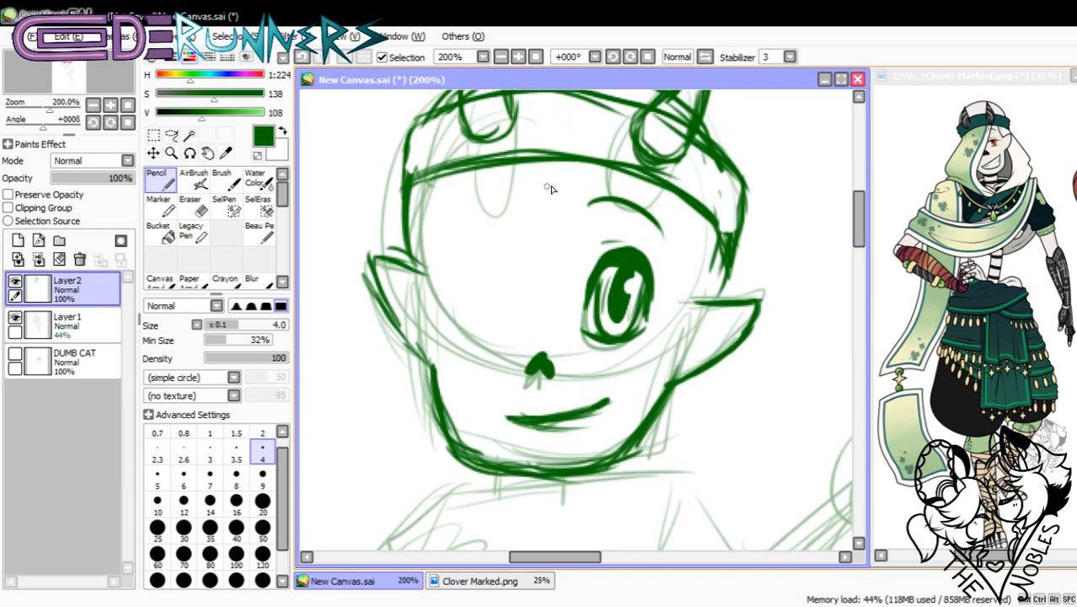
mouse_move(593, 196)
left_mouse_down()
mouse_move(542, 293)
mouse_move(498, 325)
left_mouse_up()
mouse_move(544, 285)
left_mouse_down()
mouse_move(470, 360)
mouse_move(474, 351)
mouse_move(447, 460)
left_mouse_up()
mouse_move(450, 419)
left_mouse_down()
mouse_move(447, 476)
mouse_move(522, 510)
mouse_move(505, 516)
mouse_move(465, 492)
left_mouse_up()
left_click_drag(461, 363, 507, 315)
left_click_drag(441, 420, 507, 322)
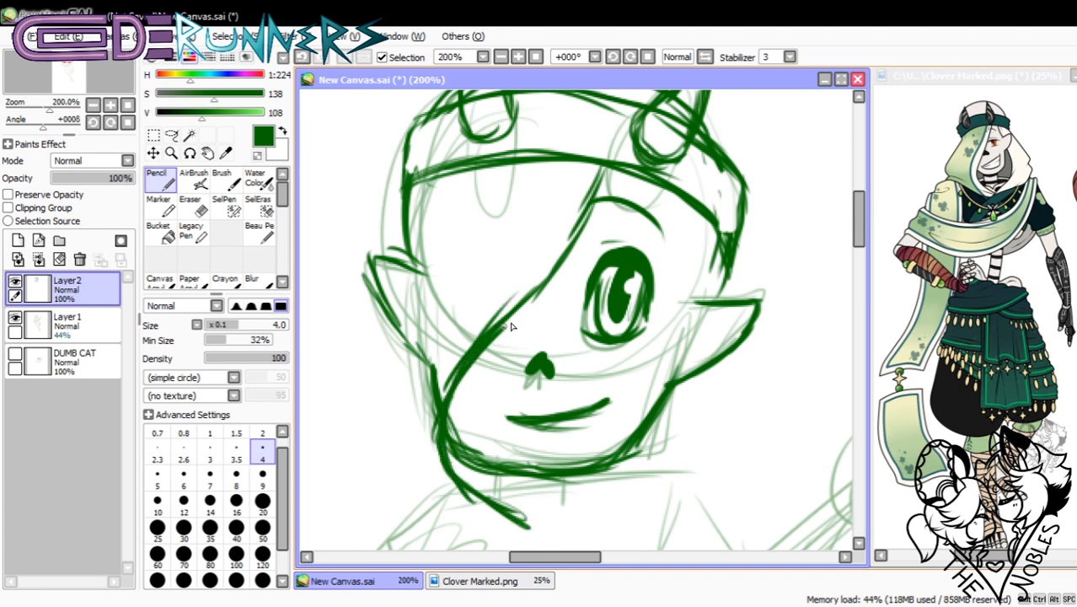
mouse_move(447, 388)
left_mouse_down()
mouse_move(588, 226)
mouse_move(610, 179)
left_mouse_up()
left_click_drag(576, 246, 602, 165)
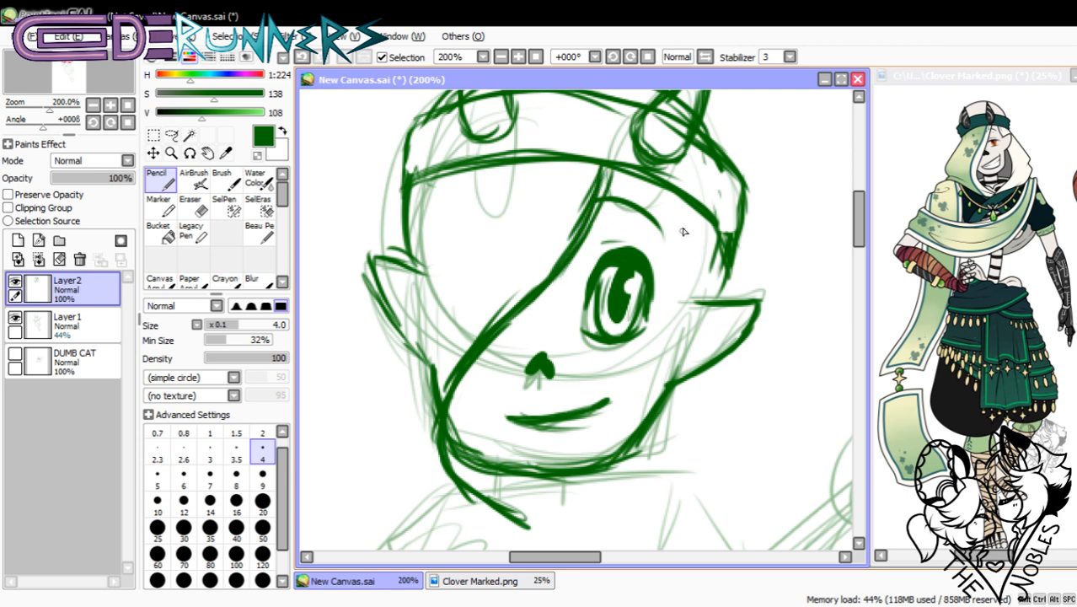
- Draw the cloth edge beside the eyebrow from the headband to the ear, and extend the headband's end down to the ear
left_click_drag(670, 204, 684, 283)
left_click_drag(664, 231, 695, 305)
left_click_drag(666, 210, 698, 305)
left_click_drag(661, 193, 691, 297)
left_click_drag(732, 246, 734, 298)
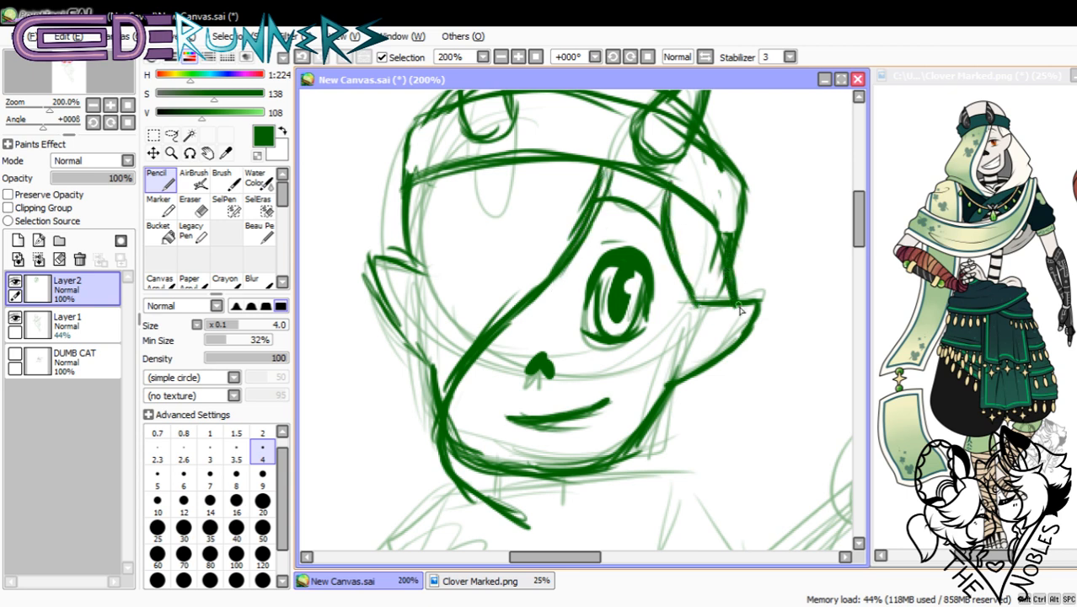
- Draw the hood's inner edge from beneath the ear around the jaw to a point below the chin, and start its lower hem
scroll(859, 252, "down", 3)
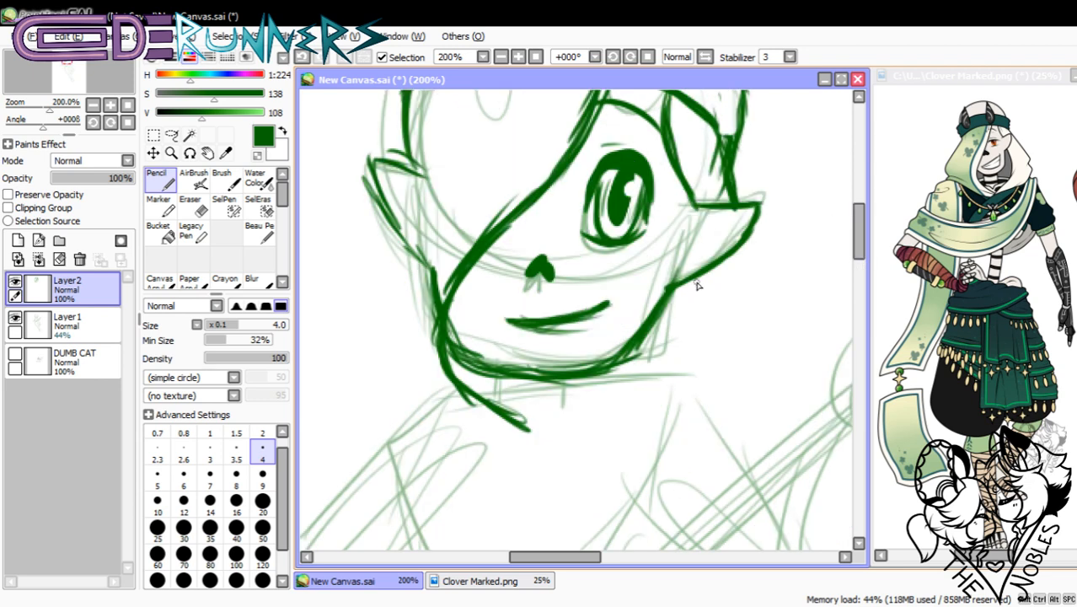
left_click_drag(698, 280, 670, 371)
left_click_drag(530, 423, 607, 405)
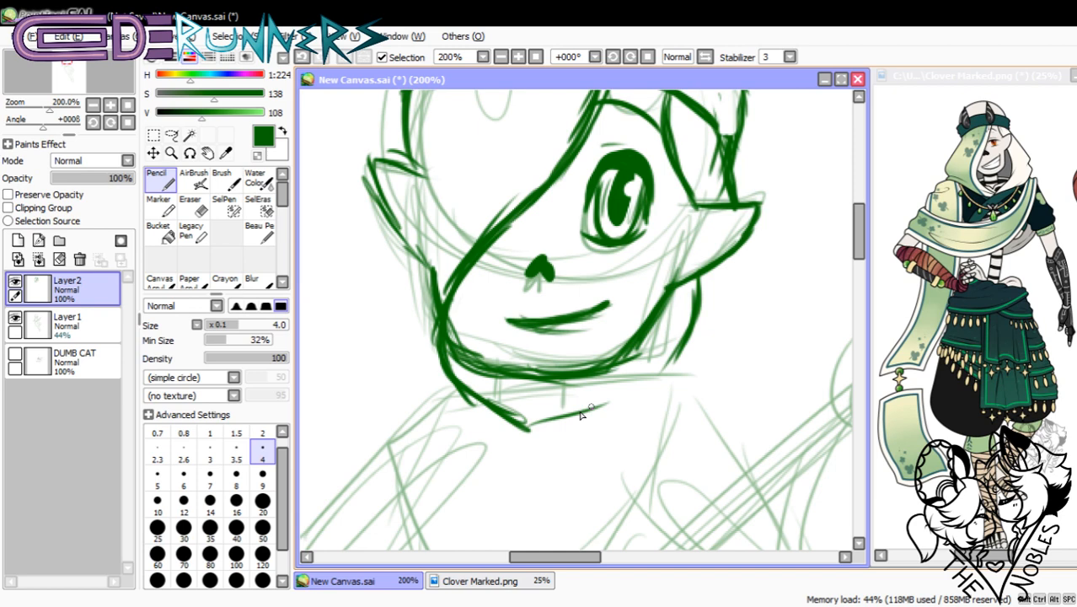
left_click_drag(529, 428, 693, 403)
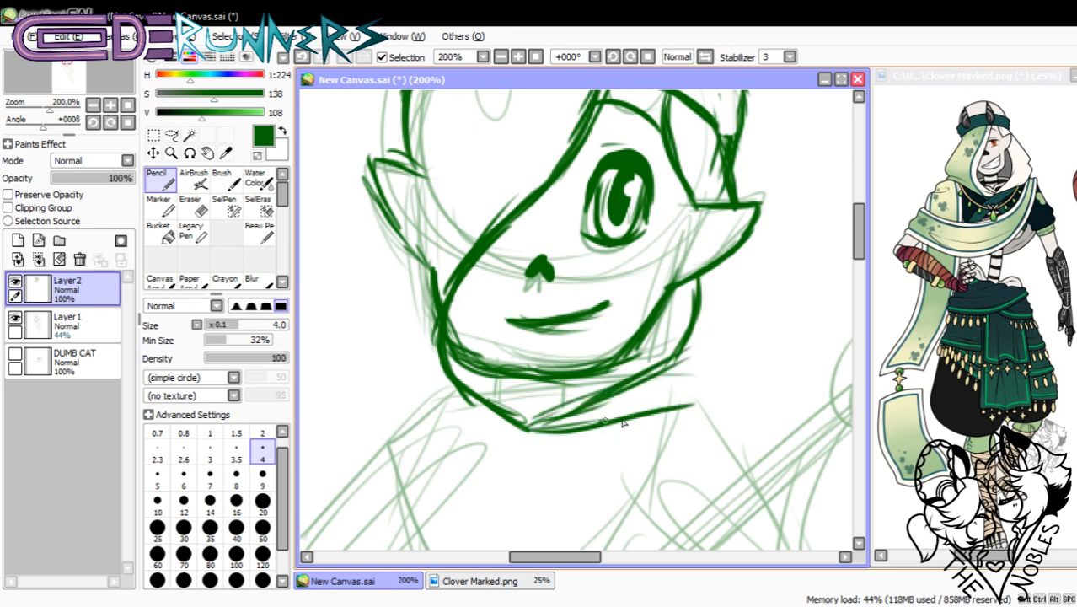
- Draw the hood's outer outline from the lower hem up past the jaw on both sides of the head
left_click_drag(622, 422, 760, 292)
left_click_drag(747, 246, 761, 314)
mouse_move(512, 434)
left_mouse_down()
mouse_move(463, 399)
mouse_move(399, 376)
mouse_move(394, 386)
mouse_move(367, 243)
left_mouse_up()
left_click_drag(390, 334, 371, 216)
- Erase the ear hidden beneath the hood and touch up the hood lines on the covered side of the face
left_click_drag(859, 230, 859, 217)
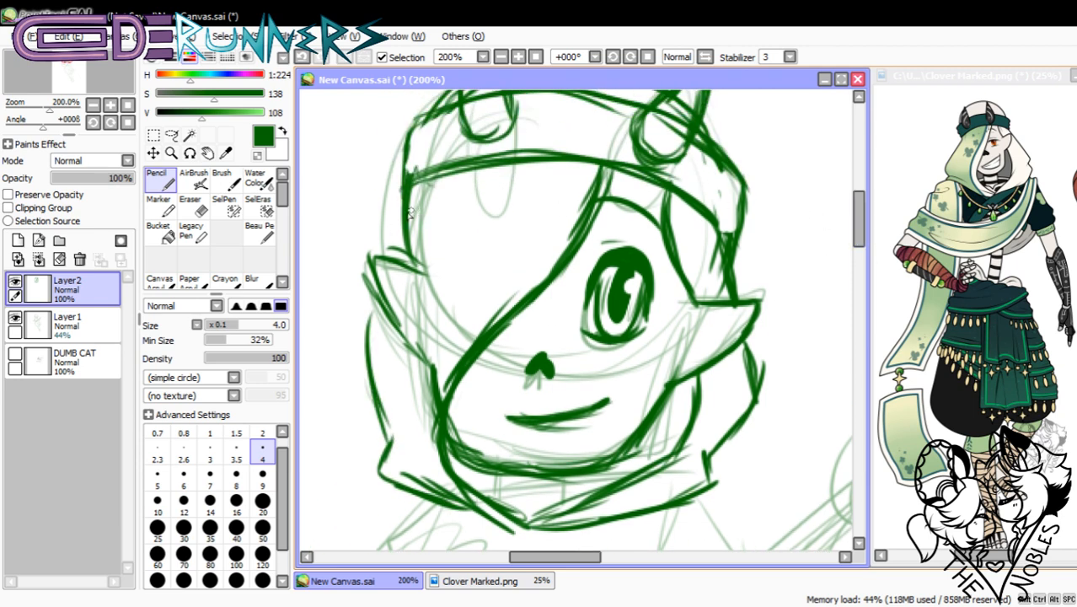
mouse_move(403, 187)
left_mouse_down()
mouse_move(363, 312)
mouse_move(373, 445)
mouse_move(364, 272)
mouse_move(401, 257)
mouse_move(413, 199)
mouse_move(399, 344)
mouse_move(434, 396)
mouse_move(414, 371)
left_mouse_up()
left_click(190, 207)
left_click(156, 179)
mouse_move(578, 164)
left_mouse_down()
mouse_move(543, 240)
mouse_move(503, 284)
left_mouse_up()
- Join the hood's outer outline to the headband on the covered side and erase the stray marks along it
mouse_move(854, 233)
left_mouse_down()
mouse_move(855, 202)
mouse_move(857, 240)
left_mouse_up()
left_click(94, 106)
left_click(95, 107)
left_click(95, 107)
left_click(94, 107)
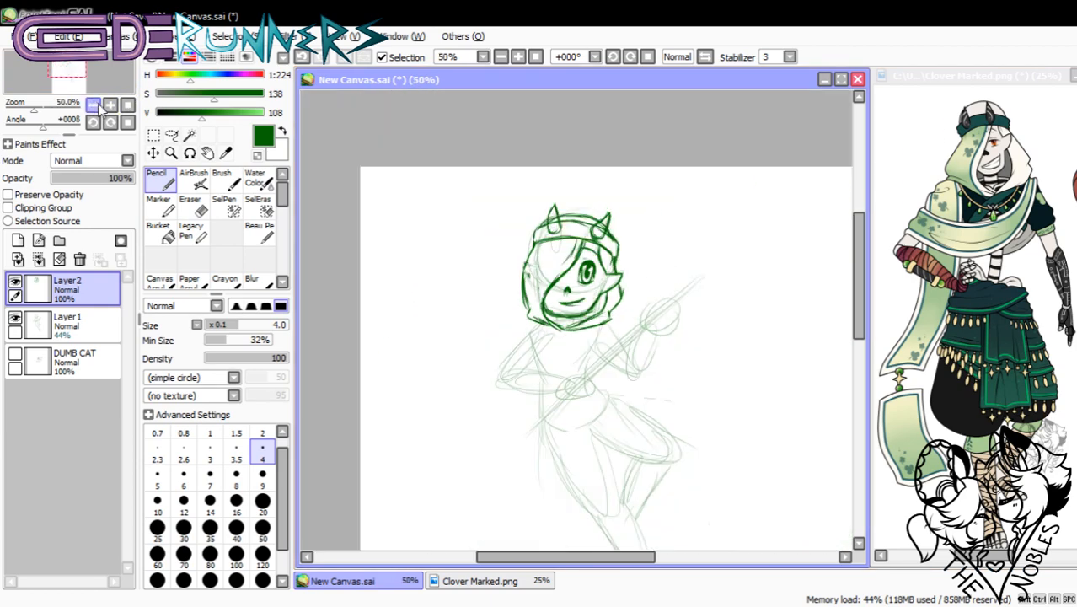
left_click(110, 106)
left_click(110, 106)
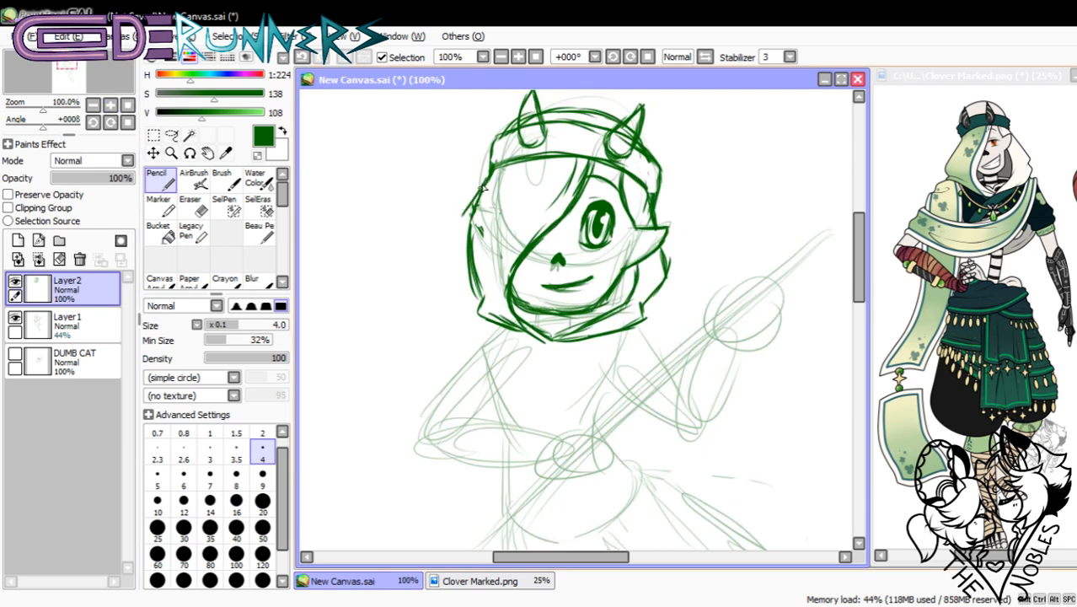
key("e")
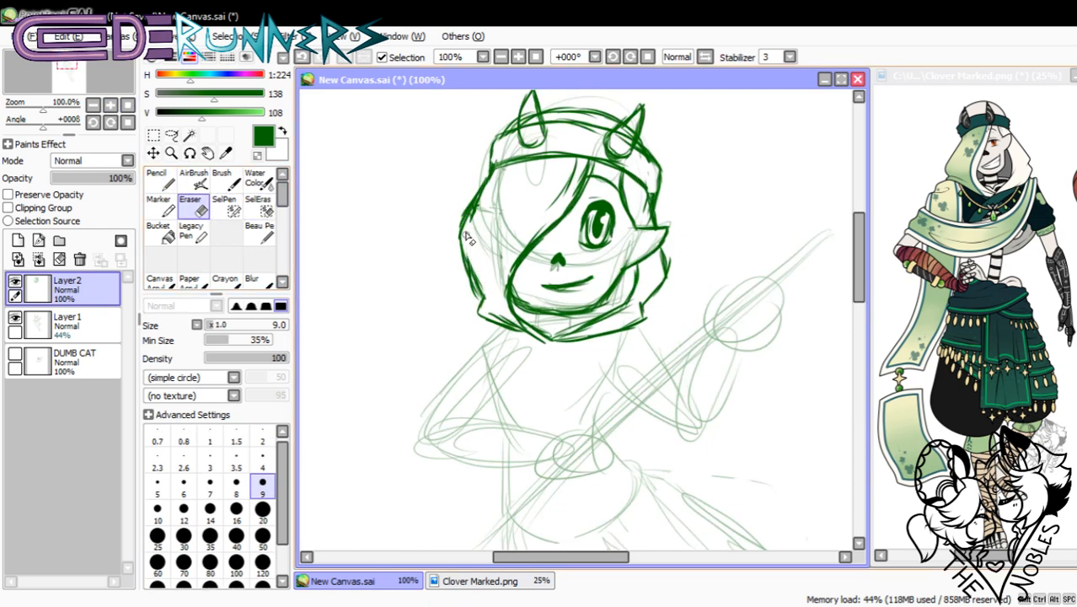
key("n")
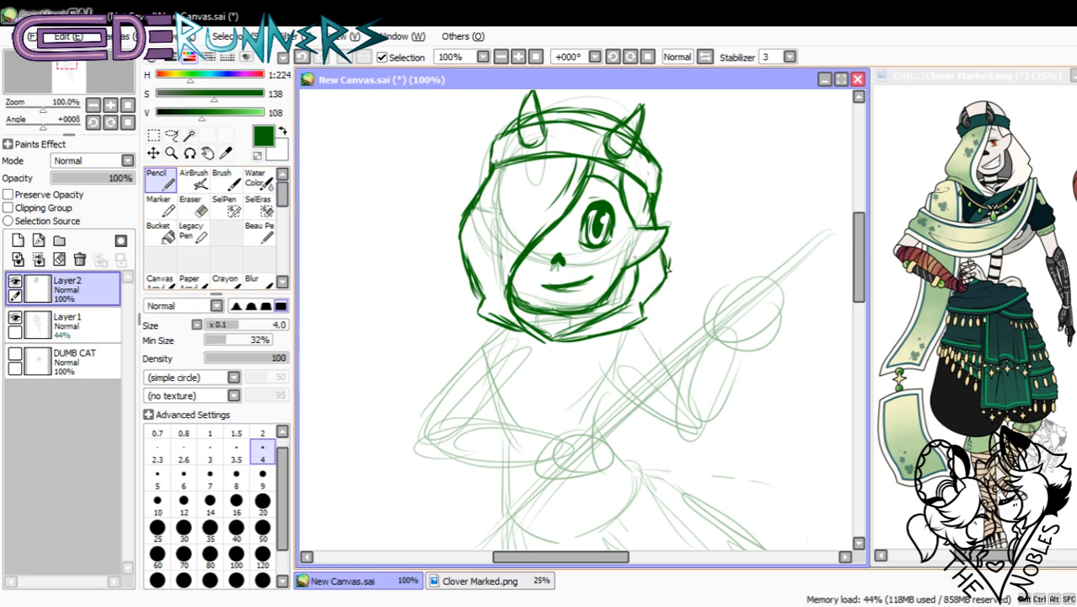
- Outline the cropped top below the hood with curved sides tapering to two points and an arched lower hem
left_click_drag(861, 248, 860, 253)
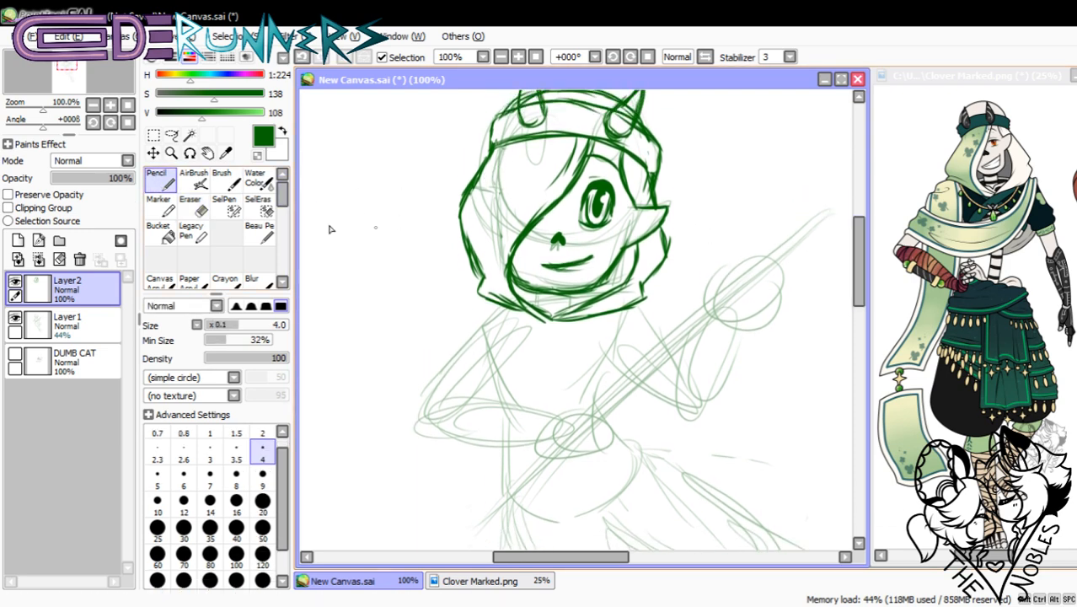
left_click(110, 105)
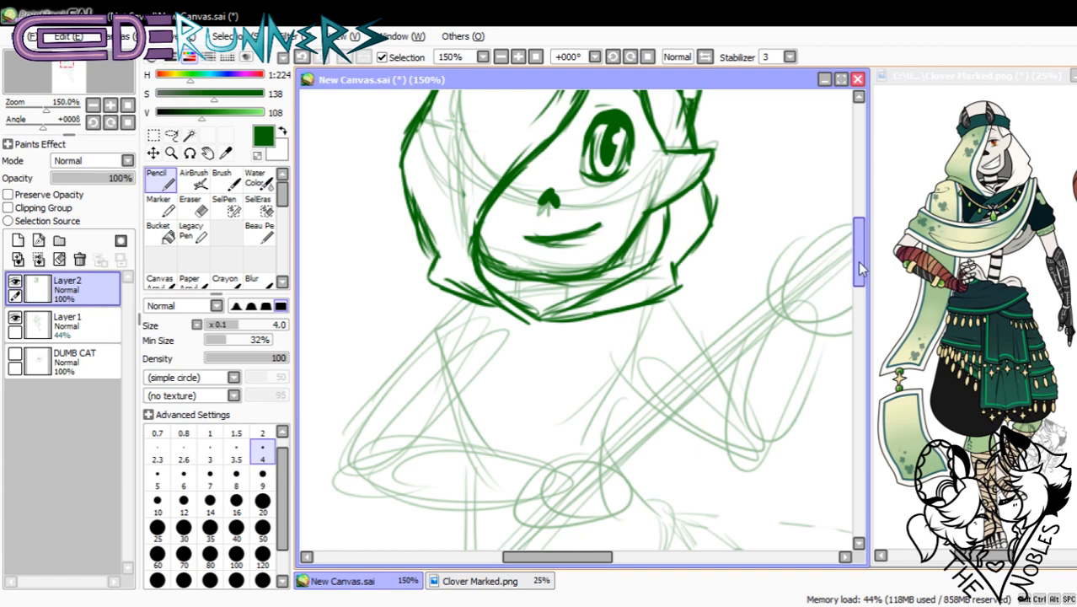
left_click_drag(858, 266, 857, 273)
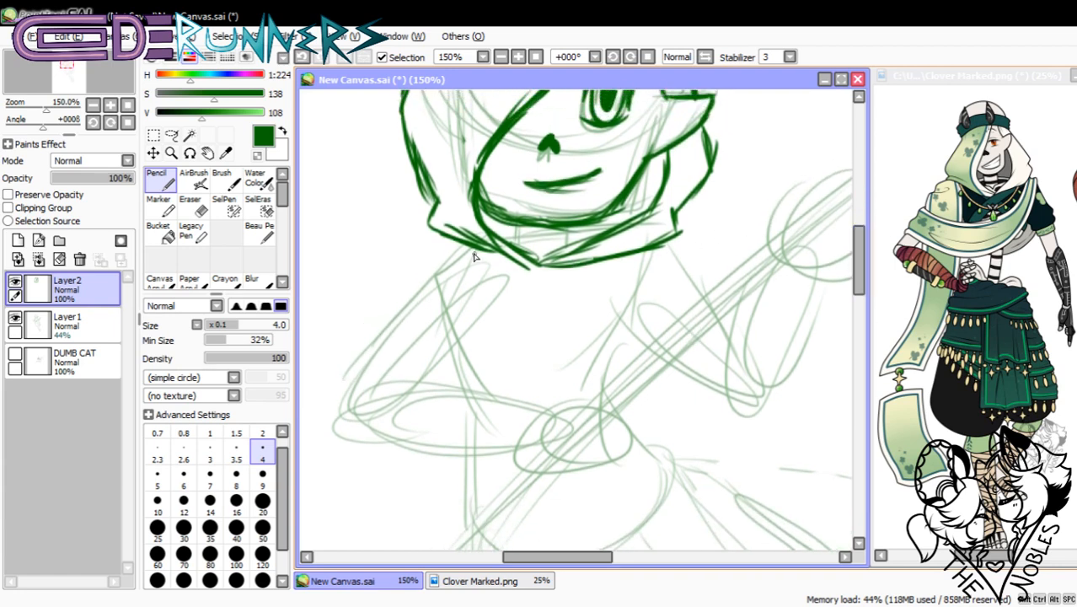
mouse_move(444, 238)
left_mouse_down()
mouse_move(450, 299)
mouse_move(484, 389)
mouse_move(507, 367)
mouse_move(495, 388)
mouse_move(617, 360)
mouse_move(655, 274)
left_mouse_up()
mouse_move(636, 328)
left_mouse_down()
mouse_move(657, 266)
mouse_move(625, 336)
left_mouse_up()
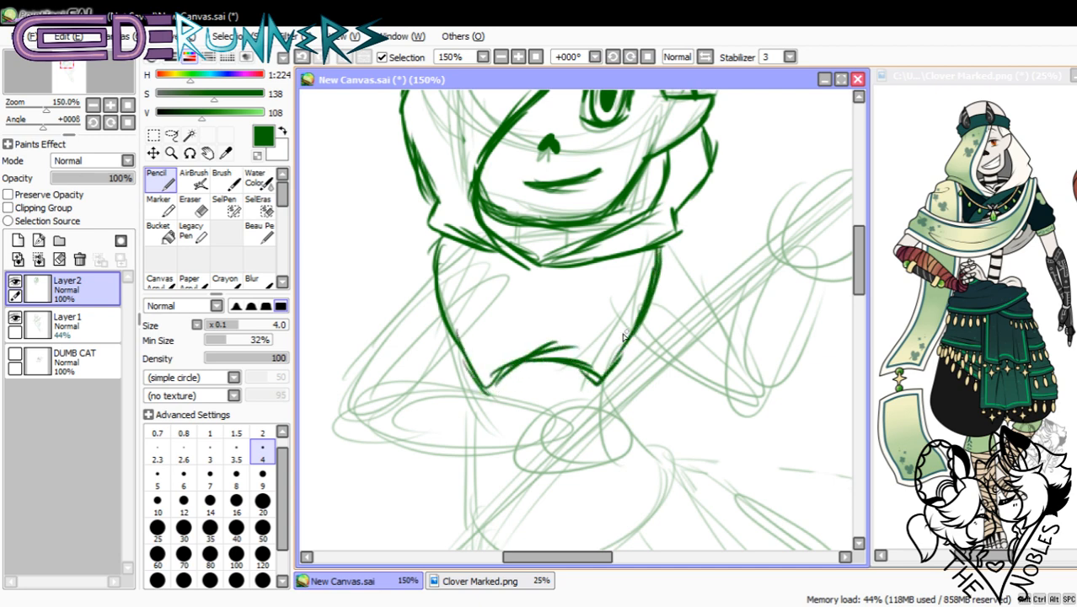
- Draw diagonal fabric bands crossing over the chest, with their lower edges running down to the two hem points
left_click_drag(655, 258, 477, 383)
mouse_move(556, 271)
left_mouse_down()
mouse_move(469, 358)
mouse_move(501, 298)
left_mouse_up()
mouse_move(449, 245)
left_mouse_down()
mouse_move(566, 312)
mouse_move(603, 376)
left_mouse_up()
mouse_move(558, 308)
left_mouse_down()
mouse_move(605, 381)
mouse_move(595, 364)
left_mouse_up()
left_click_drag(600, 293, 631, 352)
mouse_move(594, 295)
left_mouse_down()
mouse_move(632, 352)
mouse_move(621, 368)
left_mouse_up()
- Draw a small knot beneath the crossed bands, darken the top's arched hem, and erase stray lines around its points
mouse_move(860, 262)
left_mouse_down()
mouse_move(860, 245)
mouse_move(855, 276)
left_mouse_up()
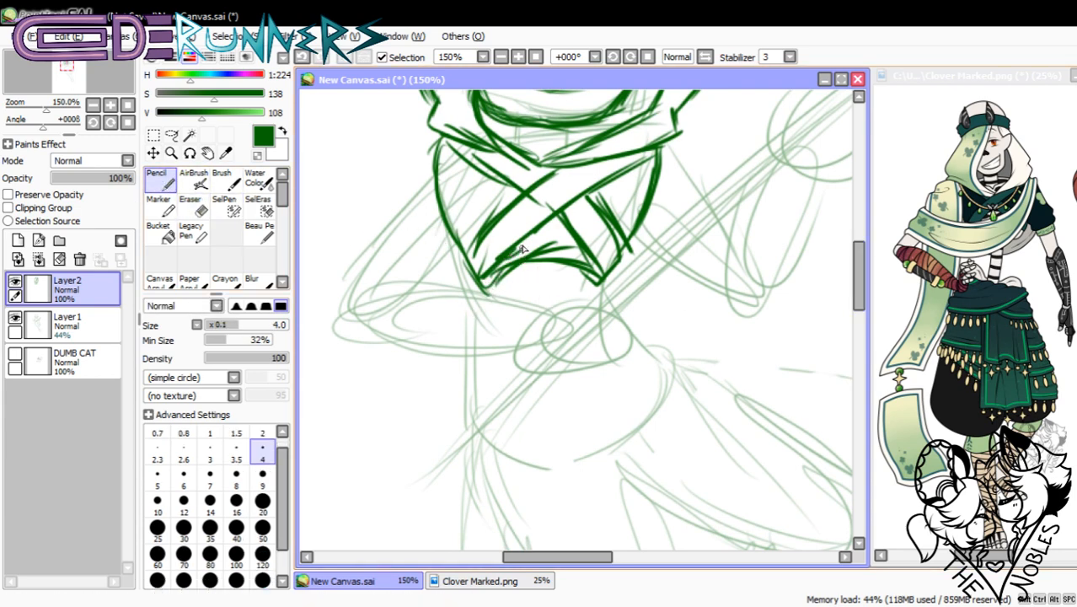
mouse_move(547, 228)
left_mouse_down()
mouse_move(551, 270)
mouse_move(556, 220)
left_mouse_up()
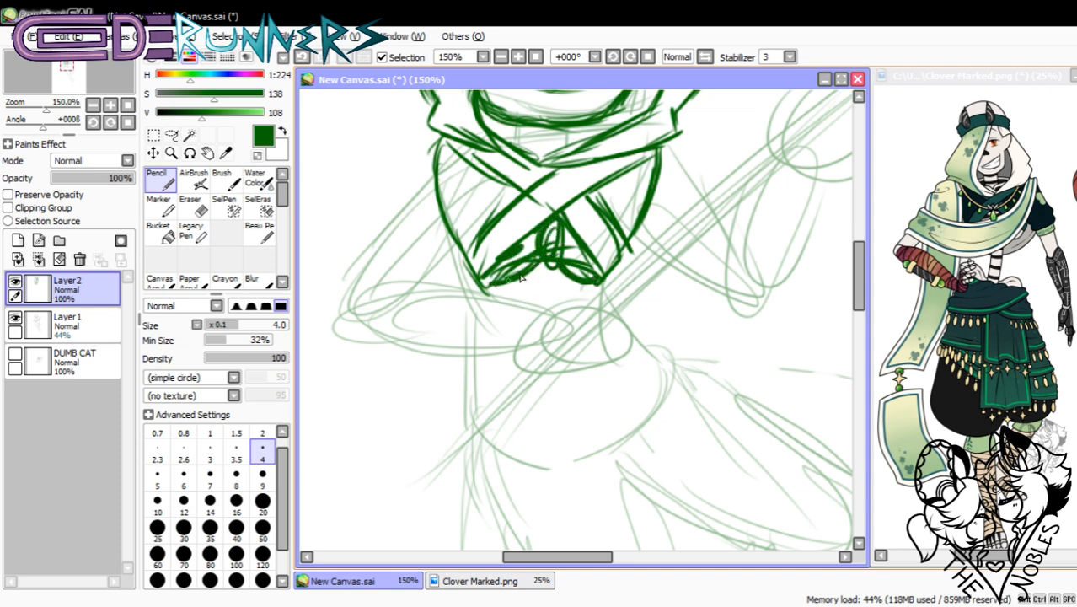
key("e")
mouse_move(510, 274)
left_mouse_down()
mouse_move(529, 262)
mouse_move(497, 280)
left_mouse_up()
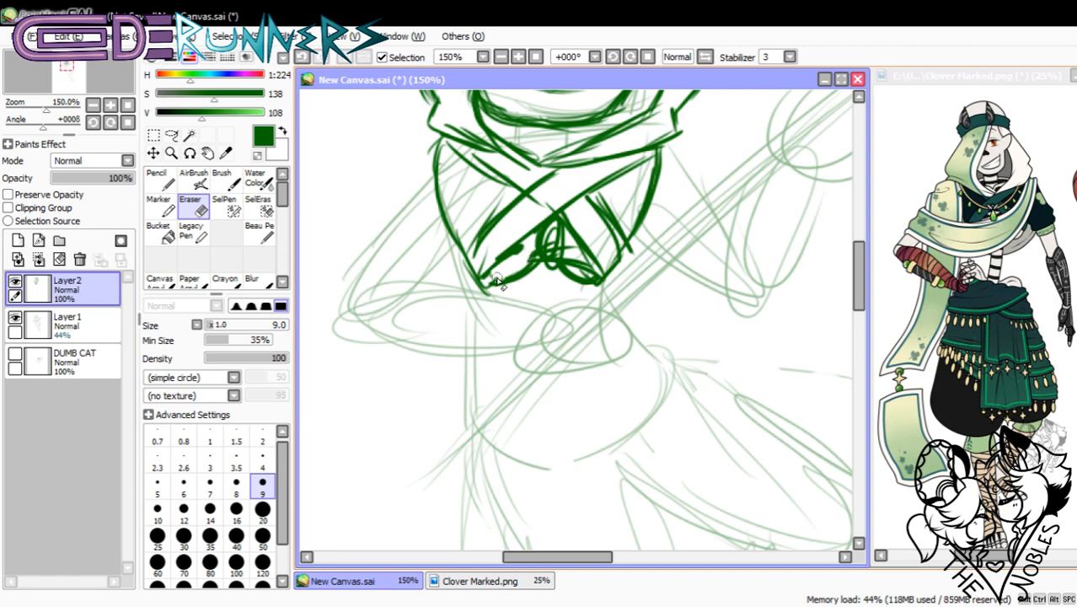
left_click_drag(579, 268, 598, 275)
key("n")
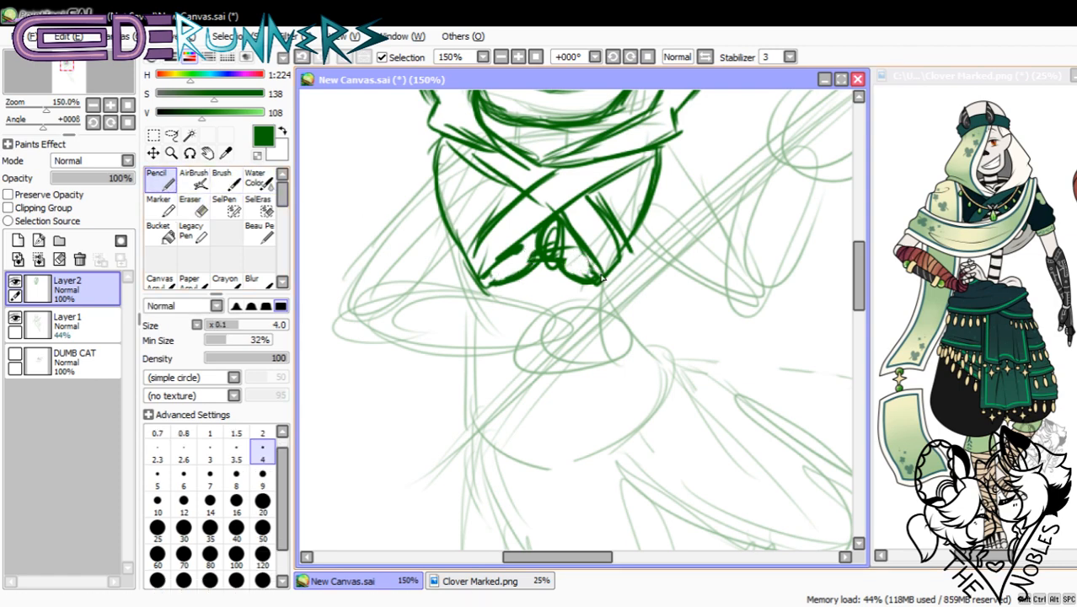
- Draw the neck and small collar details between the chin and the hood's lower edge
mouse_move(858, 270)
left_mouse_down()
mouse_move(851, 241)
mouse_move(854, 251)
left_mouse_up()
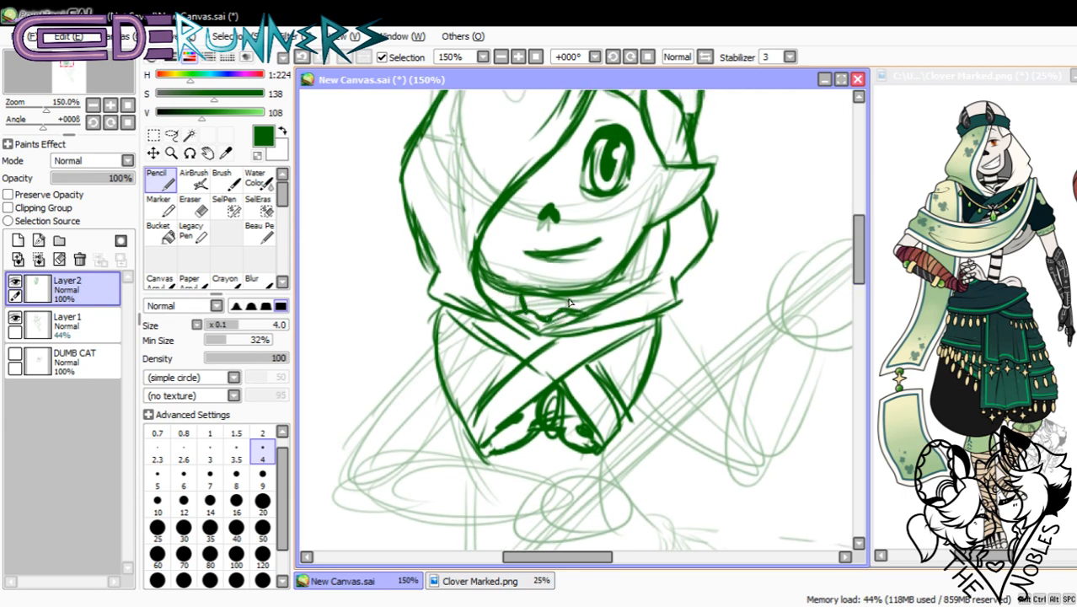
mouse_move(859, 268)
left_mouse_down()
mouse_move(859, 253)
mouse_move(856, 298)
mouse_move(858, 289)
left_mouse_up()
- Erase the upper part of the top's side outline beneath the hood, near the raised arm, and return to the Pencil
left_click_drag(582, 548, 601, 556)
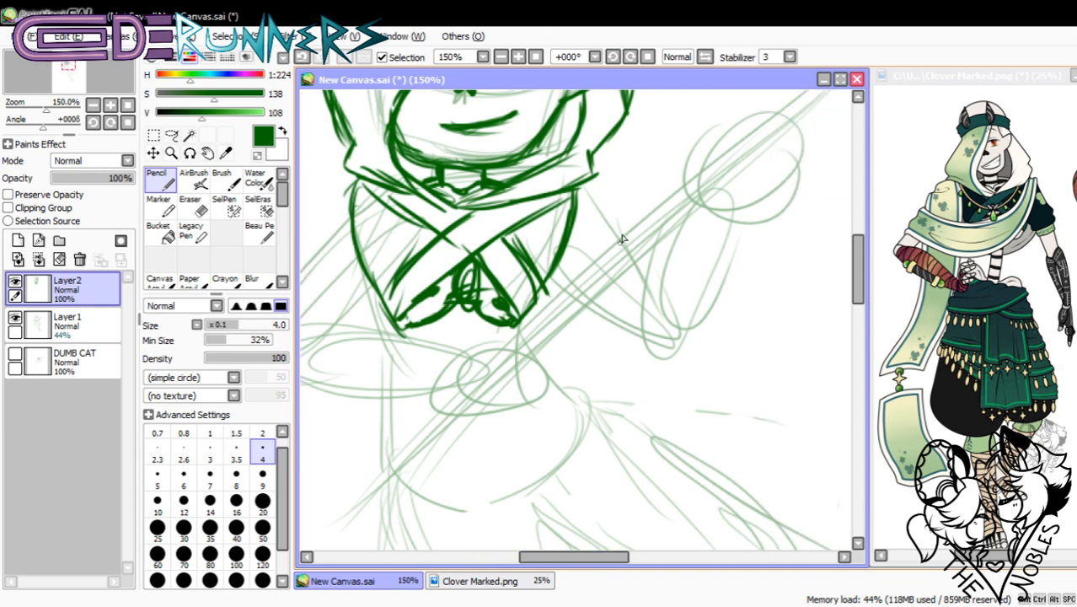
left_click(193, 206)
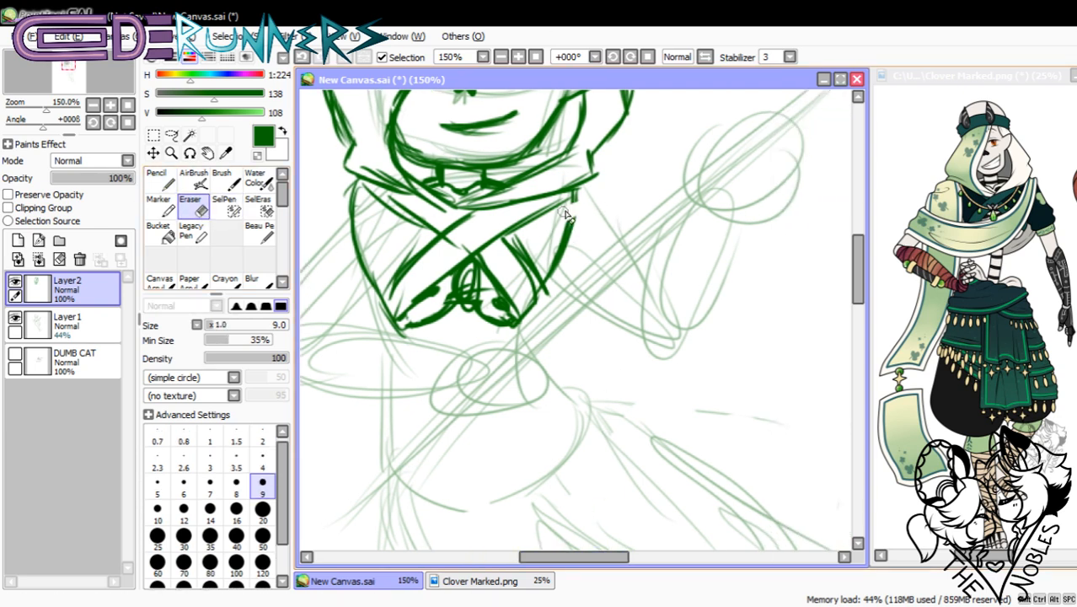
left_click(158, 178)
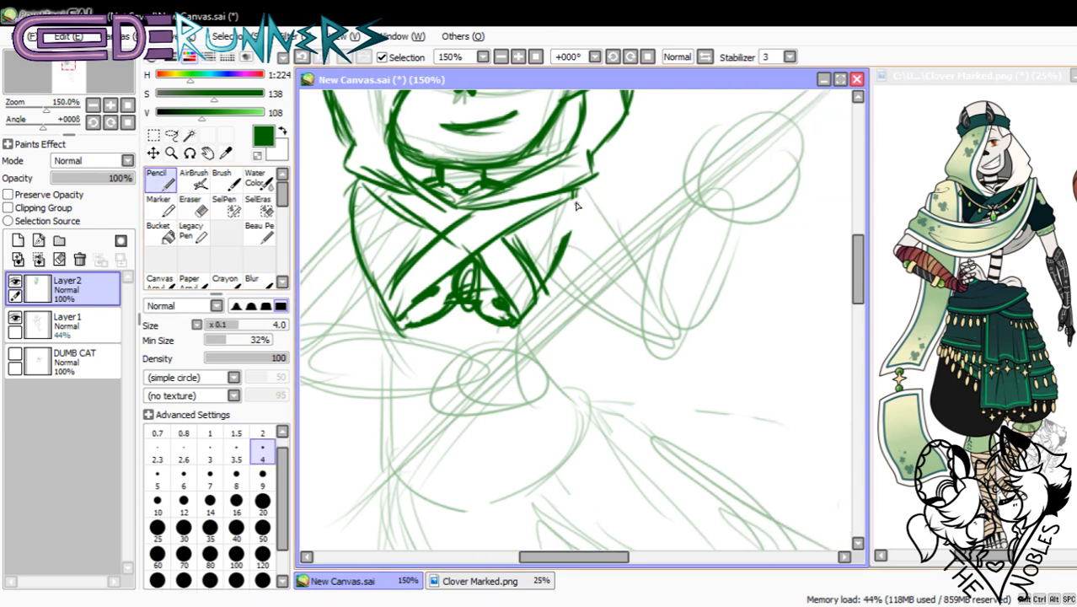
- Draw the short sleeve and elbow of the raised arm, running down from the hood's lower edge
mouse_move(580, 192)
left_mouse_down()
mouse_move(624, 244)
mouse_move(619, 302)
mouse_move(643, 285)
left_mouse_up()
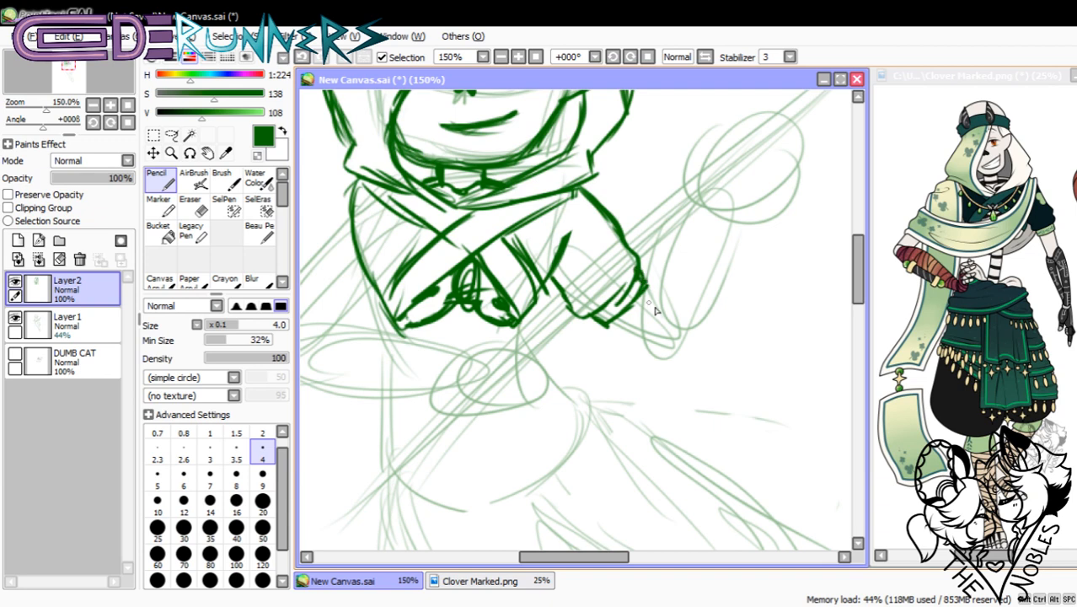
left_click_drag(614, 334, 651, 354)
mouse_move(639, 295)
left_mouse_down()
mouse_move(670, 354)
mouse_move(616, 316)
mouse_move(664, 352)
mouse_move(659, 261)
left_mouse_up()
- Draw the raised arm's bent forearm and its closed hand with curled fingers over the staff sketch
left_click_drag(639, 335, 687, 227)
mouse_move(646, 303)
left_mouse_down()
mouse_move(703, 212)
mouse_move(668, 315)
mouse_move(722, 272)
mouse_move(656, 358)
left_mouse_up()
left_click_drag(715, 227, 674, 335)
left_click_drag(856, 266, 855, 245)
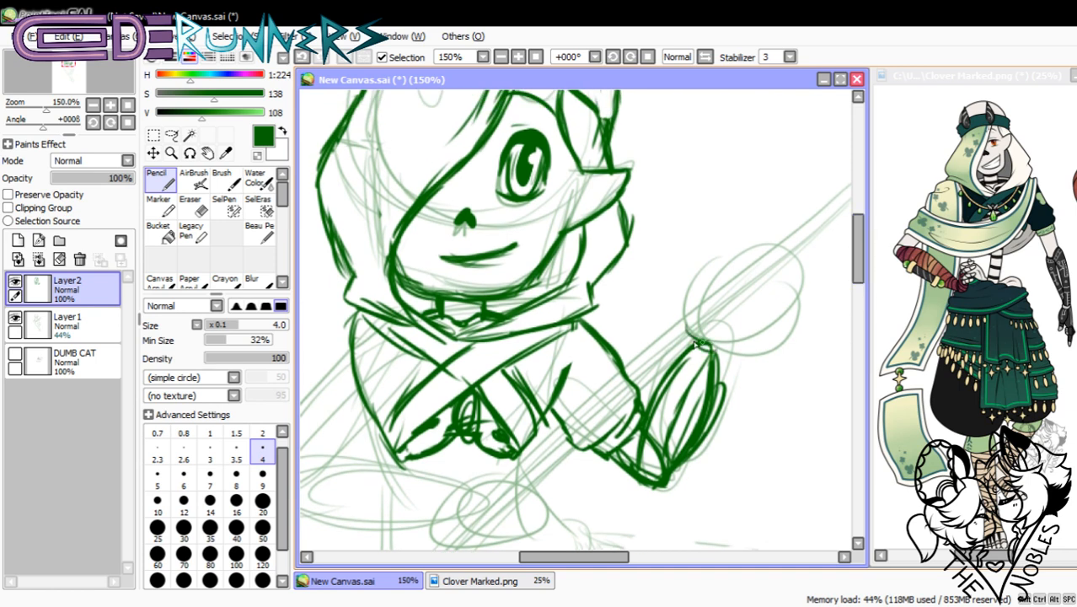
mouse_move(711, 362)
left_mouse_down()
mouse_move(741, 291)
mouse_move(679, 347)
mouse_move(732, 282)
mouse_move(751, 300)
mouse_move(696, 313)
mouse_move(691, 330)
mouse_move(715, 335)
left_mouse_up()
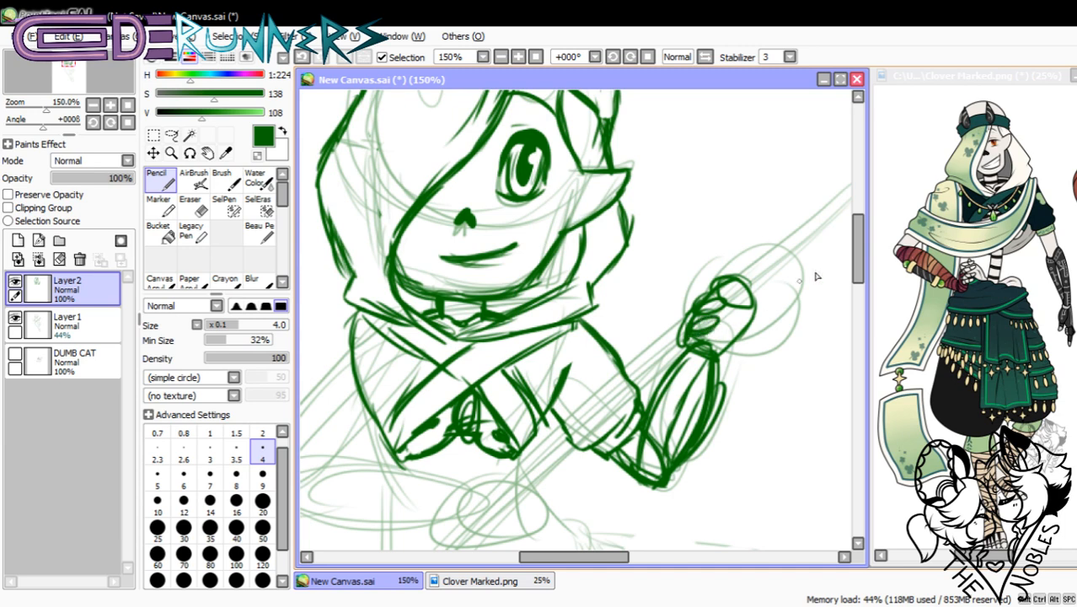
- Erase the upper part of the top's side outline near the lowered arm's shoulder and return to the Pencil
left_click_drag(854, 254, 853, 284)
left_click_drag(598, 556, 573, 567)
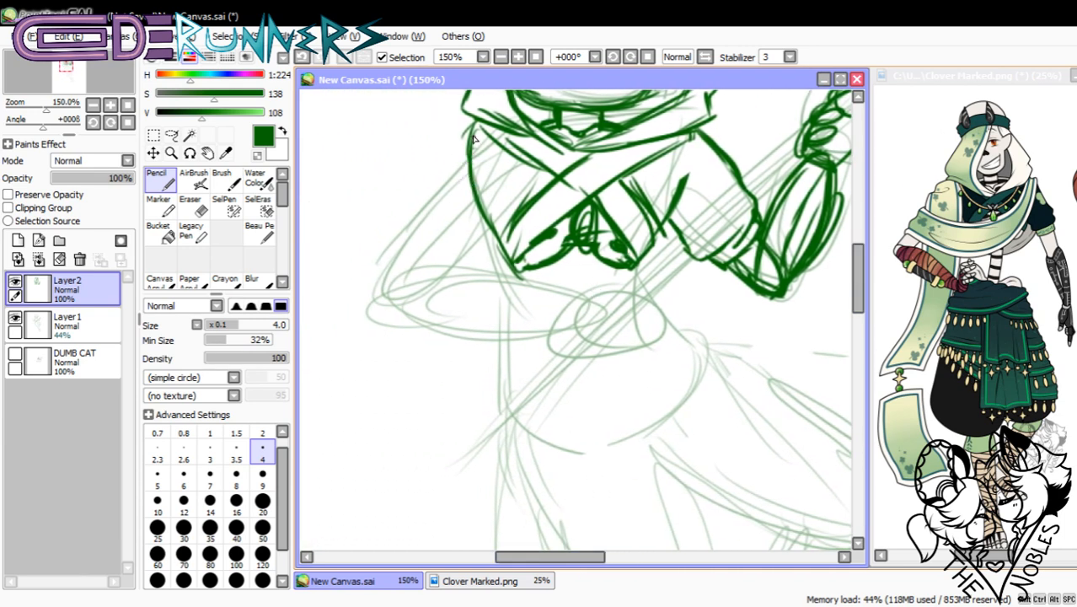
left_click(193, 205)
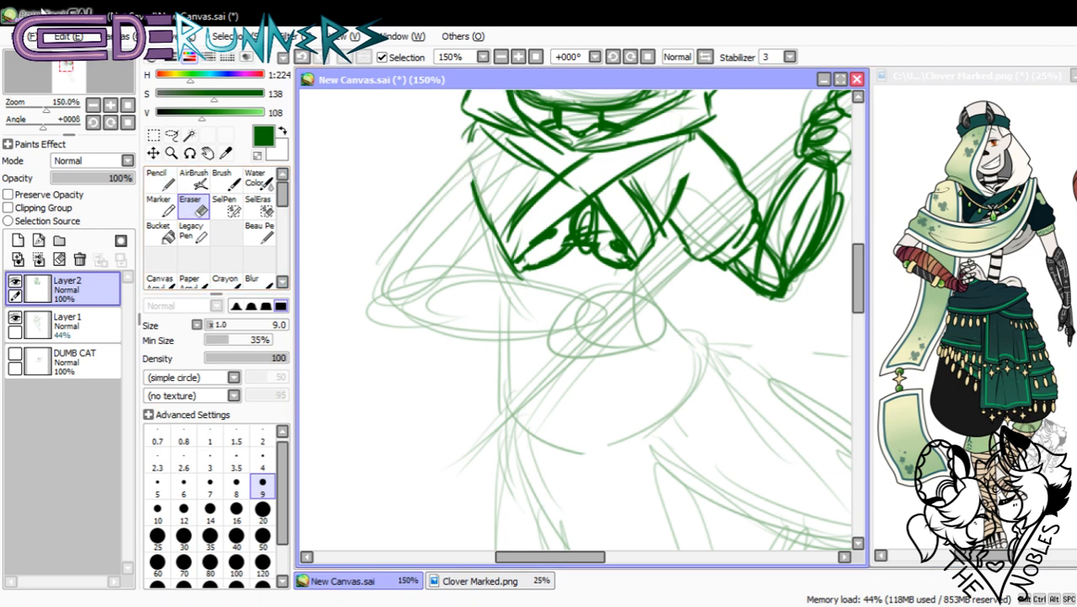
left_click(157, 179)
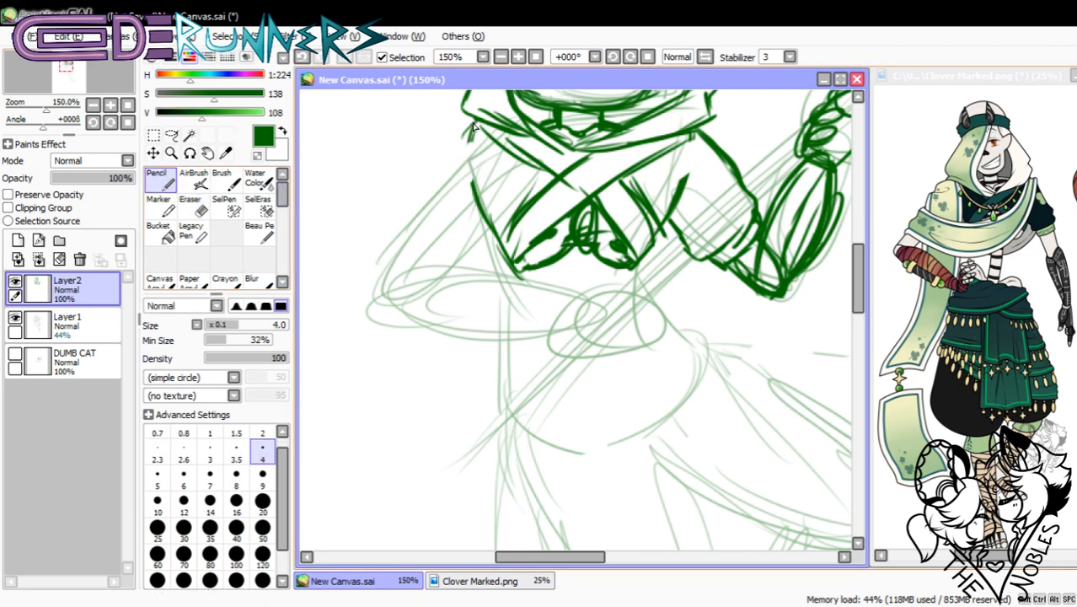
- Draw the rounded short sleeve of the lowered arm, from the shoulder to its curved hem
mouse_move(455, 152)
left_mouse_down()
mouse_move(418, 182)
mouse_move(432, 251)
left_mouse_up()
mouse_move(411, 188)
left_mouse_down()
mouse_move(411, 238)
mouse_move(459, 267)
left_mouse_up()
left_click_drag(497, 232, 465, 259)
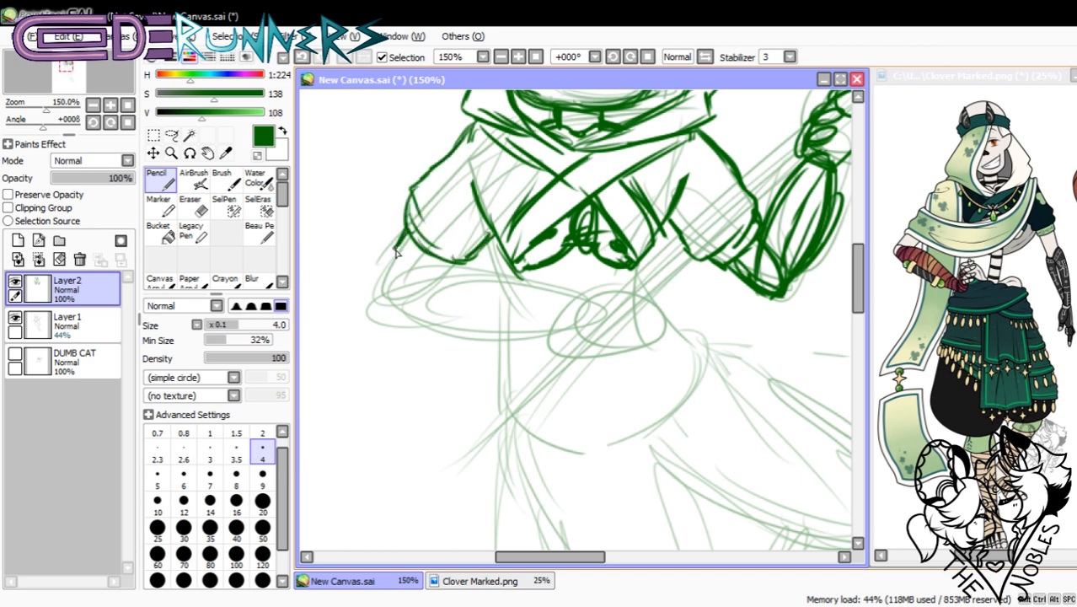
- Draw the lowered forearm bent across the waist with an oval opening on it, and outline its hand
mouse_move(396, 252)
left_mouse_down()
mouse_move(430, 275)
mouse_move(530, 291)
mouse_move(438, 331)
mouse_move(408, 327)
mouse_move(392, 278)
left_mouse_up()
mouse_move(489, 301)
left_mouse_down()
mouse_move(472, 313)
mouse_move(422, 304)
mouse_move(613, 306)
mouse_move(604, 295)
left_mouse_up()
mouse_move(549, 295)
left_mouse_down()
mouse_move(590, 290)
mouse_move(623, 309)
mouse_move(590, 355)
left_mouse_up()
left_click_drag(521, 335, 574, 350)
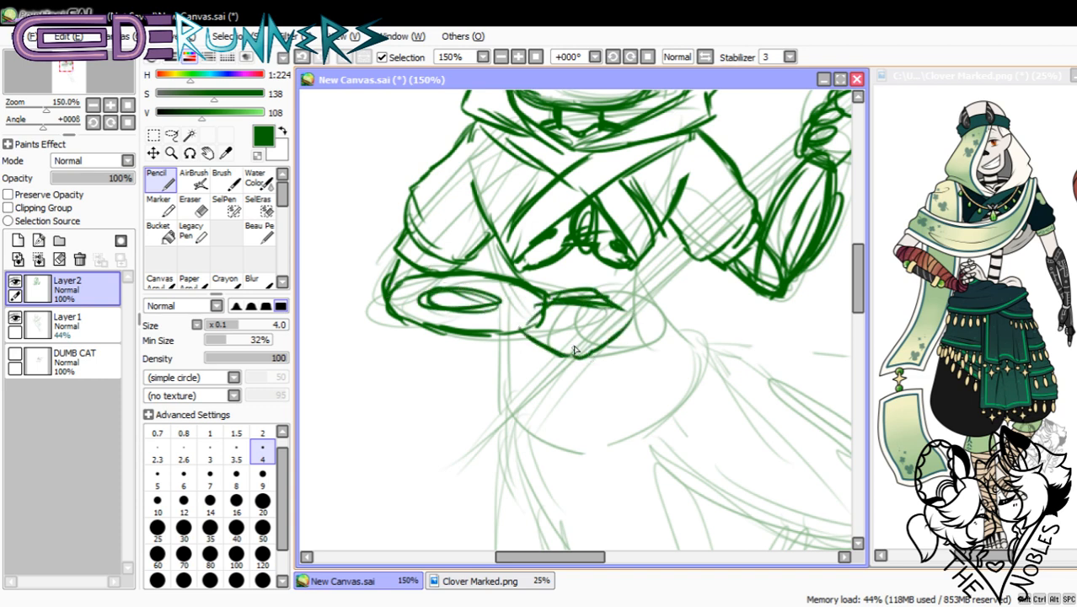
- Erase the line crossing the lowered arm's wrist and redraw the hand's lower edge with the Pencil
key("e")
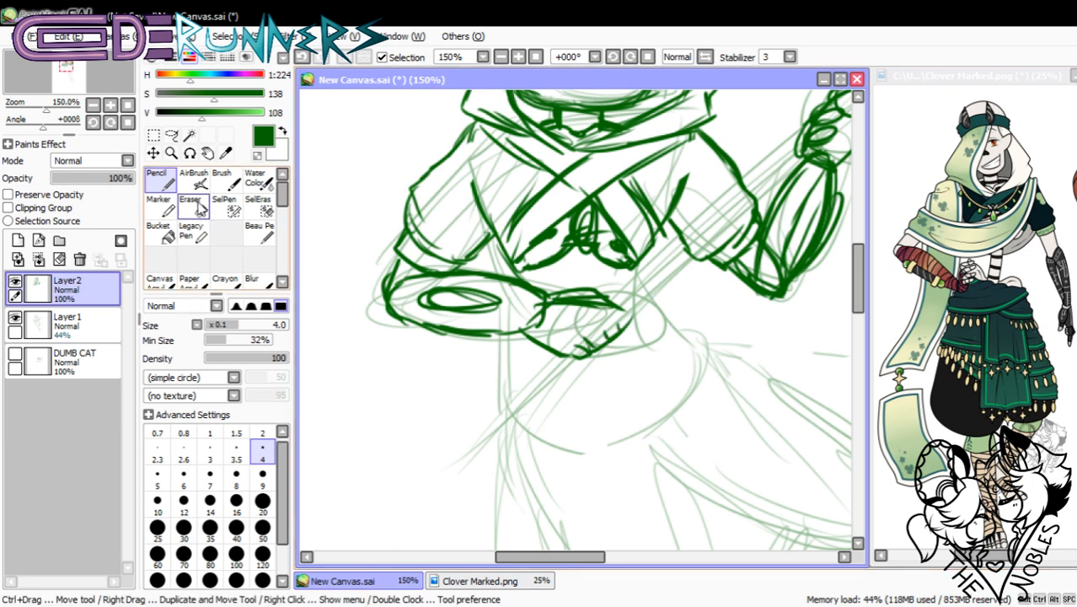
key("n")
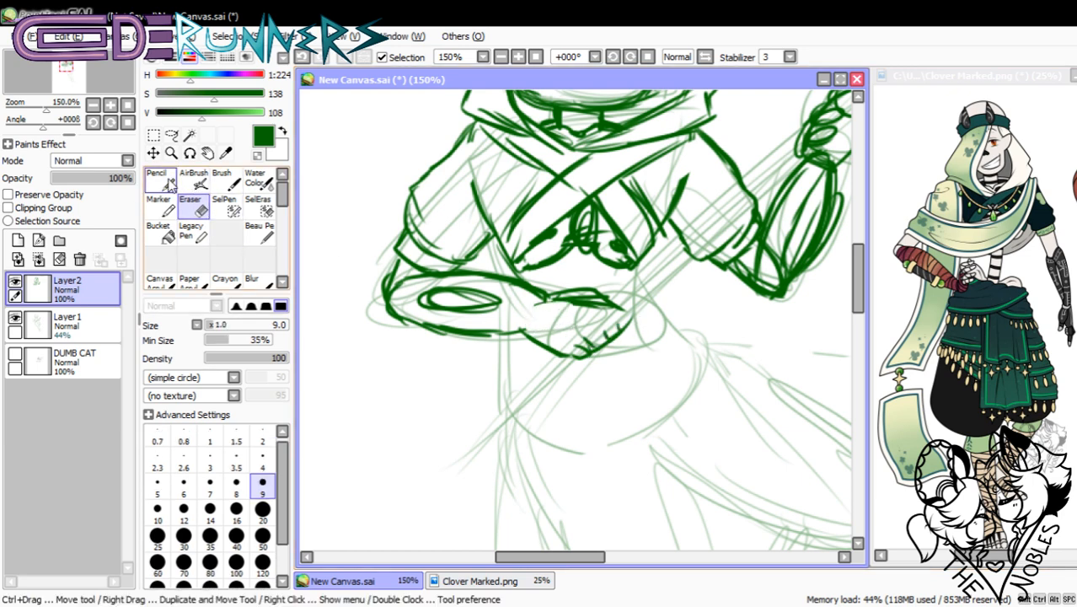
left_click_drag(534, 334, 549, 352)
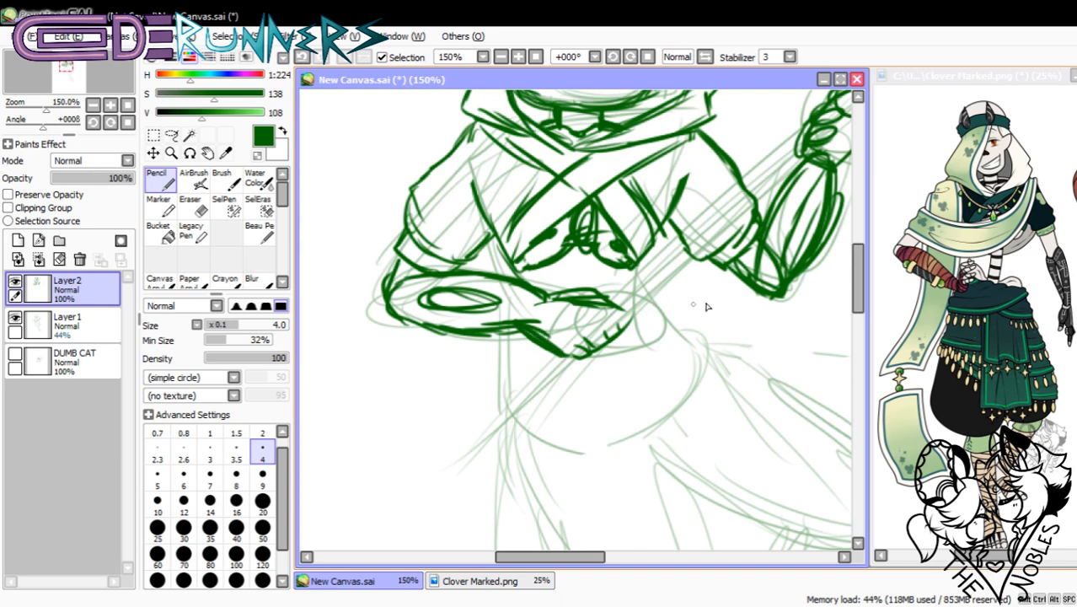
- Draw the narrow spine lines between the top's hem and the hand, and darken the hand's outline
mouse_move(857, 278)
left_mouse_down()
mouse_move(857, 251)
mouse_move(855, 285)
left_mouse_up()
left_click_drag(595, 210, 599, 260)
mouse_move(568, 221)
left_mouse_down()
mouse_move(617, 264)
mouse_move(648, 251)
mouse_move(667, 281)
mouse_move(659, 266)
mouse_move(627, 301)
mouse_move(571, 317)
left_mouse_up()
left_click_drag(514, 291, 552, 320)
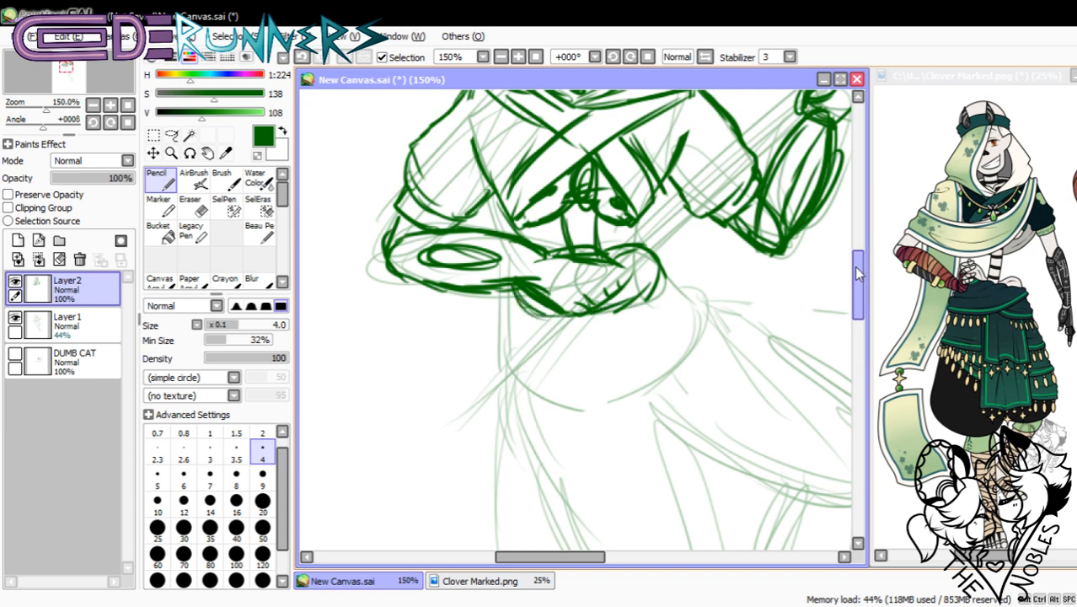
- Try drawing a wide sash around the hips below the bent forearm, with an extra fold at the far hip
left_click_drag(857, 278, 857, 286)
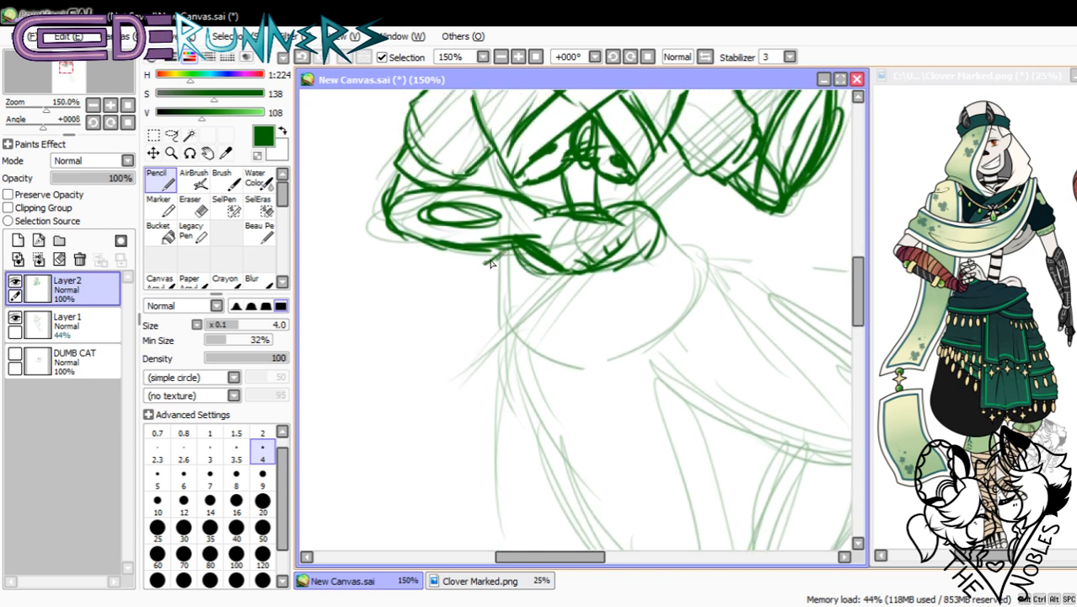
mouse_move(481, 305)
left_mouse_down()
mouse_move(502, 361)
mouse_move(611, 322)
left_mouse_up()
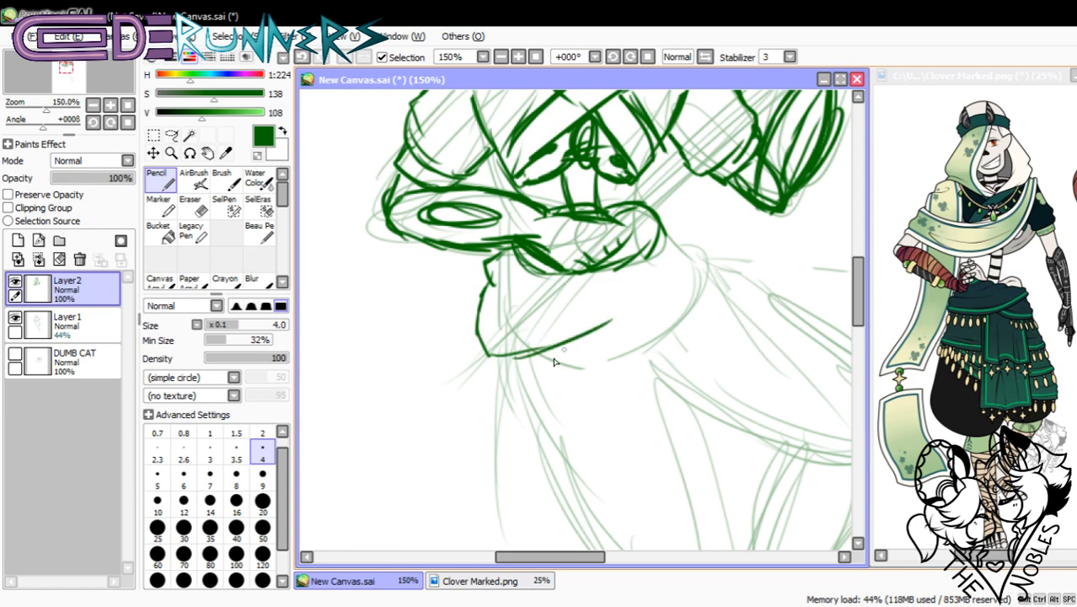
left_click_drag(548, 367, 697, 257)
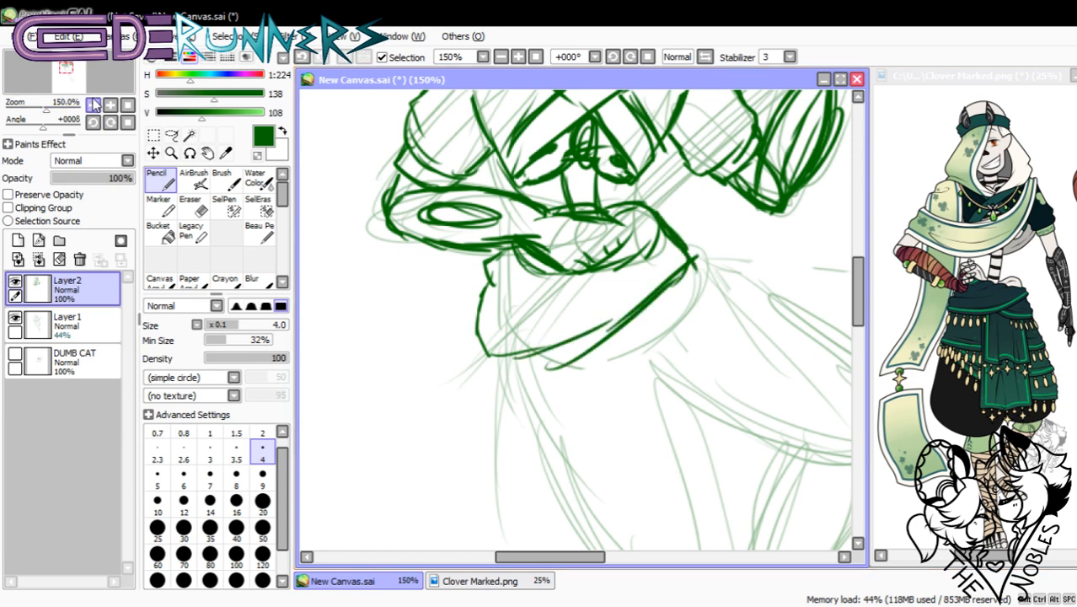
left_click(93, 105)
left_click(93, 105)
left_click(92, 105)
left_click(93, 105)
left_click(93, 104)
left_click(111, 105)
left_click(111, 105)
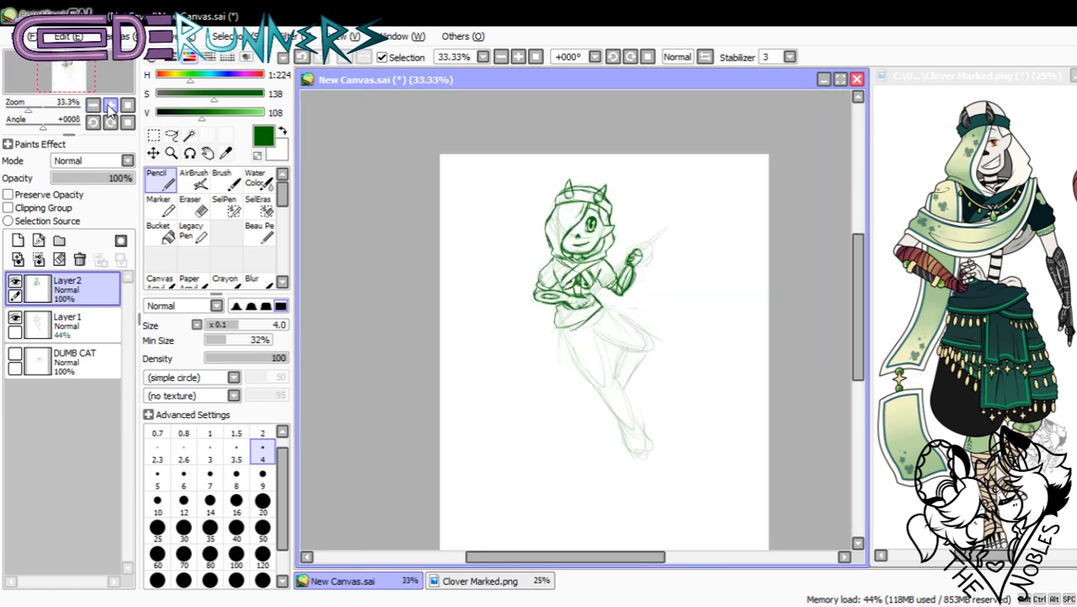
left_click(110, 104)
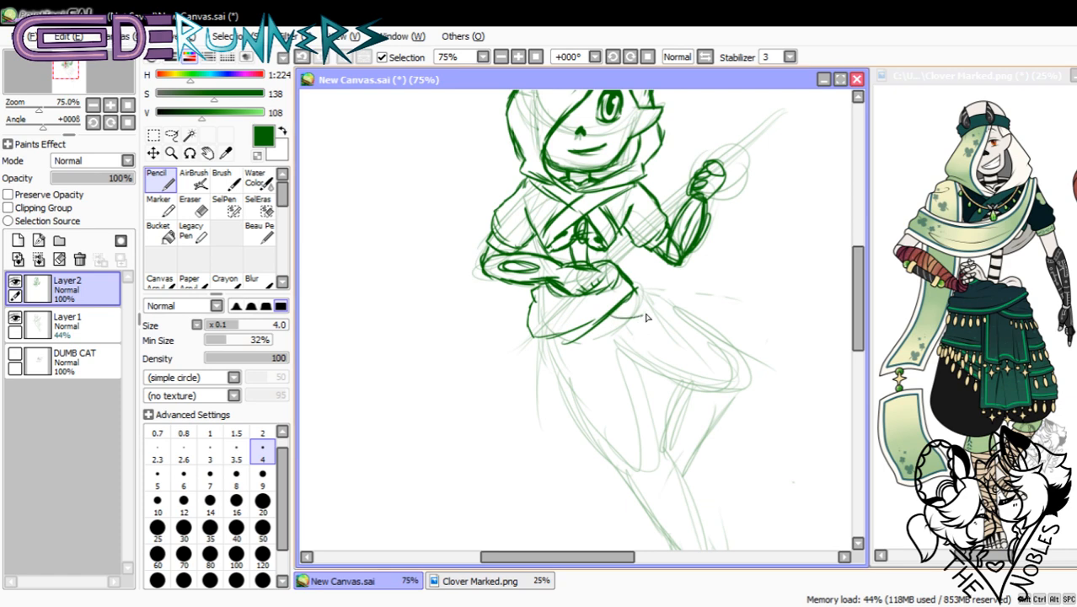
left_click_drag(613, 322, 652, 319)
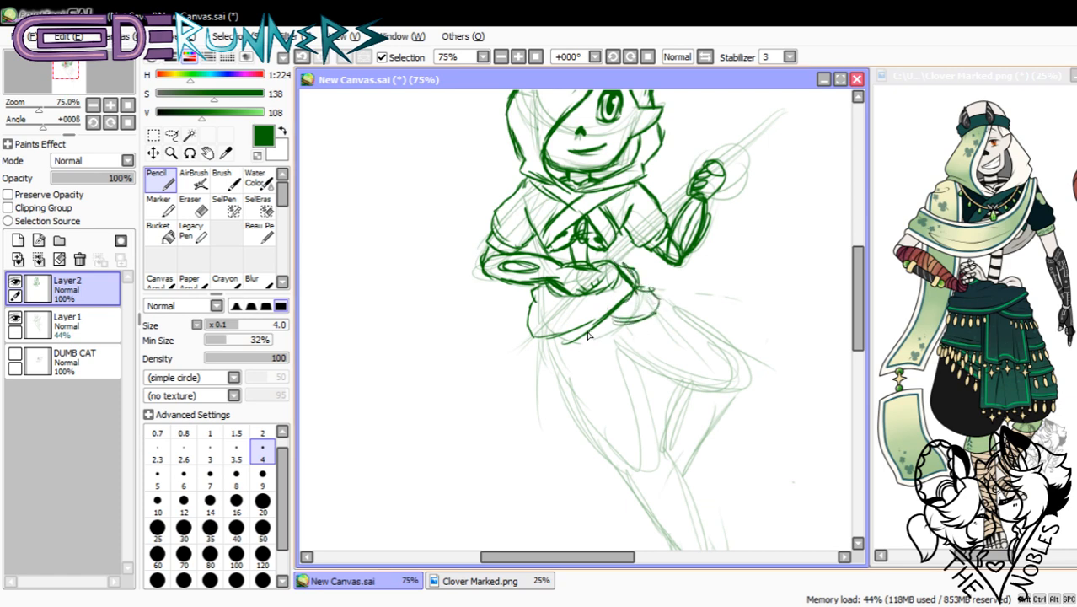
left_click_drag(581, 338, 603, 380)
key("ctrl+z")
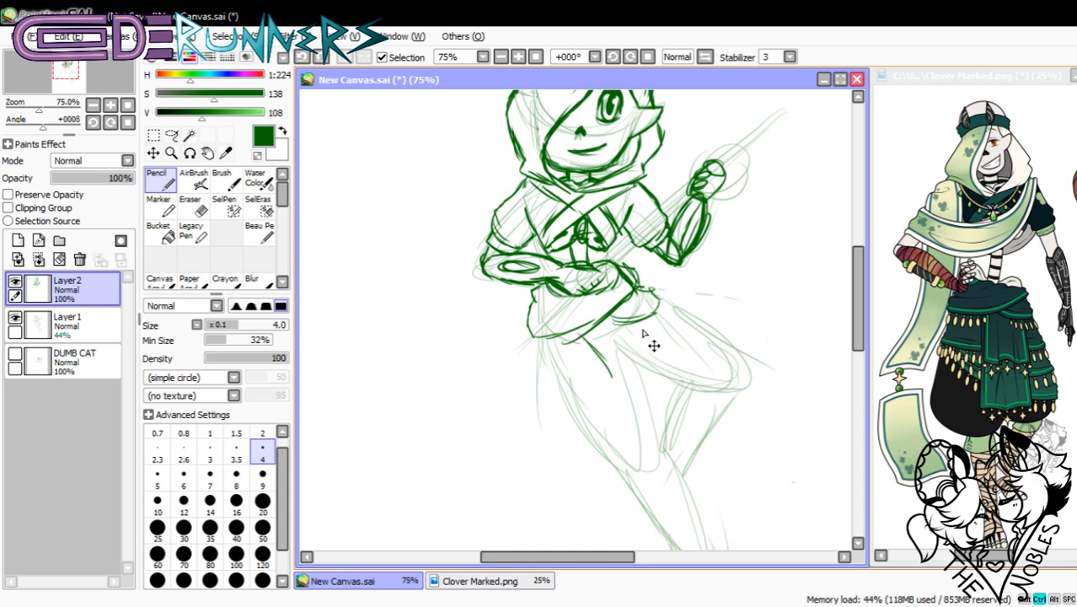
key("ctrl+z")
key("ctrl+z")
left_click_drag(640, 324, 635, 403)
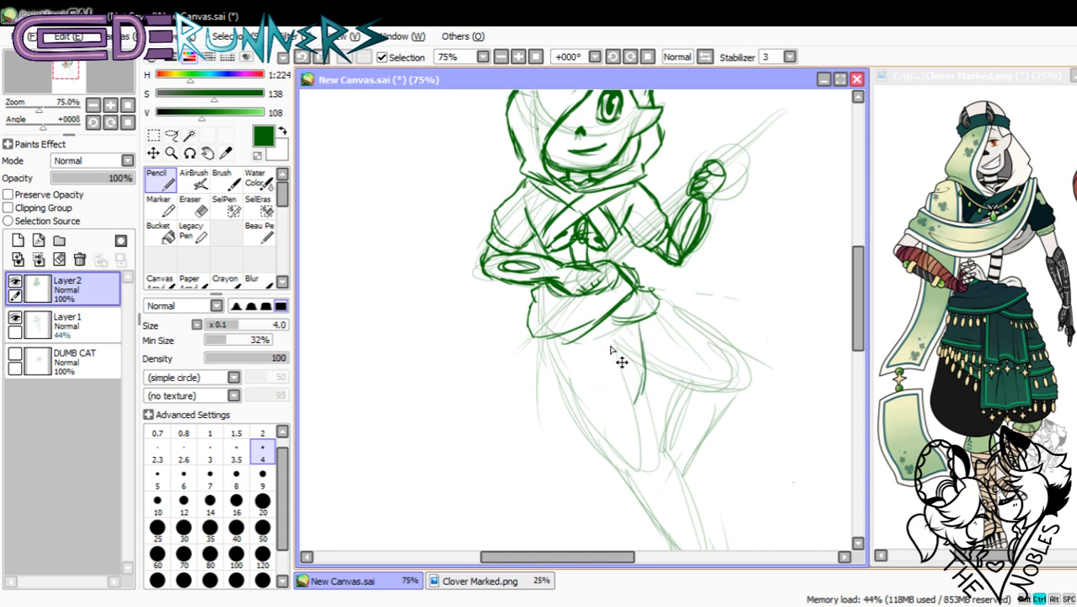
key("ctrl+z")
key("ctrl+z")
- Undo the sash strokes around the hips
left_click_drag(859, 311, 859, 324)
key("ctrl+z")
key("ctrl+z")
key("ctrl+z")
key("ctrl+z")
key("ctrl+z")
key("ctrl+z")
key("ctrl+z")
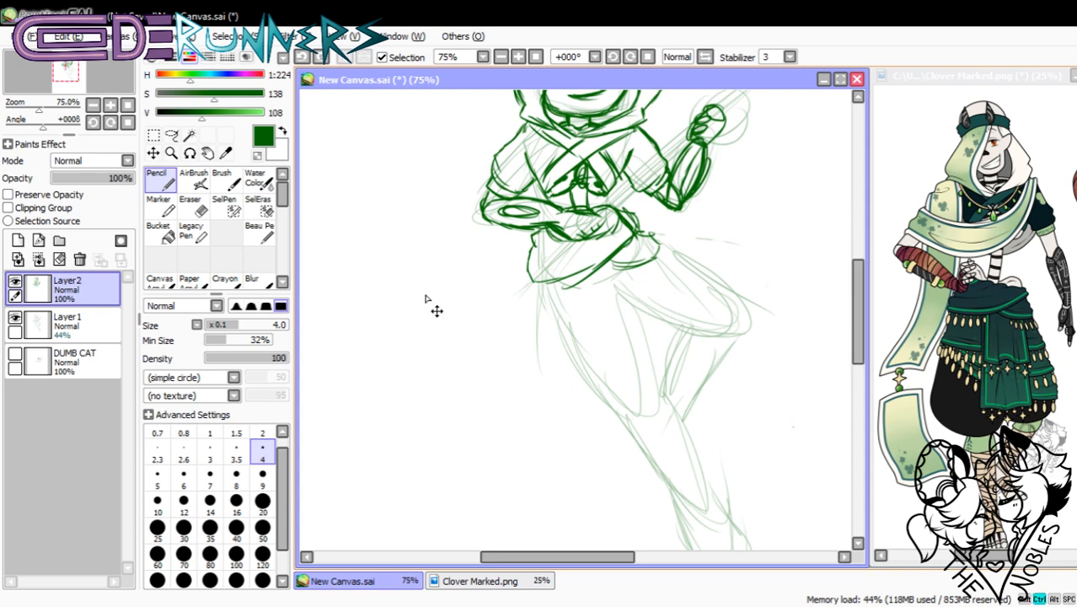
key("ctrl+z")
key("ctrl+z")
key("ctrl+z")
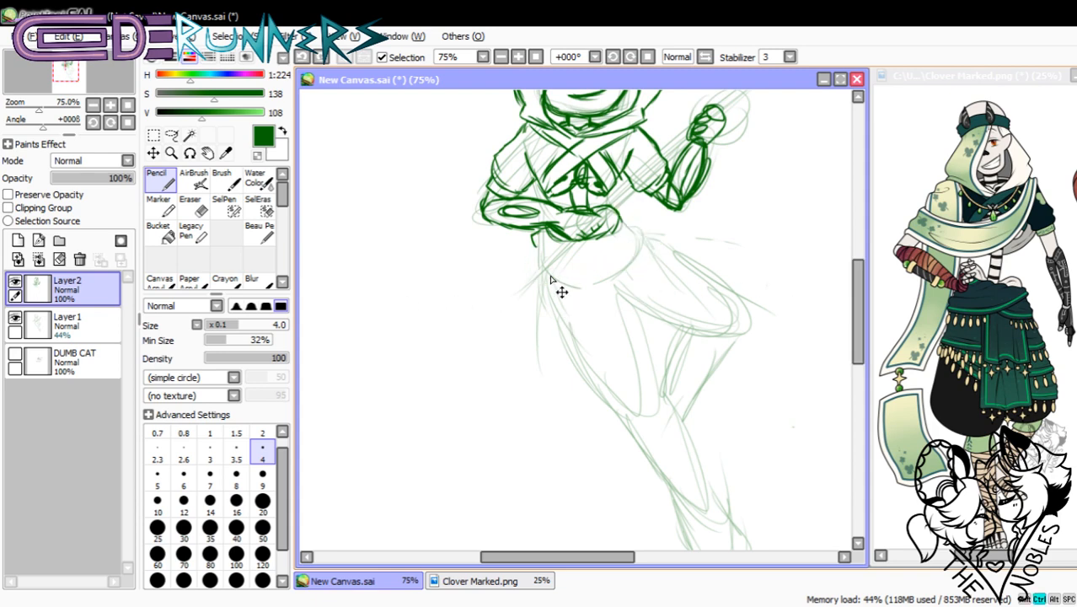
- Draw the hip's side line and the baggy, rounded trouser leg over the straight leg
left_click_drag(543, 236, 538, 264)
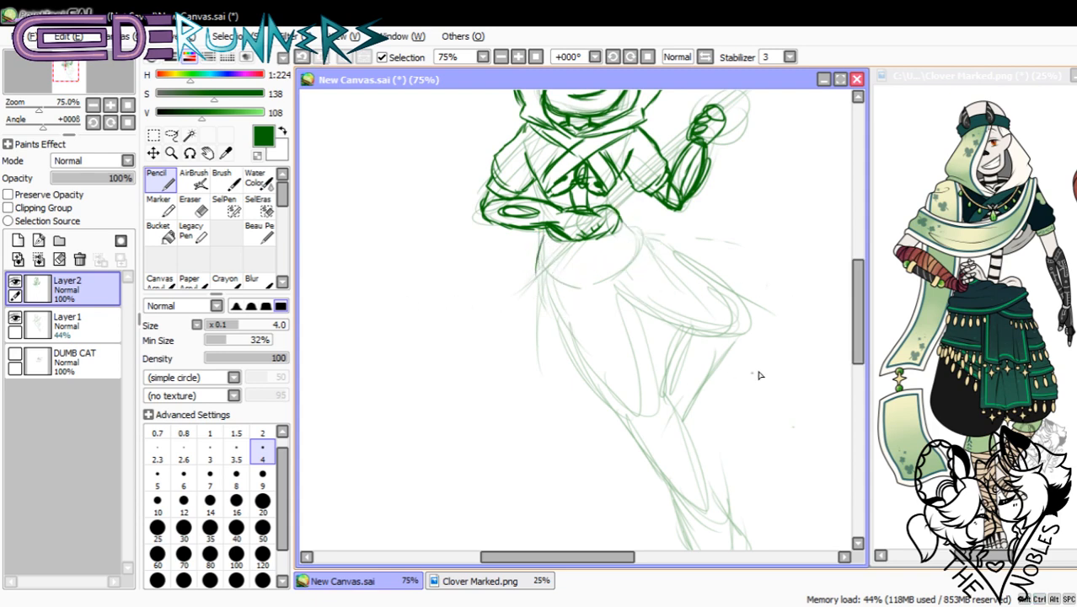
left_click_drag(857, 351, 859, 366)
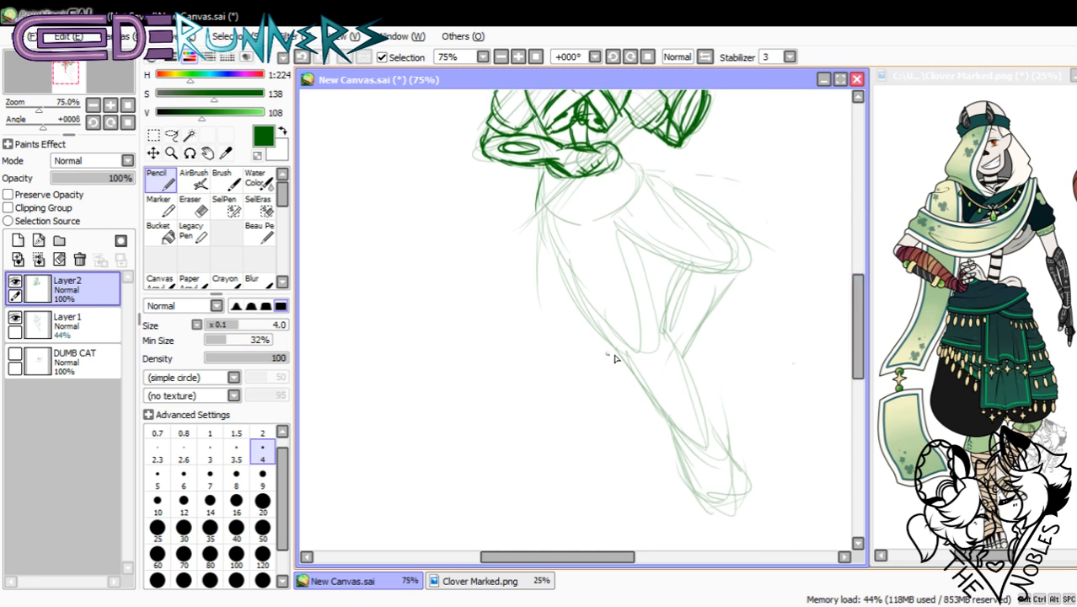
mouse_move(608, 360)
left_mouse_down()
mouse_move(667, 326)
mouse_move(654, 338)
mouse_move(646, 253)
mouse_move(619, 219)
left_mouse_up()
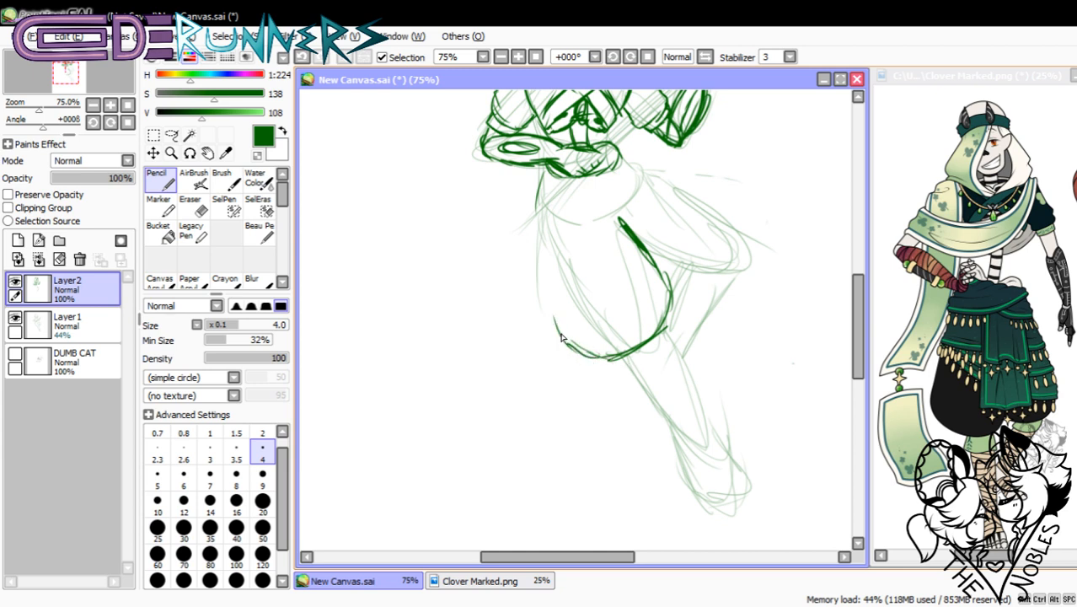
left_click_drag(561, 337, 539, 196)
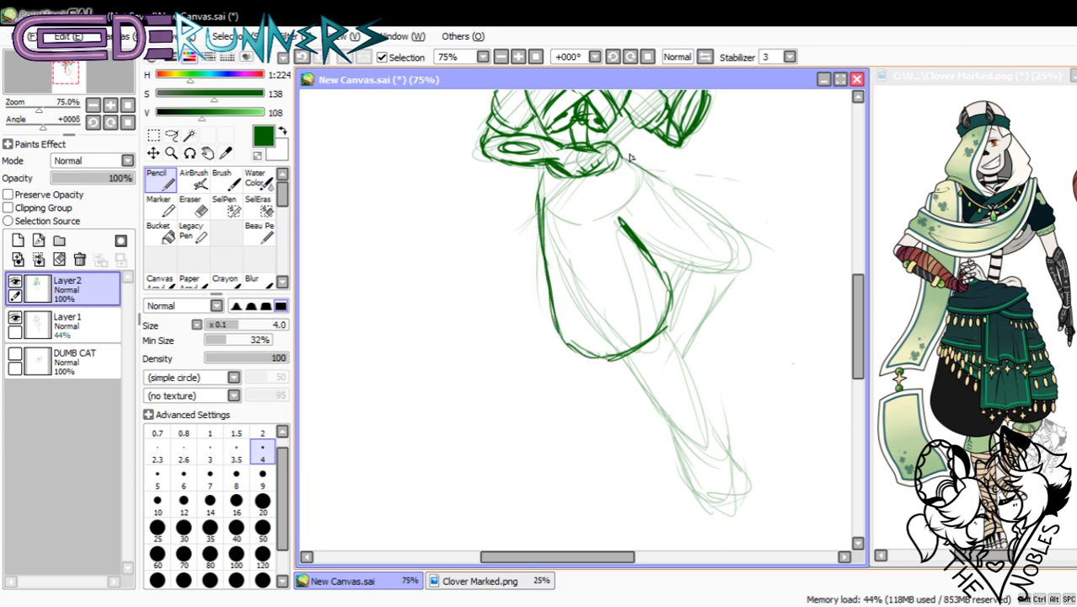
- Draw the baggy trouser leg over the raised thigh and add a band-like cuff below each trouser leg
mouse_move(629, 157)
left_mouse_down()
mouse_move(746, 210)
mouse_move(737, 202)
mouse_move(754, 225)
mouse_move(755, 279)
mouse_move(668, 281)
mouse_move(702, 288)
mouse_move(668, 282)
mouse_move(725, 286)
mouse_move(658, 273)
mouse_move(750, 274)
left_mouse_up()
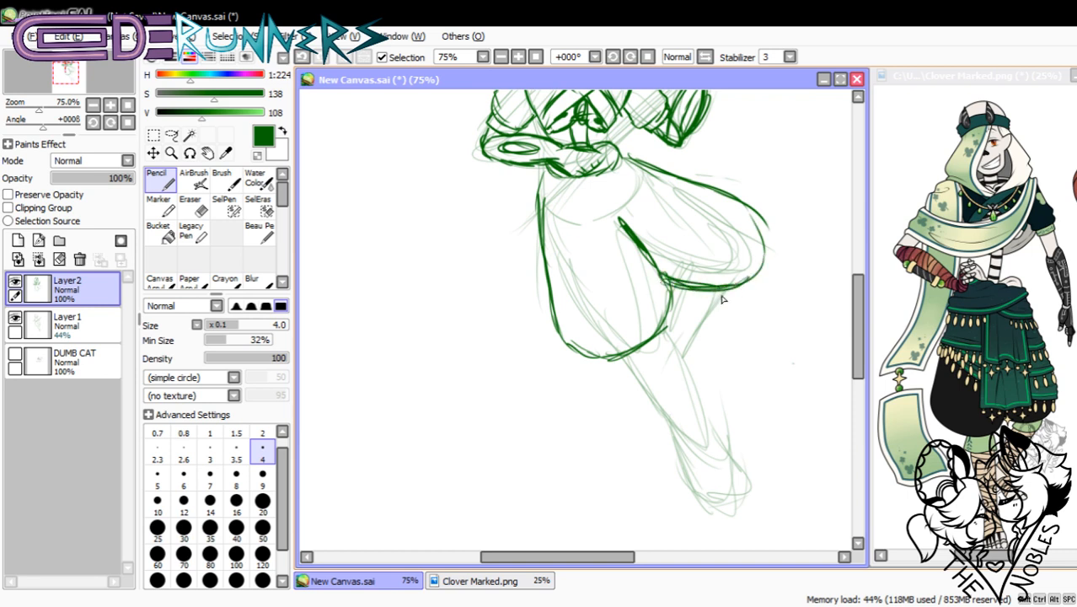
left_click_drag(623, 381, 665, 361)
left_click_drag(728, 304, 684, 308)
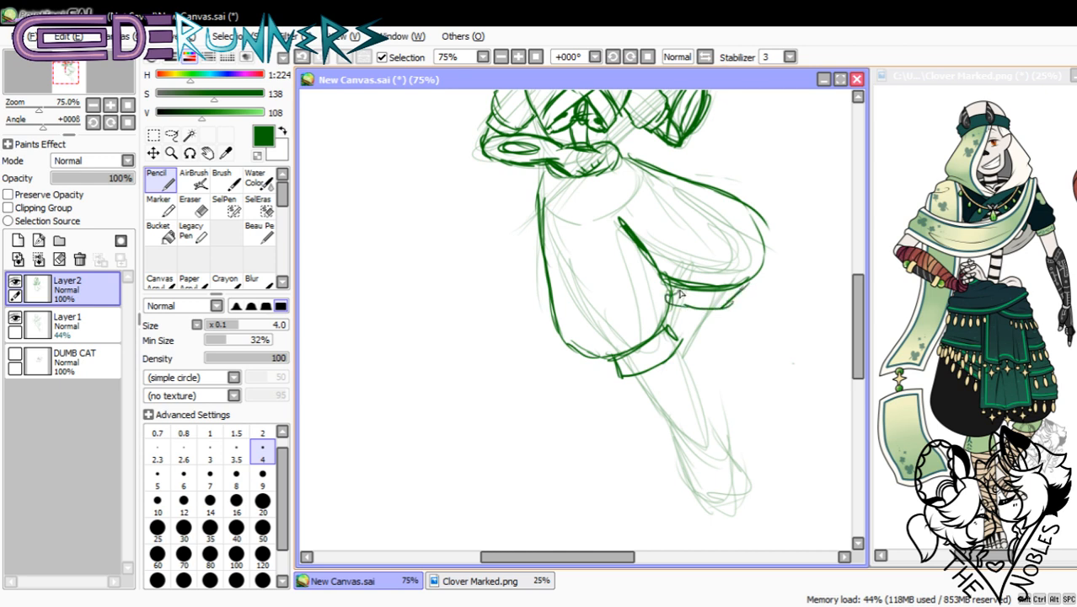
- Draw both sides of the straight leg's calf below the cuff and outline the pointed foot
left_click_drag(858, 305, 850, 352)
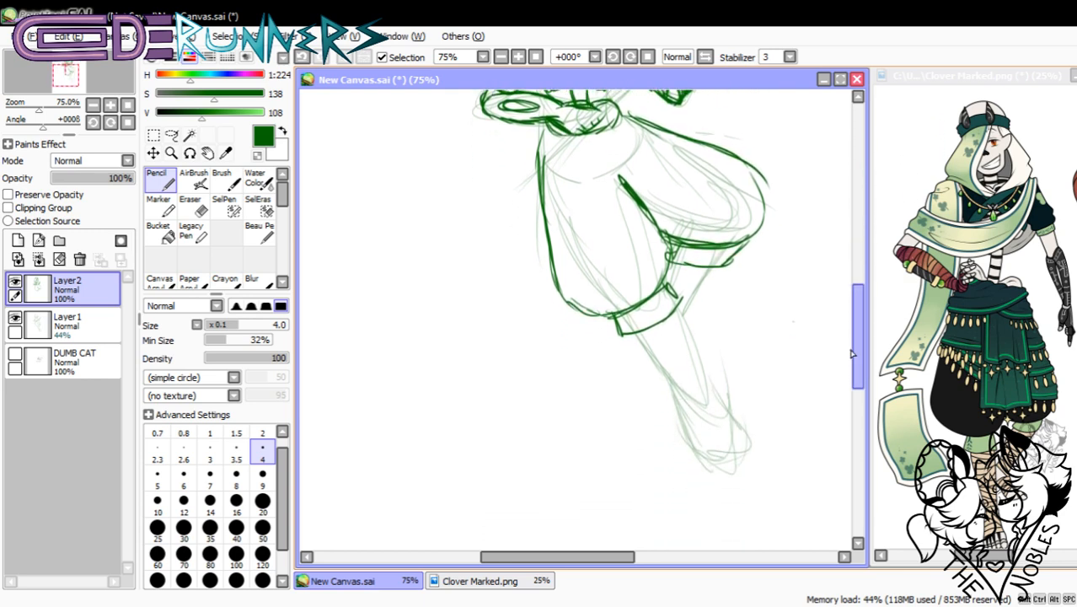
left_click(109, 104)
left_click_drag(549, 558, 589, 557)
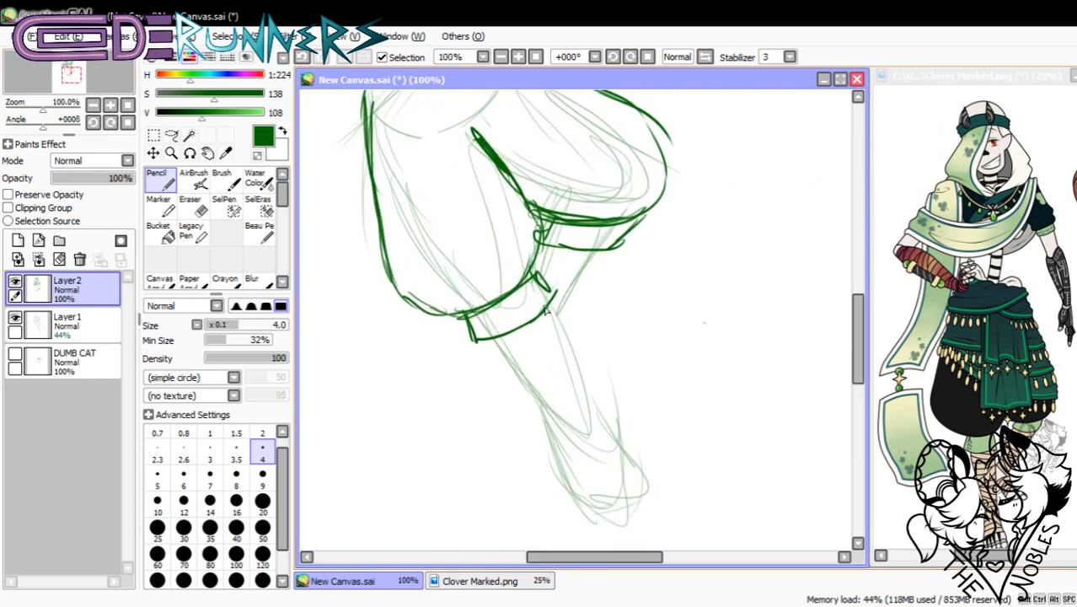
left_click_drag(545, 309, 600, 424)
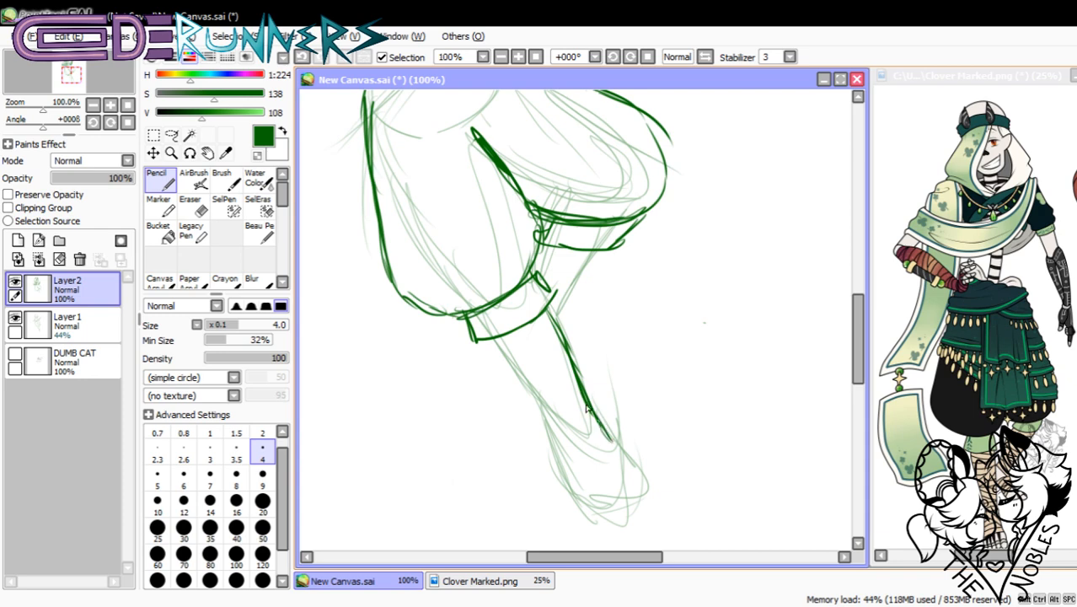
mouse_move(495, 344)
left_mouse_down()
mouse_move(575, 494)
mouse_move(626, 507)
left_mouse_up()
left_click_drag(612, 423, 643, 473)
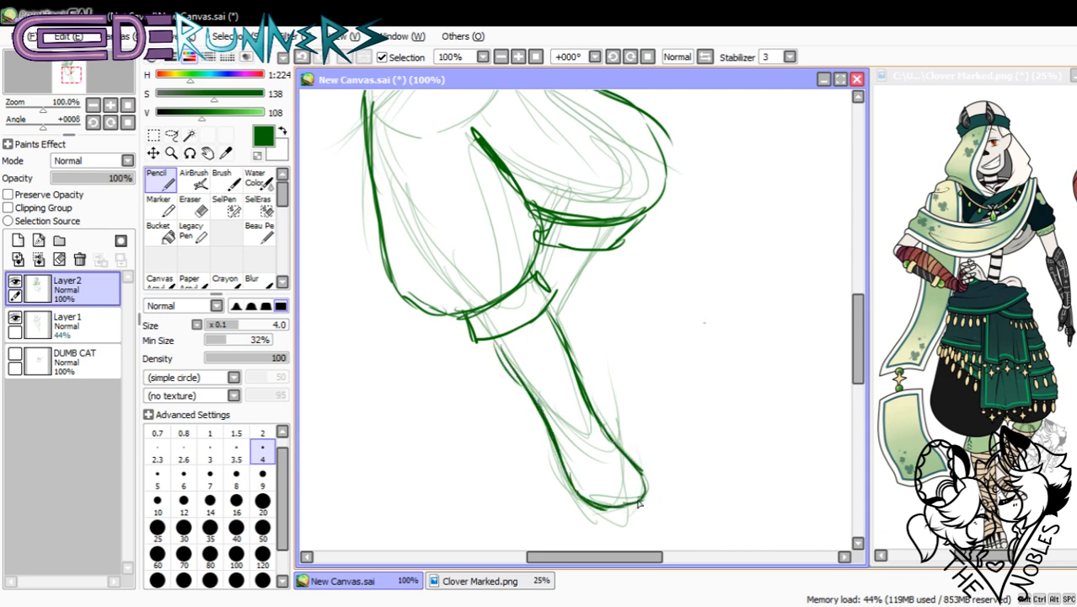
- Draw the toes at the tip of the foot and zigzag bandage wraps up the foot and calf
scroll(859, 352, "down", 3)
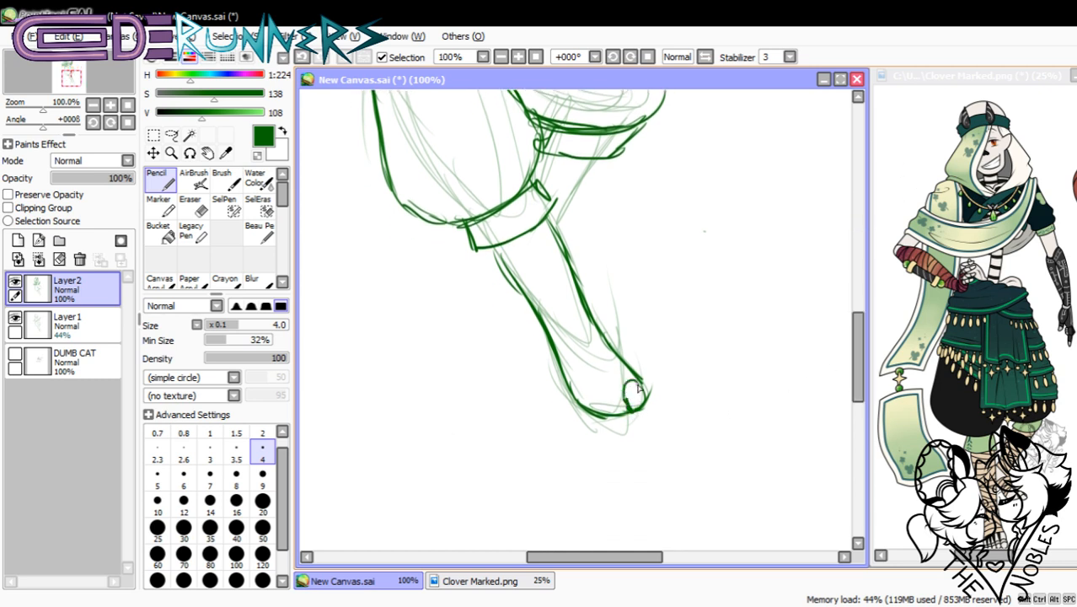
left_click_drag(623, 399, 616, 407)
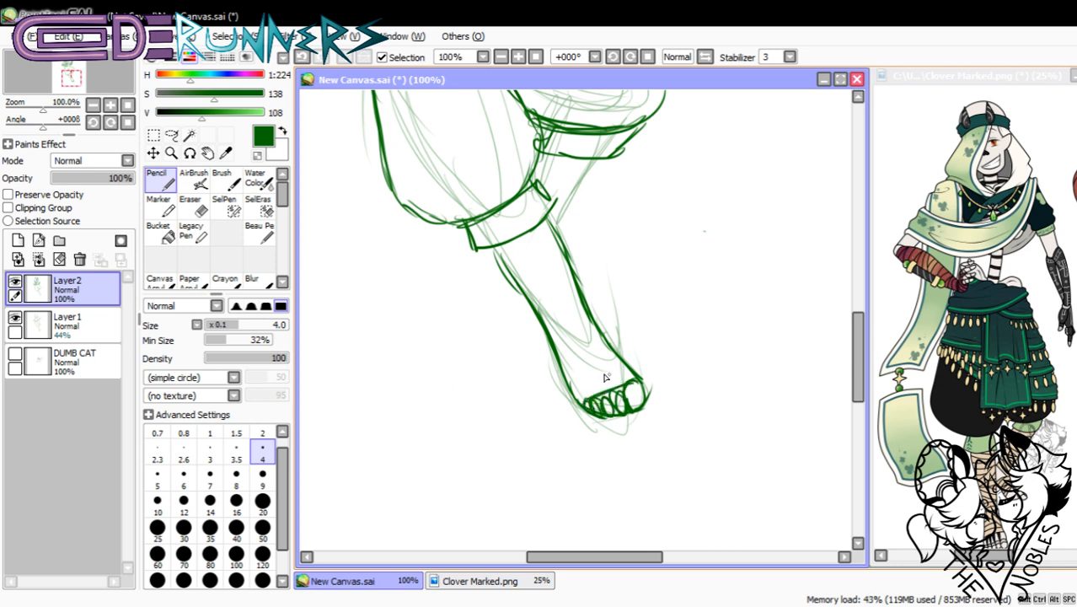
left_click_drag(575, 398, 633, 365)
mouse_move(565, 377)
left_mouse_down()
mouse_move(584, 357)
mouse_move(567, 359)
mouse_move(590, 324)
mouse_move(572, 345)
mouse_move(547, 335)
mouse_move(564, 294)
mouse_move(535, 310)
mouse_move(574, 283)
mouse_move(524, 281)
mouse_move(525, 290)
mouse_move(552, 252)
mouse_move(529, 268)
mouse_move(549, 236)
left_mouse_up()
left_click_drag(543, 231, 489, 256)
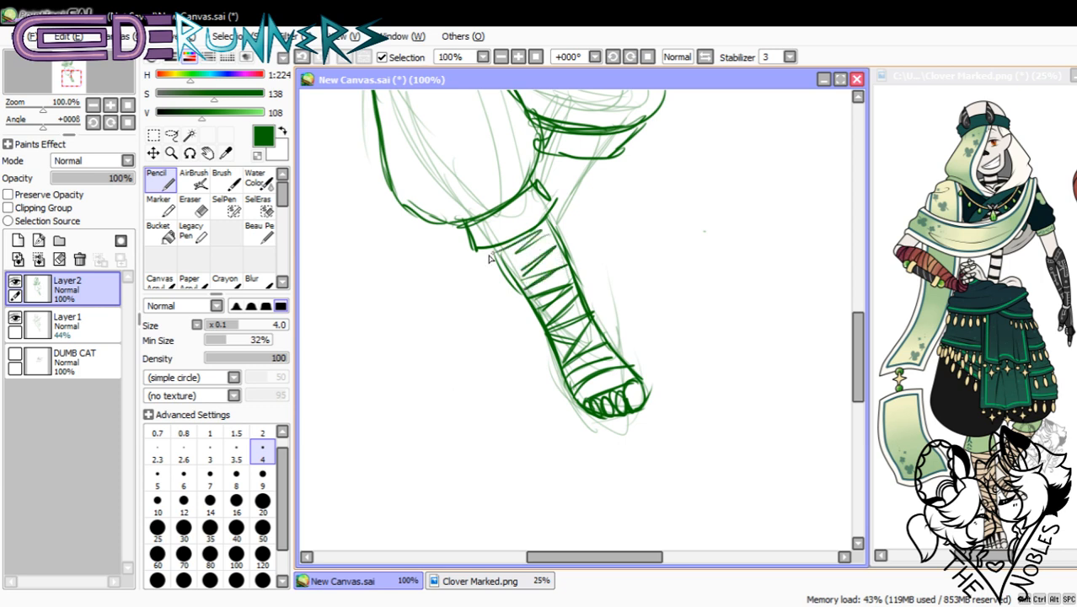
- Add wraps to the bent calf and sketch the tucked-back foot behind the straight leg with dark shading
mouse_move(856, 346)
left_mouse_down()
mouse_move(854, 366)
mouse_move(846, 332)
left_mouse_up()
mouse_move(605, 251)
left_mouse_down()
mouse_move(566, 290)
mouse_move(554, 324)
mouse_move(546, 272)
mouse_move(543, 314)
left_mouse_up()
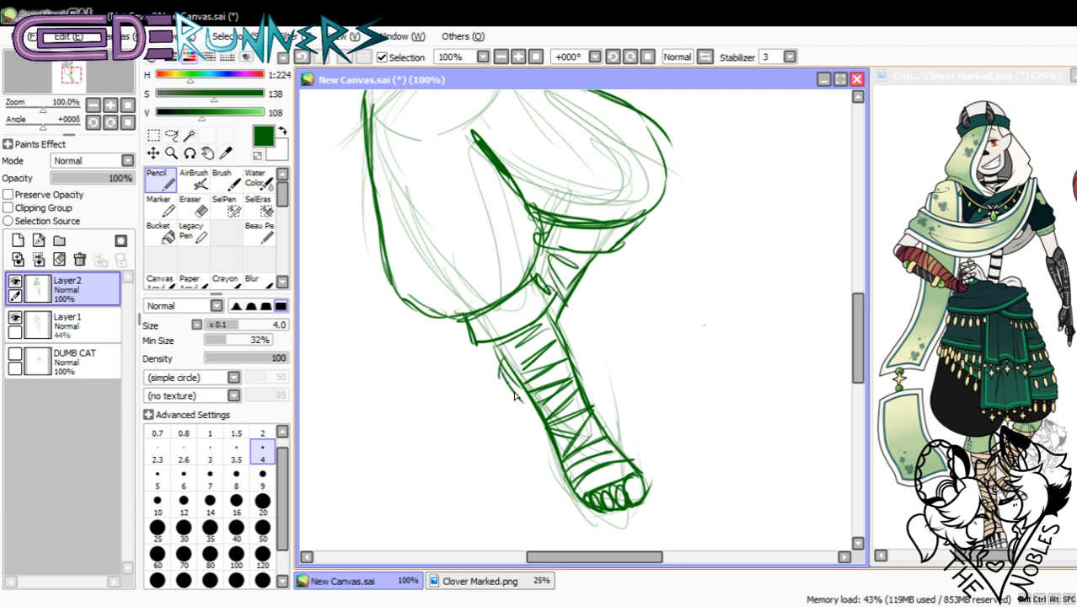
left_click_drag(506, 383, 541, 433)
left_click_drag(506, 381, 532, 429)
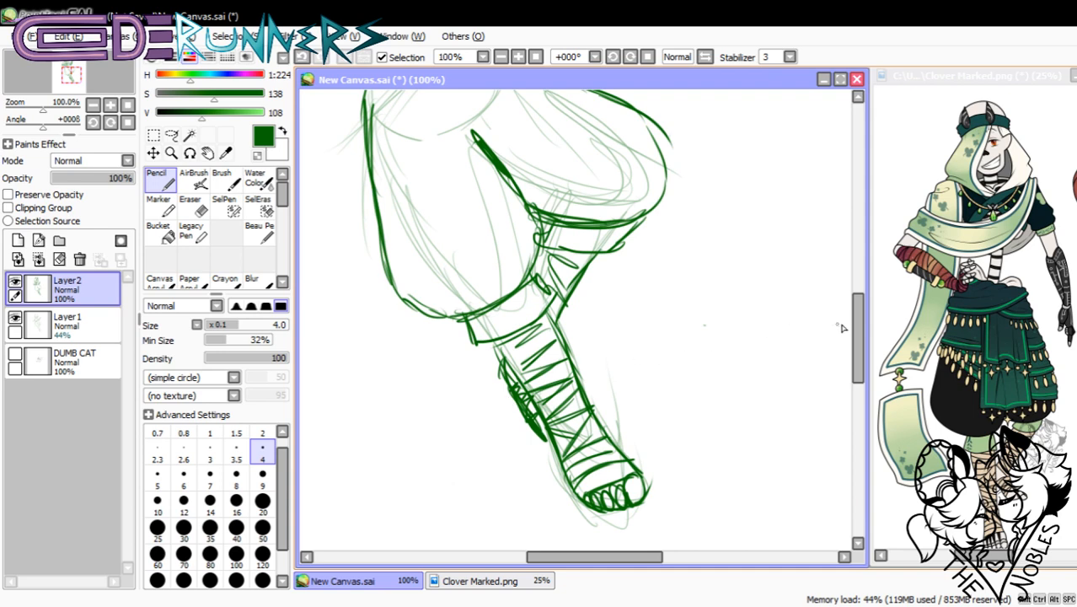
- Add a new layer above the green sketch and set the drawing colour to brown with a hue of 108
mouse_move(855, 326)
left_mouse_down()
mouse_move(853, 300)
mouse_move(852, 313)
left_mouse_up()
left_click(93, 105)
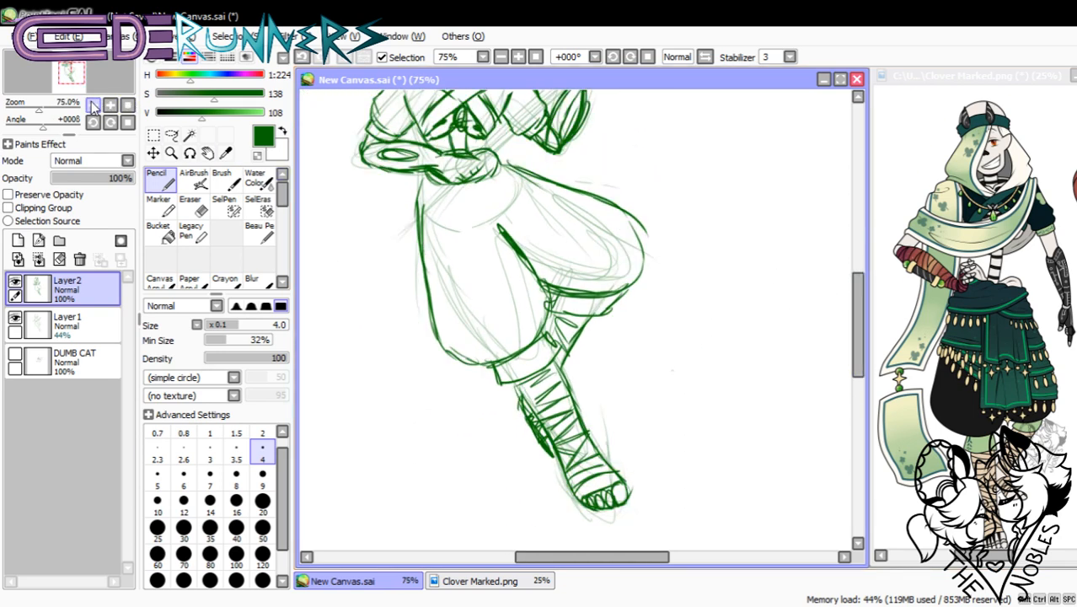
left_click(93, 105)
left_click(92, 105)
left_click_drag(585, 557, 542, 556)
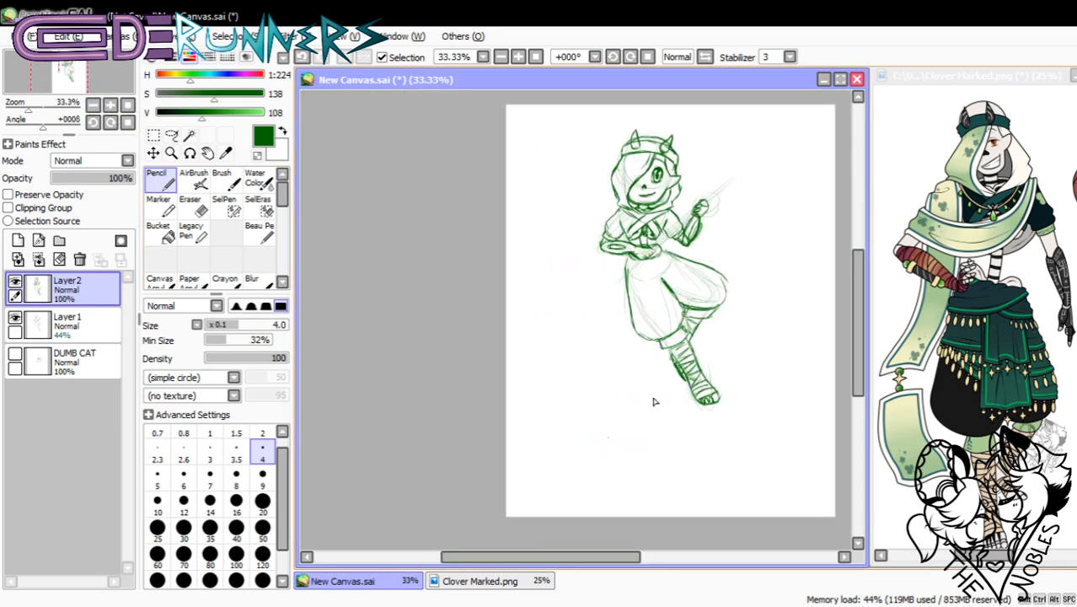
mouse_move(855, 364)
left_mouse_down()
mouse_move(853, 259)
mouse_move(853, 344)
left_mouse_up()
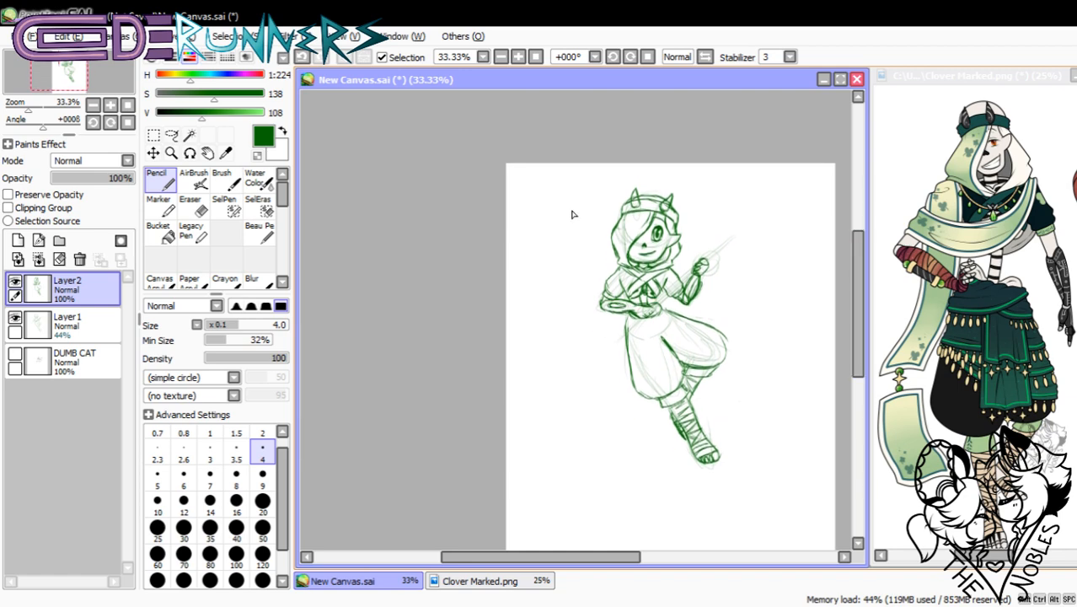
left_click(110, 105)
left_click(110, 104)
left_click(17, 240)
left_click(162, 75)
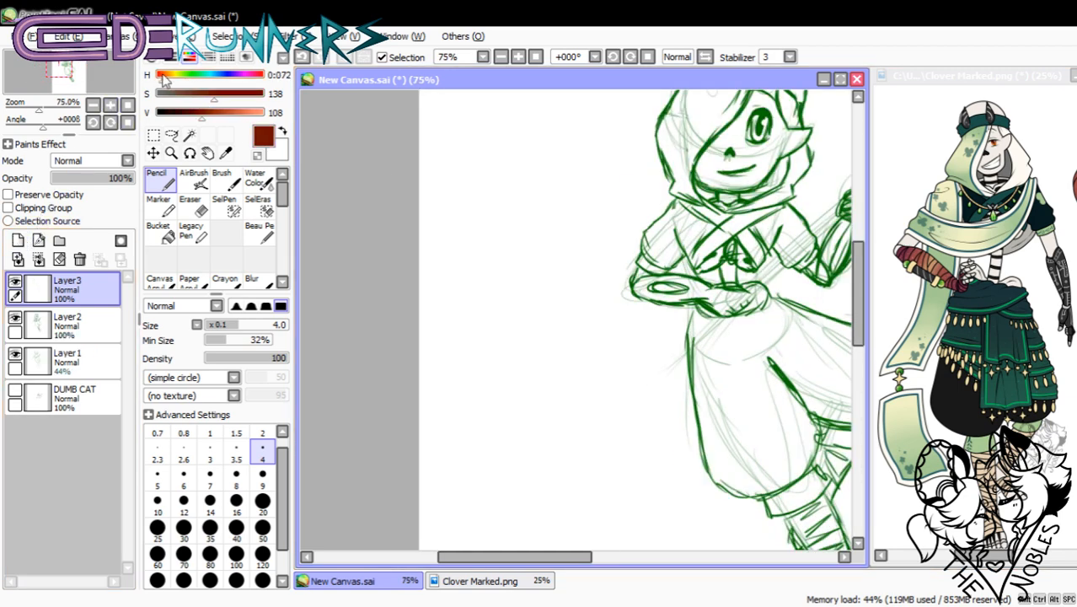
left_click_drag(163, 75, 171, 75)
left_click_drag(470, 557, 525, 558)
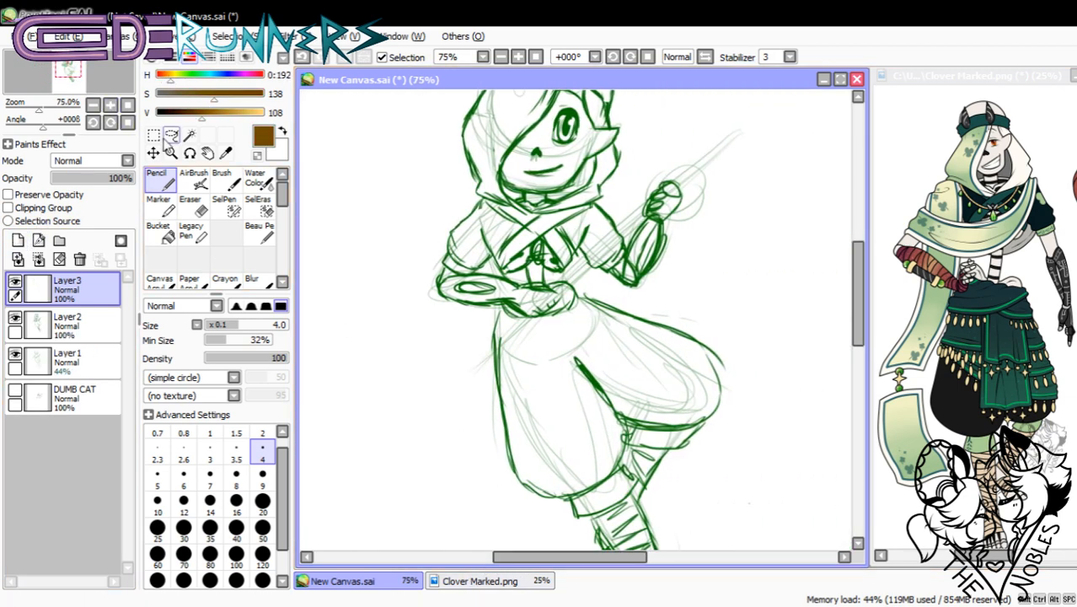
left_click(167, 75)
- Draw a short brown scarf line at the shoulder, lower Layer2's opacity to 70%, and make Layer3 active again
left_click(110, 104)
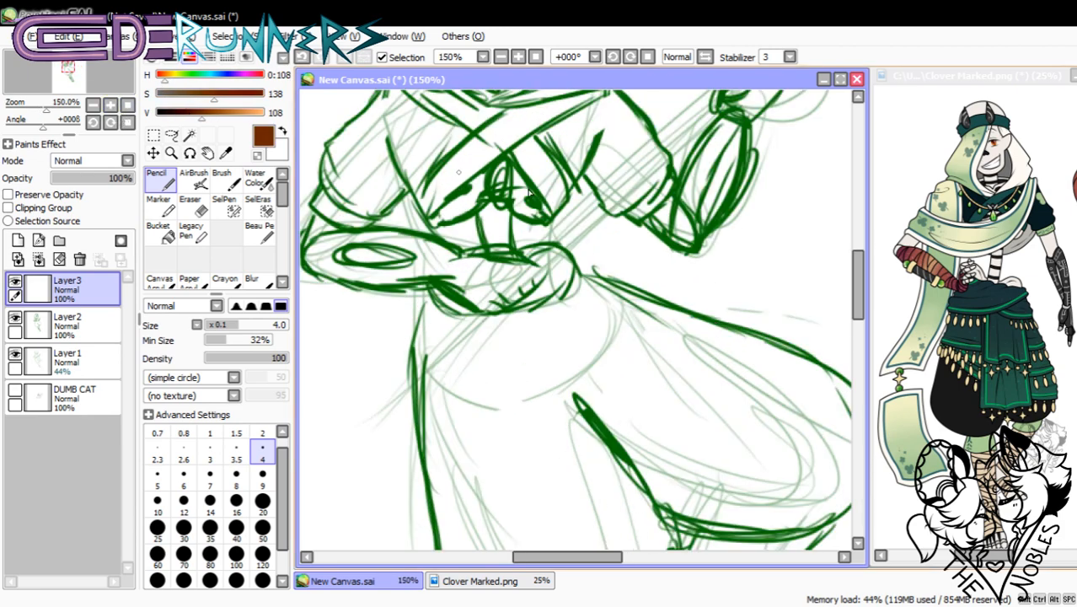
left_click_drag(865, 291, 860, 270)
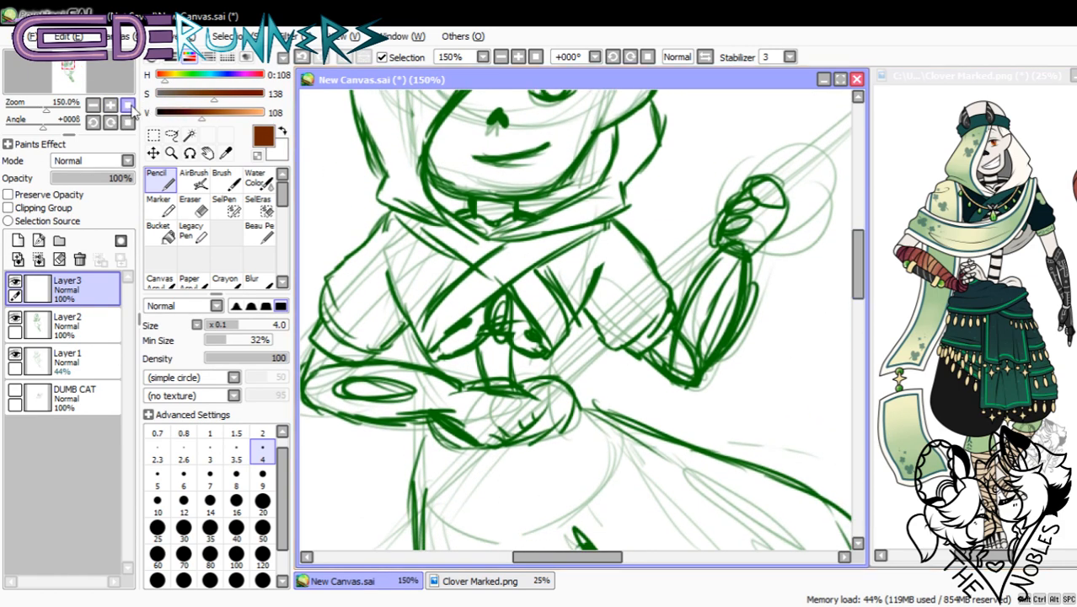
left_click(94, 106)
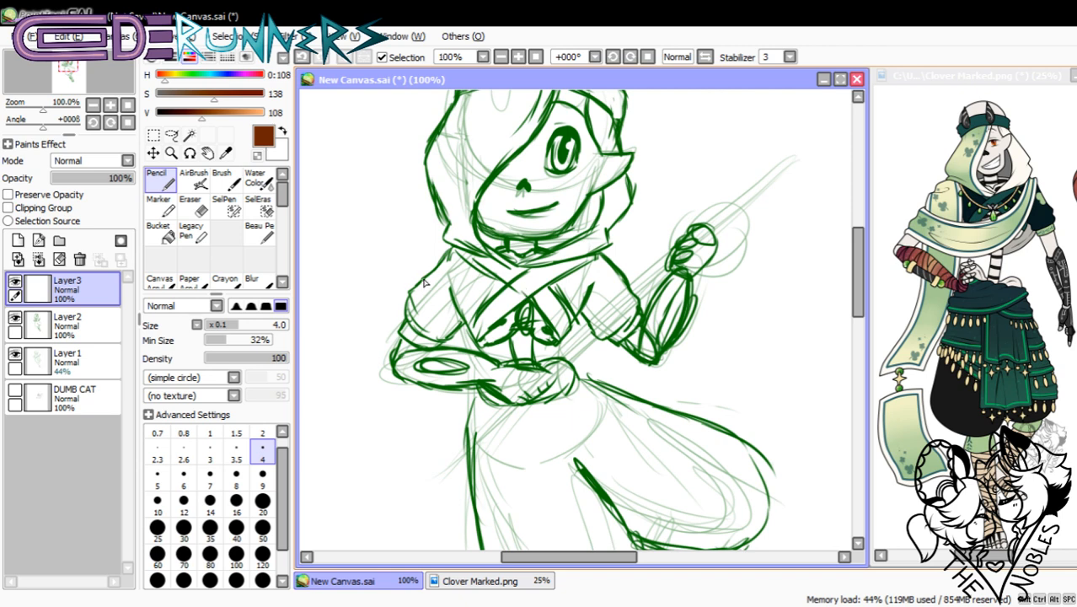
left_click_drag(436, 288, 476, 305)
left_click(68, 325)
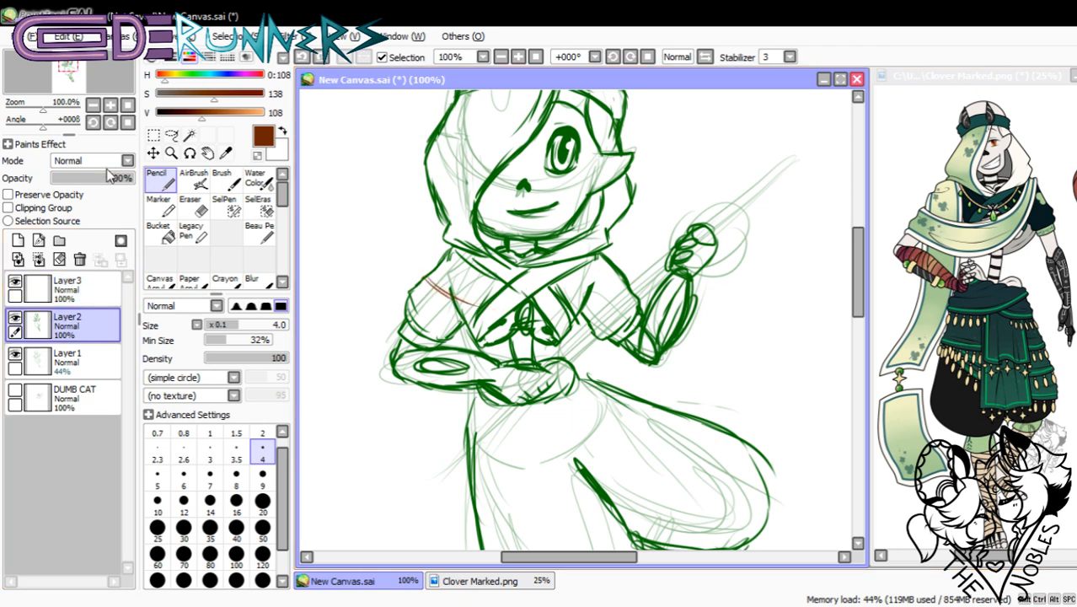
left_click_drag(110, 178, 112, 186)
left_click(67, 287)
- Draw the scarf draped over the shoulders and chest, with curved upper and lower edges and small folds
mouse_move(425, 278)
left_mouse_down()
mouse_move(493, 310)
mouse_move(546, 313)
mouse_move(592, 257)
left_mouse_up()
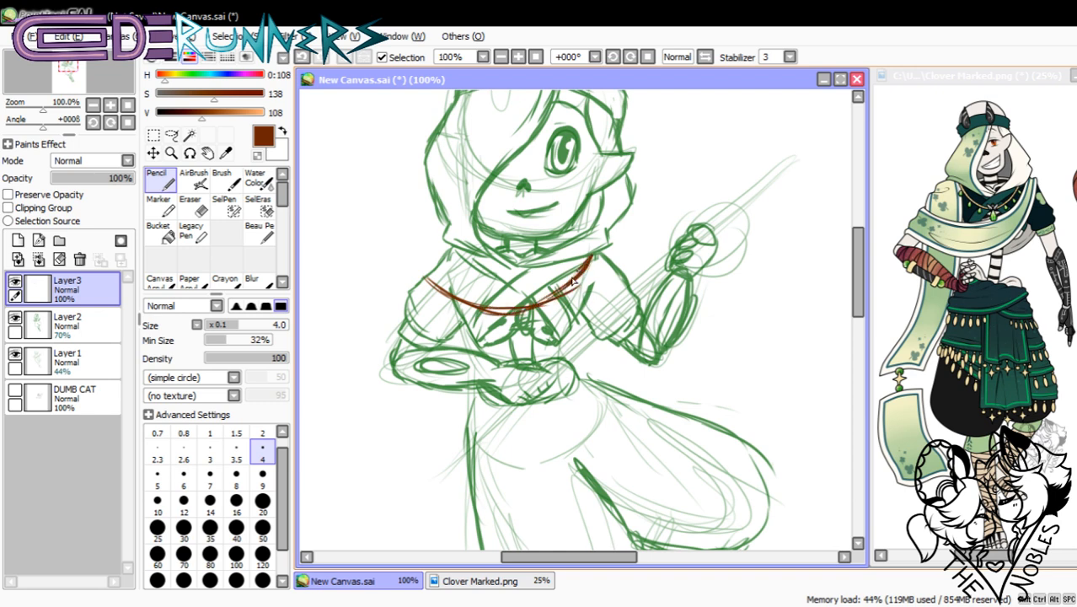
mouse_move(396, 305)
left_mouse_down()
mouse_move(447, 351)
mouse_move(496, 359)
mouse_move(547, 345)
mouse_move(559, 334)
mouse_move(537, 344)
mouse_move(596, 286)
left_mouse_up()
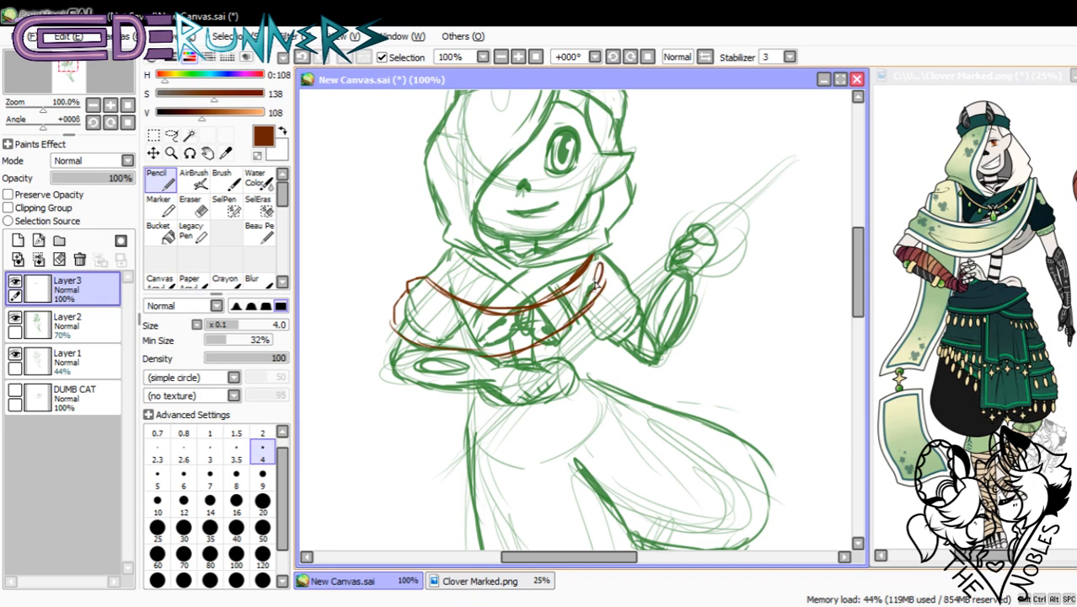
left_click_drag(566, 321, 599, 271)
left_click_drag(470, 256, 474, 298)
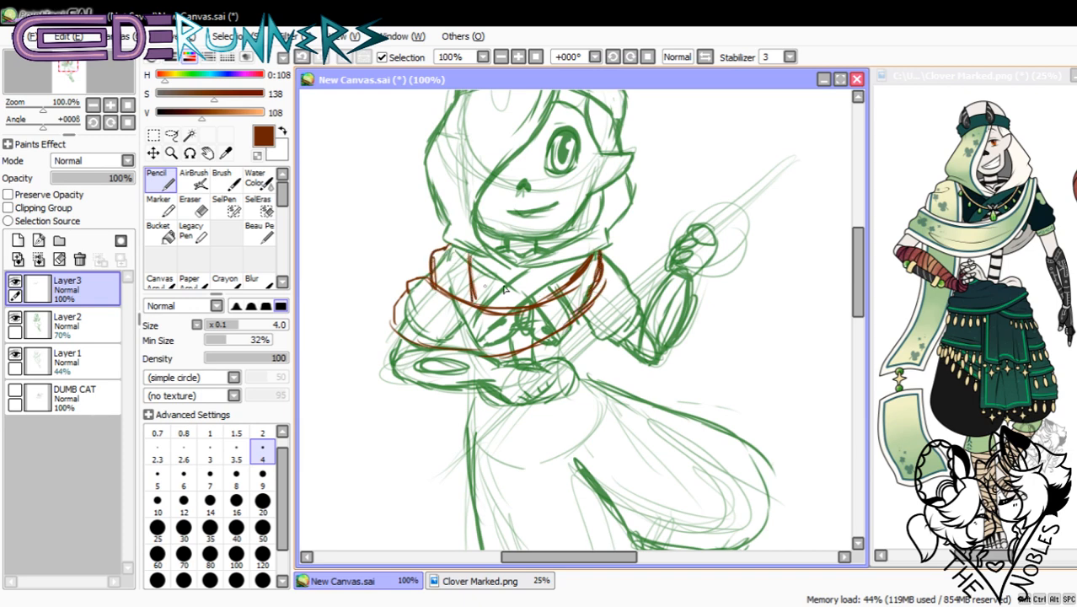
scroll(862, 299, "down", 2)
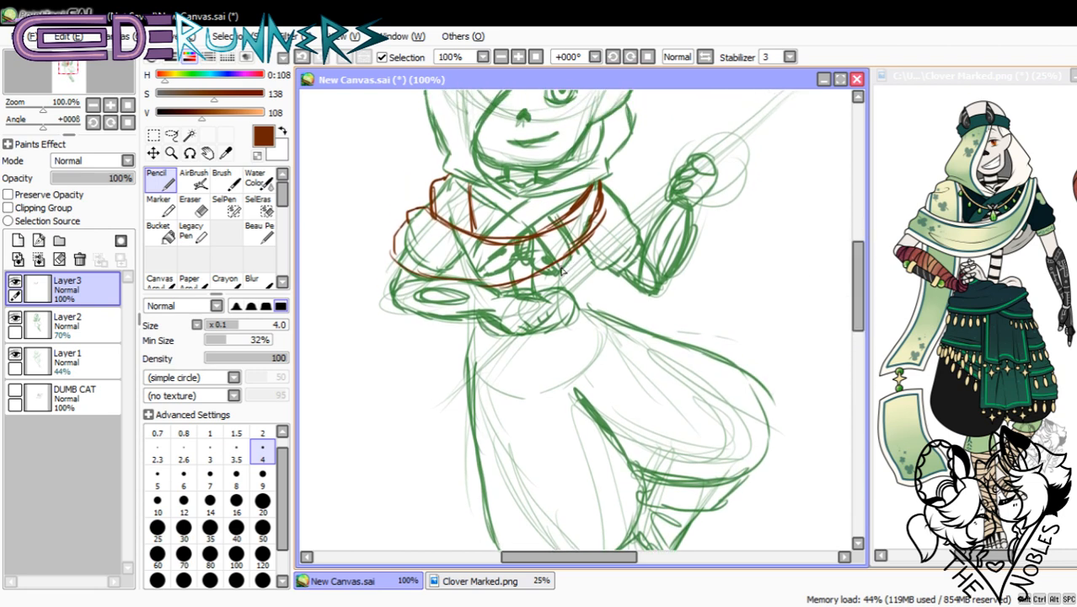
left_click_drag(562, 270, 579, 270)
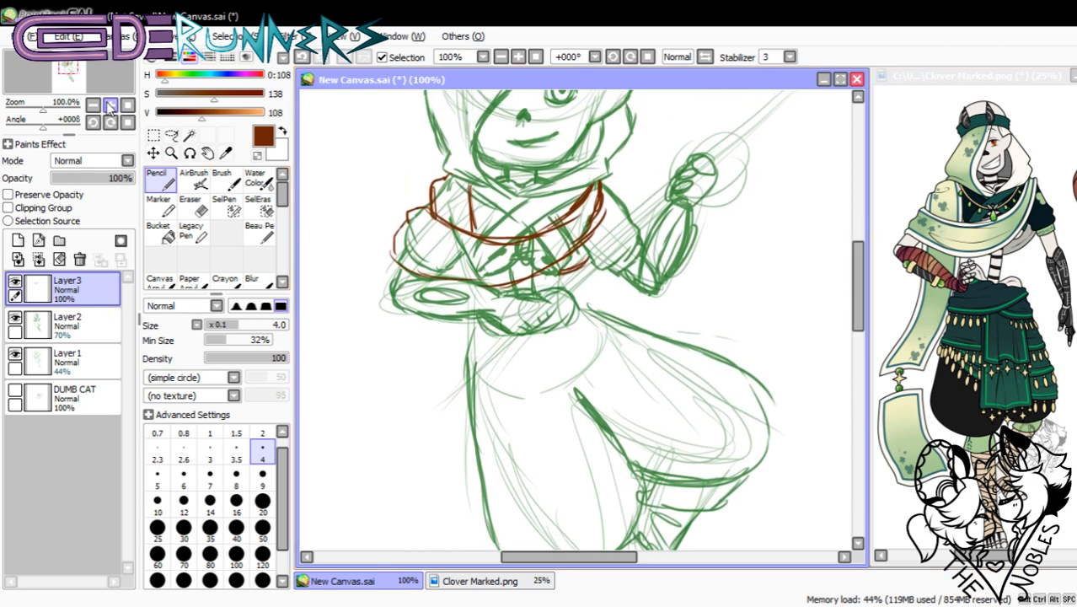
- Draw a scarf tail hanging from the forearm beside the trouser leg, with three beads and a slanted cloth panel below
key("minus")
scroll(855, 287, "down", 1)
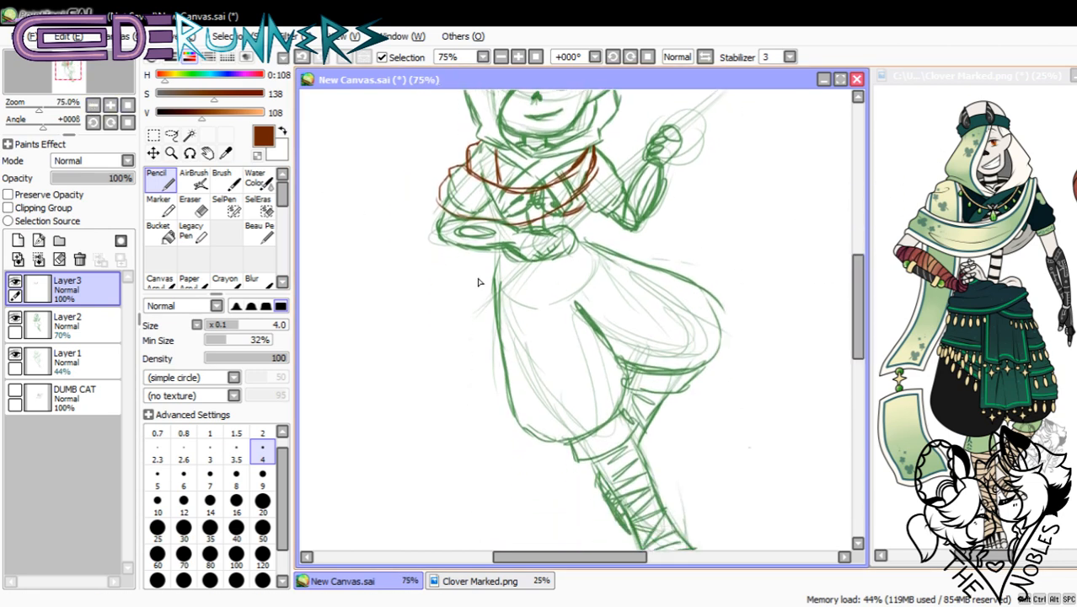
mouse_move(472, 256)
left_mouse_down()
mouse_move(431, 317)
mouse_move(409, 413)
mouse_move(465, 399)
left_mouse_up()
left_click_drag(477, 362, 498, 290)
scroll(855, 338, "down", 2)
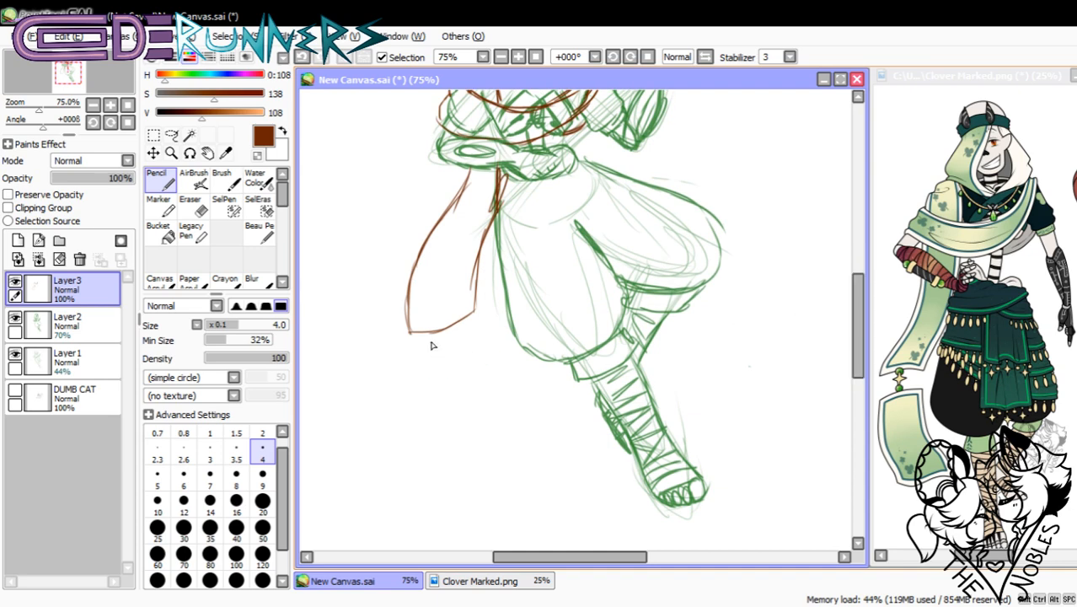
mouse_move(453, 355)
left_mouse_down()
mouse_move(454, 377)
mouse_move(486, 364)
mouse_move(523, 431)
mouse_move(552, 444)
left_mouse_up()
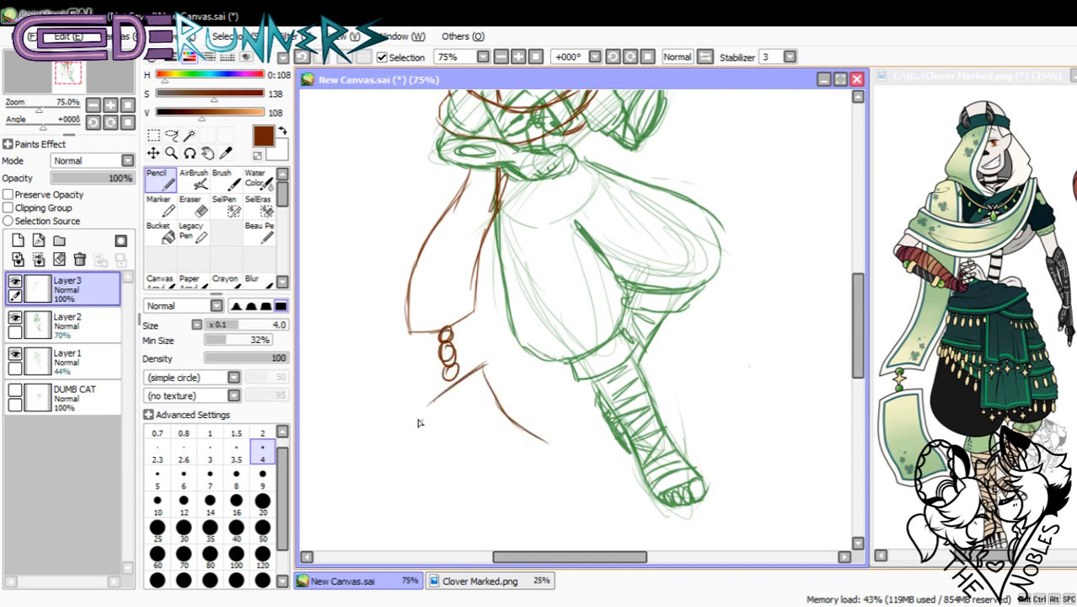
mouse_move(417, 418)
left_mouse_down()
mouse_move(496, 471)
mouse_move(485, 495)
mouse_move(548, 459)
mouse_move(485, 496)
left_mouse_up()
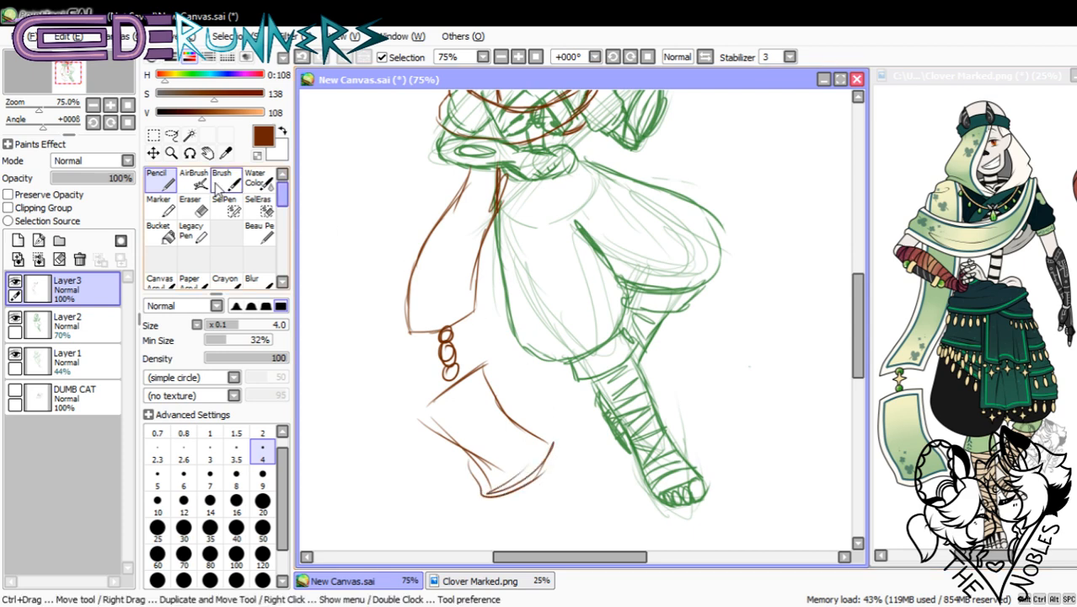
- Undo the slanted cloth panel below the beads, including a retried top edge
left_click(79, 107)
left_click(92, 107)
left_click(129, 107)
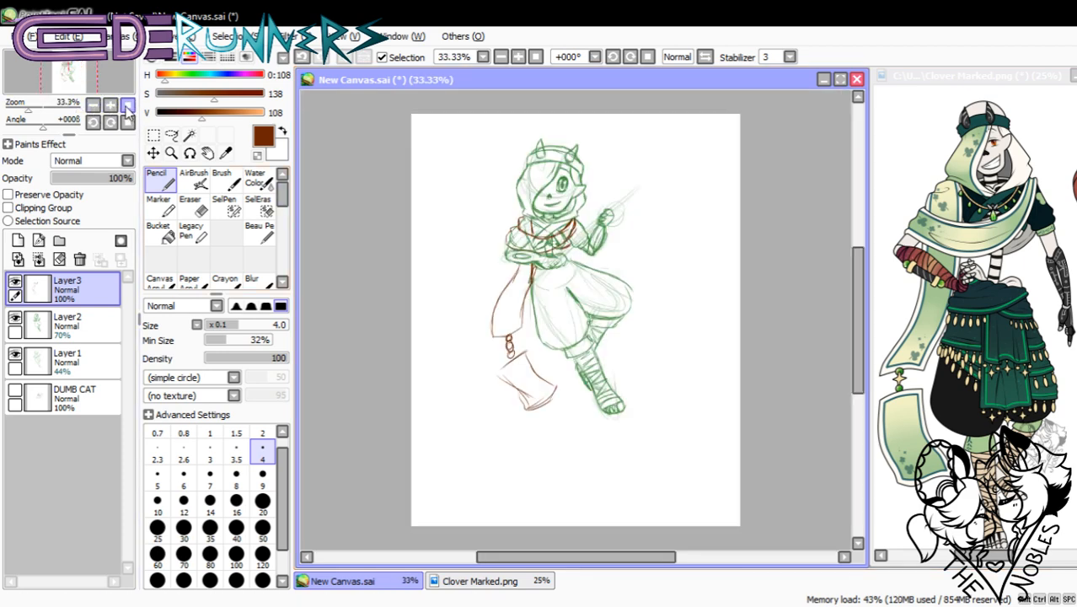
left_click(110, 105)
left_click(110, 104)
left_click_drag(859, 331, 860, 325)
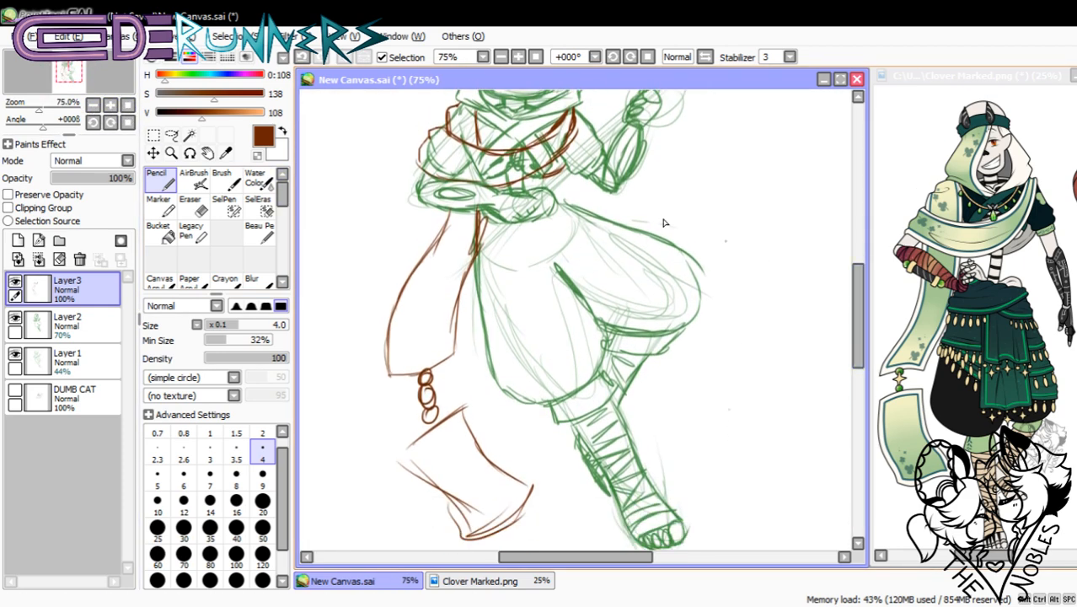
left_click(96, 105)
key("ctrl+z")
key("ctrl+z")
key("ctrl+z")
key("ctrl+z")
key("ctrl+z")
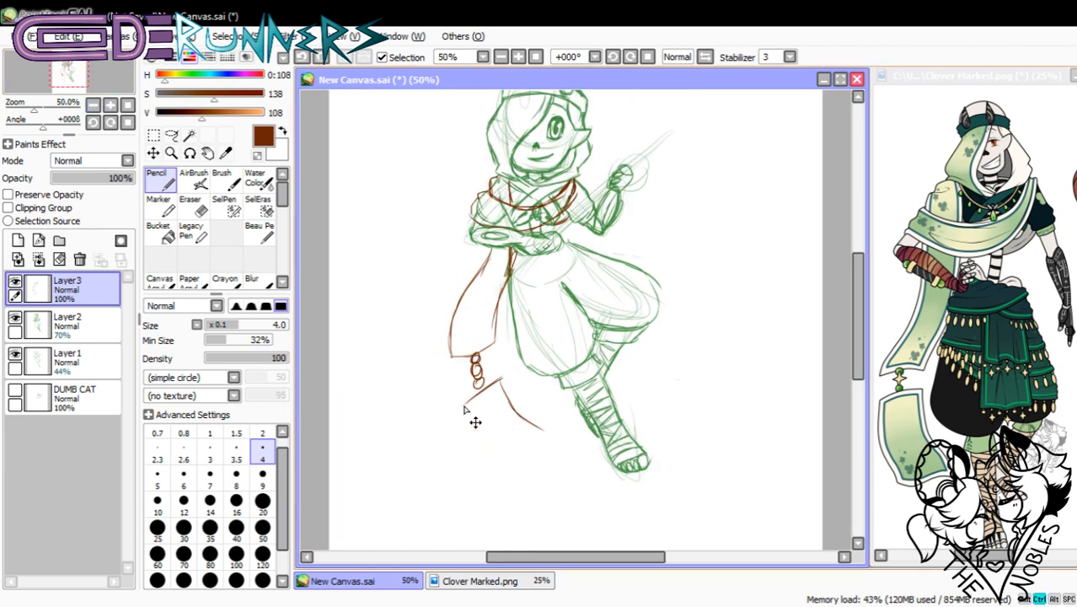
left_click_drag(457, 412, 522, 378)
key("ctrl+z")
key("ctrl+z")
key("ctrl+z")
key("ctrl+z")
key("ctrl+z")
- Redraw the cloth panel below the beads with a slanted top, curved sides and a folded lower hem
left_click_drag(464, 400, 508, 376)
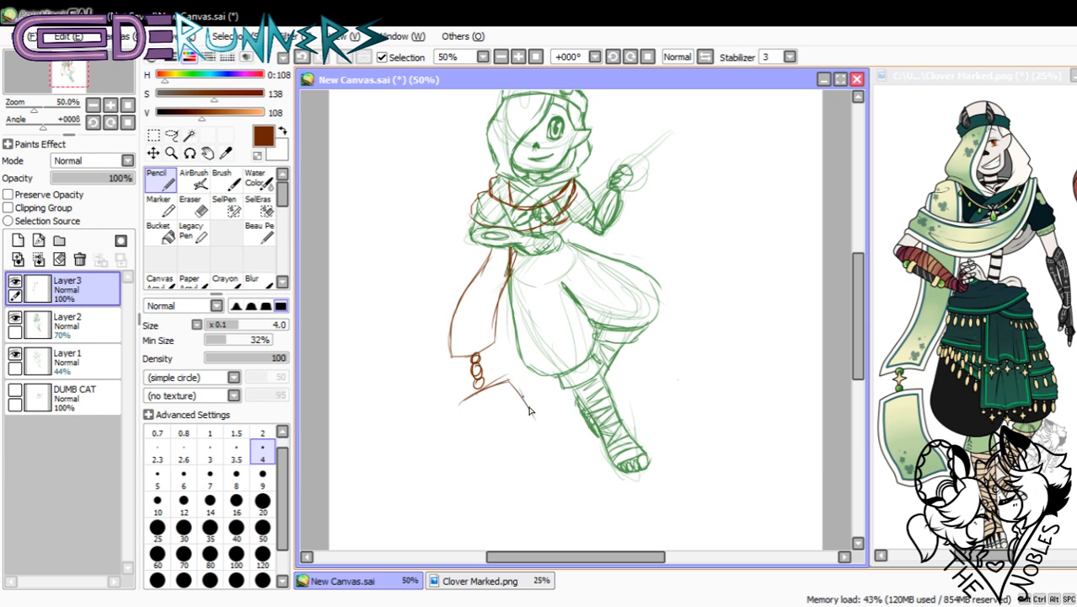
left_click_drag(488, 461, 520, 481)
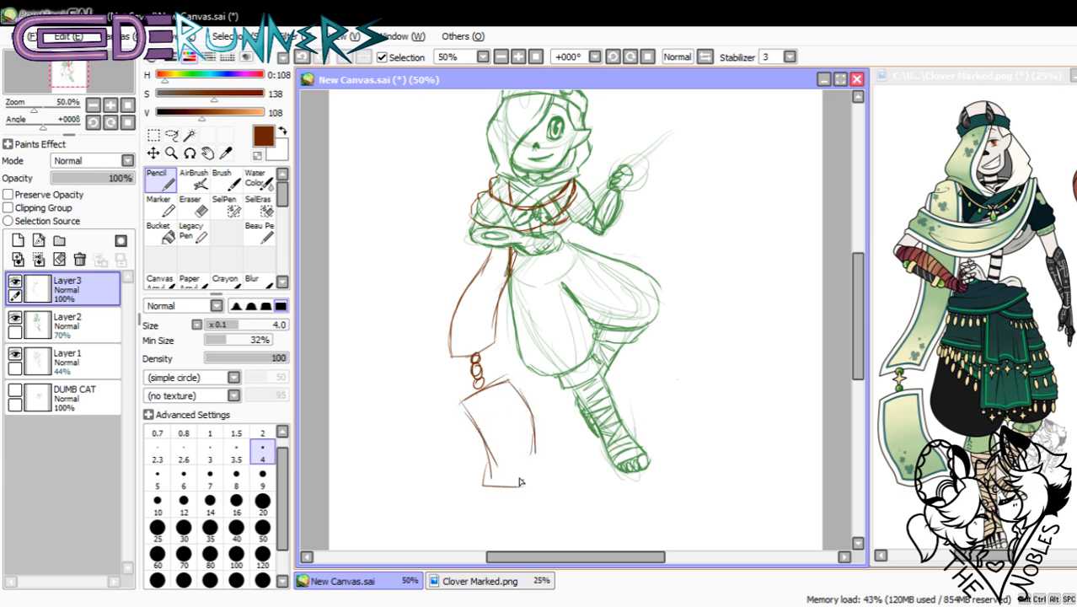
left_click_drag(541, 442, 487, 484)
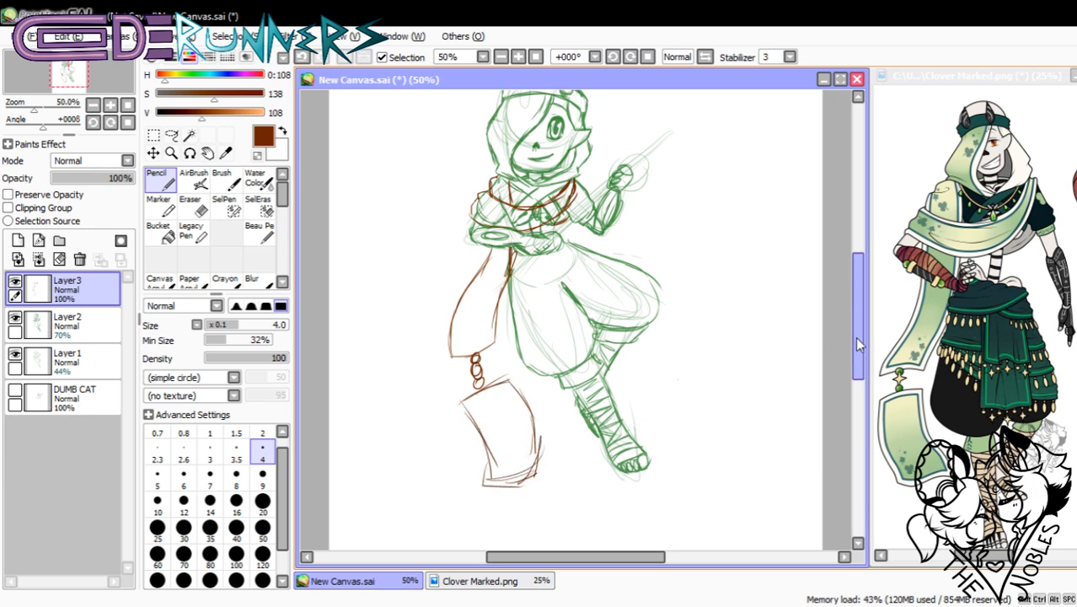
- Undo the cloth panel, the beads and most of the hanging scarf tail
mouse_move(858, 342)
left_mouse_down()
mouse_move(859, 319)
mouse_move(831, 348)
left_mouse_up()
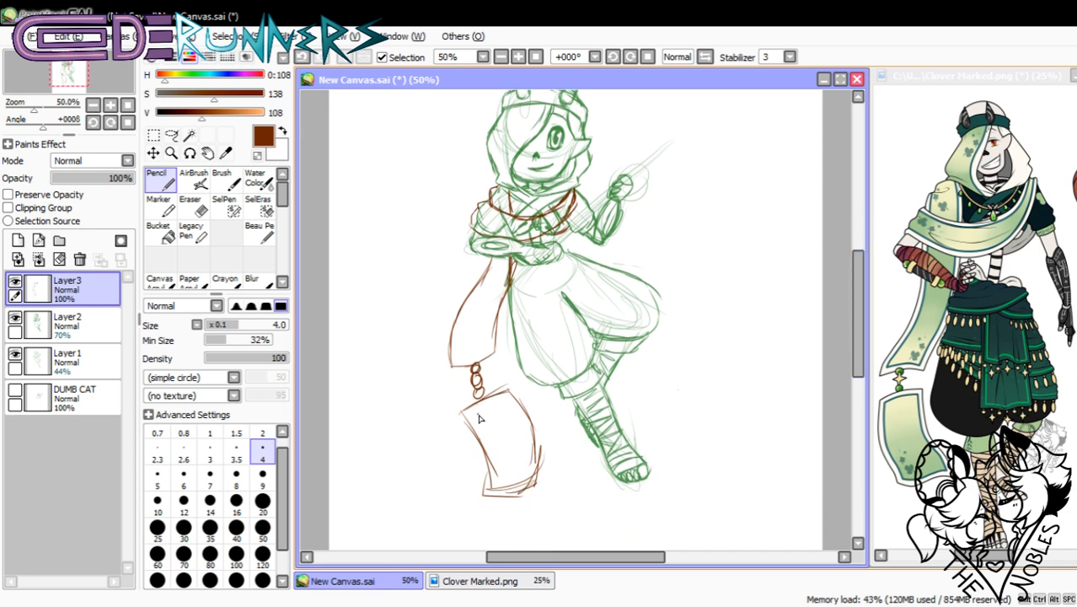
key("ctrl+z")
key("ctrl+z")
key("ctrl+z")
key("ctrl+z")
key("ctrl+z")
key("ctrl+z")
key("ctrl+z")
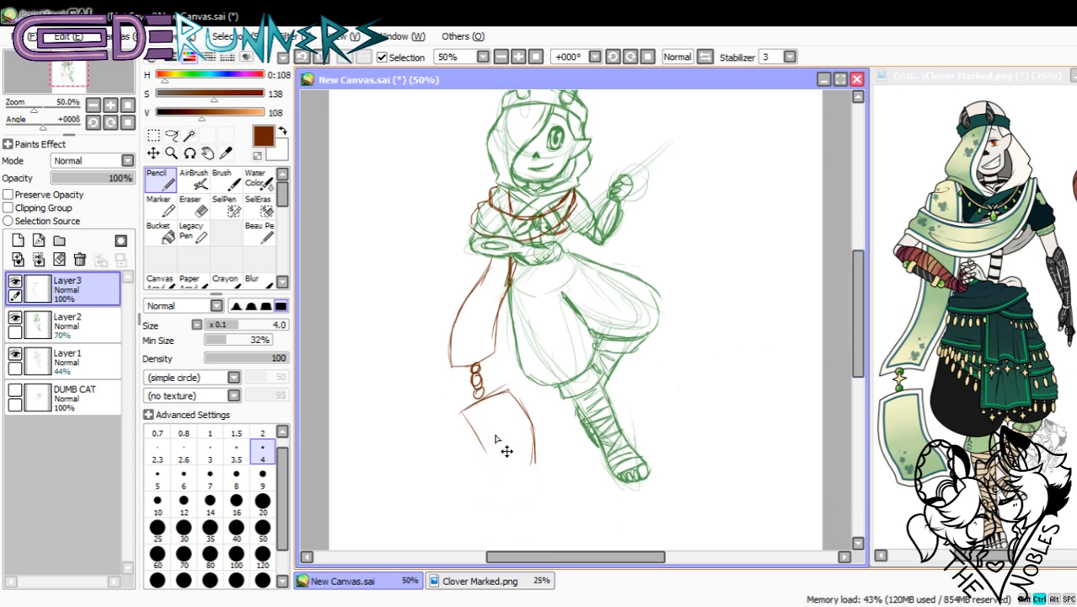
key("ctrl+z")
key("ctrl+z")
key("ctrl+z")
key("ctrl+z")
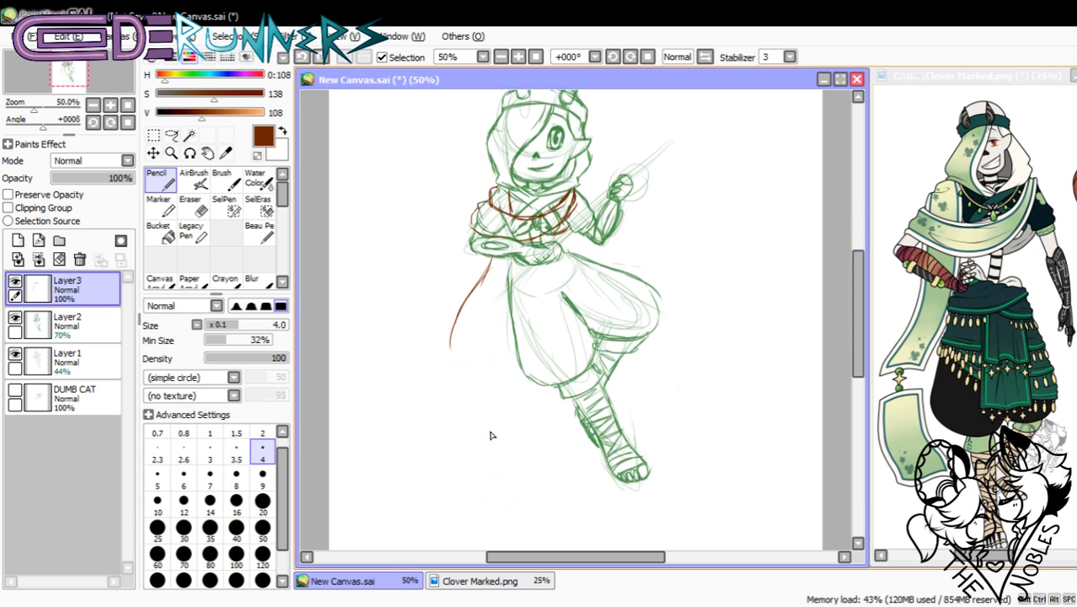
- Draw the scarf tail sweeping outward from the forearm, with linked beads and a curved, flared panel at its end
mouse_move(464, 295)
left_mouse_down()
mouse_move(487, 270)
mouse_move(409, 341)
mouse_move(409, 395)
left_mouse_up()
mouse_move(468, 363)
left_mouse_down()
mouse_move(509, 307)
mouse_move(510, 287)
mouse_move(455, 339)
mouse_move(423, 453)
mouse_move(474, 487)
left_mouse_up()
mouse_move(460, 416)
left_mouse_down()
mouse_move(521, 435)
mouse_move(473, 489)
left_mouse_up()
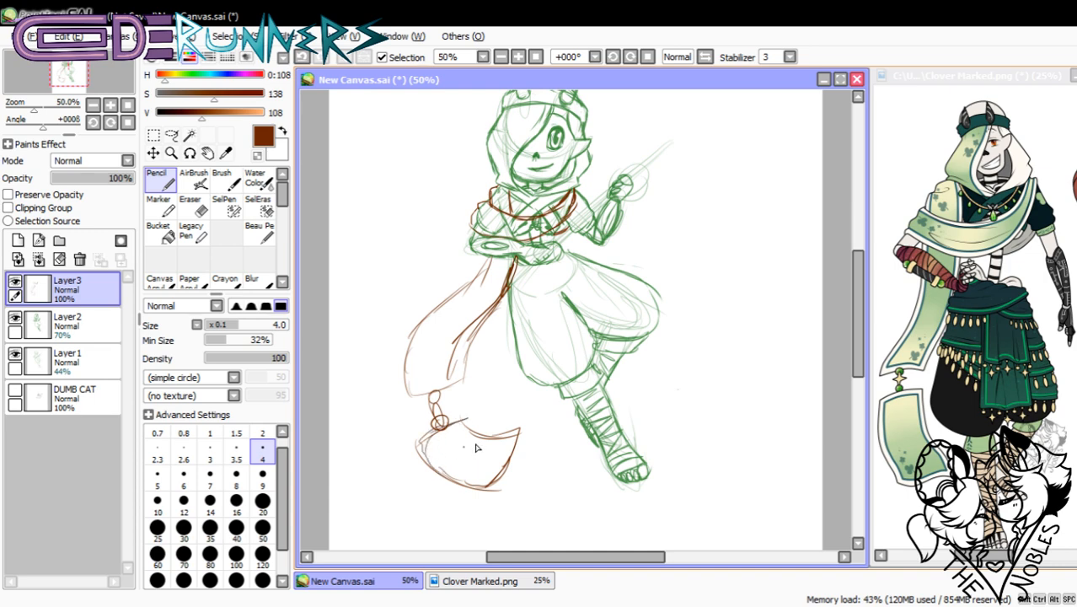
- Strengthen the scarf tail's inner edge under the forearm and draw the waist cloth's curved edge across the hips
left_click_drag(855, 346, 854, 329)
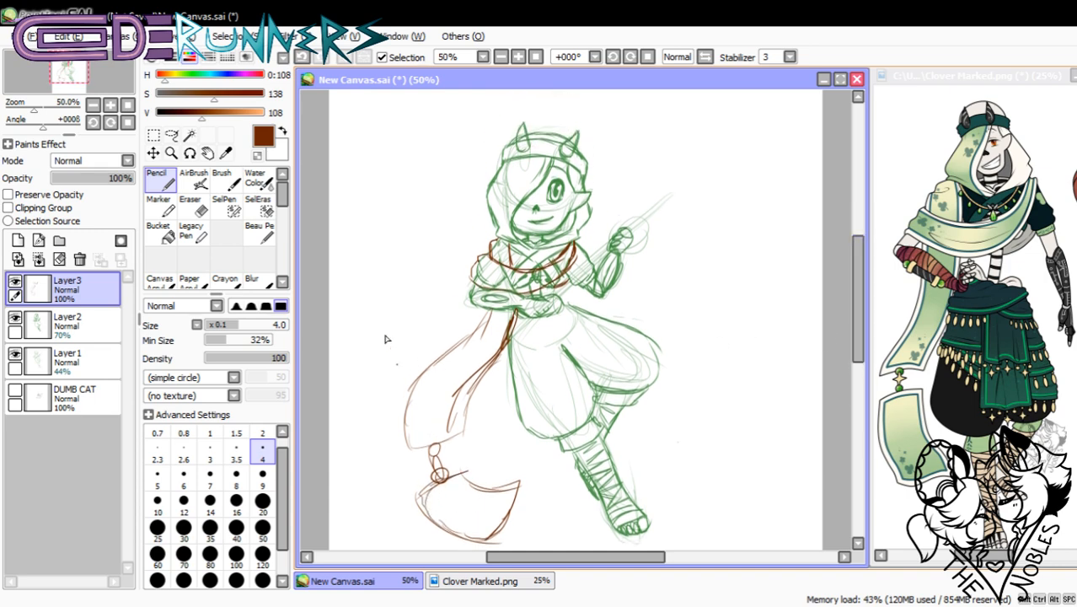
left_click(111, 106)
left_click(111, 106)
left_click(111, 106)
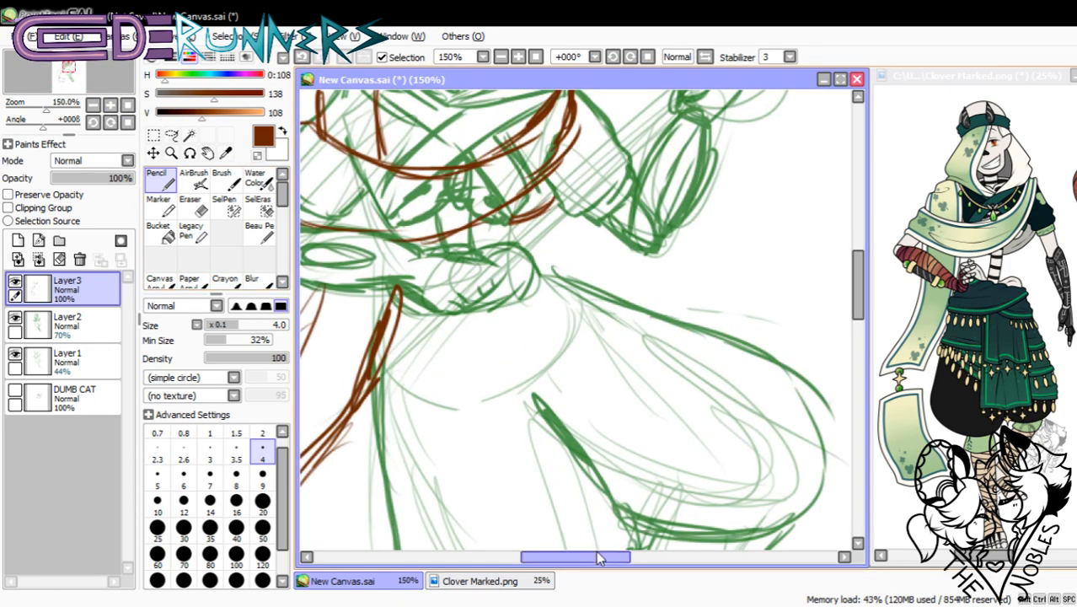
left_click_drag(598, 559, 573, 559)
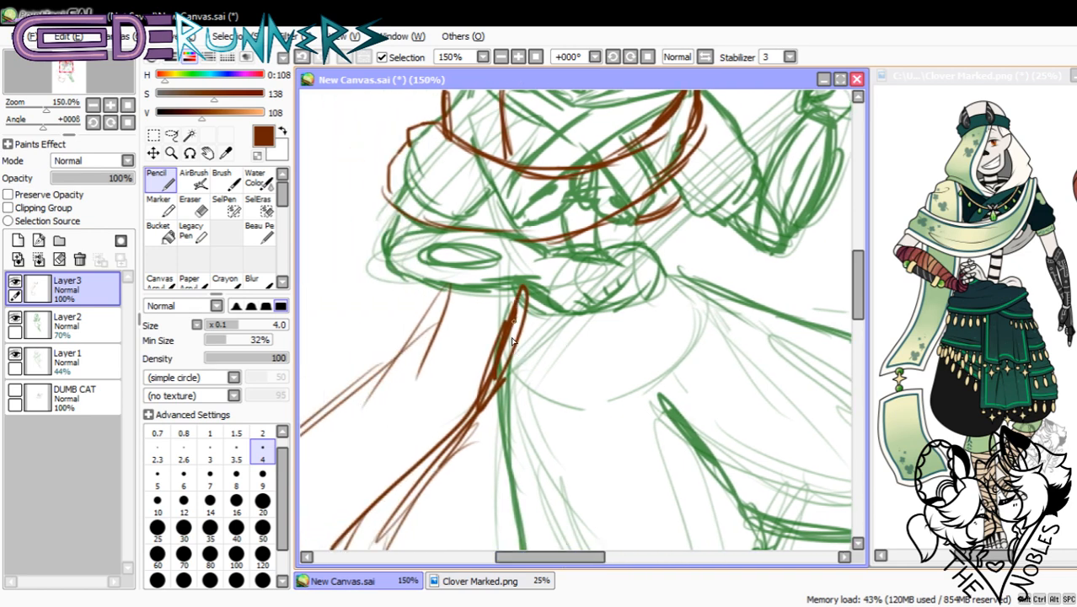
left_click_drag(512, 340, 490, 373)
mouse_move(494, 432)
left_mouse_down()
mouse_move(583, 396)
mouse_move(624, 363)
mouse_move(666, 258)
mouse_move(651, 324)
left_mouse_up()
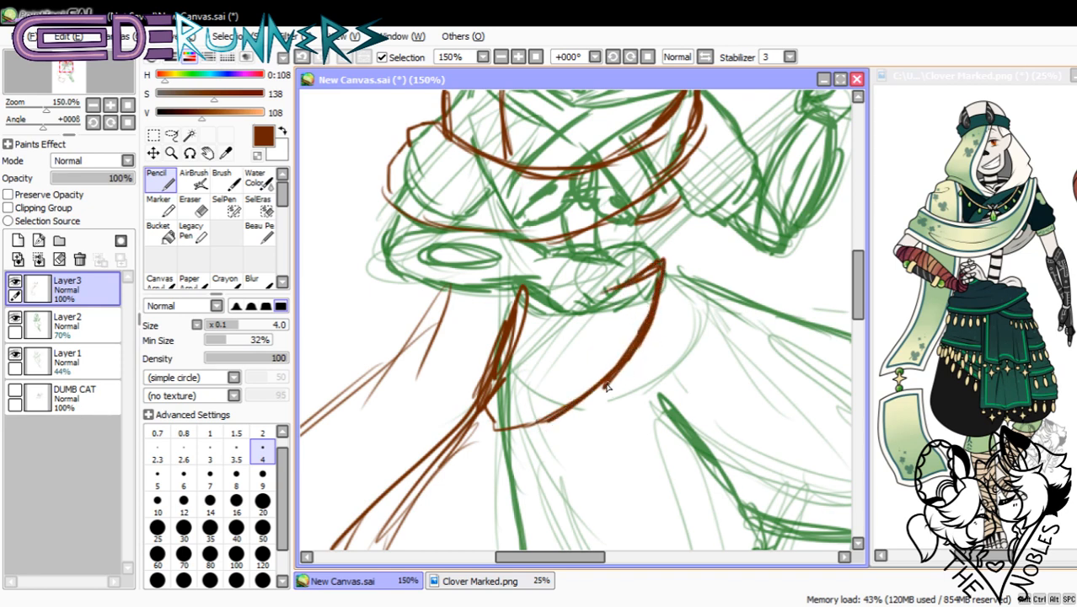
- Try to extend the waist cloth with another line toward the raised thigh
left_click_drag(606, 386, 691, 374)
key("ctrl+z")
key("ctrl+z")
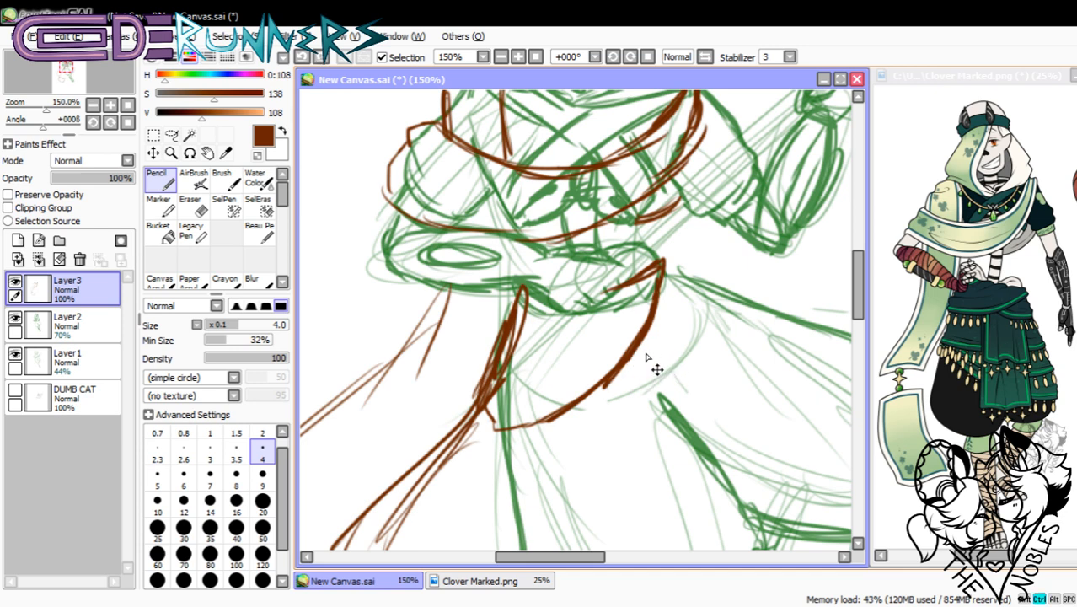
- Draw the waist cloth's first tier over the raised thigh, with a curved hem and a pointed outer corner
mouse_move(632, 358)
left_mouse_down()
mouse_move(710, 350)
mouse_move(735, 326)
left_mouse_up()
left_click_drag(691, 343, 748, 292)
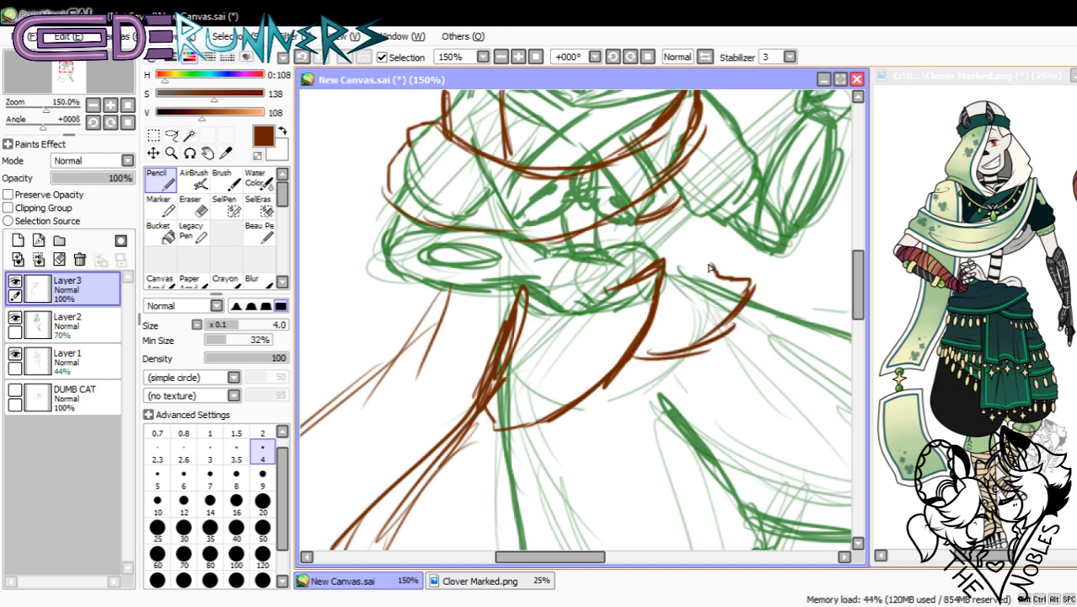
mouse_move(648, 309)
left_mouse_down()
mouse_move(671, 253)
mouse_move(654, 247)
mouse_move(670, 248)
mouse_move(646, 286)
mouse_move(658, 250)
mouse_move(595, 302)
left_mouse_up()
left_click_drag(857, 293, 857, 317)
left_click(94, 105)
left_click(95, 106)
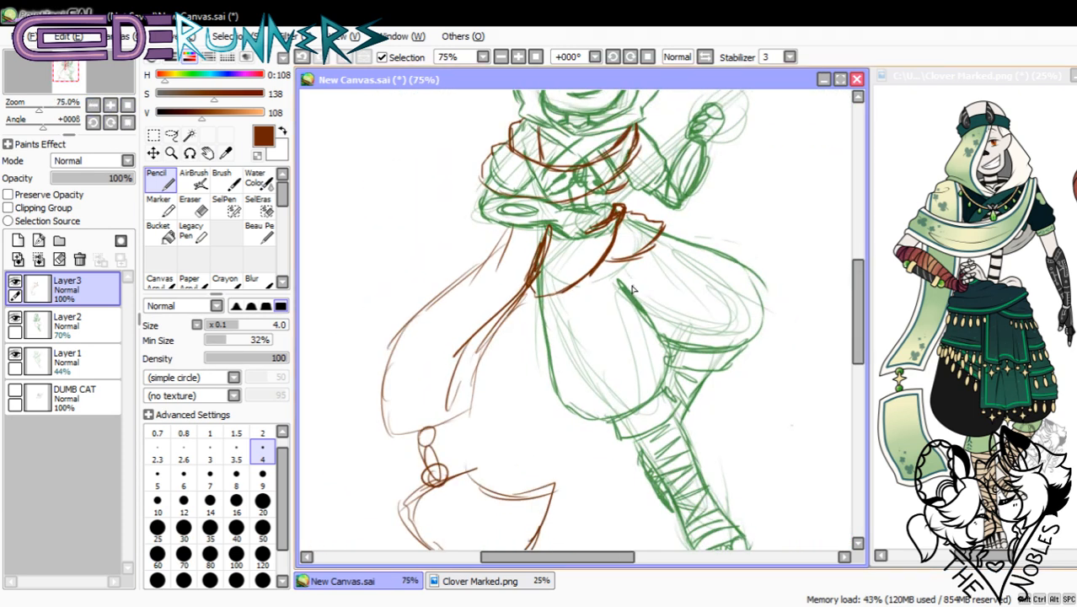
mouse_move(583, 283)
left_mouse_down()
mouse_move(590, 339)
mouse_move(632, 359)
mouse_move(662, 322)
mouse_move(654, 269)
mouse_move(665, 314)
mouse_move(645, 263)
mouse_move(660, 301)
mouse_move(617, 342)
mouse_move(590, 350)
left_mouse_up()
key("ctrl+z")
key("ctrl+z")
key("ctrl+z")
key("ctrl+z")
key("ctrl+z")
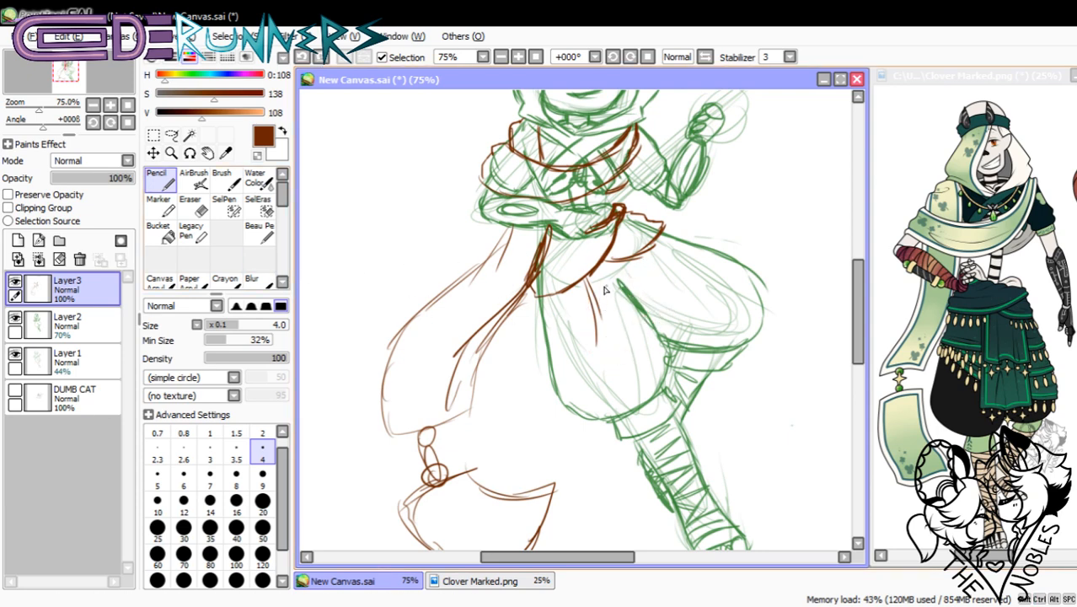
- Draw the layered front panel below the waist cloth's curved edge and add overlapping skirt tiers around the raised thigh
left_click_drag(580, 281, 601, 313)
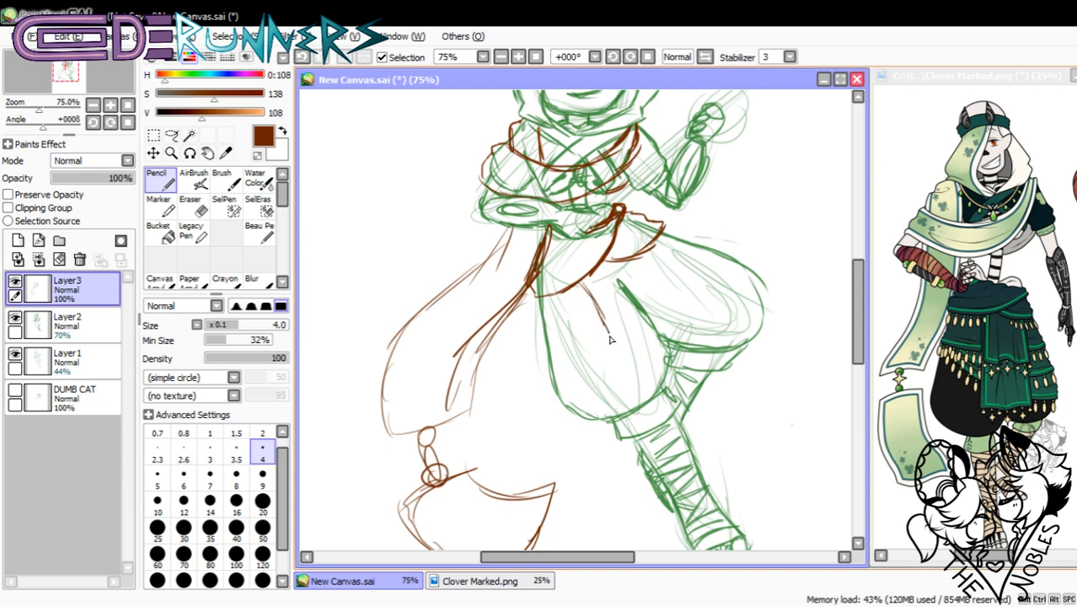
left_click_drag(652, 258, 676, 297)
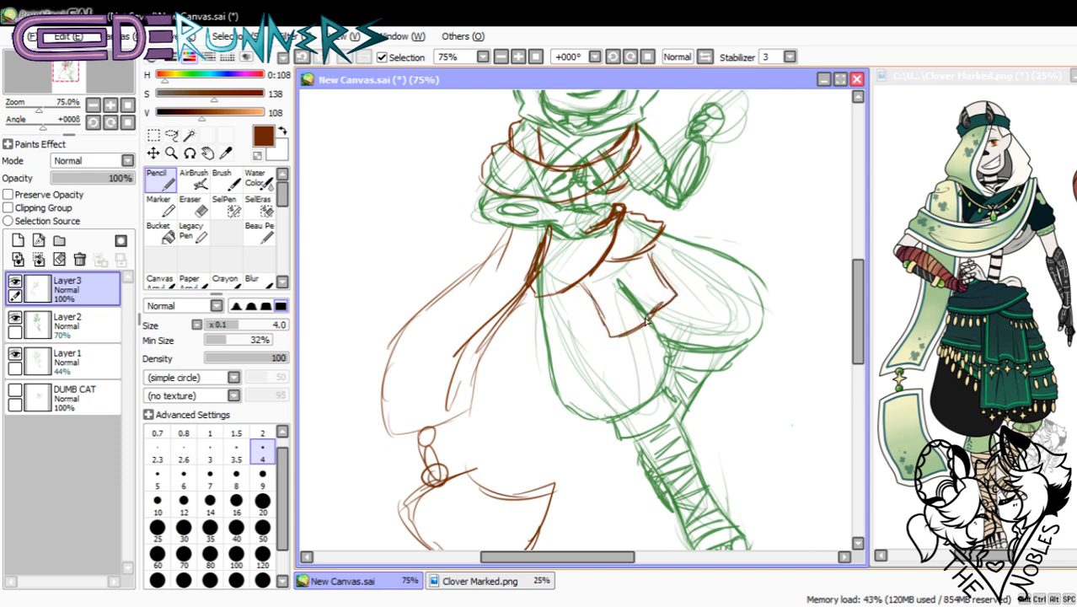
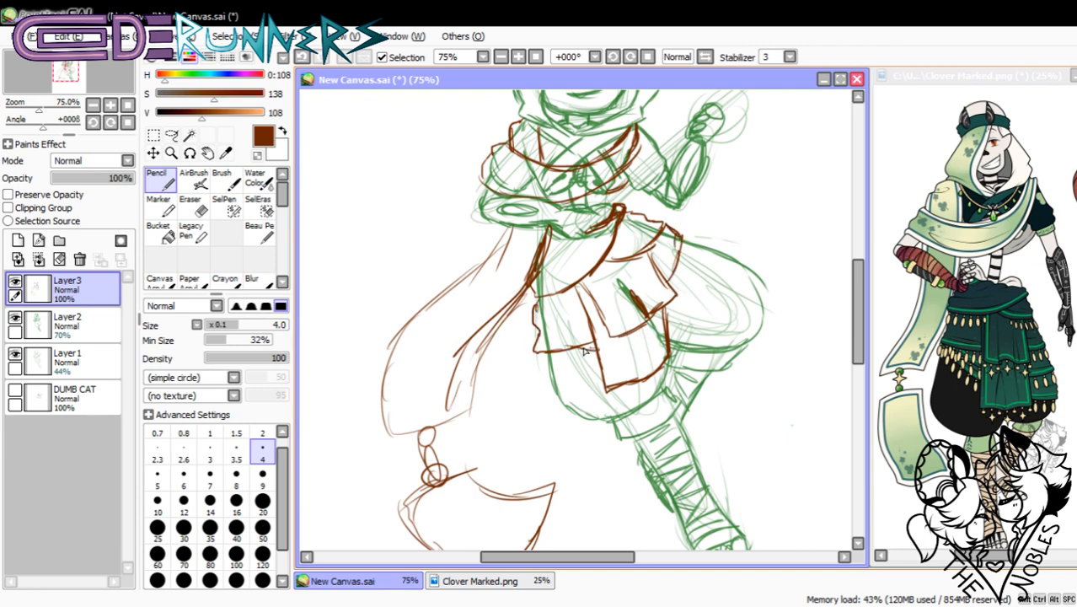
left_click_drag(668, 314, 721, 276)
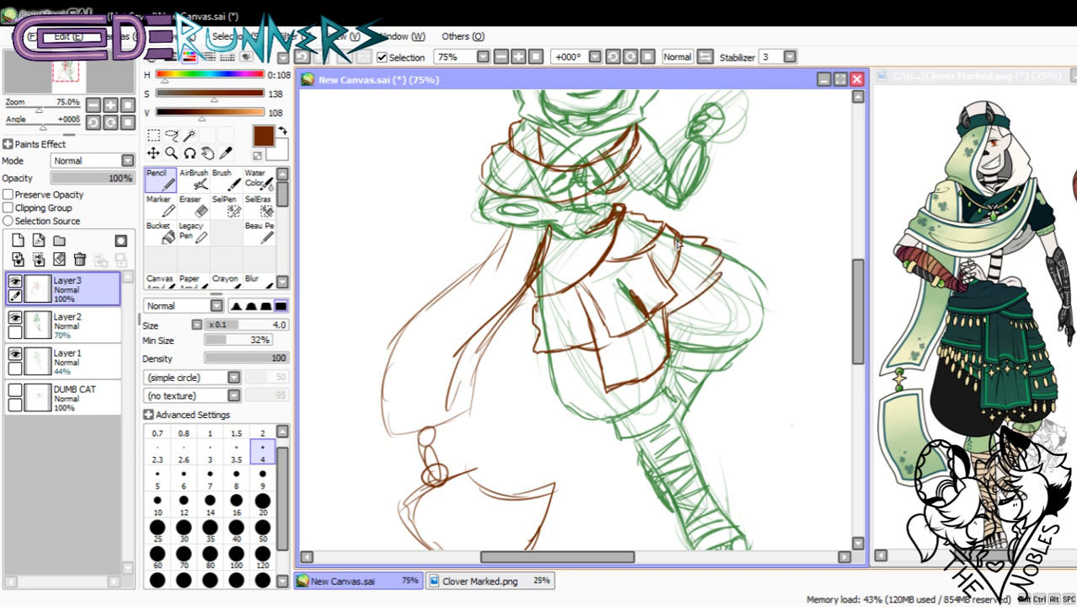
left_click_drag(680, 340, 763, 289)
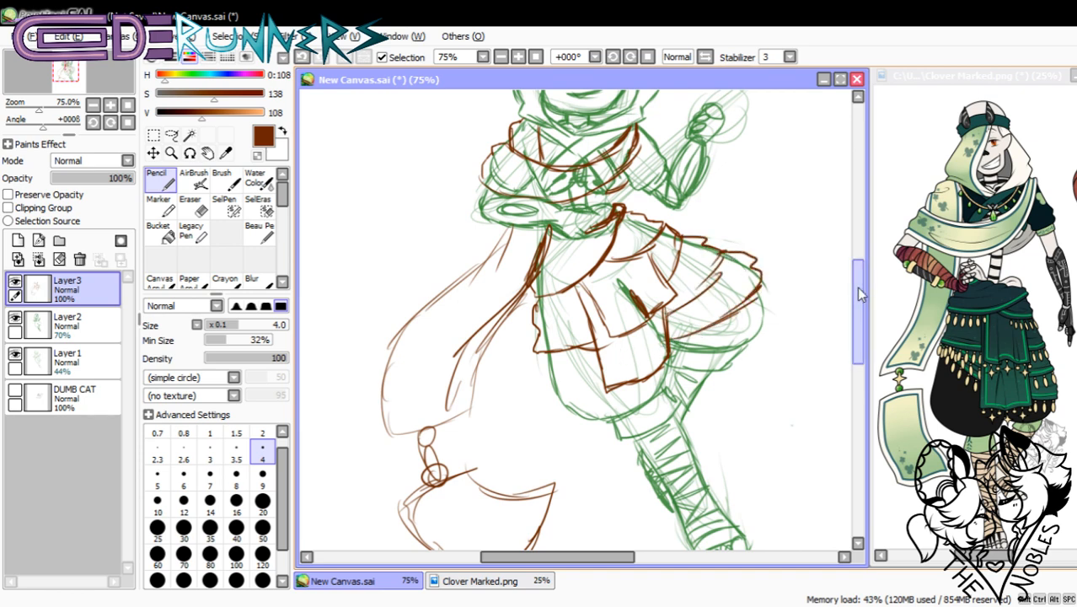
mouse_move(856, 287)
left_mouse_down()
mouse_move(860, 255)
mouse_move(857, 337)
mouse_move(857, 266)
mouse_move(857, 278)
left_mouse_up()
left_click(111, 105)
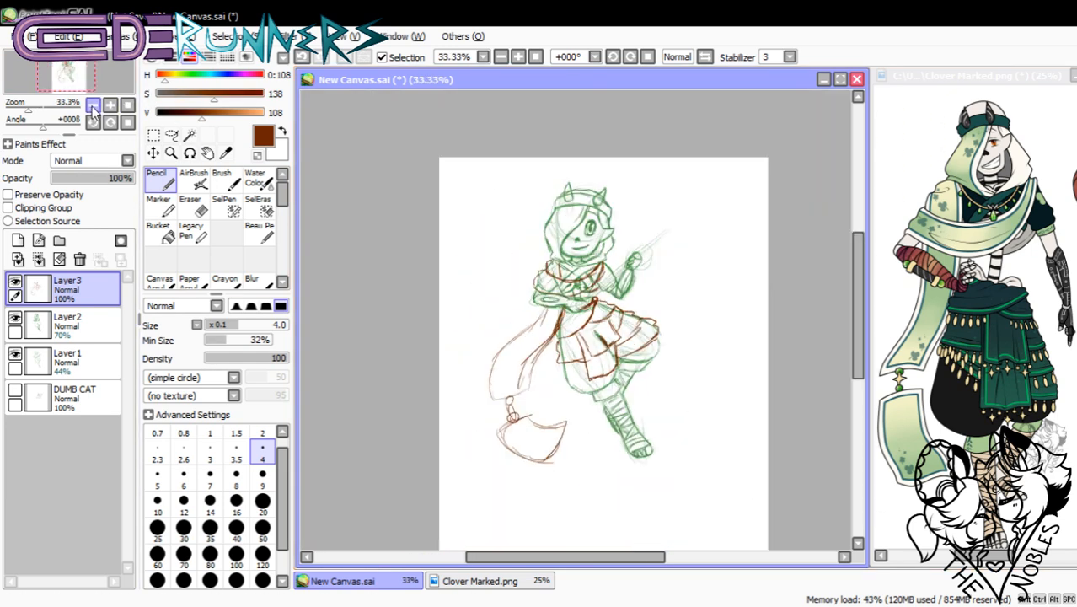
left_click(113, 107)
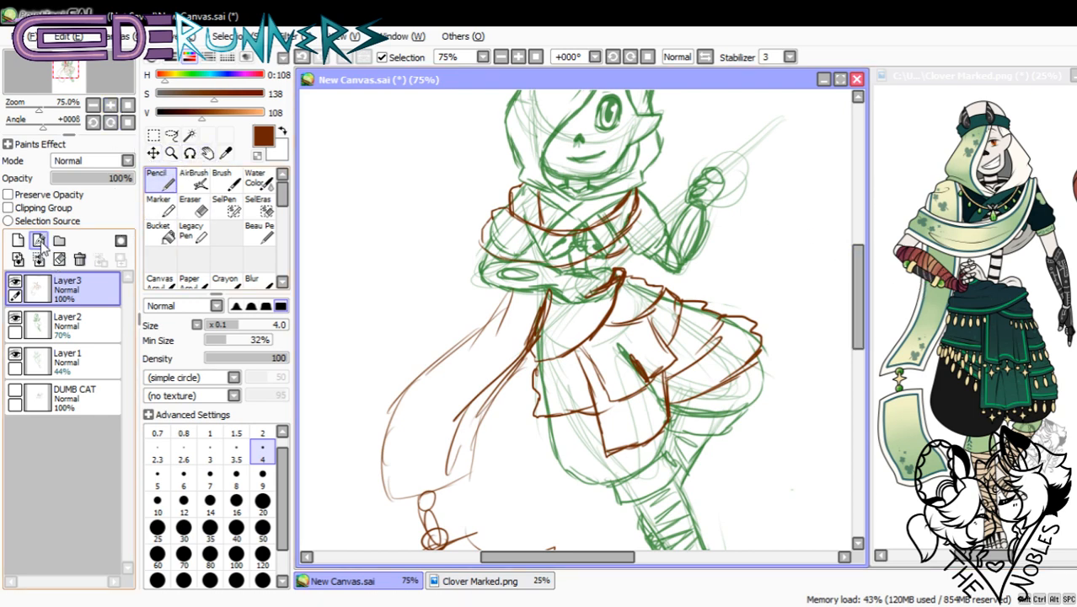
left_click(92, 105)
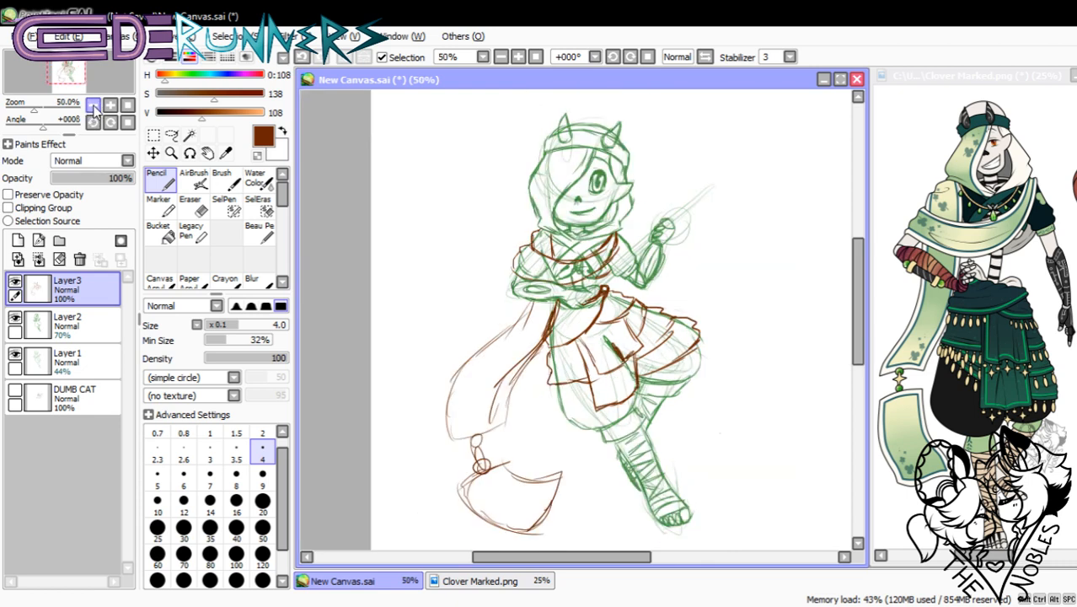
left_click(110, 105)
left_click(110, 105)
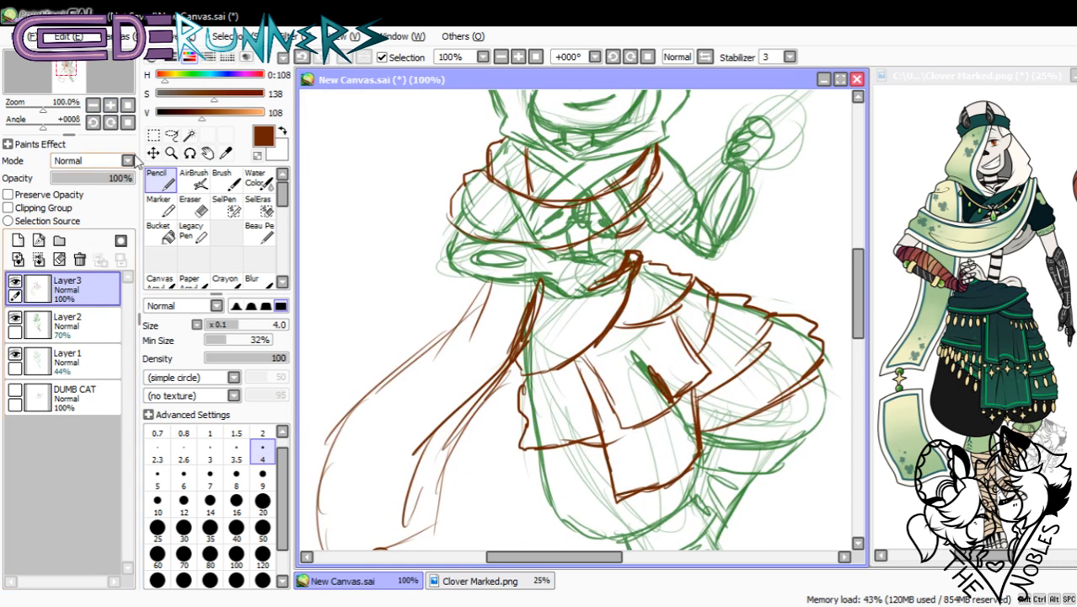
- Add a new layer for the staff and set the drawing colour to dark red with saturation 236 and value 150
left_click(18, 241)
left_click(236, 74)
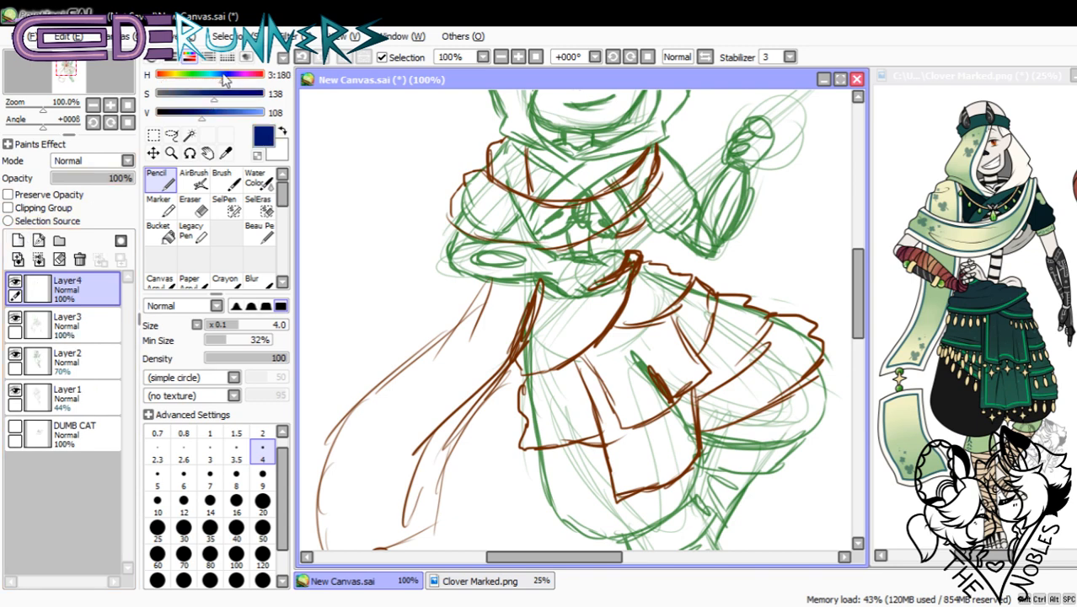
mouse_move(502, 336)
left_mouse_down()
mouse_move(581, 261)
mouse_move(506, 332)
left_mouse_up()
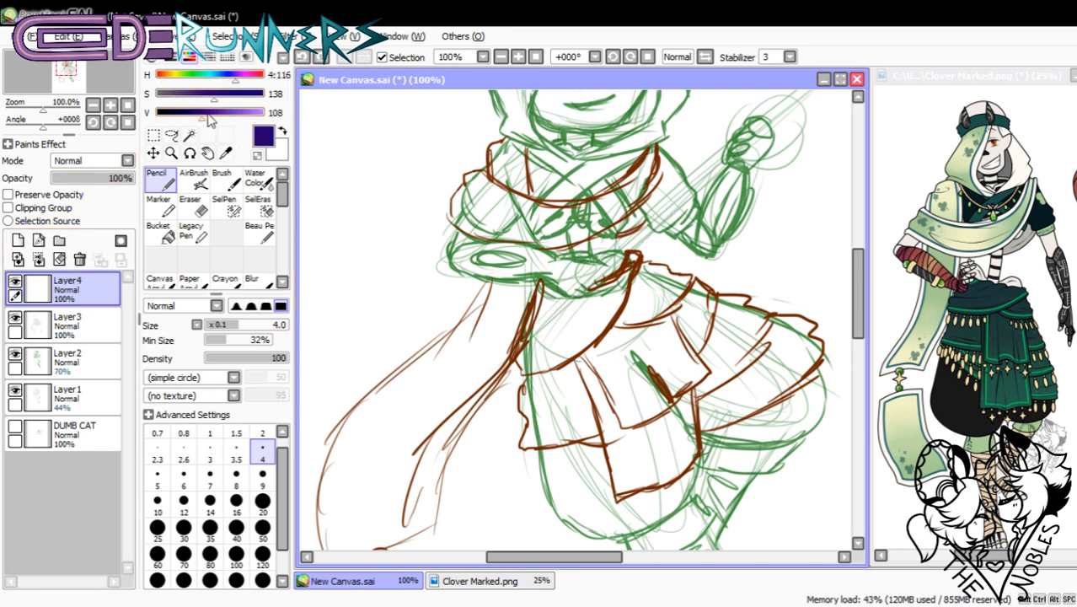
key("ctrl+z")
left_click(629, 290, "alt")
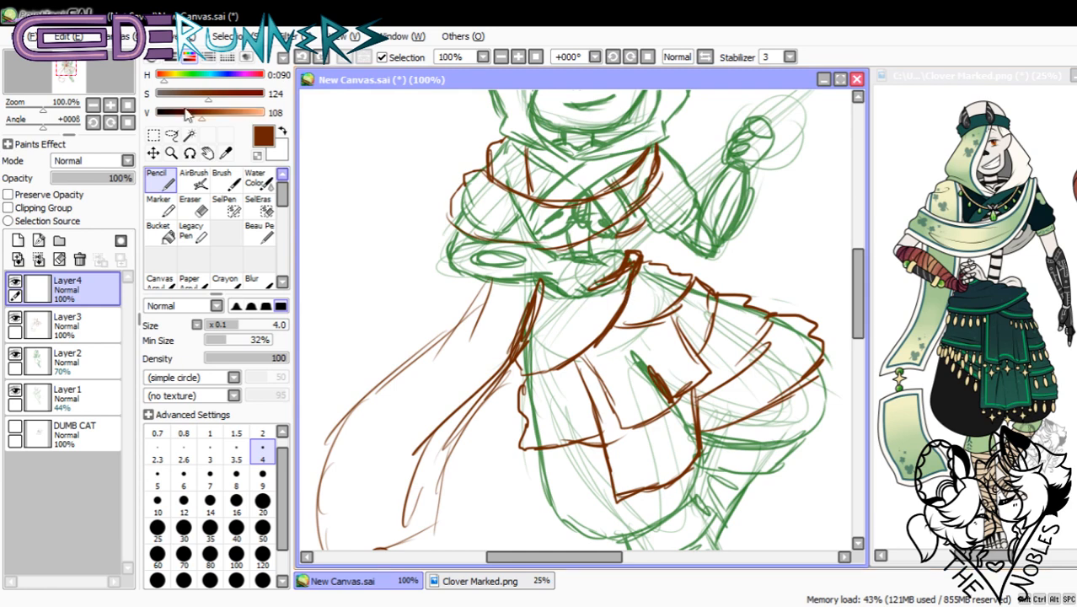
left_click(254, 94)
left_click(232, 113)
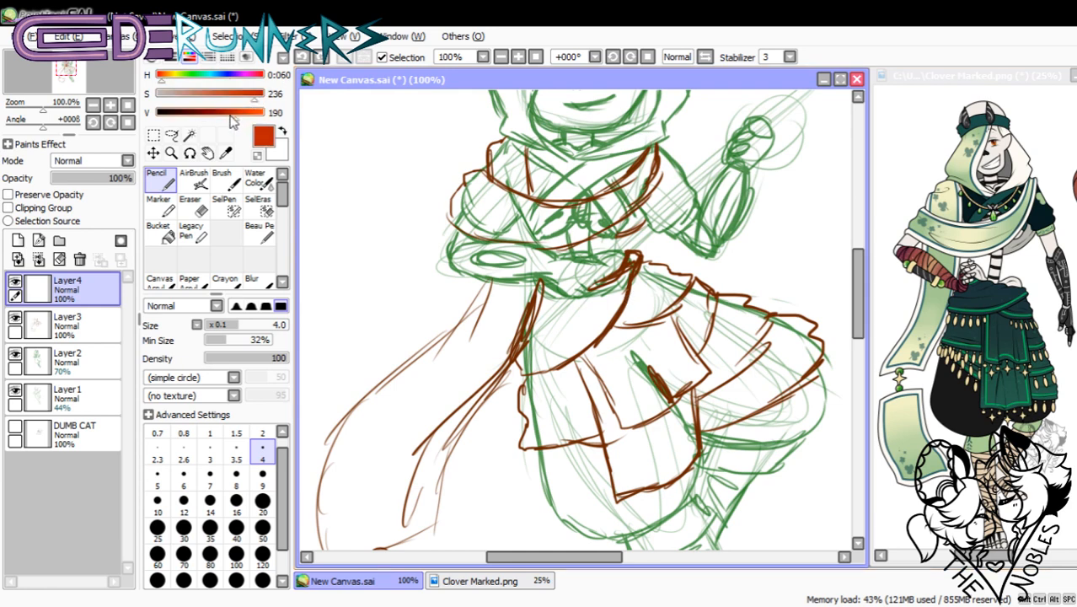
left_click(219, 113)
- Draw the staff as one straight line from the hip up through the raised hand with a size 20 pencil
left_click_drag(504, 562, 535, 560)
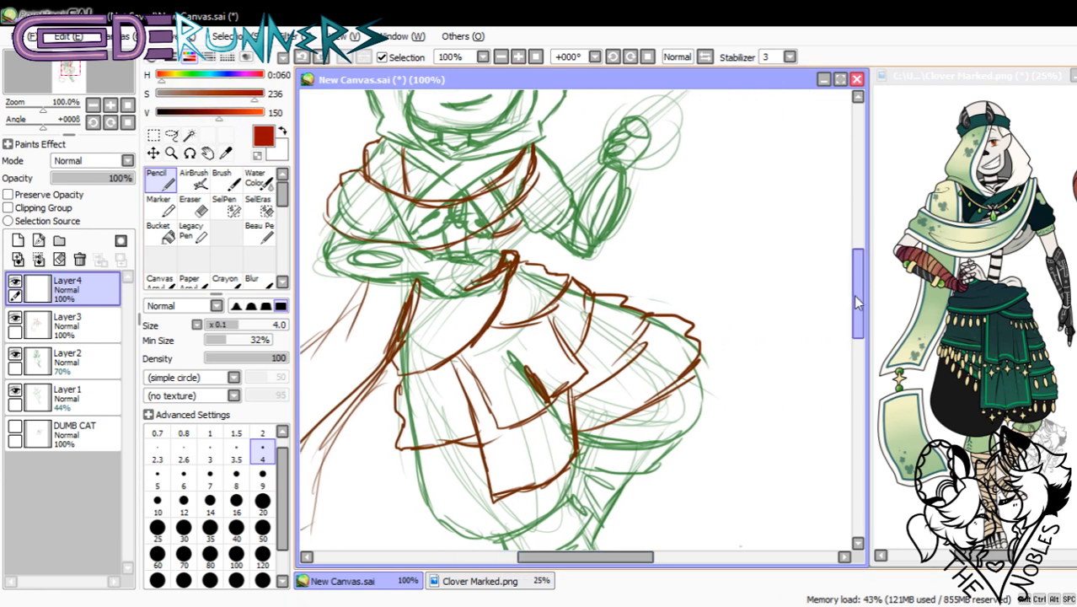
left_click_drag(858, 300, 858, 288)
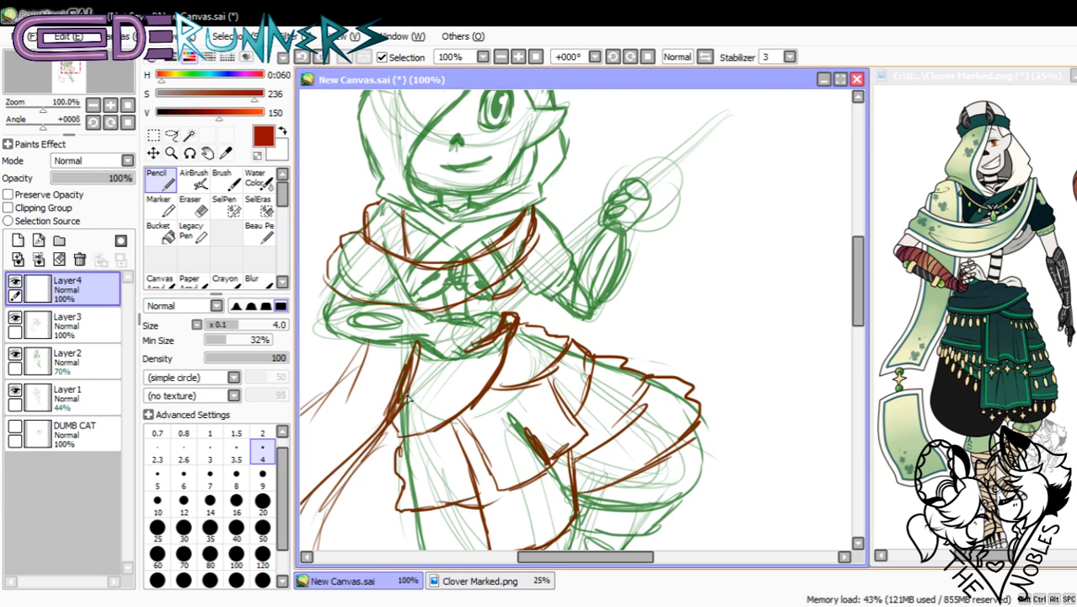
left_click(262, 503)
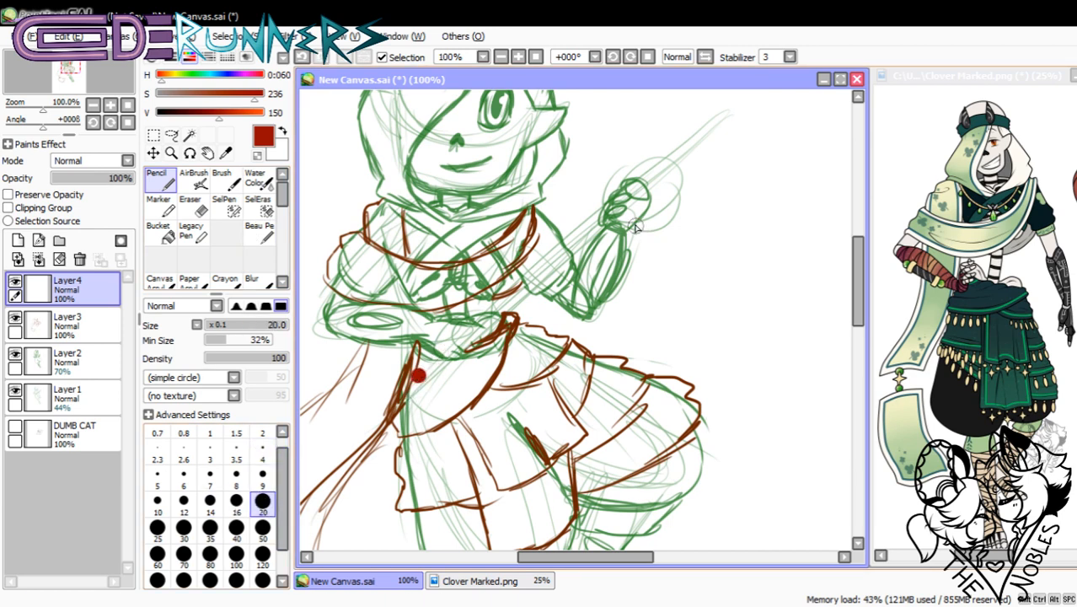
left_click(674, 155, "shift")
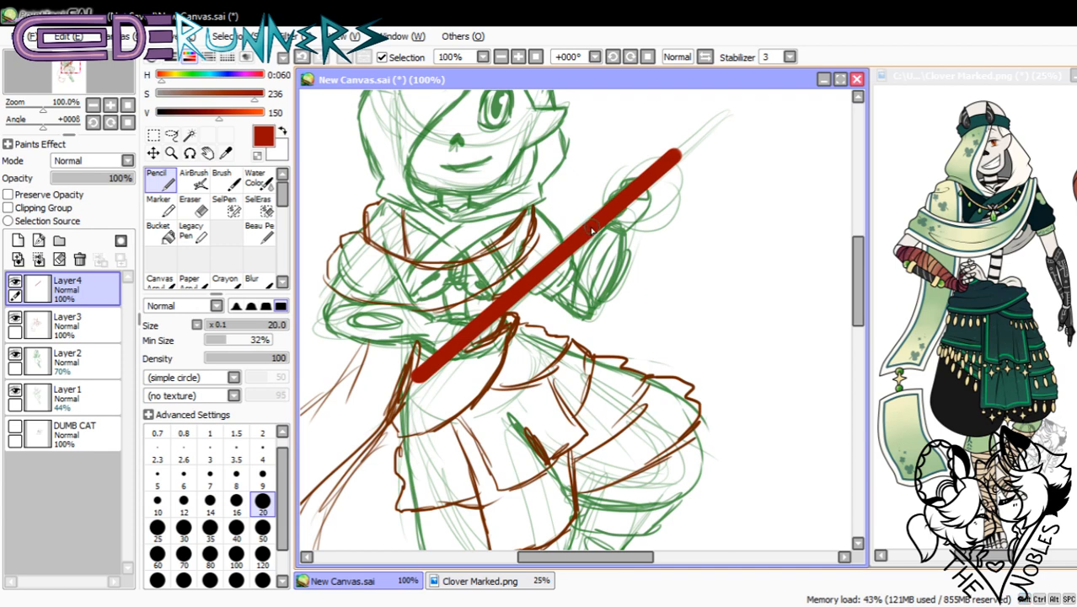
left_click(110, 105)
left_click(110, 104)
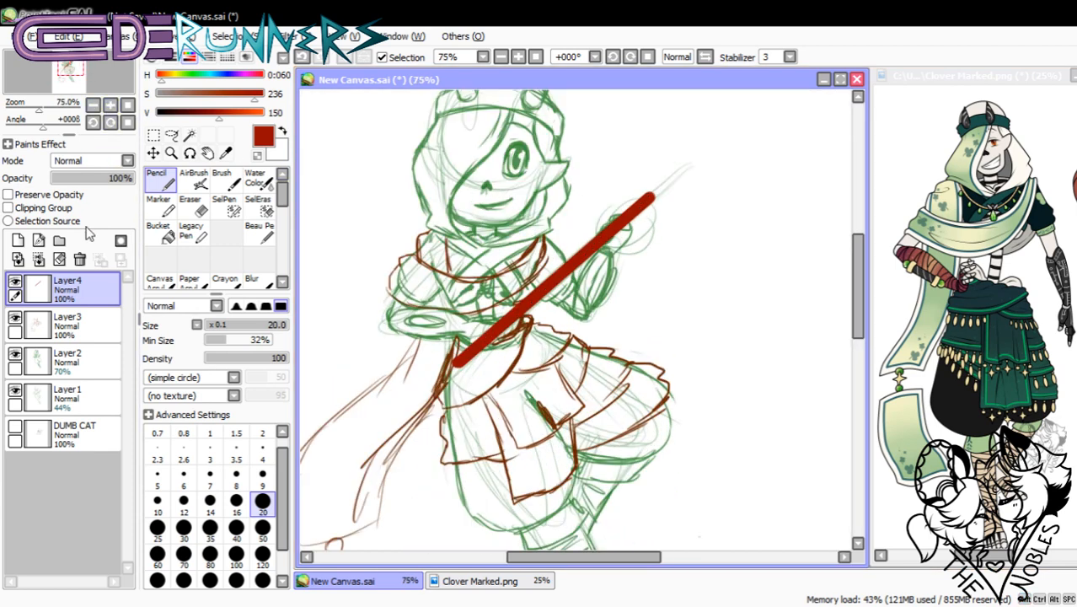
left_click(156, 137)
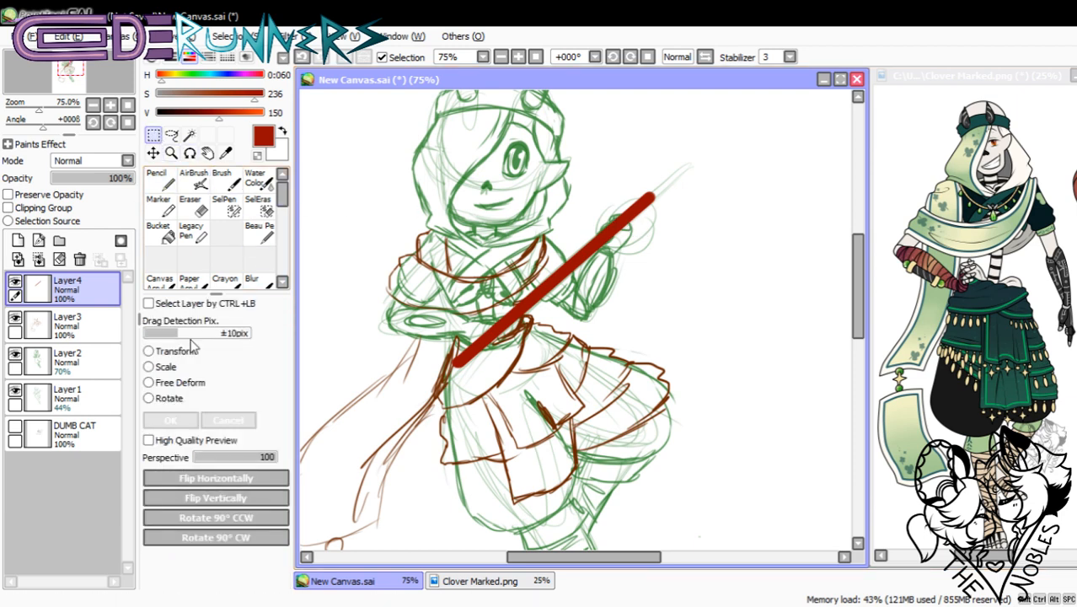
left_click(169, 354)
mouse_move(557, 192)
left_mouse_down()
mouse_move(558, 172)
mouse_move(562, 186)
left_mouse_up()
left_click_drag(660, 277, 687, 264)
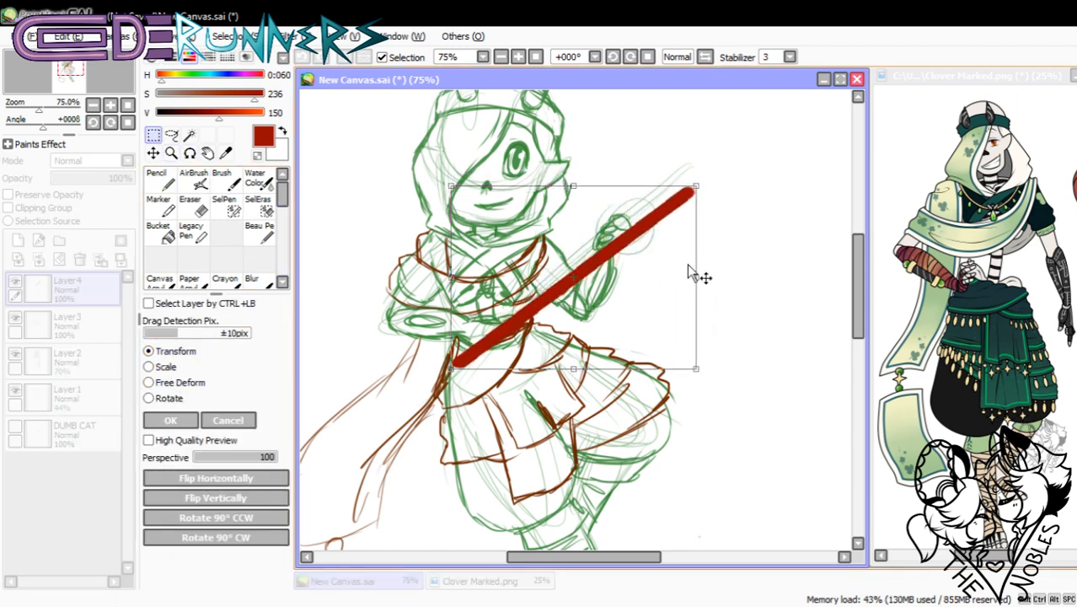
left_click(241, 420)
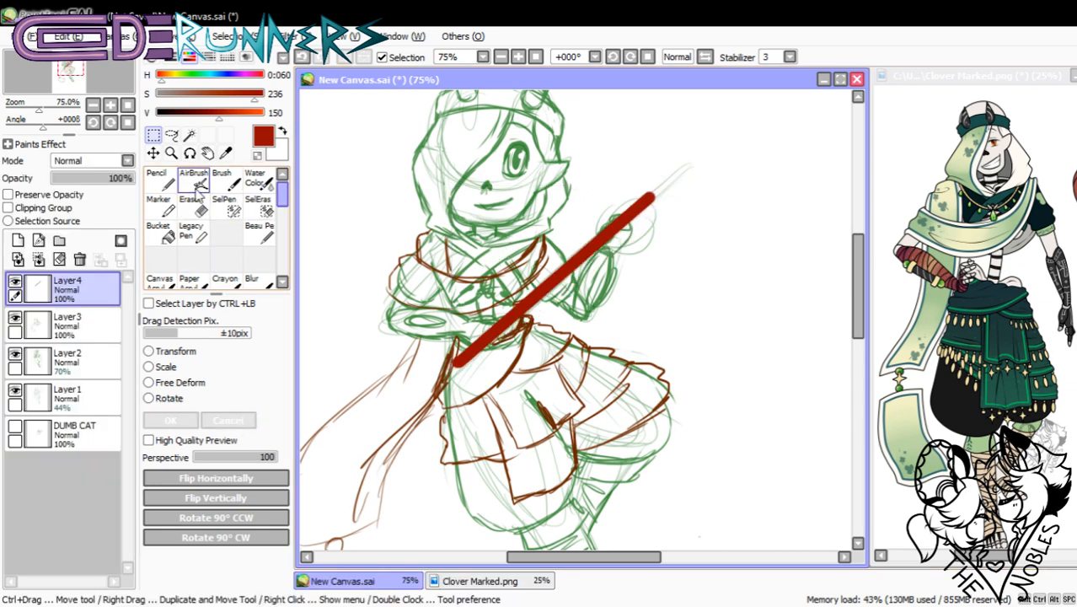
- Extend the staff in a straight line past the raised hand and shift it diagonally down beyond the hip
key("n")
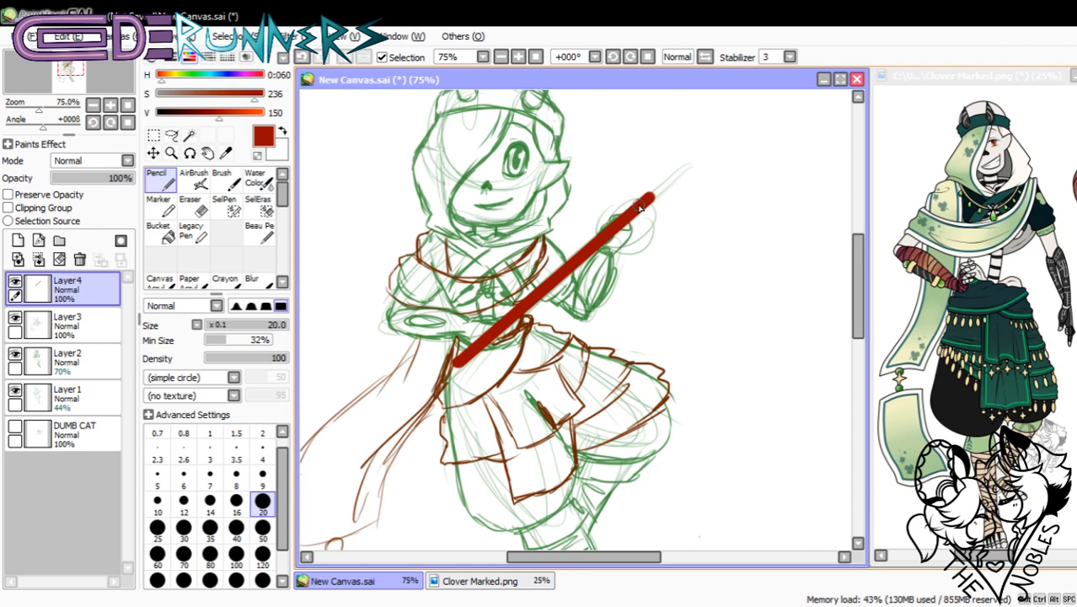
left_click(716, 144, "shift")
key("ctrl+z")
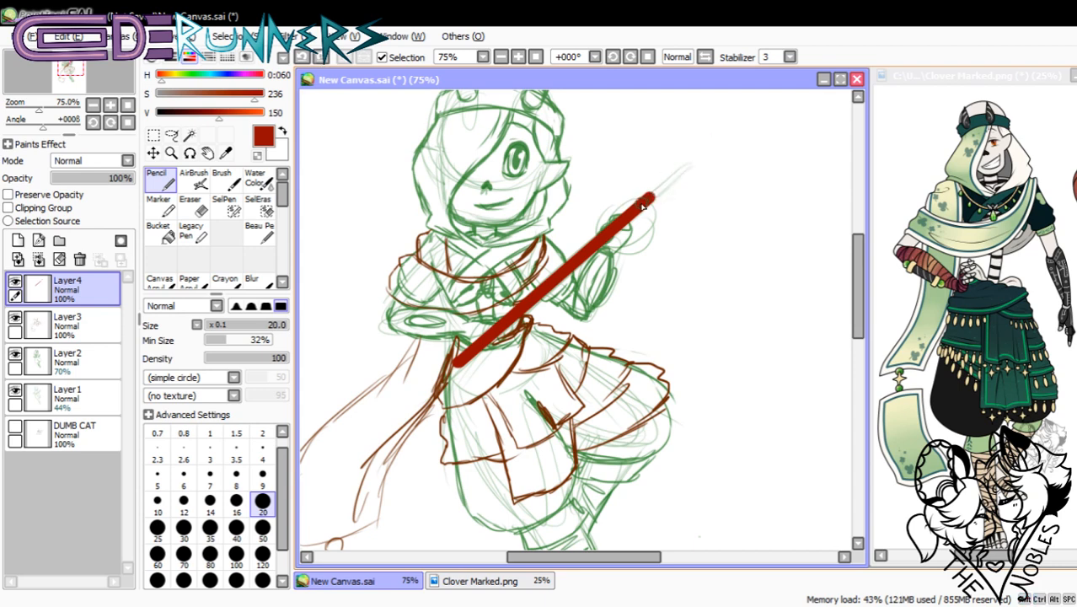
left_click(715, 141, "shift")
left_click(154, 154)
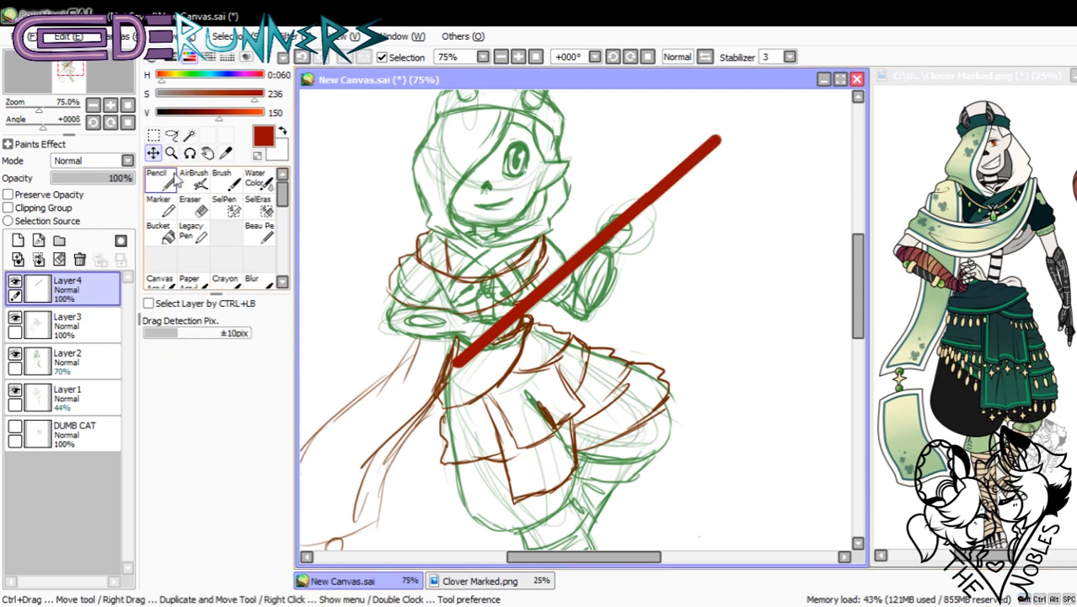
left_click_drag(572, 285, 520, 329)
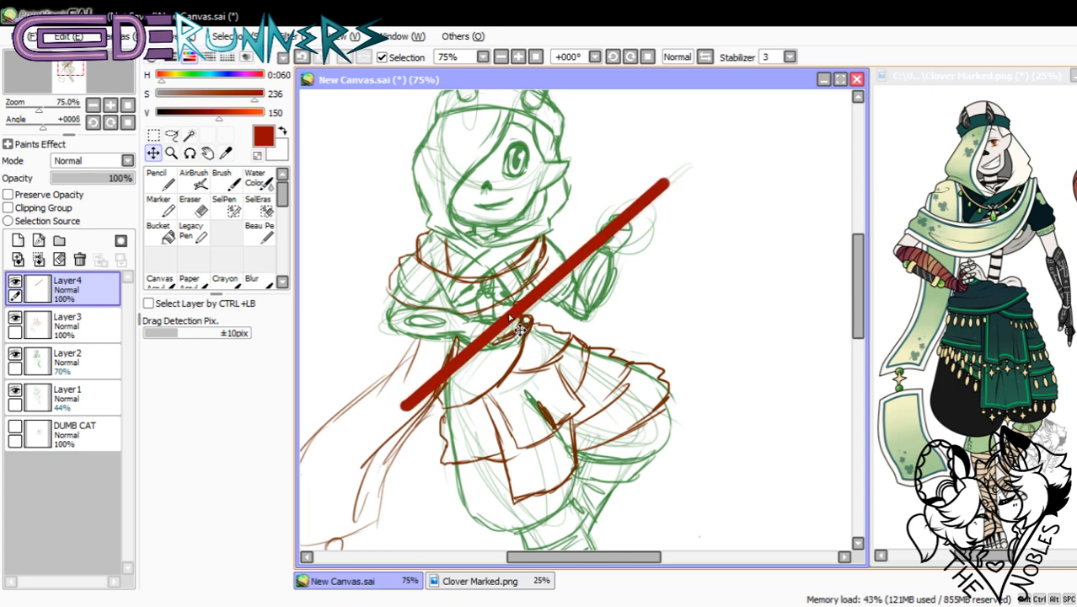
- Lower the staff layer's opacity to 72% and erase the staff where the two hands overlap it
left_click_drag(129, 179, 112, 180)
left_click(110, 105)
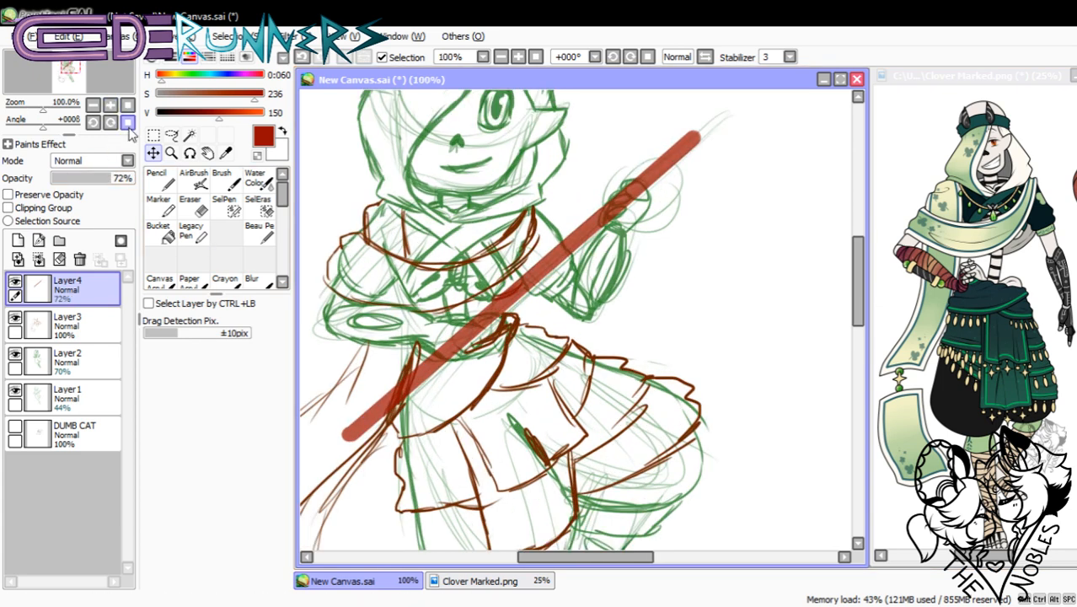
left_click(194, 206)
mouse_move(443, 352)
left_mouse_down()
mouse_move(453, 339)
mouse_move(451, 352)
mouse_move(472, 341)
left_mouse_up()
mouse_move(607, 207)
left_mouse_down()
mouse_move(640, 197)
mouse_move(620, 210)
left_mouse_up()
- Restore the staff layer's opacity to 100%
left_click(94, 105)
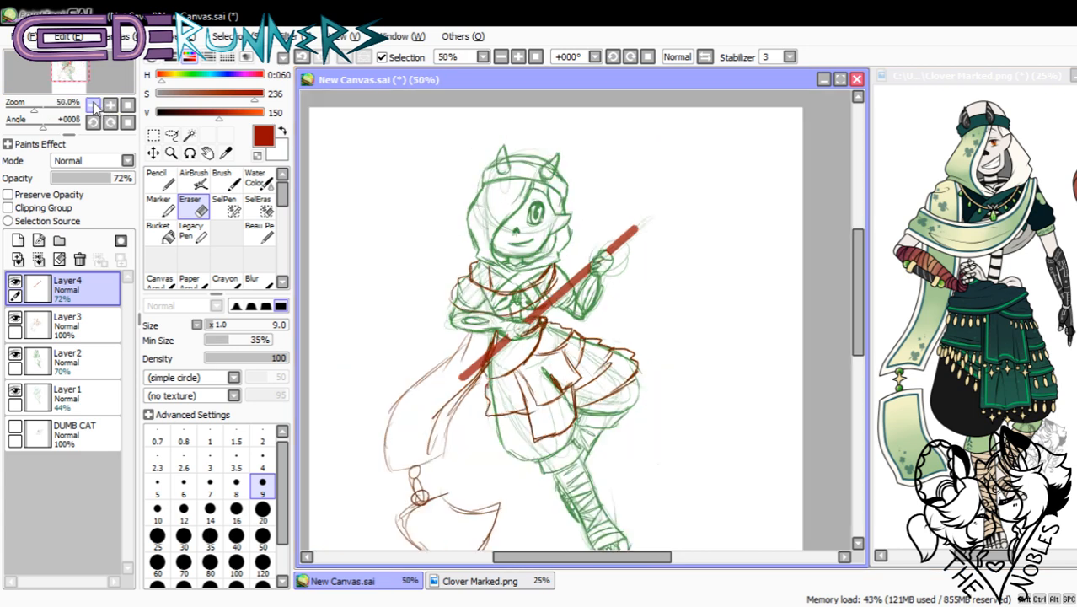
left_click(93, 105)
left_click(110, 105)
left_click_drag(112, 179, 134, 185)
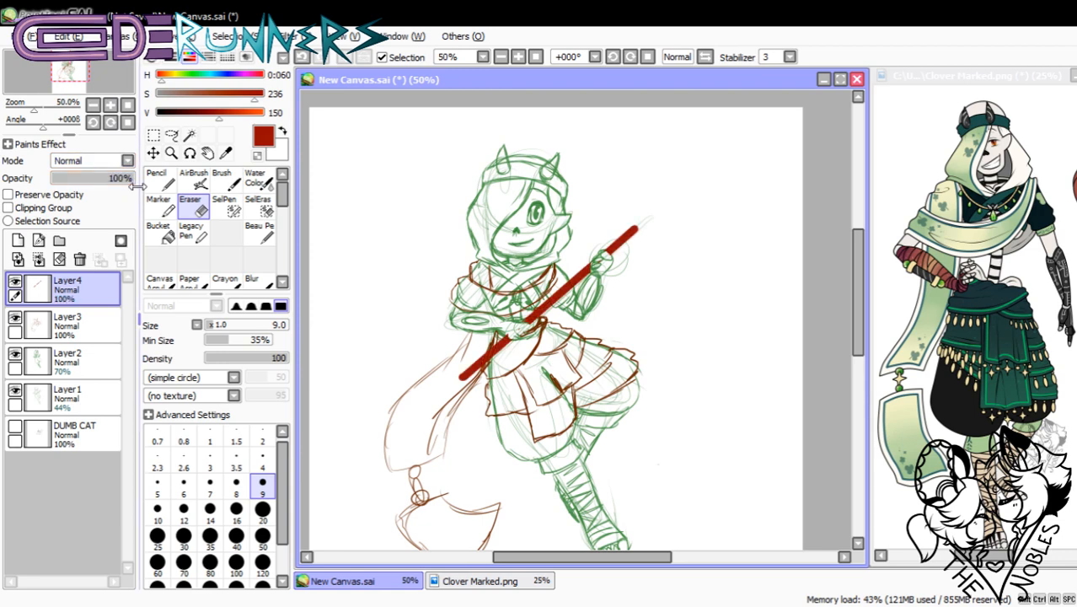
left_click(93, 104)
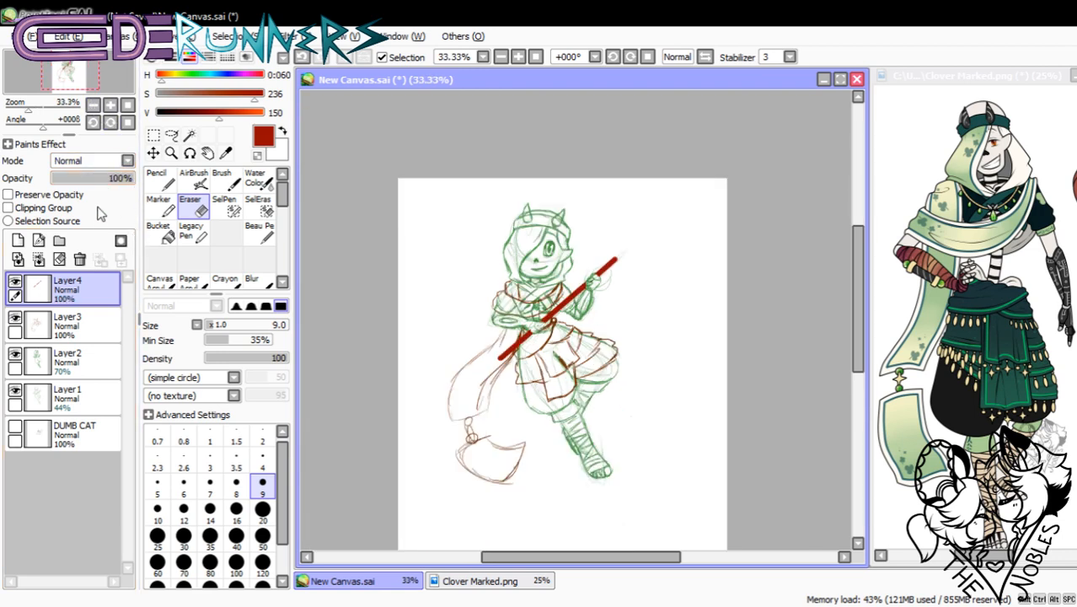
- Merge the staff, cloth and green sketch layers down into Layer1, leaving the hidden DUMB CAT layer separate
left_click(39, 259)
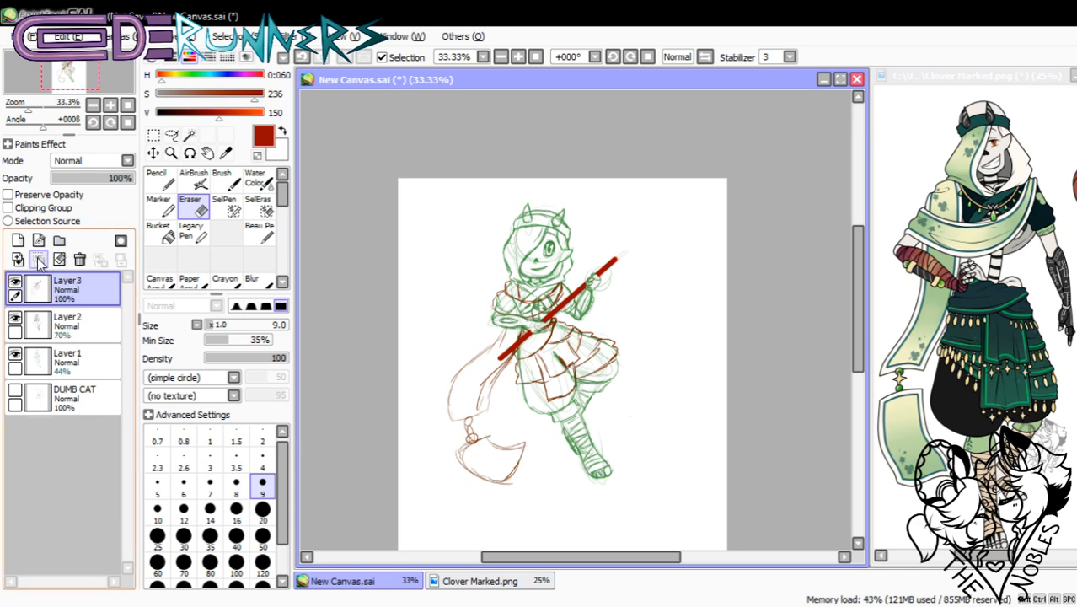
left_click(38, 259)
left_click(15, 283)
left_click(16, 283)
left_click(15, 283)
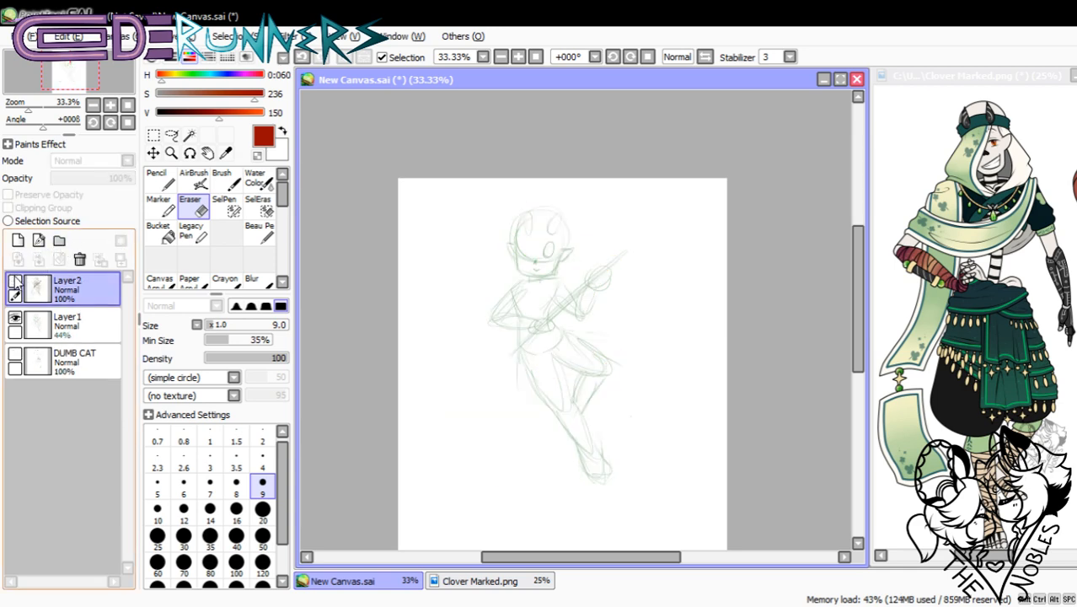
left_click(16, 284)
left_click(39, 259)
- Rename the merged layer to SKETCH and move the drawing closer to the middle of the canvas
double_click(64, 283)
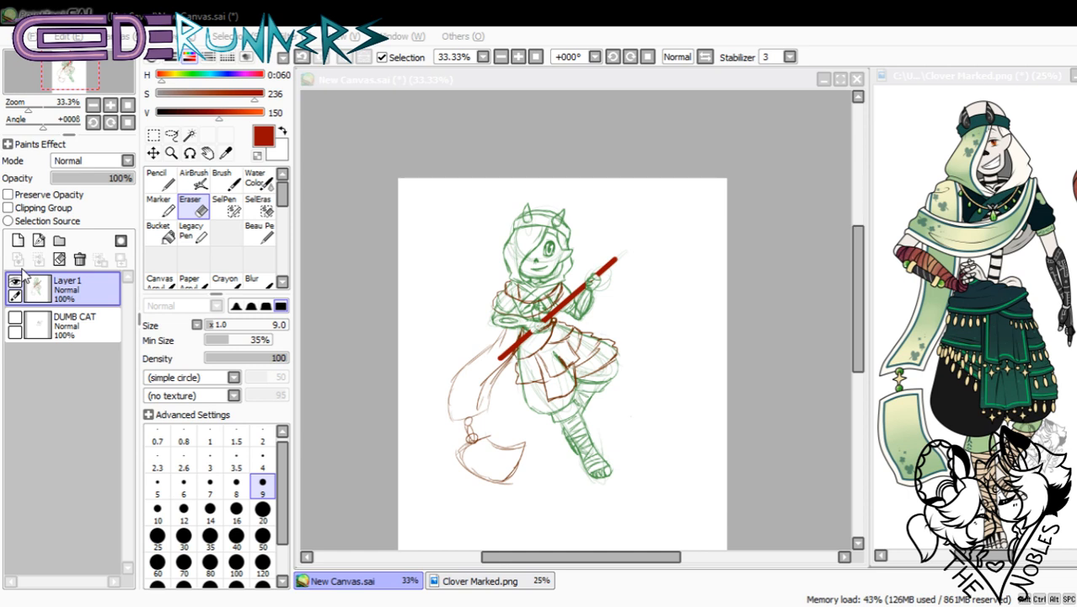
key("Return")
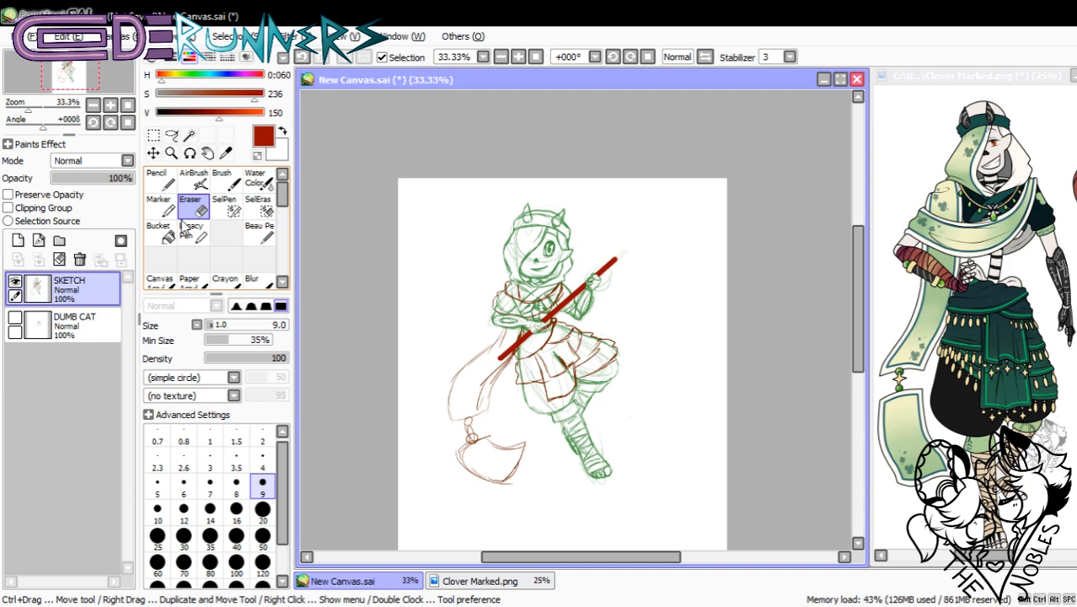
left_click(80, 109)
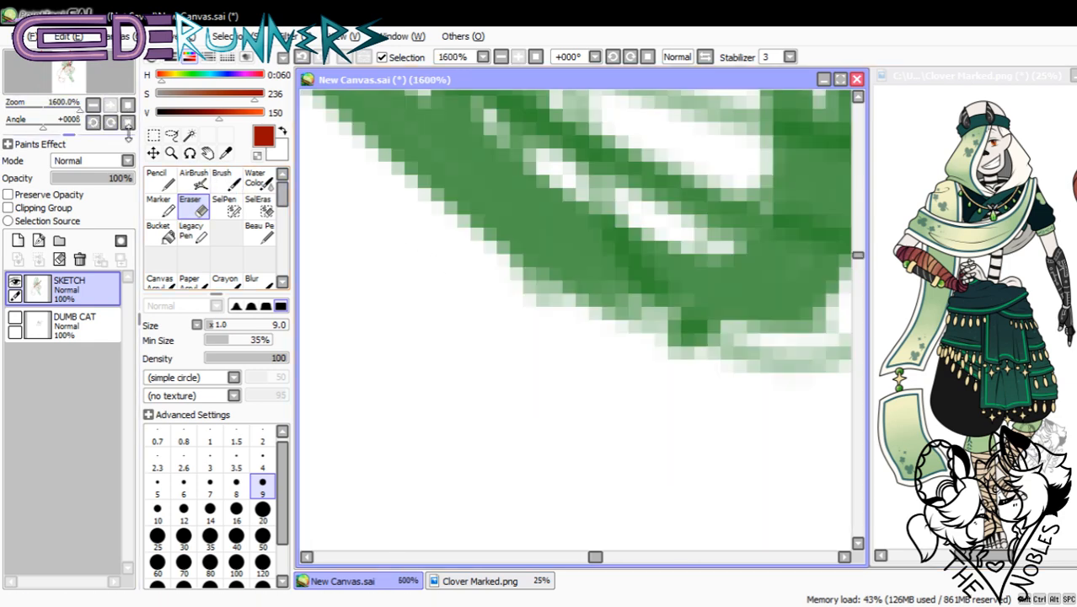
left_click(127, 104)
left_click(152, 152)
mouse_move(531, 246)
left_mouse_down()
mouse_move(553, 285)
mouse_move(546, 290)
left_mouse_up()
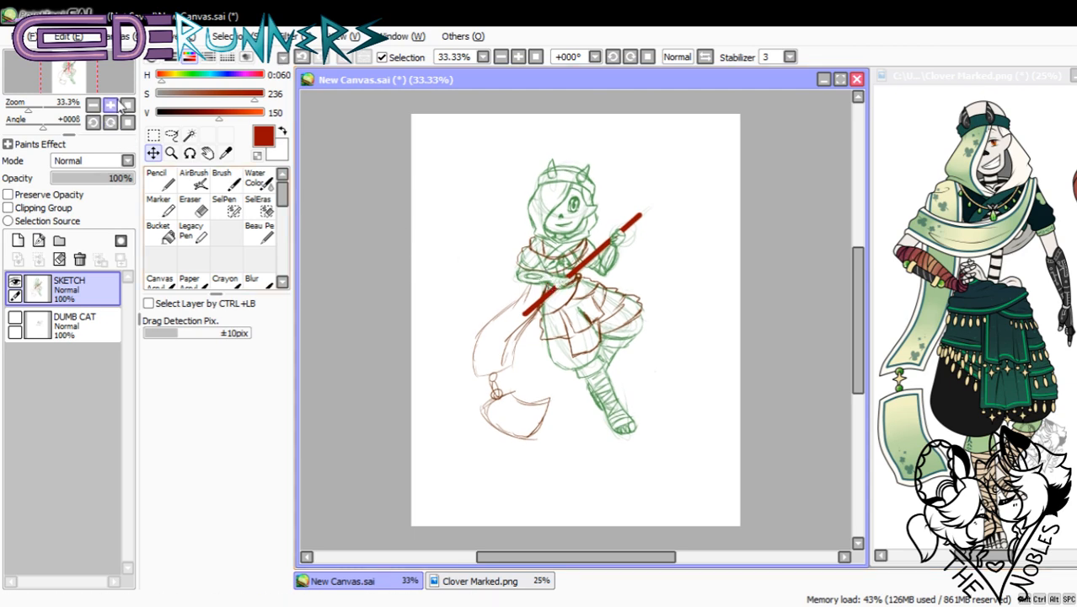
- Switch to the Pencil tool and set its brush size to 4
left_click(111, 105)
left_click(111, 105)
left_click(111, 105)
left_click(111, 104)
left_click(160, 180)
left_click_drag(405, 184, 427, 344)
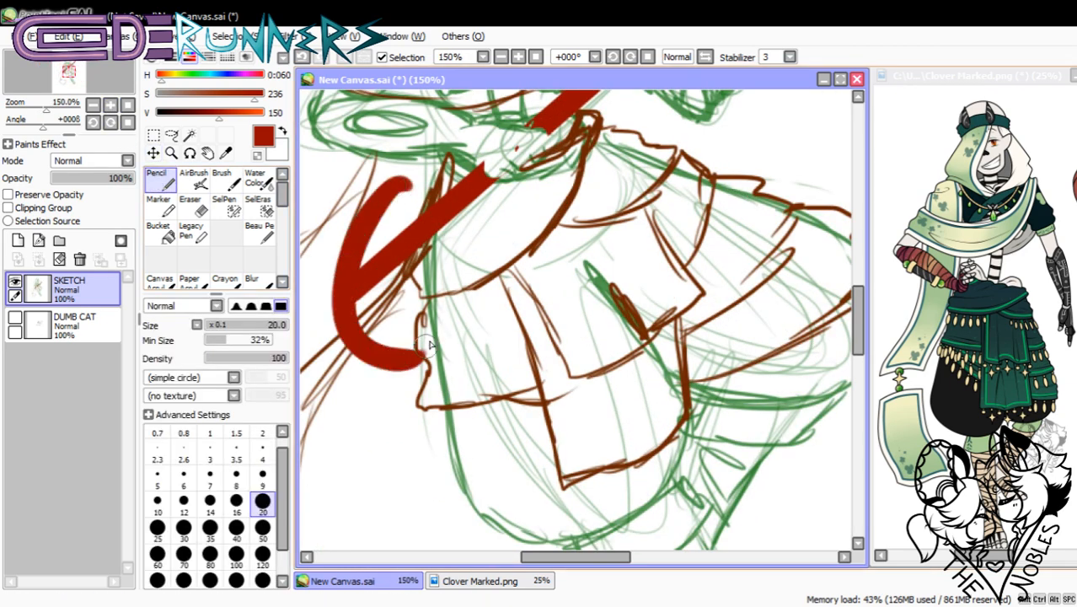
key("ctrl+z")
left_click(262, 452)
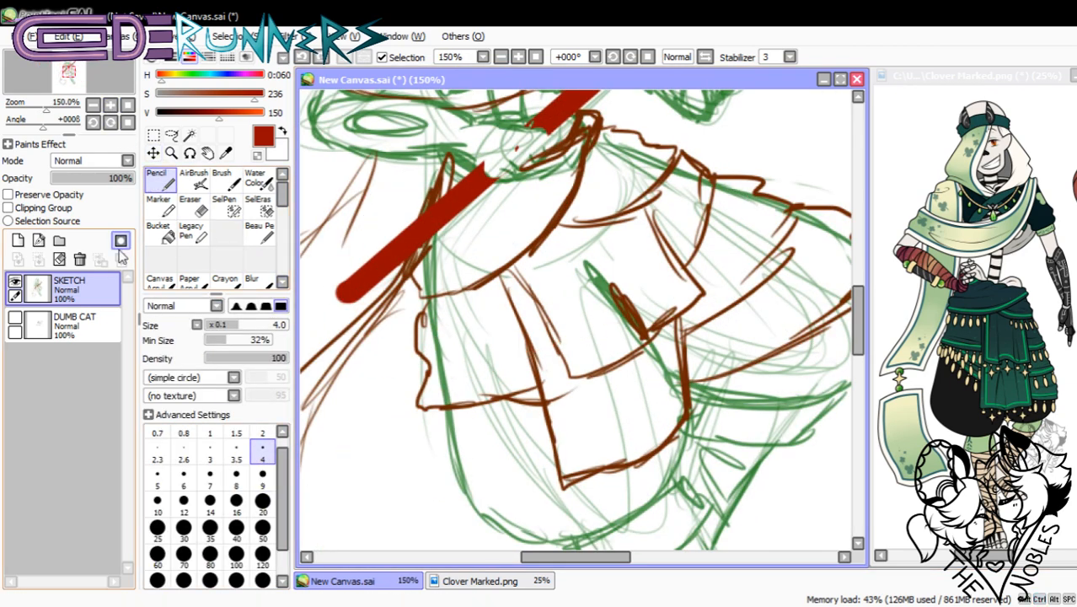
- Add a new layer above SKETCH and lower the SKETCH layer's opacity to 45%
left_click(16, 241)
left_click(71, 324)
left_click_drag(129, 178, 89, 181)
left_click_drag(576, 556, 548, 557)
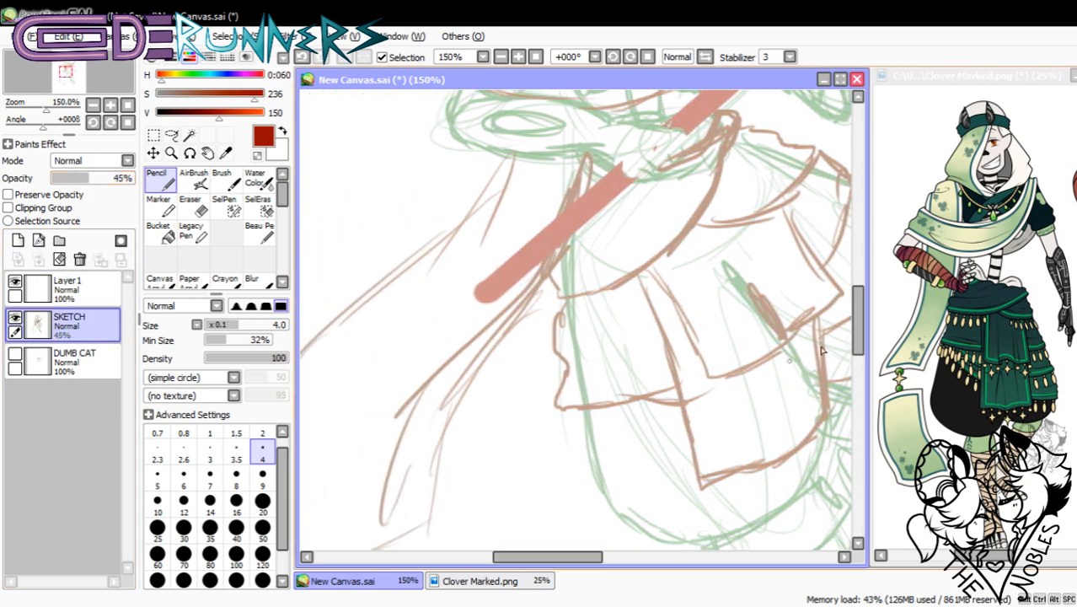
left_click_drag(859, 323, 862, 238)
left_click_drag(694, 322, 691, 352)
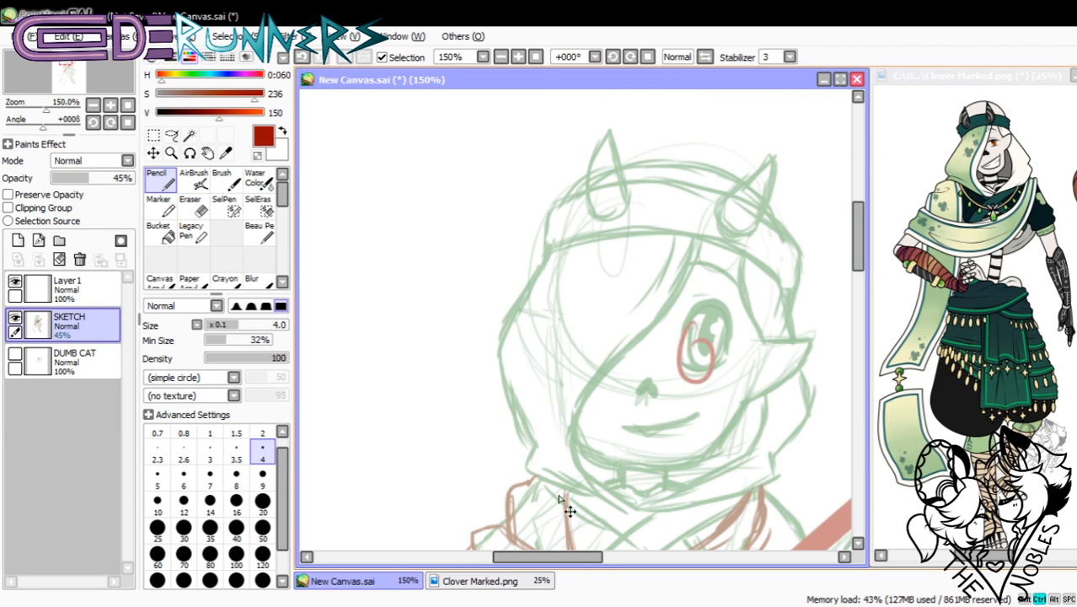
key("ctrl+z")
- Make the empty Layer1 active and set the Pencil to black at size 6 for inking the eye
left_click(68, 287)
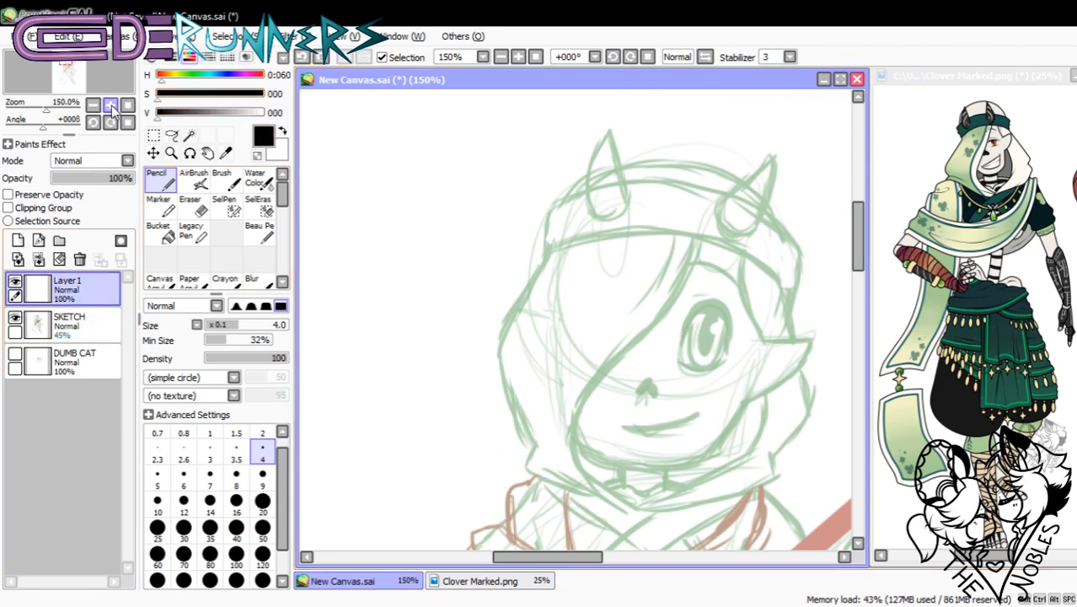
left_click(112, 106)
left_click(111, 107)
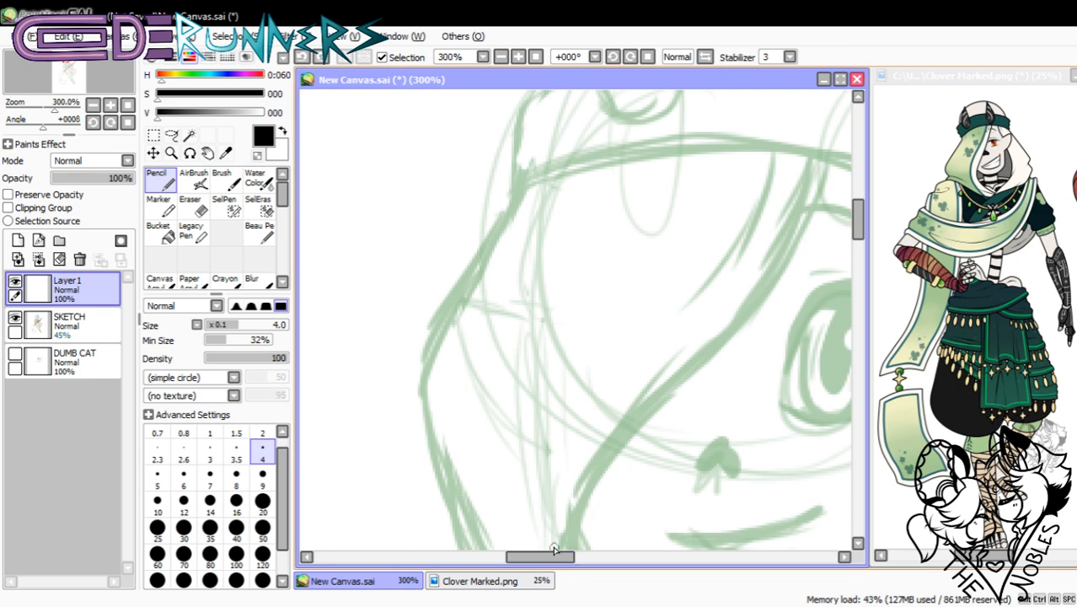
left_click_drag(549, 557, 577, 549)
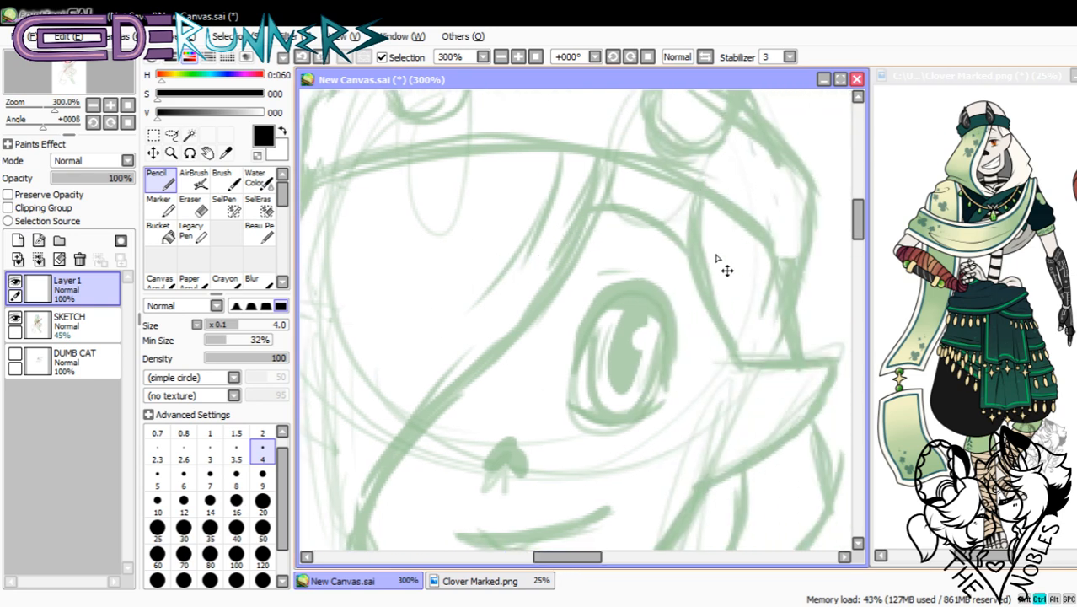
left_click_drag(859, 221, 861, 243)
left_click(263, 478)
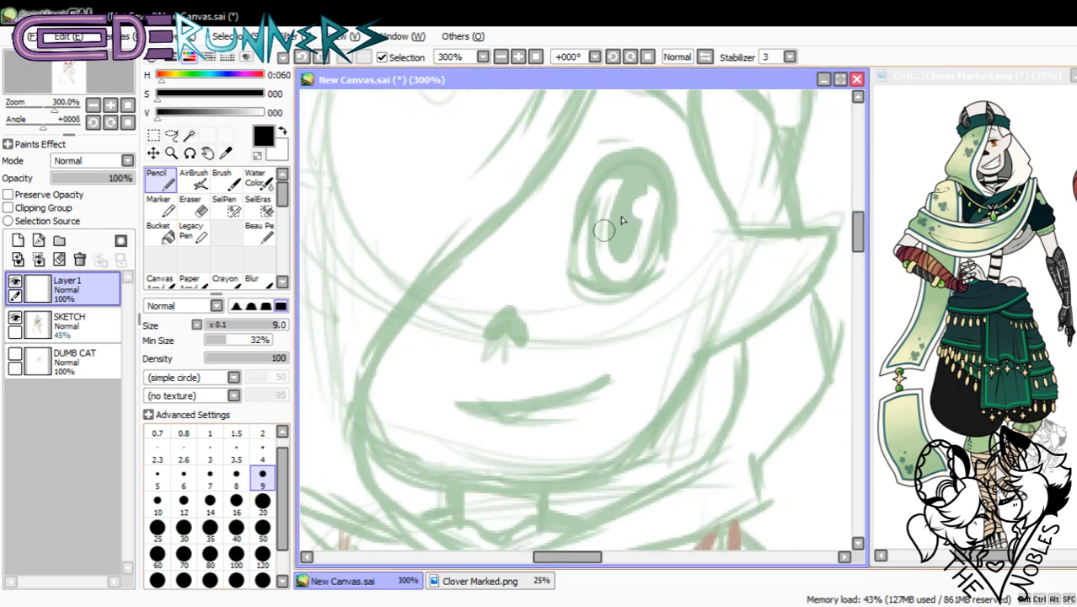
left_click_drag(568, 229, 677, 168)
key("ctrl+z")
left_click(184, 478)
- Ink the arched upper lash line of the eye over the sketch, redoing strokes until the curve is smooth
mouse_move(578, 209)
left_mouse_down()
mouse_move(606, 165)
mouse_move(682, 160)
mouse_move(657, 152)
left_mouse_up()
key("ctrl+z")
key("ctrl+z")
key("ctrl+z")
left_click_drag(578, 223, 651, 148)
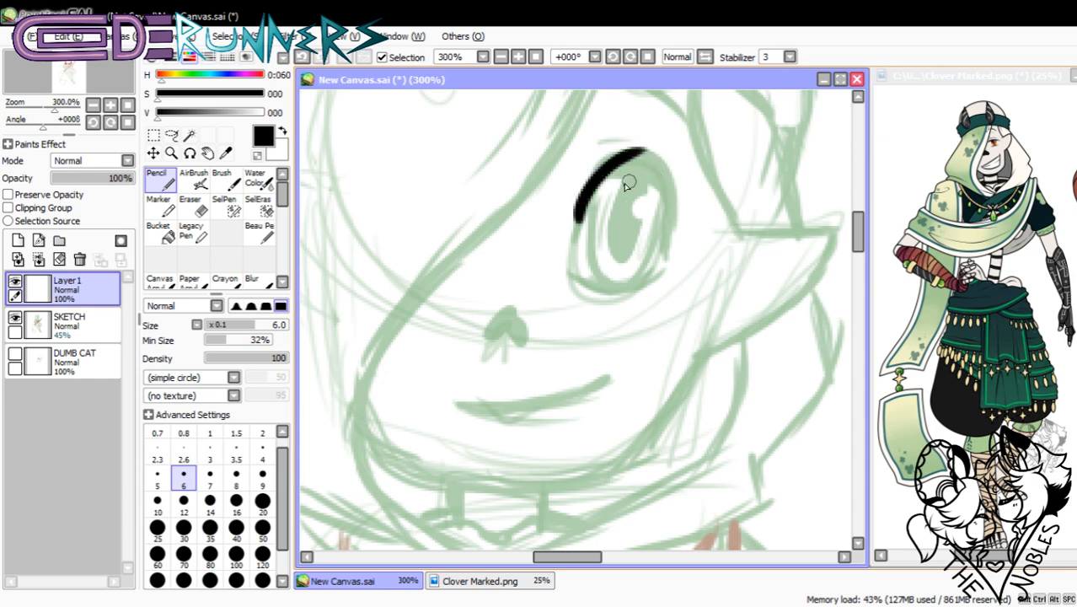
key("ctrl+z")
left_click_drag(576, 223, 649, 146)
key("ctrl+z")
mouse_move(577, 226)
left_mouse_down()
mouse_move(623, 157)
mouse_move(668, 191)
left_mouse_up()
key("ctrl+z")
mouse_move(611, 164)
left_mouse_down()
mouse_move(667, 189)
mouse_move(626, 172)
mouse_move(606, 177)
mouse_move(660, 167)
mouse_move(603, 176)
mouse_move(652, 160)
mouse_move(674, 200)
left_mouse_up()
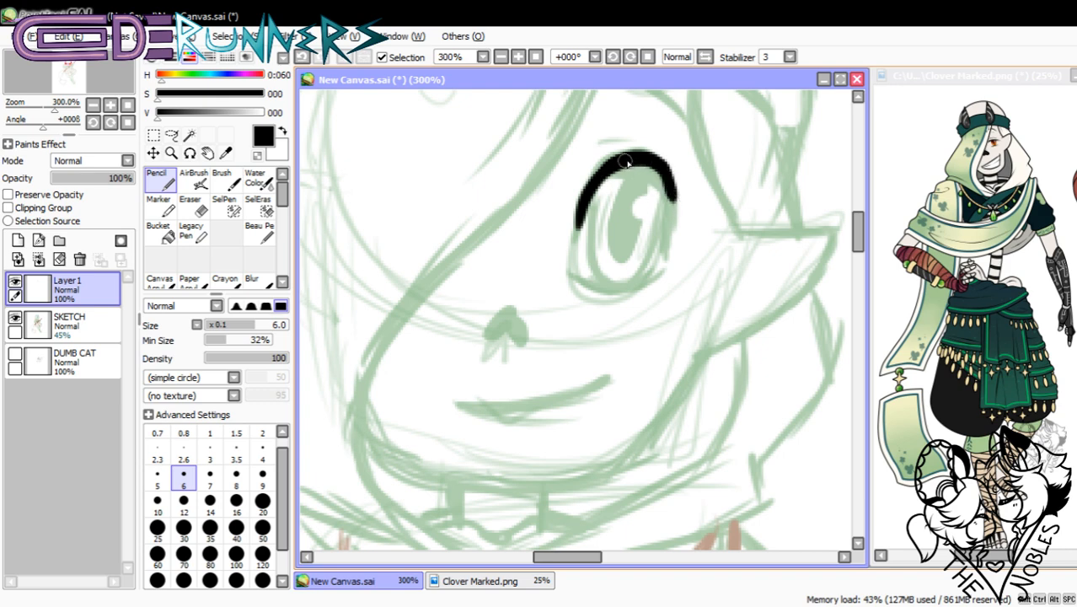
- Thicken the upper lash line and extend it down the outer side of the eye
left_click_drag(630, 160, 672, 242)
key("ctrl+z")
mouse_move(638, 164)
left_mouse_down()
mouse_move(676, 202)
mouse_move(672, 232)
left_mouse_up()
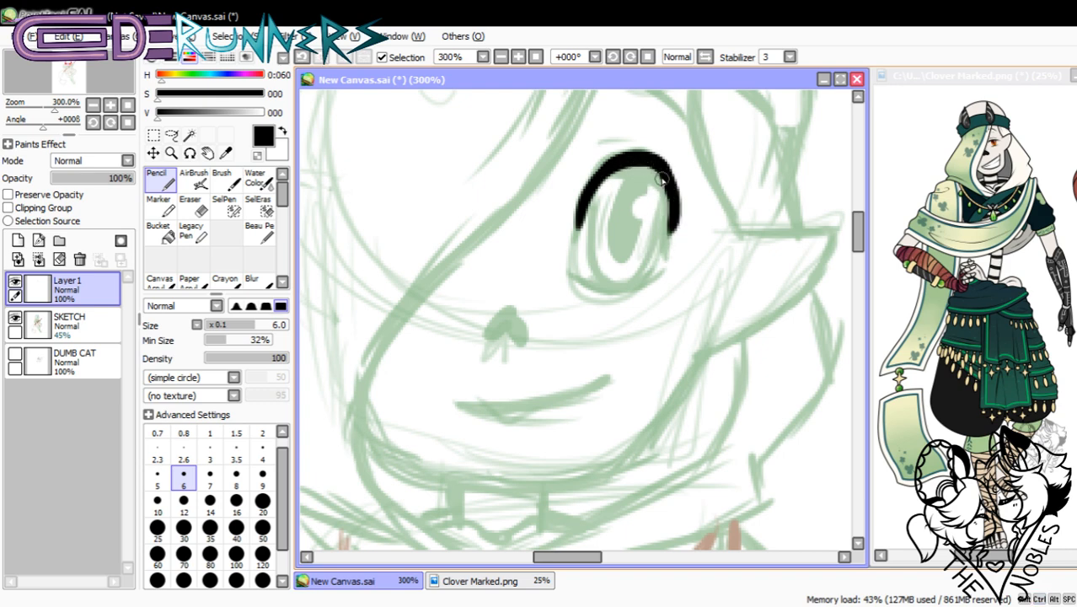
left_click_drag(663, 170, 668, 254)
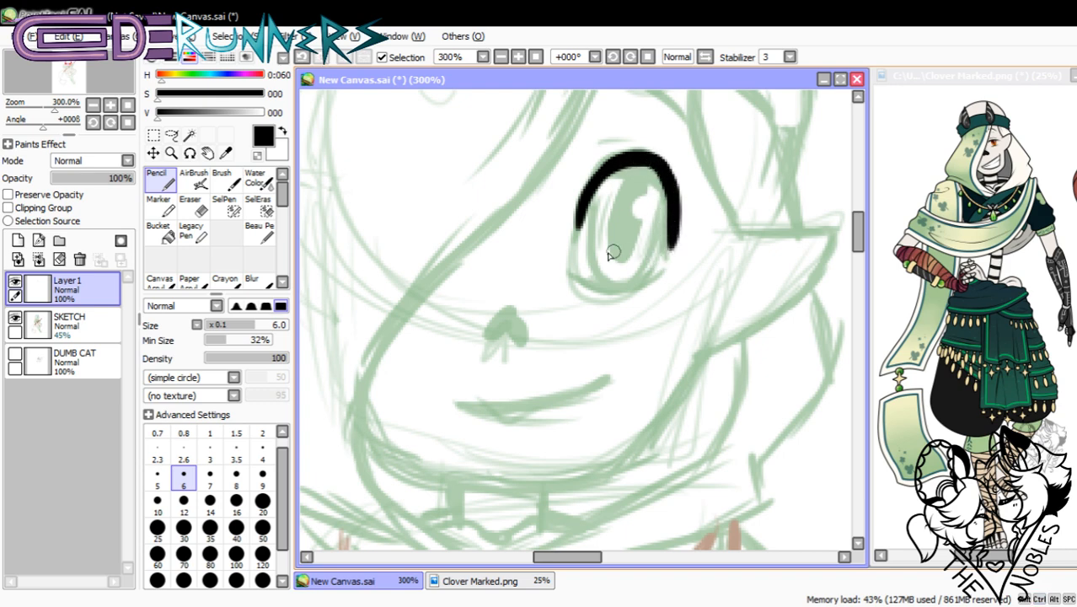
- Ink the curved lower lid line beneath the eye
mouse_move(571, 273)
left_mouse_down()
mouse_move(684, 272)
mouse_move(644, 280)
mouse_move(662, 258)
left_mouse_up()
key("ctrl+z")
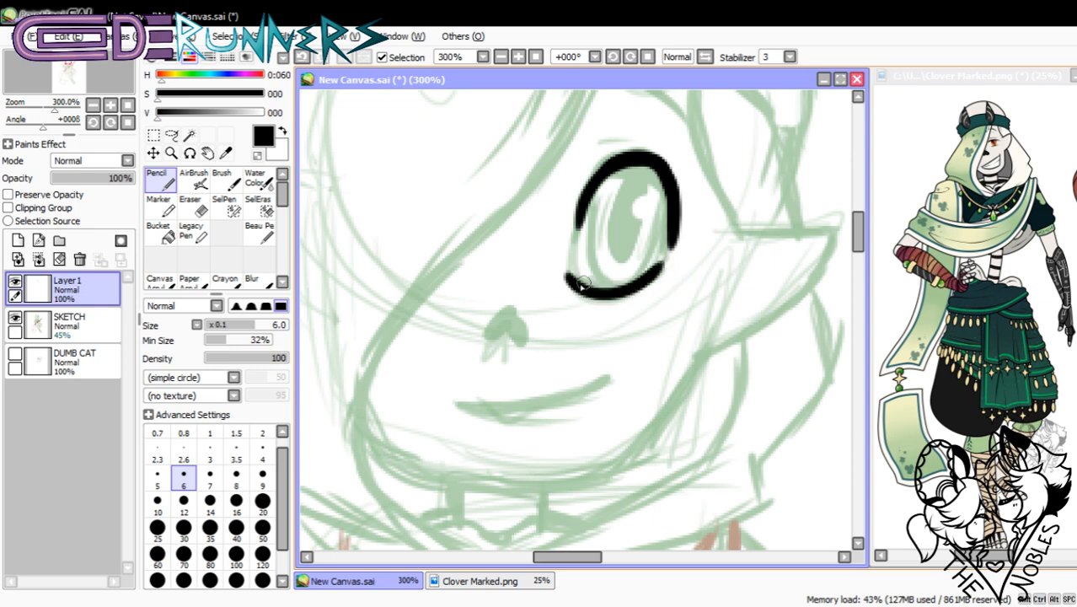
key("ctrl+z")
mouse_move(573, 278)
left_mouse_down()
mouse_move(626, 287)
mouse_move(667, 262)
left_mouse_up()
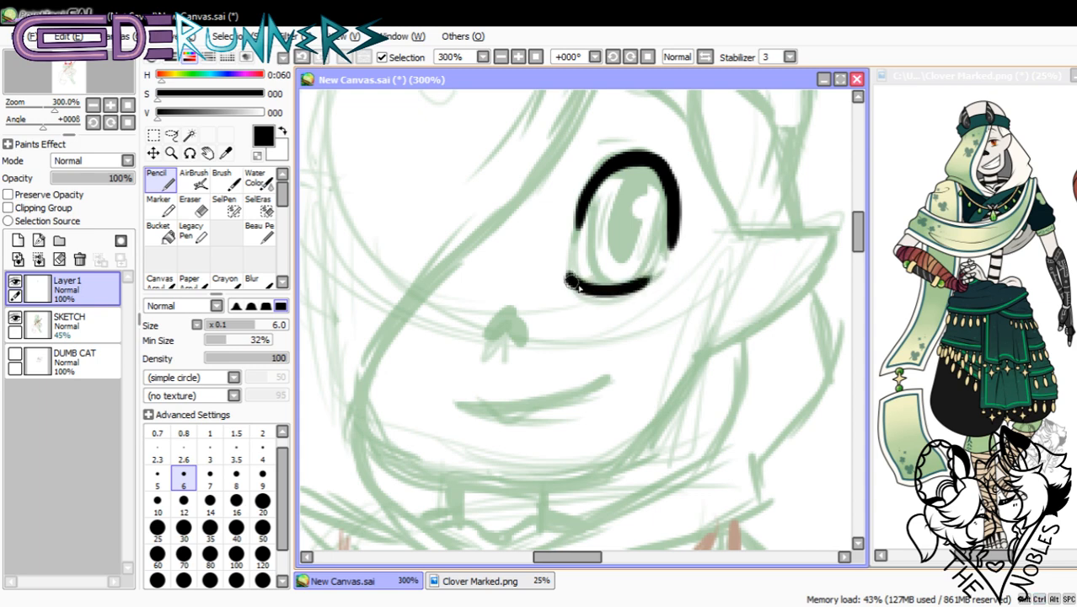
mouse_move(572, 280)
left_mouse_down()
mouse_move(675, 257)
mouse_move(593, 290)
mouse_move(670, 264)
left_mouse_up()
key("ctrl+z")
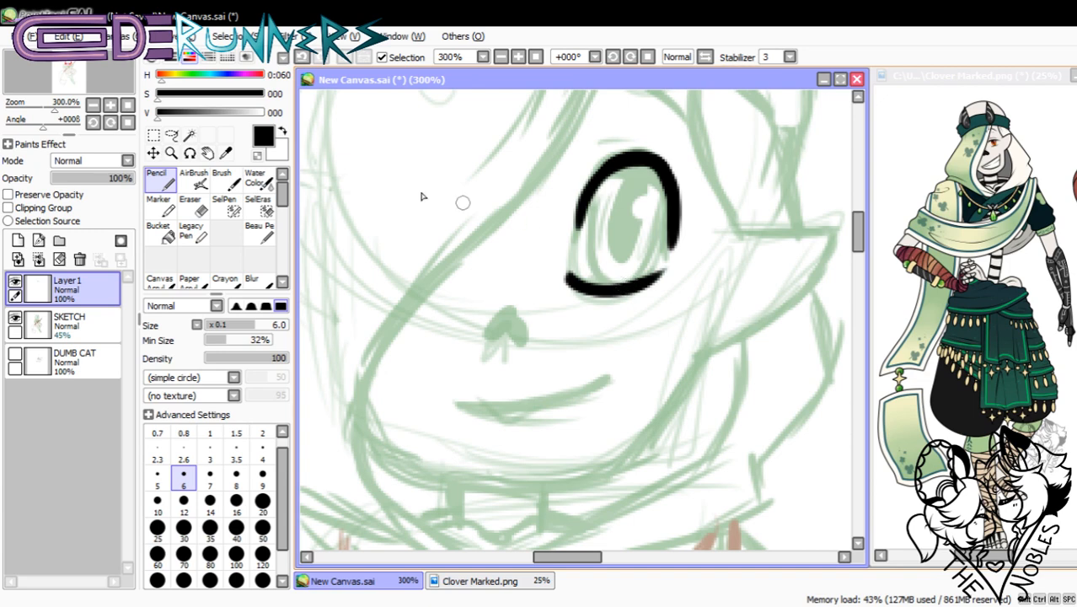
- Taper the ends of the upper lash line and the inner end of the lower lid with the Eraser at size 4
key("e")
left_click(263, 442)
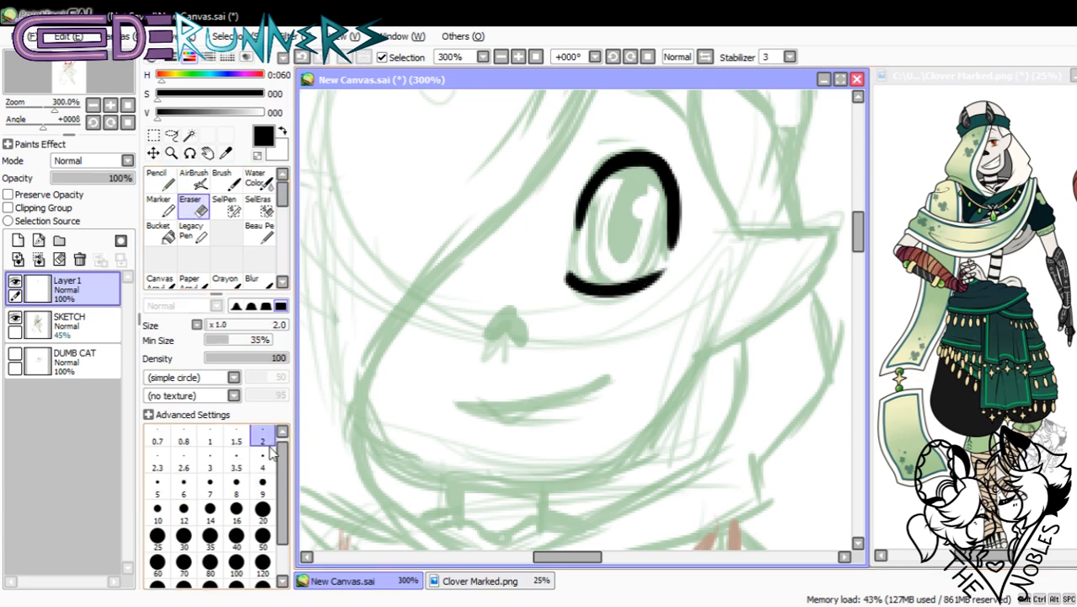
left_click(263, 460)
left_click_drag(630, 285, 676, 252)
key("ctrl+z")
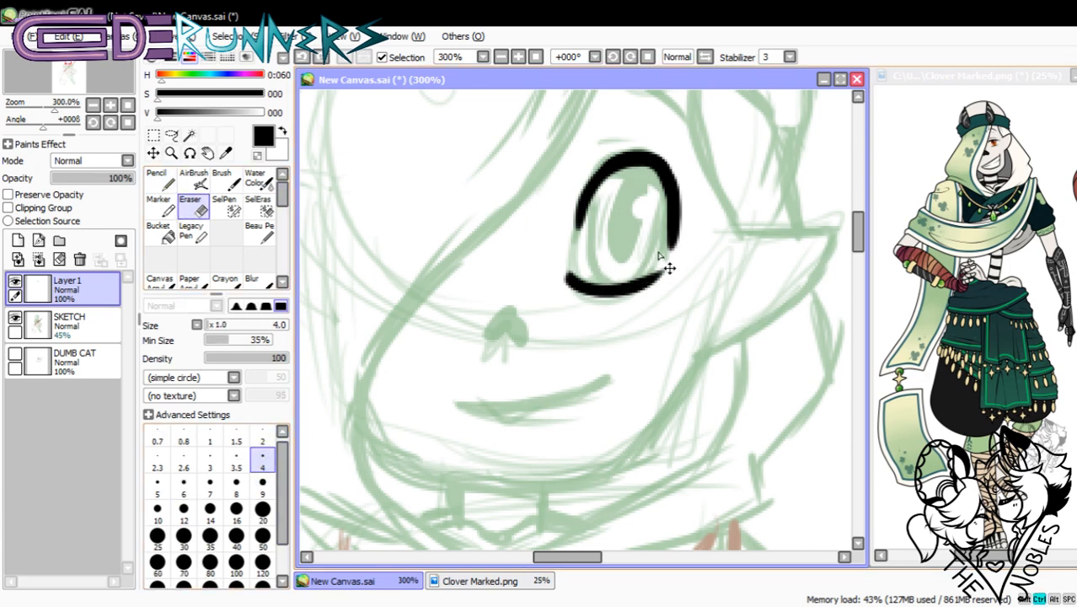
left_click_drag(592, 204, 575, 245)
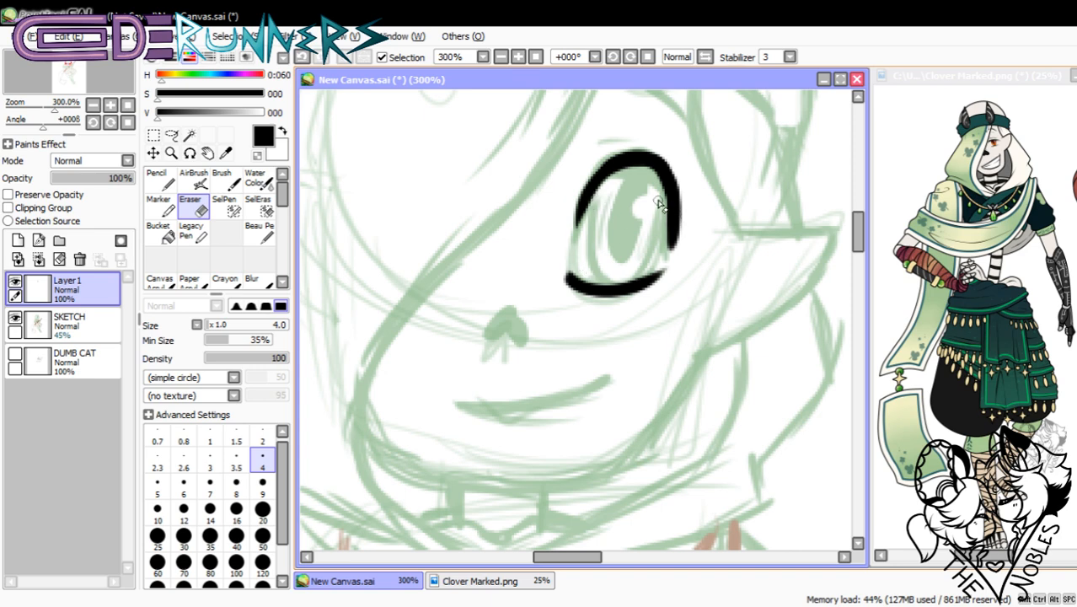
left_click_drag(661, 204, 665, 253)
left_click_drag(560, 263, 583, 295)
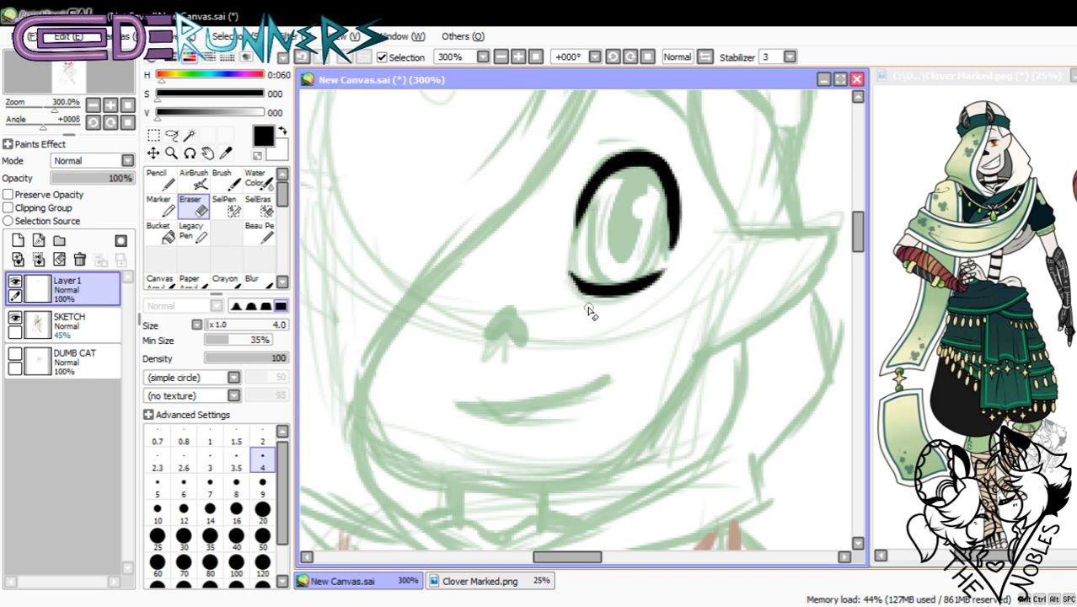
- Build up the sides of the upper lash line with the Pencil, using size 4 to extend both ends into thin points
left_click(158, 178)
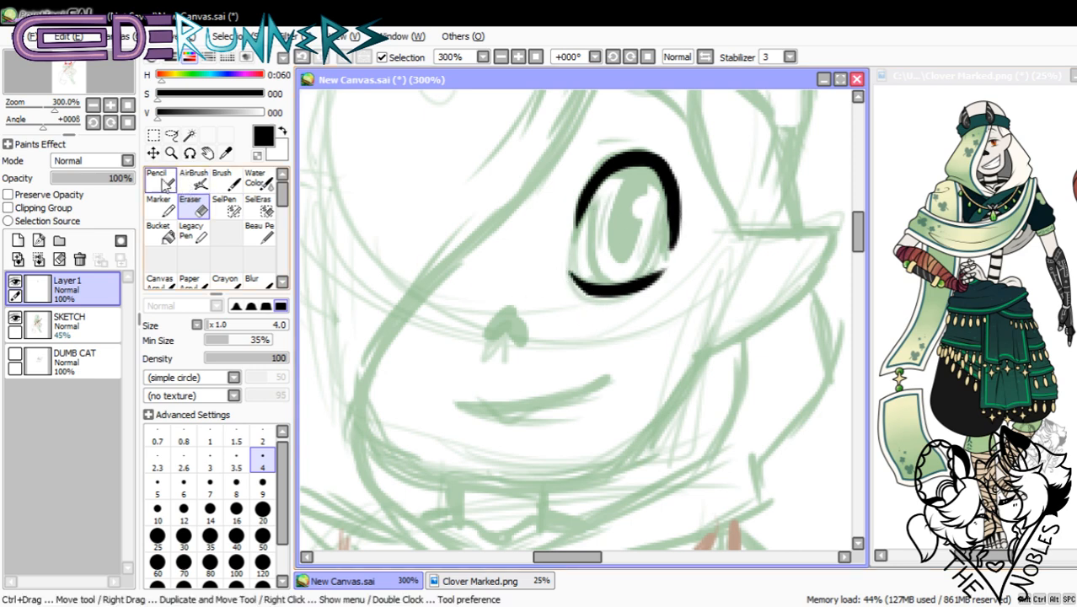
mouse_move(582, 204)
left_mouse_down()
mouse_move(637, 163)
mouse_move(621, 174)
mouse_move(666, 177)
mouse_move(674, 235)
left_mouse_up()
key("ctrl+z")
key("ctrl+z")
left_click_drag(669, 180, 673, 236)
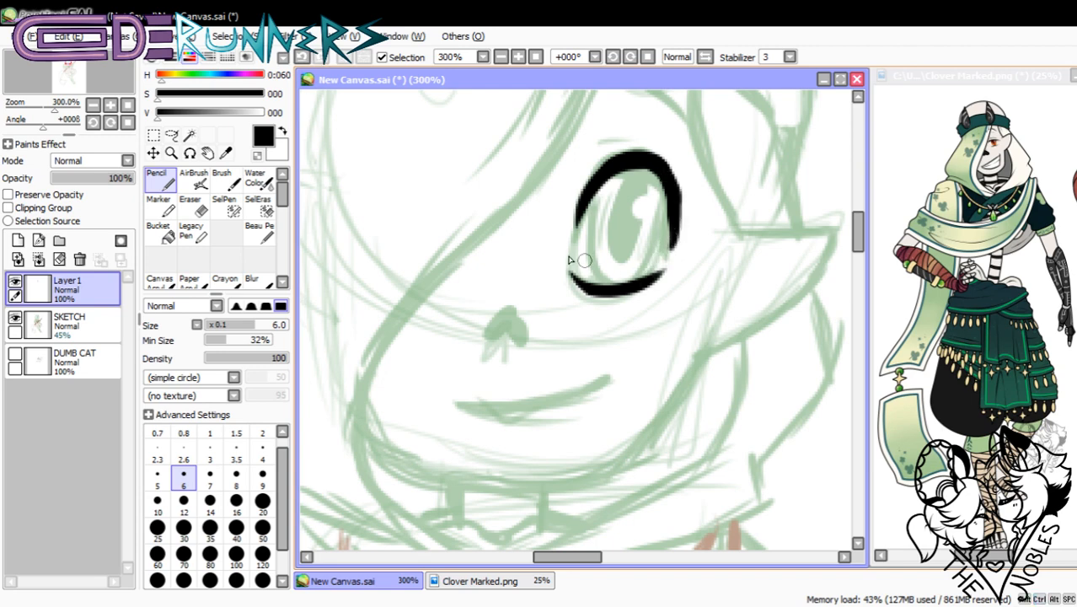
left_click(262, 454)
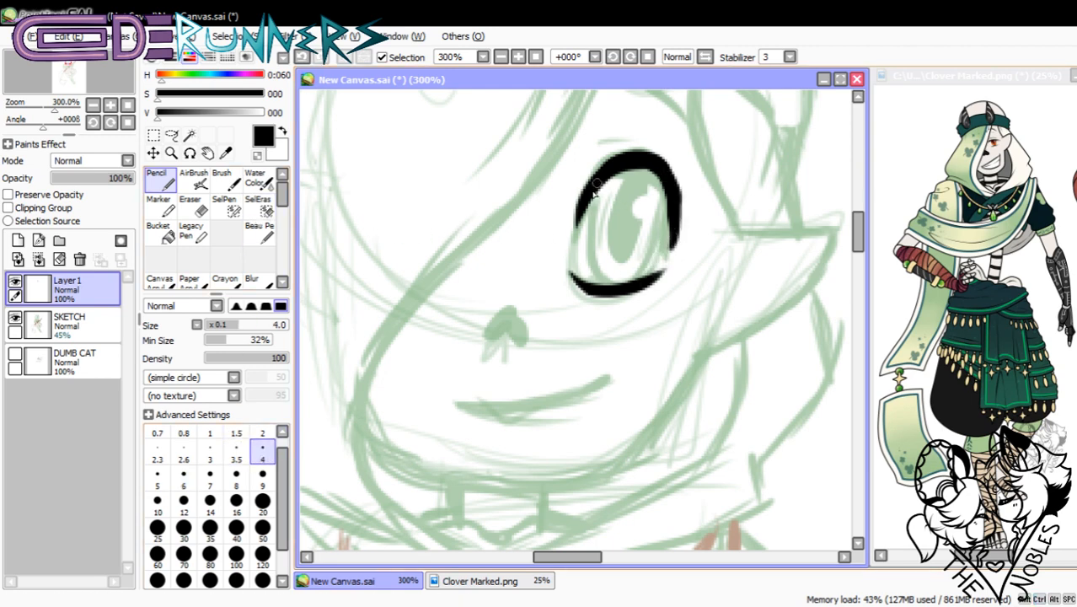
left_click_drag(597, 183, 572, 251)
left_click_drag(672, 199, 670, 257)
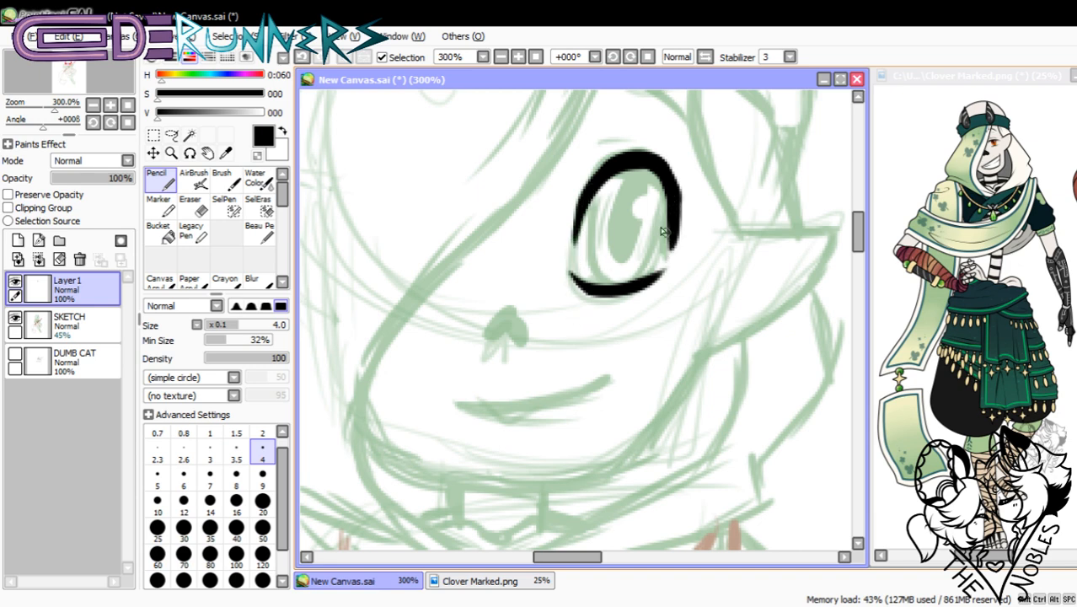
- Slim the outer side of the lash line with the Eraser and smooth its upper curve with the Pencil
left_click(190, 205)
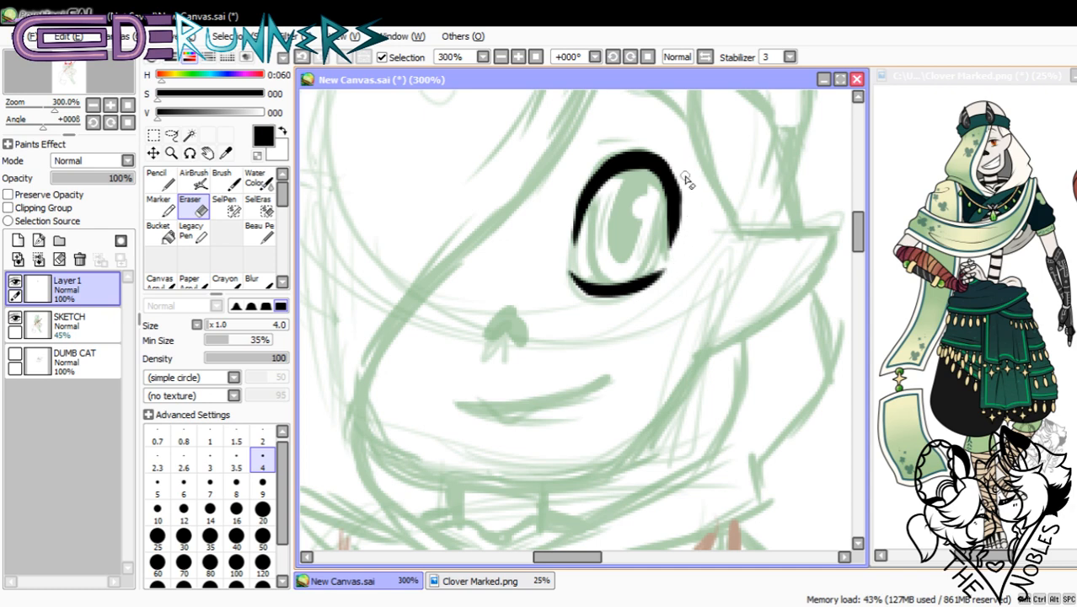
left_click_drag(684, 177, 668, 276)
left_click_drag(683, 206, 666, 270)
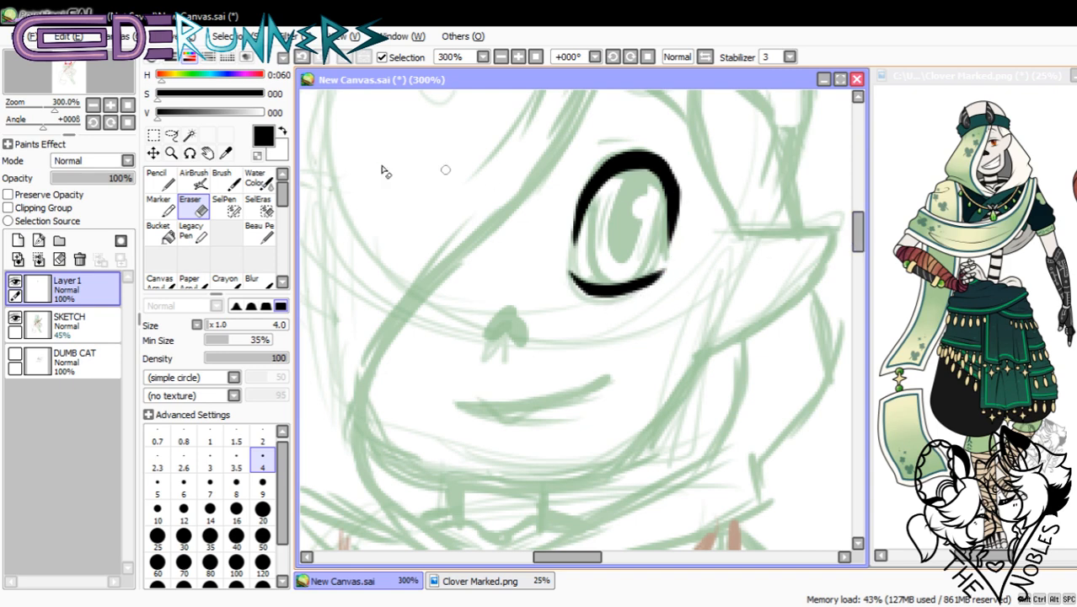
left_click(161, 179)
mouse_move(622, 158)
left_mouse_down()
mouse_move(668, 192)
mouse_move(659, 177)
mouse_move(675, 220)
left_mouse_up()
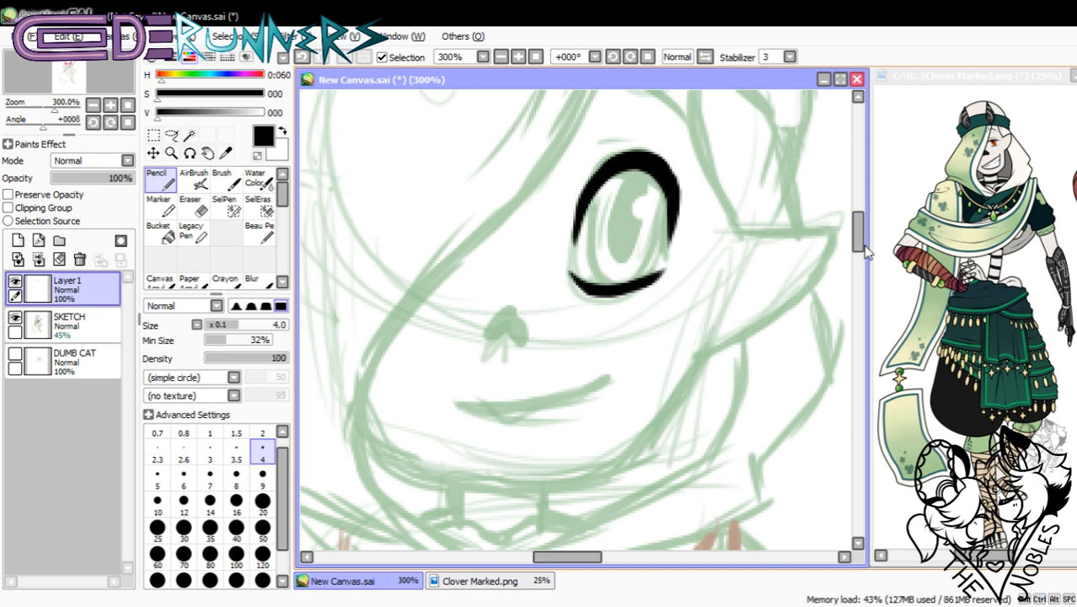
- Ink the arched eyebrow above the eye with the size 4 Pencil, redrawing it until the curve fits
scroll(859, 232, "up", 2)
left_click_drag(578, 133, 694, 199)
key("ctrl+z")
key("ctrl+z")
left_click_drag(572, 128, 699, 187)
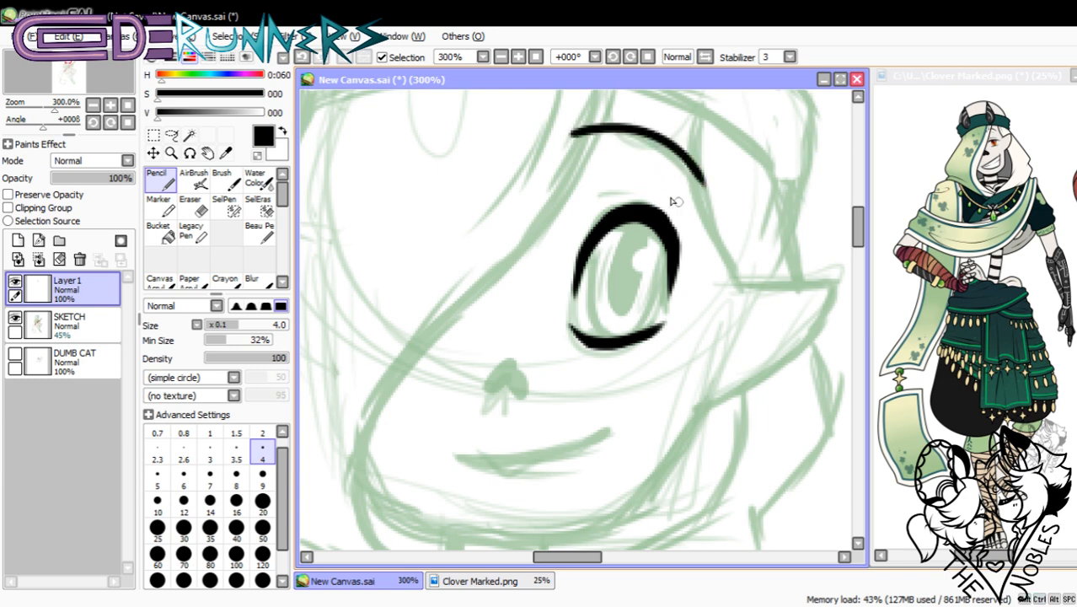
key("ctrl+z")
left_click_drag(573, 130, 694, 199)
key("ctrl+z")
left_click_drag(573, 132, 683, 177)
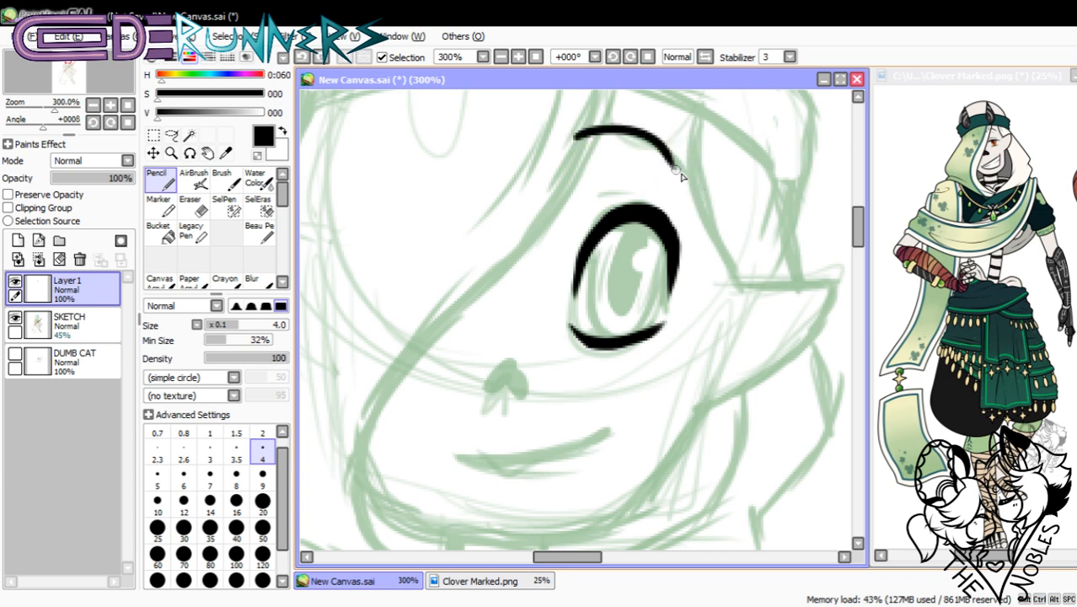
key("ctrl+z")
left_click_drag(570, 132, 684, 180)
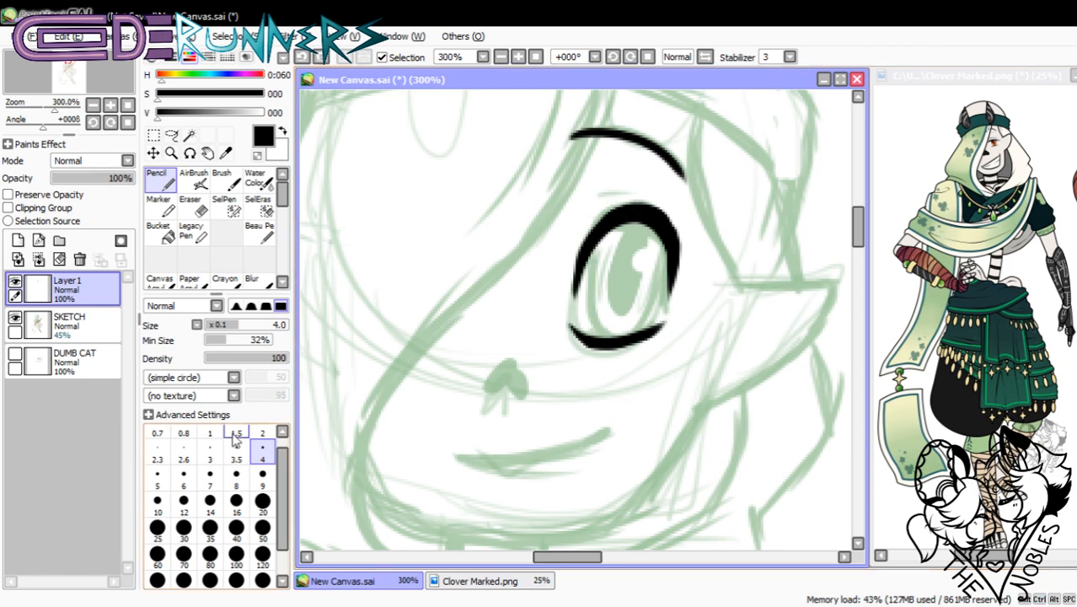
- Ink a short eyelid crease above the inner side of the lash line with the Pencil at size 3
left_click(207, 437)
left_click(209, 455)
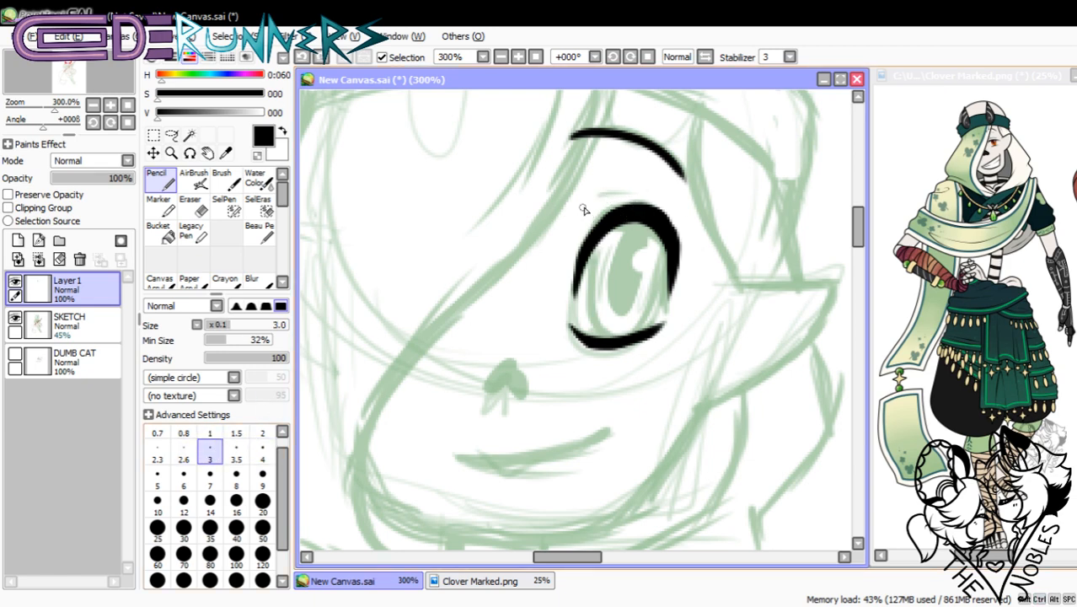
left_click_drag(579, 213, 645, 196)
key("ctrl+z")
left_click_drag(581, 212, 638, 195)
key("ctrl+z")
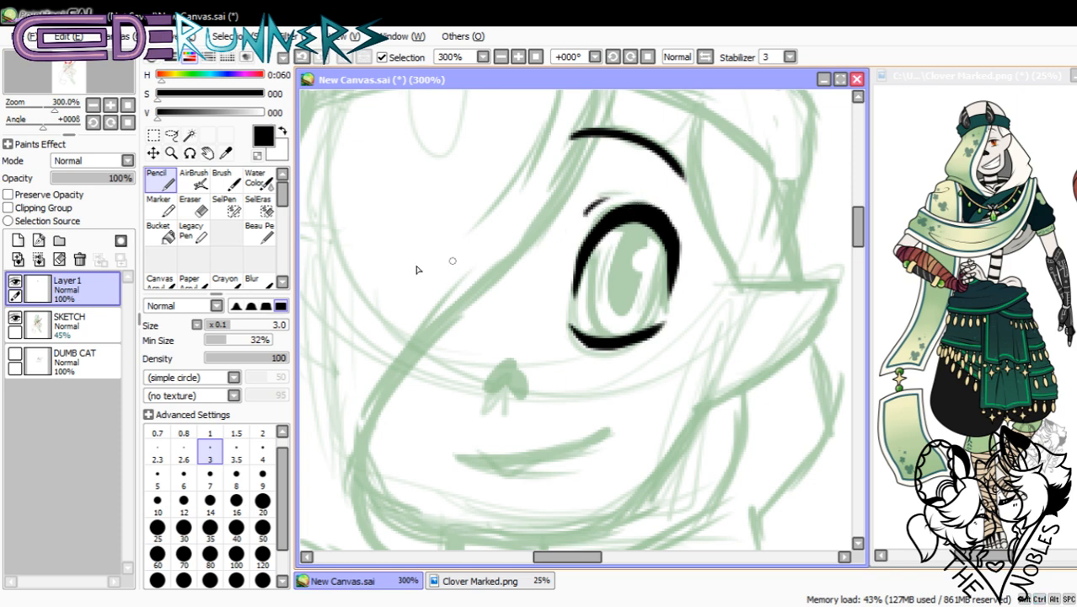
- Ink the outline of the upside-down heart nose with the Pencil at size 4, redoing strokes that miss the shape
key("bracketright")
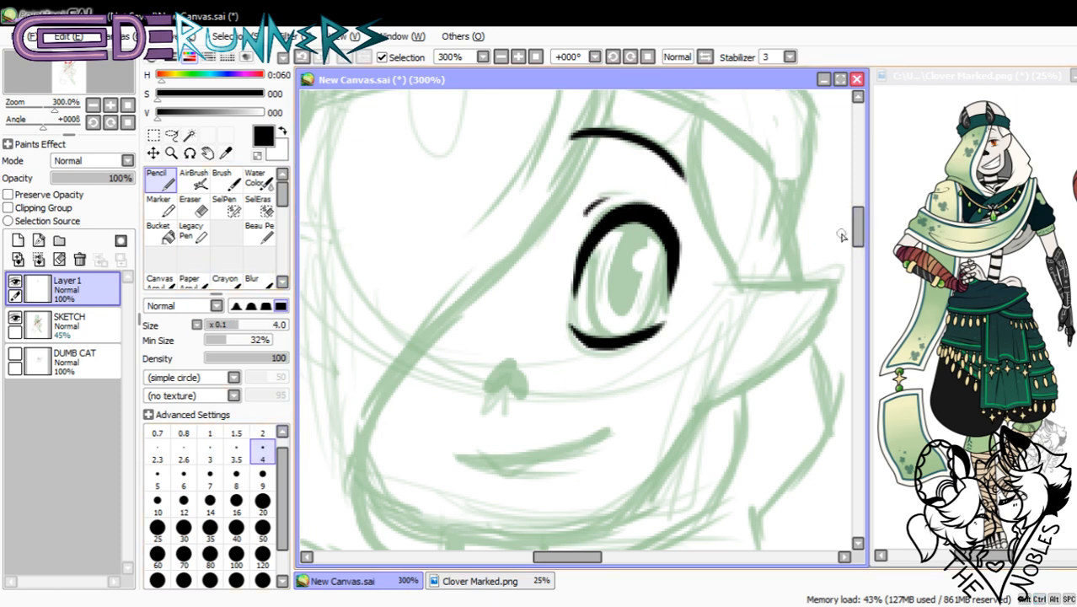
left_click_drag(857, 236, 858, 240)
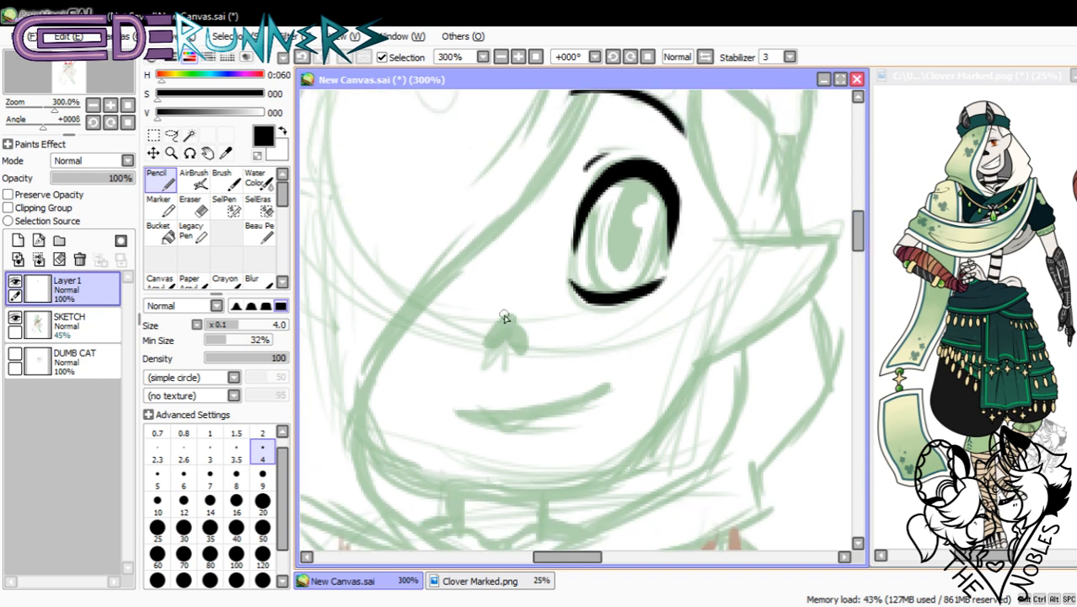
mouse_move(504, 317)
left_mouse_down()
mouse_move(483, 348)
mouse_move(508, 341)
left_mouse_up()
key("ctrl+z")
mouse_move(524, 350)
left_mouse_down()
mouse_move(507, 342)
mouse_move(527, 347)
mouse_move(508, 312)
mouse_move(493, 328)
left_mouse_up()
key("ctrl+z")
key("ctrl+z")
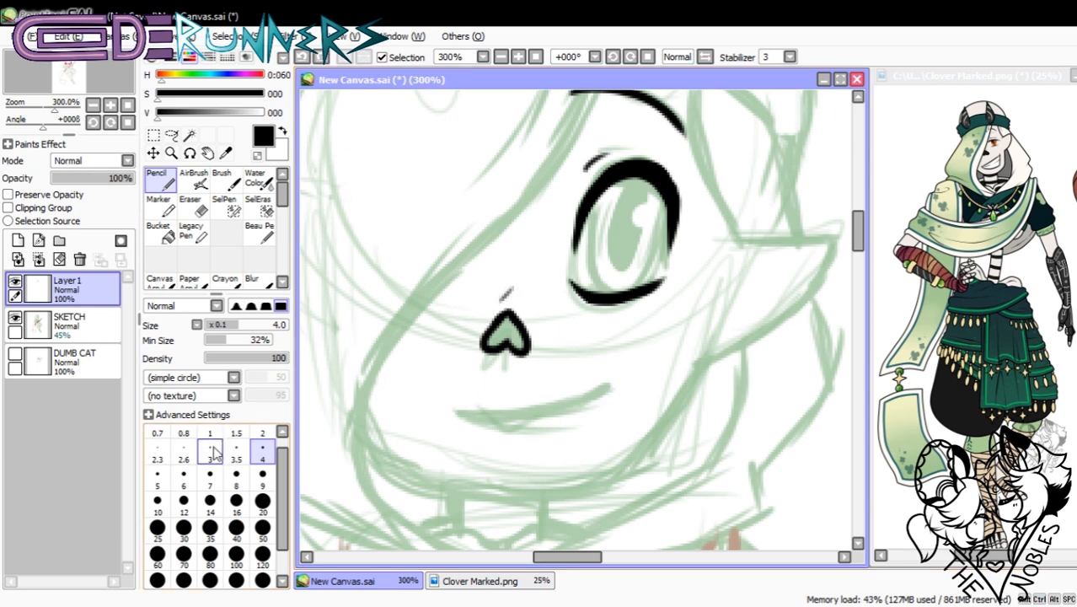
- Ink a small pointed mark just above the nose with the size 3 Pencil
left_click(211, 452)
key("ctrl+z")
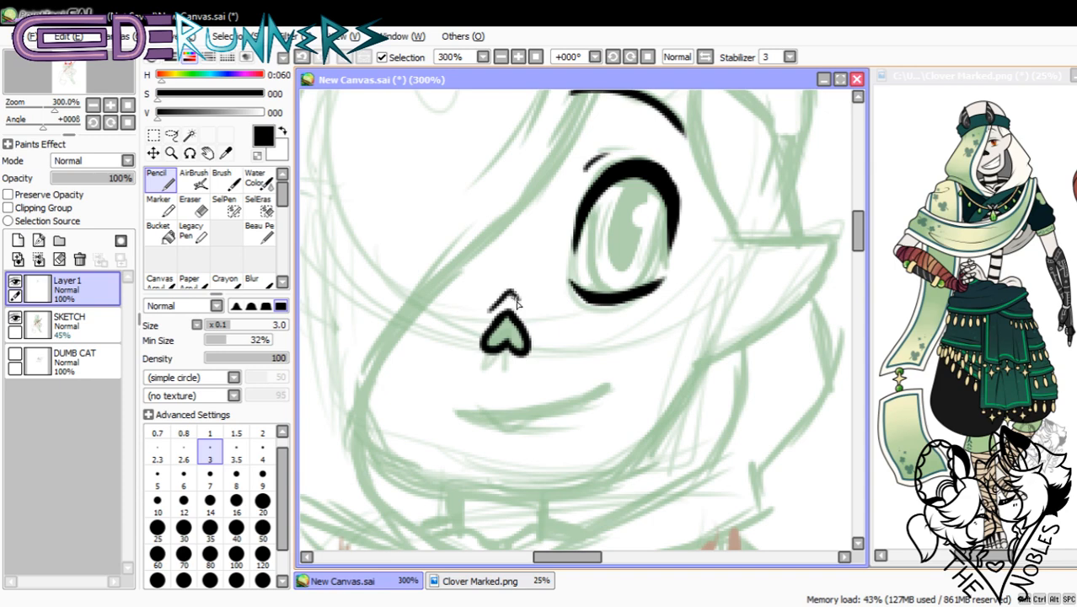
left_click_drag(509, 292, 530, 325)
key("e")
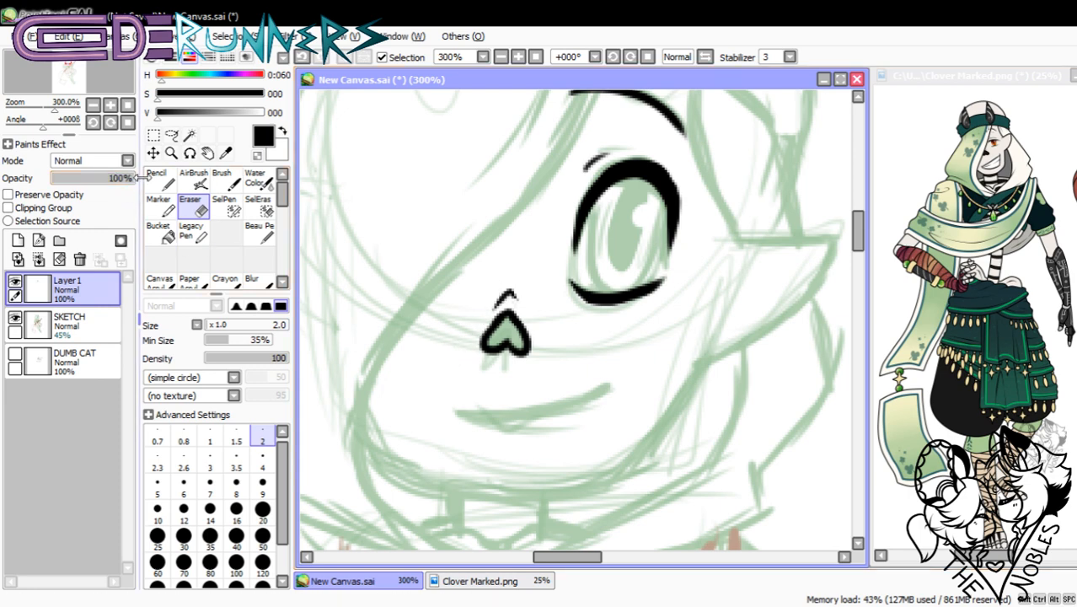
- Ink the curved smile with the size 4 Pencil, redrawing it as needed and thickening its raised corner
key("n")
left_click_drag(456, 415, 593, 395)
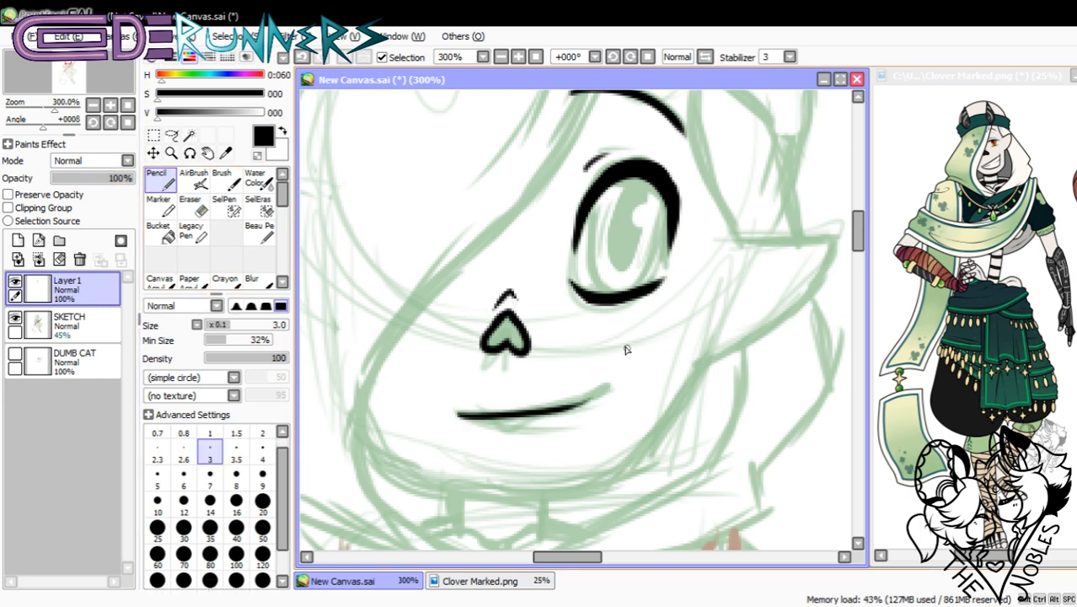
key("ctrl+z")
key("bracketright")
mouse_move(467, 420)
left_mouse_down()
mouse_move(614, 383)
mouse_move(540, 422)
mouse_move(601, 399)
mouse_move(496, 421)
mouse_move(611, 381)
left_mouse_up()
key("ctrl+z")
key("ctrl+z")
key("ctrl+z")
mouse_move(570, 411)
left_mouse_down()
mouse_move(605, 386)
mouse_move(592, 392)
left_mouse_up()
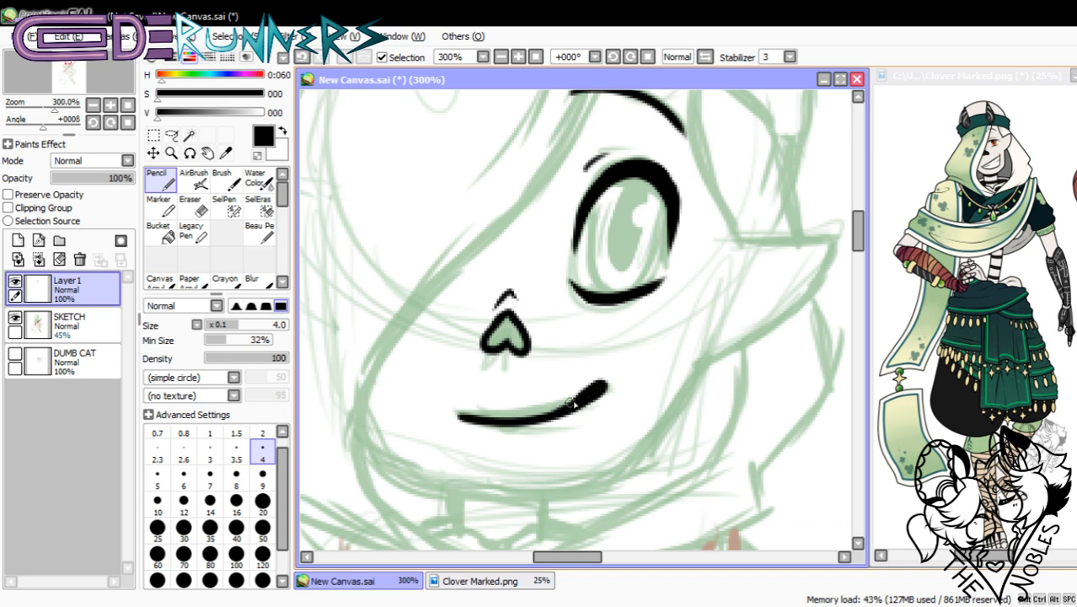
- Thin the middle of the smile line to a small gap with the Eraser at size 4
key("e")
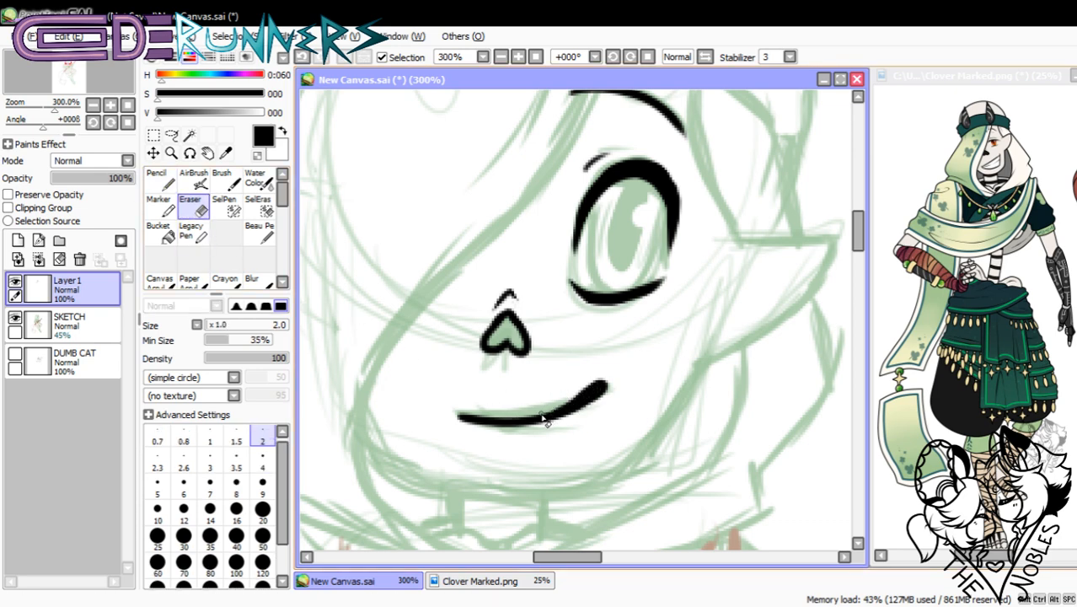
left_click(262, 462)
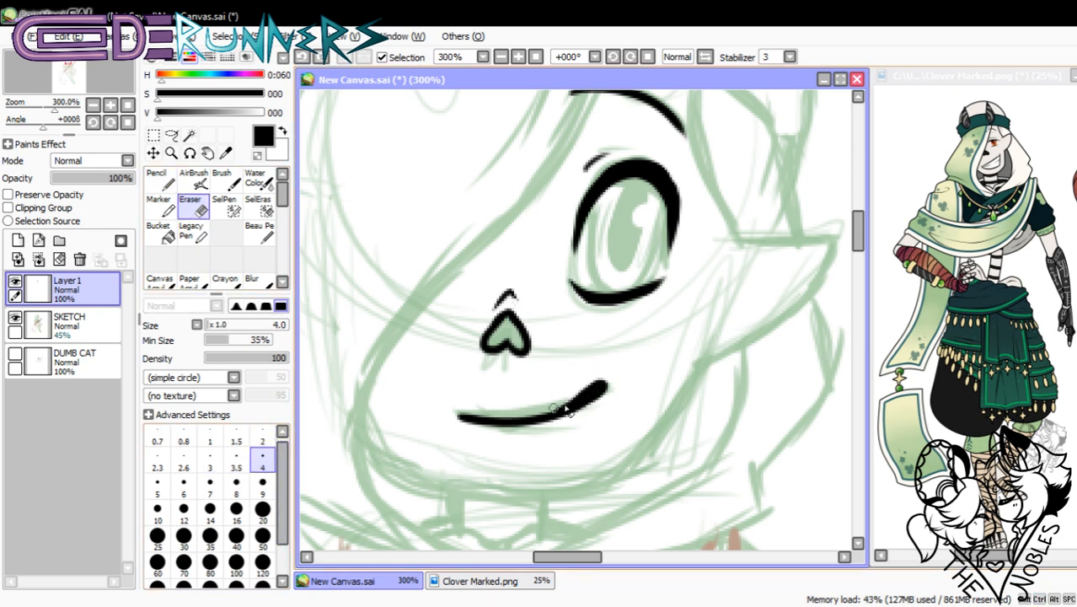
mouse_move(554, 407)
left_mouse_down()
mouse_move(582, 385)
mouse_move(496, 428)
mouse_move(527, 412)
left_mouse_up()
key("ctrl+z")
key("ctrl+z")
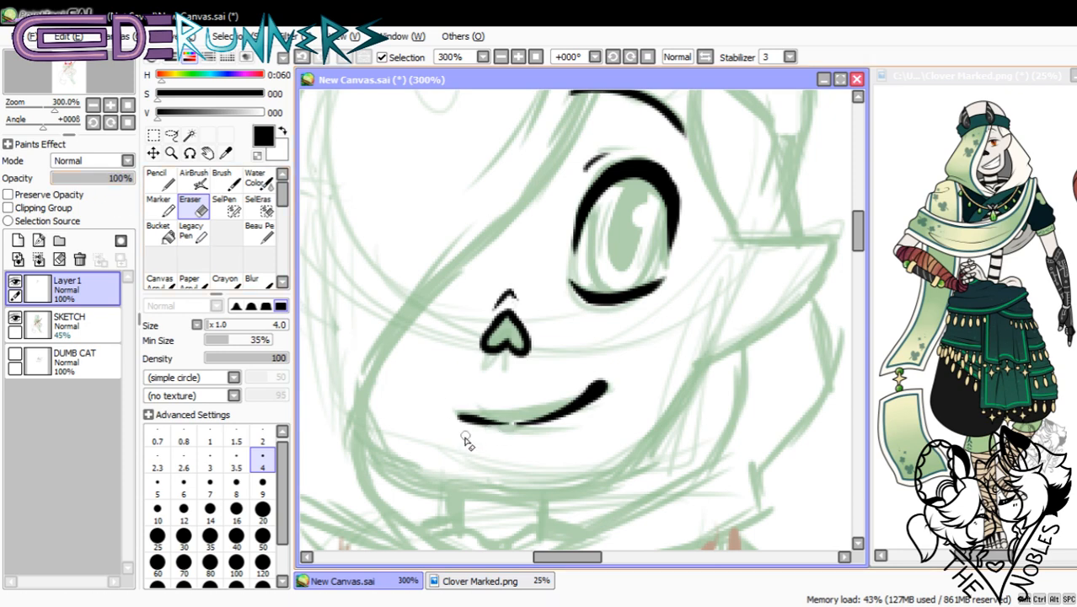
- Check the face at full-figure scale and rename its line art layer FACE
left_click(93, 104)
left_click(93, 104)
left_click(93, 104)
left_click(93, 104)
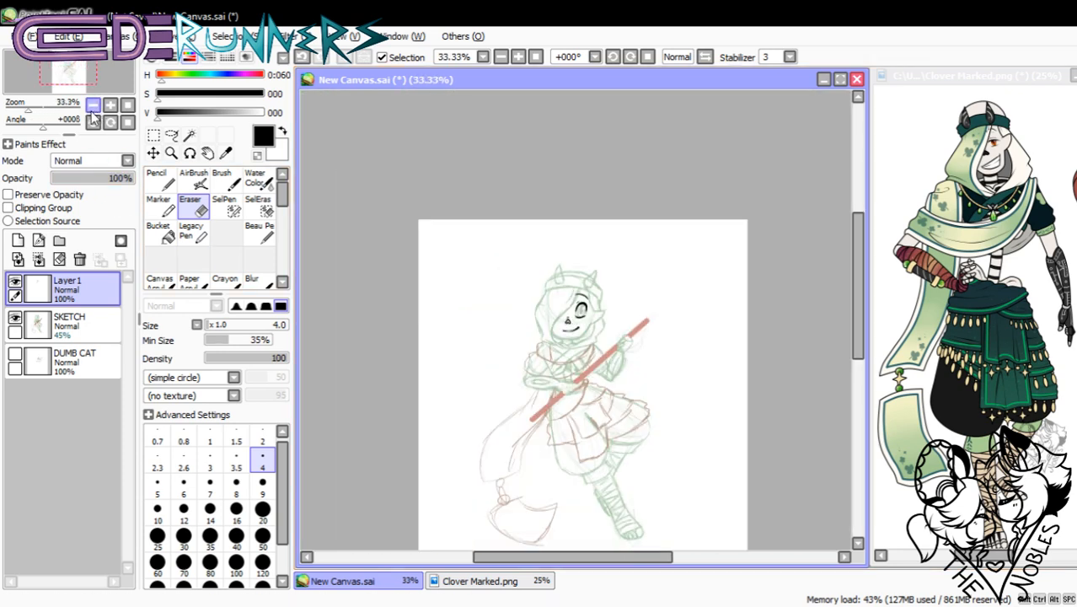
left_click(110, 104)
left_click(110, 105)
left_click(110, 105)
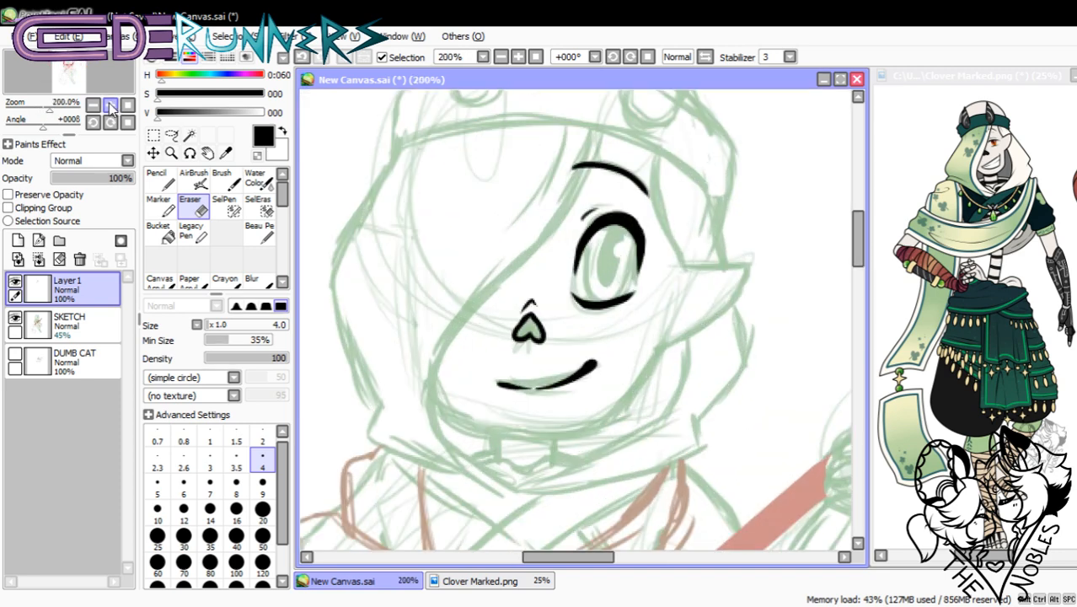
left_click(157, 178)
double_click(71, 289)
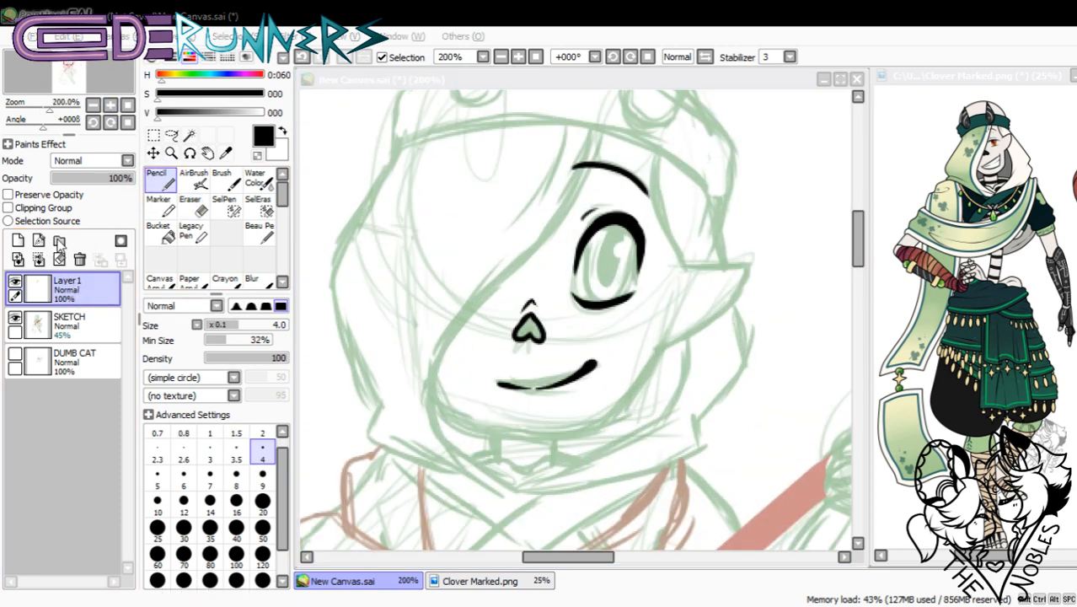
type("FACE")
key("Return")
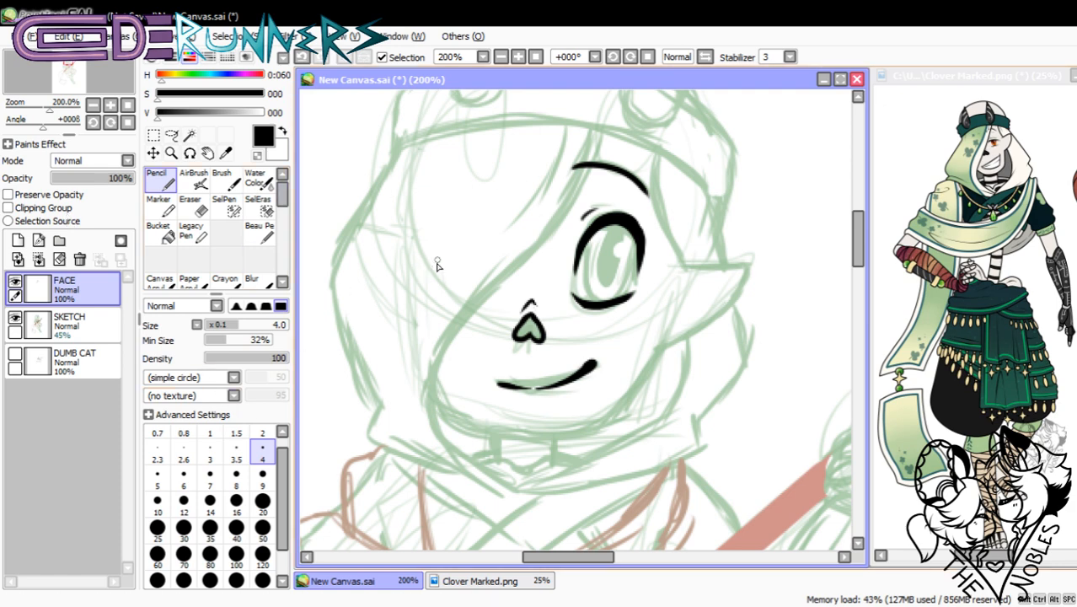
- Try to ink the chin and jaw curve freehand on the FACE layer with the size 4 Pencil
left_click_drag(854, 234, 854, 254)
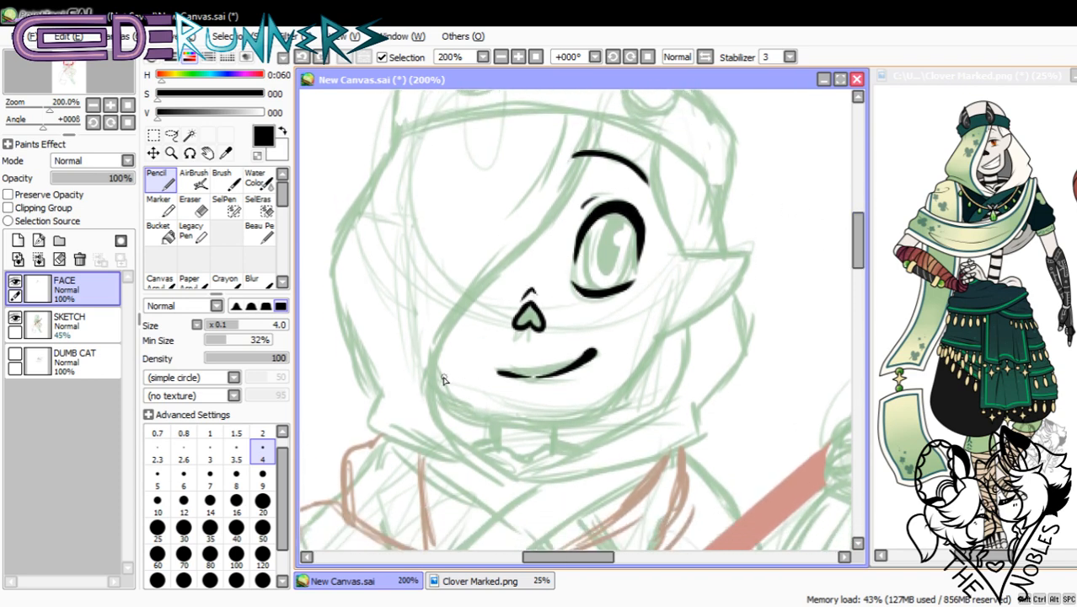
left_click_drag(445, 401, 590, 430)
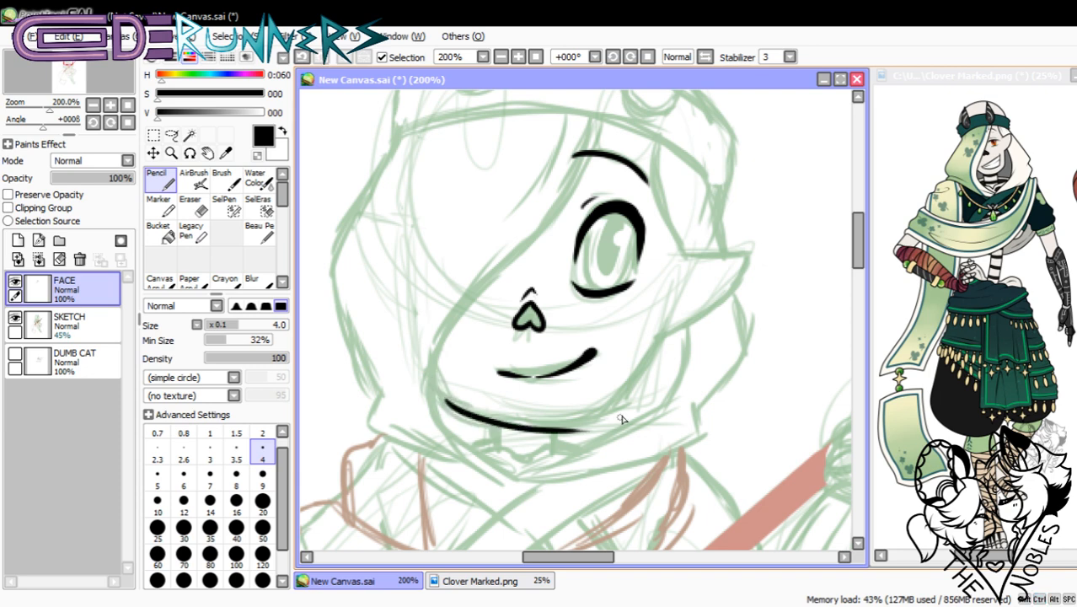
key("ctrl+z")
left_click_drag(455, 403, 630, 414)
key("ctrl+z")
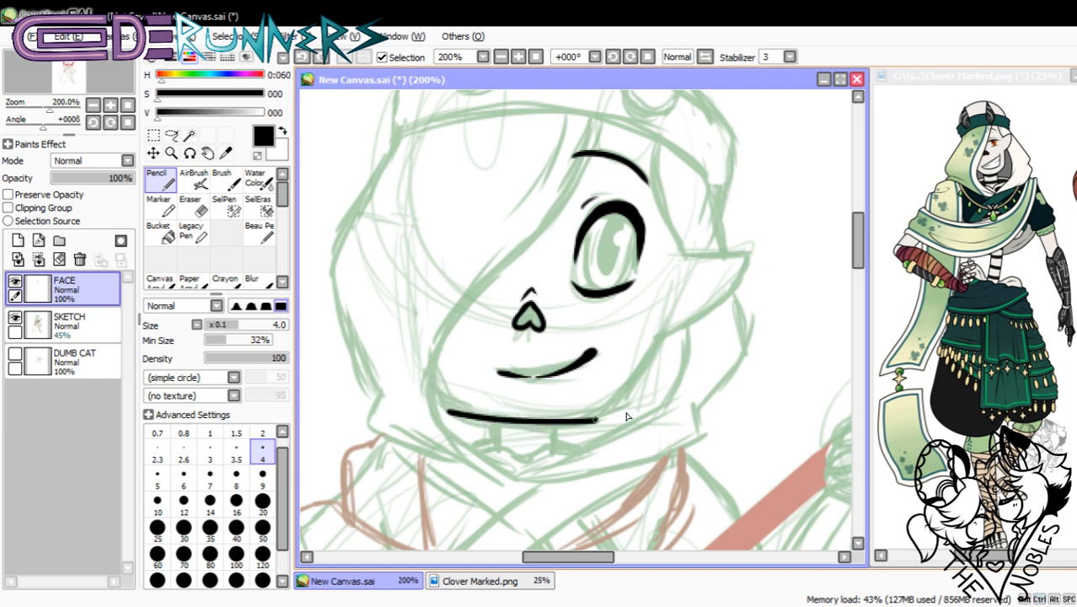
key("ctrl+z")
left_click_drag(454, 401, 625, 406)
key("ctrl+z")
left_click_drag(444, 399, 628, 404)
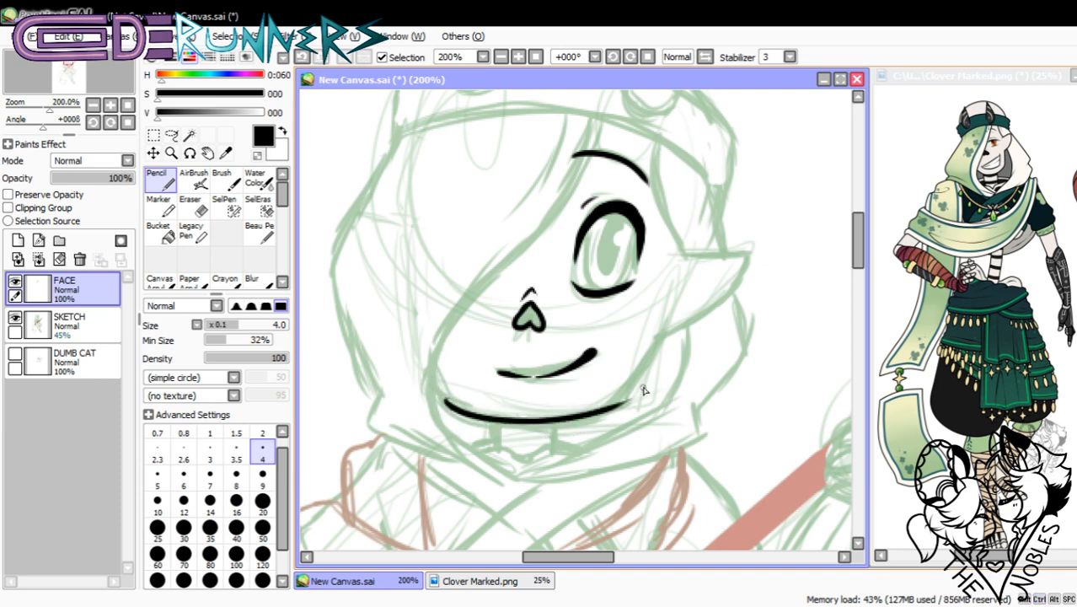
key("ctrl+z")
- Try to ink the pointed ear outline freehand with the size 4 Pencil
mouse_move(676, 254)
left_mouse_down()
mouse_move(799, 251)
mouse_move(776, 250)
mouse_move(655, 339)
mouse_move(704, 313)
mouse_move(746, 270)
mouse_move(735, 279)
left_mouse_up()
key("ctrl+z")
key("ctrl+z")
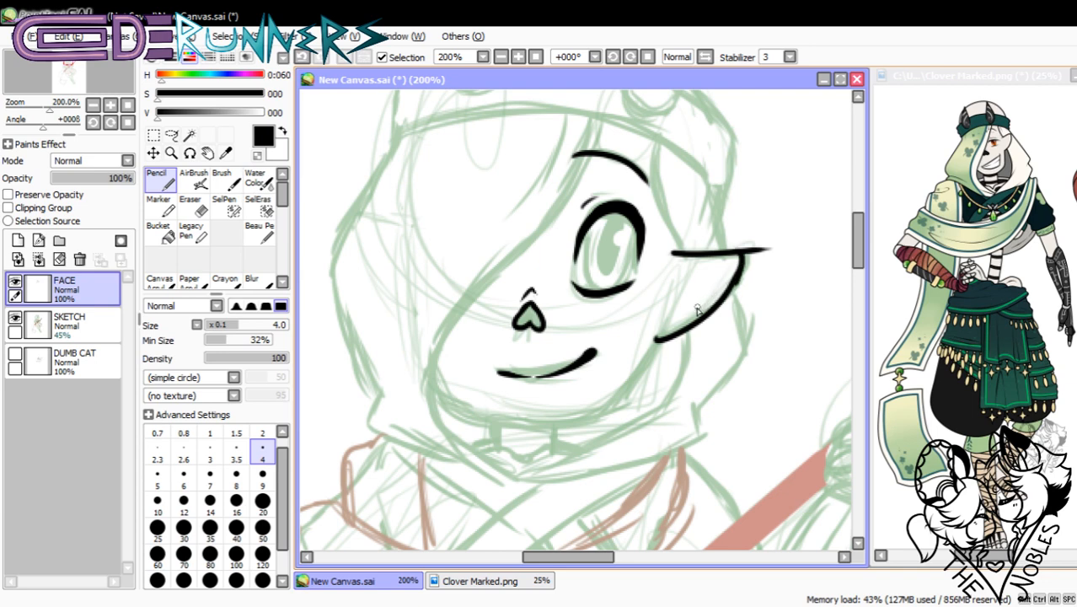
key("ctrl+z")
left_click_drag(740, 256, 728, 292)
key("ctrl+z")
key("ctrl+z")
key("ctrl+z")
key("ctrl+z")
key("ctrl+z")
key("ctrl+z")
key("ctrl+z")
key("ctrl+z")
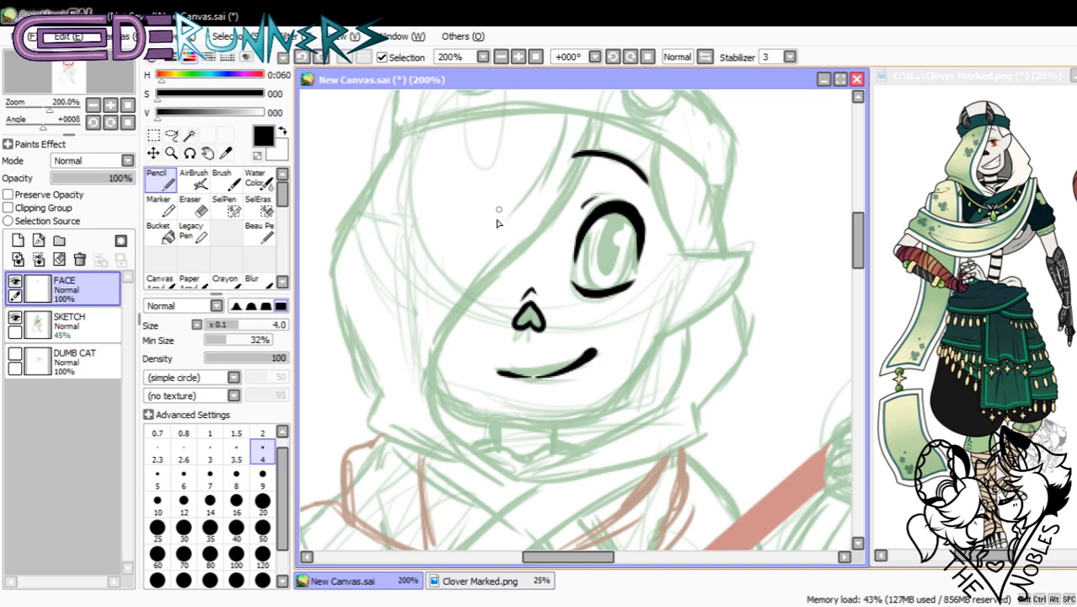
- Add a new layer above FACE and try a straight Pencil stroke along the jaw below the ear
left_click(110, 105)
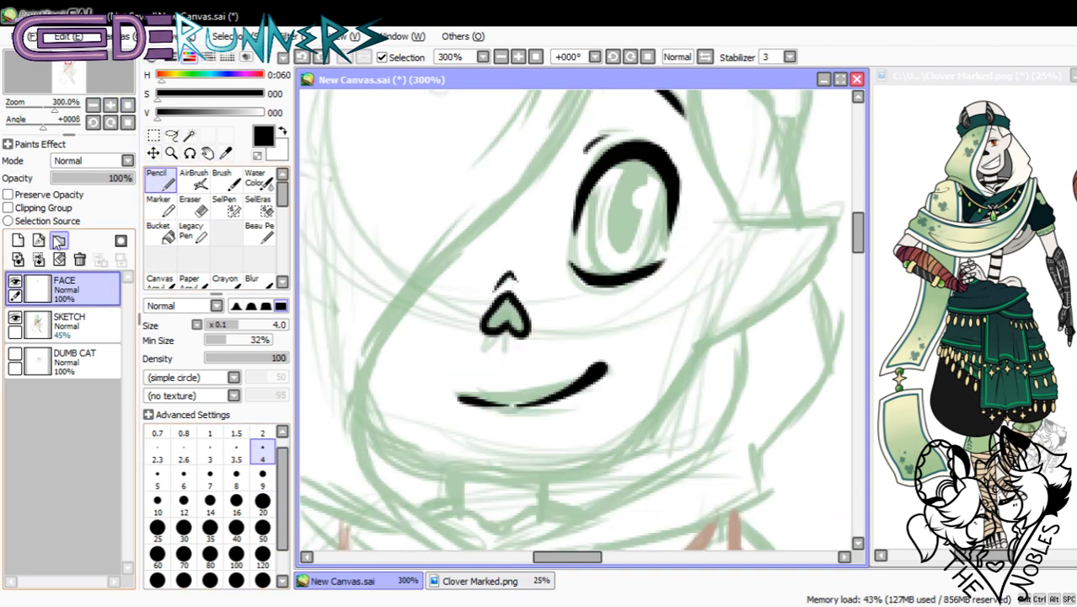
left_click(18, 241)
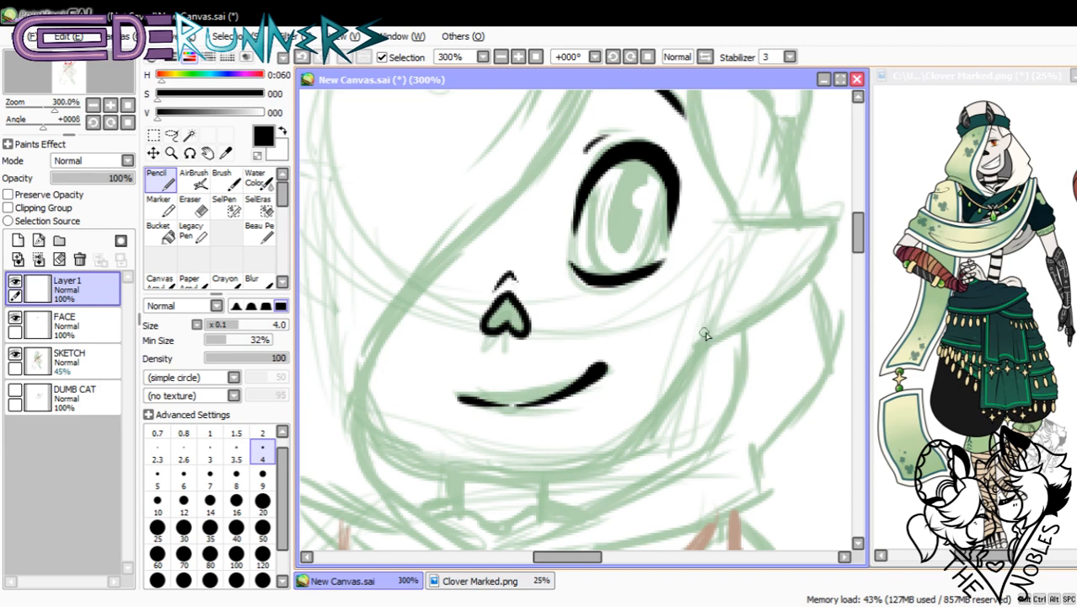
mouse_move(704, 334)
left_mouse_down()
mouse_move(643, 431)
mouse_move(714, 338)
left_mouse_up()
key("ctrl+z")
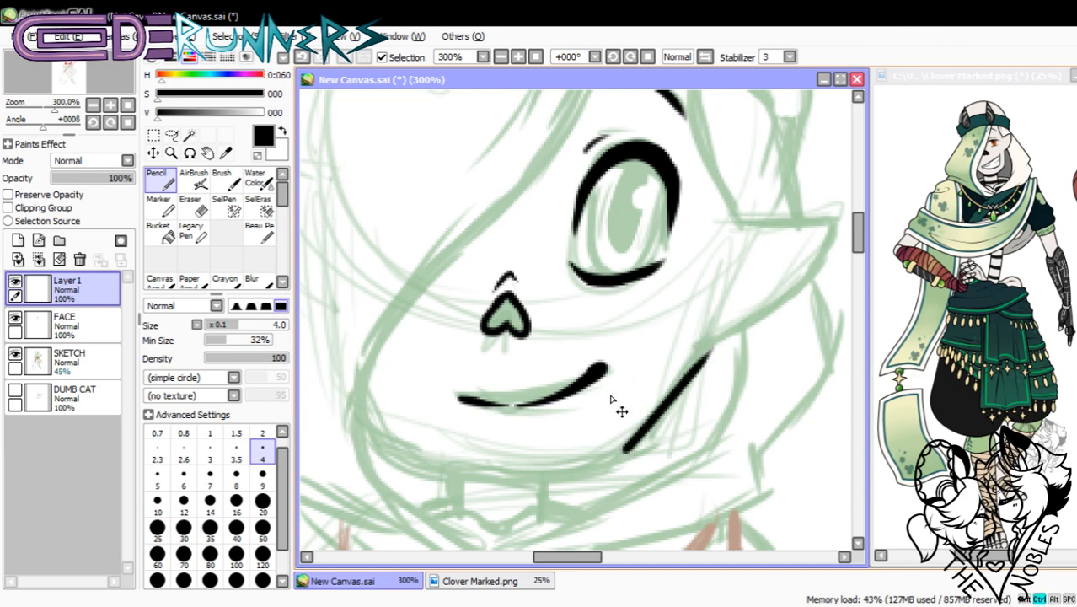
key("ctrl+z")
- Add a linework layer and trace the jaw from the cheek around the chin to the ear base with the size 4 Curve tool
left_click(39, 241)
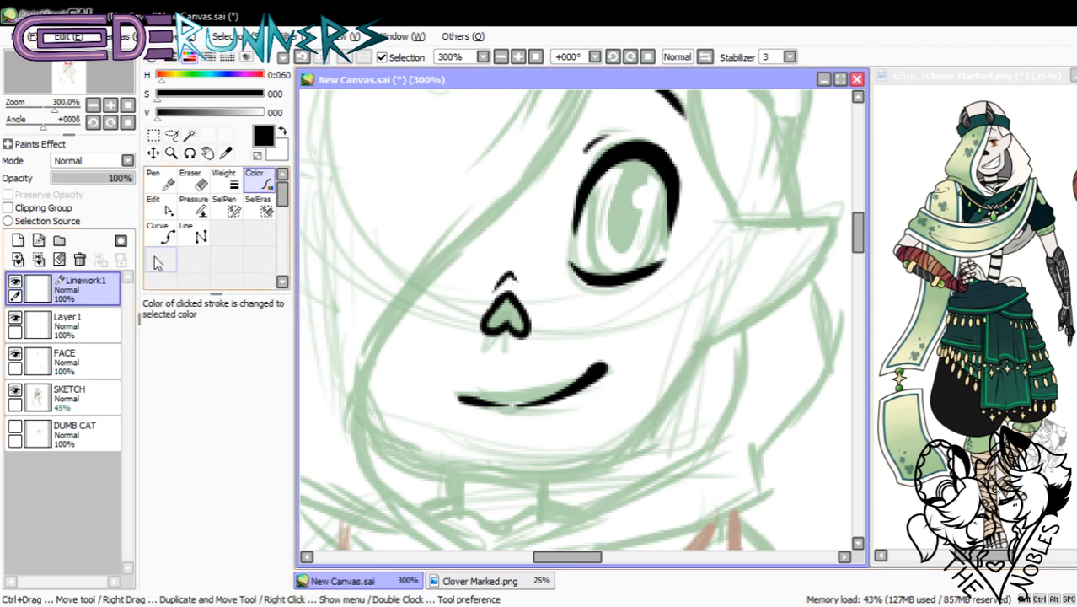
left_click(160, 235)
left_click(413, 442)
key("ctrl+z")
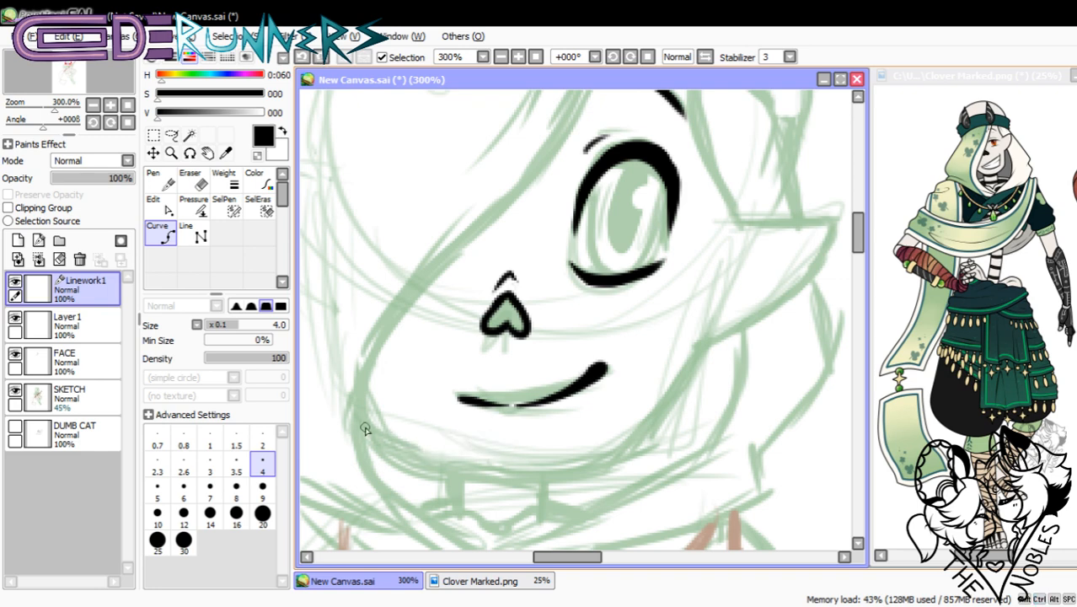
left_click(365, 400)
left_click(379, 435)
left_click(412, 460)
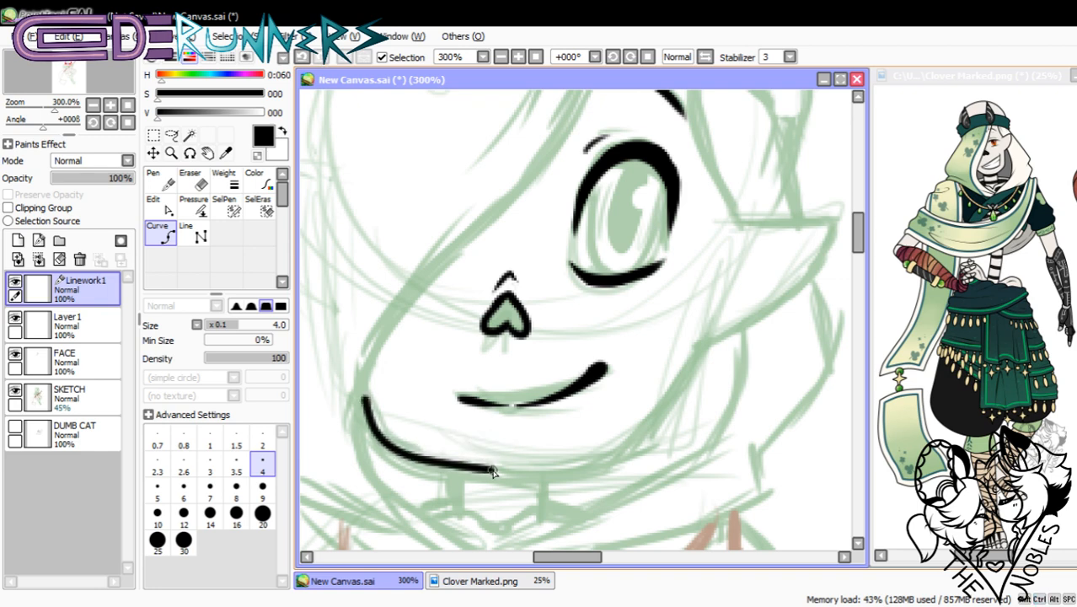
left_click(497, 473)
left_click(612, 463)
left_click(644, 431)
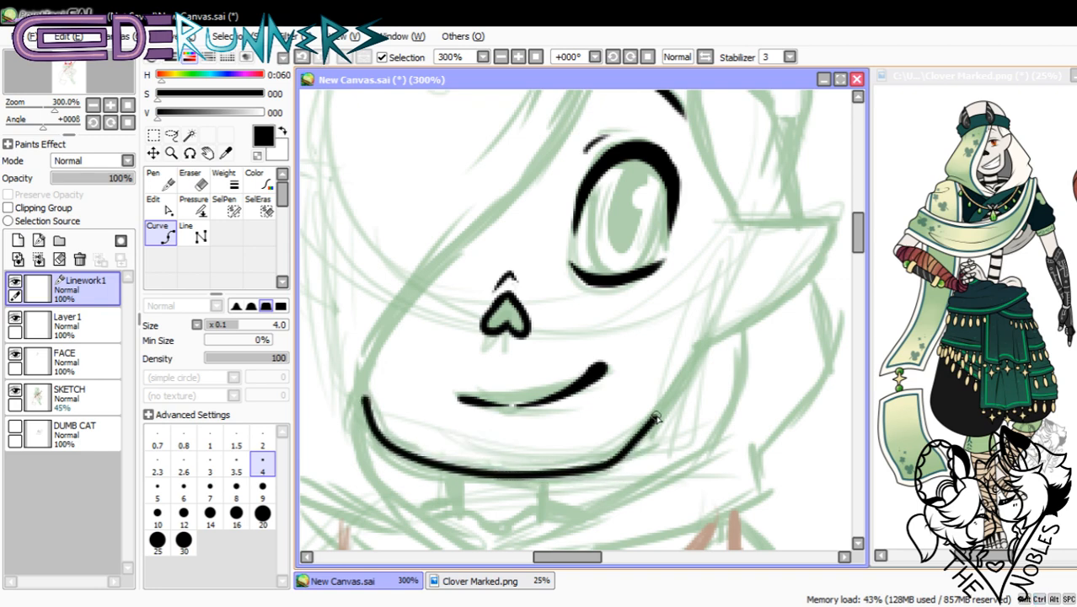
double_click(700, 346)
- Adjust the jaw curve's control points, reducing pressure at the cheek end and chin and increasing it near the ear
left_click(156, 206)
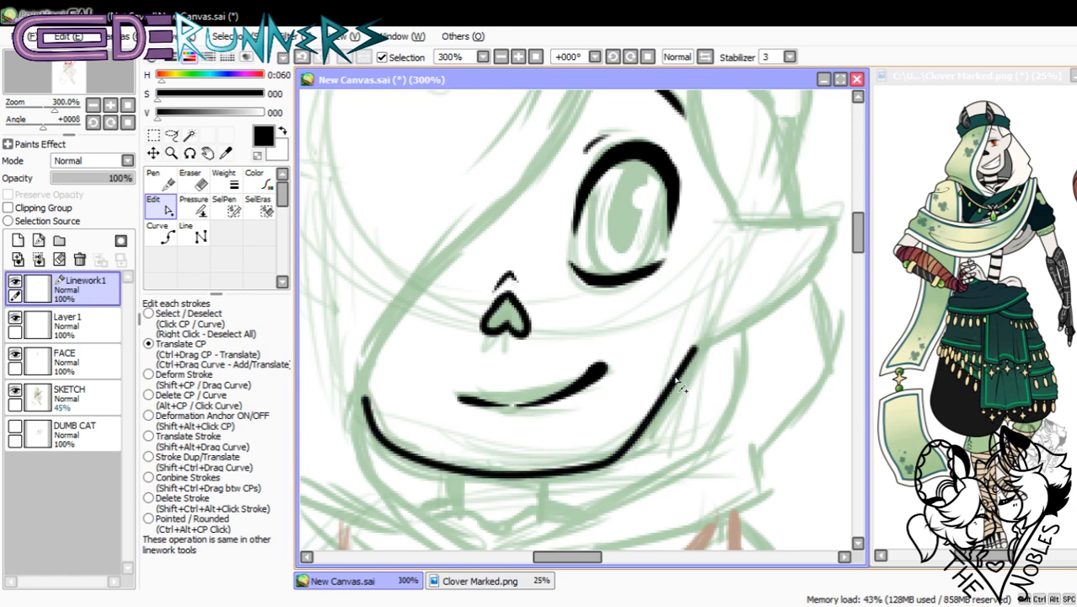
left_click_drag(674, 373, 676, 377)
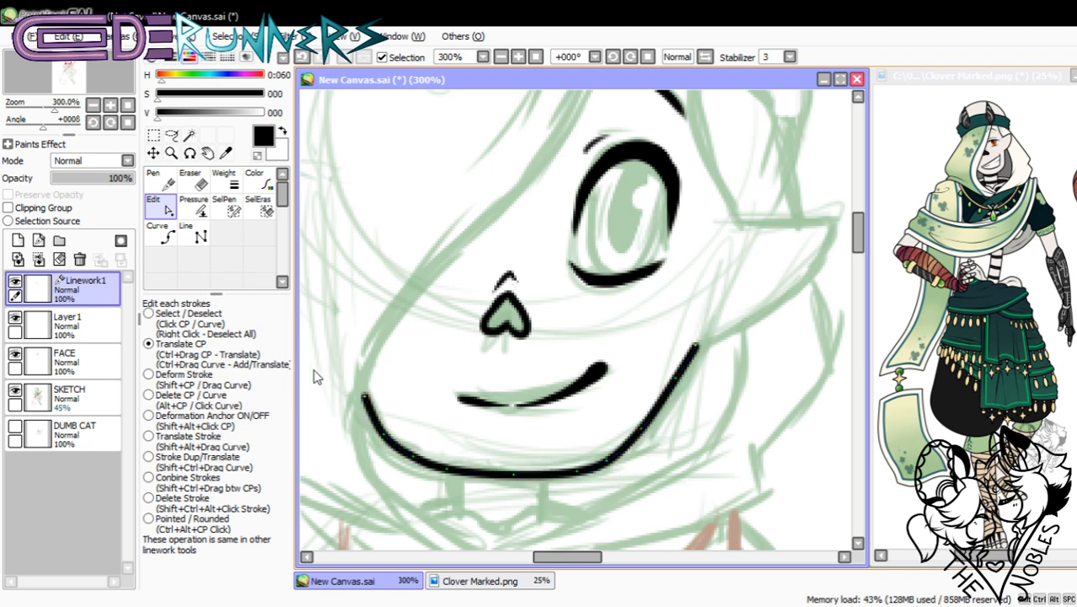
left_click(193, 205)
left_click_drag(365, 396, 285, 430)
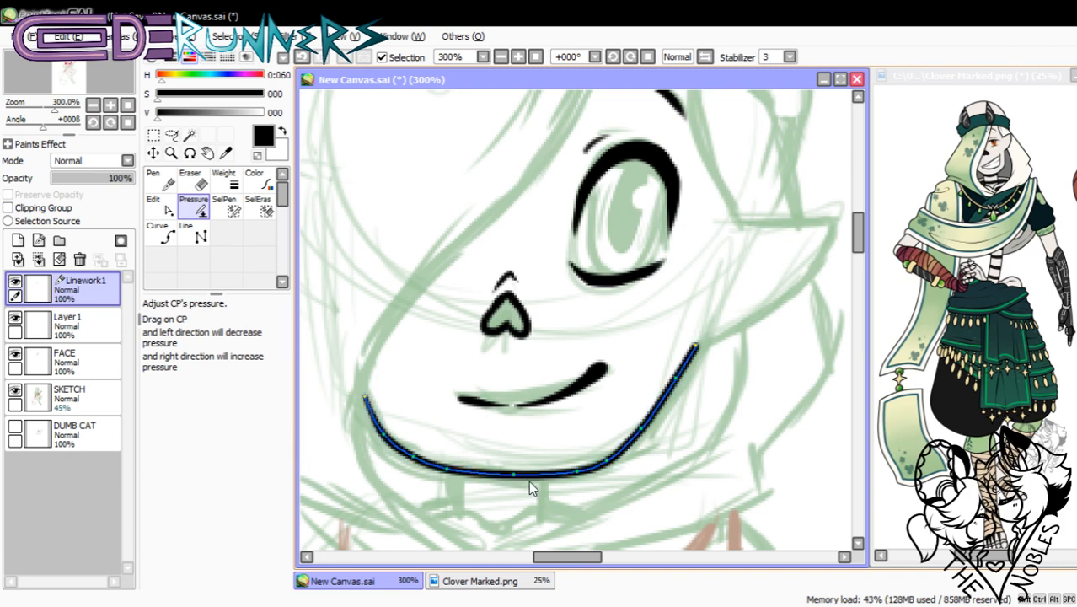
left_click_drag(513, 475, 447, 501)
left_click_drag(683, 363, 730, 354)
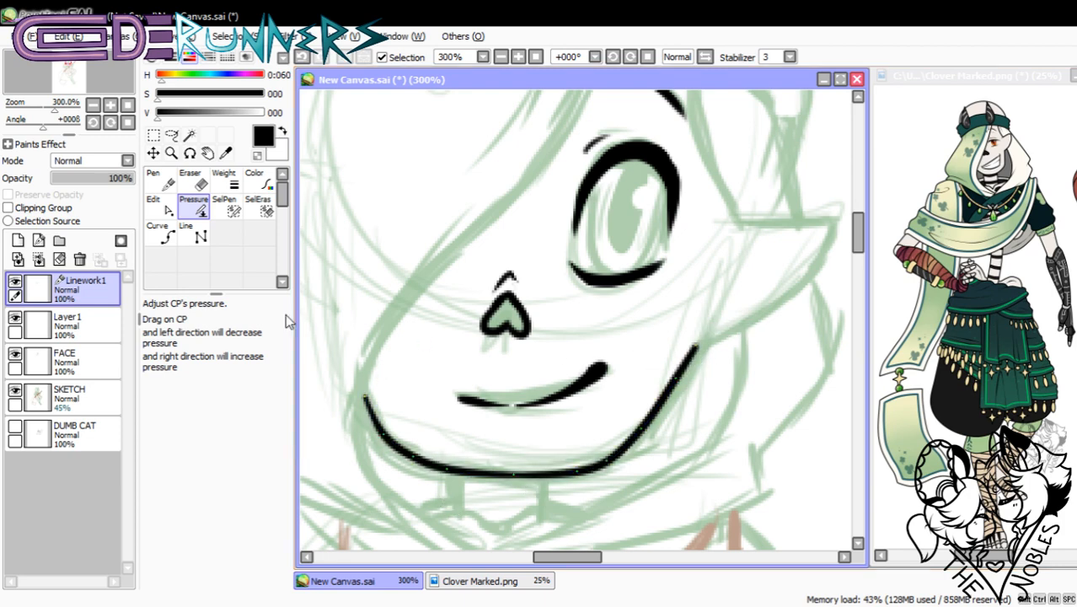
- Trace the pointed ear outline with the Curve tool, ending at the jaw line, and bring up its control points for editing
left_click(159, 233)
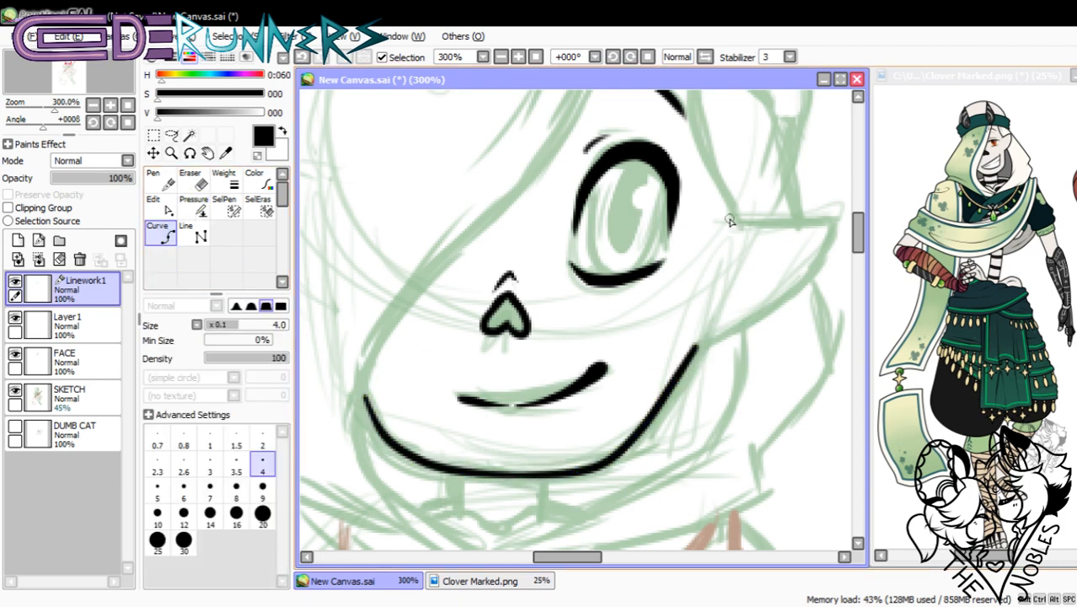
left_click(829, 221)
left_click_drag(765, 310, 690, 347)
left_click(161, 211)
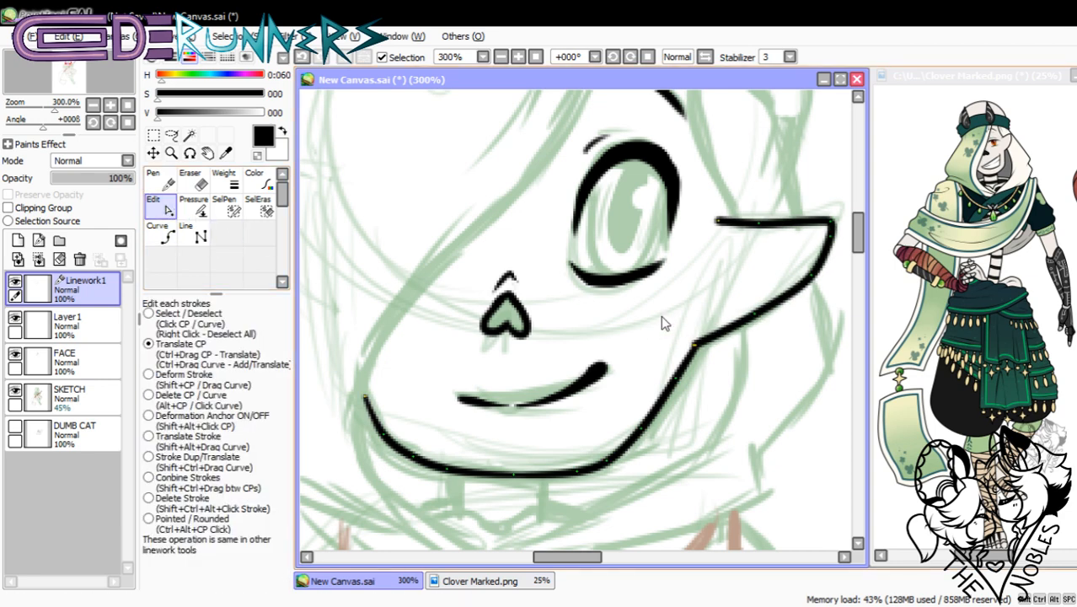
- Reshape the pointed ear outline by moving the control points at its tip and upper edge, and adjust the pressure at its inner end
left_click_drag(576, 558, 594, 557)
left_click_drag(859, 237, 860, 234)
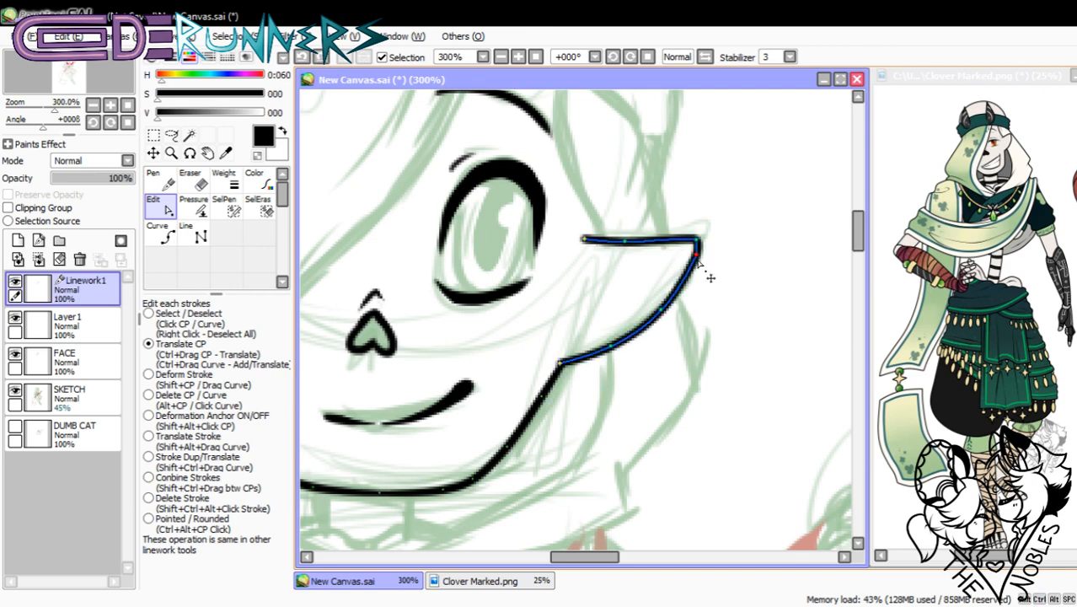
left_click_drag(704, 286, 698, 290)
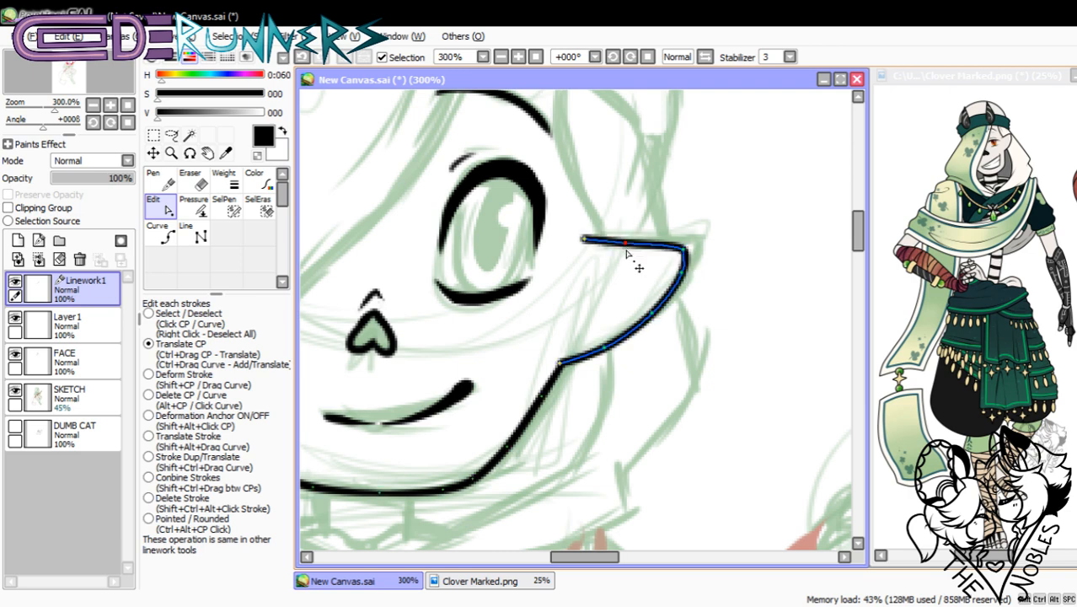
left_click(193, 205)
left_click_drag(584, 240, 634, 280)
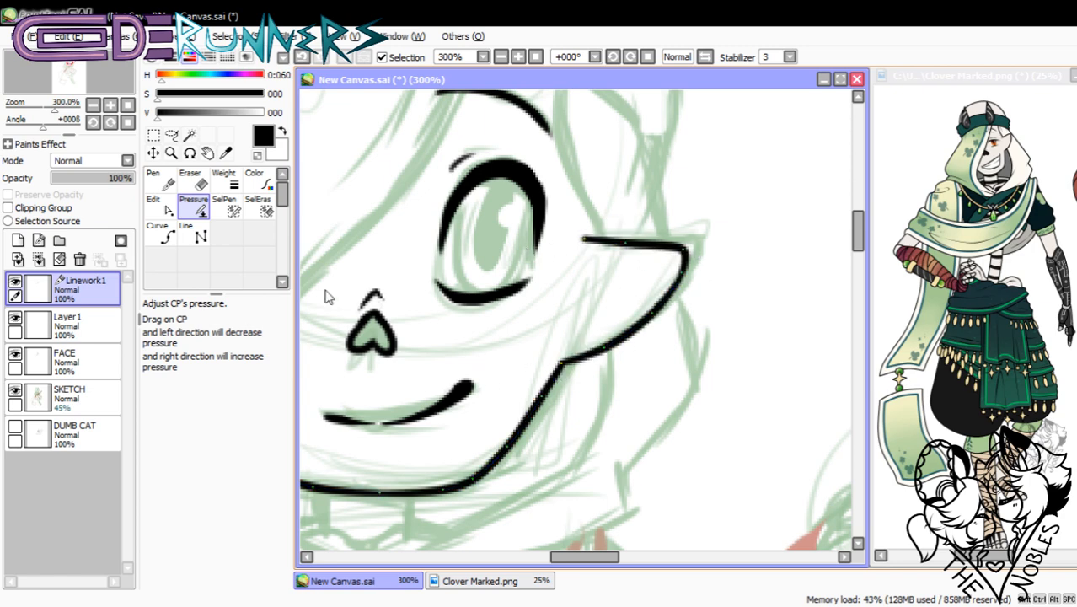
left_click(166, 211)
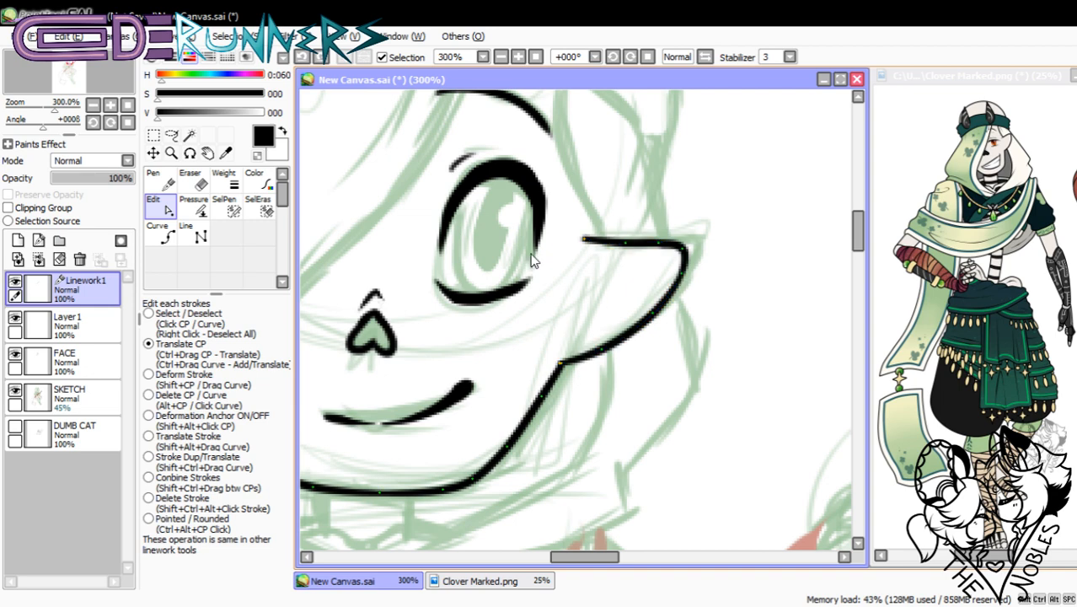
- Merge the Linework1 layer with the jaw and ear outlines down into Layer1
left_click(93, 105)
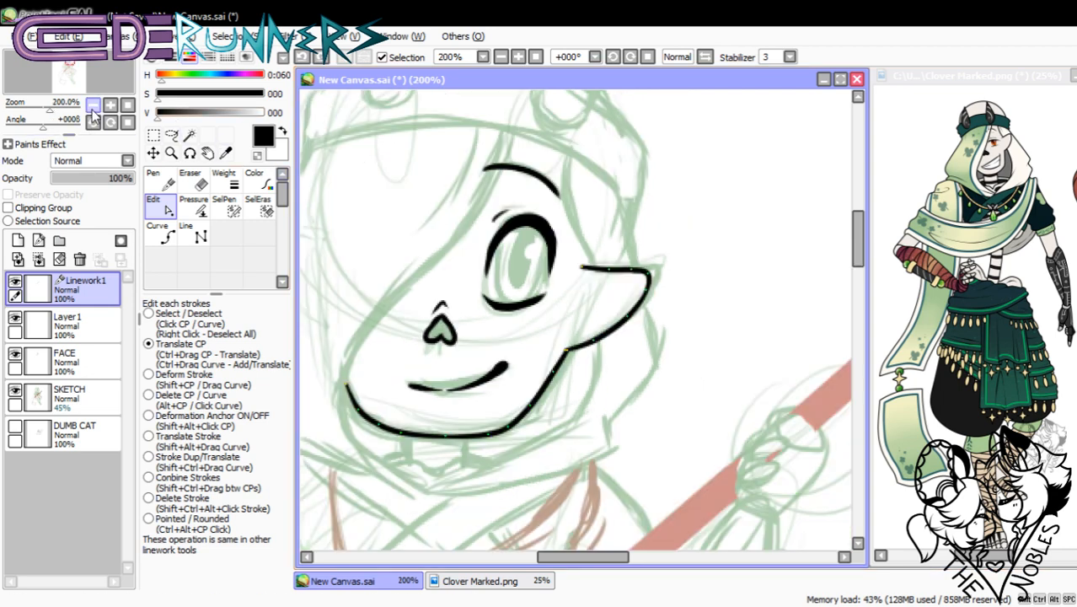
left_click(93, 105)
left_click(93, 105)
left_click(110, 105)
left_click(110, 106)
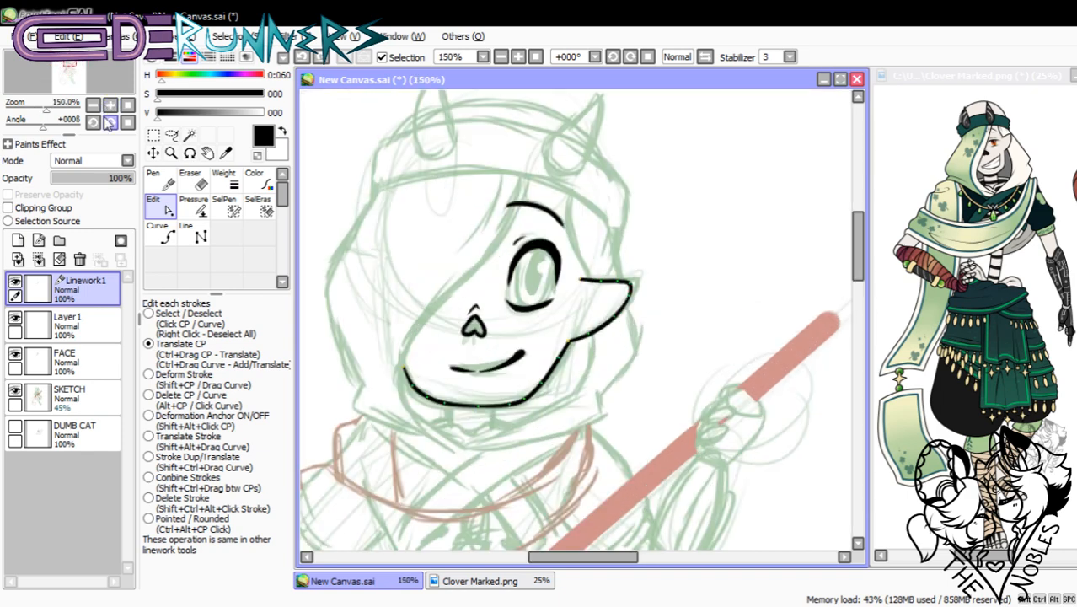
left_click(74, 331)
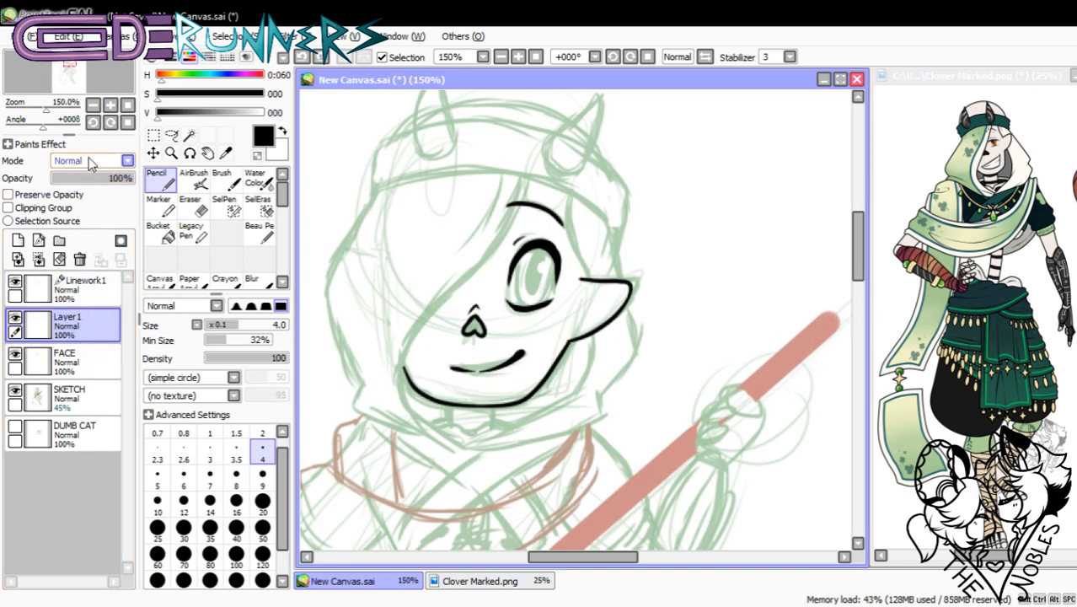
left_click(93, 105)
left_click(111, 105)
left_click(74, 282)
left_click(59, 259)
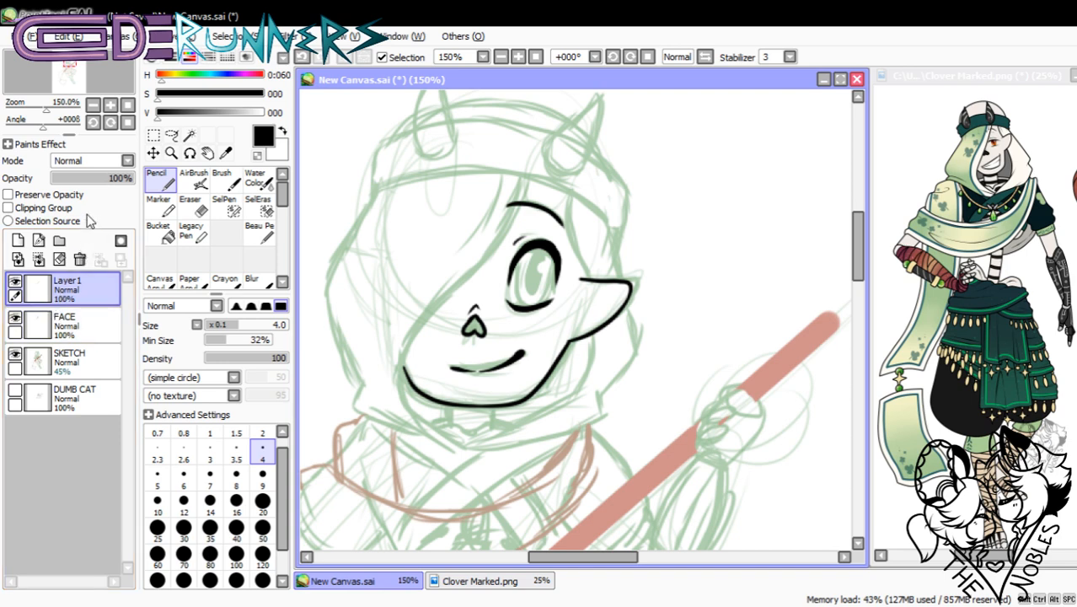
double_click(70, 292)
key("Return")
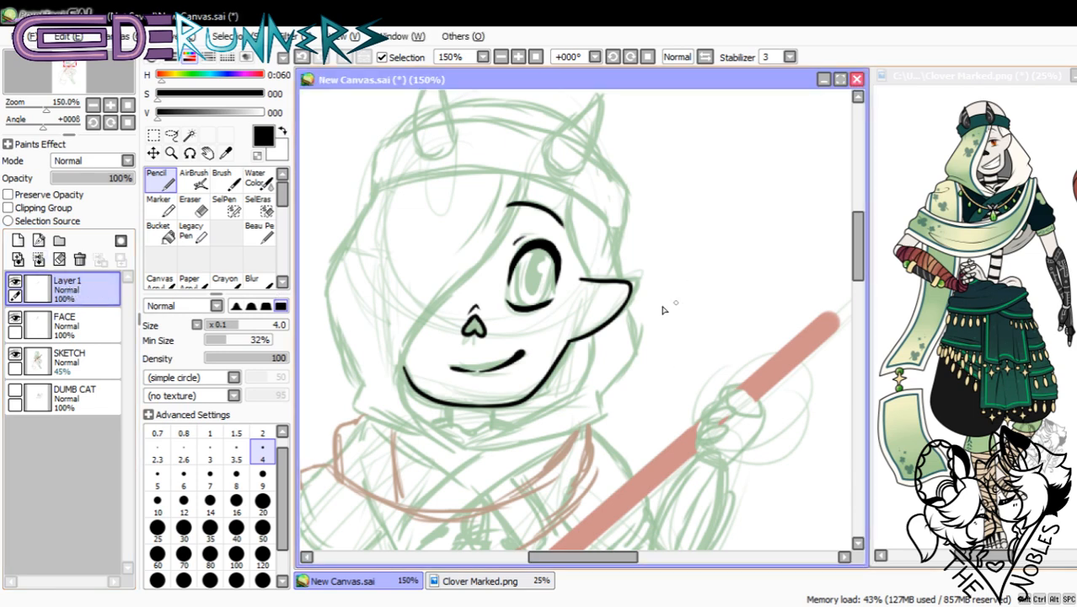
- Add a new layer and ink the upper hair edge from the headband down past the eyebrow with the size 4 Pencil
left_click(18, 240)
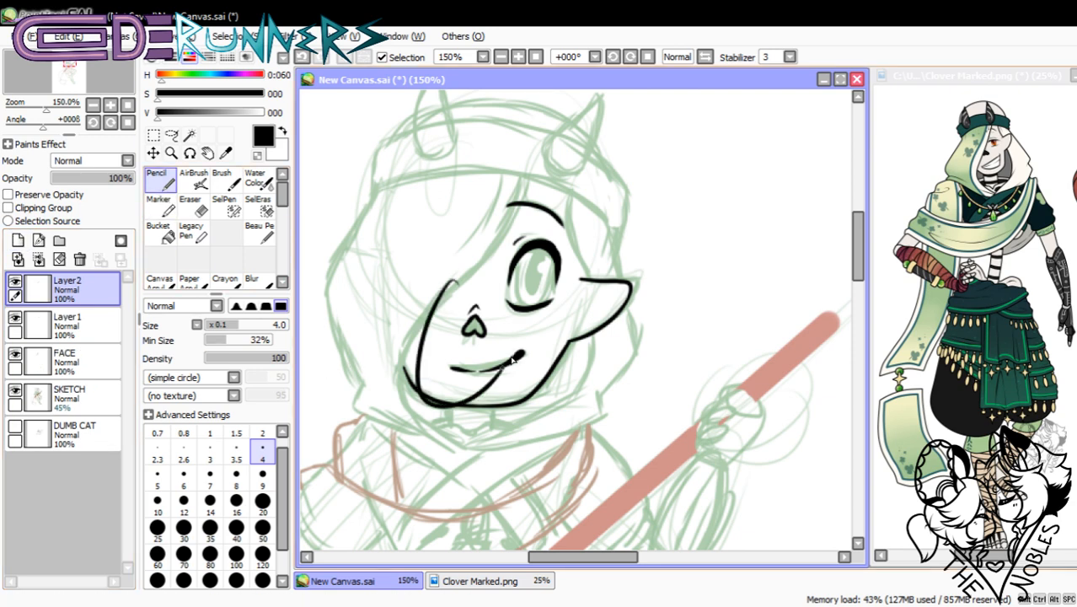
left_click(110, 104)
scroll(542, 558, "left", 5)
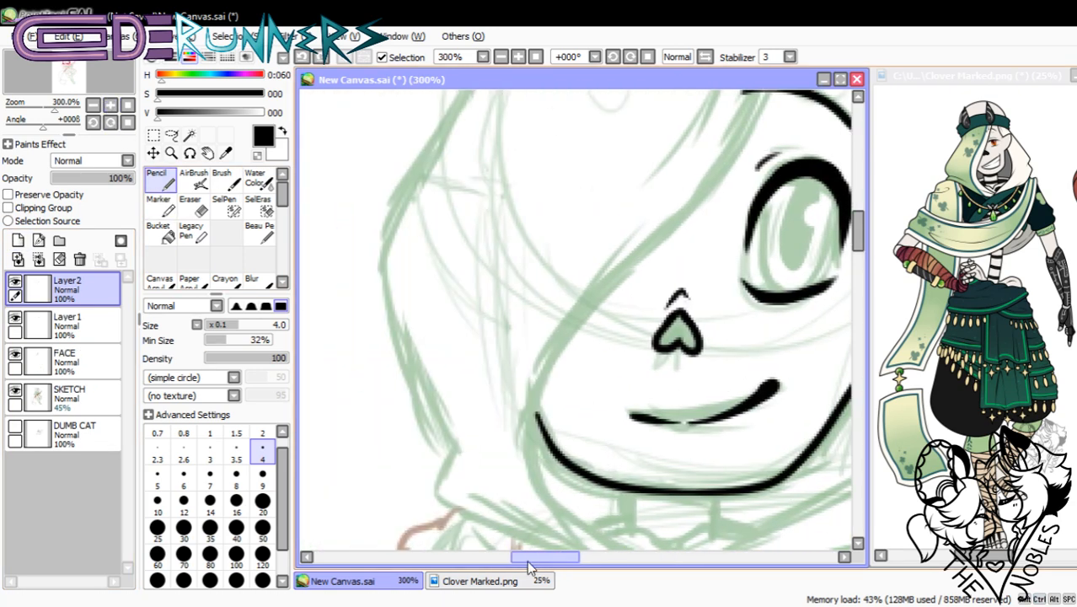
scroll(646, 399, "up", 3)
scroll(645, 400, "right", 4)
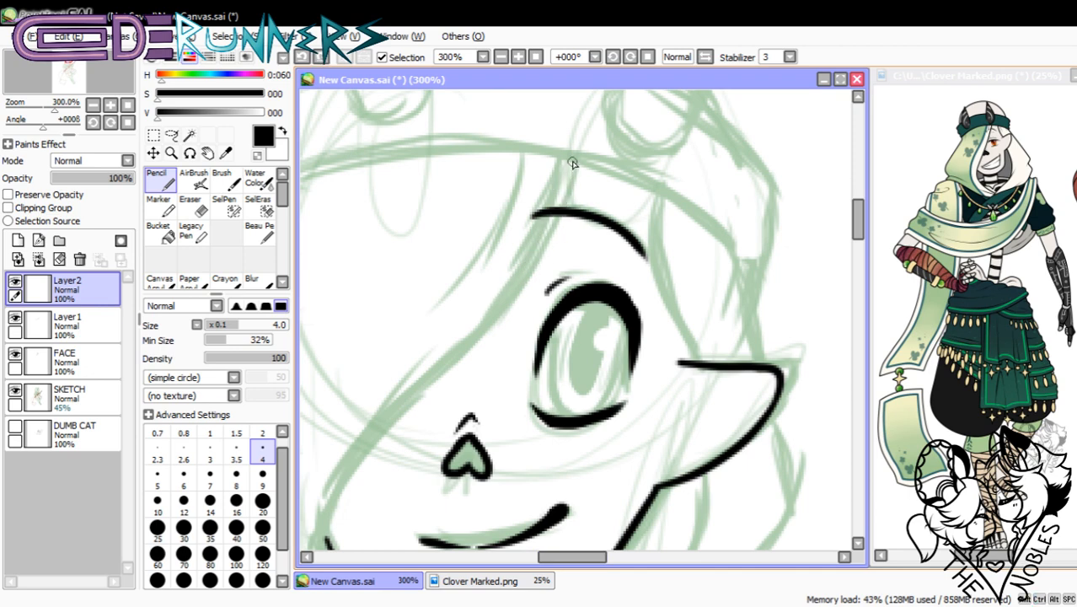
left_click_drag(578, 162, 455, 366)
key("ctrl+z")
- Continue the hair edge diagonally past the nose and down to the outer cheek, redoing strokes until the curve follows the sketch
left_click_drag(858, 237, 858, 257)
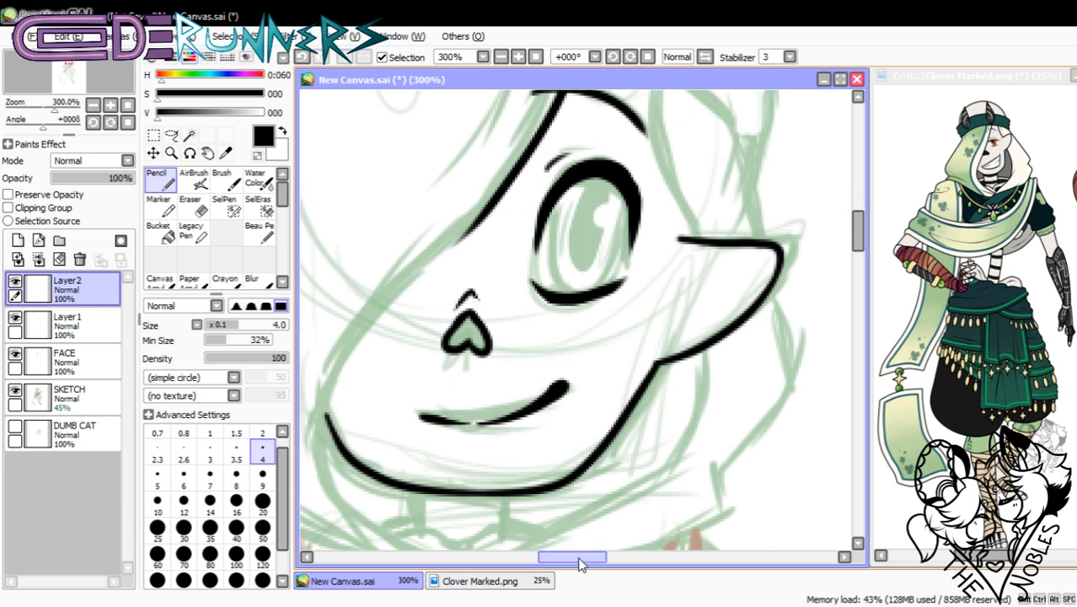
left_click_drag(581, 557, 559, 556)
left_click_drag(641, 201, 504, 297)
key("ctrl+z")
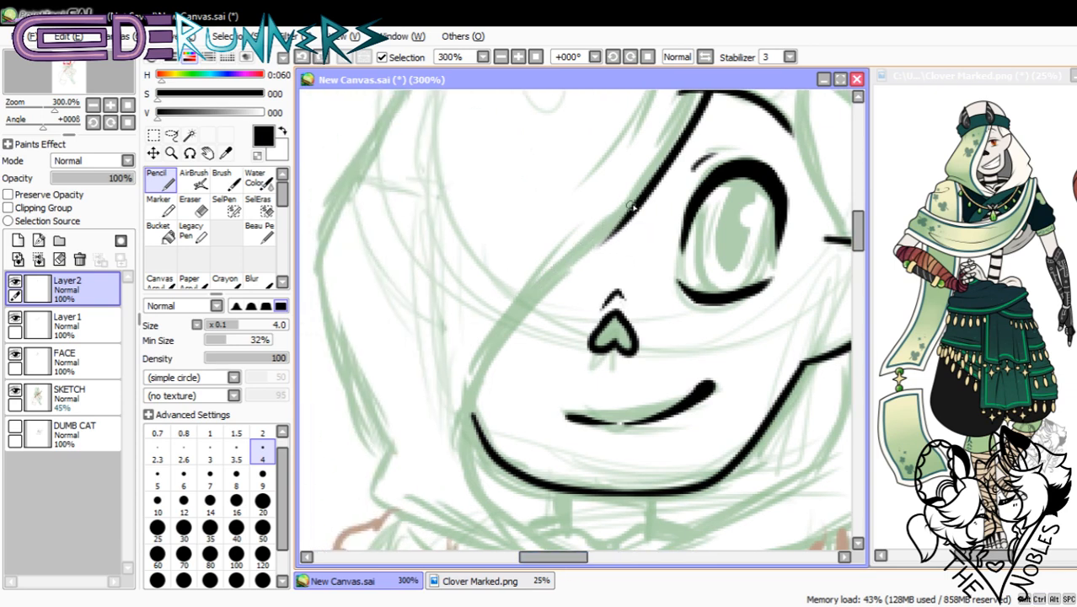
left_click_drag(639, 207, 492, 329)
key("ctrl+z")
mouse_move(638, 210)
left_mouse_down()
mouse_move(482, 337)
mouse_move(457, 397)
mouse_move(455, 474)
left_mouse_up()
key("ctrl+z")
mouse_move(546, 295)
left_mouse_down()
mouse_move(471, 402)
mouse_move(455, 478)
left_mouse_up()
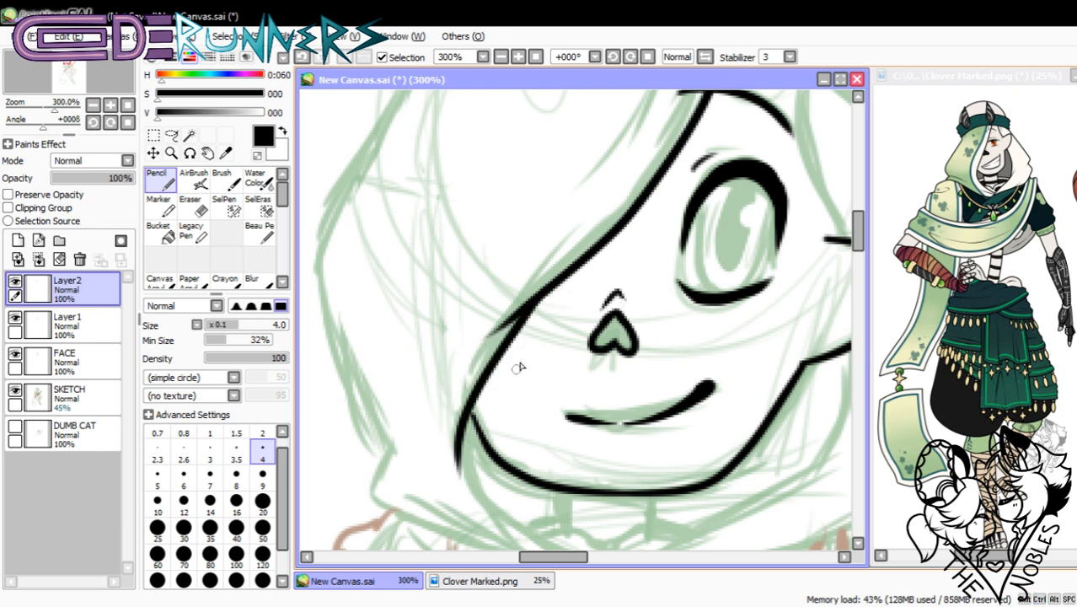
- Ink the curved inner hood edge from the cheek below the jaw down to the middle of the neck
scroll(500, 254, "down", 3)
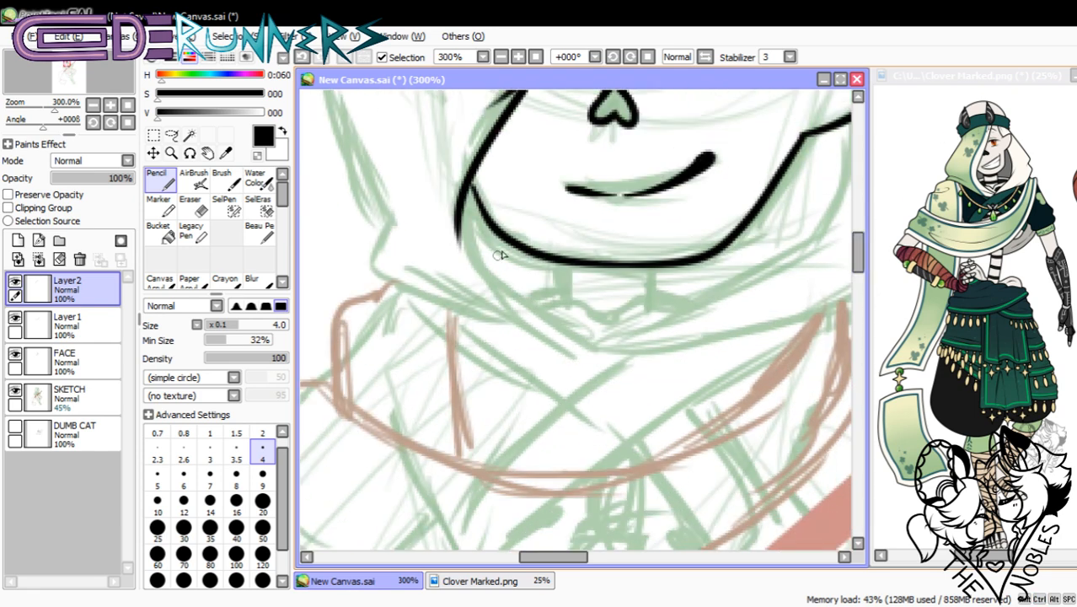
left_click_drag(476, 179, 501, 318)
key("ctrl+z")
mouse_move(469, 180)
left_mouse_down()
mouse_move(471, 221)
mouse_move(529, 305)
left_mouse_up()
key("ctrl+z")
mouse_move(475, 173)
left_mouse_down()
mouse_move(548, 313)
mouse_move(579, 339)
left_mouse_up()
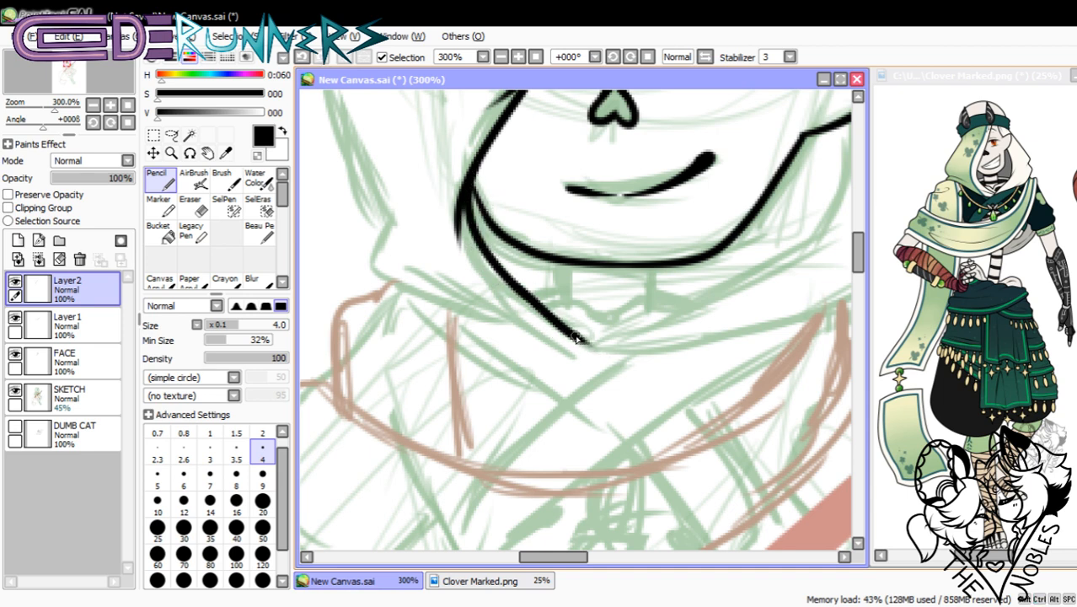
- Erase the stray overlapping stroke ends at the hair edge's bend beside the nose with the size 4 Eraser
key("e")
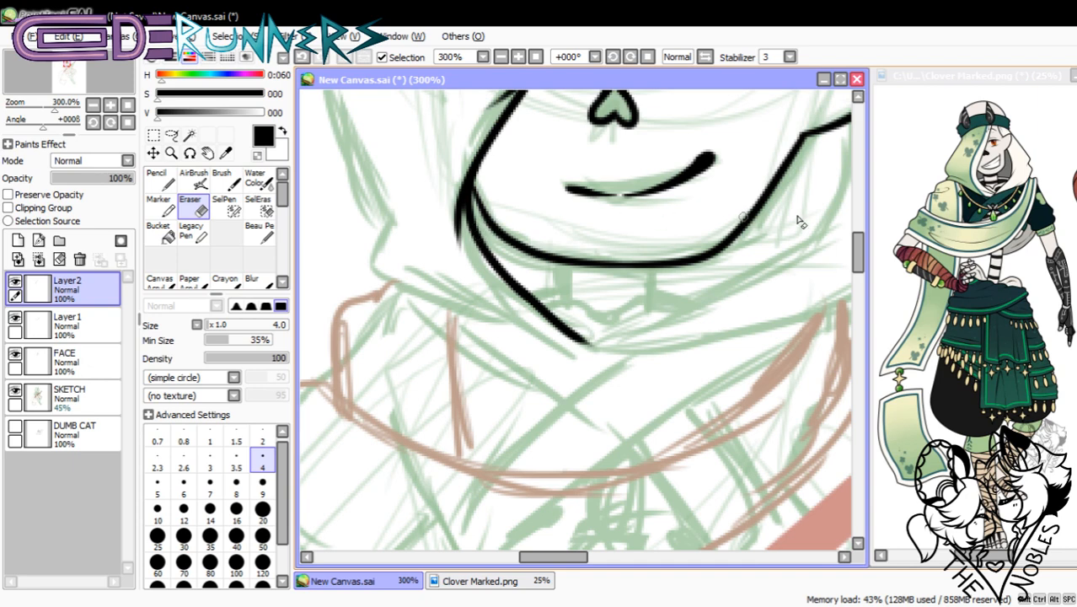
left_click_drag(858, 256, 858, 229)
mouse_move(487, 384)
left_mouse_down()
mouse_move(530, 330)
mouse_move(494, 380)
mouse_move(554, 319)
left_mouse_up()
key("ctrl+z")
left_click_drag(501, 381, 574, 280)
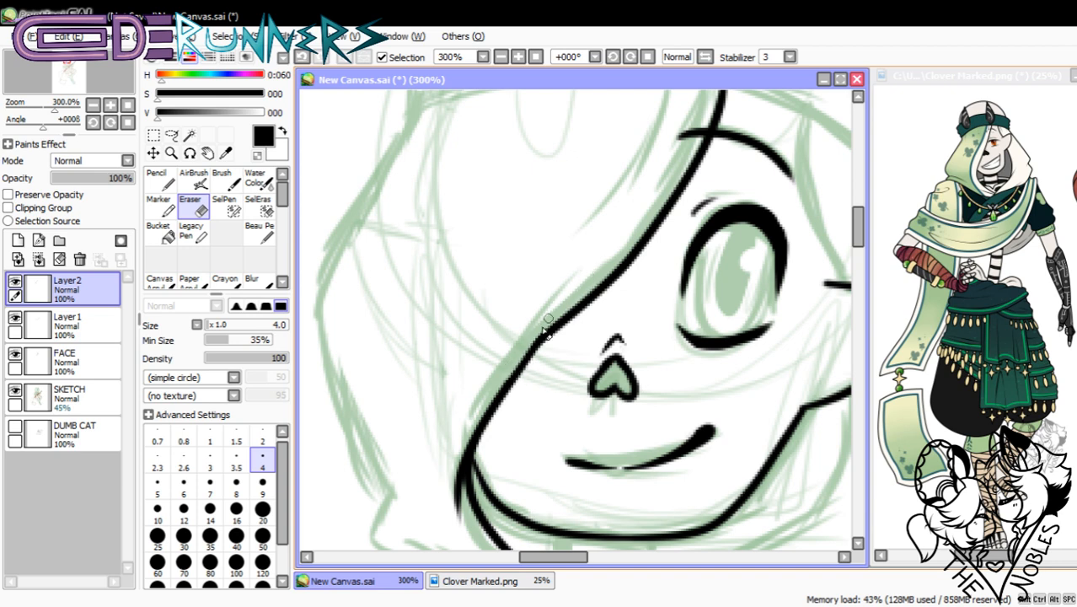
- Redraw short Pencil strokes over the hair edge's bend beside the nose to smooth the join between the two strokes
left_click(160, 178)
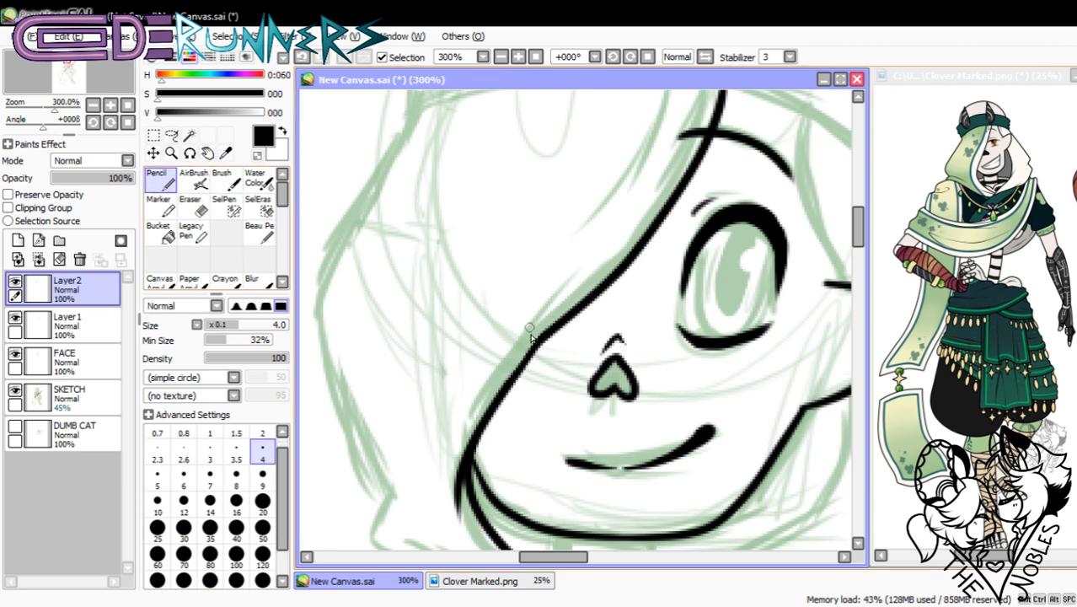
left_click_drag(511, 393, 579, 312)
key("ctrl+z")
left_click_drag(506, 380, 580, 287)
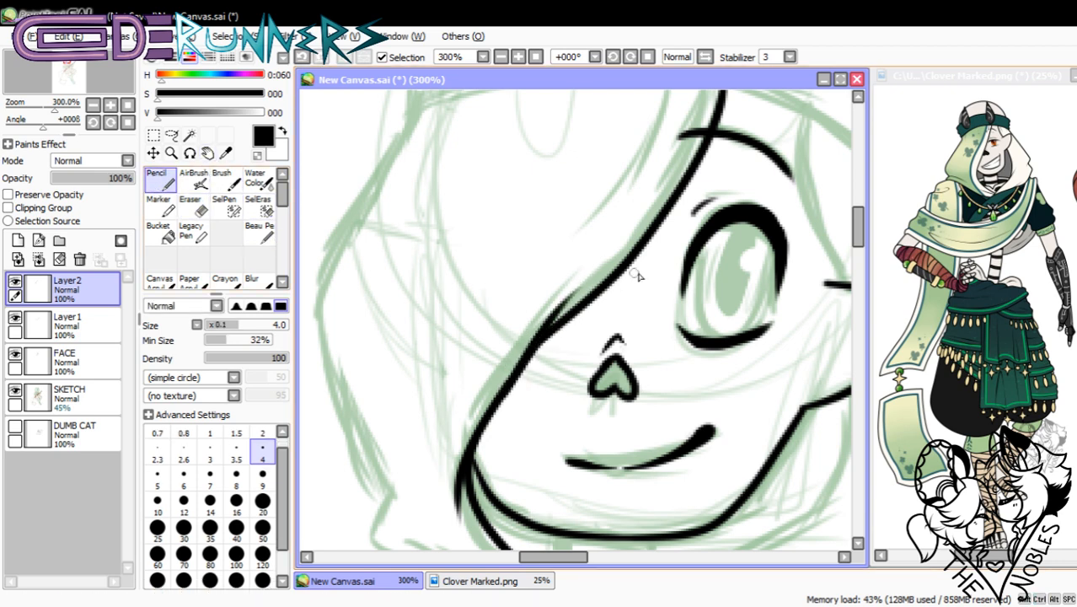
key("ctrl+z")
left_click_drag(501, 392, 563, 326)
key("ctrl+z")
left_click_drag(506, 390, 571, 312)
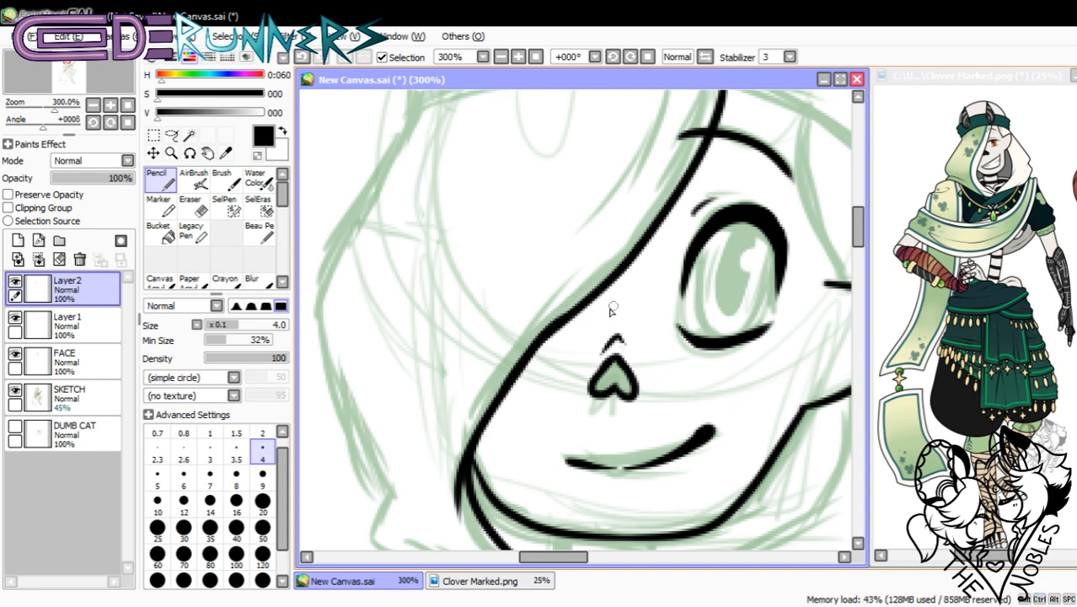
key("ctrl+z")
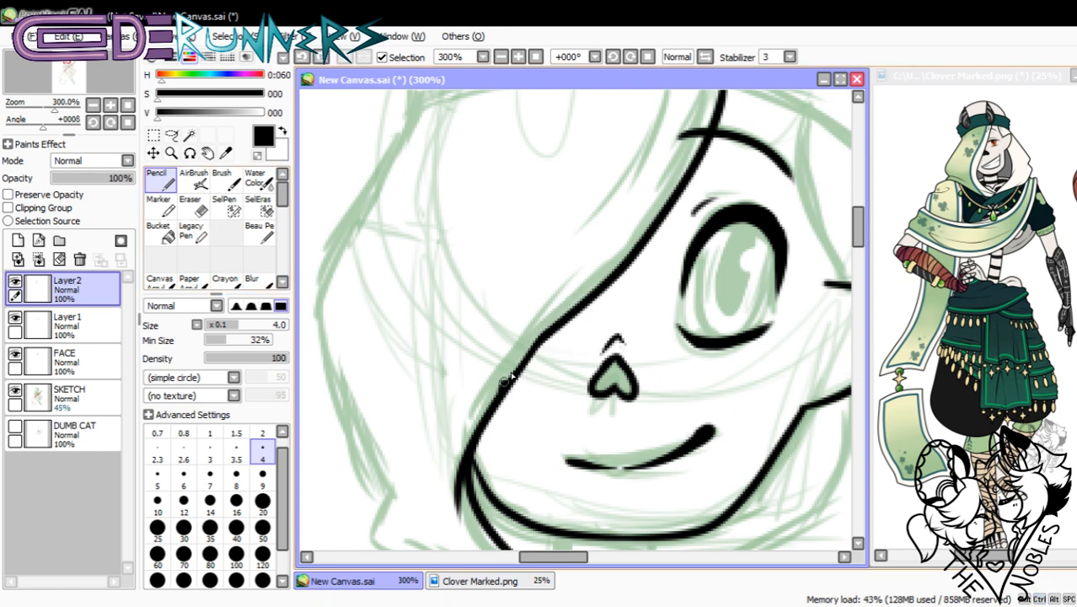
mouse_move(504, 384)
left_mouse_down()
mouse_move(578, 308)
mouse_move(558, 329)
mouse_move(568, 322)
mouse_move(560, 319)
left_mouse_up()
key("ctrl+z")
key("ctrl+z")
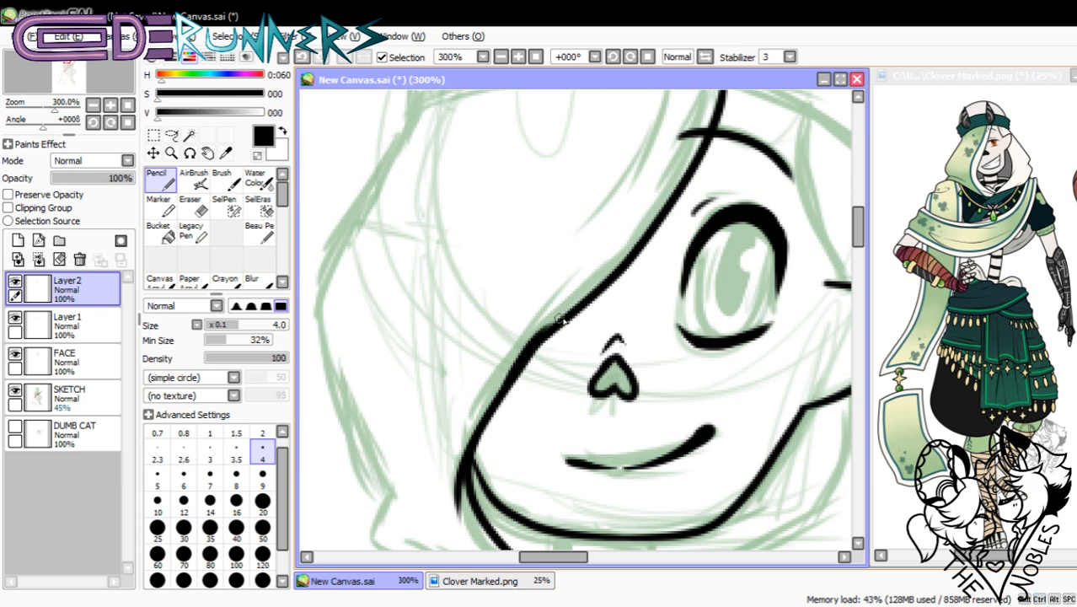
key("ctrl+z")
left_click_drag(504, 385, 579, 313)
key("ctrl+z")
left_click_drag(504, 385, 567, 323)
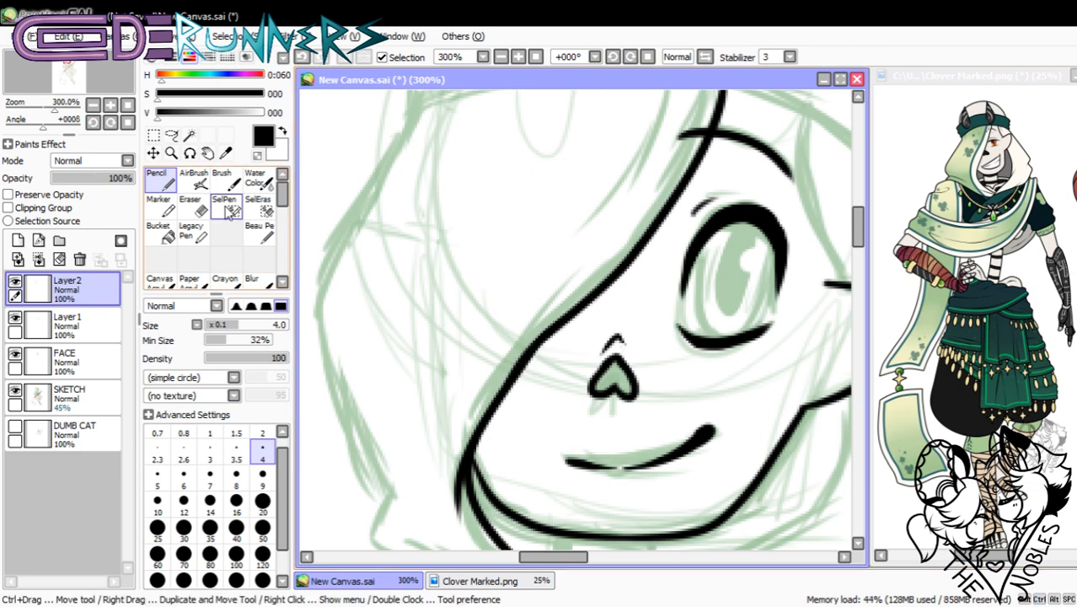
- Trim the inner side of the hair edge just below the bend with the Eraser to even out the line's thickness
key("e")
key("ctrl+z")
left_click_drag(509, 395, 544, 348)
key("ctrl+z")
left_click_drag(509, 392, 541, 350)
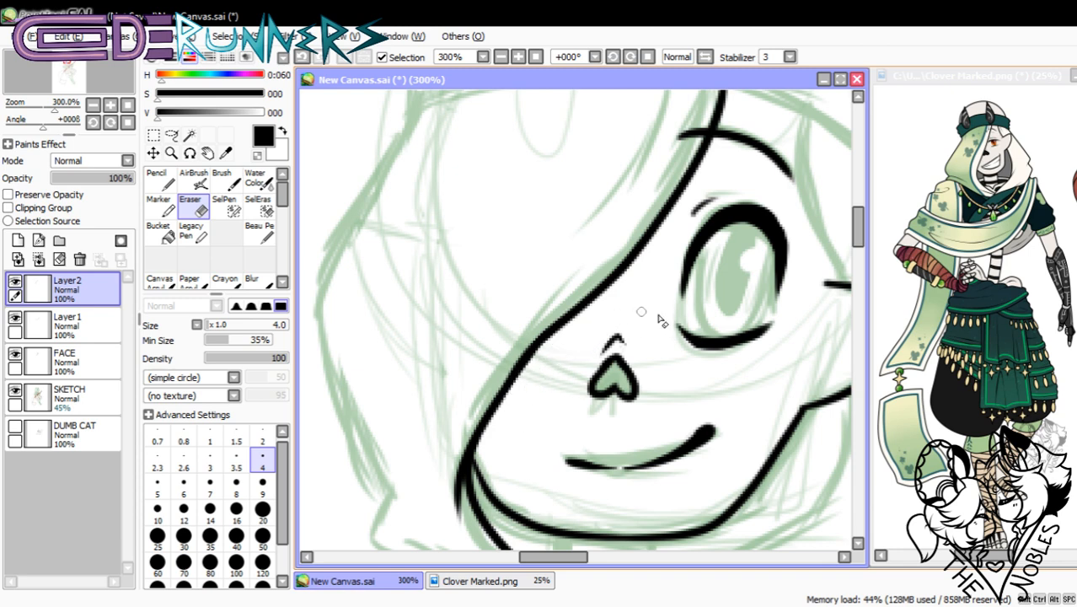
- Ink the curved line from the headband beside the eyebrow down to the upper edge of the ear with the Pencil
scroll(857, 226, "up", 2)
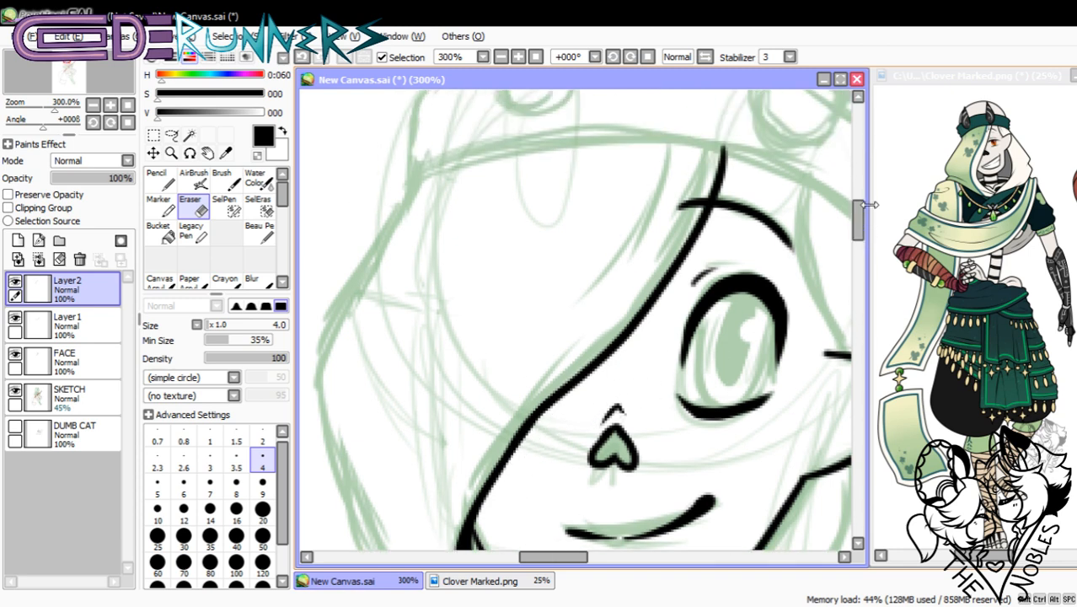
mouse_move(858, 221)
left_mouse_down()
mouse_move(858, 243)
mouse_move(858, 231)
left_mouse_up()
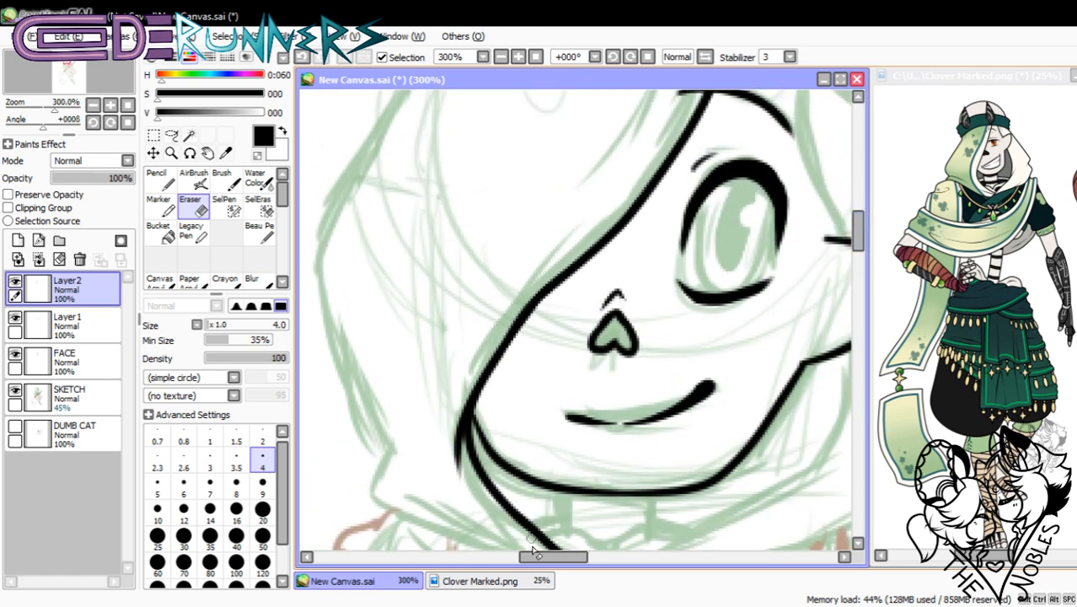
left_click_drag(550, 557, 583, 557)
left_click(157, 179)
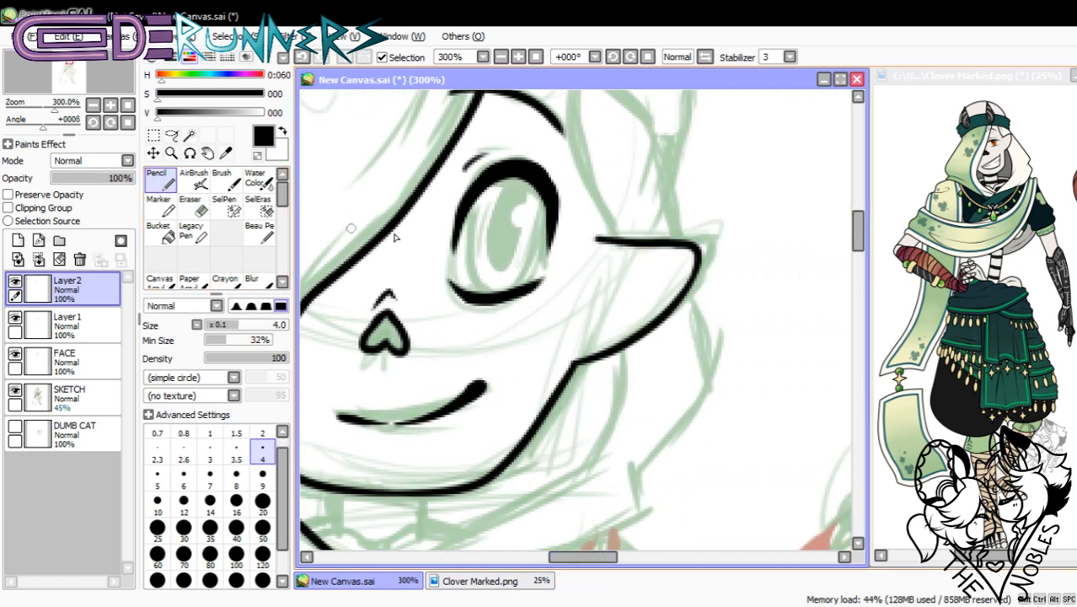
scroll(858, 226, "up", 3)
scroll(858, 221, "up", 1)
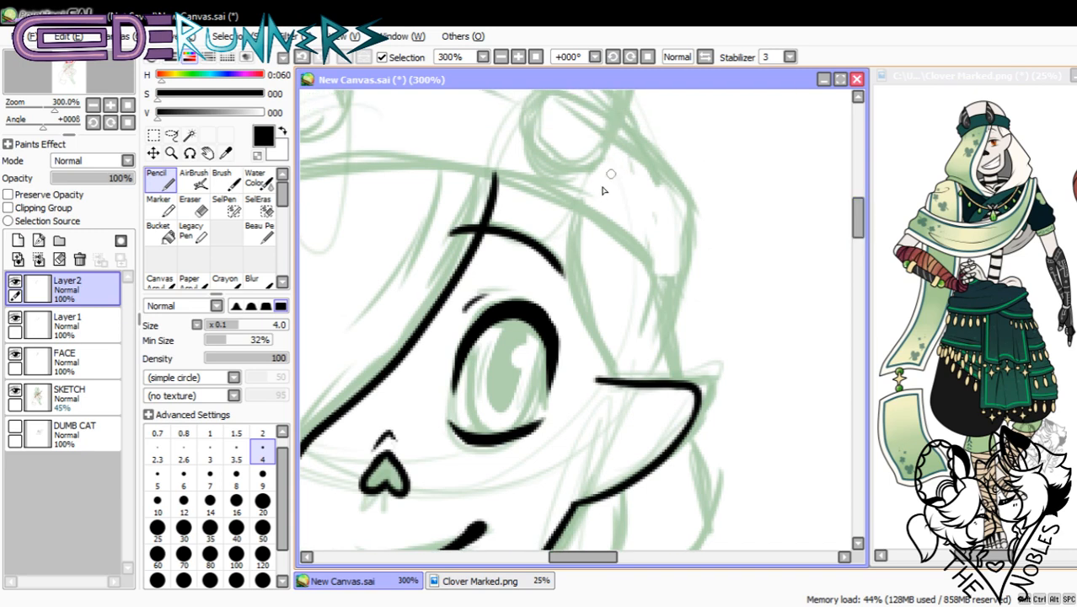
mouse_move(572, 211)
left_mouse_down()
mouse_move(623, 381)
mouse_move(590, 344)
mouse_move(574, 228)
mouse_move(595, 314)
left_mouse_up()
key("ctrl+z")
key("ctrl+z")
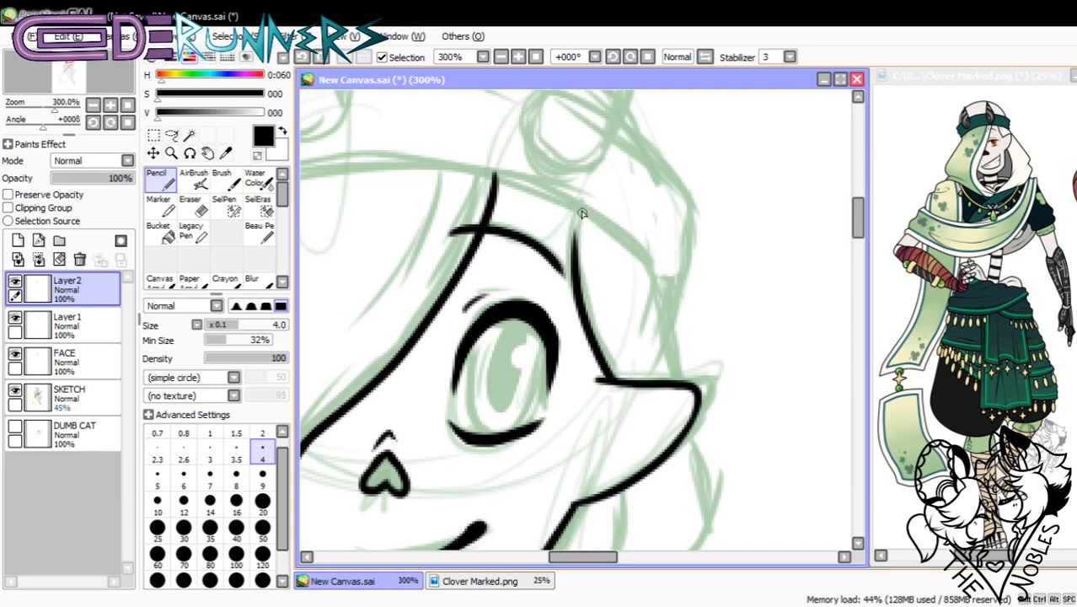
left_click_drag(581, 209, 594, 334)
- Try inking the hood's inner edge from the underside of the ear down toward the neck
scroll(856, 223, "down", 5)
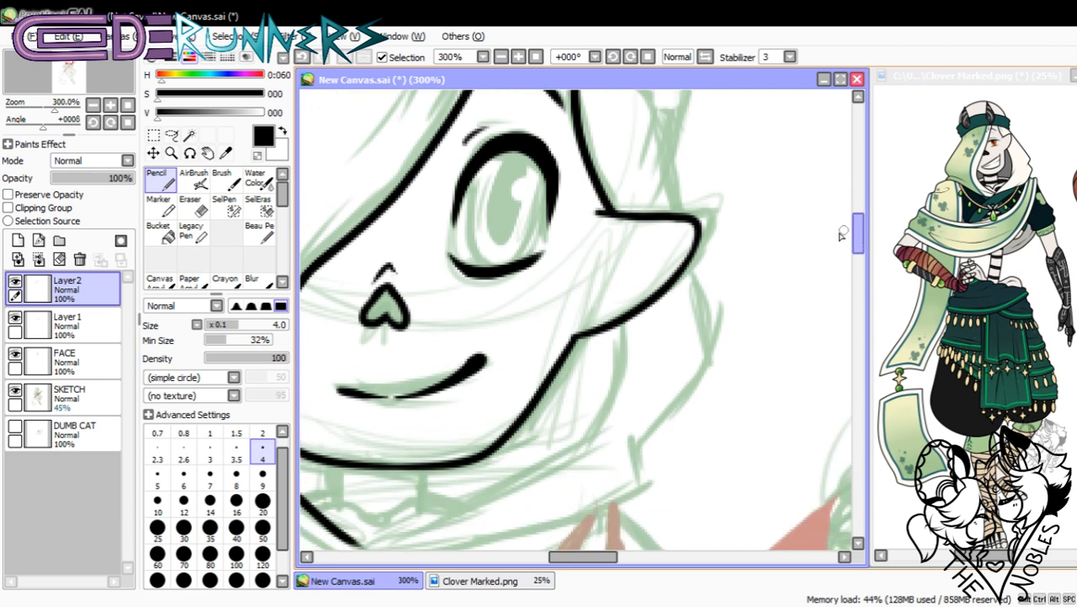
left_click_drag(627, 325, 638, 403)
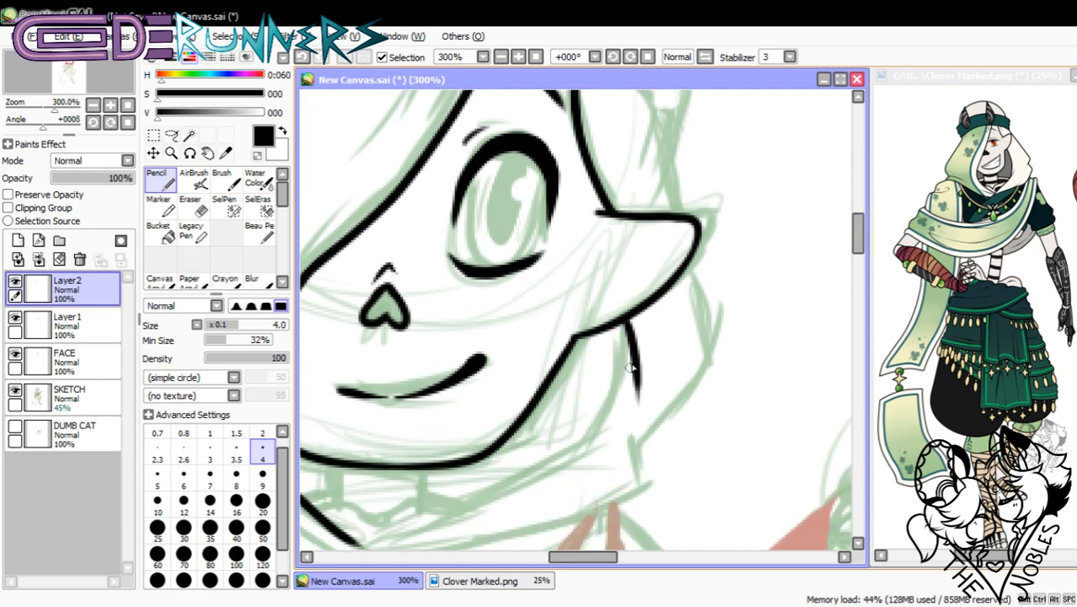
key("ctrl+z")
left_click_drag(622, 325, 575, 479)
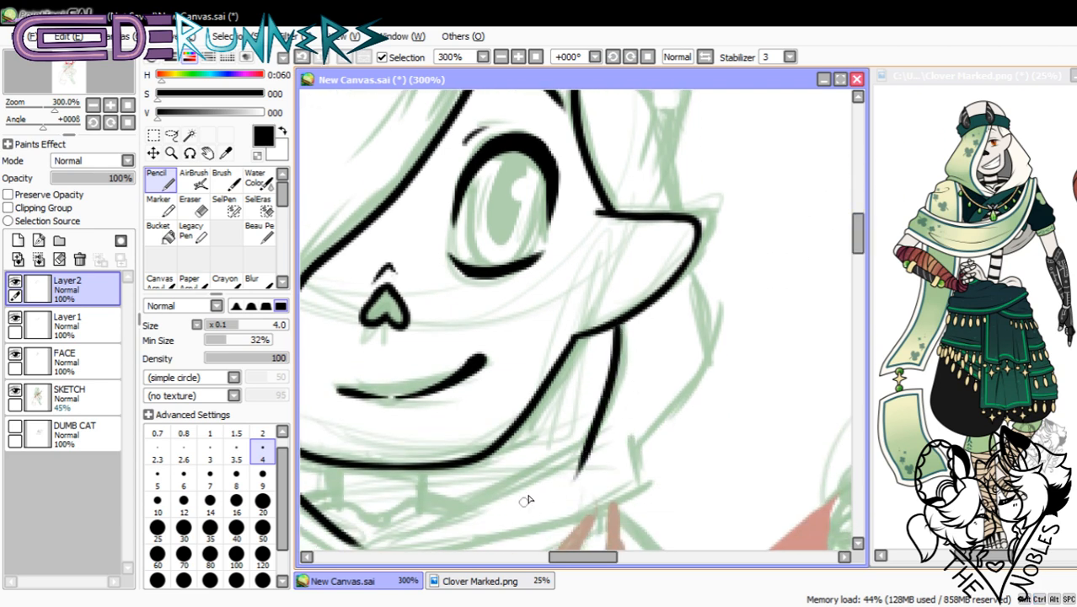
left_click_drag(859, 239, 860, 247)
key("ctrl+z")
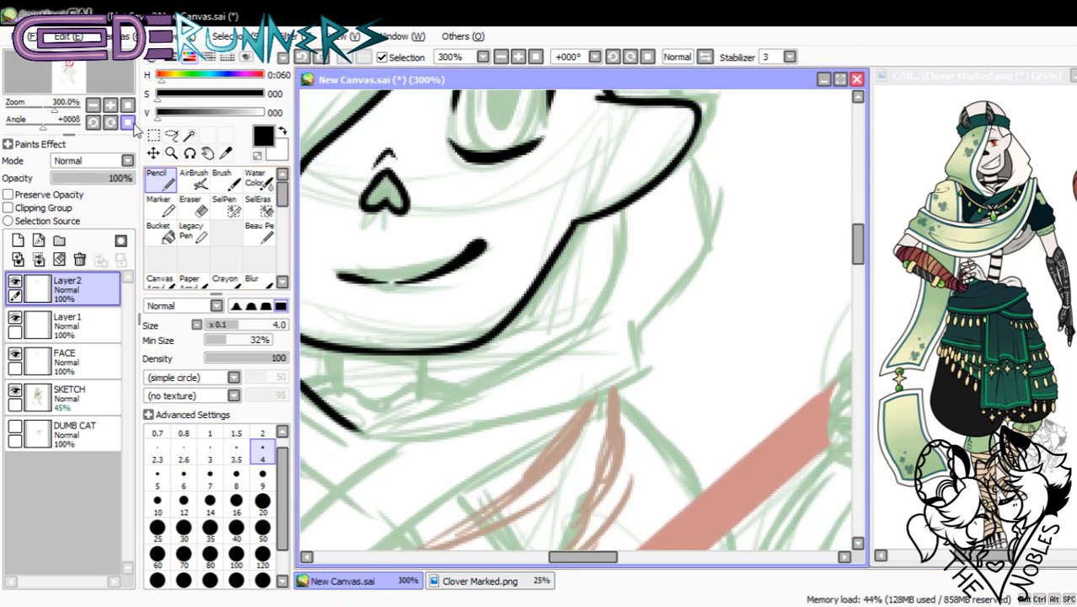
- Ink the hood opening's lower edge with the Pencil, from the point under the chin up to below the ear
left_click(94, 106)
key("ctrl+y")
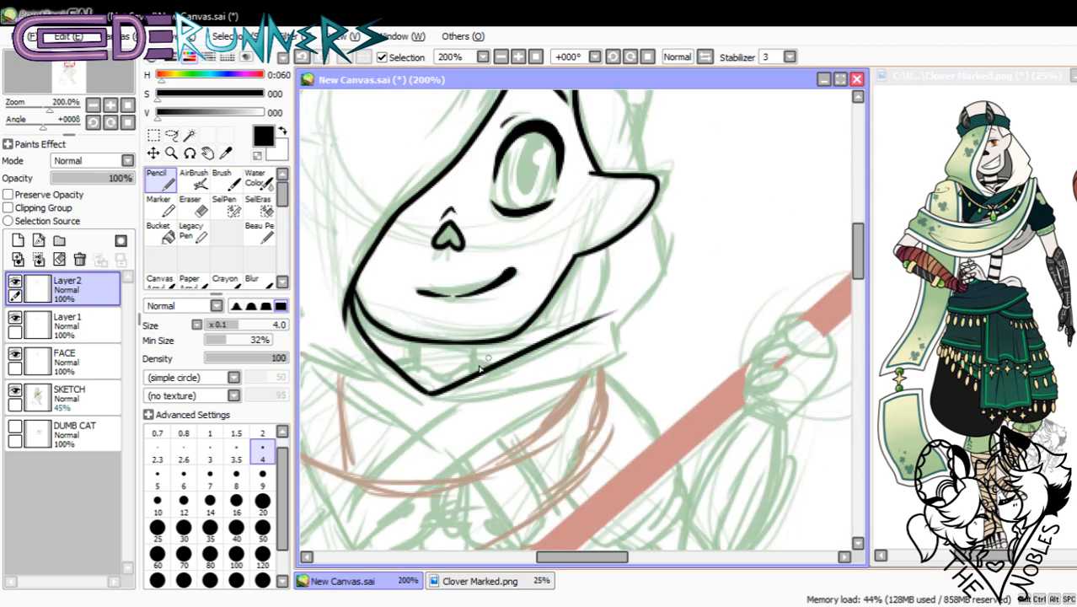
key("ctrl+z")
key("ctrl+y")
key("ctrl+z")
left_click_drag(429, 397, 596, 315)
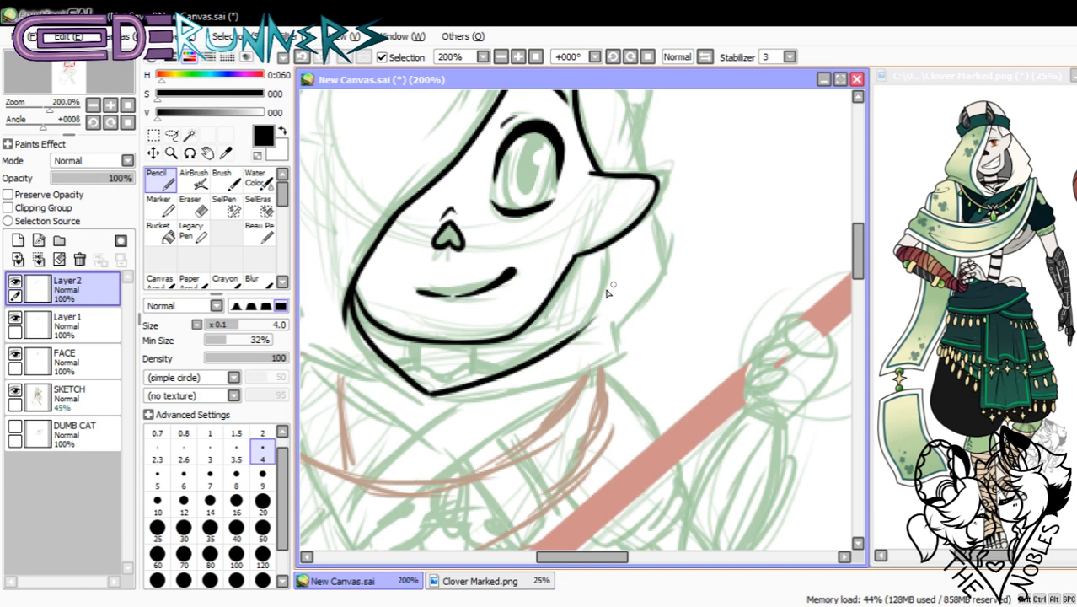
key("ctrl+z")
left_click_drag(427, 400, 618, 295)
key("ctrl+z")
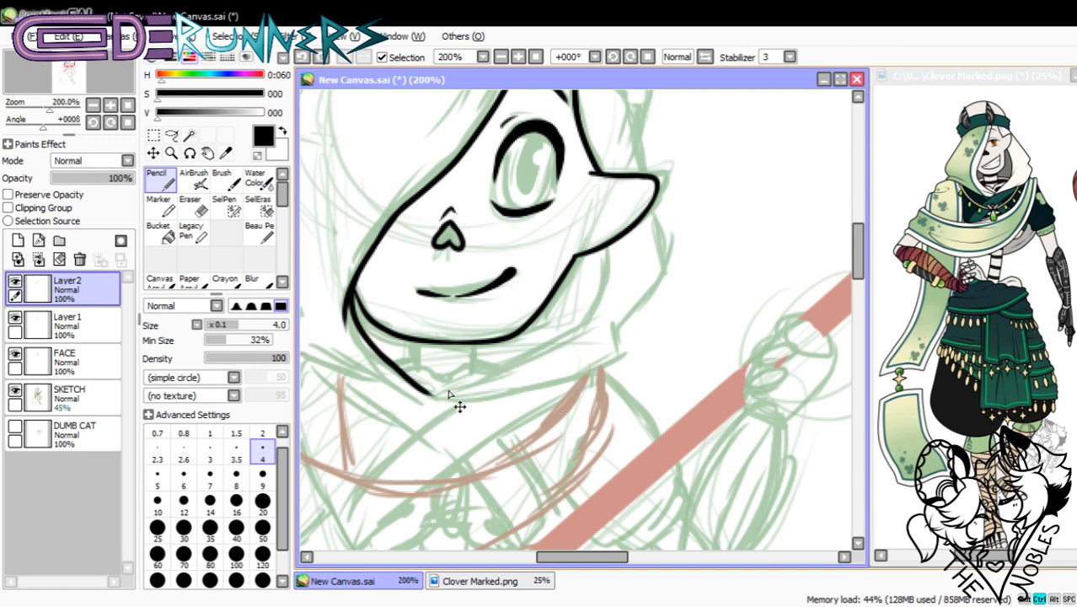
mouse_move(427, 396)
left_mouse_down()
mouse_move(591, 325)
mouse_move(628, 305)
left_mouse_up()
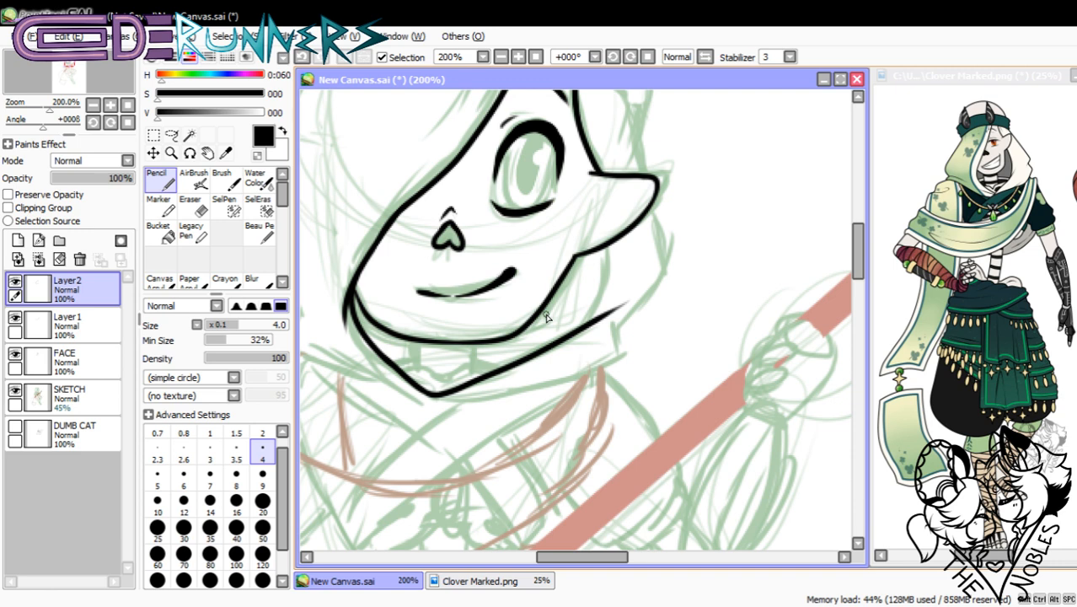
- Ink the hood's curved inner edge from the ear's upper corner across the ear and down behind the cheek
left_click_drag(580, 323, 611, 227)
key("ctrl+z")
key("ctrl+z")
mouse_move(600, 176)
left_mouse_down()
mouse_move(615, 294)
mouse_move(612, 221)
mouse_move(585, 316)
left_mouse_up()
key("ctrl+z")
left_click_drag(592, 171, 607, 296)
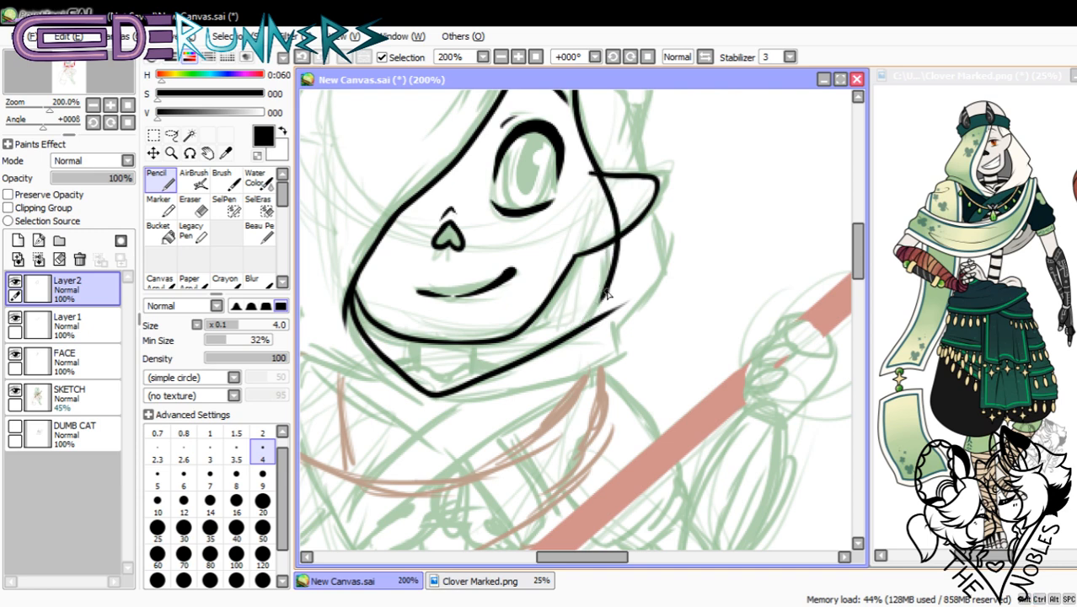
- Compare the inner-edge curve with and without its last stroke, and draw its lower end to meet the hood's lower edge
key("ctrl+y")
key("ctrl+z")
key("ctrl+y")
key("ctrl+z")
key("ctrl+y")
key("ctrl+z")
key("ctrl+y")
key("ctrl+z")
left_click_drag(575, 334, 609, 255)
key("ctrl+z")
left_click_drag(579, 331, 614, 255)
- Erase the overshoot where the two hood lines meet and the part of the curve crossing the ear
key("e")
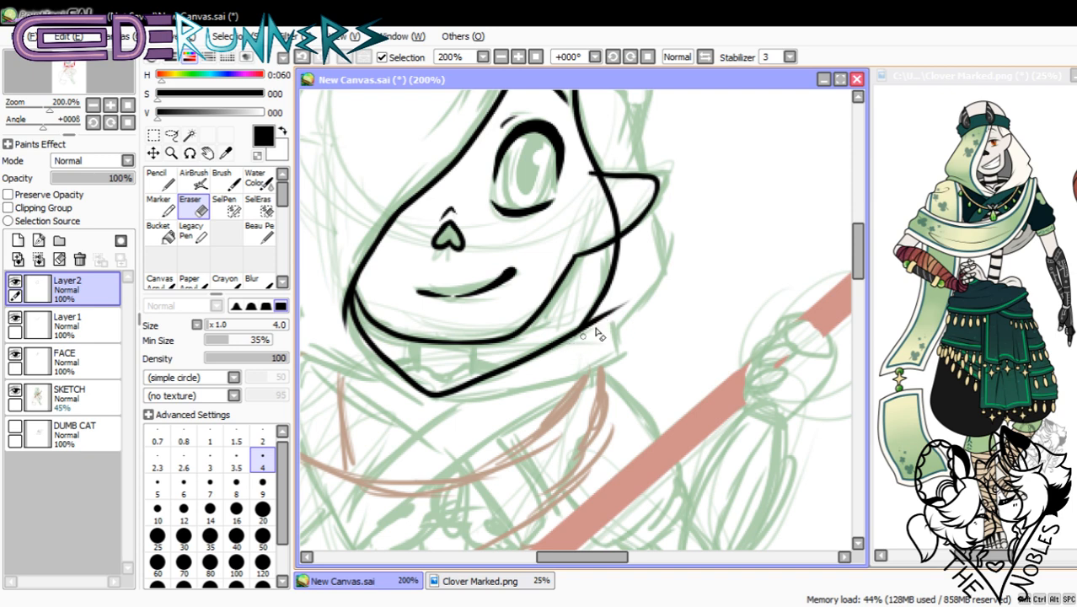
left_click_drag(591, 338, 607, 324)
scroll(848, 268, "up", 2)
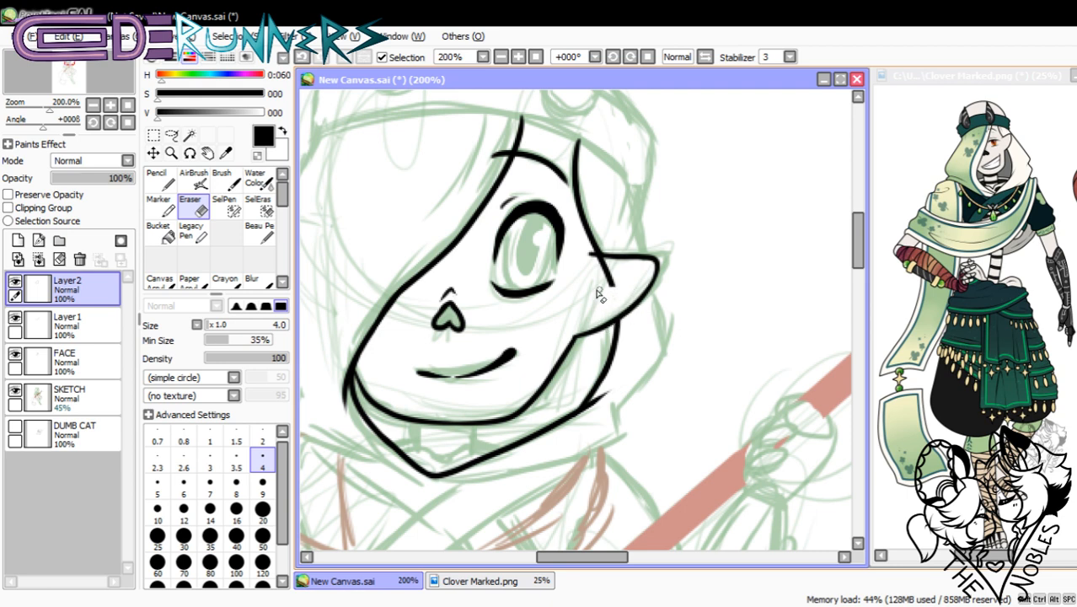
mouse_move(615, 289)
left_mouse_down()
mouse_move(588, 284)
mouse_move(596, 261)
left_mouse_up()
- Redraw a Pencil stroke along the hair edge beside the nose to smooth its bend
left_click_drag(600, 556, 581, 564)
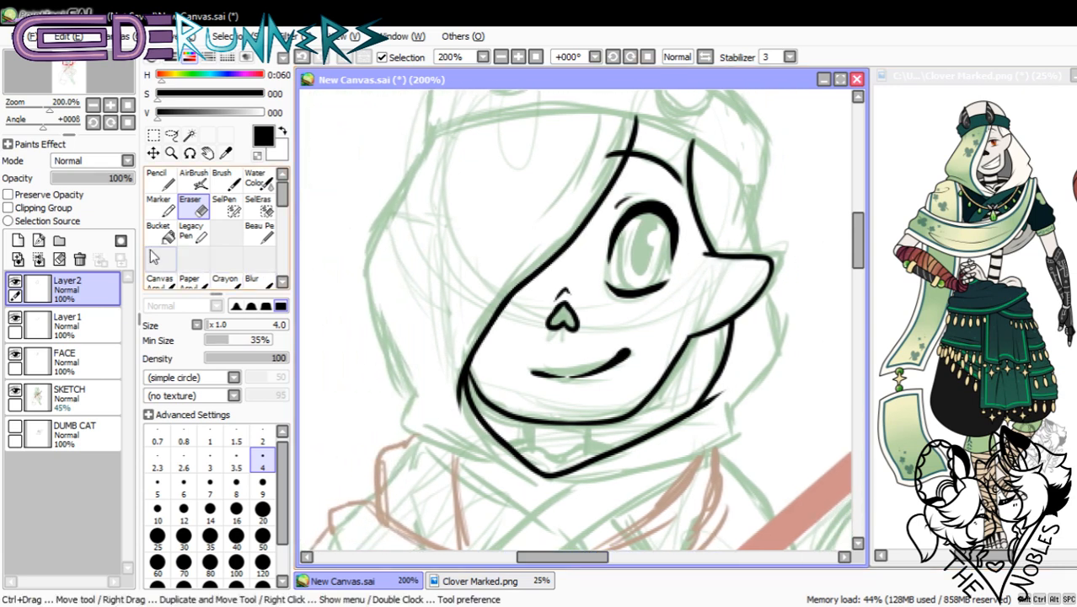
left_click(160, 180)
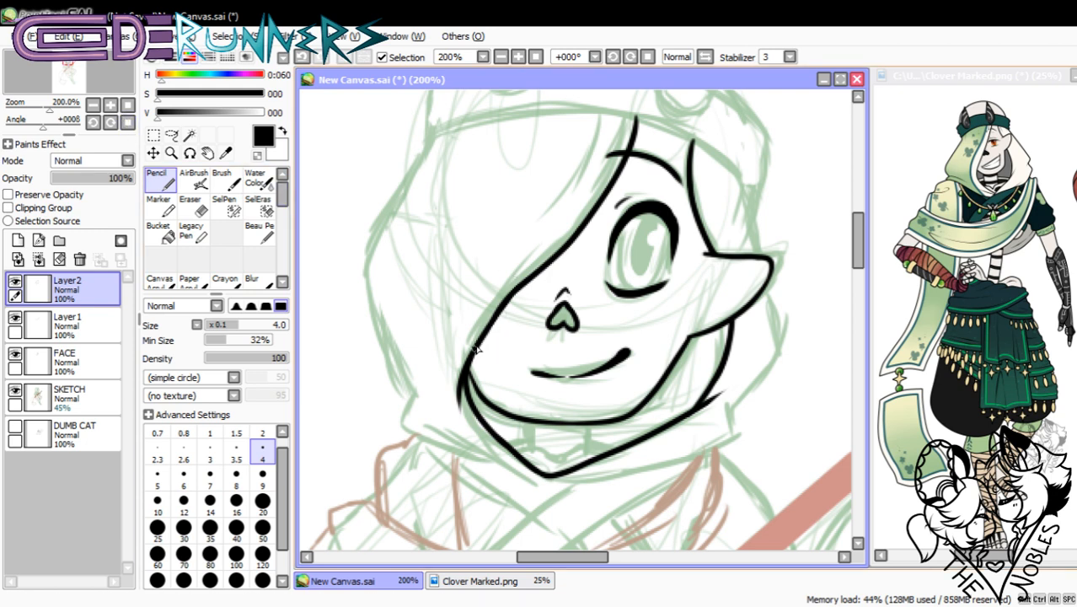
left_click_drag(477, 347, 587, 228)
key("ctrl+z")
left_click_drag(483, 336, 586, 239)
key("ctrl+z")
left_click_drag(478, 341, 588, 233)
key("ctrl+z")
left_click_drag(479, 342, 578, 243)
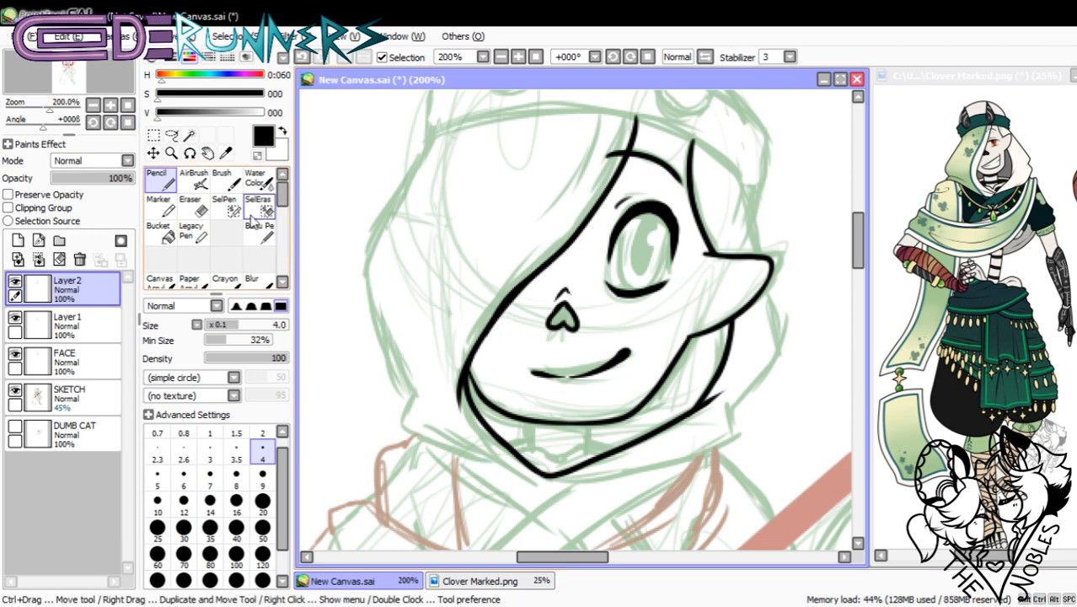
- Try trimming the outer side of the hair edge beside the nose with long Eraser strokes
left_click(192, 205)
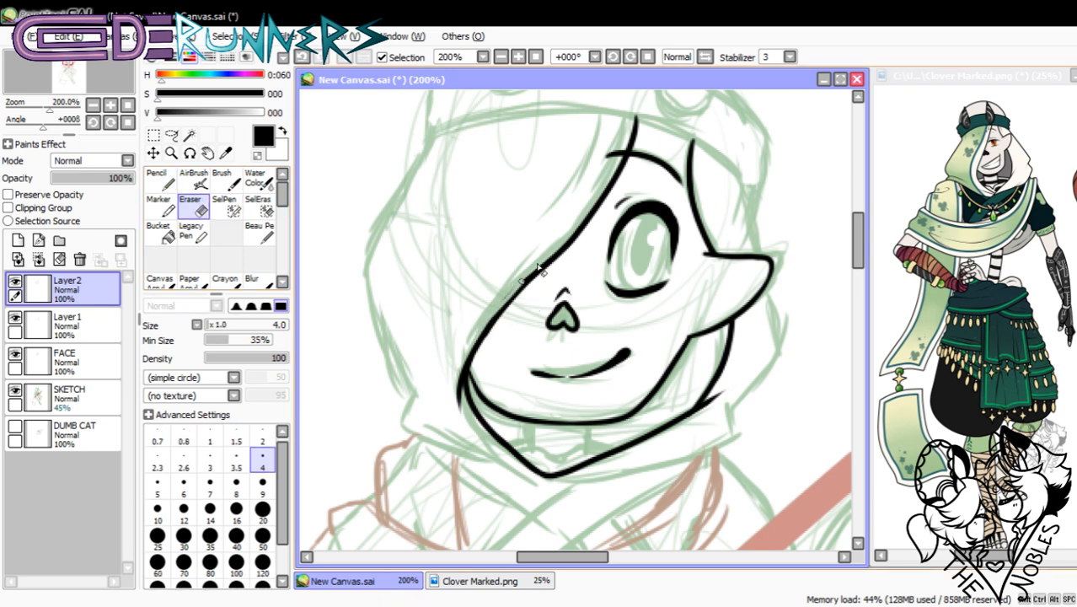
left_click_drag(482, 323, 570, 226)
key("ctrl+z")
left_click_drag(476, 340, 562, 240)
left_click_drag(486, 319, 533, 255)
key("ctrl+z")
mouse_move(480, 334)
left_mouse_down()
mouse_move(537, 255)
mouse_move(575, 230)
left_mouse_up()
key("ctrl+z")
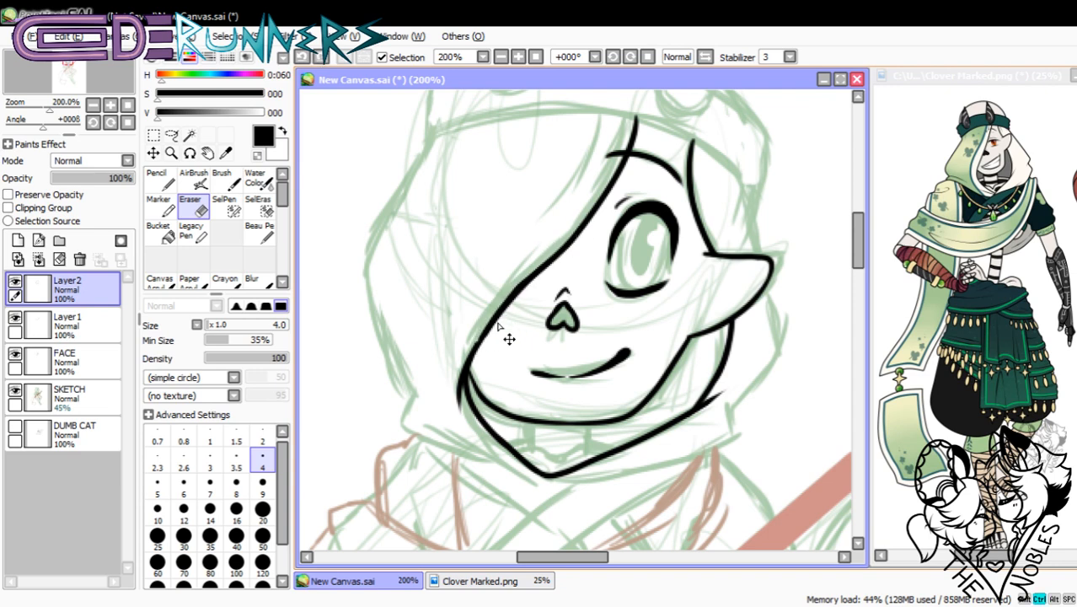
key("ctrl+z")
- Rework the outer side of the hair edge with repeated Eraser passes to even out its thickness near the nose
mouse_move(476, 337)
left_mouse_down()
mouse_move(556, 237)
mouse_move(539, 258)
left_mouse_up()
key("ctrl+z")
left_click_drag(481, 336, 559, 240)
key("ctrl+z")
left_click_drag(486, 321, 547, 242)
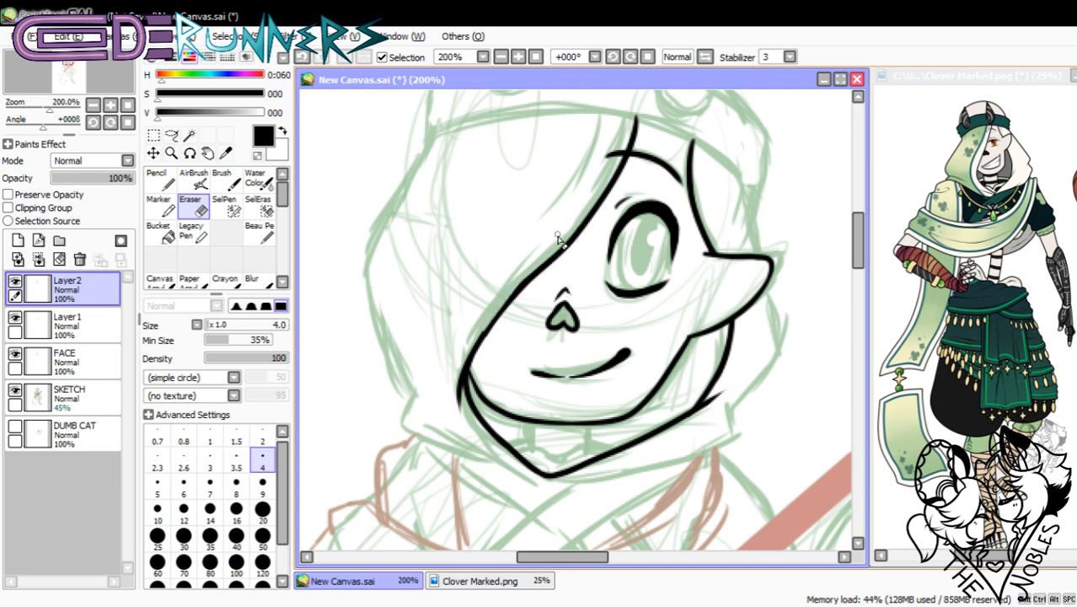
key("ctrl+z")
left_click_drag(483, 328, 552, 237)
key("ctrl+z")
mouse_move(529, 264)
left_mouse_down()
mouse_move(550, 237)
mouse_move(547, 265)
left_mouse_up()
key("ctrl+z")
key("ctrl+z")
- Ink the upper part of the hood's outer edge with the Pencil, from the headband's end down to the widest point
scroll(867, 260, "up", 2)
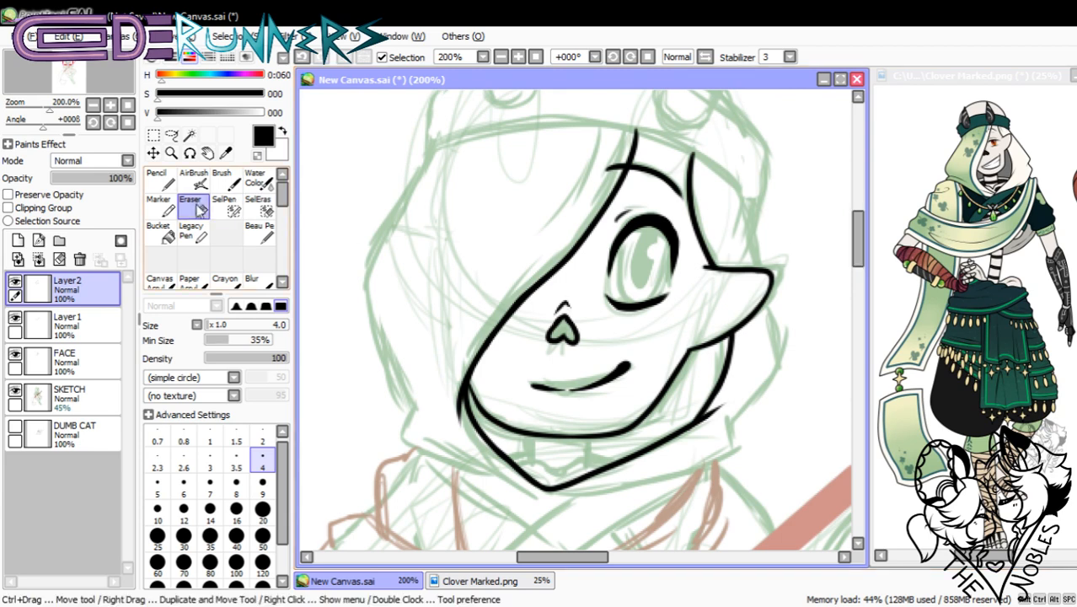
left_click(159, 178)
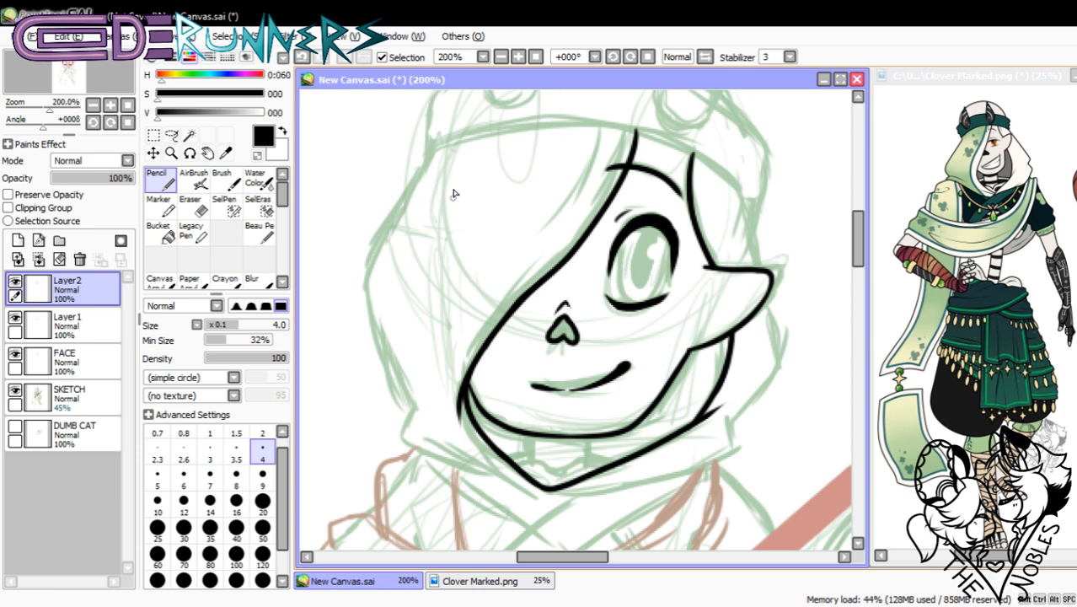
left_click_drag(426, 159, 395, 225)
key("ctrl+z")
left_click_drag(430, 152, 371, 257)
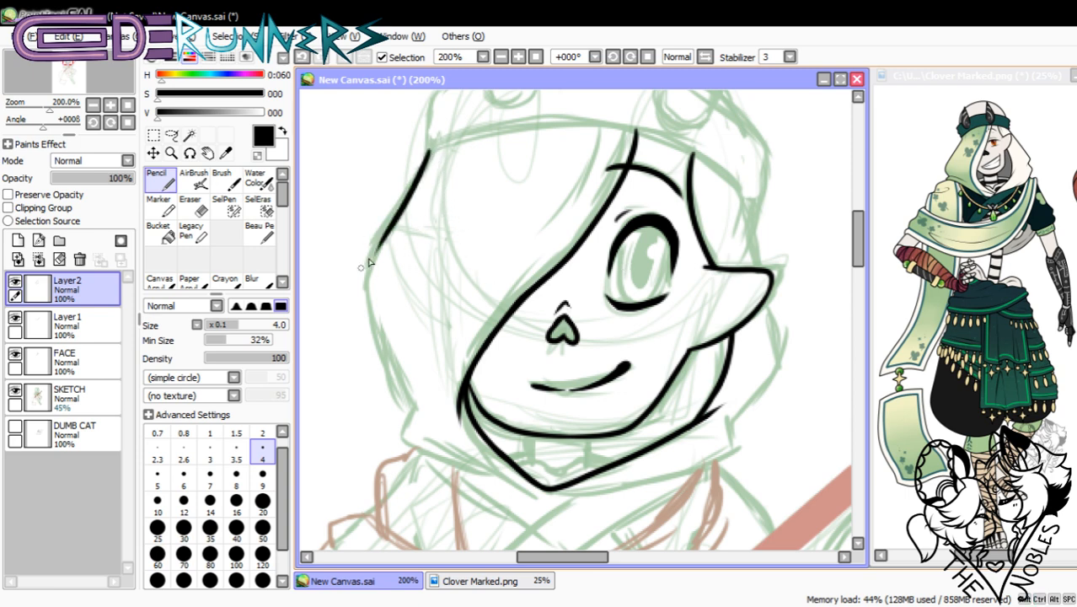
key("ctrl+z")
left_click_drag(431, 152, 361, 290)
key("ctrl+z")
left_click_drag(436, 149, 358, 287)
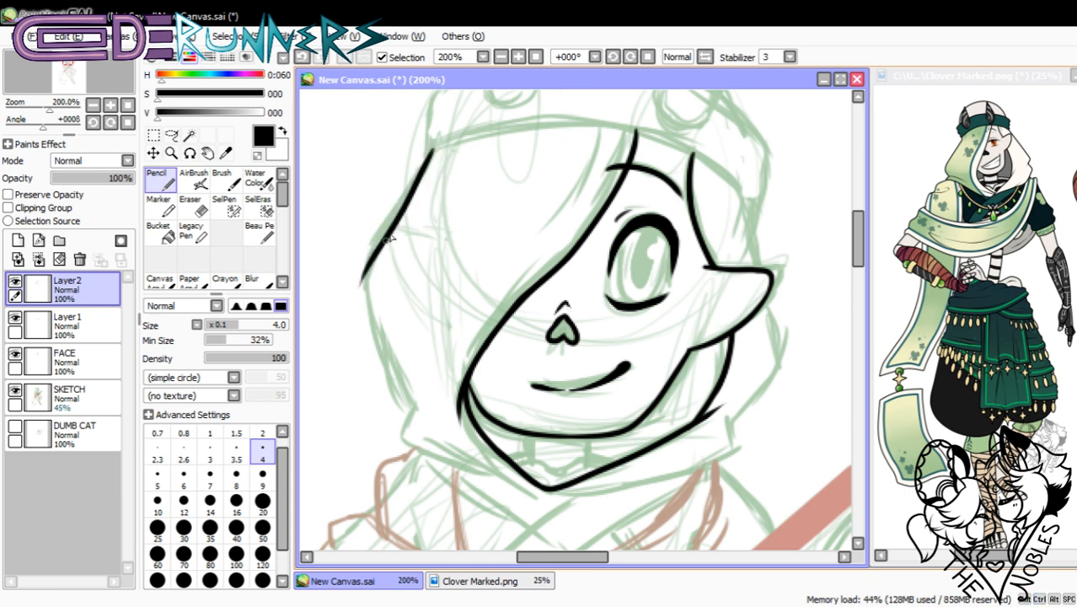
- Ink the hood's left outer edge down to the lower corner and erase the stray line around its bend
key("ctrl+z")
left_click_drag(431, 156, 368, 273)
left_click_drag(385, 236, 371, 361)
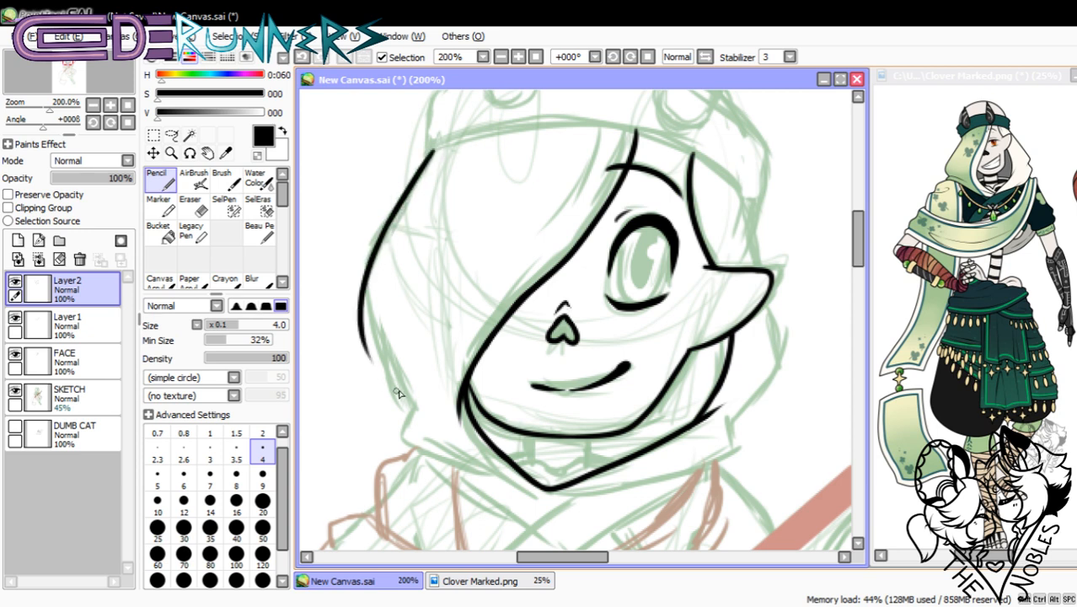
mouse_move(376, 287)
left_mouse_down()
mouse_move(380, 348)
mouse_move(413, 398)
left_mouse_up()
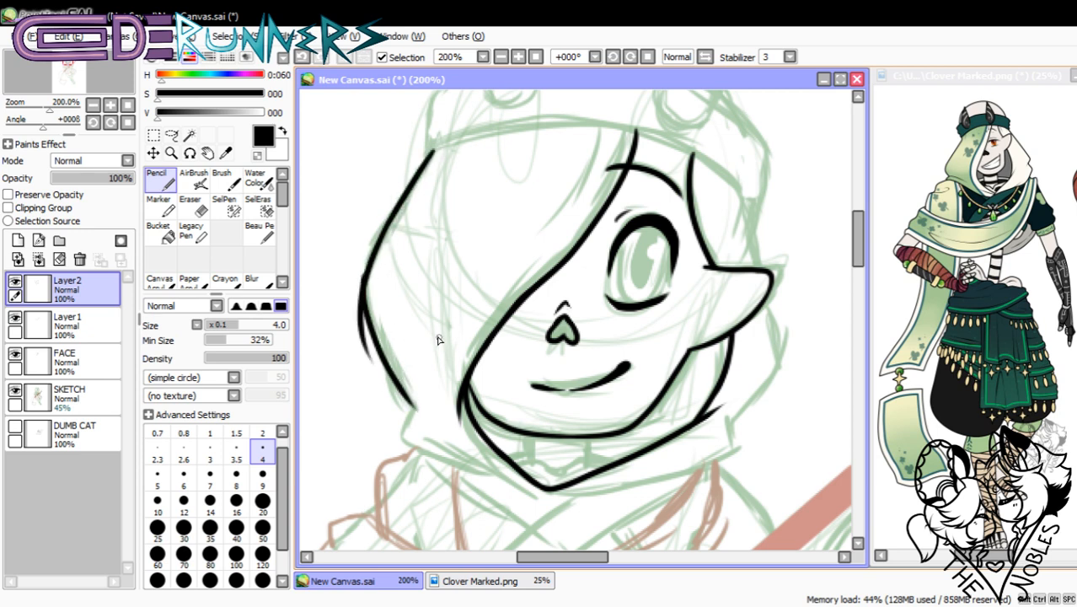
key("e")
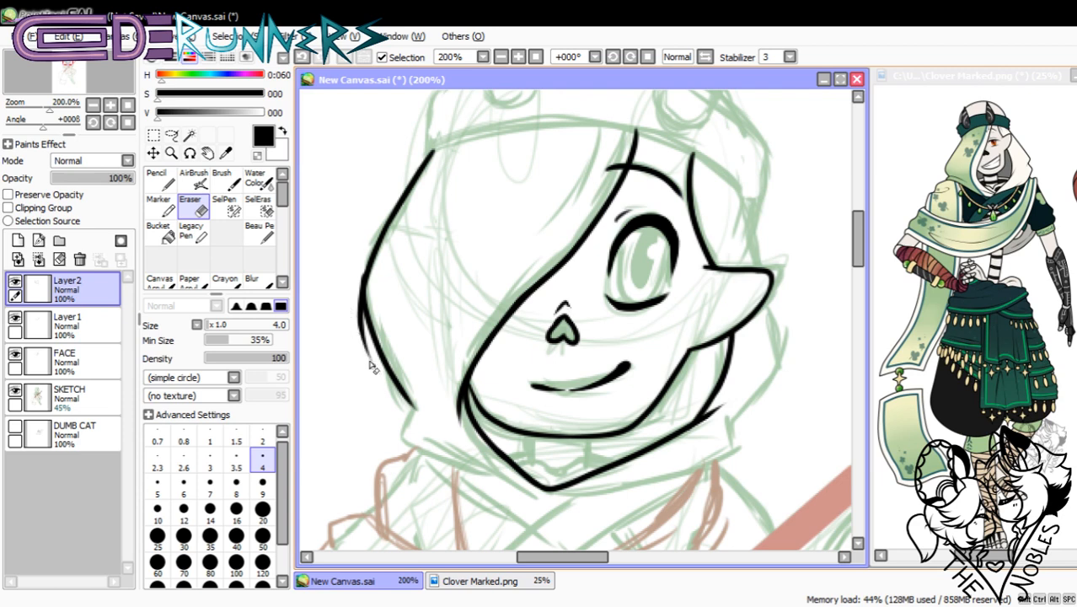
mouse_move(369, 365)
left_mouse_down()
mouse_move(348, 285)
mouse_move(358, 280)
mouse_move(355, 304)
mouse_move(373, 244)
left_mouse_up()
left_click(164, 180)
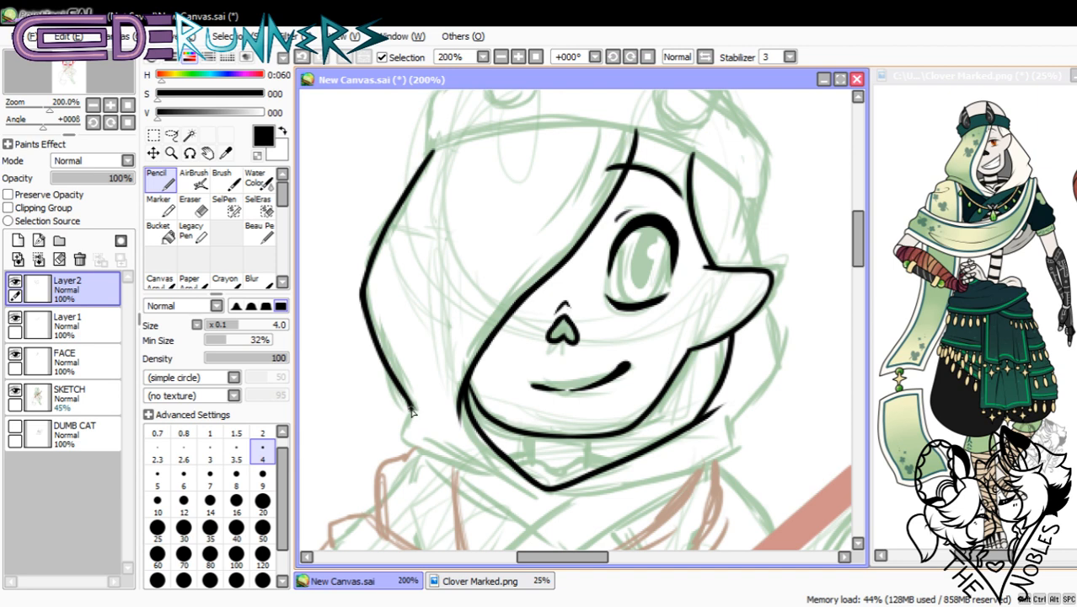
mouse_move(411, 409)
left_mouse_down()
mouse_move(418, 454)
mouse_move(454, 467)
left_mouse_up()
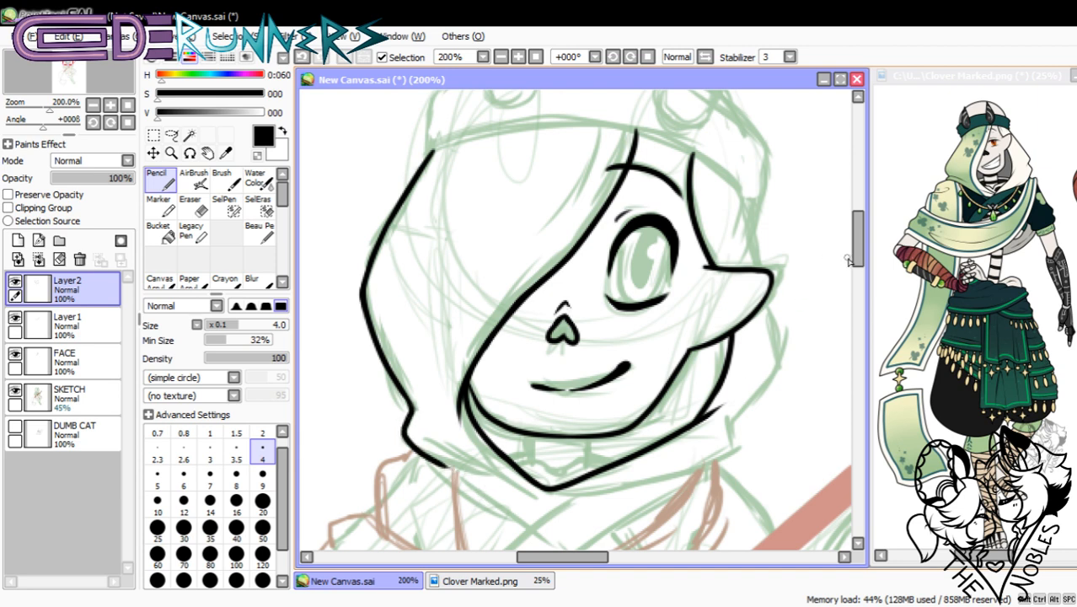
left_click_drag(858, 258, 857, 287)
key("ctrl+z")
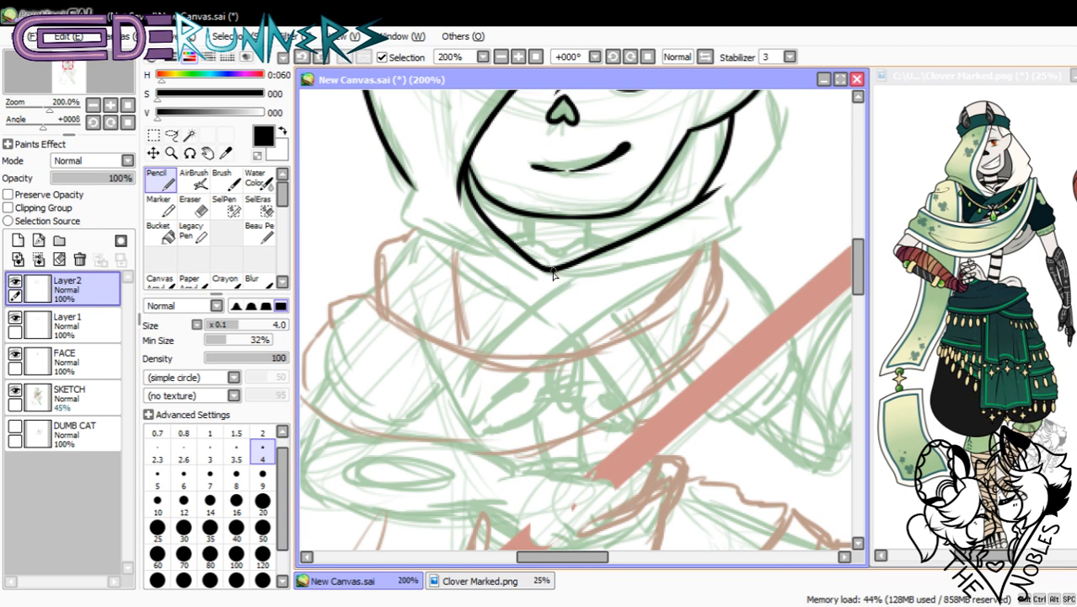
- Ink the right half of the hood's hem from below the chin out to the right corner
left_click_drag(552, 272, 750, 218)
key("ctrl+z")
left_click_drag(558, 278, 755, 222)
key("ctrl+z")
left_click_drag(561, 285, 745, 233)
key("ctrl+z")
left_click_drag(565, 282, 740, 233)
key("ctrl+z")
left_click_drag(683, 256, 771, 215)
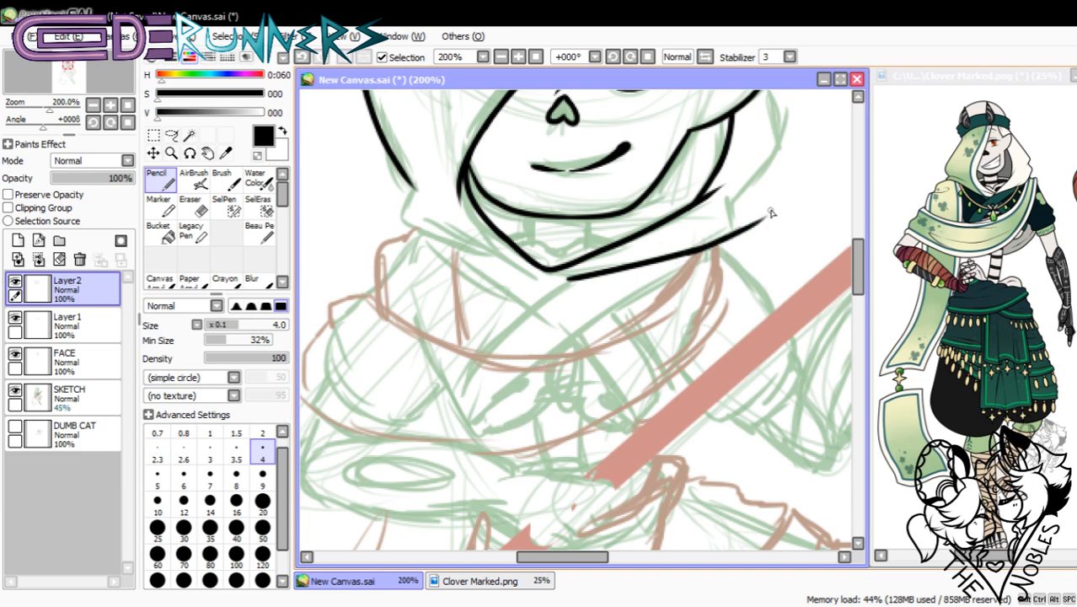
key("ctrl+z")
mouse_move(691, 255)
left_mouse_down()
mouse_move(760, 217)
mouse_move(763, 162)
left_mouse_up()
key("ctrl+z")
- Ink the upper part of the hood's right outer edge from below the headband down past the ear tip
scroll(859, 259, "up", 2)
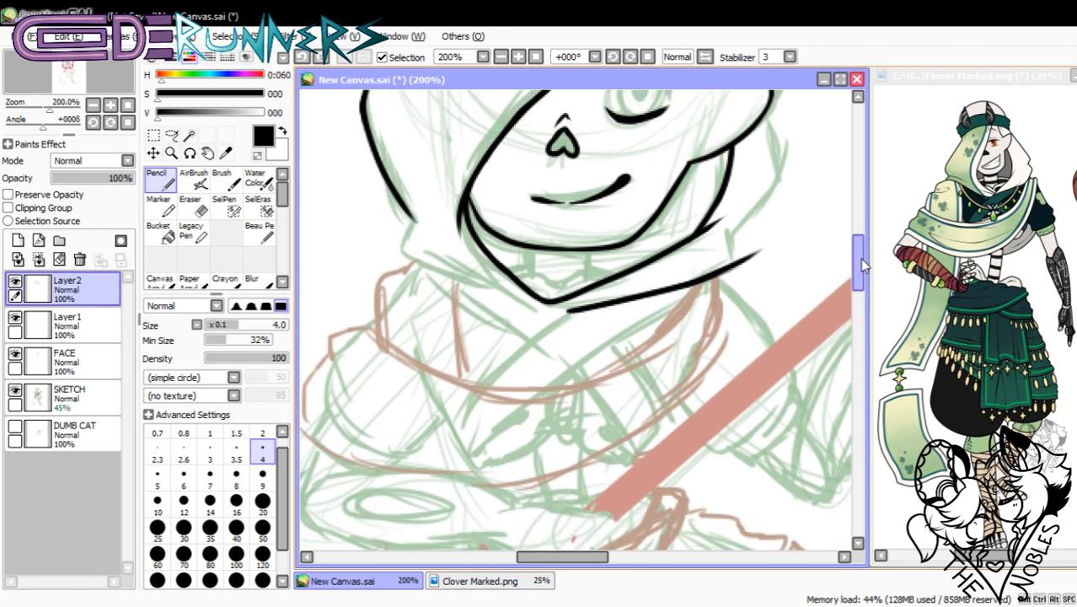
left_click_drag(860, 259, 860, 234)
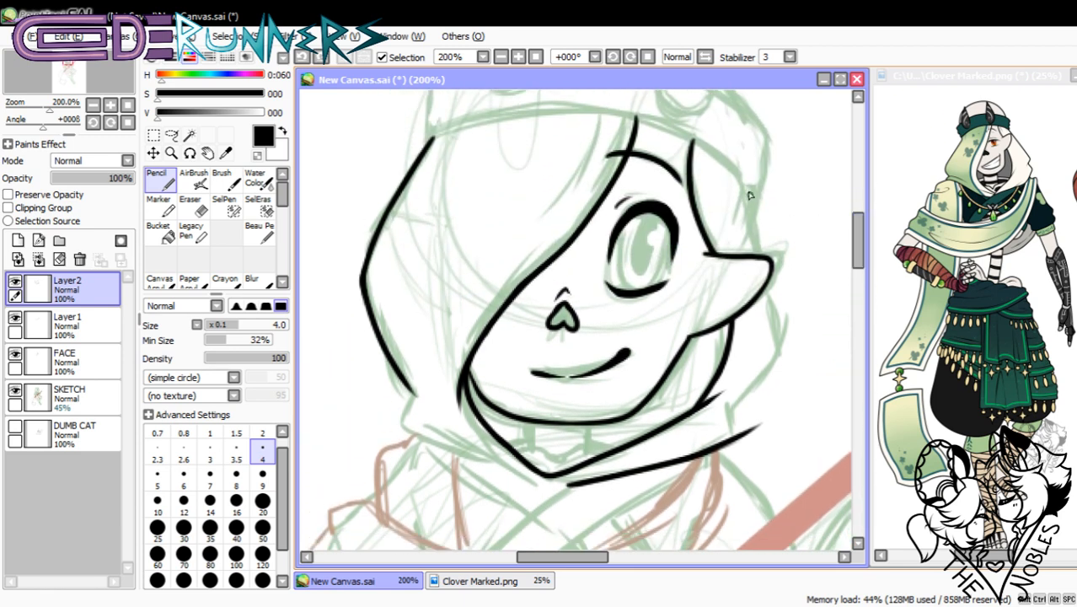
left_click_drag(742, 180, 783, 317)
key("ctrl+z")
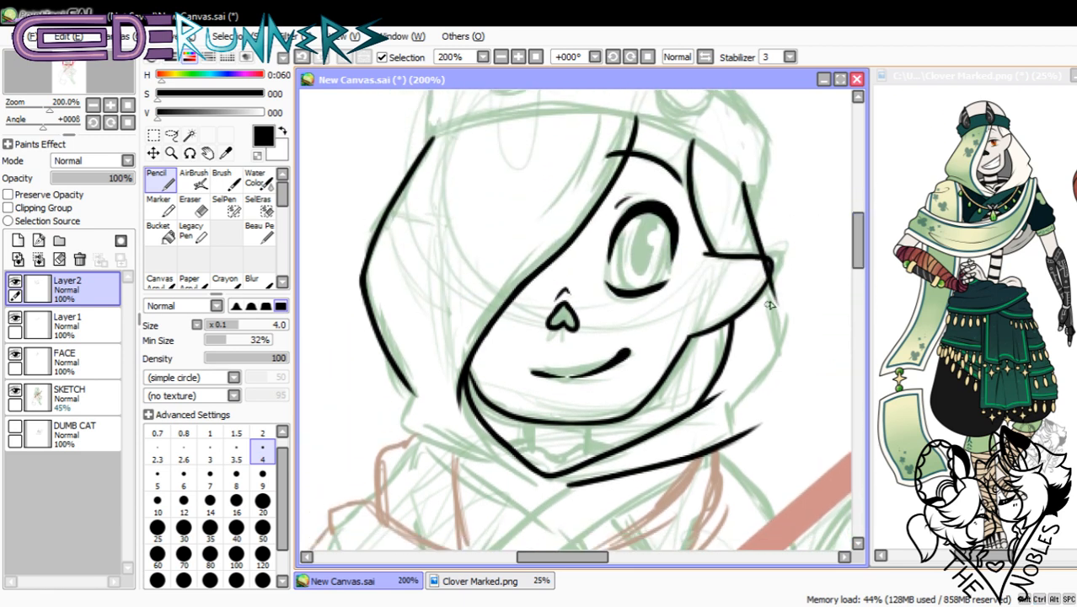
left_click_drag(770, 280, 789, 360)
key("ctrl+z")
- Continue the hood's right outer edge below the ear, curving outward and back in toward the hem
left_click_drag(858, 252, 857, 266)
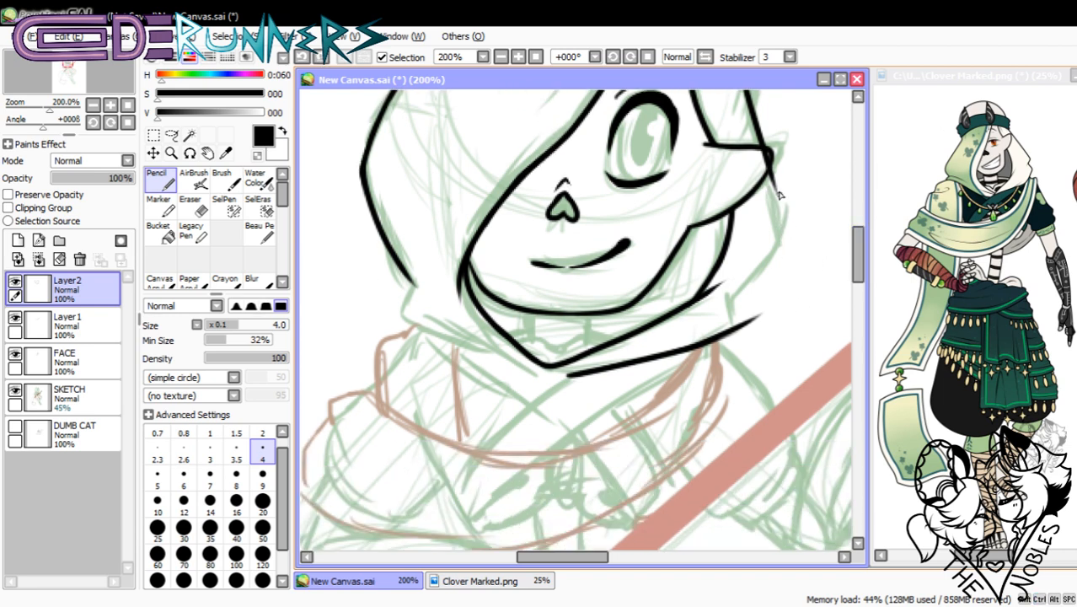
left_click_drag(770, 173, 797, 251)
left_click_drag(770, 173, 784, 244)
key("ctrl+z")
key("ctrl+z")
mouse_move(770, 175)
left_mouse_down()
mouse_move(785, 247)
mouse_move(777, 199)
mouse_move(773, 252)
mouse_move(696, 339)
left_mouse_up()
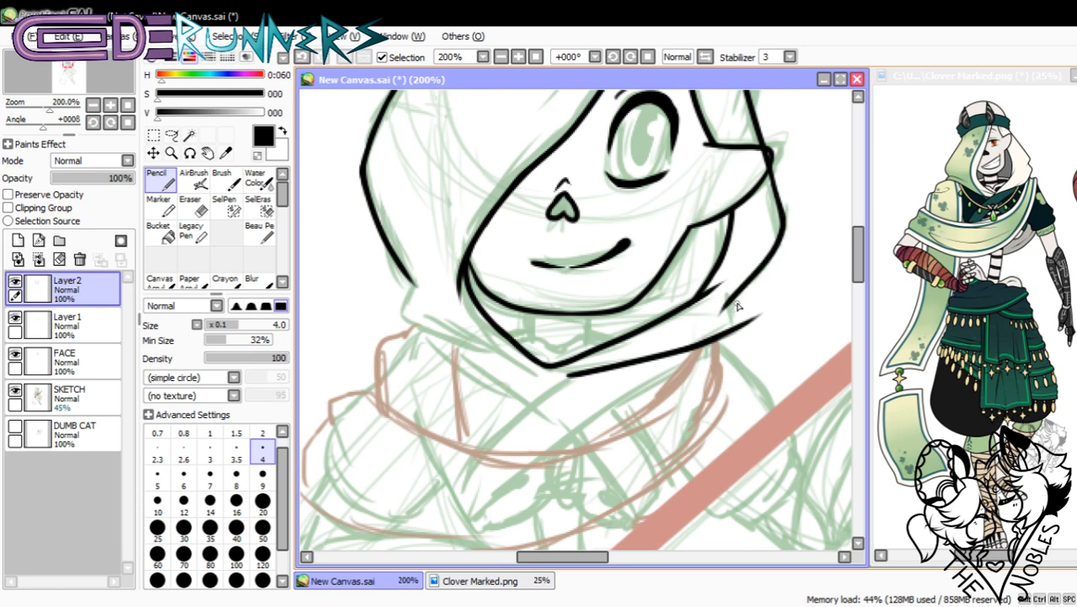
- Ink the notch joining the hood's right edge to its hem and erase the hem's overshooting tip
left_click_drag(733, 293, 725, 330)
key("ctrl+z")
left_click_drag(731, 294, 721, 343)
key("e")
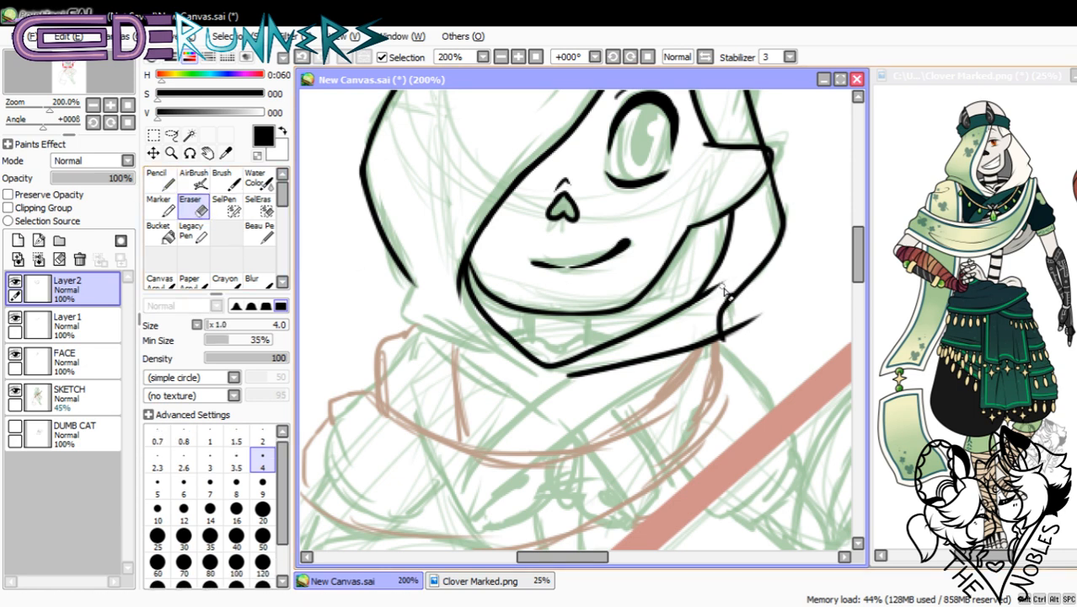
left_click_drag(727, 295, 749, 263)
key("ctrl+z")
mouse_move(757, 313)
left_mouse_down()
mouse_move(729, 337)
mouse_move(728, 323)
left_mouse_up()
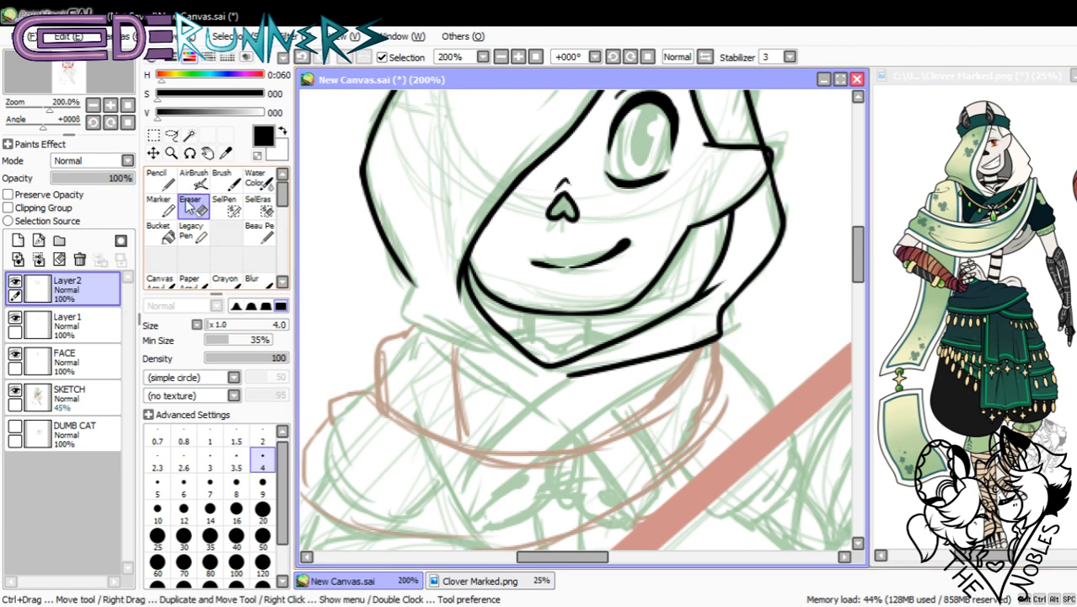
- Ink the hood's lower-left corner and the first stretch of the left hem with the pencil
key("n")
left_click_drag(539, 379, 459, 334)
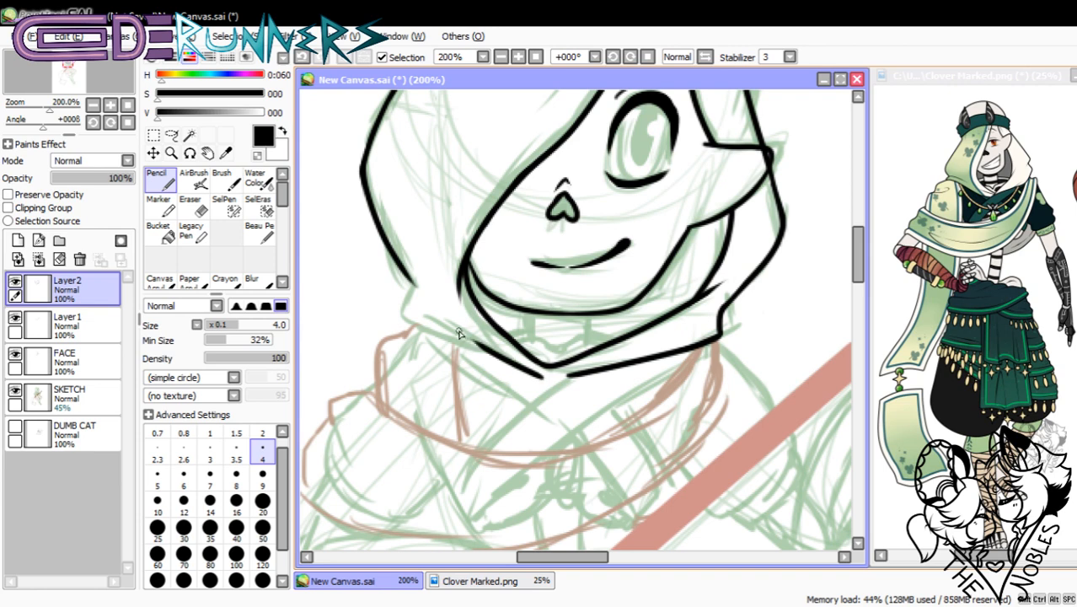
key("ctrl+z")
mouse_move(412, 280)
left_mouse_down()
mouse_move(402, 315)
mouse_move(403, 304)
mouse_move(463, 348)
mouse_move(517, 364)
mouse_move(458, 346)
mouse_move(550, 384)
left_mouse_up()
key("ctrl+z")
key("ctrl+z")
left_click_drag(467, 345, 557, 386)
key("ctrl+z")
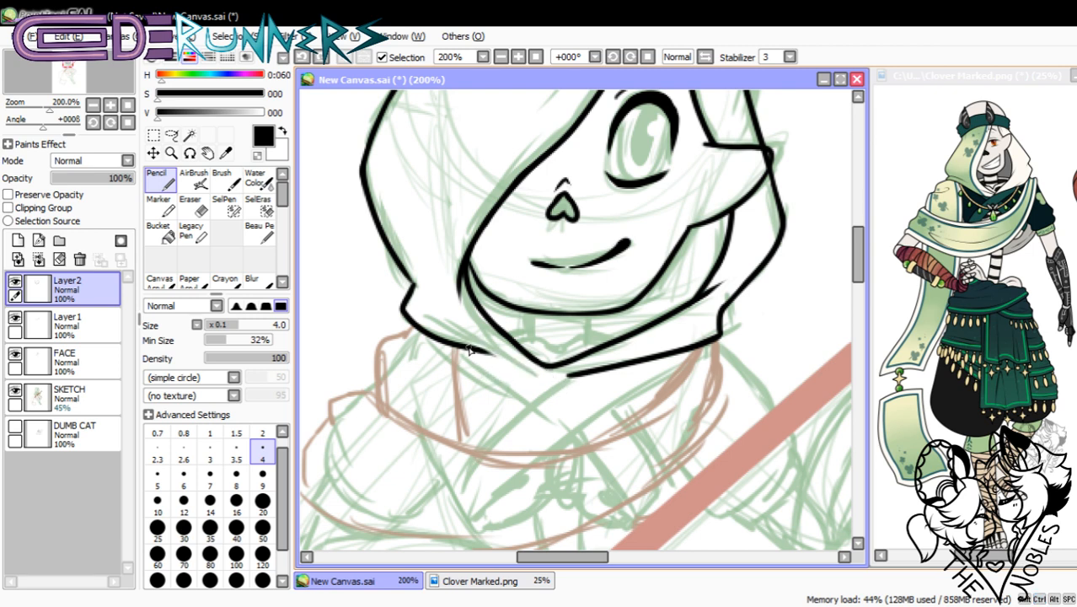
- Extend the left hem to meet the right hem in a point below the chin
mouse_move(470, 350)
left_mouse_down()
mouse_move(553, 385)
mouse_move(531, 356)
mouse_move(554, 376)
mouse_move(528, 367)
mouse_move(562, 381)
mouse_move(604, 376)
mouse_move(590, 386)
mouse_move(537, 361)
mouse_move(590, 369)
mouse_move(556, 362)
mouse_move(546, 374)
mouse_move(567, 360)
mouse_move(545, 372)
mouse_move(611, 373)
left_mouse_up()
key("ctrl+z")
key("ctrl+z")
key("ctrl+z")
key("ctrl+z")
key("ctrl+z")
key("ctrl+z")
mouse_move(542, 375)
left_mouse_down()
mouse_move(607, 371)
mouse_move(592, 379)
mouse_move(543, 372)
mouse_move(615, 368)
left_mouse_up()
key("ctrl+z")
mouse_move(547, 372)
left_mouse_down()
mouse_move(481, 348)
mouse_move(539, 371)
left_mouse_up()
key("ctrl+z")
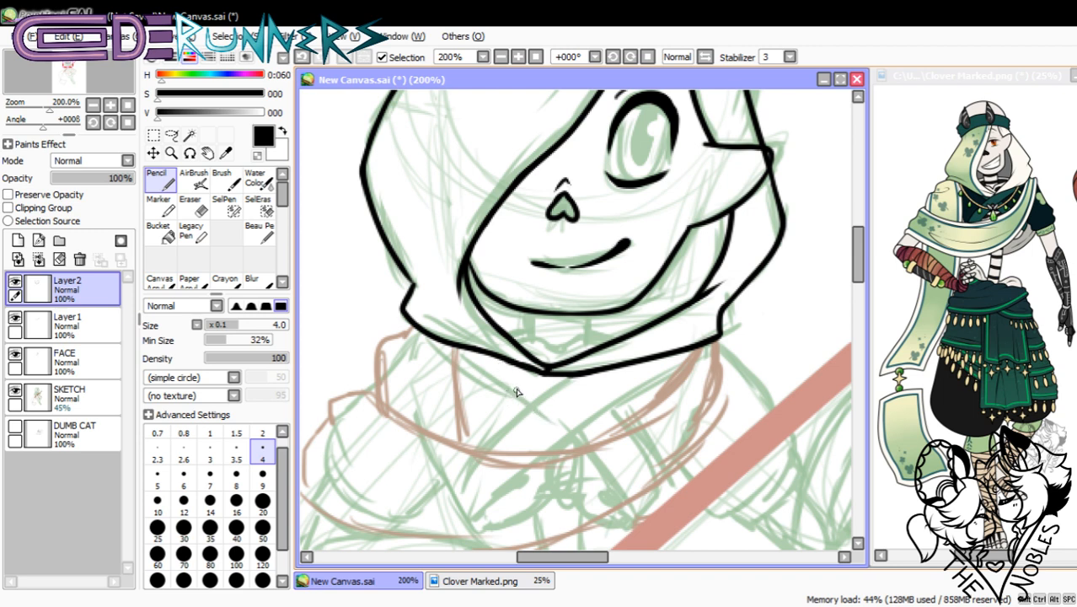
- Rework the short stroke where both hem lines meet below the chin
key("ctrl+z")
mouse_move(521, 365)
left_mouse_down()
mouse_move(545, 374)
mouse_move(510, 367)
mouse_move(551, 374)
left_mouse_up()
key("ctrl+z")
key("ctrl+z")
key("ctrl+z")
key("ctrl+z")
key("ctrl+z")
key("ctrl+z")
- Erase the part of the hood line that overlaps the tip of the ear
left_click_drag(858, 252, 858, 238)
left_click(193, 205)
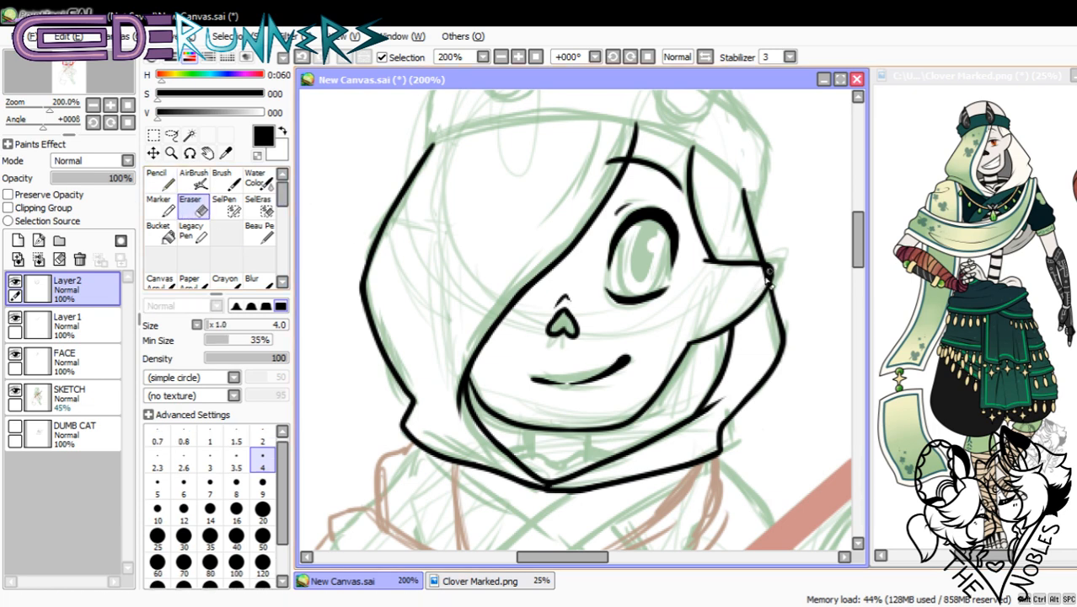
mouse_move(763, 284)
left_mouse_down()
mouse_move(772, 273)
mouse_move(760, 291)
left_mouse_up()
- Set the pencil size to 3 and ink a short crease below the headband on the drape over the covered eye
left_click_drag(858, 252, 858, 246)
key("n")
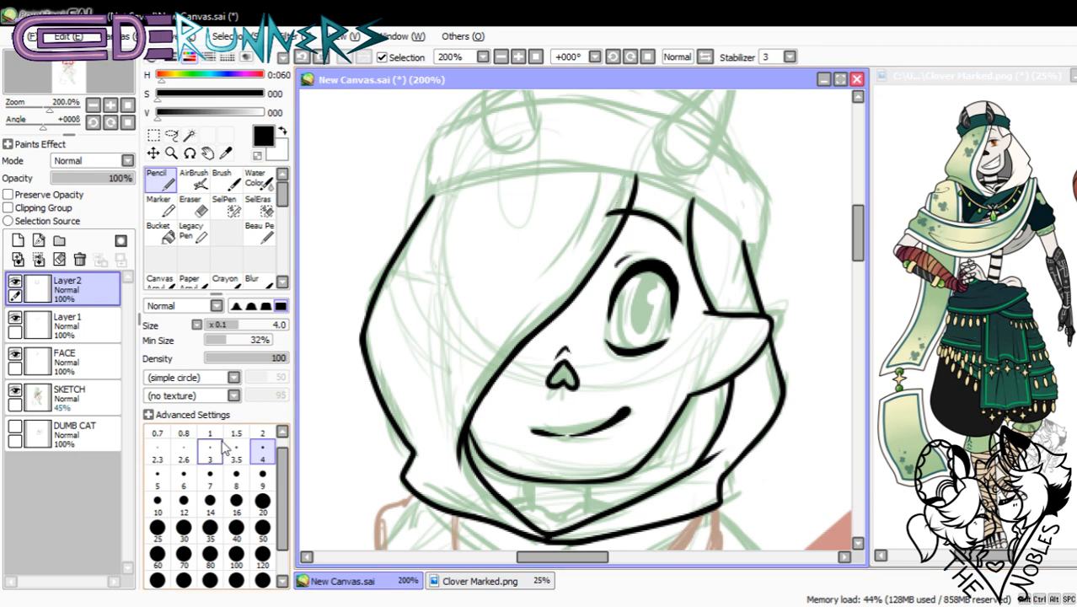
key("bracketleft")
left_click_drag(618, 177, 592, 246)
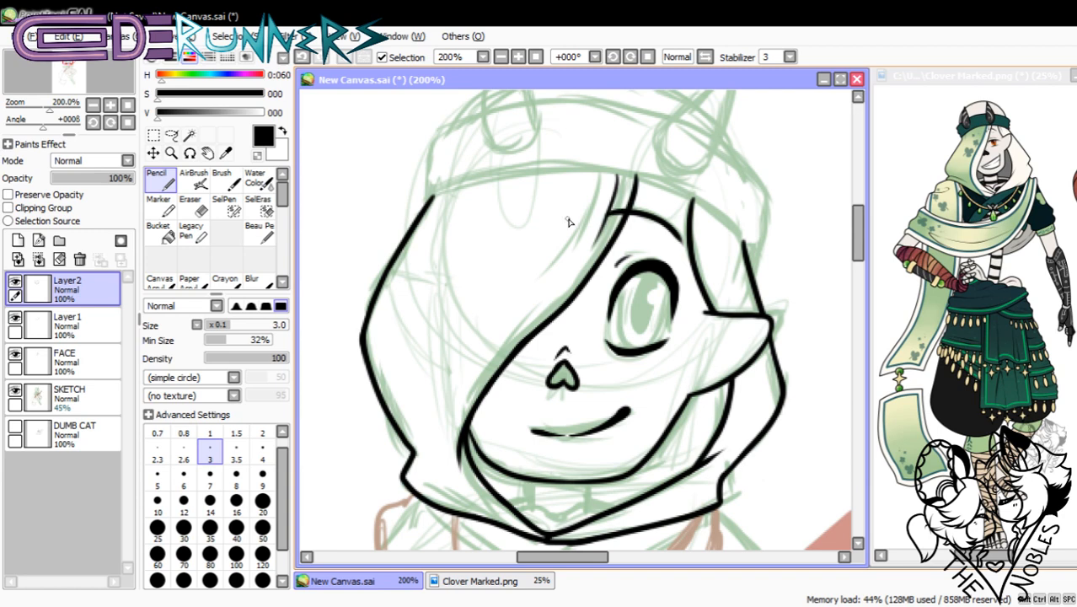
left_click_drag(614, 172, 591, 213)
key("ctrl+z")
key("ctrl+z")
left_click_drag(610, 168, 571, 236)
key("ctrl+z")
left_click_drag(604, 172, 576, 229)
- Add a small crease inside the hood above the ear and a second short one on the drape over the covered eye
left_click_drag(700, 205, 709, 241)
left_click_drag(586, 170, 564, 207)
key("ctrl+z")
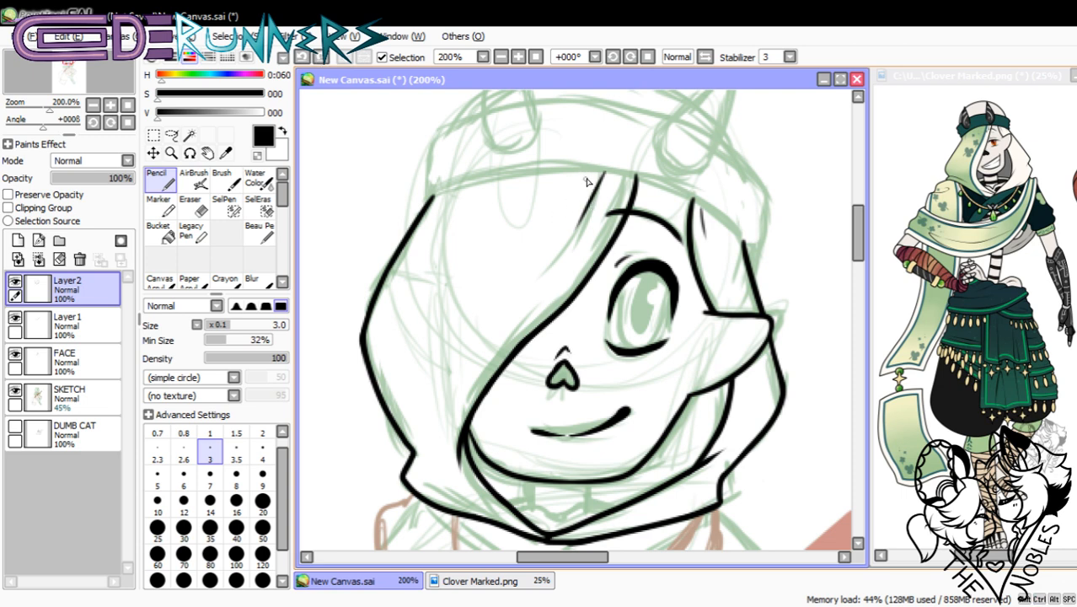
left_click_drag(590, 172, 567, 211)
- Ink thin crease lines along the hood's hem below the chin and at its lower-left corner
left_click_drag(859, 224, 855, 248)
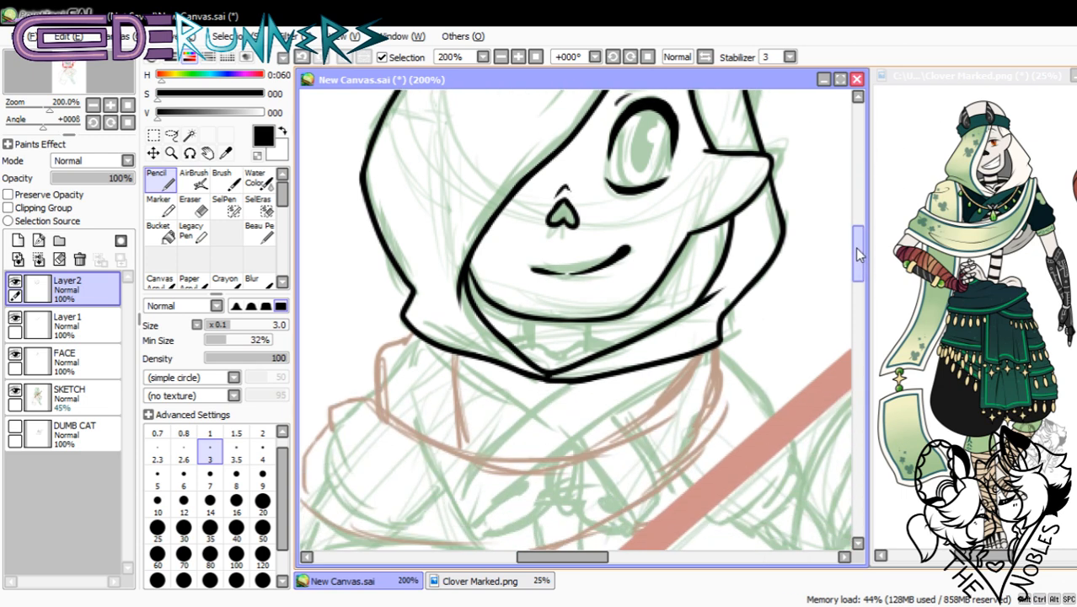
mouse_move(552, 383)
left_mouse_down()
mouse_move(645, 352)
mouse_move(554, 385)
mouse_move(631, 370)
mouse_move(659, 349)
mouse_move(547, 390)
mouse_move(632, 362)
left_mouse_up()
key("ctrl+z")
key("ctrl+z")
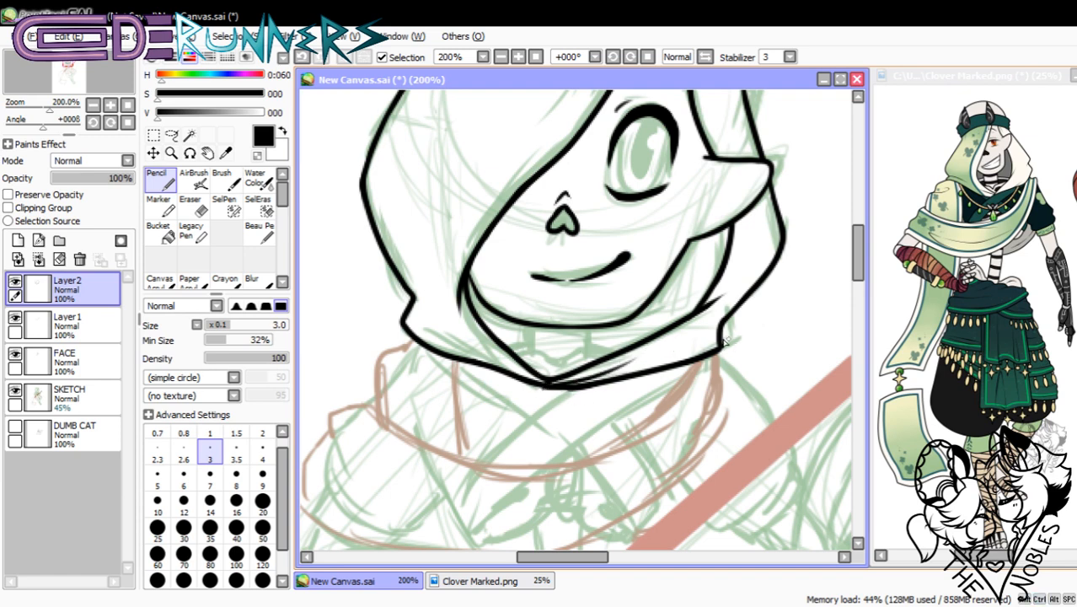
left_click_drag(860, 276, 860, 267)
key("e")
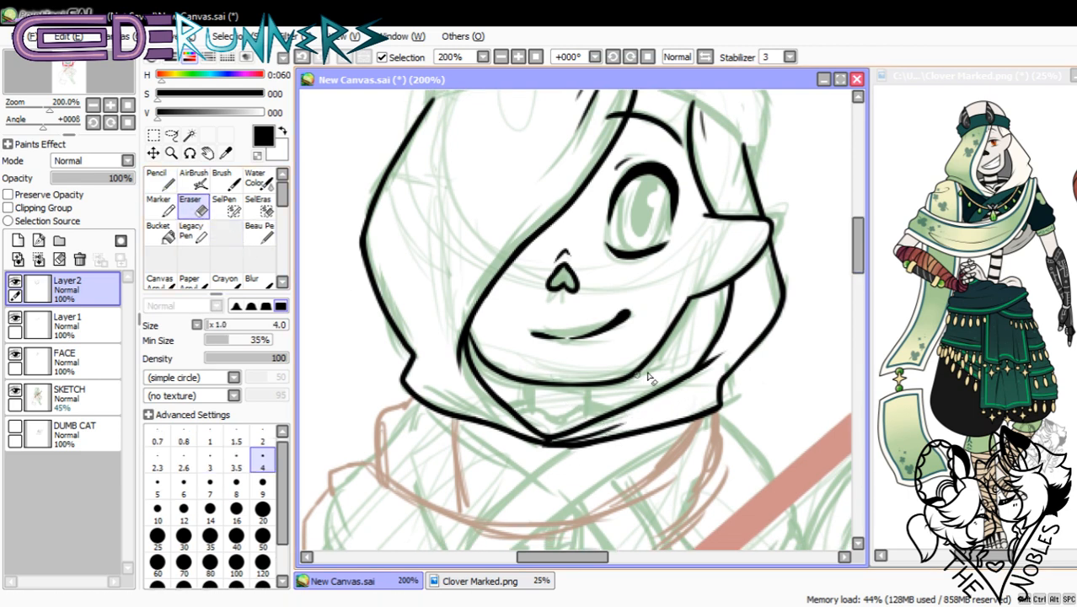
left_click_drag(859, 253, 854, 231)
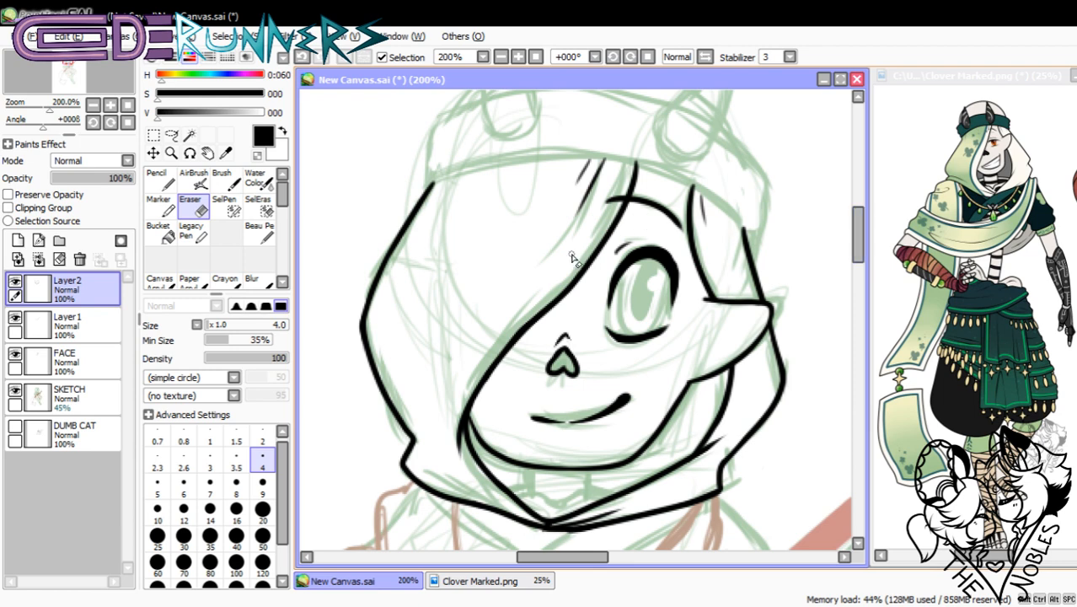
key("n")
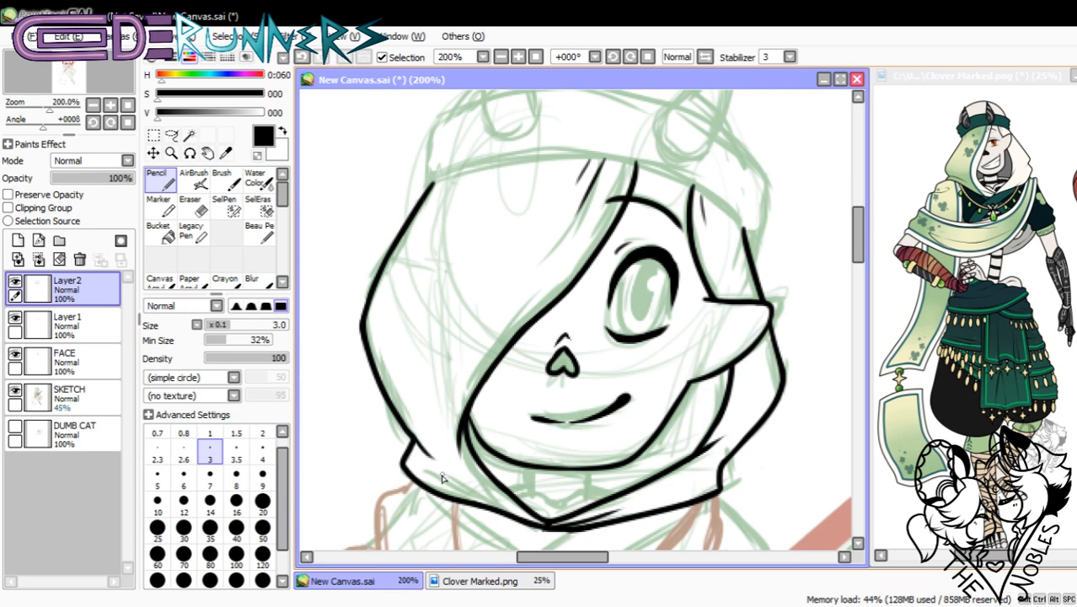
left_click_drag(409, 433, 431, 455)
- Set the pencil size to 4 and save the drawing as CLOVER CHIBI.sai
left_click(262, 455)
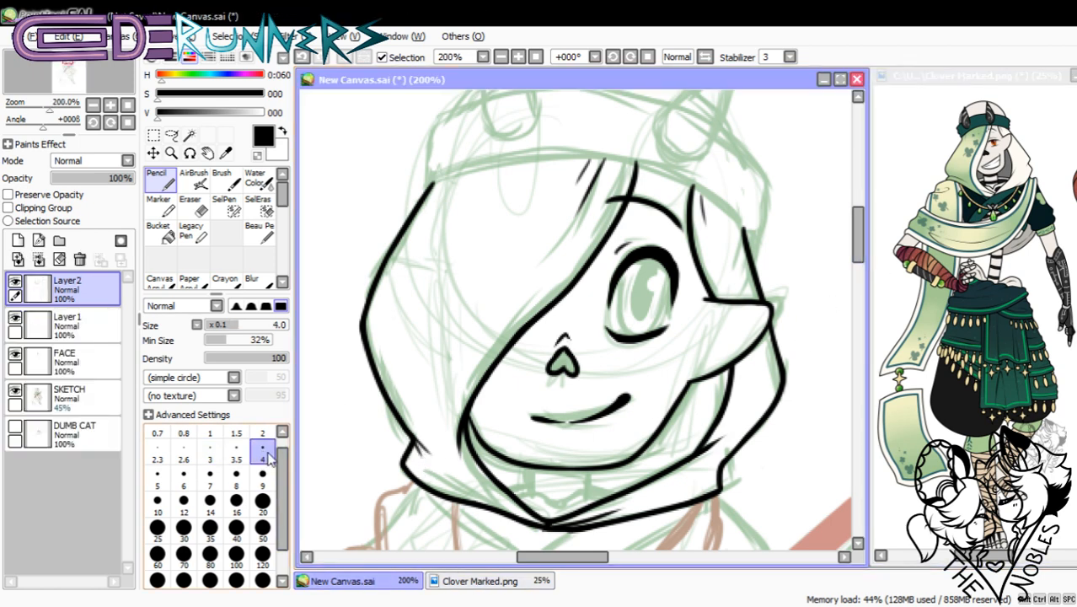
mouse_move(858, 237)
left_mouse_down()
mouse_move(858, 253)
mouse_move(858, 240)
left_mouse_up()
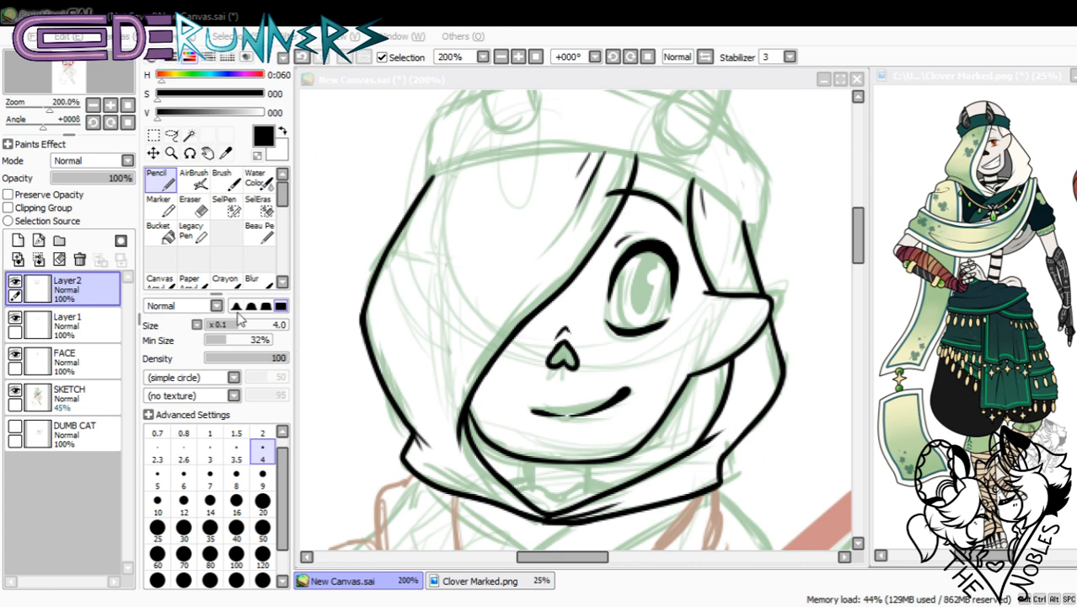
key("Return")
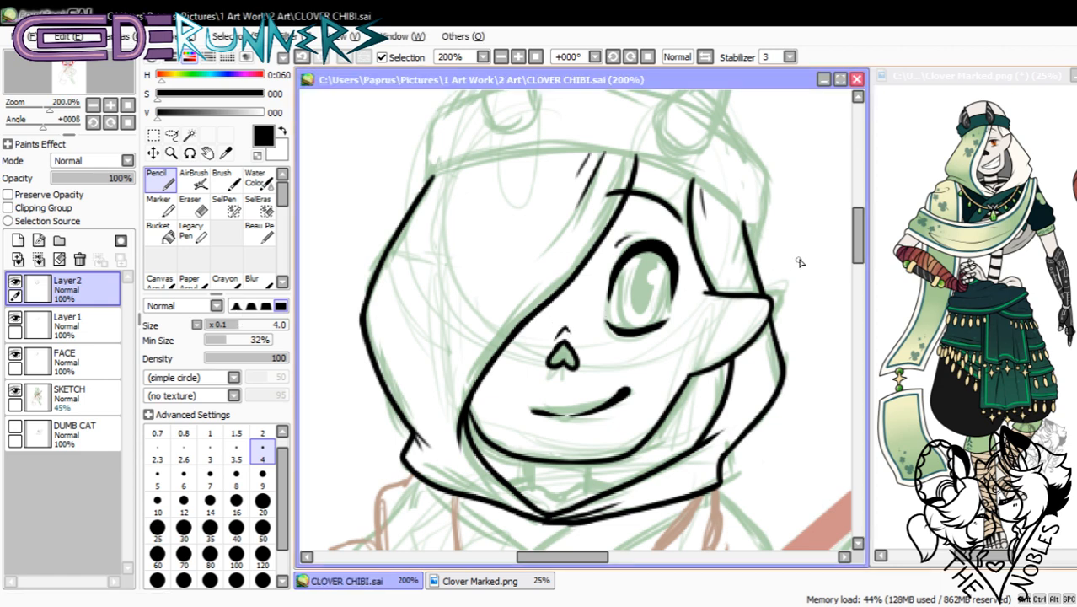
- Toggle Layer1's visibility to check its content and merge the layer down into FACE
left_click_drag(859, 240, 859, 229)
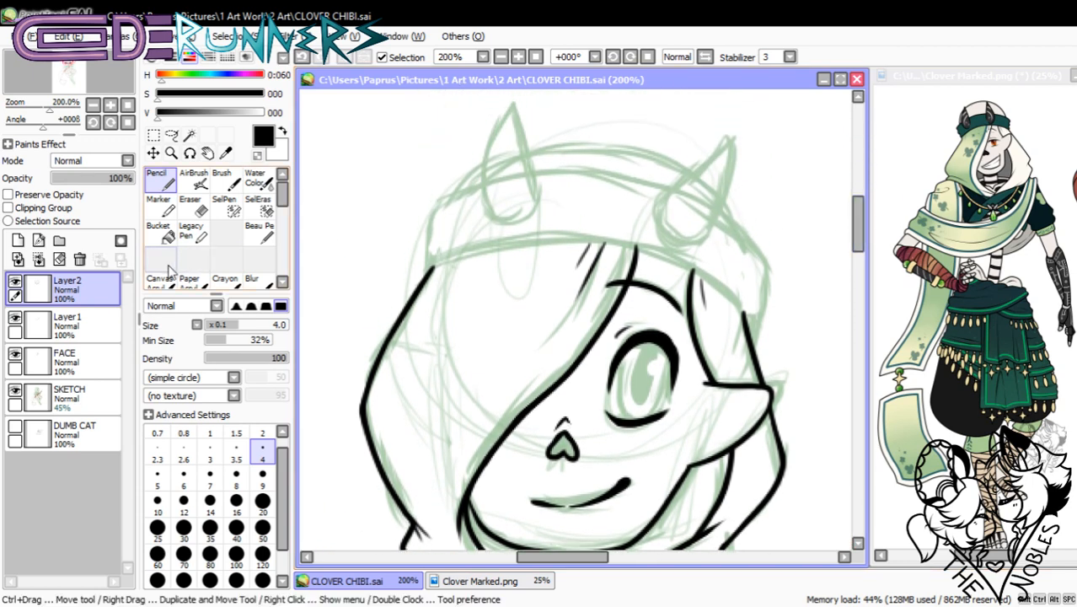
left_click(12, 319)
left_click(12, 320)
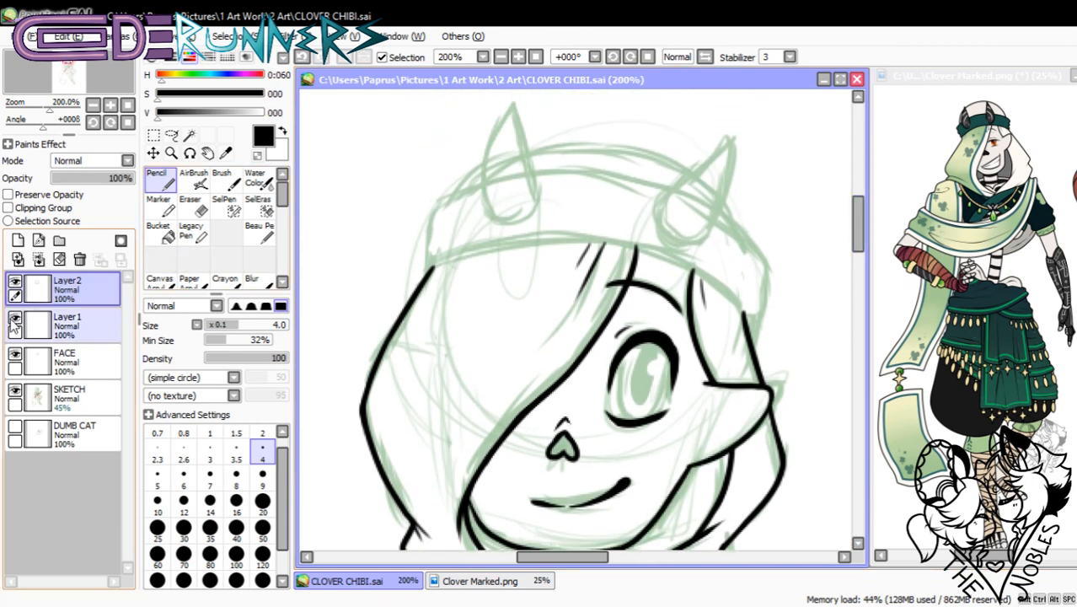
left_click(12, 319)
left_click(12, 320)
left_click(69, 329)
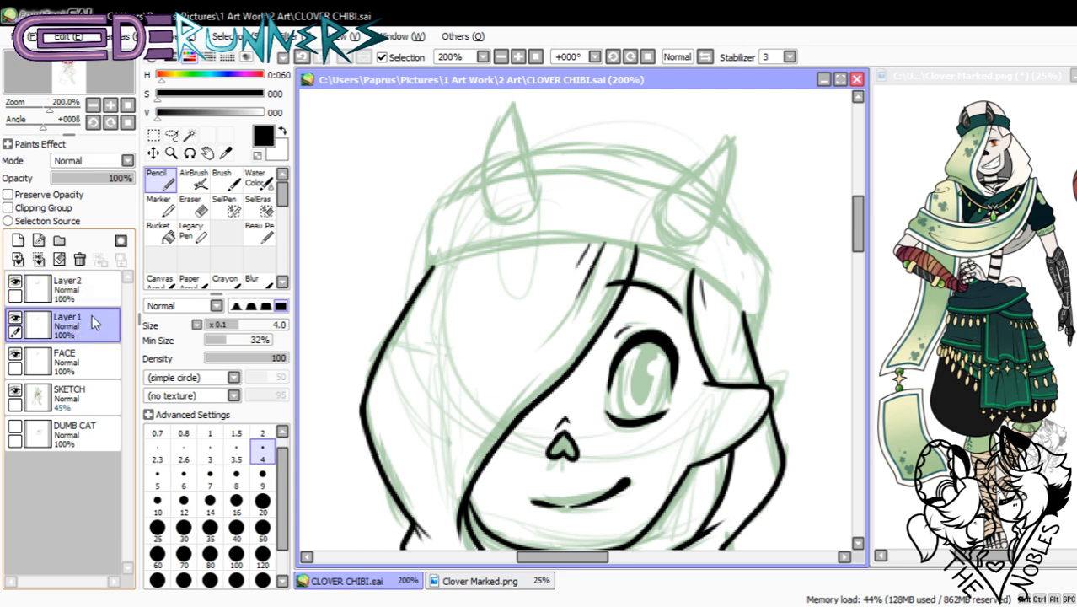
left_click(39, 260)
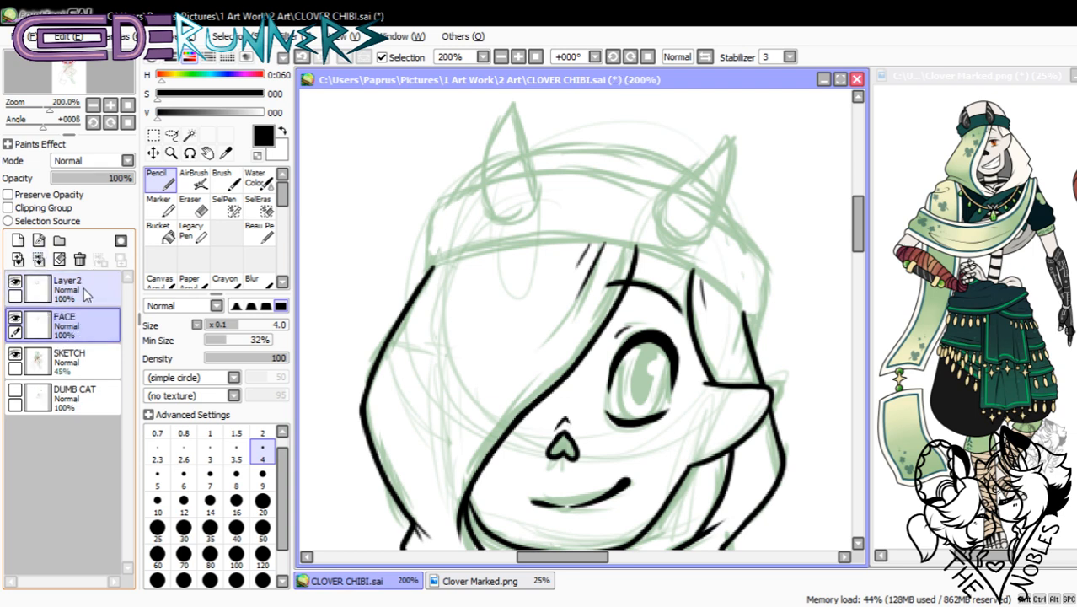
- Add a linework layer above Layer2, draw the headband's lower edge with the Curve tool, and refine its control points
left_click(86, 294)
left_click(36, 242)
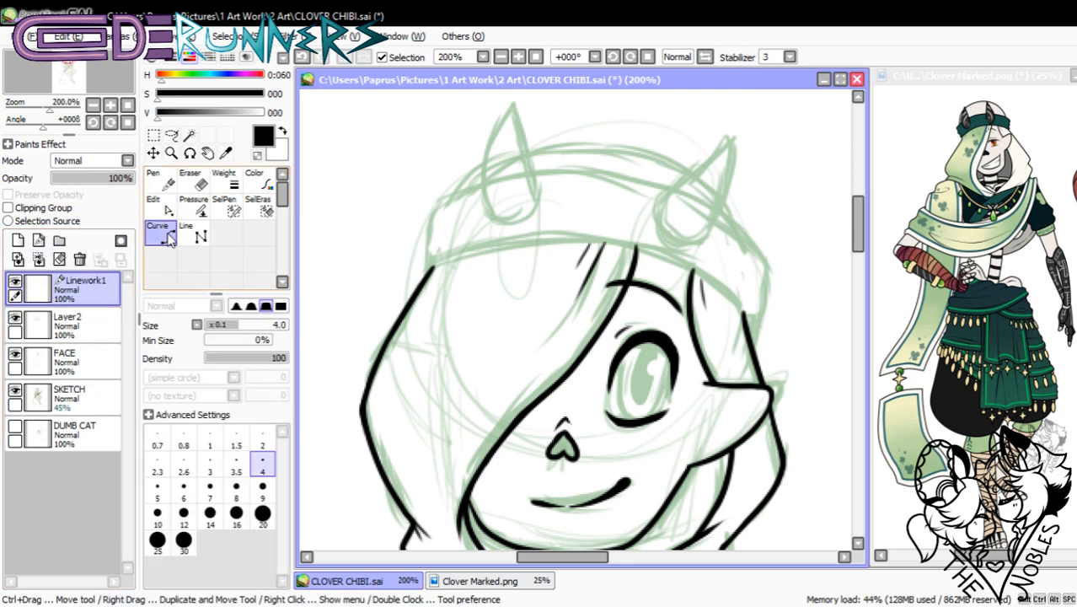
left_click(433, 267)
left_click(486, 253)
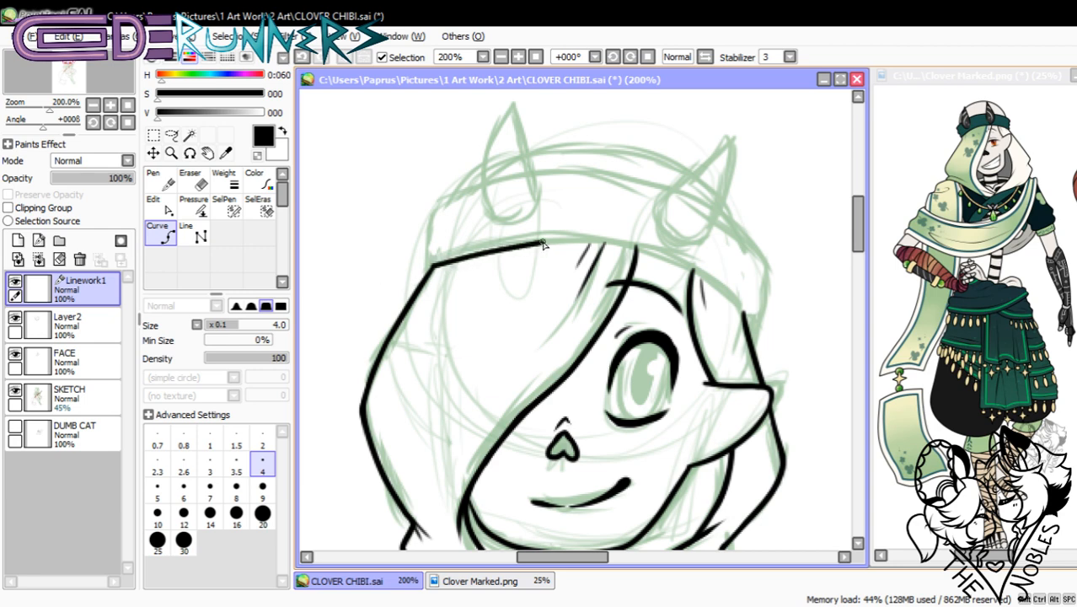
left_click(546, 243)
left_click(635, 244)
left_click(704, 270)
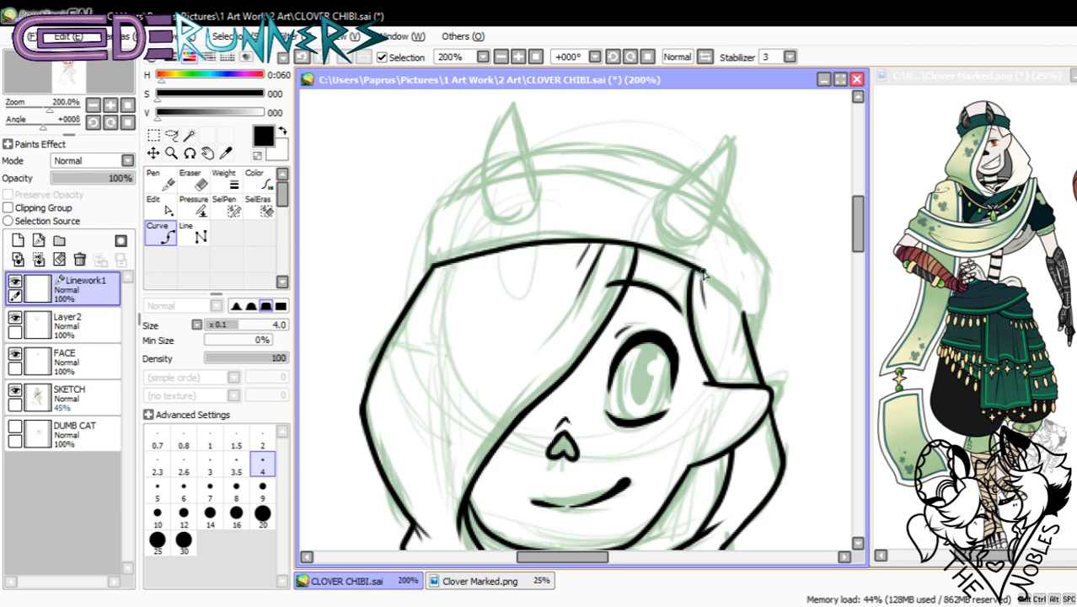
double_click(746, 317)
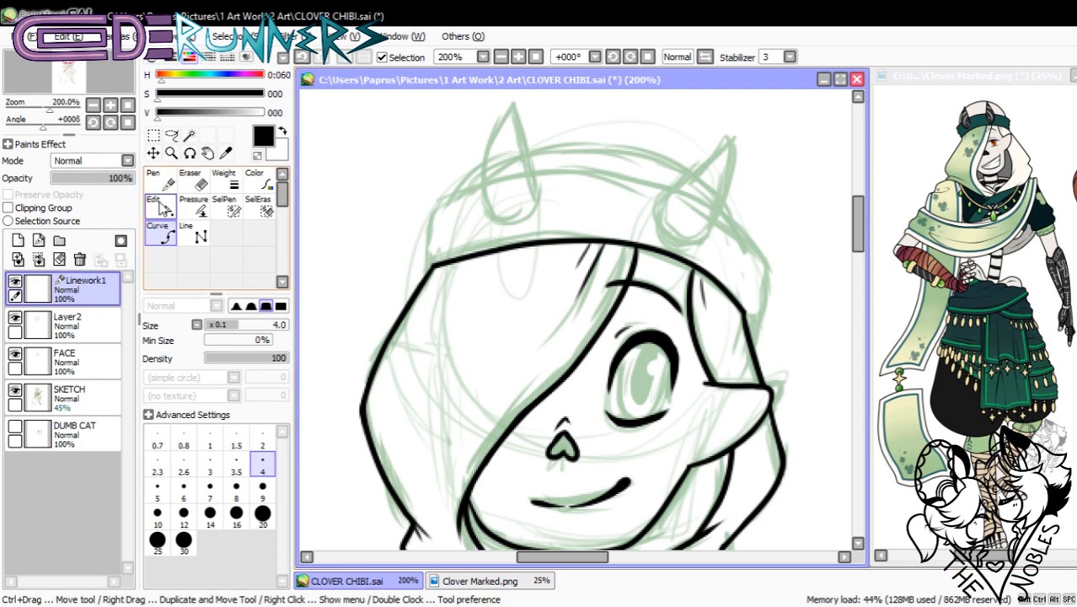
left_click(160, 206)
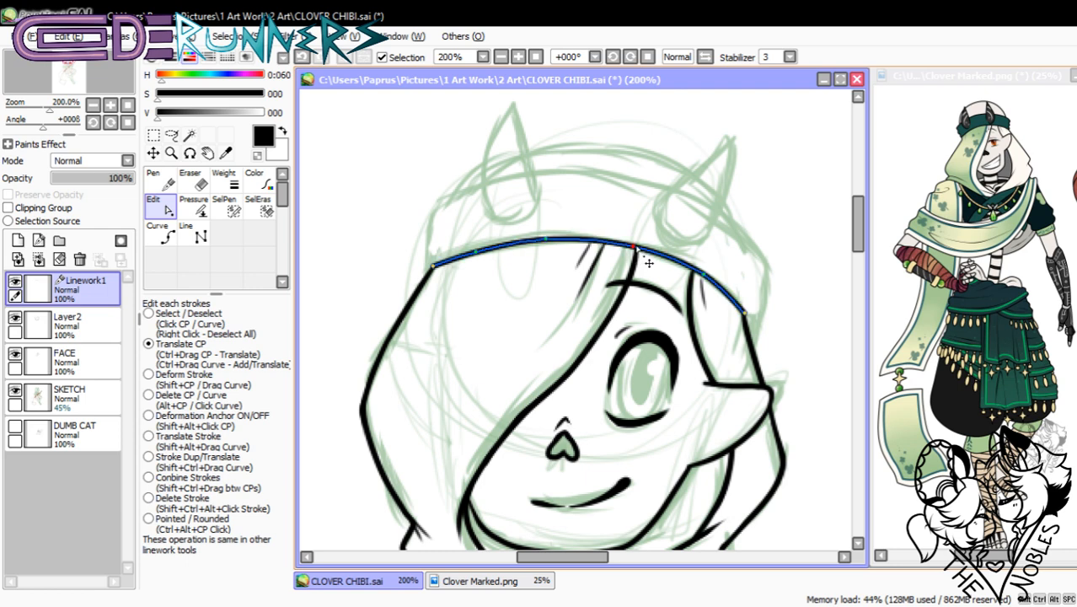
right_click(544, 241)
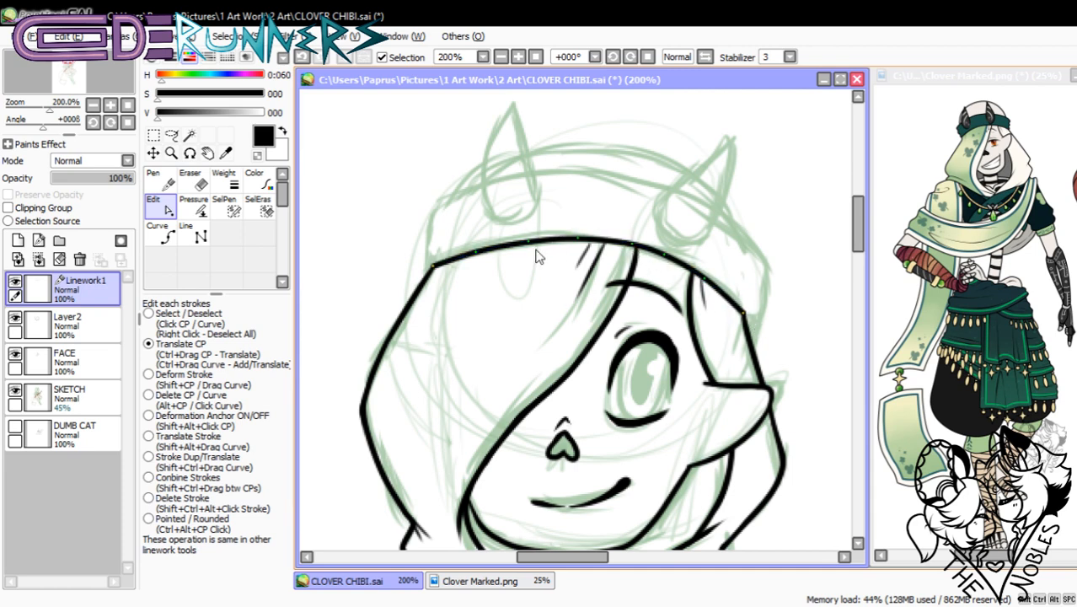
- Draw the headband's short sides and upper edge as one size 4 curve and adjust its control points to the sketch
left_click(163, 235)
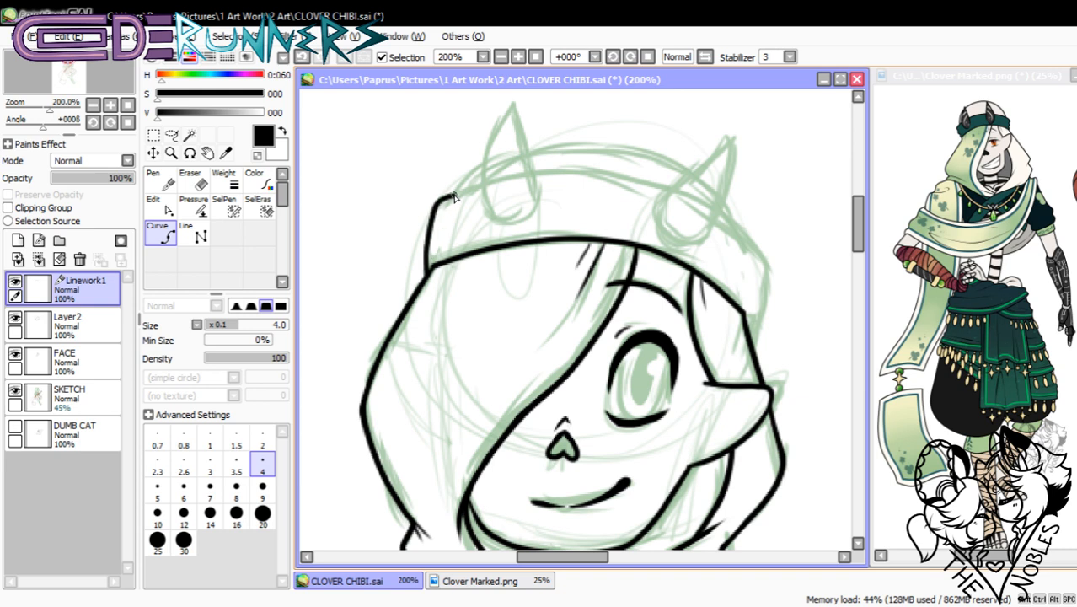
left_click(585, 169)
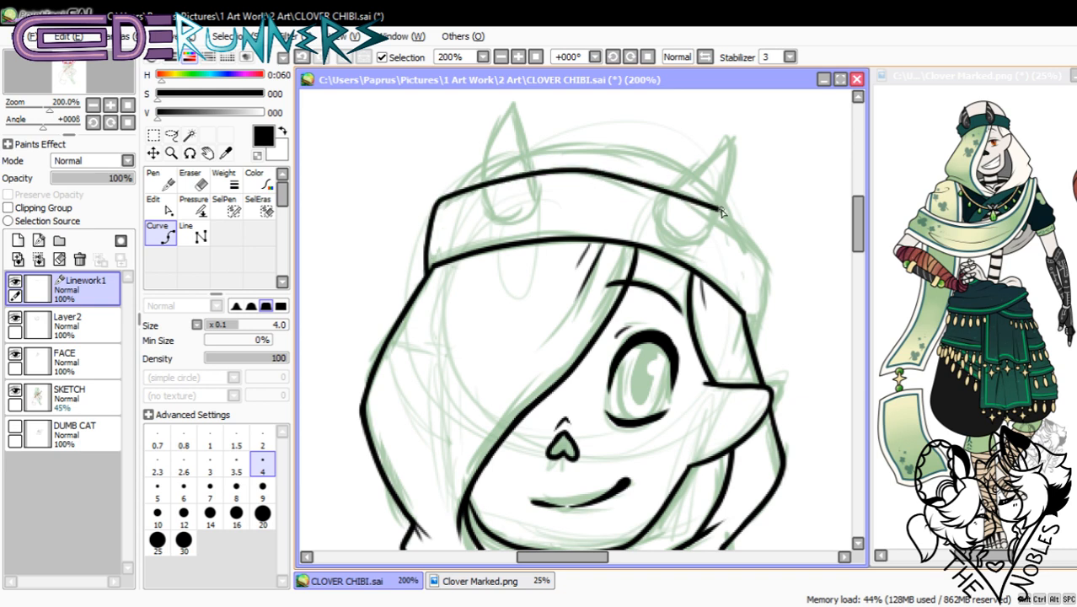
double_click(747, 325)
left_click(160, 205)
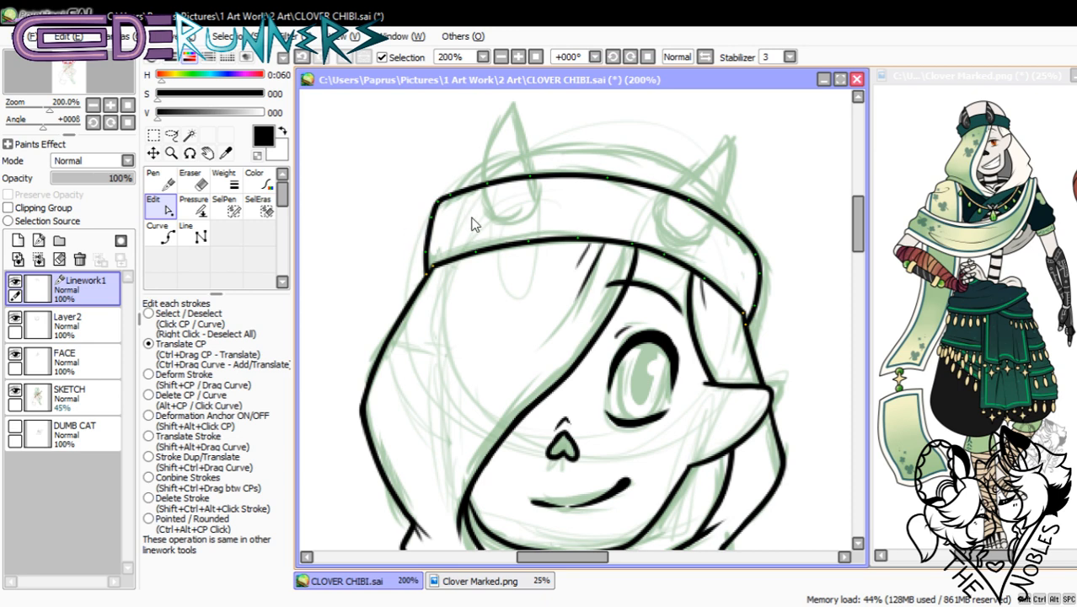
left_click(195, 206)
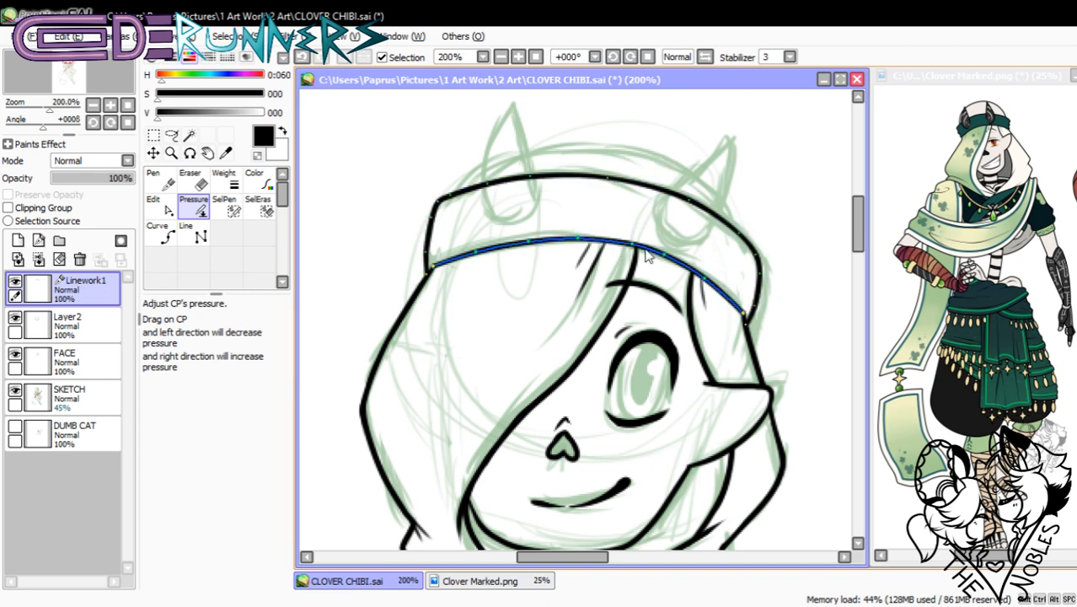
left_click(156, 205)
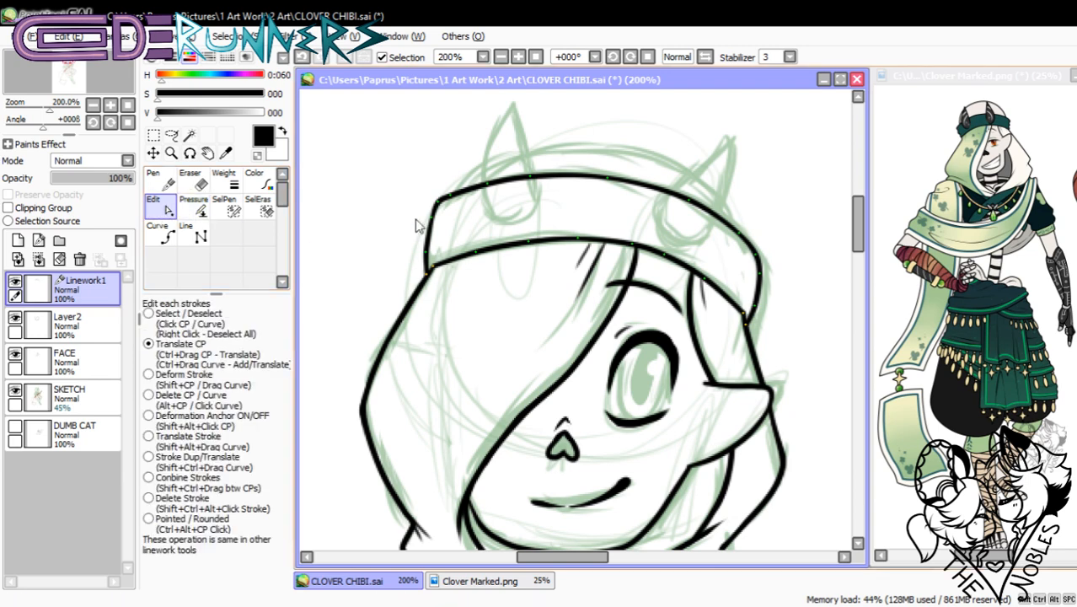
left_click(430, 220)
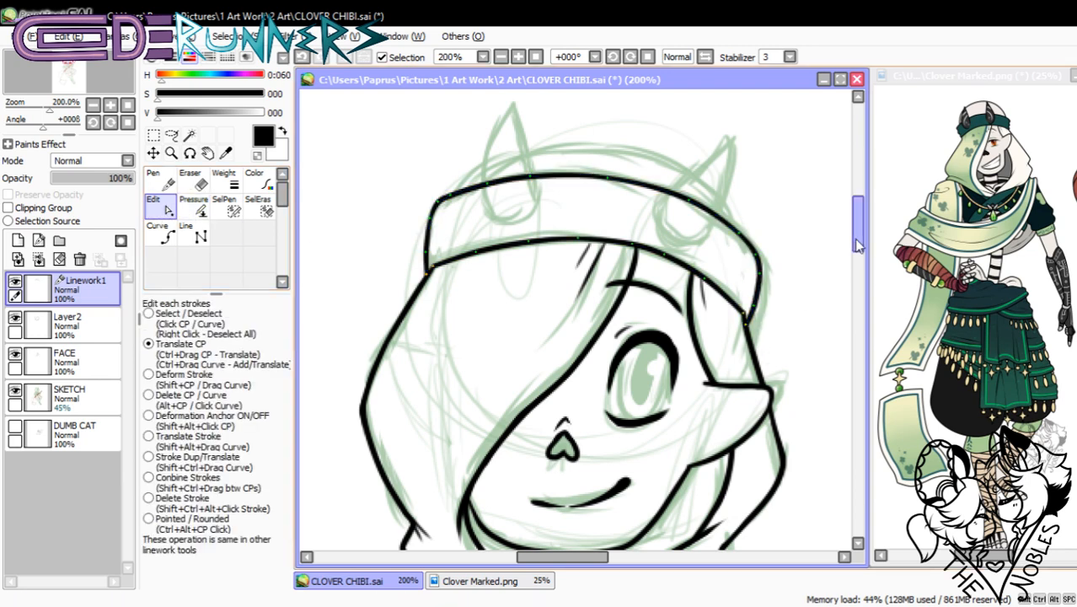
scroll(851, 269, "down", 4)
scroll(851, 270, "up", 4)
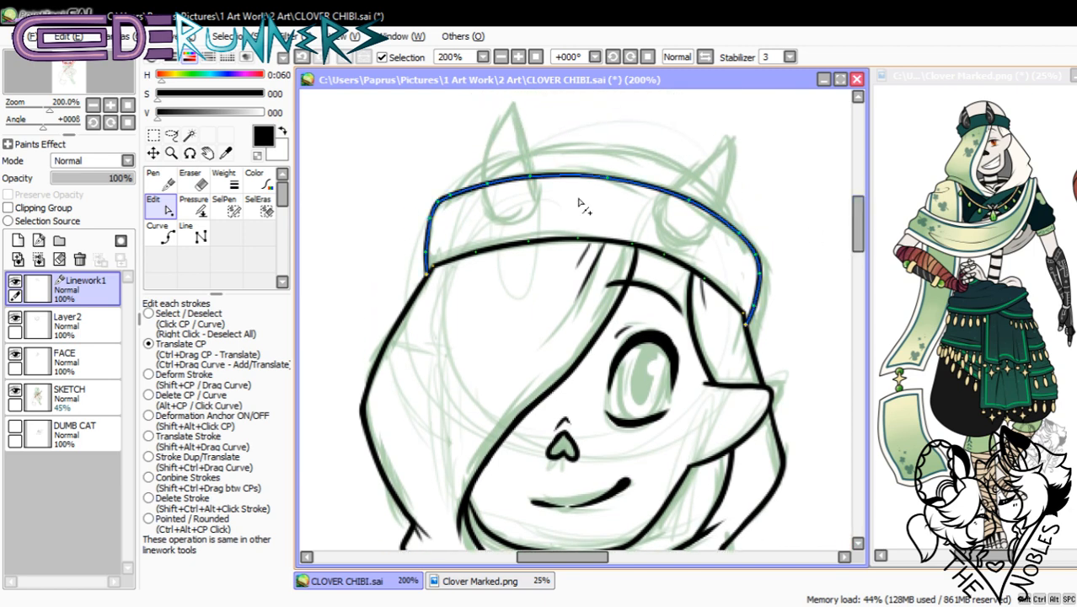
- Draw the rounded top of the head as a curve arching above the headband's upper edge
left_click(166, 234)
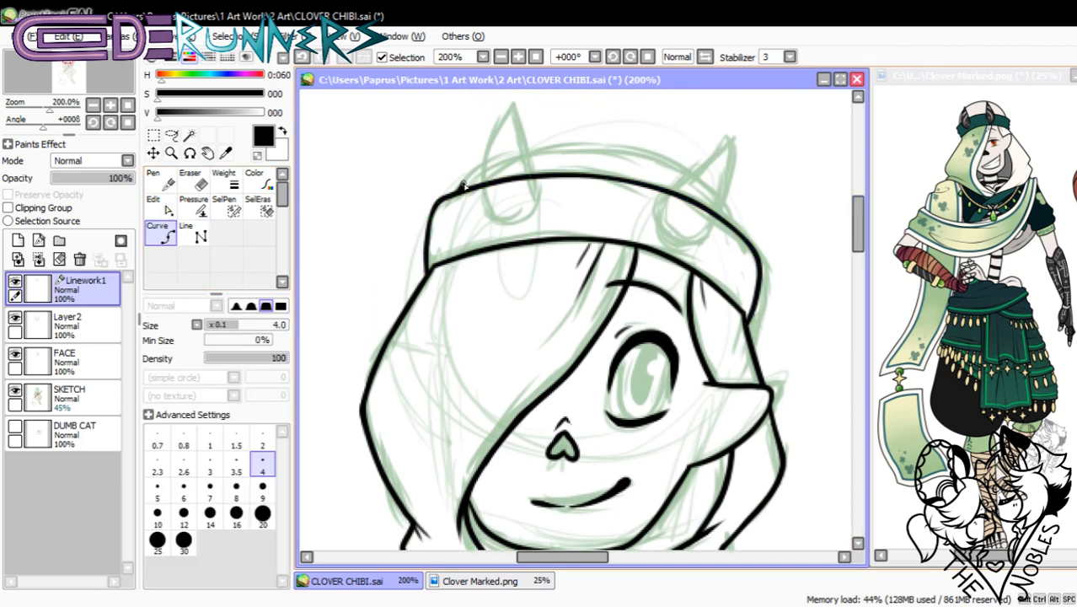
left_click(548, 144)
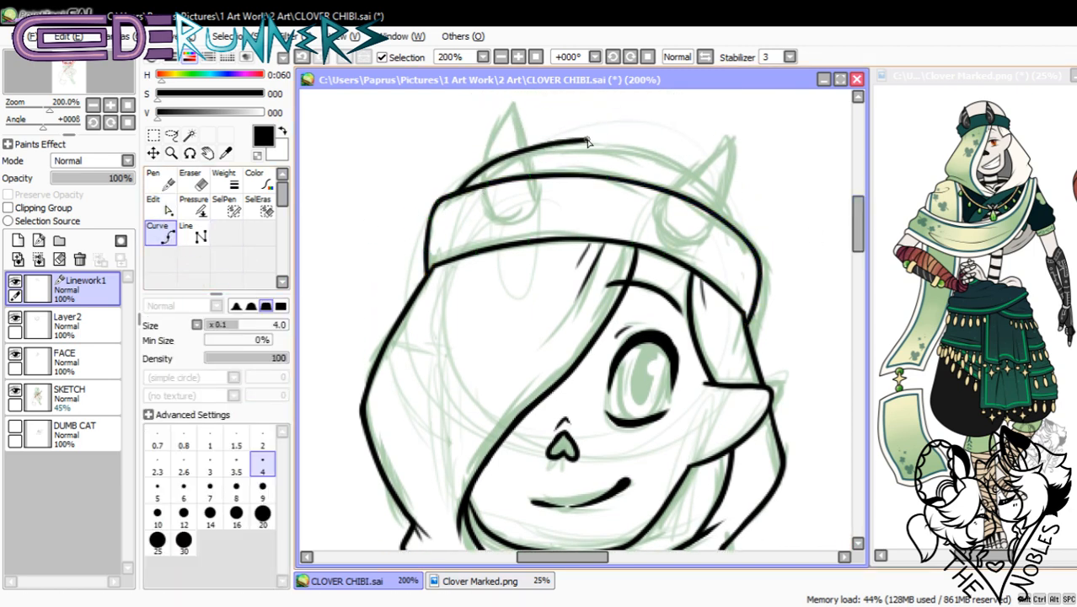
left_click(619, 145)
left_click(688, 172)
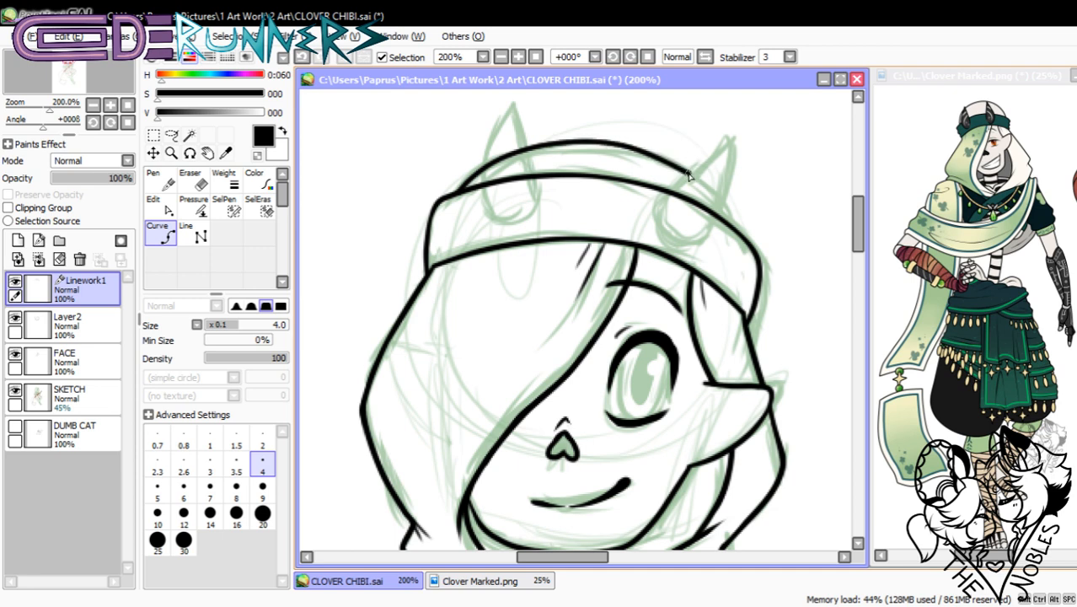
double_click(734, 231)
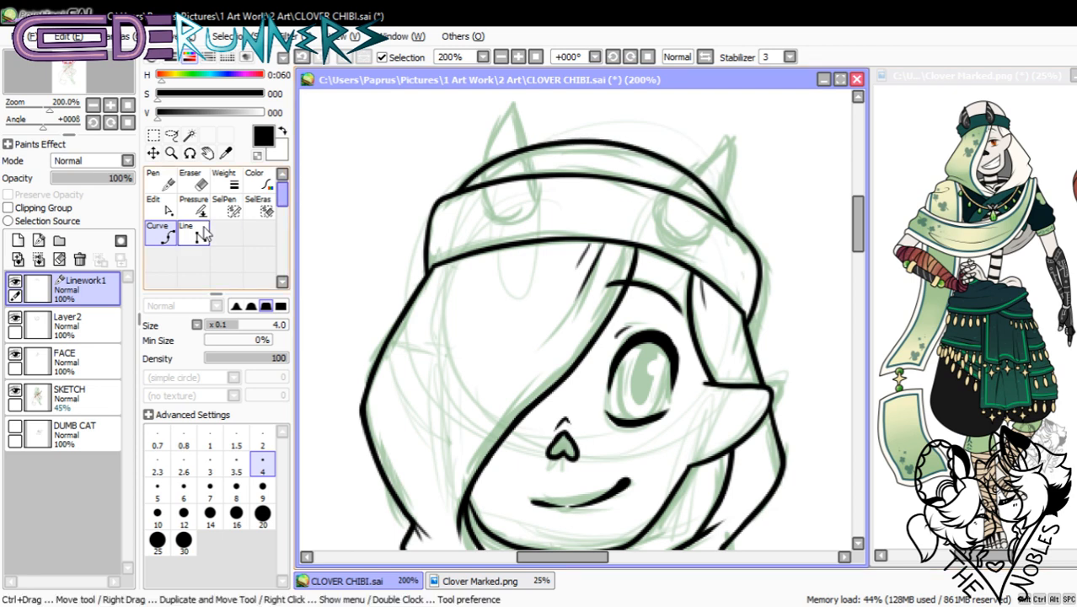
- Adjust the control points of the head-top curve so its ends meet the headband and the arch is smooth
left_click(166, 208)
left_click_drag(734, 230, 722, 208)
left_click(733, 228)
left_click_drag(690, 174, 691, 174)
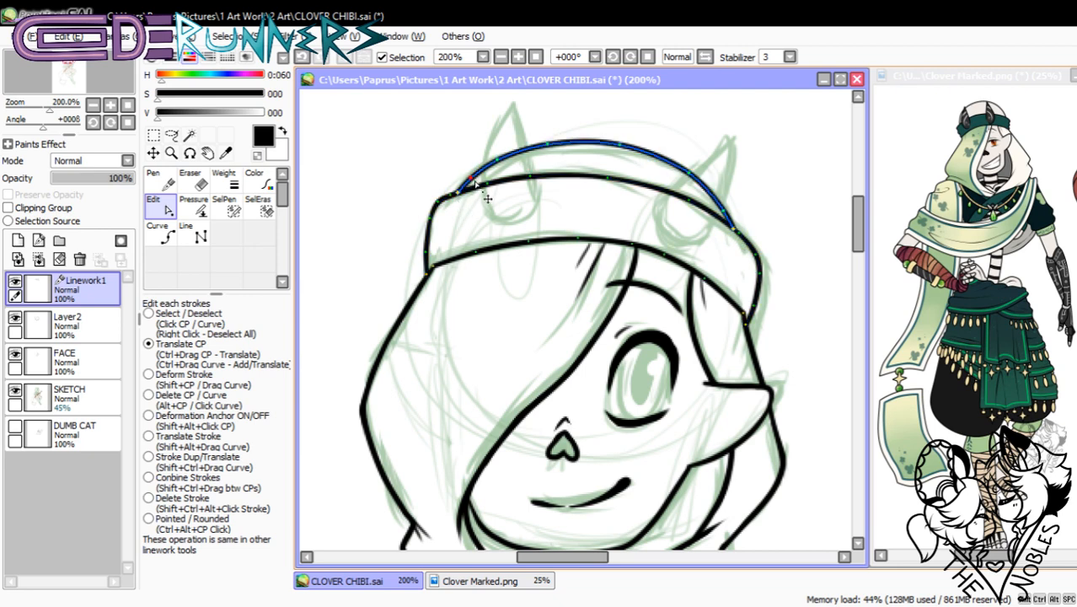
left_click_drag(470, 183, 547, 147)
- Reduce the line pressure at control points near both ends of the head-top curve to taper it
left_click(193, 204)
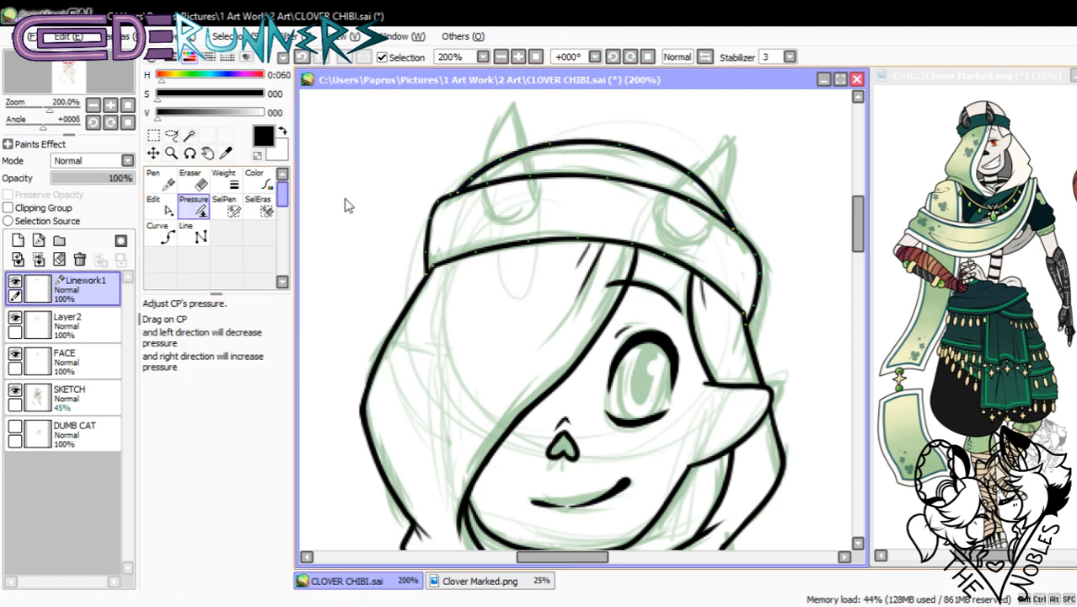
left_click_drag(454, 194, 422, 202)
left_click_drag(550, 145, 511, 159)
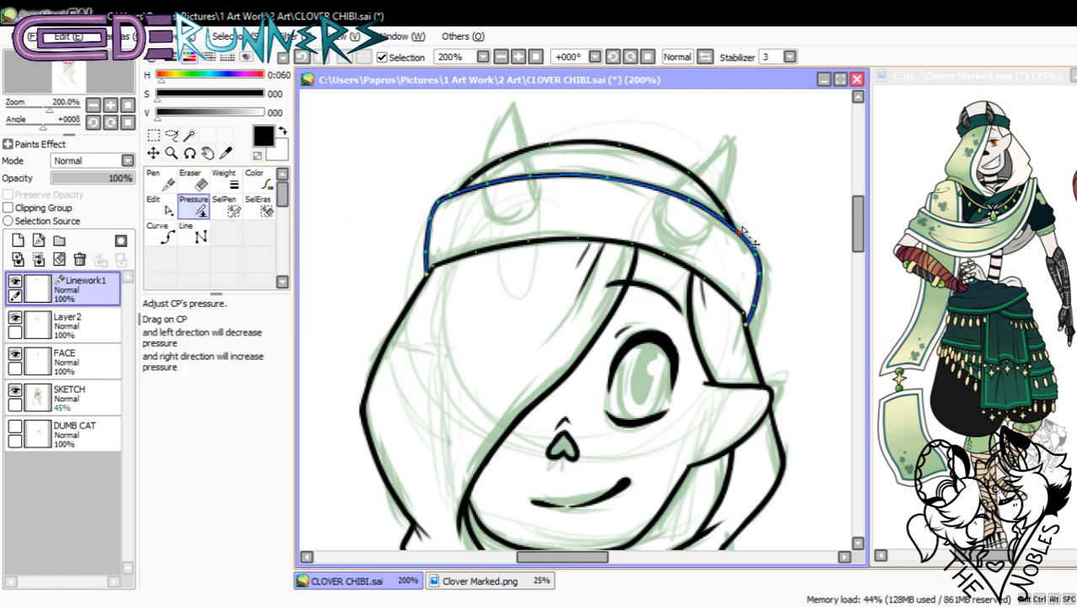
left_click_drag(735, 228, 688, 236)
- Save the drawing and merge the Linework1 layer down into Layer2, toggling layer visibility to check the content
left_click_drag(859, 240, 860, 236)
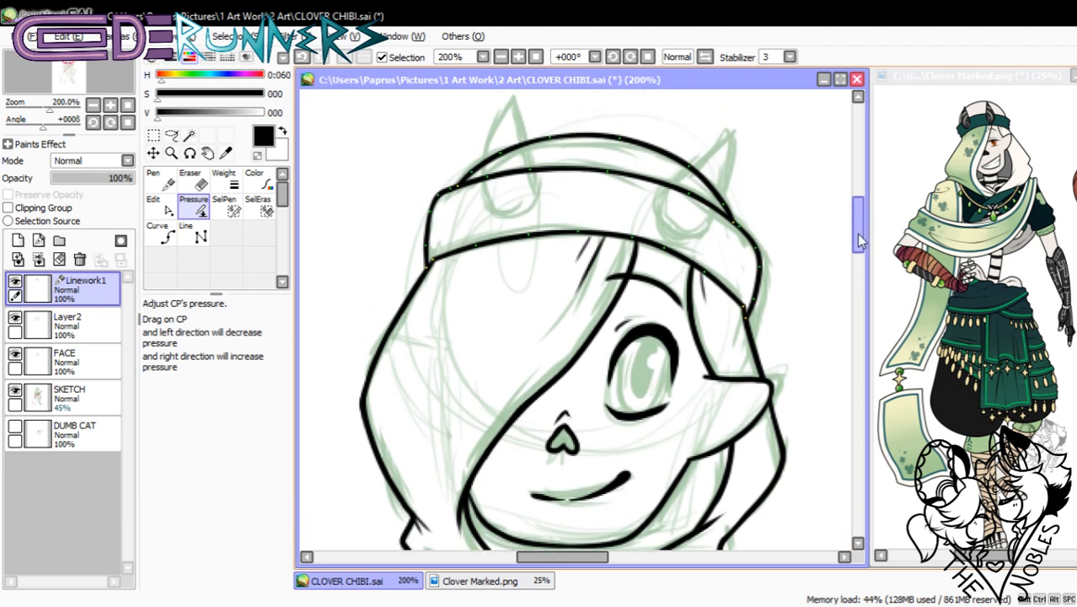
left_click(14, 284)
left_click(14, 284)
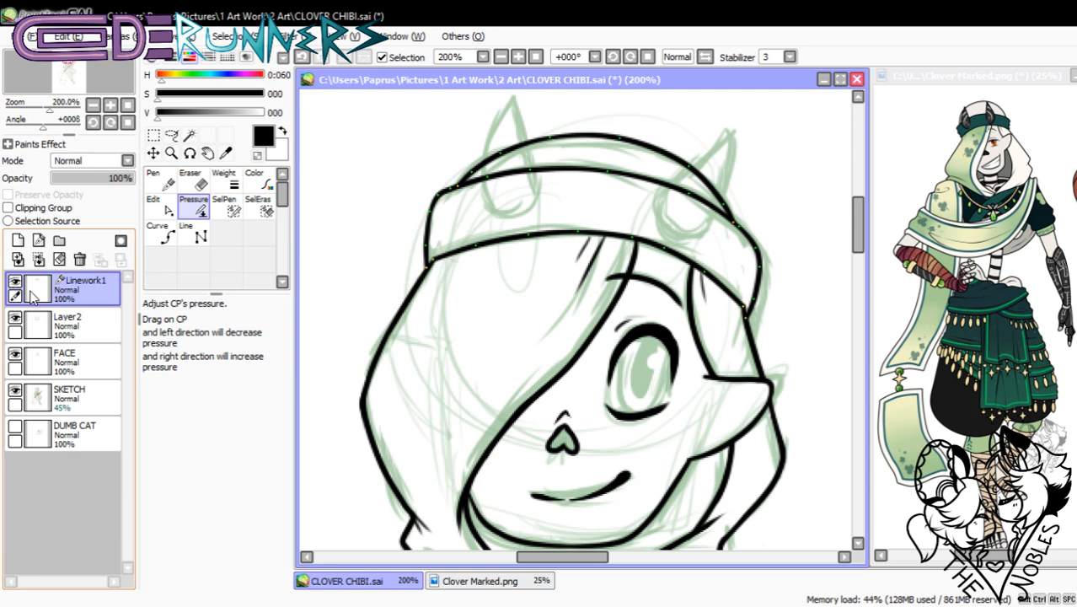
left_click(34, 327)
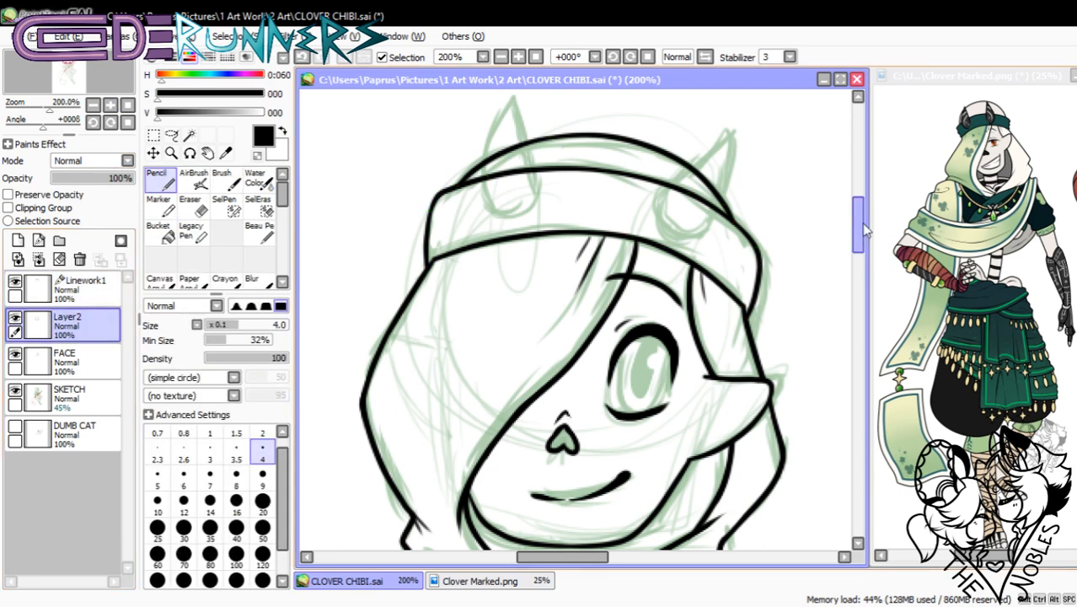
mouse_move(860, 232)
left_mouse_down()
mouse_move(860, 282)
mouse_move(860, 232)
mouse_move(853, 249)
left_mouse_up()
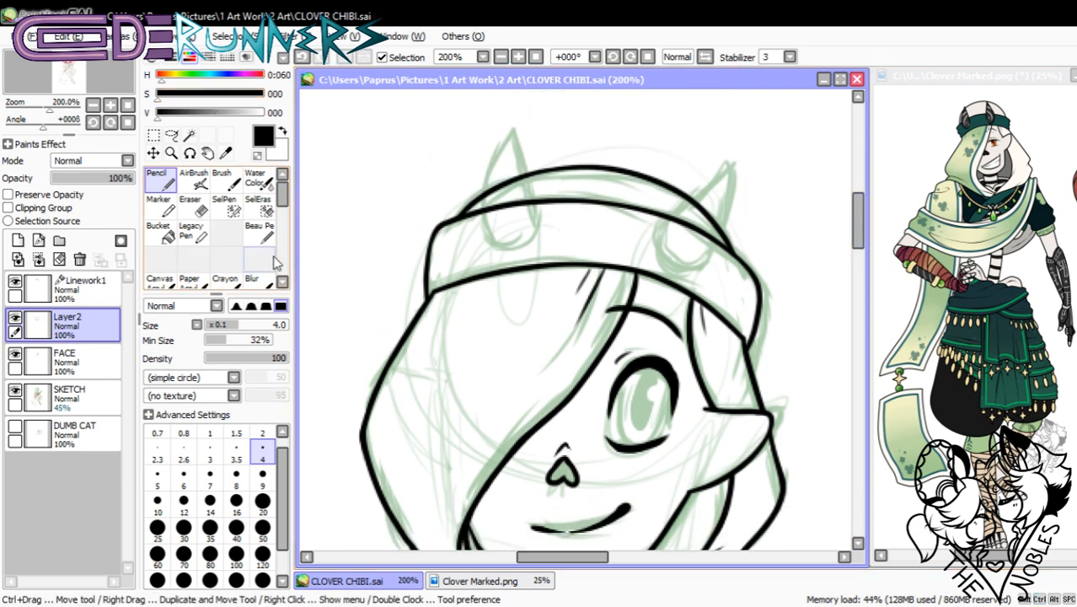
left_click(66, 286)
left_click(37, 259)
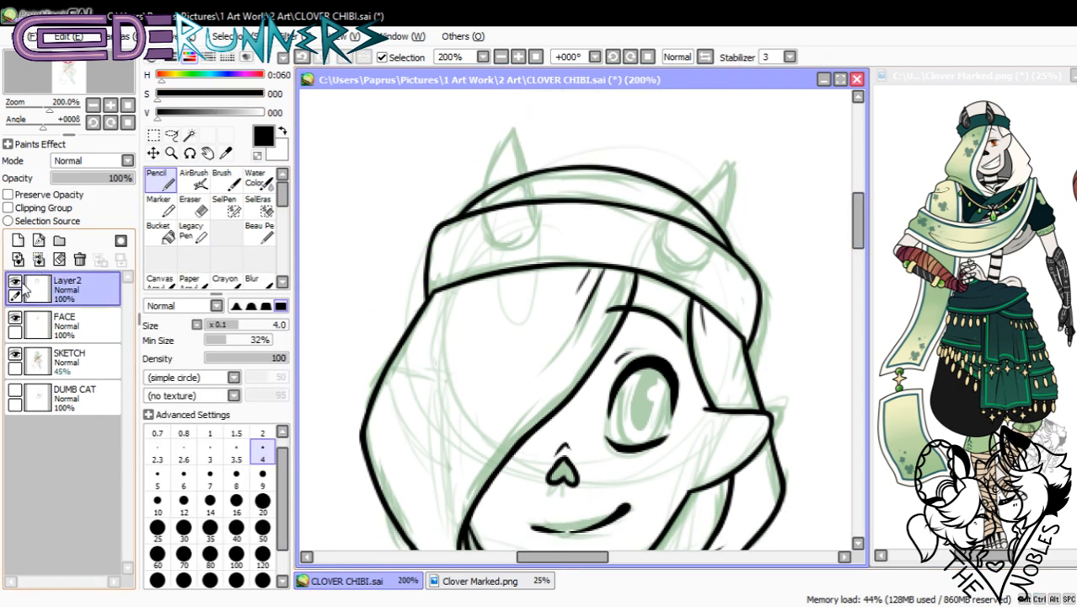
left_click(15, 280)
left_click(15, 281)
- On the FACE layer, erase part of the line above the eye where it crosses the drape's edge, using eraser size 4
left_click(94, 106)
left_click(95, 106)
left_click(94, 106)
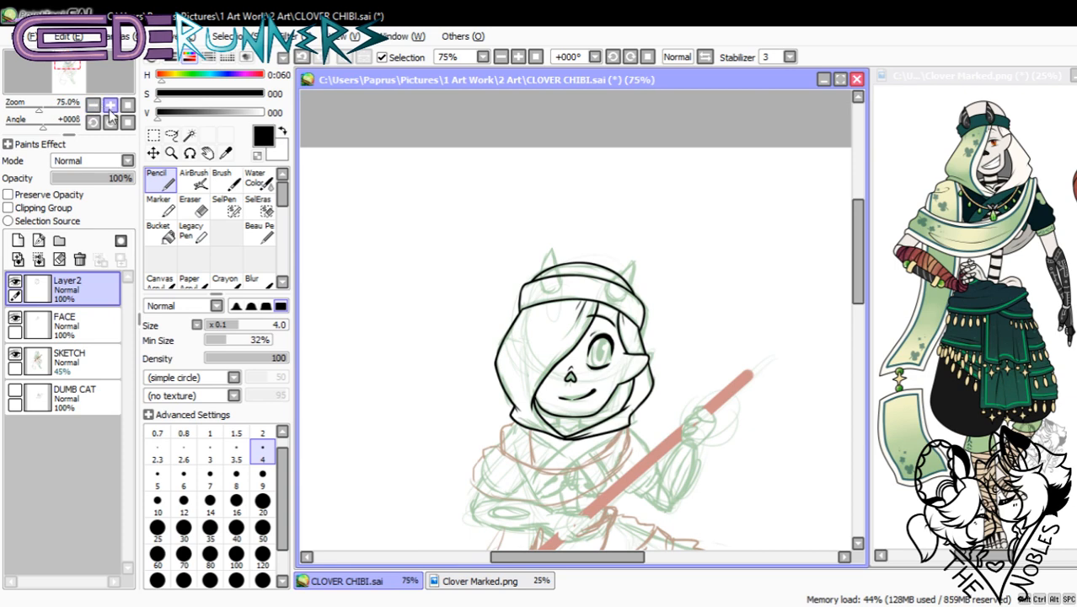
left_click(110, 107)
left_click(109, 107)
left_click(110, 107)
left_click(110, 107)
left_click(15, 316)
left_click(15, 317)
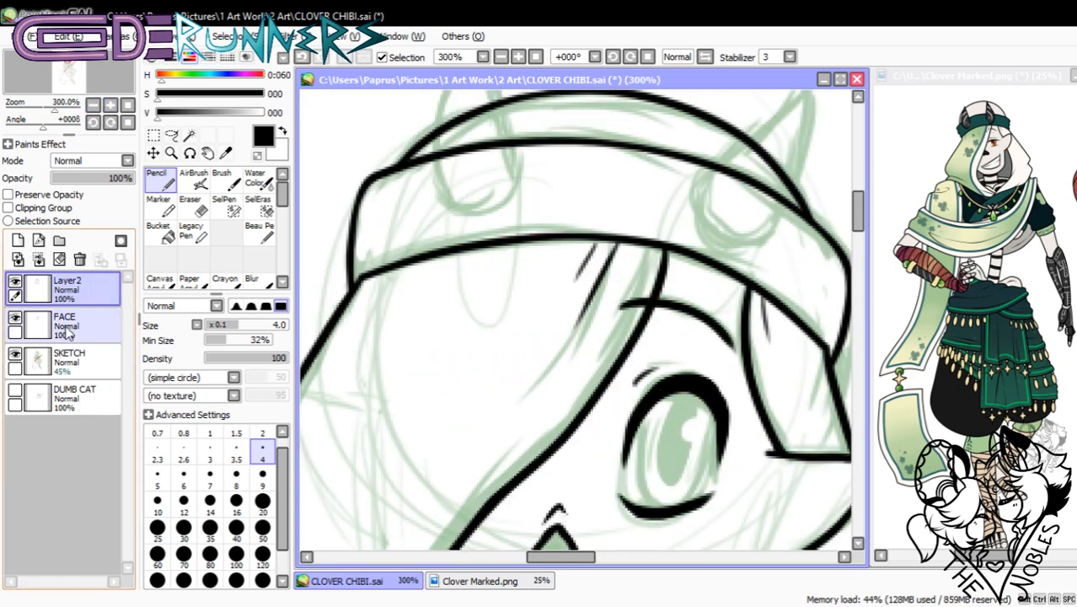
left_click(69, 327)
left_click(194, 204)
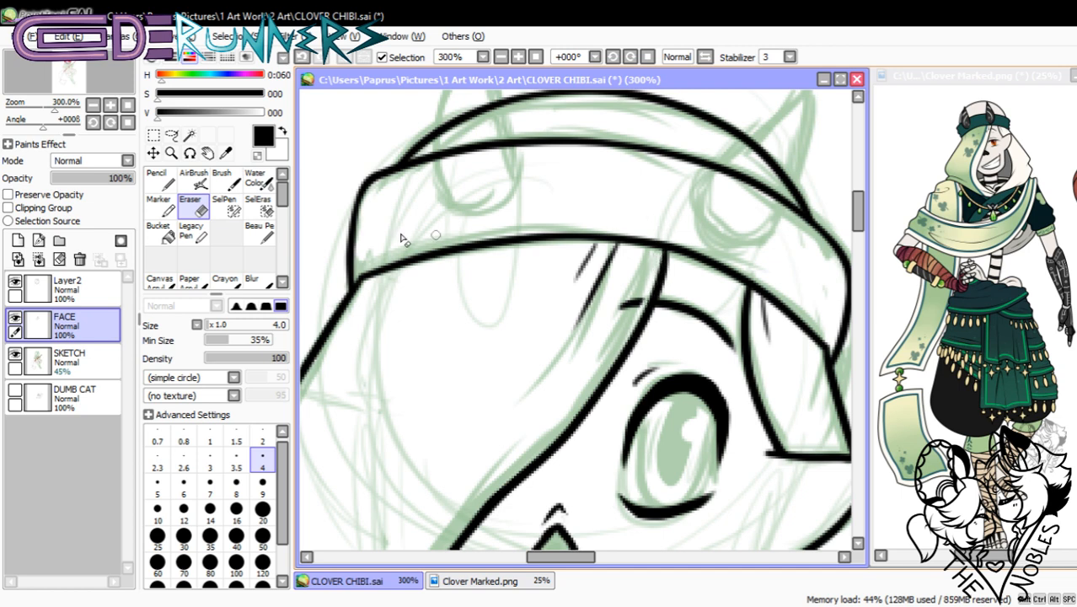
- Examine the inked head at several zoom levels and check Layer2's content by toggling its visibility
left_click(93, 105)
left_click(92, 104)
left_click(92, 104)
left_click(93, 105)
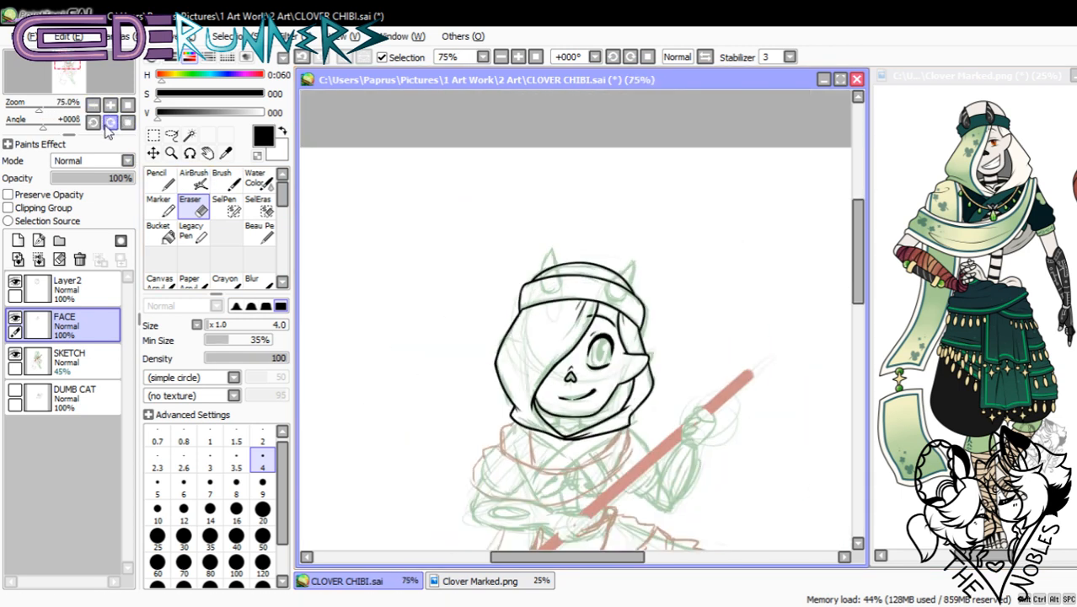
left_click(109, 105)
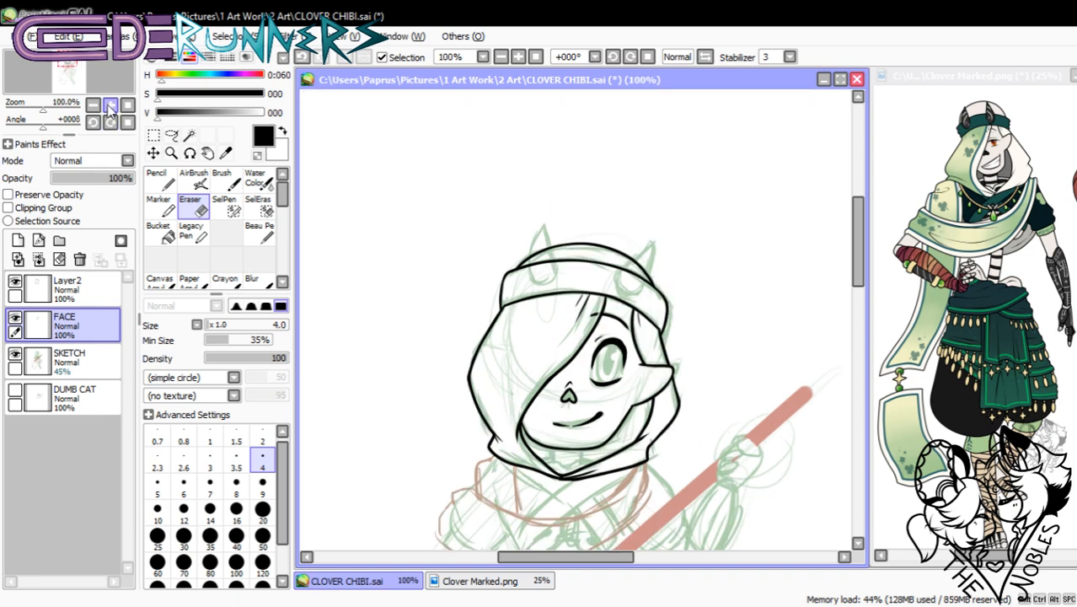
left_click(110, 105)
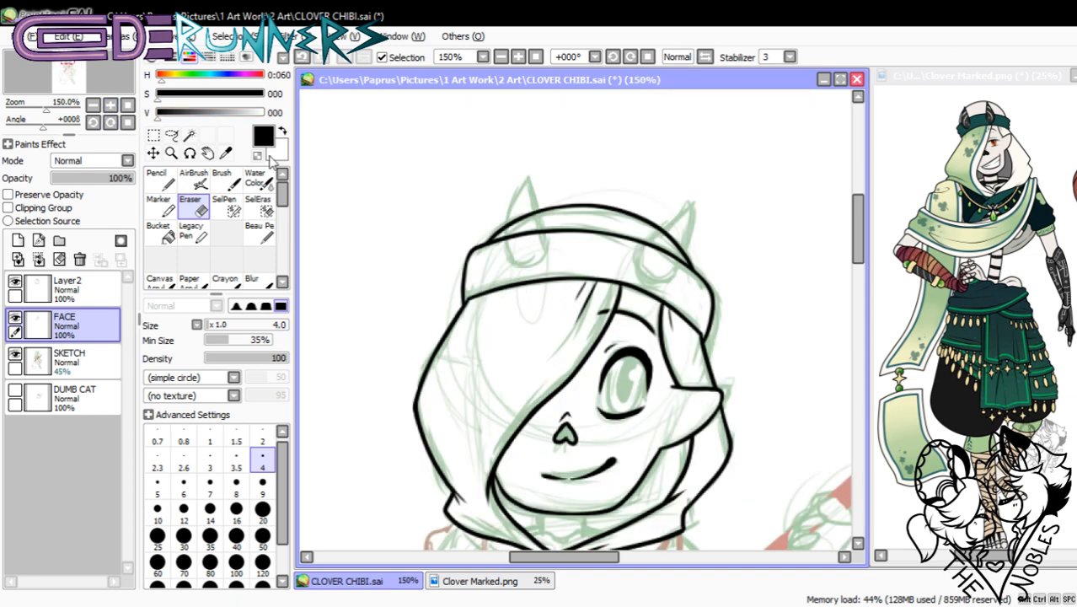
left_click_drag(855, 236, 847, 261)
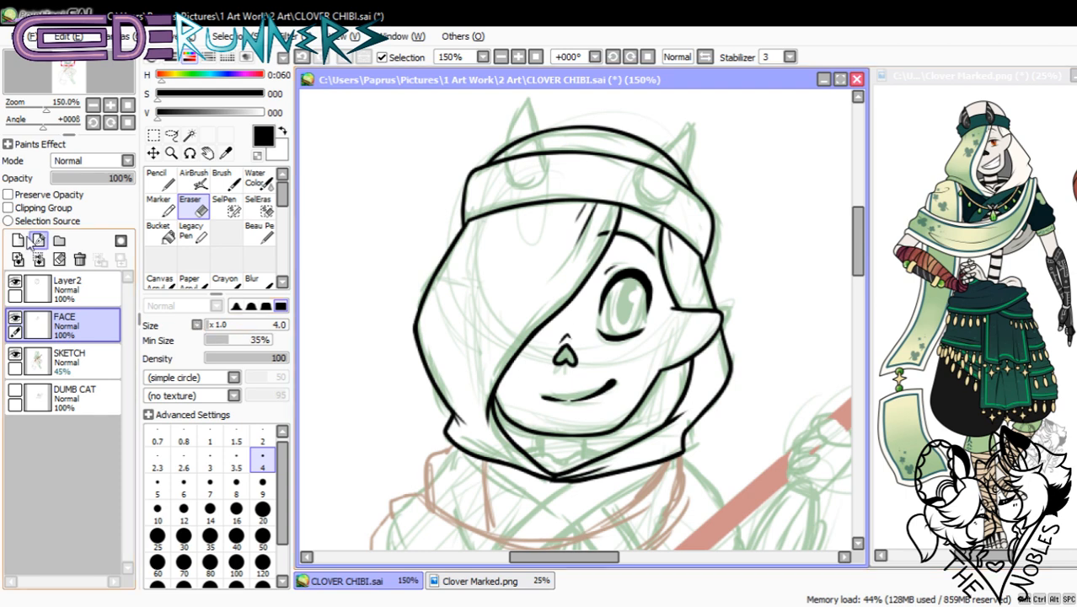
left_click(15, 281)
left_click(15, 282)
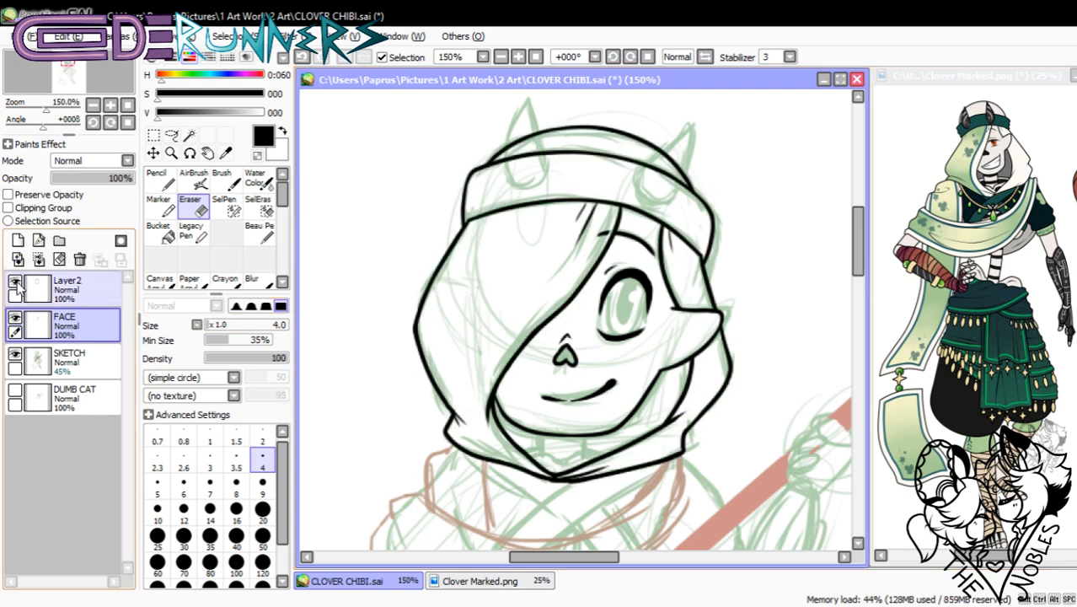
- Check Layer2's visibility once more and add a new normal layer directly above it
left_click(81, 284)
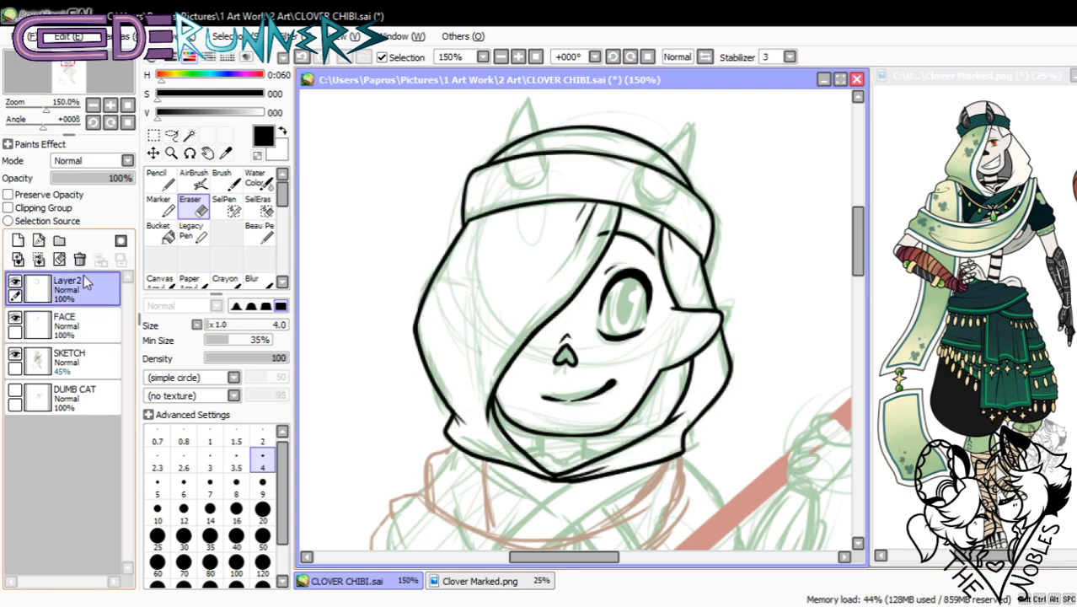
left_click(15, 281)
left_click(15, 282)
left_click(19, 240)
left_click(111, 106)
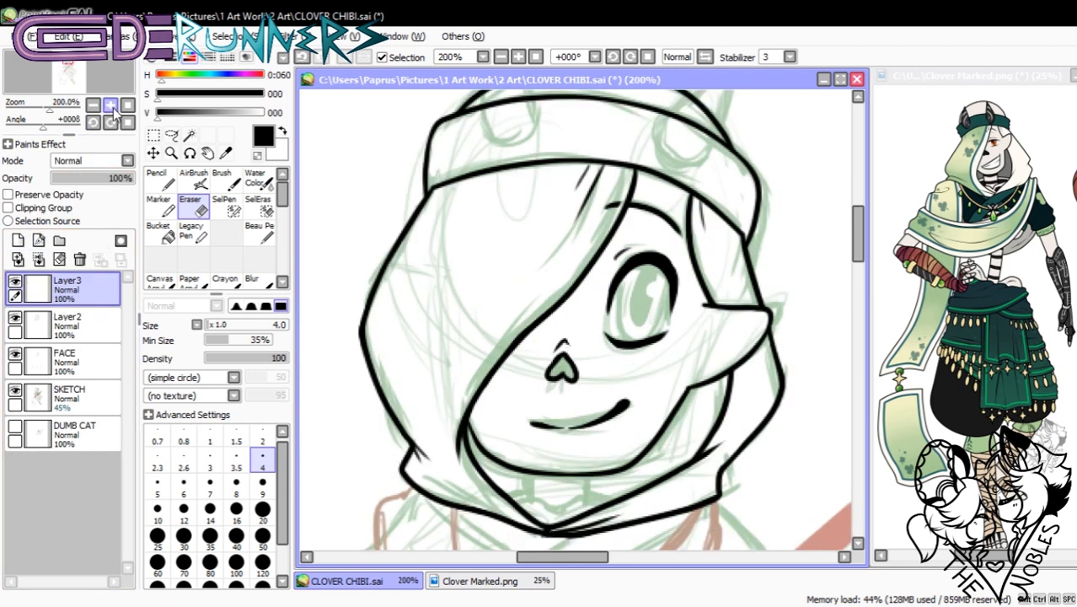
left_click(111, 105)
left_click(160, 181)
left_click_drag(858, 235, 852, 206)
left_click_drag(460, 281, 443, 161)
key("ctrl+z")
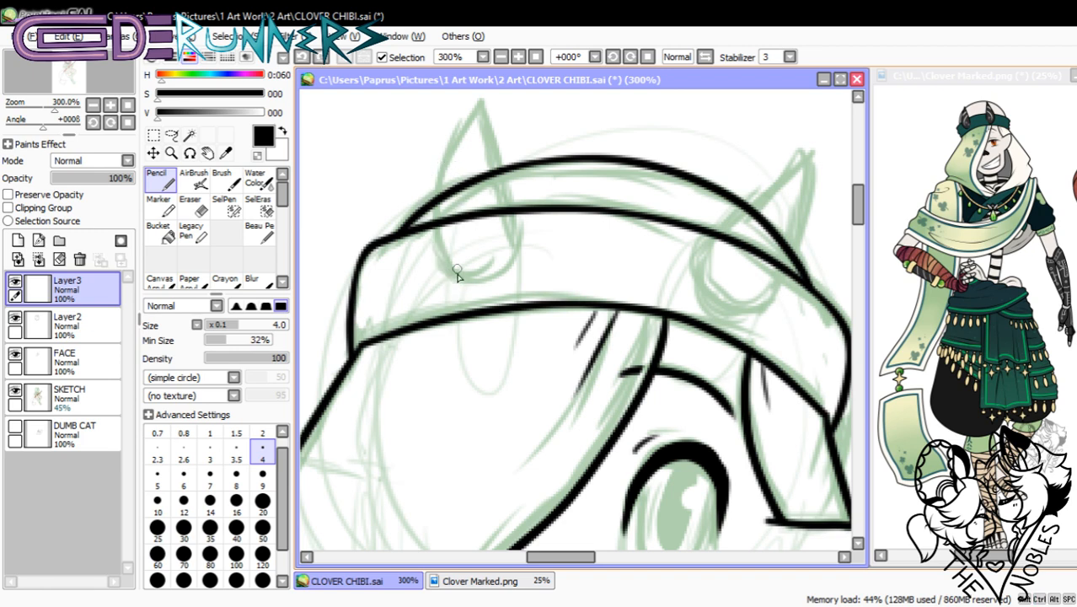
left_click_drag(466, 290, 472, 133)
key("ctrl+z")
- Lower Layer2's opacity to 62% and add a new linework layer at the top of the layer stack
left_click(85, 325)
left_click_drag(125, 178, 105, 178)
left_click(37, 241)
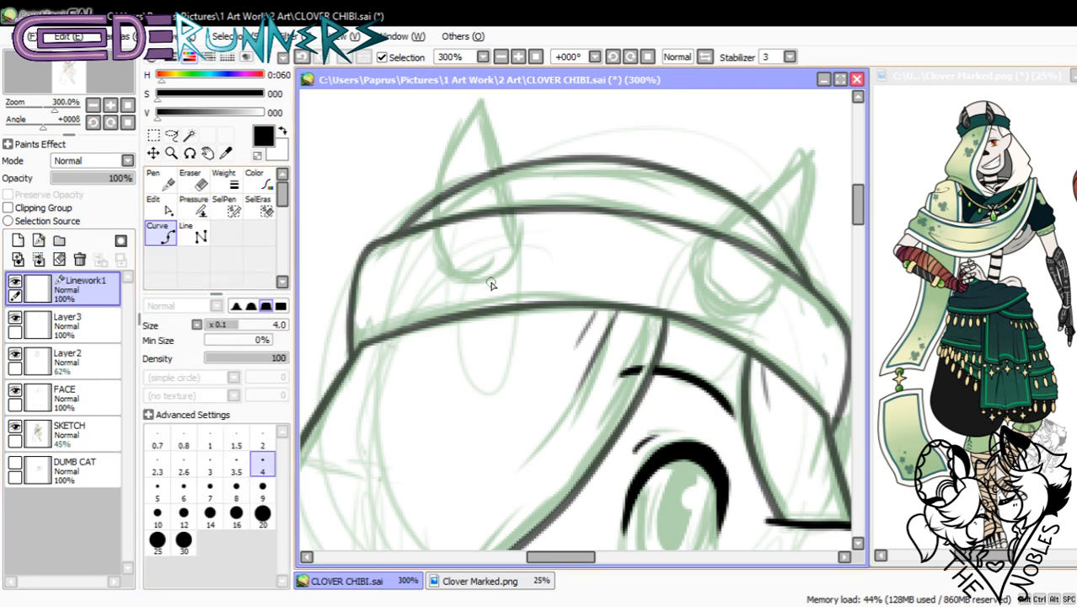
- Outline both pointed horns over the headband with the Curve tool at size 4, leaving each rounded base slightly open
left_click(445, 275)
left_click(430, 221)
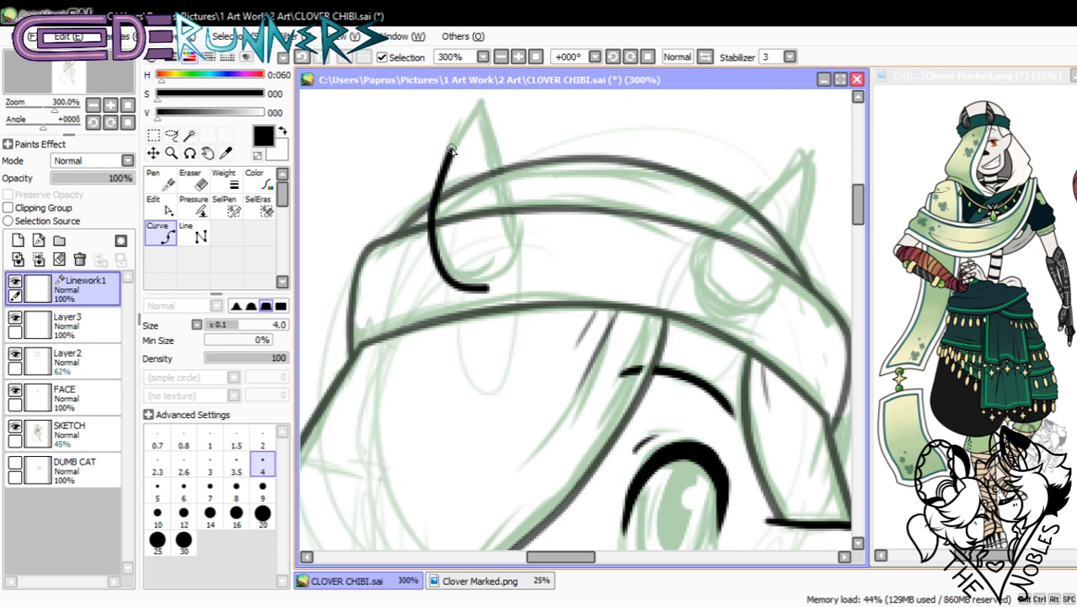
left_click(483, 103)
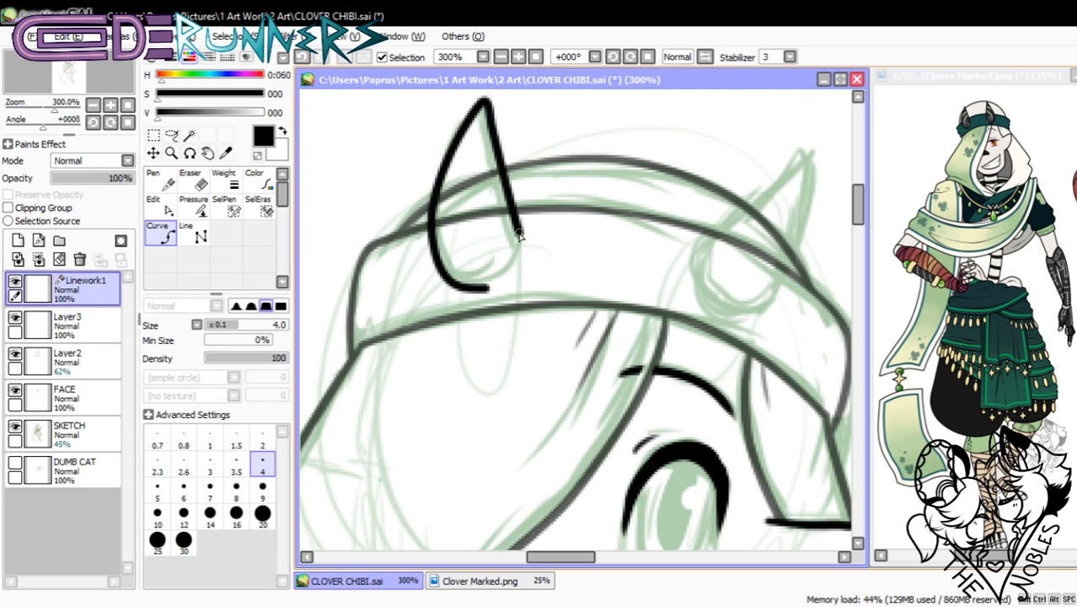
double_click(516, 268)
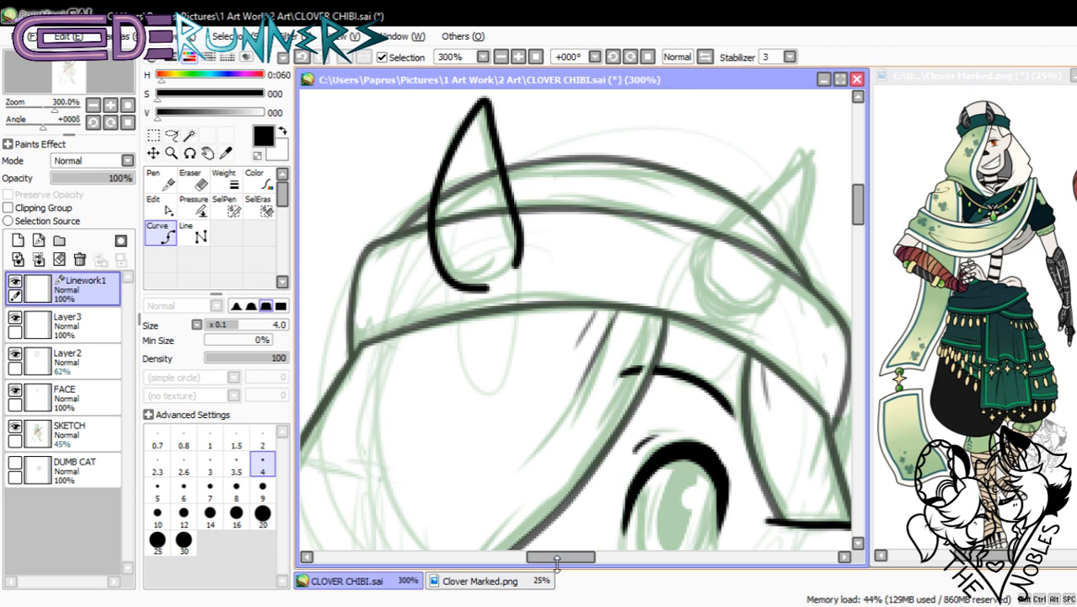
left_click_drag(556, 563, 567, 567)
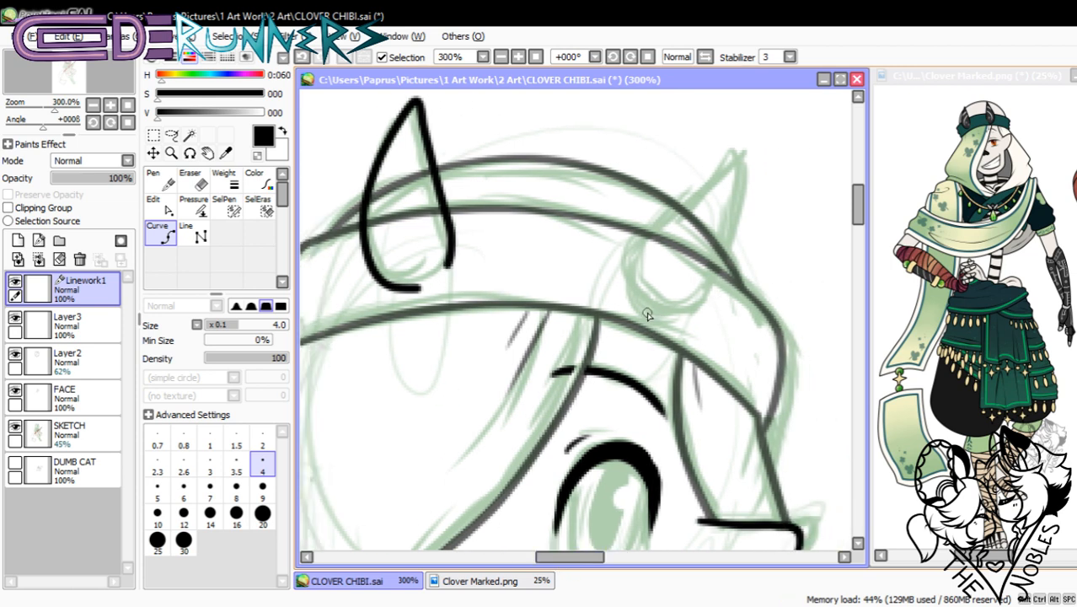
mouse_move(668, 314)
left_mouse_down()
mouse_move(702, 306)
mouse_move(729, 268)
mouse_move(743, 211)
mouse_move(737, 135)
mouse_move(637, 256)
left_mouse_up()
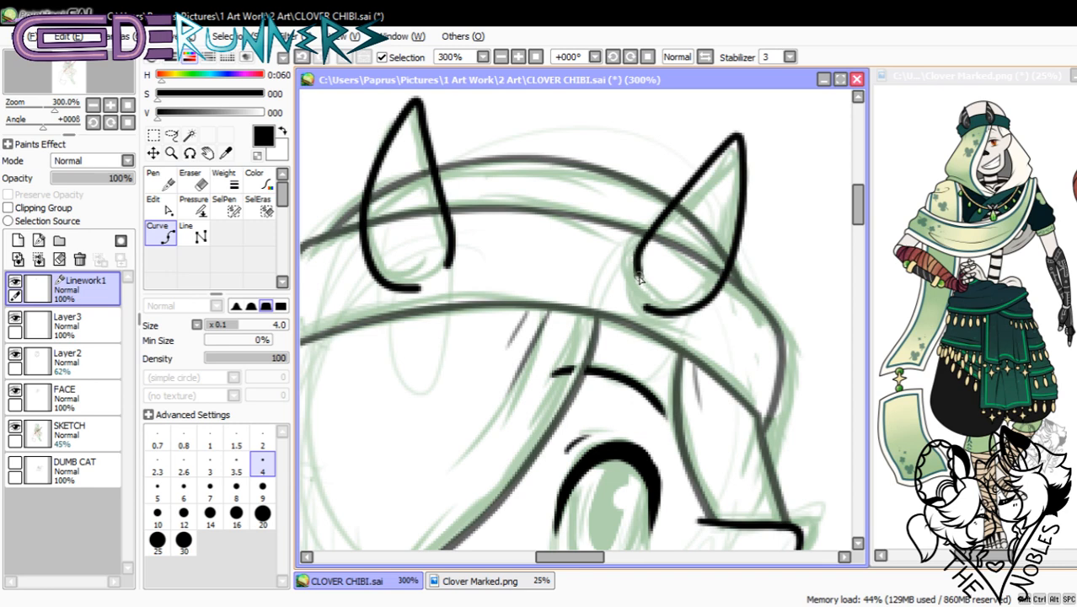
- Reshape the right horn by shifting the control points at its tip and along its inner edge slightly outward to the left
left_click(92, 105)
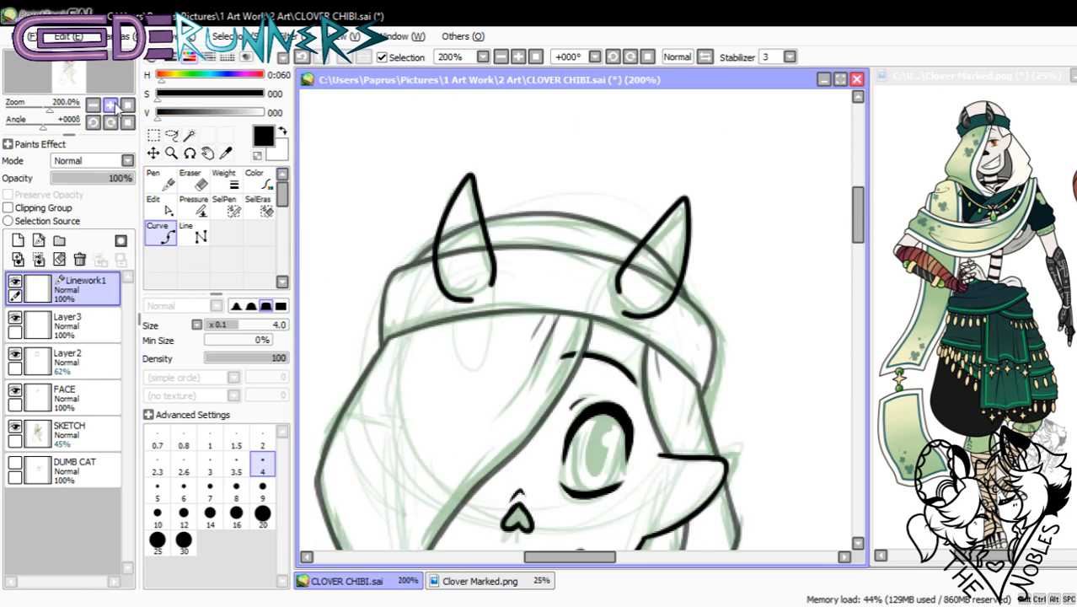
left_click(113, 104)
left_click(162, 207)
left_click_drag(858, 207, 858, 206)
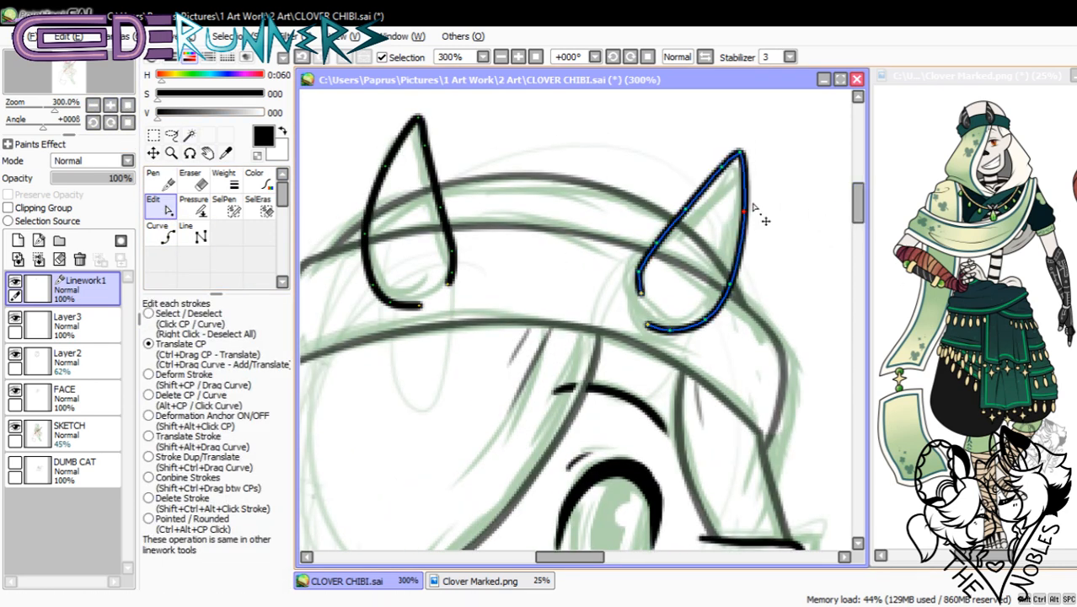
left_click_drag(740, 153, 731, 150)
left_click_drag(721, 169, 717, 167)
left_click_drag(685, 210, 683, 210)
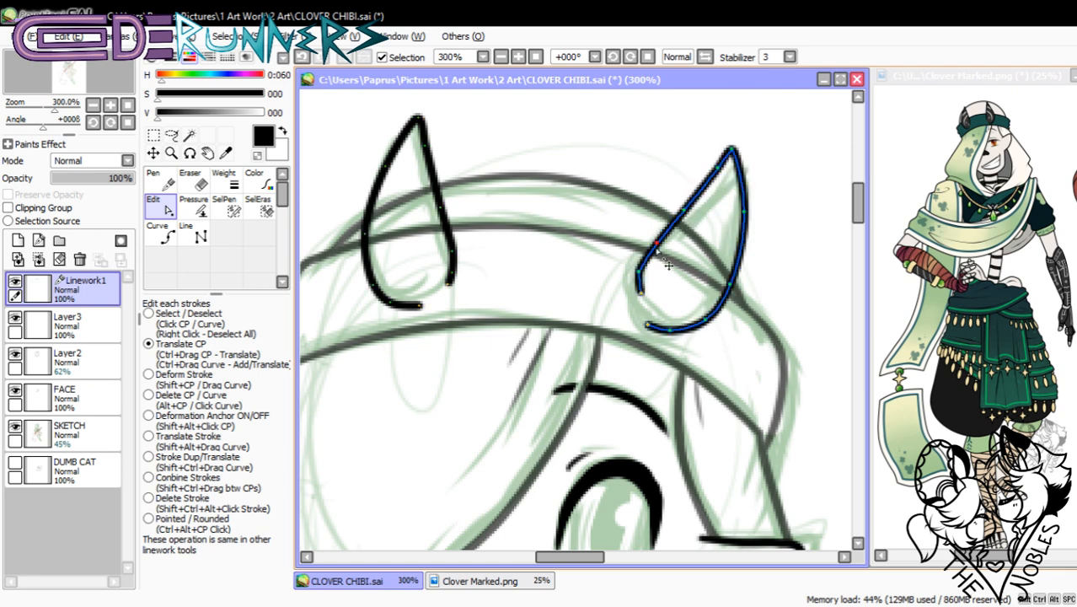
left_click_drag(656, 243, 655, 243)
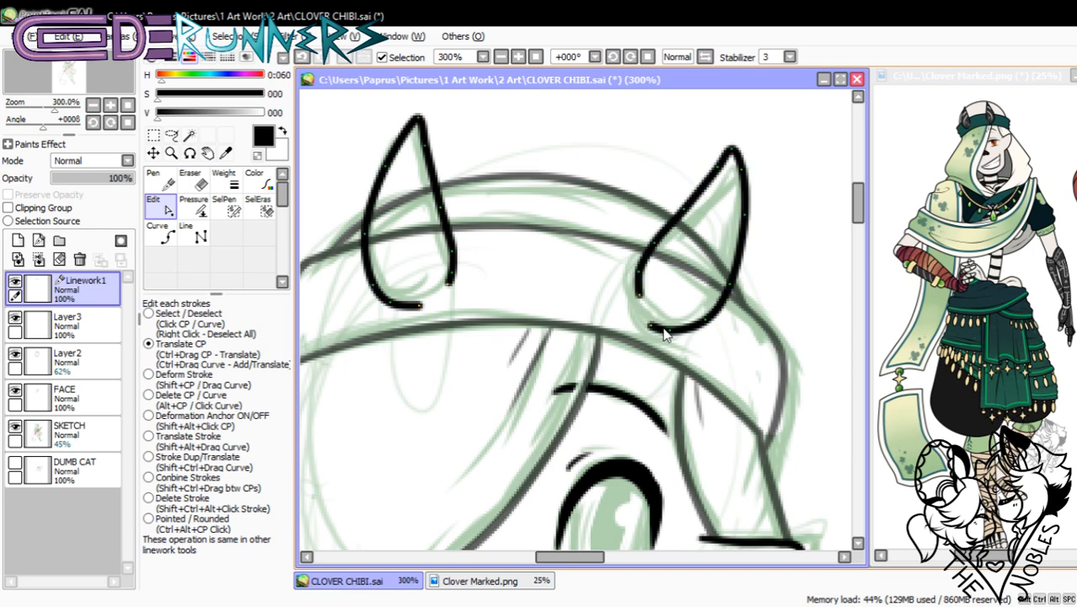
- Select the right horn's stroke, rotate it slightly counter-clockwise with Transform, and apply the change
left_click(92, 104)
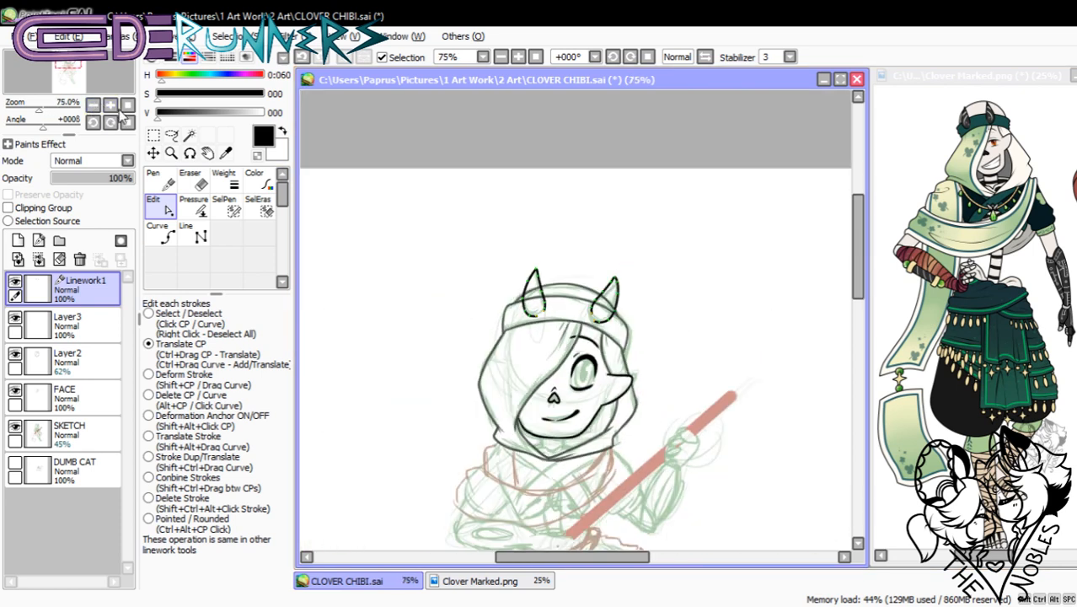
left_click(110, 104)
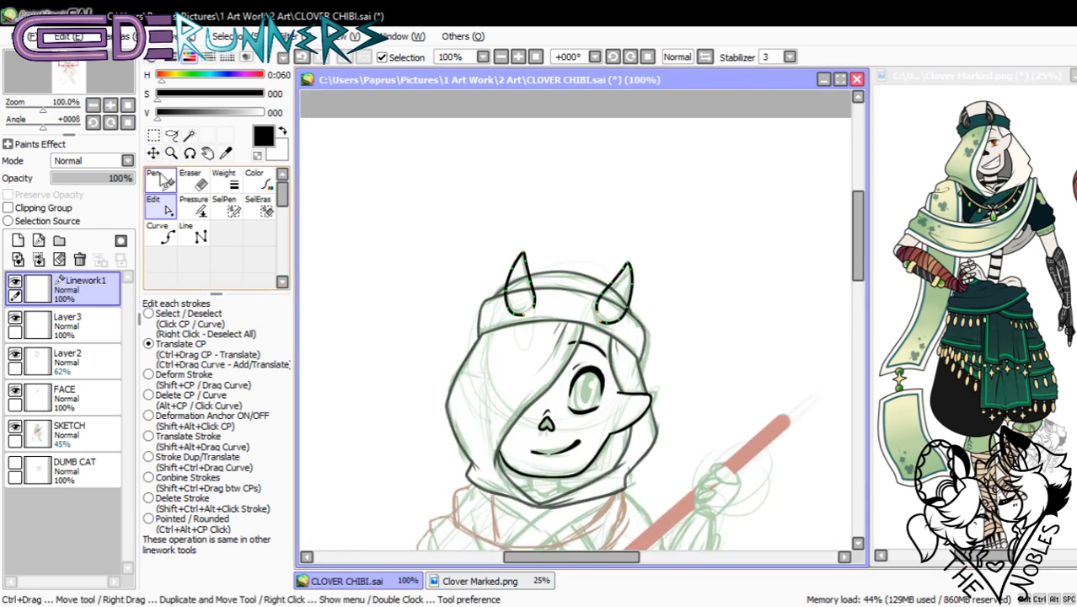
left_click(195, 313)
left_click(631, 284)
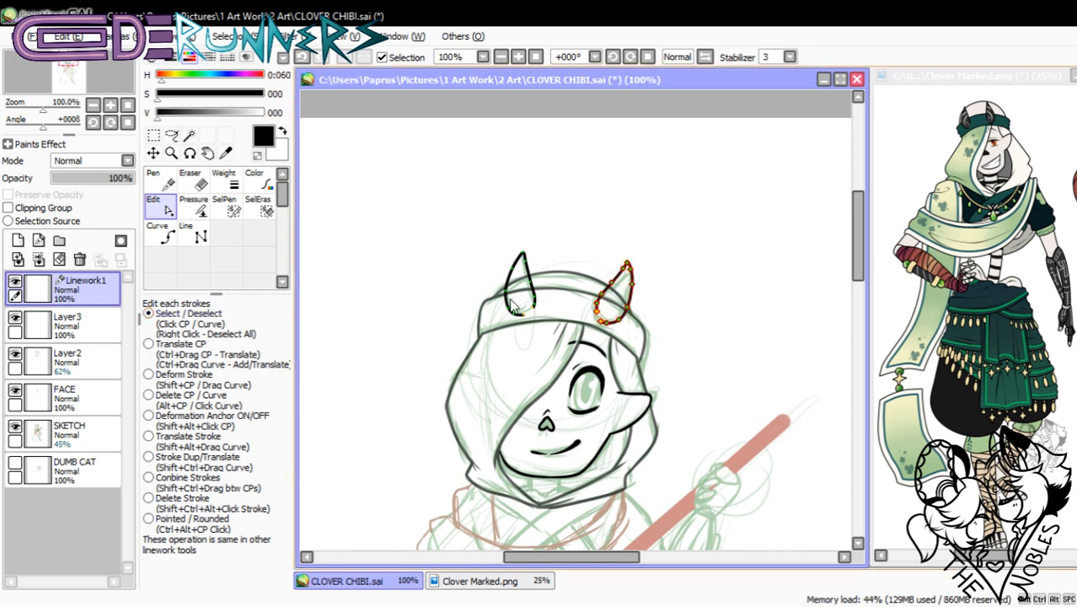
left_click(155, 136)
left_click(182, 355)
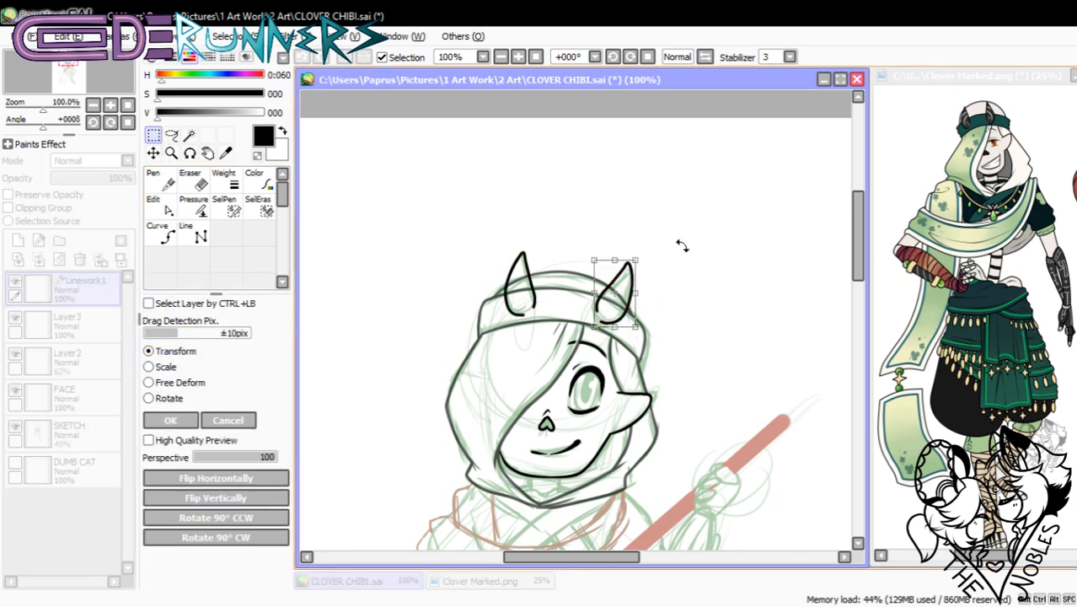
left_click_drag(623, 318, 615, 307)
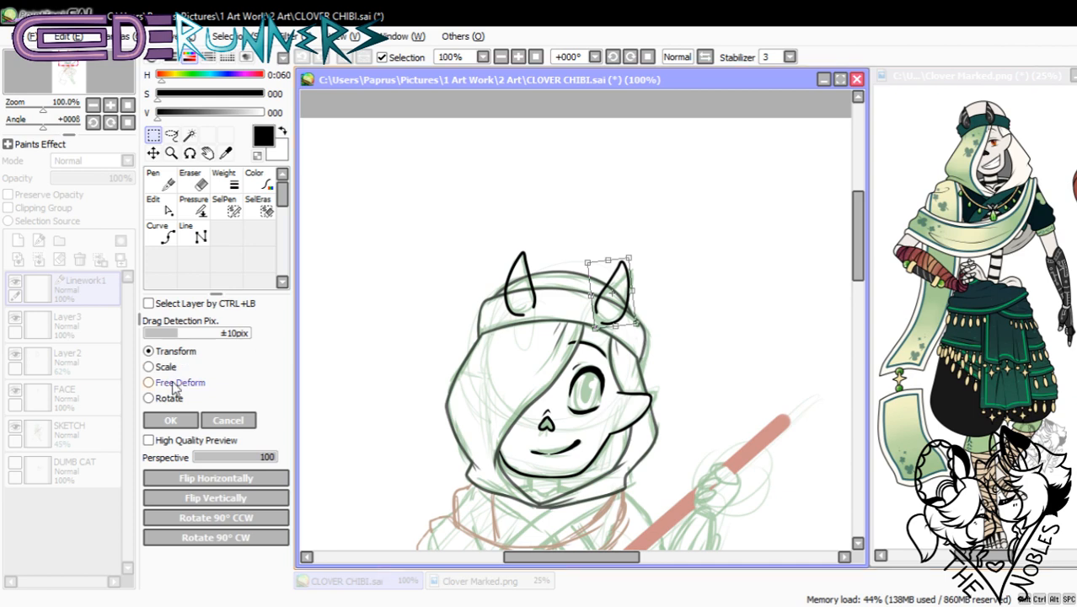
left_click(170, 419)
key("ctrl+d")
- Deselect the right horn's stroke on Linework1 and reduce the pressure of both horns' control points to taper their lines
left_click(80, 324)
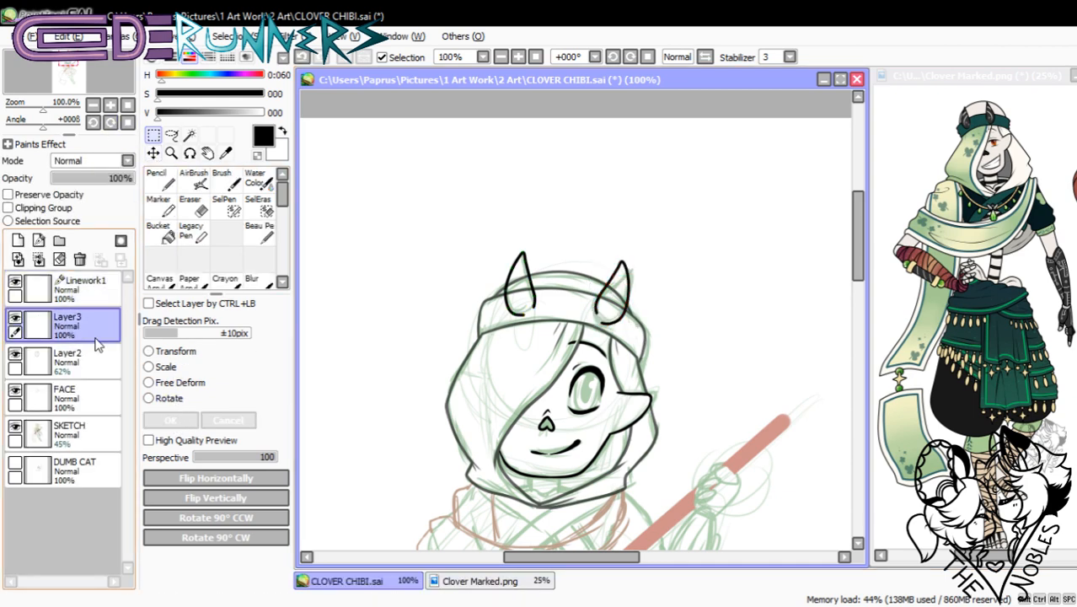
mouse_move(857, 255)
left_mouse_down()
mouse_move(851, 290)
mouse_move(851, 274)
left_mouse_up()
left_click(110, 105)
left_click(80, 287)
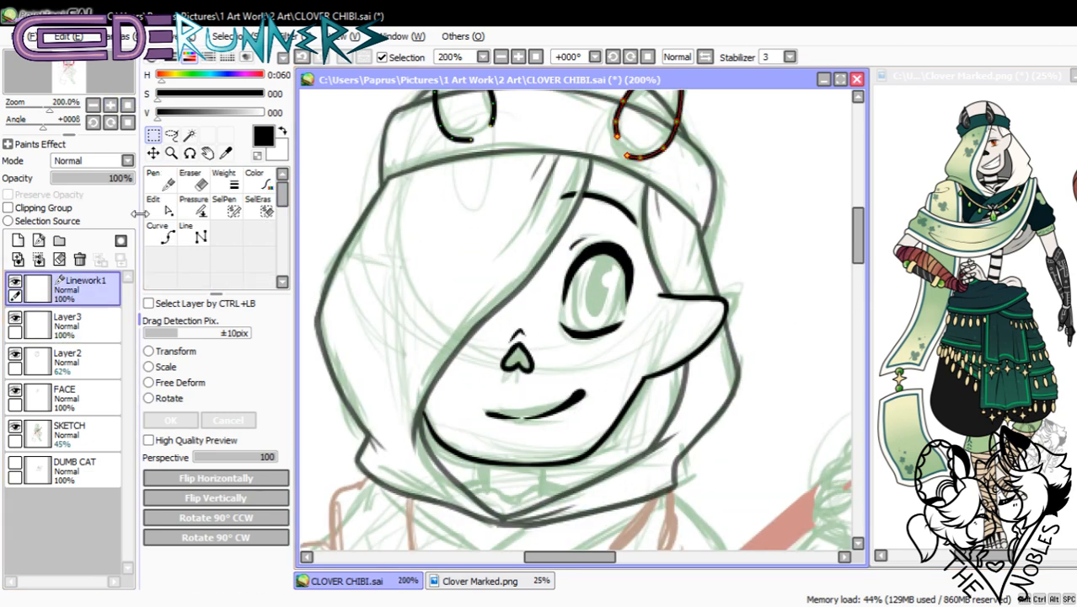
left_click(157, 179)
left_click(165, 208)
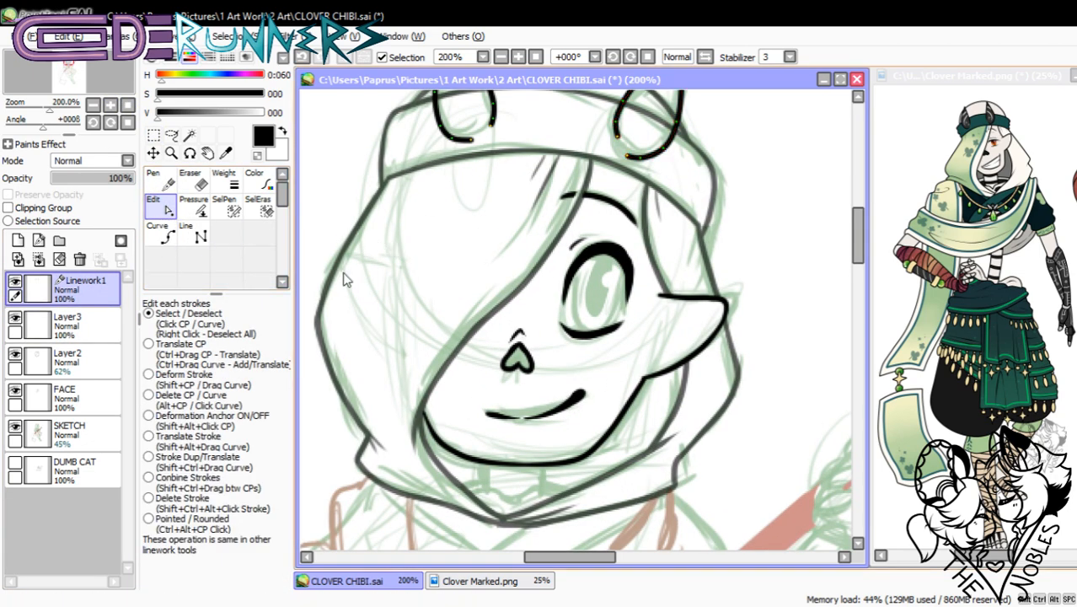
left_click(172, 345)
left_click_drag(854, 242, 854, 228)
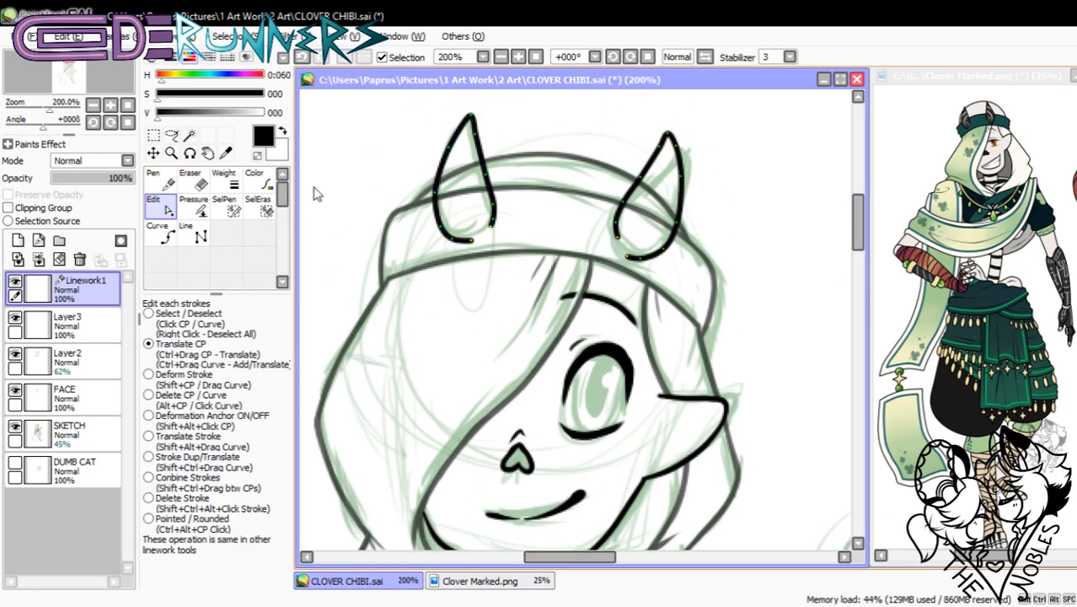
left_click(193, 208)
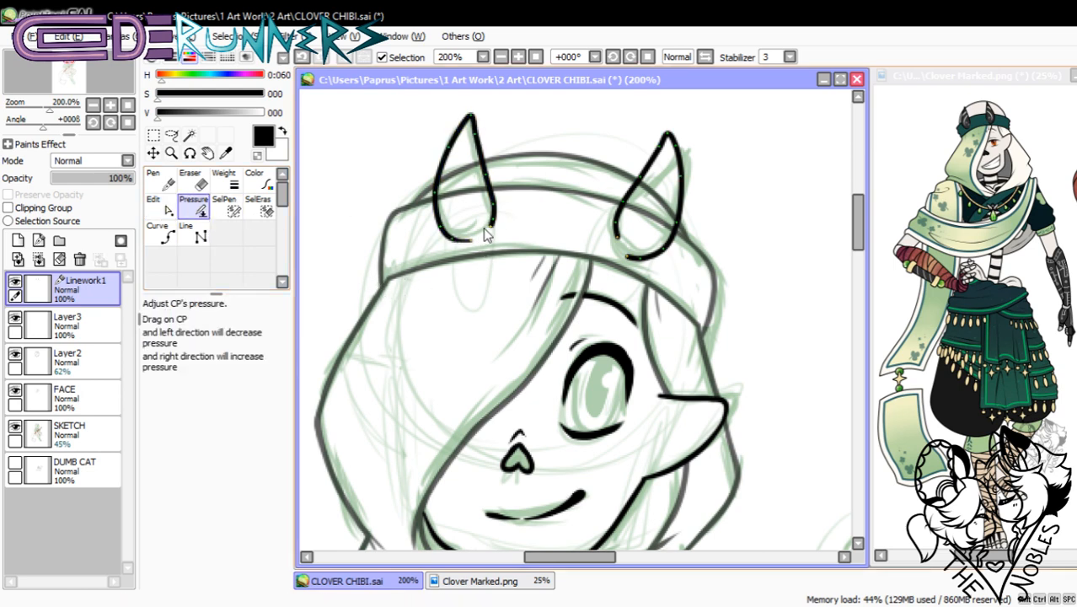
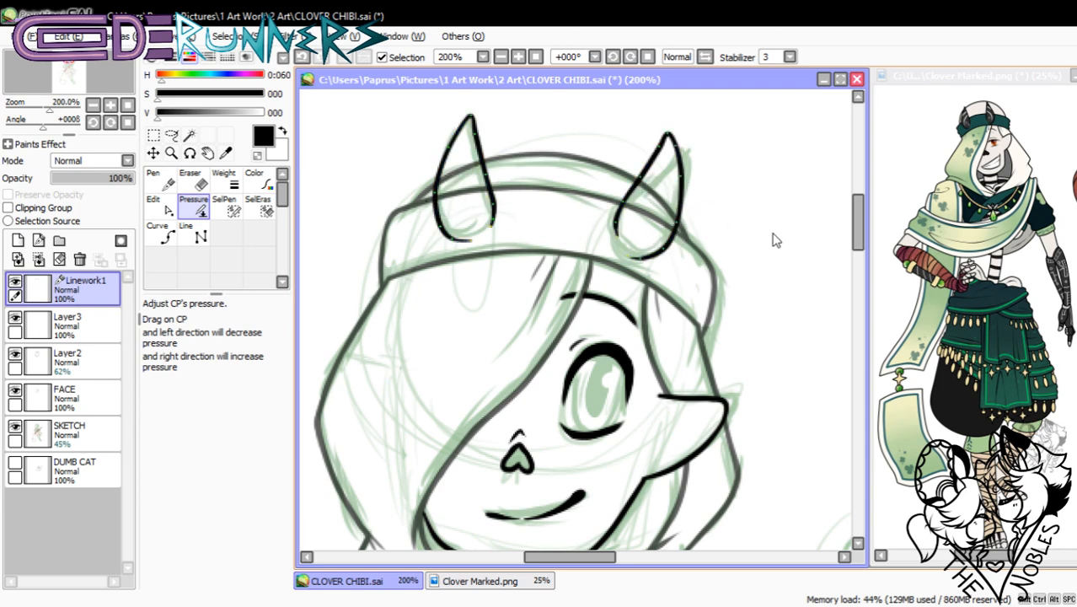
- Adjust the control points around the right horn's base using Translate CP
left_click(160, 205)
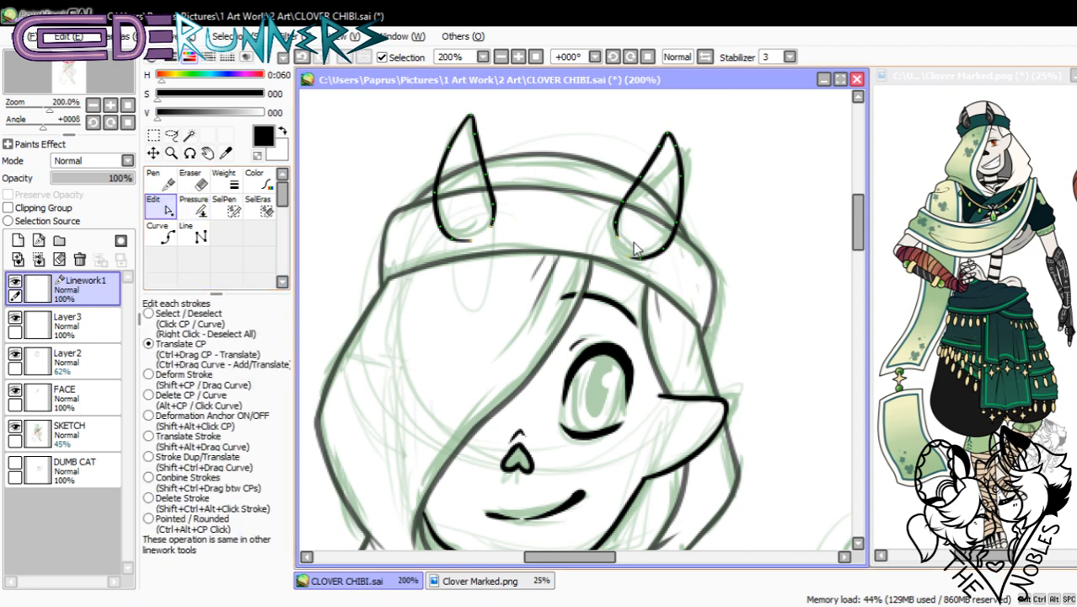
left_click(636, 253)
left_click(624, 218)
- On Layer2, erase the headband and head-top lines crossing inside both horns, and restore the layer's opacity to 100%
scroll(856, 249, "down", 2)
left_click(73, 324)
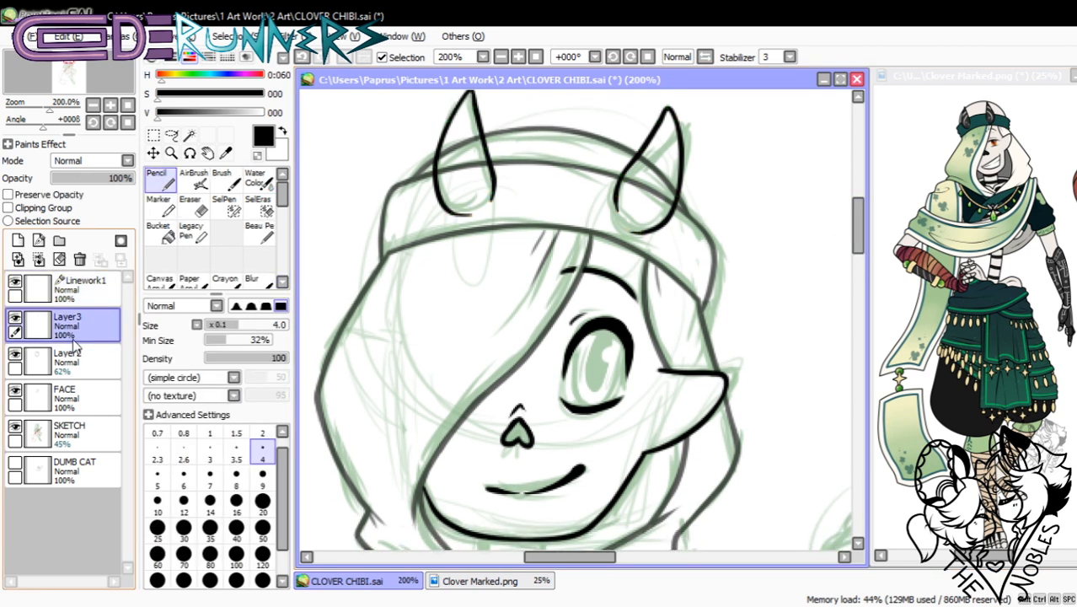
left_click(71, 355)
left_click(187, 206)
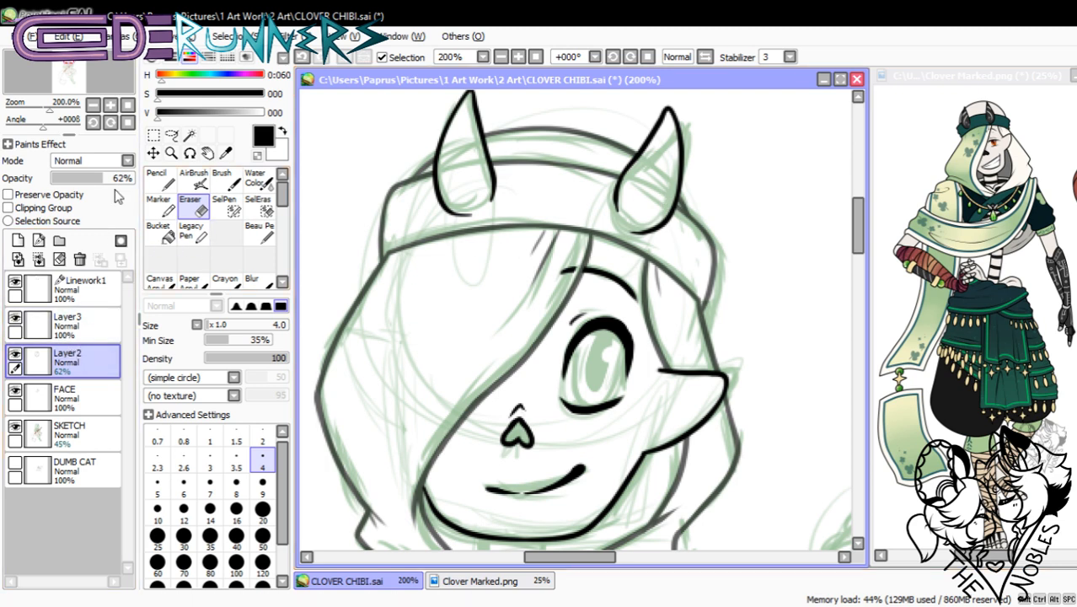
left_click_drag(116, 180, 140, 182)
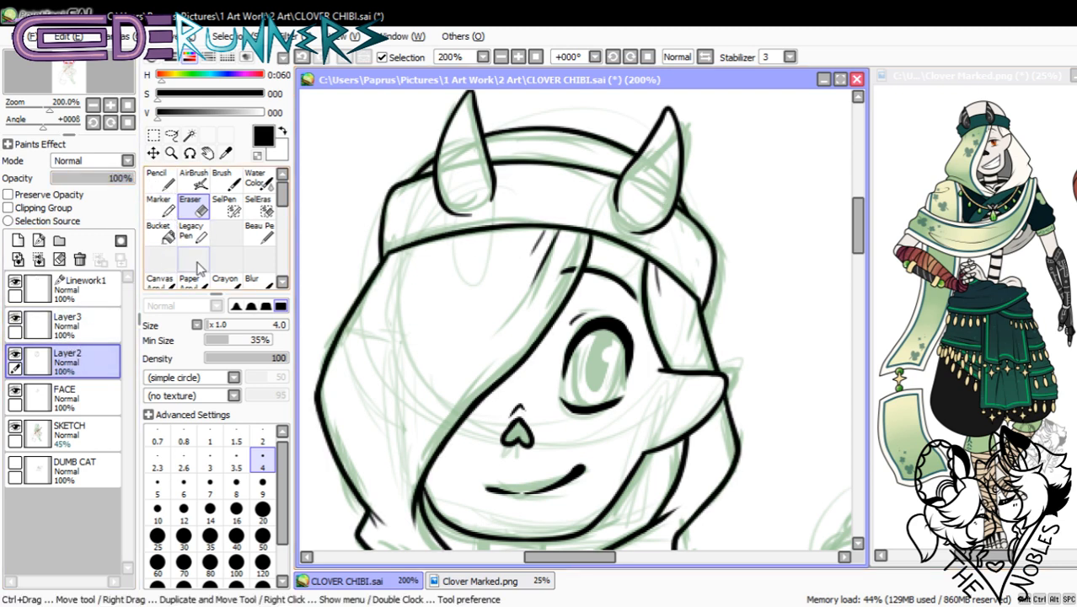
left_click(159, 180)
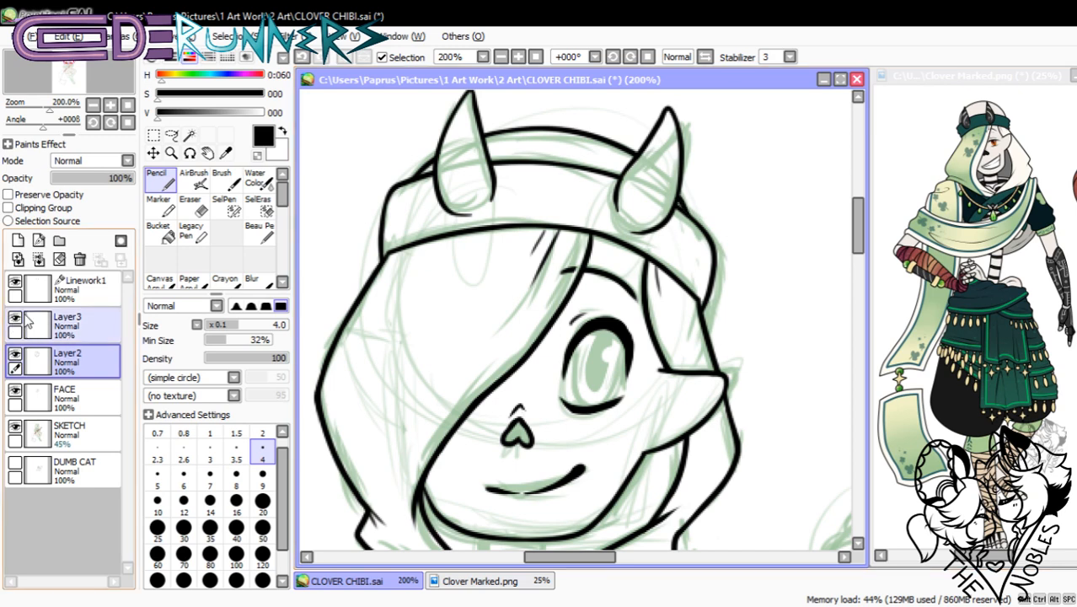
- Merge the Linework1 layer down into Layer3, and merge Layer3 down into Layer2
left_click(64, 279)
left_click(38, 259)
left_click(14, 283)
left_click(15, 284)
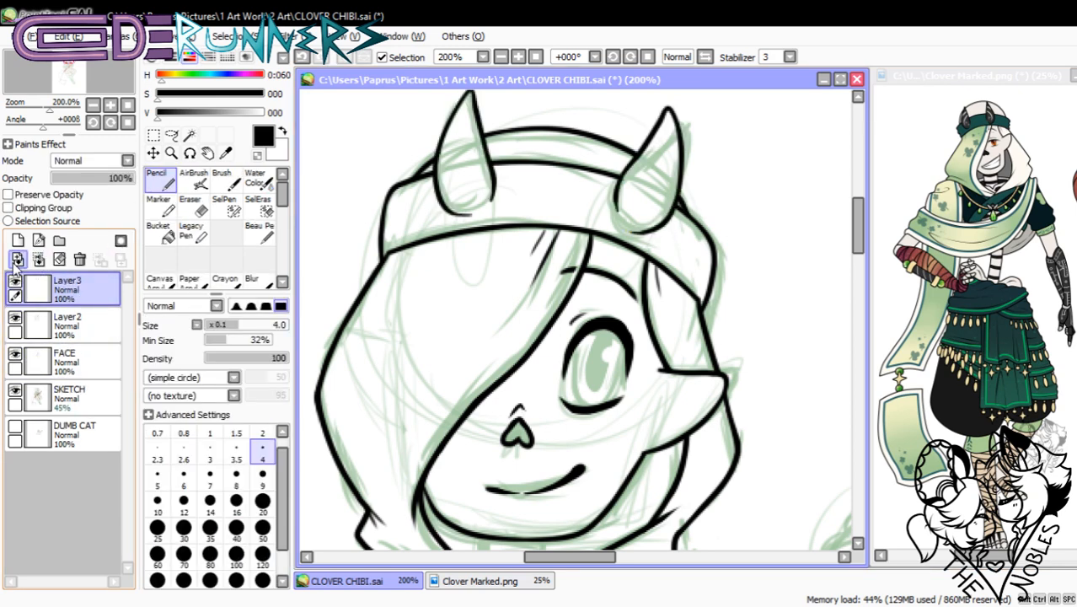
left_click(38, 260)
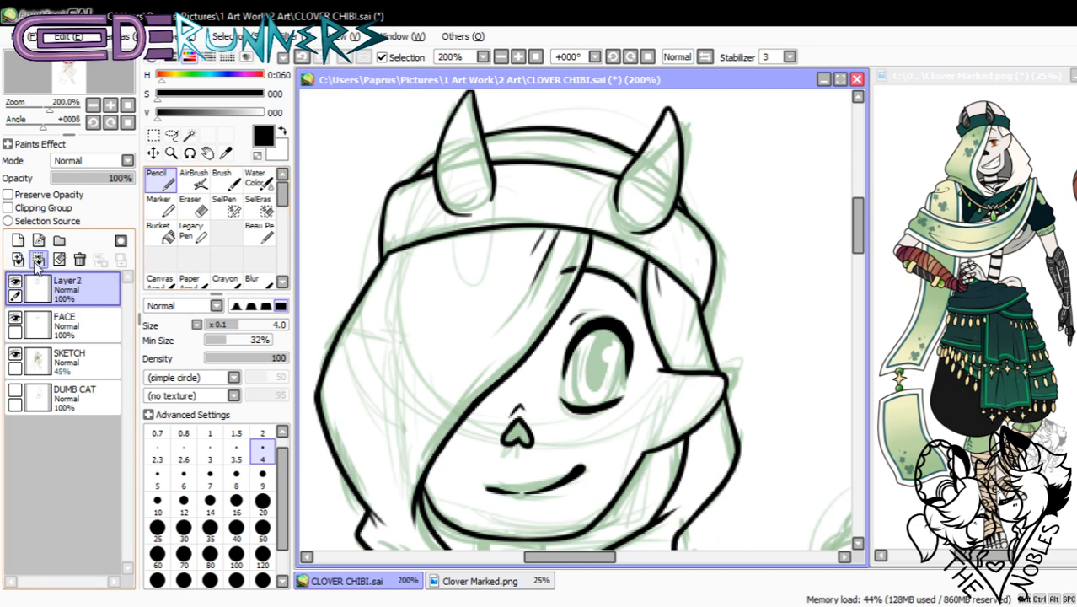
- Merge Layer2 down into the FACE layer and save the drawing
left_click(93, 105)
left_click(92, 104)
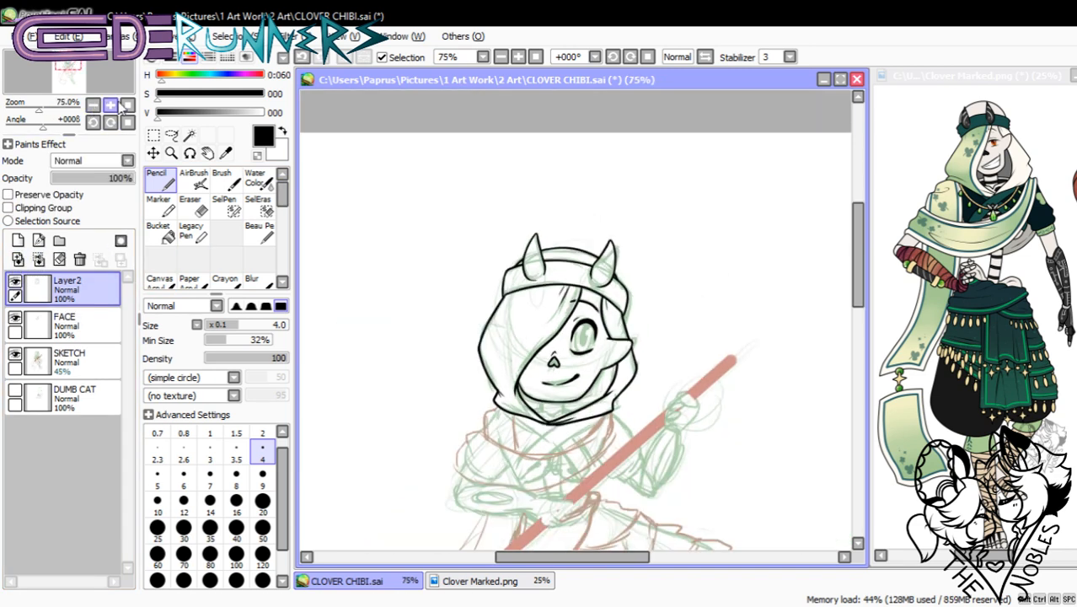
mouse_move(855, 240)
left_mouse_down()
mouse_move(847, 290)
mouse_move(845, 281)
left_mouse_up()
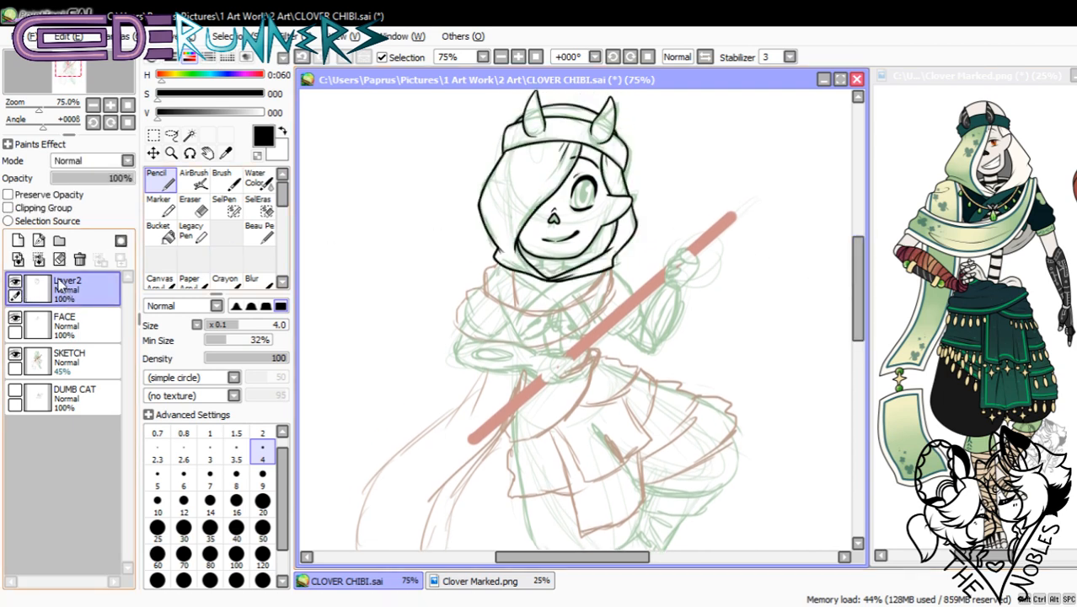
left_click(79, 258)
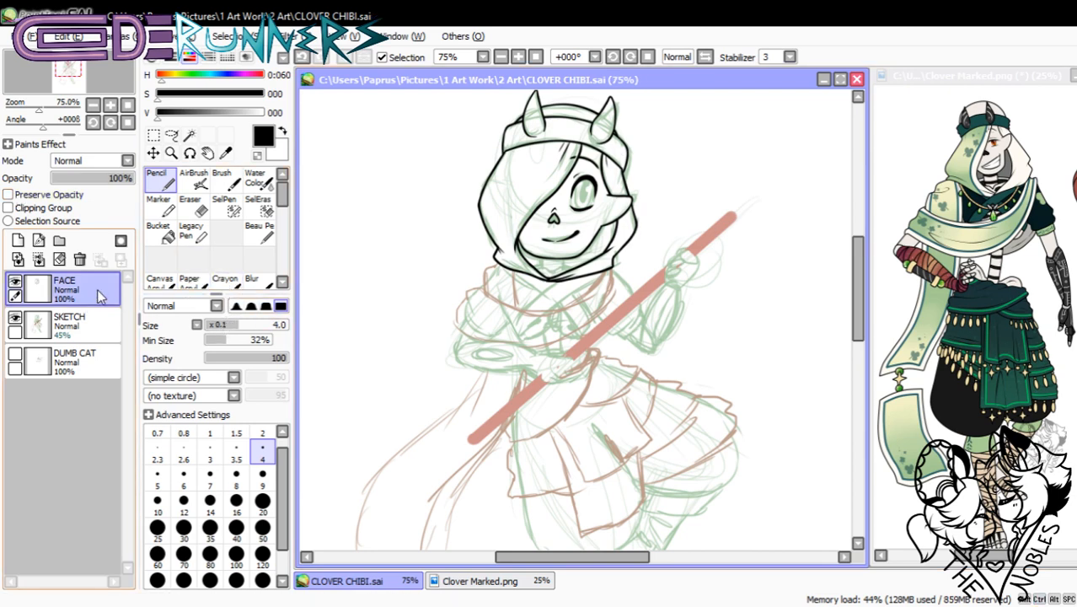
- On a new layer above FACE, ink the first strap line curving down-left from the hood's lower tip to the scarf's neckline
left_click(17, 240)
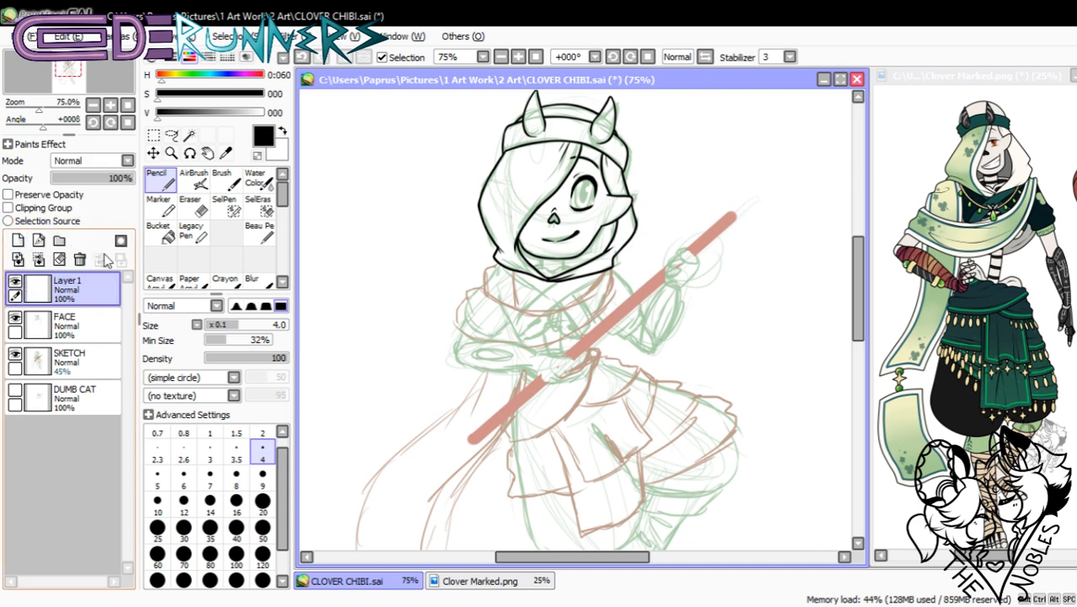
left_click(110, 105)
left_click(111, 105)
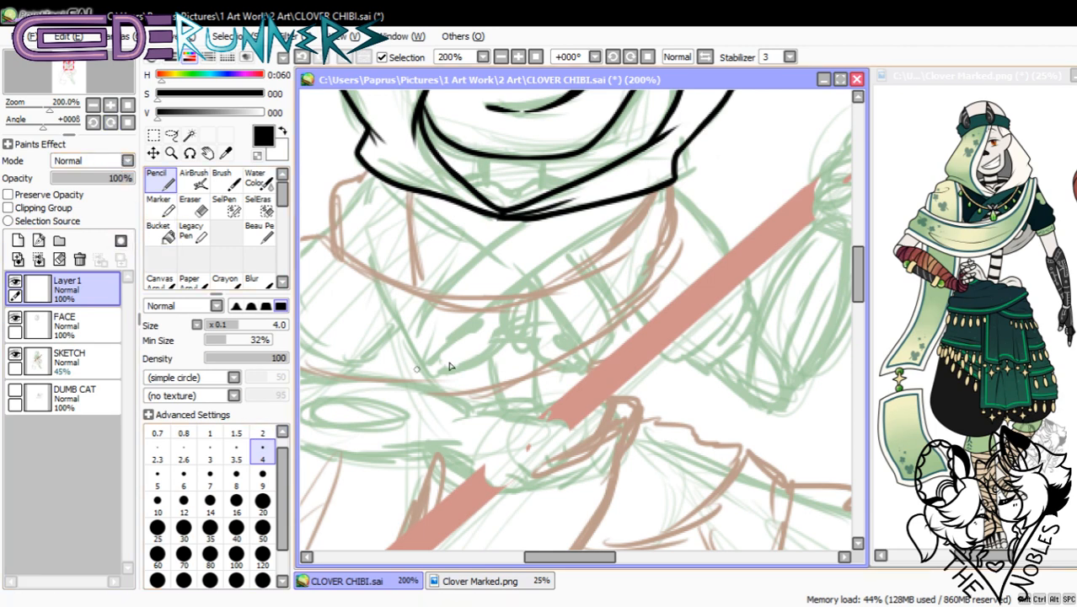
mouse_move(583, 558)
left_mouse_down()
mouse_move(550, 567)
mouse_move(571, 566)
left_mouse_up()
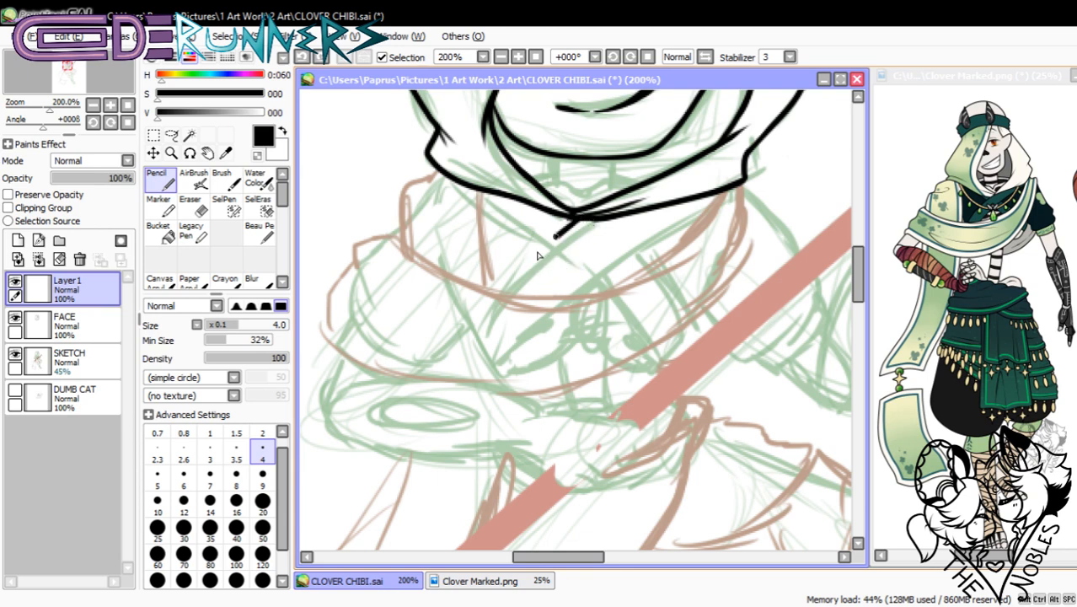
mouse_move(539, 255)
left_mouse_down()
mouse_move(491, 295)
mouse_move(590, 223)
left_mouse_up()
key("ctrl+z")
key("ctrl+z")
mouse_move(491, 294)
left_mouse_down()
mouse_move(596, 206)
mouse_move(506, 262)
left_mouse_up()
key("ctrl+z")
mouse_move(574, 217)
left_mouse_down()
mouse_move(530, 252)
mouse_move(576, 214)
mouse_move(531, 241)
mouse_move(539, 245)
left_mouse_up()
key("ctrl+z")
key("ctrl+z")
key("ctrl+z")
key("ctrl+z")
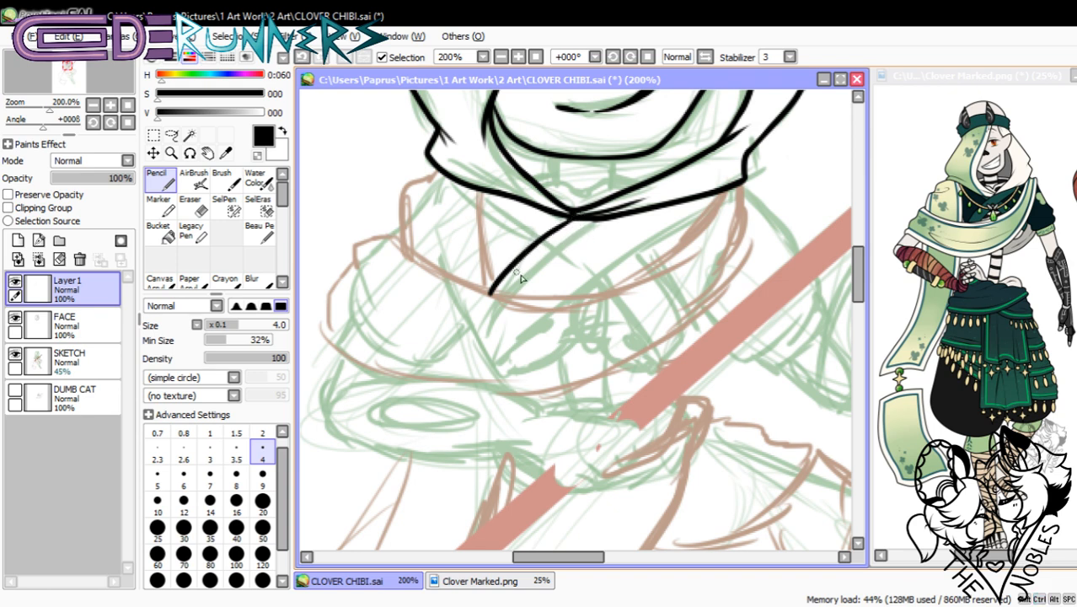
- Ink the strap's second edge parallel to the first, running from the scarf's neckline up to the hood's right lower edge
mouse_move(532, 303)
left_mouse_down()
mouse_move(626, 236)
mouse_move(667, 216)
left_mouse_up()
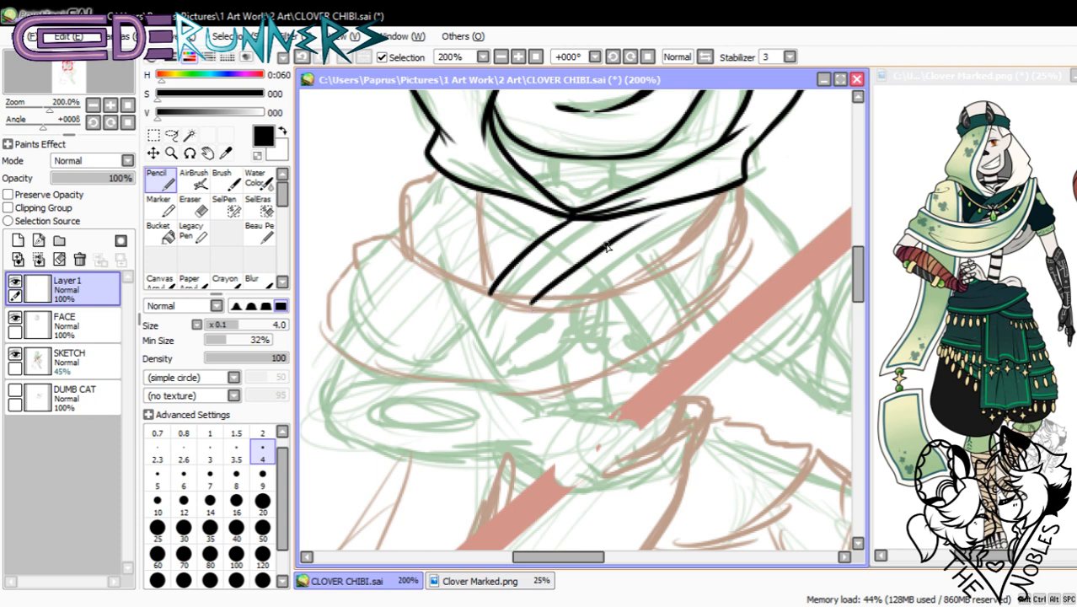
left_click_drag(607, 244, 698, 200)
left_click_drag(605, 244, 740, 194)
key("ctrl+z")
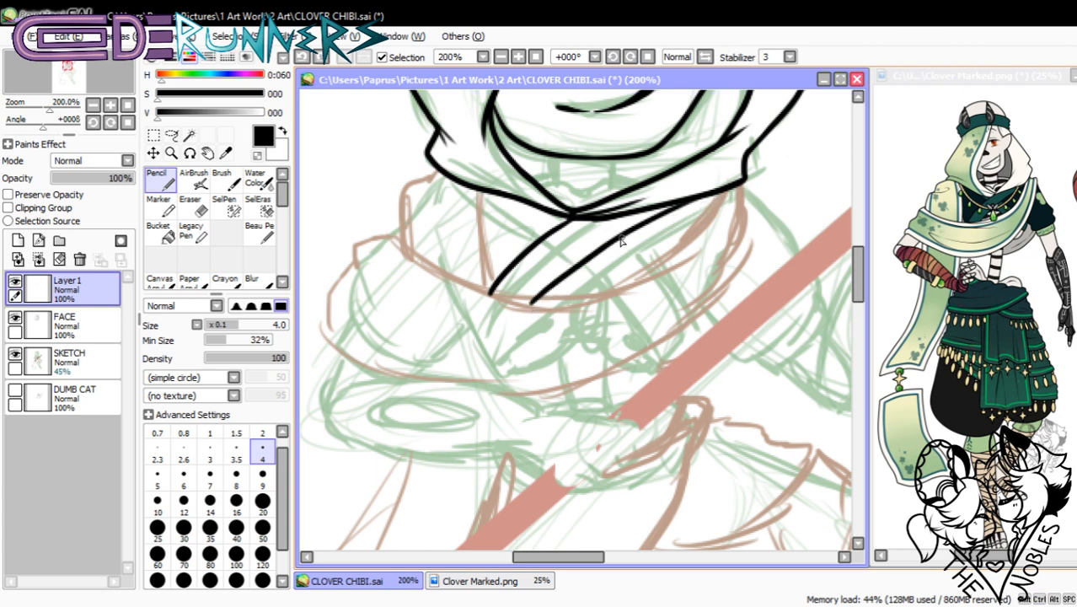
left_click_drag(620, 246, 708, 199)
key("ctrl+z")
left_click_drag(477, 201, 569, 217)
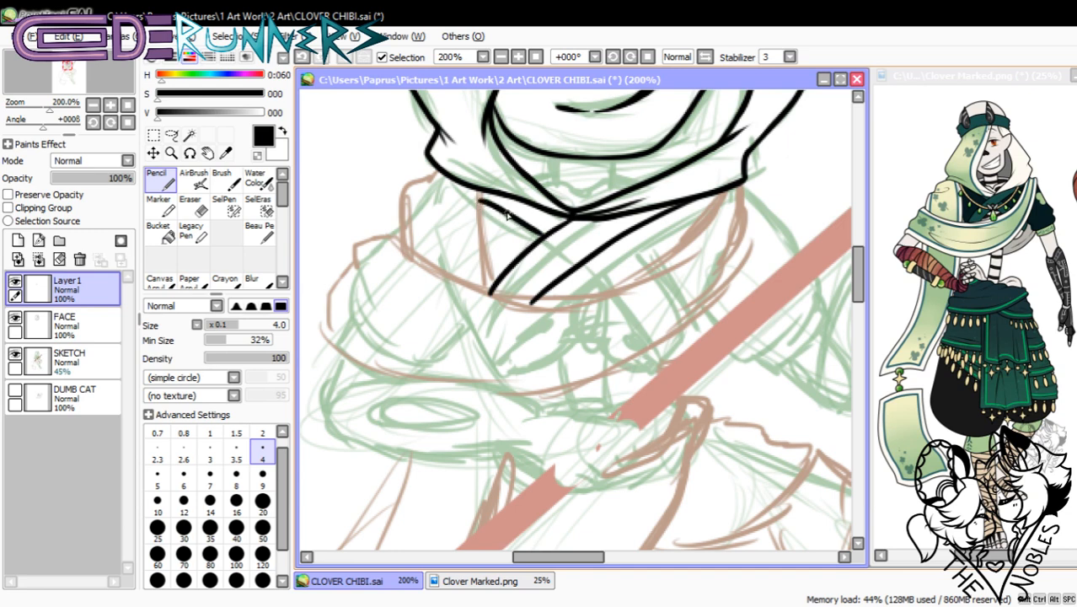
key("ctrl+z")
left_click_drag(477, 201, 570, 217)
key("ctrl+z")
left_click_drag(477, 200, 538, 243)
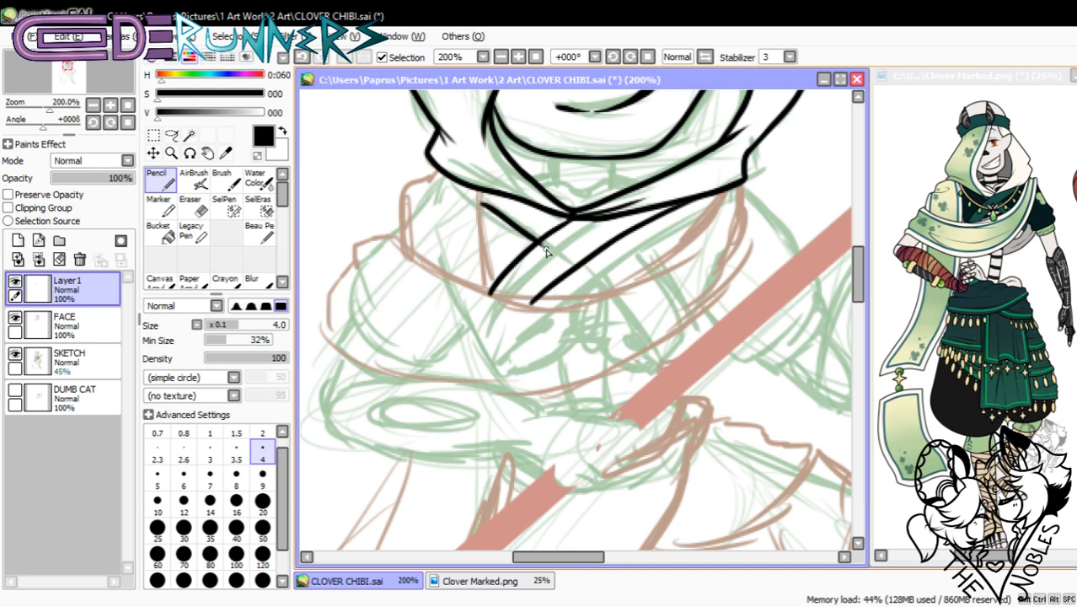
key("ctrl+z")
- On another new layer, ink the lower edge of the crossing strap from under the hood's left side diagonally down to the chest
left_click(18, 240)
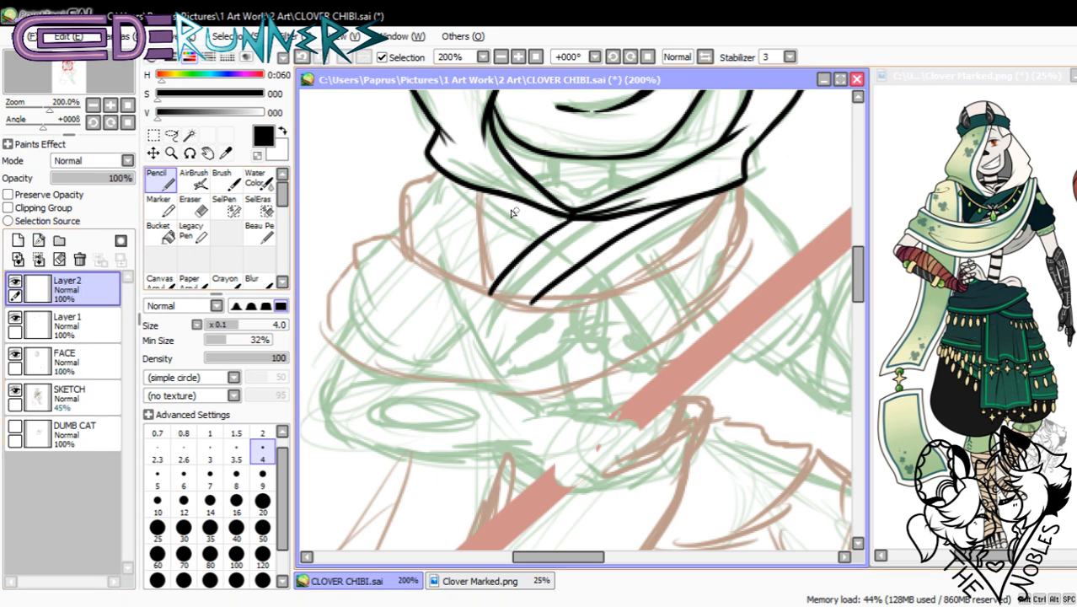
left_click_drag(477, 200, 624, 295)
key("ctrl+z")
mouse_move(472, 202)
left_mouse_down()
mouse_move(576, 280)
mouse_move(606, 309)
left_mouse_up()
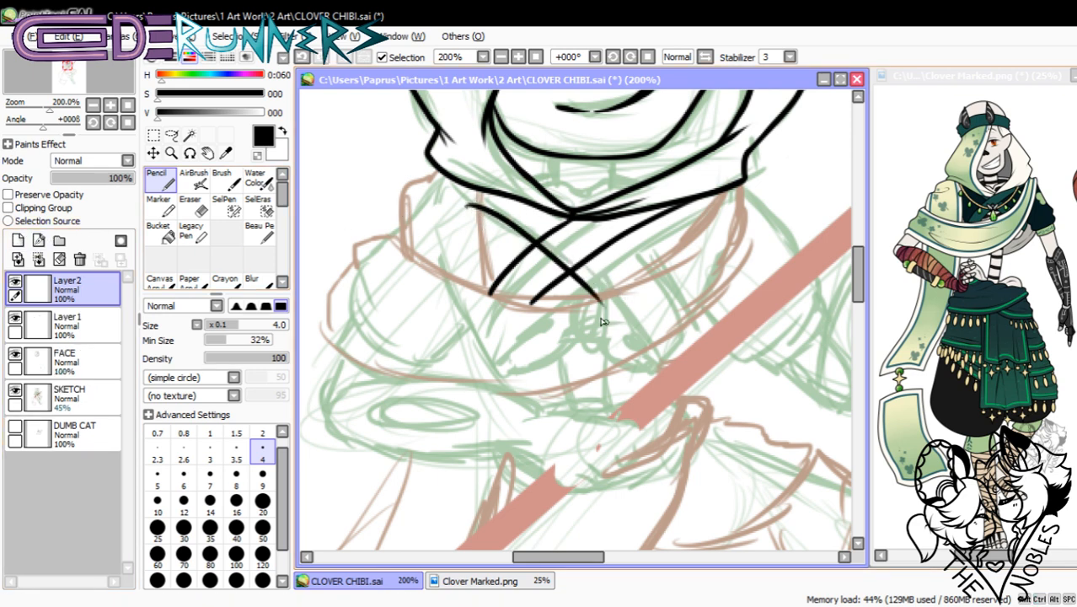
key("ctrl+z")
left_click_drag(472, 202, 584, 263)
key("ctrl+z")
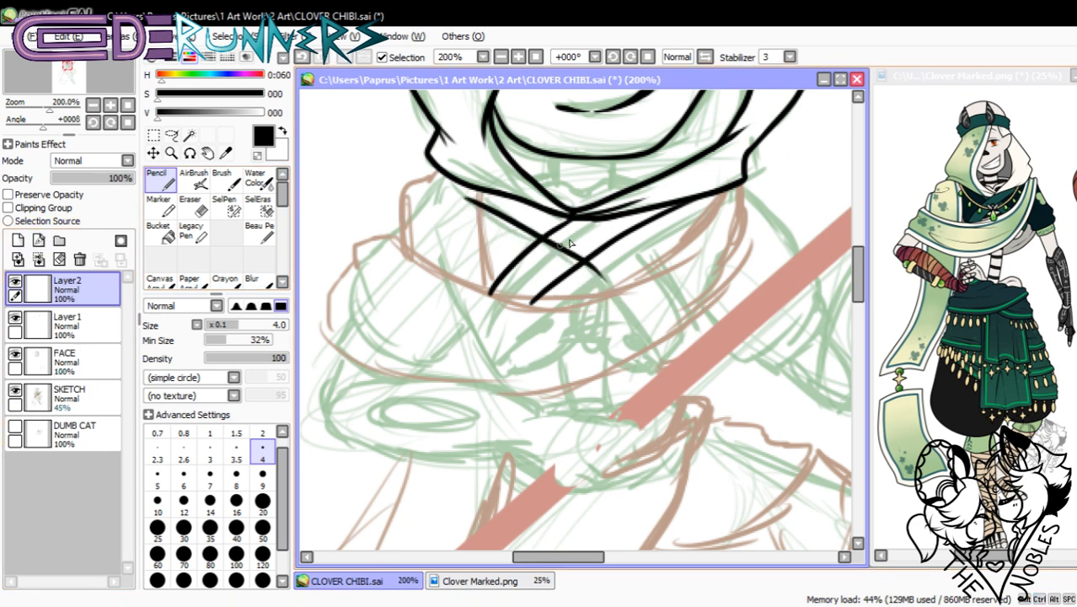
key("ctrl+z")
mouse_move(477, 199)
left_mouse_down()
mouse_move(614, 285)
mouse_move(648, 320)
left_mouse_up()
key("ctrl+z")
left_click_drag(588, 261, 640, 312)
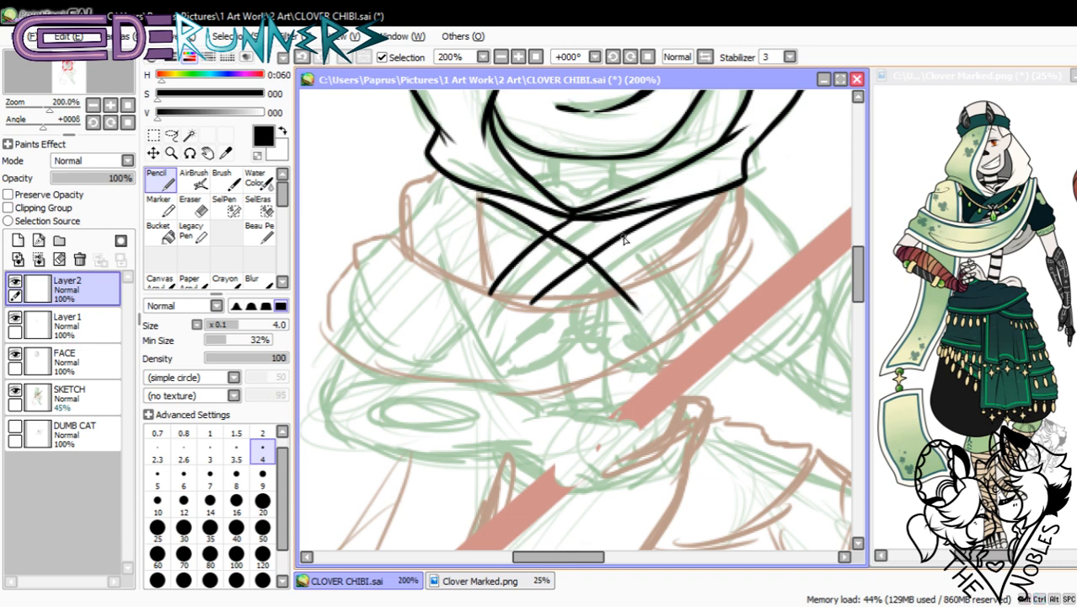
- Ink the crossing strap's short upper edge and erase its lines where they pass behind the first strap
key("ctrl+z")
left_click_drag(624, 235, 666, 283)
key("ctrl+z")
left_click_drag(624, 234, 665, 283)
key("e")
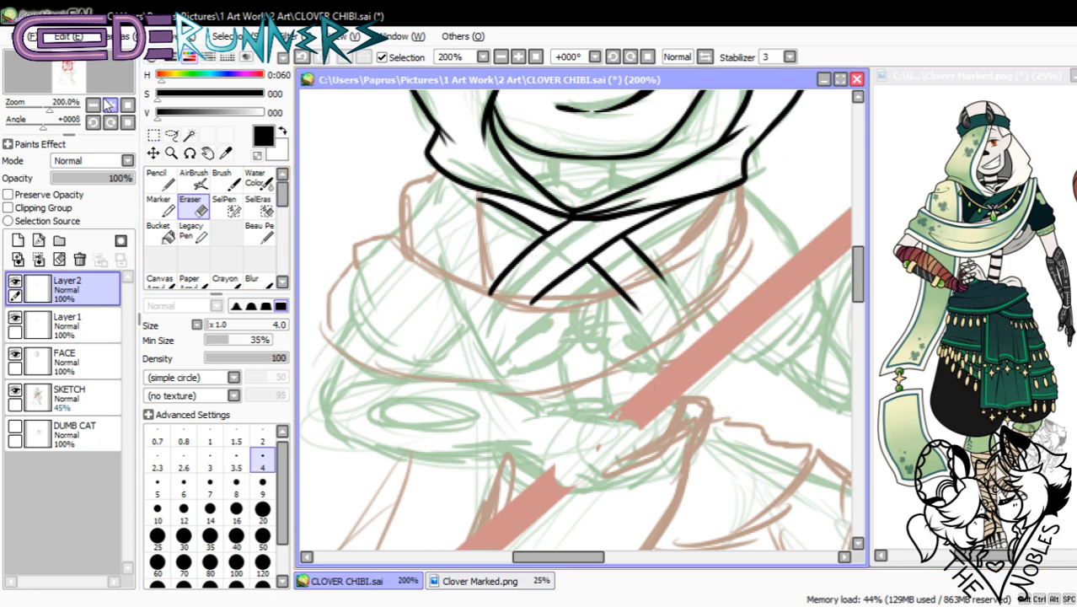
- Examine the crossed neck straps against the whole figure
left_click(94, 105)
left_click(94, 105)
left_click(94, 105)
left_click(94, 106)
left_click(94, 105)
left_click(109, 105)
left_click(110, 105)
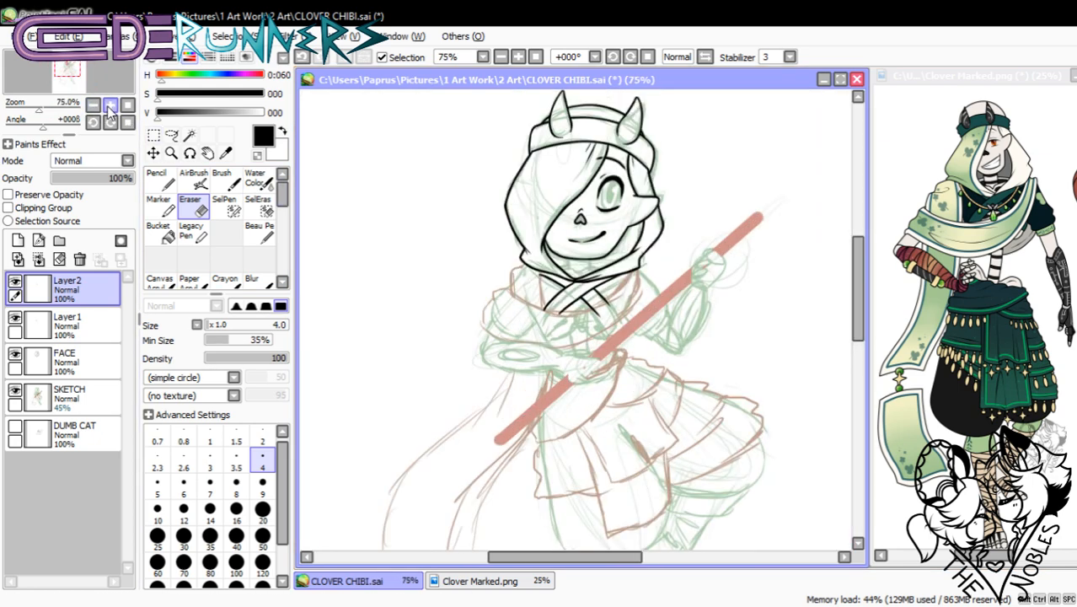
left_click(110, 105)
left_click(109, 105)
left_click(110, 106)
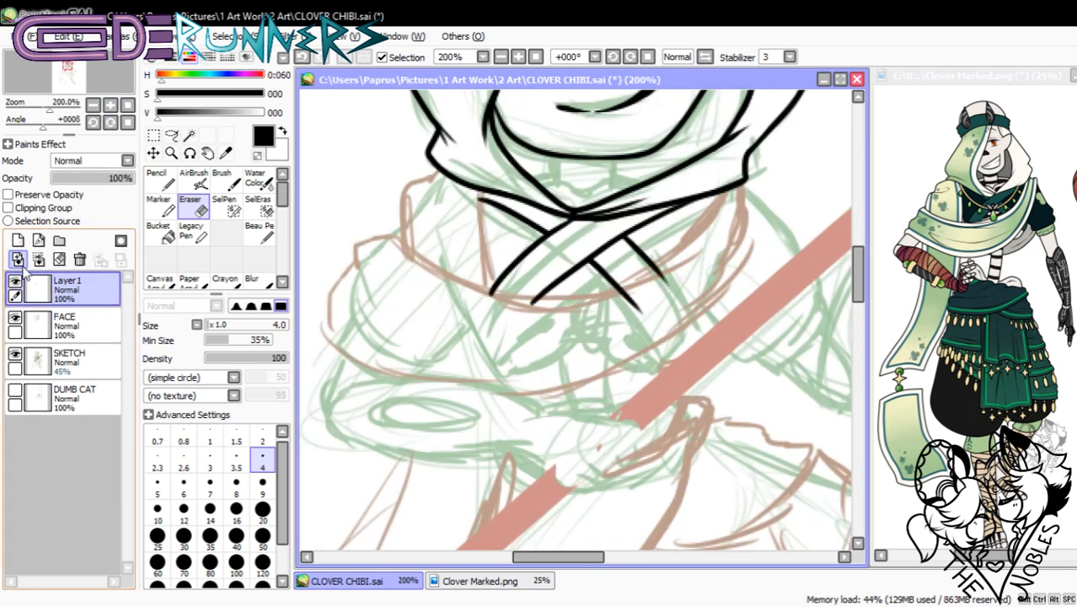
- On a new layer above the merged strap lines, pencil the right part of the scarf's upper edge curving down from the hood
left_click(157, 177)
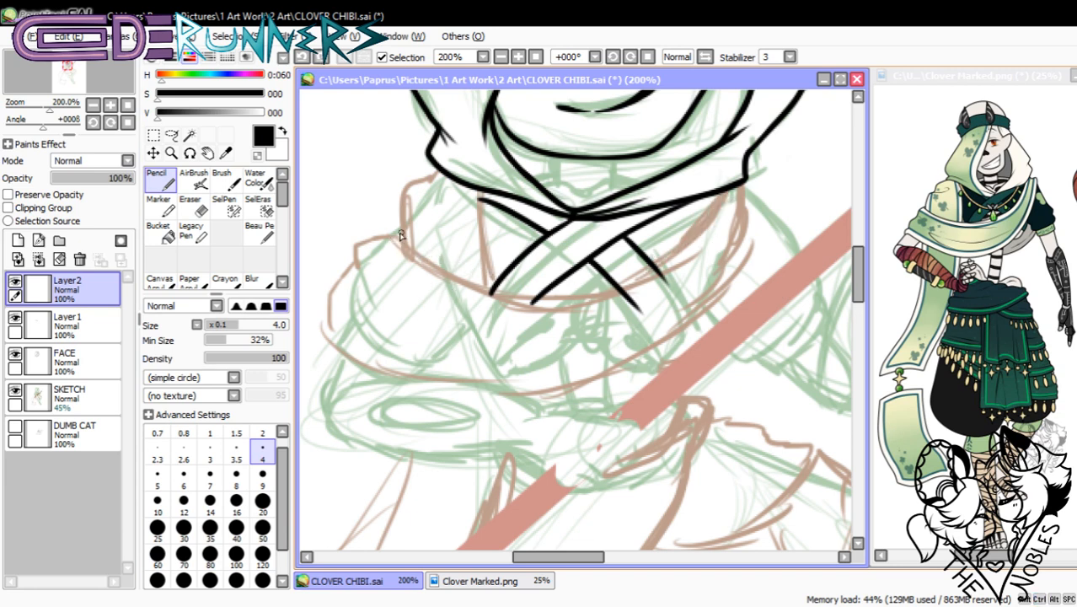
left_click_drag(394, 235, 527, 301)
key("ctrl+z")
left_click_drag(393, 242, 614, 299)
key("ctrl+z")
left_click_drag(393, 245, 632, 305)
key("ctrl+z")
left_click_drag(723, 195, 602, 310)
key("ctrl+z")
left_click_drag(725, 192, 570, 301)
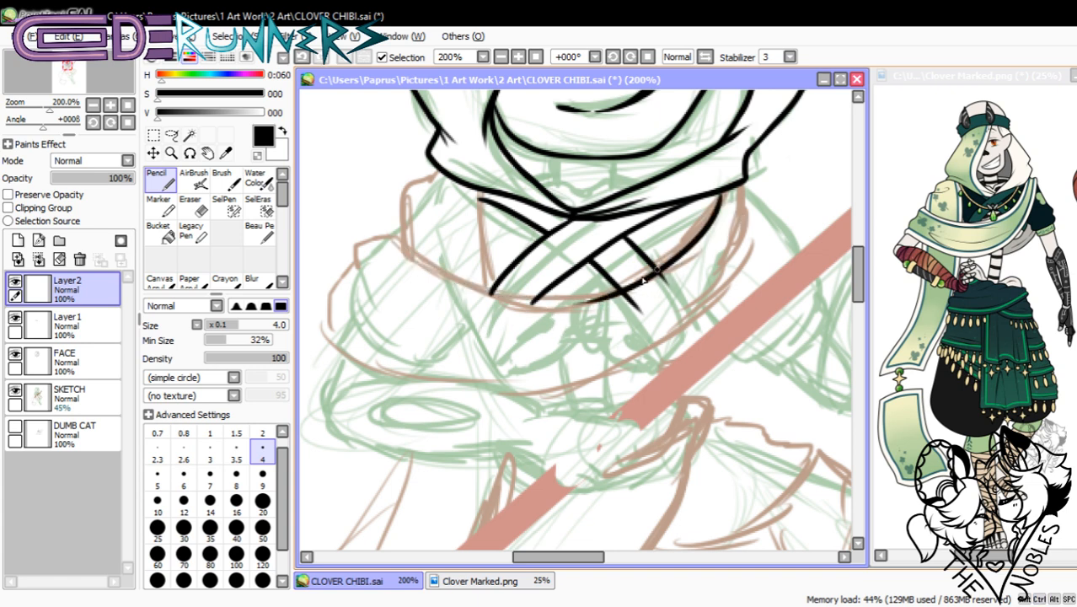
- Ink the left part of the scarf's upper edge from the left shoulder to below the crossed straps, meeting the right part
left_click_drag(643, 288, 462, 330)
key("ctrl+z")
left_click_drag(624, 290, 440, 304)
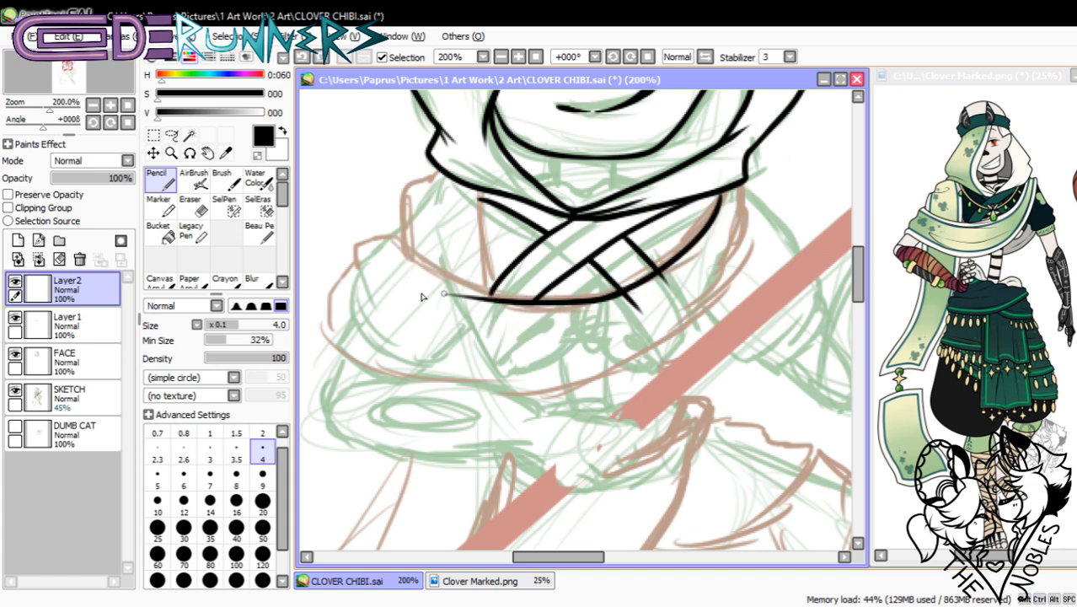
key("ctrl+z")
left_click_drag(389, 242, 491, 290)
key("ctrl+z")
mouse_move(386, 232)
left_mouse_down()
mouse_move(542, 311)
mouse_move(487, 295)
mouse_move(542, 308)
left_mouse_up()
key("ctrl+z")
mouse_move(479, 291)
left_mouse_down()
mouse_move(567, 308)
mouse_move(639, 305)
left_mouse_up()
key("ctrl+z")
left_click_drag(495, 298, 668, 271)
key("ctrl+z")
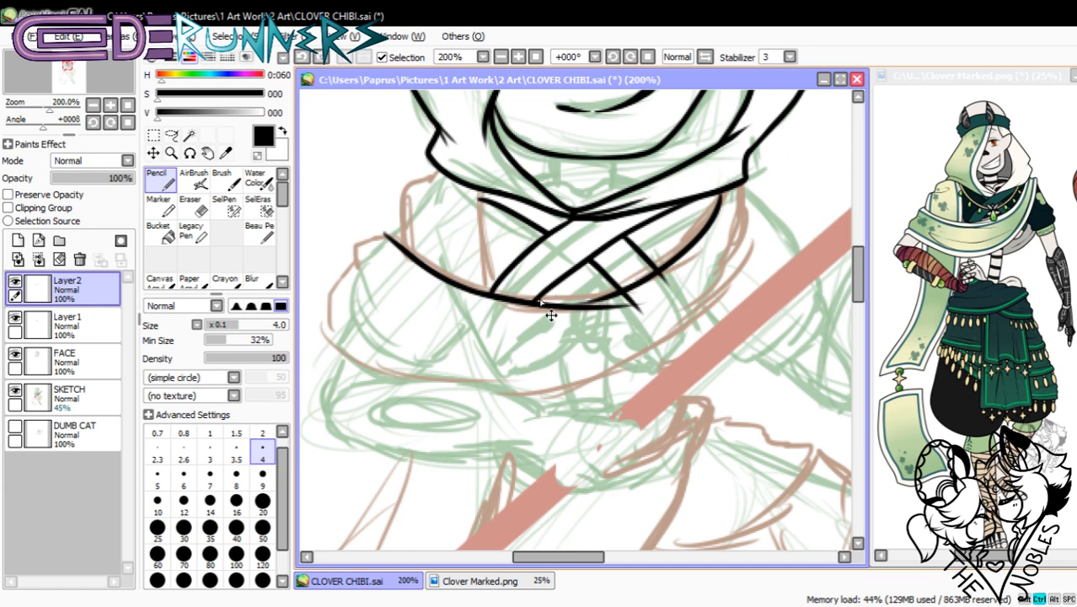
left_click_drag(536, 304, 659, 270)
key("ctrl+z")
left_click_drag(535, 308, 670, 272)
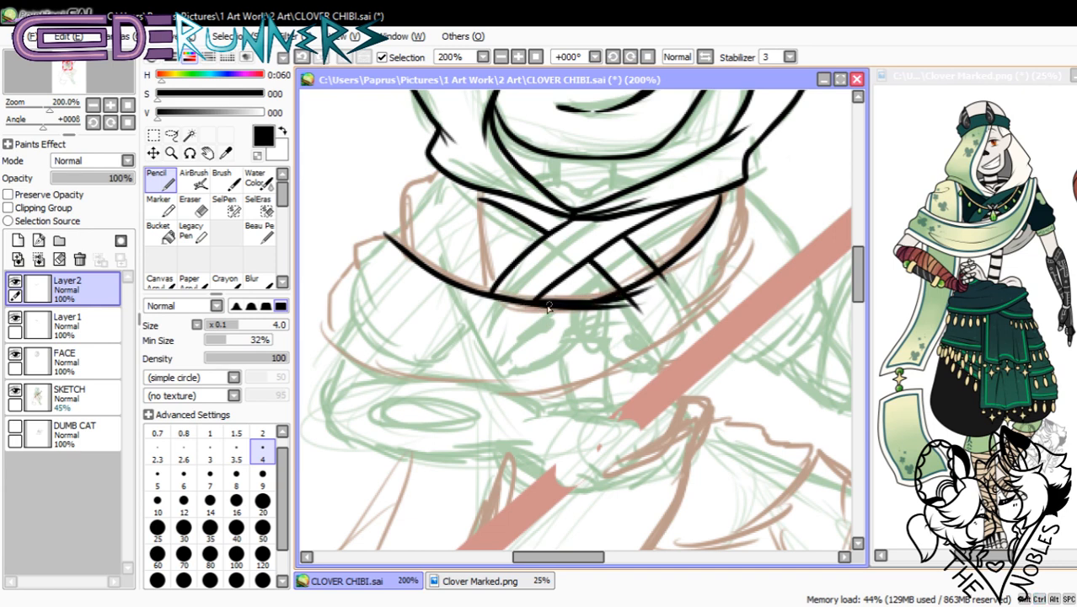
key("ctrl+z")
left_click_drag(544, 305, 665, 276)
key("ctrl+z")
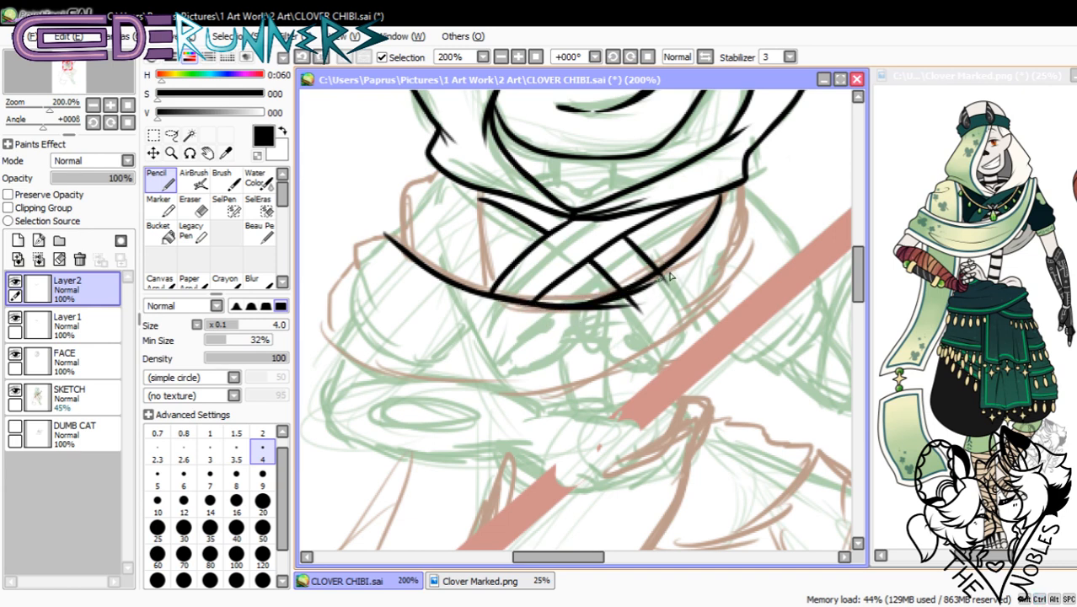
- Lower Layer1's opacity to 73%, and on Layer2 erase the stray overlap where the two parts of the scarf's upper edge join
key("e")
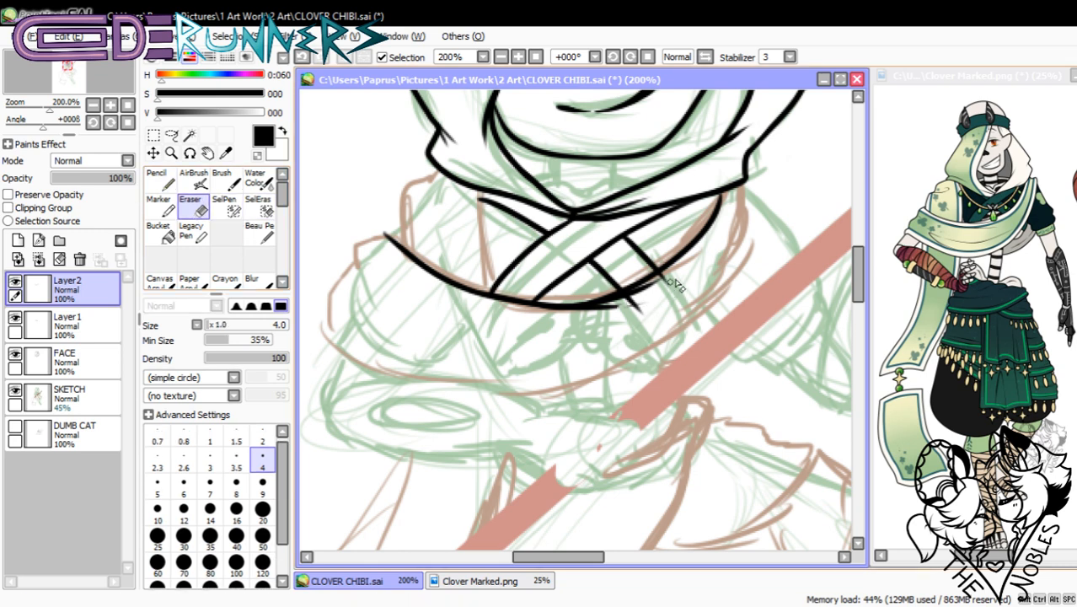
left_click(85, 325)
left_click_drag(127, 177, 111, 178)
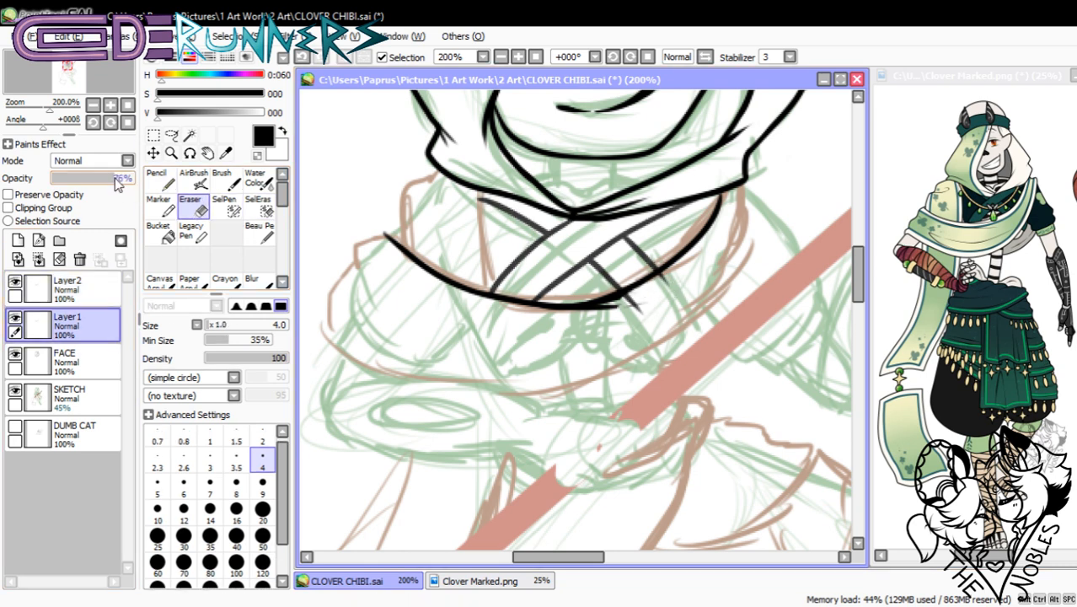
left_click(91, 290)
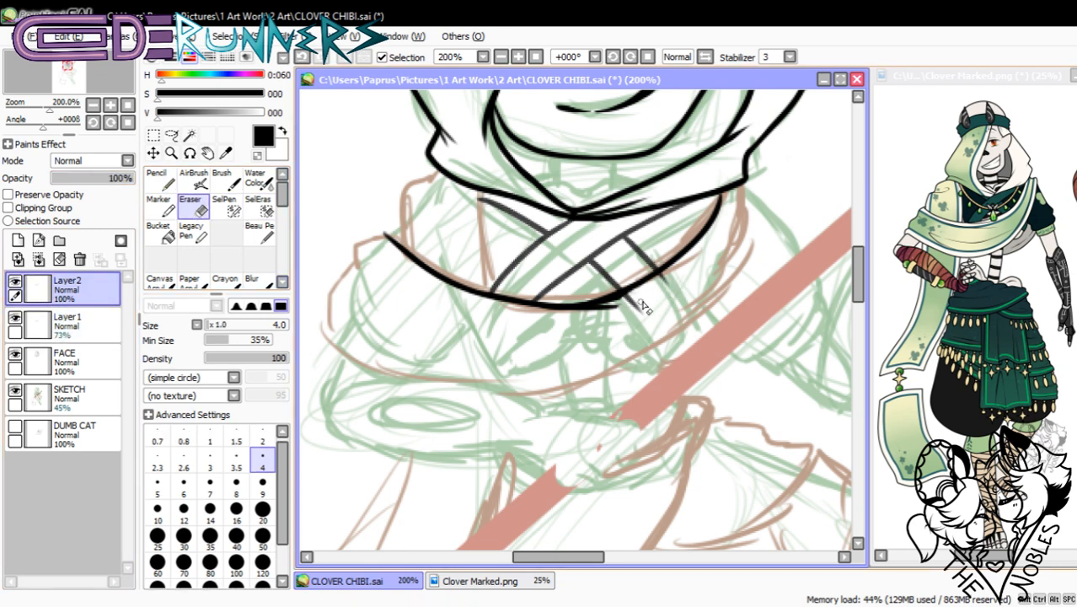
mouse_move(643, 307)
left_mouse_down()
mouse_move(594, 309)
mouse_move(666, 289)
left_mouse_up()
mouse_move(585, 311)
left_mouse_down()
mouse_move(636, 295)
mouse_move(543, 307)
left_mouse_up()
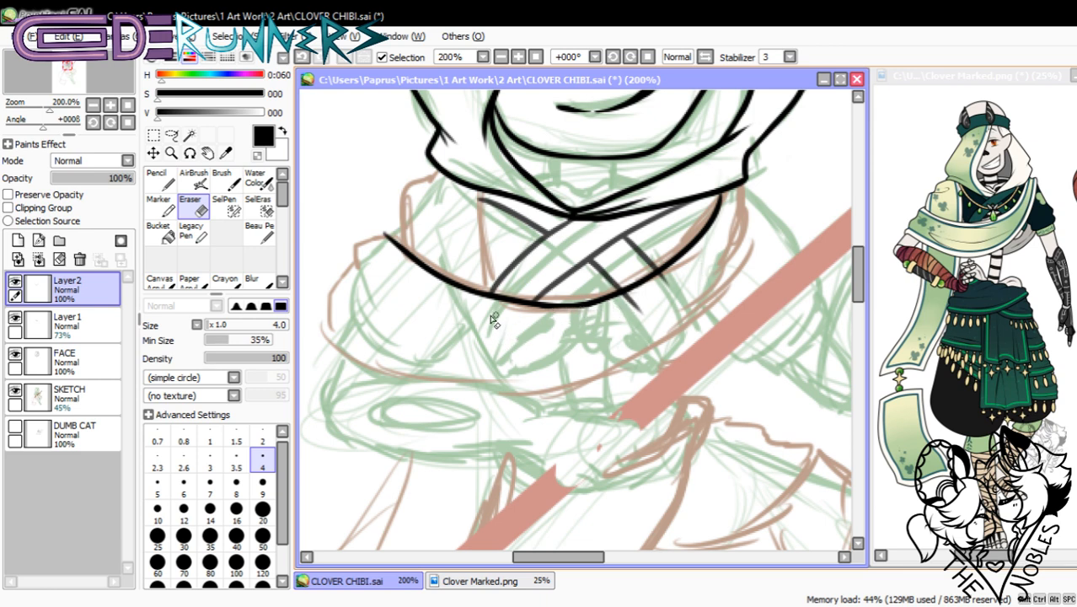
key("n")
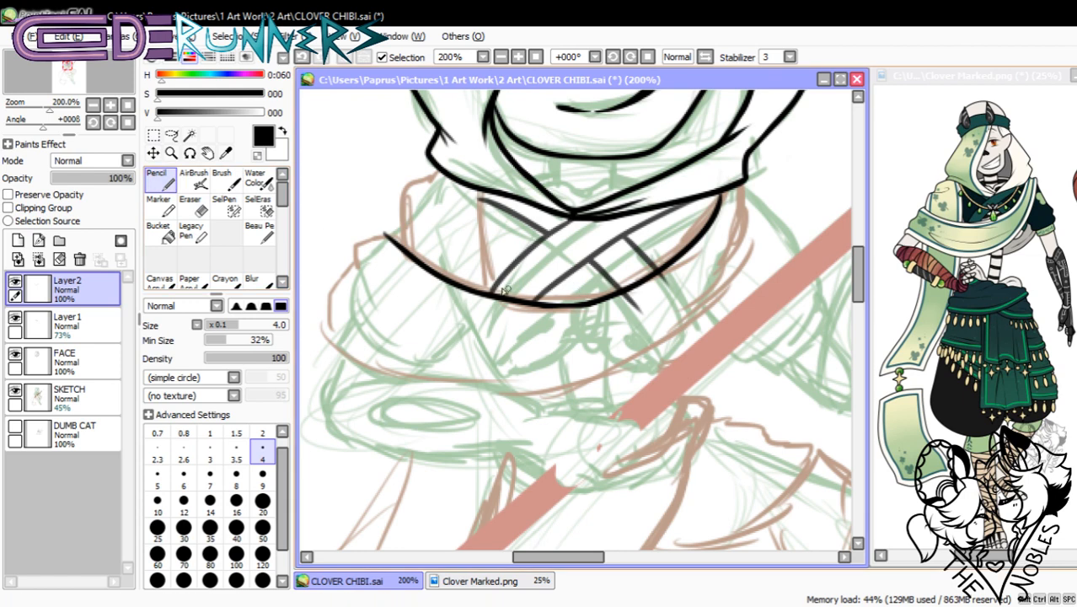
key("ctrl+z")
mouse_move(492, 295)
left_mouse_down()
mouse_move(594, 301)
mouse_move(568, 302)
left_mouse_up()
key("ctrl+z")
left_click_drag(494, 296, 600, 300)
key("ctrl+z")
mouse_move(499, 297)
left_mouse_down()
mouse_move(602, 308)
mouse_move(625, 295)
left_mouse_up()
key("ctrl+z")
left_click_drag(494, 298, 634, 287)
key("ctrl+z")
mouse_move(495, 298)
left_mouse_down()
mouse_move(645, 274)
mouse_move(724, 198)
mouse_move(723, 291)
left_mouse_up()
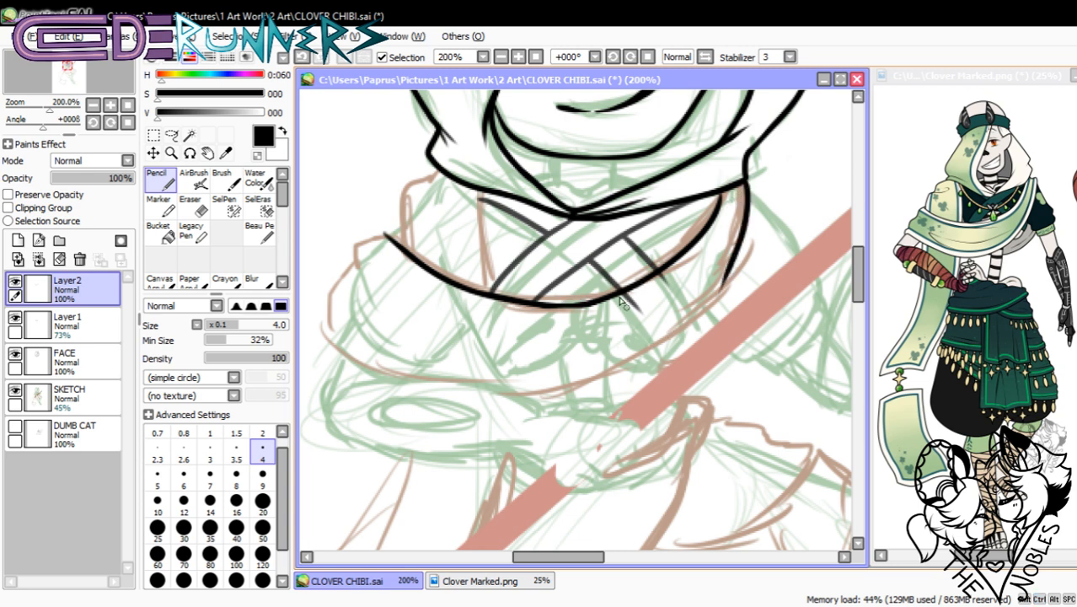
key("ctrl+z")
left_click_drag(502, 396, 722, 318)
key("ctrl+z")
left_click_drag(744, 196, 684, 361)
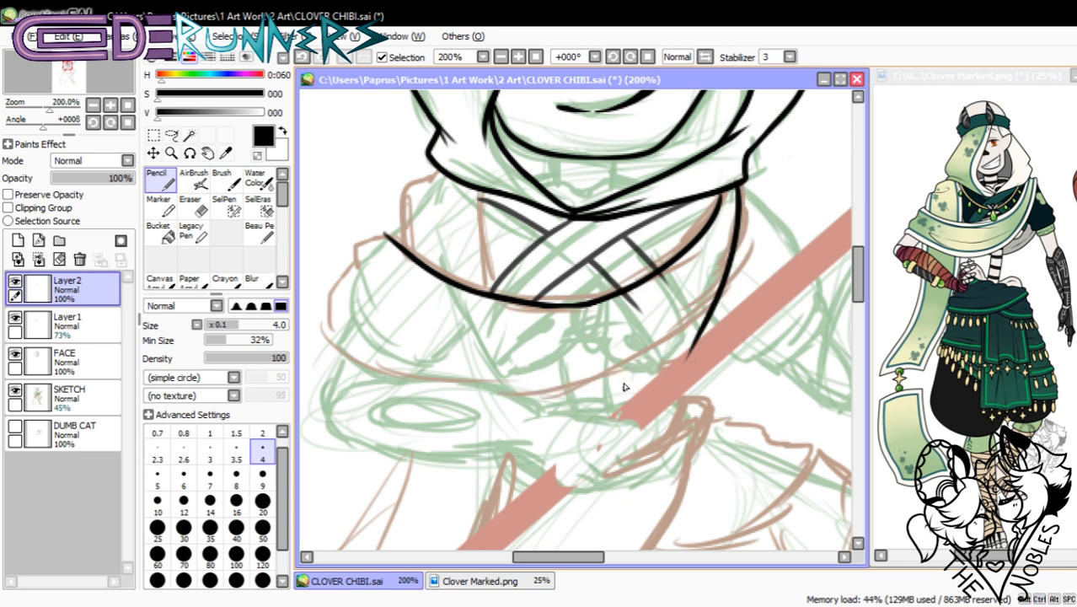
key("ctrl+z")
left_click_drag(752, 190, 662, 362)
key("ctrl+z")
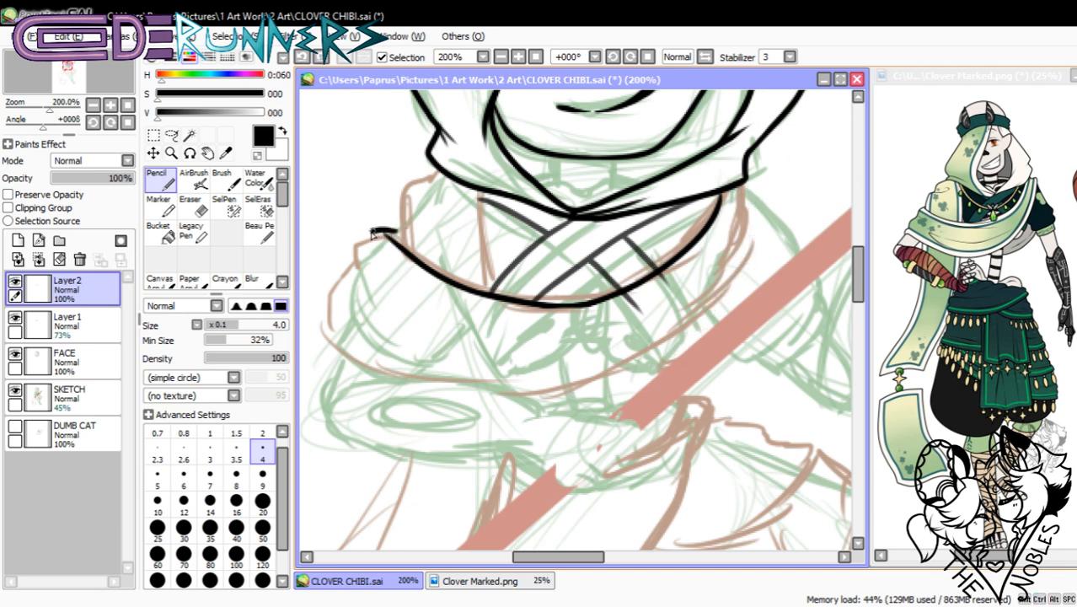
- Ink the scarf's left outer edge from the shoulder fold down and around its rounded lower-left corner
left_click_drag(371, 231, 342, 277)
key("ctrl+z")
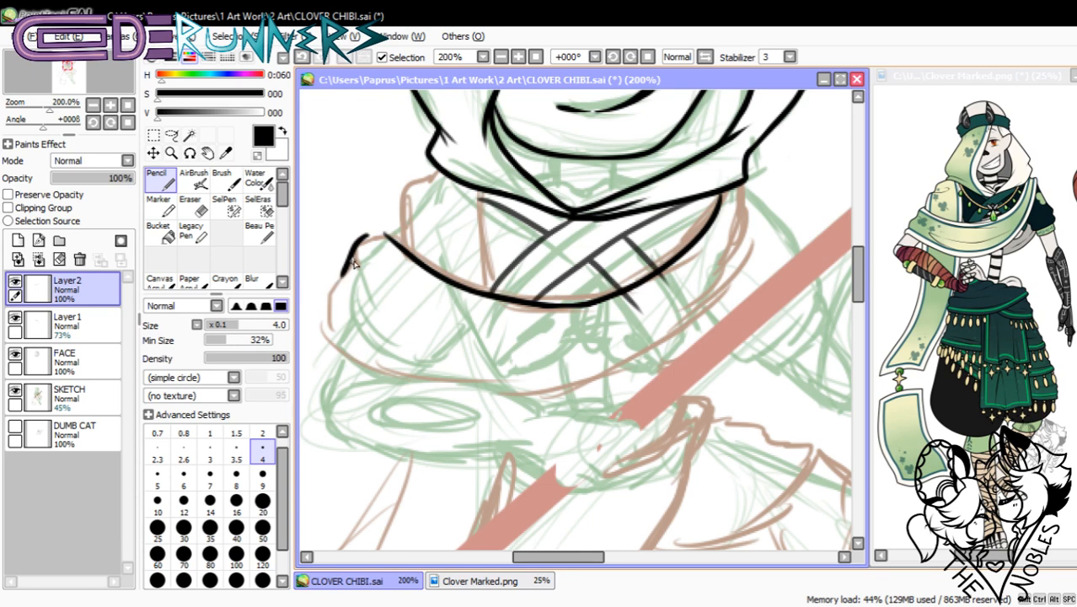
key("ctrl+z")
left_click_drag(372, 230, 342, 277)
key("ctrl+z")
mouse_move(375, 231)
left_mouse_down()
mouse_move(338, 312)
mouse_move(455, 369)
left_mouse_up()
key("ctrl+z")
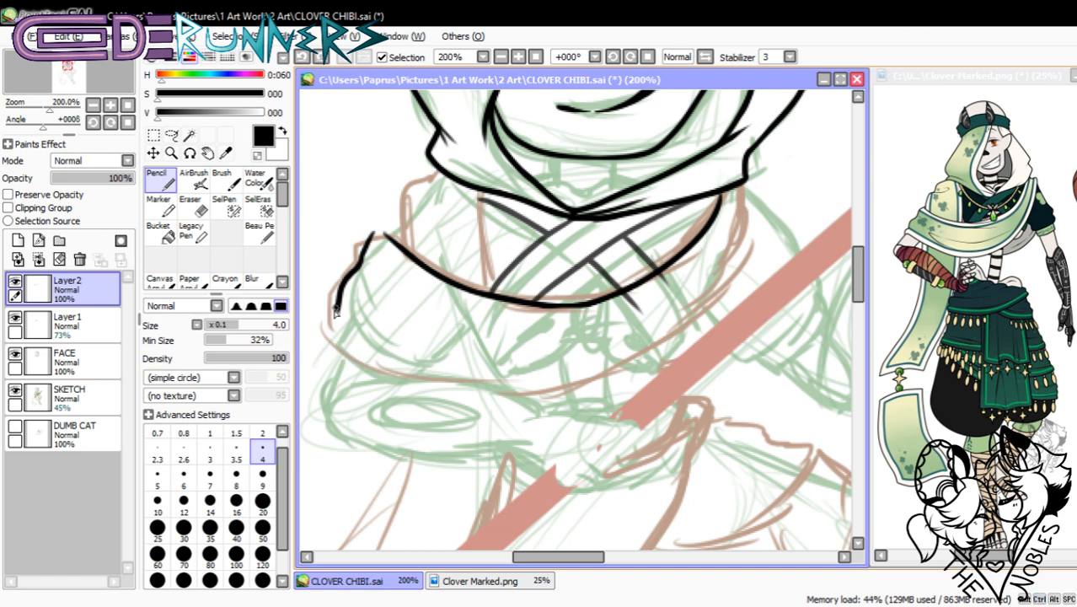
left_click_drag(335, 311, 422, 386)
key("ctrl+z")
mouse_move(338, 306)
left_mouse_down()
mouse_move(479, 388)
mouse_move(590, 375)
left_mouse_up()
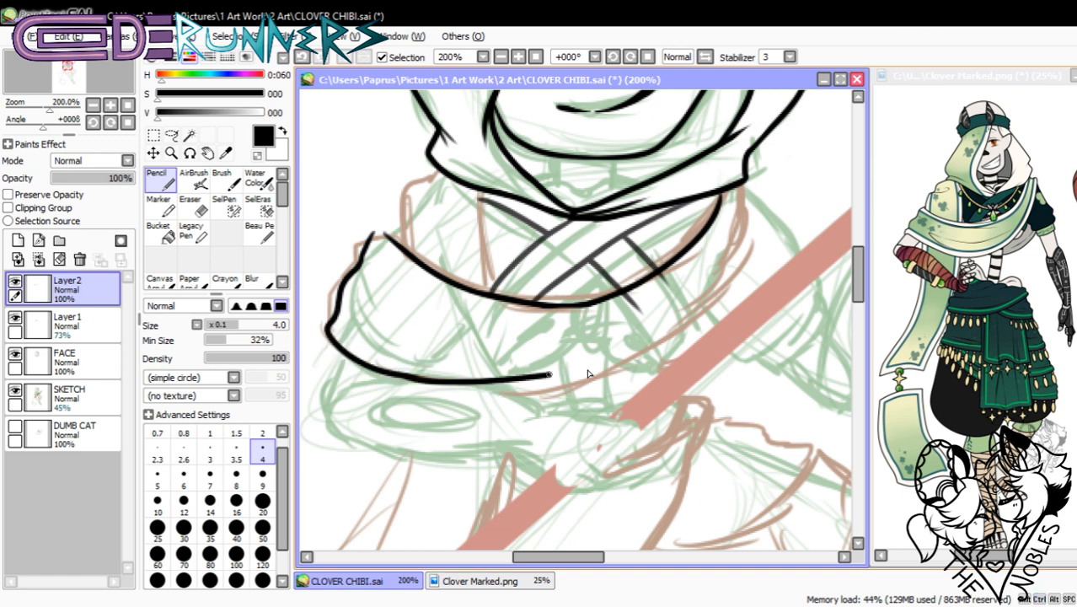
- Try to ink the scarf's lower edge from its rounded lower-left corner toward the centre
key("ctrl+z")
left_click_drag(404, 377, 607, 389)
key("ctrl+z")
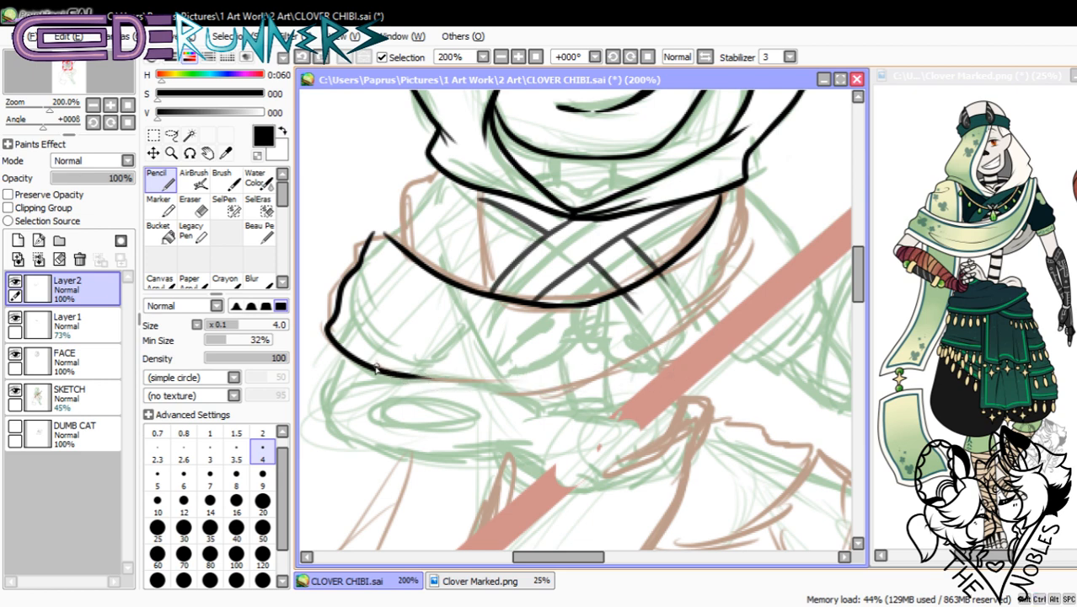
mouse_move(396, 380)
left_mouse_down()
mouse_move(523, 384)
mouse_move(606, 371)
left_mouse_up()
key("ctrl+z")
mouse_move(344, 350)
left_mouse_down()
mouse_move(413, 391)
mouse_move(496, 403)
mouse_move(542, 391)
left_mouse_up()
key("ctrl+z")
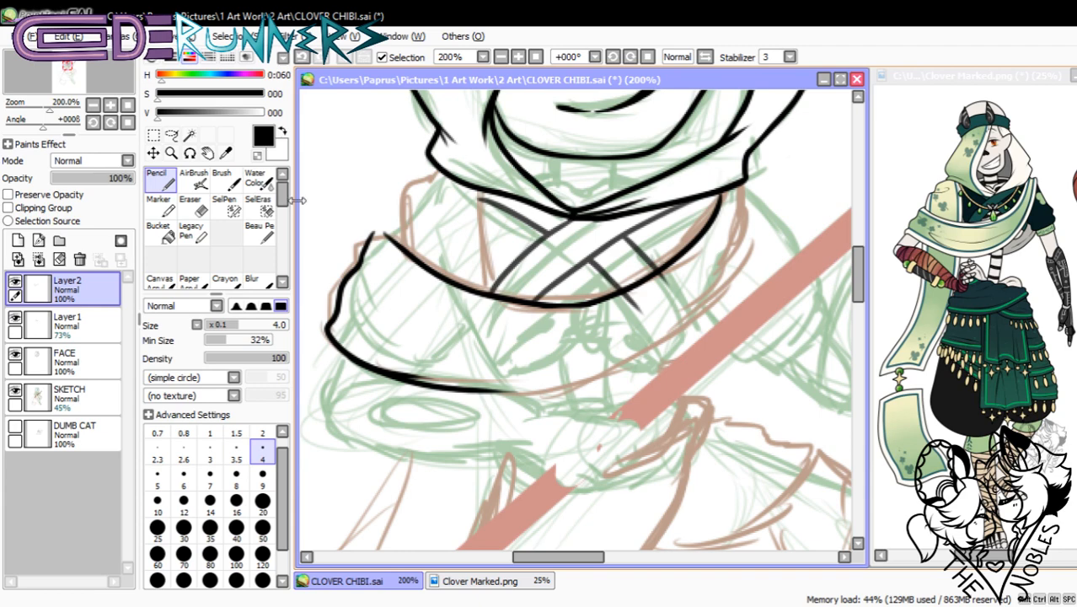
- Try to carry the scarf's lower edge in one long sweep from the lower-left corner up toward the staff
left_click(110, 105)
left_click(93, 122)
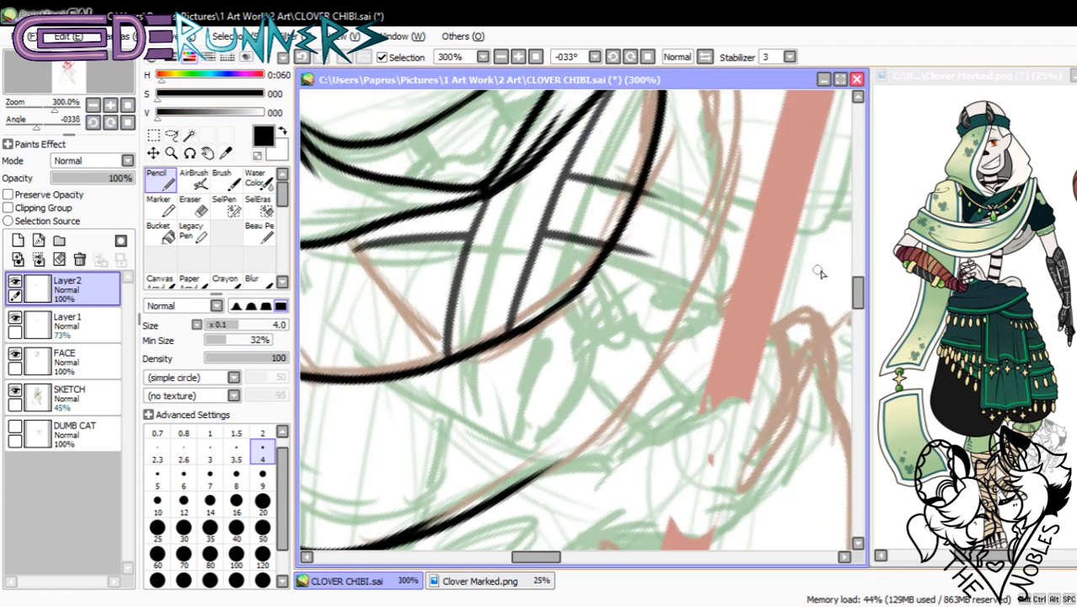
left_click_drag(847, 290, 858, 314)
left_click(93, 104)
key("ctrl+z")
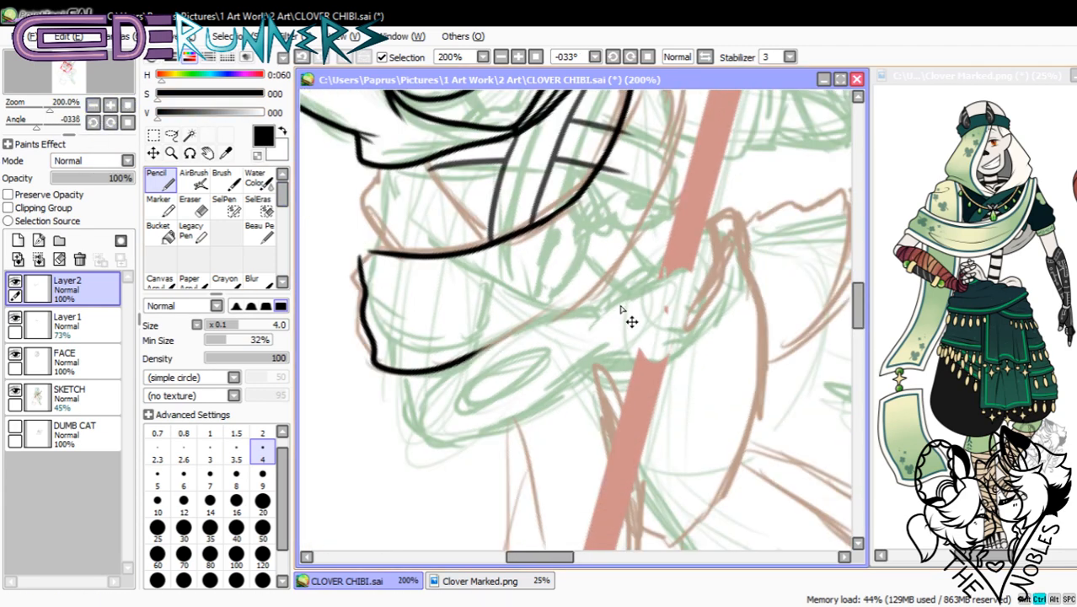
left_click_drag(447, 367, 637, 295)
key("ctrl+z")
left_click_drag(445, 369, 670, 266)
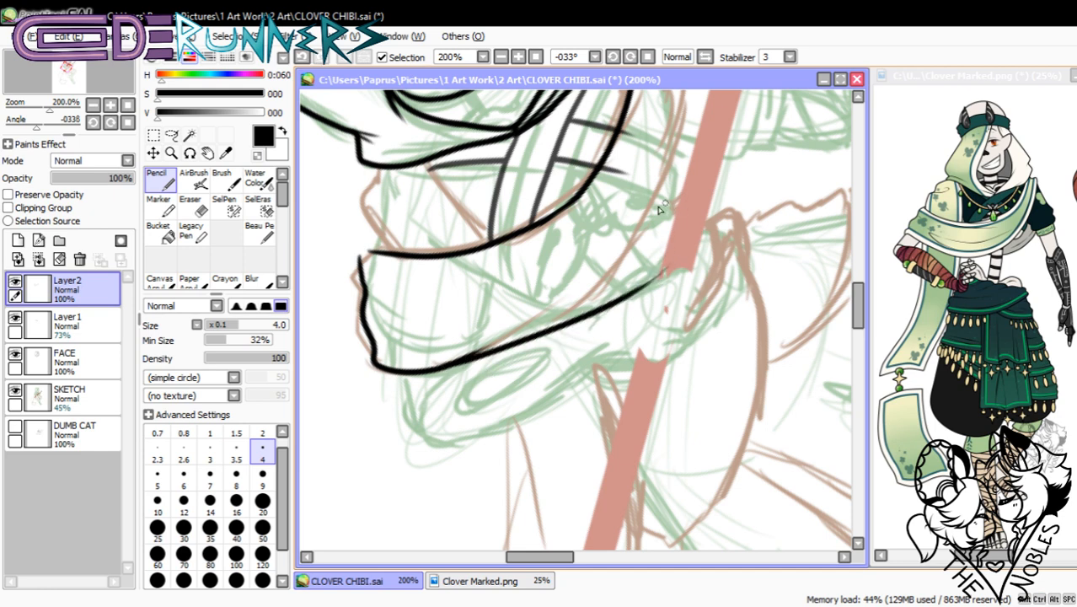
key("ctrl+z")
left_click_drag(431, 373, 646, 253)
key("ctrl+z")
mouse_move(436, 371)
left_mouse_down()
mouse_move(637, 253)
mouse_move(654, 229)
left_mouse_up()
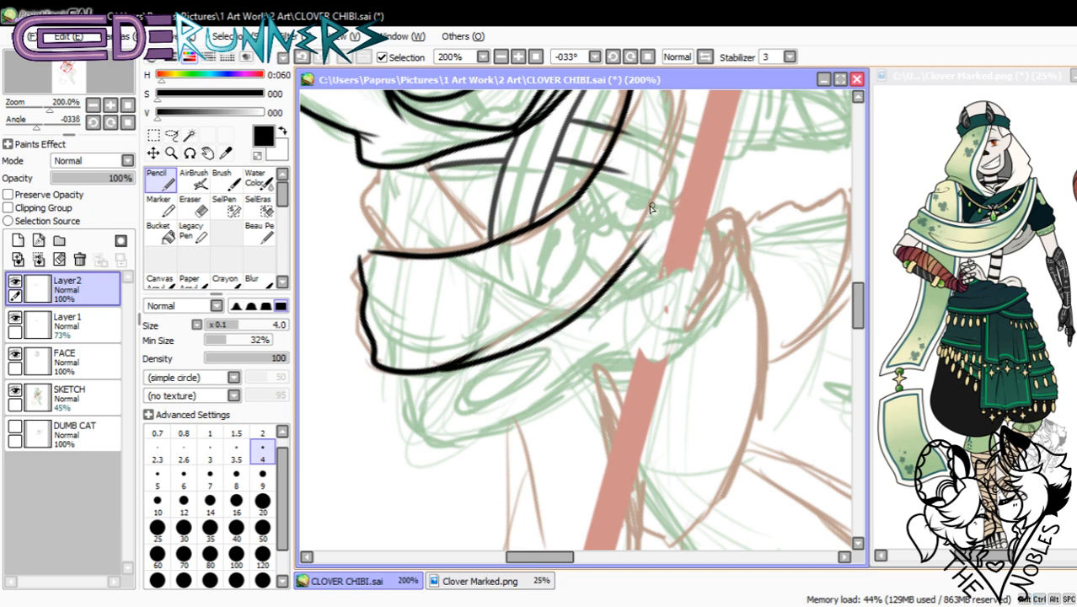
key("ctrl+z")
left_click_drag(435, 364, 676, 218)
key("ctrl+z")
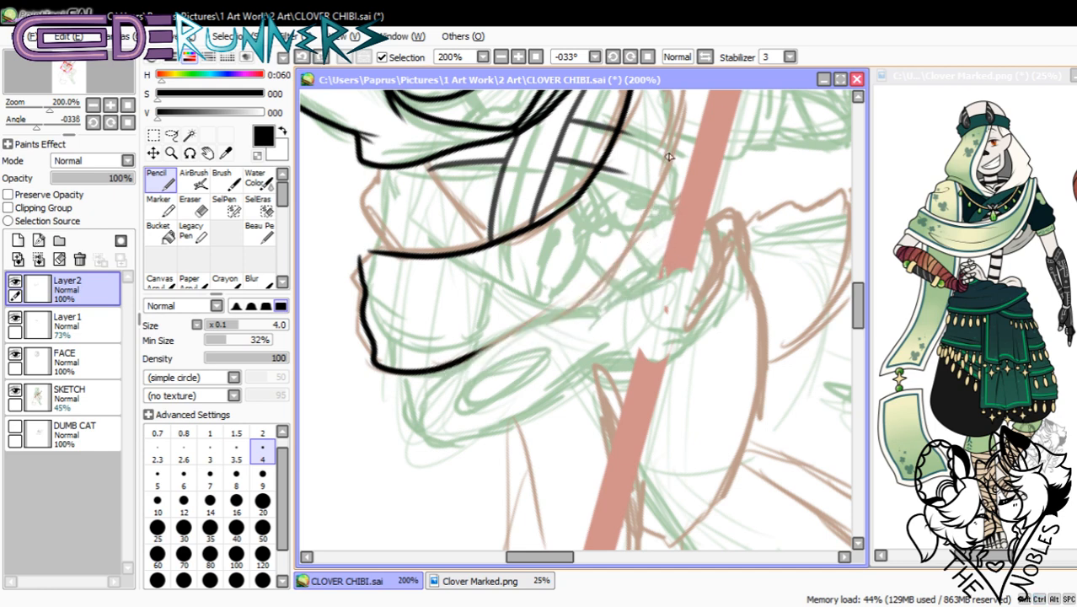
- Ink the right part of the scarf's lower edge, curving down beside the staff toward the middle
left_click_drag(681, 127, 552, 354)
key("ctrl+z")
left_click_drag(681, 131, 543, 329)
key("ctrl+z")
left_click_drag(677, 128, 552, 342)
key("ctrl+z")
left_click_drag(679, 126, 597, 313)
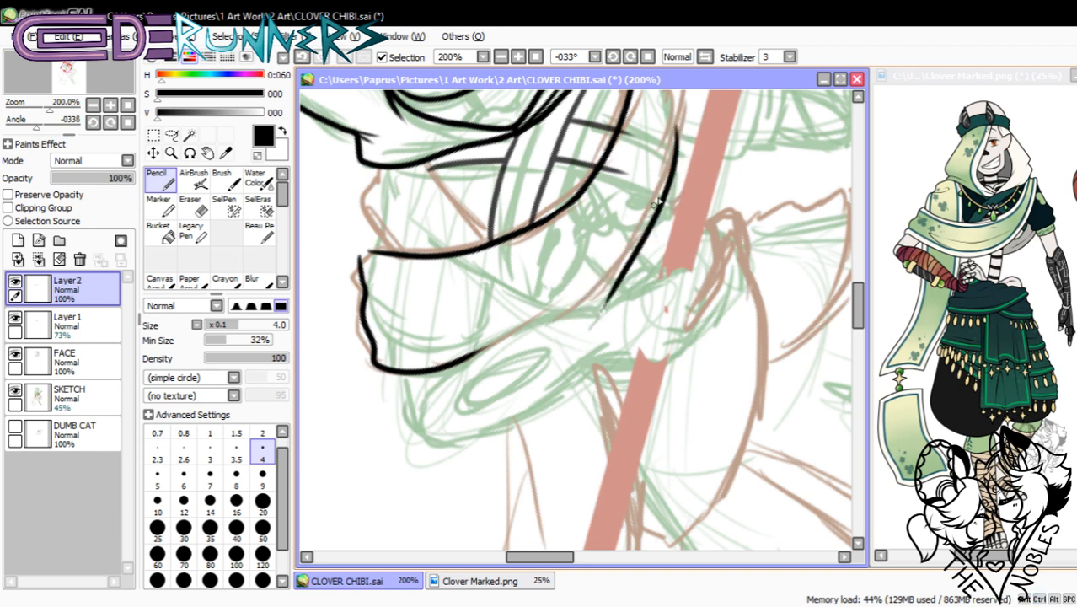
key("ctrl+z")
left_click_drag(678, 123, 598, 290)
key("ctrl+z")
left_click_drag(670, 140, 616, 286)
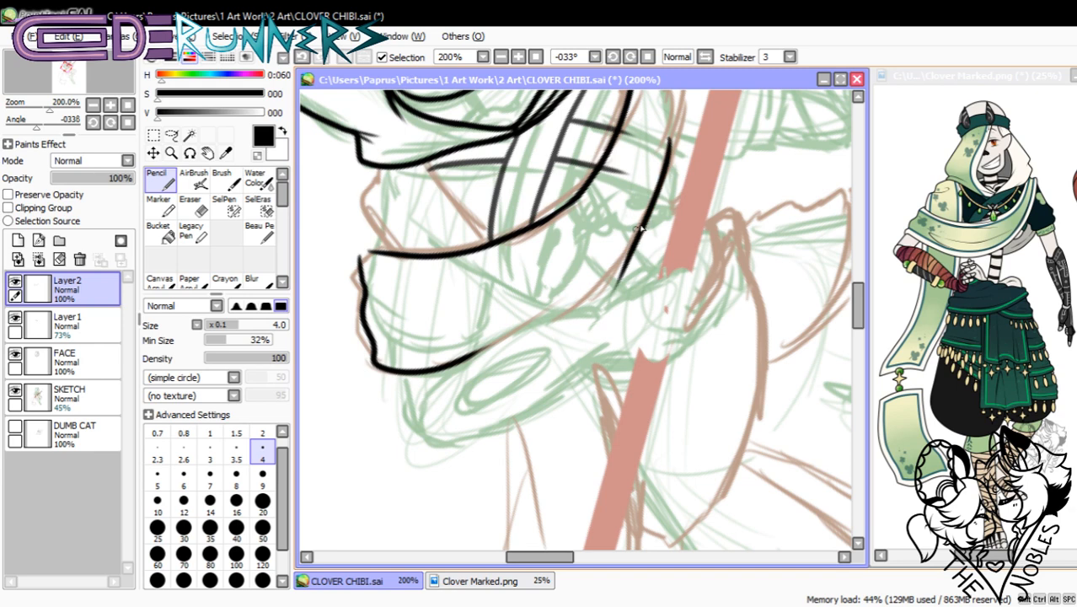
key("ctrl+z")
mouse_move(670, 140)
left_mouse_down()
mouse_move(548, 337)
mouse_move(561, 321)
left_mouse_up()
- Ink the middle of the scarf's lower edge to join the right curve with the lower-left corner line
left_click(111, 105)
left_click_drag(649, 219, 506, 336)
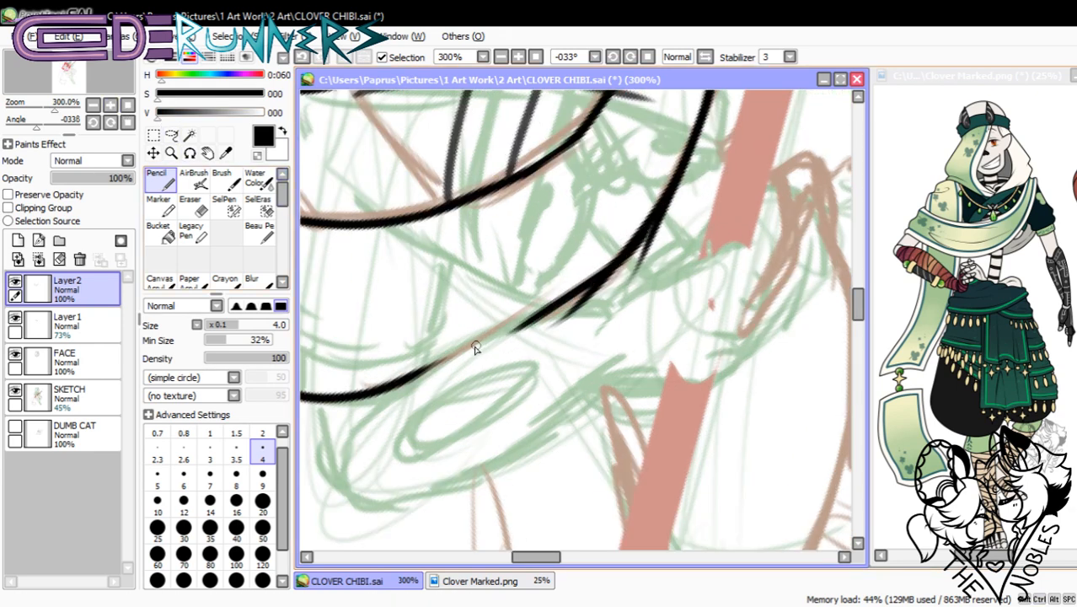
key("ctrl+z")
left_click_drag(650, 219, 481, 358)
key("ctrl+z")
mouse_move(643, 228)
left_mouse_down()
mouse_move(583, 280)
mouse_move(389, 383)
mouse_move(459, 368)
mouse_move(347, 396)
mouse_move(539, 317)
left_mouse_up()
key("ctrl+z")
left_click_drag(339, 395, 539, 315)
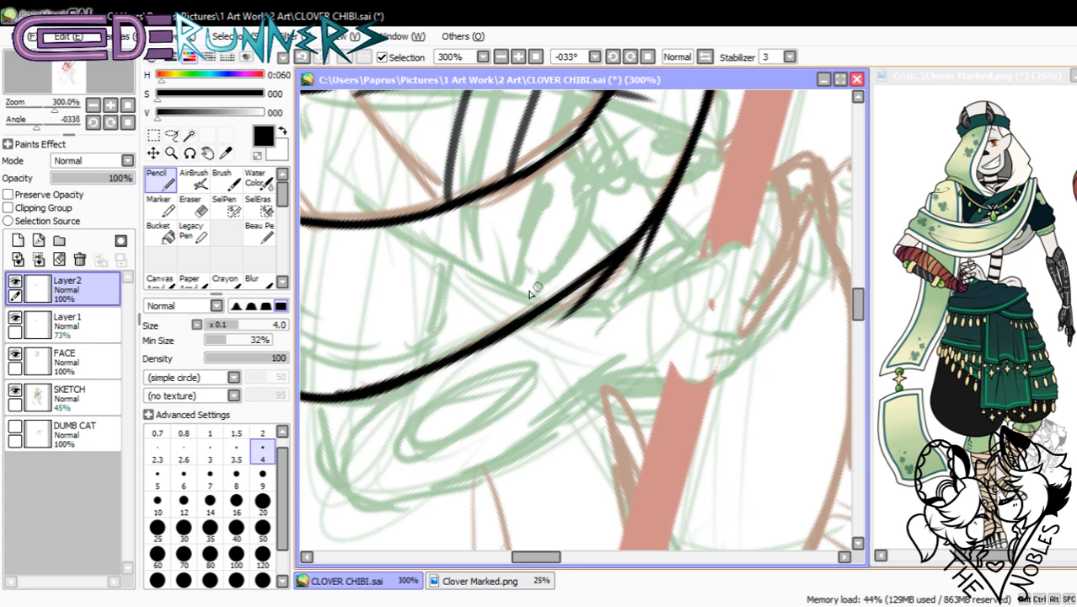
key("ctrl+z")
left_click_drag(345, 398, 539, 315)
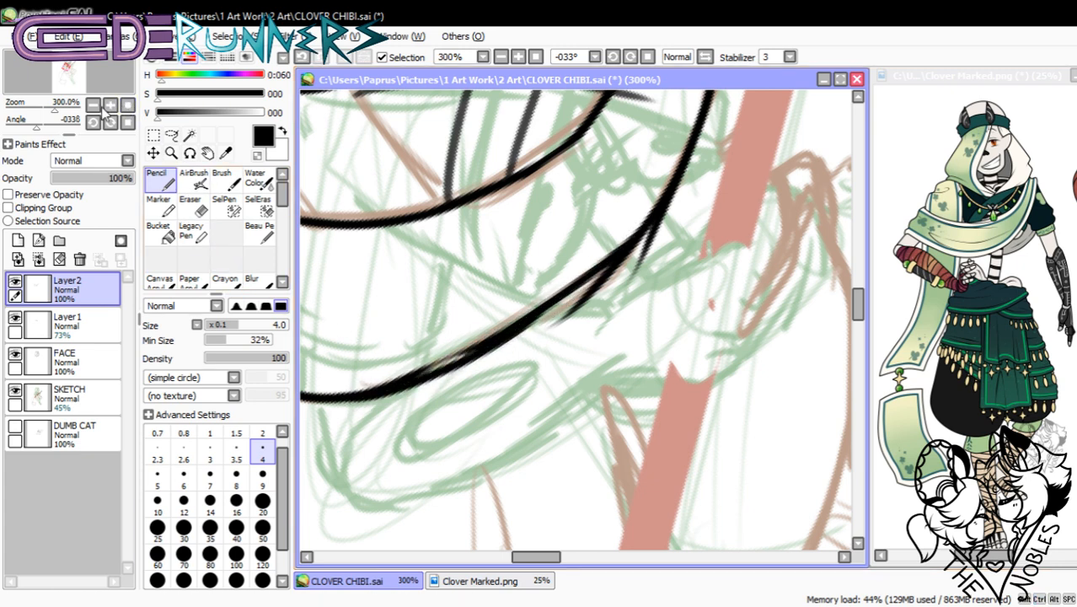
- Erase the doubled line and stray stroke ends along the scarf's lower edge
left_click(127, 123)
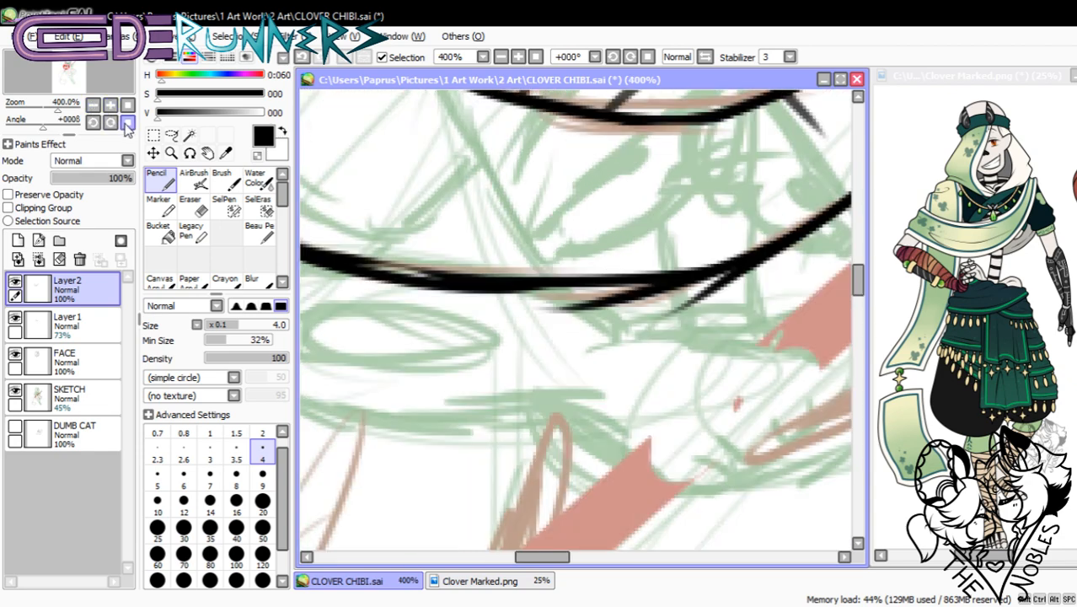
left_click(192, 205)
left_click(93, 104)
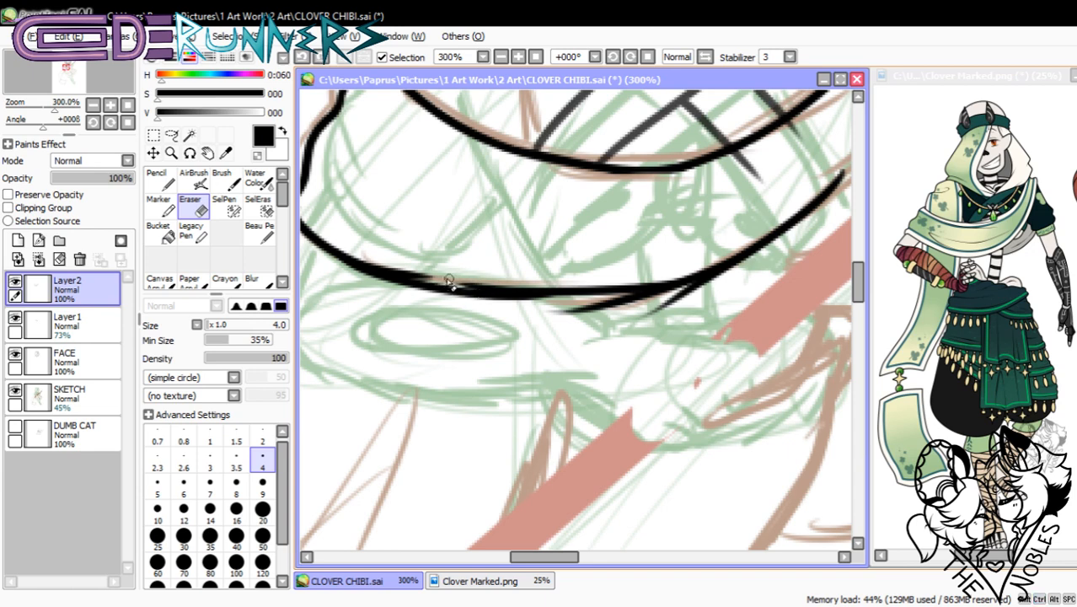
left_click_drag(439, 287, 508, 283)
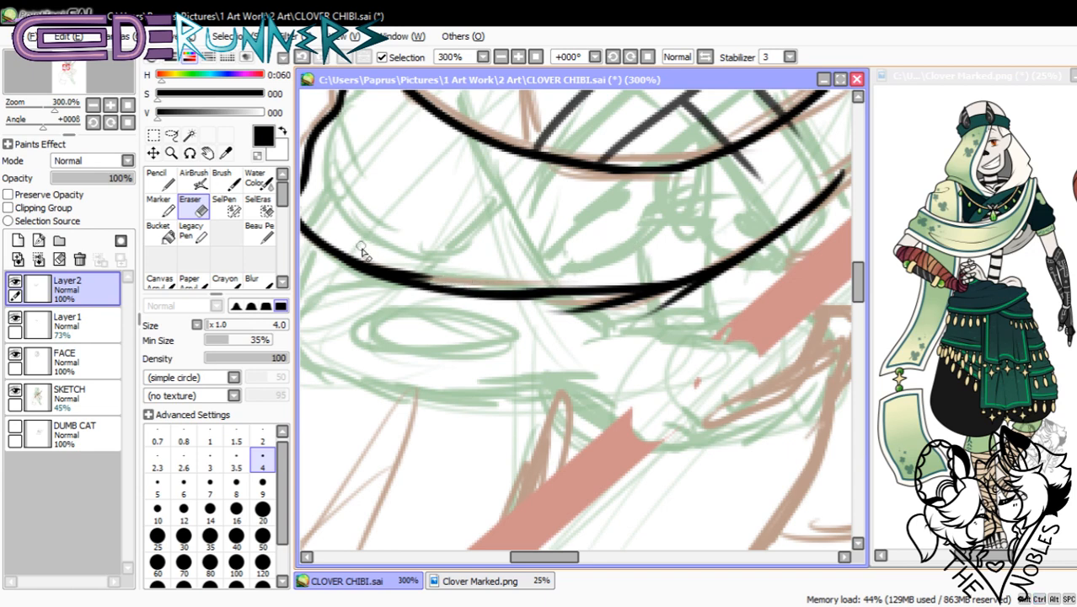
left_click_drag(371, 252, 466, 275)
left_click_drag(370, 257, 468, 279)
mouse_move(577, 337)
left_mouse_down()
mouse_move(608, 316)
mouse_move(553, 315)
mouse_move(703, 298)
mouse_move(752, 268)
mouse_move(693, 300)
mouse_move(657, 299)
mouse_move(785, 250)
left_mouse_up()
key("ctrl+z")
left_click_drag(664, 299, 796, 252)
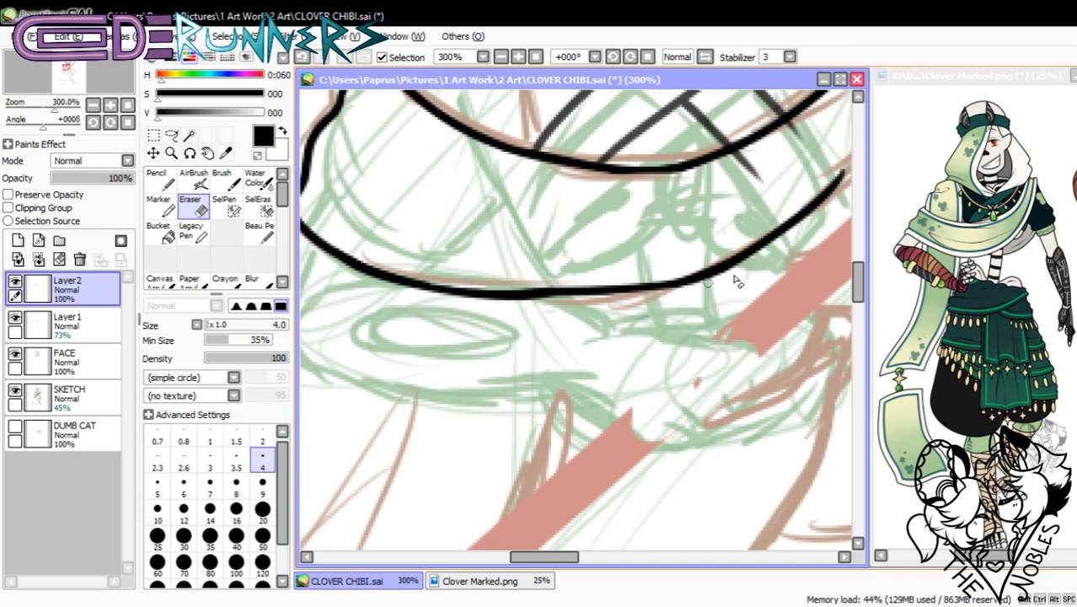
- Examine the inked scarf shape close up and against the whole figure
left_click(111, 106)
left_click(110, 105)
left_click(111, 106)
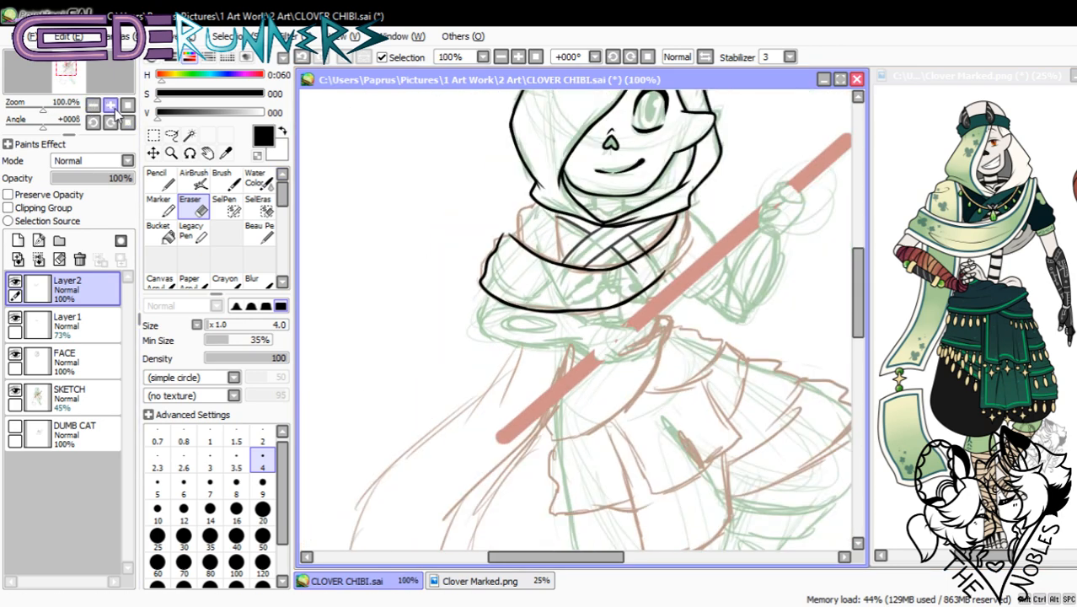
left_click(111, 105)
left_click(158, 179)
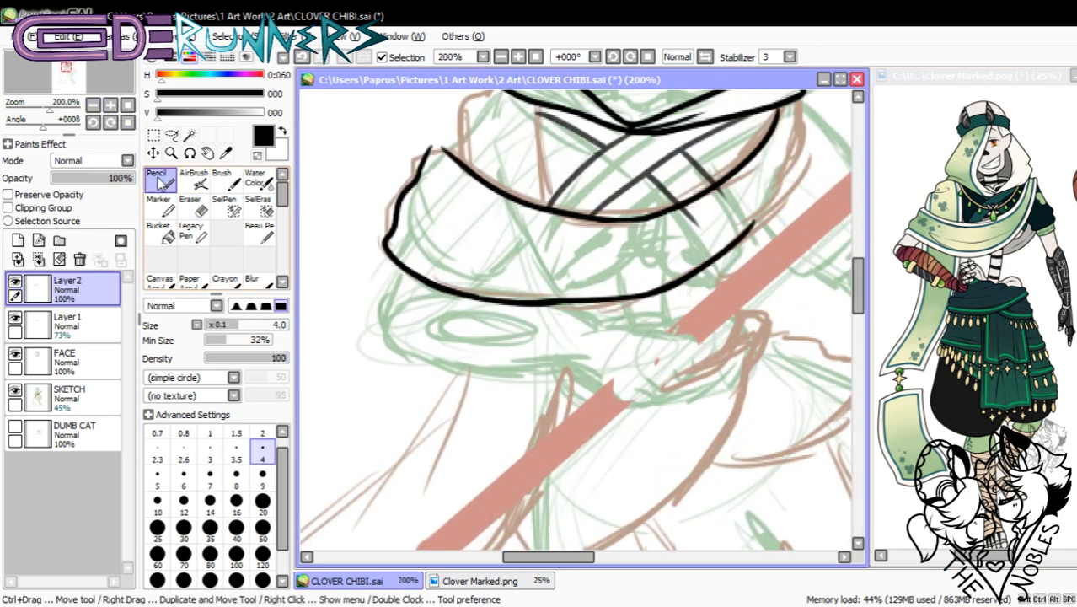
left_click(127, 105)
left_click(93, 106)
left_click(93, 105)
left_click(92, 106)
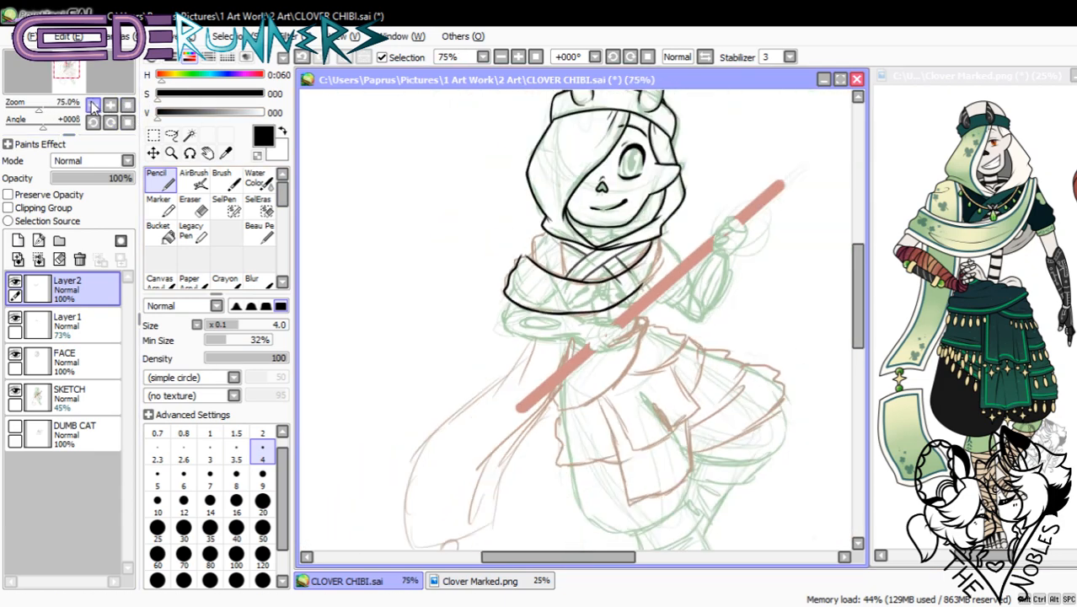
left_click(112, 106)
left_click(112, 106)
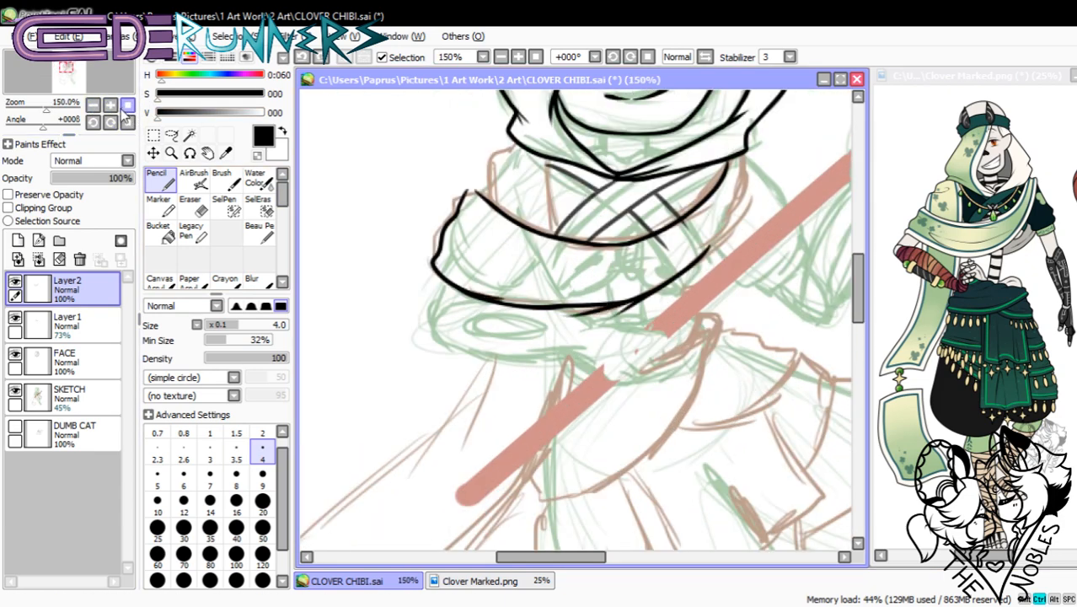
- Undo the latest scarf strokes, delete Layer2 with the remaining scarf line, and add a new empty layer above Layer1
key("ctrl+z")
key("ctrl+z")
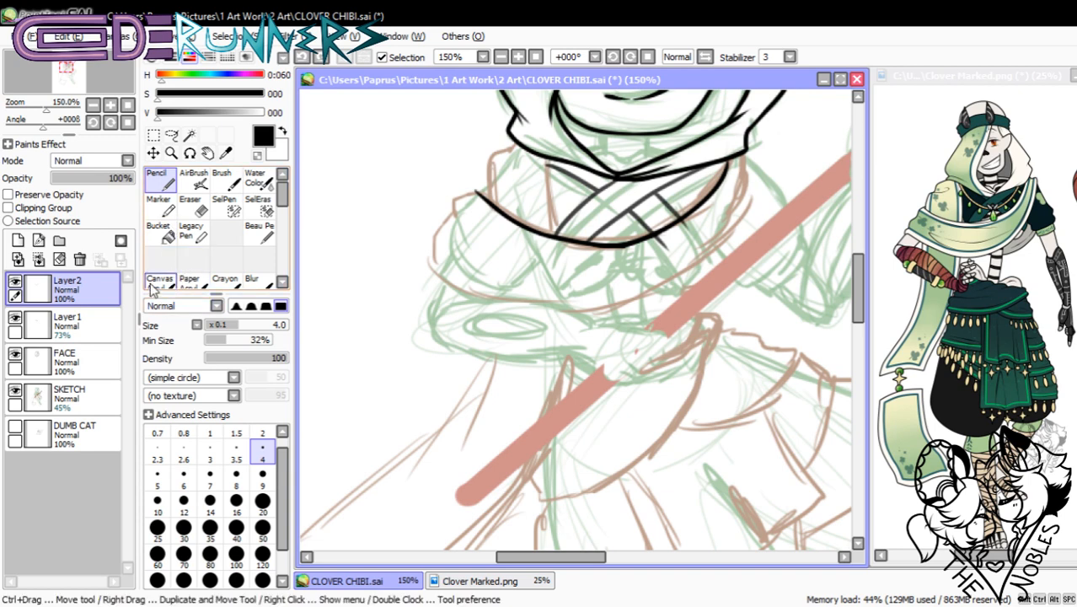
left_click(81, 260)
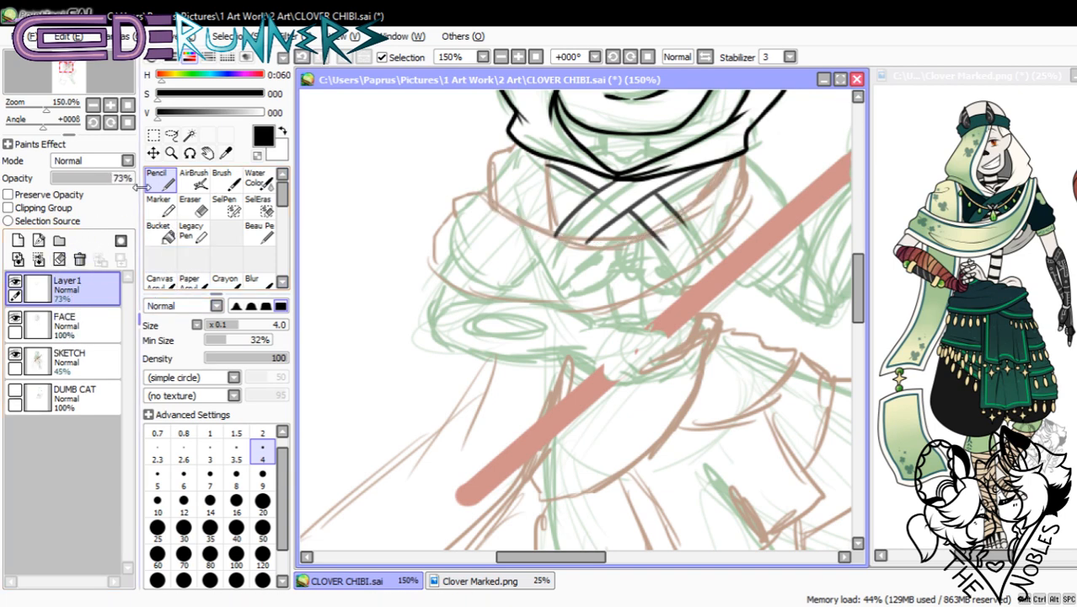
left_click(17, 240)
- Try to pencil the right part of the scarf's upper edge curving down from the hood on the new layer
scroll(783, 272, "up", 1)
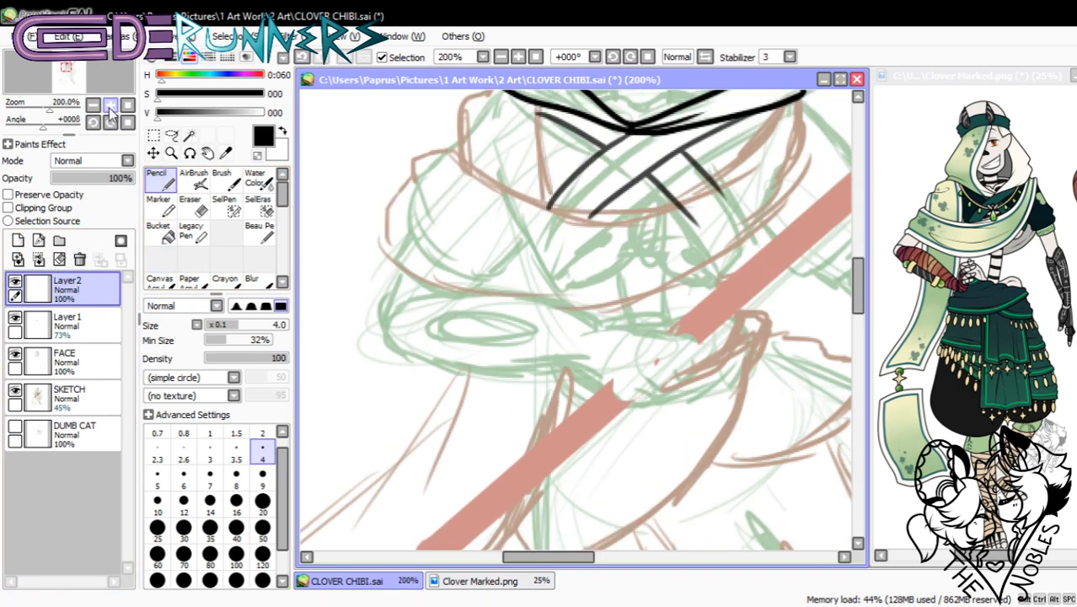
scroll(858, 282, "up", 1)
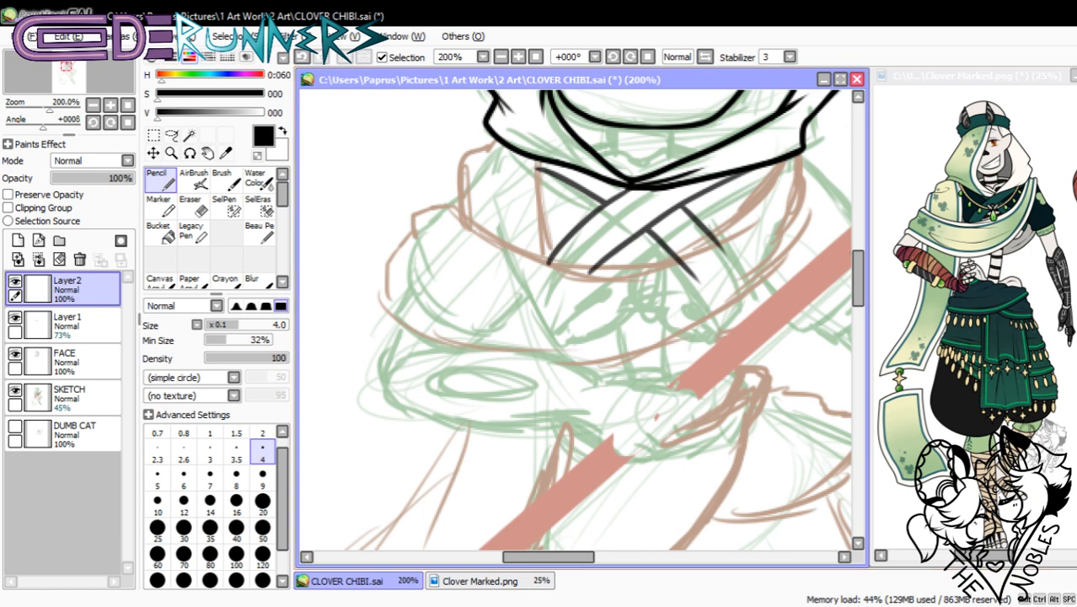
left_click_drag(576, 559, 593, 563)
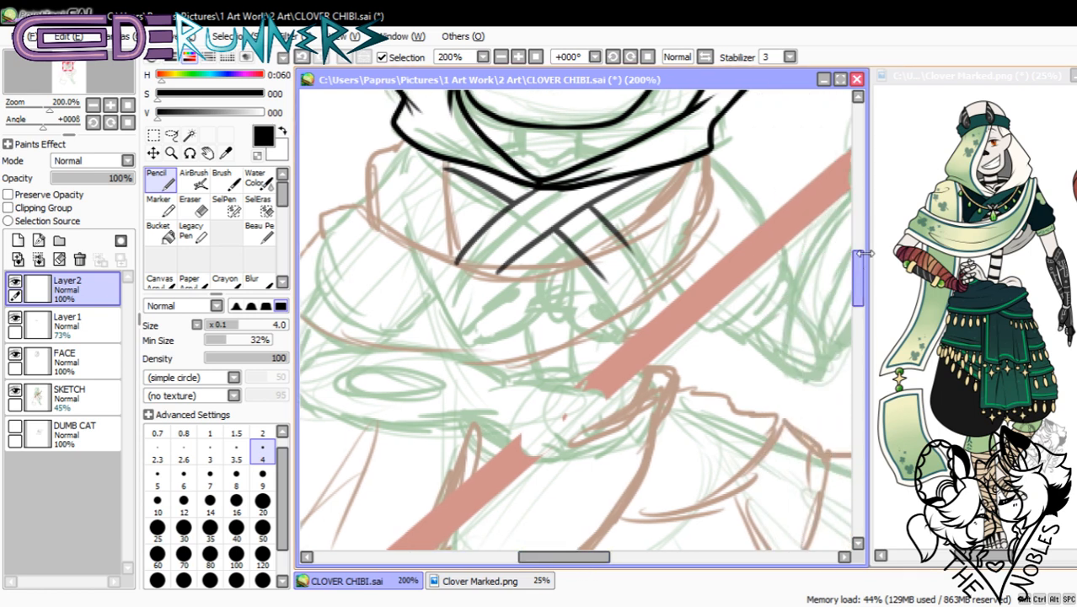
mouse_move(859, 275)
left_mouse_down()
mouse_move(858, 258)
mouse_move(859, 268)
left_mouse_up()
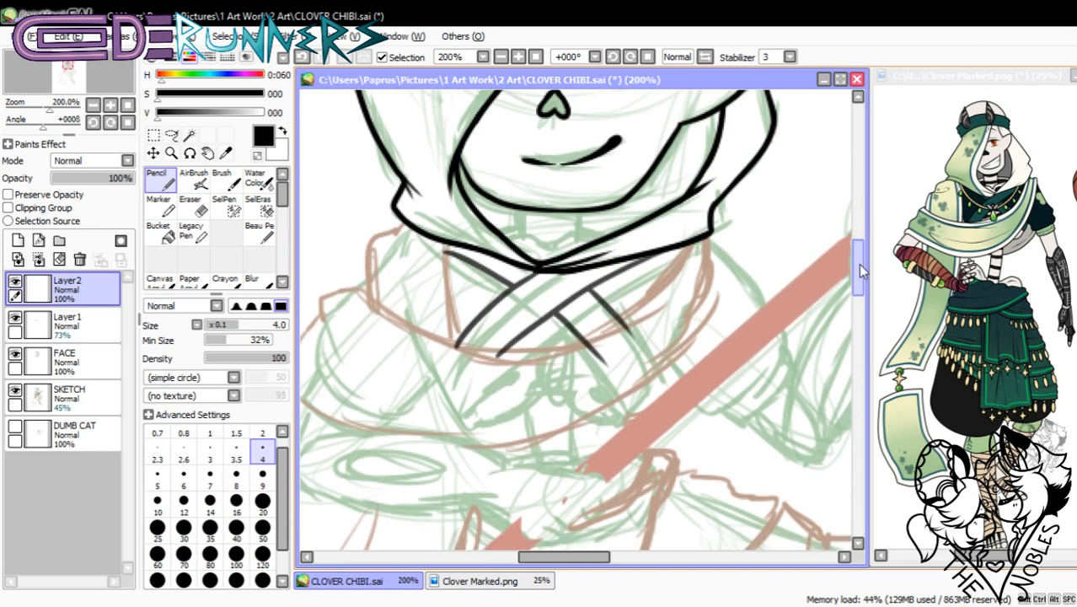
left_click(109, 105)
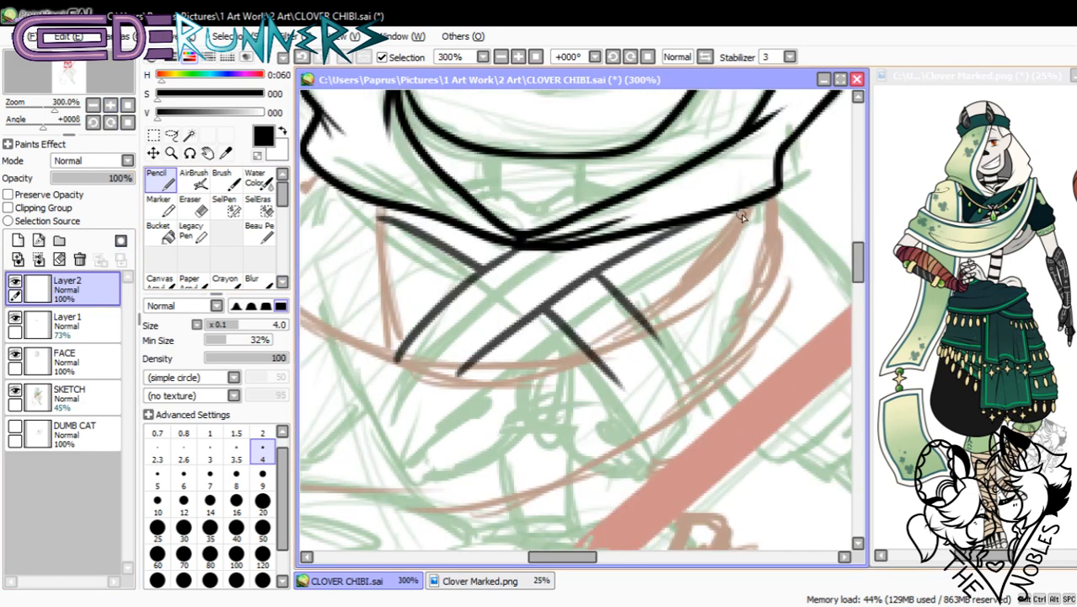
mouse_move(577, 558)
left_mouse_down()
mouse_move(563, 566)
mouse_move(578, 563)
left_mouse_up()
left_click_drag(732, 209, 563, 334)
key("ctrl+z")
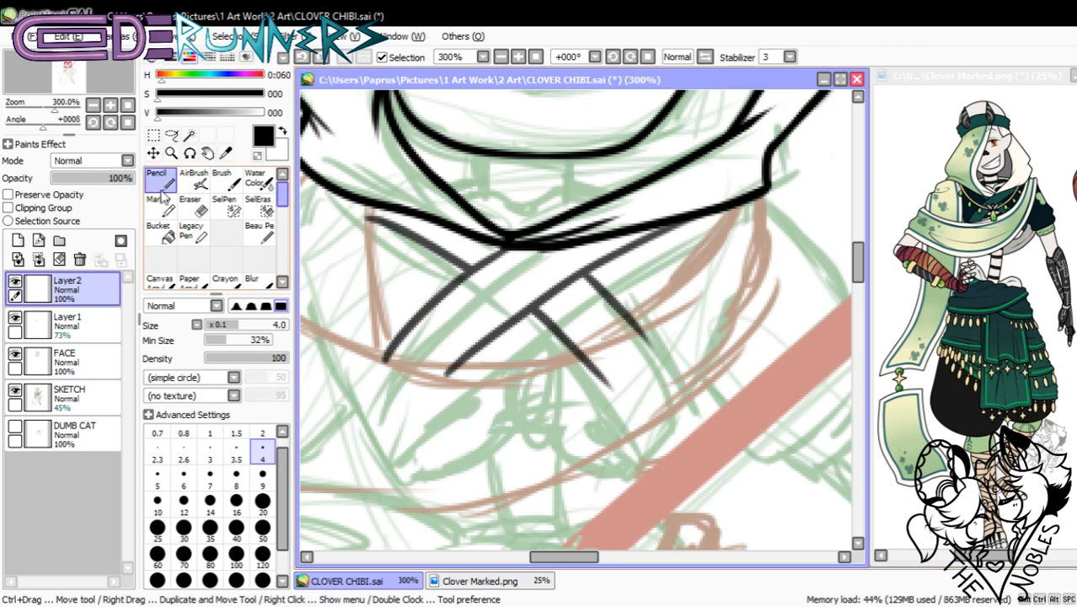
- Add a linework layer and draw the scarf's upper edge with the Curve tool from under the hood to the left shoulder
left_click(110, 104)
left_click(109, 105)
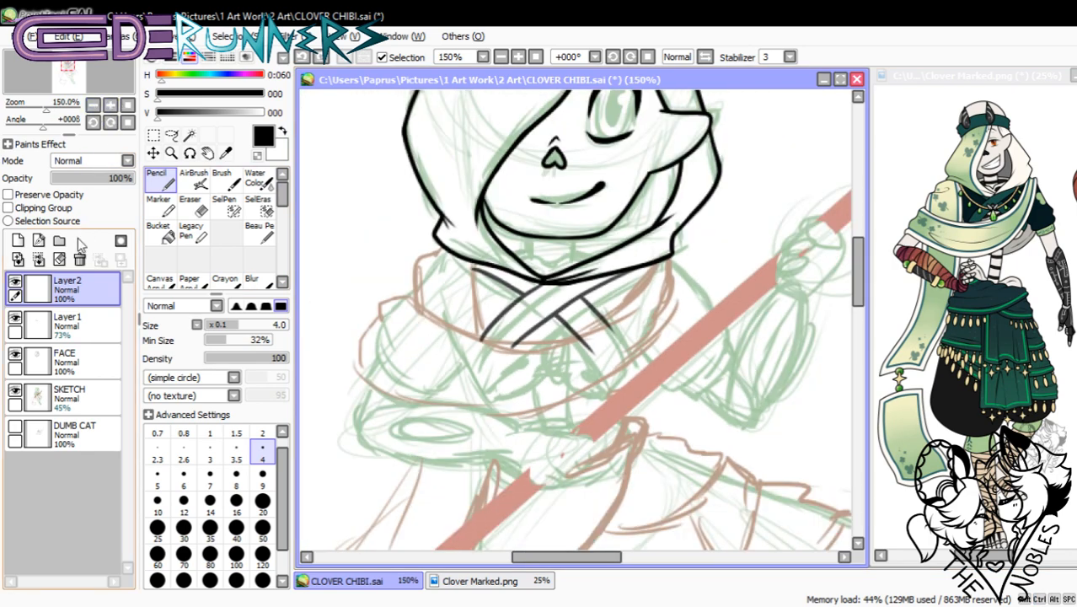
left_click(37, 240)
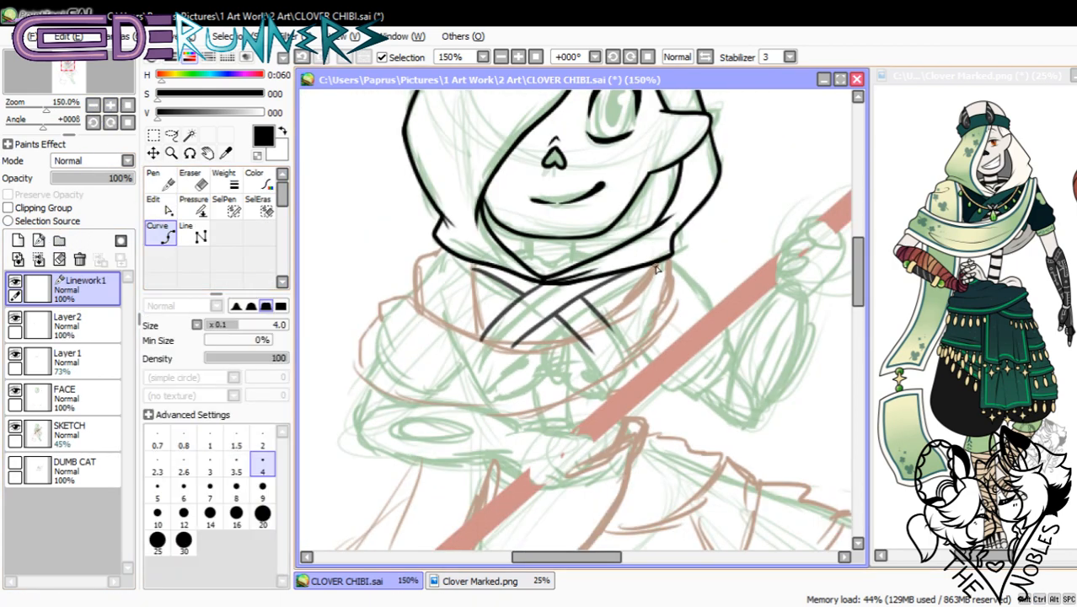
key("ctrl+z")
left_click(639, 293)
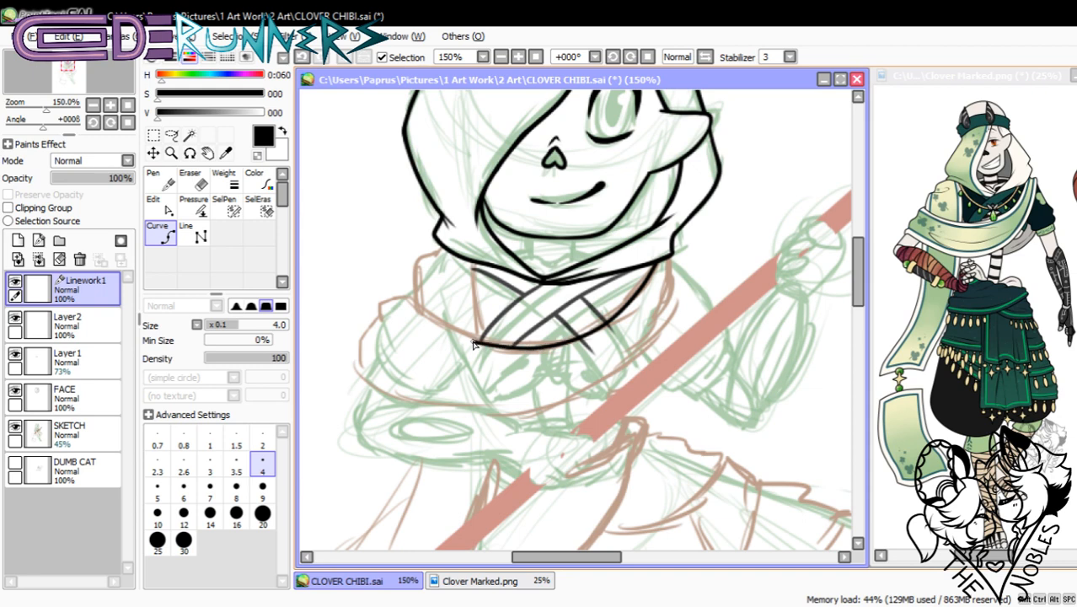
double_click(407, 295)
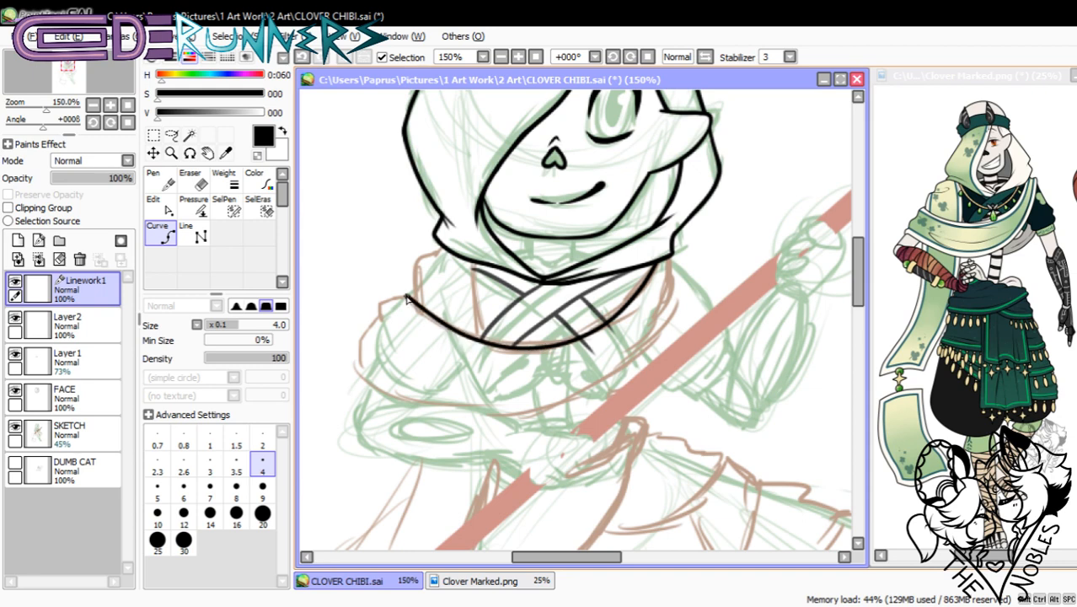
- Draw the scarf's lower edge with the Curve tool from the hood's right corner around to the upper edge's end at the left shoulder
left_click(162, 206)
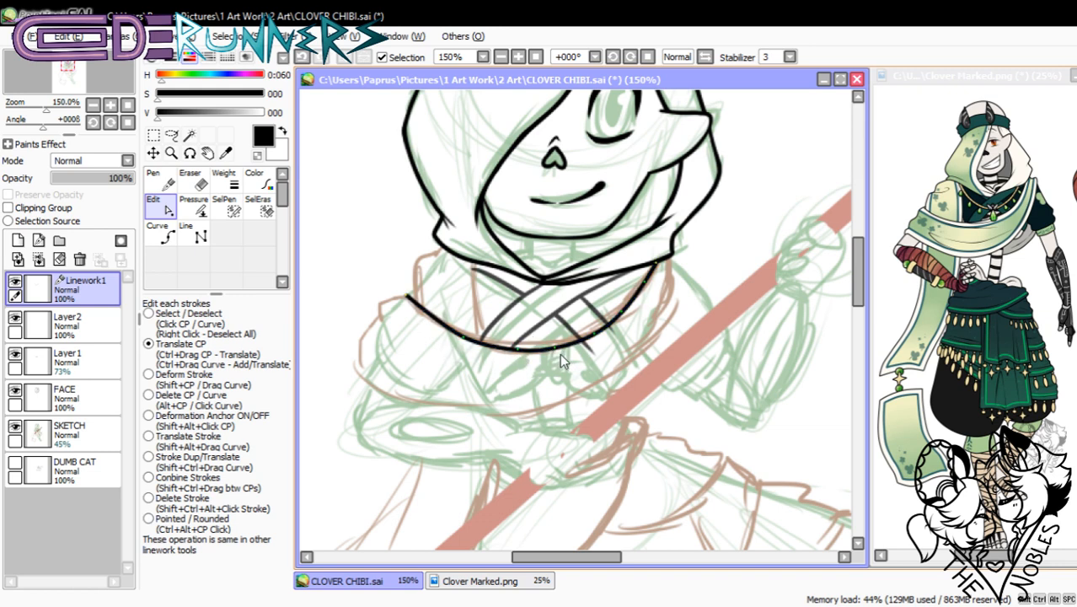
left_click(162, 234)
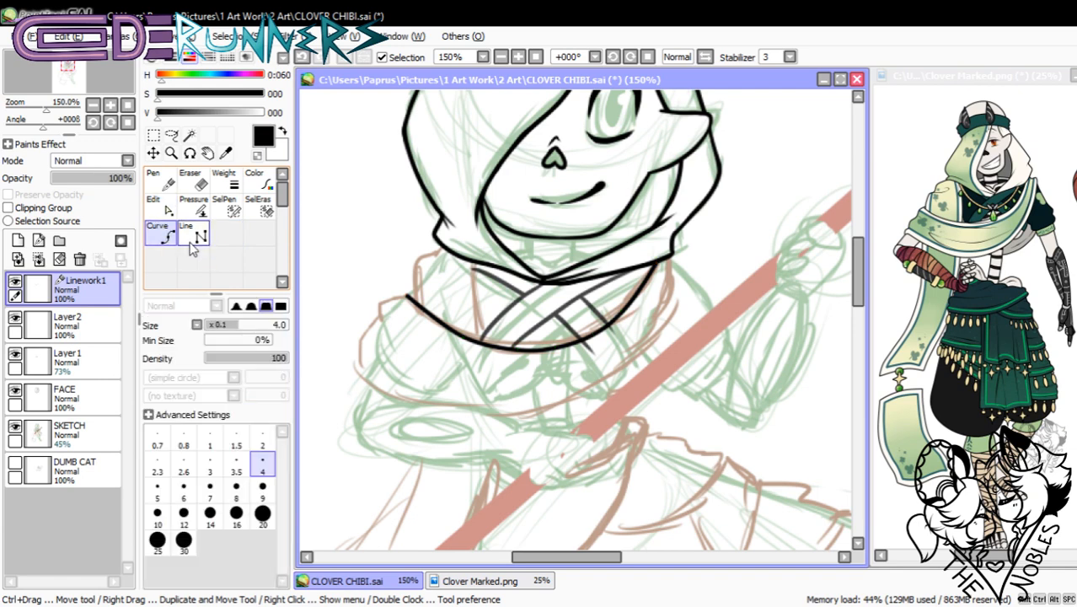
left_click(675, 272)
left_click(657, 335)
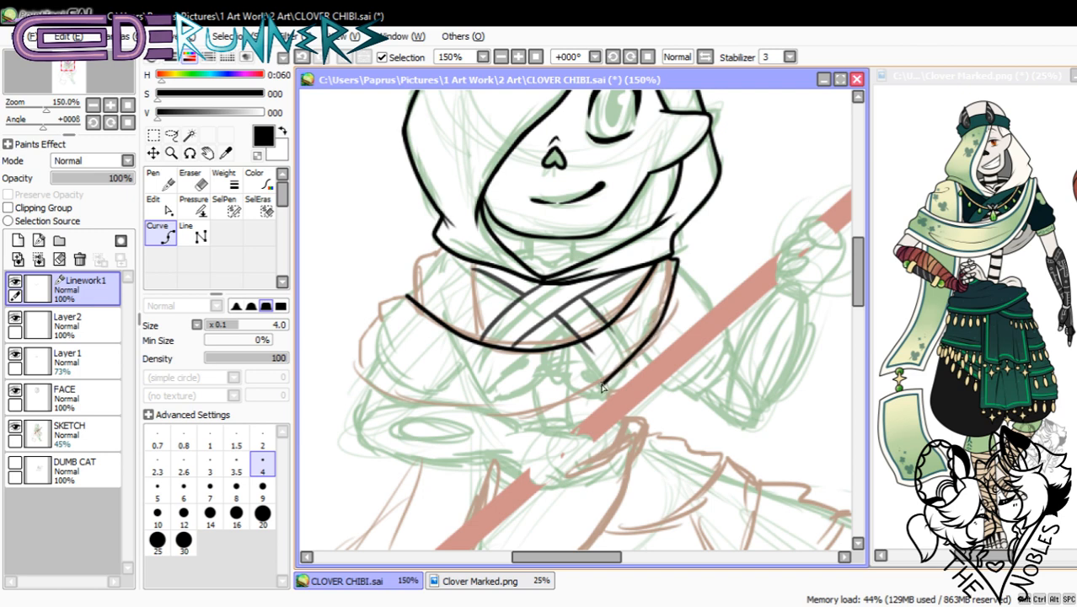
left_click(362, 385)
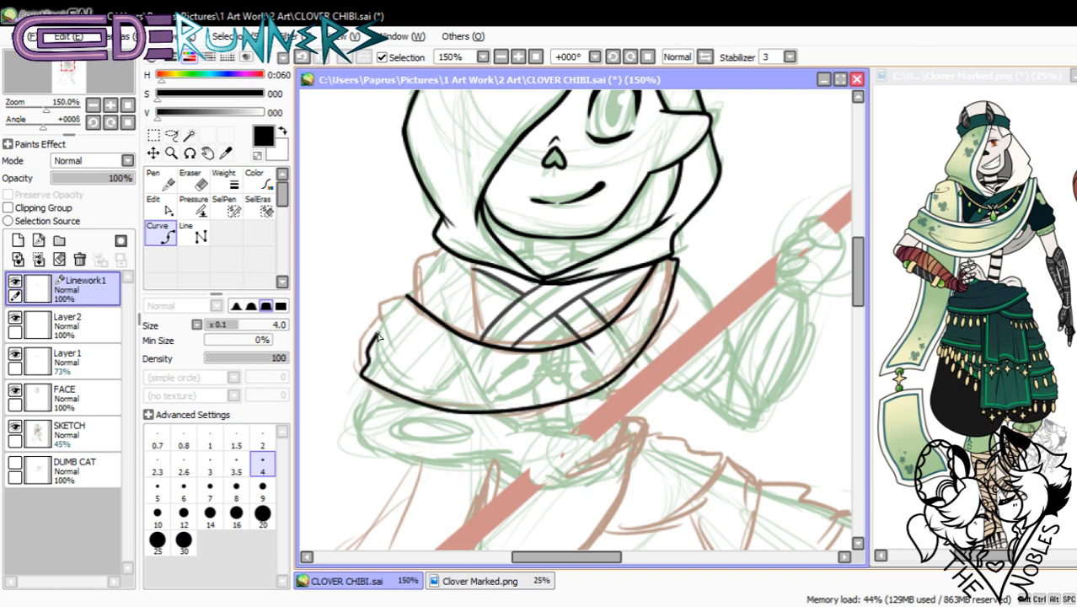
double_click(408, 295)
- Reshape the scarf's lower edge by moving its control points and reduce the line pressure at the left shoulder fold
left_click(160, 205)
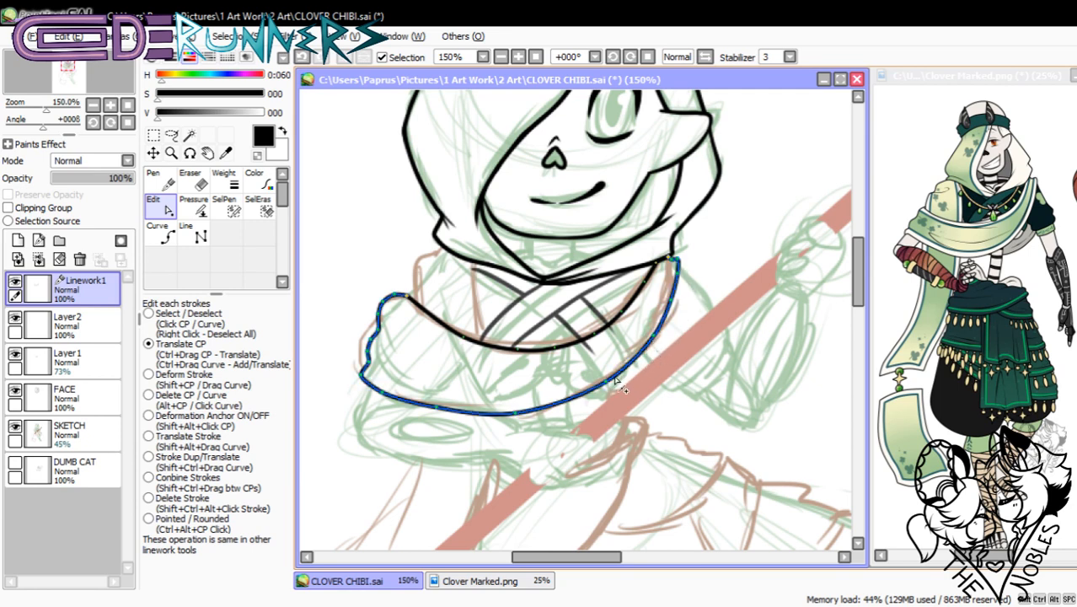
left_click_drag(610, 379, 604, 387)
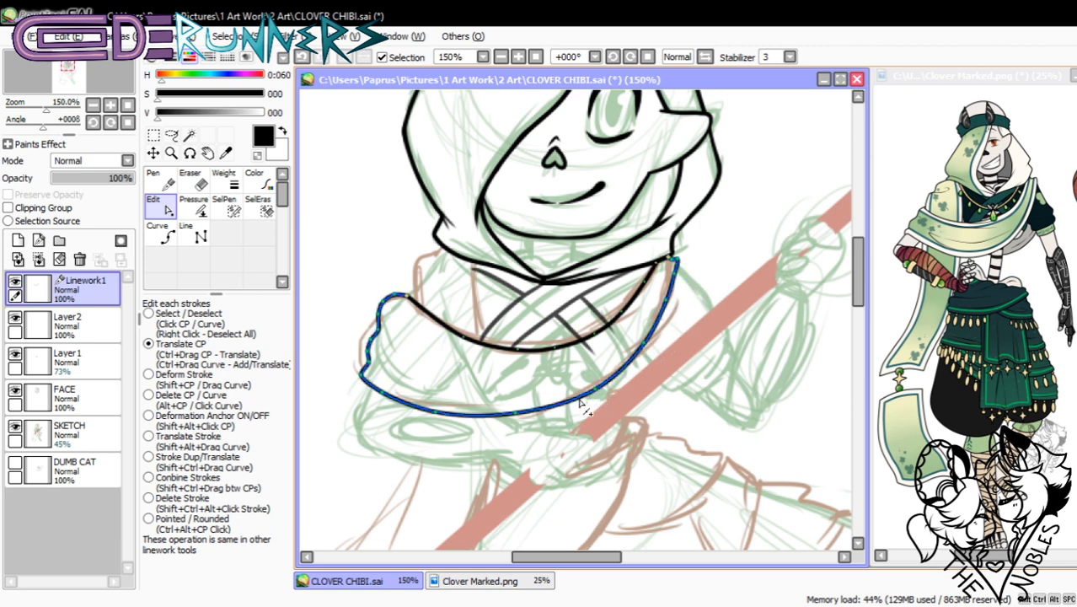
left_click(110, 106)
left_click(197, 214)
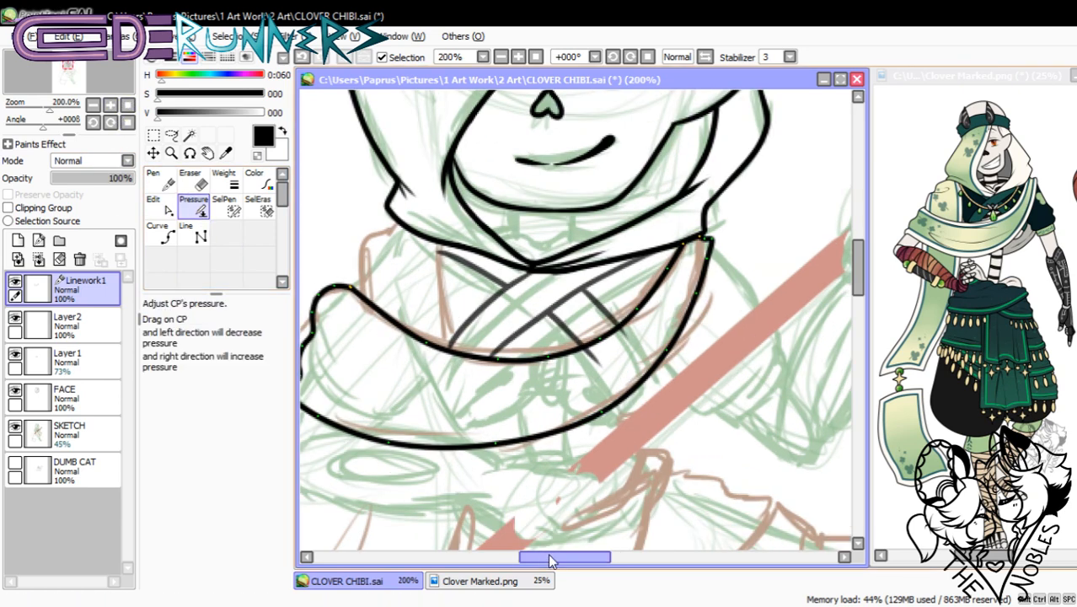
left_click_drag(549, 555, 536, 556)
left_click_drag(390, 313, 357, 341)
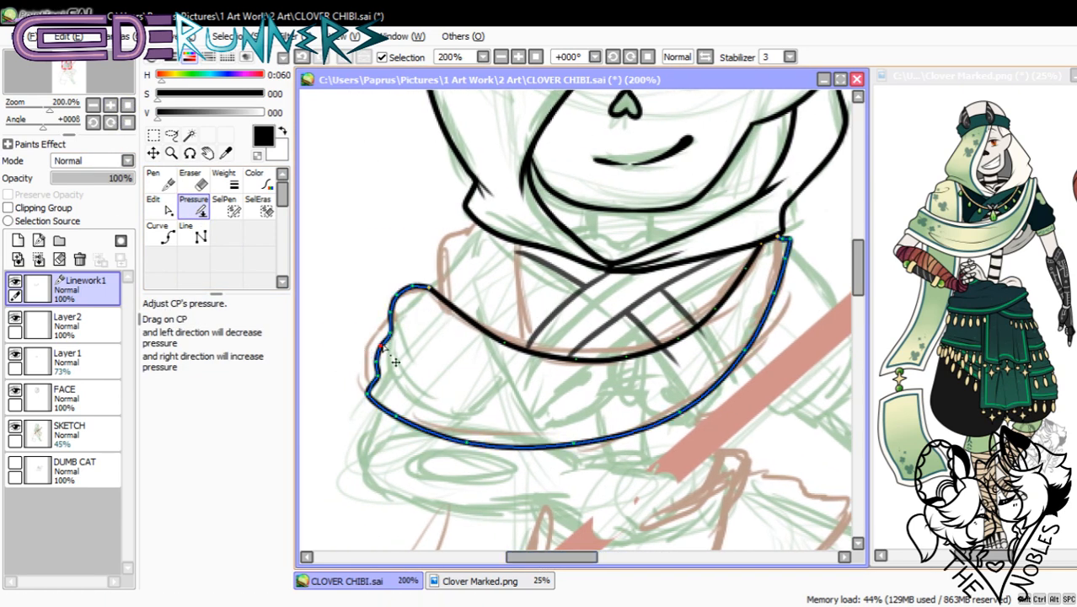
- Refine the scarf's upper edge near the hood's right corner and adjust the line pressure at the scarf outline's control points
left_click(167, 209)
left_click_drag(746, 268, 748, 270)
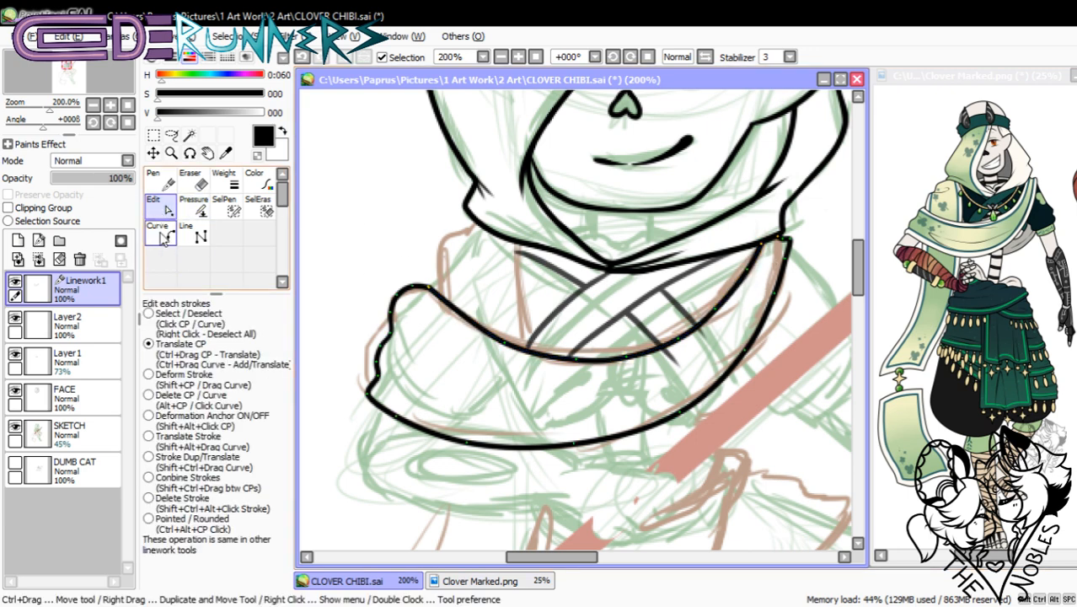
left_click(193, 206)
left_click(788, 240)
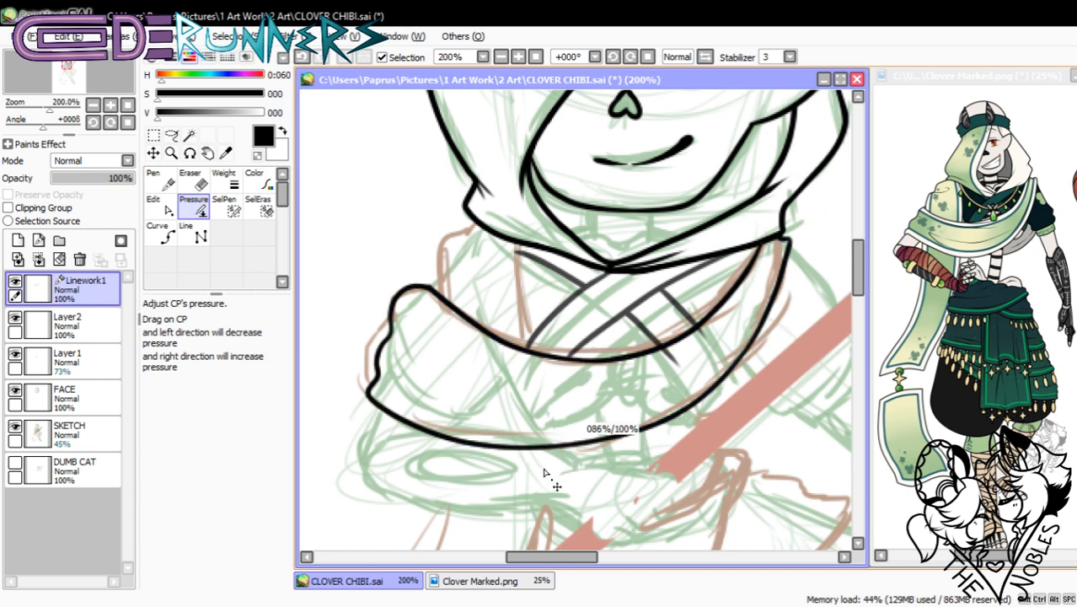
left_click(162, 208)
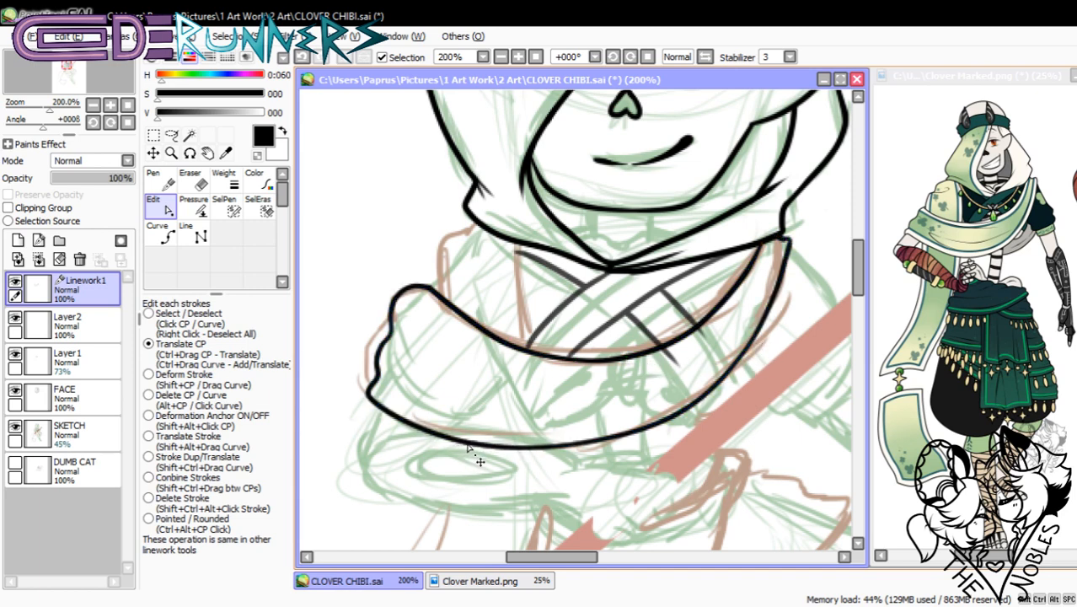
- Draw the vertical collar line from hood to scarf and the wavy outer fold left of the neck with the Curve tool
left_click(166, 236)
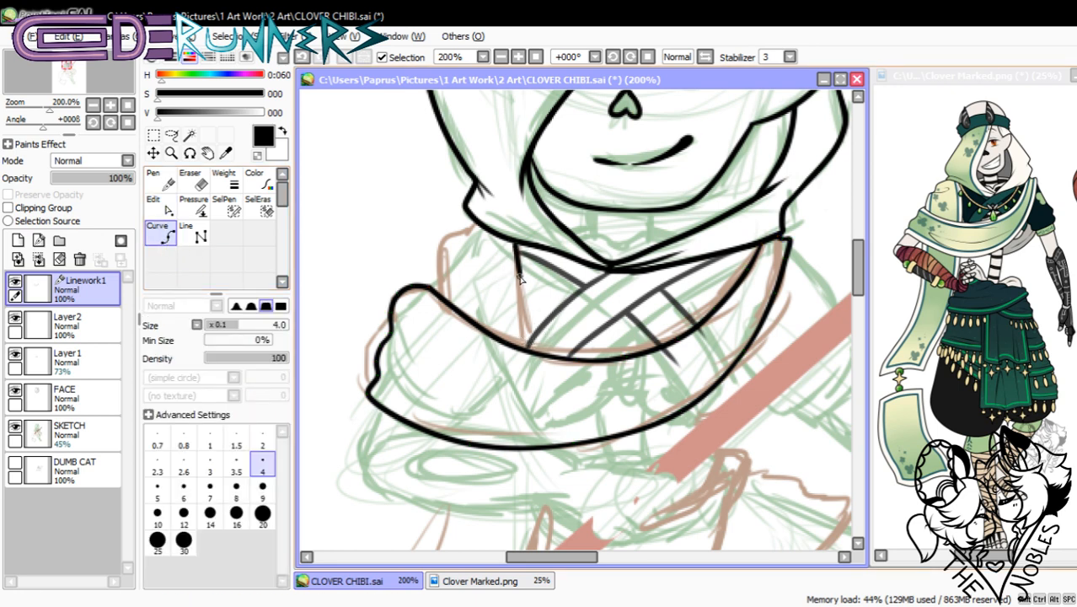
left_click(515, 246)
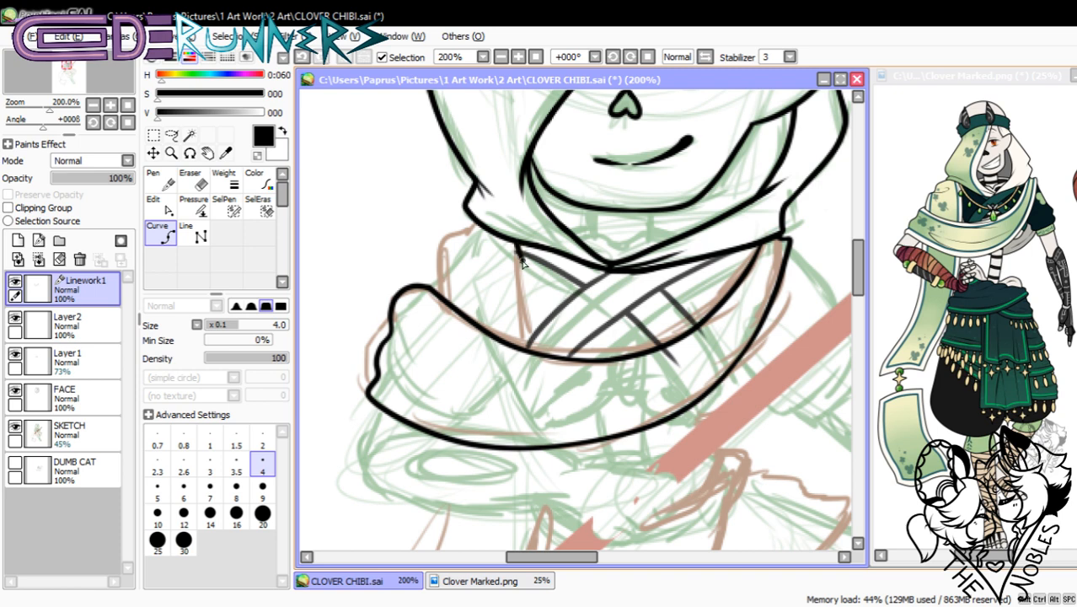
left_click(517, 349)
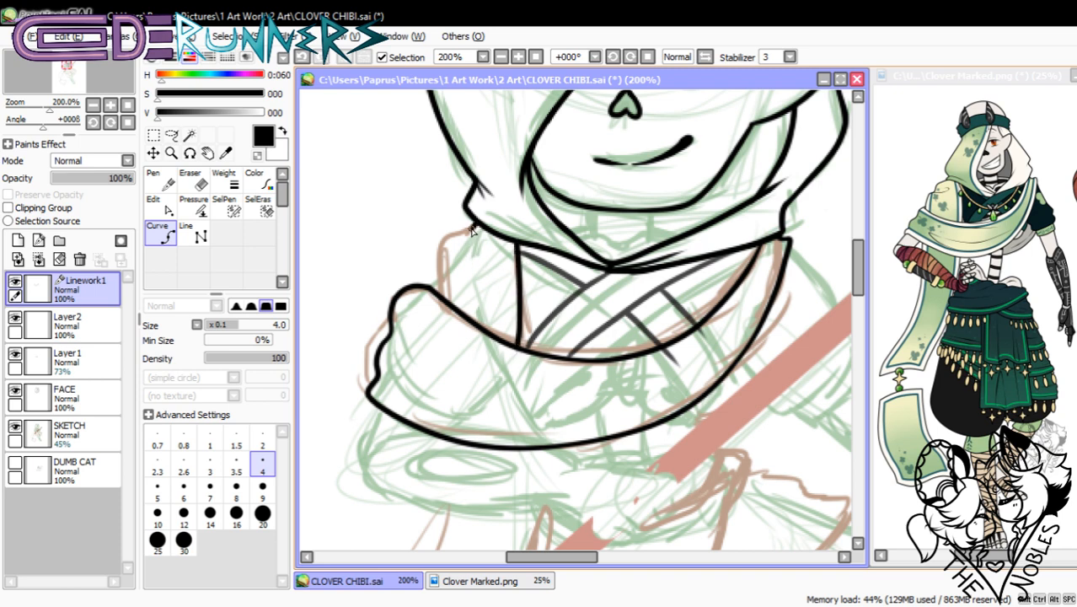
left_click(448, 250)
left_click(436, 259)
double_click(440, 289)
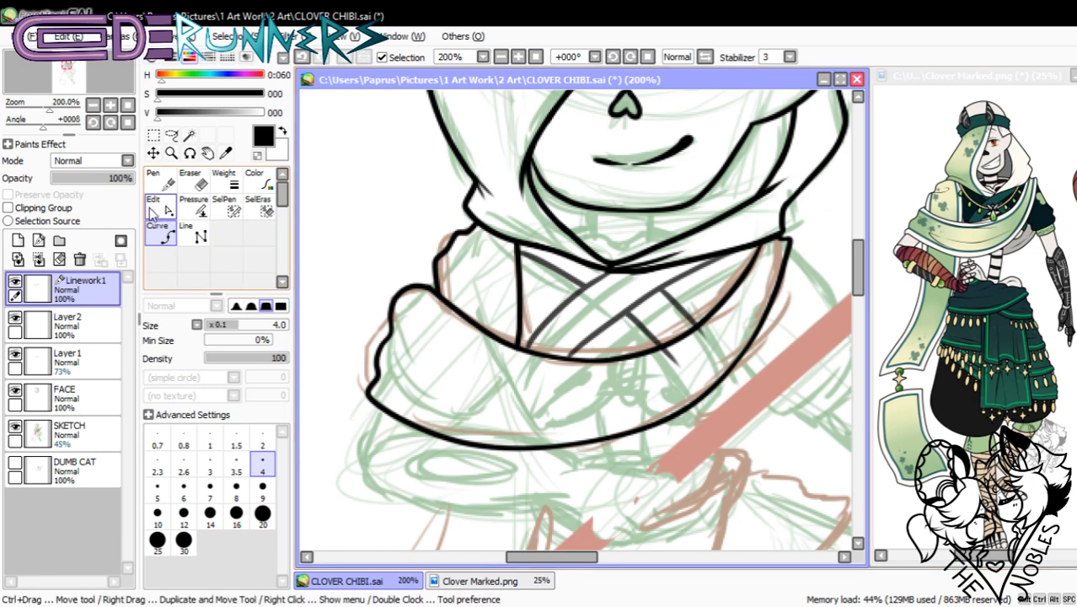
- Reduce the line pressure at both ends of the vertical collar line
left_click(159, 208)
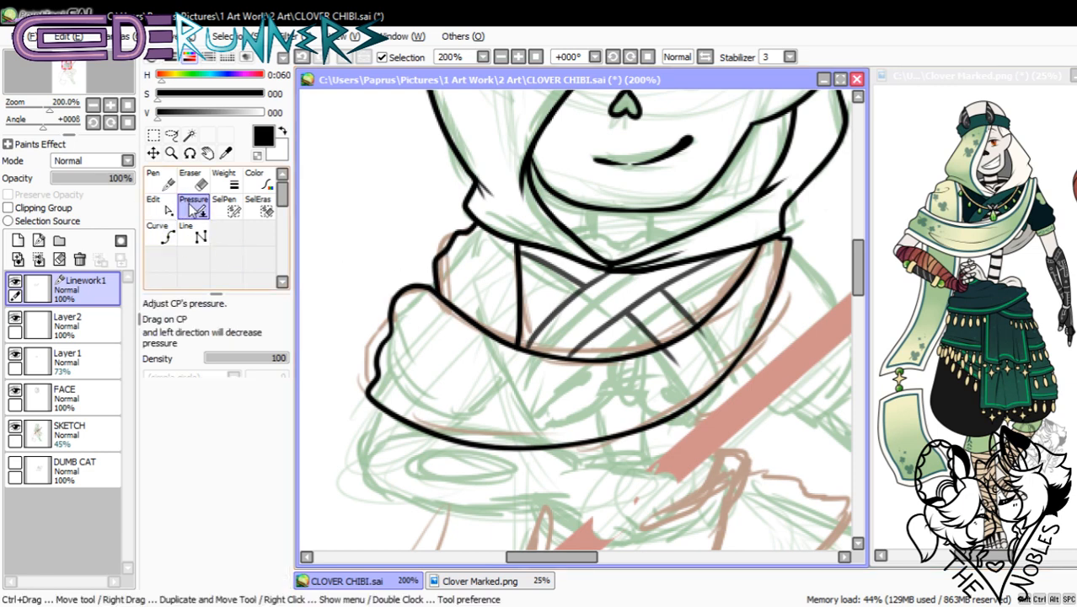
left_click(453, 245, "ctrl+alt+shift")
key("ctrl+z")
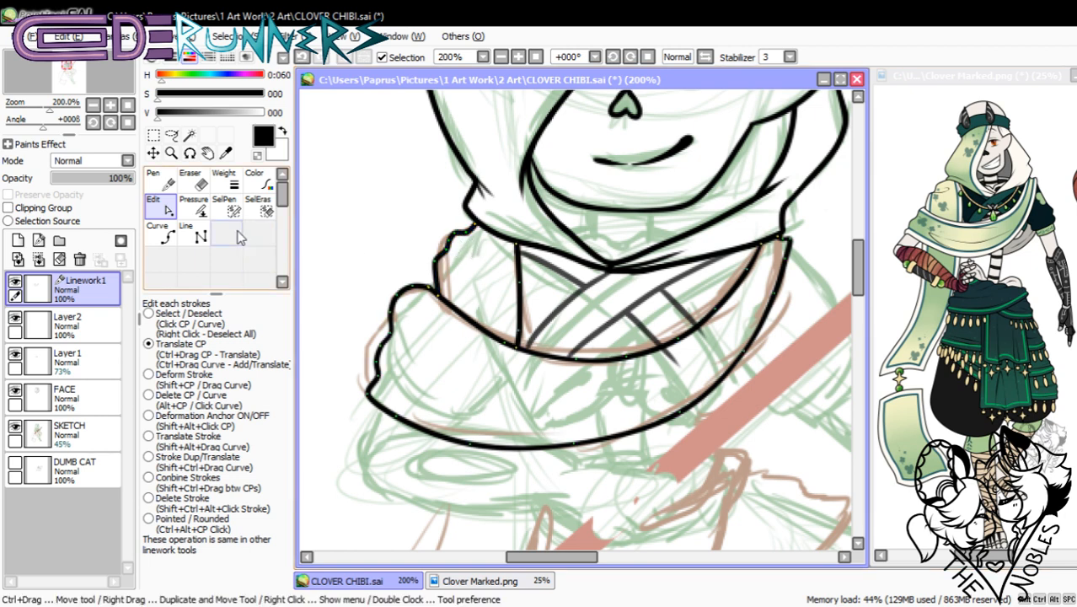
left_click(193, 205)
left_click_drag(519, 344, 484, 337)
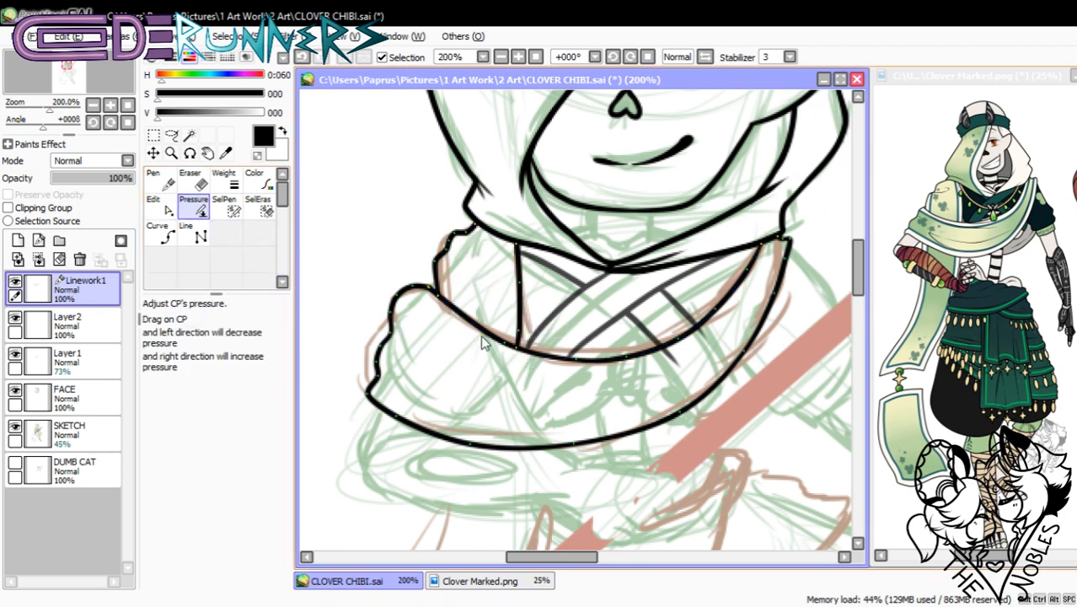
mouse_move(514, 243)
left_mouse_down()
mouse_move(483, 257)
mouse_move(424, 245)
left_mouse_up()
- Erase the chest strap ends on Layer1 that run past the scarf's upper edge and set the layer's opacity to 100%
left_click(93, 104)
left_click(93, 105)
left_click(93, 105)
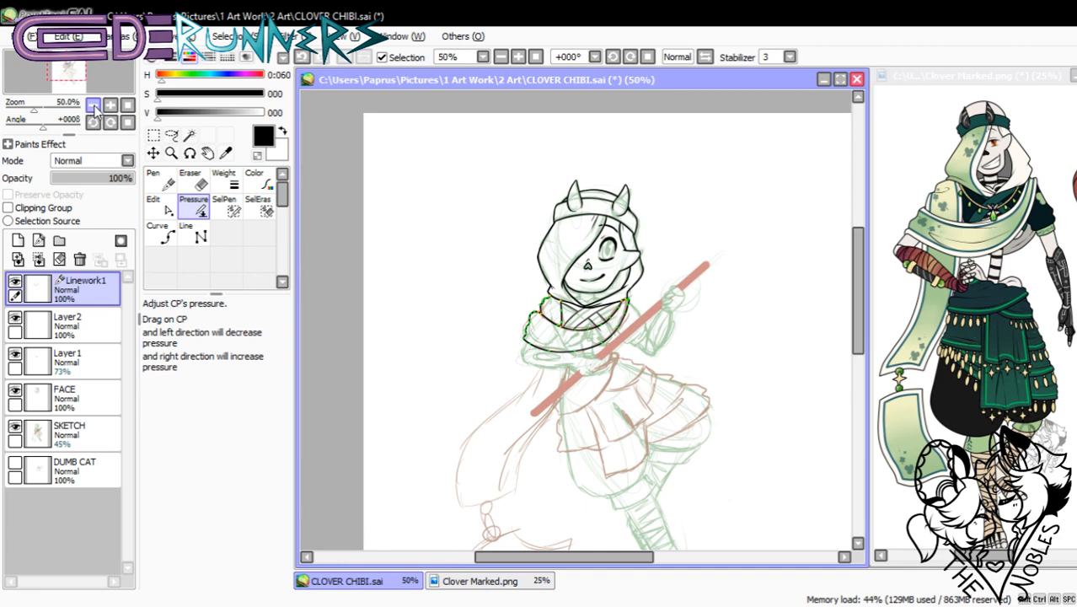
left_click(107, 108)
left_click(107, 107)
left_click(107, 108)
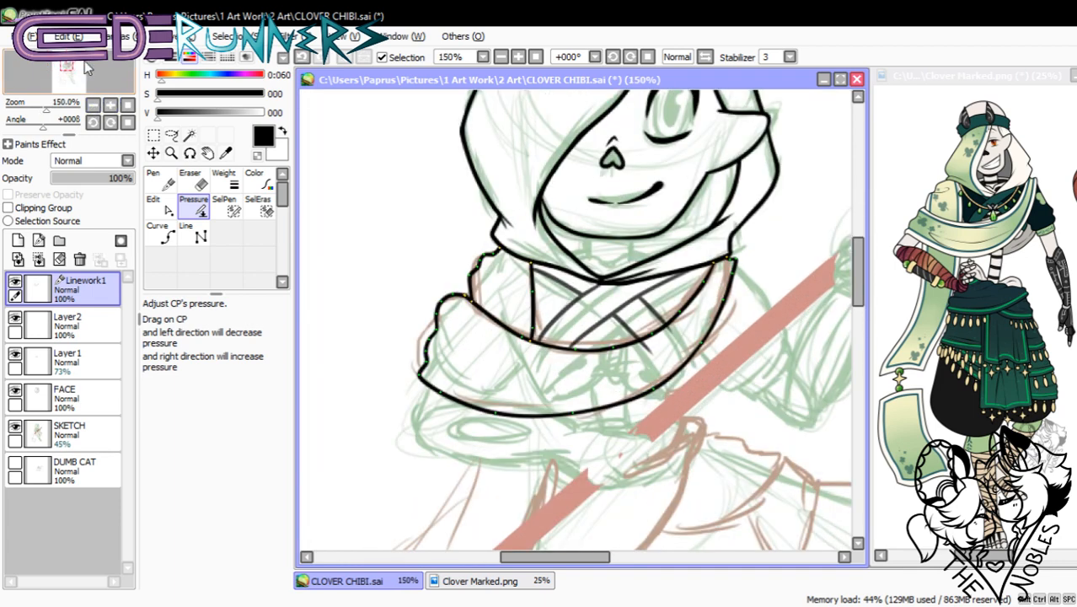
left_click(109, 105)
left_click(85, 358)
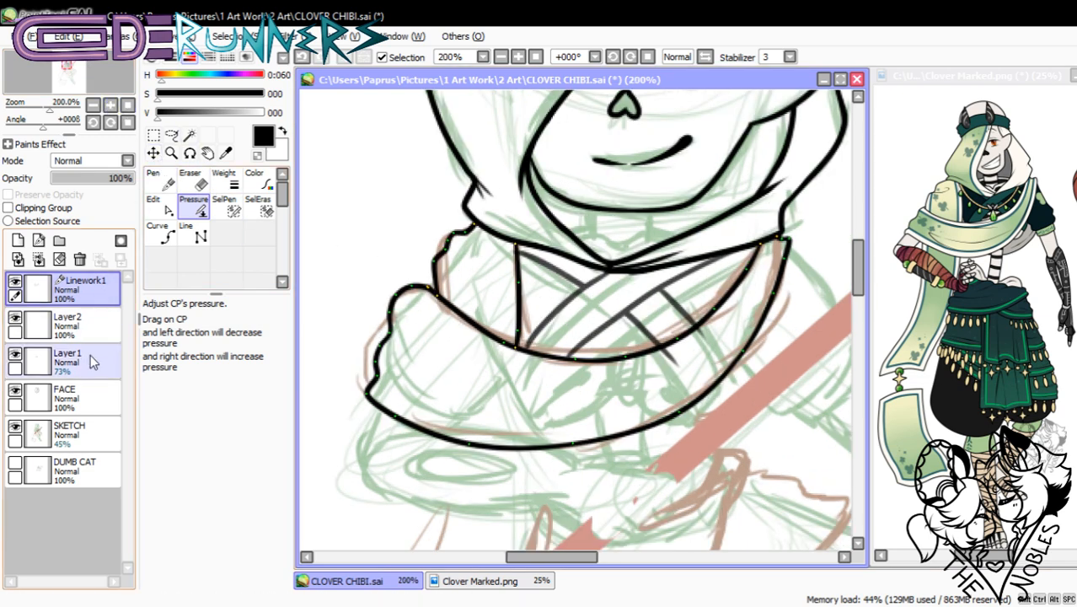
left_click(203, 206)
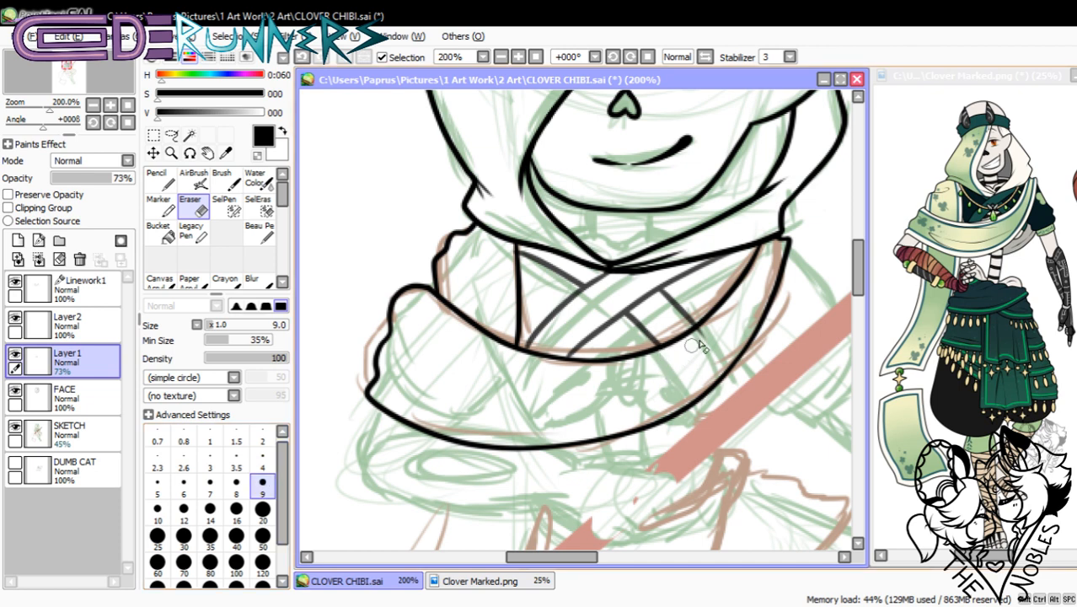
left_click(167, 183)
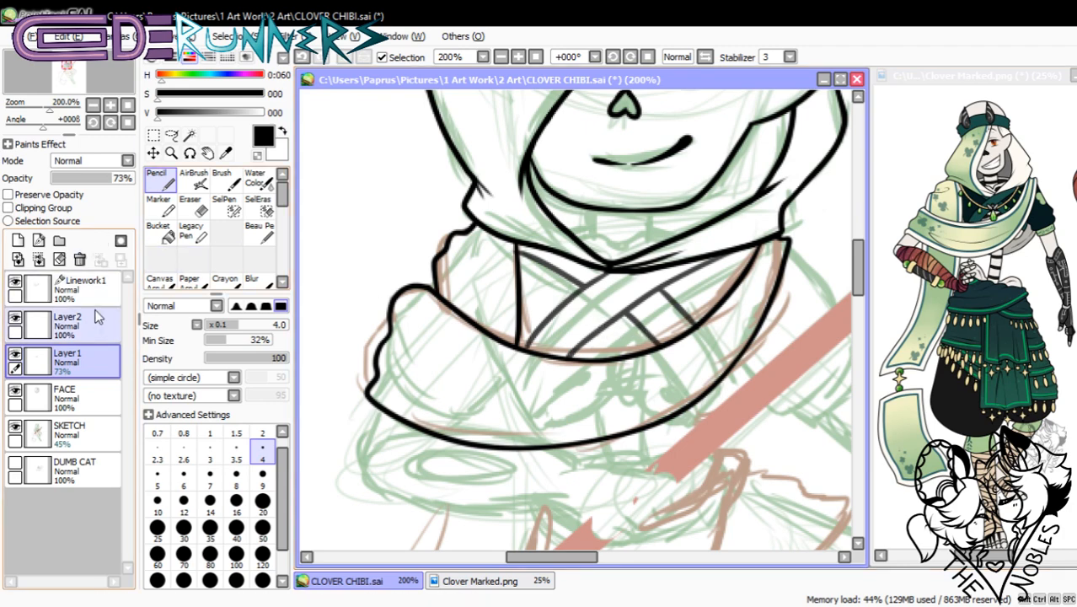
left_click(123, 181)
left_click_drag(124, 180, 134, 178)
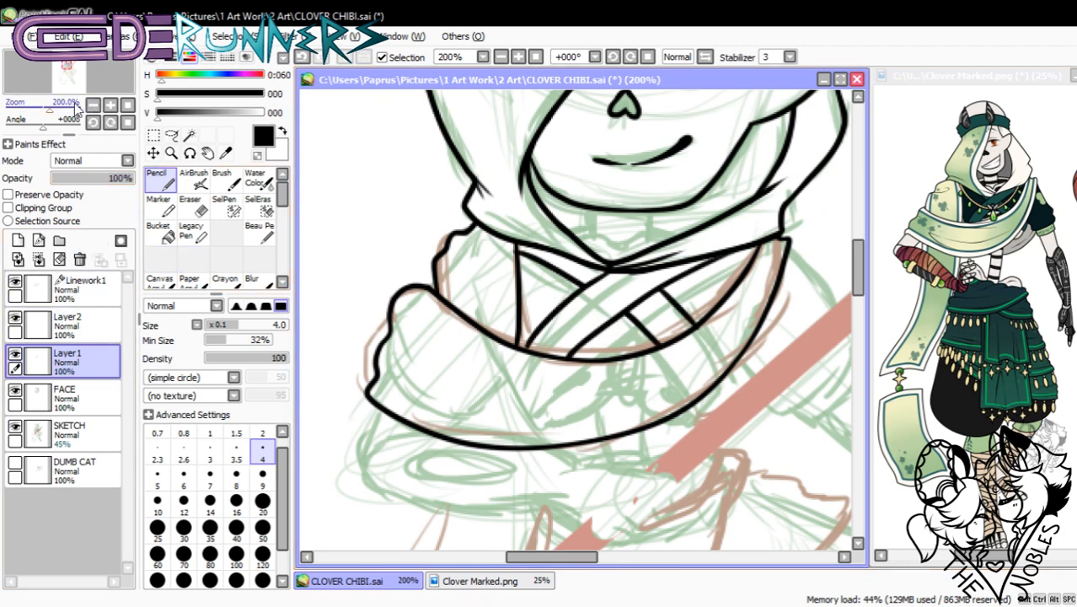
- Examine the inked scarf and chest straps against the whole figure and close up
left_click(92, 107)
left_click(92, 107)
left_click(91, 108)
left_click(91, 108)
left_click(91, 107)
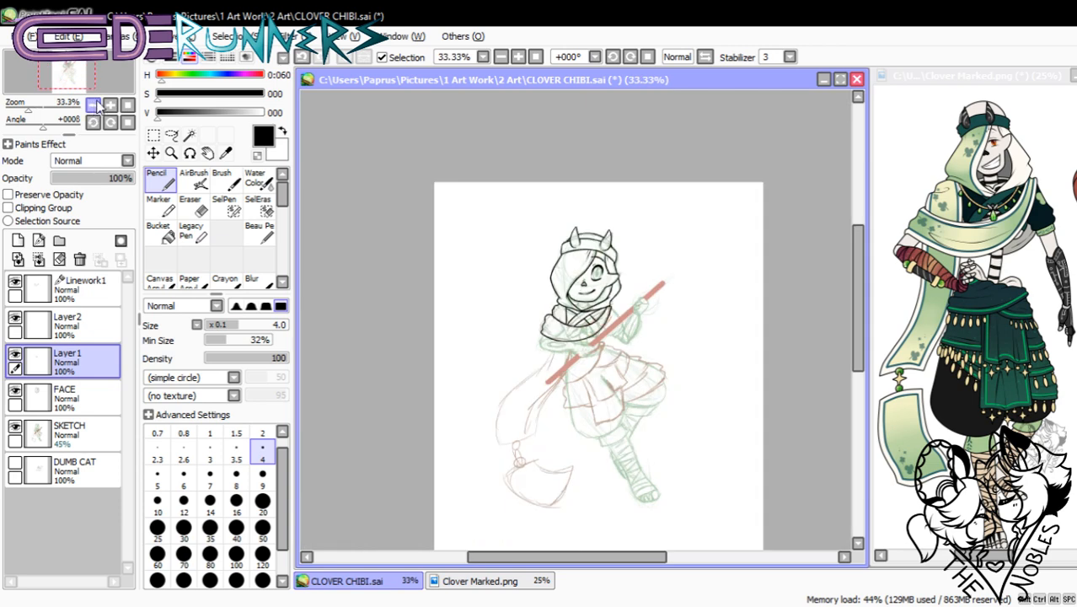
left_click(110, 104)
left_click(110, 105)
left_click(110, 104)
left_click(110, 105)
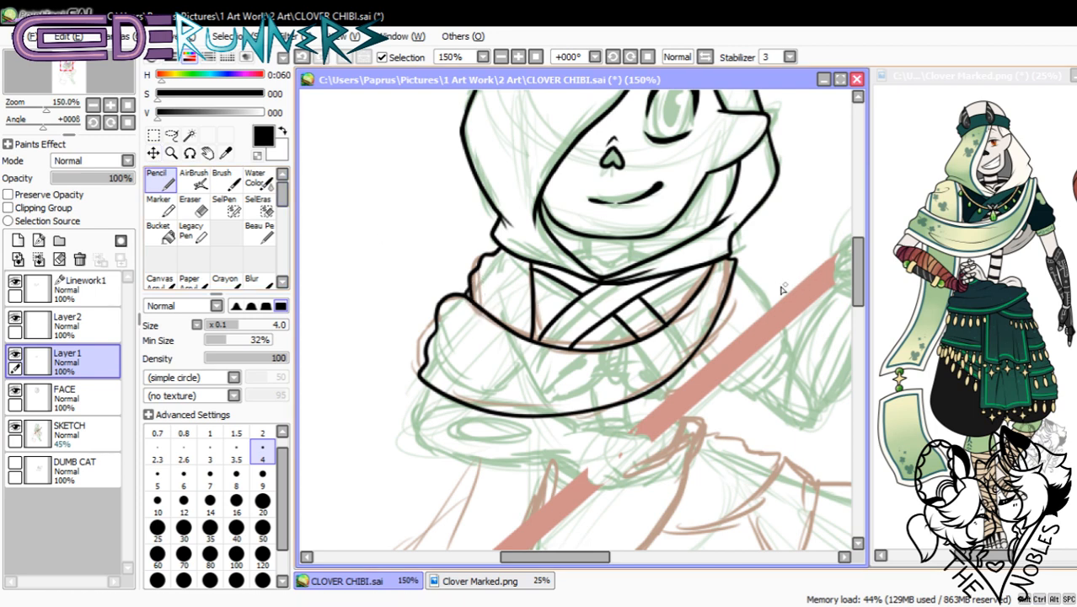
- Pencil the outer line of the right sleeve on Layer1 from the scarf's corner down across the staff
mouse_move(599, 556)
left_mouse_down()
mouse_move(621, 558)
mouse_move(611, 558)
left_mouse_up()
left_click(110, 105)
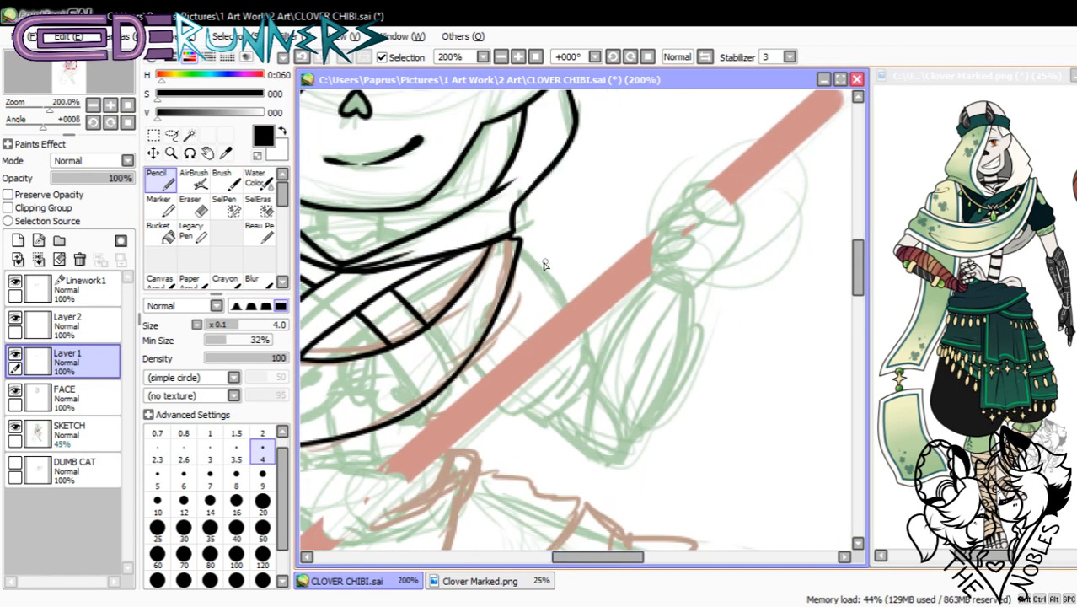
left_click_drag(526, 247, 573, 327)
key("ctrl+z")
left_click_drag(519, 251, 588, 337)
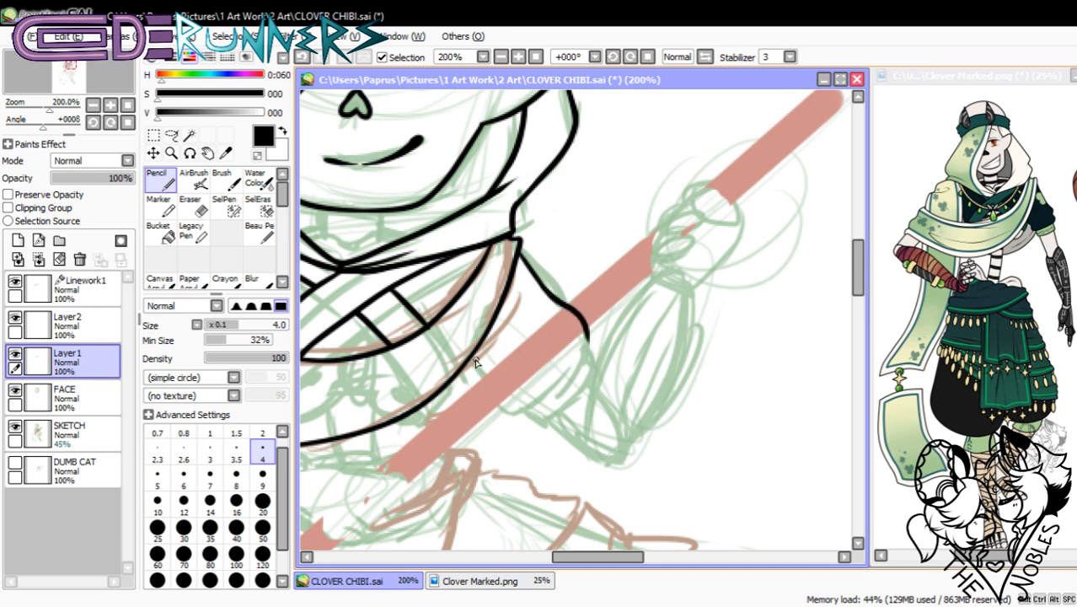
- Pencil the right sleeve's short underarm line down from the scarf's lower edge, redoing strokes until it follows the sketch
left_click_drag(475, 361, 486, 403)
key("ctrl+z")
left_click_drag(474, 359, 526, 418)
key("ctrl+z")
key("ctrl+z")
left_click_drag(489, 381, 544, 416)
key("ctrl+z")
mouse_move(488, 385)
left_mouse_down()
mouse_move(511, 416)
mouse_move(588, 333)
mouse_move(534, 398)
left_mouse_up()
key("ctrl+z")
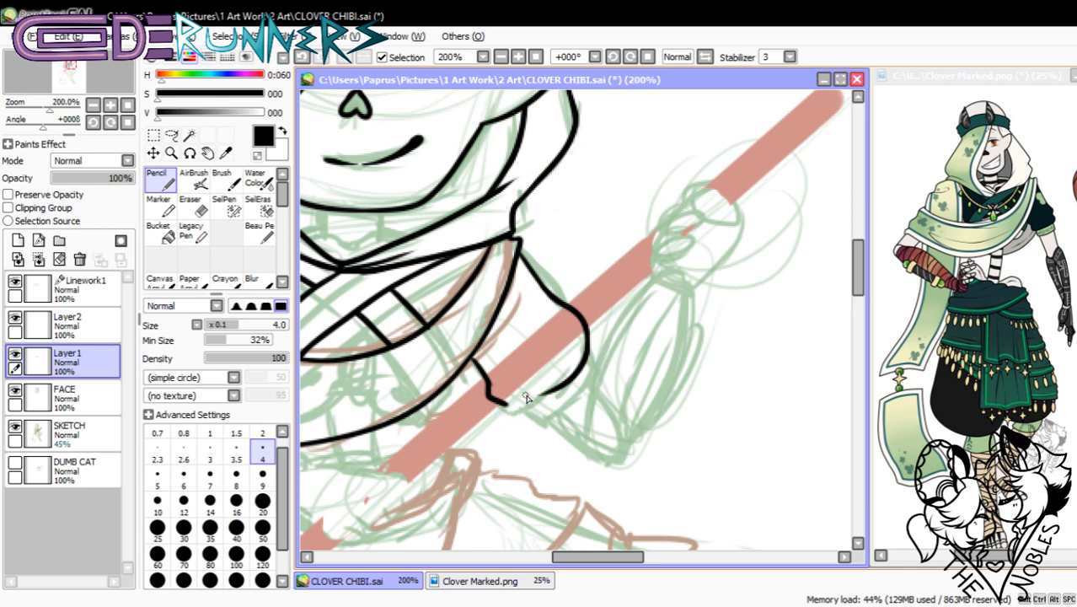
- Pencil the right sleeve's curved hem from the outer arm line to the underarm line
key("ctrl+z")
mouse_move(588, 331)
left_mouse_down()
mouse_move(520, 415)
mouse_move(557, 386)
mouse_move(537, 407)
mouse_move(543, 400)
mouse_move(499, 392)
left_mouse_up()
key("ctrl+z")
key("e")
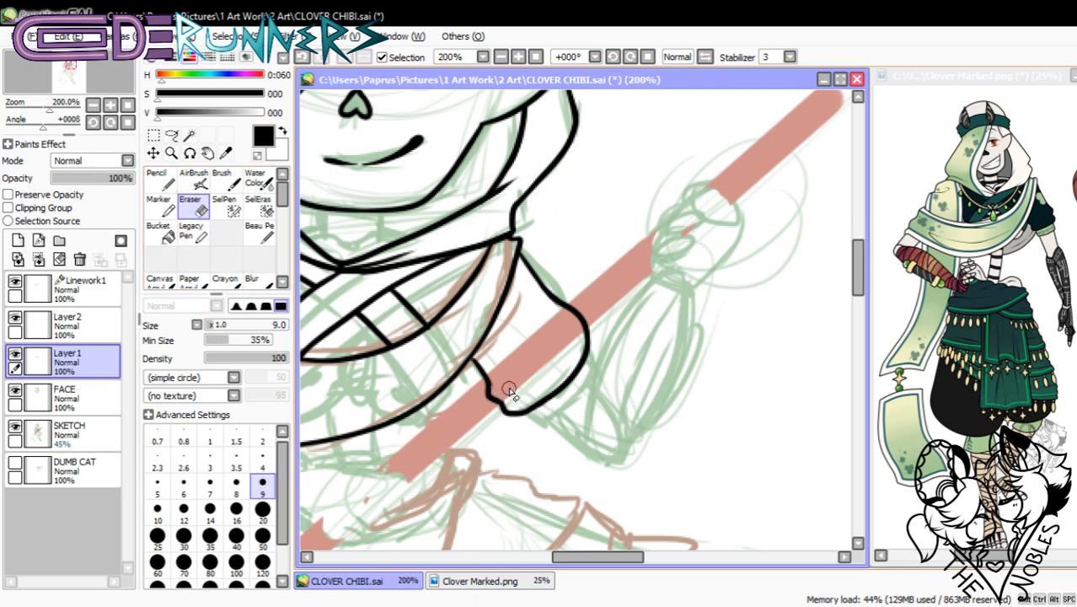
- Pencil the cuff band below the right sleeve's hem, redoing its outer edge until both sides join cleanly
key("n")
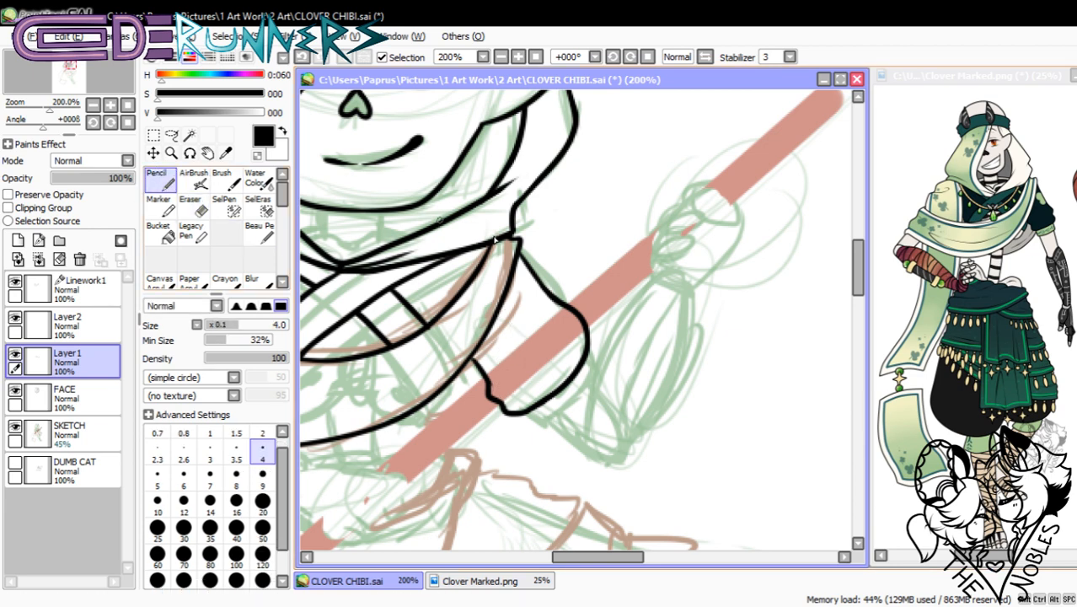
mouse_move(588, 368)
left_mouse_down()
mouse_move(532, 440)
mouse_move(518, 416)
mouse_move(537, 440)
mouse_move(585, 400)
left_mouse_up()
key("ctrl+z")
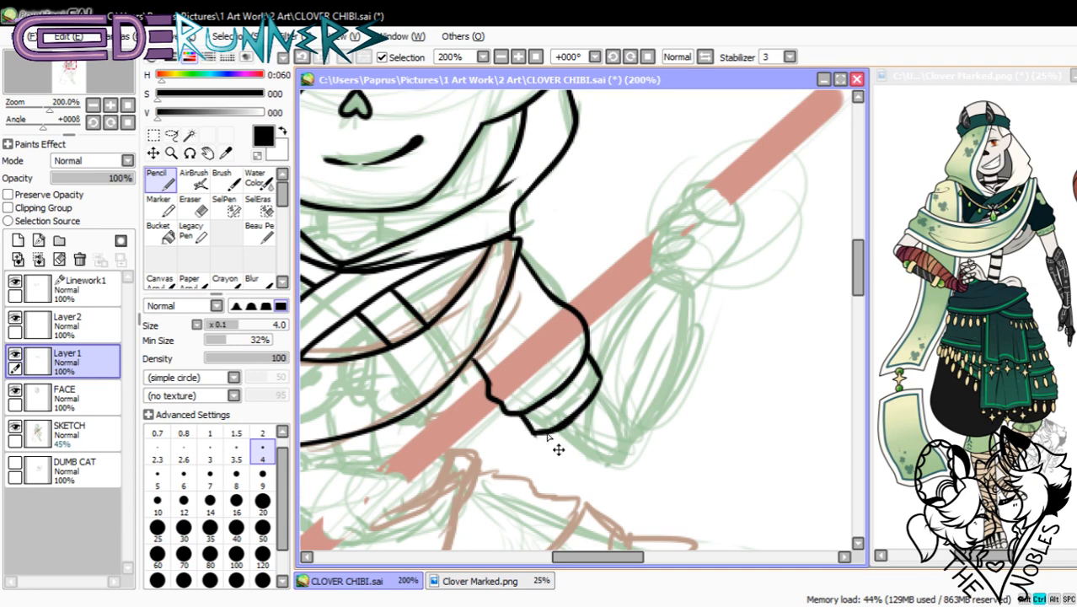
key("ctrl+z")
left_click_drag(533, 432, 582, 404)
key("ctrl+z")
left_click_drag(534, 434, 570, 423)
key("ctrl+z")
key("ctrl+z")
key("ctrl+z")
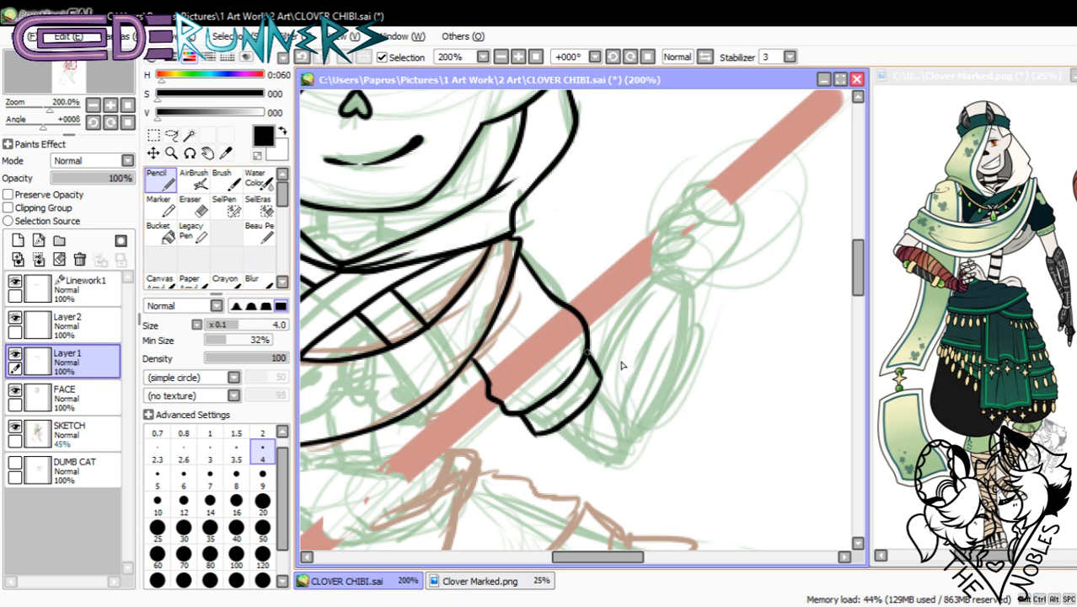
key("e")
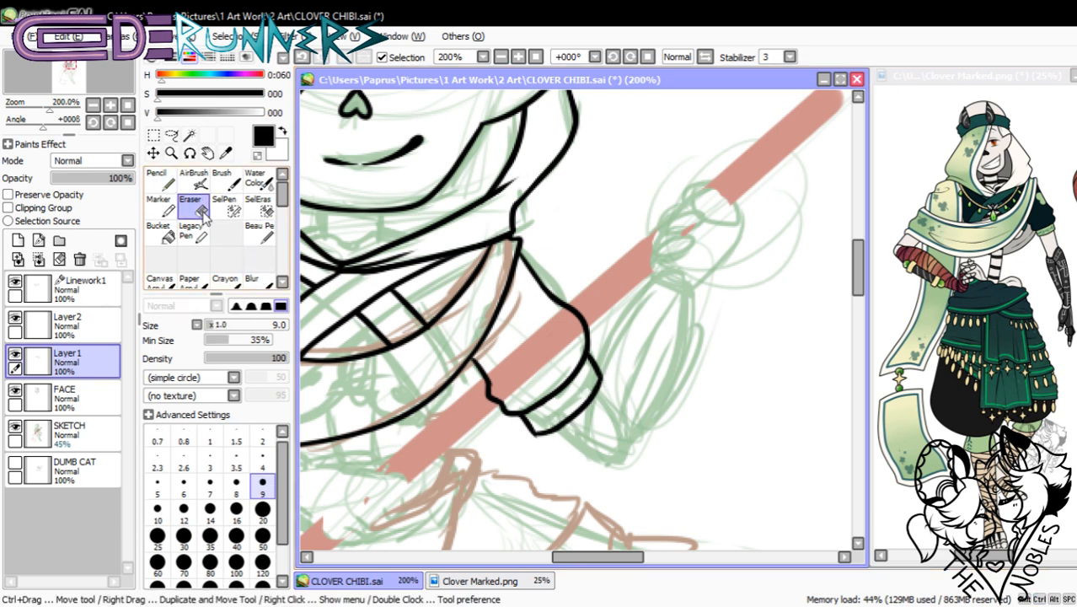
mouse_move(576, 557)
left_mouse_down()
mouse_move(536, 577)
mouse_move(545, 581)
left_mouse_up()
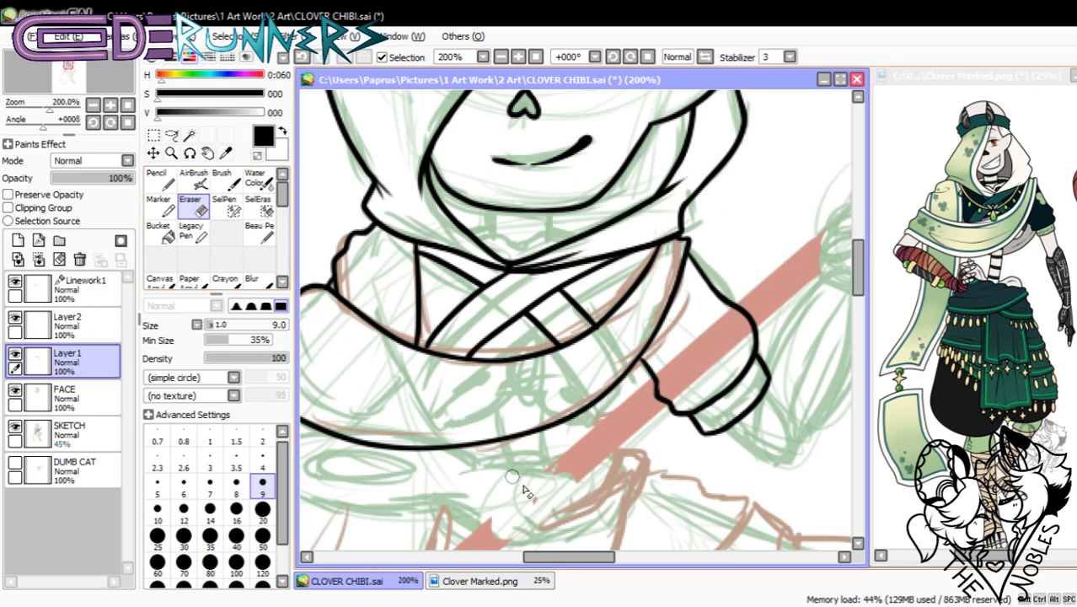
- Switch from the Eraser to the Pencil and delete Layer2 from between Linework1 and Layer1
left_click_drag(571, 559, 550, 566)
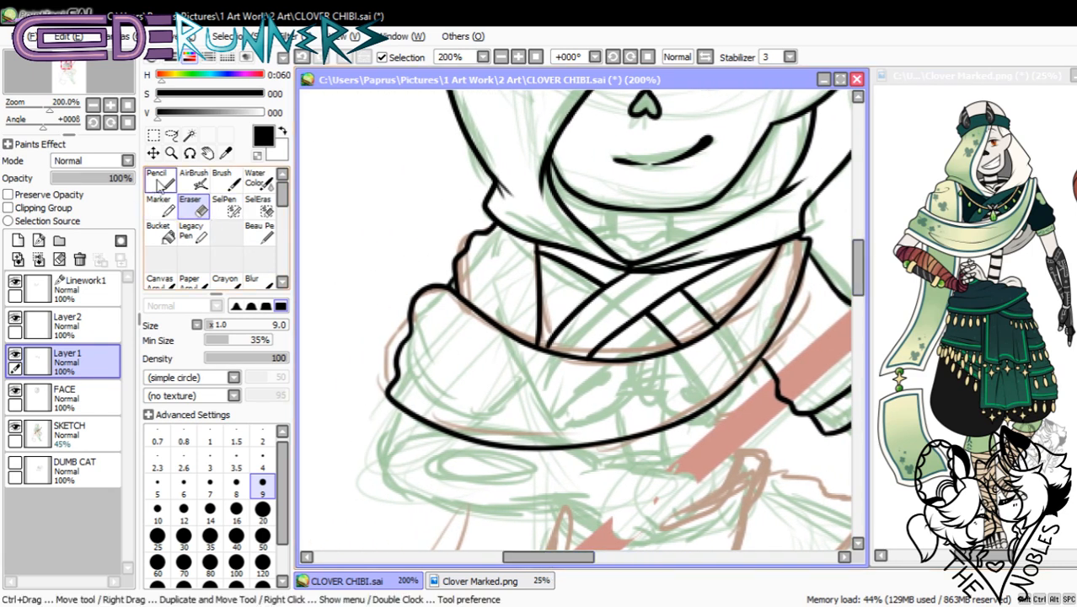
left_click(165, 183)
left_click_drag(855, 259, 856, 276)
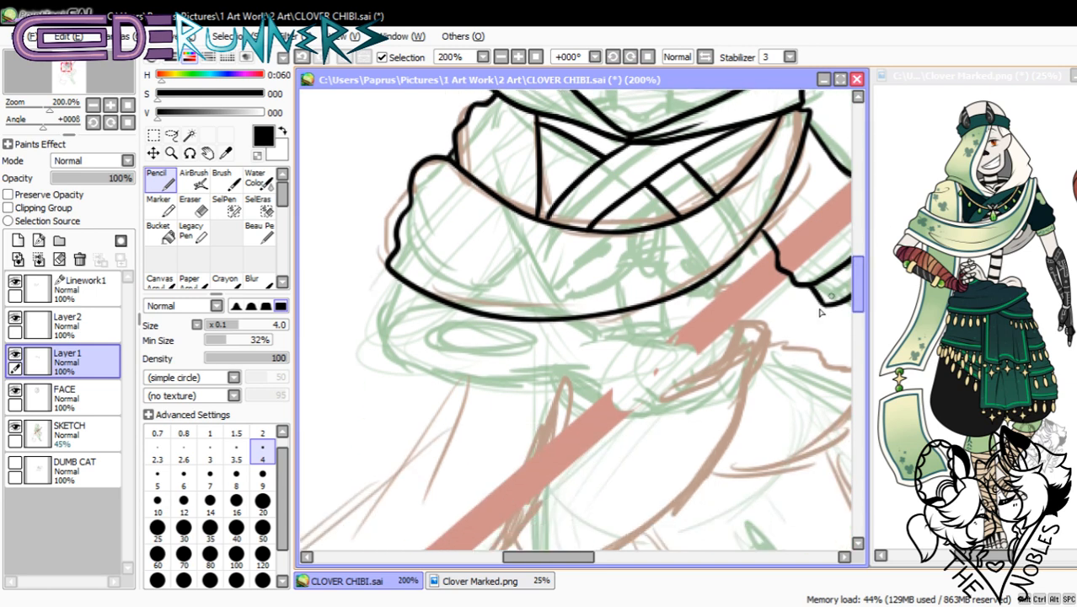
mouse_move(550, 561)
left_mouse_down()
mouse_move(592, 562)
mouse_move(547, 577)
left_mouse_up()
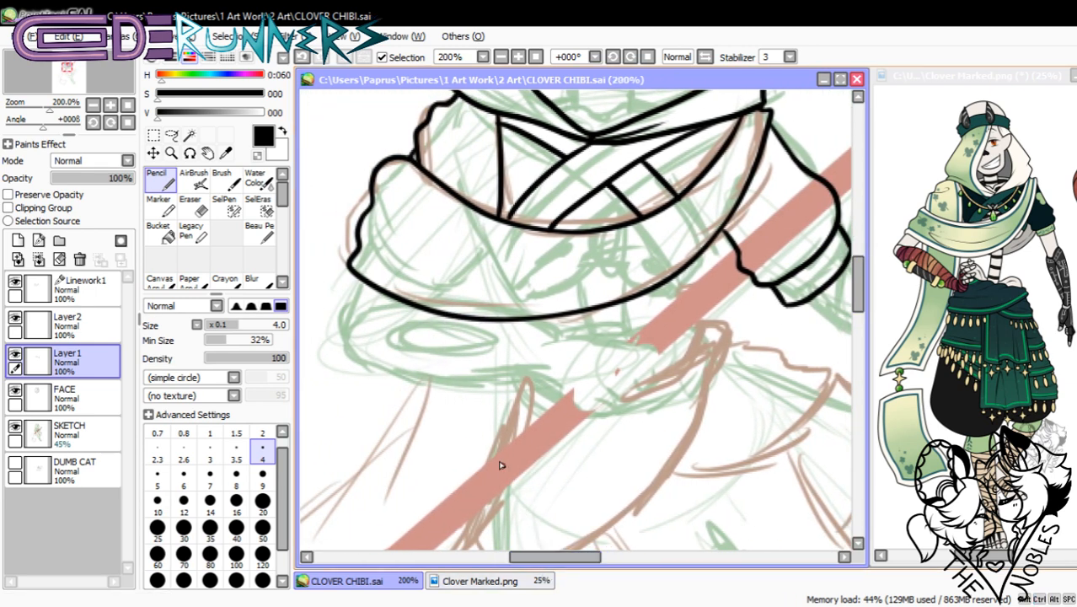
left_click(93, 105)
left_click(93, 105)
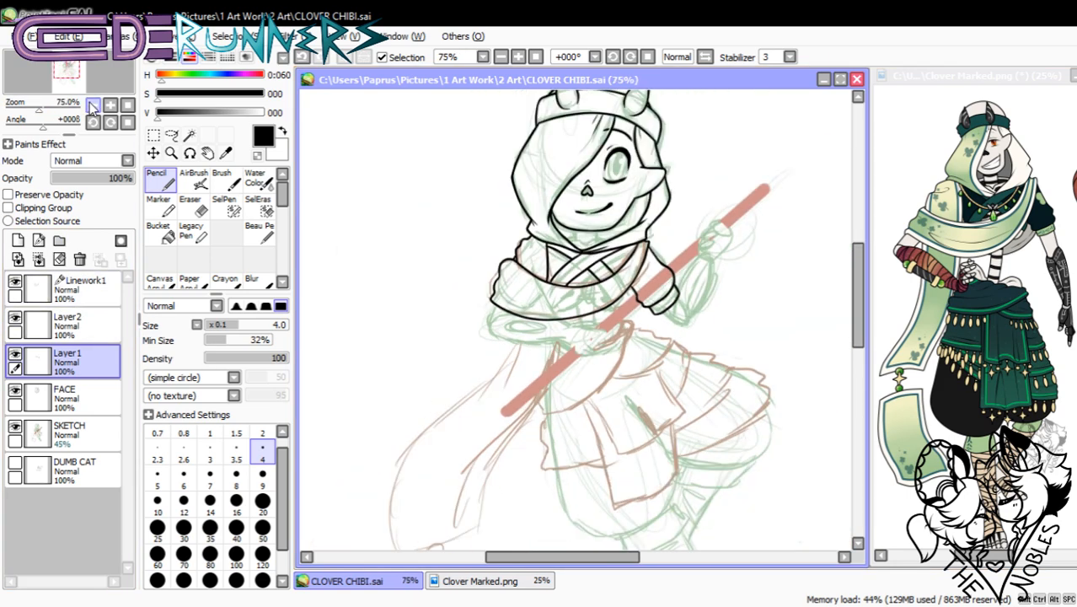
left_click(93, 105)
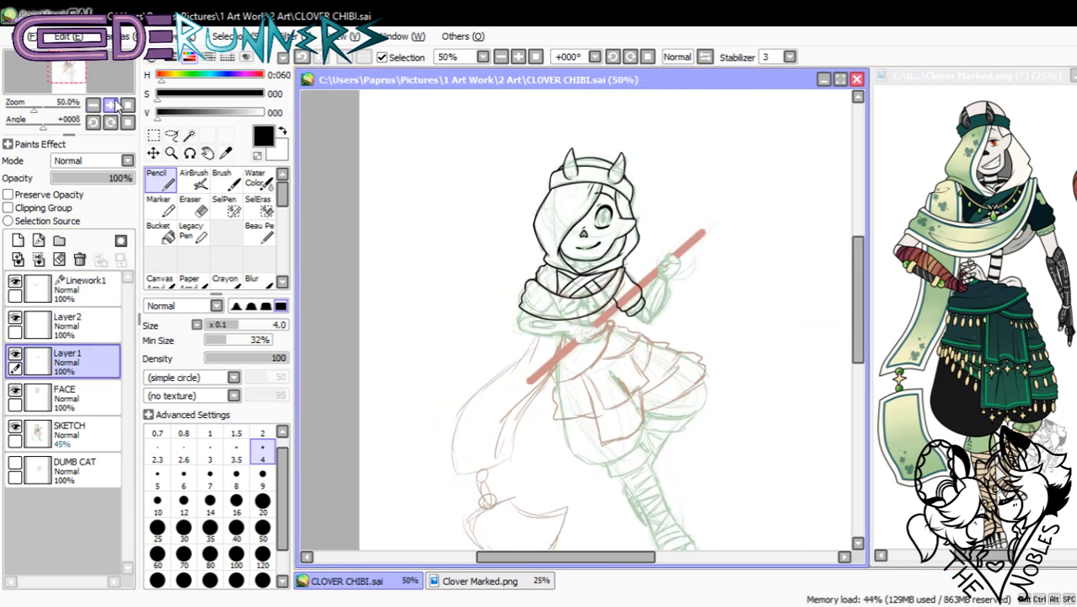
left_click(110, 104)
left_click(68, 324)
left_click(79, 258)
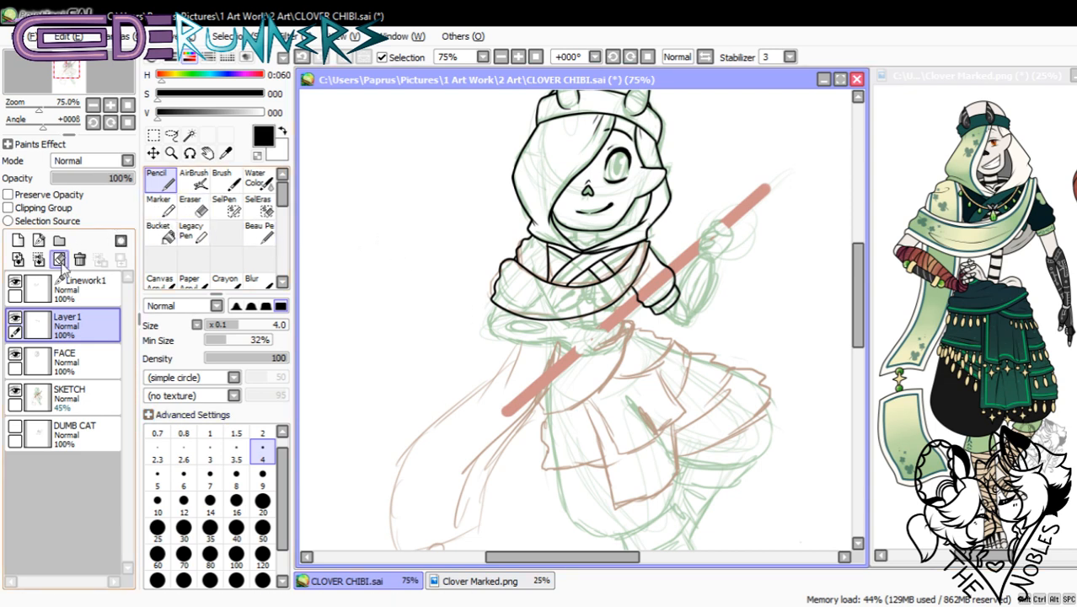
- Toggle Linework1's visibility to check its lines and merge it down into Layer1, undoing and repeating the merge once
left_click(16, 283)
left_click(16, 284)
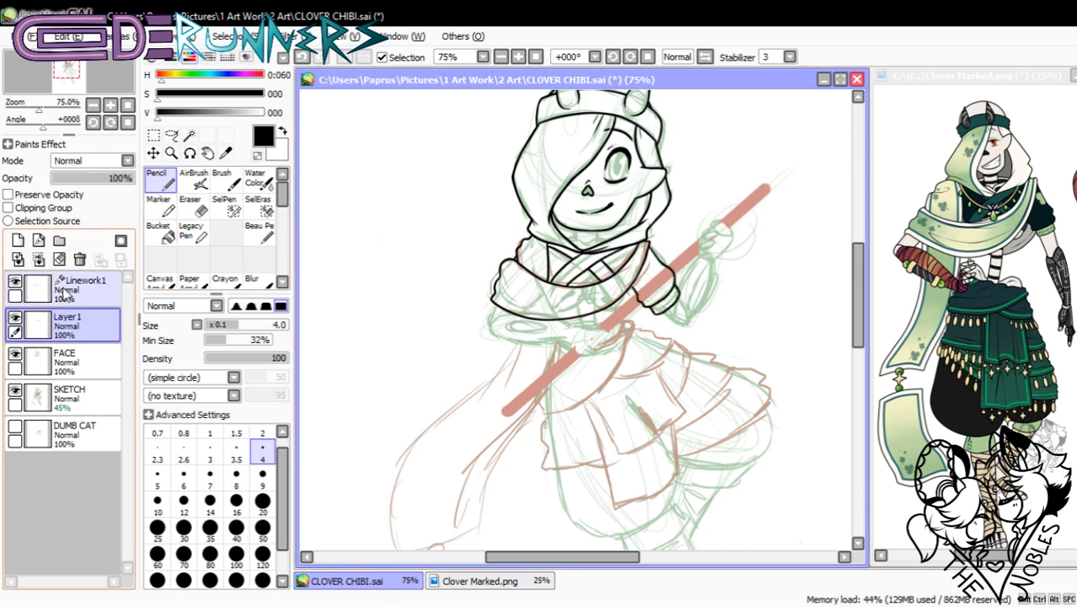
left_click(53, 288)
left_click(39, 260)
left_click(16, 282)
left_click(16, 282)
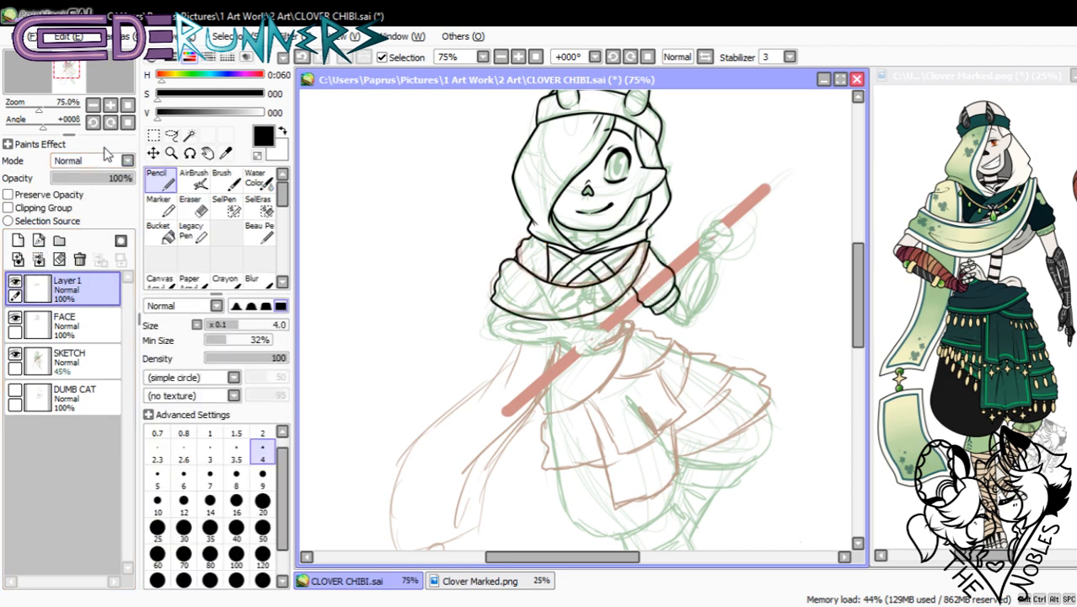
left_click(110, 105)
left_click(110, 106)
left_click(110, 105)
left_click(110, 106)
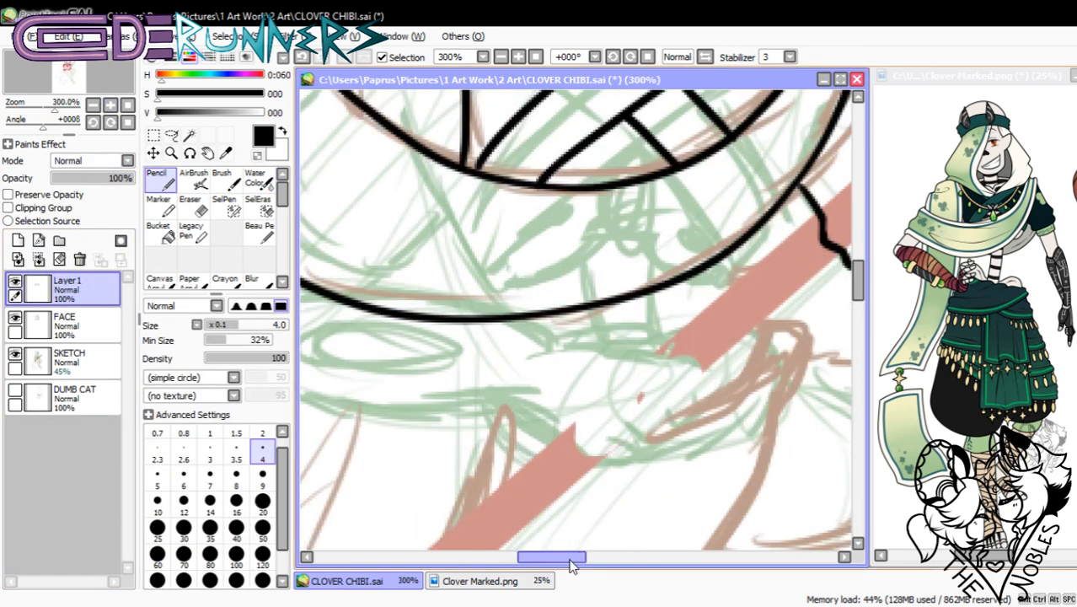
left_click_drag(561, 558, 582, 557)
left_click_drag(857, 288, 856, 264)
key("ctrl+z")
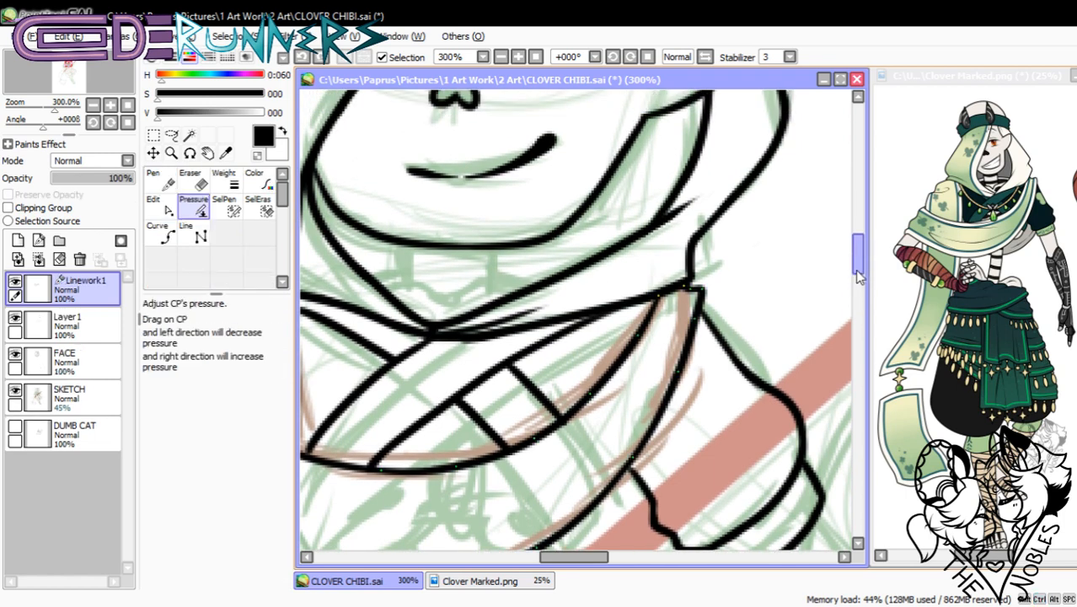
left_click(39, 260)
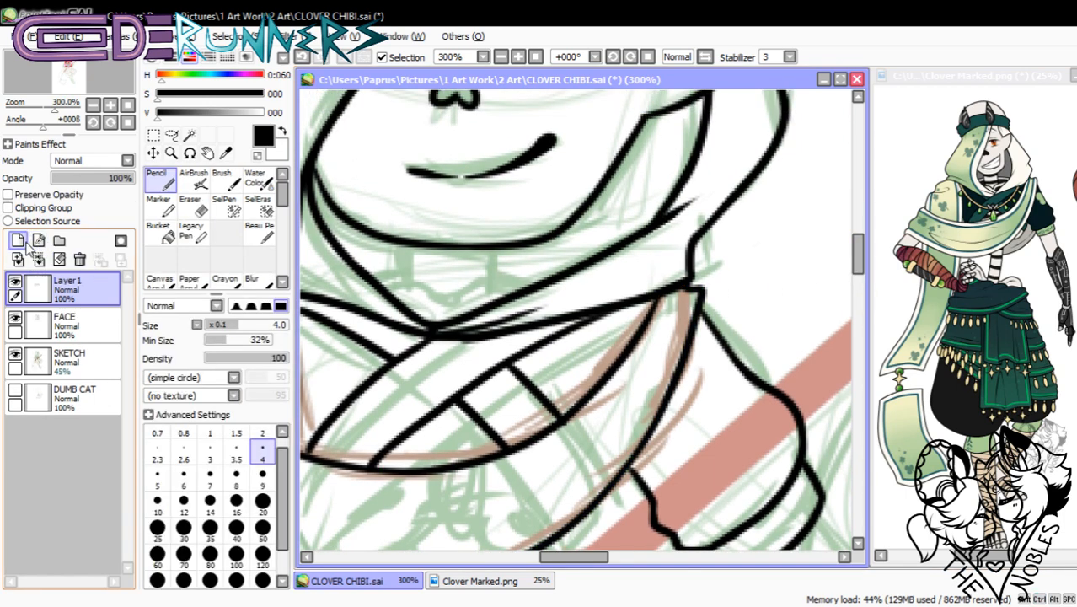
- Add a new layer above Layer1 and pencil two small curved shapes at the neck's base inside the hood's V, redoing strokes that miss
left_click(17, 241)
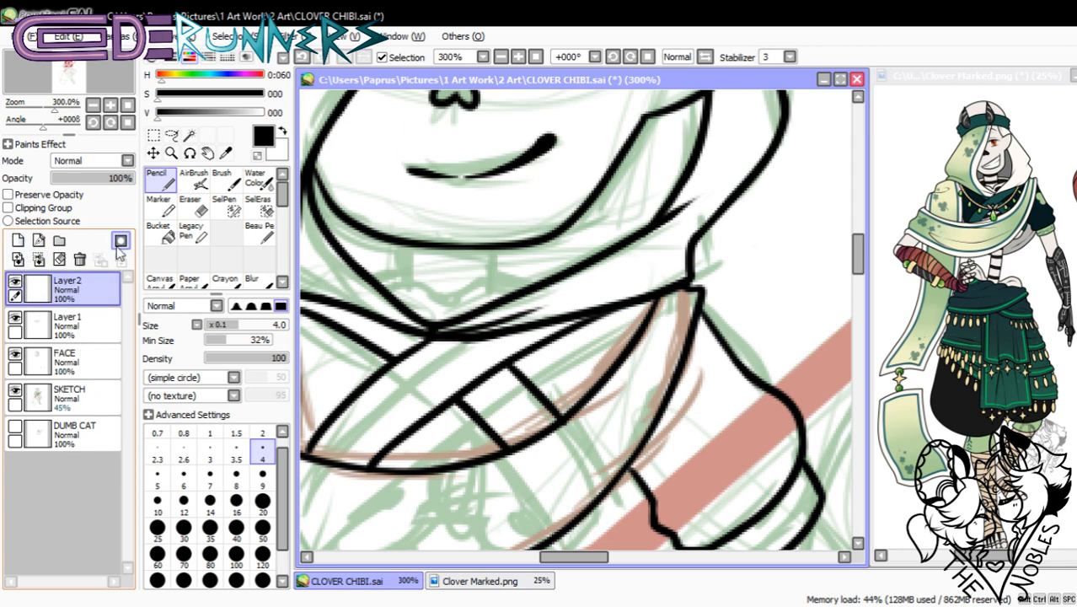
left_click_drag(586, 558, 569, 558)
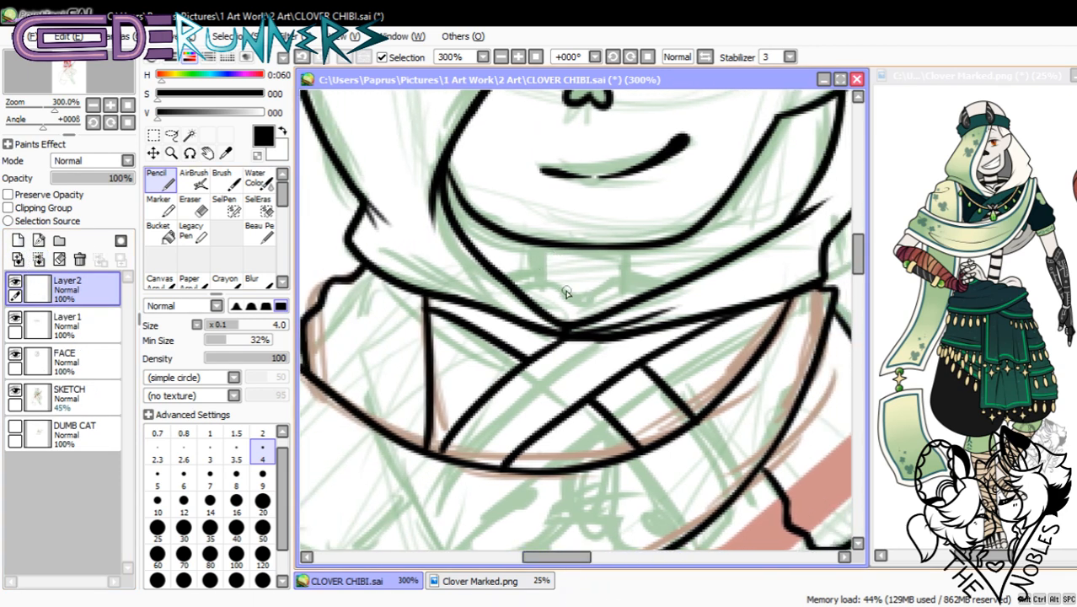
mouse_move(518, 291)
left_mouse_down()
mouse_move(564, 287)
mouse_move(534, 304)
mouse_move(529, 289)
mouse_move(592, 314)
mouse_move(598, 330)
mouse_move(531, 299)
mouse_move(631, 309)
mouse_move(616, 313)
mouse_move(603, 303)
mouse_move(634, 297)
left_mouse_up()
key("ctrl+z")
key("ctrl+z")
key("ctrl+z")
key("ctrl+z")
left_click_drag(578, 317, 638, 299)
key("ctrl+z")
mouse_move(583, 325)
left_mouse_down()
mouse_move(595, 308)
mouse_move(638, 297)
left_mouse_up()
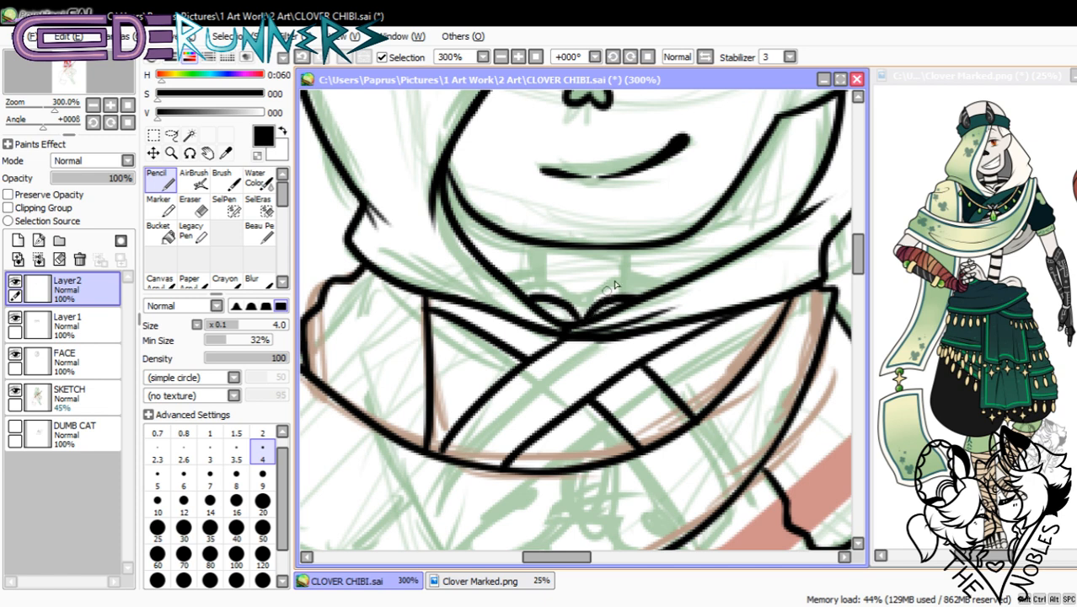
- Pencil the neck's two vertical side lines and a curved line across it, redoing the cross line until it meets both sides
left_click_drag(624, 251, 624, 295)
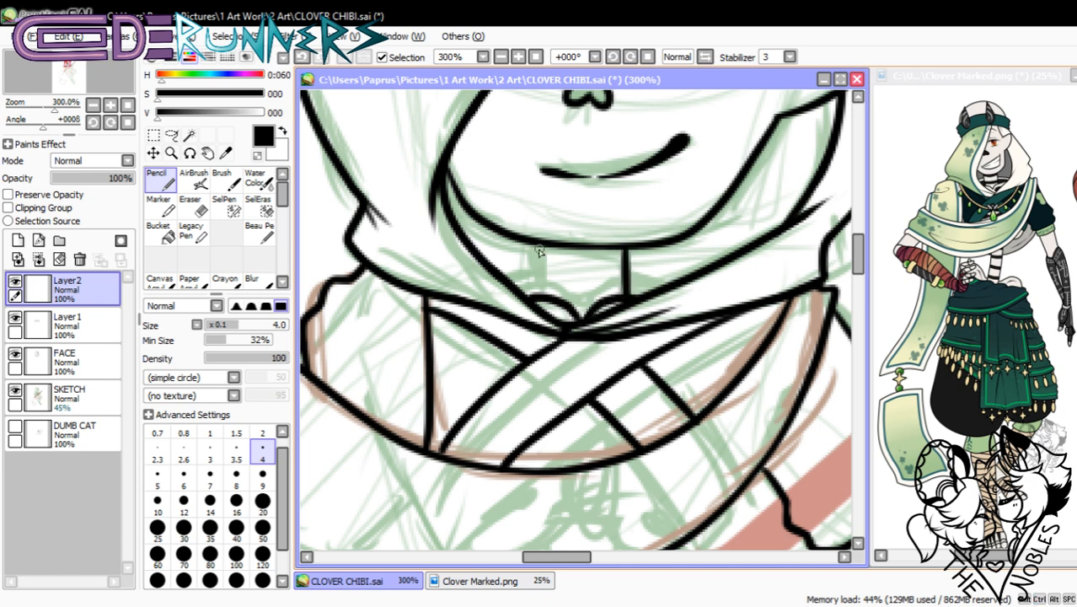
left_click_drag(537, 247, 536, 303)
key("ctrl+z")
mouse_move(539, 246)
left_mouse_down()
mouse_move(540, 296)
mouse_move(624, 266)
left_mouse_up()
key("ctrl+z")
left_click_drag(541, 269, 625, 265)
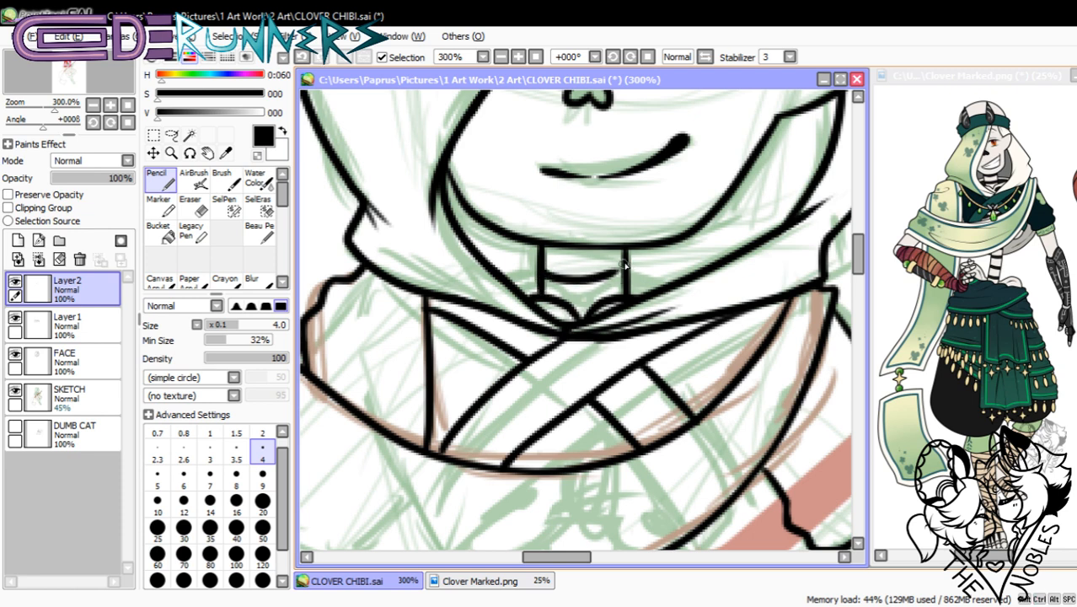
key("ctrl+z")
left_click_drag(544, 271, 624, 268)
key("ctrl+z")
left_click_drag(543, 268, 623, 262)
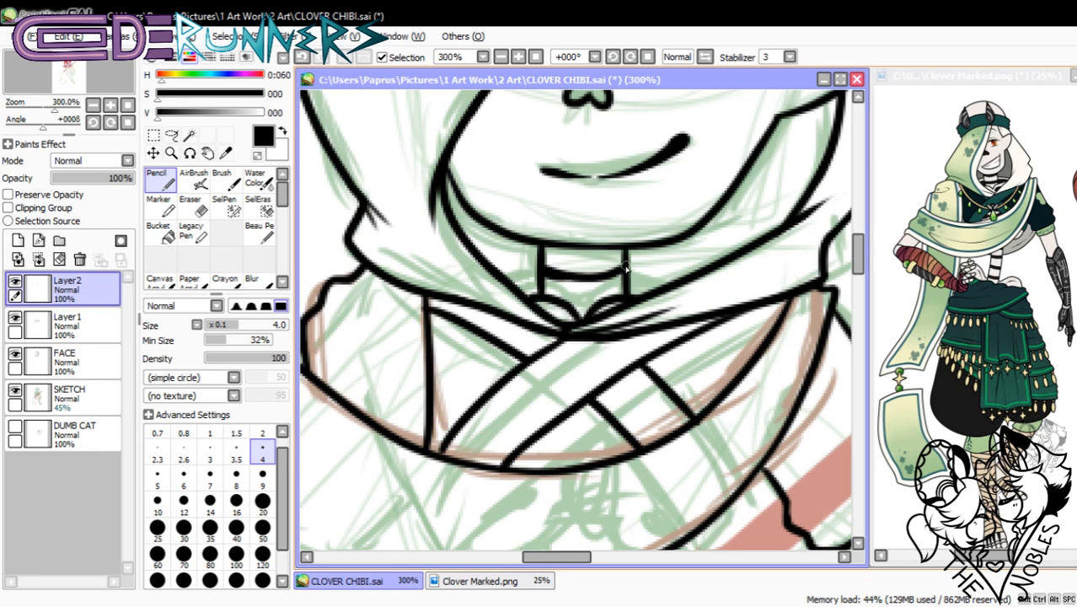
- Pencil a short slanted line from each side of the neck out to the hood's inner edge, redoing misplaced strokes
mouse_move(632, 276)
left_mouse_down()
mouse_move(662, 291)
mouse_move(648, 295)
left_mouse_up()
key("ctrl+z")
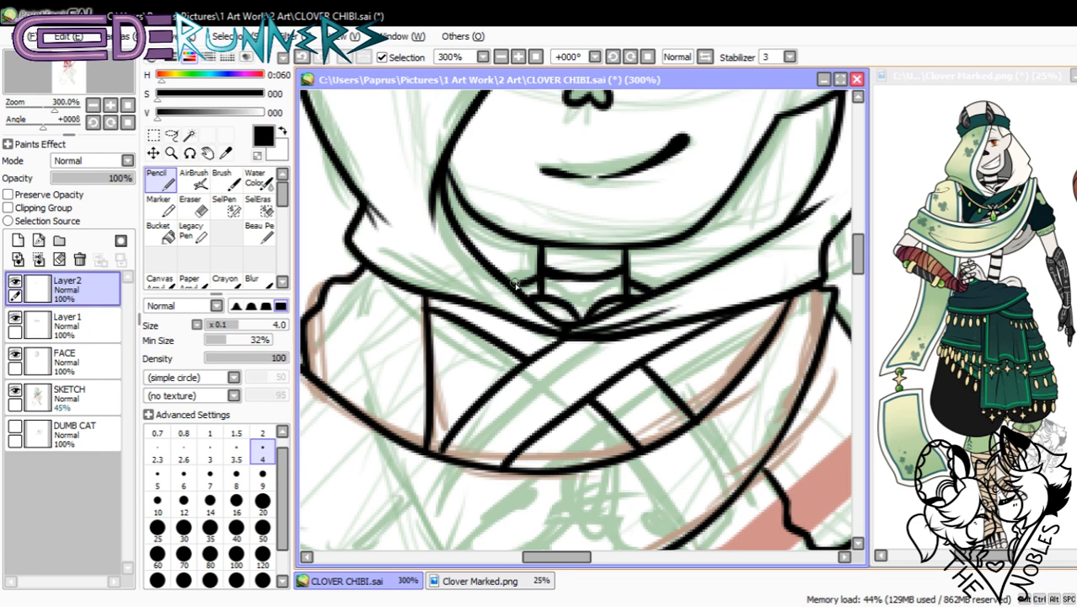
key("ctrl+z")
left_click_drag(517, 290, 542, 278)
left_click(92, 105)
left_click(92, 106)
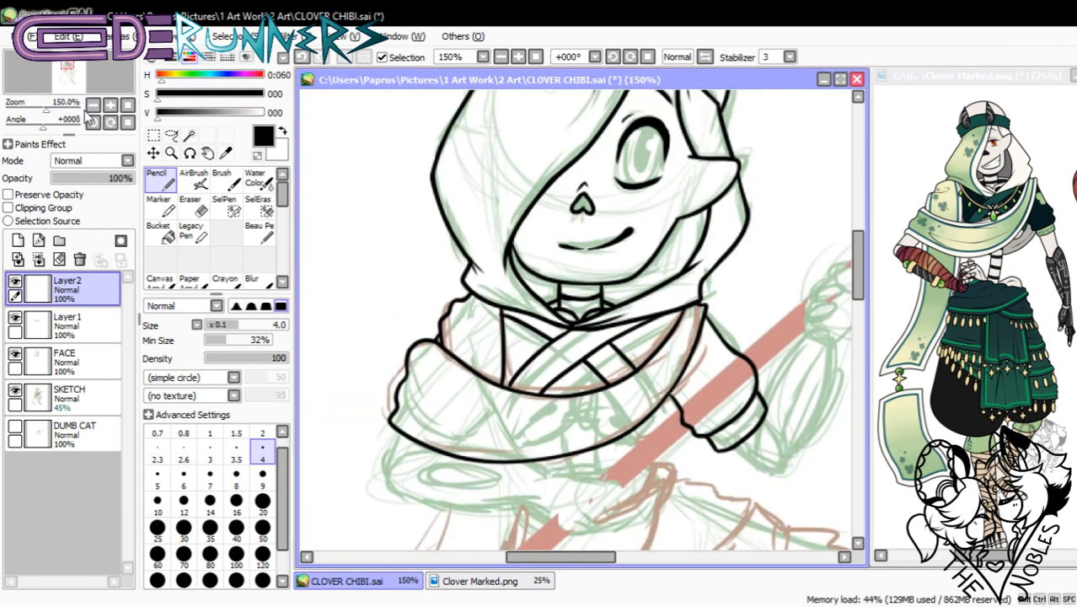
left_click(109, 105)
left_click(110, 105)
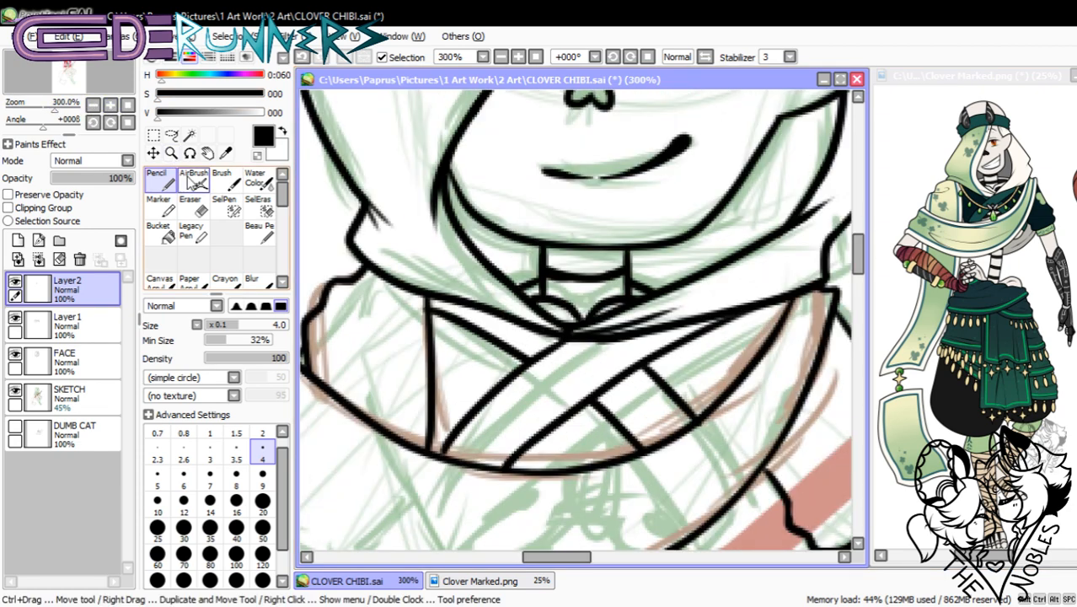
- Set the Pencil size to 3 and add thin lines from both sides of the neck up toward the hood
left_click(210, 456)
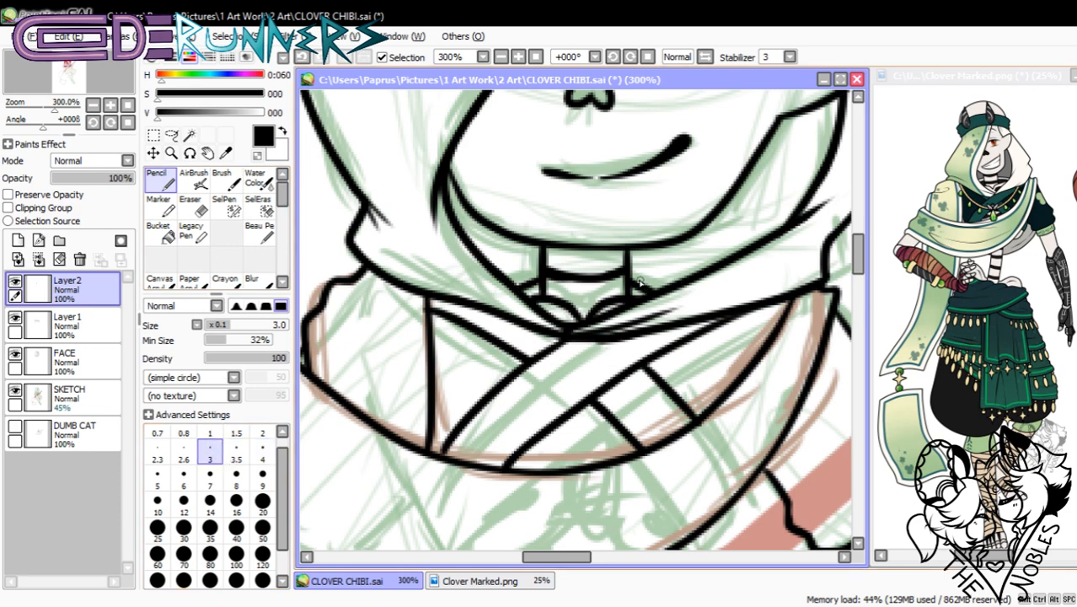
left_click_drag(638, 285, 709, 245)
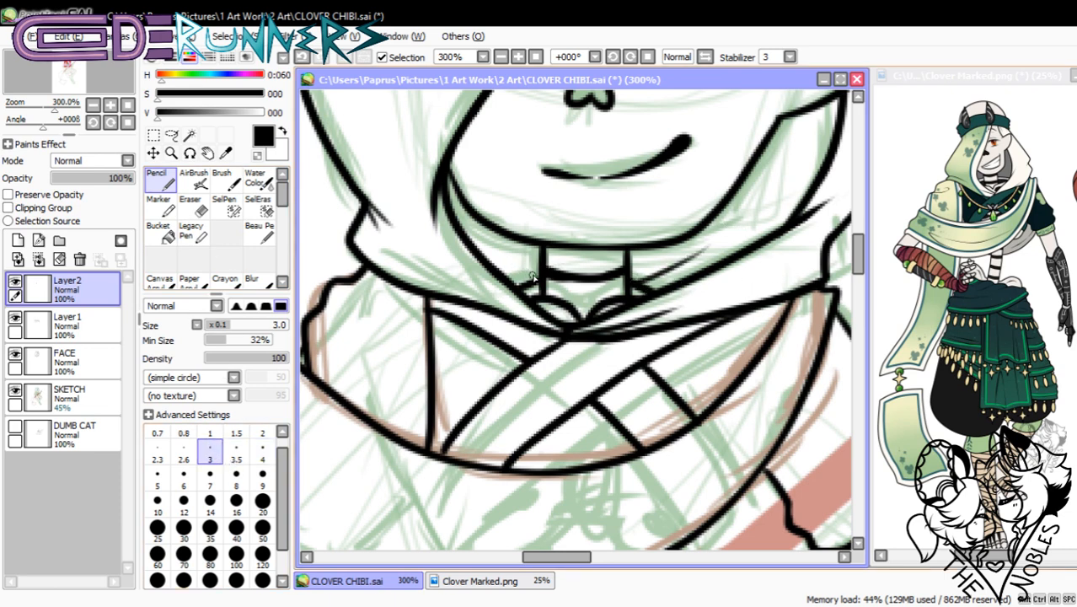
left_click_drag(534, 278, 487, 253)
key("ctrl+z")
left_click_drag(541, 272, 500, 249)
- Toggle Layer2's visibility to check the neck lines in the whole drawing and merge it down into Layer1
left_click(92, 105)
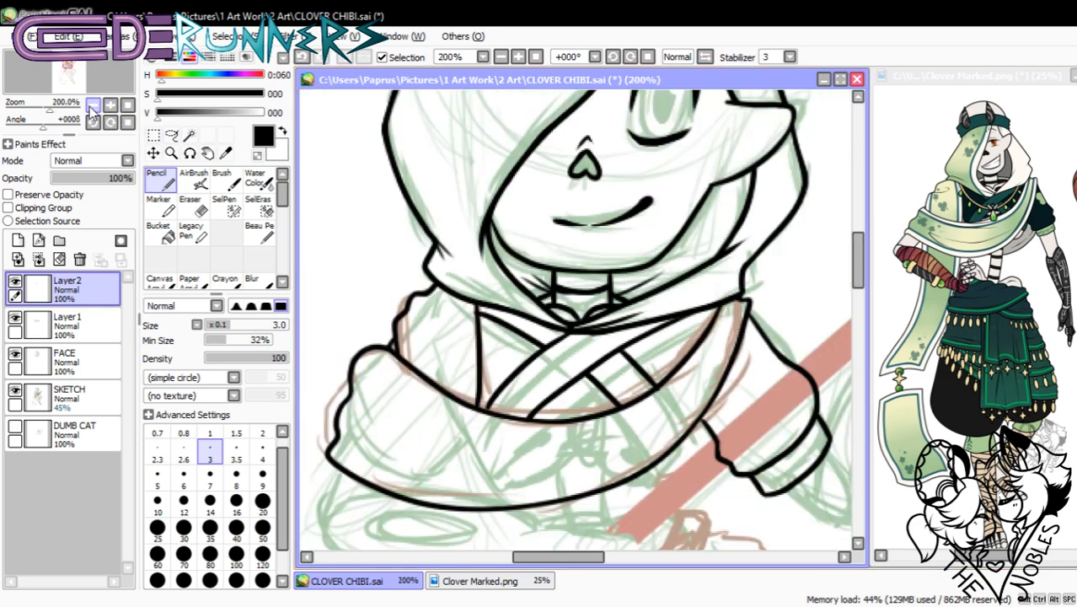
left_click(93, 105)
left_click(93, 105)
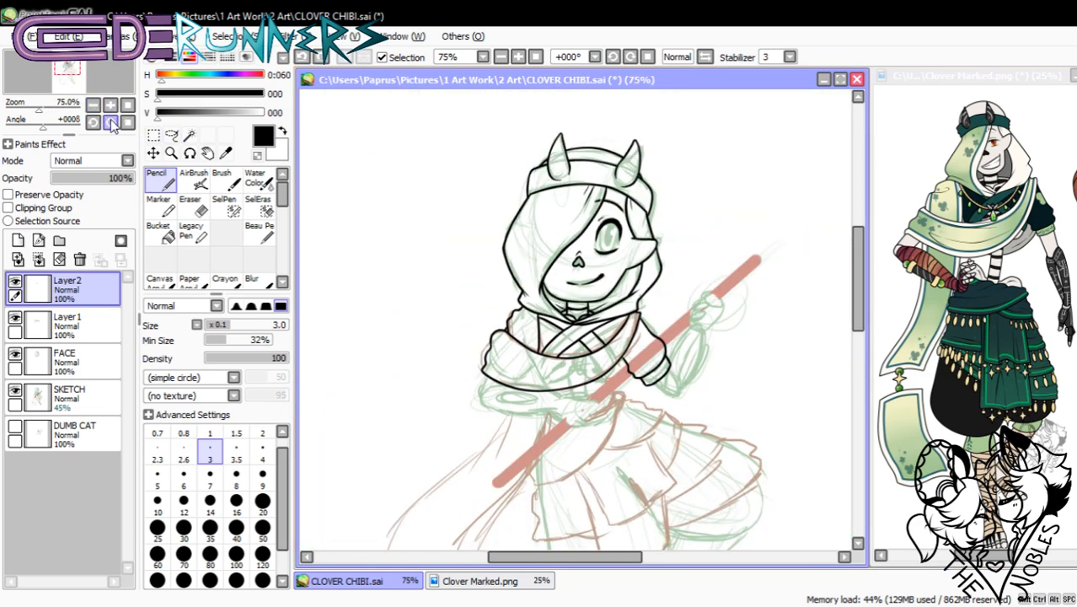
left_click(109, 105)
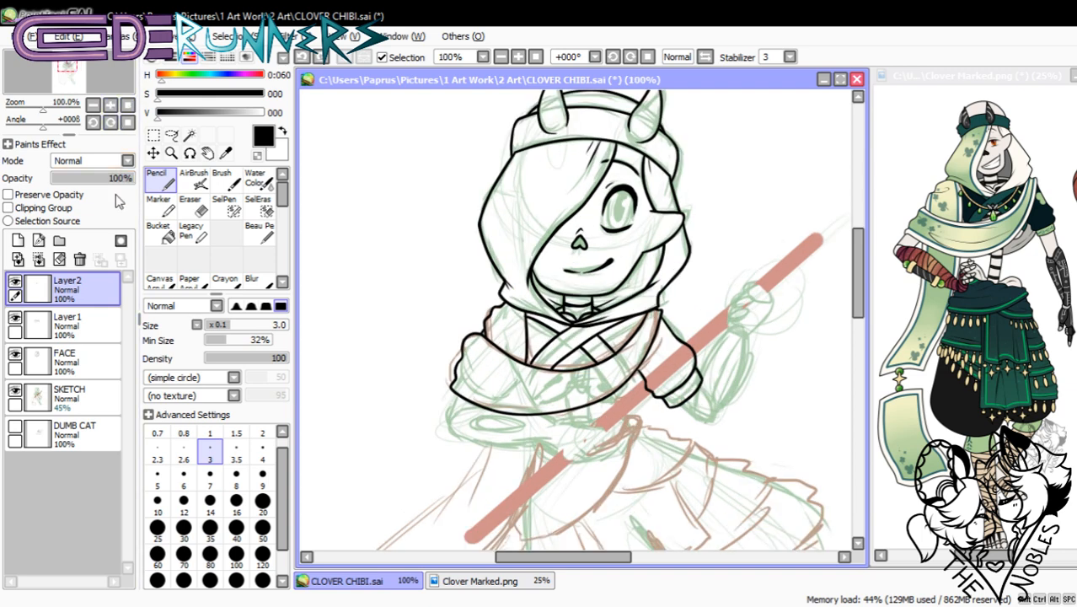
left_click(16, 282)
left_click(16, 282)
left_click(39, 259)
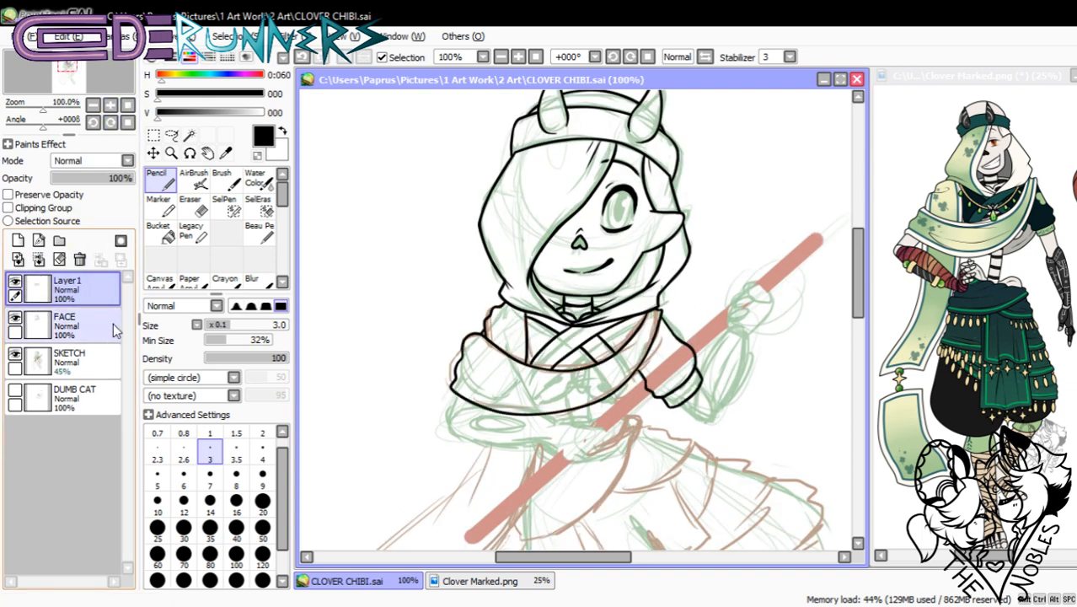
- Set the Pencil size to 4 and clear the stray dash on the raised forearm's sketch
left_click(110, 105)
left_click(110, 106)
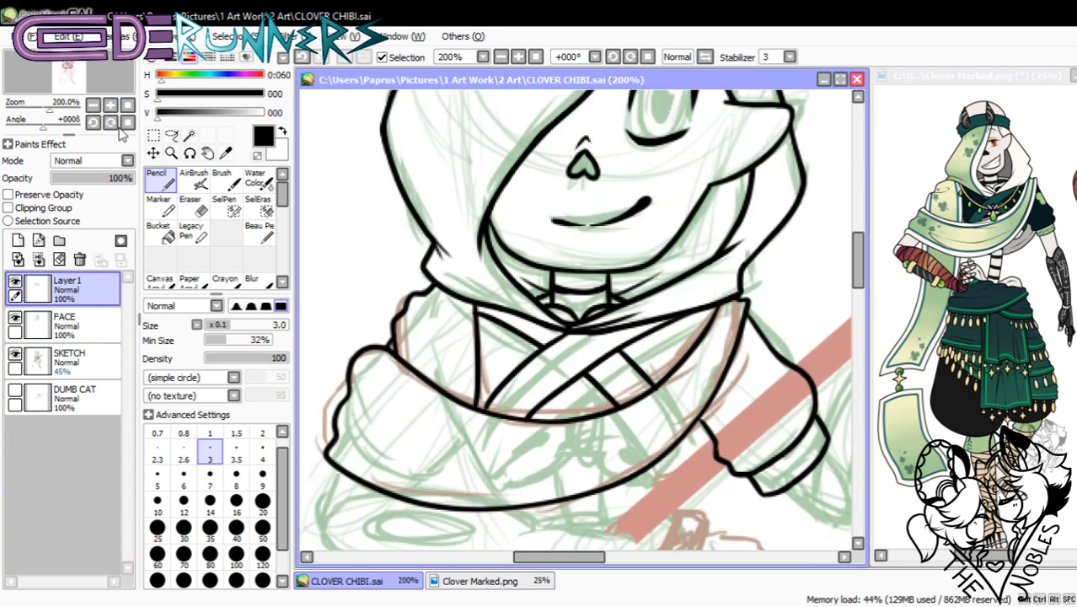
left_click_drag(858, 261, 858, 284)
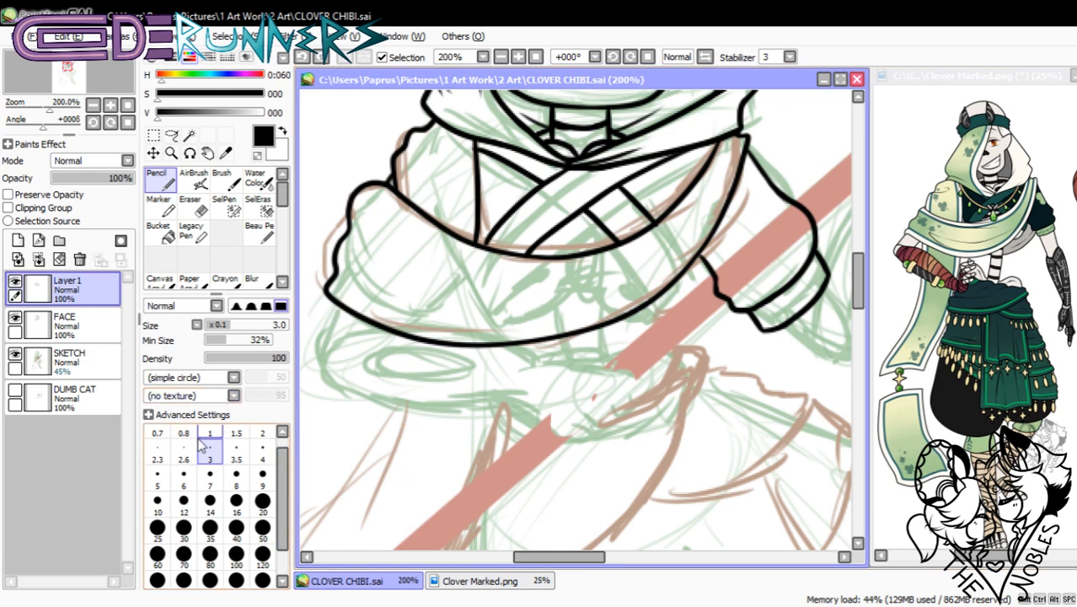
left_click(263, 454)
left_click_drag(581, 558, 631, 559)
left_click_drag(858, 291, 858, 267)
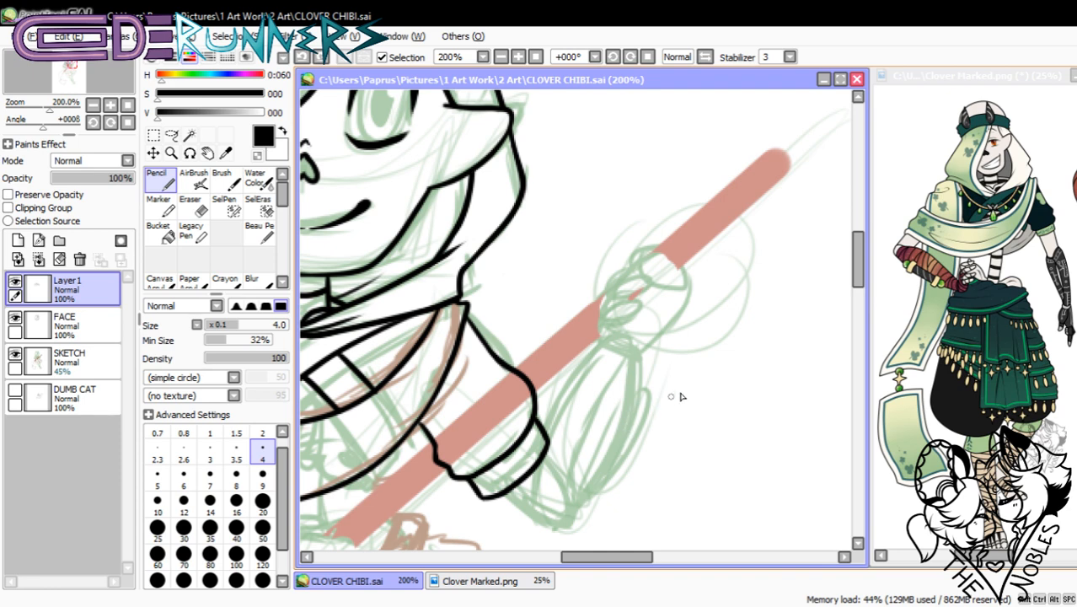
scroll(847, 267, "up", 2)
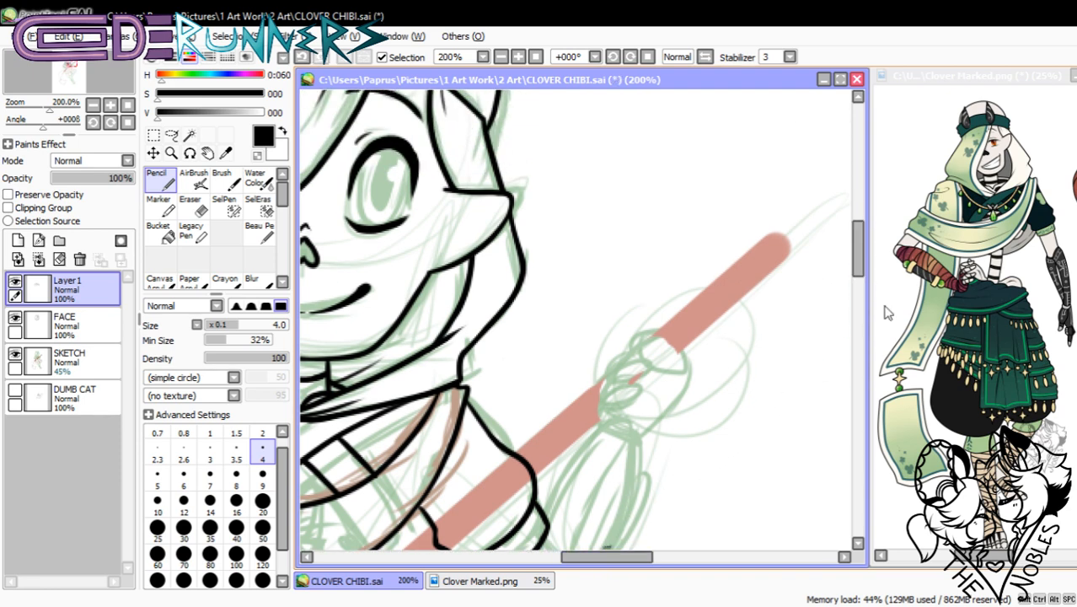
left_click_drag(862, 261, 858, 286)
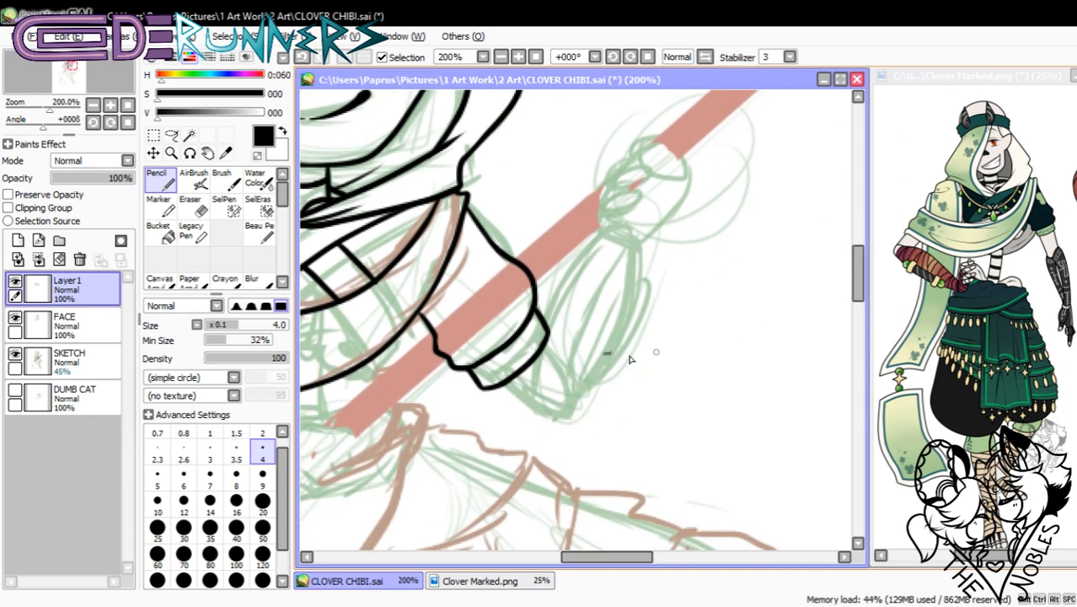
left_click(190, 214)
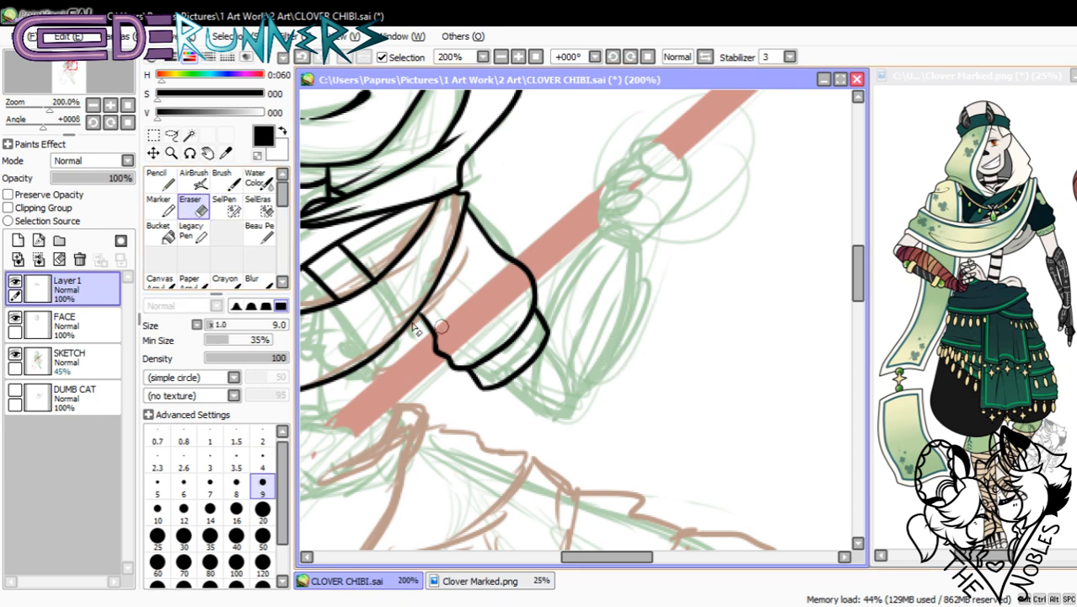
- Add a new layer above Layer1 and pencil the outline of the back of the lower hand gripping the staff
left_click(19, 240)
left_click(156, 178)
left_click_drag(628, 557, 577, 576)
left_click_drag(858, 266, 857, 285)
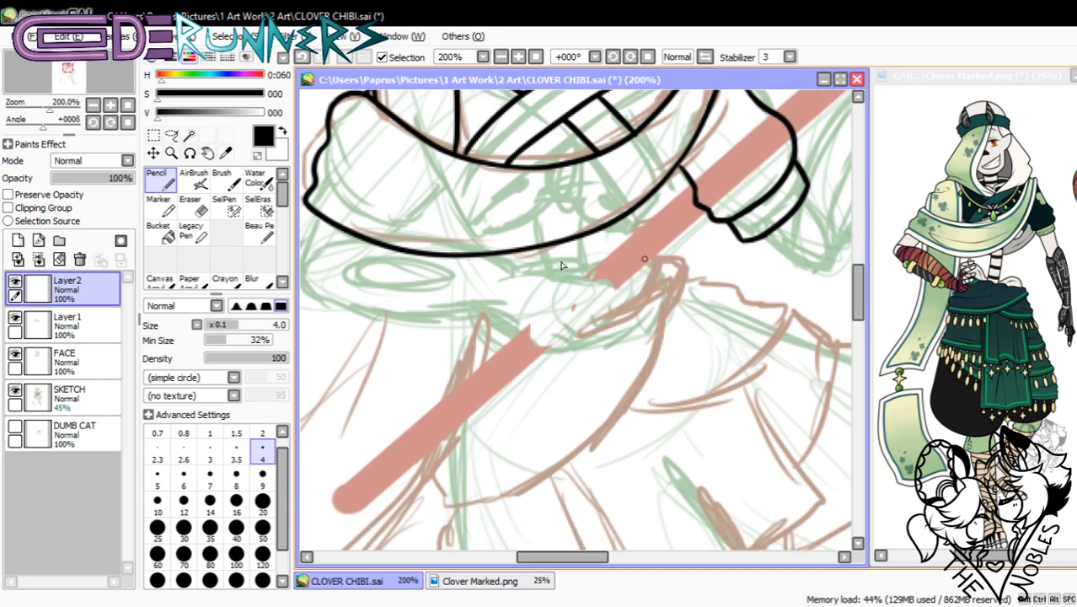
left_click(110, 104)
mouse_move(486, 248)
left_mouse_down()
mouse_move(586, 247)
mouse_move(511, 247)
mouse_move(614, 264)
mouse_move(589, 301)
mouse_move(524, 352)
mouse_move(442, 318)
mouse_move(451, 305)
mouse_move(457, 324)
mouse_move(502, 250)
mouse_move(464, 312)
left_mouse_up()
- Pencil the curled fingers of the lower hand along the outer side of its grip on the staff
mouse_move(563, 344)
left_mouse_down()
mouse_move(541, 380)
mouse_move(529, 358)
mouse_move(550, 380)
mouse_move(522, 383)
left_mouse_up()
mouse_move(586, 308)
left_mouse_down()
mouse_move(582, 358)
mouse_move(599, 357)
left_mouse_up()
mouse_move(607, 302)
left_mouse_down()
mouse_move(595, 356)
mouse_move(612, 346)
mouse_move(600, 353)
left_mouse_up()
mouse_move(629, 270)
left_mouse_down()
mouse_move(630, 295)
mouse_move(624, 330)
left_mouse_up()
left_click_drag(632, 274, 605, 303)
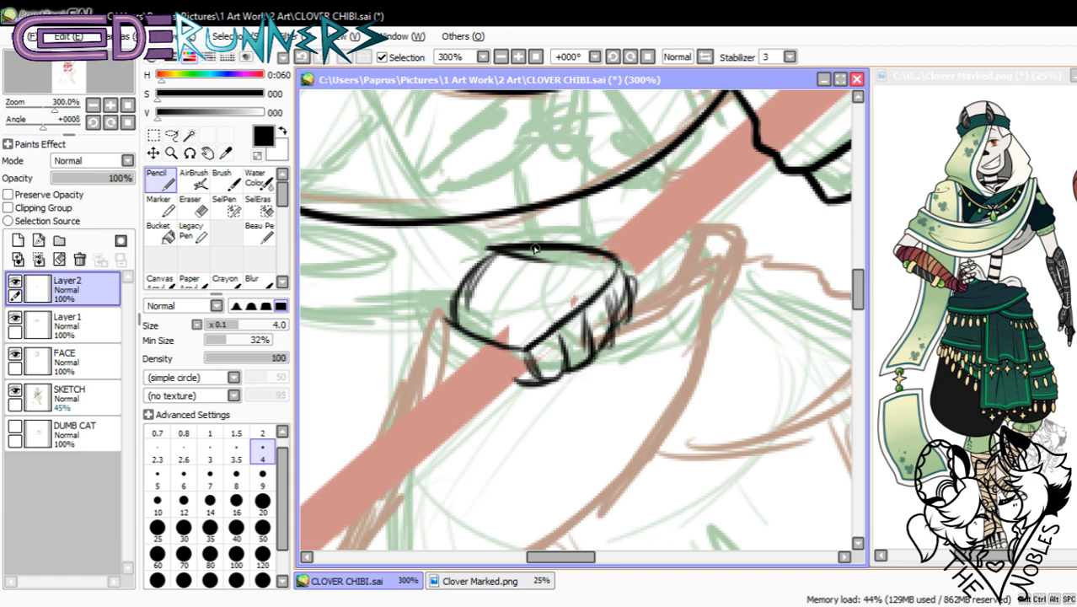
left_click(92, 106)
left_click(93, 105)
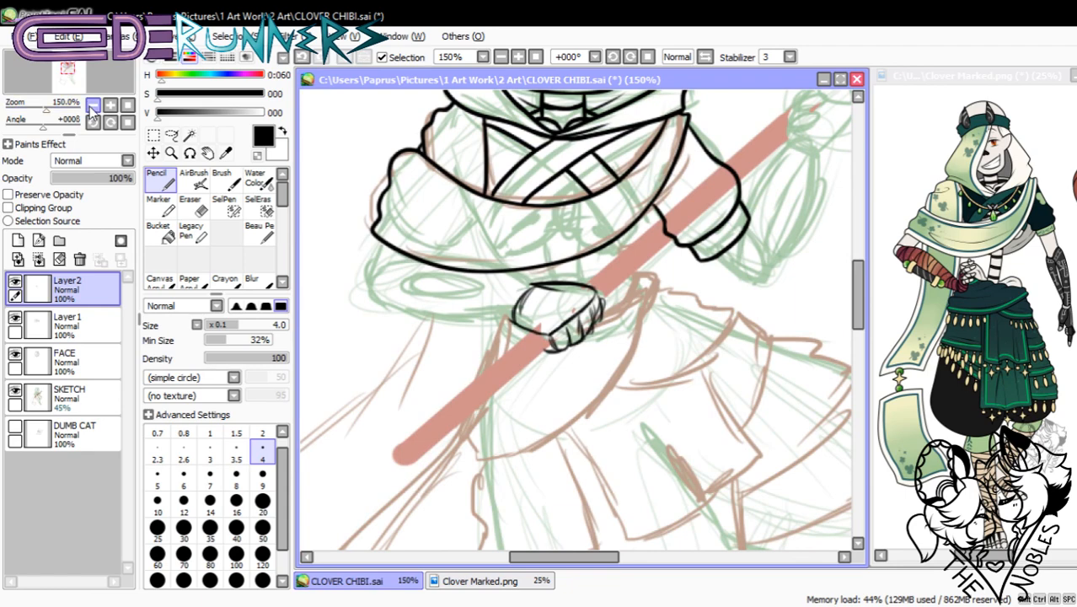
- Rough out the lower palm edge and inner finger lines of the upper hand gripping the staff on Layer2
left_click(92, 105)
left_click(93, 105)
left_click(110, 106)
left_click(111, 106)
left_click(111, 105)
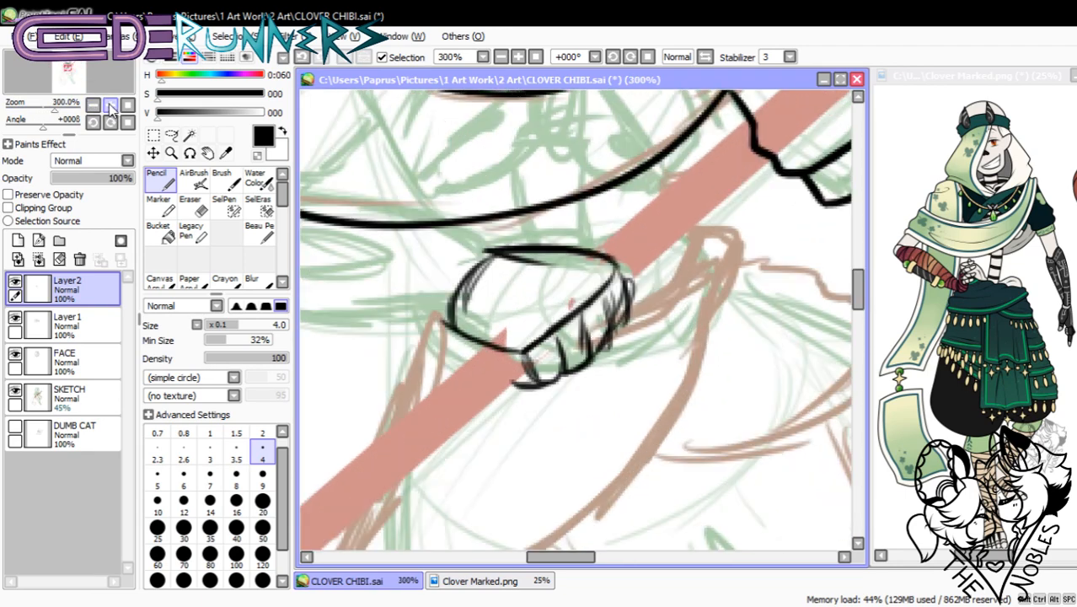
left_click_drag(578, 558, 613, 558)
left_click_drag(860, 297, 861, 268)
left_click_drag(602, 560, 623, 560)
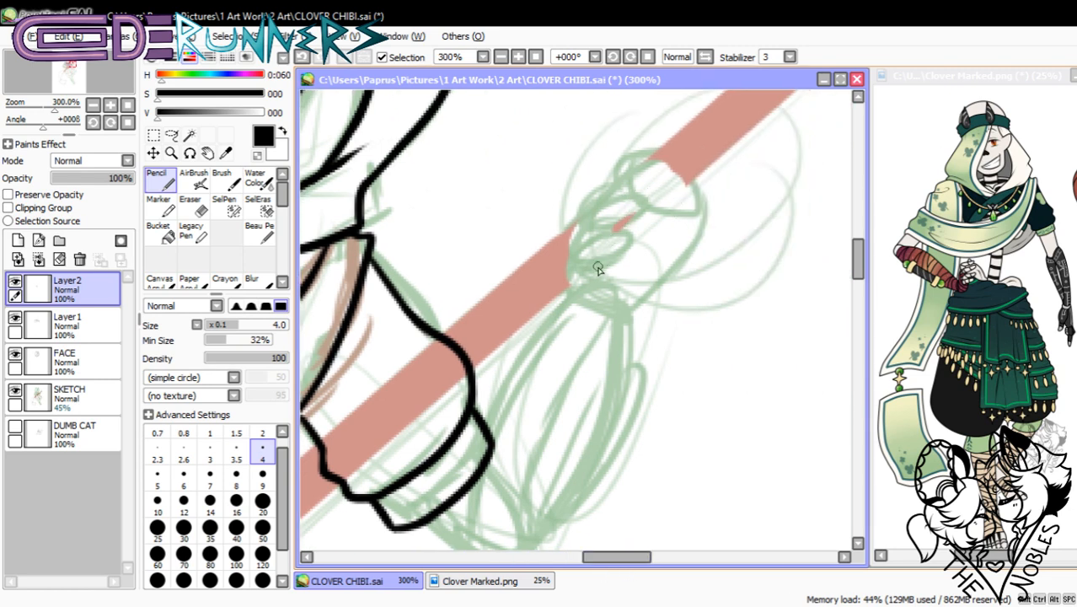
left_click_drag(569, 296, 641, 270)
mouse_move(569, 296)
left_mouse_down()
mouse_move(689, 259)
mouse_move(713, 227)
left_mouse_up()
left_click_drag(714, 196, 615, 236)
mouse_move(671, 203)
left_mouse_down()
mouse_move(575, 281)
mouse_move(650, 260)
left_mouse_up()
mouse_move(658, 188)
left_mouse_down()
mouse_move(630, 192)
mouse_move(622, 268)
left_mouse_up()
left_click_drag(643, 221, 626, 268)
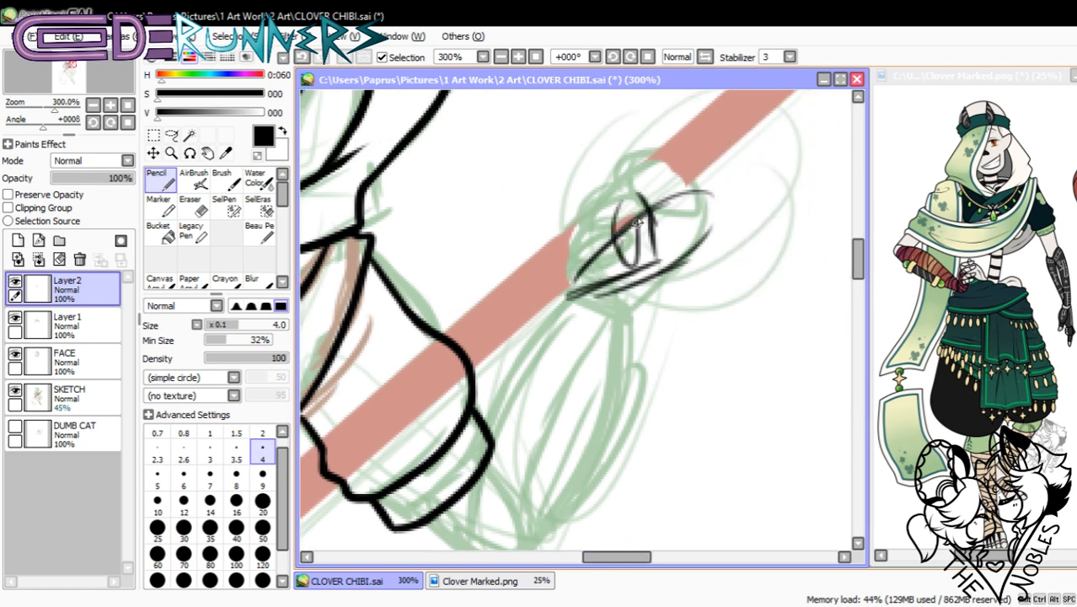
- Rough in the thumb and the curled fingers wrapping over the staff at the top of the upper hand
mouse_move(639, 194)
left_mouse_down()
mouse_move(573, 205)
mouse_move(619, 221)
mouse_move(566, 227)
mouse_move(607, 221)
mouse_move(572, 213)
mouse_move(667, 216)
mouse_move(676, 242)
mouse_move(655, 242)
mouse_move(683, 196)
left_mouse_up()
mouse_move(616, 189)
left_mouse_down()
mouse_move(674, 171)
mouse_move(636, 175)
left_mouse_up()
mouse_move(693, 194)
left_mouse_down()
mouse_move(706, 211)
mouse_move(701, 187)
left_mouse_up()
left_click_drag(612, 190, 641, 157)
mouse_move(613, 192)
left_mouse_down()
mouse_move(676, 150)
mouse_move(710, 164)
mouse_move(717, 218)
left_mouse_up()
left_click_drag(702, 172, 715, 209)
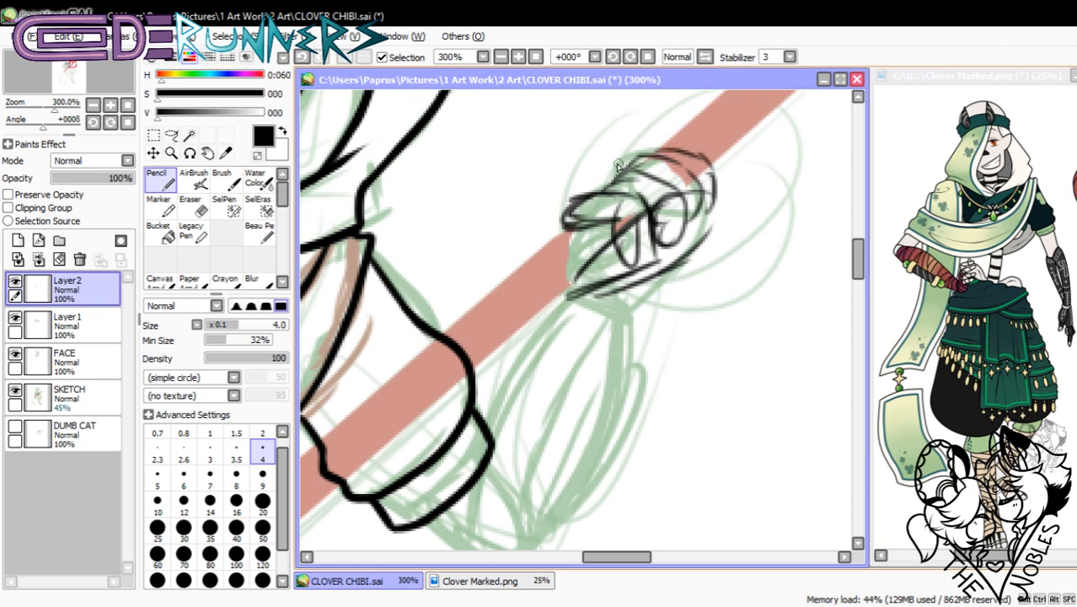
- Close the upper hand's sketch at the wrist and lower Layer2's opacity to 62%
left_click(93, 104)
left_click(93, 105)
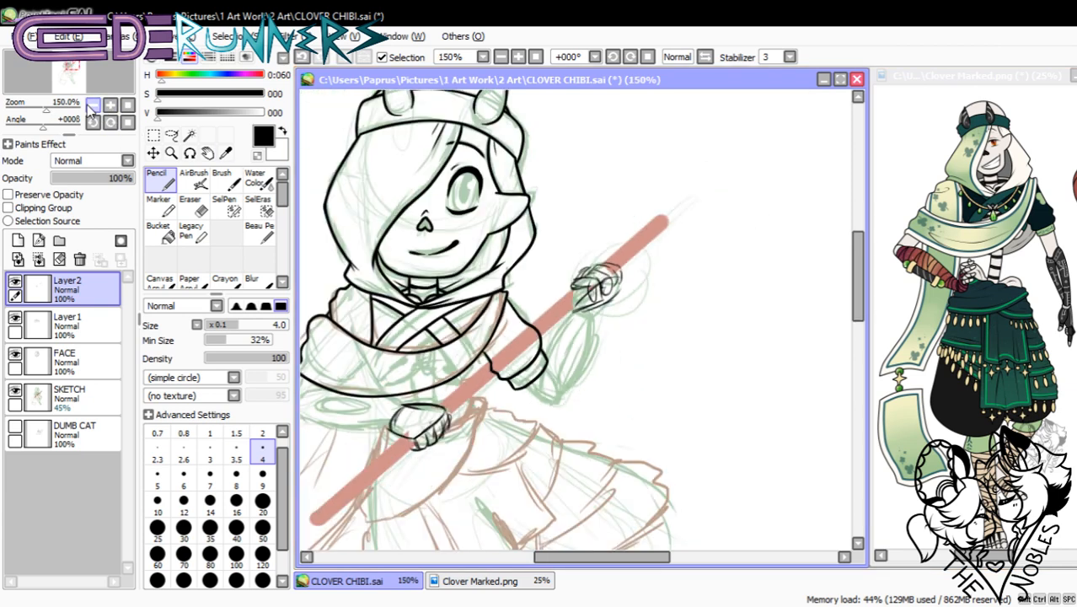
left_click(93, 104)
left_click(109, 104)
left_click(109, 104)
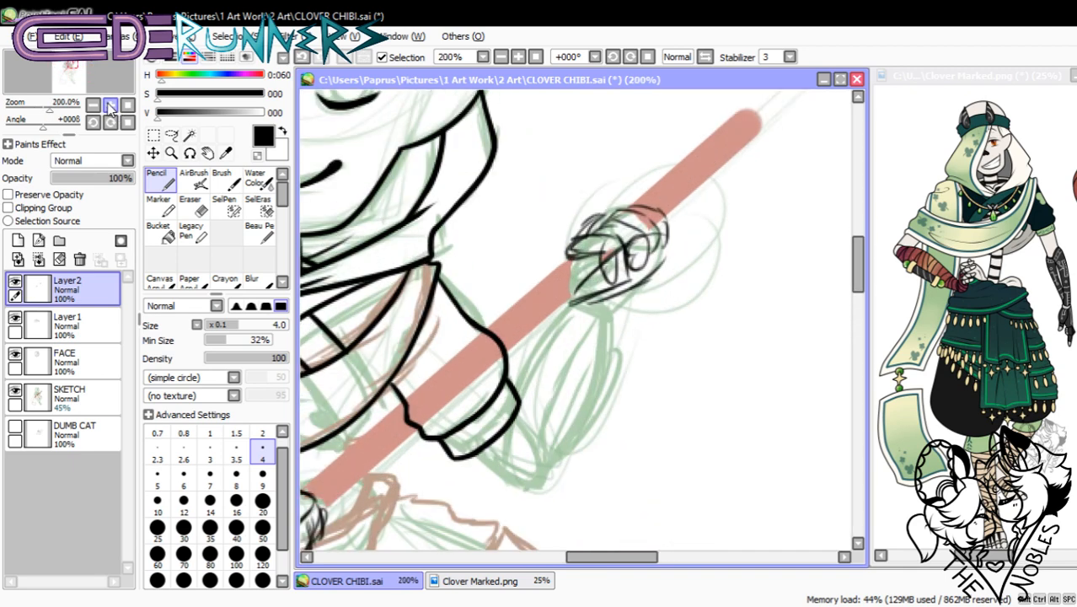
left_click(110, 104)
mouse_move(690, 253)
left_mouse_down()
mouse_move(620, 300)
mouse_move(578, 294)
mouse_move(581, 303)
mouse_move(567, 282)
mouse_move(582, 312)
left_mouse_up()
left_click(102, 178)
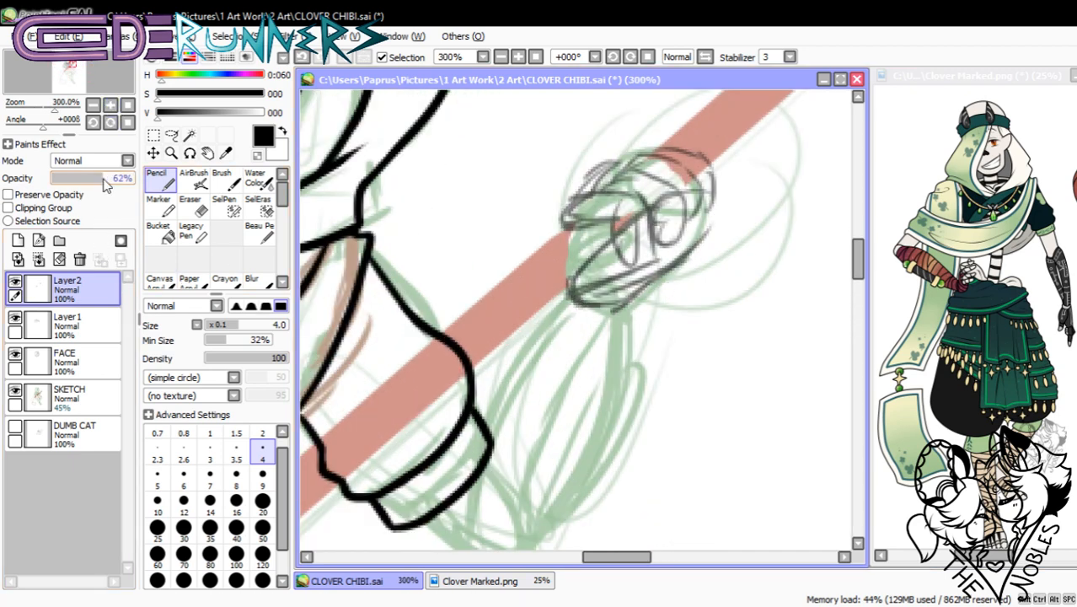
- Add a new layer above Layer2 and try inking the upper hand's first finger and palm edge with the Pencil
left_click(19, 240)
left_click(110, 104)
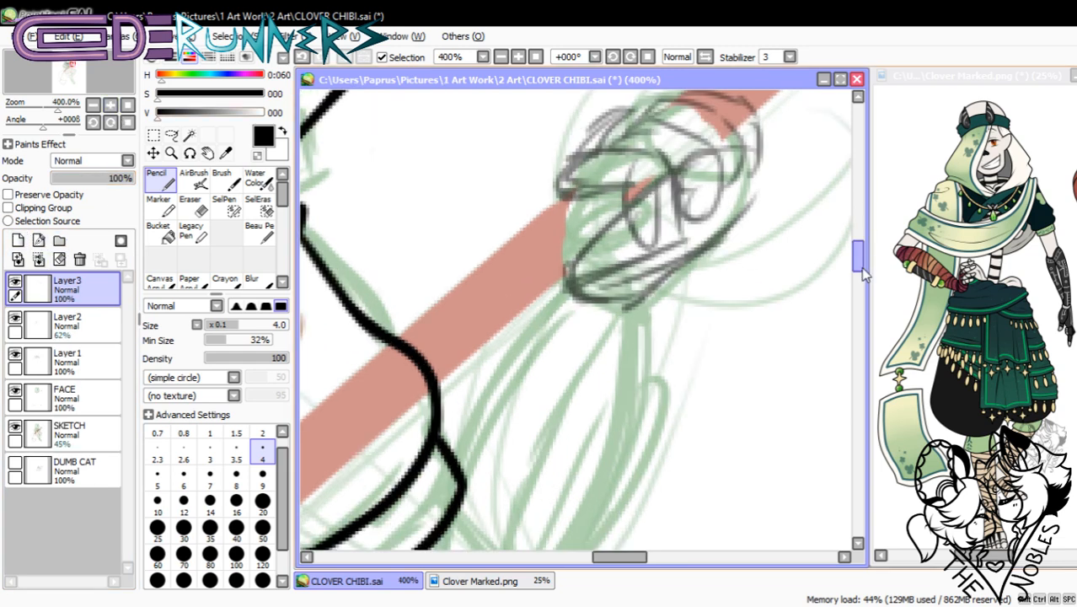
scroll(860, 267, "up", 2)
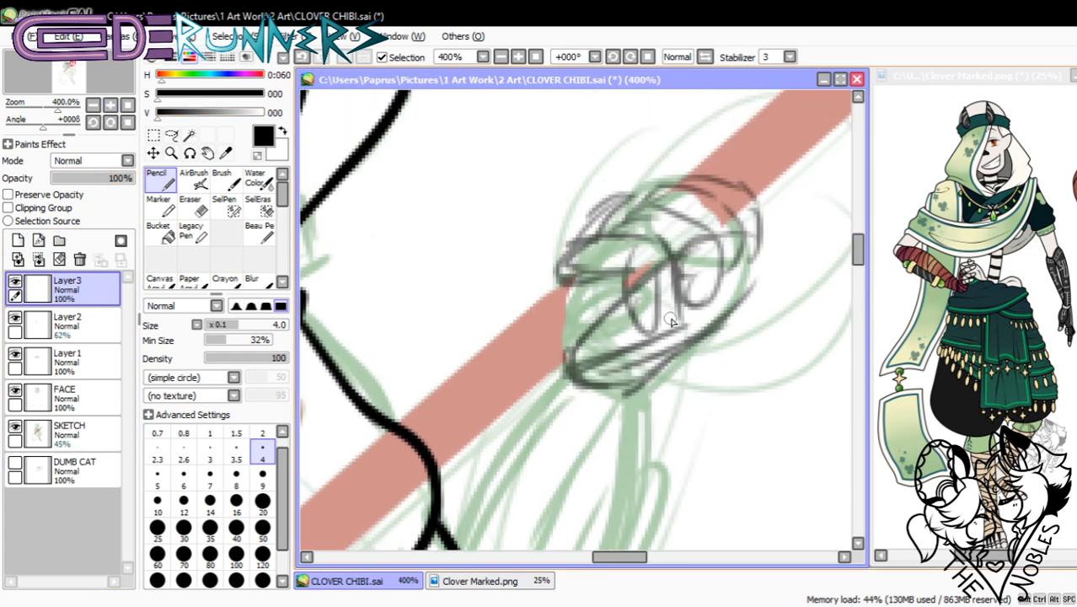
mouse_move(671, 312)
left_mouse_down()
mouse_move(667, 256)
mouse_move(645, 242)
mouse_move(585, 250)
mouse_move(557, 273)
mouse_move(622, 270)
mouse_move(618, 252)
mouse_move(574, 263)
mouse_move(628, 233)
mouse_move(559, 285)
mouse_move(633, 234)
left_mouse_up()
key("ctrl+z")
key("ctrl+z")
key("ctrl+z")
key("ctrl+z")
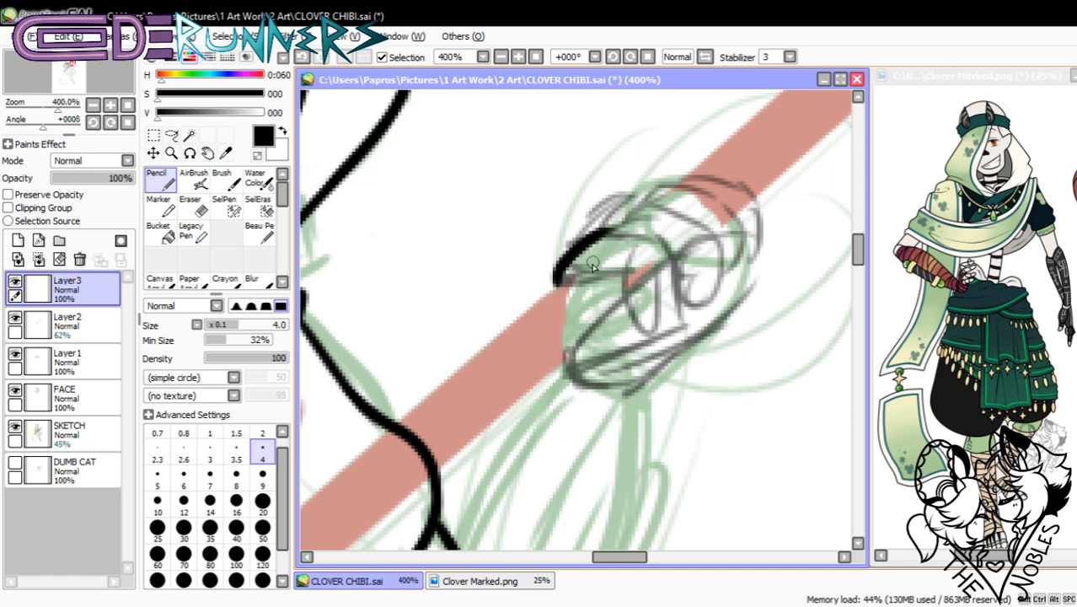
key("ctrl+z")
mouse_move(556, 280)
left_mouse_down()
mouse_move(636, 235)
mouse_move(657, 256)
mouse_move(663, 295)
left_mouse_up()
left_click_drag(560, 274, 601, 280)
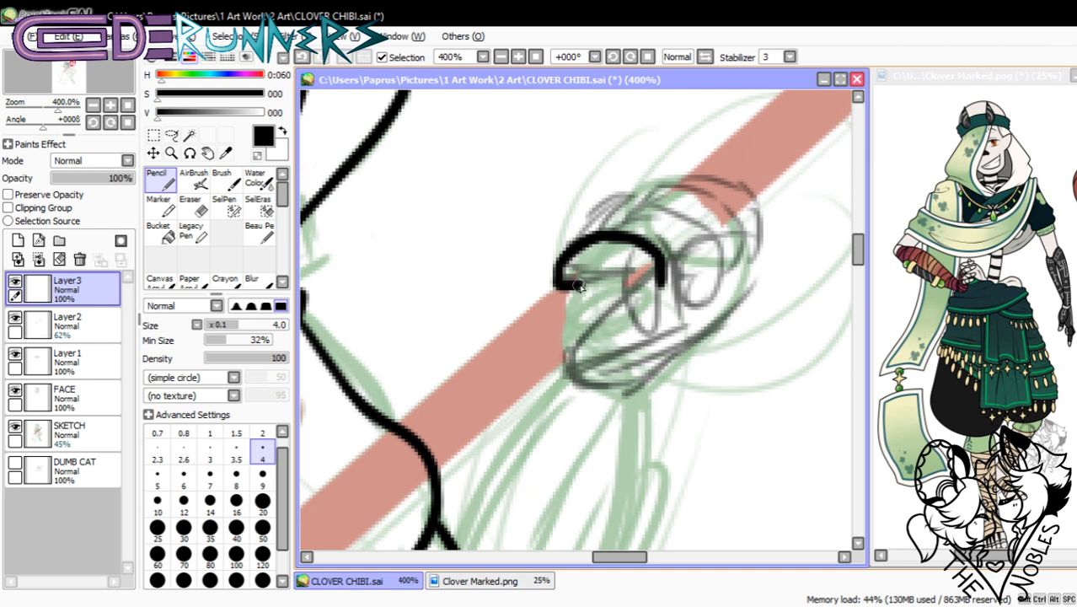
mouse_move(578, 285)
left_mouse_down()
mouse_move(617, 295)
mouse_move(610, 274)
mouse_move(596, 279)
mouse_move(613, 293)
mouse_move(607, 319)
mouse_move(616, 307)
mouse_move(568, 356)
left_mouse_up()
key("ctrl+z")
key("ctrl+z")
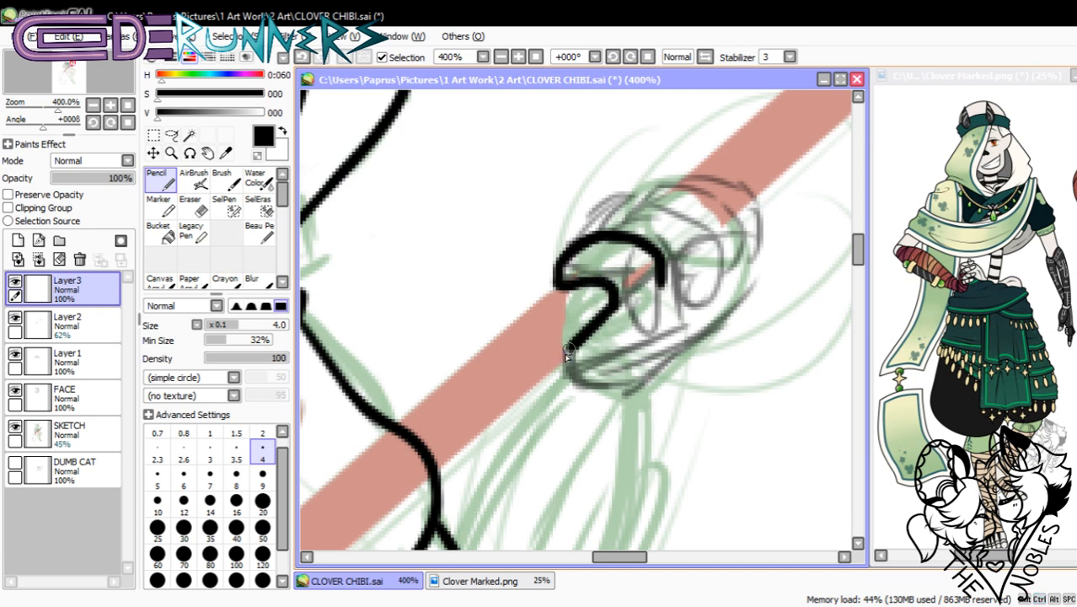
- Try inking the arc of the second finger over the staff on the upper hand
mouse_move(595, 240)
left_mouse_down()
mouse_move(653, 197)
mouse_move(638, 211)
mouse_move(646, 204)
mouse_move(701, 267)
left_mouse_up()
key("ctrl+z")
mouse_move(622, 216)
left_mouse_down()
mouse_move(660, 205)
mouse_move(714, 259)
left_mouse_up()
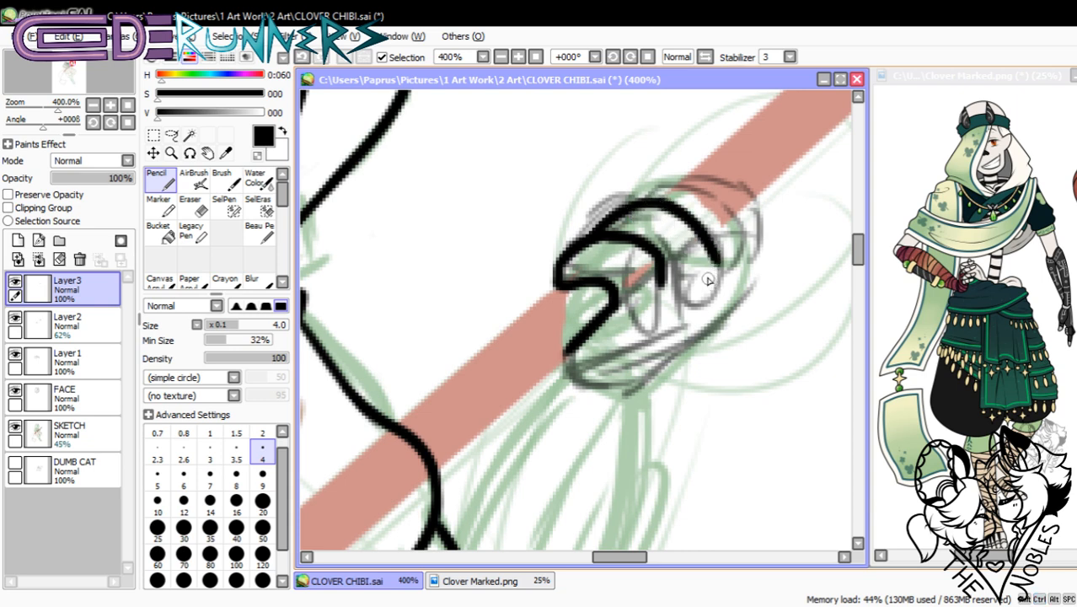
key("ctrl+z")
mouse_move(639, 211)
left_mouse_down()
mouse_move(668, 208)
mouse_move(705, 266)
left_mouse_up()
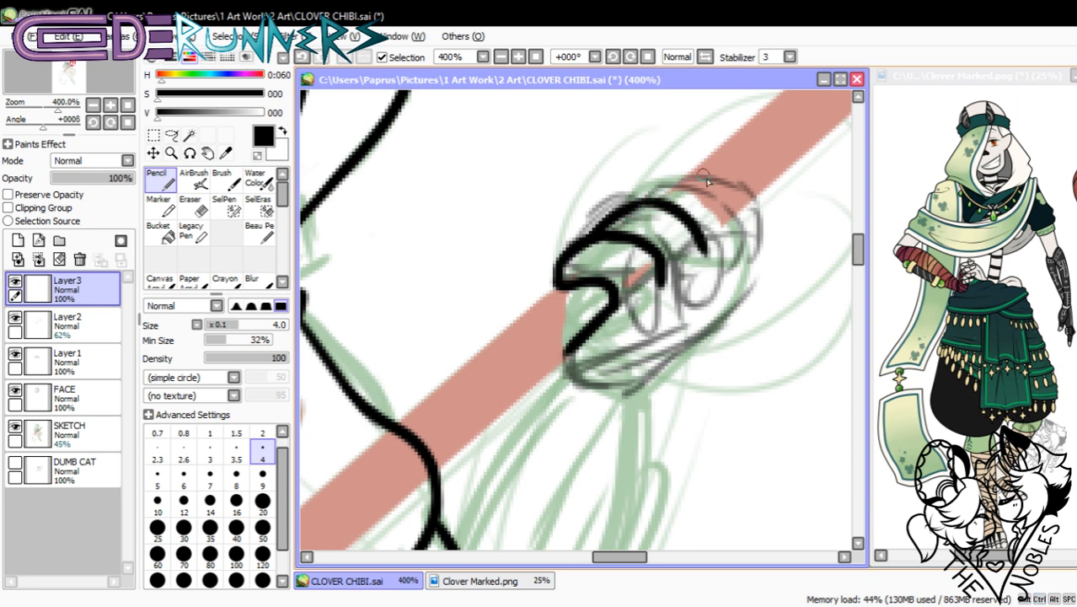
mouse_move(637, 202)
left_mouse_down()
mouse_move(674, 179)
mouse_move(721, 257)
left_mouse_up()
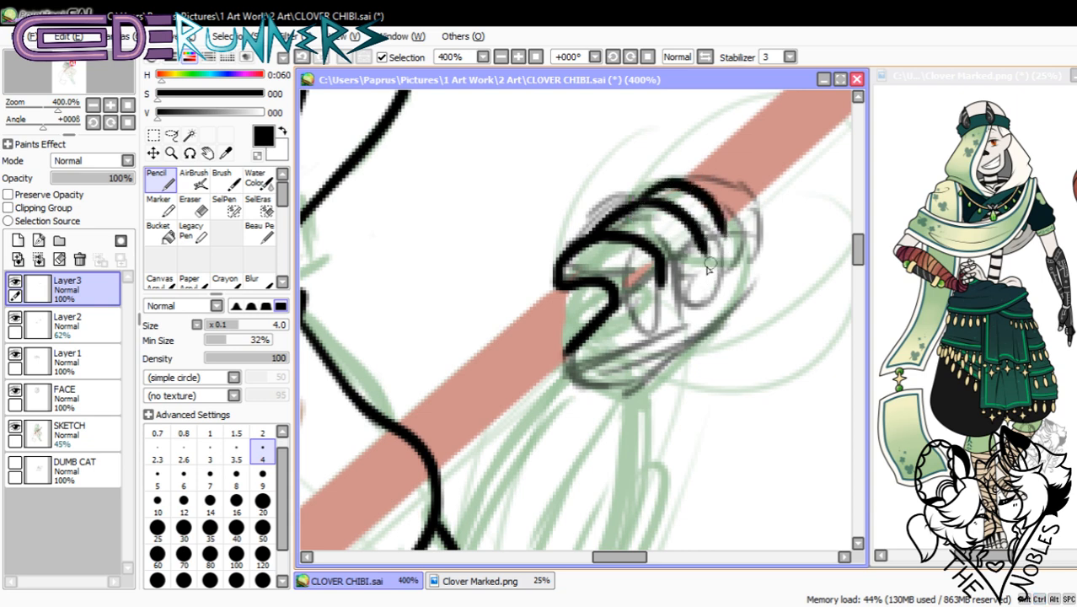
key("ctrl+z")
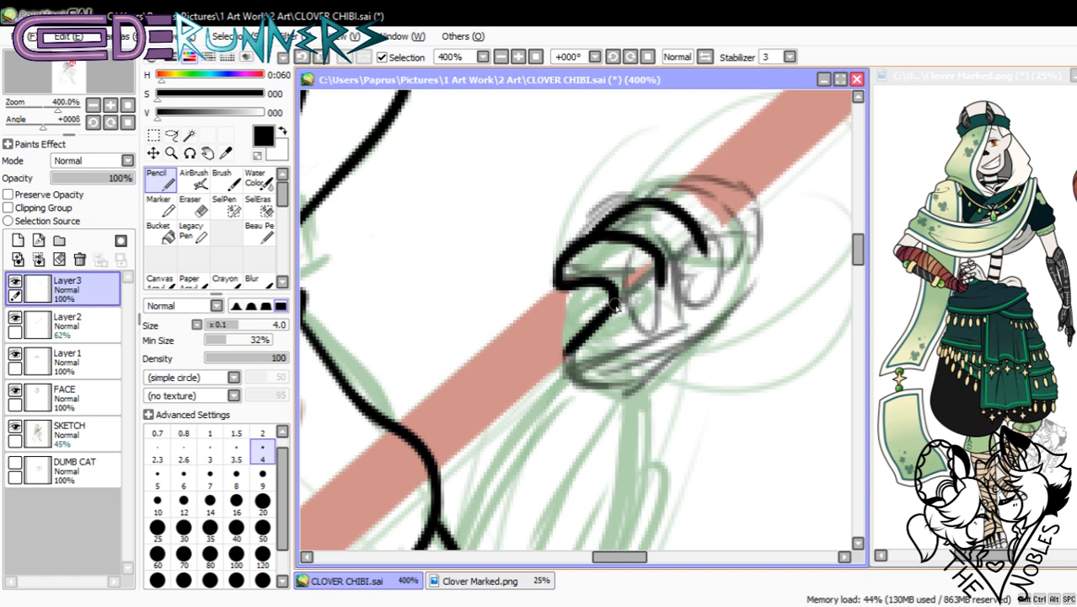
- Try closing the fingertips and inking the remaining fingers of the upper hand, and delete the layer holding this inking
left_click_drag(616, 305, 661, 271)
key("ctrl+z")
left_click_drag(615, 312, 693, 255)
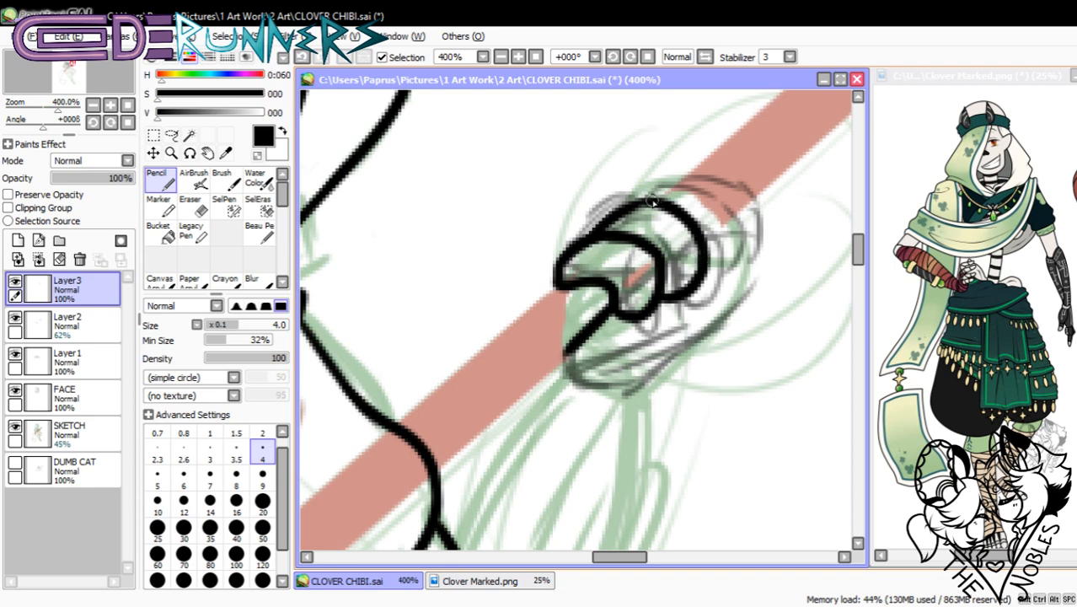
mouse_move(651, 201)
left_mouse_down()
mouse_move(696, 182)
mouse_move(724, 246)
mouse_move(691, 285)
left_mouse_up()
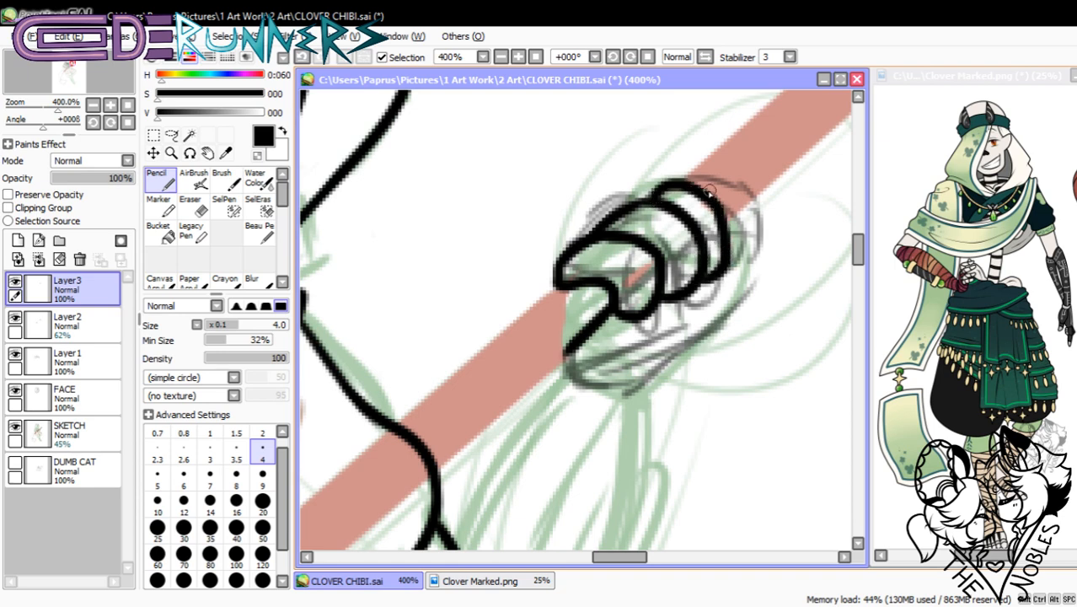
left_click_drag(698, 174, 727, 265)
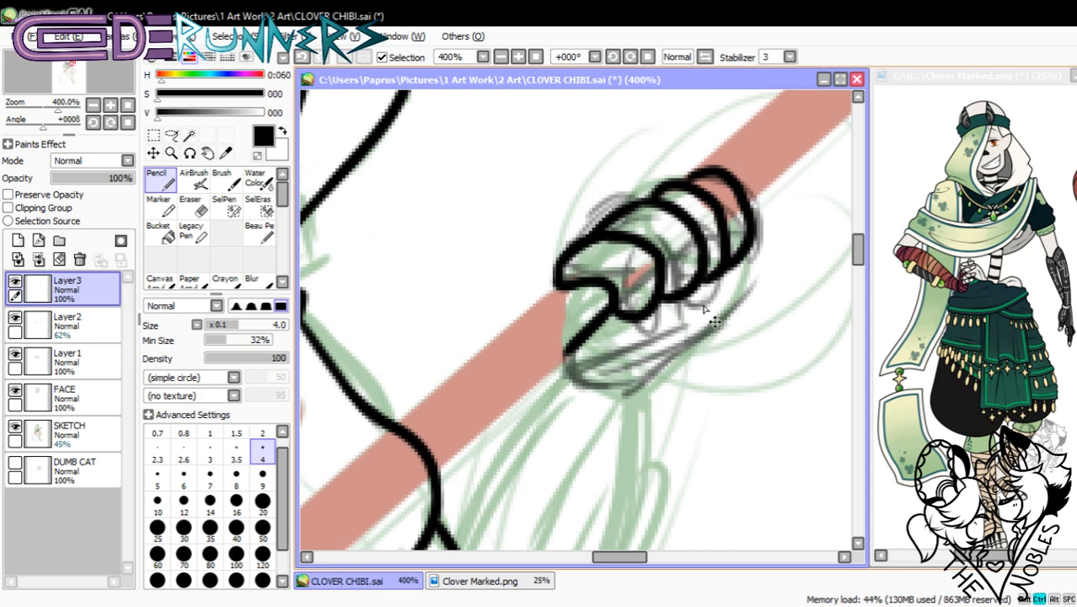
key("ctrl+z")
left_click(81, 258)
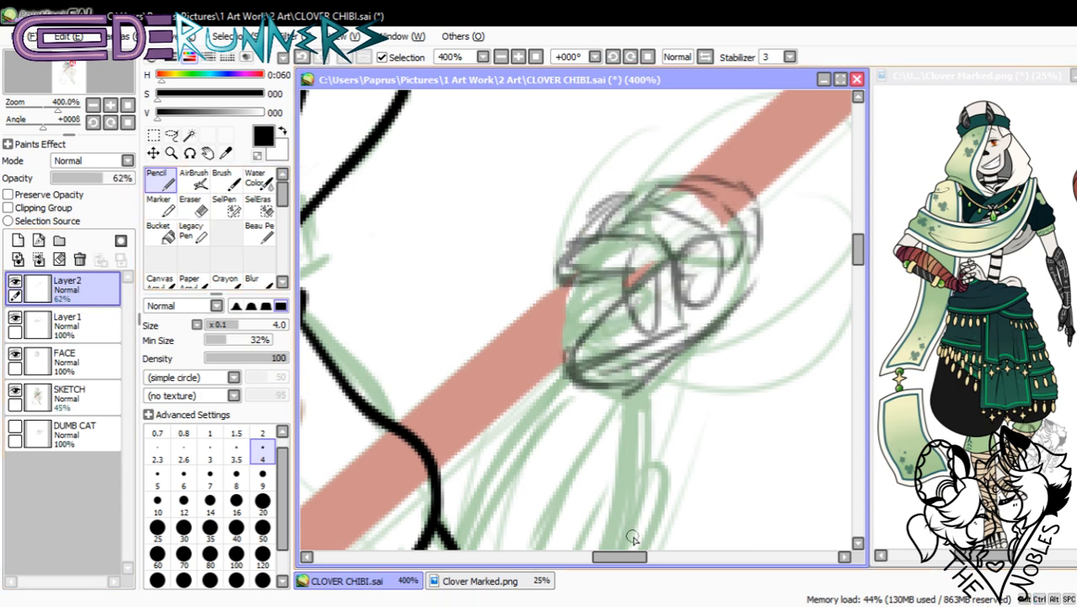
- Check the hand sketches with Layer2 hidden and shown, and add a linework layer above it for the Curve tool
left_click_drag(628, 556, 537, 577)
left_click_drag(858, 254, 843, 283)
left_click_drag(550, 562, 585, 562)
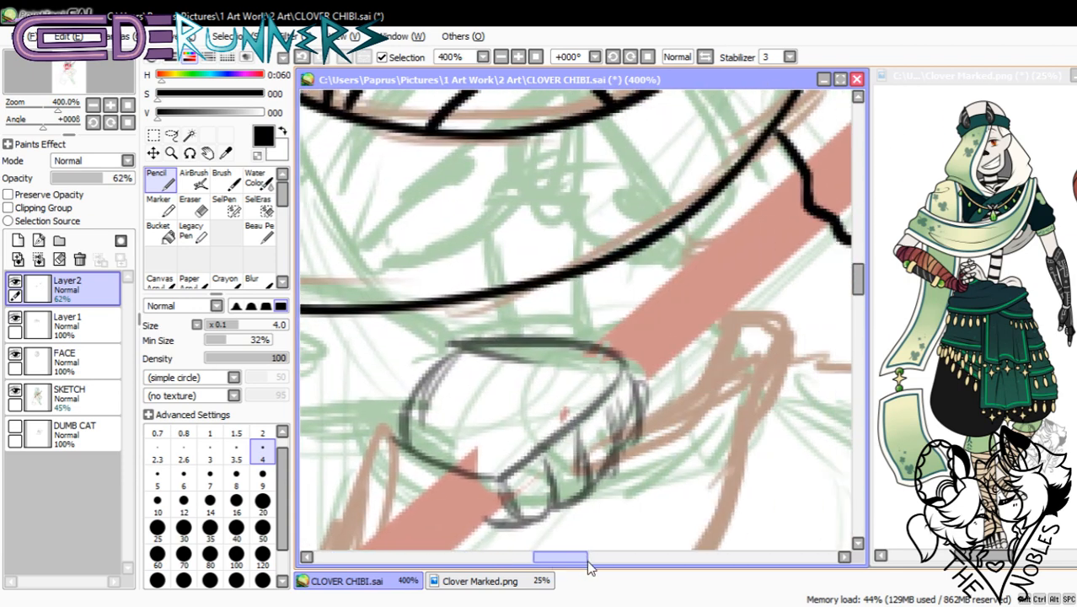
left_click_drag(858, 282, 860, 298)
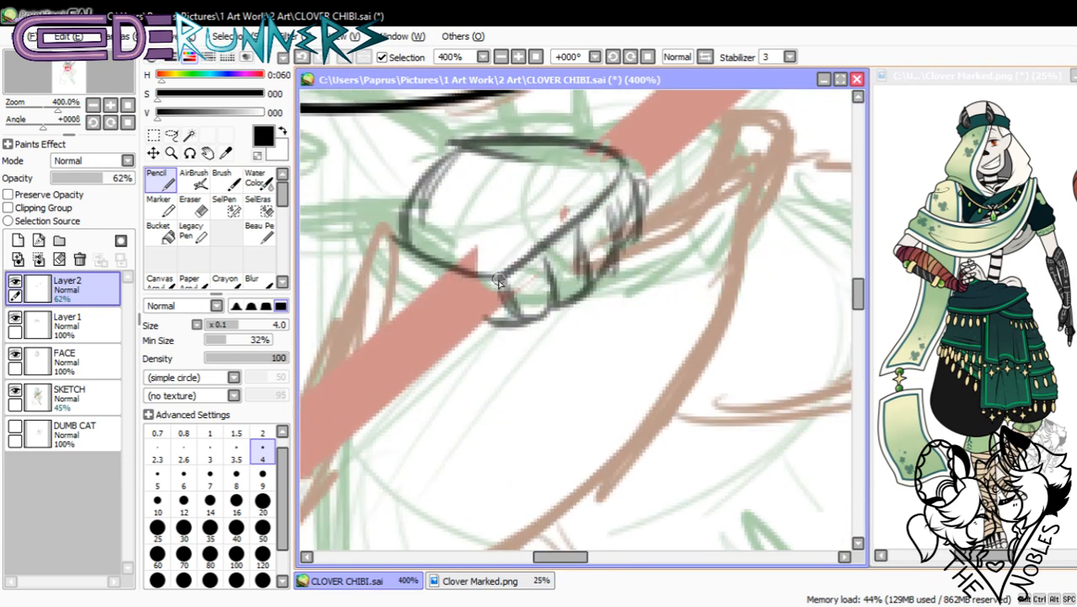
left_click(93, 104)
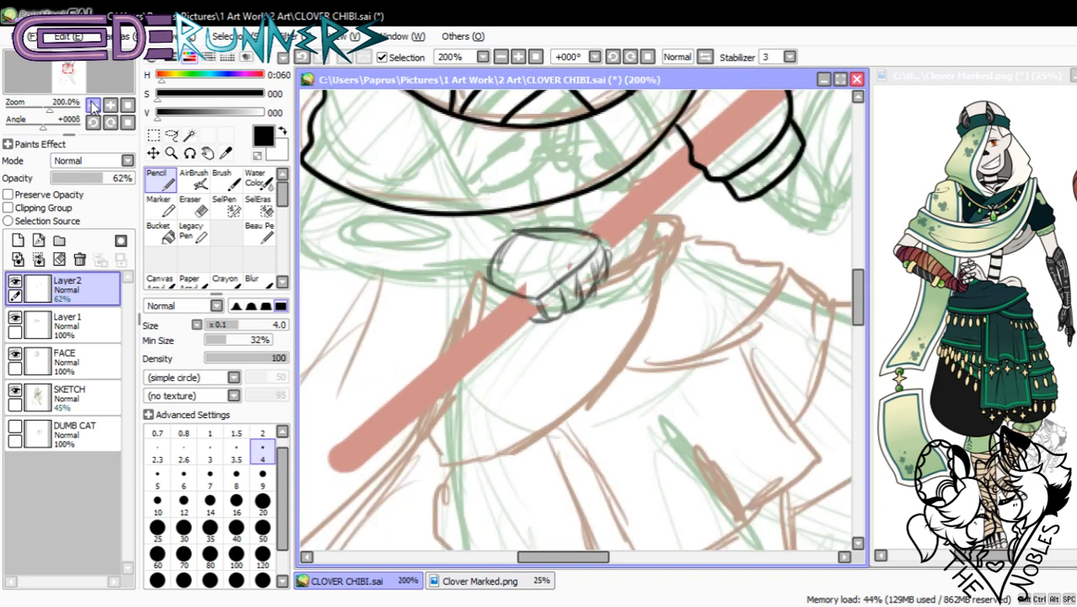
left_click(93, 104)
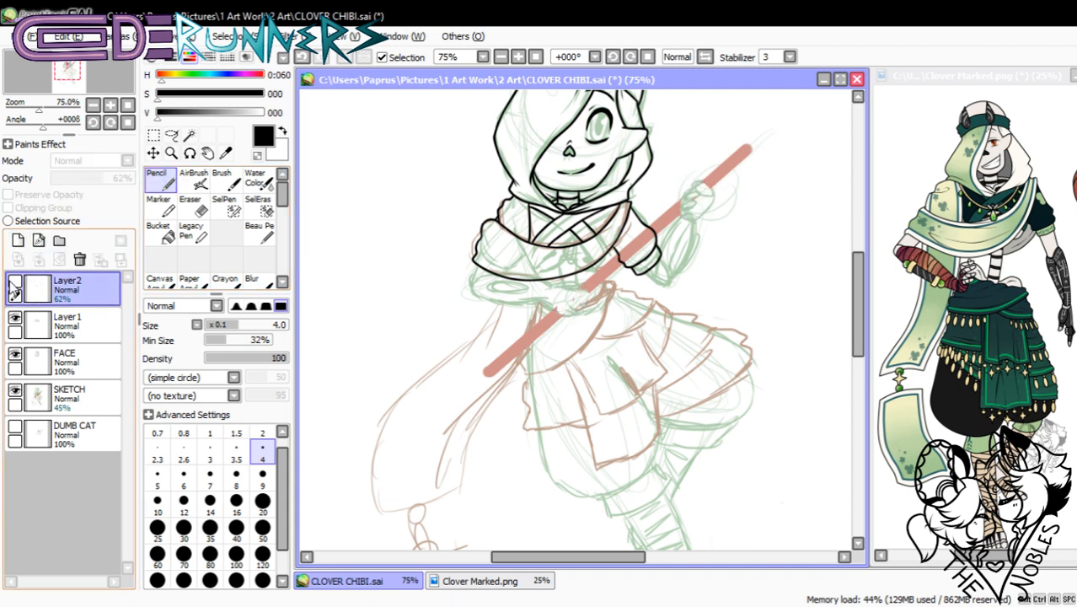
left_click(38, 241)
left_click(159, 235)
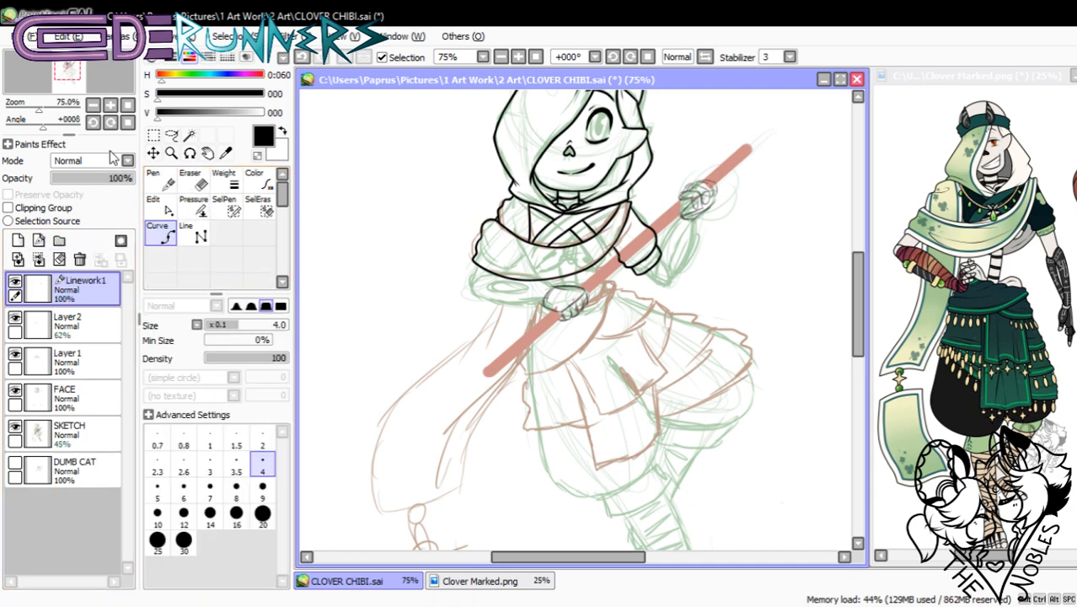
- Draw a small closed circle beside the lower hand with the Curve tool by rotating the canvas a full turn beneath it
left_click(111, 106)
left_click(111, 106)
left_click(111, 106)
left_click(113, 106)
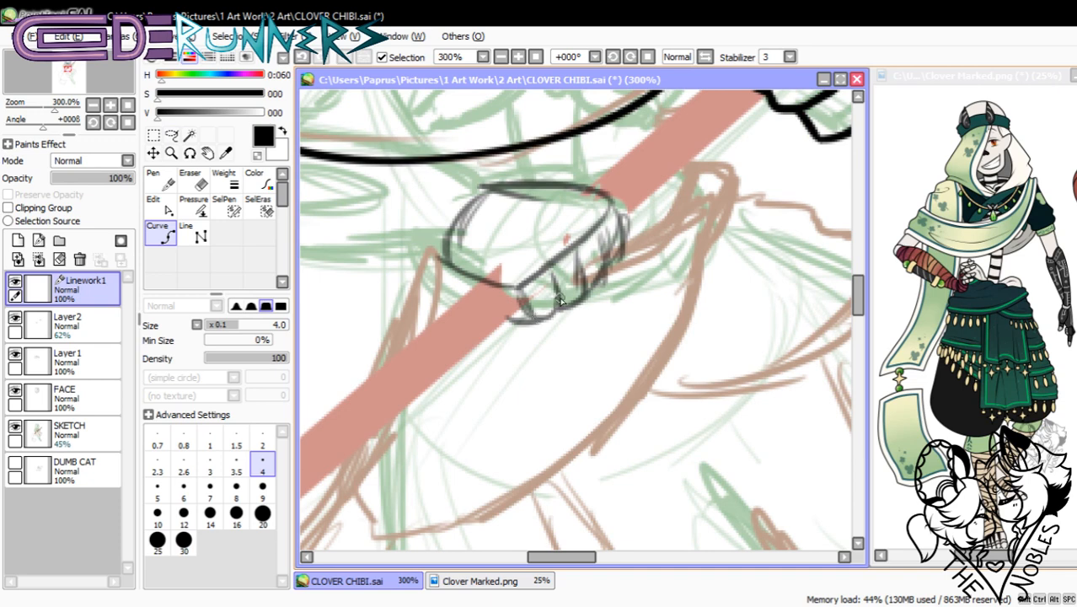
key("Delete")
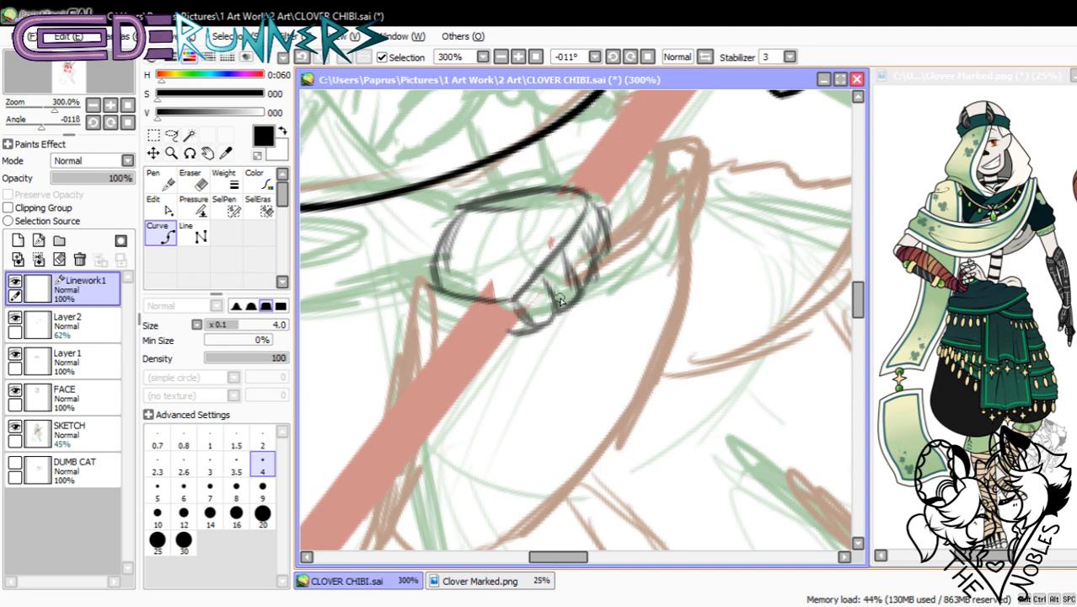
key("Delete")
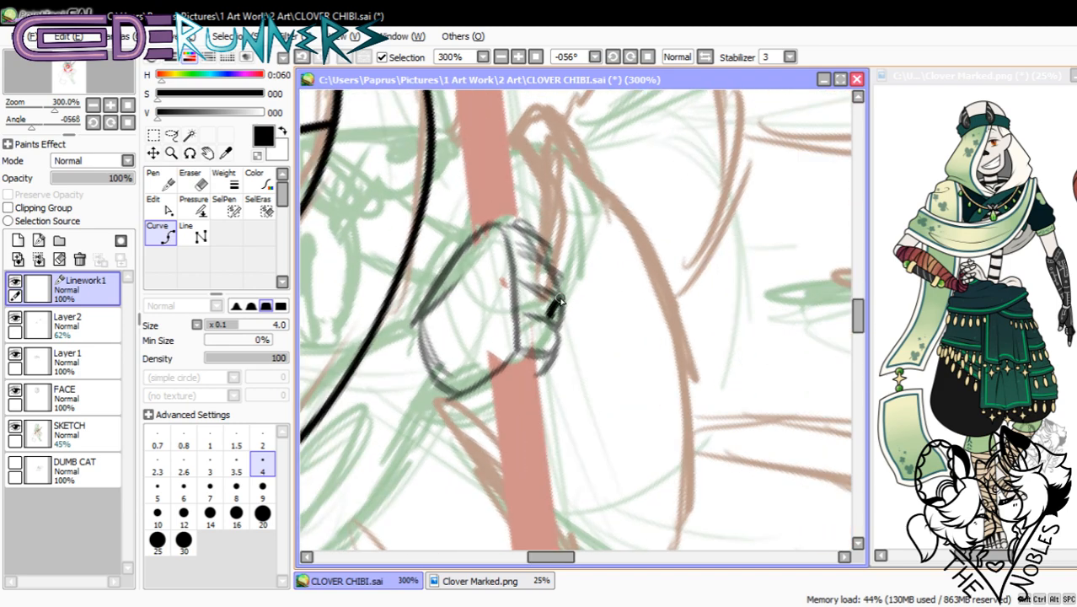
key("Delete")
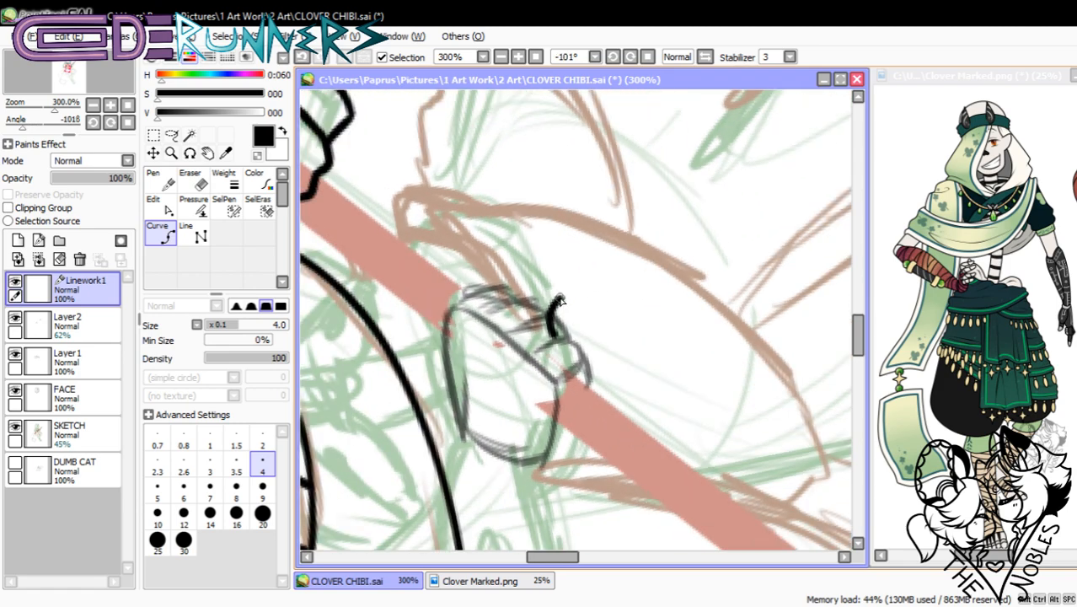
key("Delete")
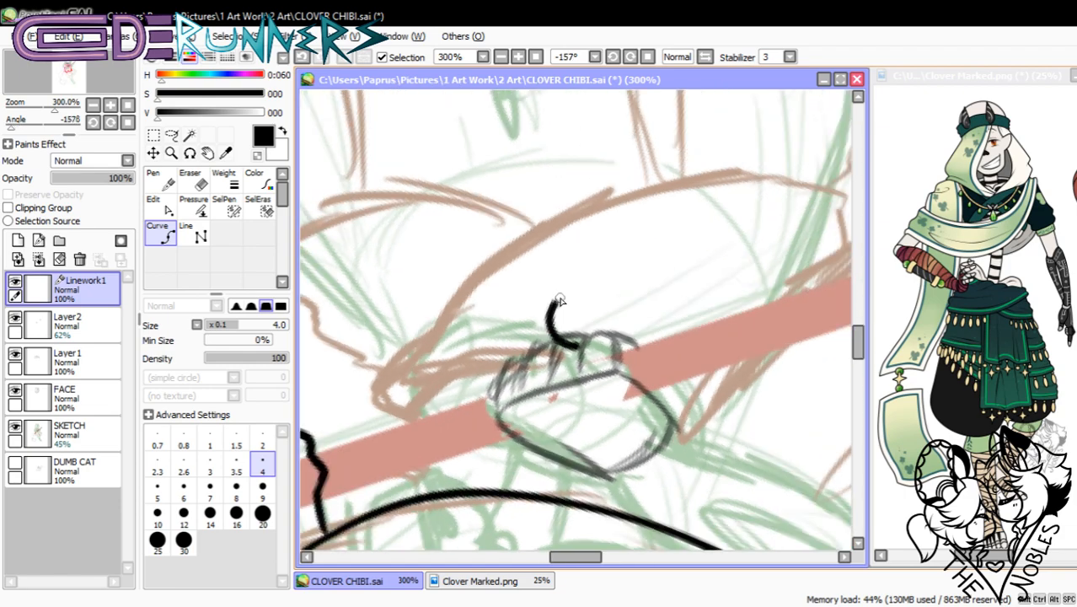
key("Delete")
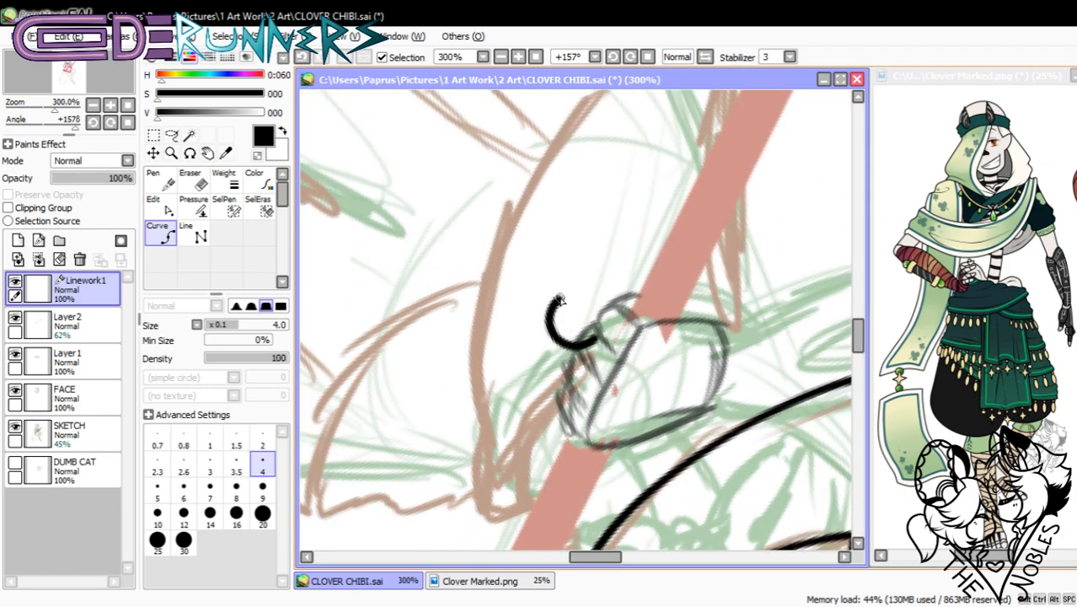
key("Delete")
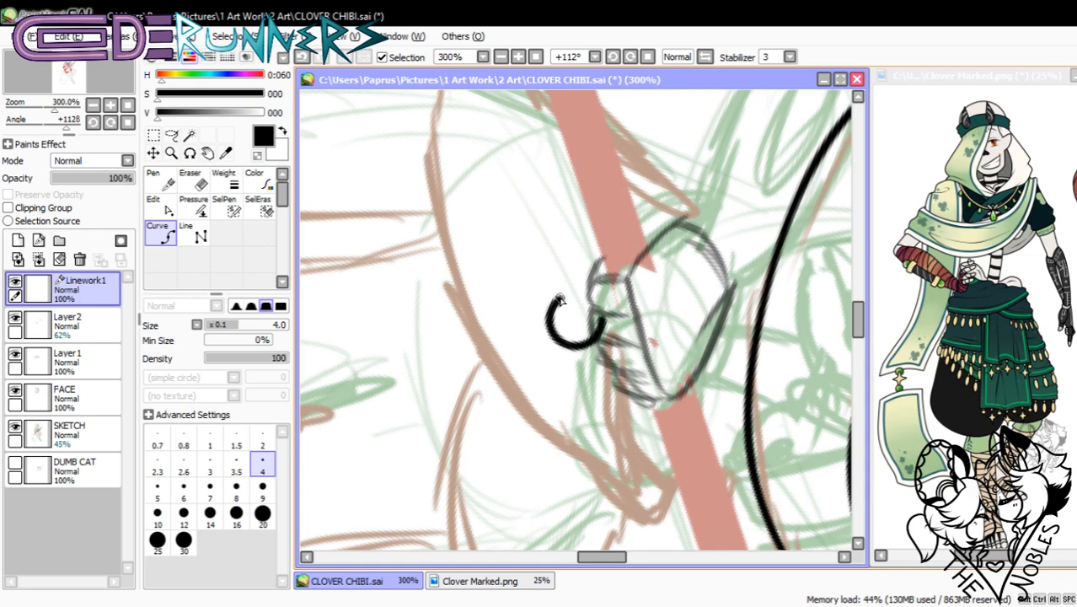
key("Delete")
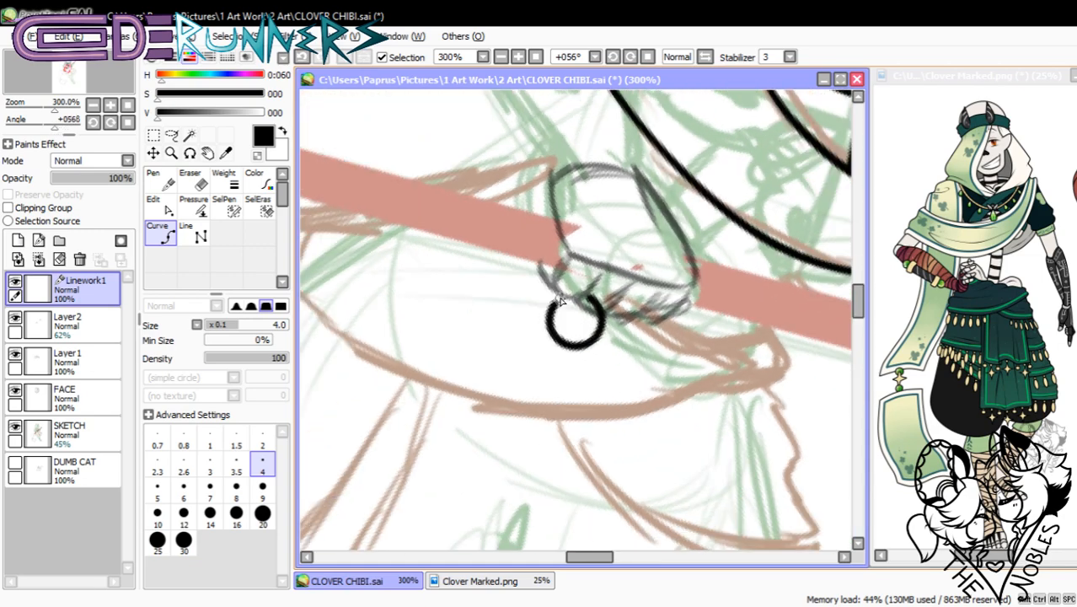
key("Delete")
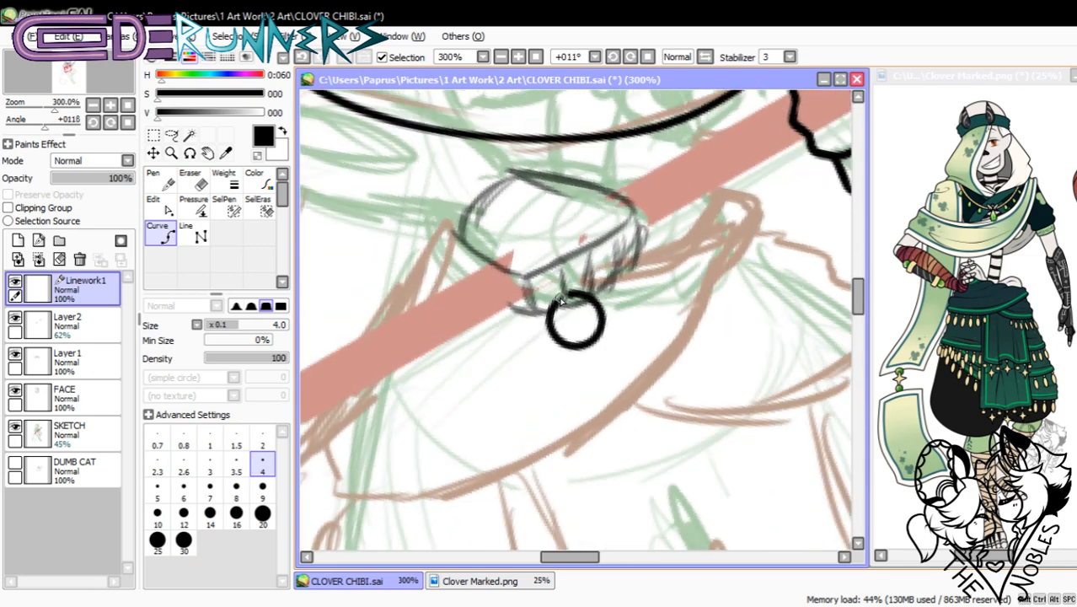
key("Delete")
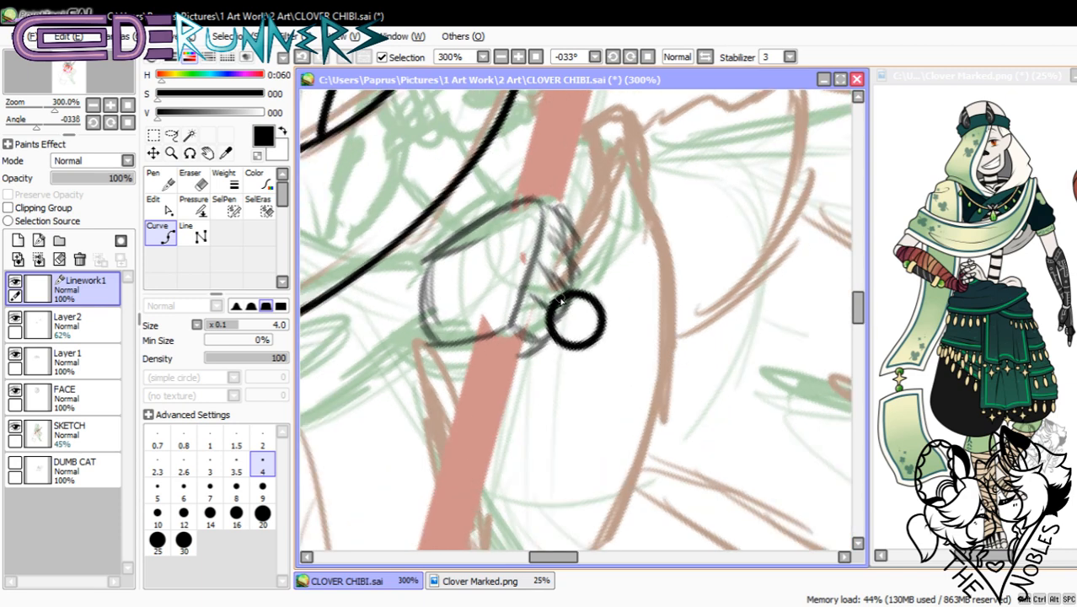
left_click(125, 125)
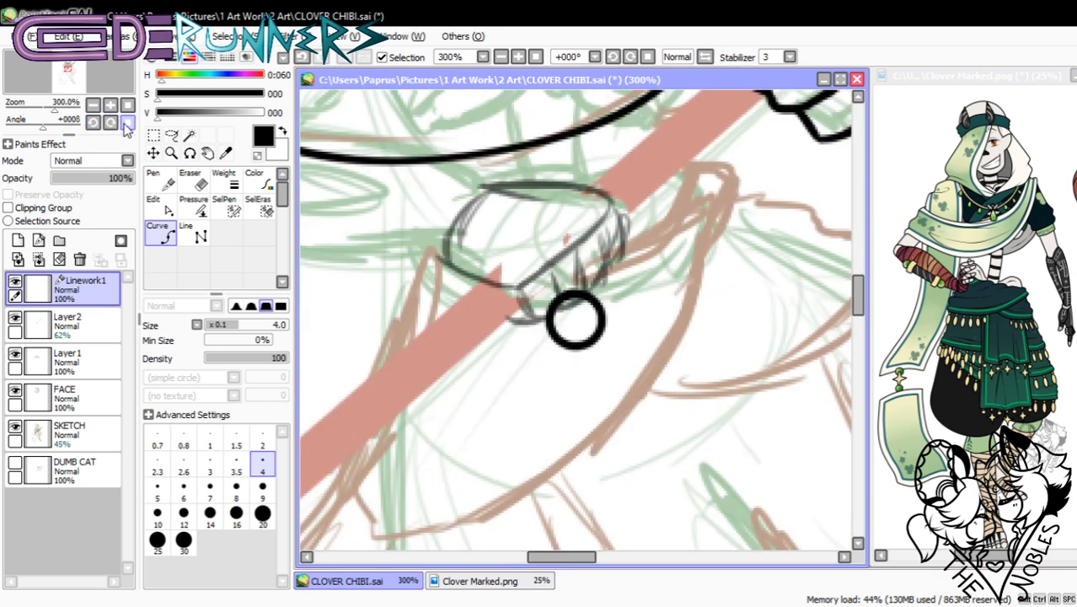
- Move the circle up onto the staff, between the lower hand and the sleeve
left_click(152, 153)
left_click_drag(560, 312, 645, 194)
left_click_drag(582, 556, 603, 556)
left_click(93, 104)
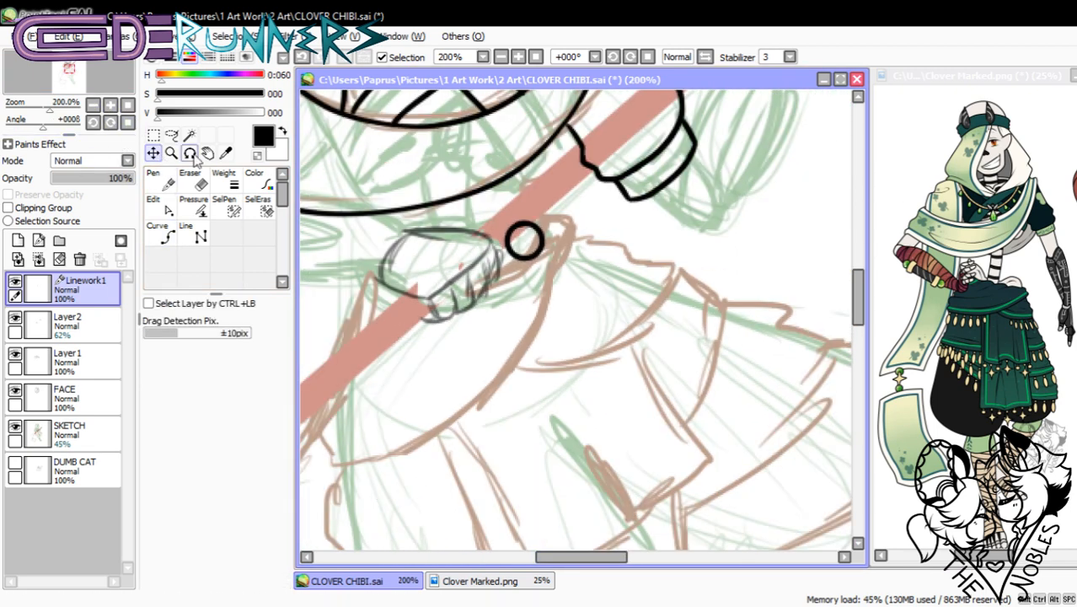
left_click_drag(857, 278, 856, 267)
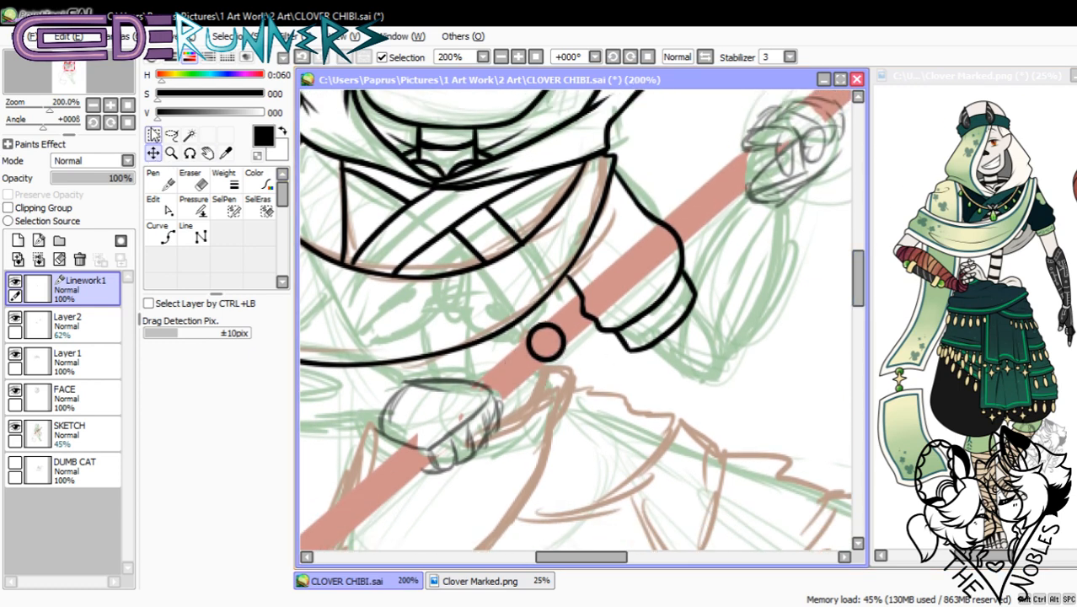
- Enlarge the circle slightly to span the staff's width, centre it there, and set its line weight to 4
key("ctrl+t")
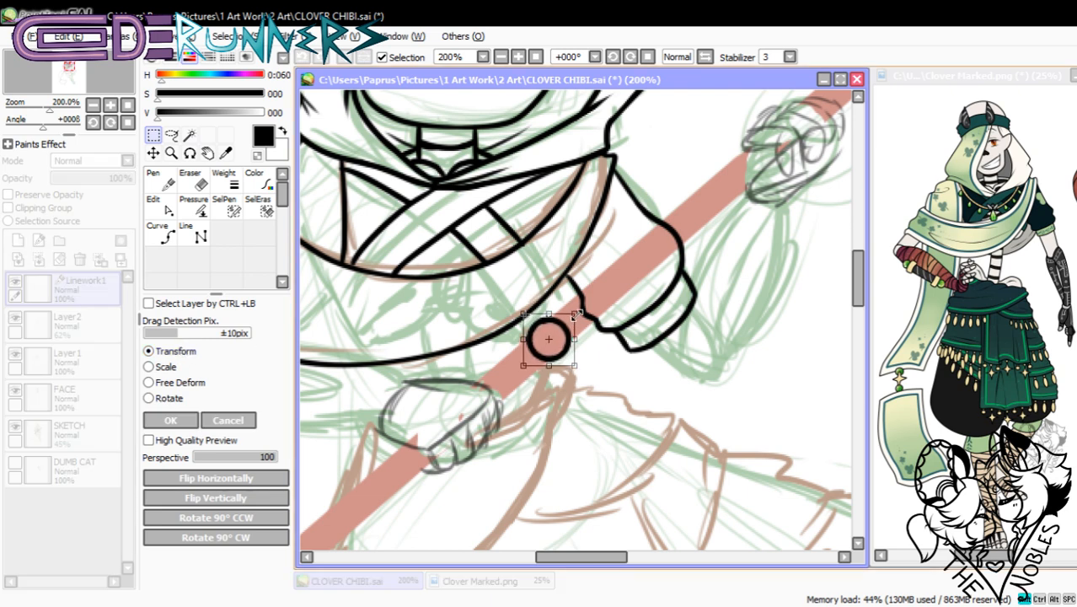
left_click_drag(576, 314, 552, 361)
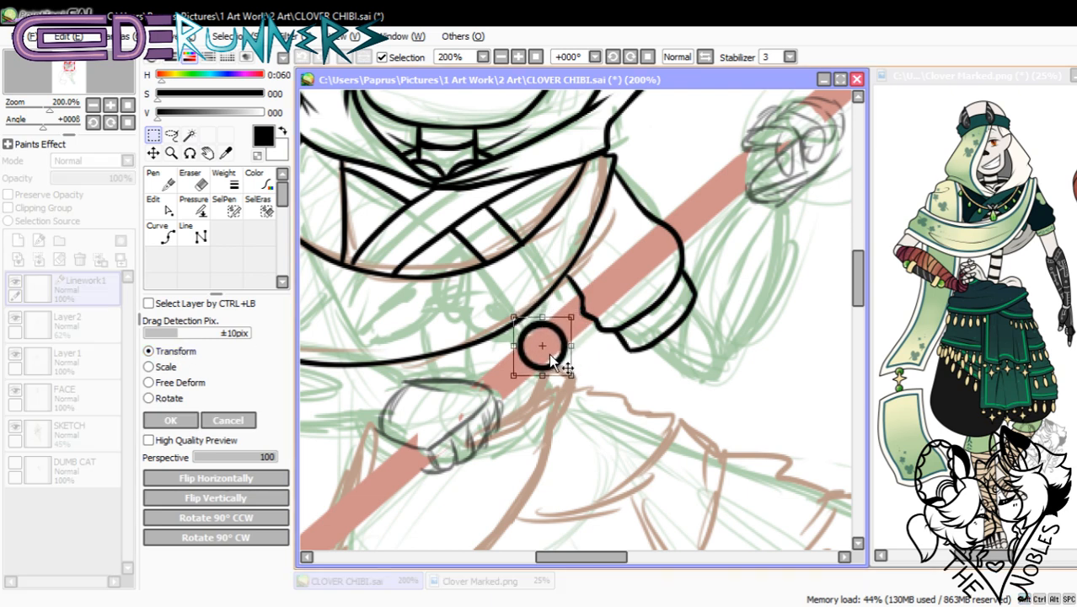
left_click(170, 420)
left_click(223, 180)
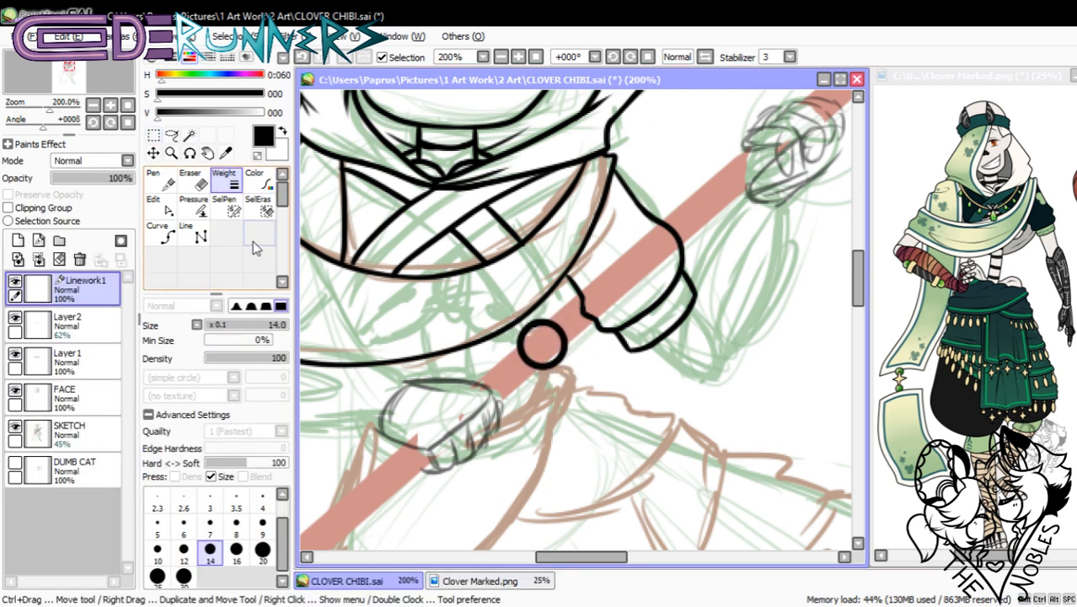
left_click(263, 504)
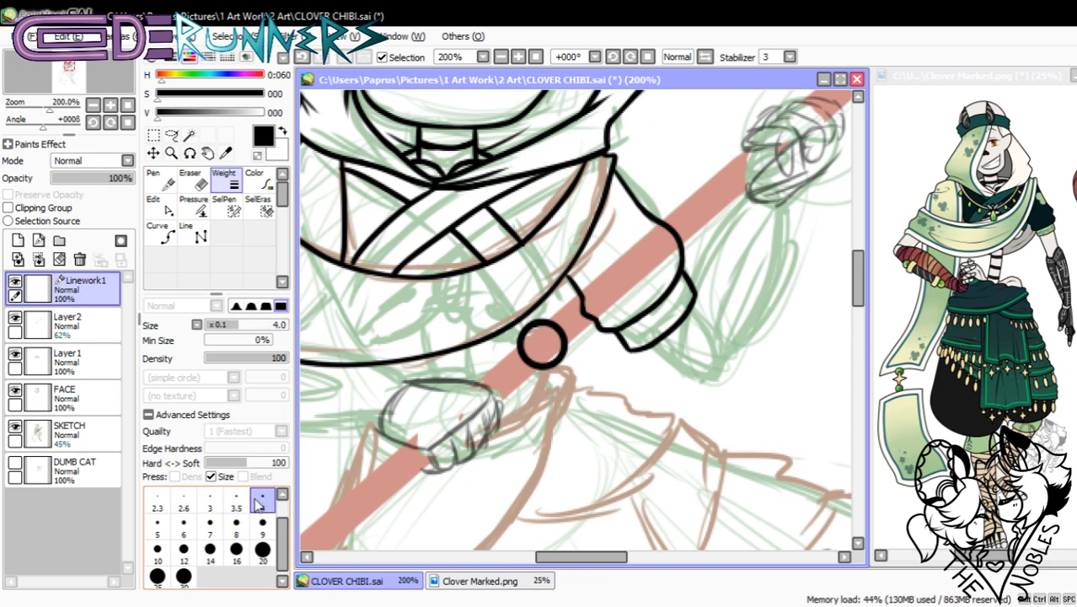
left_click(542, 366)
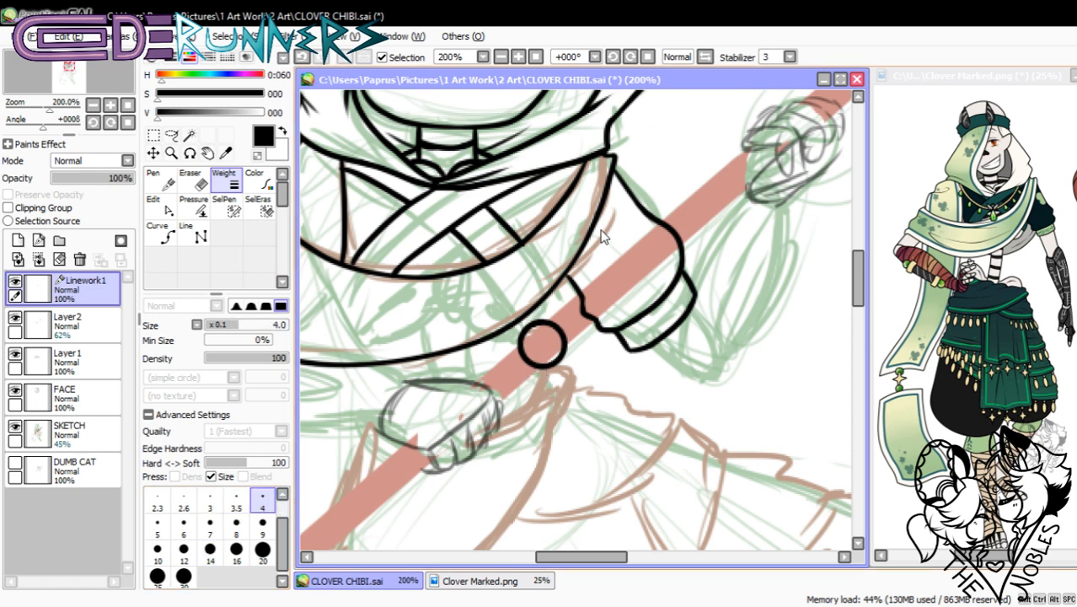
- Duplicate the circle's linework layer and move the copy along the staff to just inside the sleeve
left_click(93, 105)
left_click(94, 105)
left_click(94, 104)
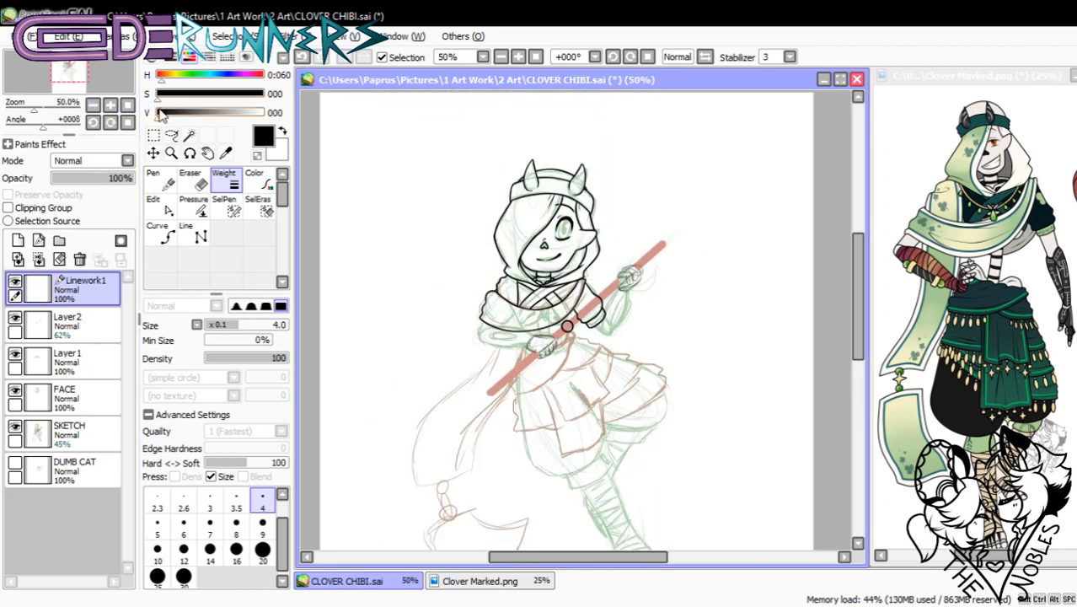
left_click(110, 105)
left_click(111, 105)
left_click(111, 104)
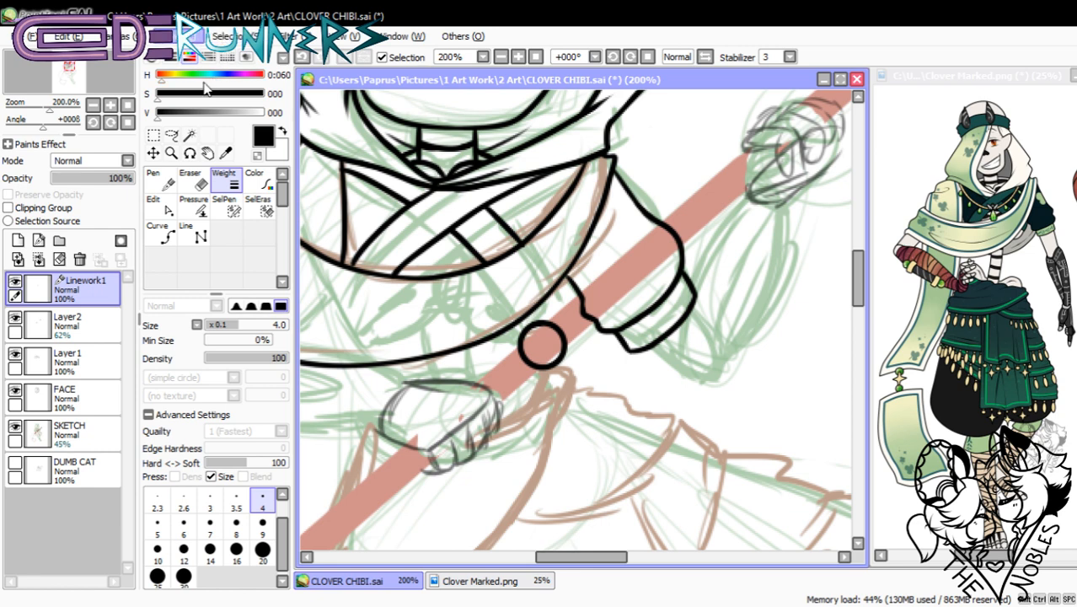
left_click(206, 112)
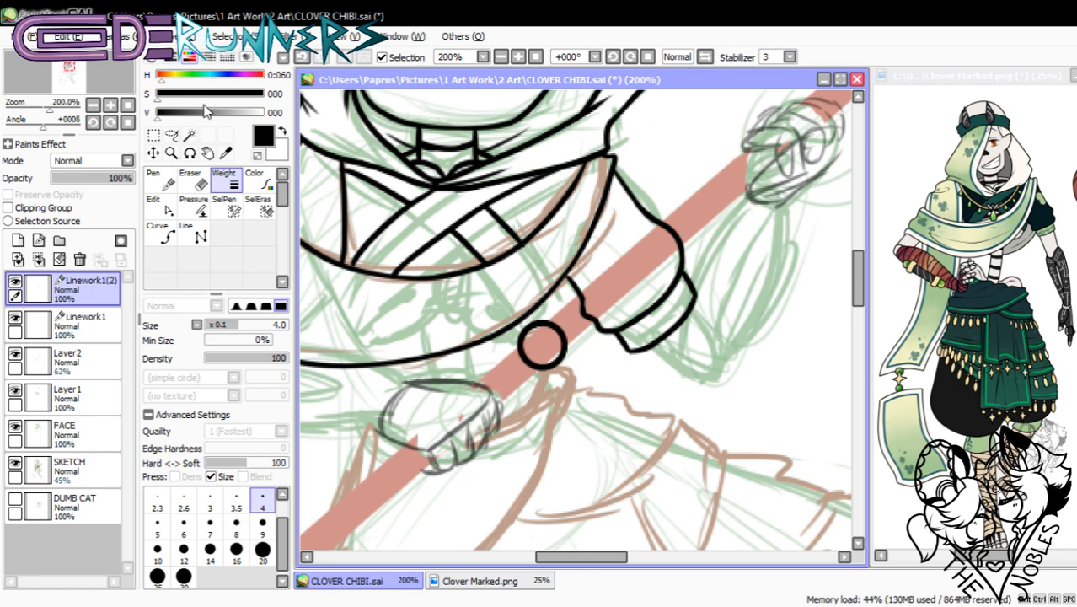
left_click(155, 152)
left_click_drag(558, 334, 679, 254)
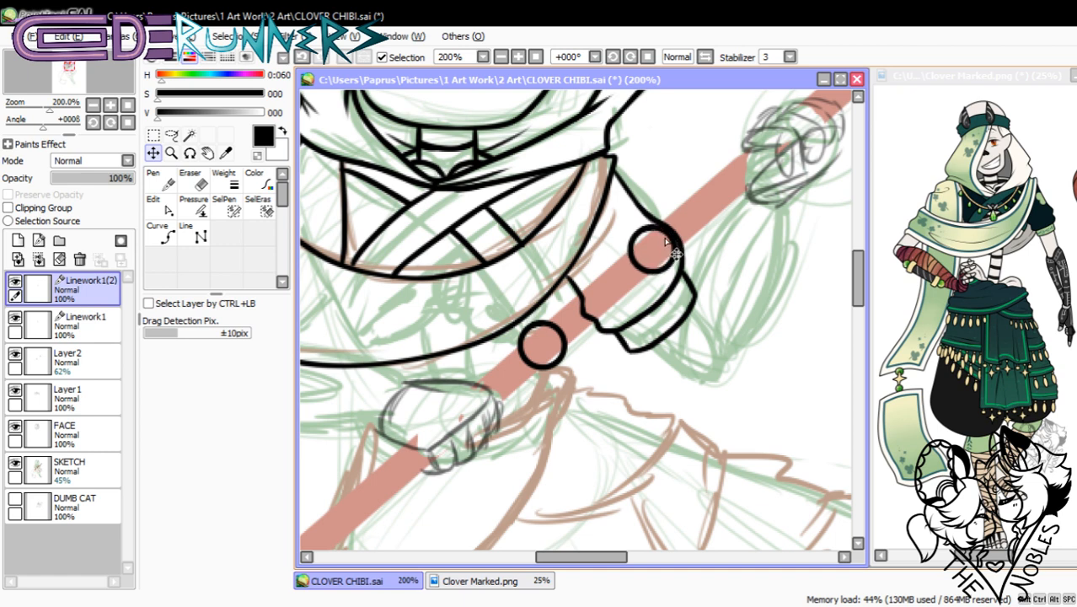
- Merge the copied circle down into Linework1 and add a new linework layer above it for the size 4 Line tool
left_click(111, 104)
left_click(38, 258)
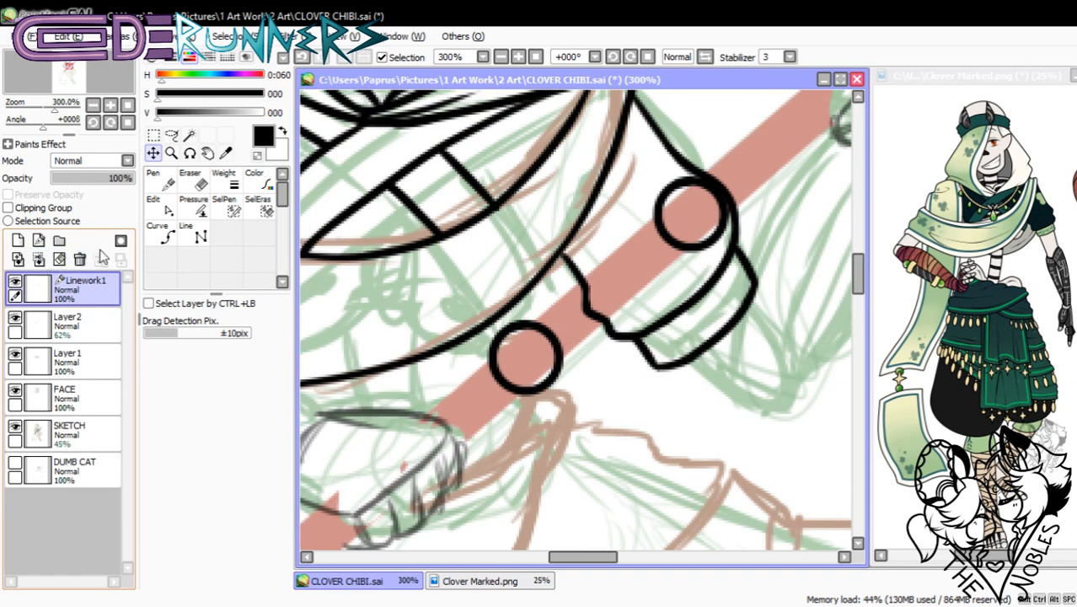
left_click(155, 211)
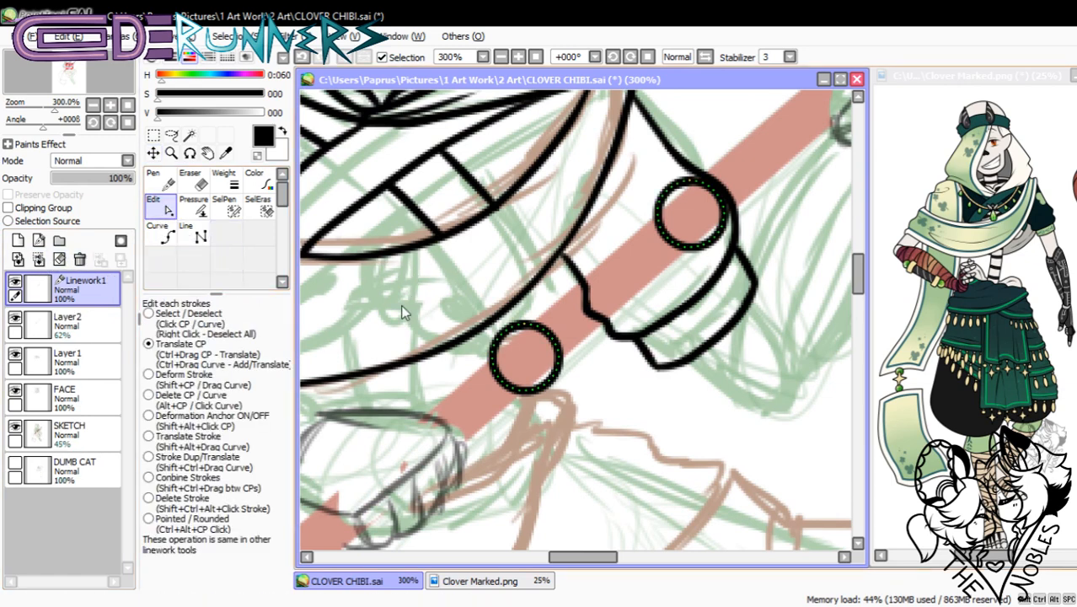
left_click(194, 235)
left_click(262, 462)
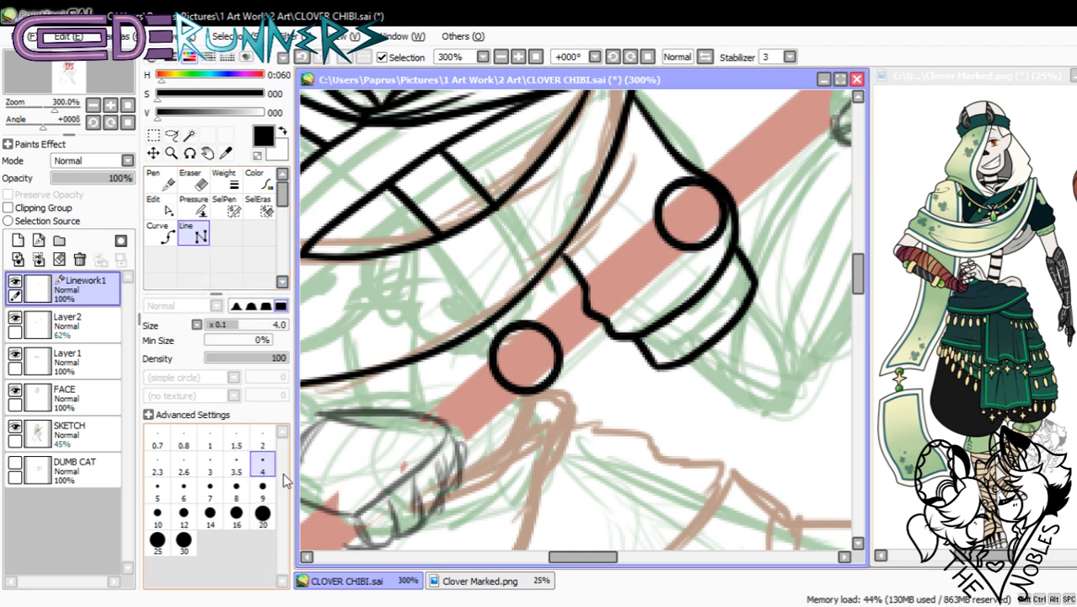
left_click_drag(583, 556, 593, 556)
left_click(38, 240)
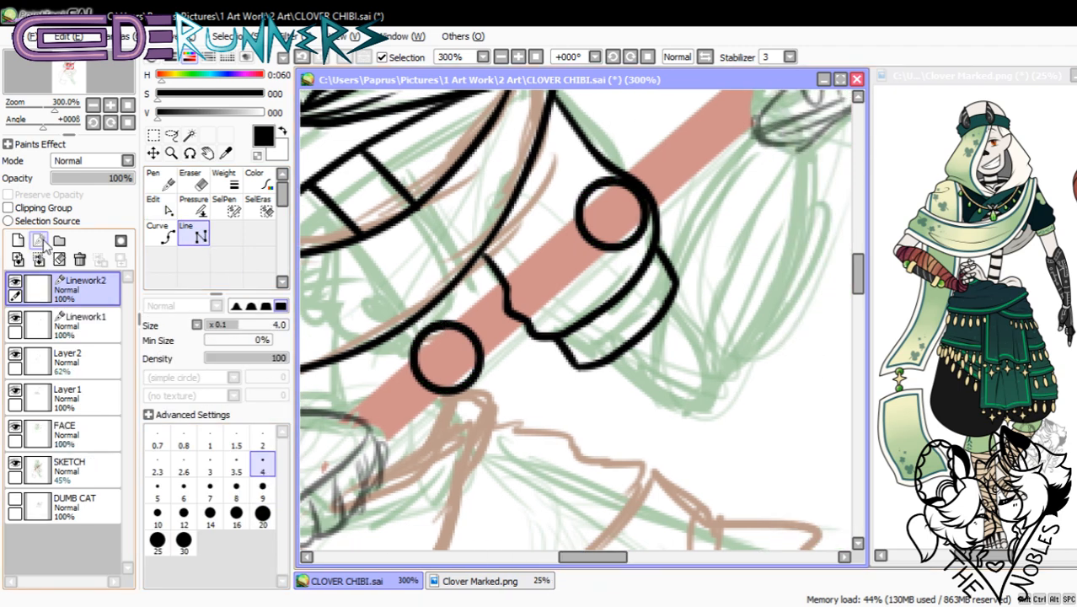
- Draw a narrow closed rectangular band across the staff, overlapping the upper side of the lower circle
left_click(435, 318)
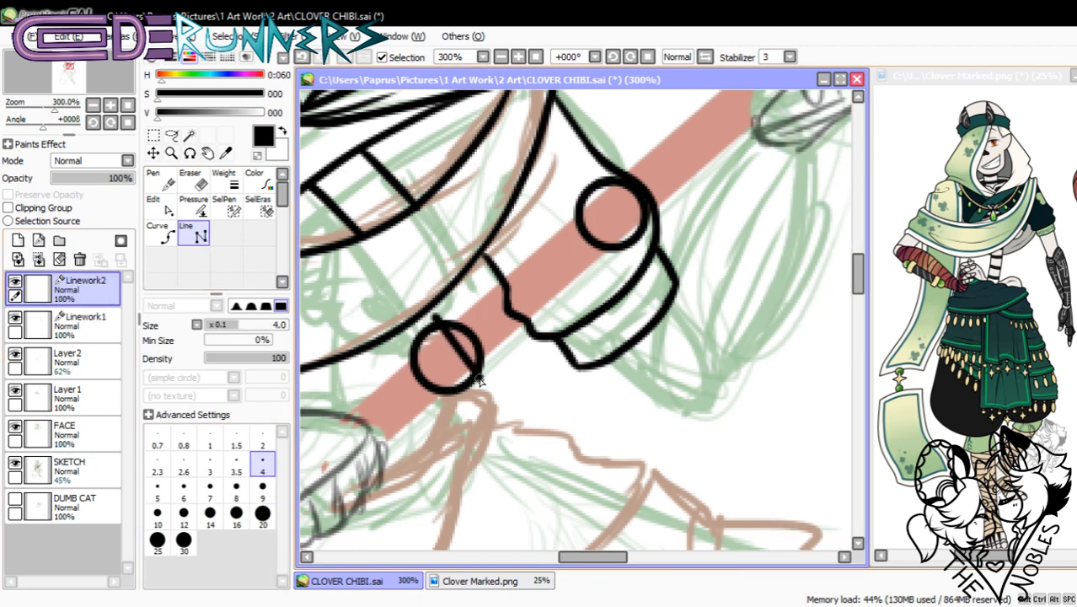
left_click(479, 375)
left_click(499, 359)
left_click(461, 299)
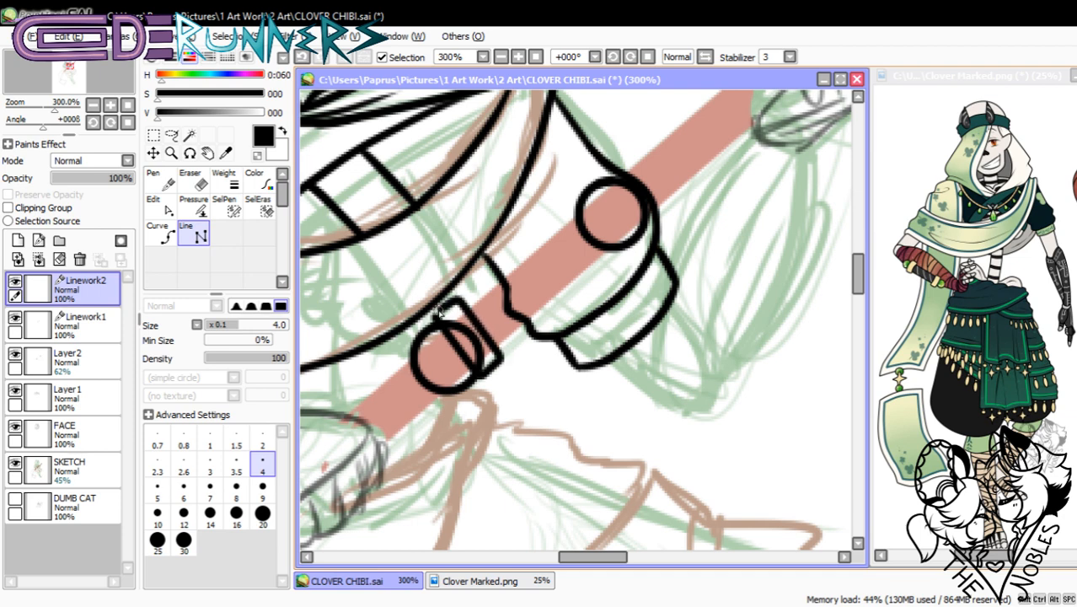
left_click(435, 319)
- Draw a matching narrow rectangular band across the staff, overlapping the lower side of the upper circle
left_click(581, 198)
left_click(617, 249)
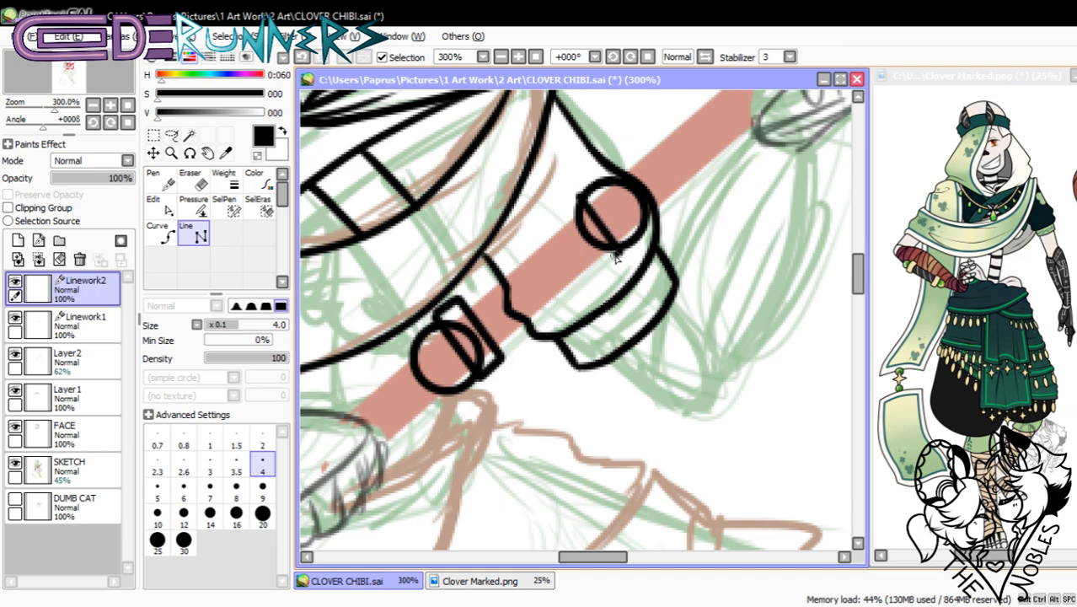
left_click(595, 270)
left_click(554, 219)
left_click(581, 198)
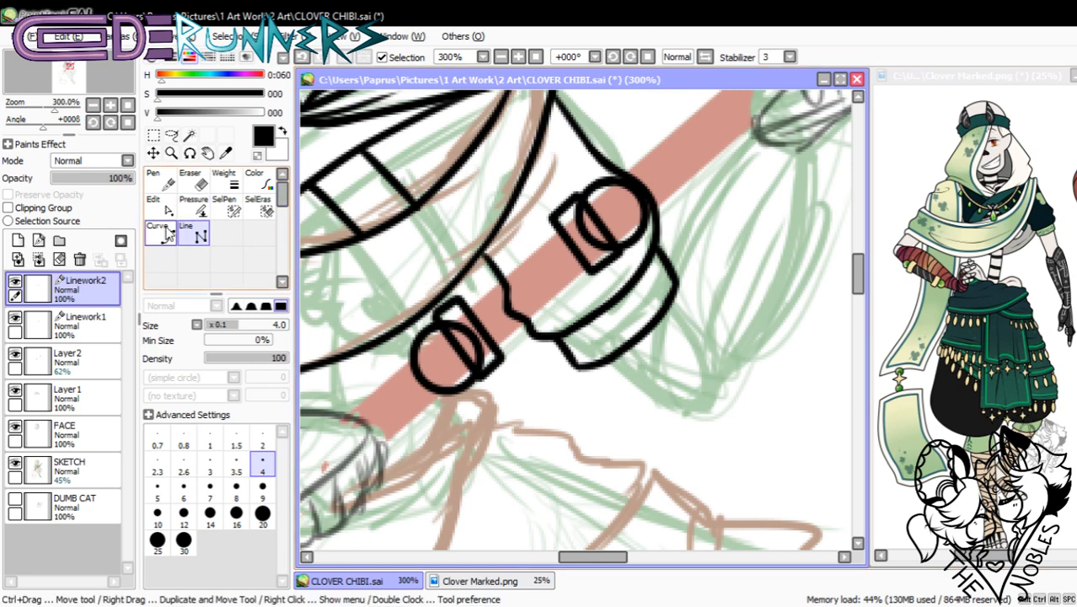
- Round the corners of both rectangular bands and adjust their control points
left_click(158, 205)
left_click(439, 319)
left_click_drag(435, 317, 437, 317)
left_click_drag(436, 317, 436, 317)
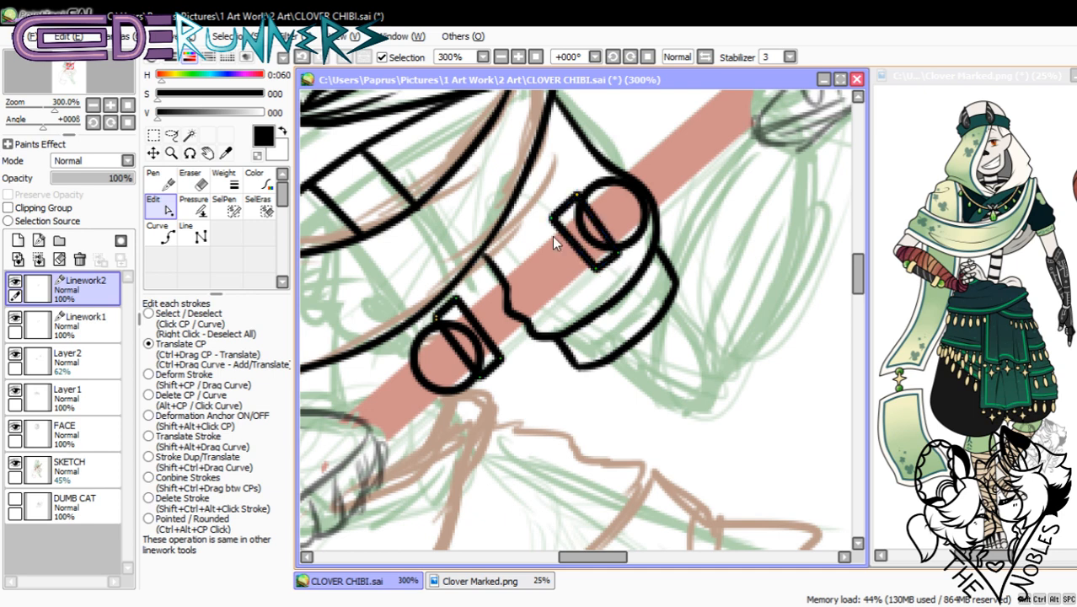
left_click_drag(552, 219, 555, 211)
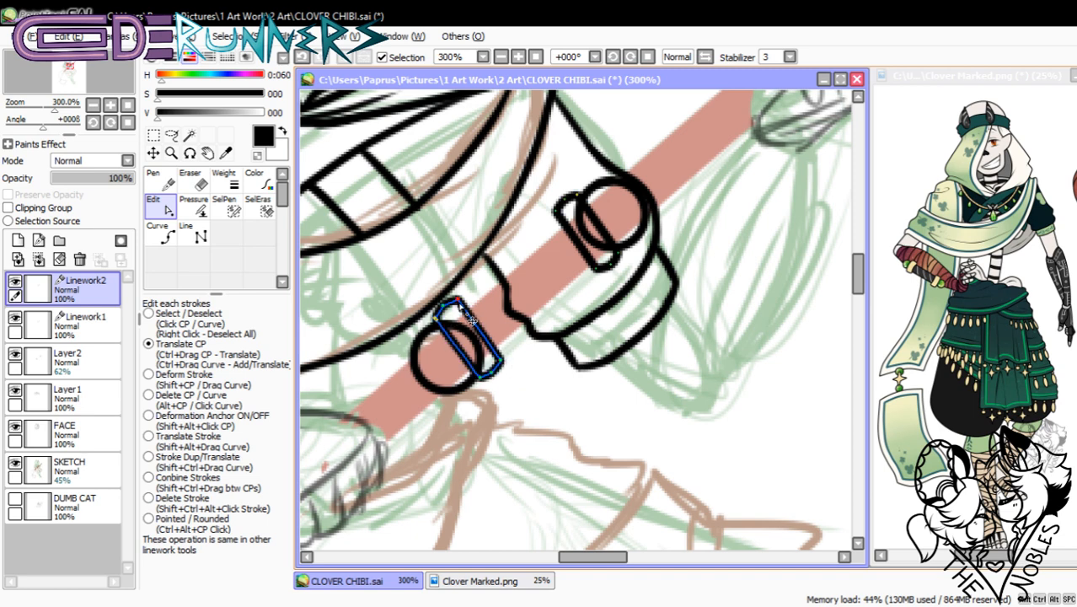
- Draw two straight lines along the staff's edges joining the two bands, and adjust their end points to meet the bands
left_click(194, 234)
left_click_drag(462, 308, 561, 218)
left_click_drag(499, 356, 598, 261)
left_click(168, 210)
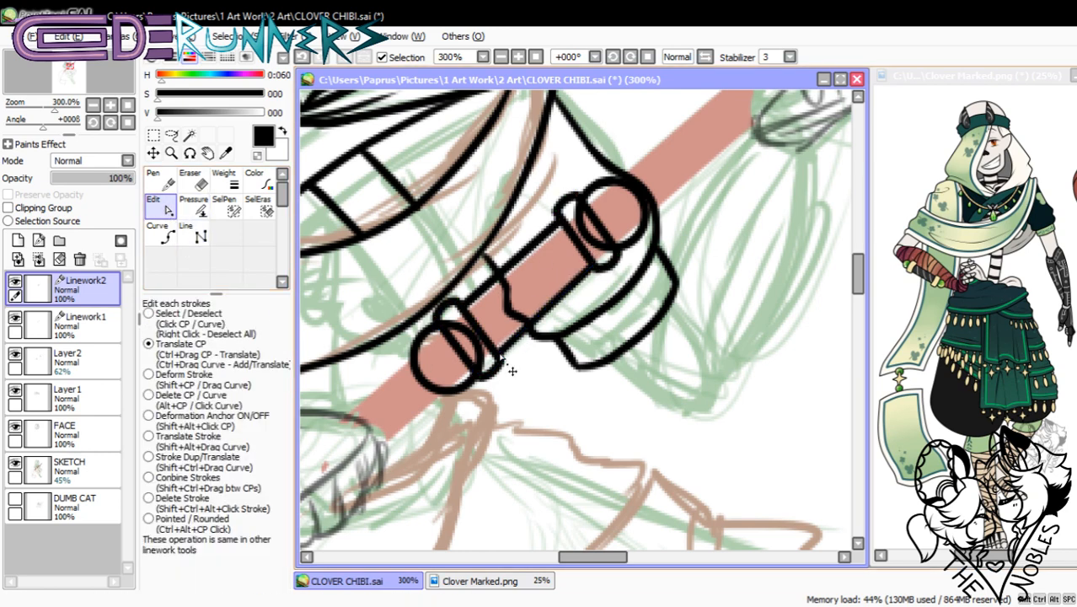
left_click(592, 268)
left_click_drag(592, 268, 590, 267)
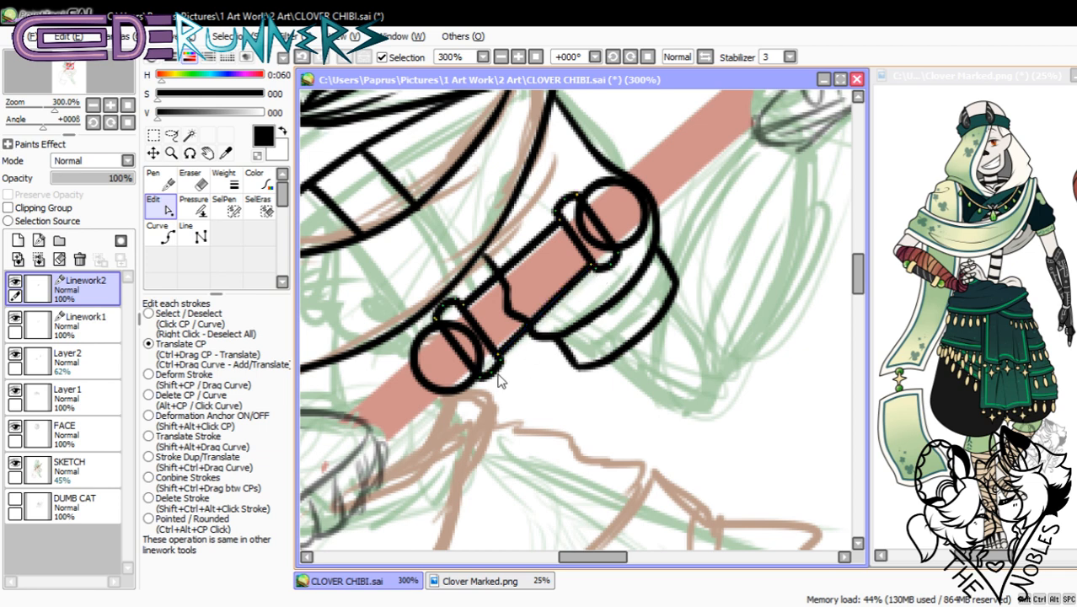
left_click_drag(501, 358, 497, 355)
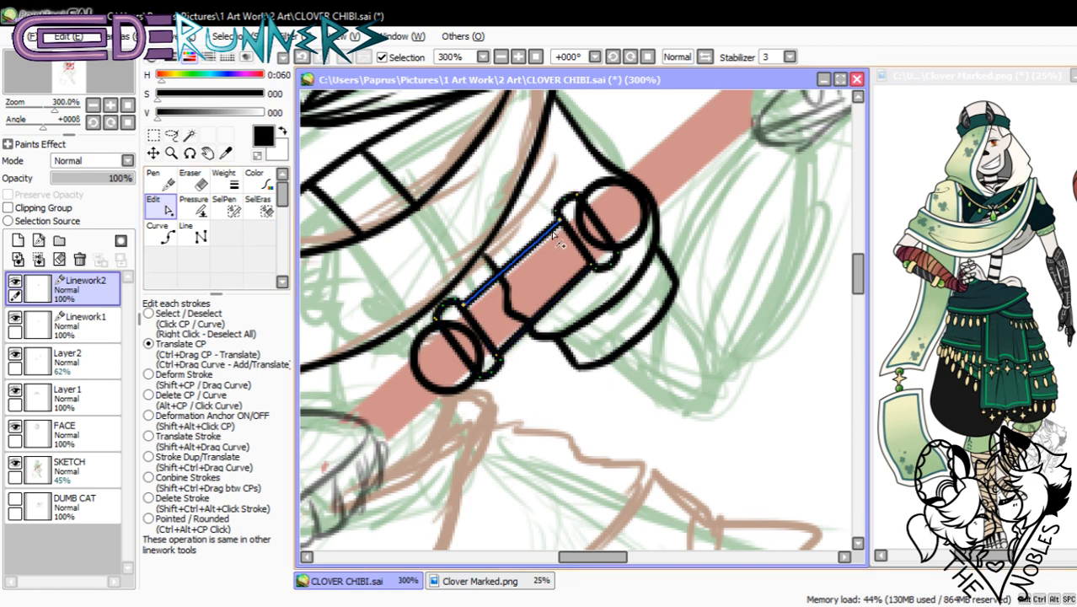
- Fine-tune both end points of the upper staff edge line so they meet the two bands
left_click_drag(559, 228, 558, 223)
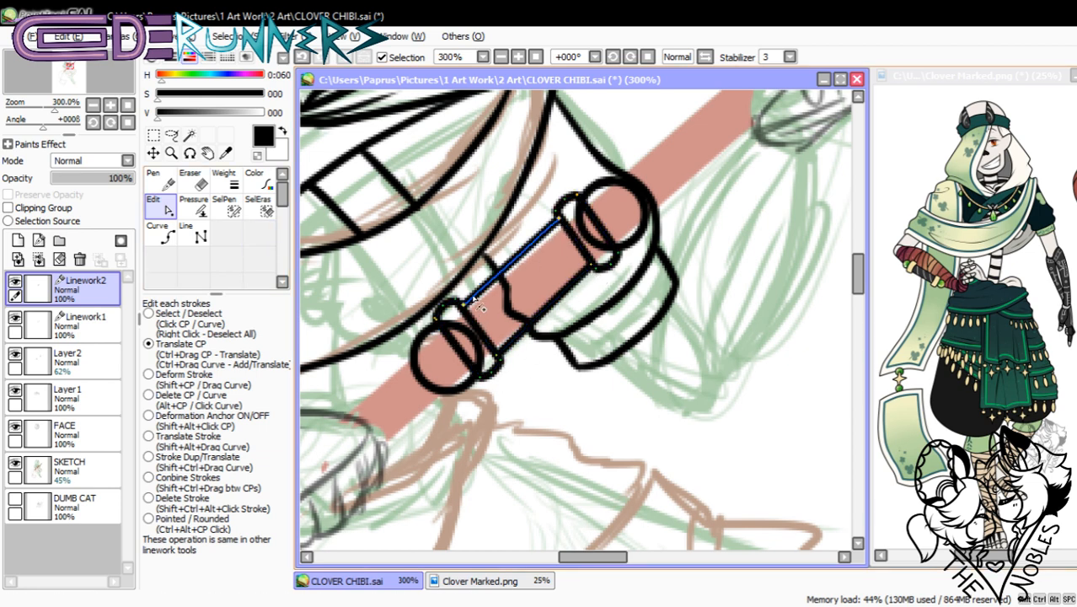
left_click_drag(464, 304, 465, 306)
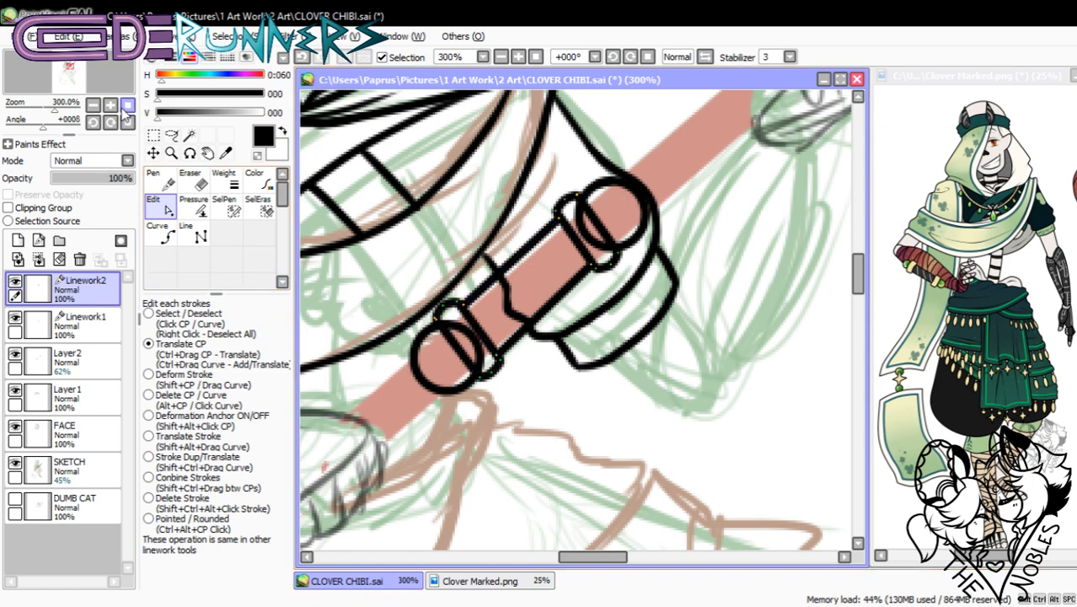
left_click(93, 104)
left_click(92, 104)
left_click(110, 104)
left_click(110, 105)
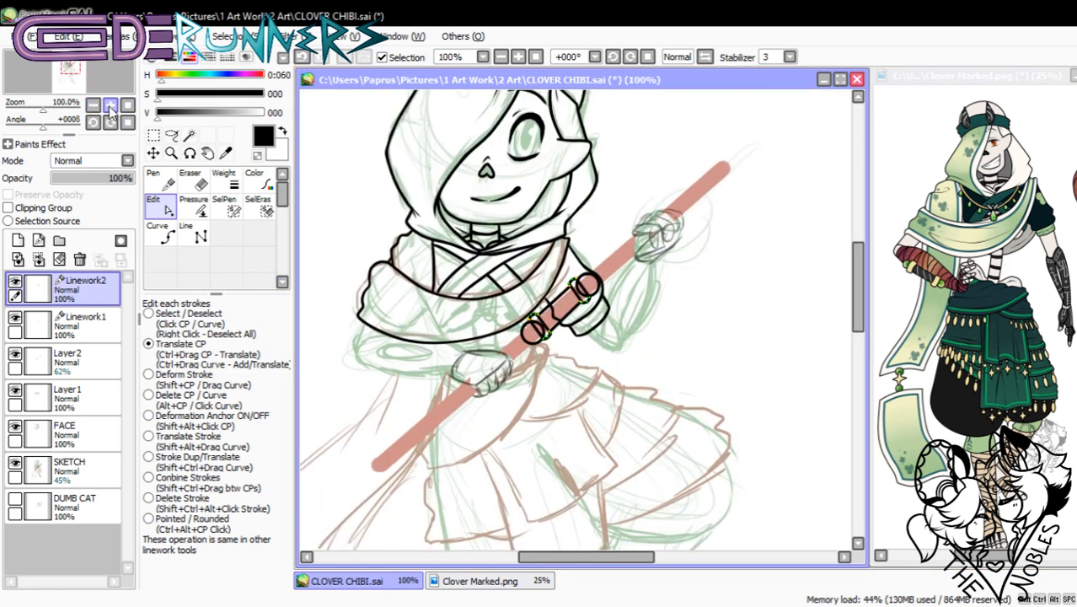
left_click(110, 105)
left_click(111, 104)
- Rasterize the Linework1 layer and erase the parts of both circles that run through the rounded bands
left_click(84, 320)
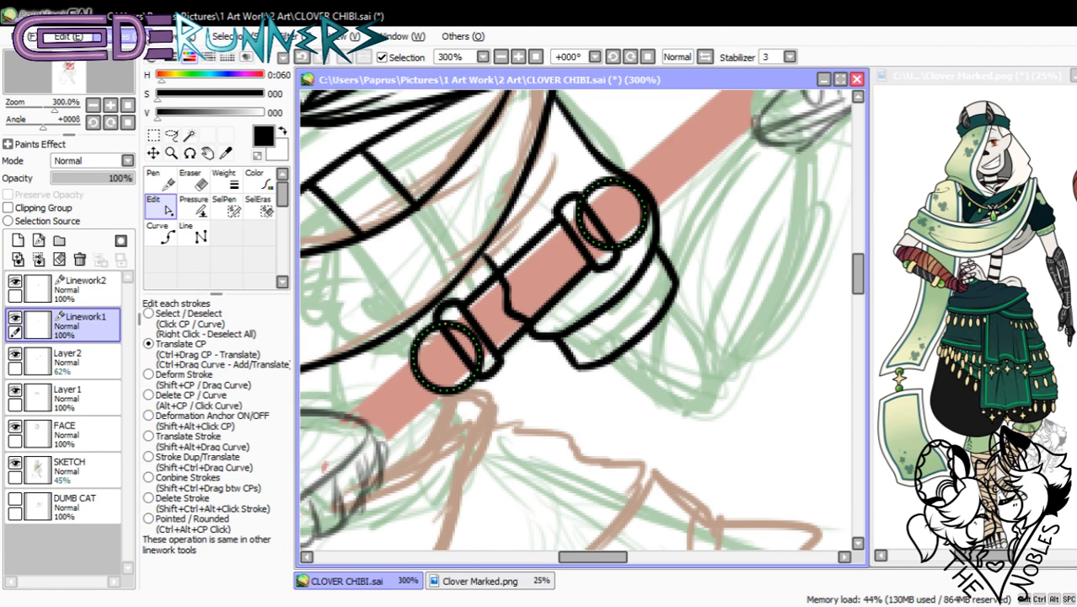
left_click(229, 256)
left_click(194, 203)
mouse_move(442, 307)
left_mouse_down()
mouse_move(489, 369)
mouse_move(458, 328)
mouse_move(483, 357)
left_mouse_up()
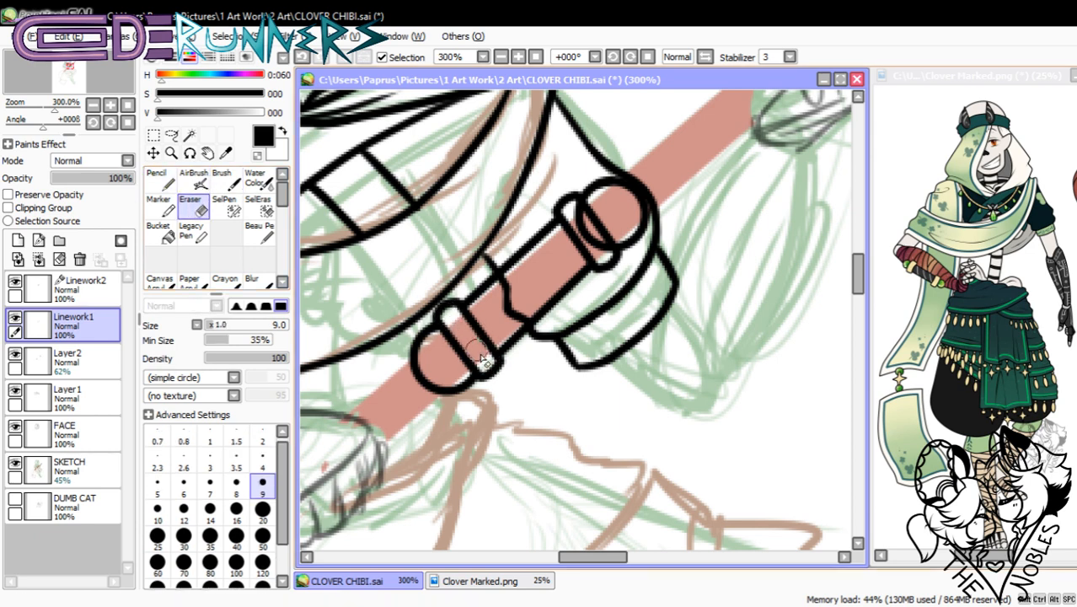
mouse_move(578, 210)
left_mouse_down()
mouse_move(602, 257)
mouse_move(578, 215)
mouse_move(599, 258)
mouse_move(559, 290)
left_mouse_up()
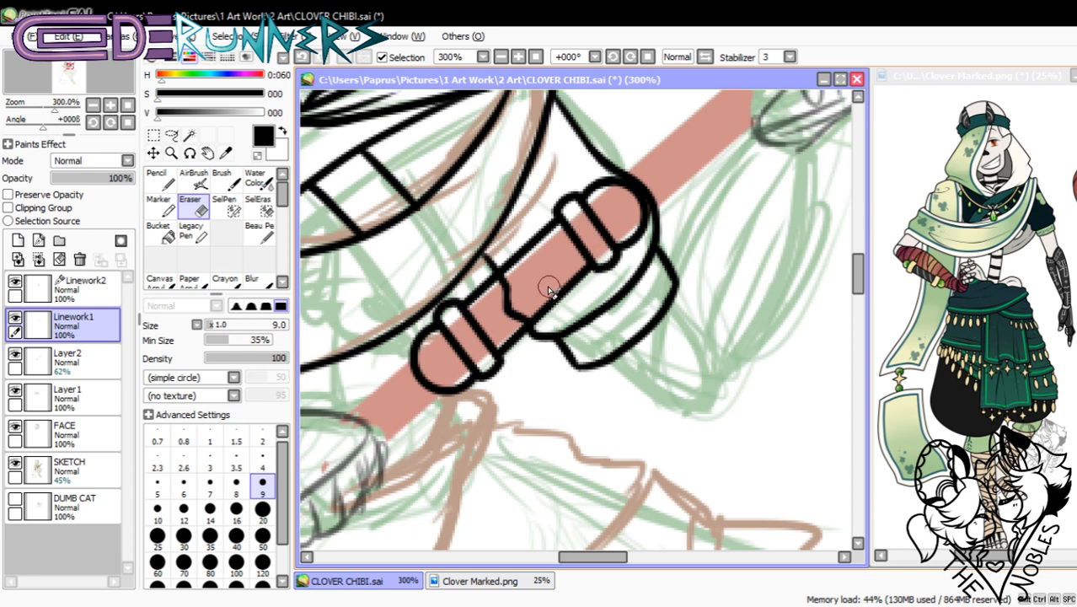
left_click(93, 105)
left_click(93, 105)
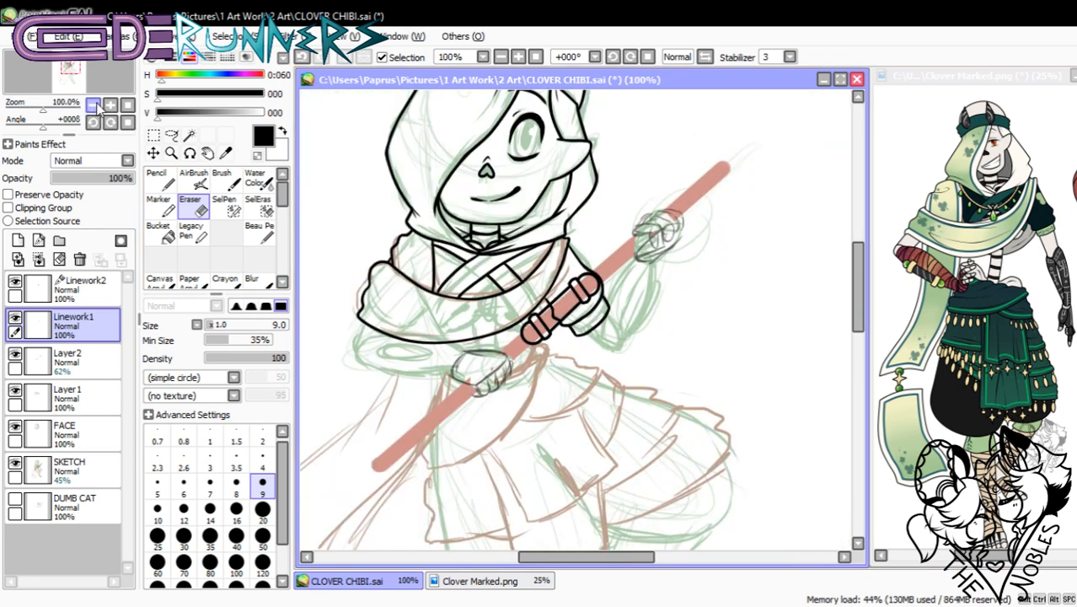
left_click(92, 105)
left_click(111, 105)
left_click(111, 104)
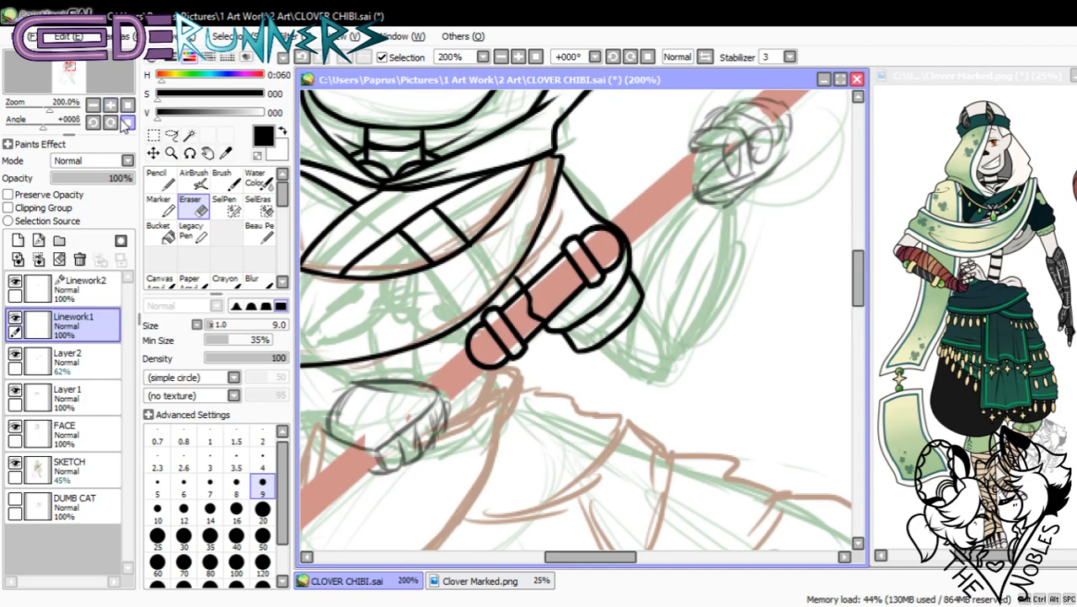
left_click(110, 104)
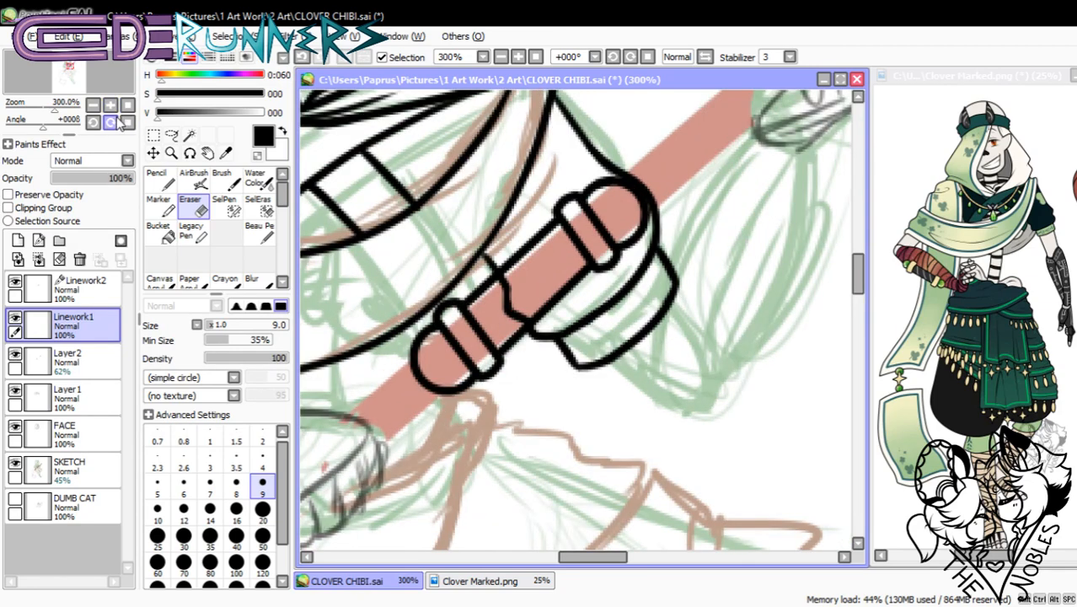
- On Linework2, nudge the control points of the upper band and the adjoining staff edge line into alignment
left_click(80, 287)
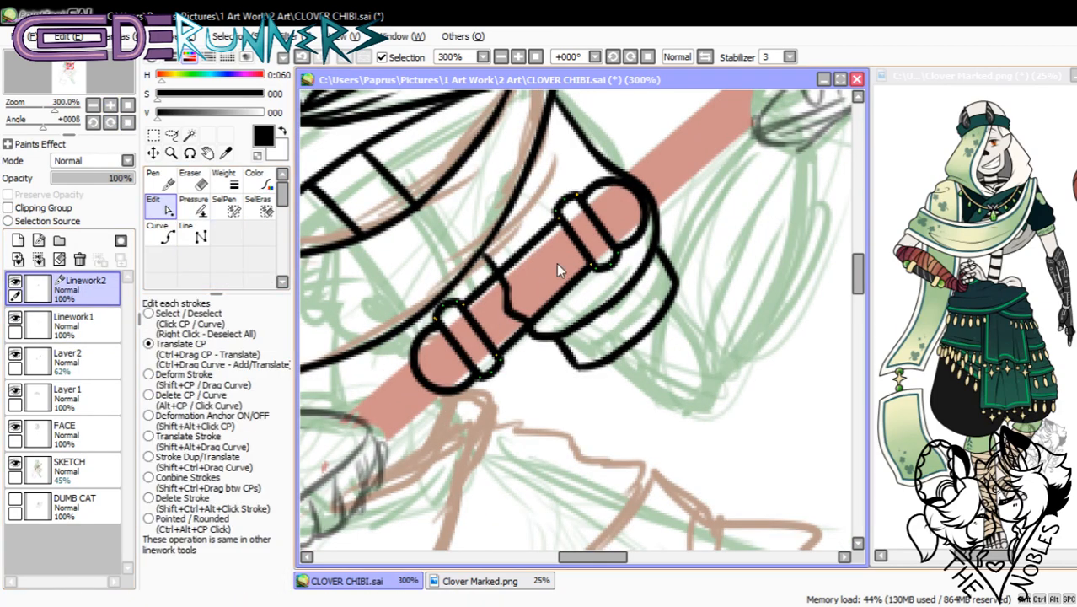
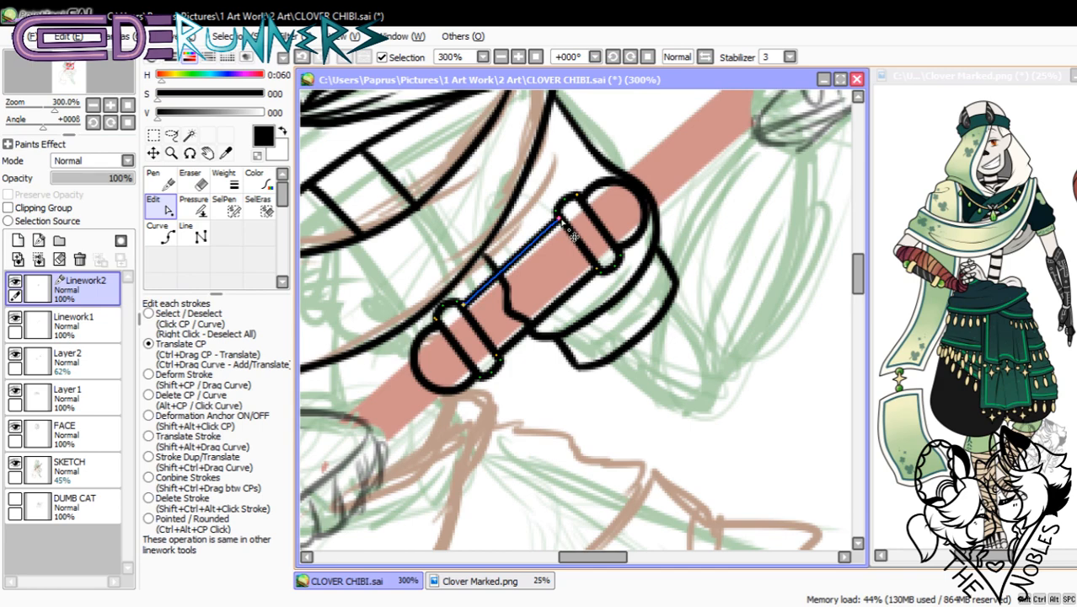
left_click(93, 105)
left_click(93, 105)
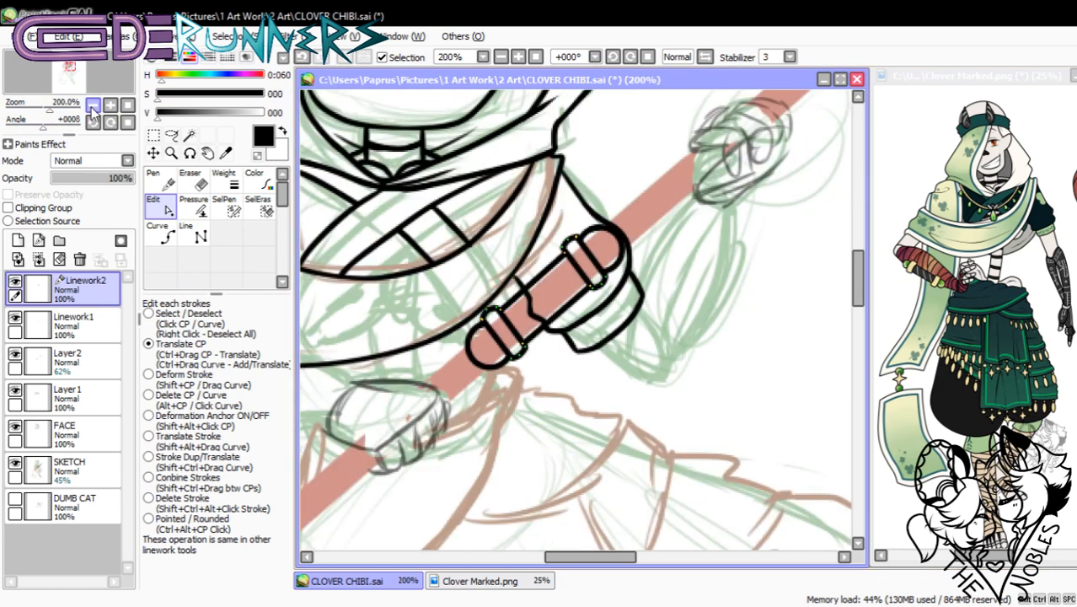
left_click(93, 104)
left_click(93, 105)
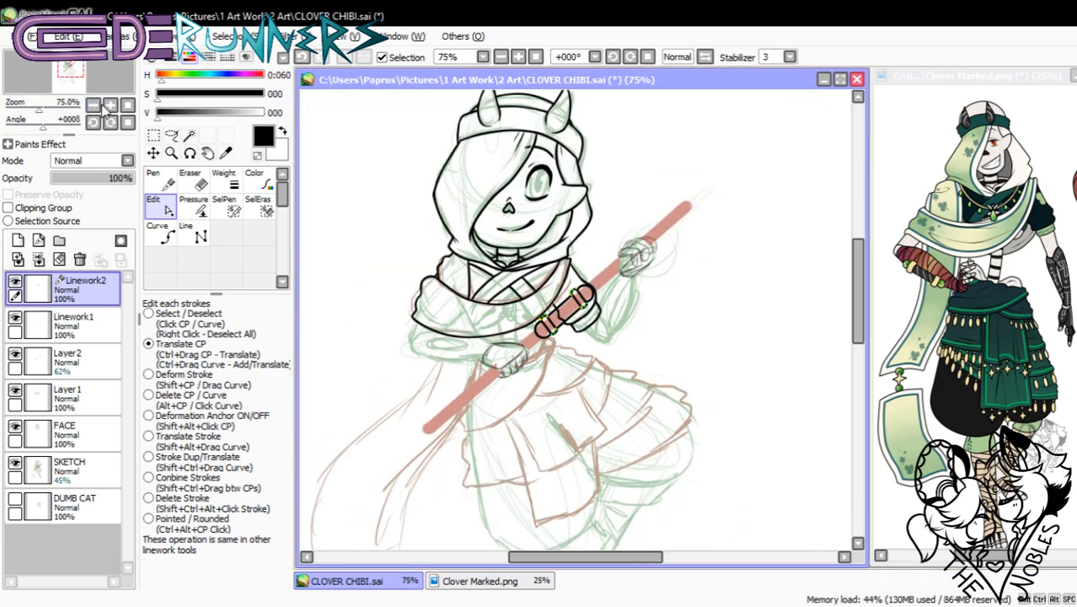
left_click(110, 104)
left_click(111, 104)
left_click(110, 105)
left_click(110, 104)
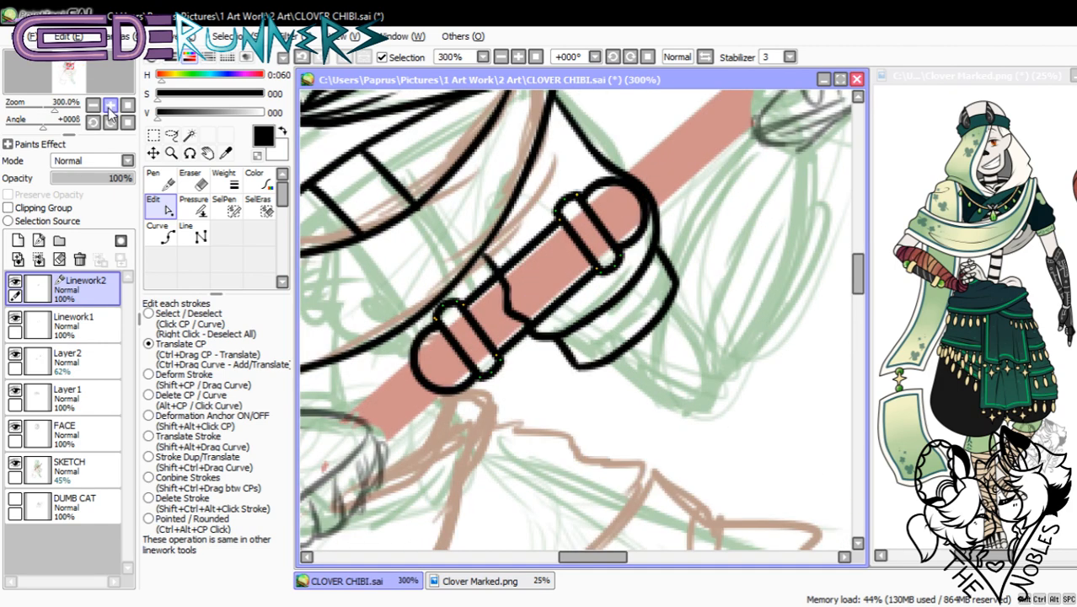
- Adjust the pen pressure at the control points of the two bands and the staff edge lines
left_click(193, 207)
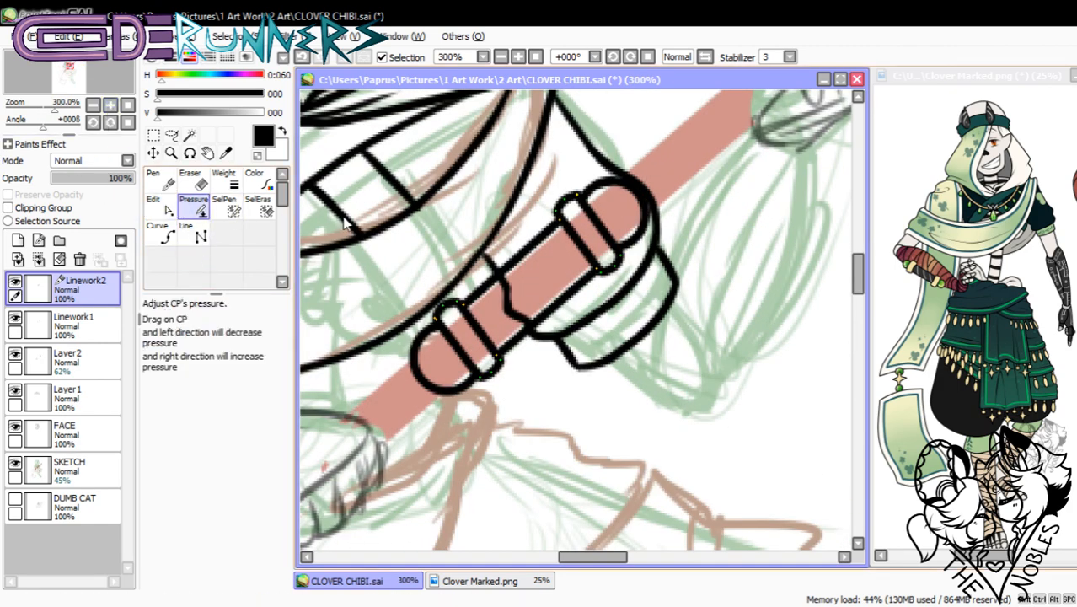
mouse_move(484, 303)
left_mouse_down()
mouse_move(424, 339)
mouse_move(413, 325)
left_mouse_up()
left_click_drag(594, 269, 540, 285)
left_click_drag(556, 211, 499, 234)
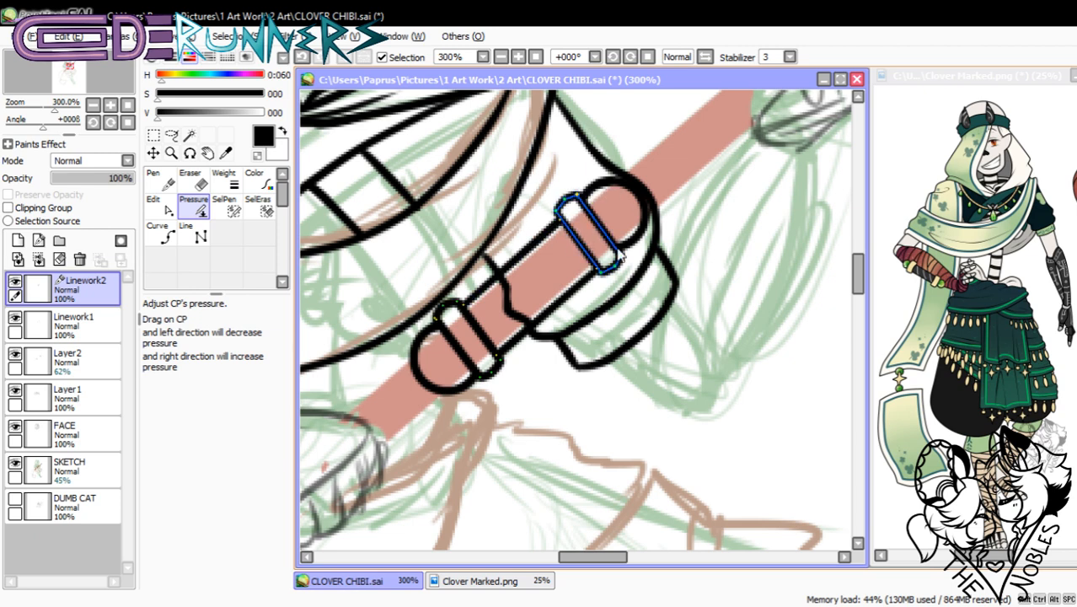
left_click_drag(621, 255, 536, 289)
mouse_move(499, 362)
left_mouse_down()
mouse_move(420, 325)
mouse_move(454, 298)
left_mouse_up()
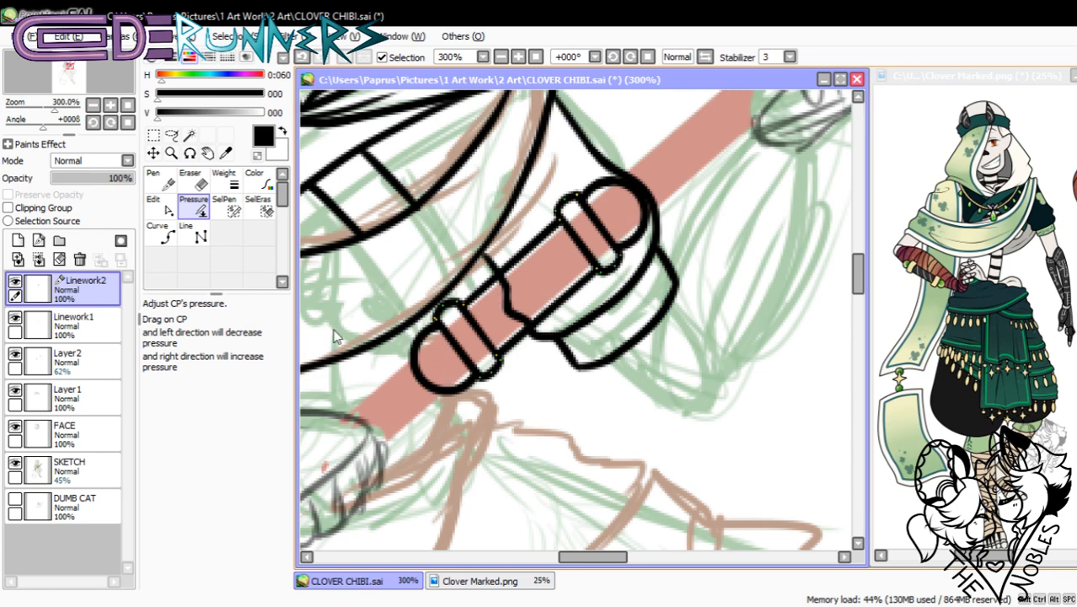
- Clean up the circle outlines around the bands on Linework1 with a size 4 eraser
left_click(81, 321)
left_click(202, 211)
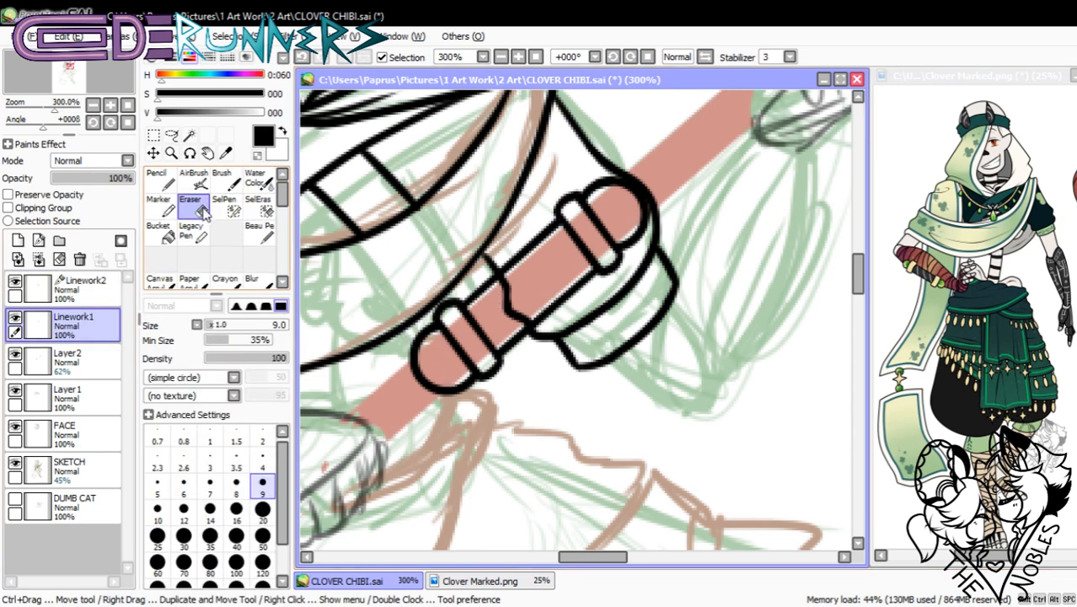
left_click(262, 468)
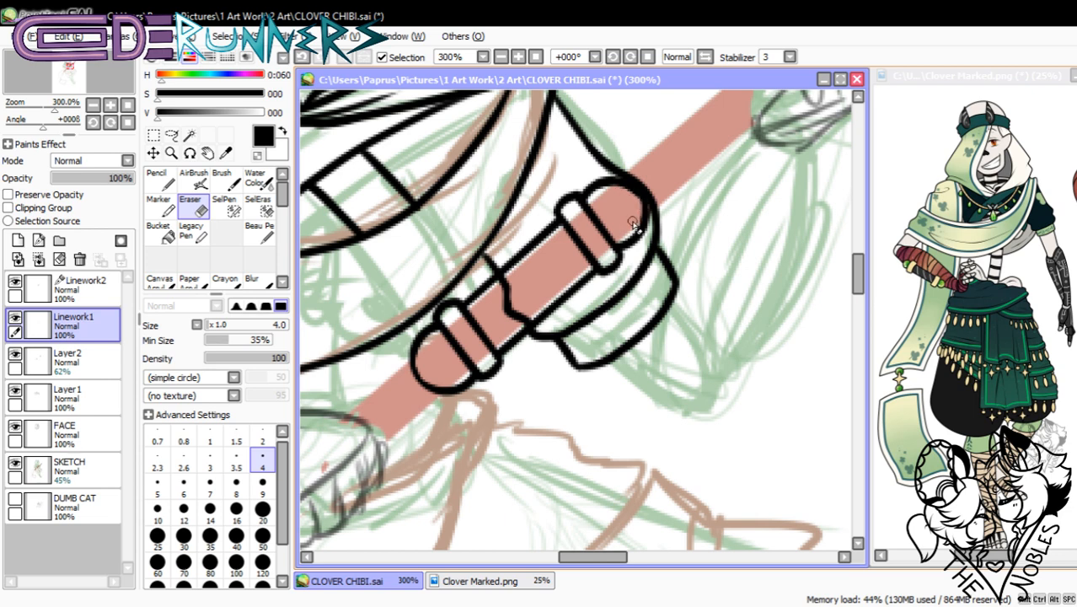
key("ctrl")
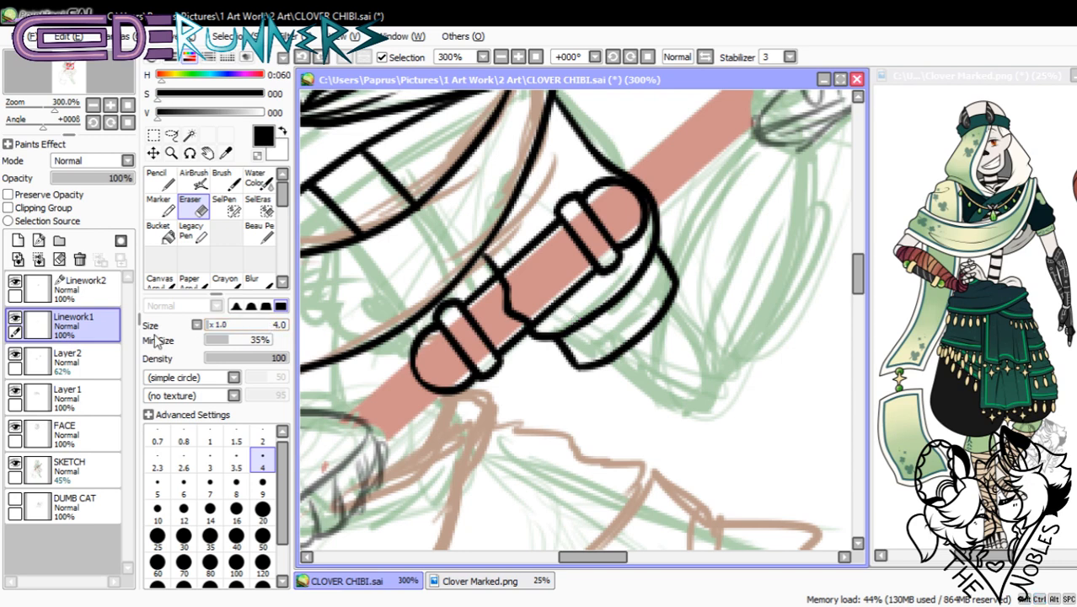
- Merge the Linework2 layer down into Linework1 and save the drawing
left_click(60, 294)
left_click(39, 260)
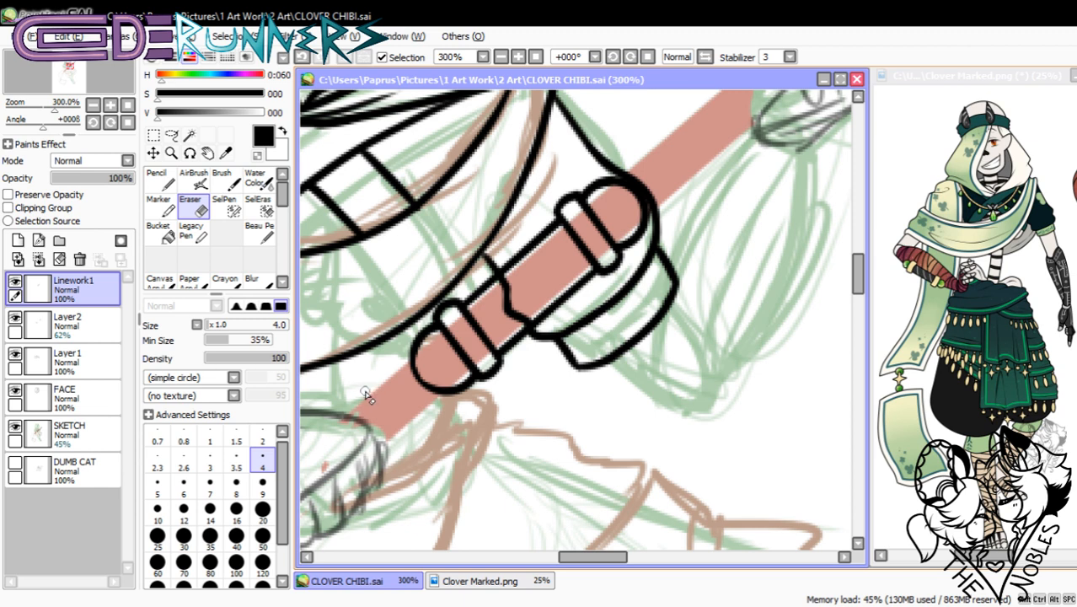
left_click(93, 107)
left_click(94, 107)
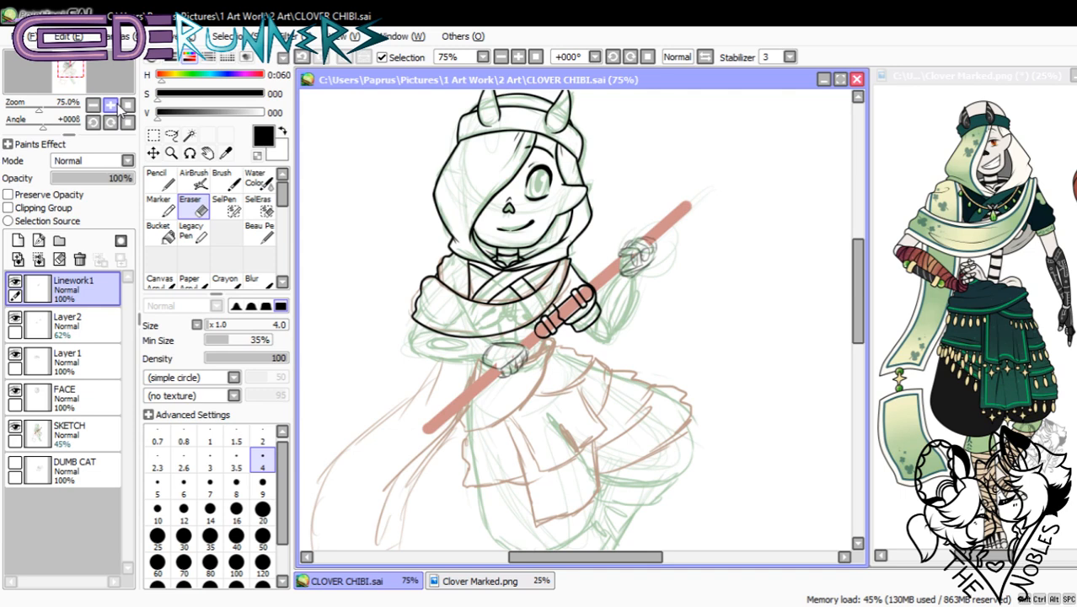
left_click(113, 105)
left_click(113, 105)
- On a new linework layer, outline the staff's upper shaft with straight lines from the upper circle past the sketched tip, and adjust its control points
left_click(39, 240)
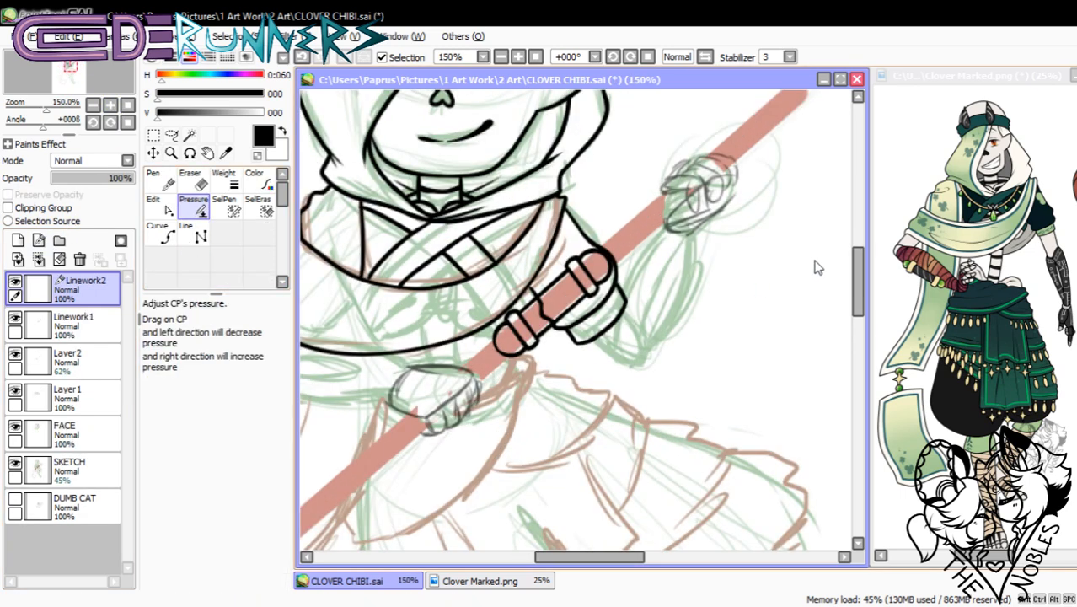
left_click_drag(856, 280, 856, 261)
mouse_move(627, 558)
left_mouse_down()
mouse_move(644, 565)
mouse_move(632, 570)
left_mouse_up()
left_click(196, 236)
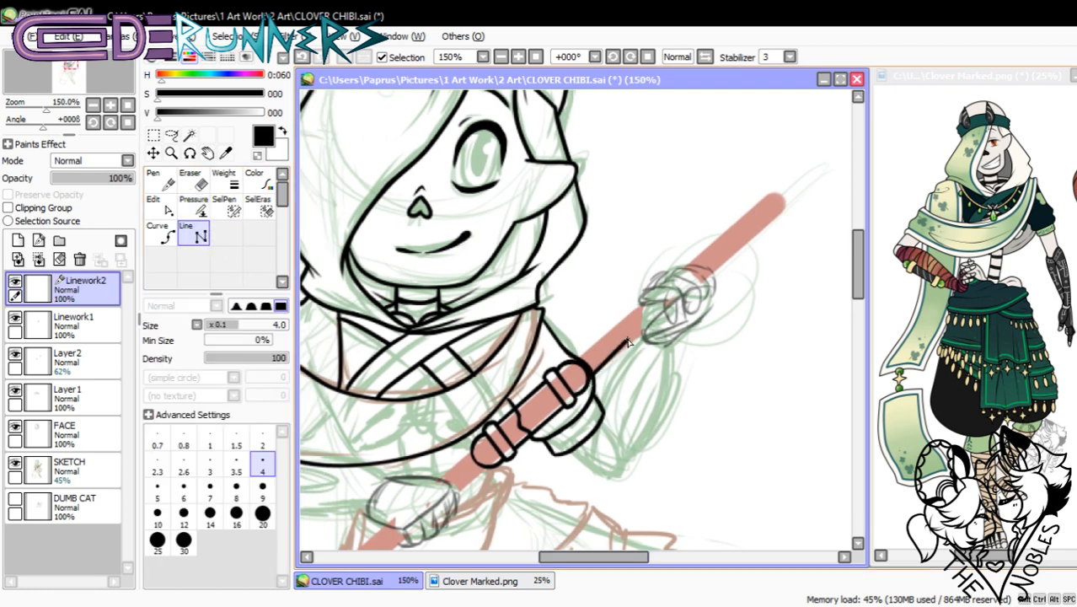
left_click(828, 173)
left_click_drag(973, 557, 993, 557)
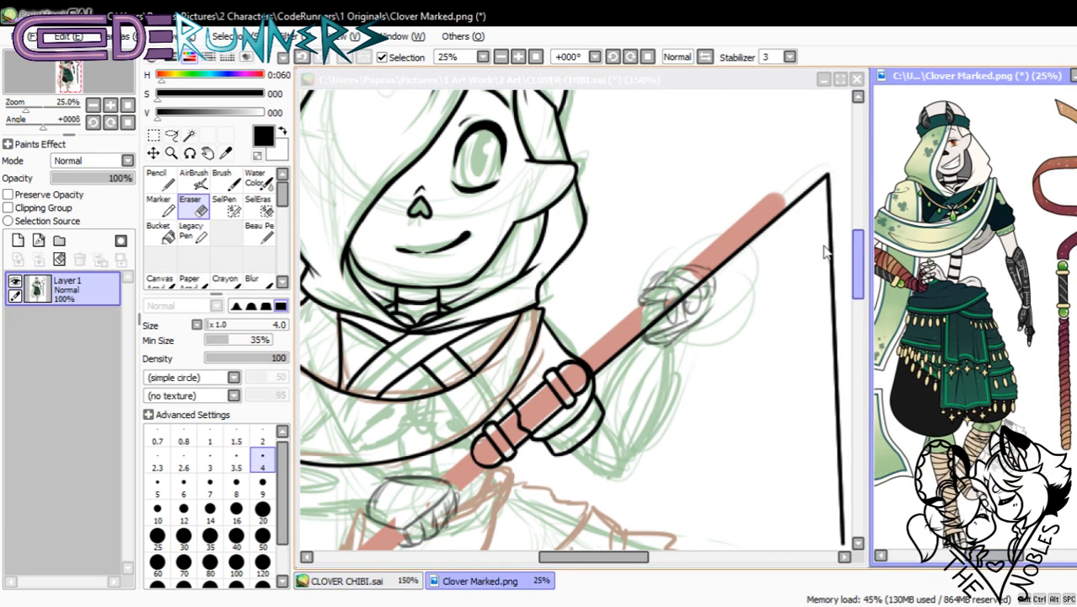
left_click(767, 252)
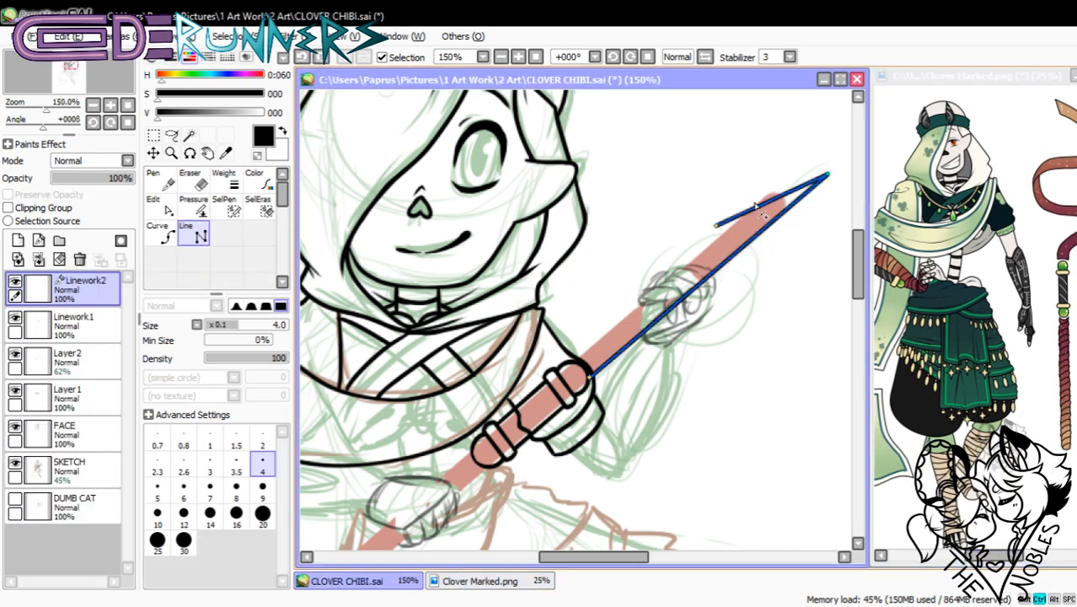
left_click(804, 154)
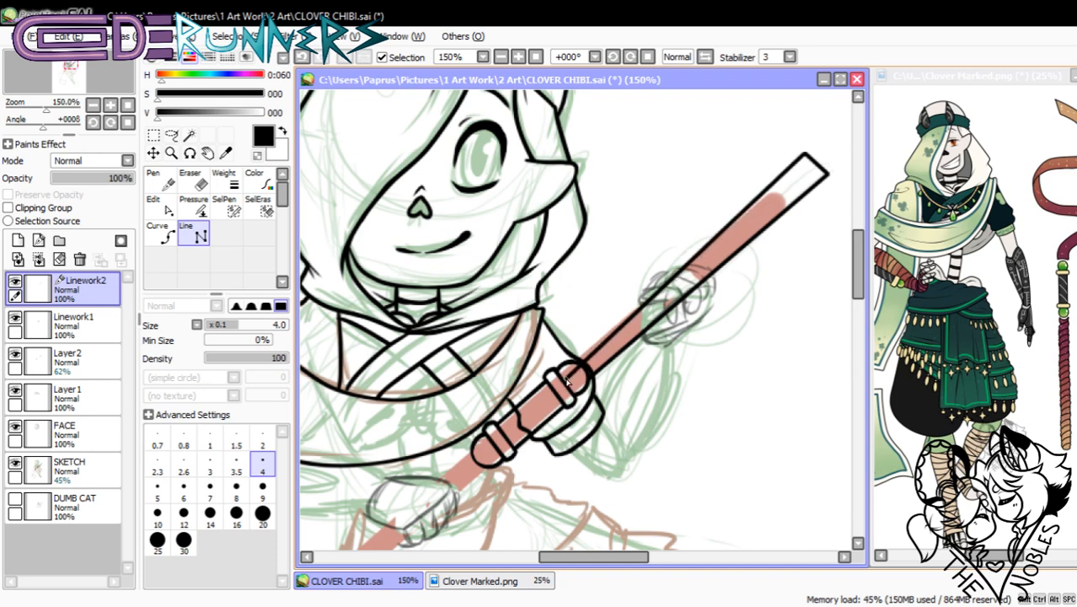
double_click(582, 363)
left_click(157, 204)
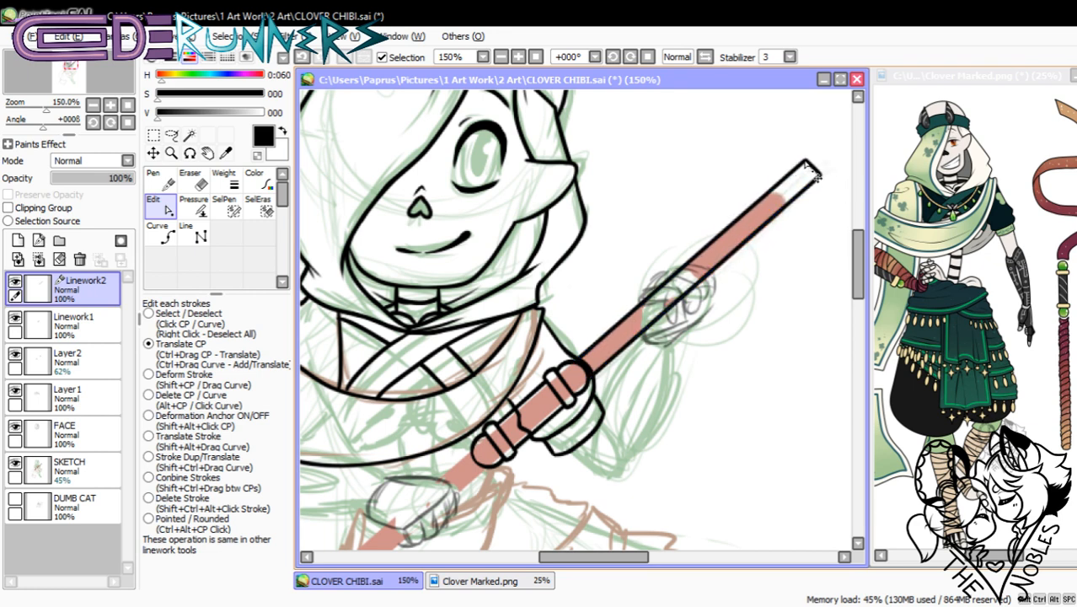
- Outline the staff's lower shaft with straight lines from the lower circle to the sketched end, and move its end corners slightly farther out
left_click(94, 106)
left_click(95, 107)
left_click(194, 236)
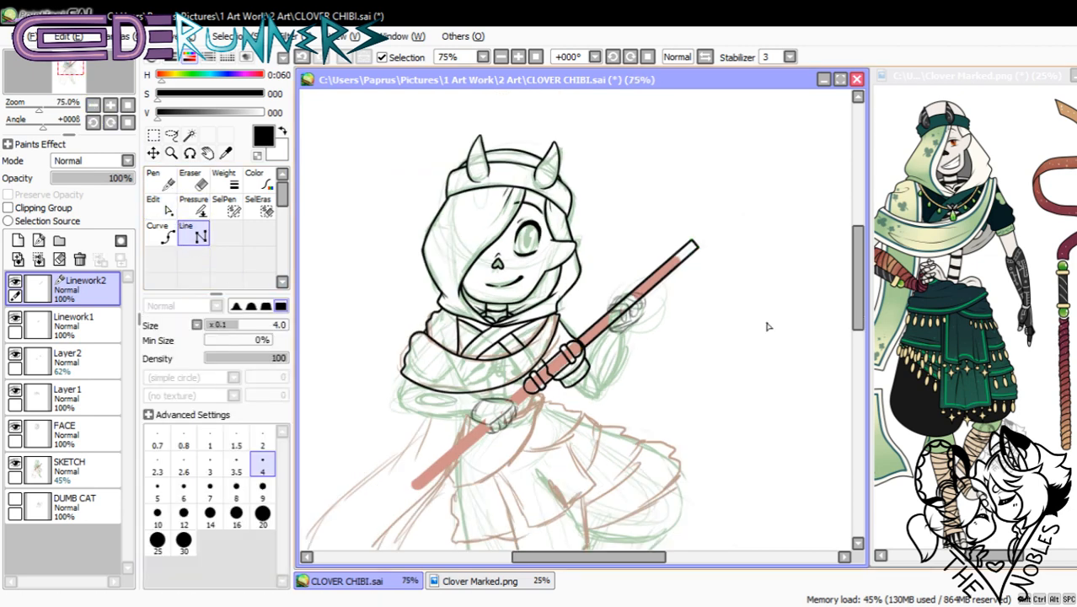
left_click_drag(858, 268, 858, 300)
left_click(110, 105)
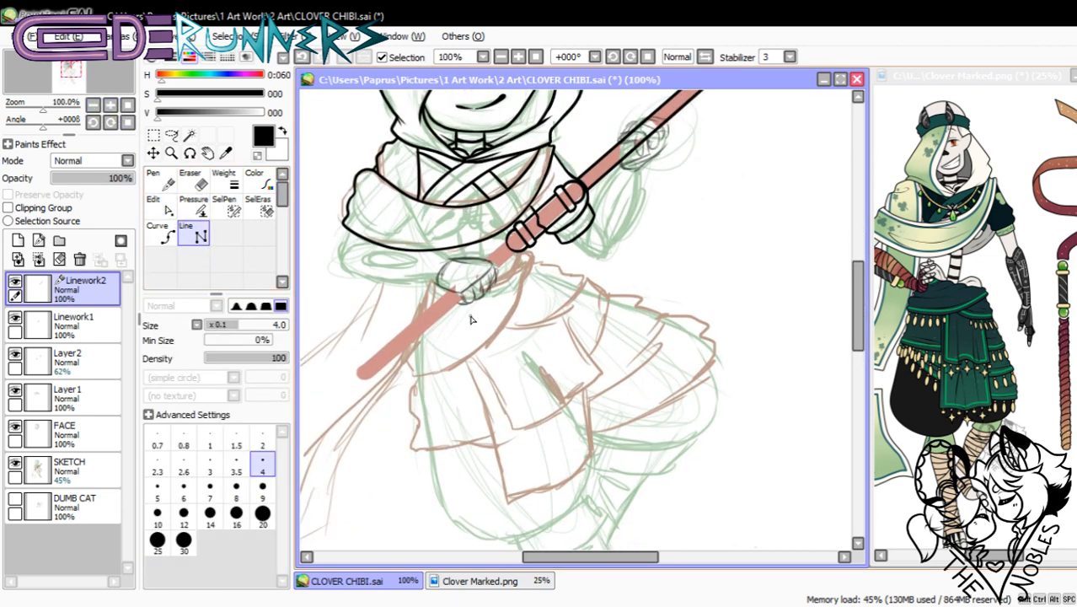
left_click_drag(565, 556, 552, 556)
left_click_drag(859, 317, 860, 296)
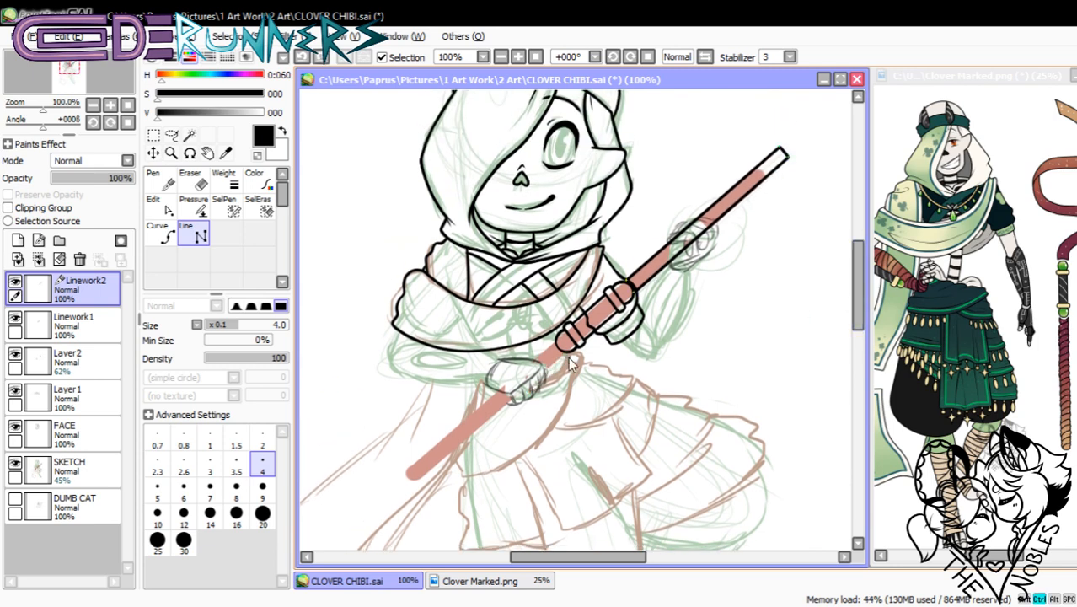
left_click_drag(568, 358, 414, 484)
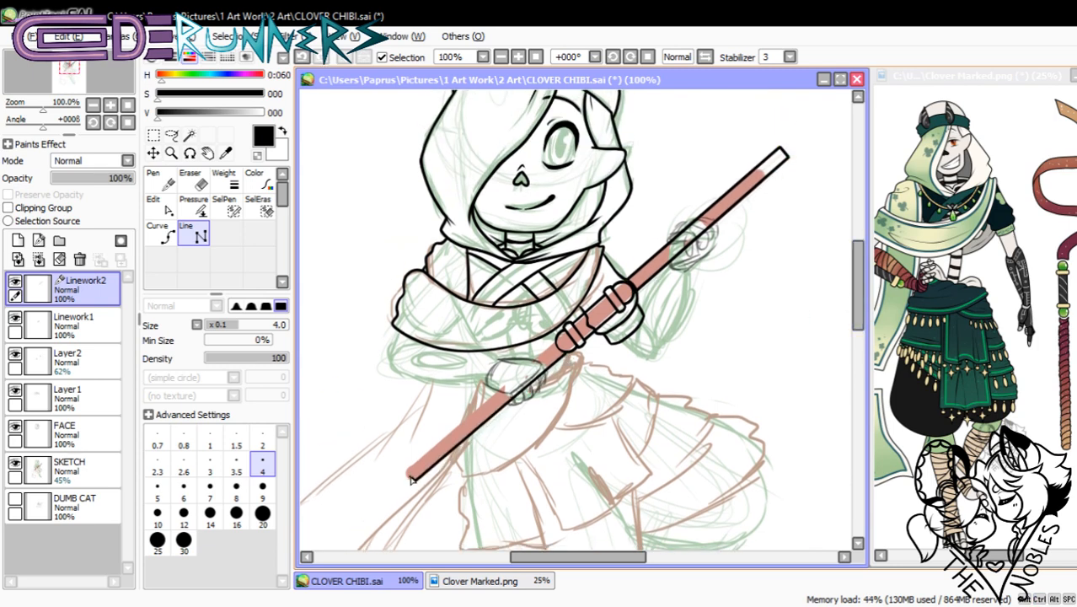
left_click(403, 465)
double_click(560, 340)
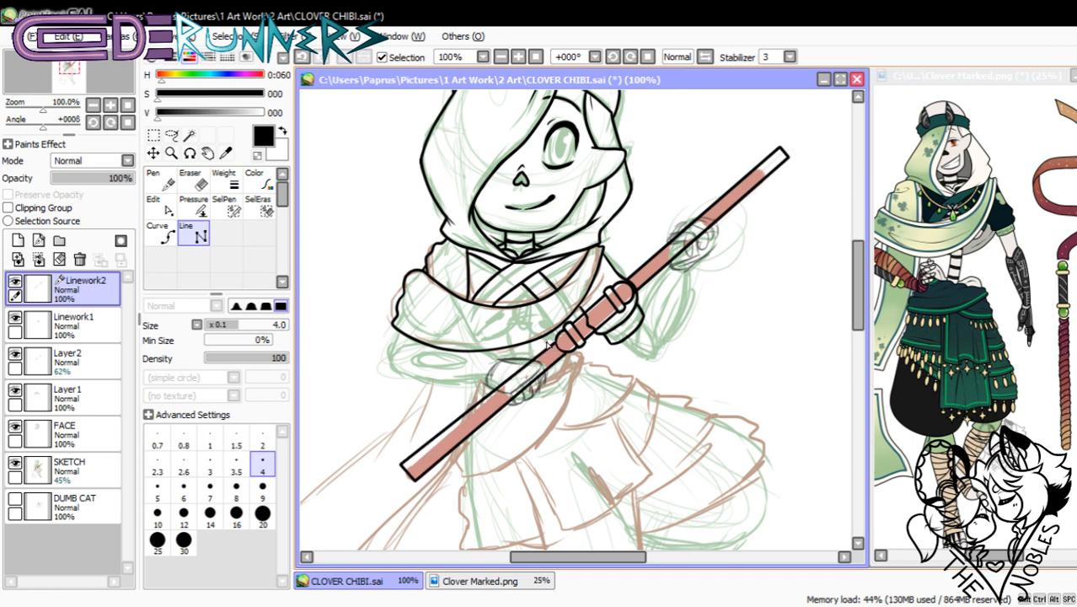
left_click(151, 203)
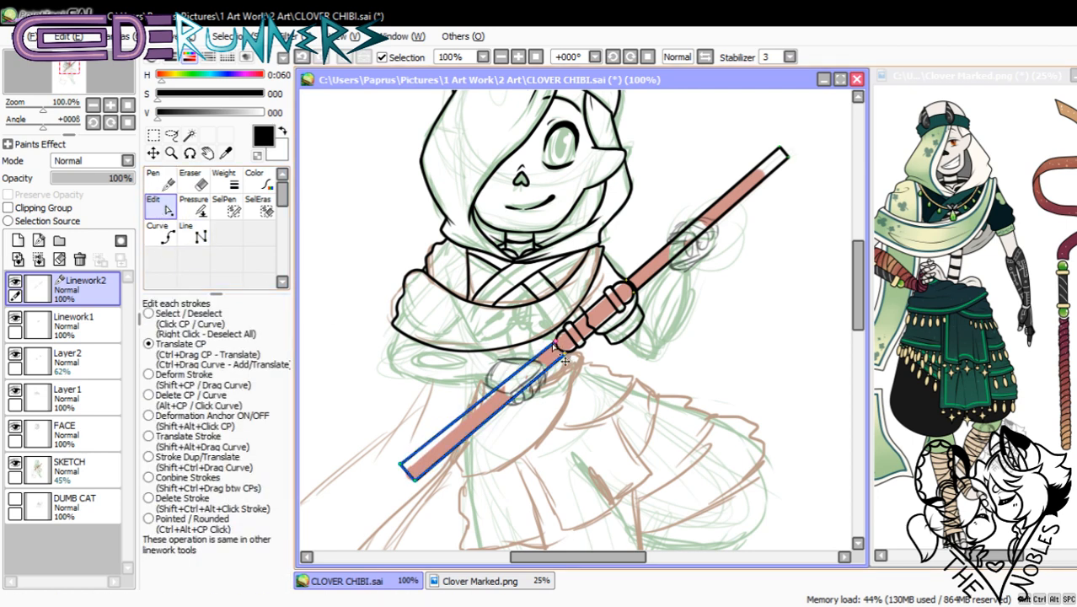
left_click_drag(401, 464, 404, 491)
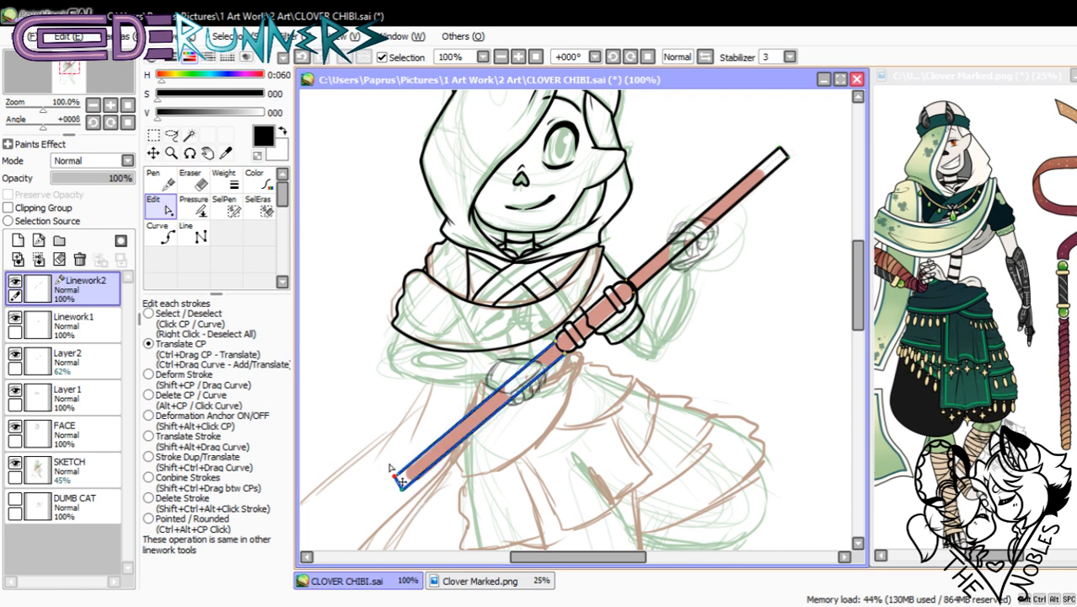
- Lower the Linework2 layer's opacity to 61% and add a new raster layer above it
left_click_drag(121, 178, 102, 179)
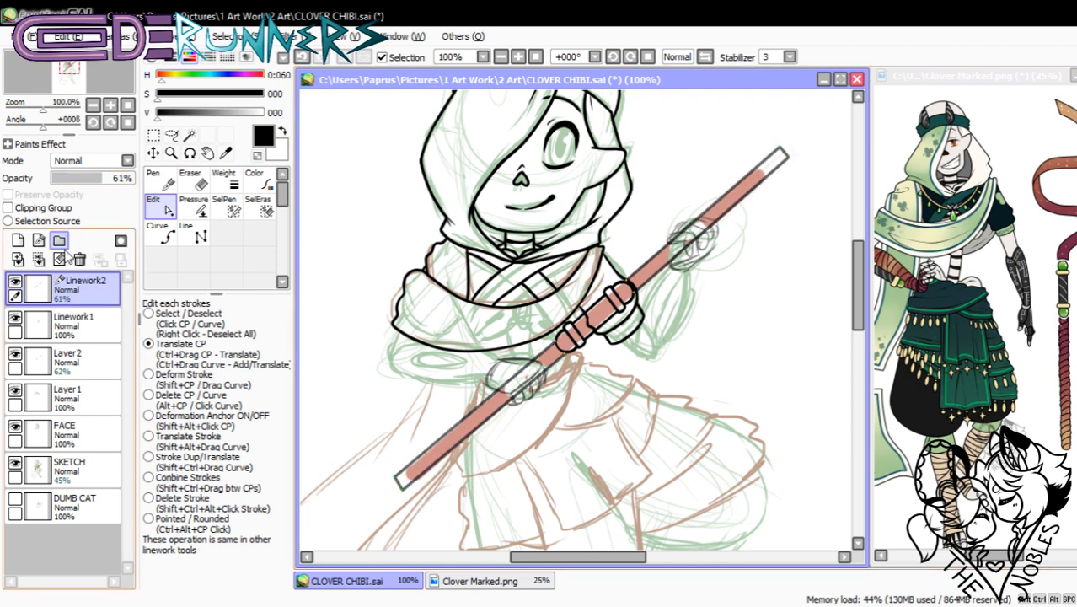
left_click(18, 241)
- Hide Layer1 so only the staff's own lines cross the sketch around the upper circle, keeping Layer2 shown
left_click(110, 105)
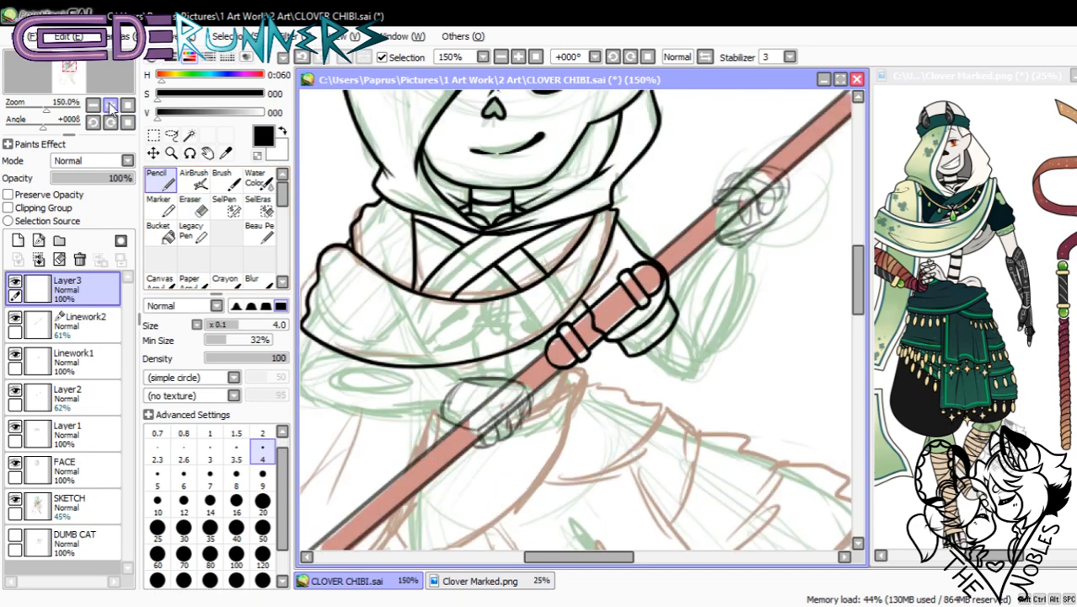
left_click(111, 105)
left_click(110, 105)
left_click_drag(595, 557, 603, 557)
left_click_drag(858, 271, 858, 260)
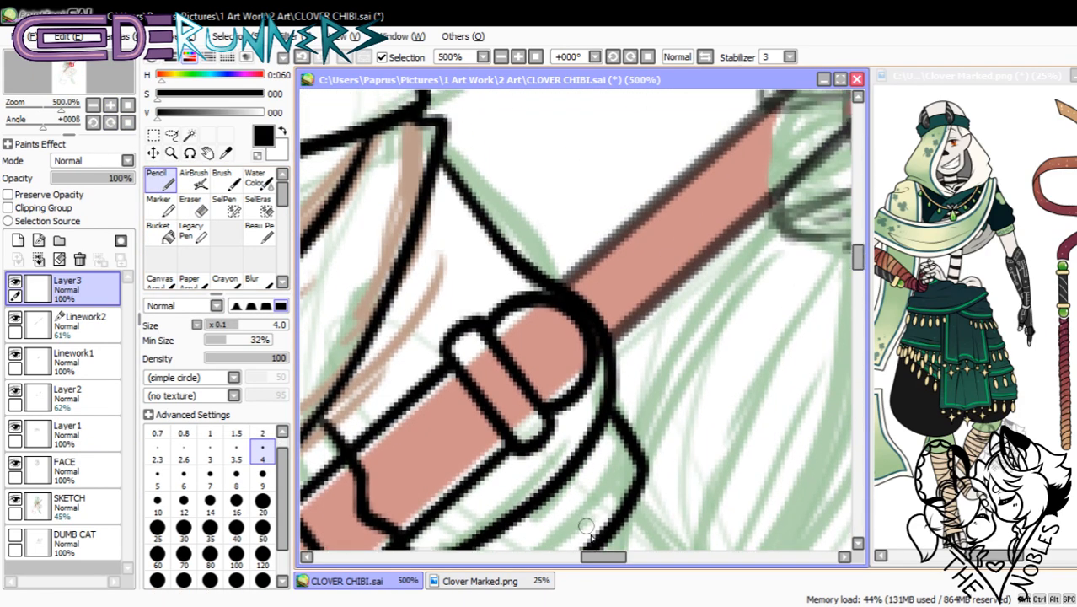
left_click_drag(603, 558, 610, 557)
left_click(14, 391)
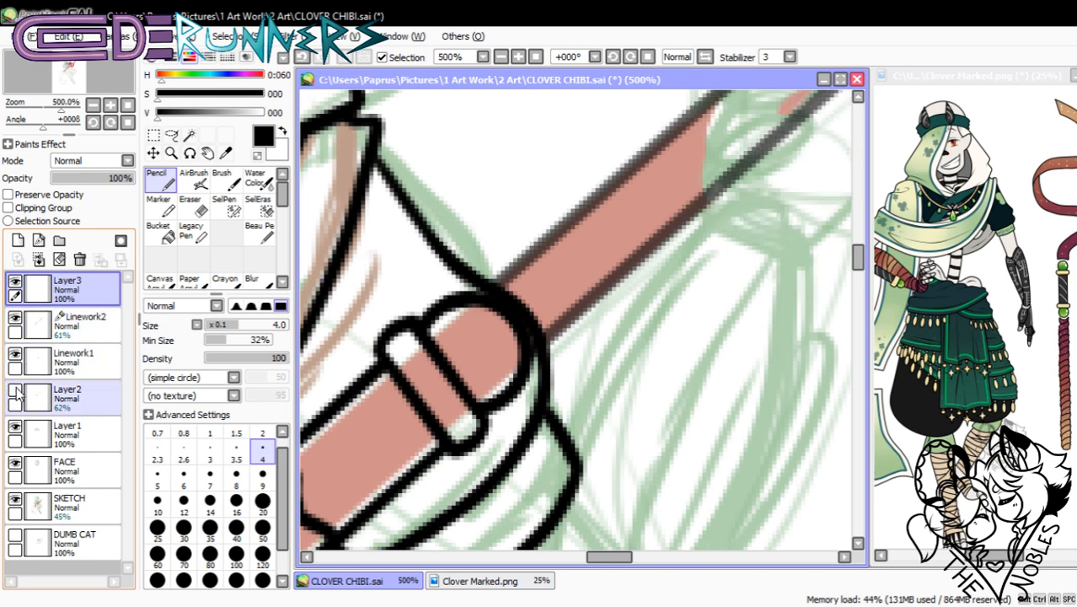
left_click(15, 390)
left_click(16, 427)
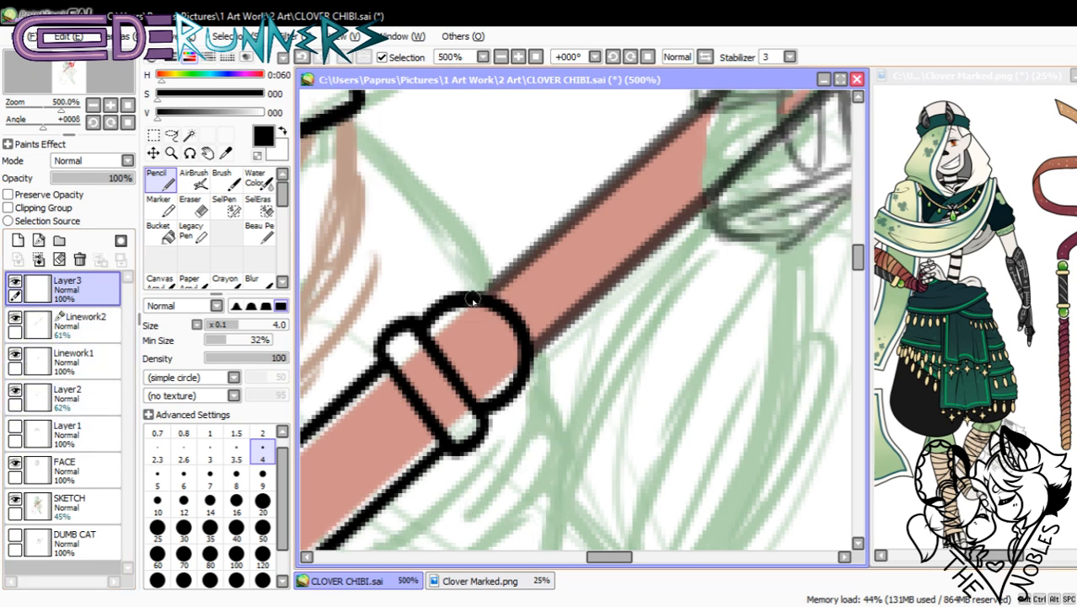
- With the size 4 pencil, ink the first slanted wrap segment on the upper shaft, directly against the upper circle
mouse_move(474, 299)
left_mouse_down()
mouse_move(511, 262)
mouse_move(593, 286)
left_mouse_up()
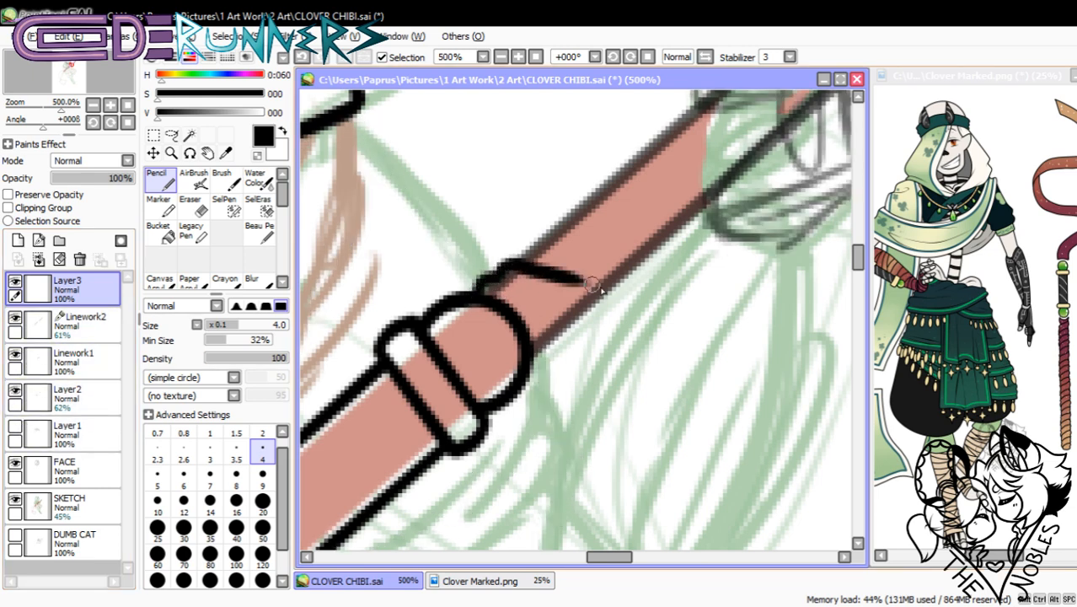
key("ctrl+z")
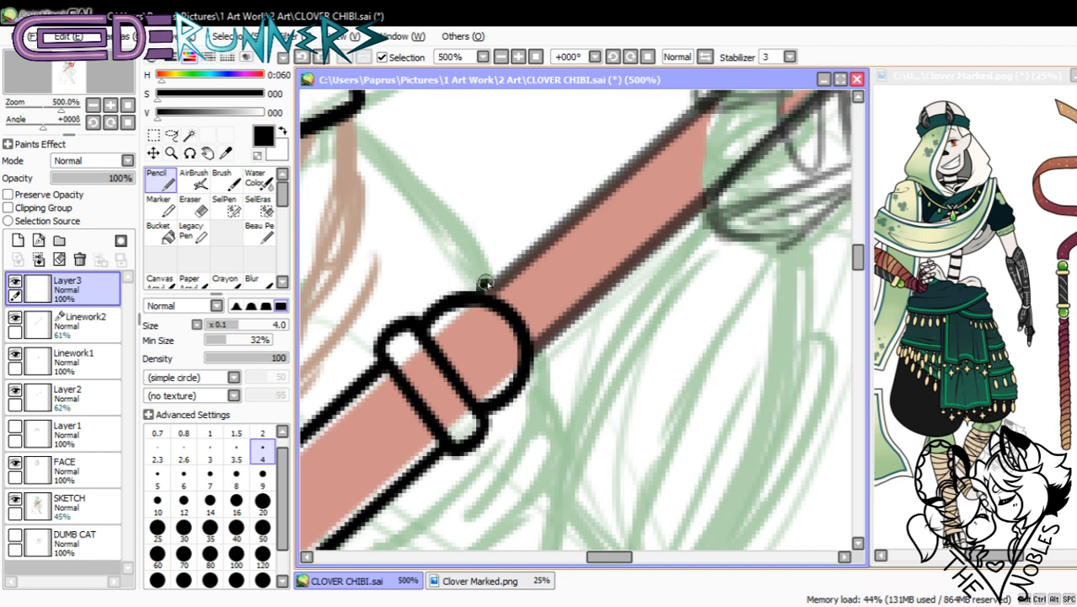
mouse_move(484, 284)
left_mouse_down()
mouse_move(510, 266)
mouse_move(581, 302)
left_mouse_up()
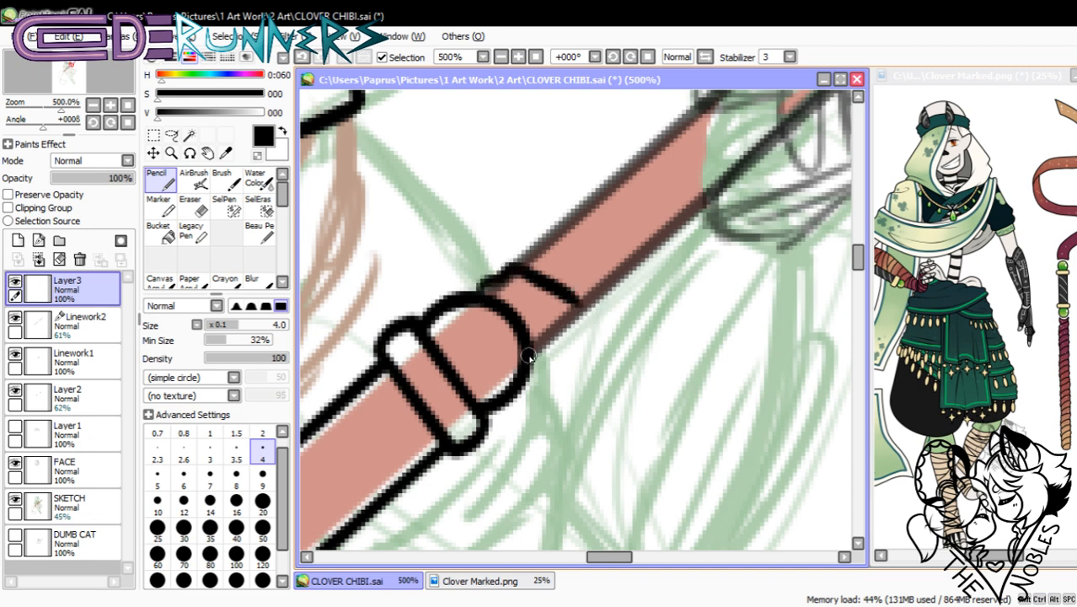
left_click_drag(529, 355, 582, 291)
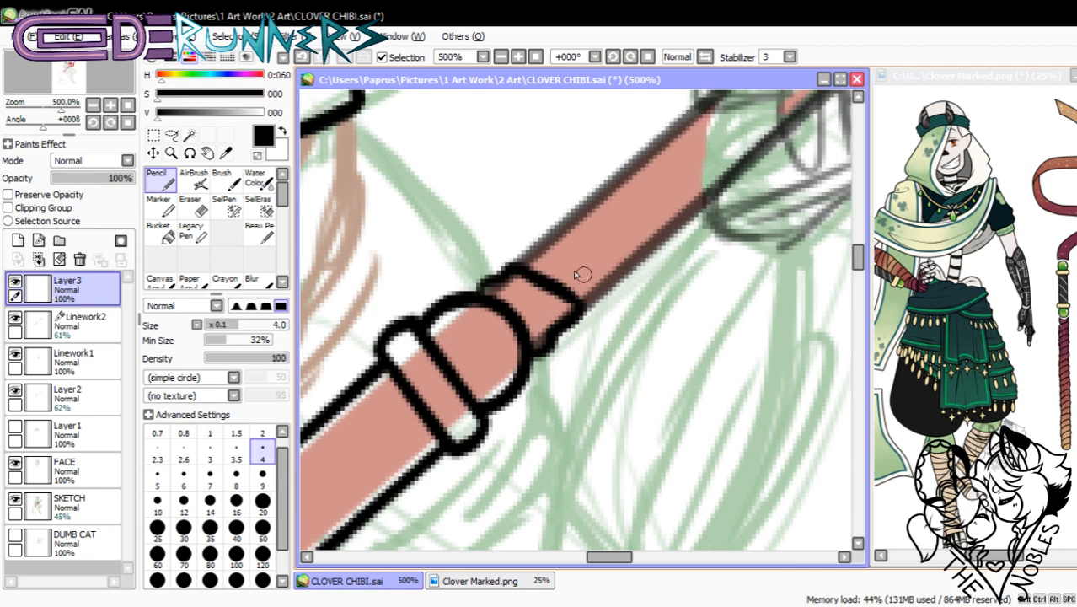
- Ink a second slanted wrap segment above the first, with bulging outer edges on both sides of the shaft
left_click_drag(516, 267, 545, 227)
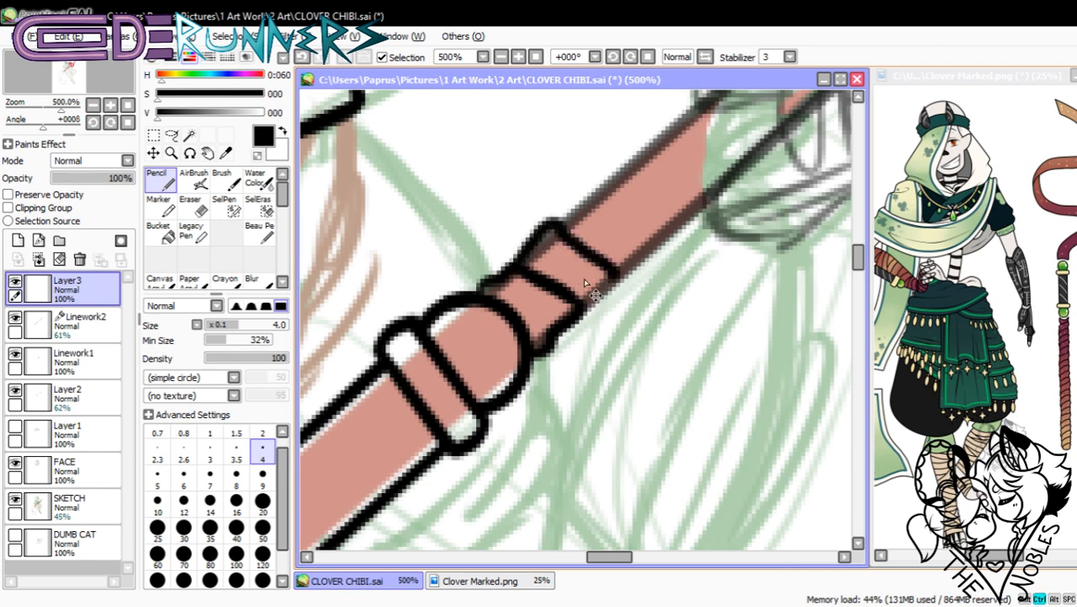
key("ctrl+z")
mouse_move(516, 267)
left_mouse_down()
mouse_move(586, 252)
mouse_move(646, 285)
mouse_move(626, 272)
mouse_move(582, 306)
left_mouse_up()
key("ctrl+z")
left_click_drag(546, 241, 510, 267)
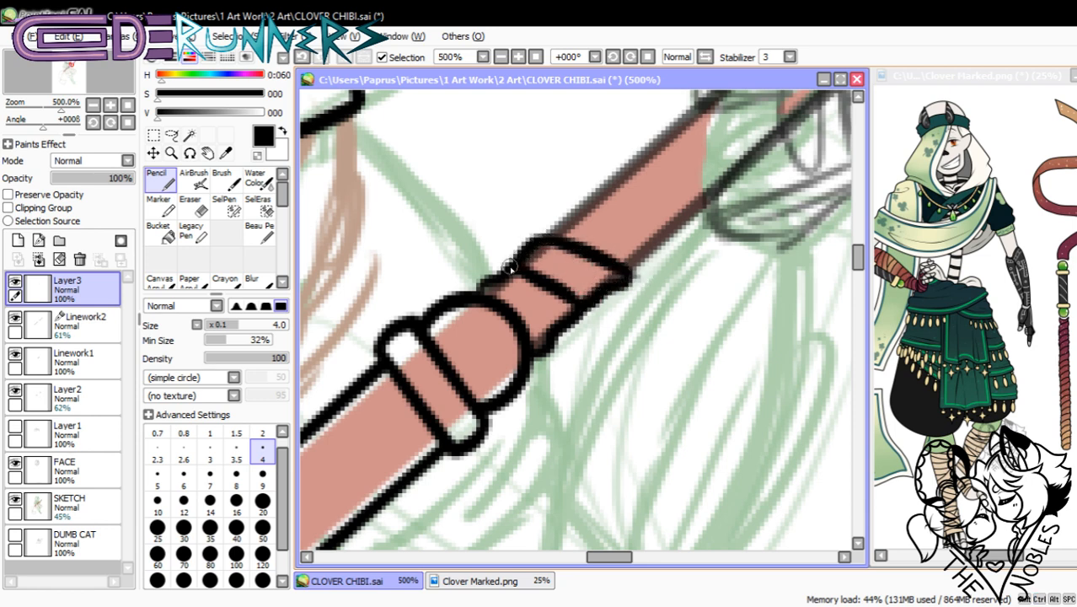
- Set the eraser size to 2, return to the size 4 pencil, and ink the third wrap segment on the upper shaft
mouse_move(857, 257)
left_mouse_down()
mouse_move(858, 241)
mouse_move(858, 251)
left_mouse_up()
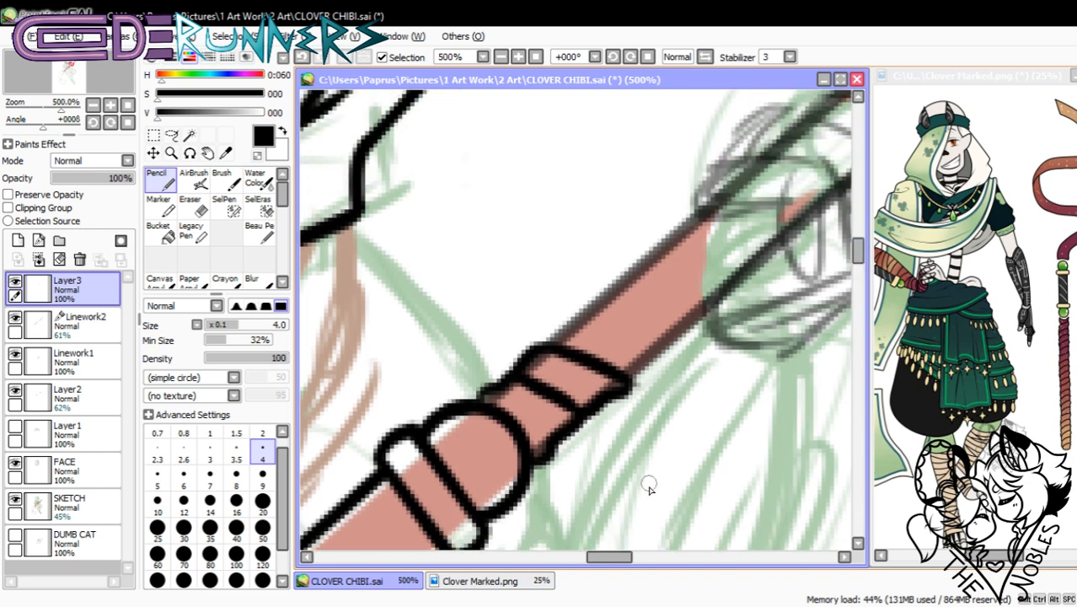
left_click_drag(612, 560, 629, 560)
left_click(189, 205)
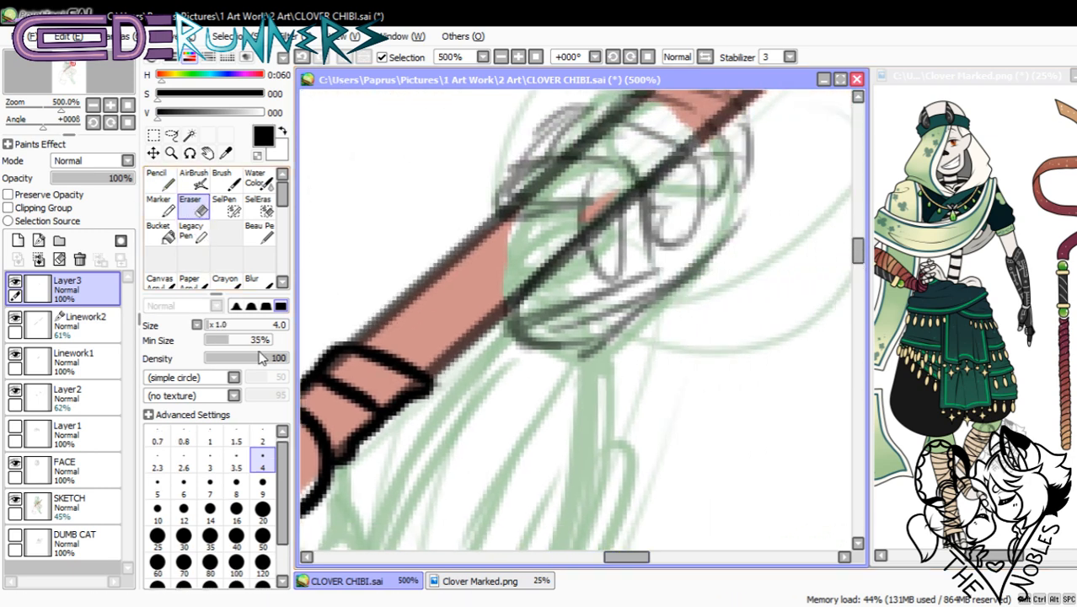
left_click(262, 438)
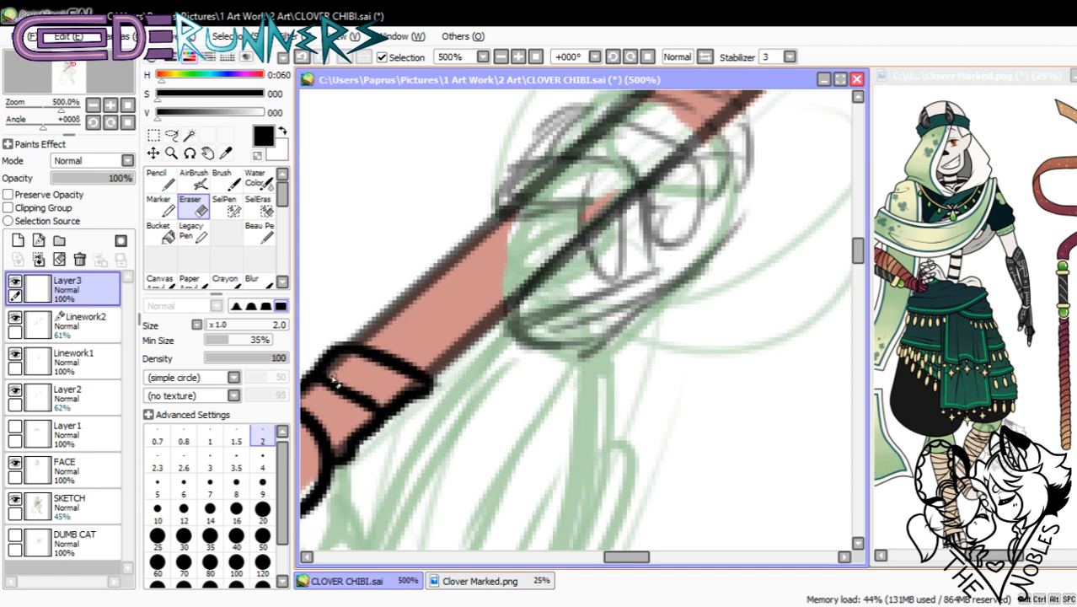
key("n")
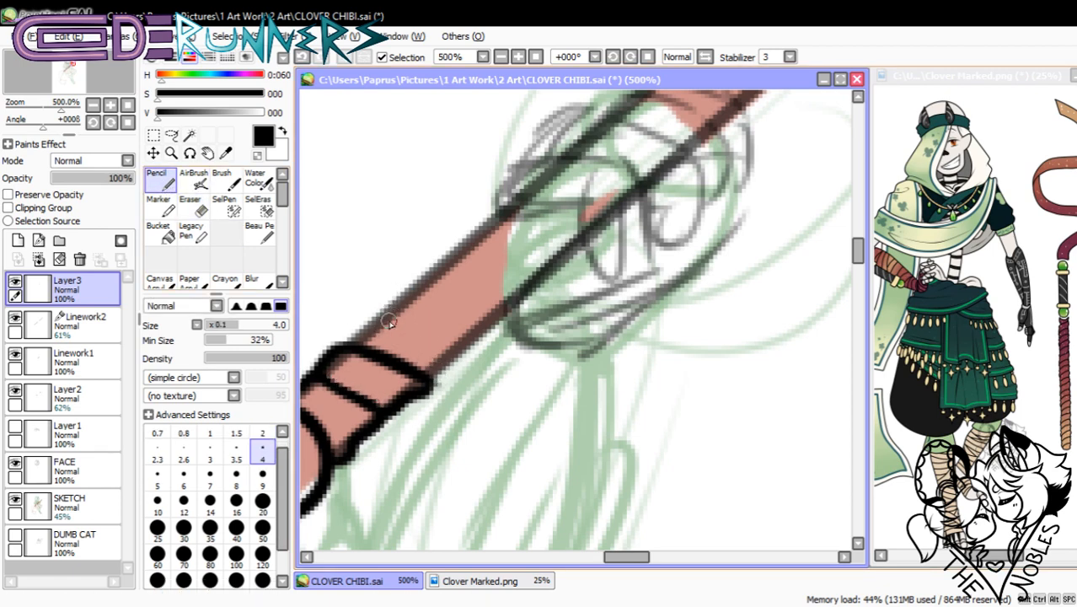
left_click_drag(386, 321, 465, 351)
key("ctrl+z")
mouse_move(384, 319)
left_mouse_down()
mouse_move(444, 345)
mouse_move(454, 358)
mouse_move(444, 346)
mouse_move(457, 349)
mouse_move(431, 385)
left_mouse_up()
mouse_move(384, 320)
left_mouse_down()
mouse_move(361, 311)
mouse_move(338, 346)
left_mouse_up()
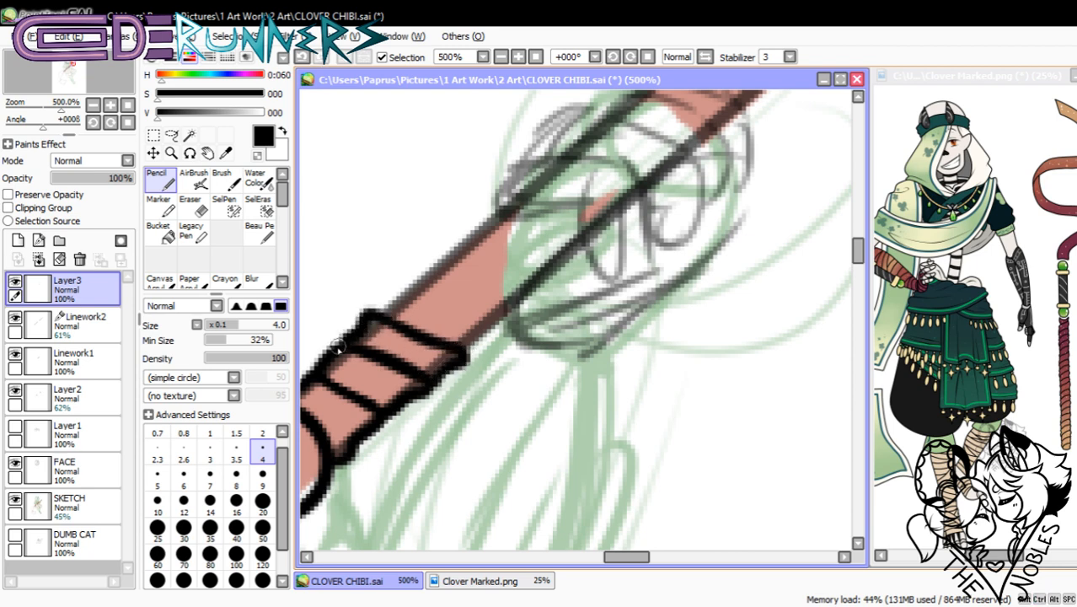
- Ink the next three slanted wrap segments up the shaft to the lower edge of the sketched hand
mouse_move(414, 287)
left_mouse_down()
mouse_move(507, 332)
mouse_move(475, 311)
mouse_move(493, 320)
mouse_move(457, 358)
left_mouse_up()
mouse_move(424, 291)
left_mouse_down()
mouse_move(392, 283)
mouse_move(379, 310)
left_mouse_up()
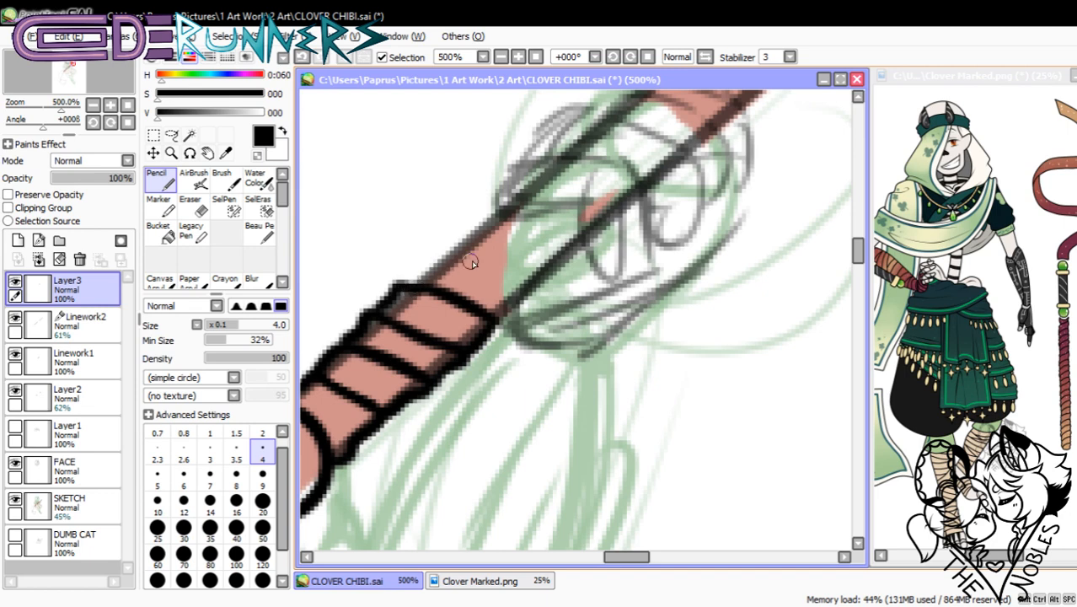
left_click_drag(455, 252, 530, 282)
left_click_drag(417, 279, 469, 246)
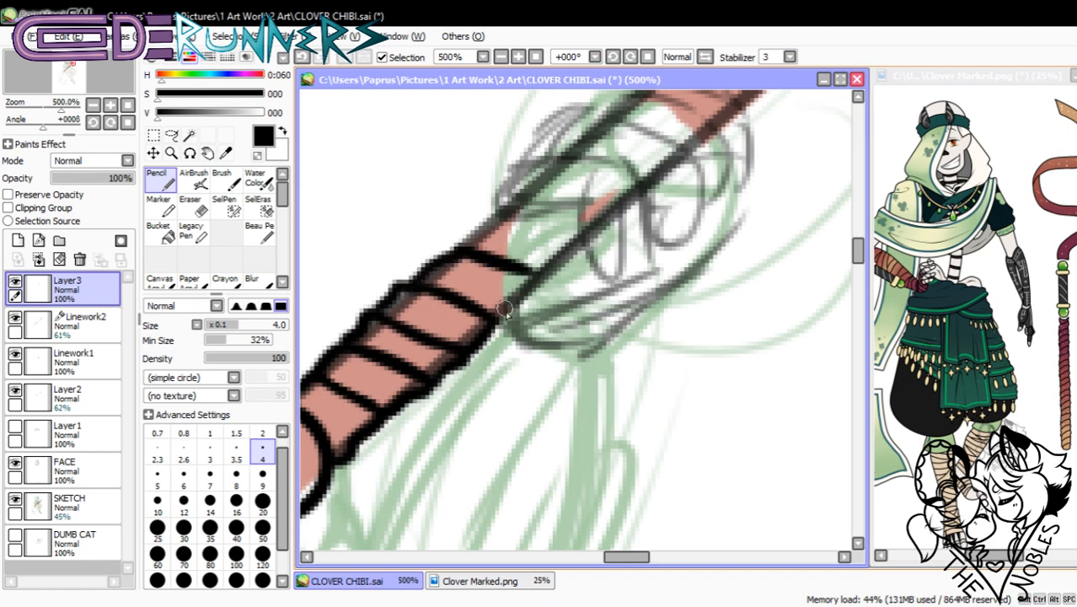
mouse_move(491, 319)
left_mouse_down()
mouse_move(536, 273)
mouse_move(528, 302)
mouse_move(522, 283)
mouse_move(493, 328)
mouse_move(579, 363)
mouse_move(534, 390)
left_mouse_up()
key("ctrl+z")
scroll(834, 268, "up", 3)
key("ctrl+z")
left_click_drag(465, 346, 500, 324)
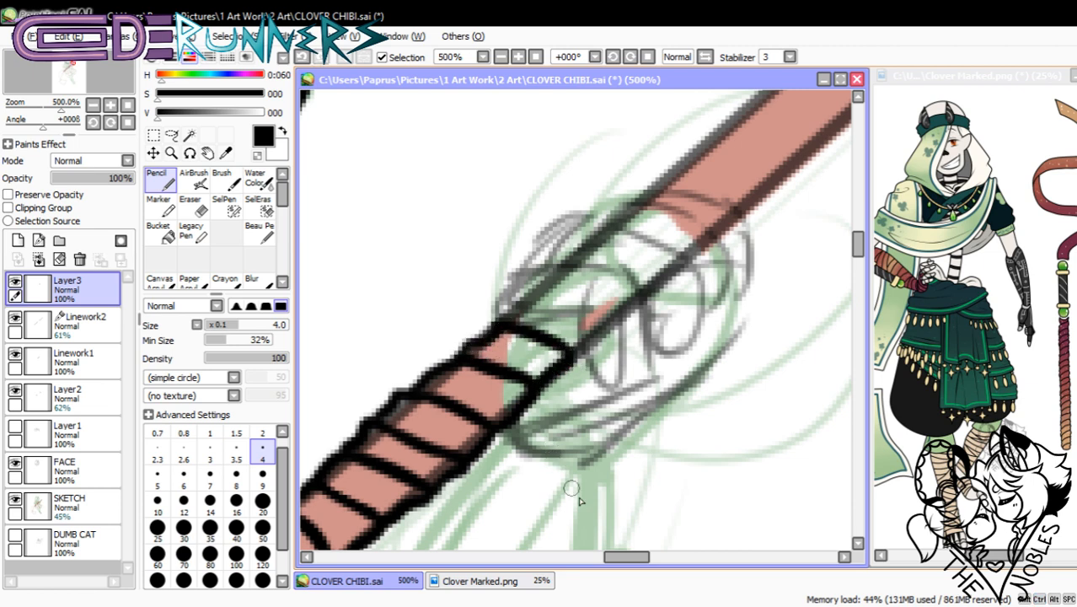
- Ink two more wrap segments where the shaft passes through the sketched hand, redrawing the cross lines until they fit
left_click_drag(619, 558, 628, 558)
left_click_drag(440, 289, 530, 331)
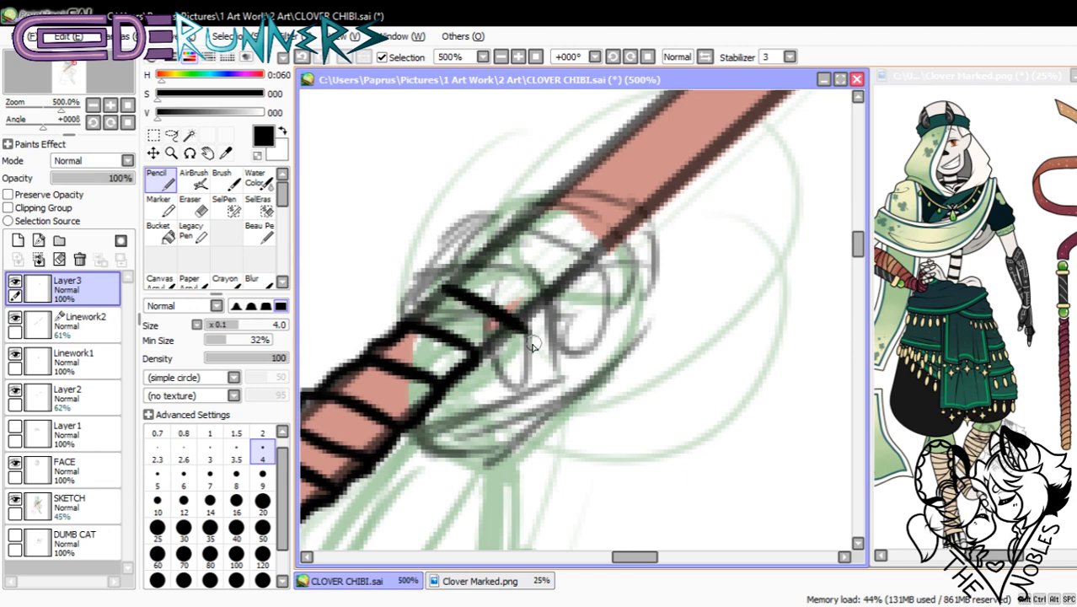
key("ctrl+z")
mouse_move(442, 295)
left_mouse_down()
mouse_move(486, 300)
mouse_move(521, 316)
left_mouse_up()
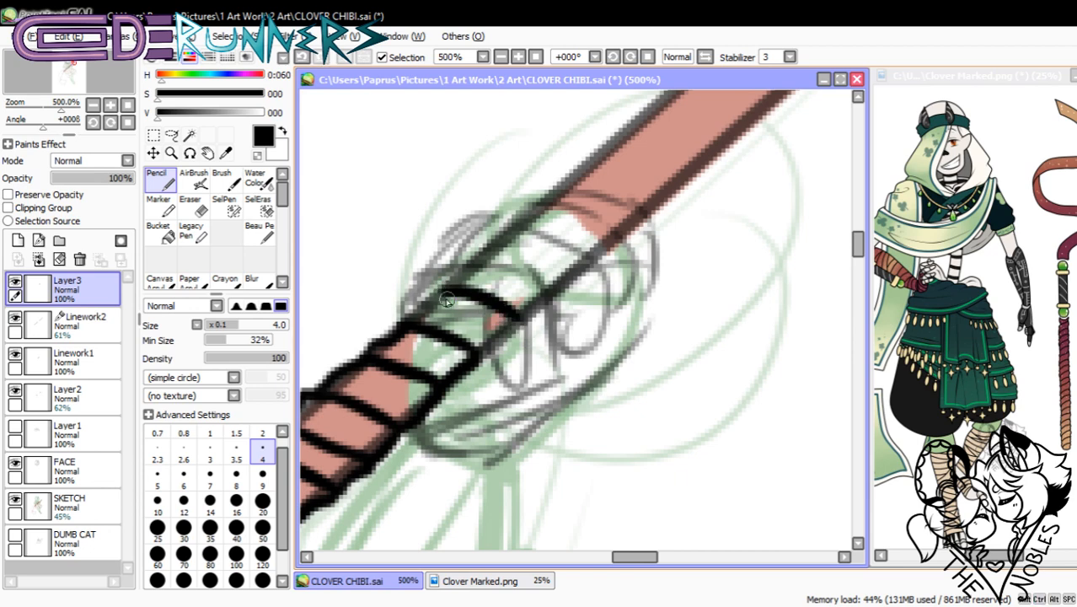
left_click_drag(436, 290, 400, 333)
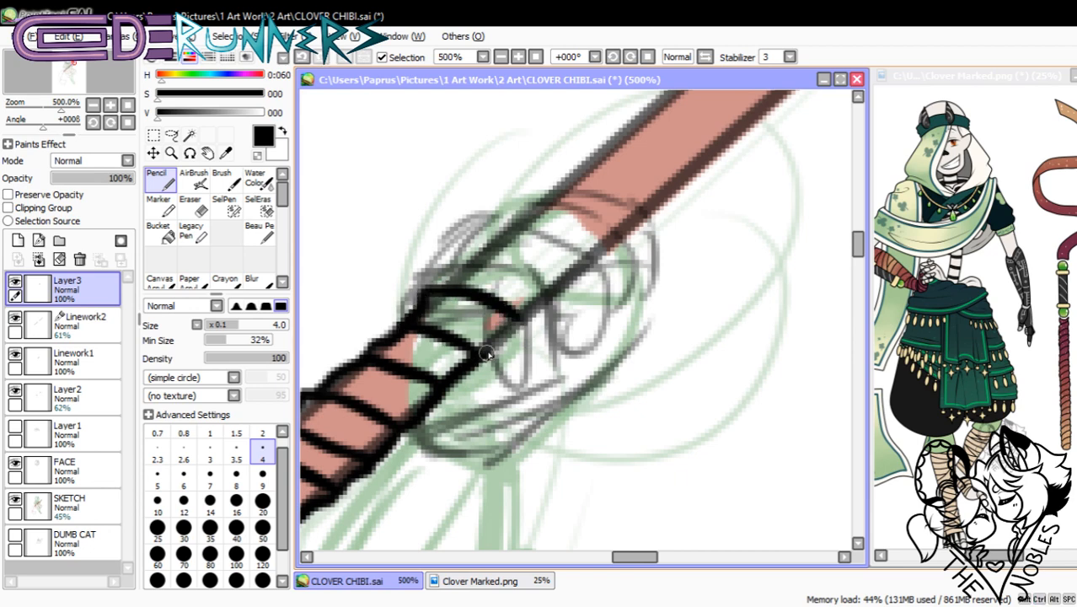
left_click_drag(486, 354, 512, 324)
left_click_drag(477, 263, 565, 300)
key("ctrl+z")
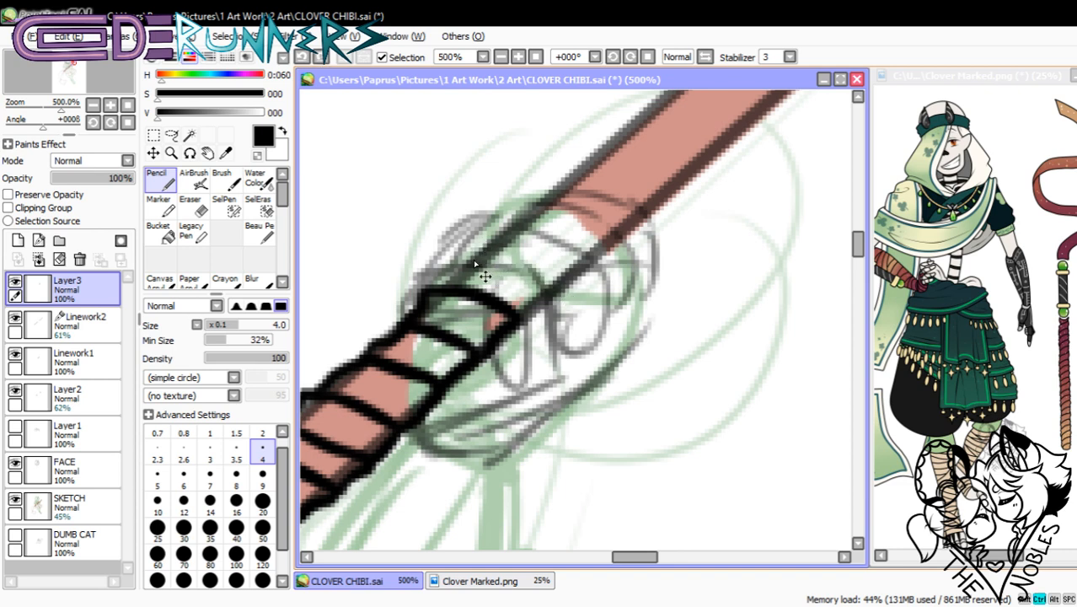
mouse_move(469, 252)
left_mouse_down()
mouse_move(557, 295)
mouse_move(515, 328)
left_mouse_up()
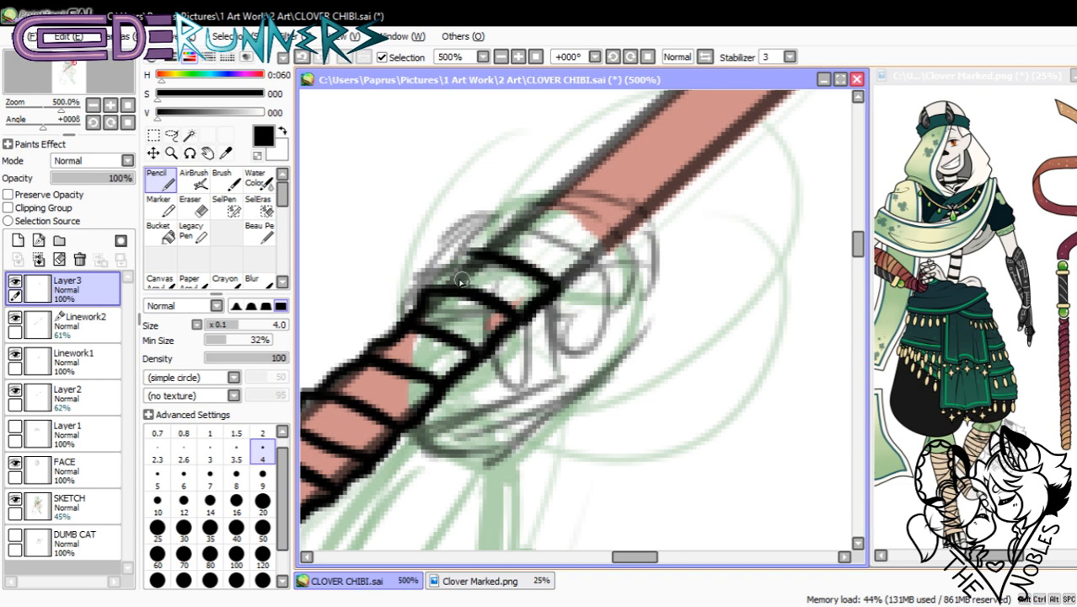
left_click_drag(438, 289, 474, 256)
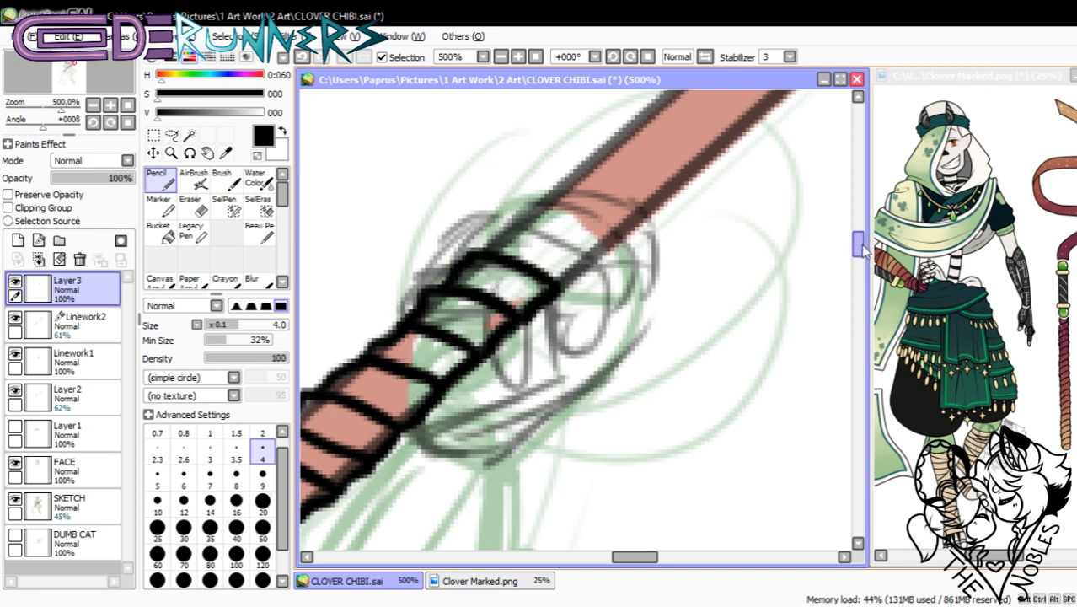
- Ink one further wrap segment near the upper side of the sketched hand, retrying its slanted cross line and edges
left_click_drag(859, 245, 859, 232)
left_click_drag(622, 558, 634, 558)
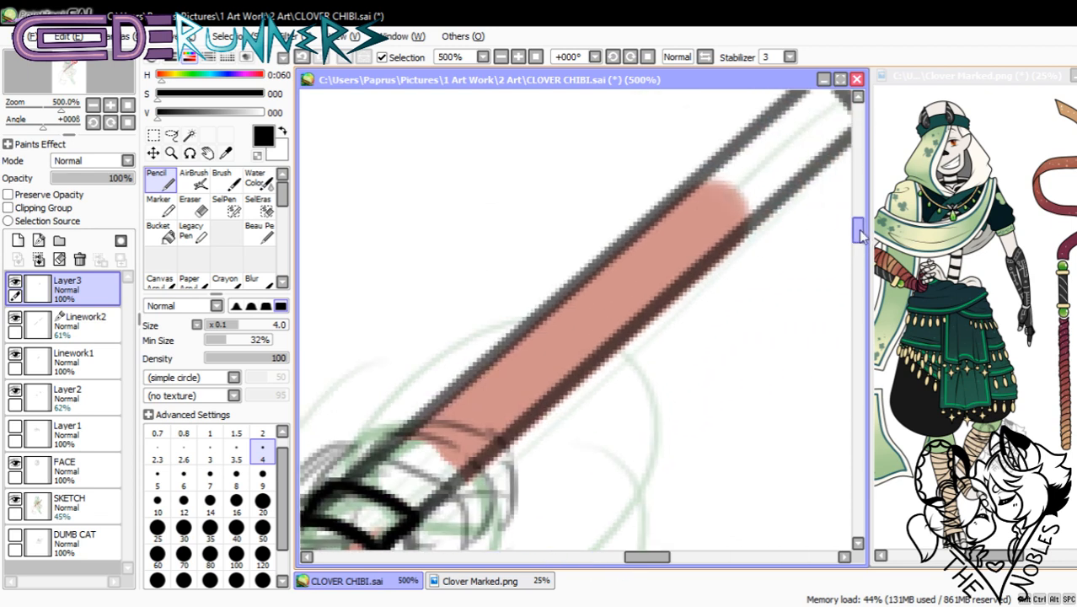
left_click_drag(860, 236, 859, 247)
left_click_drag(383, 287, 454, 323)
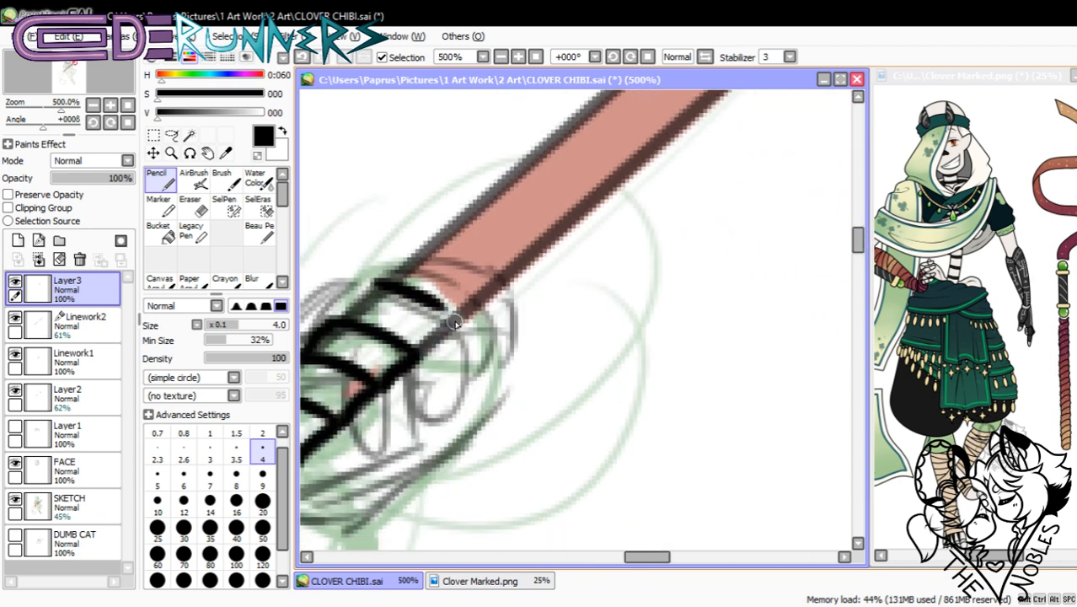
key("ctrl+z")
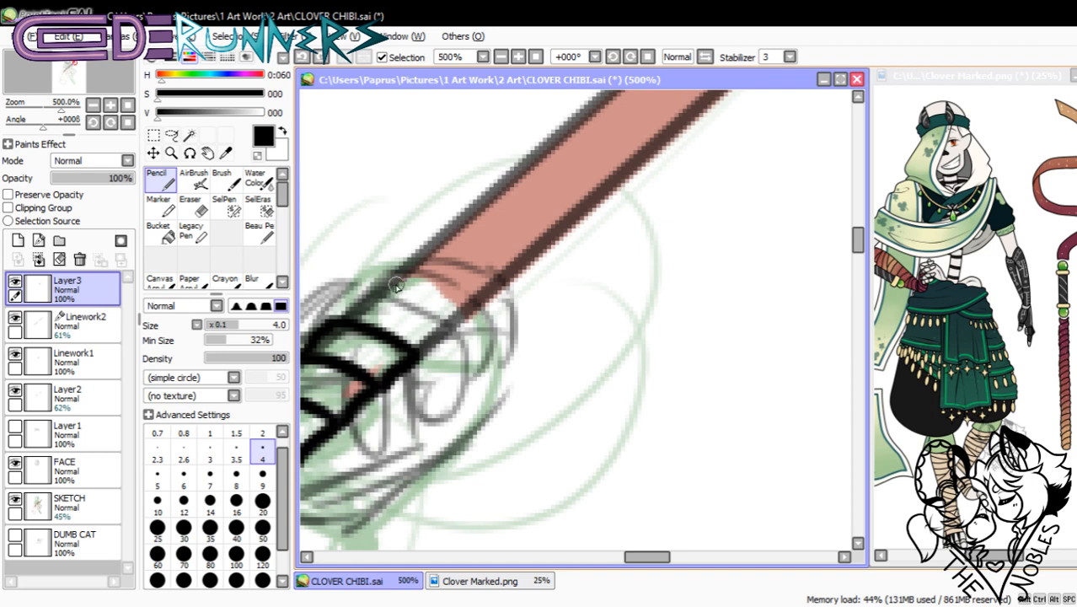
mouse_move(383, 288)
left_mouse_down()
mouse_move(450, 328)
mouse_move(456, 310)
left_mouse_up()
key("ctrl+z")
key("ctrl+z")
left_click_drag(360, 293, 459, 330)
key("ctrl+z")
mouse_move(369, 291)
left_mouse_down()
mouse_move(450, 328)
mouse_move(360, 300)
mouse_move(450, 328)
mouse_move(436, 320)
mouse_move(416, 352)
left_mouse_up()
key("ctrl+z")
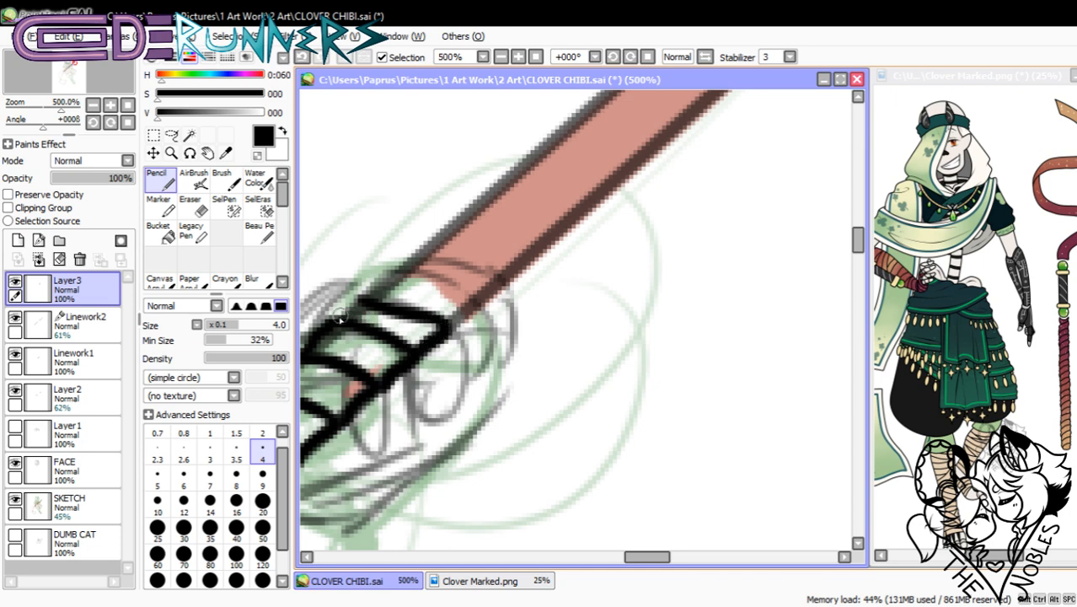
mouse_move(340, 316)
left_mouse_down()
mouse_move(388, 289)
mouse_move(484, 307)
left_mouse_up()
key("ctrl+z")
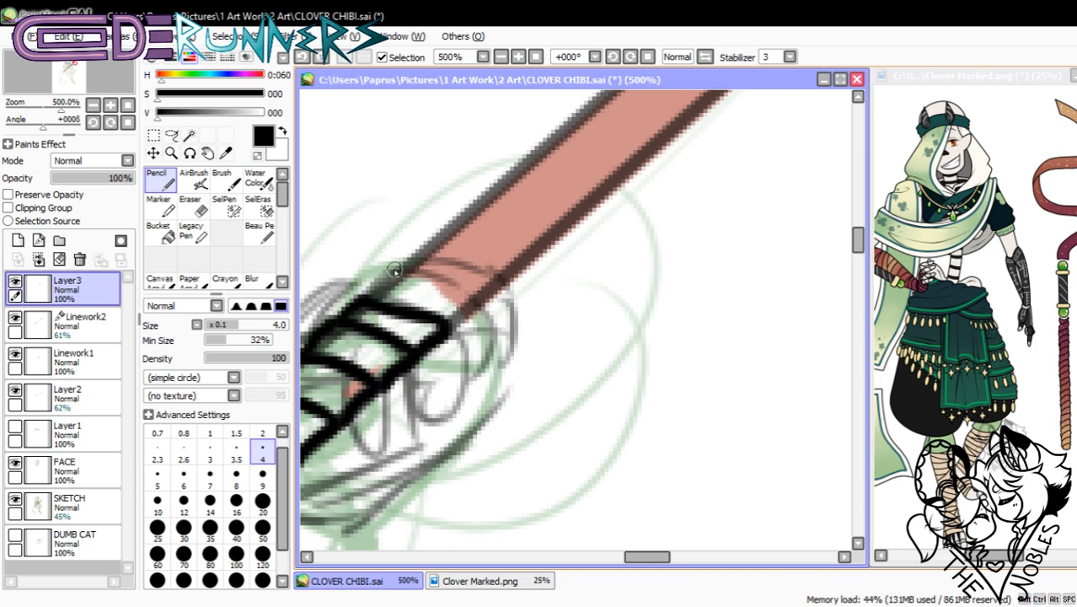
- Continue the wrap with two more slanted segments where the shaft leaves the sketched hand toward the tip
mouse_move(396, 272)
left_mouse_down()
mouse_move(488, 308)
mouse_move(480, 292)
mouse_move(449, 331)
left_mouse_up()
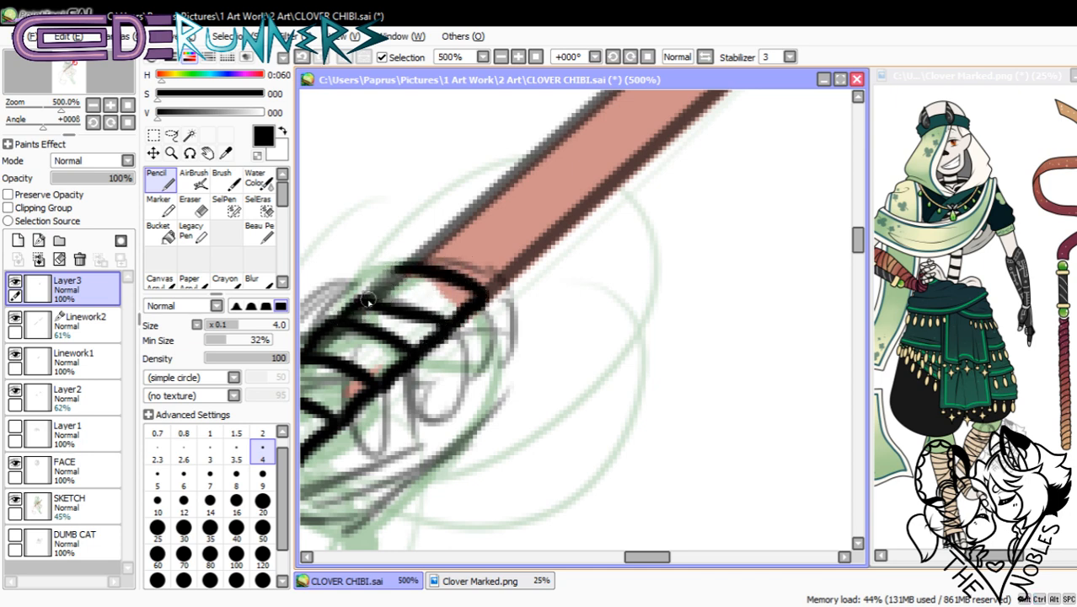
scroll(857, 243, "up", 2)
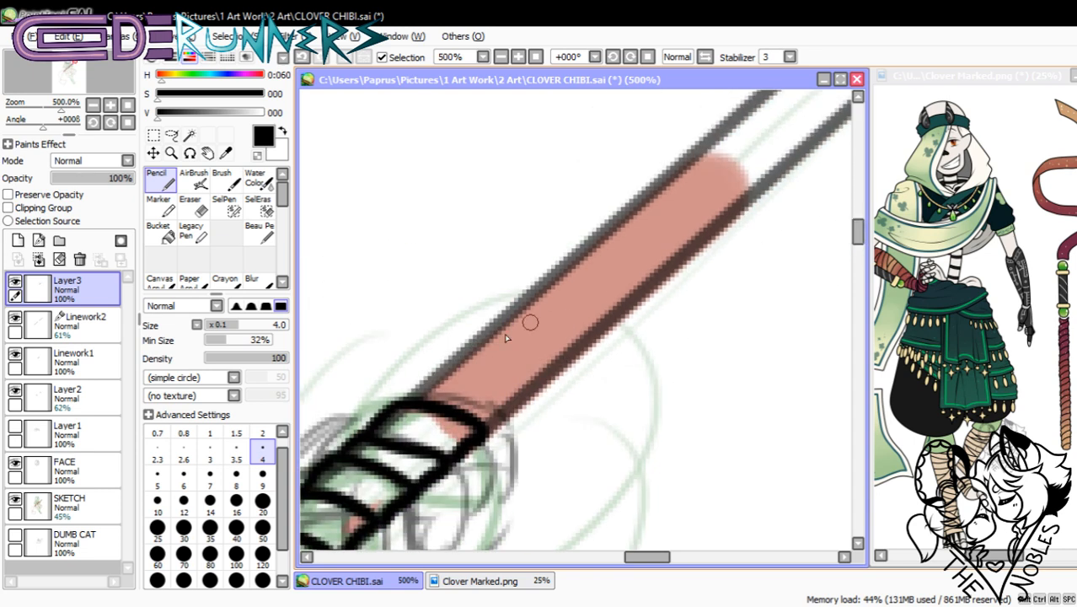
left_click_drag(455, 358, 558, 393)
key("ctrl+z")
mouse_move(437, 372)
left_mouse_down()
mouse_move(546, 375)
mouse_move(461, 378)
mouse_move(527, 394)
left_mouse_up()
key("ctrl+z")
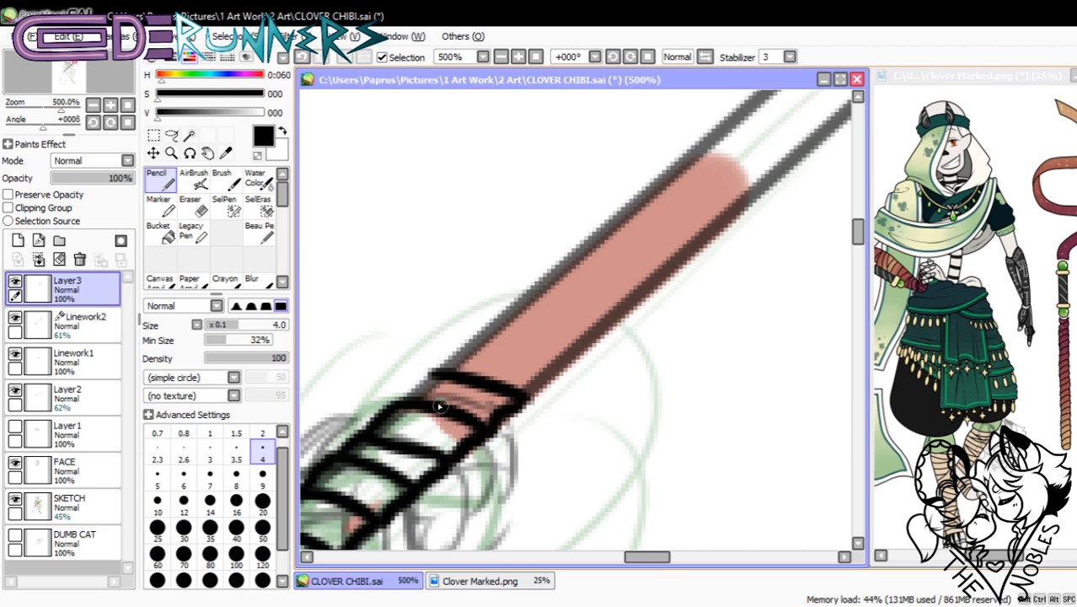
- Draw another black wrap band across the staff above the upper hand and close its side edges
mouse_move(410, 401)
left_mouse_down()
mouse_move(405, 382)
mouse_move(518, 353)
mouse_move(556, 370)
left_mouse_up()
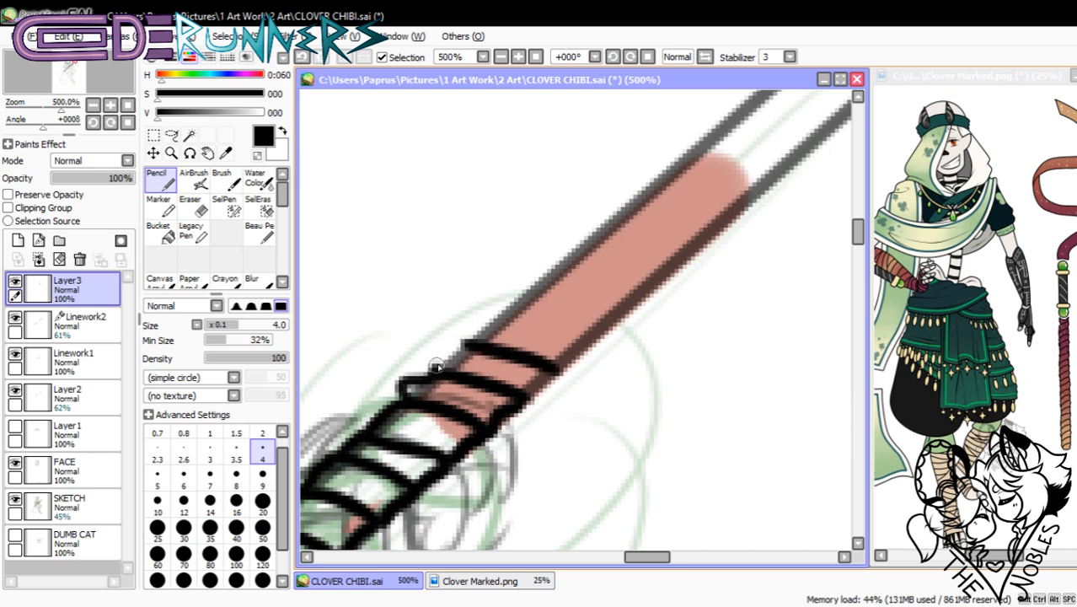
left_click_drag(436, 366, 465, 343)
left_click_drag(520, 400, 567, 369)
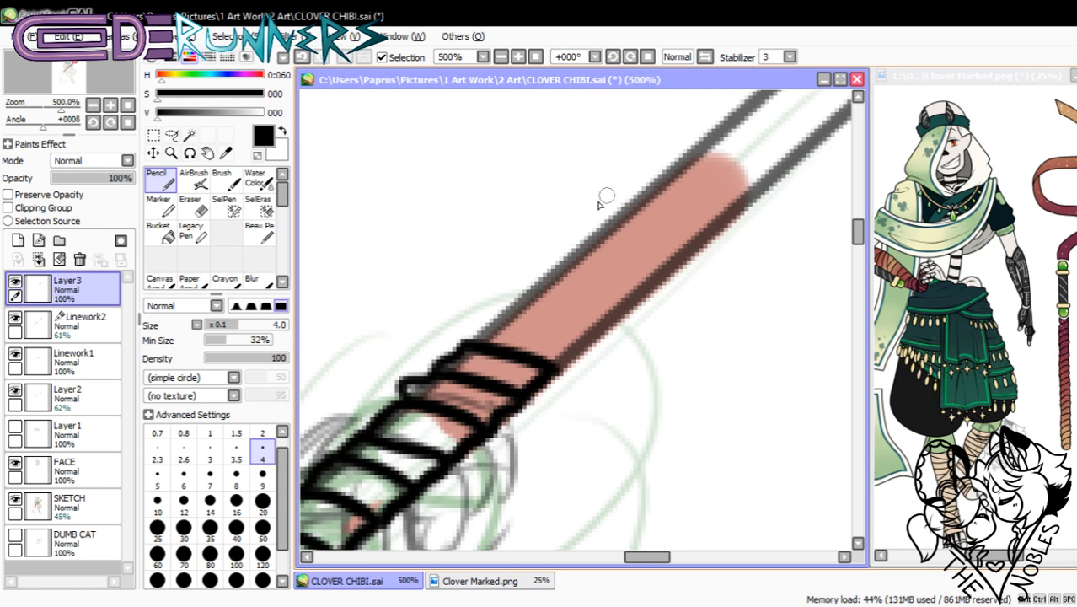
- Draw three more curved wrap bands farther up the staff and join them along both edges, redoing uneven strokes
mouse_move(645, 556)
left_mouse_down()
mouse_move(660, 556)
mouse_move(649, 556)
left_mouse_up()
left_click_drag(858, 238, 858, 233)
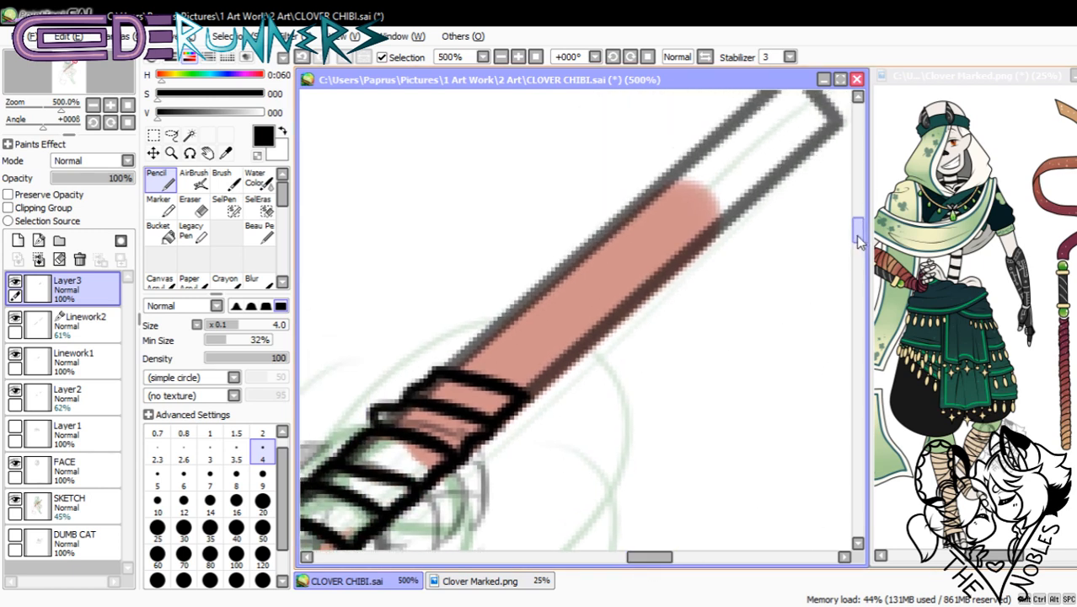
left_click_drag(477, 338, 561, 365)
key("ctrl+z")
mouse_move(477, 339)
left_mouse_down()
mouse_move(562, 364)
mouse_move(528, 396)
left_mouse_up()
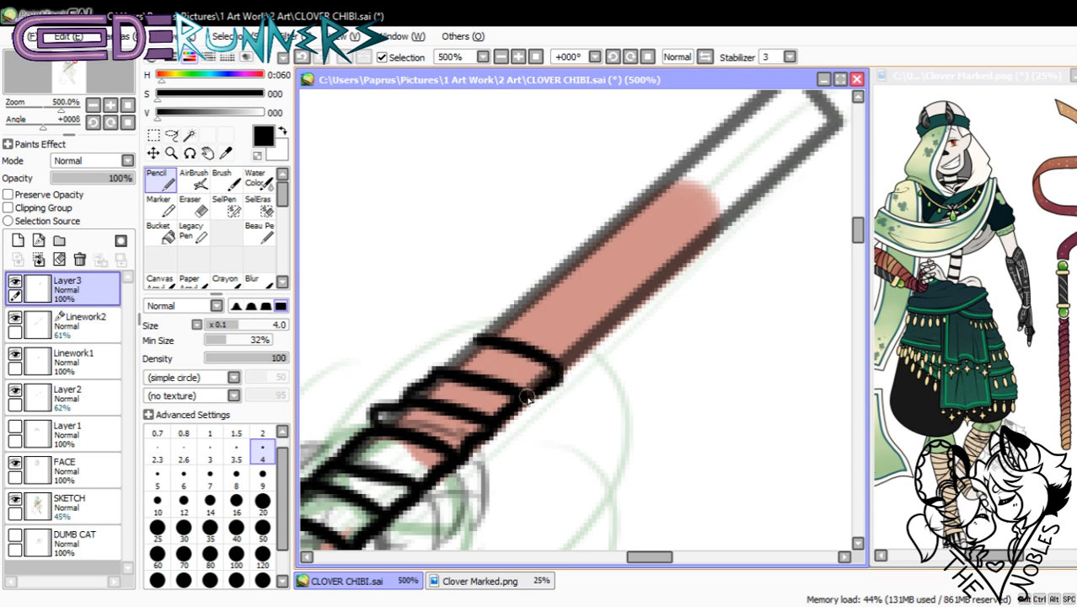
mouse_move(441, 371)
left_mouse_down()
mouse_move(480, 337)
mouse_move(600, 337)
mouse_move(560, 373)
left_mouse_up()
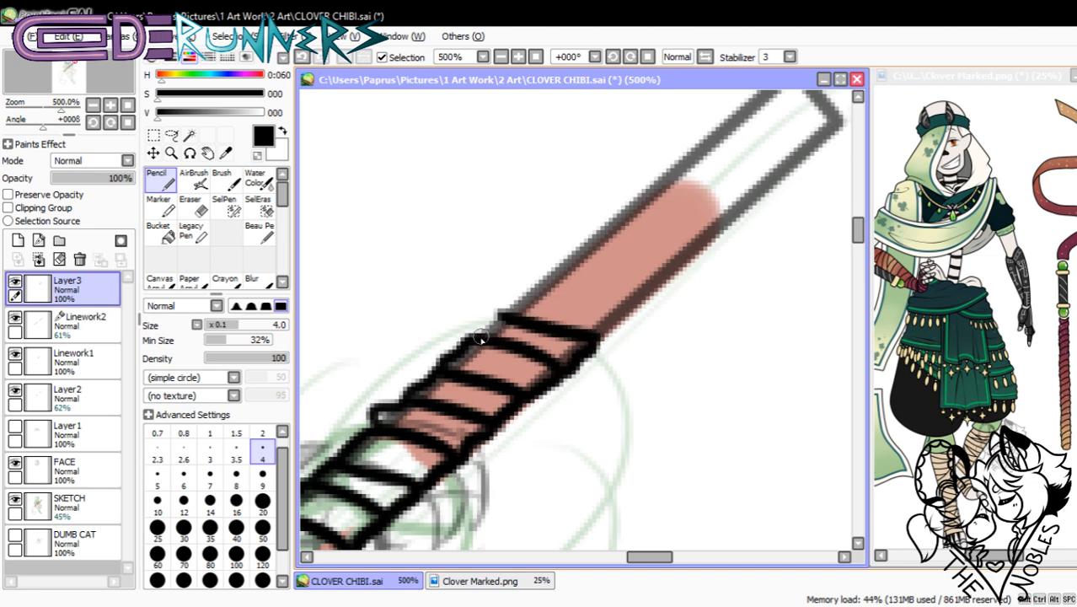
mouse_move(480, 337)
left_mouse_down()
mouse_move(515, 316)
mouse_move(627, 327)
left_mouse_up()
key("ctrl+z")
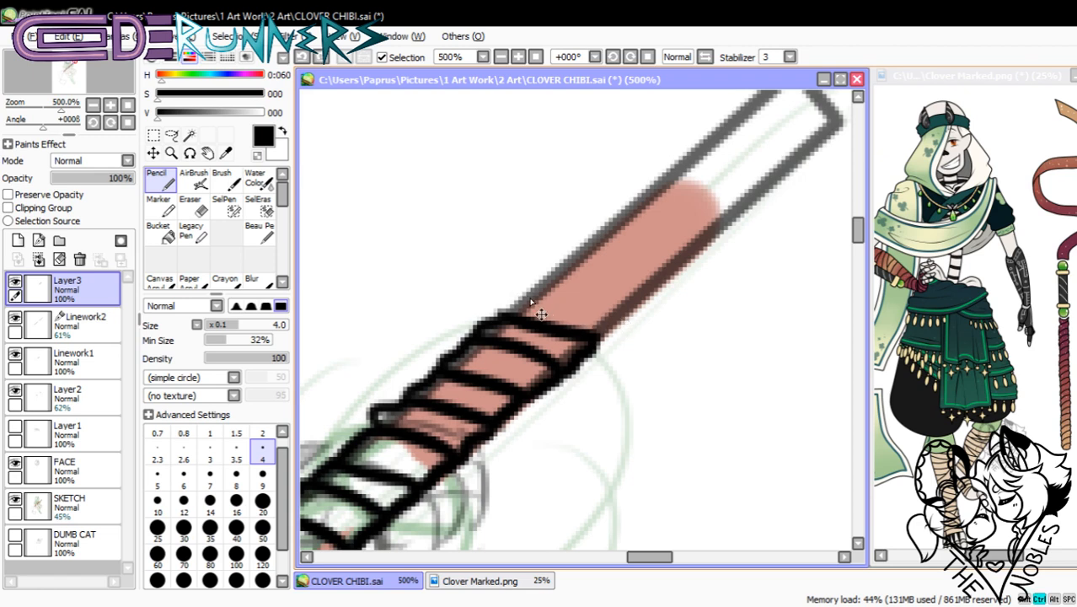
left_click_drag(524, 295, 629, 322)
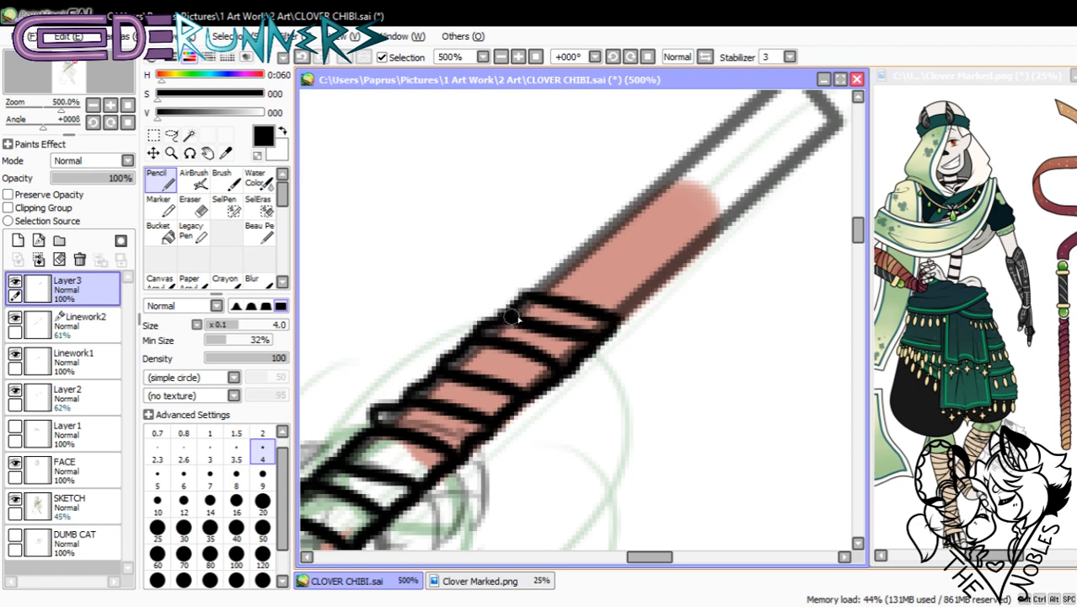
- Continue the wrap with three more slanted bands and bulging side edges up to the end of the red fill
scroll(712, 315, "up", 3)
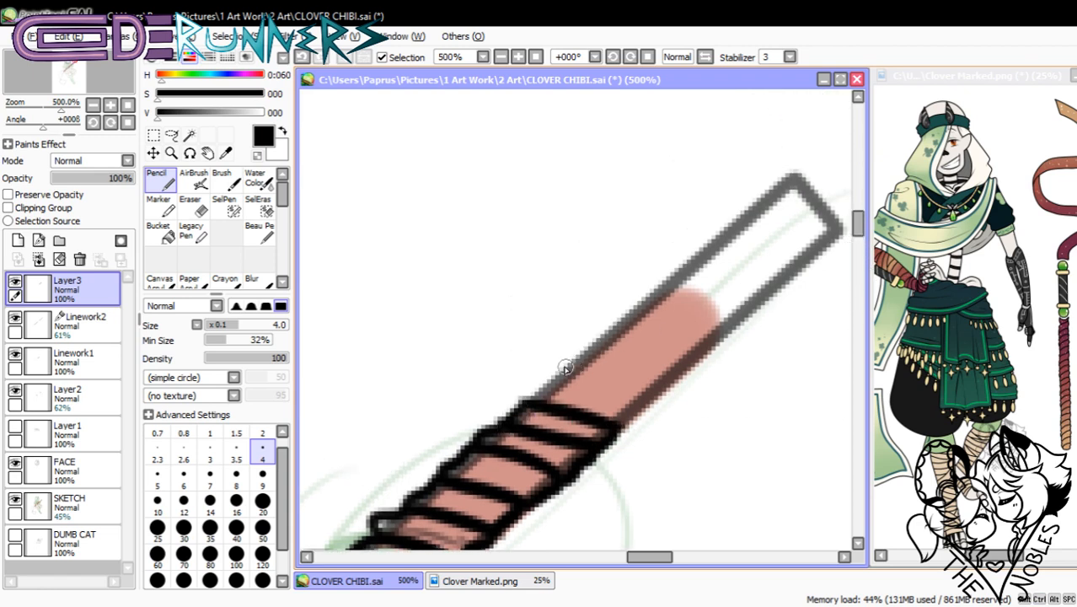
left_click_drag(565, 368, 662, 394)
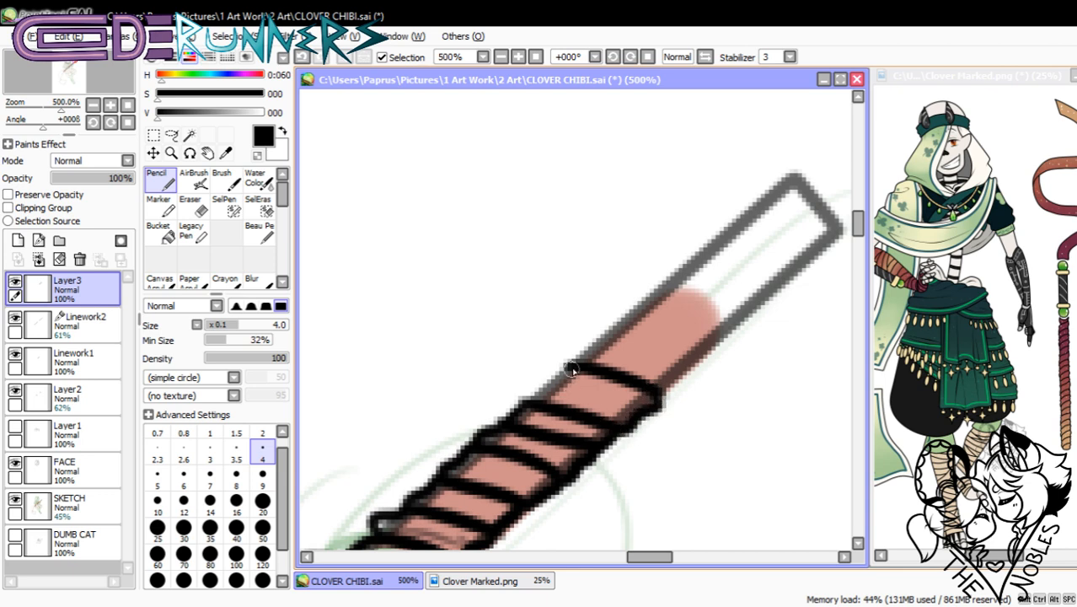
mouse_move(571, 369)
left_mouse_down()
mouse_move(547, 376)
mouse_move(538, 398)
left_mouse_up()
key("ctrl+z")
left_click_drag(649, 556, 665, 558)
left_click_drag(431, 337, 534, 377)
key("ctrl+z")
mouse_move(438, 339)
left_mouse_down()
mouse_move(529, 371)
mouse_move(483, 403)
mouse_move(429, 335)
mouse_move(406, 360)
left_mouse_up()
mouse_move(462, 305)
left_mouse_down()
mouse_move(568, 344)
mouse_move(516, 368)
left_mouse_up()
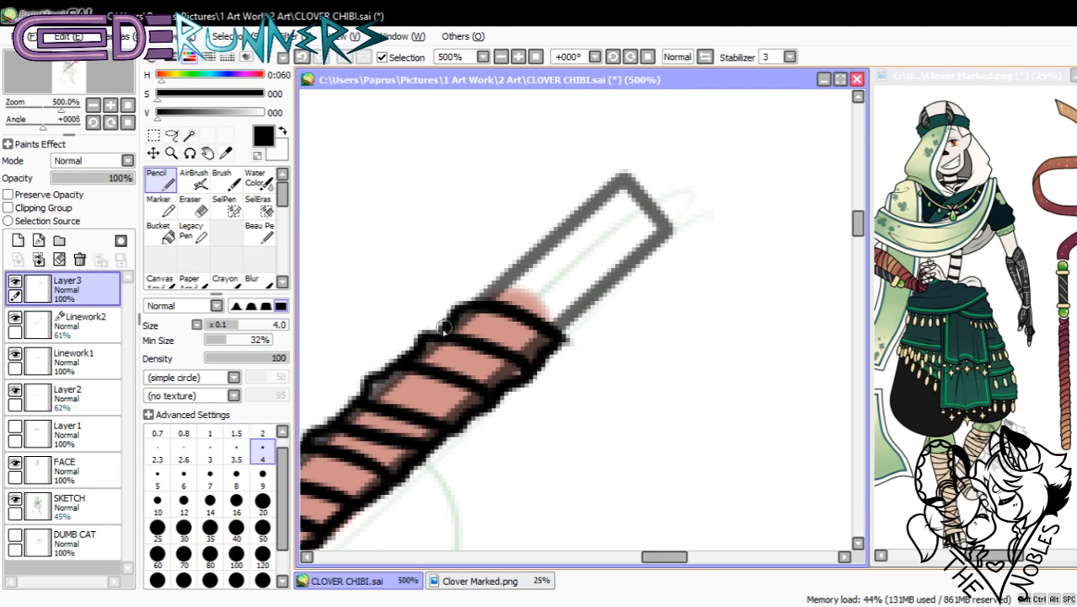
- Finish the wrap with three bands beyond the red fill and close the staff's upper end with a rounded tip
mouse_move(504, 272)
left_mouse_down()
mouse_move(596, 312)
mouse_move(544, 341)
left_mouse_up()
mouse_move(504, 271)
left_mouse_down()
mouse_move(463, 307)
mouse_move(557, 248)
mouse_move(613, 288)
mouse_move(595, 301)
left_mouse_up()
key("ctrl+z")
left_click_drag(538, 255, 540, 275)
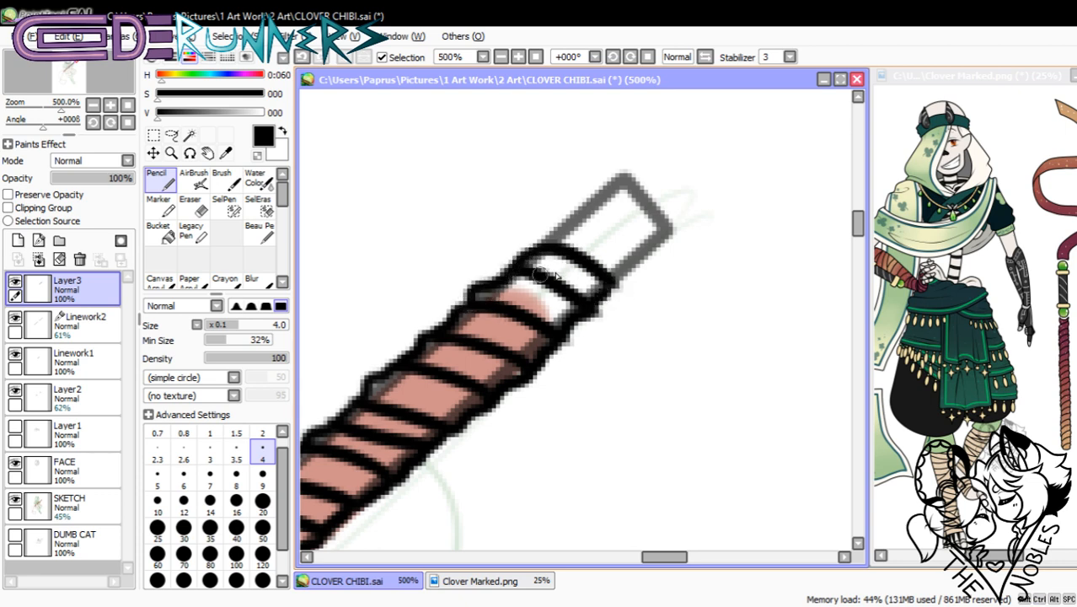
left_click_drag(572, 228, 643, 264)
key("ctrl+z")
mouse_move(564, 219)
left_mouse_down()
mouse_move(641, 264)
mouse_move(615, 285)
left_mouse_up()
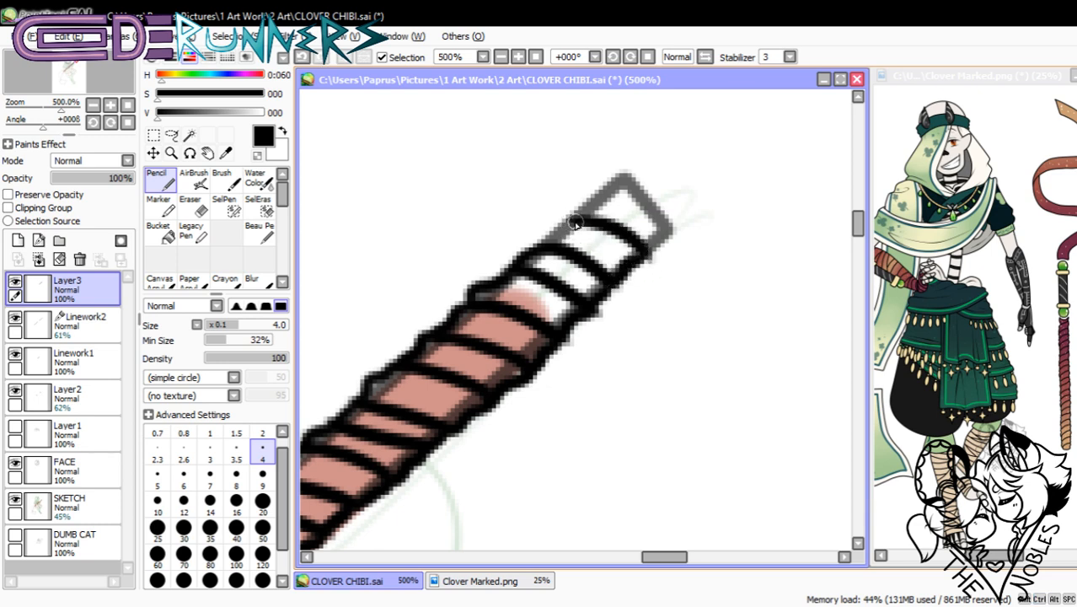
mouse_move(574, 223)
left_mouse_down()
mouse_move(544, 226)
mouse_move(527, 249)
left_mouse_up()
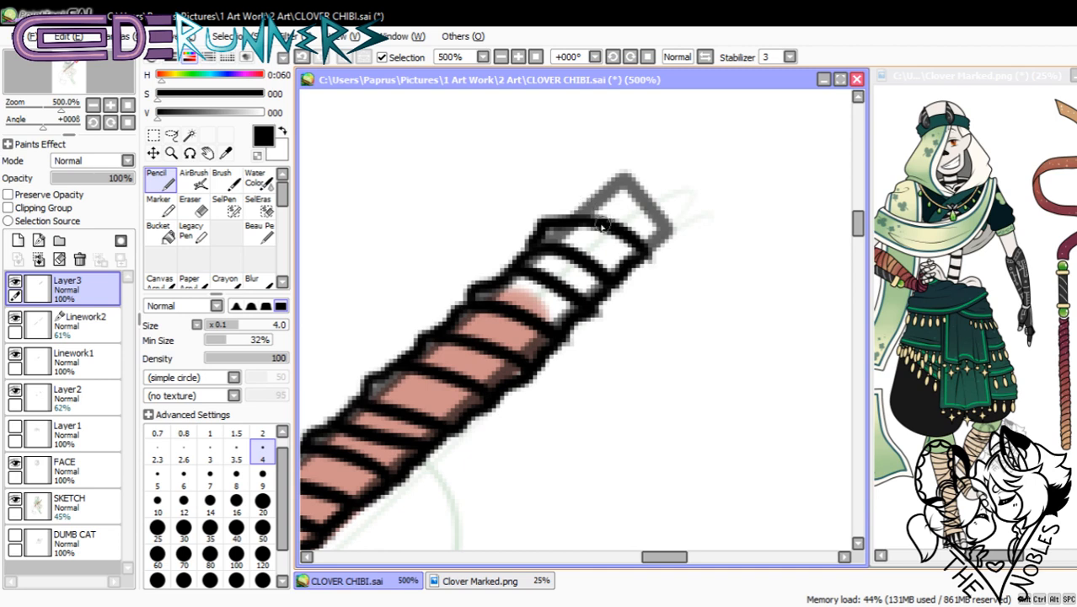
mouse_move(560, 220)
left_mouse_down()
mouse_move(616, 181)
mouse_move(656, 207)
mouse_move(642, 246)
mouse_move(658, 215)
mouse_move(648, 253)
left_mouse_up()
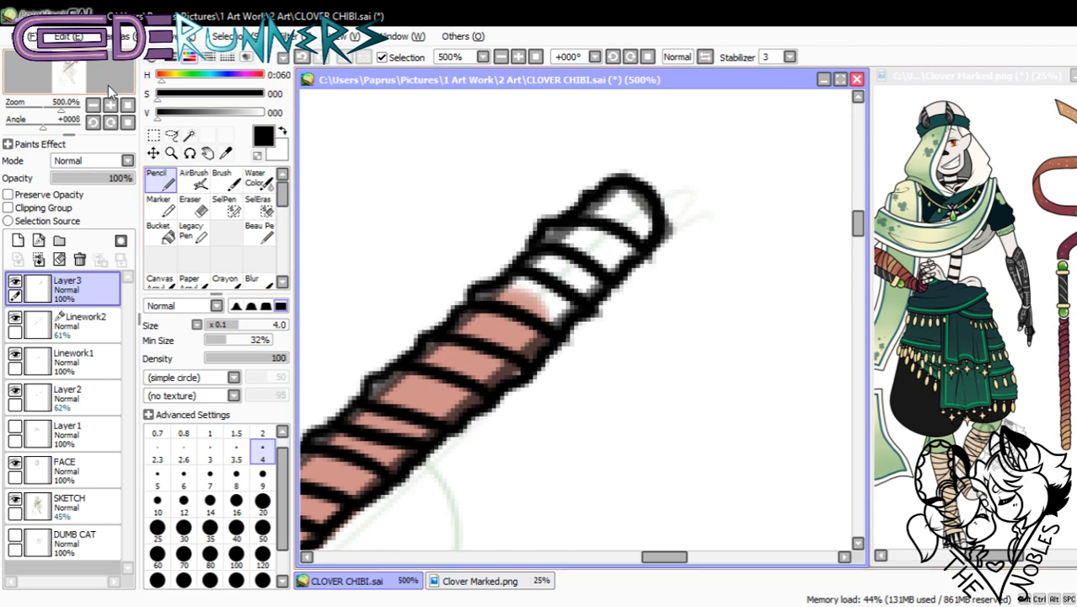
- Check the wrapped staff against the whole figure and hide the Linework2 layer
left_click(94, 104)
left_click(93, 105)
left_click(94, 105)
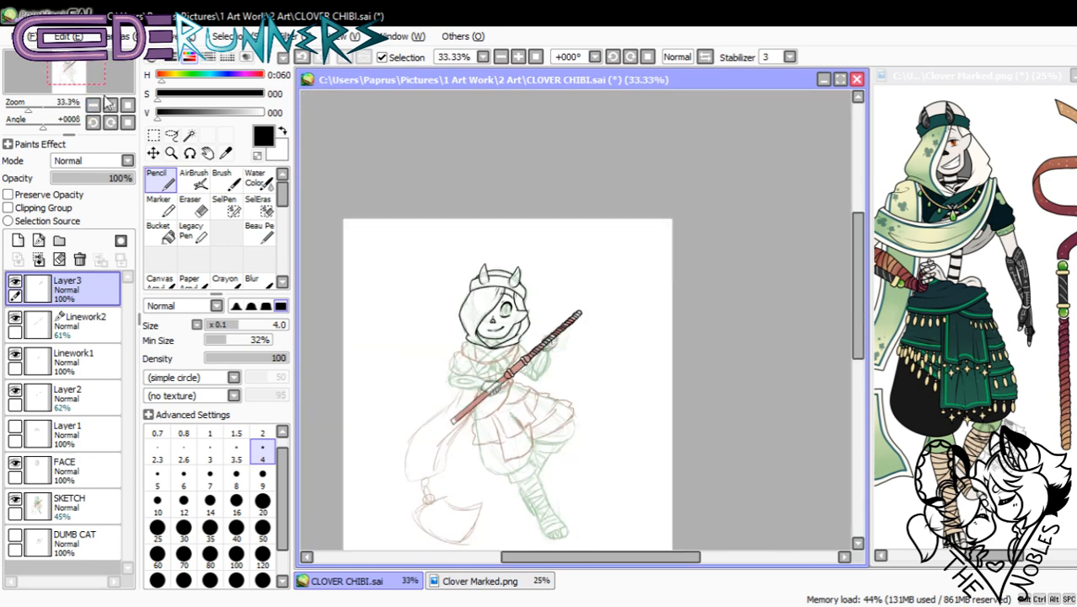
left_click(110, 104)
left_click(111, 105)
left_click(110, 104)
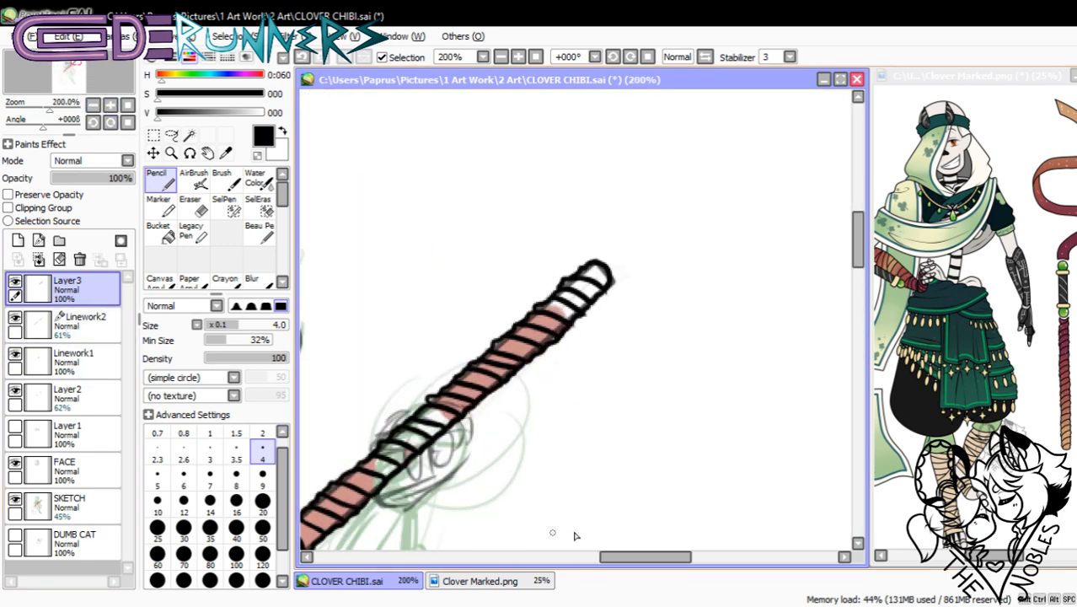
left_click_drag(637, 557, 571, 556)
left_click_drag(856, 253, 855, 305)
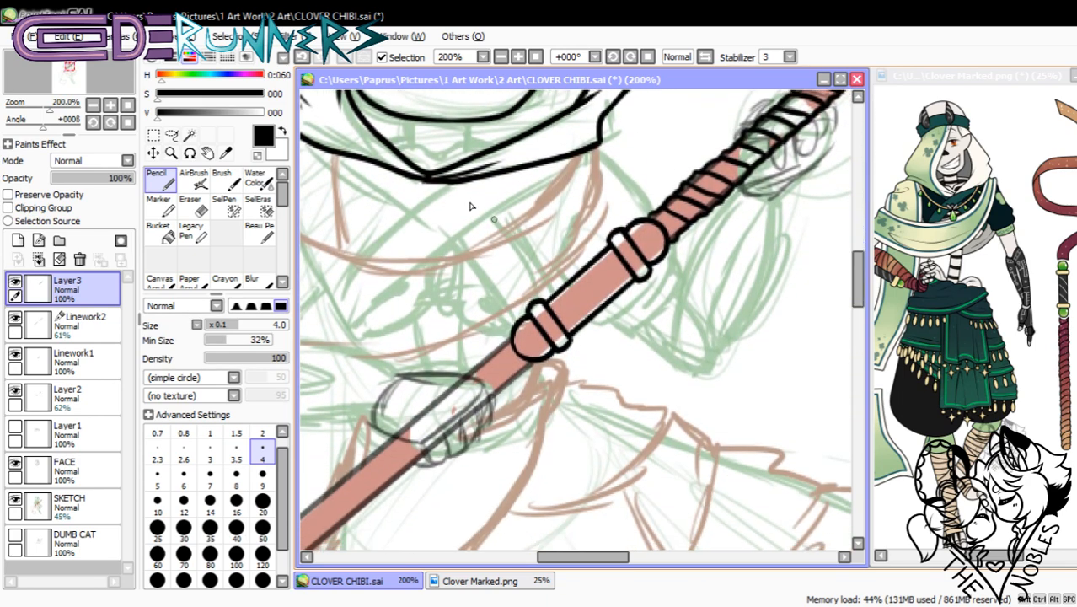
left_click(93, 104)
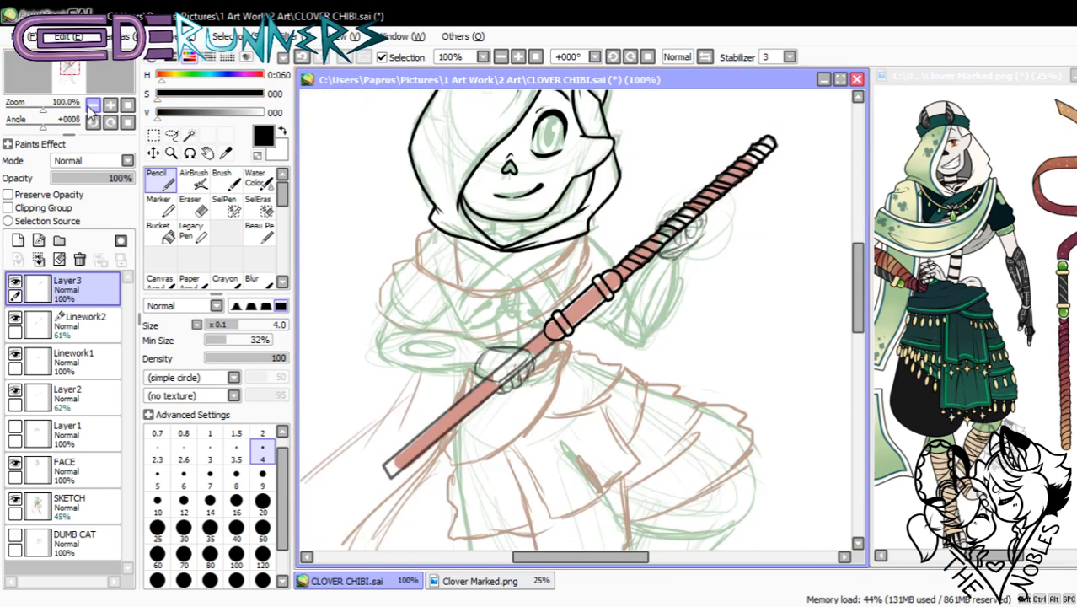
left_click(15, 317)
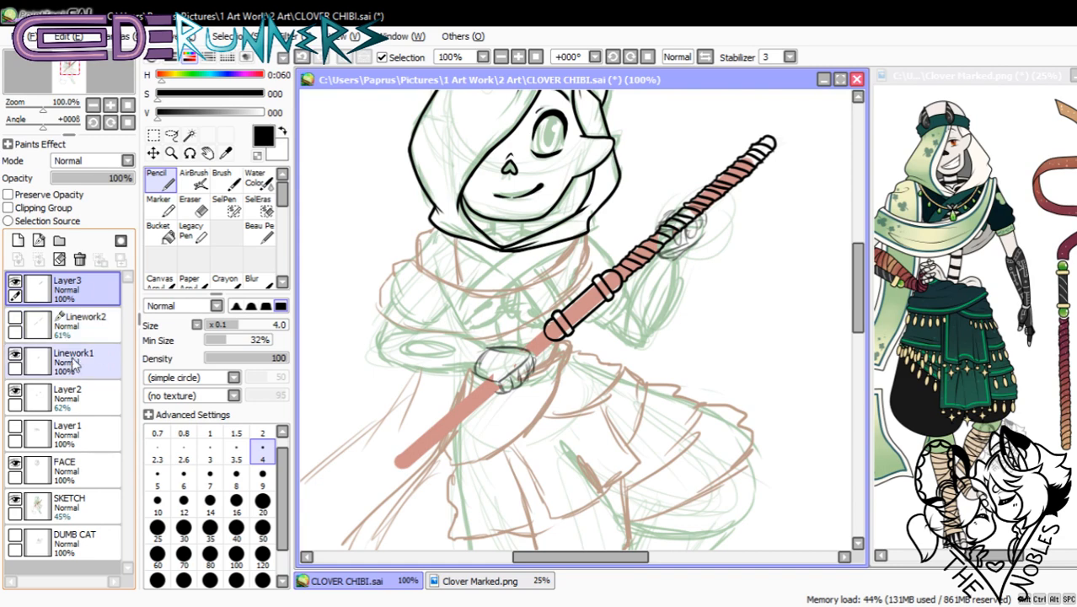
- Refine the wrap band lines over the sketched upper hand with the Eraser at size 2, undoing unwanted strokes
left_click(109, 104)
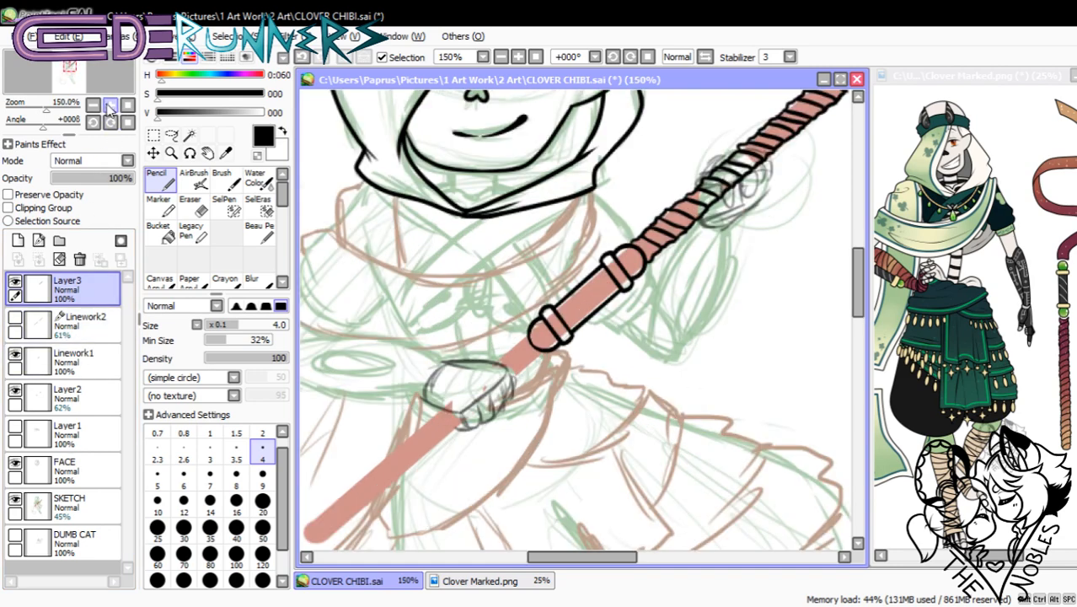
left_click(110, 105)
left_click_drag(600, 556, 631, 557)
scroll(817, 325, "up", 5)
left_click(192, 207)
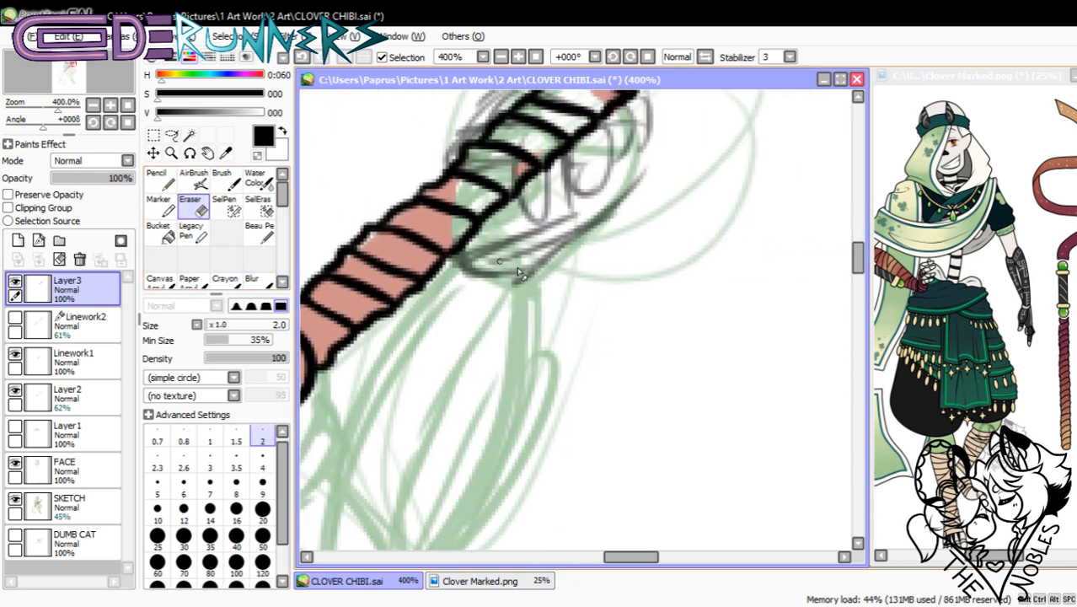
scroll(774, 240, "up", 2)
mouse_move(483, 236)
left_mouse_down()
mouse_move(522, 255)
mouse_move(486, 240)
mouse_move(523, 253)
mouse_move(517, 234)
mouse_move(491, 227)
mouse_move(535, 244)
left_mouse_up()
key("ctrl+z")
key("ctrl+z")
key("ctrl+z")
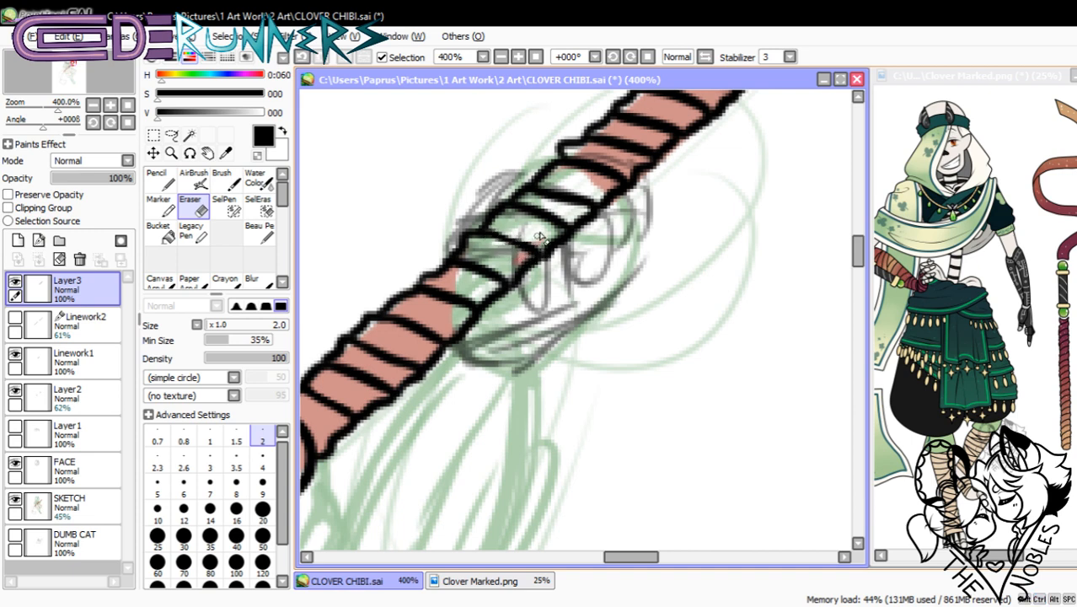
left_click_drag(546, 185, 583, 198)
key("ctrl+z")
left_click_drag(542, 185, 589, 200)
key("ctrl+z")
mouse_move(581, 173)
left_mouse_down()
mouse_move(614, 165)
mouse_move(590, 149)
mouse_move(635, 151)
mouse_move(600, 132)
mouse_move(644, 152)
left_mouse_up()
- Thin the wrap band lines along the red upper section of the staff with the Eraser, undoing unwanted strokes
left_click_drag(858, 254, 858, 244)
key("ctrl+z")
key("ctrl+z")
left_click_drag(602, 277, 645, 289)
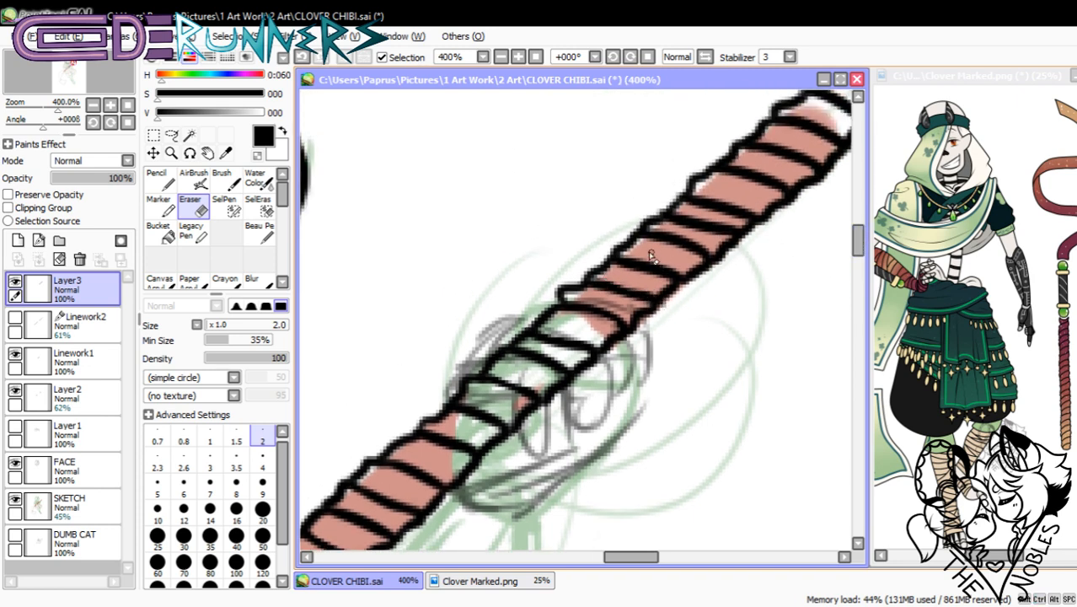
key("ctrl+z")
key("ctrl+z")
mouse_move(675, 209)
left_mouse_down()
mouse_move(729, 226)
mouse_move(690, 215)
mouse_move(734, 221)
mouse_move(731, 205)
mouse_move(691, 205)
mouse_move(735, 220)
left_mouse_up()
key("ctrl+z")
key("ctrl+z")
key("ctrl+z")
left_click_drag(718, 176, 768, 195)
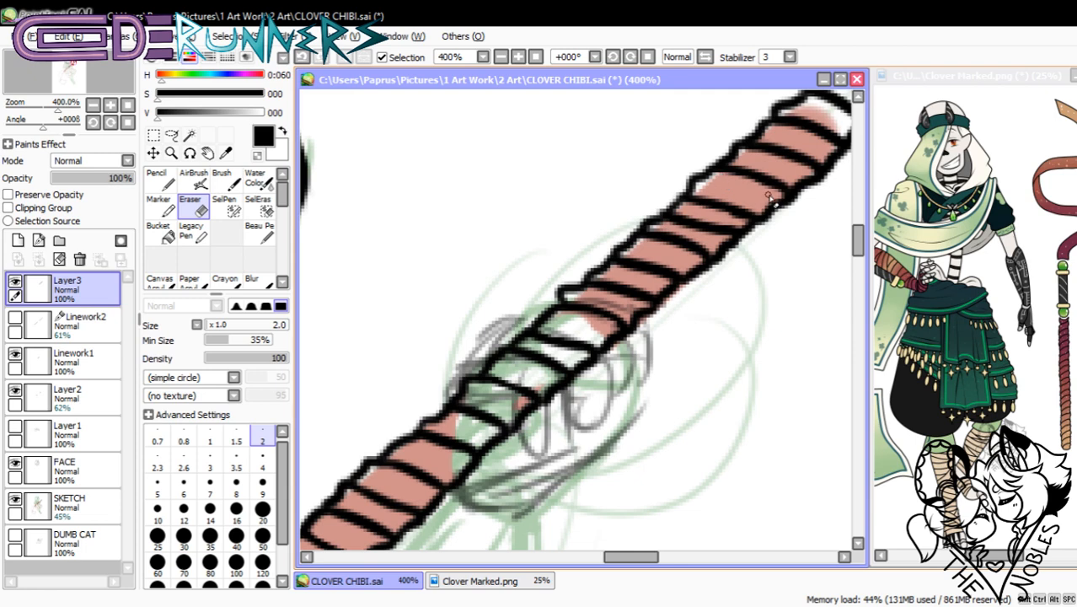
left_click_drag(654, 230, 700, 242)
- Clean up the wrap band lines and lower edge near the staff's rounded tip with the Eraser
left_click_drag(858, 238, 858, 231)
left_click_drag(637, 561, 655, 560)
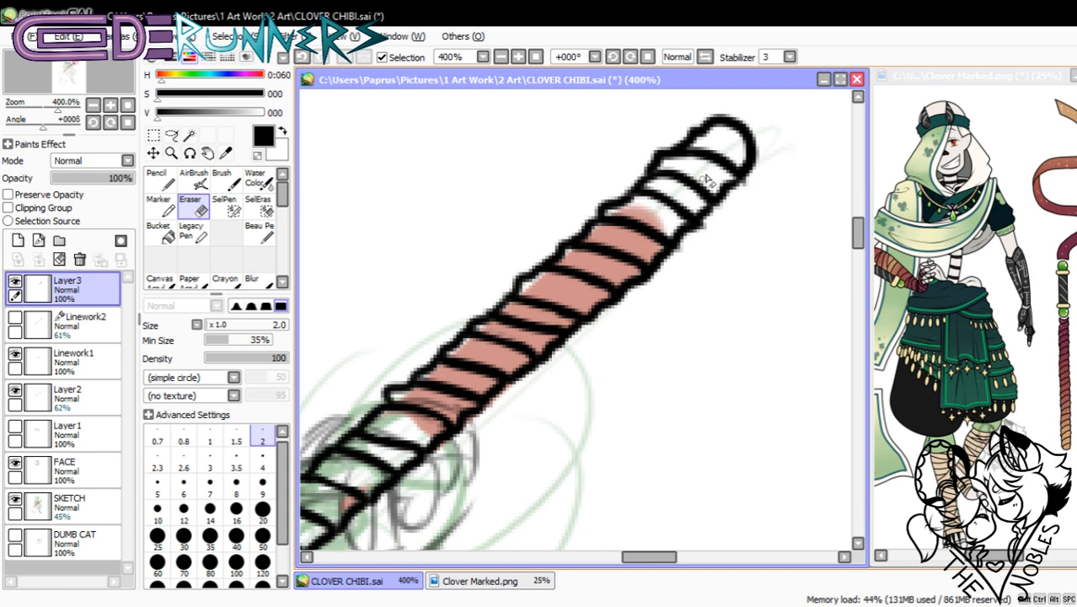
left_click_drag(689, 164, 730, 187)
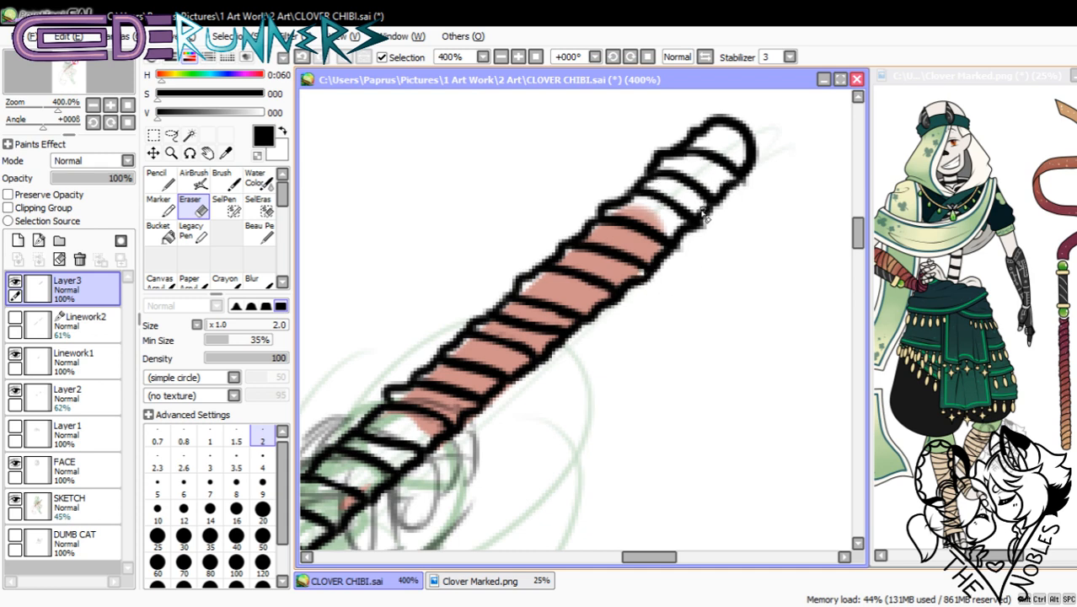
left_click_drag(689, 226, 676, 215)
key("ctrl+z")
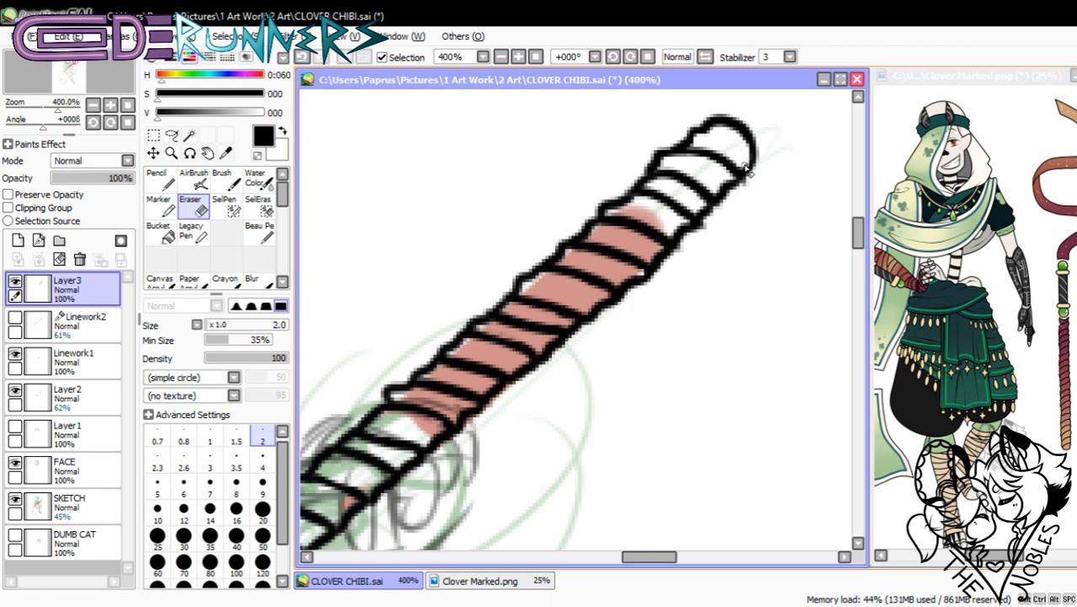
- Erase the excess wrap outline where the lowest bands meet the staff's round joint
left_click_drag(658, 557, 635, 568)
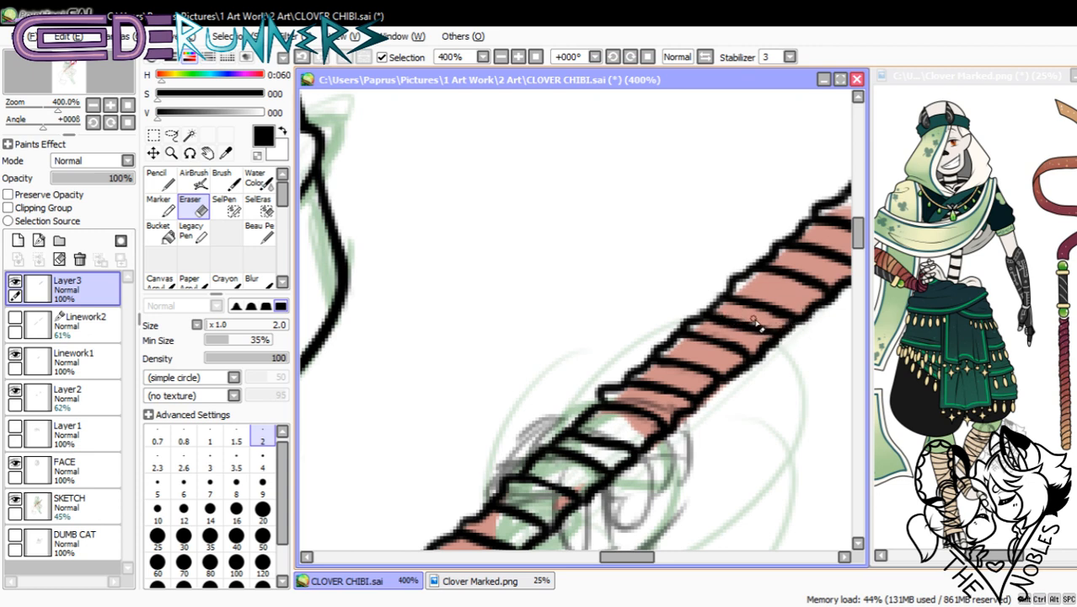
left_click_drag(858, 241, 858, 260)
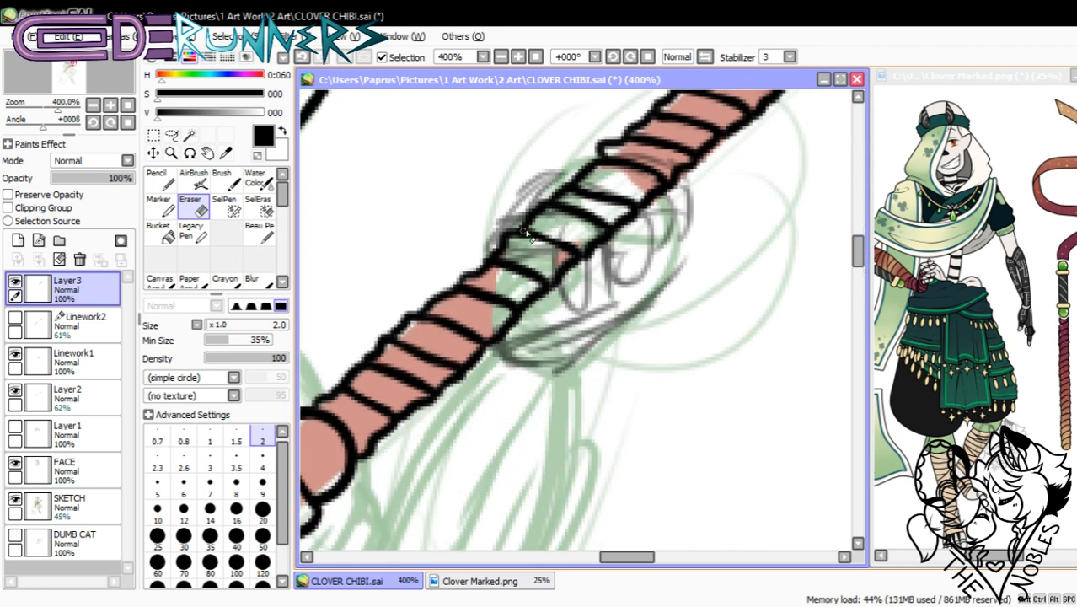
left_click_drag(628, 557, 605, 557)
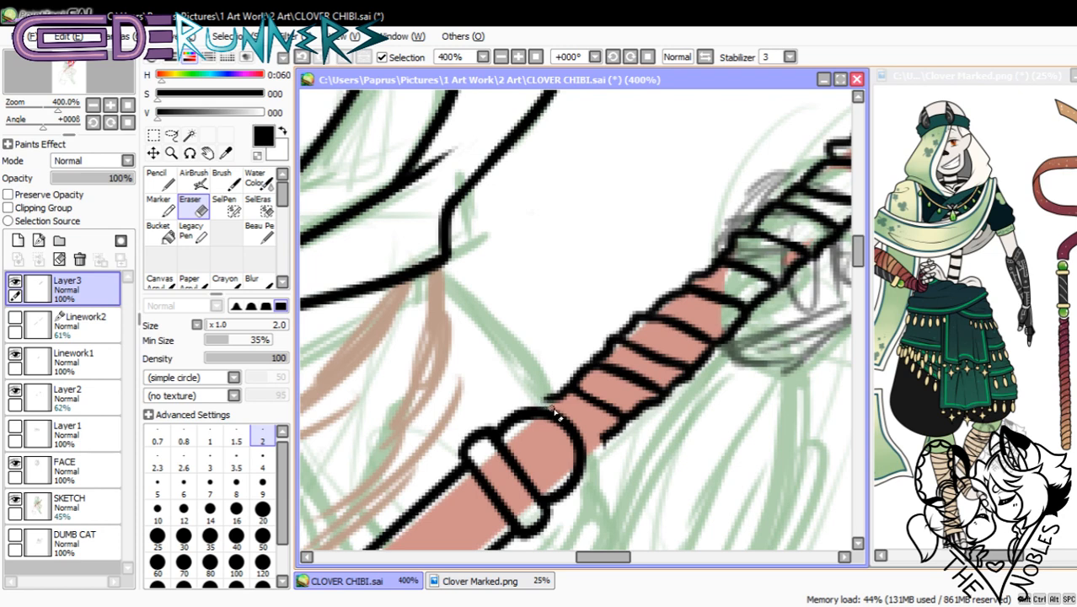
- Ink the last wrap line and lower edge beside the staff's upper round joint with the Pencil at size 3, redoing unwanted strokes
key("n")
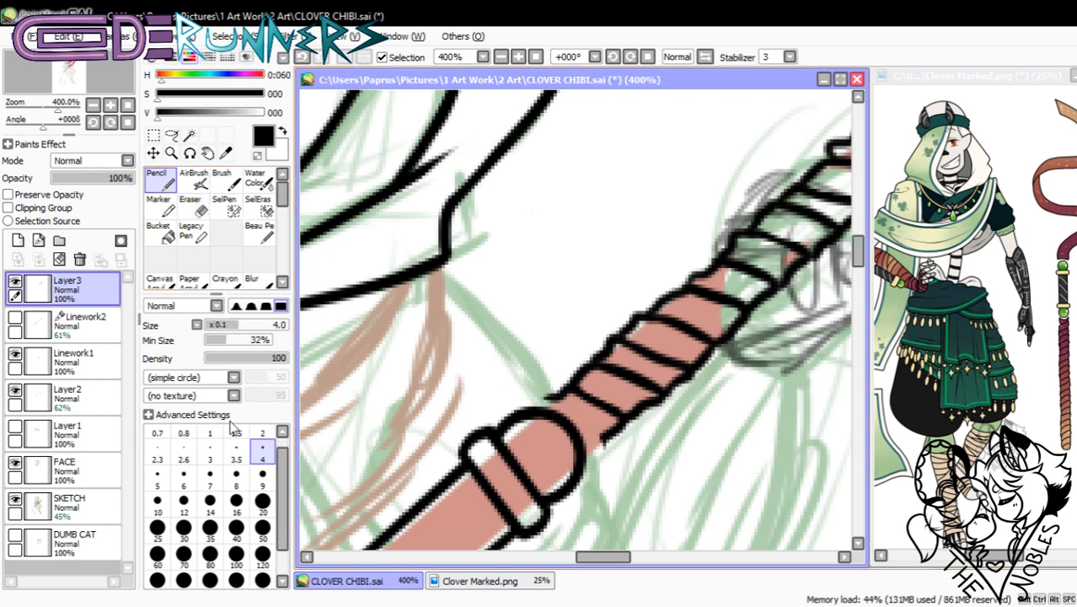
left_click_drag(561, 407, 602, 436)
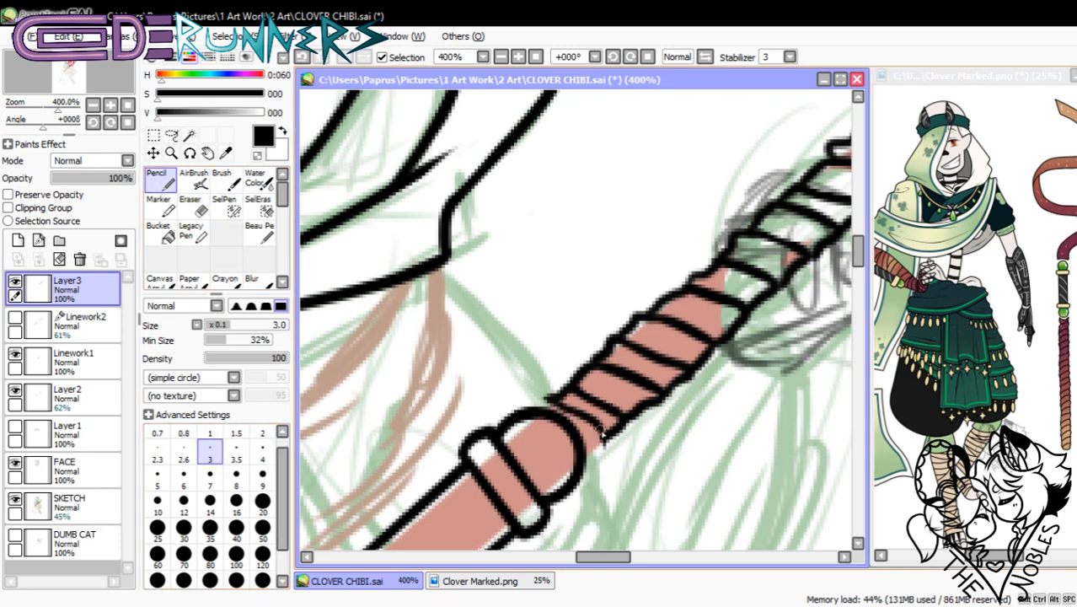
key("ctrl+z")
mouse_move(549, 399)
left_mouse_down()
mouse_move(591, 418)
mouse_move(604, 437)
left_mouse_up()
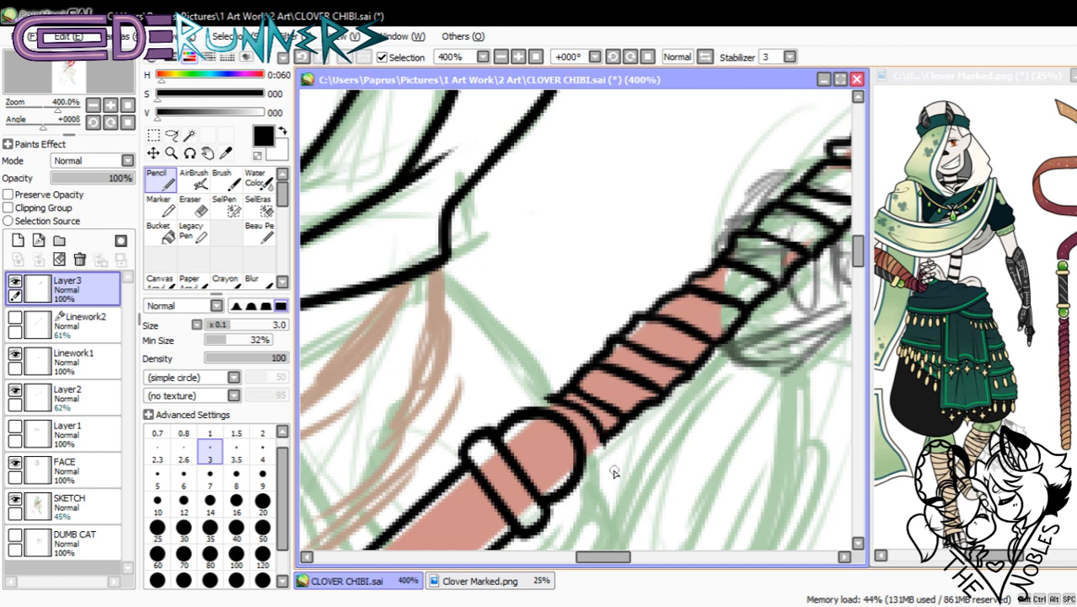
left_click_drag(613, 557, 576, 545)
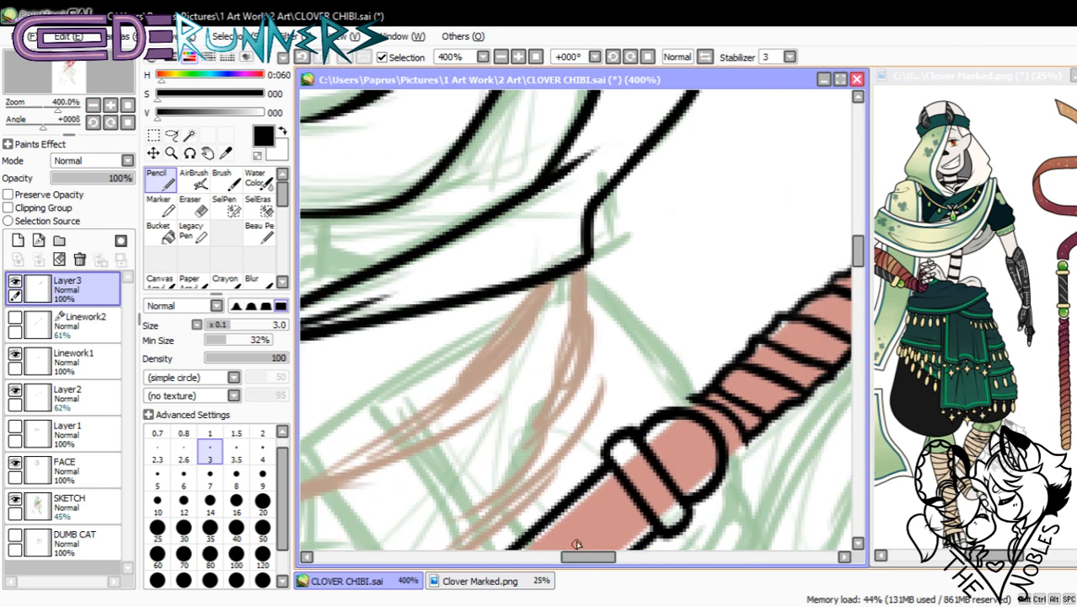
key("ctrl+z")
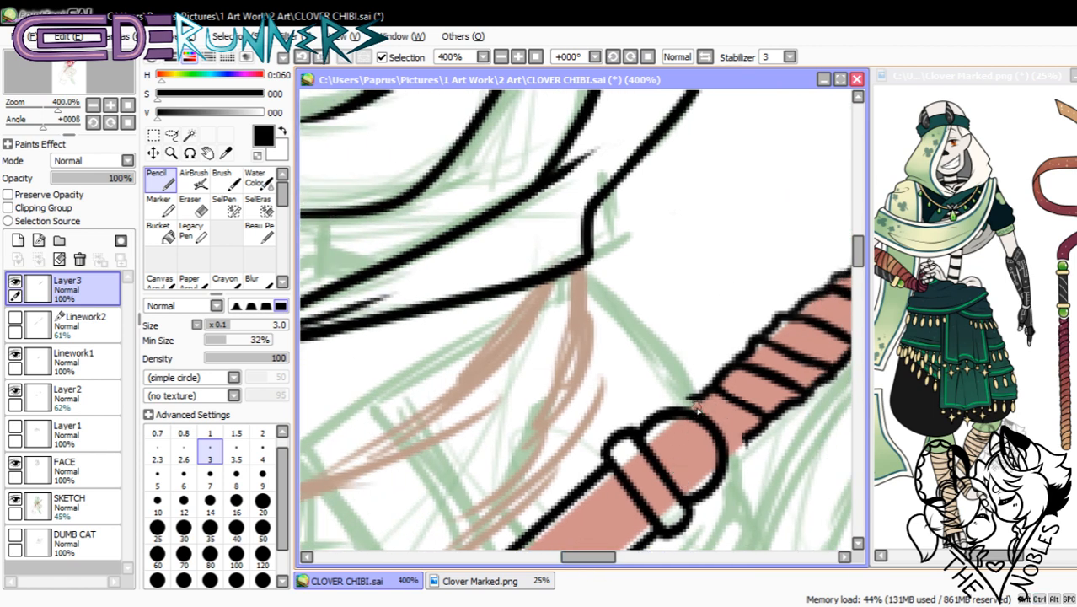
key("ctrl+y")
mouse_move(702, 401)
left_mouse_down()
mouse_move(737, 449)
mouse_move(755, 446)
mouse_move(719, 410)
left_mouse_up()
key("ctrl+z")
key("e")
key("ctrl+z")
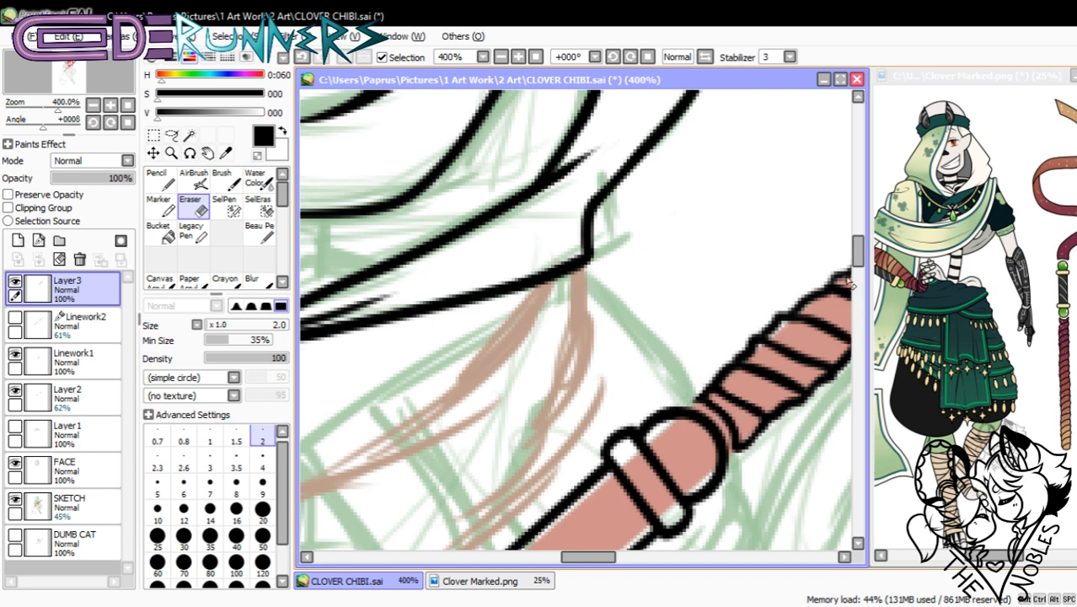
- Duplicate the wrap linework layer and flip the copy into a mirrored diagonal
scroll(847, 284, "down", 5)
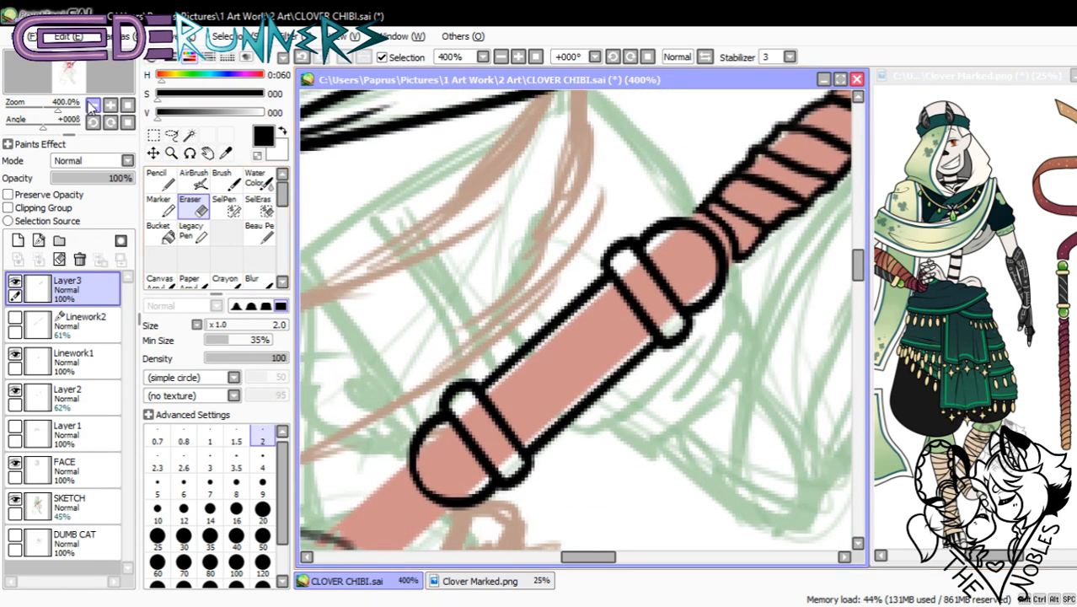
left_click(93, 104)
left_click(93, 105)
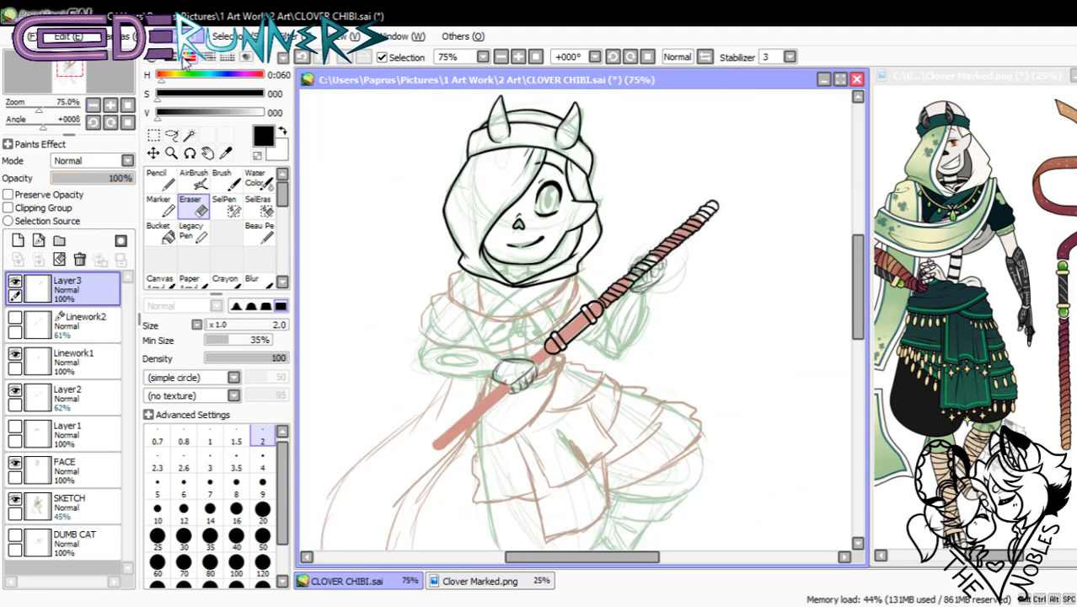
left_click(193, 109)
left_click(188, 37)
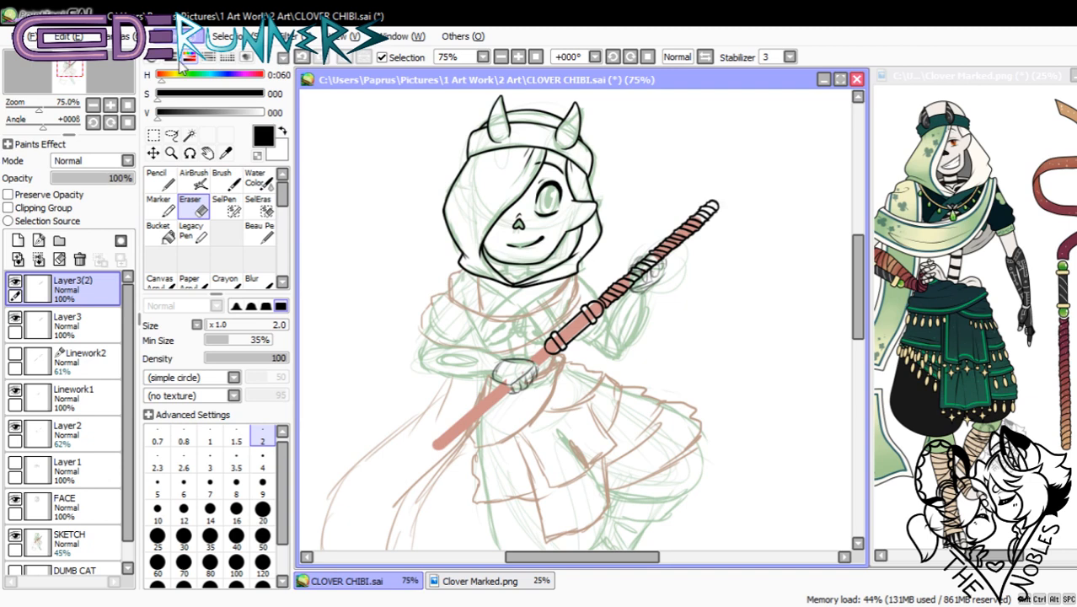
left_click(204, 333)
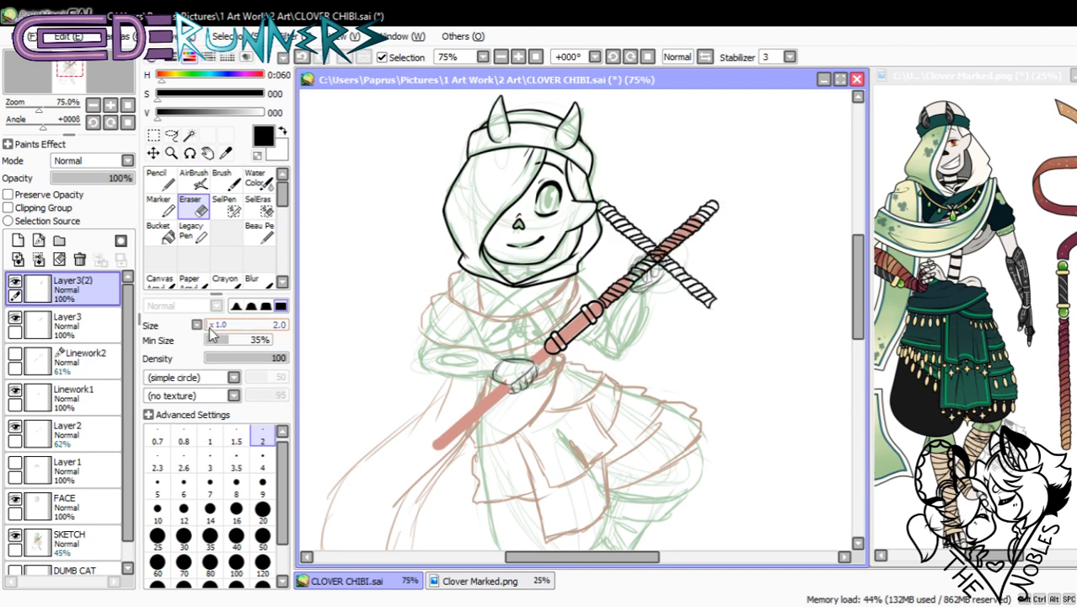
- Try to rotate and move the mirrored wrap copy over the lower staff section with Transform, and discard the duplicate layer
left_click(154, 137)
left_click(165, 367)
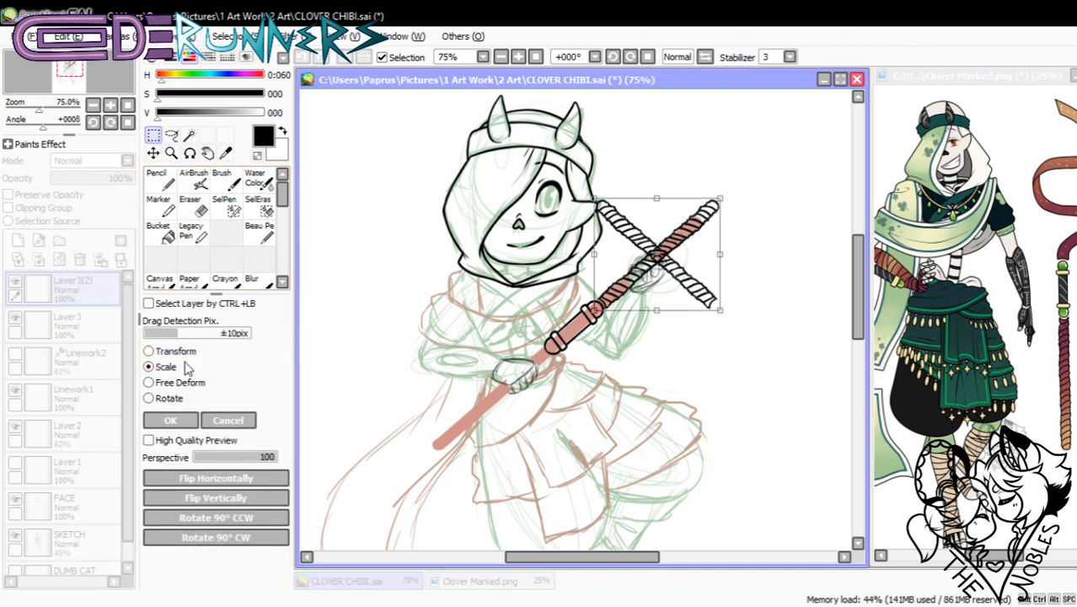
left_click(174, 351)
left_click_drag(579, 321, 704, 332)
left_click_drag(661, 281, 490, 423)
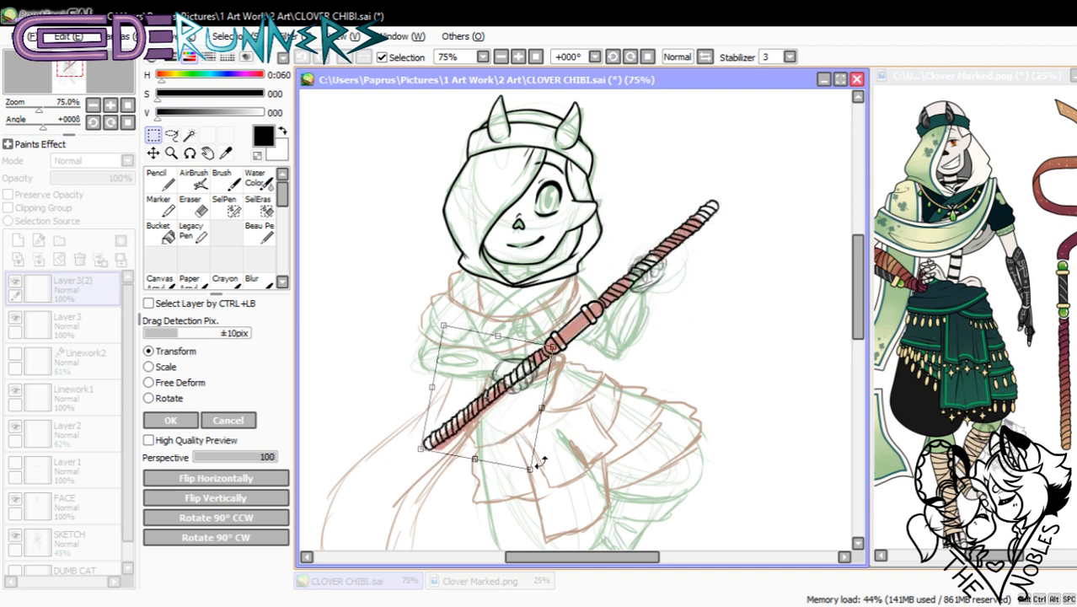
left_click_drag(536, 488, 547, 485)
left_click_drag(507, 433, 509, 429)
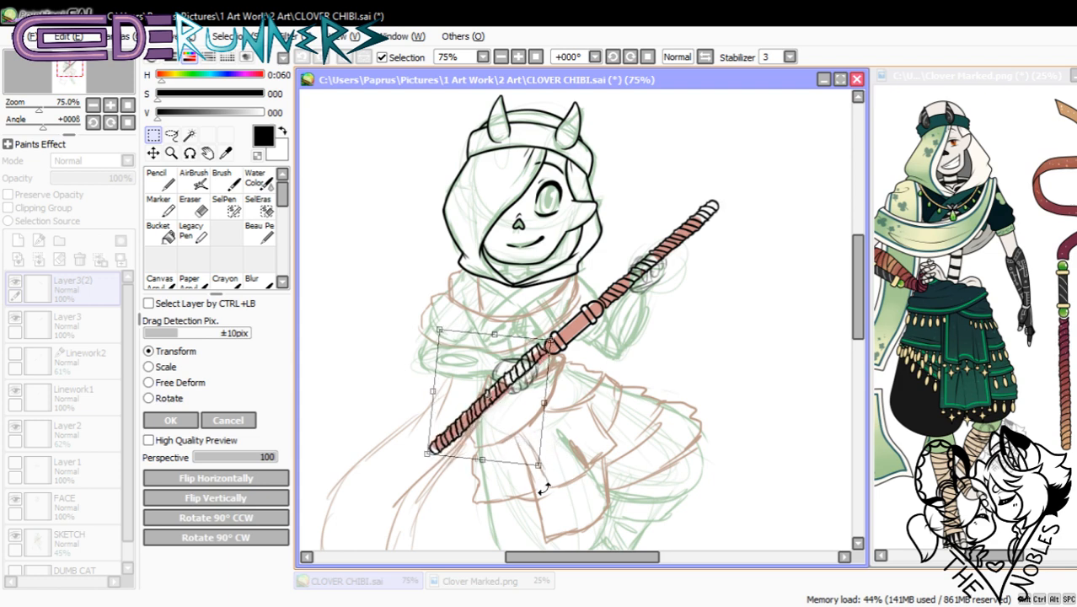
left_click_drag(544, 489, 538, 491)
left_click_drag(511, 429, 510, 435)
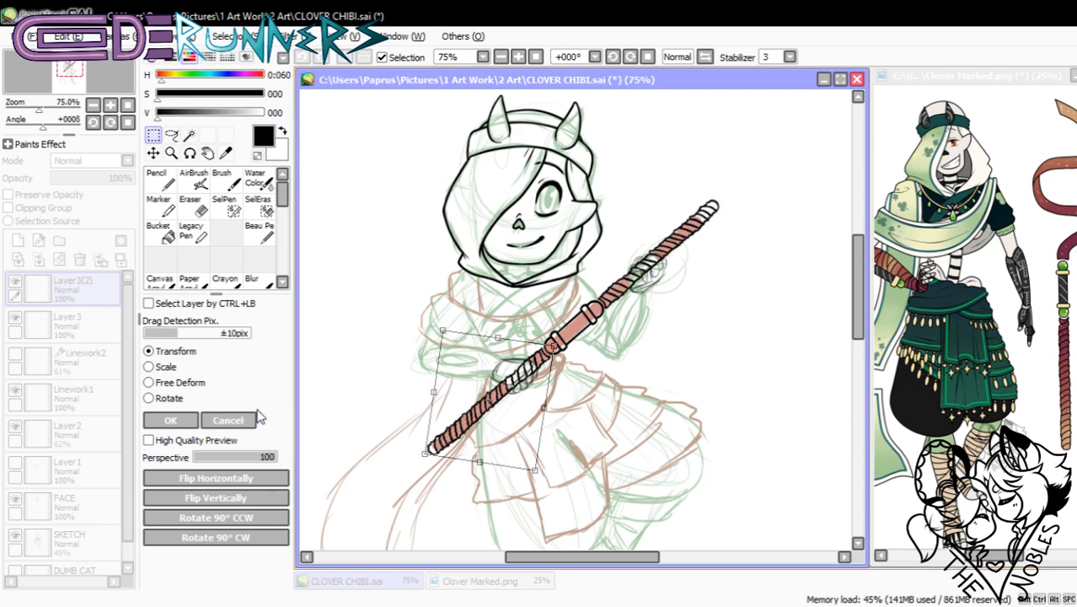
left_click(228, 419)
left_click(80, 259)
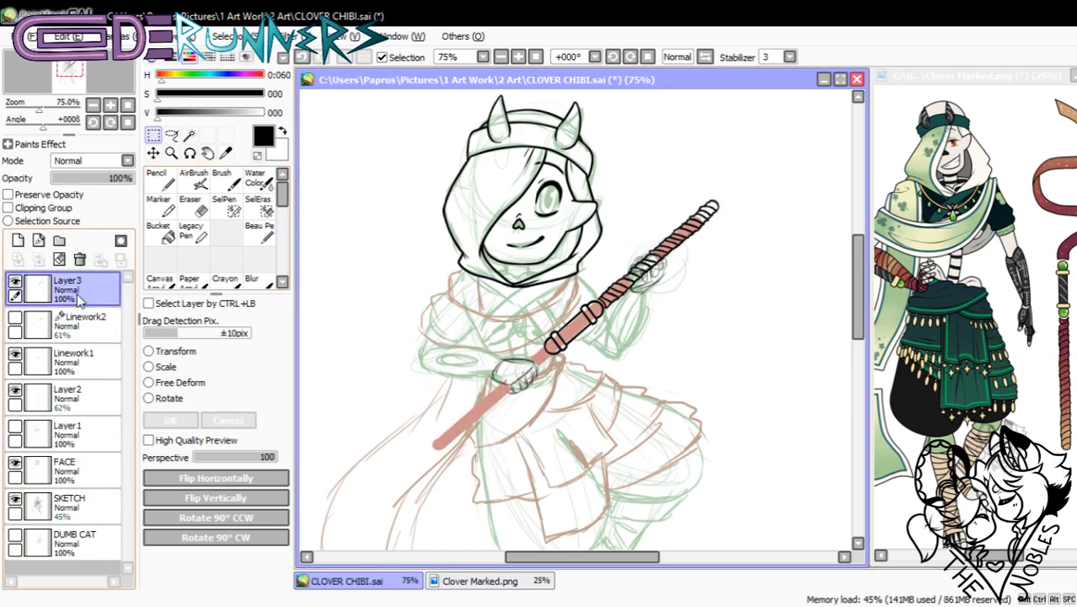
- Ink the first wrap band against the staff's lower round joint on Layer3, using the Pencil at size 4
left_click(156, 178)
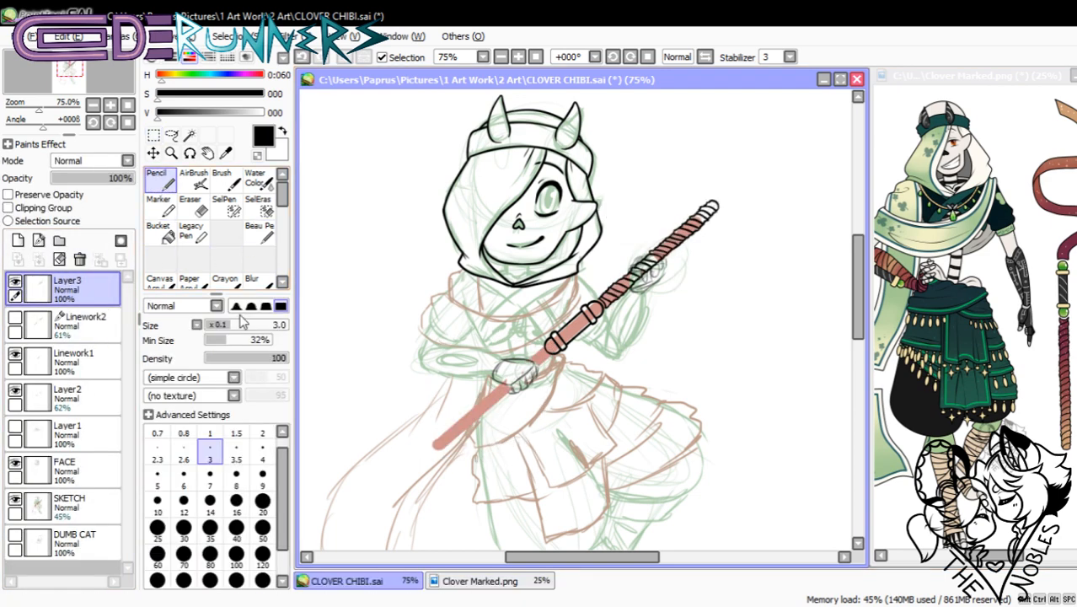
scroll(666, 532, "up", 6)
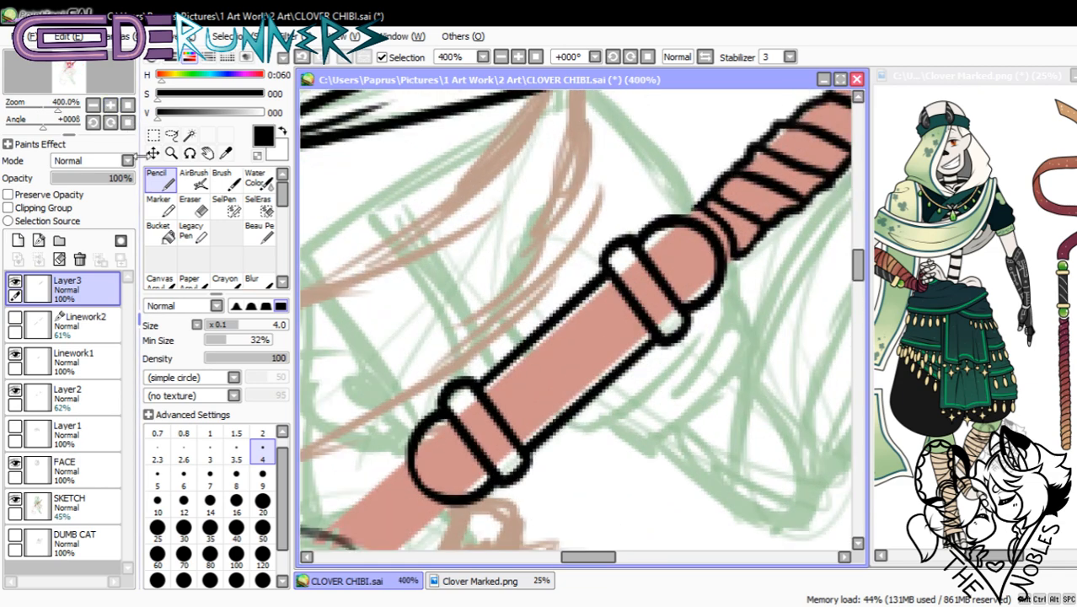
left_click_drag(604, 558, 587, 558)
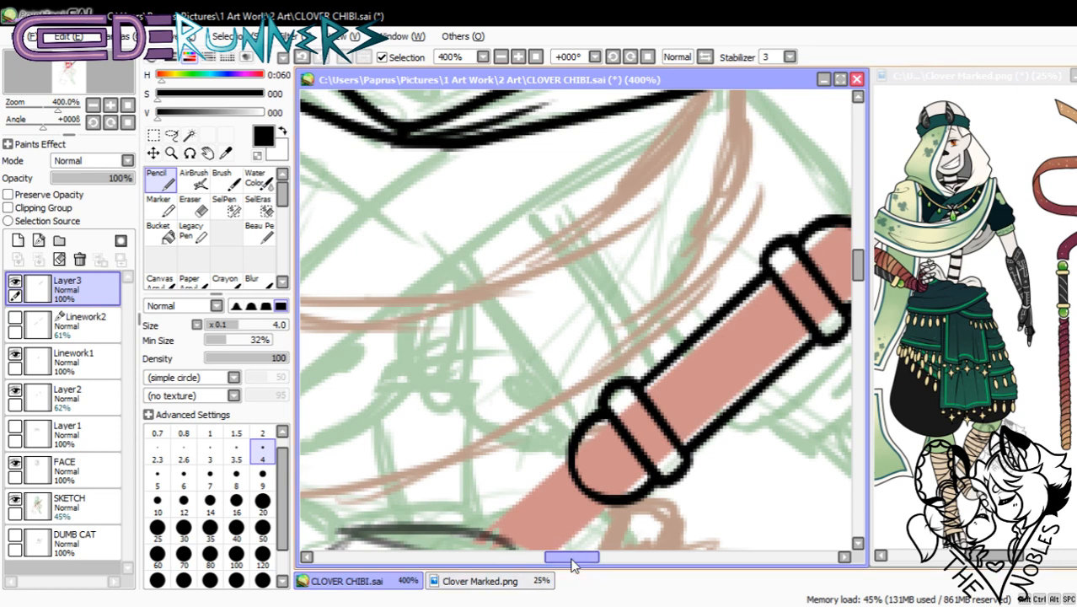
left_click_drag(572, 558, 566, 558)
left_click_drag(863, 279, 859, 284)
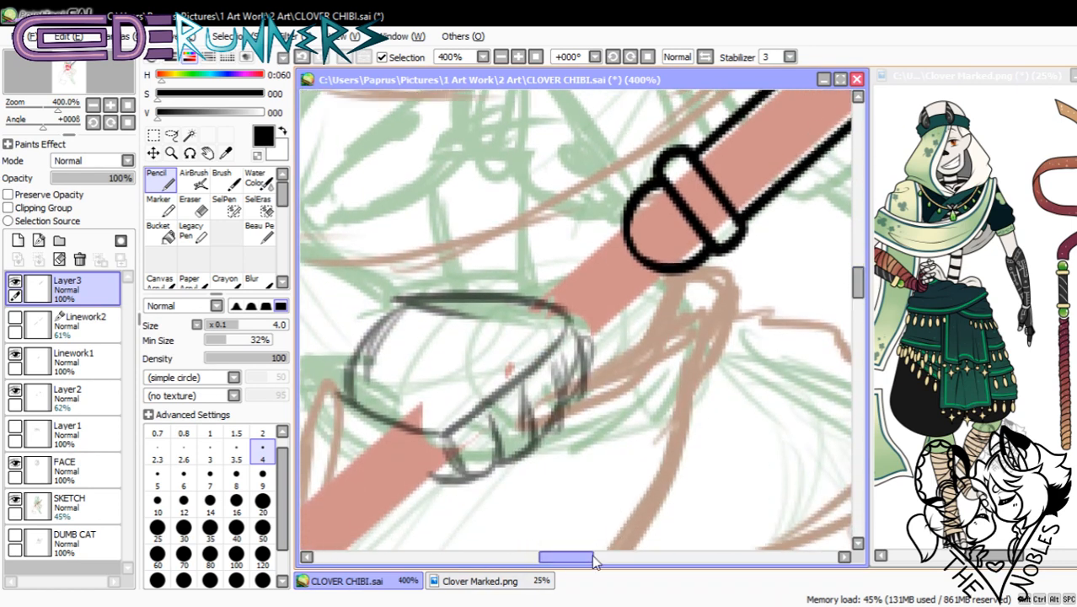
left_click_drag(570, 558, 579, 558)
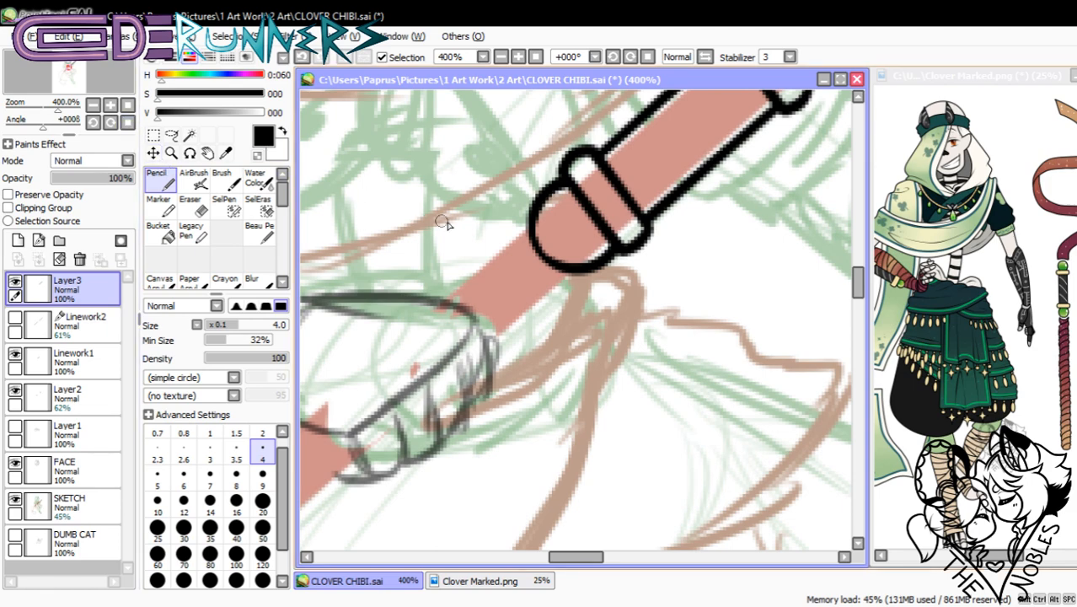
left_click(109, 105)
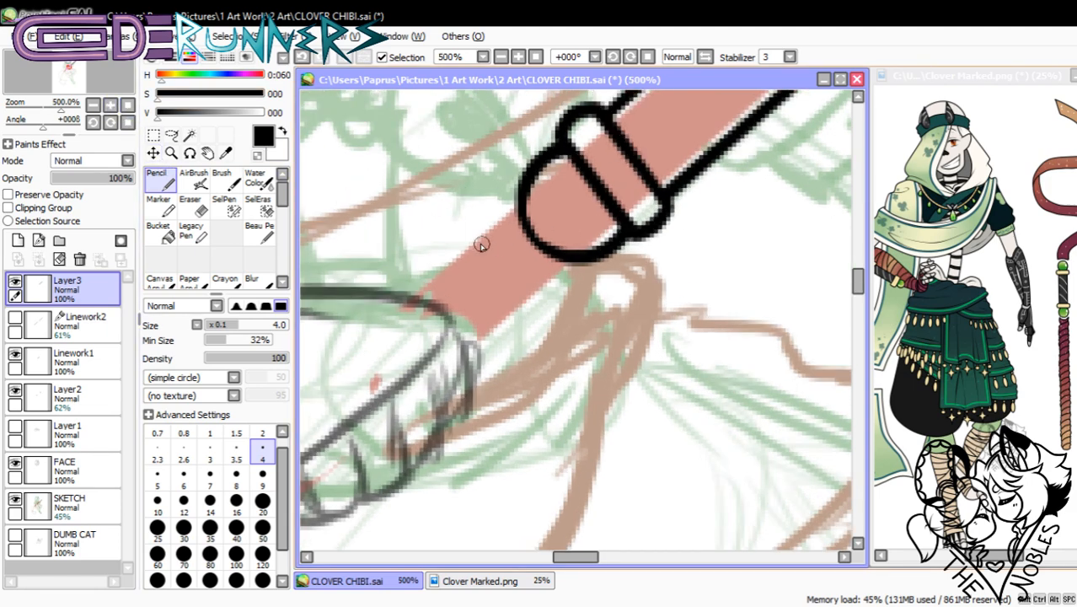
mouse_move(469, 245)
left_mouse_down()
mouse_move(500, 267)
mouse_move(552, 280)
left_mouse_up()
left_click_drag(859, 282, 859, 270)
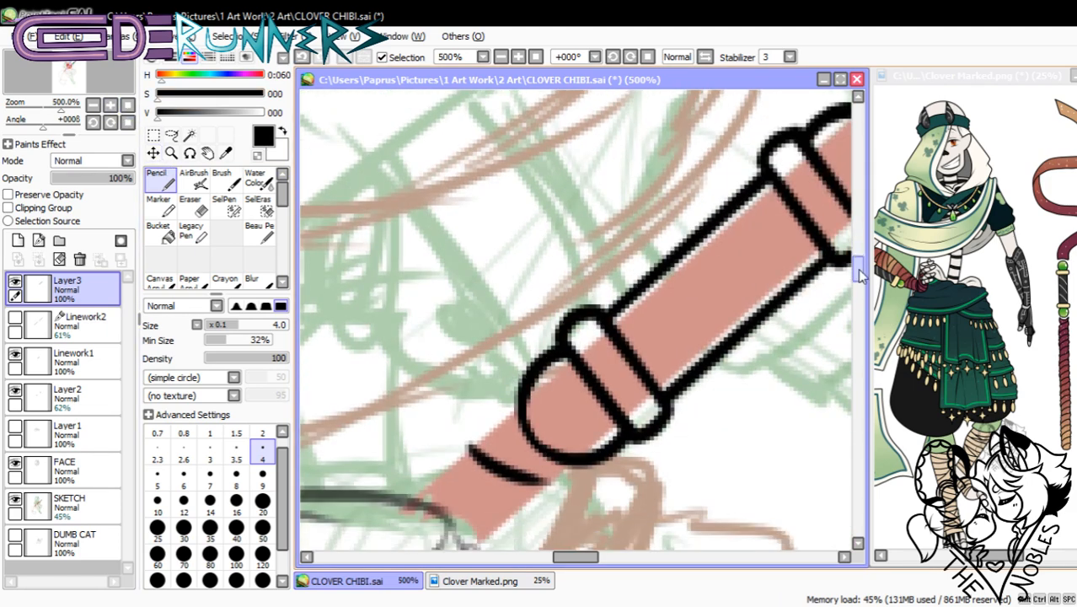
mouse_move(588, 563)
left_mouse_down()
mouse_move(603, 563)
mouse_move(573, 562)
left_mouse_up()
left_click_drag(859, 270, 860, 283)
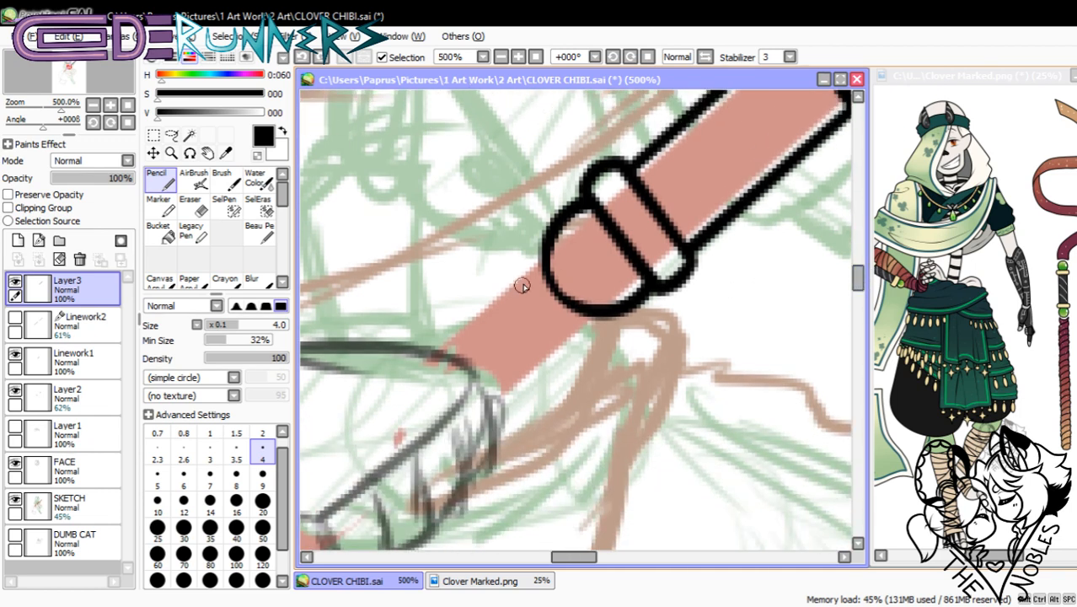
left_click_drag(520, 278, 539, 364)
key("ctrl+z")
left_click_drag(521, 278, 537, 364)
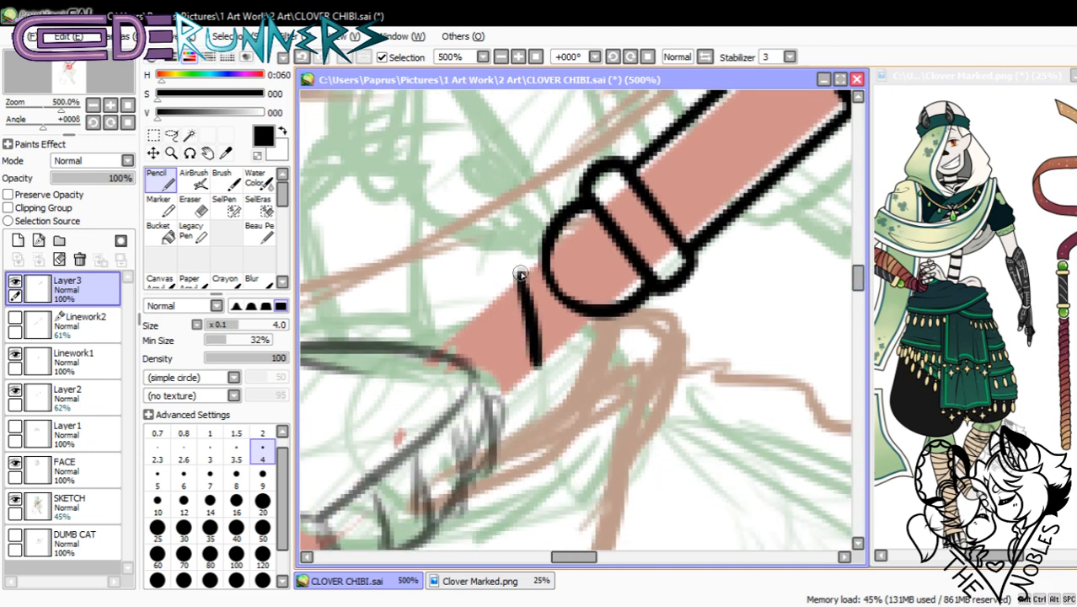
left_click_drag(521, 273, 544, 262)
left_click_drag(595, 315, 538, 366)
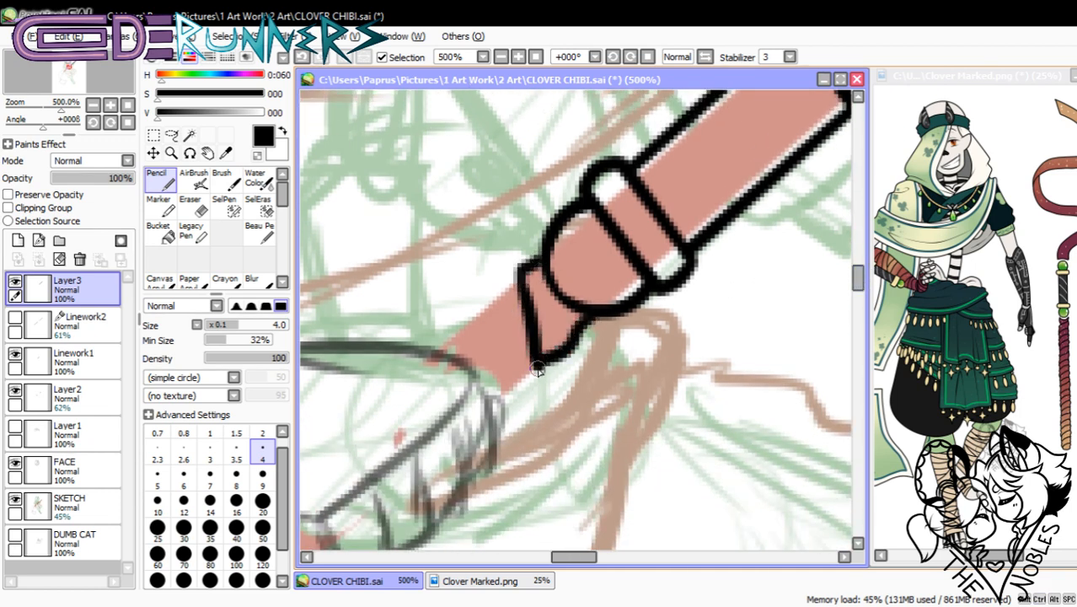
- Draw the second wrap band below the lower joint and extend both staff edges to the sketched lower hand
left_click_drag(470, 322, 499, 383)
left_click_drag(475, 322, 521, 270)
left_click_drag(509, 389, 536, 364)
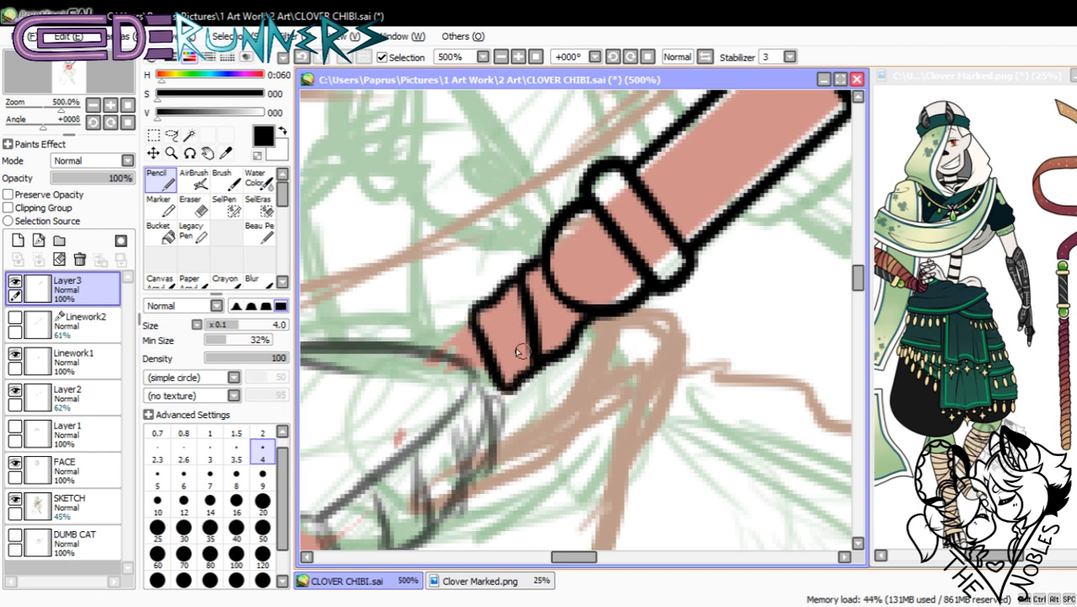
left_click_drag(472, 322, 437, 352)
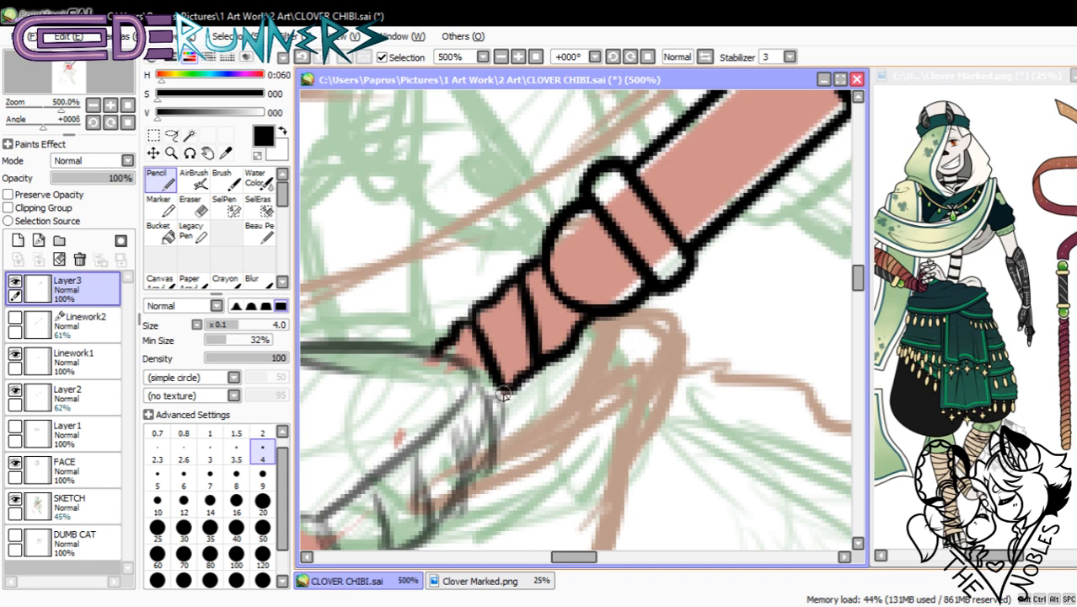
left_click_drag(501, 392, 486, 406)
- Draw the wrap line and lower edge where the staff emerges from beneath the sketched lower hand
left_click_drag(858, 276, 858, 289)
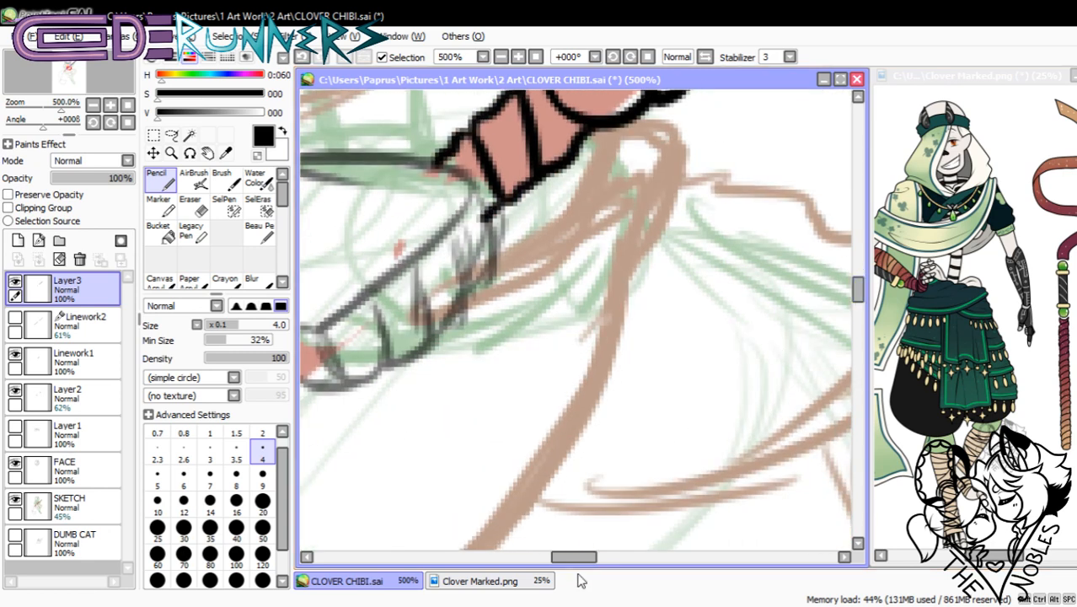
mouse_move(578, 557)
left_mouse_down()
mouse_move(554, 565)
mouse_move(570, 566)
mouse_move(563, 561)
left_mouse_up()
left_click_drag(858, 286, 861, 293)
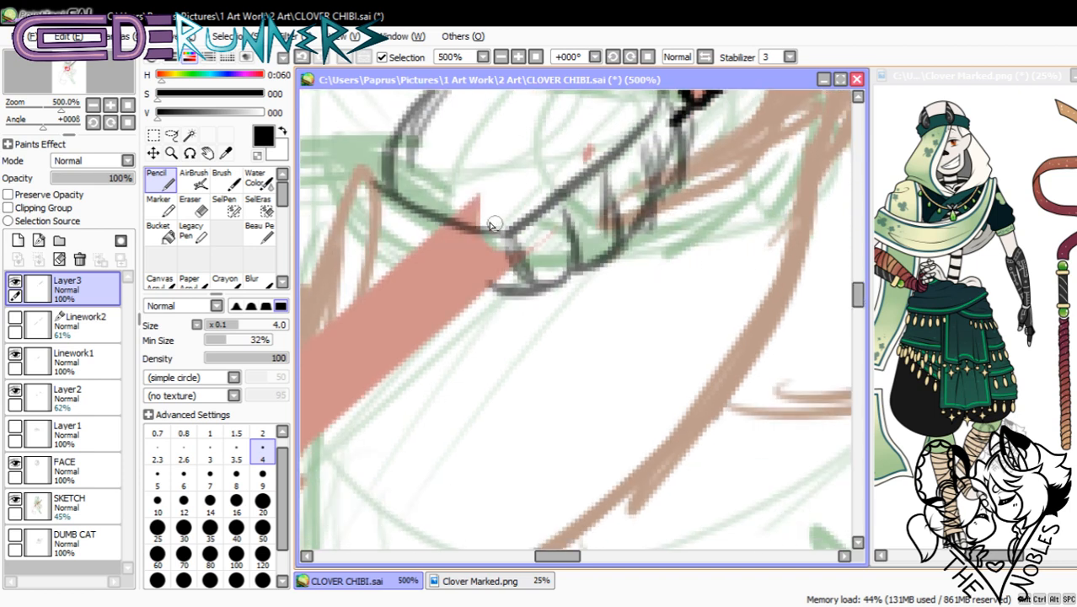
left_click_drag(470, 224, 489, 285)
left_click_drag(503, 281, 531, 268)
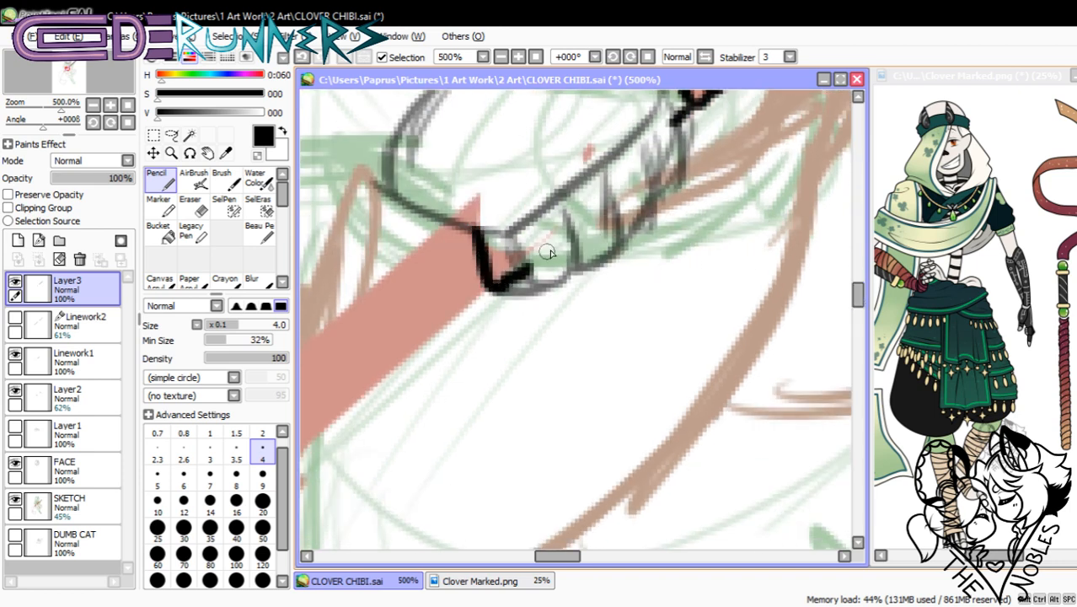
- Outline the first full wrap band below the lower hand with a slanted line and both edges, undoing unwanted strokes
left_click_drag(417, 255, 441, 321)
key("ctrl+z")
left_click_drag(408, 239, 445, 327)
key("ctrl+z")
mouse_move(405, 239)
left_mouse_down()
mouse_move(446, 349)
mouse_move(443, 330)
mouse_move(502, 289)
left_mouse_up()
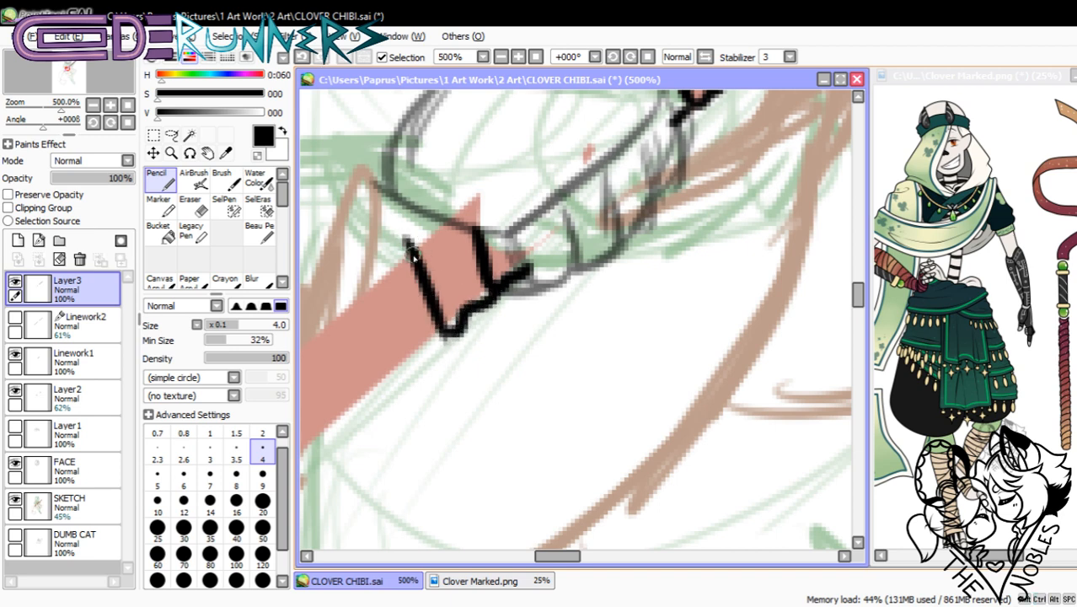
left_click_drag(411, 253, 446, 216)
- Ink the second, wide wrap band and the third, narrow one below the lower hand, including both staff edges
left_click_drag(558, 556, 540, 572)
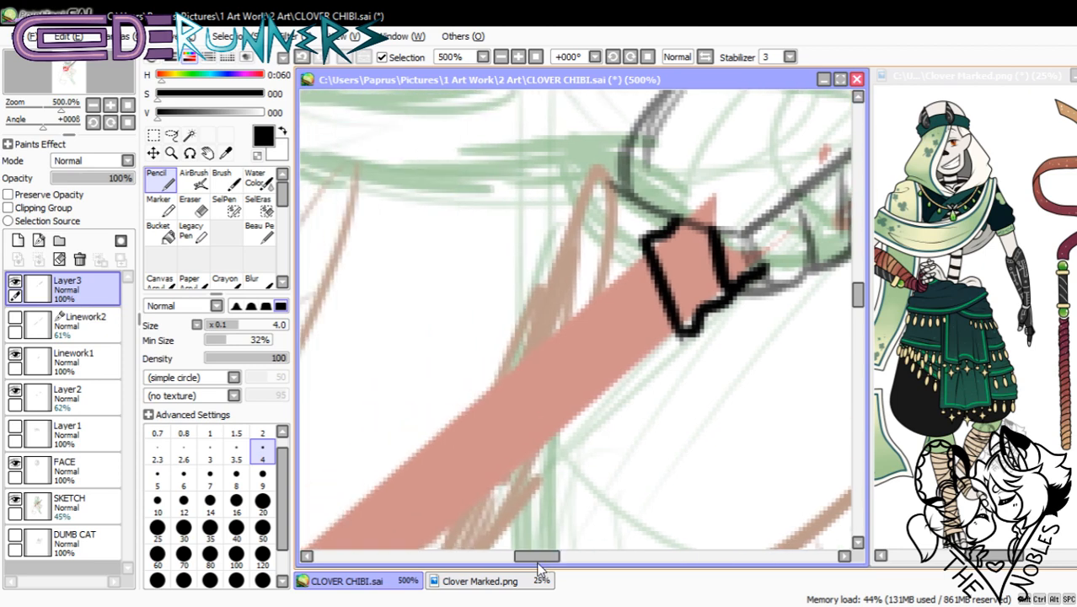
mouse_move(605, 289)
left_mouse_down()
mouse_move(635, 377)
mouse_move(660, 338)
mouse_move(634, 377)
left_mouse_up()
left_click_drag(651, 240, 612, 270)
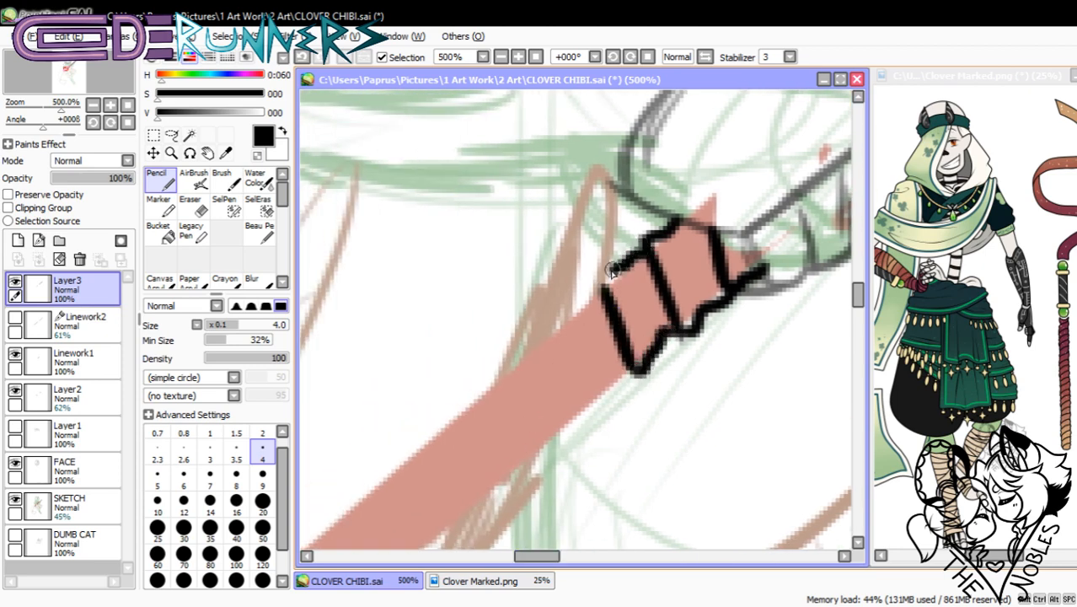
left_click_drag(575, 301, 610, 388)
left_click_drag(573, 310, 607, 278)
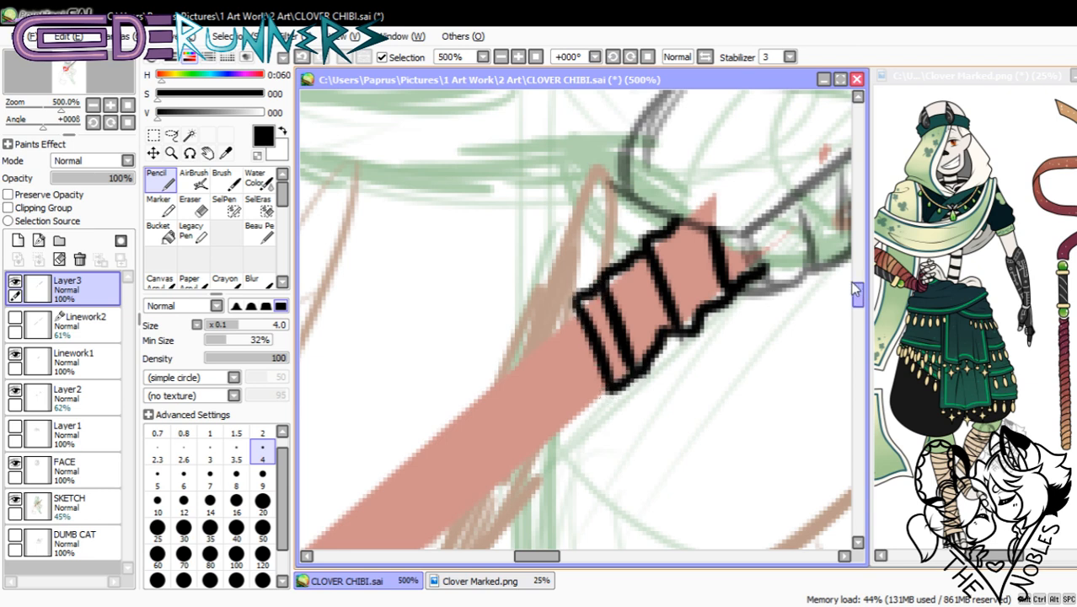
- Ink the fourth wrap band down the staff with a slanted line and both edges, redoing unsatisfactory slanted strokes
scroll(648, 360, "down", 3)
left_click_drag(548, 141, 562, 237)
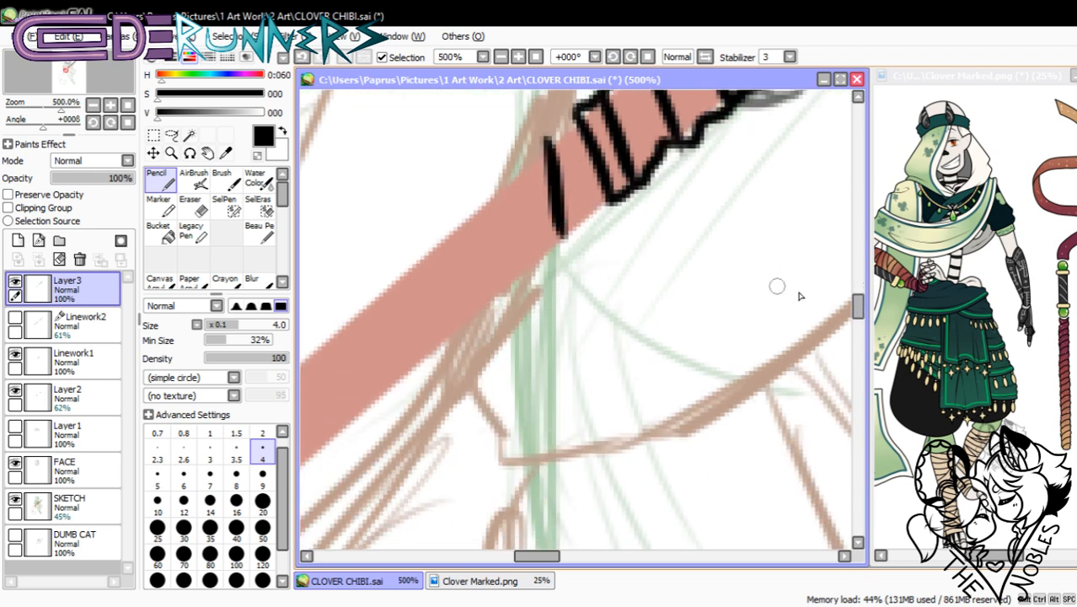
left_click_drag(858, 305, 858, 296)
key("ctrl+z")
left_click_drag(536, 229, 563, 331)
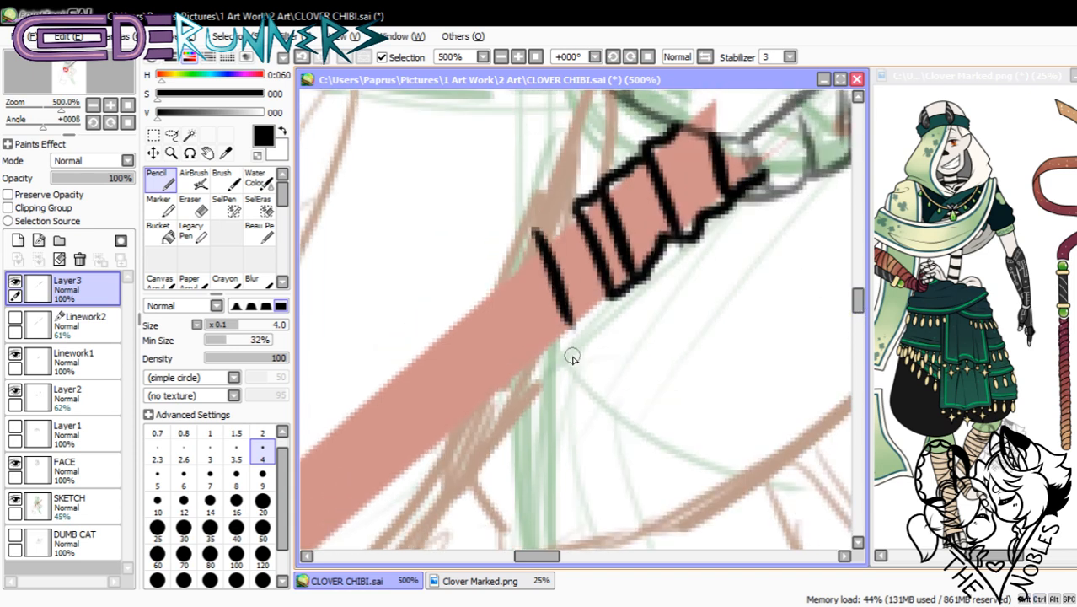
key("ctrl+z")
left_click_drag(532, 240, 562, 341)
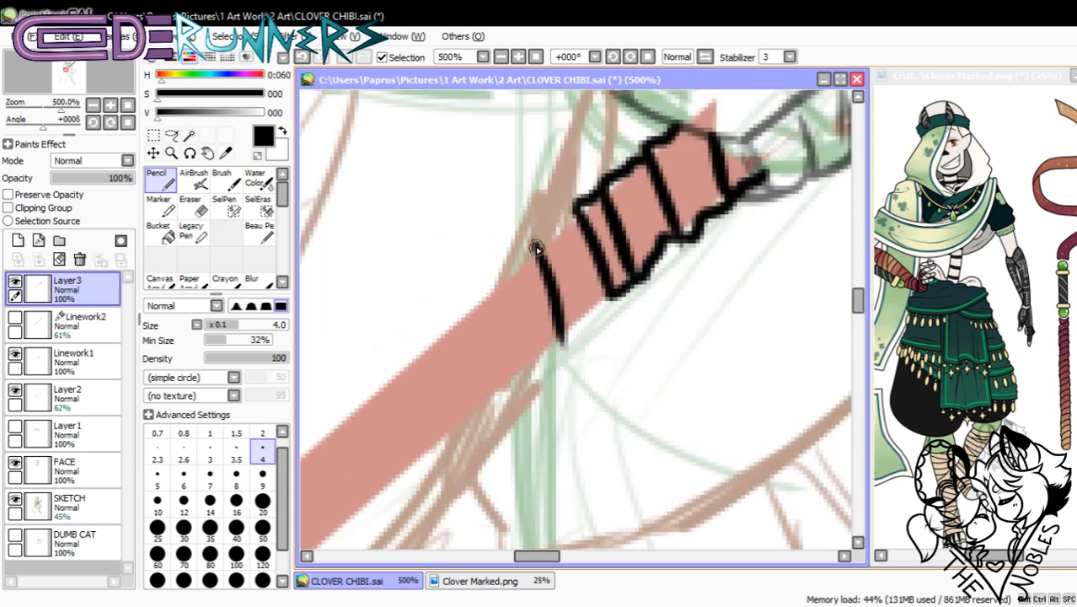
left_click_drag(536, 247, 578, 206)
left_click_drag(563, 340, 621, 288)
- Ink the fifth wrap band with a curved line, and the slanted line and upper edge of the sixth
left_click_drag(523, 268, 546, 358)
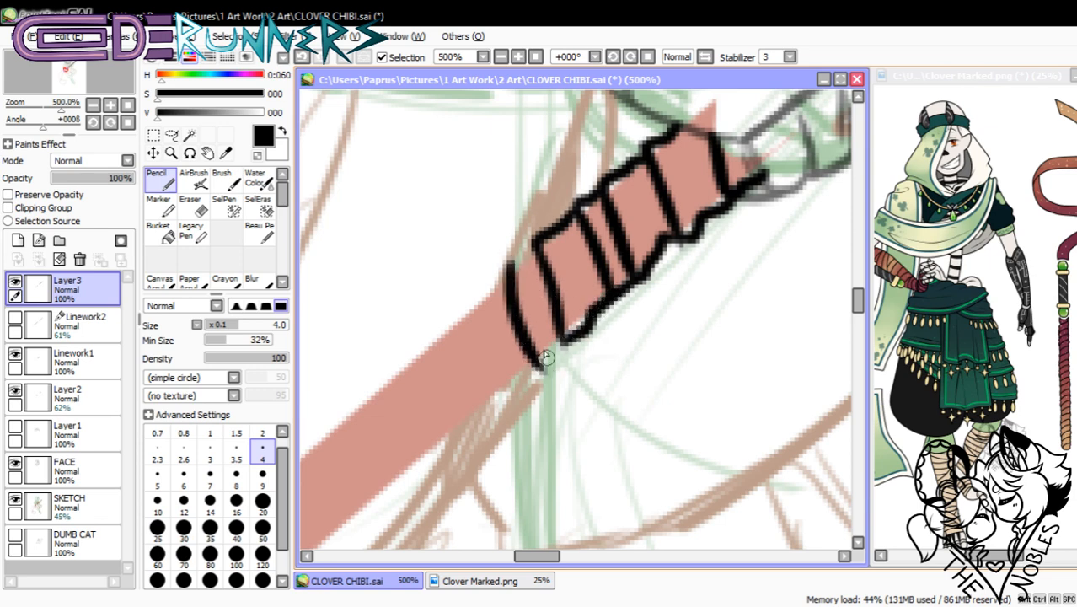
left_click_drag(514, 270, 526, 251)
left_click_drag(570, 347, 539, 371)
left_click_drag(471, 305, 506, 399)
key("ctrl+z")
mouse_move(472, 308)
left_mouse_down()
mouse_move(484, 286)
mouse_move(507, 284)
left_mouse_up()
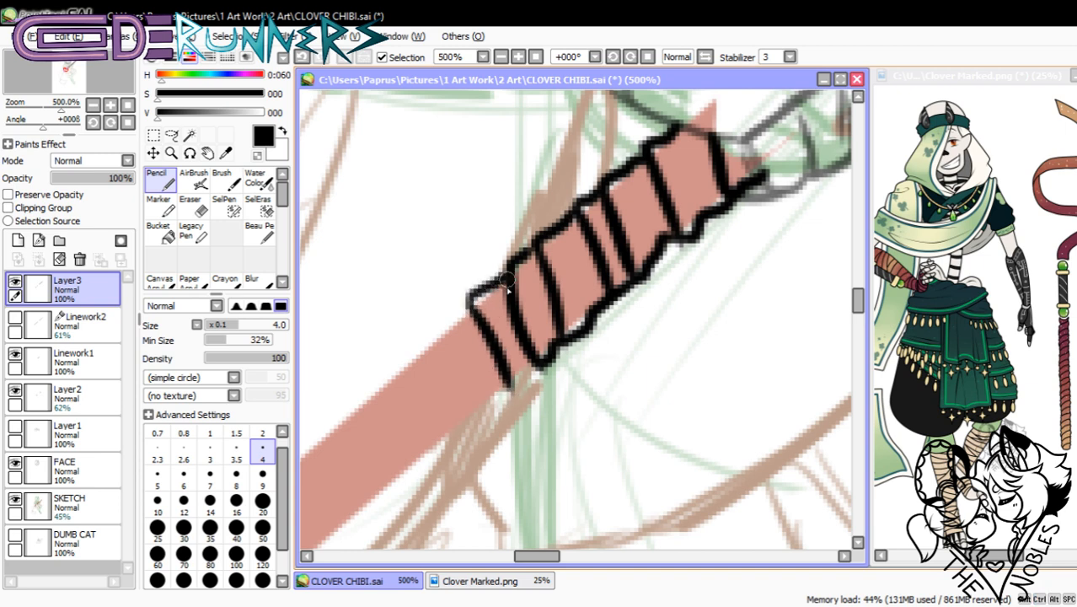
- Ink the seventh wrap band with a steep line, closing its upper and lower edges against the previous wrap
left_click_drag(537, 556, 525, 556)
left_click_drag(589, 314, 608, 430)
key("ctrl+z")
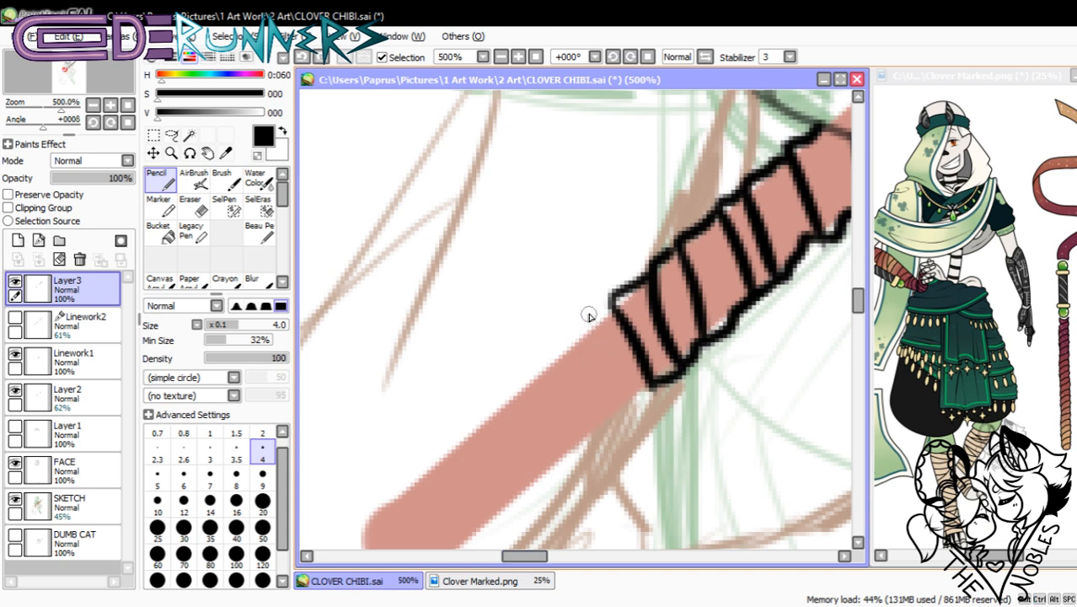
left_click_drag(586, 313, 604, 434)
left_click_drag(590, 316, 613, 307)
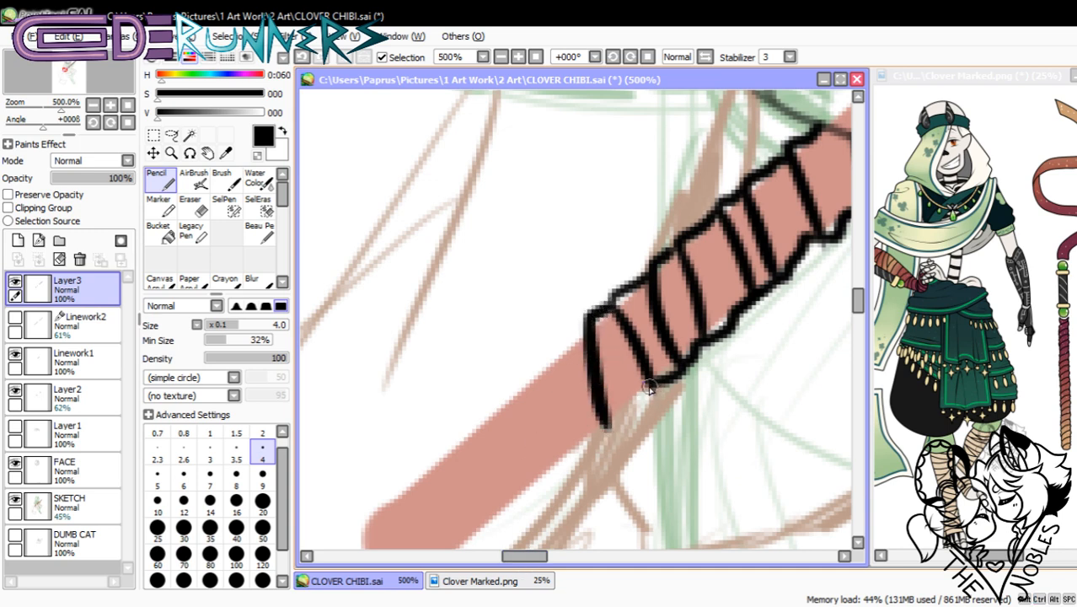
left_click_drag(651, 388, 606, 431)
- Ink the eighth wrap band over the sketched staff, redrawing its slanted line before joining both edges
scroll(810, 288, "down", 3)
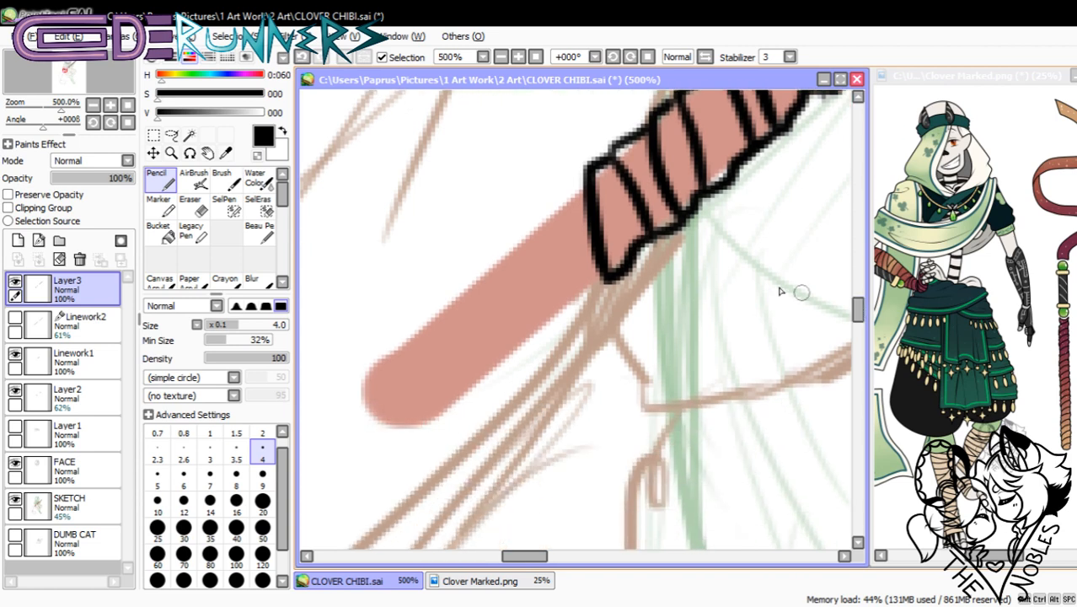
left_click_drag(543, 202, 567, 320)
key("ctrl+z")
mouse_move(540, 202)
left_mouse_down()
mouse_move(570, 331)
mouse_move(564, 317)
mouse_move(609, 277)
left_mouse_up()
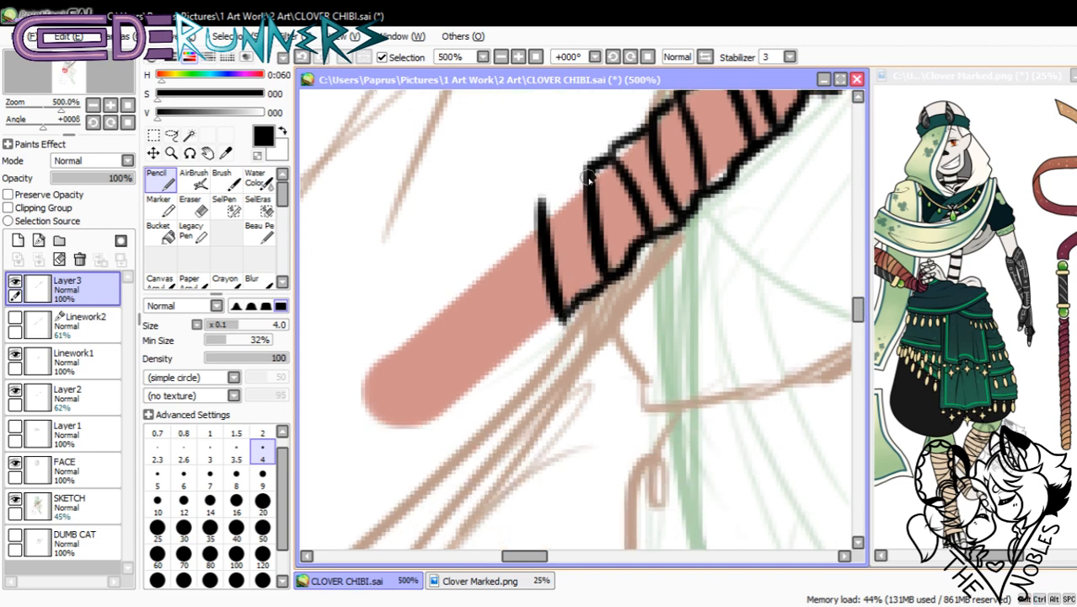
left_click_drag(589, 177, 539, 204)
- Ink the ninth wrap band and the narrow tenth one toward the staff's lower end, including their edges
left_click_drag(496, 234, 529, 364)
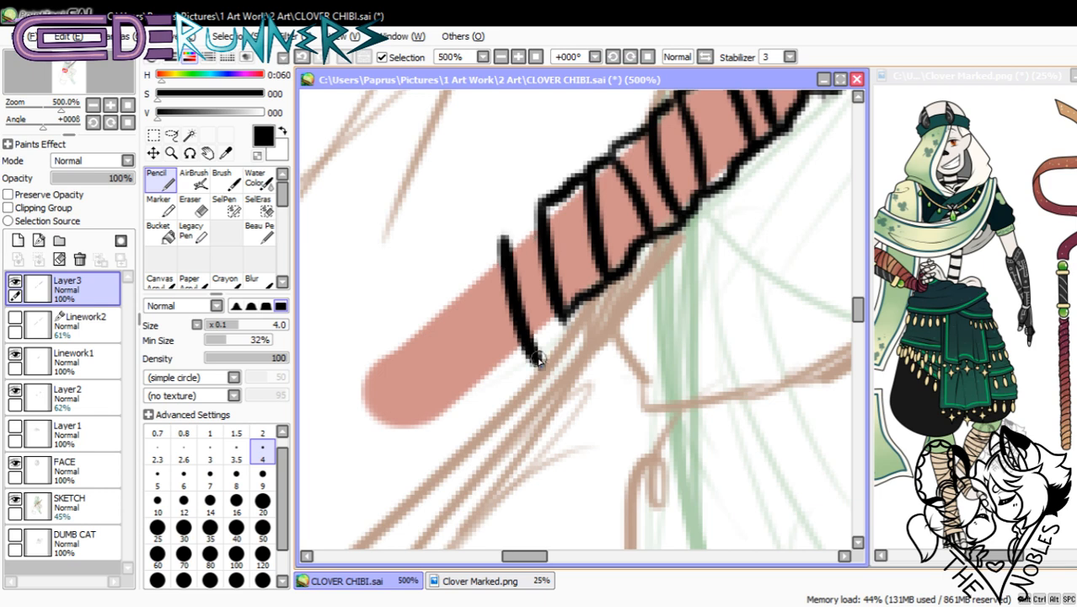
key("ctrl+z")
mouse_move(492, 236)
left_mouse_down()
mouse_move(533, 375)
mouse_move(526, 345)
mouse_move(565, 313)
left_mouse_up()
mouse_move(543, 208)
left_mouse_down()
mouse_move(498, 248)
mouse_move(499, 378)
left_mouse_up()
left_click_drag(461, 275, 494, 245)
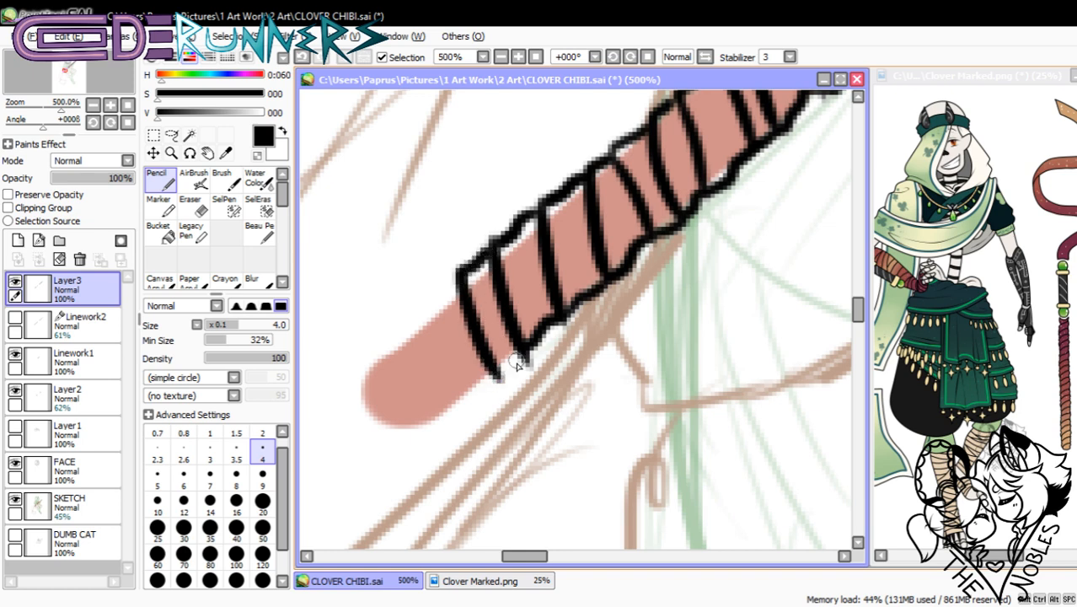
left_click_drag(496, 381, 527, 361)
- Ink the eleventh wrap band near the staff's lower end, redoing its slanted line and connecting both edges
left_click_drag(424, 307, 463, 417)
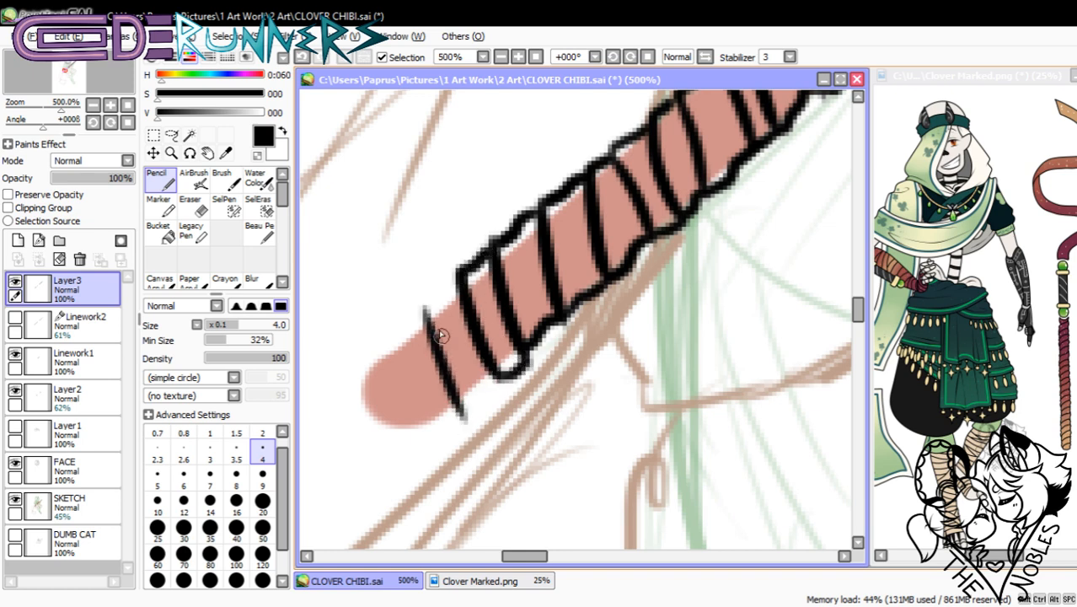
key("ctrl+z")
mouse_move(421, 307)
left_mouse_down()
mouse_move(432, 375)
mouse_move(441, 295)
mouse_move(458, 272)
left_mouse_up()
left_click_drag(456, 404, 490, 379)
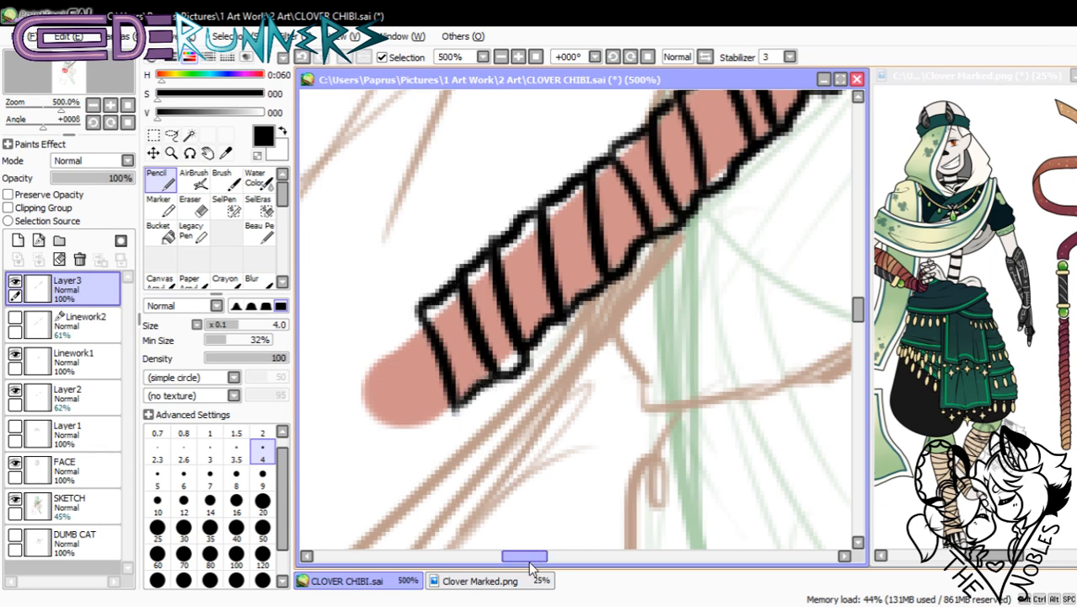
- Ink the final wrap band and close the staff's lower end with a rounded cap
left_click_drag(524, 556, 511, 556)
left_click_drag(544, 329, 578, 438)
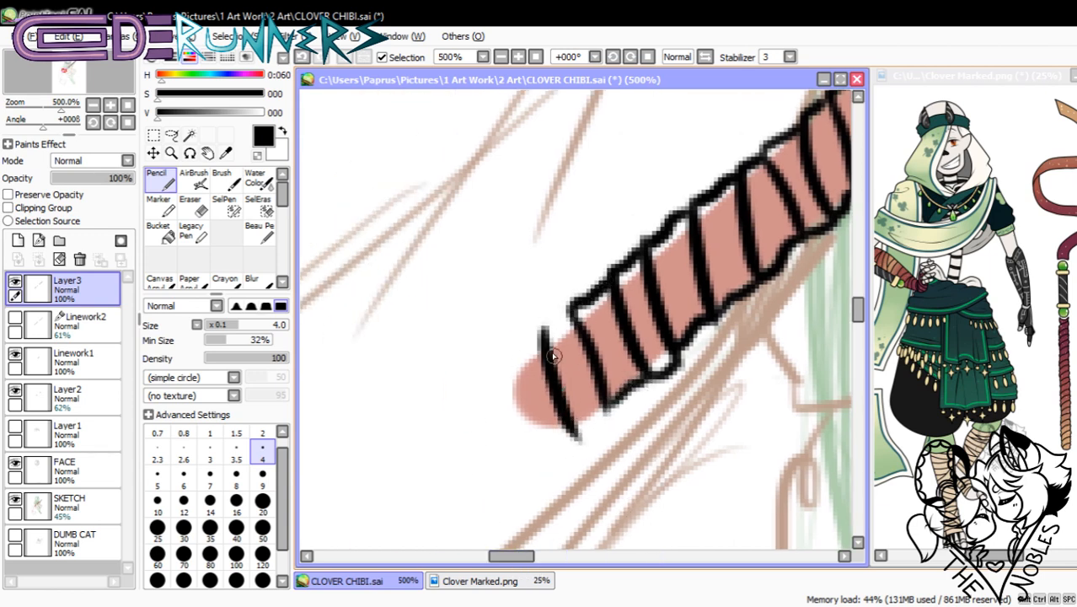
left_click_drag(540, 327, 573, 307)
left_click_drag(574, 435, 600, 410)
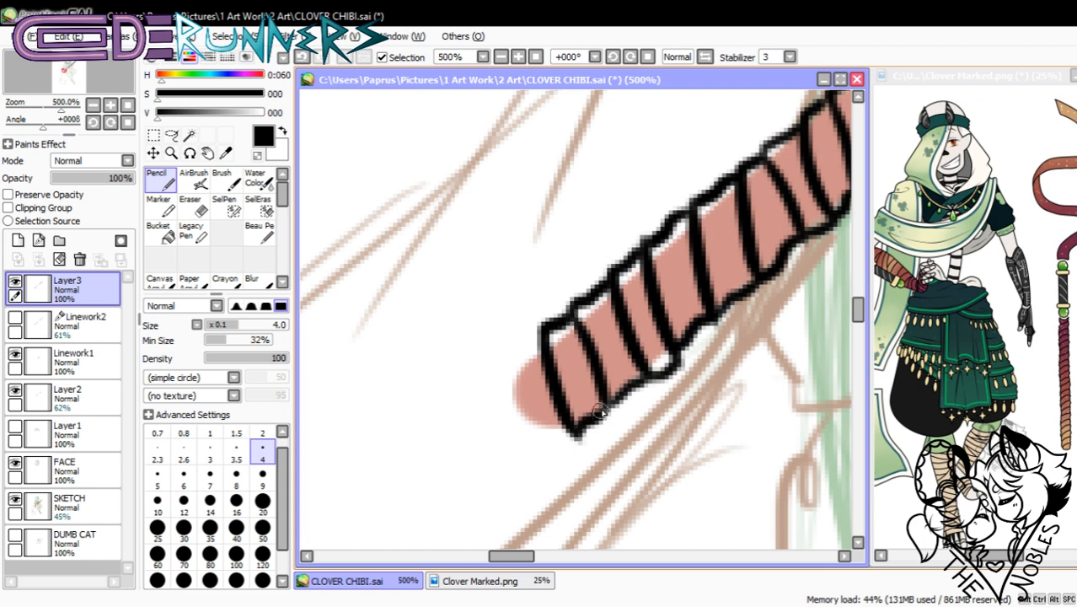
mouse_move(539, 345)
left_mouse_down()
mouse_move(504, 384)
mouse_move(505, 416)
mouse_move(527, 441)
mouse_move(570, 417)
left_mouse_up()
key("ctrl+z")
mouse_move(541, 342)
left_mouse_down()
mouse_move(512, 383)
mouse_move(518, 412)
mouse_move(541, 435)
mouse_move(576, 437)
left_mouse_up()
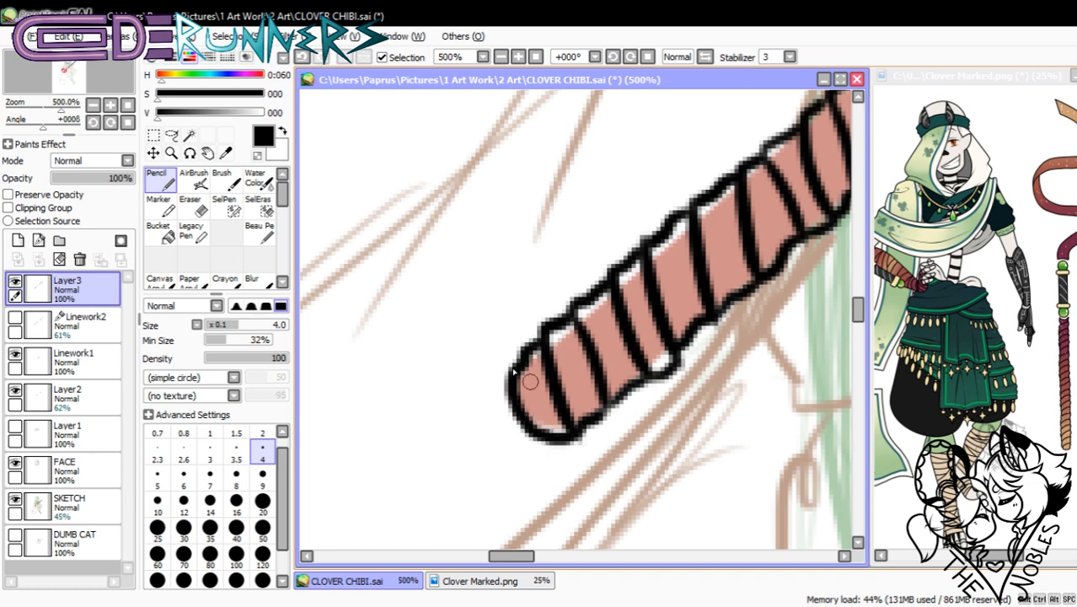
- Erase the wrap outline where it meets the staff's lower round joint, above the lower hand
left_click(128, 106)
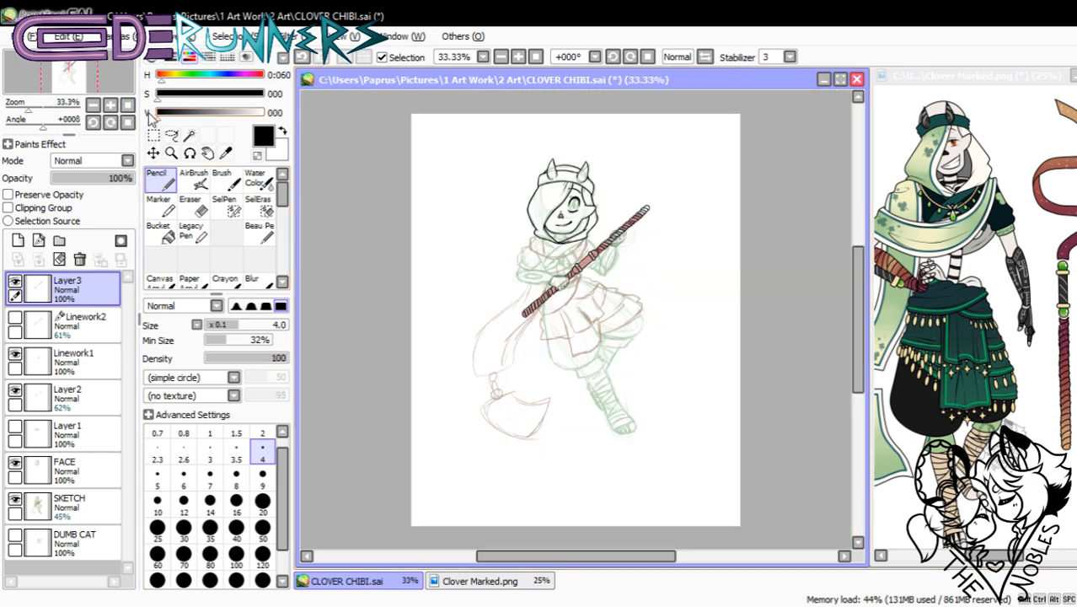
left_click(110, 105)
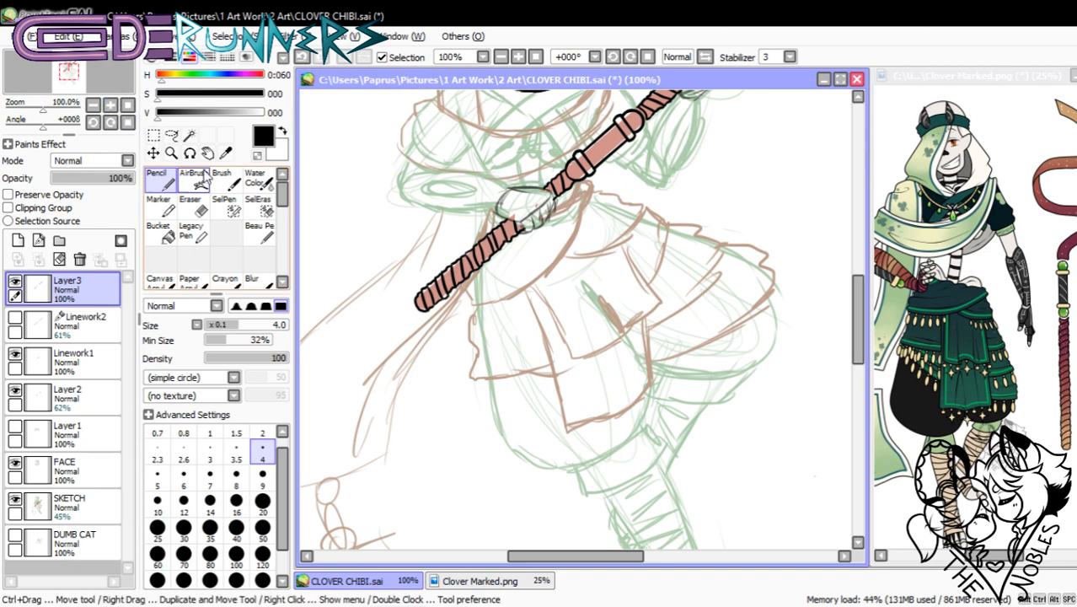
scroll(830, 304, "up", 5)
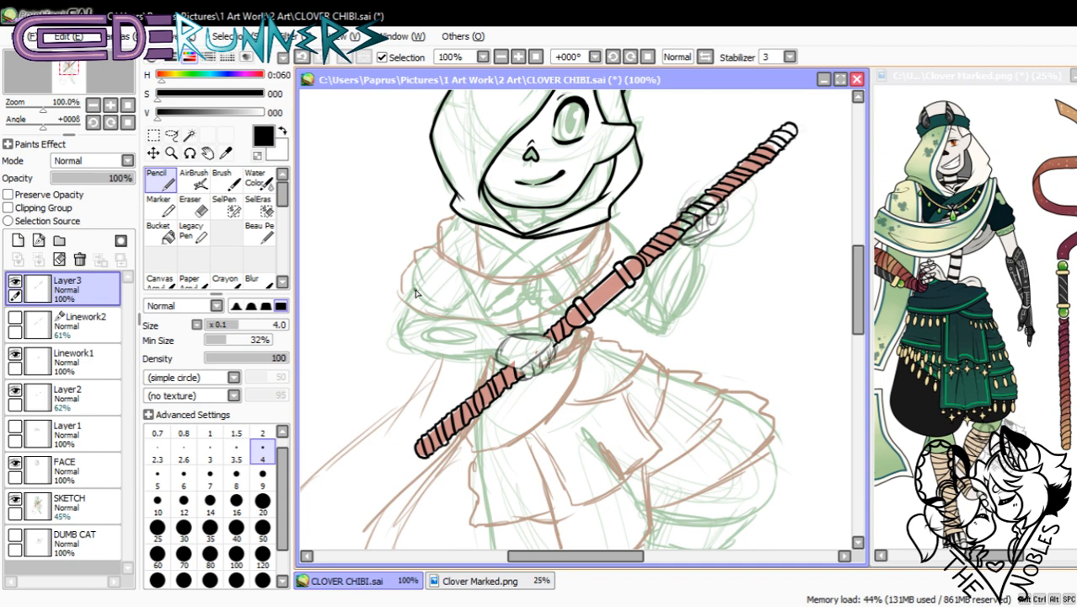
left_click(110, 104)
left_click_drag(593, 557, 583, 558)
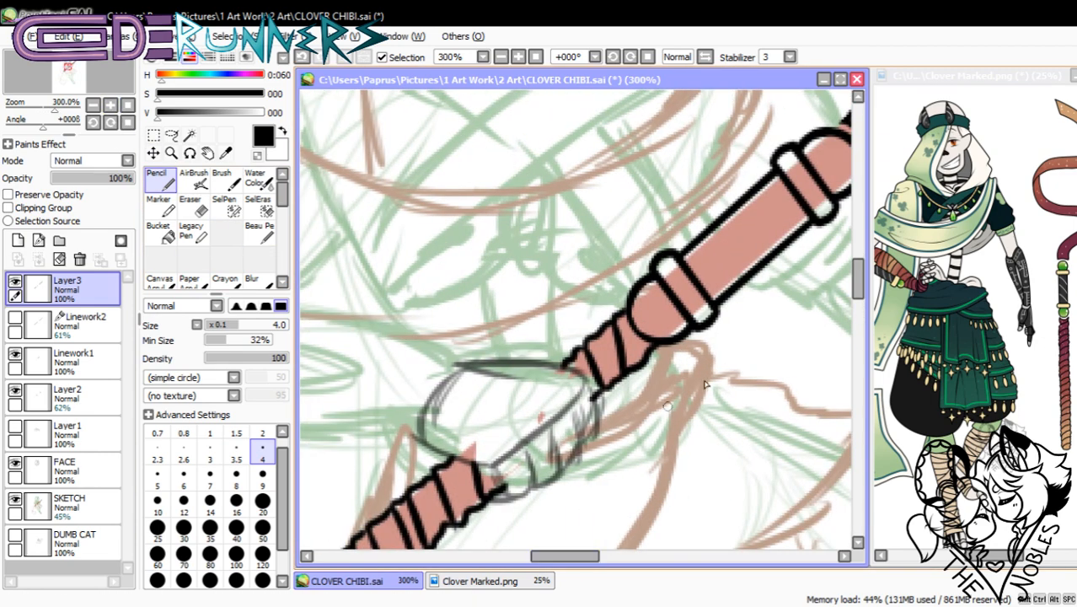
mouse_move(859, 281)
left_mouse_down()
mouse_move(859, 298)
mouse_move(856, 279)
left_mouse_up()
left_click(111, 105)
left_click(110, 104)
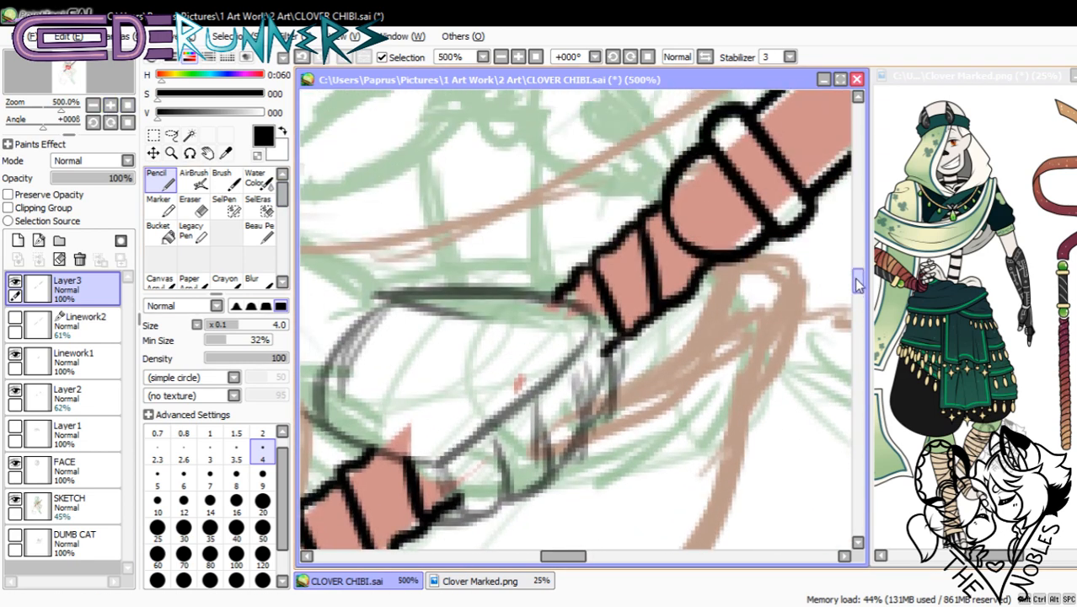
left_click(193, 206)
left_click_drag(713, 268, 693, 269)
mouse_move(663, 218)
left_mouse_down()
mouse_move(658, 205)
mouse_move(684, 271)
left_mouse_up()
- Redraw the wrap beside the lower joint as a slanted fold with the Pencil at size 3, thinning it with the Eraser at size 2
left_click(156, 179)
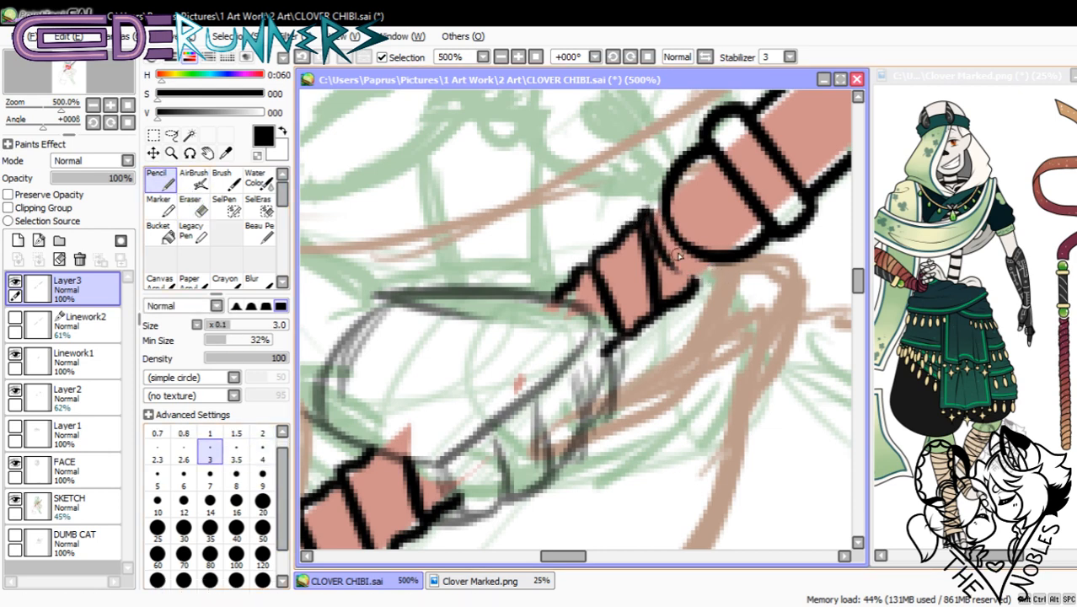
key("ctrl+z")
mouse_move(646, 212)
left_mouse_down()
mouse_move(688, 283)
mouse_move(657, 225)
mouse_move(675, 271)
mouse_move(697, 279)
left_mouse_up()
key("ctrl+z")
key("ctrl+z")
key("ctrl+z")
key("e")
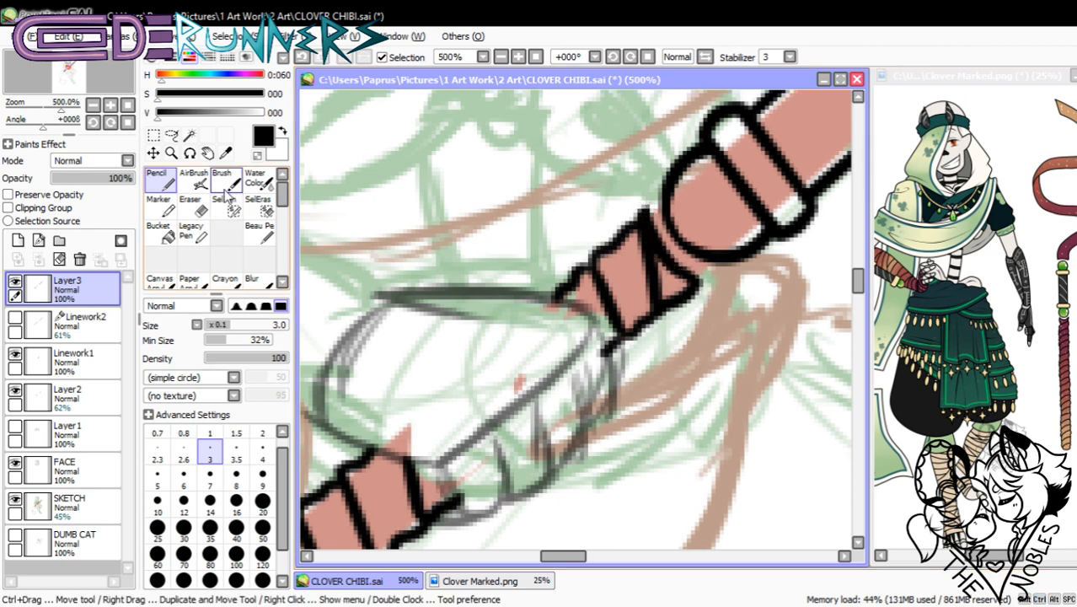
mouse_move(657, 225)
left_mouse_down()
mouse_move(680, 259)
mouse_move(656, 253)
mouse_move(673, 289)
left_mouse_up()
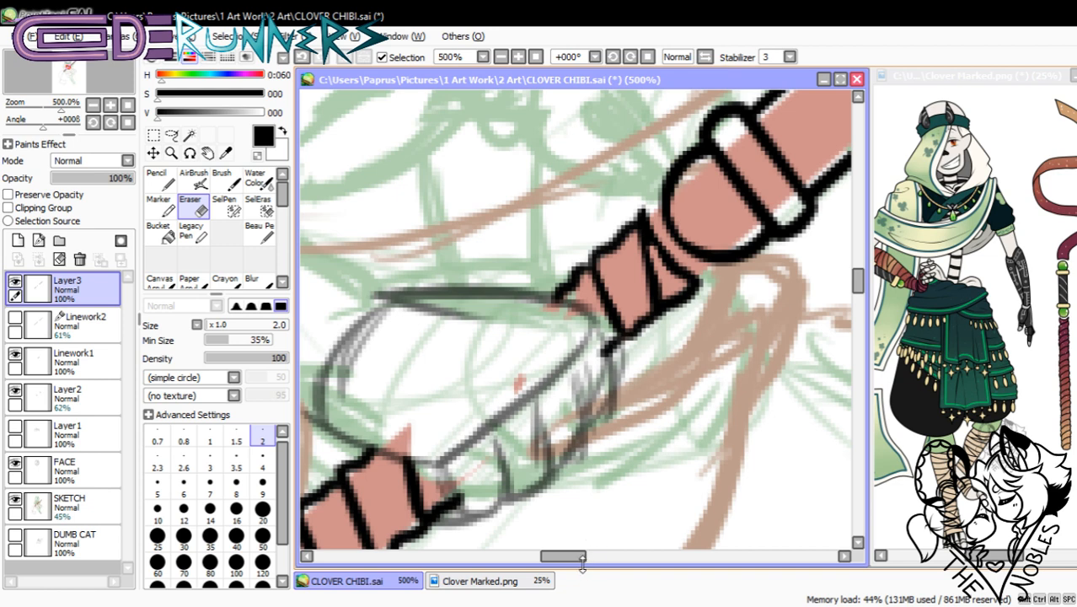
- Thin the wrap lines just below the lower hand with the Eraser at size 2
left_click_drag(572, 557, 549, 557)
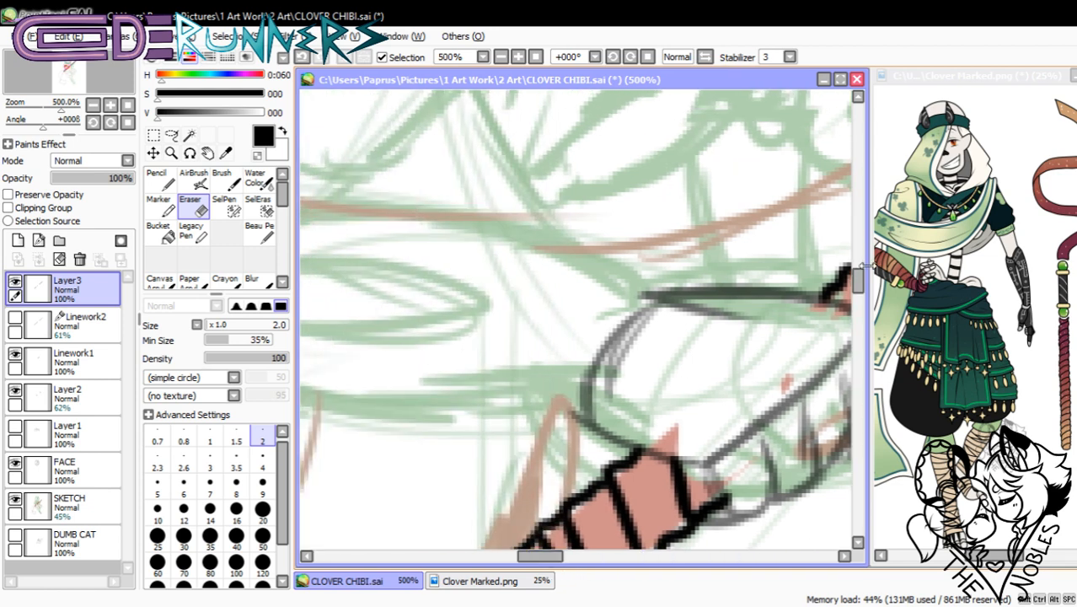
scroll(719, 205, "down", 5)
left_click_drag(700, 186, 684, 118)
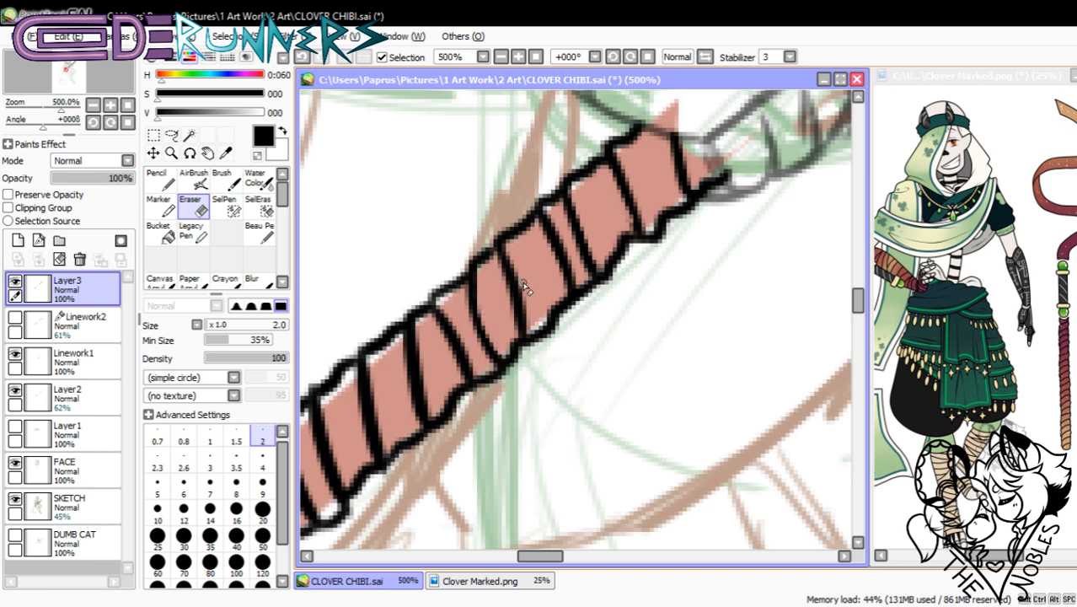
- Thin the wrap lines along the lower half of the staff with the Eraser, undoing unwanted erasures
mouse_move(540, 555)
left_mouse_down()
mouse_move(534, 565)
mouse_move(529, 556)
left_mouse_up()
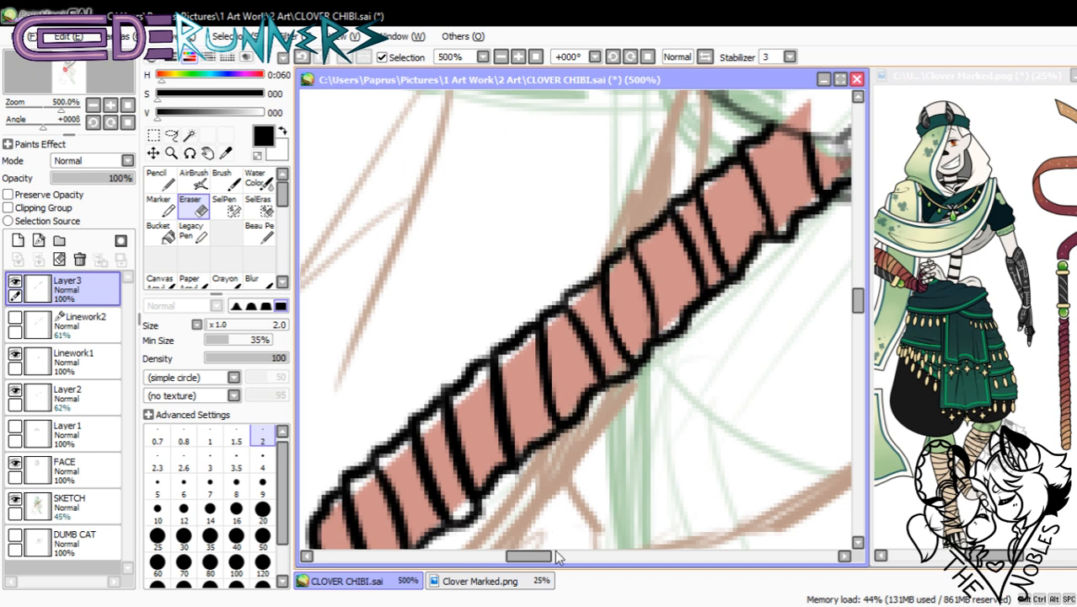
left_click_drag(549, 555, 547, 555)
scroll(839, 263, "down", 3)
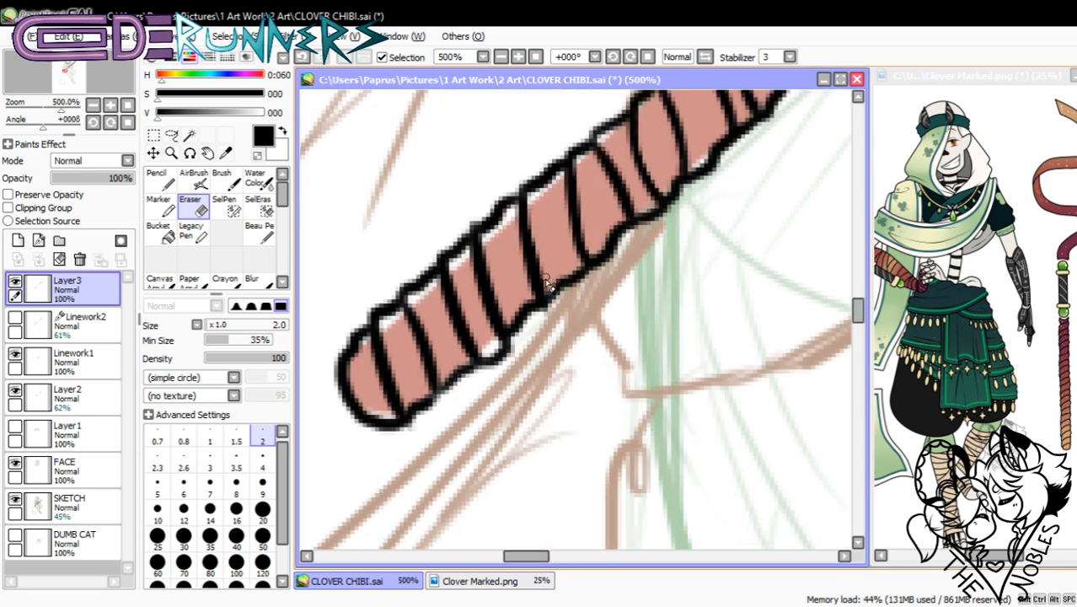
left_click_drag(546, 281, 536, 224)
mouse_move(501, 321)
left_mouse_down()
mouse_move(483, 253)
mouse_move(491, 285)
left_mouse_up()
key("ctrl+z")
left_click_drag(483, 245, 503, 320)
mouse_move(457, 273)
left_mouse_down()
mouse_move(470, 318)
mouse_move(461, 290)
left_mouse_up()
key("ctrl+z")
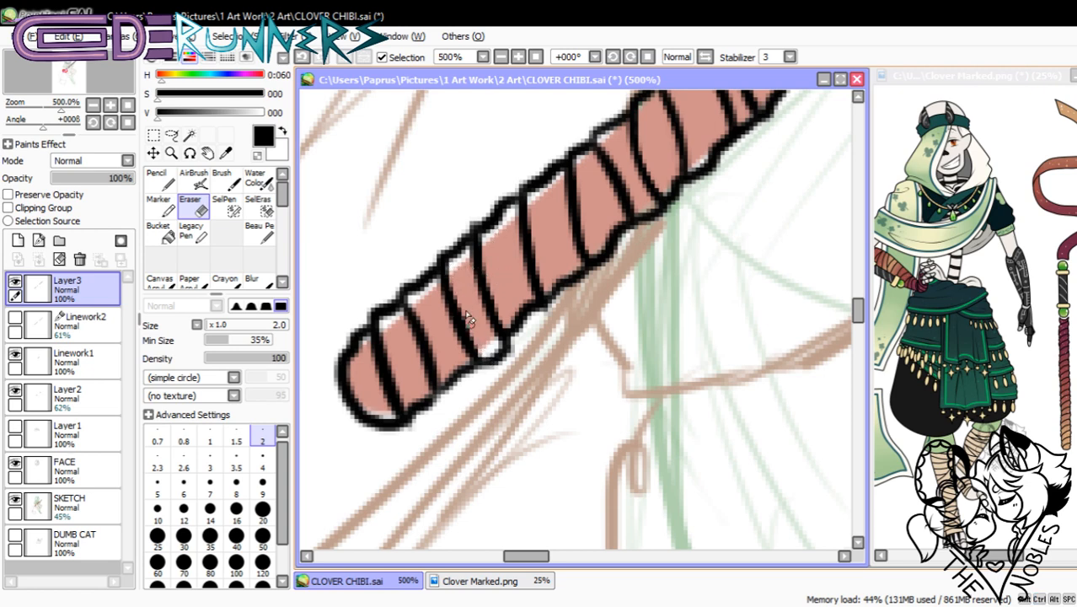
- Thin the wrap lines beside the rounded end cap and touch up the lower staff edge with the Pencil at size 3
left_click_drag(402, 326, 424, 384)
key("ctrl+z")
left_click_drag(401, 403, 402, 346)
key("n")
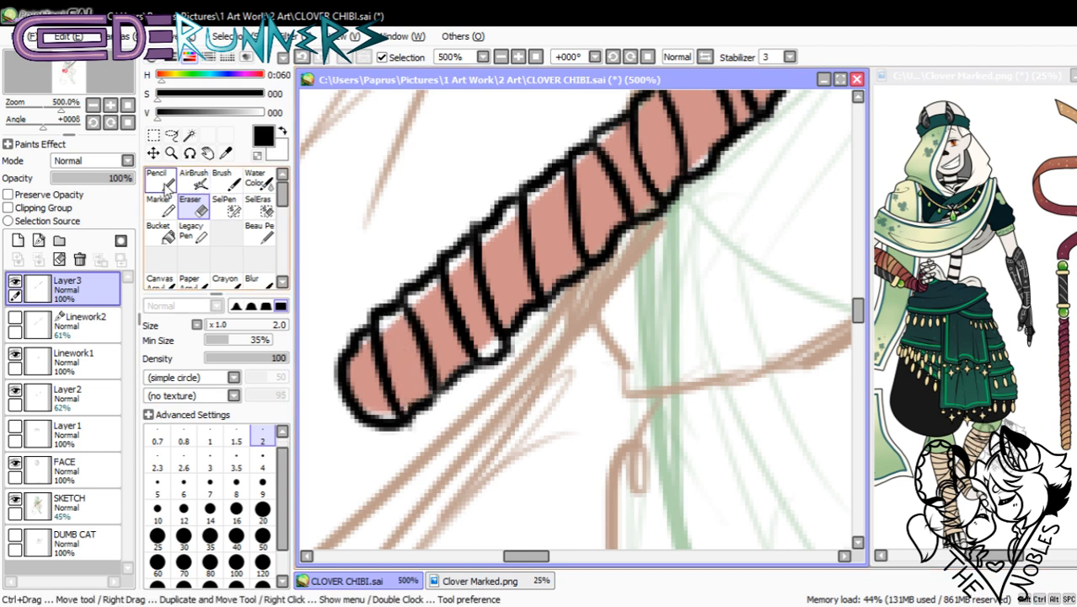
left_click_drag(435, 393, 454, 378)
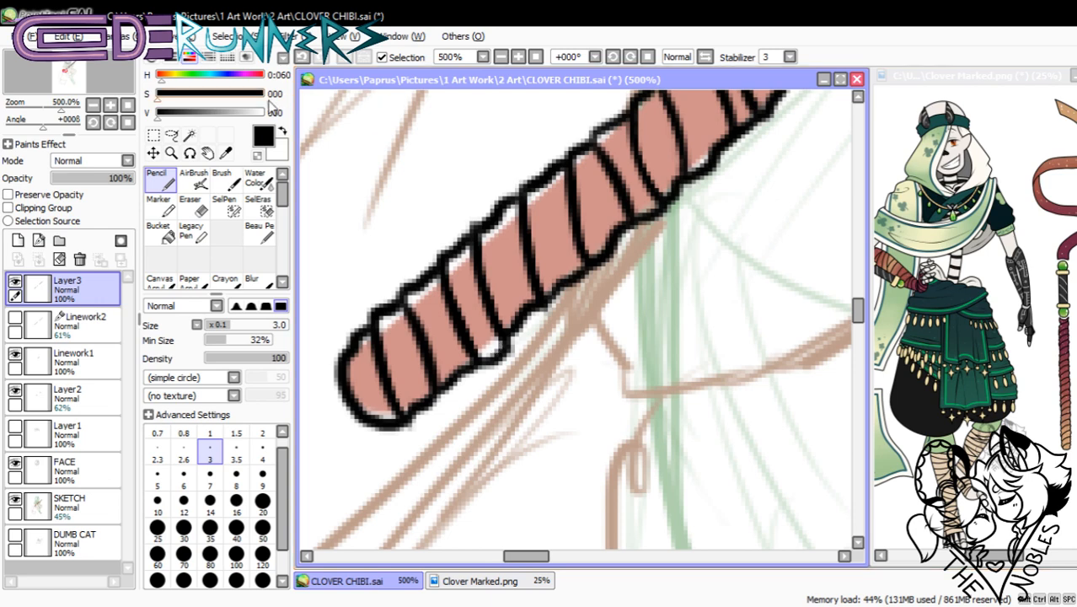
left_click(127, 105)
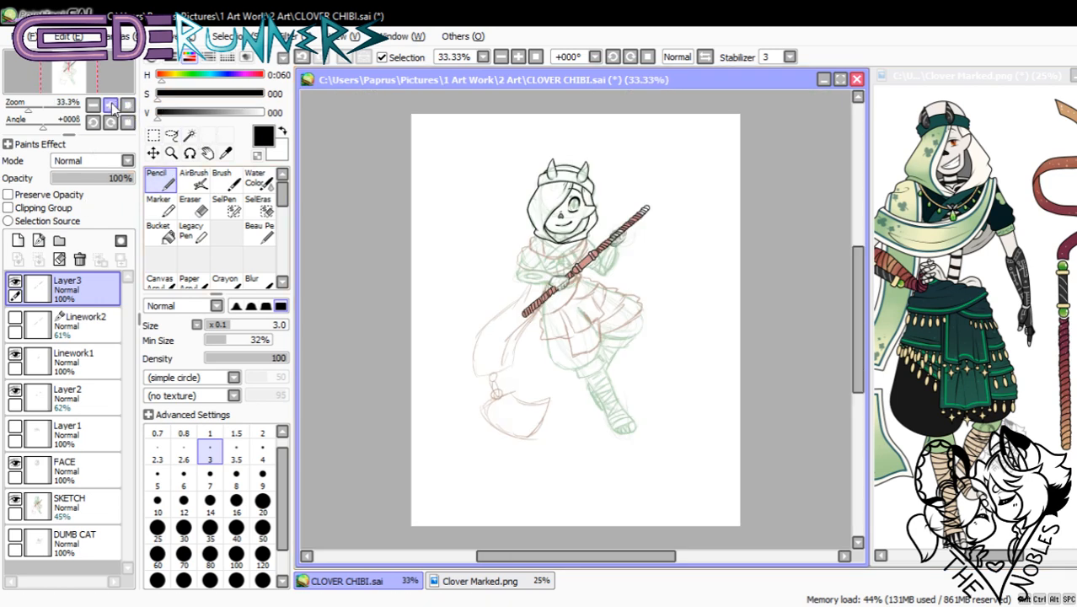
- Check the staff layers by toggling Layer3 and Linework2 on and off, and delete the Linework2 layer
left_click(111, 105)
left_click(111, 105)
left_click_drag(856, 290, 853, 258)
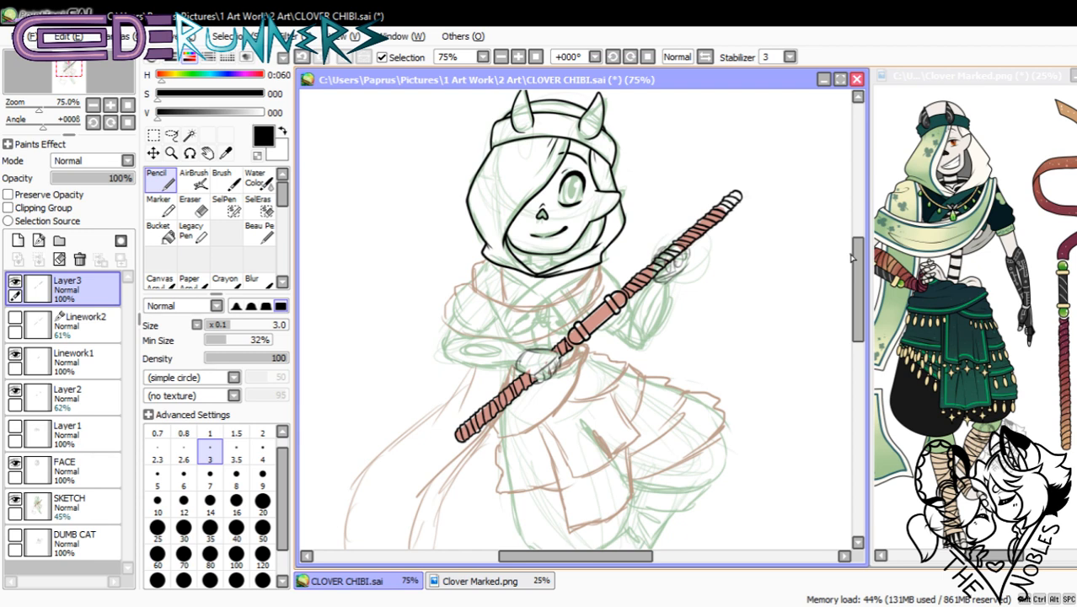
left_click(15, 282)
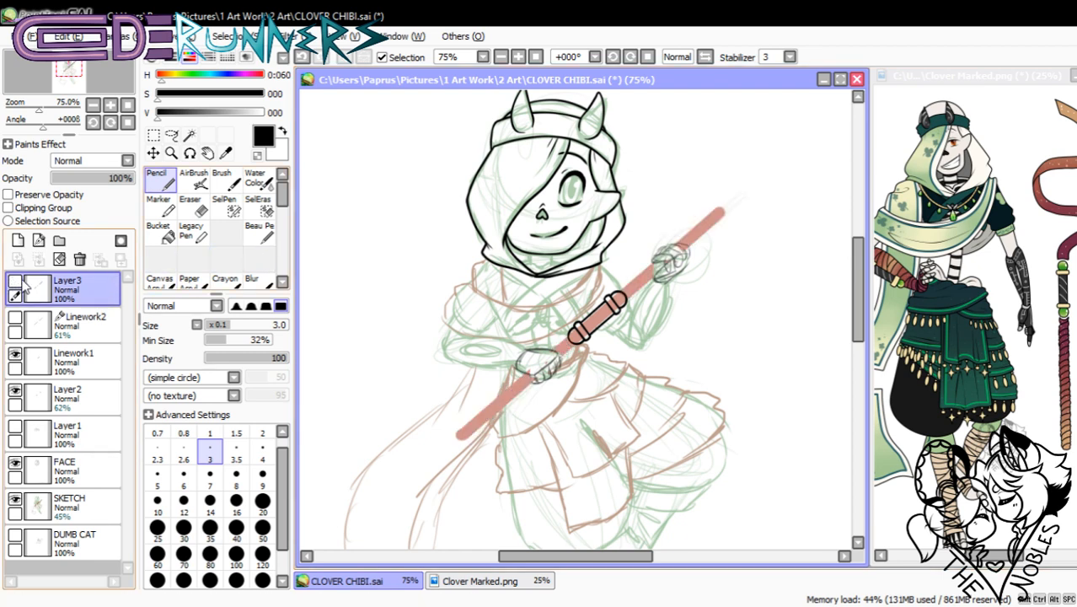
left_click(15, 283)
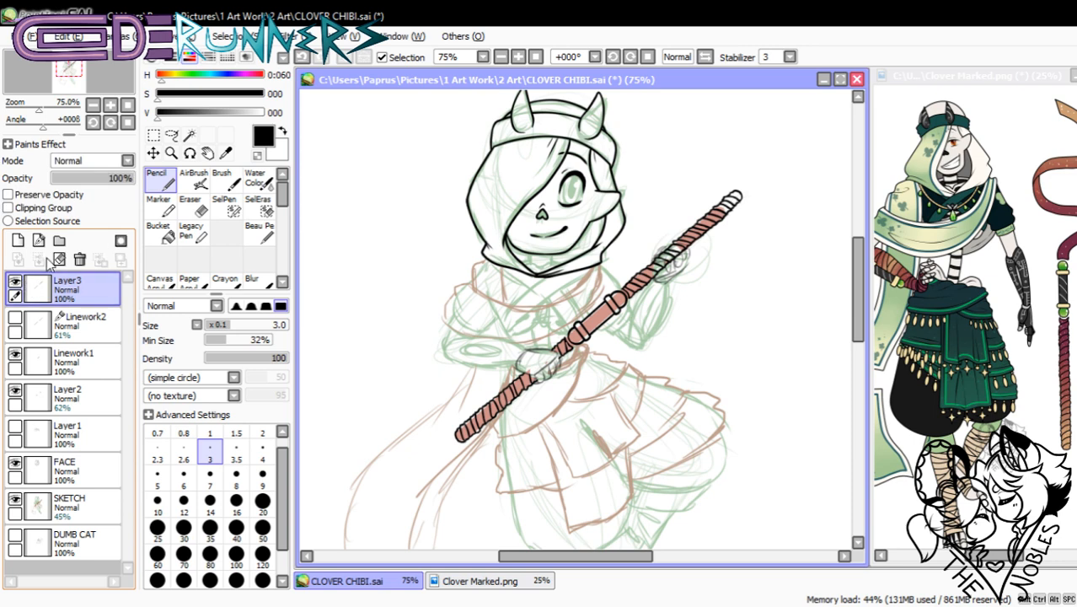
left_click(15, 320)
left_click(15, 320)
left_click(16, 320)
left_click(15, 320)
left_click(67, 323)
left_click(80, 259)
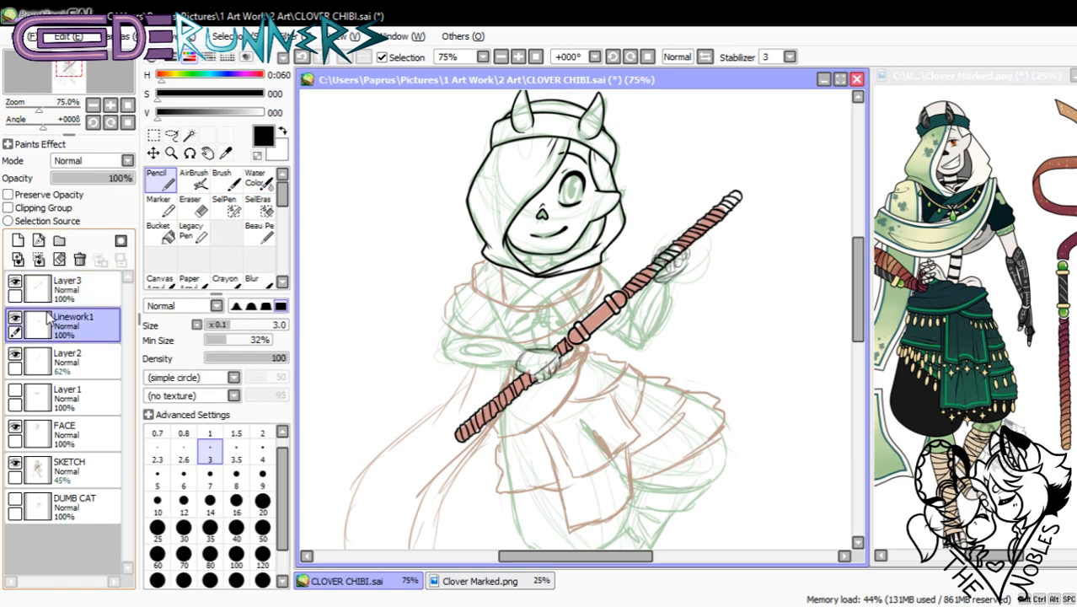
- Merge the wrapped grip lines on Layer3 down into Linework1 so the whole staff is on one layer
left_click(15, 320)
left_click(15, 321)
left_click(64, 300)
left_click(79, 259)
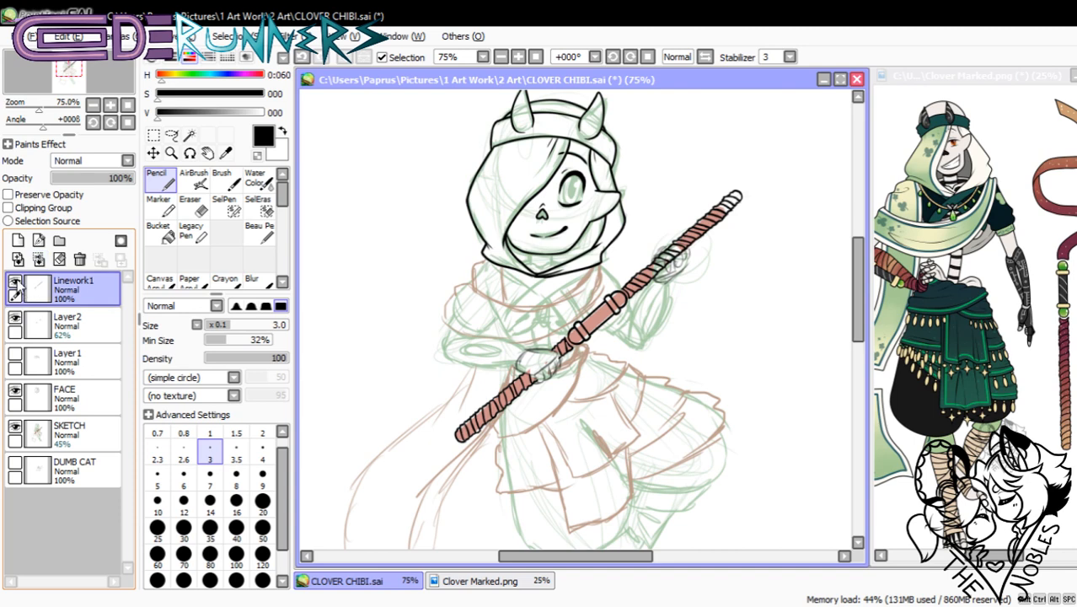
left_click(15, 282)
left_click(15, 282)
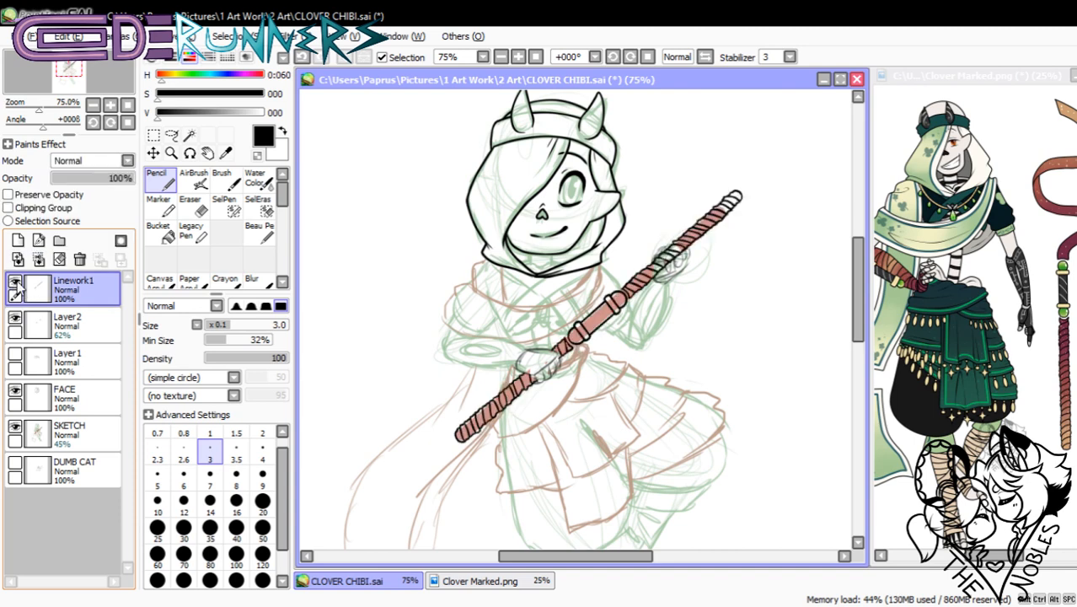
- With Layer1's clothing lines shown, set the merged staff layer to 69% opacity and rename it STAFF
left_click(15, 357)
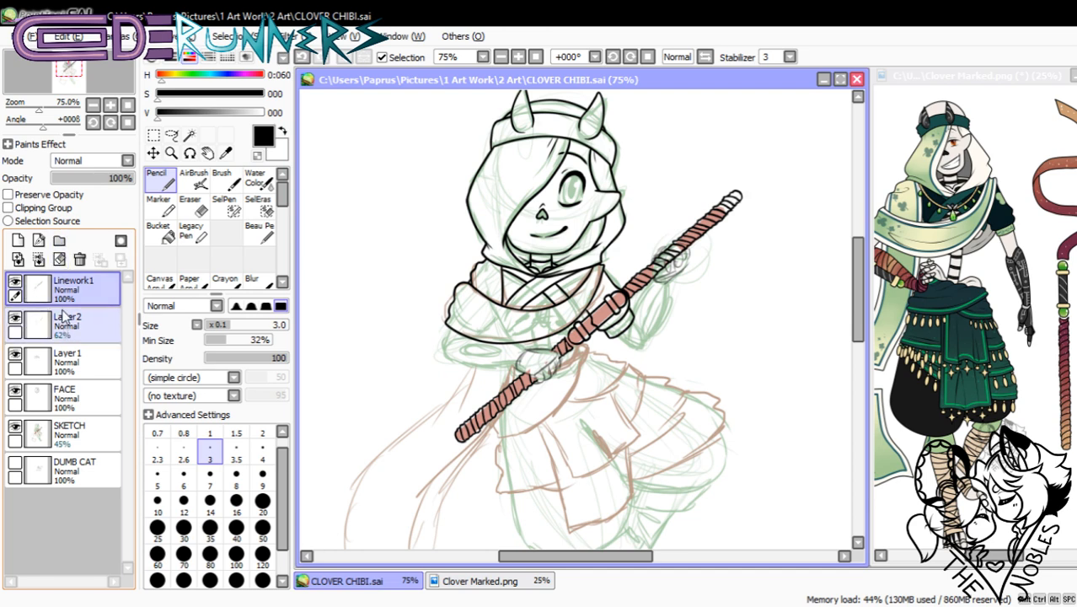
left_click_drag(127, 178, 108, 178)
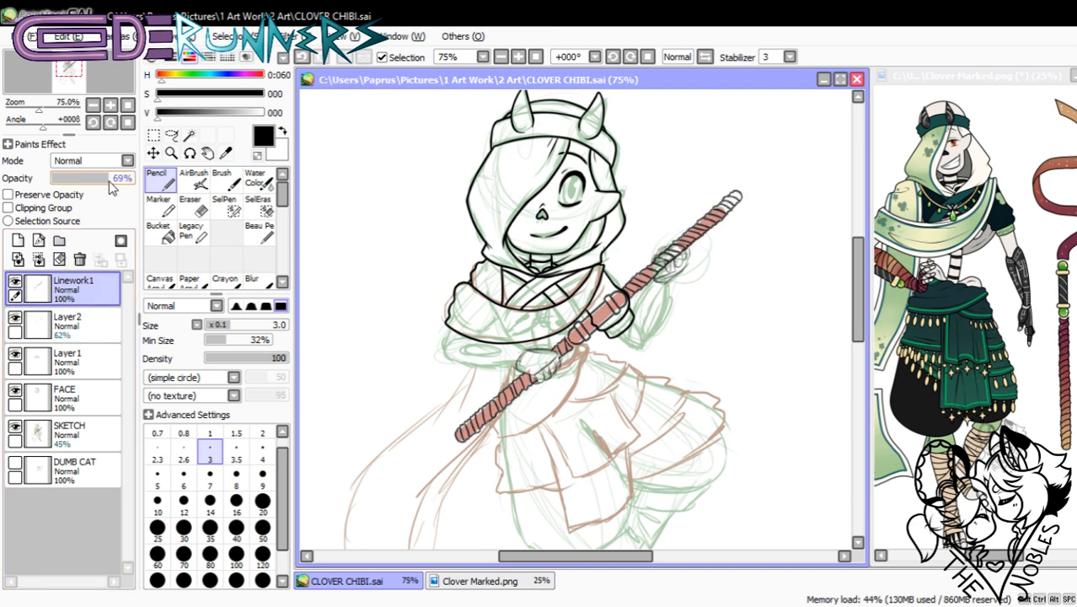
double_click(82, 283)
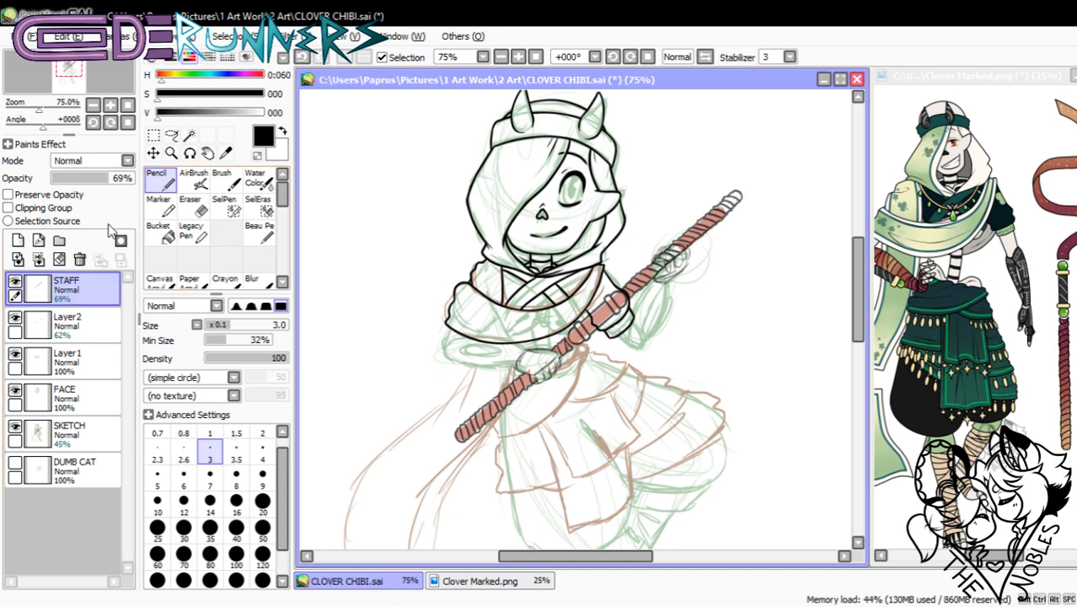
- Add a layer above STAFF and ink the lower hand's lowest finger around the staff with the Pencil at size 3
left_click(17, 240)
left_click(111, 108)
left_click(112, 109)
left_click(111, 108)
left_click(111, 109)
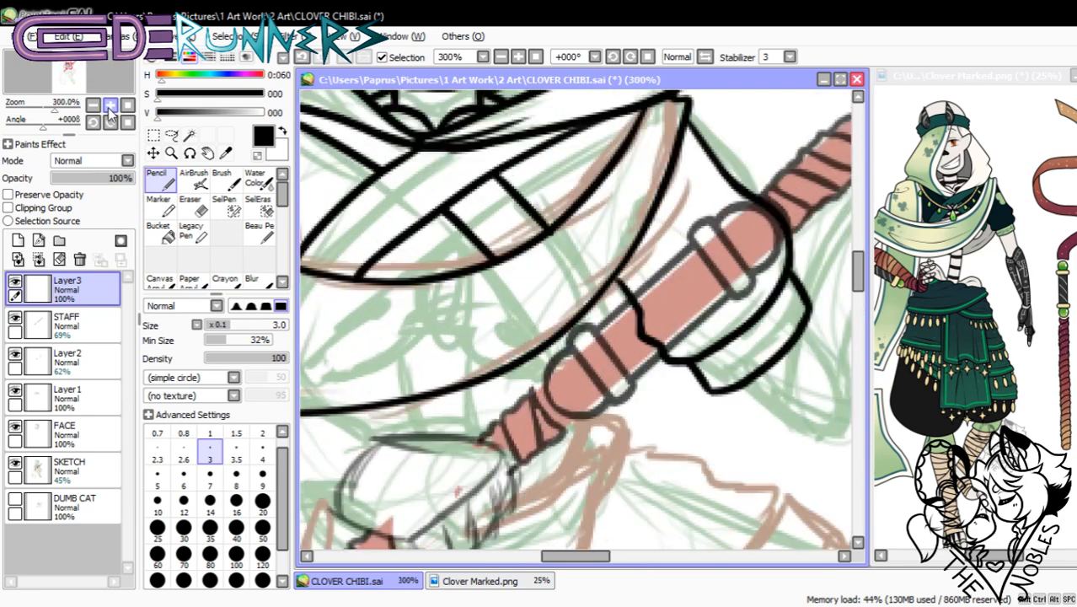
left_click(112, 109)
left_click_drag(570, 558, 550, 558)
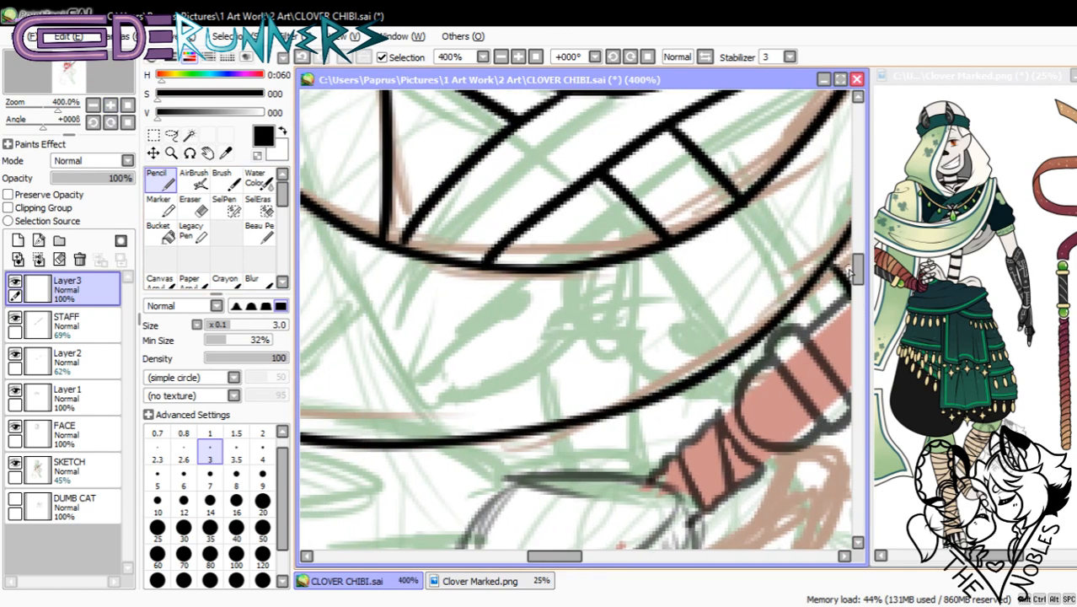
scroll(718, 272, "down", 6)
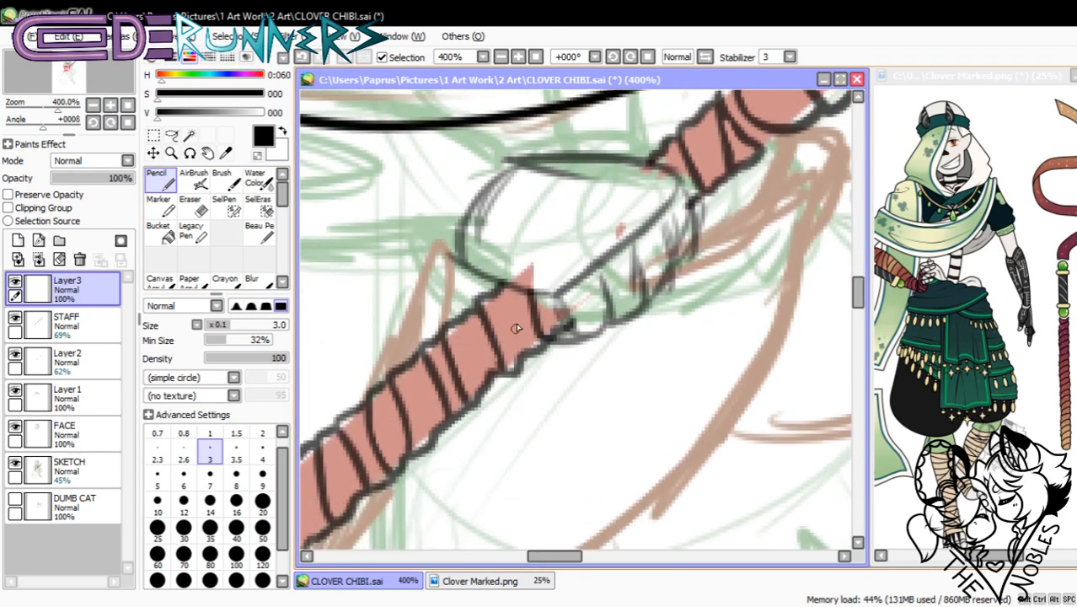
left_click(112, 109)
mouse_move(610, 257)
left_mouse_down()
mouse_move(613, 344)
mouse_move(619, 322)
mouse_move(554, 350)
mouse_move(629, 310)
left_mouse_up()
key("ctrl+z")
key("ctrl+z")
key("ctrl+z")
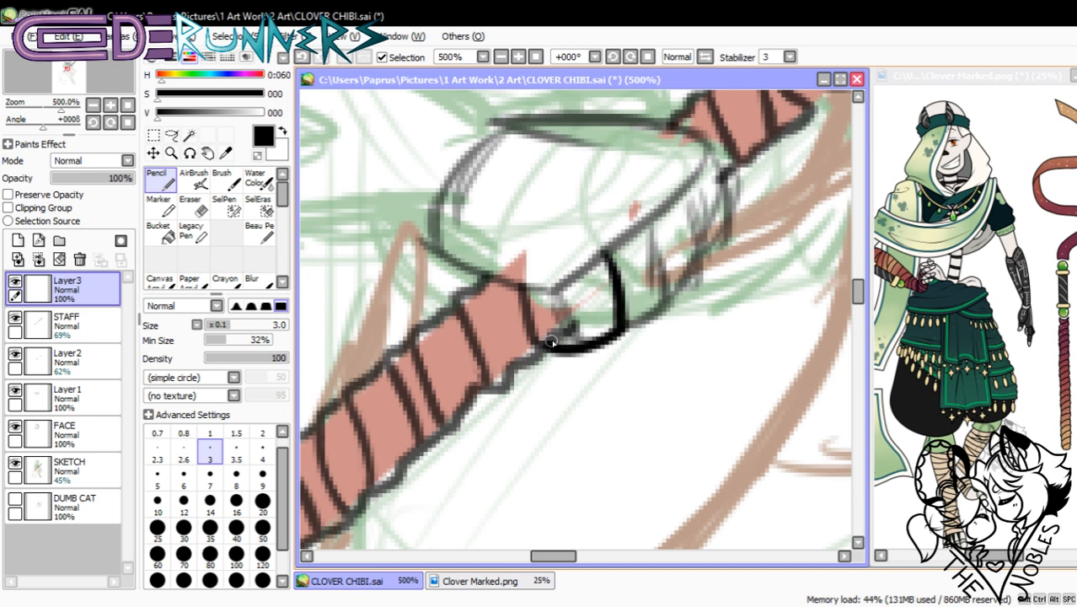
mouse_move(567, 328)
left_mouse_down()
mouse_move(552, 283)
mouse_move(570, 323)
mouse_move(556, 335)
mouse_move(569, 346)
left_mouse_up()
key("ctrl+z")
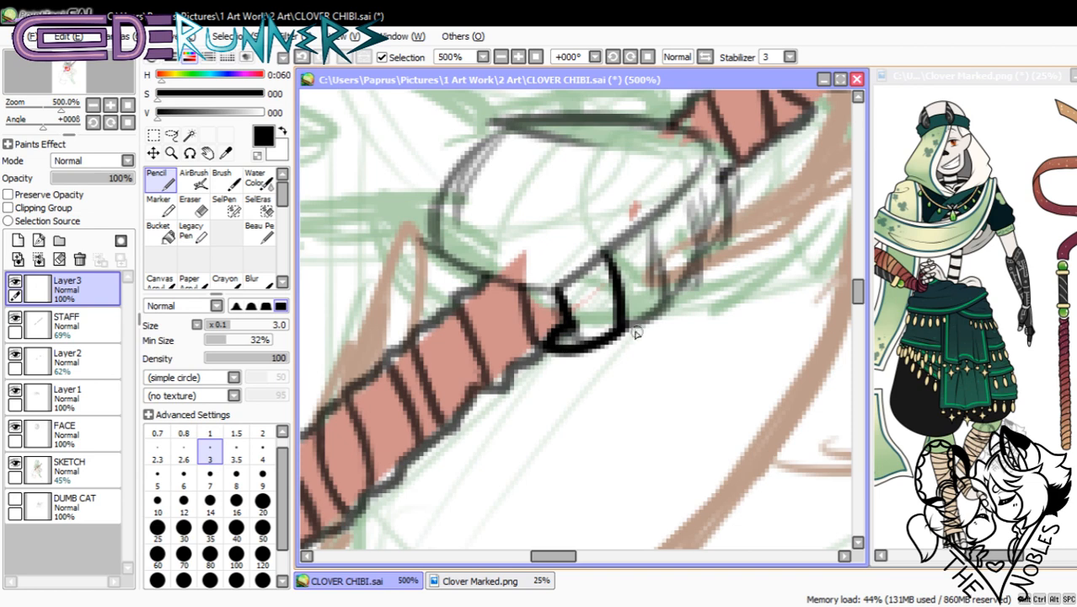
- Ink the remaining fingers of the lower hand along the staff and round off their upper ends with the Pencil at size 3
mouse_move(632, 336)
left_mouse_down()
mouse_move(662, 280)
mouse_move(655, 236)
mouse_move(642, 311)
mouse_move(621, 326)
mouse_move(656, 303)
mouse_move(659, 277)
left_mouse_up()
key("ctrl+z")
key("ctrl+z")
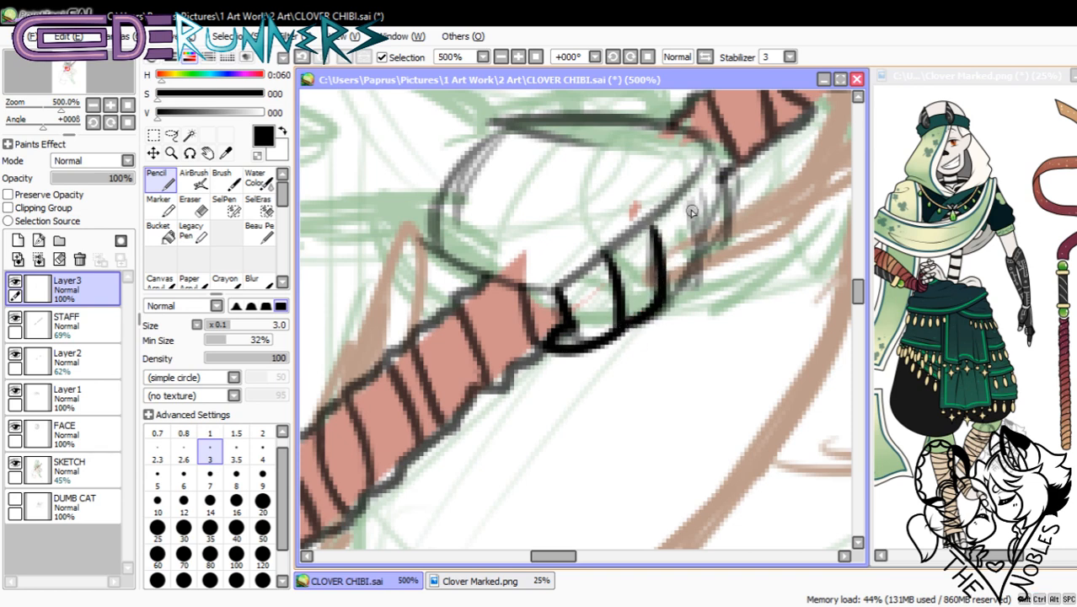
left_click_drag(691, 191, 698, 264)
left_click_drag(663, 298, 697, 254)
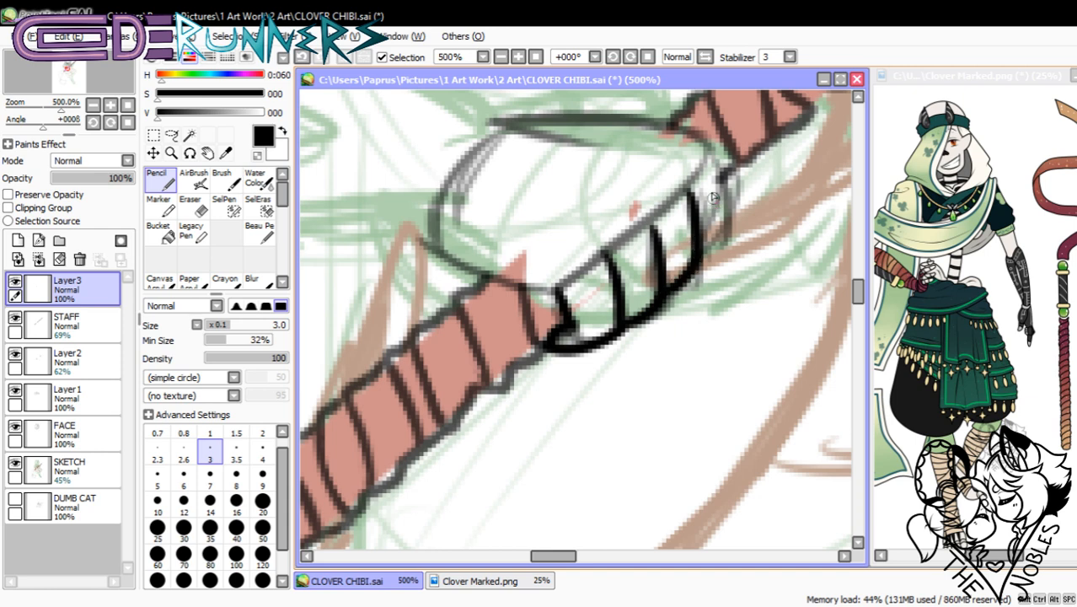
mouse_move(704, 152)
left_mouse_down()
mouse_move(718, 200)
mouse_move(693, 260)
left_mouse_up()
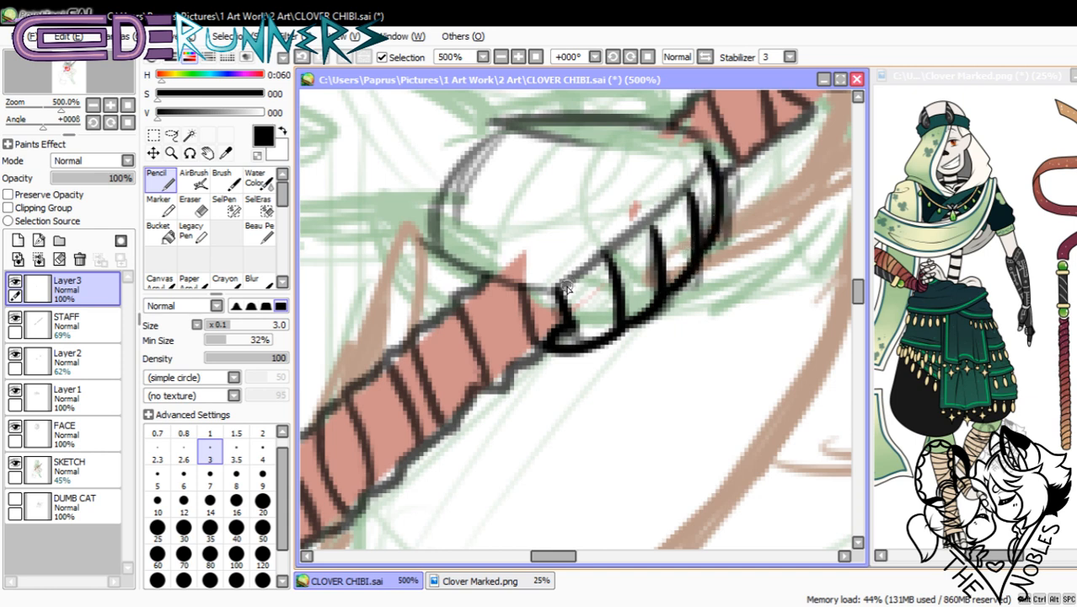
mouse_move(560, 299)
left_mouse_down()
mouse_move(596, 252)
mouse_move(609, 264)
mouse_move(617, 225)
mouse_move(637, 219)
mouse_move(654, 238)
mouse_move(657, 199)
mouse_move(677, 192)
mouse_move(690, 204)
mouse_move(706, 157)
left_mouse_up()
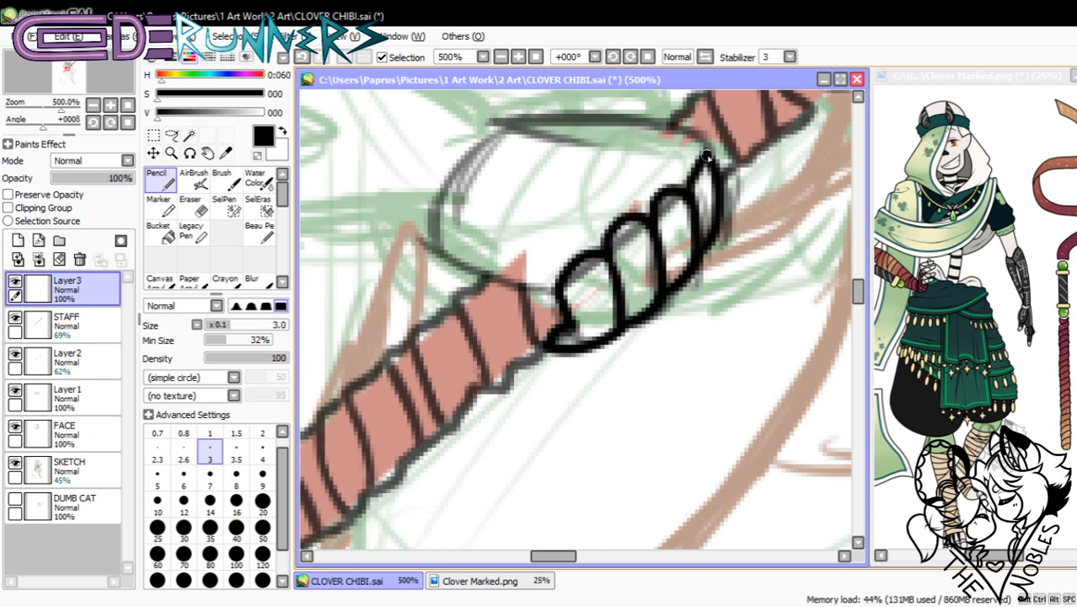
- Ink the outline of the back of the lower hand, from the fingers around to the wrist side
scroll(832, 287, "up", 3)
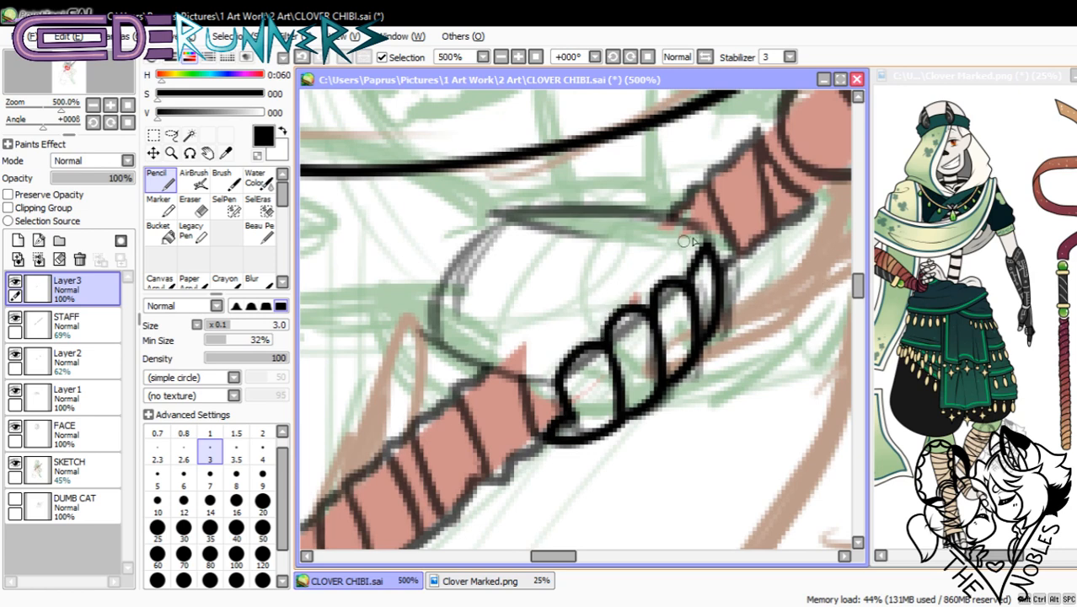
left_click_drag(656, 226, 499, 213)
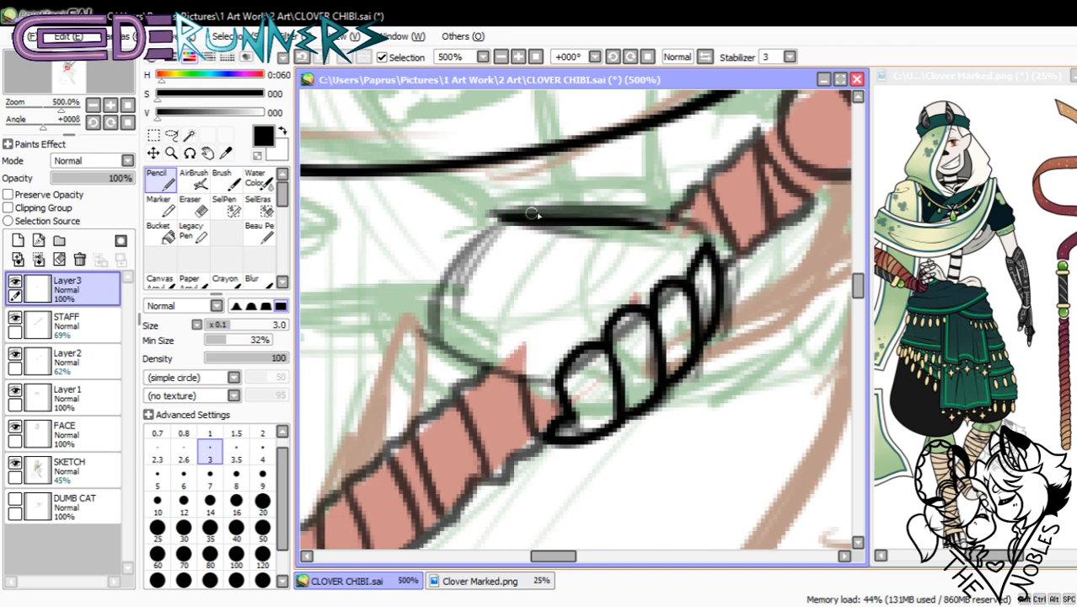
mouse_move(630, 221)
left_mouse_down()
mouse_move(683, 231)
mouse_move(708, 251)
left_mouse_up()
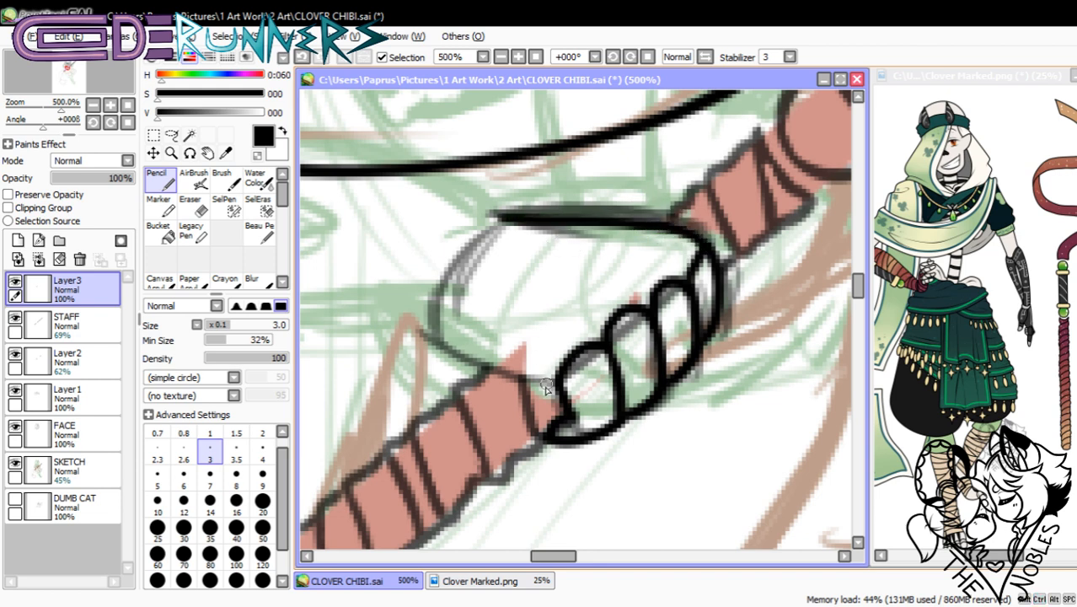
mouse_move(556, 384)
left_mouse_down()
mouse_move(448, 361)
mouse_move(446, 347)
mouse_move(511, 372)
left_mouse_up()
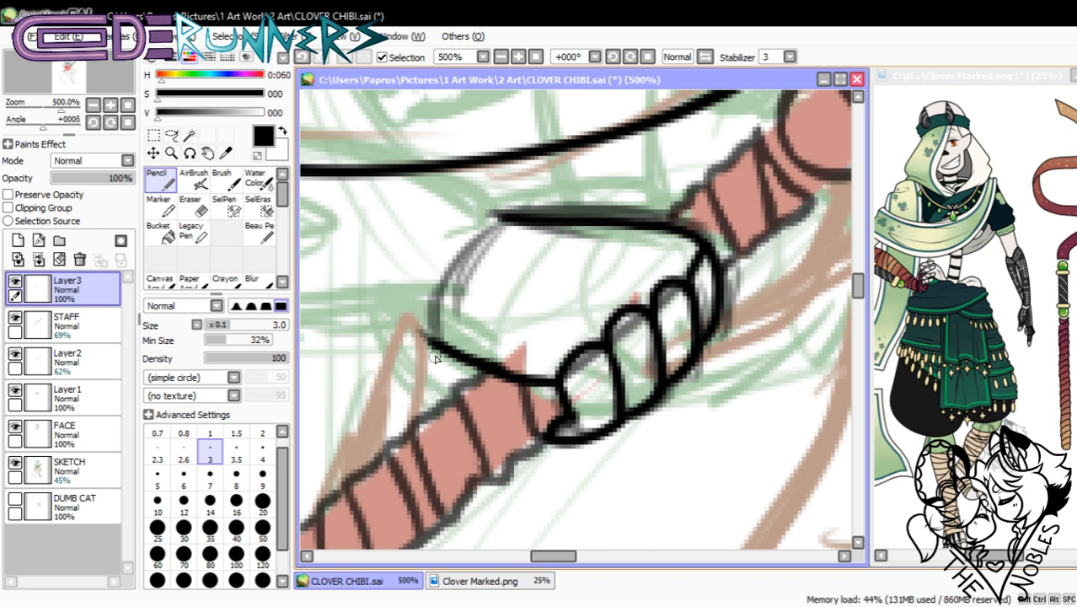
left_click_drag(436, 340, 487, 221)
key("ctrl+z")
mouse_move(438, 344)
left_mouse_down()
mouse_move(427, 309)
mouse_move(507, 219)
mouse_move(514, 225)
mouse_move(477, 233)
mouse_move(449, 261)
mouse_move(494, 220)
mouse_move(520, 226)
left_mouse_up()
key("ctrl+z")
- Draw short curved knuckle marks above the fingers on the back of the lower hand, undoing unwanted strokes
mouse_move(605, 344)
left_mouse_down()
mouse_move(566, 306)
mouse_move(550, 315)
mouse_move(588, 338)
mouse_move(643, 309)
left_mouse_up()
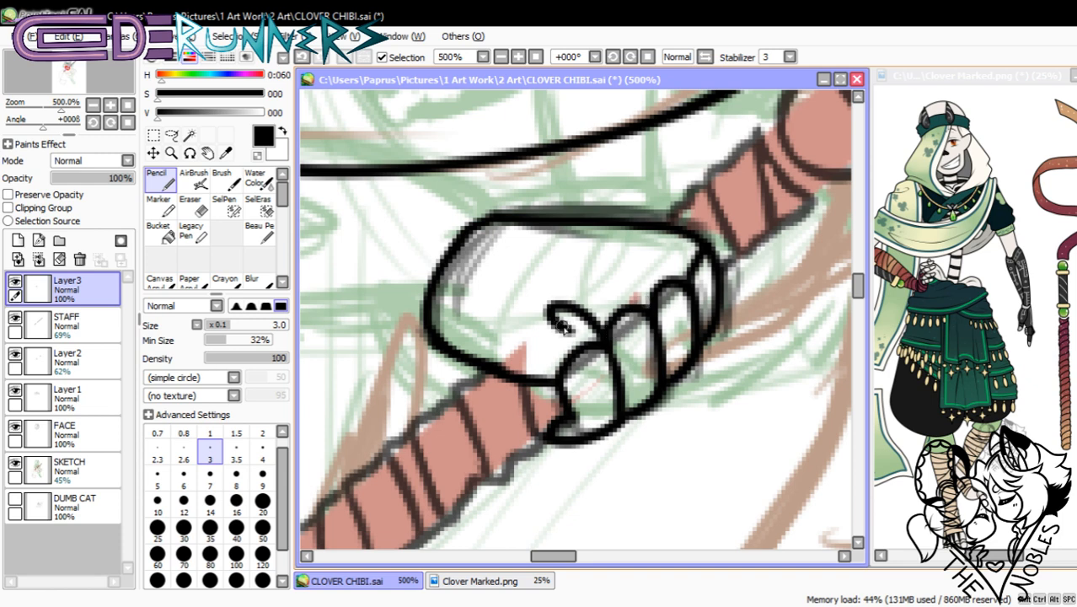
mouse_move(564, 328)
left_mouse_down()
mouse_move(618, 332)
mouse_move(627, 272)
mouse_move(631, 304)
mouse_move(648, 309)
mouse_move(608, 268)
mouse_move(642, 310)
mouse_move(645, 283)
mouse_move(644, 310)
mouse_move(602, 271)
mouse_move(650, 304)
mouse_move(604, 287)
mouse_move(651, 306)
left_mouse_up()
key("ctrl+z")
key("ctrl+z")
key("ctrl+z")
key("ctrl+z")
mouse_move(689, 274)
left_mouse_down()
mouse_move(657, 266)
mouse_move(693, 285)
left_mouse_up()
- Check the inked hand at a smaller scale and round off the tip of its lowest finger with the Pencil
left_click(93, 106)
left_click(94, 106)
left_click(94, 106)
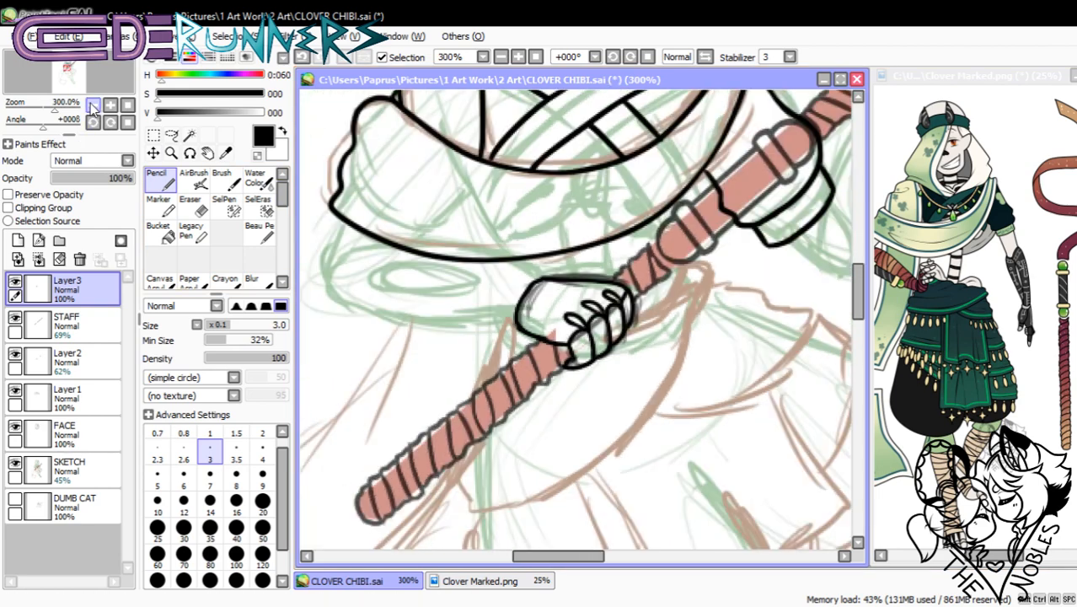
left_click(93, 106)
left_click(93, 106)
left_click(94, 106)
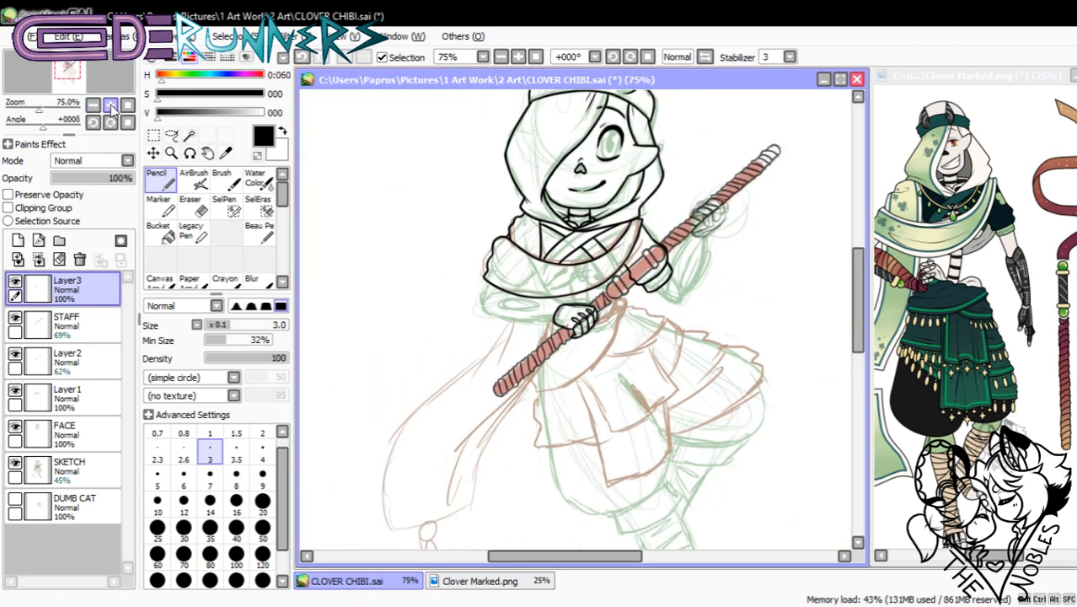
left_click(111, 106)
left_click(111, 106)
left_click(111, 106)
left_click(111, 107)
left_click(112, 106)
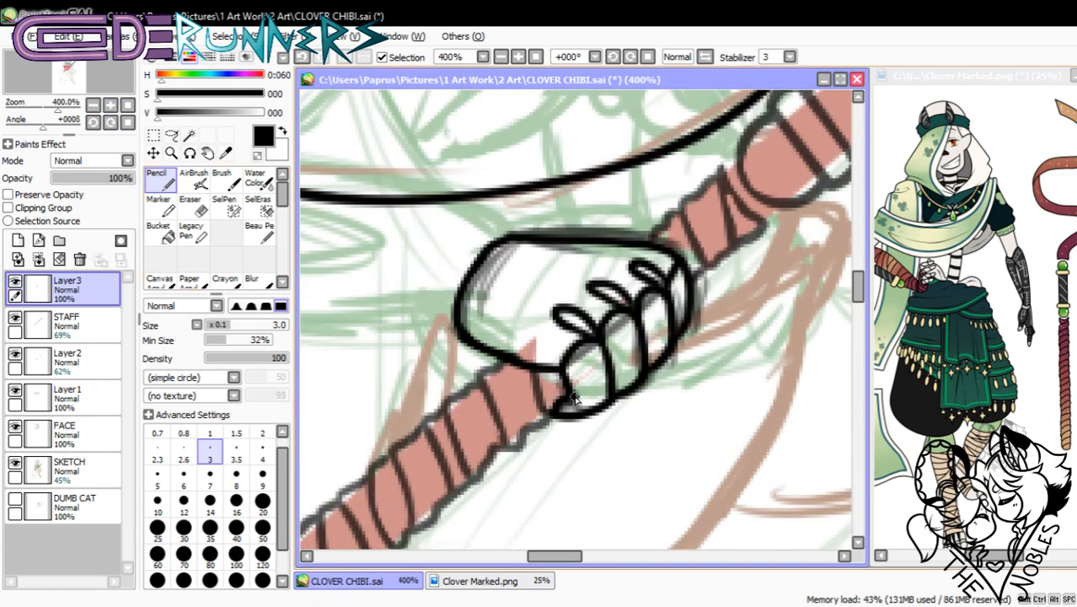
left_click_drag(574, 397, 608, 399)
key("ctrl+z")
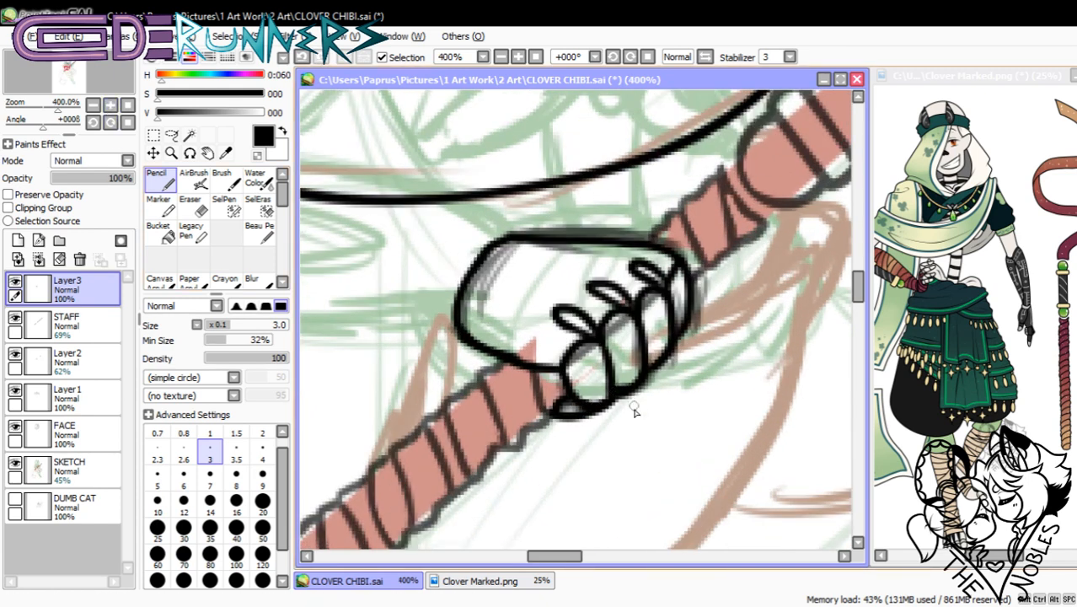
- Add a new linework layer above Layer3 and choose the Curve tool for inking the sleeve beside the lower hand
left_click_drag(568, 557, 546, 570)
left_click_drag(858, 291, 858, 284)
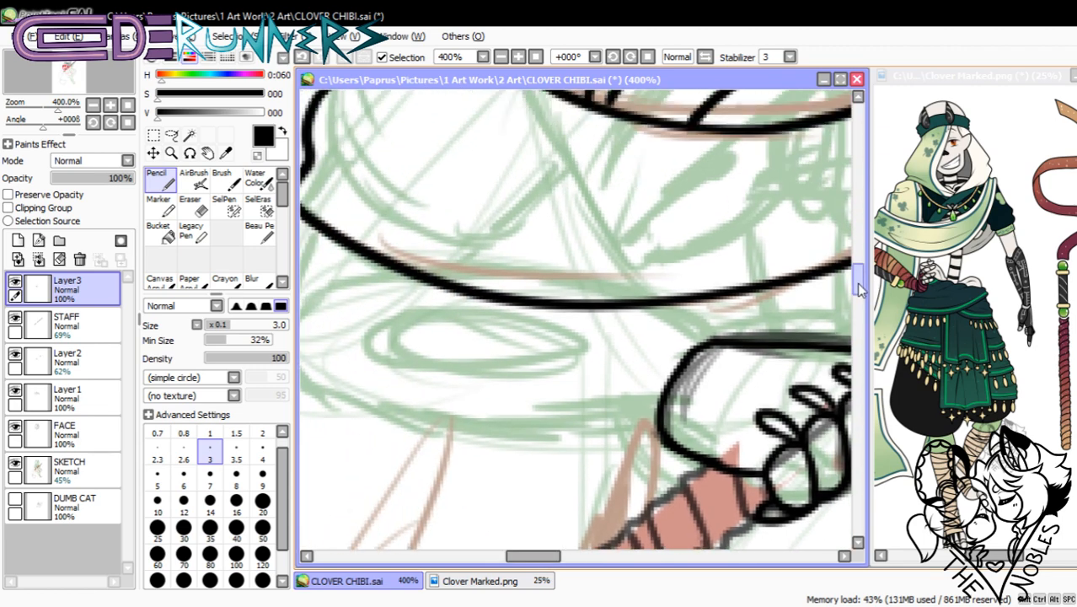
left_click(92, 104)
left_click(93, 105)
left_click(93, 104)
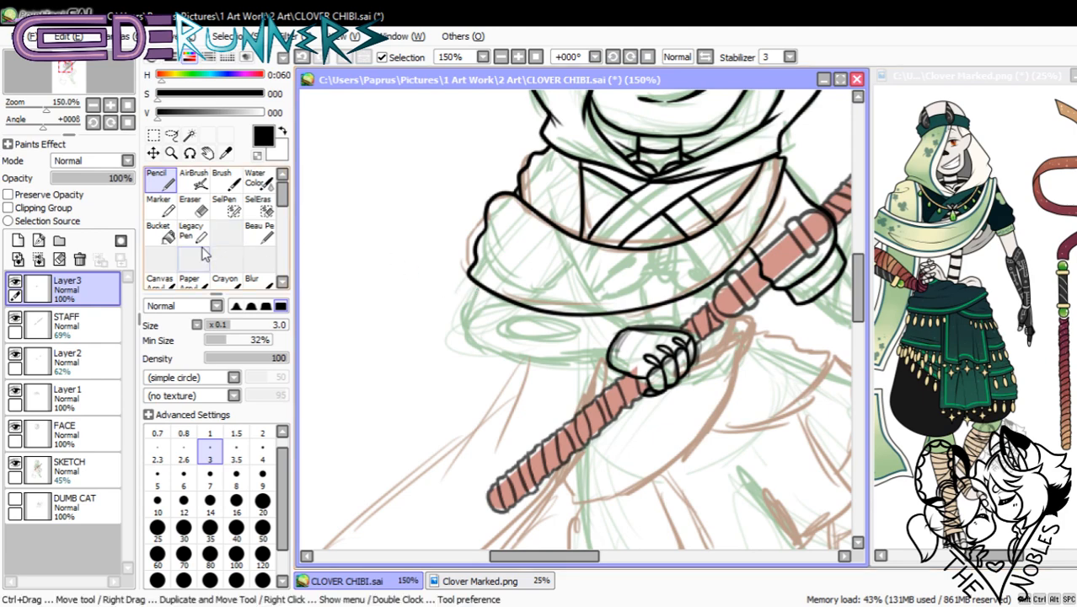
left_click(110, 105)
left_click(111, 105)
left_click(110, 104)
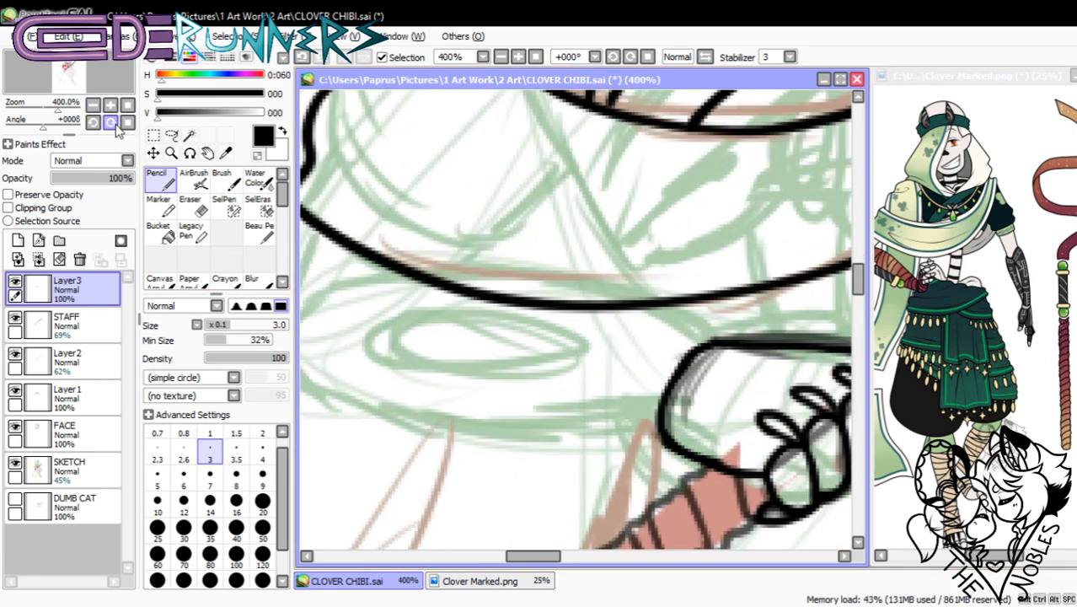
left_click(94, 104)
left_click(38, 240)
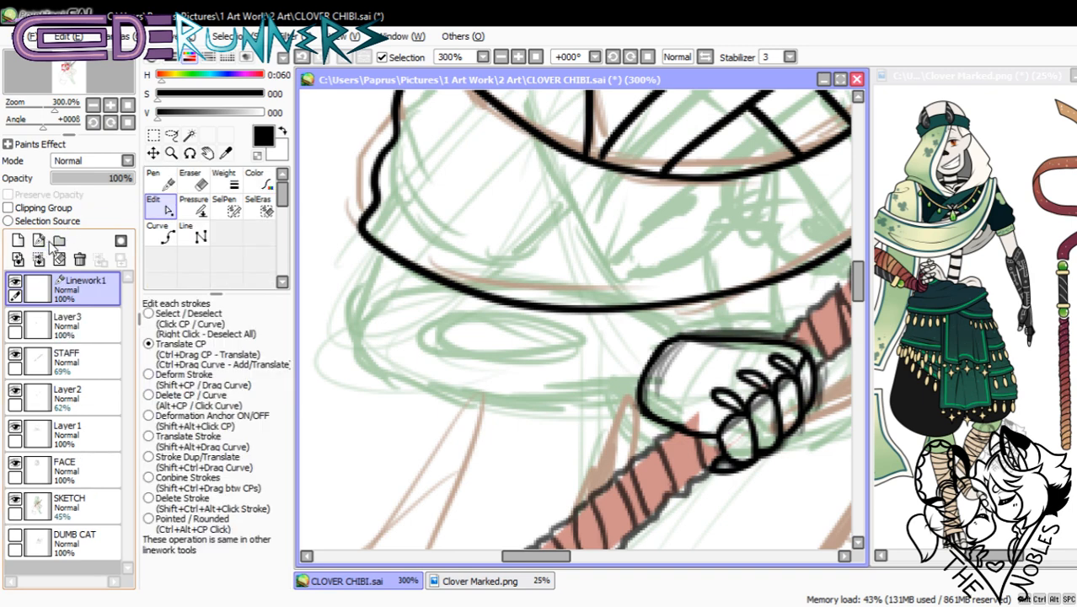
left_click(160, 236)
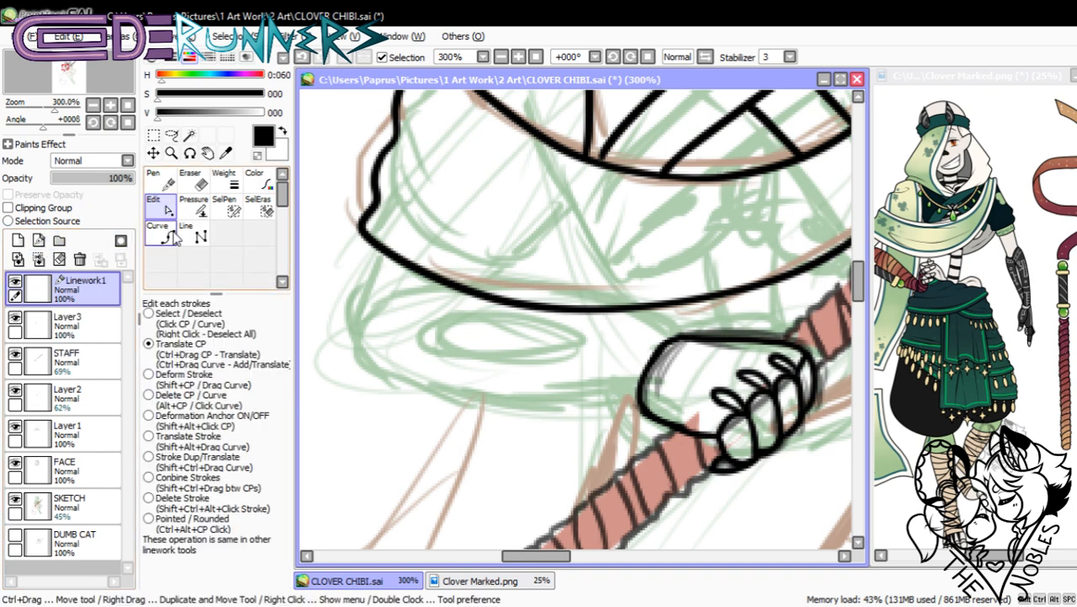
- Draw a size 4 curve from the top of the hand along the sleeve's upper edge, around its outer end and back to the wrist
left_click(678, 339)
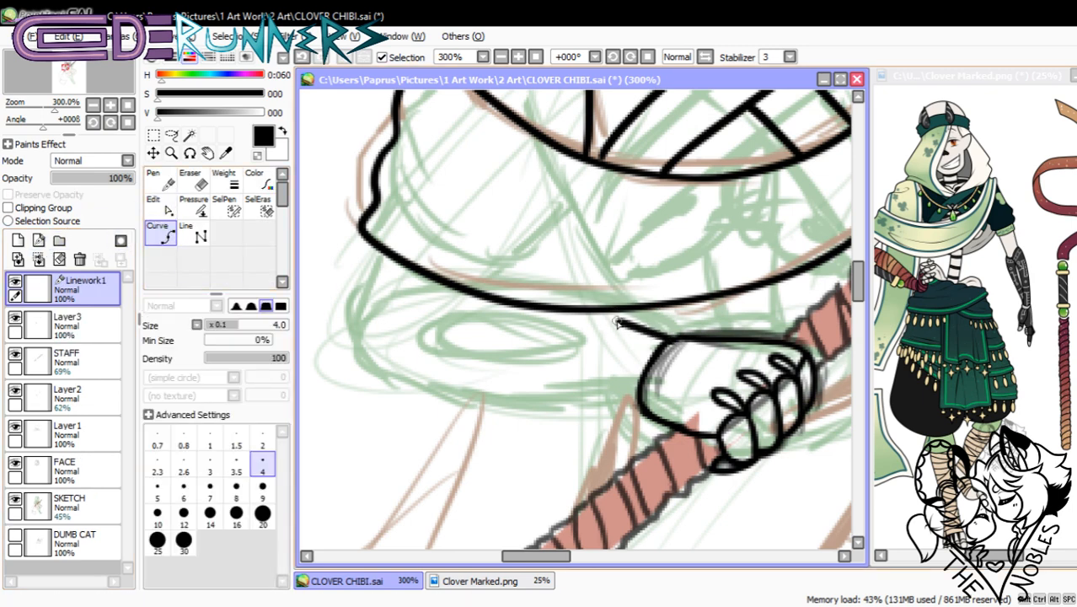
left_click(618, 322)
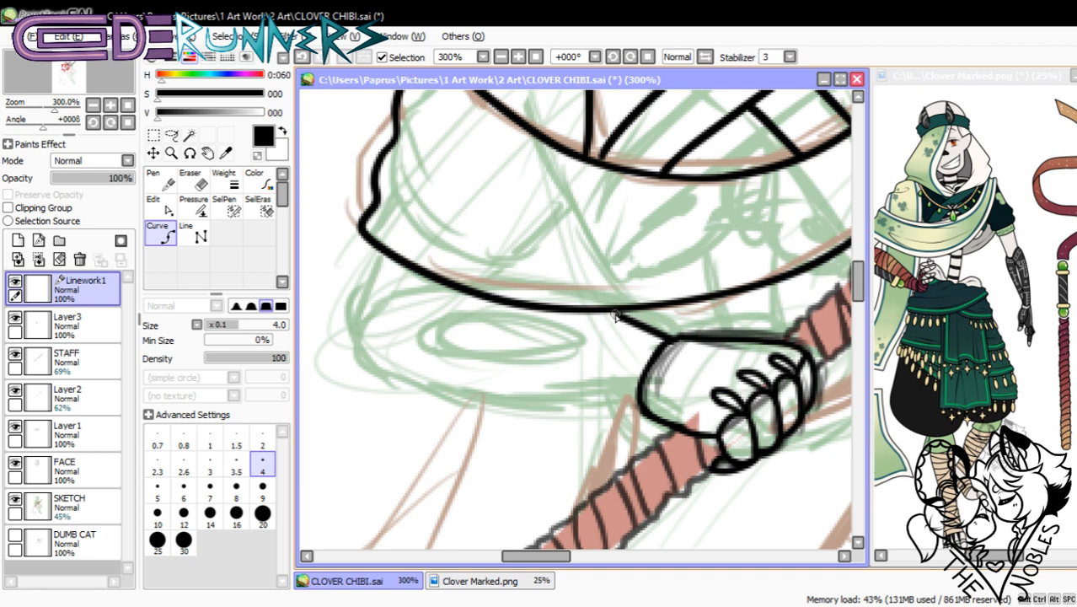
left_click(400, 294)
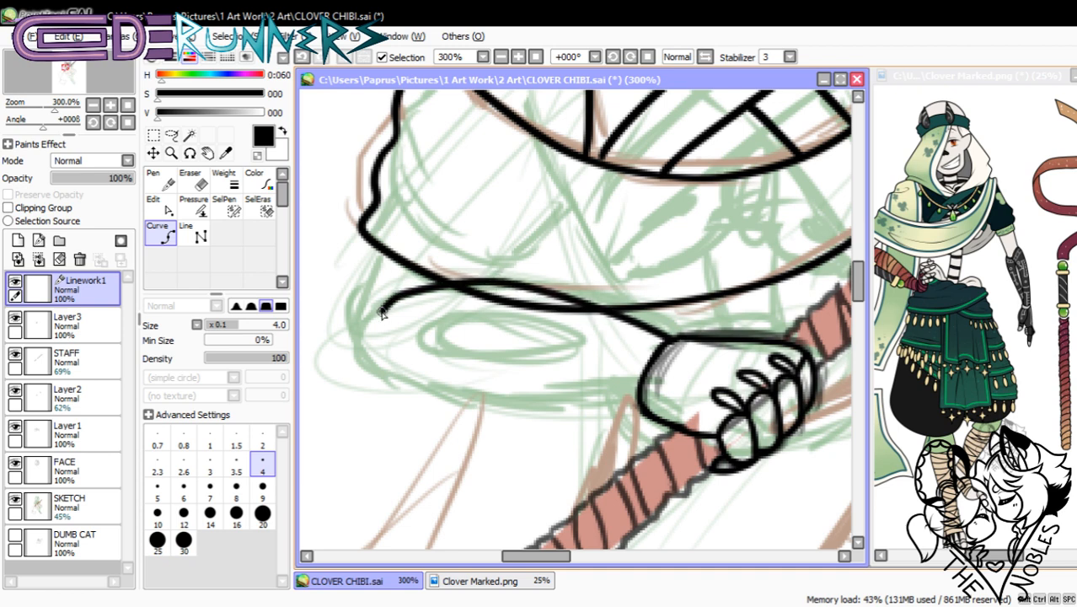
left_click(368, 323)
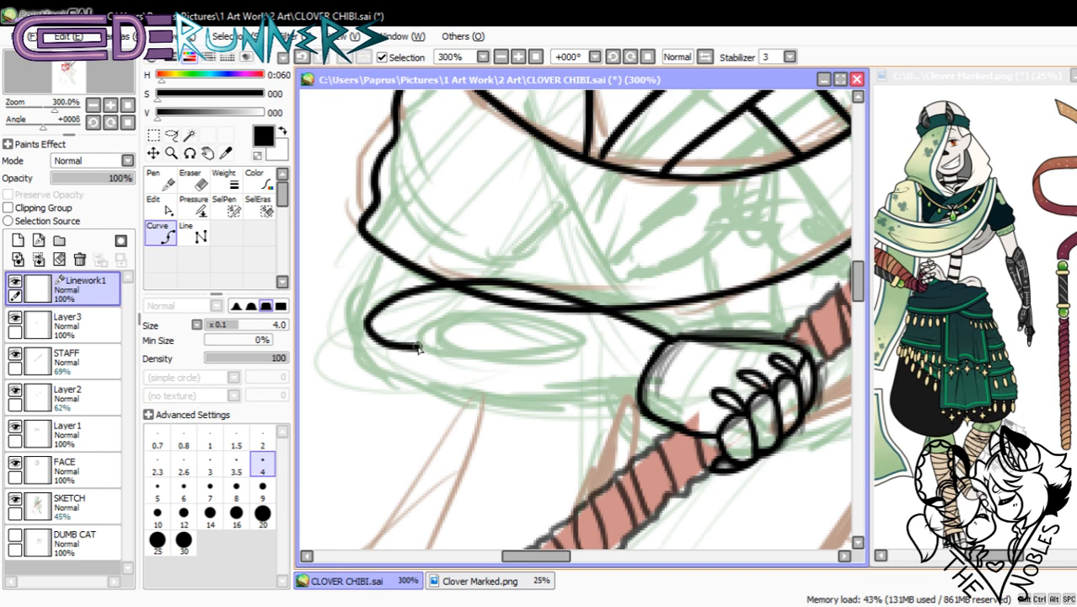
left_click(499, 331)
left_click(587, 352)
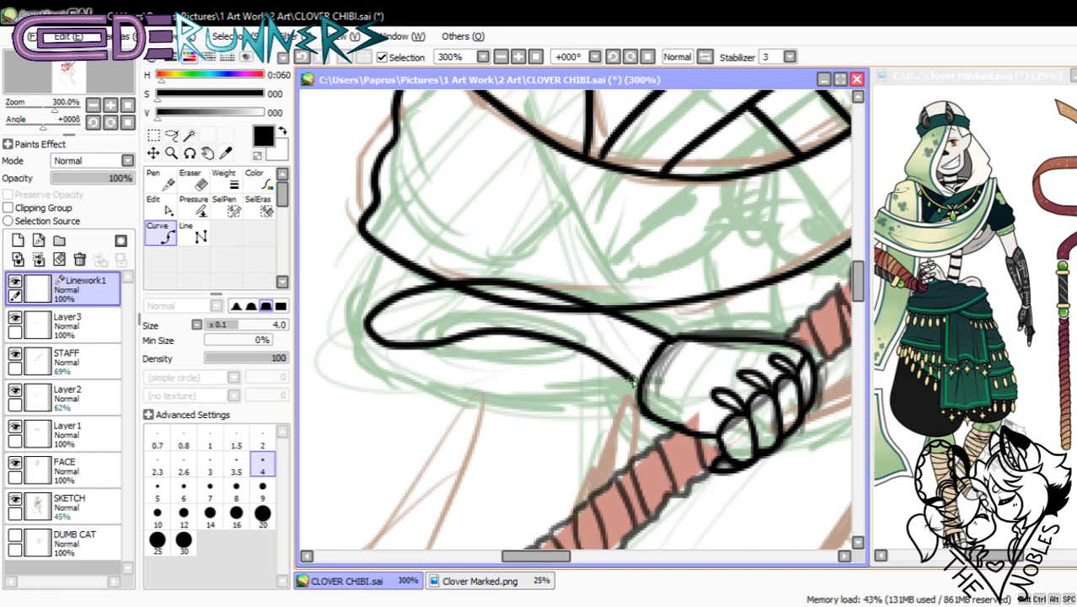
double_click(646, 374)
- Draw the sleeve's lower edge from the wrist to its outer end and adjust the control points to smooth the curve
left_click(638, 403)
left_click(554, 411)
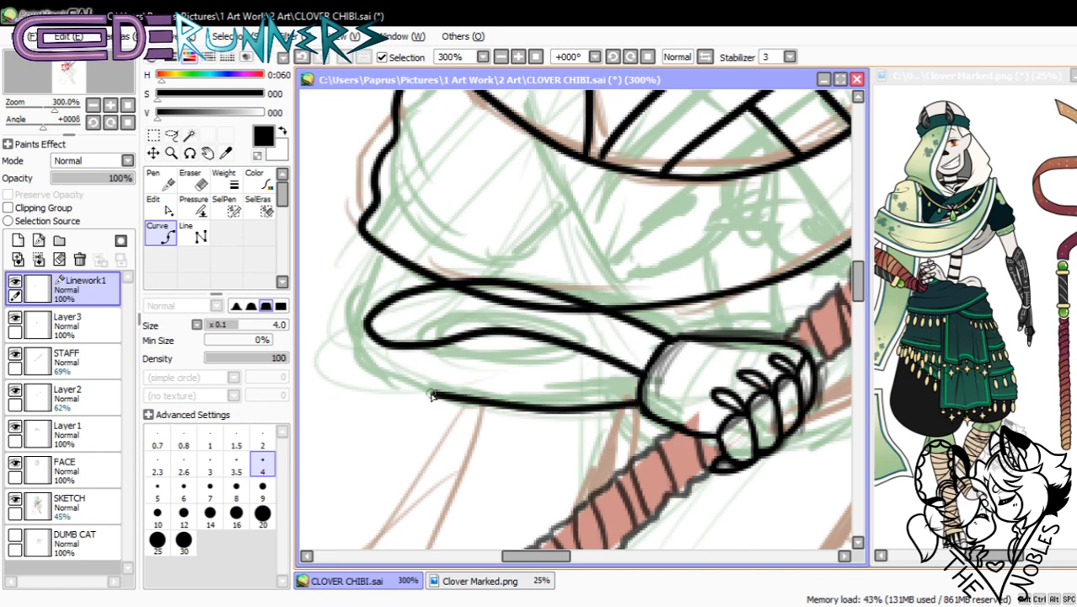
double_click(367, 330)
left_click(161, 208)
mouse_move(428, 378)
left_mouse_down()
mouse_move(373, 364)
mouse_move(419, 394)
left_mouse_up()
left_click_drag(373, 365, 377, 363)
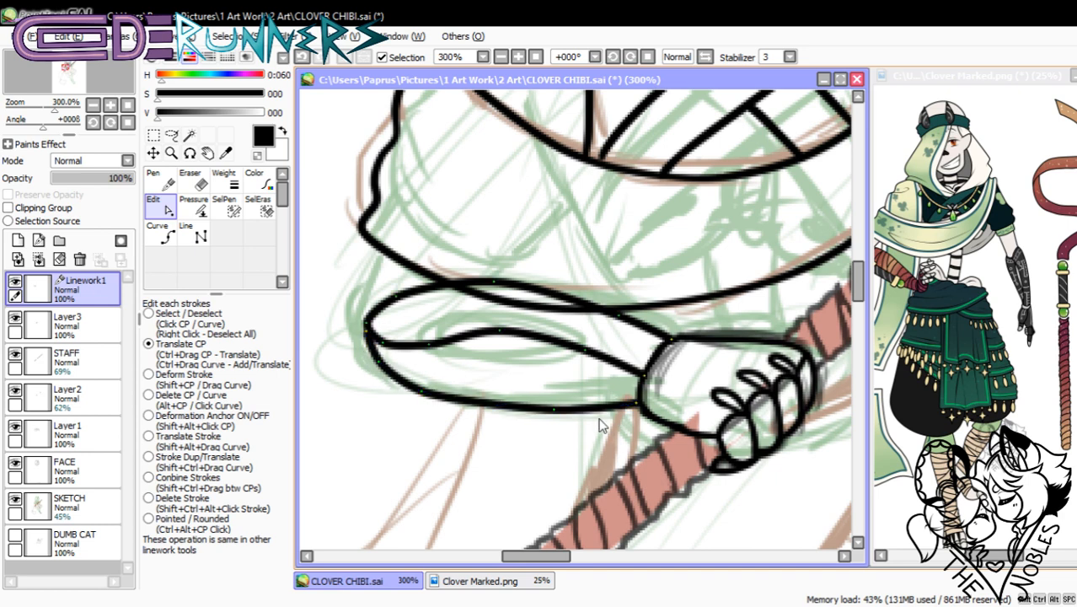
left_click_drag(549, 408, 485, 413)
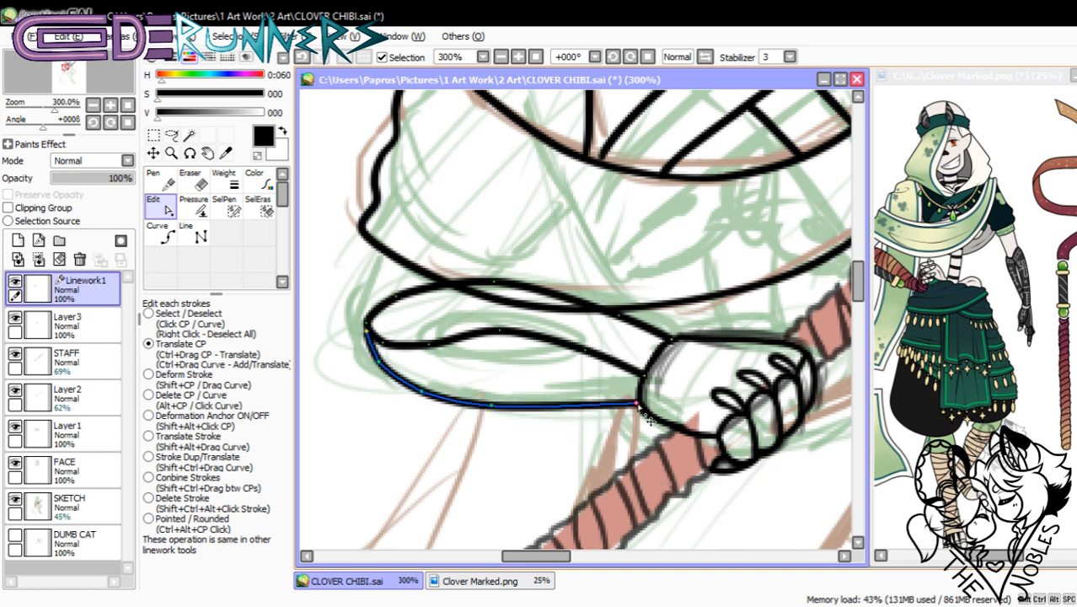
- Draw the lower curve of the sleeve's inner fold to the wrist and adjust its end point there
left_click(160, 236)
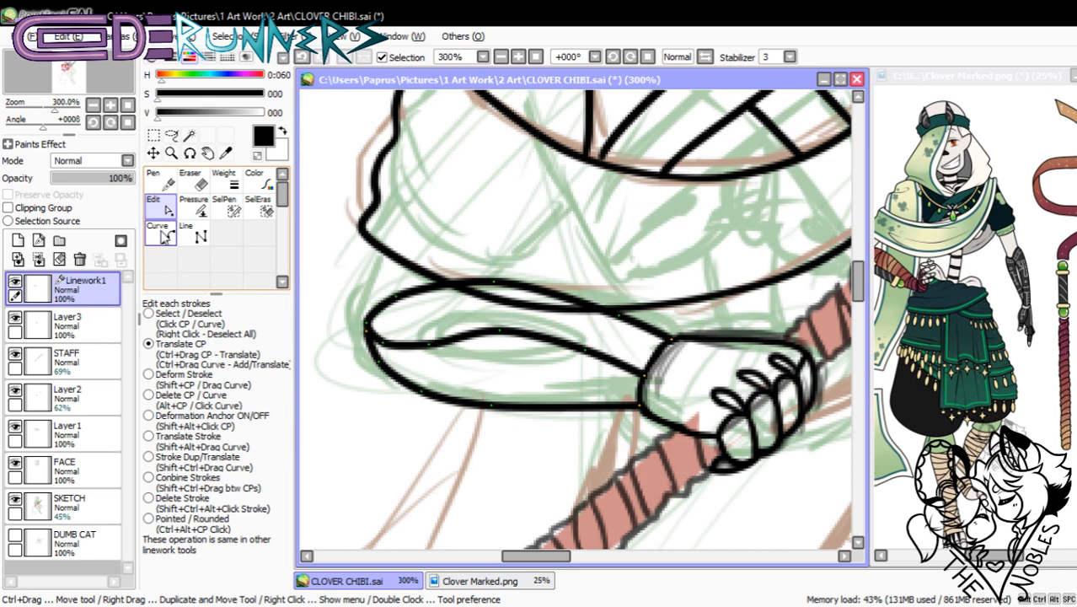
left_click(425, 344)
left_click(531, 371)
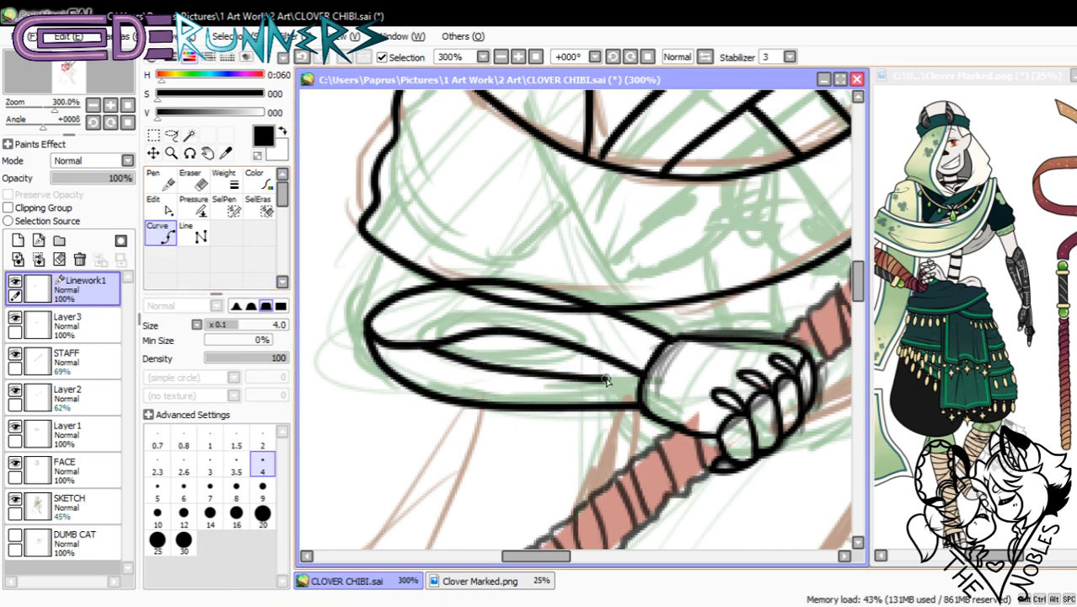
double_click(639, 375)
left_click(156, 203)
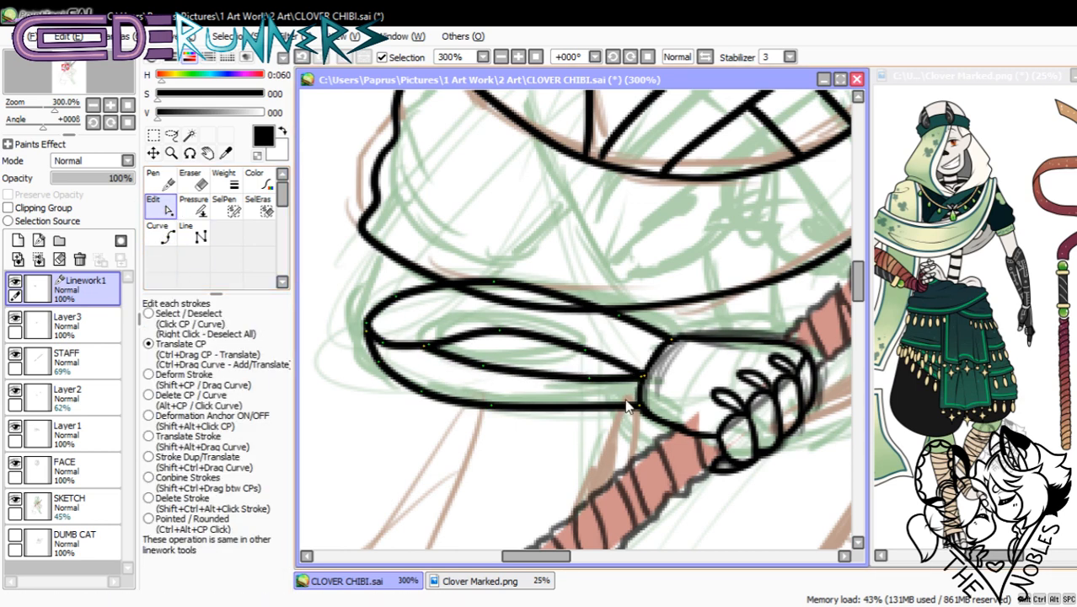
left_click_drag(632, 374, 636, 376)
- Draw a short curve from the scarf's outer edge down to the outer end of the sleeve
left_click(166, 236)
left_click(373, 243)
left_click(373, 277)
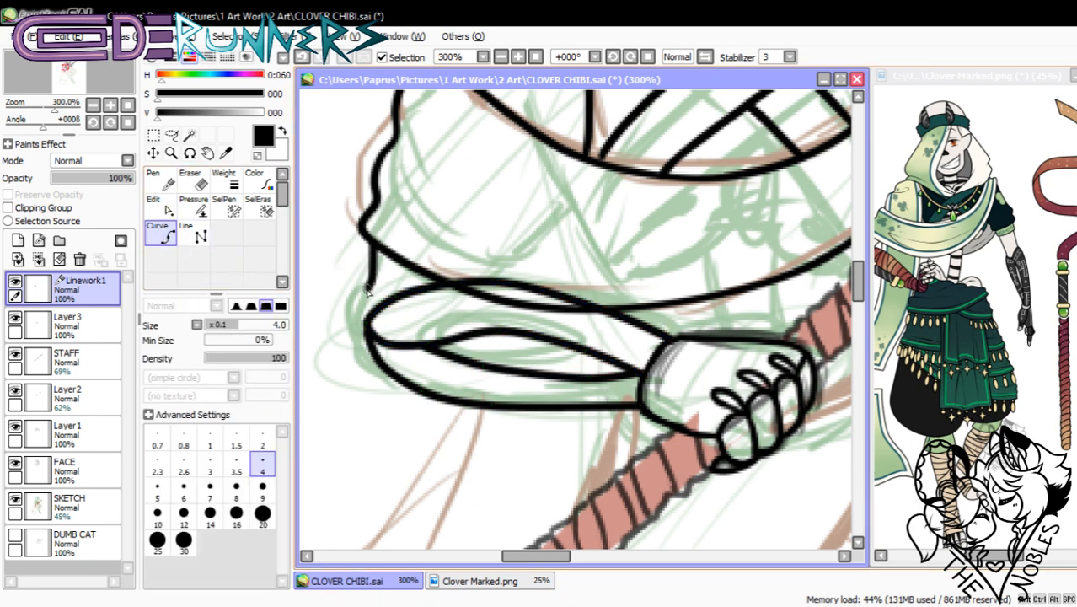
left_click(361, 315)
- Check how the inked sleeve reads against the whole figure at smaller scales
left_click(93, 107)
left_click(92, 107)
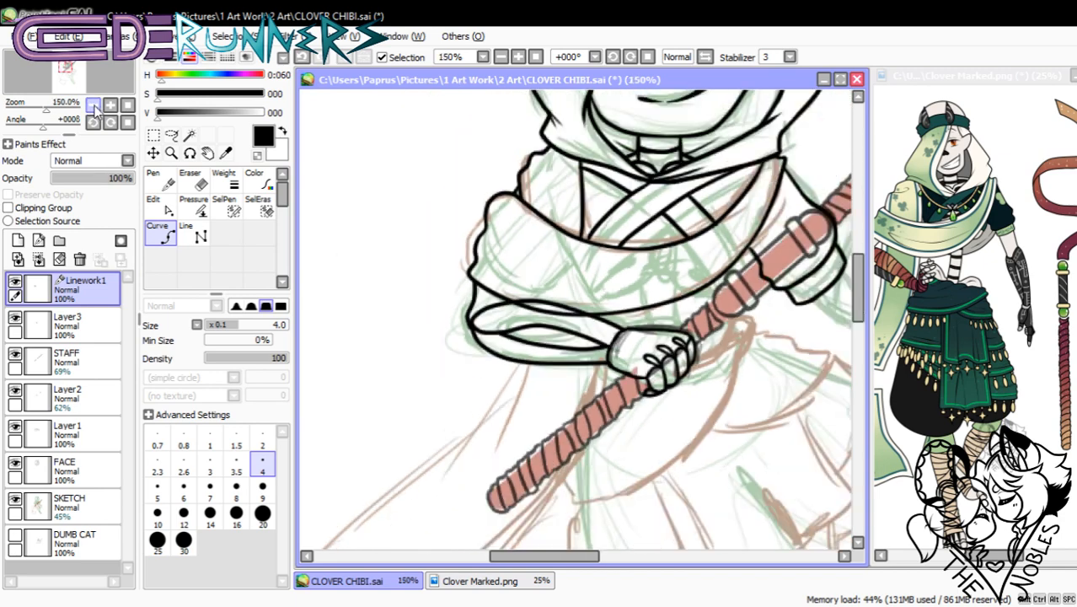
left_click(93, 107)
left_click(93, 108)
left_click(92, 107)
left_click(93, 107)
left_click(93, 107)
left_click(110, 105)
left_click(110, 105)
left_click(110, 105)
left_click(109, 105)
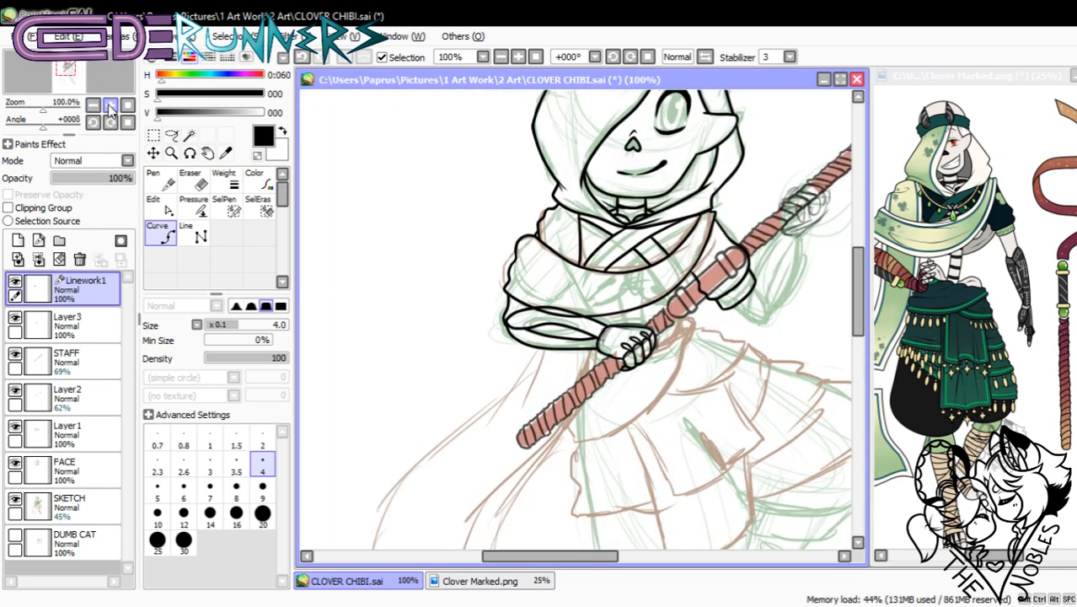
left_click(109, 105)
left_click(109, 106)
- Reshape the short outer curve so it bulges outward and wraps around the sleeve's outer end
left_click(159, 206)
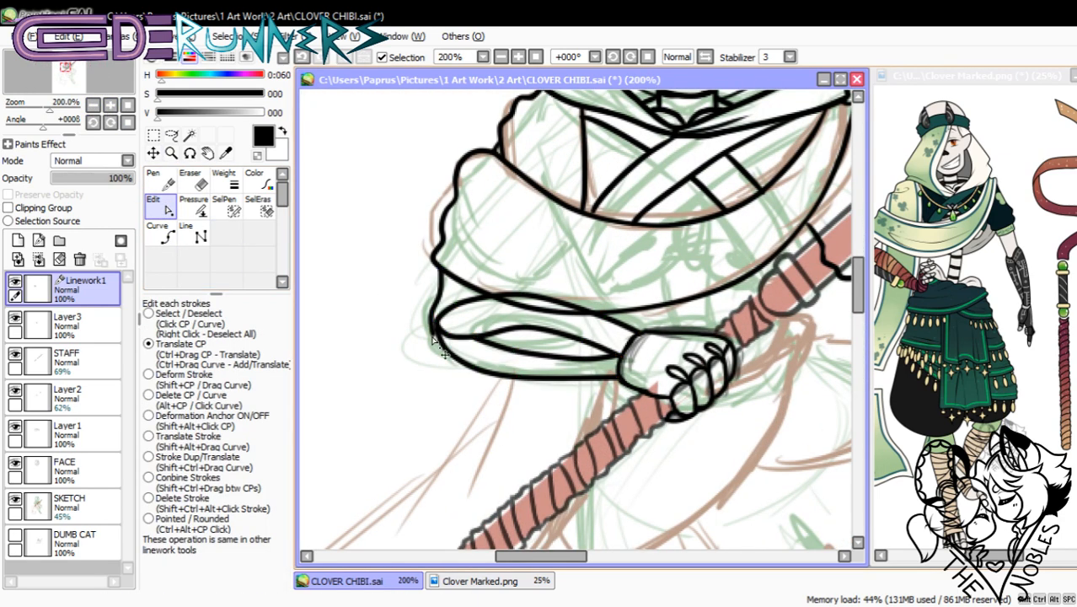
mouse_move(433, 321)
left_mouse_down()
mouse_move(428, 332)
mouse_move(426, 315)
mouse_move(439, 343)
left_mouse_up()
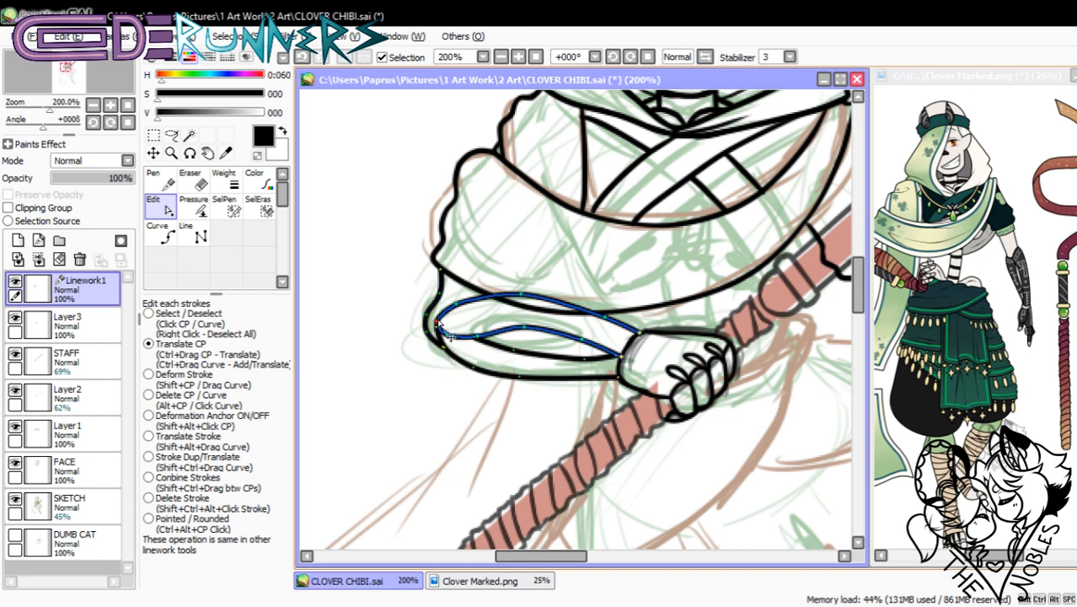
left_click_drag(440, 293, 439, 295)
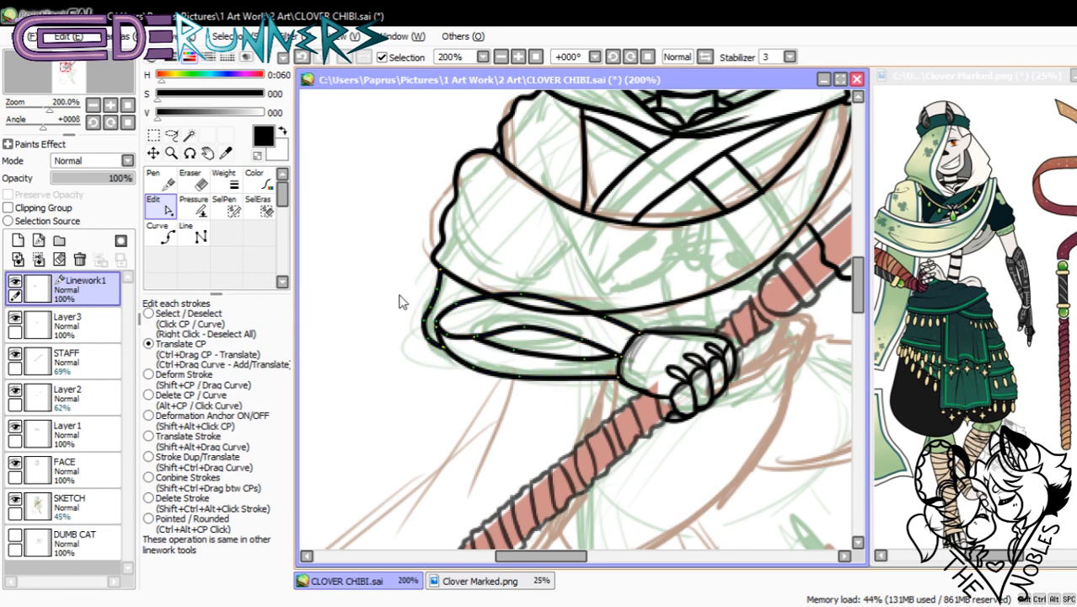
- Reduce the line pressure at the sleeve curves' end points near the wrist and at the outer end of the fold
left_click(199, 212)
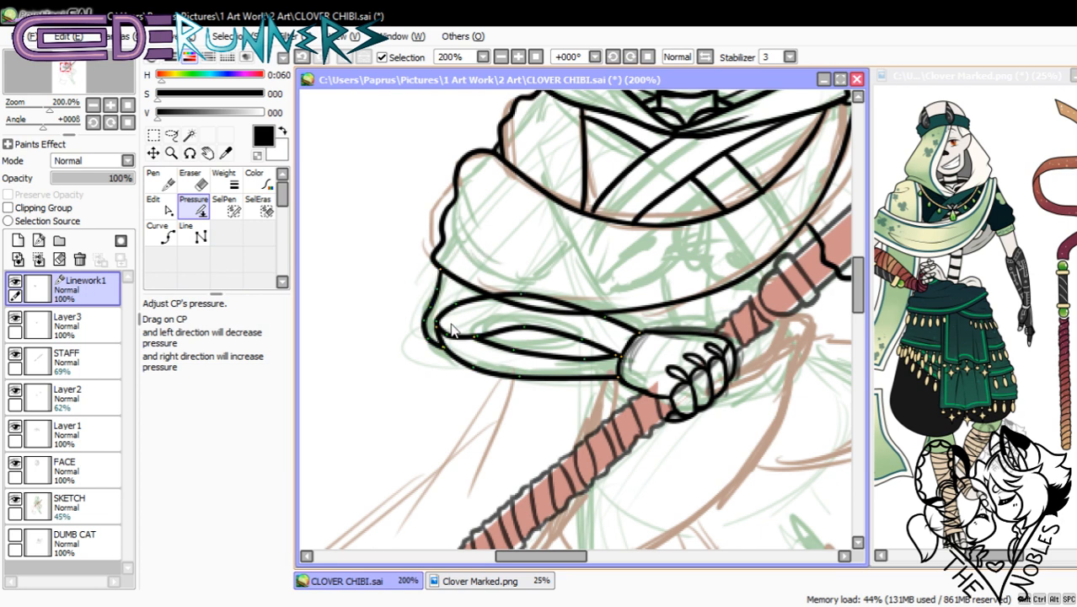
left_click_drag(437, 323, 405, 330)
mouse_move(476, 336)
left_mouse_down()
mouse_move(419, 346)
mouse_move(430, 349)
left_mouse_up()
mouse_move(615, 356)
left_mouse_down()
mouse_move(590, 364)
mouse_move(590, 376)
left_mouse_up()
left_click_drag(619, 355, 595, 362)
left_click_drag(641, 336, 613, 343)
left_click_drag(618, 376, 586, 381)
- Refine the sleeve's lower edge near the wrist by shifting its control point and adding another one
left_click(162, 212)
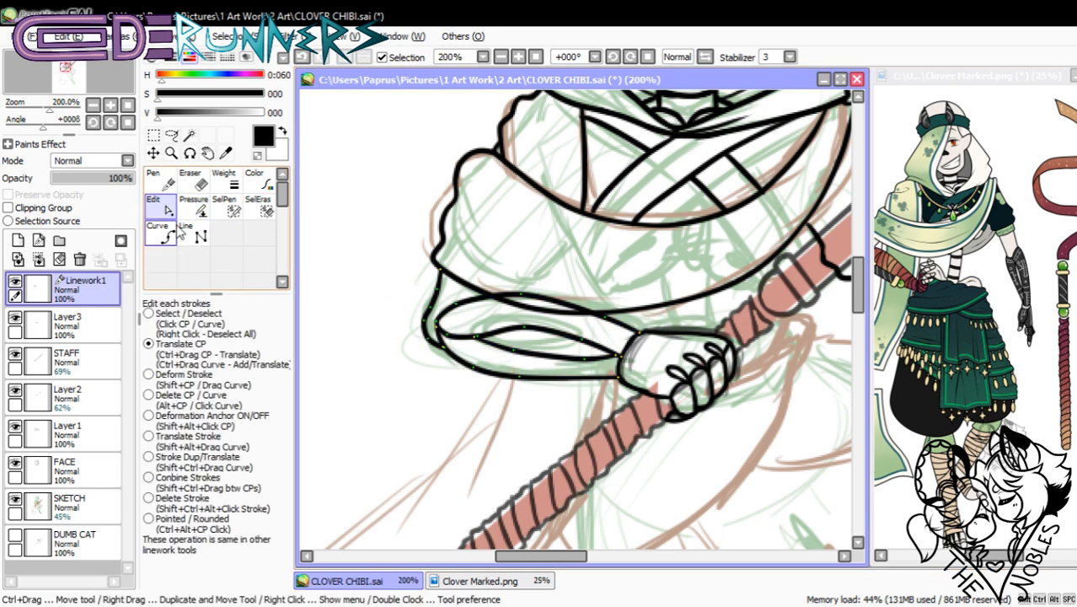
mouse_move(519, 378)
left_mouse_down()
mouse_move(561, 381)
mouse_move(529, 381)
left_mouse_up()
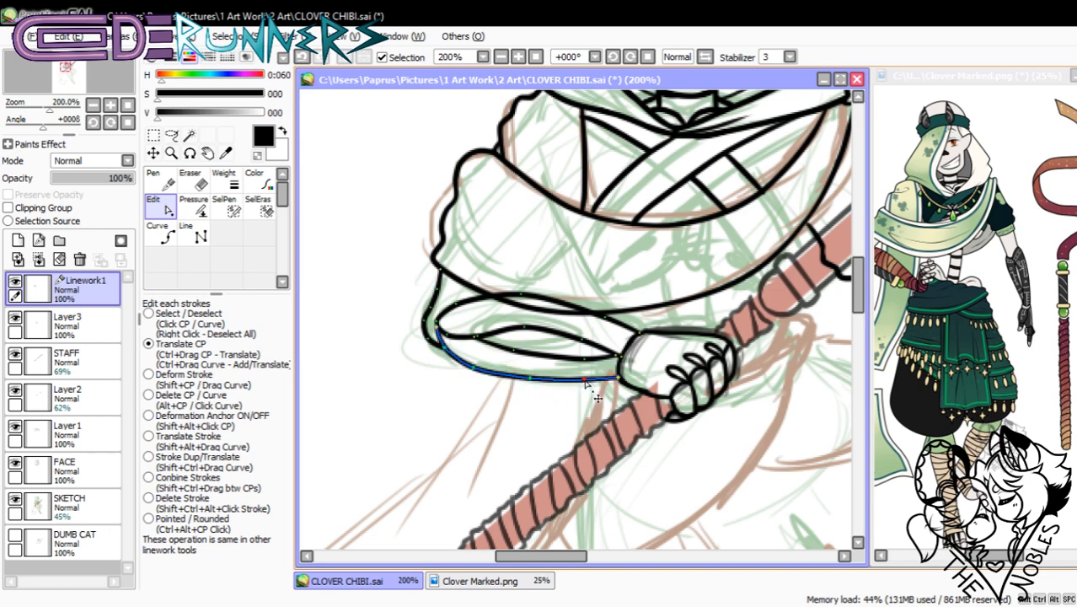
left_click(186, 216)
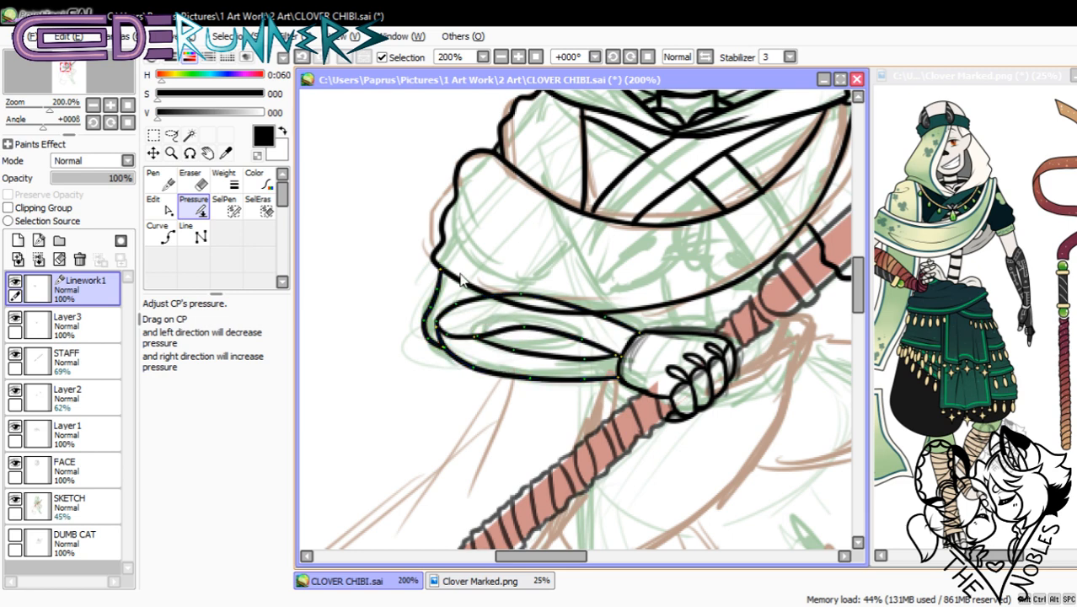
mouse_move(854, 271)
left_mouse_down()
mouse_move(853, 259)
mouse_move(849, 271)
left_mouse_up()
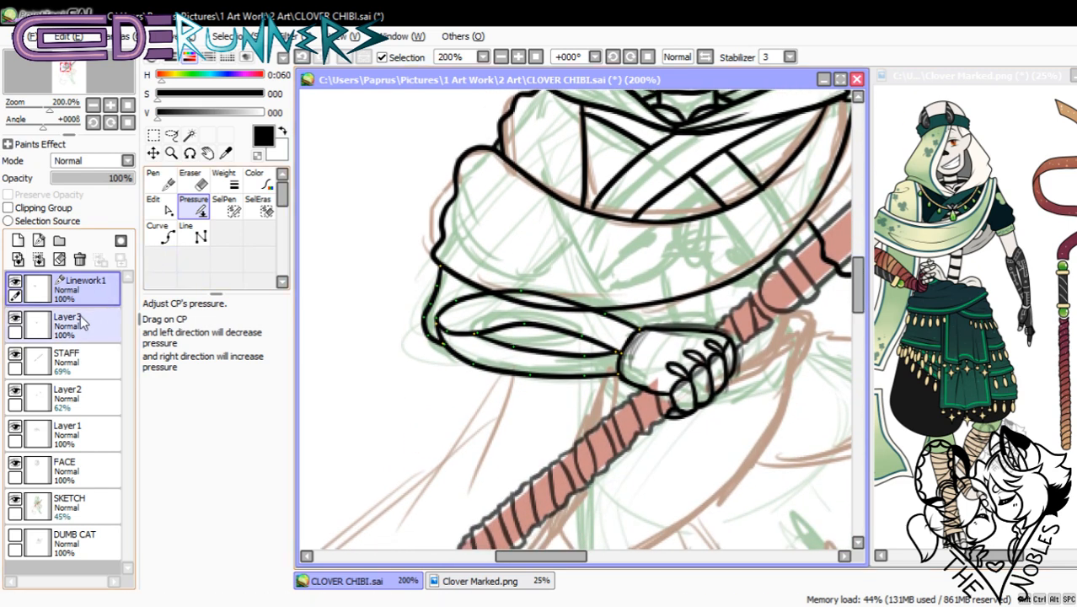
- Ink a short line on Layer3 beneath the scarf's outer lower edge with the Pencil at size 4, redoing the first stroke
left_click(15, 318)
left_click(15, 317)
left_click(77, 336)
left_click(76, 289)
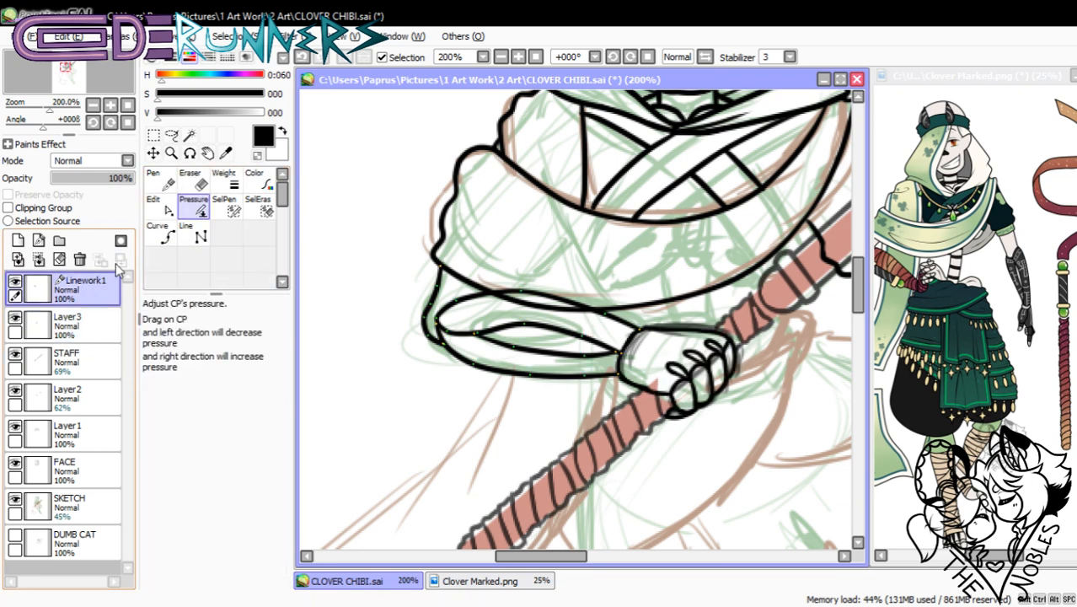
left_click(75, 328)
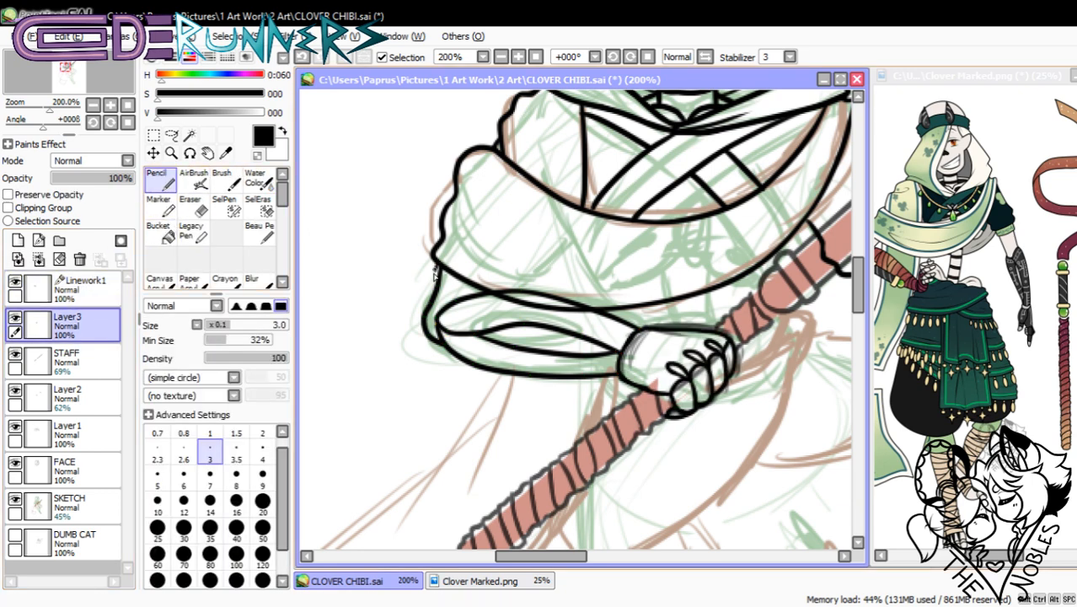
left_click(262, 453)
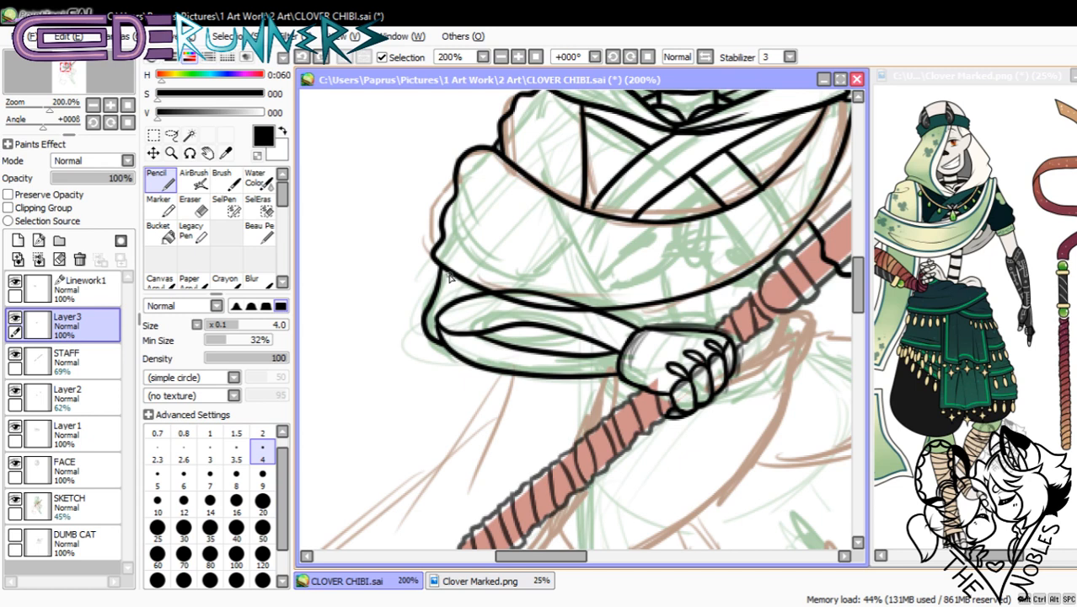
left_click_drag(431, 268, 480, 295)
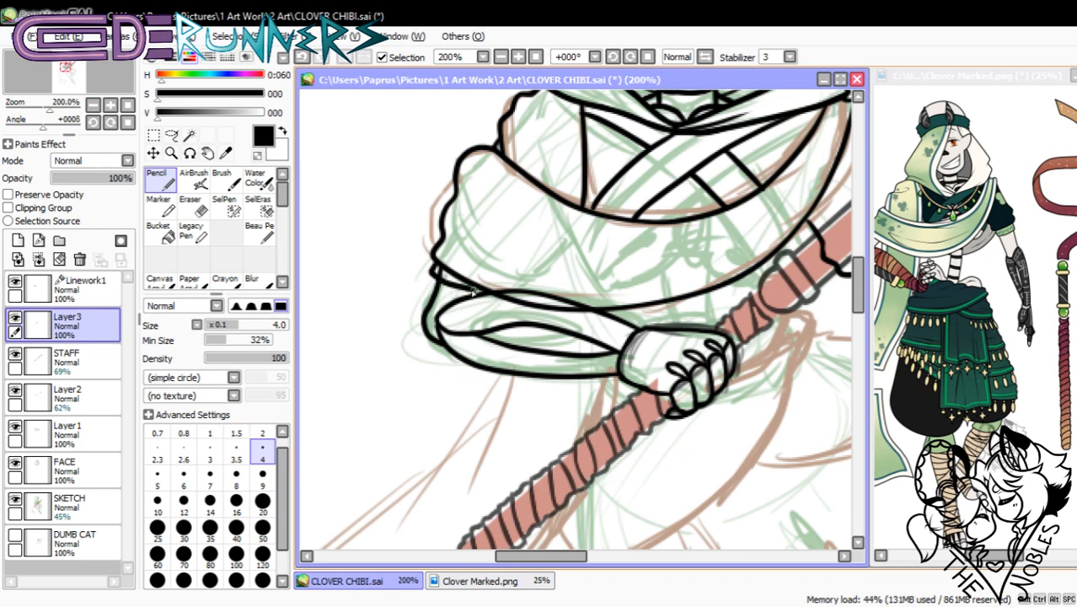
key("ctrl+z")
left_click_drag(437, 264, 489, 295)
- Move the upper end of the sleeve's outer curve on Linework1 down to the new scarf line and check the whole figure
left_click(85, 286)
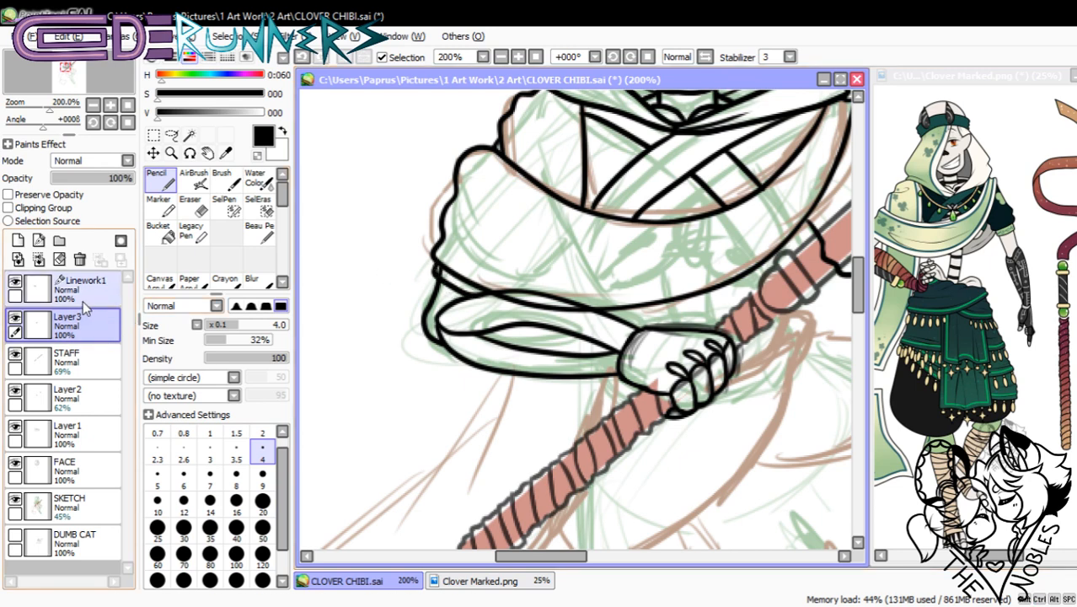
left_click(455, 295)
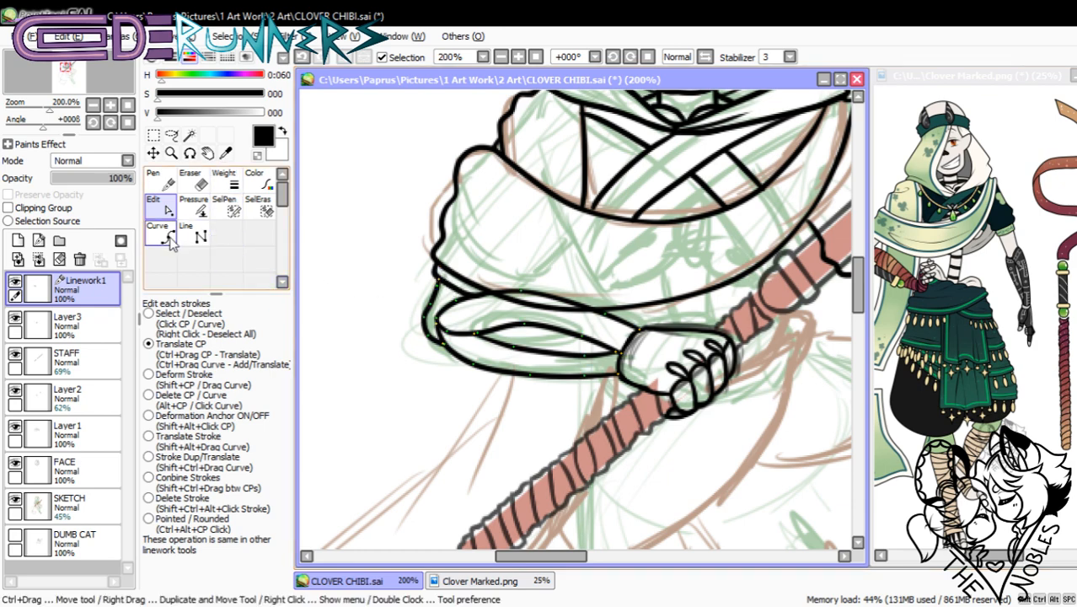
left_click(93, 106)
left_click(93, 105)
left_click(92, 105)
left_click(93, 105)
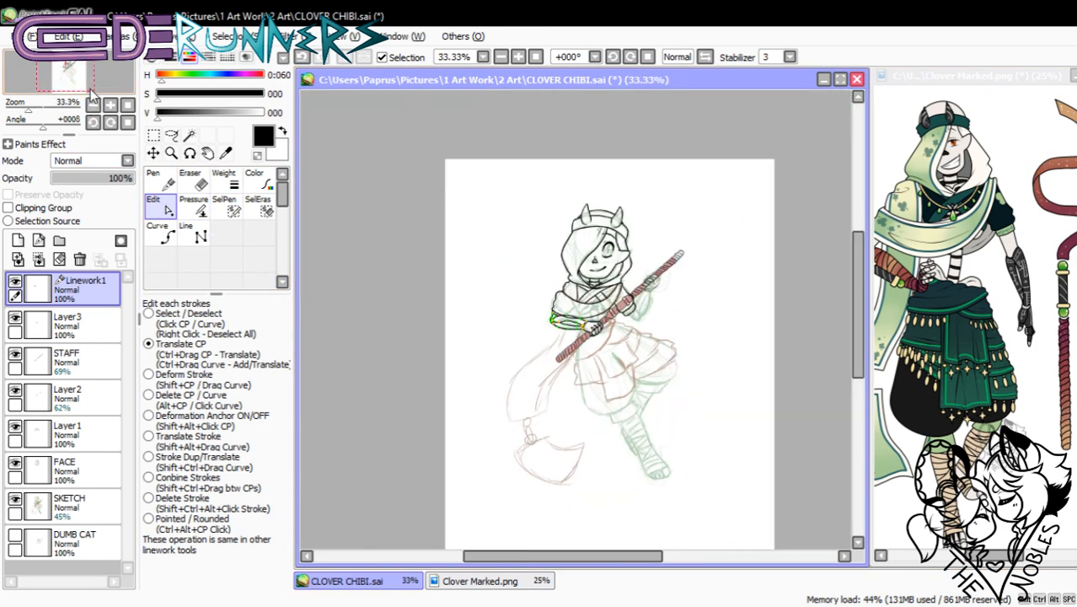
left_click(110, 104)
left_click(111, 105)
left_click(110, 104)
left_click(110, 104)
left_click(110, 104)
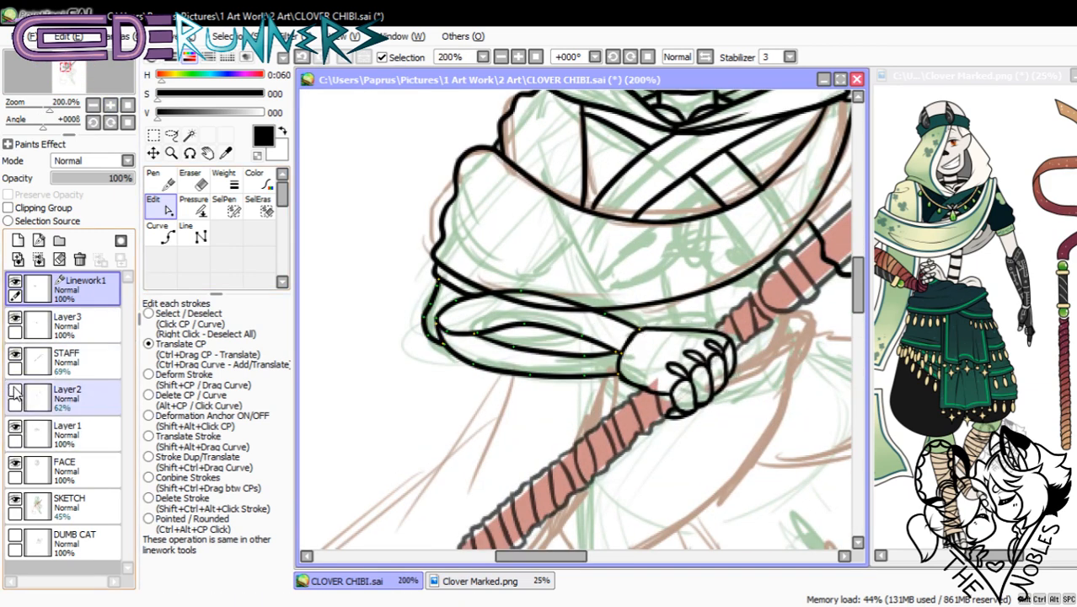
- Erase the leftover line at the sleeve's upper edge beneath the scarf on Layer1 with the Eraser at size 4
left_click(71, 434)
key("e")
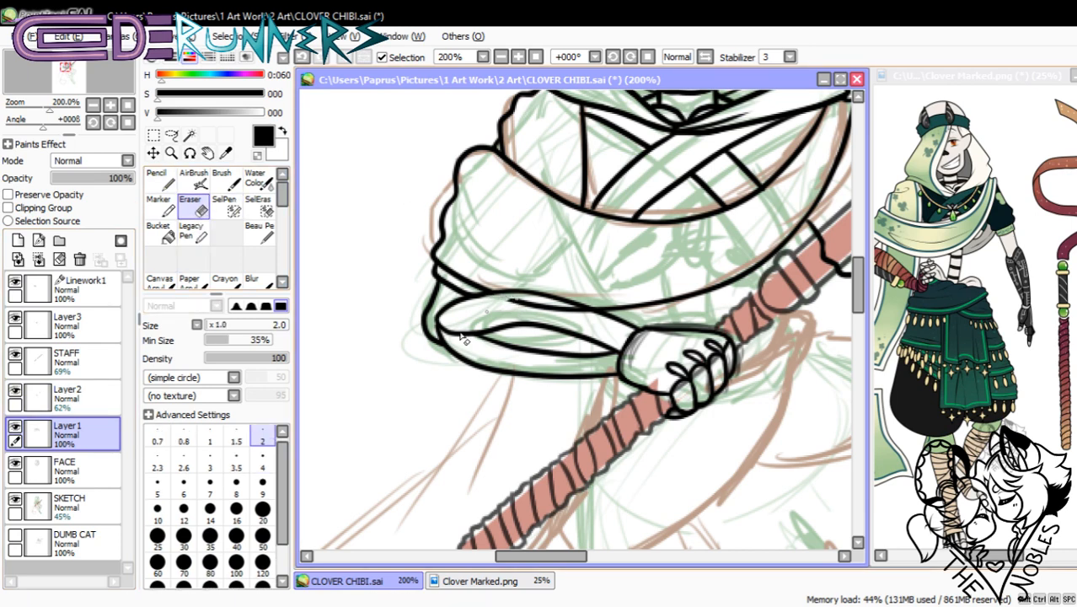
left_click(262, 462)
mouse_move(544, 307)
left_mouse_down()
mouse_move(496, 305)
mouse_move(569, 313)
mouse_move(544, 305)
left_mouse_up()
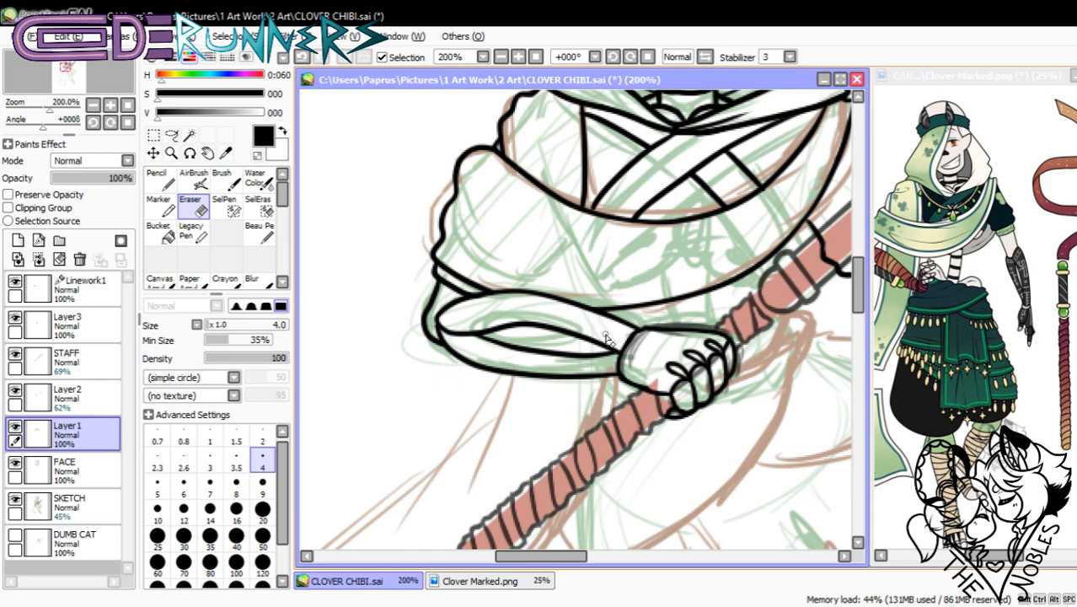
- Check the whole figure and toggle the visibility of Layer1, Layer2, STAFF and Layer3 to examine what each layer holds
left_click(93, 104)
left_click(93, 104)
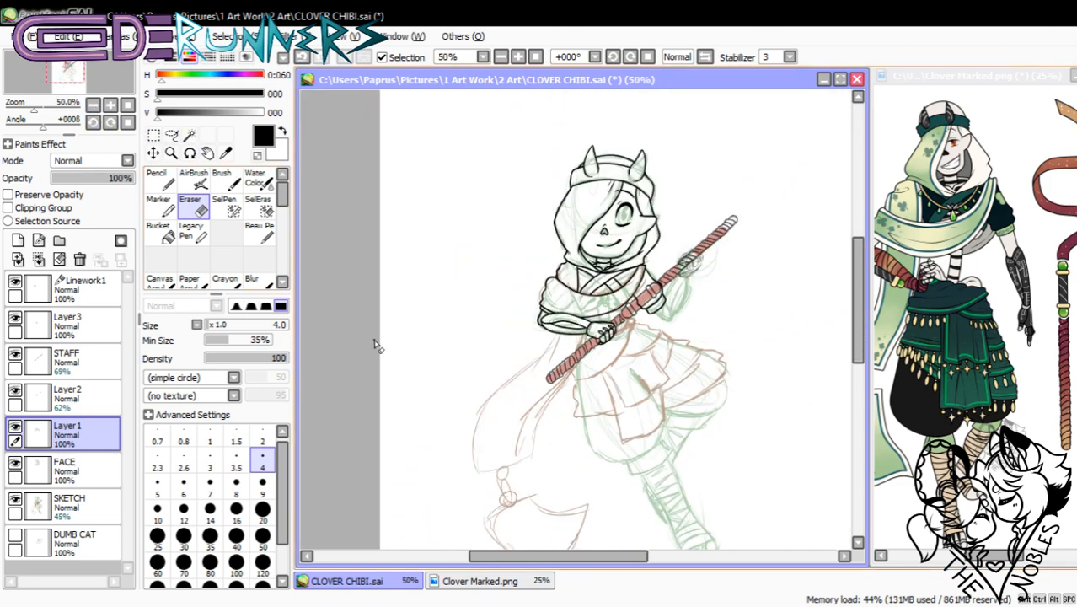
left_click_drag(638, 557, 657, 563)
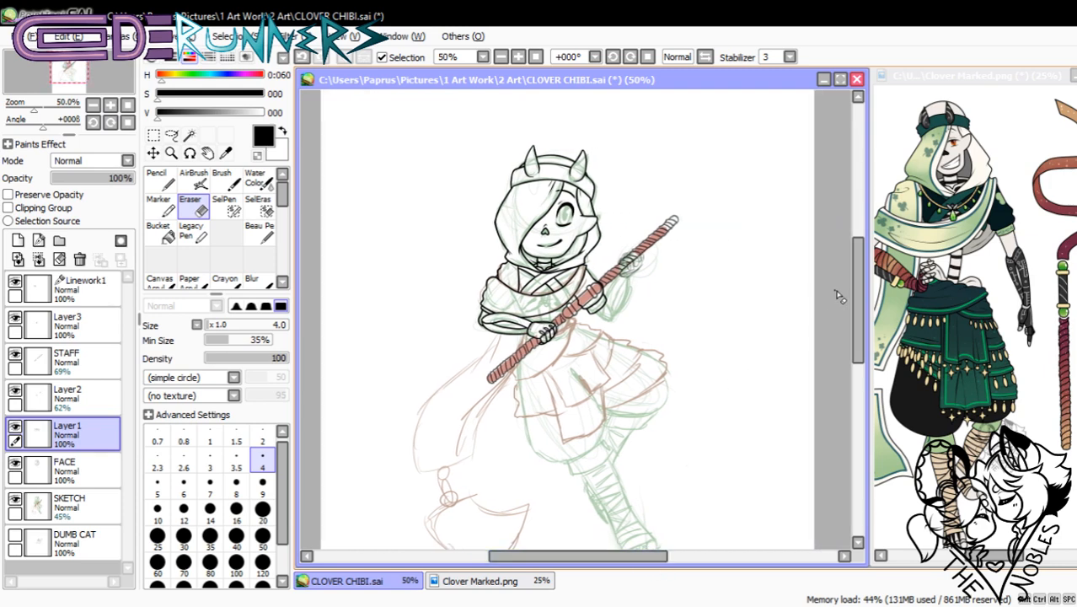
scroll(860, 284, "up", 2)
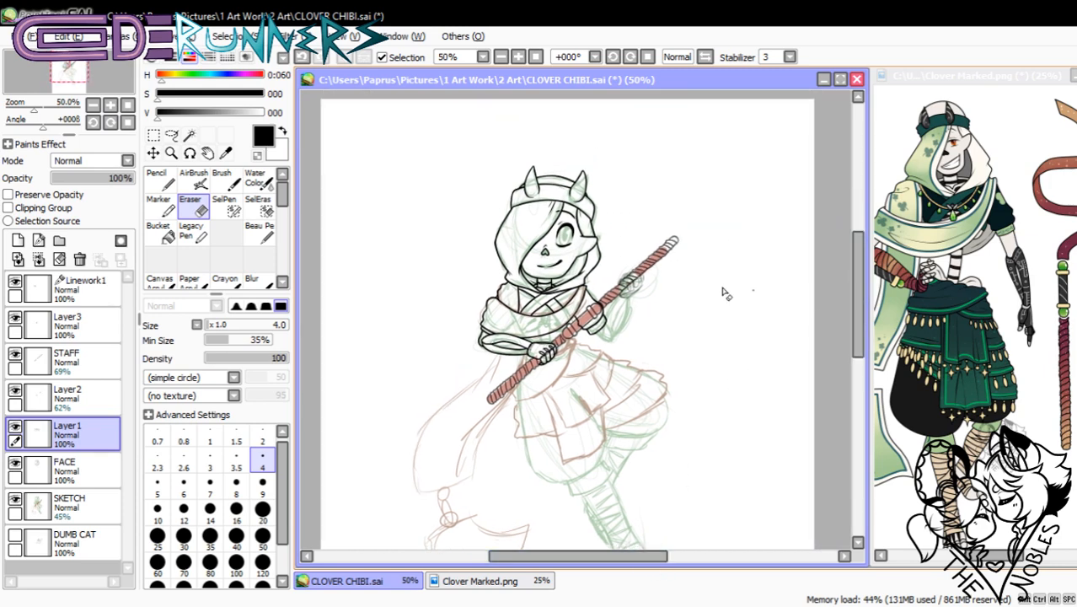
left_click(110, 104)
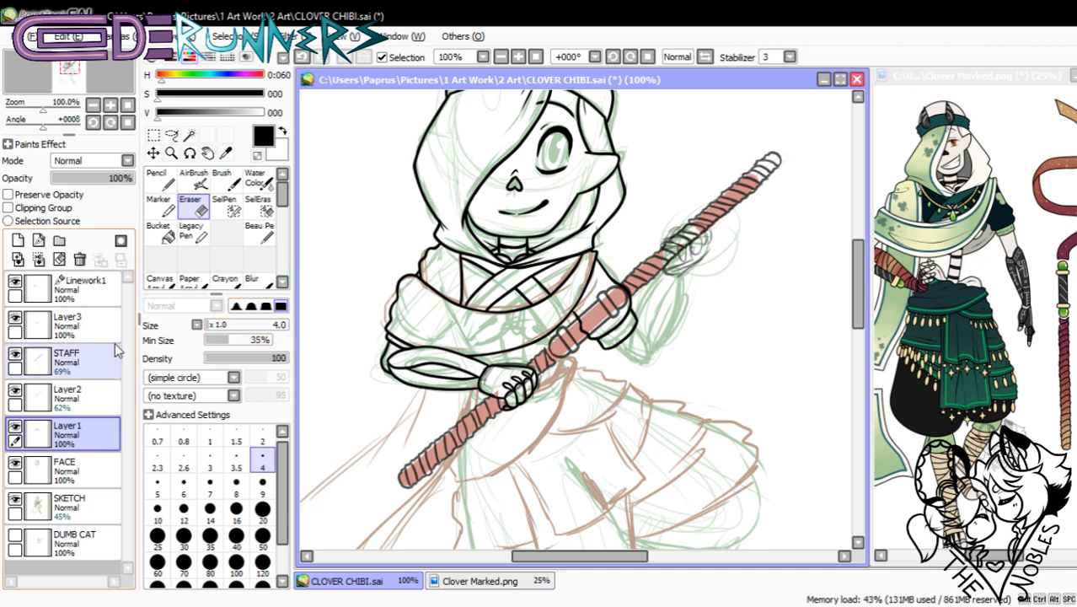
left_click(15, 428)
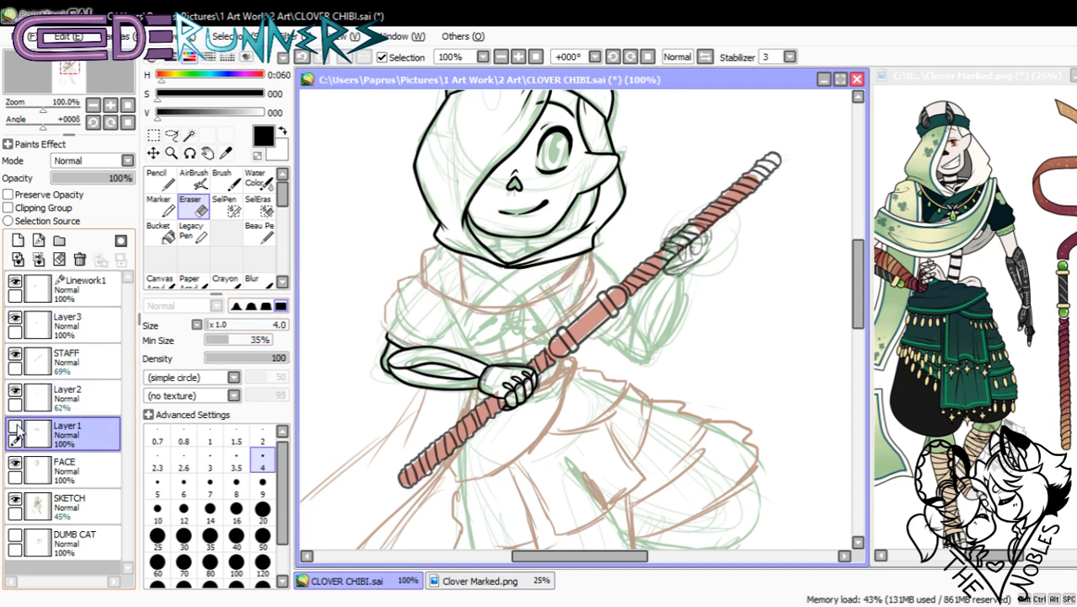
left_click(16, 428)
left_click(15, 393)
left_click(14, 393)
left_click(14, 393)
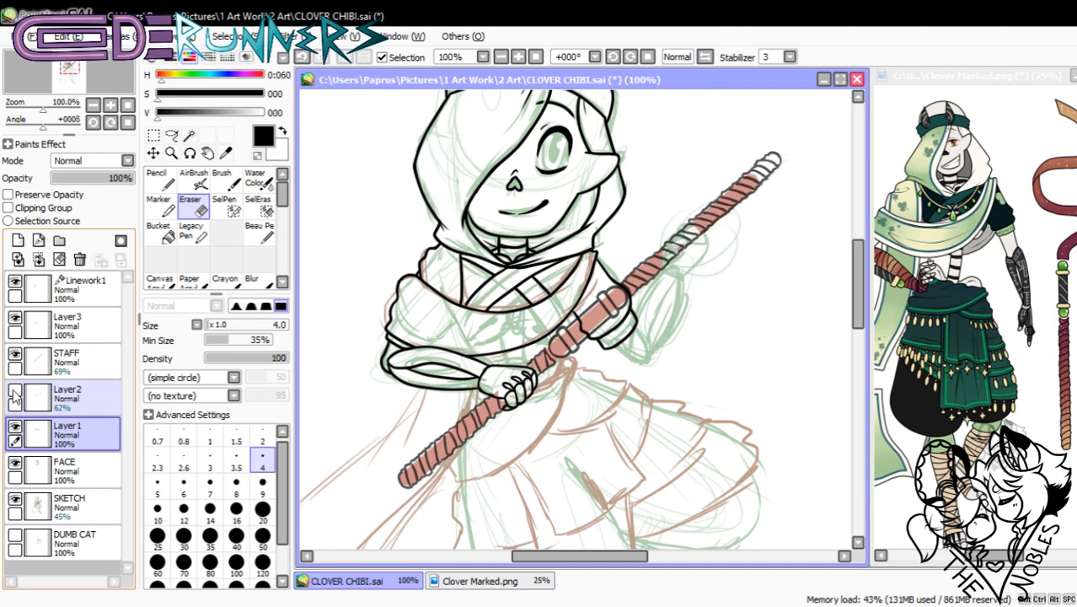
left_click(14, 392)
left_click(15, 357)
left_click(15, 357)
left_click(15, 321)
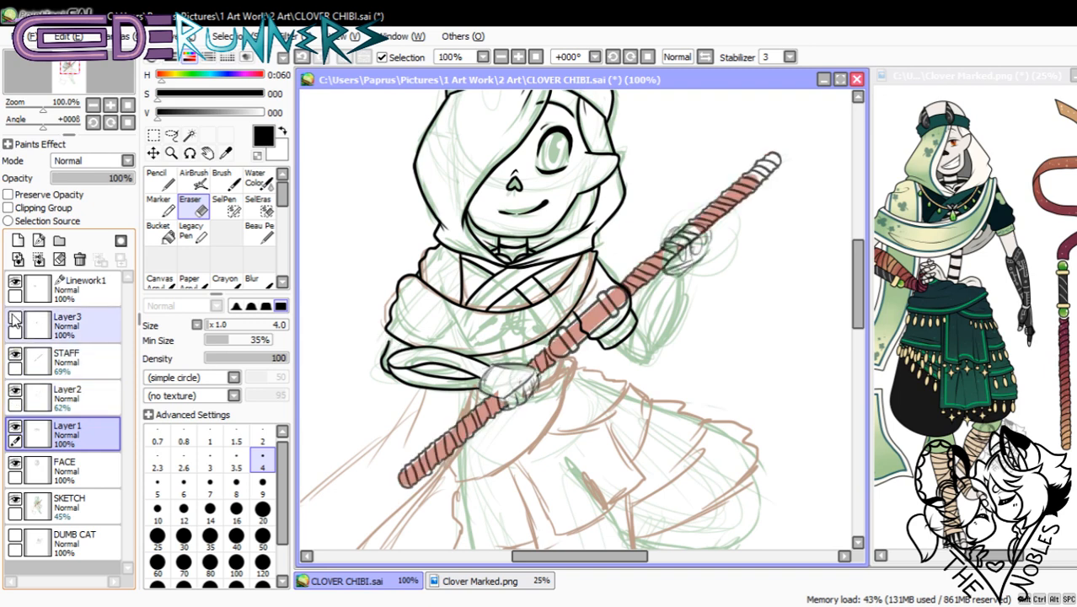
left_click(15, 321)
left_click(15, 320)
left_click(15, 320)
- Merge the Linework1 sleeve curves down into Layer3 and toggle Layer3's visibility to check the merged linework
left_click(46, 285)
left_click(38, 260)
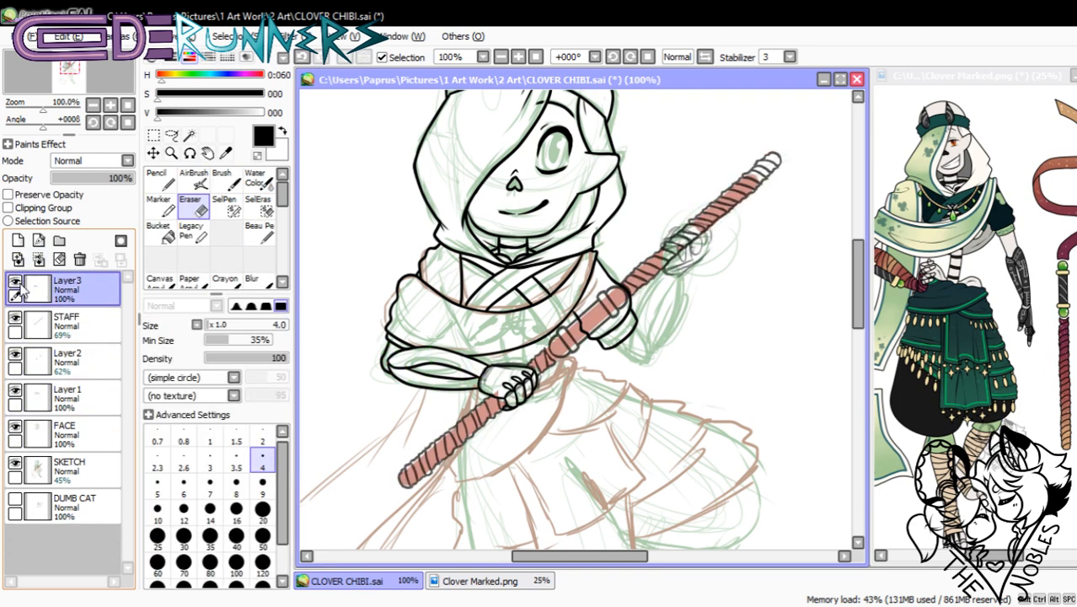
left_click(13, 283)
left_click(12, 283)
left_click(12, 283)
left_click(14, 286)
left_click(13, 286)
left_click(14, 287)
- Create a new normal layer directly above the STAFF layer
left_click(68, 324)
left_click(110, 104)
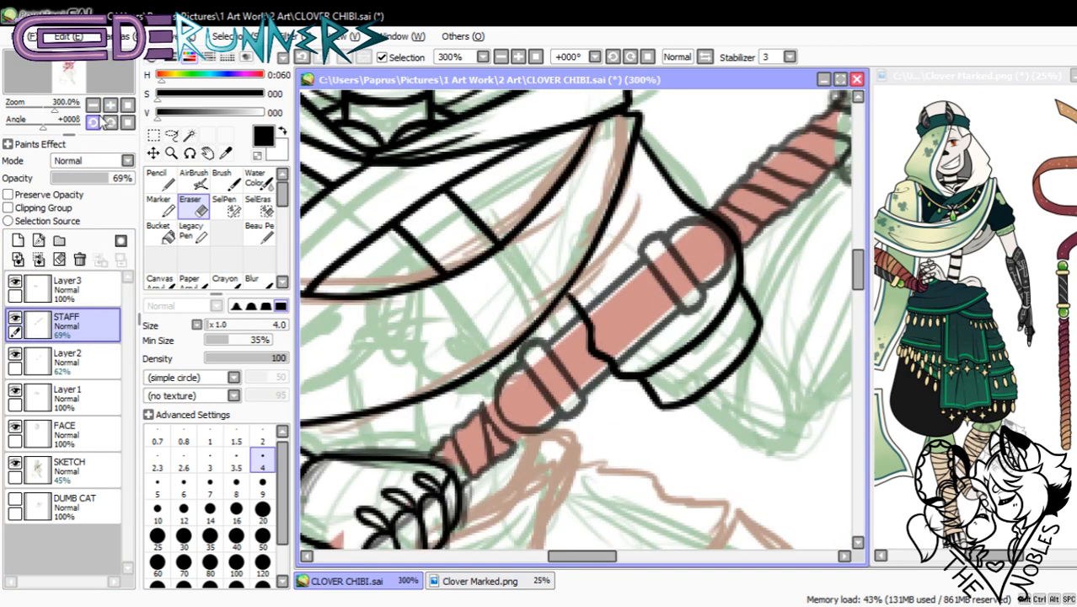
left_click(18, 240)
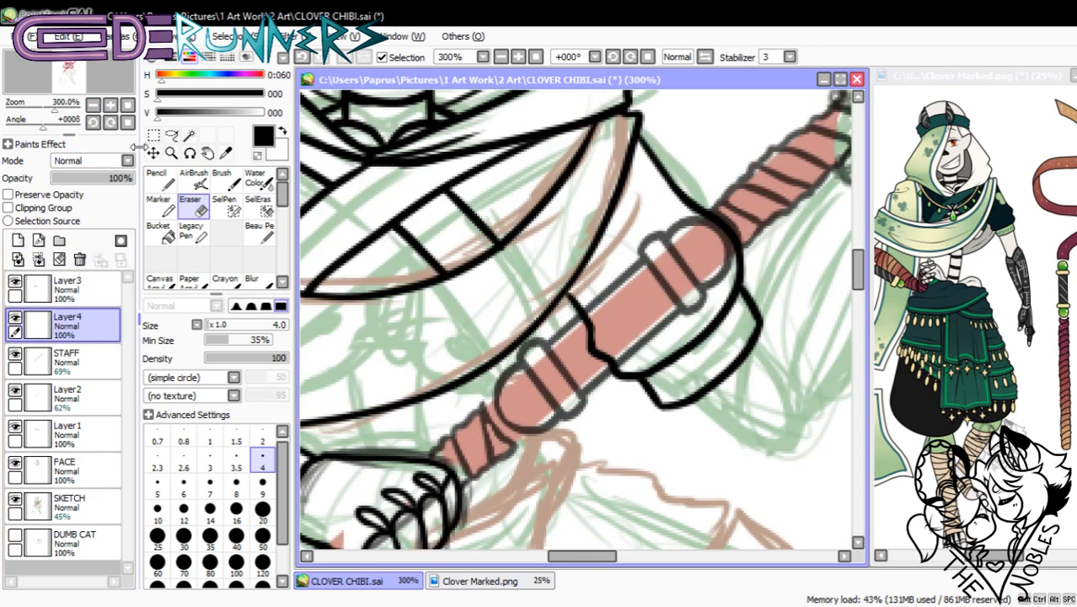
- Ink the thumb and first finger of the upper hand gripping the staff on Layer4 with the Pencil at size 4
left_click(109, 105)
left_click_drag(592, 555, 624, 559)
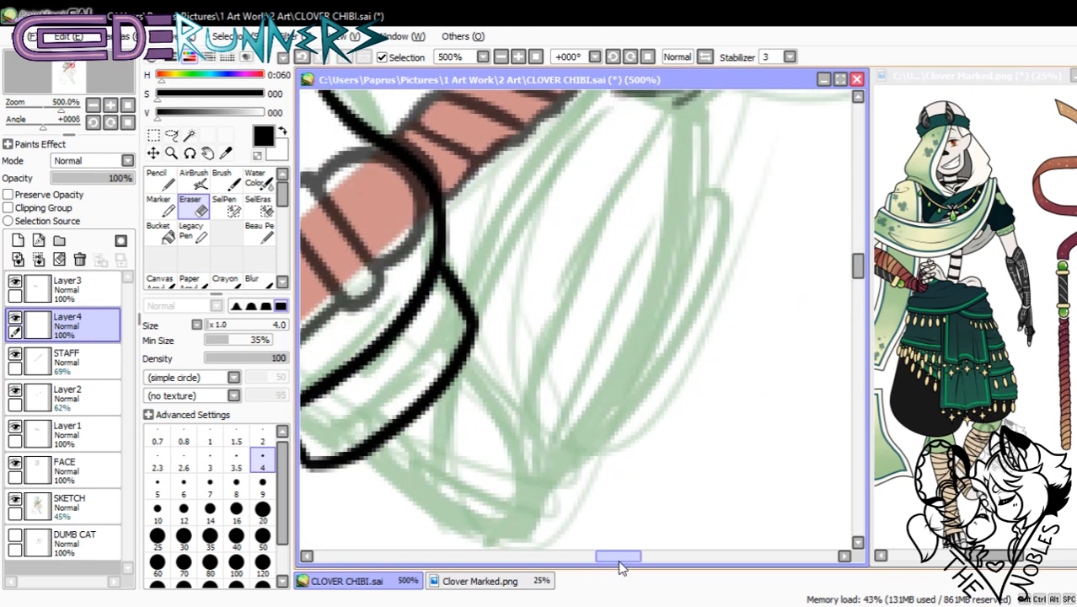
left_click_drag(858, 266, 859, 249)
left_click_drag(606, 560, 638, 561)
left_click(94, 105)
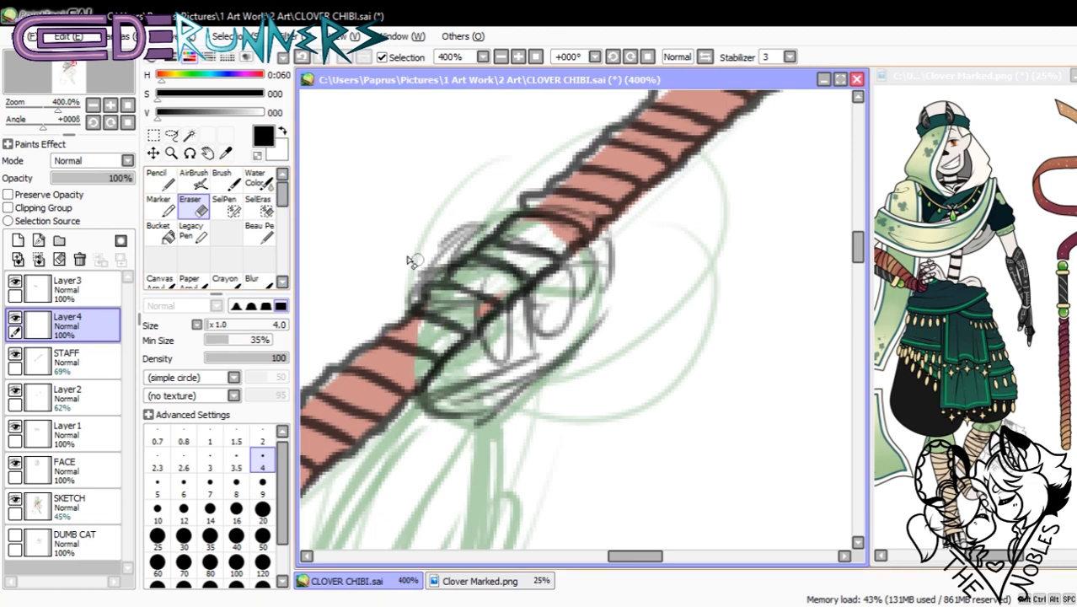
left_click(160, 179)
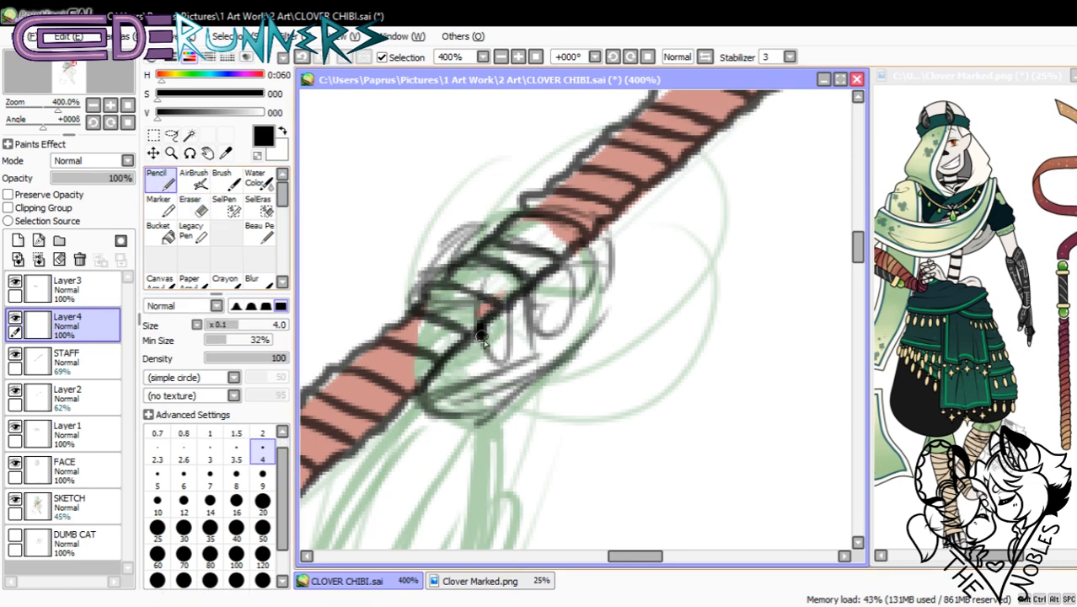
mouse_move(481, 337)
left_mouse_down()
mouse_move(526, 317)
mouse_move(503, 347)
mouse_move(529, 313)
mouse_move(505, 272)
mouse_move(494, 289)
mouse_move(517, 290)
mouse_move(486, 272)
mouse_move(421, 298)
mouse_move(477, 332)
mouse_move(475, 316)
mouse_move(492, 313)
mouse_move(515, 277)
mouse_move(470, 316)
mouse_move(460, 272)
left_mouse_up()
key("ctrl+z")
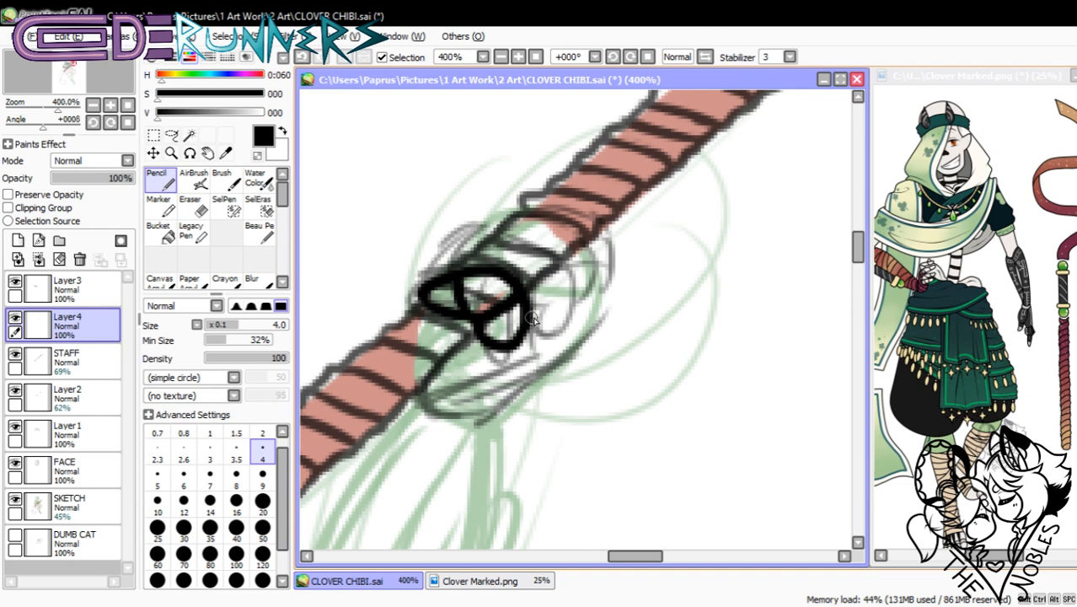
- Ink the upper hand's second finger wrapping around the staff, redoing the stroke until it follows the sketch
mouse_move(532, 318)
left_mouse_down()
mouse_move(570, 288)
mouse_move(576, 263)
left_mouse_up()
key("ctrl+z")
mouse_move(528, 327)
left_mouse_down()
mouse_move(562, 314)
mouse_move(572, 288)
mouse_move(569, 304)
mouse_move(548, 262)
left_mouse_up()
key("ctrl+z")
left_click_drag(563, 313, 553, 256)
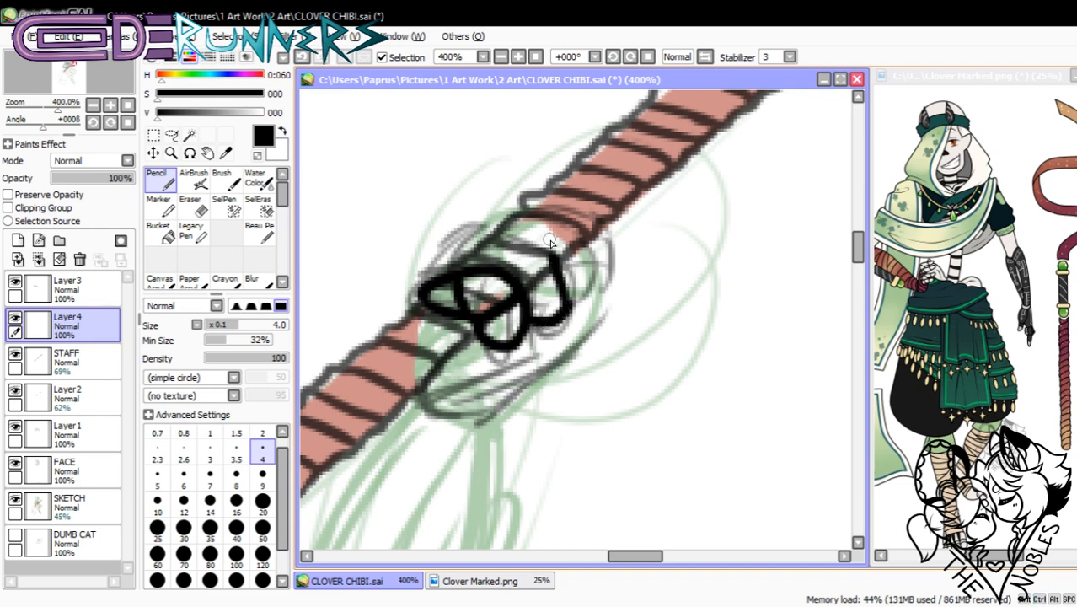
key("ctrl+z")
mouse_move(568, 309)
left_mouse_down()
mouse_move(551, 255)
mouse_move(507, 245)
mouse_move(465, 256)
left_mouse_up()
left_click_drag(517, 282, 552, 259)
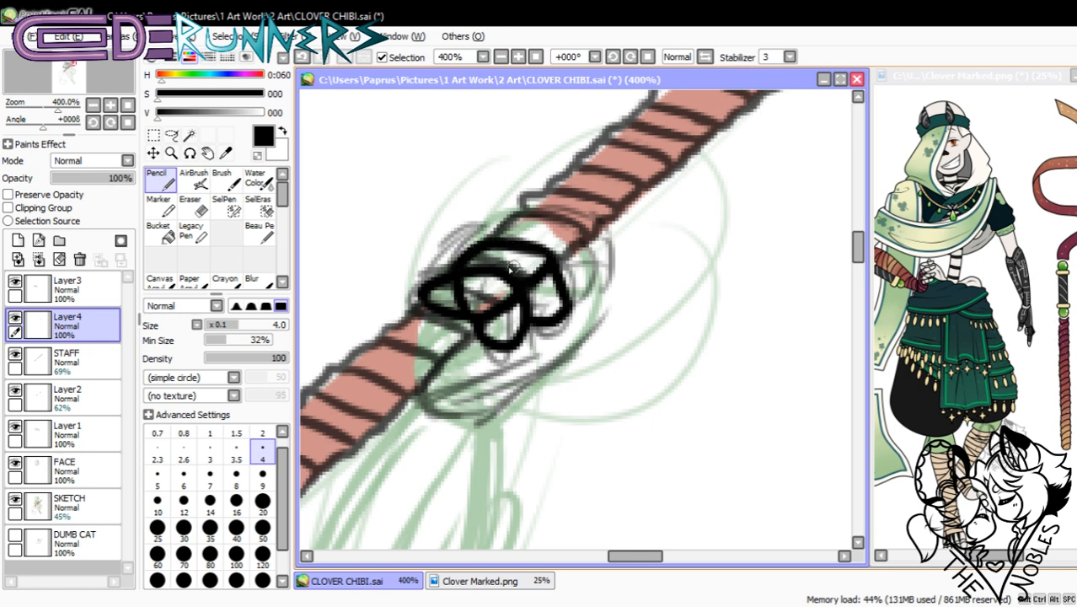
- Ink the upper hand's third and fourth fingers across the staff, redrawing the outermost finger once
left_click_drag(489, 269, 482, 251)
mouse_move(573, 294)
left_mouse_down()
mouse_move(585, 248)
mouse_move(521, 226)
mouse_move(486, 250)
left_mouse_up()
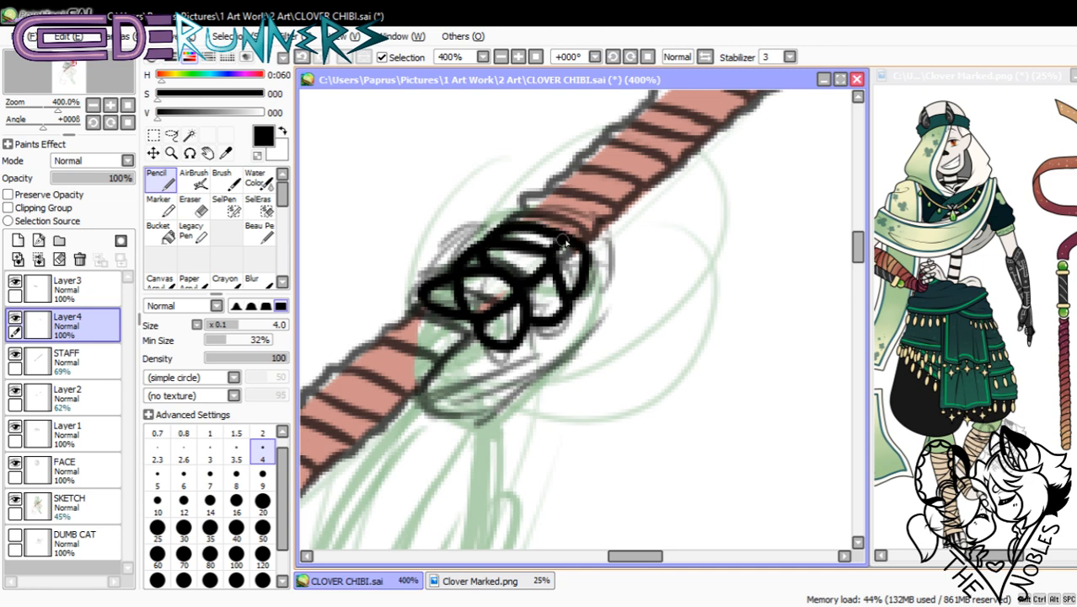
mouse_move(597, 262)
left_mouse_down()
mouse_move(571, 218)
mouse_move(508, 224)
left_mouse_up()
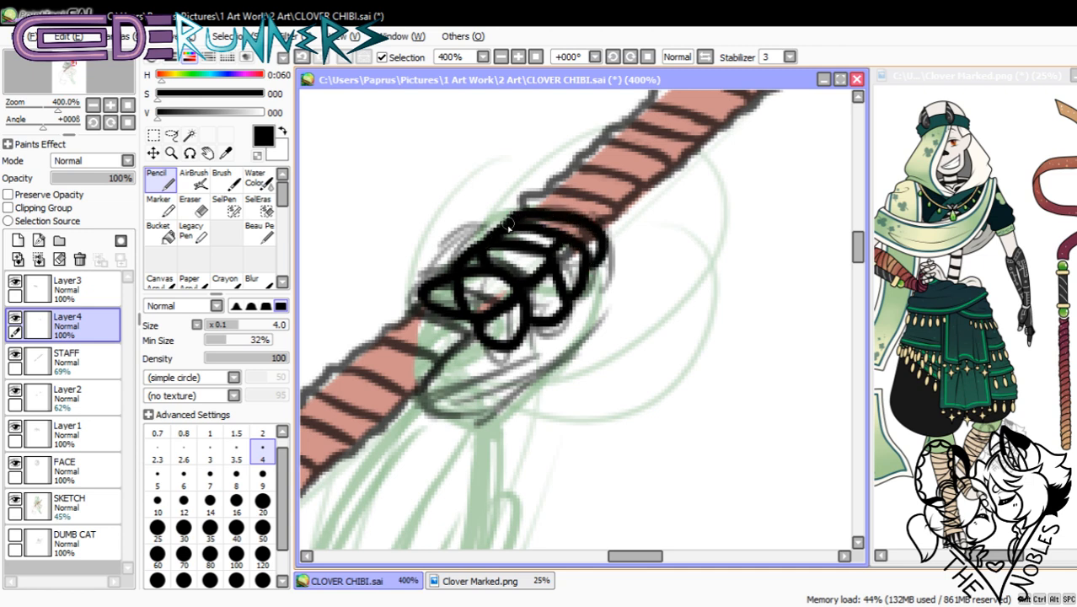
key("ctrl+z")
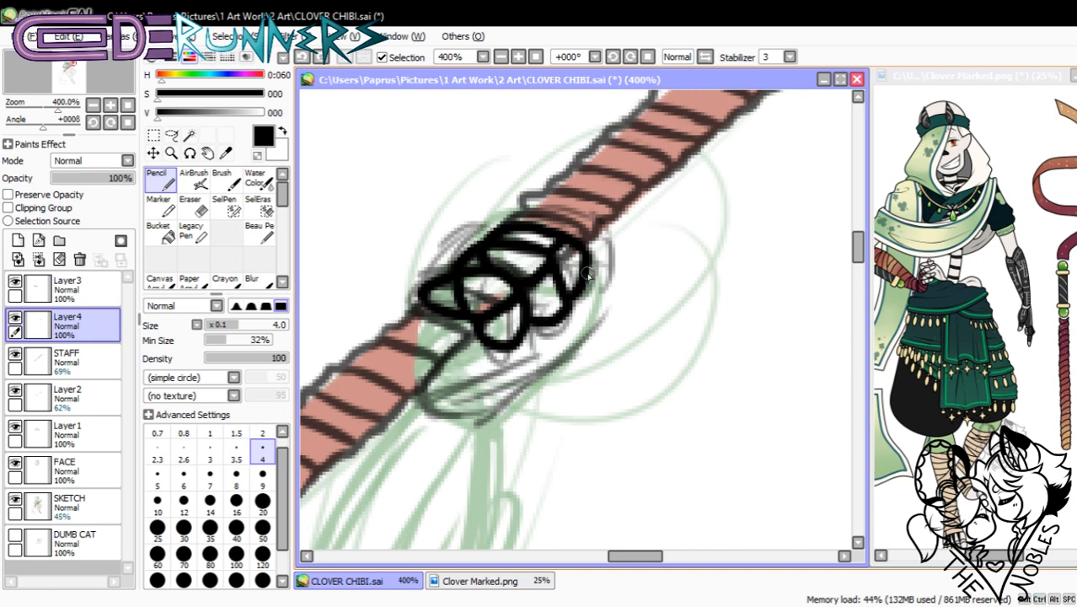
mouse_move(596, 278)
left_mouse_down()
mouse_move(603, 229)
mouse_move(524, 217)
left_mouse_up()
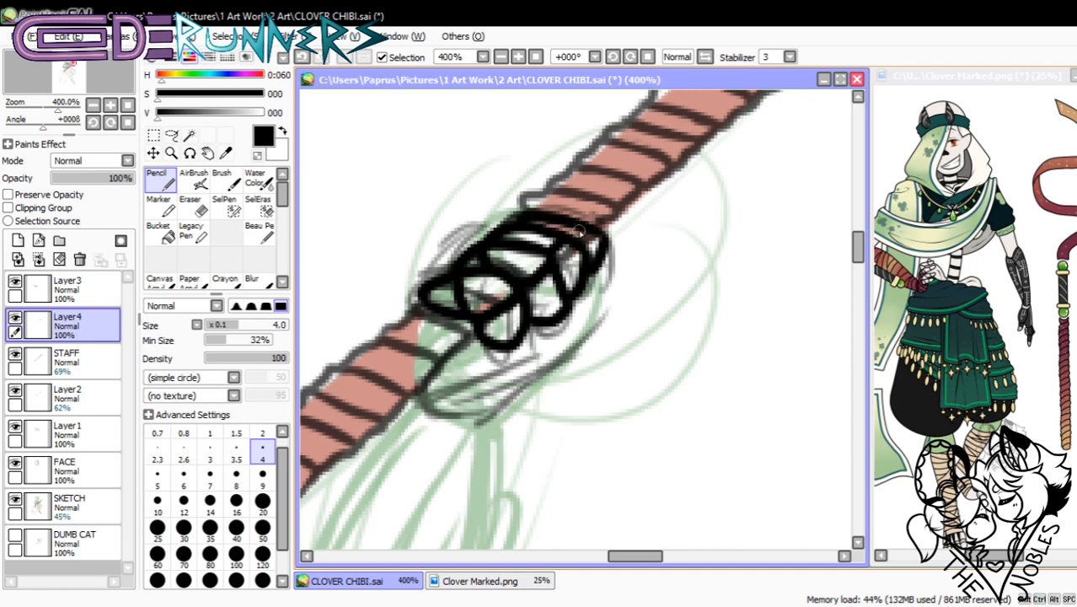
- Ink the palm's outer edge from the last finger around to the wrist and add short lines beneath the fingertips
left_click_drag(606, 253, 577, 356)
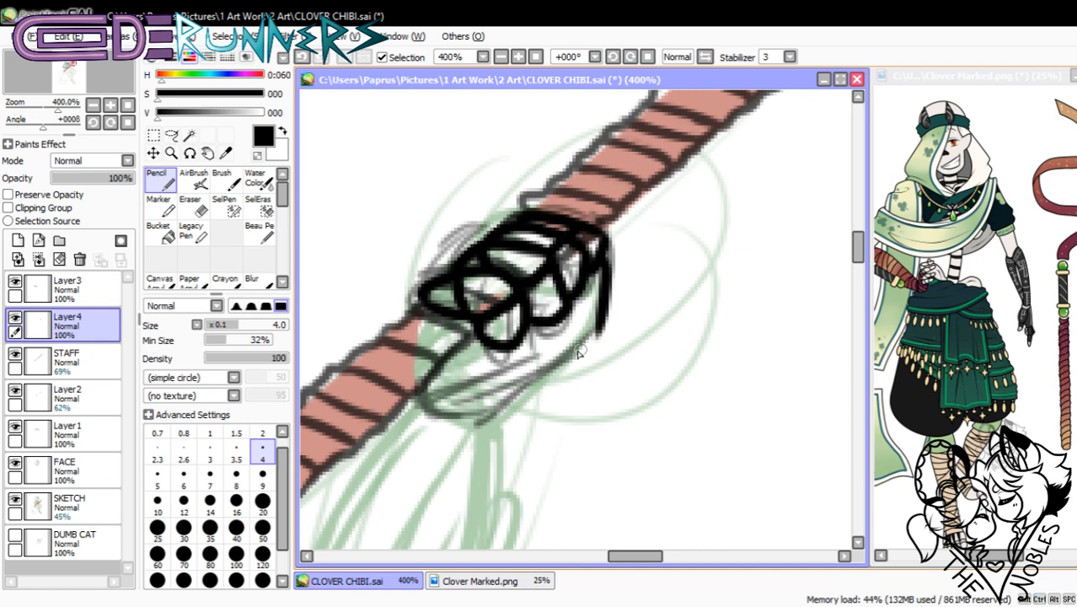
key("ctrl+z")
mouse_move(605, 252)
left_mouse_down()
mouse_move(566, 353)
mouse_move(594, 316)
mouse_move(495, 400)
mouse_move(511, 367)
mouse_move(564, 352)
mouse_move(547, 371)
mouse_move(477, 415)
left_mouse_up()
key("ctrl+z")
mouse_move(544, 371)
left_mouse_down()
mouse_move(477, 415)
mouse_move(425, 403)
mouse_move(453, 394)
left_mouse_up()
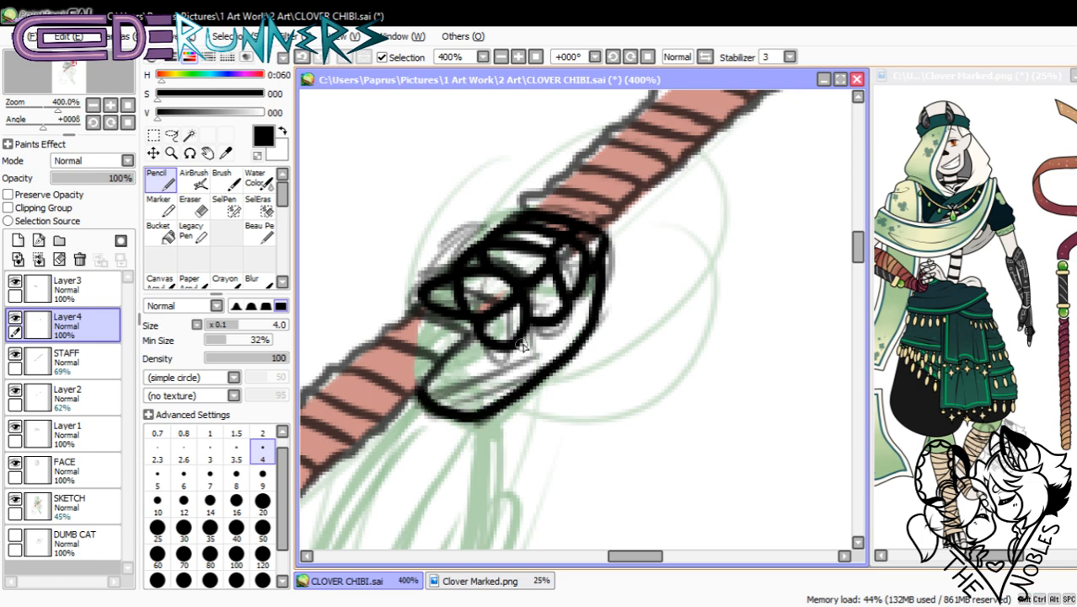
mouse_move(528, 335)
left_mouse_down()
mouse_move(577, 304)
mouse_move(569, 330)
mouse_move(594, 279)
mouse_move(581, 306)
mouse_move(566, 309)
mouse_move(564, 327)
mouse_move(576, 288)
mouse_move(598, 294)
mouse_move(591, 284)
mouse_move(571, 322)
left_mouse_up()
key("ctrl+z")
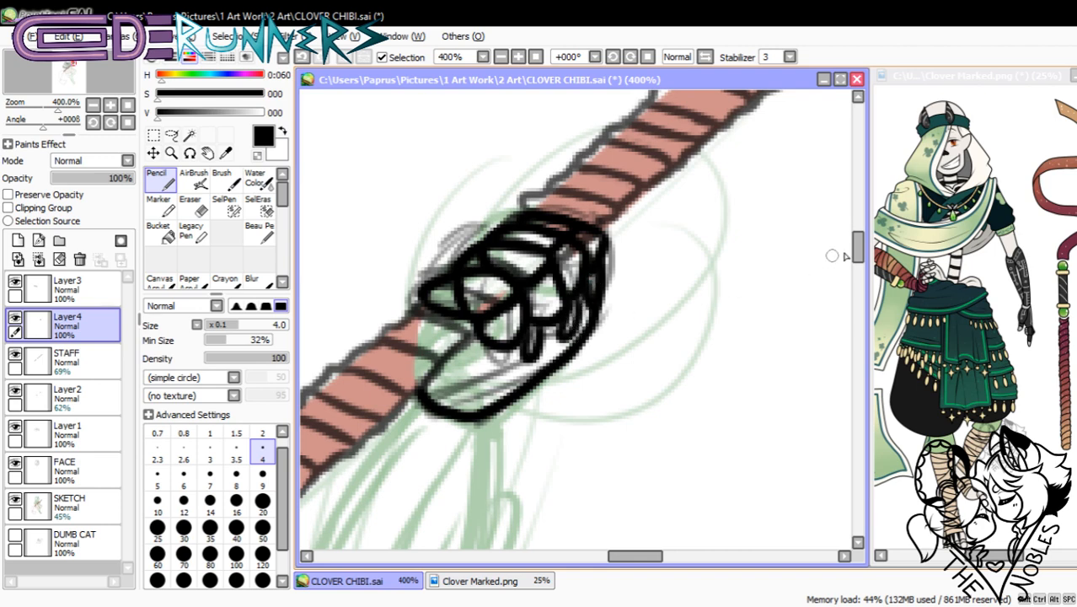
- Examine the inked upper hand in the context of the whole figure and up close
left_click_drag(856, 249, 855, 278)
left_click(93, 104)
left_click(92, 105)
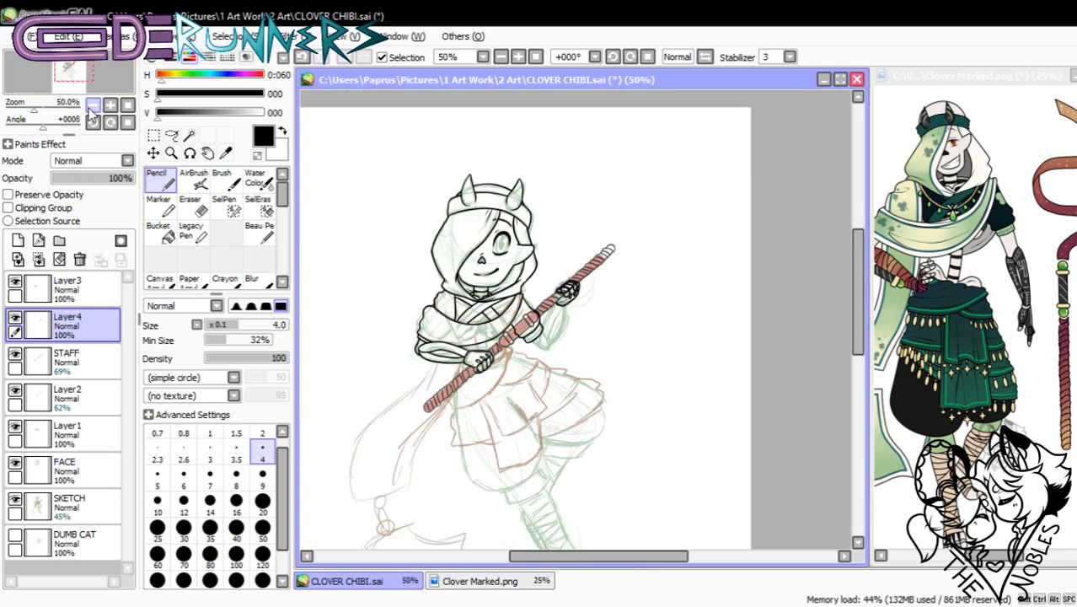
left_click(93, 104)
left_click(110, 104)
left_click(110, 104)
left_click(111, 105)
left_click(110, 105)
left_click(110, 104)
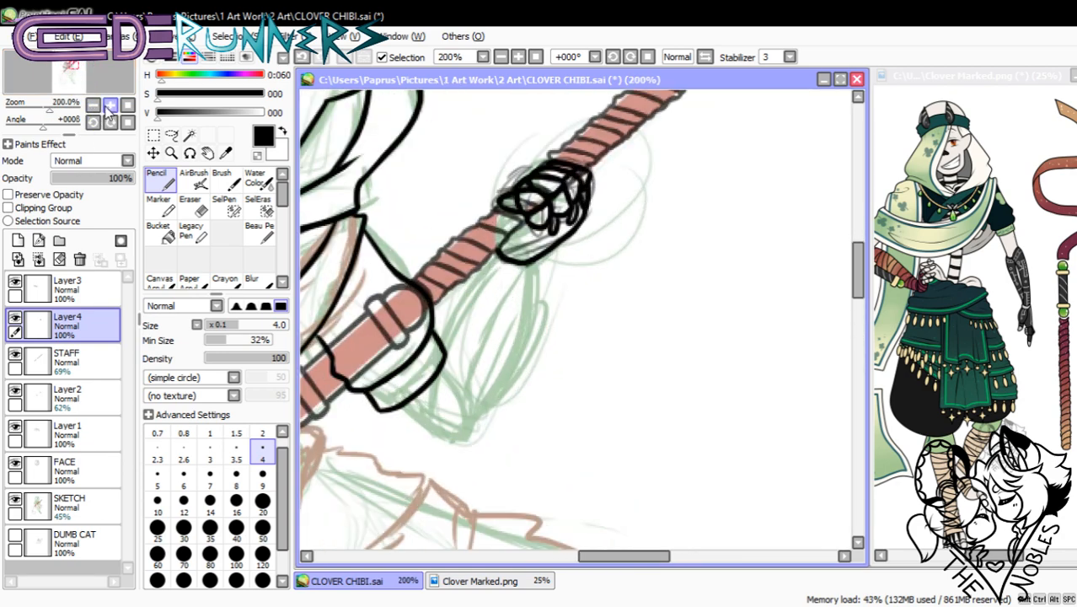
- Create a linework layer above Layer4 and ink the upper hand's forearm sleeve from wrist to elbow with size 4 curves
left_click(38, 240)
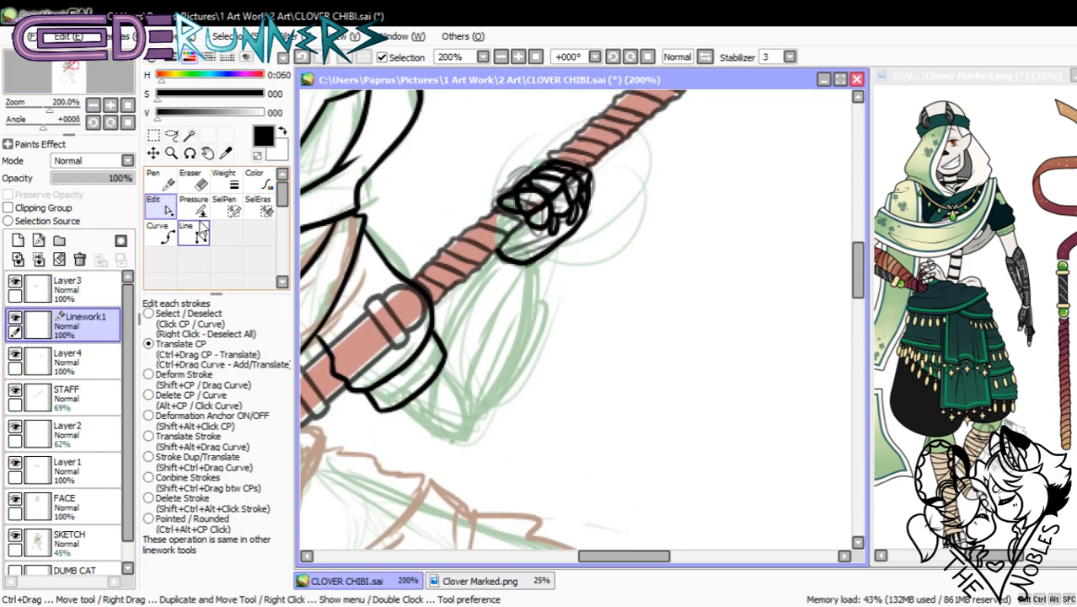
left_click_drag(590, 556, 570, 556)
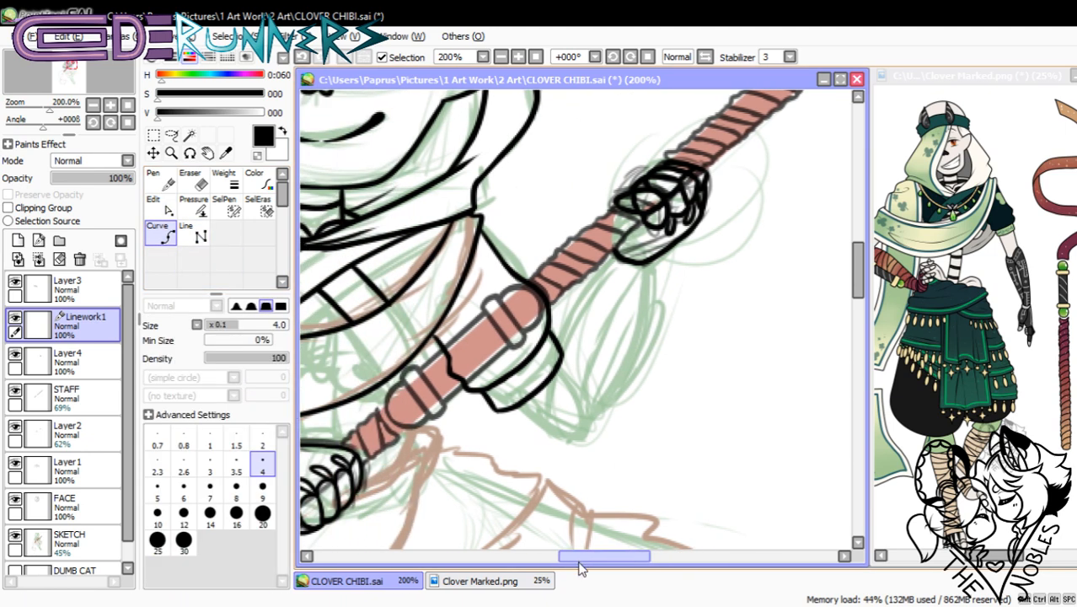
left_click(650, 263)
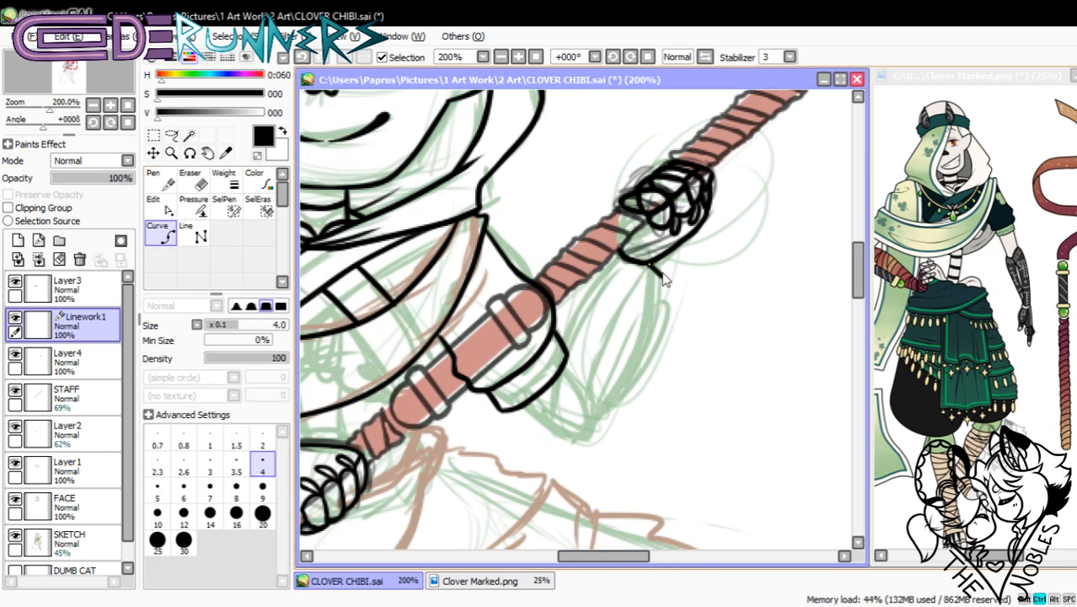
left_click(639, 366)
left_click(583, 435)
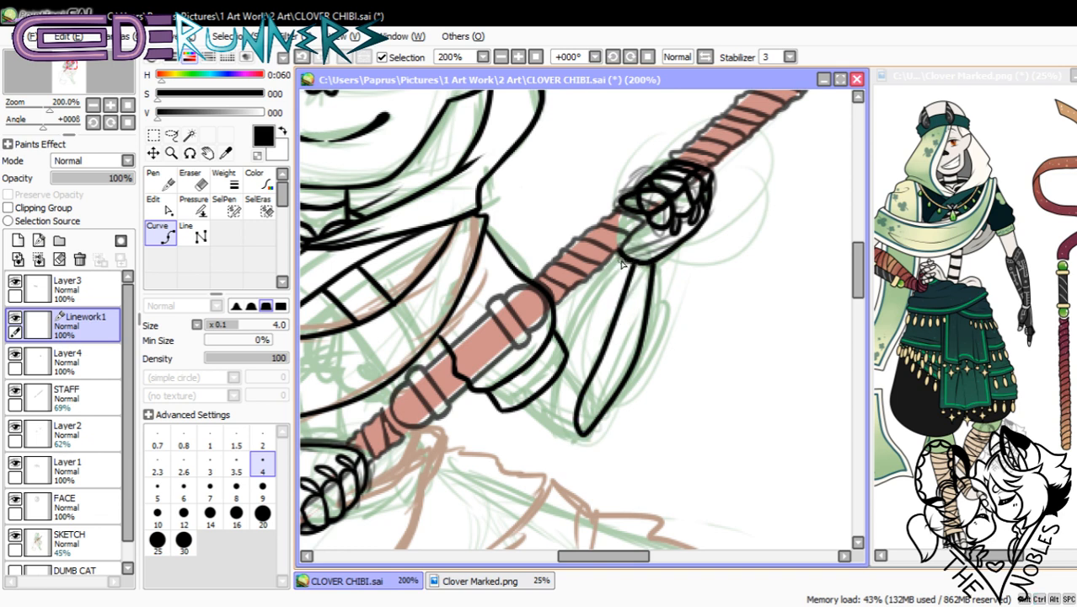
left_click(627, 259)
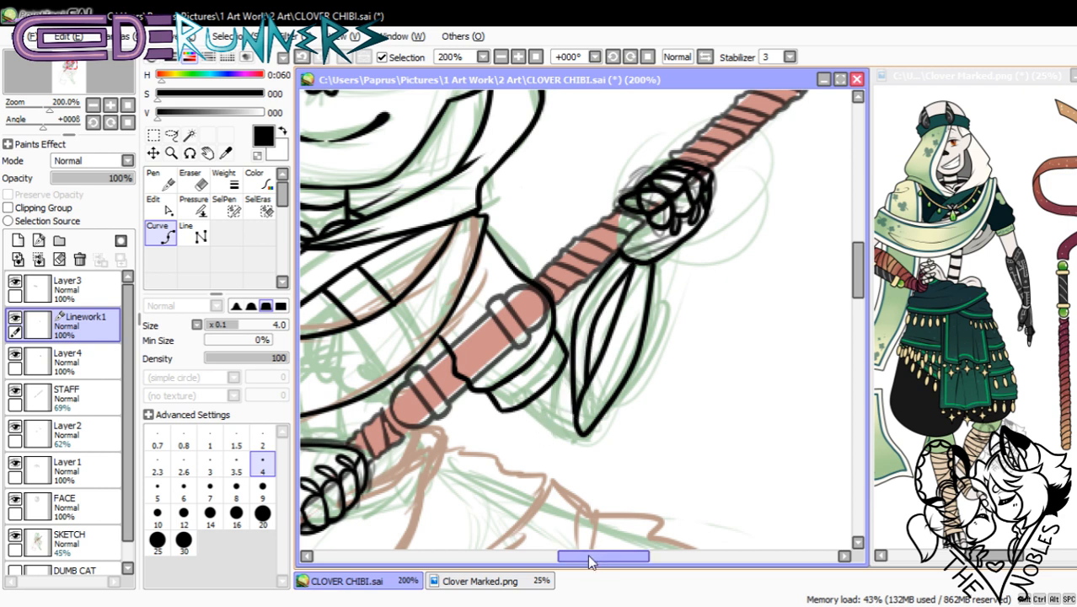
- Reshape the forearm sleeve's curves by adjusting their control points near the wrist and along the outer edge
mouse_move(587, 556)
left_mouse_down()
mouse_move(548, 565)
mouse_move(585, 576)
left_mouse_up()
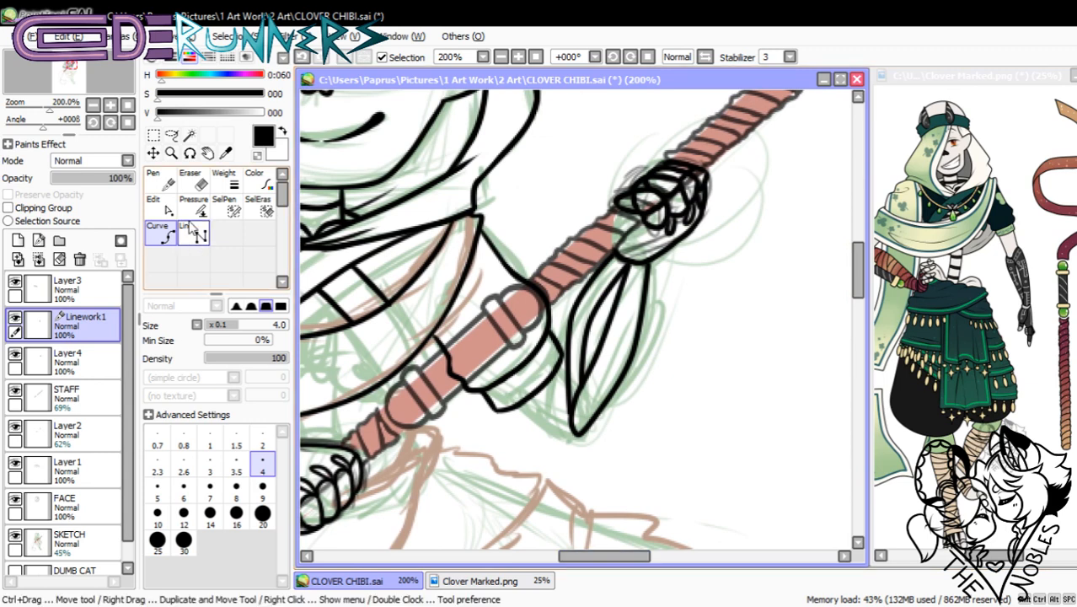
left_click(153, 205)
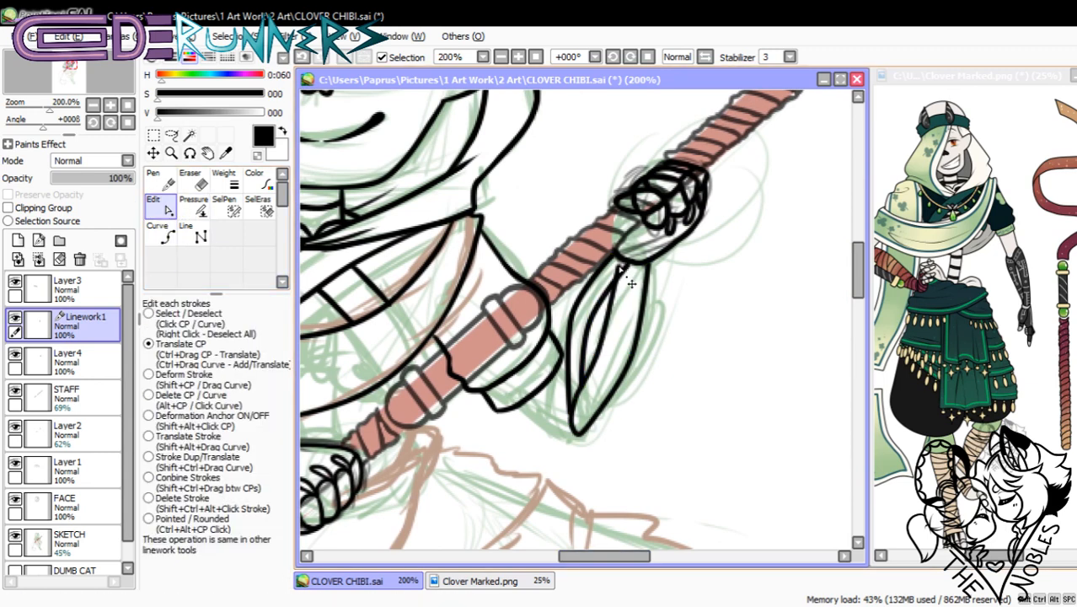
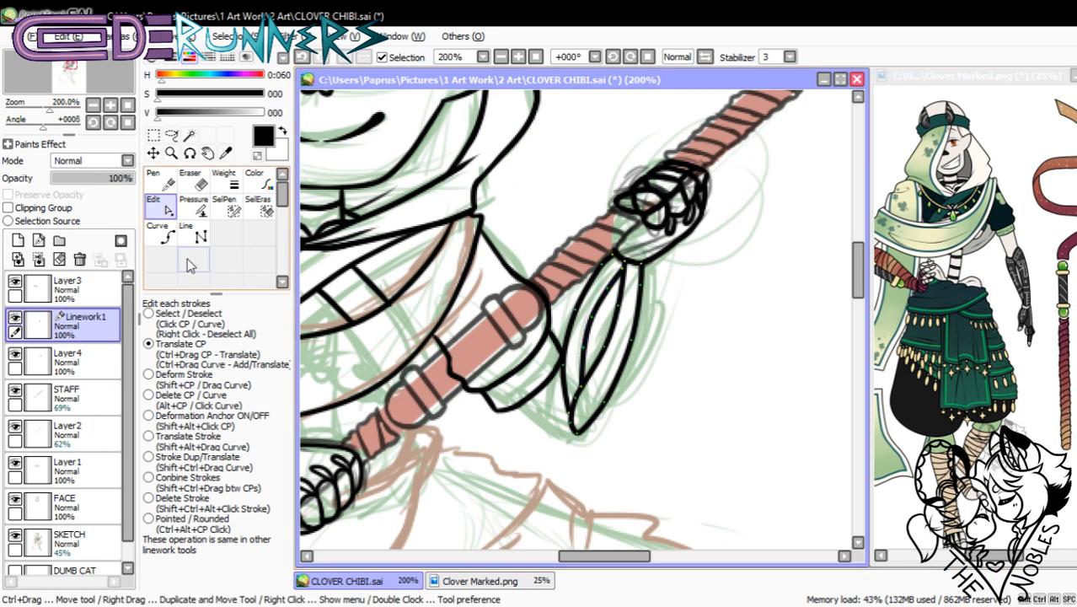
- Ink a size 4 curve joining the lower edge of the upper-arm sleeve to the forearm sleeve's elbow tip
left_click(159, 234)
left_click(518, 413)
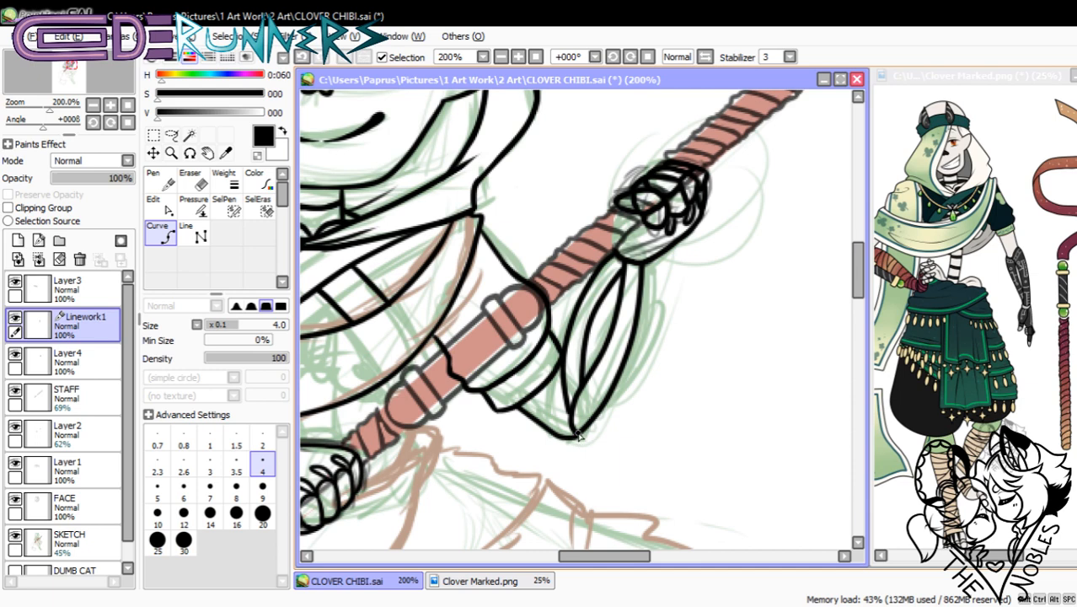
left_click_drag(595, 555, 568, 556)
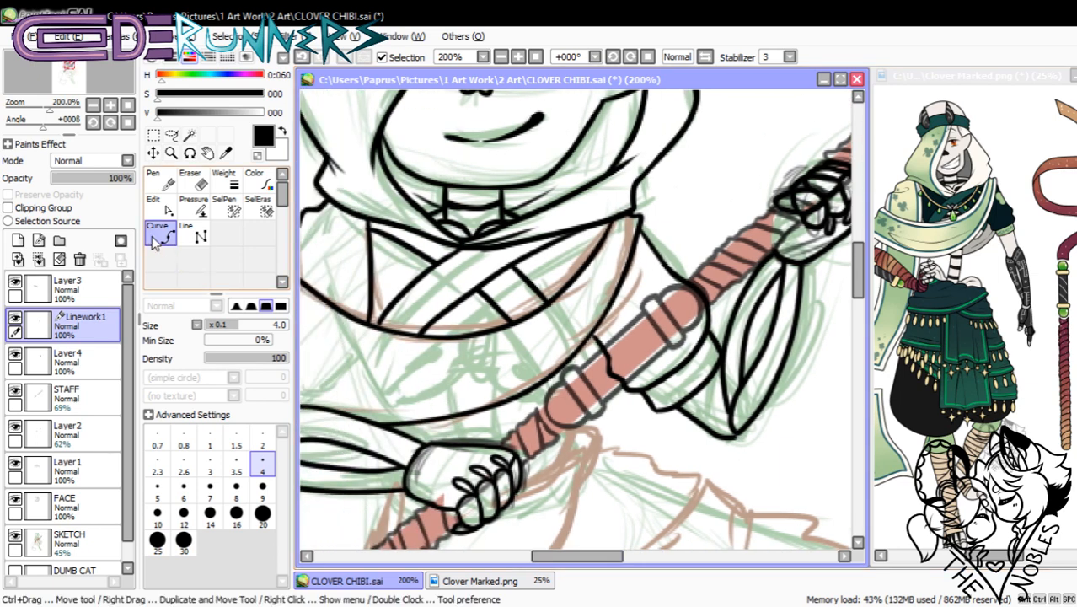
- Reshape the forearm sleeve's staff-side edge by shifting its control points slightly inward
left_click(159, 205)
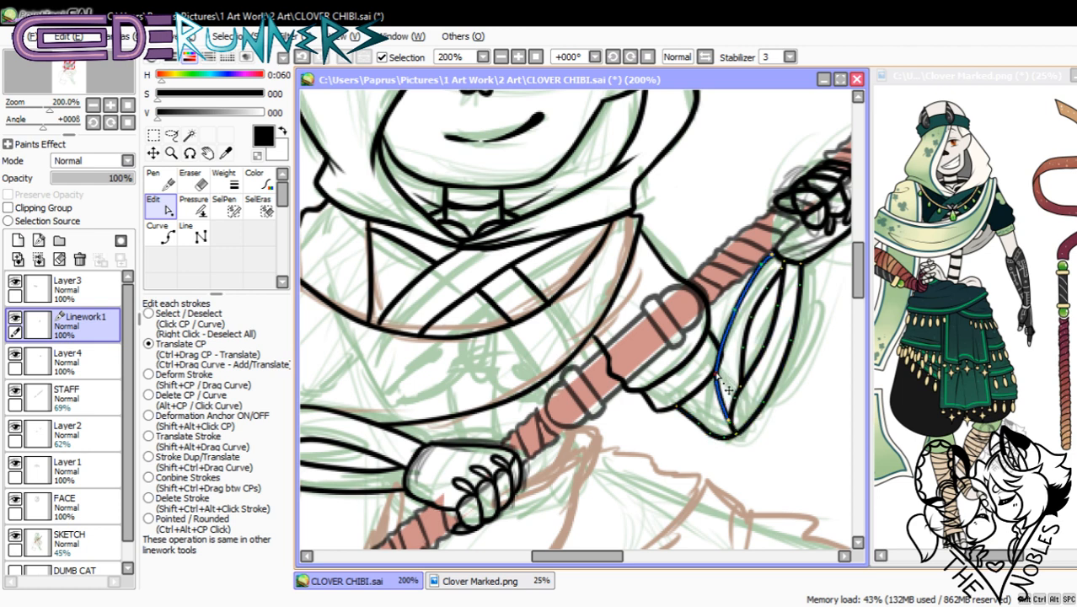
left_click_drag(733, 320, 738, 309)
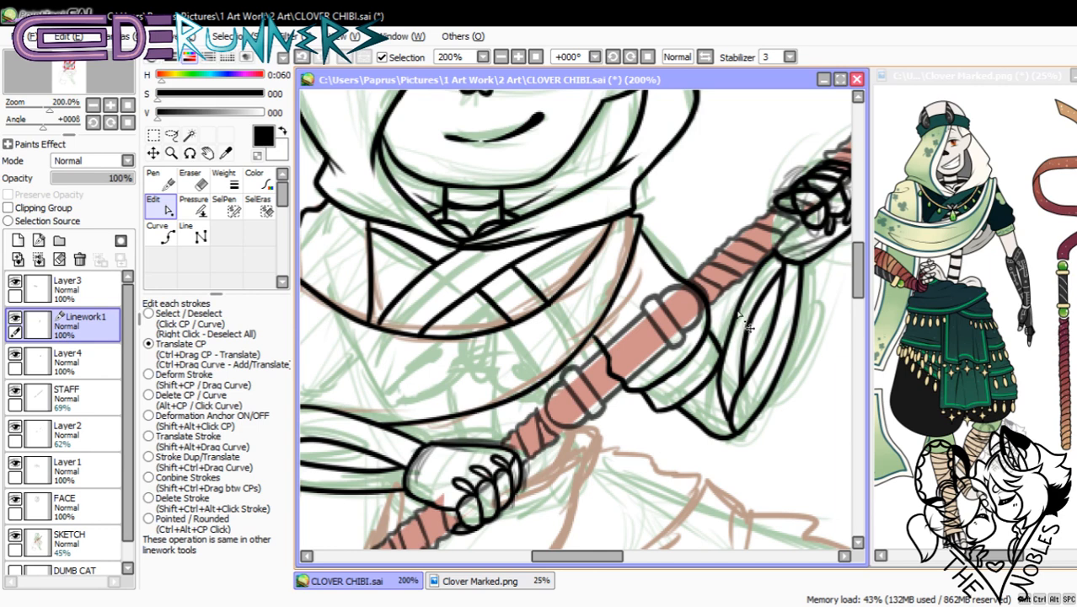
left_click_drag(718, 386, 722, 383)
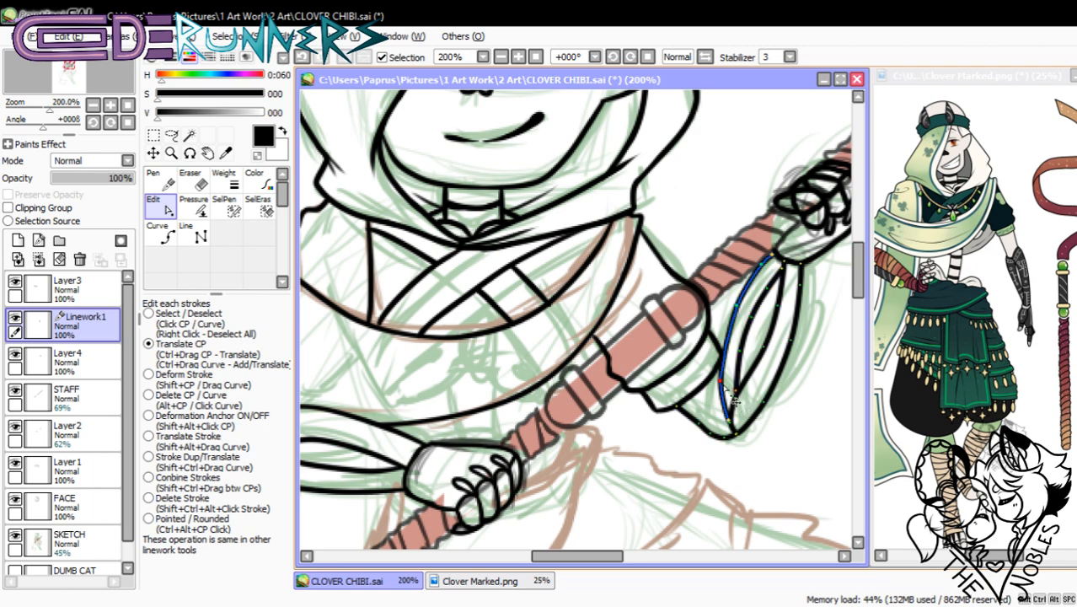
- Check the sleeve against the whole figure and refine the curve of its inner opening by shifting its control points
left_click(93, 106)
left_click(93, 106)
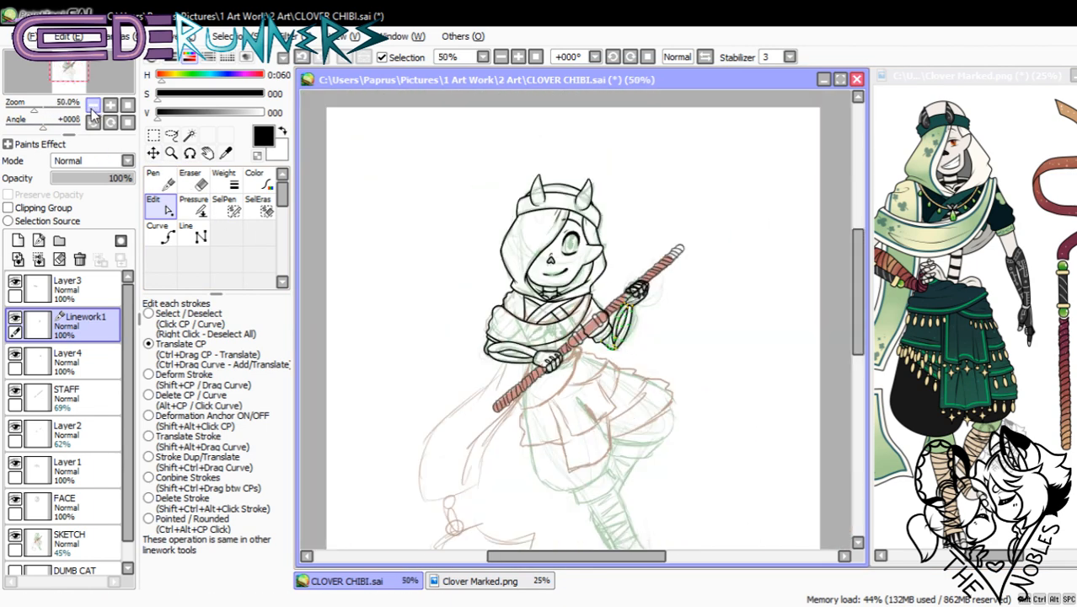
left_click(110, 106)
left_click(111, 106)
left_click(110, 106)
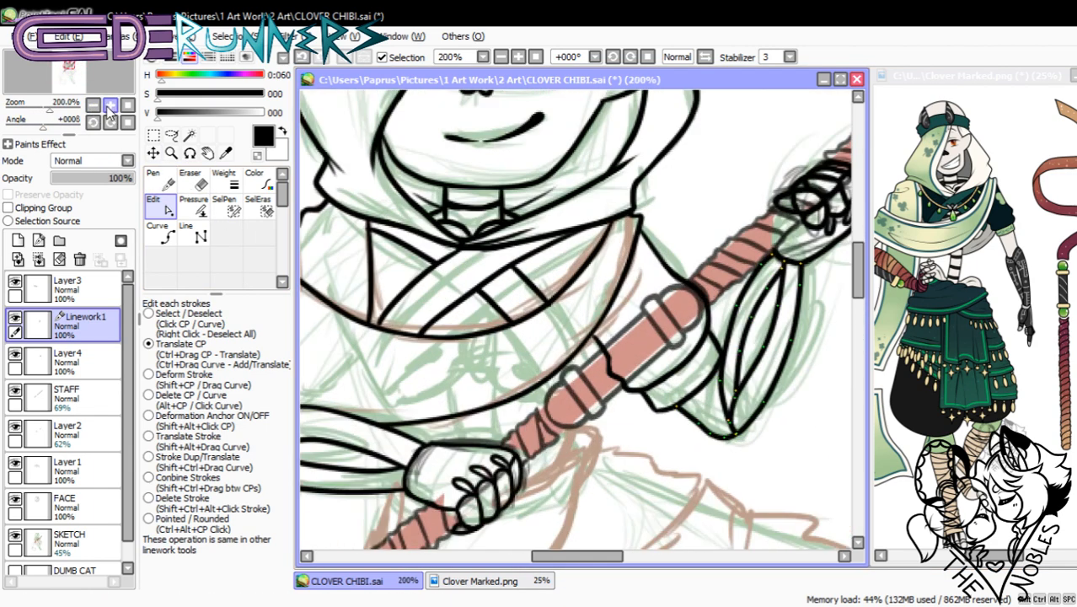
left_click(110, 106)
left_click_drag(582, 557, 608, 564)
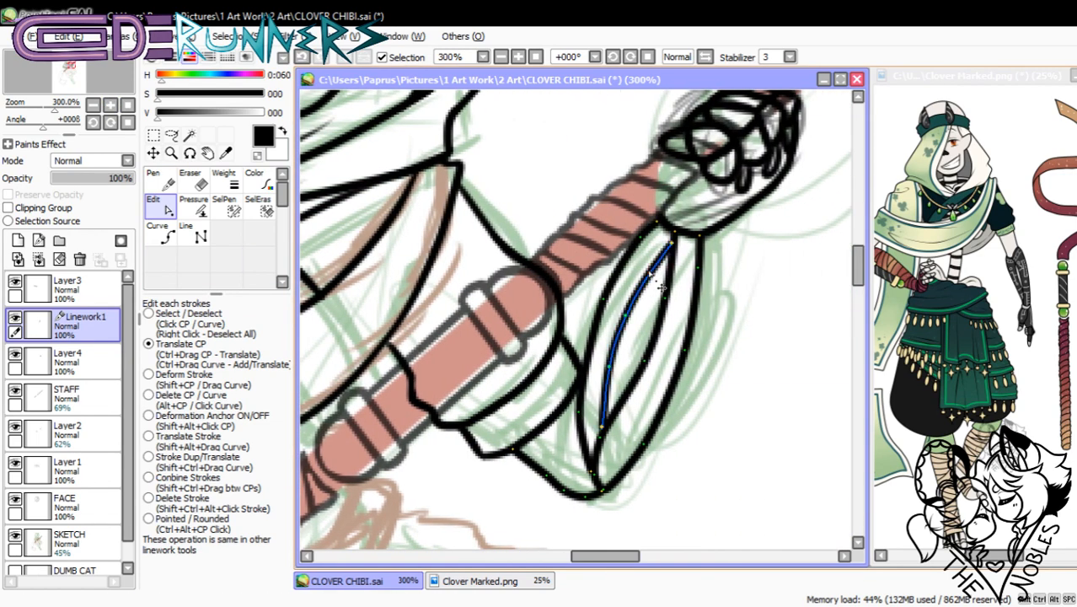
left_click_drag(665, 299, 662, 301)
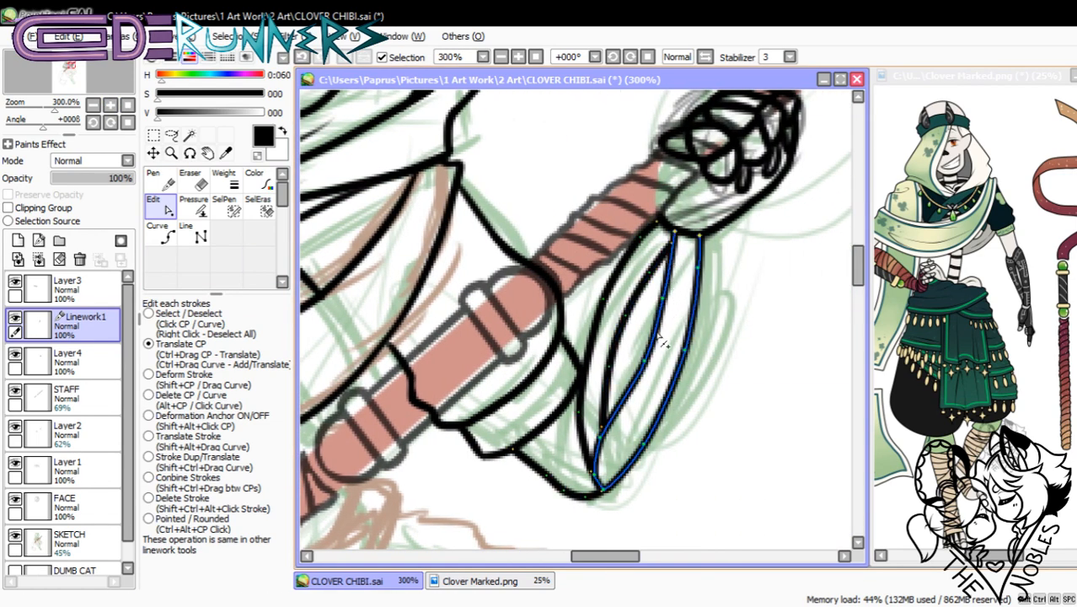
left_click_drag(645, 360, 642, 360)
- Lower the pen pressure at the forearm sleeve's control points around the elbow tip, the inner fold, the wrist and the staff-side edge
left_click(201, 235)
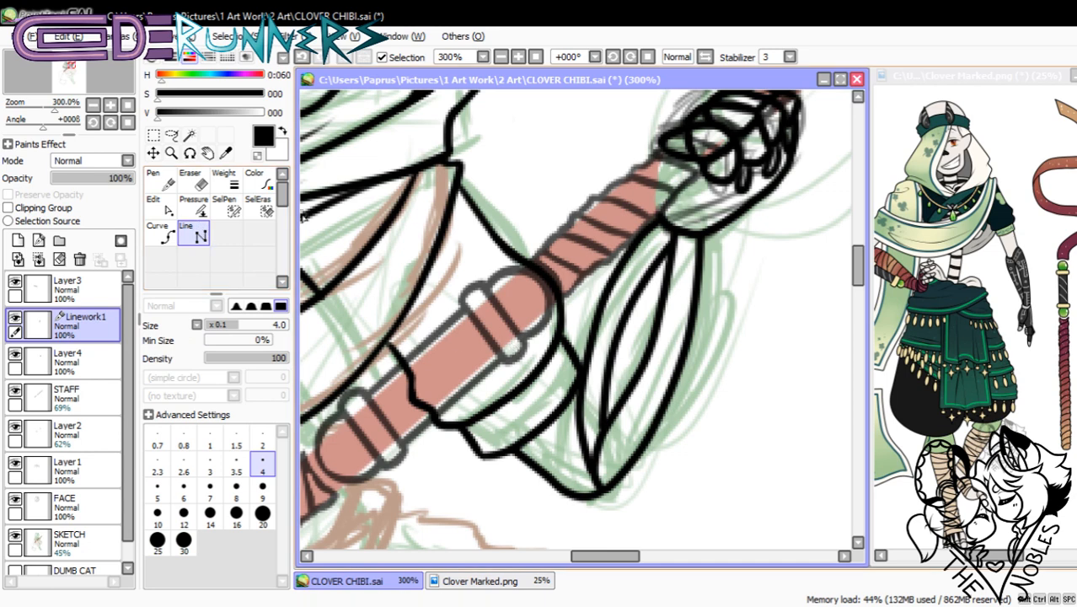
left_click(200, 214)
left_click_drag(513, 452, 433, 494)
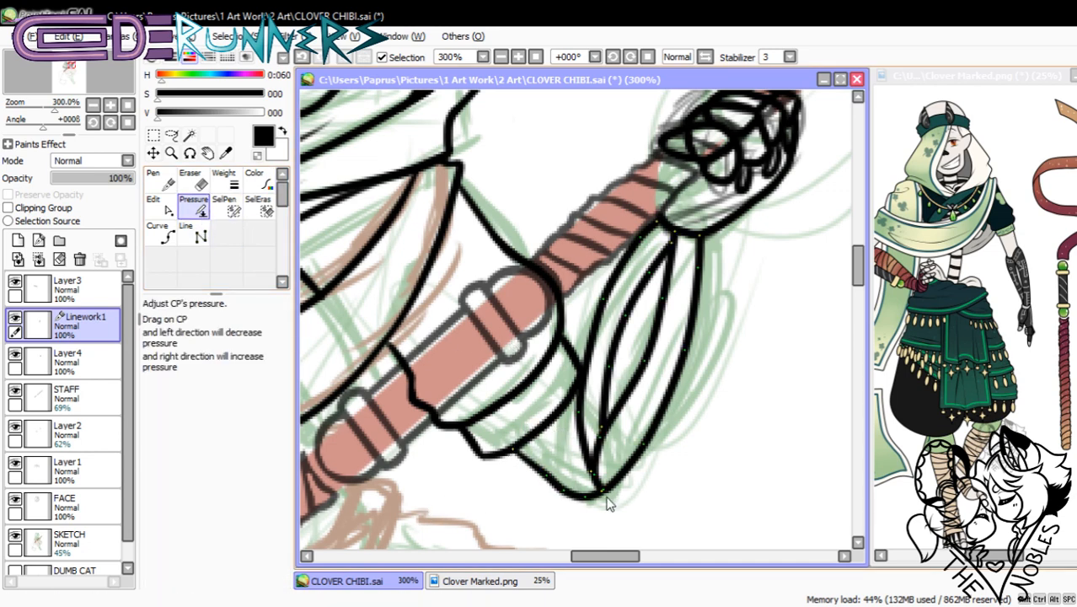
left_click_drag(603, 493, 543, 511)
left_click_drag(595, 476, 546, 495)
left_click_drag(593, 473, 531, 504)
left_click_drag(602, 428, 546, 438)
left_click_drag(672, 244, 613, 268)
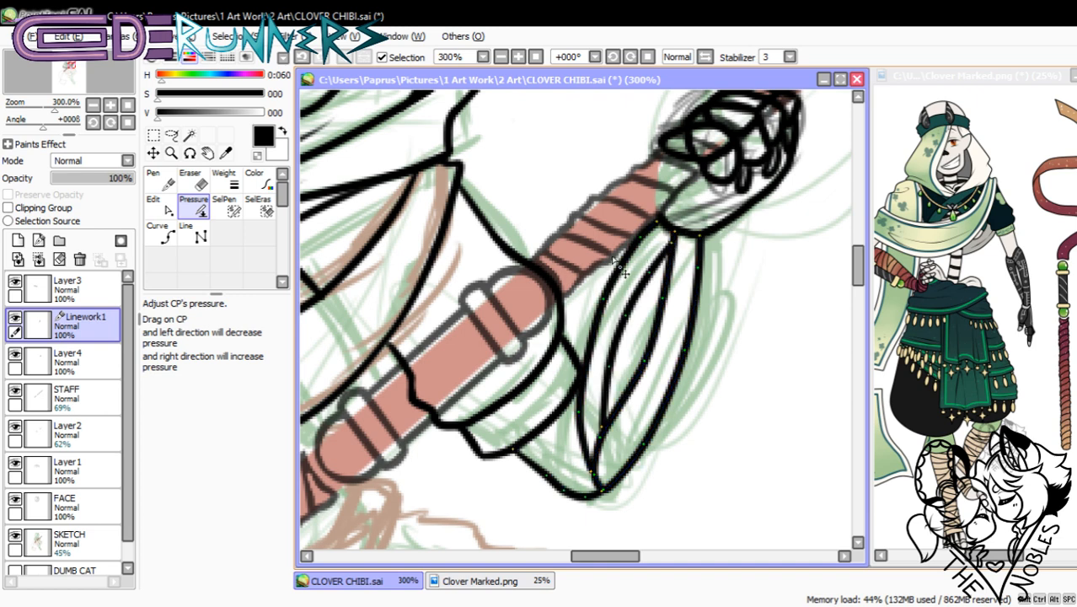
left_click_drag(675, 232, 601, 240)
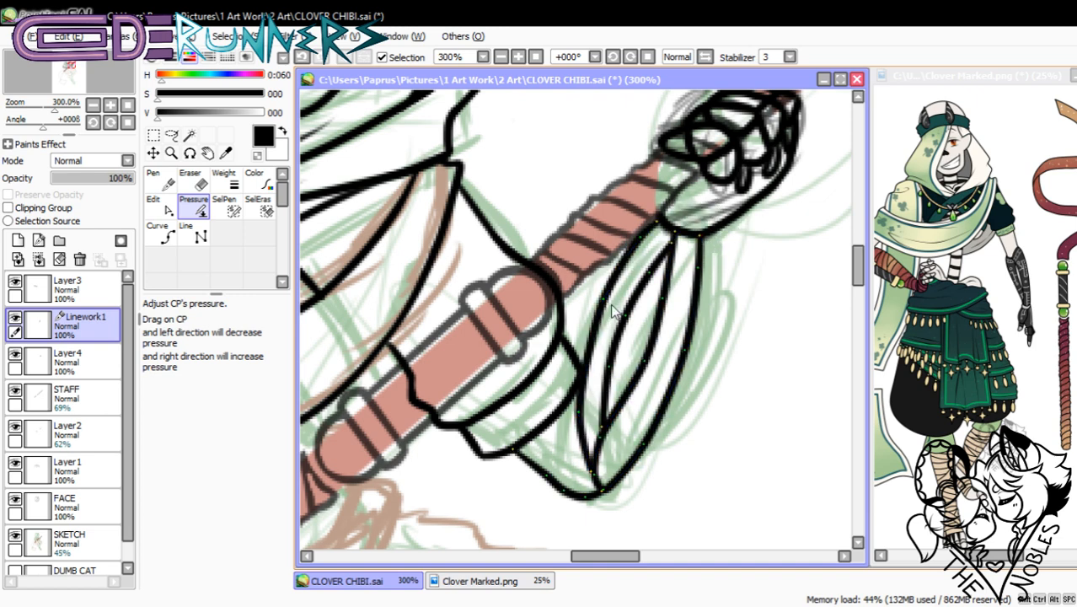
left_click_drag(603, 300, 579, 304)
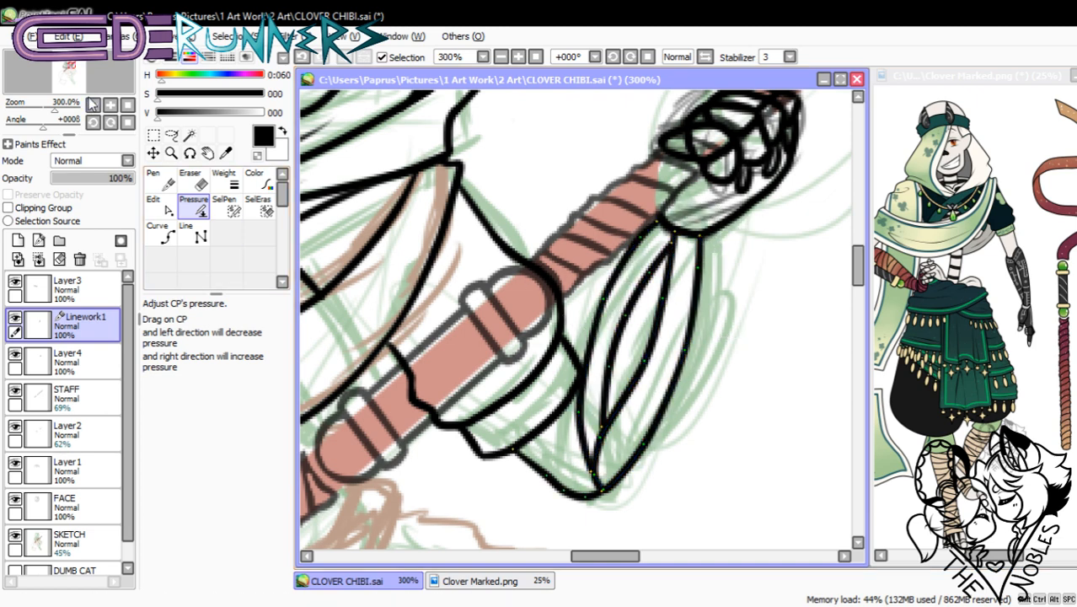
- Review the whole figure, merge Layer3 down into Linework1, and merge the result down into Layer4
left_click(93, 104)
left_click(93, 104)
left_click(92, 105)
left_click(92, 105)
left_click(93, 105)
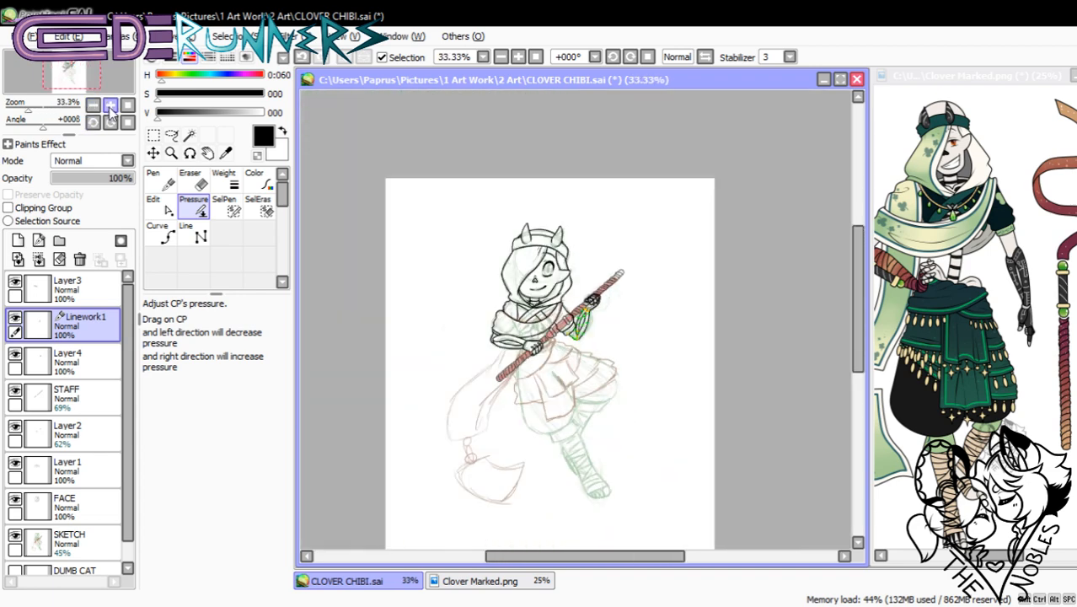
left_click(110, 104)
left_click(110, 104)
left_click(110, 105)
left_click(76, 287)
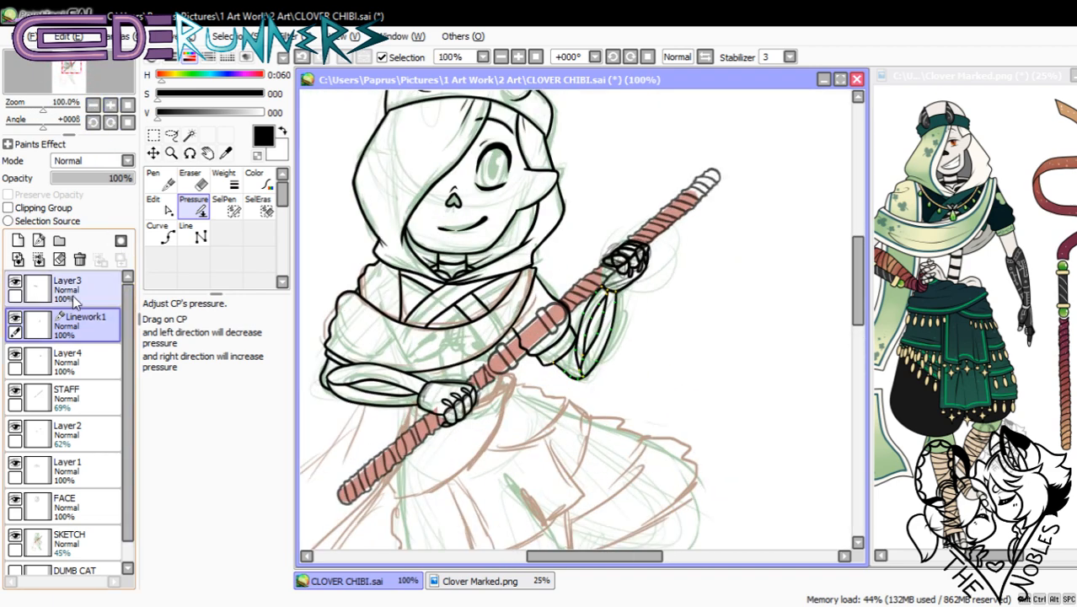
left_click(39, 262)
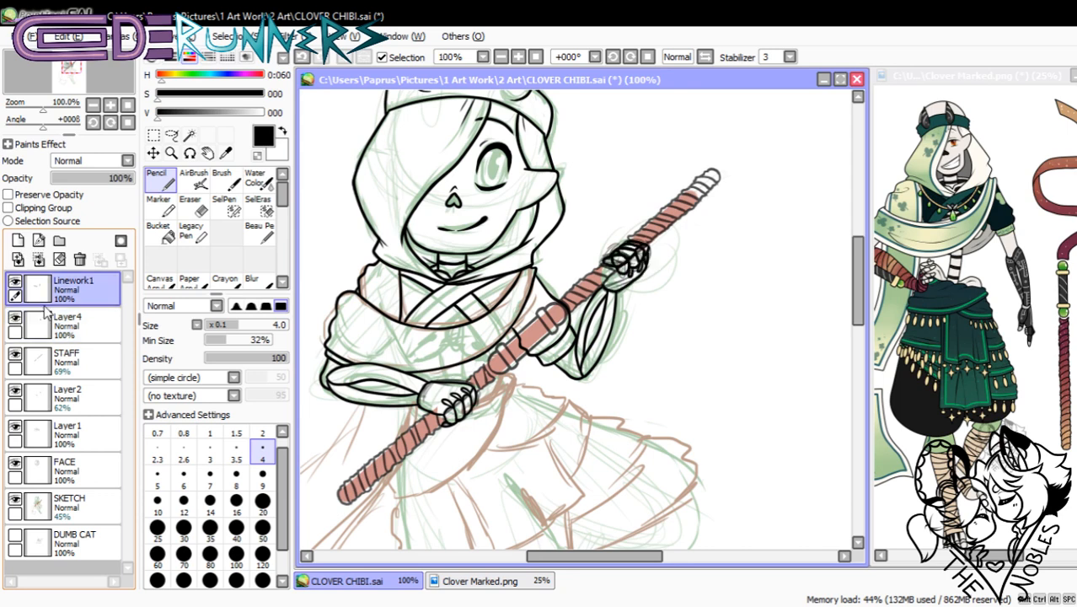
left_click(38, 261)
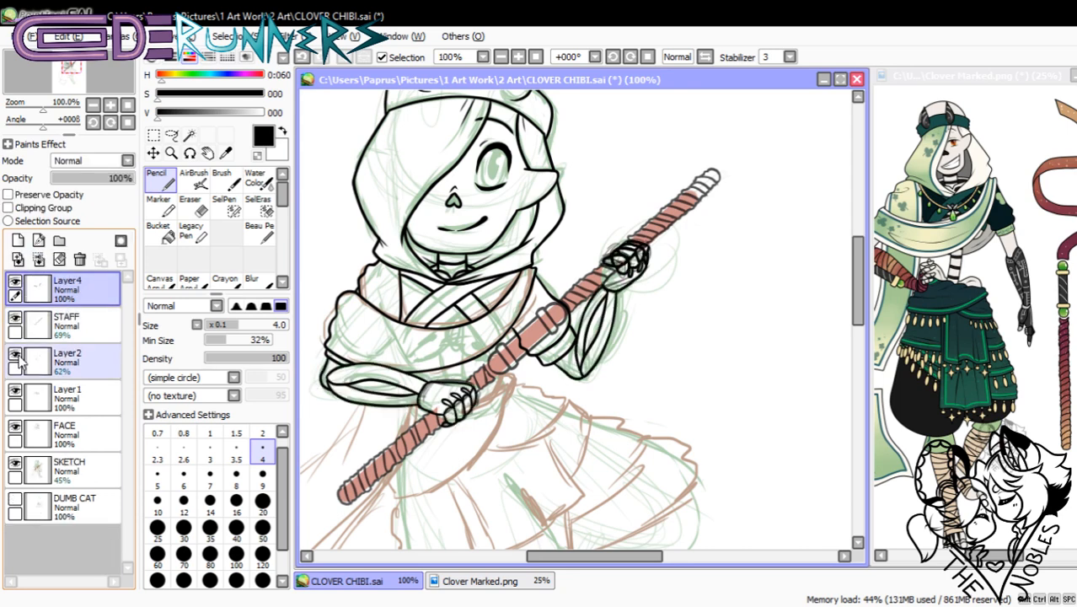
- Hide the SKETCH layer and delete Layer2 with the rough hand sketches
left_click(14, 462)
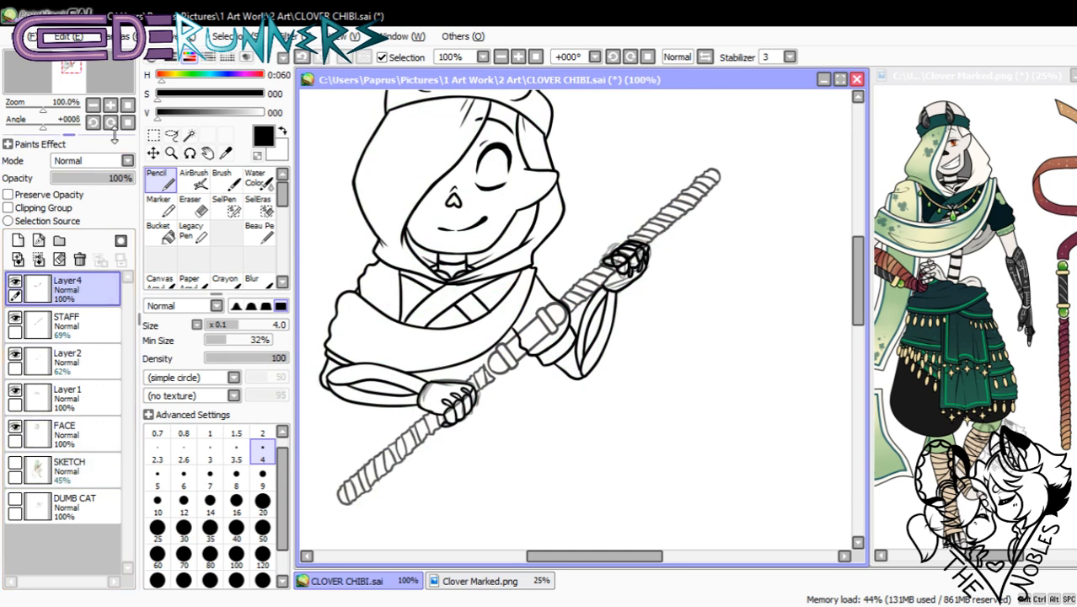
left_click(80, 361)
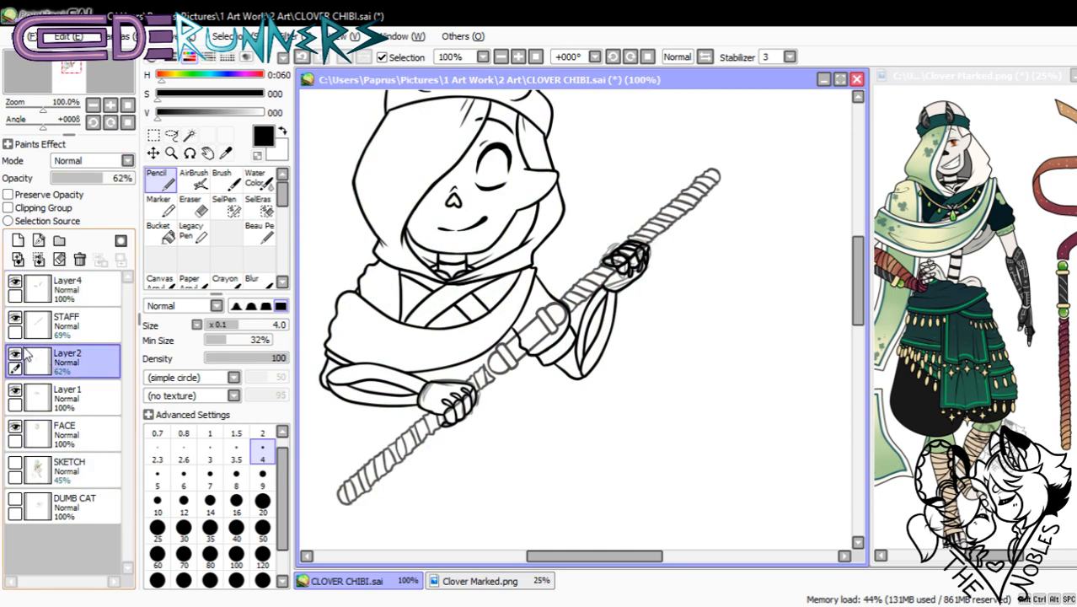
left_click(79, 259)
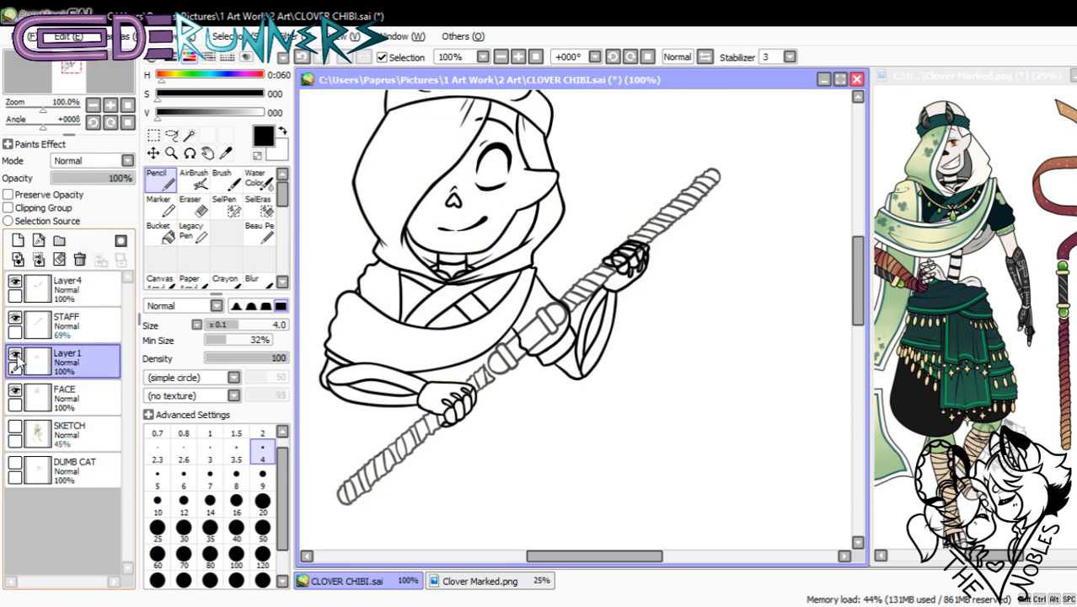
- Erase the staff lines that show through the upper hand's fingers on the STAFF layer
left_click(110, 106)
left_click(110, 106)
left_click(110, 107)
left_click(89, 322)
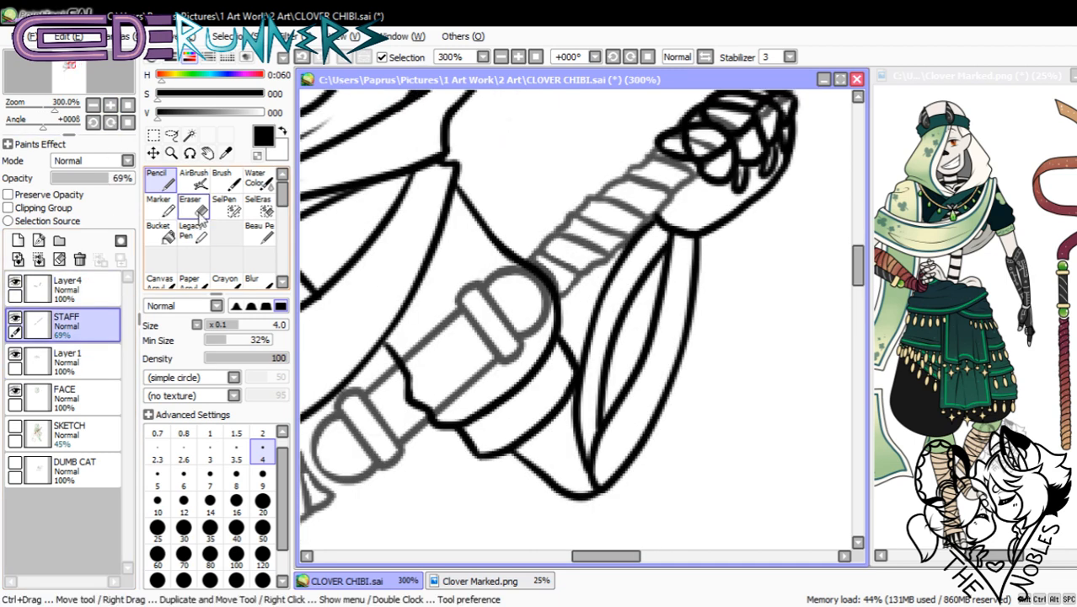
left_click(201, 209)
scroll(711, 278, "up", 4)
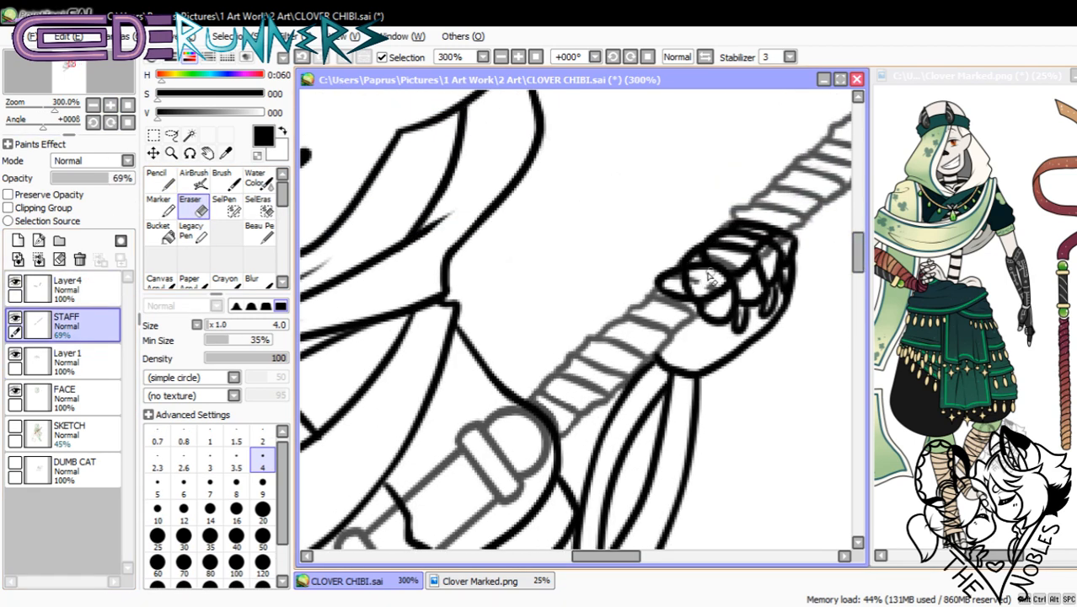
mouse_move(709, 276)
left_mouse_down()
mouse_move(668, 288)
mouse_move(702, 313)
mouse_move(724, 257)
mouse_move(706, 261)
mouse_move(742, 253)
mouse_move(768, 263)
mouse_move(773, 241)
left_mouse_up()
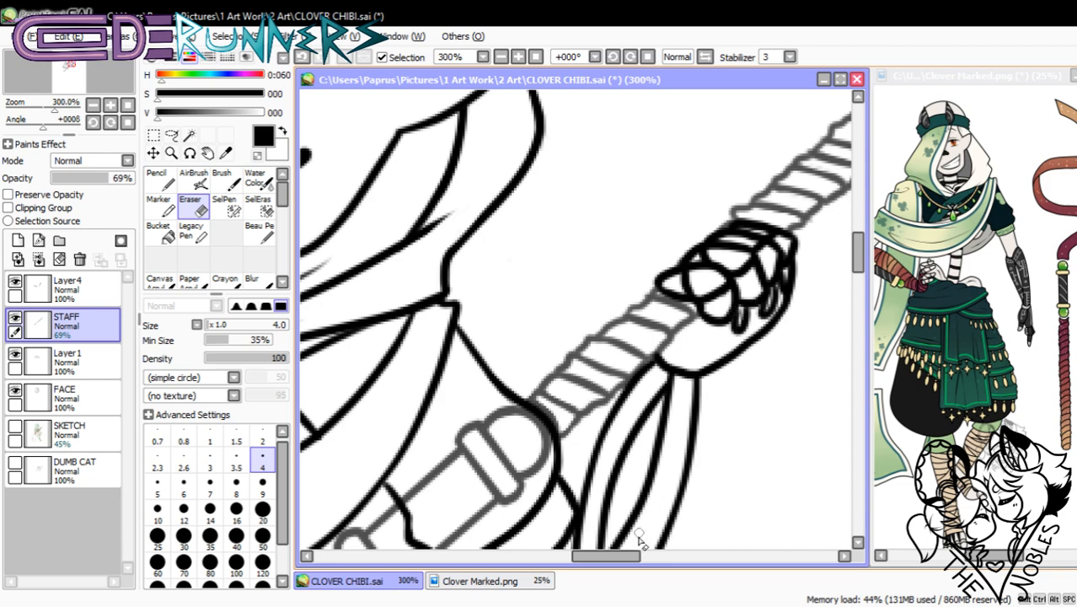
- Erase the part of the upper-arm sleeve's cuff edge that crosses the staff's grip on Layer1
left_click_drag(616, 555, 584, 556)
left_click_drag(857, 278, 858, 289)
left_click(169, 181)
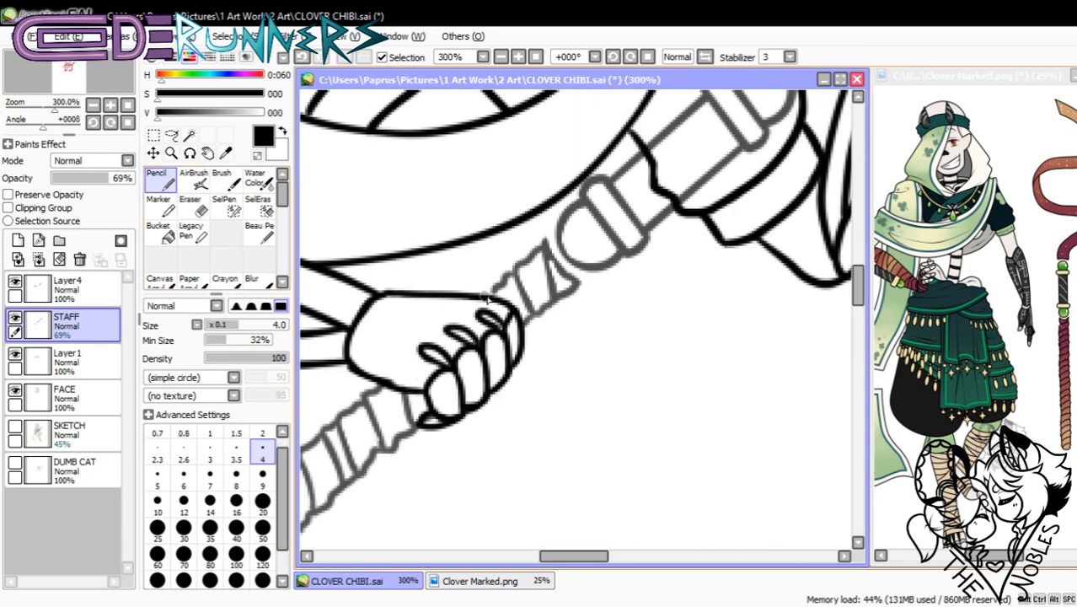
left_click_drag(858, 286, 858, 272)
left_click(67, 288)
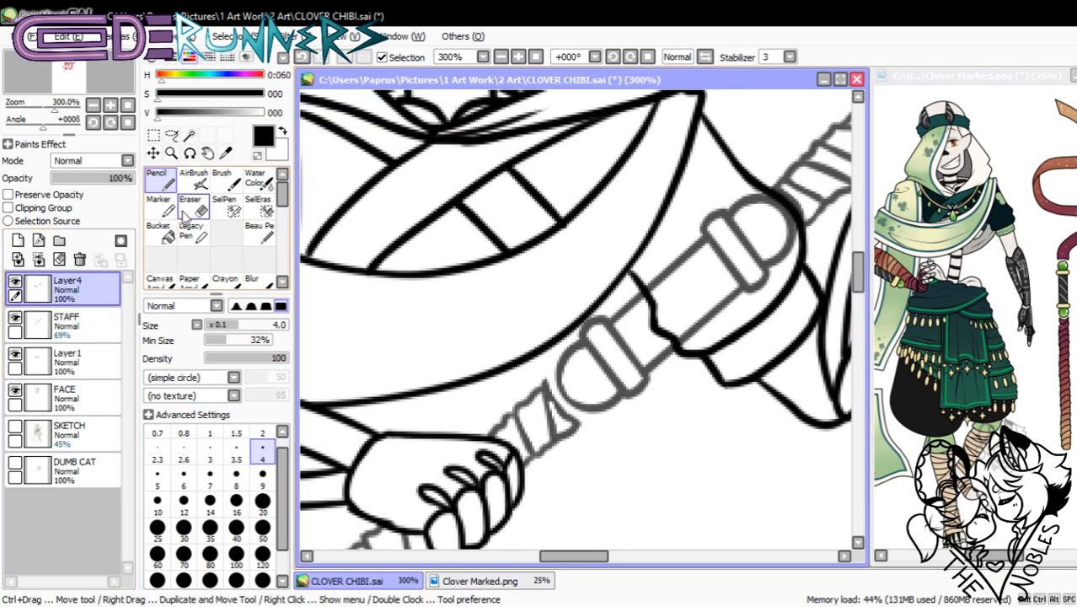
left_click(84, 361)
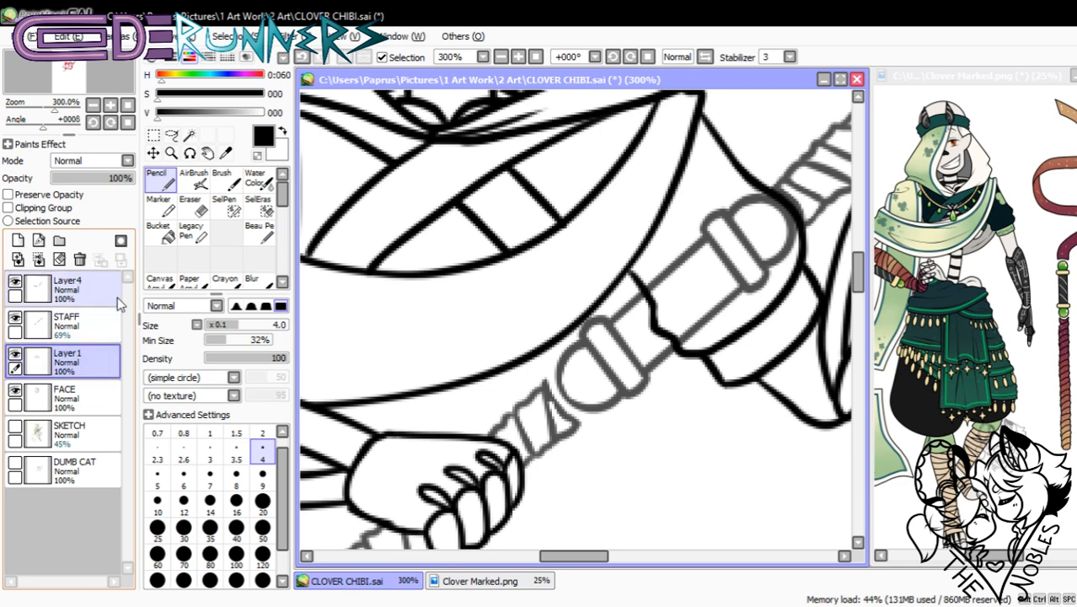
left_click(192, 207)
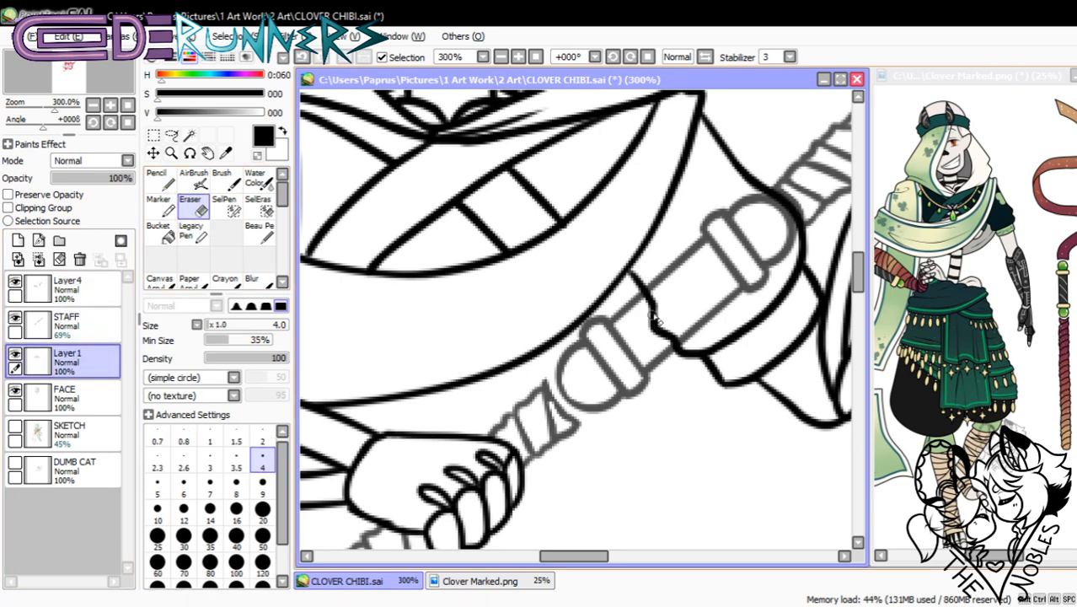
mouse_move(654, 317)
left_mouse_down()
mouse_move(645, 301)
mouse_move(675, 302)
mouse_move(654, 335)
mouse_move(683, 337)
left_mouse_up()
- Set the STAFF layer's opacity to 100%
left_click_drag(859, 283, 843, 278)
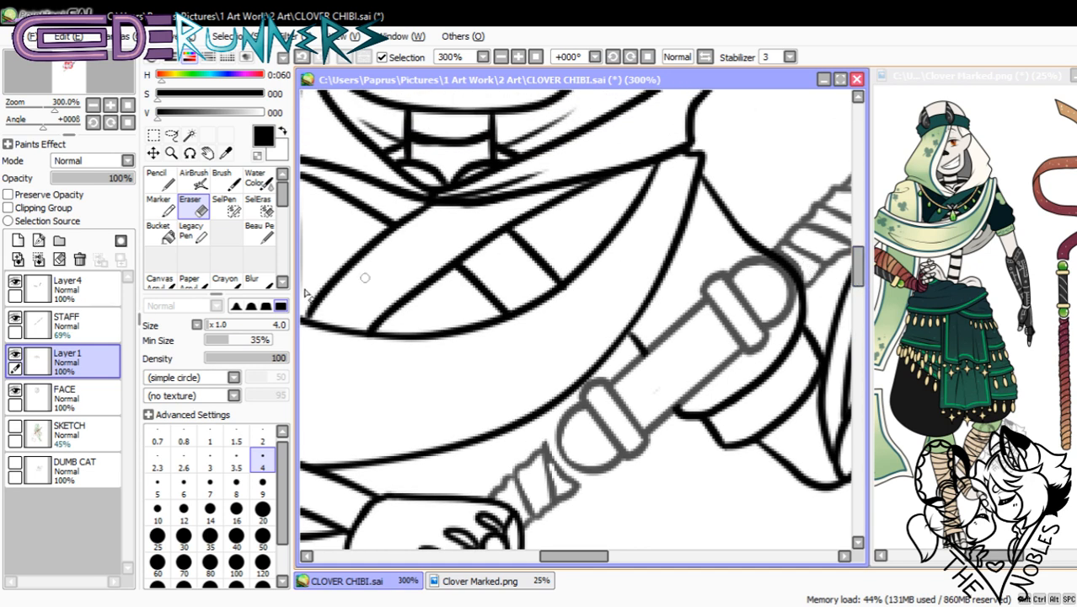
left_click(84, 325)
left_click_drag(118, 178, 171, 173)
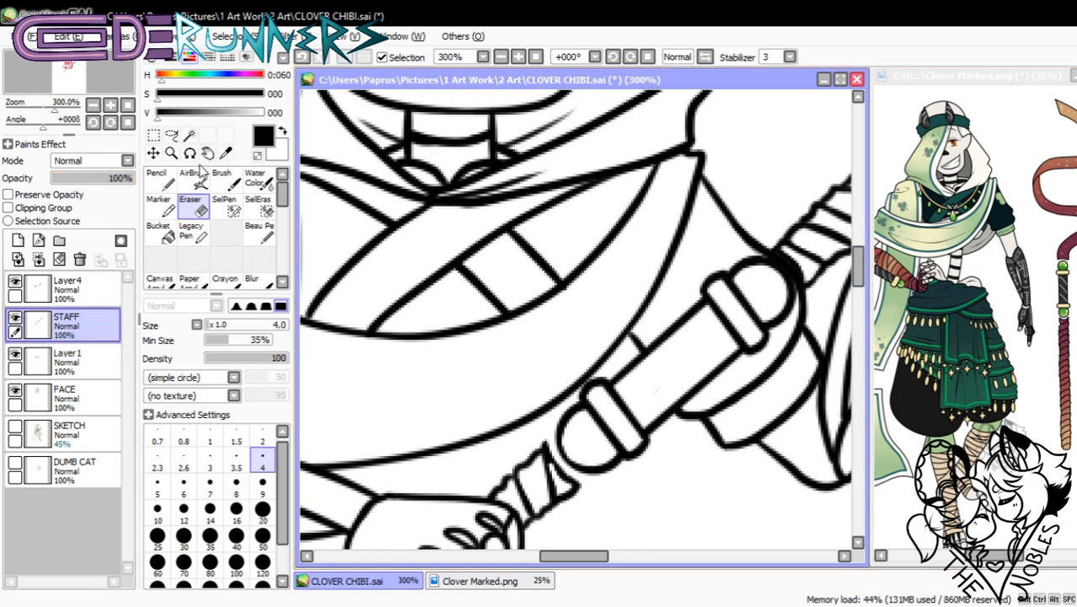
- Examine the inked figure as a whole, with the staff hidden and shown, and up close at the staff's upper end
left_click(93, 106)
left_click(92, 106)
left_click(93, 107)
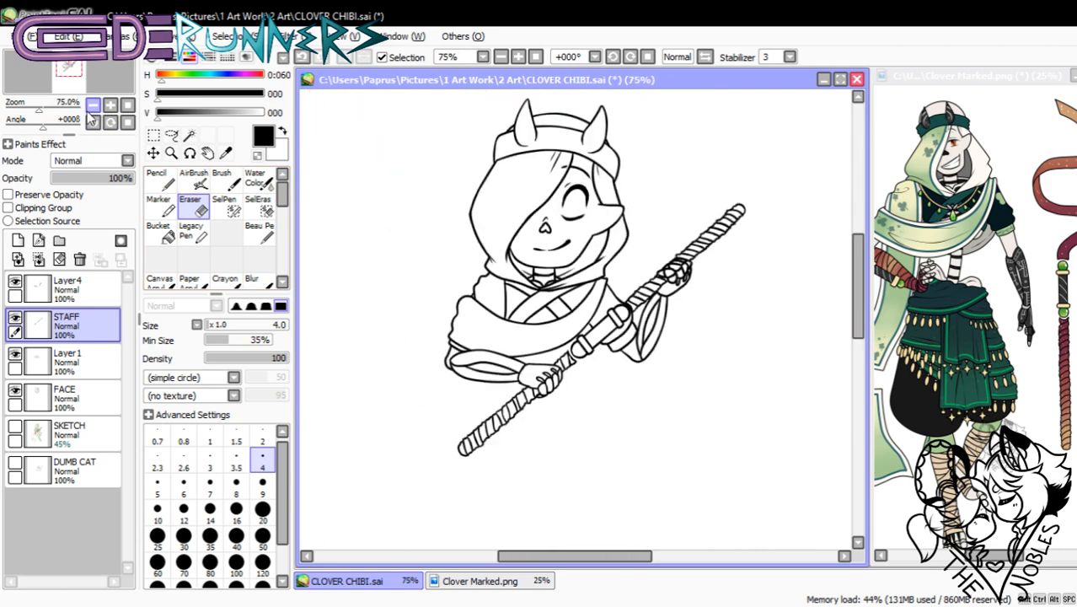
left_click(93, 106)
left_click(93, 106)
left_click(109, 108)
left_click(109, 108)
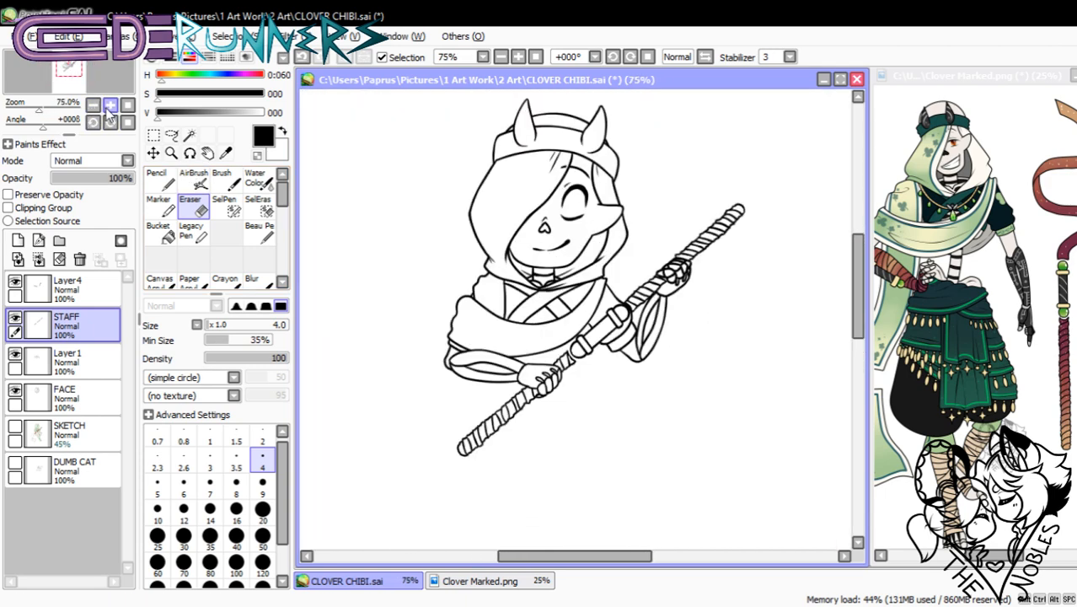
left_click(110, 108)
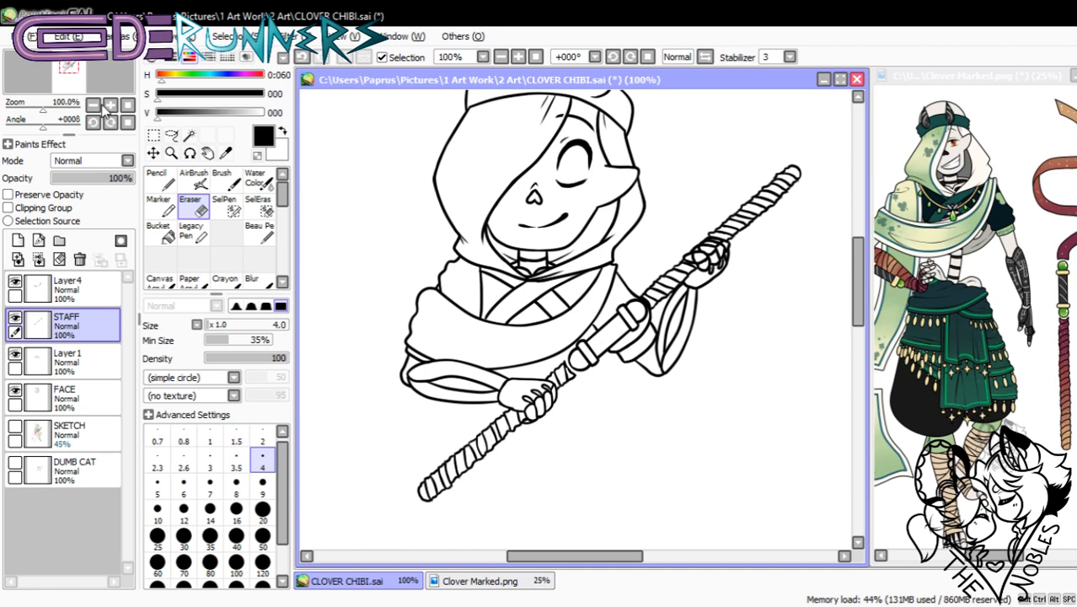
left_click(15, 317)
left_click(16, 317)
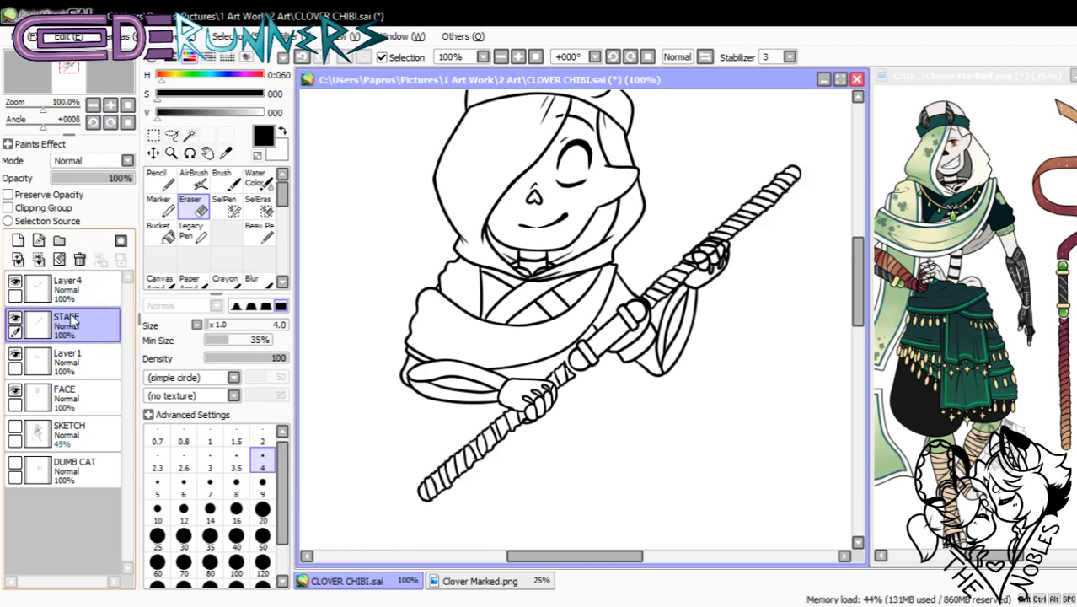
left_click(111, 106)
left_click(110, 106)
left_click_drag(574, 556, 640, 553)
left_click_drag(857, 267, 847, 234)
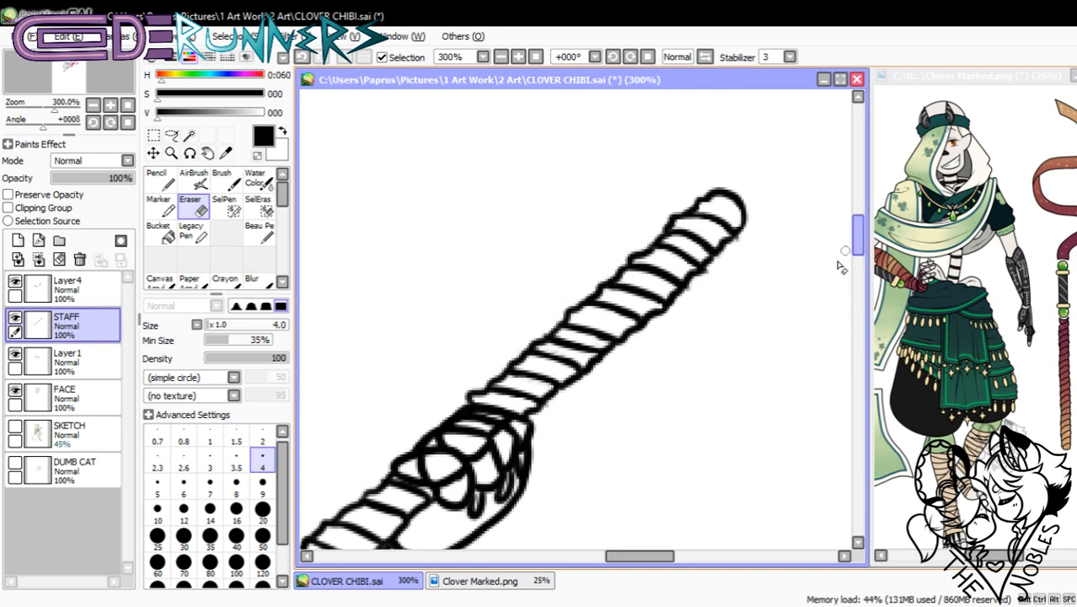
- Touch up the staff's wrap outline just above the lower hand on the STAFF layer with the Pencil at size 3
left_click_drag(621, 559, 630, 559)
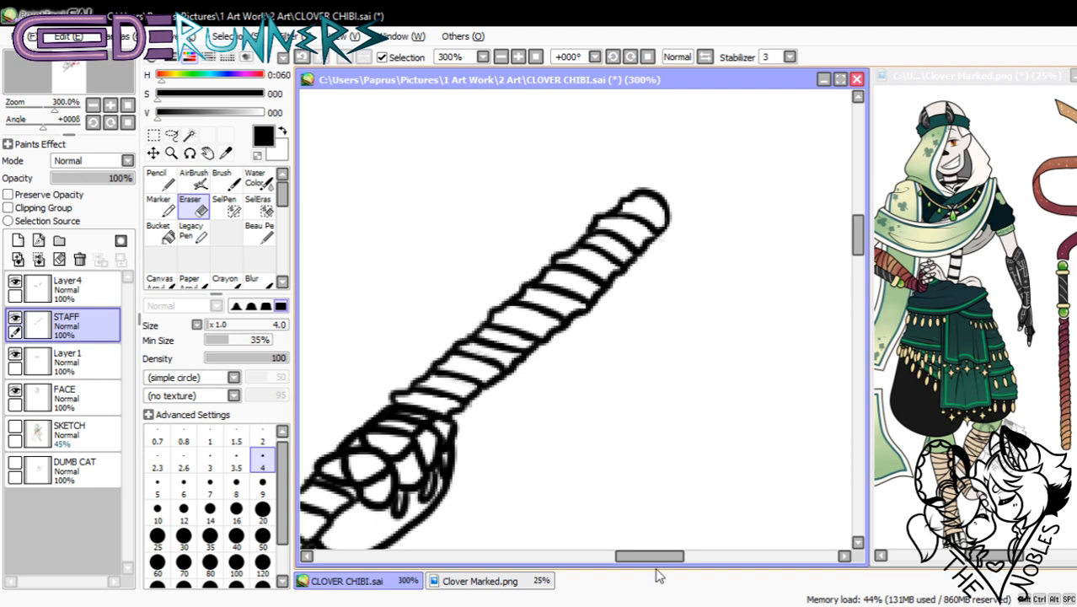
left_click_drag(651, 557, 621, 569)
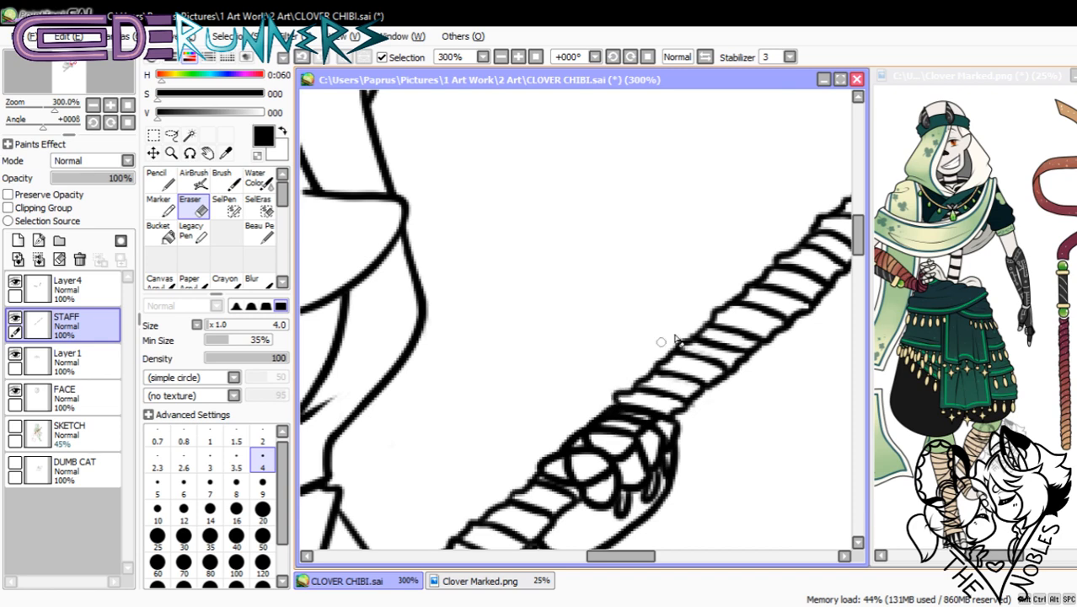
left_click(857, 268)
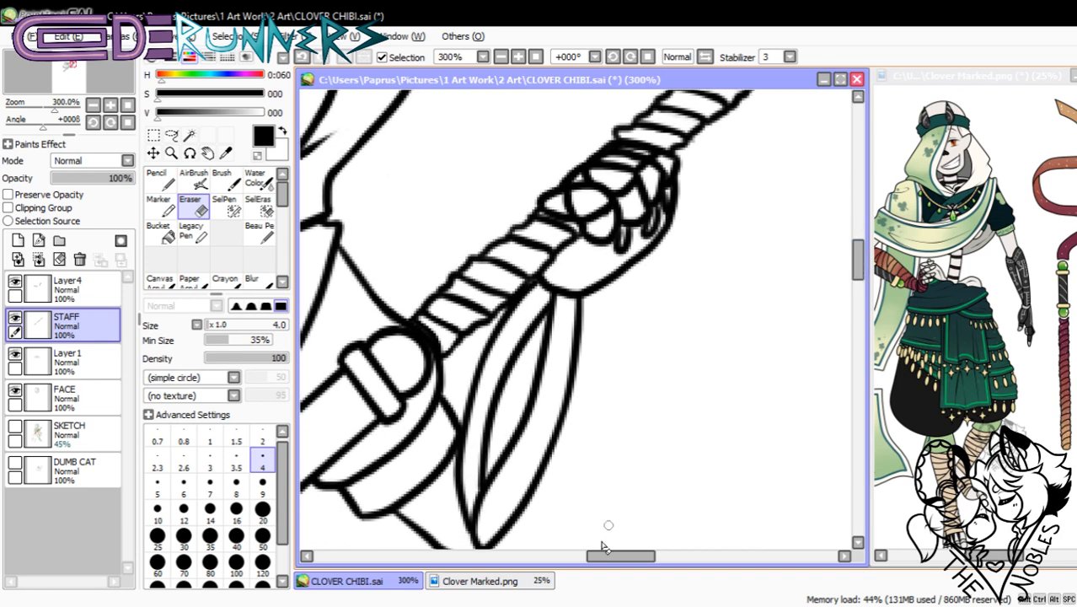
left_click_drag(617, 557, 553, 557)
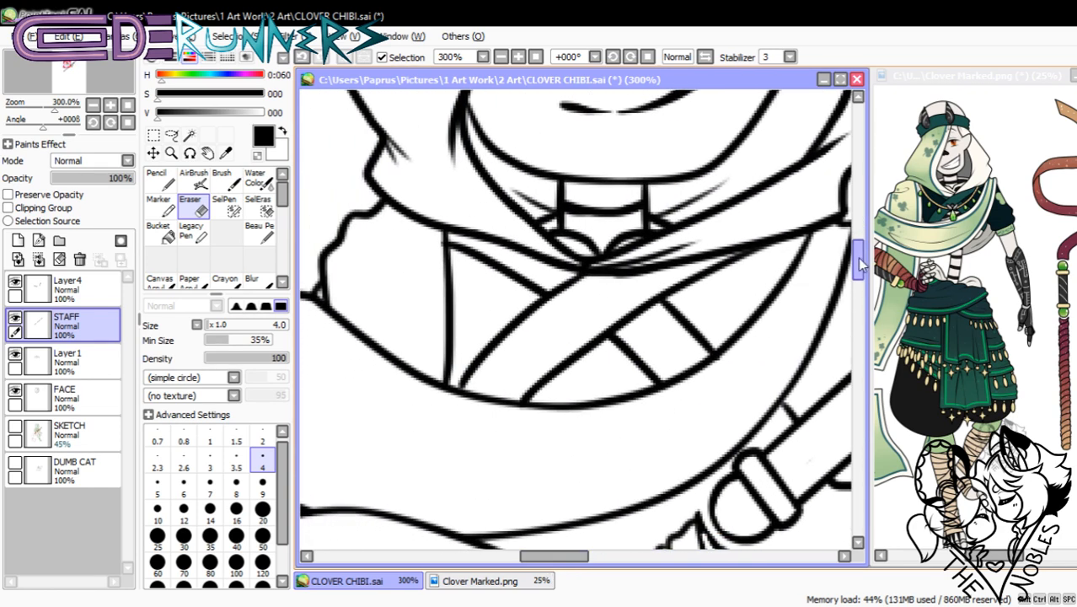
left_click_drag(856, 259, 857, 287)
left_click(157, 173)
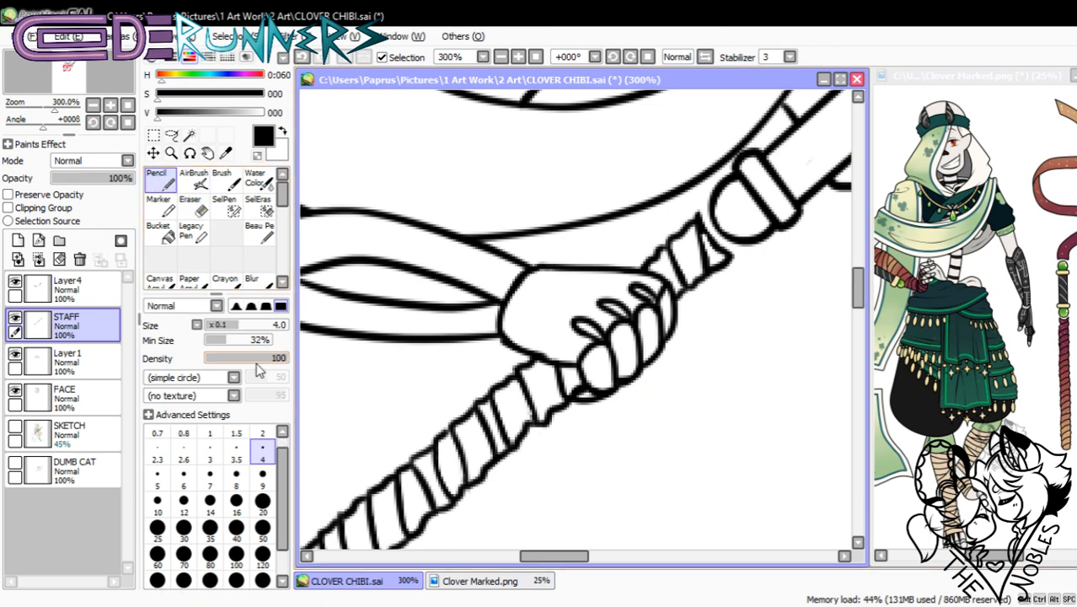
left_click(209, 452)
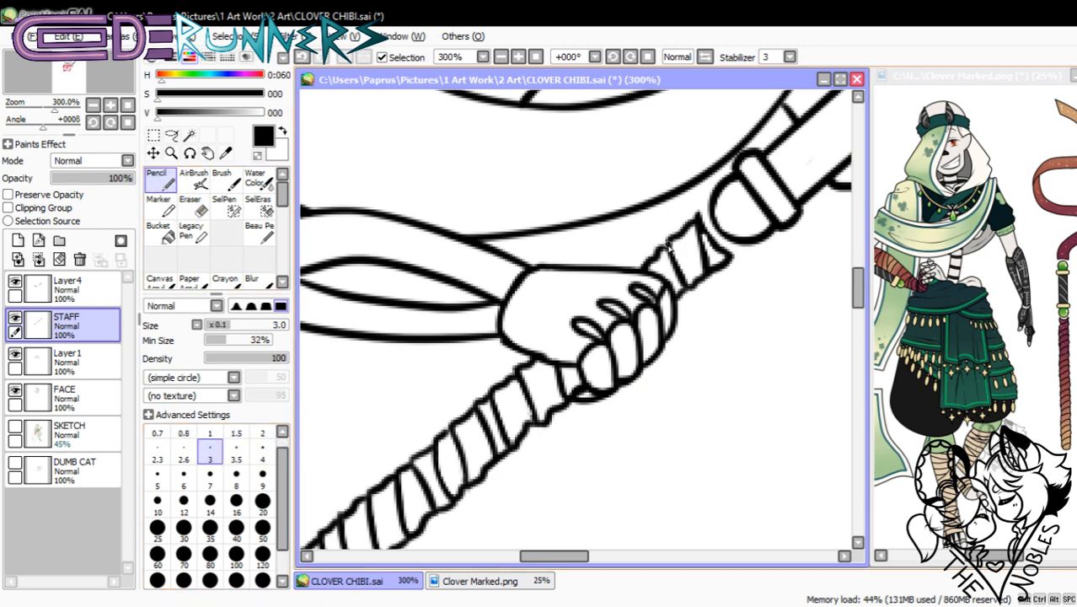
key("ctrl+z")
left_click_drag(667, 246, 654, 257)
- Examine the staff's lower end and lower hand up close, and the whole inked figure at 50% zoom
left_click_drag(856, 286, 857, 307)
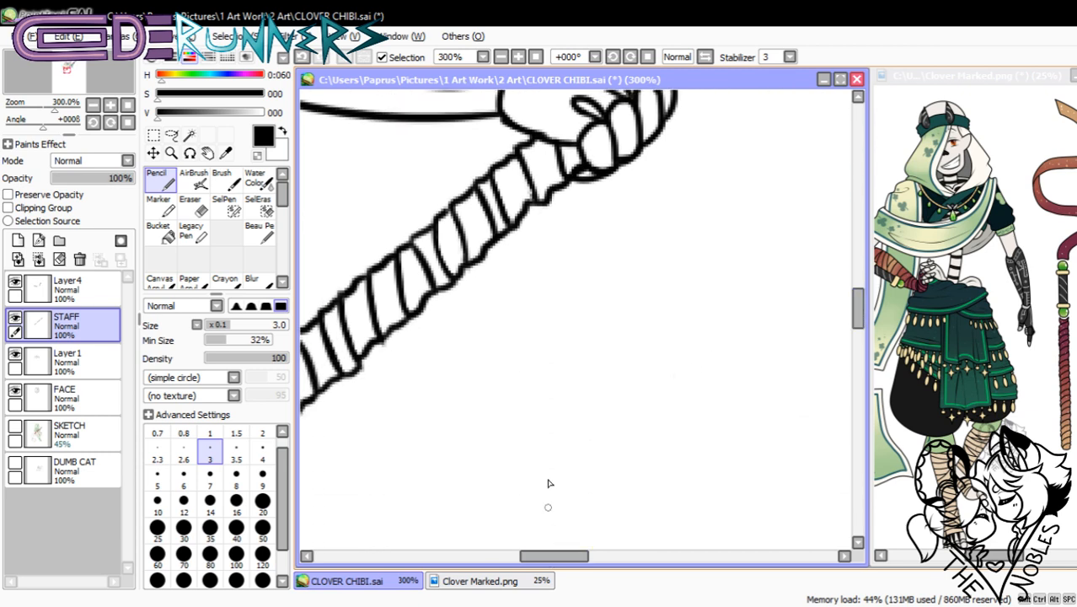
mouse_move(556, 556)
left_mouse_down()
mouse_move(524, 573)
mouse_move(546, 570)
left_mouse_up()
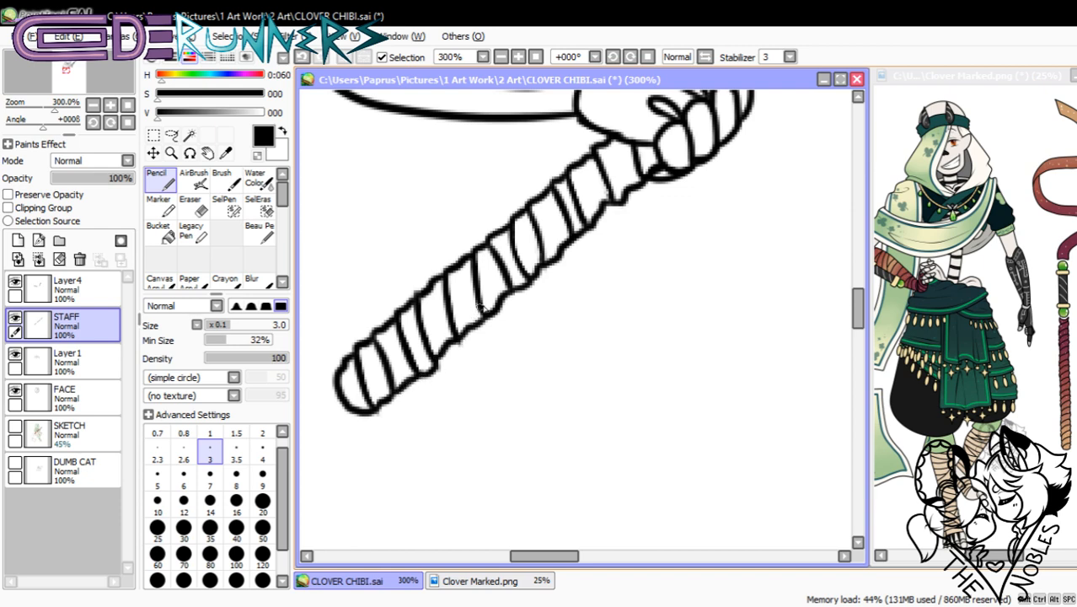
scroll(481, 308, "up", 5)
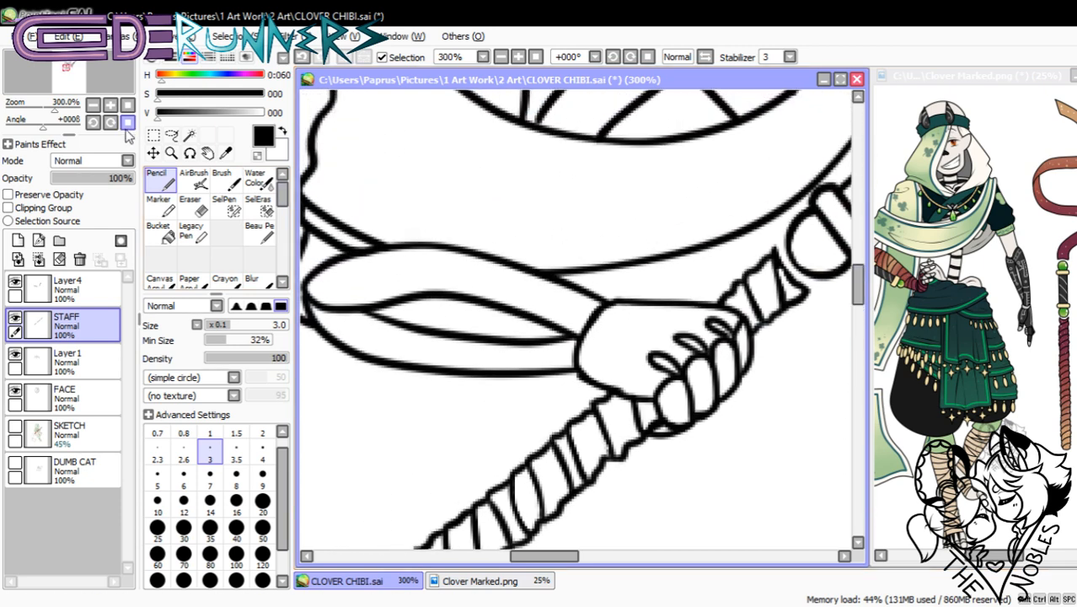
left_click(96, 107)
left_click(97, 107)
left_click(97, 107)
left_click(96, 107)
left_click(97, 107)
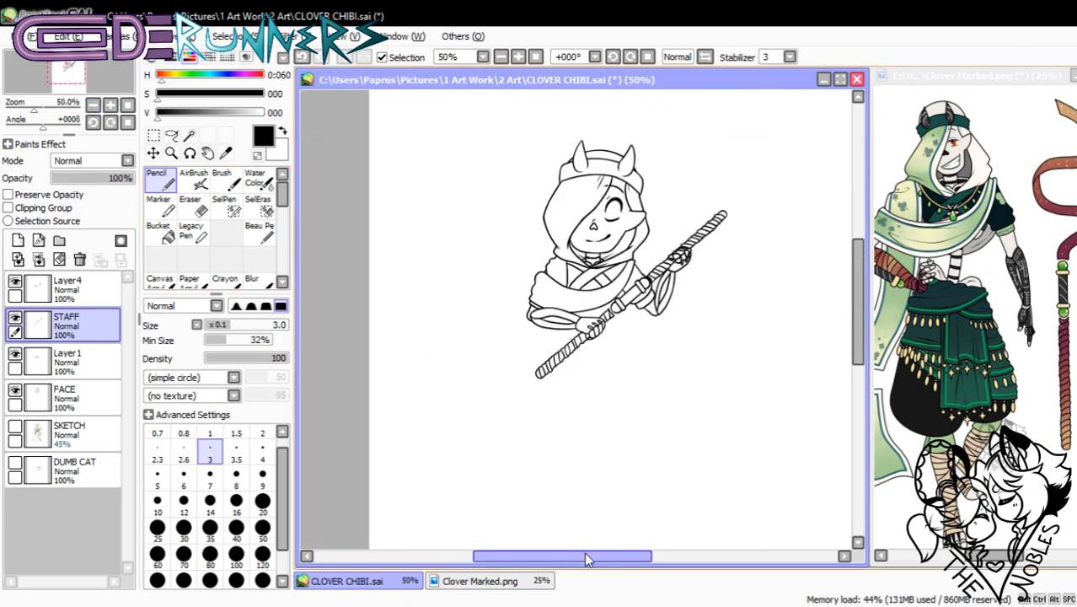
left_click_drag(587, 560, 602, 558)
scroll(825, 284, "up", 2)
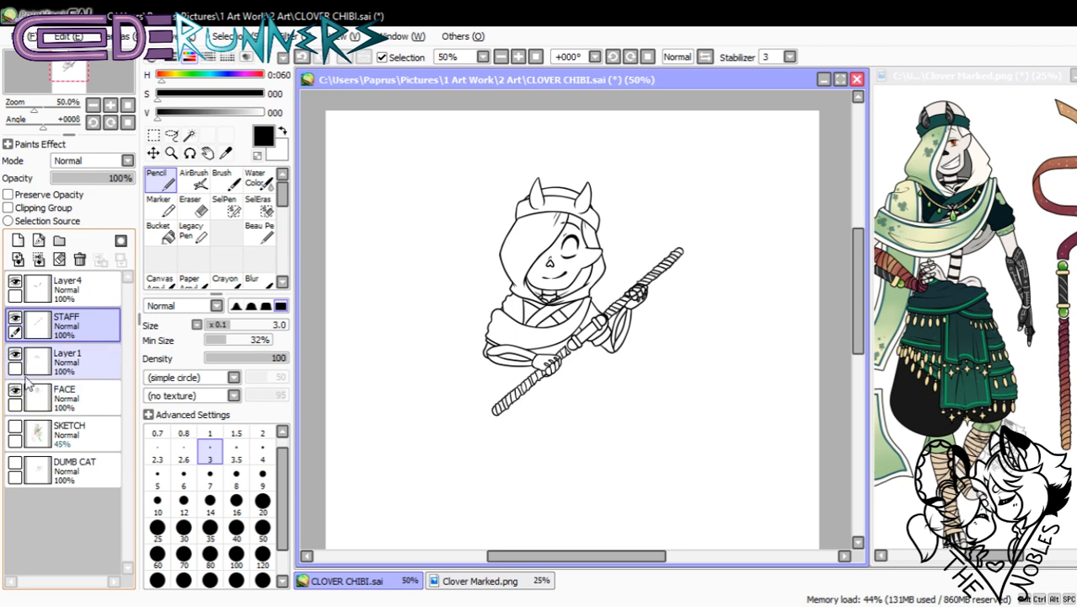
- Merge Layer4 down into the STAFF layer and check the merged linework by hiding and showing it
left_click(67, 286)
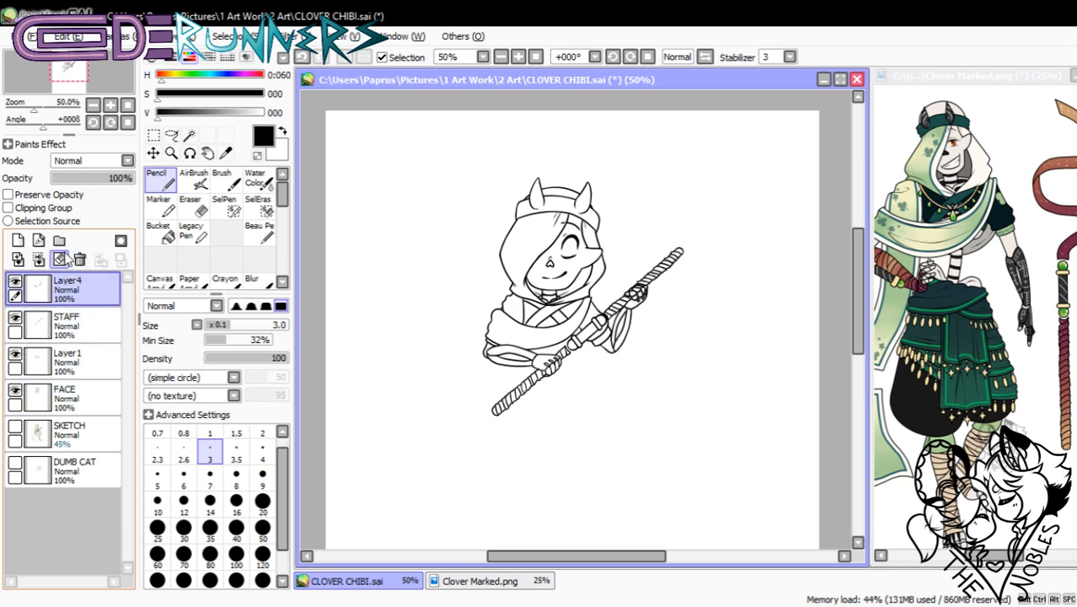
left_click(38, 260)
left_click(14, 280)
left_click(14, 281)
left_click(13, 281)
left_click(14, 280)
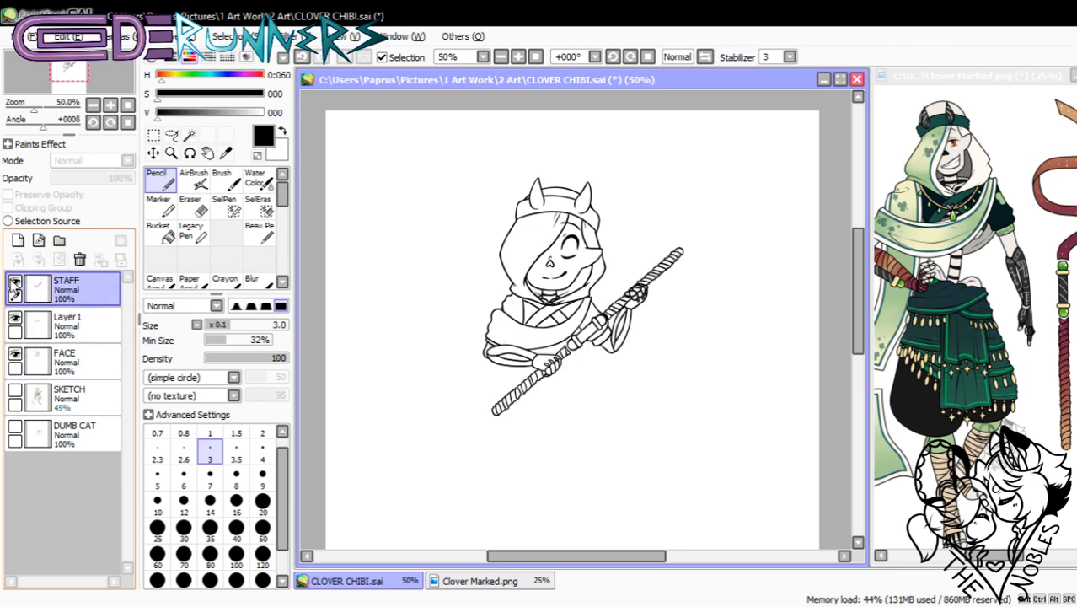
- Check the Layer1 and FACE linework by toggling each layer's visibility, and show the SKETCH layer
left_click(15, 318)
left_click(15, 318)
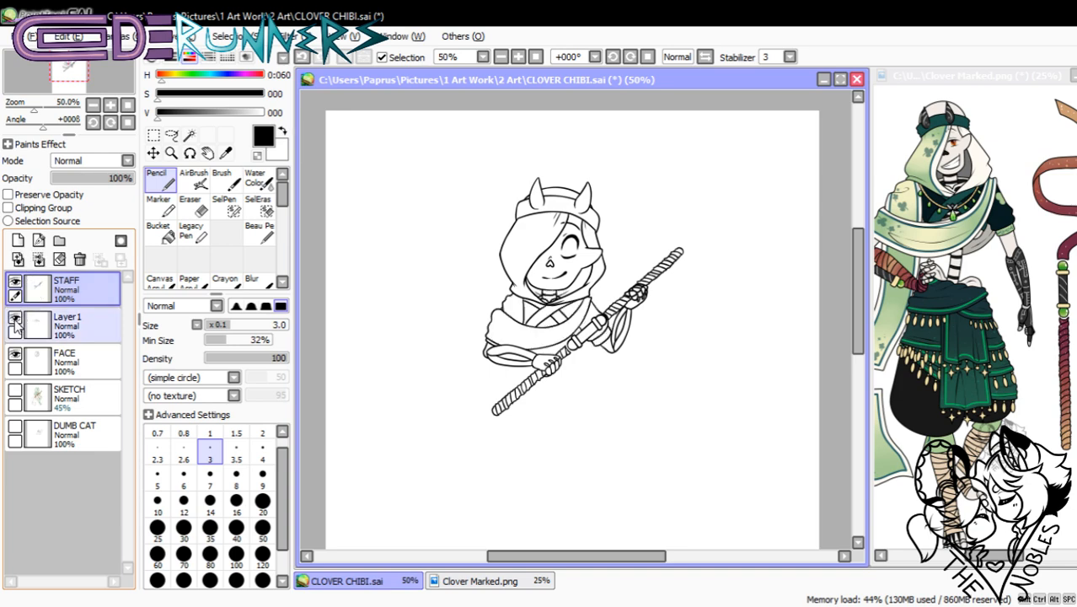
left_click(15, 354)
left_click(15, 354)
left_click(15, 391)
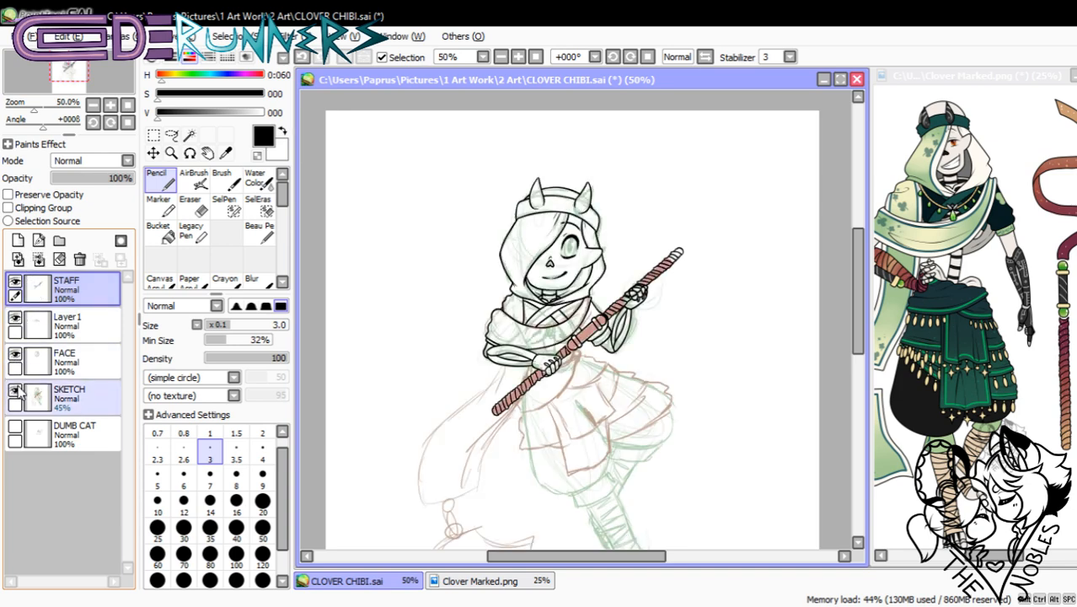
- Ink one vertical side of the waist on Layer1, from the scarf's hem to the lower hand, with the Pencil at size 4
left_click(110, 104)
left_click(93, 105)
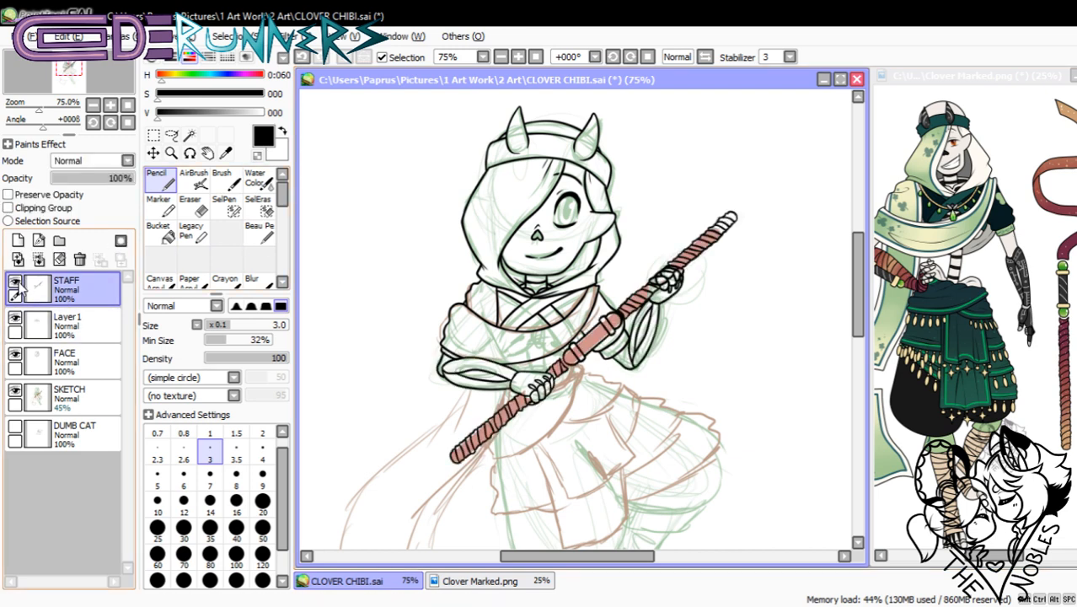
left_click(109, 105)
left_click(110, 104)
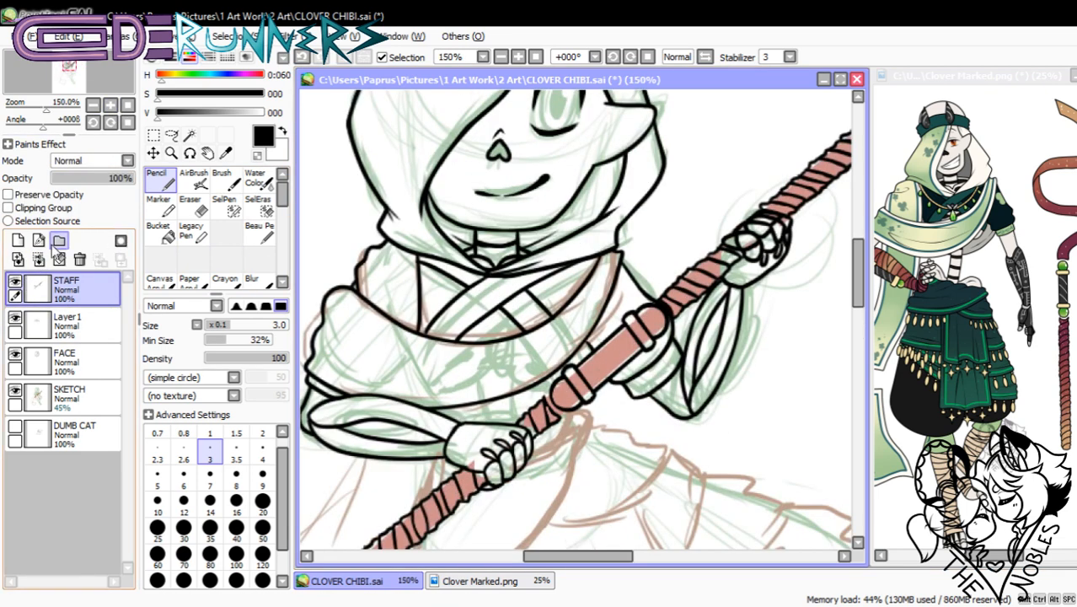
left_click(16, 318)
left_click(16, 319)
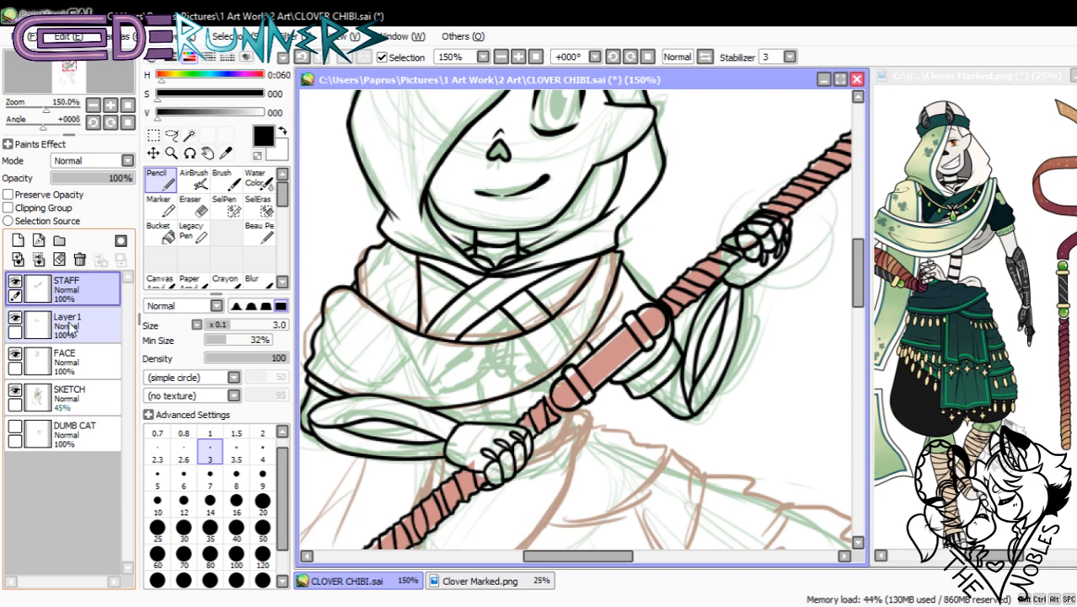
left_click(72, 327)
left_click(193, 179)
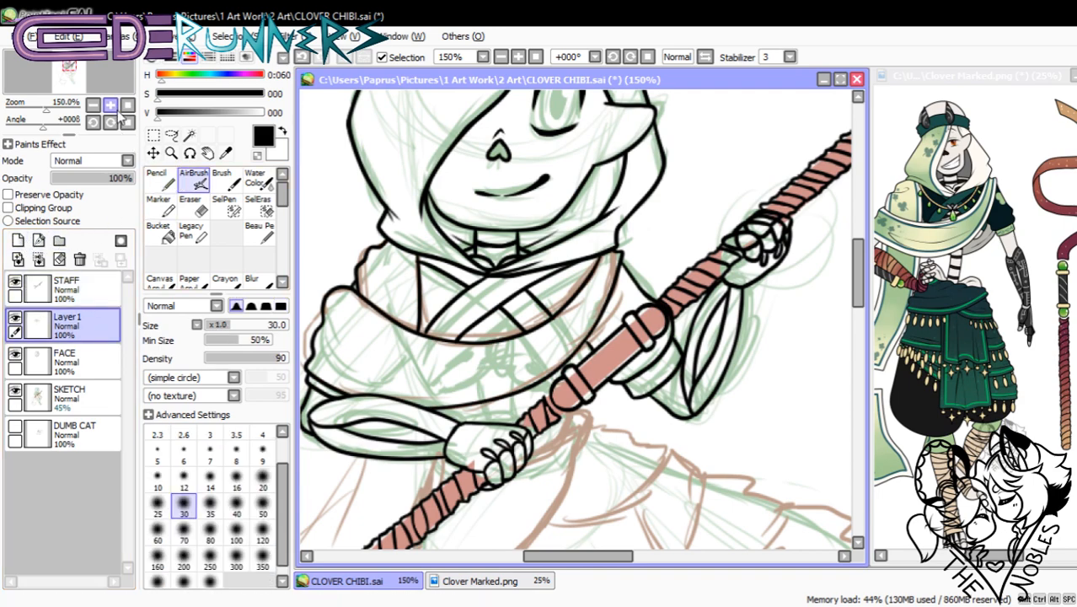
left_click(109, 105)
left_click_drag(859, 271, 860, 307)
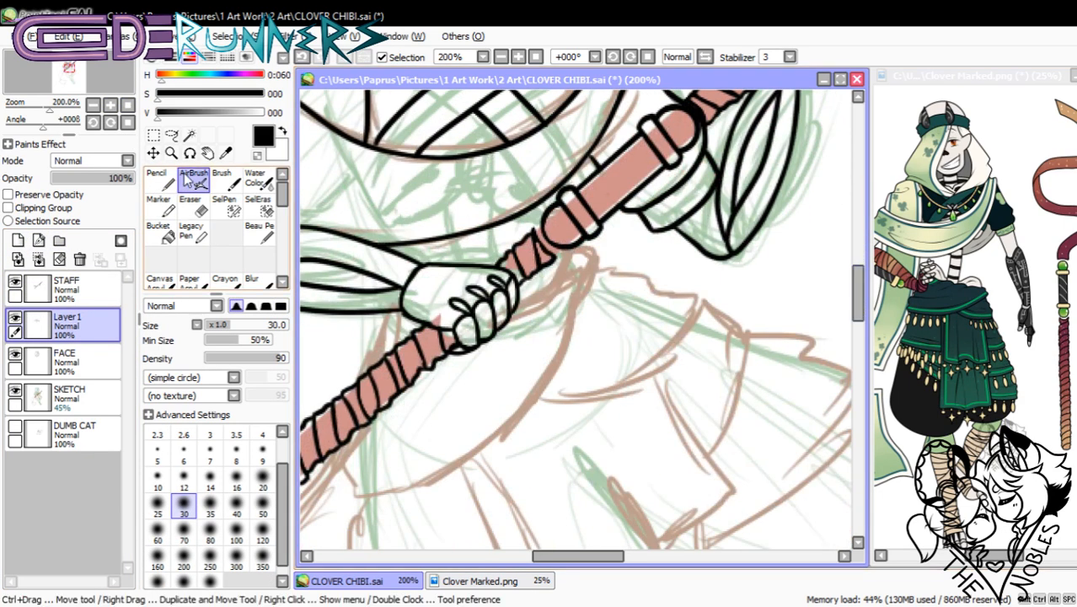
left_click(155, 179)
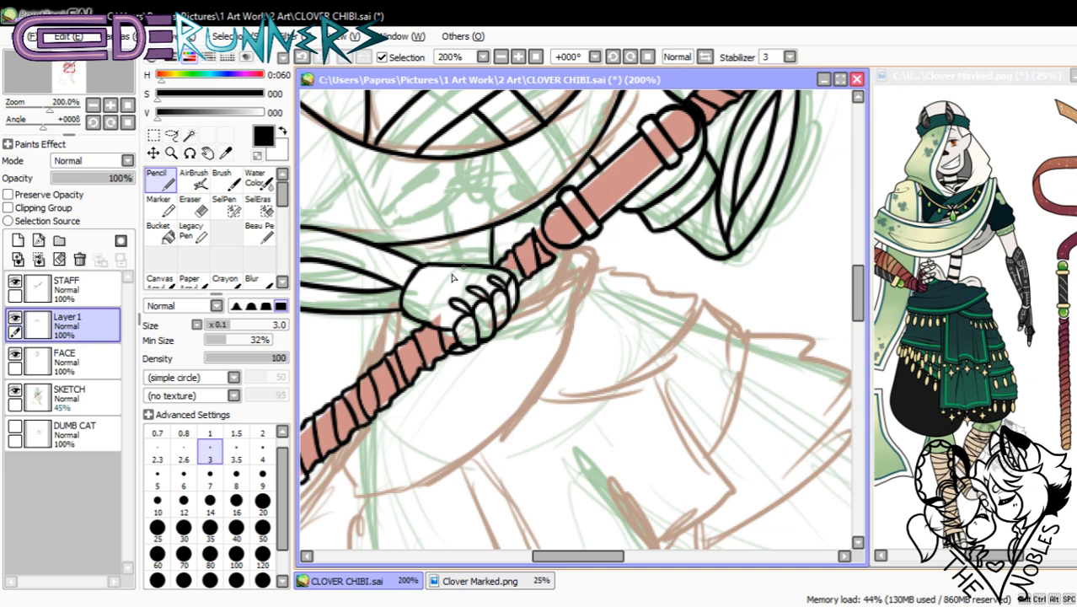
key("]")
left_click_drag(492, 226, 498, 263)
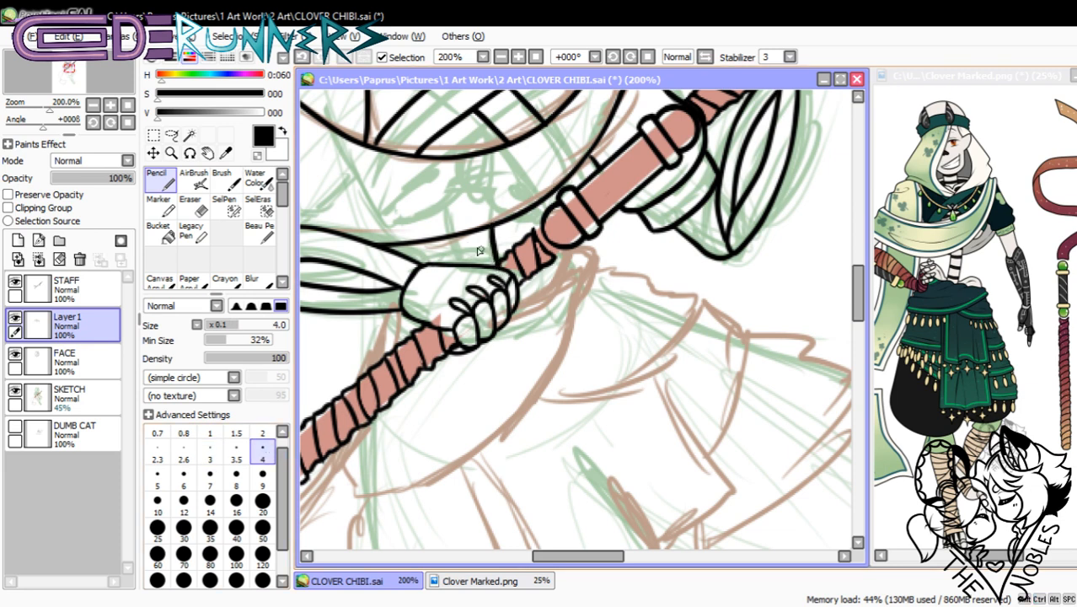
- Ink the waist's other vertical side and a short cross line joining both sides just above the lower hand
left_click_drag(451, 236, 454, 266)
key("ctrl+z")
key("ctrl+z")
key("ctrl+z")
left_click_drag(452, 250, 496, 246)
key("ctrl+z")
key("ctrl+z")
key("ctrl+z")
key("ctrl+z")
key("ctrl+z")
left_click_drag(453, 252, 494, 248)
- Add a linework layer above Layer1 and choose the Curve tool for it
scroll(848, 302, "down", 3)
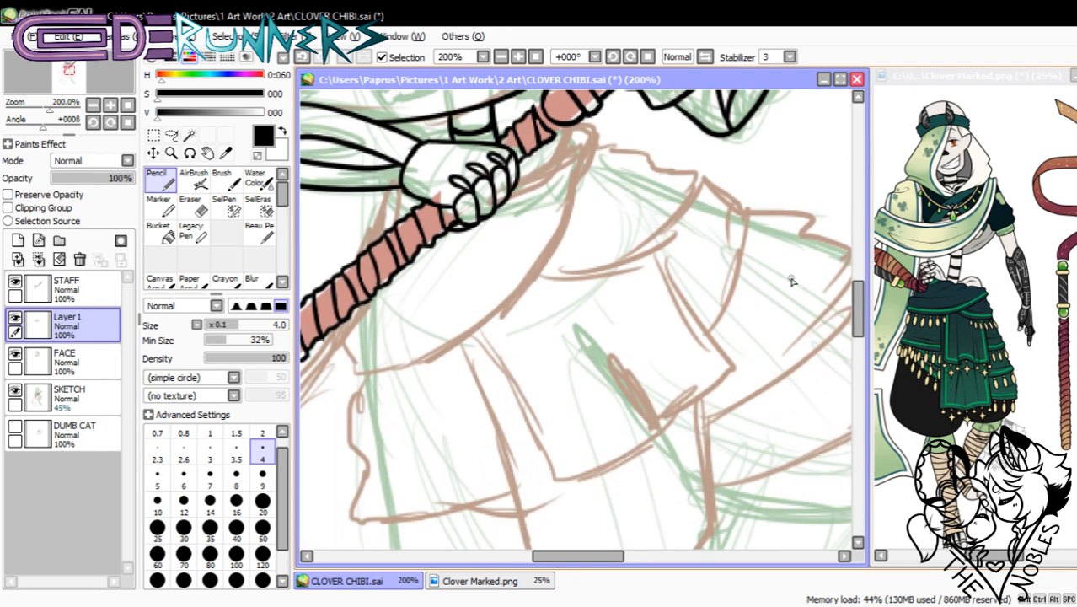
left_click(93, 104)
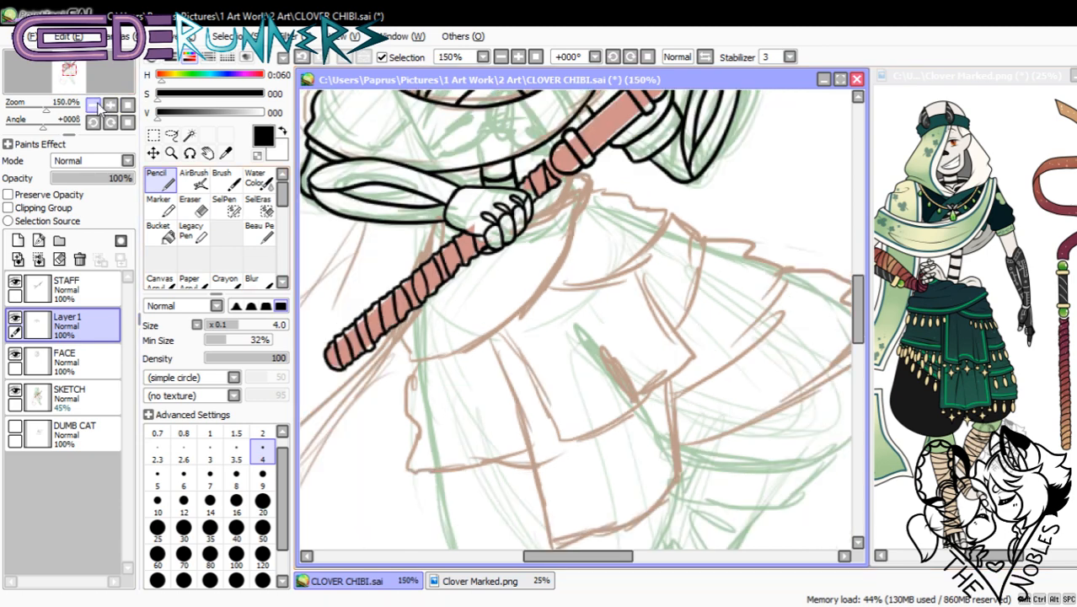
left_click(94, 106)
left_click(93, 106)
left_click(93, 106)
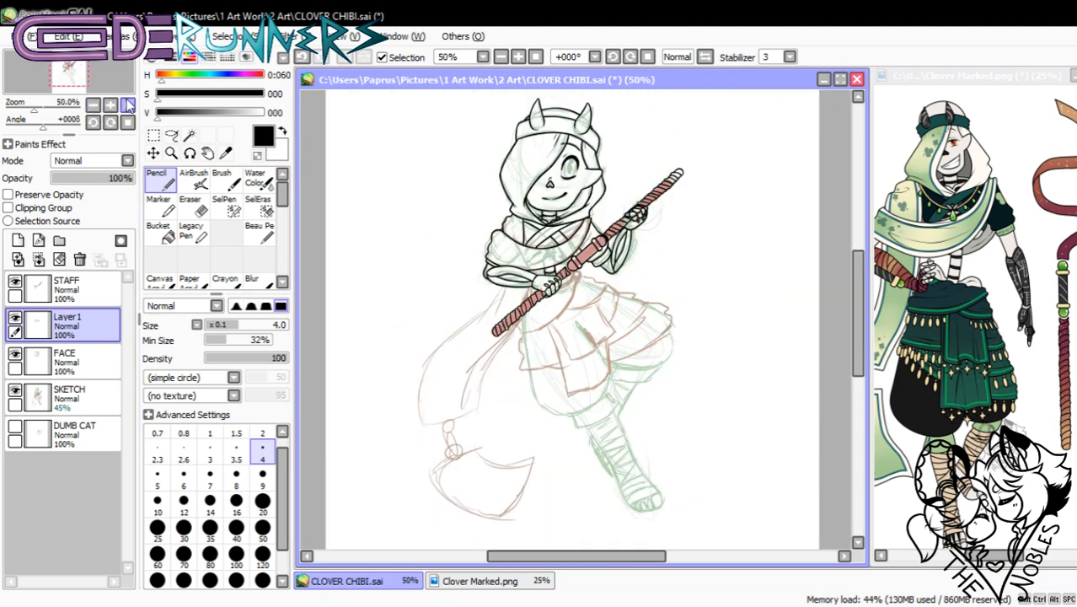
left_click(125, 104)
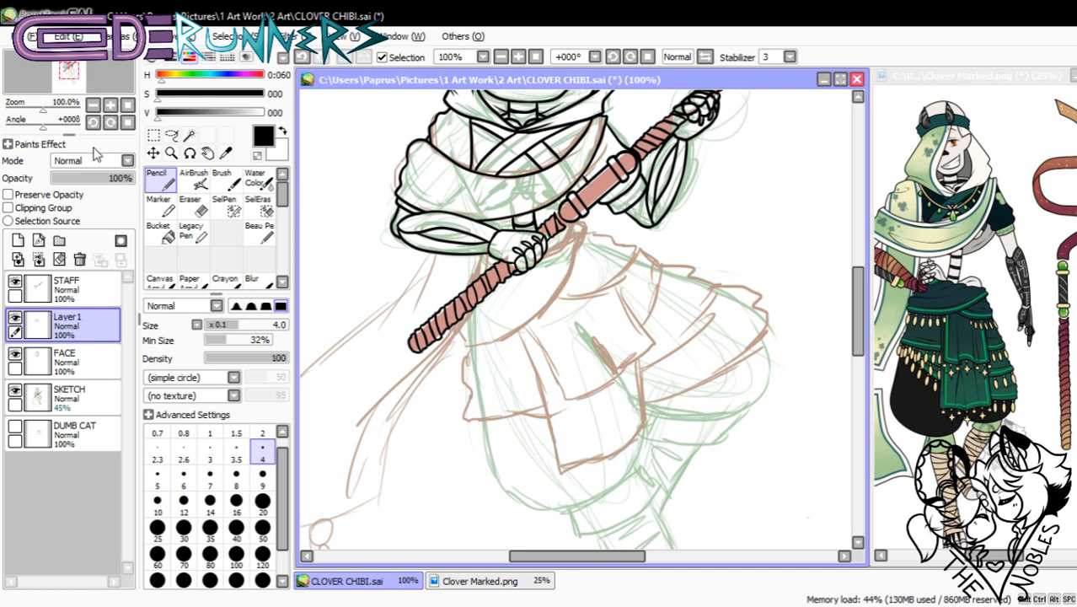
left_click(58, 242)
left_click(158, 235)
left_click(111, 105)
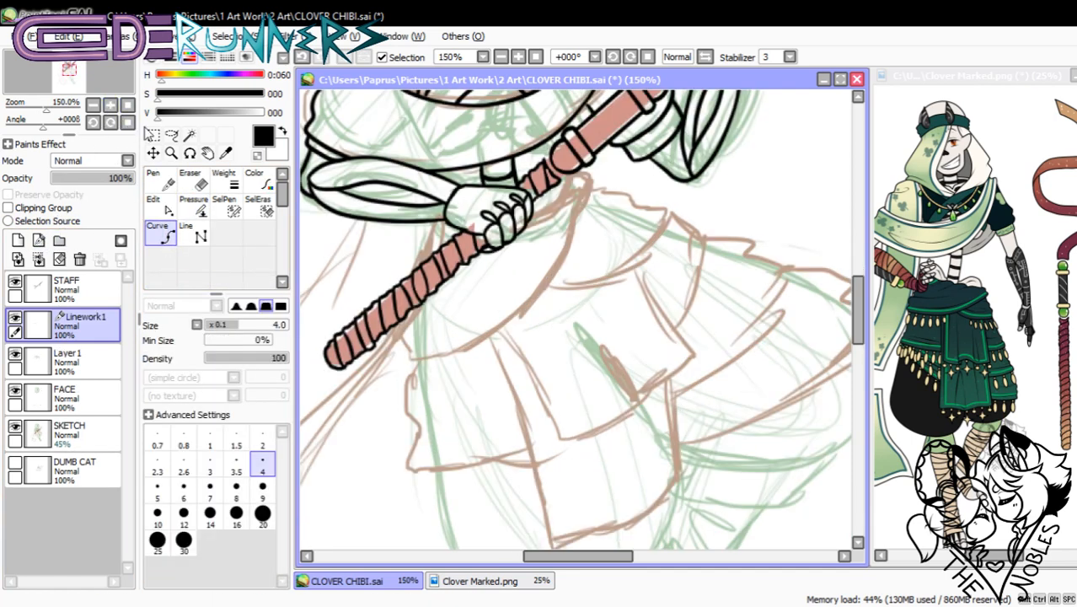
- Outline the scarf's long hanging tail behind the staff with one curve, following the sketch around its lower end and back up to the sleeve
left_click_drag(578, 557, 534, 558)
scroll(622, 194, "up", 3)
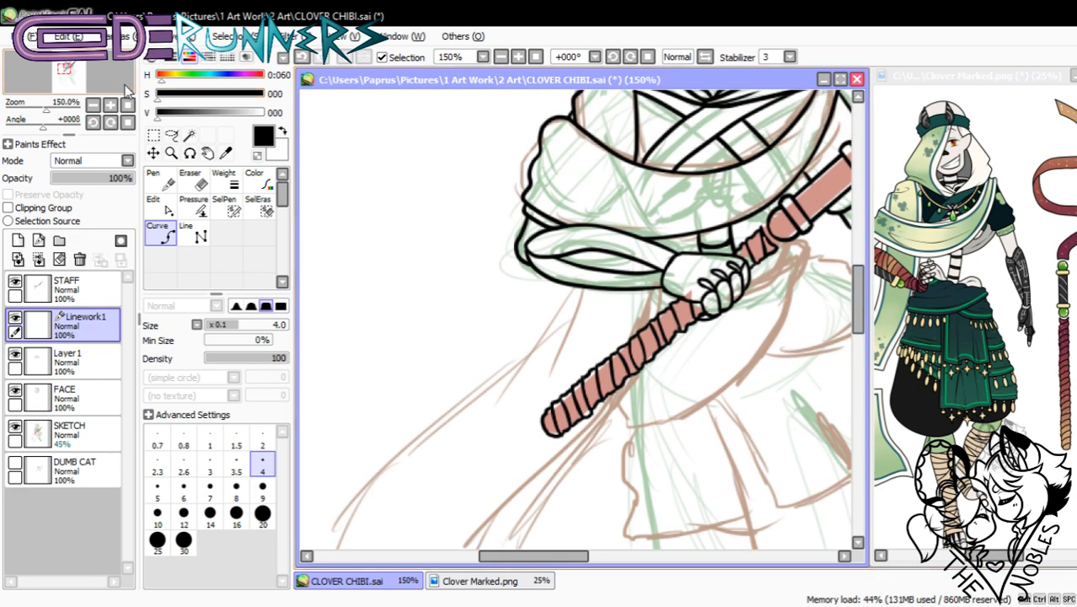
left_click(93, 104)
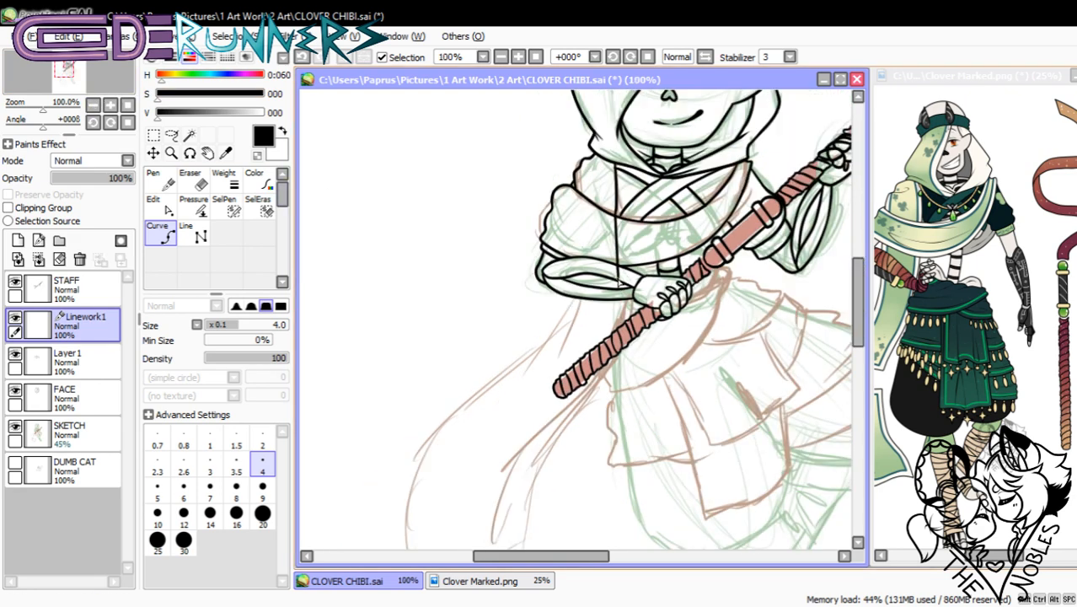
left_click(552, 427)
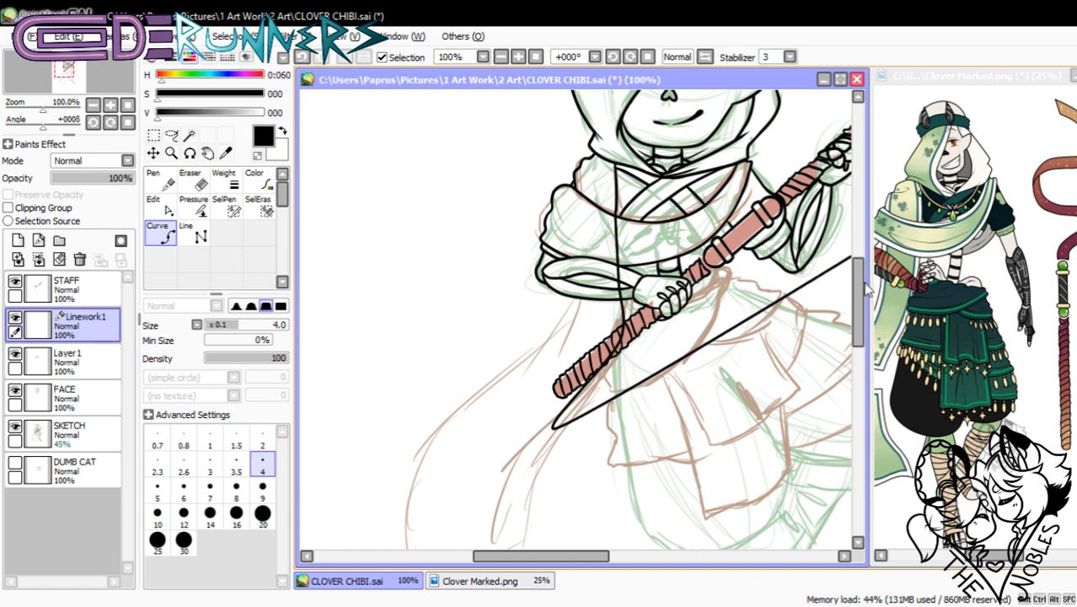
scroll(866, 289, "down", 4)
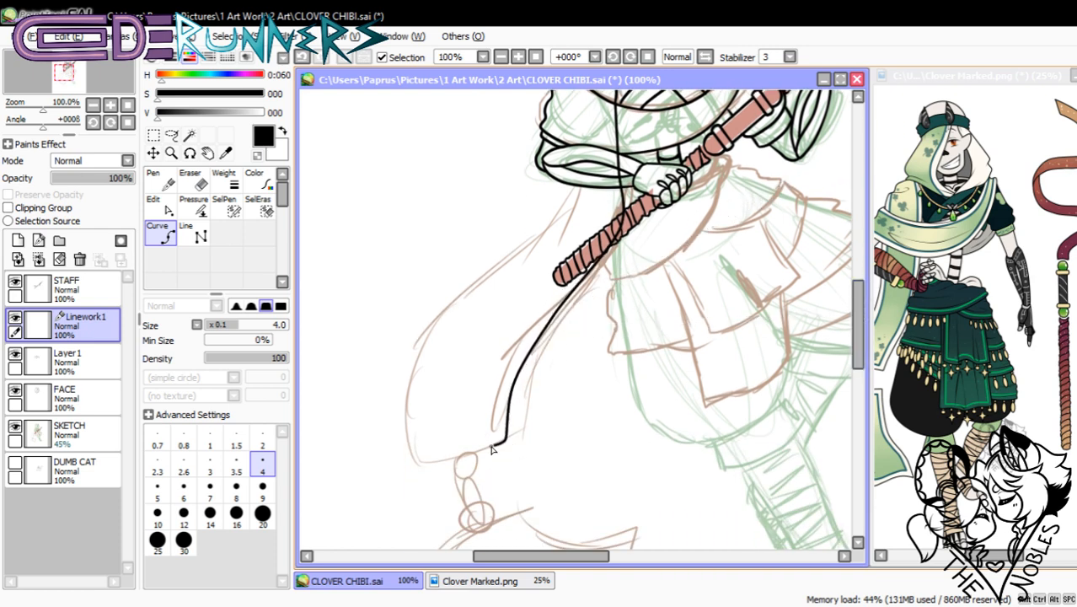
left_click(411, 455)
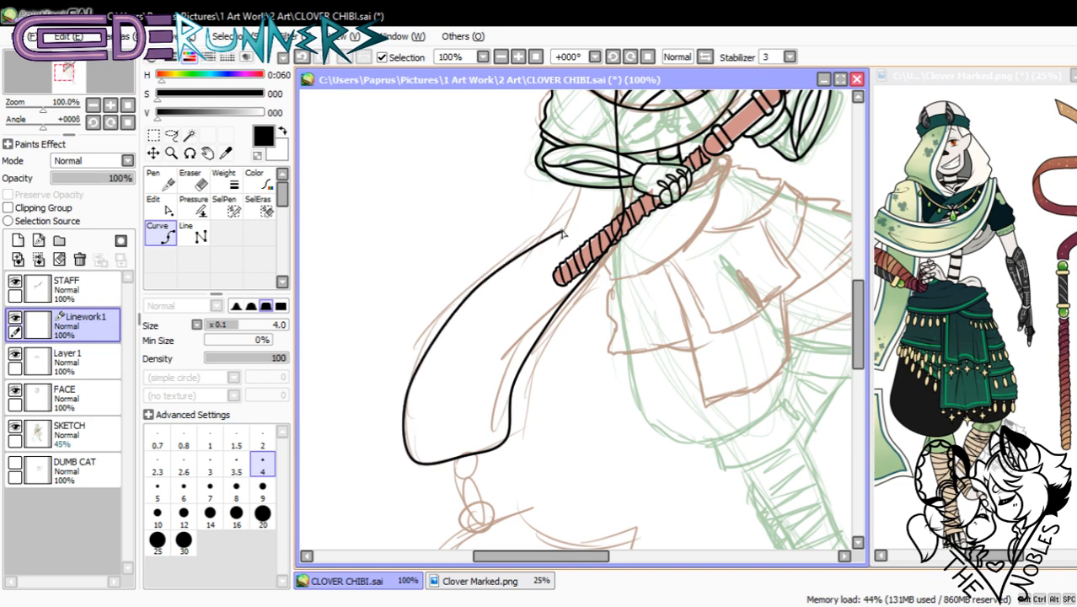
double_click(574, 151)
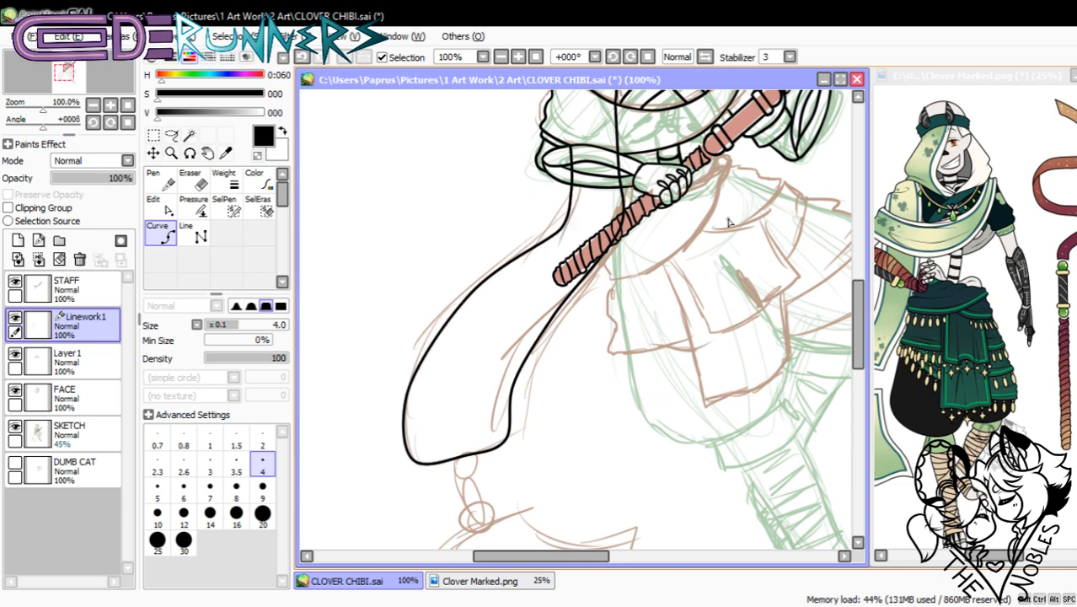
- Reshape the upper part of the scarf tail's curve on Linework1 by moving its control points on both sides near the staff
mouse_move(859, 317)
left_mouse_down()
mouse_move(859, 289)
mouse_move(859, 300)
left_mouse_up()
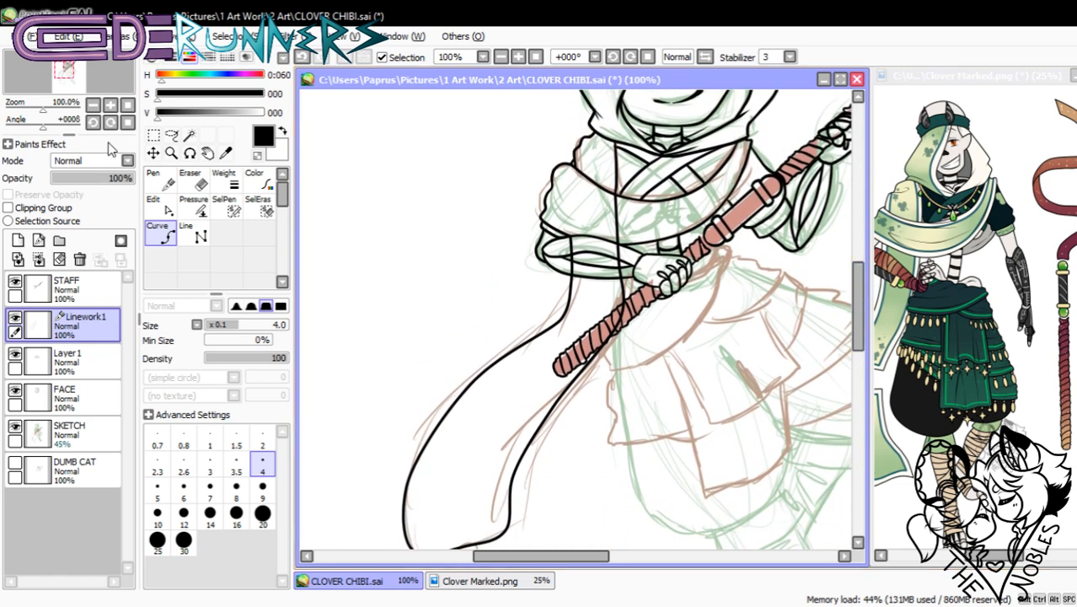
left_click(110, 107)
left_click(159, 205)
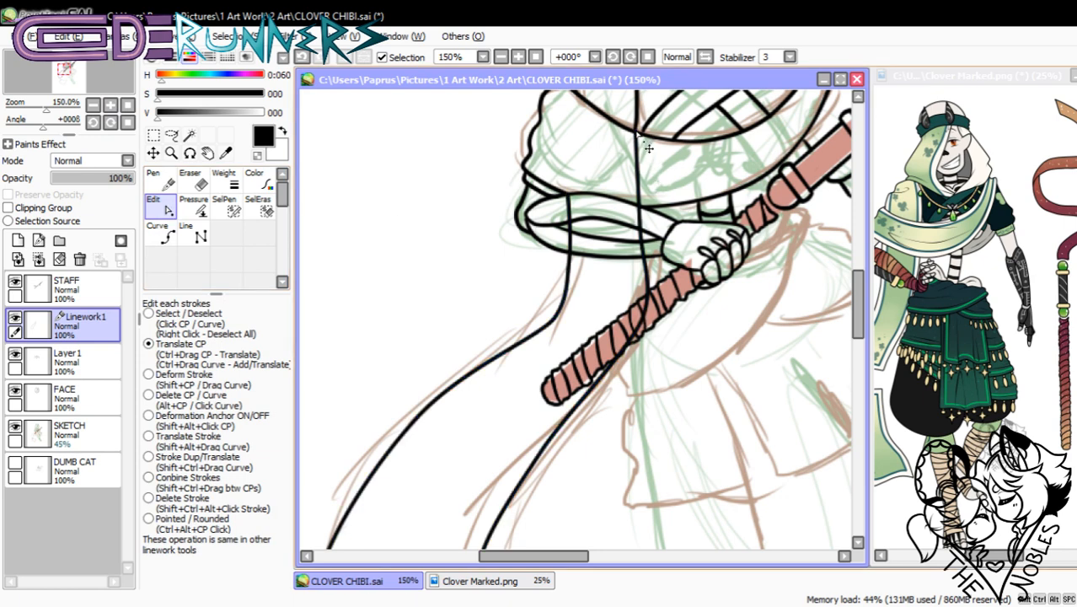
left_click_drag(646, 243, 649, 255)
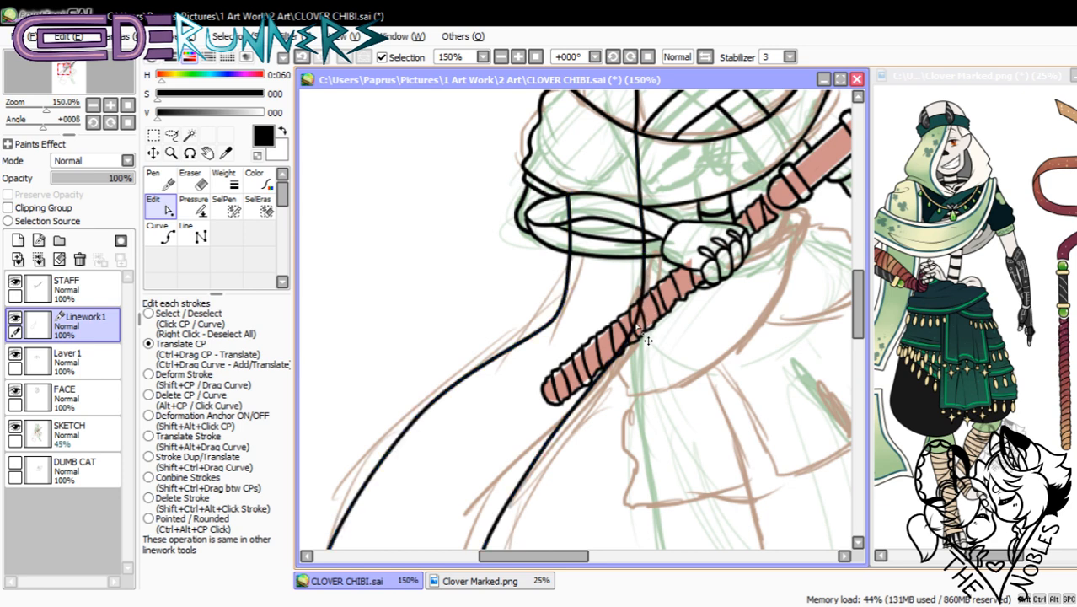
left_click_drag(600, 376, 604, 387)
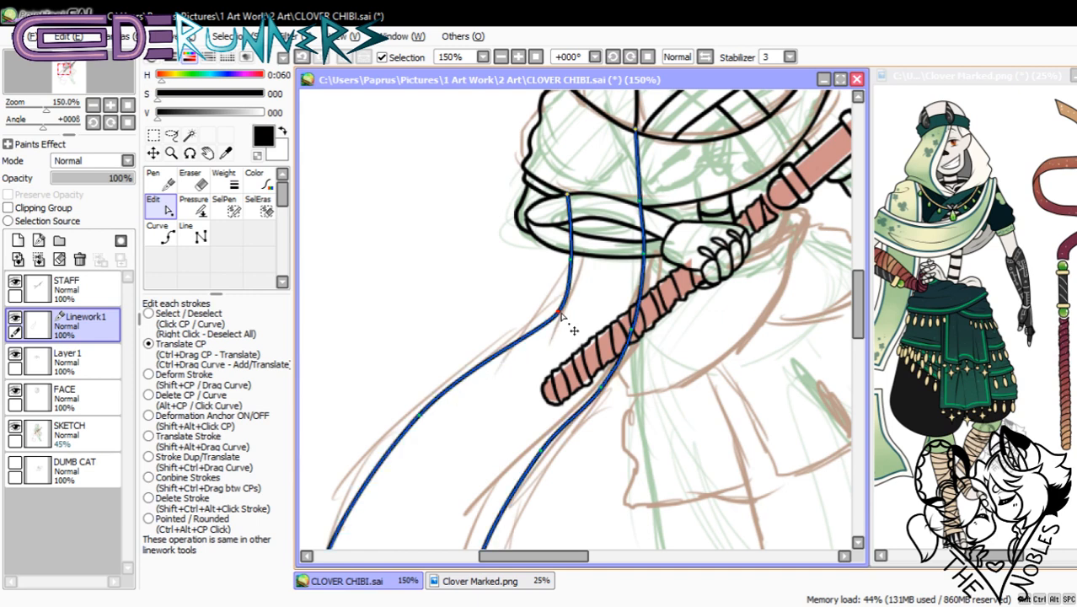
mouse_move(561, 318)
left_mouse_down()
mouse_move(518, 328)
mouse_move(548, 300)
left_mouse_up()
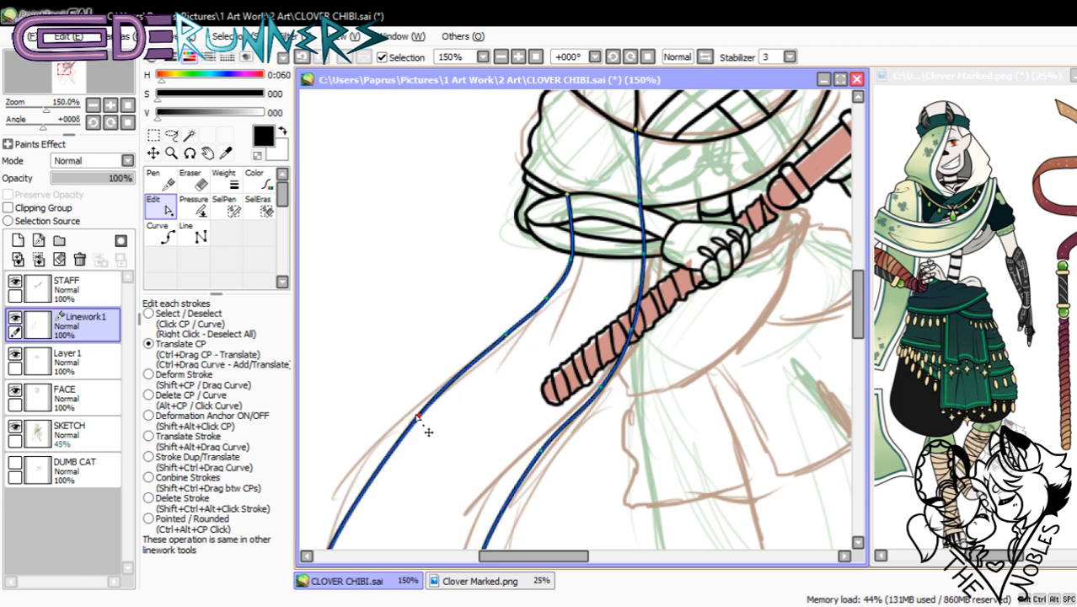
- Move the control points on the tail's inner side to bend it toward the sketch and sharpen its lower inner corner
left_click_drag(861, 297, 861, 330)
left_click_drag(544, 239, 549, 233)
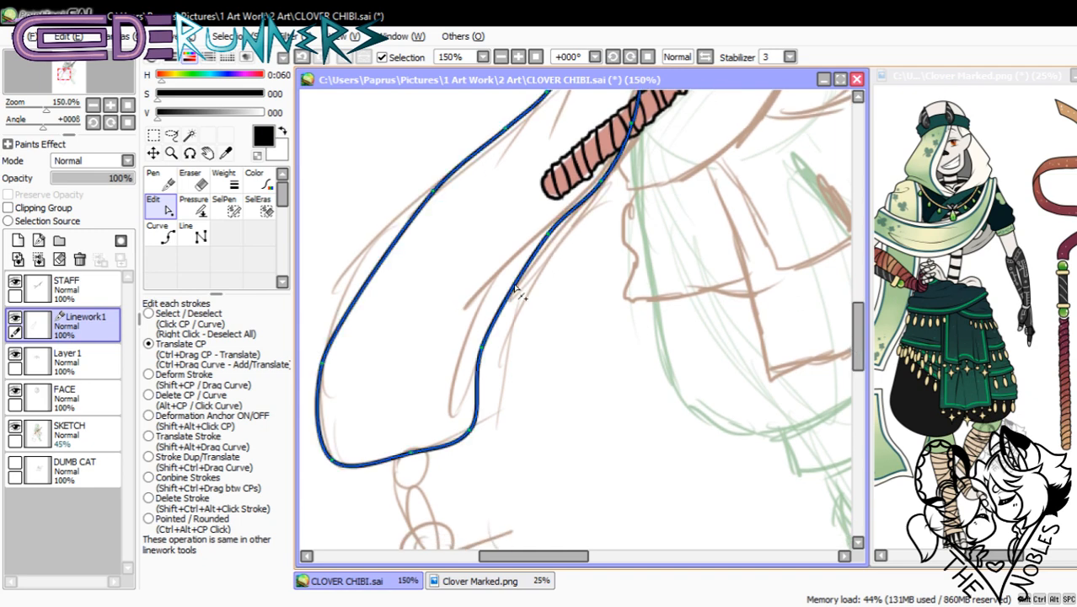
left_click_drag(512, 286, 493, 297)
left_click_drag(482, 344, 473, 353)
left_click_drag(477, 407, 473, 414)
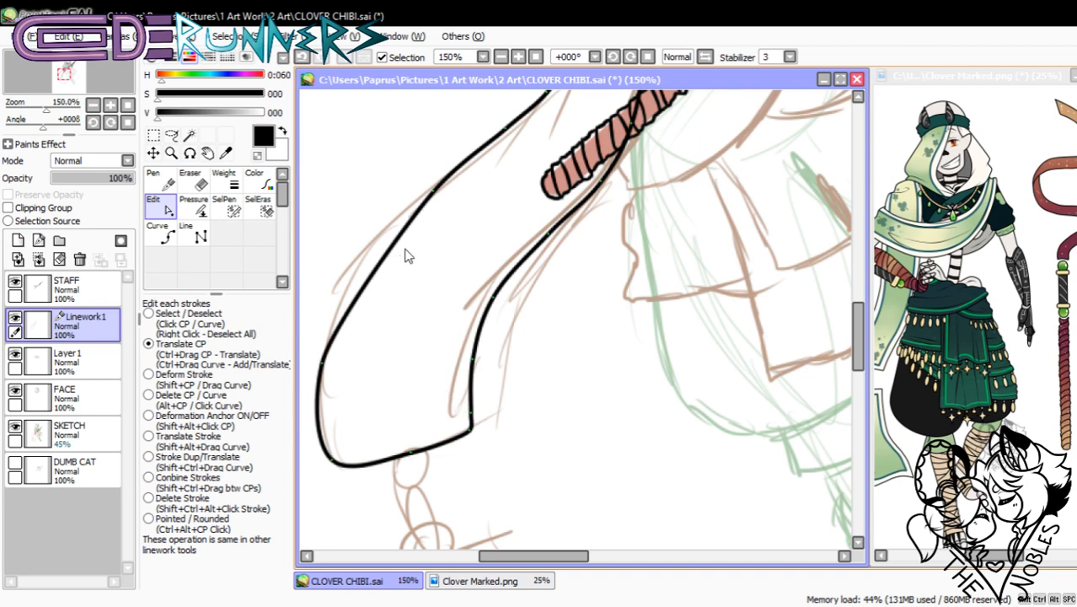
- Round out the tail's outer side with added and moved control points, and tighten its lower outer corner
left_click_drag(404, 253, 379, 250)
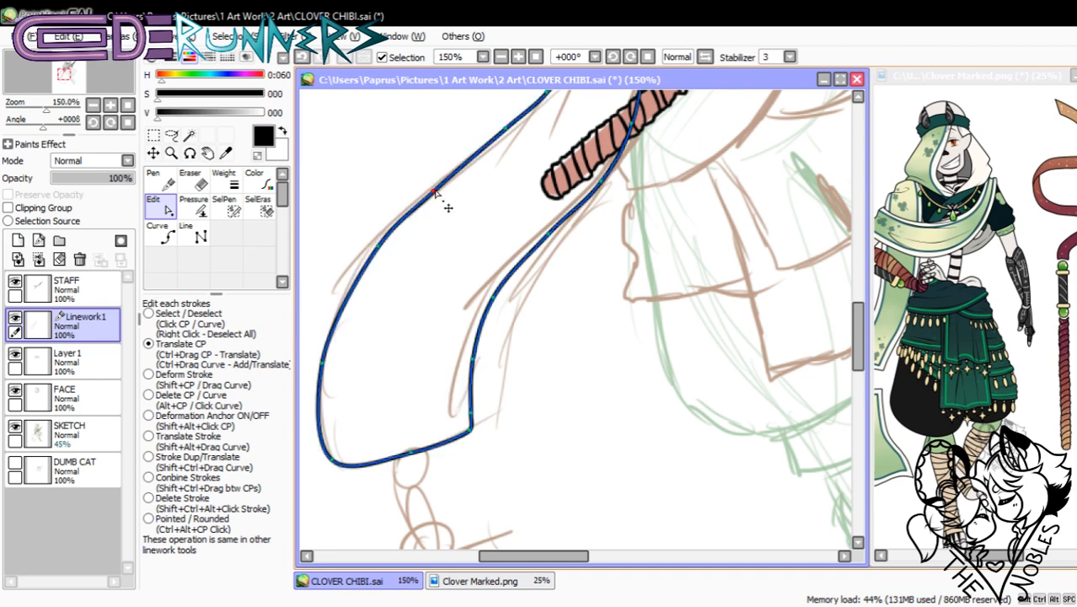
left_click_drag(438, 194, 431, 187)
left_click_drag(378, 247, 374, 250)
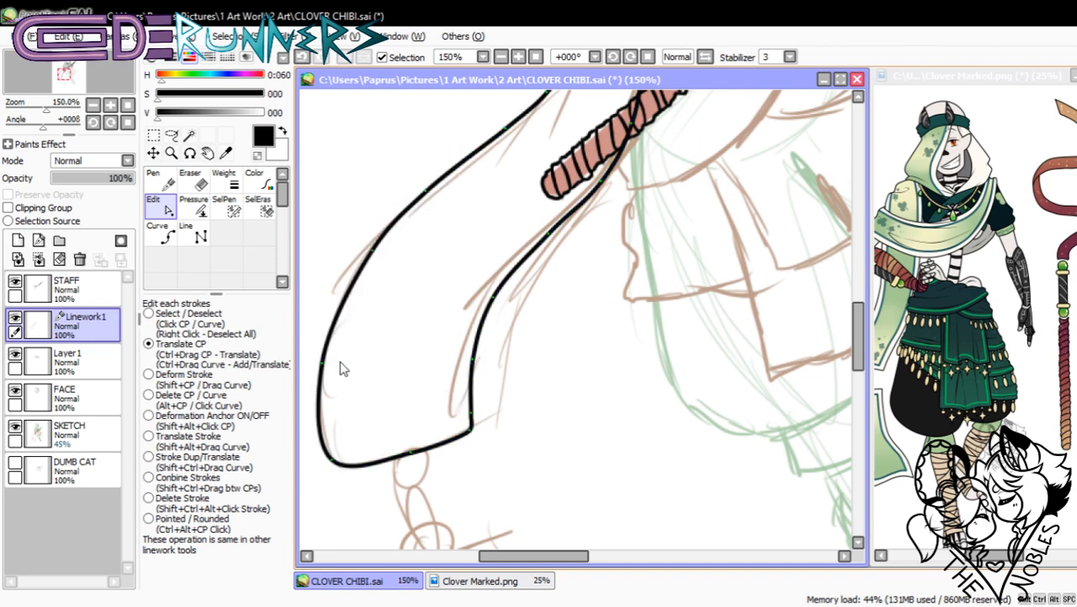
left_click_drag(324, 441, 322, 436)
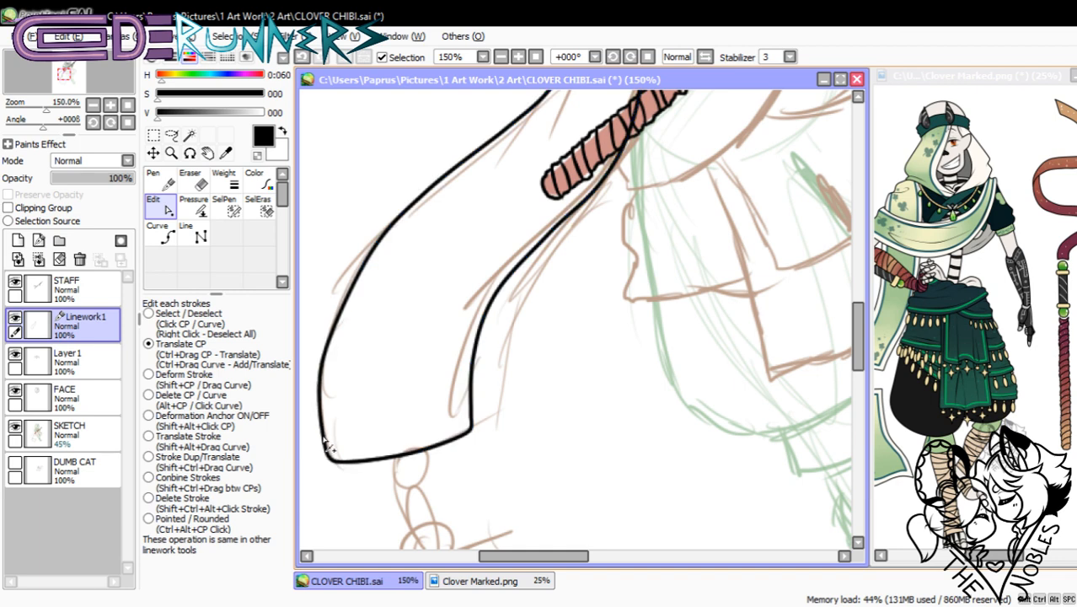
left_click_drag(343, 312, 337, 314)
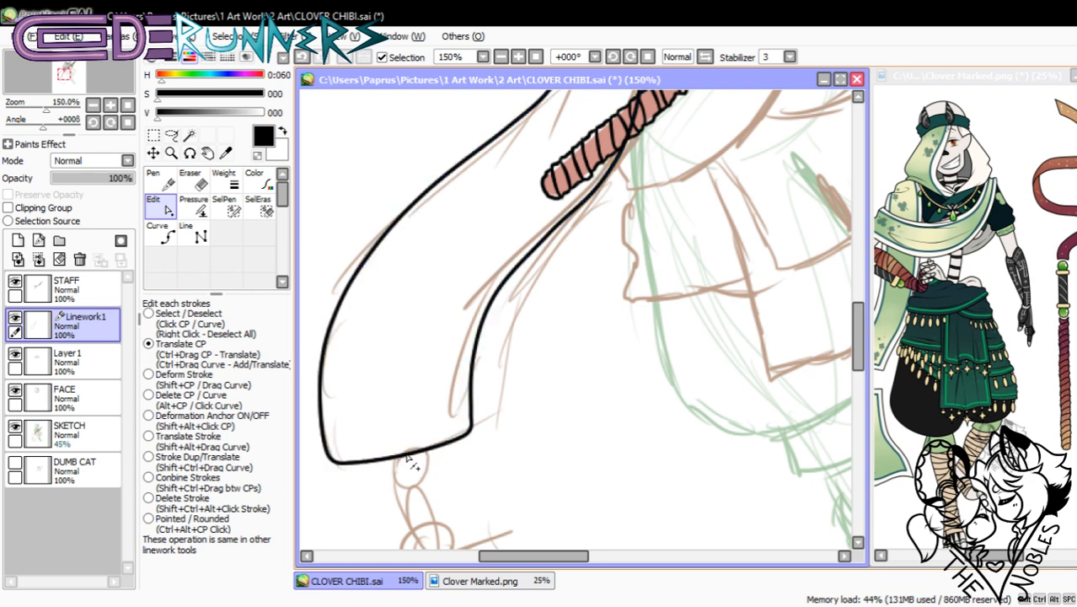
- Adjust the line pressure at control points along the scarf tail's outline, including its lower corner
mouse_move(860, 335)
left_mouse_down()
mouse_move(860, 289)
mouse_move(859, 322)
left_mouse_up()
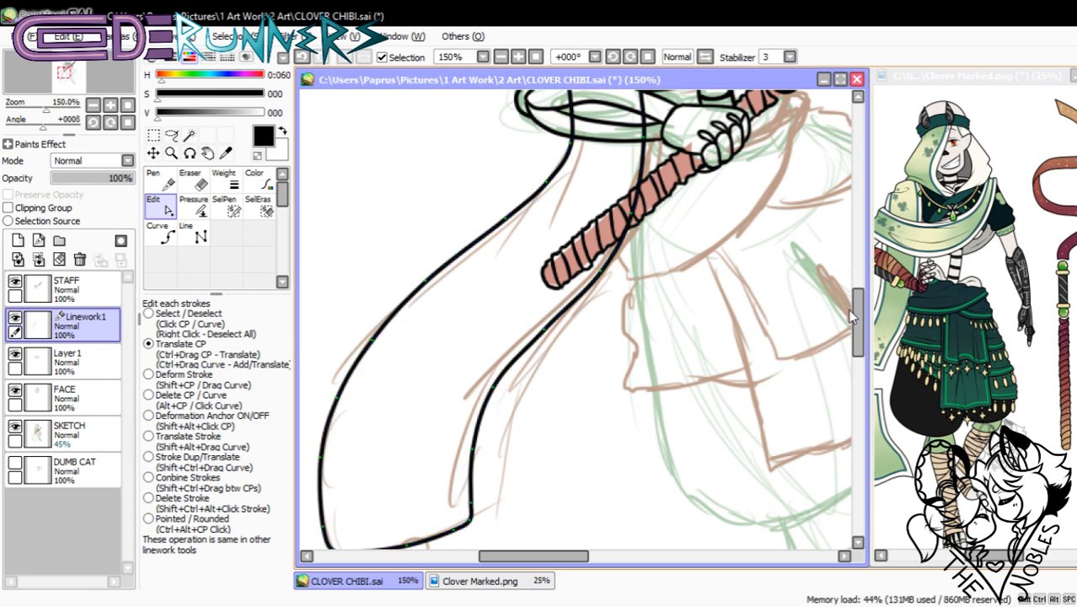
left_click_drag(860, 325, 859, 305)
left_click(193, 205)
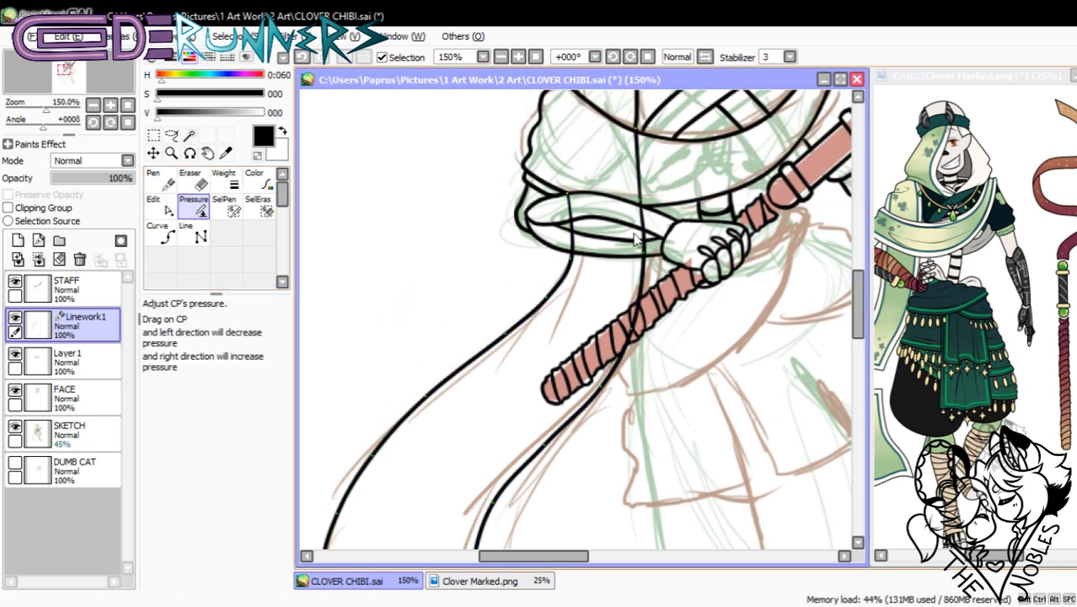
left_click_drag(859, 275, 860, 300)
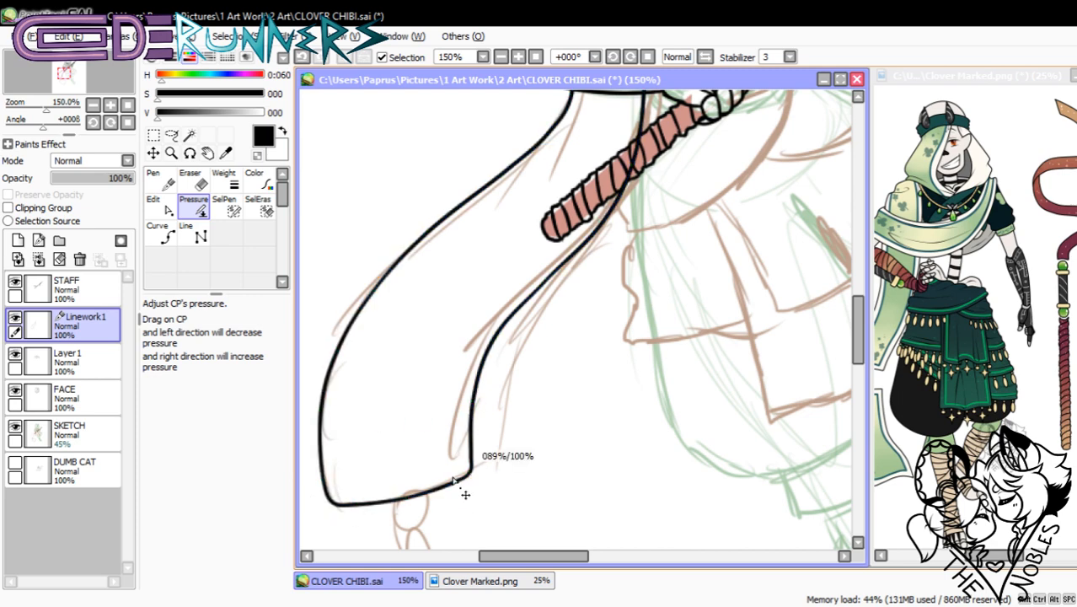
left_click_drag(858, 330, 858, 275)
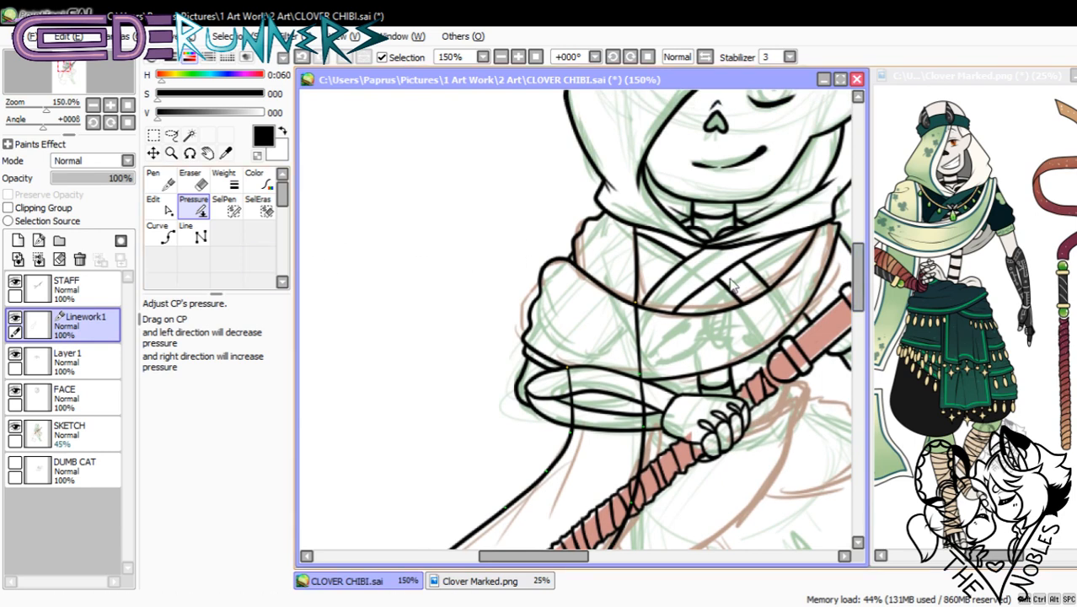
left_click_drag(863, 288, 826, 391)
- Start outlining the separate scarf end piece with the Curve tool at size 4, following its dipped upper edge to the far tip
left_click(163, 235)
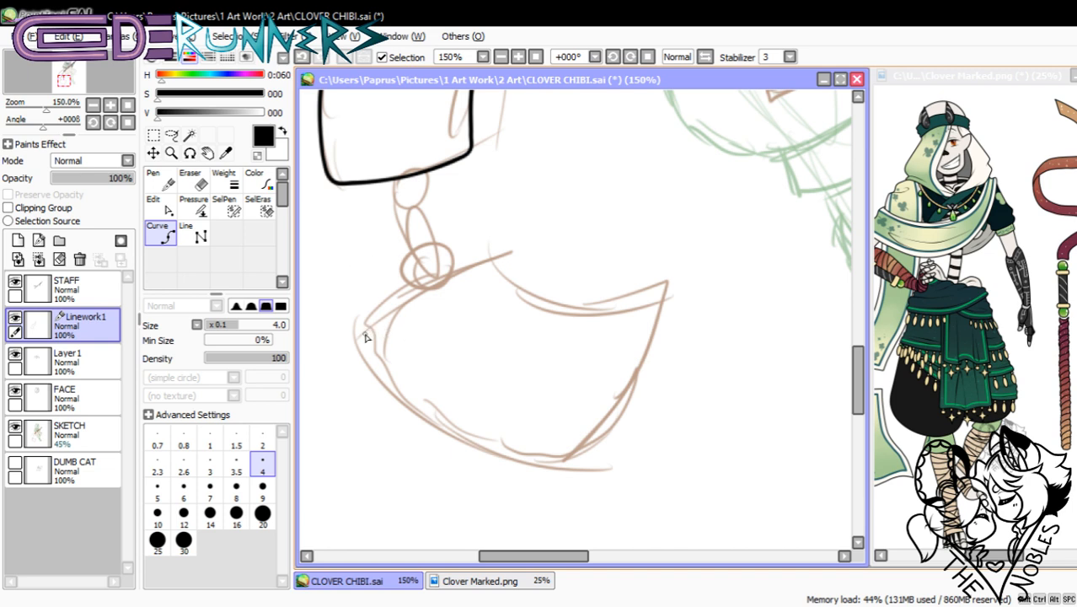
key("ctrl+z")
key("ctrl+z")
key("ctrl+z")
left_click(499, 275)
left_click(531, 298)
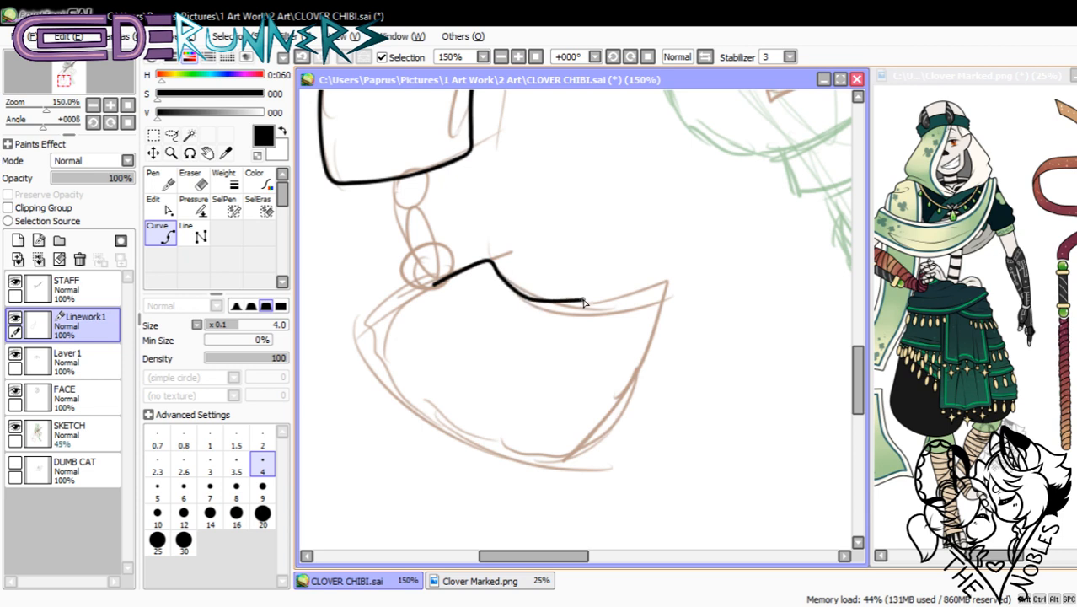
left_click(667, 286)
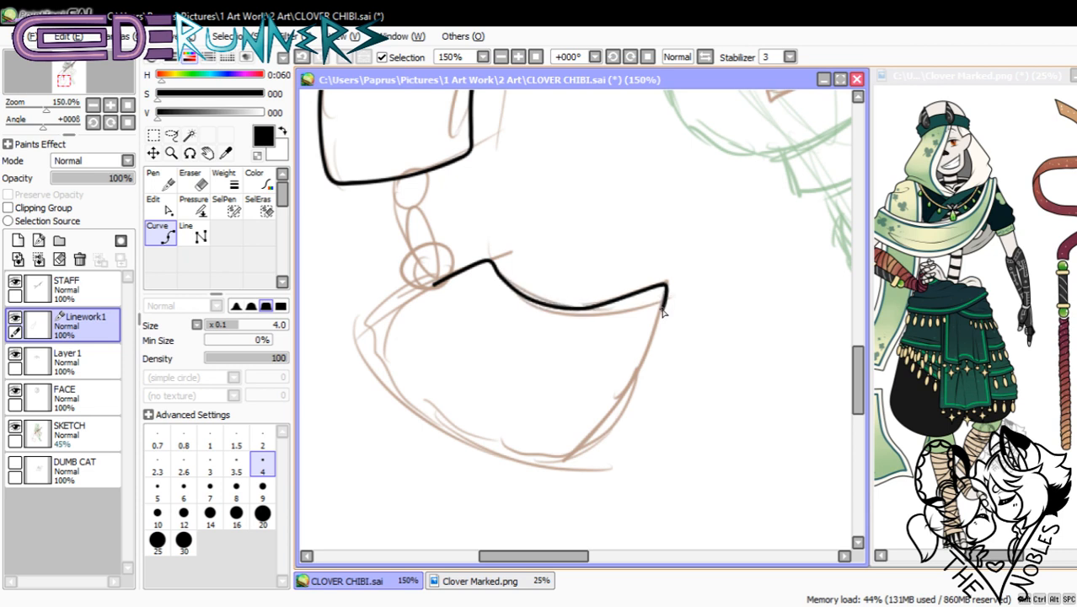
- Continue the end piece's curve down its side, along the lower edge and around the outer corner, closing it at the start point
left_click(639, 392)
left_click(579, 463)
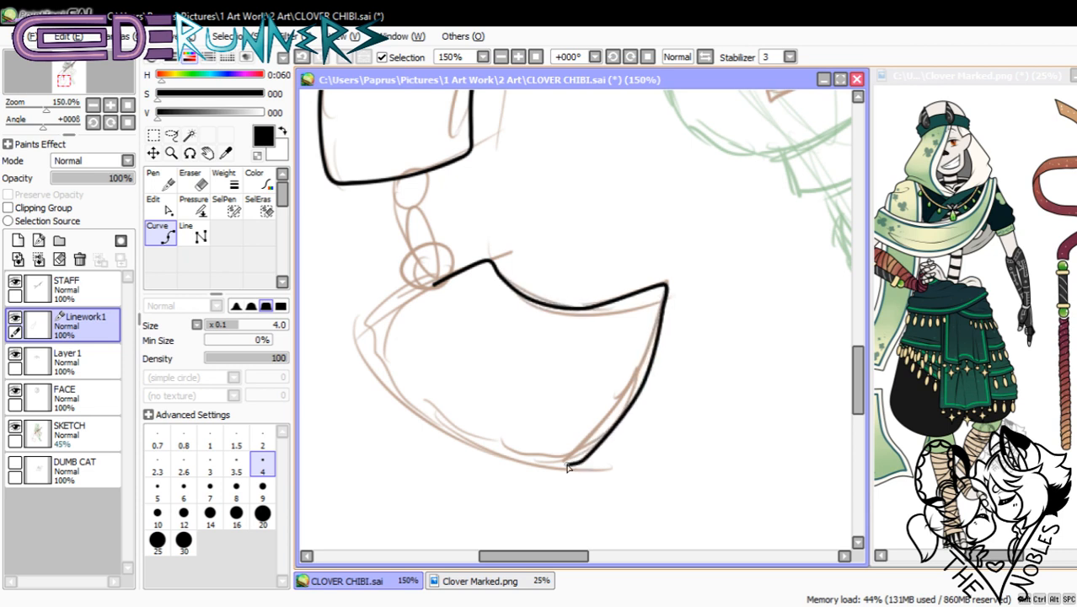
left_click(522, 465)
left_click(407, 410)
left_click(361, 333)
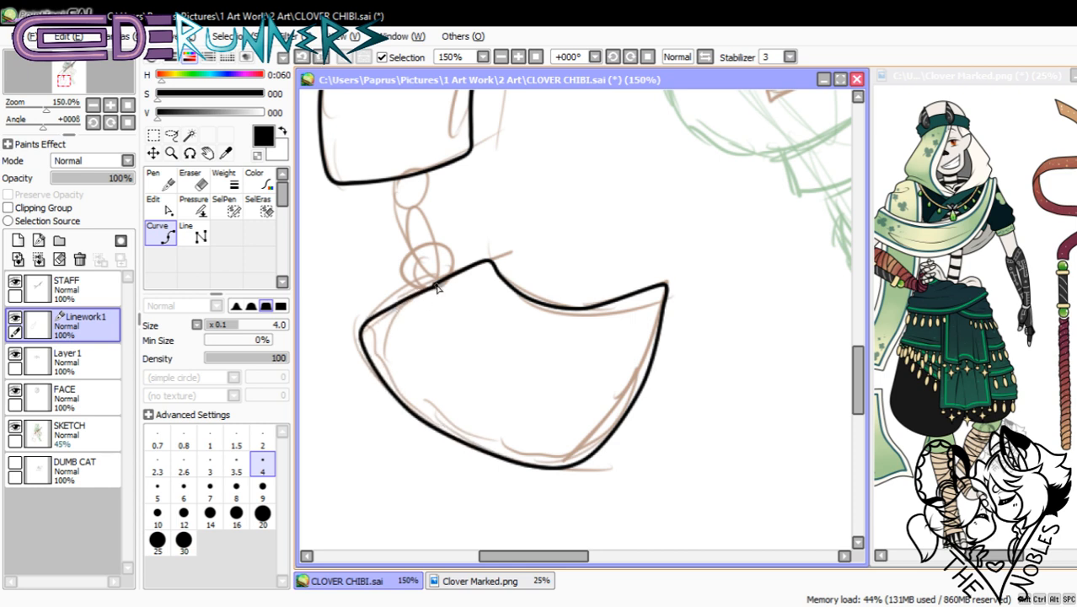
double_click(428, 287)
- Move and add control points along the end piece's lower edge so the outline follows the sketch in a smooth arc
left_click(160, 204)
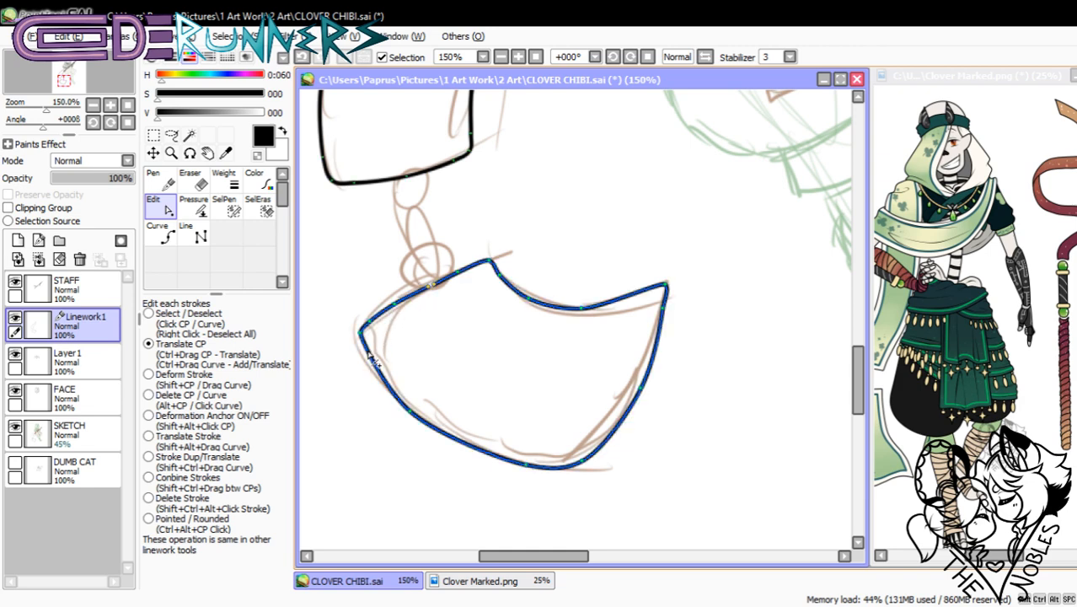
left_click_drag(395, 397, 388, 391)
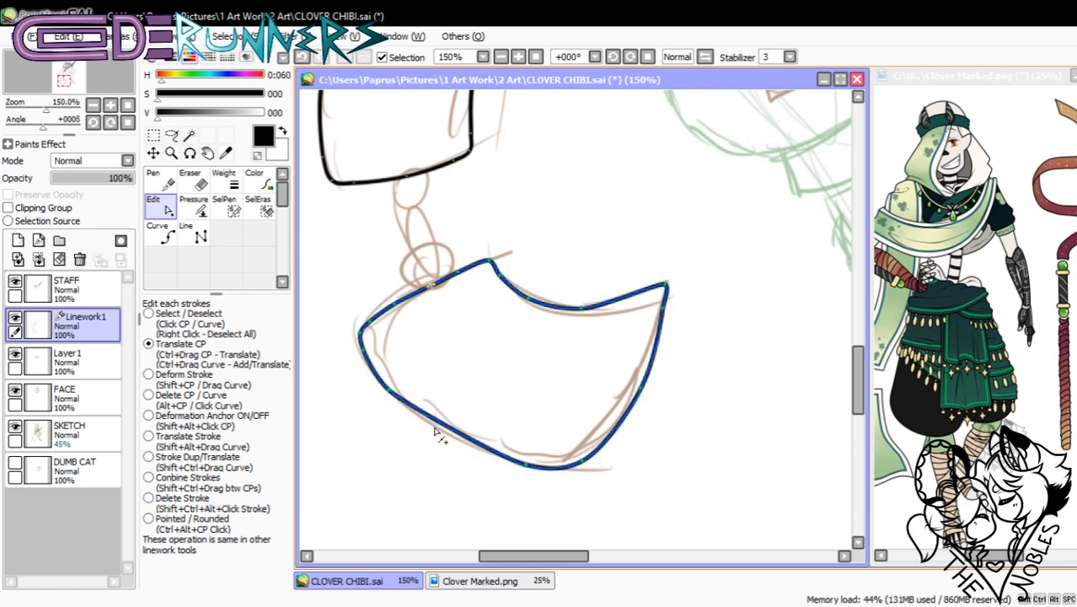
left_click_drag(434, 426, 459, 441)
left_click_drag(526, 465, 588, 475)
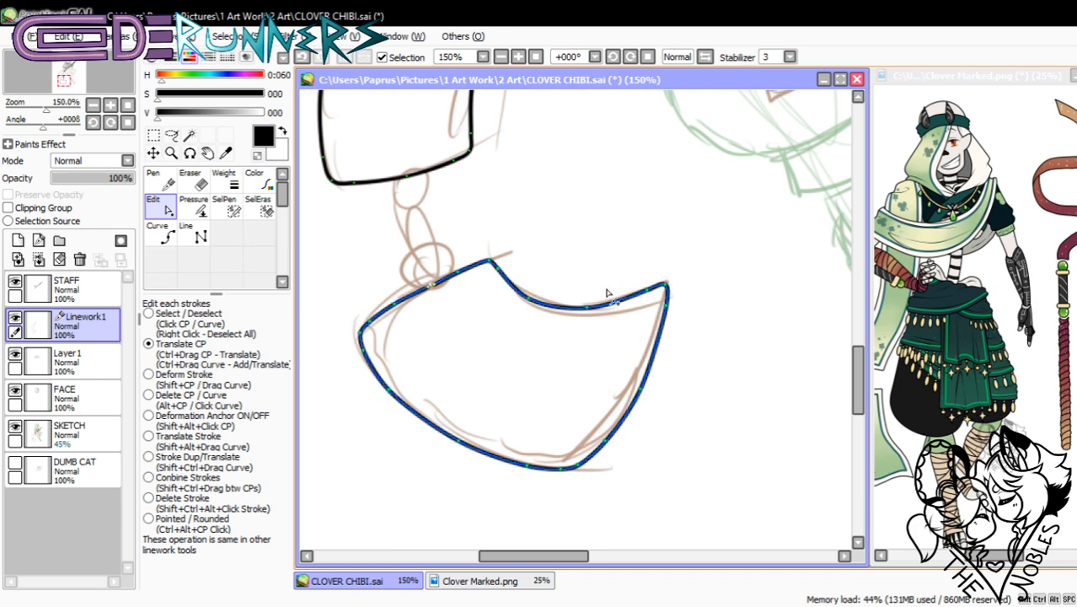
- Adjust the line pressure at control points on the end piece's long side, pointed tip and dipped upper edge
left_click(193, 210)
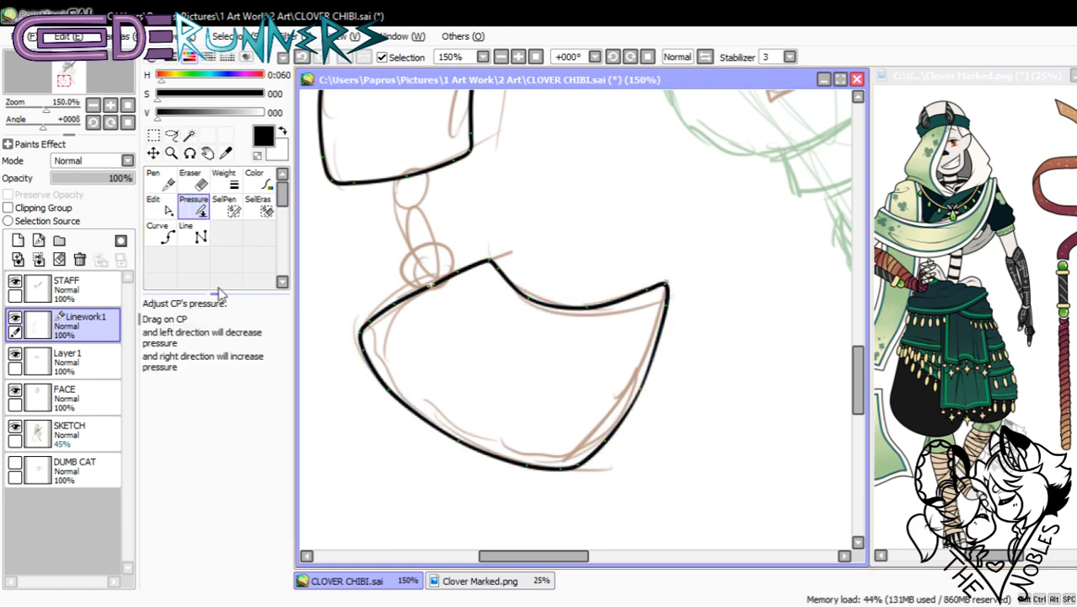
left_click(164, 208)
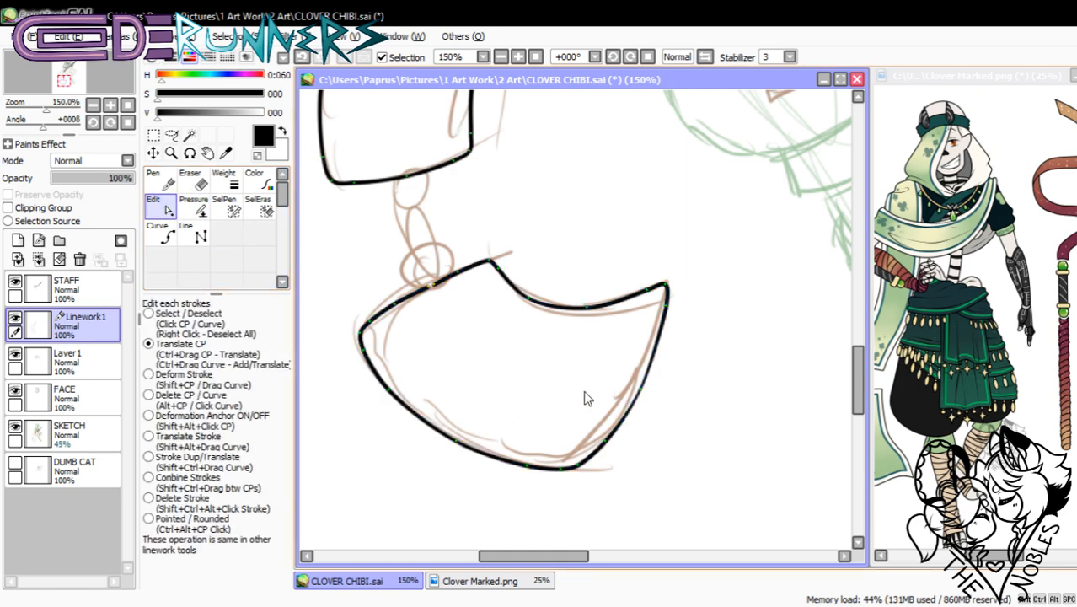
left_click(193, 210)
left_click_drag(640, 389, 678, 398)
left_click(160, 208)
mouse_move(358, 331)
left_mouse_down()
mouse_move(345, 334)
mouse_move(367, 333)
left_mouse_up()
key("ctrl+z")
left_click(196, 208)
left_click_drag(664, 285, 674, 285)
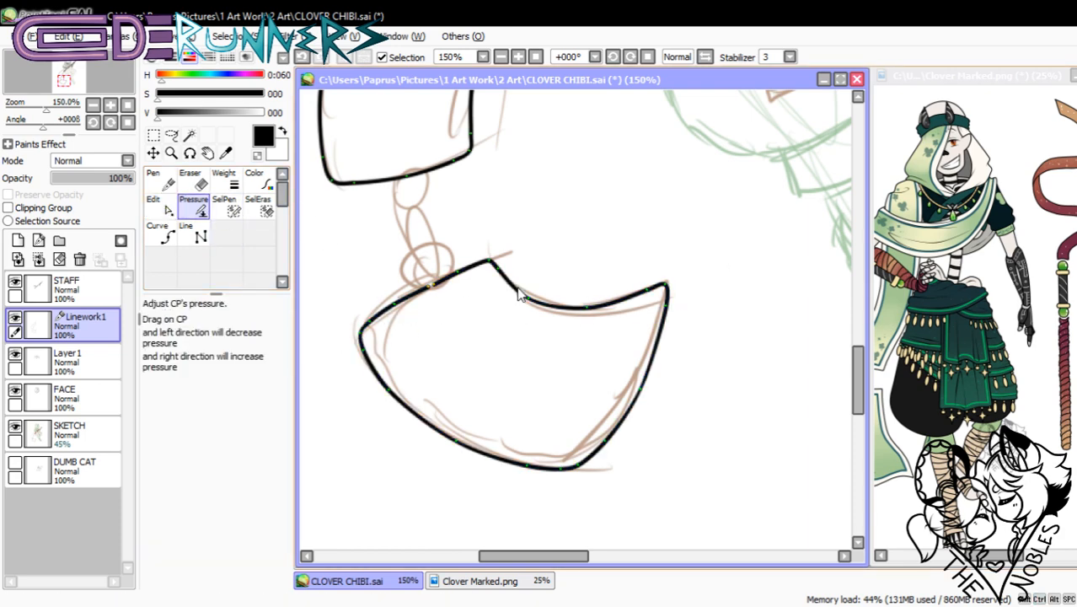
mouse_move(528, 299)
left_mouse_down()
mouse_move(512, 298)
mouse_move(540, 291)
left_mouse_up()
- Add a control point just below the end piece's outer corner and adjust the line pressure on its lower edge
mouse_move(857, 386)
left_mouse_down()
mouse_move(847, 341)
mouse_move(830, 393)
left_mouse_up()
left_click(156, 205)
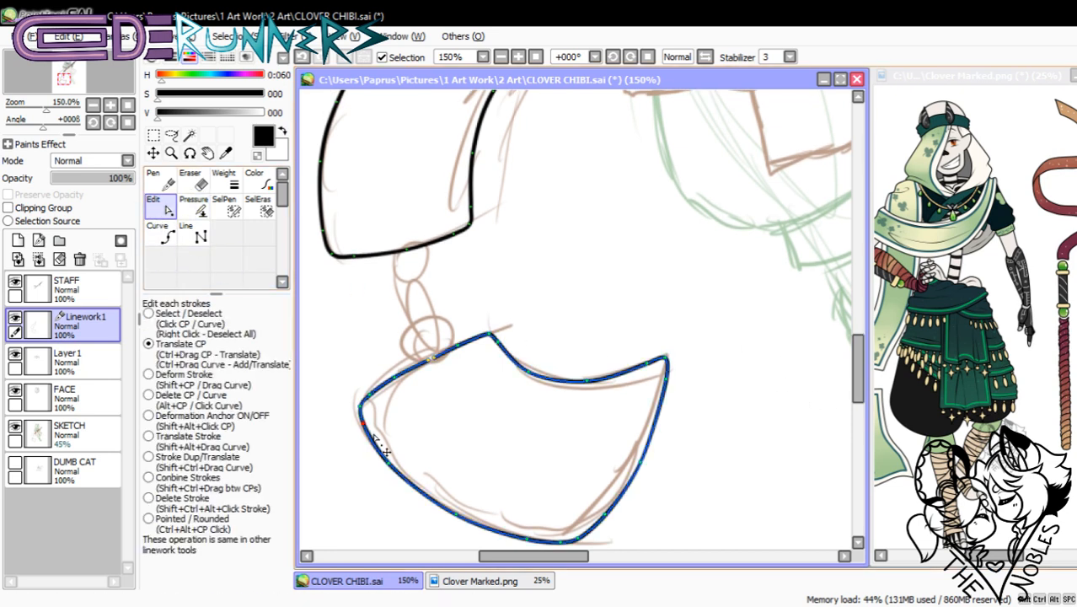
left_click(193, 204)
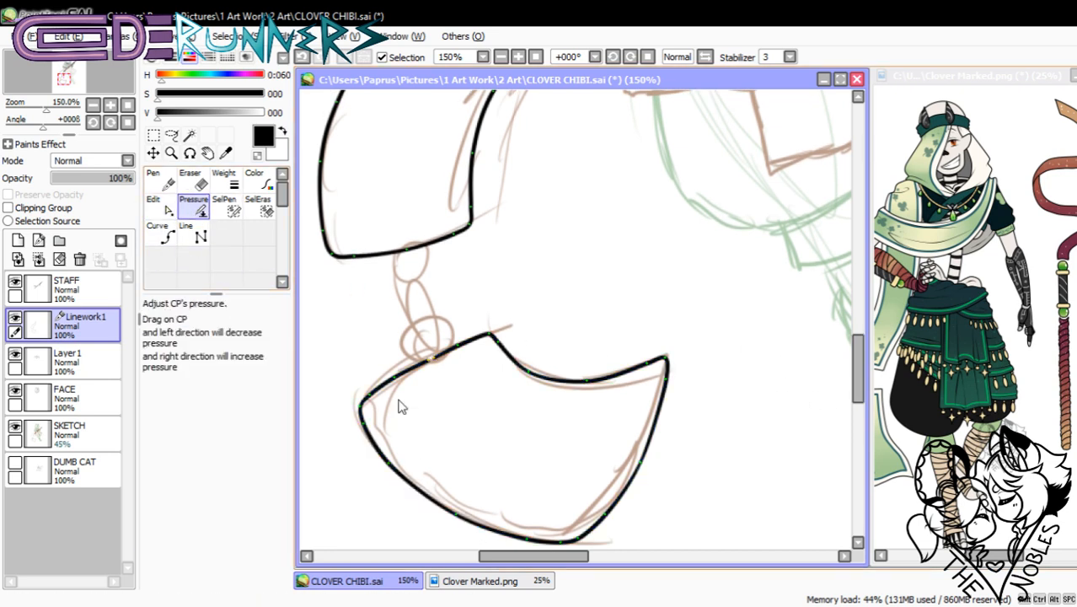
left_click_drag(468, 510, 466, 515)
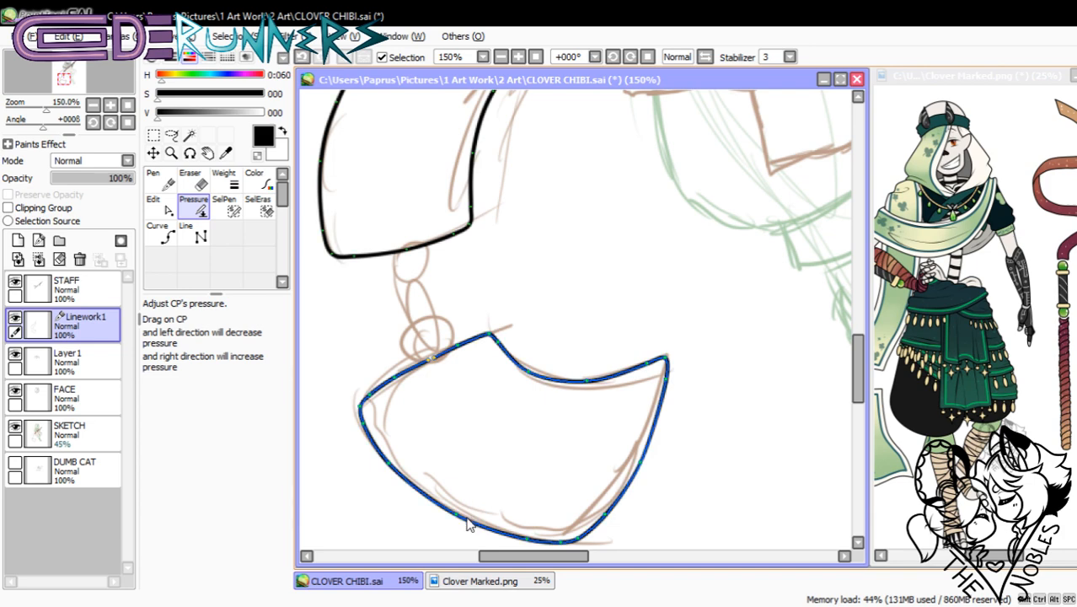
- Refine the scarf tail's inner side just below the staff by shifting its control point and adjusting the line pressure
mouse_move(858, 366)
left_mouse_down()
mouse_move(861, 288)
mouse_move(860, 303)
left_mouse_up()
left_click(160, 208)
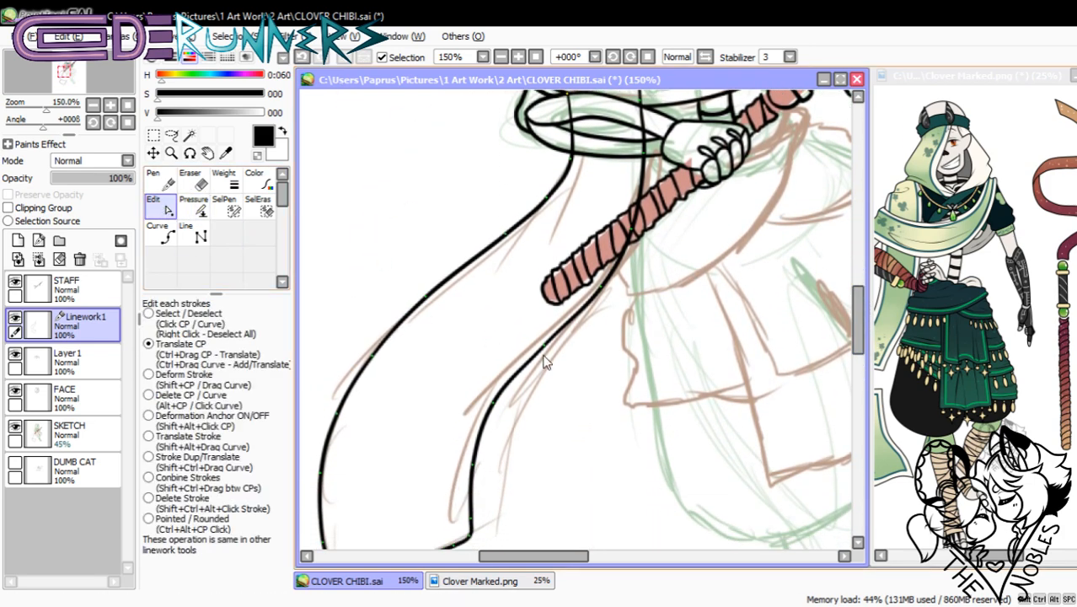
left_click(194, 208)
left_click_drag(547, 358, 549, 359)
left_click(161, 208)
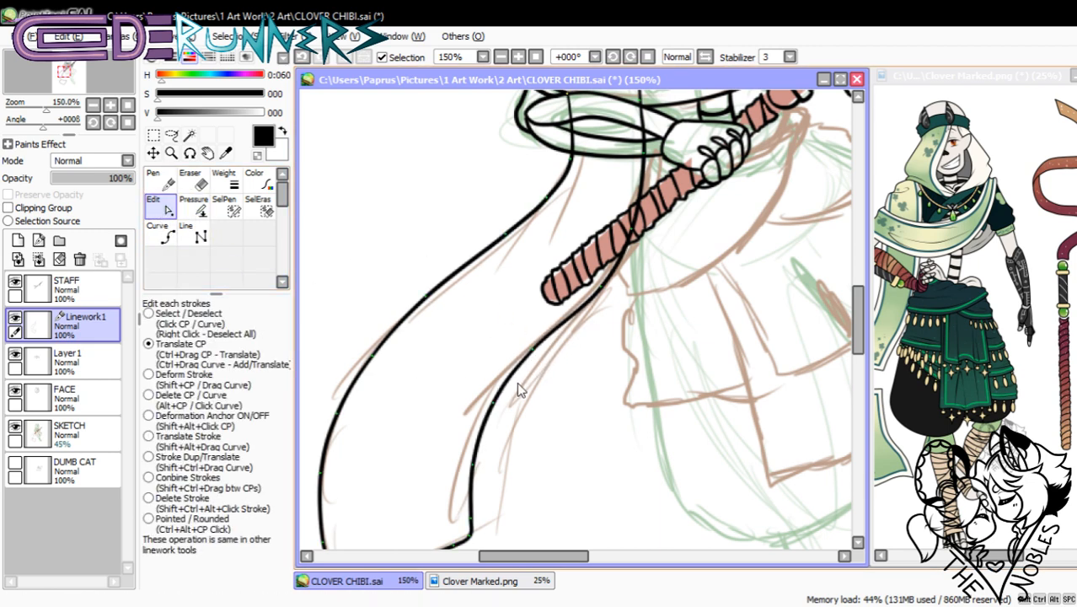
- Show the scarf's end in the reference image, add another linework layer above Linework1 and choose the Curve tool for it
left_click_drag(860, 323, 843, 378)
left_click(1002, 557)
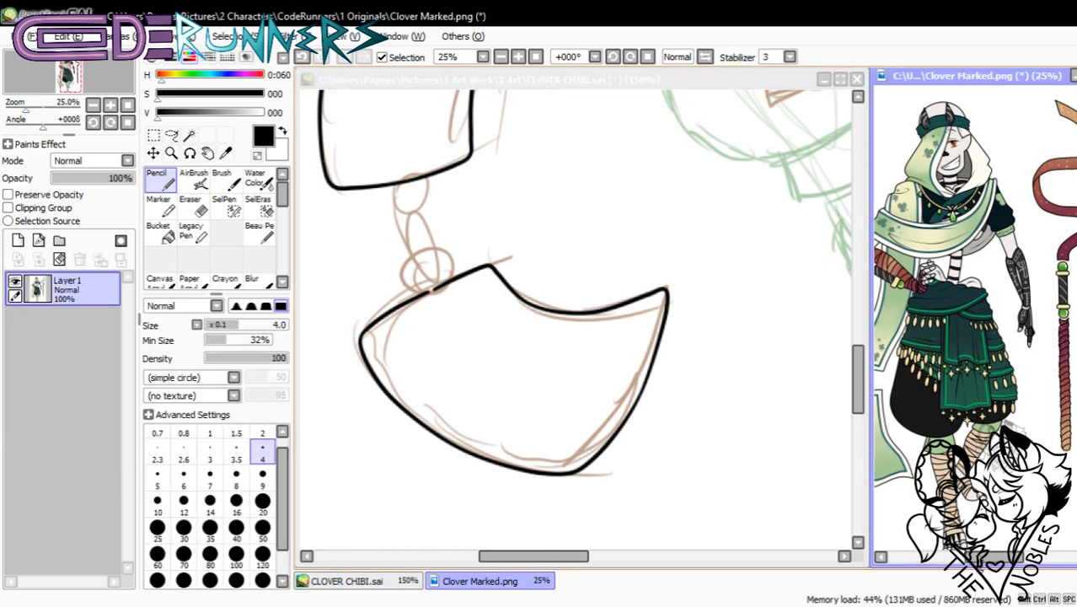
left_click_drag(982, 557, 967, 566)
left_click(601, 376)
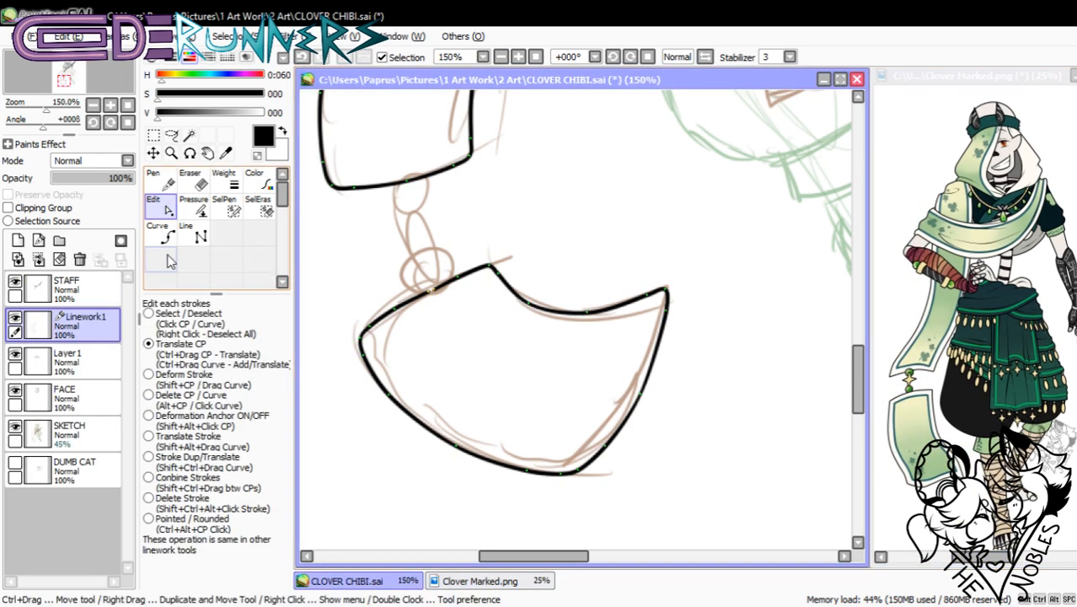
left_click(38, 240)
left_click(171, 240)
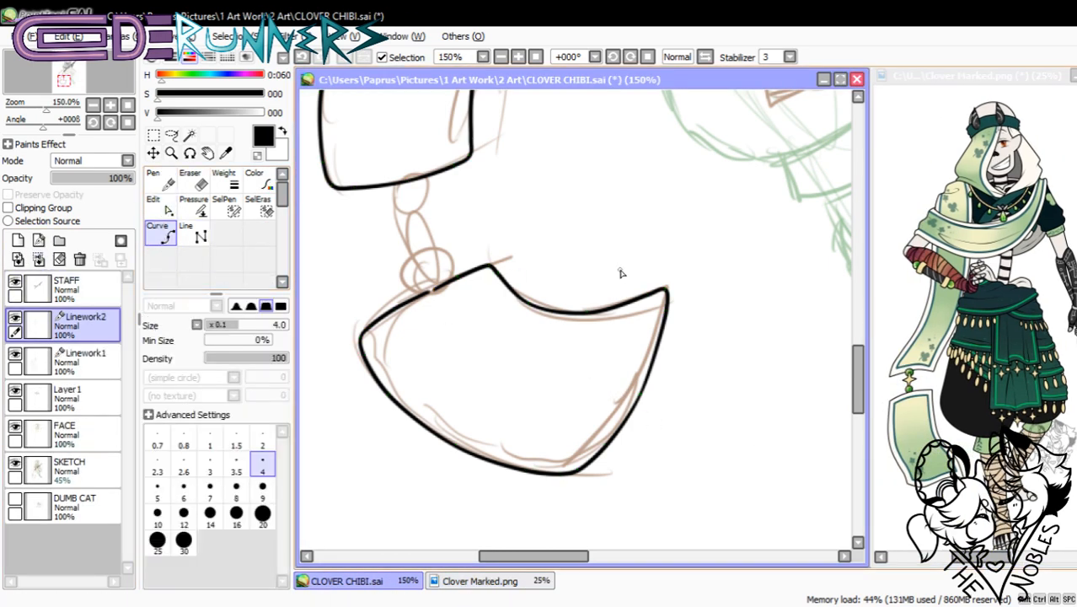
- Draw a large closed circle over the end piece by placing curve points at one fixed spot while turning the canvas a full revolution
key("Delete")
left_click(619, 200)
key("Delete")
left_click(619, 201)
key("Delete")
left_click(619, 201)
key("Delete")
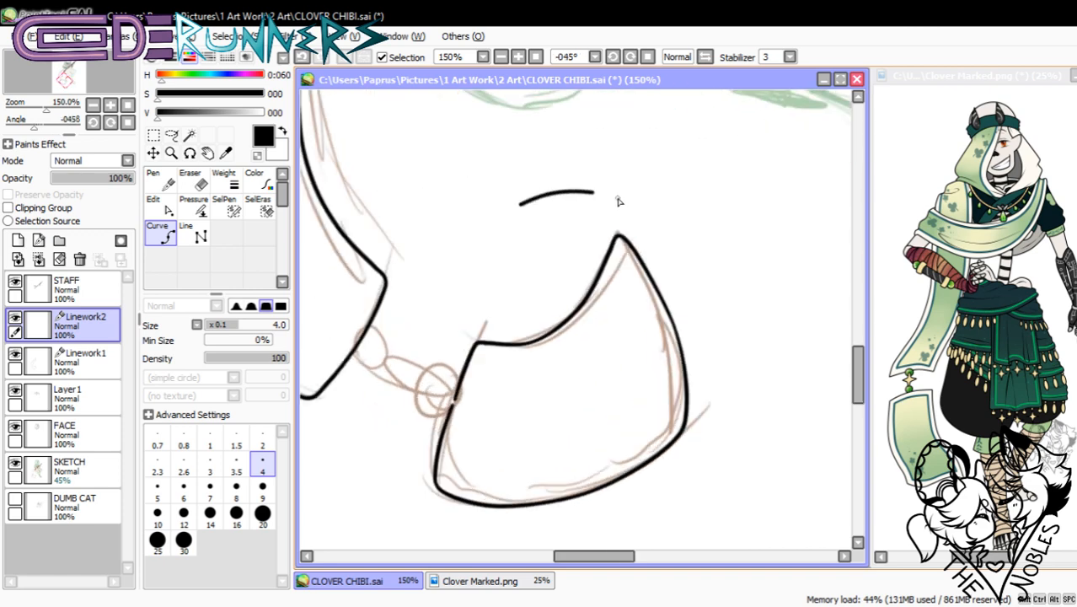
left_click(619, 200)
left_click(618, 201)
key("Delete")
left_click(618, 201)
key("Delete")
left_click(619, 200)
key("Delete")
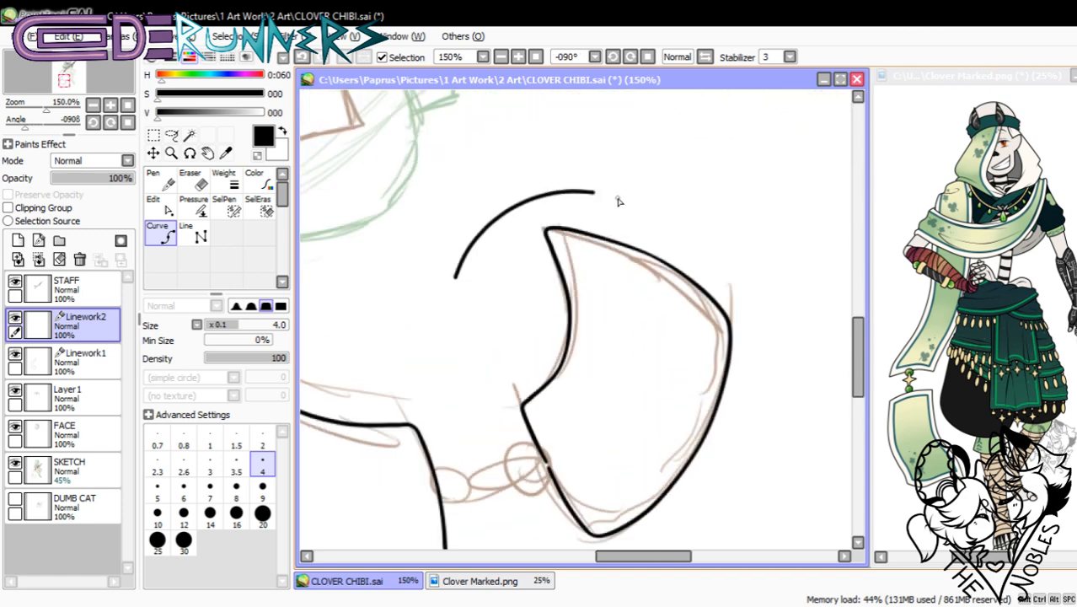
left_click(618, 200)
key("Delete")
key("Delete")
left_click(619, 201)
key("Delete")
left_click(618, 200)
key("Delete")
left_click(619, 200)
key("Delete")
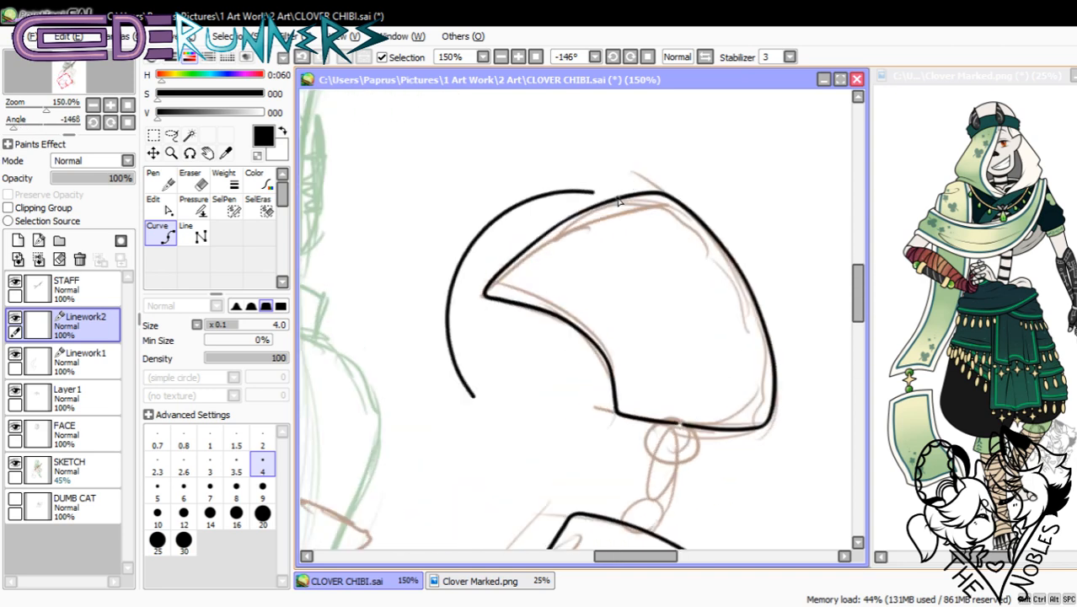
left_click(618, 201)
key("Delete")
left_click(618, 200)
key("Delete")
left_click(619, 200)
key("Delete")
left_click(619, 201)
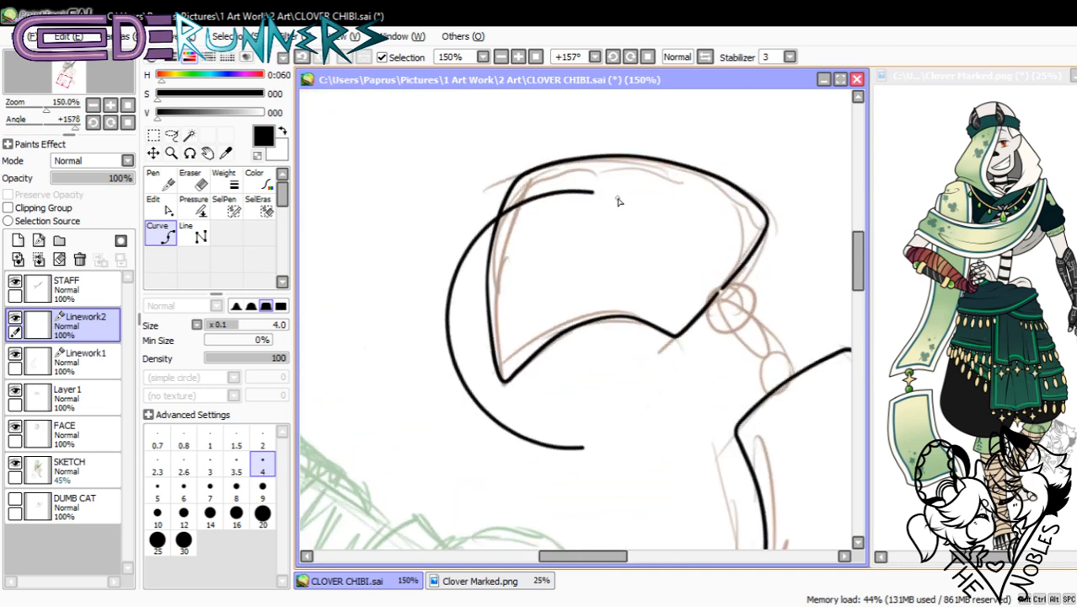
left_click(619, 201)
key("Delete")
left_click(619, 200)
key("Delete")
left_click(618, 201)
key("Delete")
left_click(619, 201)
key("Delete")
left_click(618, 200)
key("Delete")
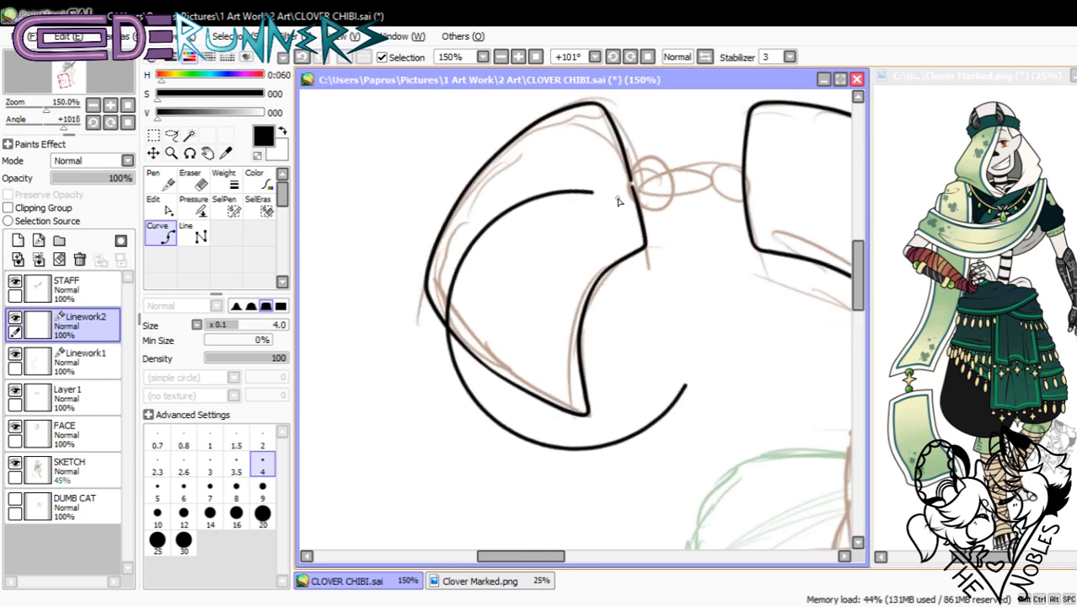
key("Delete")
left_click(619, 201)
key("Delete")
left_click(619, 200)
key("Delete")
left_click(619, 201)
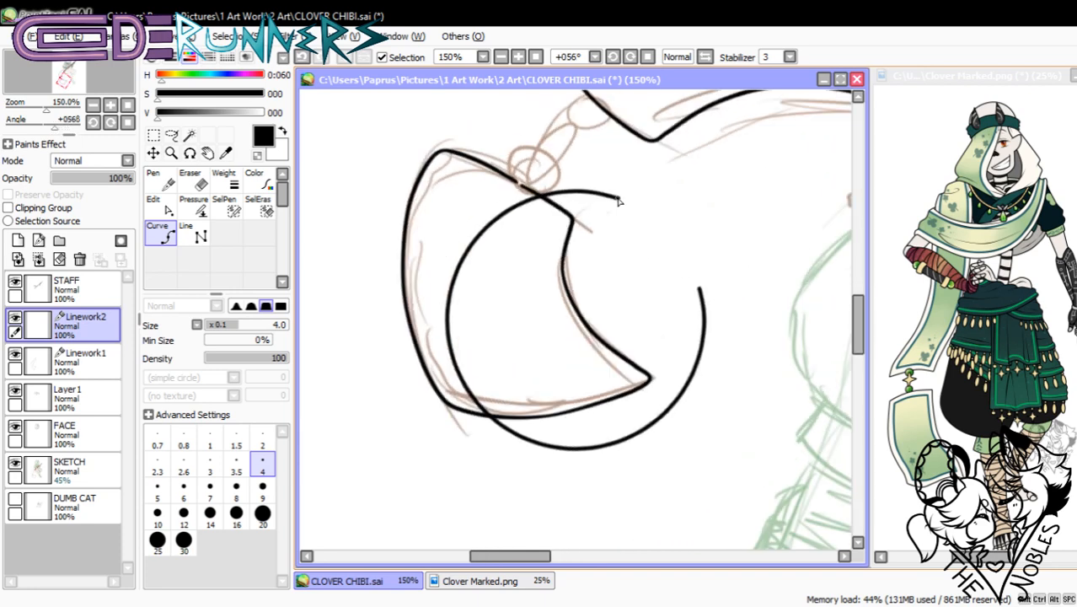
key("Delete")
key("Delete")
key("Delete")
key("Delete")
left_click(619, 200)
key("Delete")
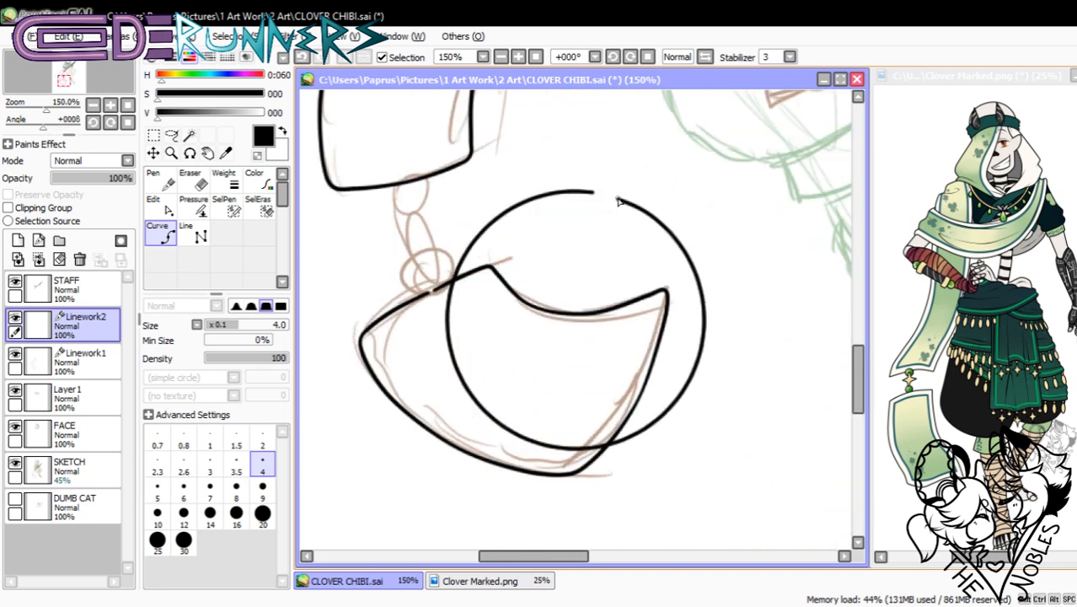
key("Delete")
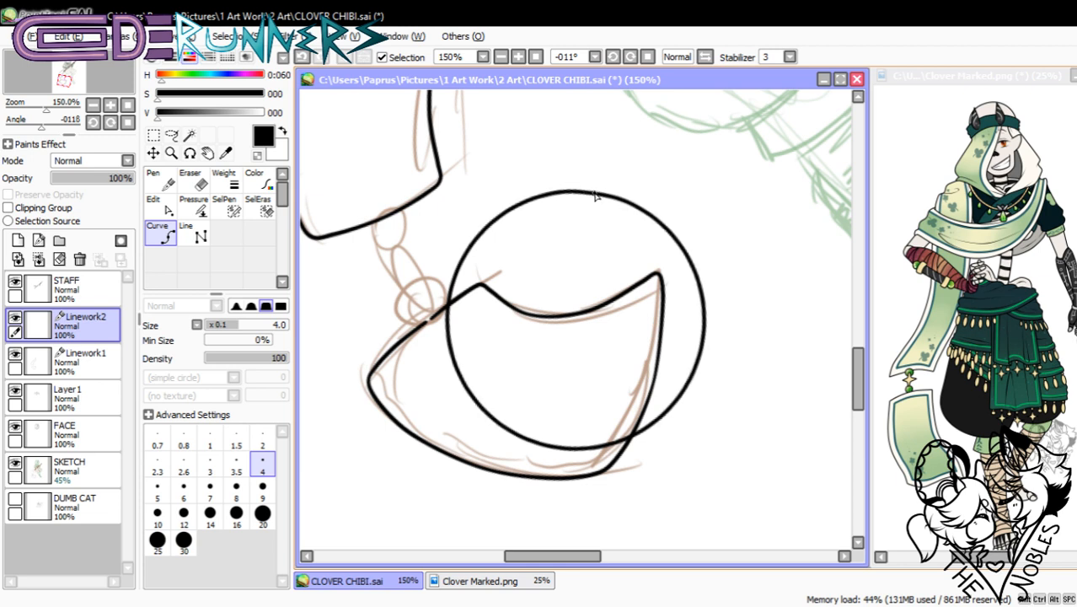
left_click(595, 193)
double_click(594, 193)
left_click(93, 106)
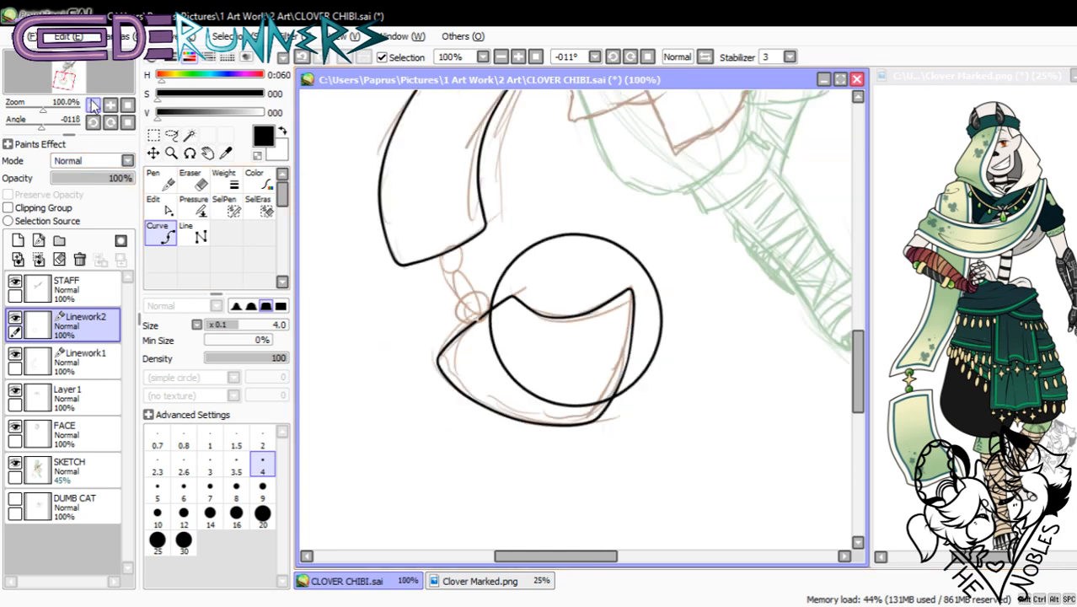
left_click(93, 105)
left_click(111, 105)
left_click(110, 106)
left_click(155, 138)
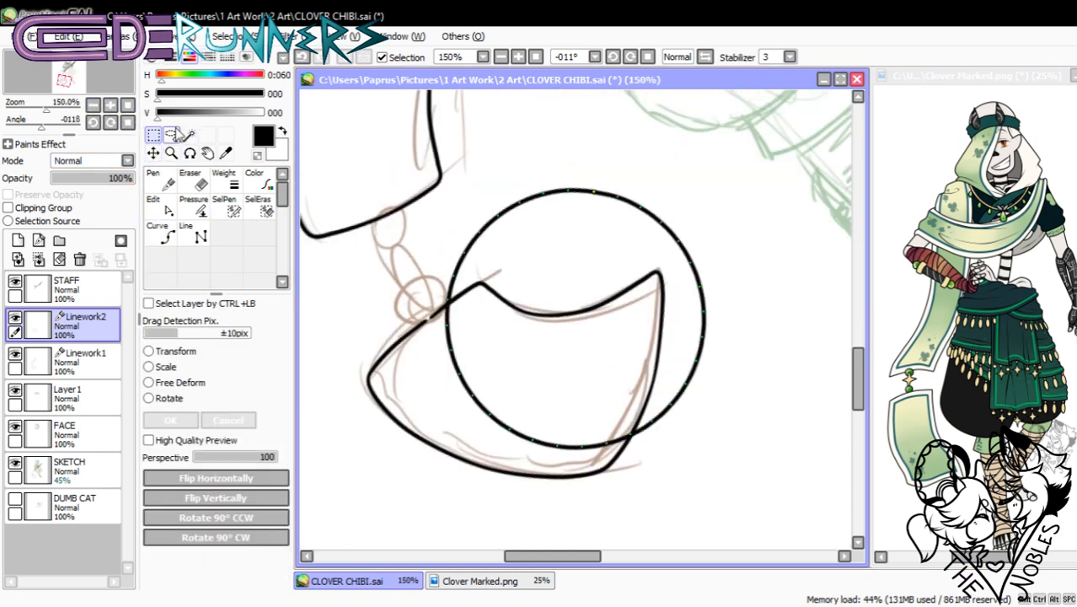
key("ctrl+t")
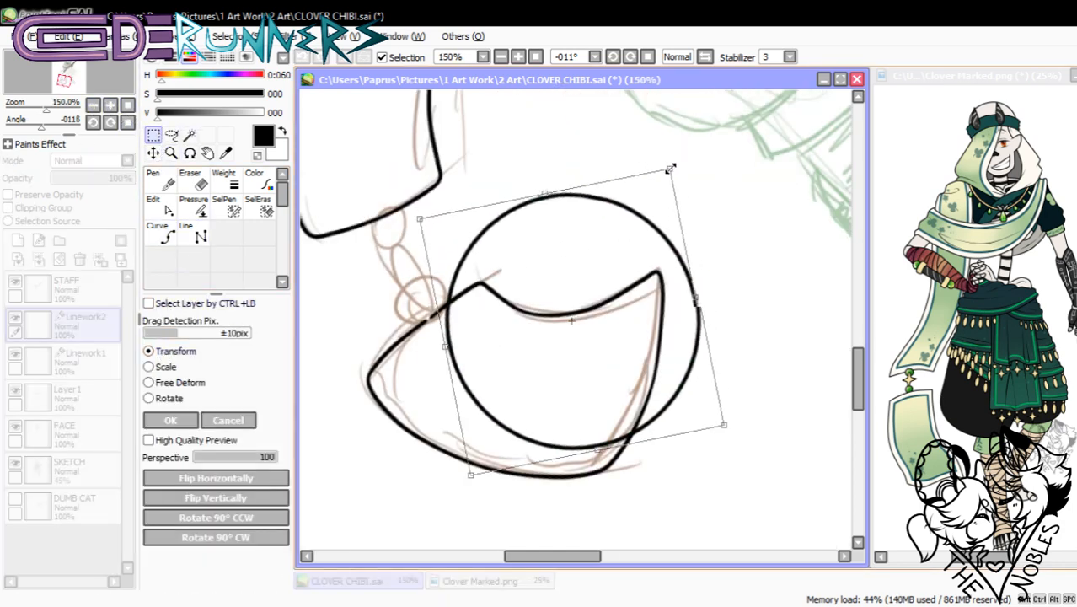
left_click_drag(671, 169, 555, 305)
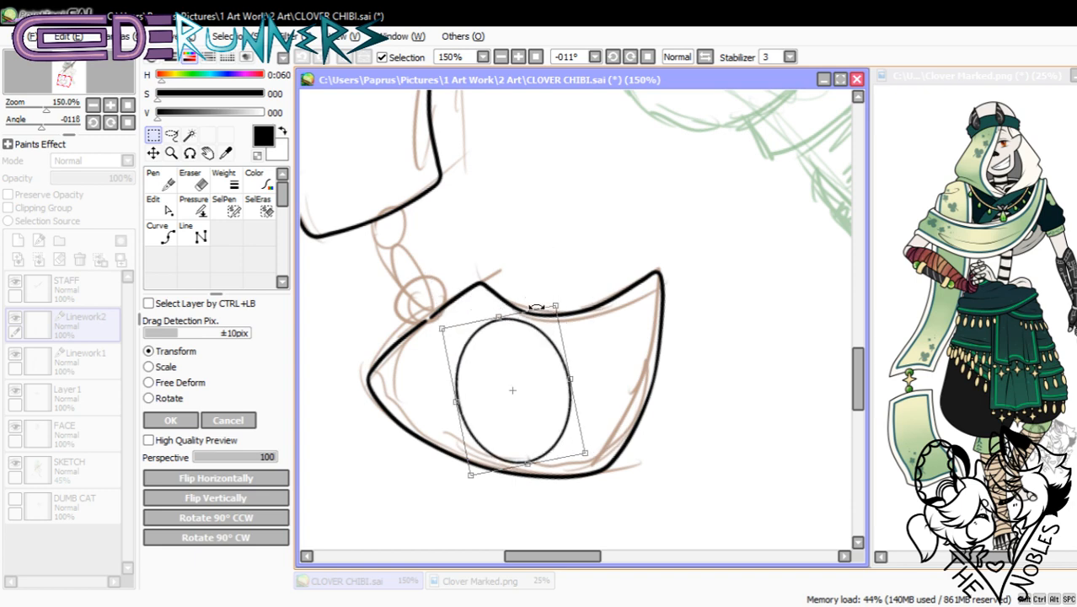
left_click(227, 419)
- Straighten the canvas to 0° and transform the circle down onto the sketched bead at the scarf tail's lower edge
left_click(128, 123)
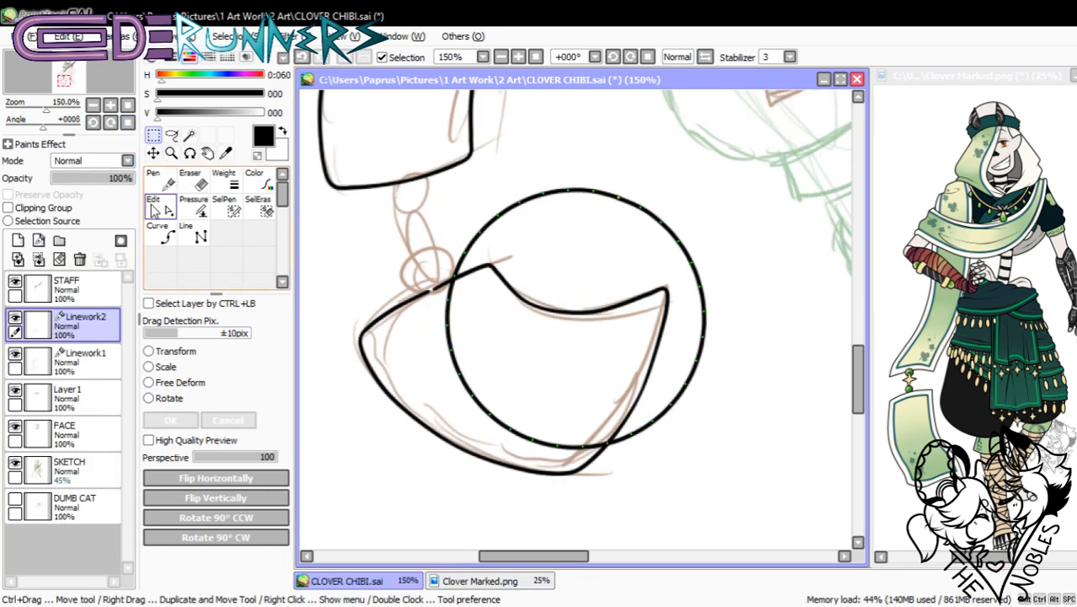
left_click(177, 350)
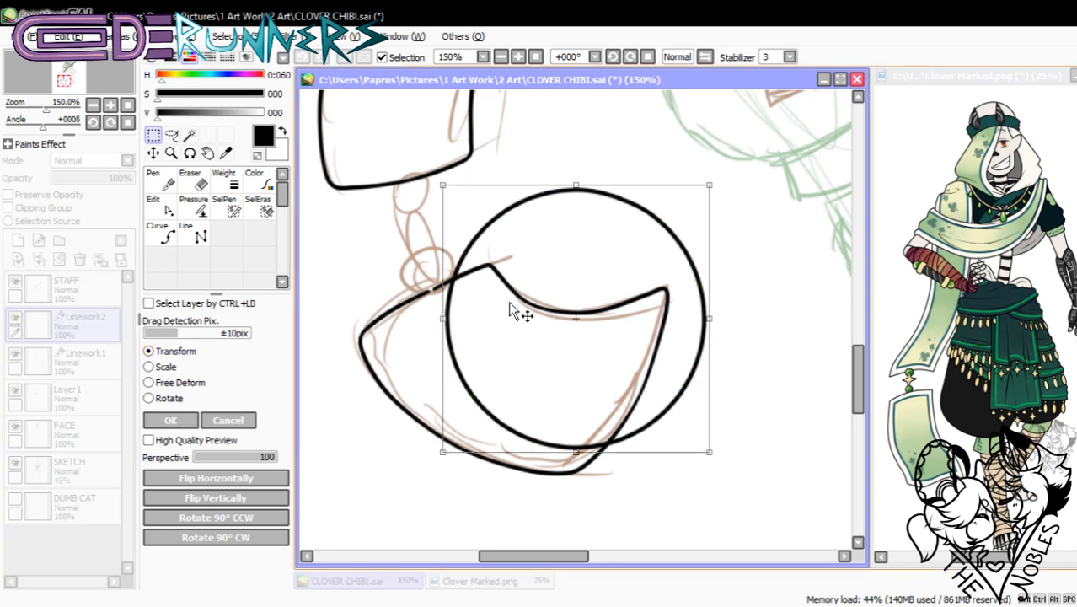
mouse_move(712, 187)
left_mouse_down()
mouse_move(515, 330)
mouse_move(480, 383)
mouse_move(488, 409)
mouse_move(466, 240)
mouse_move(428, 210)
left_mouse_up()
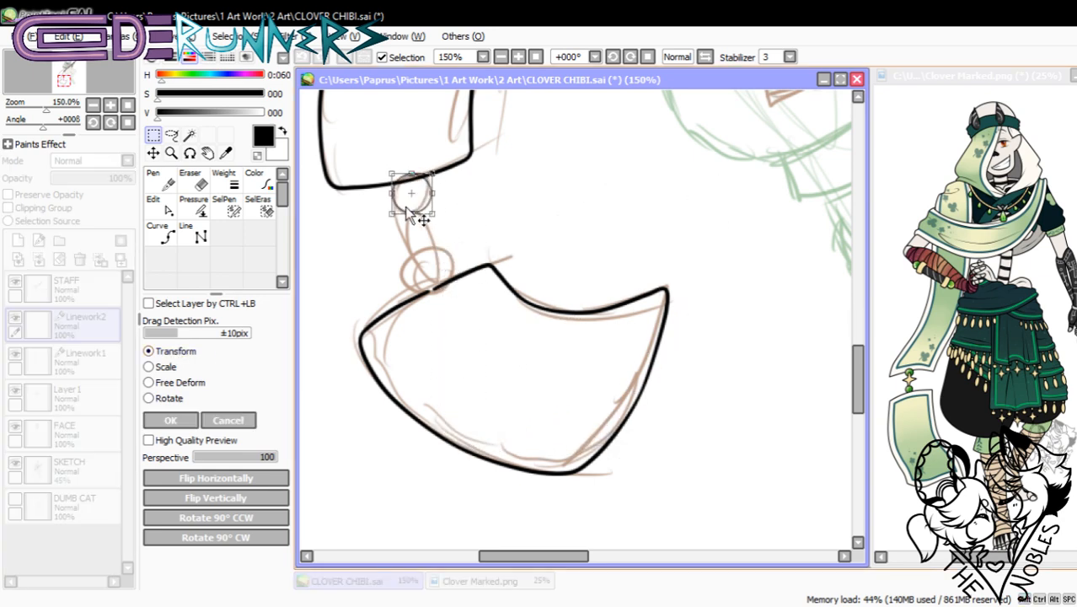
left_click(187, 423)
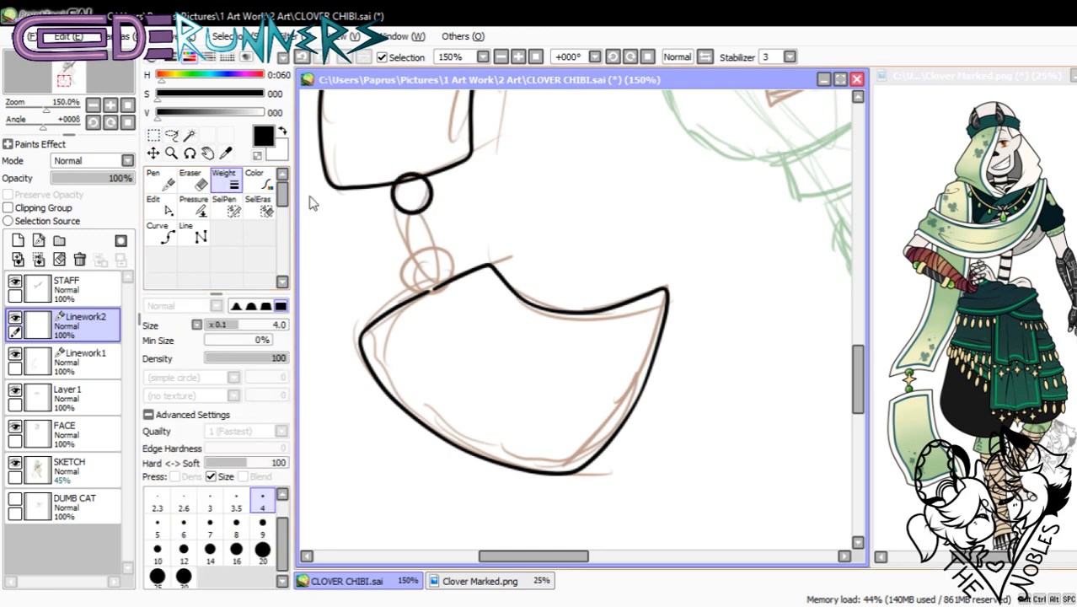
- Check the bead's size against the whole figure
left_click(92, 104)
left_click(92, 104)
left_click(93, 105)
left_click(93, 104)
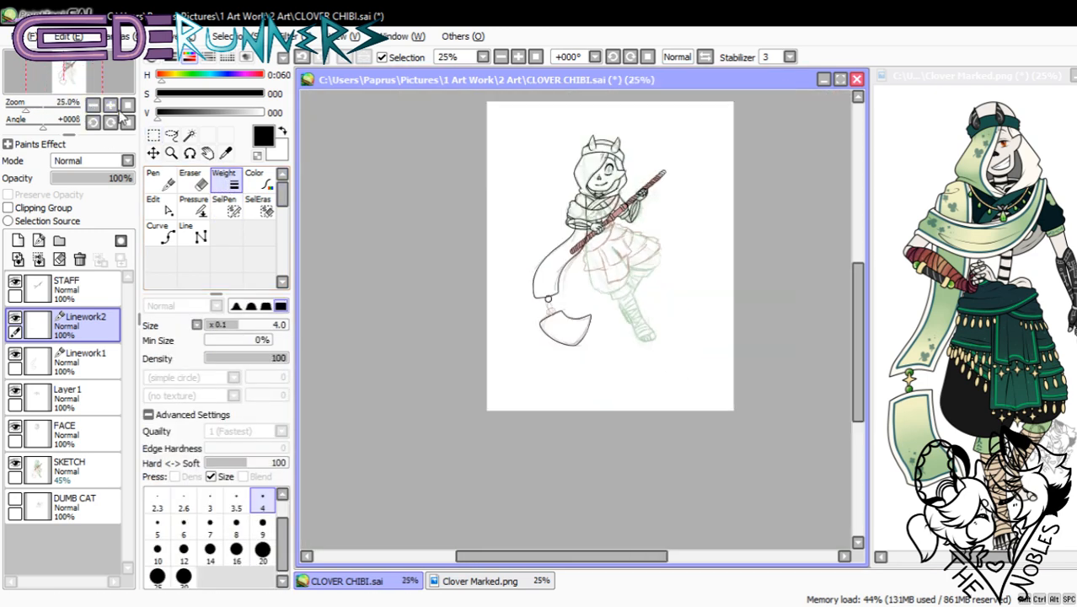
left_click(111, 105)
left_click(110, 104)
left_click(110, 105)
left_click(110, 105)
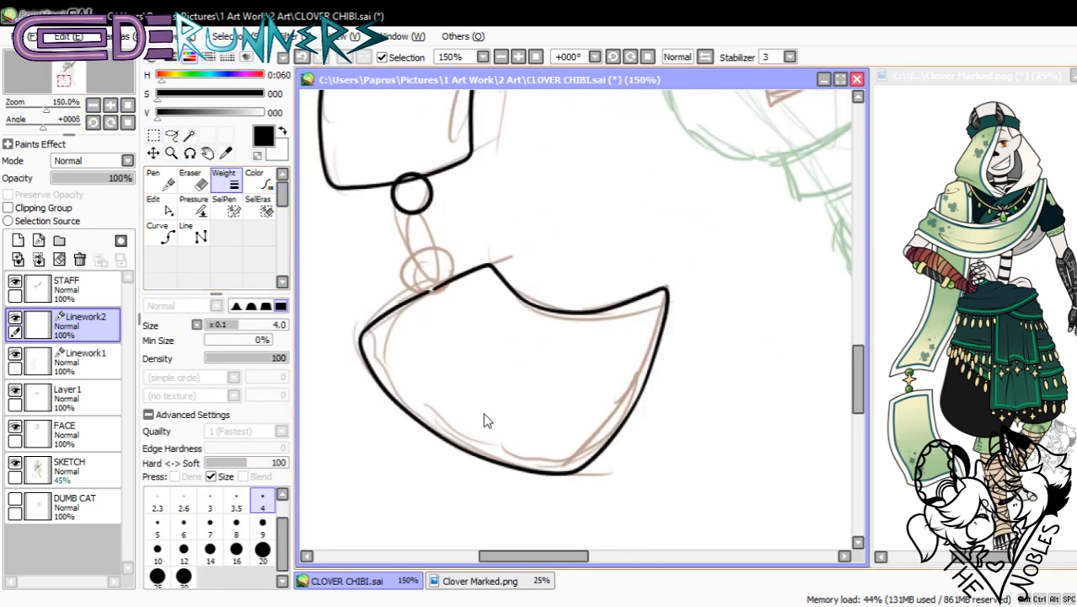
- Duplicate the bead's linework layer and move the copy onto the sketched bead at the end piece's upper edge
left_click_drag(546, 557, 537, 558)
left_click_drag(861, 377, 859, 365)
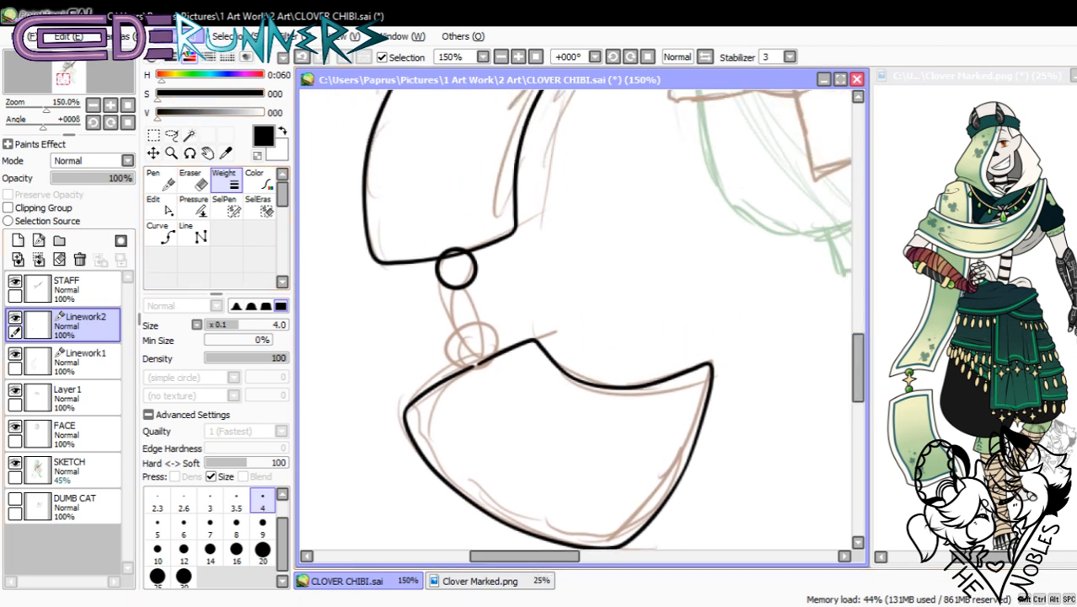
left_click(184, 113)
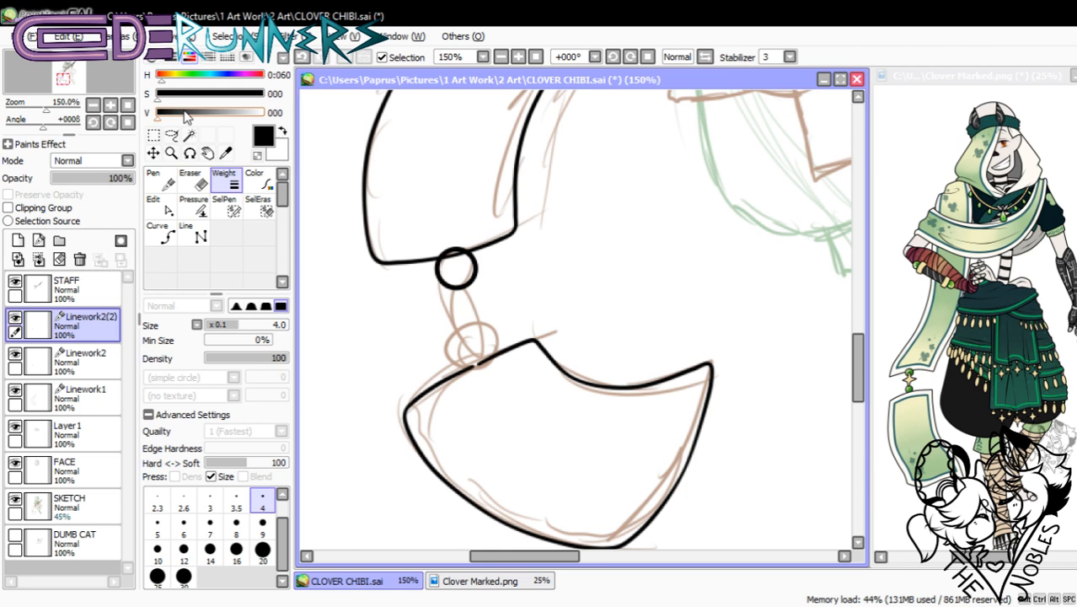
left_click(156, 155)
left_click_drag(477, 297, 490, 380)
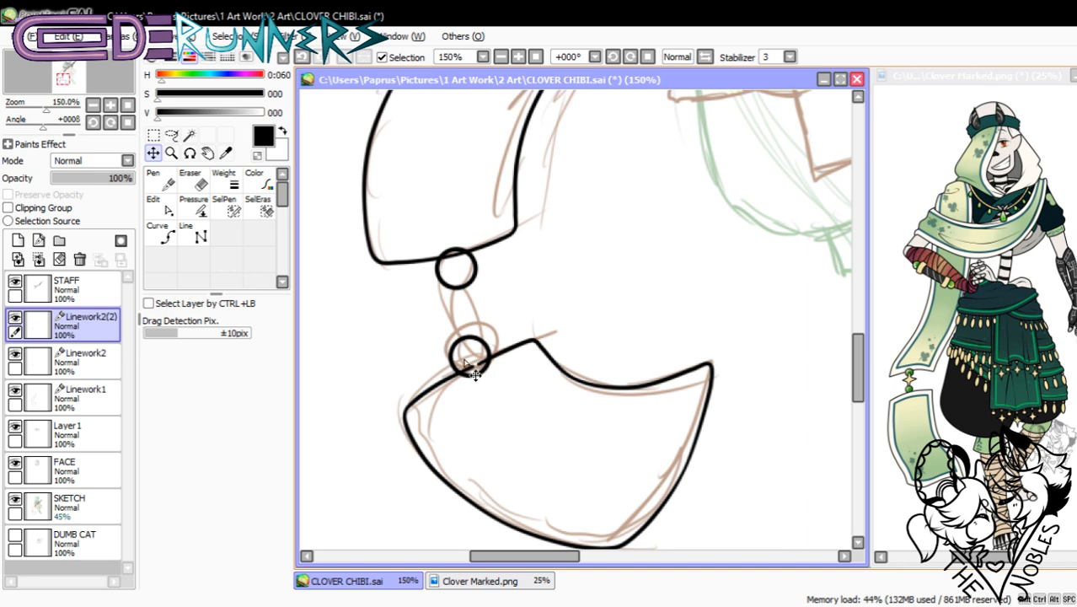
- Shift the original bead on Linework2 slightly toward the outer side of the scarf tail
left_click(84, 361)
left_click(158, 205)
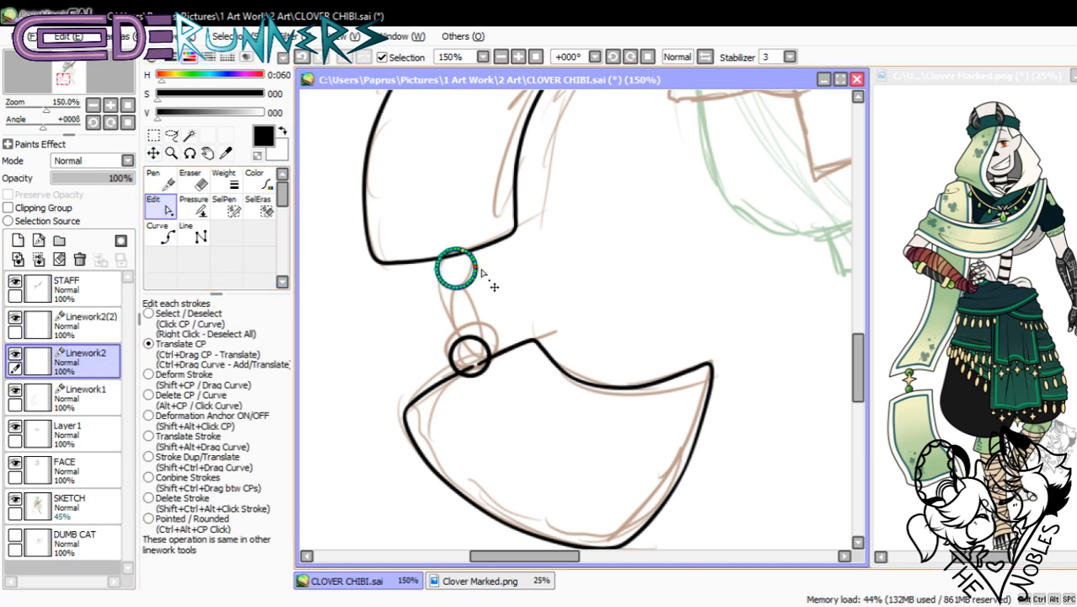
left_click(153, 152)
left_click_drag(463, 282, 449, 278)
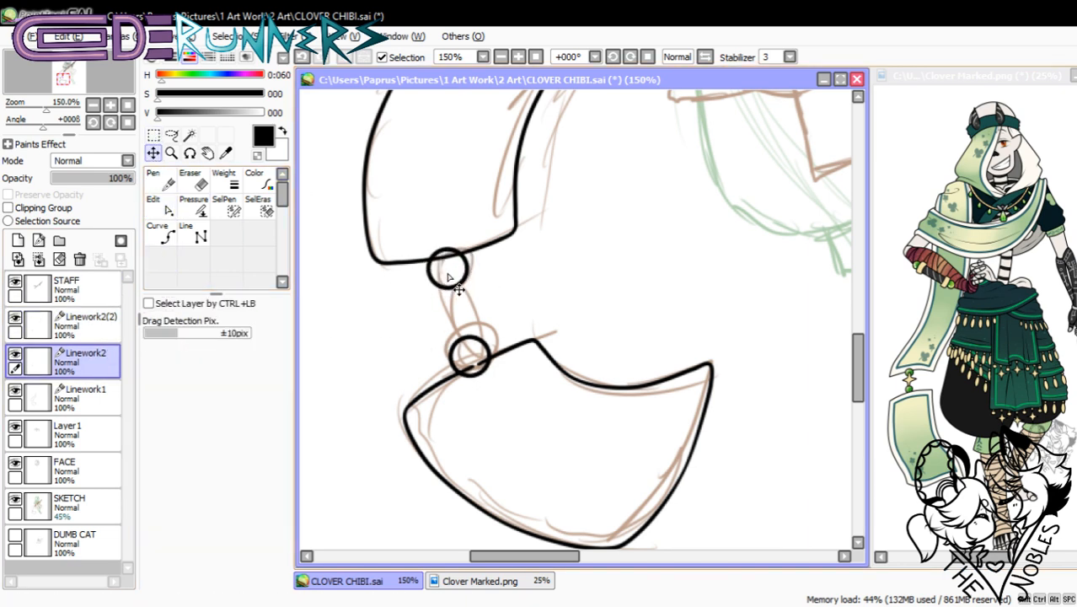
- Add a linework layer above Linework2 and draw a four-pointed star between the two beads with the Curve tool
left_click(111, 105)
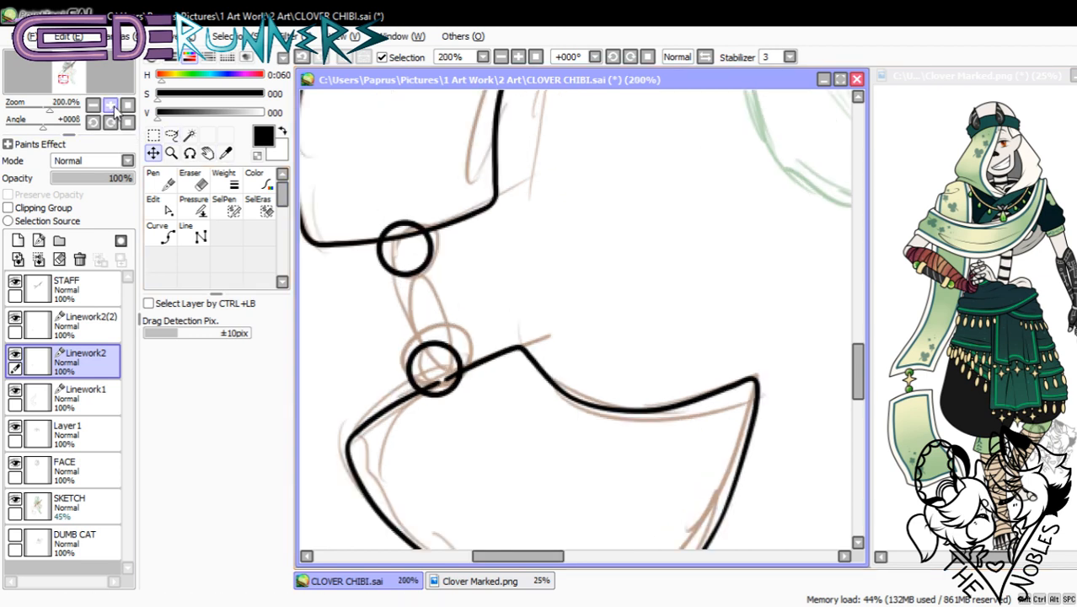
left_click(38, 240)
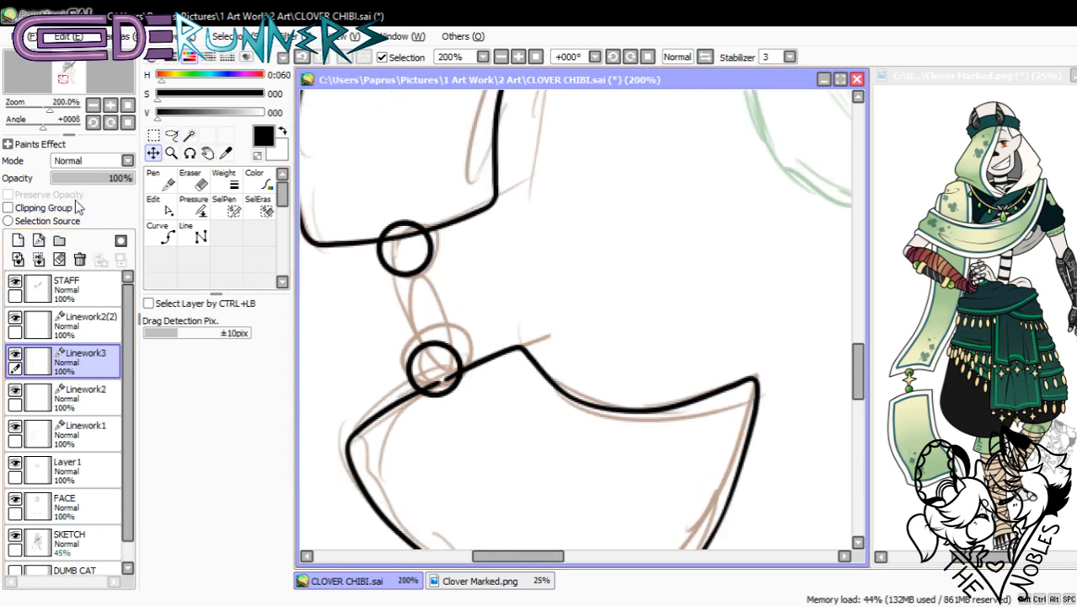
left_click(164, 236)
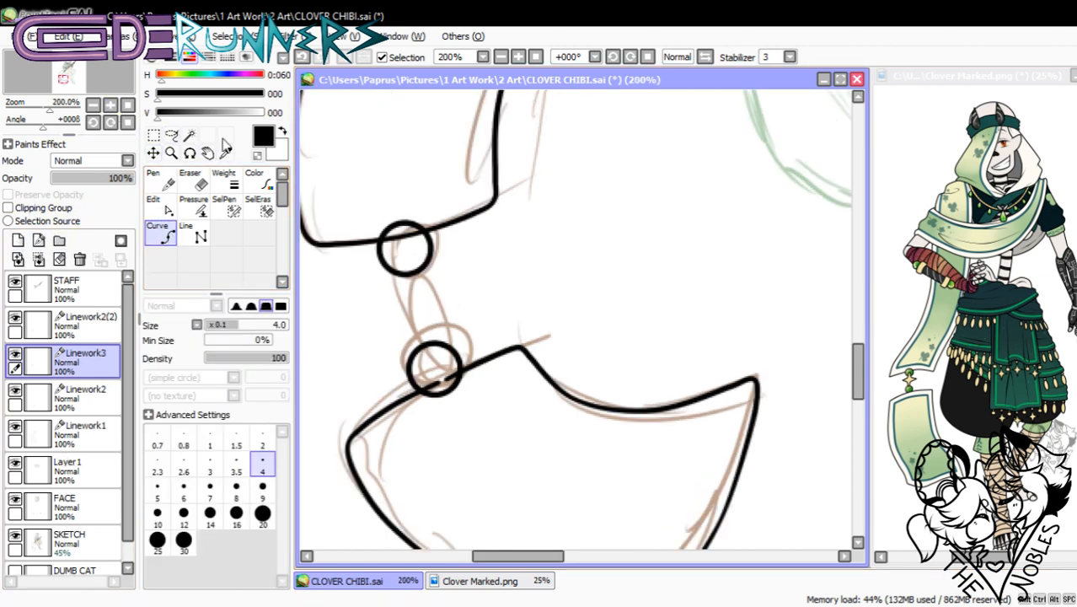
left_click(413, 330)
left_click(381, 322)
left_click(406, 303)
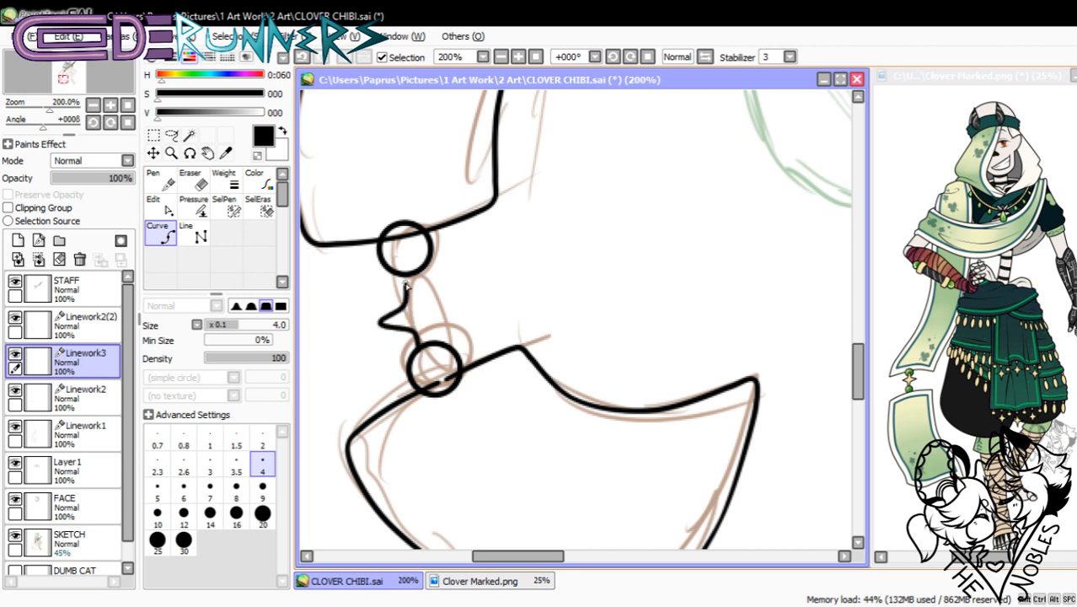
left_click(405, 263)
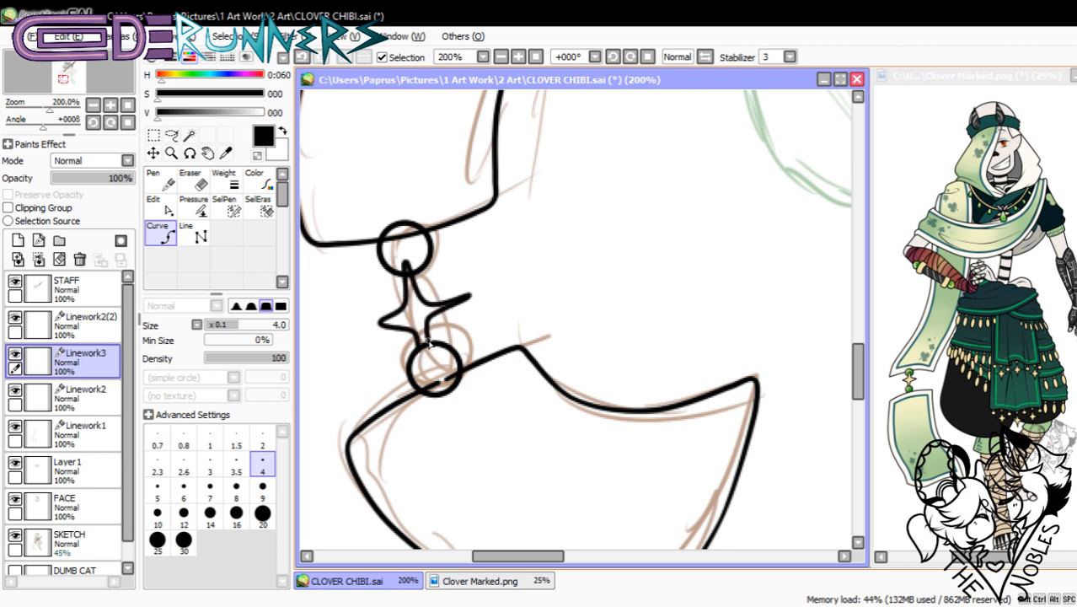
double_click(470, 295)
- Reshape the star by moving its control points to shorten the side points and even out the curves between them
left_click(162, 207)
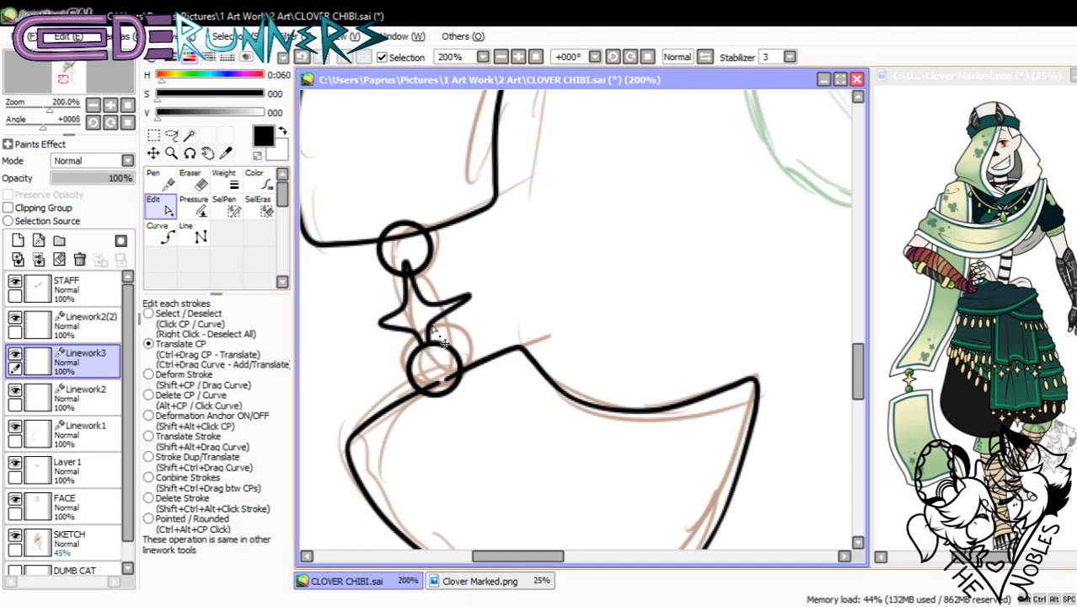
left_click_drag(472, 295, 421, 285)
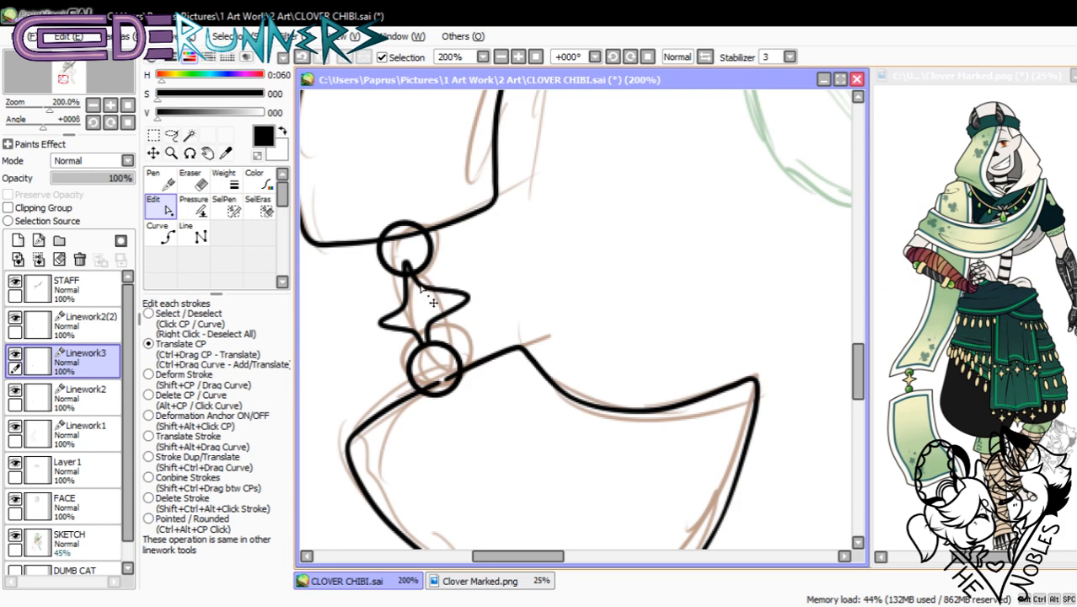
left_click_drag(416, 325, 389, 333)
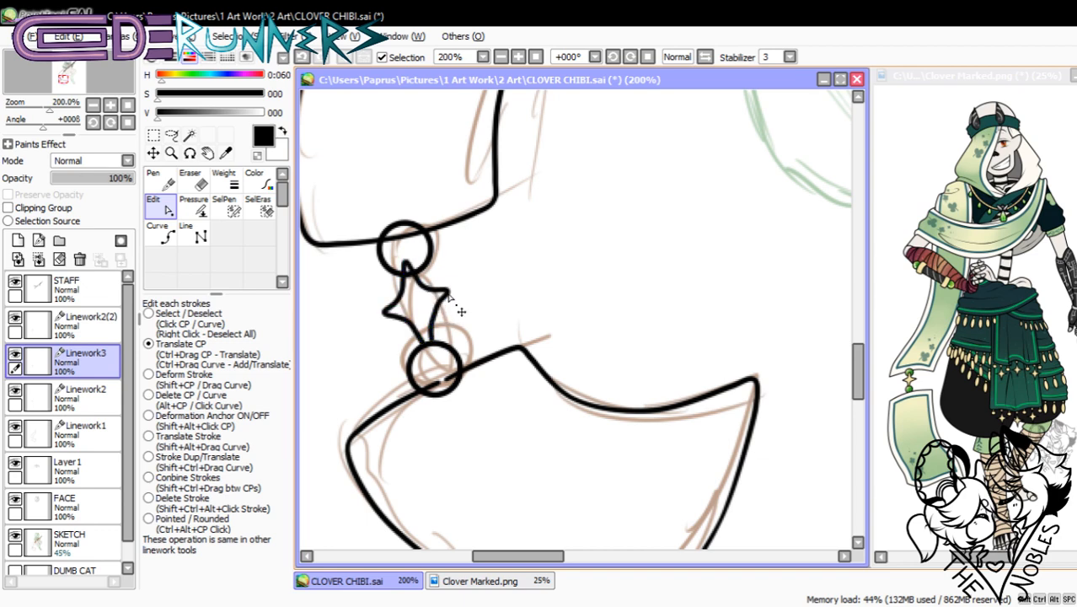
left_click(444, 352)
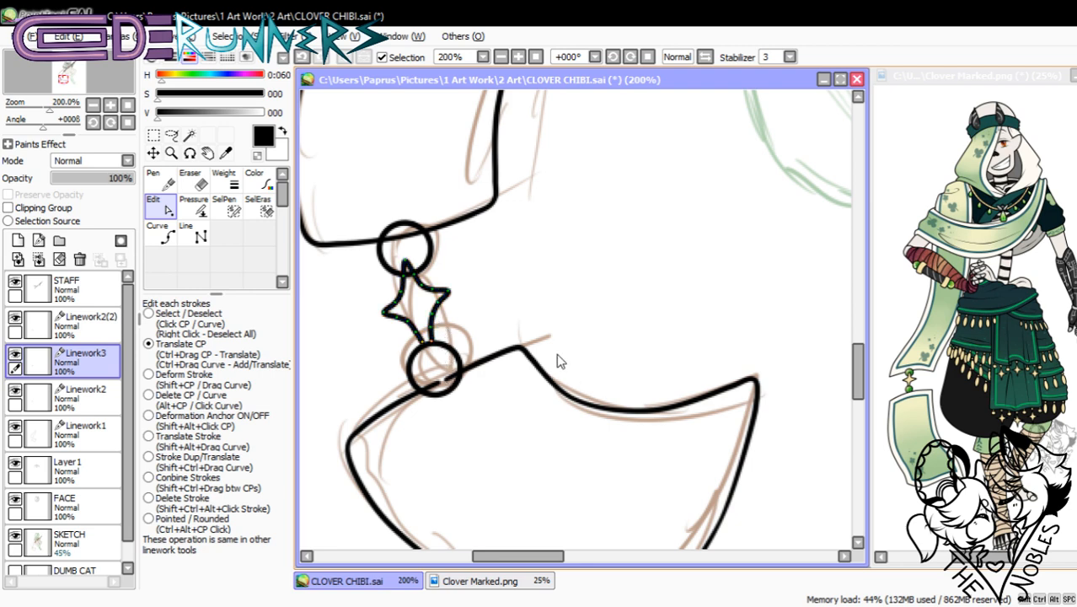
- Move the star slightly down between the two beads and rotate it a little with the Transform tool
left_click(153, 155)
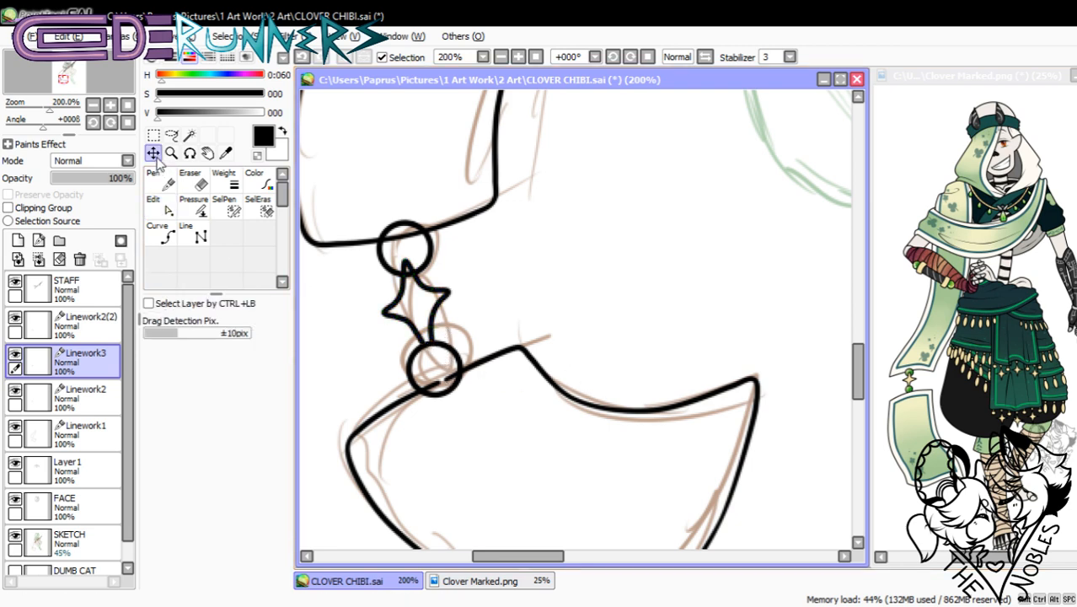
mouse_move(448, 315)
left_mouse_down()
mouse_move(454, 324)
mouse_move(445, 324)
left_mouse_up()
left_click(152, 135)
key("ctrl+t")
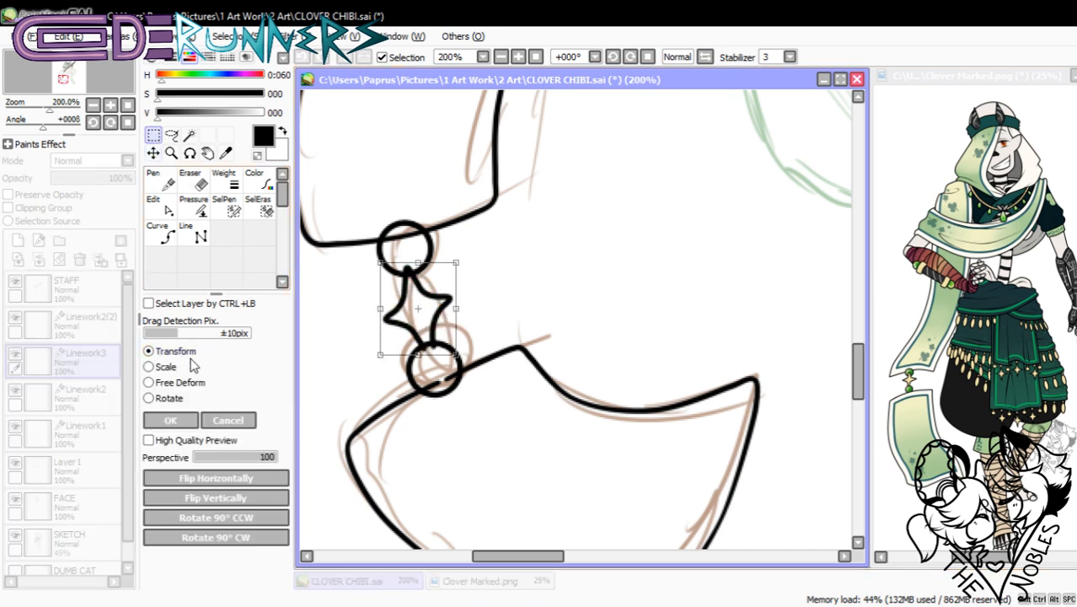
left_click_drag(468, 379, 435, 329)
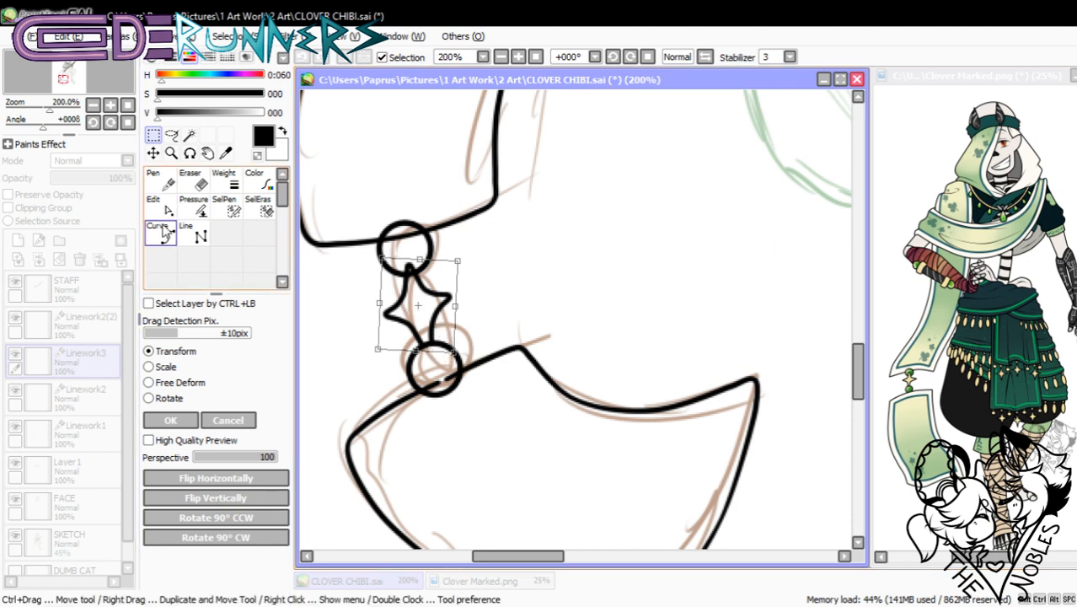
left_click(170, 420)
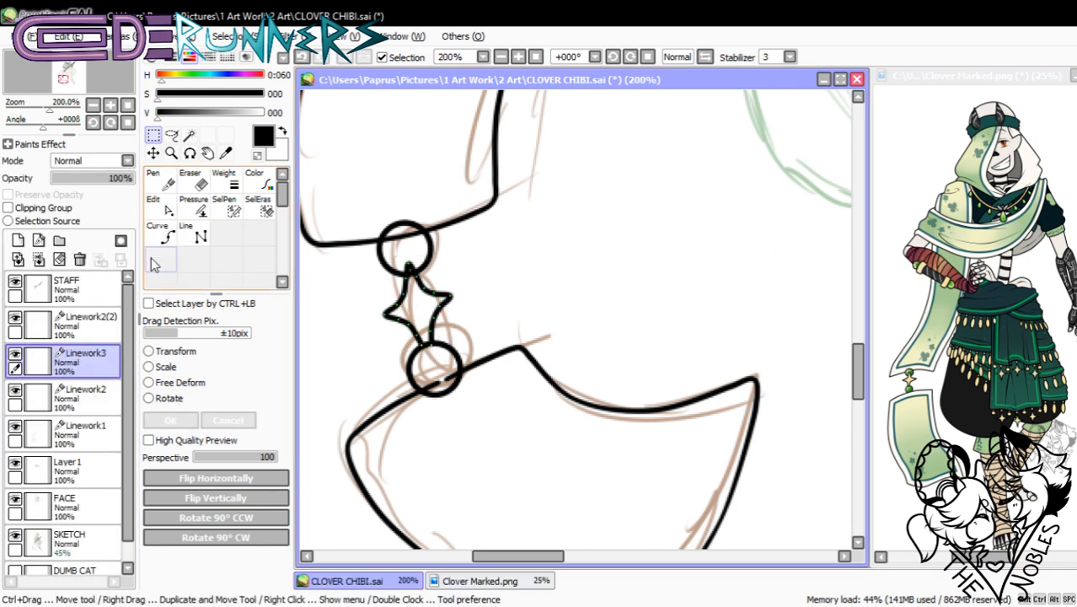
- Shift the lower bead on Linework2(2) slightly up toward the star
left_click(100, 329)
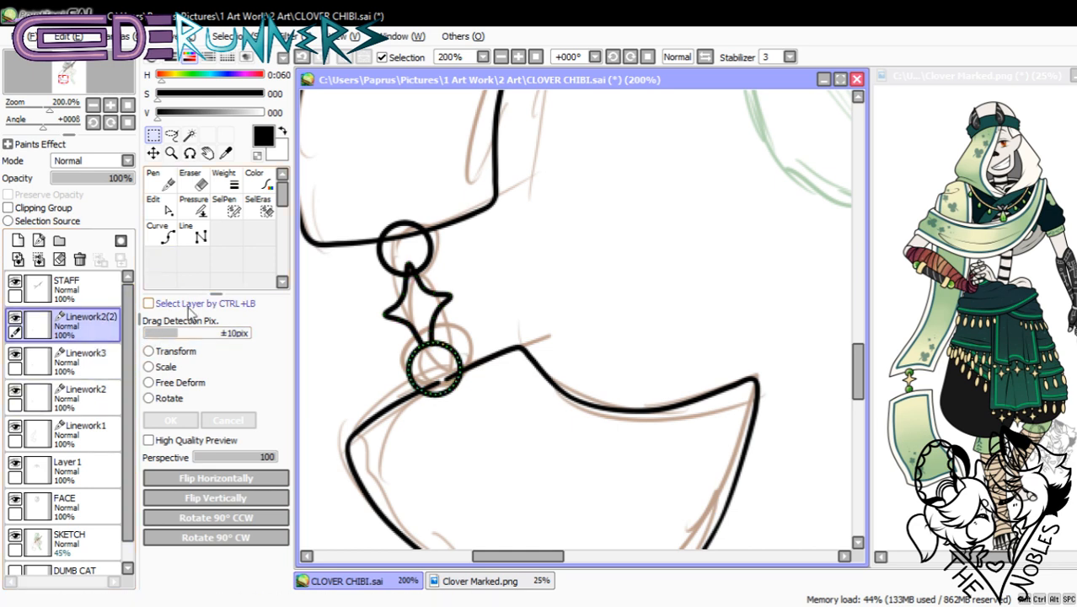
left_click(154, 153)
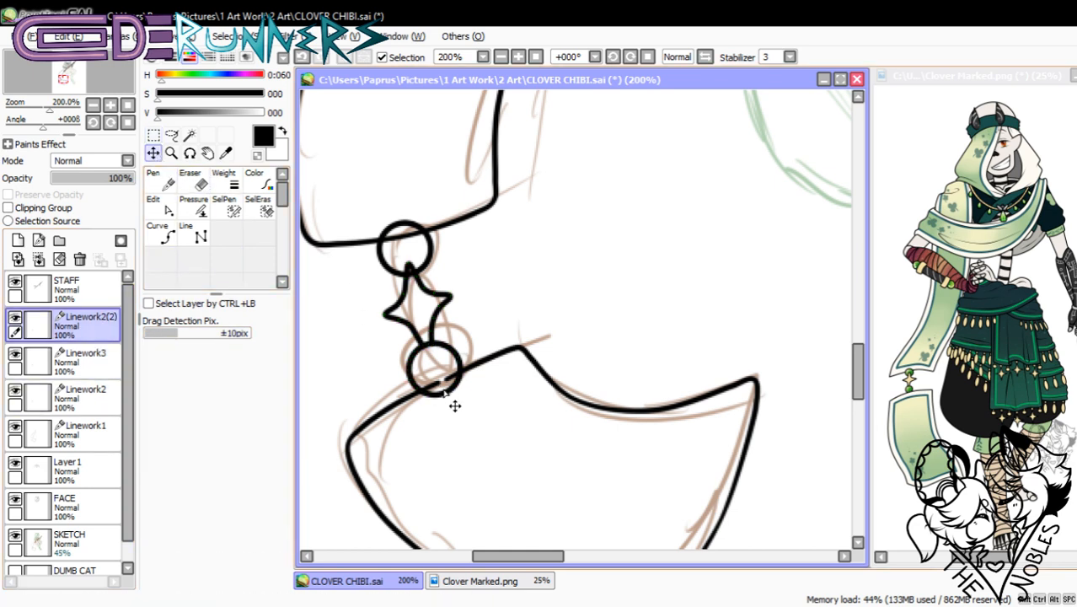
left_click_drag(442, 389, 441, 384)
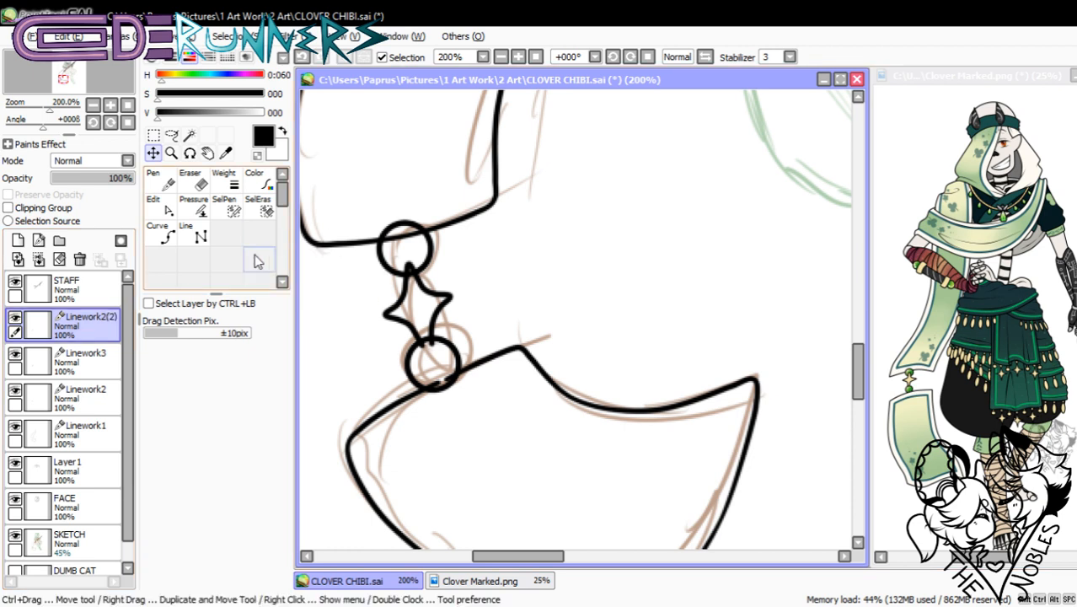
- Convert Linework2 with the upper bead and Linework3 with the star from linework to normal raster layers
left_click(85, 360)
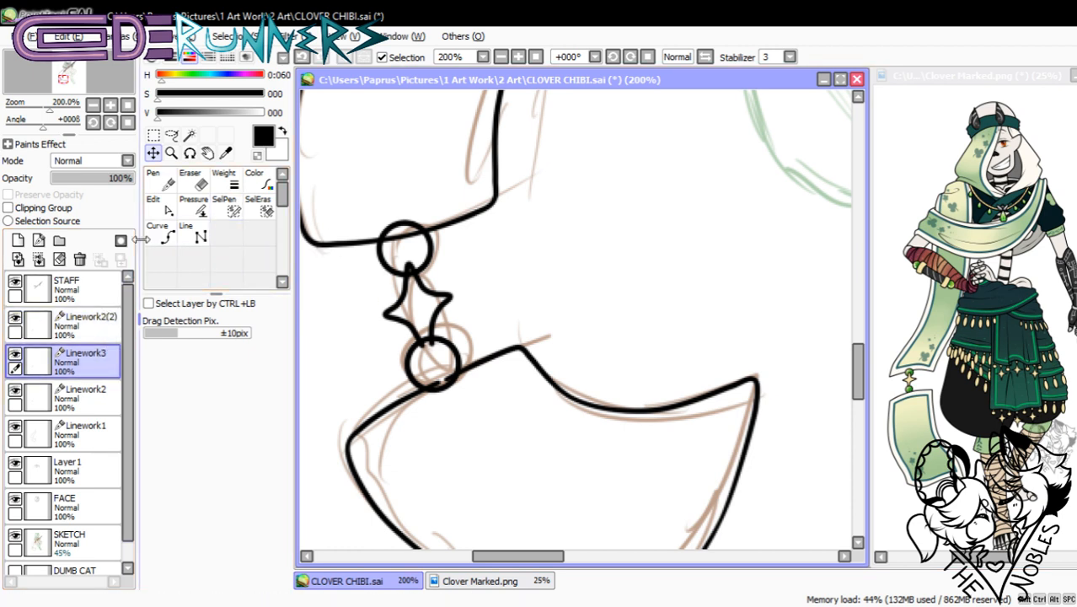
left_click(160, 206)
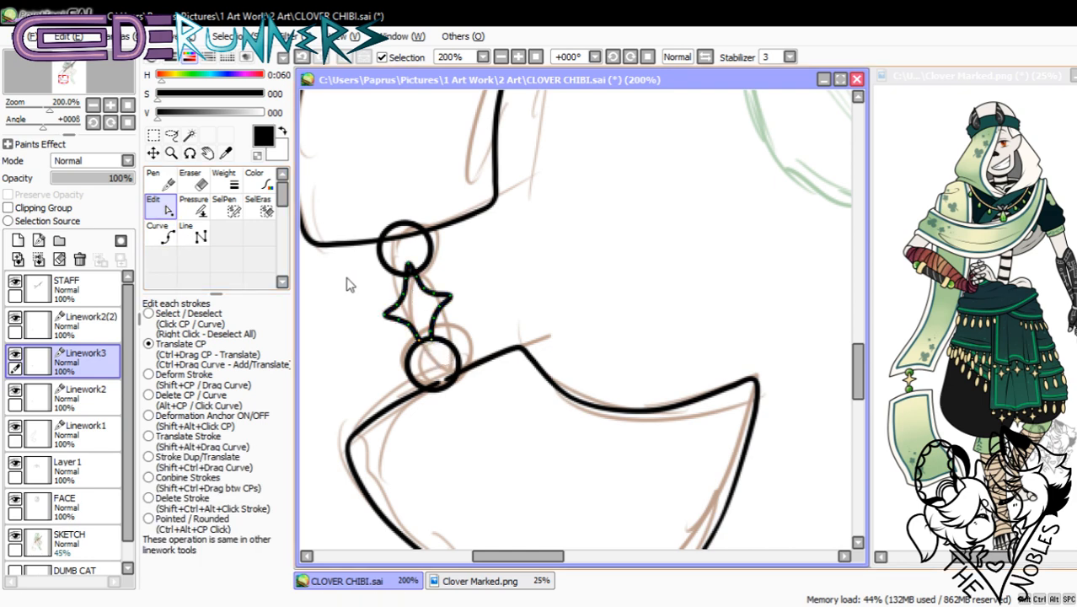
left_click(84, 394)
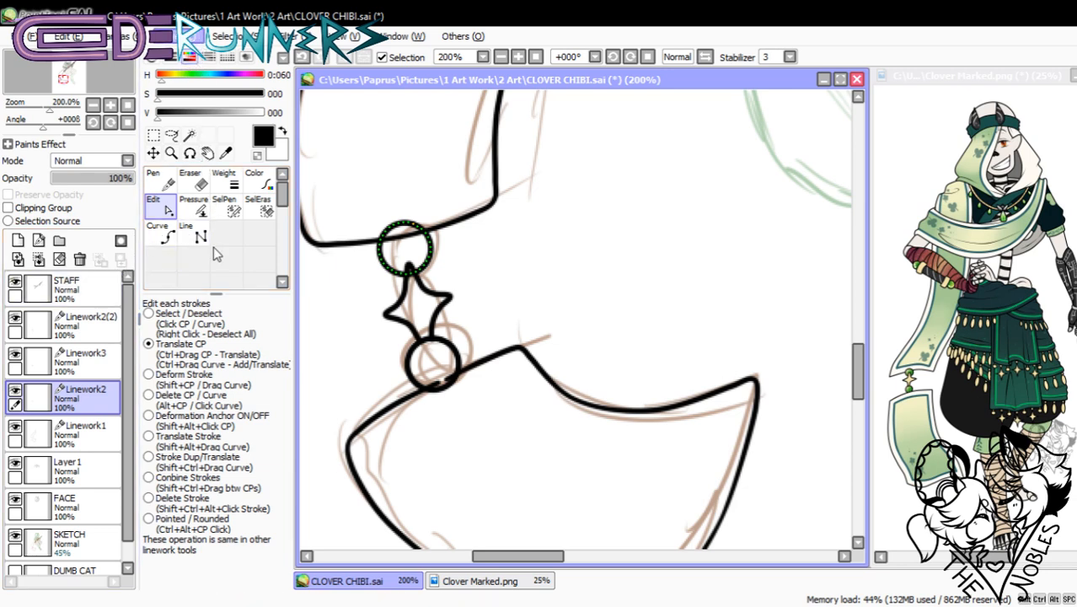
left_click(84, 354)
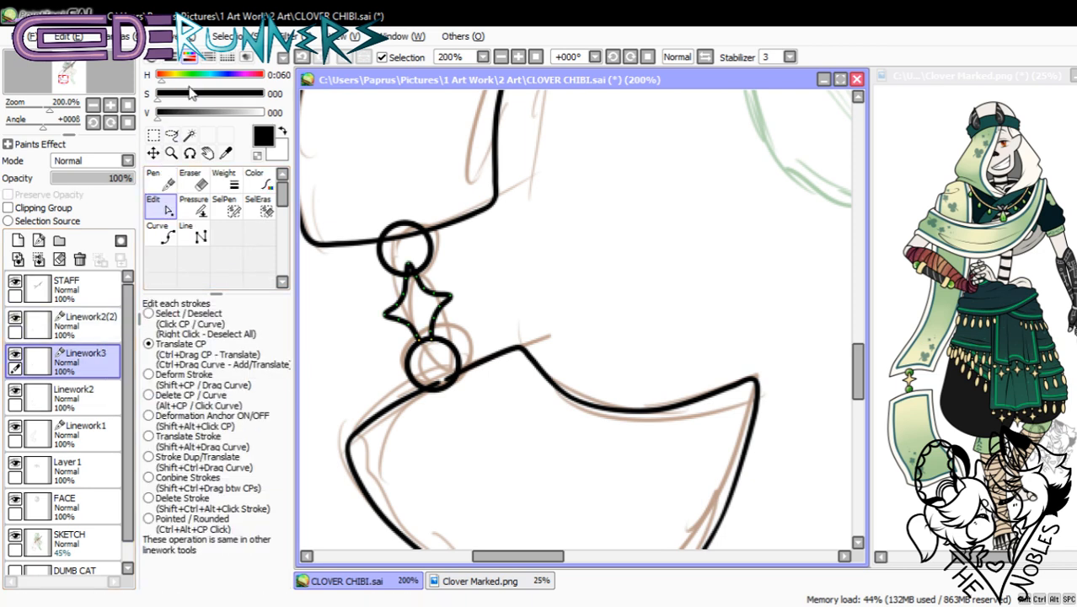
left_click(192, 206)
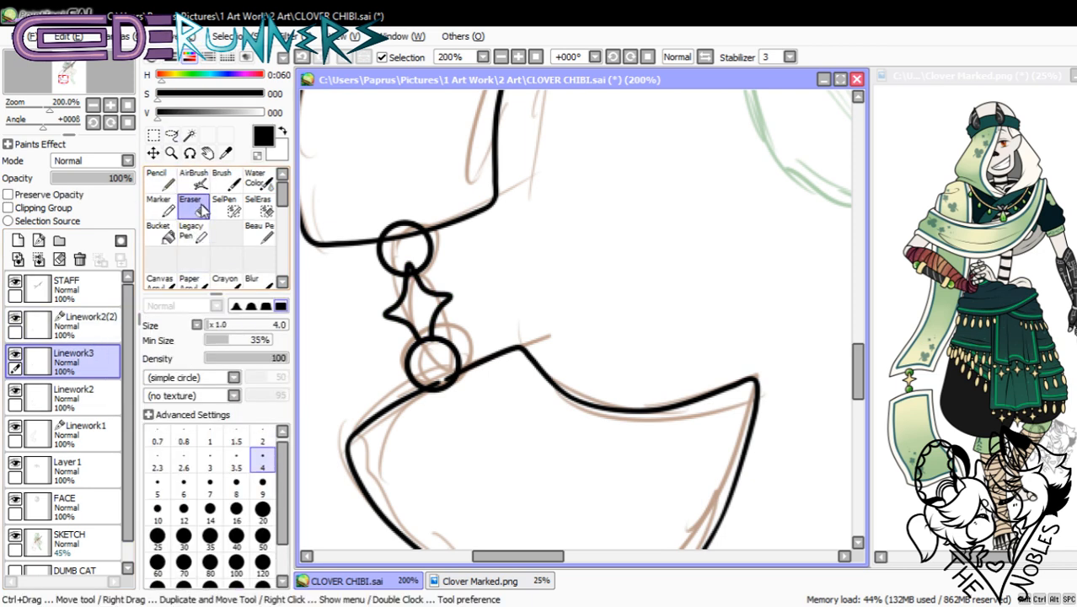
- Merge the star layer Linework3 into Linework2, and merge the result down into Linework1
left_click(84, 396)
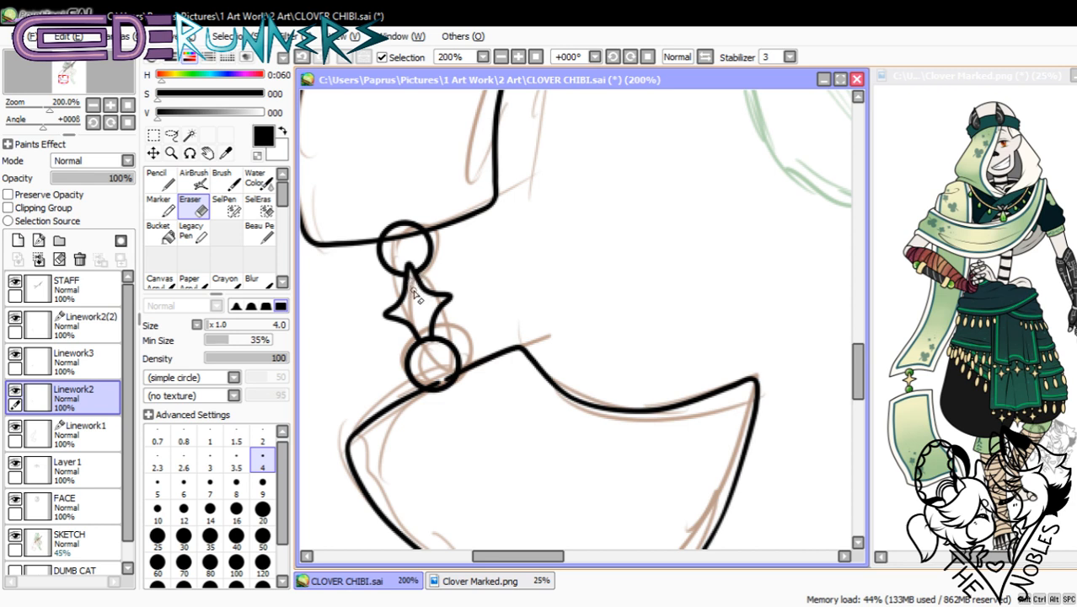
left_click(15, 392)
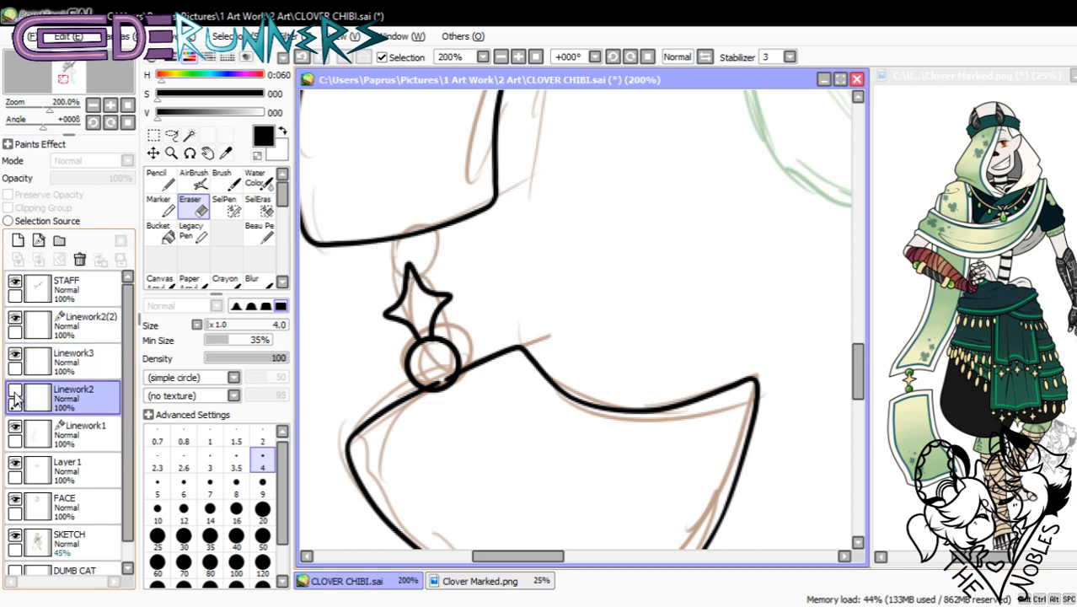
left_click(15, 392)
left_click(15, 428)
left_click(15, 428)
left_click(75, 366)
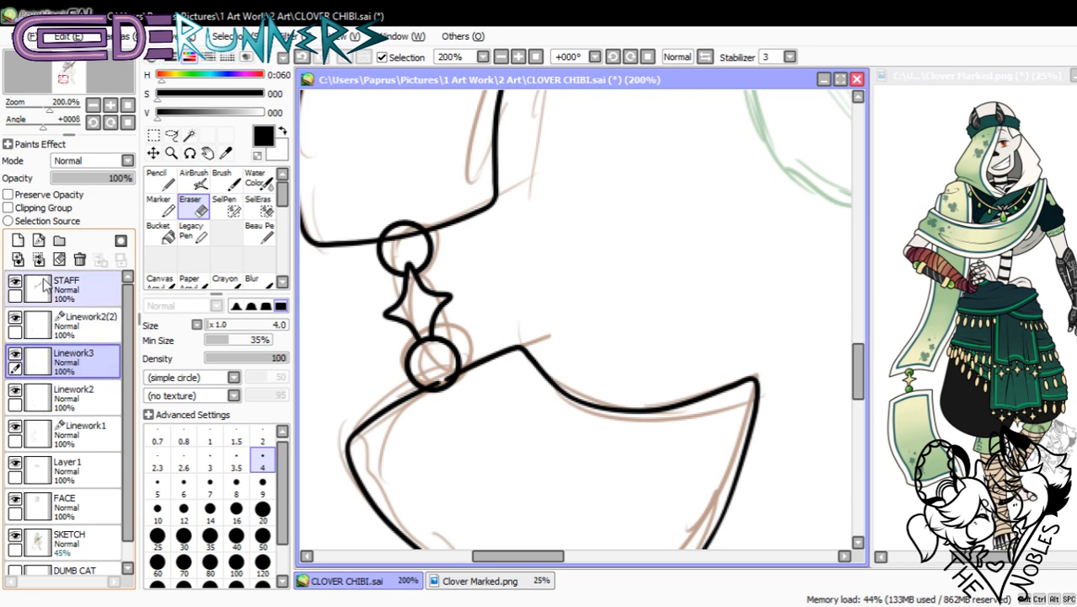
left_click(37, 258)
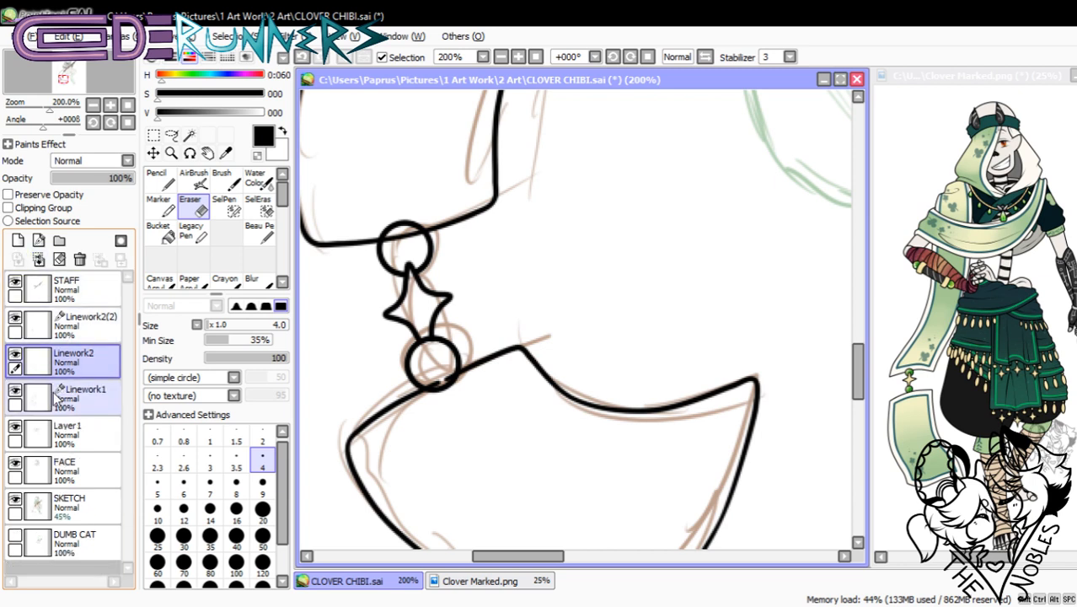
left_click(15, 354)
left_click(15, 354)
left_click(38, 258)
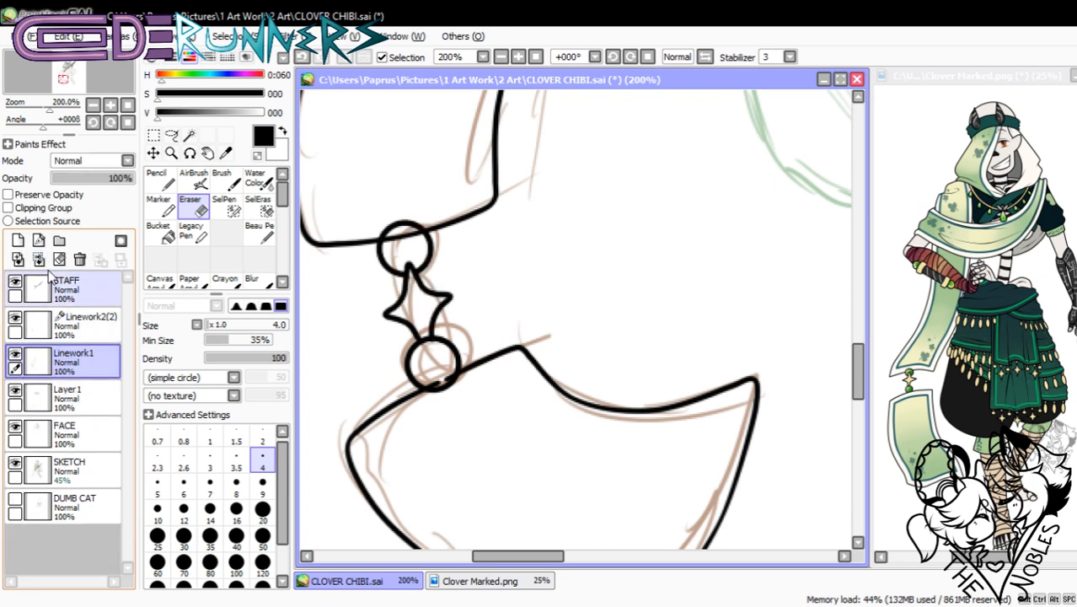
left_click(16, 358)
left_click(15, 358)
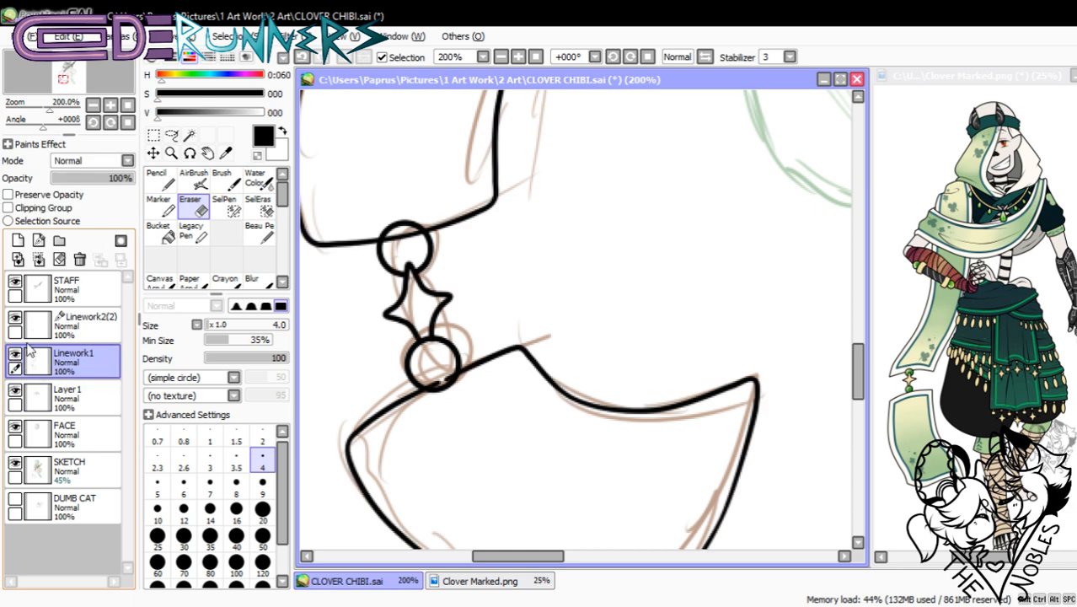
- Erase the scarf outlines running through both beads on Linework1, and merge Linework2(2) with the lower bead into it
left_click(15, 319)
left_click(15, 319)
left_click(15, 319)
left_click(15, 319)
left_click(15, 319)
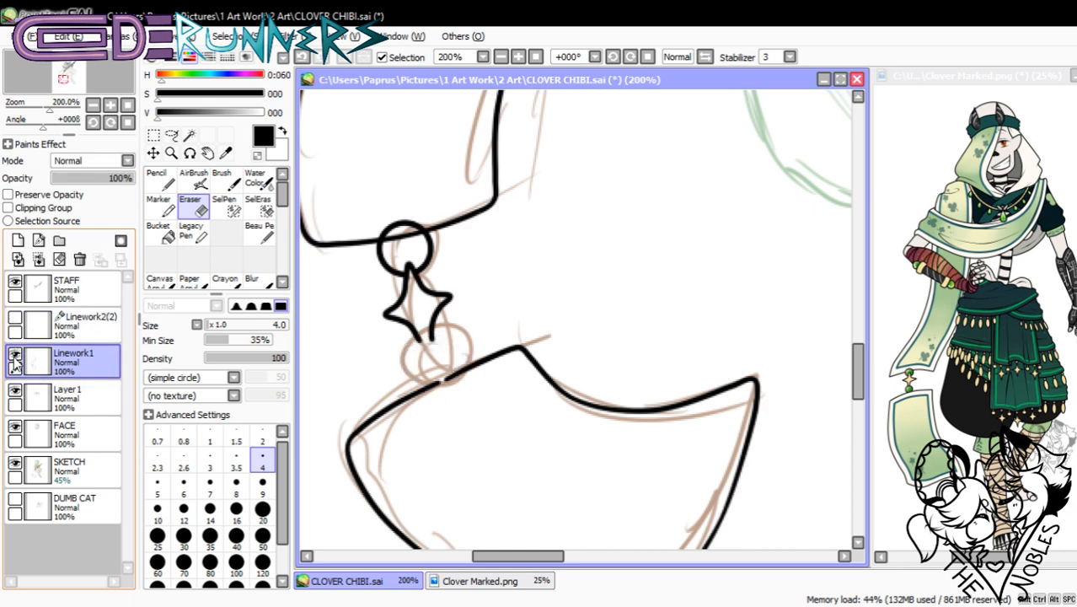
left_click(13, 356)
left_click(13, 357)
left_click(16, 316)
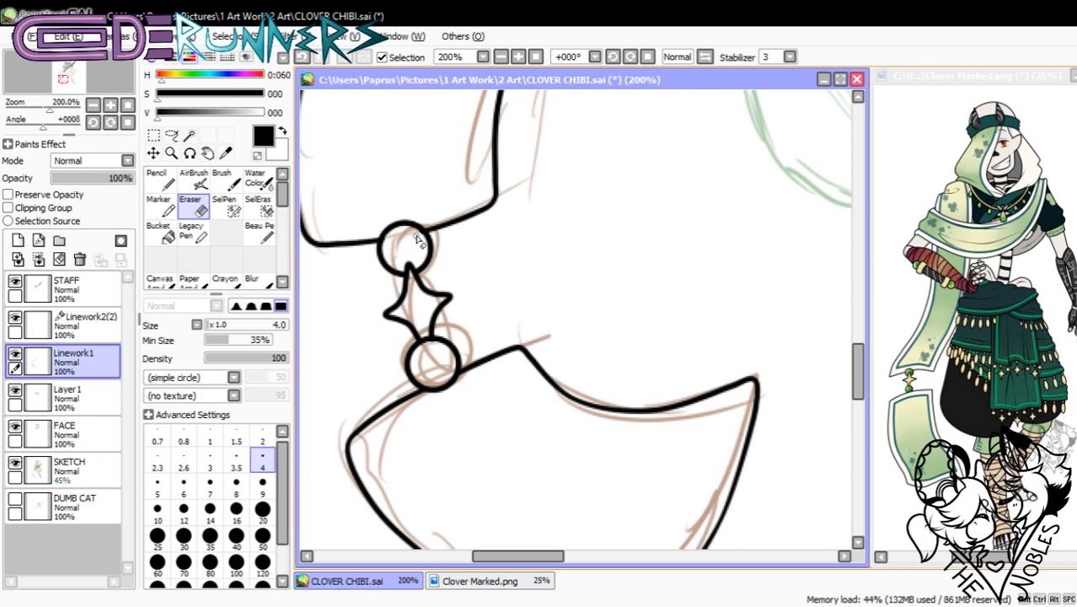
left_click(74, 328)
left_click(38, 259)
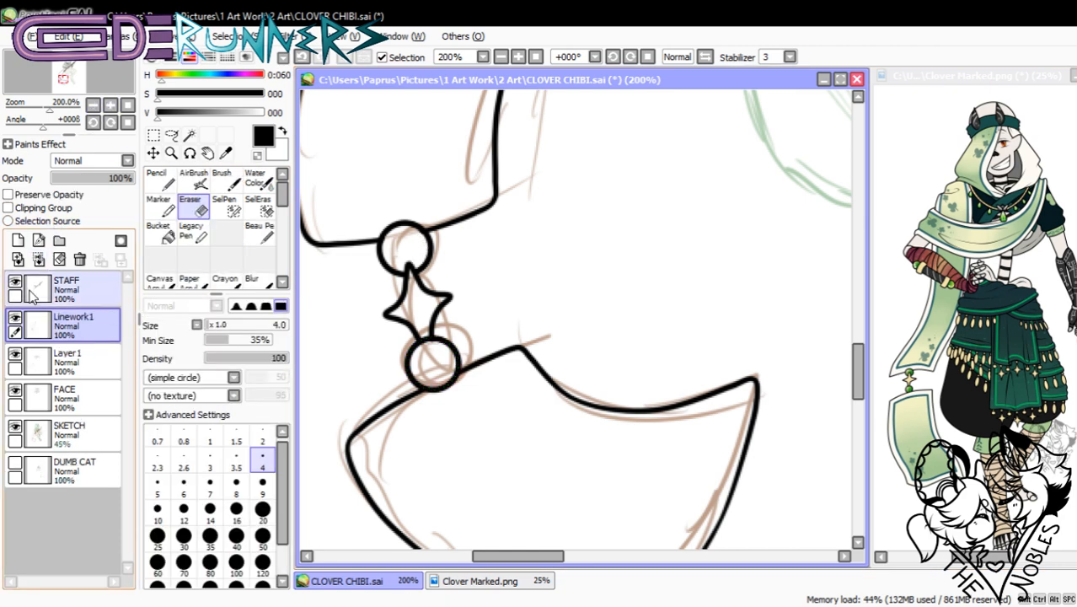
- Erase the scarf-tail lines that cross the sleeve and forearm beside the gripping hand, using the size 4 eraser
left_click(127, 105)
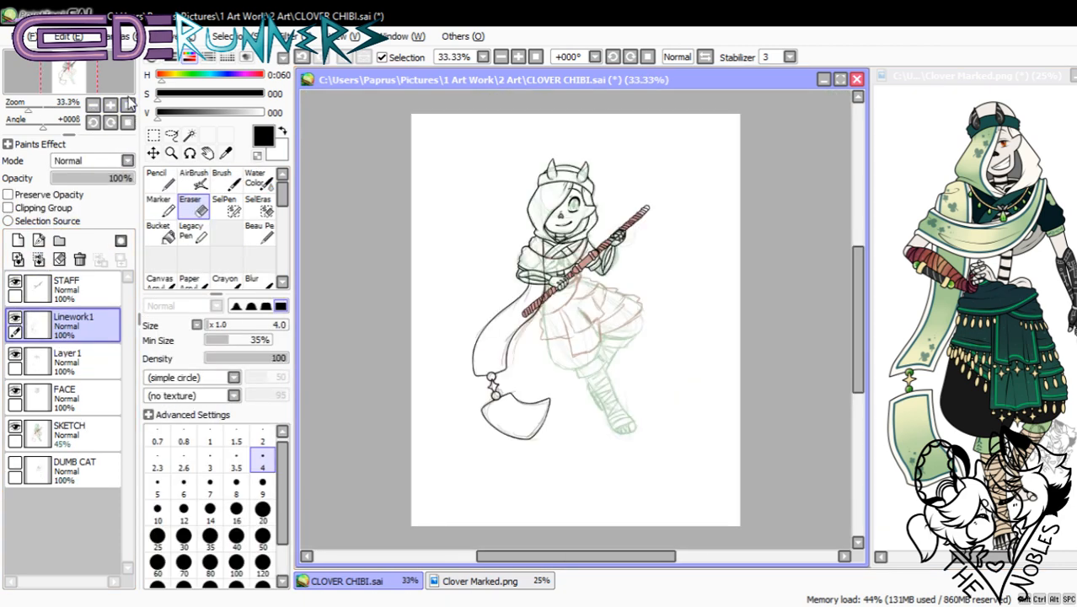
left_click(110, 106)
left_click(110, 106)
left_click(111, 105)
left_click(110, 105)
left_click_drag(563, 557, 550, 557)
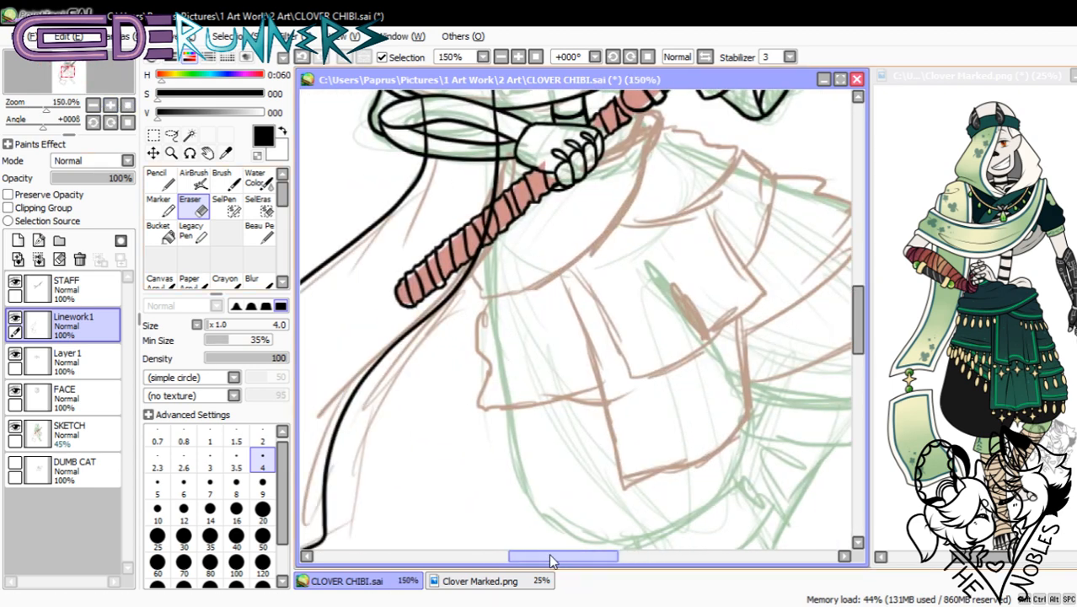
scroll(836, 346, "up", 5)
left_click(113, 105)
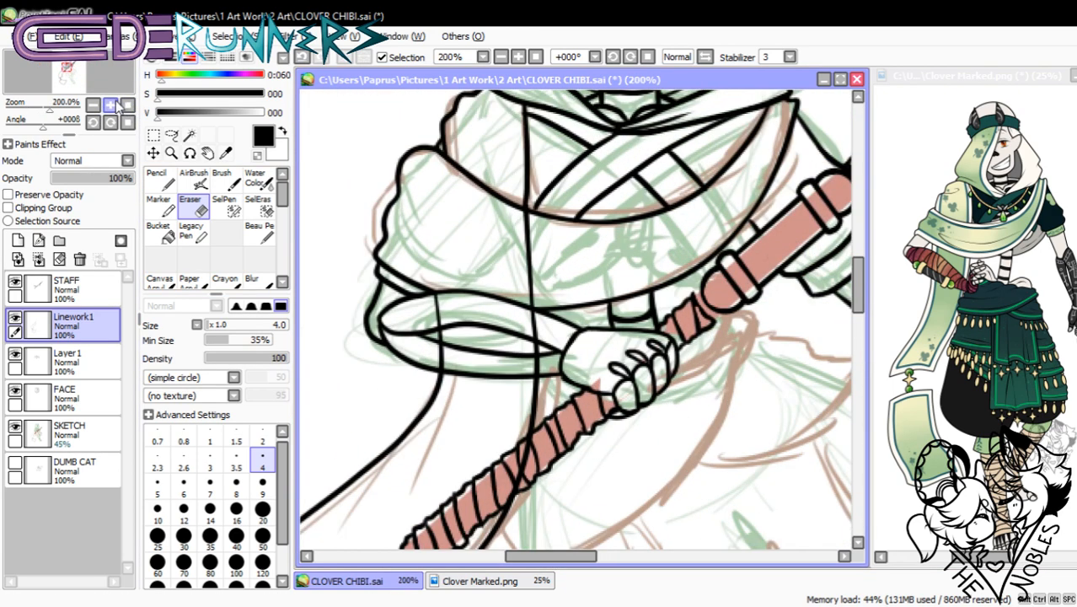
left_click(111, 105)
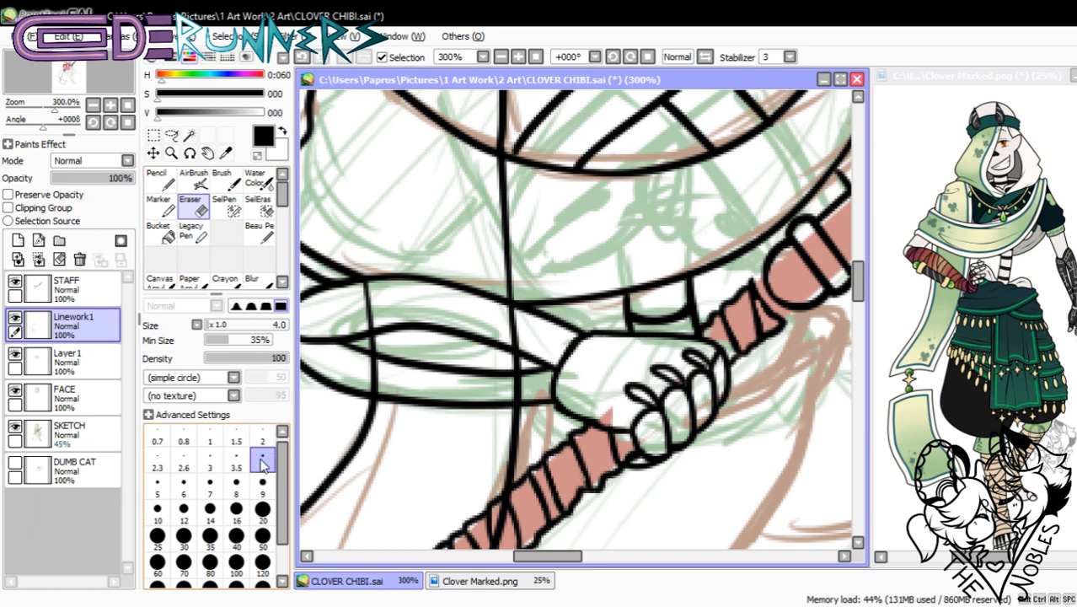
mouse_move(362, 382)
left_mouse_down()
mouse_move(390, 383)
mouse_move(368, 358)
mouse_move(364, 291)
mouse_move(367, 306)
left_mouse_up()
mouse_move(500, 322)
left_mouse_down()
mouse_move(519, 345)
mouse_move(525, 326)
mouse_move(503, 306)
left_mouse_up()
mouse_move(527, 386)
left_mouse_down()
mouse_move(496, 395)
mouse_move(514, 404)
mouse_move(529, 386)
mouse_move(506, 381)
left_mouse_up()
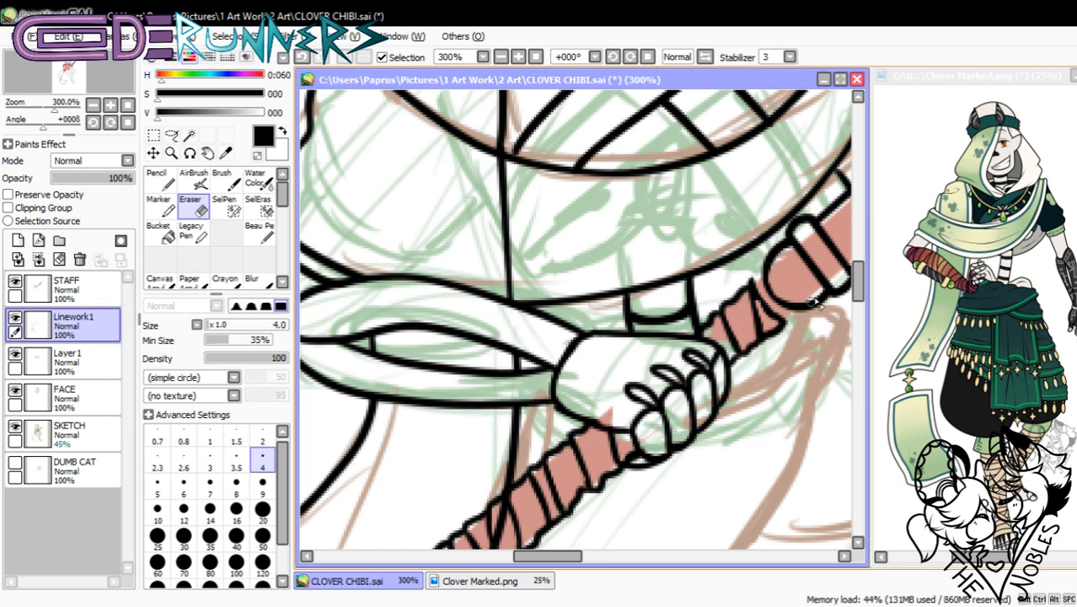
- Erase the scarf-tail line where it overlaps the wrapped staff and where it crosses the draped scarf over the chest
left_click_drag(859, 290, 859, 313)
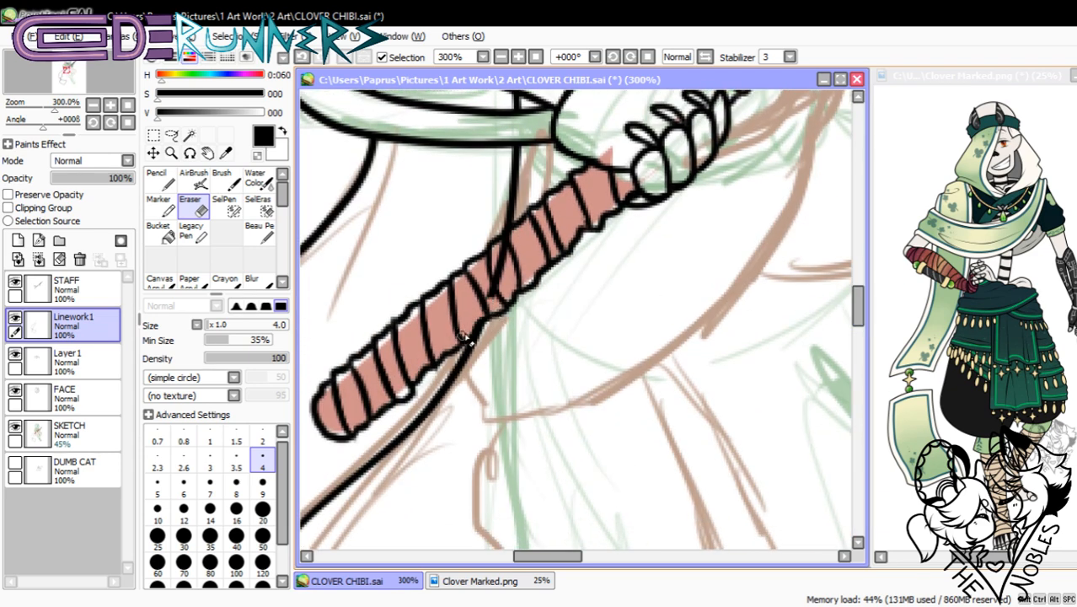
mouse_move(494, 306)
left_mouse_down()
mouse_move(526, 270)
mouse_move(516, 254)
mouse_move(483, 275)
mouse_move(514, 246)
left_mouse_up()
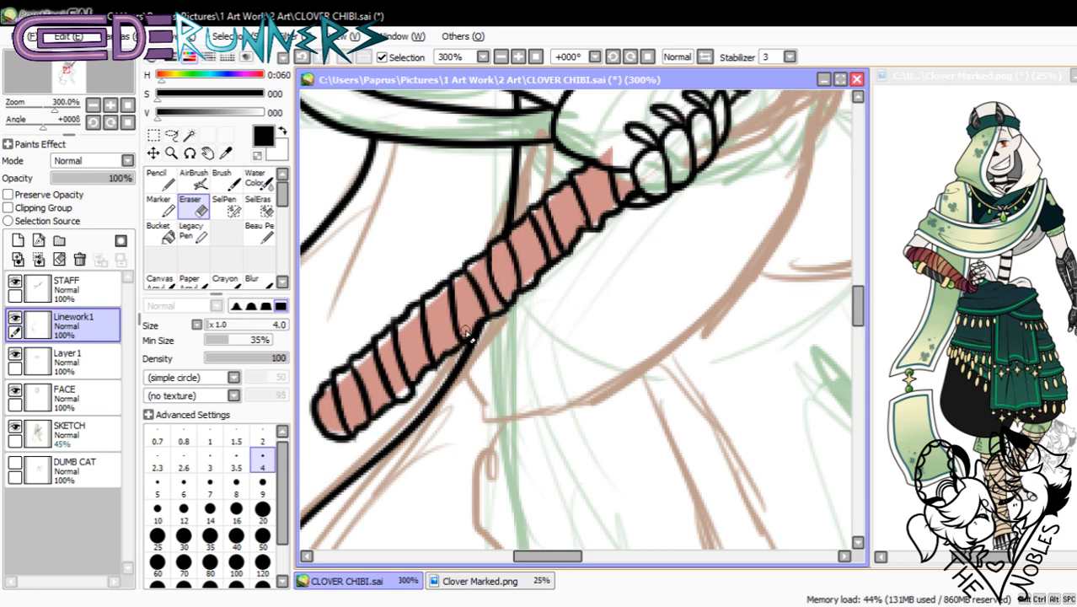
left_click_drag(858, 305, 857, 262)
mouse_move(504, 376)
left_mouse_down()
mouse_move(495, 436)
mouse_move(517, 522)
left_mouse_up()
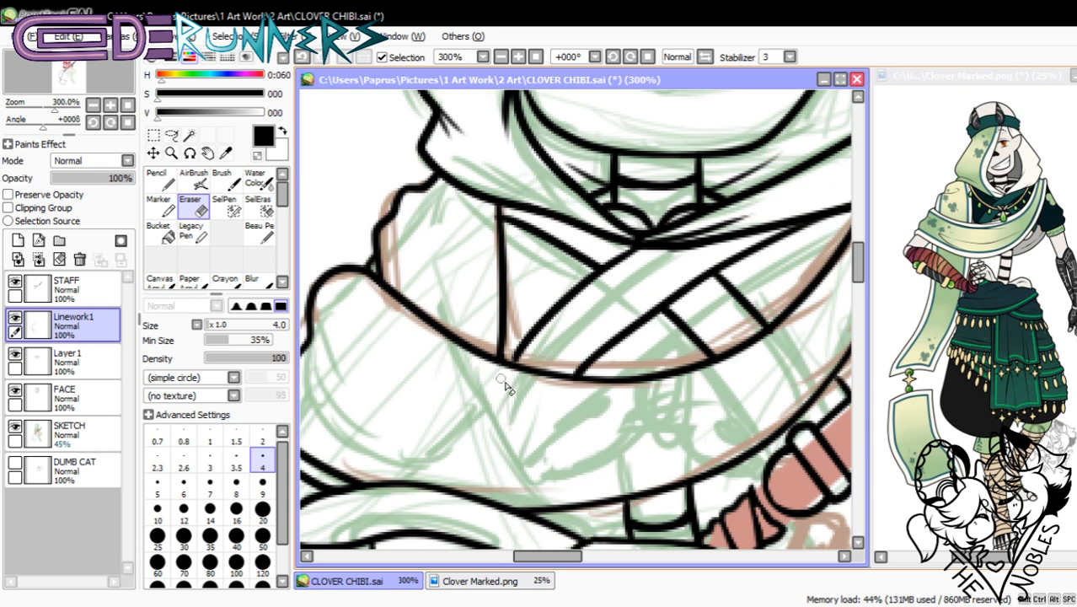
- Check the Linework1 content by toggling its visibility, merge it down into Layer1, and save the drawing
left_click(94, 106)
left_click(94, 105)
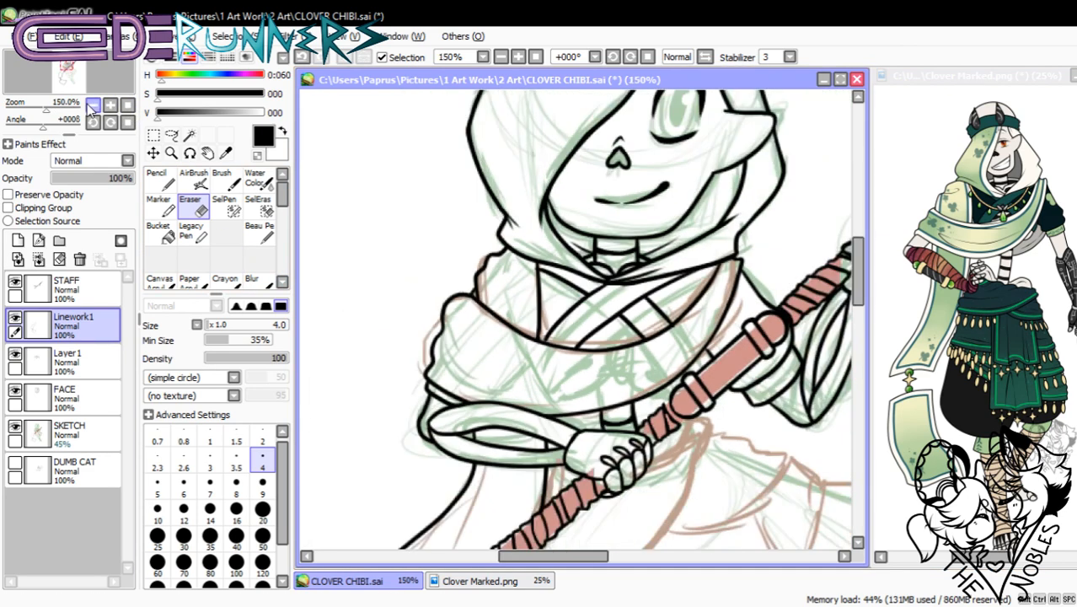
left_click(94, 105)
left_click(94, 105)
left_click(93, 105)
left_click(94, 106)
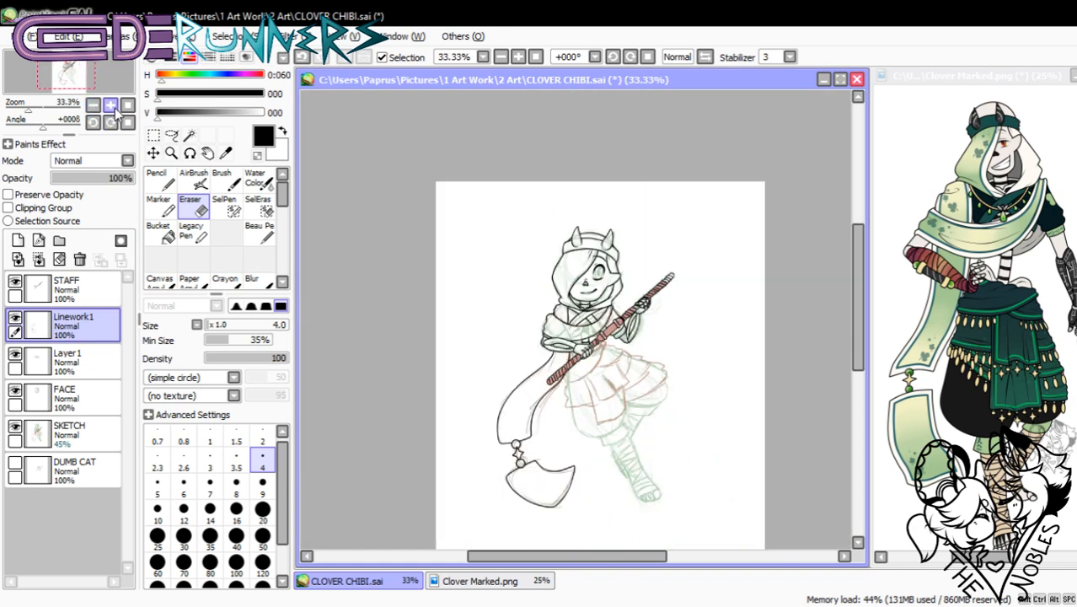
left_click(110, 104)
left_click_drag(860, 303, 850, 352)
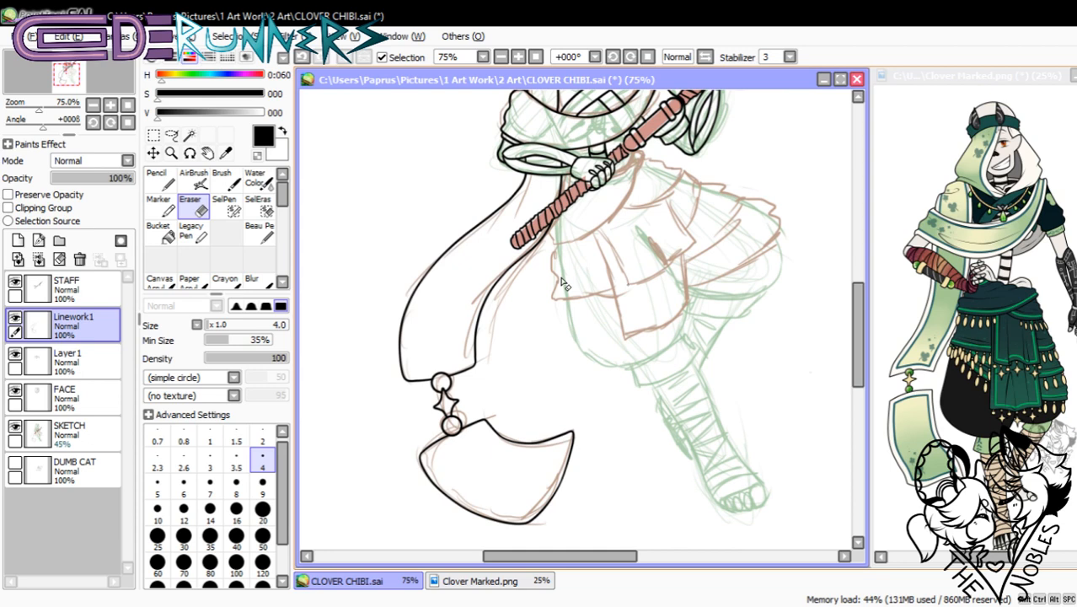
left_click(14, 318)
left_click(16, 356)
left_click(14, 354)
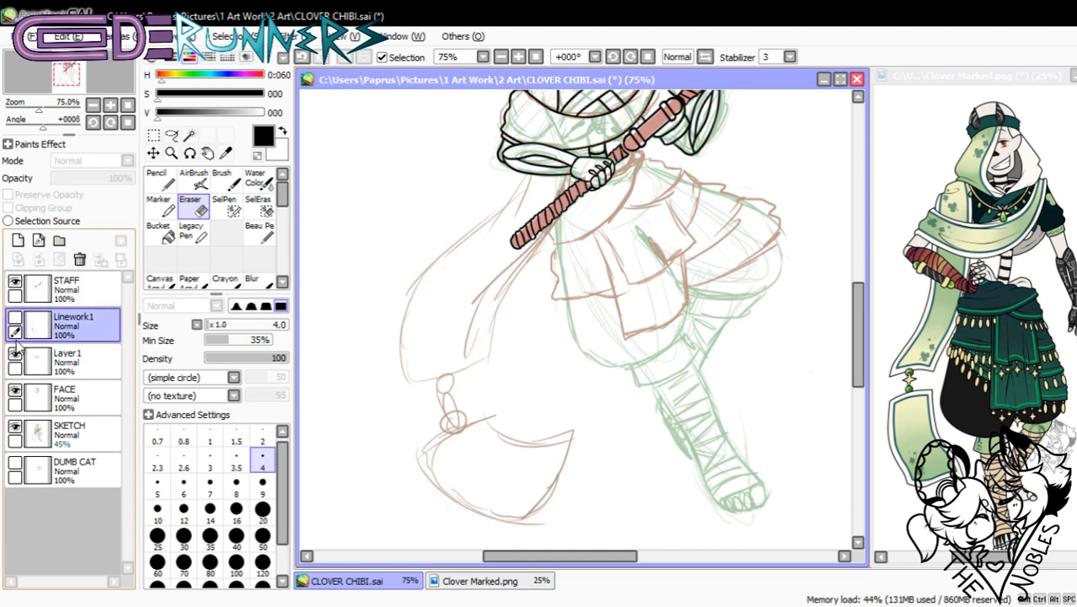
left_click(16, 319)
left_click(38, 260)
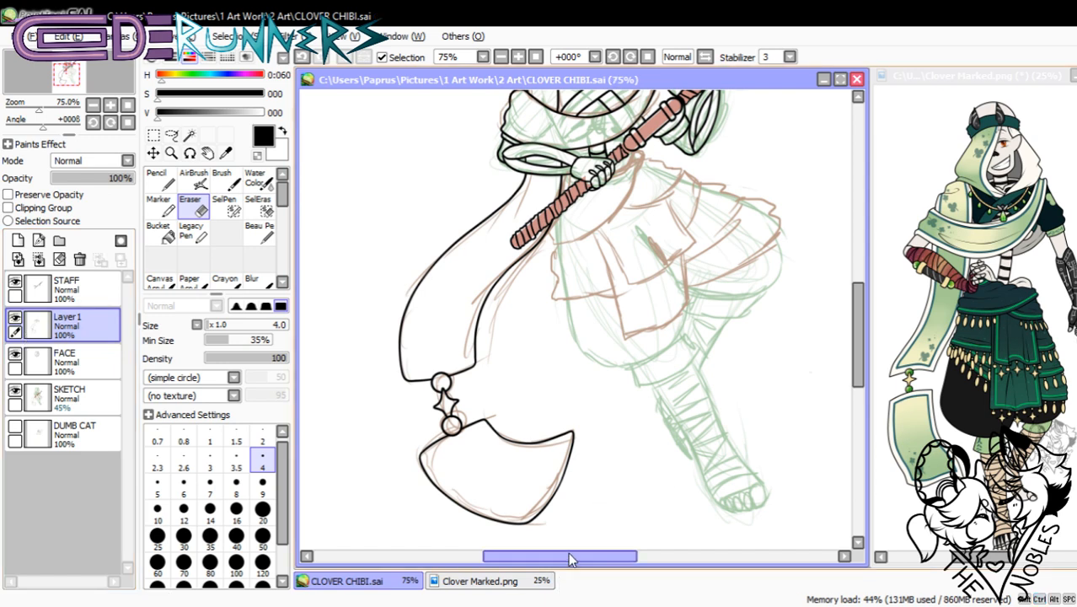
left_click_drag(573, 558, 593, 557)
mouse_move(858, 363)
left_mouse_down()
mouse_move(847, 313)
mouse_move(841, 344)
left_mouse_up()
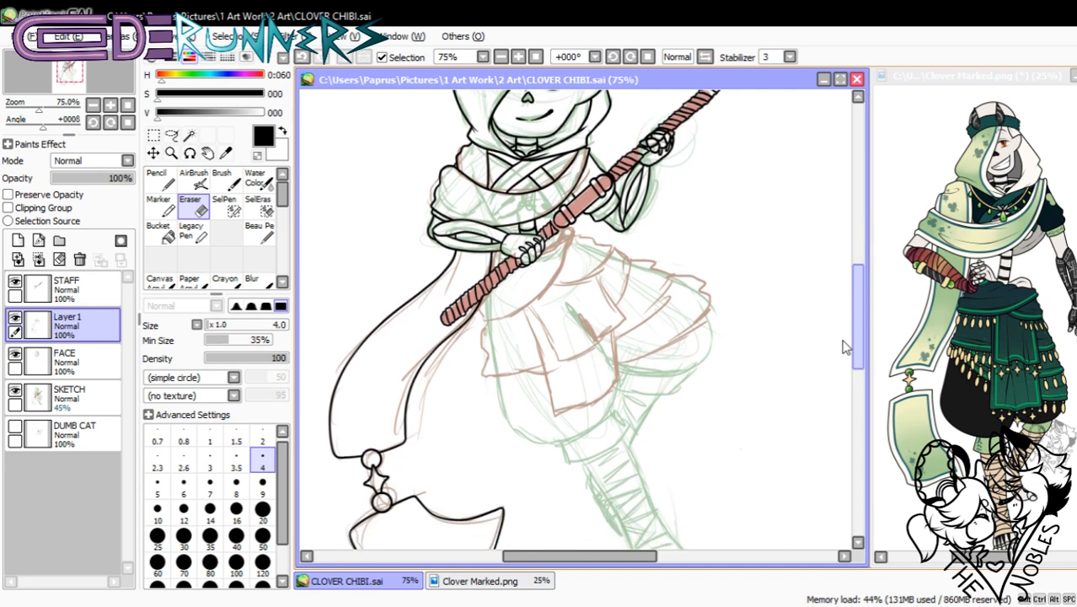
double_click(24, 314)
left_click(685, 279)
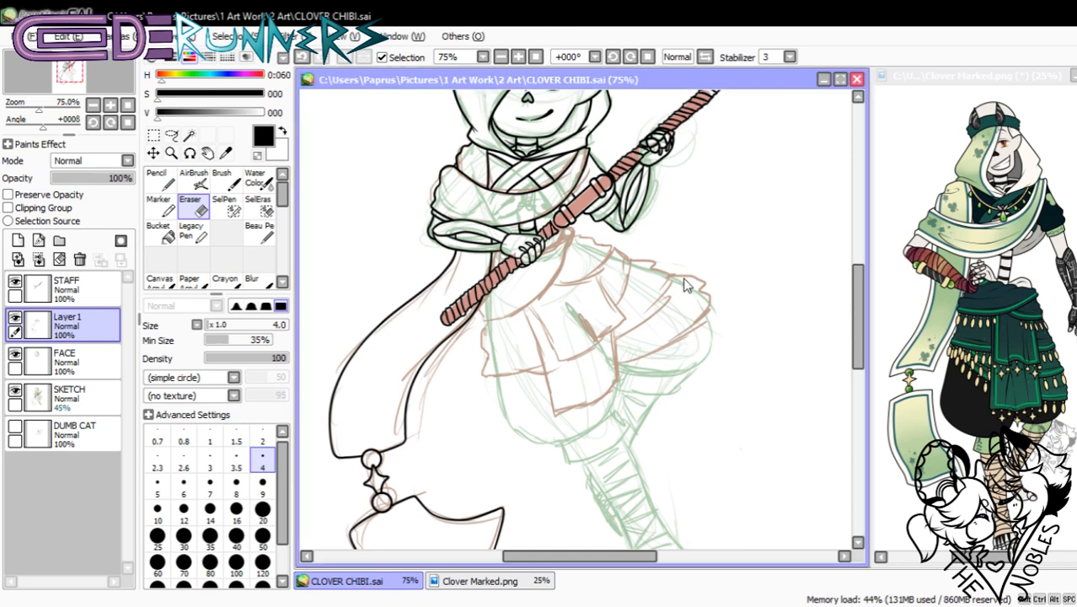
- Create a new linework layer above Layer1 and trace the skirt's front wrap from the waist knot to its lower-left corner with the Curve tool
left_click(38, 240)
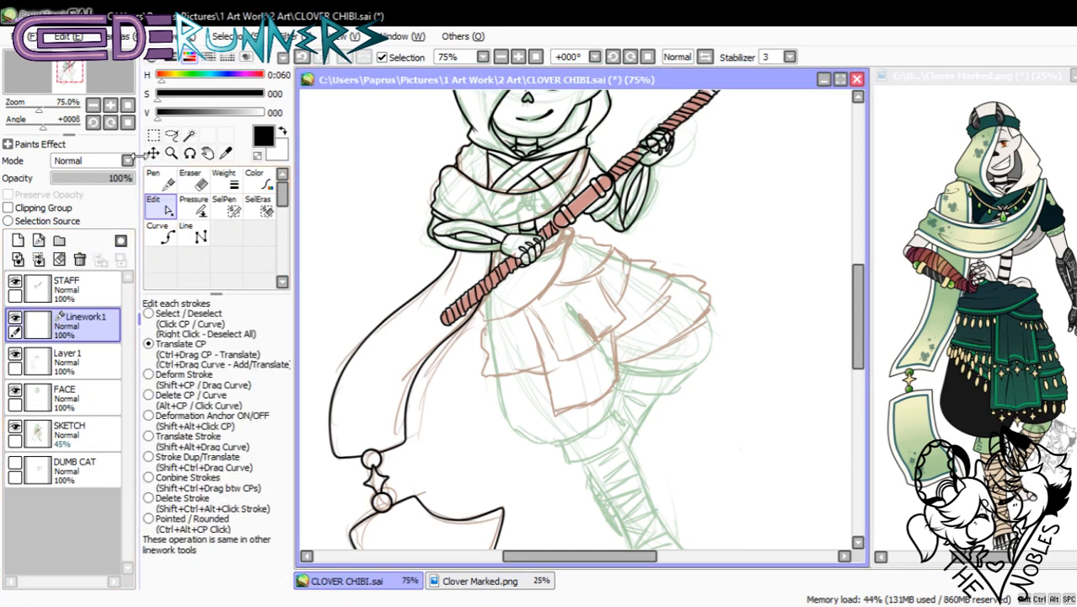
left_click(110, 106)
left_click(110, 105)
left_click(158, 232)
left_click(464, 282)
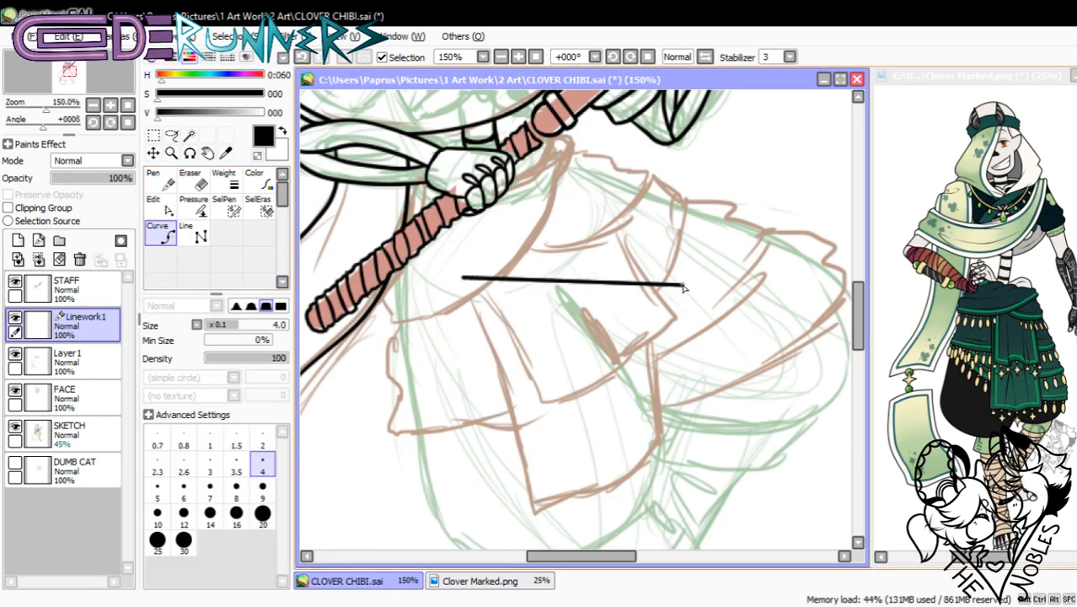
left_click_drag(858, 328, 858, 318)
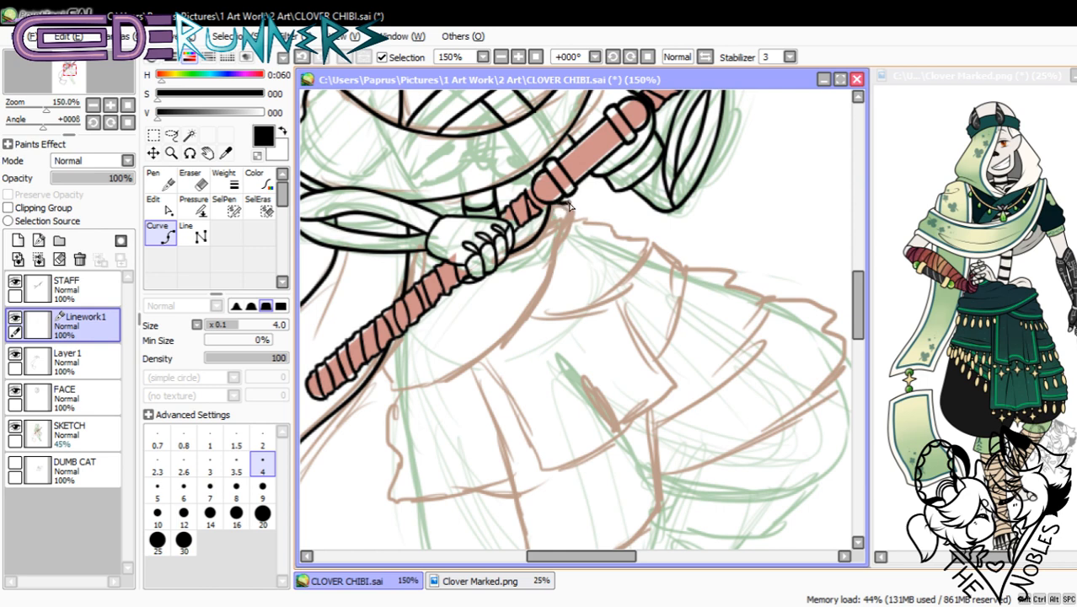
mouse_move(567, 245)
left_mouse_down()
mouse_move(537, 308)
mouse_move(485, 361)
mouse_move(402, 388)
left_mouse_up()
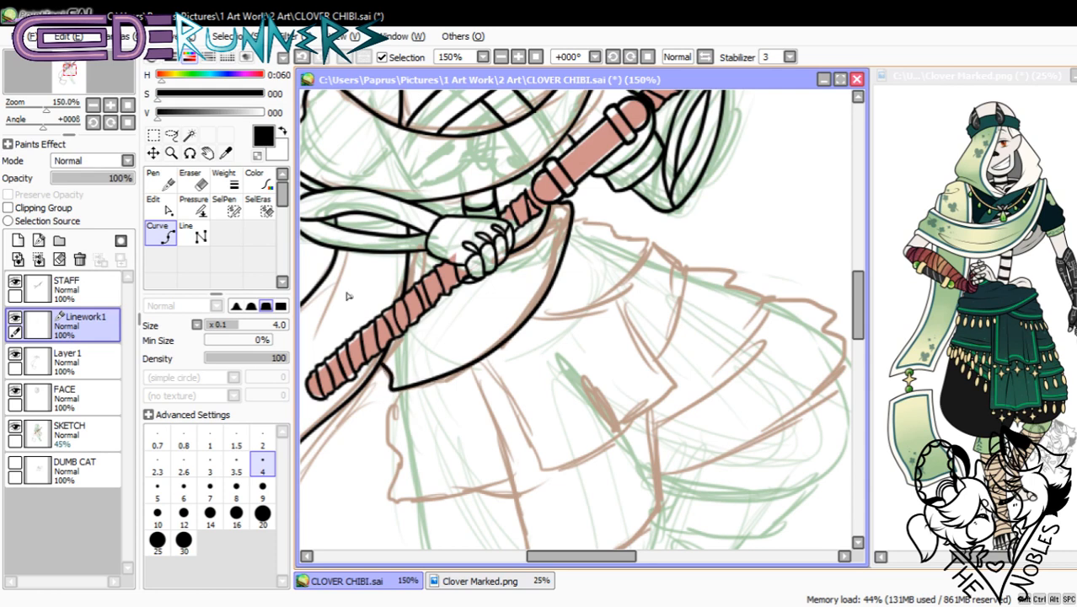
- Refine the control points at the wrap's lower-left corner and trace the short waist line beside the staff
left_click(161, 205)
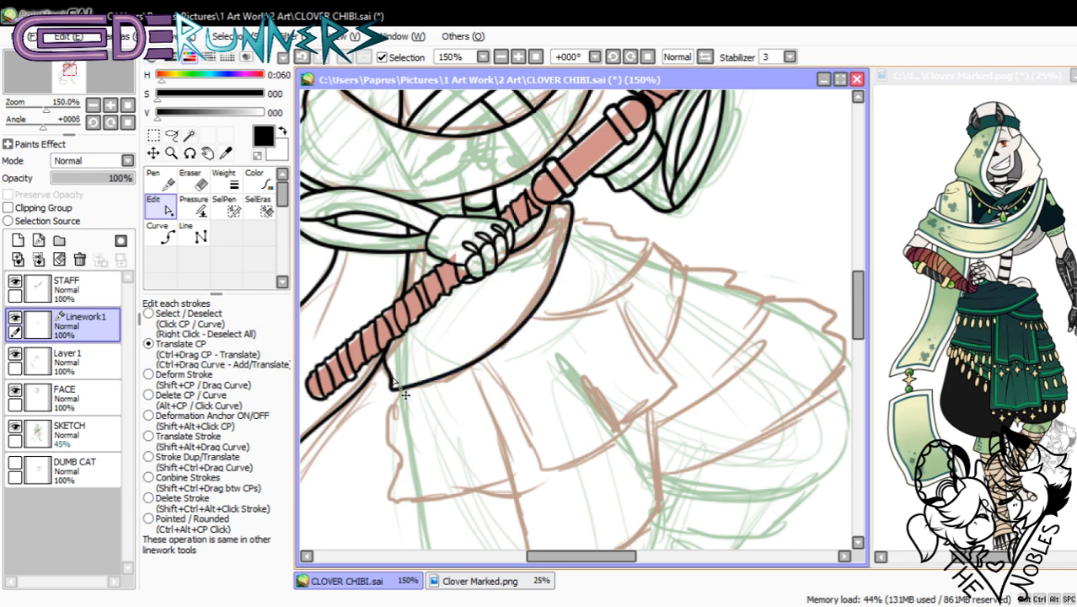
left_click(160, 234)
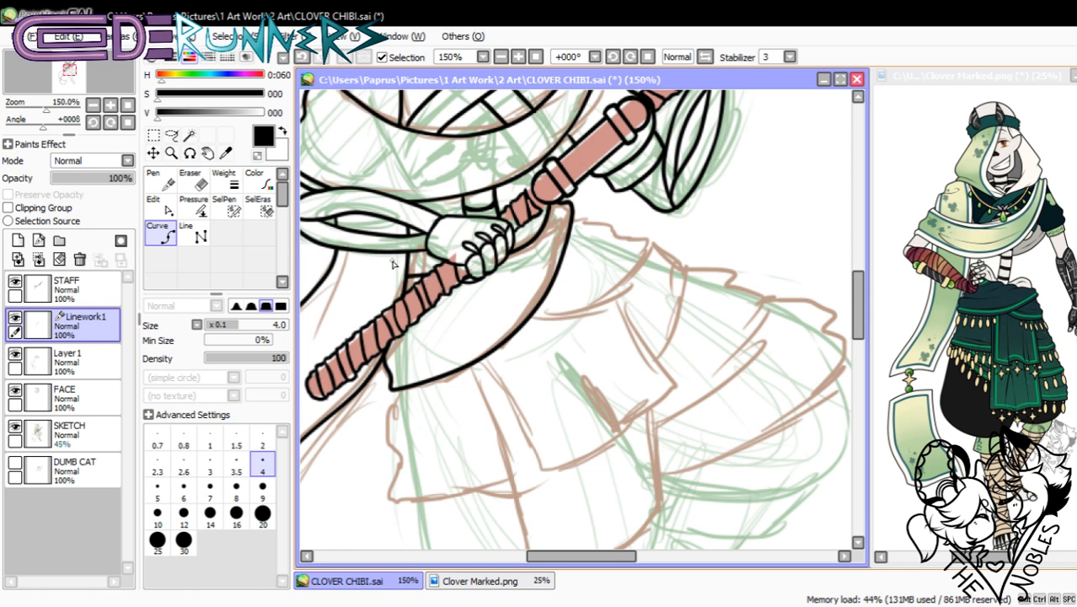
left_click(163, 205)
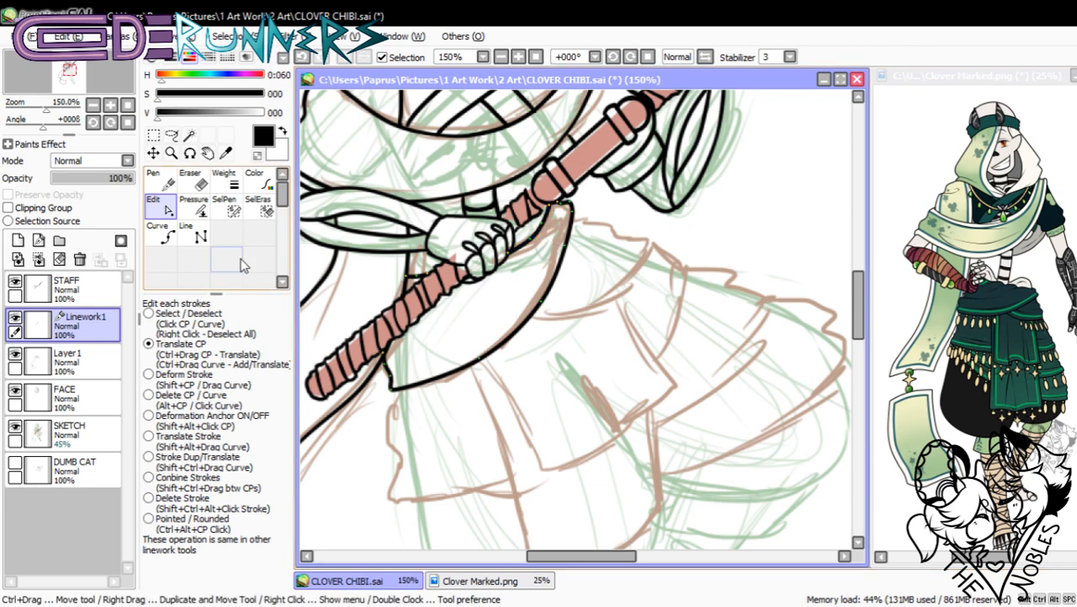
- Trace the small ruffled flap to the right of the waist knot with the Curve tool and adjust its control points
left_click(160, 234)
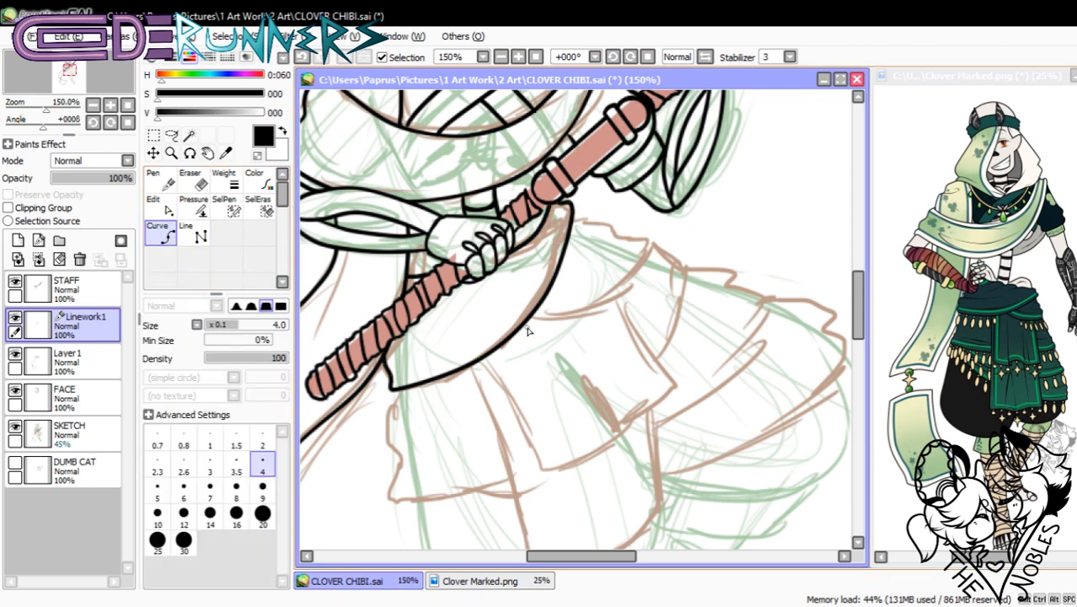
key("ctrl+z")
left_click(542, 305)
key("ctrl+z")
left_click(573, 212)
left_click(649, 244)
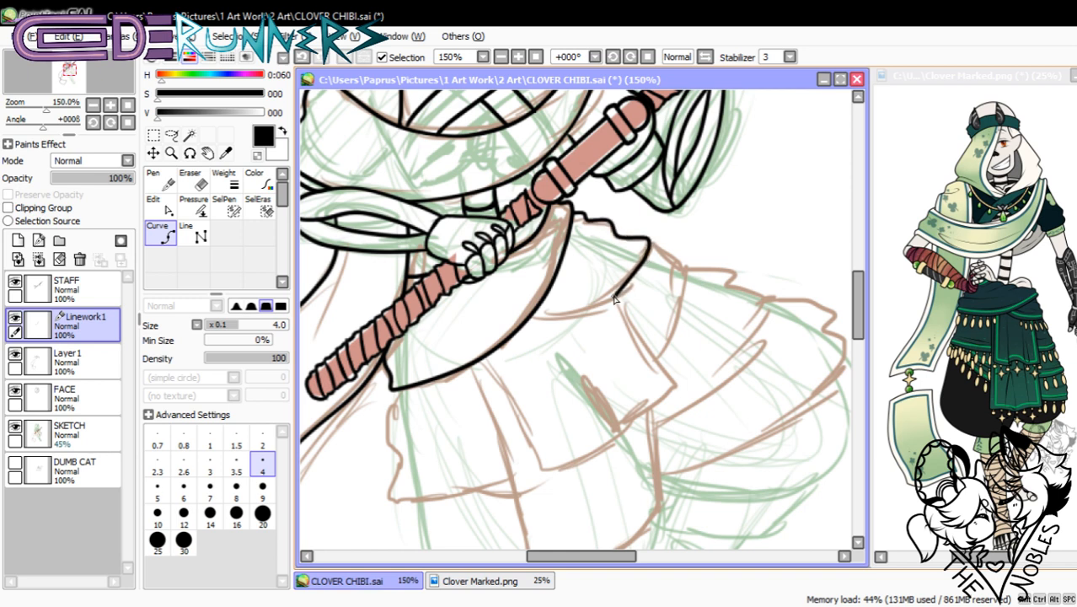
double_click(543, 305)
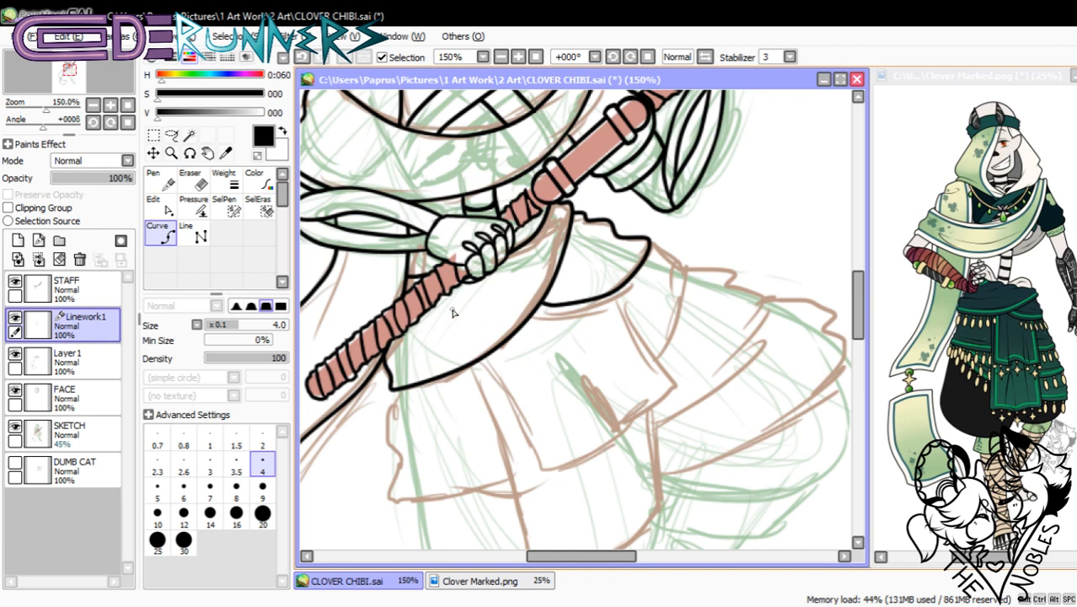
left_click(160, 205)
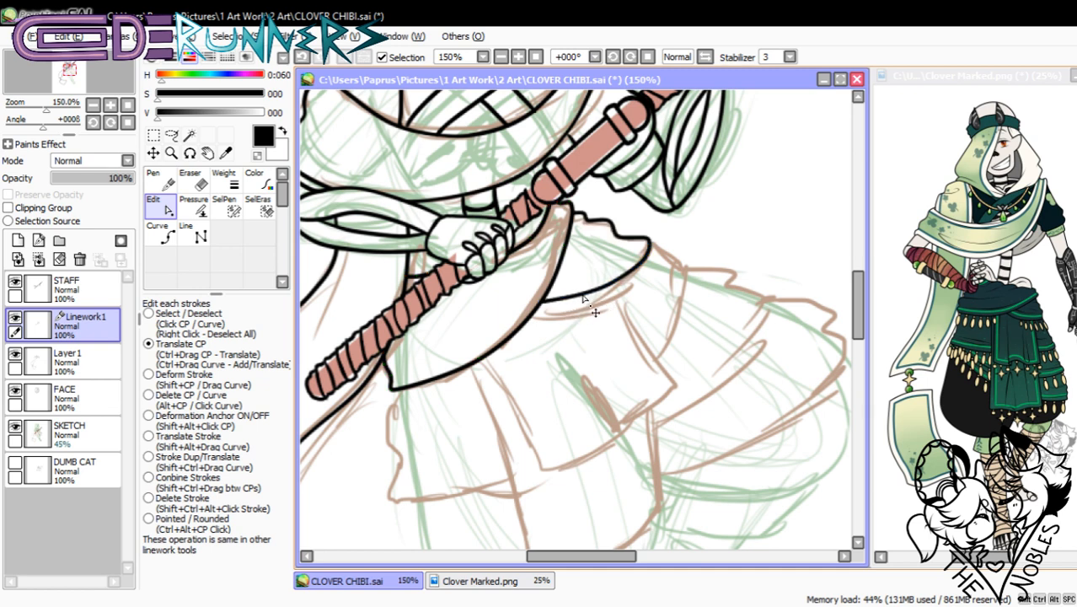
left_click_drag(645, 255, 647, 250)
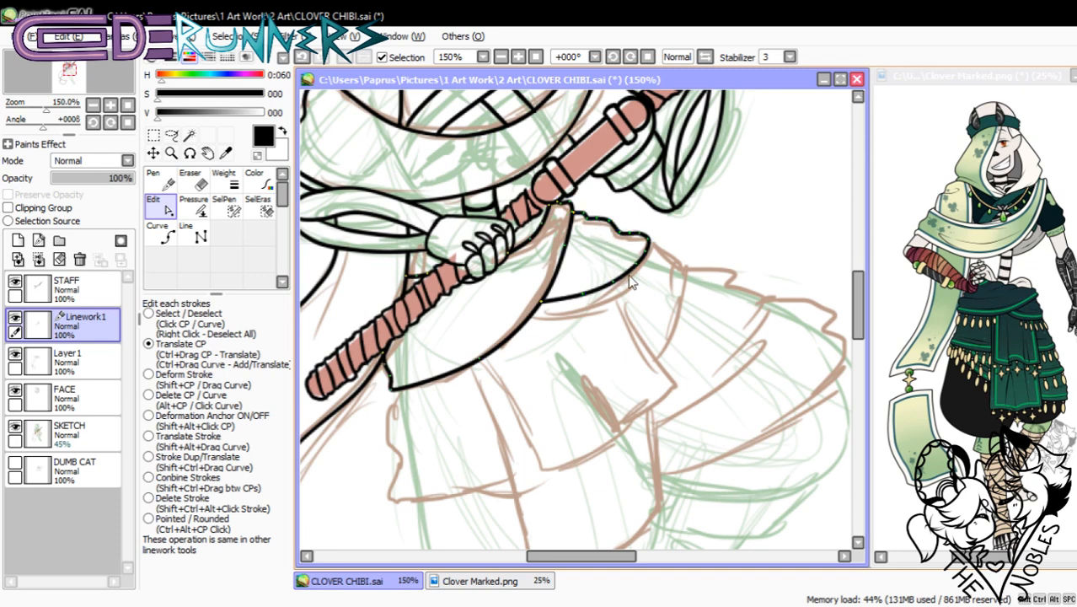
- Trace the skirt's upper central cloth panel with its stepped hem and inner fold using the Curve tool, and refine its points
left_click_drag(855, 308, 856, 313)
left_click(158, 234)
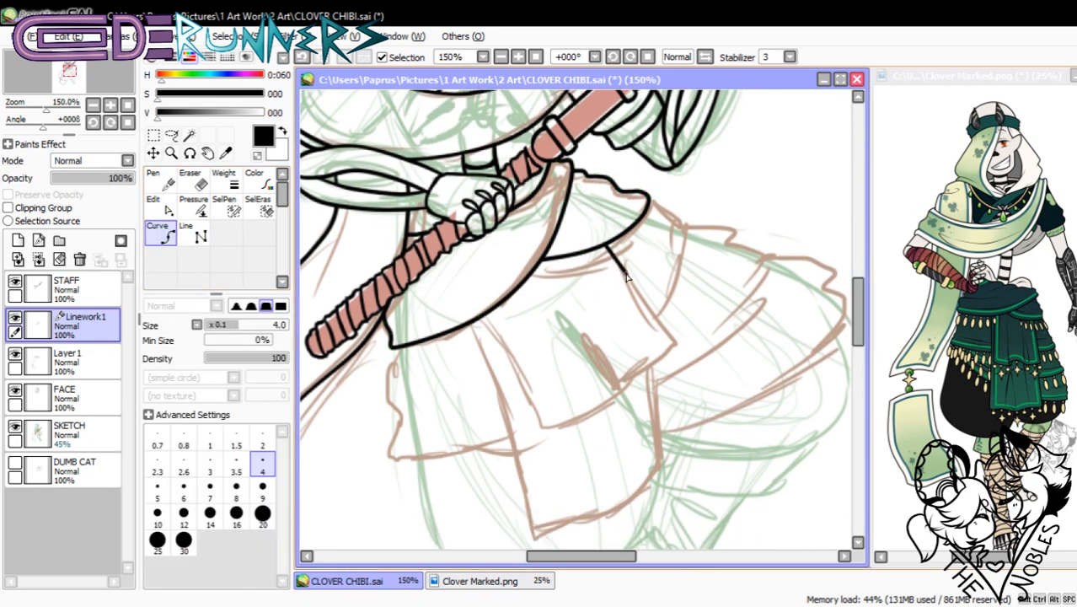
left_click(676, 347)
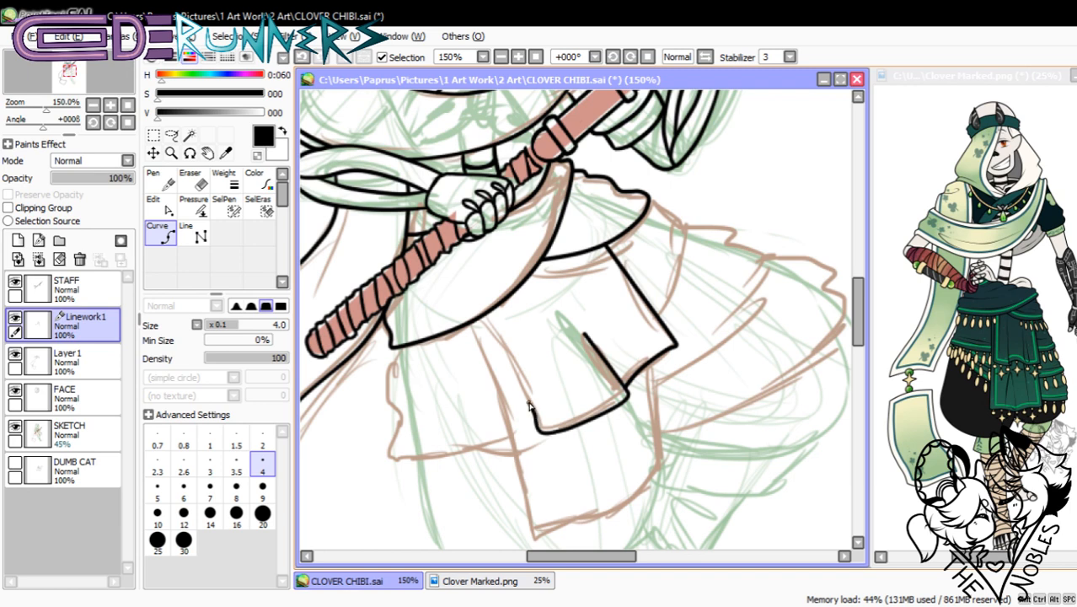
left_click_drag(536, 426, 482, 317)
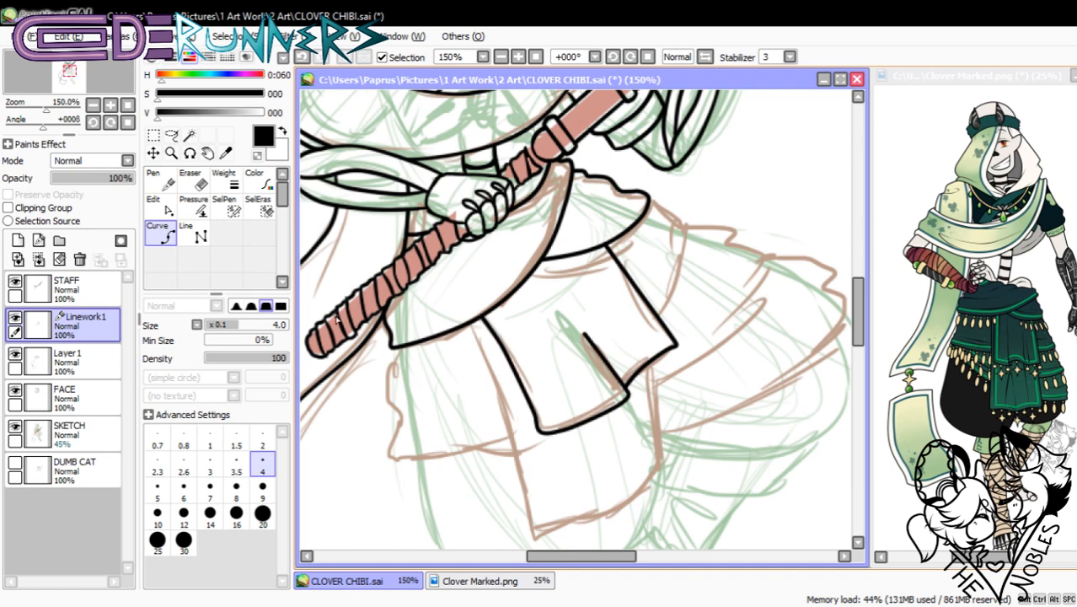
left_click(159, 205)
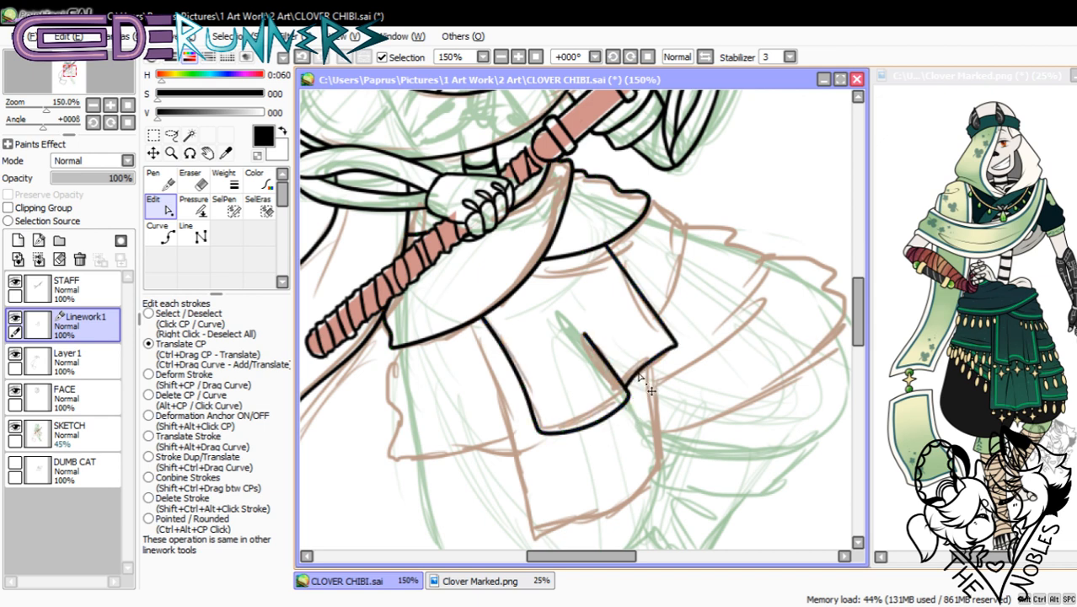
- Trace the longer cloth panel under the central one, with its right fold, left edge and curved bottom hem
left_click(169, 238)
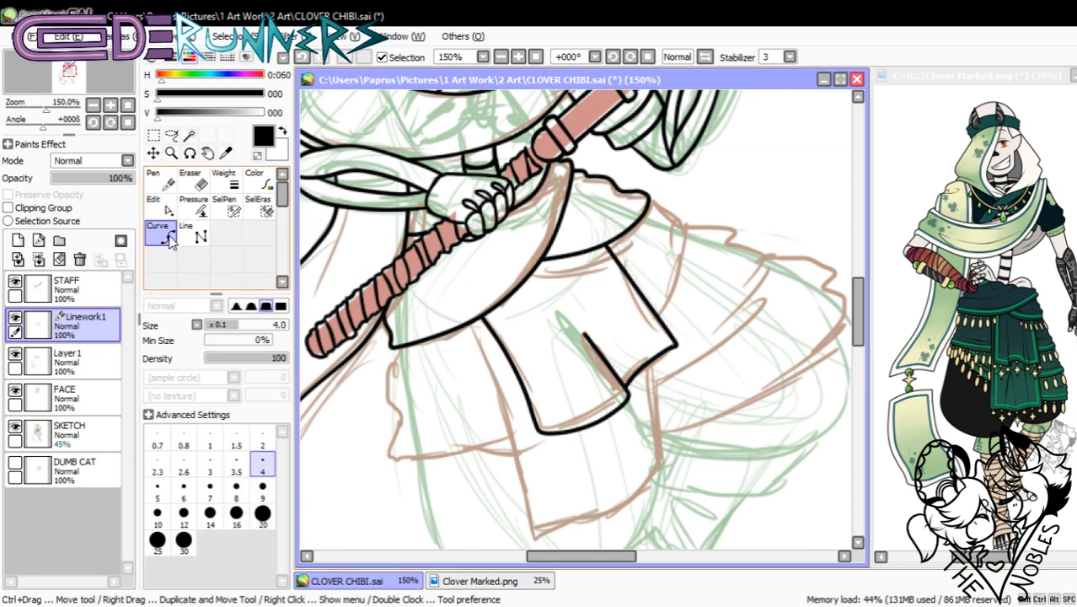
left_click_drag(855, 311, 855, 323)
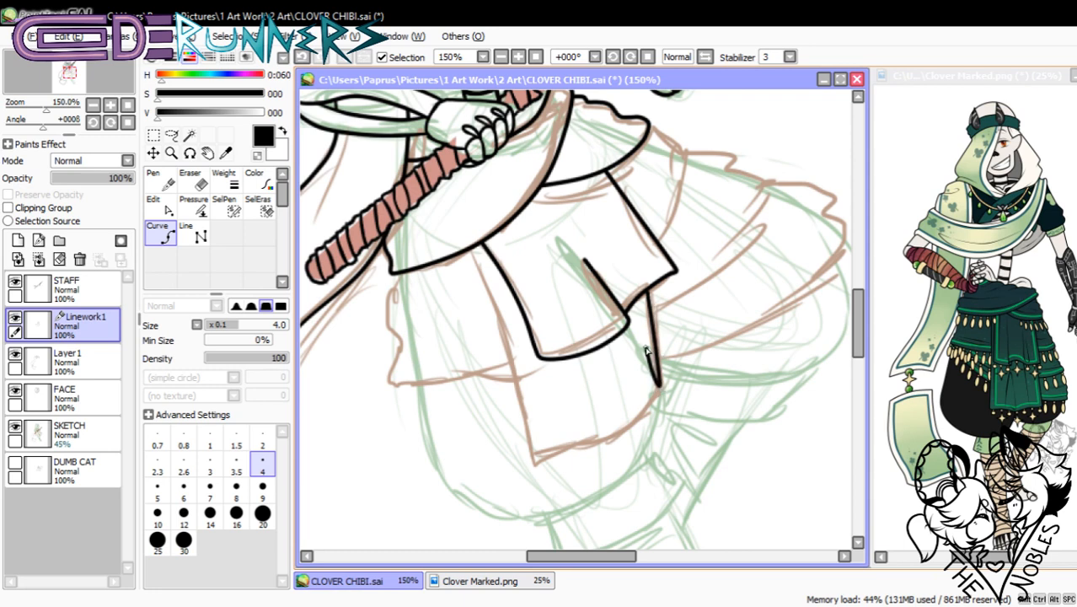
double_click(647, 350)
left_click(470, 251)
left_click(537, 465)
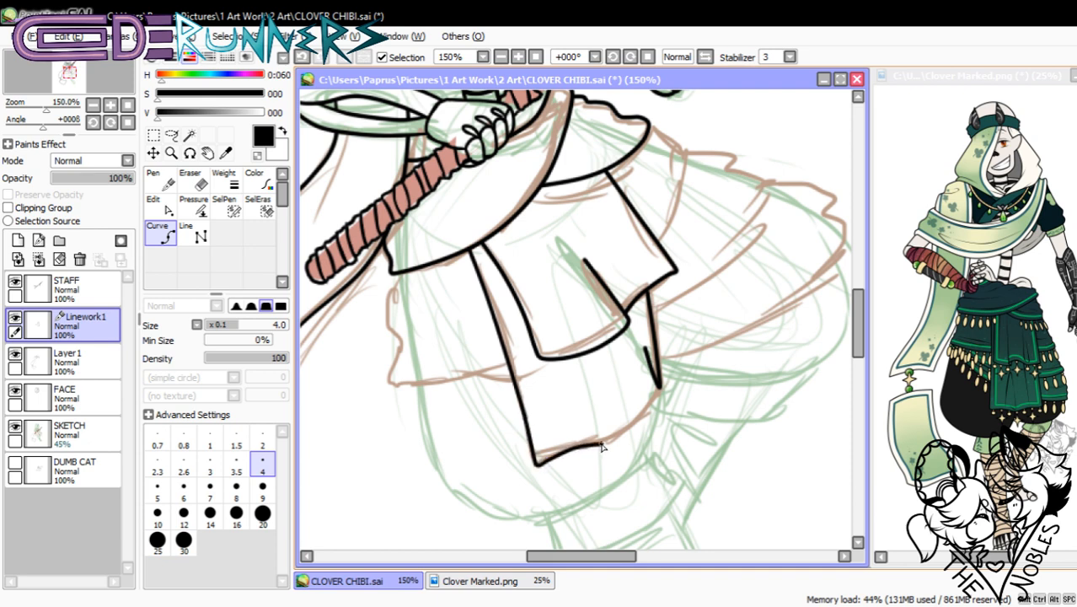
double_click(659, 388)
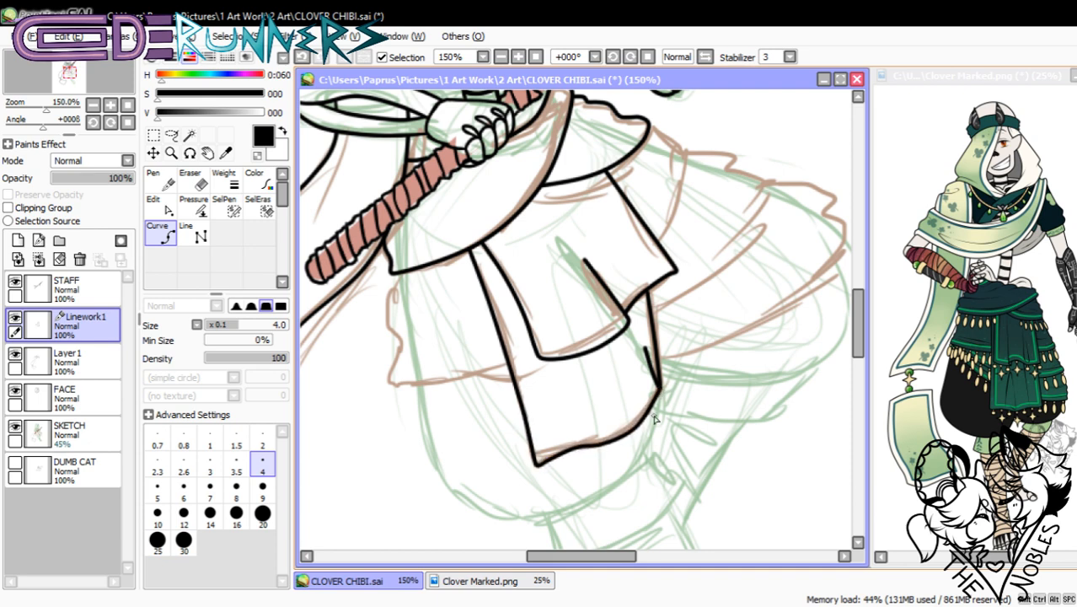
- Adjust the control points of the lower panel's hem and vary the line pressure along the central panels' strokes
left_click(160, 206)
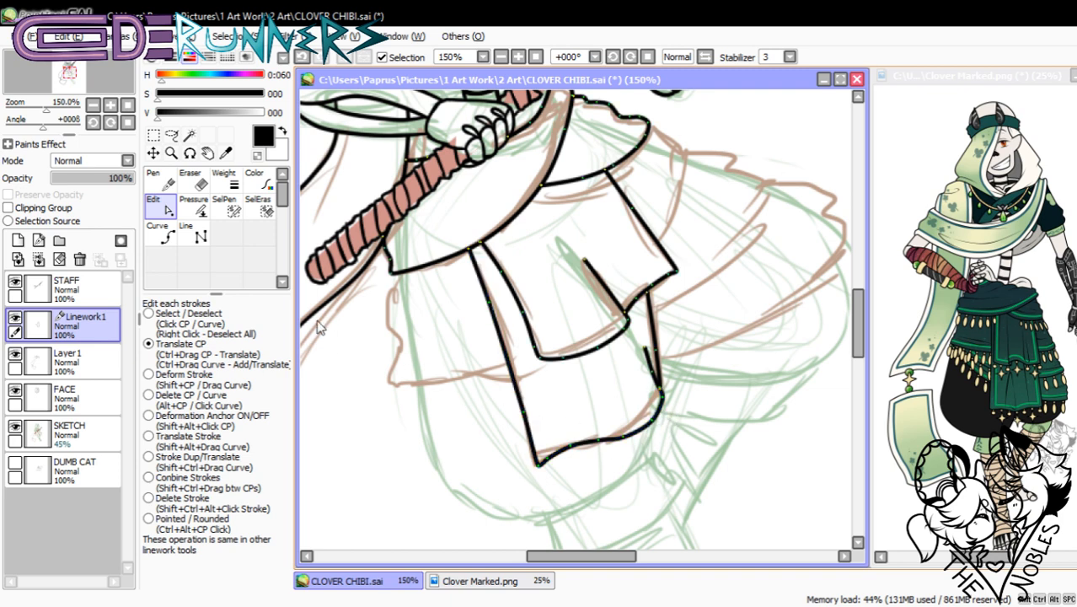
left_click(193, 205)
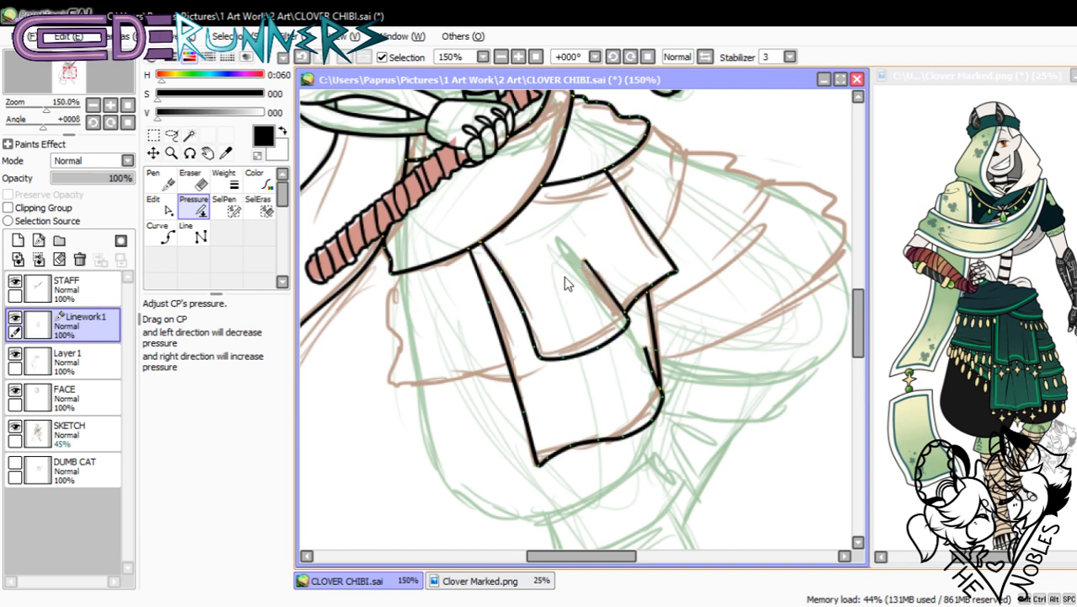
mouse_move(623, 319)
left_mouse_down()
mouse_move(609, 308)
mouse_move(622, 322)
mouse_move(595, 343)
mouse_move(641, 357)
mouse_move(602, 384)
left_mouse_up()
left_click_drag(646, 293, 618, 357)
left_click_drag(660, 390, 626, 402)
mouse_move(571, 443)
left_mouse_down()
mouse_move(546, 454)
mouse_move(518, 415)
left_mouse_up()
left_click_drag(597, 347, 582, 365)
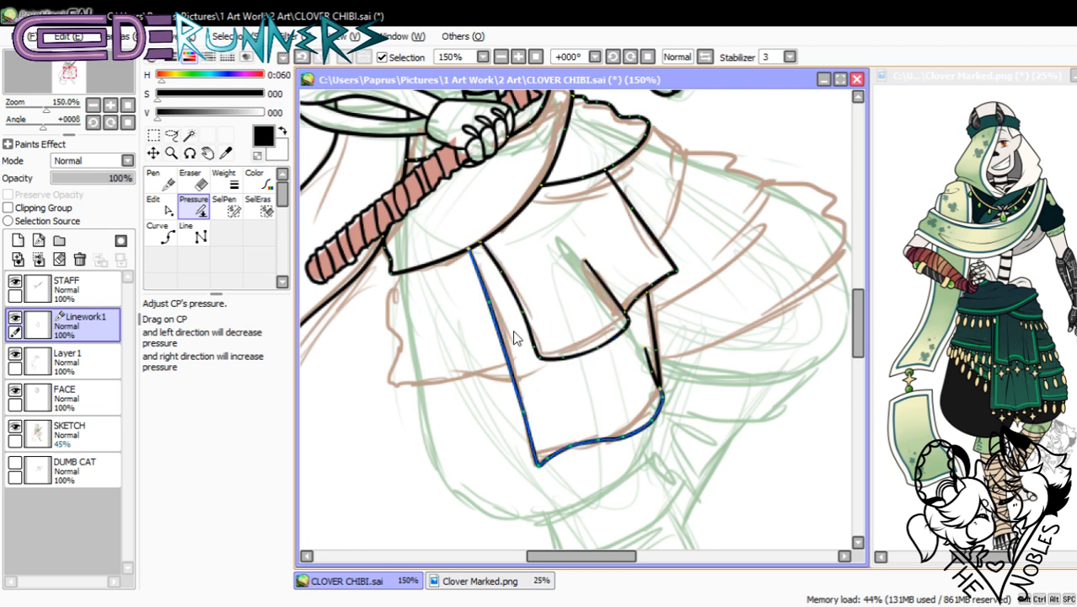
- Trace the left skirt tier from the wrap's corner down its wavy side and along the hem to the long panel
left_click(160, 234)
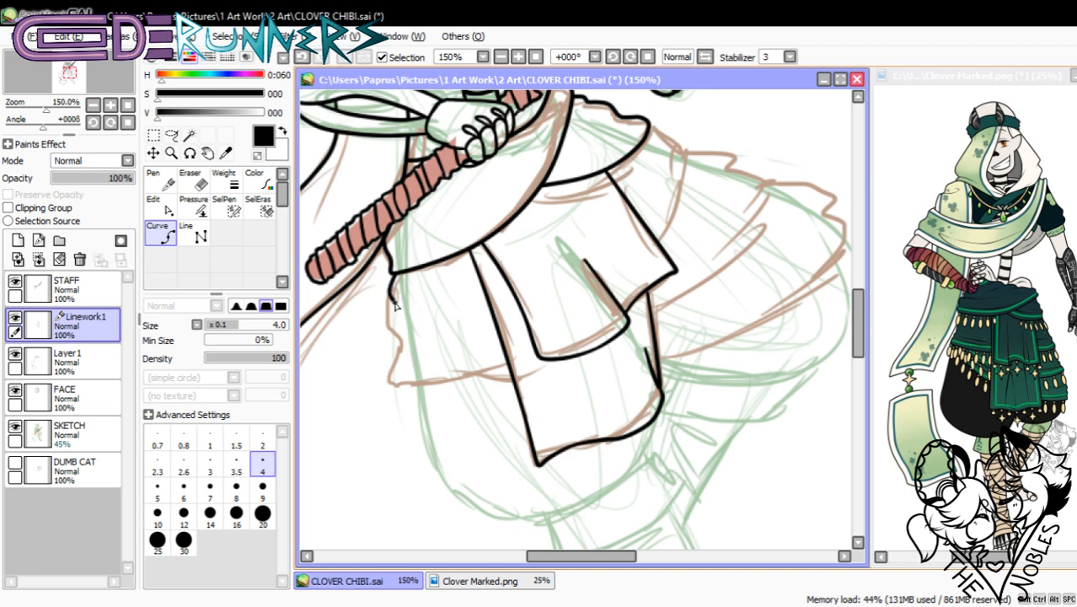
left_click(390, 344)
left_click(406, 374)
left_click(437, 373)
double_click(507, 357)
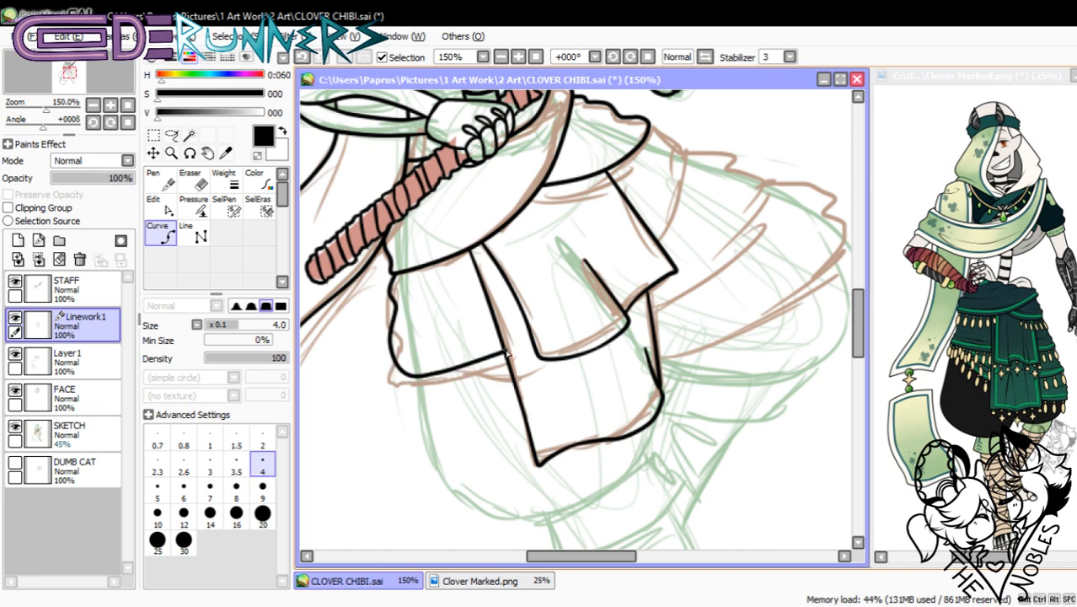
- Reshape the left tier's stroke by moving control points along its wavy side, bottom corner and hem
left_click(162, 204)
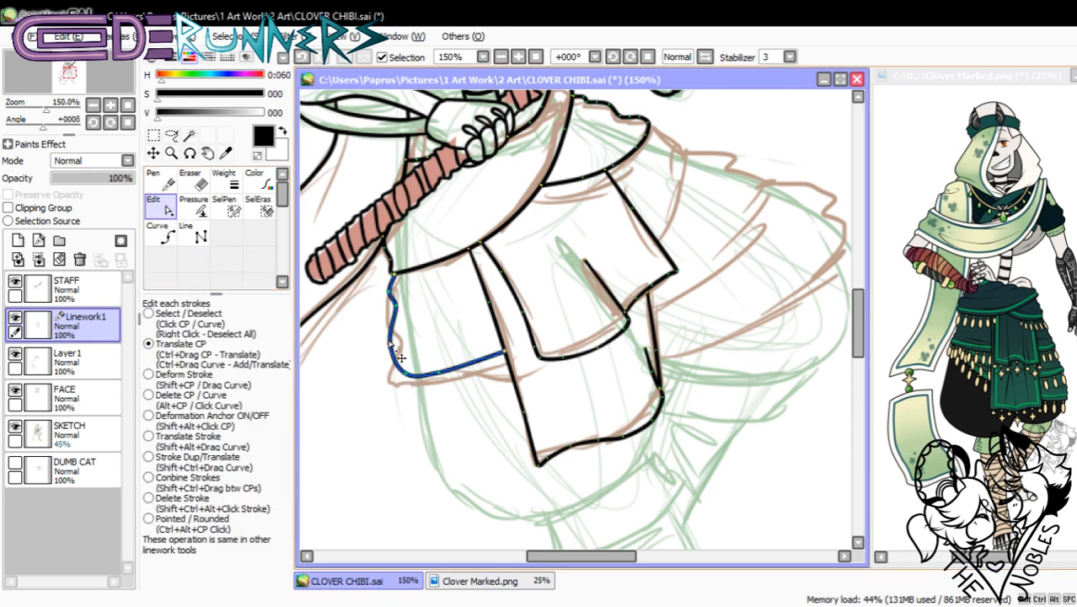
left_click_drag(390, 342, 388, 346)
mouse_move(389, 346)
left_mouse_down()
mouse_move(411, 373)
mouse_move(451, 369)
left_mouse_up()
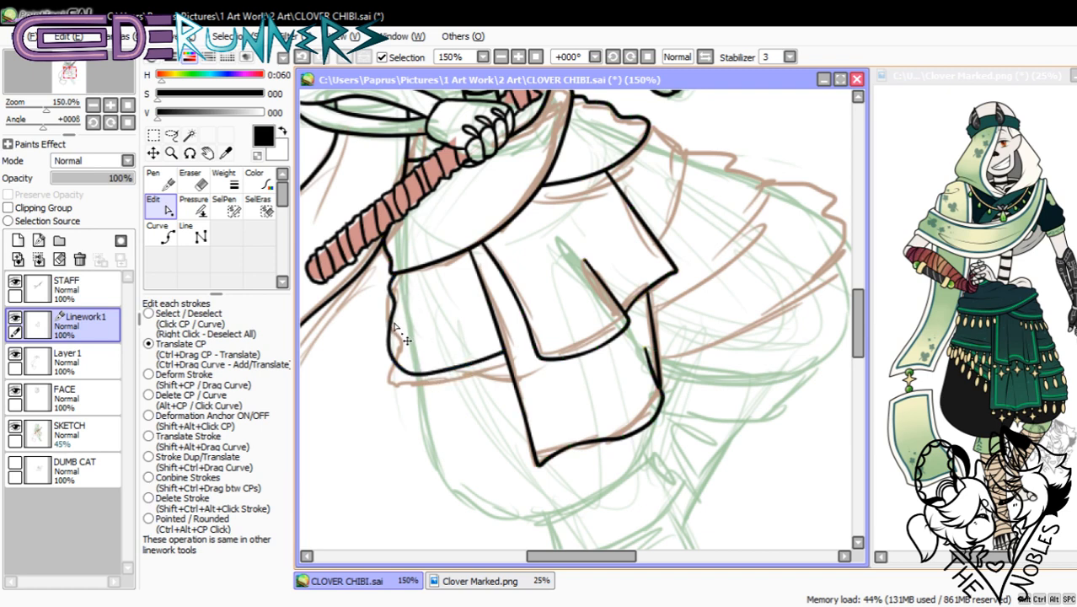
left_click_drag(393, 326, 389, 324)
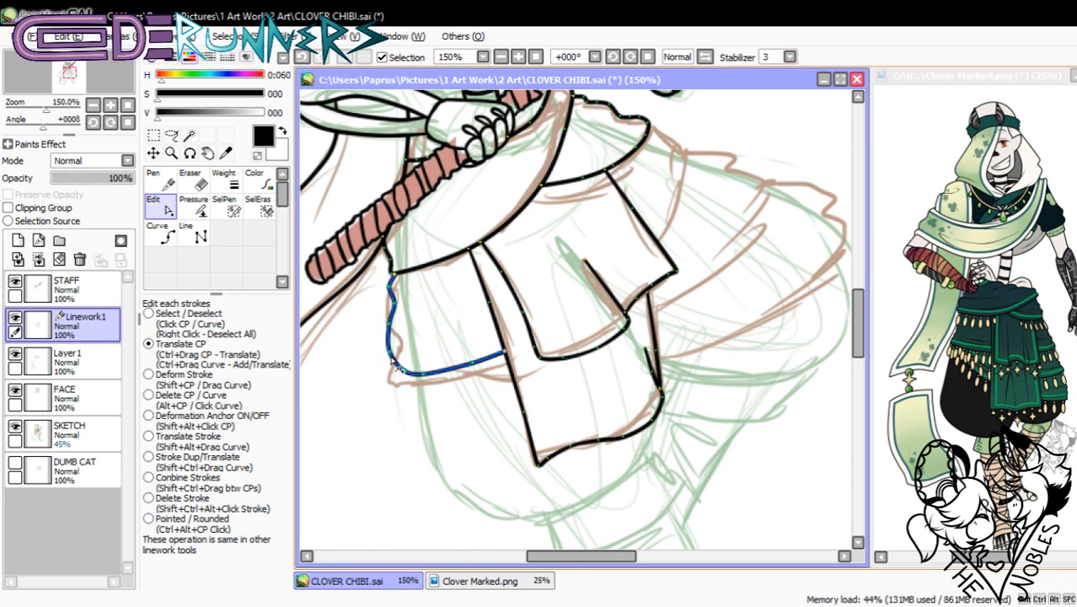
mouse_move(393, 361)
left_mouse_down()
mouse_move(403, 355)
mouse_move(408, 373)
mouse_move(403, 346)
mouse_move(427, 381)
mouse_move(479, 367)
left_mouse_up()
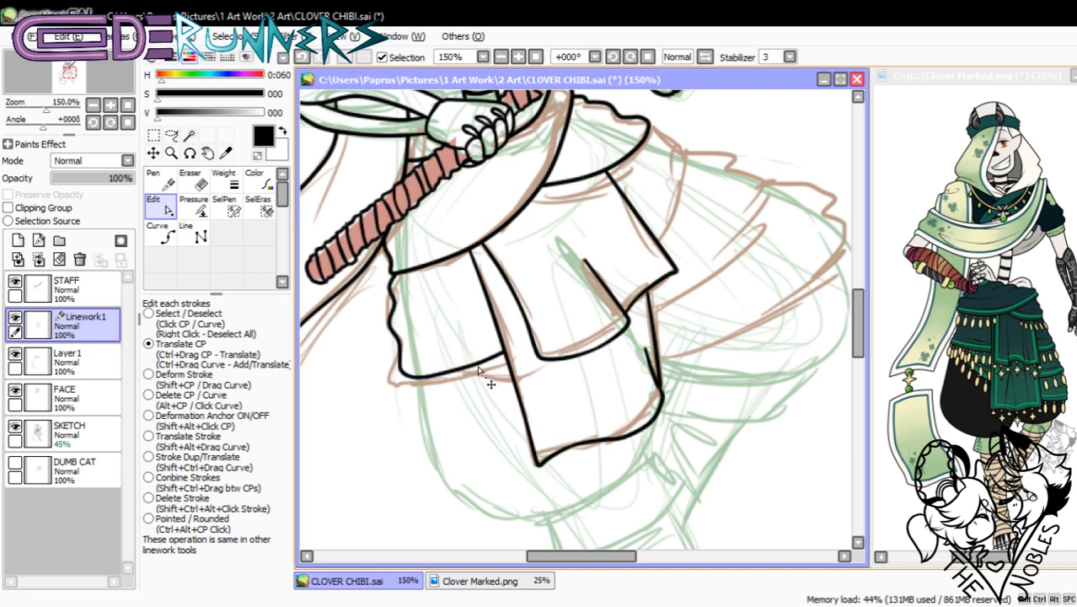
- Trace the second ruffled tier on the right, from the central panel's edge up to the small flap's corner
left_click(168, 236)
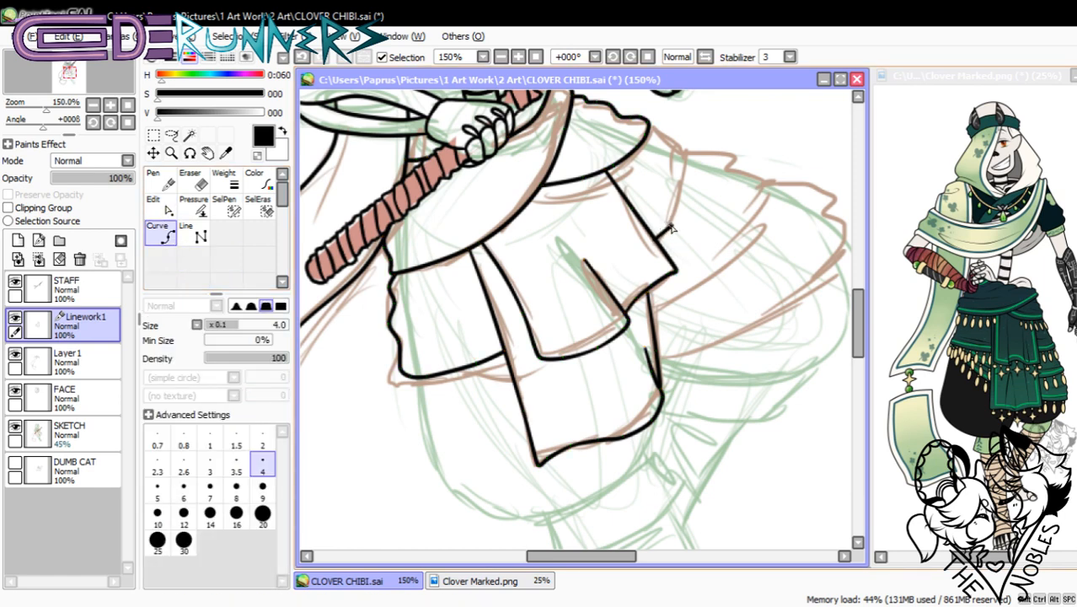
left_click(671, 216)
left_click(679, 151)
double_click(650, 129)
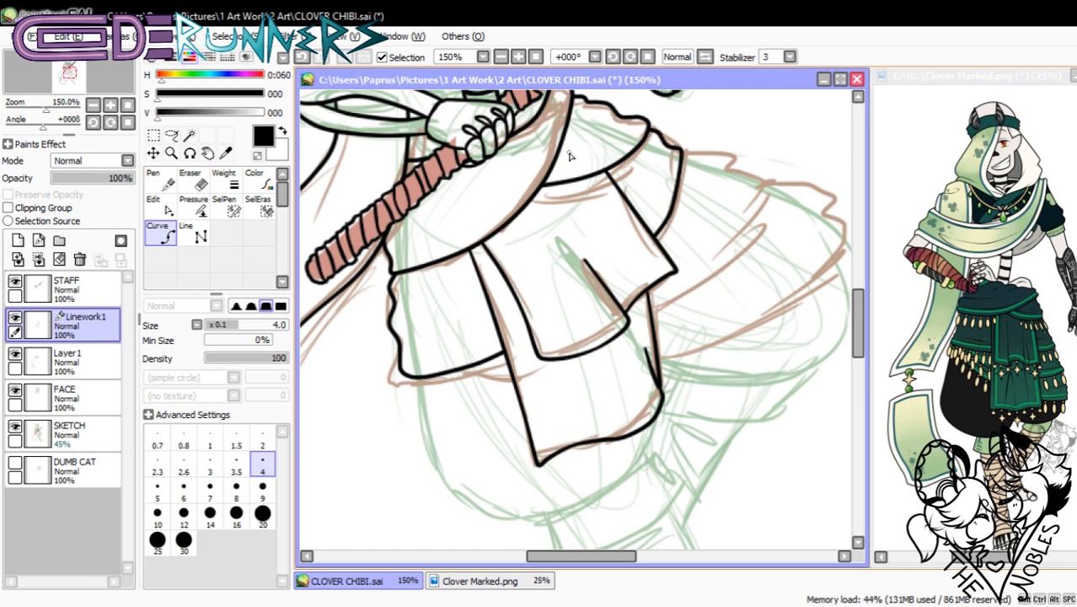
- Adjust the right tier's control points at its outer corner and side edge so the curve bulges outward
left_click(162, 205)
mouse_move(684, 151)
left_mouse_down()
mouse_move(690, 170)
mouse_move(673, 149)
left_mouse_up()
key("ctrl+z")
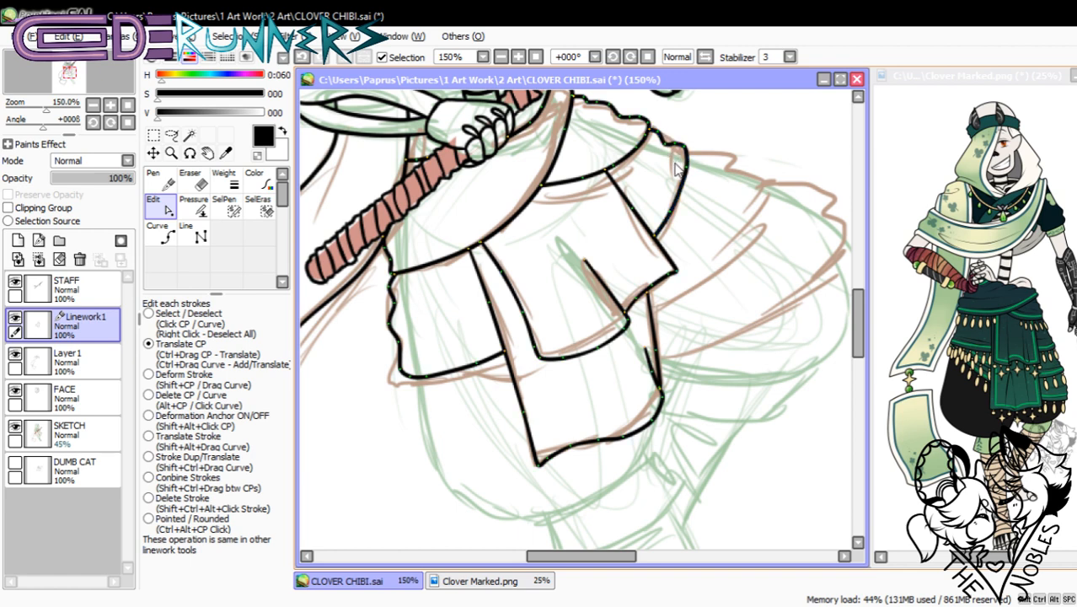
left_click_drag(857, 319, 853, 315)
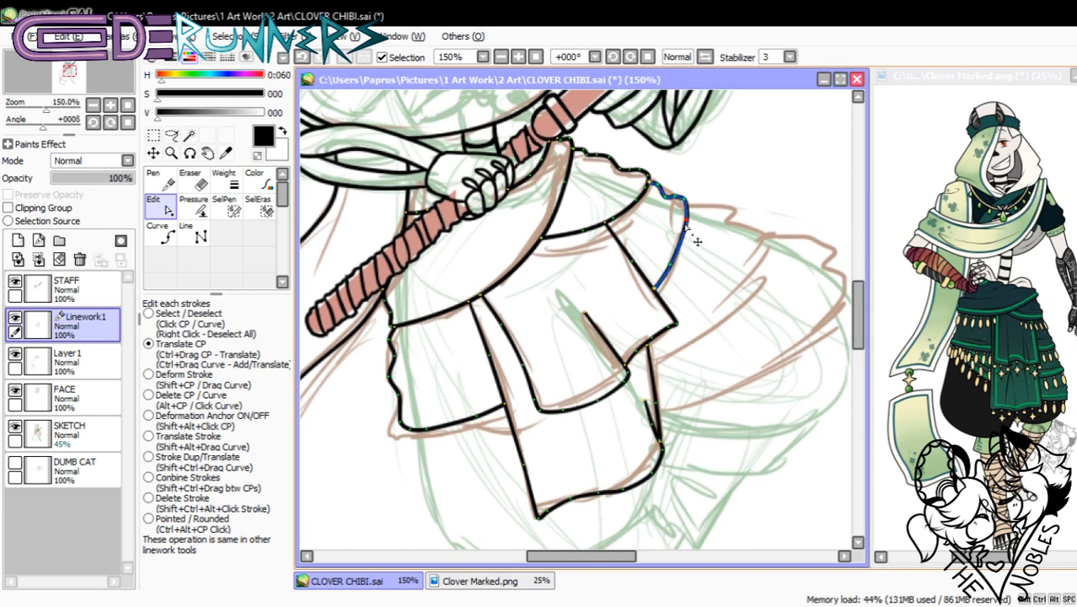
left_click(678, 244)
mouse_move(671, 266)
left_mouse_down()
mouse_move(665, 297)
mouse_move(655, 293)
left_mouse_up()
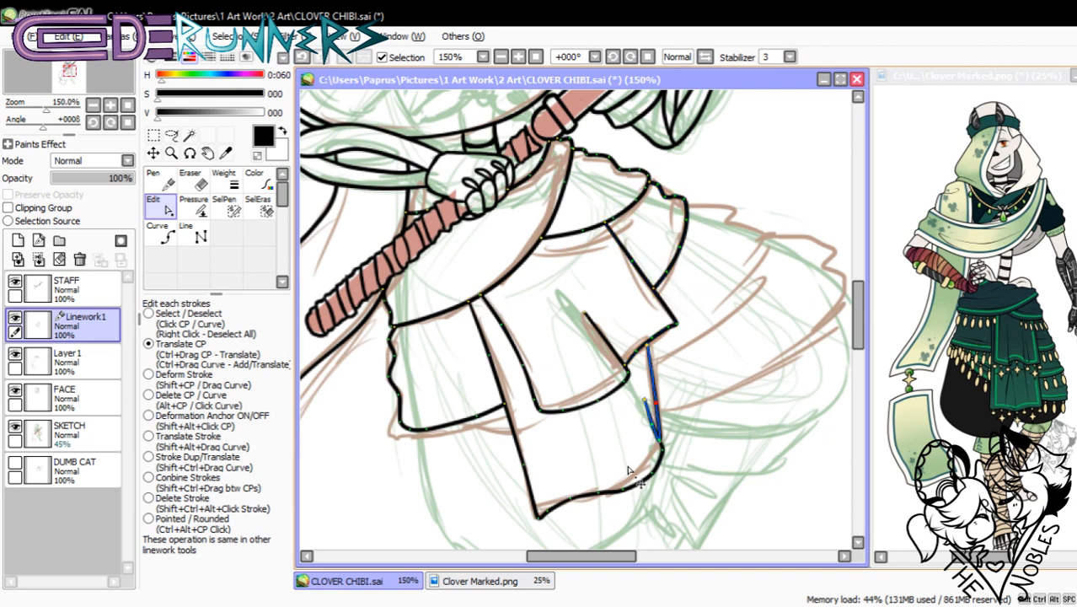
- Draw a short fold line under the left tier's hem beside the long panel and adjust its control point
left_click_drag(600, 557, 610, 562)
left_click(160, 235)
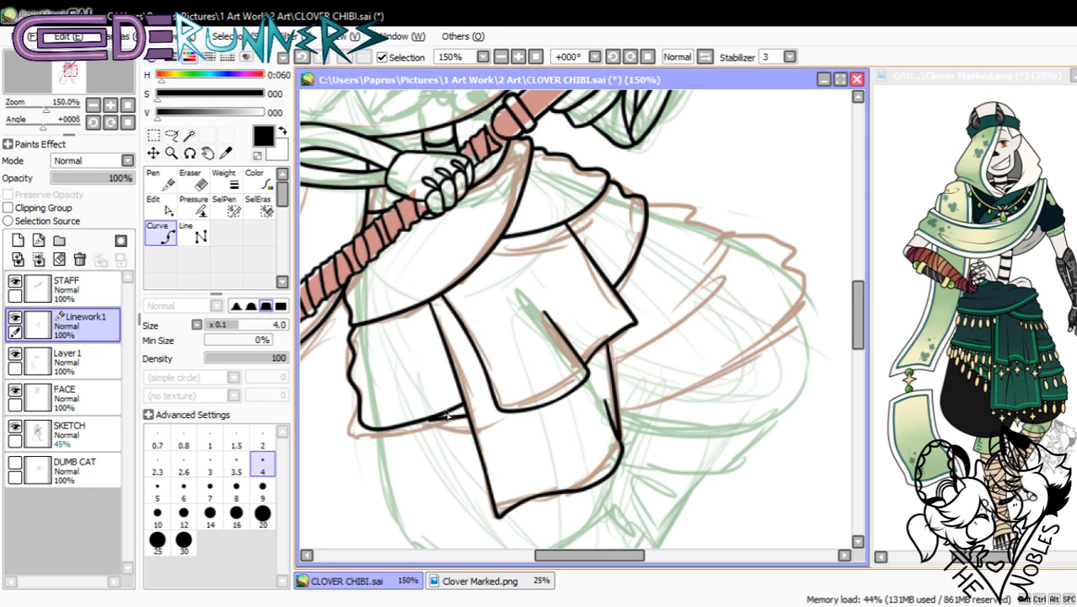
left_click(170, 211)
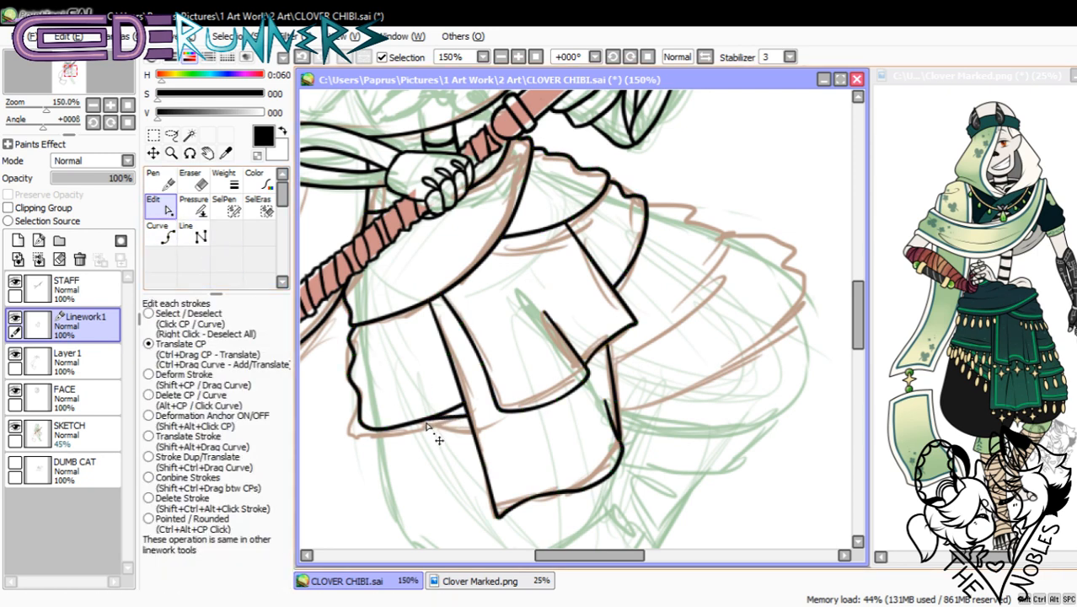
left_click_drag(426, 424, 453, 418)
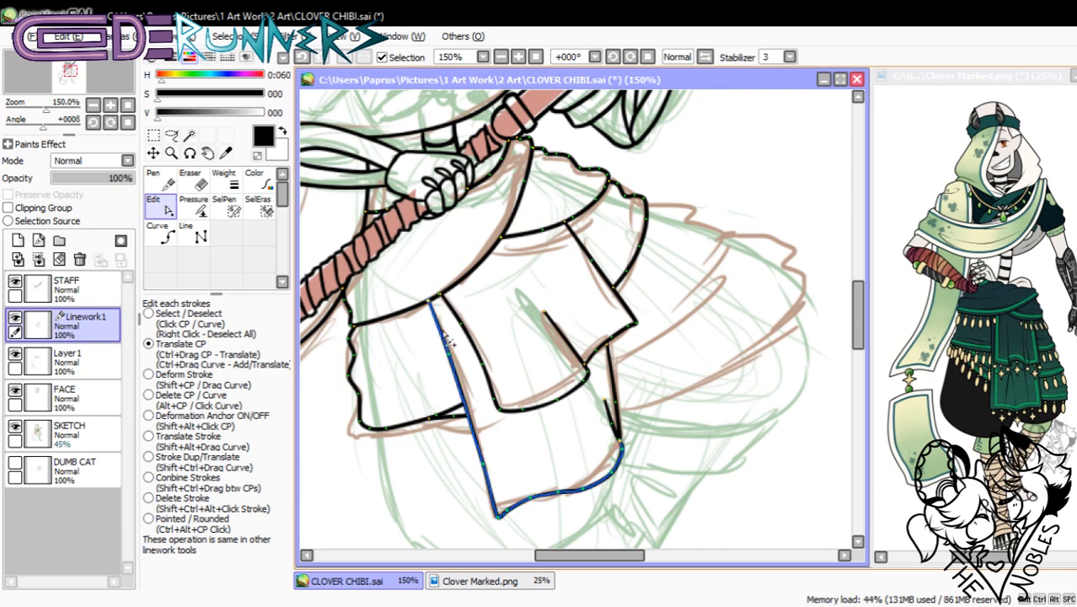
- Trace the third ruffled tier on the right, from the long panel's edge around its corner and back to the second tier's corner
left_click(158, 233)
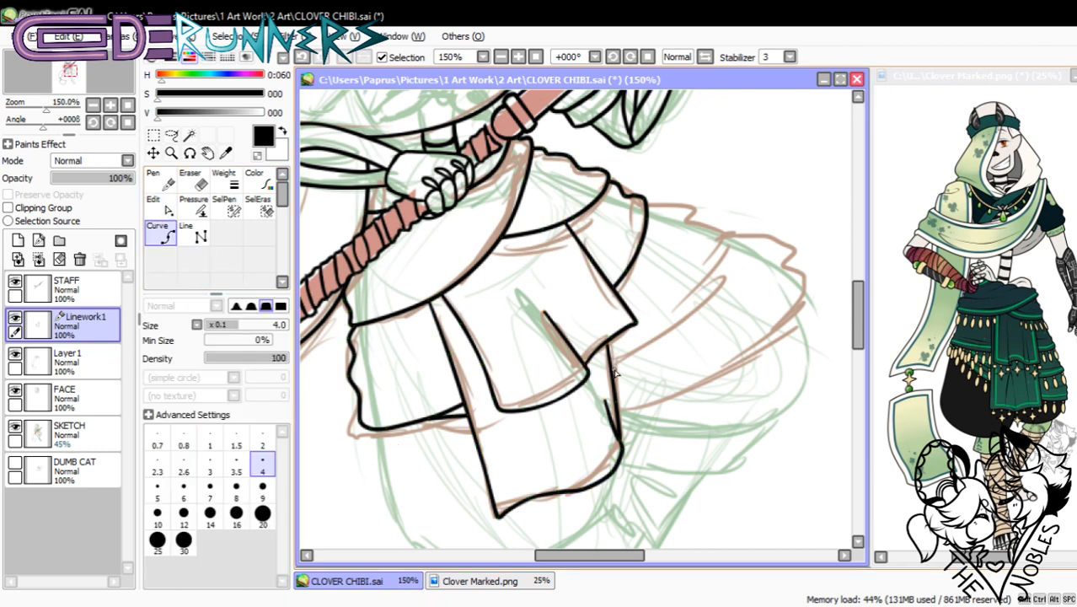
left_click(716, 270)
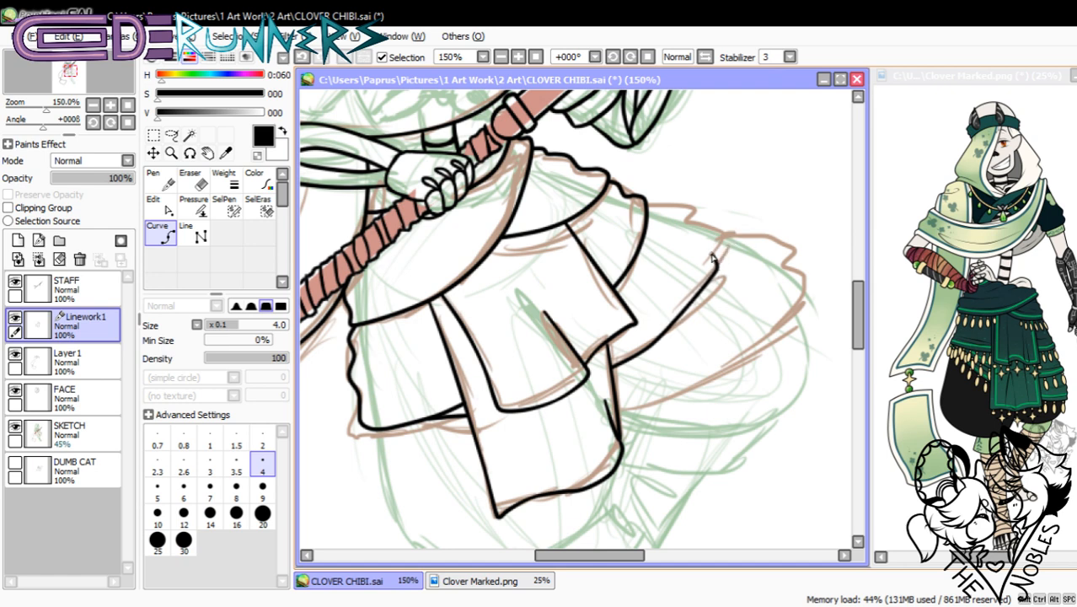
left_click(730, 231)
double_click(647, 201)
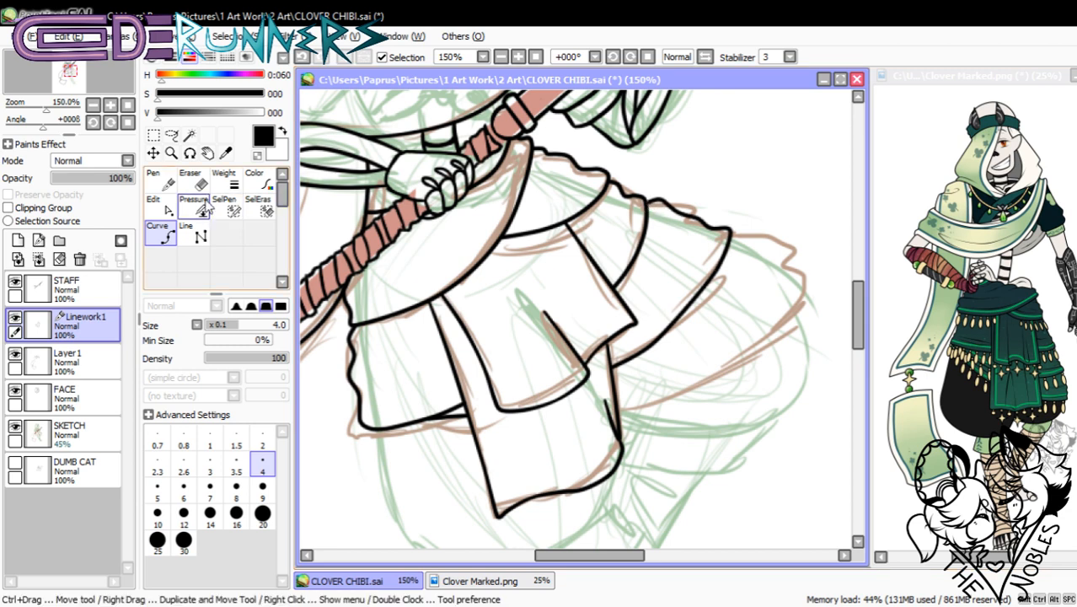
left_click(162, 208)
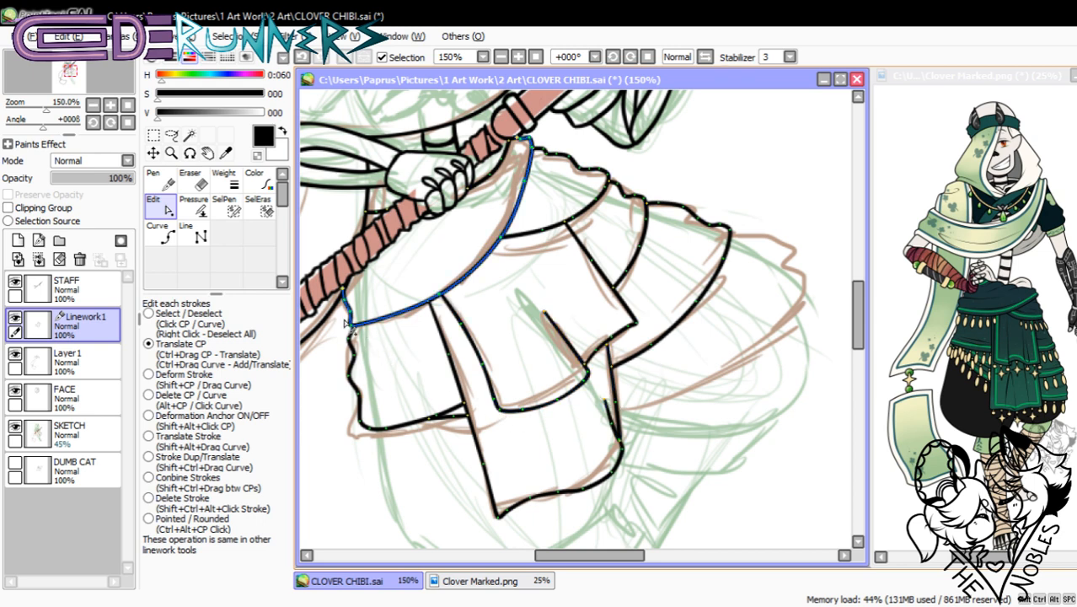
- Add a second short line beneath the left hem and trace the outermost right tier from the long panel up to the third tier's corner
left_click(160, 235)
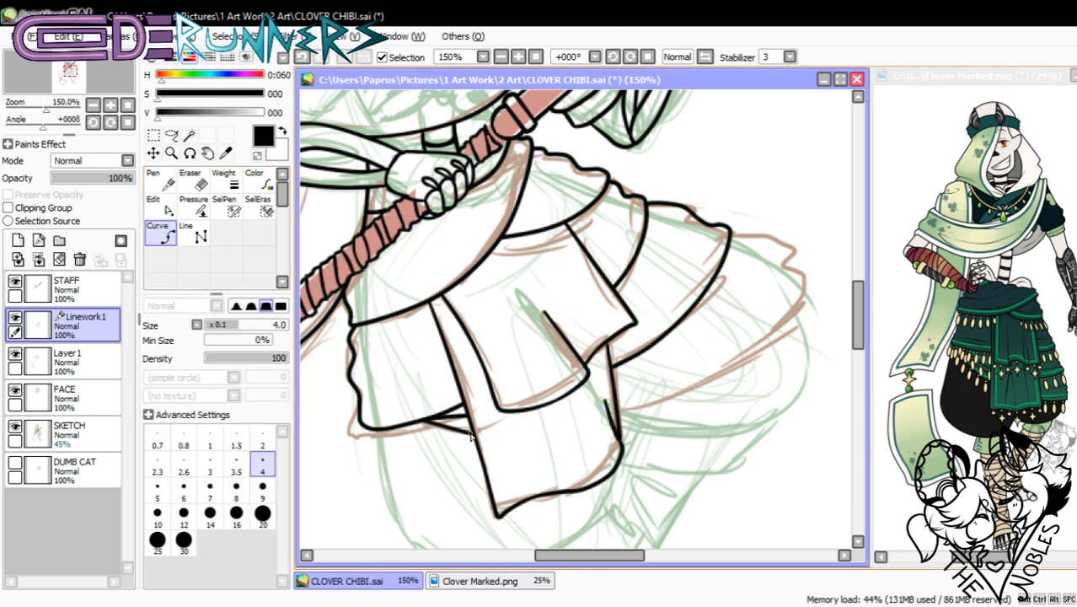
left_click(619, 409)
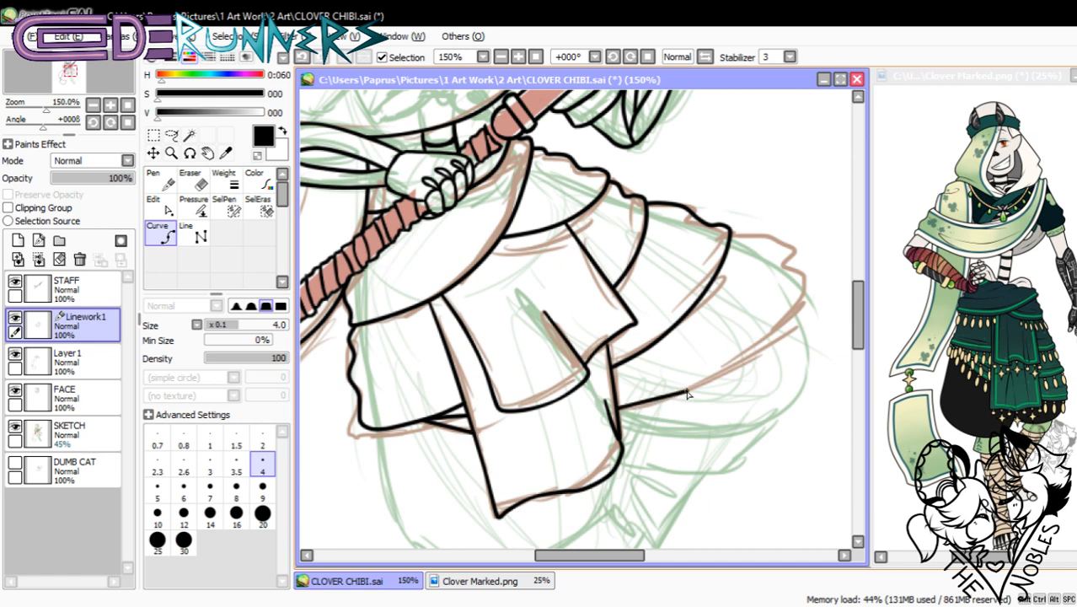
left_click(807, 321)
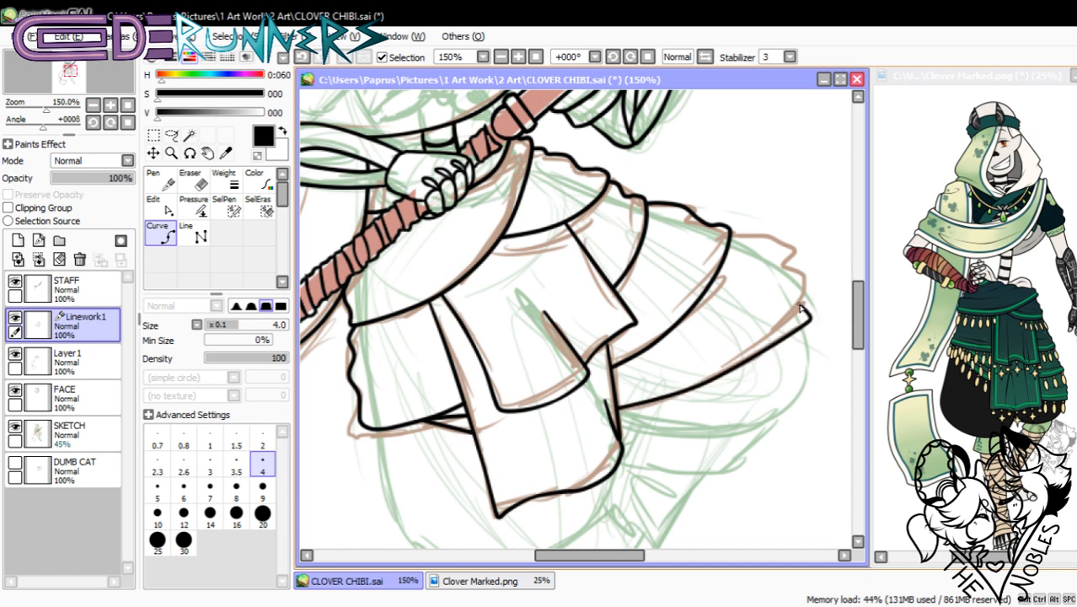
double_click(730, 233)
- Reshape the outermost right tier by moving control points along its upper edge, outer corner and hem
left_click(93, 105)
left_click(94, 105)
left_click(93, 106)
left_click(94, 106)
left_click(94, 106)
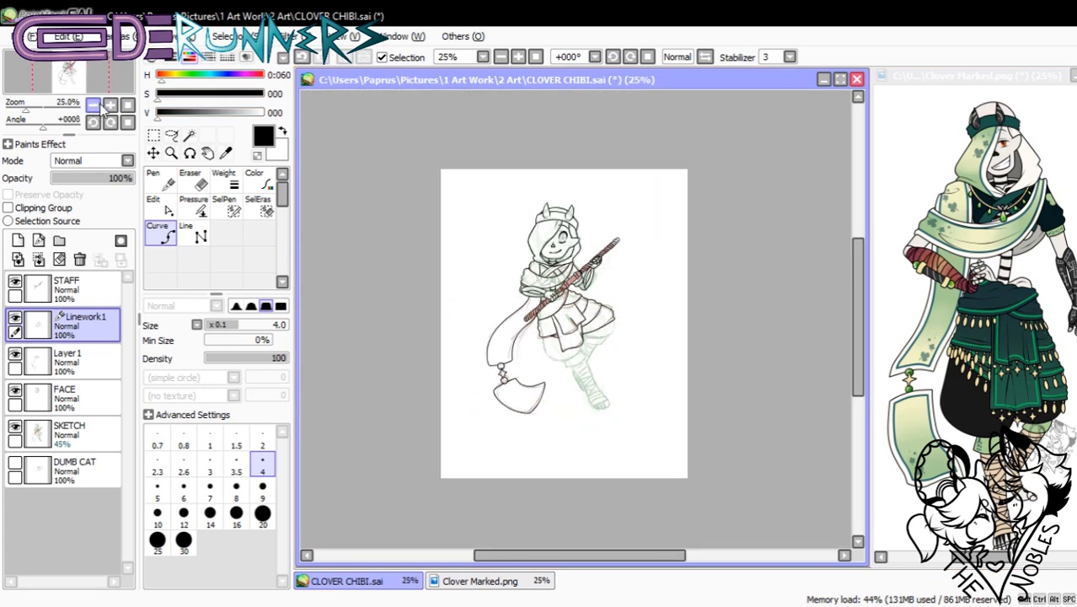
left_click(111, 105)
left_click(110, 105)
left_click(110, 105)
left_click(110, 104)
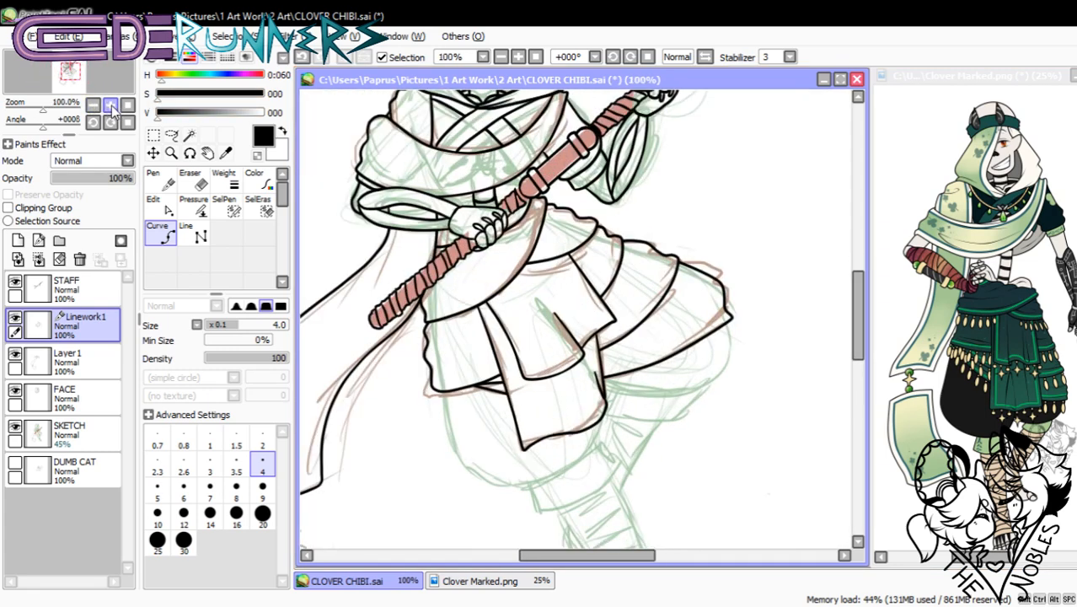
left_click(158, 205)
left_click_drag(697, 268, 729, 304)
left_click_drag(730, 307, 721, 328)
mouse_move(659, 361)
left_mouse_down()
mouse_move(682, 348)
mouse_move(633, 369)
left_mouse_up()
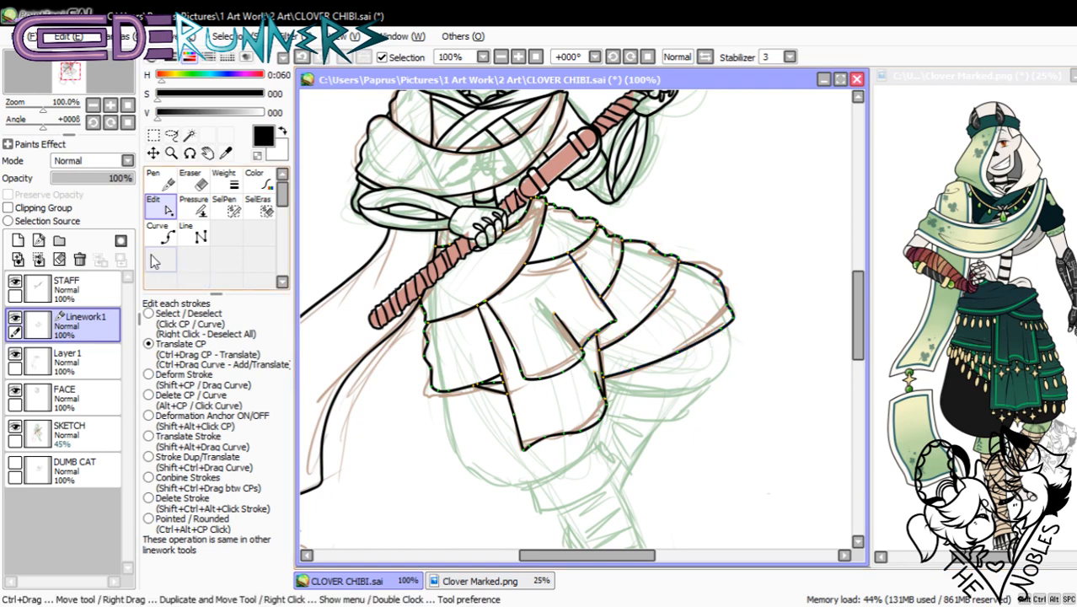
- Reduce the pressure at control points on the left tier's side and hem and on the right tiers to vary the line weight
left_click(193, 206)
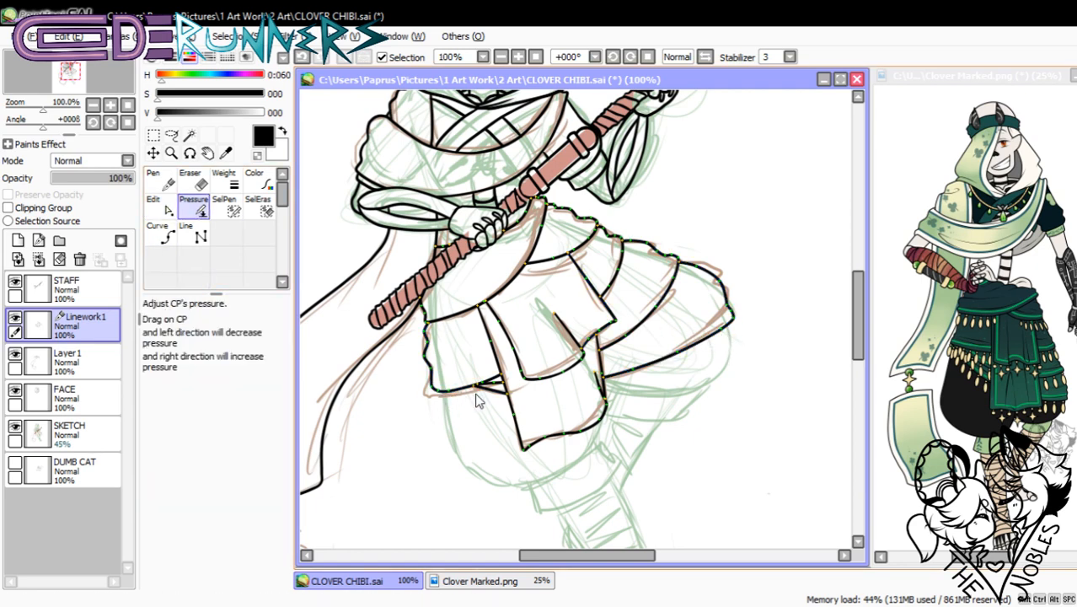
left_click_drag(477, 386, 452, 389)
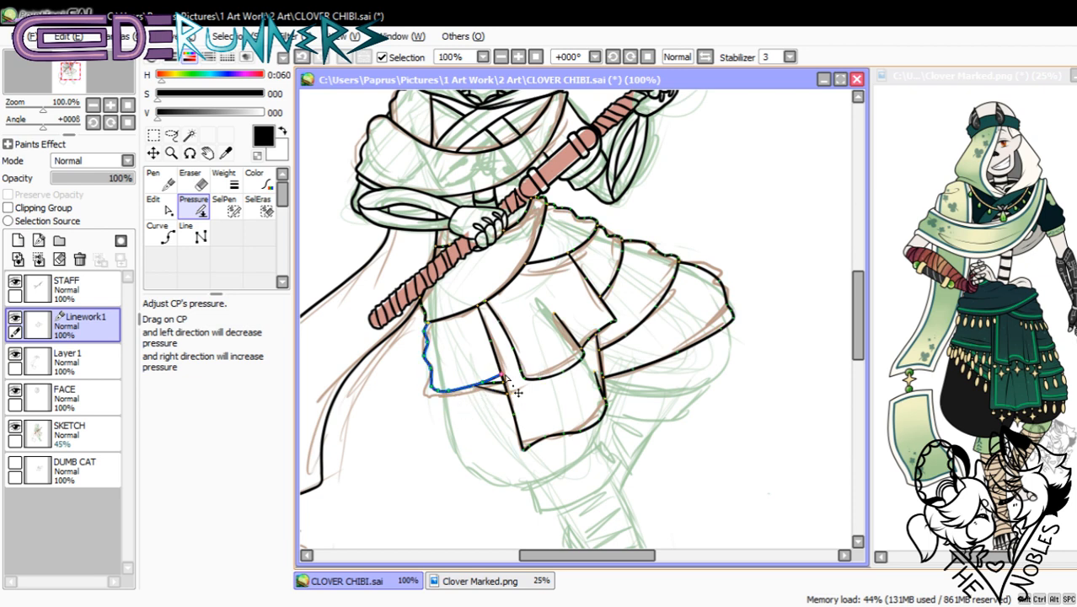
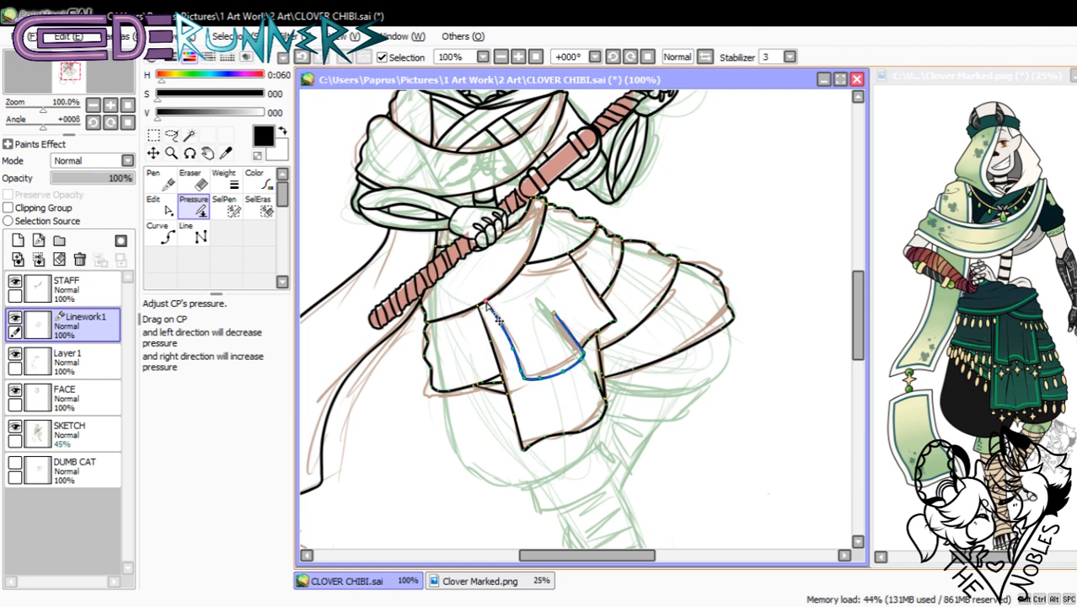
left_click(110, 105)
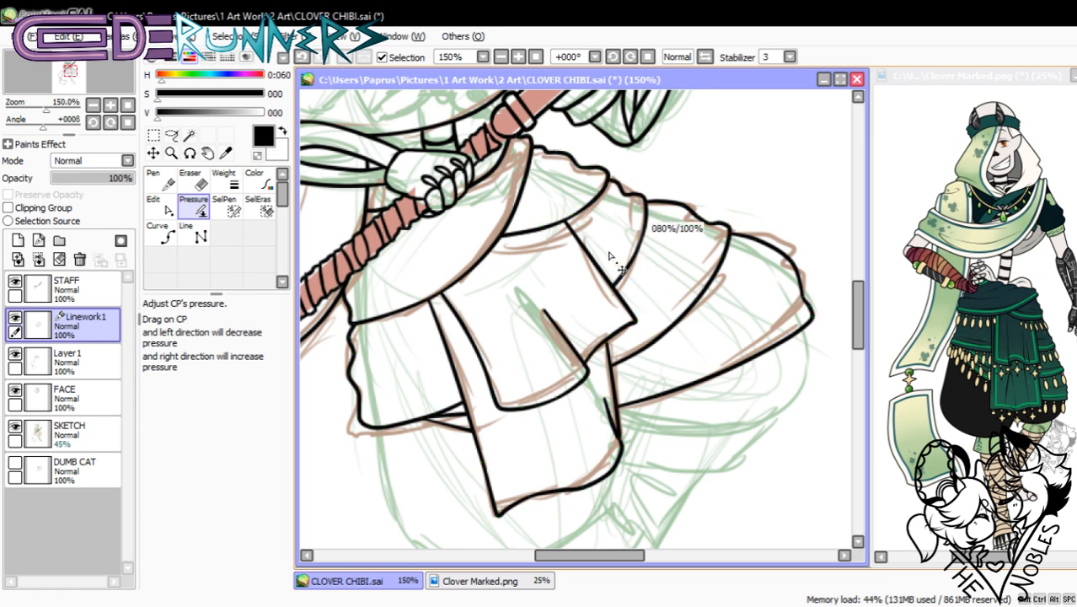
left_click_drag(728, 375, 707, 377)
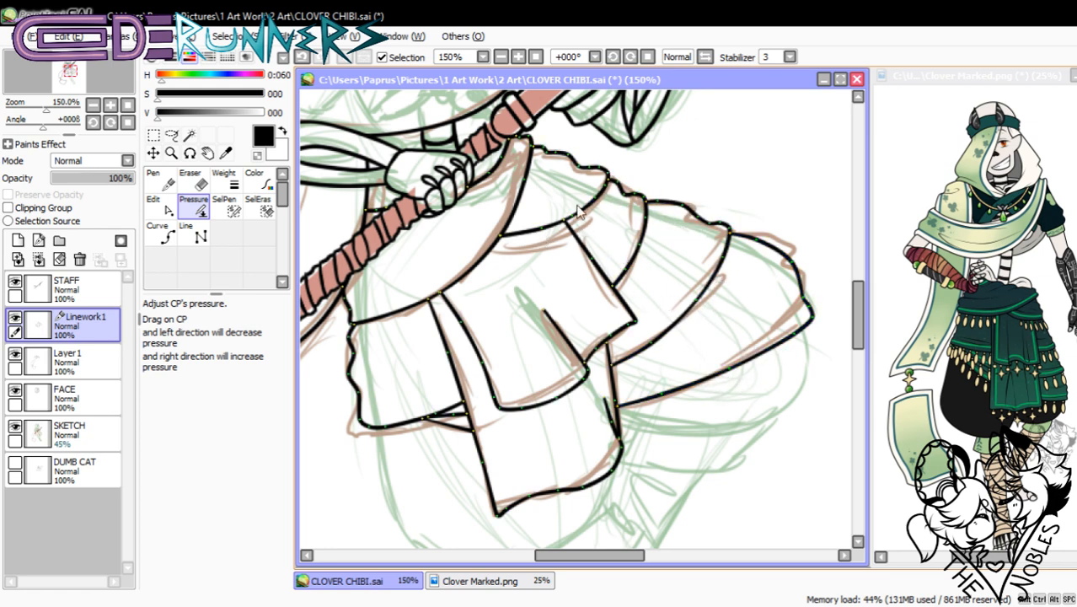
mouse_move(579, 167)
left_mouse_down()
mouse_move(544, 175)
mouse_move(552, 162)
left_mouse_up()
left_click_drag(684, 205, 660, 224)
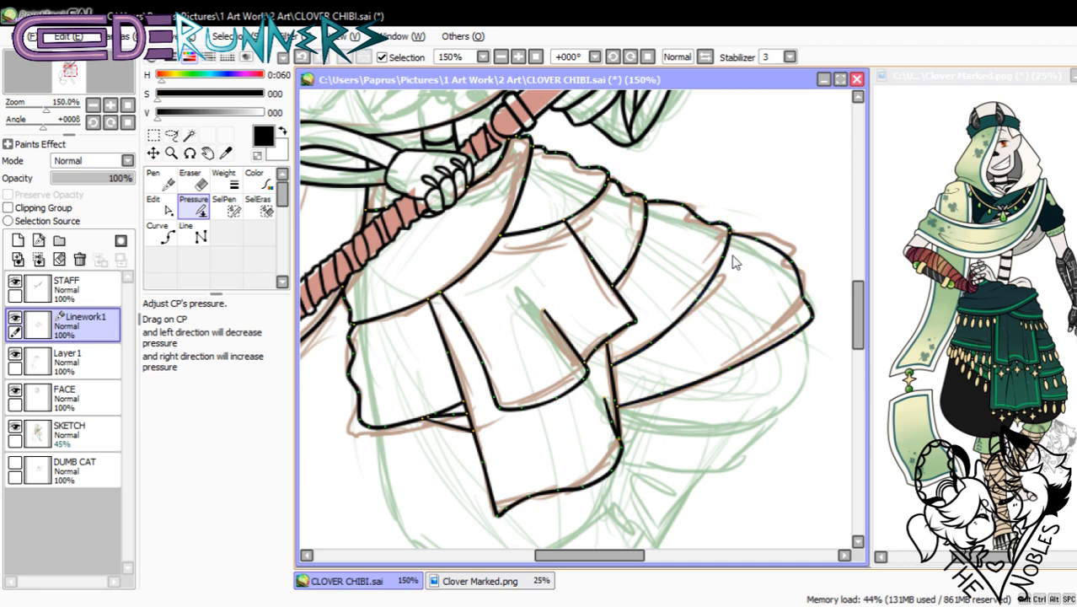
left_click_drag(357, 393, 342, 390)
left_click_drag(351, 320, 332, 326)
- Adjust the end point of the short fold line under the left hem so it meets the long panel's edge
left_click_drag(856, 333, 857, 346)
left_click(158, 207)
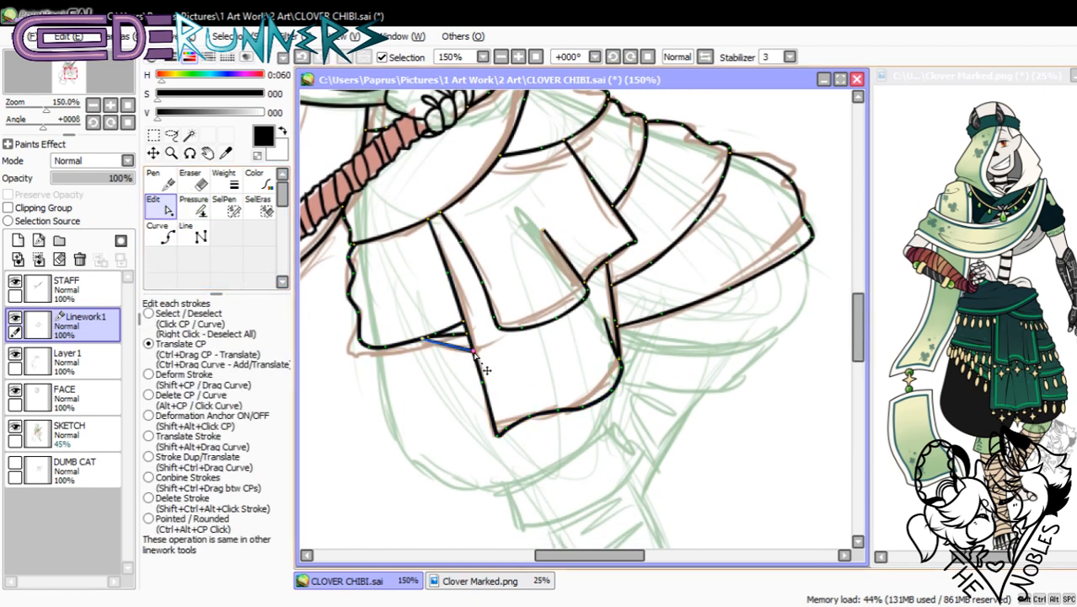
left_click_drag(469, 347, 457, 350)
key("ctrl+z")
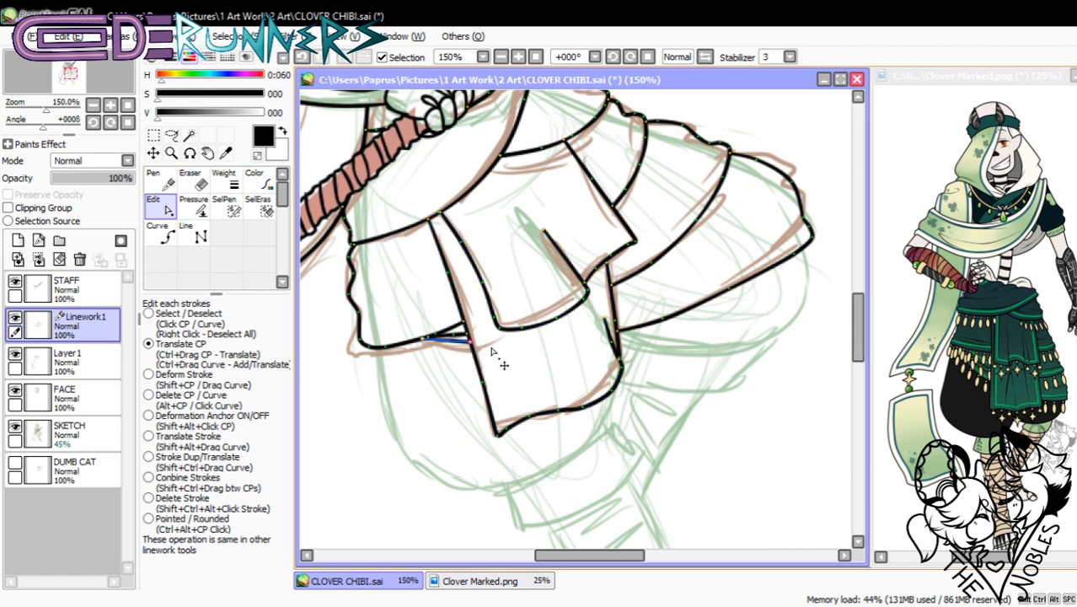
left_click_drag(860, 337, 874, 320)
left_click(193, 206)
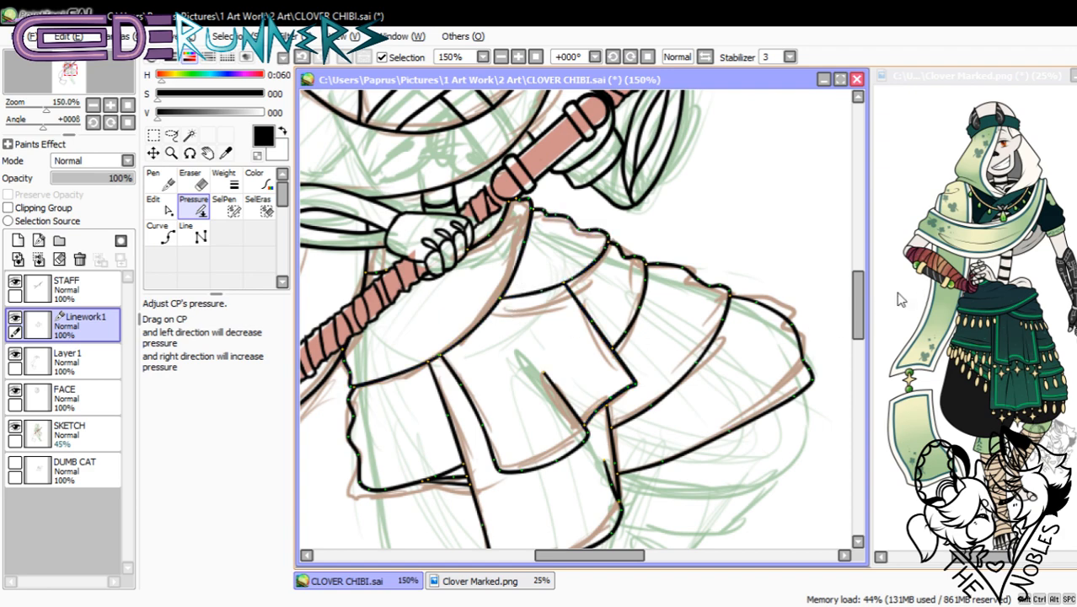
- Check the skirt inking at different zoom levels and by toggling the visibility of Linework1 and Layer1
scroll(851, 292, "down", 5)
left_click(93, 105)
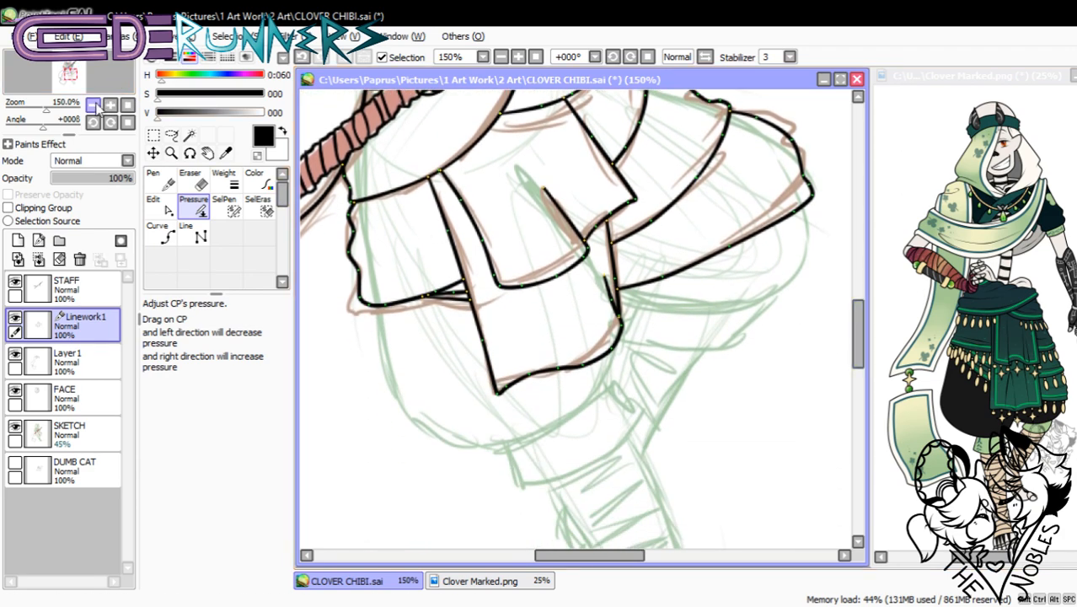
left_click(93, 105)
left_click(93, 104)
left_click(110, 105)
left_click(109, 105)
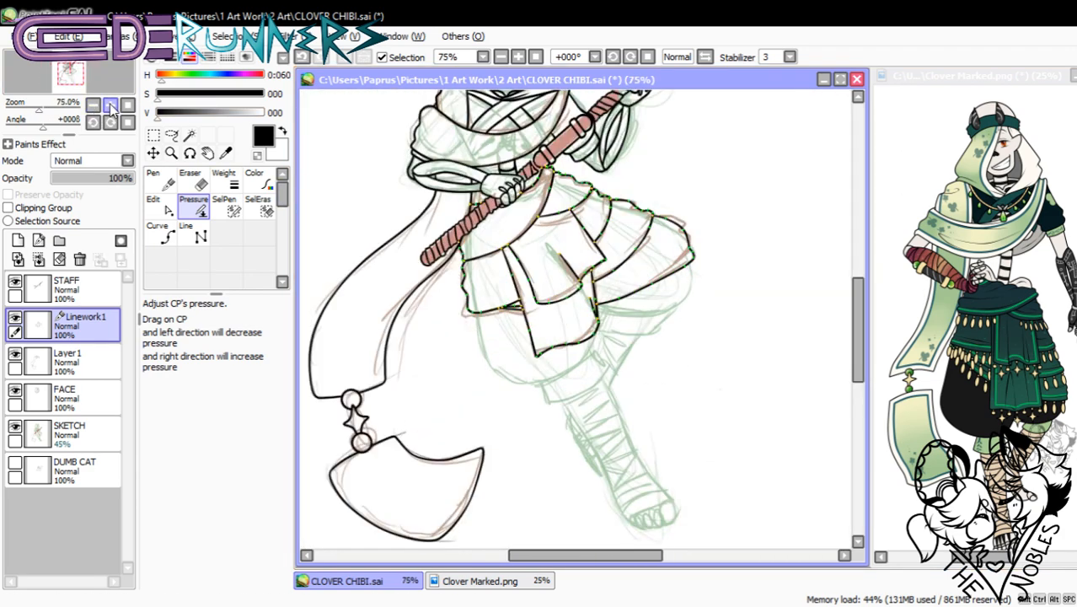
left_click(110, 105)
left_click(15, 320)
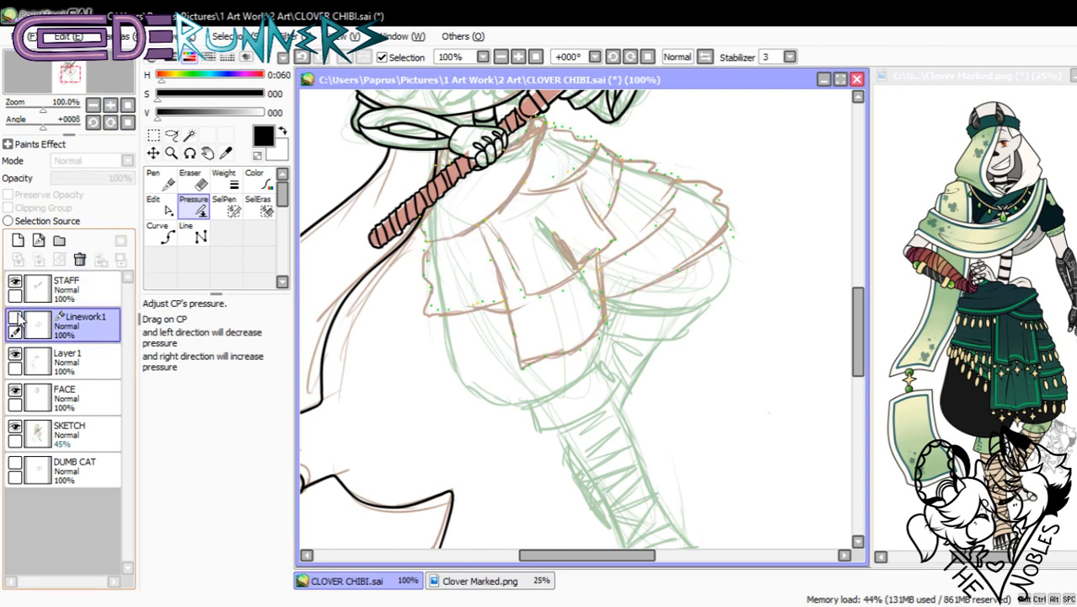
left_click(15, 320)
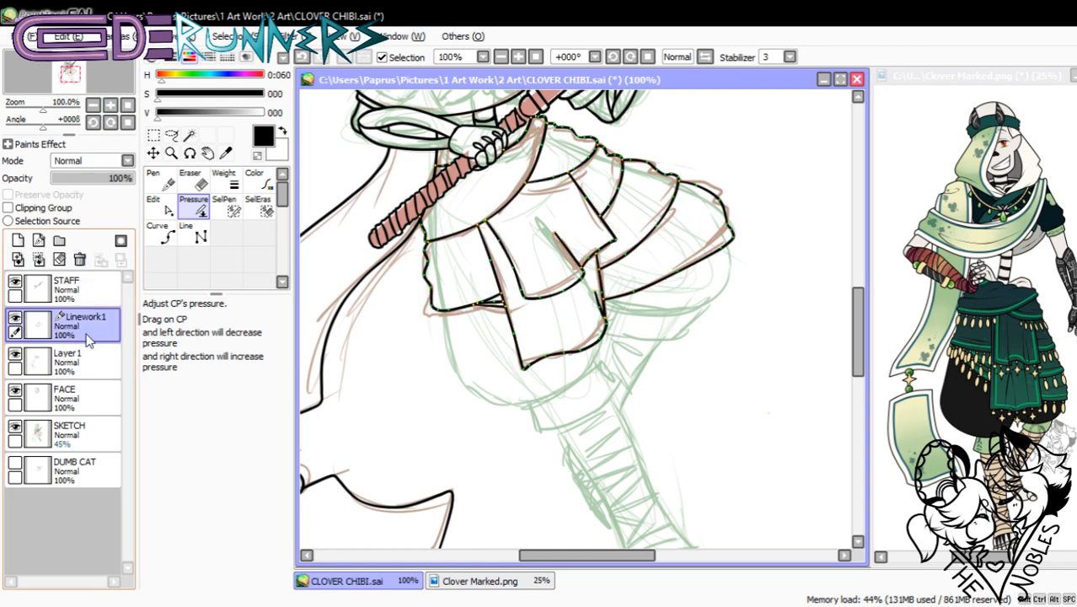
left_click(16, 355)
left_click(16, 356)
- Add a new normal layer directly above Layer1 and choose the Pencil tool for drawing on it
left_click(97, 354)
left_click(18, 241)
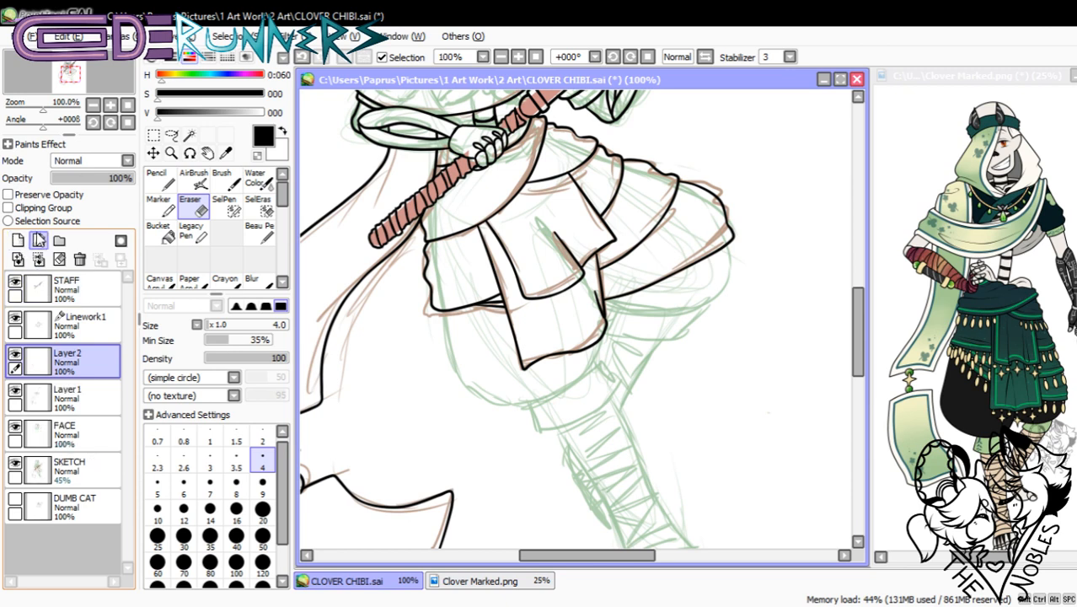
left_click(157, 179)
- Reduce the Pencil size to 3 and draw a thin vertical fold line on the cloth at the character's left-hand chest edge
left_click_drag(584, 564, 526, 572)
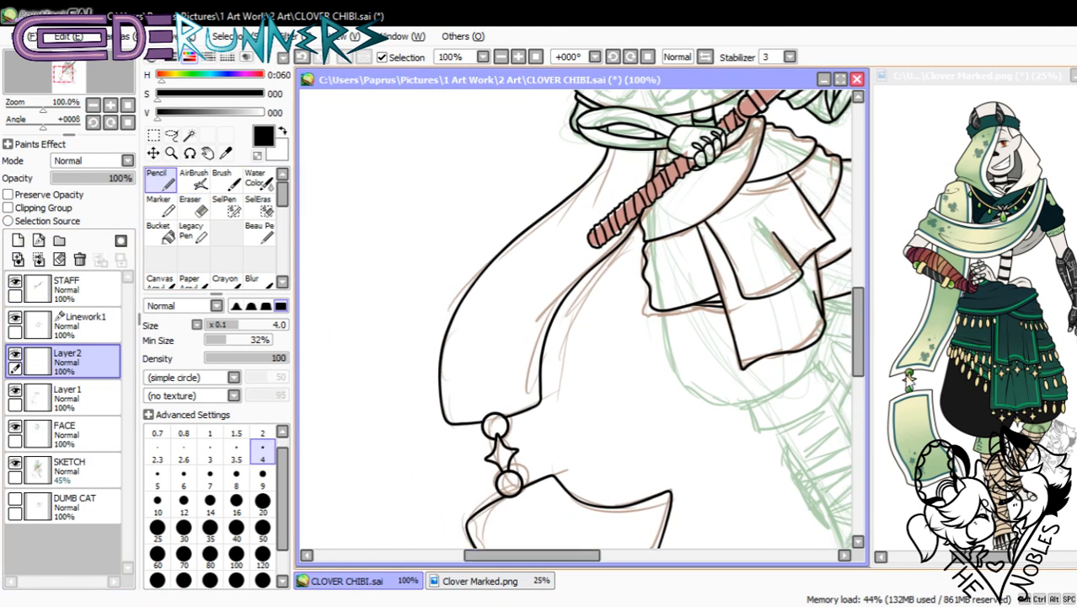
left_click_drag(854, 352, 856, 276)
left_click(110, 106)
left_click(110, 106)
left_click_drag(548, 557, 569, 563)
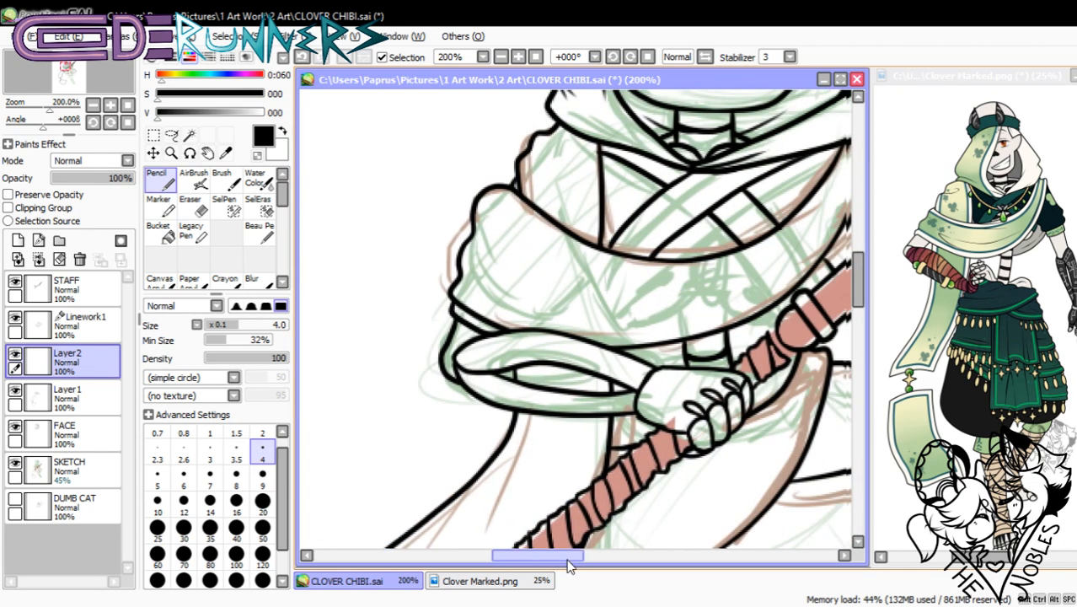
scroll(830, 236, "up", 2)
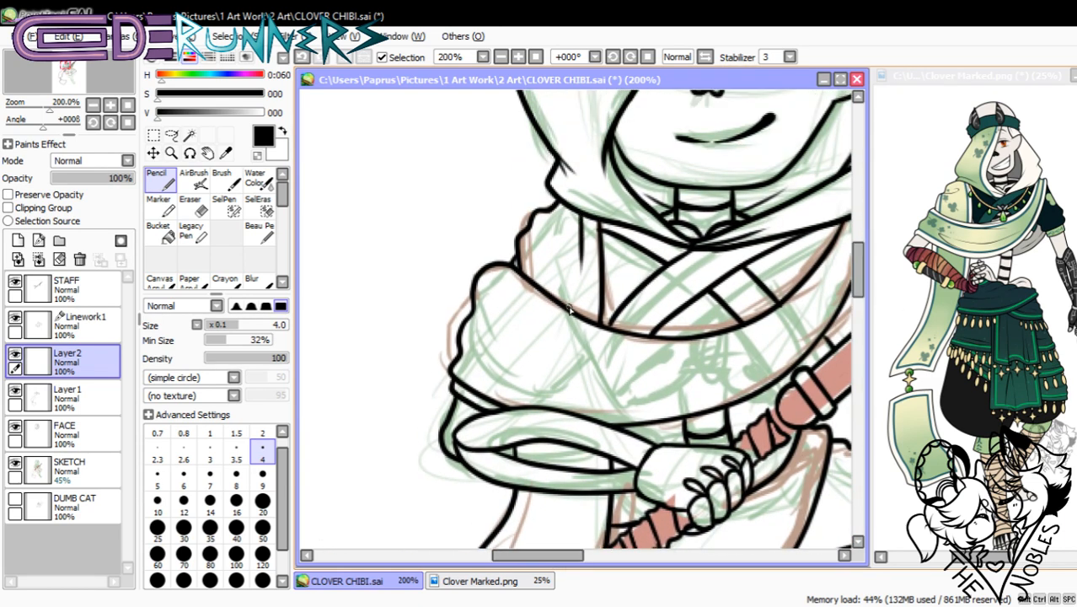
key("bracketleft")
left_click_drag(590, 217, 587, 275)
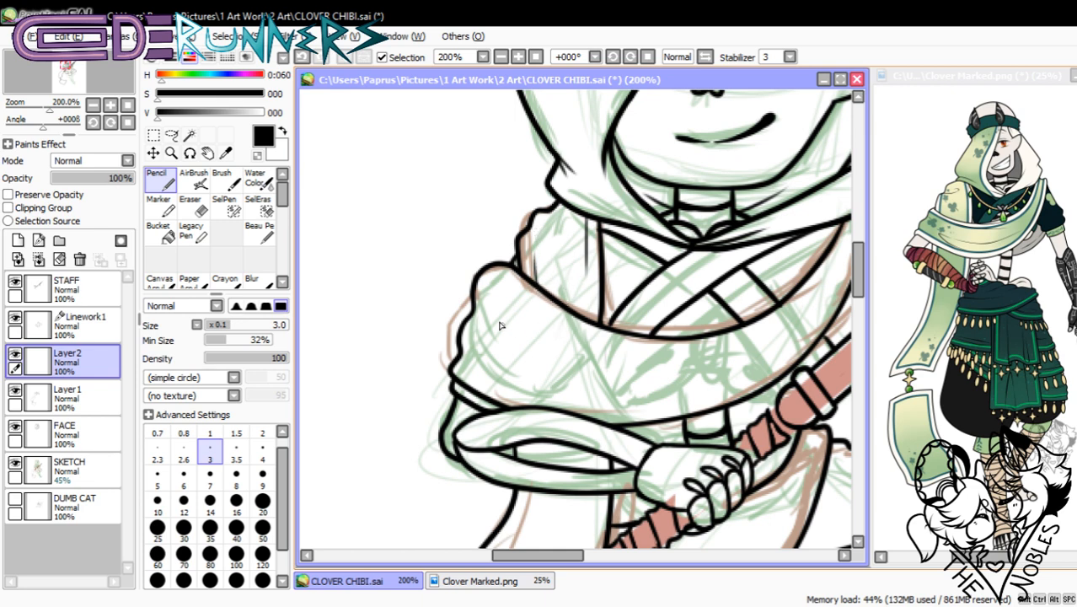
- Draw a thin diagonal fold line across the shoulder wrap from its outer edge inward, redoing the stroke until it fits
left_click_drag(473, 311, 553, 348)
key("ctrl+z")
left_click_drag(472, 307, 565, 353)
key("ctrl+z")
left_click_drag(473, 314, 559, 349)
key("ctrl+z")
left_click_drag(473, 310, 560, 354)
key("ctrl+z")
left_click_drag(475, 313, 548, 352)
- Try to draw a thin fold line down the wrap from its right shoulder corner toward the staff
left_click_drag(536, 558, 571, 563)
left_click_drag(626, 279, 595, 309)
key("ctrl+z")
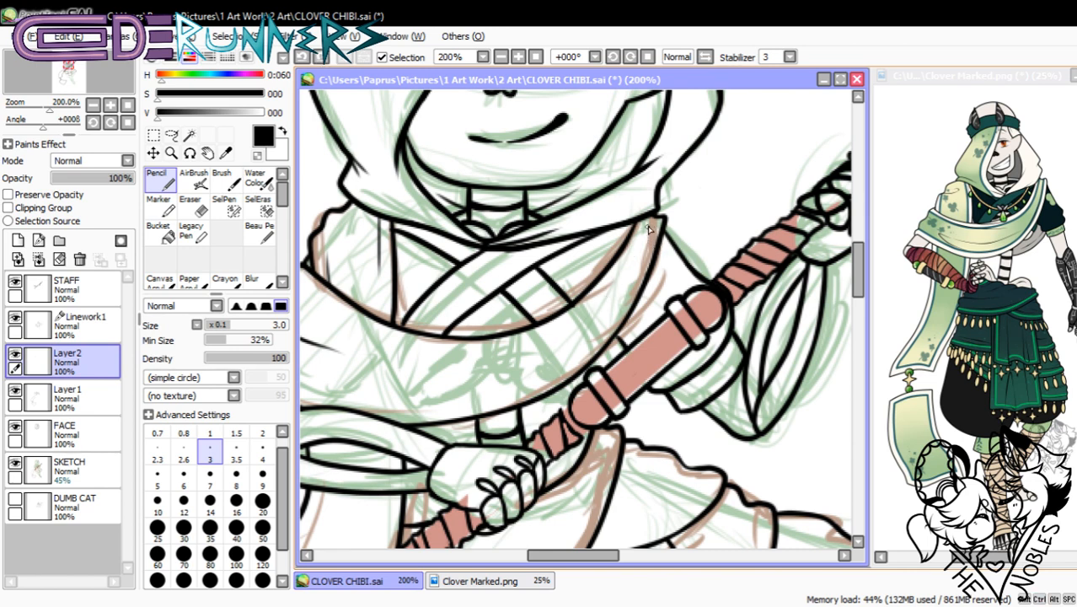
left_click_drag(652, 225, 599, 323)
key("ctrl+z")
left_click_drag(654, 234, 563, 364)
key("ctrl+z")
mouse_move(654, 235)
left_mouse_down()
mouse_move(503, 417)
mouse_move(492, 386)
mouse_move(573, 354)
mouse_move(565, 375)
mouse_move(657, 251)
left_mouse_up()
key("ctrl+z")
key("ctrl+z")
- Draw a thin diagonal fold line down the wrap from its right shoulder corner toward the staff, redoing the stroke until it fits
left_click_drag(546, 379, 647, 265)
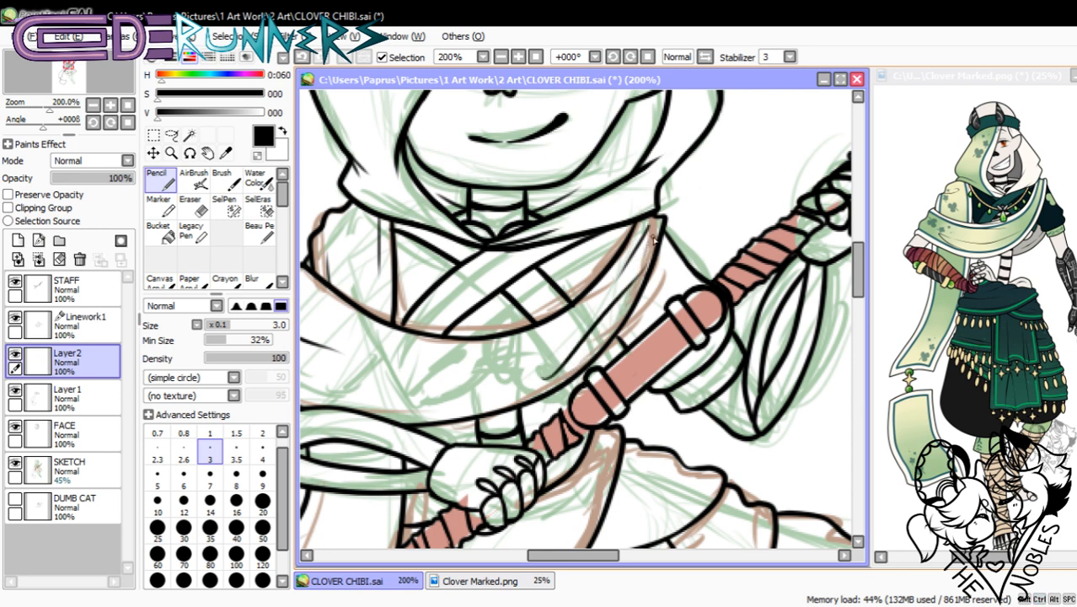
key("ctrl+z")
mouse_move(548, 377)
left_mouse_down()
mouse_move(618, 299)
mouse_move(638, 243)
left_mouse_up()
key("ctrl+z")
left_click_drag(547, 378, 649, 251)
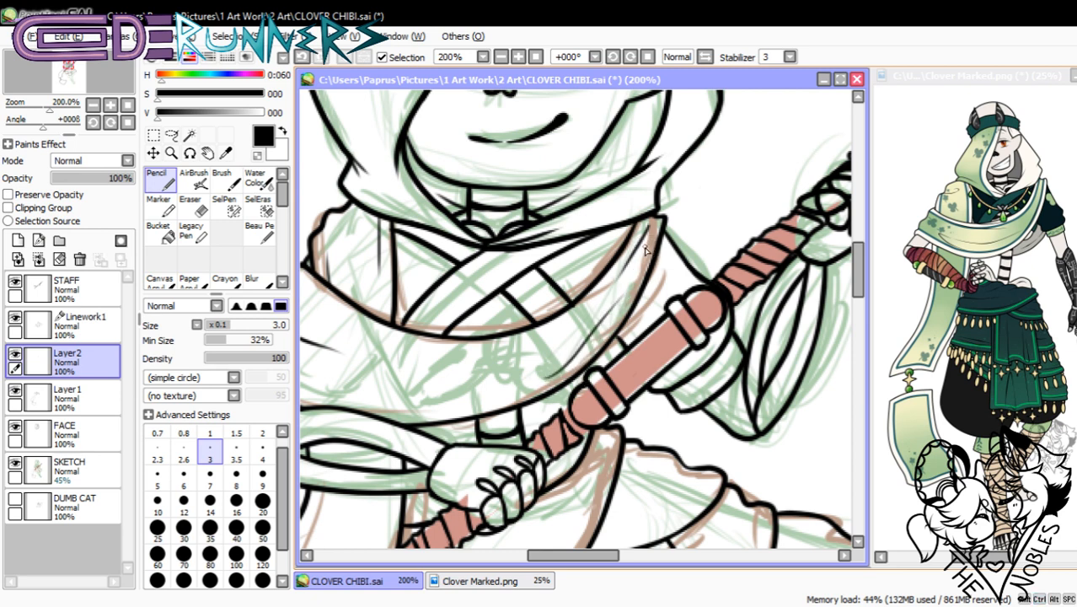
key("ctrl+z")
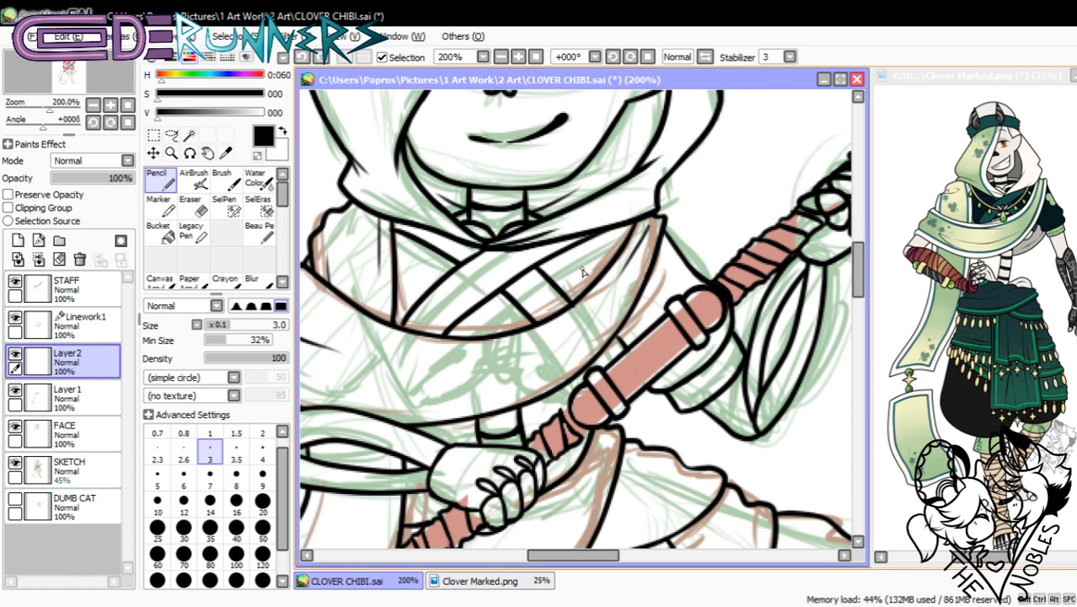
left_click_drag(649, 246, 595, 352)
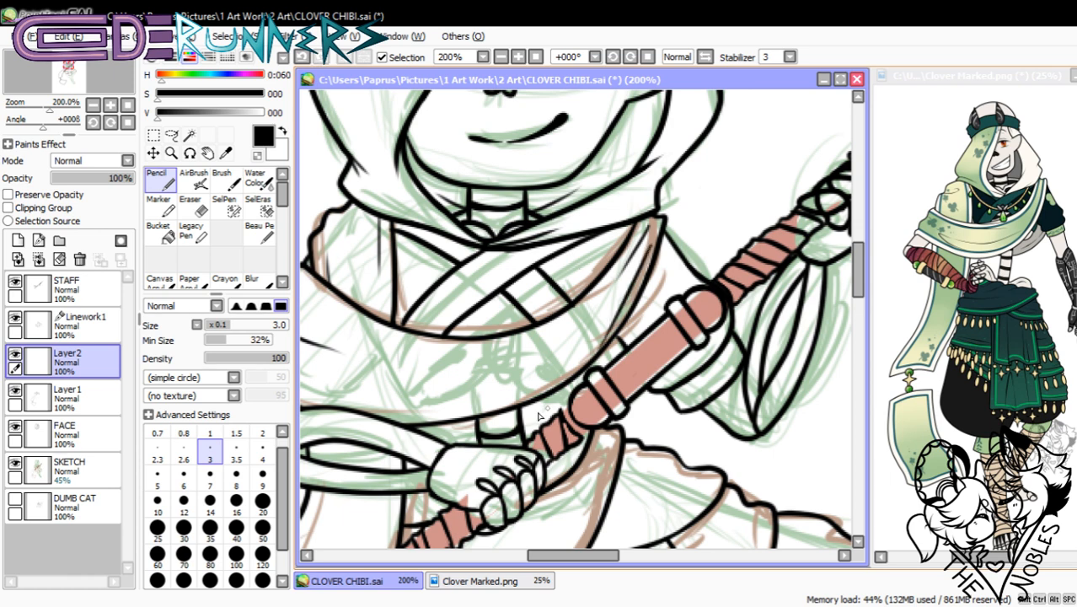
key("ctrl+z")
left_click_drag(648, 246, 564, 361)
key("ctrl+z")
left_click_drag(647, 253, 568, 364)
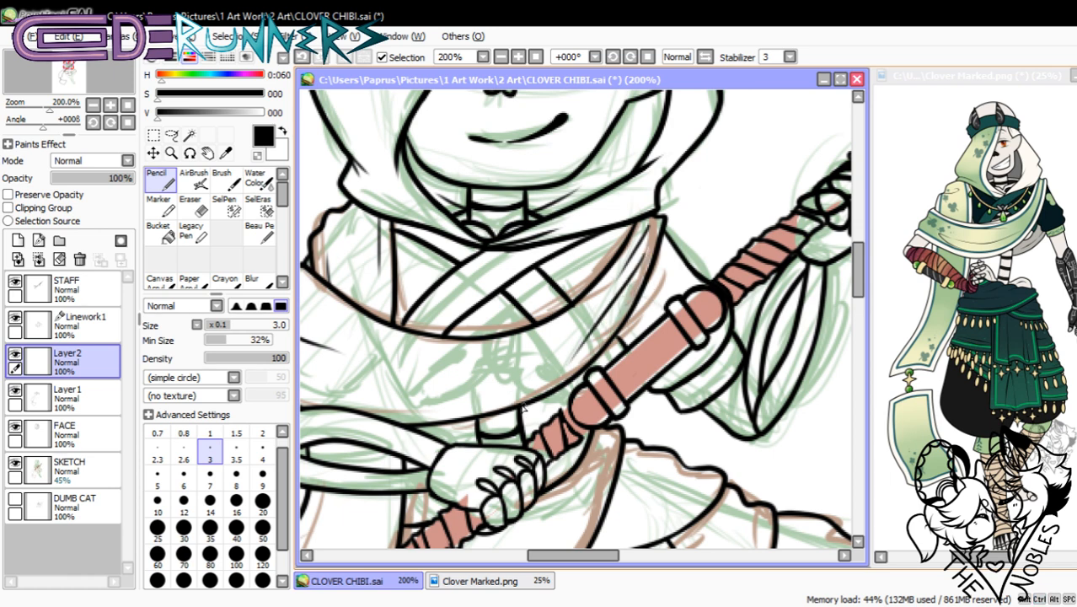
key("ctrl+z")
left_click_drag(640, 262, 551, 374)
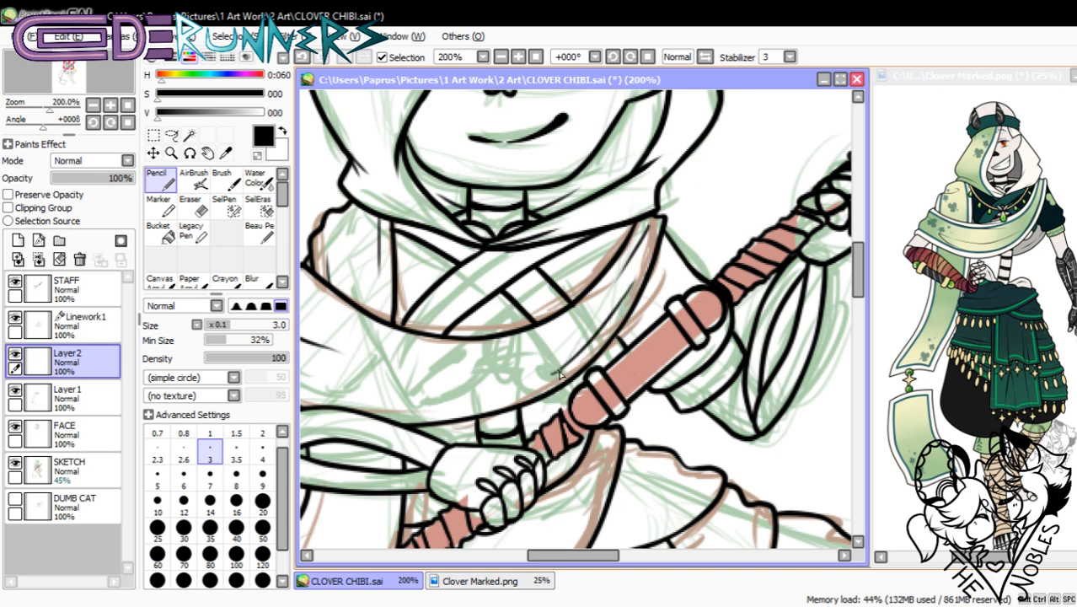
- Try to draw a second thin fold line across the wrap's left side above the bent arm, and undo the attempts
left_click_drag(579, 551, 563, 583)
left_click_drag(364, 363, 504, 410)
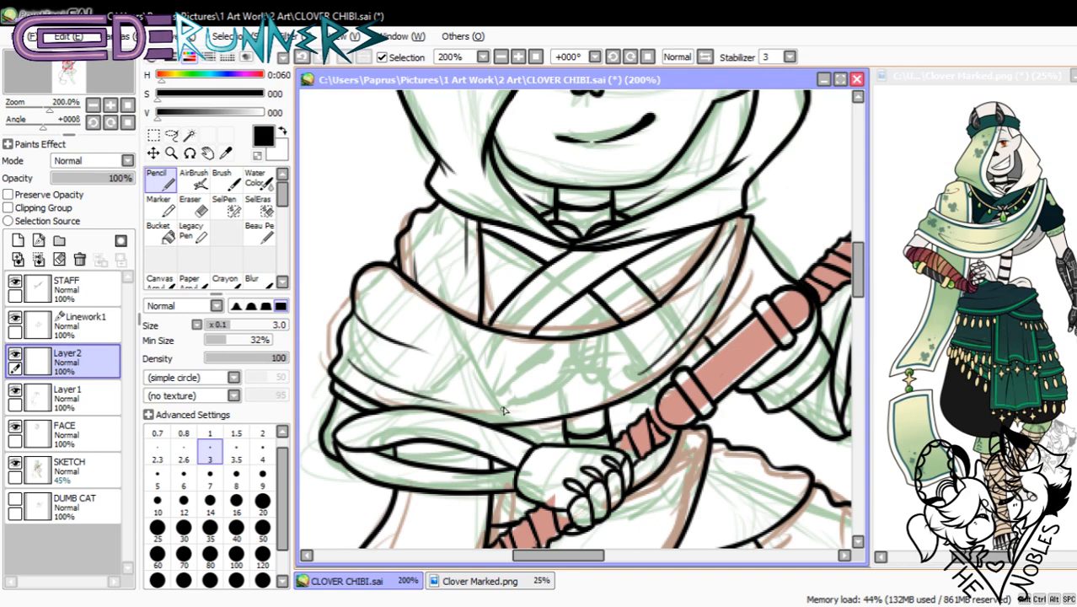
key("ctrl+z")
left_click_drag(359, 326, 408, 354)
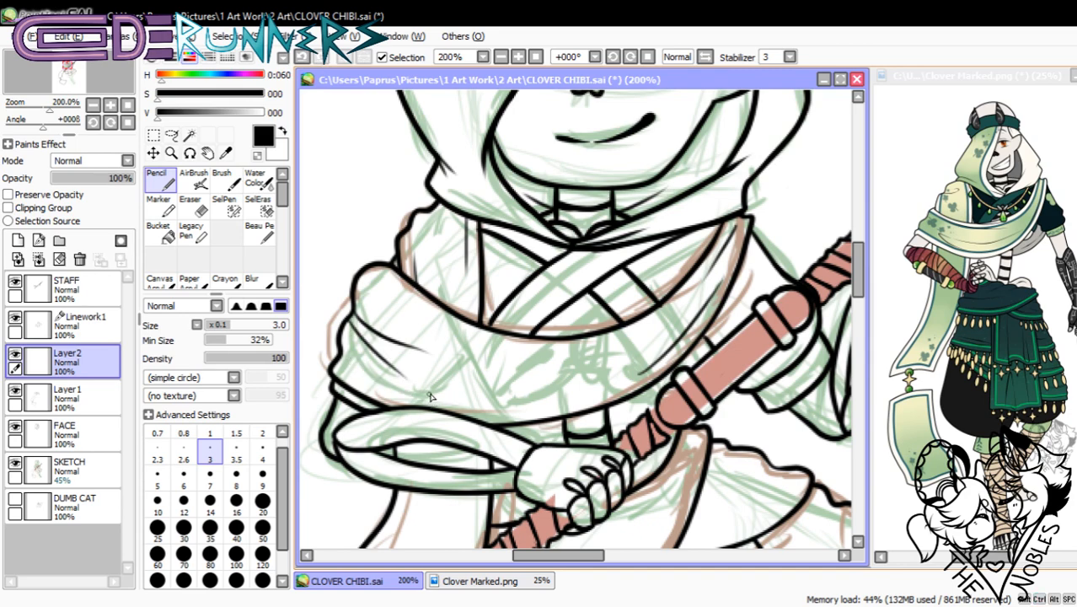
key("ctrl+z")
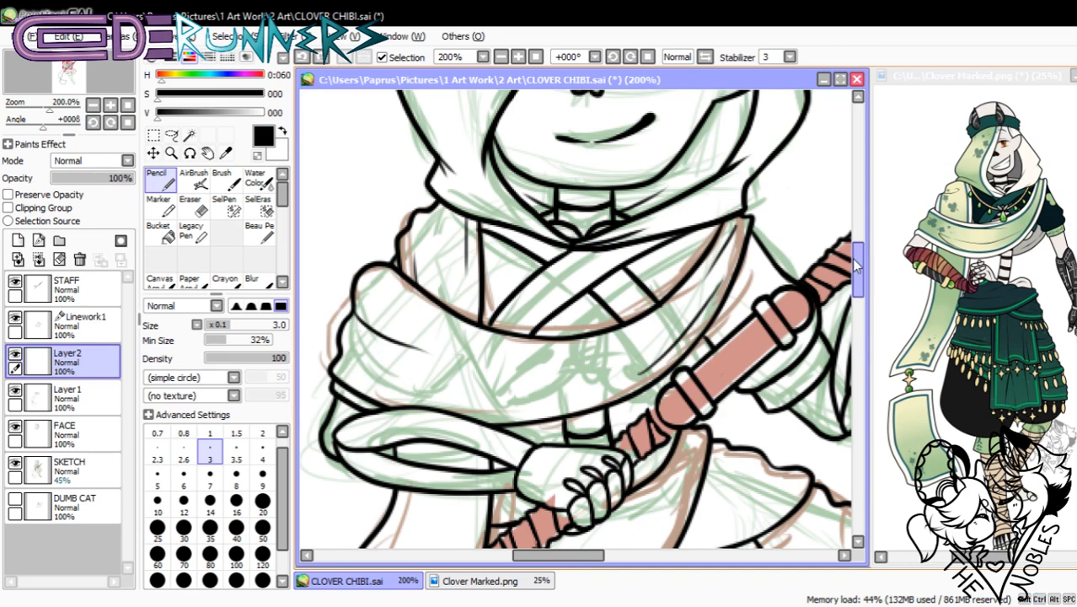
- Draw a thin vertical fold line down the cloth hanging below the bent arm and erase where it crosses the sleeve
left_click_drag(855, 262, 855, 295)
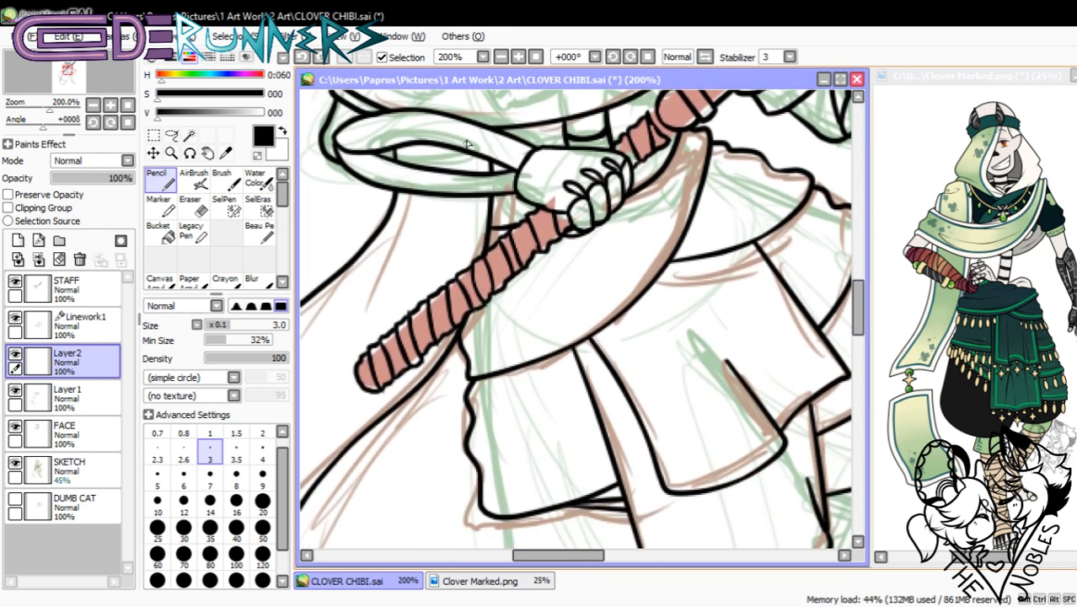
left_click_drag(474, 126, 443, 304)
key("ctrl+z")
left_click_drag(468, 133, 443, 271)
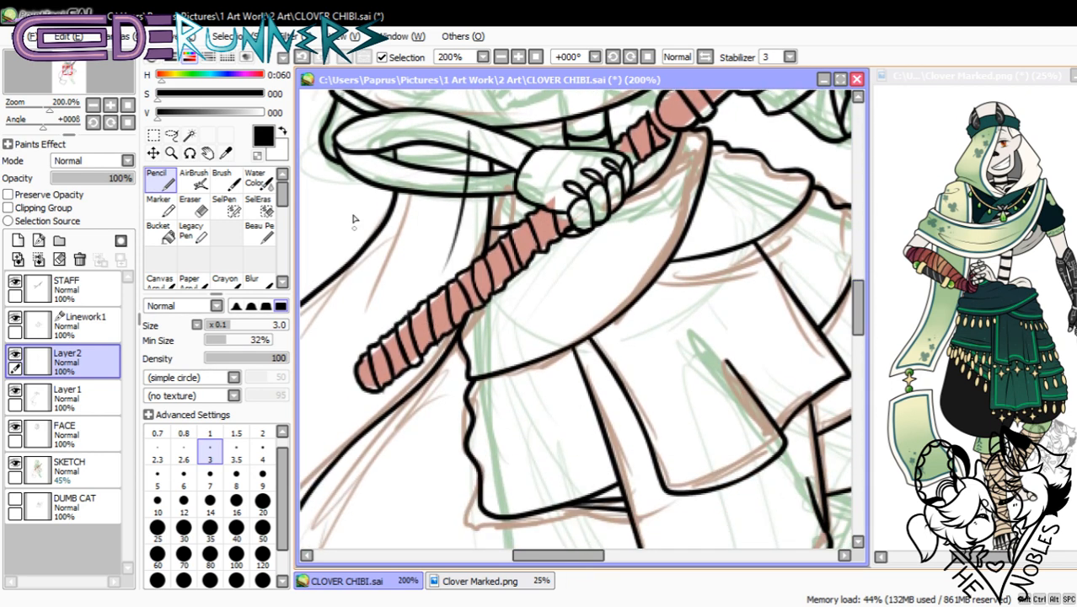
left_click(193, 205)
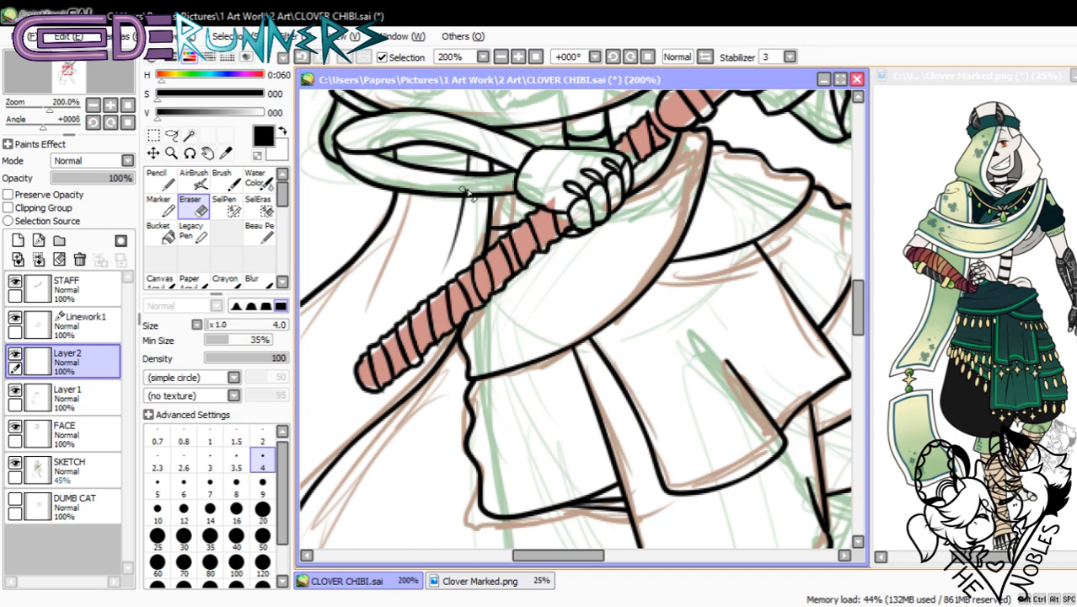
- Try to draw a thin Pencil fold line along the inner edge of the long hanging scarf tail, and undo the attempts
left_click_drag(857, 294, 858, 329)
left_click_drag(574, 558, 521, 563)
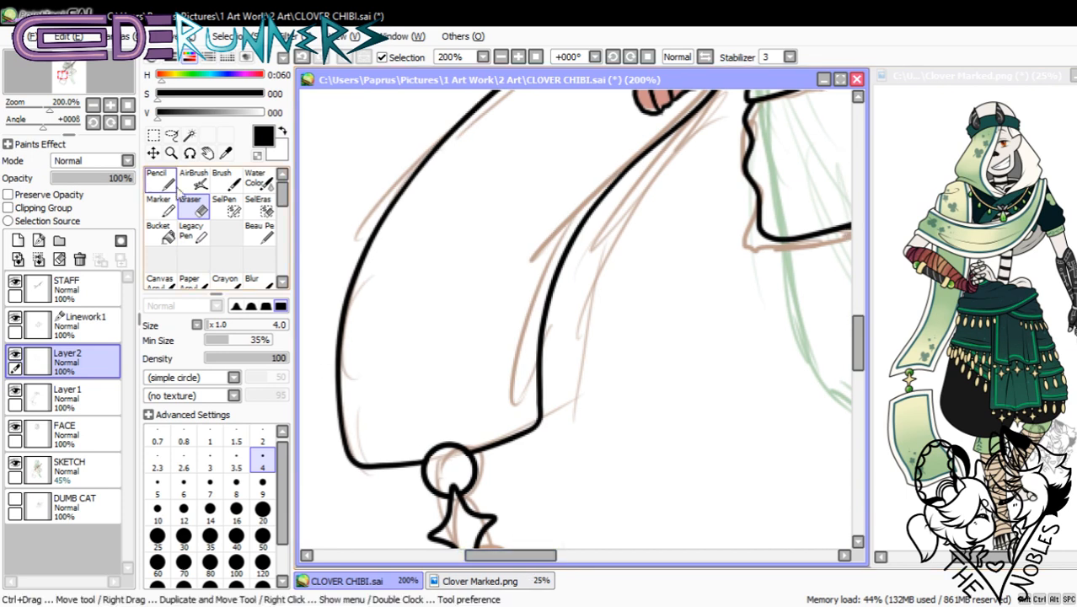
key("n")
left_click_drag(603, 202, 539, 296)
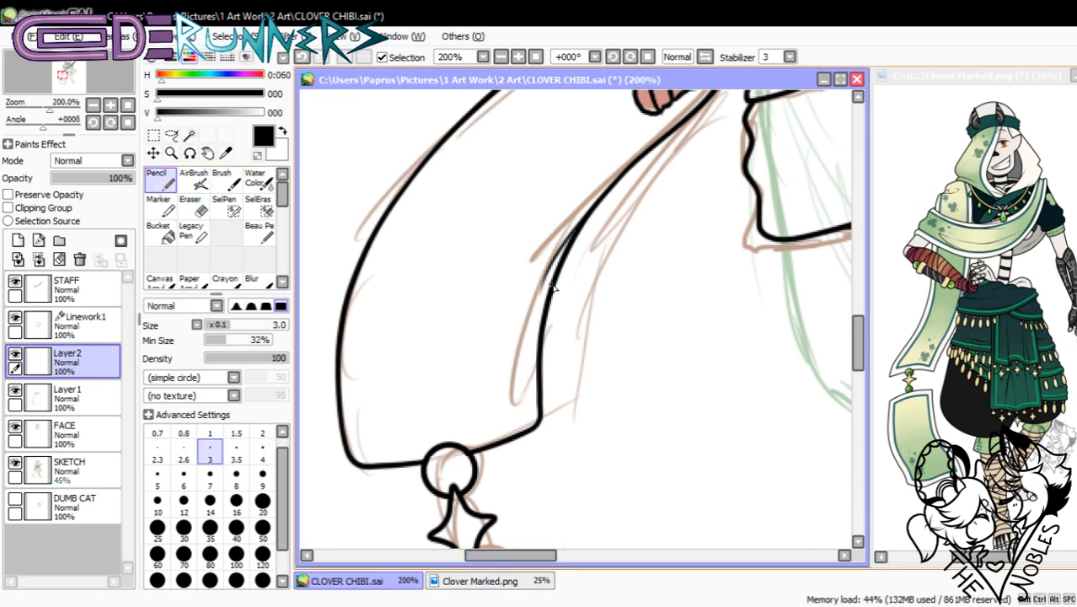
key("ctrl+z")
left_click_drag(579, 220, 524, 328)
key("ctrl+z")
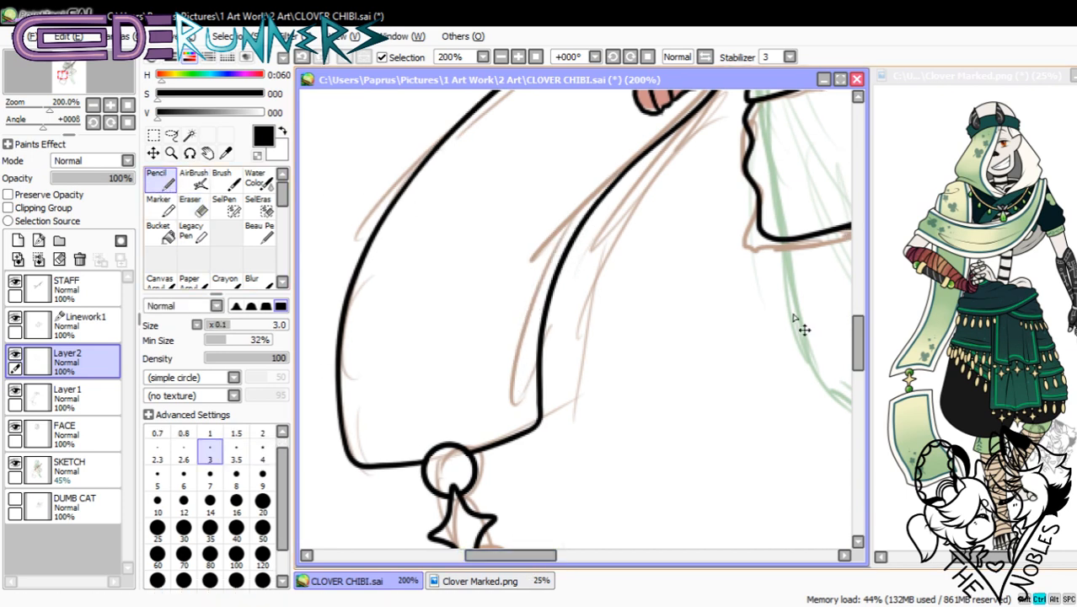
left_click_drag(563, 261, 616, 149)
left_click_drag(858, 351, 853, 326)
key("ctrl+z")
key("ctrl+z")
left_click_drag(605, 383, 695, 287)
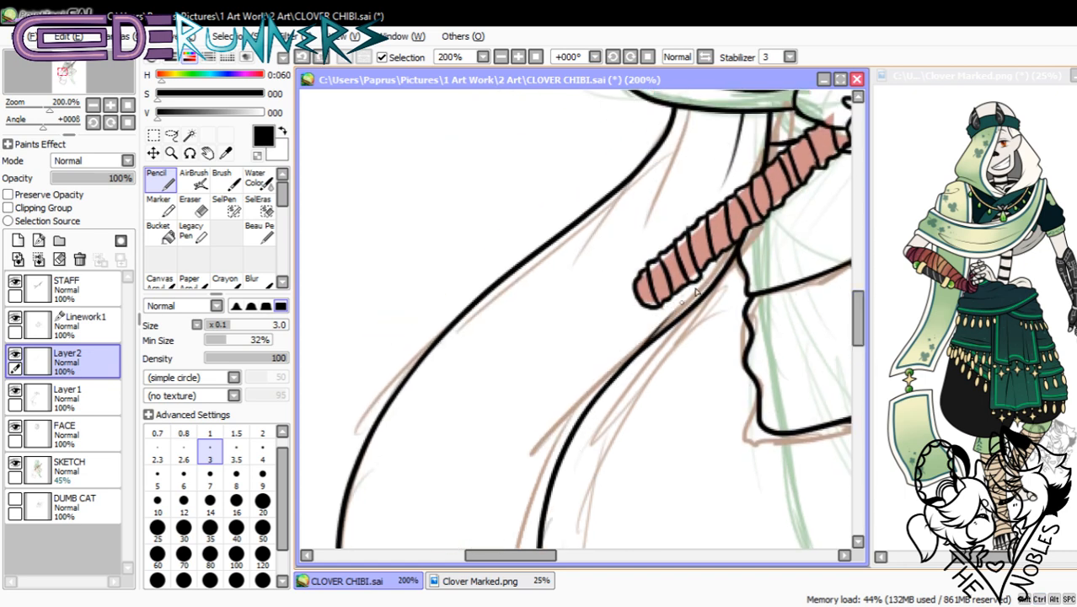
key("ctrl+z")
- Try to draw a thin fold line under the upper edge of the scarf's detached end piece, and undo the attempts
left_click_drag(858, 321, 858, 386)
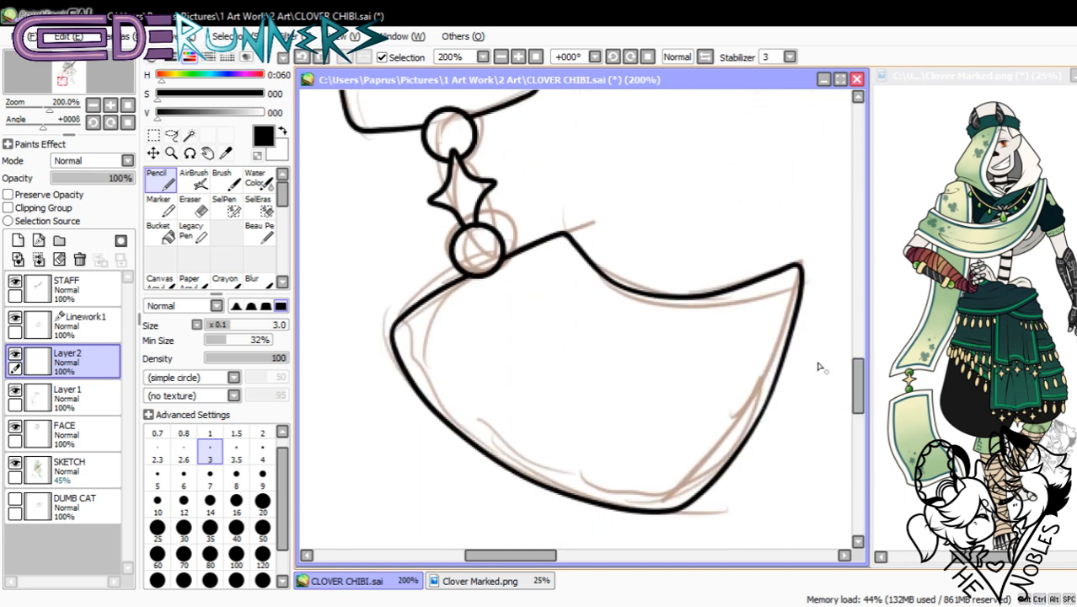
left_click_drag(614, 288, 714, 317)
key("ctrl+z")
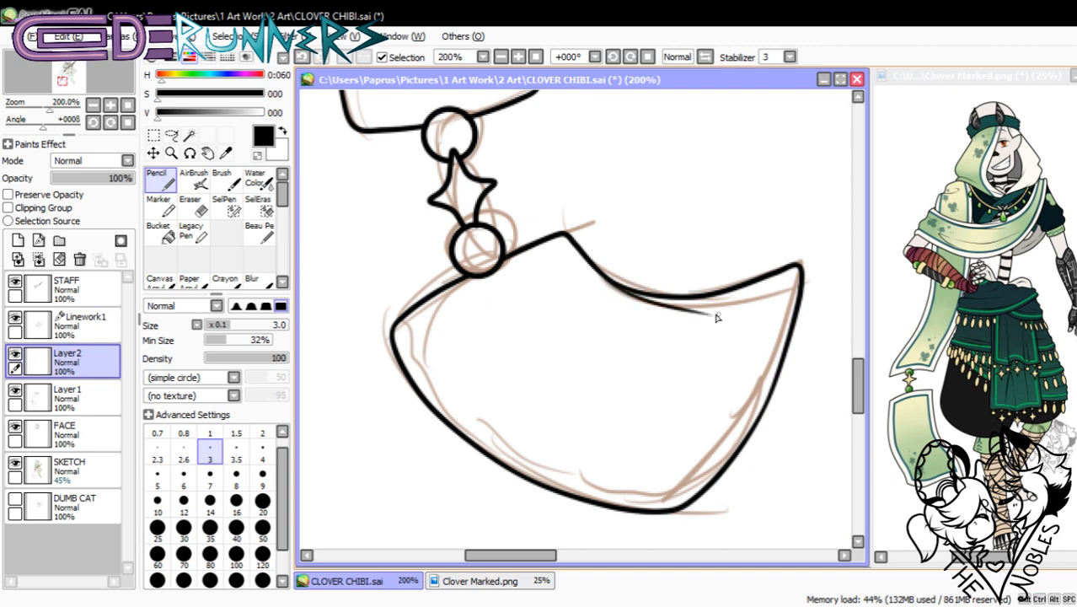
key("ctrl+z")
left_click_drag(632, 296, 563, 255)
key("ctrl+z")
mouse_move(613, 284)
left_mouse_down()
mouse_move(555, 248)
mouse_move(649, 299)
left_mouse_up()
key("ctrl+z")
key("ctrl+z")
- Try to draw a thin fold line down from the upper right corner of the waist sash, and undo the strokes
left_click_drag(858, 375, 856, 315)
left_click_drag(542, 559, 597, 536)
left_click_drag(858, 328, 858, 314)
left_click_drag(659, 143, 641, 213)
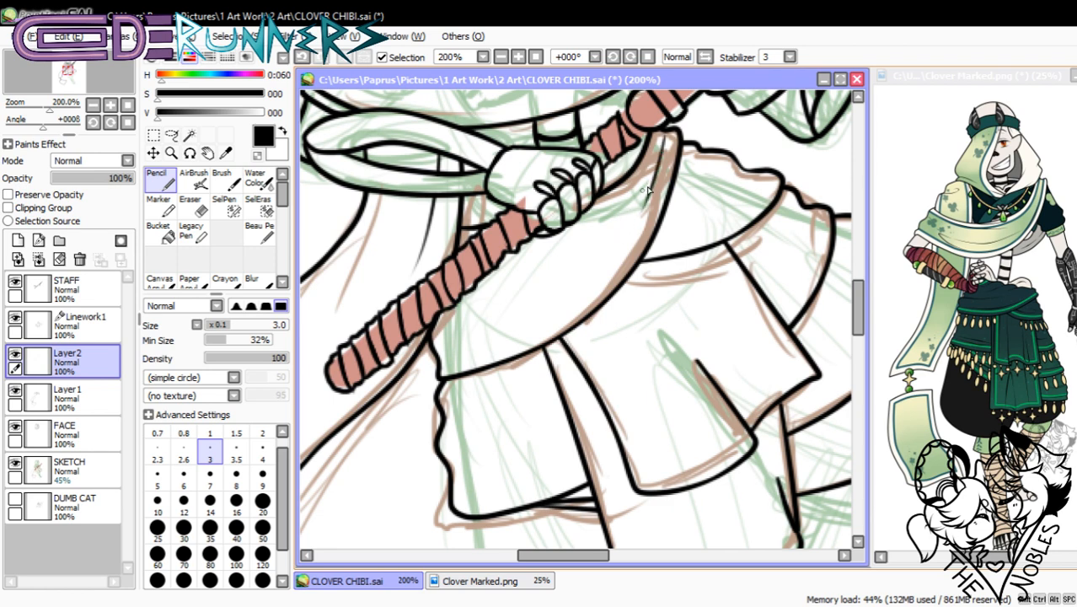
mouse_move(656, 148)
left_mouse_down()
mouse_move(607, 228)
mouse_move(650, 172)
left_mouse_up()
key("ctrl+z")
key("ctrl+z")
key("ctrl+z")
- Draw a thin diagonal fold line on the waist sash from beside the gripping hand up toward its upper right corner
left_click_drag(567, 229, 658, 150)
key("ctrl+z")
left_click_drag(569, 227, 643, 173)
key("ctrl+z")
left_click_drag(580, 224, 645, 179)
key("ctrl+z")
left_click_drag(578, 224, 642, 177)
key("ctrl+z")
left_click_drag(573, 224, 654, 157)
- Try to draw a thin curved line just inside the waist sash's lower hem, and undo the attempts
left_click_drag(445, 360, 586, 304)
key("ctrl+z")
left_click_drag(439, 359, 588, 311)
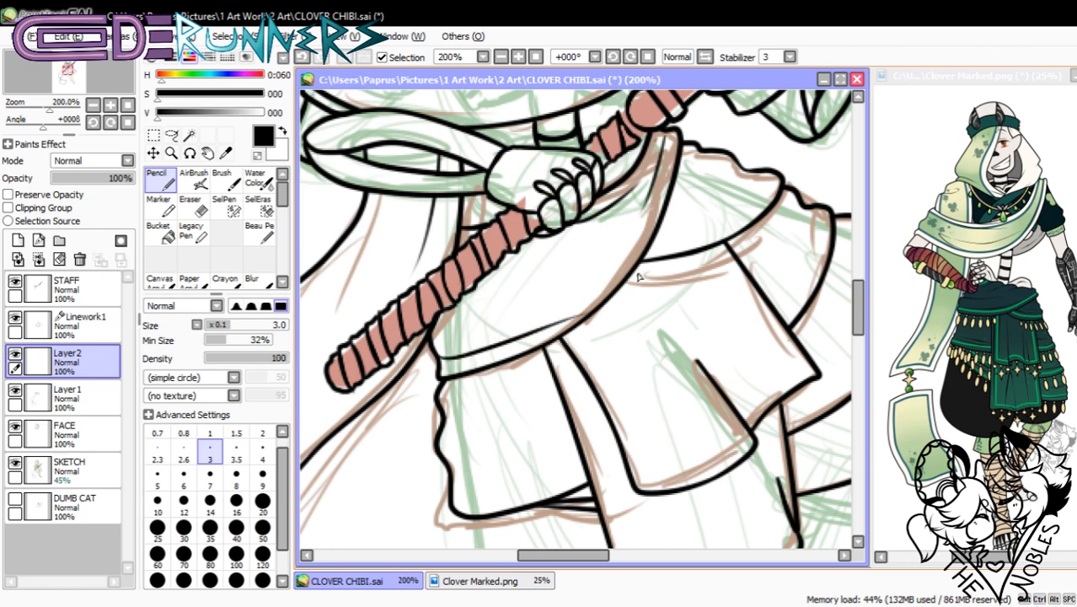
key("ctrl+z")
left_click_drag(444, 360, 590, 302)
key("ctrl+z")
mouse_move(440, 362)
left_mouse_down()
mouse_move(589, 298)
mouse_move(541, 308)
mouse_move(581, 275)
mouse_move(601, 277)
left_mouse_up()
key("ctrl+z")
key("ctrl+z")
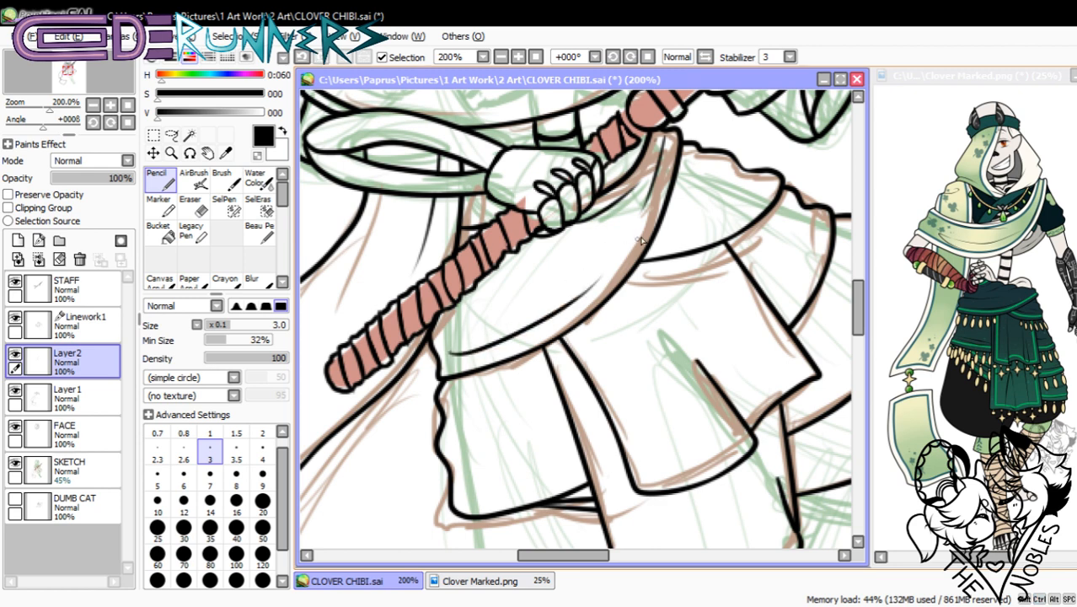
key("ctrl+z")
left_click_drag(445, 361, 567, 294)
key("ctrl+z")
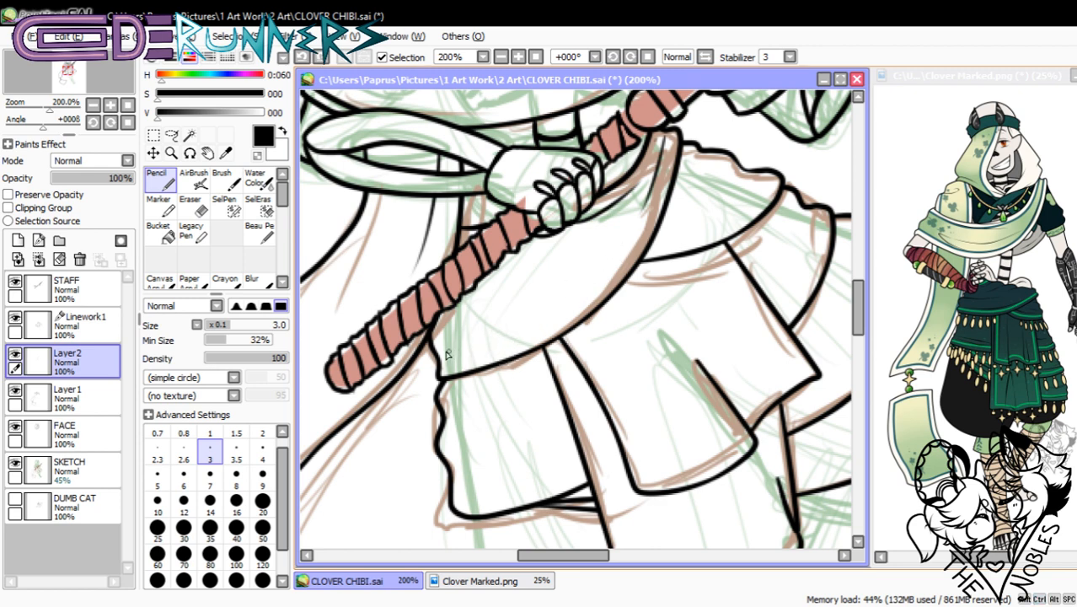
- Draw a thin fold line parallel to the waist sash's lower hem, broken by a small gap near its right end
mouse_move(438, 360)
left_mouse_down()
mouse_move(605, 284)
mouse_move(489, 341)
left_mouse_up()
key("ctrl+z")
key("ctrl+z")
mouse_move(604, 276)
left_mouse_down()
mouse_move(457, 344)
mouse_move(591, 282)
left_mouse_up()
key("ctrl+z")
key("e")
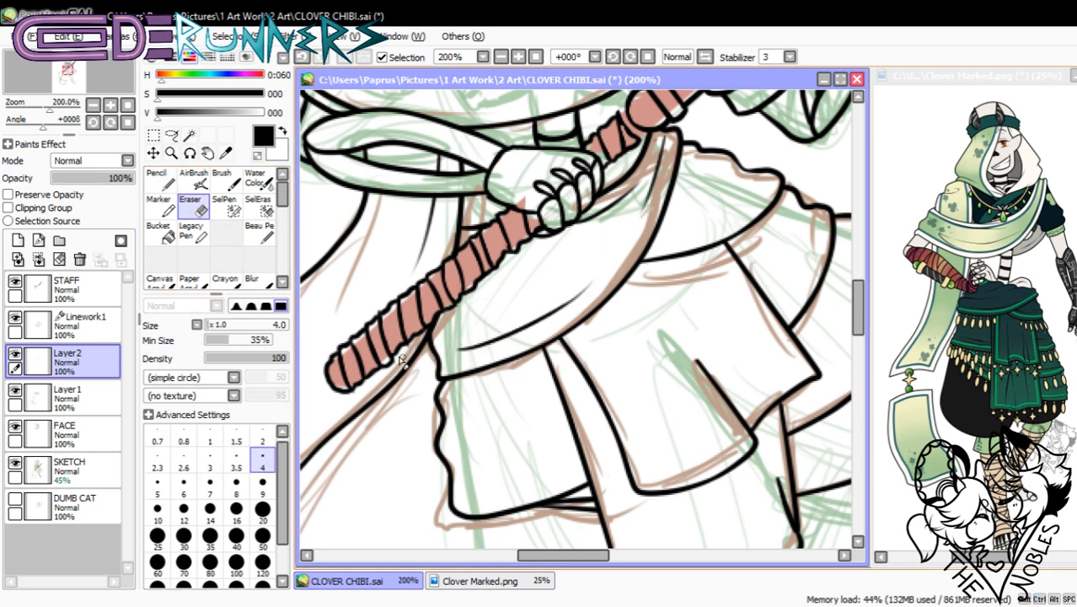
- Try to draw thin Pencil fold lines above the skirt's top tier hem and down the panel beneath it, and undo them
left_click(157, 179)
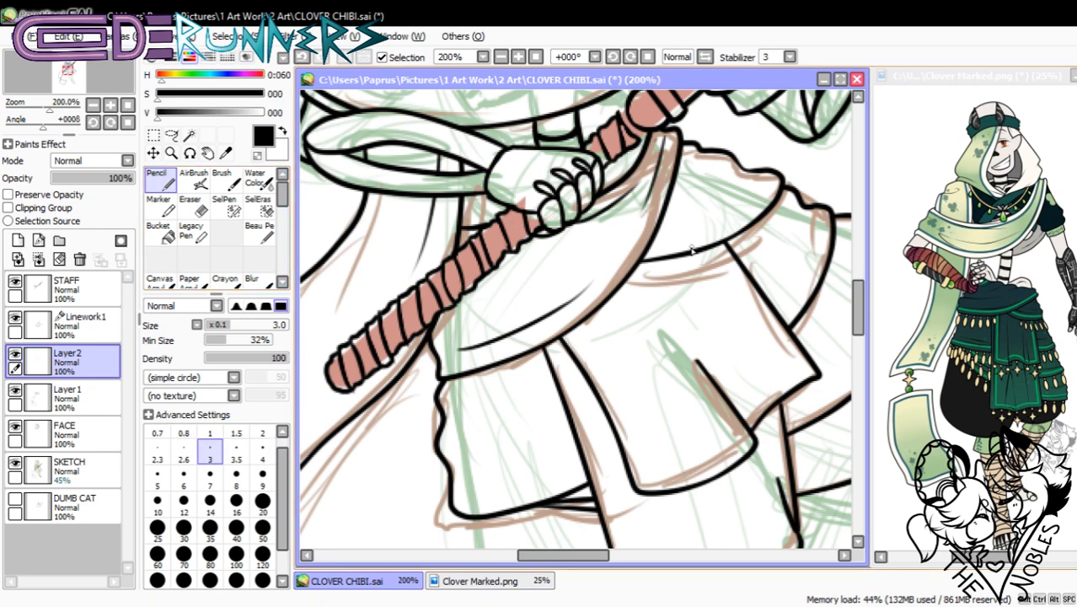
left_click_drag(650, 245, 738, 213)
key("ctrl+z")
left_click_drag(642, 257, 708, 226)
key("ctrl+z")
left_click_drag(641, 268, 679, 320)
key("ctrl+z")
left_click_drag(641, 268, 667, 311)
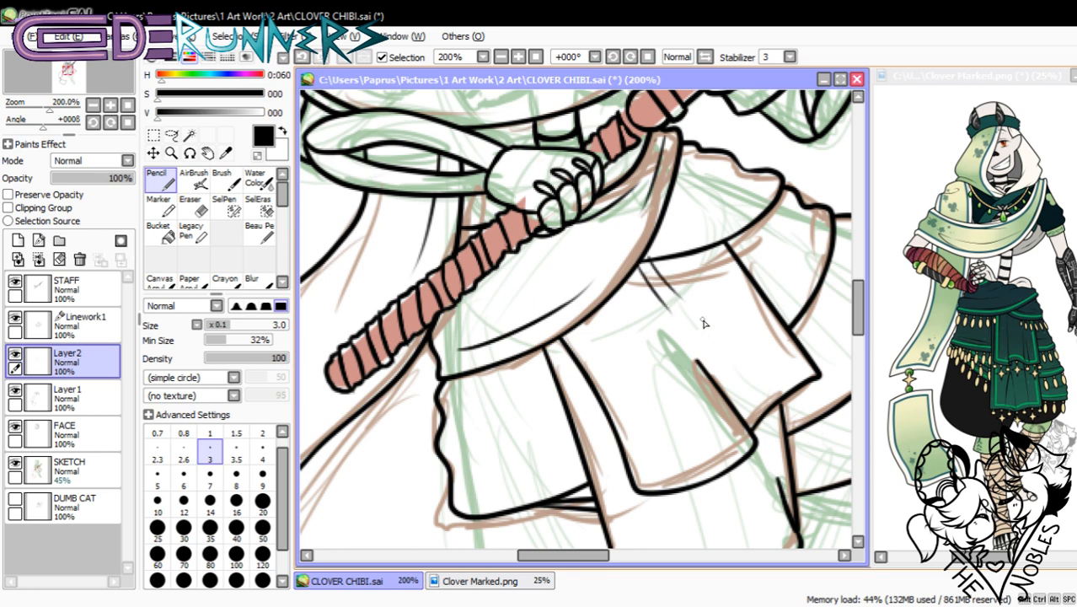
key("ctrl+z")
left_click_drag(640, 266, 683, 308)
key("ctrl+z")
key("ctrl+z")
left_click_drag(643, 262, 684, 315)
key("ctrl+z")
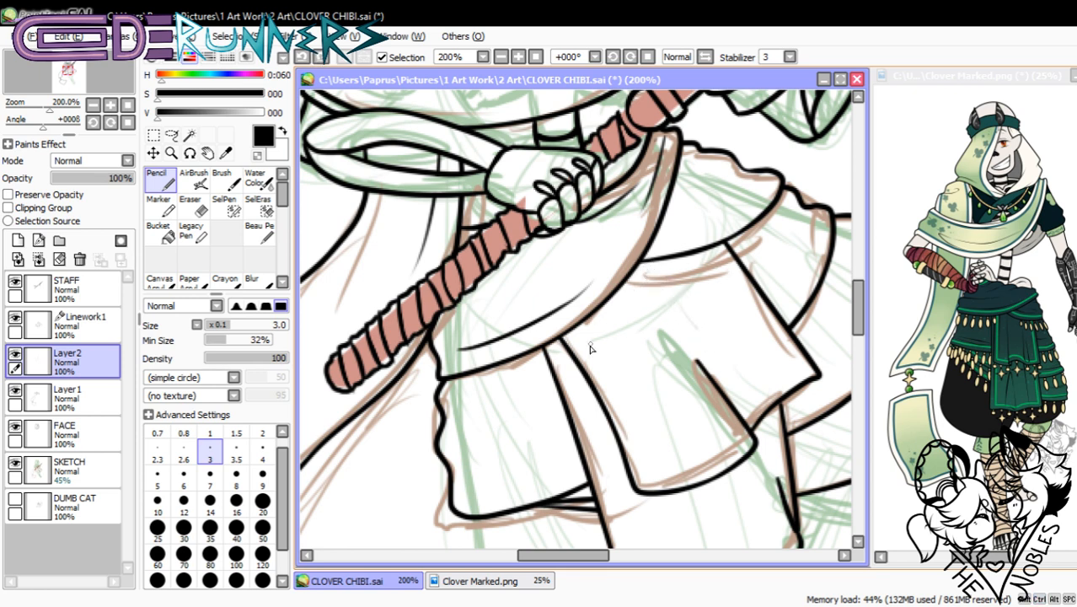
- Draw a short thin fold line down the upper front skirt panel from its upper right corner, beside the panel's edge
left_click_drag(603, 376, 610, 381)
key("ctrl+z")
left_click_drag(714, 249, 741, 289)
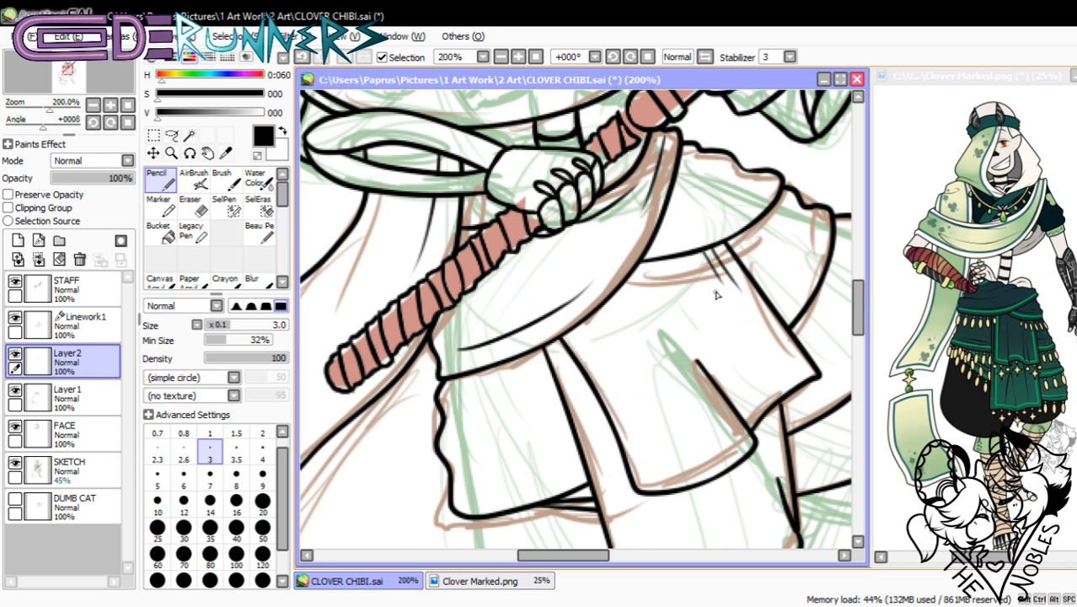
key("ctrl+z")
key("ctrl+z")
- Try to draw a thin line following the lower hem of the skirt's top tier, and undo the attempts
left_click_drag(653, 241, 725, 233)
key("ctrl+z")
left_click_drag(654, 242, 744, 227)
key("ctrl+z")
left_click_drag(653, 244, 735, 222)
key("ctrl+z")
left_click_drag(654, 242, 730, 220)
key("ctrl+z")
left_click_drag(654, 244, 708, 233)
key("ctrl+z")
mouse_move(691, 150)
left_mouse_down()
mouse_move(699, 177)
mouse_move(687, 177)
mouse_move(733, 191)
mouse_move(697, 160)
left_mouse_up()
key("ctrl+z")
key("ctrl+z")
key("ctrl+z")
key("ctrl+z")
key("ctrl+z")
key("ctrl+z")
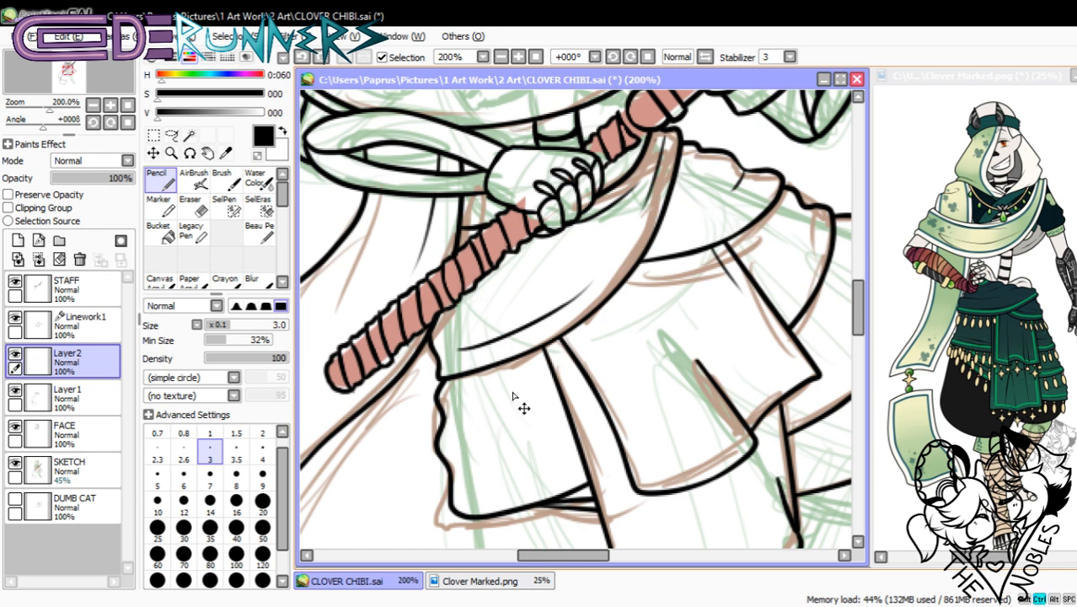
- Draw thin fold lines on the left skirt tier below the sash and under the ruffle at the second tier's right corner
left_click_drag(469, 411, 550, 371)
key("ctrl+z")
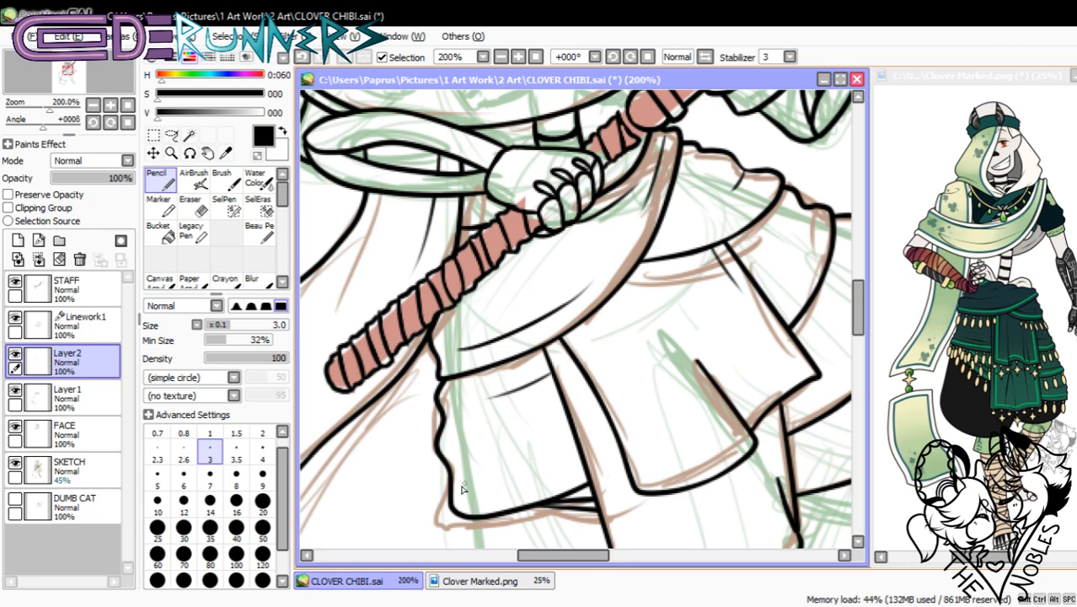
left_click_drag(560, 554, 534, 444)
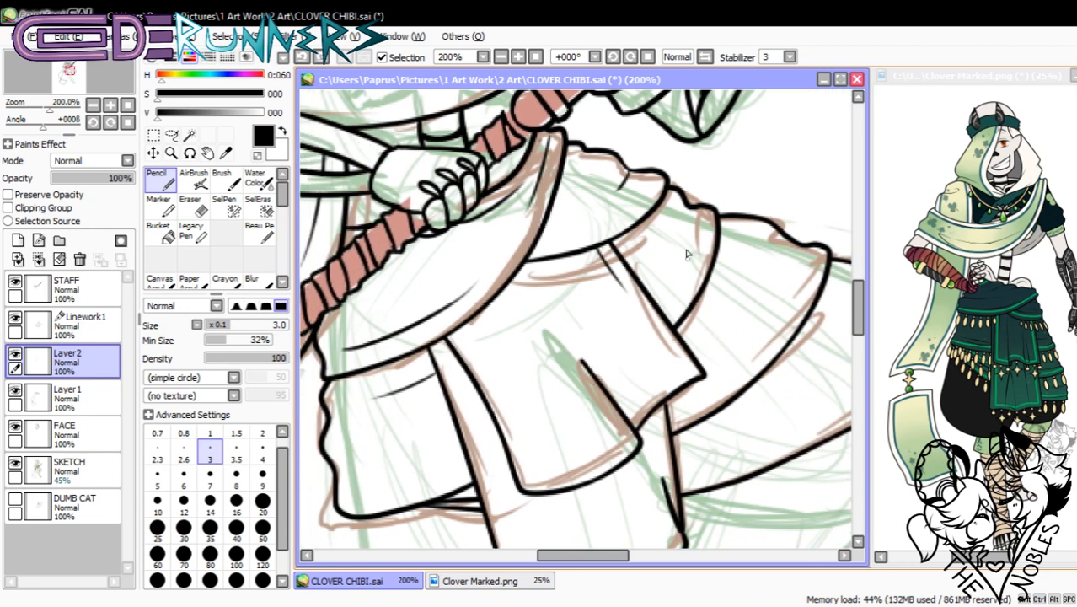
left_click_drag(691, 211, 672, 254)
- Draw a thin curved fold line just inside the outer edge of the third skirt tier, redoing the stroke until it fits
mouse_move(808, 267)
left_mouse_down()
mouse_move(776, 331)
mouse_move(724, 364)
left_mouse_up()
key("ctrl+z")
left_click_drag(807, 256, 723, 363)
key("ctrl+z")
left_click_drag(807, 261, 723, 376)
key("ctrl+z")
left_click_drag(804, 255, 726, 369)
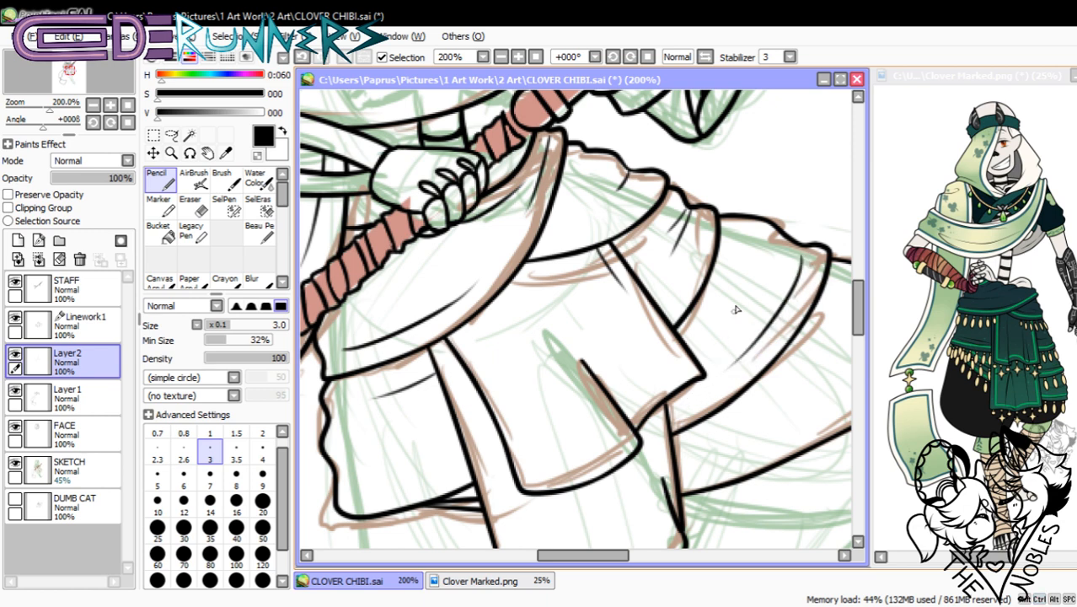
key("ctrl+z")
- Draw a thin fold line rising from the bottom hem of the lower front skirt panel near its left corner
left_click_drag(858, 295, 857, 313)
left_click_drag(666, 266, 668, 286)
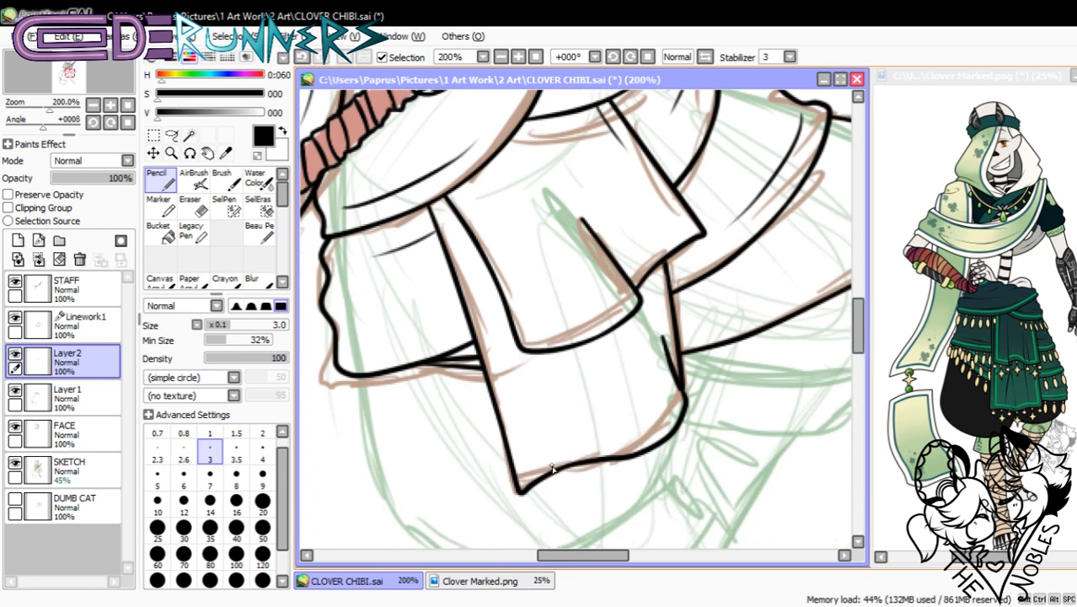
left_click_drag(552, 469, 532, 397)
- Draw thin fold lines along the bottom side tier's lower hem, one at its inner end and one at its outer corner
left_click_drag(583, 555, 605, 555)
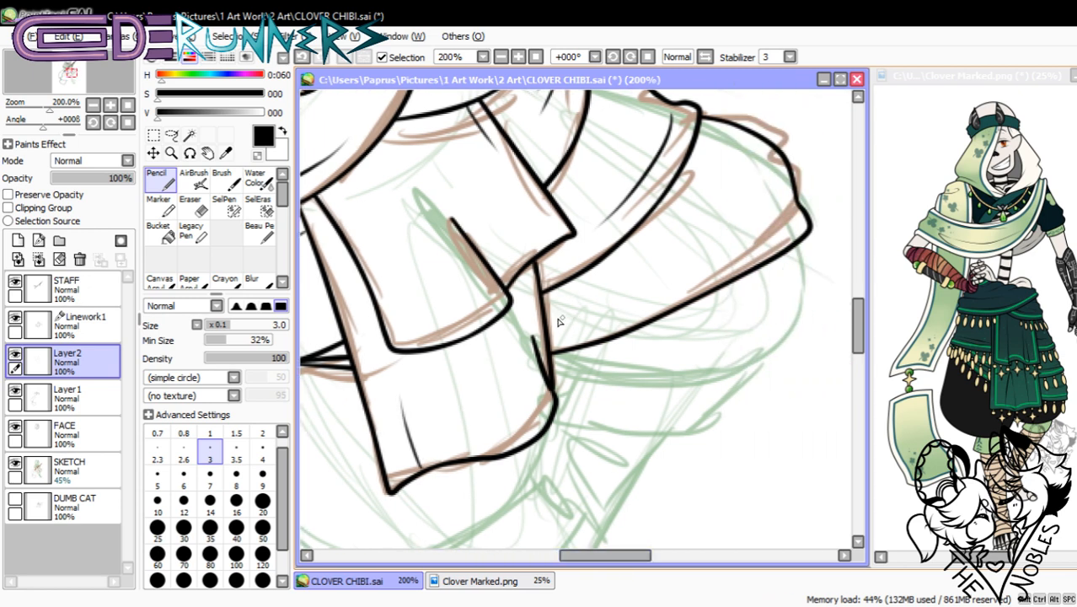
left_click_drag(552, 336, 637, 303)
key("ctrl+z")
left_click_drag(551, 337, 632, 313)
left_click_drag(785, 222, 678, 284)
key("ctrl+z")
left_click_drag(794, 211, 700, 288)
key("ctrl+z")
left_click_drag(802, 197, 738, 256)
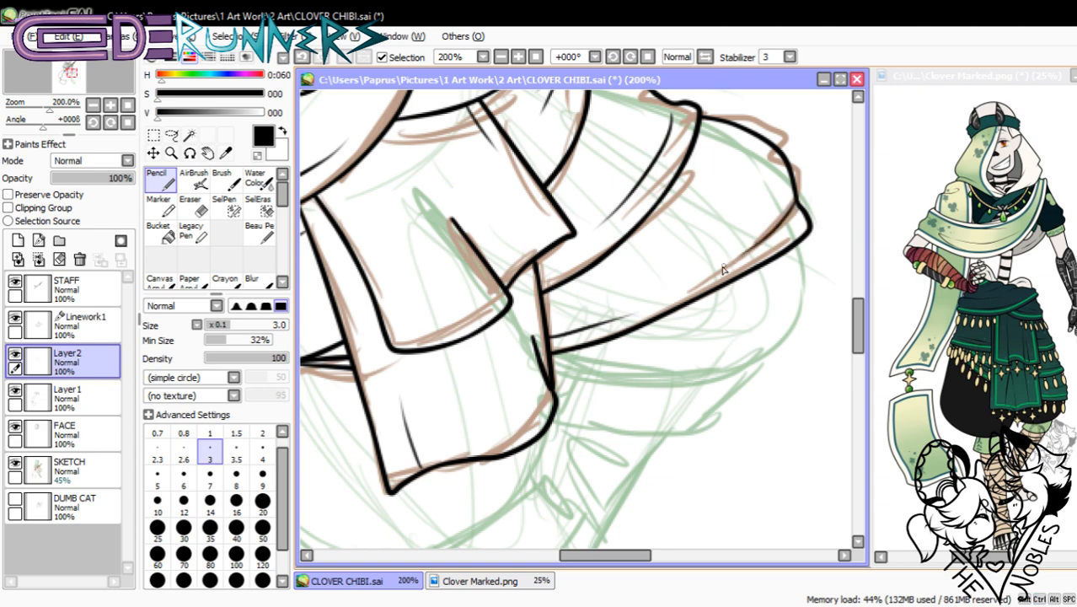
left_click(93, 104)
left_click(93, 105)
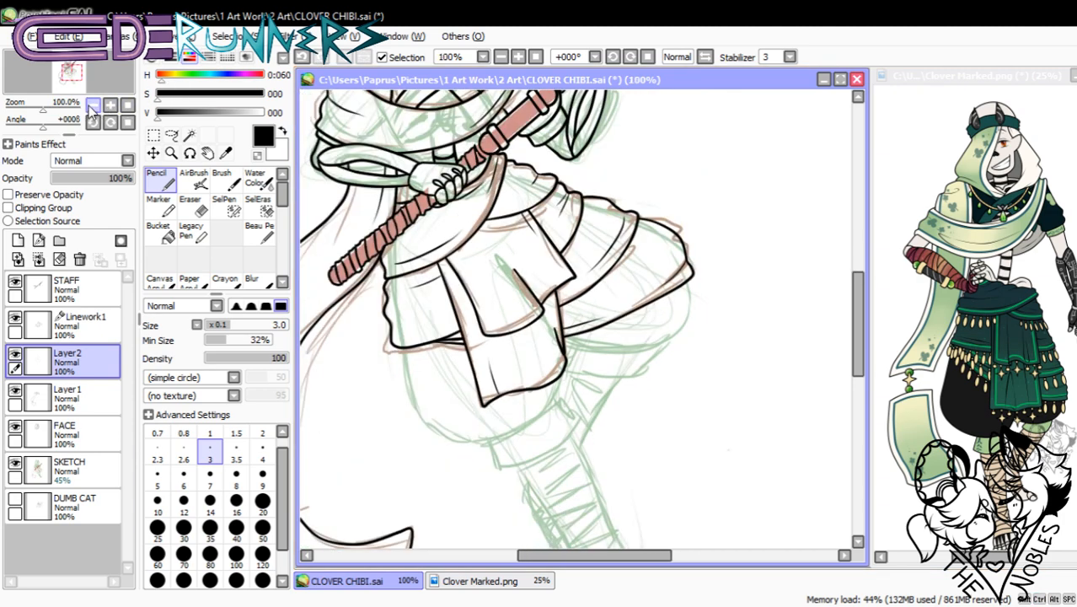
- Merge the fold-line layer Layer2 down into Layer1
left_click(93, 105)
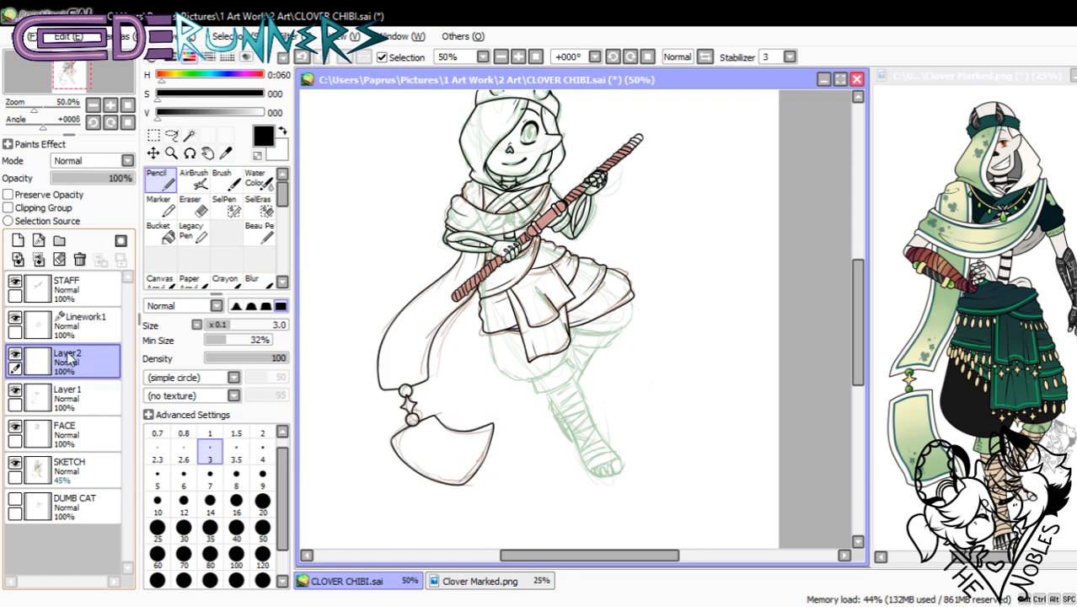
left_click(38, 259)
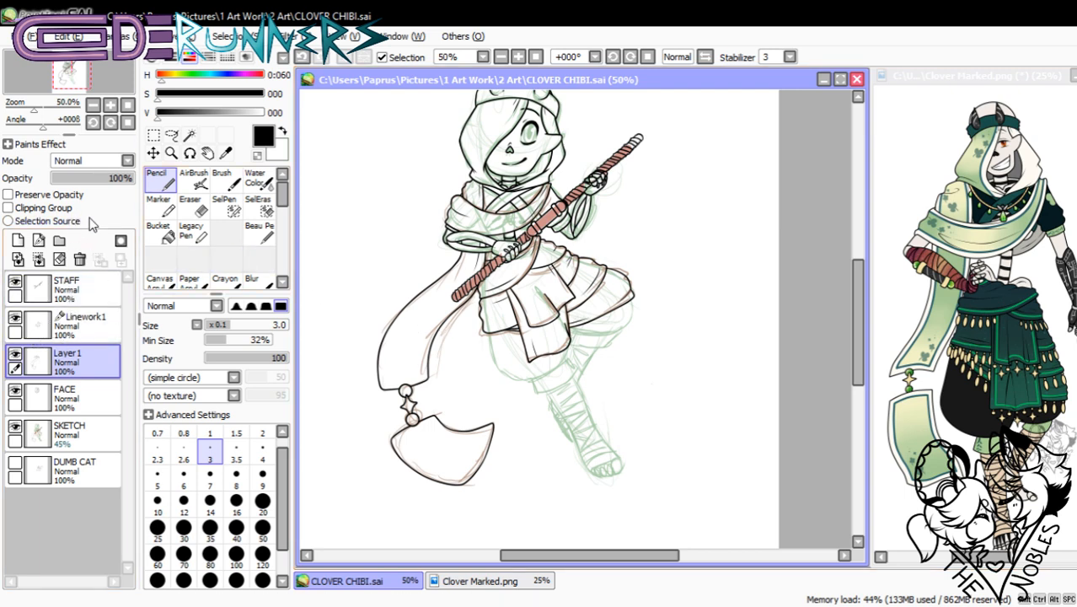
- Hide and show Layer1, FACE, Linework1 and STAFF in turn to check which parts of the figure each layer holds
left_click(110, 104)
left_click(110, 104)
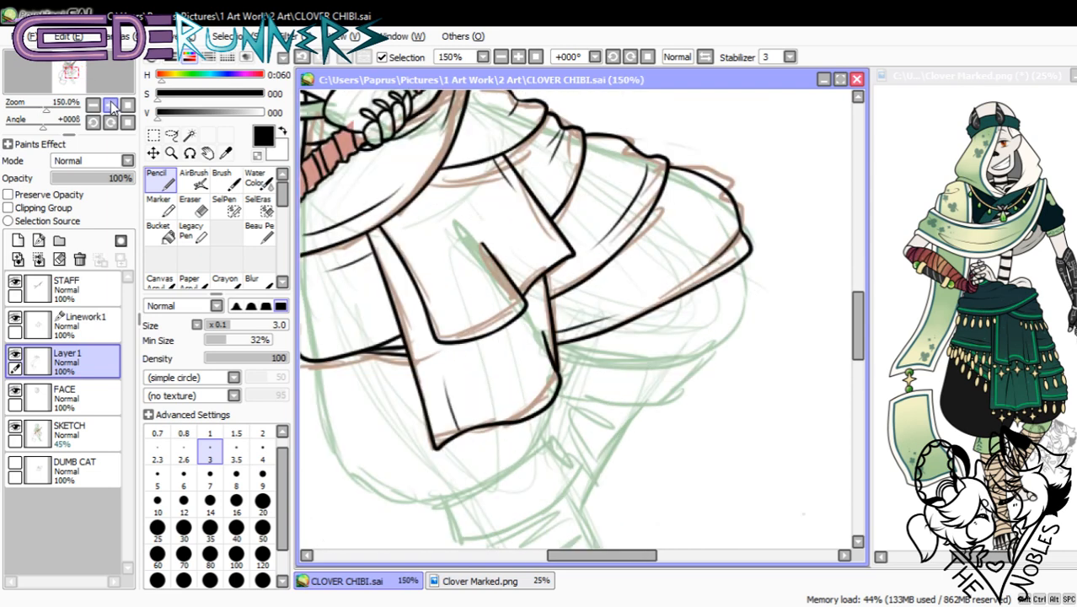
left_click(13, 356)
left_click(14, 357)
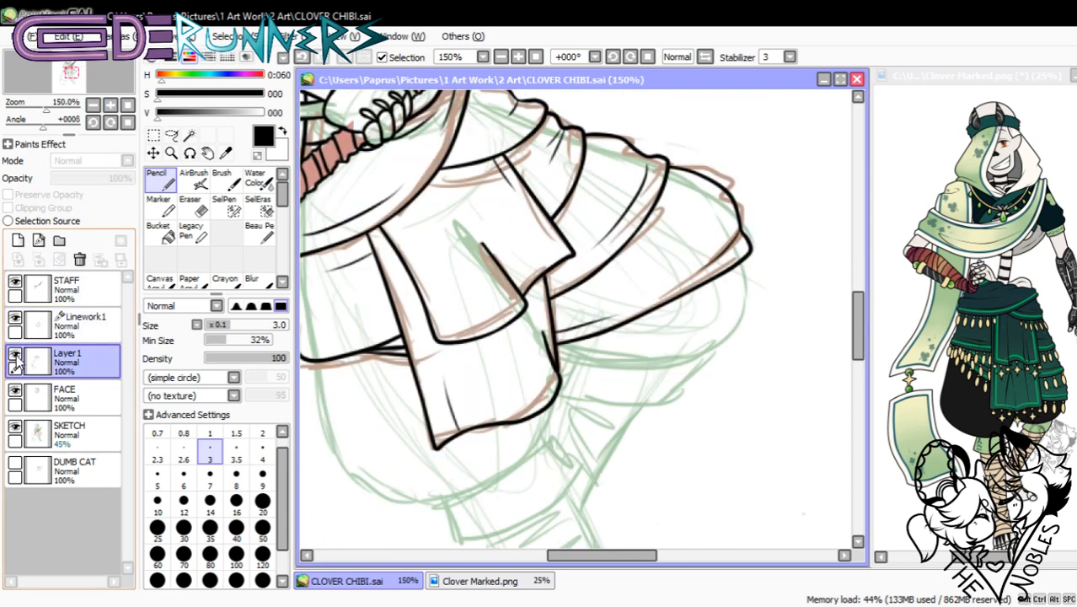
left_click(14, 392)
left_click(14, 392)
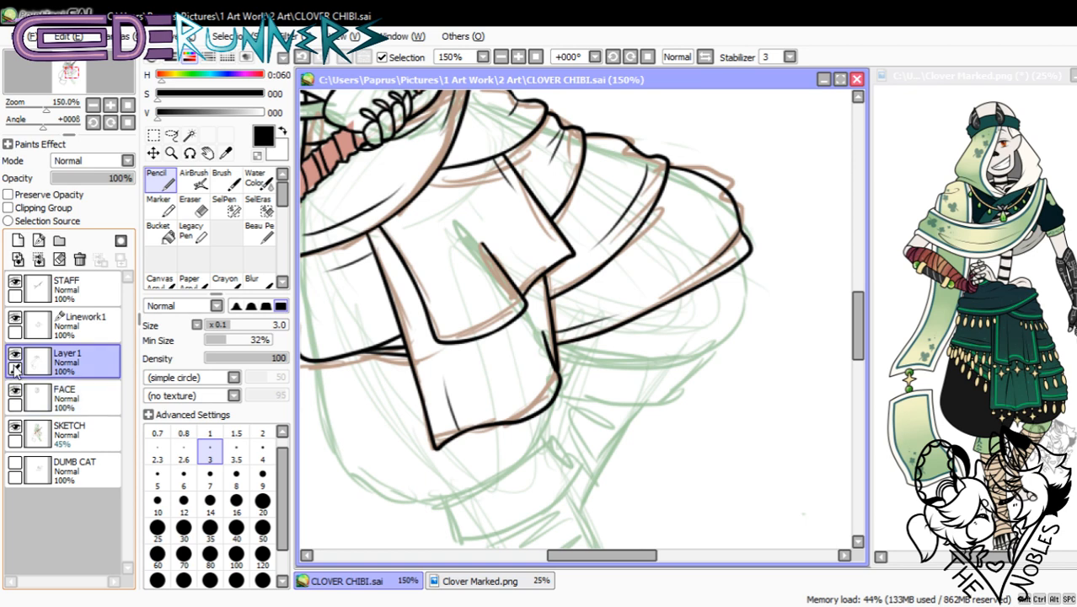
left_click(14, 319)
left_click(15, 319)
left_click(15, 319)
left_click(14, 318)
left_click(127, 105)
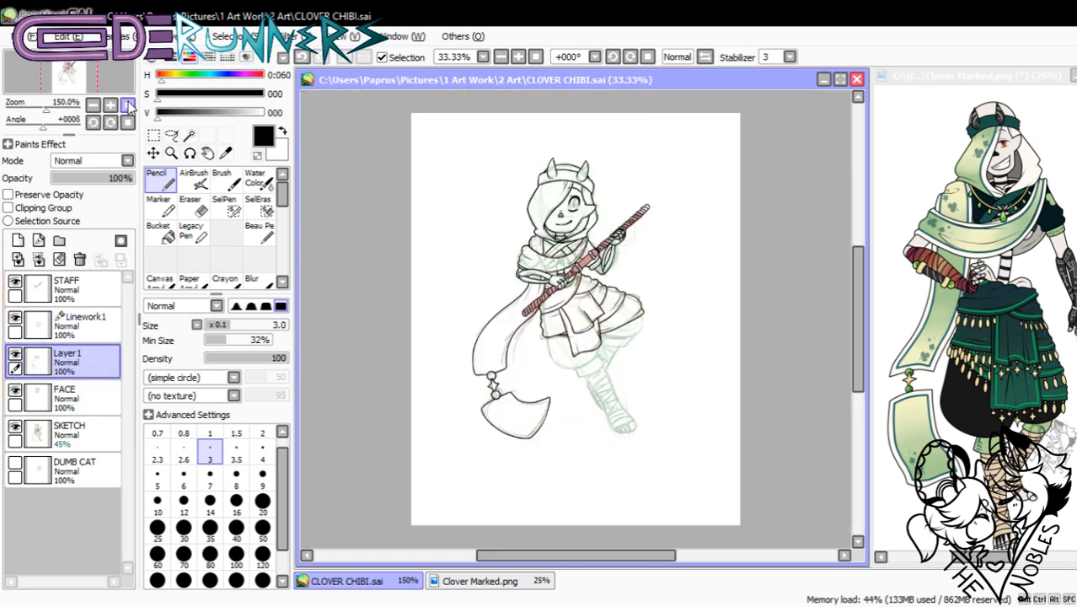
left_click(15, 356)
left_click(14, 357)
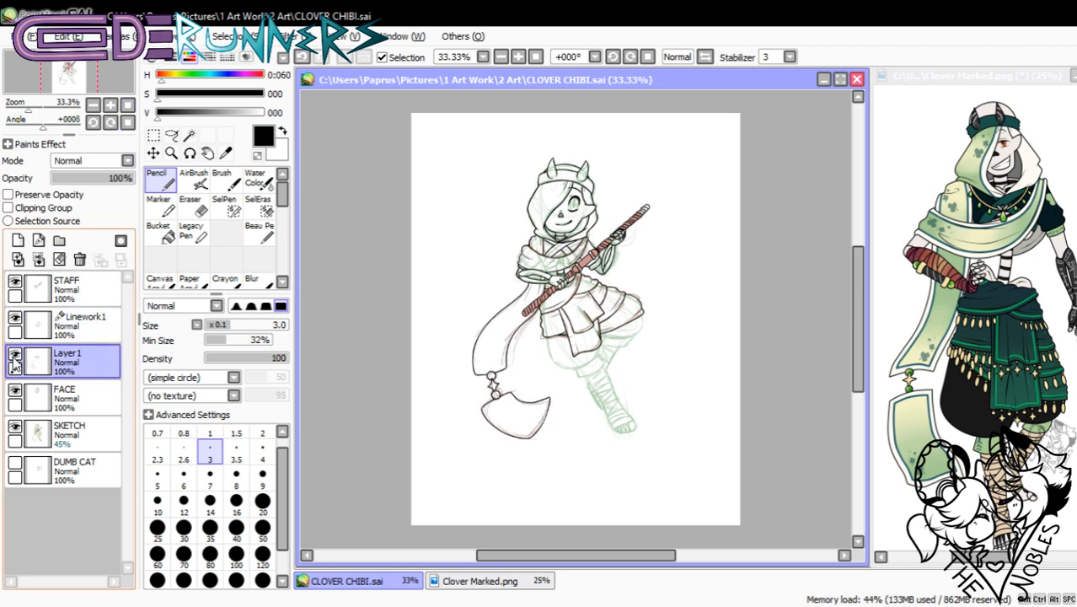
left_click(15, 357)
left_click(14, 357)
left_click(16, 320)
left_click(16, 321)
left_click(16, 321)
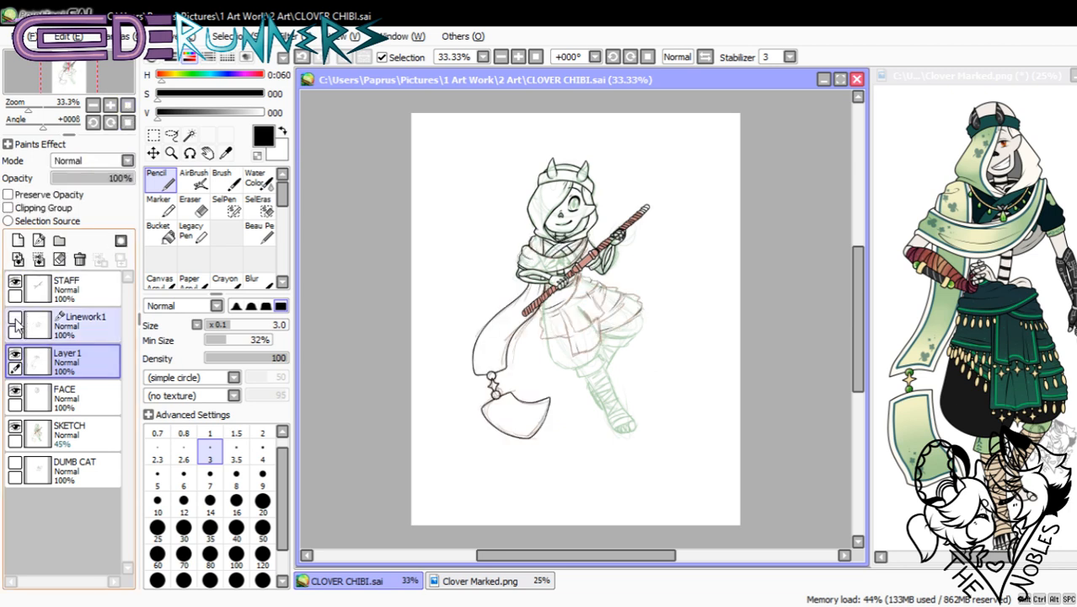
left_click(16, 320)
left_click(14, 284)
left_click(14, 284)
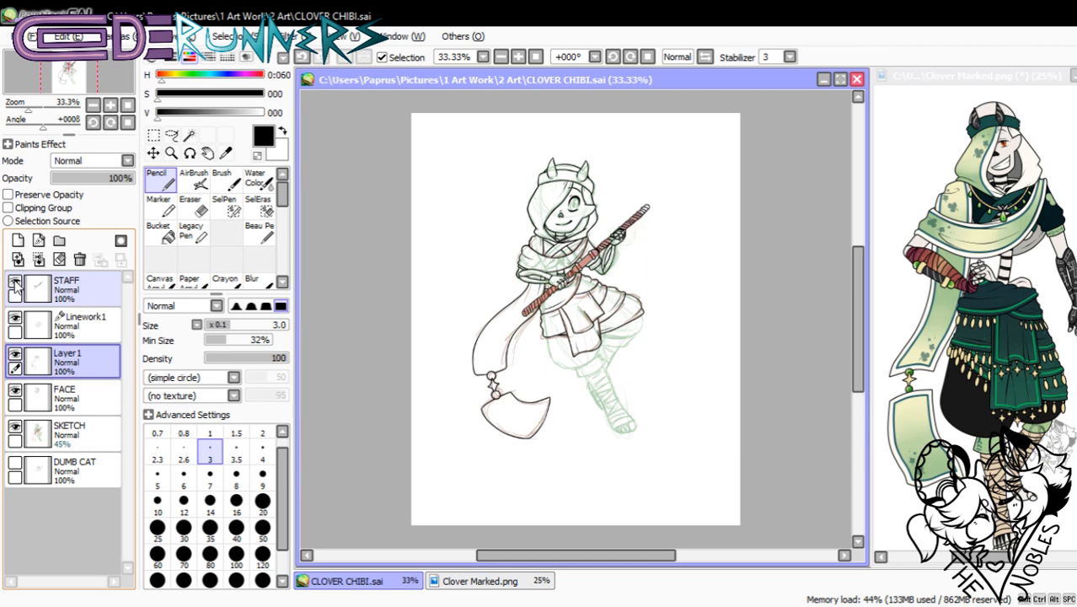
left_click(15, 284)
left_click(15, 284)
- Move the STAFF layer beneath Linework1 and check the new stacking by hiding and showing STAFF and Layer1
left_click_drag(59, 291, 75, 328)
left_click(78, 329)
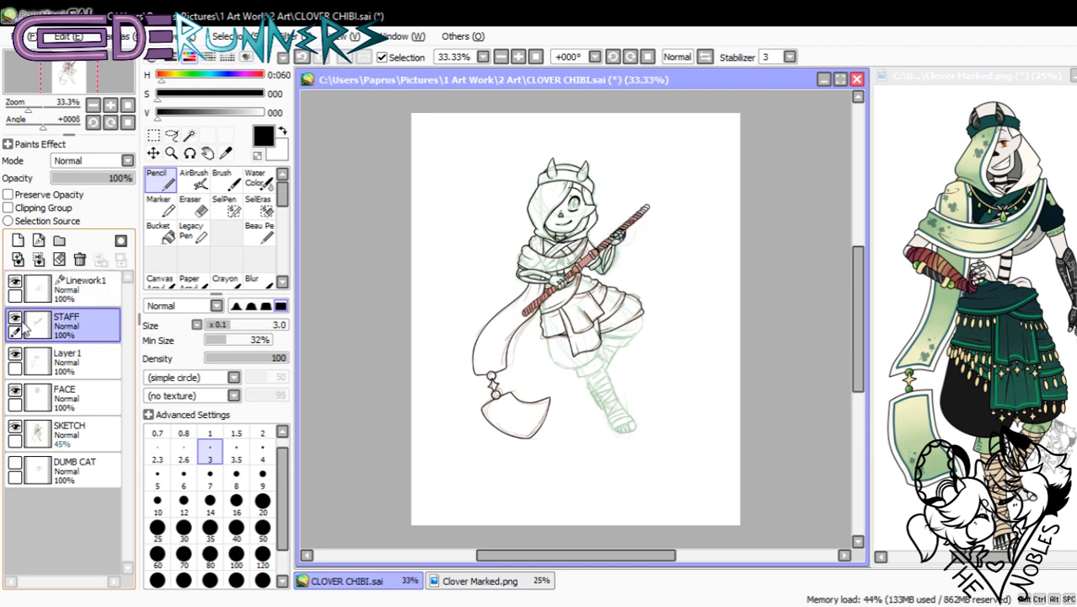
left_click(14, 324)
left_click(13, 318)
left_click(17, 354)
left_click(17, 354)
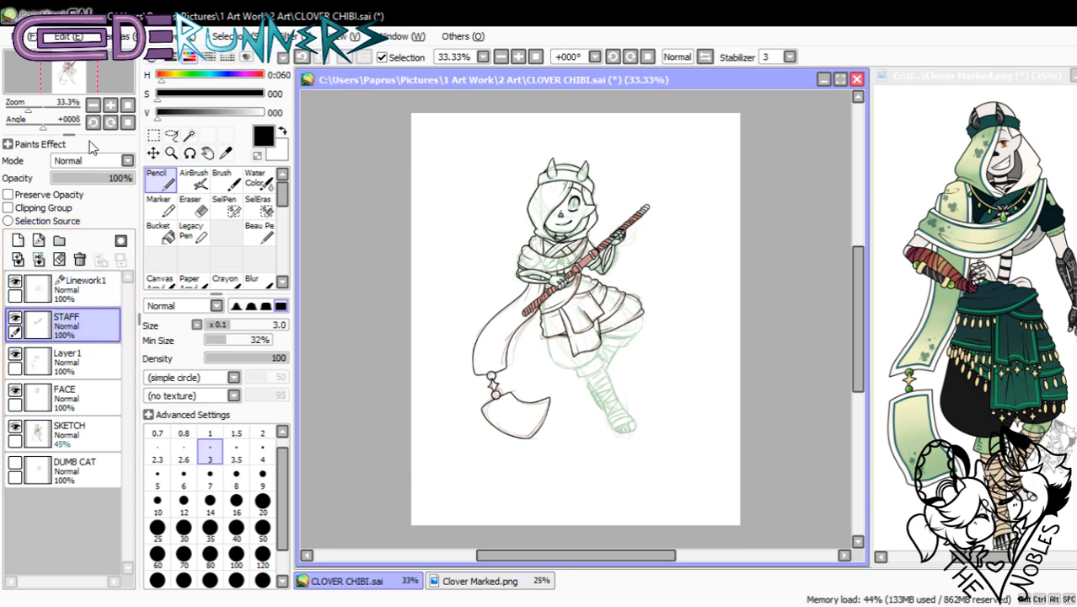
- Hide and show the STAFF layer to examine how the staff overlaps the gripping hand and the skirt
left_click(110, 105)
left_click(110, 105)
left_click(110, 104)
left_click(109, 104)
left_click(110, 104)
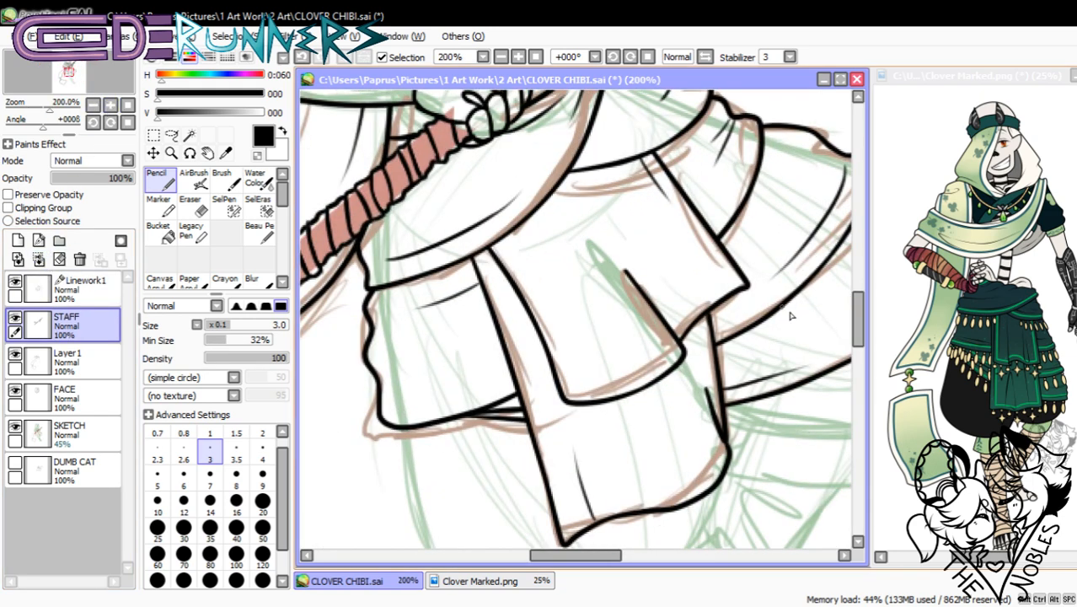
left_click_drag(856, 319, 858, 294)
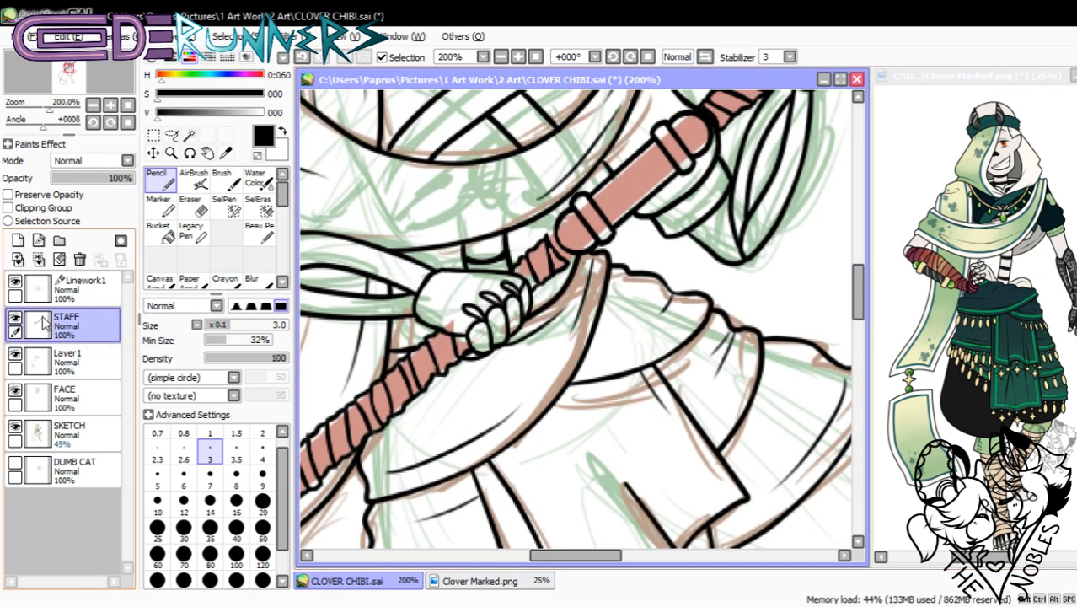
left_click(14, 323)
left_click(15, 326)
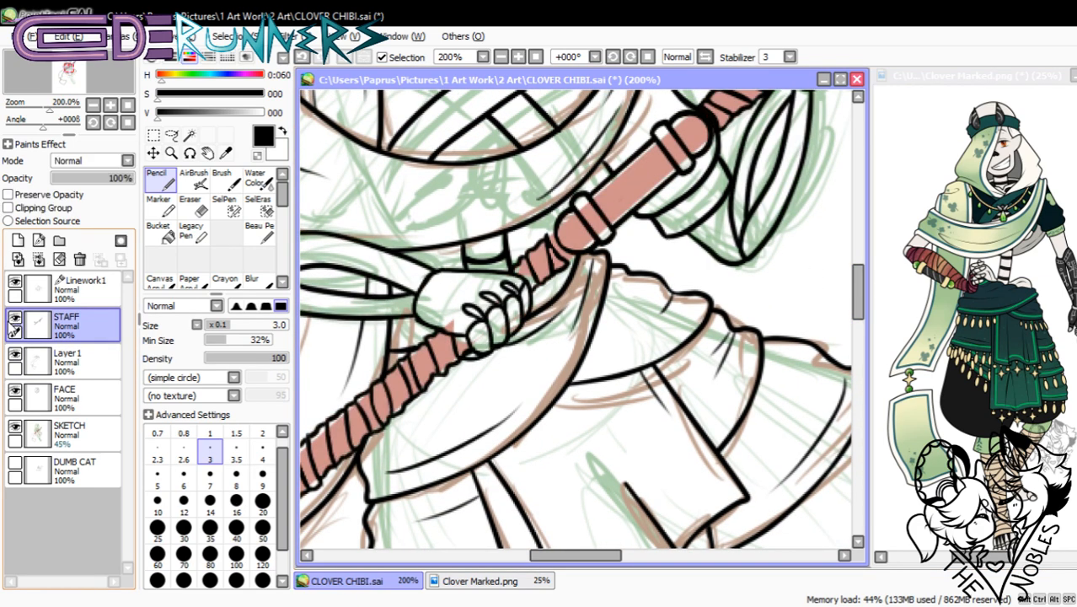
- Try a short size 4 Pencil line between the forearm and staff on a new layer above Layer1, and merge that layer down
left_click(69, 363)
left_click(18, 240)
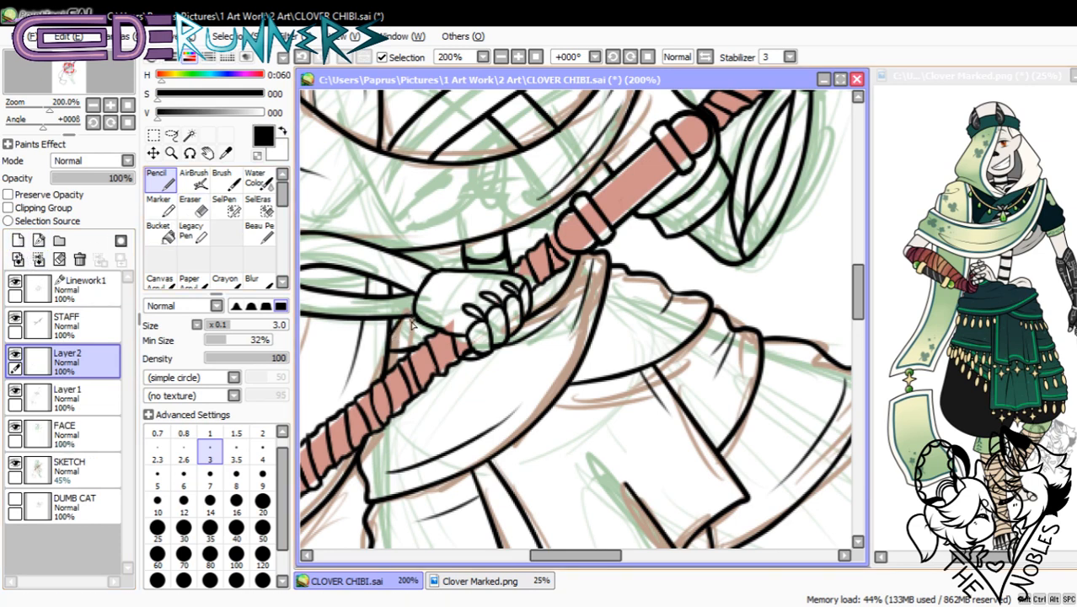
key("bracketright")
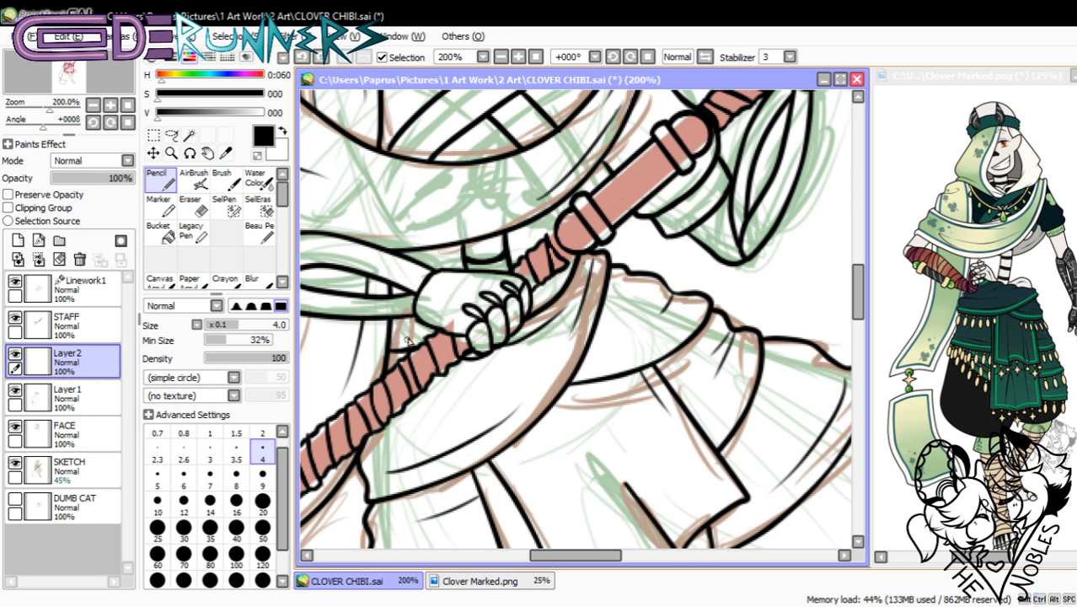
left_click_drag(395, 351, 401, 324)
key("ctrl+z")
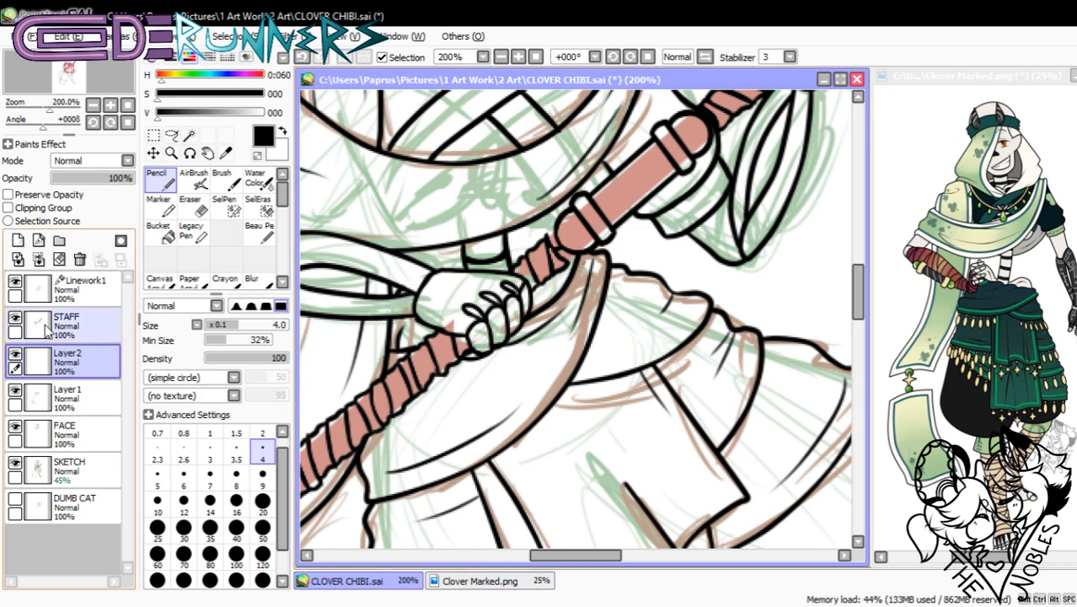
left_click(38, 259)
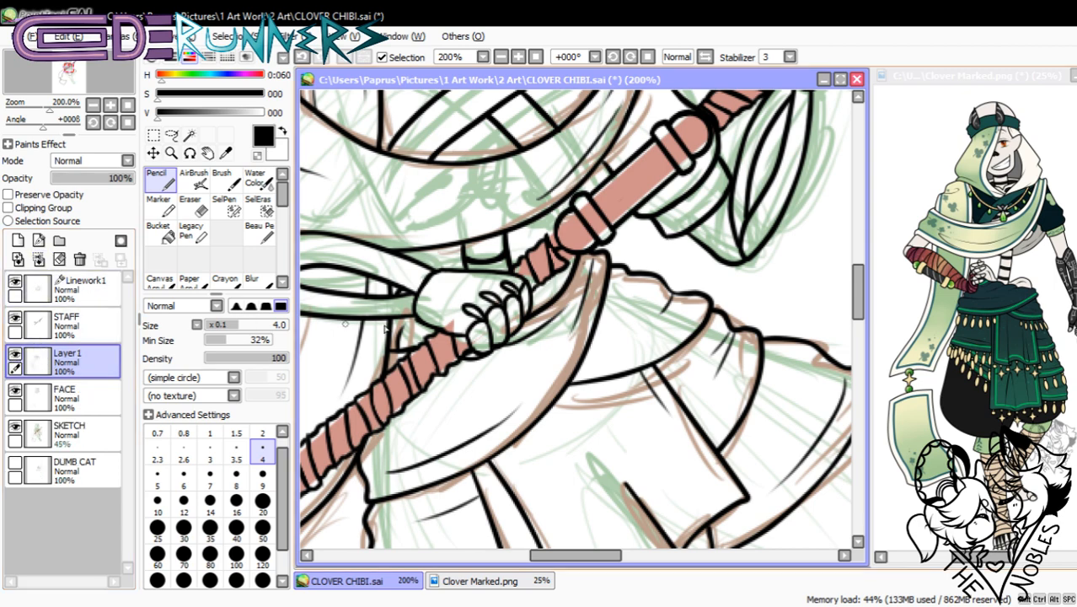
- Try inking the left outer curve of the puffy trouser leg below the skirt on Layer1, undoing each stroke
left_click_drag(860, 310, 858, 374)
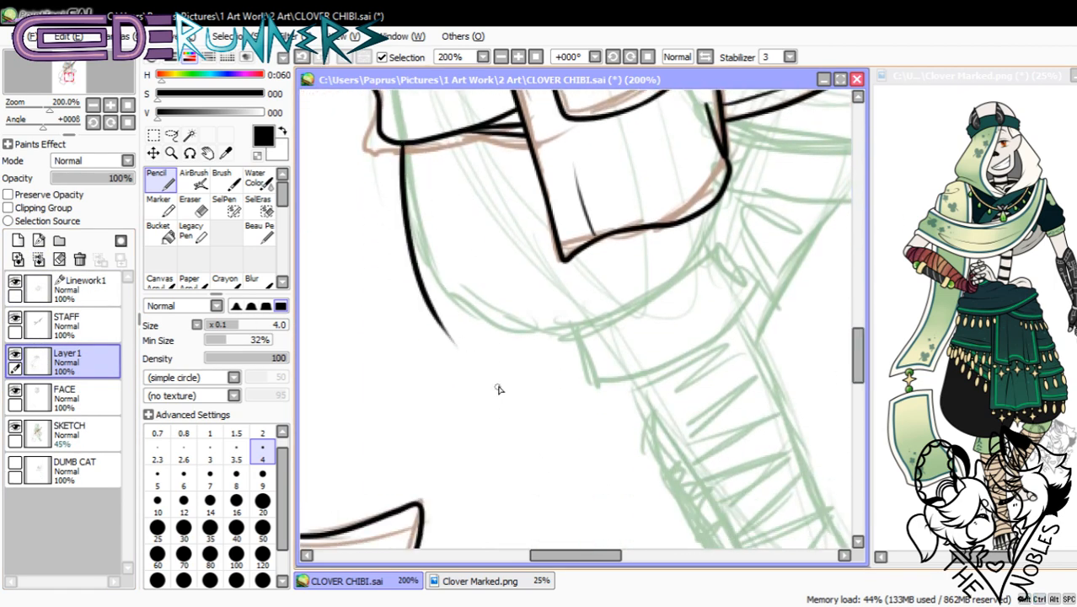
left_click_drag(402, 140, 475, 312)
key("ctrl+z")
left_click_drag(405, 150, 487, 352)
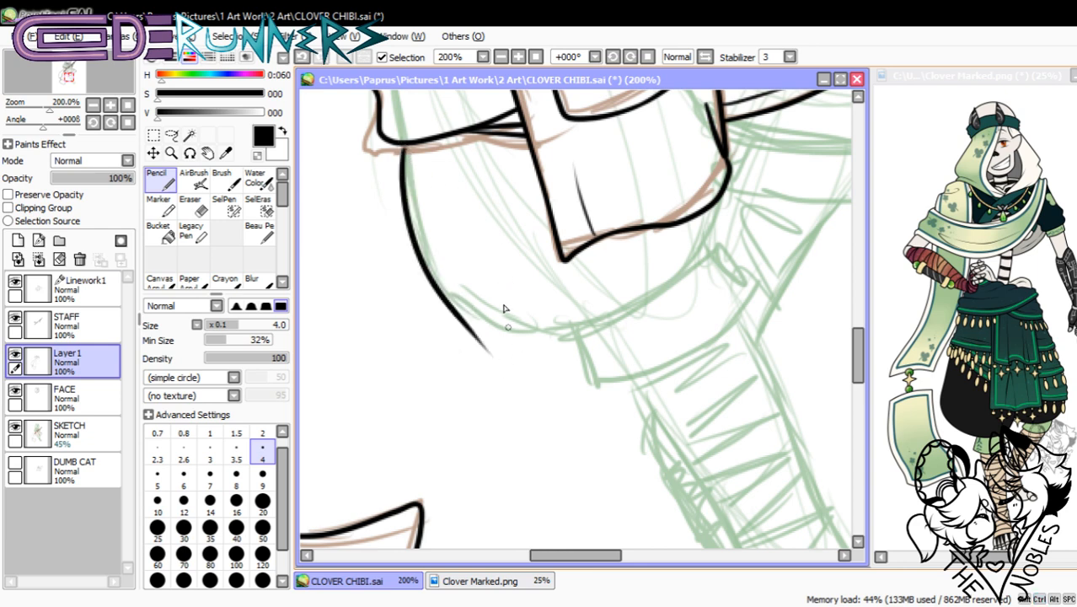
key("ctrl+z")
- Try inking the right side and bottom curve of the puffy trouser leg below the front skirt panel, undoing each stroke
left_click_drag(718, 199, 674, 319)
key("ctrl+z")
left_click_drag(730, 192, 684, 305)
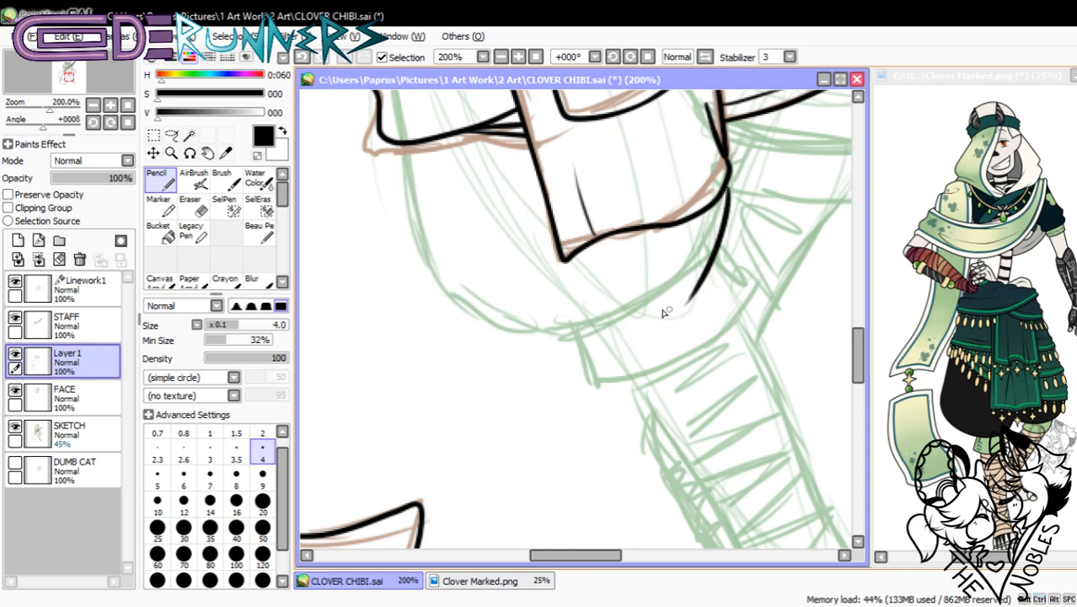
key("ctrl+z")
left_click_drag(730, 183, 662, 308)
key("ctrl+z")
left_click_drag(542, 341, 721, 246)
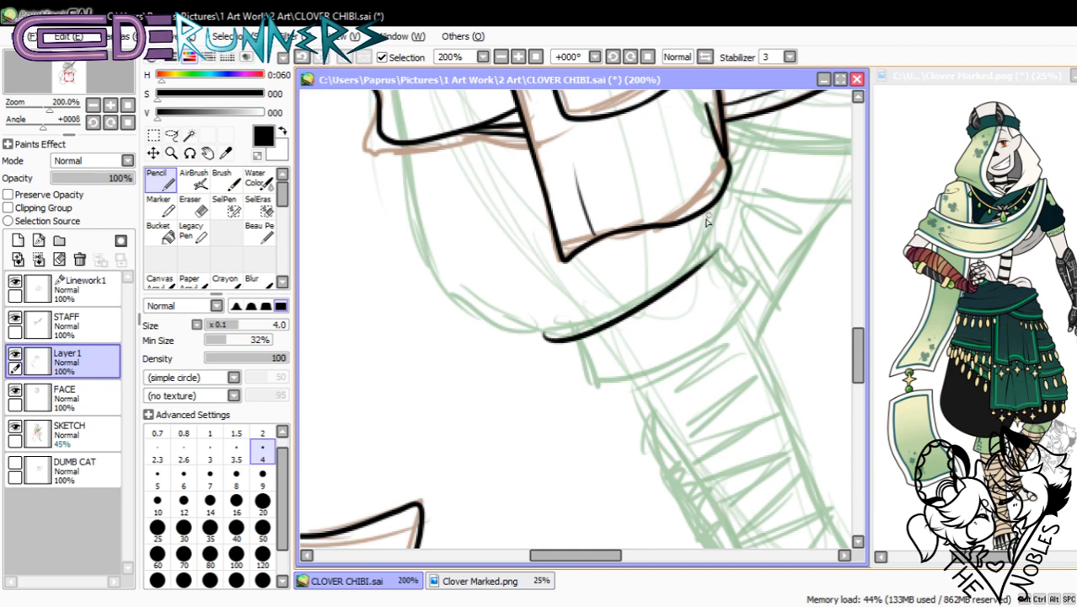
key("ctrl+z")
left_click_drag(723, 192, 676, 295)
key("ctrl+z")
left_click_drag(731, 174, 675, 292)
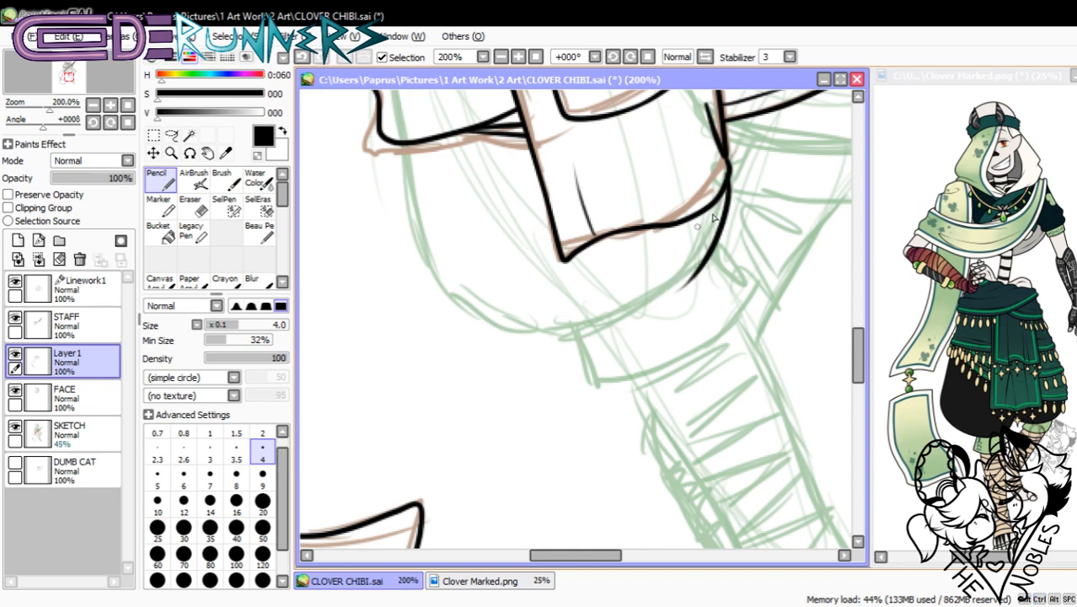
key("ctrl+z")
left_click_drag(731, 162, 691, 279)
key("ctrl+z")
mouse_move(556, 334)
left_mouse_down()
mouse_move(734, 235)
mouse_move(602, 330)
mouse_move(718, 259)
left_mouse_up()
key("ctrl+z")
key("ctrl+z")
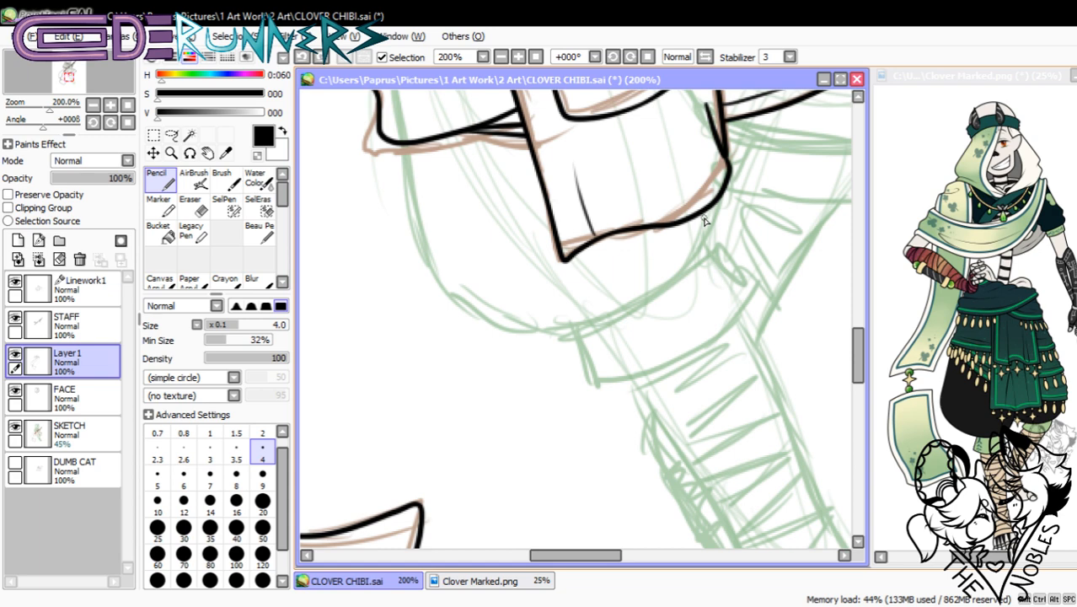
- Try inking the outer edge and lower curve of the raised trouser leg beneath the side skirt tier, undoing each stroke
left_click_drag(607, 556, 629, 557)
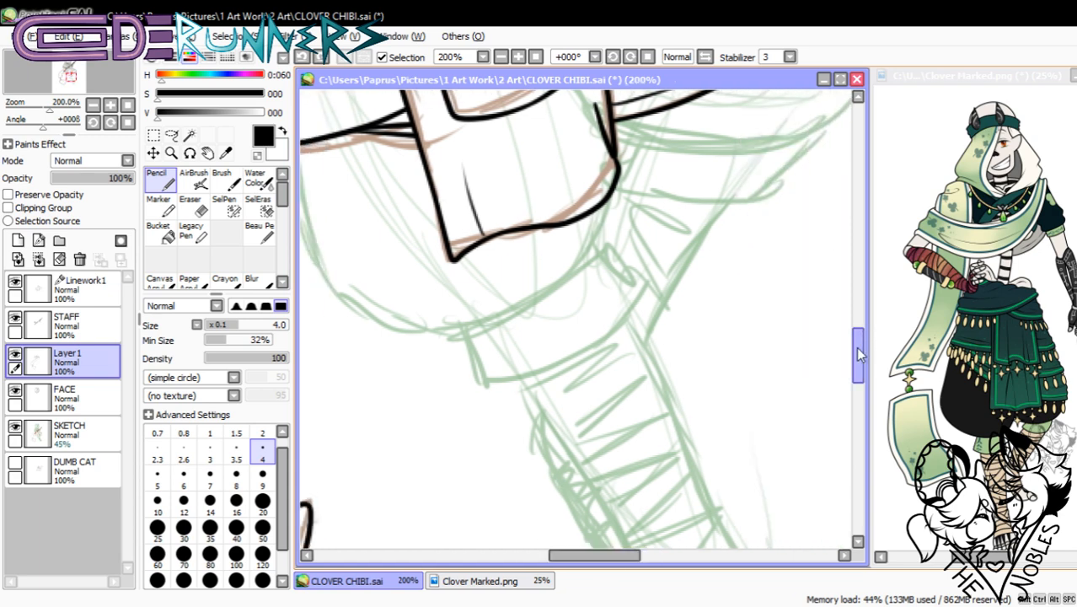
left_click_drag(857, 348, 857, 338)
left_click_drag(601, 556, 643, 558)
left_click_drag(857, 345, 857, 337)
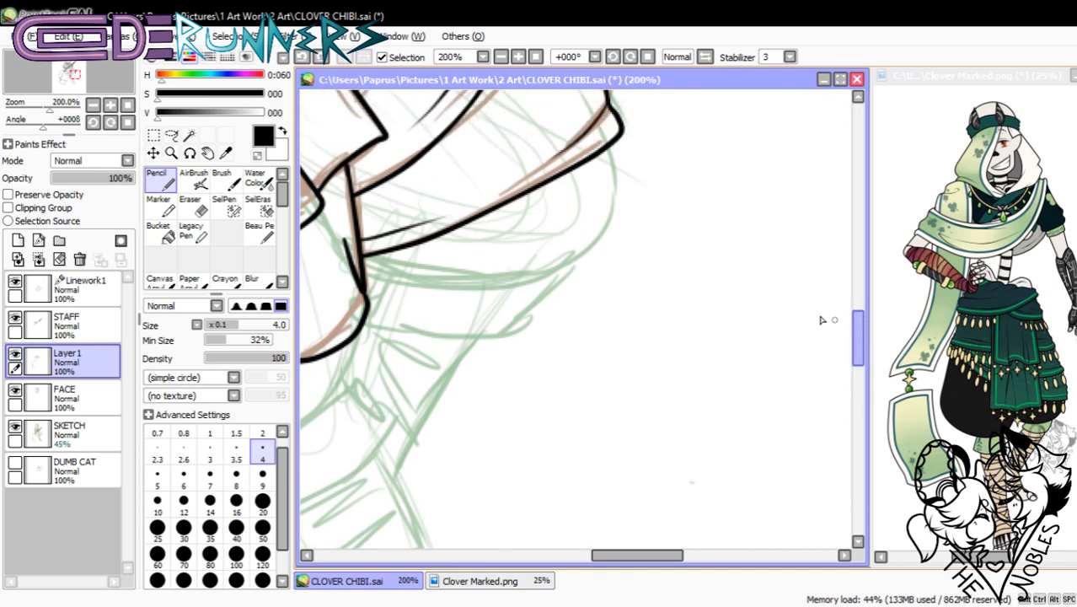
left_click_drag(619, 140, 593, 241)
key("ctrl+z")
mouse_move(620, 140)
left_mouse_down()
mouse_move(564, 277)
mouse_move(599, 257)
left_mouse_up()
key("ctrl+z")
mouse_move(365, 262)
left_mouse_down()
mouse_move(463, 284)
mouse_move(553, 264)
left_mouse_up()
key("ctrl+z")
key("ctrl+z")
mouse_move(365, 264)
left_mouse_down()
mouse_move(589, 271)
mouse_move(549, 274)
left_mouse_up()
key("ctrl+z")
left_click_drag(460, 287, 592, 261)
key("ctrl+z")
key("ctrl+z")
key("ctrl+z")
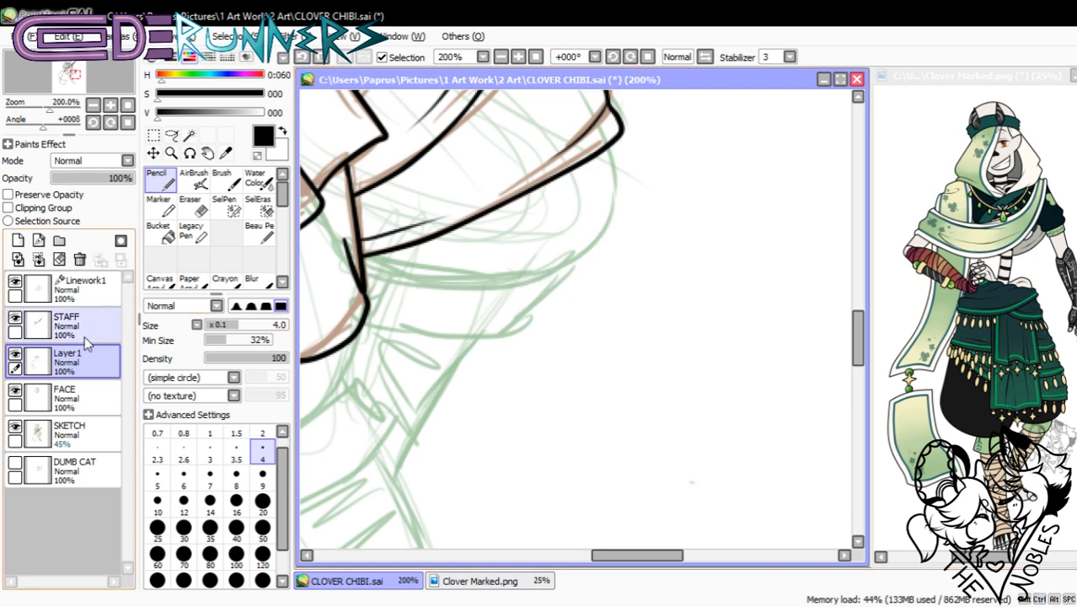
- Hide and show Layer1 to examine which clothing lines it contains across the whole figure
left_click(14, 357)
left_click(15, 357)
left_click(14, 357)
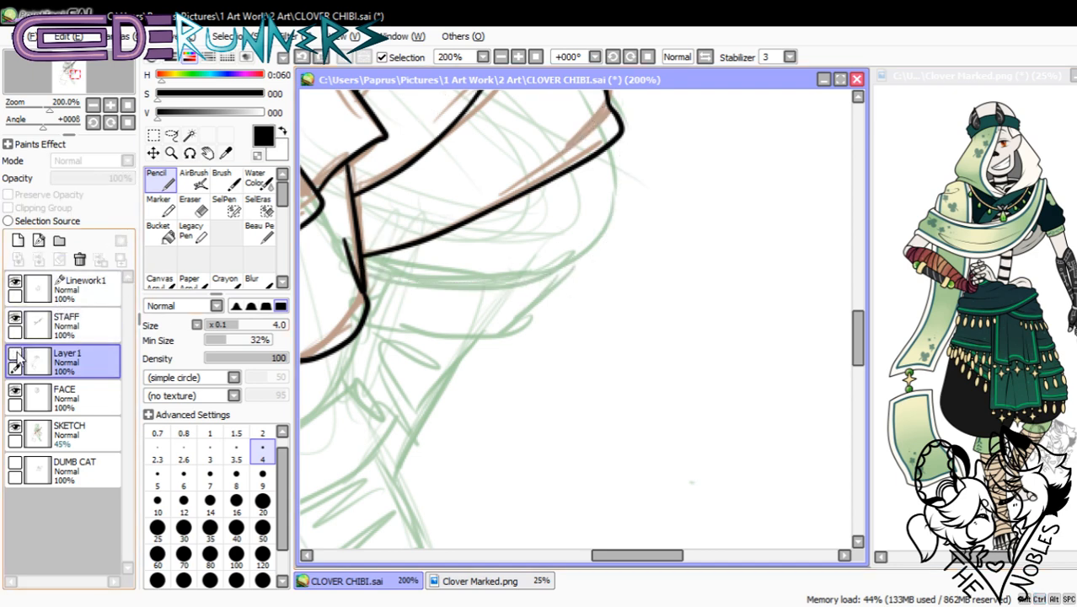
left_click(15, 358)
left_click(14, 360)
left_click(128, 105)
left_click(15, 360)
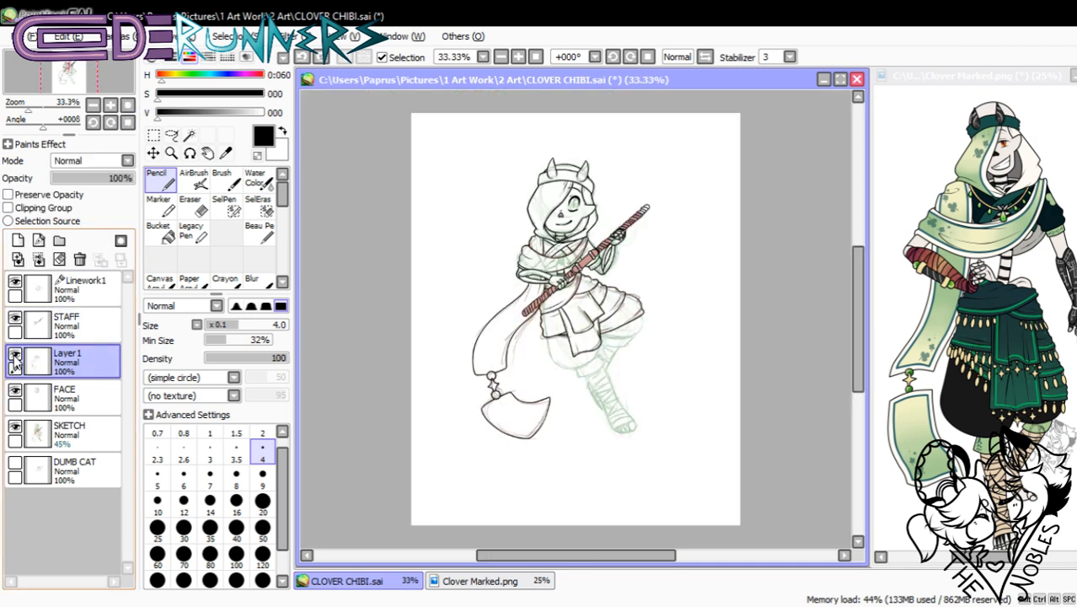
left_click(14, 360)
left_click(14, 360)
left_click(15, 360)
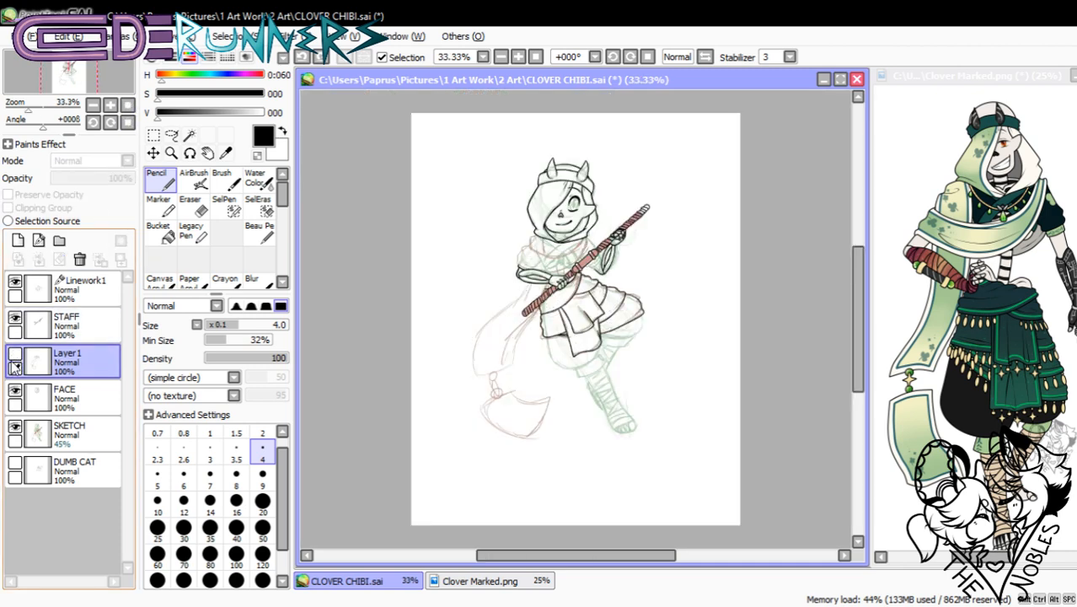
left_click(14, 360)
- Move Linework1 back beneath STAFF and merge it and Layer1 down into the FACE layer
left_click_drag(112, 293, 57, 322)
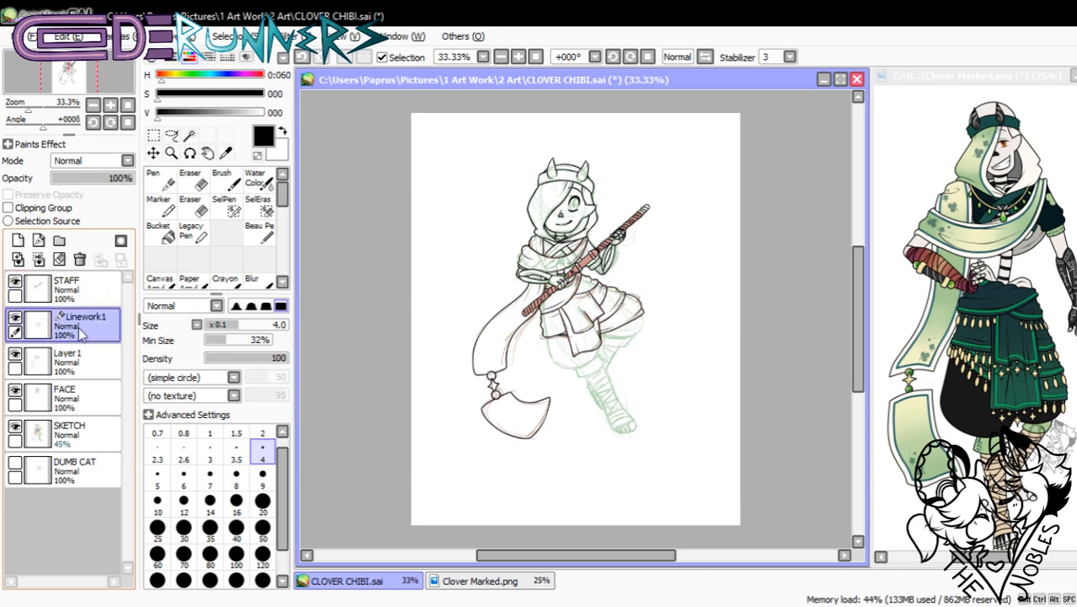
left_click(38, 259)
left_click(39, 259)
left_click(14, 318)
left_click(15, 319)
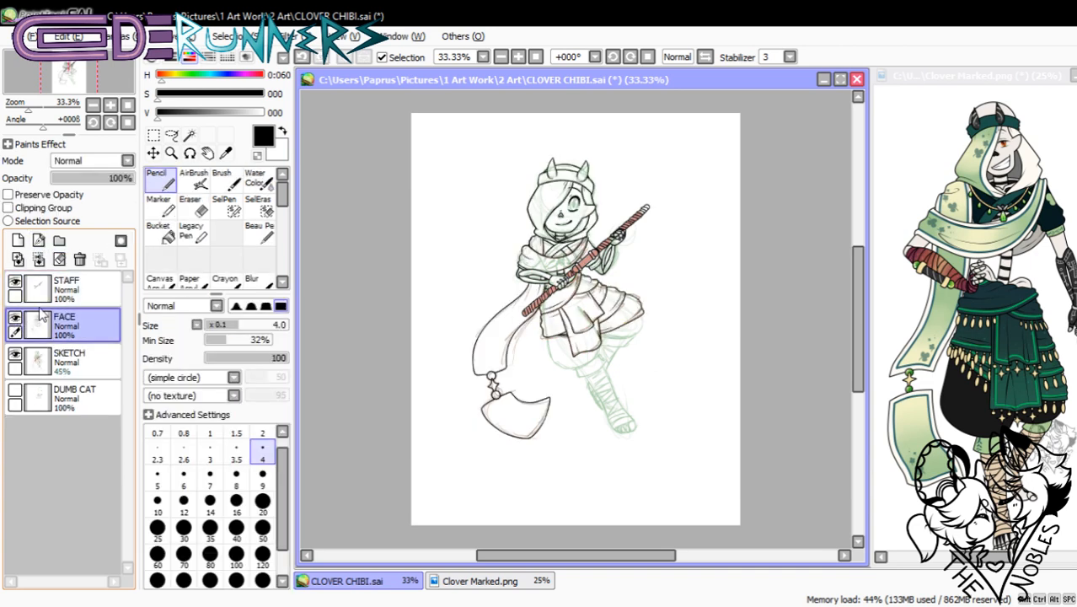
- Add a new linework layer above FACE and select the Curve tool for the trouser legs below the skirt
left_click(37, 241)
left_click(110, 106)
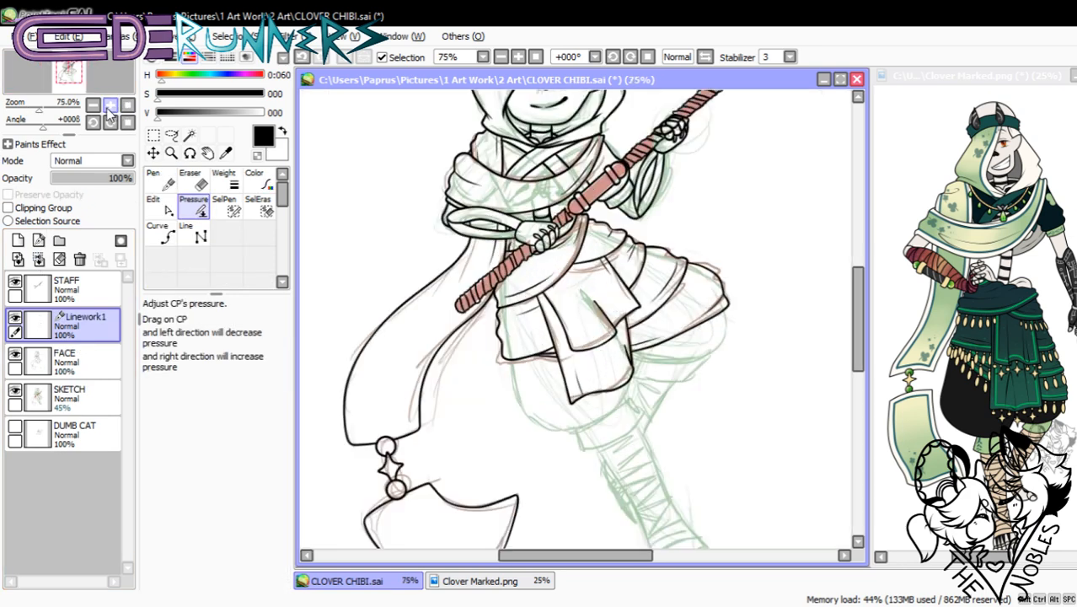
left_click(109, 105)
left_click(110, 106)
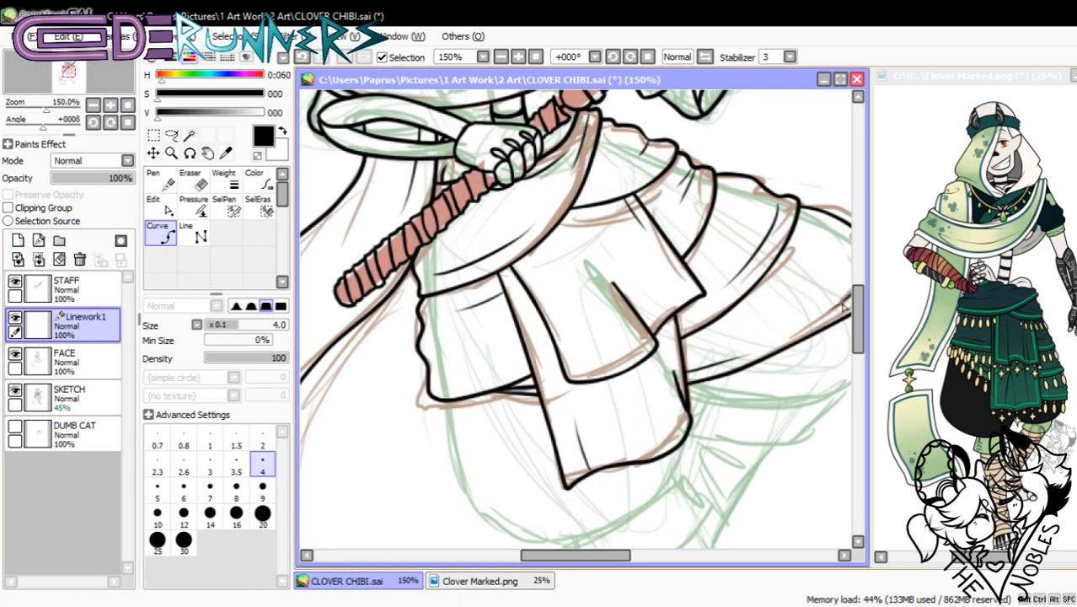
scroll(843, 306, "down", 5)
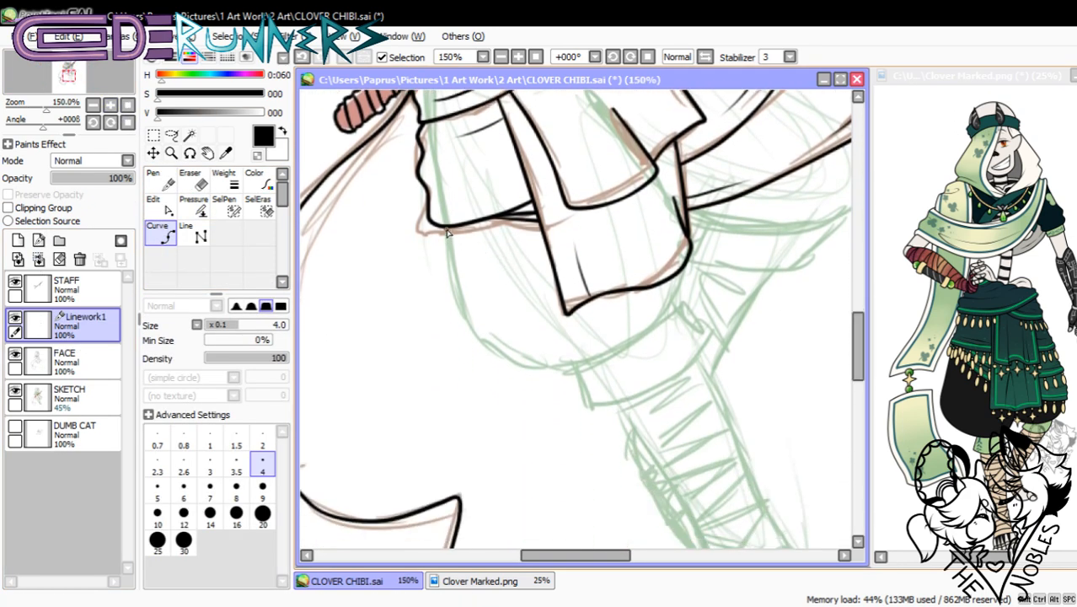
- Ink the rounded outline of the front trouser leg from beneath the skirt hem, around the bottom, up to the hanging cloth panel's edge
left_click(449, 284)
left_click(473, 337)
left_click(542, 369)
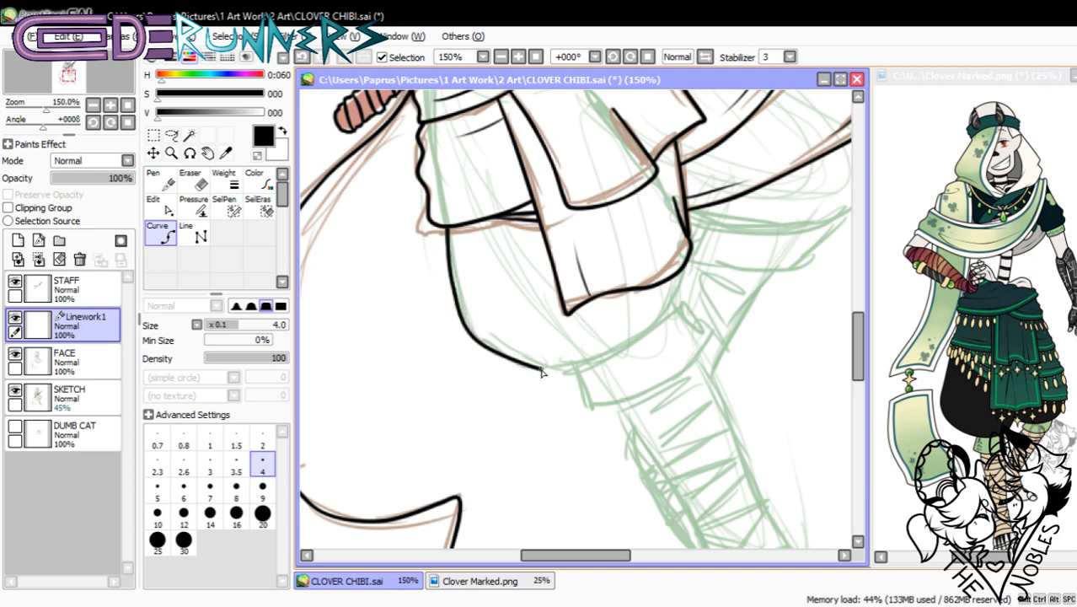
left_click(613, 359)
left_click(675, 312)
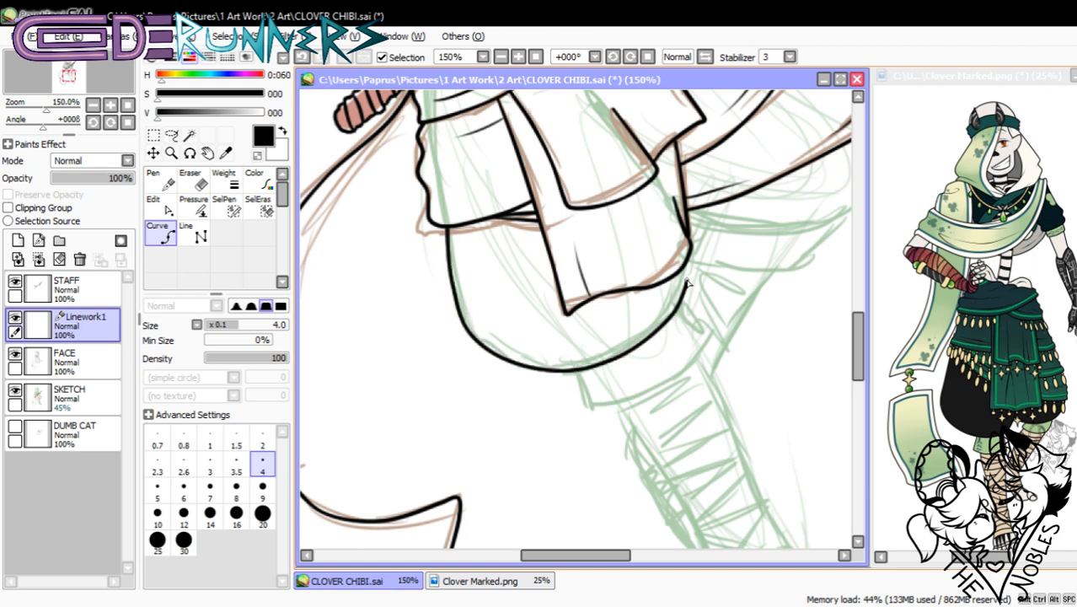
double_click(691, 260)
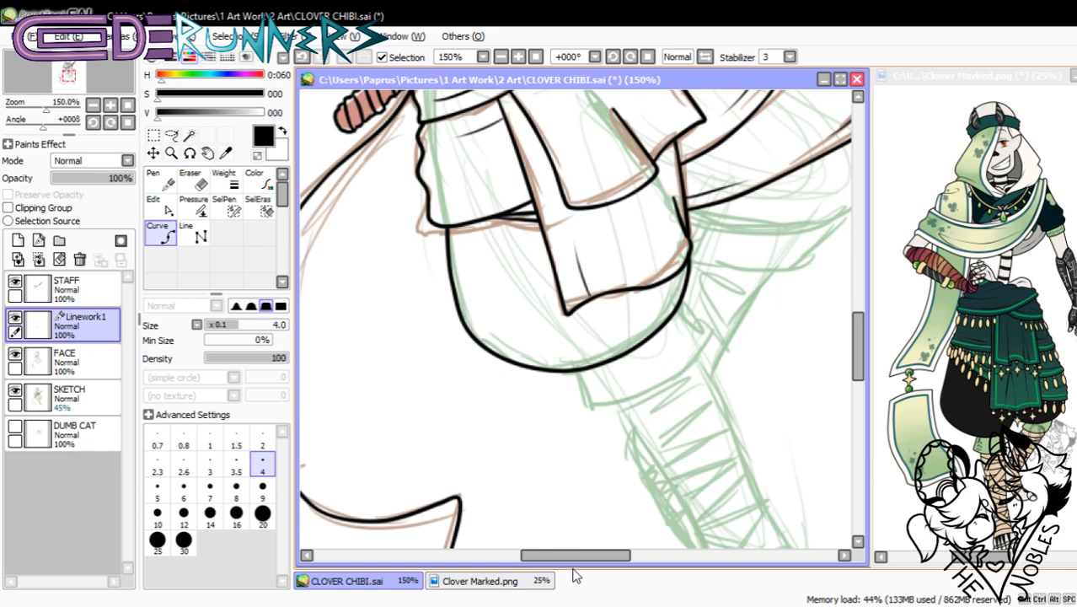
- Ink the lower curve of the raised trouser leg beneath the side skirt tier, reshaping its control points and adjusting line pressure
left_click_drag(580, 555, 610, 554)
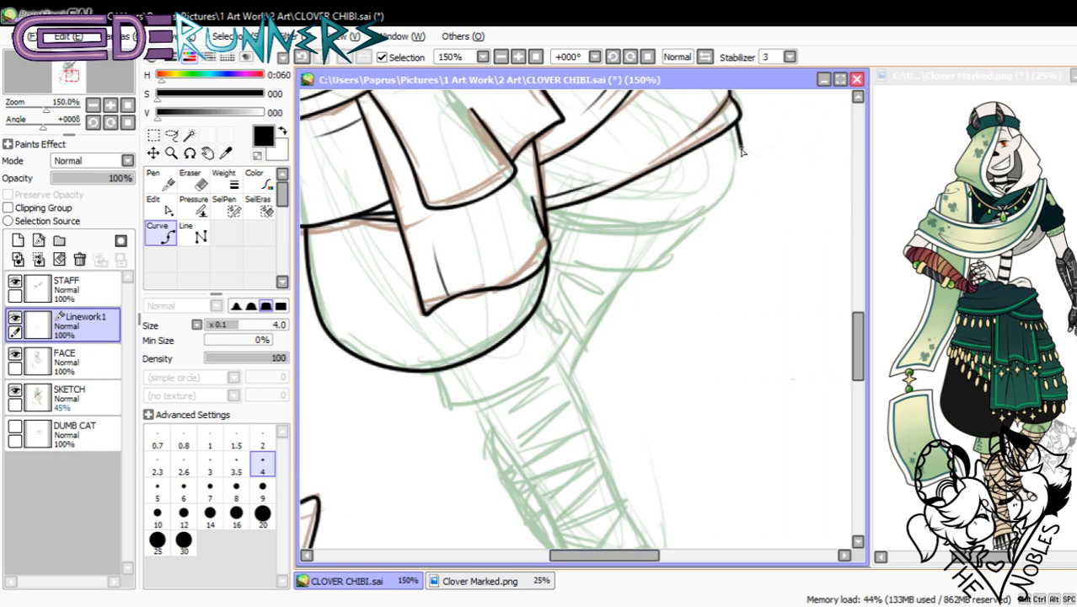
left_click(739, 162)
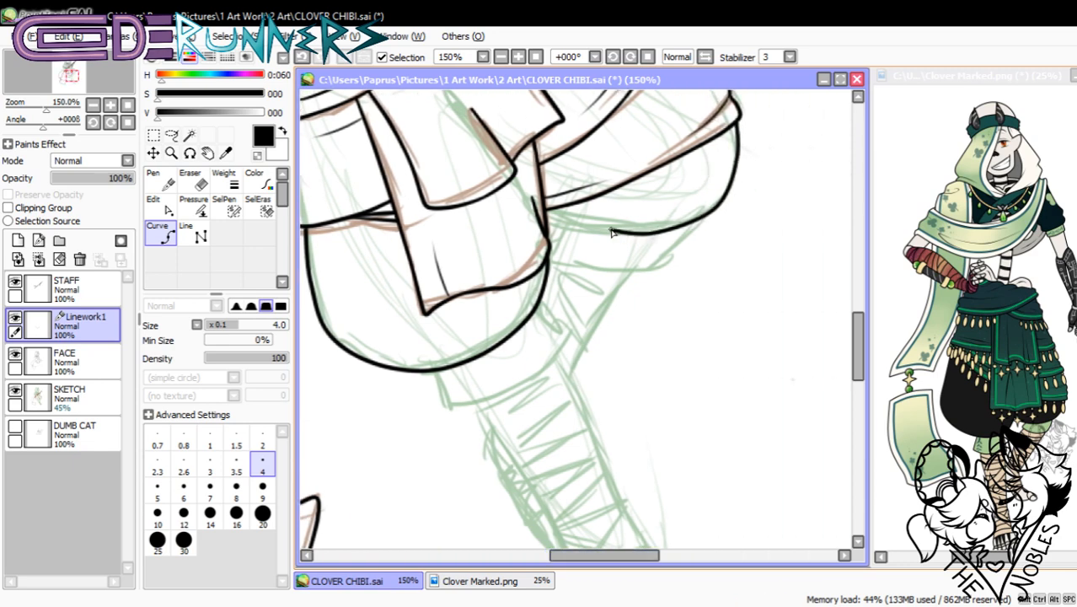
left_click(165, 207)
mouse_move(558, 227)
left_mouse_down()
mouse_move(661, 235)
mouse_move(596, 240)
left_mouse_up()
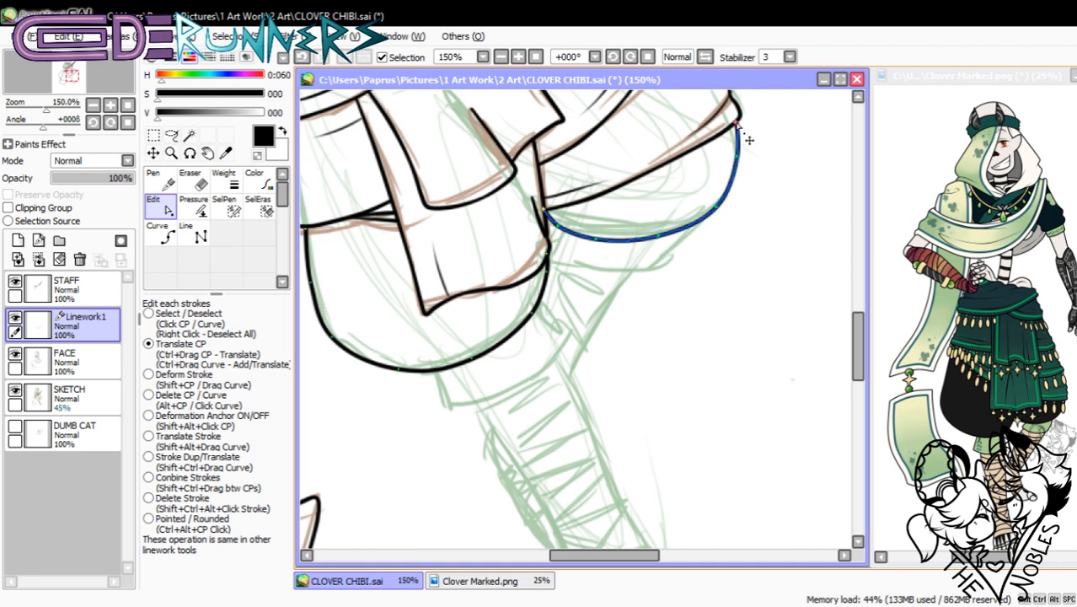
left_click(193, 206)
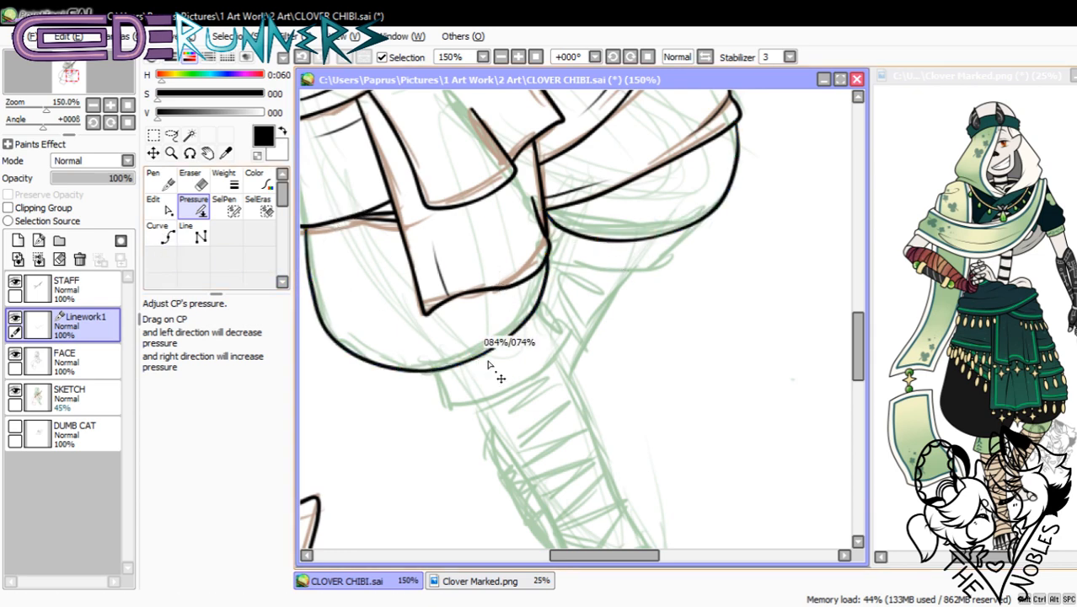
left_click(156, 205)
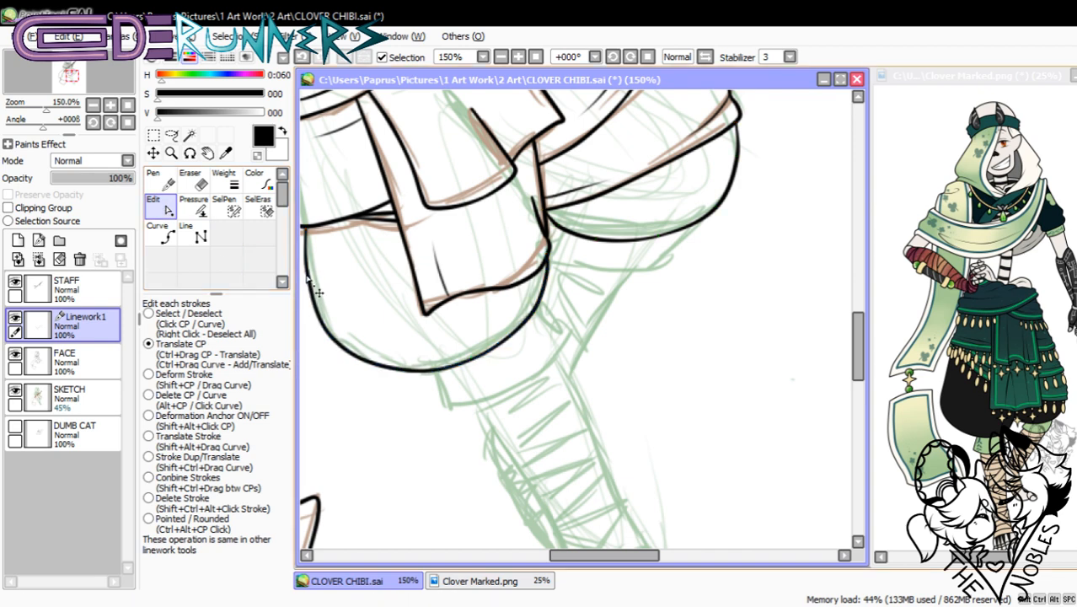
- Ink the cuff band beneath the front trouser leg and fit its ends to the leg outline
left_click_drag(857, 345, 858, 358)
left_click_drag(642, 556, 634, 563)
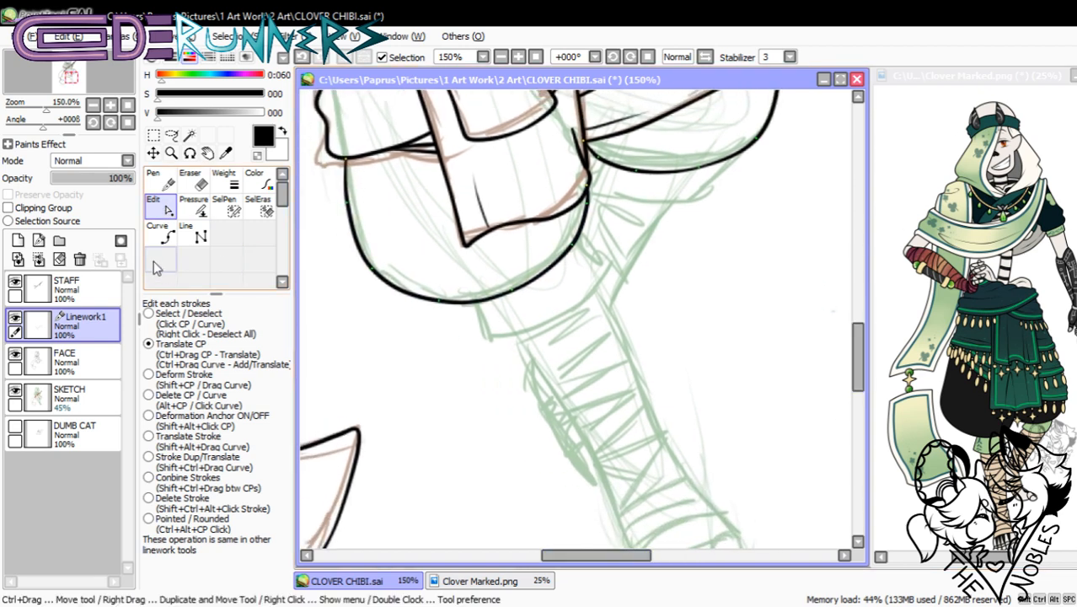
left_click(160, 234)
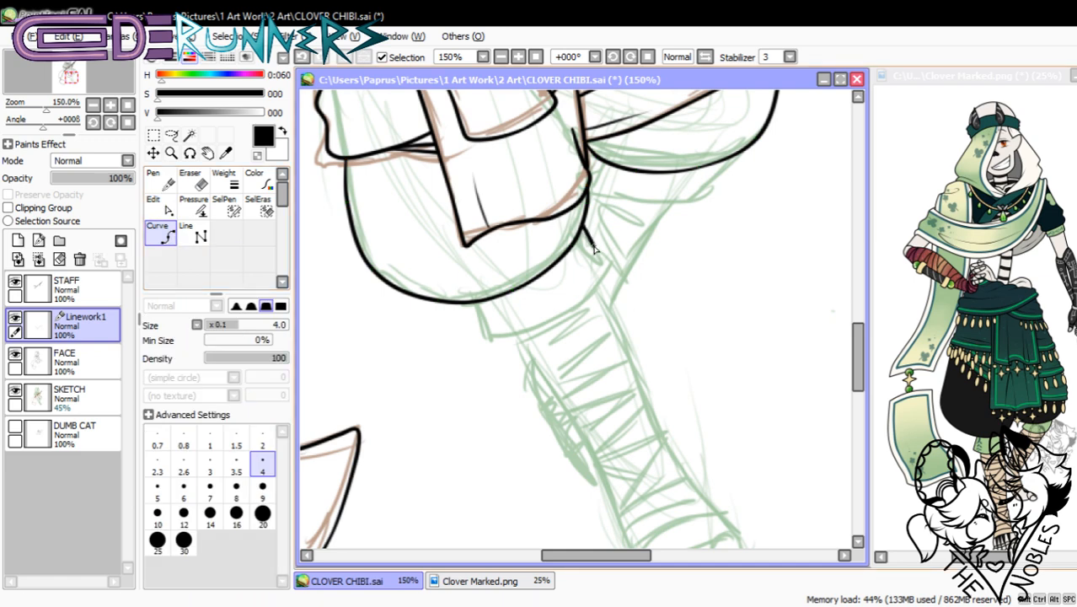
key("ctrl")
left_click(575, 311)
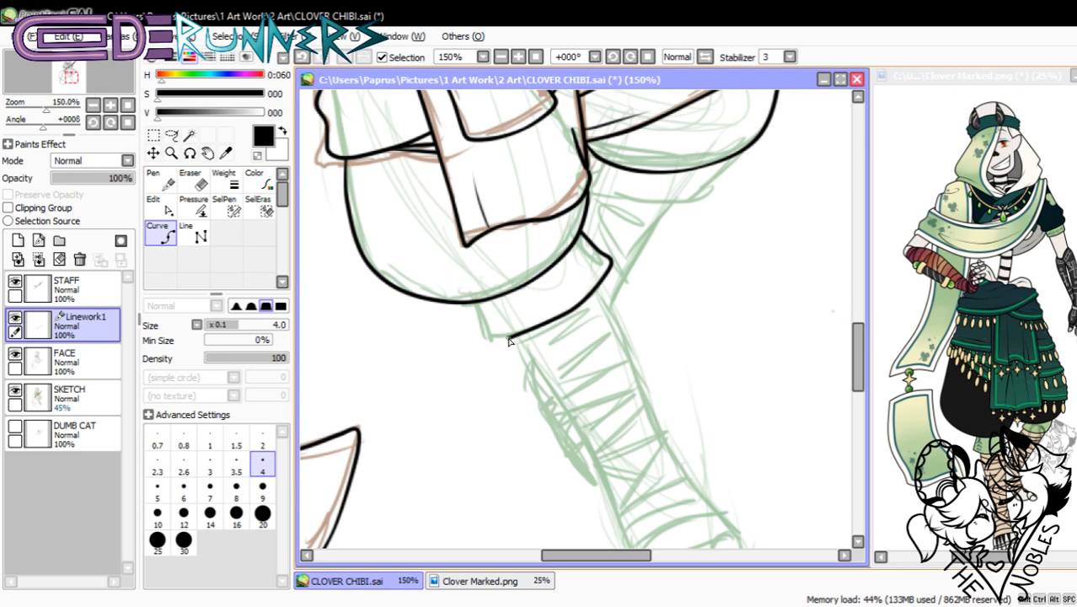
left_click(483, 339)
left_click(158, 205)
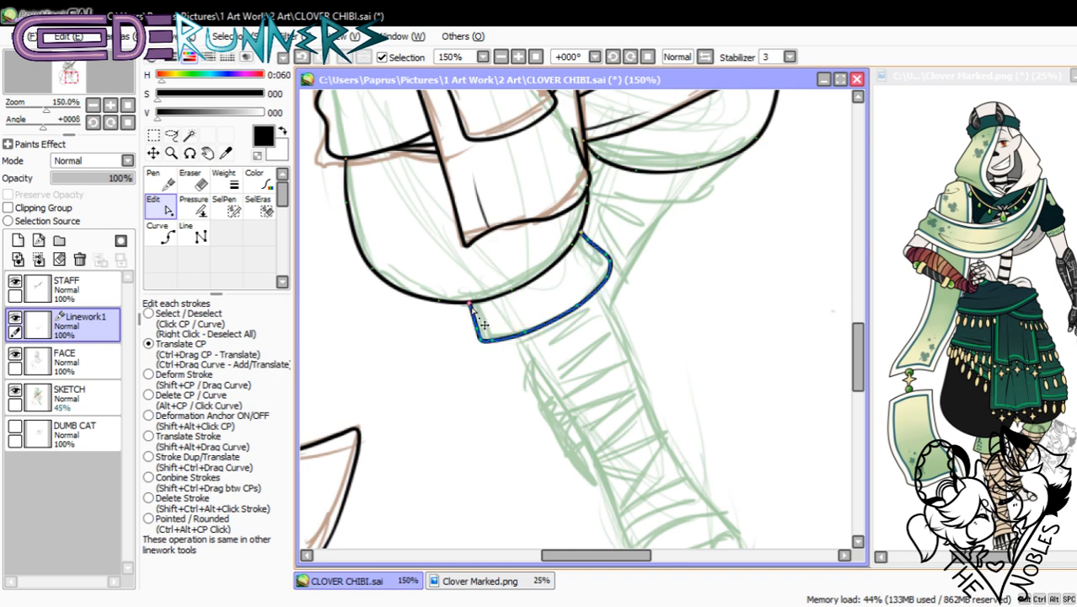
- Reduce the line pressure at both ends and along the lower edge of the front leg's cuff
left_click(193, 206)
left_click_drag(468, 302, 437, 316)
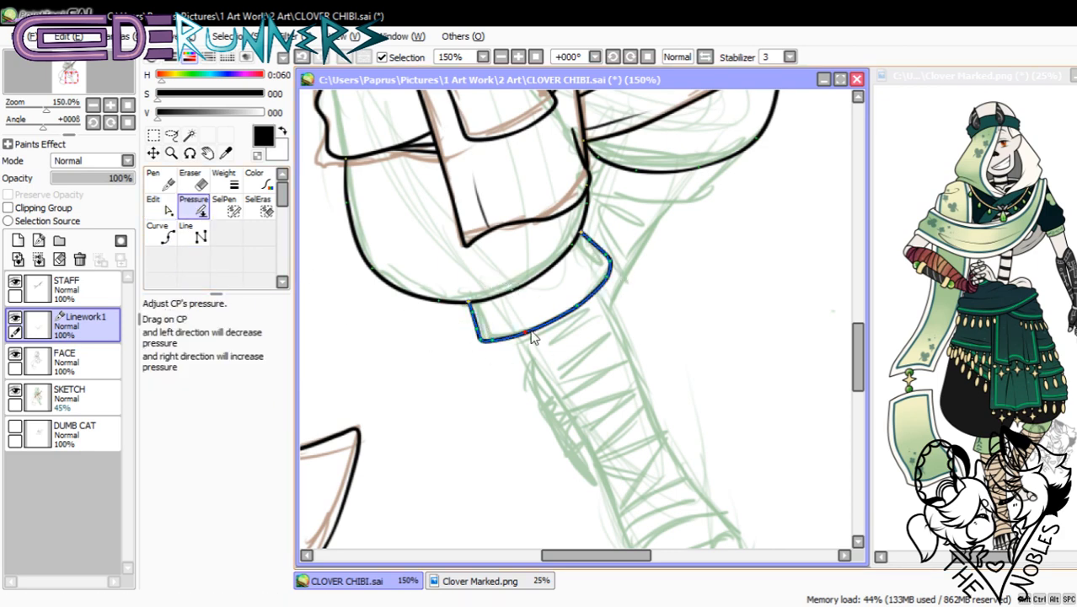
left_click_drag(526, 332, 497, 346)
left_click_drag(581, 234, 531, 254)
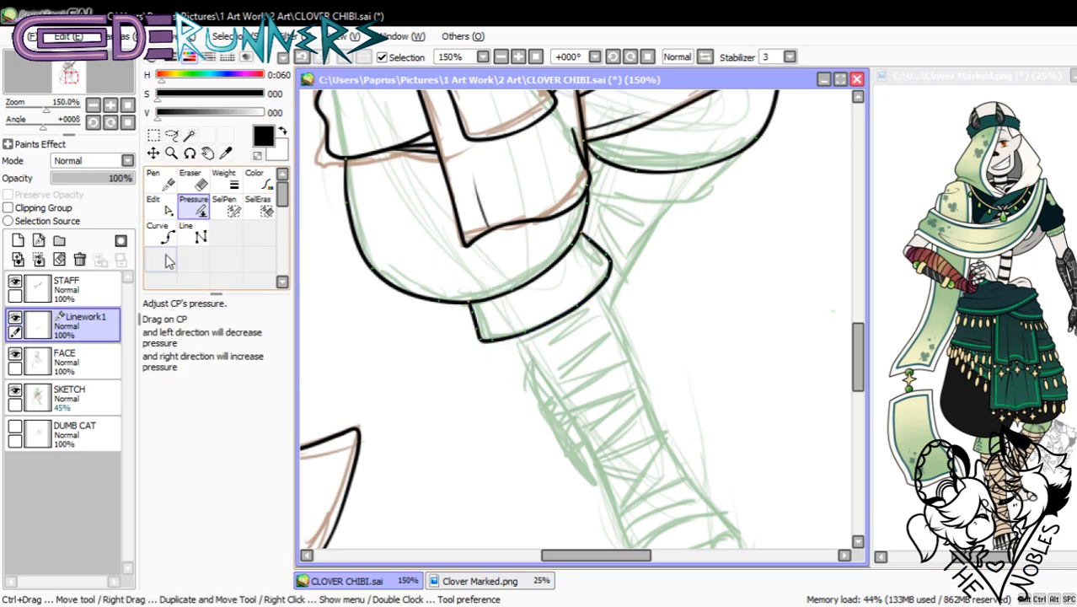
- Ink the cuff beneath the raised trouser leg and reshape its corner and lower edge with control points
key("c")
left_click(731, 161)
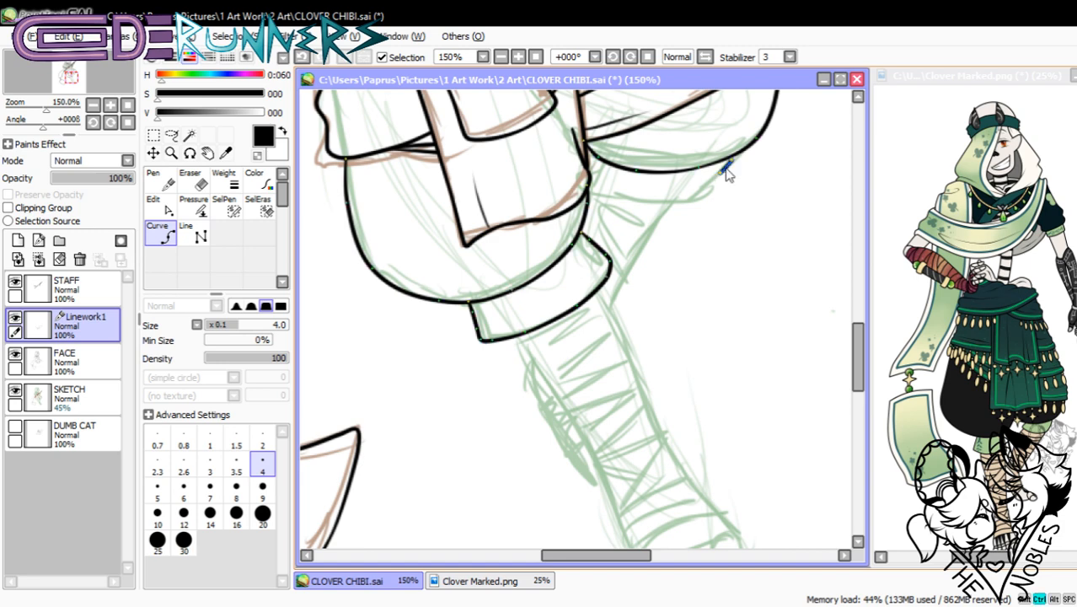
left_click(692, 204)
left_click(154, 204)
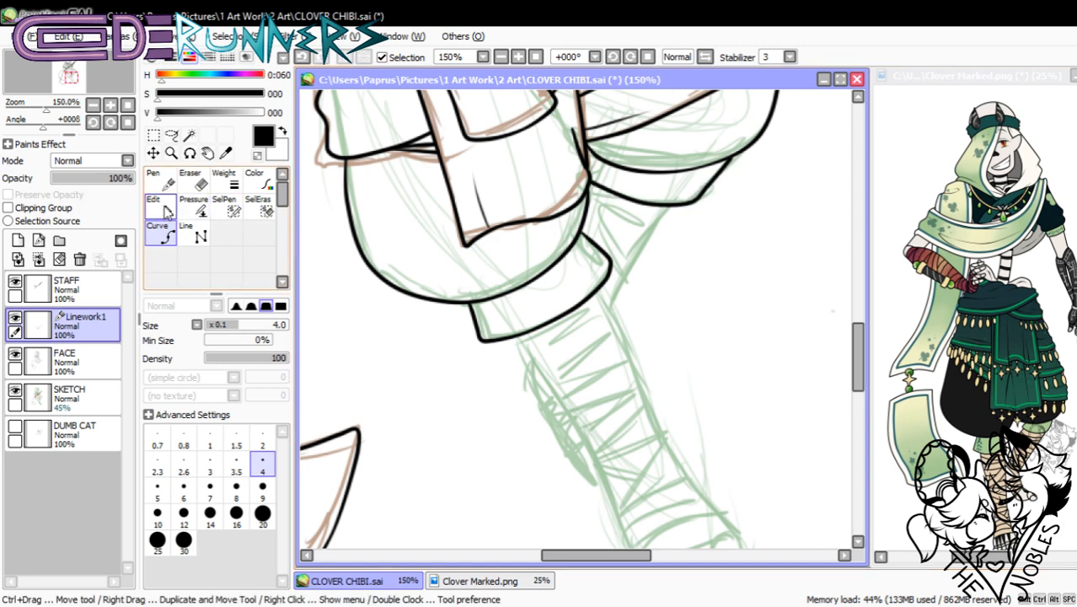
scroll(835, 324, "up", 2)
left_click_drag(730, 197, 706, 217)
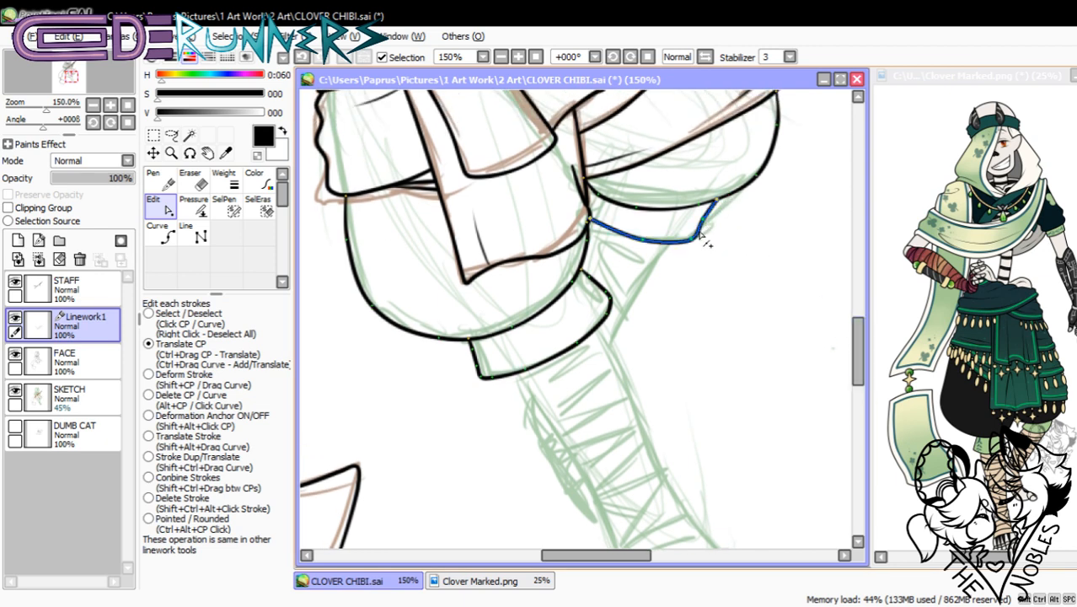
left_click_drag(633, 240, 668, 239)
- Taper the raised leg's cuff line by lowering the pressure at its two ends
left_click(205, 212)
left_click_drag(715, 201, 674, 212)
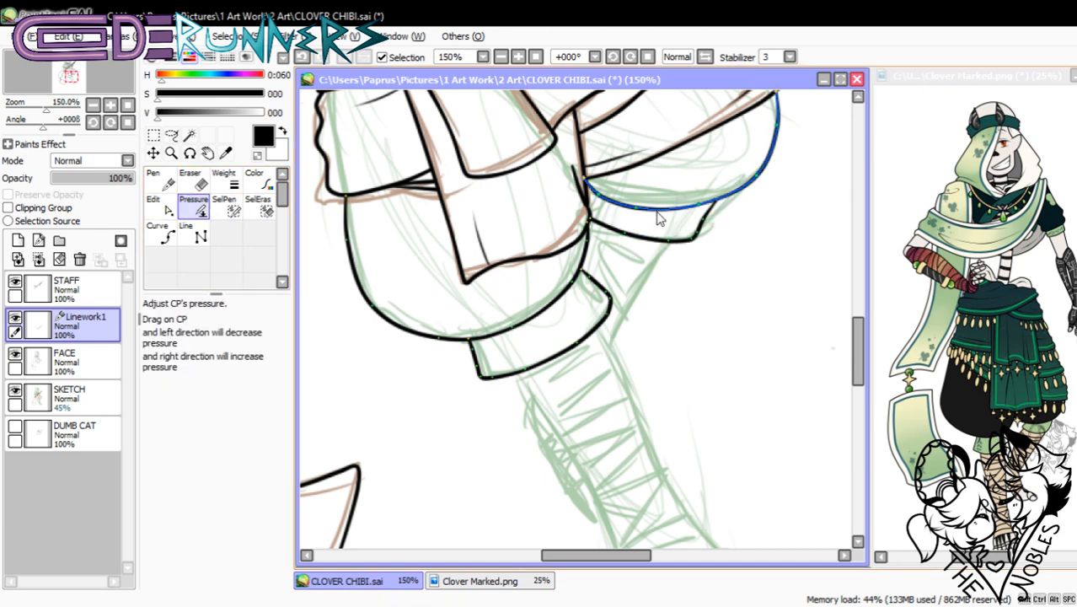
mouse_move(591, 221)
left_mouse_down()
mouse_move(600, 234)
mouse_move(565, 236)
mouse_move(582, 230)
left_mouse_up()
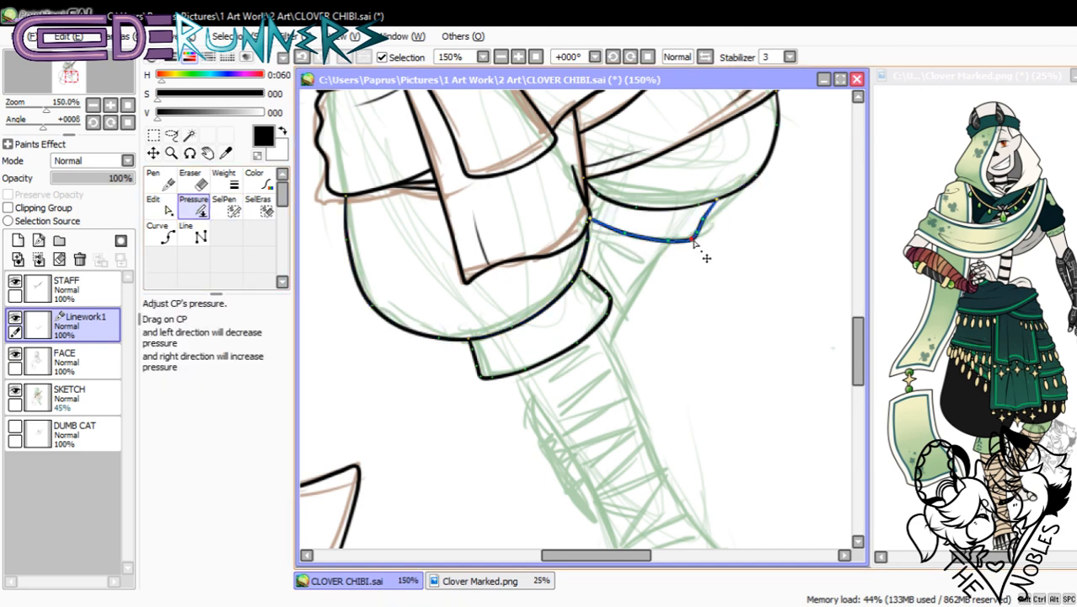
- Add a normal layer above Linework1 and set up the Pencil for the front foot, with the view at 200%
mouse_move(858, 335)
left_mouse_down()
mouse_move(861, 311)
mouse_move(866, 323)
mouse_move(878, 308)
mouse_move(861, 387)
left_mouse_up()
left_click_drag(627, 558, 645, 569)
left_click(18, 240)
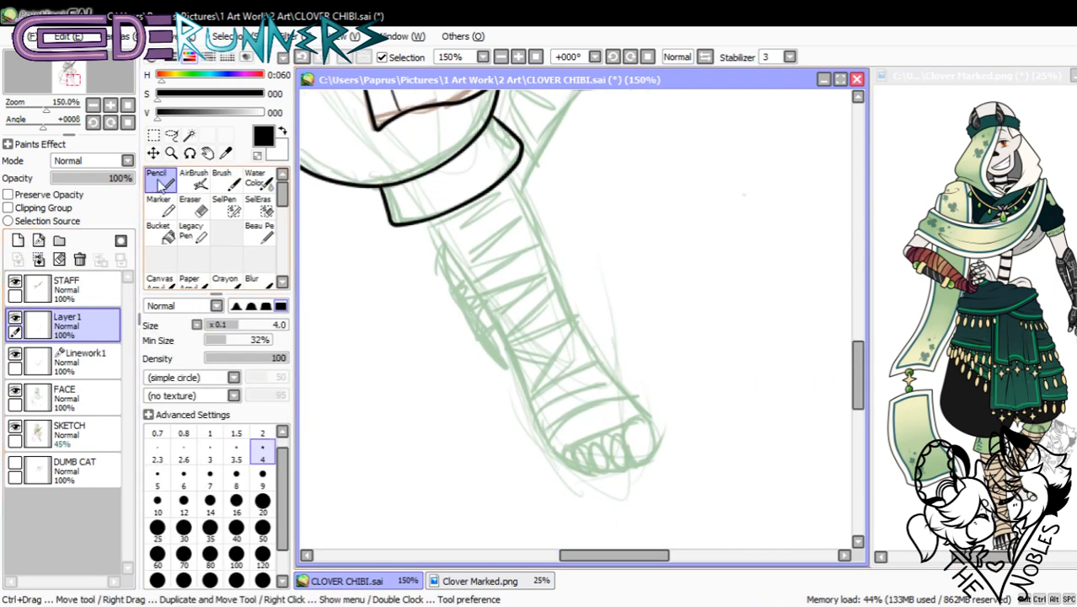
left_click(111, 105)
left_click_drag(858, 364, 858, 403)
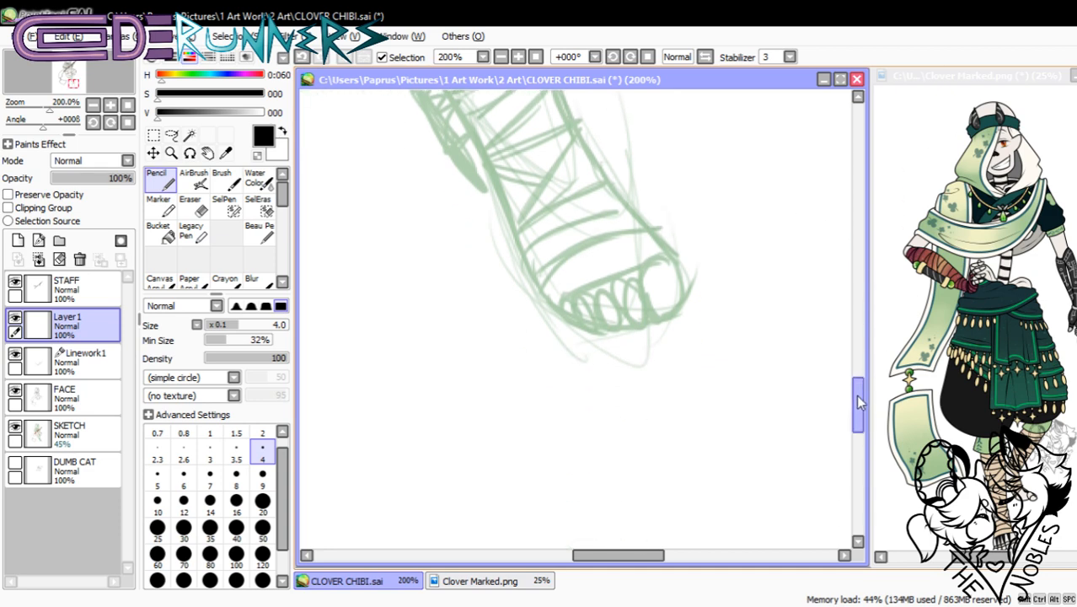
- Ink the outer edge of the front foot's big toe, redrawing the stroke until it follows the sketch
left_click_drag(670, 255, 685, 316)
key("ctrl+z")
left_click_drag(670, 253, 681, 319)
key("ctrl+z")
left_click_drag(635, 280, 660, 317)
key("ctrl+z")
left_click_drag(671, 256, 677, 311)
key("ctrl+z")
left_click_drag(672, 256, 678, 311)
key("ctrl+z")
mouse_move(638, 275)
left_mouse_down()
mouse_move(623, 306)
mouse_move(633, 329)
left_mouse_up()
key("ctrl+z")
key("ctrl+z")
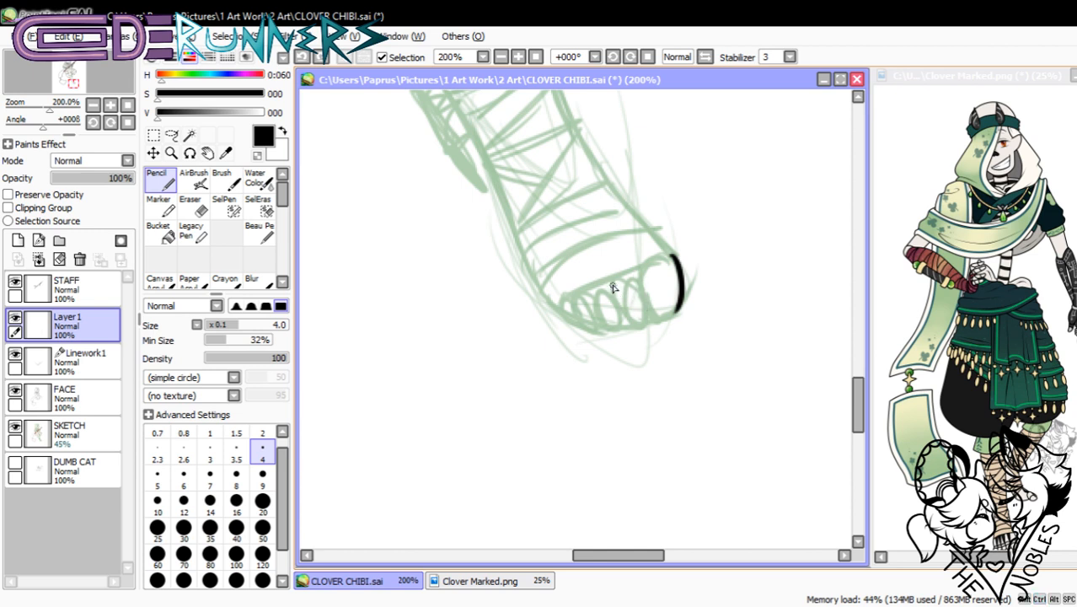
- Ink the underside of the big toe and the second toe, cleaning up where their lines meet
left_click_drag(608, 281, 632, 326)
key("ctrl+z")
mouse_move(608, 280)
left_mouse_down()
mouse_move(629, 329)
mouse_move(651, 312)
mouse_move(648, 322)
left_mouse_up()
key("ctrl+z")
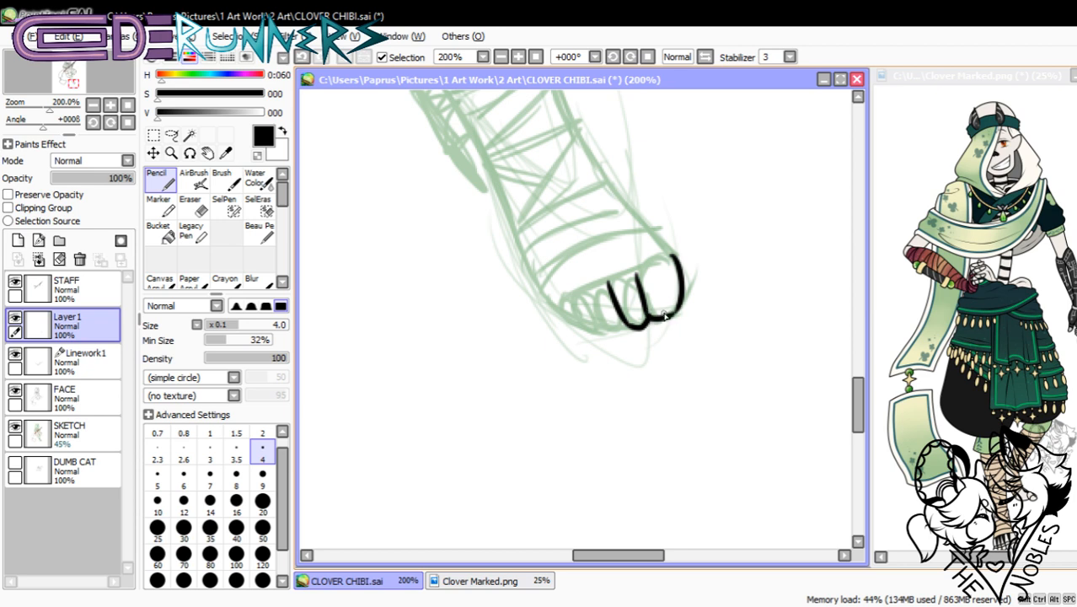
left_click_drag(650, 316, 683, 297)
key("ctrl+z")
key("e")
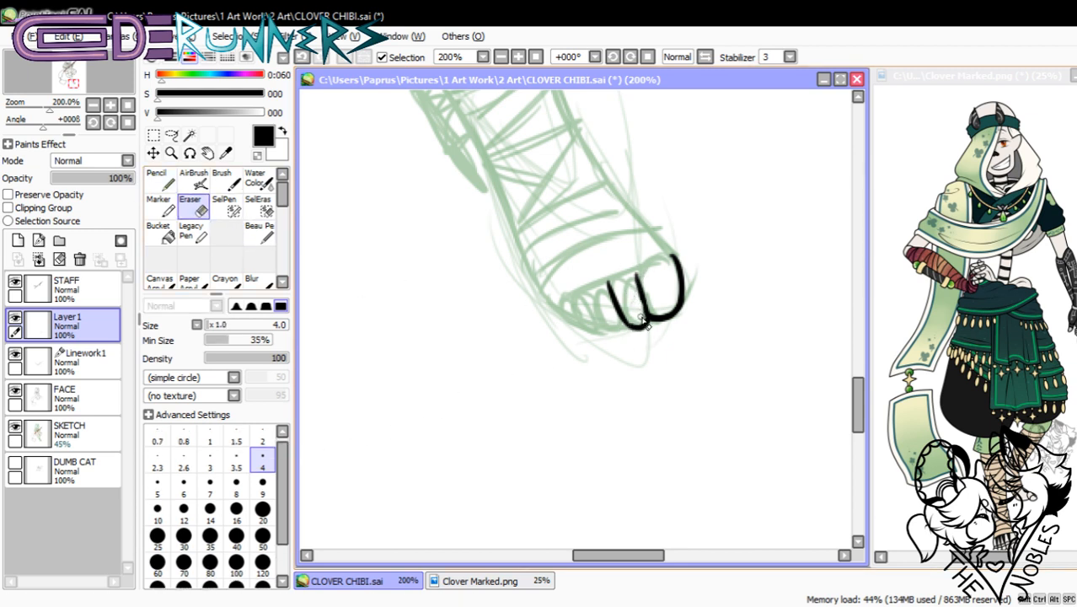
key("n")
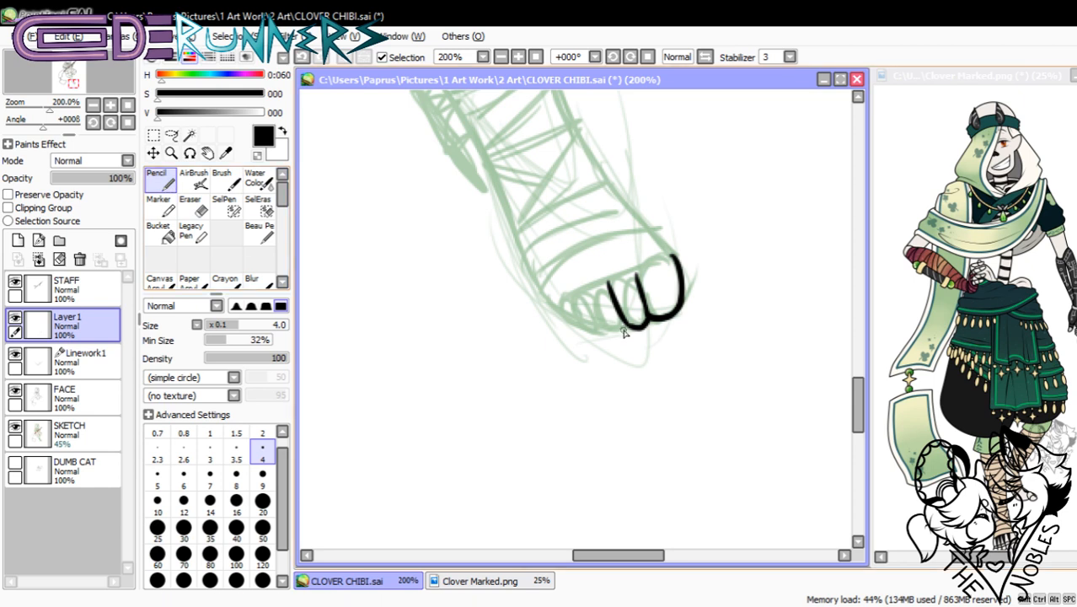
- Ink the sides and tips of the three smallest toes, erasing the excess where the strokes join
left_click_drag(613, 332, 595, 327)
key("ctrl+z")
left_click_drag(588, 291, 607, 332)
key("ctrl+z")
left_click_drag(588, 291, 607, 334)
mouse_move(607, 332)
left_mouse_down()
mouse_move(631, 325)
mouse_move(599, 325)
left_mouse_up()
key("ctrl+z")
key("ctrl+z")
key("e")
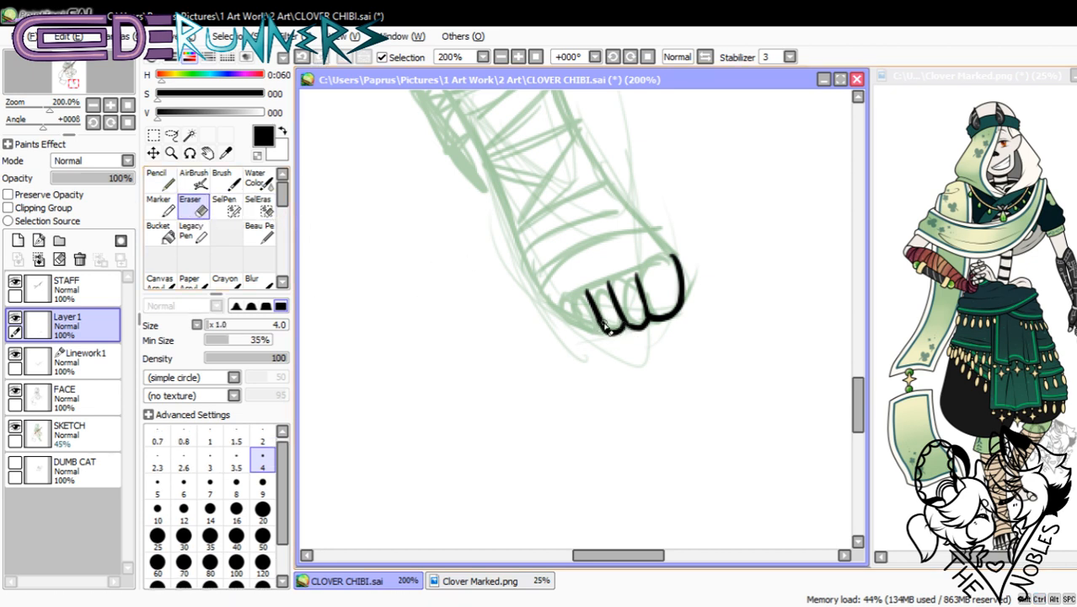
key("n")
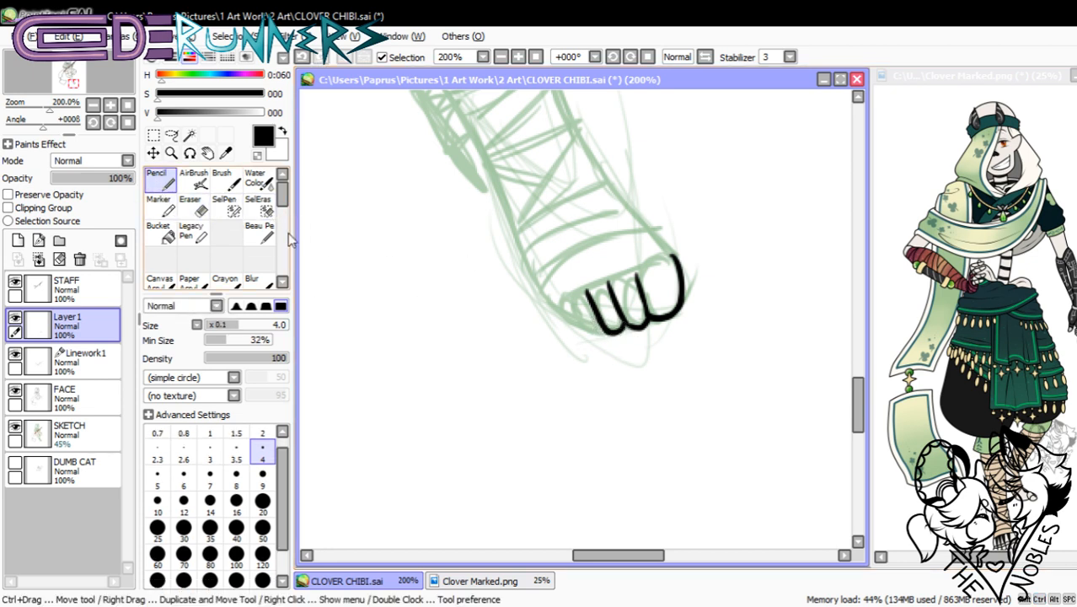
mouse_move(574, 301)
left_mouse_down()
mouse_move(595, 332)
mouse_move(558, 305)
left_mouse_up()
key("ctrl+z")
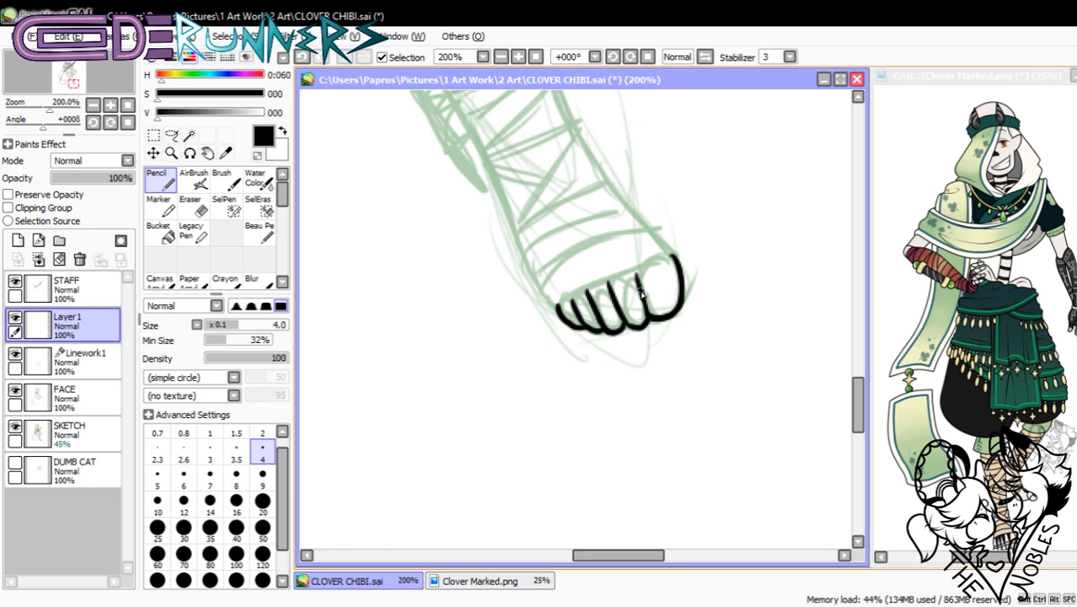
- Try several rounded strokes to close the top of the big toe, undoing them
mouse_move(640, 295)
left_mouse_down()
mouse_move(684, 279)
mouse_move(665, 273)
mouse_move(679, 271)
left_mouse_up()
key("ctrl+z")
key("ctrl+z")
mouse_move(641, 299)
left_mouse_down()
mouse_move(618, 315)
mouse_move(629, 283)
mouse_move(676, 261)
mouse_move(657, 256)
left_mouse_up()
key("ctrl+z")
key("ctrl+z")
key("ctrl+z")
key("ctrl+z")
key("ctrl+z")
key("ctrl+z")
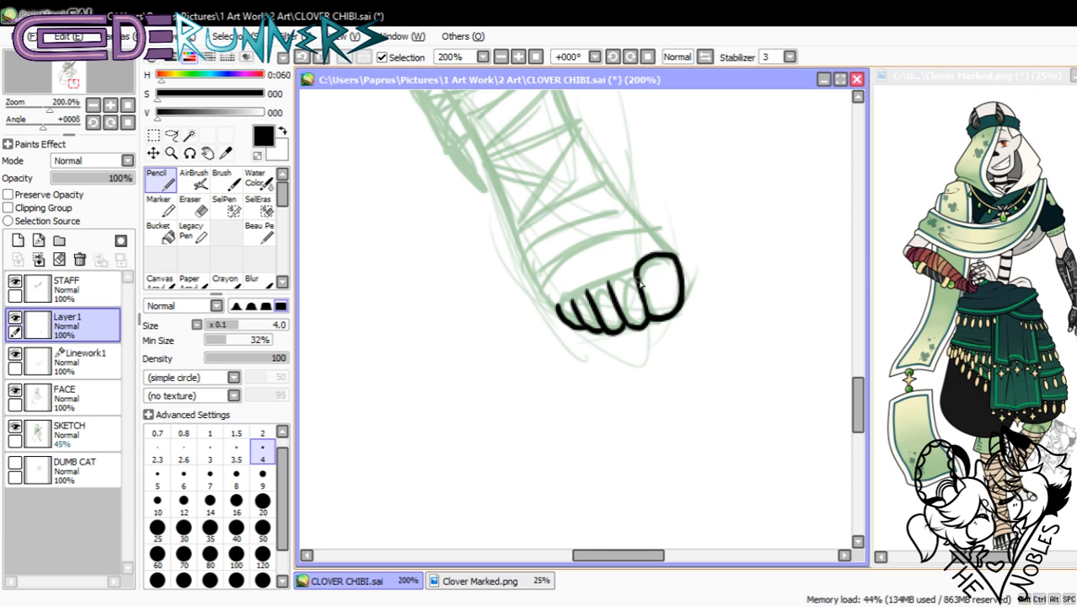
key("ctrl+z")
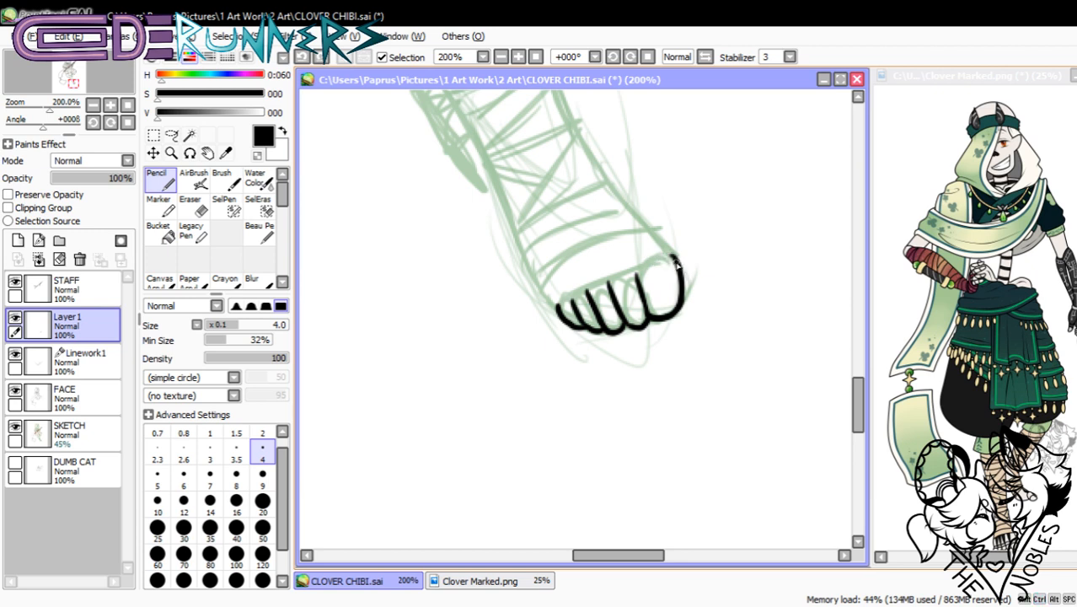
- Close the big toe with a rounded top stroke joining its inner and outer edges
mouse_move(675, 257)
left_mouse_down()
mouse_move(640, 264)
mouse_move(638, 279)
mouse_move(642, 249)
mouse_move(638, 285)
mouse_move(642, 254)
mouse_move(680, 268)
mouse_move(661, 255)
mouse_move(677, 266)
mouse_move(643, 264)
mouse_move(673, 263)
mouse_move(652, 253)
mouse_move(674, 268)
left_mouse_up()
key("ctrl+z")
key("ctrl+z")
key("ctrl+z")
key("ctrl+z")
key("ctrl+z")
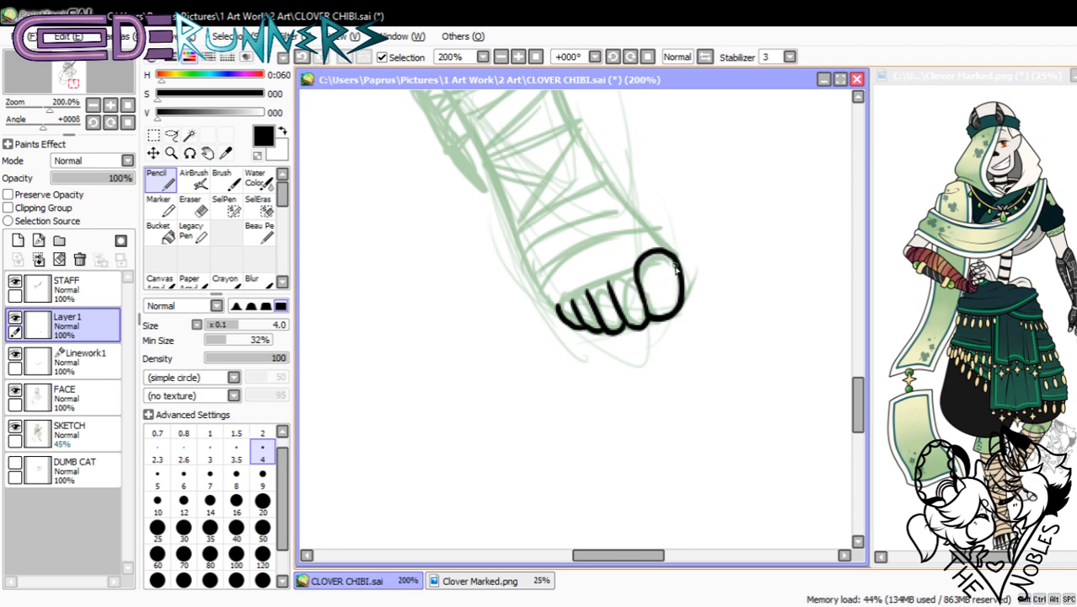
key("ctrl+z")
- Ink rounded tops on the four smaller toes, redrawing strokes that do not fit
mouse_move(609, 293)
left_mouse_down()
mouse_move(638, 289)
mouse_move(630, 271)
mouse_move(639, 292)
left_mouse_up()
key("ctrl+z")
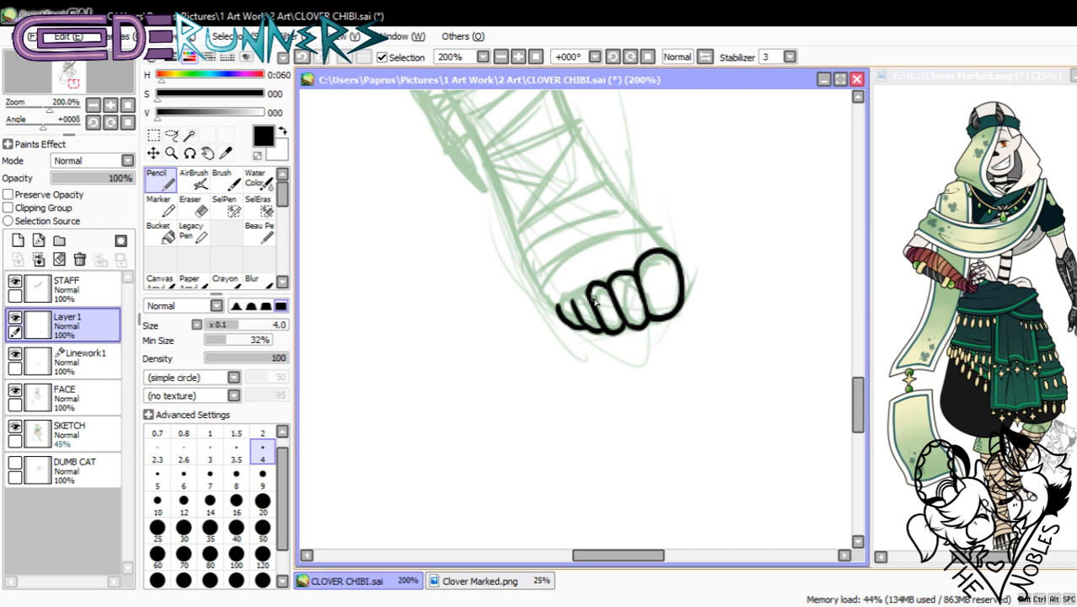
key("ctrl+z")
key("ctrl+z")
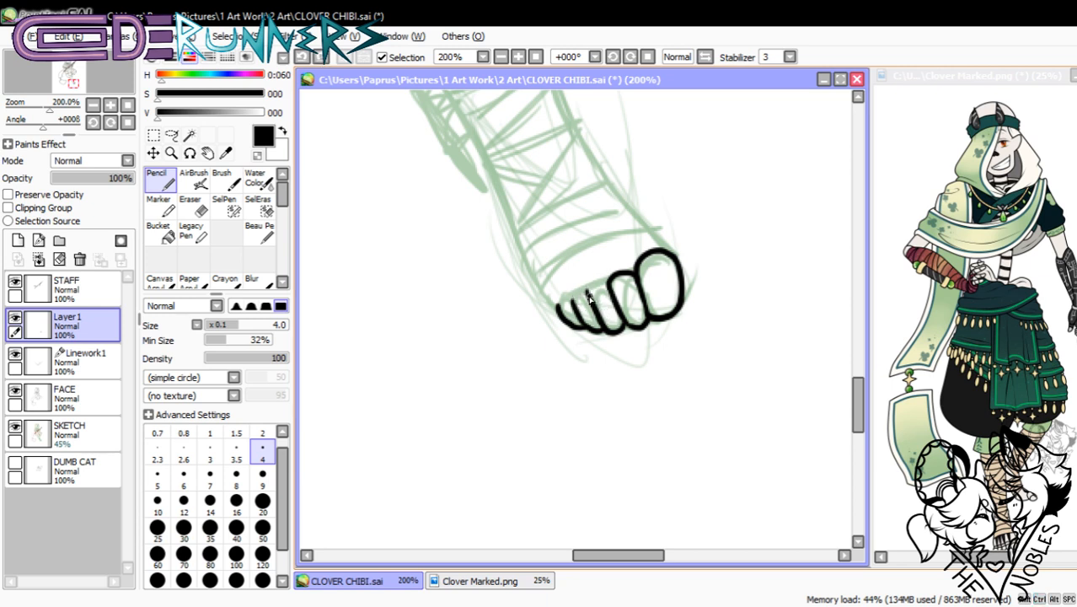
mouse_move(574, 308)
left_mouse_down()
mouse_move(586, 297)
mouse_move(559, 310)
mouse_move(573, 317)
left_mouse_up()
key("ctrl+z")
key("ctrl+z")
key("ctrl+z")
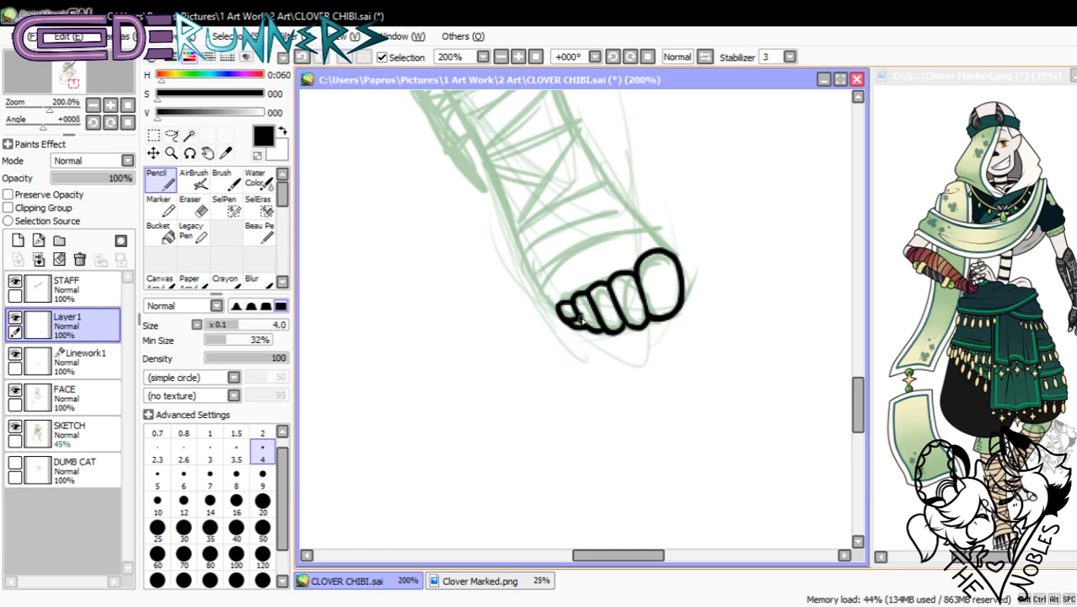
- Ink a curved line across the middle of the smaller toes, redrawing it as needed
key("ctrl+z")
mouse_move(581, 312)
left_mouse_down()
mouse_move(645, 304)
mouse_move(615, 293)
mouse_move(622, 307)
mouse_move(643, 295)
left_mouse_up()
key("ctrl+z")
key("ctrl+z")
key("ctrl+z")
key("ctrl+z")
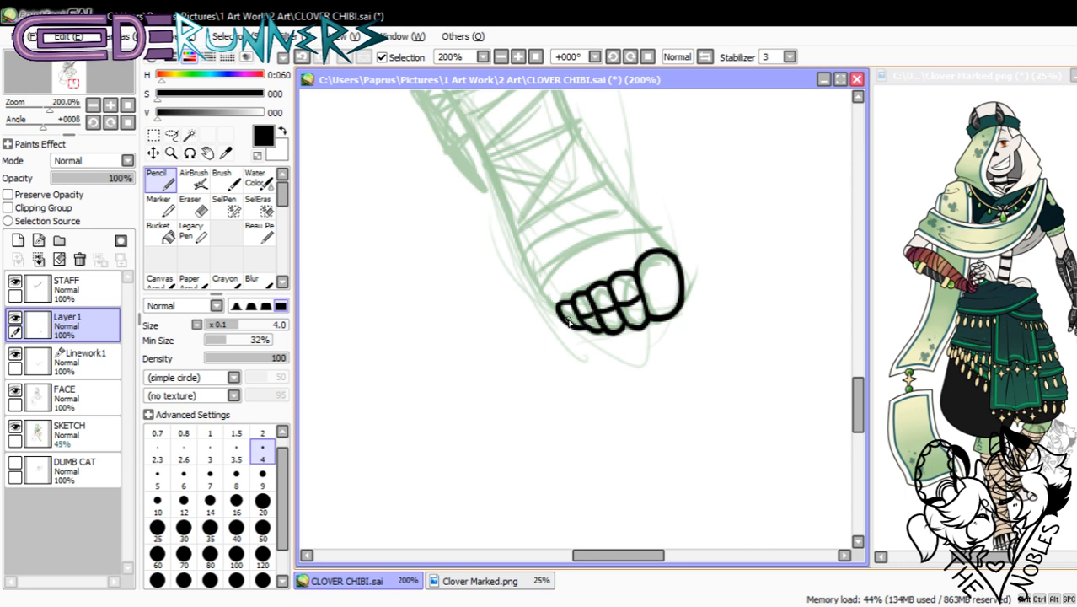
- Ink a curved line across the middle of the big toe, staying on Layer1
left_click_drag(641, 294, 680, 278)
left_click_drag(857, 403, 857, 388)
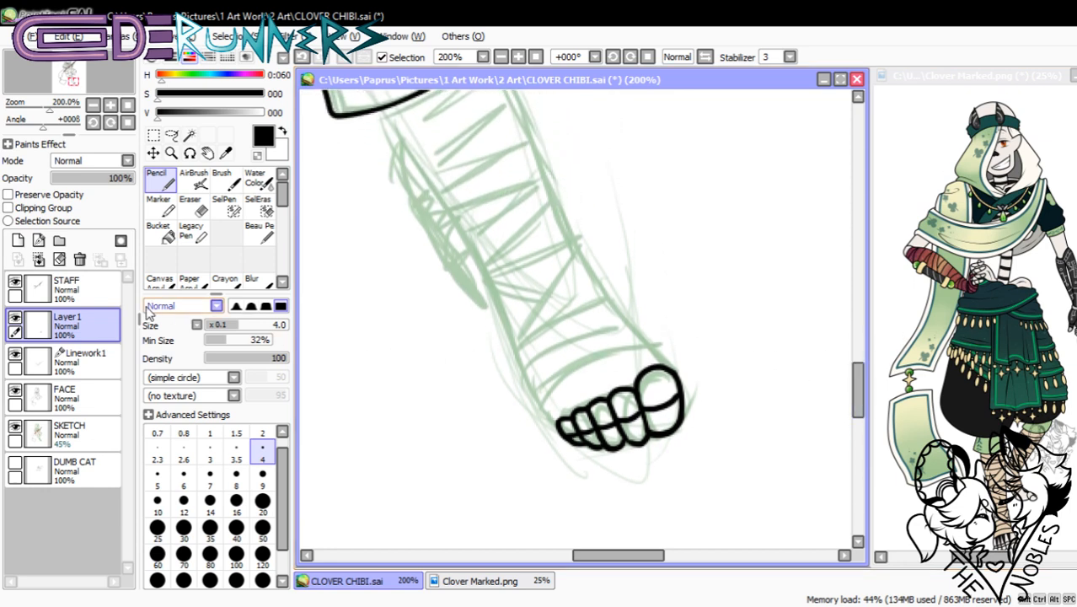
left_click(91, 360)
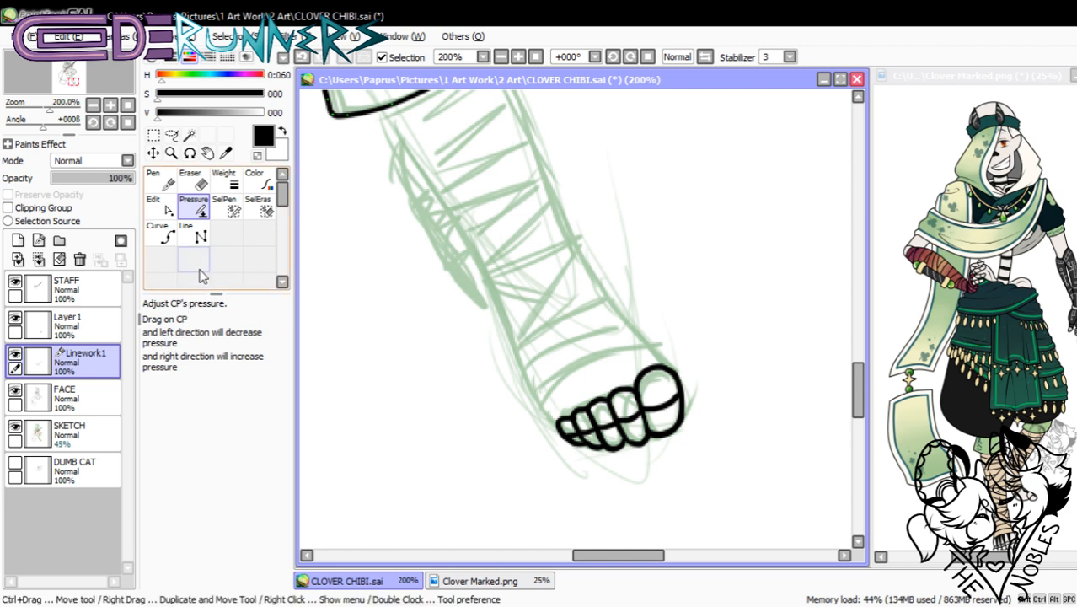
left_click(556, 421, "ctrl+shift")
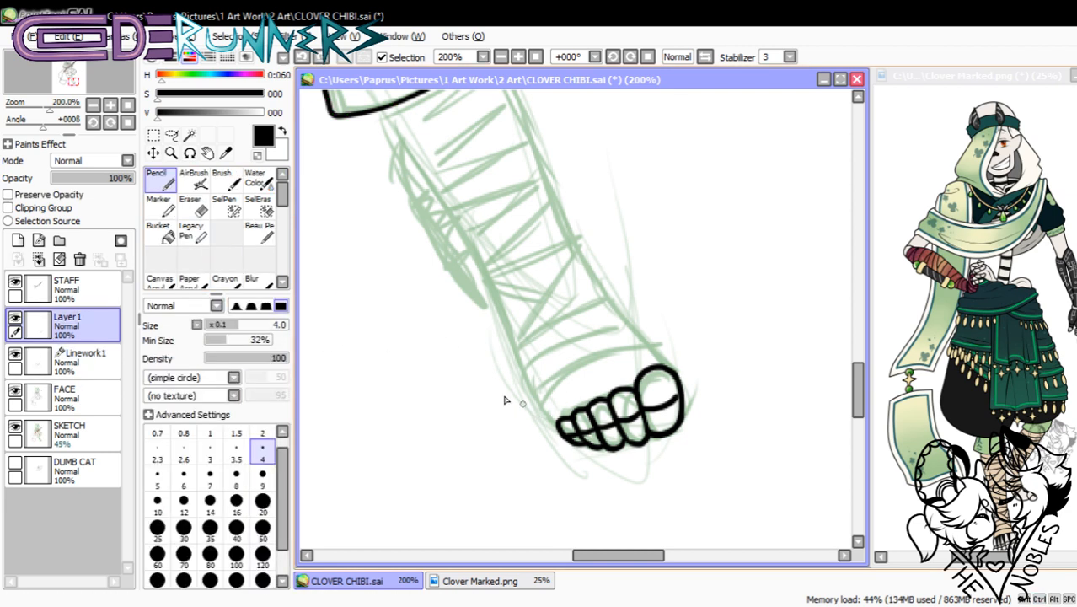
left_click(15, 318)
left_click(16, 319)
- Ink the foot's outer edge from the little toe up toward the ankle, redrawing the stroke until it fits the sketch
left_click_drag(556, 433, 516, 355)
key("ctrl+z")
left_click_drag(558, 433, 528, 356)
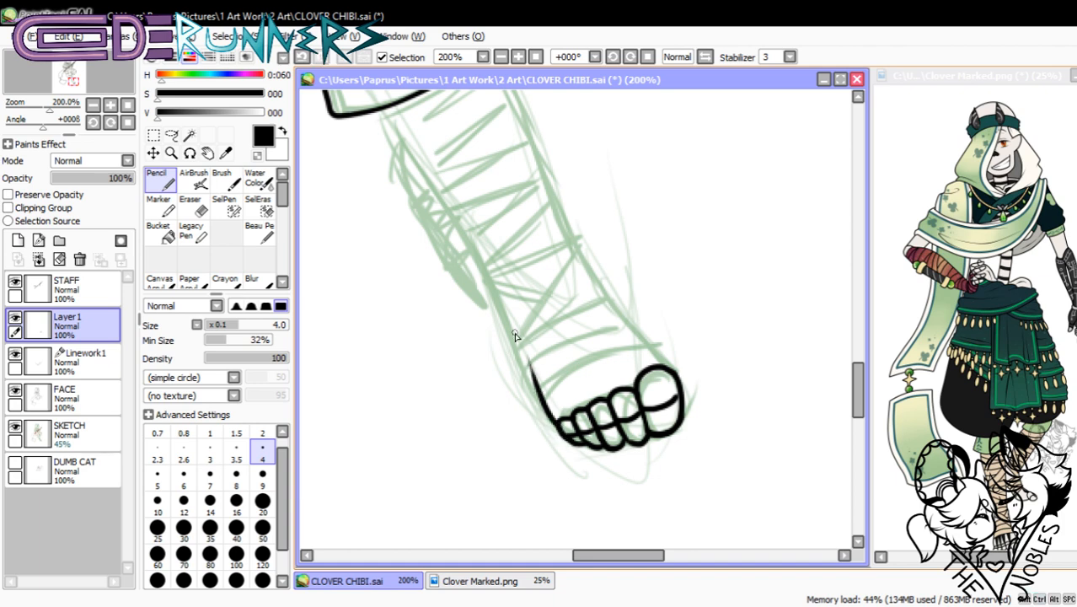
key("ctrl+z")
left_click_drag(558, 433, 522, 350)
key("ctrl+z")
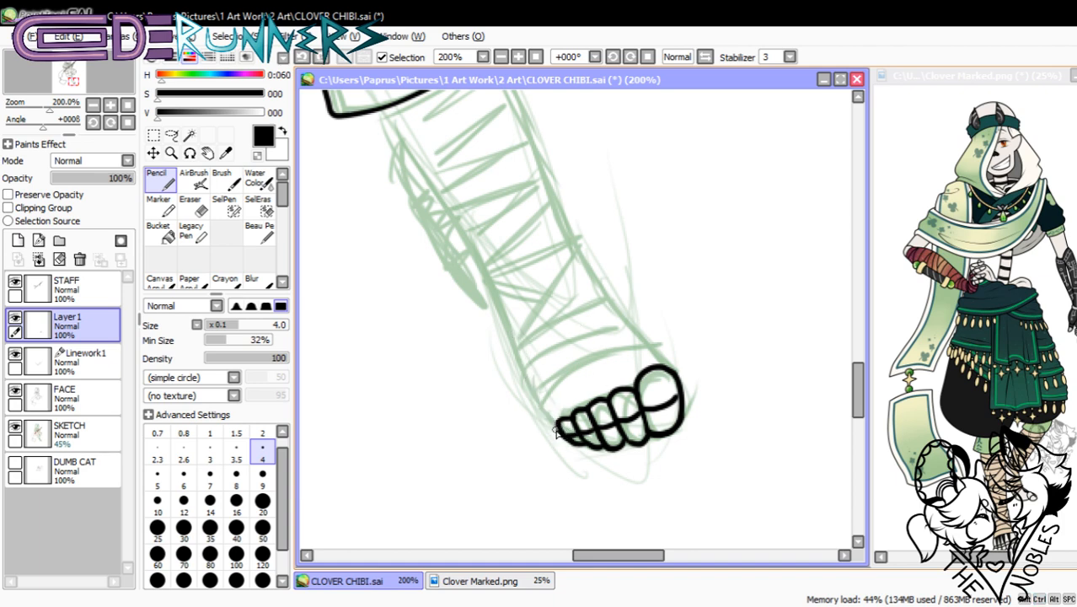
left_click_drag(558, 433, 511, 354)
key("ctrl+z")
left_click_drag(552, 420, 514, 338)
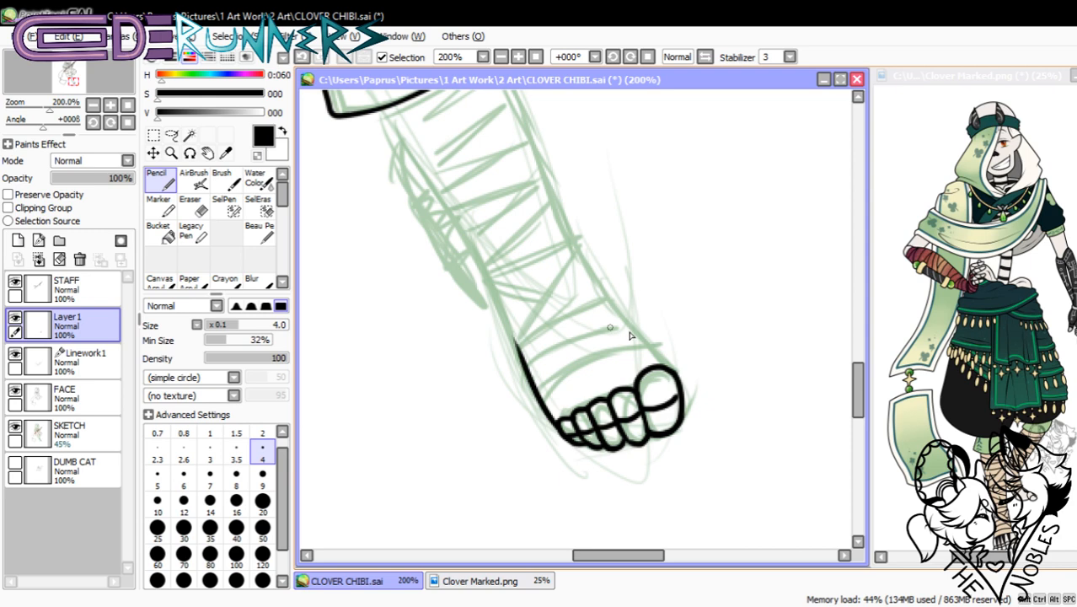
- Ink the foot's inner edge from the big toe up toward the ankle, redrawing the stroke once
mouse_move(673, 376)
left_mouse_down()
mouse_move(600, 286)
mouse_move(671, 369)
mouse_move(622, 305)
left_mouse_up()
key("ctrl+z")
key("ctrl+z")
key("ctrl+z")
left_click_drag(681, 379, 604, 291)
- Add a new linework layer directly above Layer1 and choose the Curve tool
left_click(85, 359)
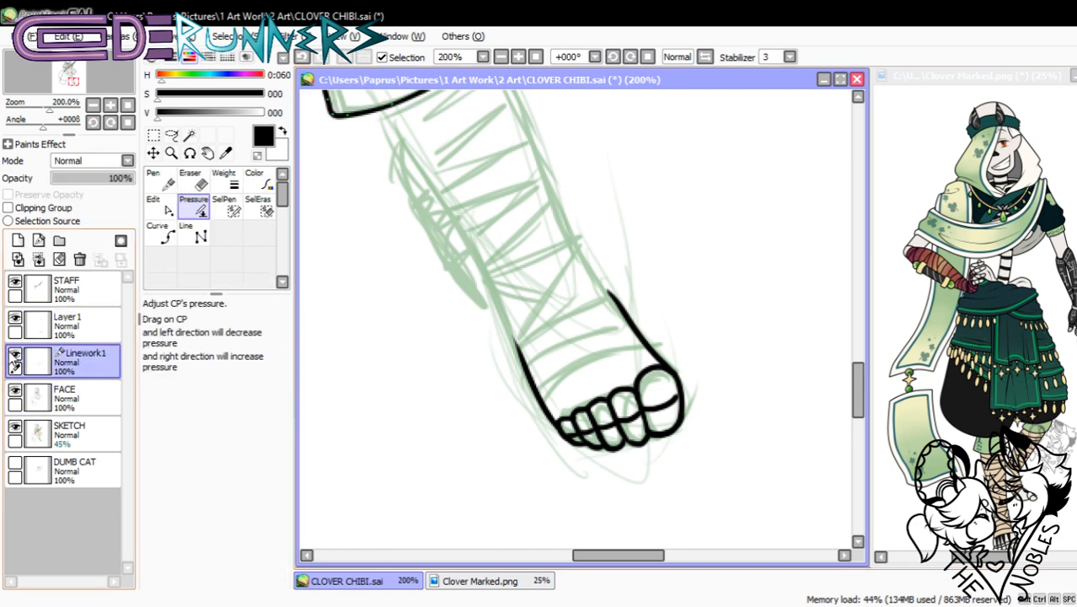
left_click(85, 337)
left_click(38, 240)
left_click(160, 234)
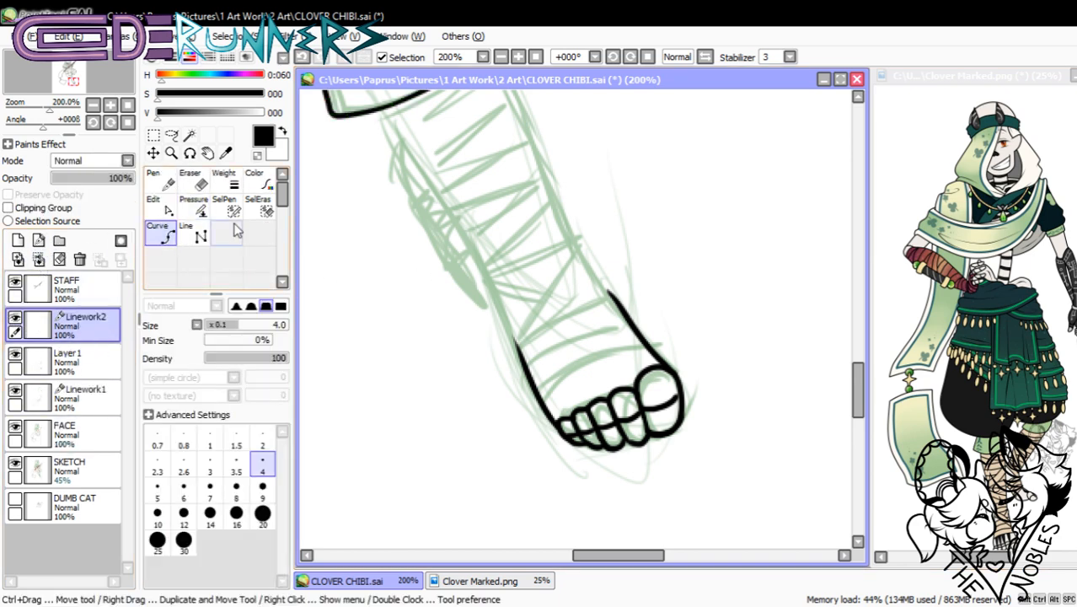
- Draw curves down both sides of the leg, from the trouser cuff to the inked edges of the foot
left_click_drag(859, 396, 856, 381)
left_click(498, 182)
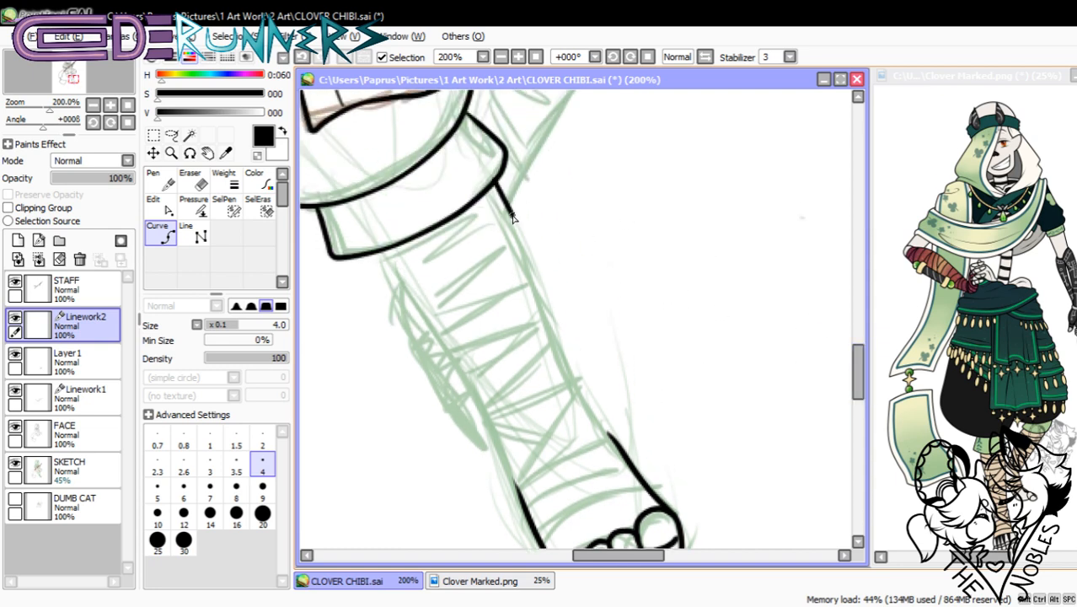
left_click(548, 325)
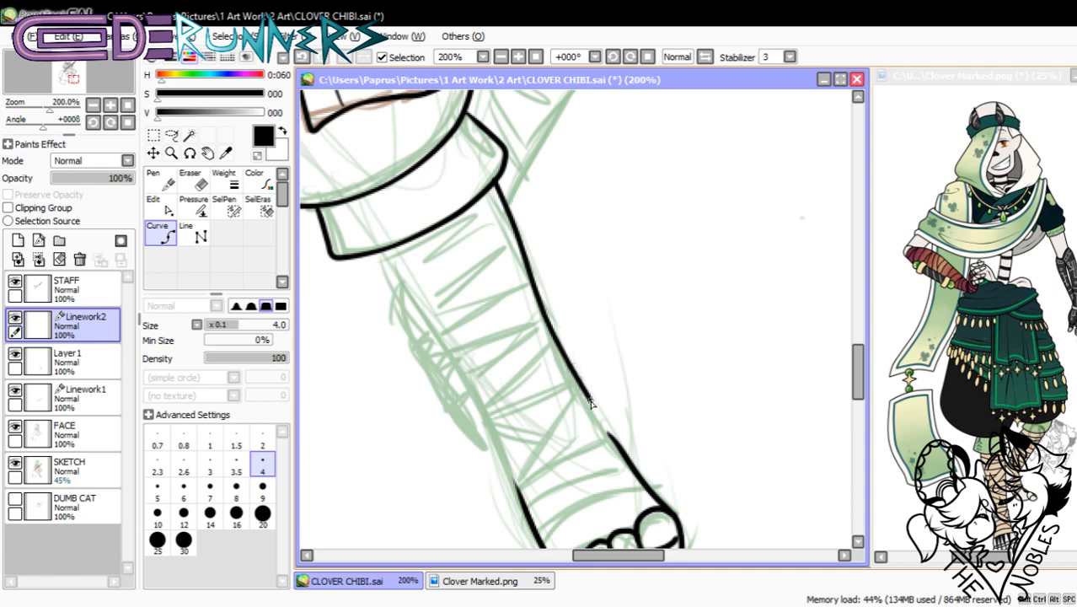
double_click(620, 450)
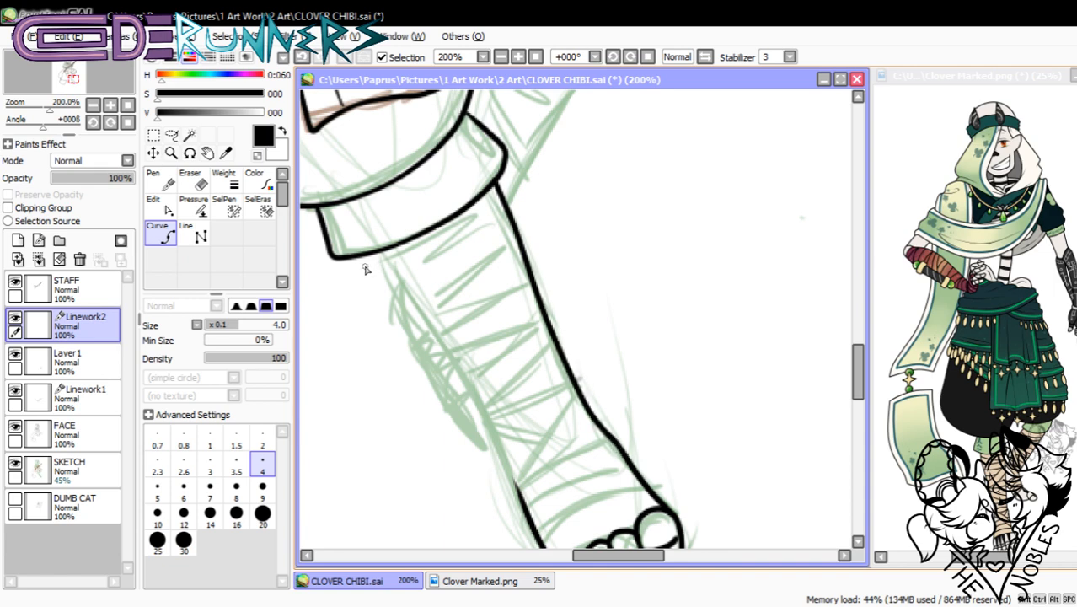
left_click(378, 254)
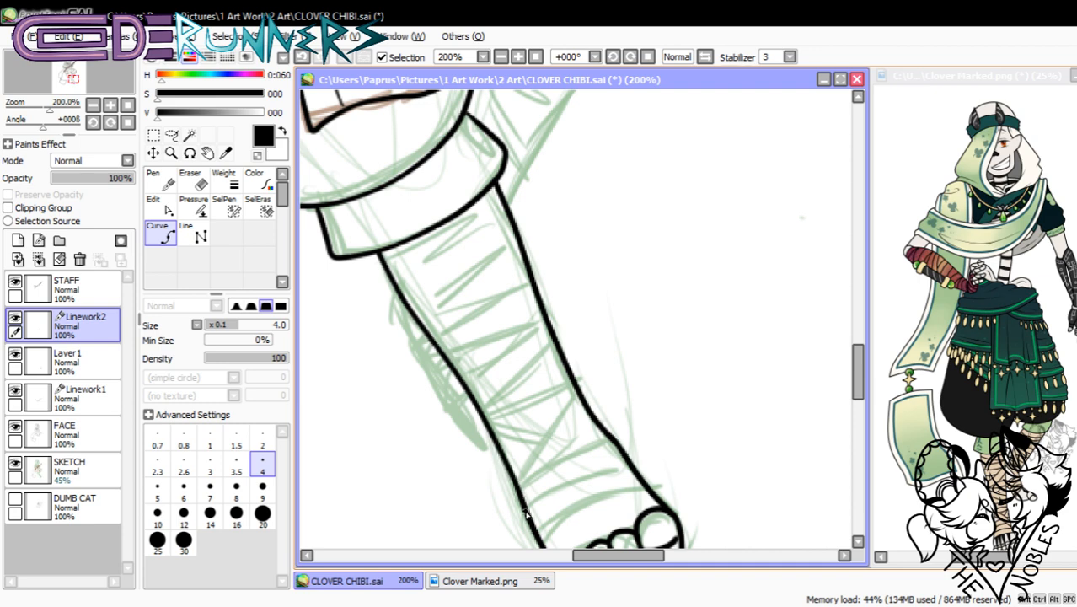
left_click(160, 206)
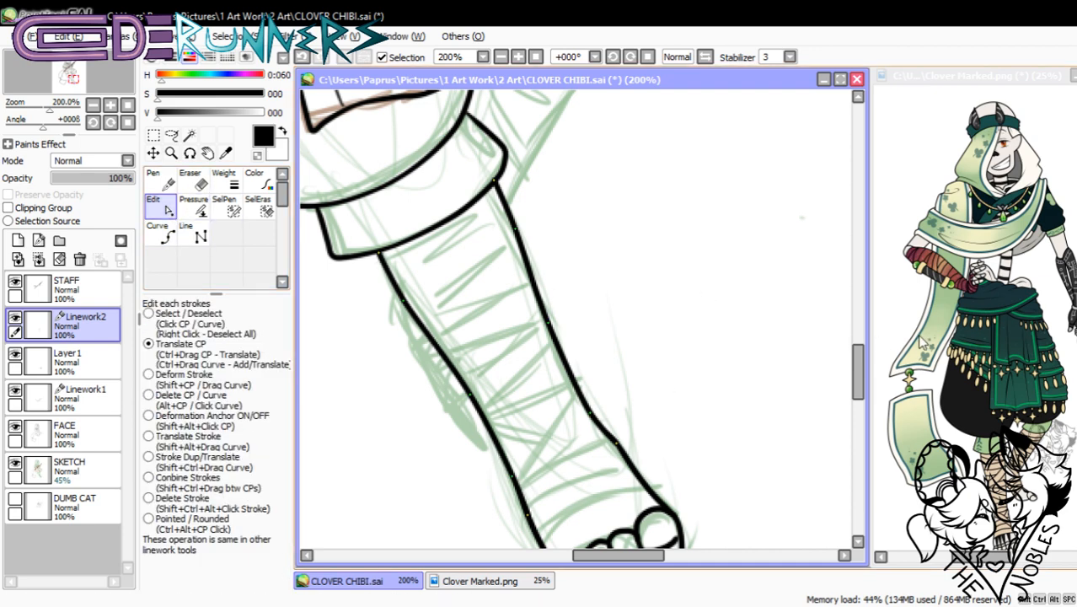
- Draw slanted bandage lines across the shin between both leg edges, working down from just below the trouser cuff
left_click_drag(858, 372, 858, 392)
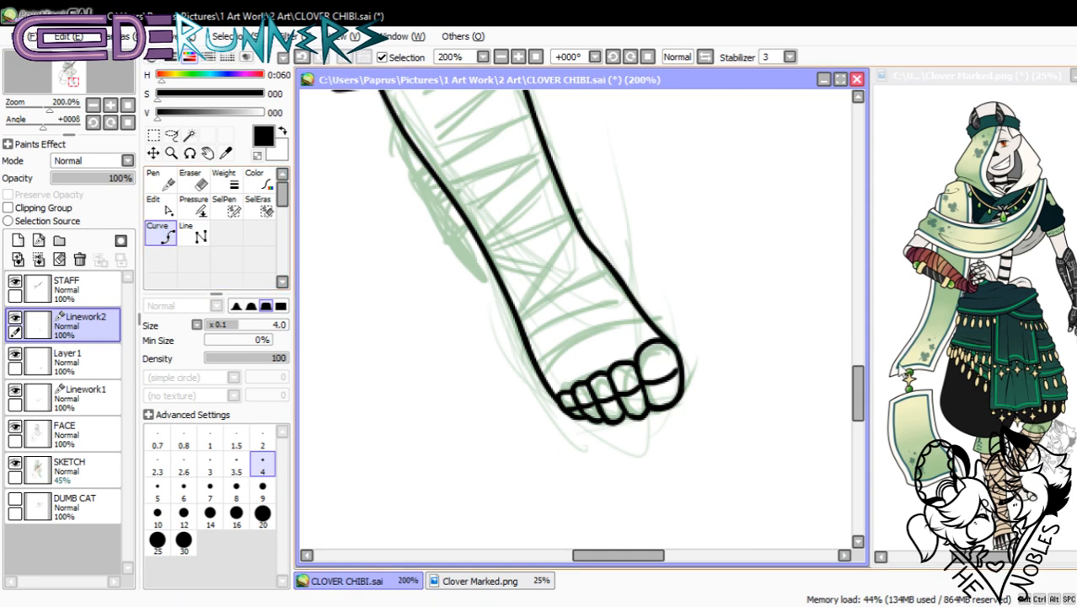
left_click_drag(858, 392, 858, 375)
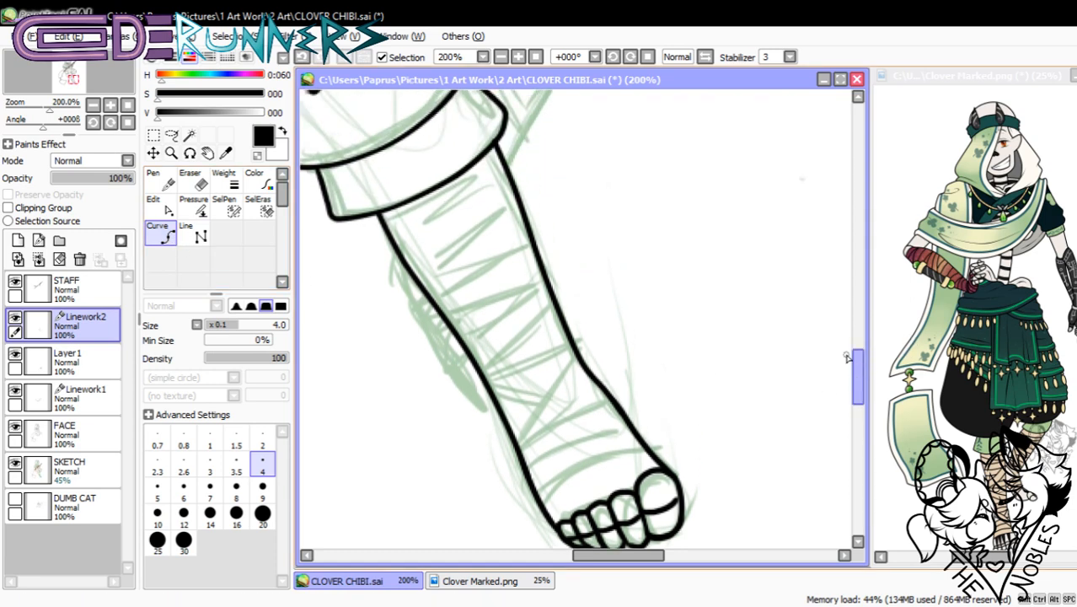
left_click(382, 216)
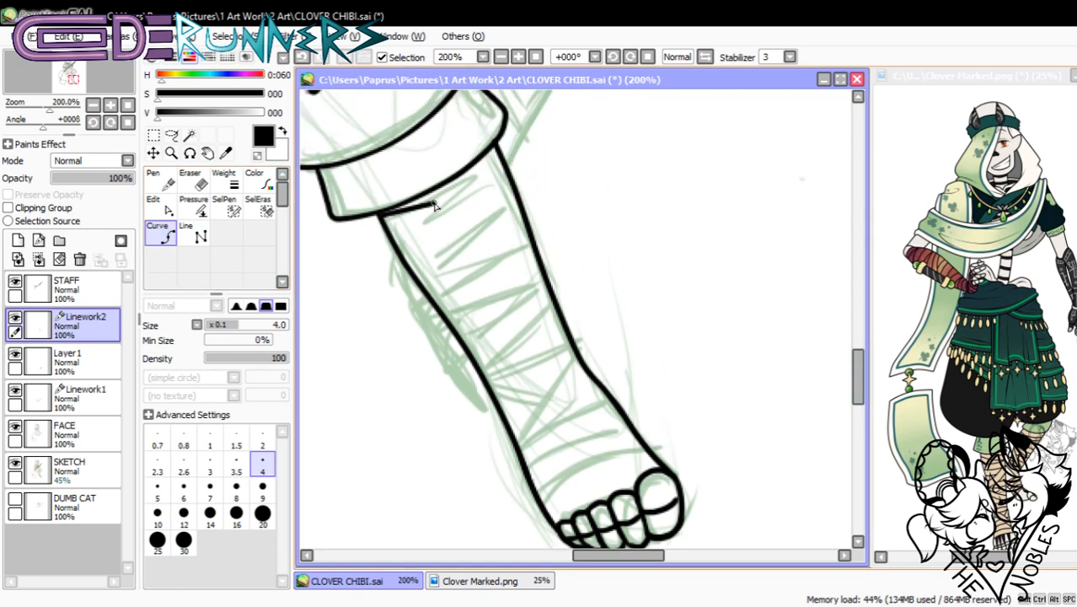
double_click(512, 181)
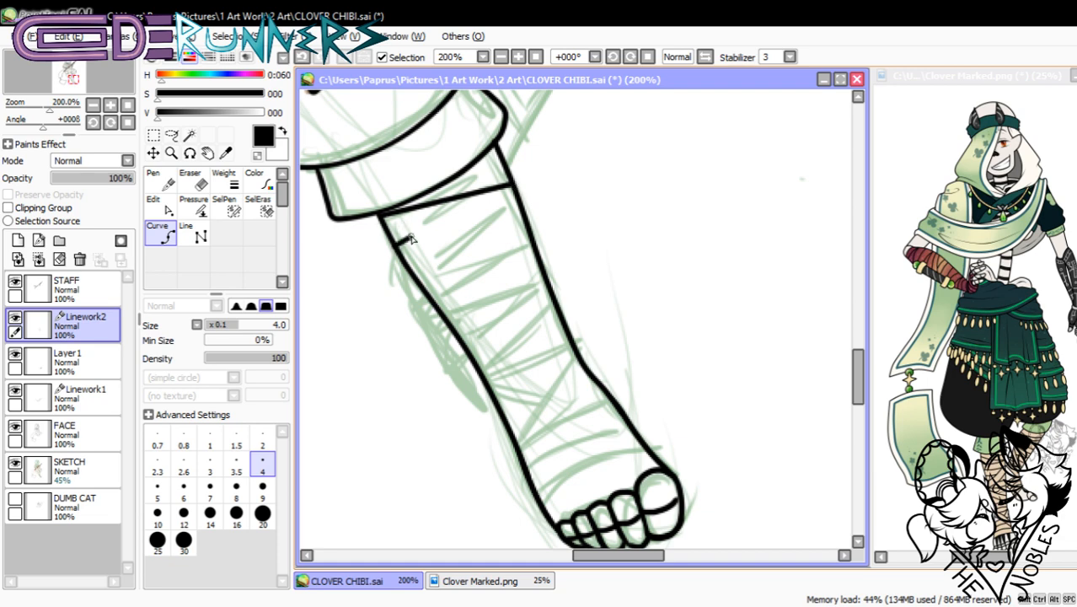
double_click(513, 187)
left_click(411, 266)
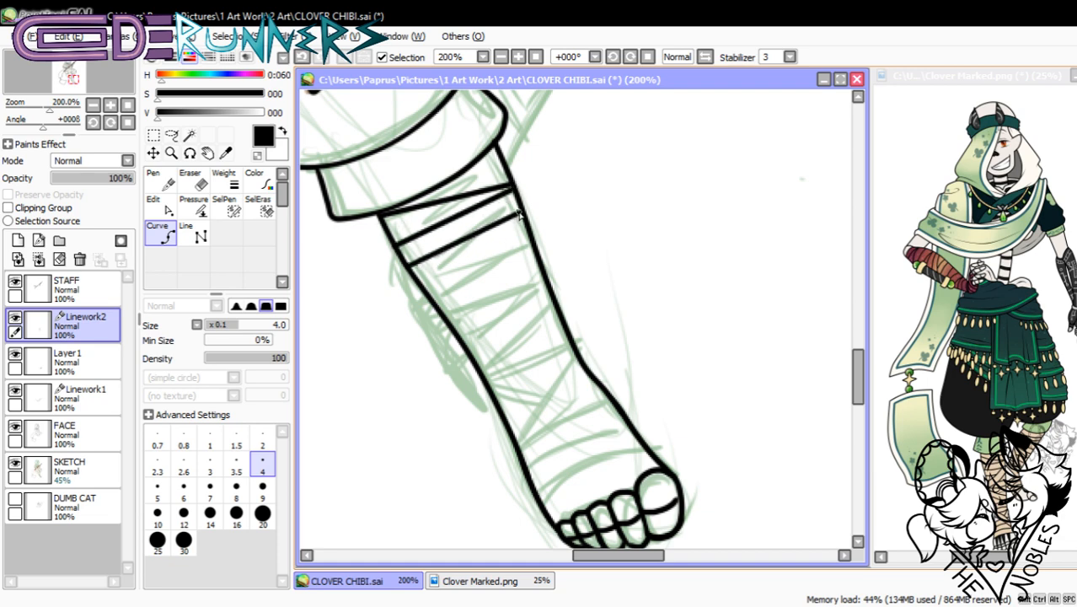
double_click(520, 215)
left_click(423, 288)
double_click(524, 229)
left_click(438, 305)
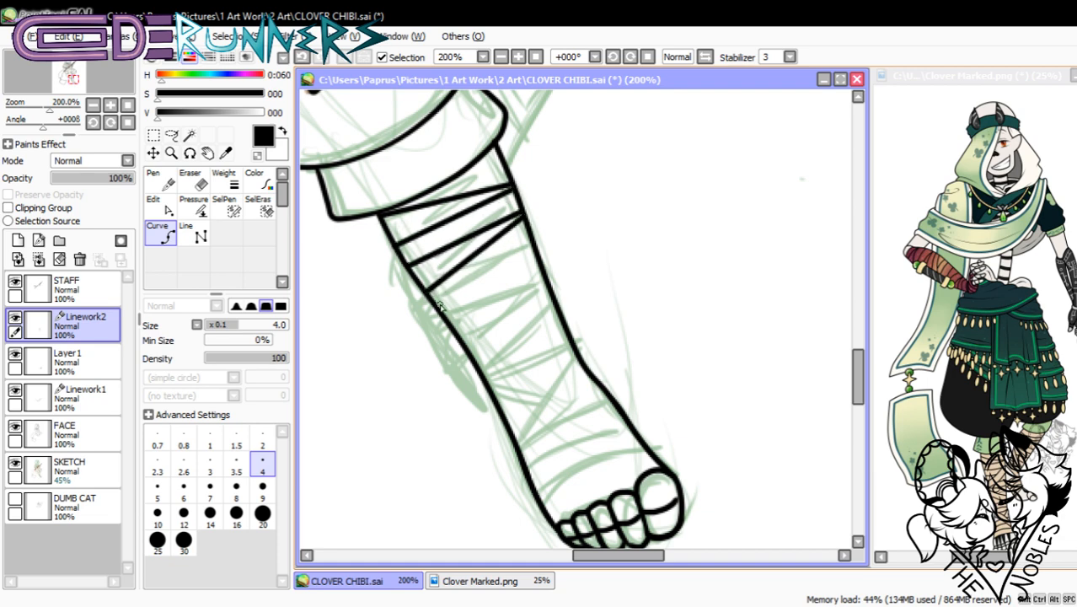
double_click(532, 261)
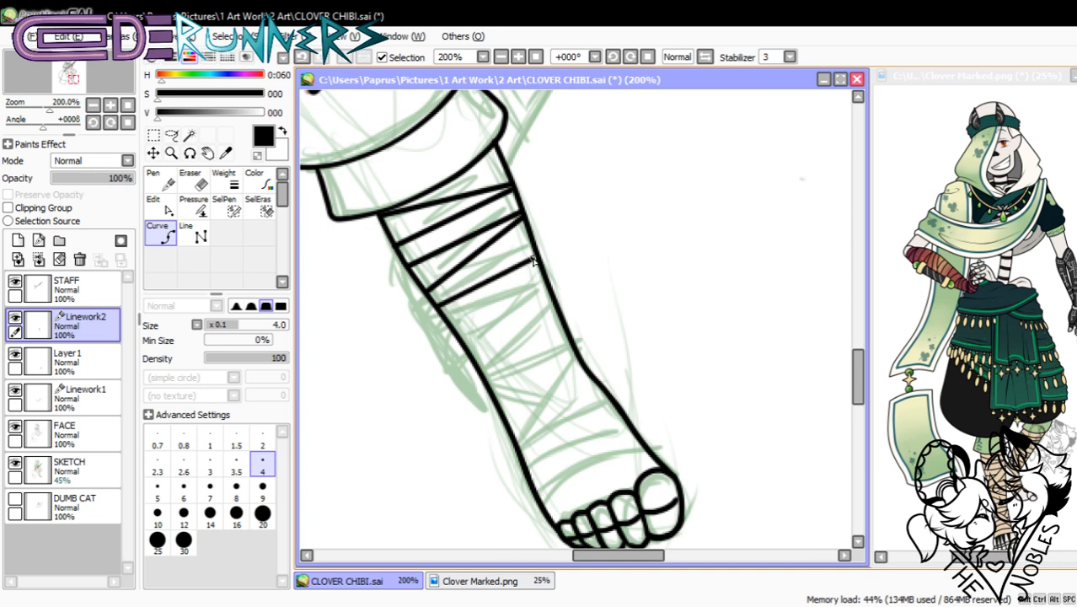
left_click(455, 328)
double_click(545, 282)
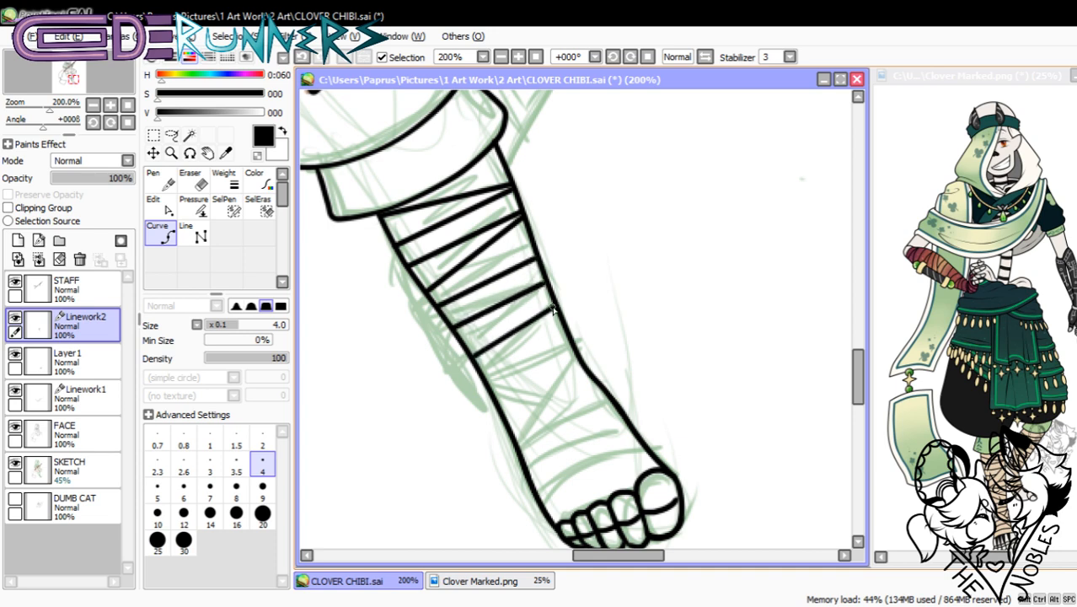
- Bend the shin's bandage lines into gentle upward arcs by moving their control points
left_click(160, 206)
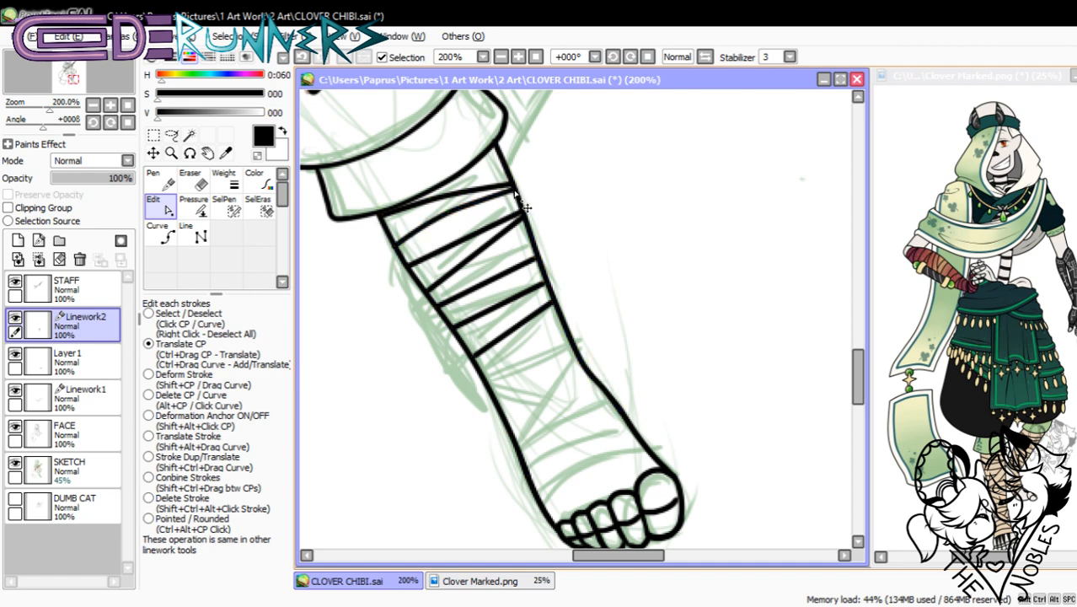
mouse_move(477, 209)
left_mouse_down()
mouse_move(484, 223)
mouse_move(456, 232)
mouse_move(483, 226)
left_mouse_up()
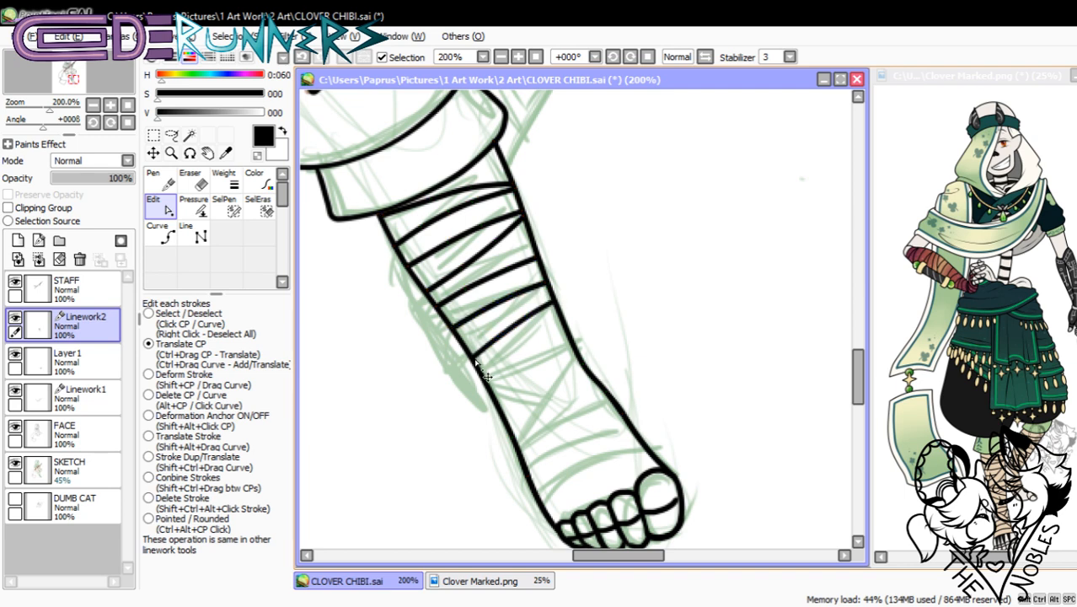
- Draw further slanted bandage lines across the lower shin and ankle with the Curve tool
left_click(163, 235)
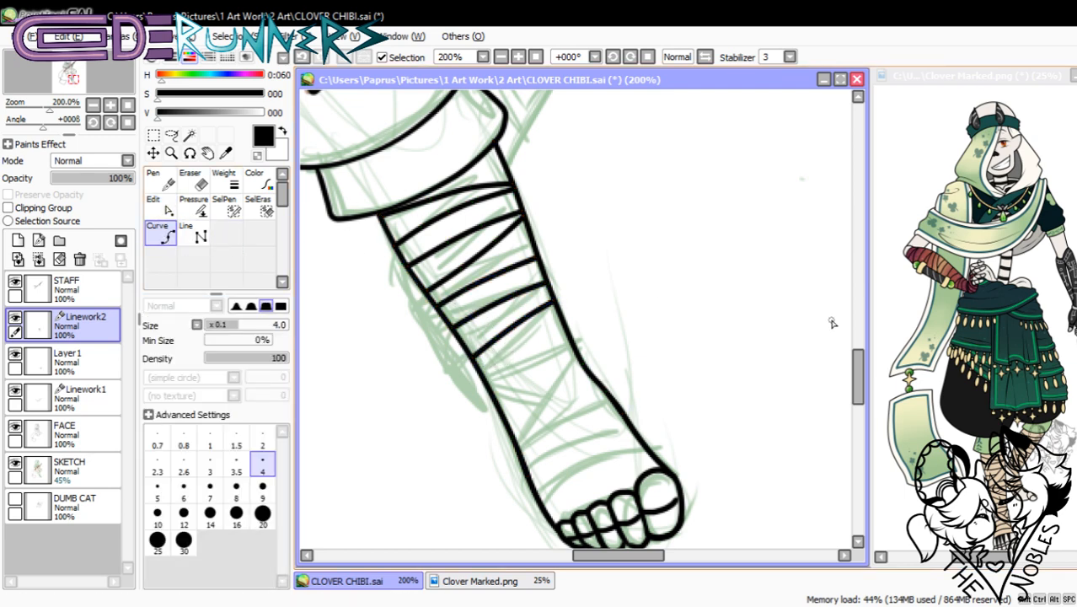
scroll(857, 377, "down", 5)
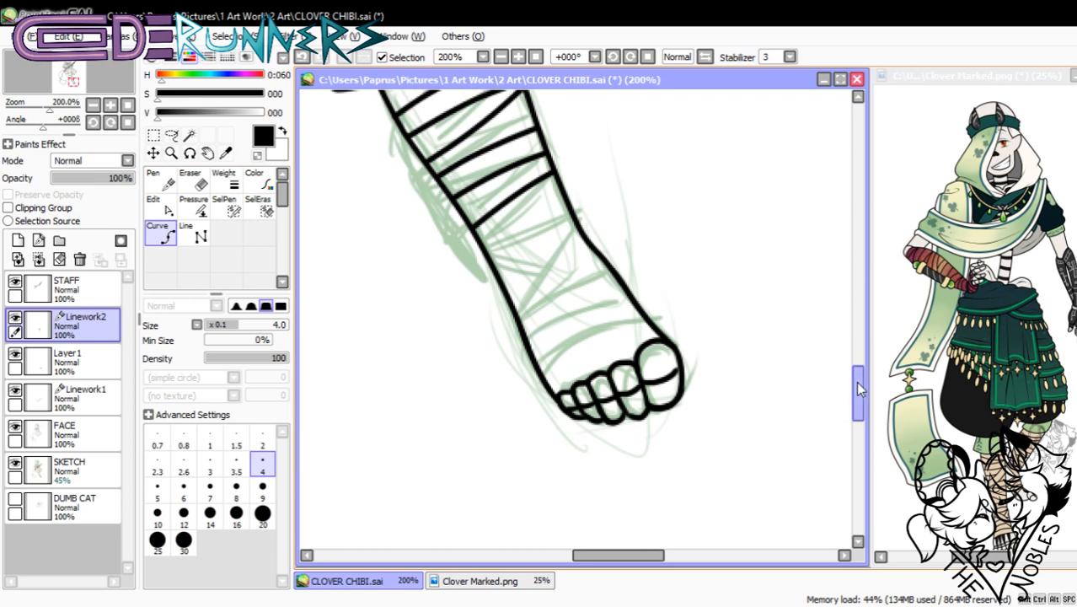
left_click(483, 244)
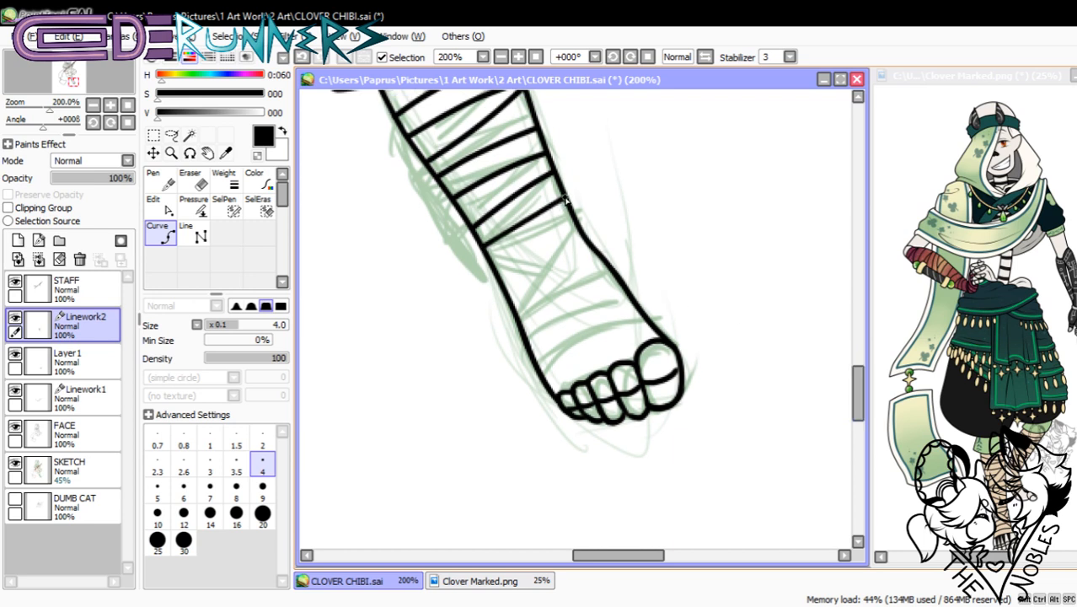
double_click(566, 199)
left_click(486, 252)
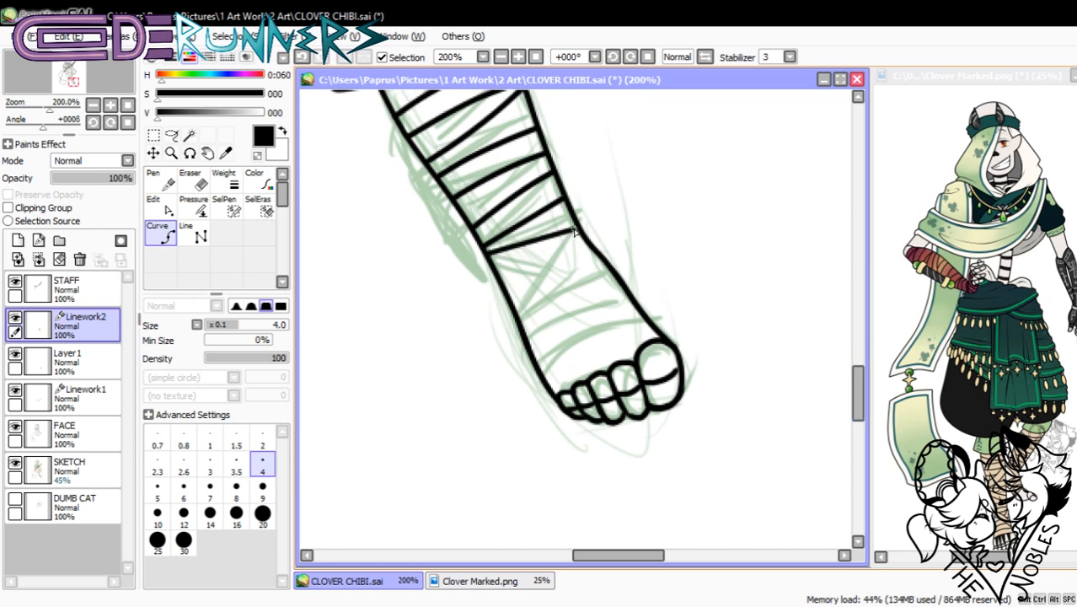
left_click(502, 279)
double_click(583, 237)
left_click(516, 300)
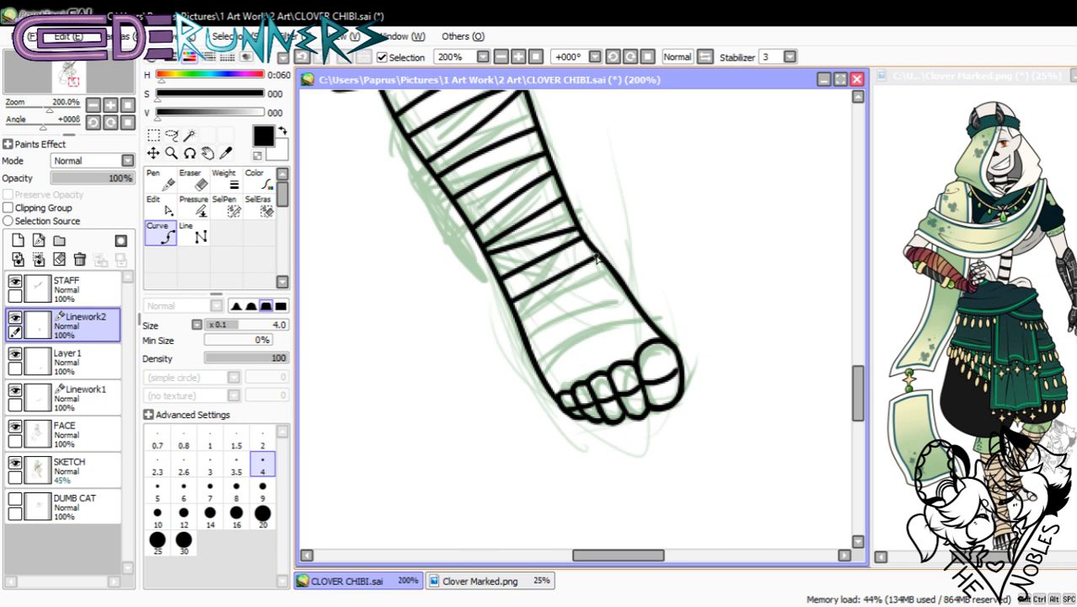
double_click(597, 257)
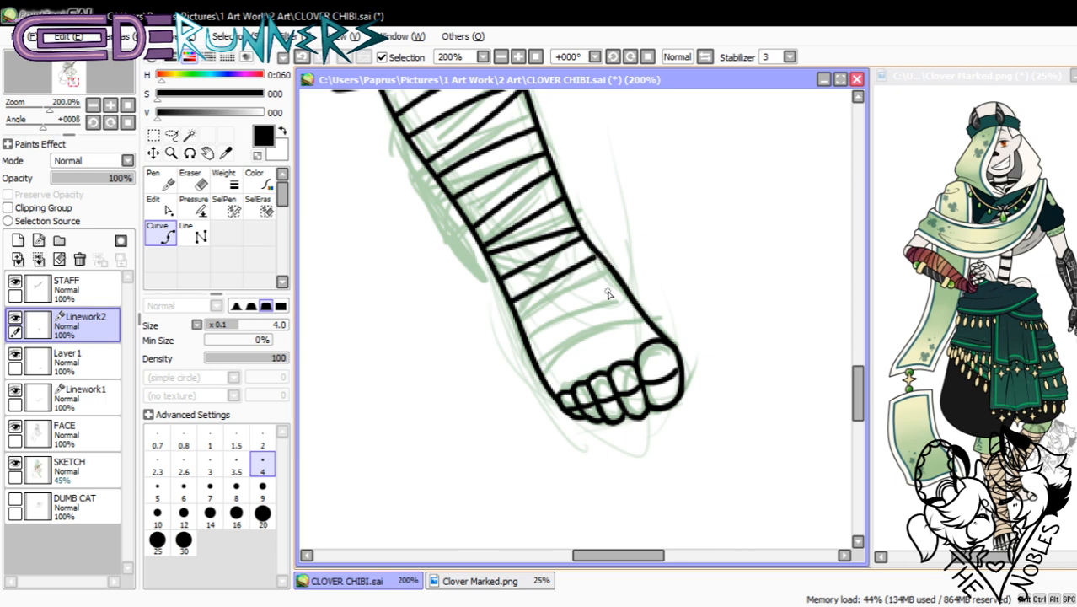
- Draw crossing and slanted bandage lines over the top of the foot, down to just above the toes
left_click(508, 301)
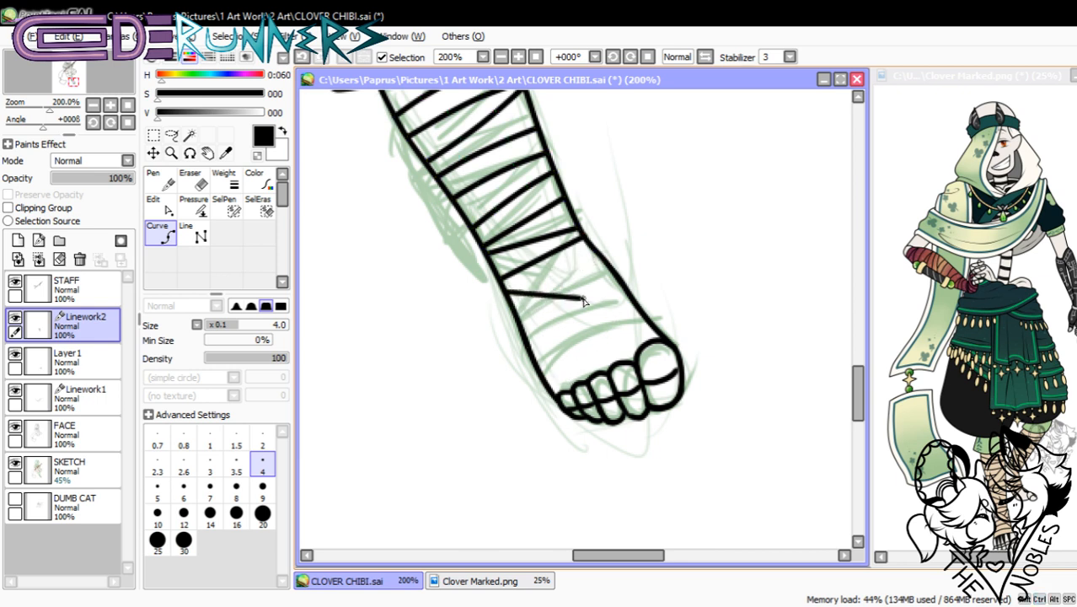
double_click(633, 301)
left_click(536, 268)
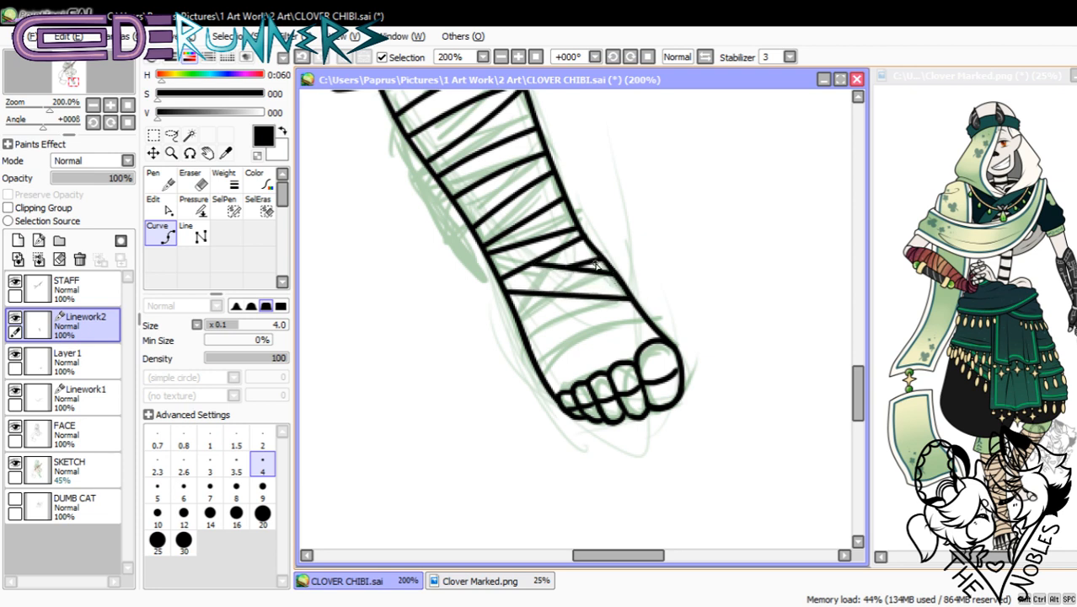
left_click(518, 323)
double_click(632, 301)
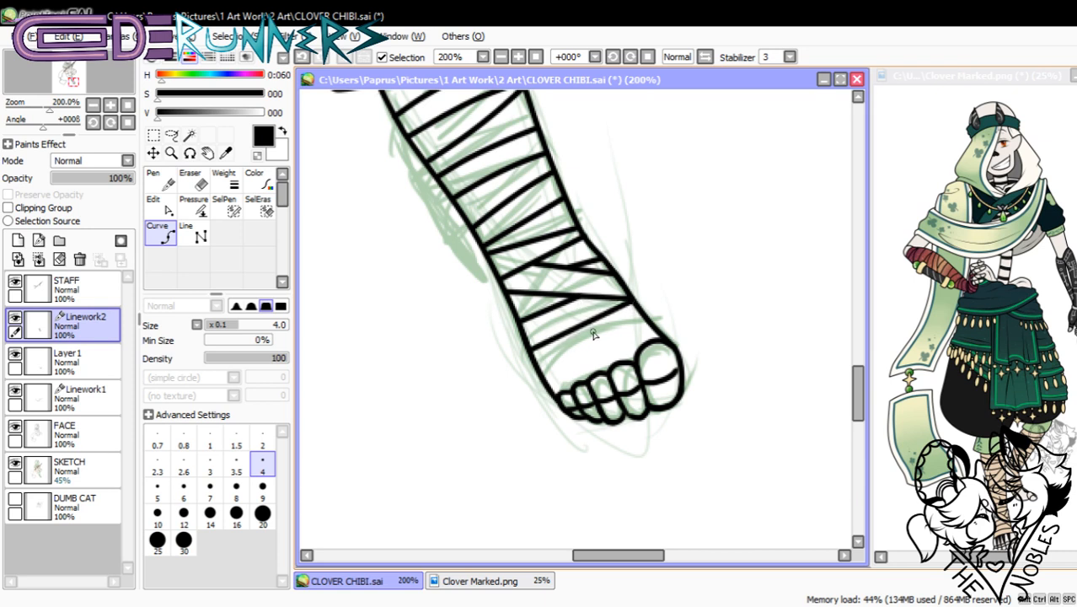
left_click(537, 375)
double_click(650, 320)
- Reshape the ankle and foot bandage lines into rounded arcs by adding and moving control points
left_click(160, 205)
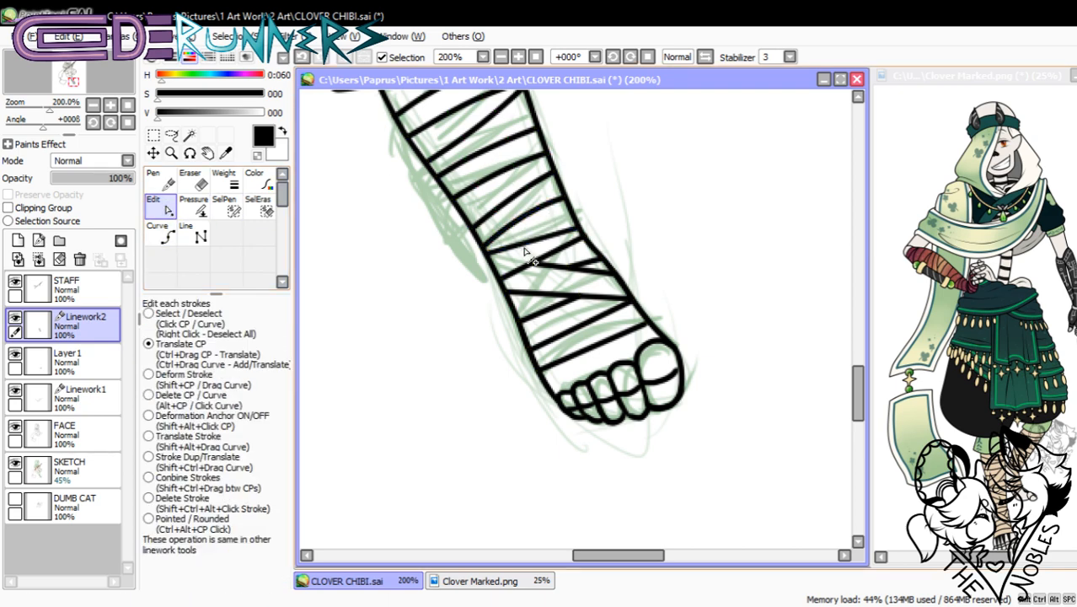
mouse_move(548, 238)
left_mouse_down()
mouse_move(518, 273)
mouse_move(552, 252)
mouse_move(518, 267)
mouse_move(573, 266)
mouse_move(556, 262)
mouse_move(560, 288)
left_mouse_up()
mouse_move(592, 295)
left_mouse_down()
mouse_move(574, 293)
mouse_move(621, 299)
left_mouse_up()
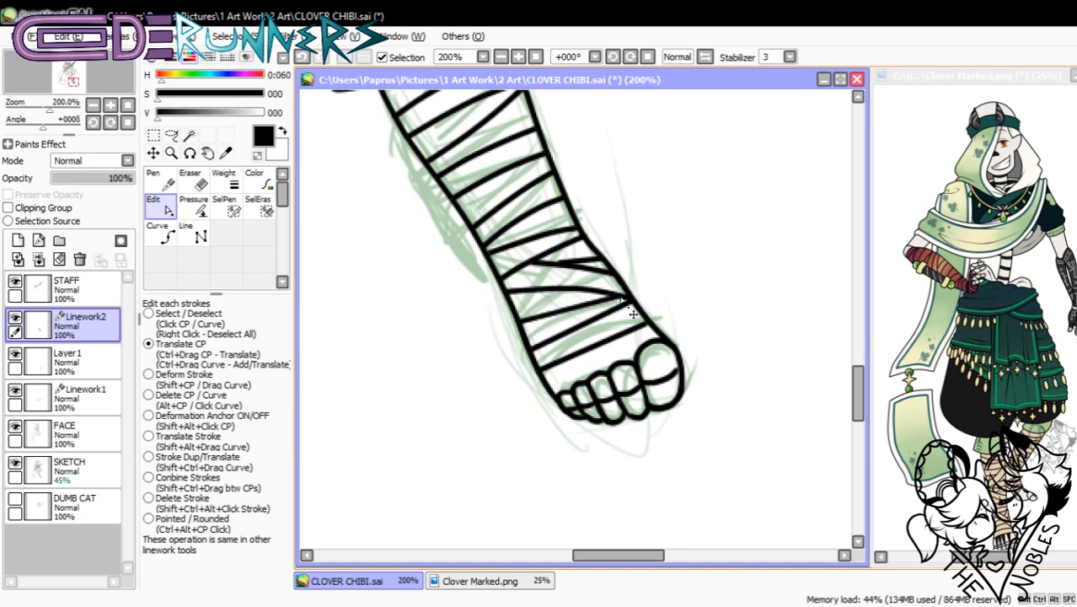
mouse_move(523, 323)
left_mouse_down()
mouse_move(514, 306)
mouse_move(545, 299)
left_mouse_up()
mouse_move(528, 347)
left_mouse_down()
mouse_move(523, 329)
mouse_move(560, 320)
mouse_move(570, 346)
left_mouse_up()
mouse_move(602, 336)
left_mouse_down()
mouse_move(650, 322)
mouse_move(595, 314)
left_mouse_up()
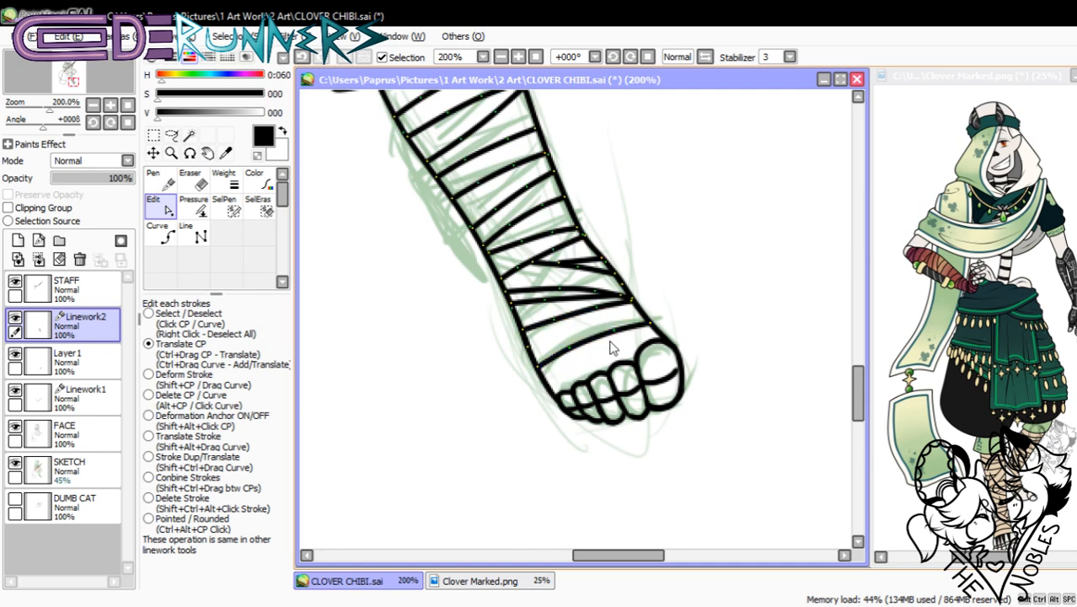
- On Layer1, draw narrow loops above the two smallest toes with the size 4 Pencil, undoing uneven strokes
left_click(18, 363)
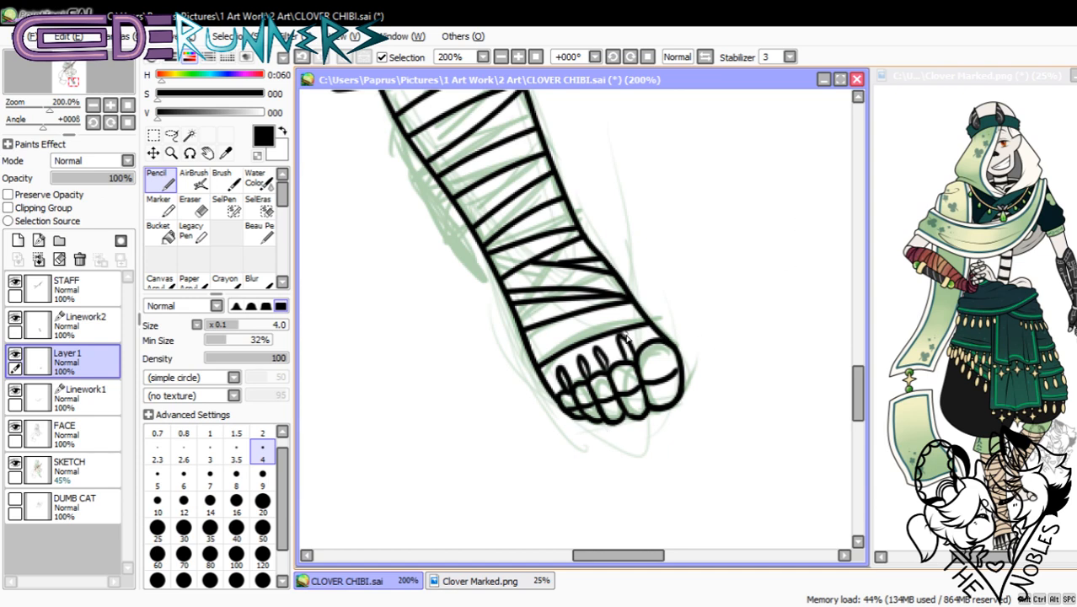
key("ctrl+z")
key("ctrl+z")
key("ctrl+z")
key("ctrl+z")
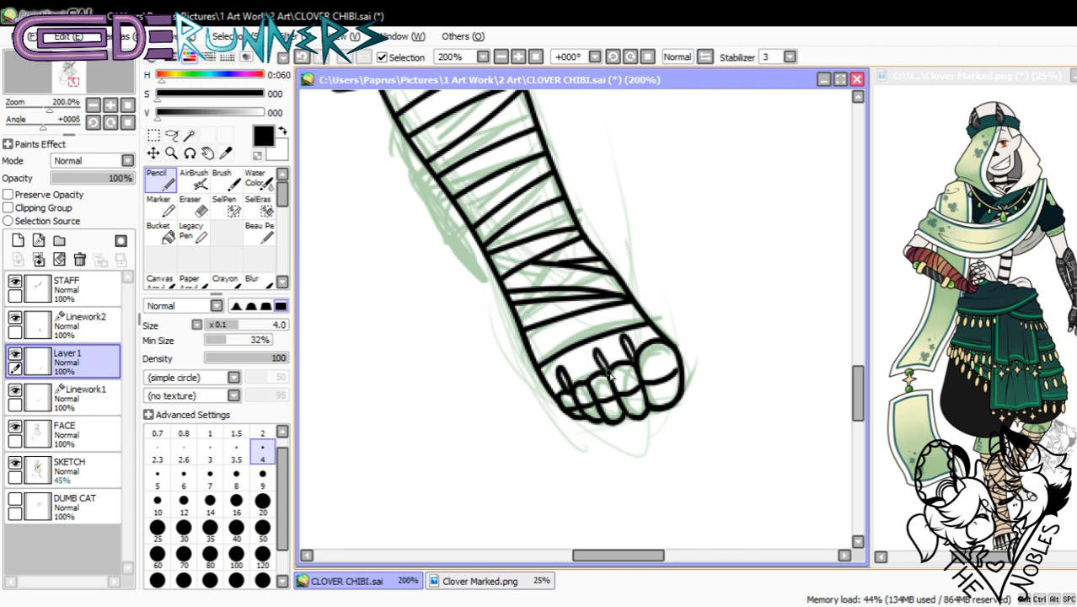
key("ctrl+z")
key("ctrl+z")
key("ctrl+z")
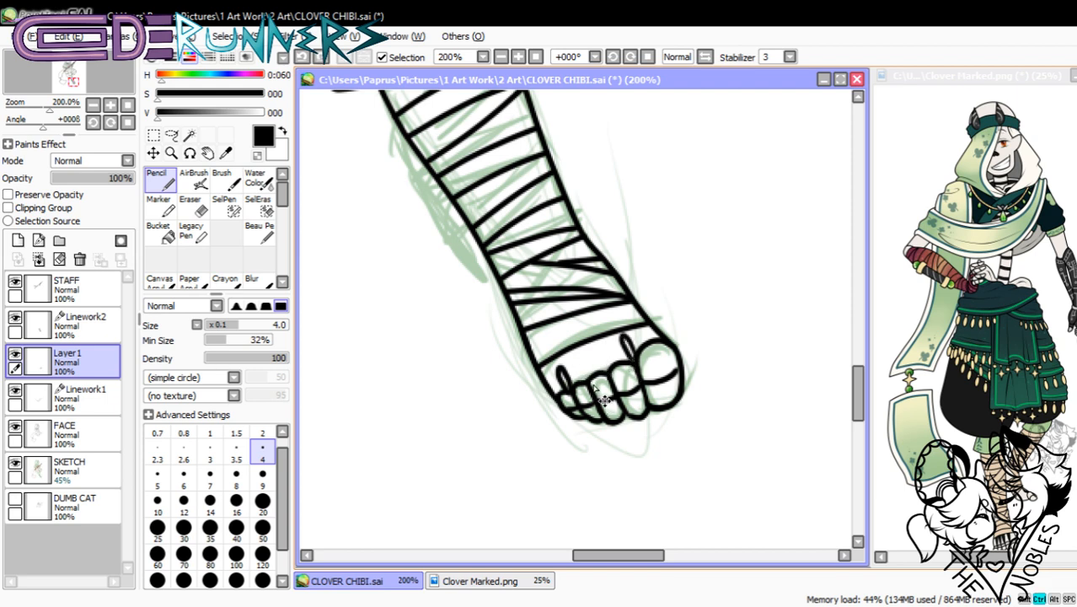
left_click_drag(586, 380, 588, 388)
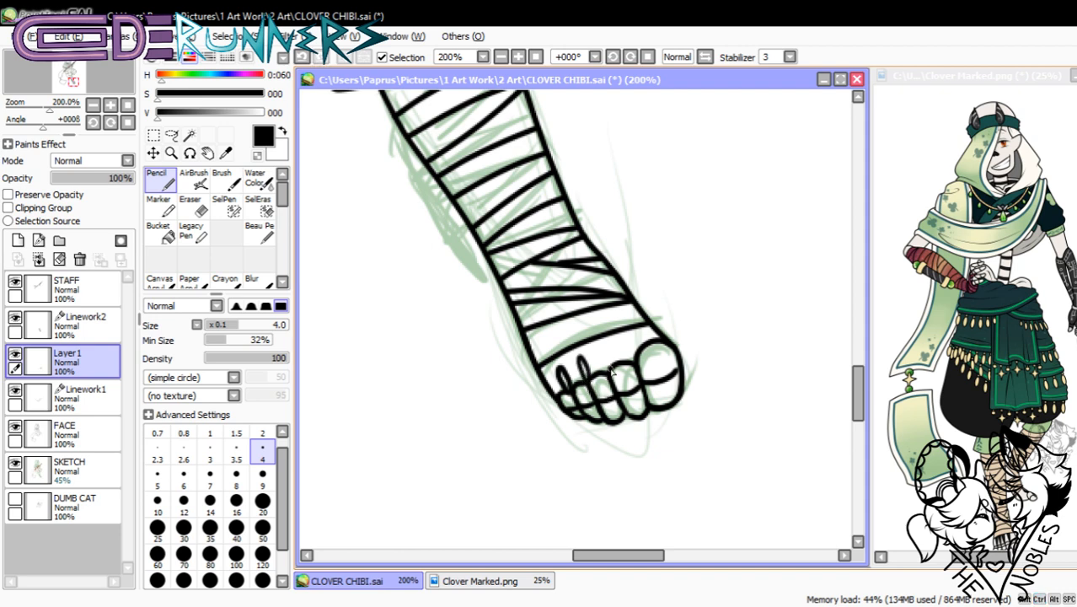
- Rework the loop above the second-smallest toe and draw a matching narrow one above the middle toe
key("ctrl+z")
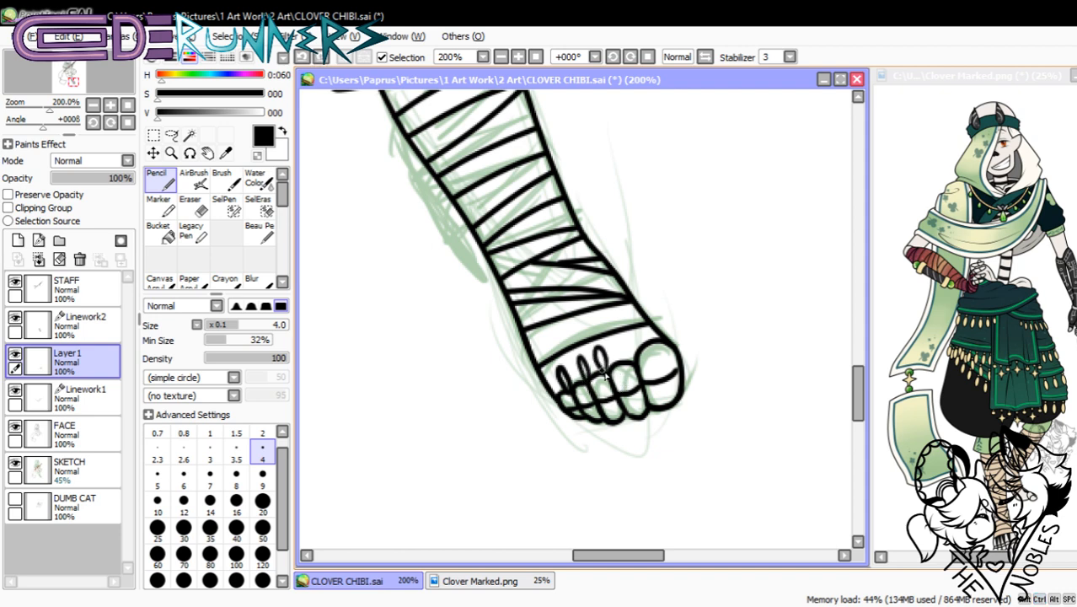
key("ctrl+z")
key("ctrl+z")
left_click_drag(580, 361, 590, 388)
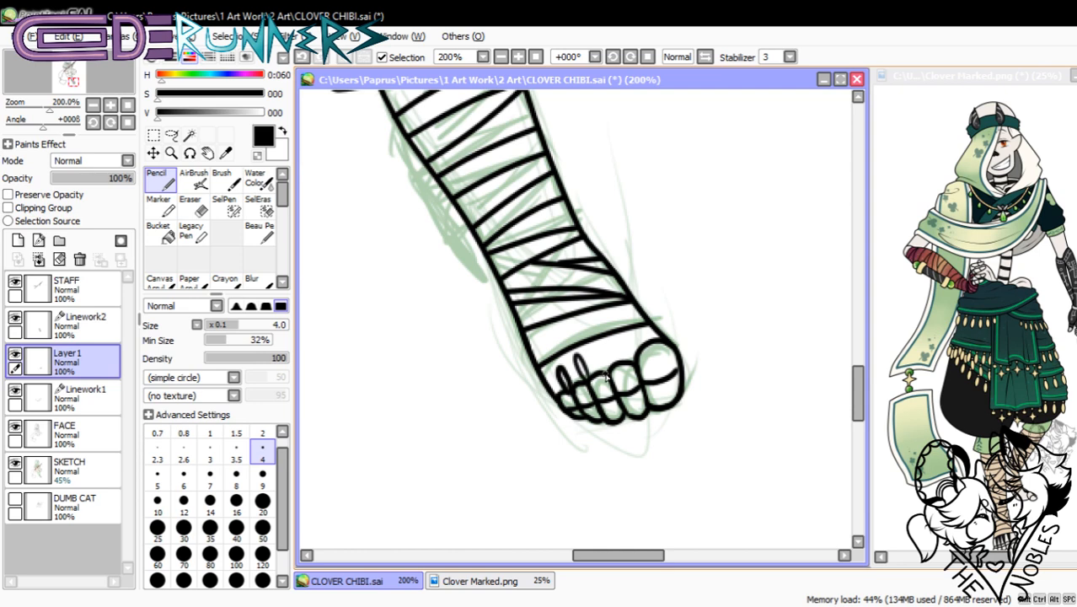
key("ctrl+z")
key("ctrl+z")
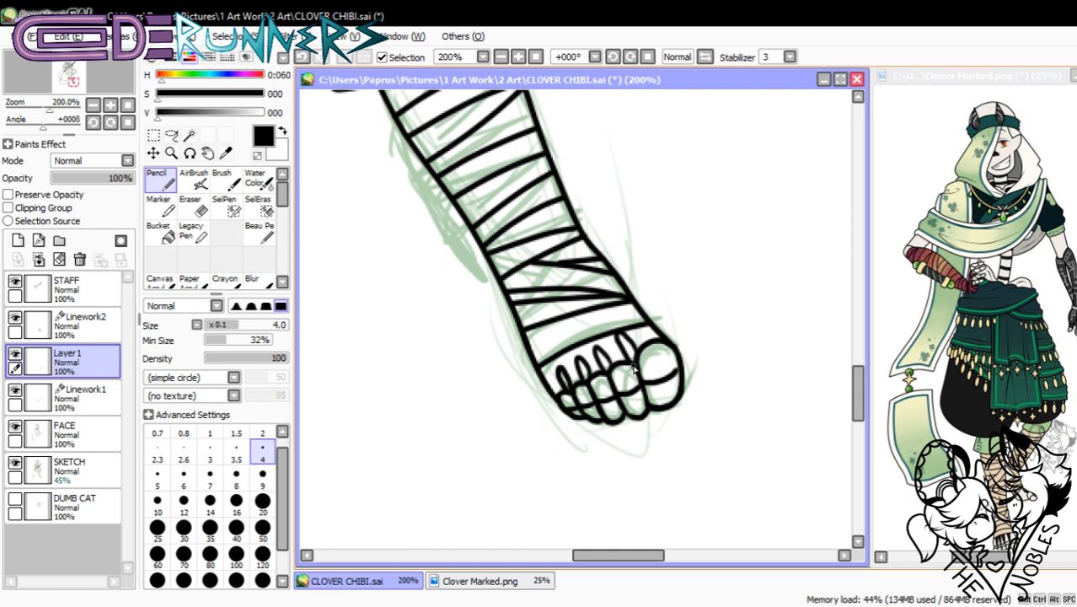
- Redraw the narrow loop above the toe beside the big toe, slanting down toward the gap
key("ctrl+z")
key("ctrl+z")
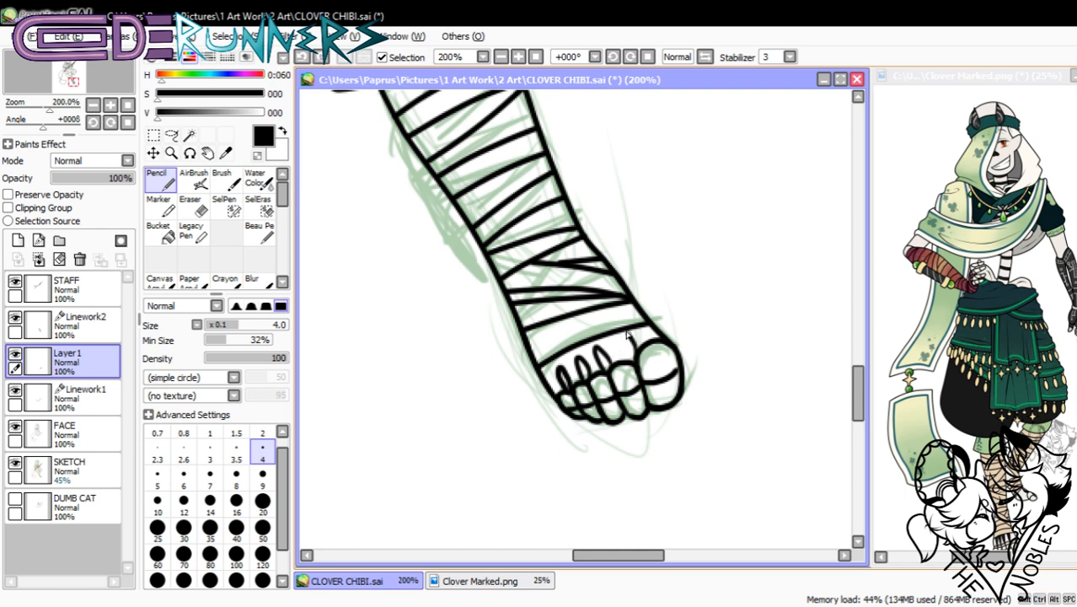
key("ctrl+z")
left_click_drag(619, 341, 637, 375)
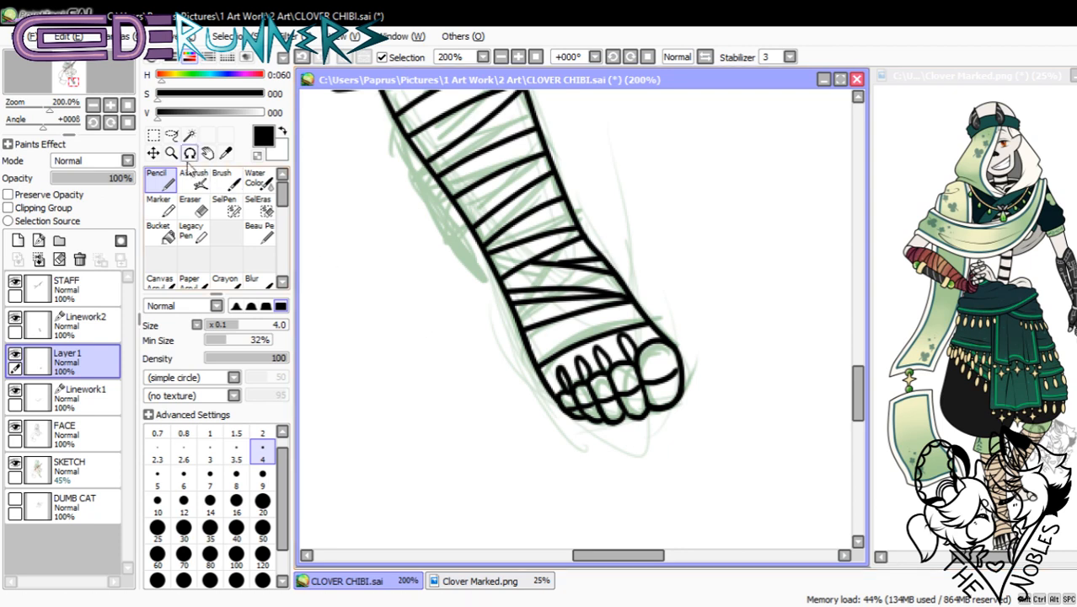
- Examine the whole figure to judge how the inked leg and foot fit the drawing
left_click(93, 105)
left_click(93, 104)
left_click(93, 105)
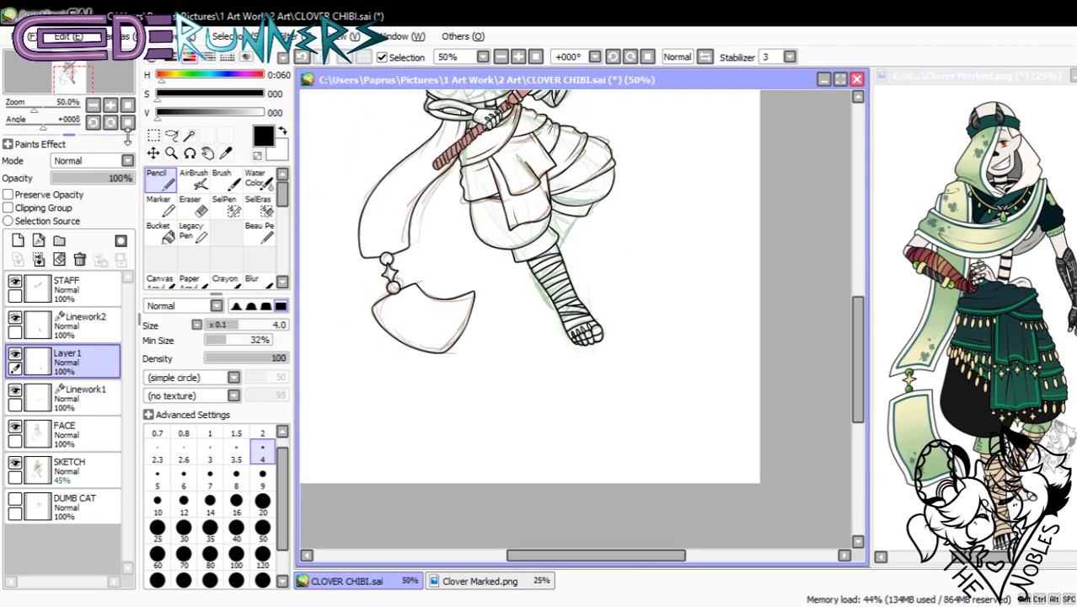
left_click(93, 105)
left_click(93, 106)
left_click(93, 104)
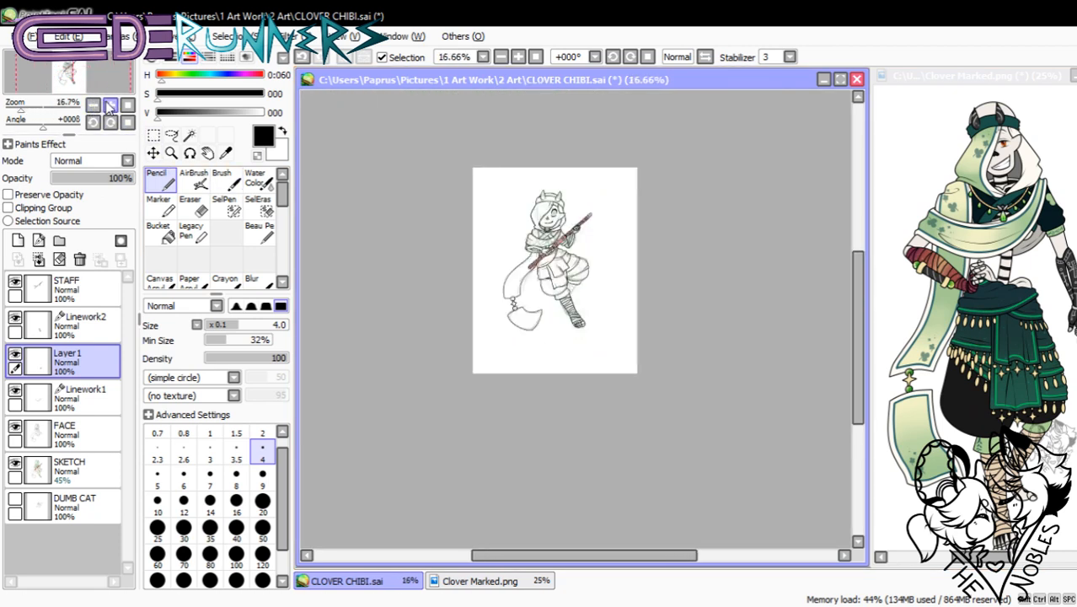
left_click(110, 105)
left_click(110, 105)
left_click(110, 105)
left_click(110, 105)
left_click(110, 104)
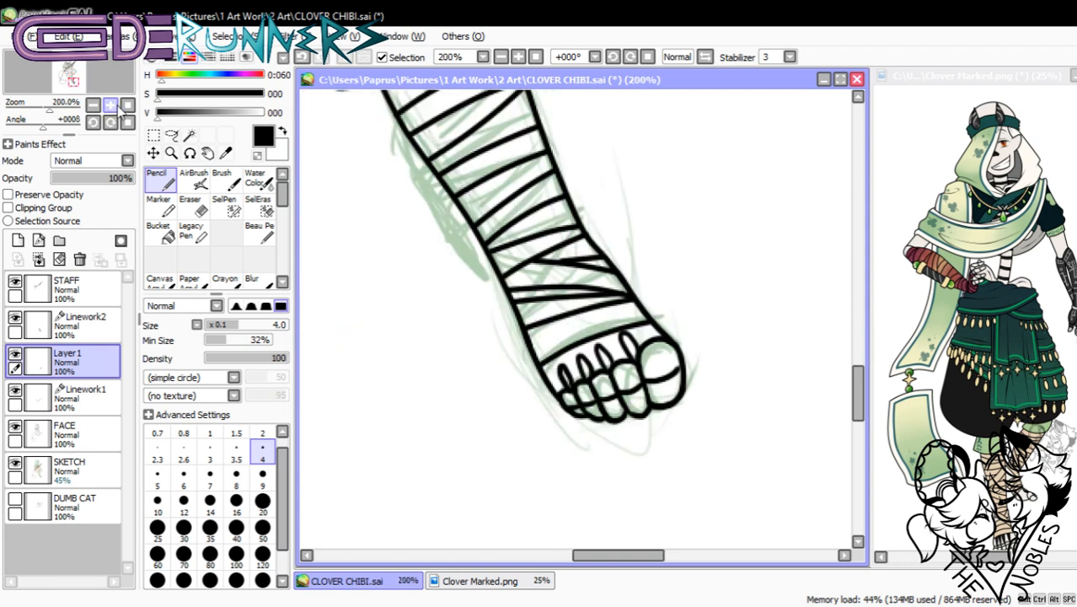
- Thin the bandage lines across the foot, ankle and lower shin on Linework2 with the Weight tool at size 3
left_click(99, 329)
left_click(223, 179)
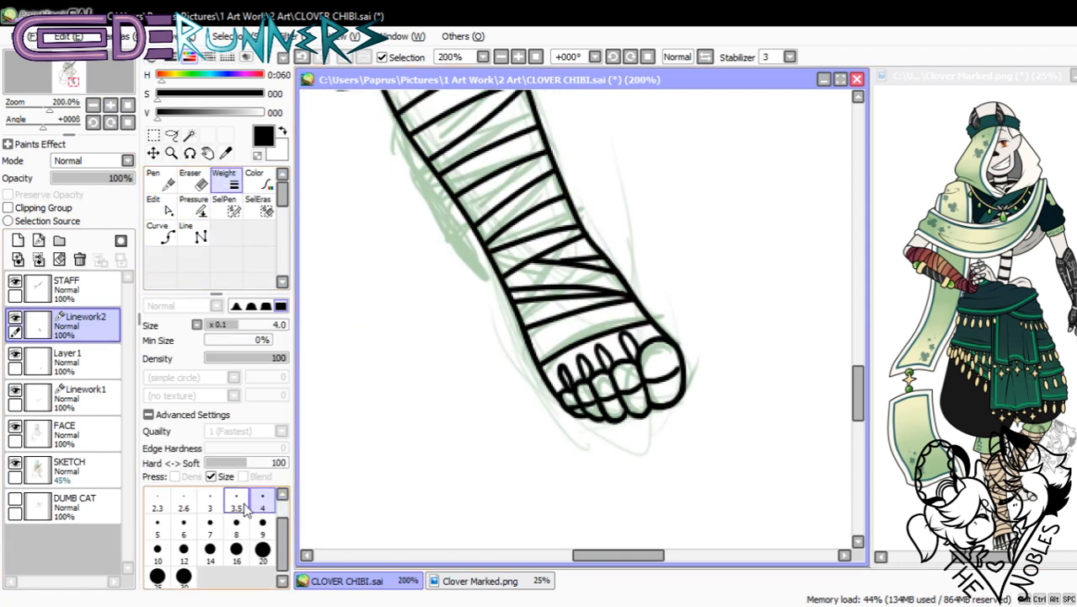
left_click(209, 503)
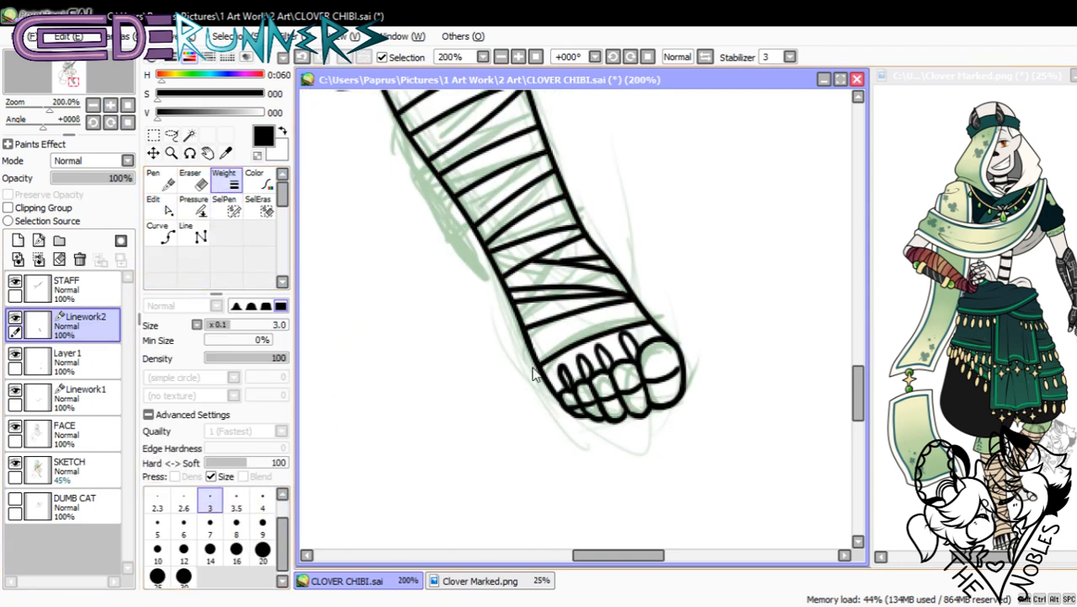
left_click(586, 351)
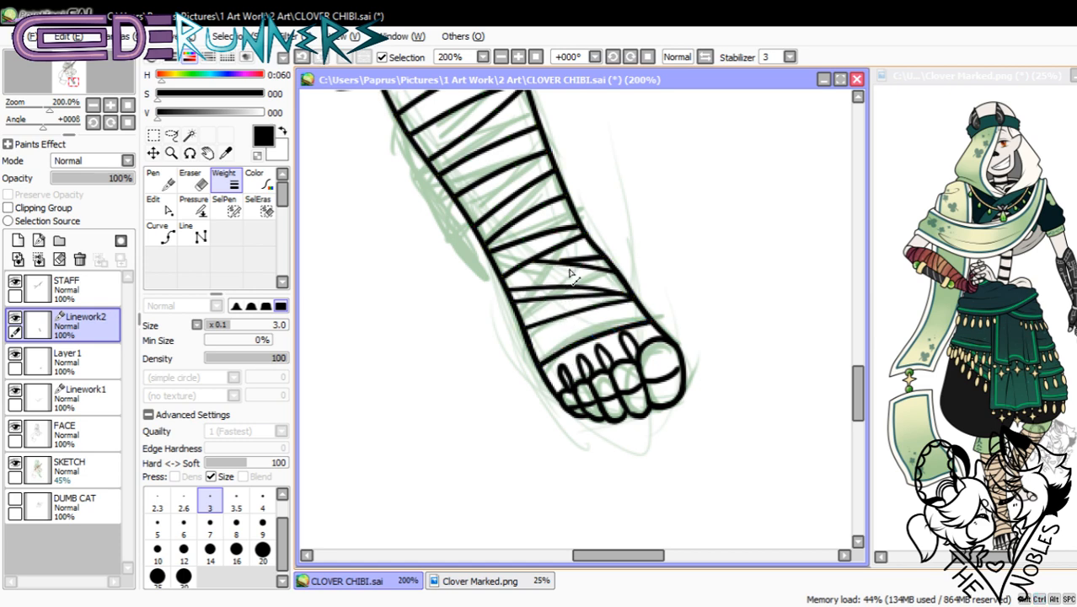
left_click(545, 253)
left_click(523, 237)
left_click(508, 224)
left_click(502, 201)
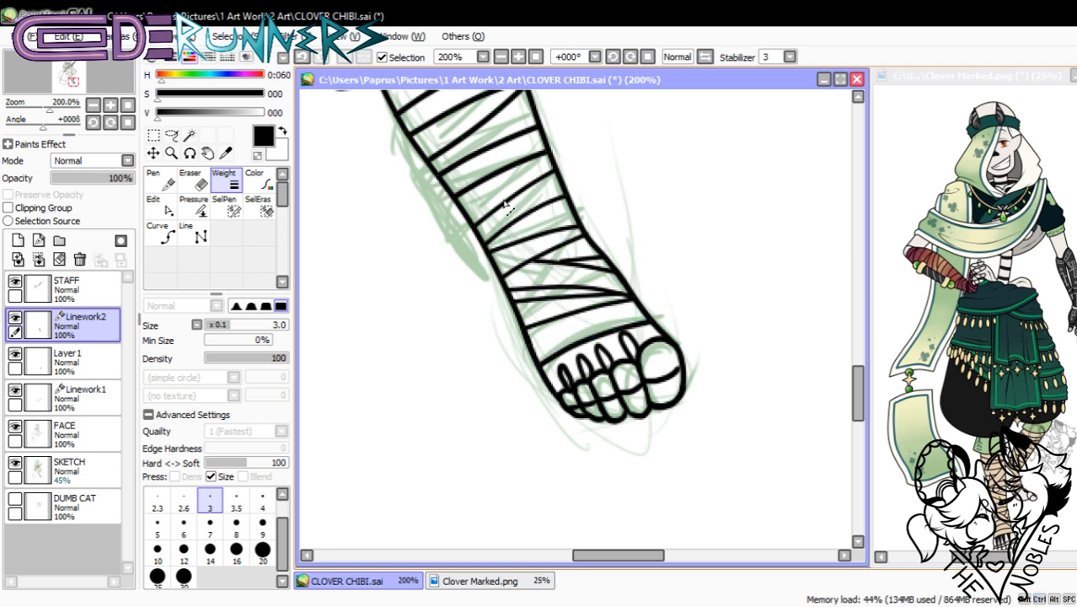
left_click(502, 168)
- Thin the remaining bandage lines on the upper shin up to the trouser cuff with the same line weight
left_click_drag(860, 390, 860, 377)
left_click(485, 262)
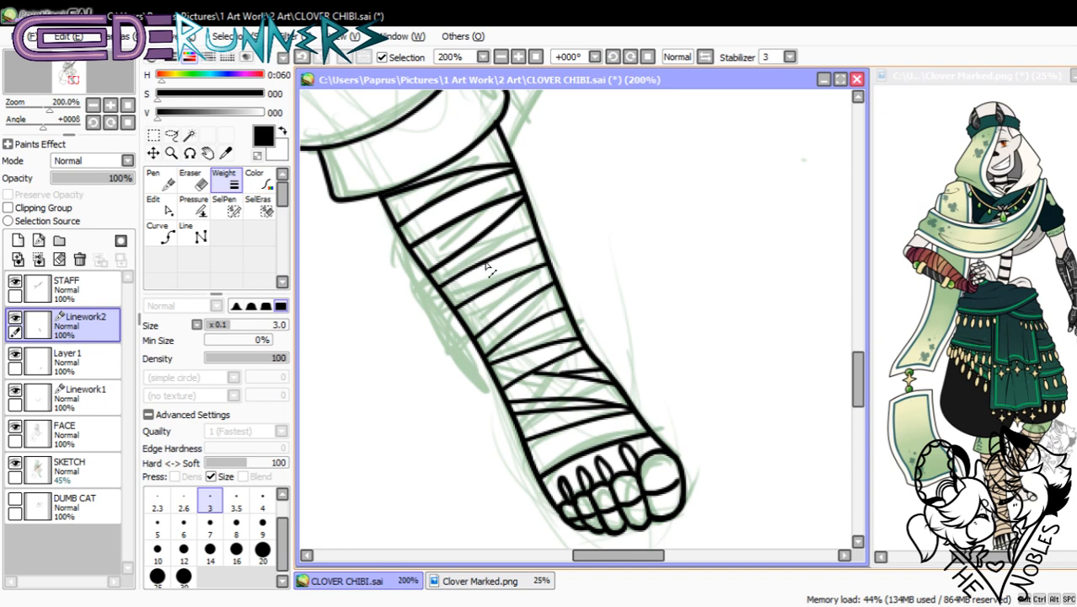
left_click(464, 246)
left_click(466, 220)
left_click(455, 200)
left_click(458, 179)
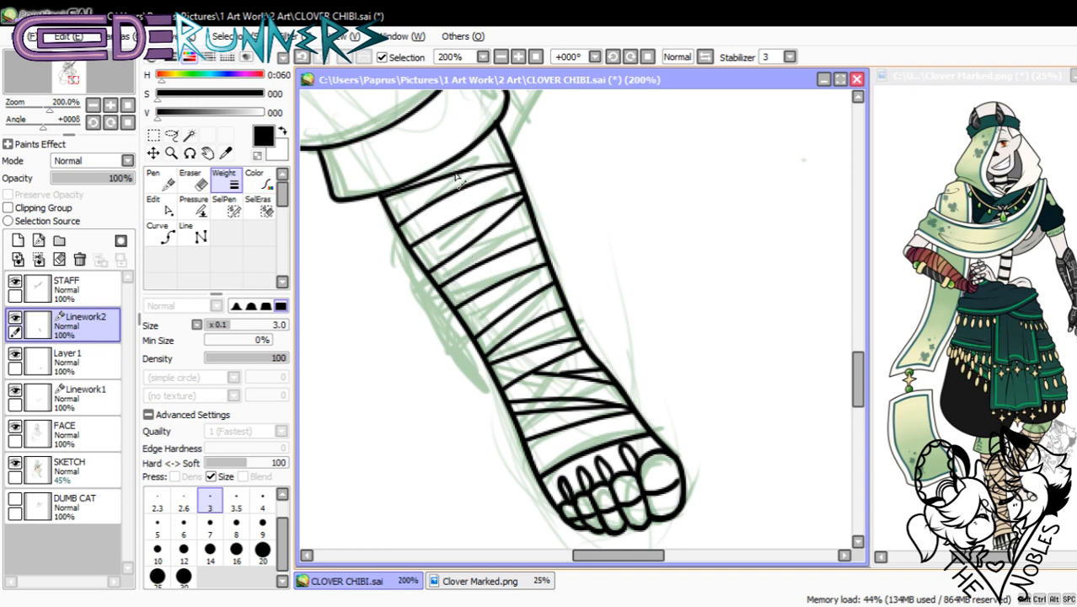
- Fine-tune the control points and pressure of the crossing bandage lines over the top of the foot
left_click(160, 205)
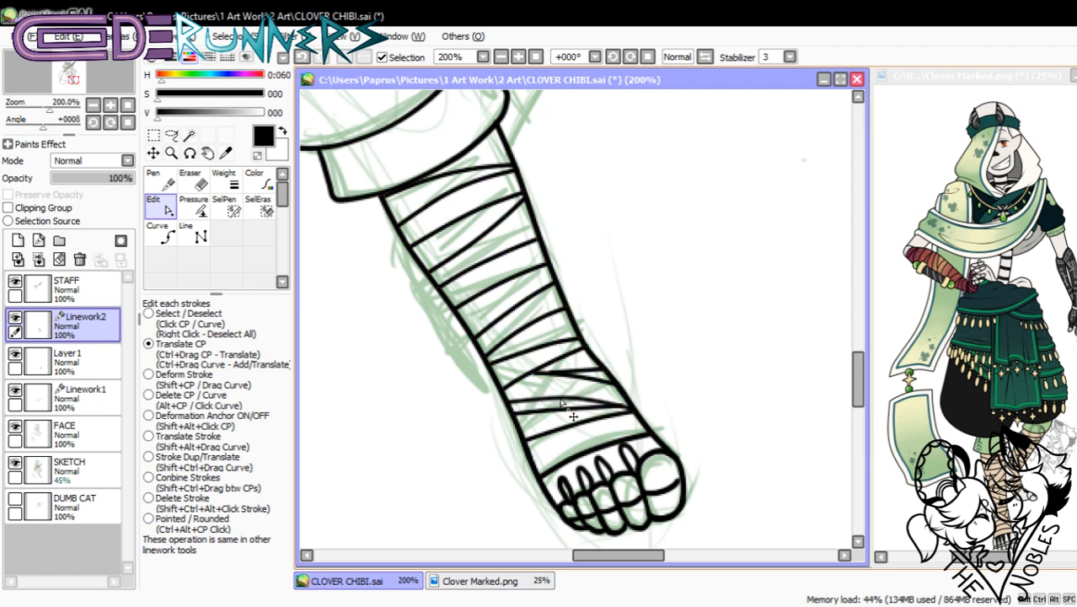
left_click(193, 205)
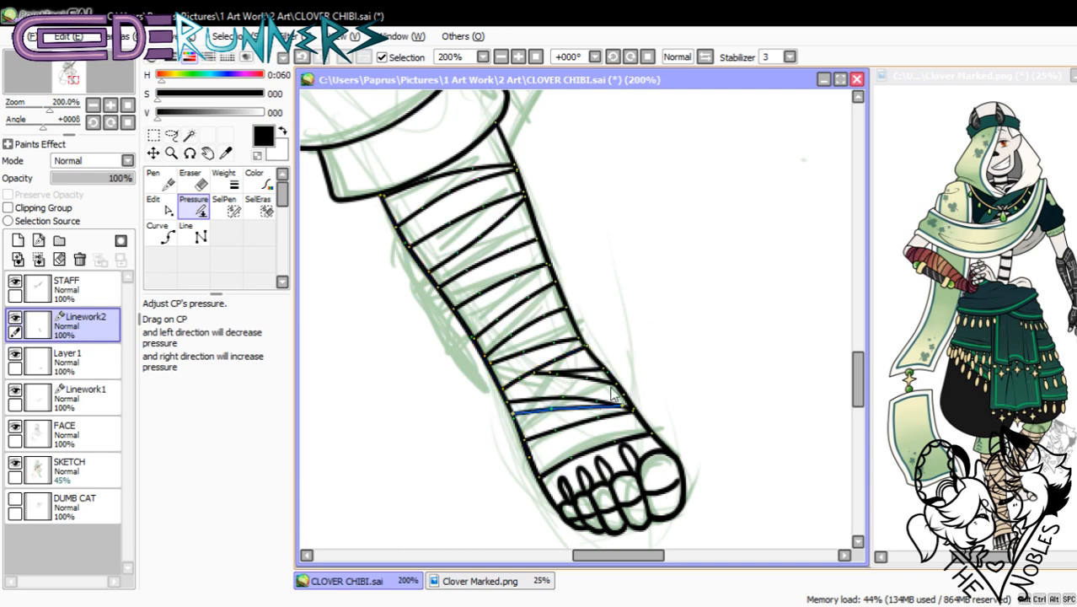
left_click(92, 106)
left_click(92, 106)
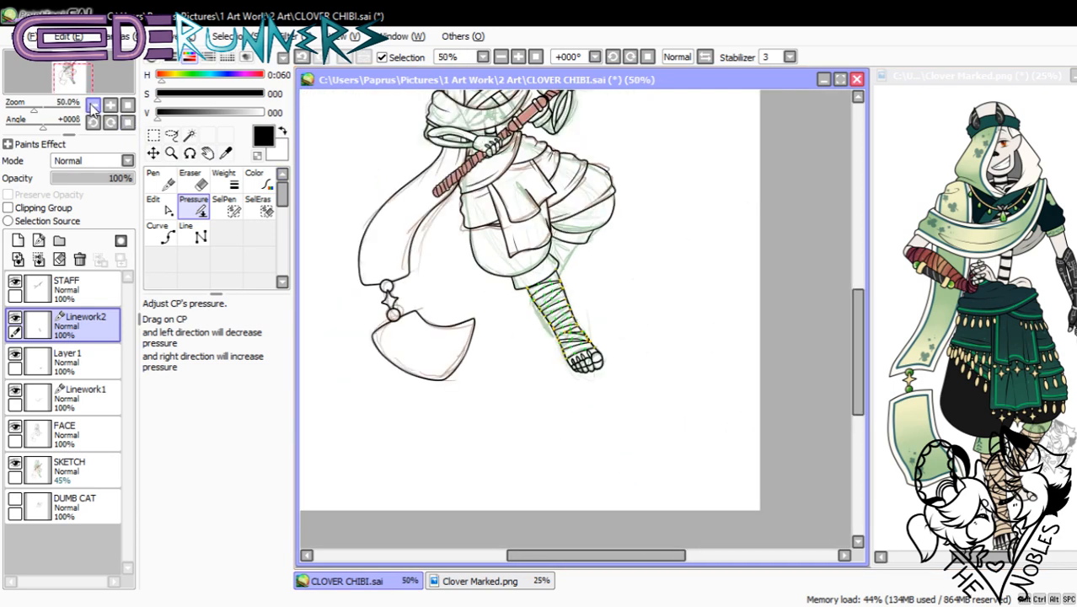
- Merge Linework2 down into Layer1 and lower the merged layer's opacity to 65%
left_click(76, 360)
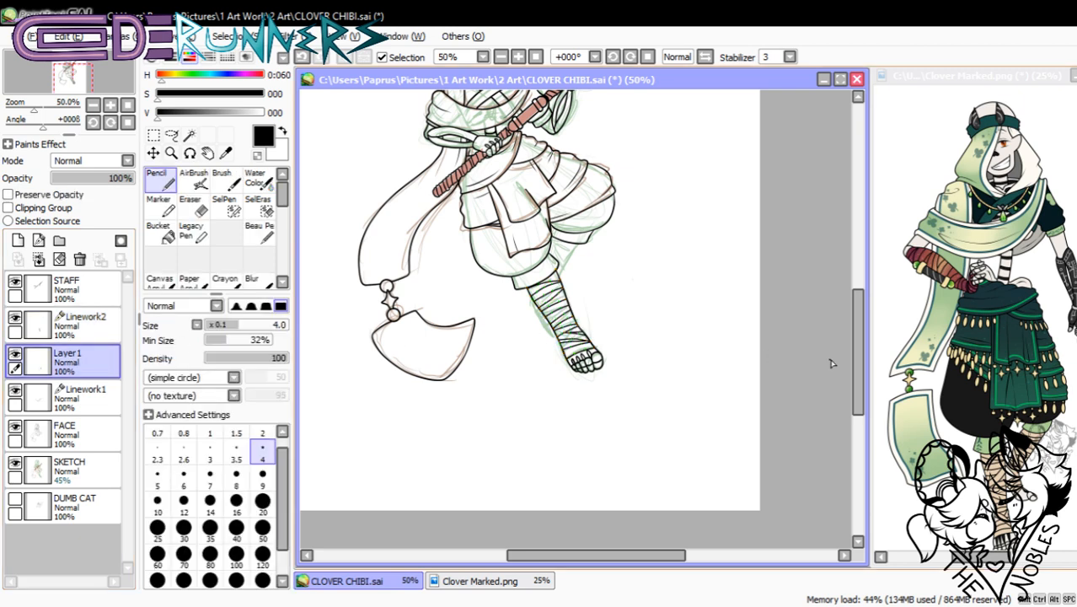
left_click_drag(857, 364, 857, 335)
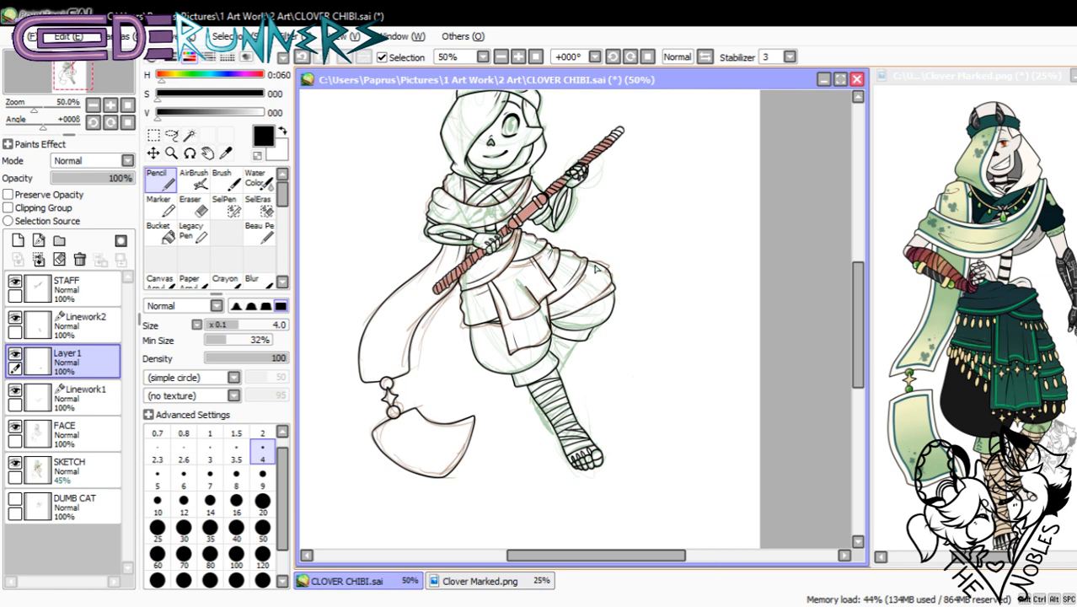
left_click(111, 105)
left_click(112, 105)
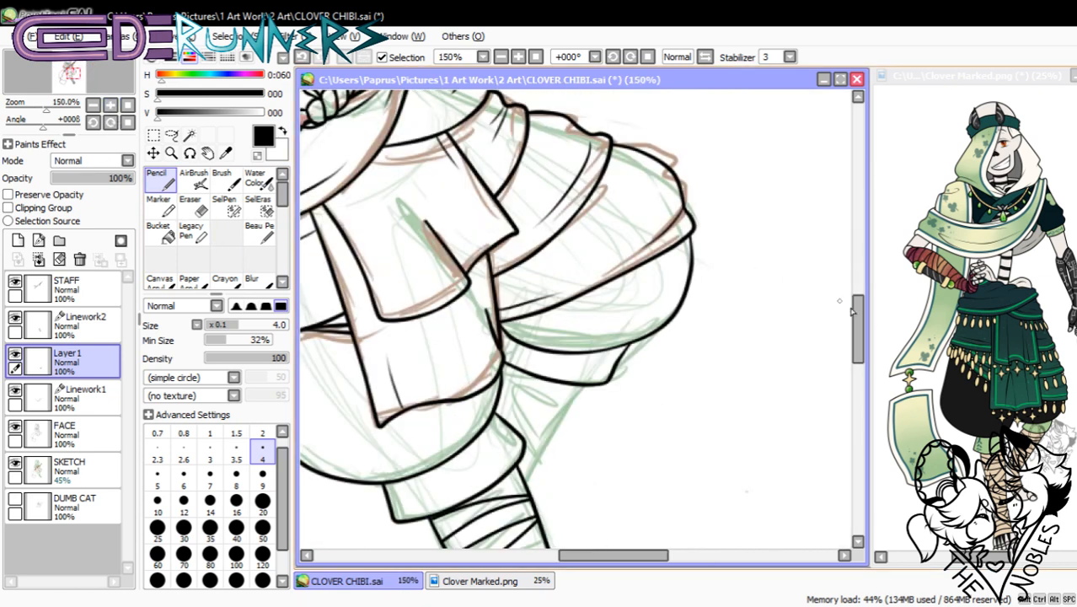
left_click_drag(857, 322, 850, 380)
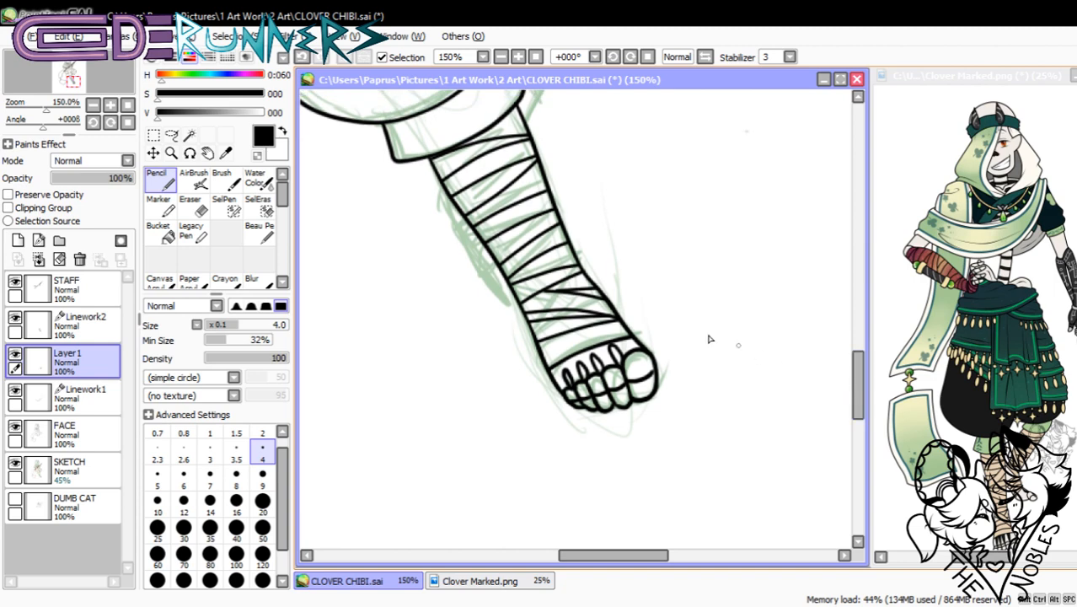
left_click(70, 324)
key("ctrl+e")
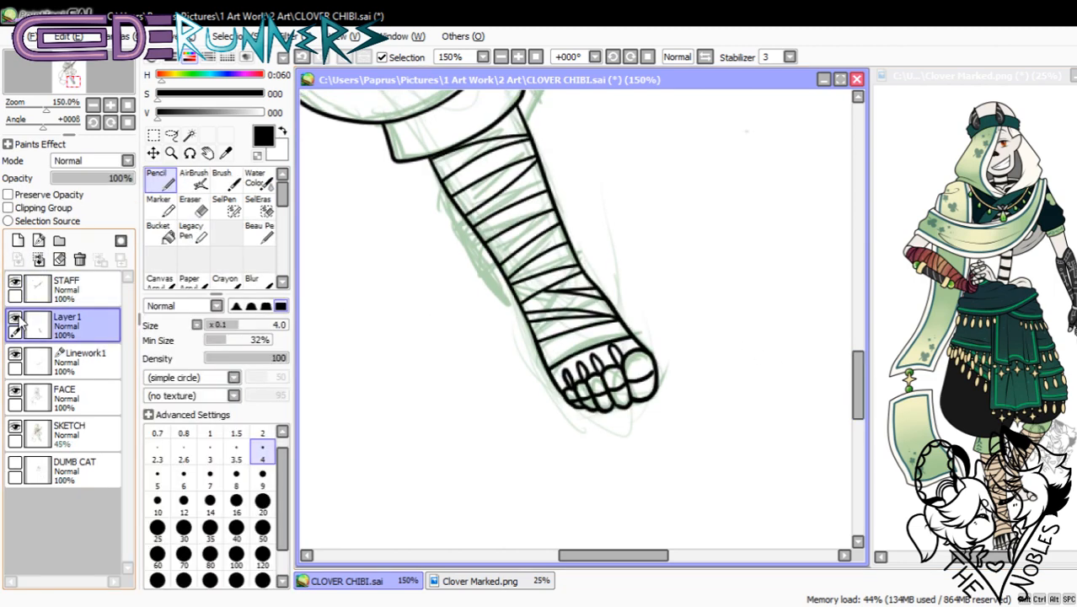
left_click_drag(122, 178, 104, 179)
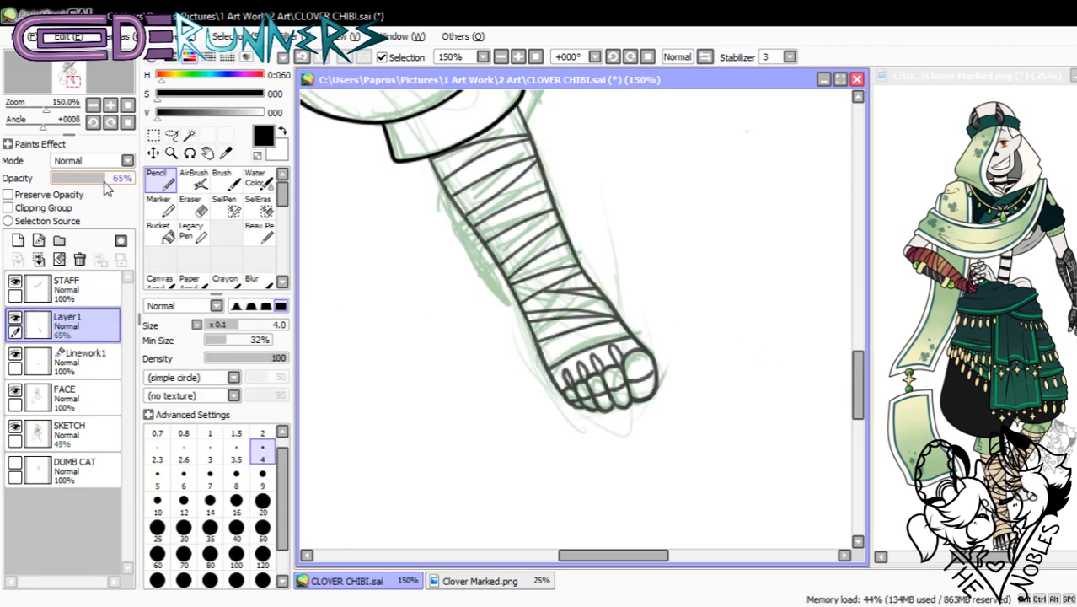
- Add a new layer above Layer1 and try a tapered Pencil stroke from the foot's edge down across the big toe
left_click(19, 241)
scroll(670, 339, "up", 1)
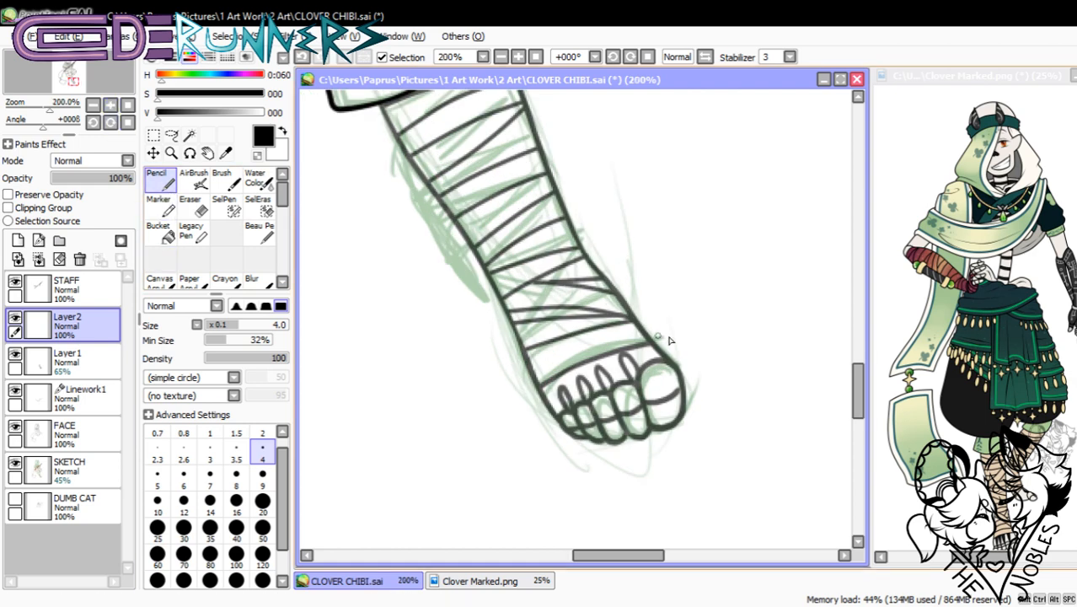
left_click_drag(666, 374, 680, 423)
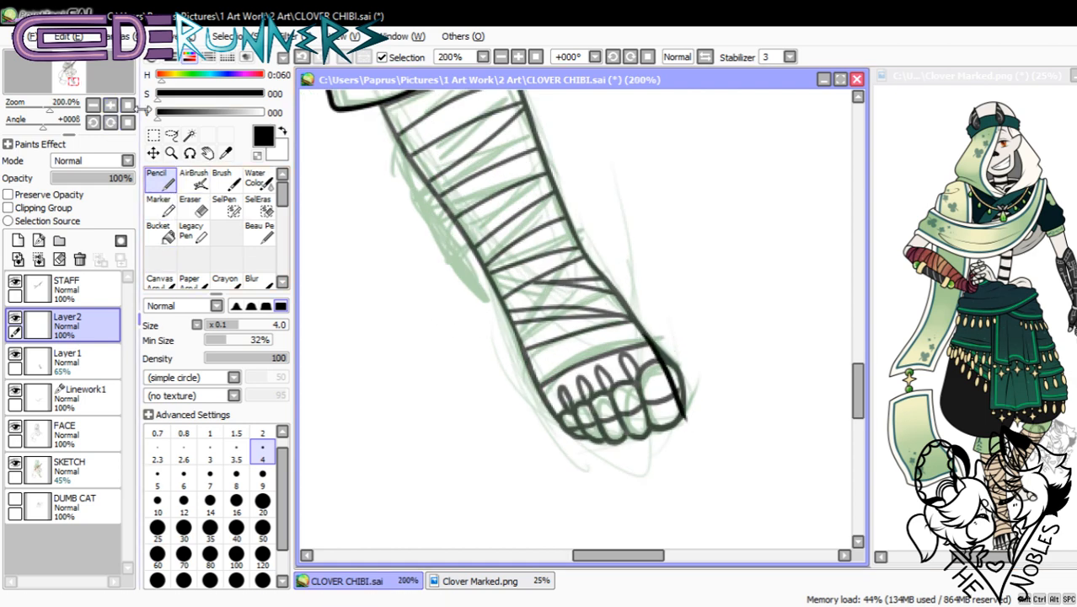
scroll(344, 243, "up", 1)
left_click_drag(688, 359, 727, 461)
key("ctrl+z")
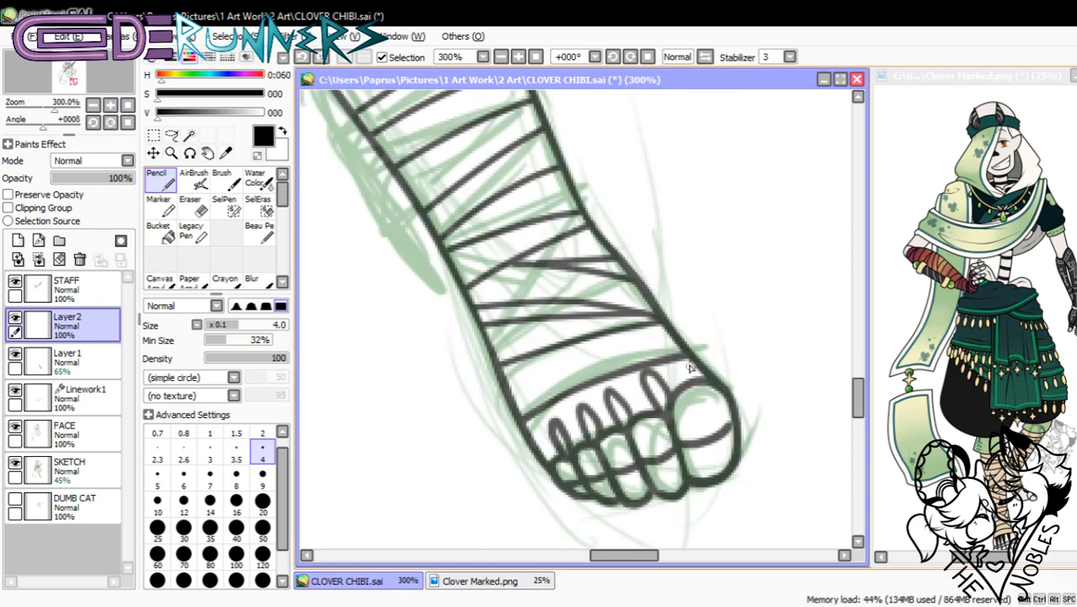
left_click_drag(687, 359, 728, 463)
key("ctrl+z")
left_click_drag(689, 354, 730, 464)
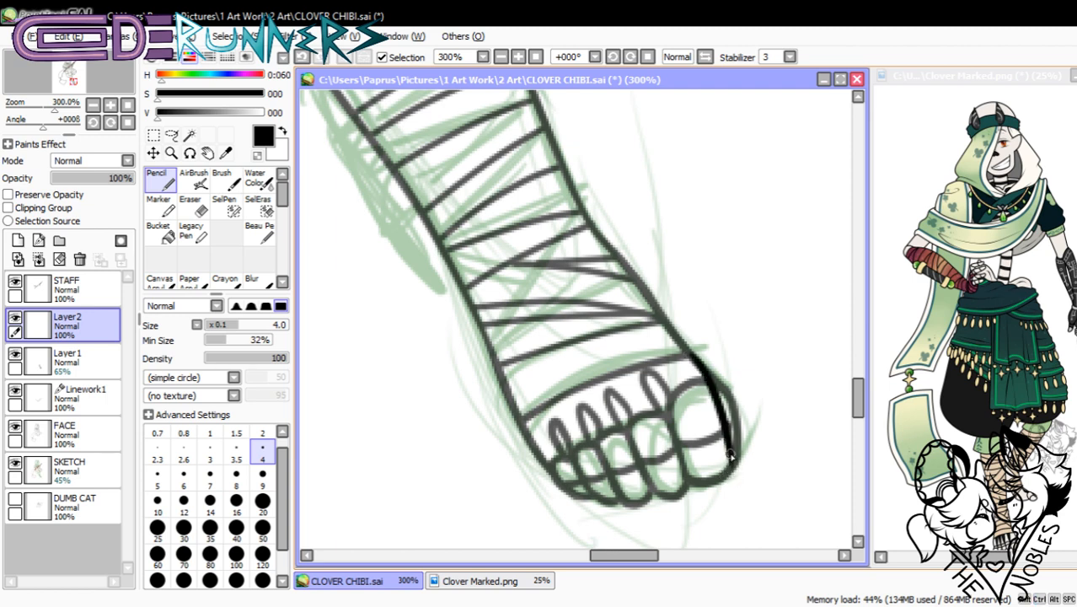
- Examine the trial big toe stroke against the leg and lower body at several magnifications
left_click(92, 104)
left_click(92, 105)
left_click(92, 105)
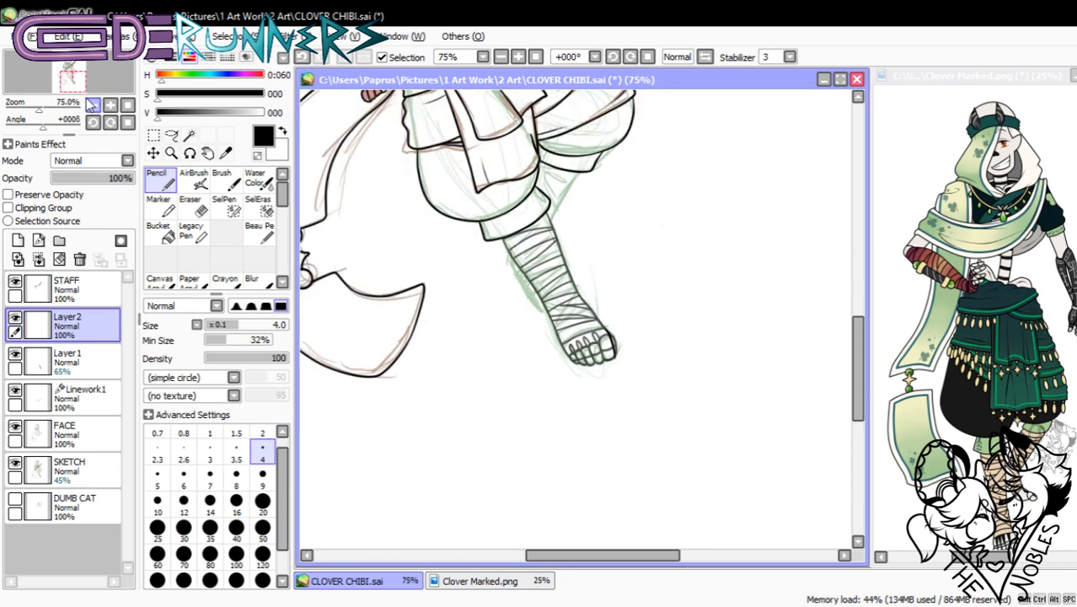
left_click(92, 105)
left_click(110, 105)
left_click(109, 104)
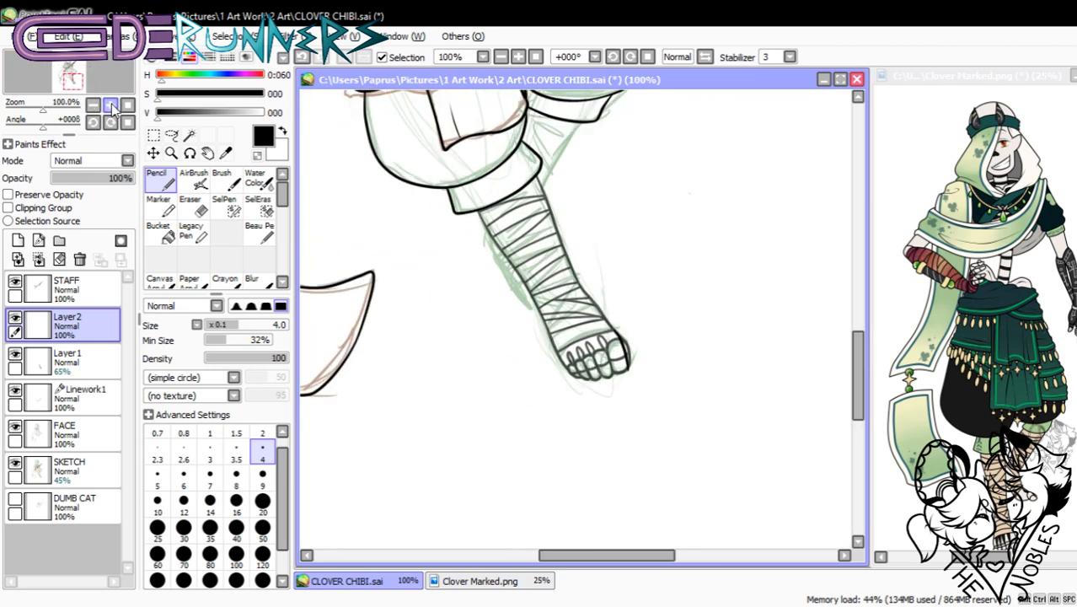
left_click(110, 105)
left_click(110, 104)
left_click(92, 105)
left_click(92, 105)
left_click(91, 105)
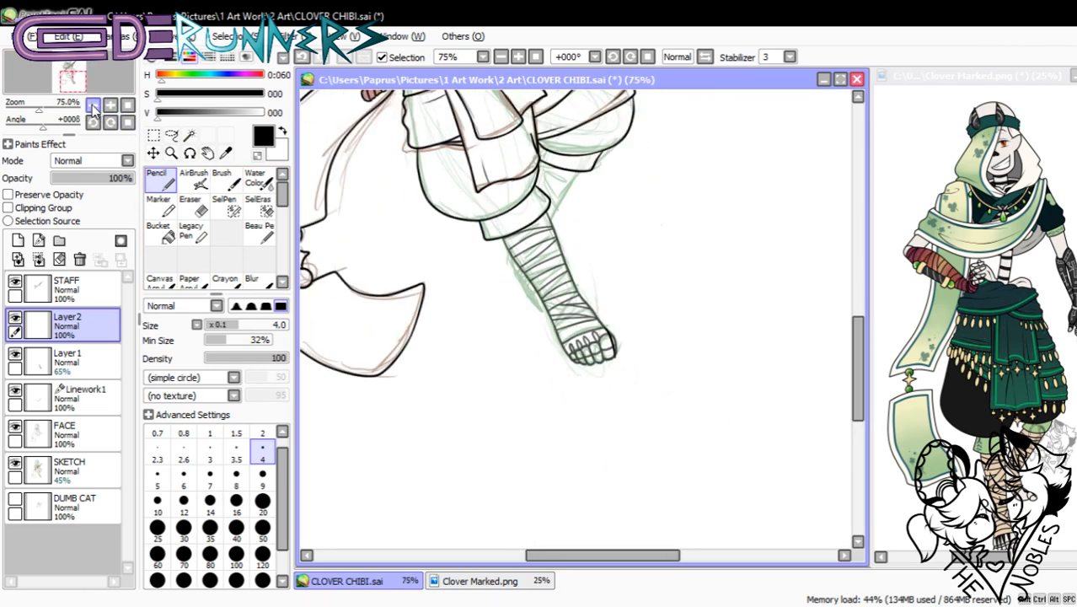
left_click(92, 105)
left_click(92, 105)
- Undo the trial big toe stroke and the added layer
left_click(111, 105)
left_click(111, 105)
left_click(111, 105)
left_click(111, 106)
left_click(111, 105)
left_click(111, 105)
left_click(112, 105)
key("ctrl+z")
key("ctrl+z")
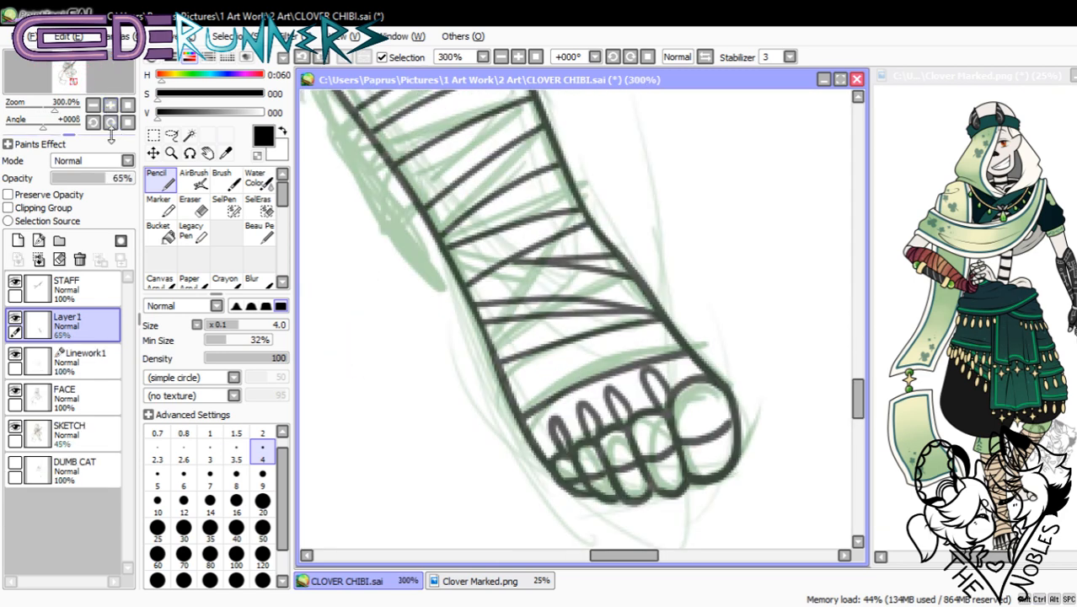
- Add a new layer above Layer1 and try several tapered Pencil strokes along the foot and down across the big toe
left_click(18, 240)
left_click_drag(506, 383, 604, 483)
key("ctrl+z")
key("ctrl+z")
mouse_move(517, 407)
left_mouse_down()
mouse_move(604, 477)
mouse_move(699, 421)
left_mouse_up()
key("ctrl+z")
key("ctrl+z")
left_click_drag(671, 331, 722, 428)
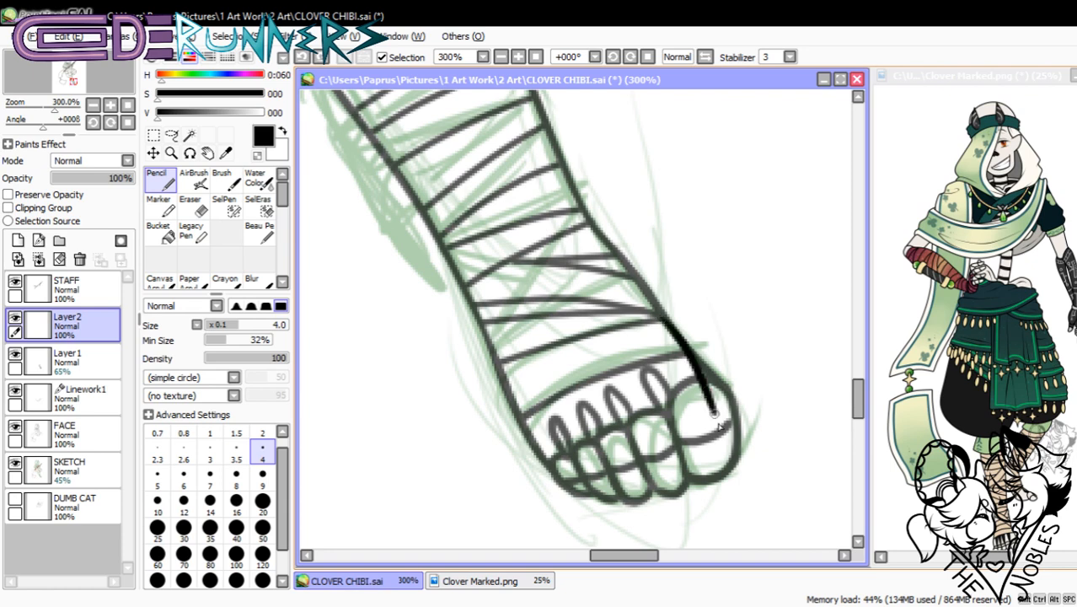
key("ctrl+z")
left_click_drag(674, 331, 732, 468)
key("ctrl+z")
left_click_drag(685, 341, 730, 459)
key("ctrl+z")
left_click_drag(686, 346, 734, 471)
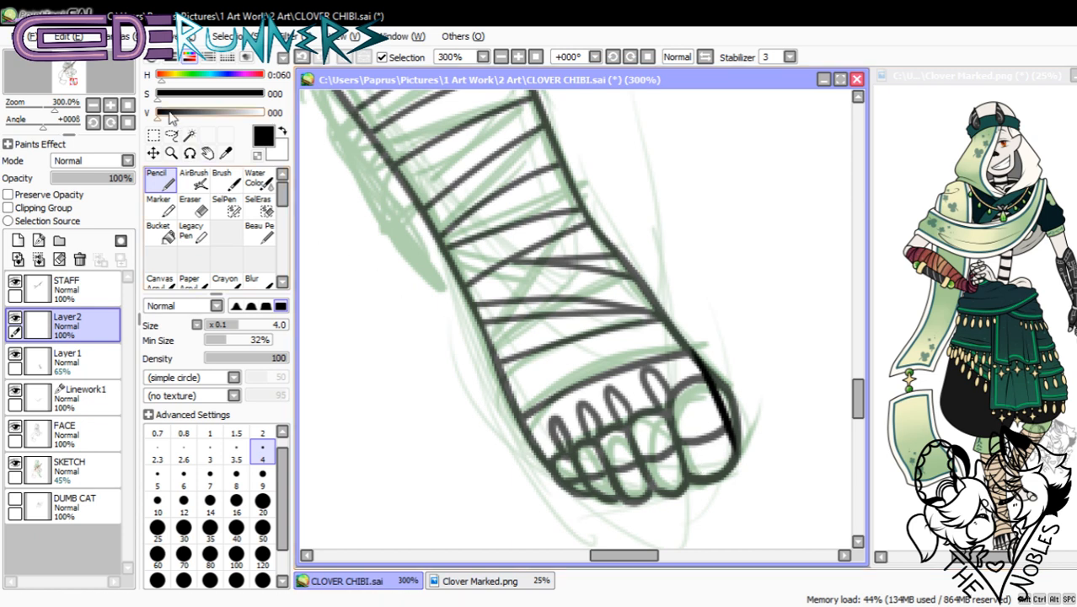
- Examine the foot's proportions against the lower body and the whole figure at several magnifications
left_click(94, 107)
left_click(94, 107)
left_click(93, 107)
left_click(93, 107)
left_click(94, 107)
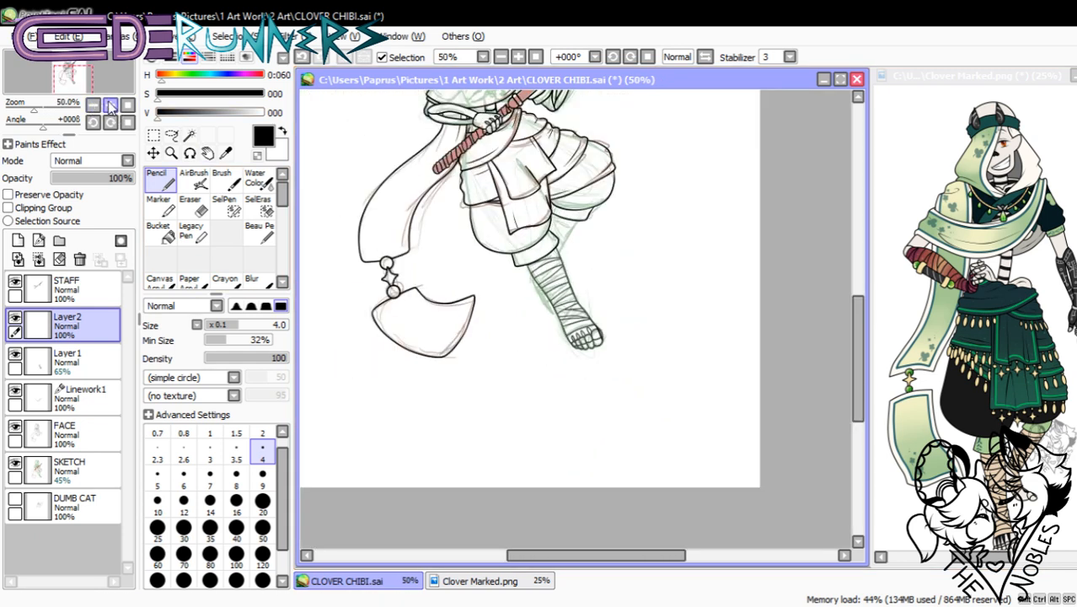
left_click(127, 106)
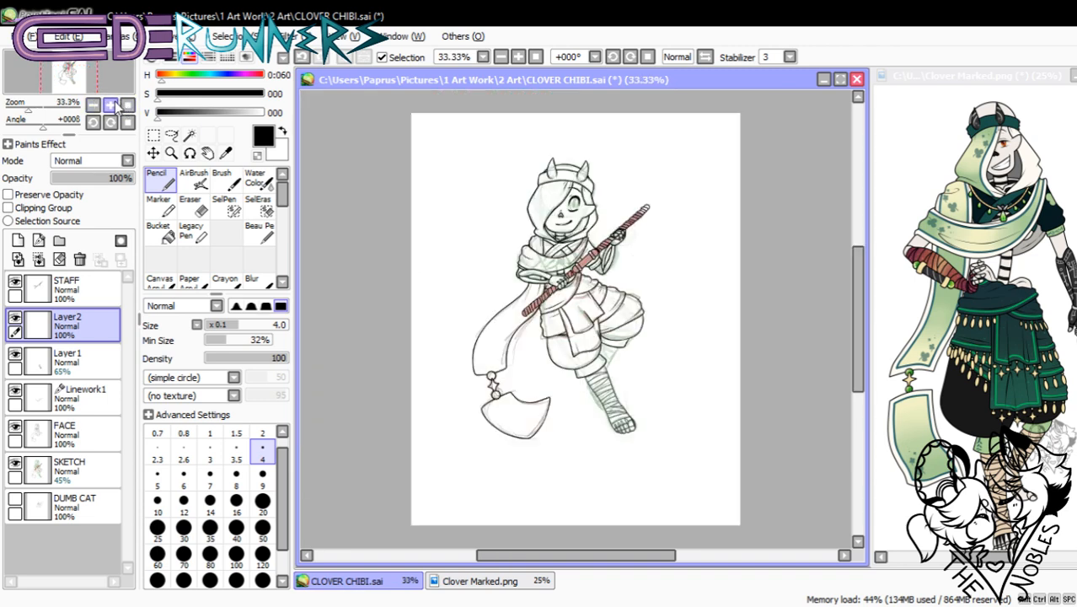
left_click(110, 104)
left_click(110, 105)
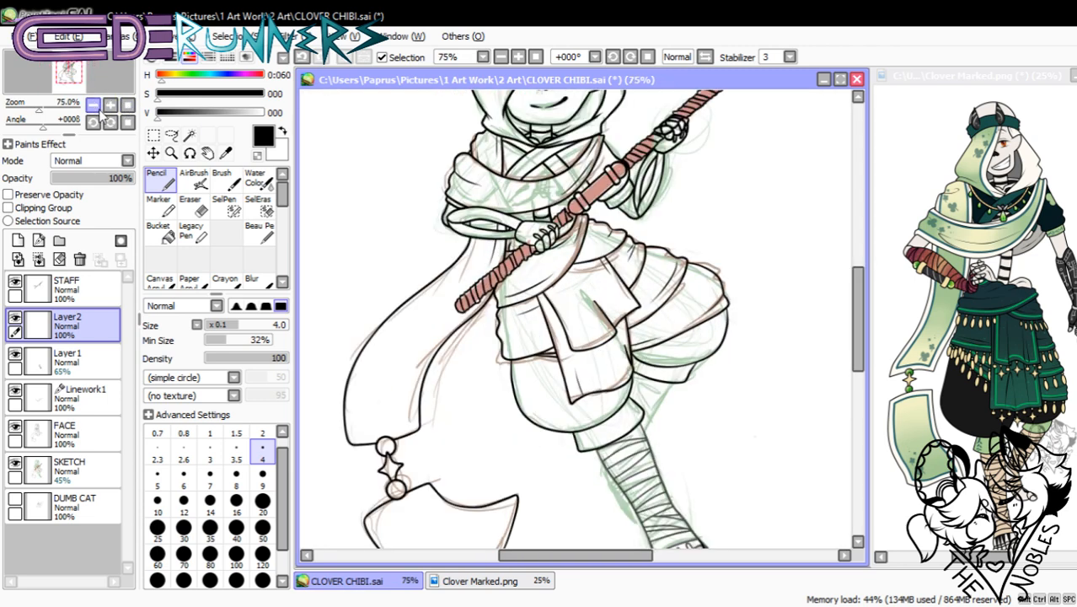
left_click(94, 104)
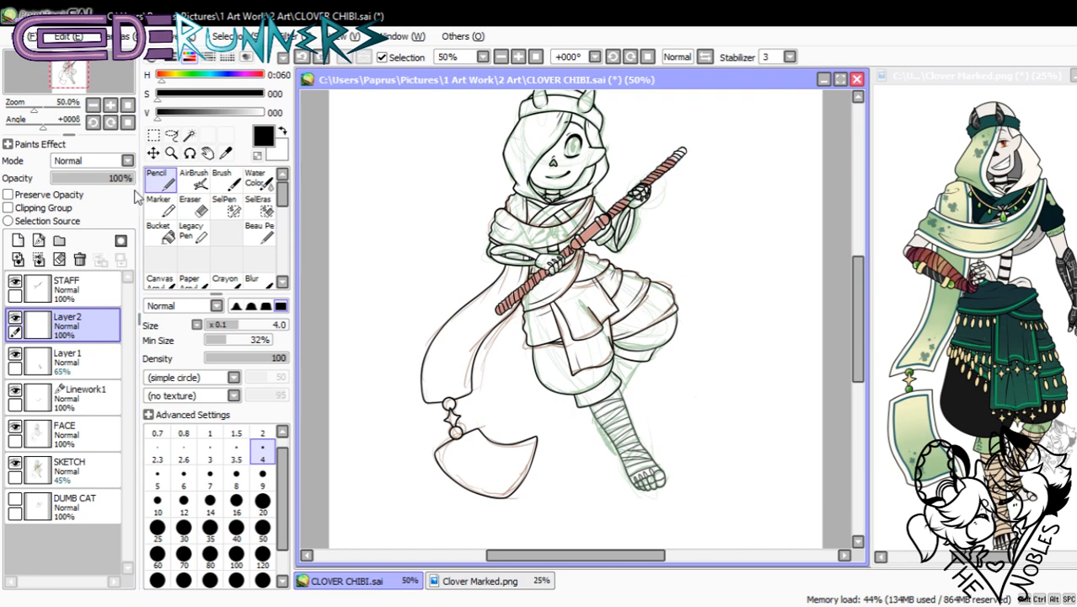
- Sketch a slimmer leg outline with a narrower, shorter foot over the old bandaged leg on Layer2 with the Pencil
left_click(109, 105)
left_click(109, 105)
left_click_drag(859, 333, 847, 416)
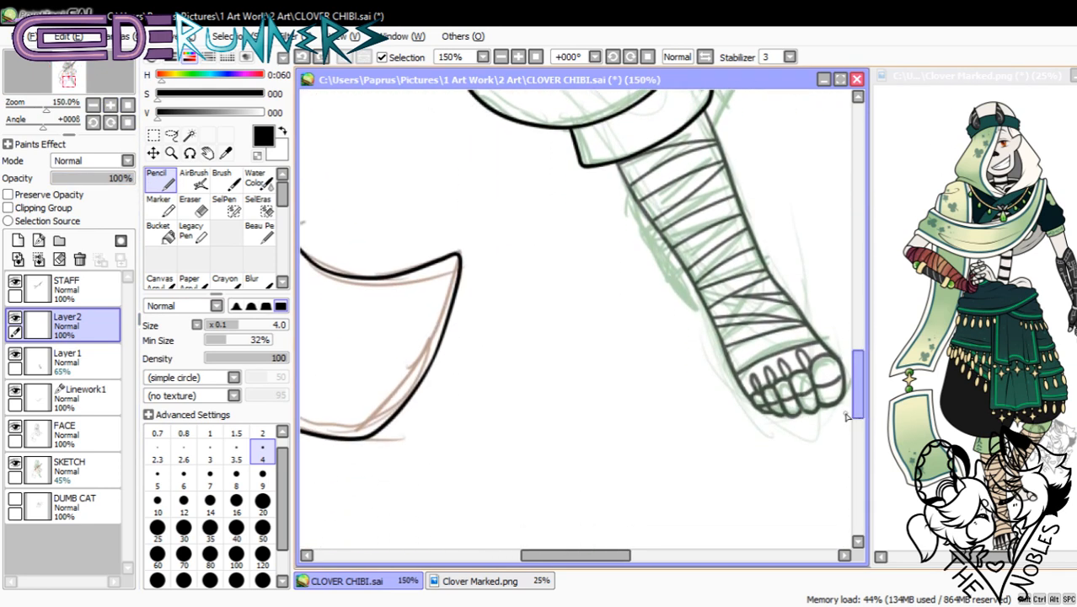
left_click_drag(612, 557, 632, 556)
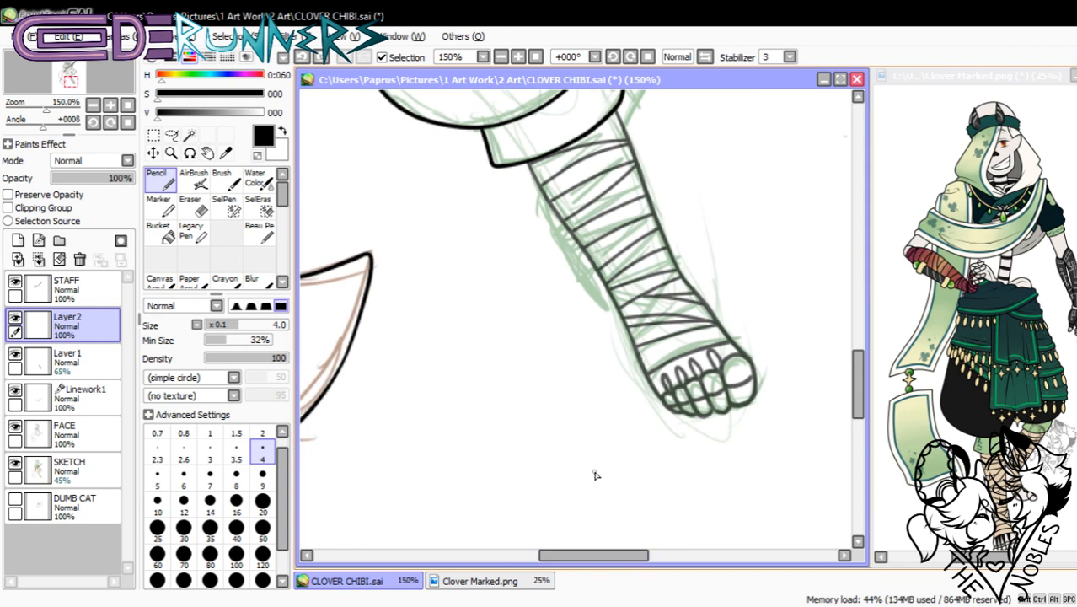
left_click_drag(857, 376, 855, 366)
left_click_drag(617, 150, 672, 307)
left_click_drag(647, 234, 693, 346)
left_click_drag(560, 252, 652, 345)
left_click_drag(560, 244, 676, 382)
mouse_move(577, 278)
left_mouse_down()
mouse_move(599, 312)
mouse_move(686, 369)
left_mouse_up()
left_click_drag(692, 327, 659, 375)
left_click_drag(687, 324, 735, 398)
mouse_move(656, 375)
left_mouse_down()
mouse_move(688, 442)
mouse_move(682, 431)
mouse_move(731, 437)
mouse_move(710, 452)
mouse_move(736, 402)
mouse_move(724, 447)
left_mouse_up()
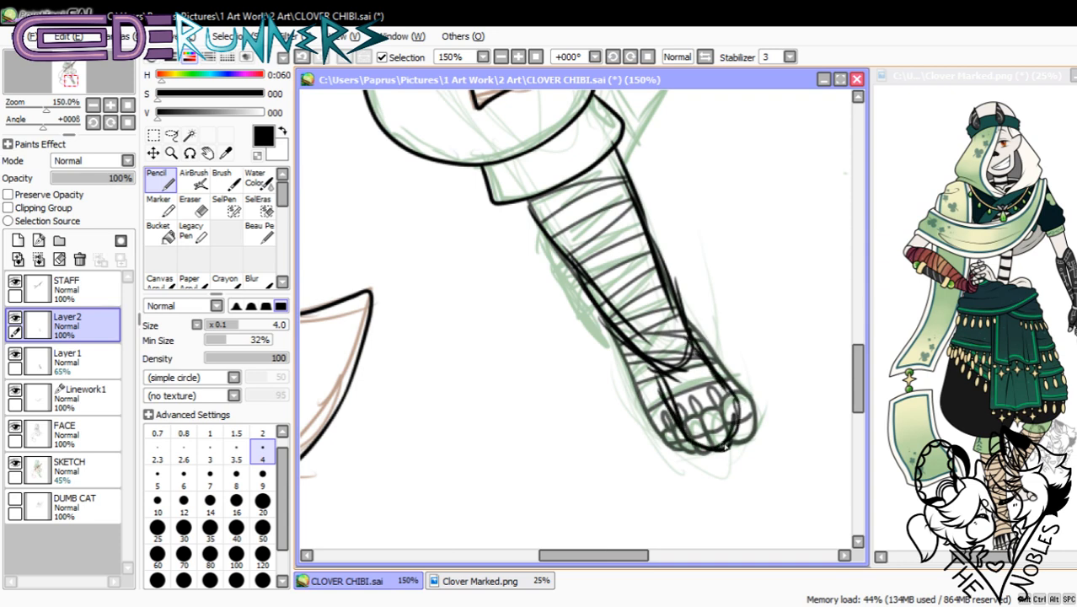
- Check the rough leg outline against the whole figure and lower Layer1's opacity to 22%
left_click(109, 105)
left_click(109, 104)
left_click(110, 105)
left_click(109, 105)
left_click(109, 105)
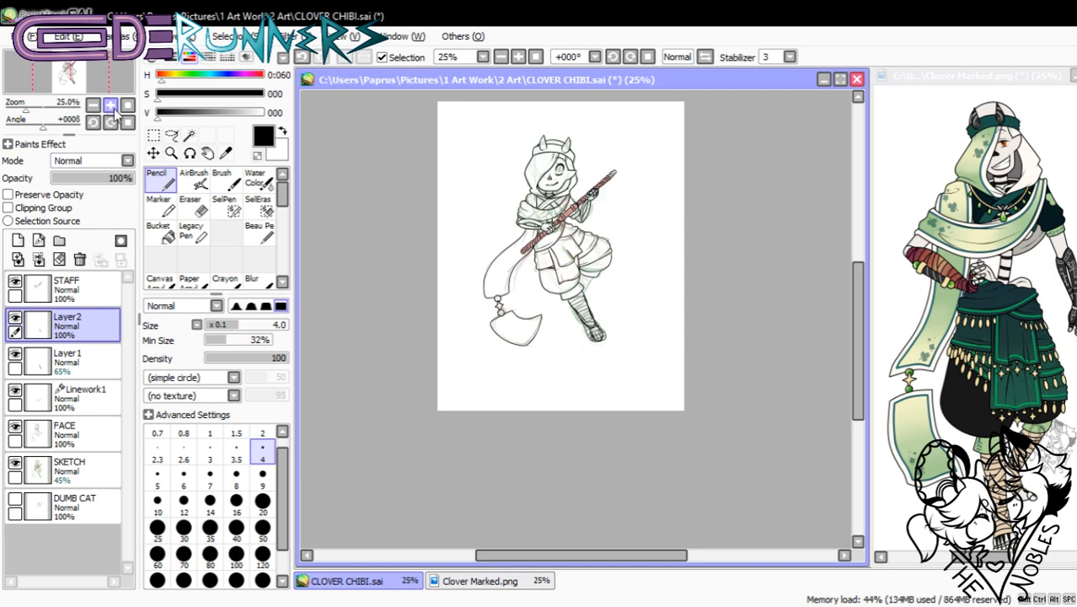
left_click(110, 104)
left_click(110, 105)
left_click(110, 105)
left_click(110, 104)
left_click(109, 104)
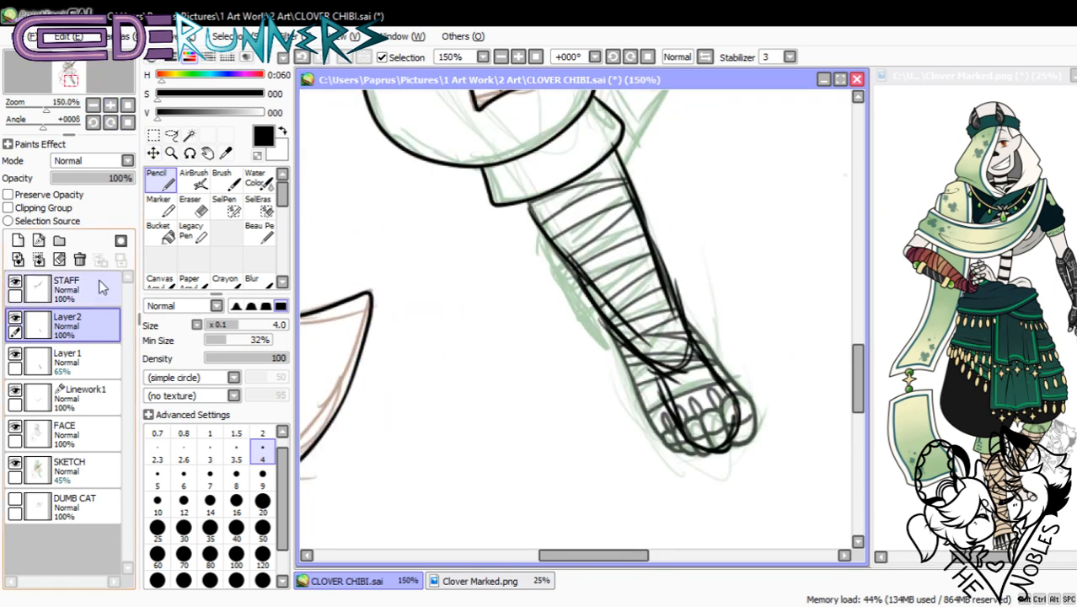
left_click(67, 359)
left_click_drag(87, 178, 72, 183)
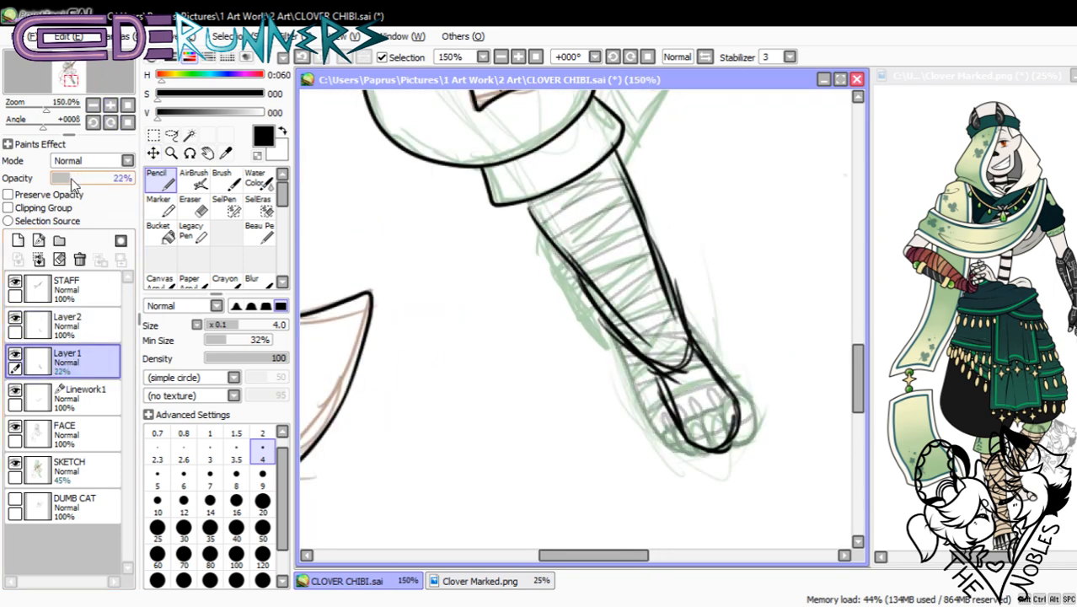
- Examine the rough leg outline over the faded old linework at full-figure and lower-body magnifications
left_click(93, 104)
left_click(93, 104)
left_click(93, 105)
left_click(93, 104)
left_click(93, 105)
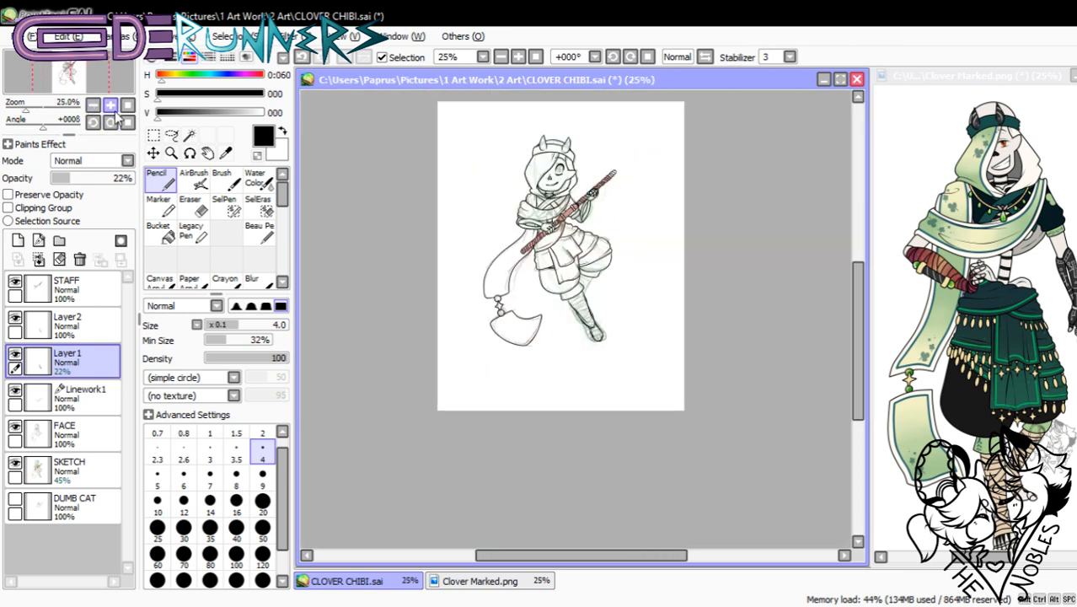
left_click(113, 107)
left_click(111, 107)
left_click(111, 105)
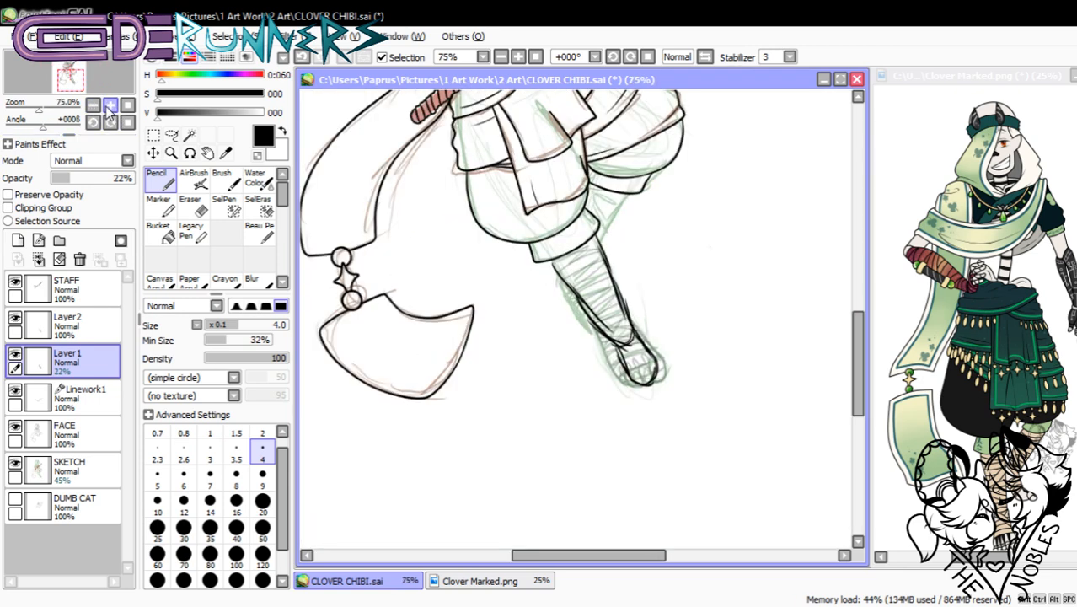
left_click(125, 106)
- Add a toe bump and thicker foot edge to the rough leg on Layer2, and scribble zigzag wraps across the shin and foot
left_click(110, 109)
left_click(109, 109)
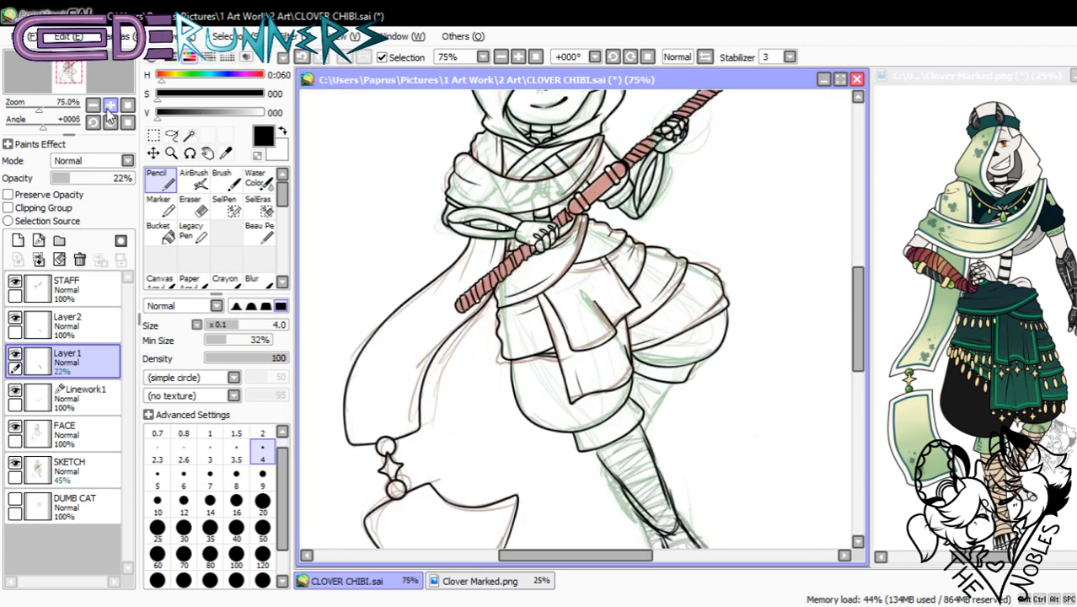
left_click(109, 110)
left_click(110, 109)
left_click_drag(858, 324, 858, 376)
left_click_drag(627, 556, 653, 556)
left_click_drag(858, 369, 858, 379)
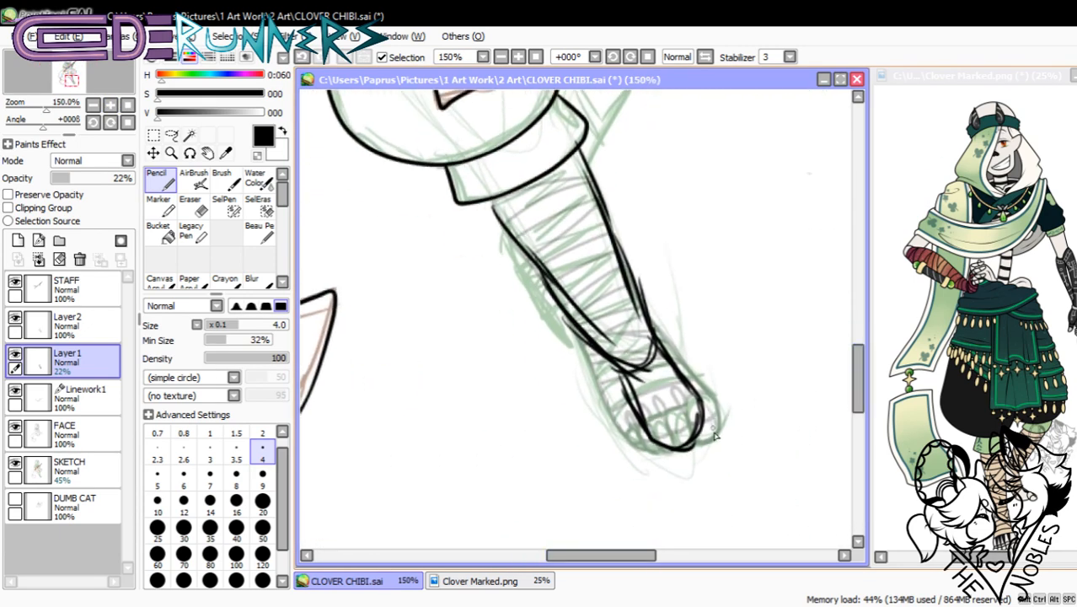
left_click(63, 336, "ctrl")
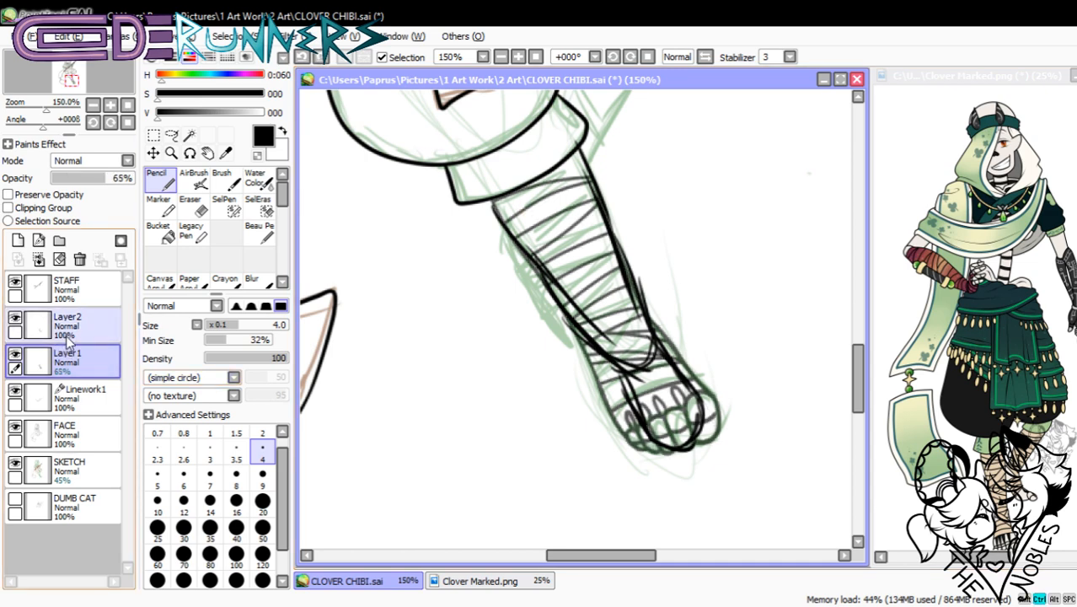
left_click(73, 340)
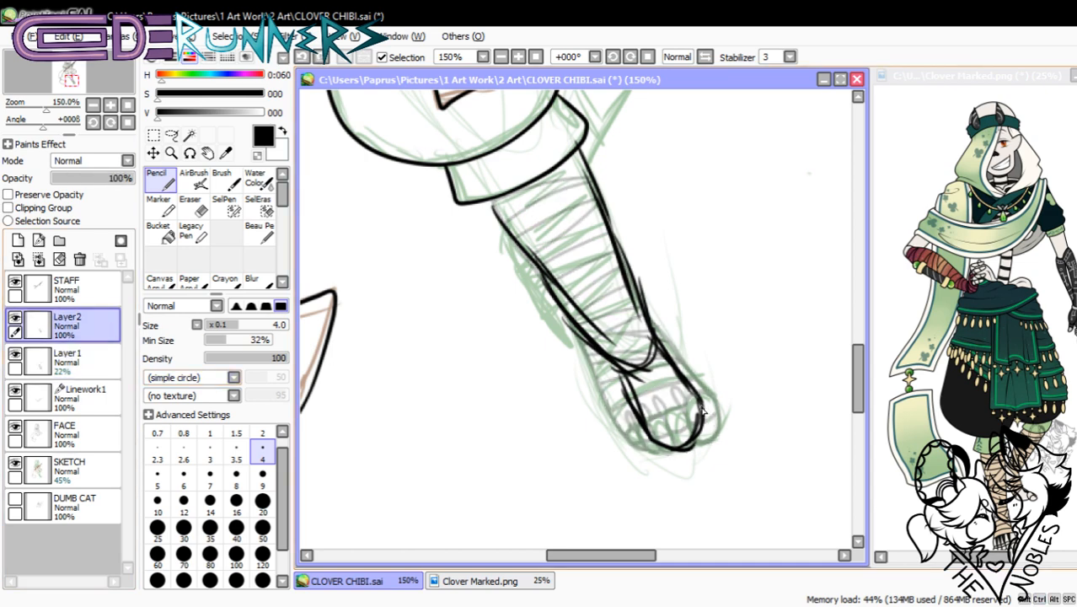
left_click_drag(701, 409, 715, 431)
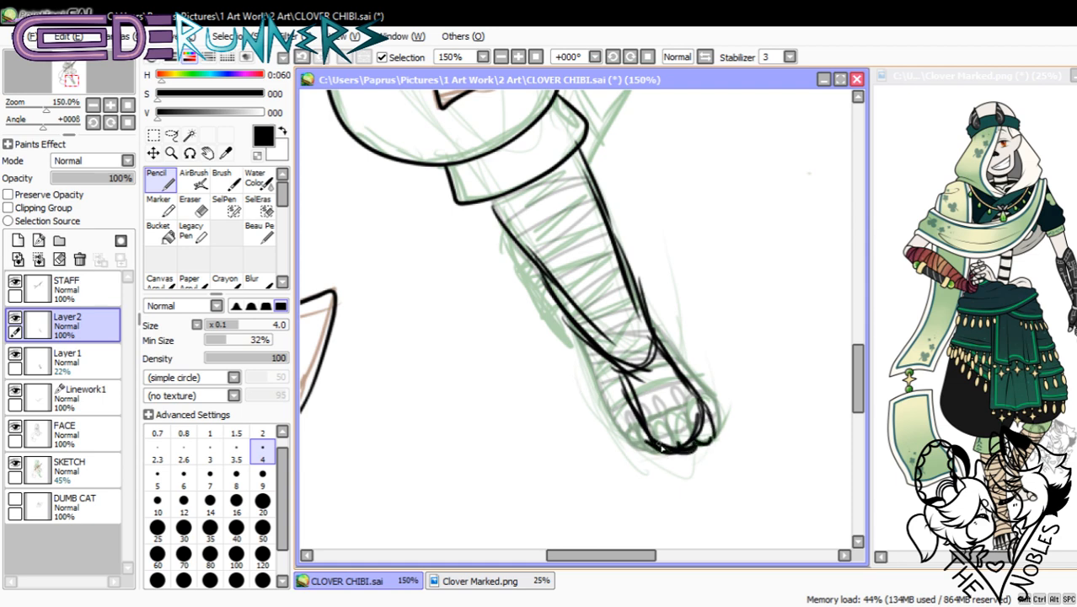
mouse_move(662, 447)
left_mouse_down()
mouse_move(702, 413)
mouse_move(689, 419)
mouse_move(693, 407)
mouse_move(664, 382)
mouse_move(624, 375)
left_mouse_up()
mouse_move(505, 211)
left_mouse_down()
mouse_move(603, 238)
mouse_move(603, 308)
left_mouse_up()
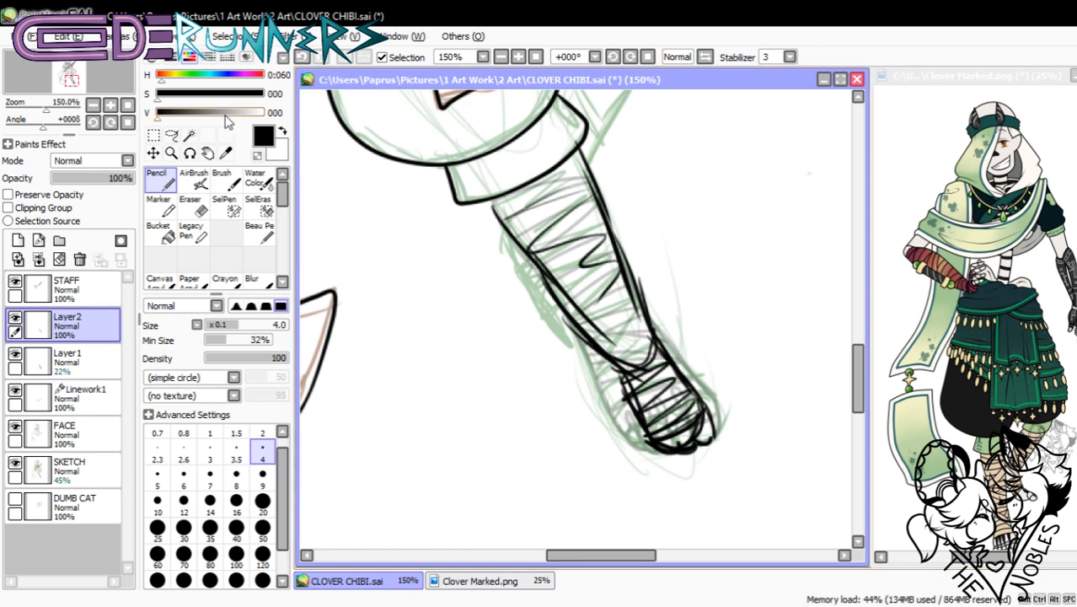
- Compare the rough leg with the old leg on the whole figure by switching Layer2 and Layer1 visibility
left_click(97, 104)
left_click(97, 104)
left_click(96, 104)
left_click(97, 105)
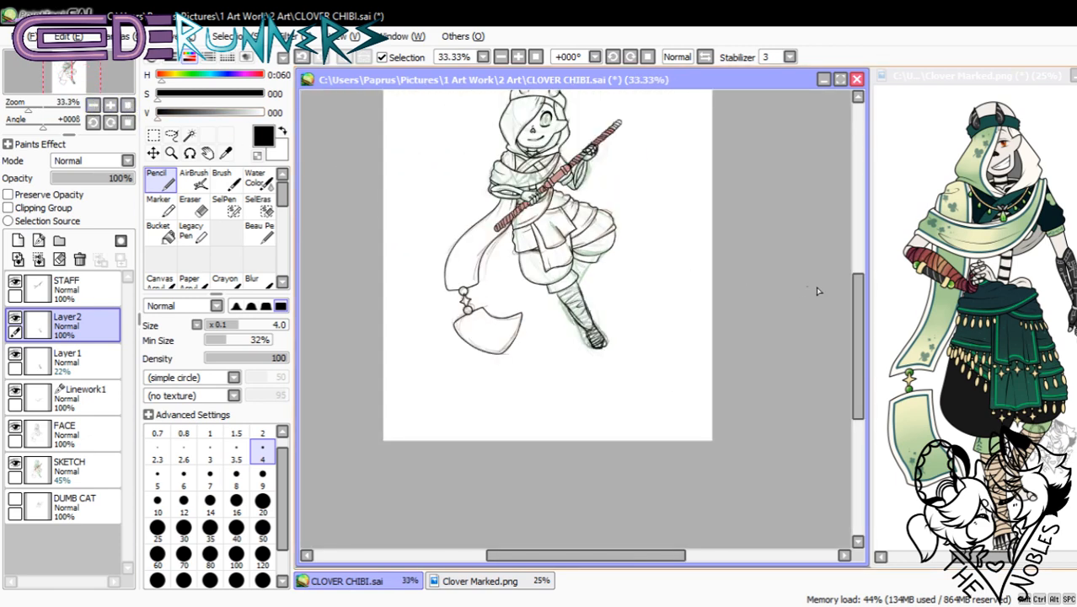
scroll(851, 282, "up", 5)
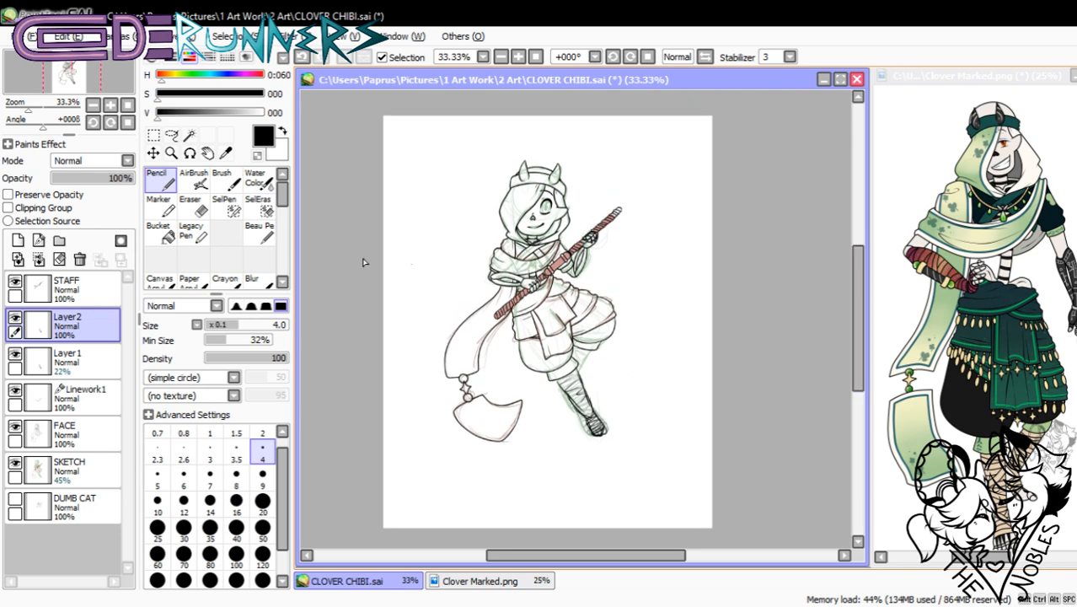
left_click(110, 105)
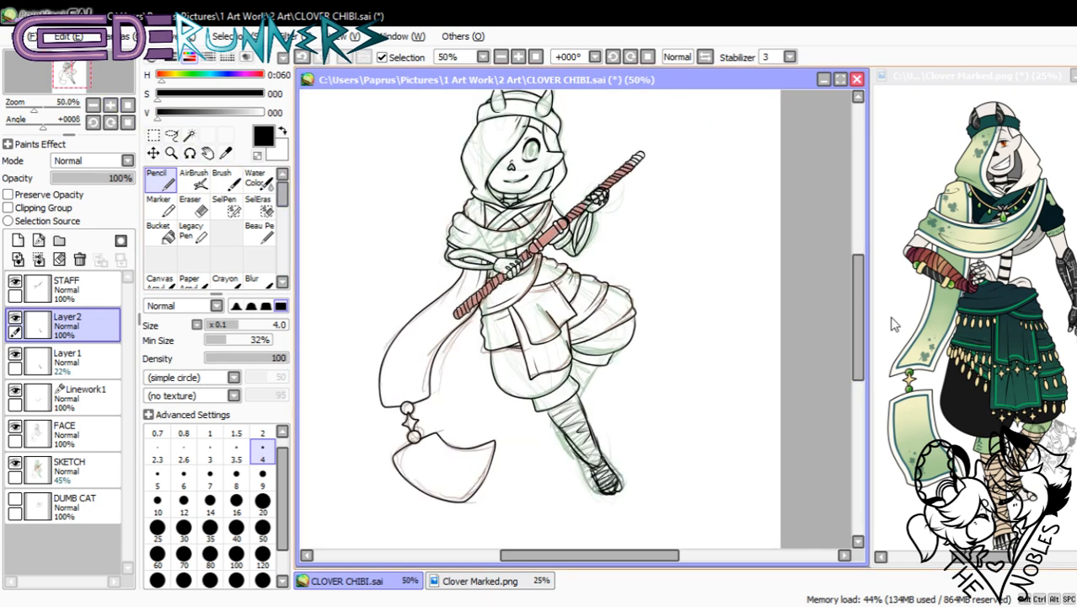
left_click_drag(859, 317, 858, 314)
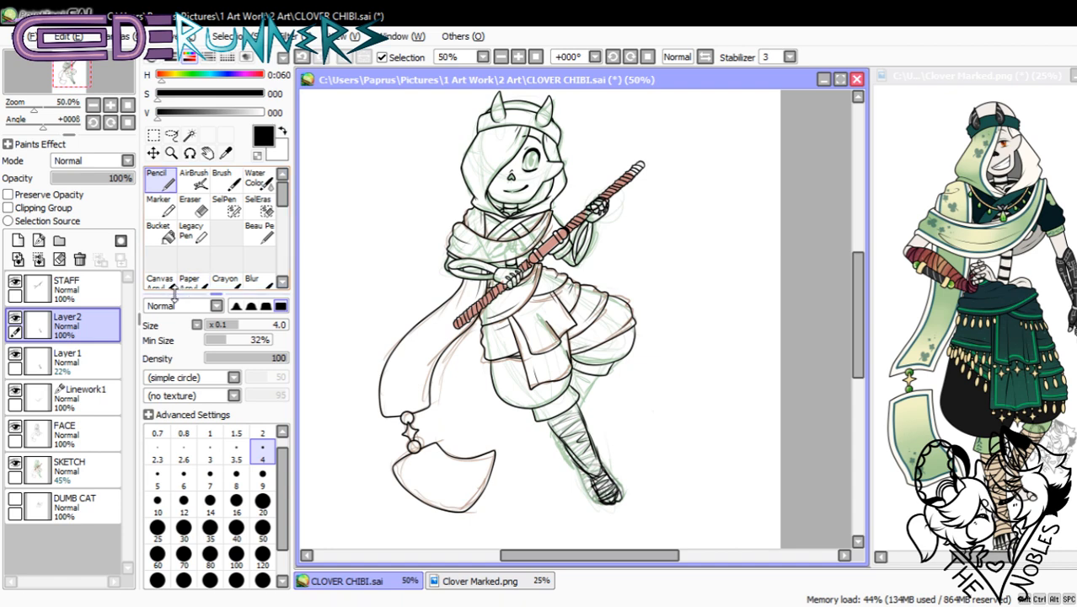
left_click(15, 318)
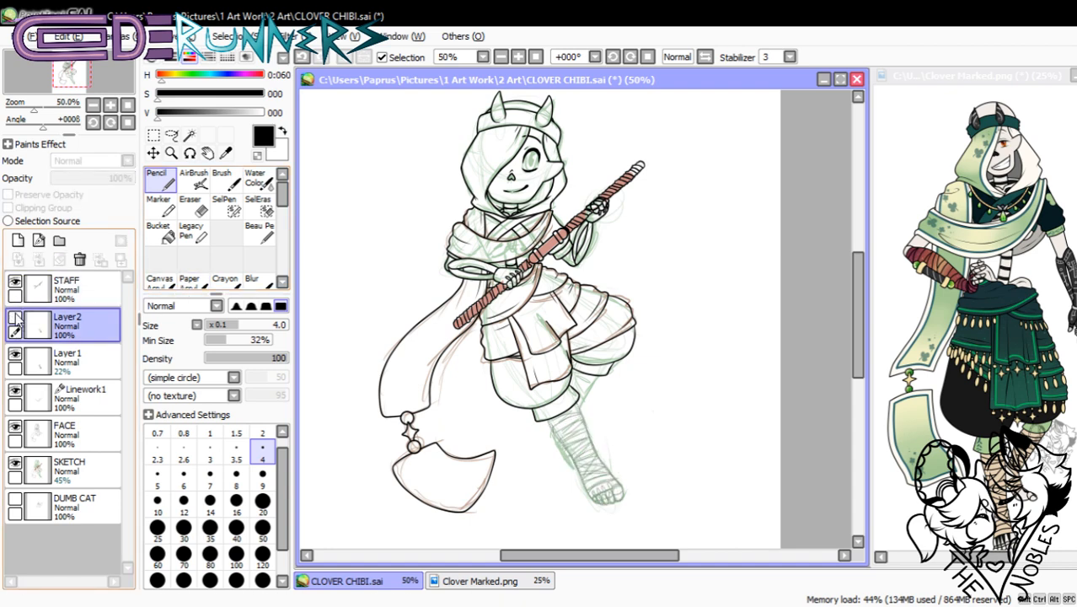
left_click(15, 319)
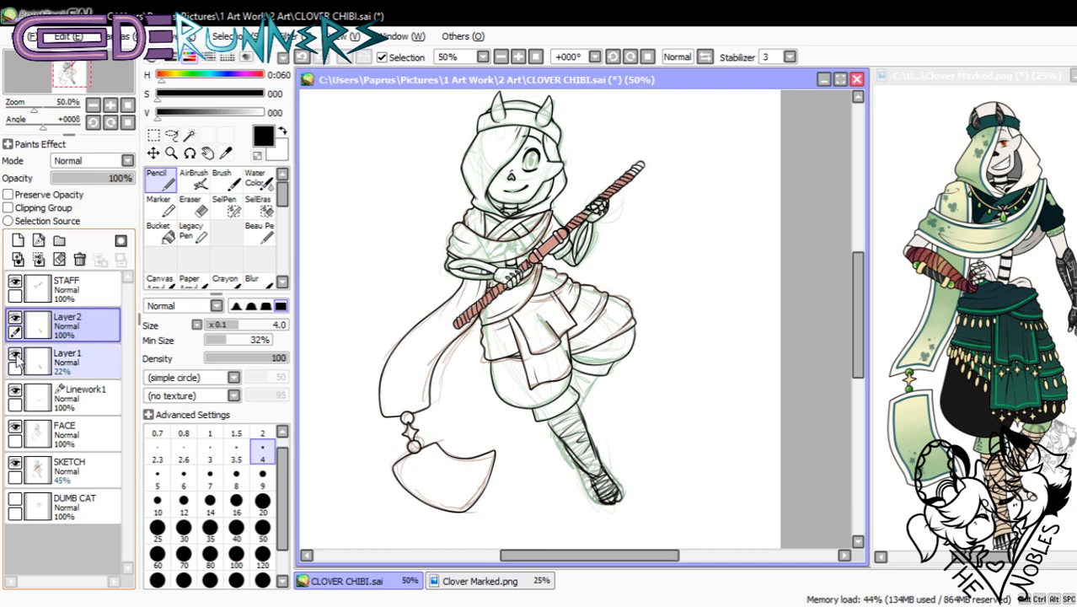
left_click(15, 355)
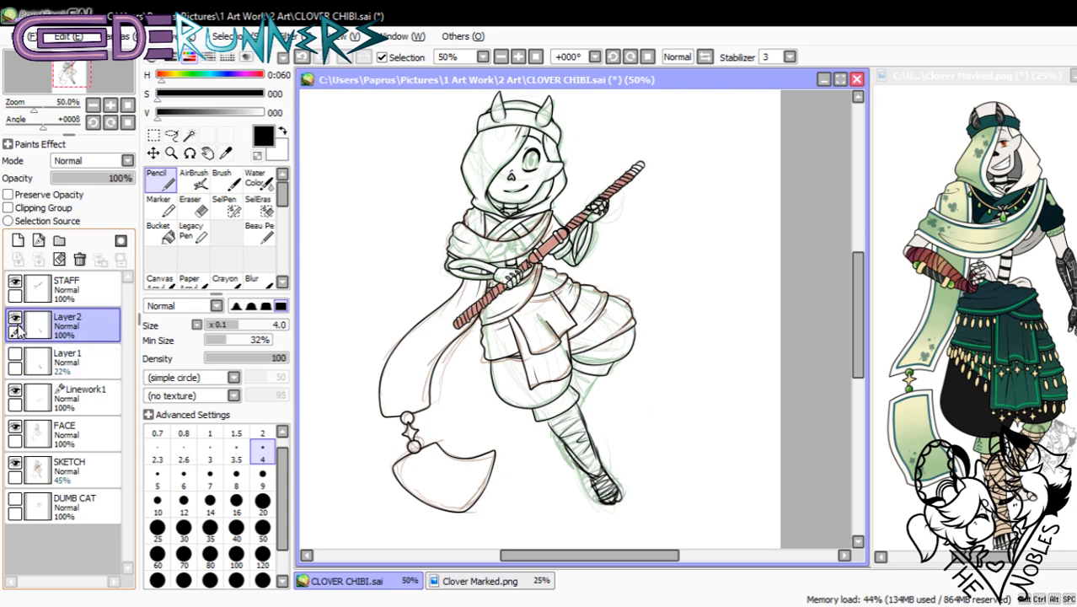
left_click(15, 320)
left_click(15, 355)
- Set Layer1's opacity to 32%, and show Layer2 in its place by hiding Layer1
left_click(63, 365)
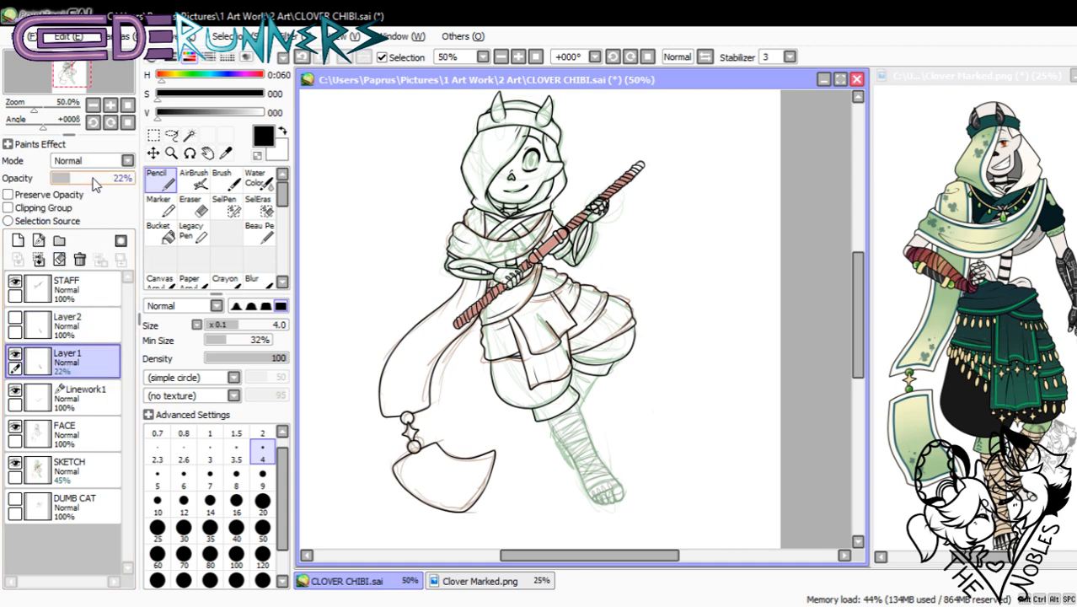
left_click_drag(145, 186, 79, 181)
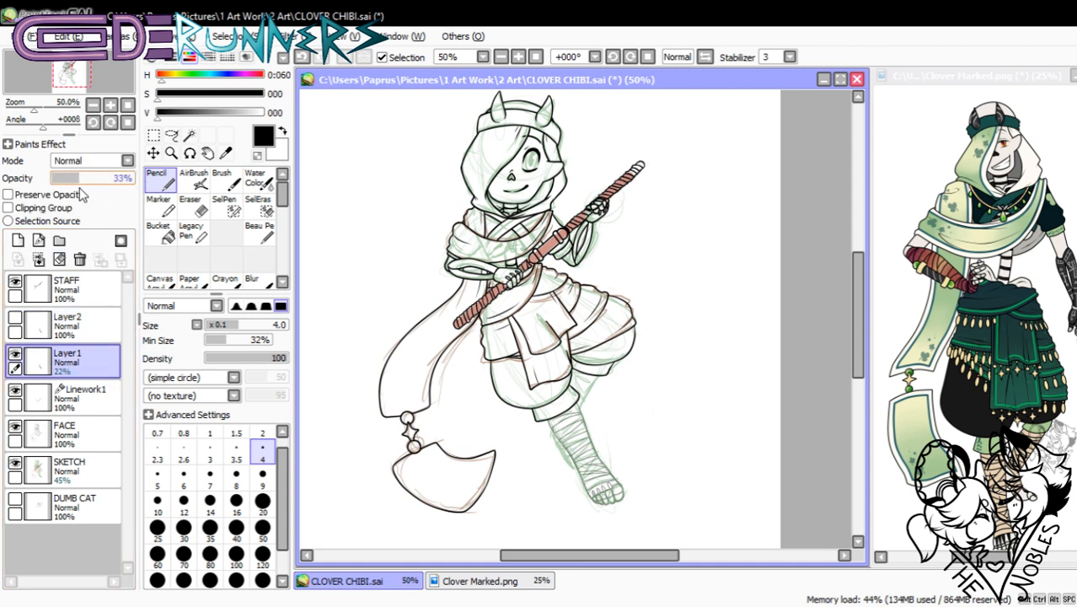
left_click(15, 320)
left_click(15, 355)
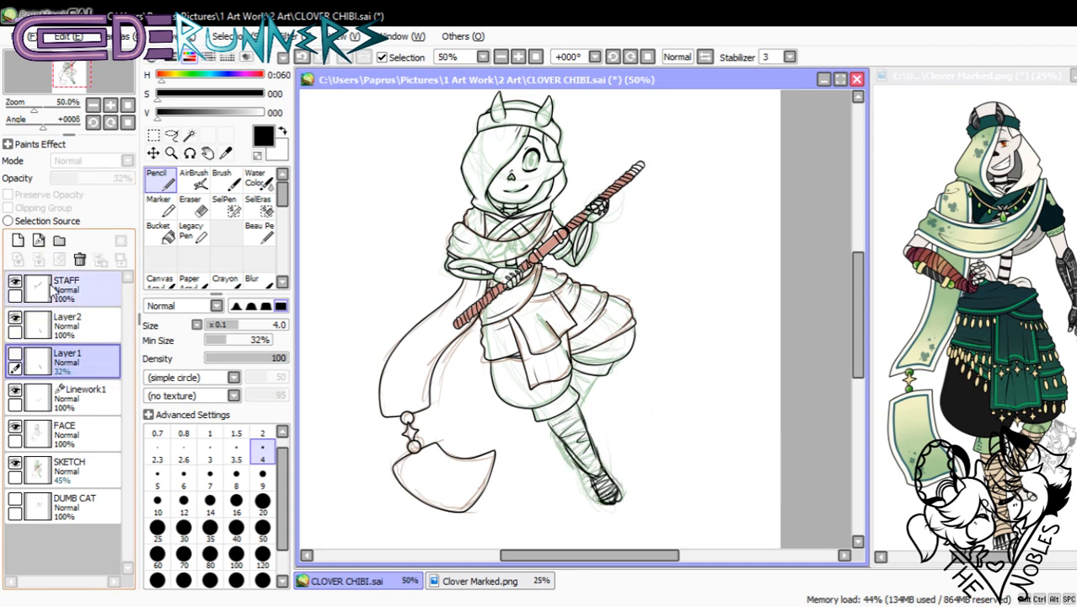
- Lower Layer2's opacity to 45% and add a new normal layer and a new linework layer above it
left_click(66, 325)
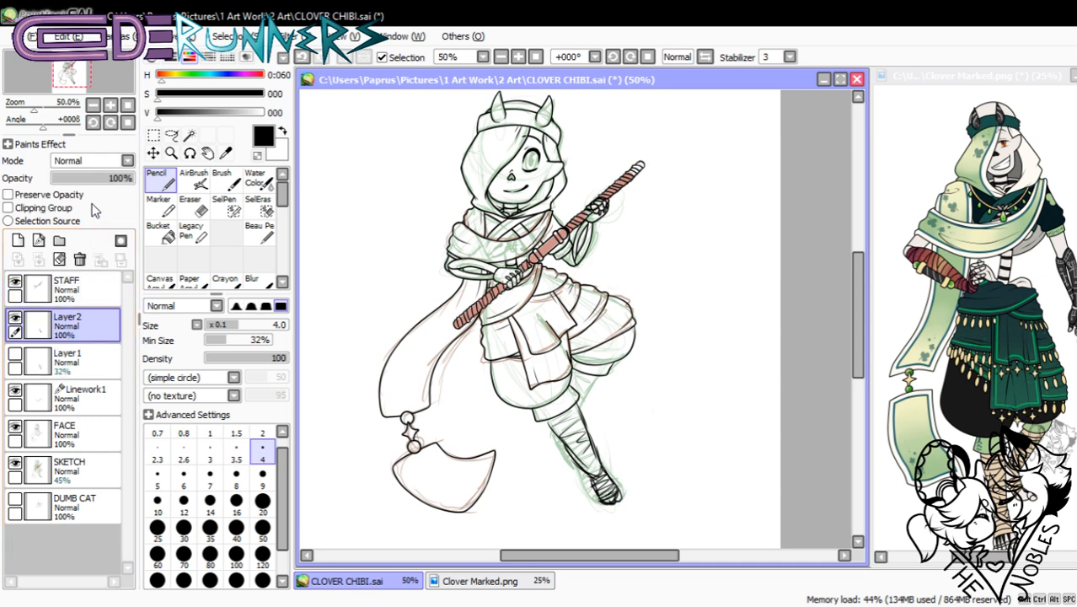
left_click_drag(111, 179, 92, 184)
left_click(110, 104)
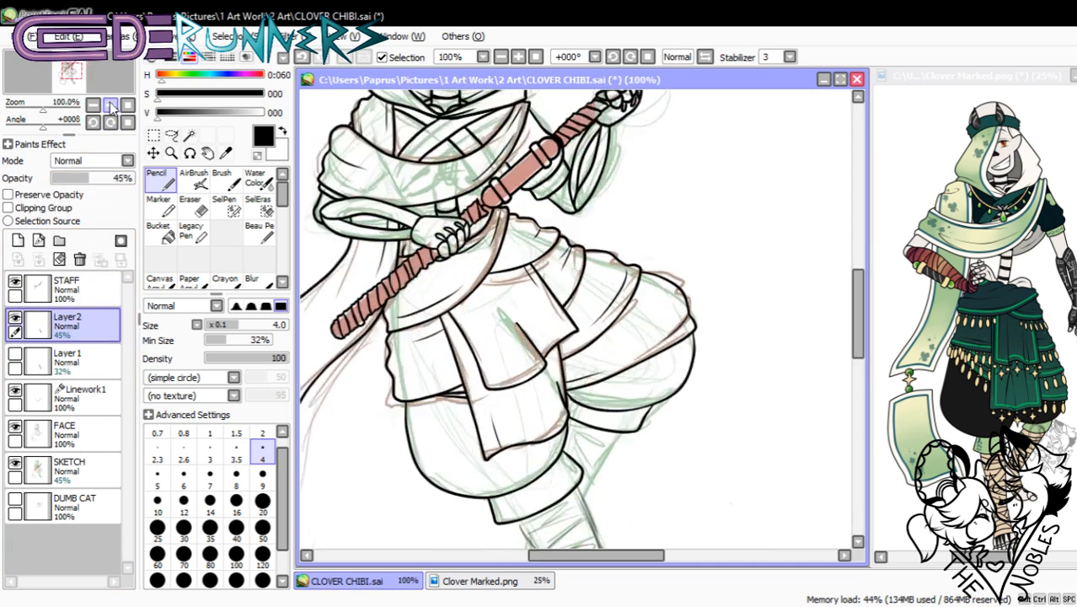
left_click(110, 105)
mouse_move(863, 329)
left_mouse_down()
mouse_move(863, 424)
mouse_move(863, 411)
left_mouse_up()
left_click_drag(646, 554, 668, 569)
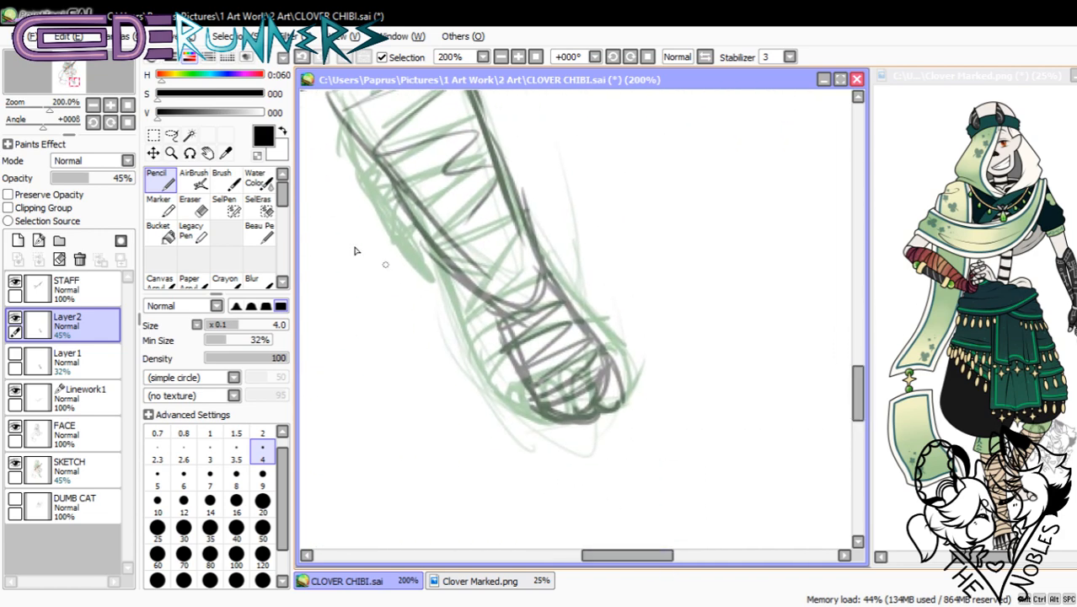
left_click(93, 105)
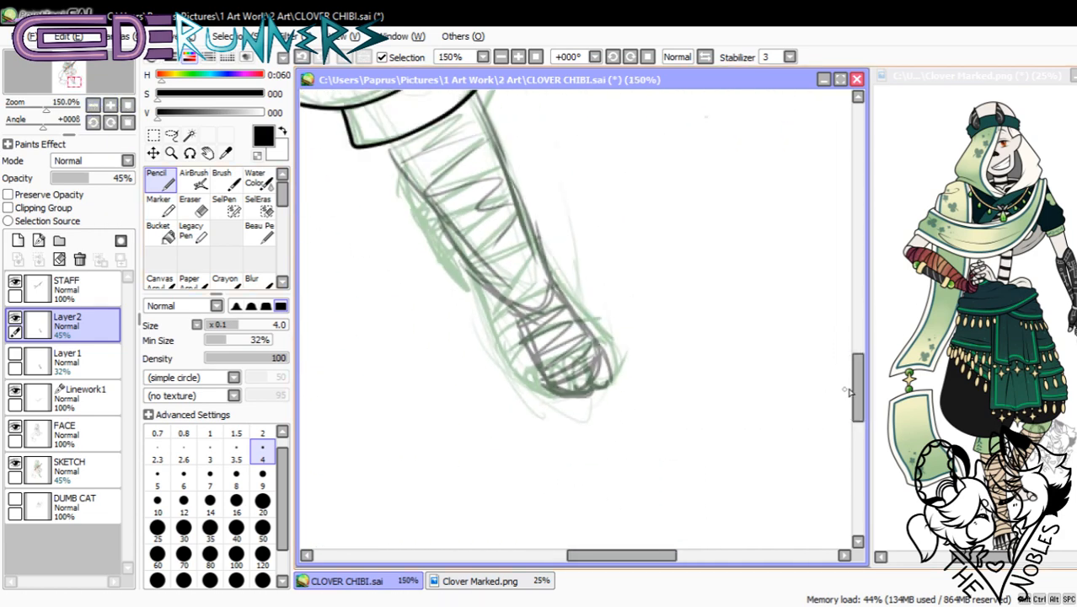
left_click_drag(851, 392, 852, 364)
left_click(18, 240)
left_click(38, 240)
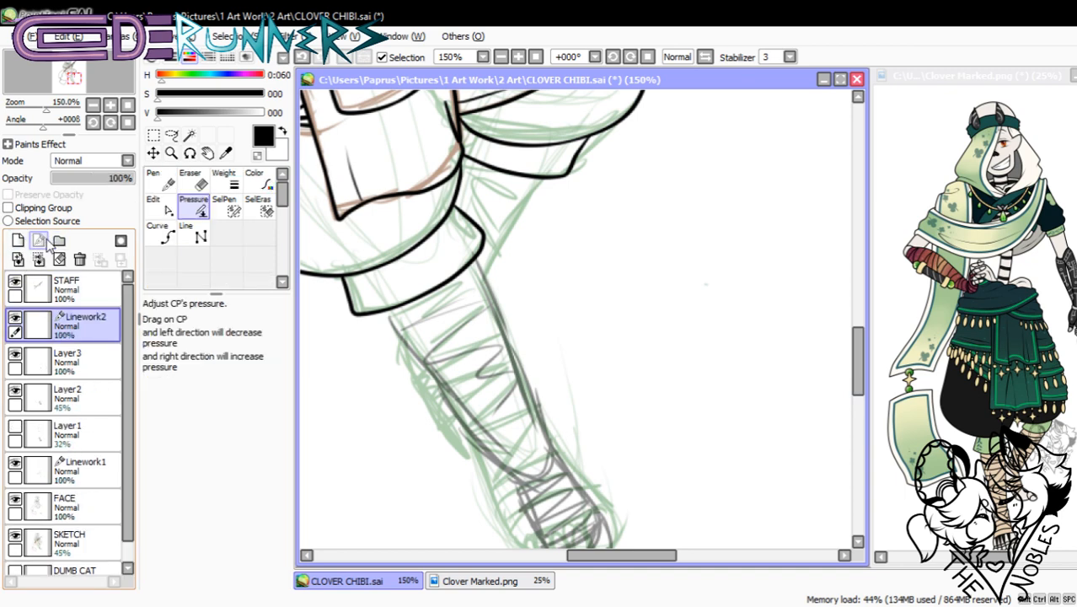
- Ink both side outlines of the bandaged leg from the cuff to the toes on Linework2 with size 4 curves
left_click(162, 234)
scroll(712, 303, "down", 3)
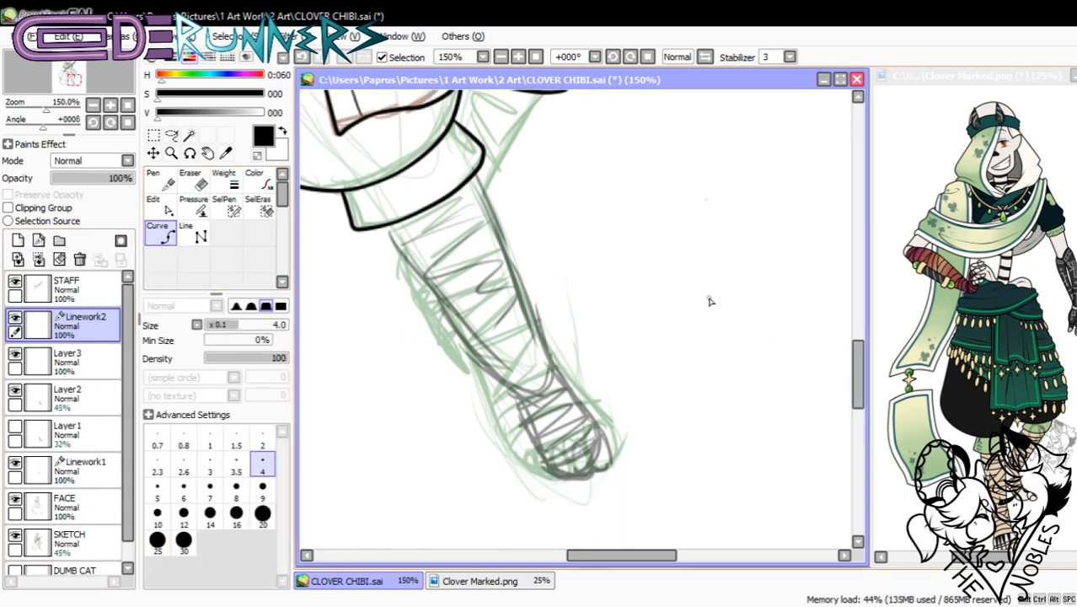
left_click(495, 220)
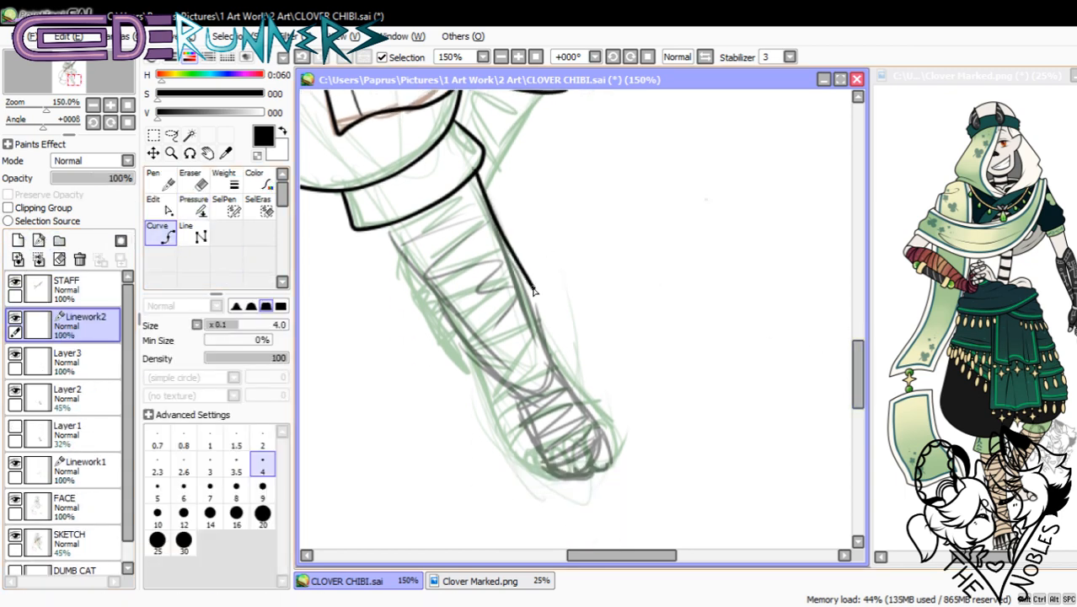
left_click(534, 324)
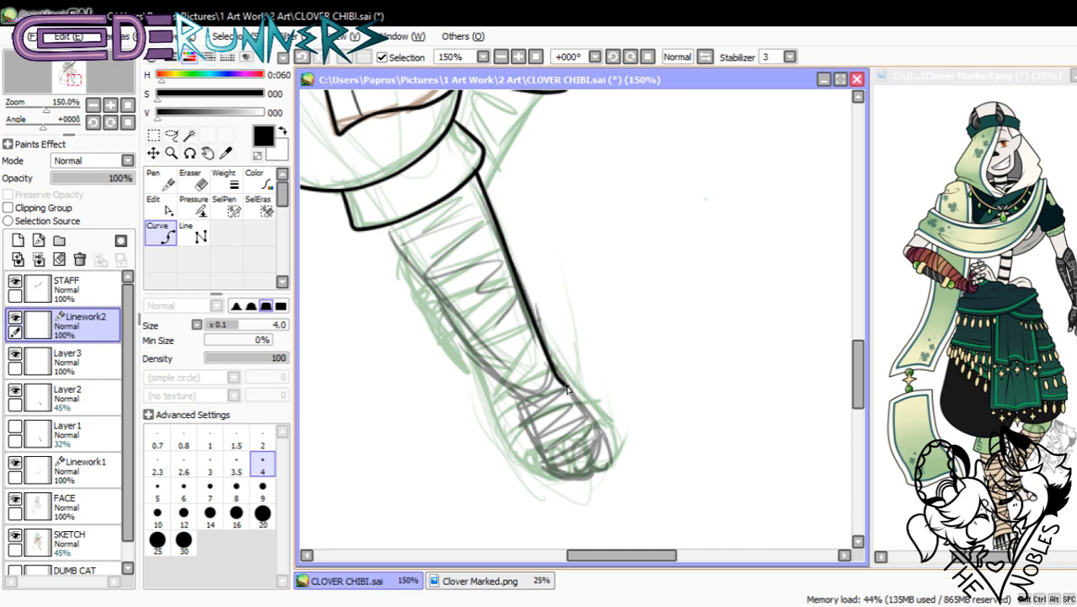
key("ctrl+z")
double_click(601, 440)
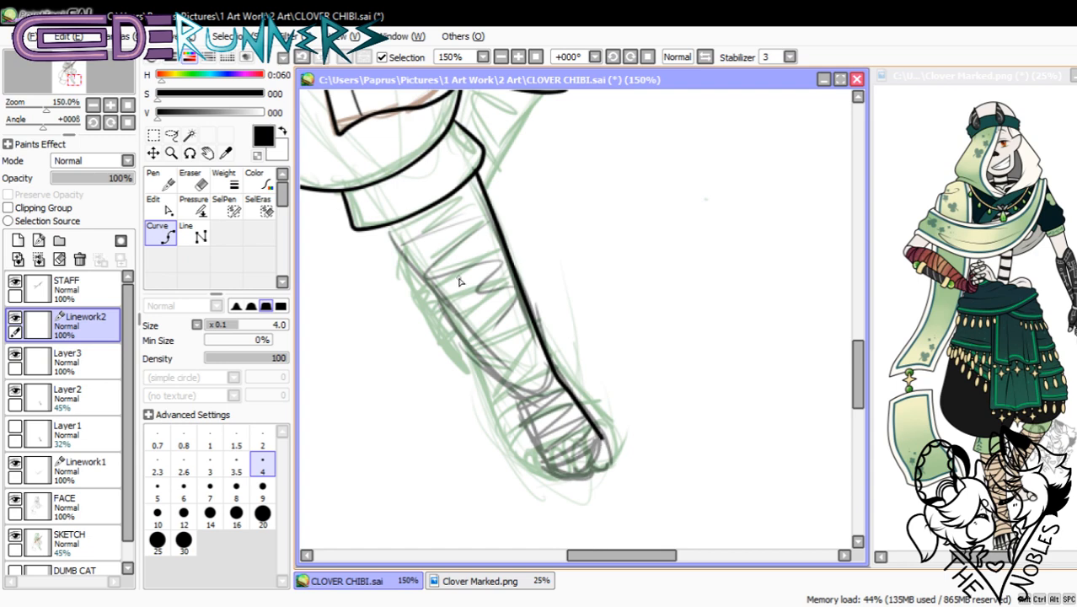
left_click(390, 226)
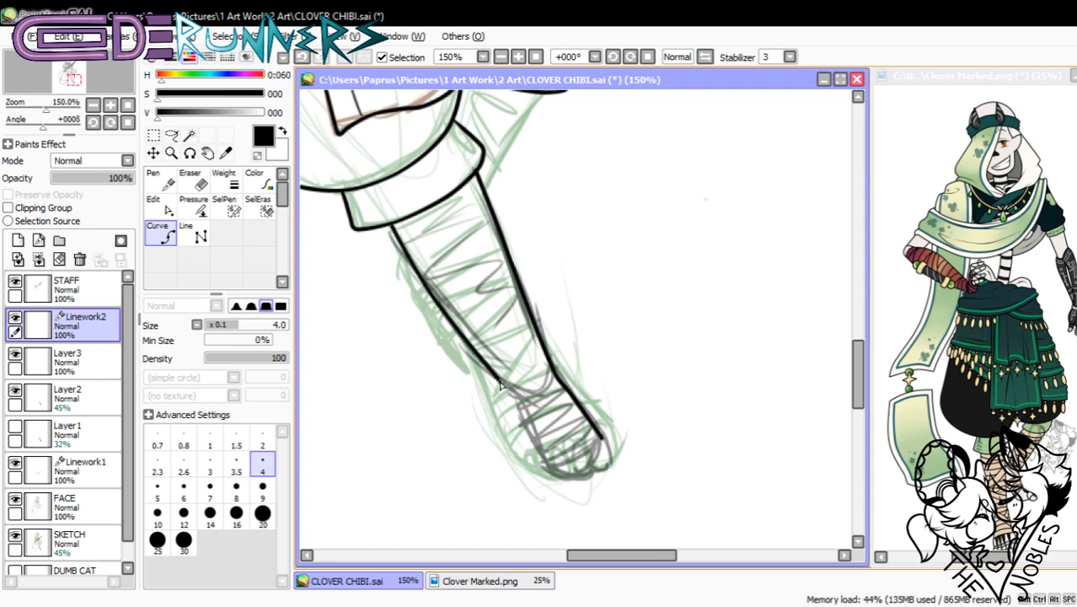
double_click(546, 462)
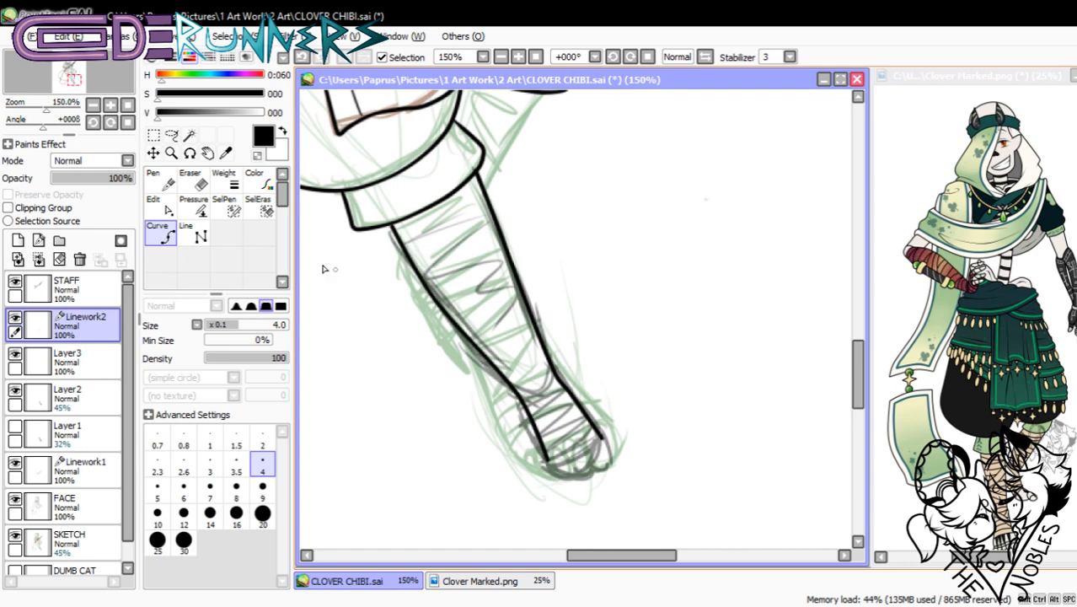
- Reshape the back outline of the foot by moving its control points between the ankle and the toes
left_click(165, 208)
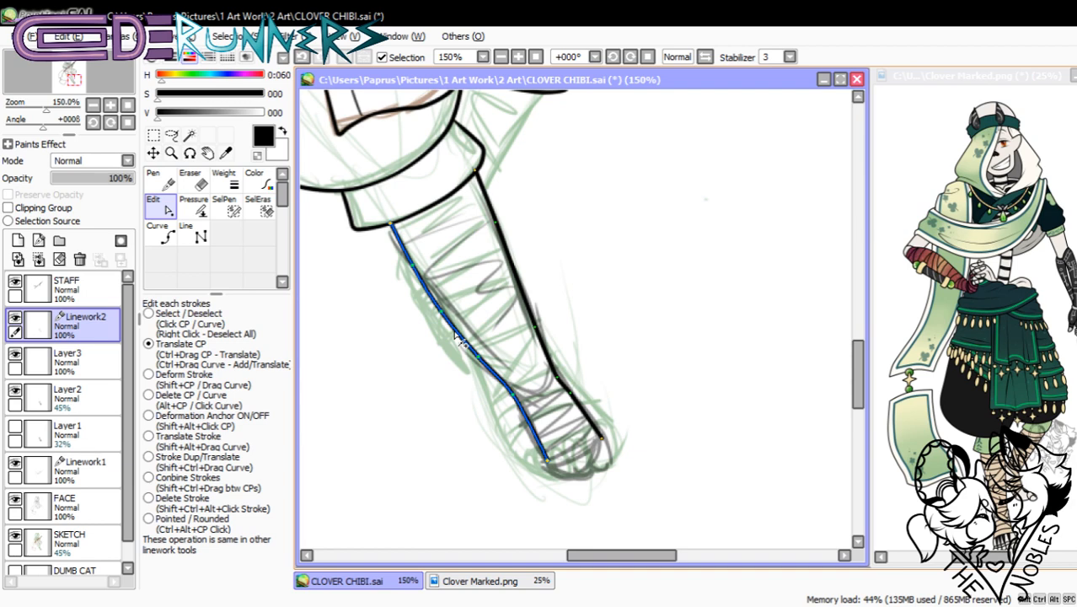
right_click(582, 369)
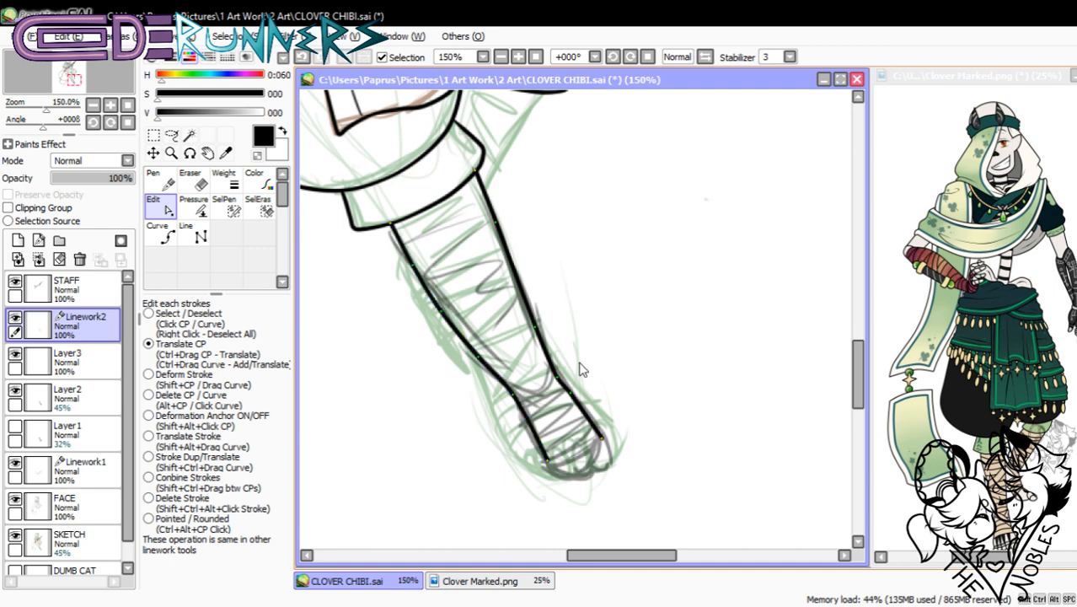
left_click_drag(531, 424, 527, 425)
left_click_drag(537, 443, 543, 462)
left_click_drag(527, 425, 513, 397)
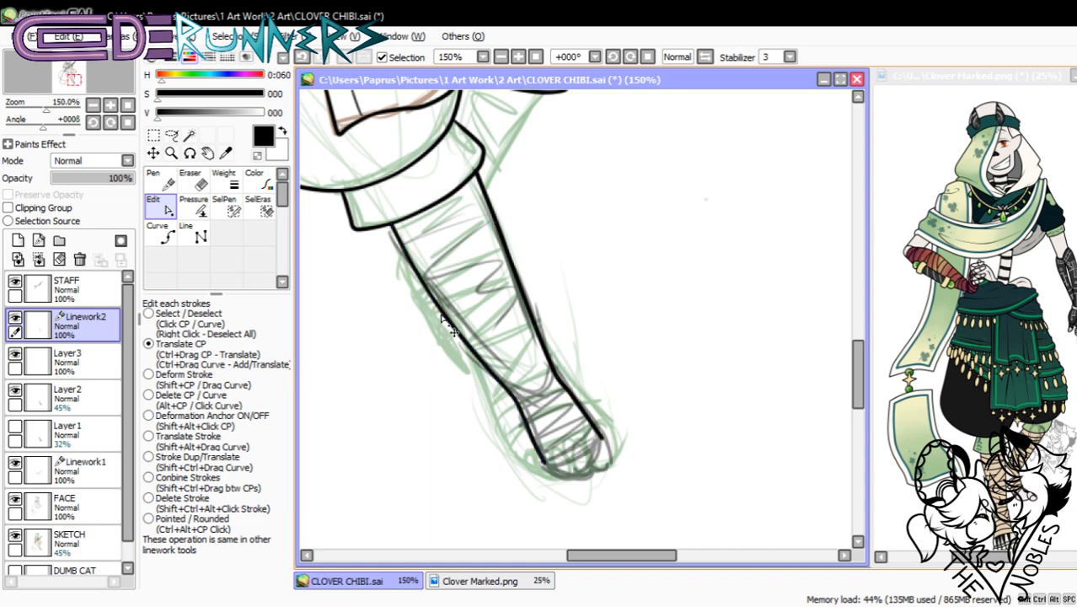
- Reduce the line pressure at the cuff end and at the ankle points of the leg outlines
left_click(193, 206)
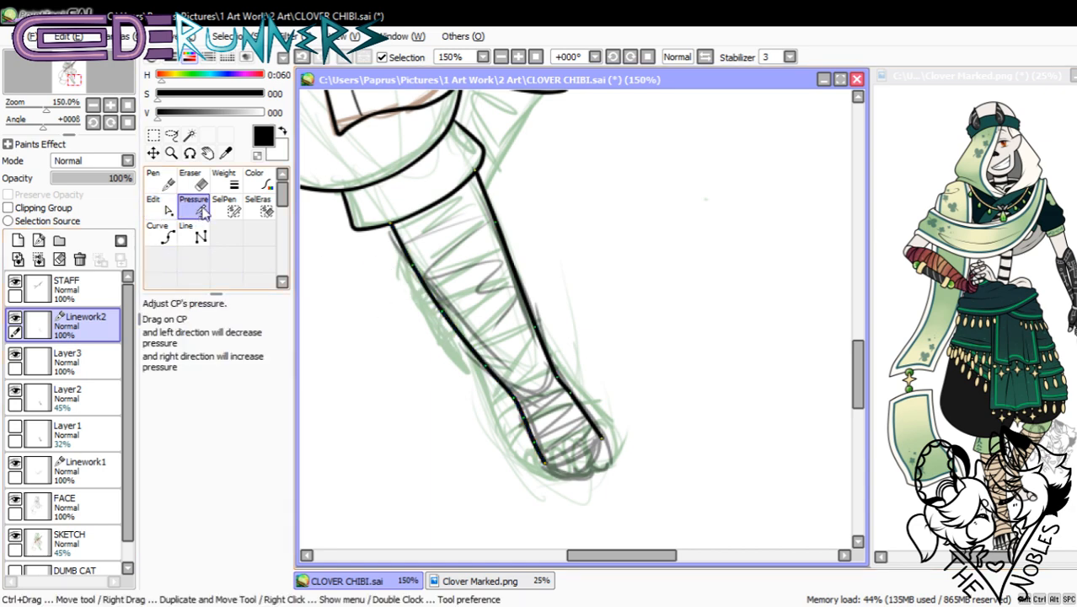
left_click_drag(456, 183, 450, 185)
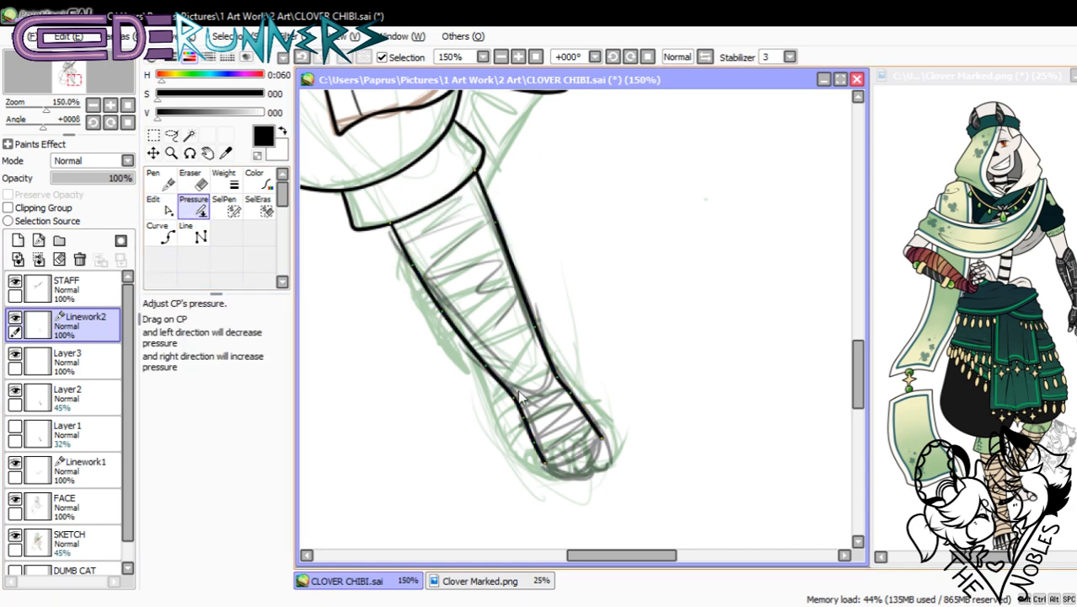
left_click_drag(516, 398, 507, 412)
left_click_drag(559, 377, 553, 388)
left_click(162, 208)
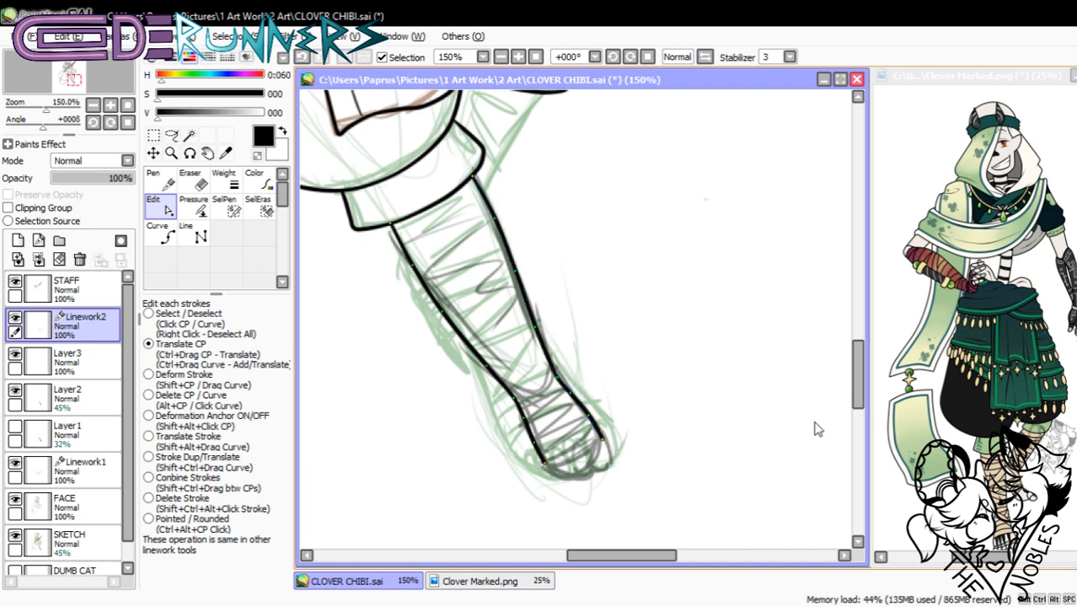
- Pencil the big toe's outer edge and tip on Layer3 at size 4, undoing and redrawing strokes that miss
scroll(858, 372, "down", 3)
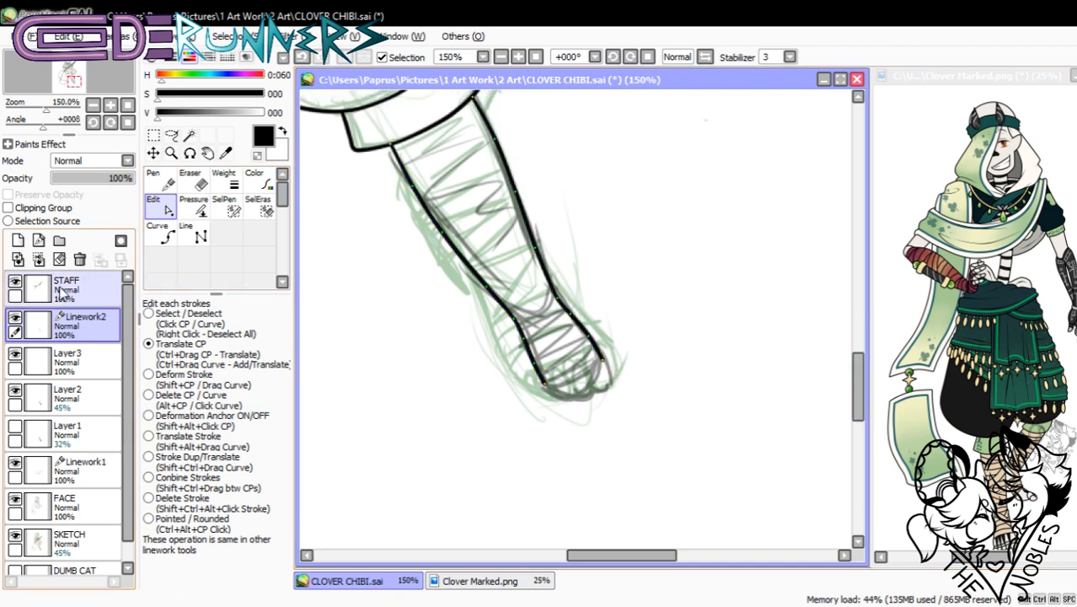
left_click(96, 360)
left_click(110, 105)
left_click(111, 106)
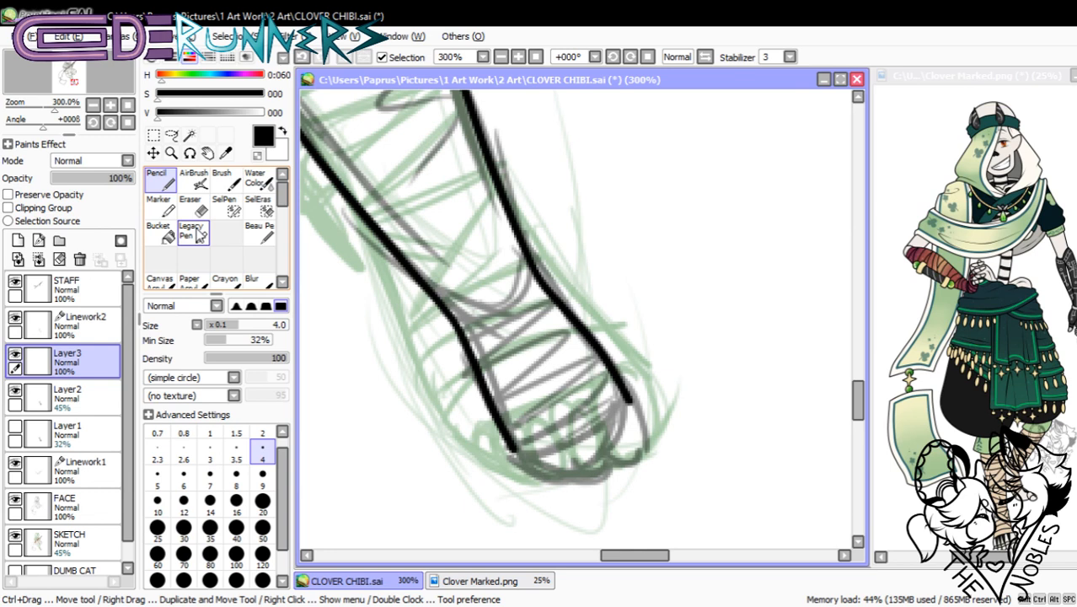
scroll(859, 407, "down", 3)
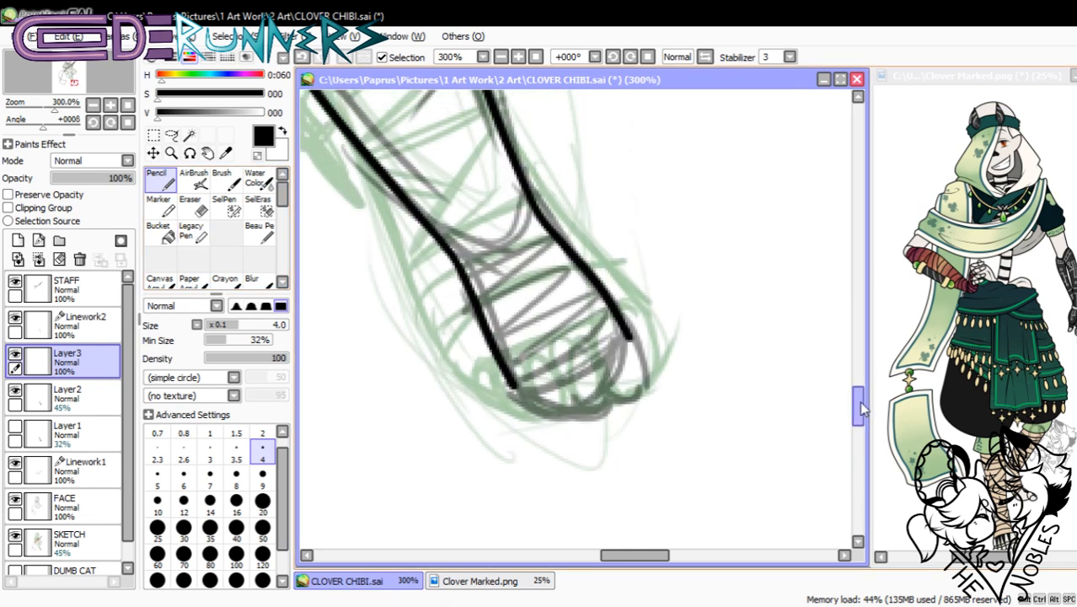
left_click_drag(625, 334, 641, 382)
key("ctrl+z")
key("ctrl+z")
mouse_move(627, 332)
left_mouse_down()
mouse_move(640, 391)
mouse_move(611, 395)
mouse_move(599, 412)
mouse_move(584, 406)
mouse_move(589, 415)
mouse_move(537, 409)
mouse_move(534, 422)
mouse_move(509, 383)
left_mouse_up()
key("ctrl+z")
key("ctrl+z")
key("ctrl+z")
key("ctrl+z")
key("ctrl+z")
key("ctrl+z")
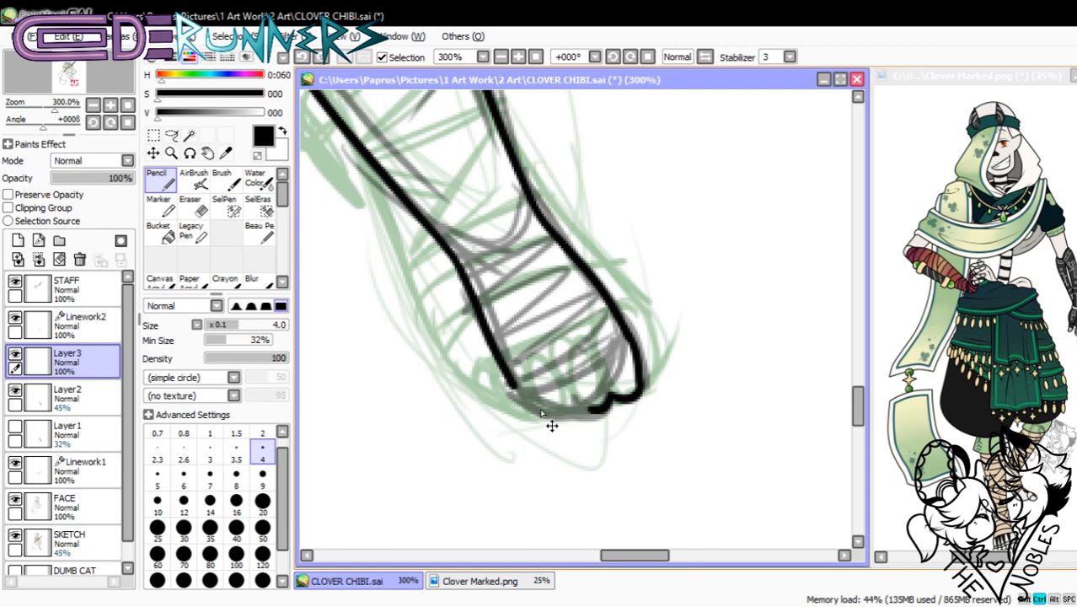
- Ink the foot's front edge, the rounded big toe and the row of small toes on Layer3
left_click_drag(516, 383, 584, 413)
key("ctrl+z")
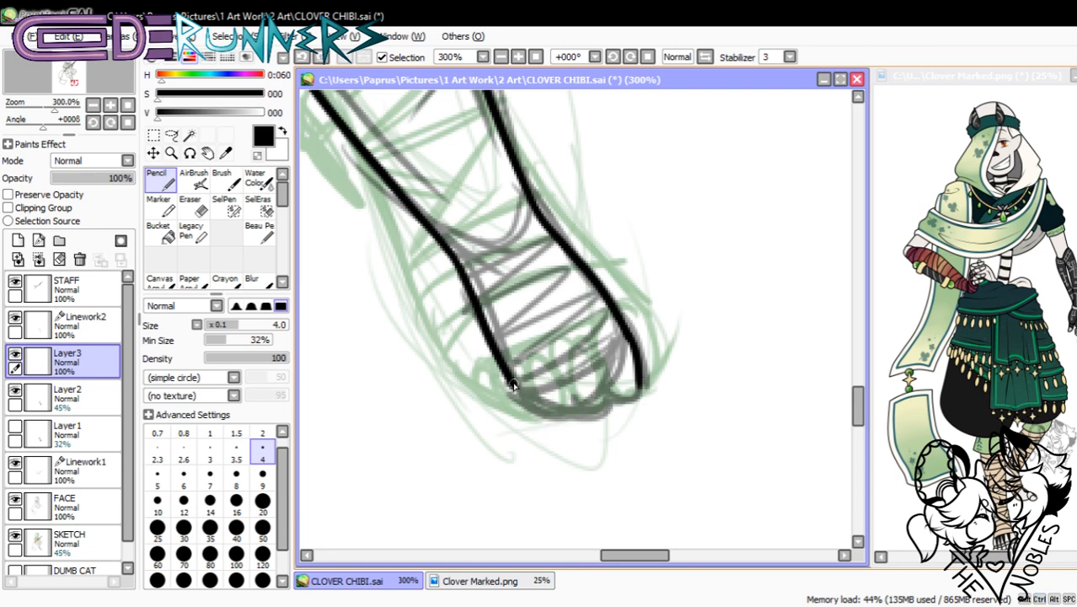
mouse_move(512, 385)
left_mouse_down()
mouse_move(610, 402)
mouse_move(640, 374)
mouse_move(582, 409)
mouse_move(614, 334)
mouse_move(634, 350)
mouse_move(594, 408)
mouse_move(558, 391)
mouse_move(562, 410)
mouse_move(578, 385)
mouse_move(568, 407)
mouse_move(556, 384)
mouse_move(544, 403)
mouse_move(518, 388)
left_mouse_up()
key("ctrl+z")
key("ctrl+z")
key("ctrl+z")
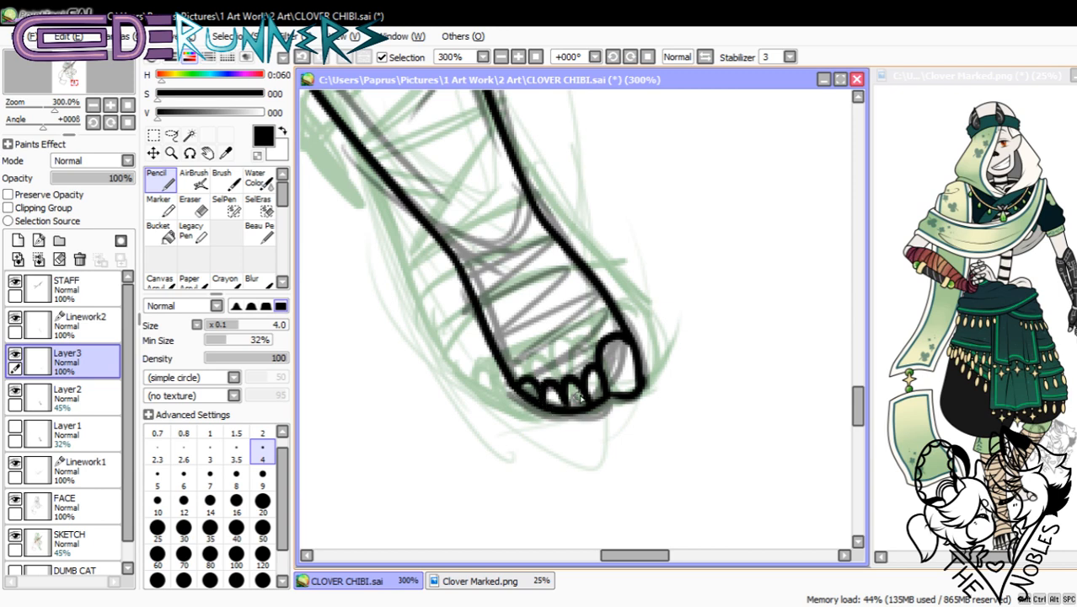
mouse_move(606, 376)
left_mouse_down()
mouse_move(640, 371)
mouse_move(639, 386)
mouse_move(636, 355)
left_mouse_up()
key("ctrl+z")
mouse_move(860, 408)
left_mouse_down()
mouse_move(862, 399)
mouse_move(860, 419)
left_mouse_up()
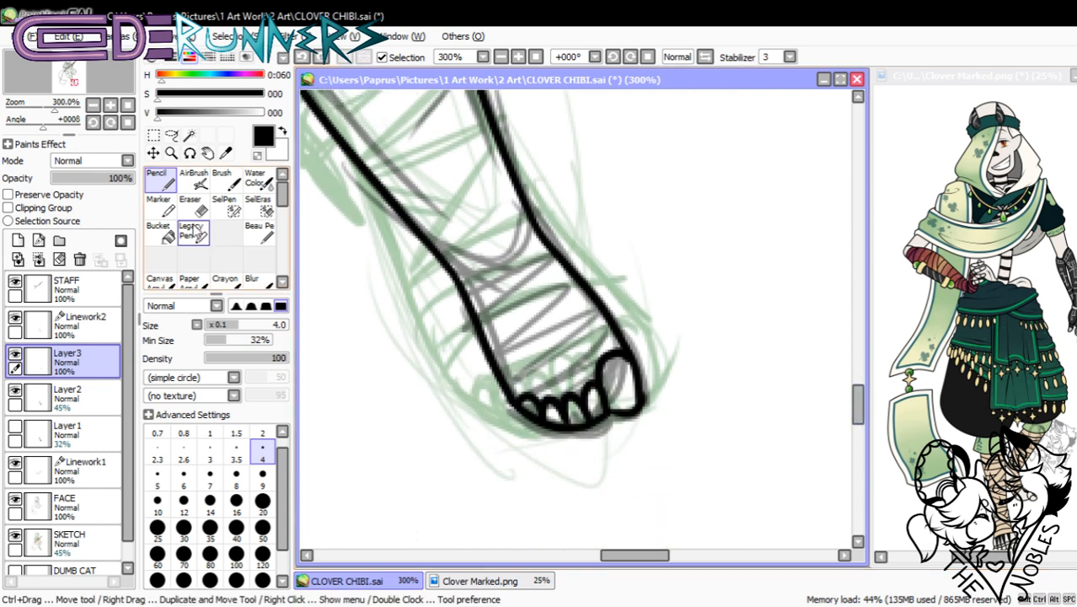
- Smooth the ankle curves of both leg outlines on Linework2 by moving their control points
left_click(91, 105)
left_click(92, 105)
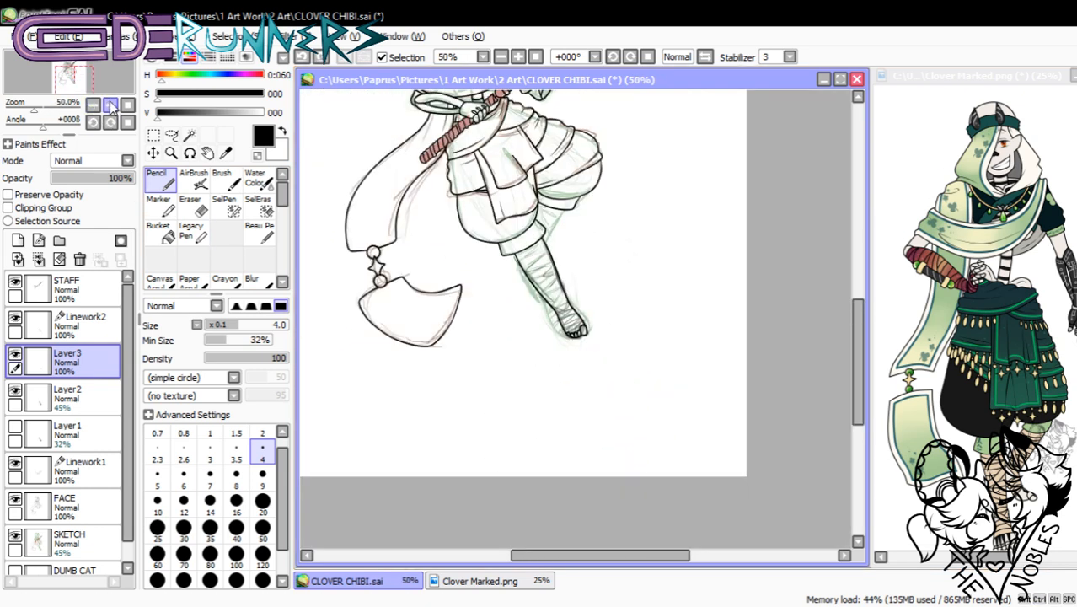
left_click(111, 105)
left_click(110, 104)
left_click(85, 325)
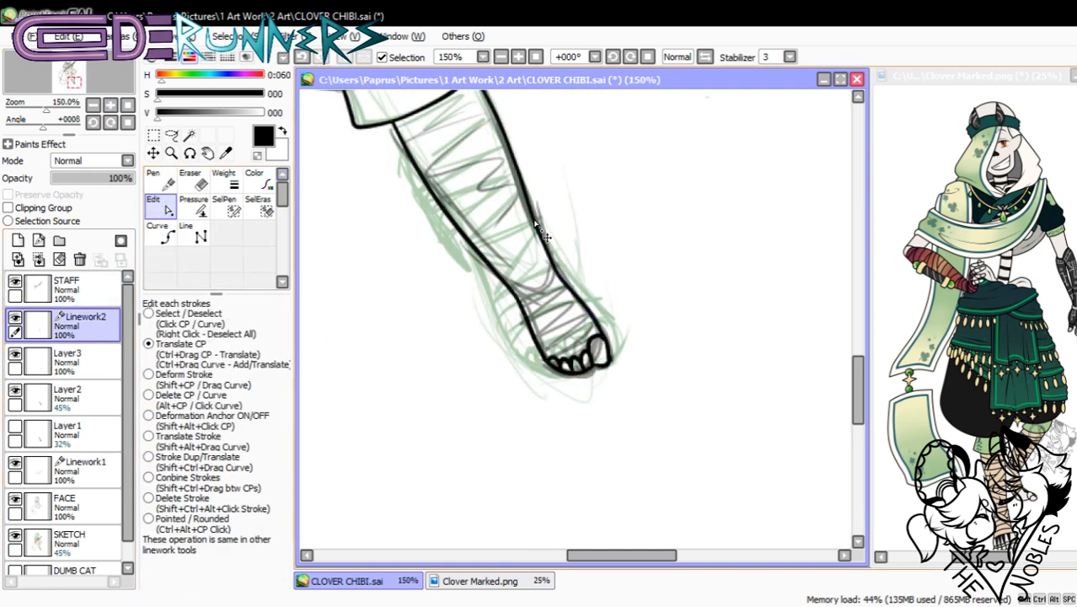
left_click_drag(543, 245, 544, 247)
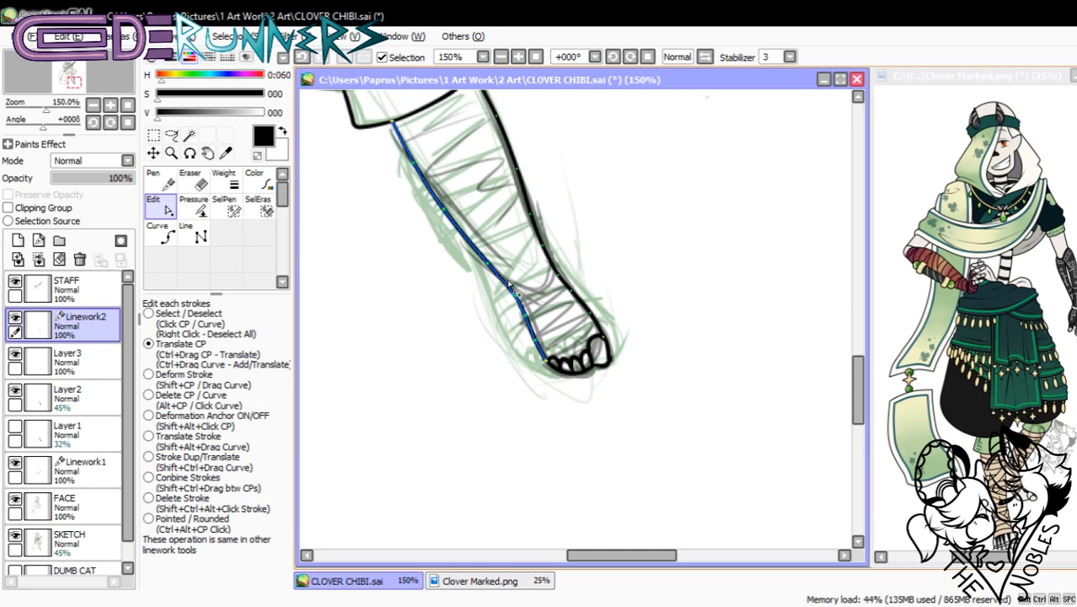
mouse_move(495, 273)
left_mouse_down()
mouse_move(494, 262)
mouse_move(517, 294)
left_mouse_up()
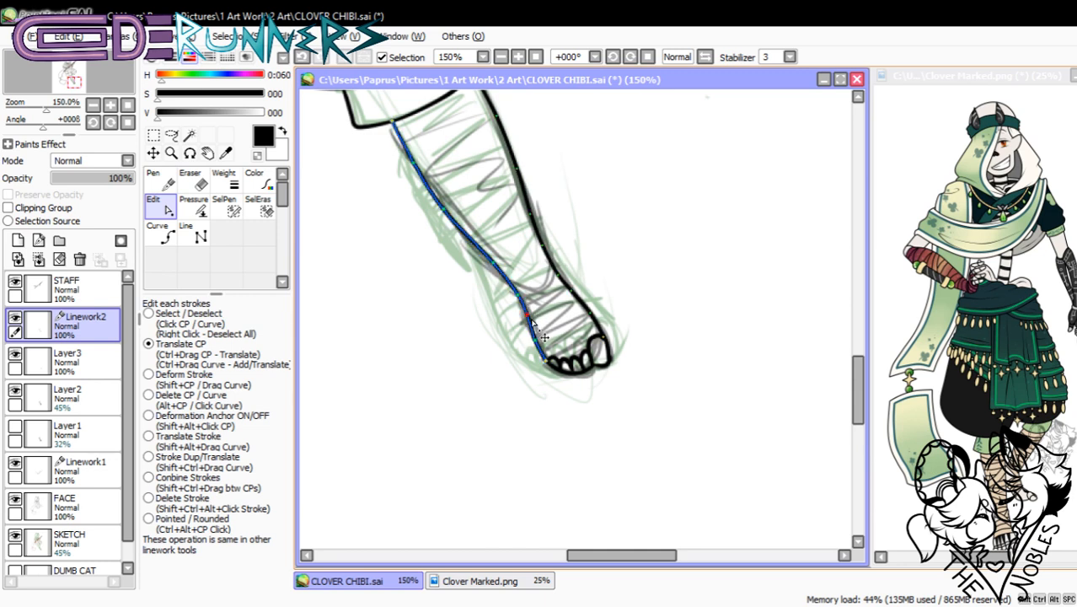
left_click_drag(860, 396, 860, 378)
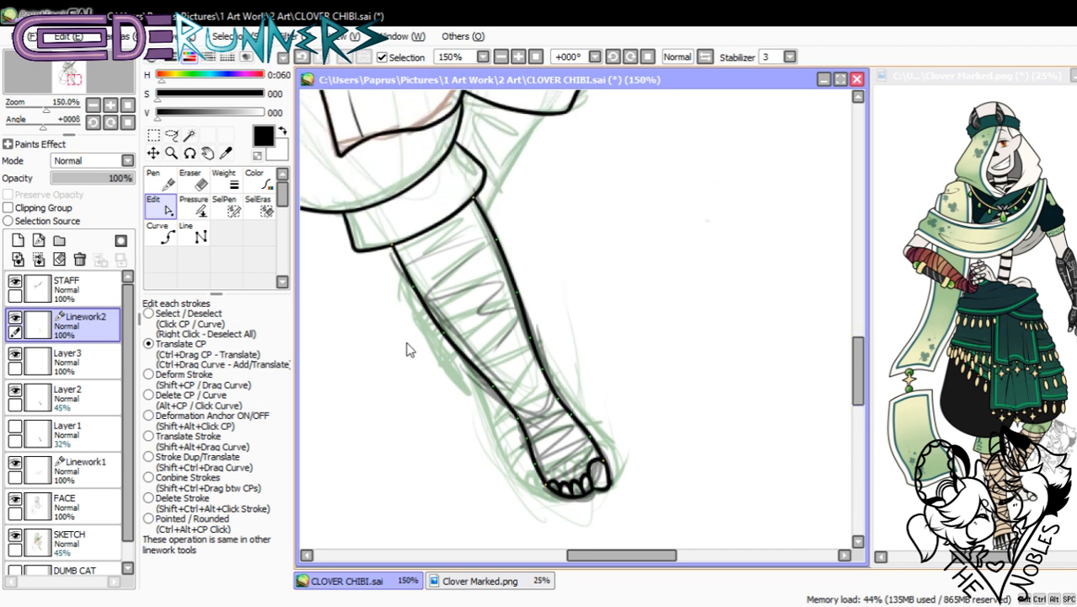
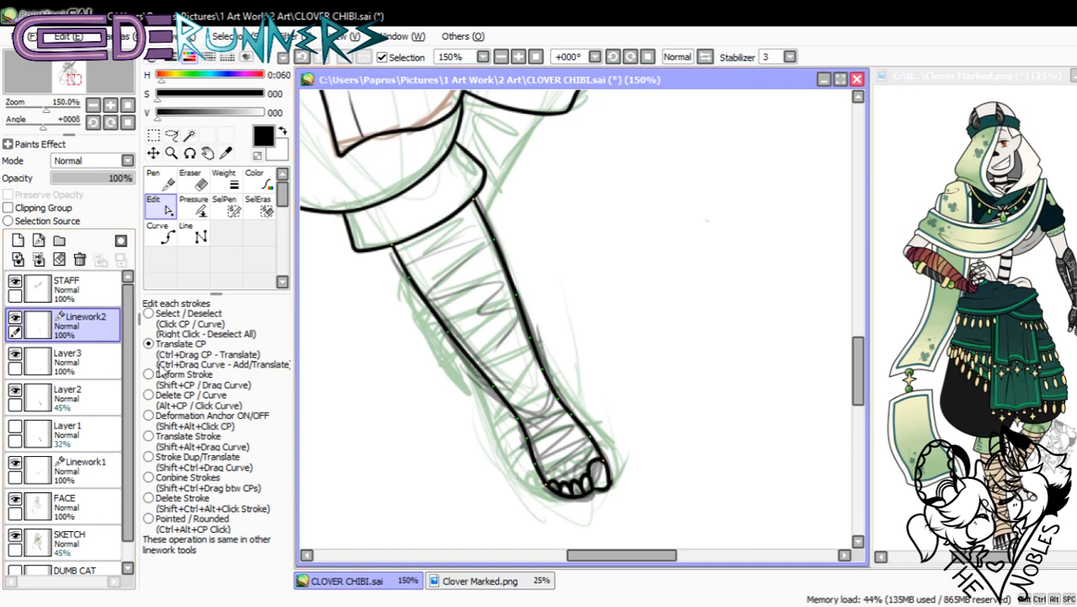
- Ink four slanted bandage lines across the upper shin just below the cuff with the Curve tool
left_click(162, 372)
left_click(168, 236)
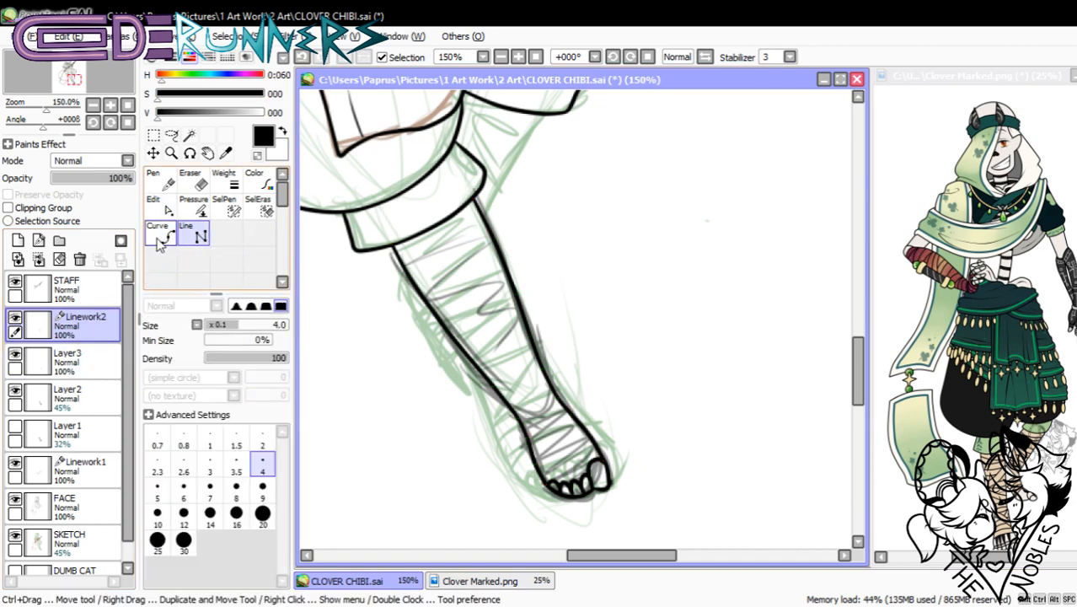
left_click(399, 254)
double_click(480, 210)
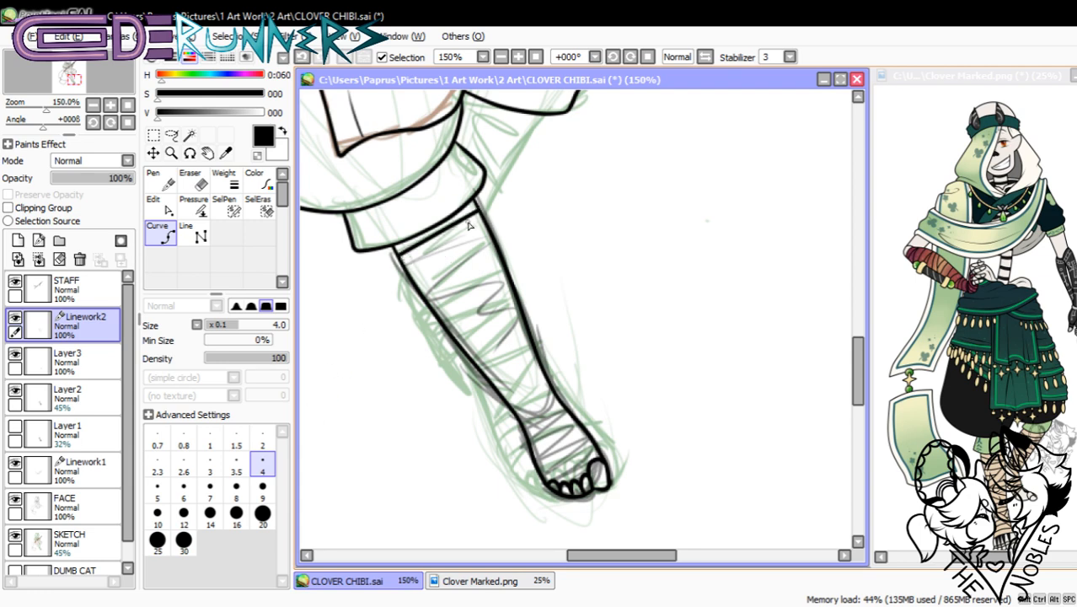
left_click(401, 262)
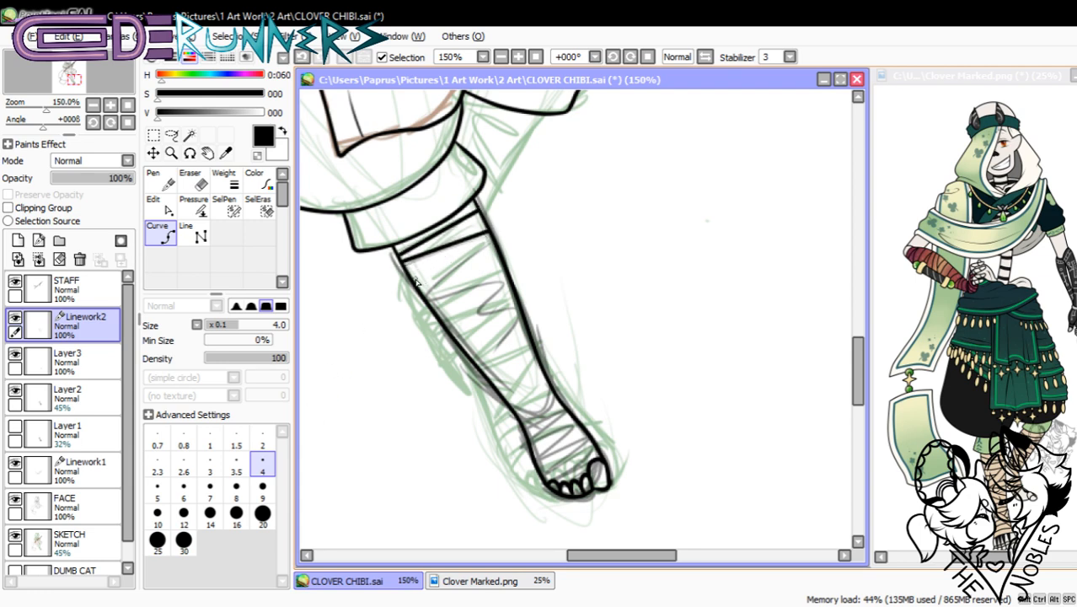
double_click(476, 238)
left_click(488, 243)
double_click(411, 279)
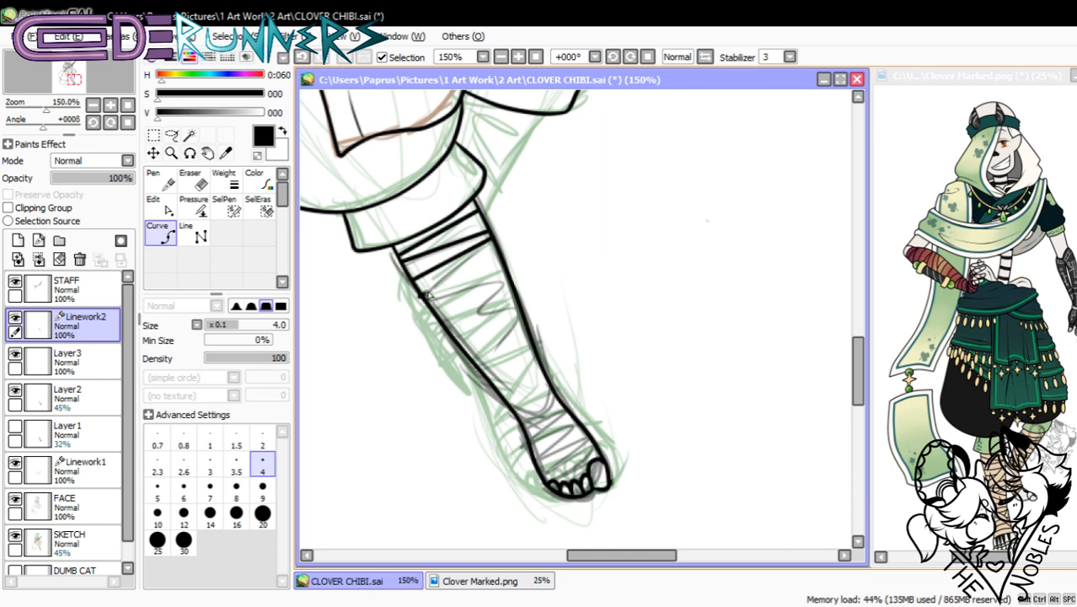
left_click(421, 294)
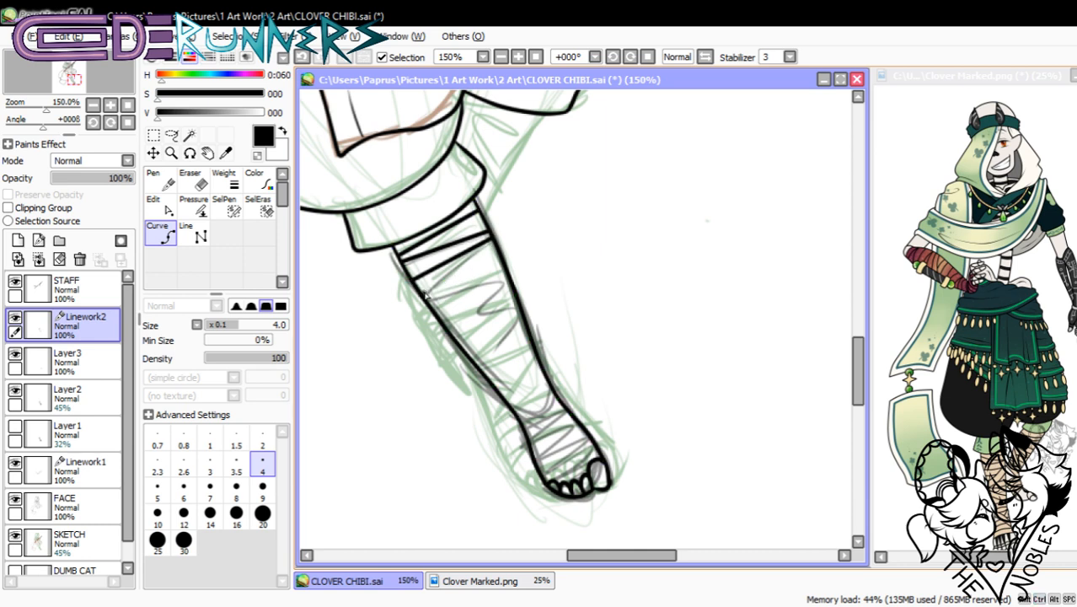
double_click(497, 259)
- Ink zigzag bandage lines across the top of the foot from the ankle down to the toes
left_click(511, 407)
double_click(574, 417)
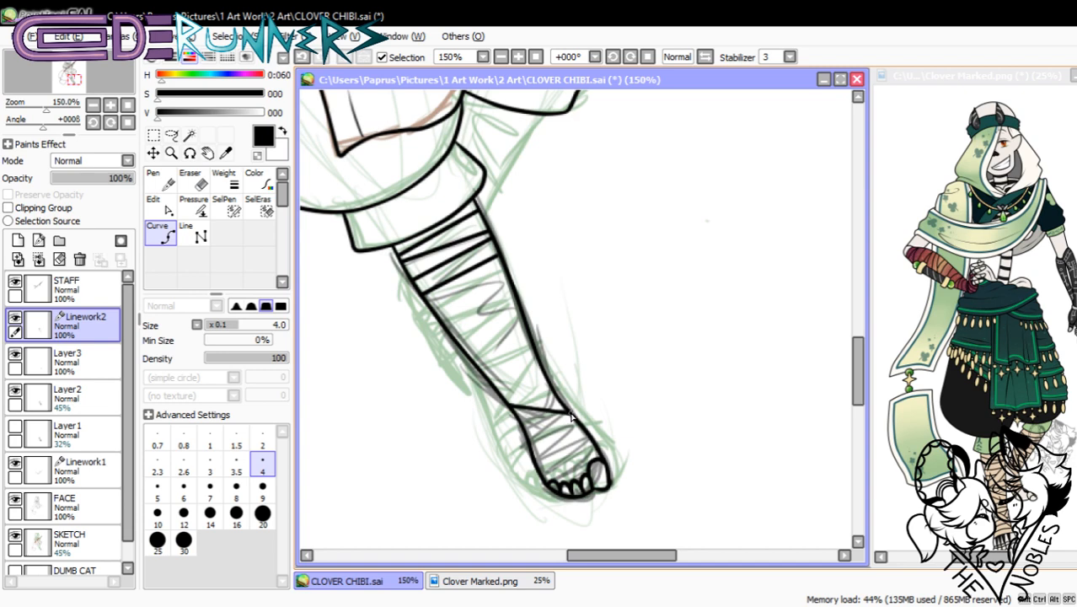
left_click(518, 421)
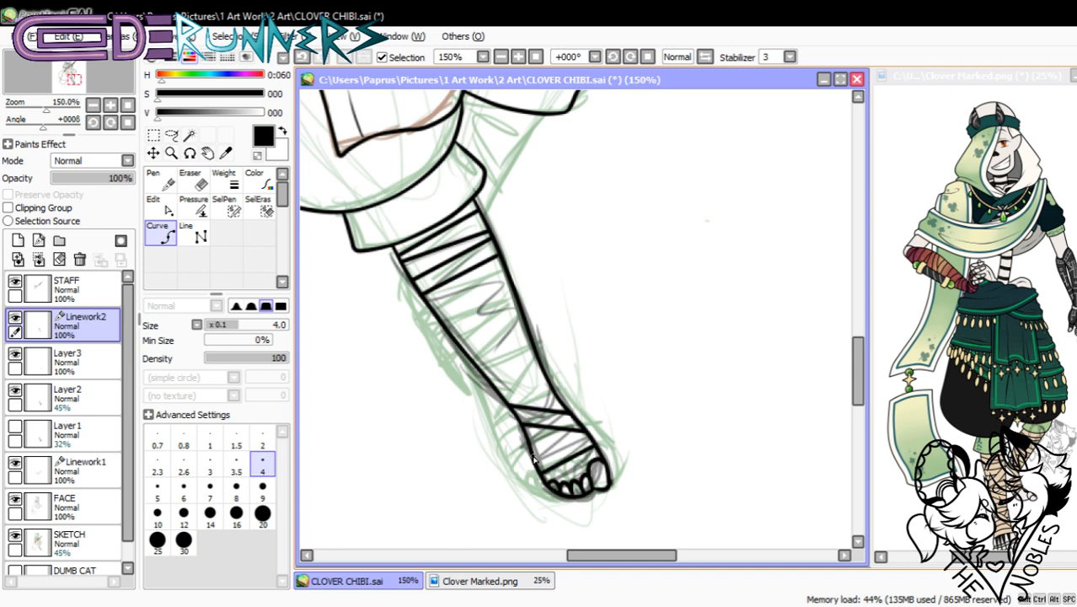
left_click(535, 456)
double_click(587, 431)
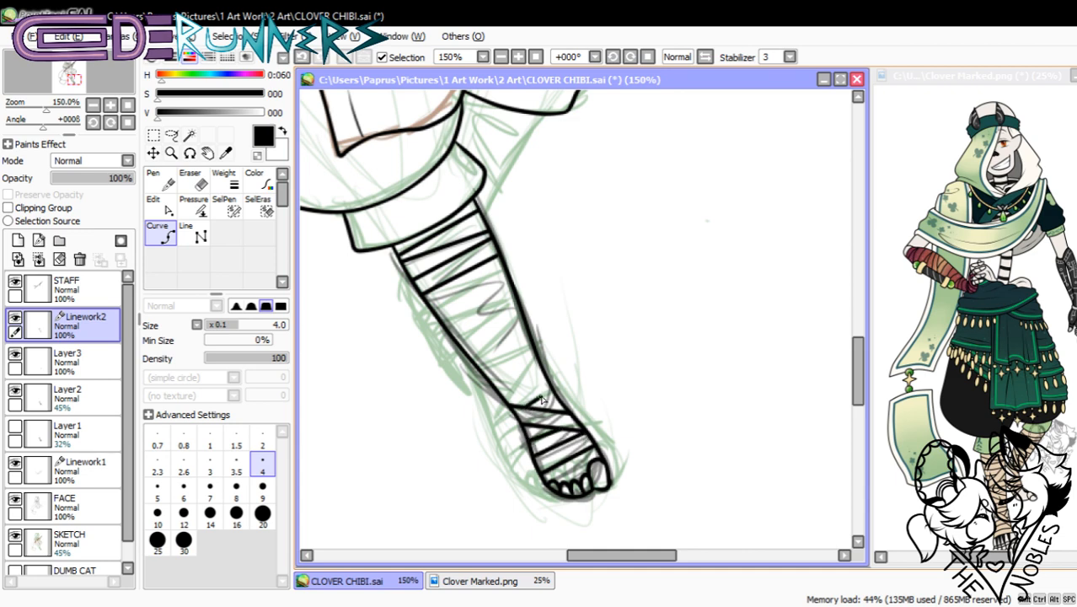
- Redo the last ankle bandage line and ink slanted wraps across the ankle and lower shin with the Curve tool
key("ctrl+z")
left_click(537, 408)
left_click(510, 408)
left_click(511, 407)
double_click(544, 374)
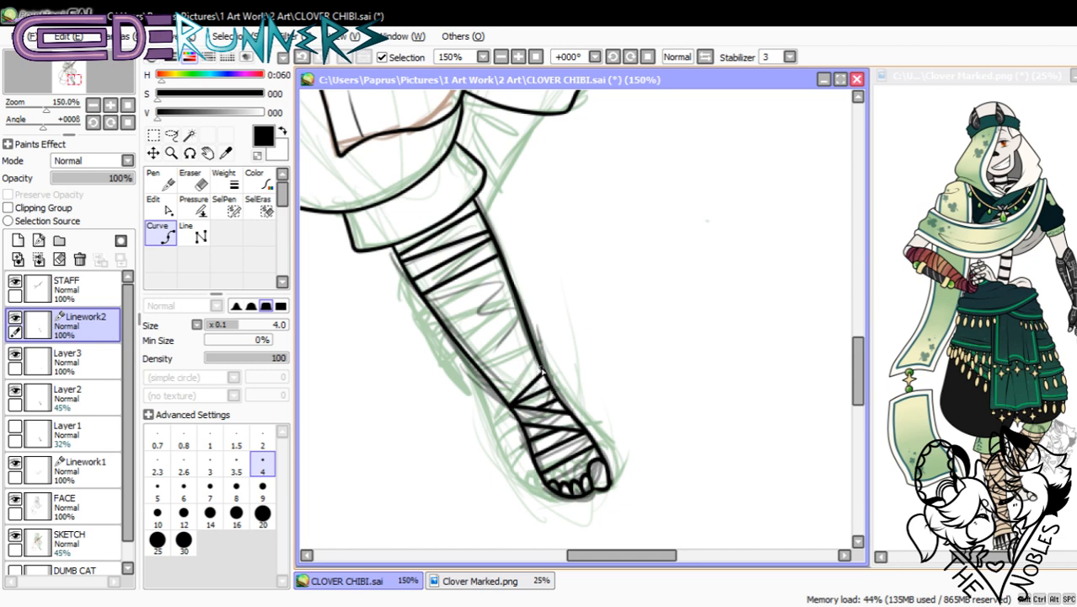
left_click(542, 370)
double_click(502, 396)
left_click(492, 385)
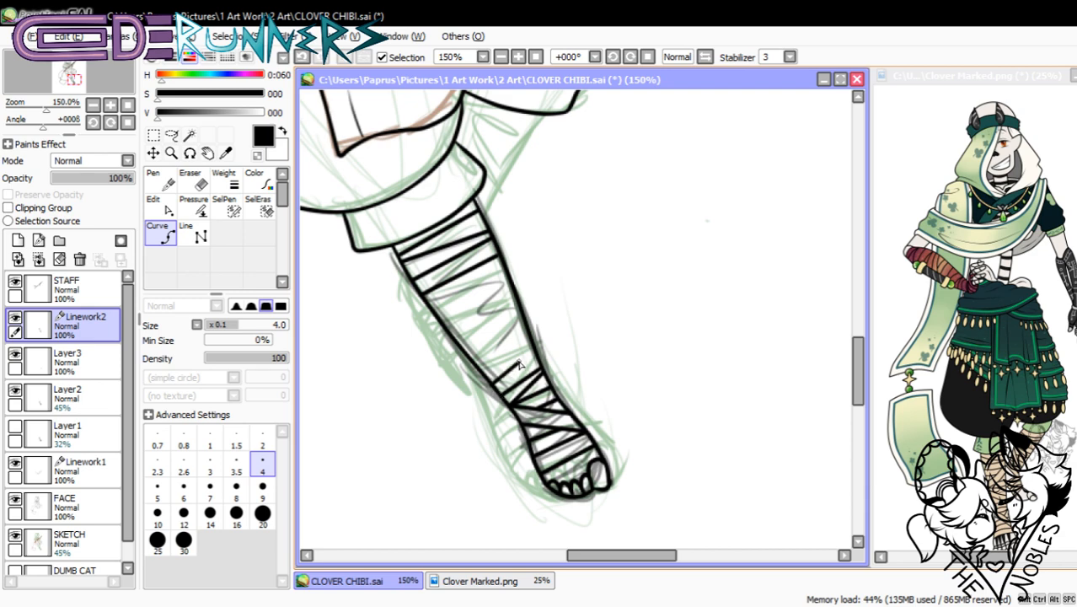
left_click(482, 371)
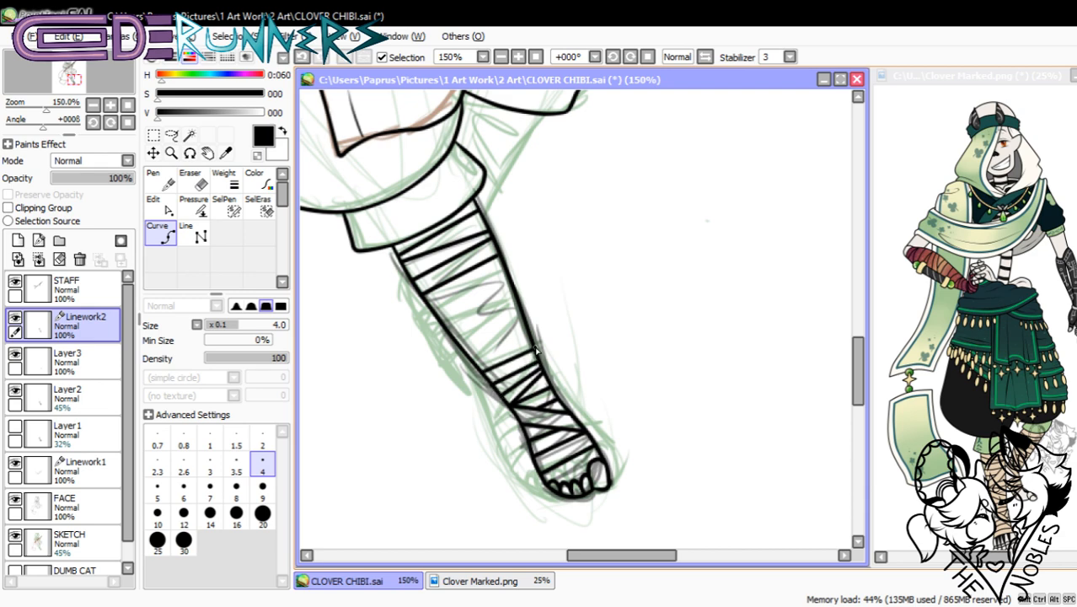
- Continue the zigzag bandage lines up the middle of the shin until they meet the upper wraps
double_click(538, 354)
left_click(533, 344)
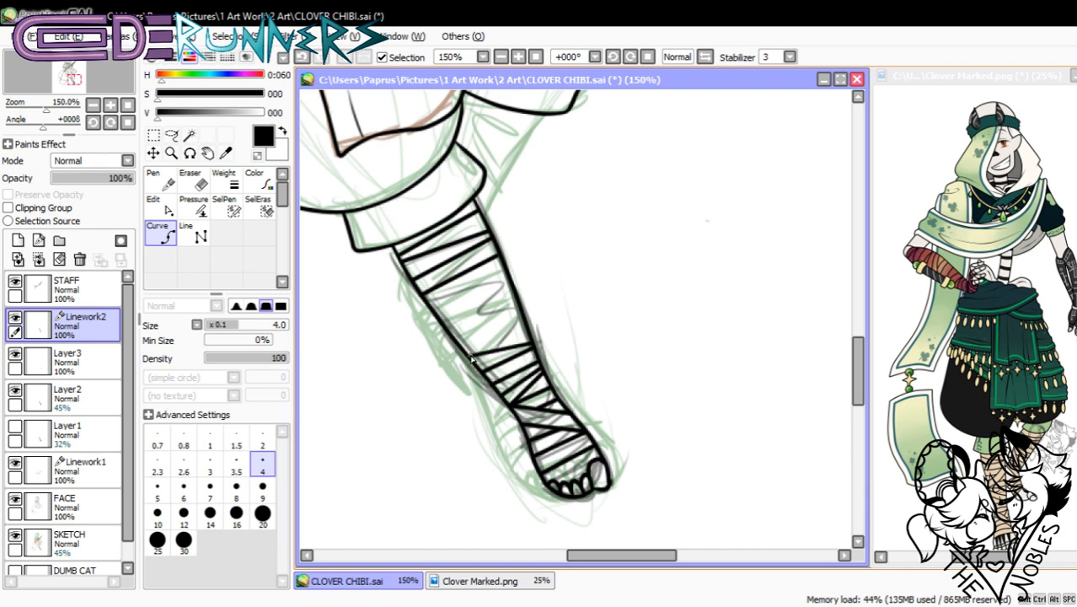
double_click(470, 354)
left_click(463, 345)
double_click(531, 333)
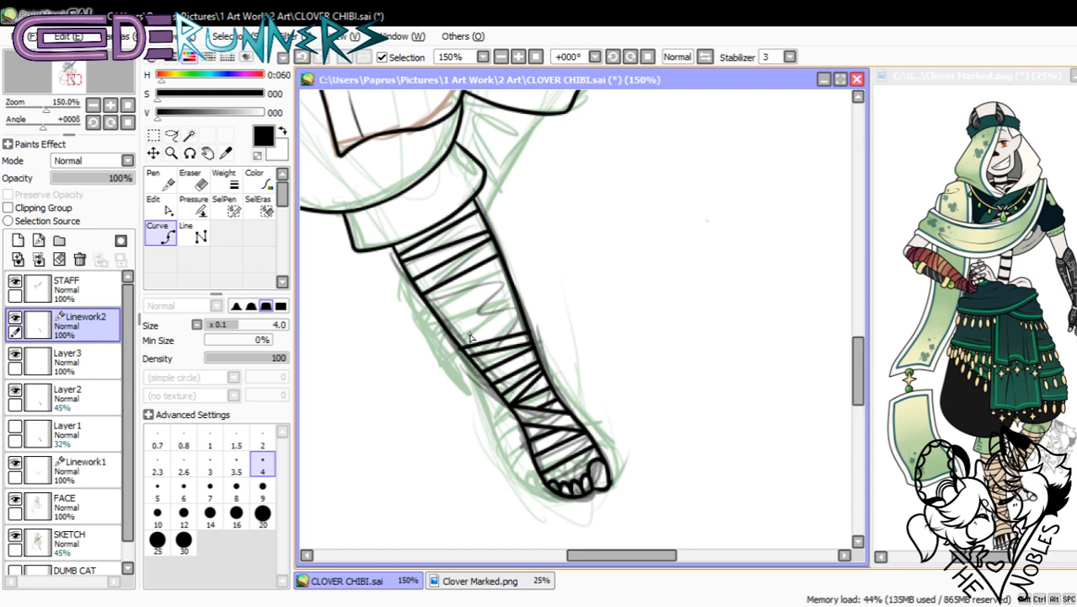
left_click(458, 343)
double_click(522, 317)
left_click(457, 339)
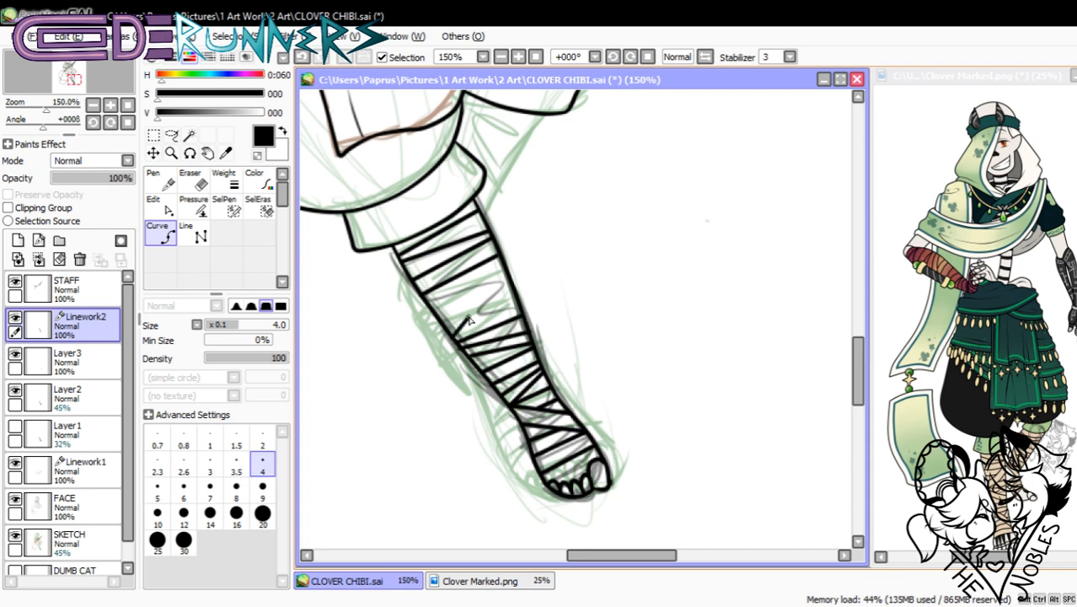
double_click(515, 297)
left_click(444, 324)
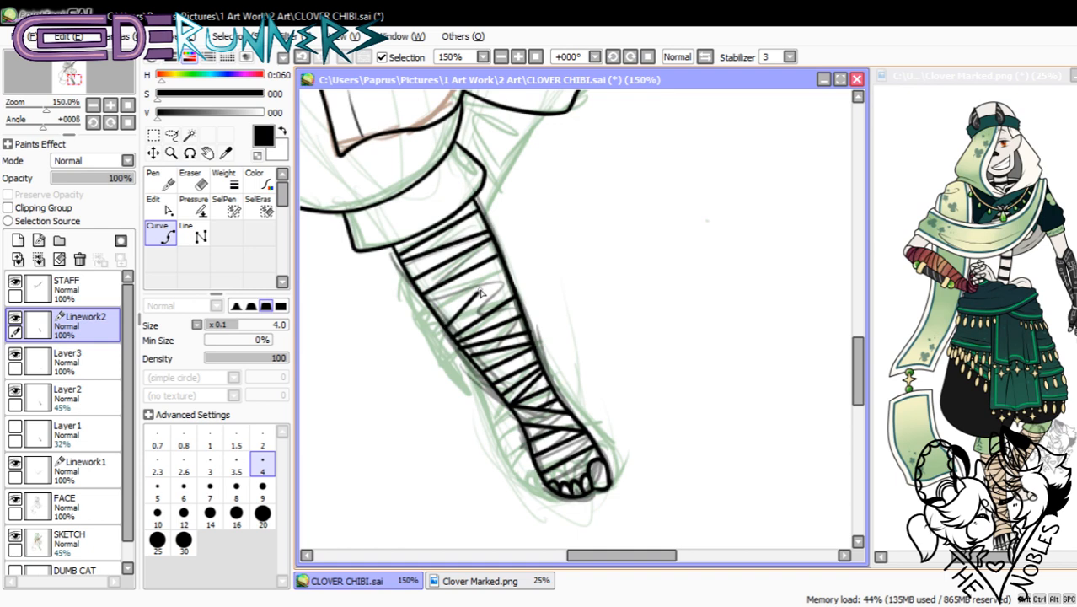
double_click(507, 284)
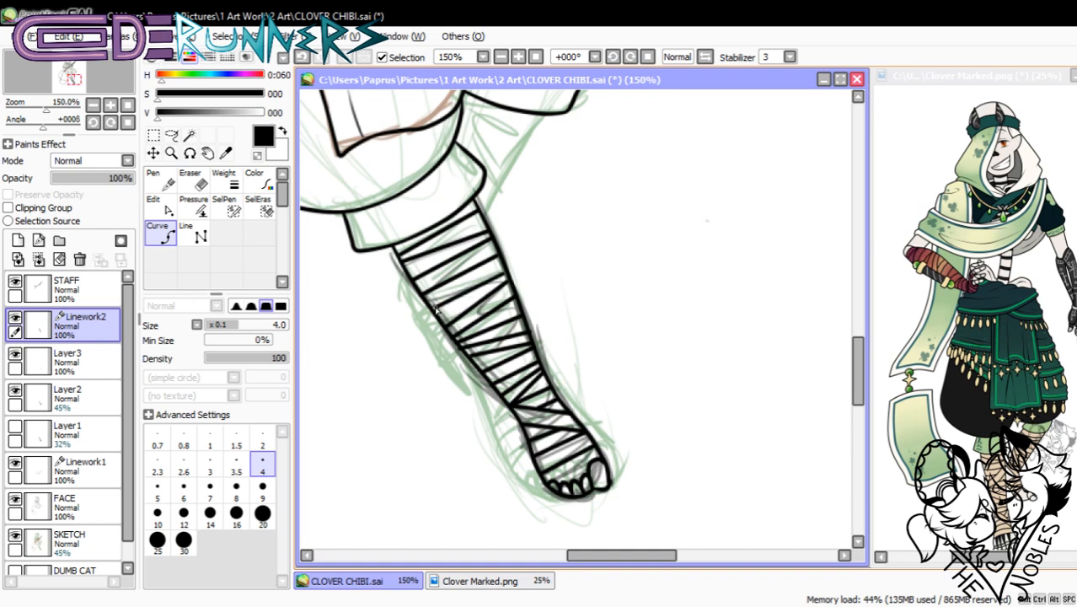
- Bend the bandage lines into gentle arcs along the shin and foot by translating their control points on Linework2
left_click(110, 103)
left_click(159, 206)
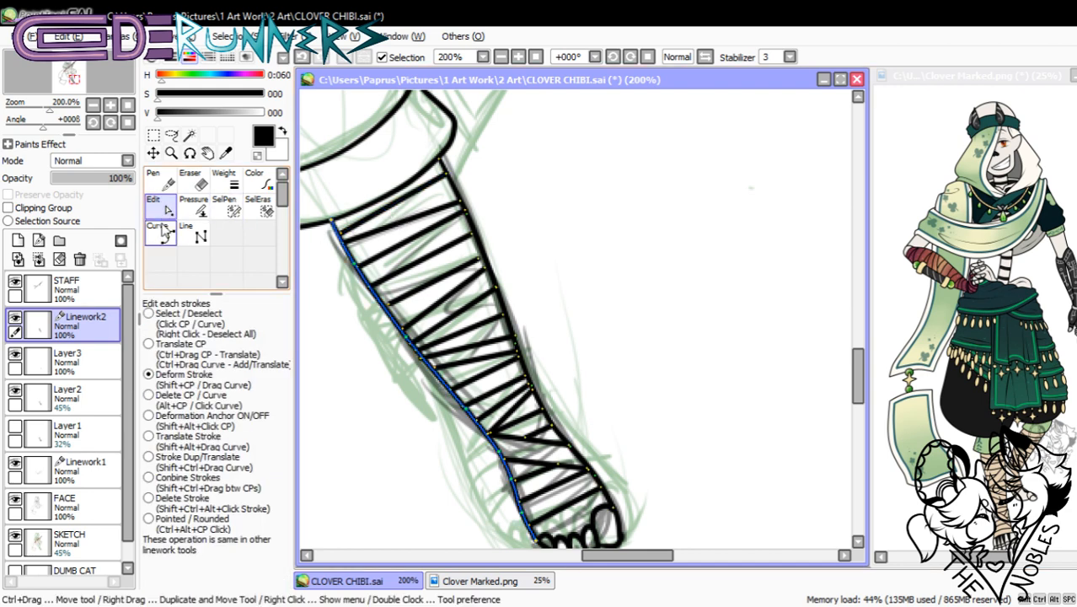
left_click(175, 346)
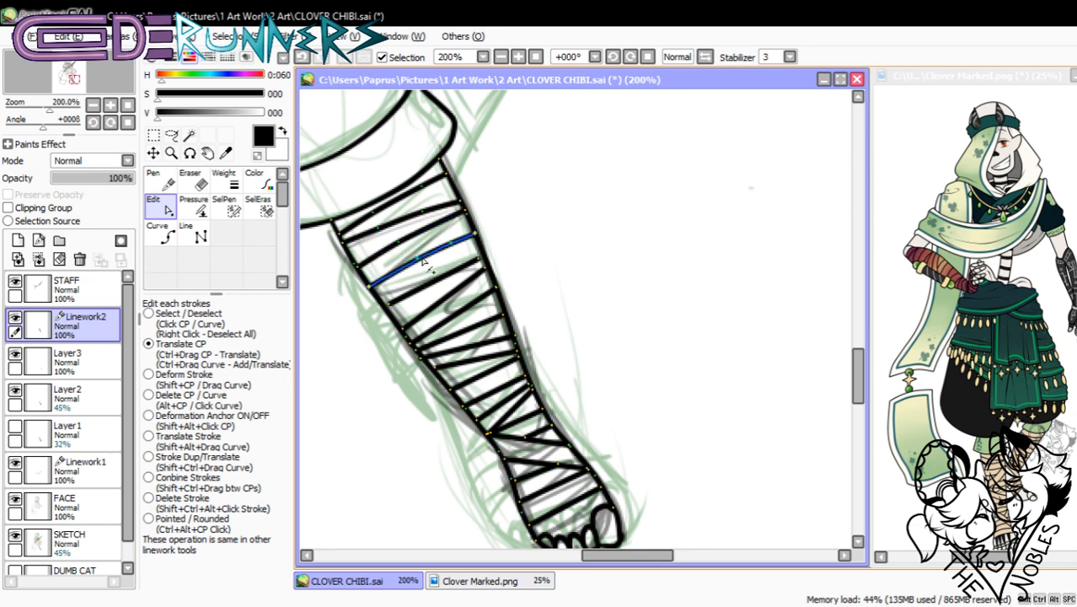
left_click_drag(389, 304, 381, 302)
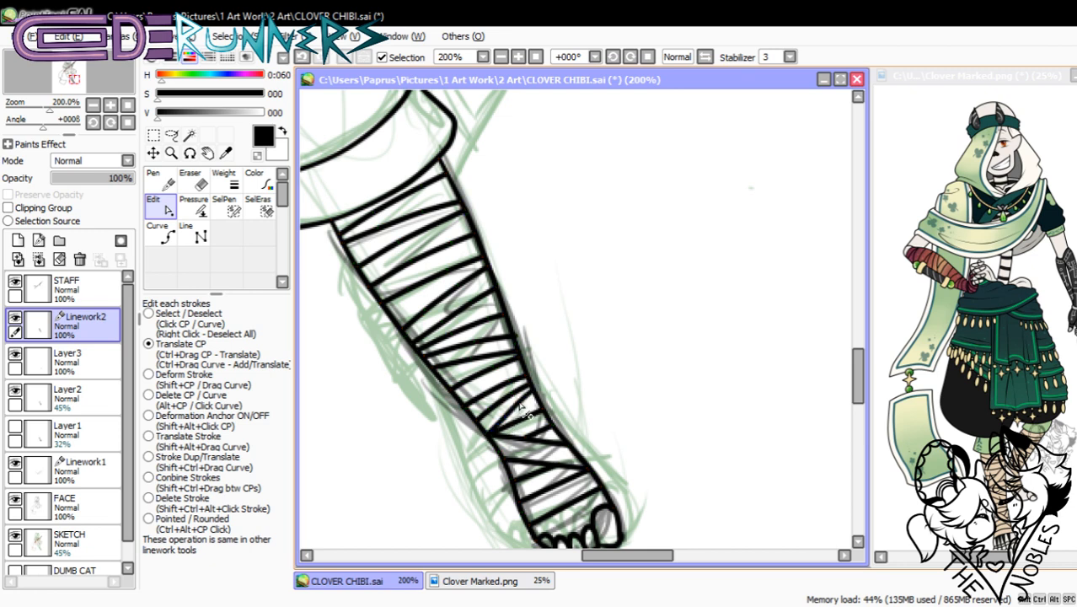
mouse_move(538, 432)
left_mouse_down()
mouse_move(536, 472)
mouse_move(561, 463)
mouse_move(557, 482)
mouse_move(566, 478)
left_mouse_up()
left_click(534, 494)
left_click_drag(565, 479, 587, 515)
left_click(224, 179)
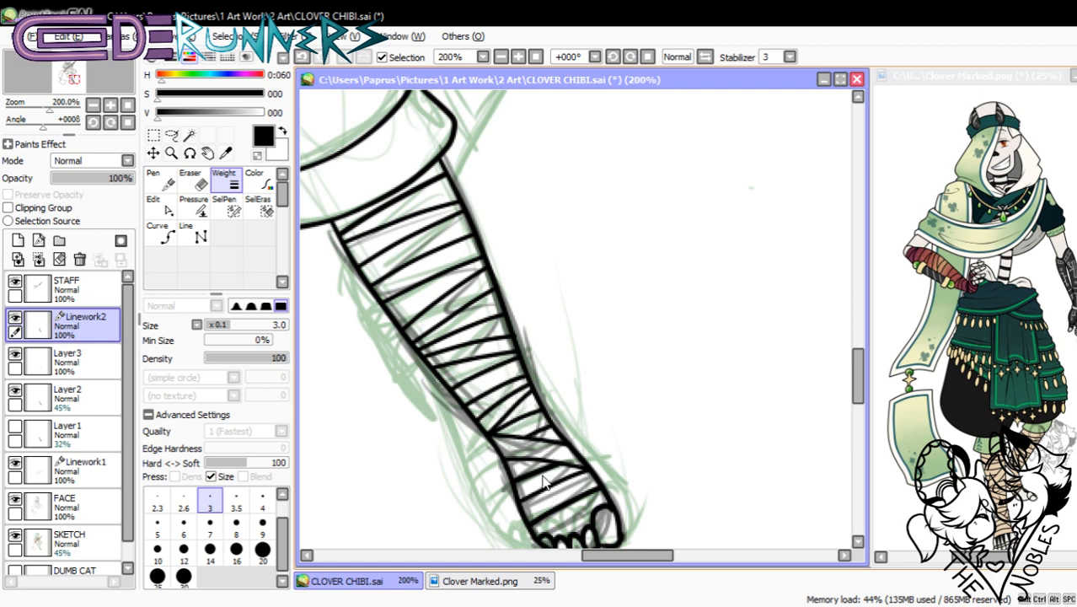
- Hide the SKETCH layer and merge Linework2 down into Layer3
left_click(93, 105)
left_click(93, 105)
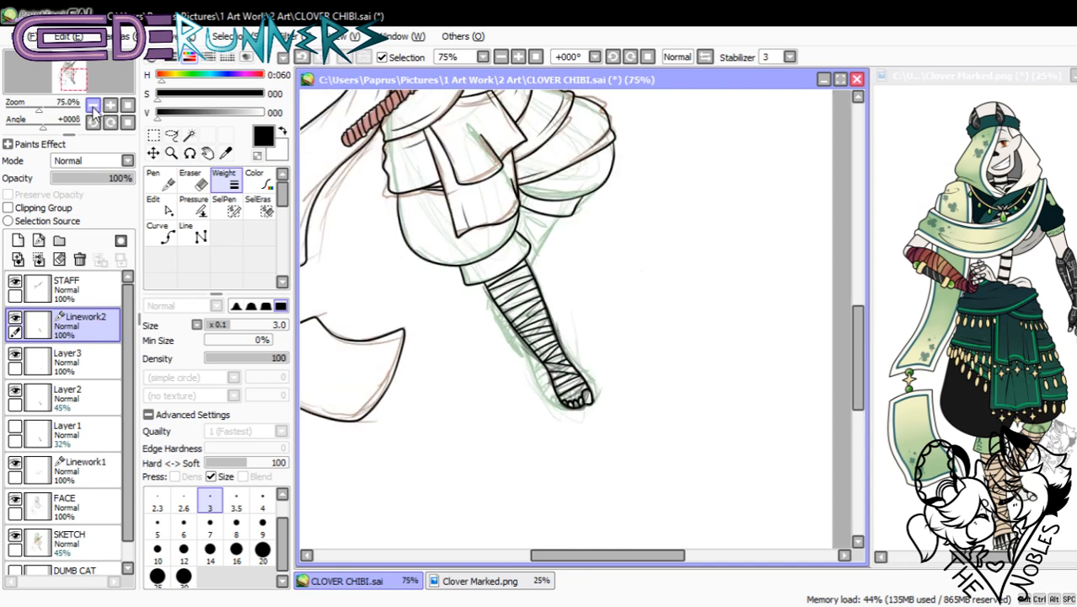
left_click(92, 105)
left_click_drag(851, 324, 853, 284)
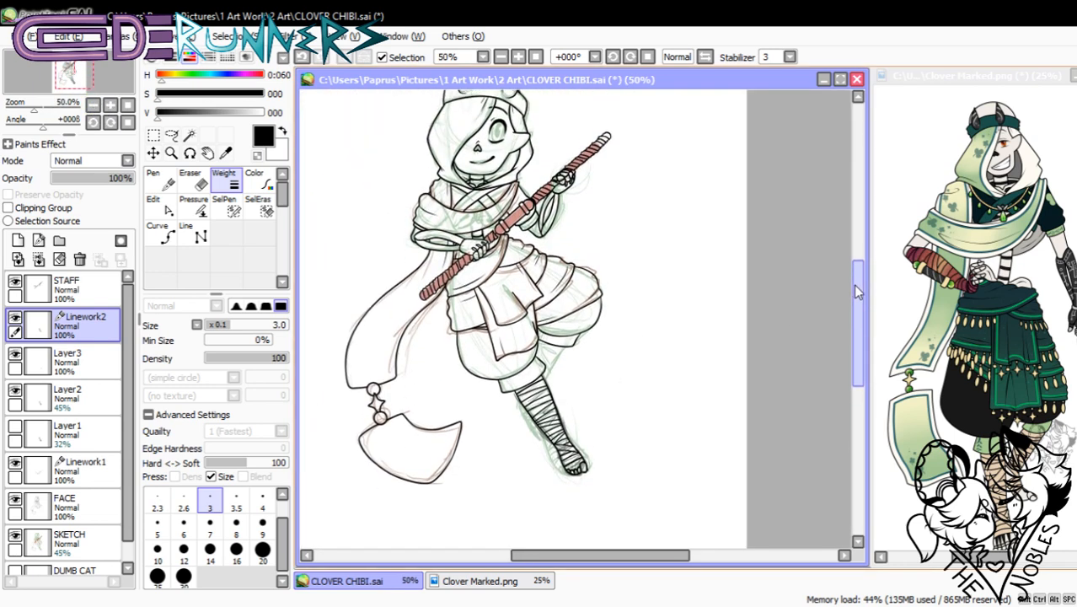
left_click(15, 537)
left_click(16, 355)
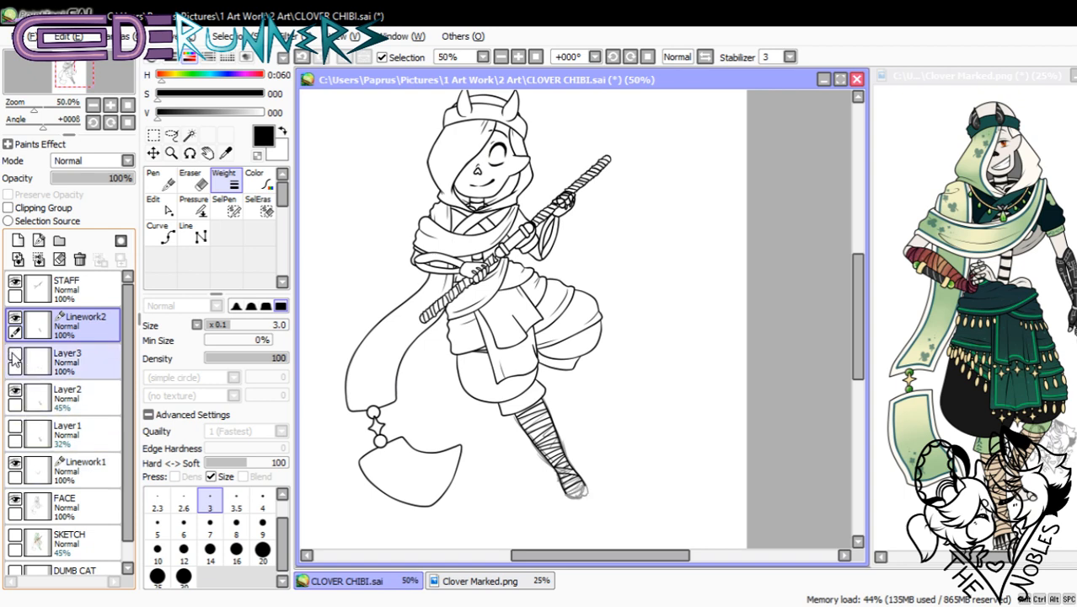
left_click(16, 355)
left_click(38, 258)
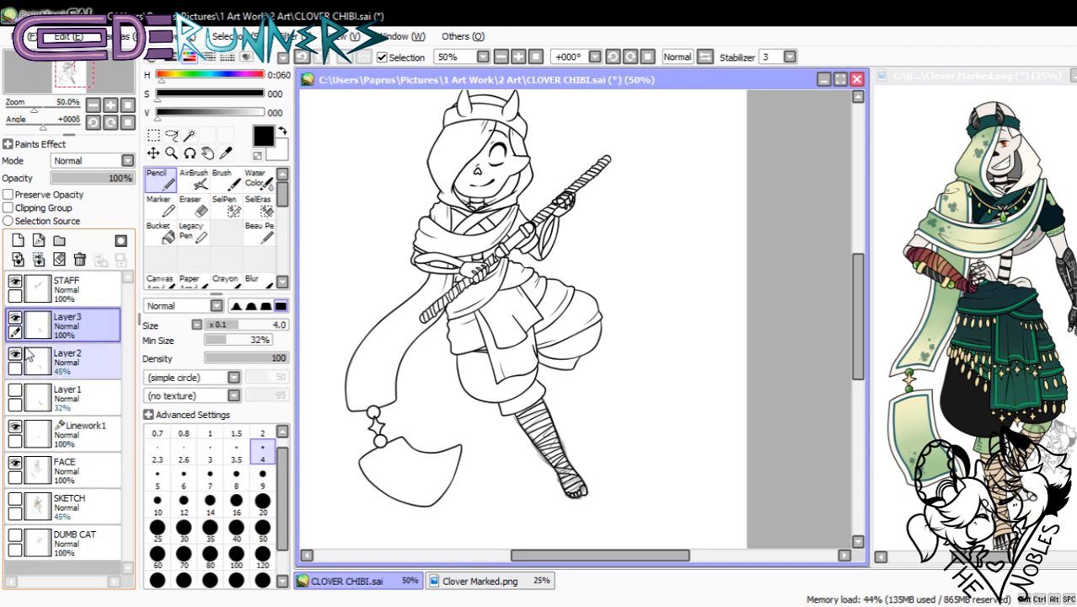
- Compare the old leg on Layer1 at 100% opacity with the new leg on Layer3 by switching layer visibility
left_click(14, 353)
left_click(14, 353)
left_click(16, 357)
left_click(68, 363)
left_click(15, 391)
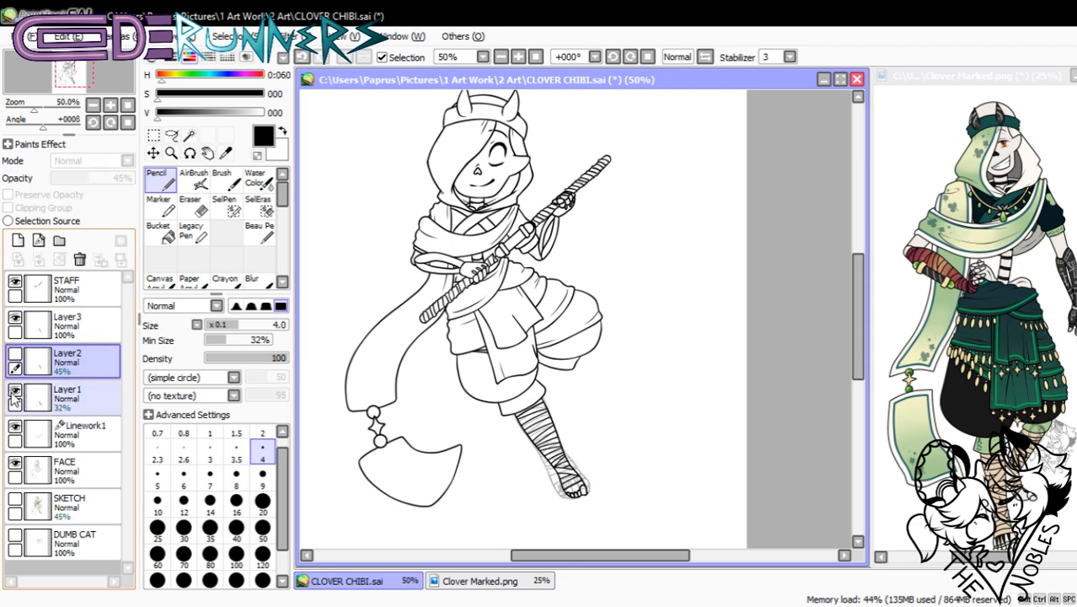
left_click(78, 386)
left_click_drag(110, 179, 133, 179)
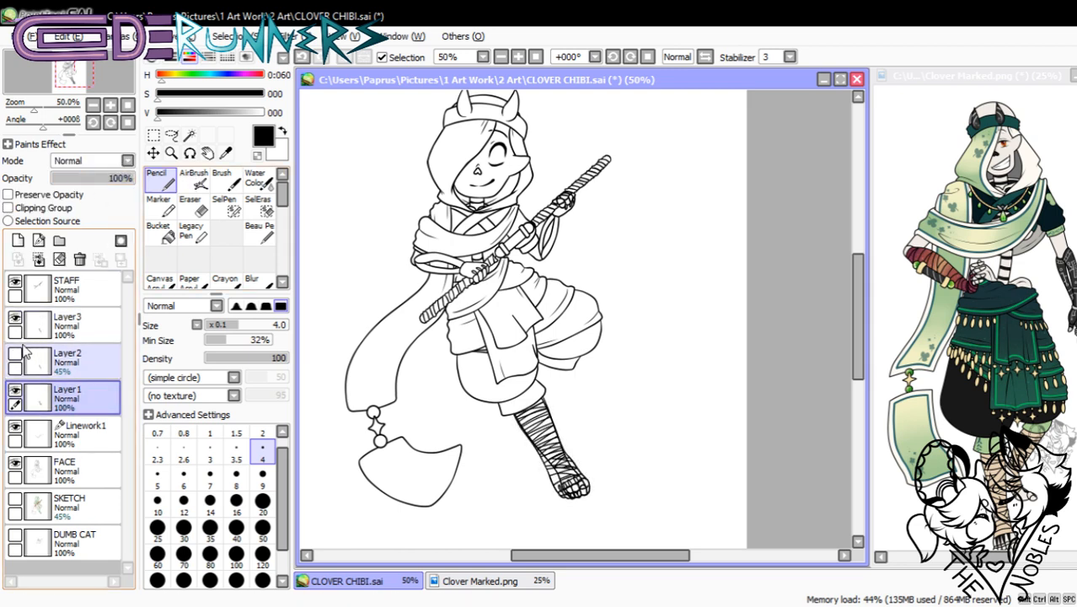
left_click(14, 320)
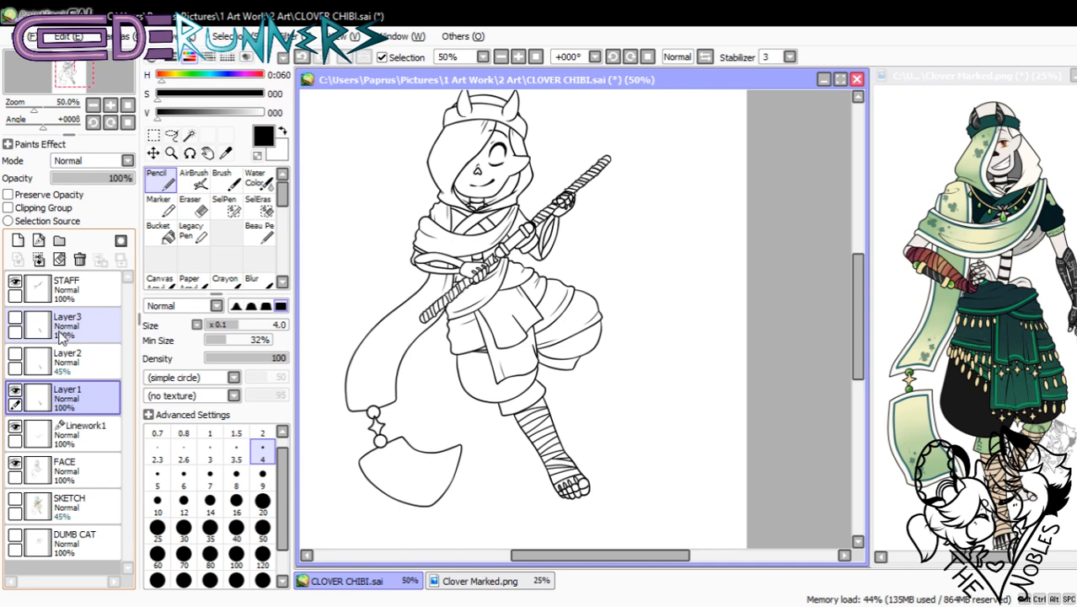
left_click(14, 392)
left_click(14, 321)
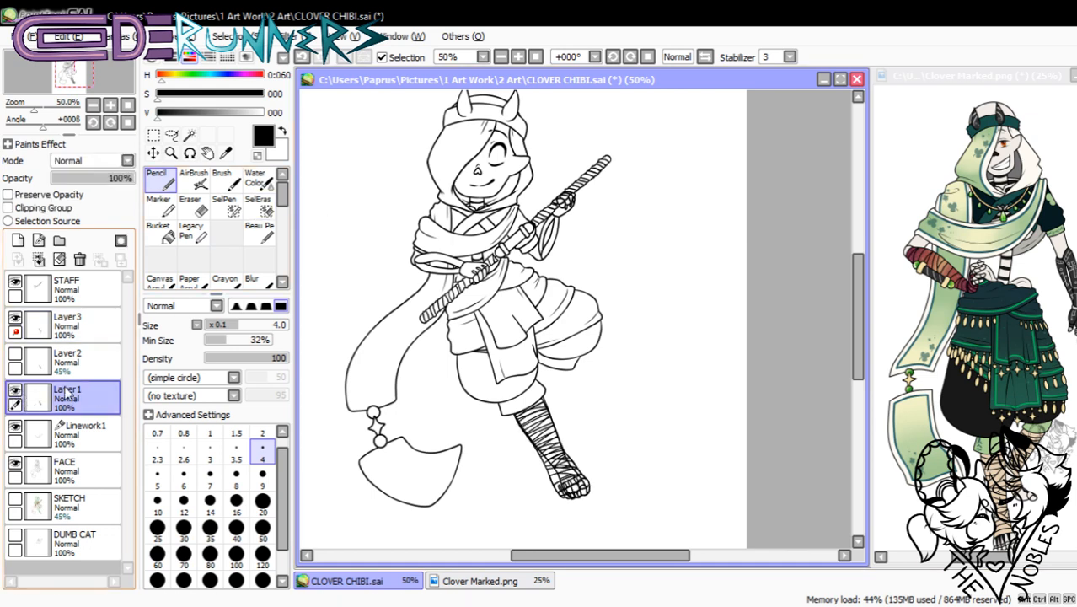
- Delete Layer1 with the old leg and Layer2 with the rough leg sketch
left_click(79, 258)
left_click(14, 354)
left_click(51, 361)
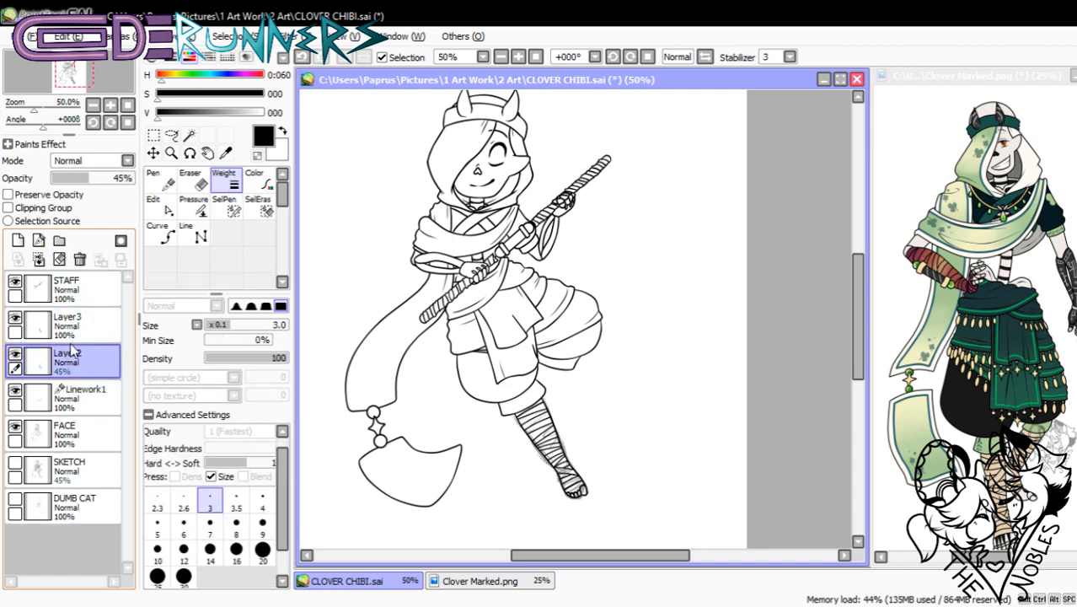
left_click(79, 259)
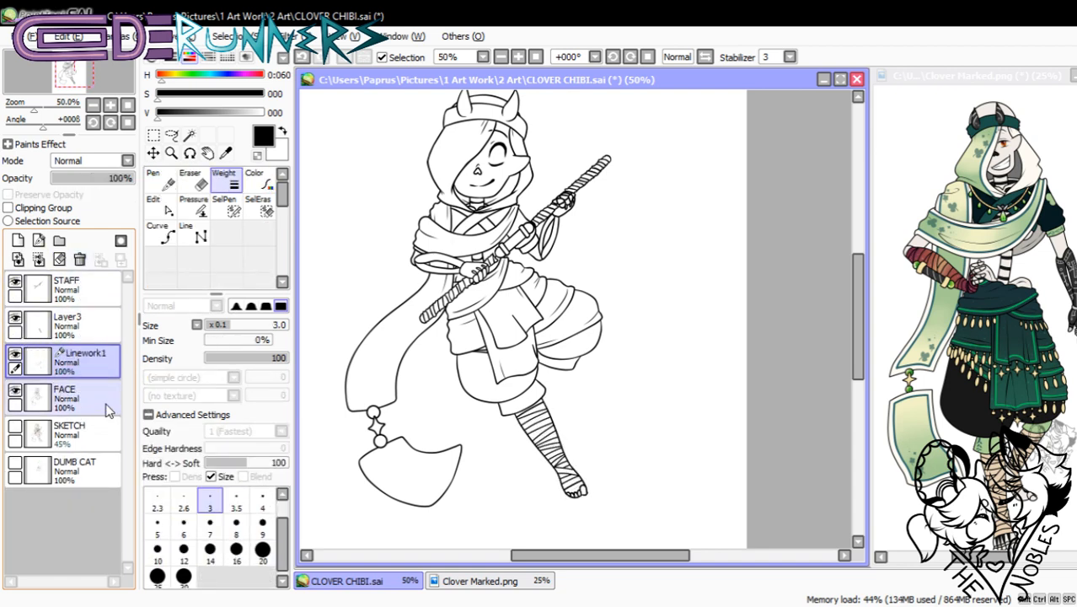
- Show the SKETCH layer again and make Layer3 active for inking details on the foot
left_click(15, 427)
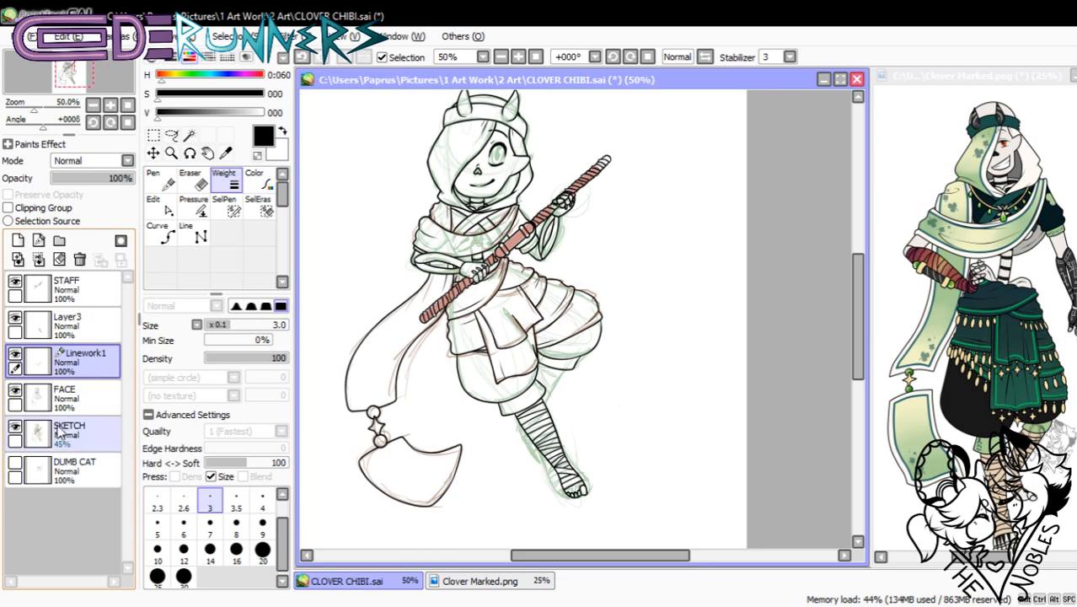
left_click(67, 324)
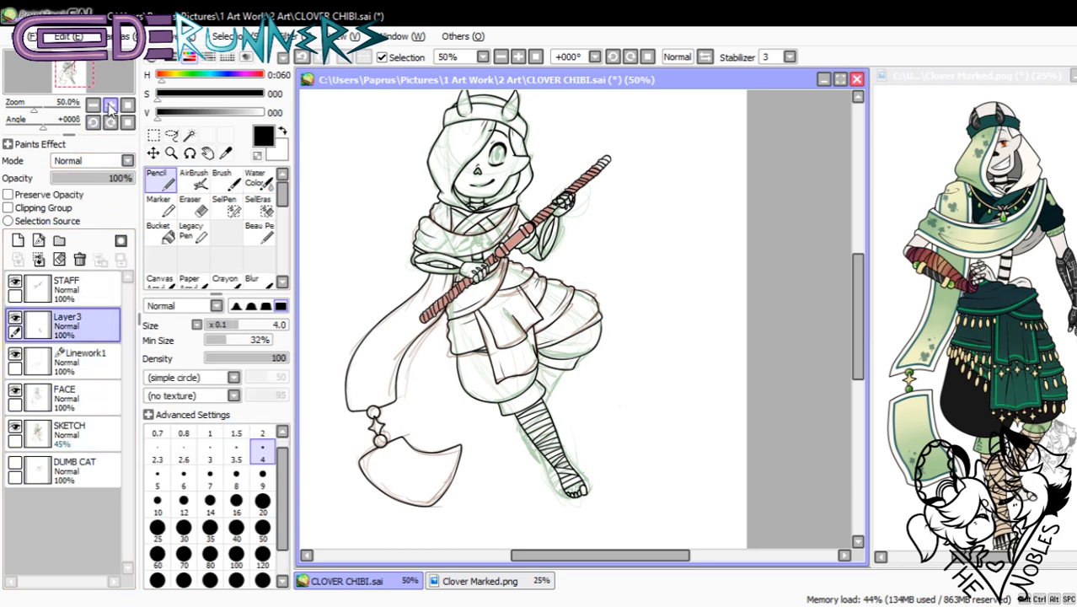
left_click(111, 106)
left_click(110, 106)
left_click_drag(854, 291, 844, 364)
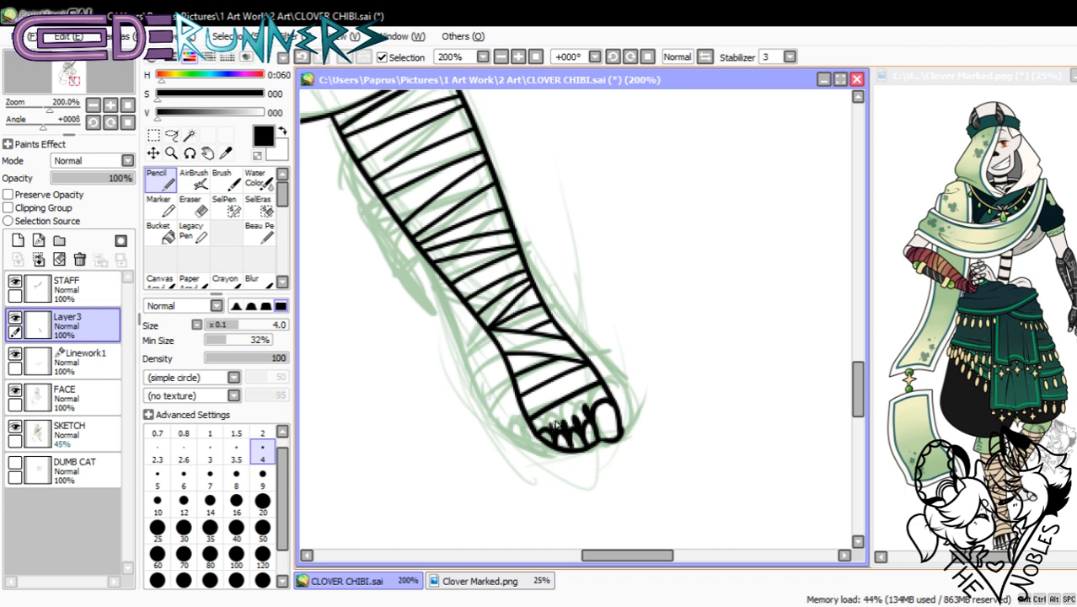
key("ctrl+z")
key("ctrl+z")
key("ctrl+z")
key("ctrl+z")
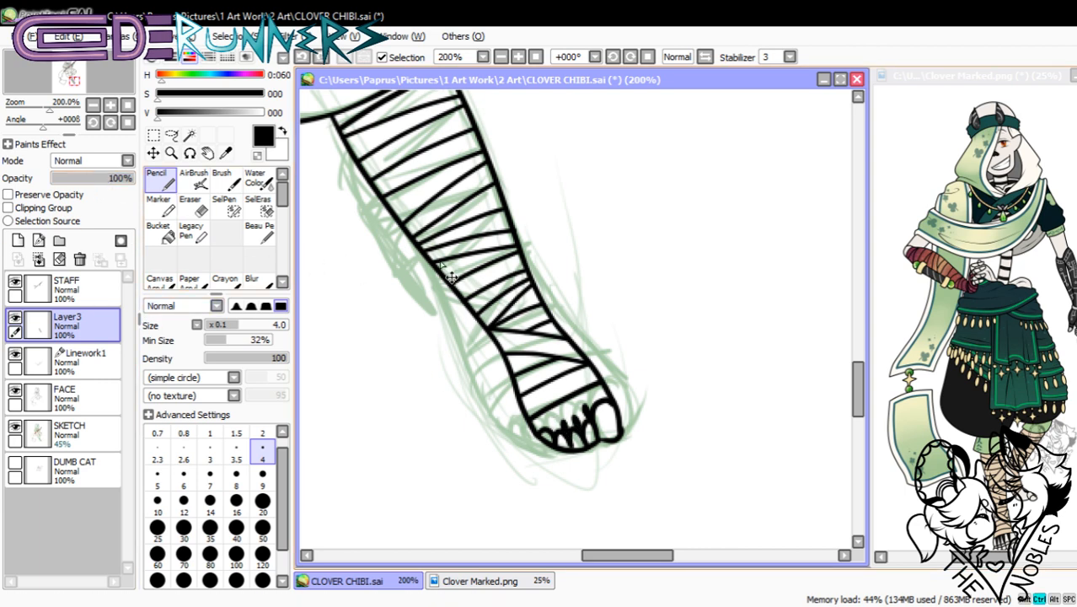
mouse_move(590, 416)
left_mouse_down()
mouse_move(581, 407)
mouse_move(593, 433)
left_mouse_up()
key("ctrl+z")
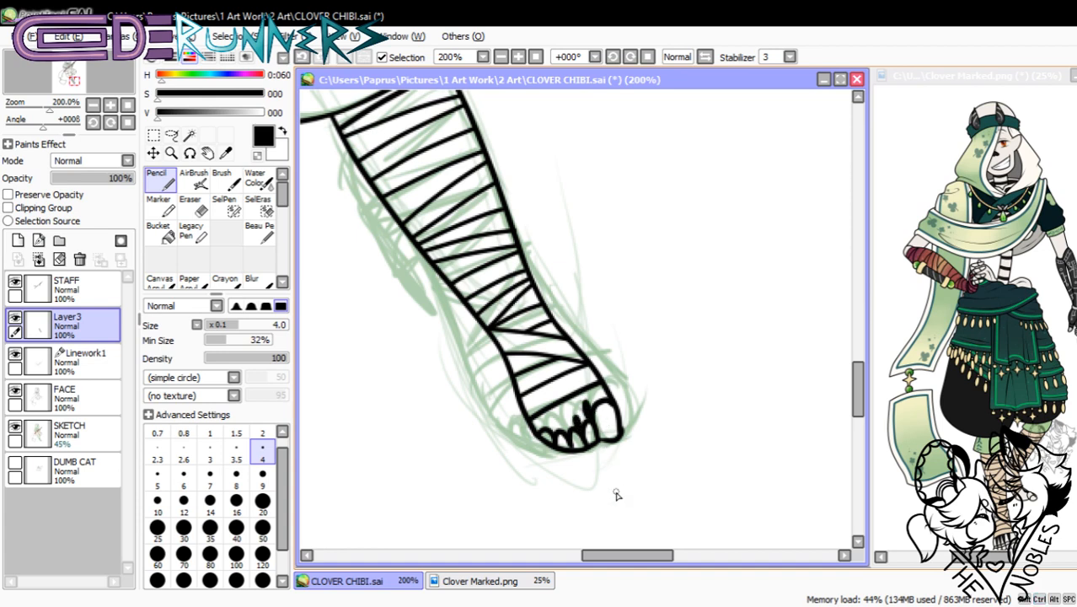
key("ctrl+z")
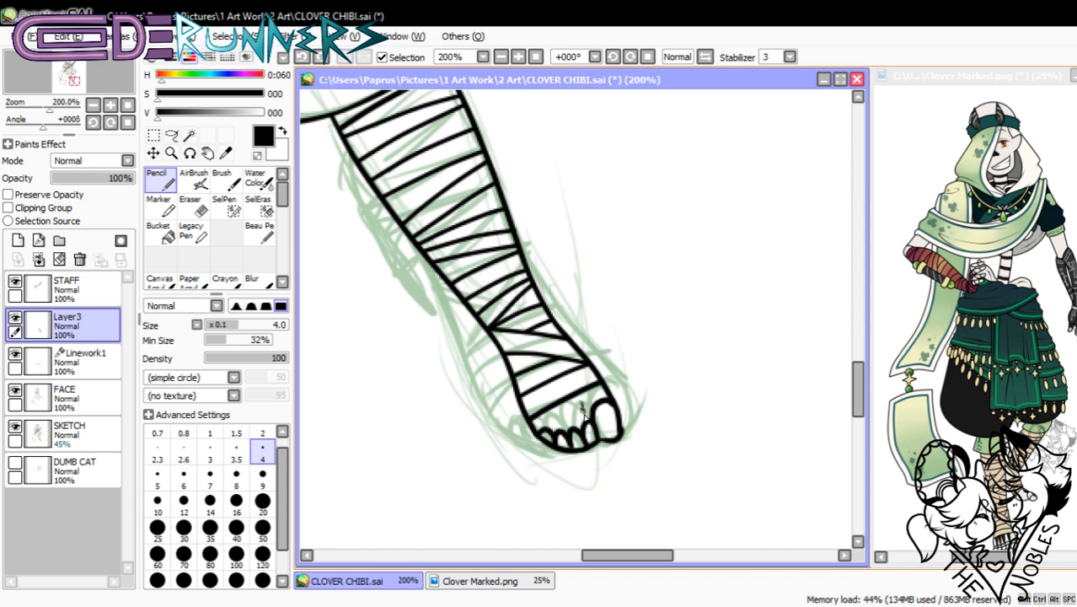
key("ctrl+z")
- Ink the short line beside the big toe, running from the lowest bandage to the gap between the toes
left_click_drag(581, 403, 590, 427)
key("ctrl+z")
key("ctrl+z")
key("ctrl+z")
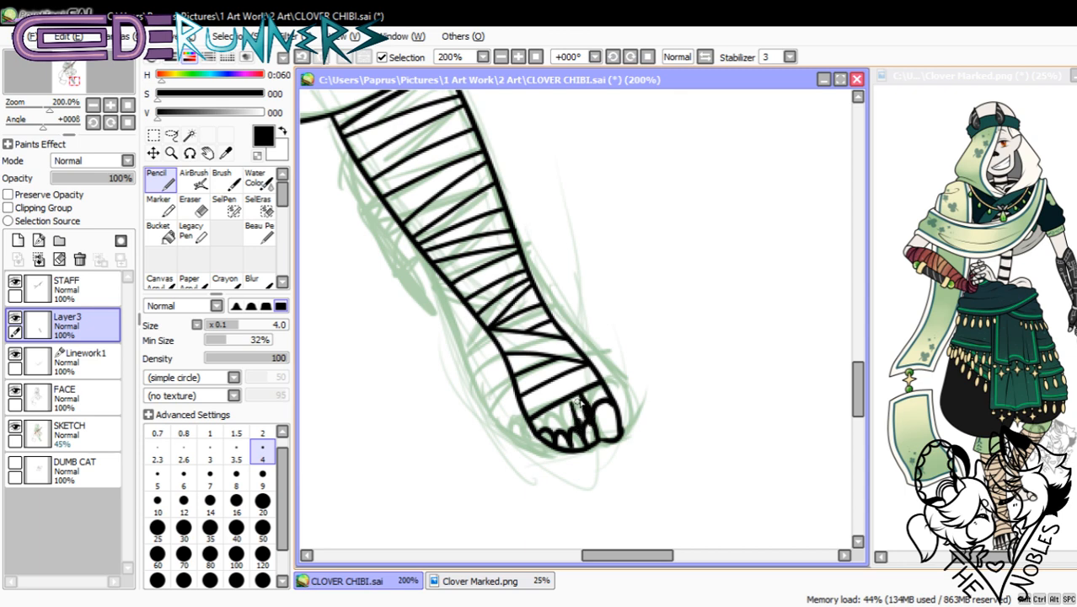
key("ctrl+z")
- Ink the remaining short lines from the lowest bandage down to the gaps between the small toes on Layer3
scroll(509, 411, "up", 1)
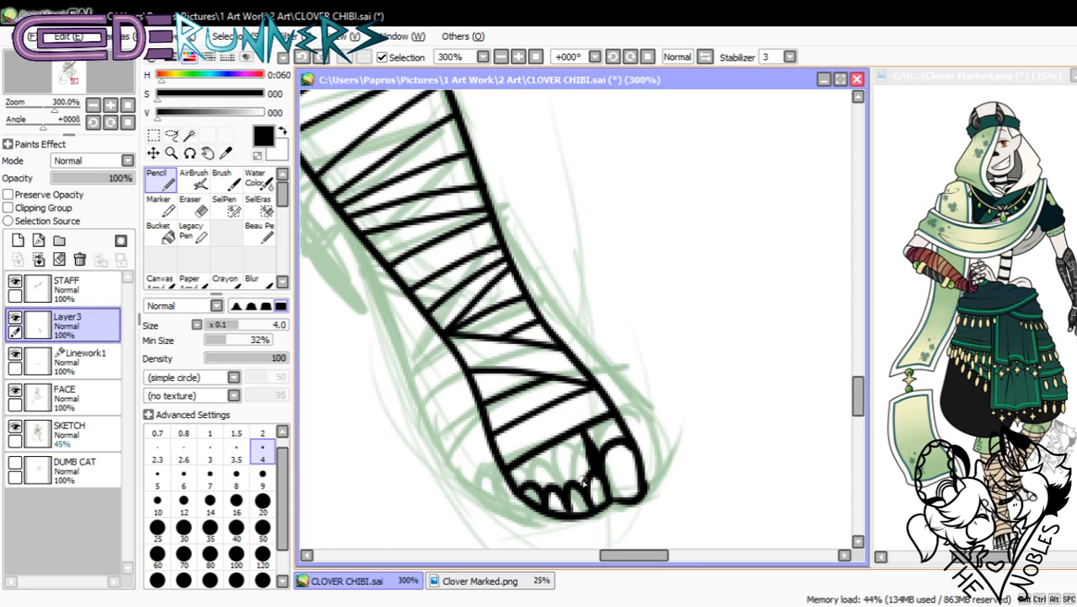
left_click_drag(578, 472, 568, 433)
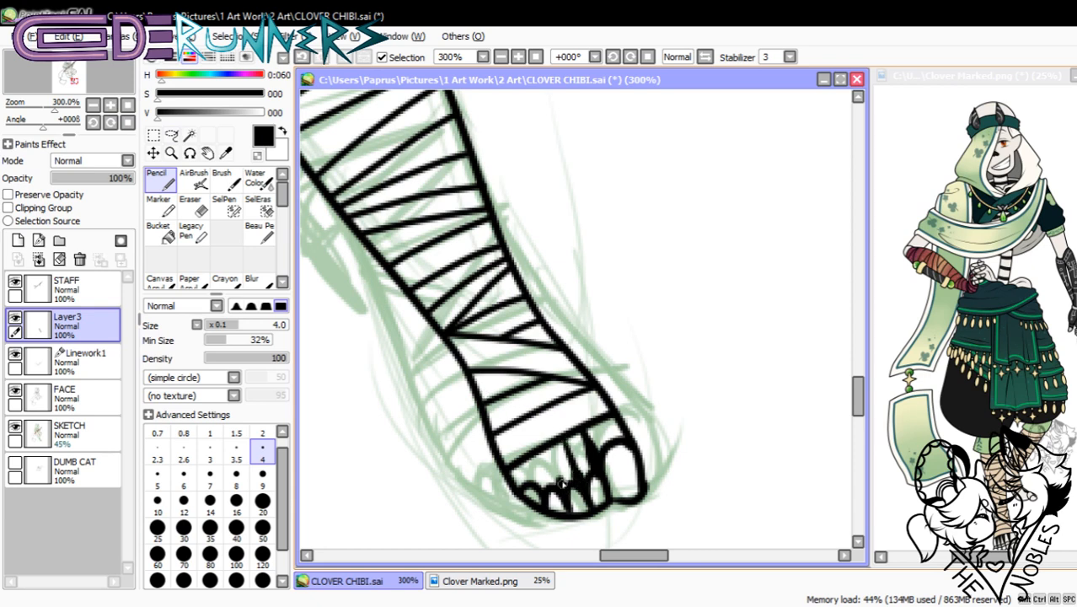
left_click_drag(547, 444, 559, 485)
left_click_drag(536, 446, 545, 477)
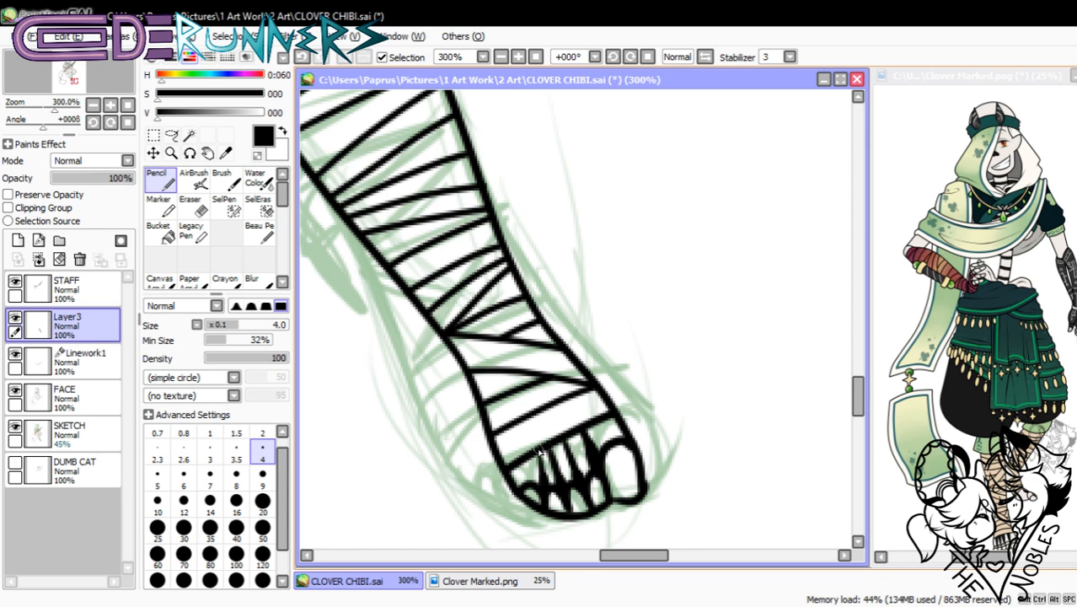
key("ctrl+z")
key("ctrl+z")
key("ctrl+z")
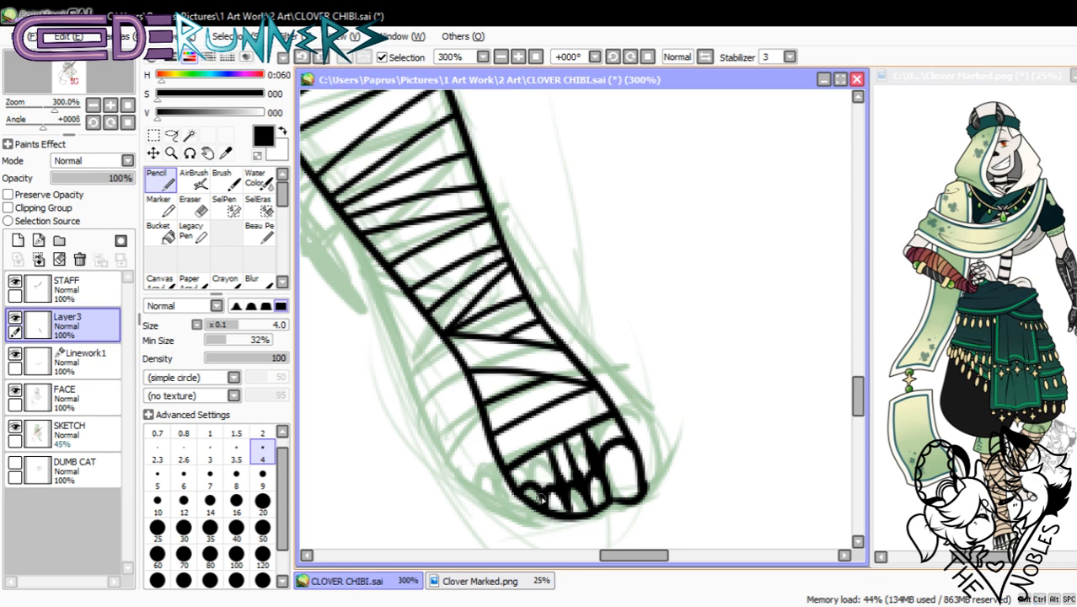
left_click_drag(532, 452, 536, 480)
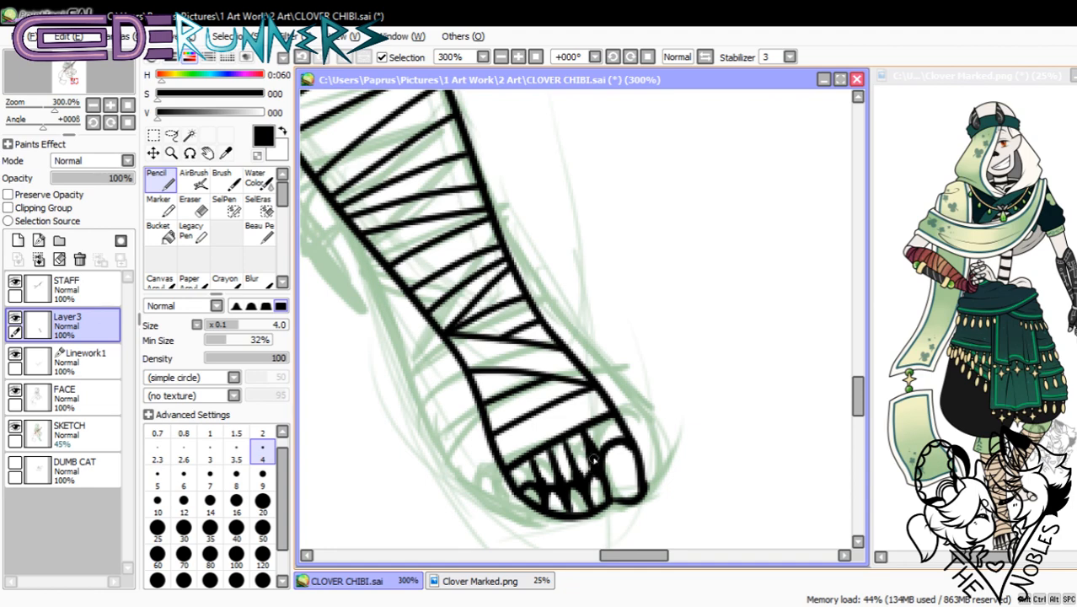
left_click(128, 104)
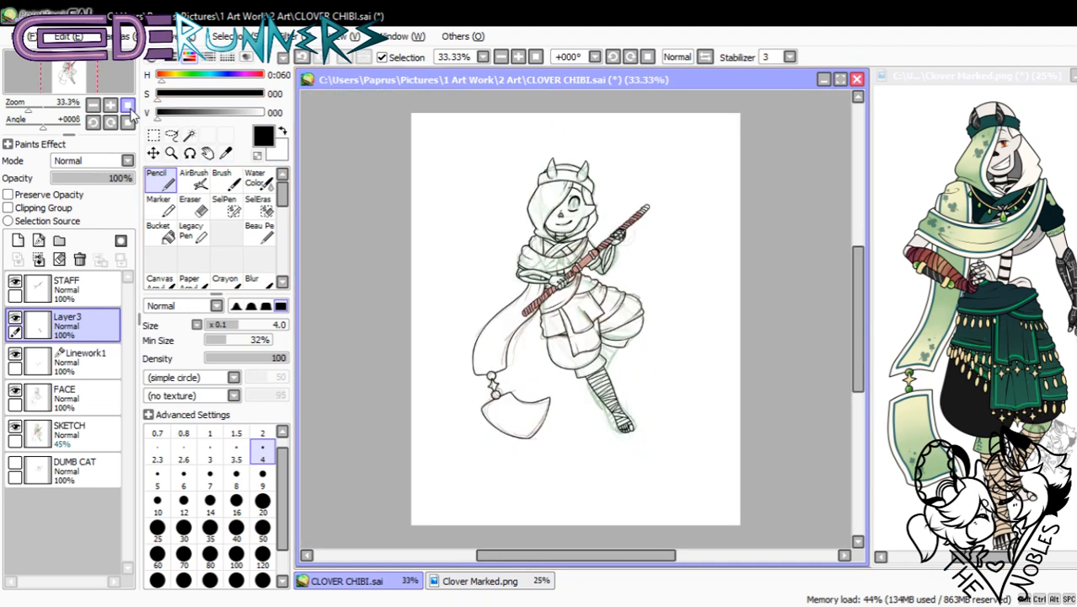
- Ink the outer edge of the raised leg below the trouser cuff on Linework1 and adjust the curve's control points
left_click(110, 104)
left_click_drag(857, 291, 851, 347)
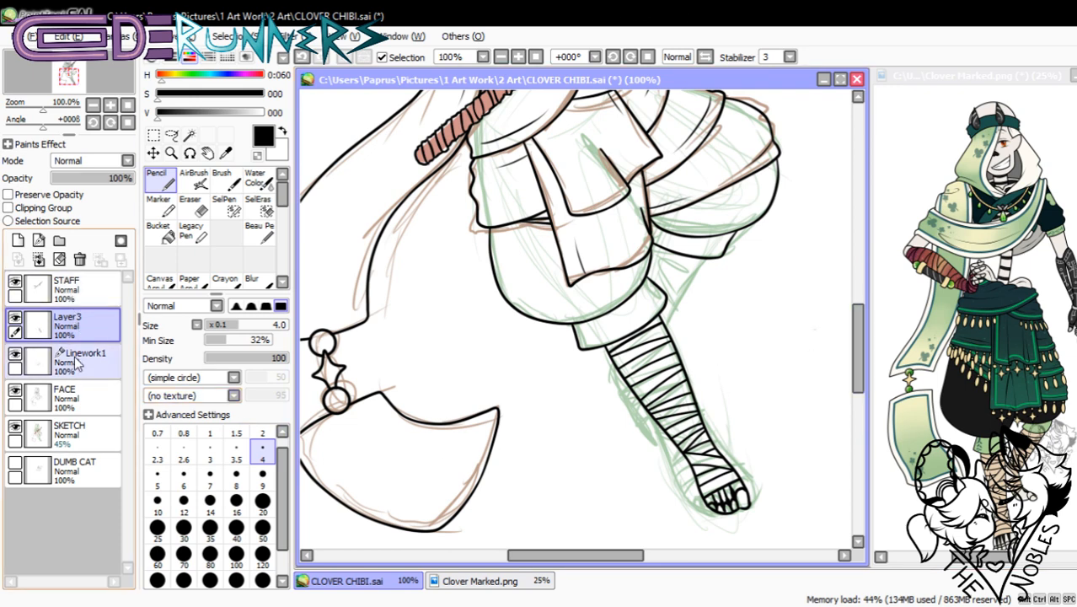
left_click(16, 361)
left_click(15, 354)
left_click(159, 234)
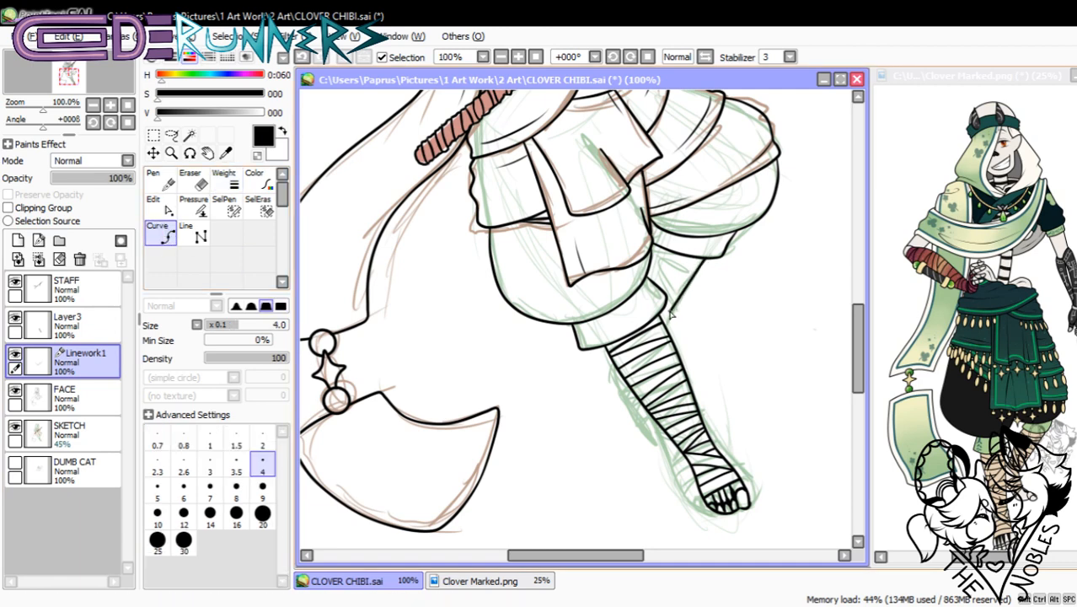
left_click(159, 205)
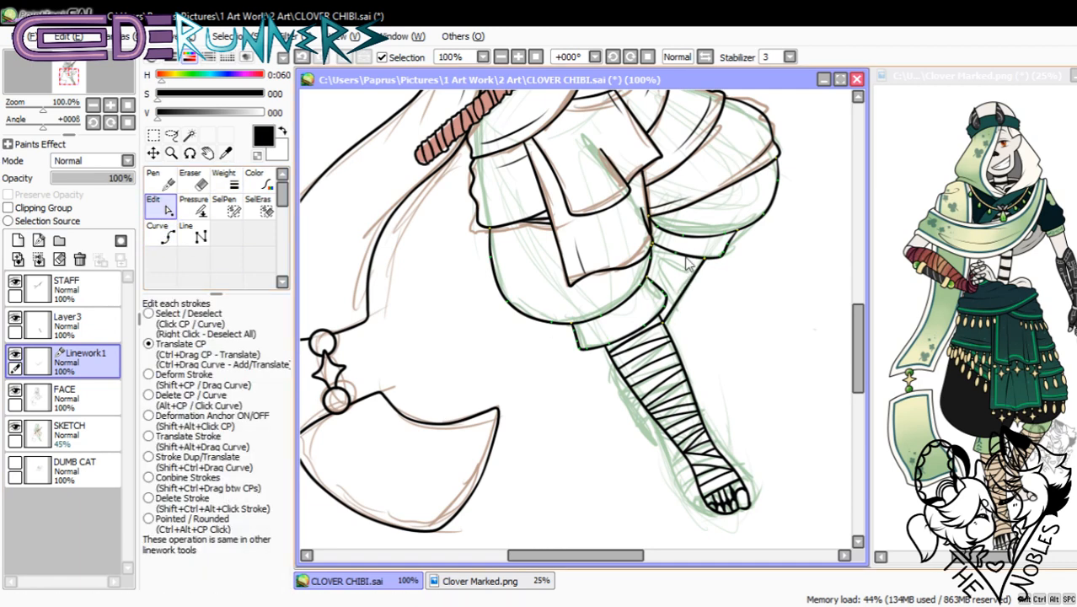
left_click_drag(691, 283, 670, 308)
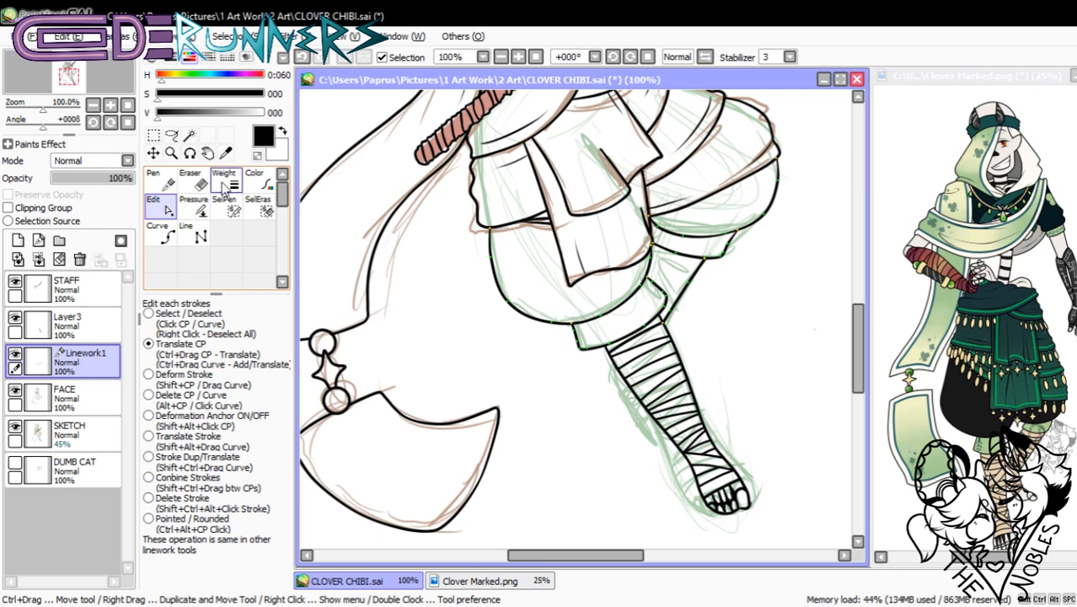
- Ink the short inner edge of the raised leg beside the front trouser leg and refine the leg curves' points and pressure
left_click(111, 107)
left_click(160, 234)
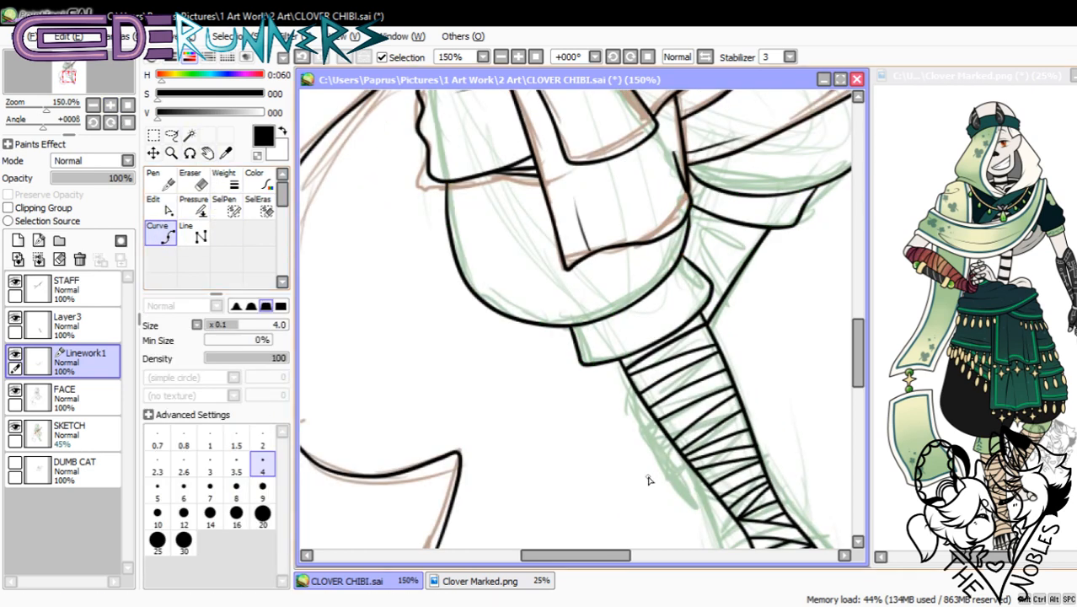
left_click_drag(636, 555, 657, 555)
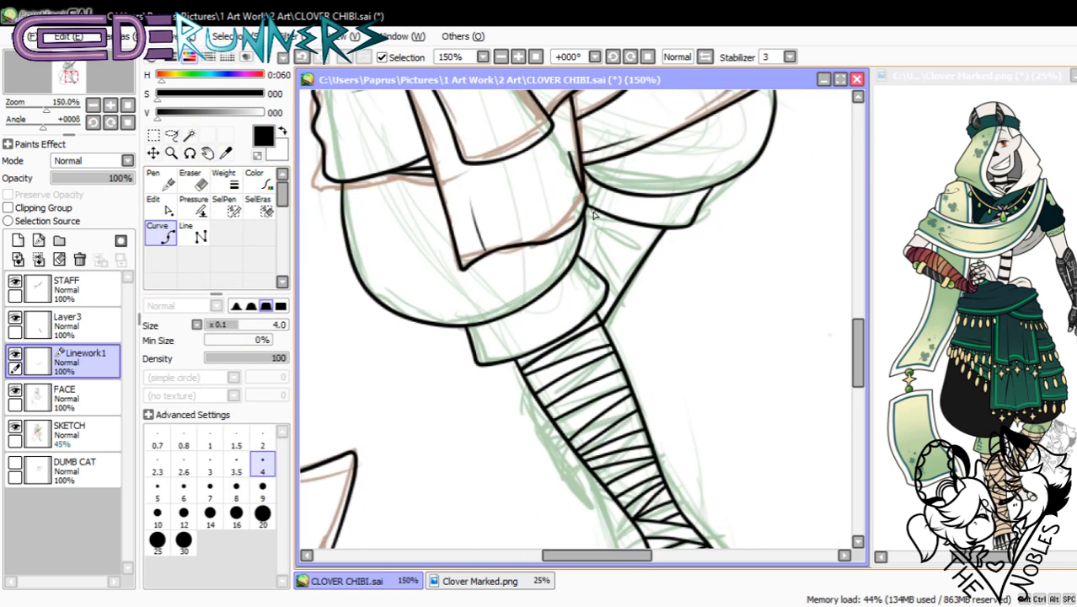
left_click(156, 205)
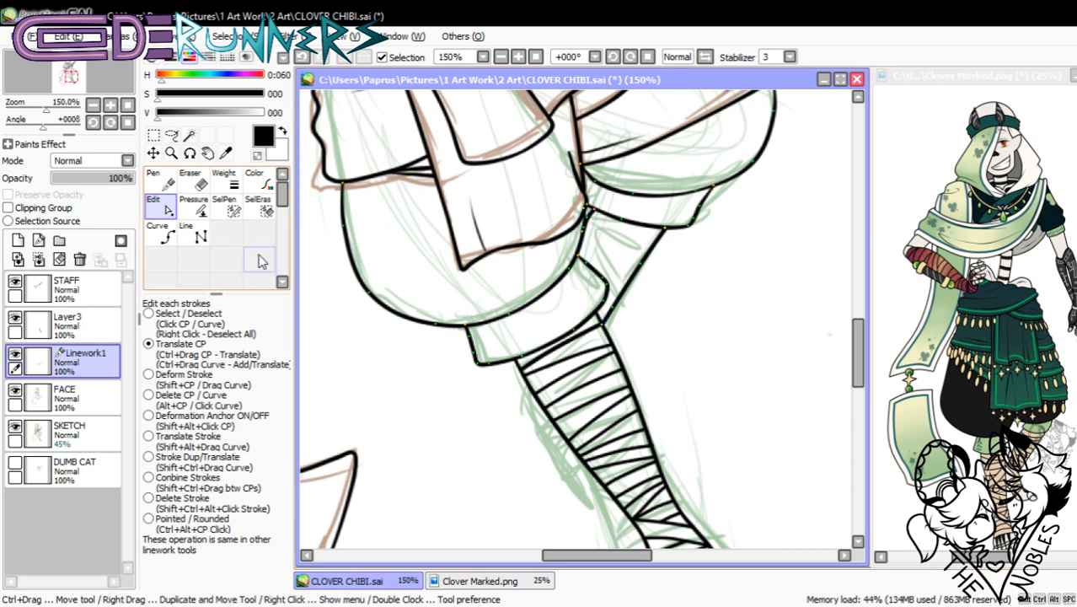
left_click(194, 205)
mouse_move(666, 229)
left_mouse_down()
mouse_move(592, 210)
mouse_move(581, 214)
mouse_move(597, 233)
mouse_move(579, 232)
left_mouse_up()
- Draw curved bandage lines across the raised leg, from beneath the trouser cuff down to the standing leg's cuff
left_click(159, 234)
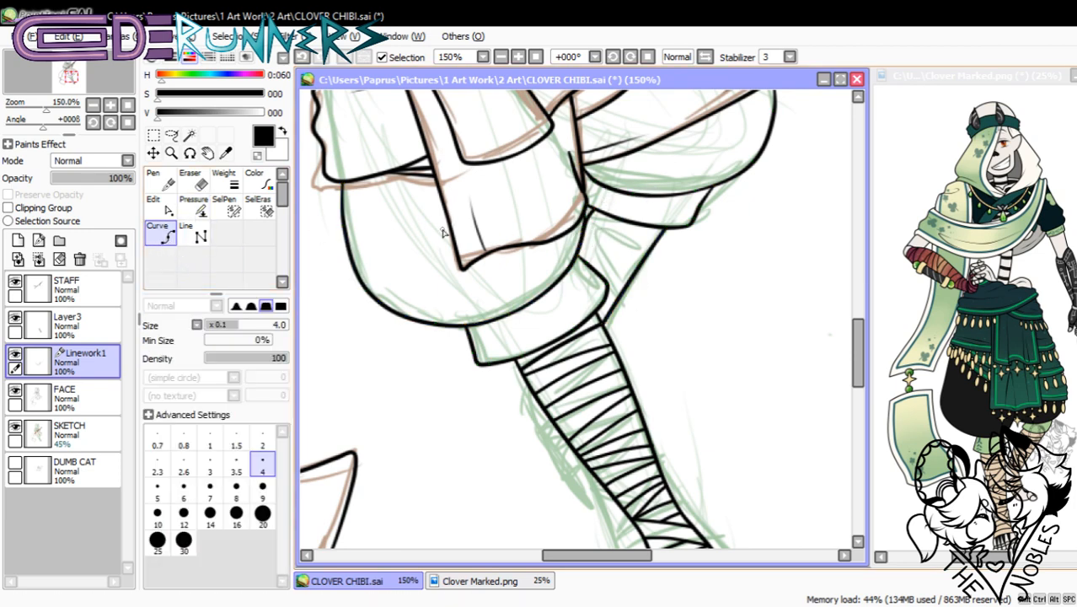
left_click(590, 217)
double_click(656, 240)
left_click(586, 228)
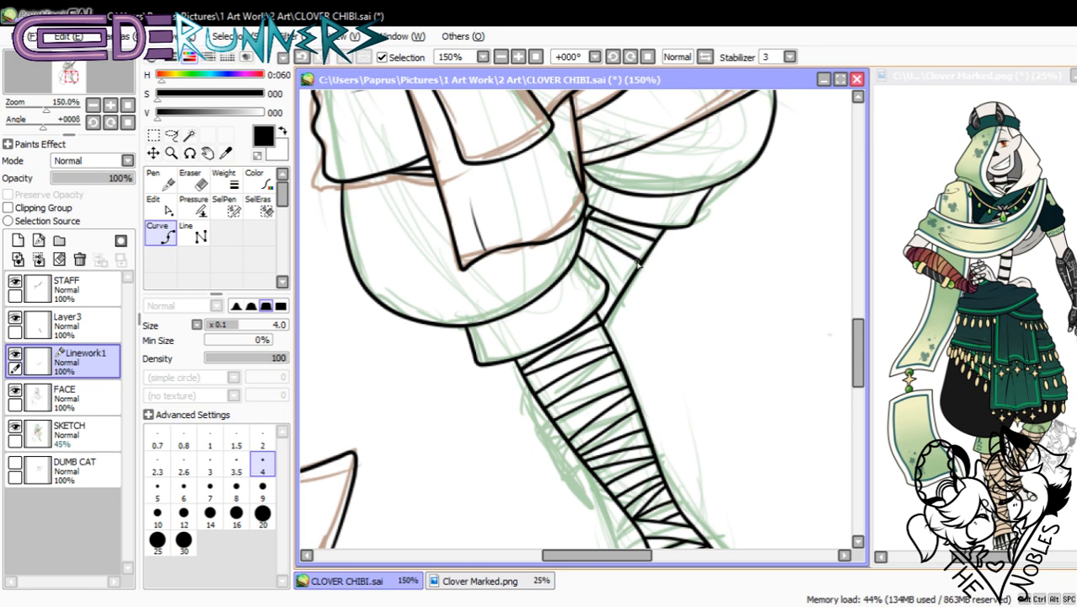
left_click(580, 245)
double_click(634, 272)
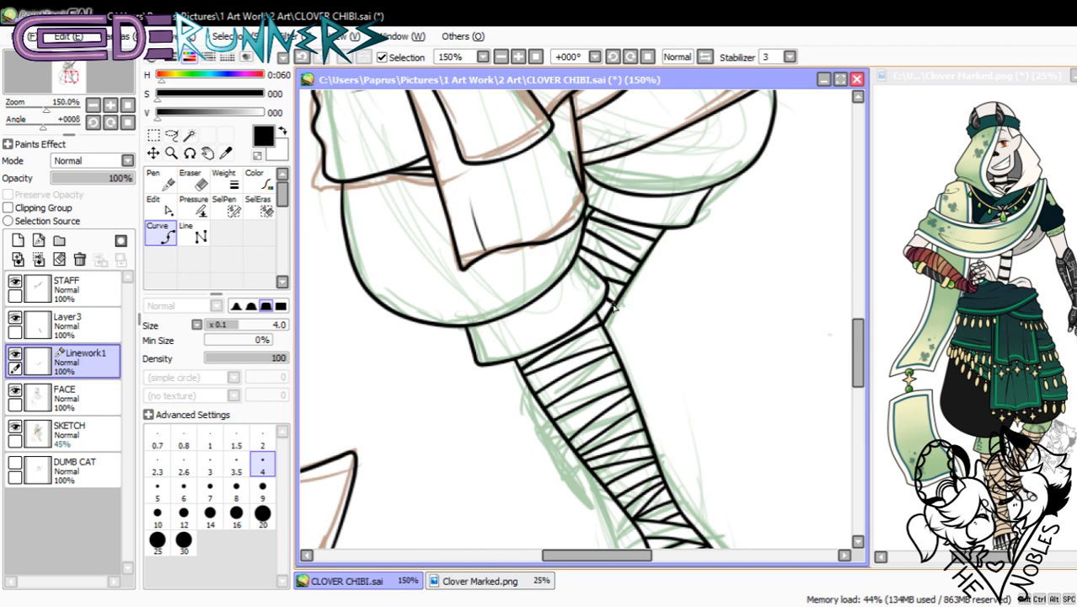
- Adjust the lowest bandage curve's control point and apply a line weight of 3 to the raised leg's bandage lines
left_click(233, 186)
left_click(163, 208)
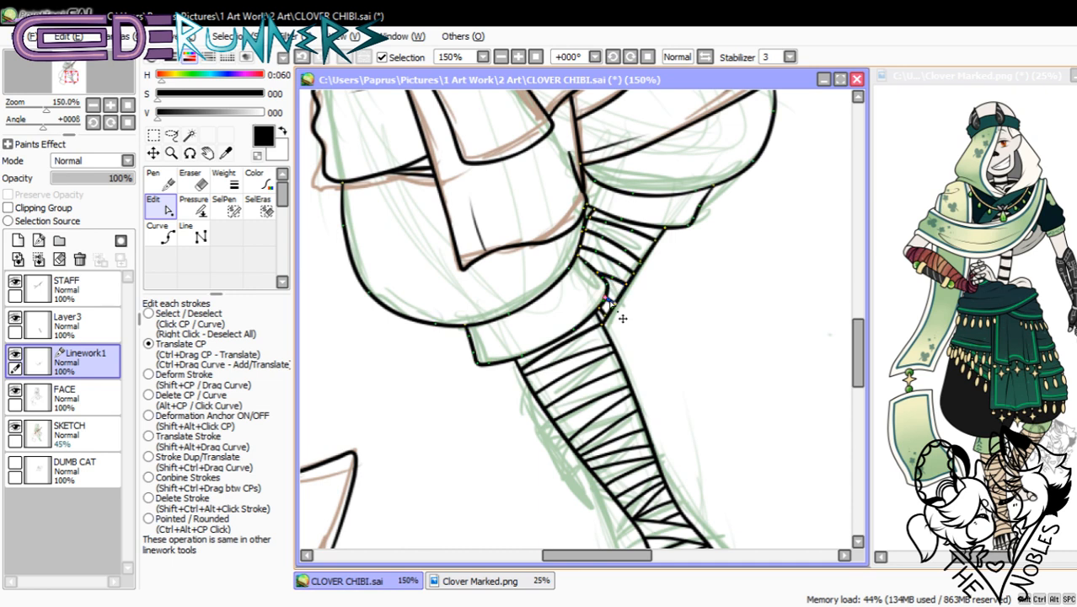
left_click(224, 179)
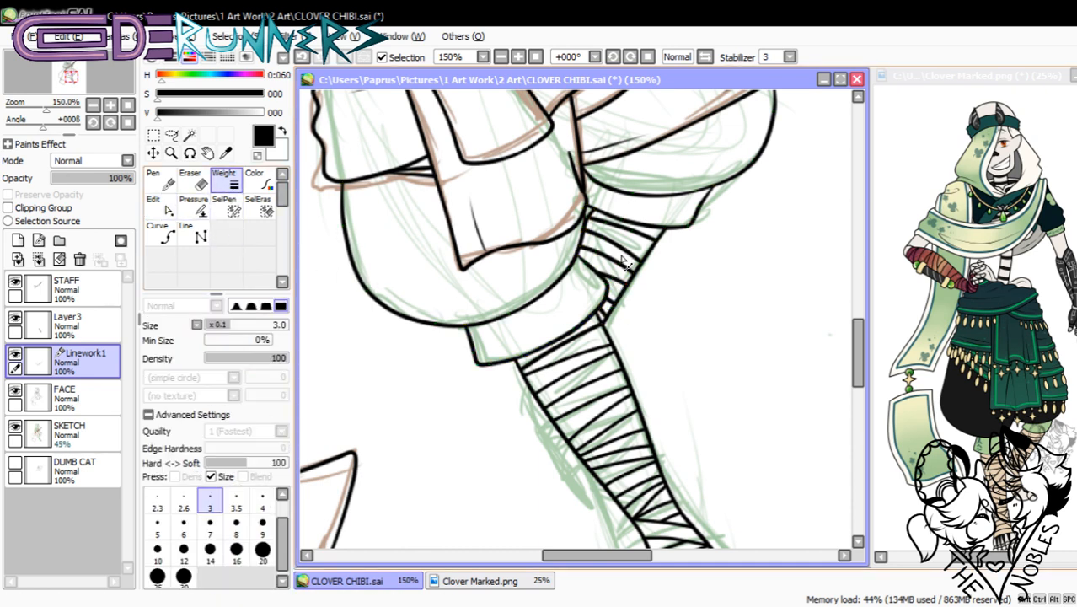
left_click_drag(638, 238, 616, 296)
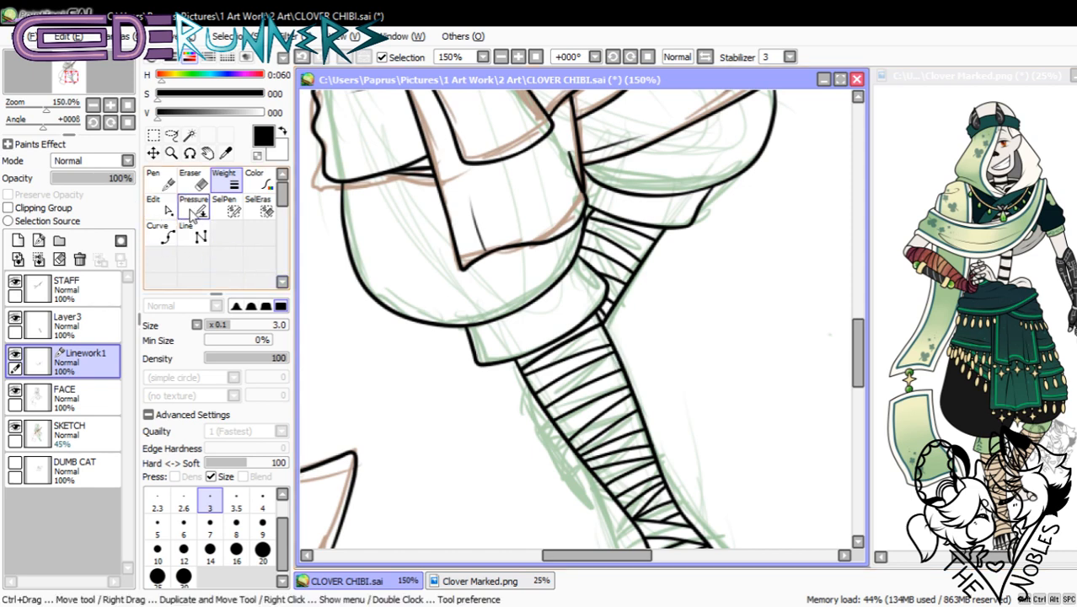
- Merge Layer3 down into Linework1, and merge the combined layer down into FACE
left_click(94, 105)
left_click(94, 105)
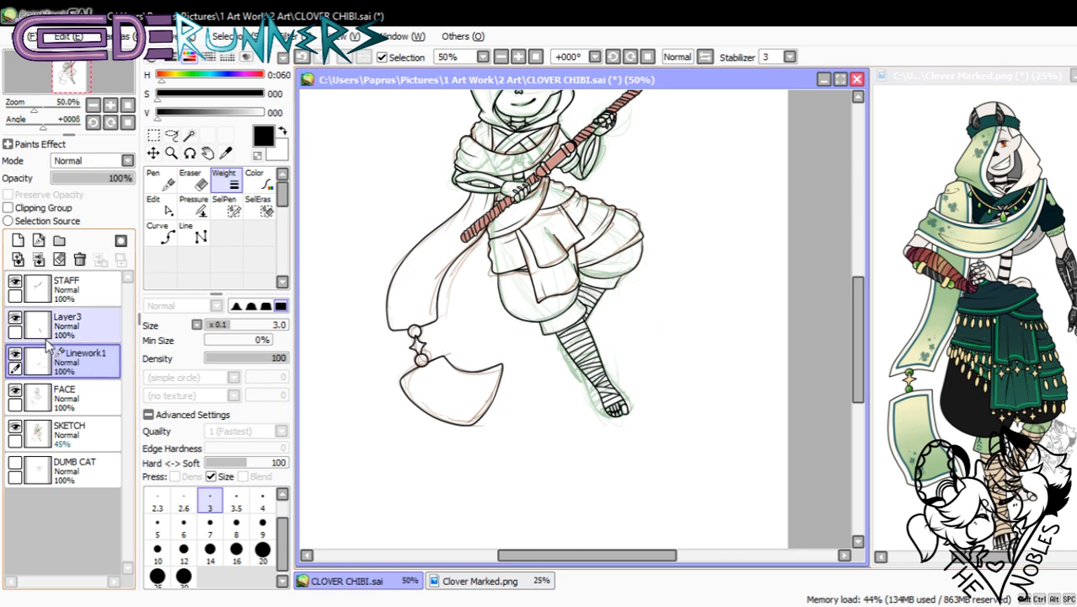
left_click(69, 329)
left_click(38, 260)
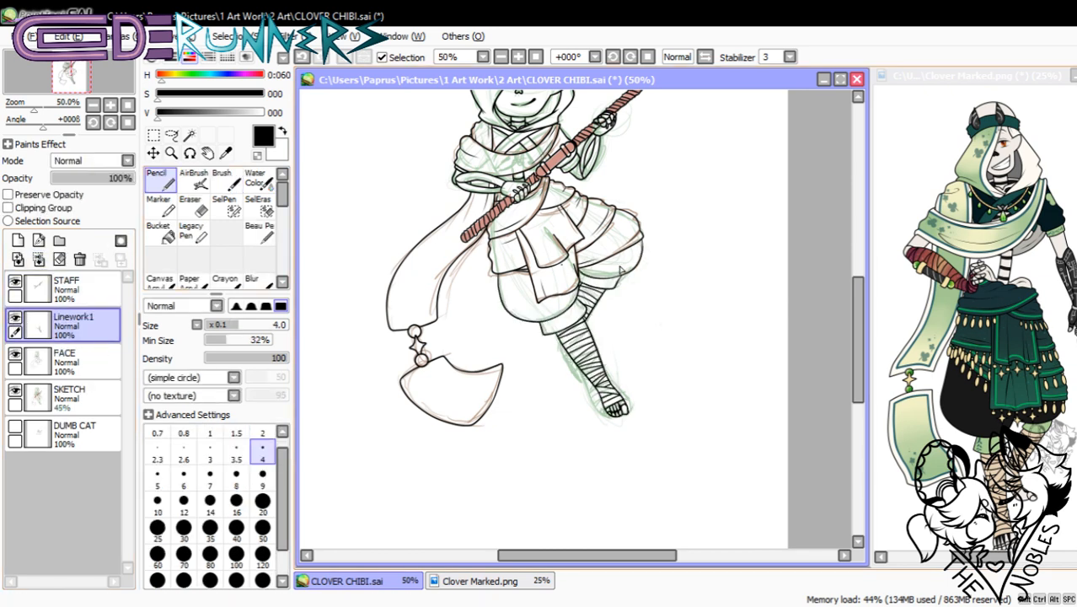
left_click_drag(851, 306, 854, 280)
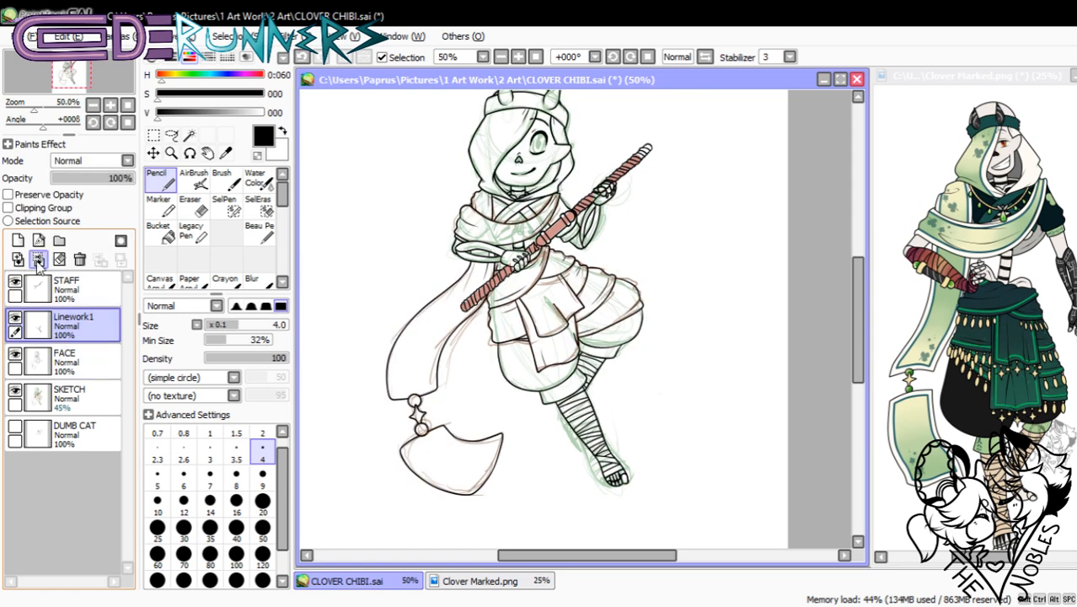
key("ctrl+e")
- Hide the SKETCH layer and inspect the clean linework of the torso and legs at 75% zoom
left_click(16, 354)
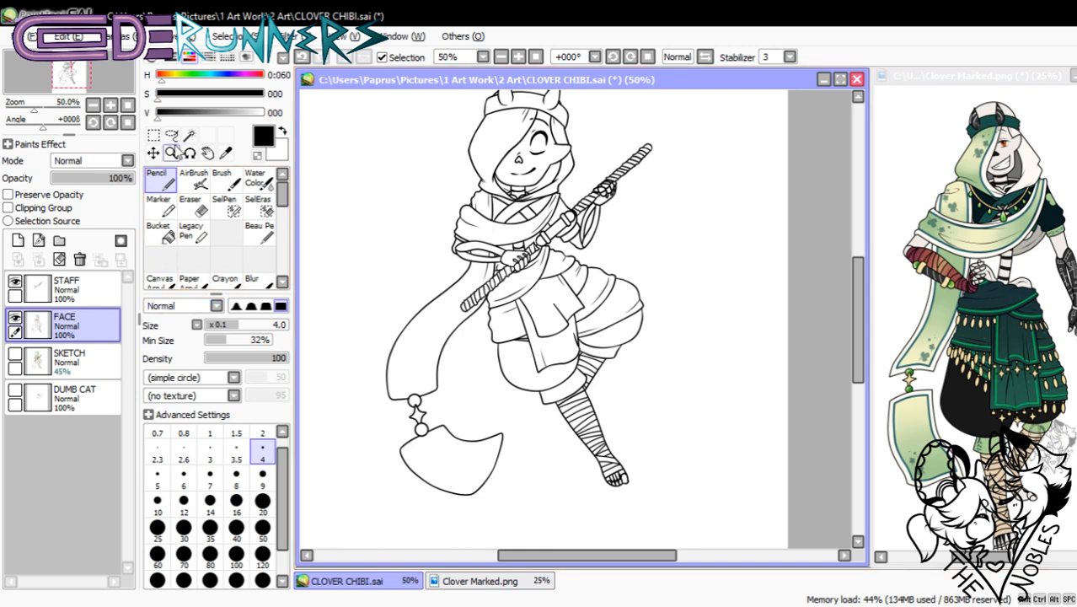
left_click(110, 106)
left_click_drag(858, 289, 856, 280)
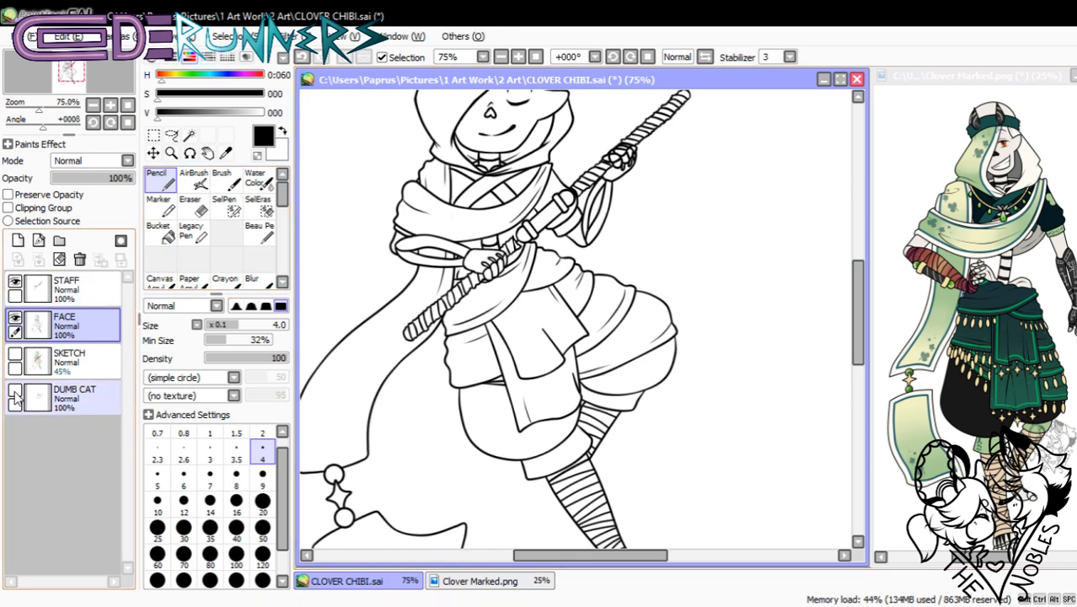
- Show the SKETCH layer beneath the line art and add a new layer above FACE
left_click(14, 358)
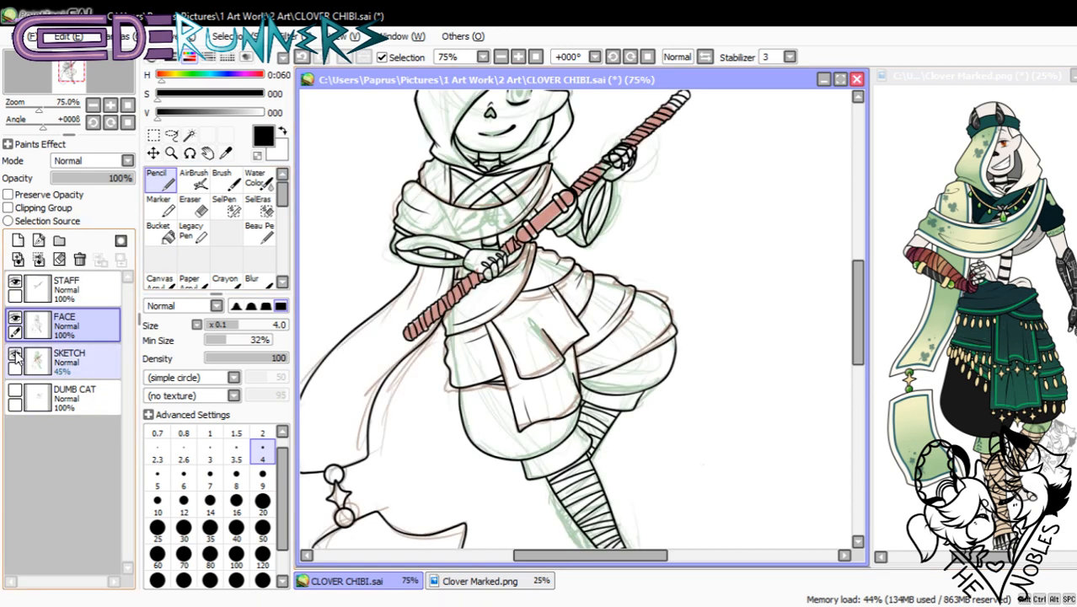
left_click(112, 106)
left_click(112, 106)
left_click(18, 241)
left_click(111, 106)
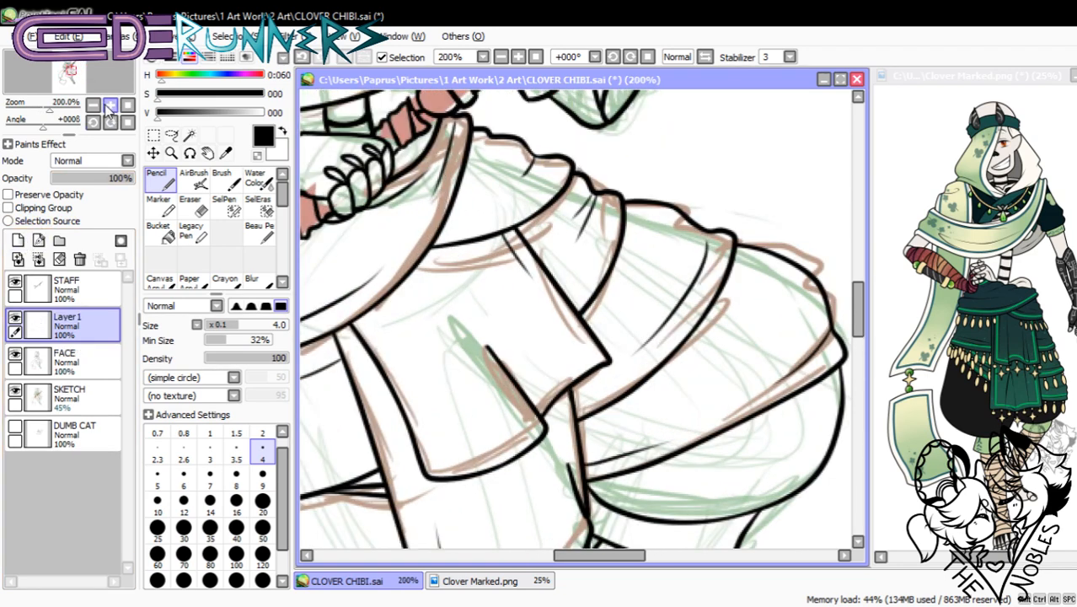
- Ink the missing short lines on the torso in the gaps between the scarf and the staff with the Pencil at size 4
left_click(111, 105)
left_click_drag(859, 322, 847, 298)
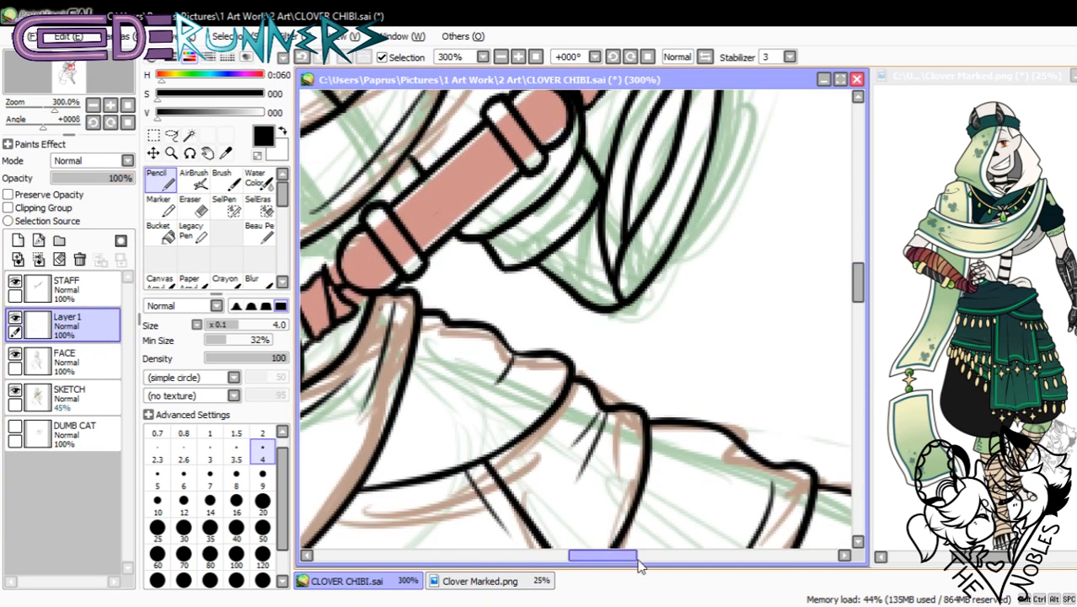
left_click_drag(634, 559, 596, 565)
left_click_drag(548, 254, 594, 247)
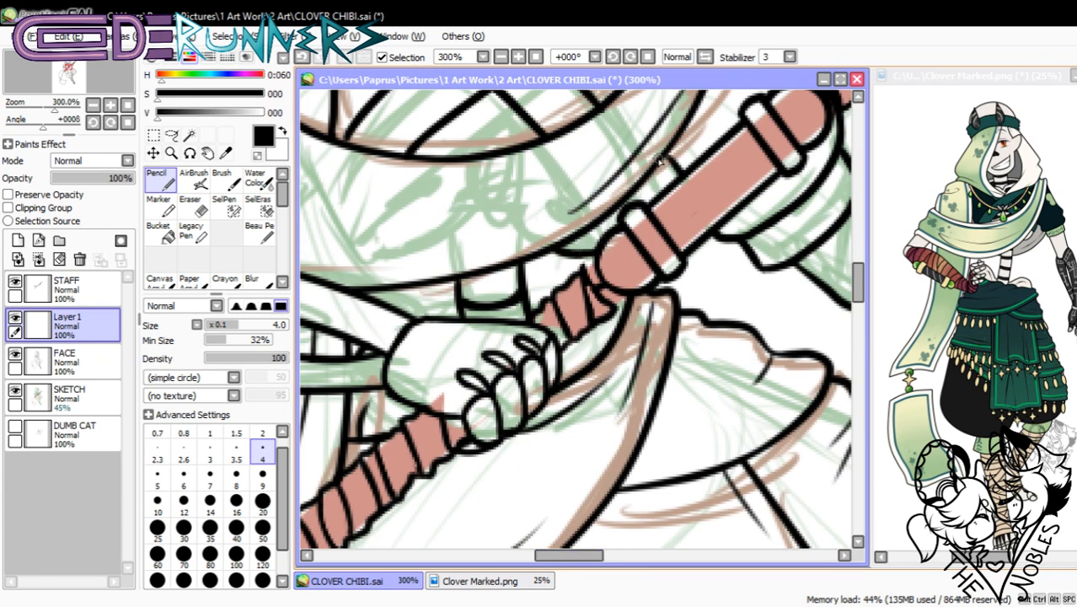
left_click_drag(659, 160, 644, 207)
left_click_drag(522, 275, 563, 266)
left_click_drag(591, 556, 572, 581)
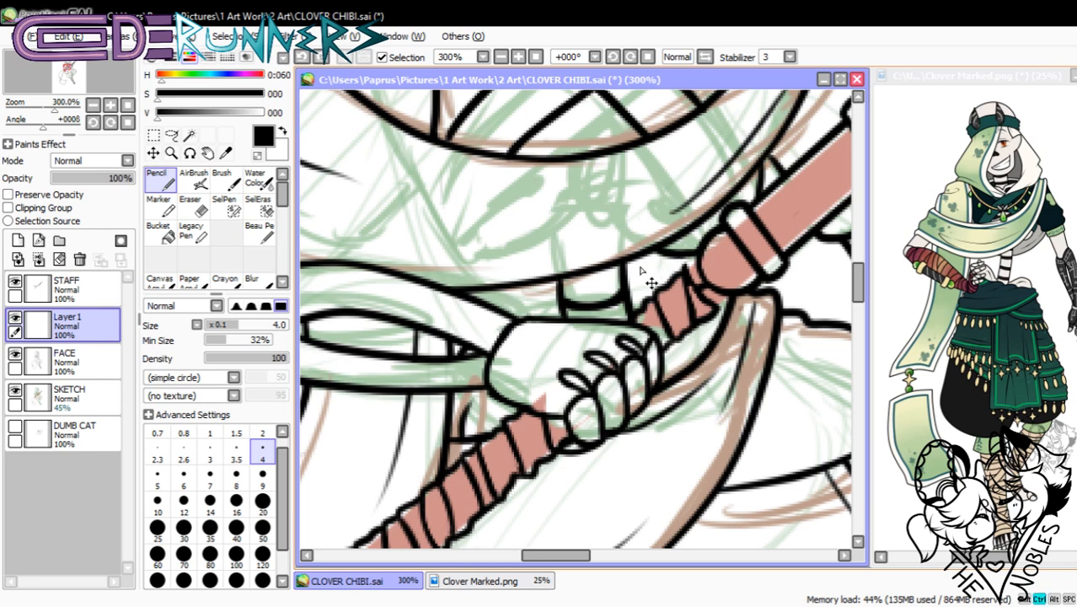
left_click_drag(624, 269, 698, 254)
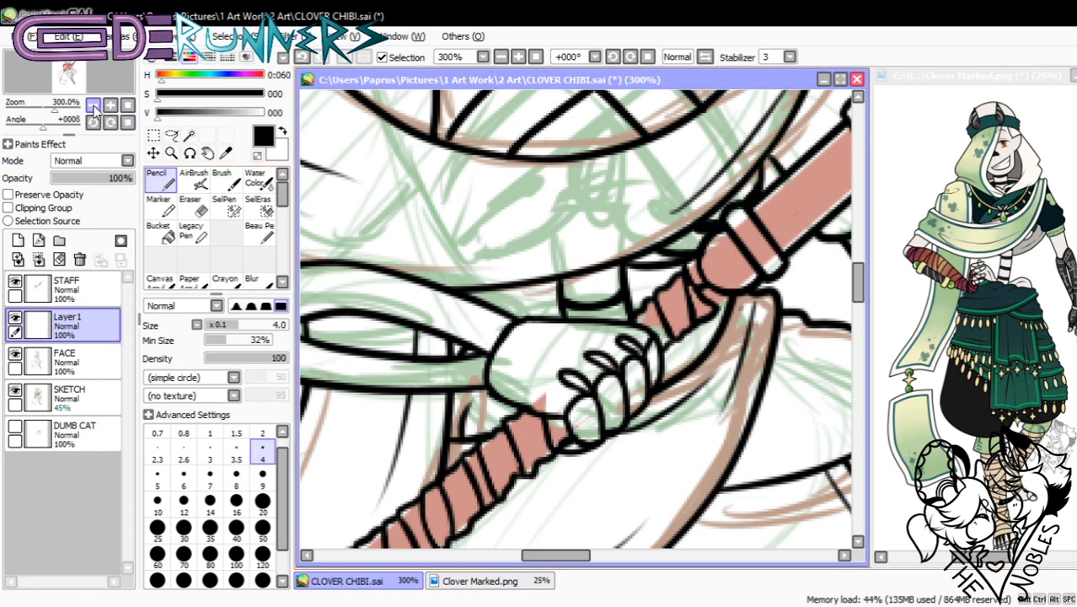
- Merge the new layer down into FACE and check the result by toggling the FACE layer's visibility
left_click(93, 104)
left_click(92, 104)
left_click(93, 105)
left_click(93, 104)
left_click(93, 105)
left_click(92, 104)
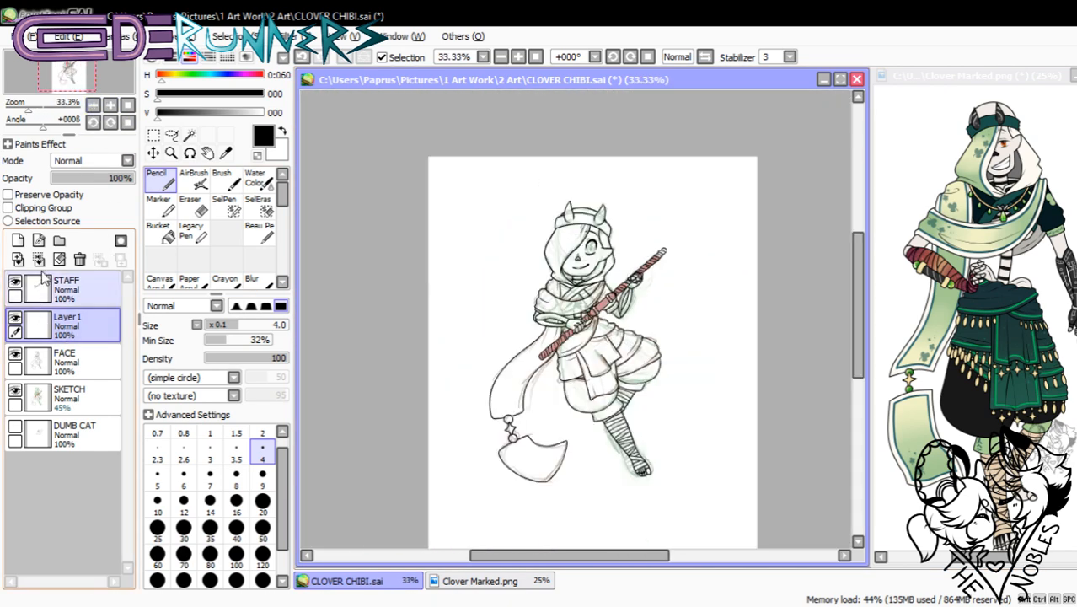
left_click(80, 260)
left_click(15, 318)
left_click(15, 318)
- Hide the SKETCH layer and add a linework layer directly above FACE for the skirt details
left_click(111, 105)
left_click(110, 104)
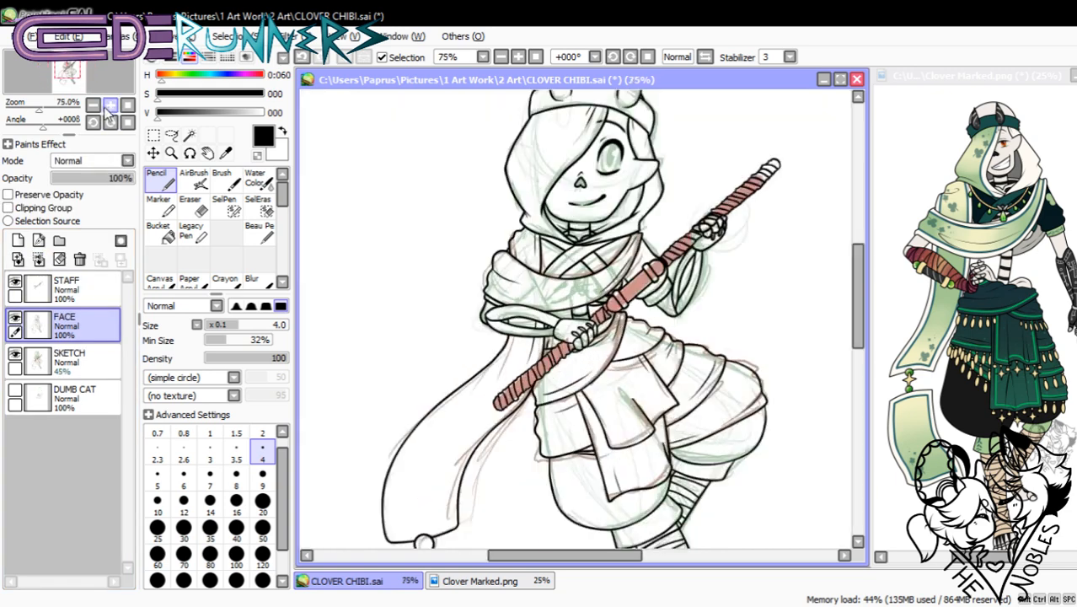
left_click(111, 104)
left_click(110, 105)
left_click(15, 357)
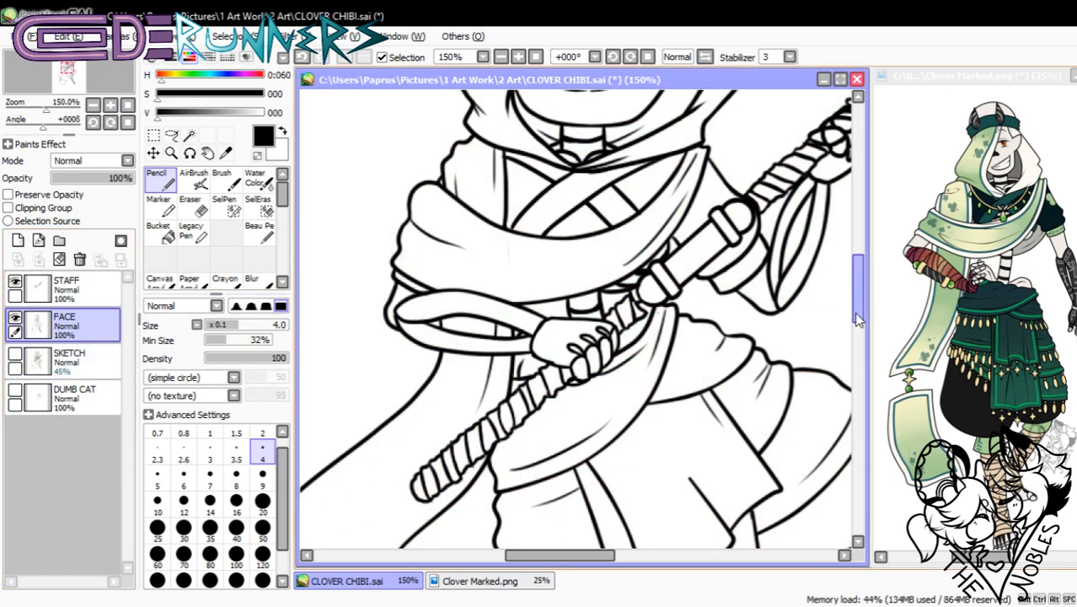
left_click_drag(854, 312, 857, 340)
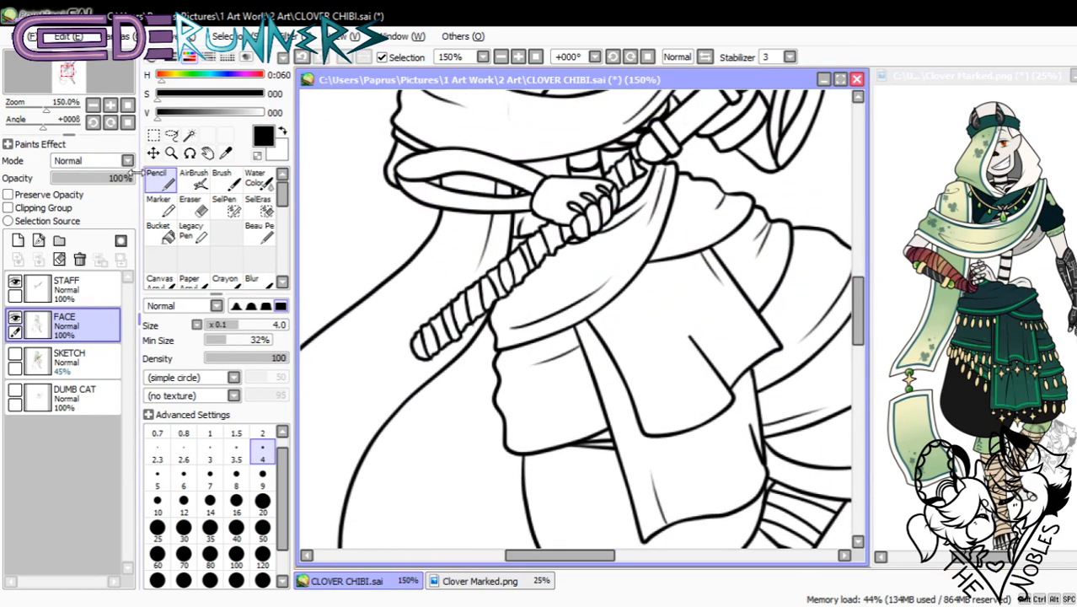
left_click(109, 106)
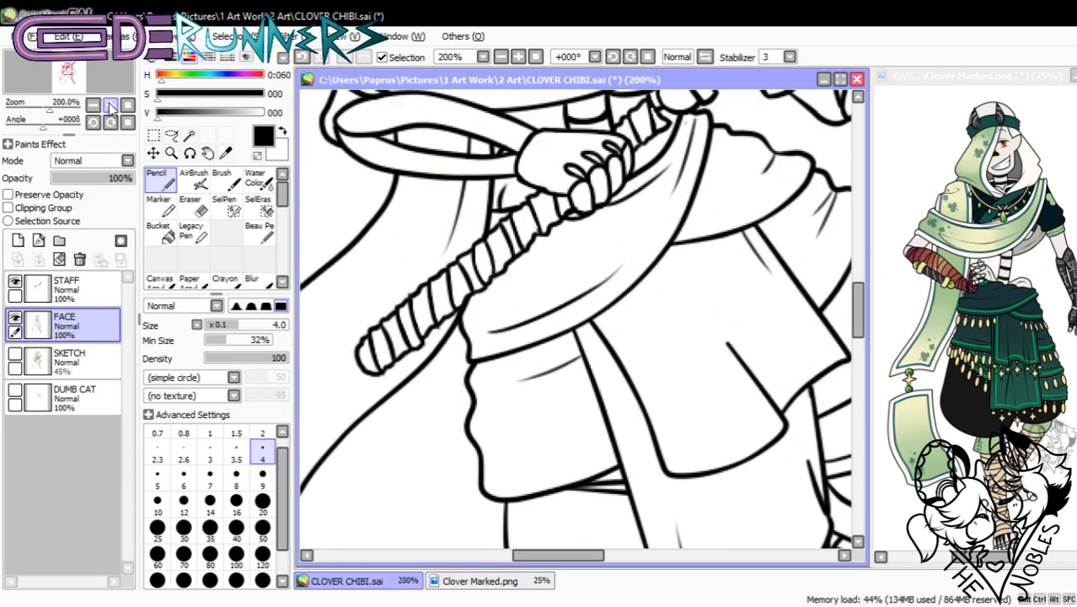
left_click(38, 240)
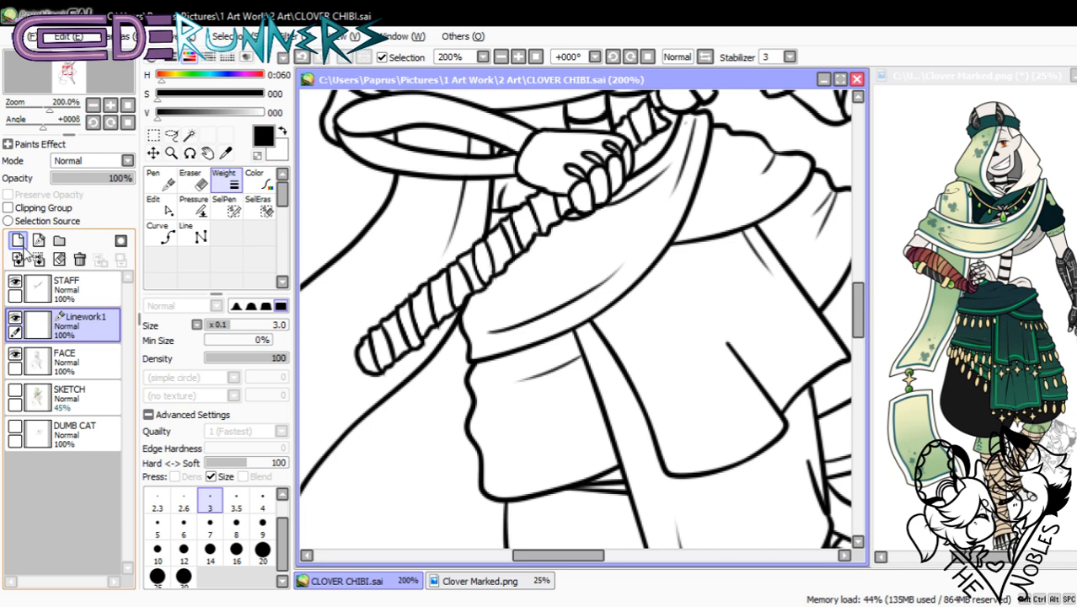
- Circle the skirt on the Clover Marked.png reference in dark red with hue 0, saturation 214 and value 168
left_click(160, 92)
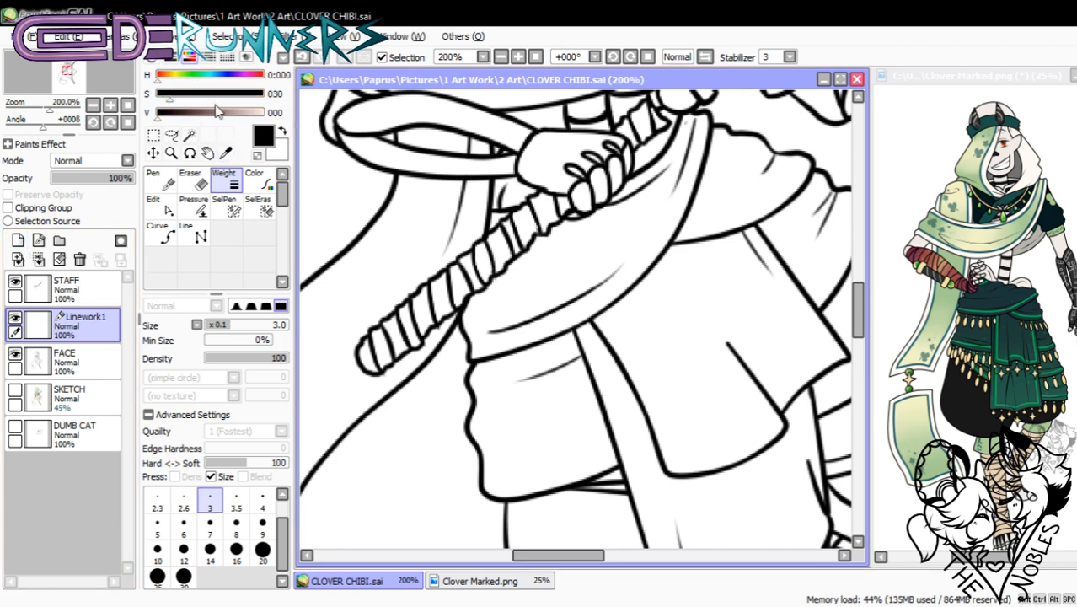
left_click(228, 112)
left_click(246, 95)
left_click(1016, 348)
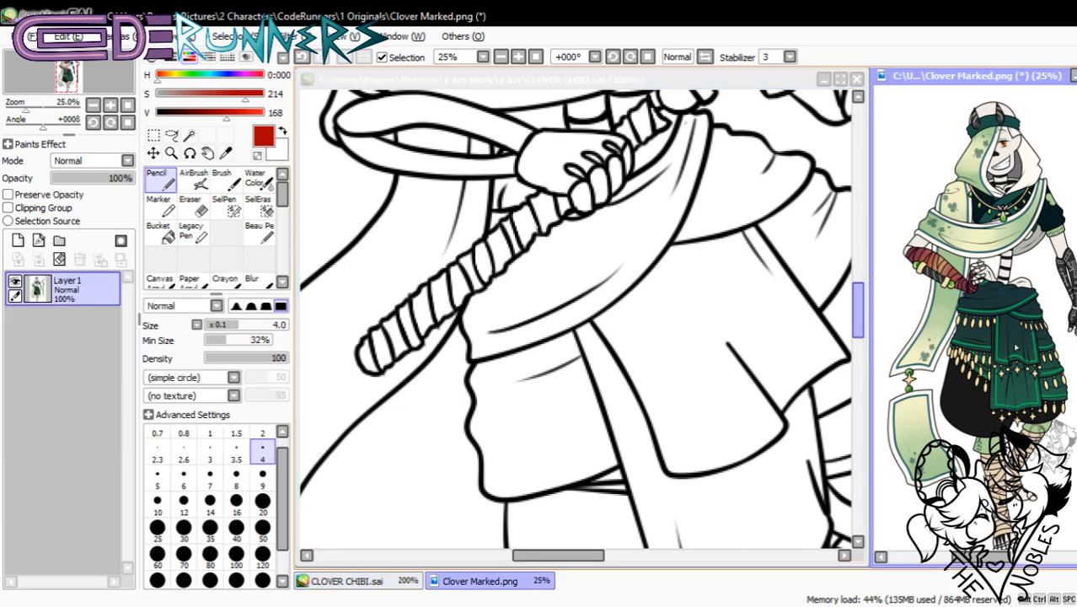
mouse_move(1016, 347)
left_mouse_down()
mouse_move(927, 397)
mouse_move(1045, 305)
mouse_move(944, 347)
left_mouse_up()
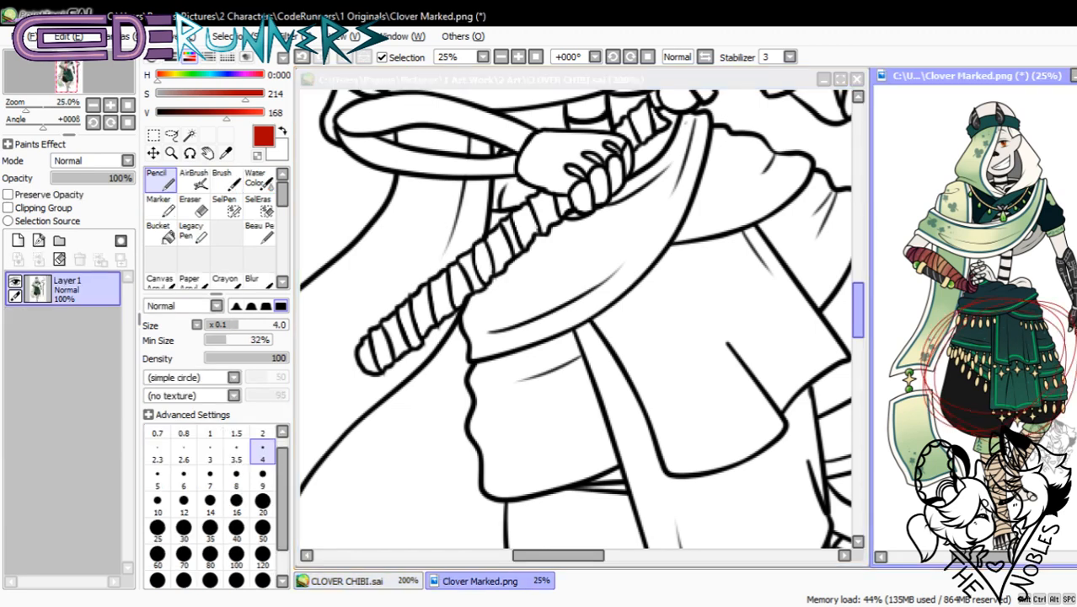
- Undo the red circling on the reference and return to CLOVER CHIBI.sai with black as the drawing colour
key("ctrl+z")
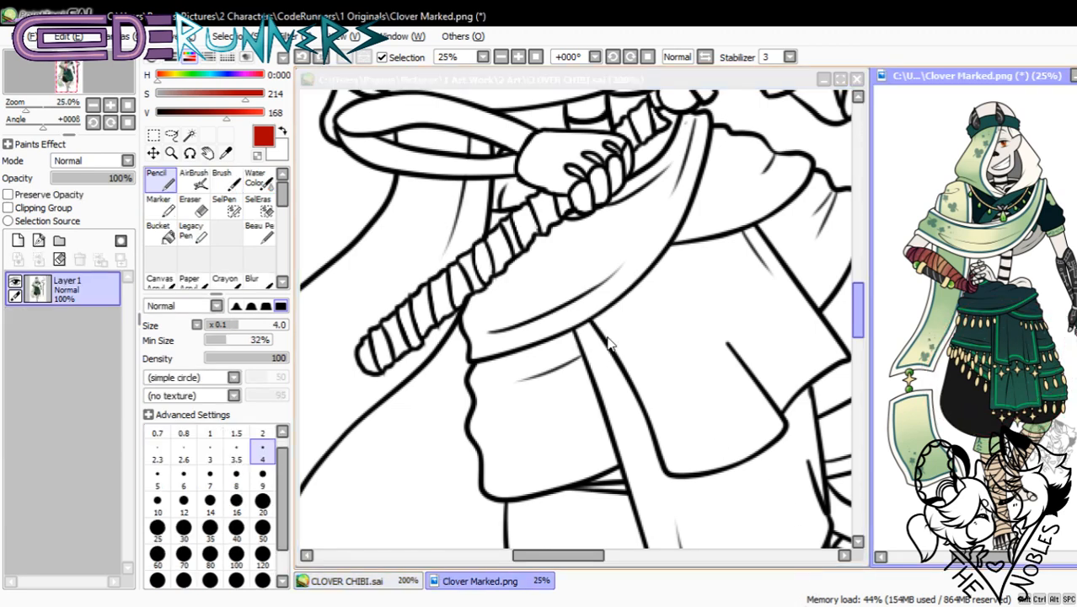
left_click(486, 264)
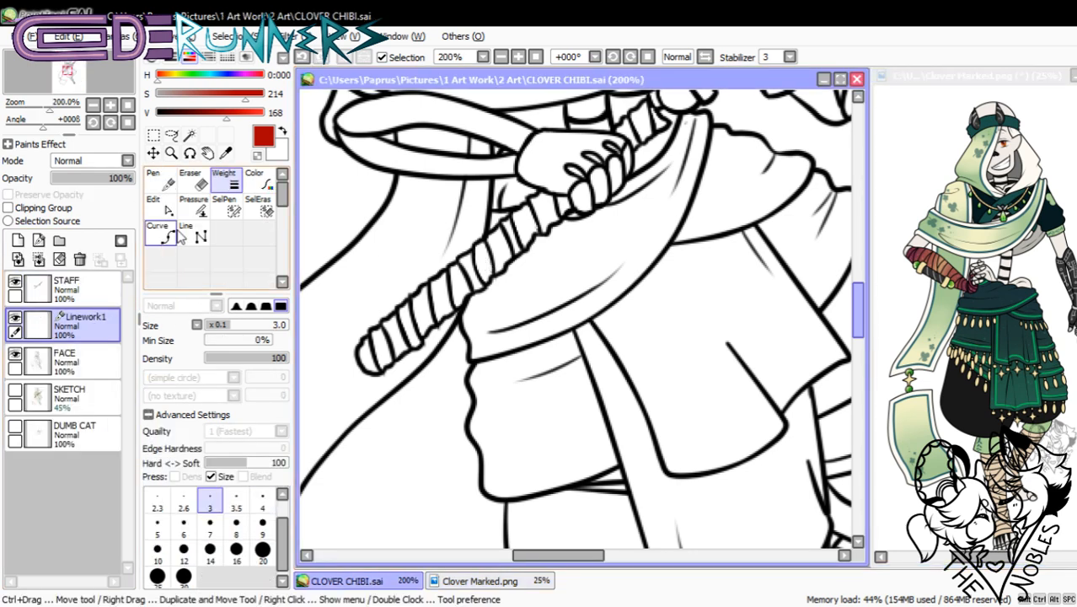
left_click(159, 114)
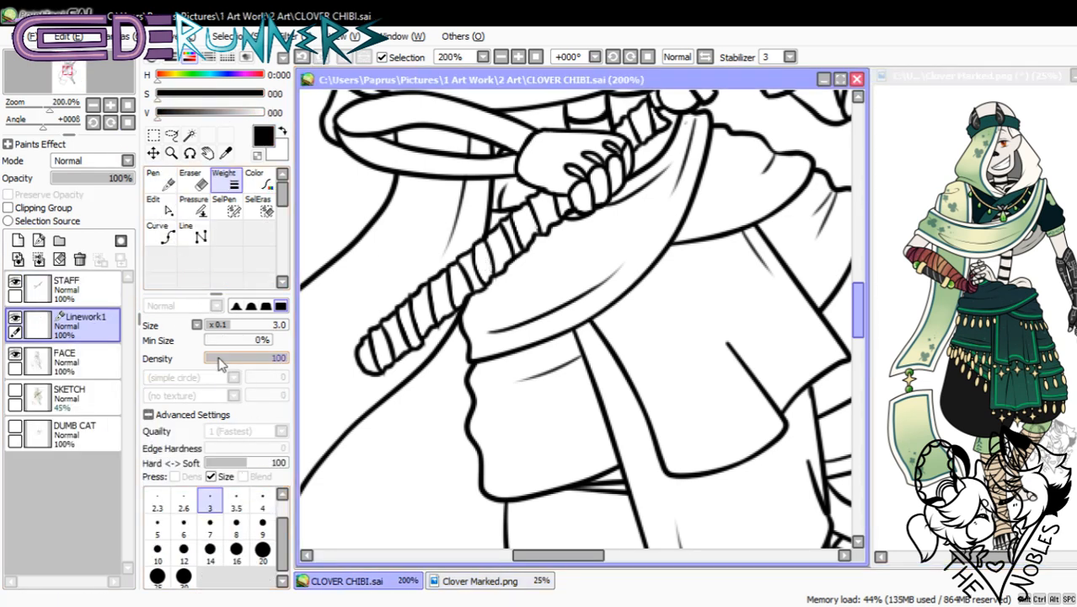
- Draw a closed black circle over the skirt's sash with the size 4 Curve tool, placing points while rotating the canvas through a full turn
left_click(110, 105)
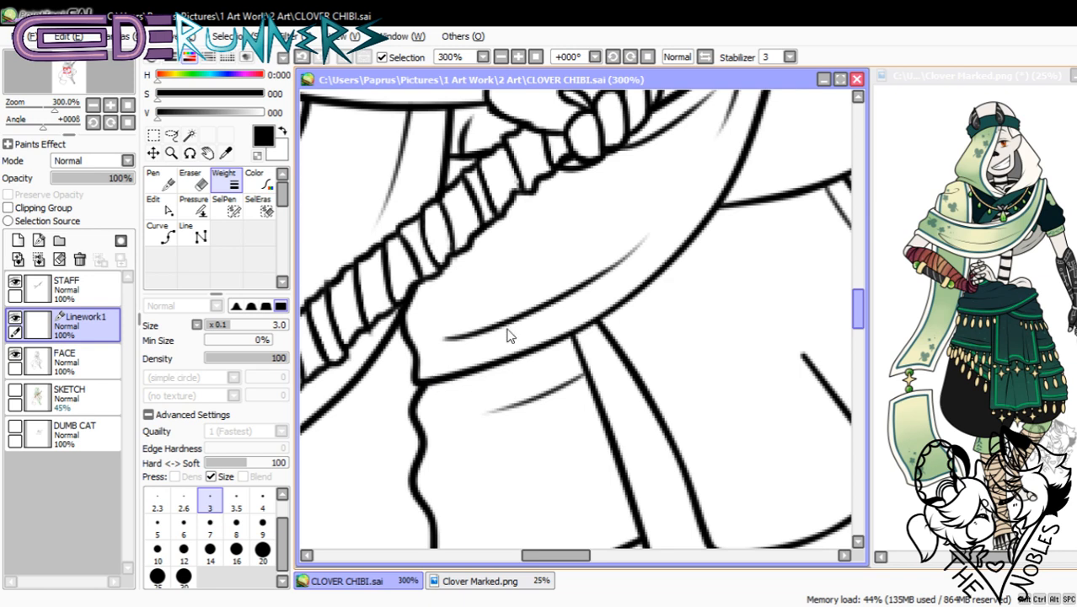
left_click(160, 234)
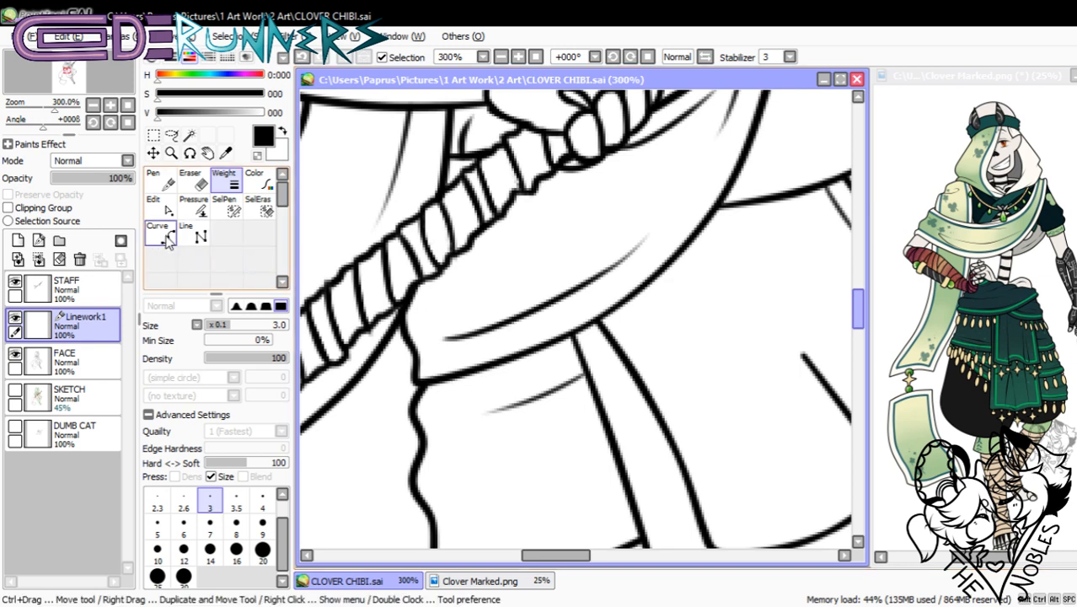
left_click(616, 219)
key("Delete")
left_click(615, 219)
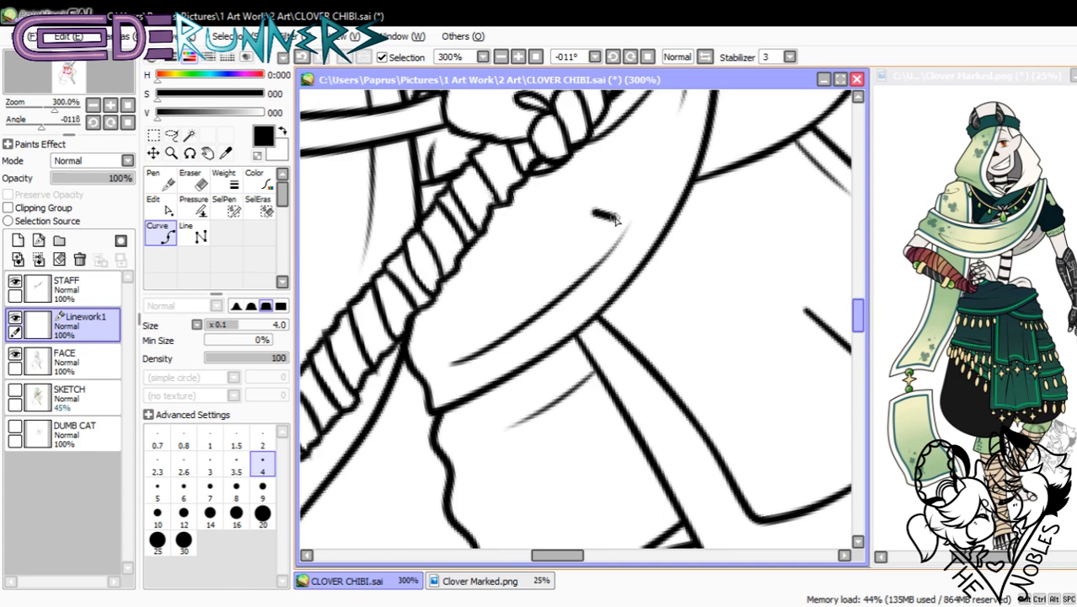
key("Delete")
left_click(615, 219)
key("Delete")
key("Delete")
key("Delete")
key("Delete")
key("Delete")
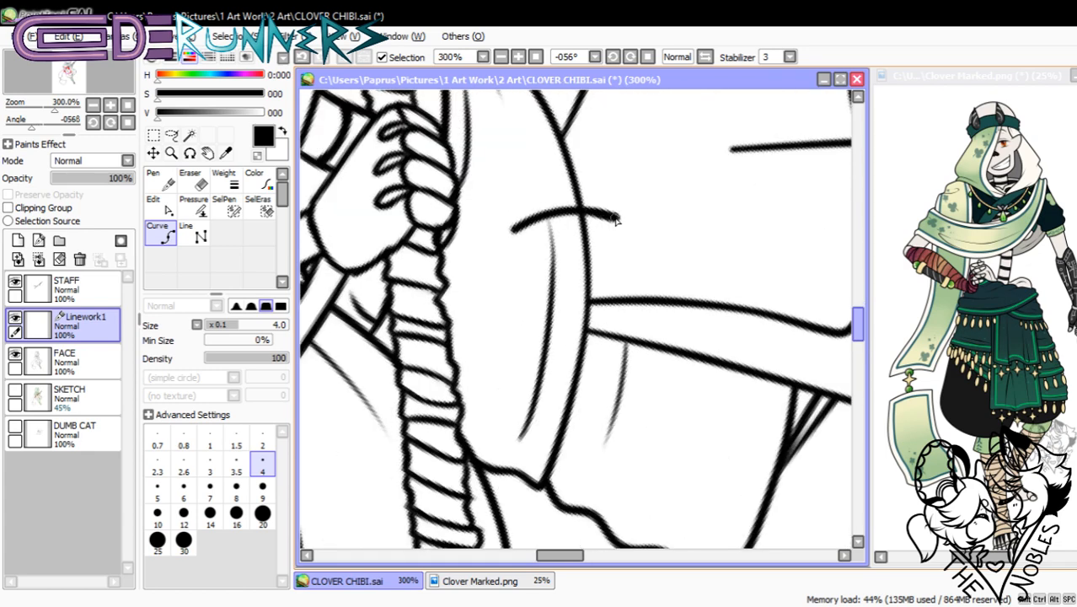
key("Delete")
key("Delete")
key("Delete")
key("Delete")
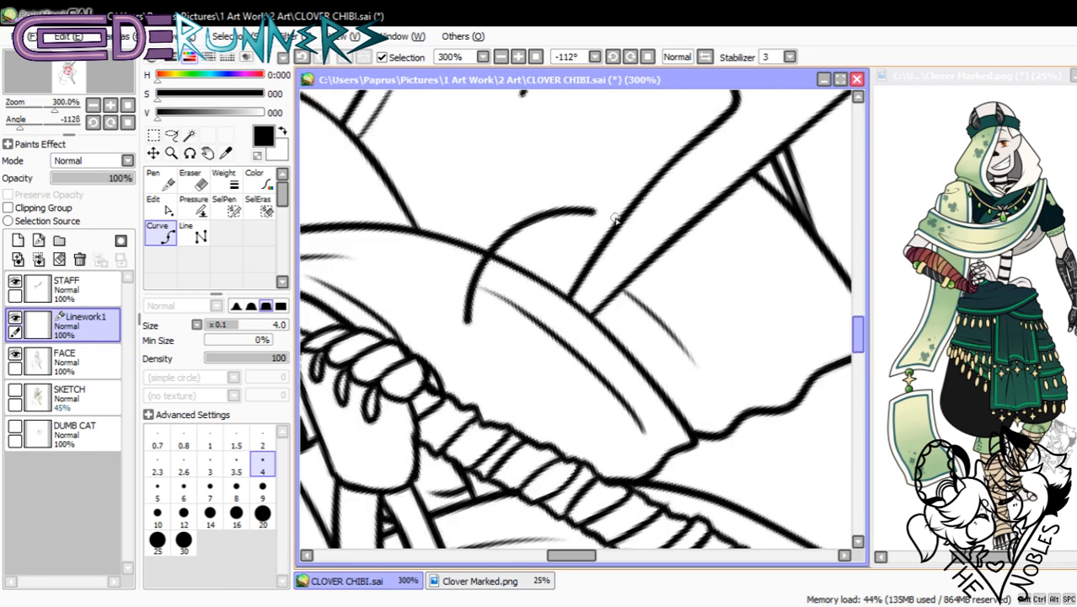
key("Delete")
key("Delete")
key("Delete")
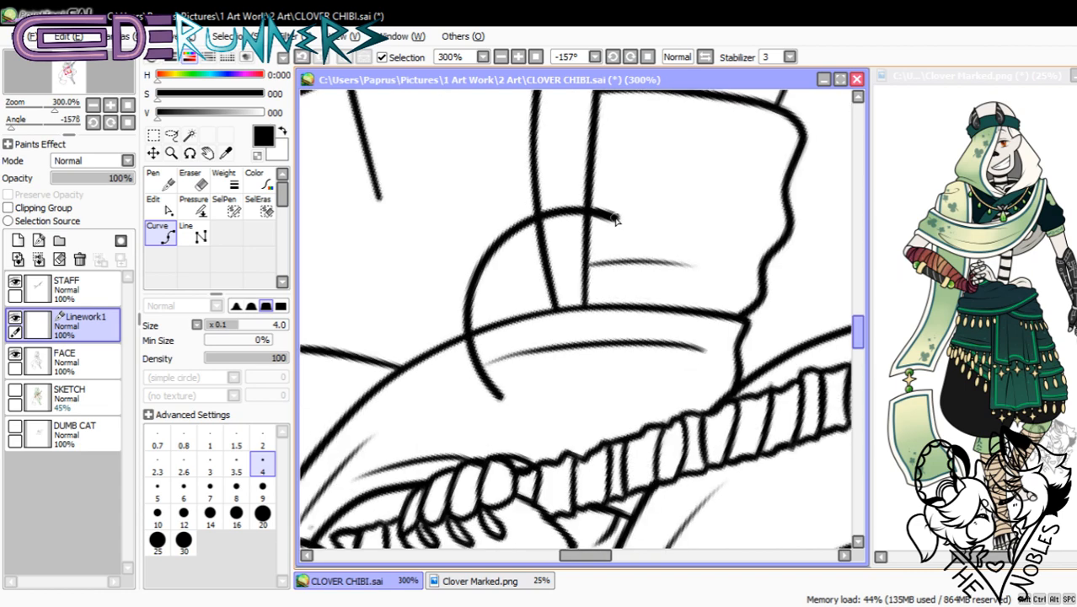
key("Delete")
key("Delete")
key("Delete")
key("Delete")
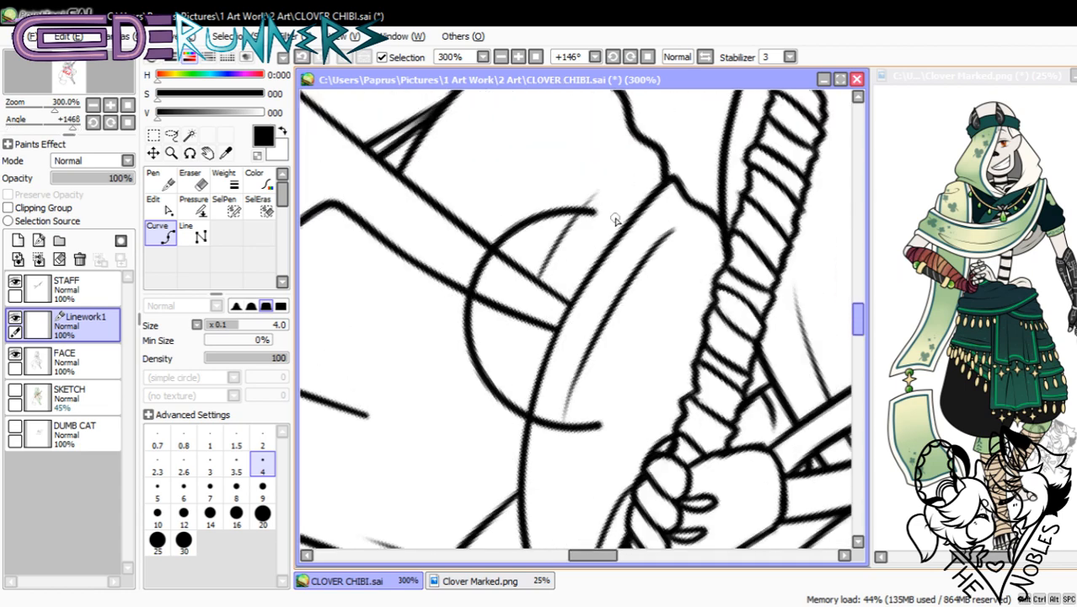
key("Delete")
key("Delete")
key("Delete")
key("Delete")
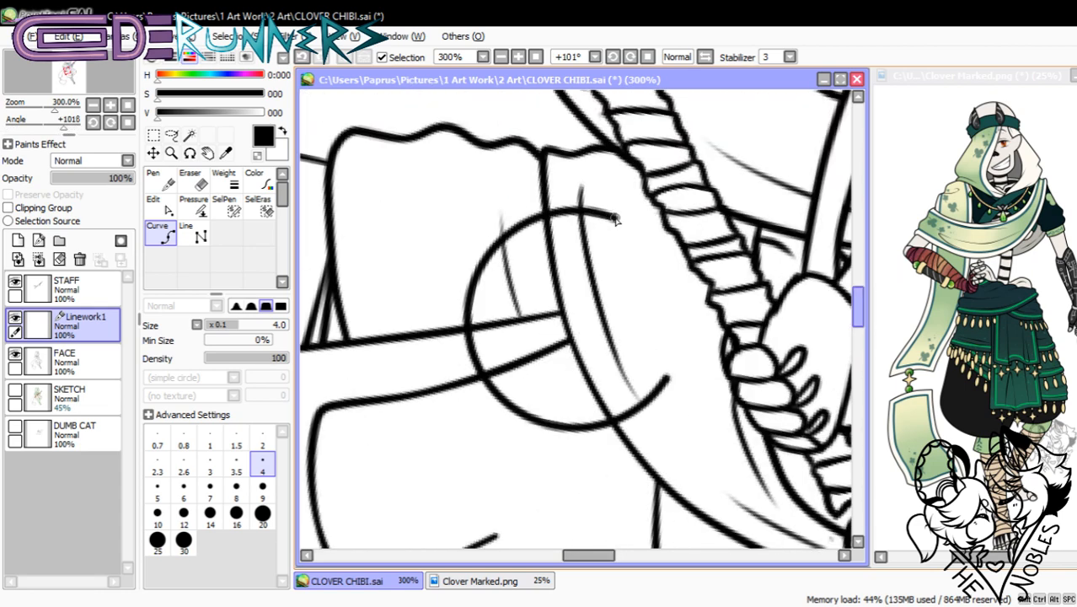
key("Delete")
key("Delete")
key("Delete")
key("Delete")
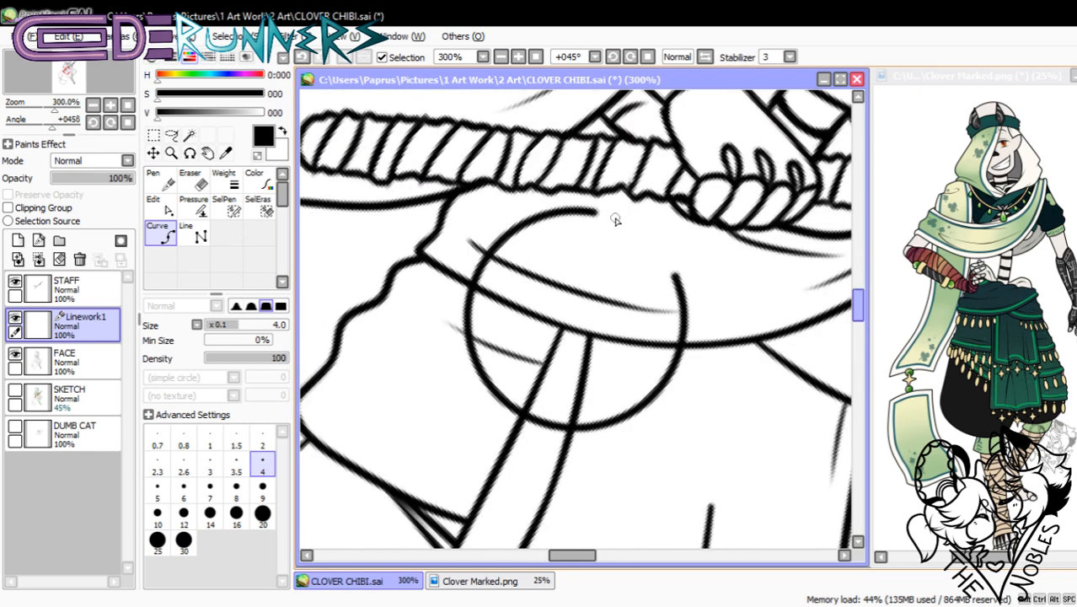
key("Delete")
key("Delete")
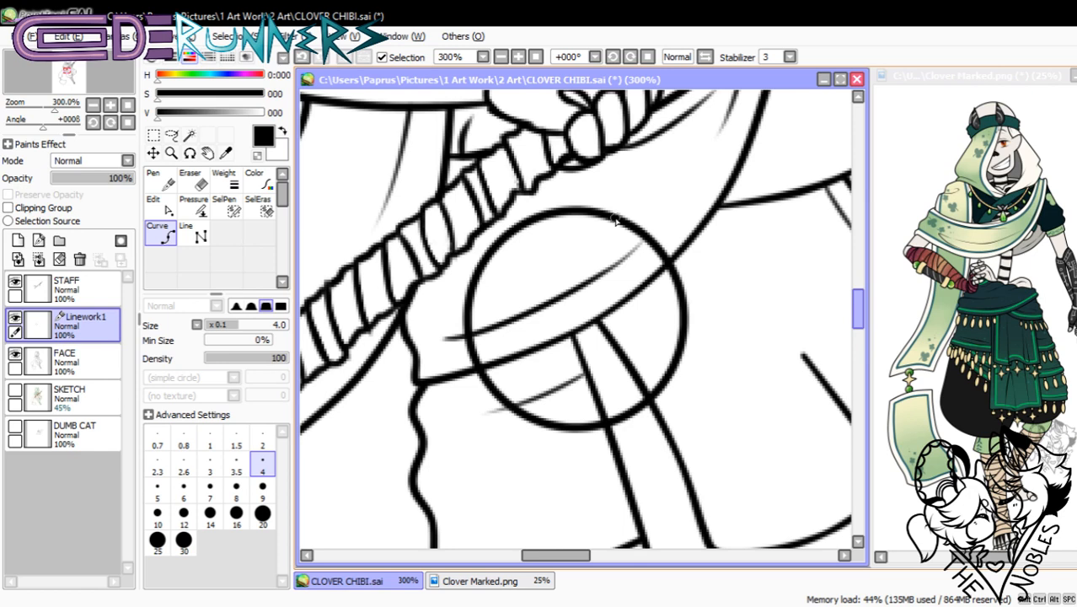
left_click(615, 219)
key("ctrl+z")
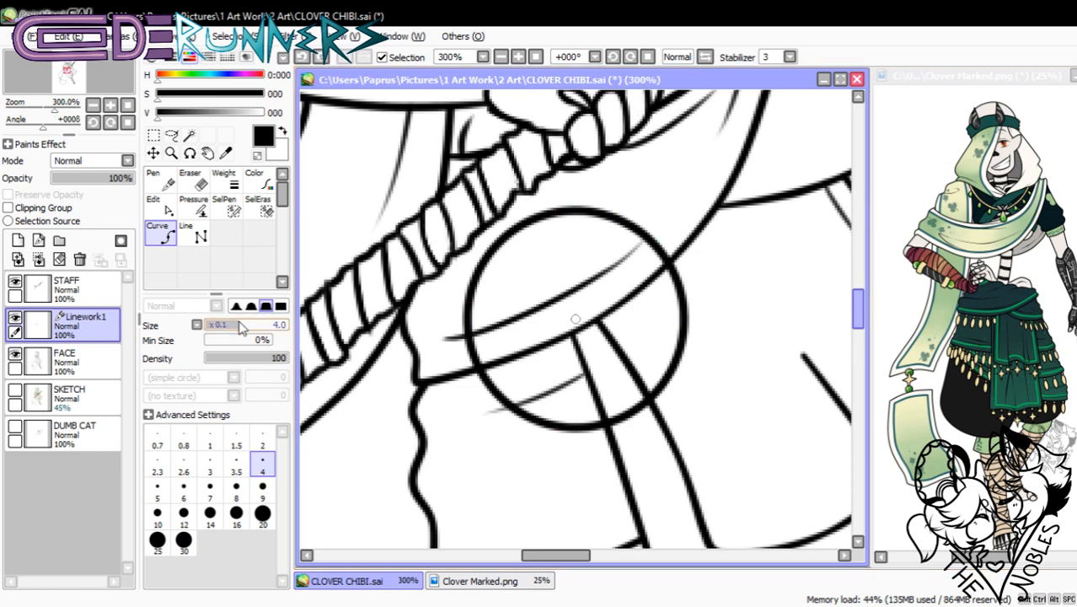
- Scale the circle down to a small bead and move it onto the skirt's left edge just below the sash
left_click(93, 105)
left_click(93, 105)
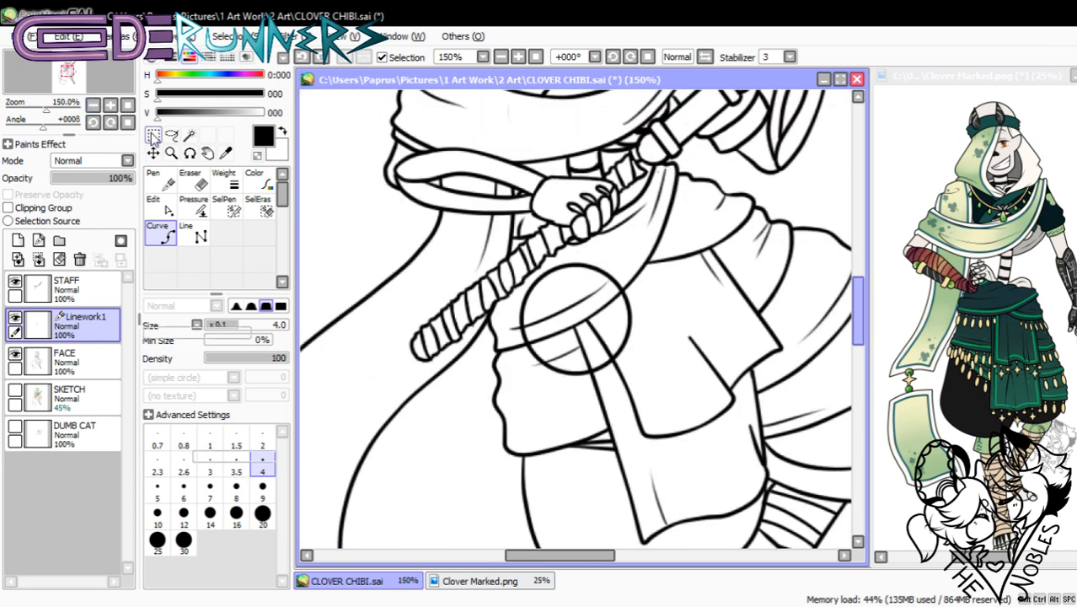
key("ctrl")
key("ctrl+t")
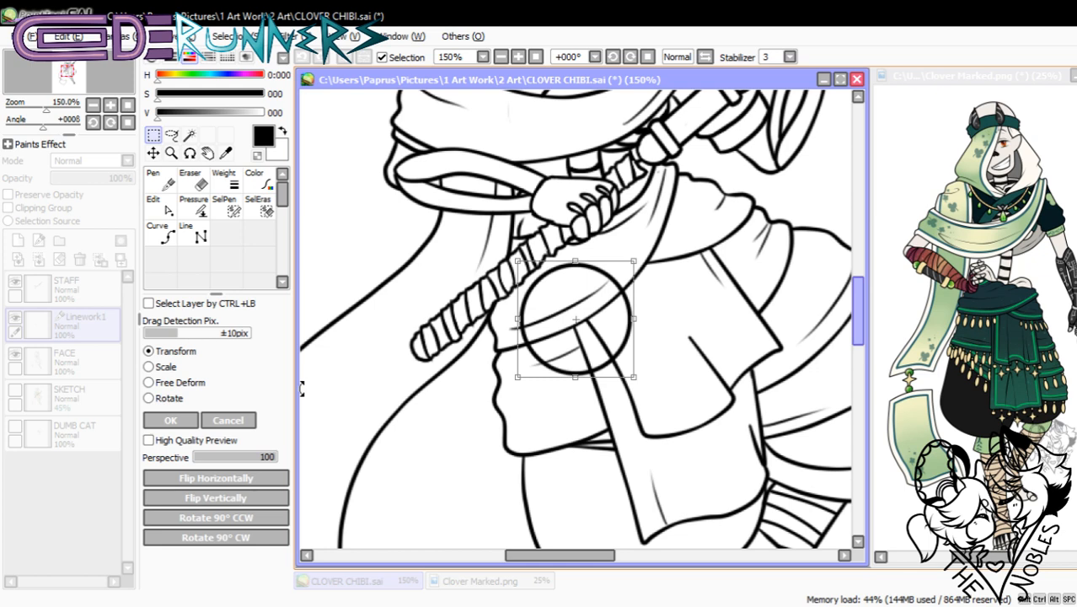
left_click(175, 419)
key("ctrl+t")
left_click_drag(518, 262, 627, 349)
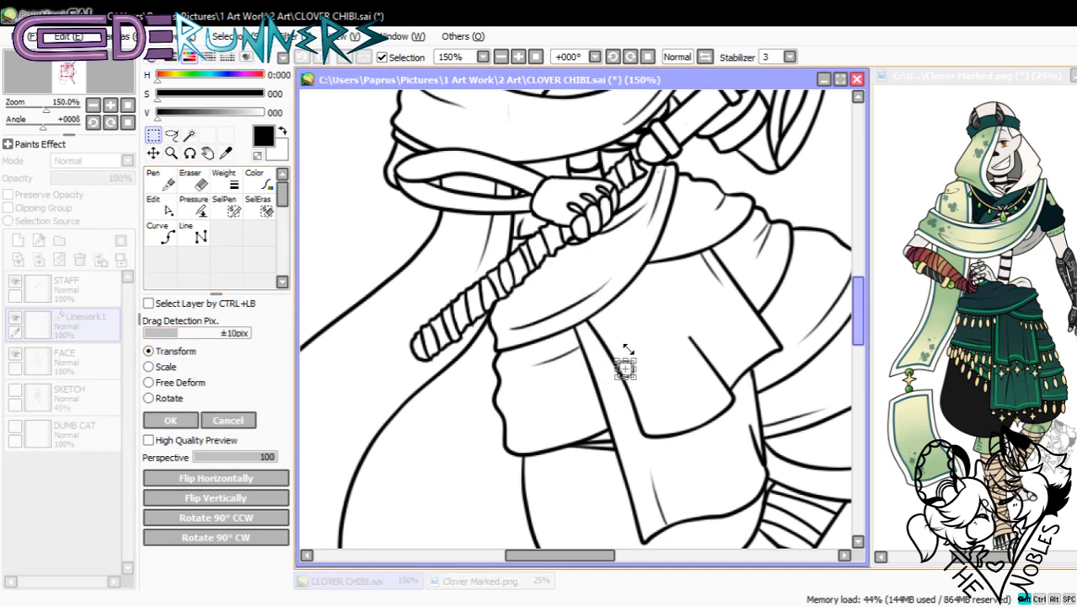
left_click(180, 420)
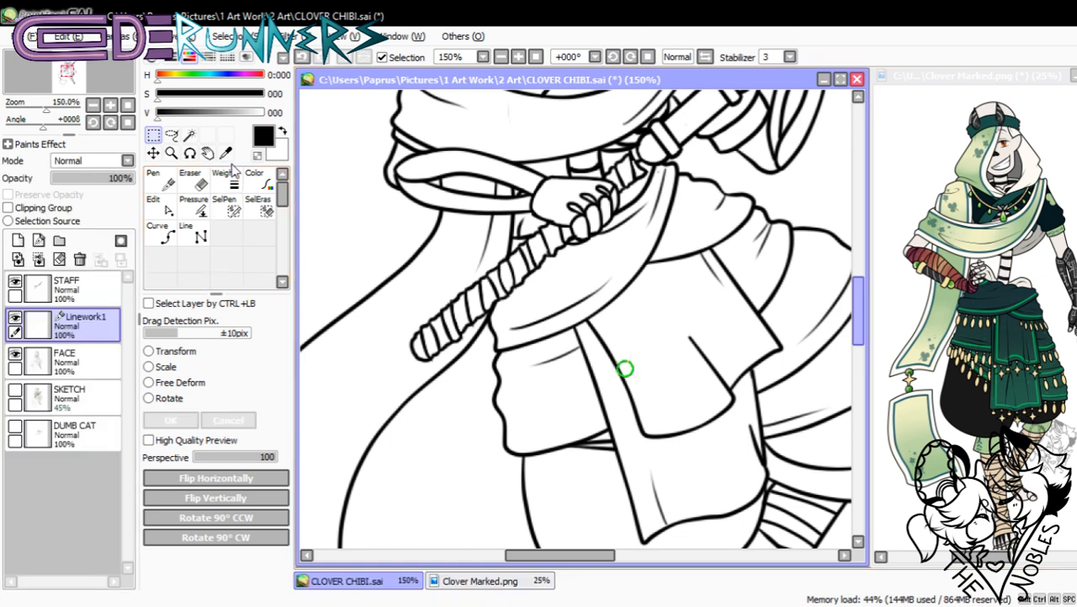
key("ctrl")
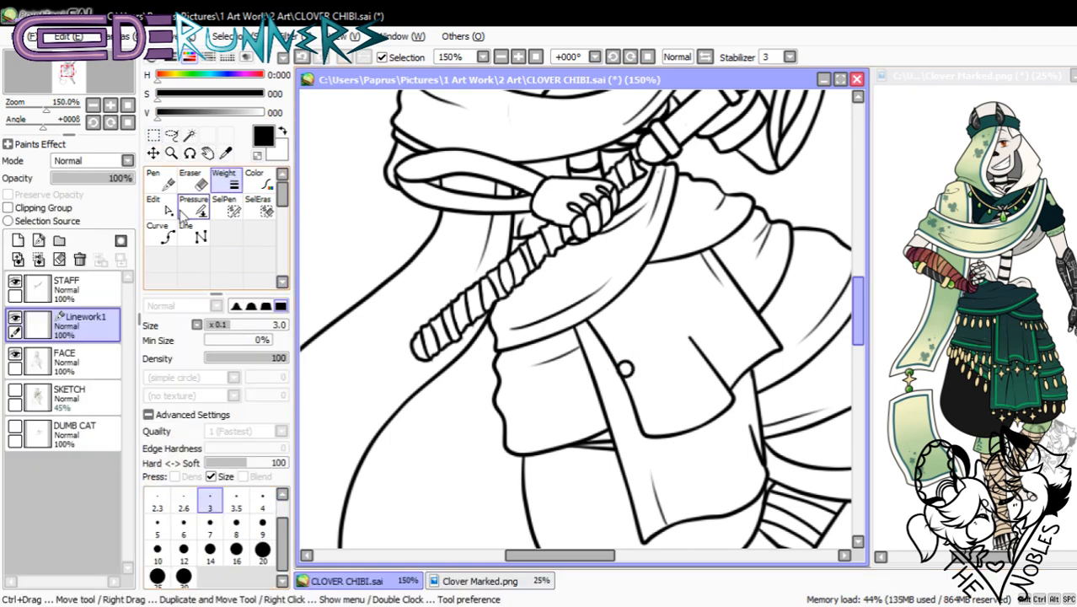
left_click_drag(665, 380, 517, 383)
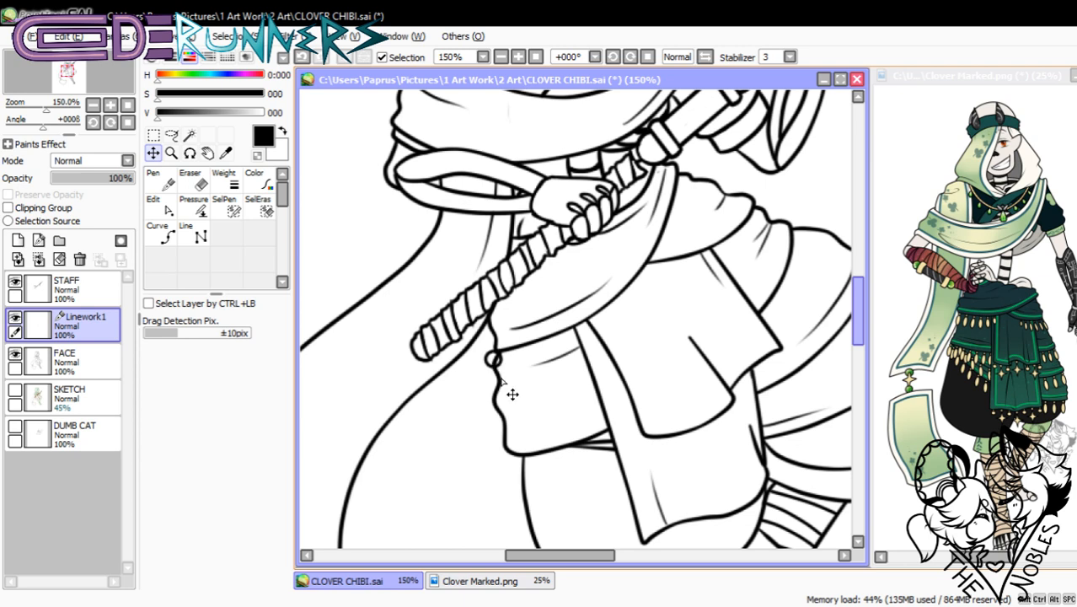
- Shrink the bead slightly with Transform and reposition it on the skirt's left edge just below the sash
key("ctrl+t")
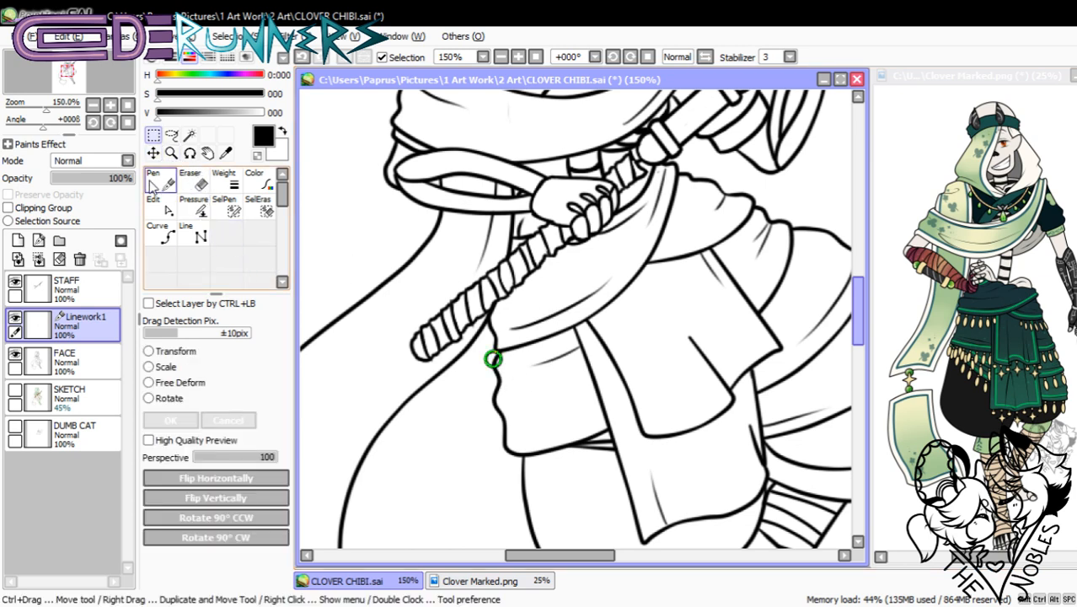
left_click(111, 104)
left_click(150, 351)
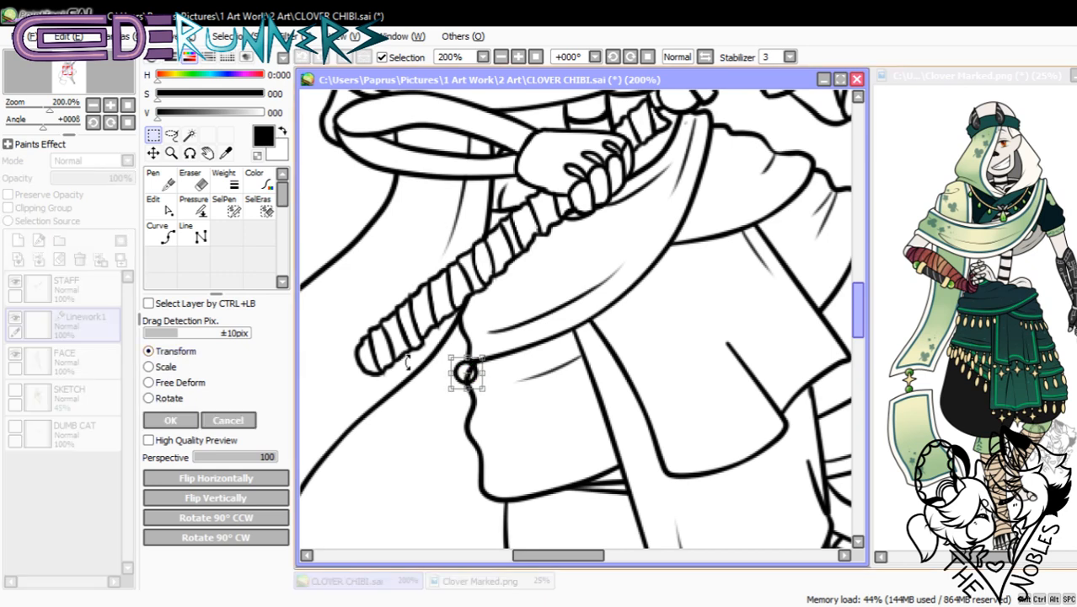
left_click_drag(446, 355, 452, 358)
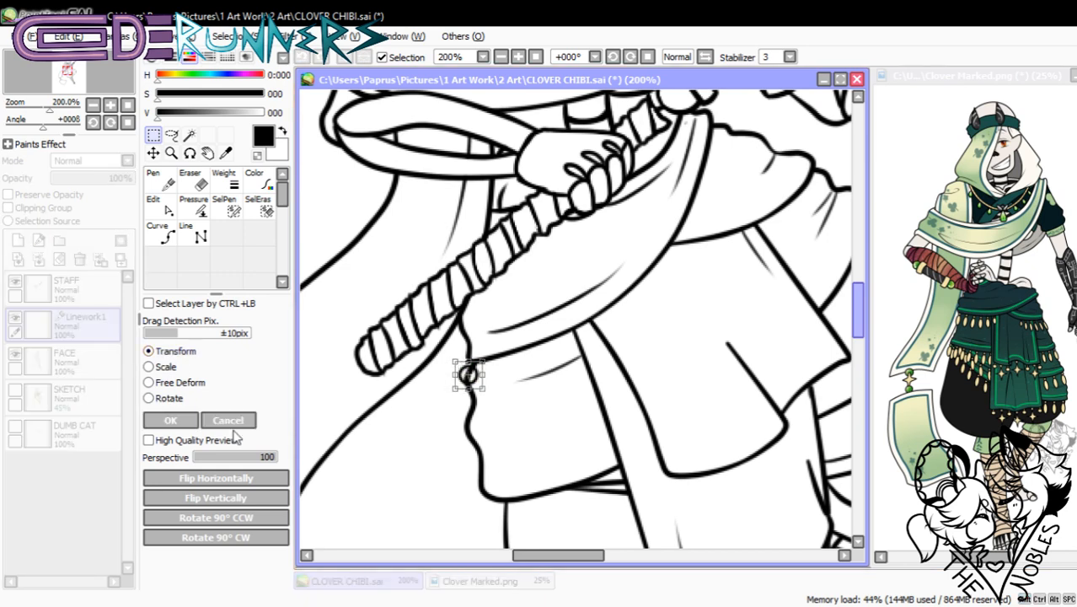
left_click(178, 422)
left_click(154, 156)
left_click_drag(488, 392, 482, 387)
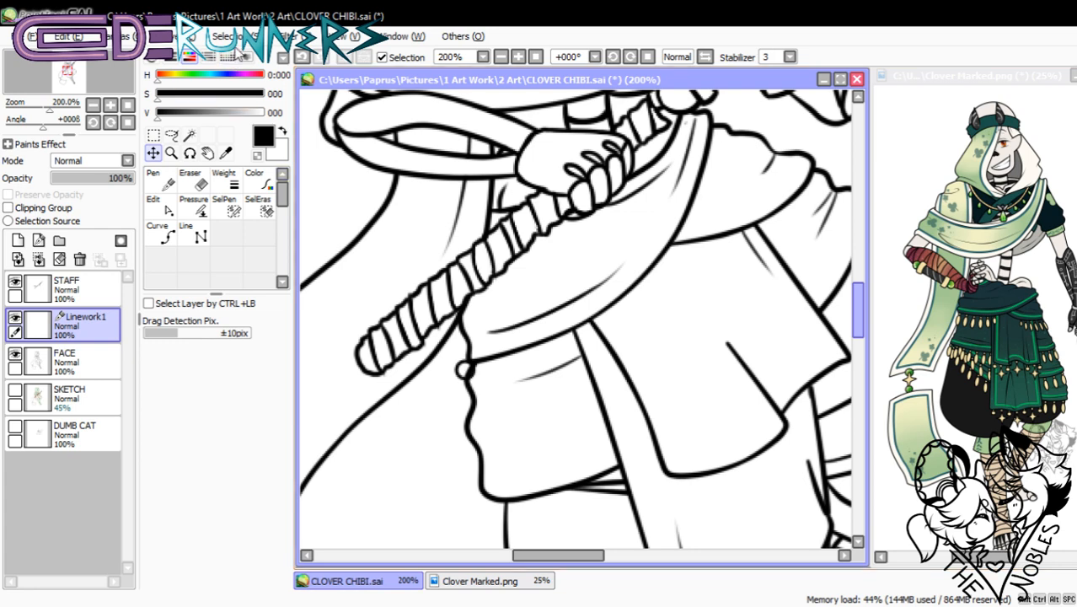
- Copy the bead and place two duplicates in a row beneath the sash, the last beside the hanging front panel
key("ctrl+c")
key("ctrl+v")
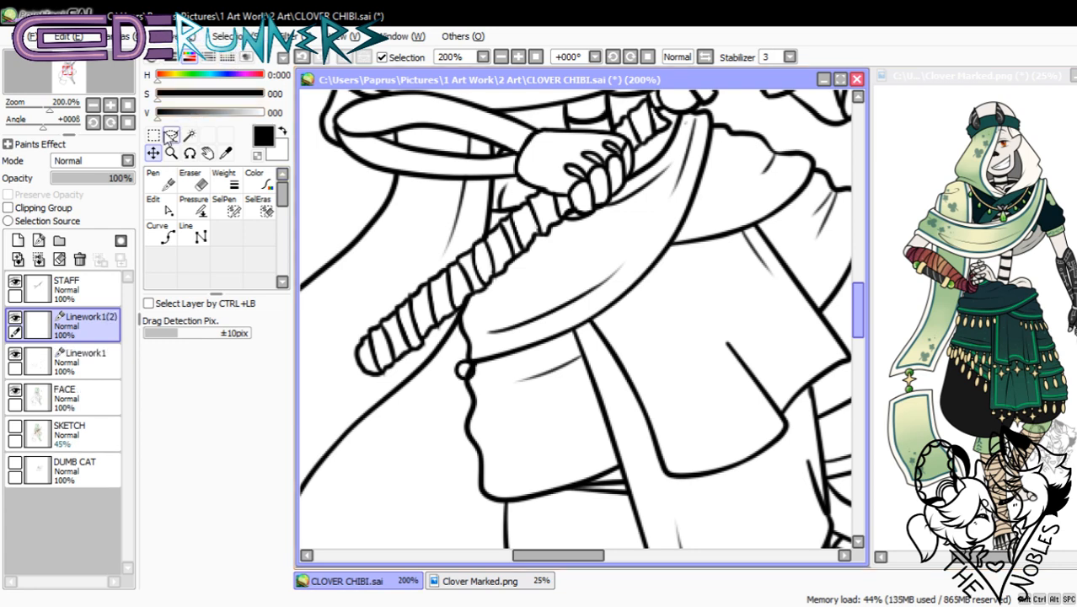
left_click_drag(477, 394, 526, 386)
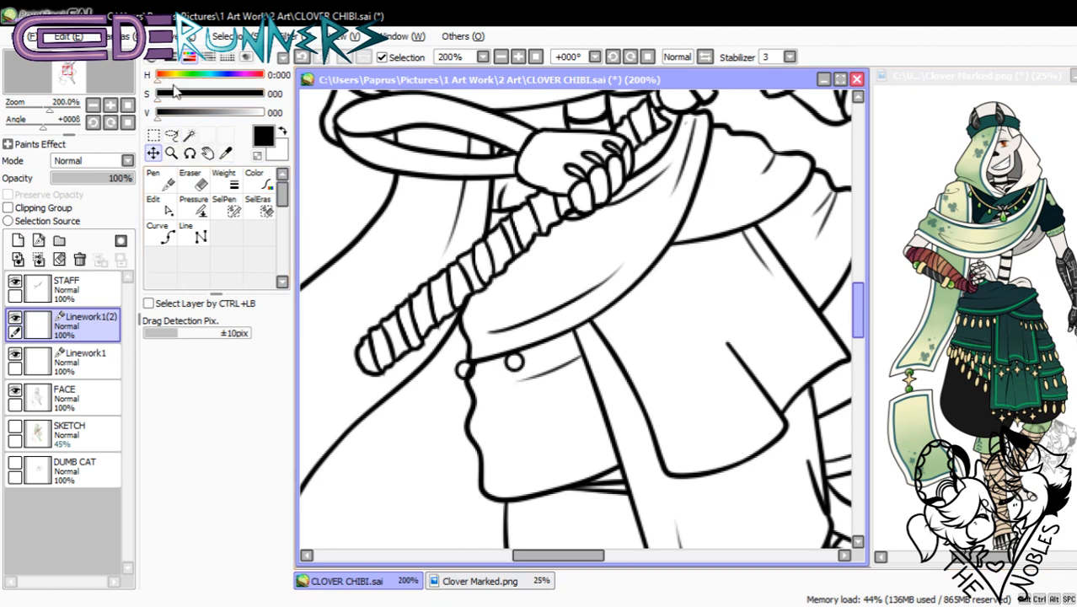
key("ctrl+c")
key("ctrl+v")
left_click_drag(532, 383, 587, 360)
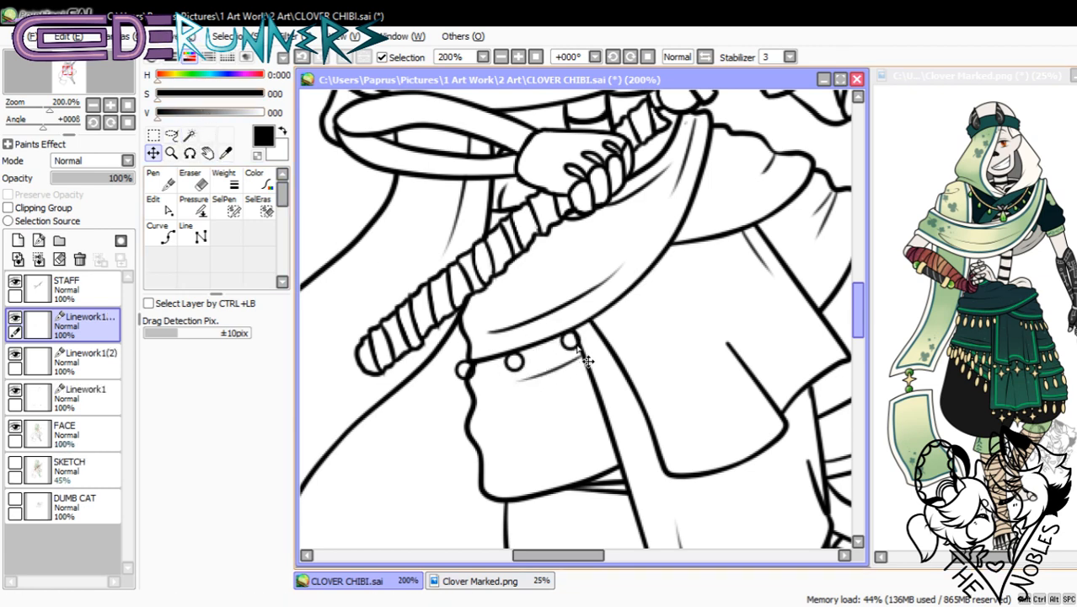
- Paste three more beads along the lower edge of the sash's right drape, ending on the skirt's right outline
left_click(93, 104)
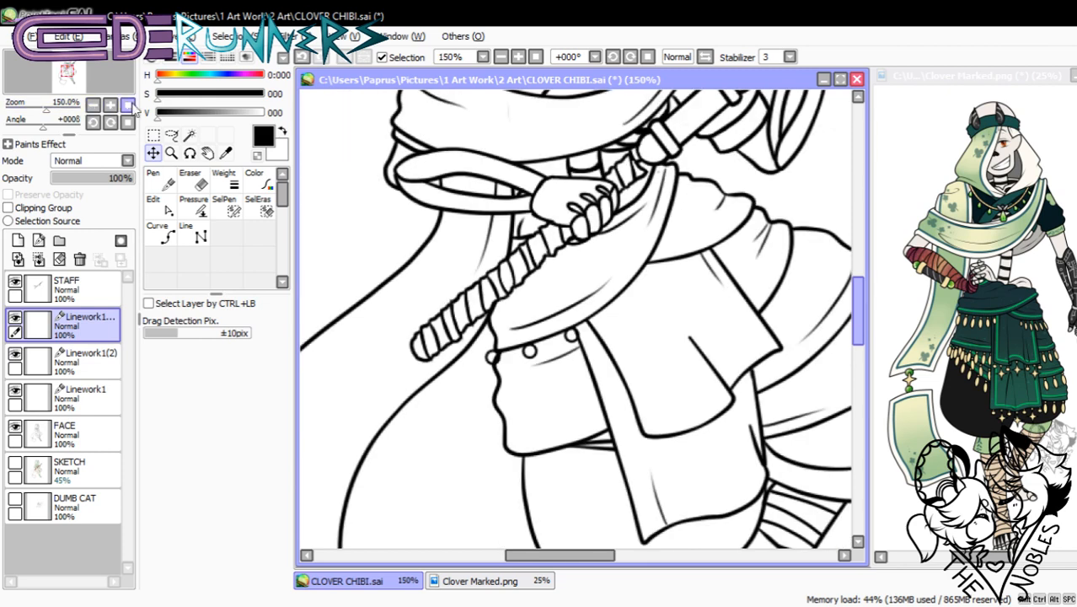
key("ctrl+v")
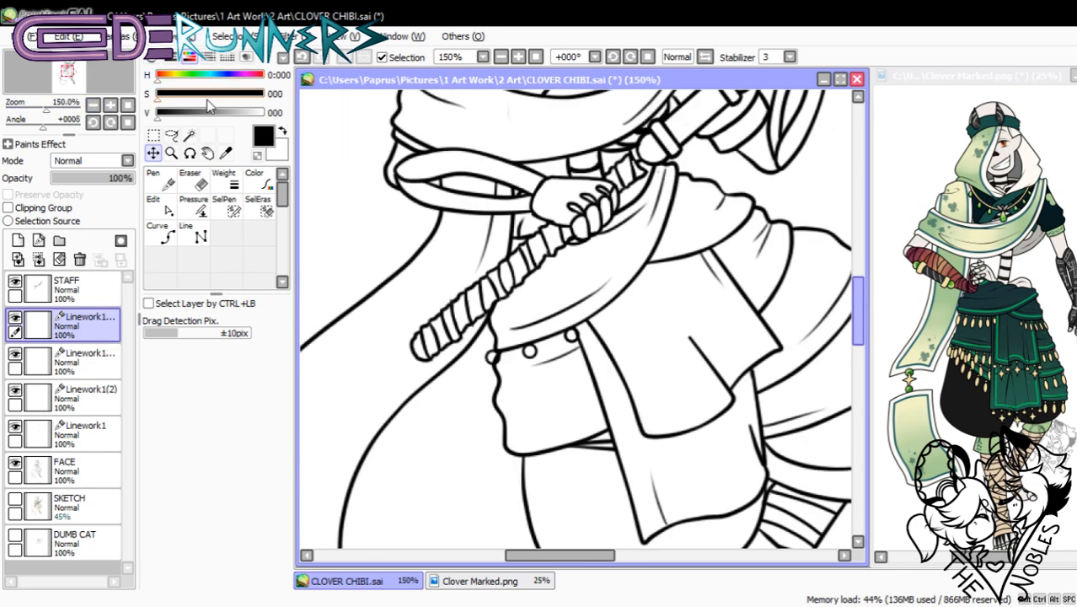
left_click_drag(585, 363, 708, 284)
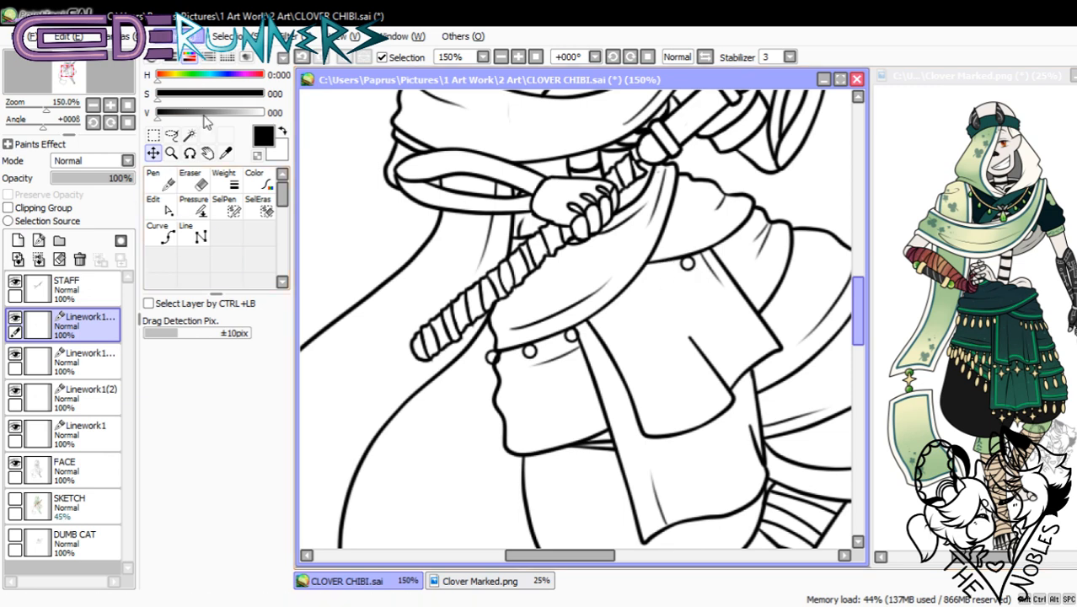
key("ctrl+v")
left_click_drag(697, 280, 746, 255)
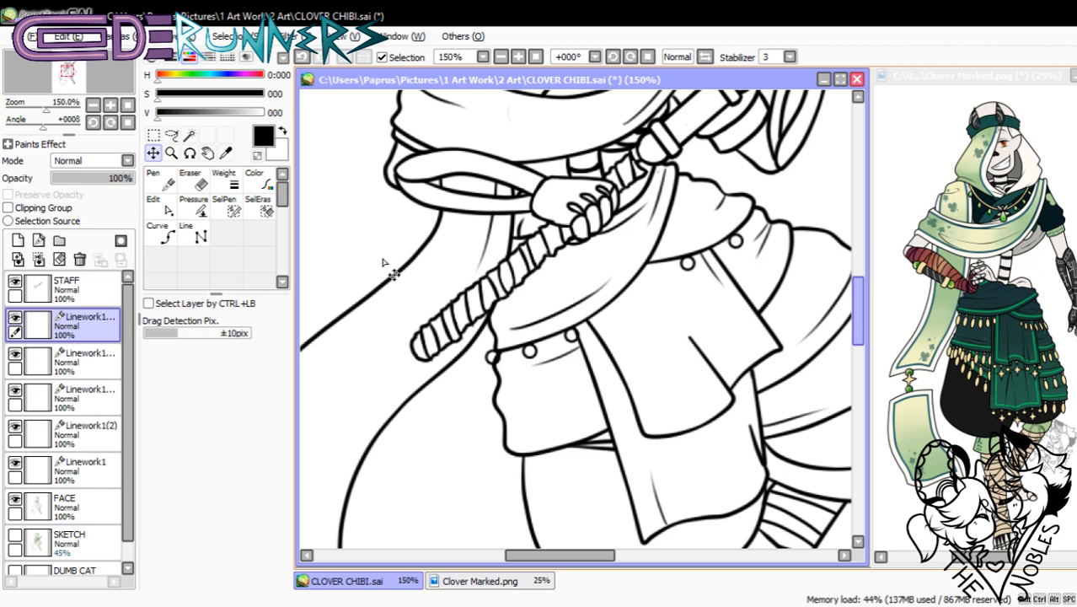
left_click(217, 116)
left_click_drag(751, 261, 780, 227)
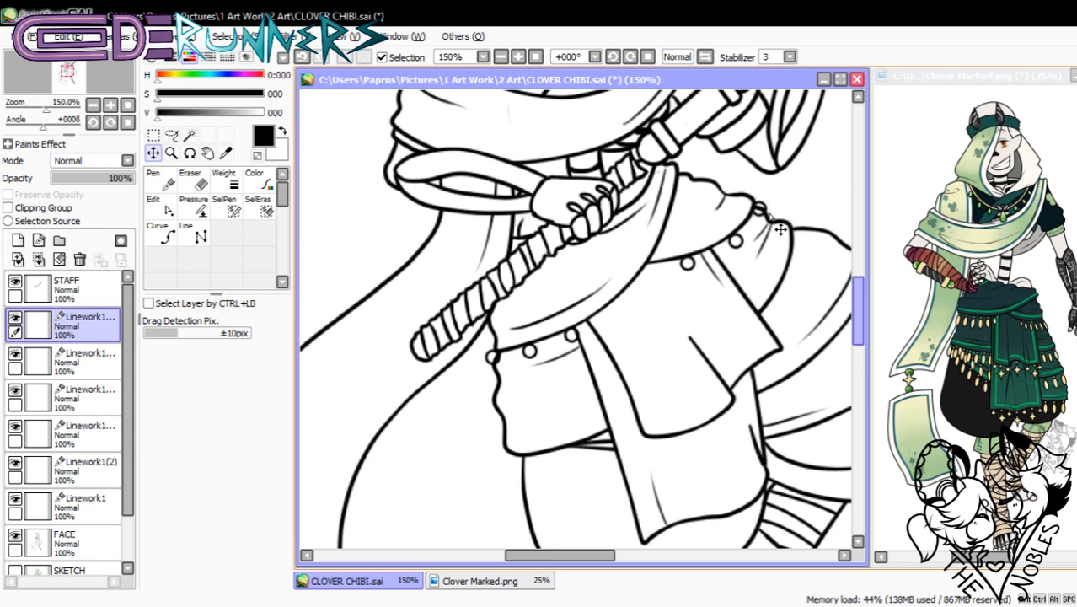
- Slightly shrink the third bead on the left side and the first bead on the right drape using Transform
mouse_move(858, 293)
left_mouse_down()
mouse_move(856, 281)
mouse_move(855, 303)
mouse_move(857, 263)
mouse_move(859, 295)
left_mouse_up()
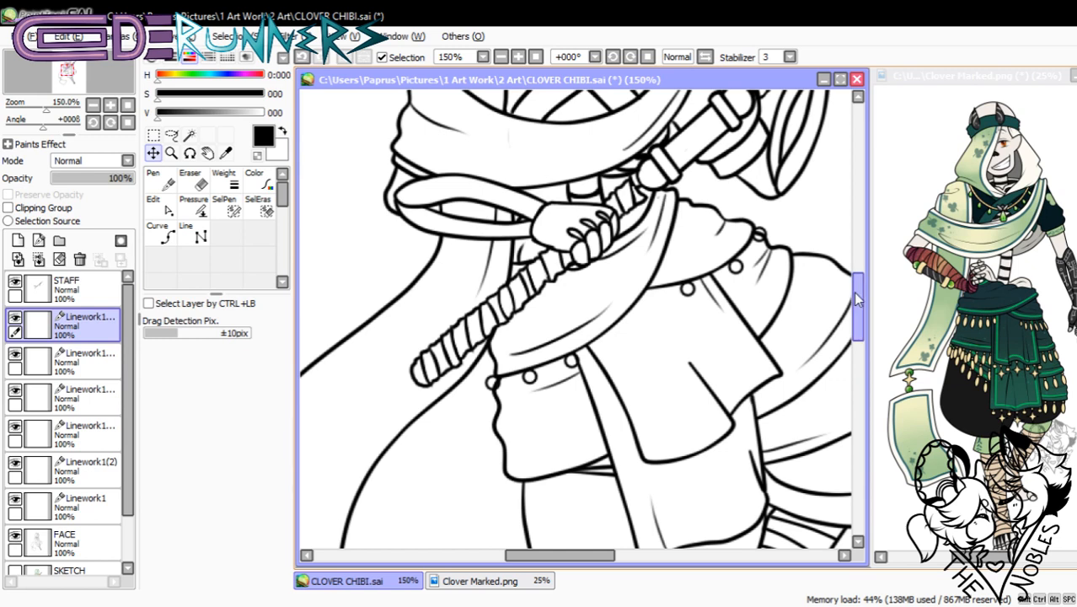
scroll(856, 305, "down", 3)
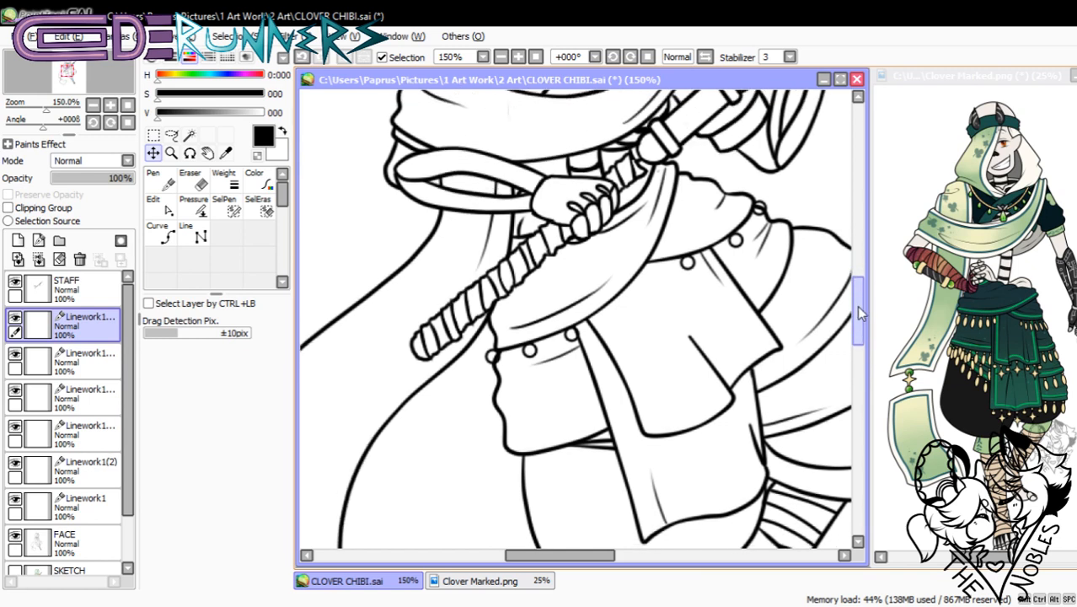
left_click_drag(858, 308, 858, 304)
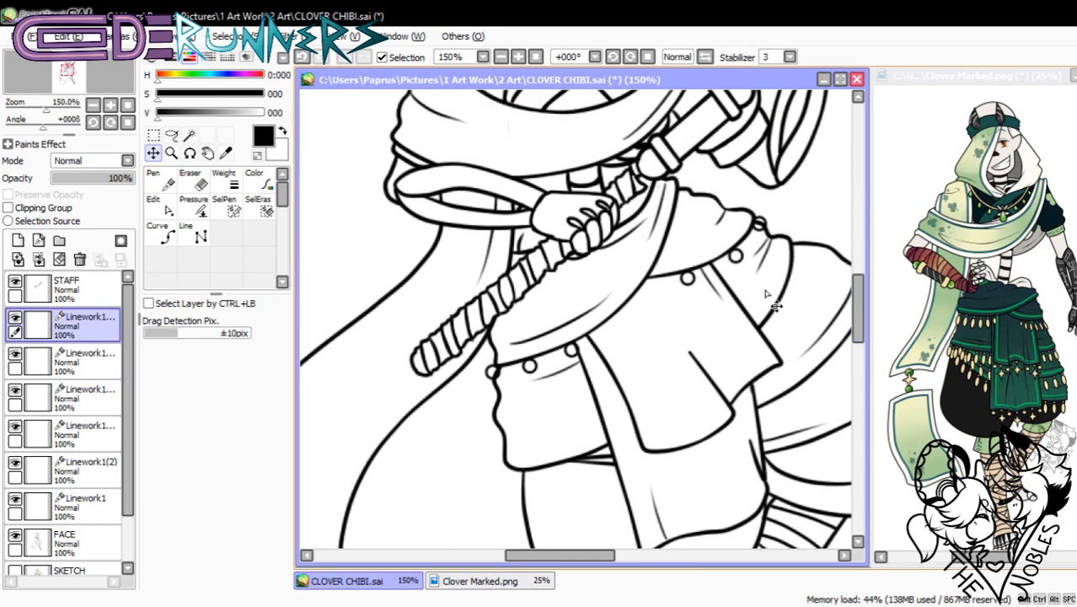
left_click(77, 397)
key("ctrl+t")
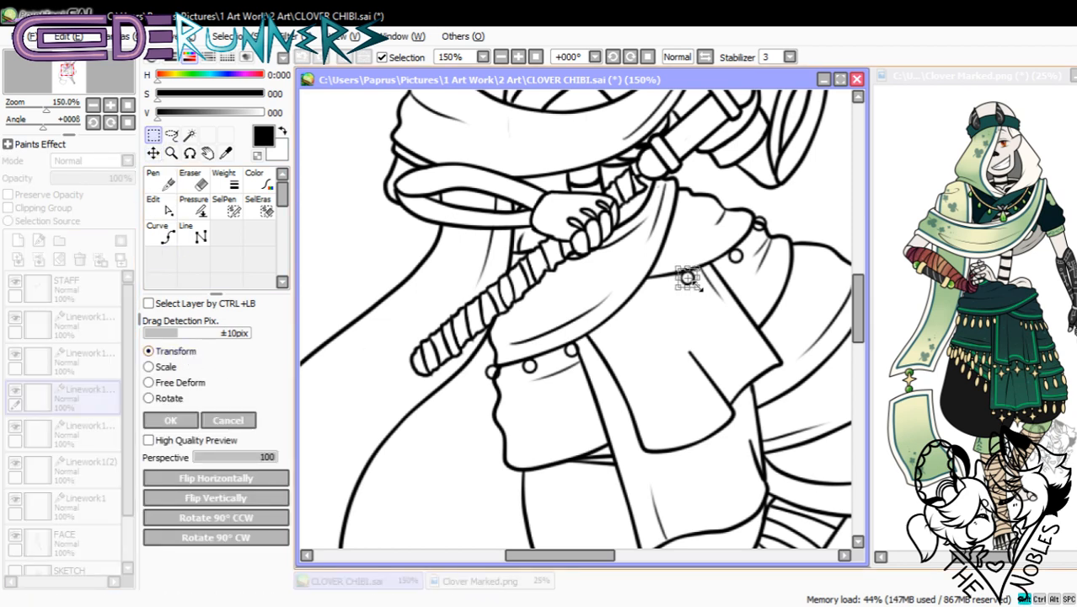
left_click(170, 420)
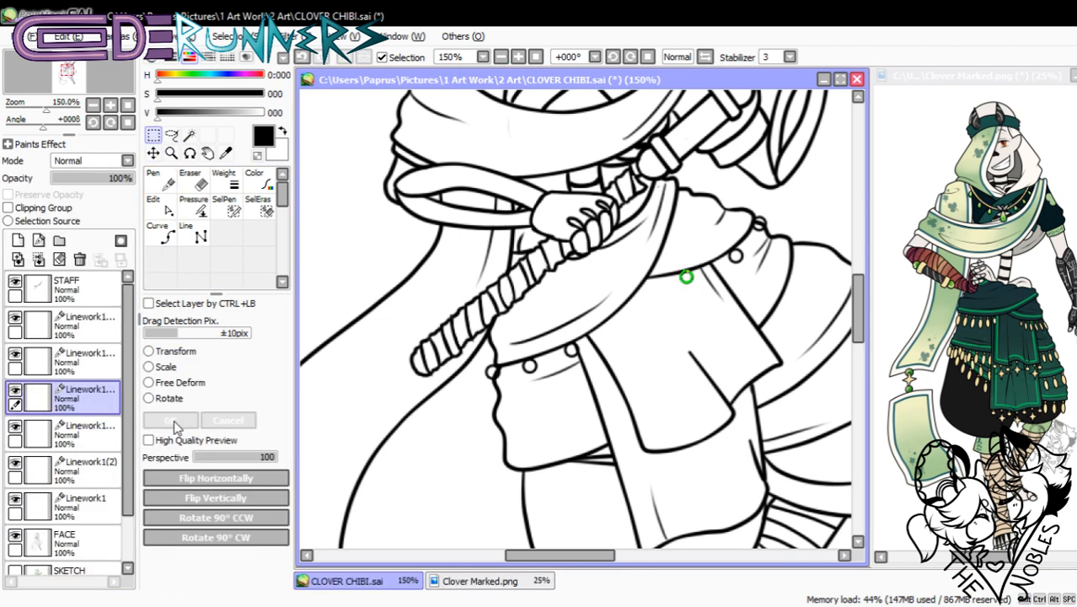
left_click(172, 353)
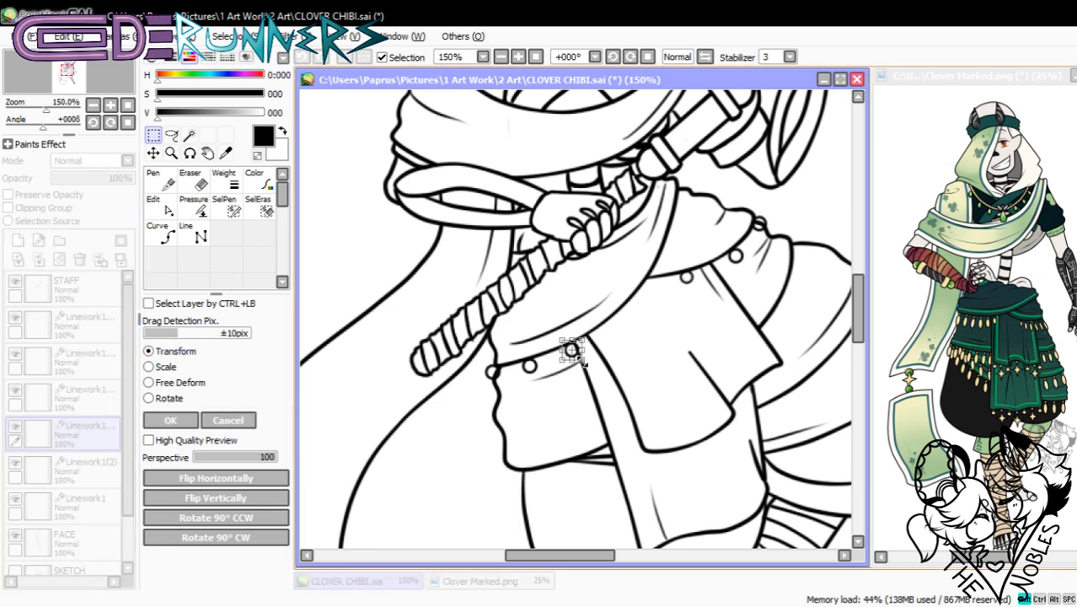
key("Return")
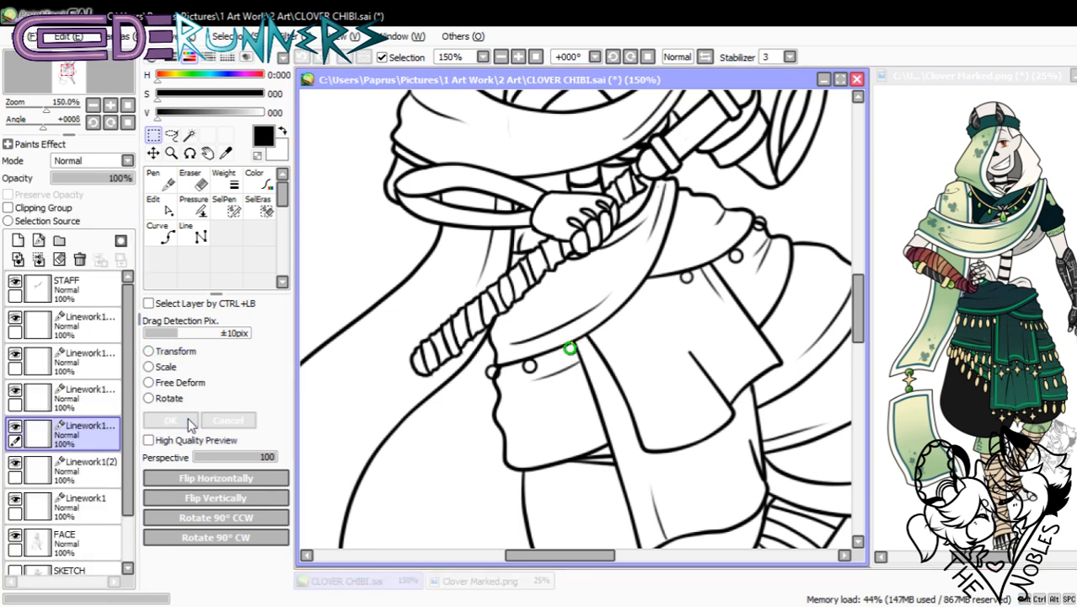
- Merge the bead linework layers down into Linework1, keeping the rightmost bead's layer separate and selected
left_click(42, 325)
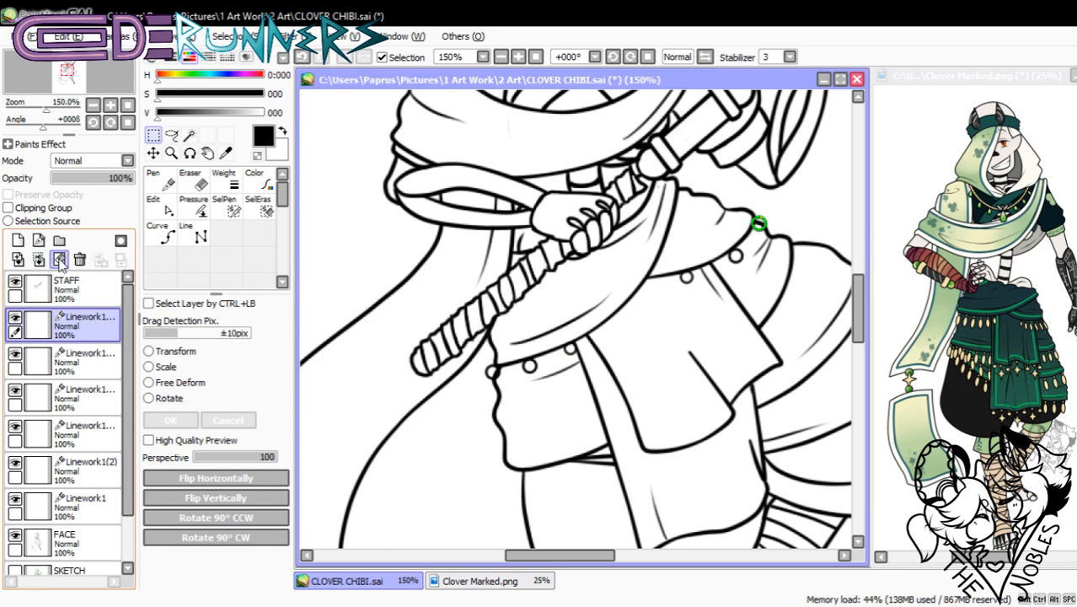
left_click(89, 362)
left_click(38, 259)
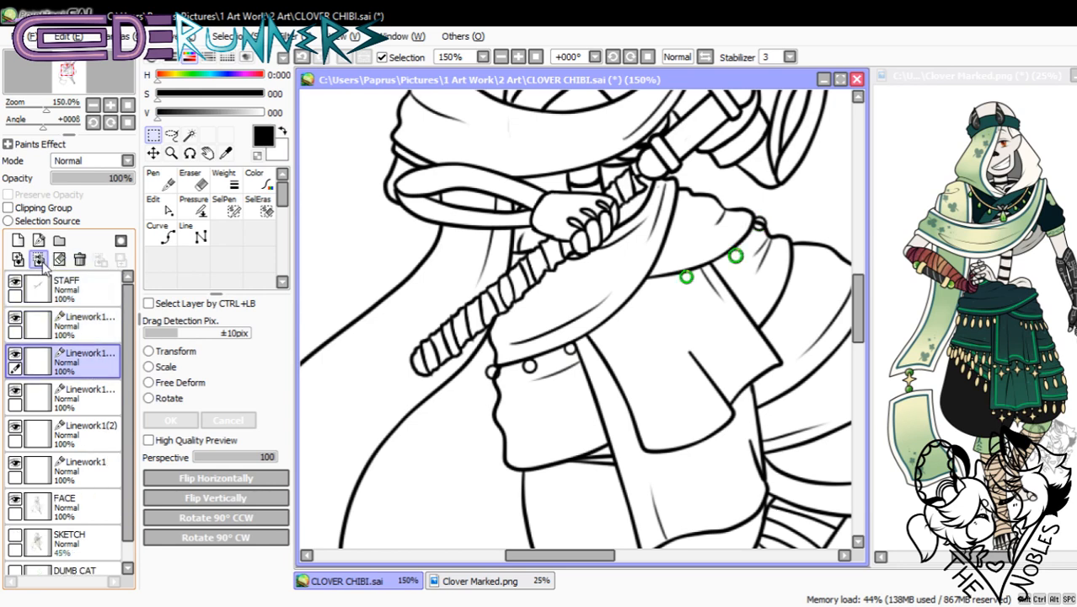
left_click(39, 260)
left_click(39, 259)
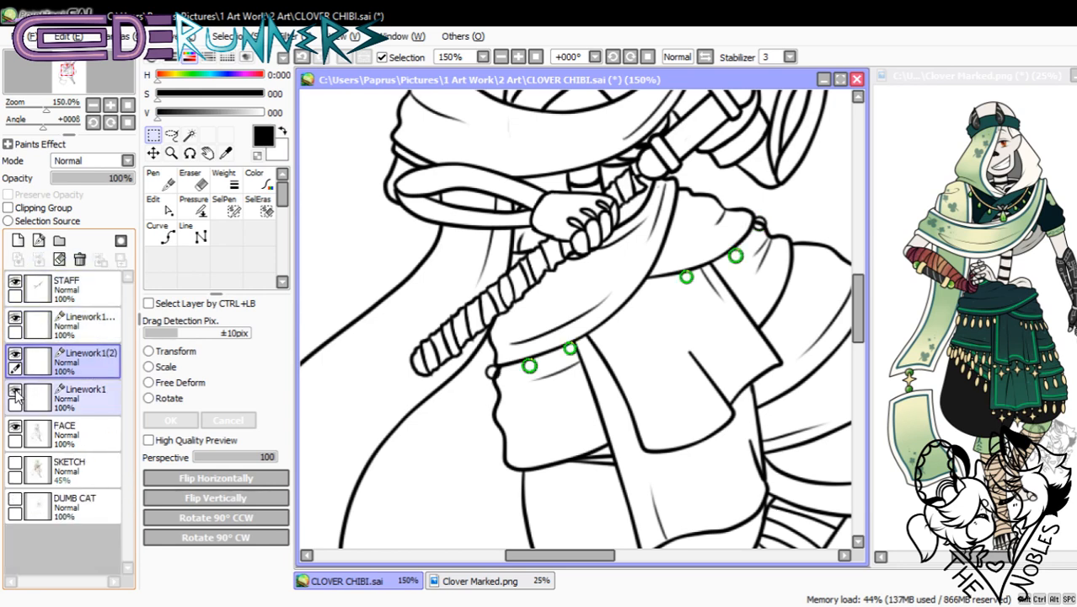
left_click(38, 260)
left_click(110, 325)
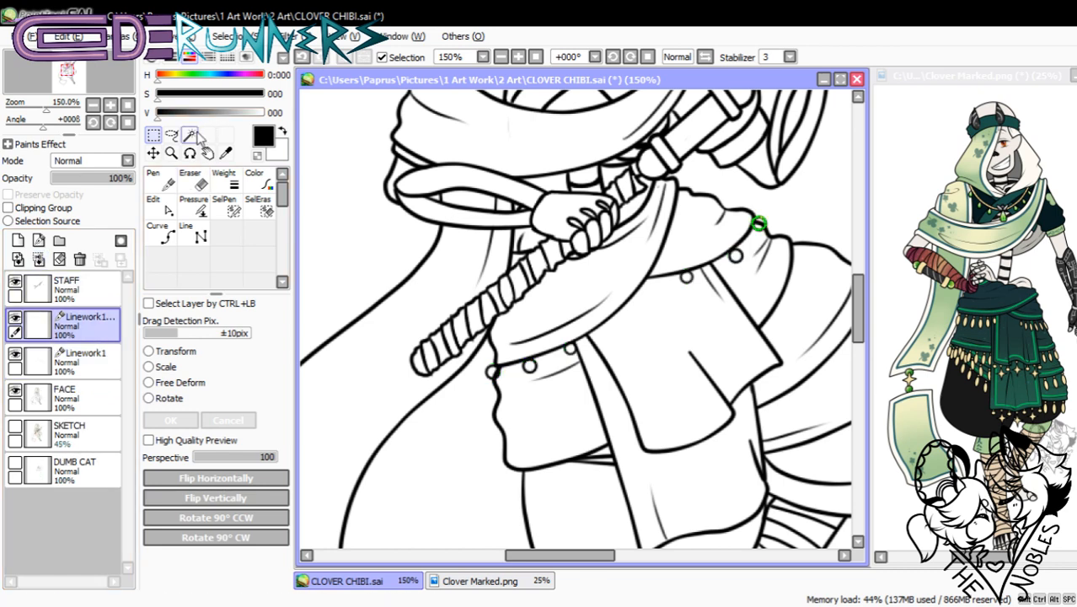
- Duplicate the bead and place copies on the lower left, lower right and far right corners of the front overskirt flap
left_click(155, 155)
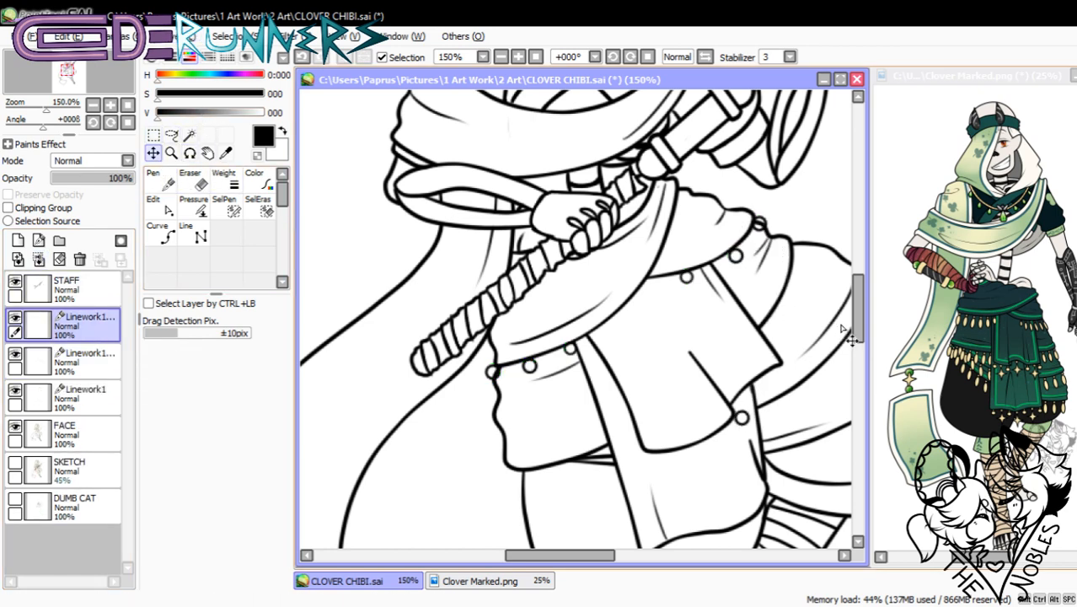
left_click_drag(854, 337, 855, 354)
left_click_drag(756, 322, 661, 363)
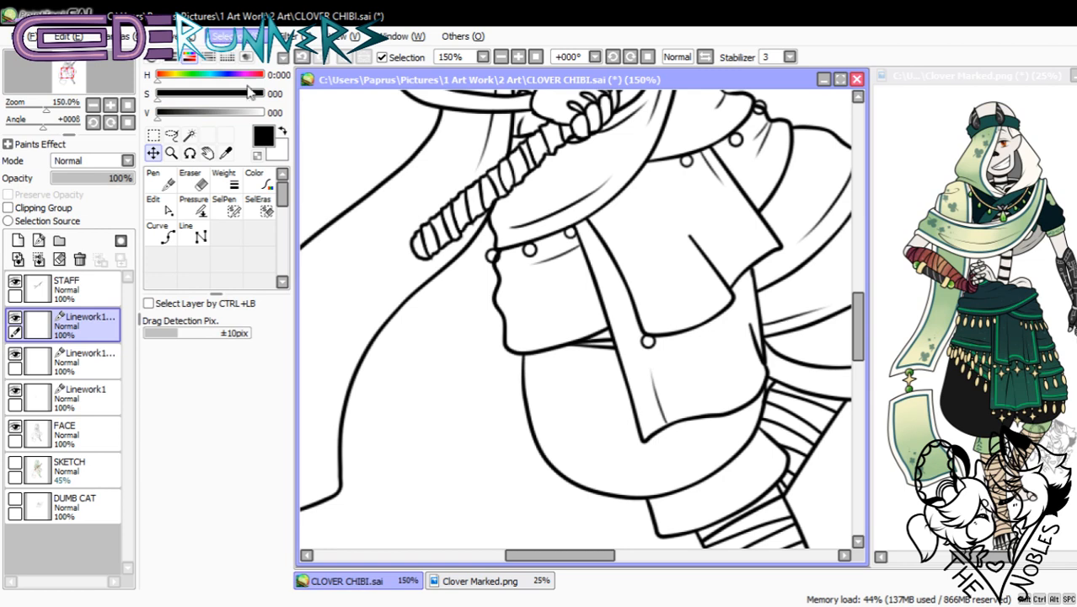
left_click(222, 133)
left_click_drag(666, 362, 797, 277)
left_click(196, 36)
left_click(221, 125)
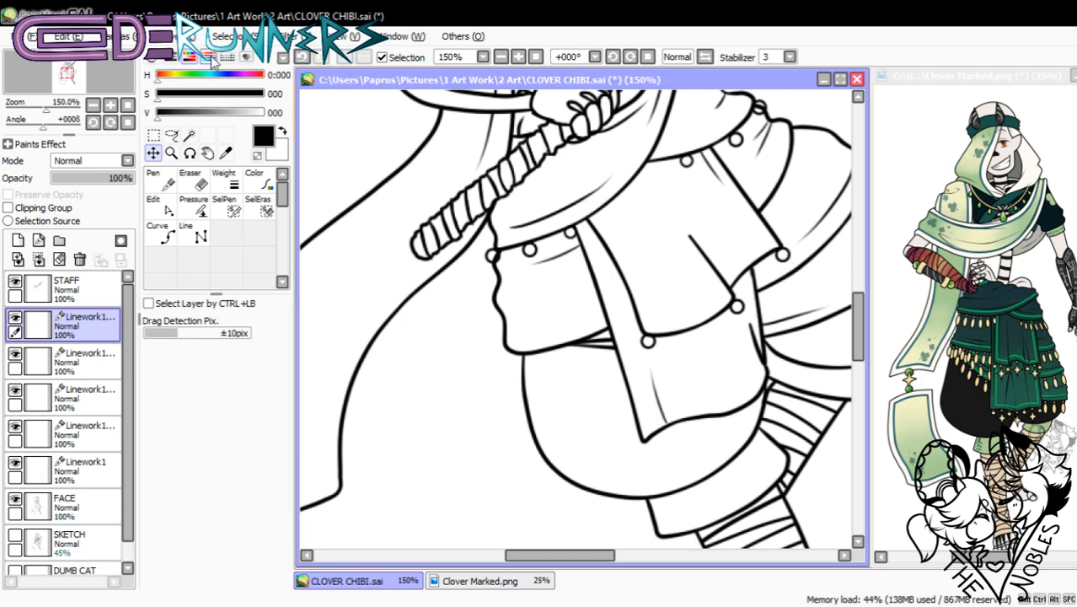
- Add bead copies along the hem of the lower front panel and one mid-hem on the flap above it
left_click(195, 36)
left_click(221, 125)
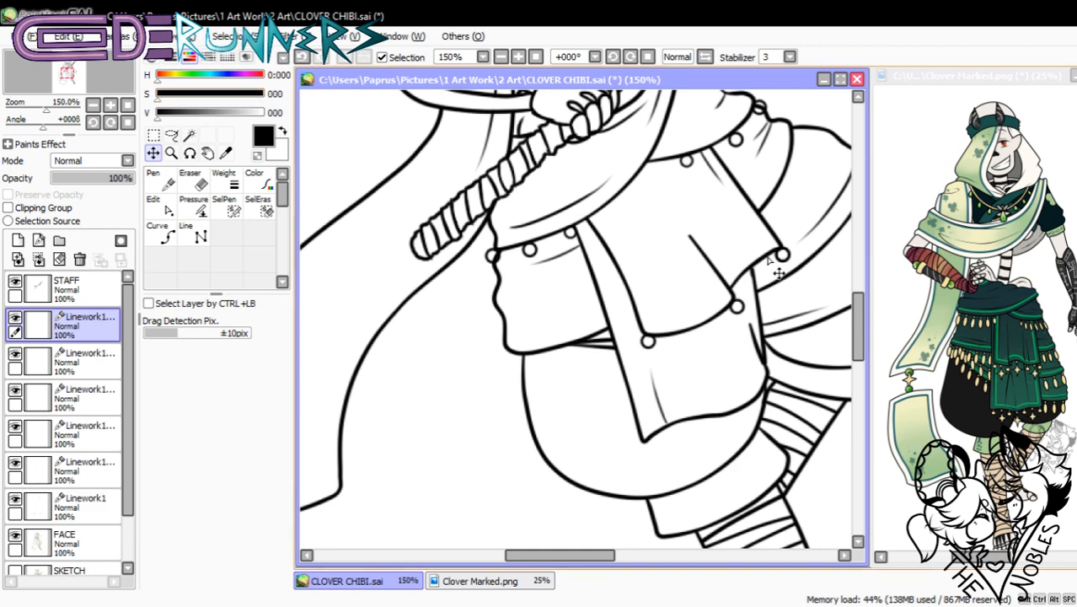
left_click_drag(778, 274, 663, 470)
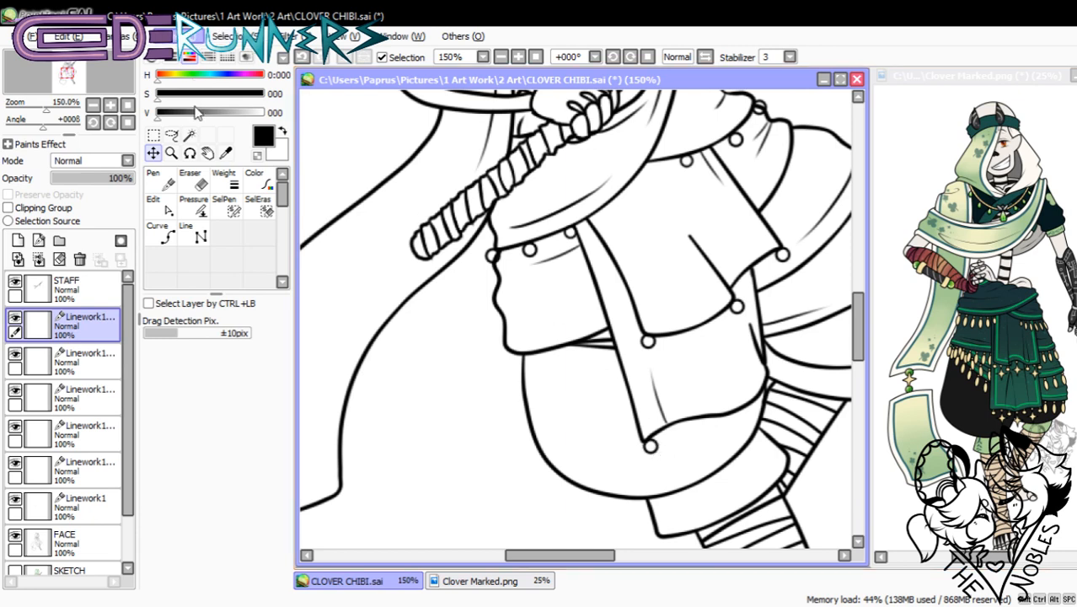
left_click_drag(655, 470, 710, 346)
key("ctrl+c")
key("ctrl+v")
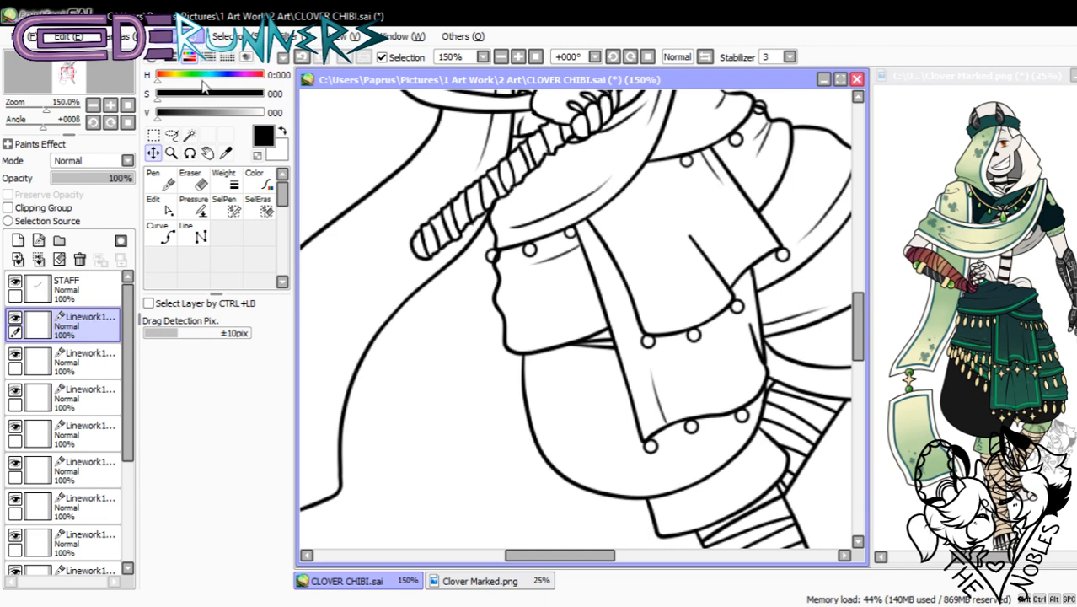
- Add beads on the lower front panel's right edge, top and bottom, and along the hem of the left skirt section
left_click_drag(705, 351, 757, 278)
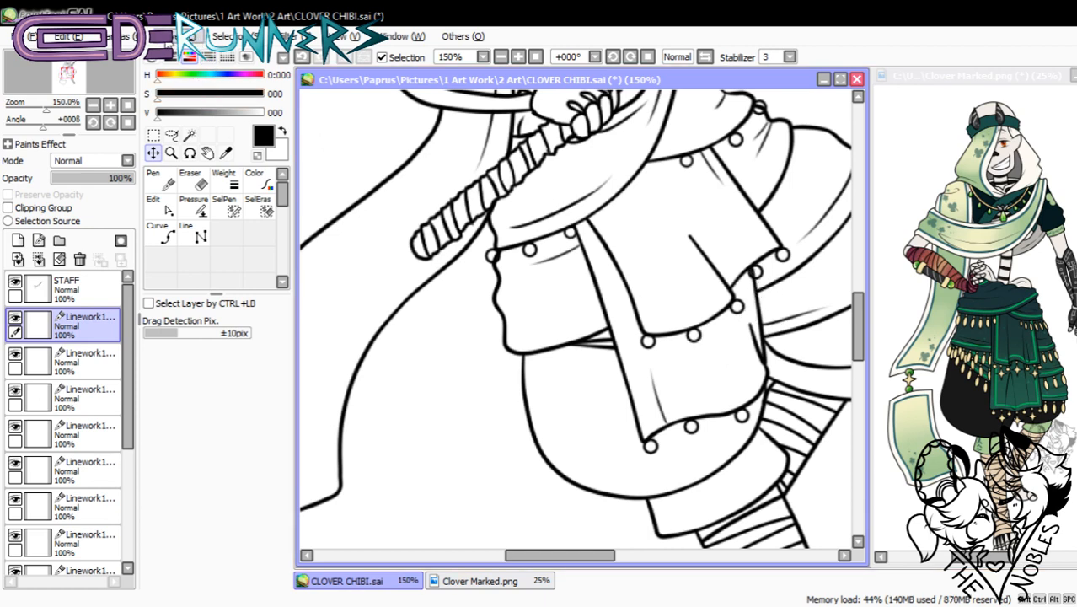
left_click_drag(767, 302, 781, 417)
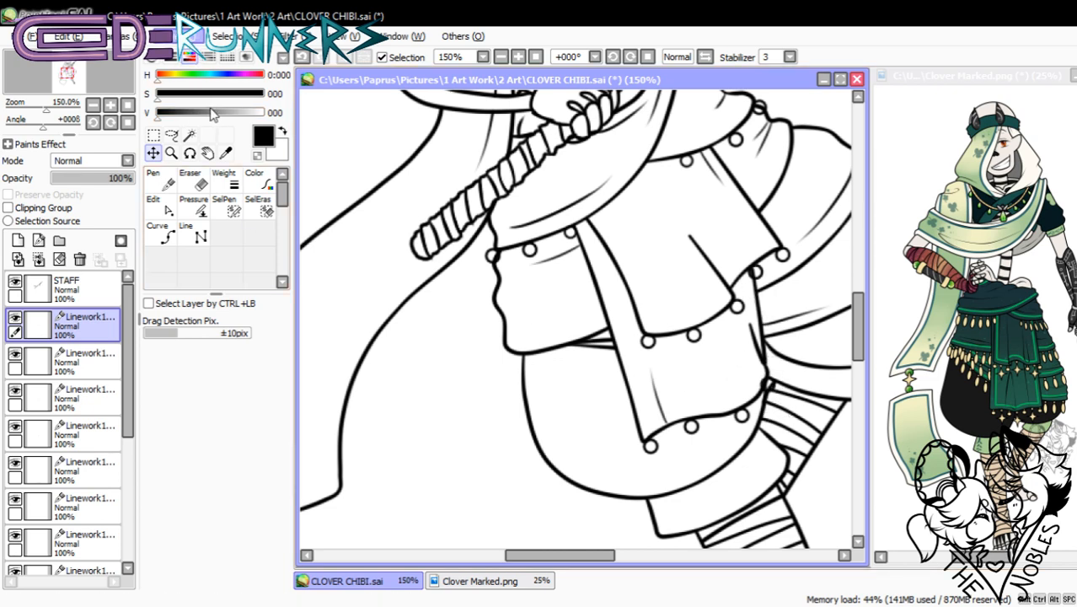
left_click_drag(779, 404, 572, 373)
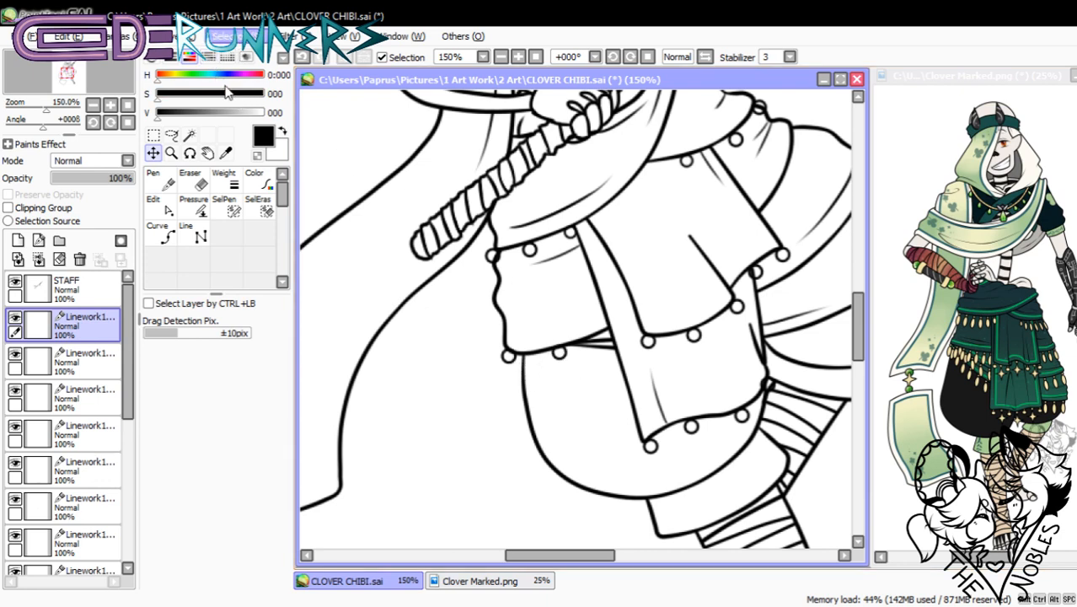
- Place two bead copies below the upper tier's hem on the right side of the skirt
left_click_drag(589, 373, 743, 390)
left_click_drag(598, 554, 634, 553)
left_click_drag(594, 392, 627, 299)
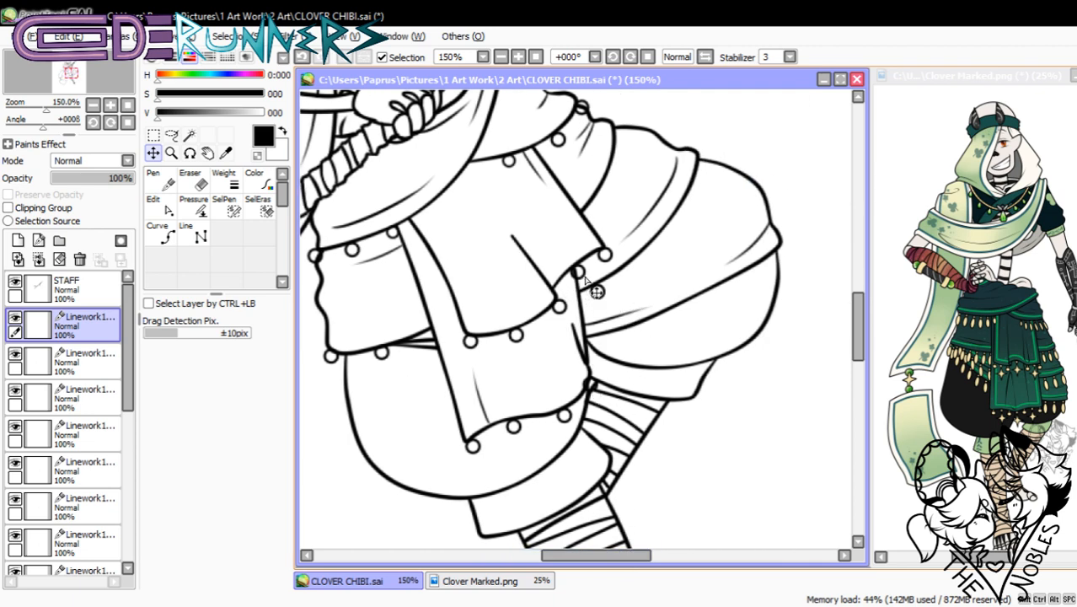
left_click(223, 104)
left_click_drag(607, 311, 665, 271)
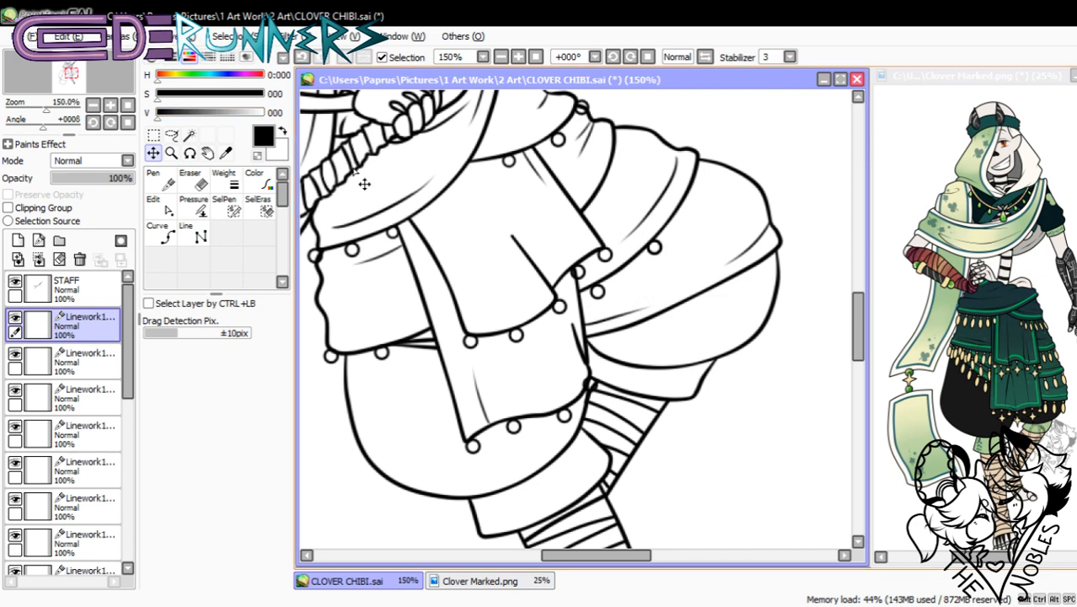
- Add a bead at the outer end of the right side's upper tier and two under the hem of the tier below
left_click_drag(671, 265, 746, 303)
left_click(183, 37)
left_click(200, 102)
left_click(187, 36)
left_click(212, 99)
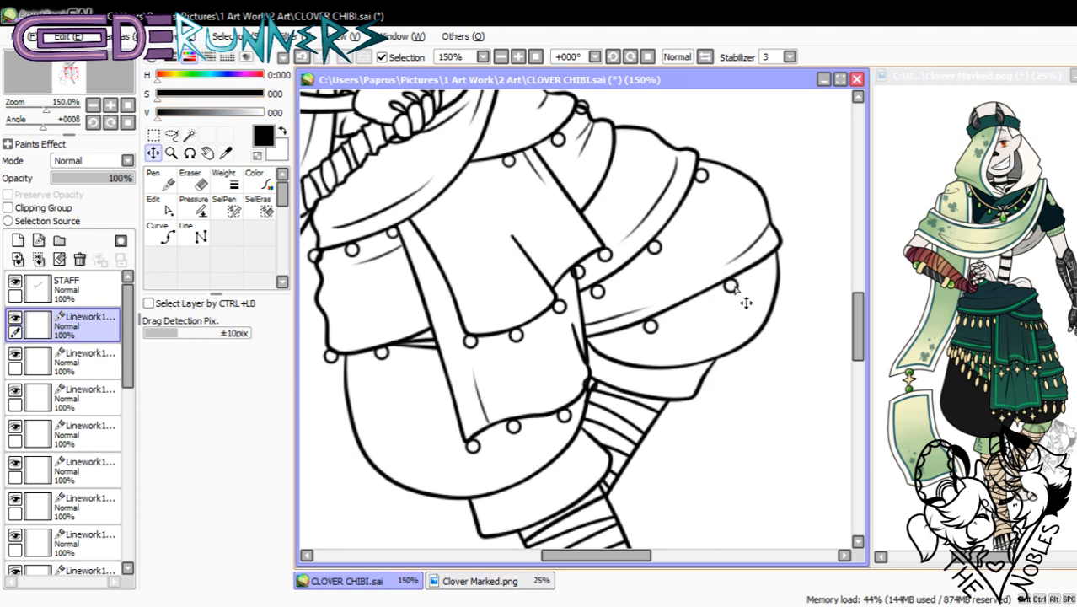
- Nudge the beads under the right side's lower tier and add copies at that tier's outer end and on the left section's lower hem
left_click(80, 361)
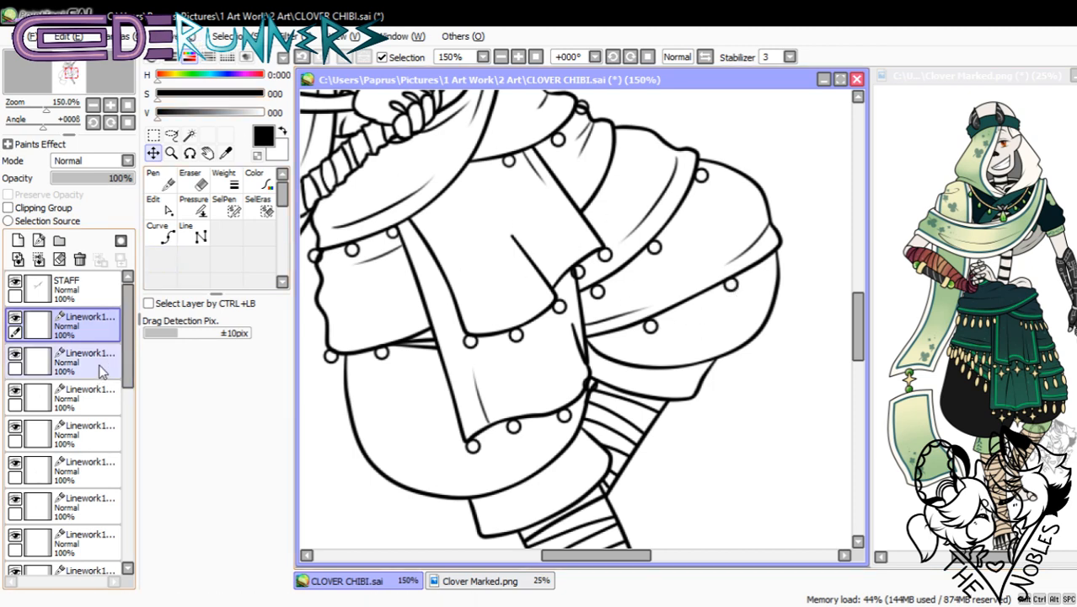
left_click_drag(666, 348, 660, 351)
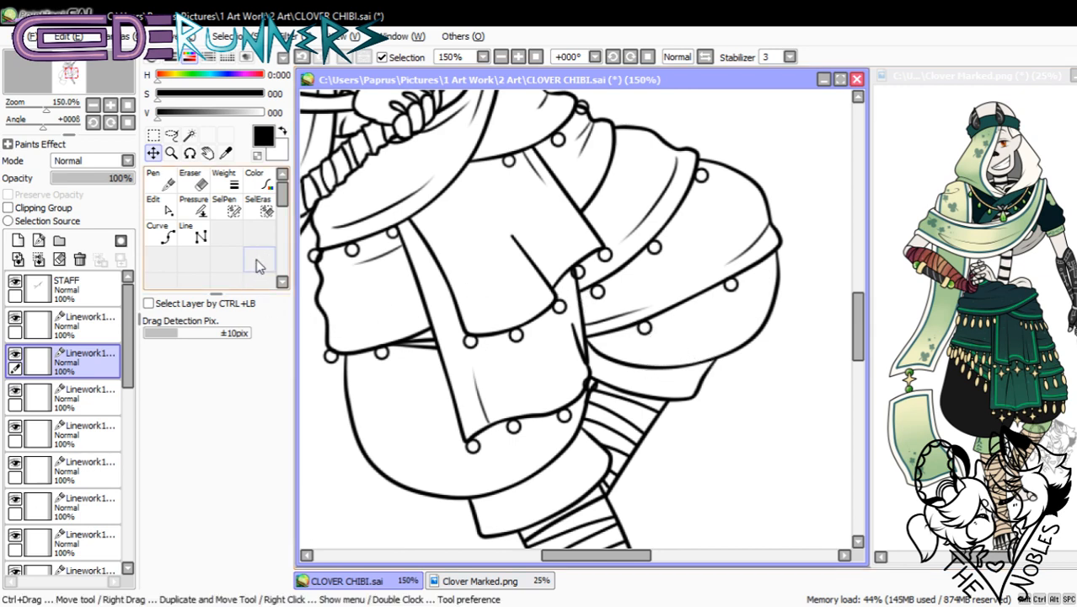
left_click(80, 324)
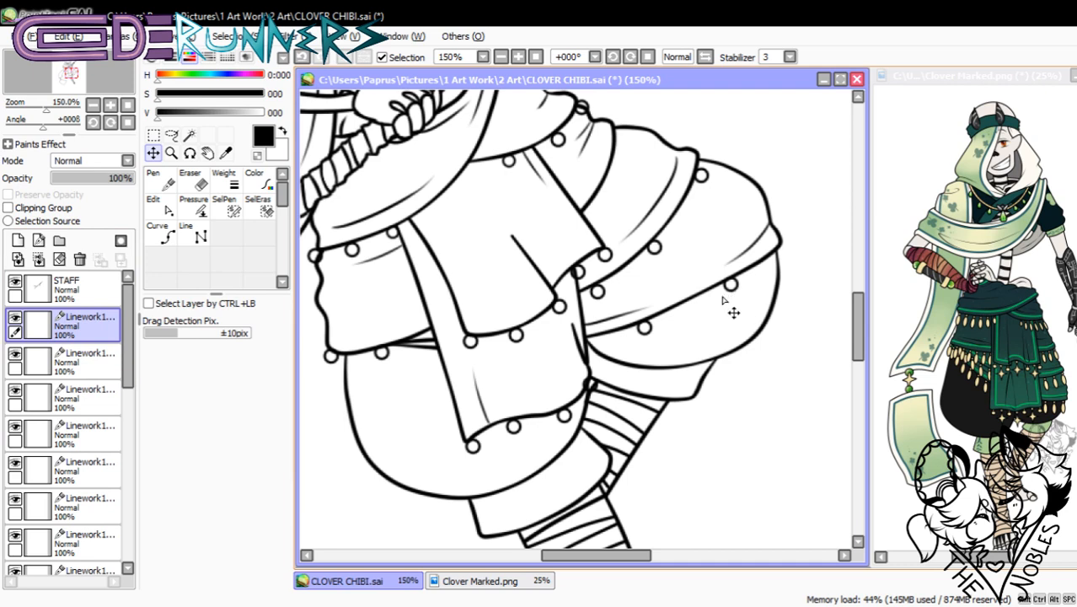
left_click_drag(733, 313, 442, 379)
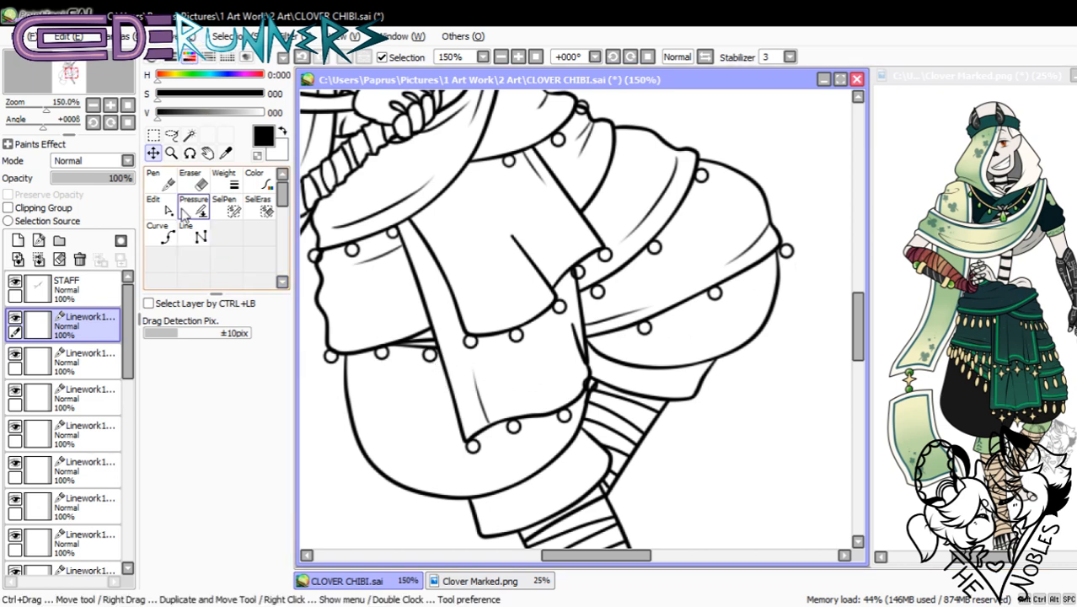
- Merge all the separate bead linework layers down into the single Linework1 layer
left_click(92, 104)
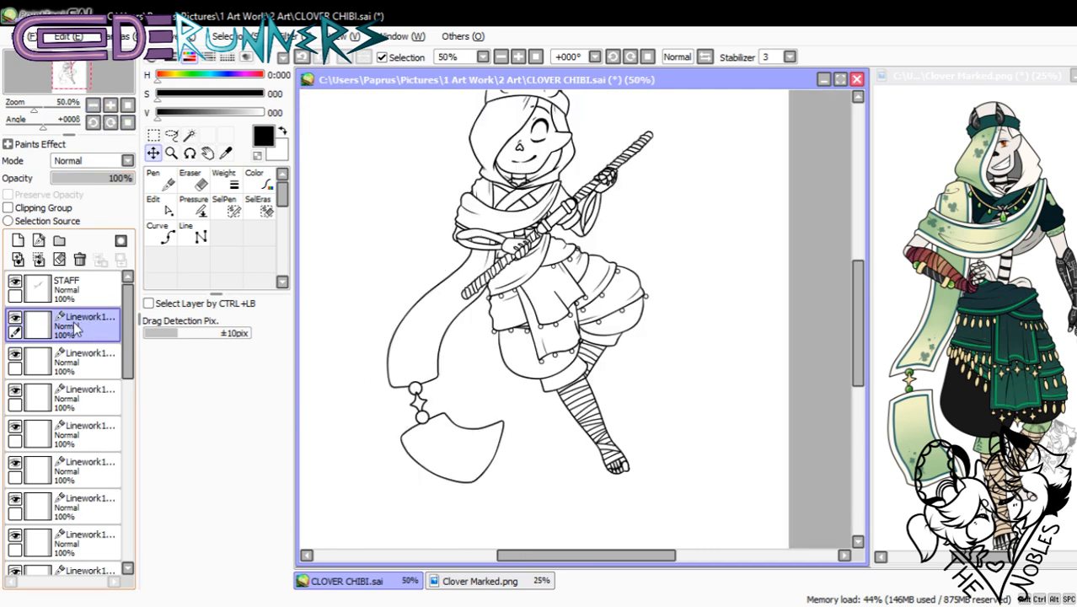
left_click(39, 263)
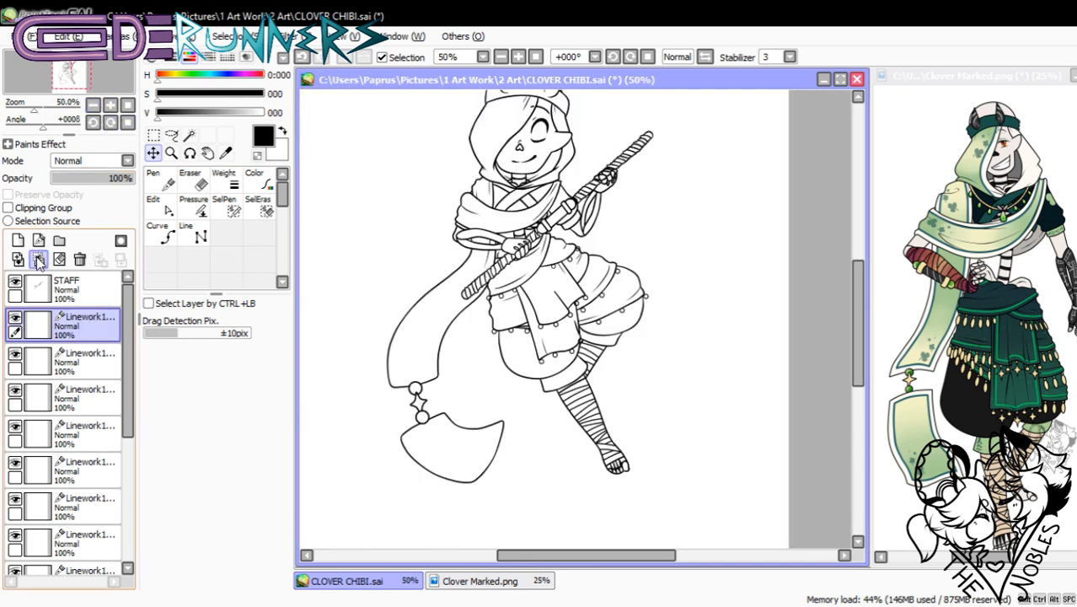
left_click(38, 262)
left_click(39, 262)
left_click(39, 262)
left_click(39, 262)
left_click(39, 262)
left_click(39, 262)
left_click(39, 262)
left_click(39, 264)
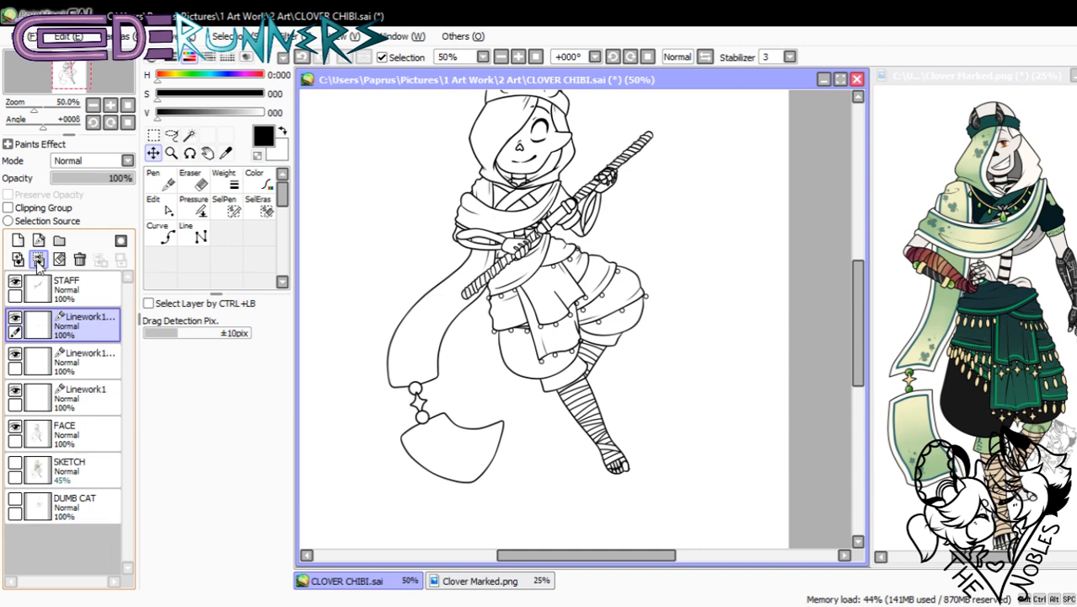
left_click(39, 262)
left_click(39, 262)
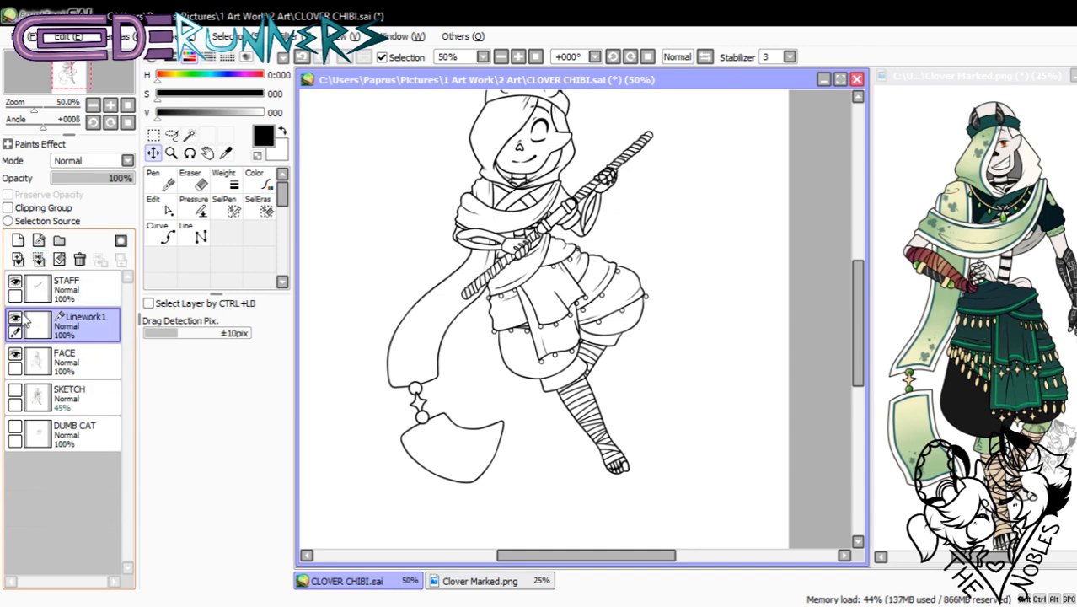
- Shift the outer and middle beads along the hem of the right side's upper tier to space them more evenly
left_click(109, 106)
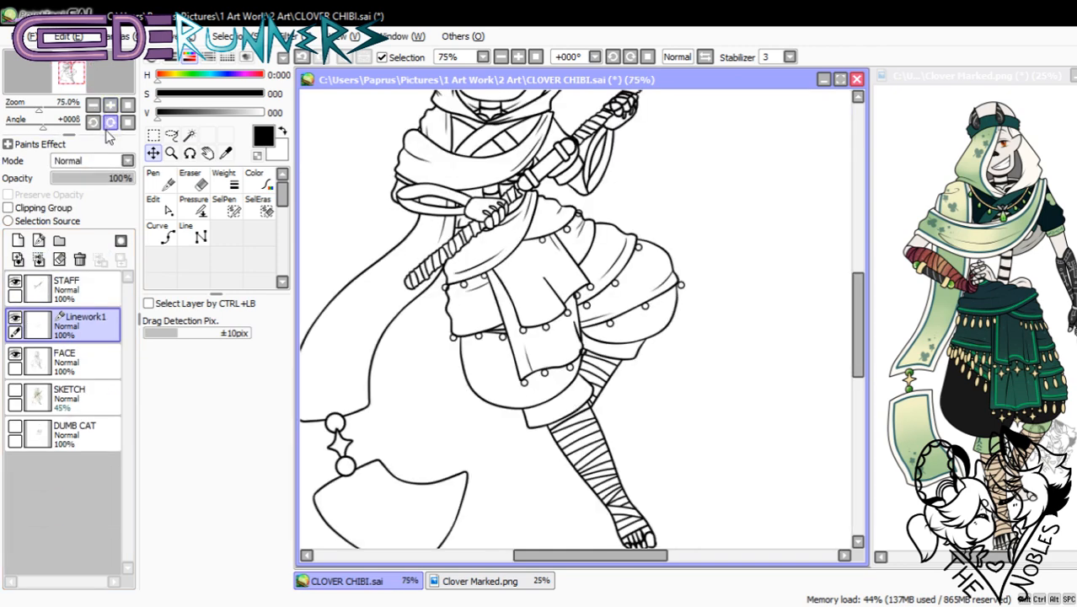
left_click(110, 105)
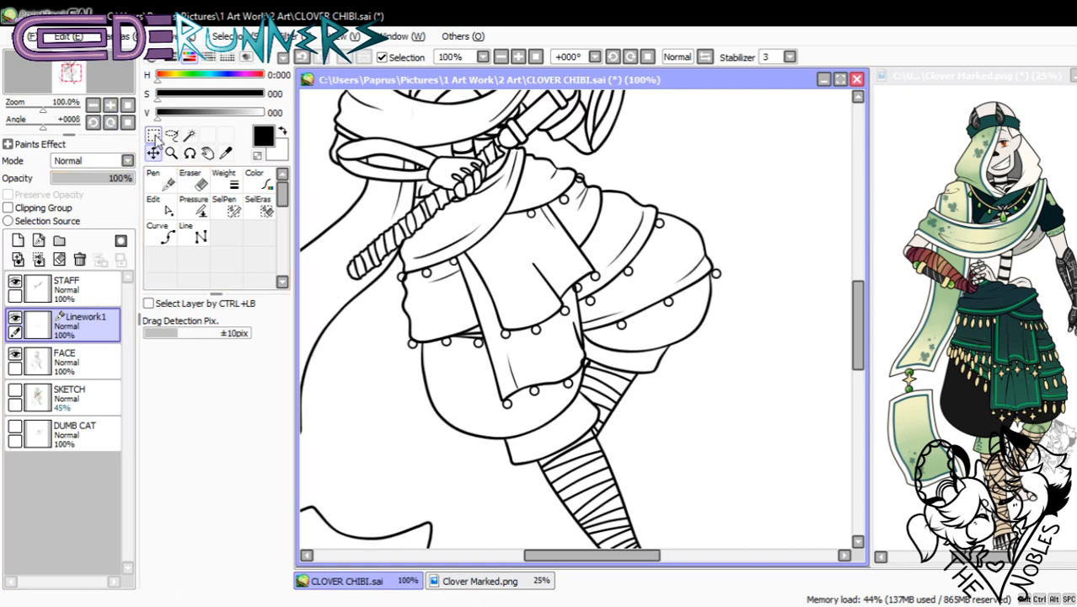
left_click(159, 207)
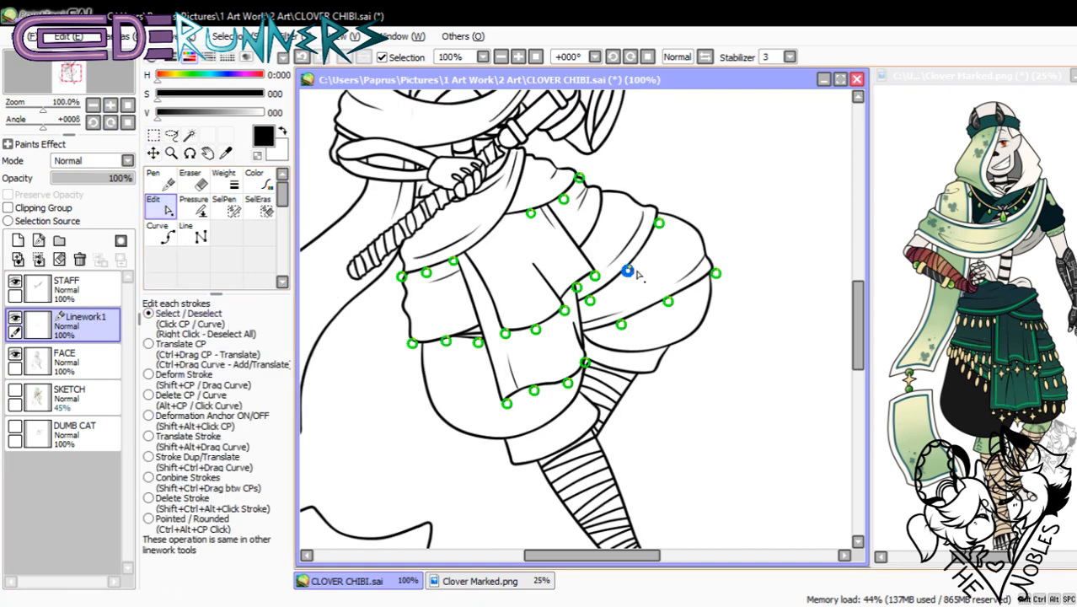
left_click(659, 223)
left_click(154, 152)
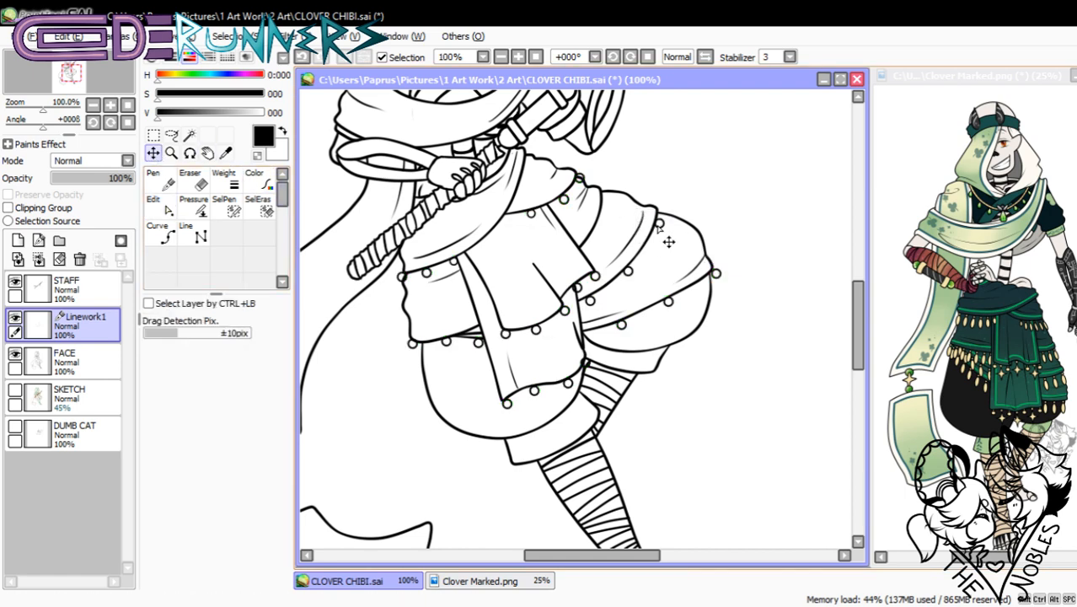
left_click_drag(656, 225, 651, 247)
left_click(159, 207)
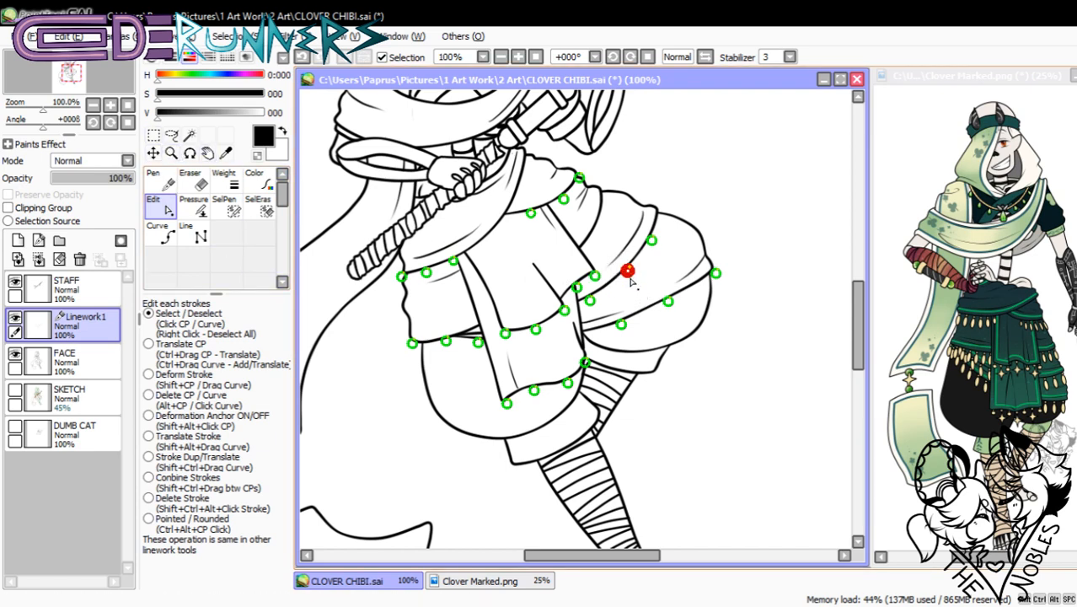
left_click(152, 152)
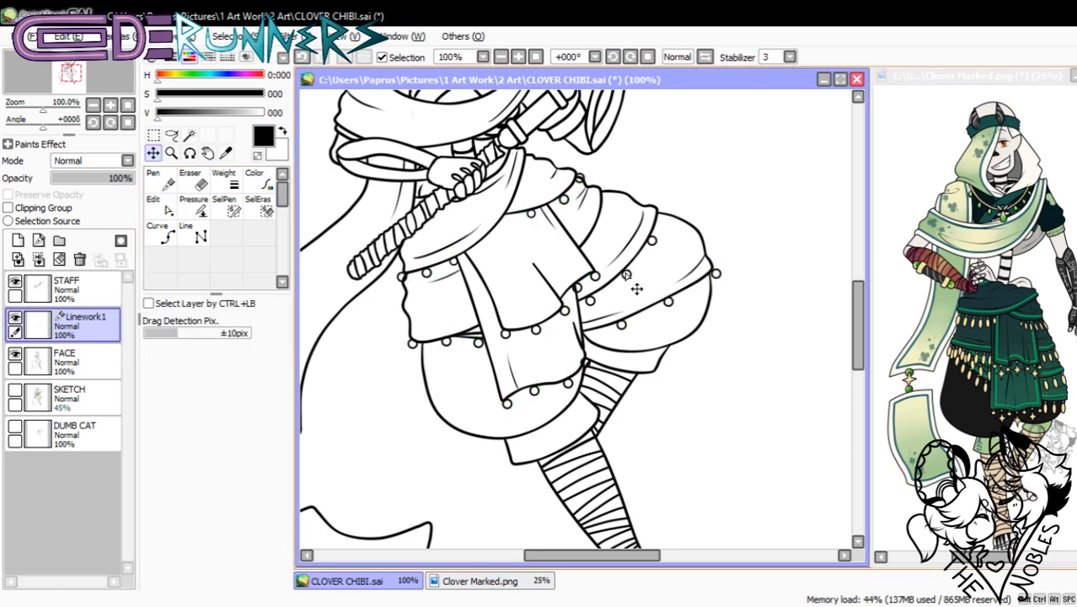
- Add a bead copy at the outer corner of the right side's upper tier, merged into Linework1 and nudged onto the hem
key("ctrl+shift+n")
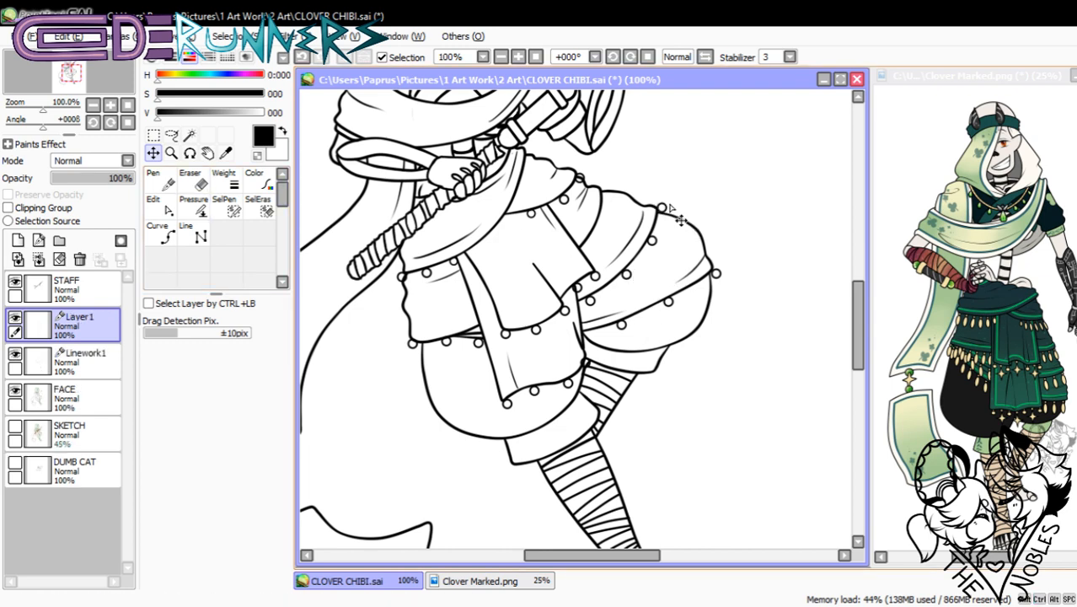
left_click(79, 261)
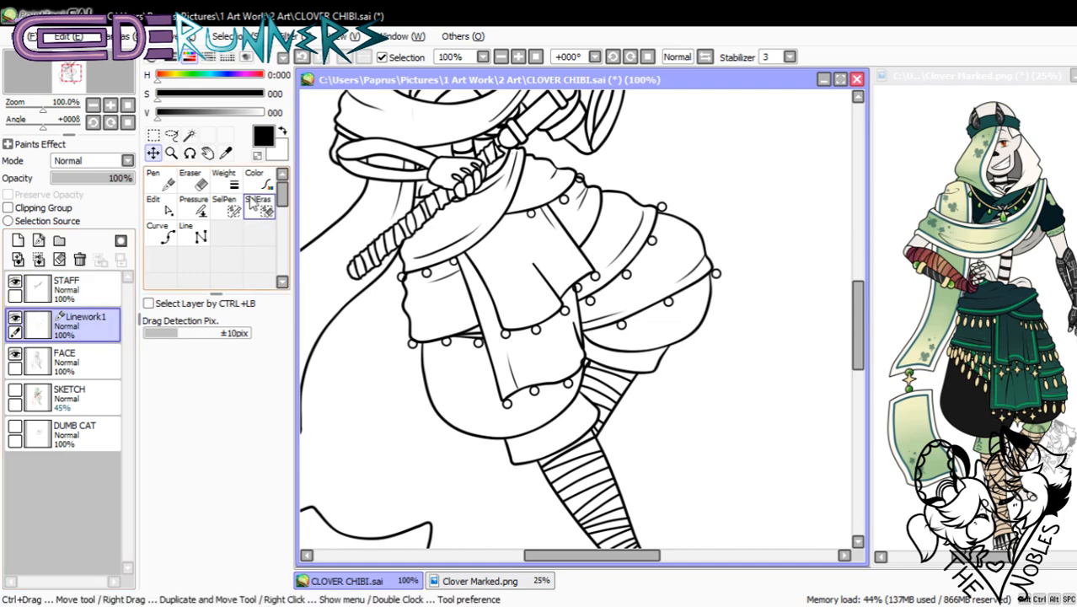
left_click(159, 204)
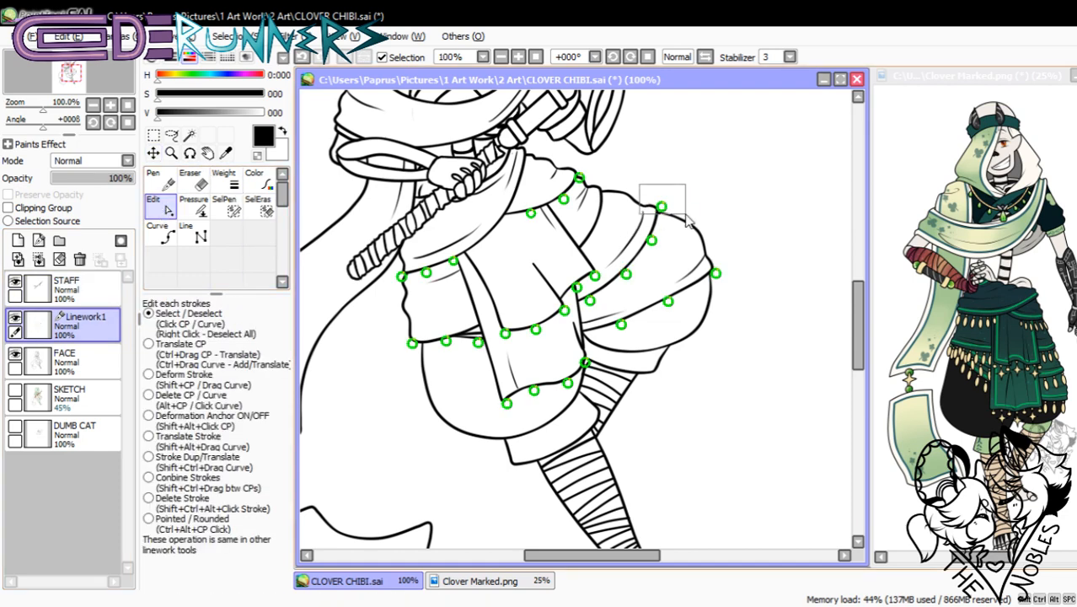
left_click(661, 206)
key("ctrl")
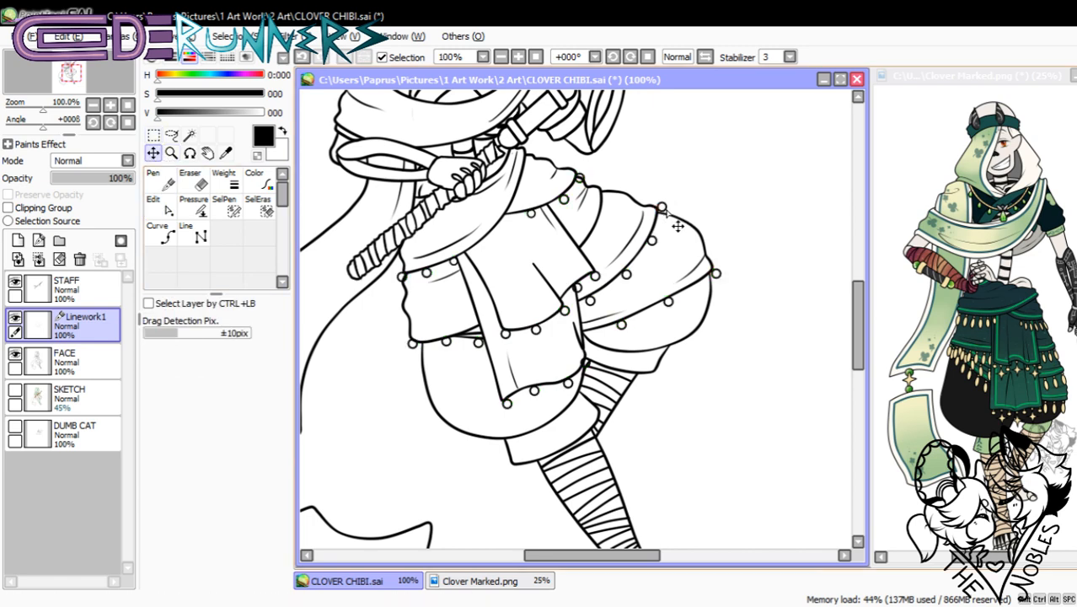
left_click_drag(678, 226, 679, 224)
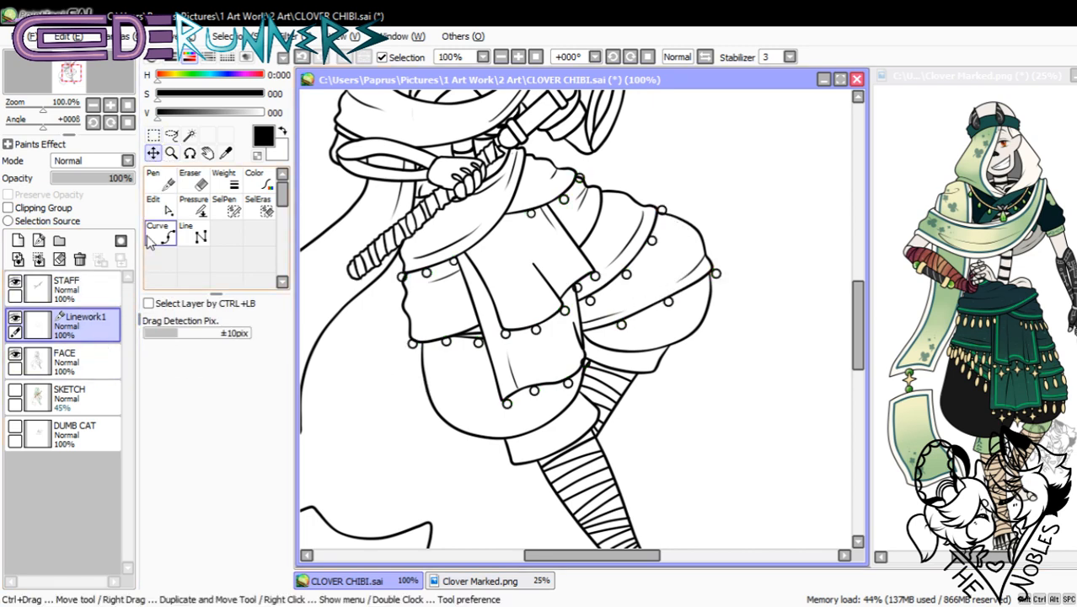
- Copy the bead at the upper tier's outer corner onto a new layer of its own
left_click(160, 205)
left_click(167, 344)
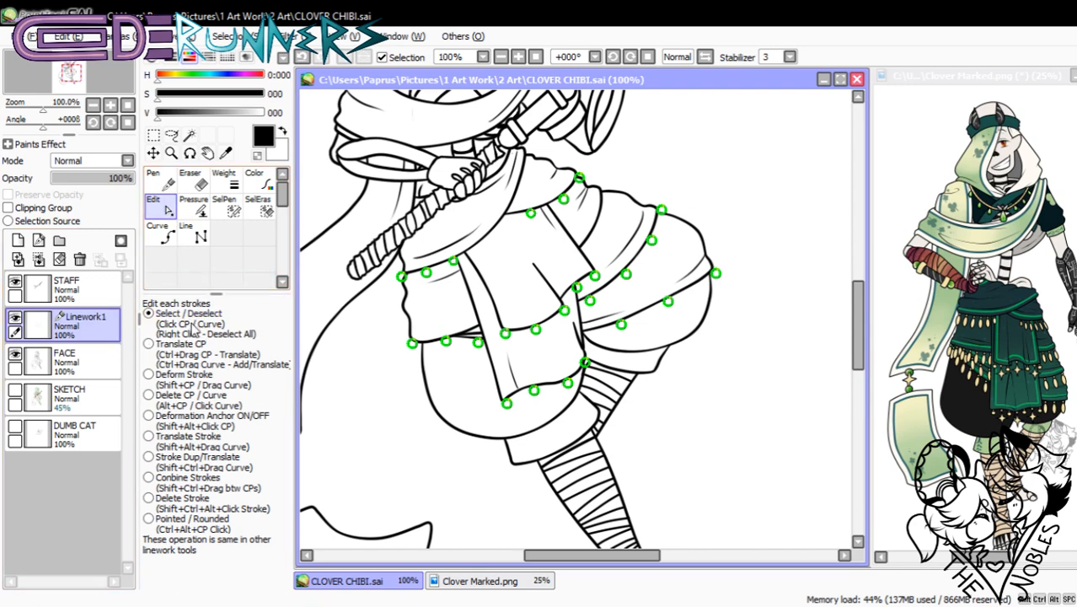
left_click(660, 209)
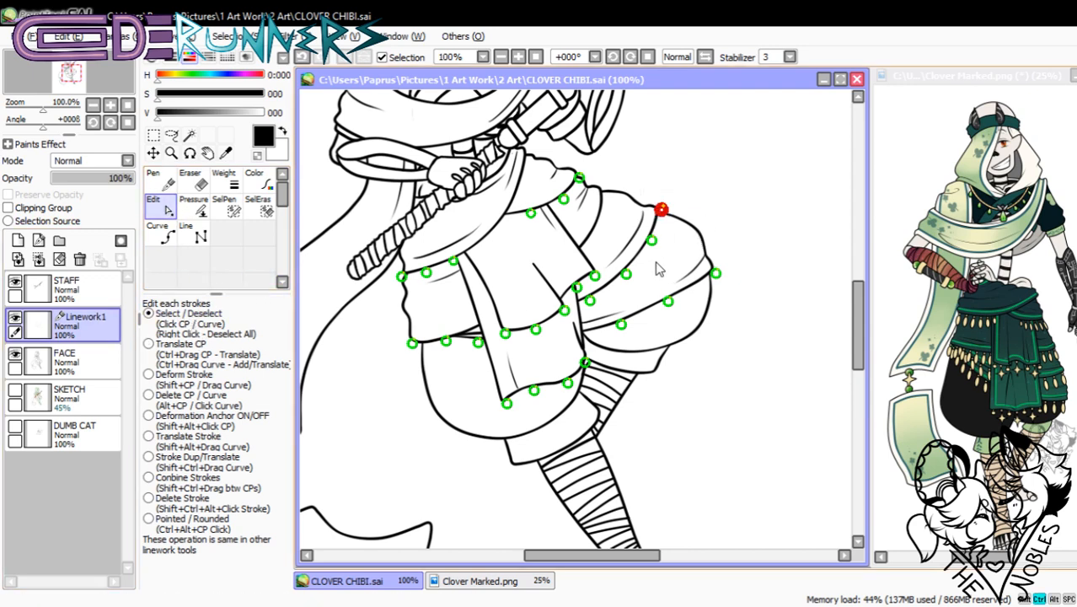
key("ctrl+v")
left_click(153, 153)
left_click(157, 139)
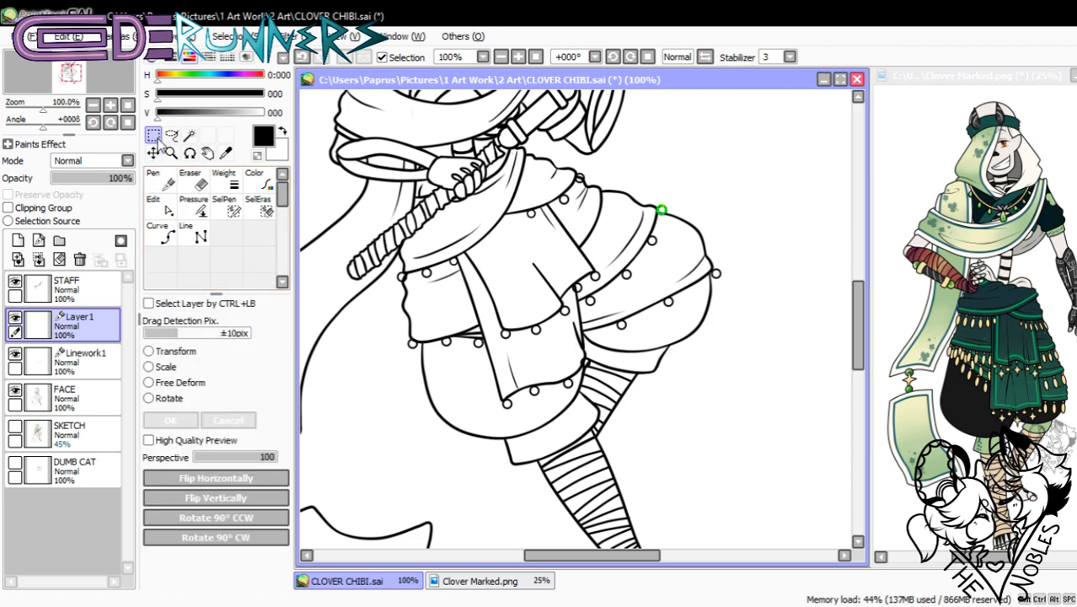
- Stretch the copied bead into a tall, narrow oval pendant and set it in the open area of the skirt's right side
left_click(160, 351)
left_click_drag(660, 216, 661, 220)
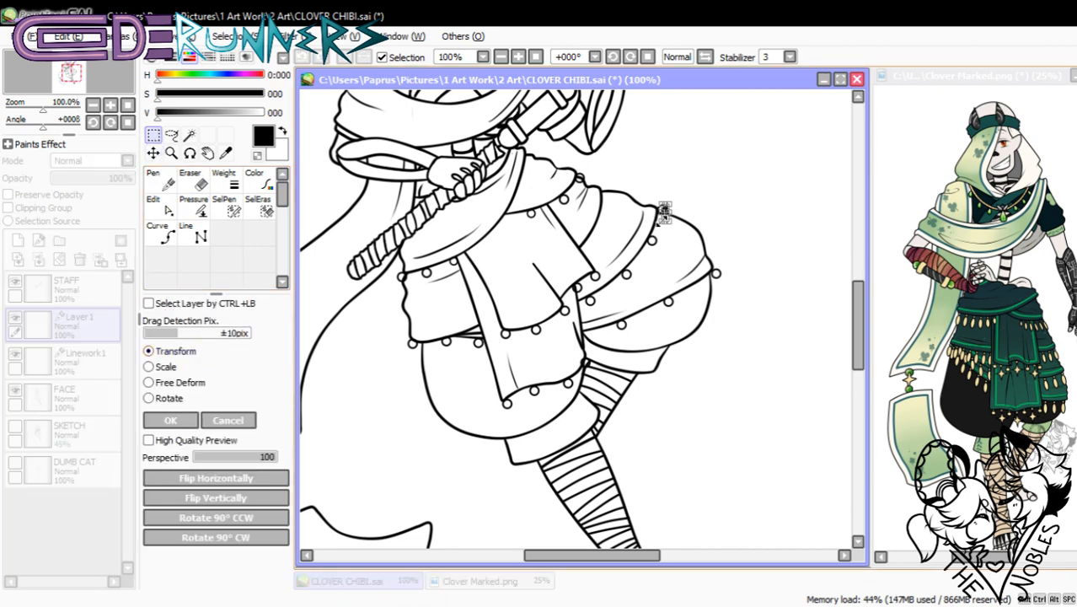
left_click(111, 106)
left_click(112, 106)
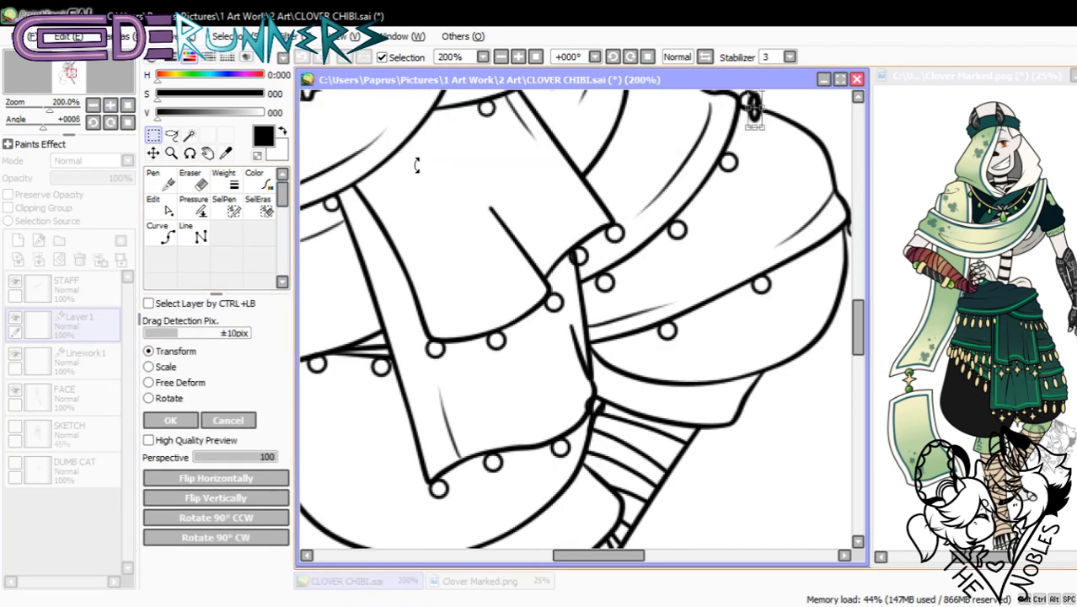
left_click_drag(768, 129, 733, 283)
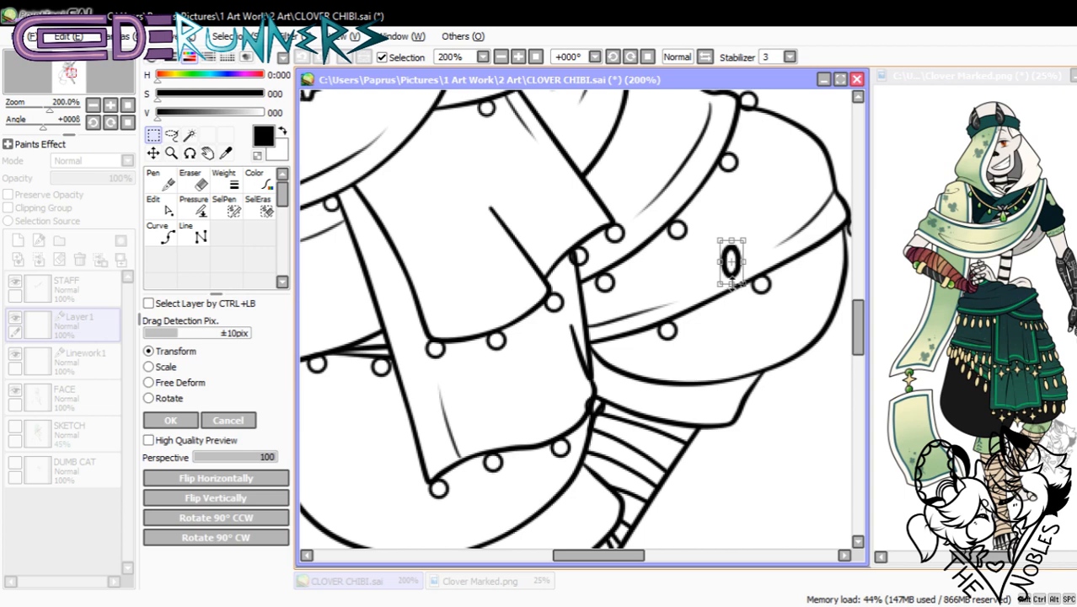
left_click(93, 104)
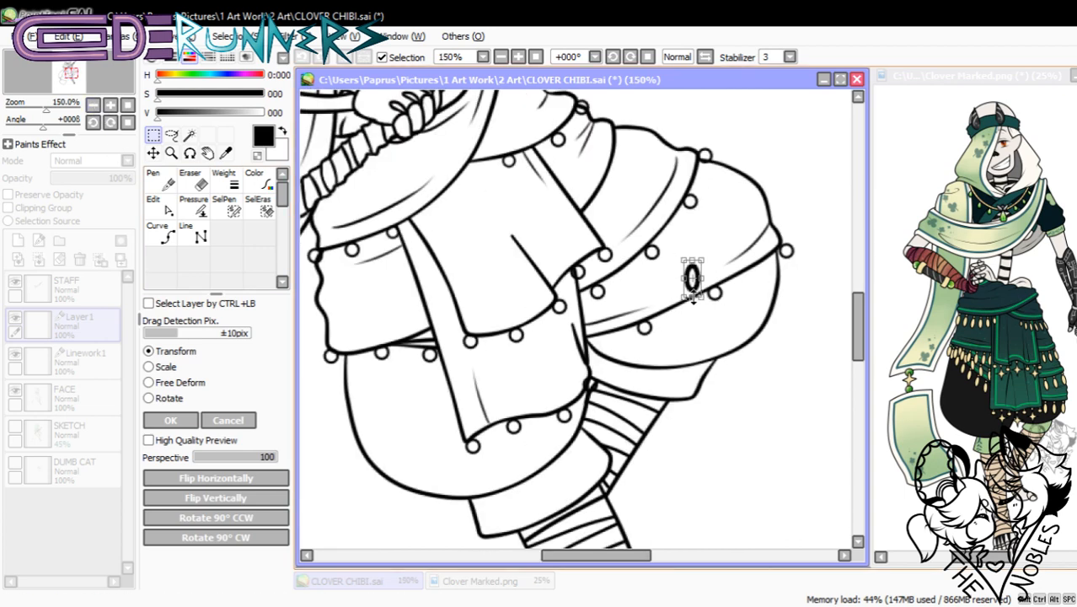
left_click(187, 421)
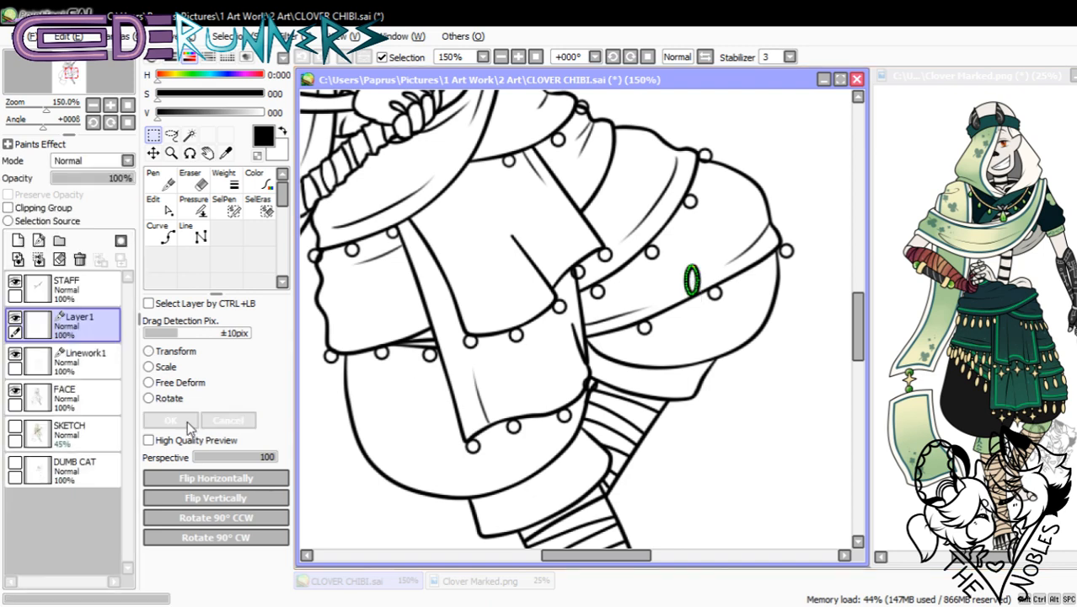
- Hang the oval pendant below the outermost bead on the left skirt section's upper hem and tilt it slightly
left_click(224, 178)
left_click(153, 153)
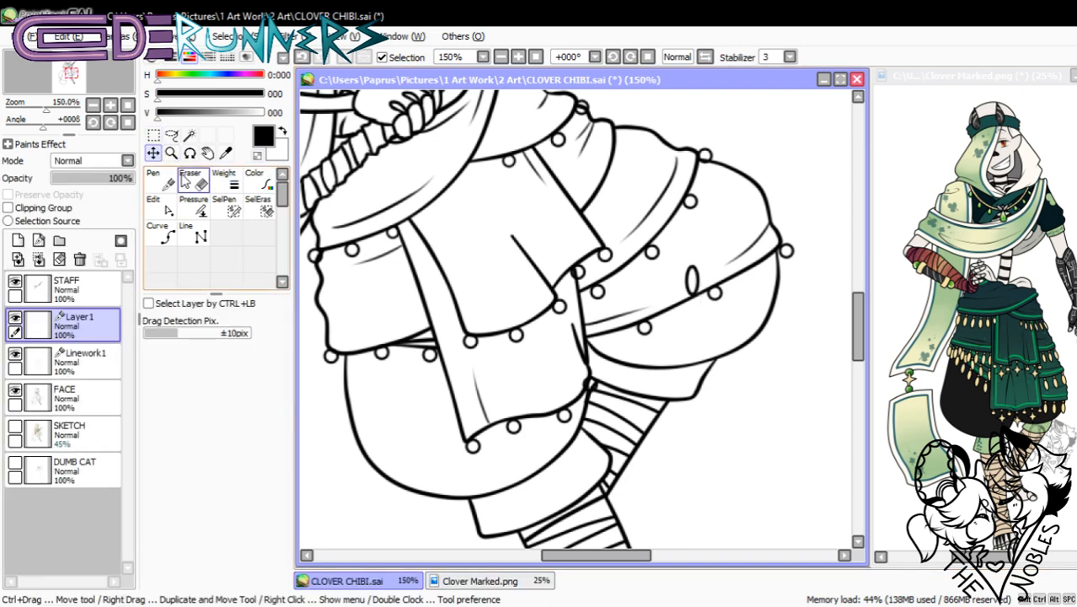
left_click_drag(697, 305, 342, 333)
left_click_drag(608, 553, 566, 566)
mouse_move(547, 315)
left_mouse_down()
mouse_move(527, 285)
mouse_move(537, 300)
left_mouse_up()
key("ctrl+t")
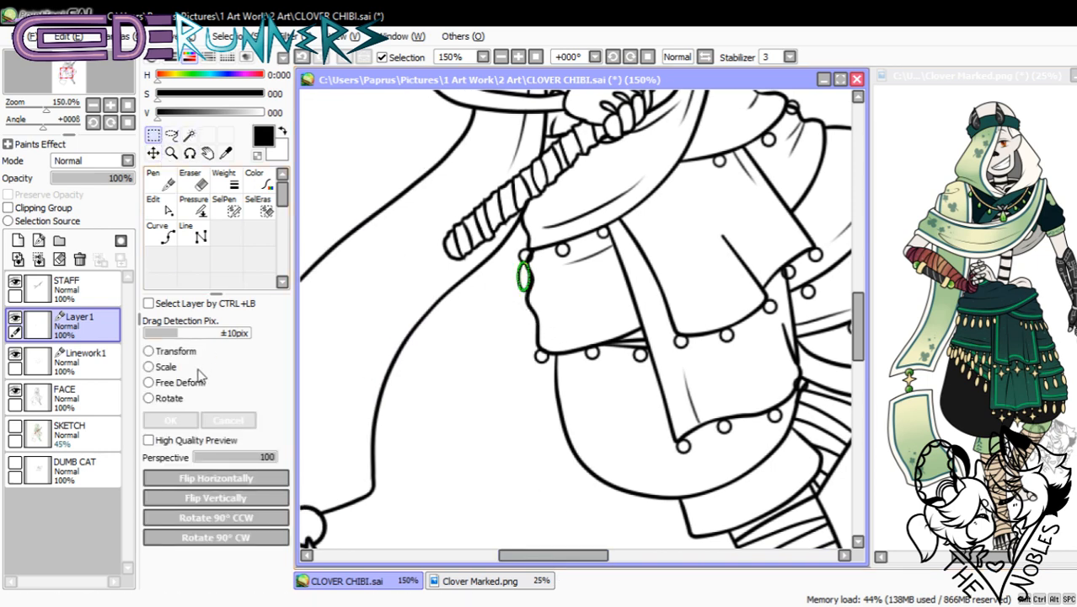
left_click_drag(540, 324, 537, 322)
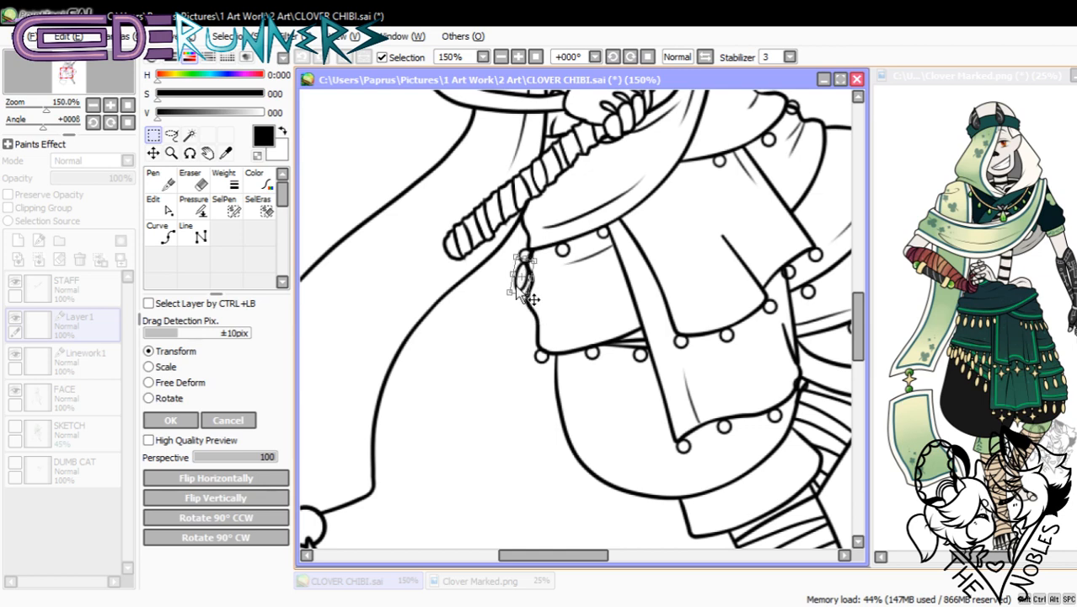
left_click(171, 420)
- Duplicate the pendant layer and hang copies under the left section's next two upper-hem beads and the first bead above the front flap
left_click(188, 36)
left_click(187, 107)
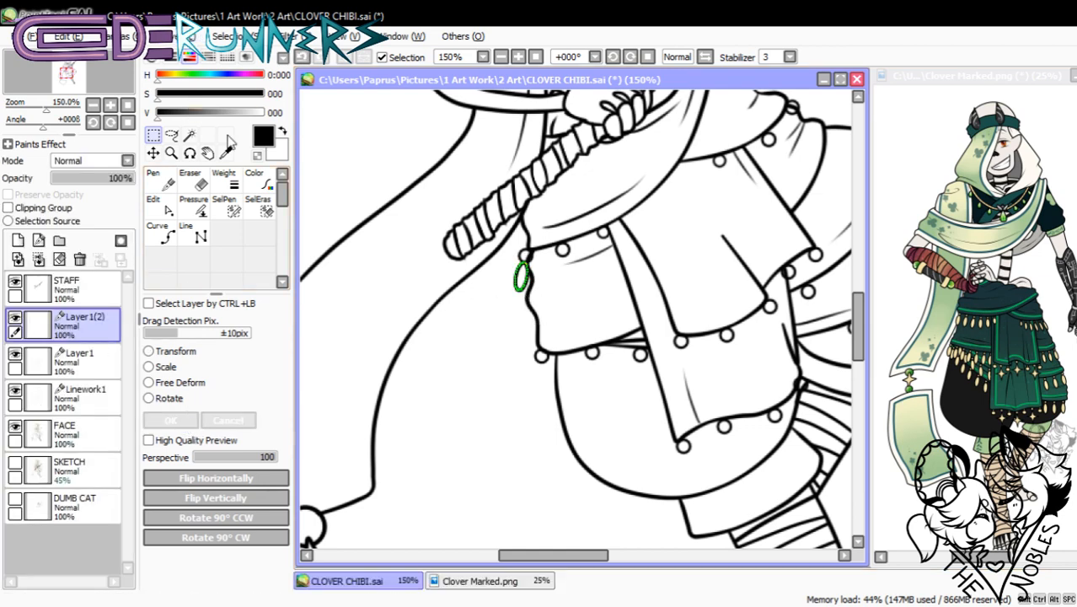
key("ctrl")
left_click_drag(529, 299, 568, 294)
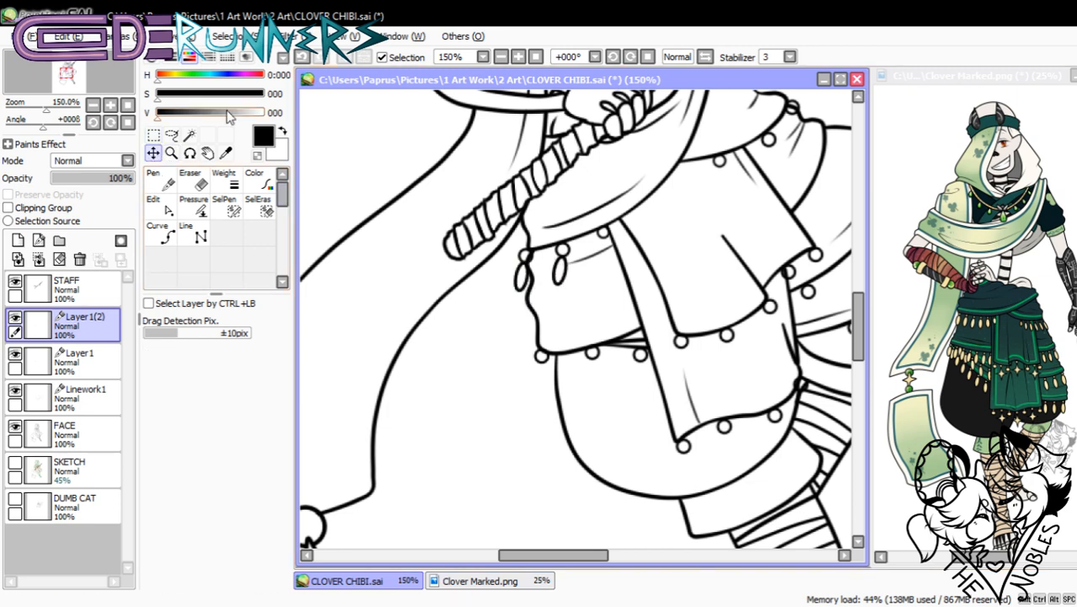
left_click(190, 103)
left_click_drag(560, 282, 721, 204)
left_click(182, 37)
left_click(193, 105)
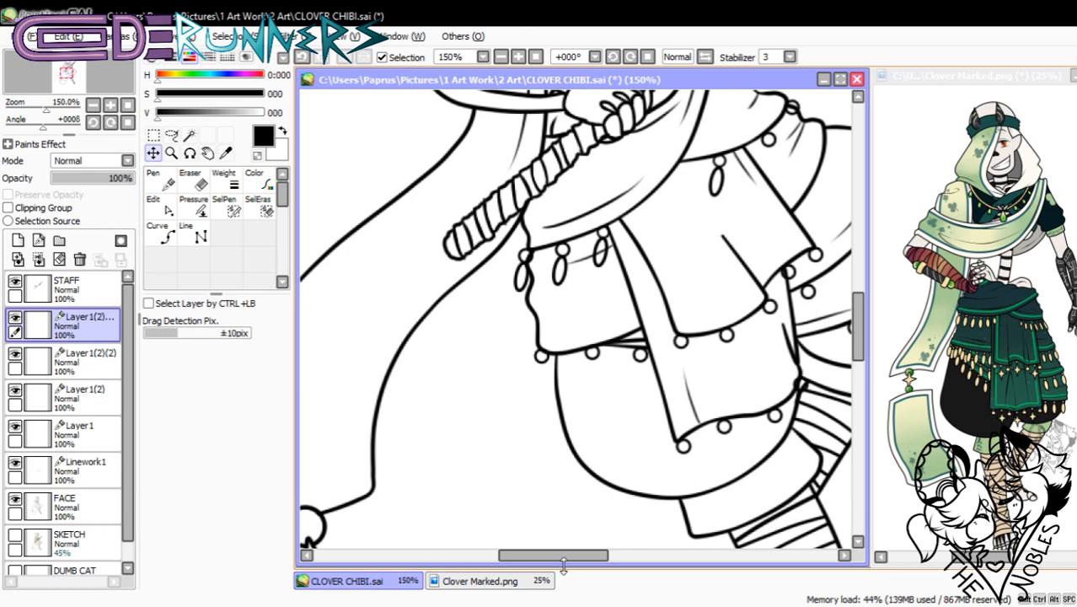
- Straighten the pendant under the first bead above the front flap and align it with its bead
left_click_drag(564, 557, 586, 558)
left_click(153, 134)
left_click(186, 351)
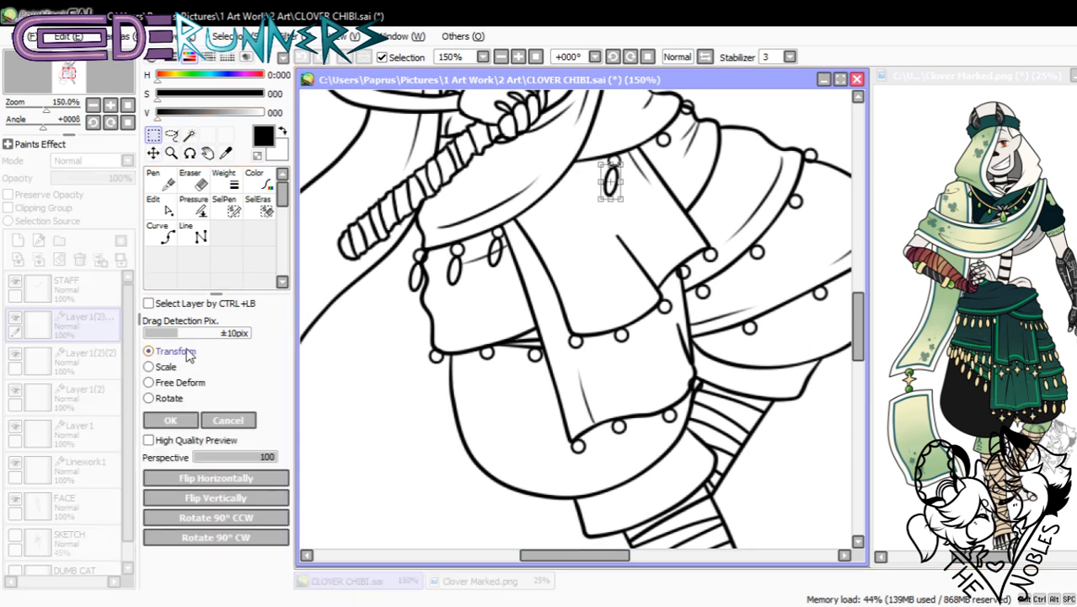
left_click_drag(636, 209, 615, 192)
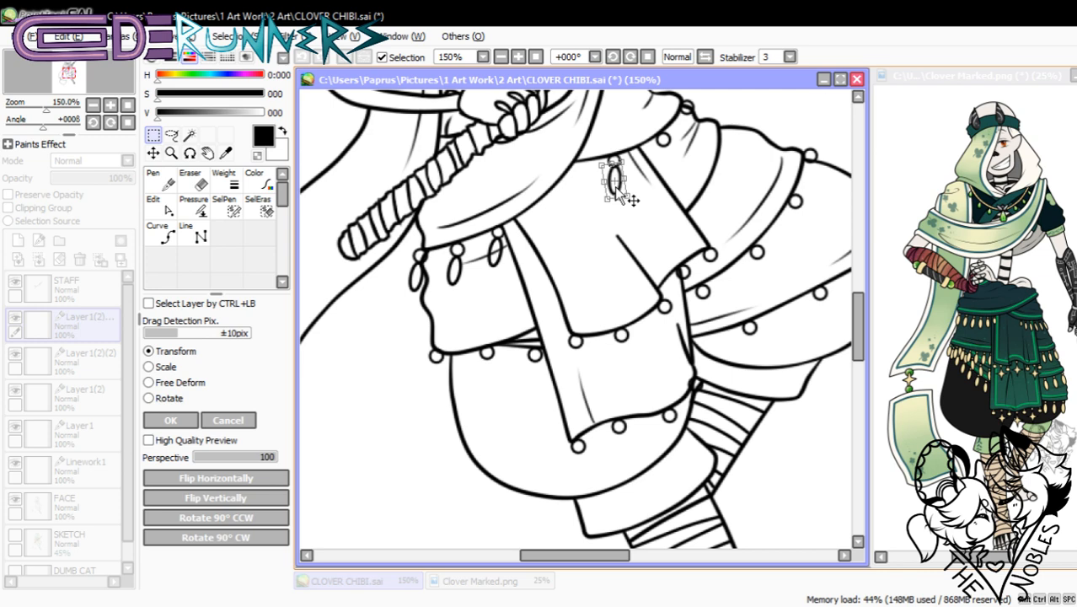
left_click(170, 420)
- Paste two more copies of the upright pendant and hang them under the next two beads above the front flap
key("ctrl+v")
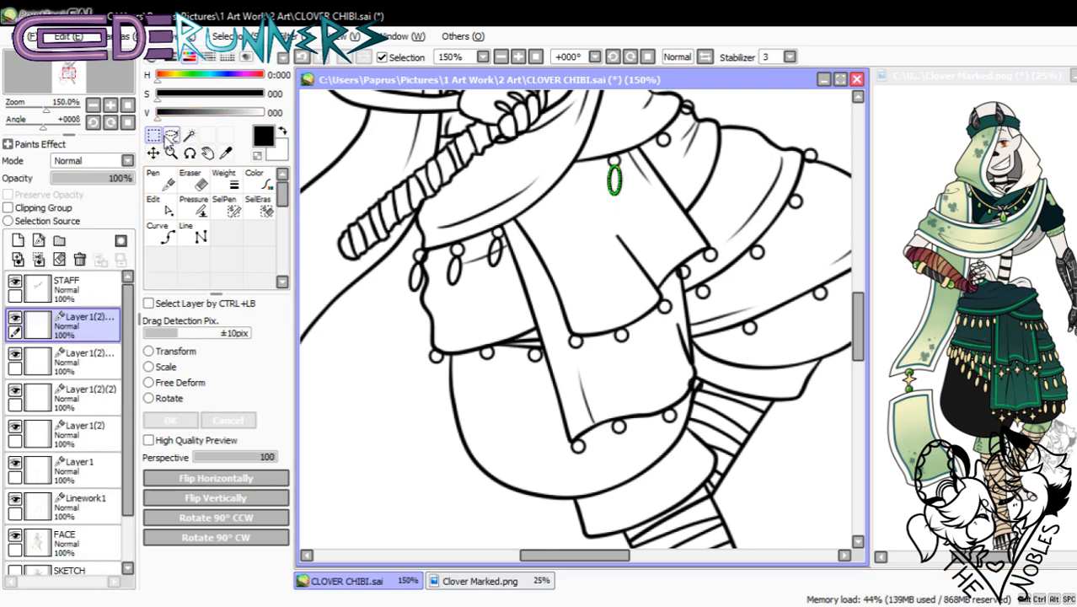
left_click(152, 153)
left_click_drag(633, 209, 680, 190)
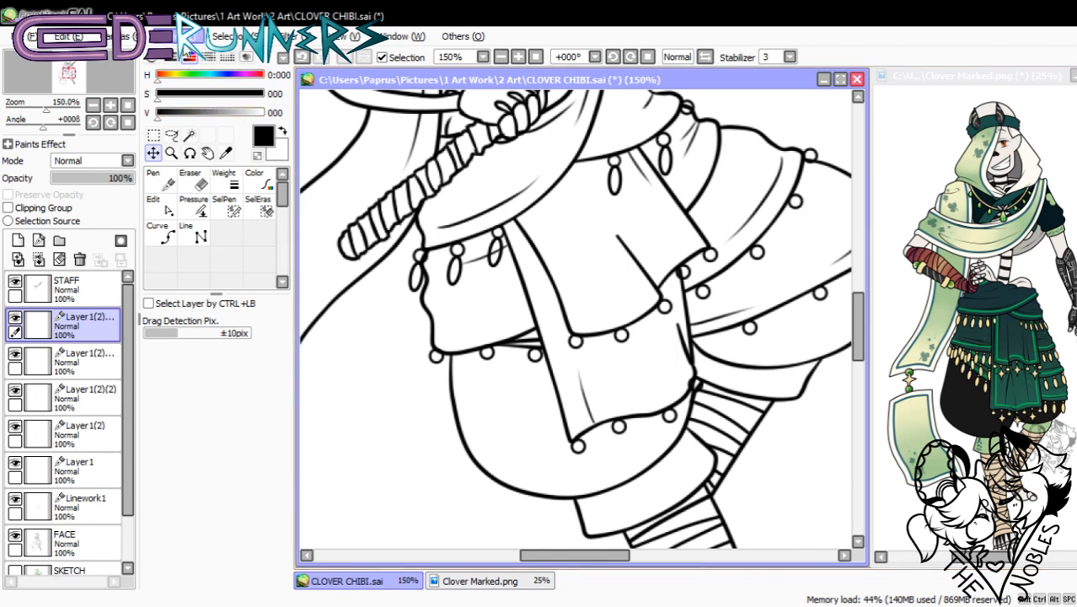
key("ctrl+v")
left_click_drag(682, 182, 706, 151)
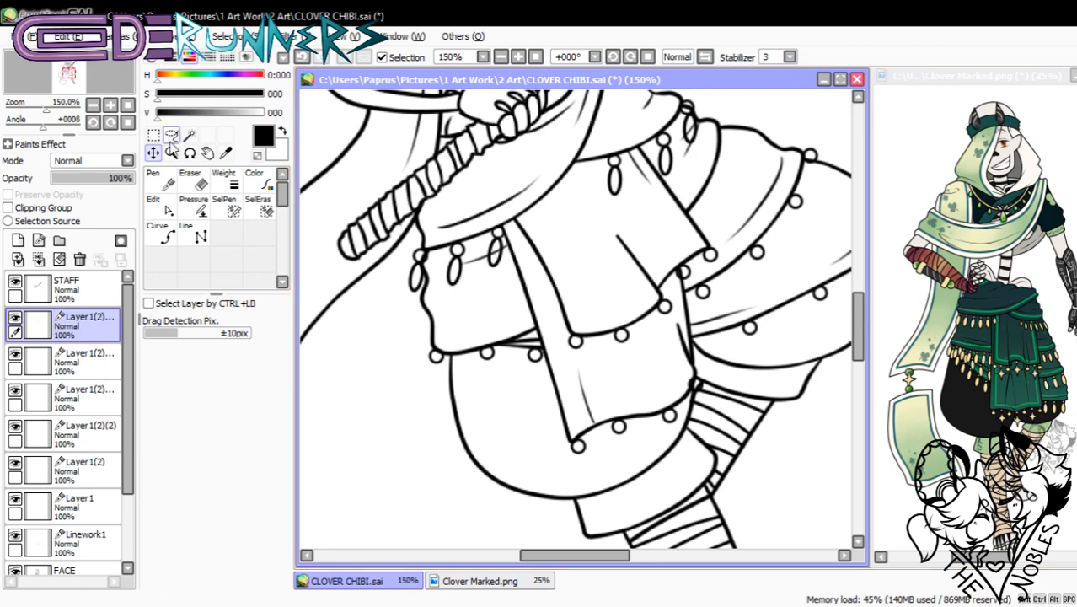
- Tilt the two outer pendants above the front flap outward and seat each one under its bead
key("ctrl+t")
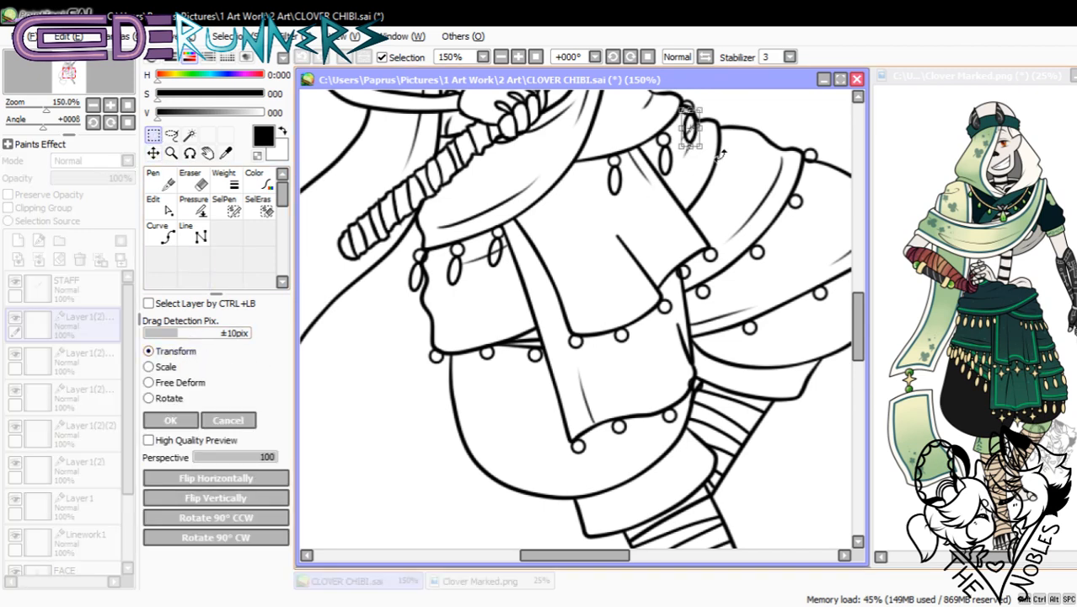
left_click_drag(721, 155, 704, 141)
mouse_move(703, 137)
left_mouse_down()
mouse_move(706, 128)
mouse_move(721, 141)
left_mouse_up()
left_click(170, 420)
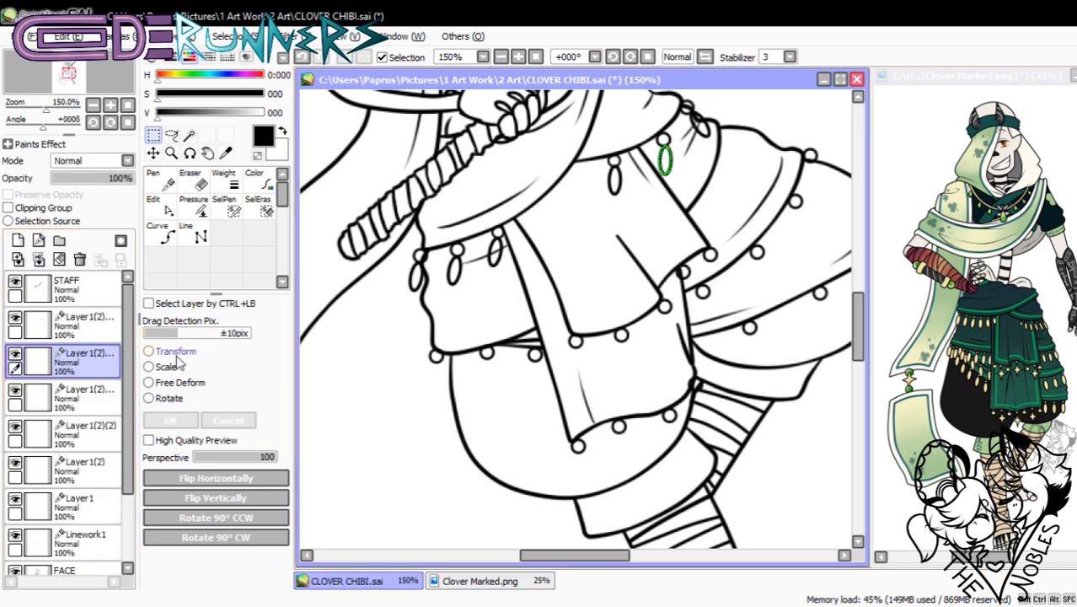
key("ctrl+t")
left_click_drag(689, 188, 677, 168)
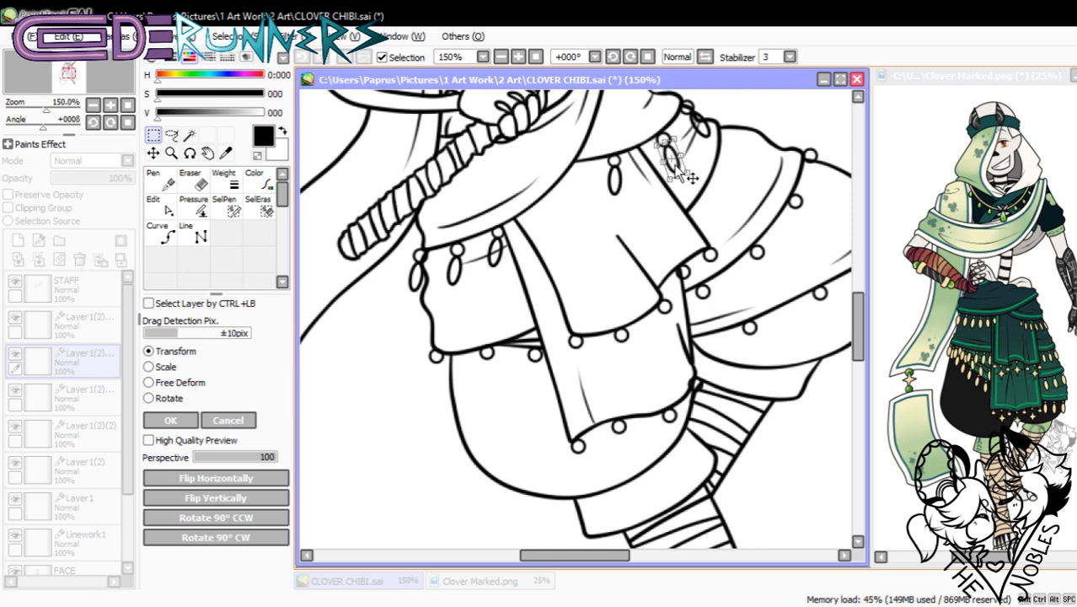
left_click(170, 420)
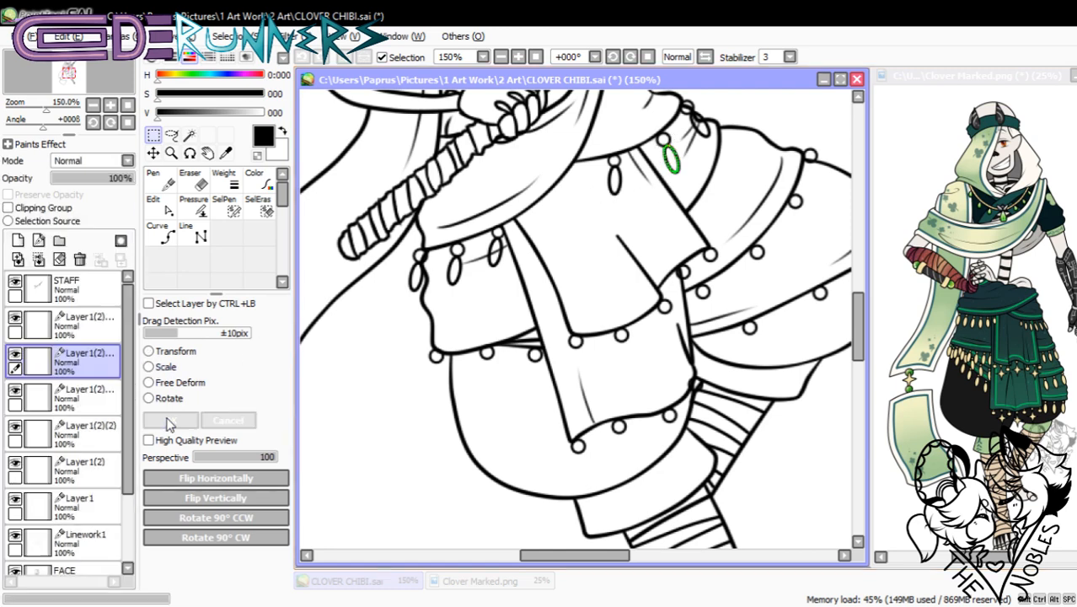
- Shorten the pendant under the first bead above the front flap slightly and move it back against its bead
left_click(89, 392)
left_click(176, 352)
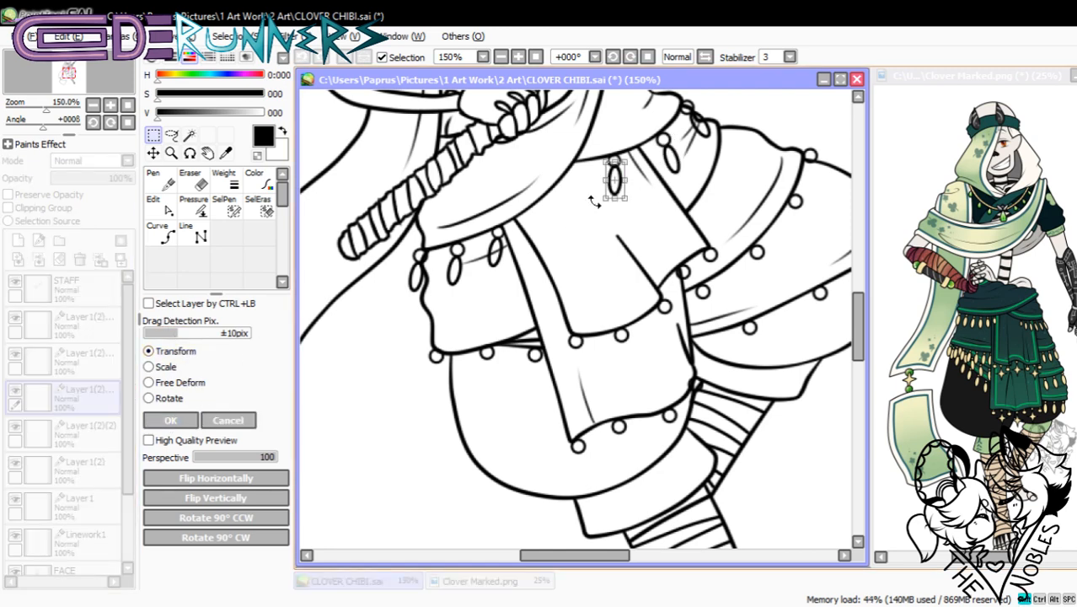
left_click_drag(602, 200, 617, 185)
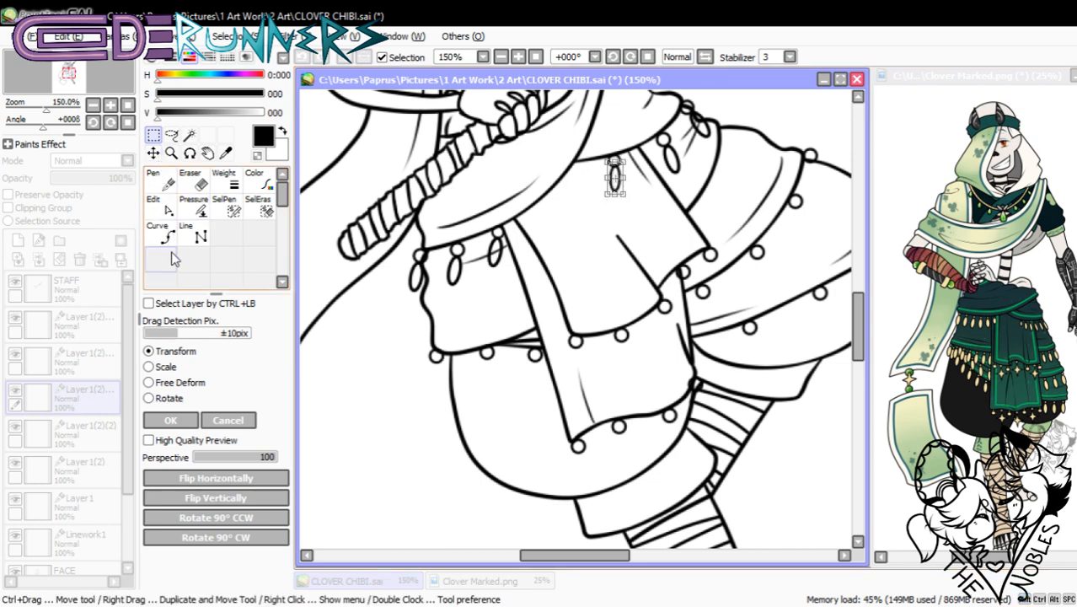
left_click(171, 420)
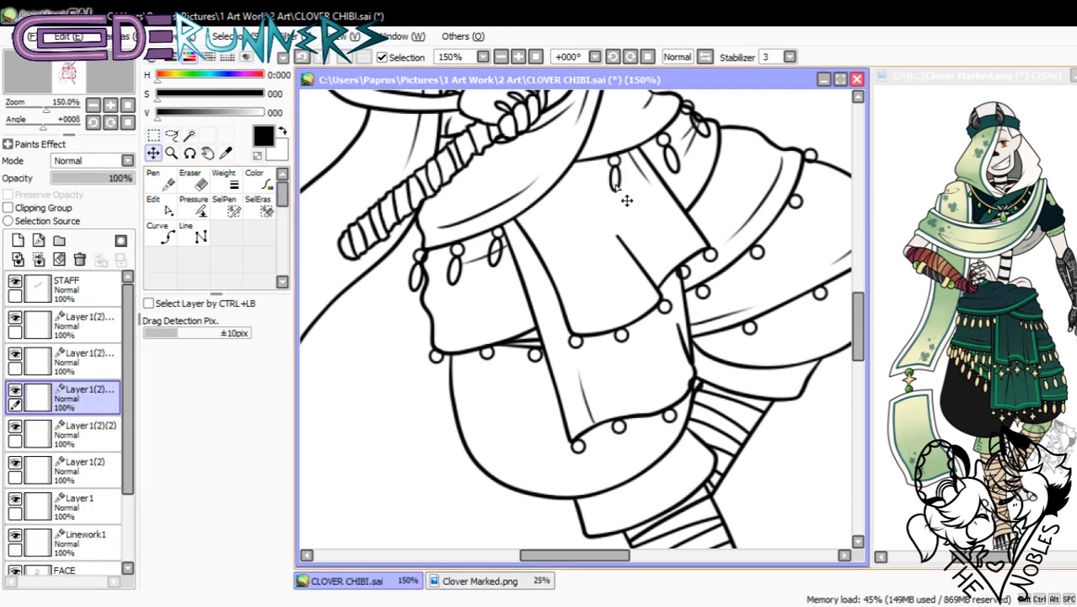
left_click_drag(622, 214, 625, 200)
- Shorten the innermost pendant on the left skirt section's upper hem slightly and keep it aligned under its bead
left_click(84, 432)
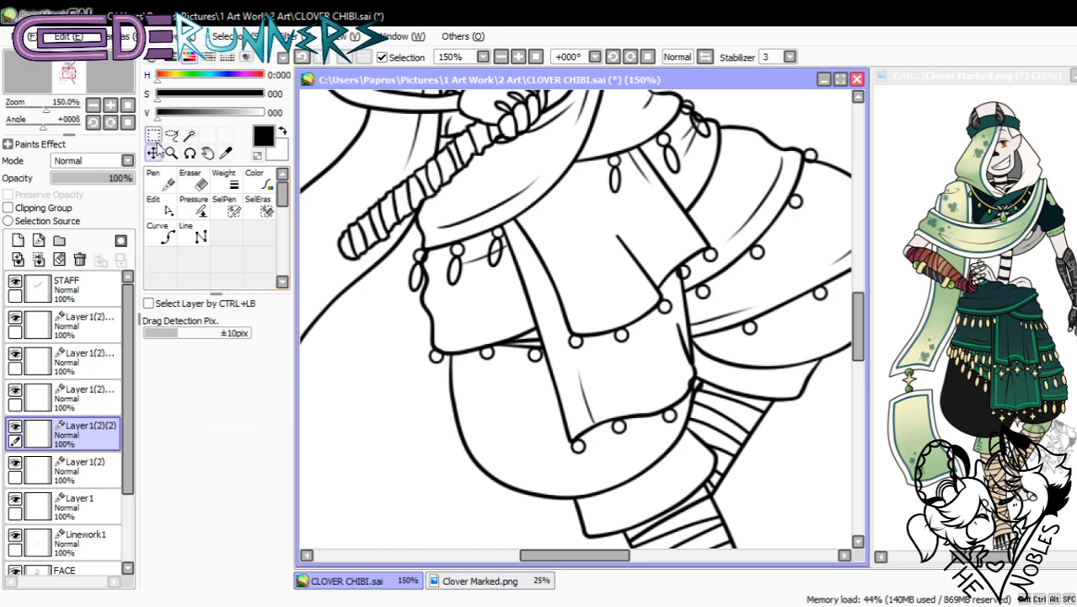
key("ctrl+t")
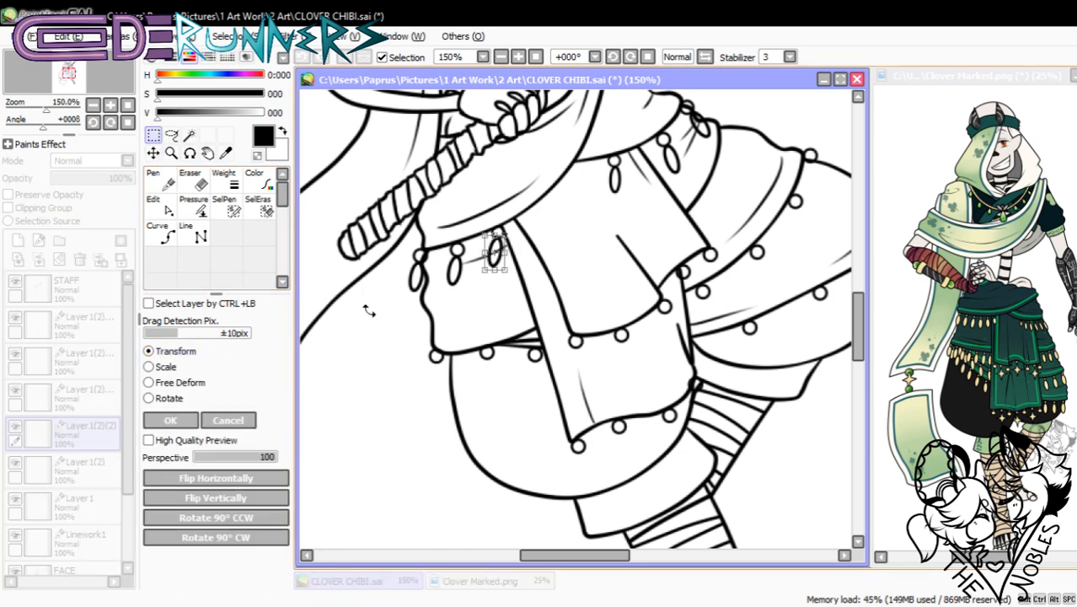
left_click_drag(501, 267, 505, 263)
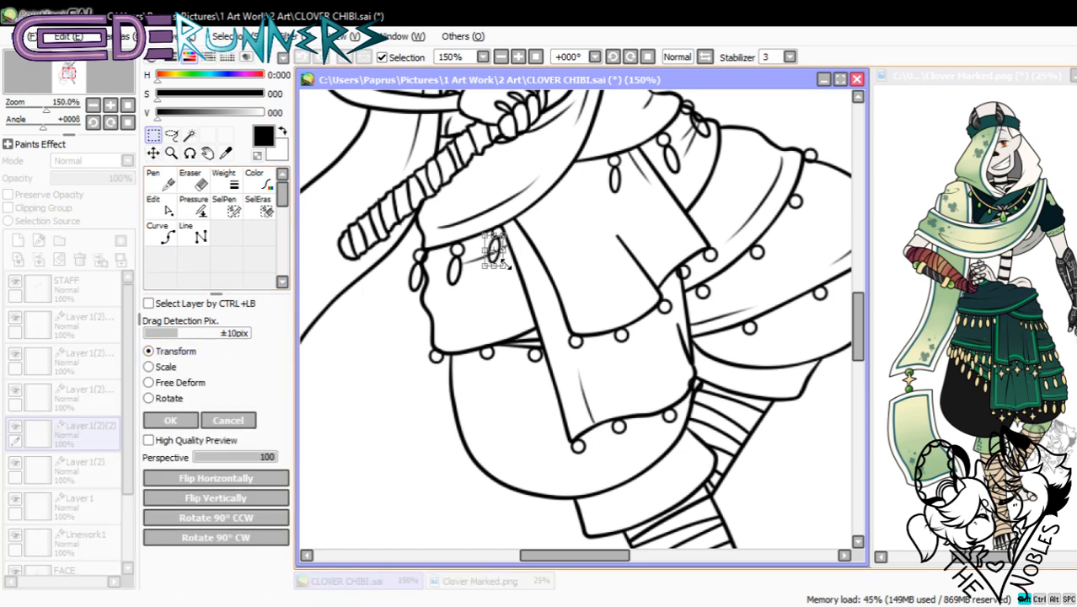
key("Return")
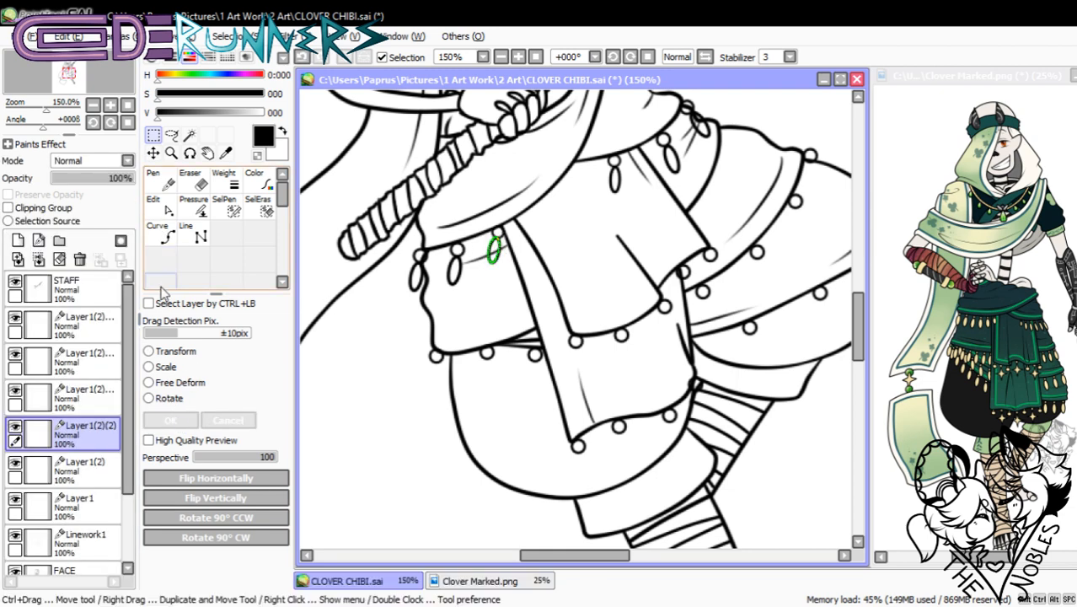
left_click(153, 153)
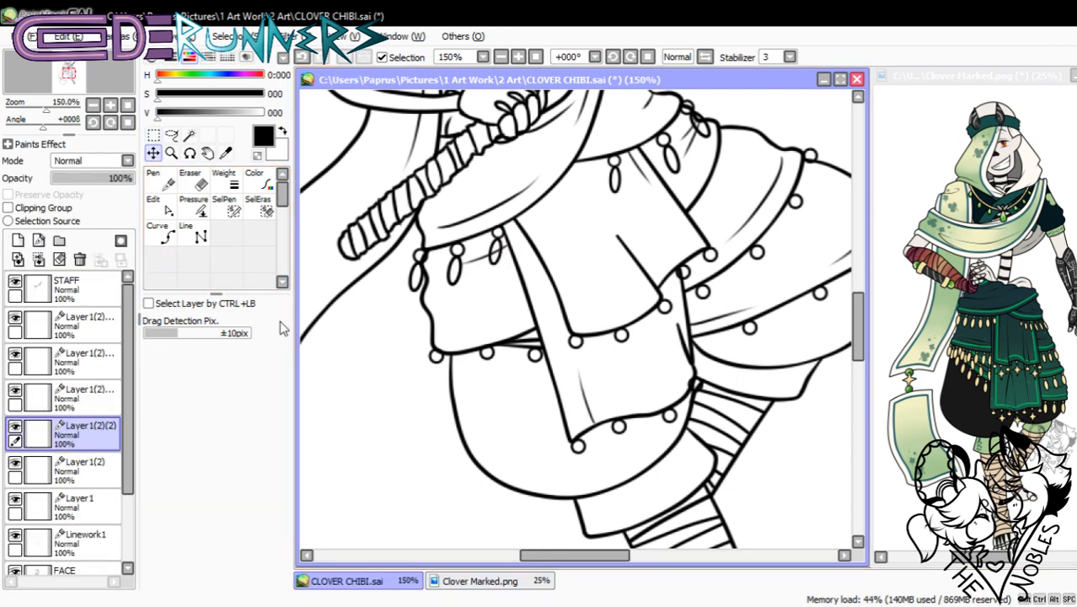
- Merge the placed pendant layers down into Layer1, leaving the topmost pendant layer separate
left_click(88, 355)
left_click(39, 260)
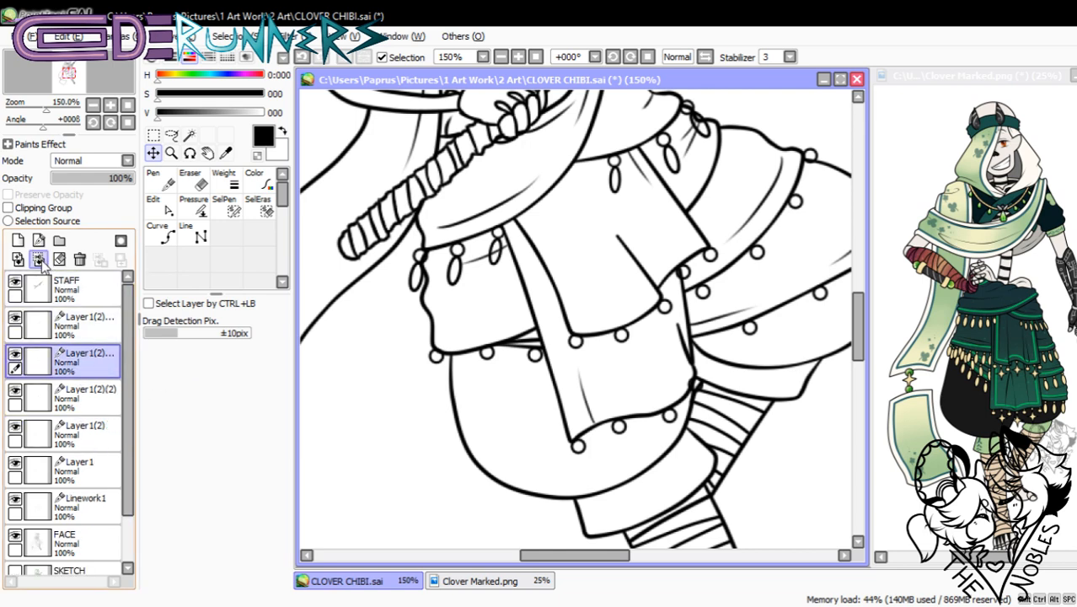
left_click(39, 260)
left_click(38, 261)
left_click(39, 261)
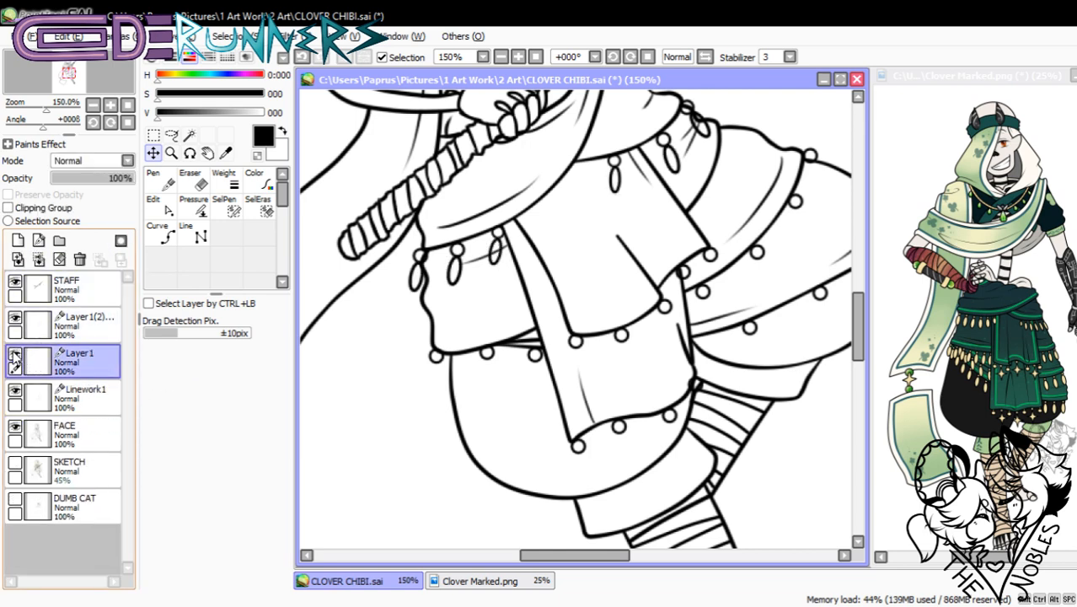
- Copy the slanted outermost pendant to a new layer, rotate it, and hang it under the left section's outer lower-hem bead
left_click(51, 324)
left_click(152, 135)
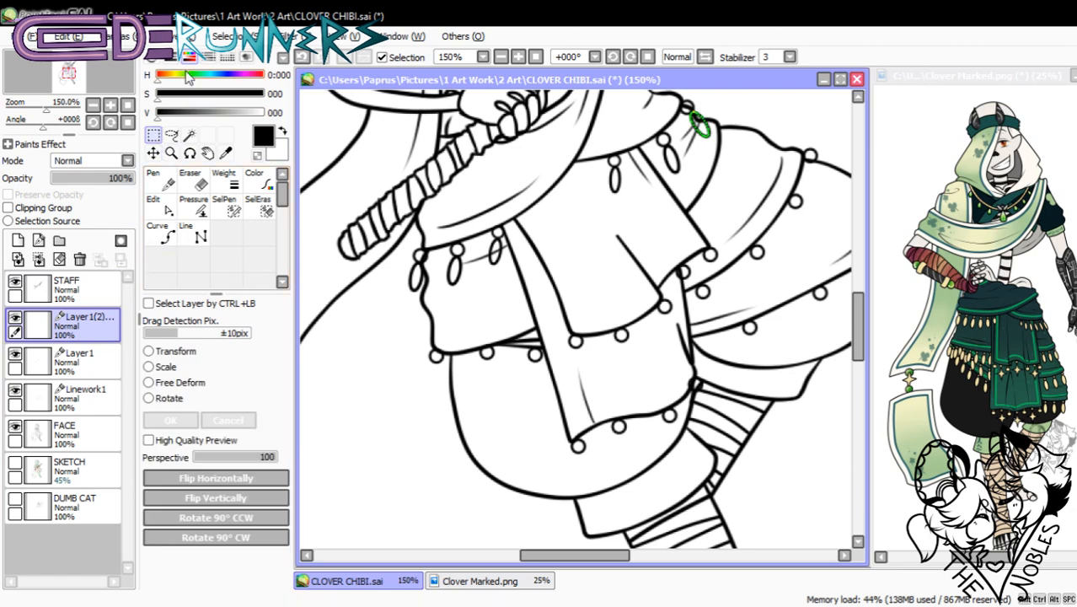
key("ctrl+c")
key("ctrl+v")
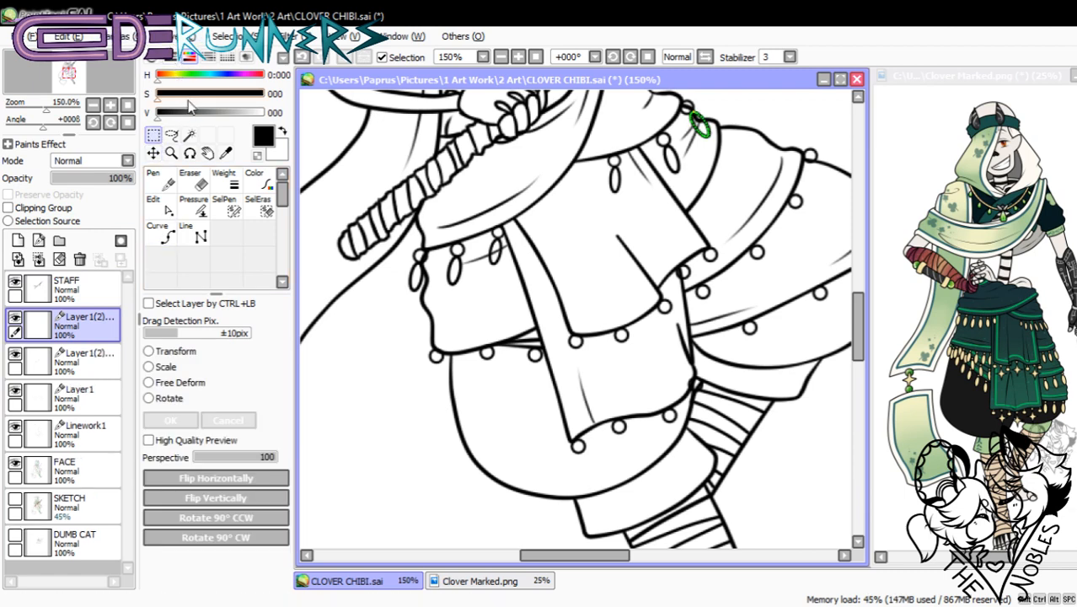
left_click_drag(712, 145, 469, 438)
key("ctrl+t")
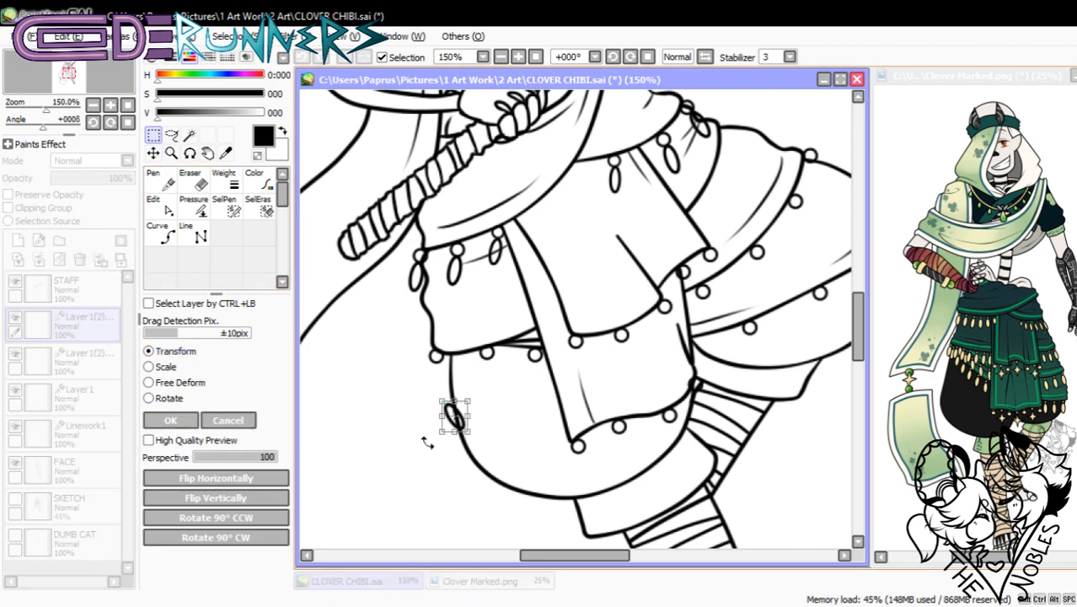
left_click_drag(459, 487, 452, 489)
left_click(170, 420)
left_click_drag(469, 431, 444, 392)
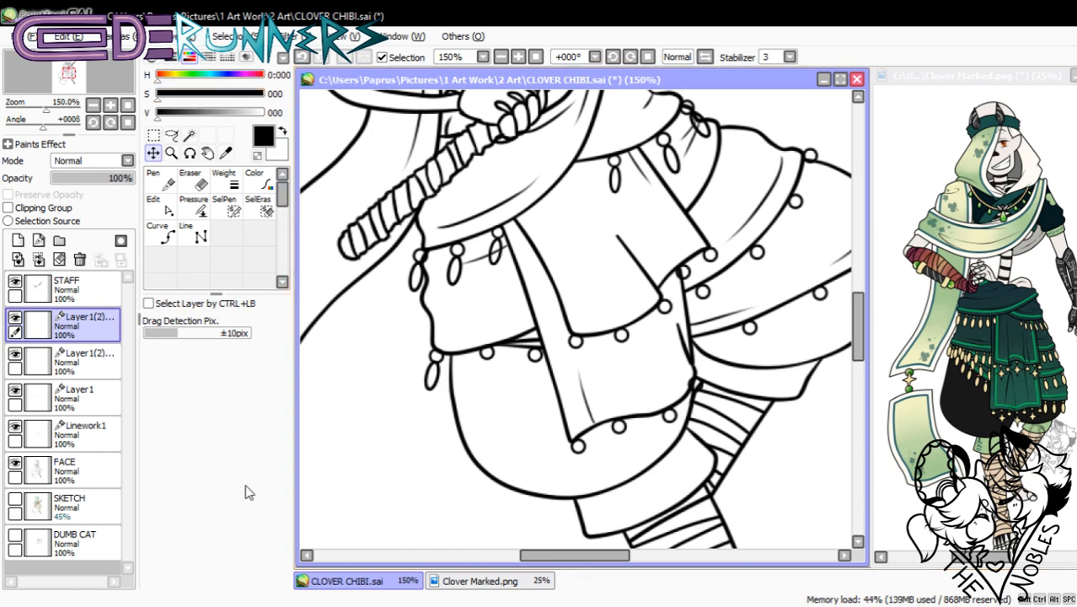
- Rotate the pendant under the left section's outer lower-hem bead closer to vertical
key("ctrl+t")
left_click(180, 349)
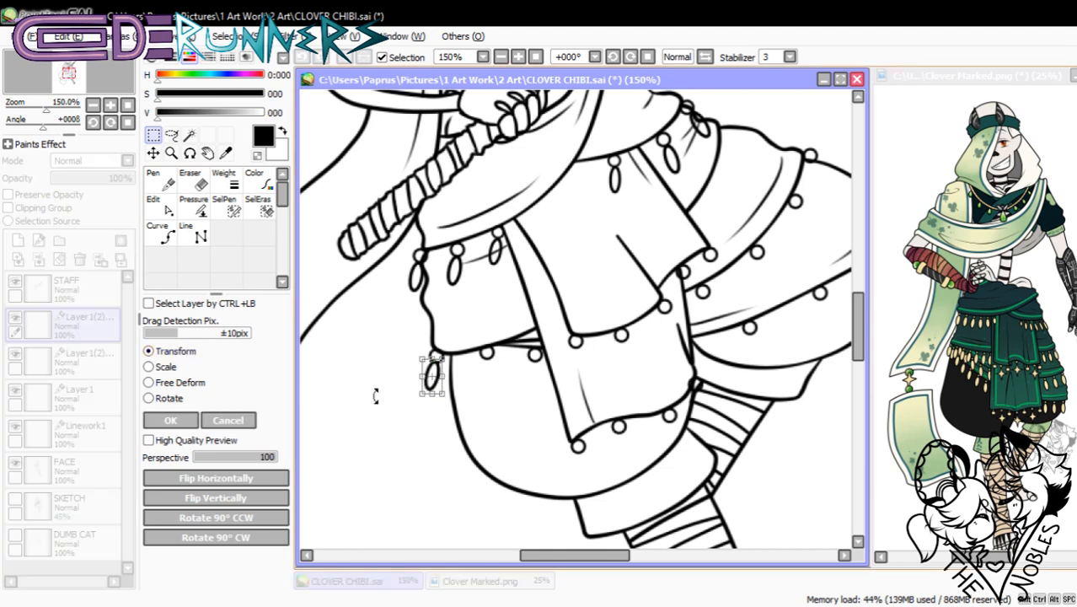
left_click_drag(445, 410, 438, 394)
left_click(184, 420)
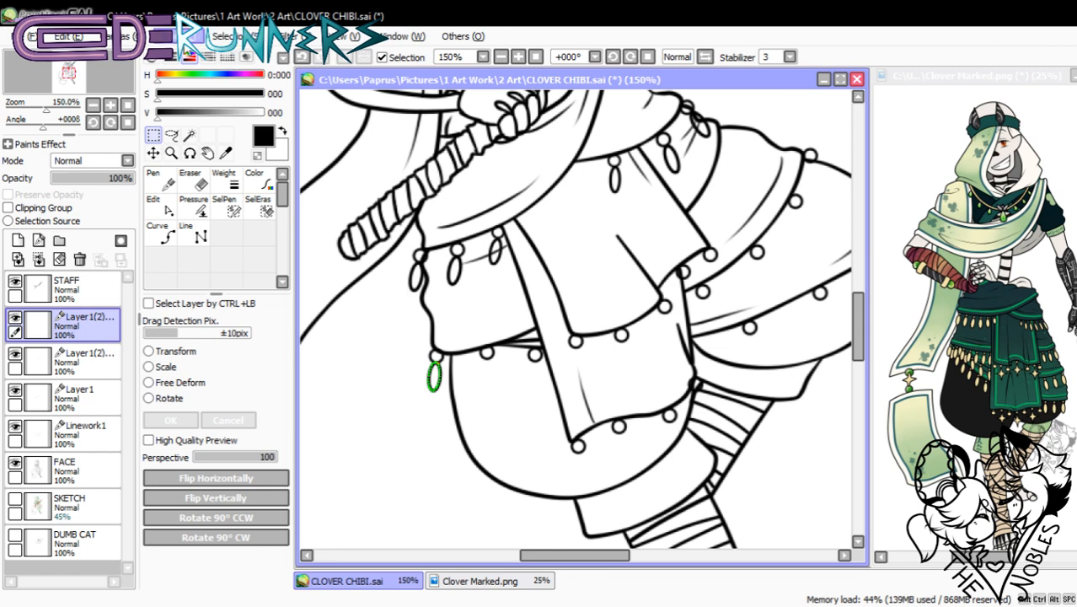
- Duplicate the lower-hem pendant and hang copies under the left section's other two lower-hem beads
key("ctrl+c")
key("ctrl+v")
left_click(153, 153)
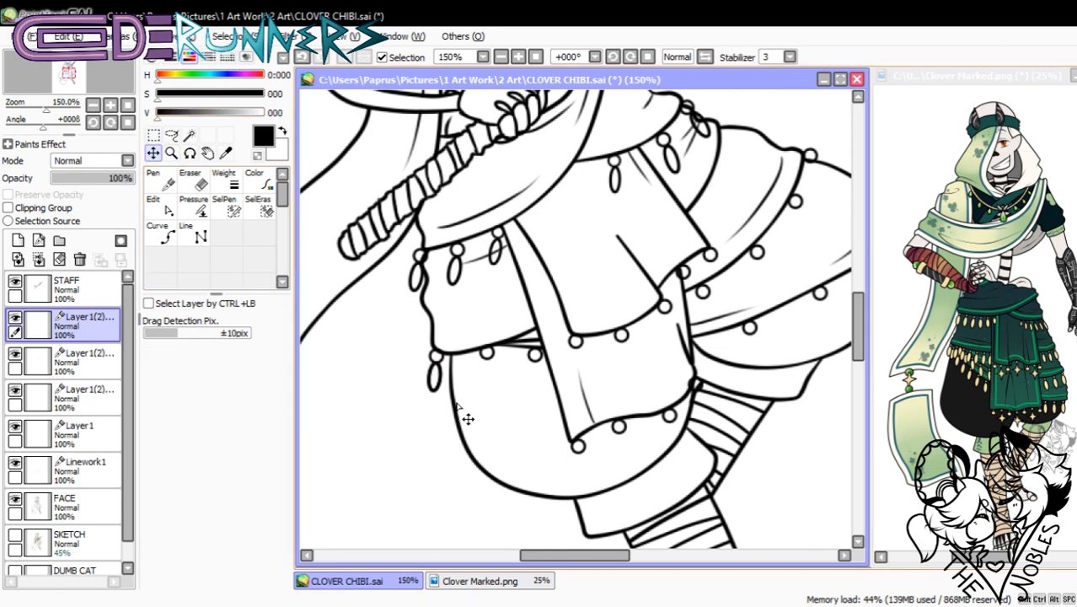
left_click_drag(444, 400, 546, 405)
key("ctrl+v")
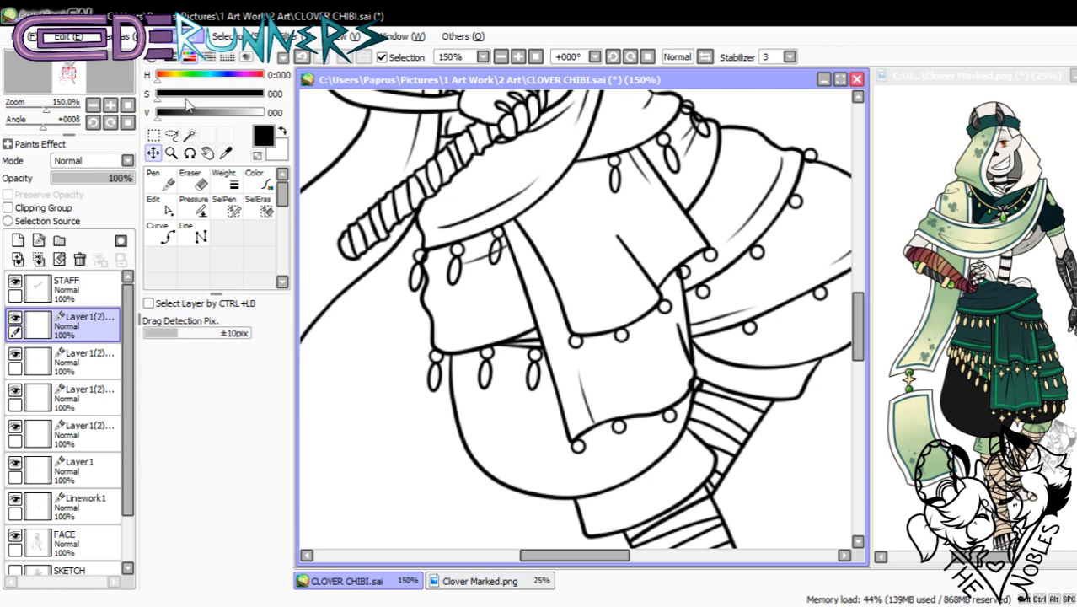
- Paste three more pendant copies and hang them under the inner three beads of the right skirt section's upper hem
key("ctrl+v")
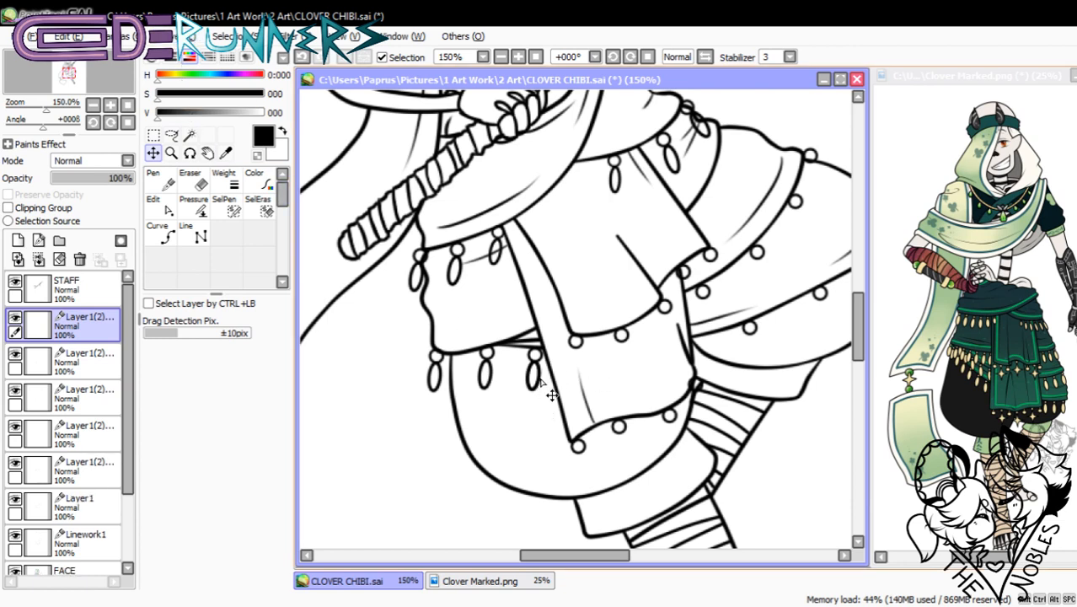
left_click_drag(551, 394, 715, 295)
scroll(648, 549, "right", 3)
key("ctrl+v")
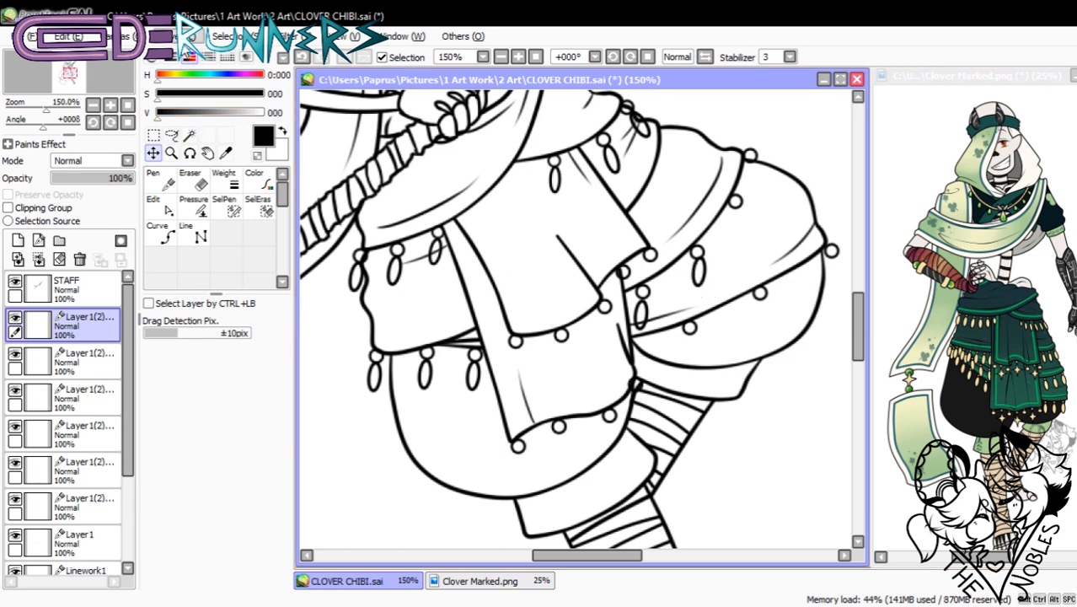
key("ctrl+v")
left_click_drag(709, 291, 749, 241)
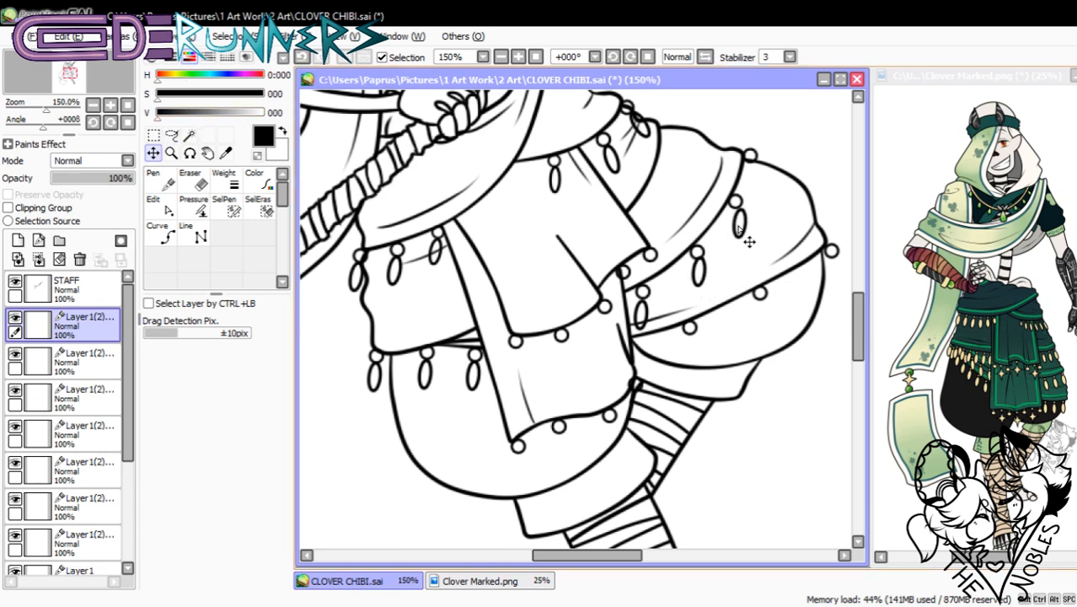
- Tilt the second and third pendants on the right section's upper hem outward and align them under their beads
key("ctrl+t")
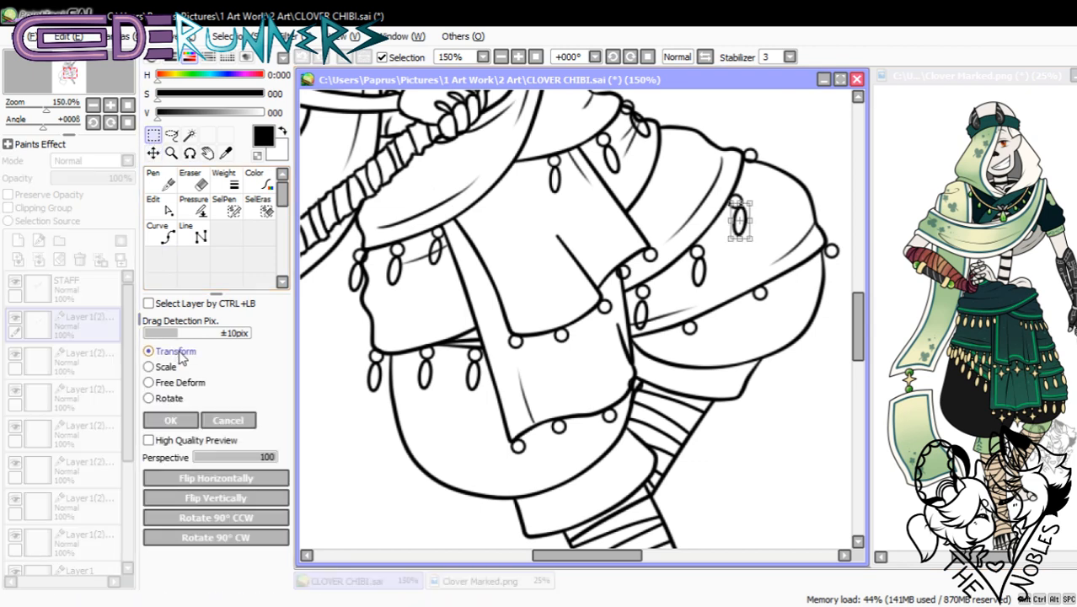
left_click_drag(747, 255, 768, 239)
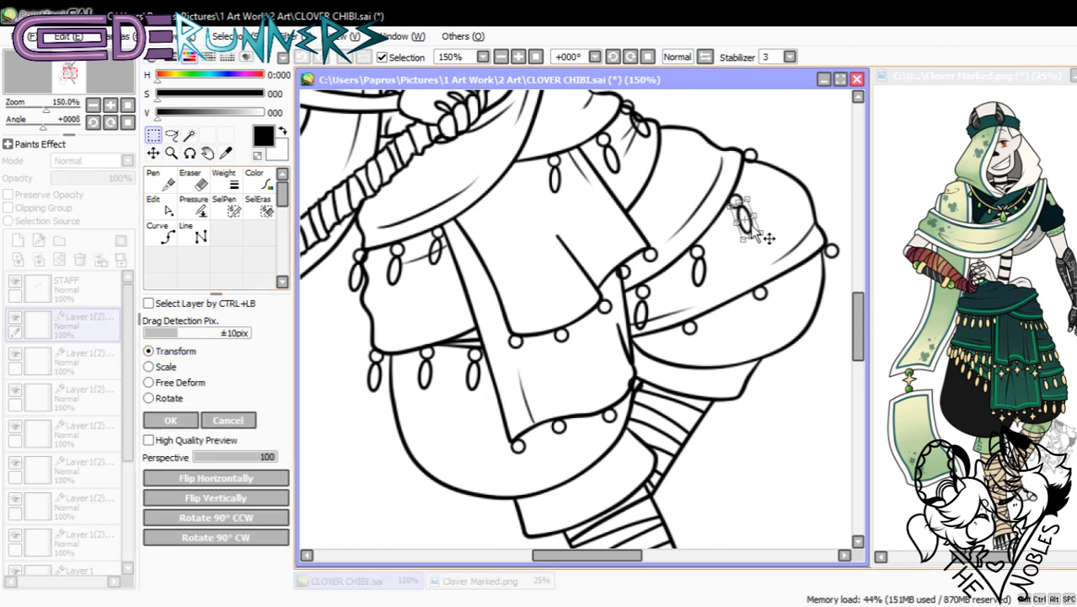
left_click(171, 419)
left_click(85, 354)
key("ctrl+t")
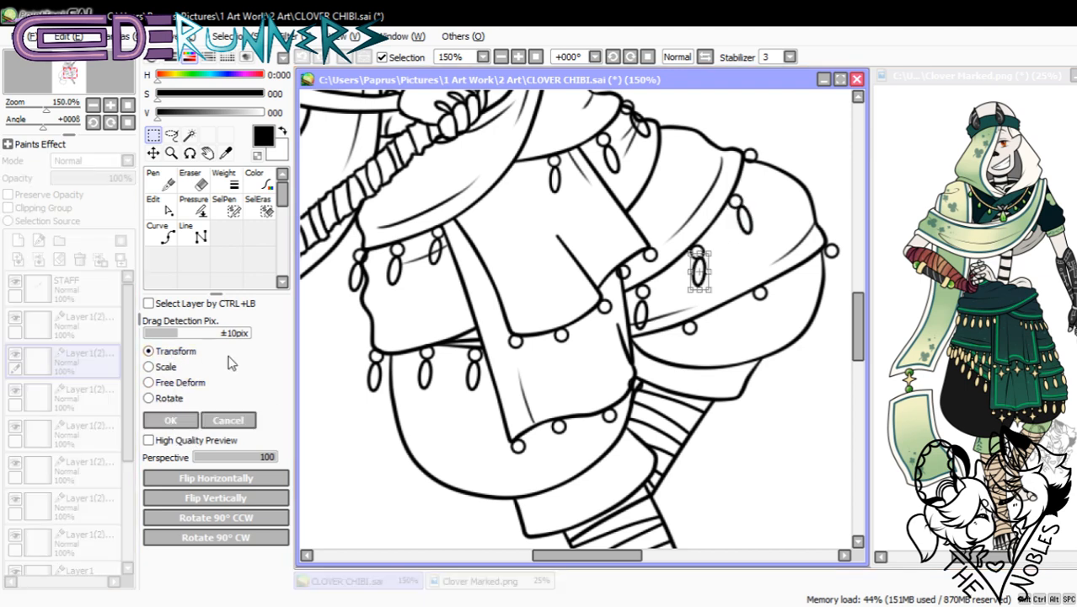
left_click_drag(716, 303, 728, 298)
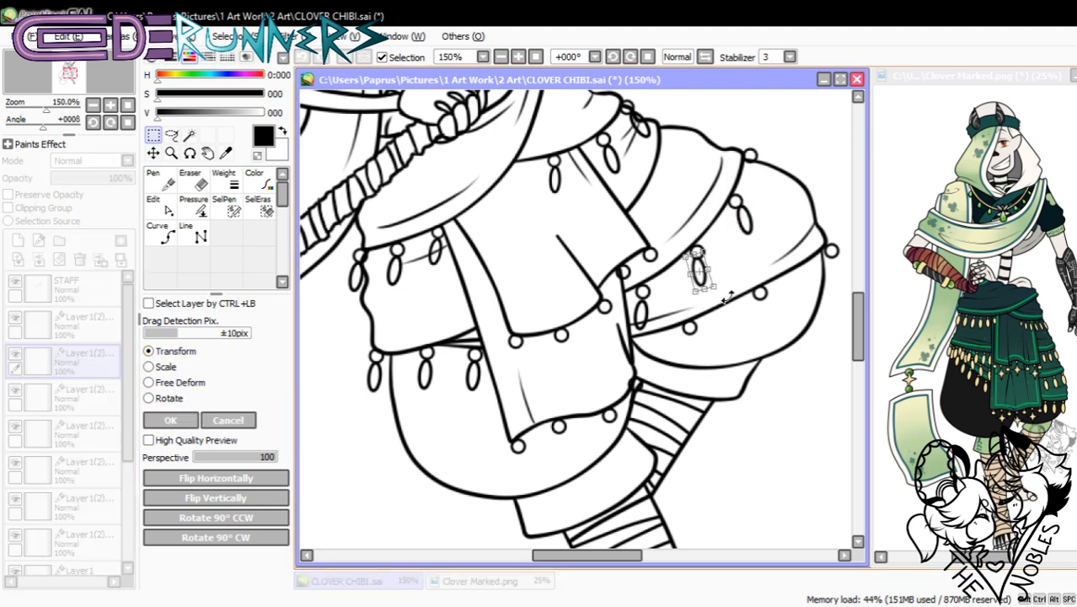
left_click(194, 423)
left_click(162, 152)
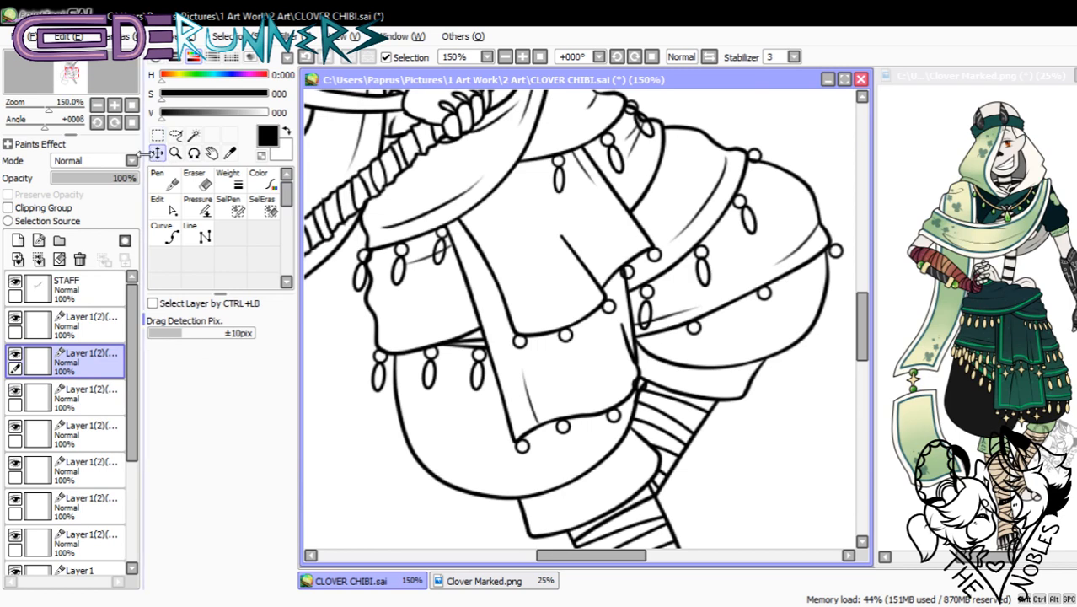
- Rotate the innermost pendant on the right section's upper hem so it hangs nearly straight under its bead
left_click_drag(716, 294, 715, 294)
left_click(85, 389)
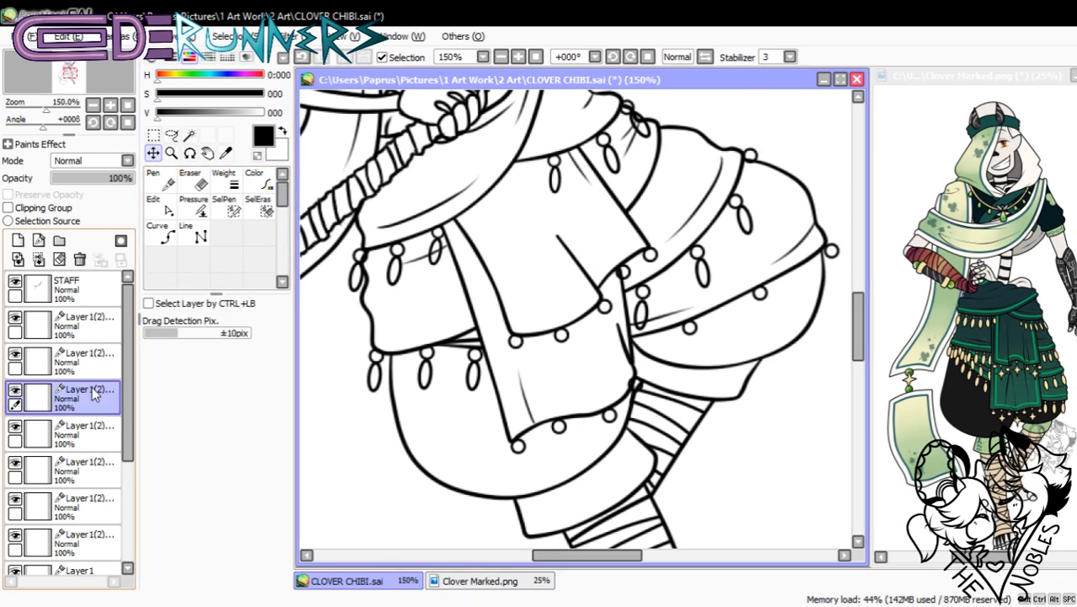
key("ctrl+t")
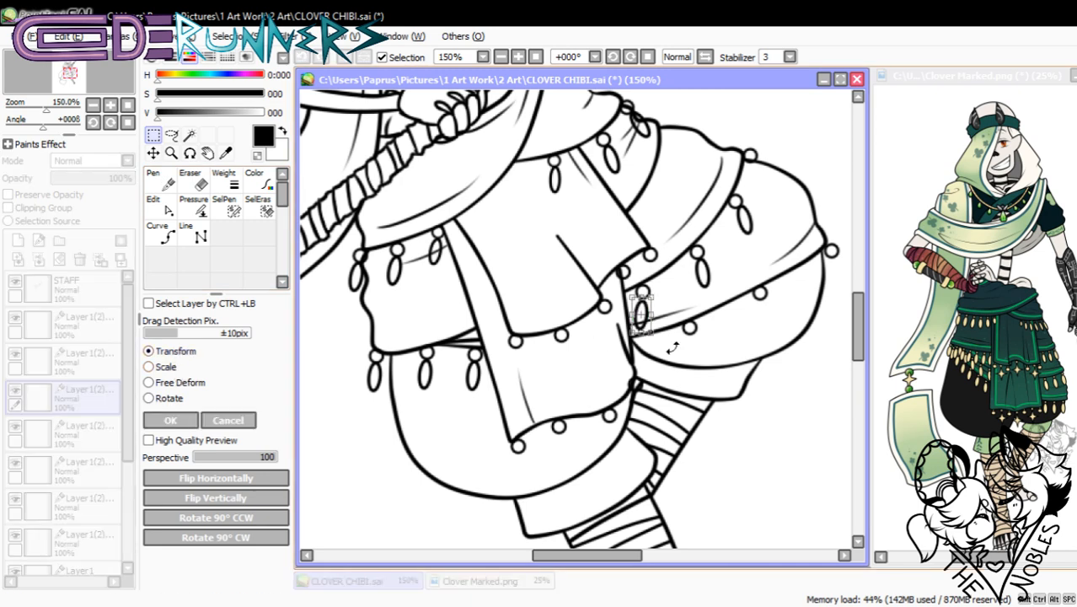
left_click_drag(672, 348, 663, 329)
left_click(170, 420)
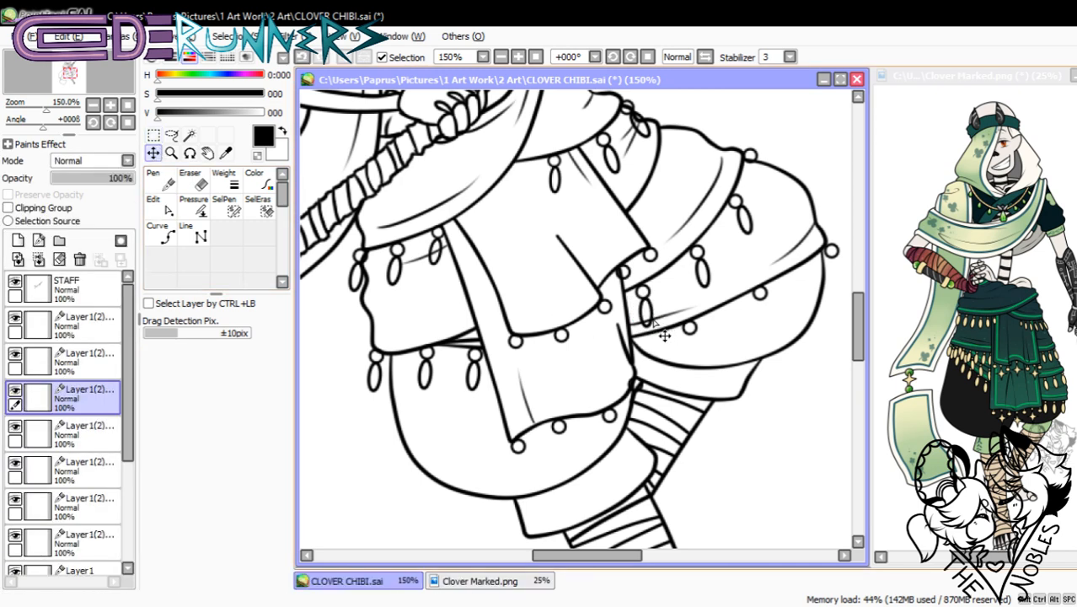
- Hang a pendant copy from the outermost bead of the right section's upper hem and tilt it strongly outward along the skirt
left_click(84, 321)
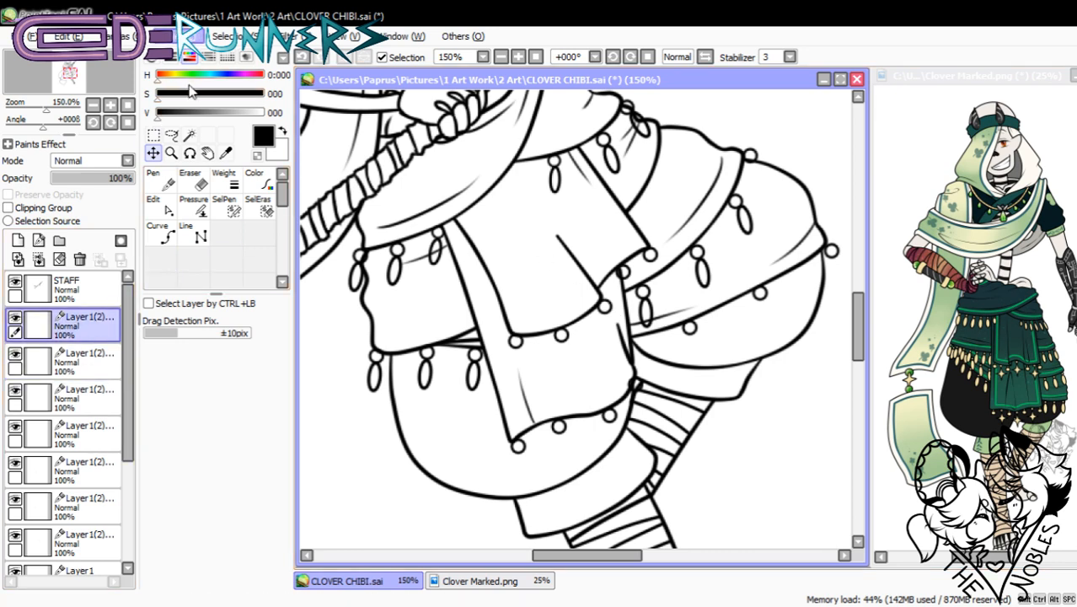
left_click_drag(760, 220, 781, 194)
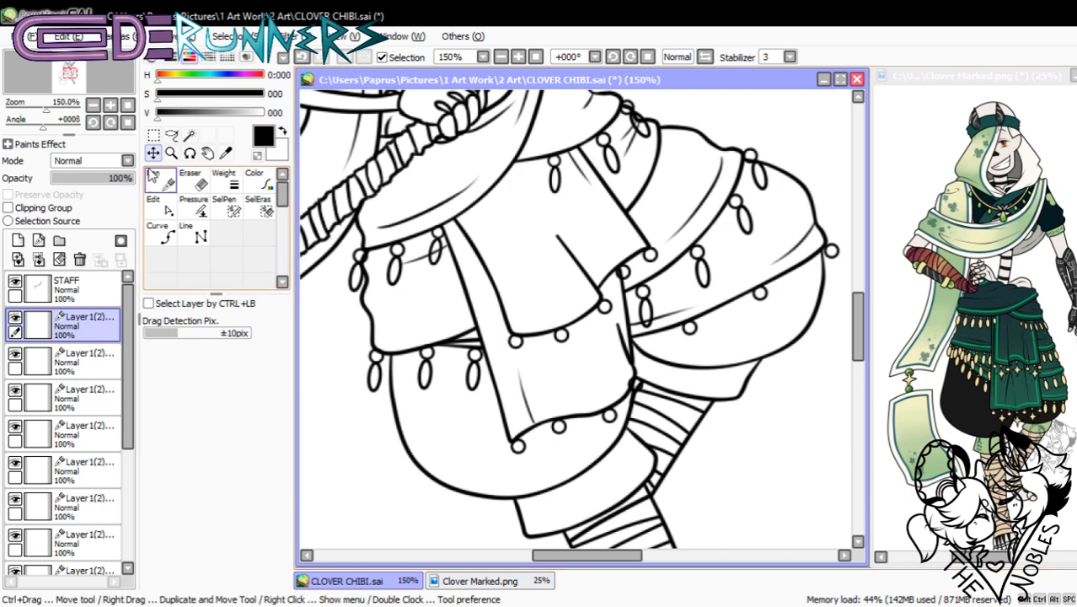
key("ctrl+t")
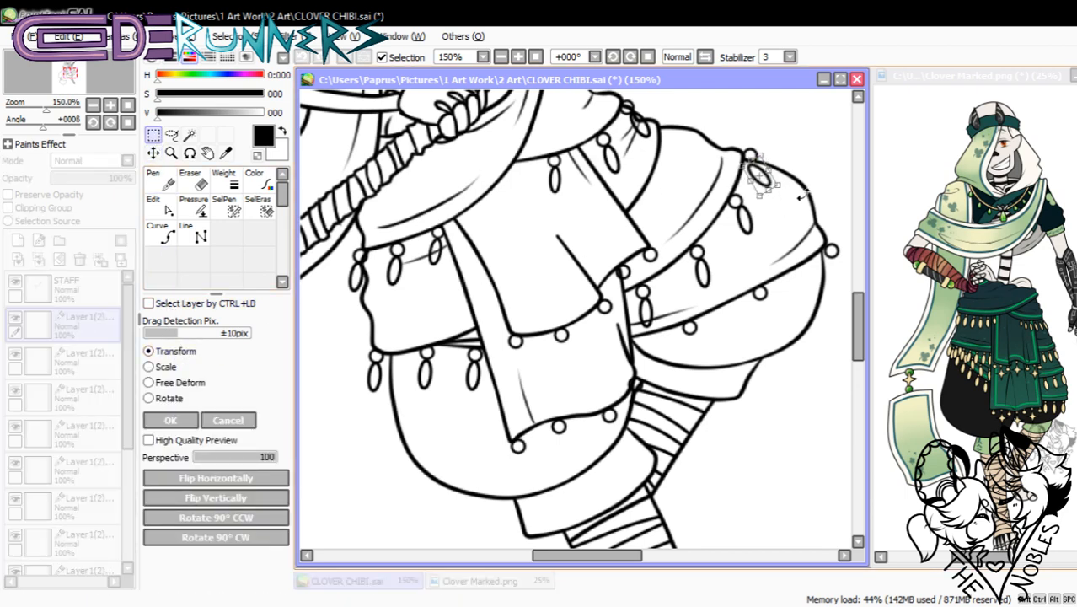
left_click(171, 419)
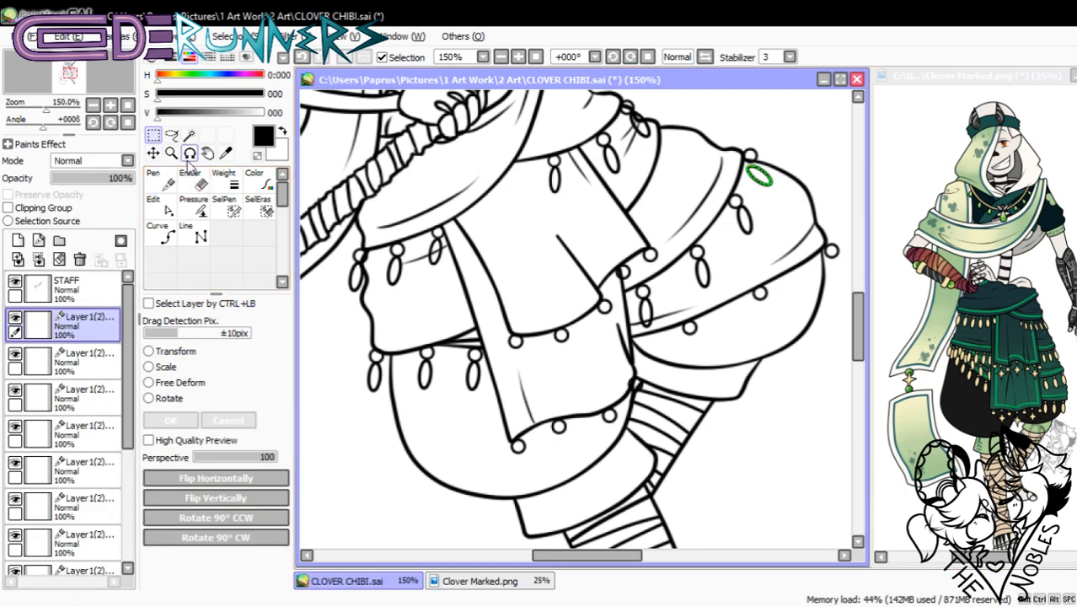
left_click_drag(776, 195, 783, 187)
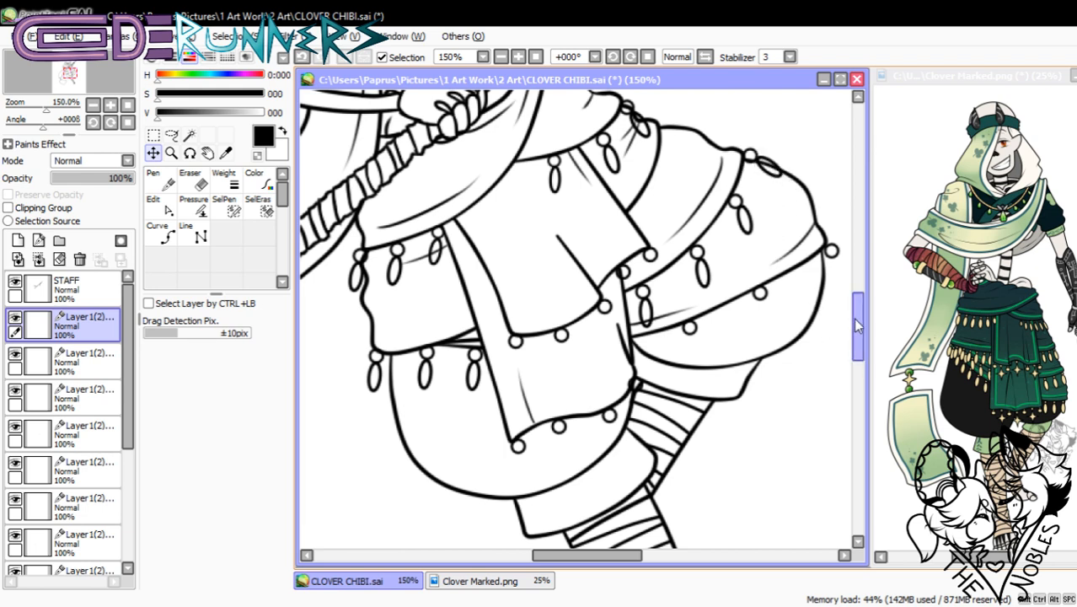
- Paste another pendant copy, hang it from the outermost bead of the right section's lower hem and adjust its outward tilt
left_click_drag(859, 332, 854, 333)
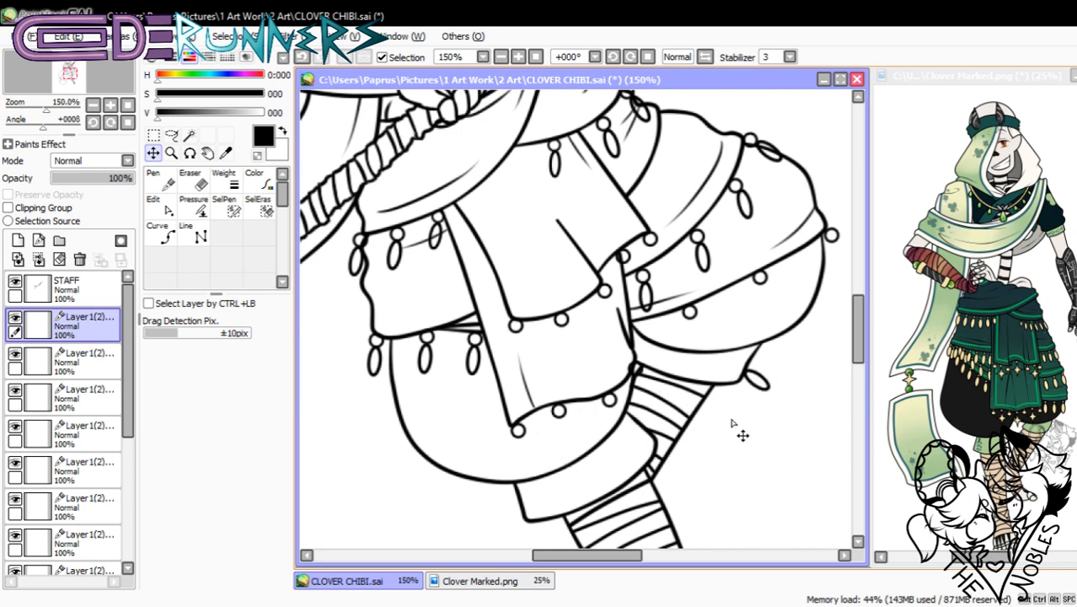
left_click_drag(590, 555, 607, 551)
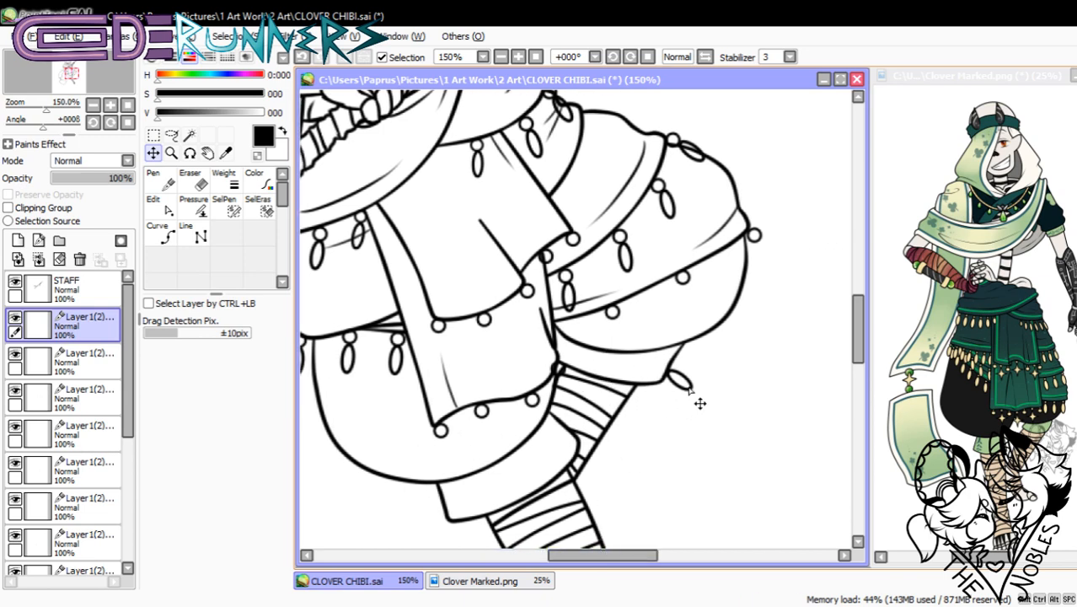
left_click_drag(700, 403, 787, 276)
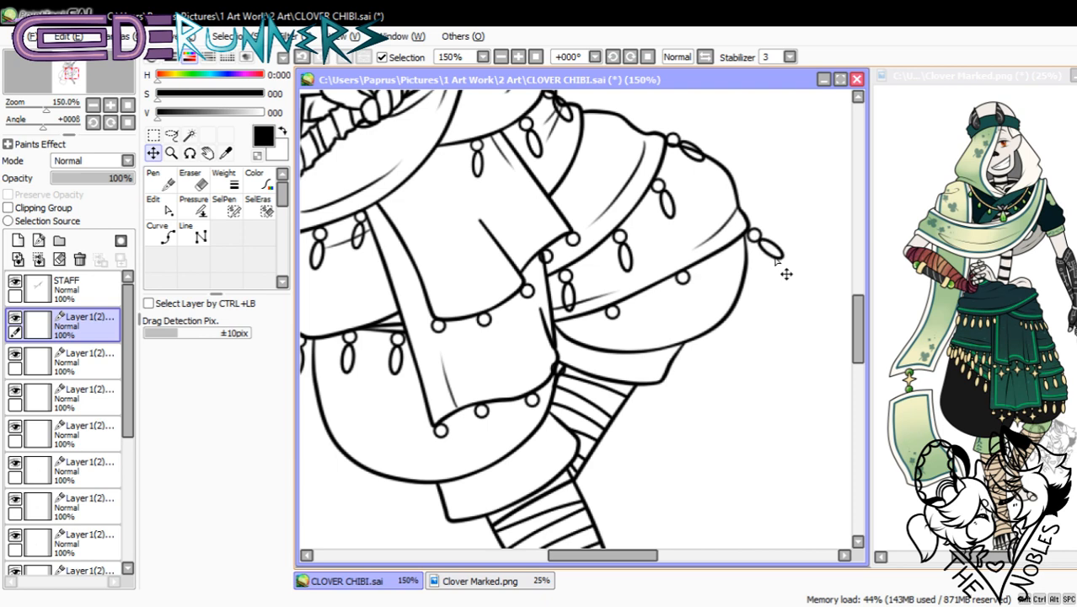
key("ctrl+t")
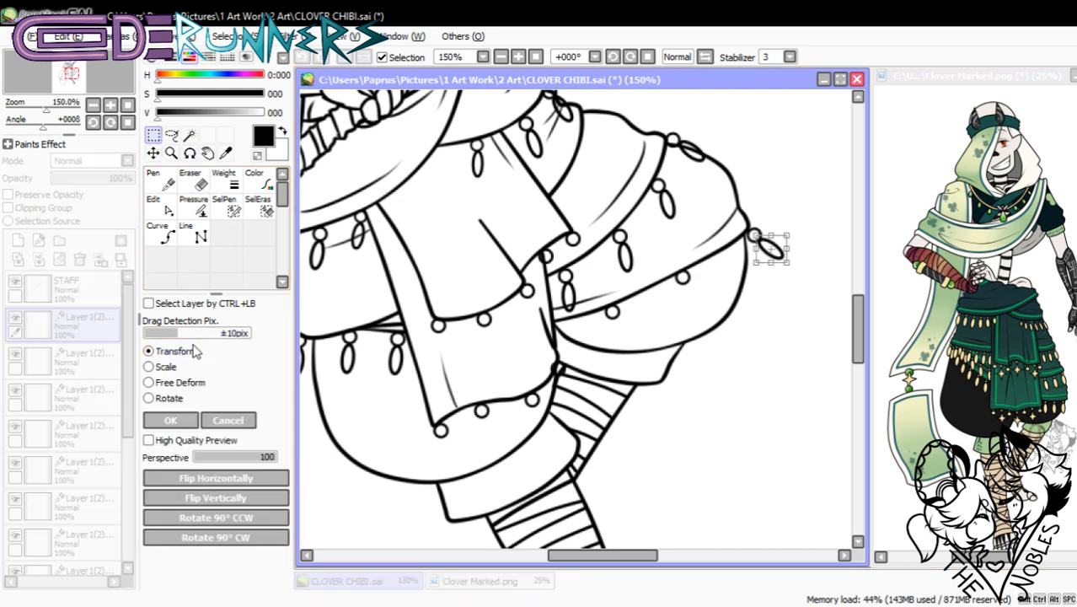
left_click_drag(797, 276, 800, 284)
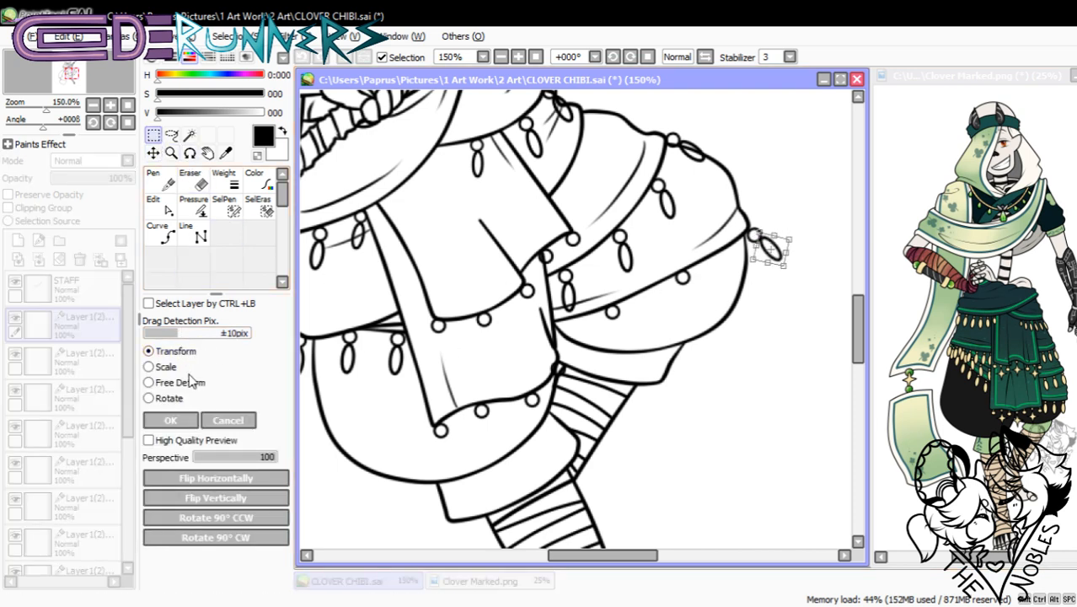
left_click(188, 419)
left_click(153, 152)
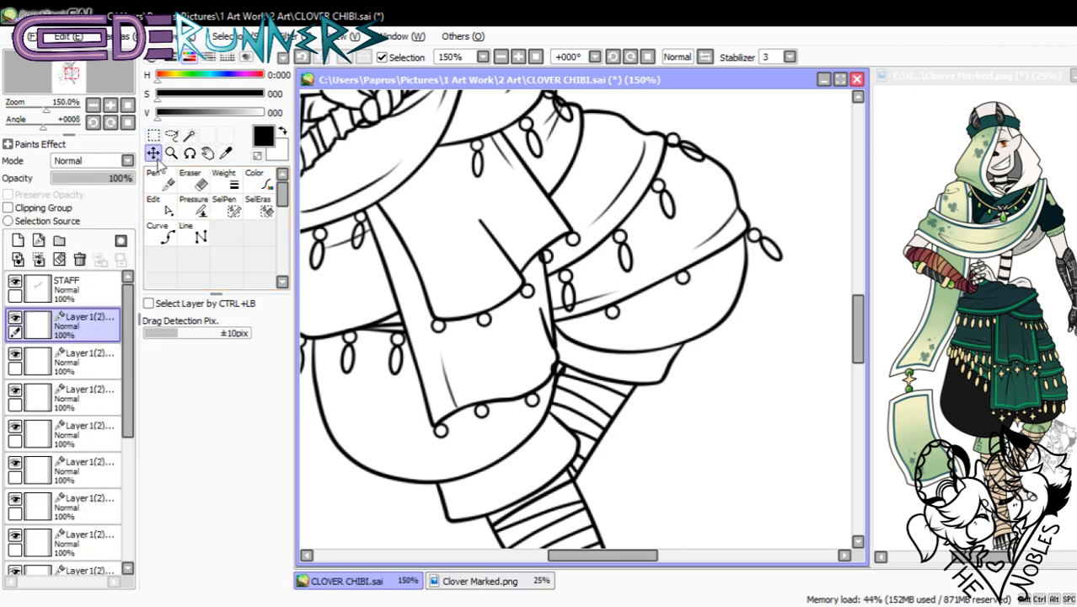
left_click_drag(784, 272, 785, 268)
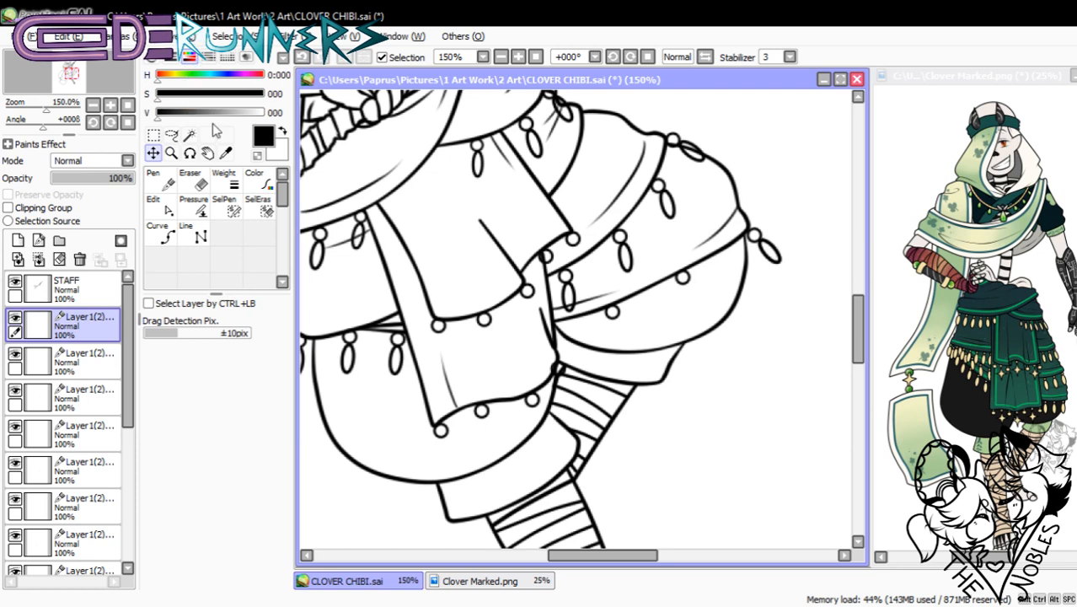
- Place a pendant copy under the middle bead of the right section's lower hem and rotate it closer to vertical
left_click_drag(779, 272, 707, 322)
left_click(154, 136)
left_click(175, 351)
left_click(169, 420)
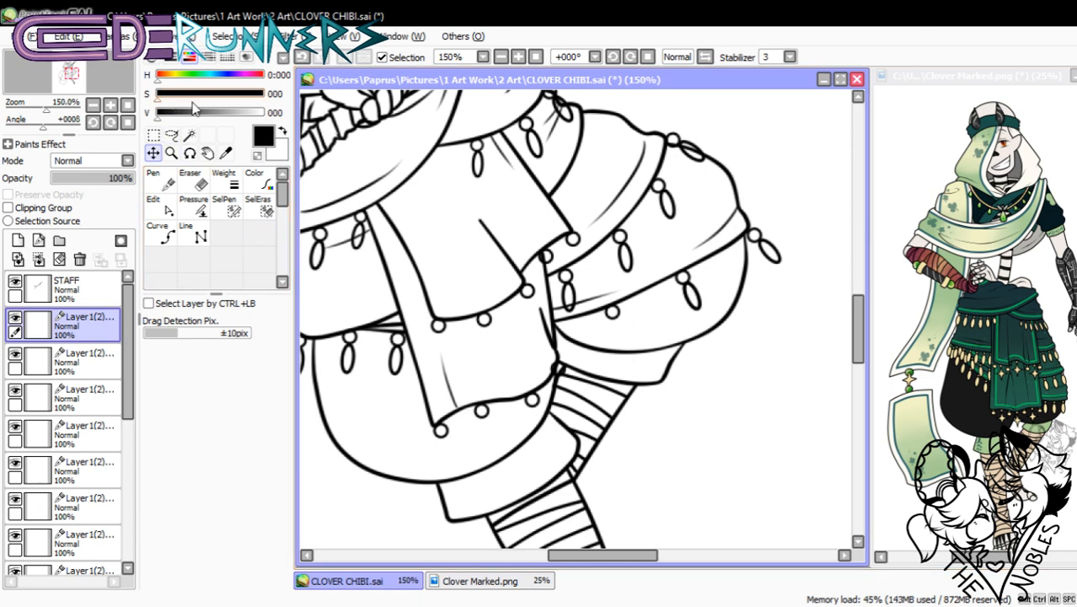
- Place a pendant copy under the inner bead of the right section's lower hem, rotate it nearly vertical and align it
left_click_drag(701, 310, 628, 345)
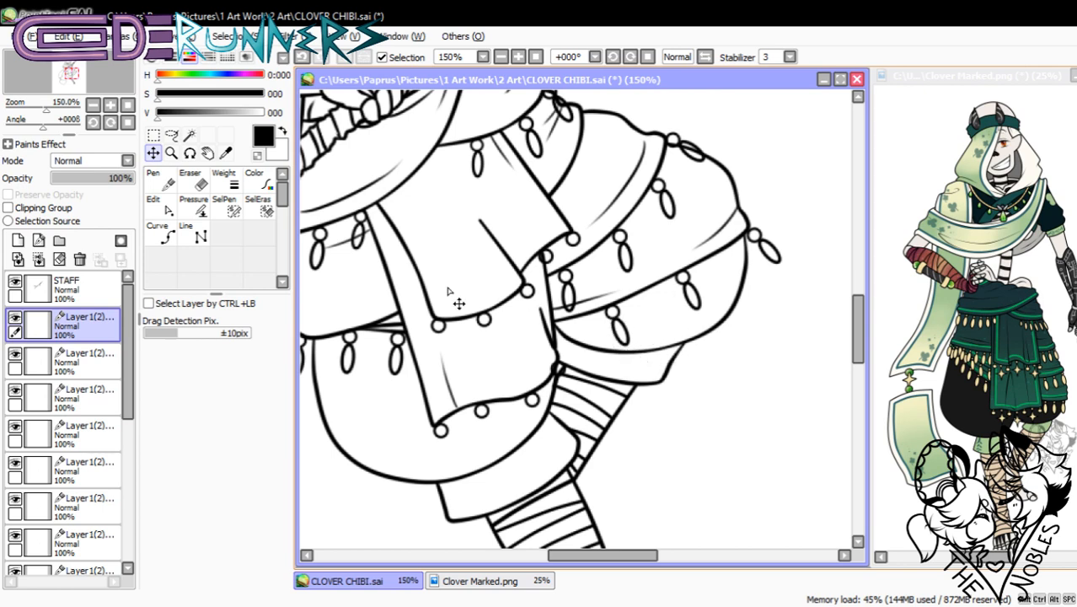
key("ctrl+t")
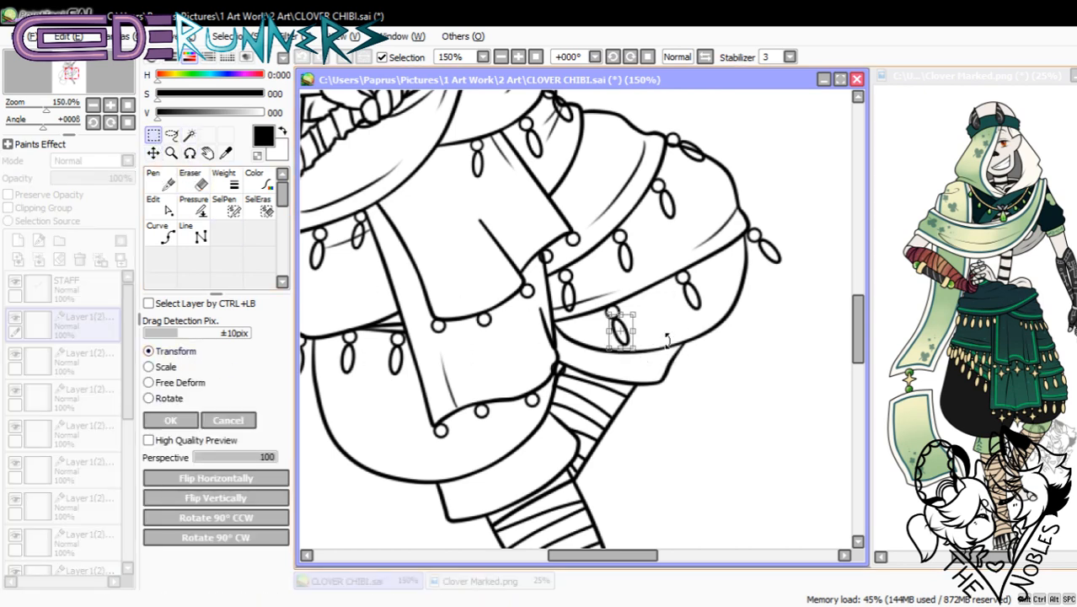
left_click_drag(666, 340, 637, 378)
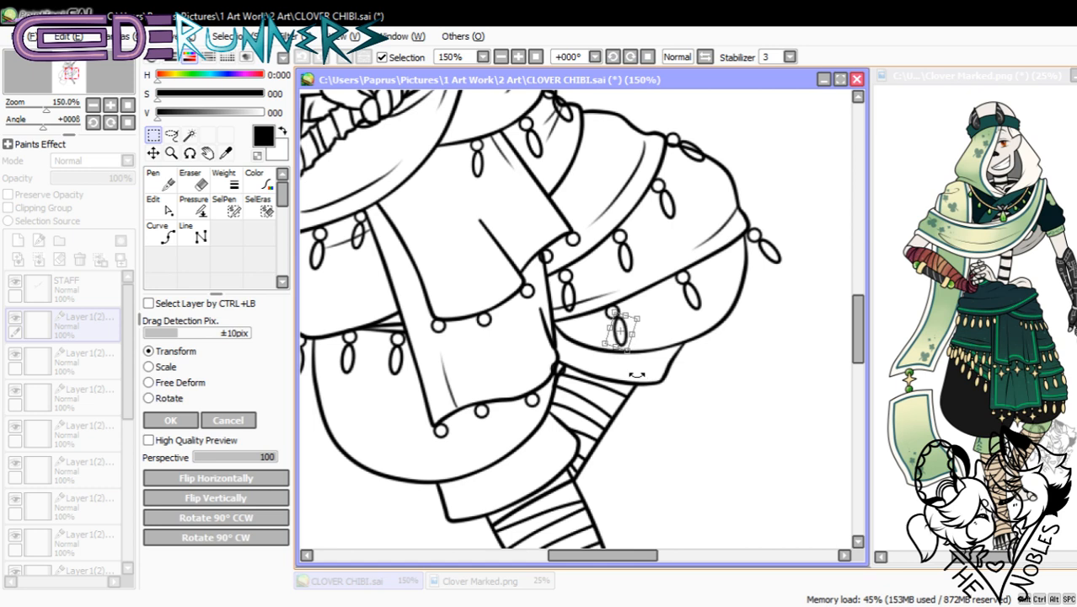
left_click(171, 420)
mouse_move(628, 359)
left_mouse_down()
mouse_move(618, 360)
mouse_move(620, 342)
left_mouse_up()
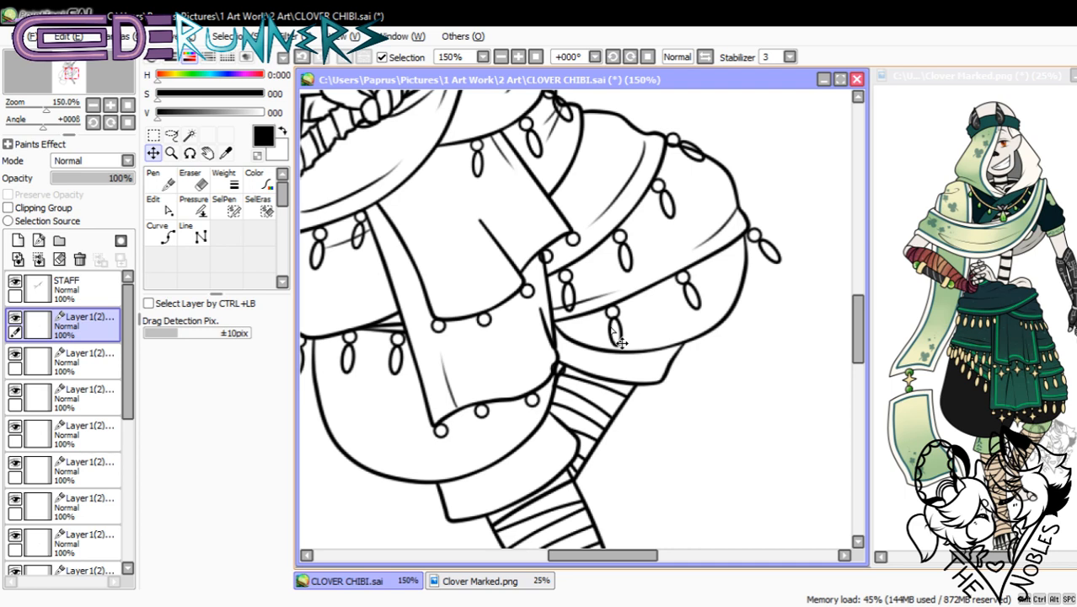
left_click_drag(619, 353, 624, 354)
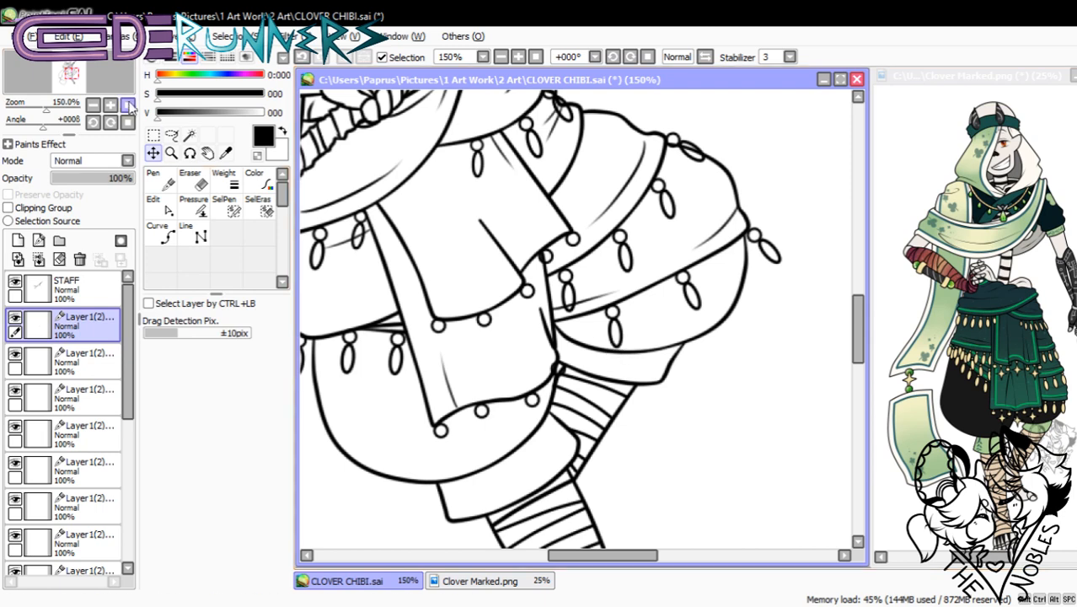
- Merge all the separate pendant copy layers down into the Layer1 linework layer
left_click(93, 106)
left_click(93, 106)
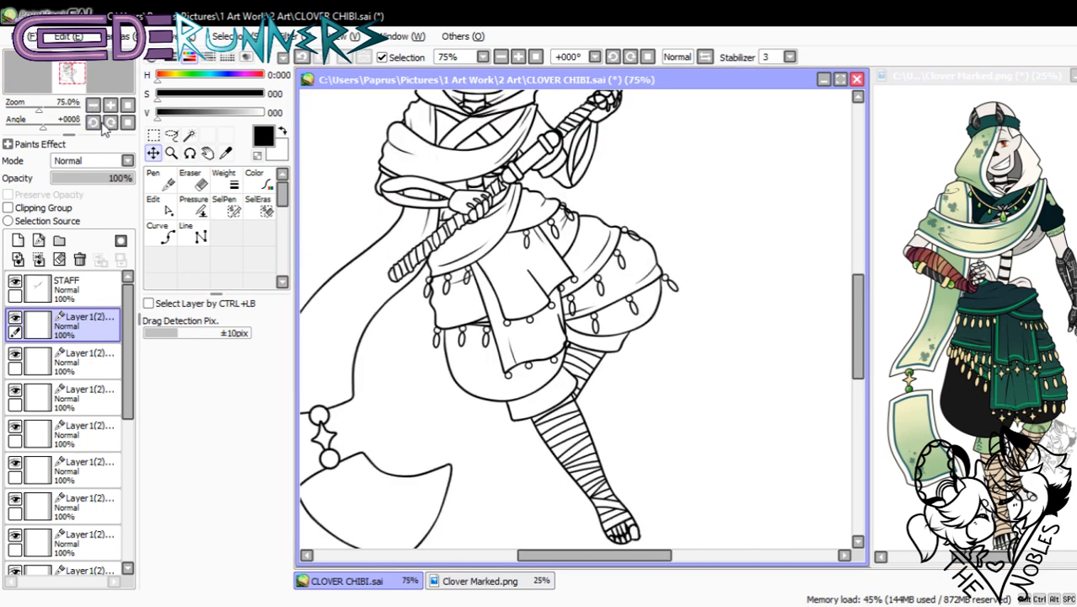
left_click(92, 105)
left_click(92, 105)
left_click(109, 106)
left_click(109, 106)
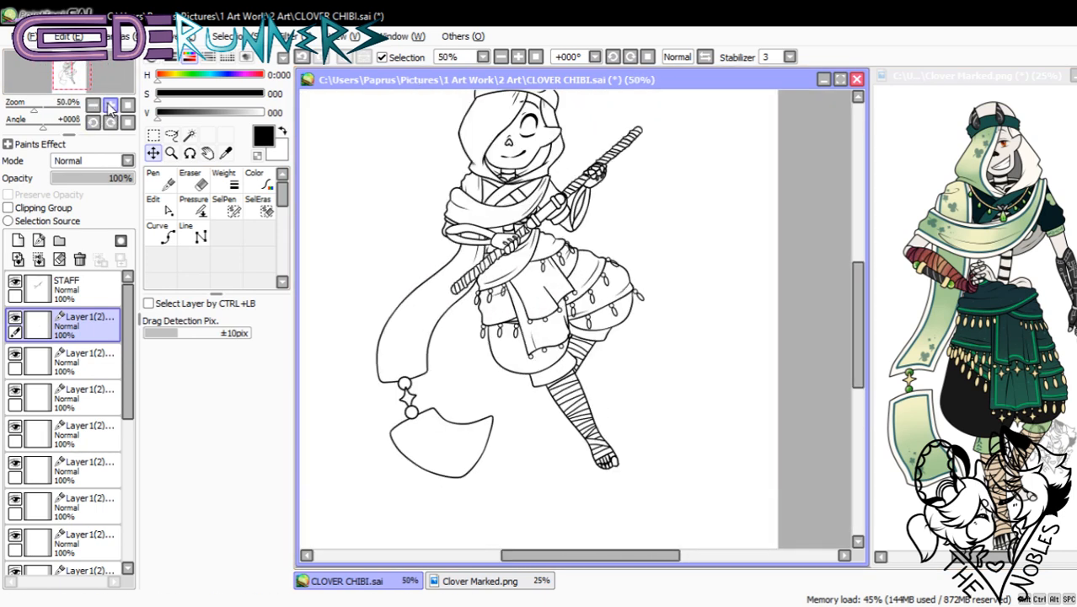
left_click(109, 106)
left_click(38, 261)
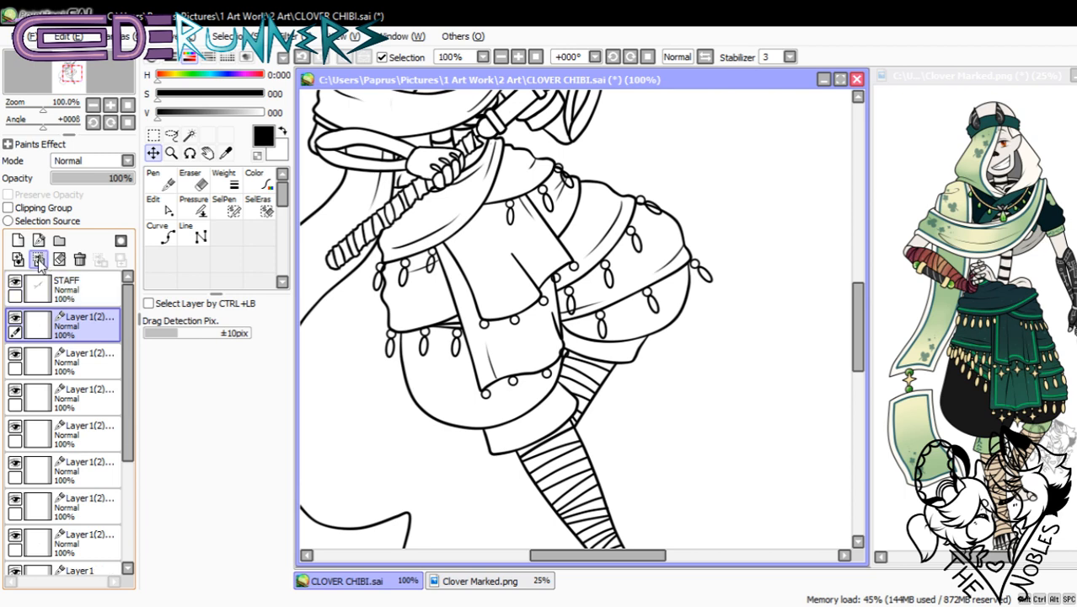
left_click(38, 260)
left_click(38, 261)
left_click(38, 260)
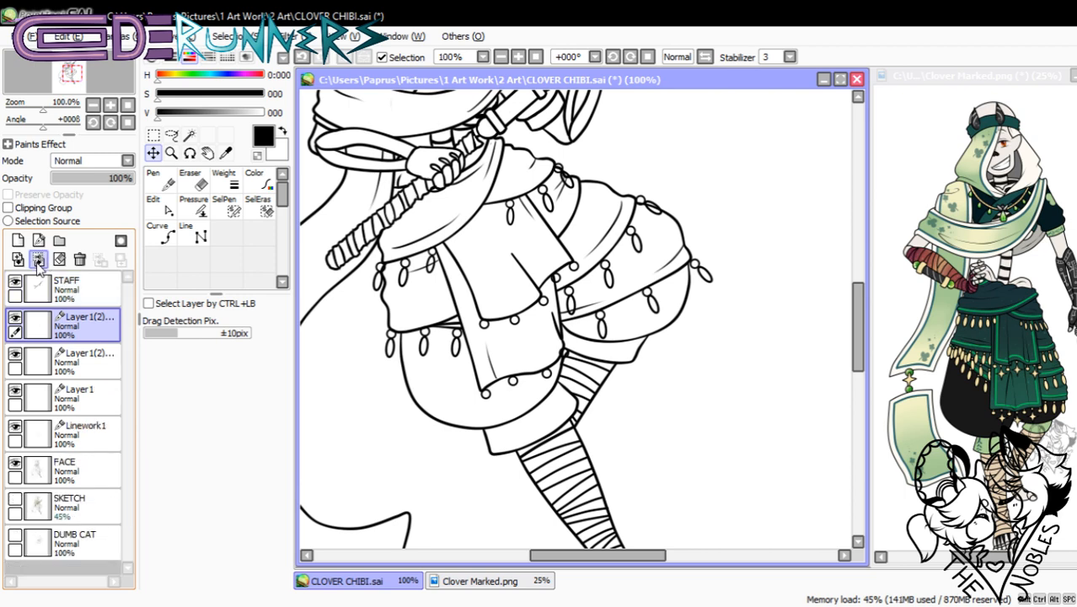
left_click(15, 317)
left_click(15, 317)
left_click(38, 261)
left_click(42, 262)
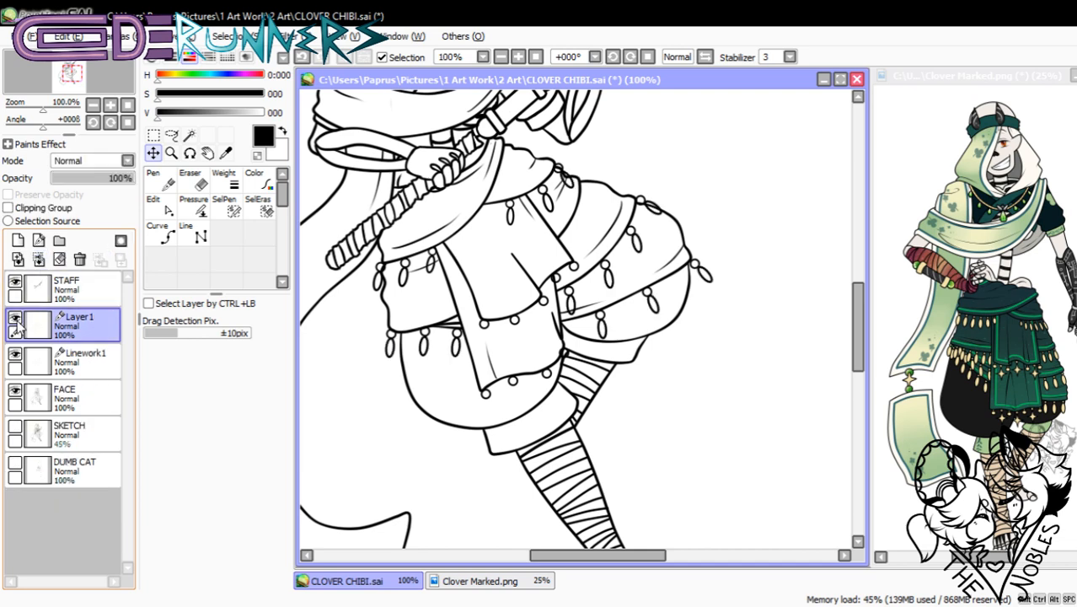
- Copy the outermost bead stroke of the right section's upper hem from Linework1 onto a new linework layer above Layer1
left_click(52, 361)
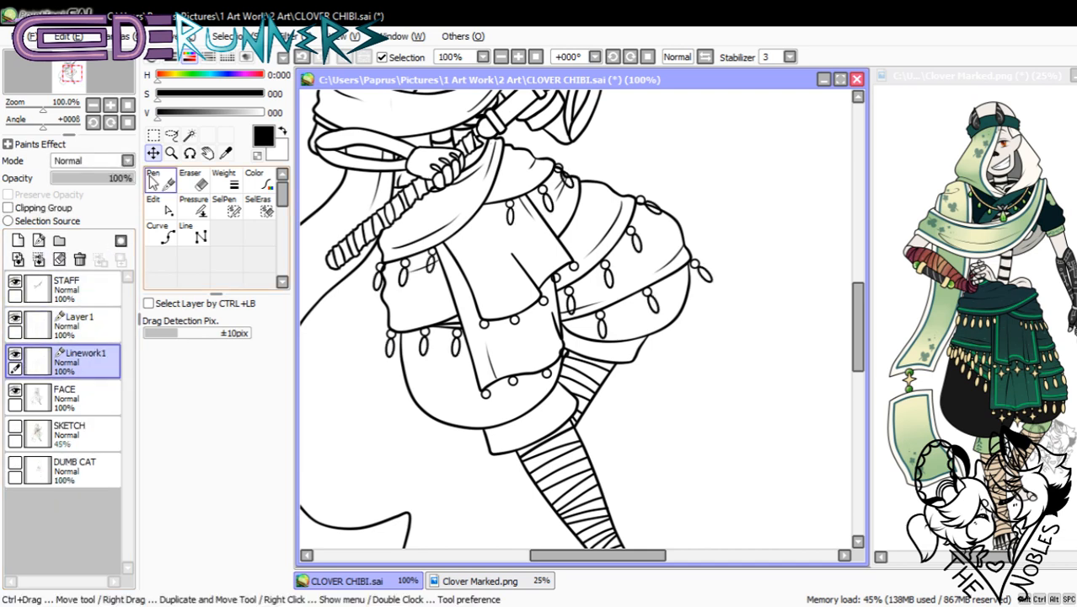
left_click(156, 181)
left_click(156, 204)
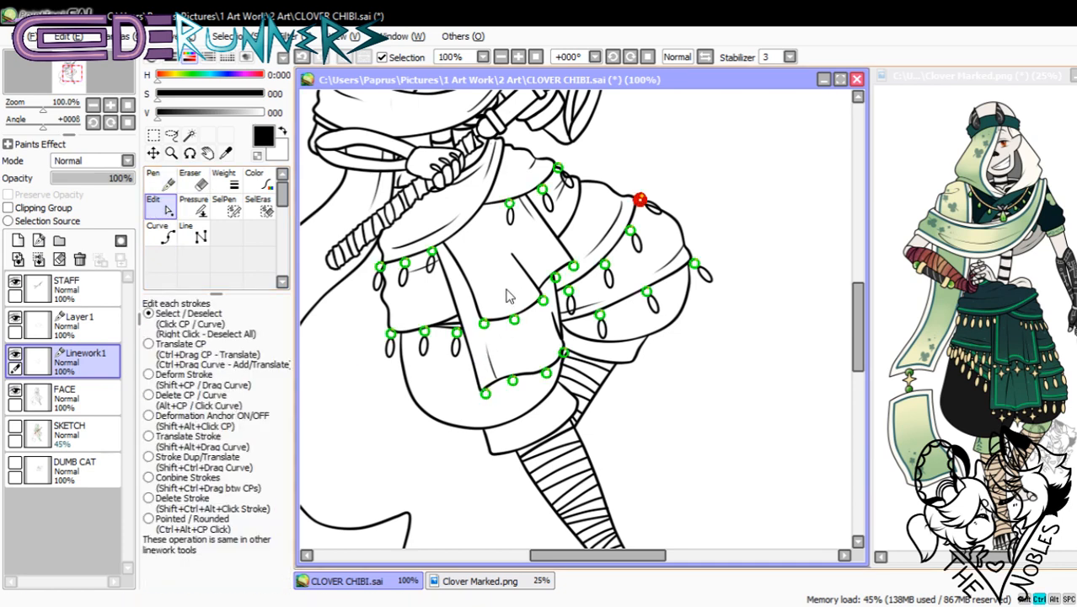
key("ctrl+shift+n")
left_click_drag(84, 360, 92, 325)
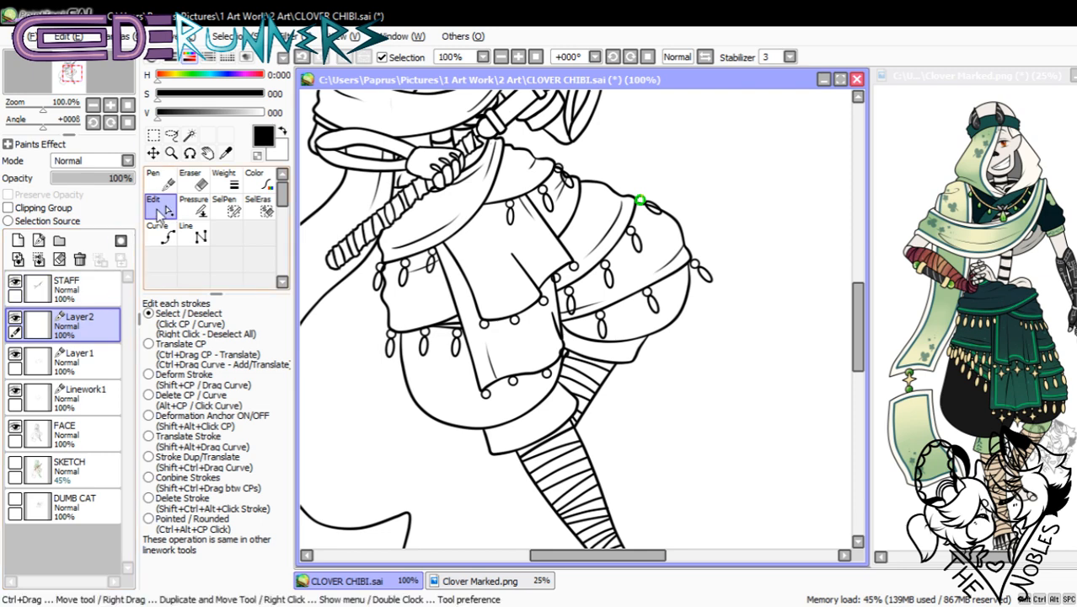
- Scale the copied bead up slightly, keeping it round
key("ctrl+t")
left_click(110, 106)
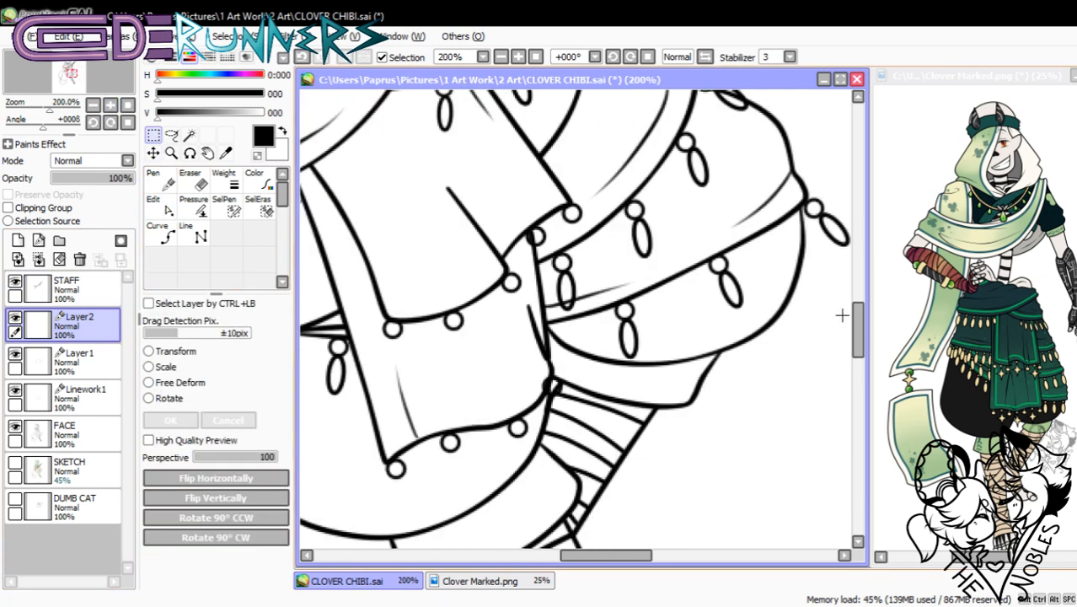
left_click(179, 352)
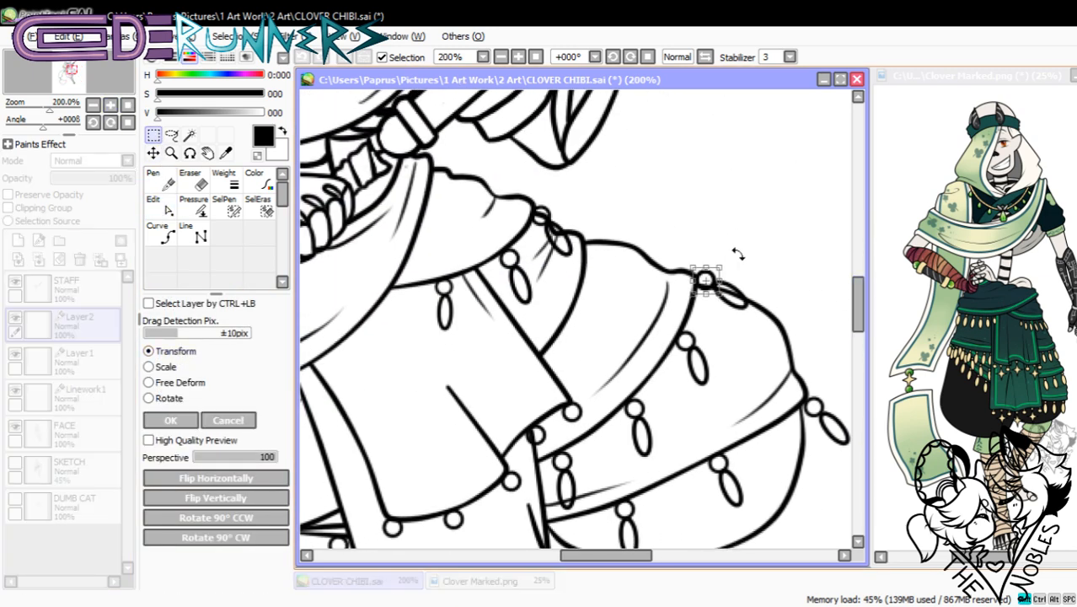
left_click_drag(721, 266, 728, 258)
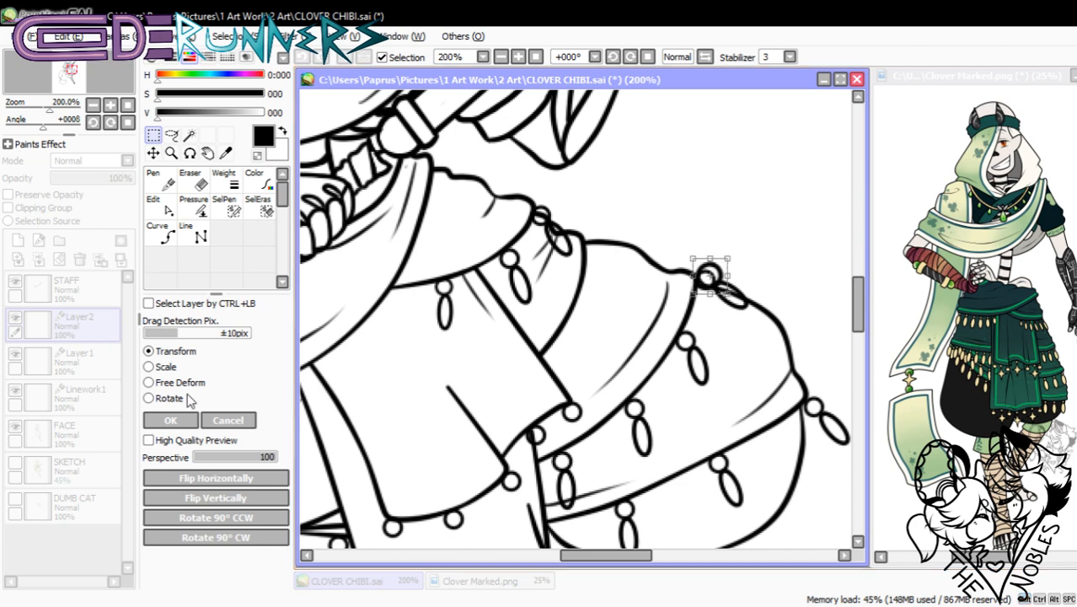
left_click(185, 419)
left_click(223, 179)
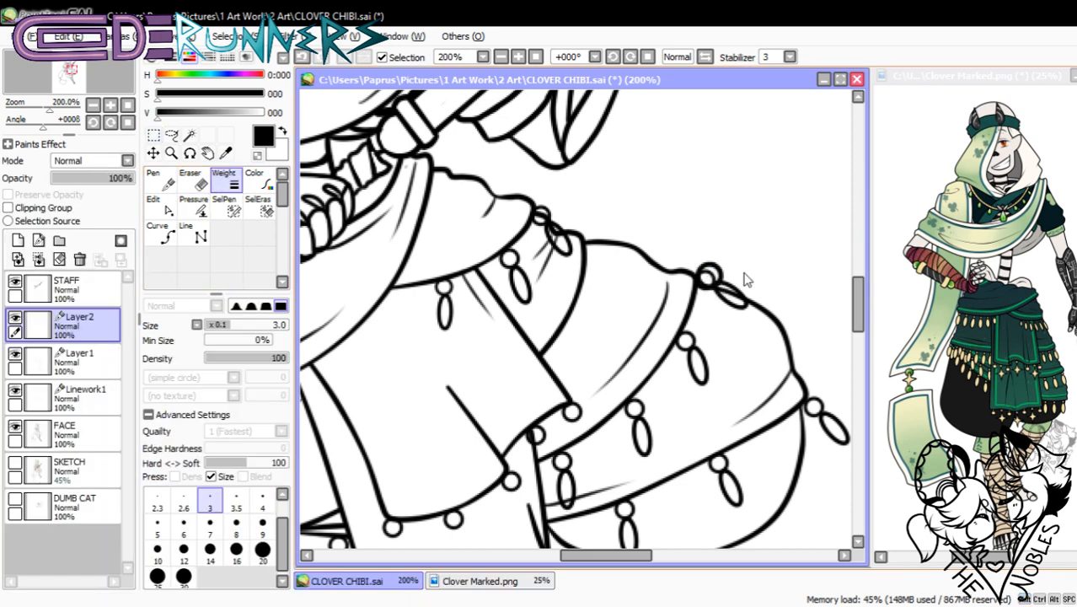
- Move the enlarged bead directly beneath the outer corner bead on the left end of the central panel's upper hem
left_click(153, 152)
left_click_drag(710, 278, 505, 458)
left_click_drag(857, 296, 855, 329)
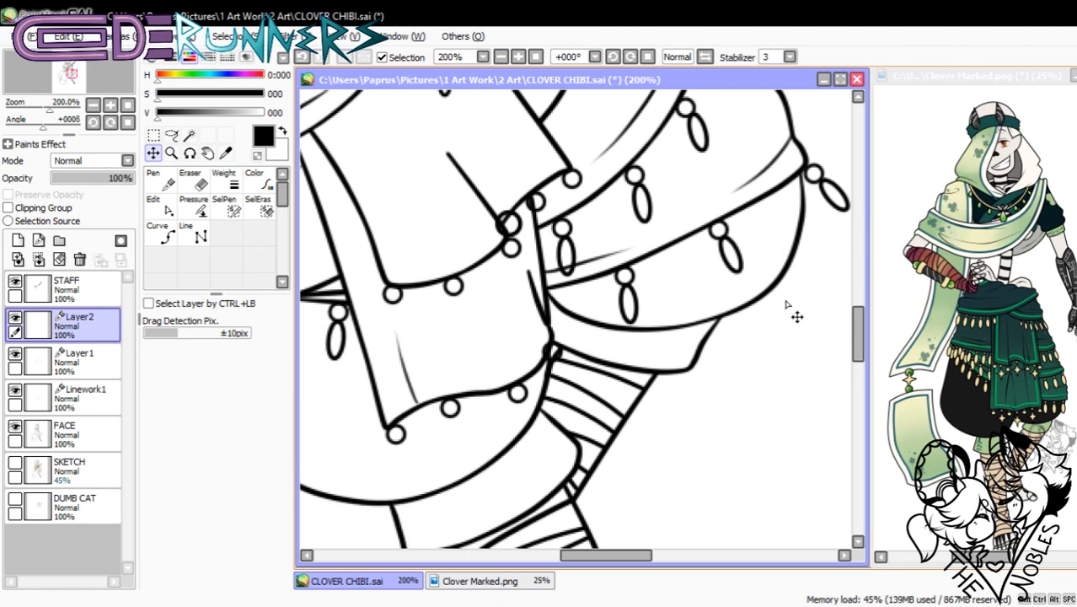
left_click_drag(518, 251, 406, 330)
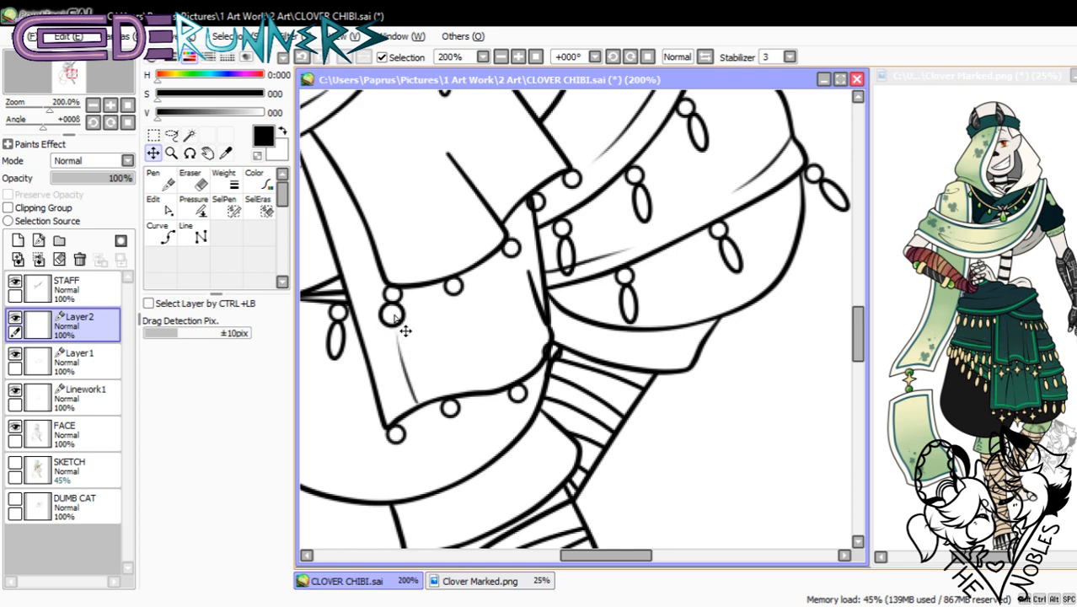
- Duplicate the enlarged bead layer twice, placing the copies beneath the inner-fold bead and the right corner bead of the central panel's upper hem
left_click(185, 39)
left_click(224, 154)
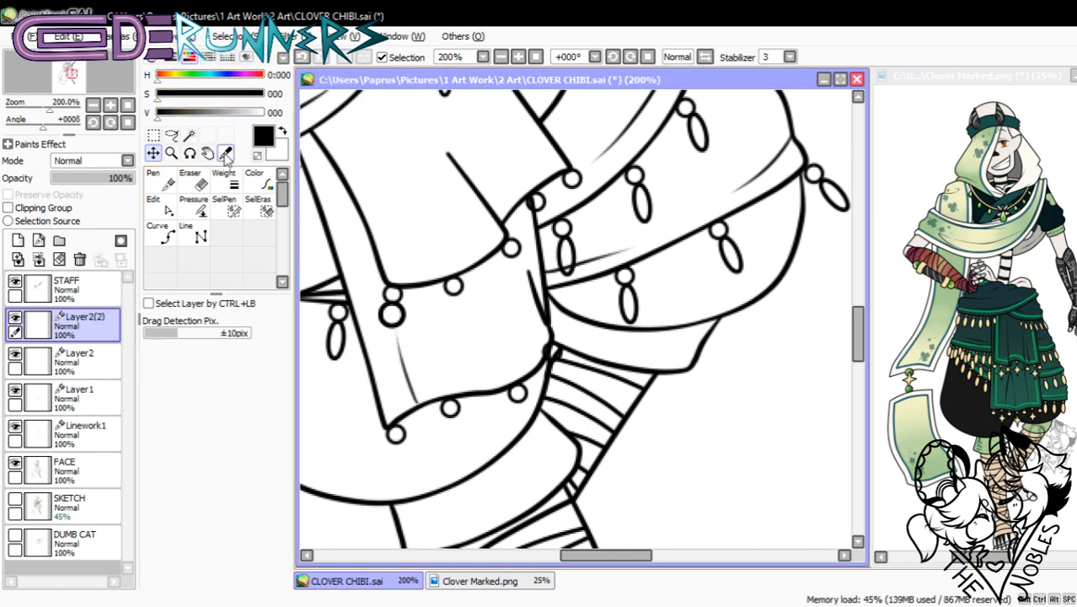
left_click_drag(426, 336, 536, 291)
left_click(192, 36)
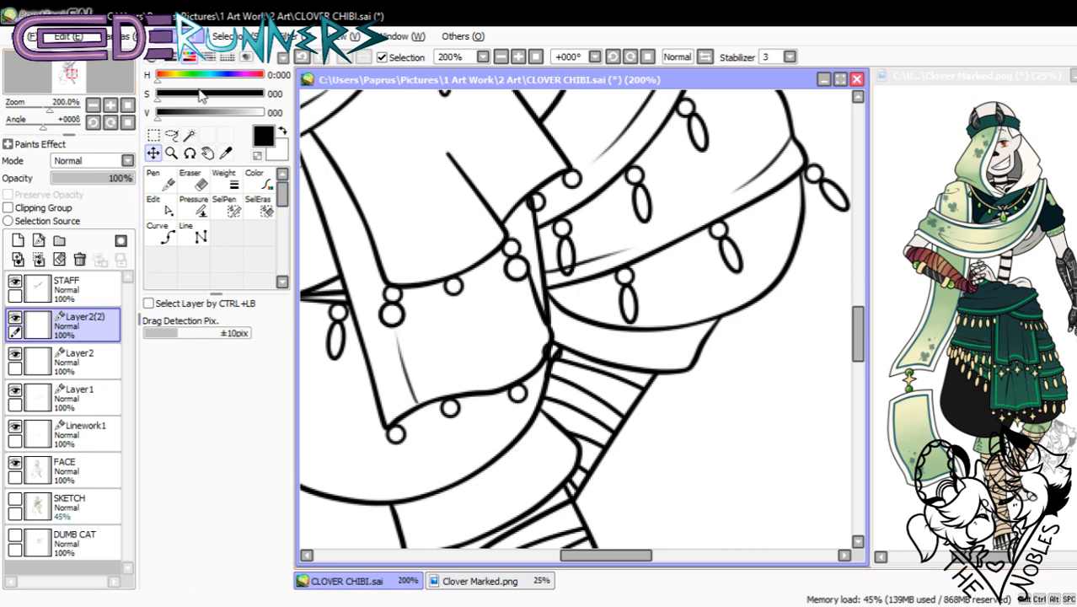
left_click(199, 102)
left_click_drag(536, 289, 591, 227)
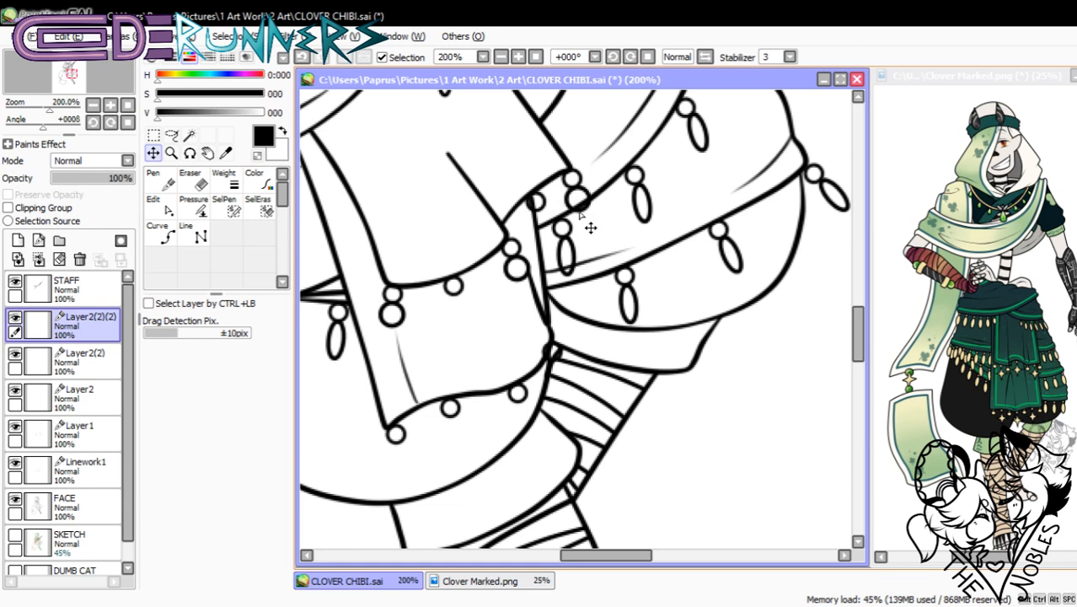
- Duplicate the enlarged bead layer twice more, placing the copies beneath the leftmost and rightmost hanging beads of the central panel's lower hem
left_click(192, 37)
left_click(200, 104)
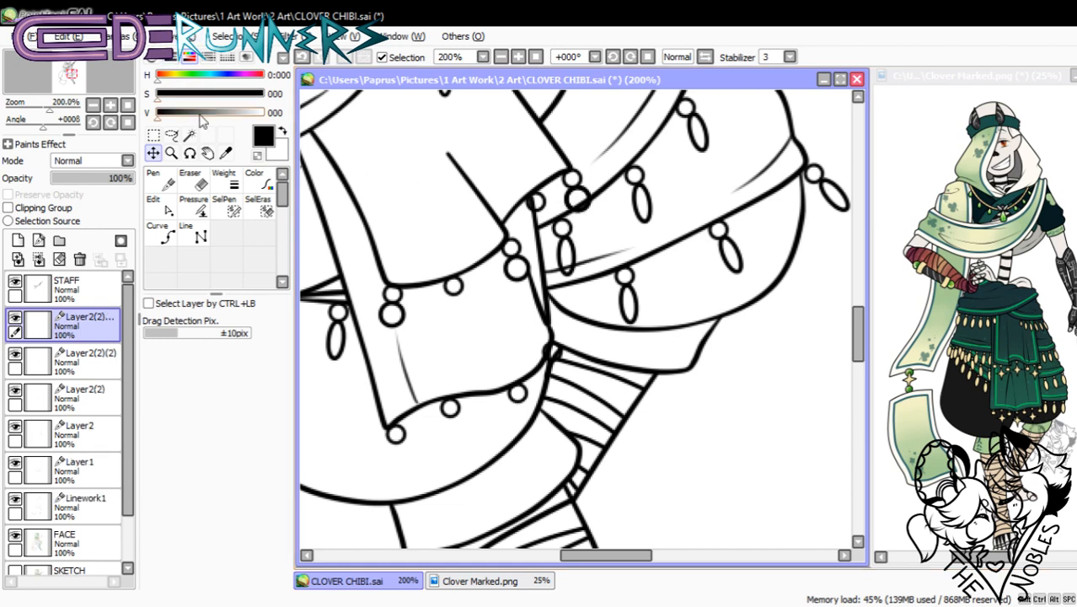
left_click_drag(580, 222, 398, 480)
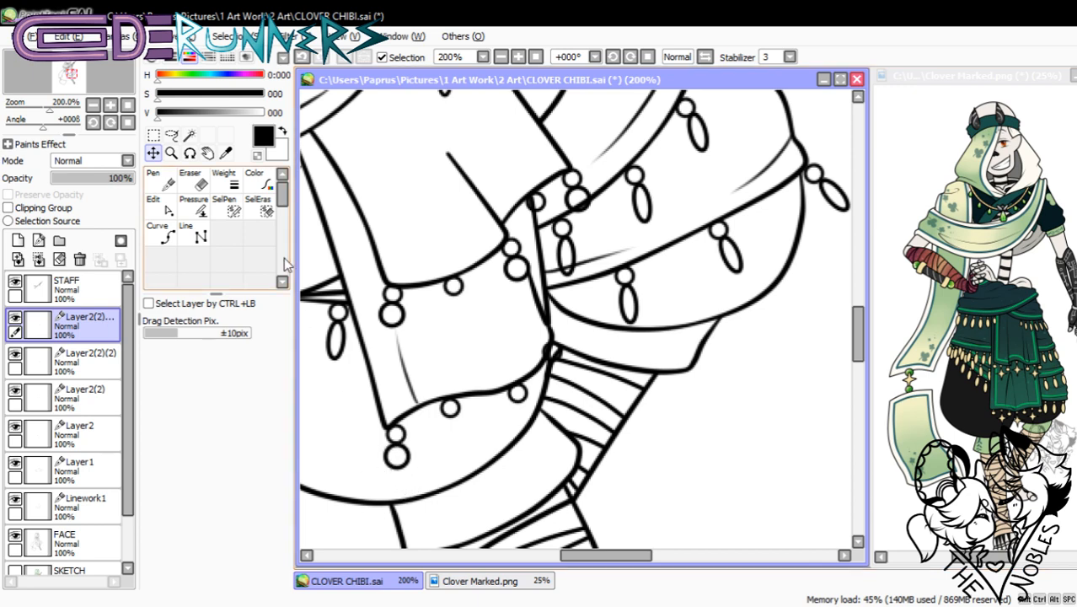
left_click(195, 36)
left_click(203, 108)
left_click_drag(418, 433, 543, 424)
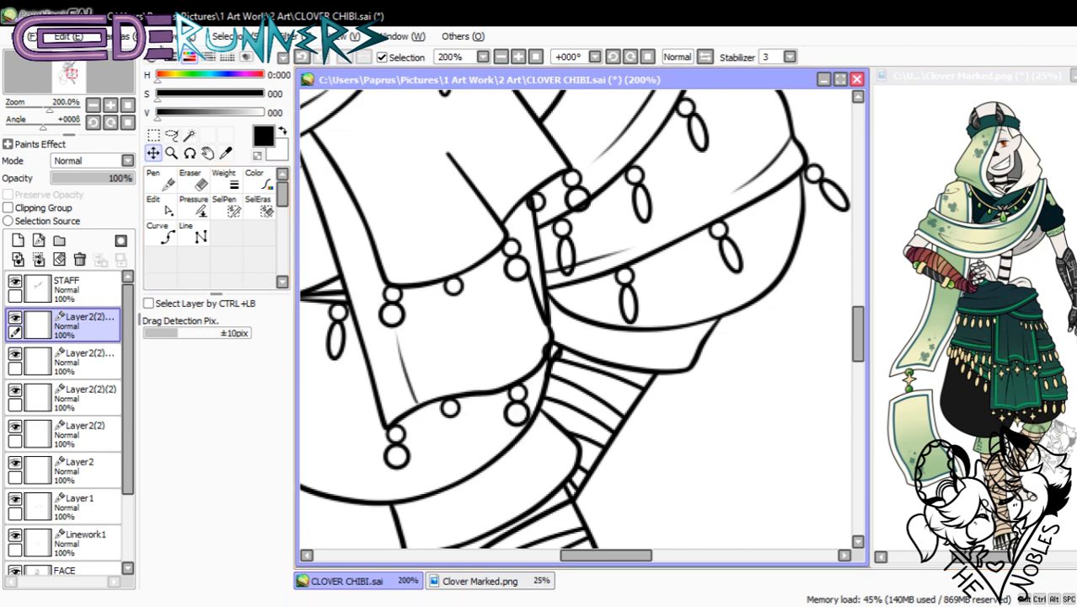
left_click(186, 120)
left_click_drag(516, 423, 585, 435)
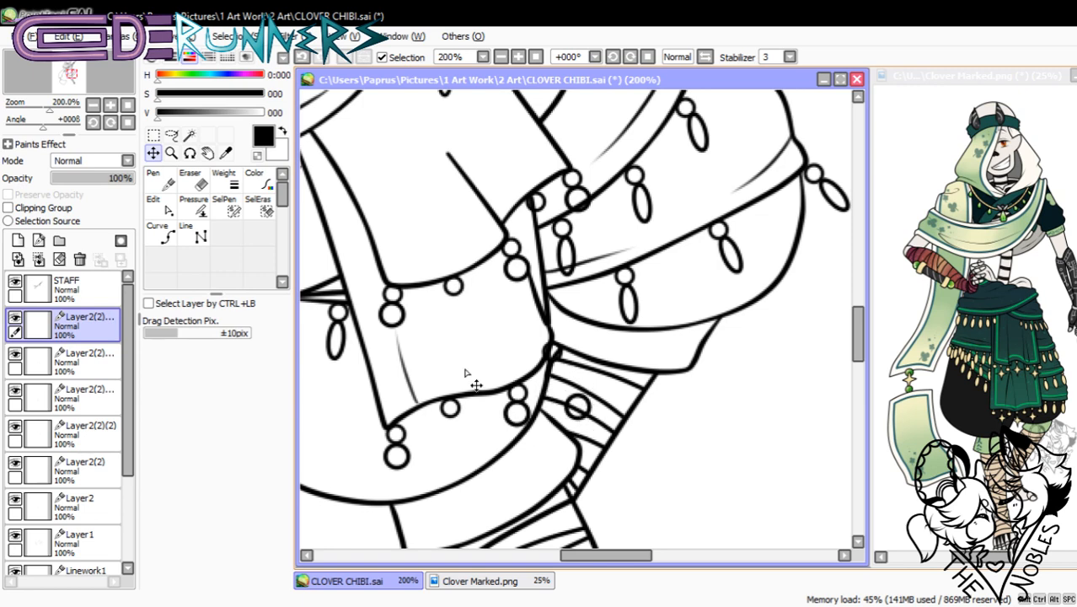
left_click(79, 259)
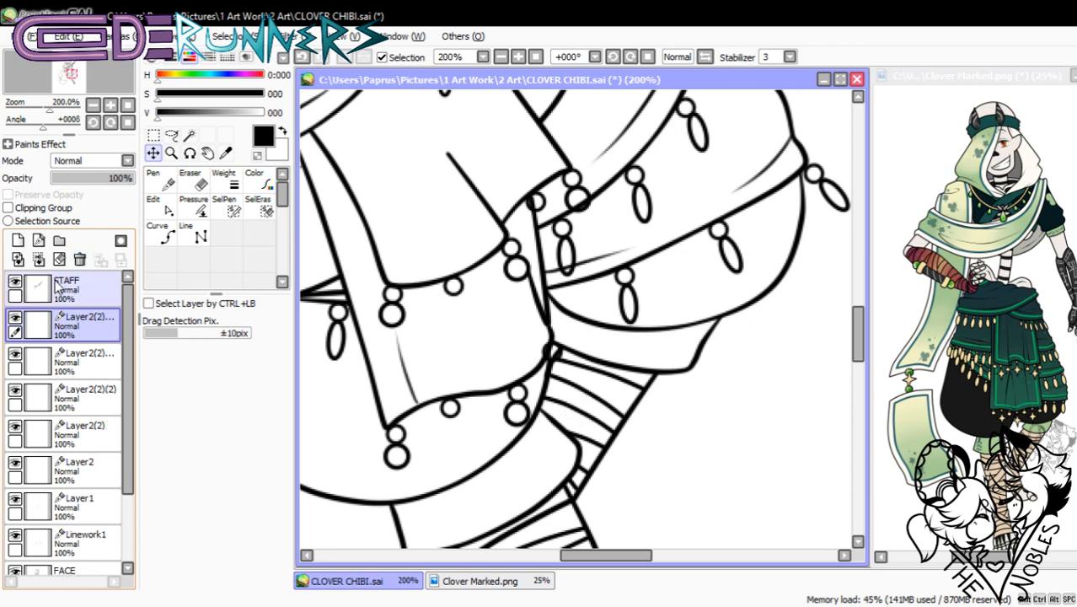
- Merge all the enlarged bead copies down into Layer2 and toggle its visibility to check them
left_click(38, 260)
left_click(38, 260)
left_click(38, 259)
left_click(37, 260)
left_click(13, 321)
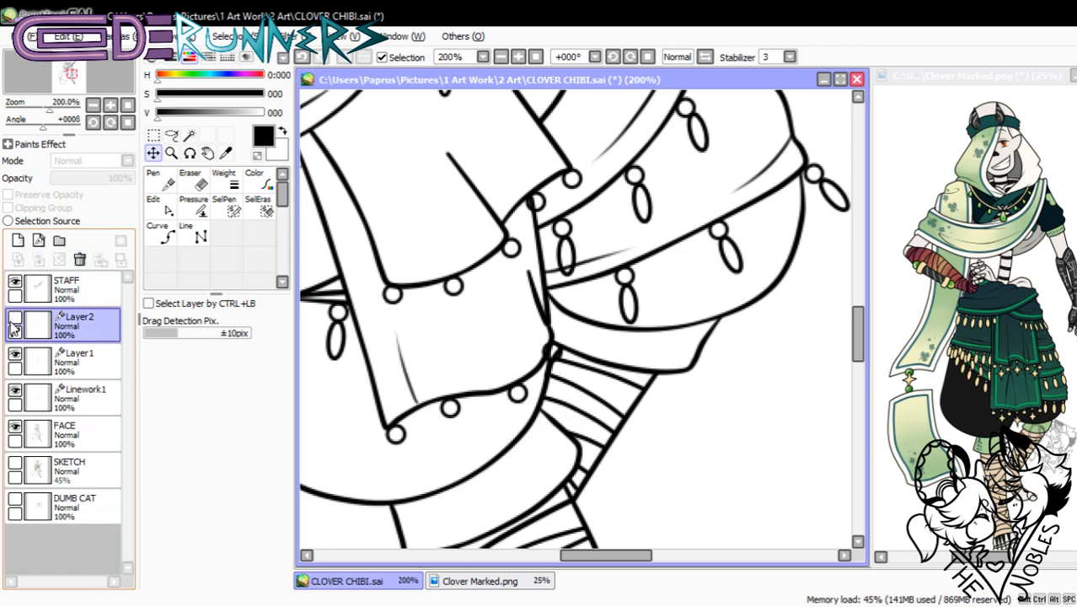
left_click(14, 321)
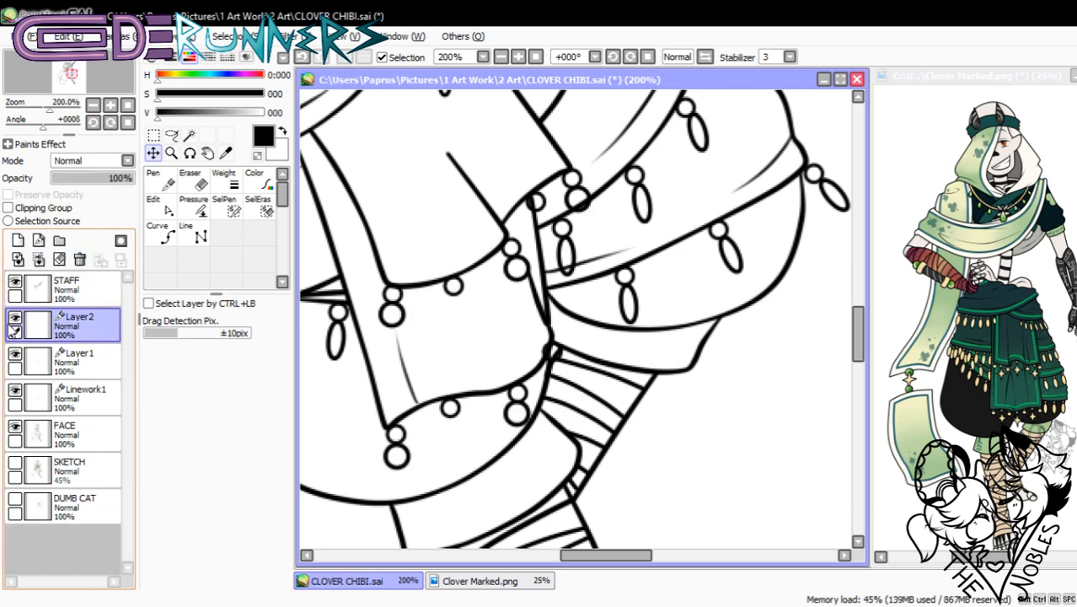
- Merge Layer2 and Layer1 down into Linework1, toggling the merged layer's visibility to check it
left_click(699, 277)
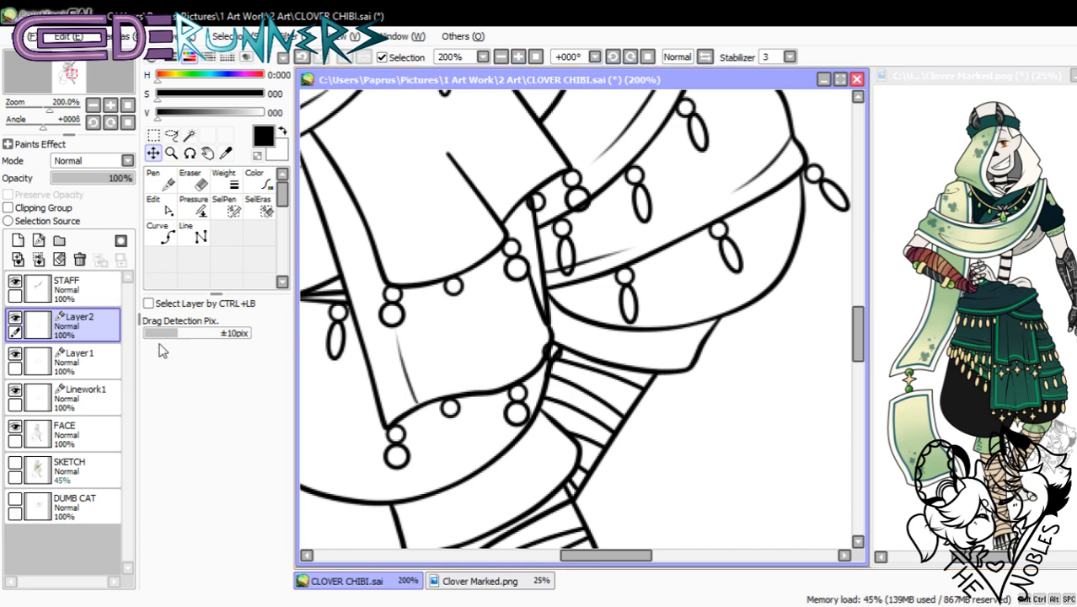
left_click(38, 260)
left_click(38, 260)
left_click(14, 321)
left_click(15, 321)
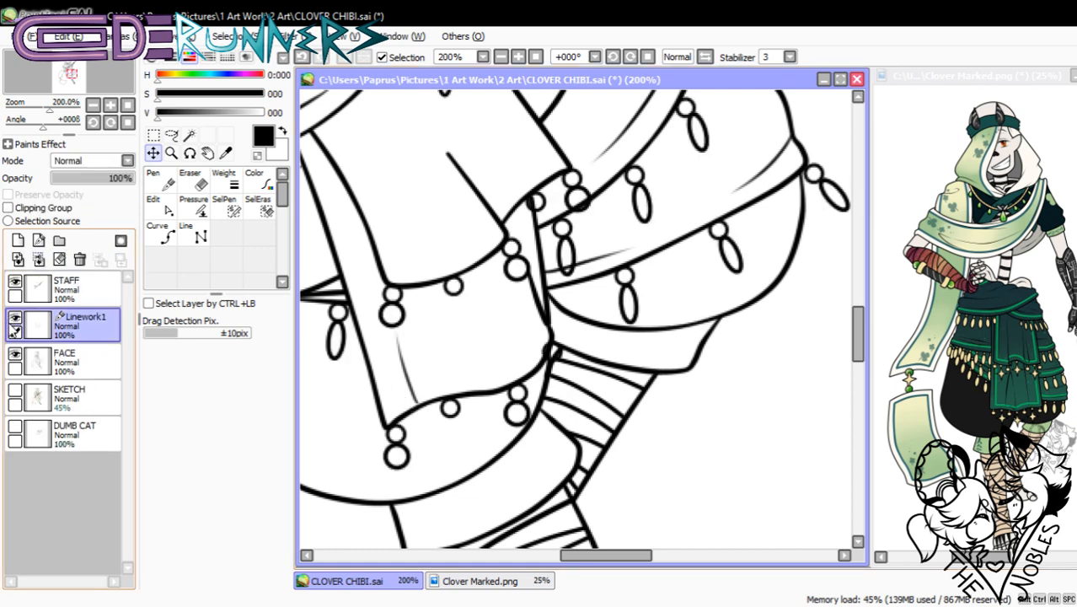
- Draw a four-pointed star beneath the upper hem's middle bead on a new linework layer, using the Line tool at size 3, and refine its points
left_click(38, 240)
left_click(200, 237)
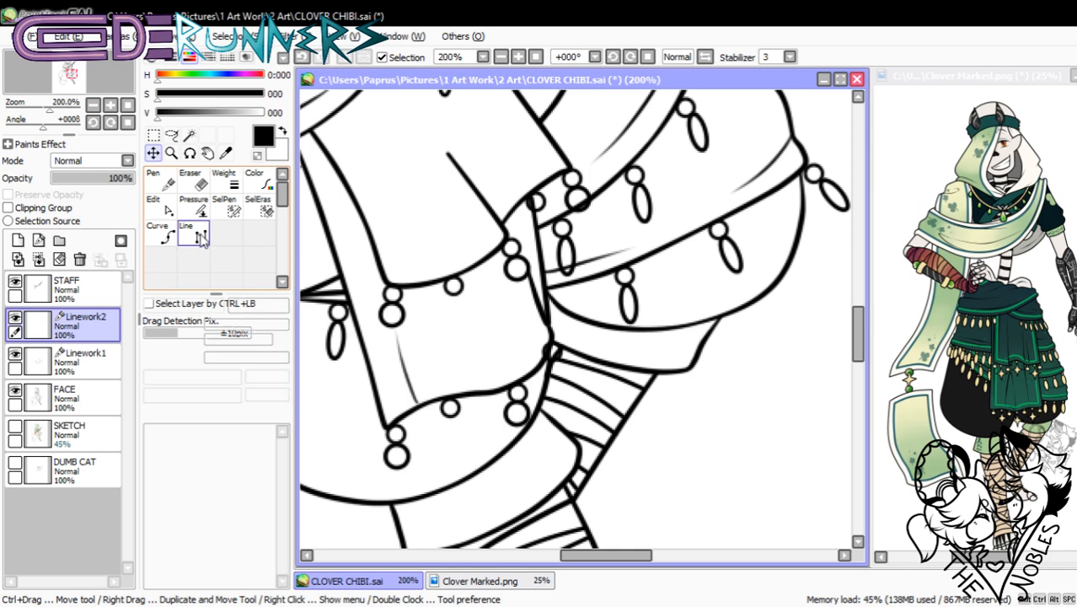
left_click(201, 237)
left_click(210, 466)
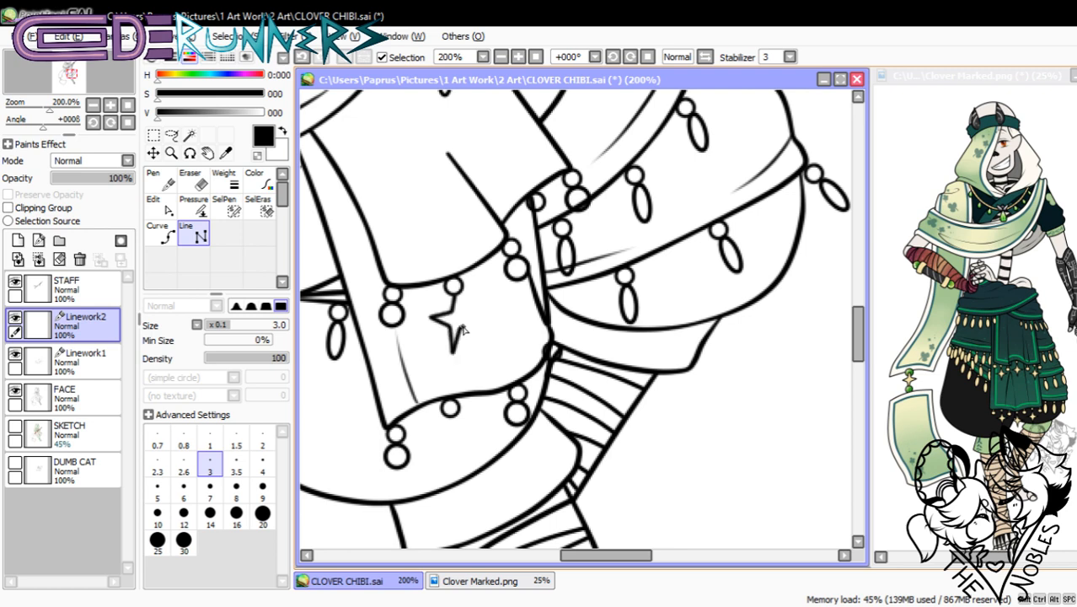
left_click(161, 209)
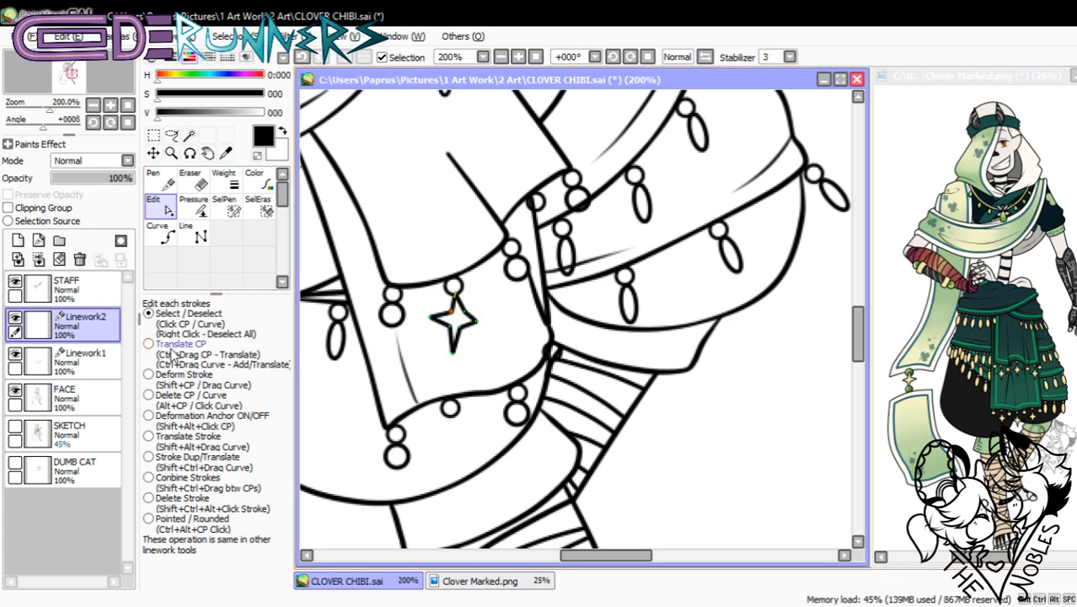
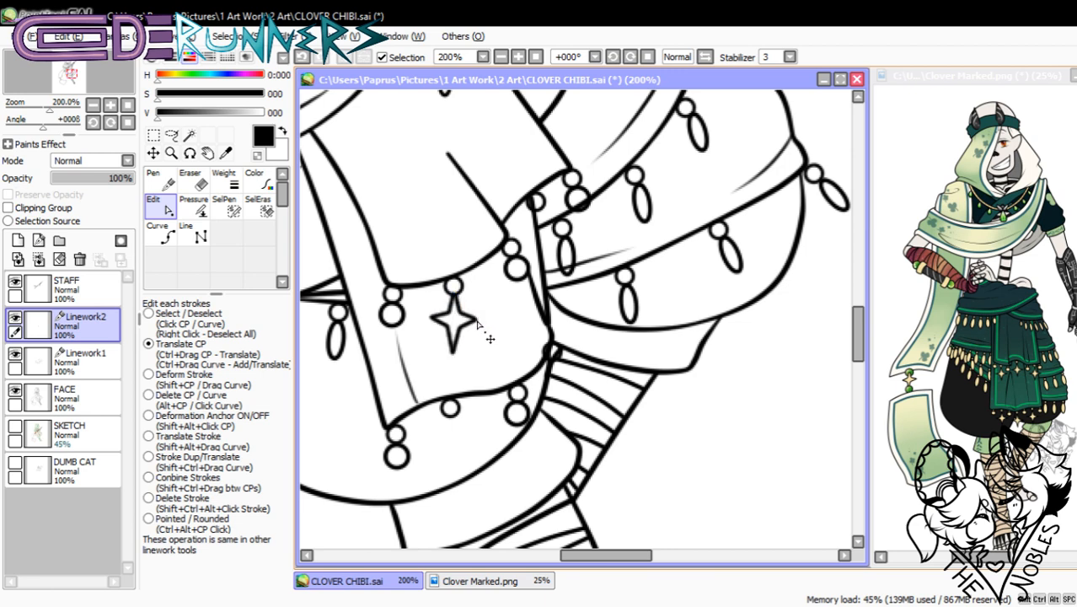
- Duplicate the star layer three times, placing the copies beneath the lower hem's middle bead and the two partly hidden beads along the panel's right edge
left_click(194, 114)
left_click(154, 154)
left_click_drag(478, 337, 453, 471)
left_click(189, 34)
left_click(198, 111)
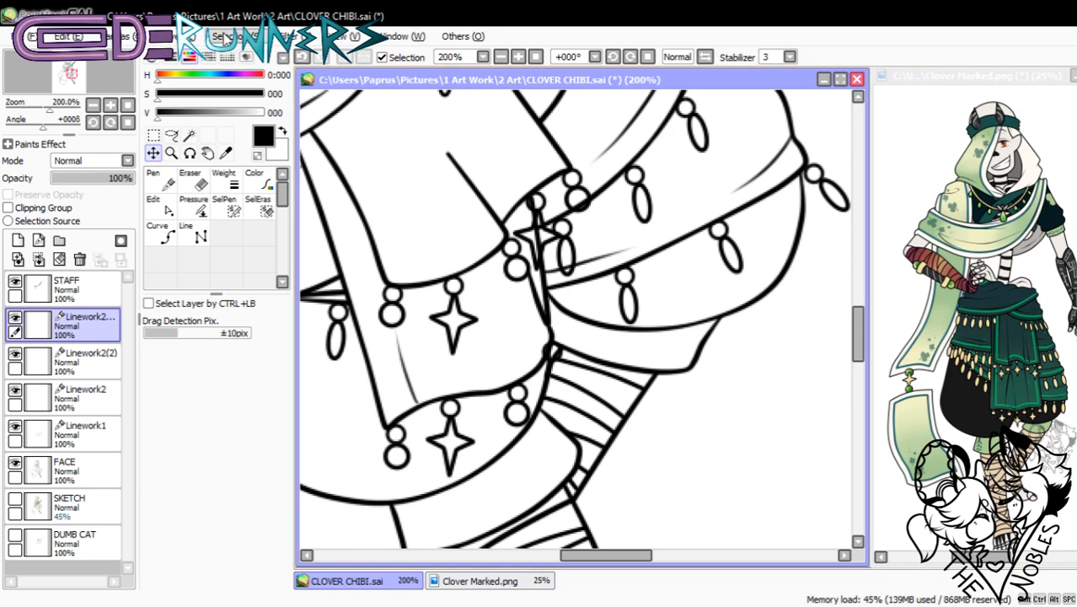
left_click(207, 110)
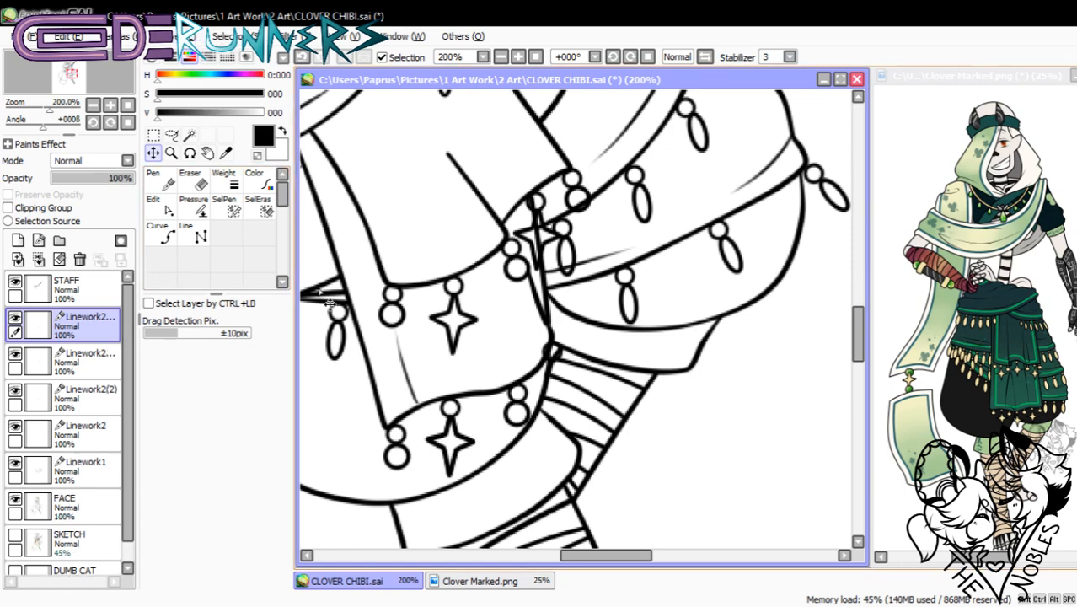
left_click_drag(462, 456, 579, 414)
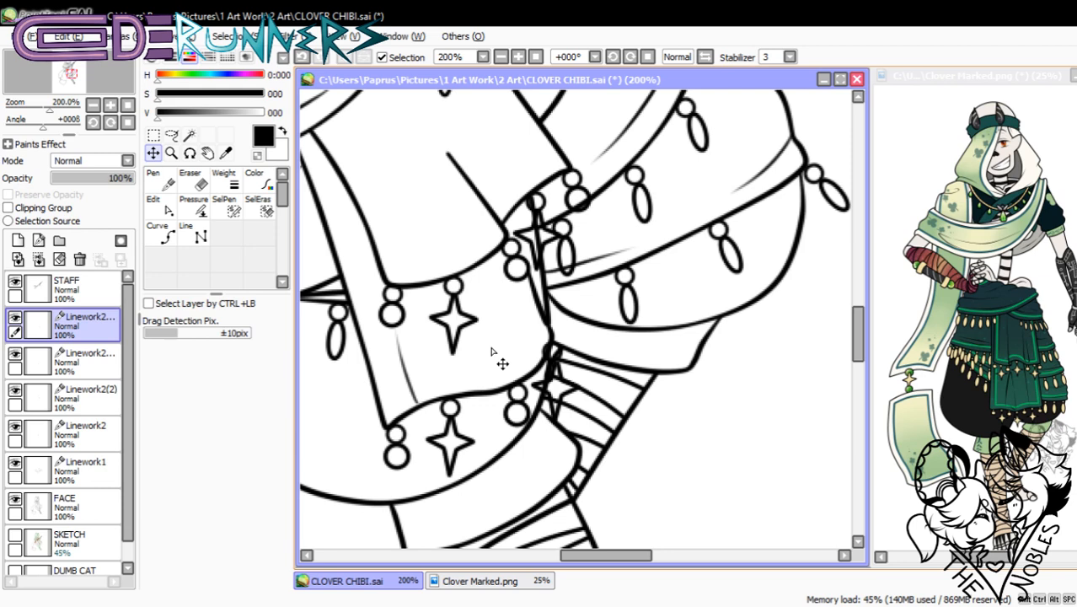
left_click(84, 358)
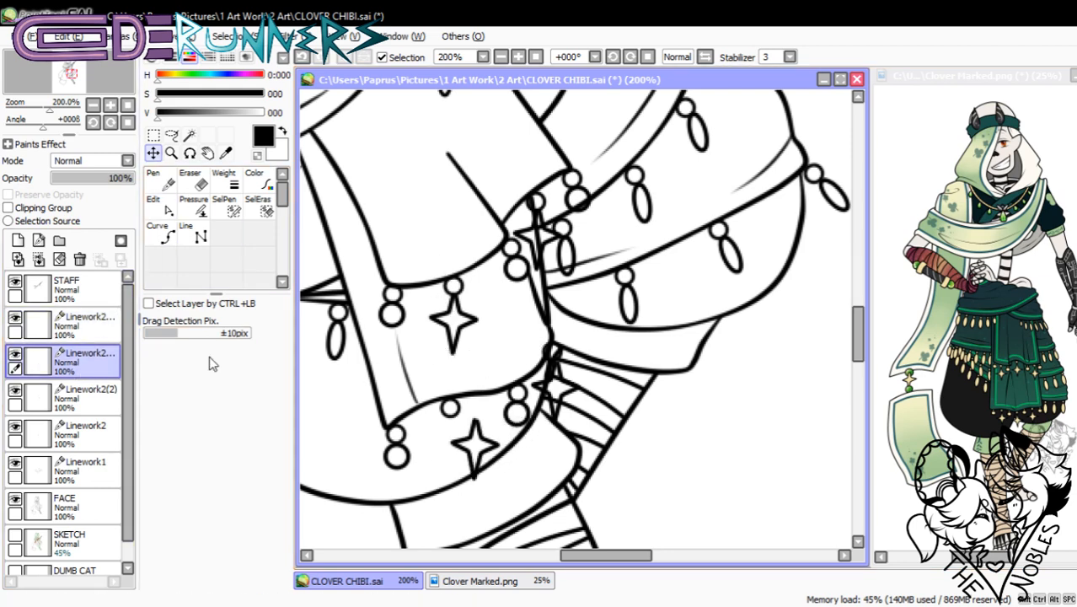
left_click(84, 396)
left_click(85, 431)
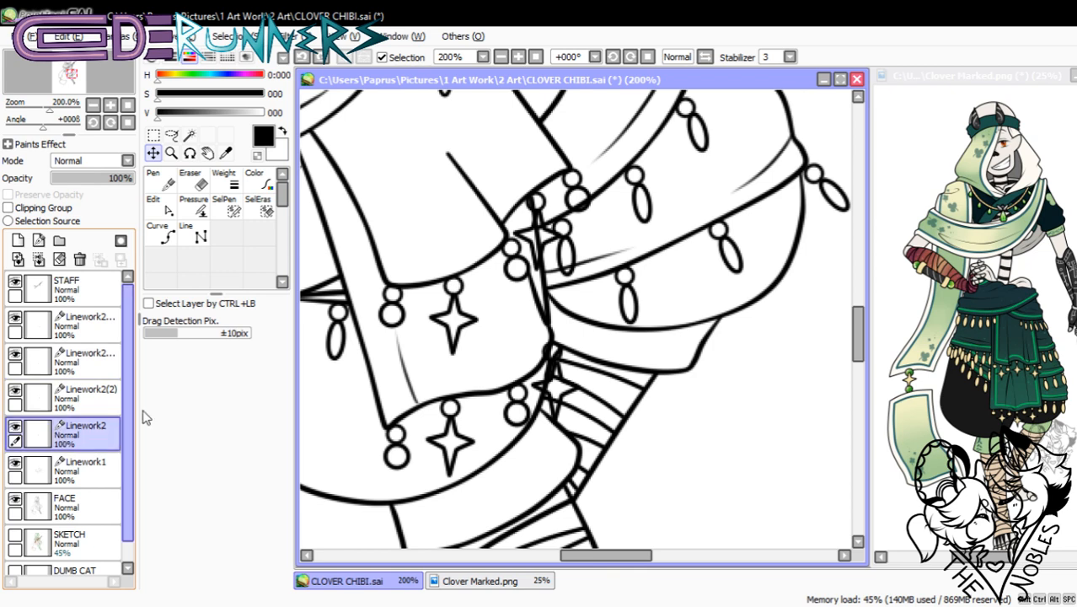
left_click(88, 470)
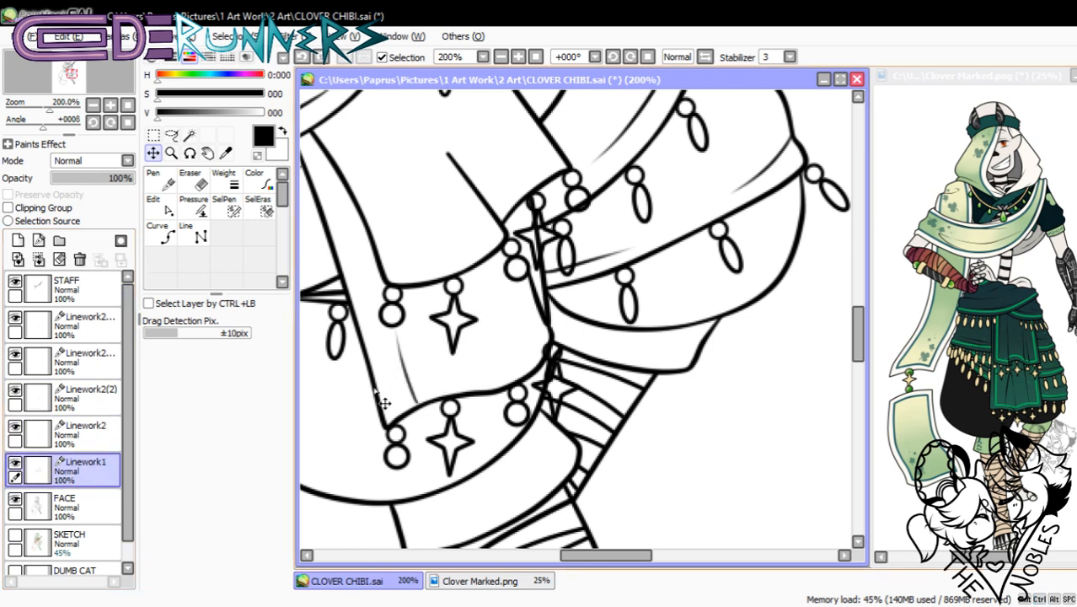
- Examine the beads, pendants and star ornaments across the whole skirt at a lower zoom with the Linework1 strokes shown
left_click(128, 106)
left_click(113, 106)
left_click(113, 107)
left_click(114, 106)
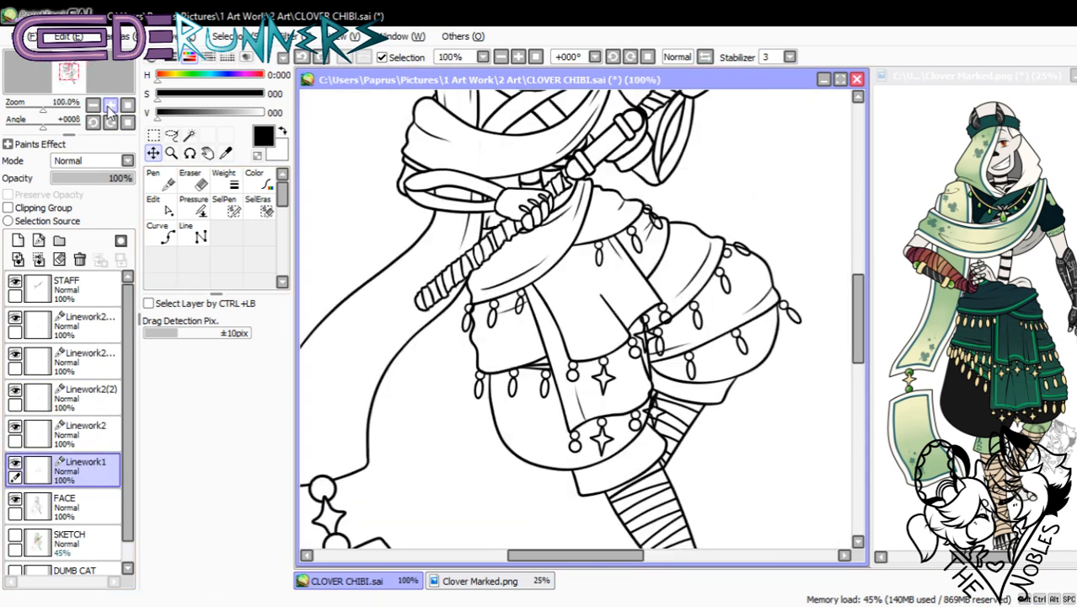
left_click(114, 106)
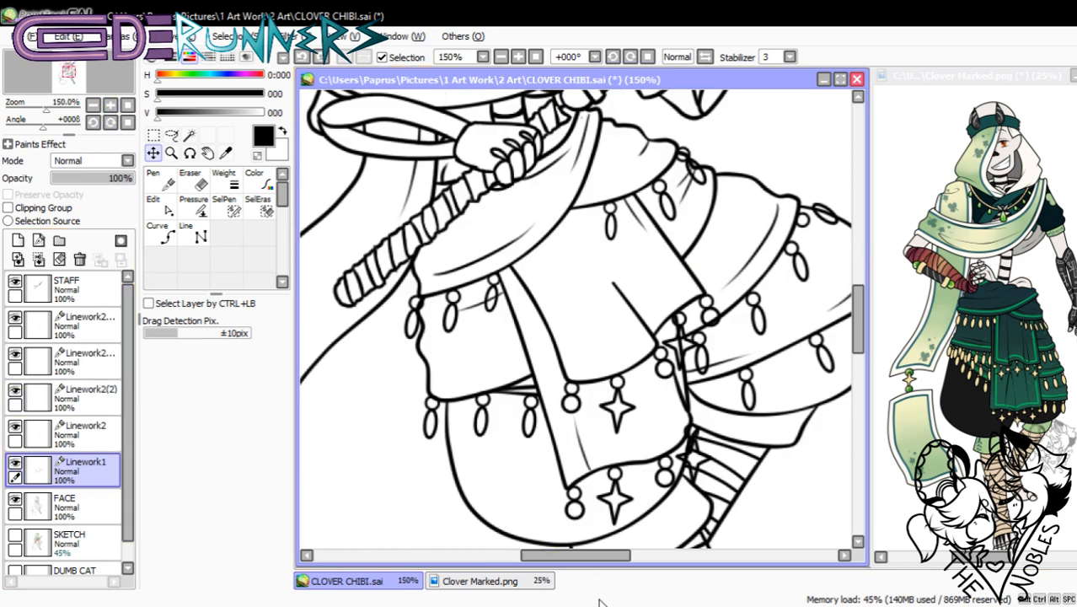
left_click_drag(589, 556, 619, 555)
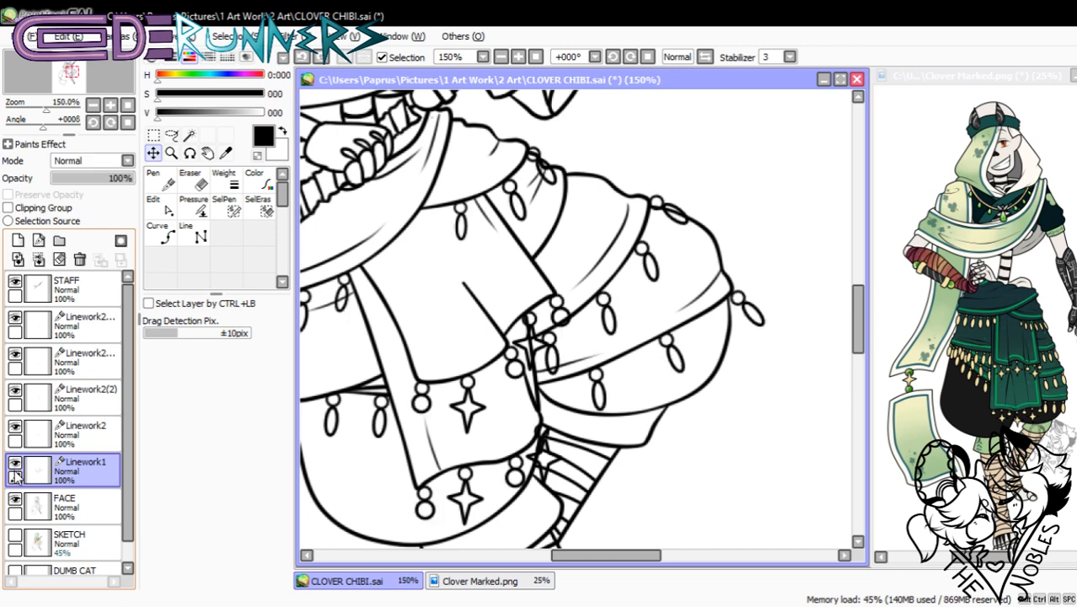
left_click(160, 206)
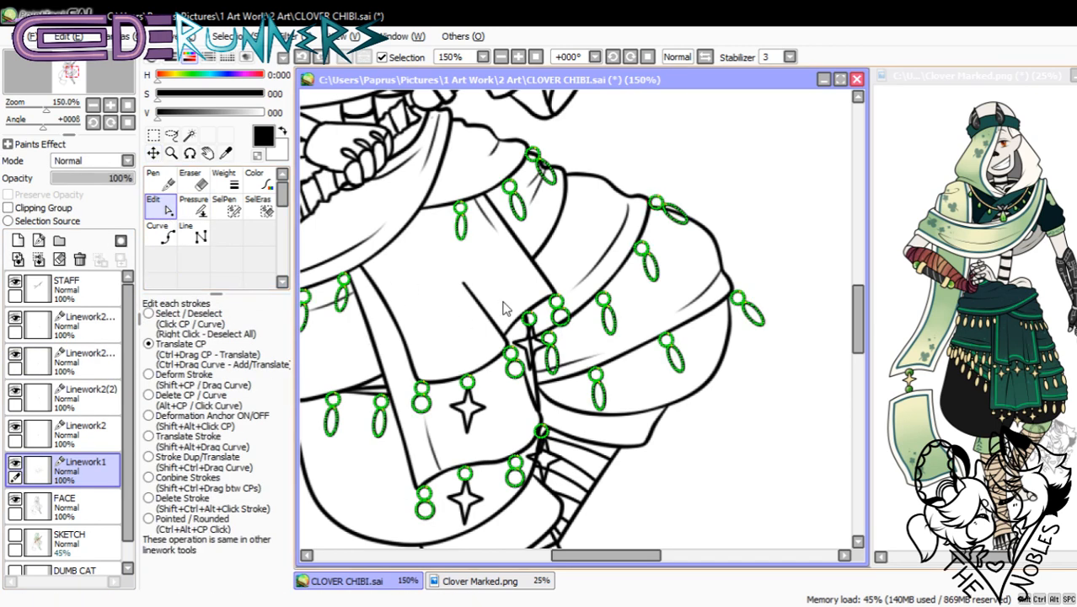
left_click_drag(856, 318, 851, 338)
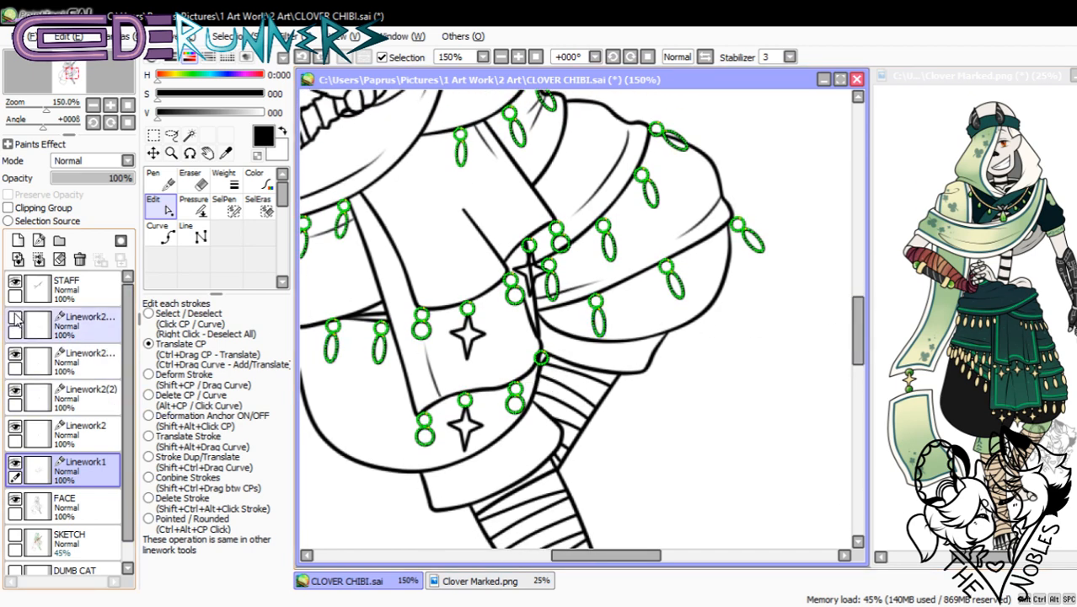
- Merge all the star copy layers down into Linework2 and hide that layer
left_click(74, 321)
left_click(38, 260)
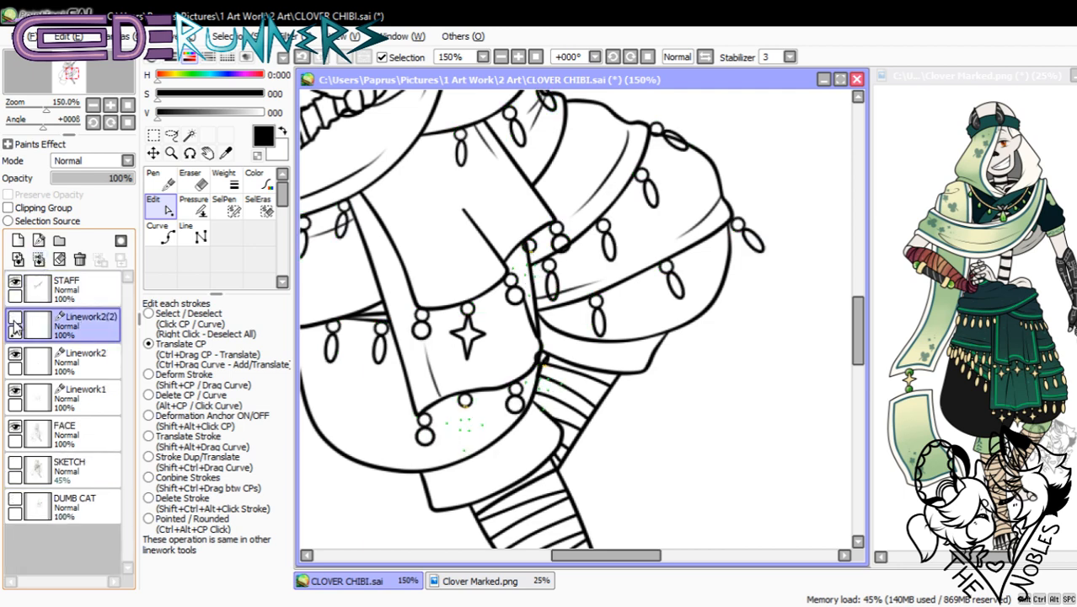
left_click(37, 260)
left_click(38, 261)
left_click(16, 317)
left_click(16, 318)
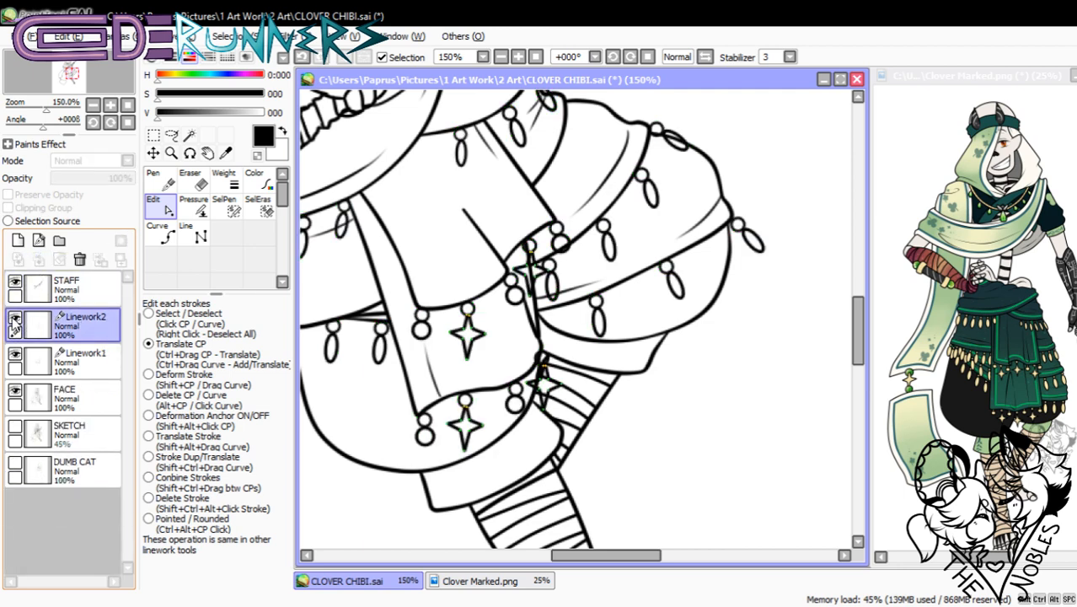
left_click(15, 318)
- Select the stacked bead pair at the left end of the upper hem on Linework1 and shift it below the hem's middle
left_click(91, 371)
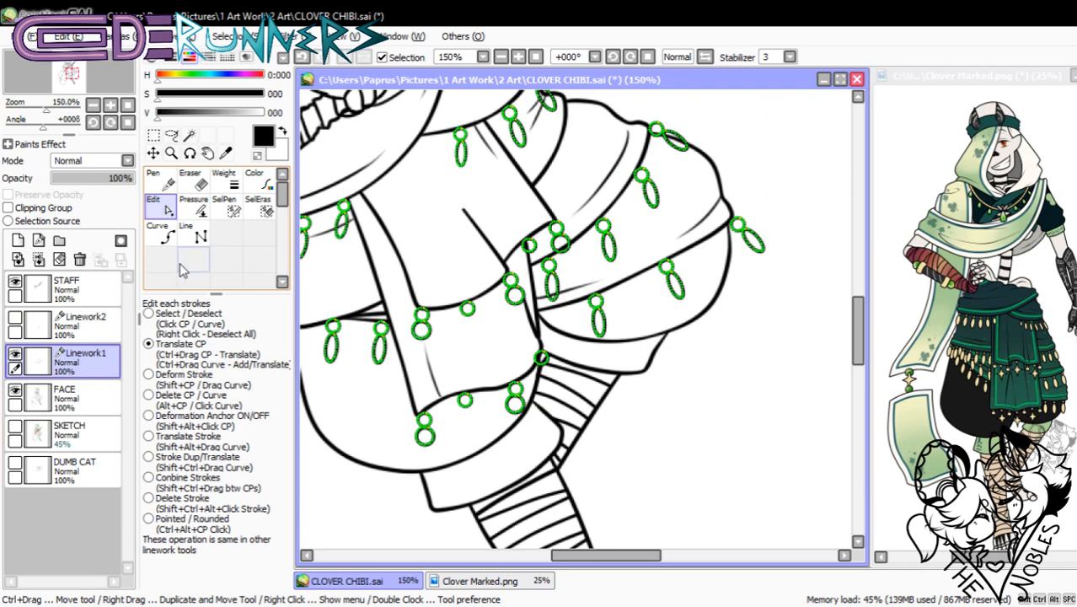
left_click(193, 313)
left_click(422, 323)
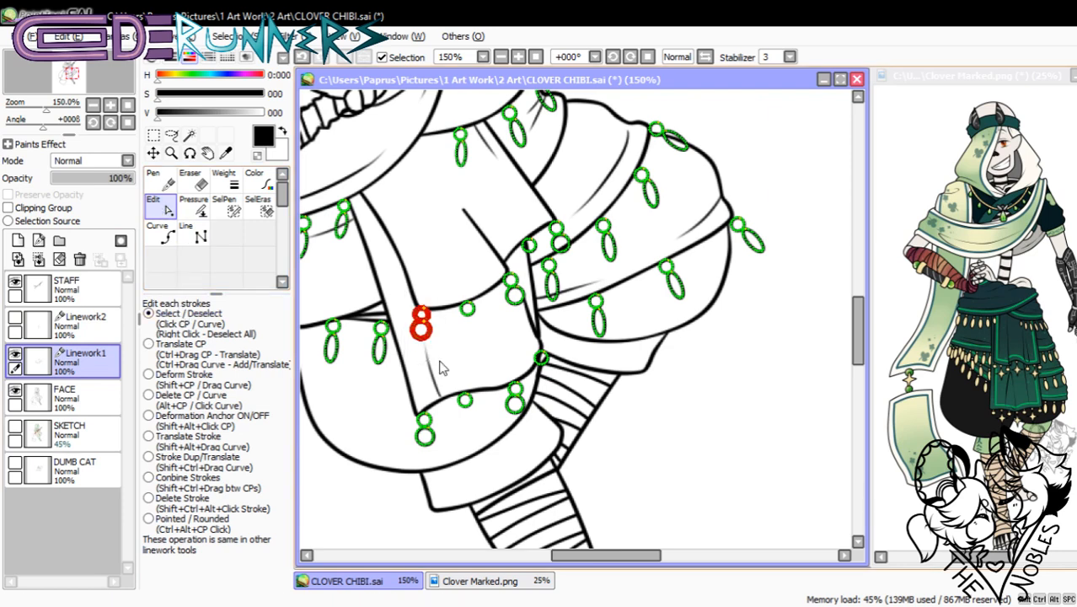
left_click(152, 153)
left_click_drag(431, 347, 494, 359)
- Move the upper hem's single middle bead to the left corner of the central panel
left_click(158, 205)
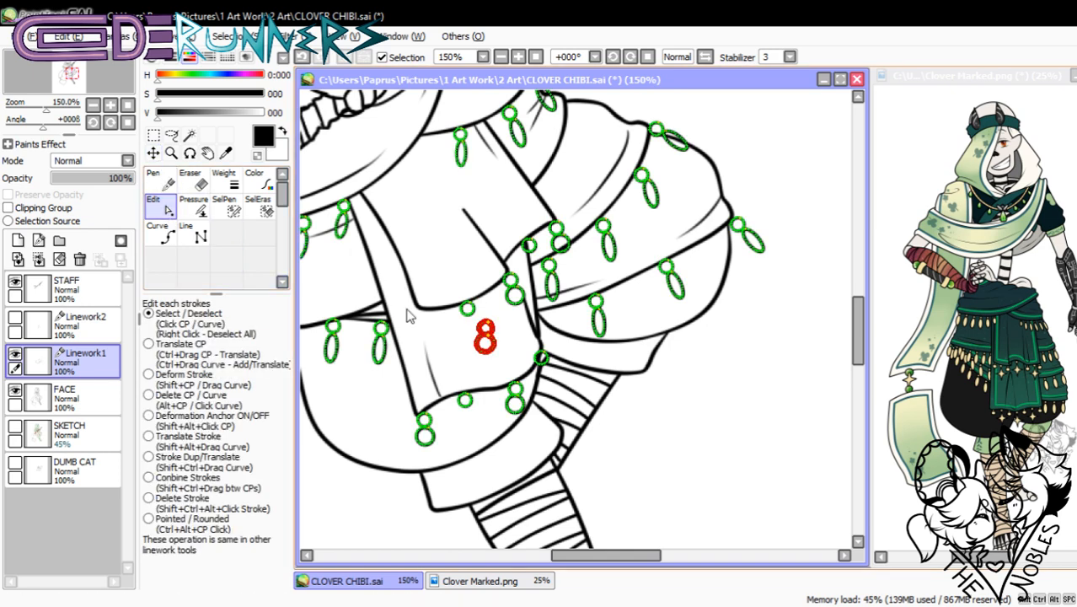
left_click(153, 153)
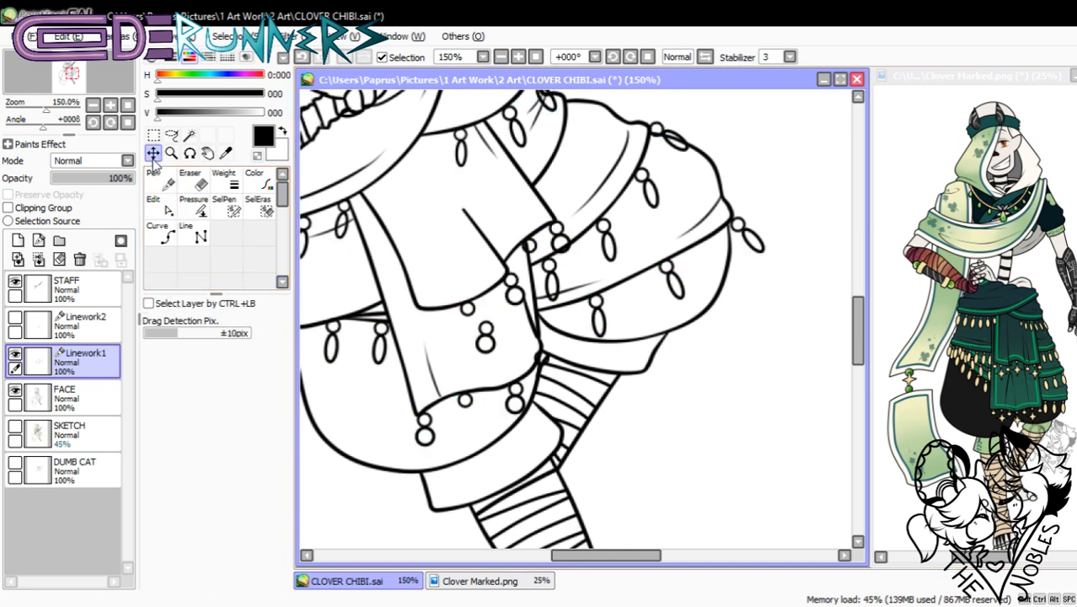
left_click_drag(465, 319, 419, 328)
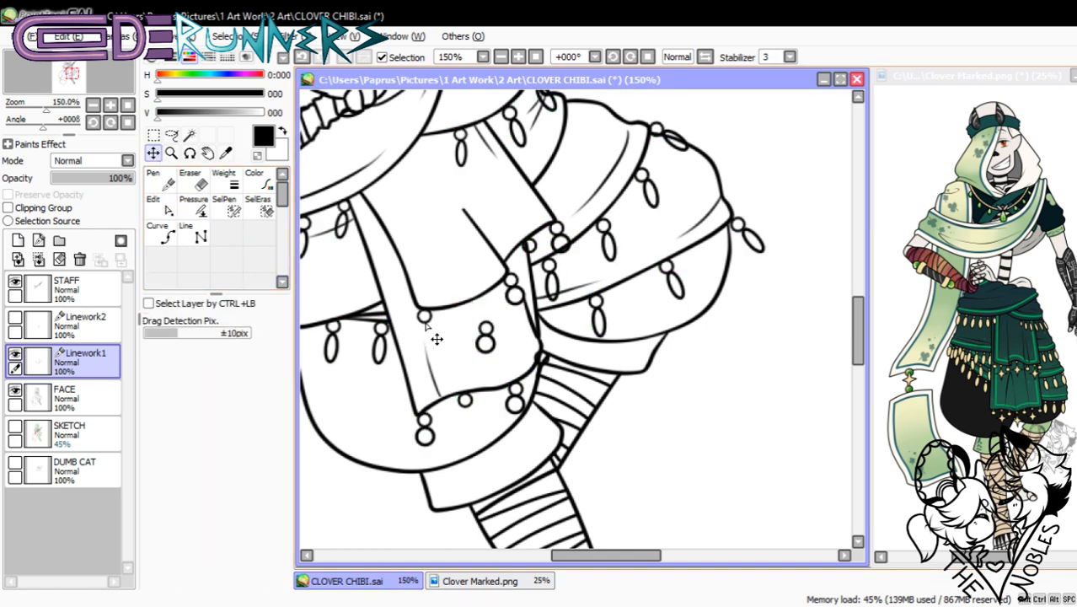
- Select the stacked bead pair below the upper hem's middle and raise it to hang directly from the hem line
left_click(158, 205)
left_click_drag(459, 314, 502, 361)
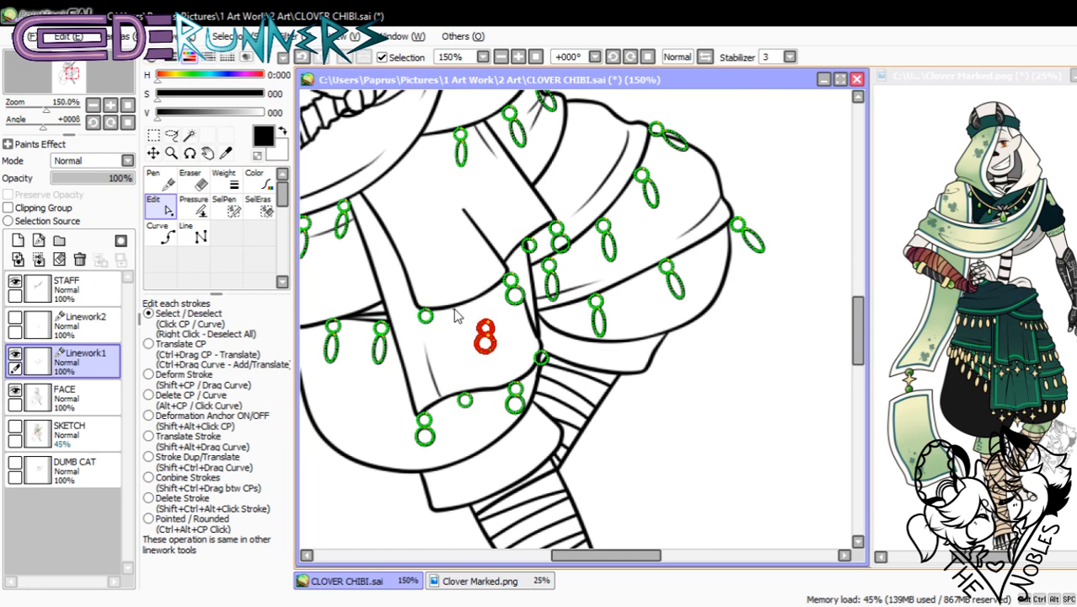
left_click(154, 153)
mouse_move(492, 330)
left_mouse_down()
mouse_move(484, 306)
mouse_move(493, 323)
left_mouse_up()
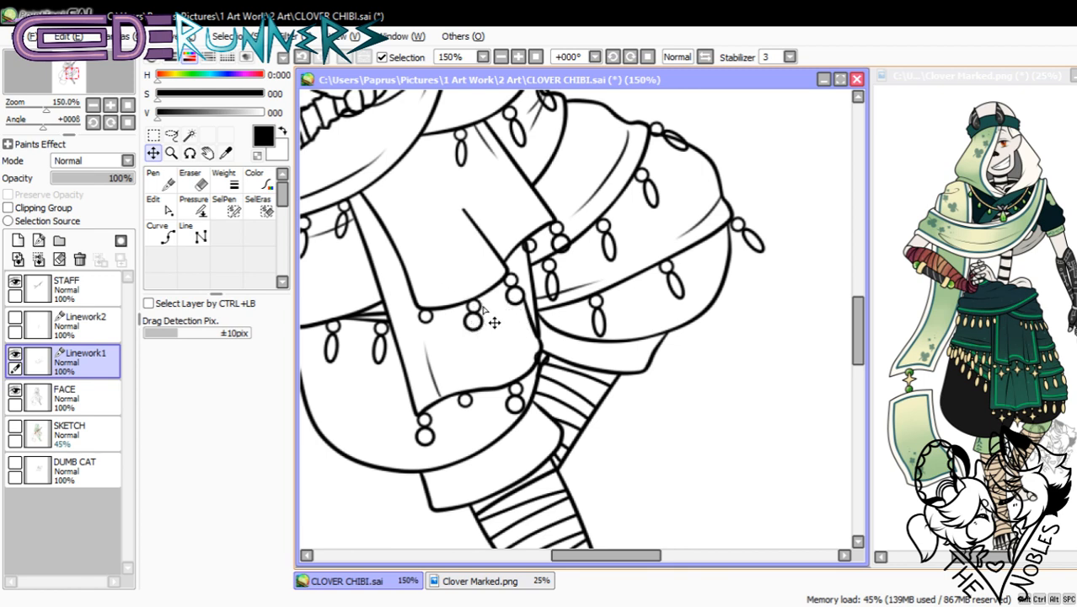
- Select the stacked bead pair at the right corner of the upper hem's front section and park it on the panel above
left_click(163, 209)
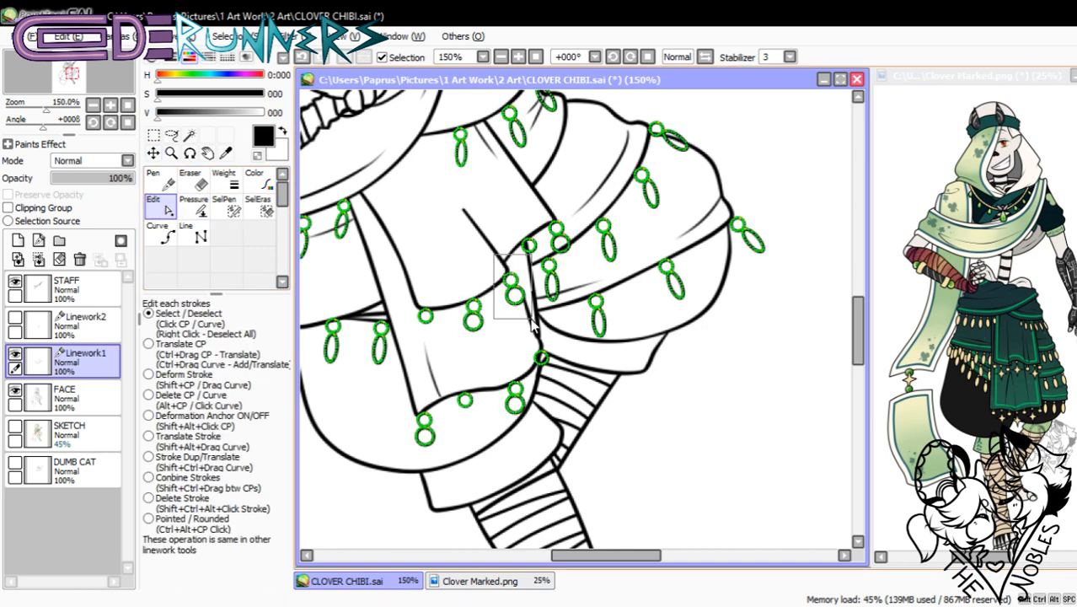
left_click(515, 294)
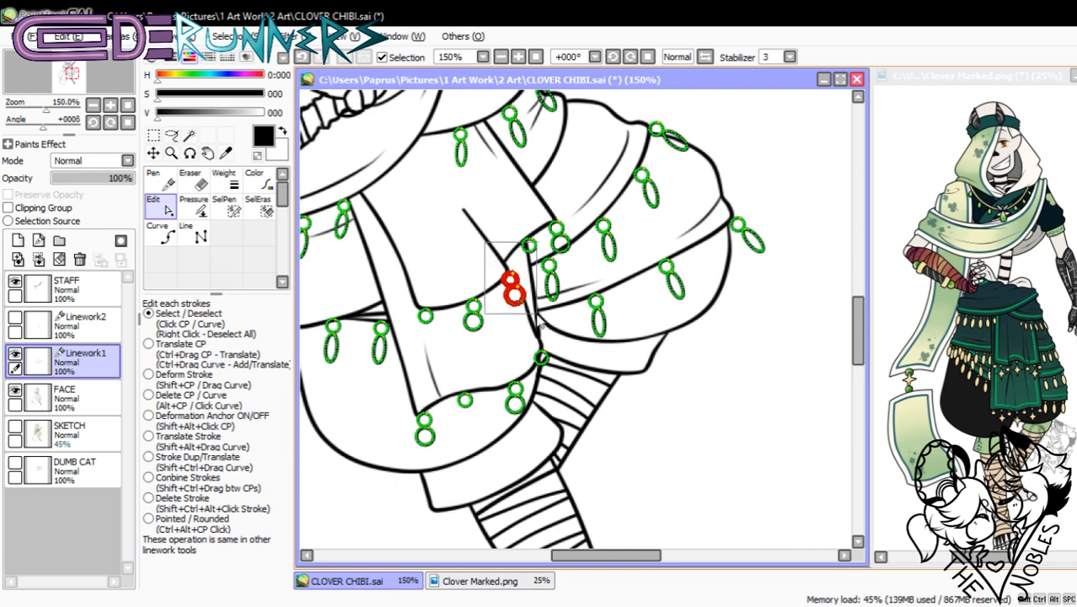
left_click(529, 246)
right_click(436, 225)
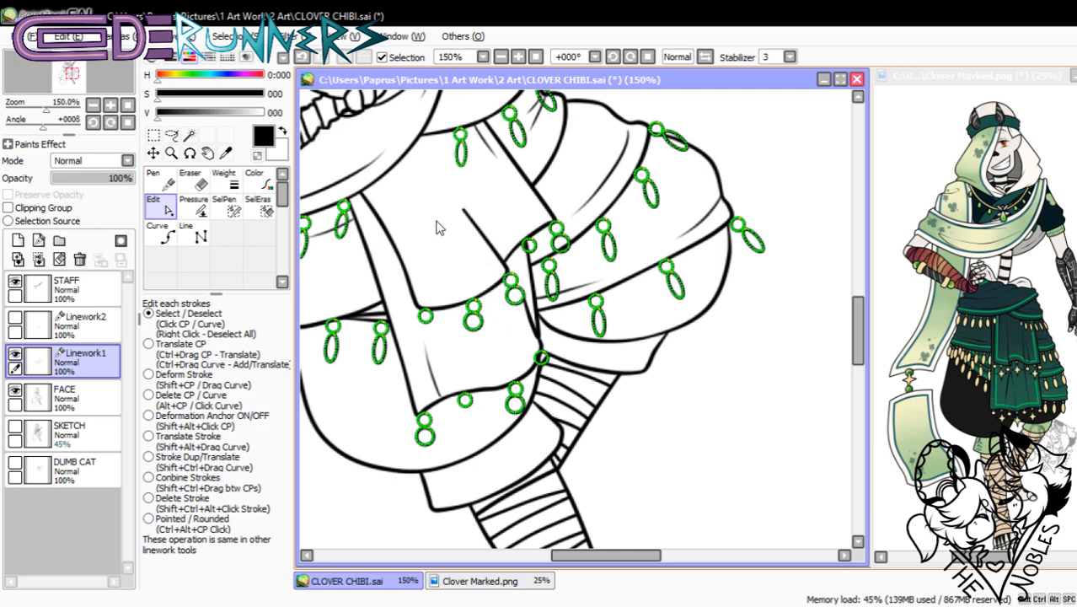
left_click(512, 289)
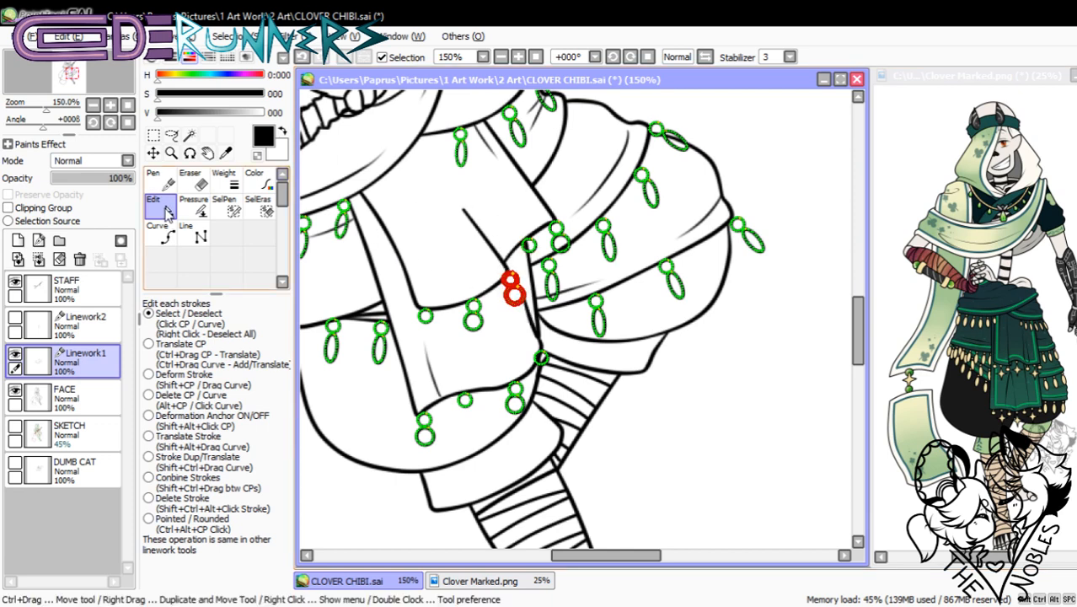
left_click(152, 153)
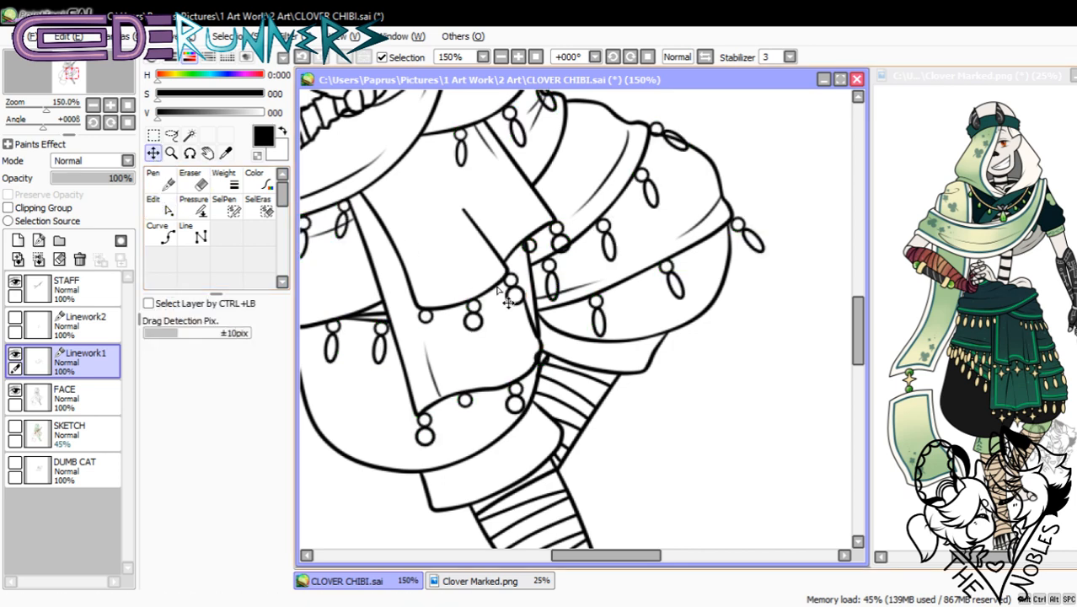
left_click_drag(520, 304, 500, 229)
- Move the single bead on the upper hem's right fold to the vacated front corner of the hem
left_click(160, 206)
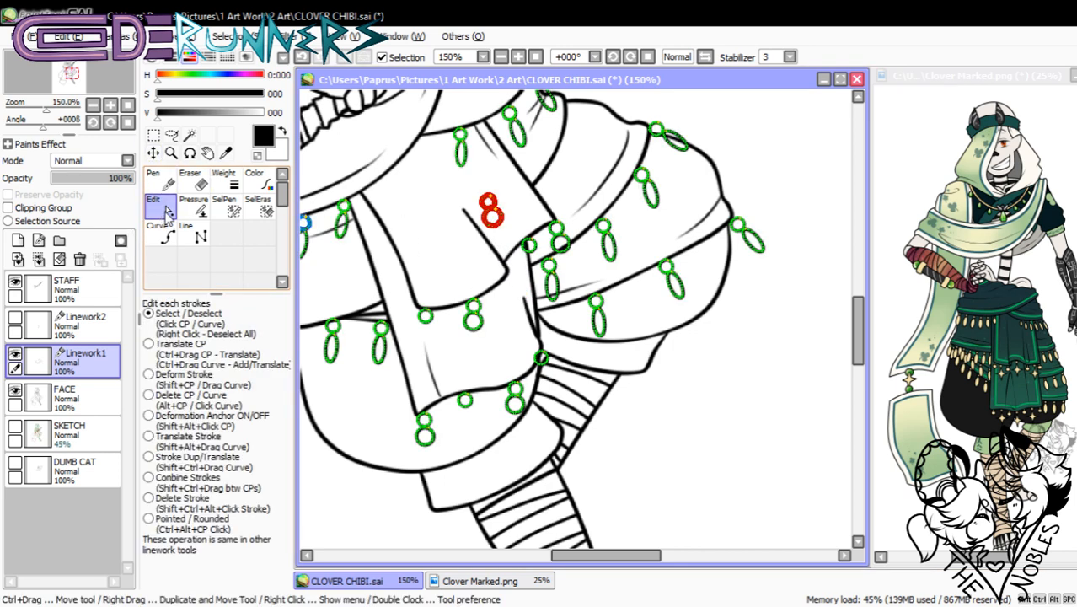
right_click(516, 270)
left_click(526, 246)
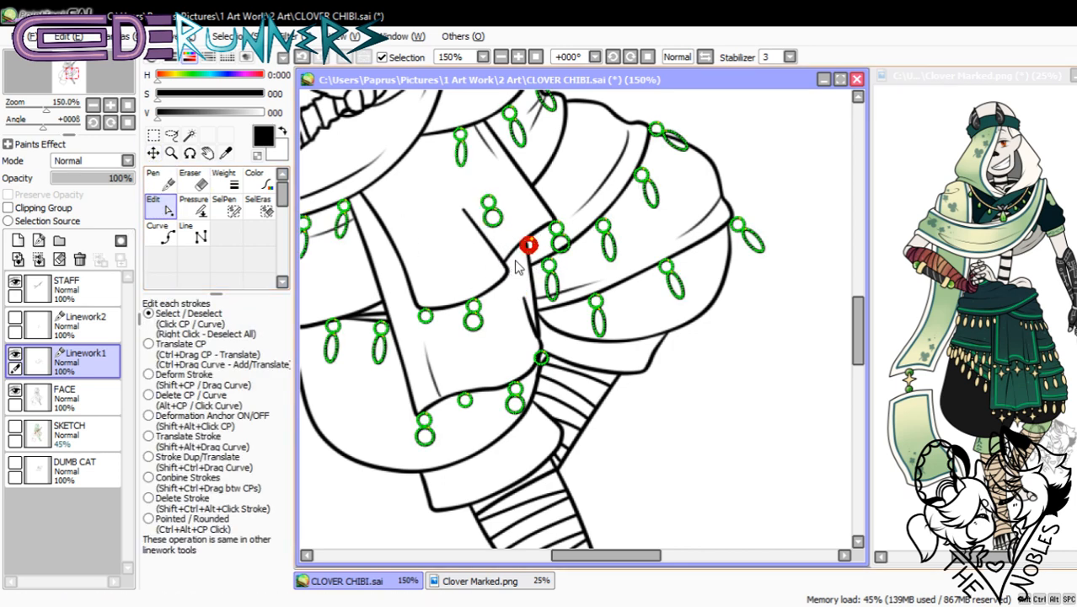
left_click(153, 152)
left_click_drag(545, 268, 526, 296)
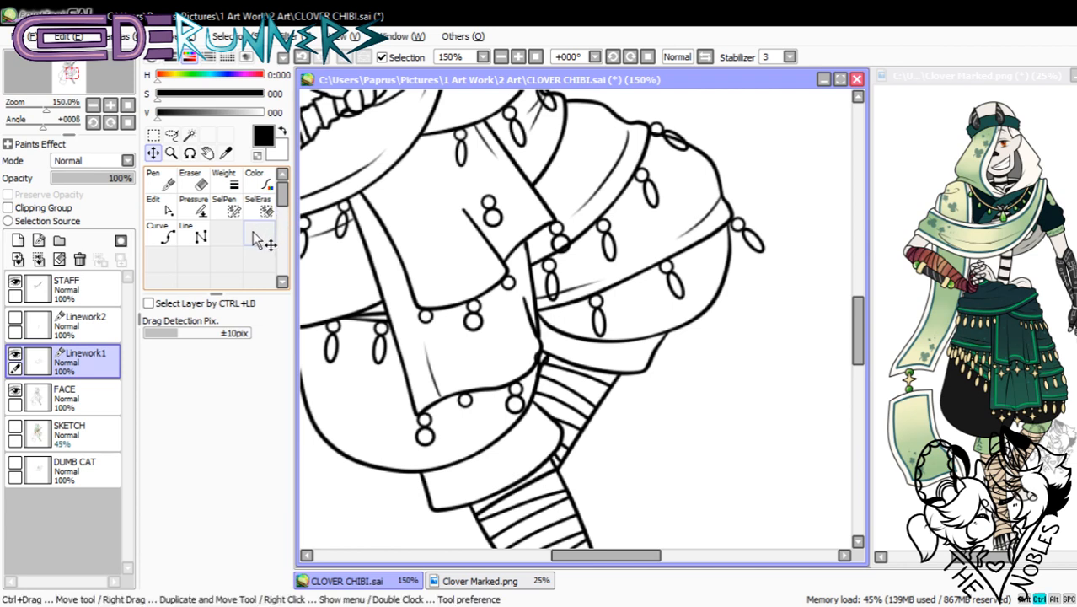
- Paste a copy of the single bead as a new layer and position it at the upper hem's far right corner
key("ctrl+v")
left_click(162, 205)
left_click(153, 153)
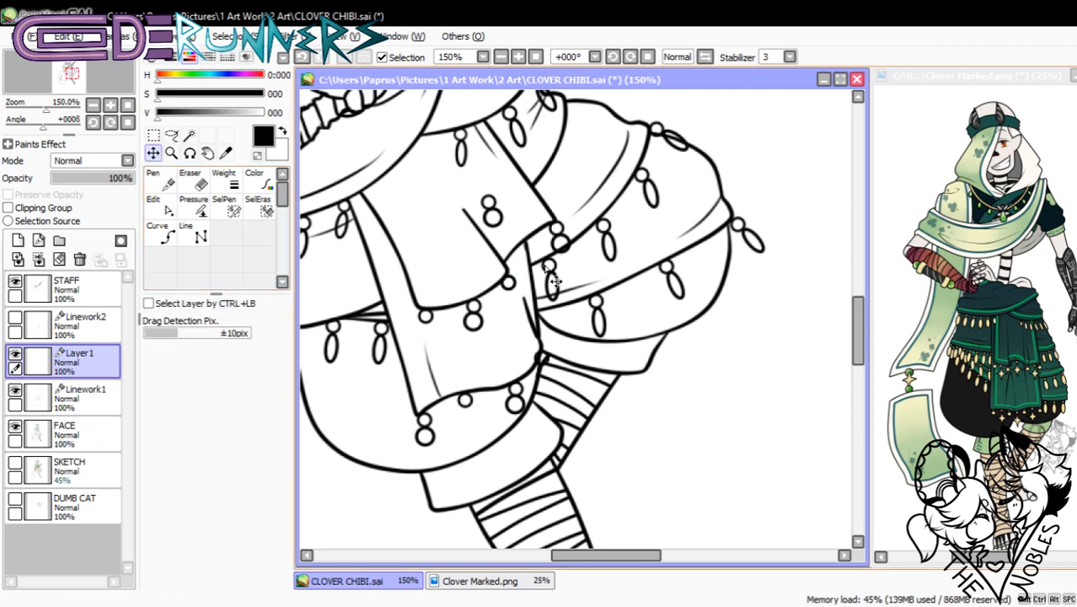
left_click_drag(555, 282, 560, 243)
left_click_drag(562, 241, 568, 243)
- Erase the stacked bead pair at the upper hem's far right corner from Linework1
left_click(104, 396)
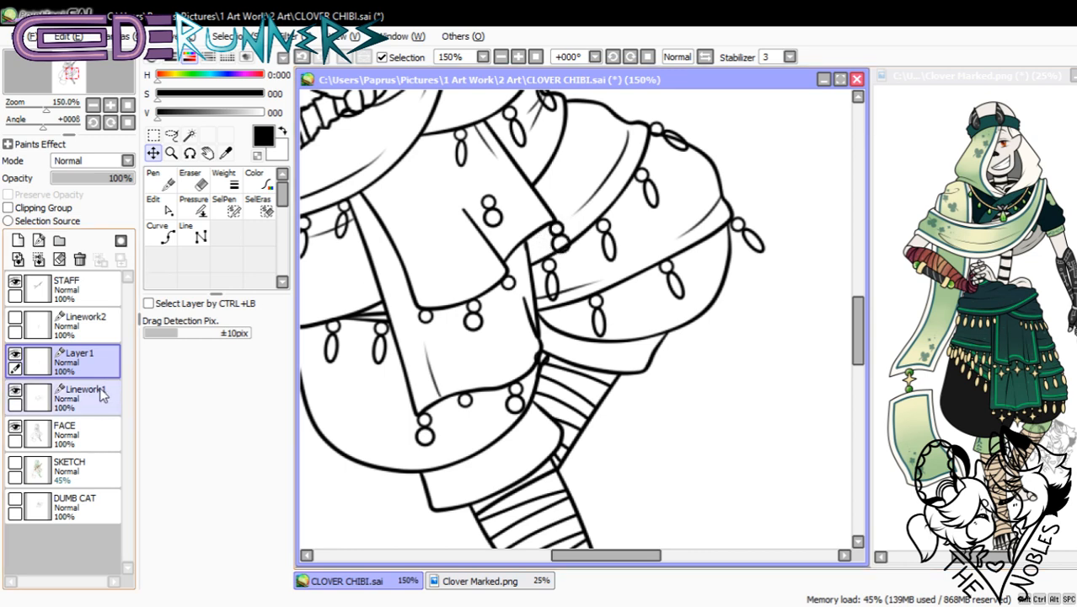
left_click(162, 205)
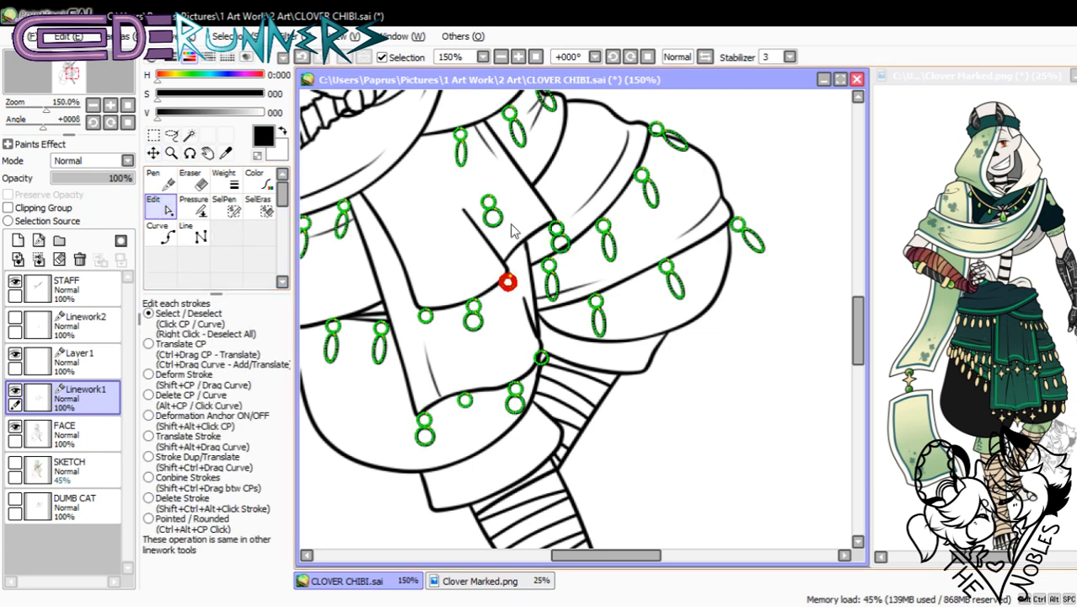
right_click(537, 218)
left_click(558, 237)
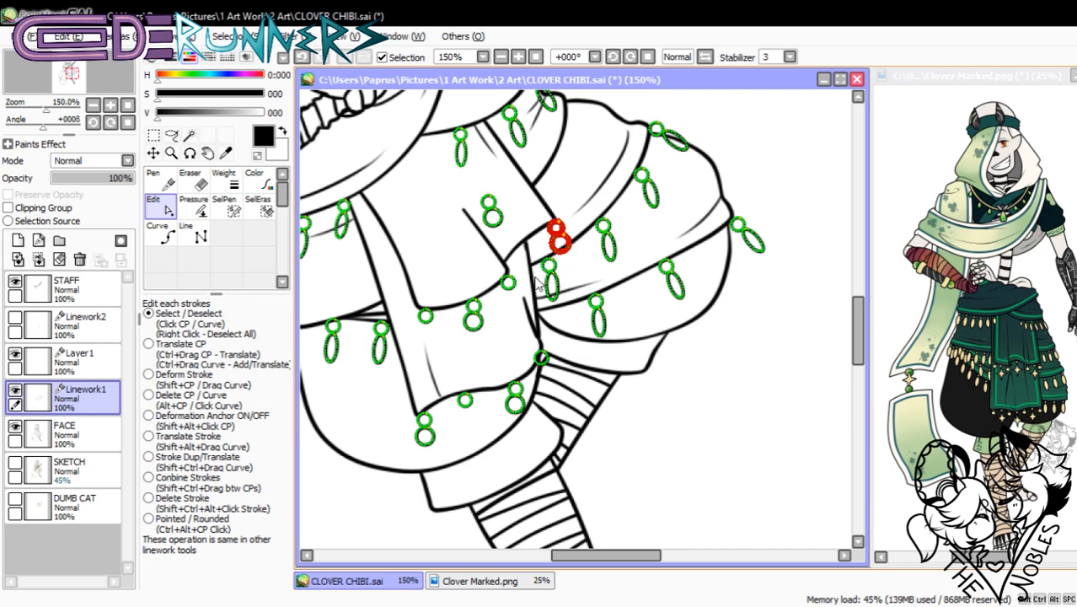
key("Delete")
key("ctrl+z")
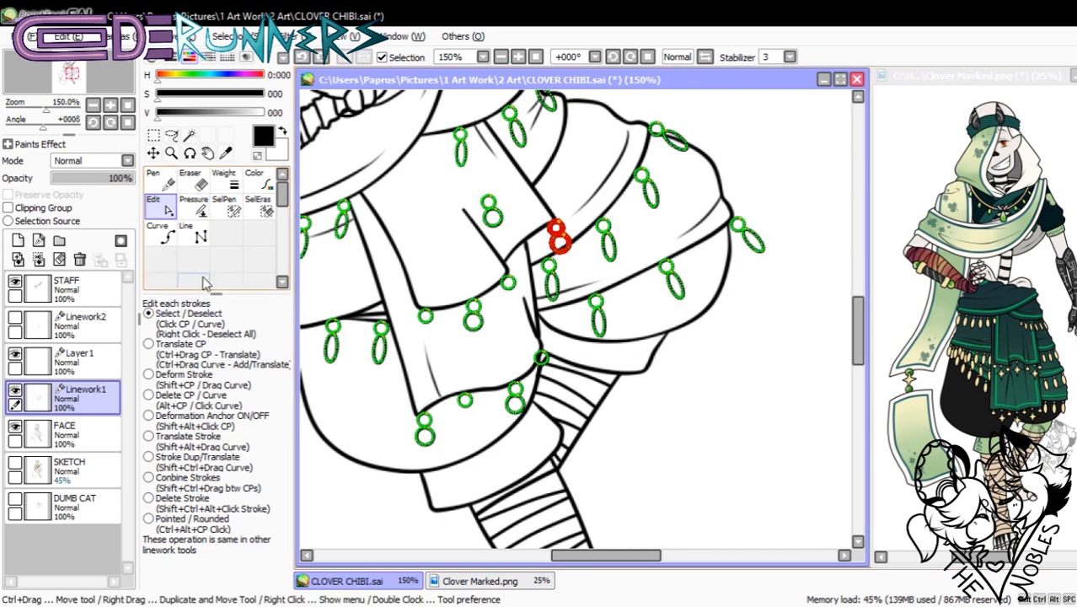
left_click(190, 181)
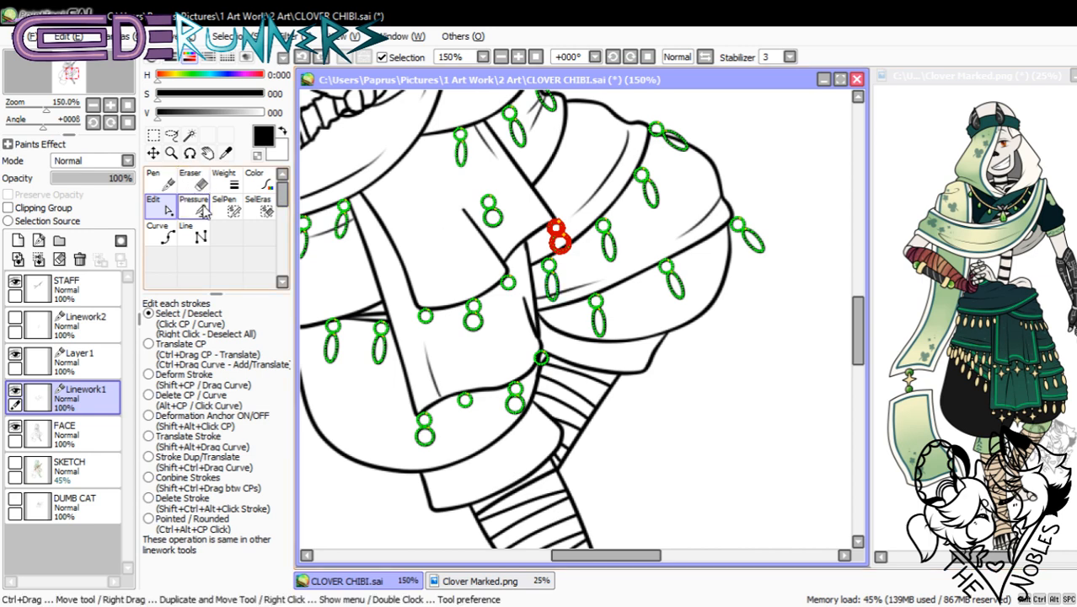
left_click_drag(556, 236, 573, 246)
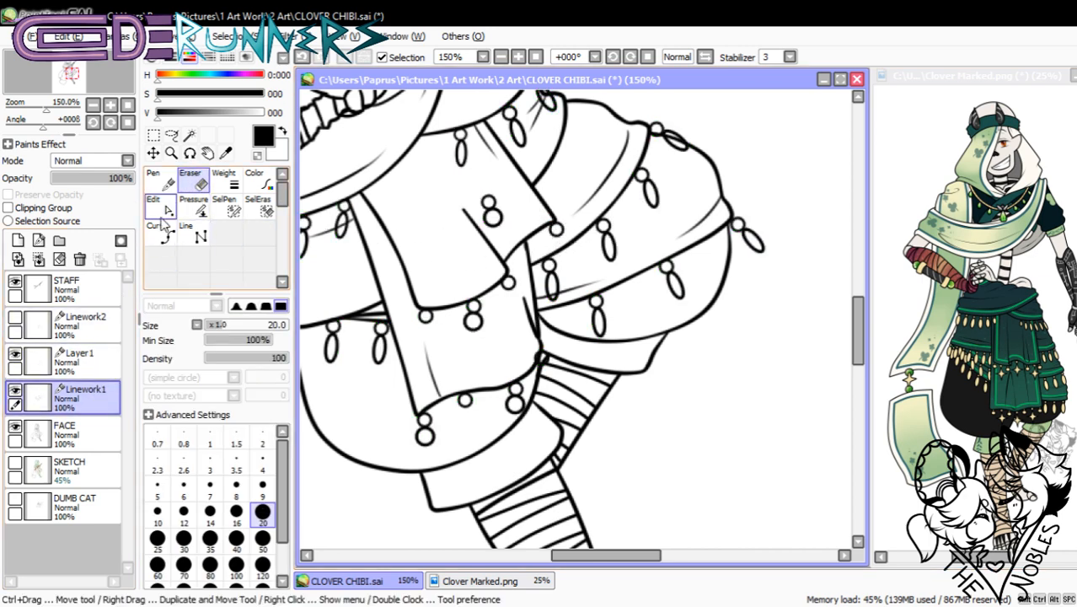
- Move the bead pair parked on the upper panel to the folded section of the upper hem
left_click(157, 204)
left_click(483, 216)
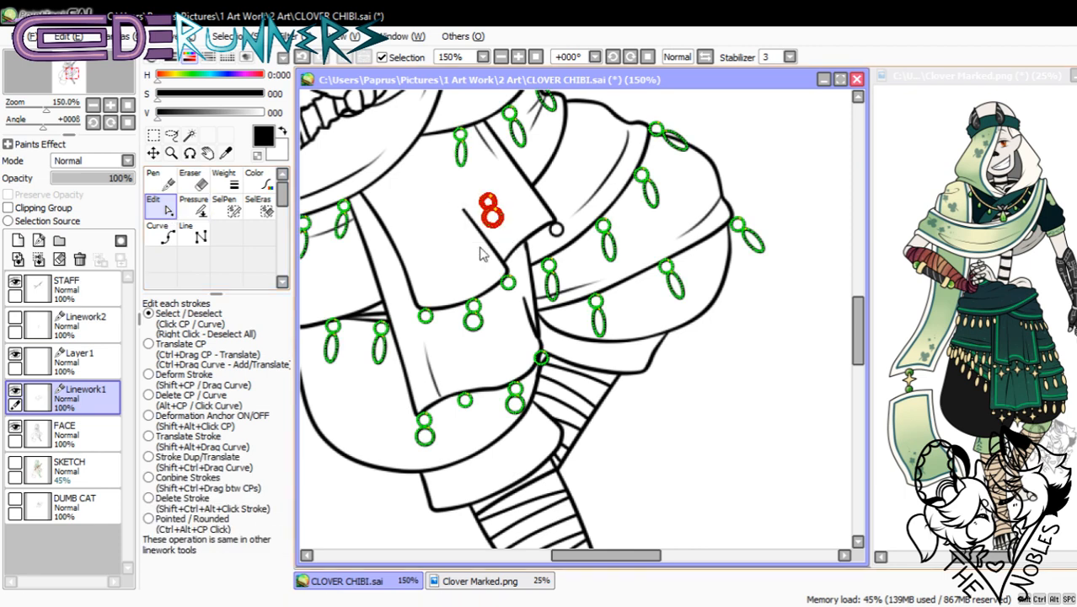
left_click(152, 154)
mouse_move(505, 236)
left_mouse_down()
mouse_move(552, 283)
mouse_move(541, 265)
left_mouse_up()
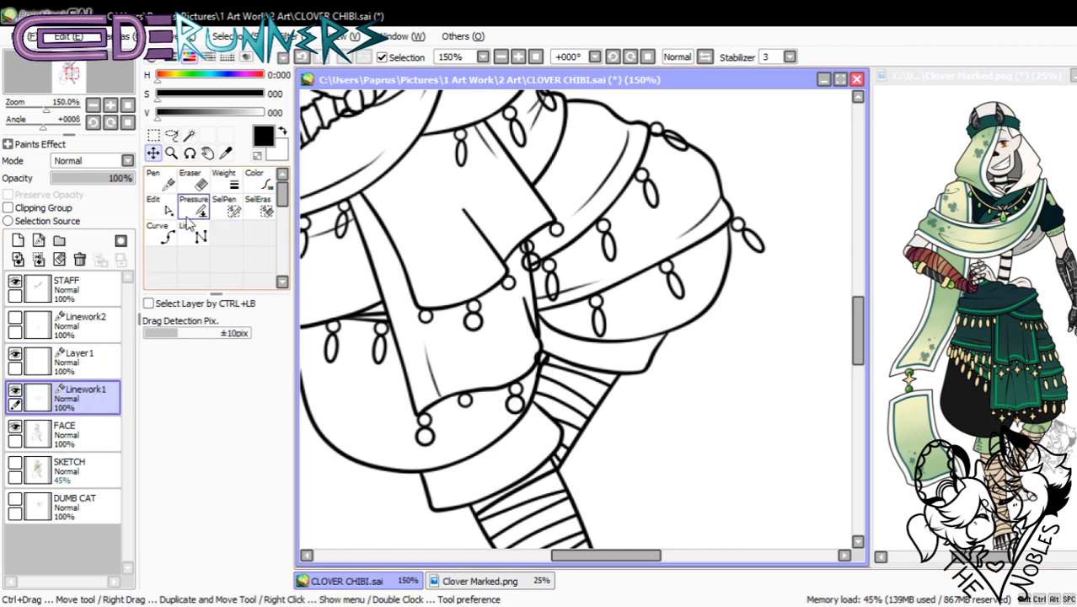
- Shift the stacked bead pair off the lower hem's left corner and put the hem's single bead in its place
left_click(160, 208)
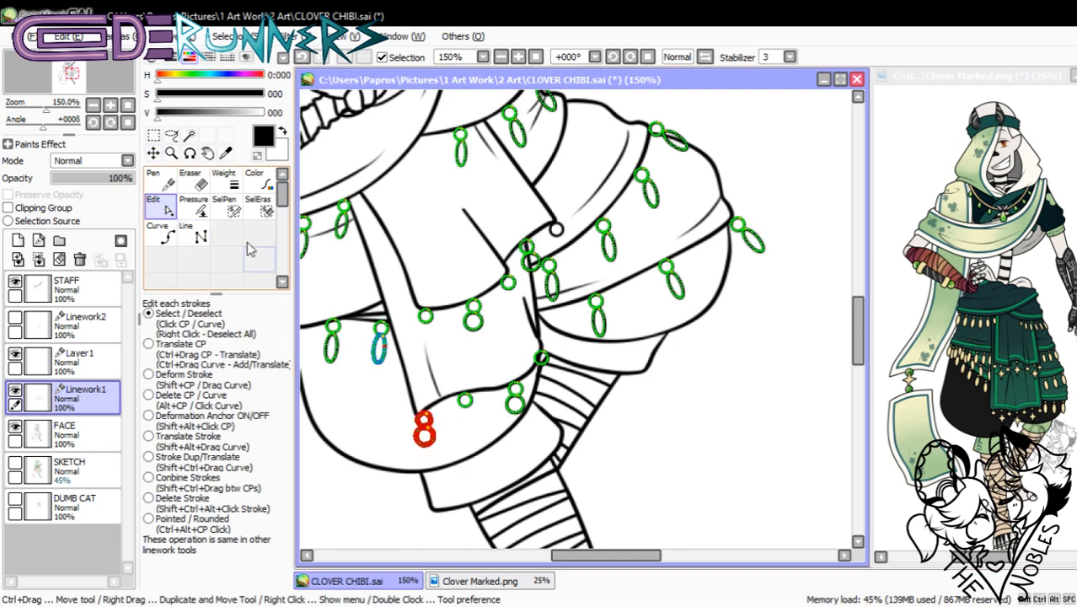
left_click(153, 153)
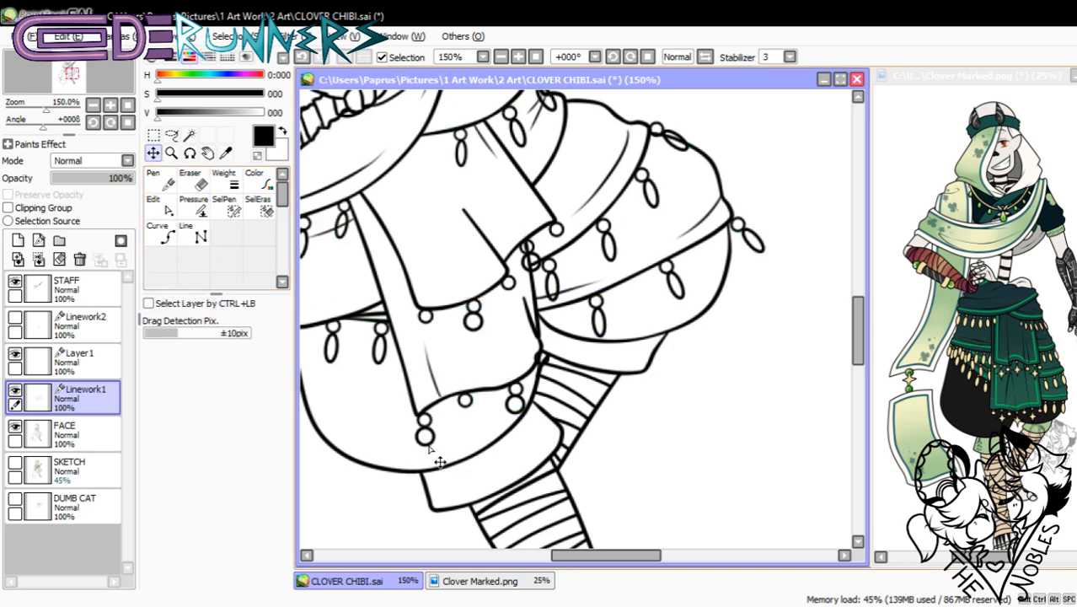
left_click(171, 211)
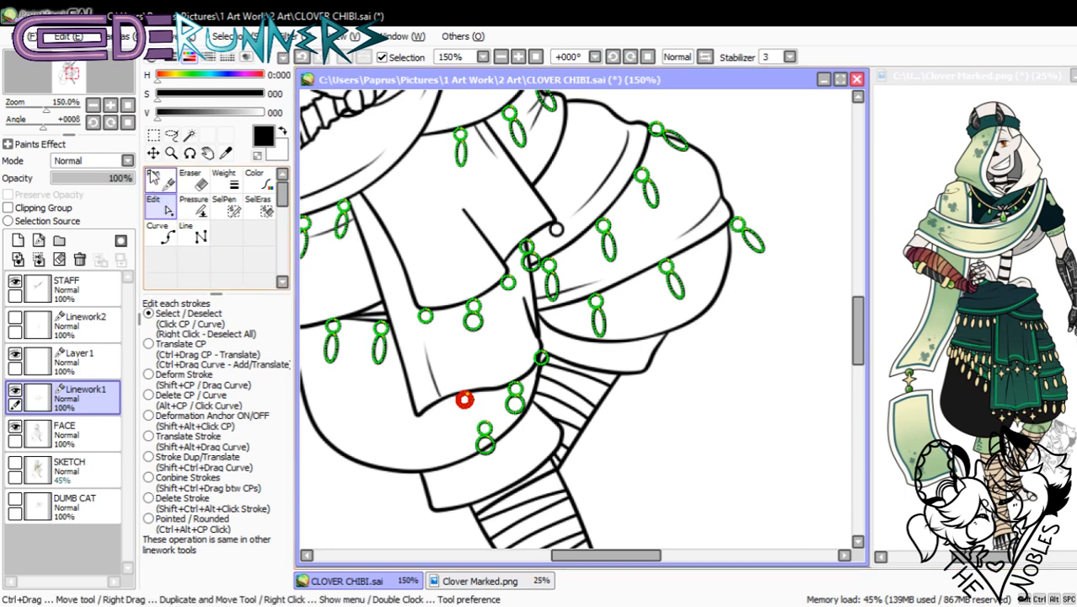
key("ctrl")
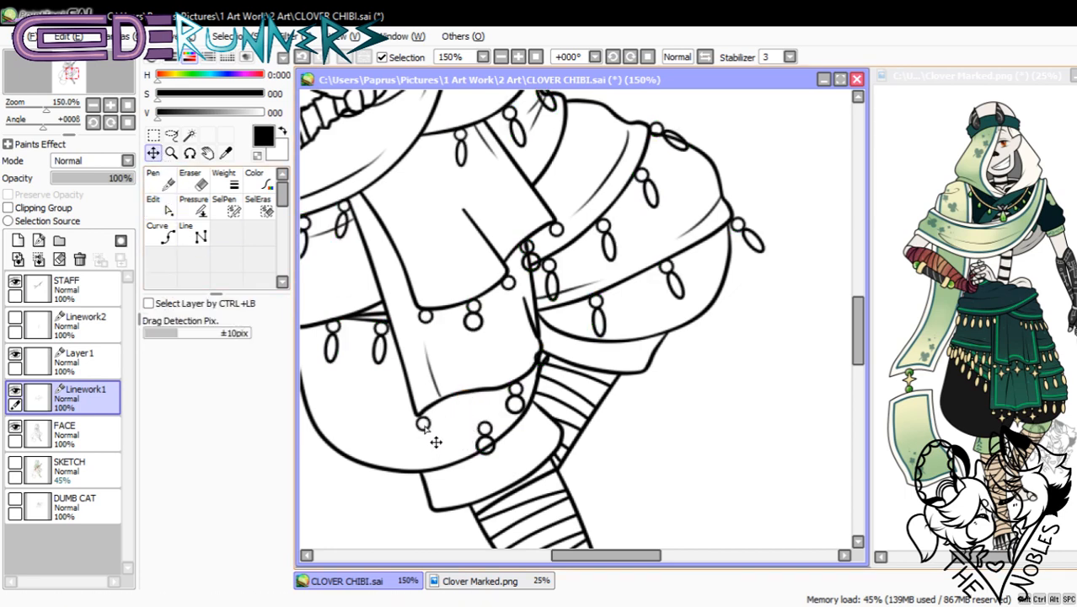
- Select the displaced bead pair and hang it under the middle of the lower hem
left_click(489, 451)
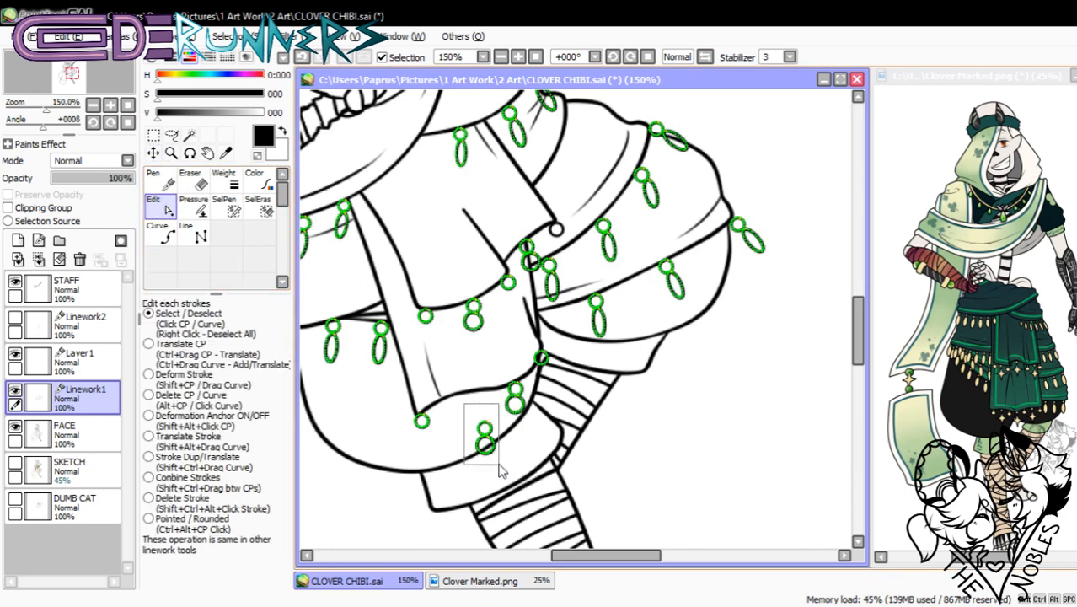
key("ctrl")
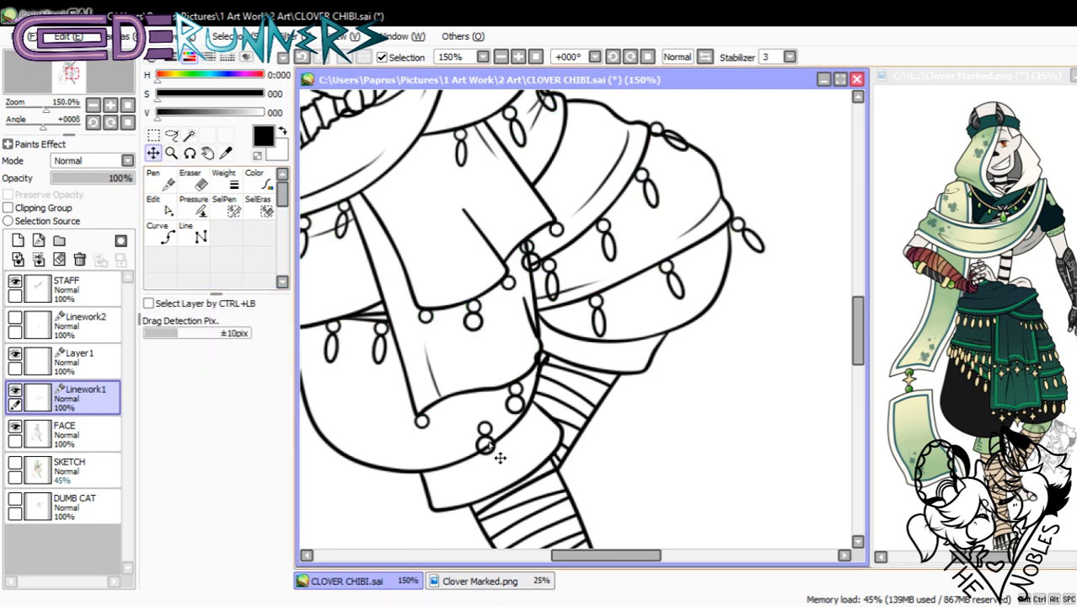
left_click_drag(500, 457, 479, 436)
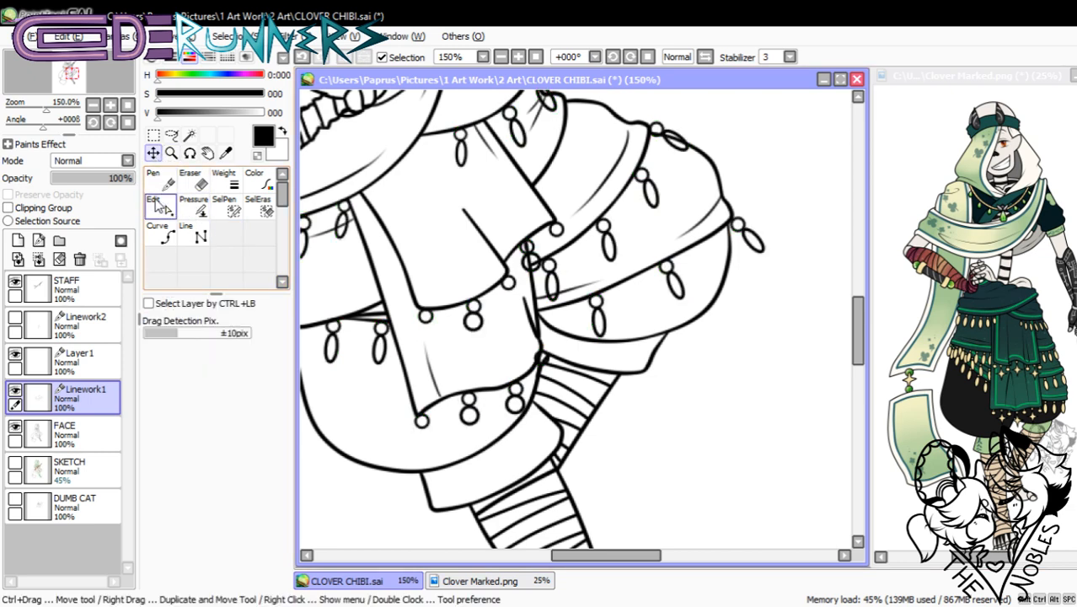
- Move the single bead at the lower hem's far right end aside onto the empty canvas beside the leg
left_click(159, 205)
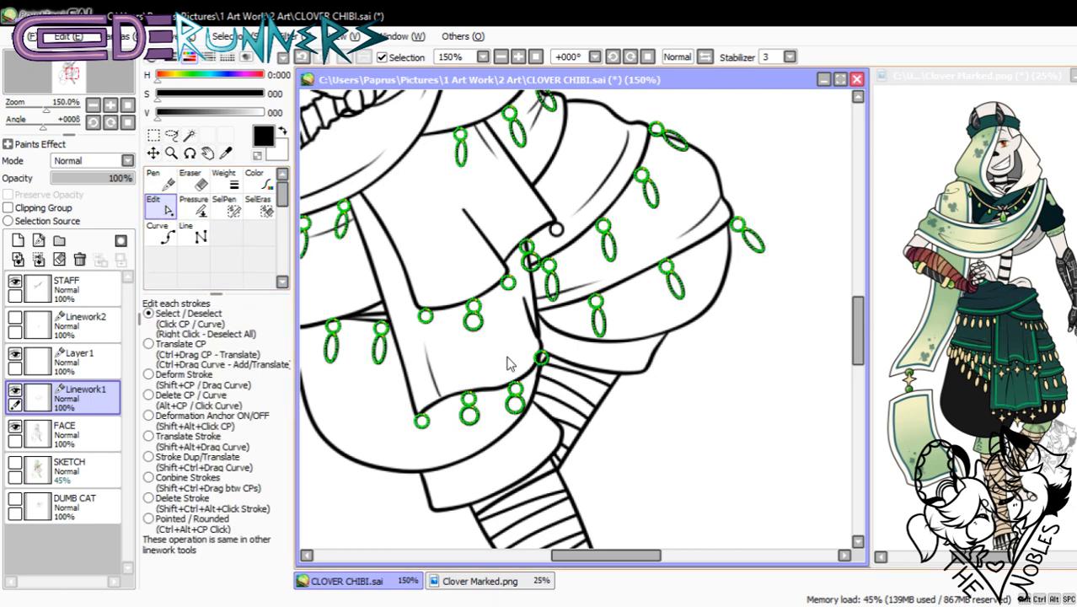
left_click(541, 358)
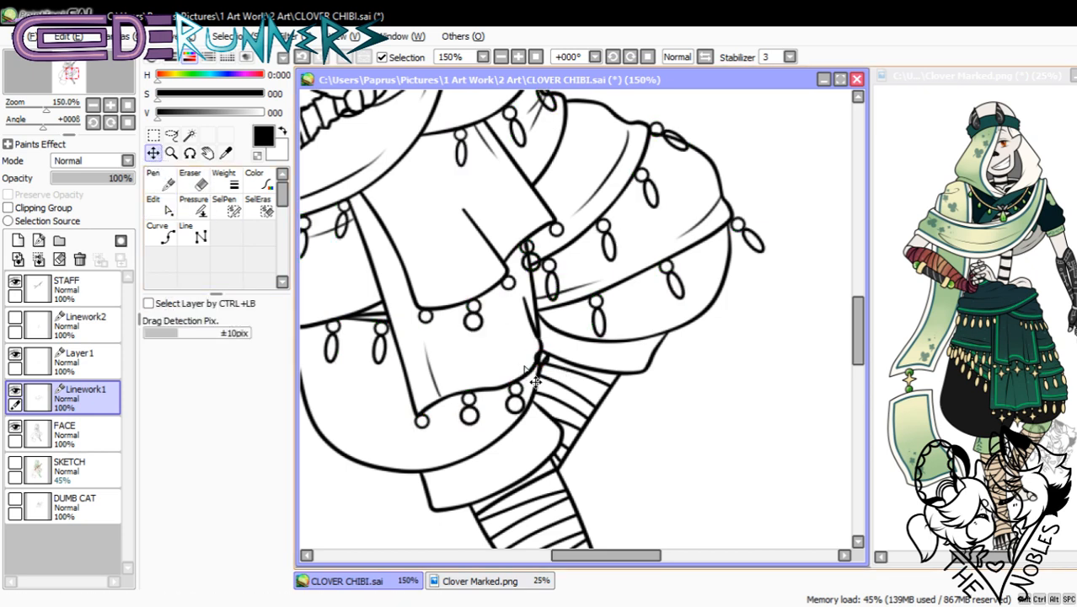
left_click_drag(541, 358, 600, 429)
- Move the lower hem's right-hand stacked bead pair to the hem's far right end
right_click(520, 354)
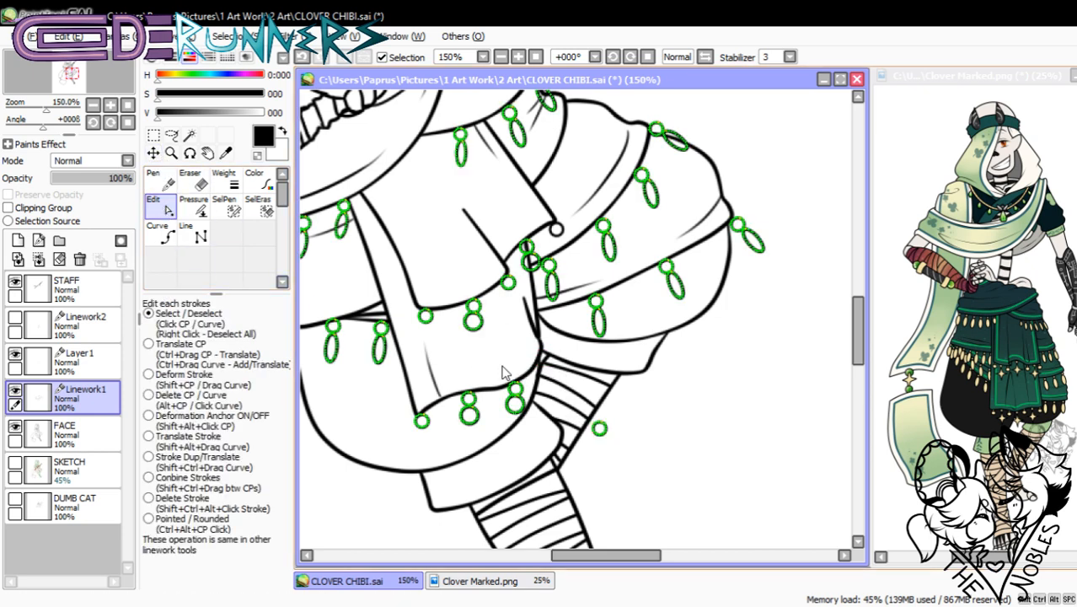
left_click_drag(491, 366, 541, 366)
left_click(154, 153)
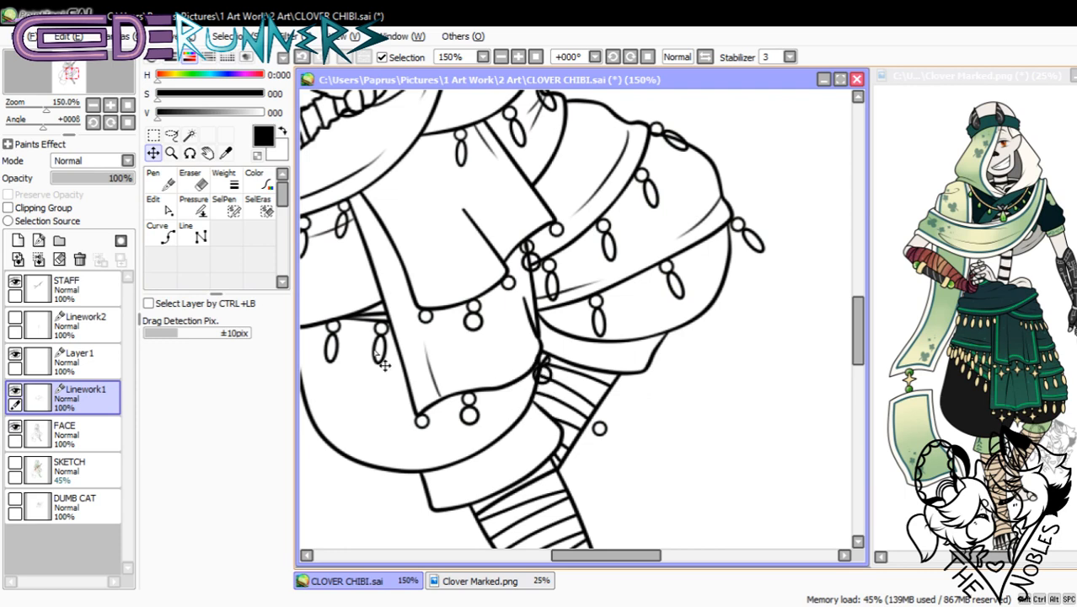
- Move the single bead parked beside the leg to the lower hem, between the two stacked pairs
left_click(160, 205)
left_click(598, 427)
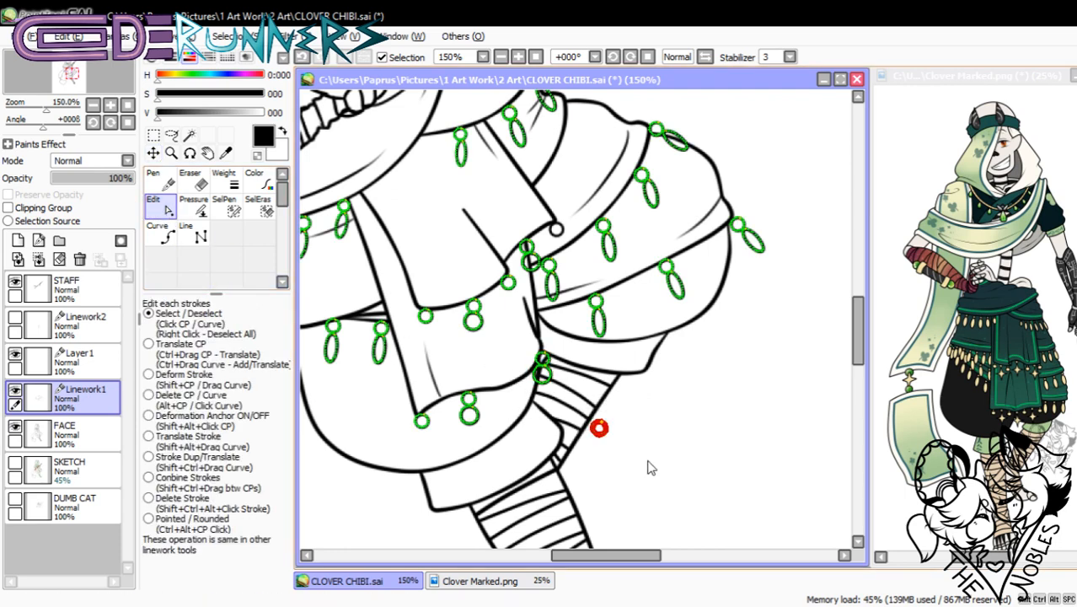
left_click(154, 138)
left_click(154, 153)
left_click_drag(598, 428, 523, 405)
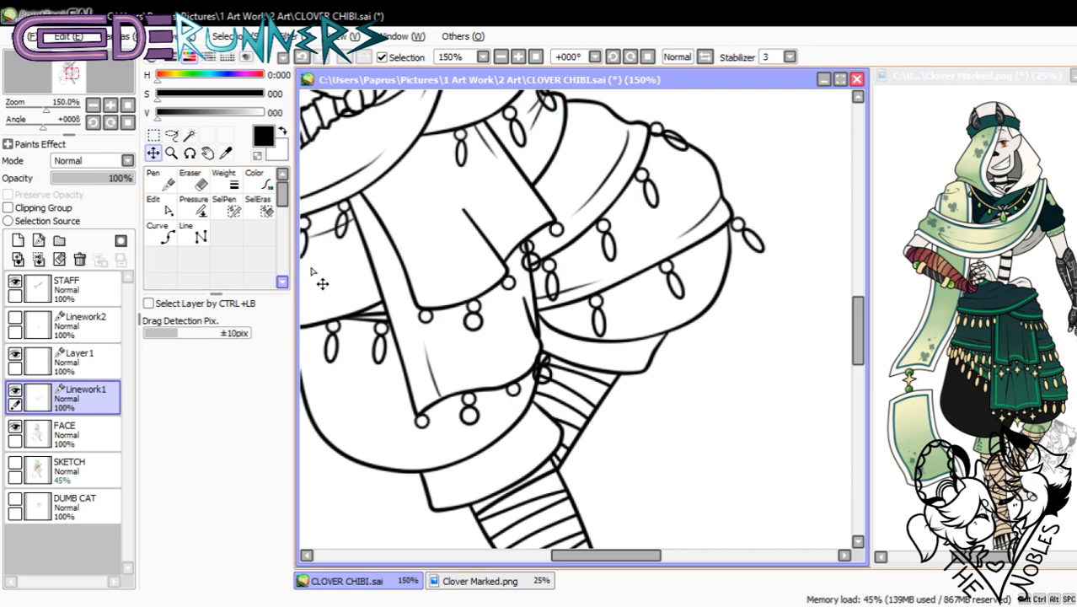
- Check the pasted bead on Layer1 by toggling its visibility, and merge the layer down into Linework1
left_click(88, 364)
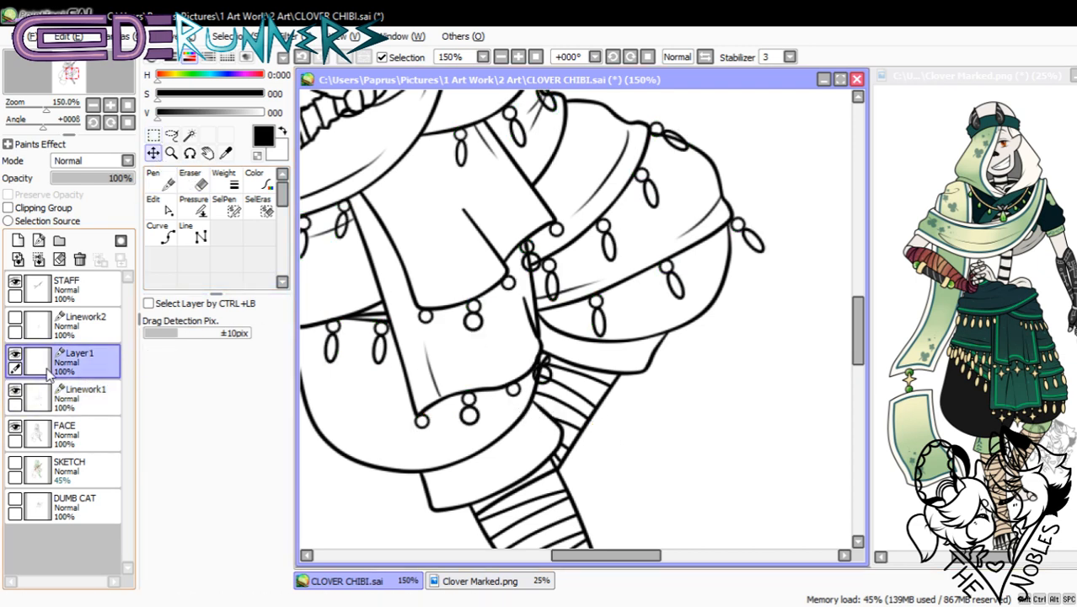
left_click(15, 358)
left_click(16, 359)
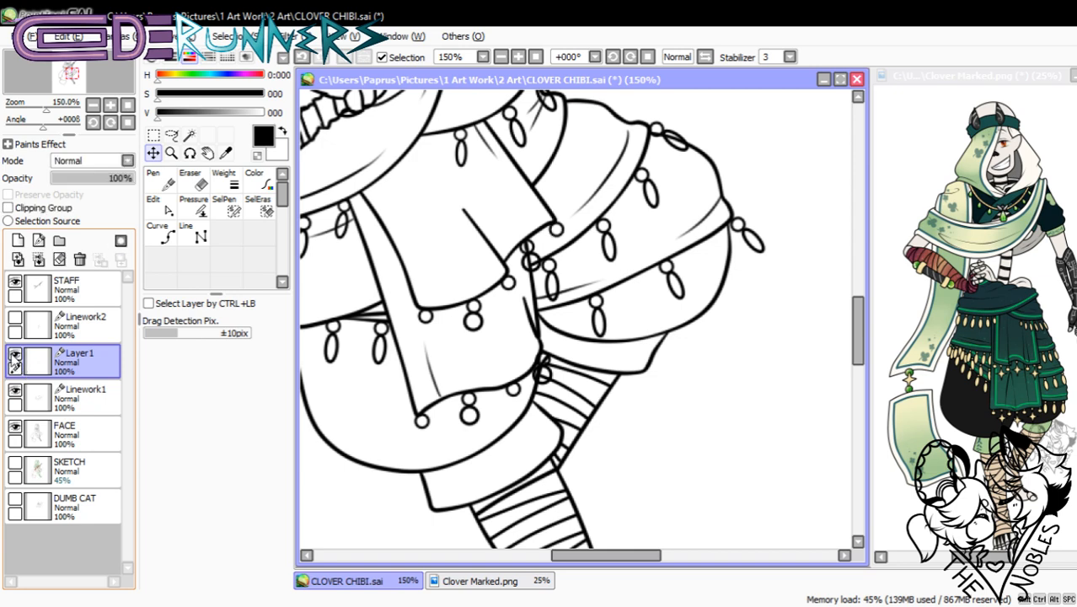
left_click(38, 259)
left_click(153, 204)
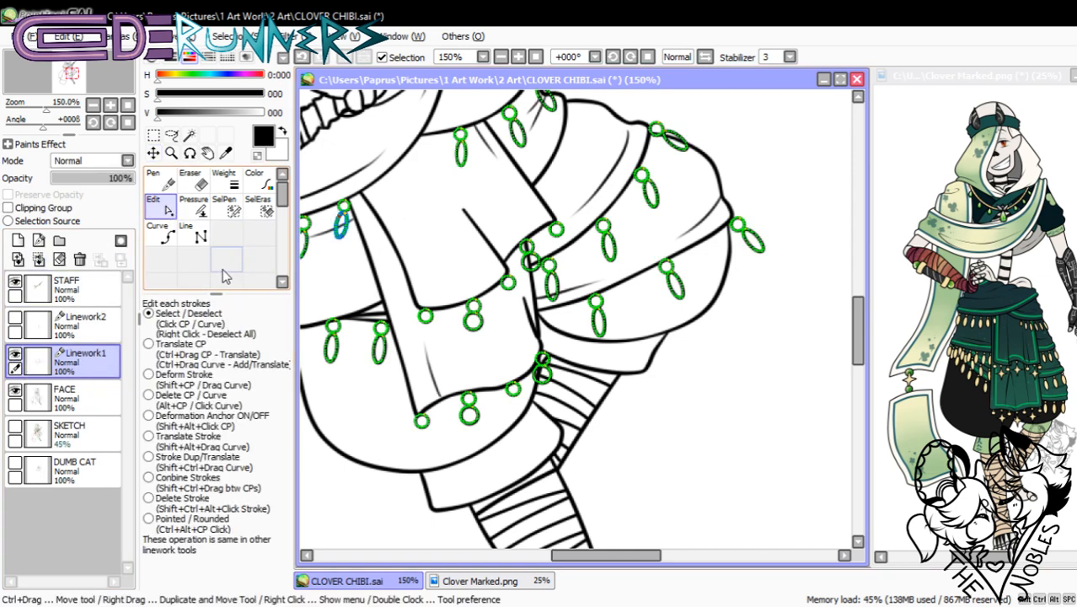
- Show the Linework2 layer and move the star under the upper hem's middle stacked beads to the single bead at its left end
left_click(89, 322)
left_click(15, 318)
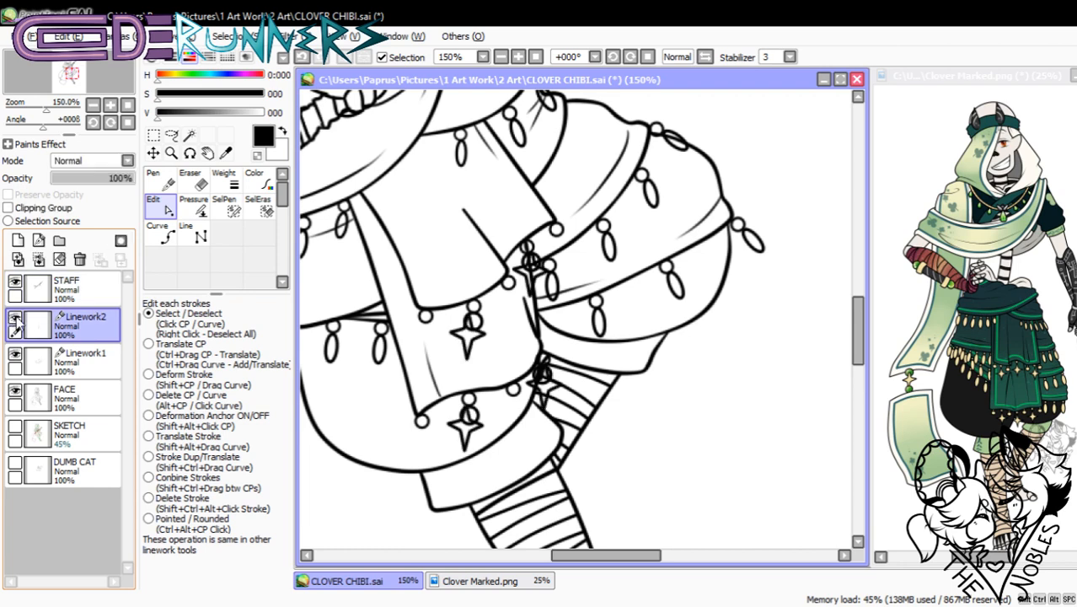
left_click_drag(433, 291, 432, 362)
left_click(152, 153)
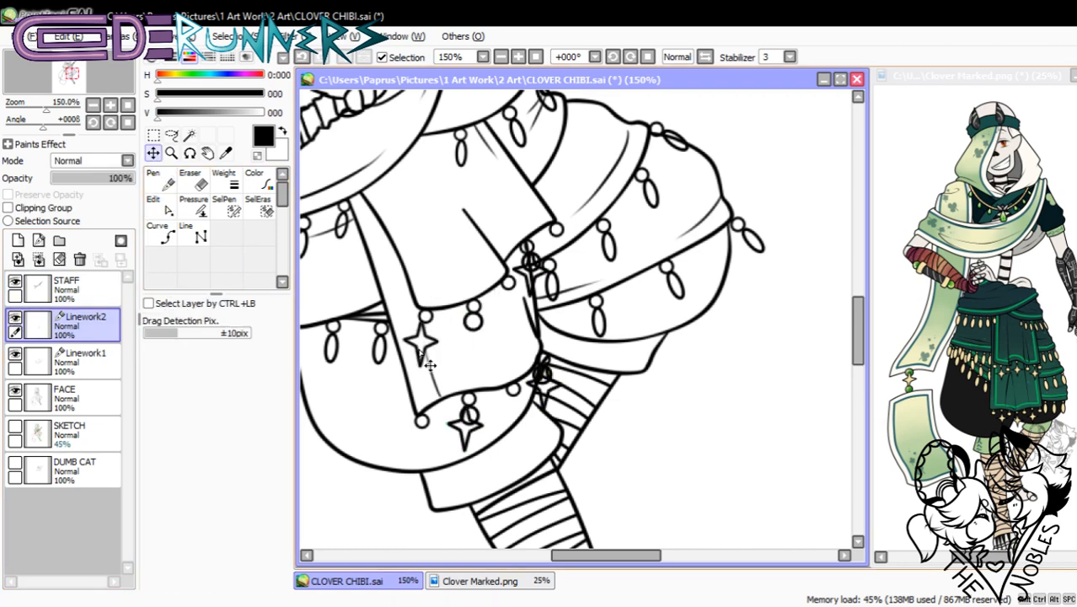
- Move the star hanging from the upper hem's right stacked pair to the single bead at the front panel's right corner
left_click(155, 211)
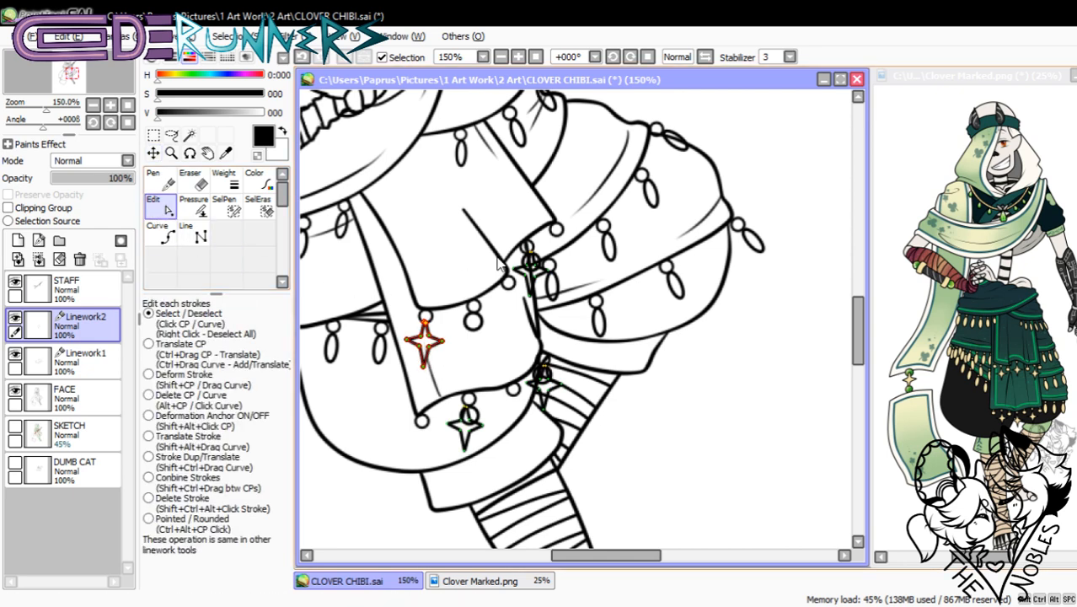
left_click(152, 153)
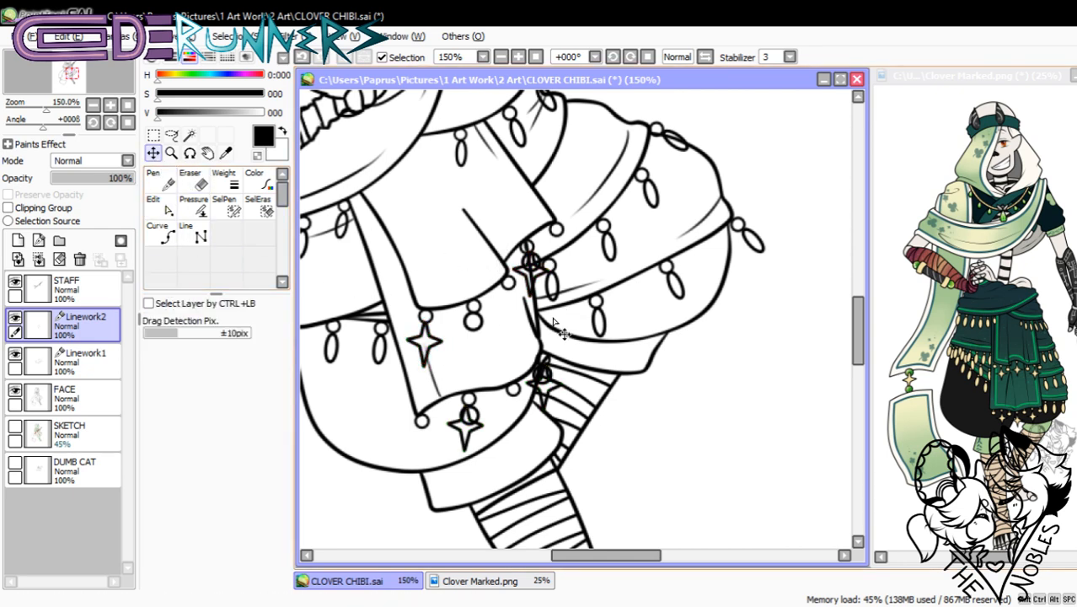
left_click_drag(544, 300, 518, 340)
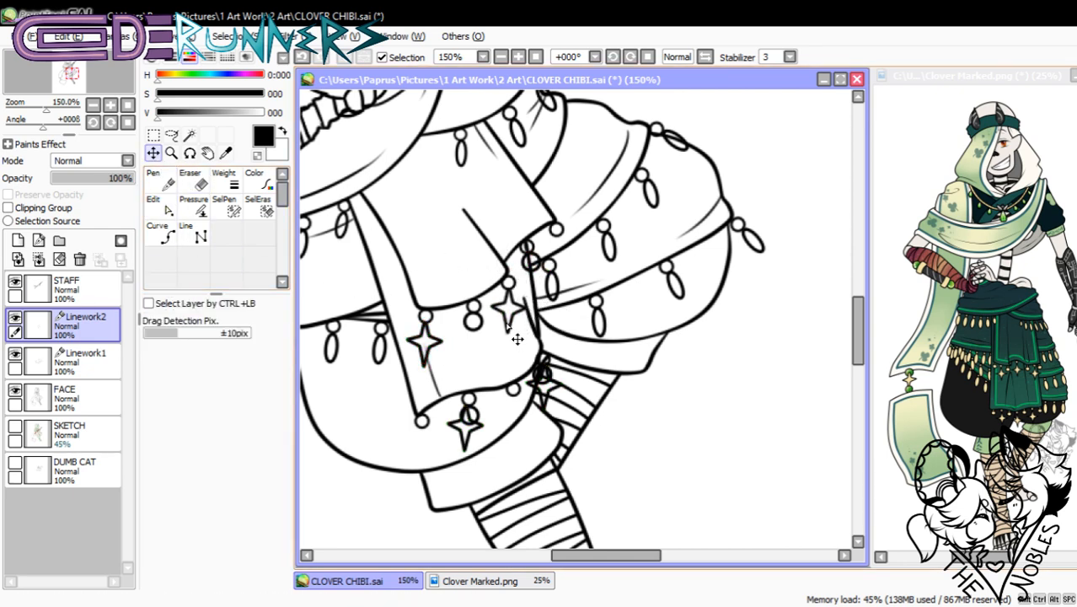
- Move the star under the lower hem's middle stacked beads to the single bead at its left end
left_click(160, 236)
left_click(163, 210)
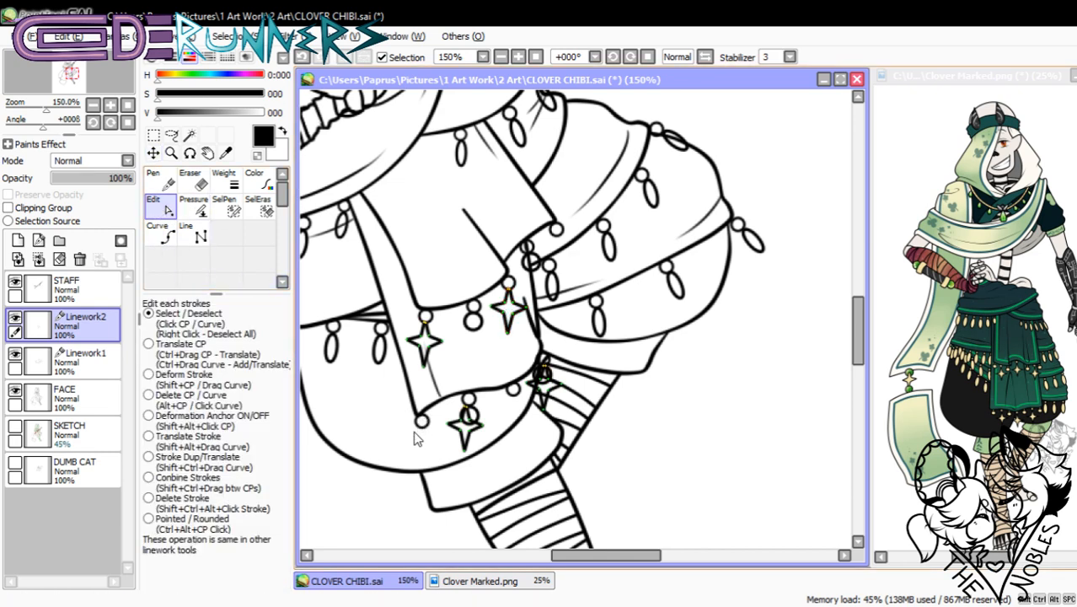
left_click(152, 153)
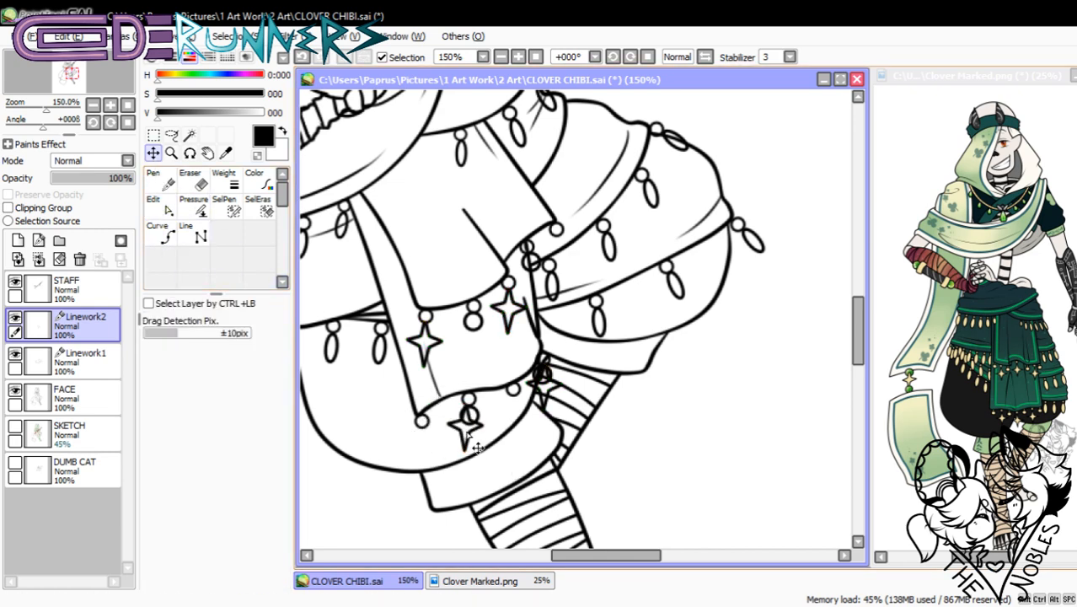
left_click_drag(477, 449, 431, 472)
- Move the lower hem's far right star under the single bead between the two stacked pairs
left_click(158, 205)
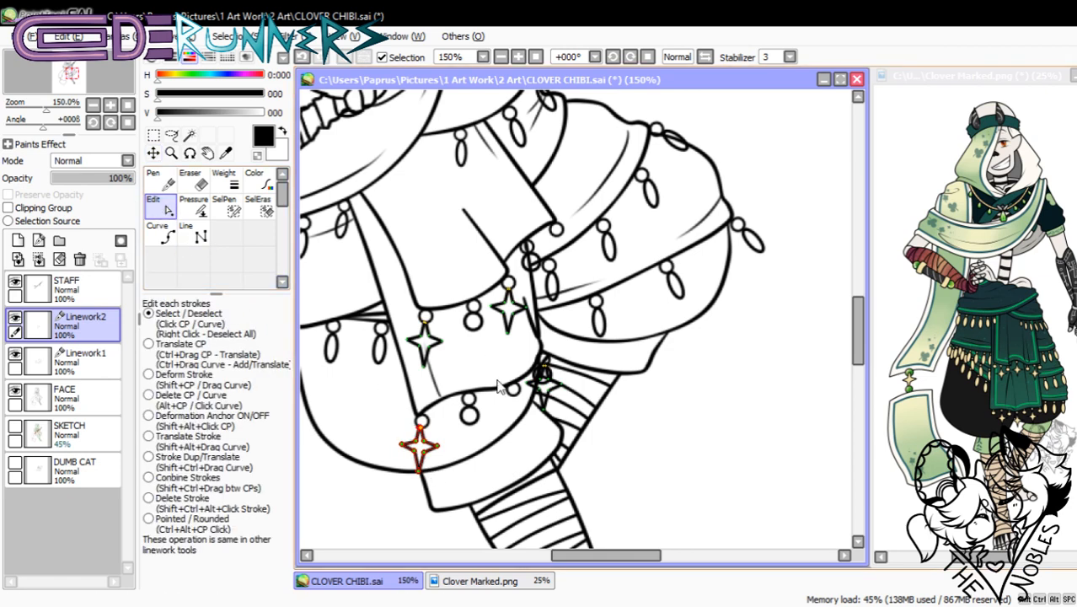
left_click(154, 153)
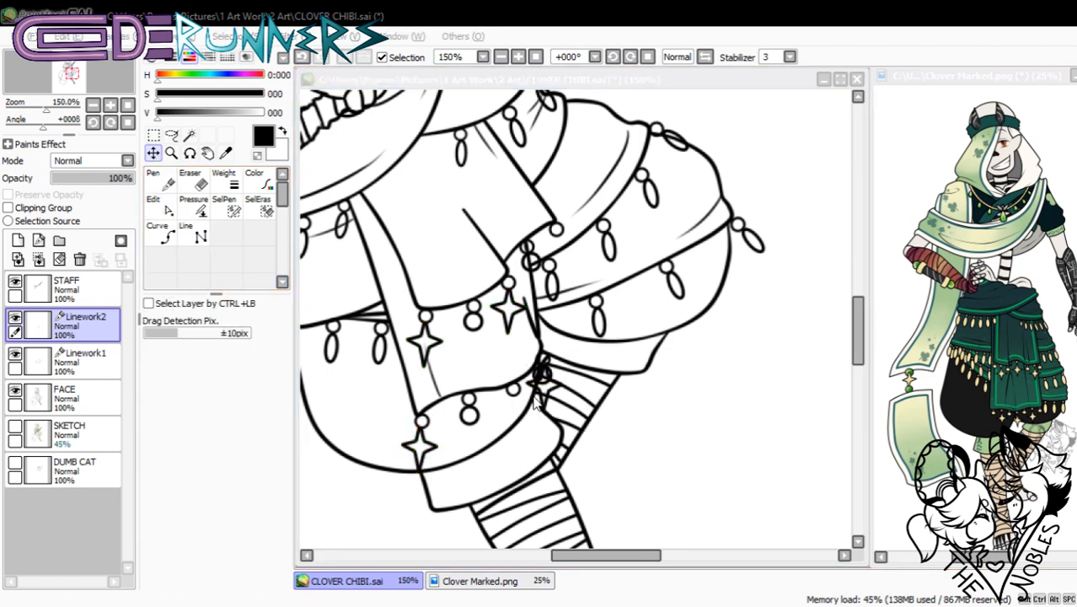
left_click_drag(559, 396, 510, 427)
- Copy the lower hem's right star onto a new linework layer and move it under the single bead at the upper hem's far right end
left_click(154, 203)
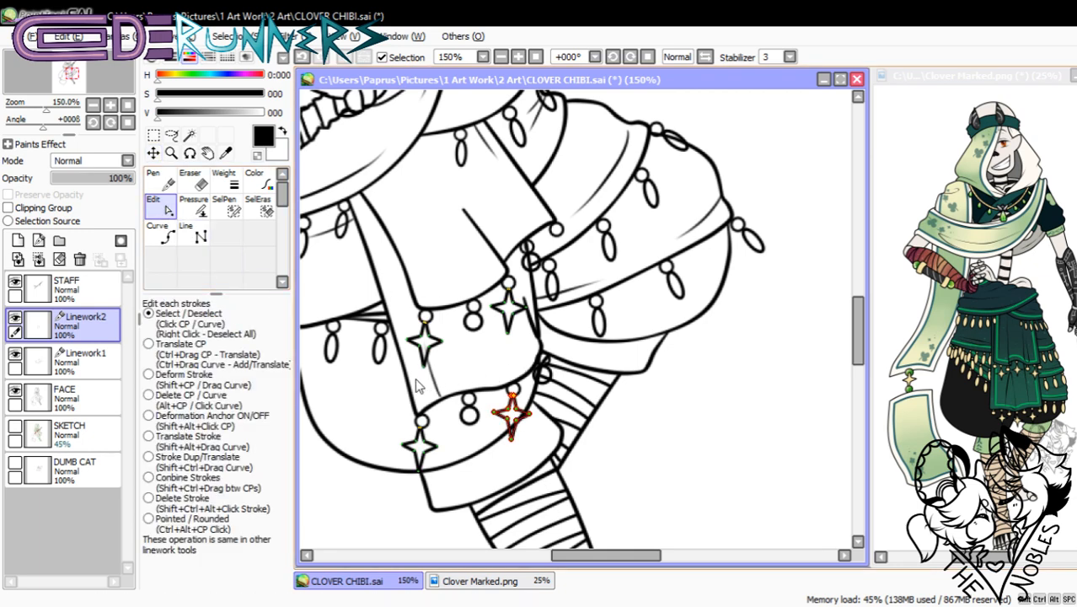
left_click(39, 240)
left_click(152, 152)
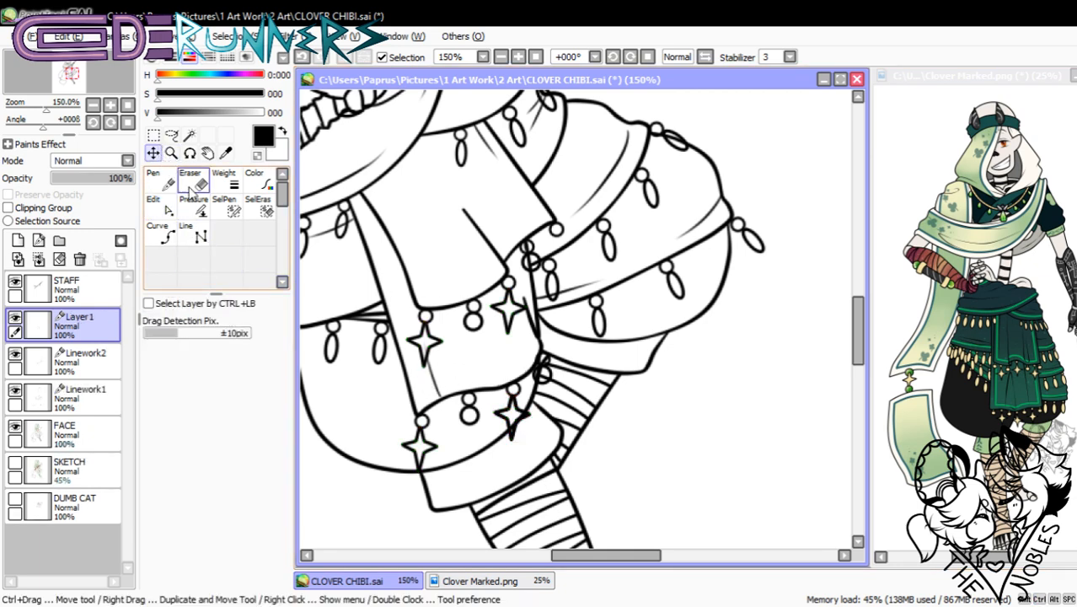
left_click_drag(530, 434, 573, 272)
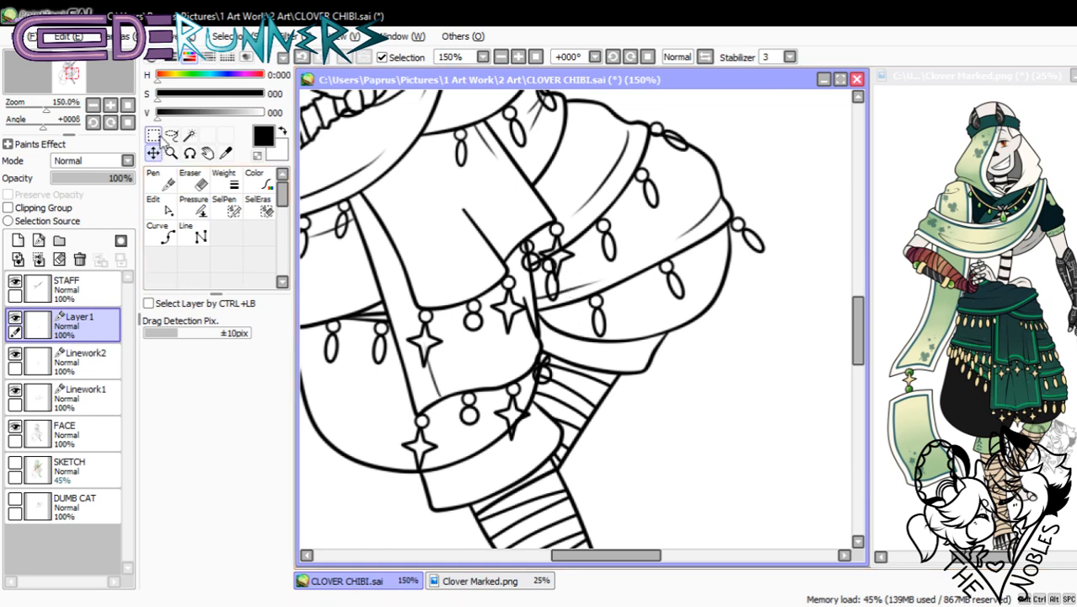
- Rotate the copied star to hang at a slight tilt from its bead, and merge its layer down into Linework2
key("ctrl+t")
left_click_drag(597, 307, 567, 262)
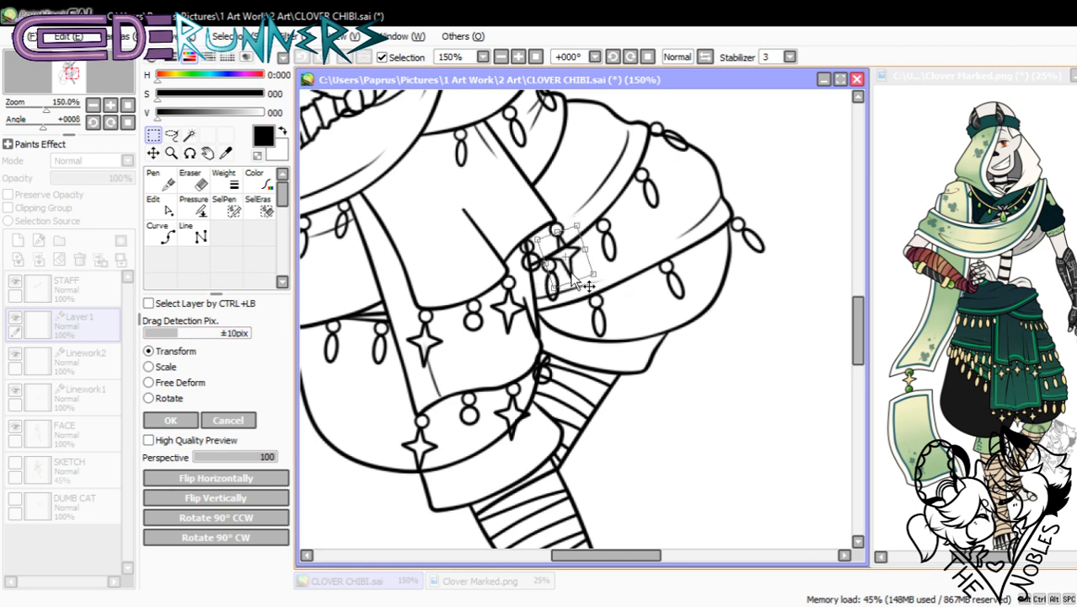
left_click(170, 420)
key("x")
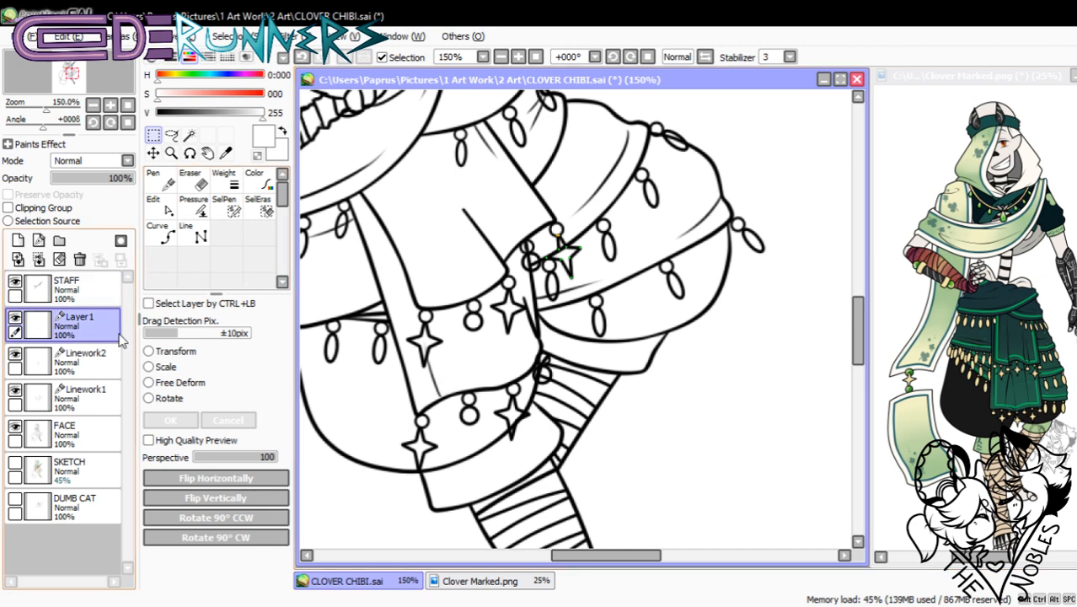
left_click(37, 259)
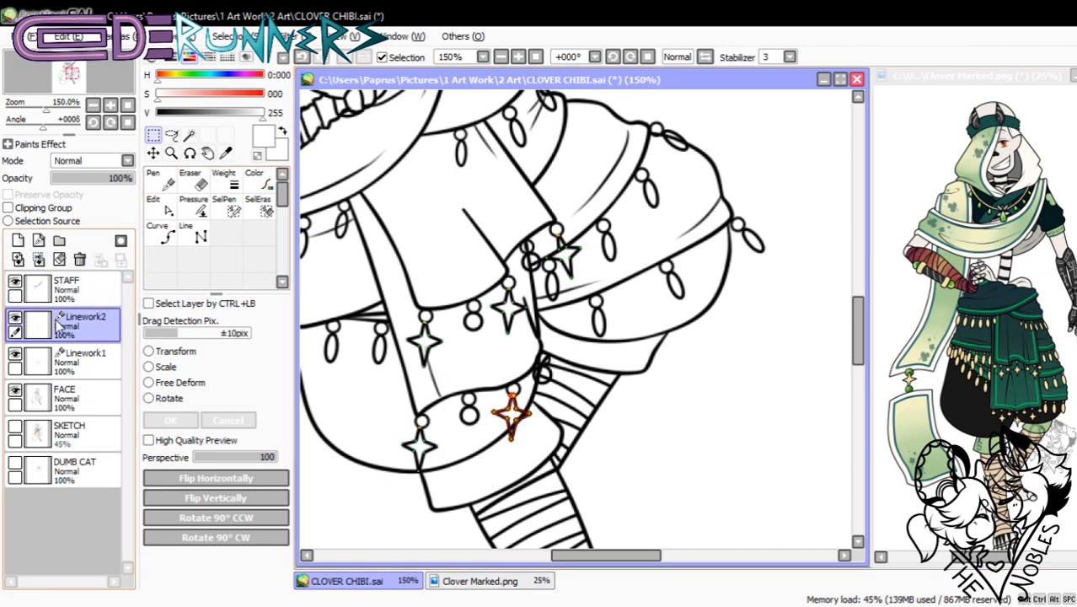
- Tilt the star at the front panel's upper right corner slightly with Transform and align it under its bead
left_click(159, 205)
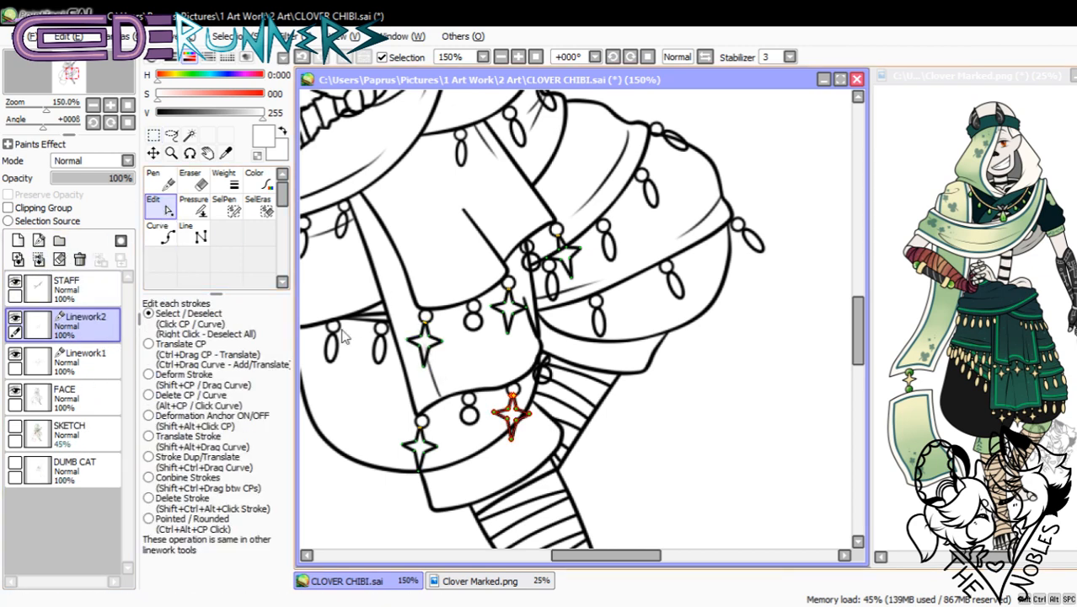
right_click(492, 279)
left_click_drag(470, 262, 541, 342)
left_click(150, 141)
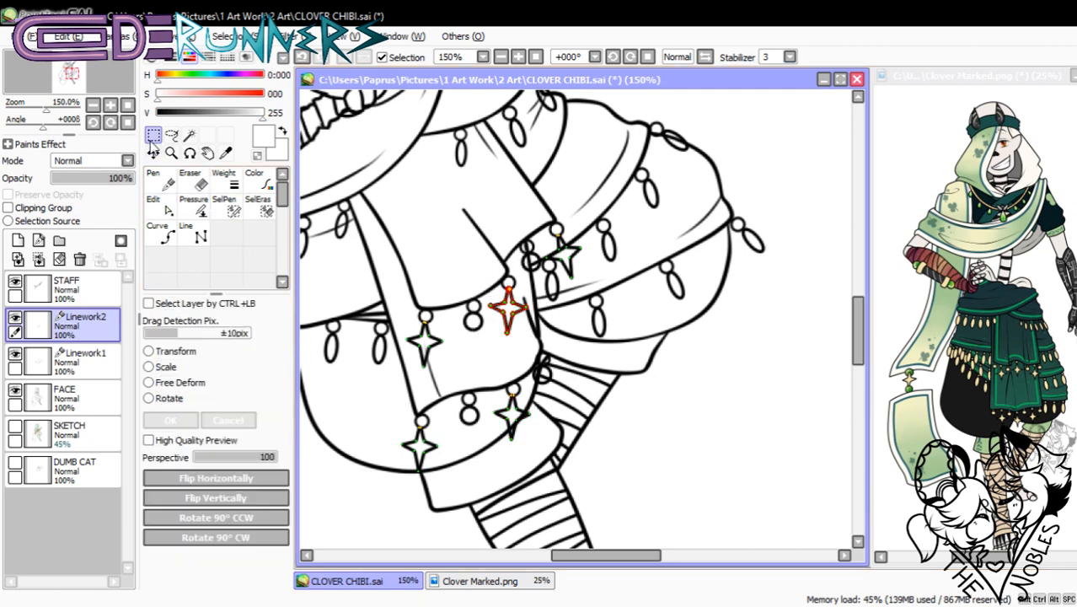
left_click(165, 352)
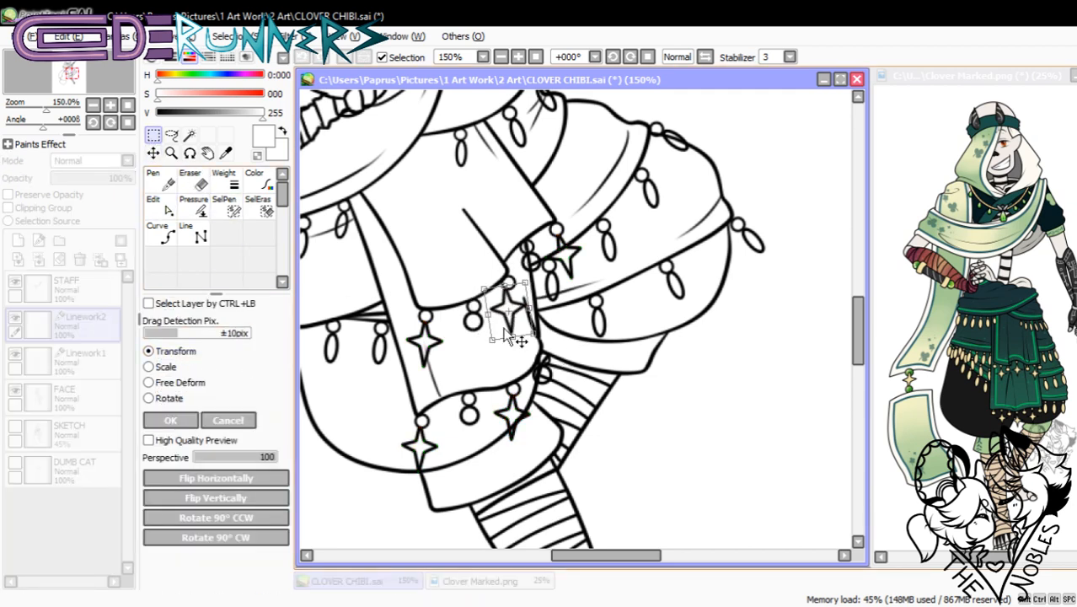
left_click_drag(506, 327, 510, 327)
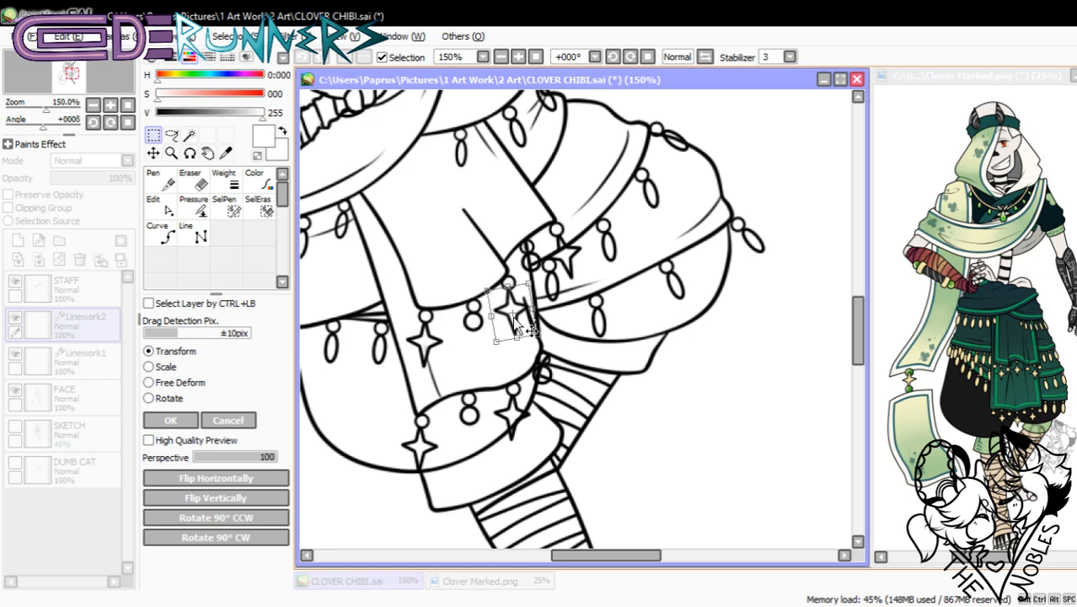
left_click_drag(515, 315, 518, 322)
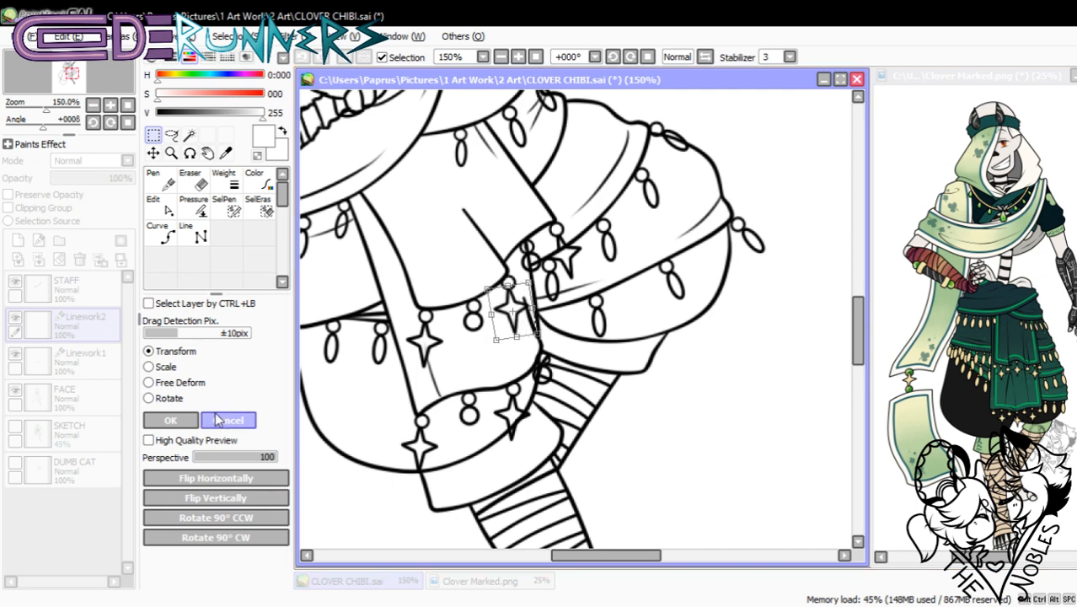
left_click(170, 420)
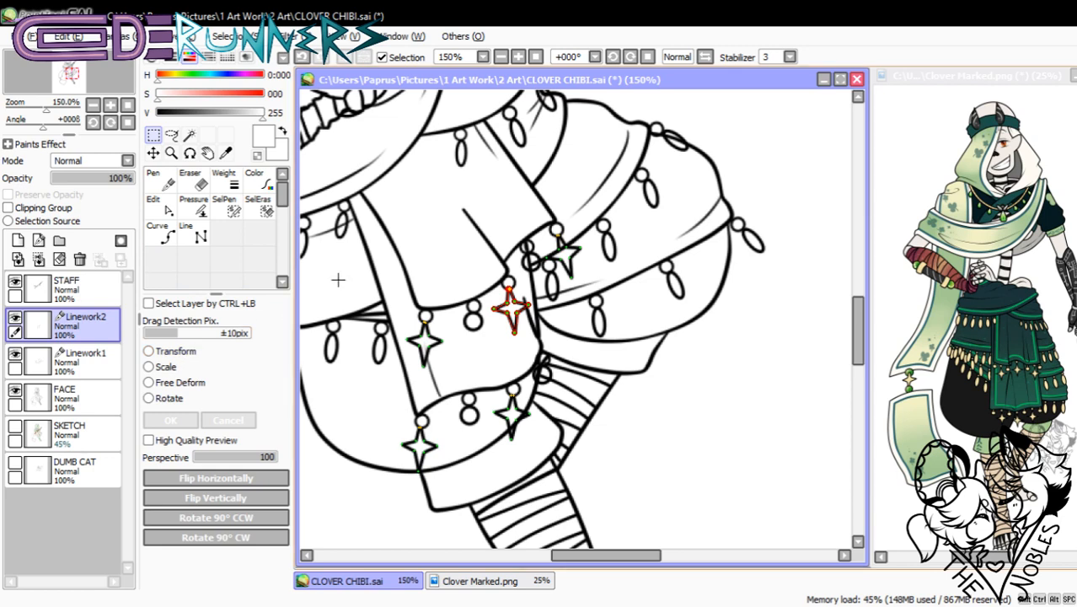
- Tilt the lower hem's right star slightly with Transform so it hangs from its single bead
left_click(160, 205)
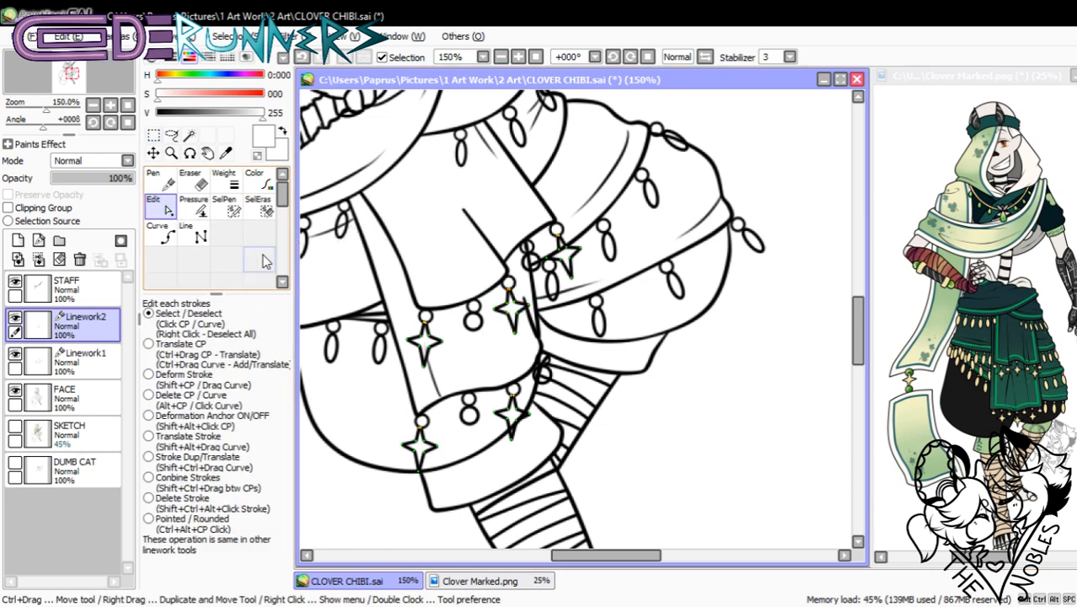
left_click(530, 419)
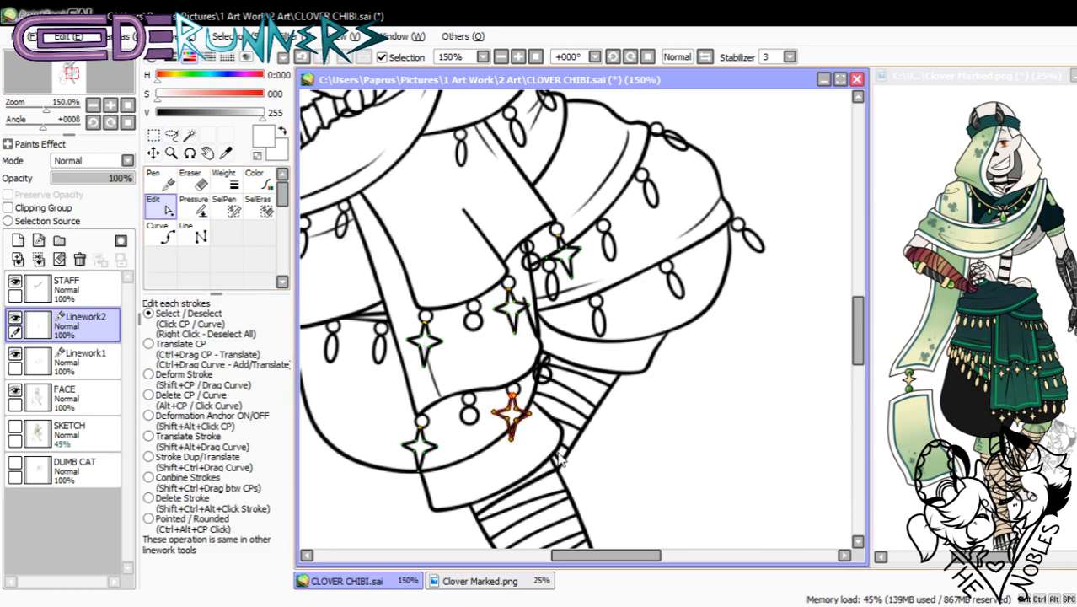
left_click(152, 152)
left_click(184, 352)
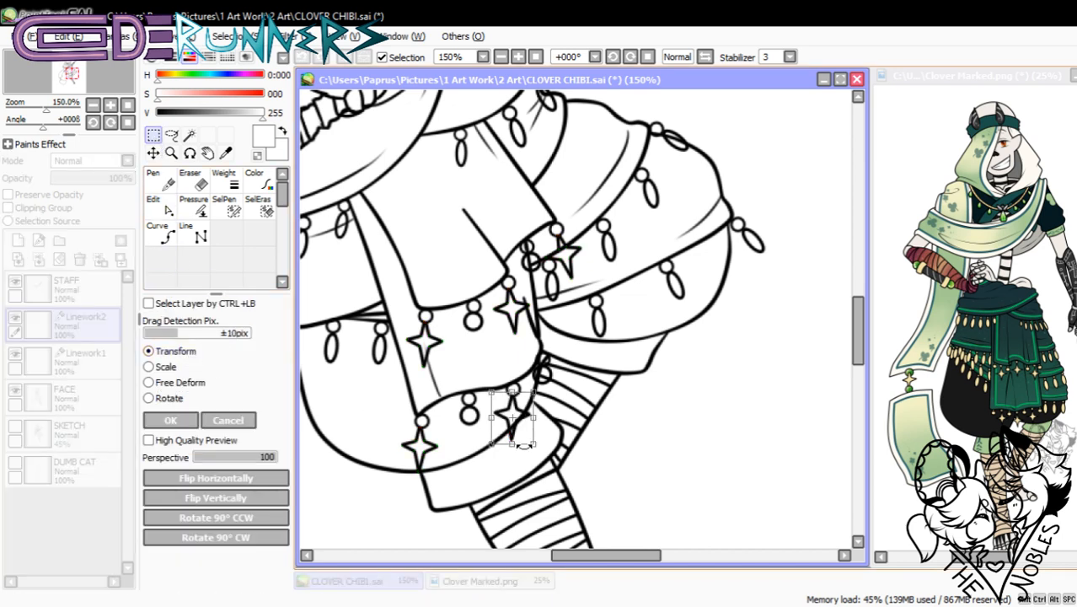
left_click_drag(531, 432, 532, 429)
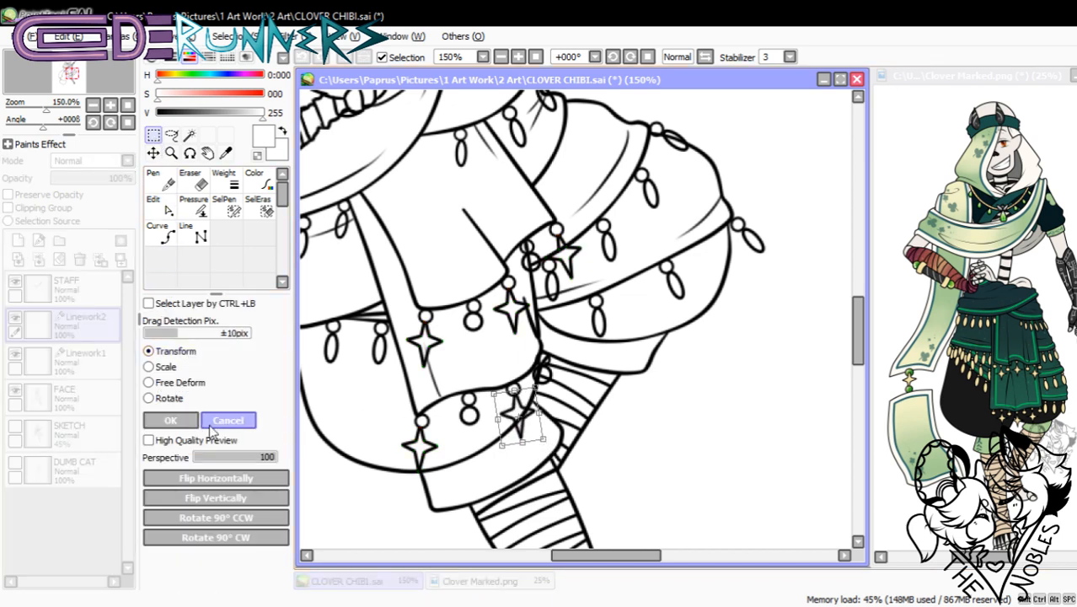
left_click(170, 419)
left_click(166, 213)
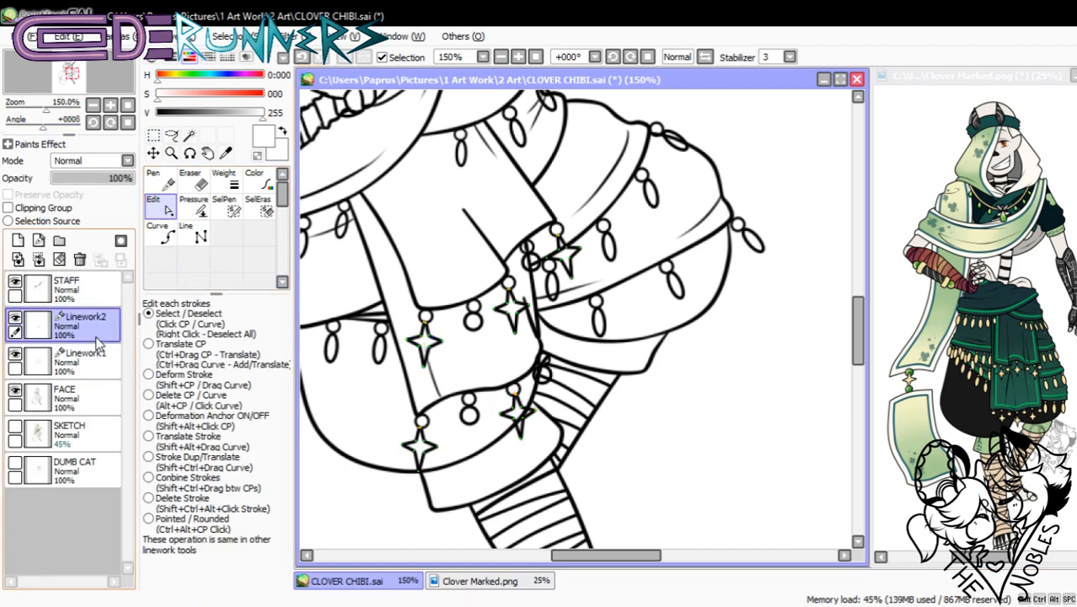
- Merge Linework2 down into Linework1 and set the FACE layer's opacity to 65%
left_click(39, 259)
left_click(48, 353)
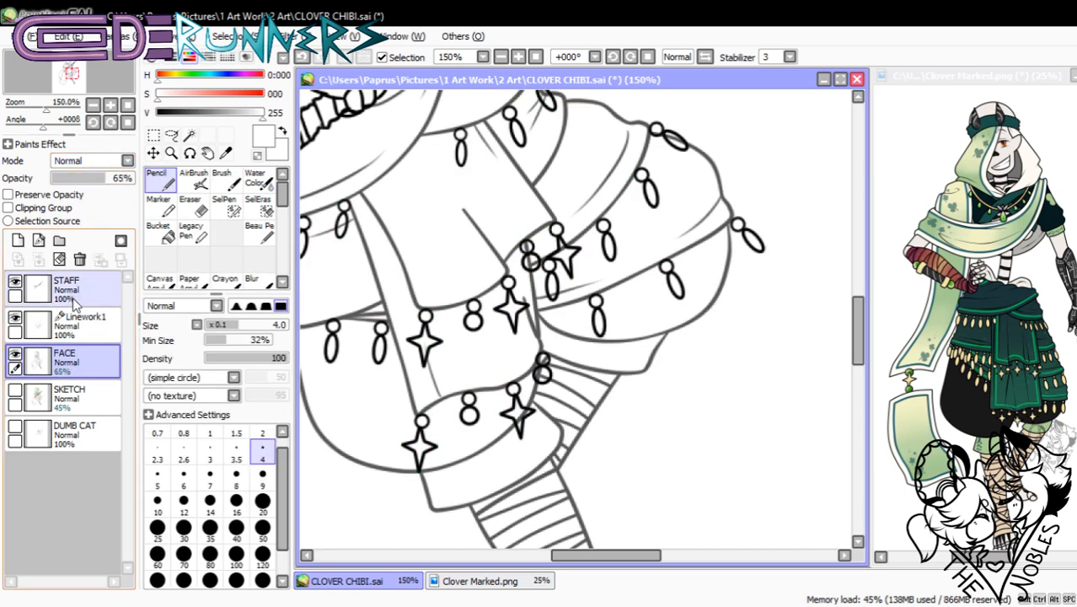
- Erase the FACE layer's lines inside the beads and oval pendants along the left and upper skirt hems, using a size 4 eraser
left_click(111, 106)
left_click(111, 105)
left_click(193, 208)
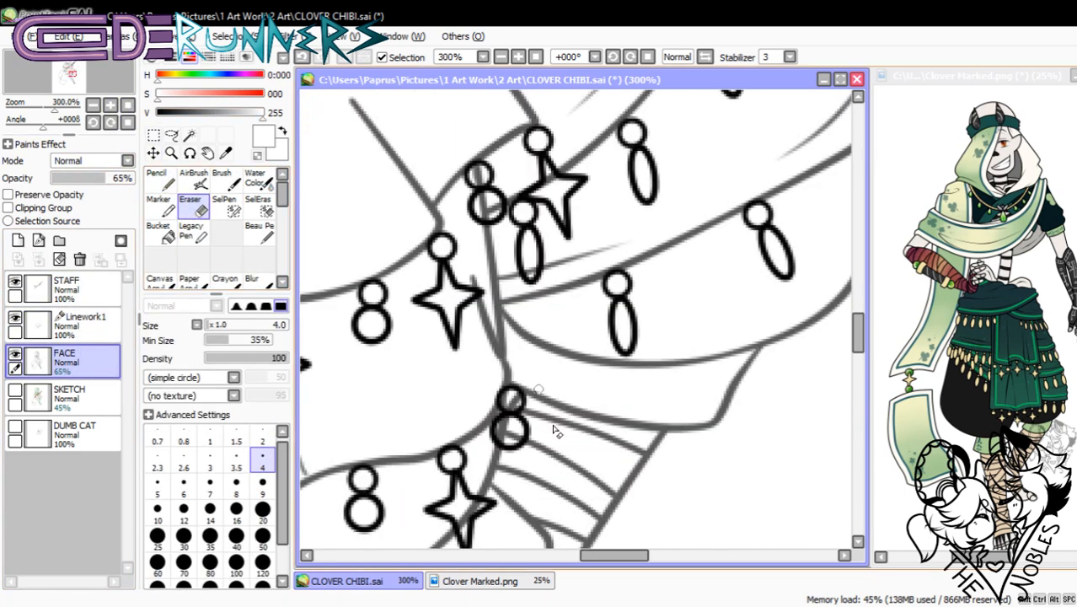
left_click_drag(615, 555, 550, 556)
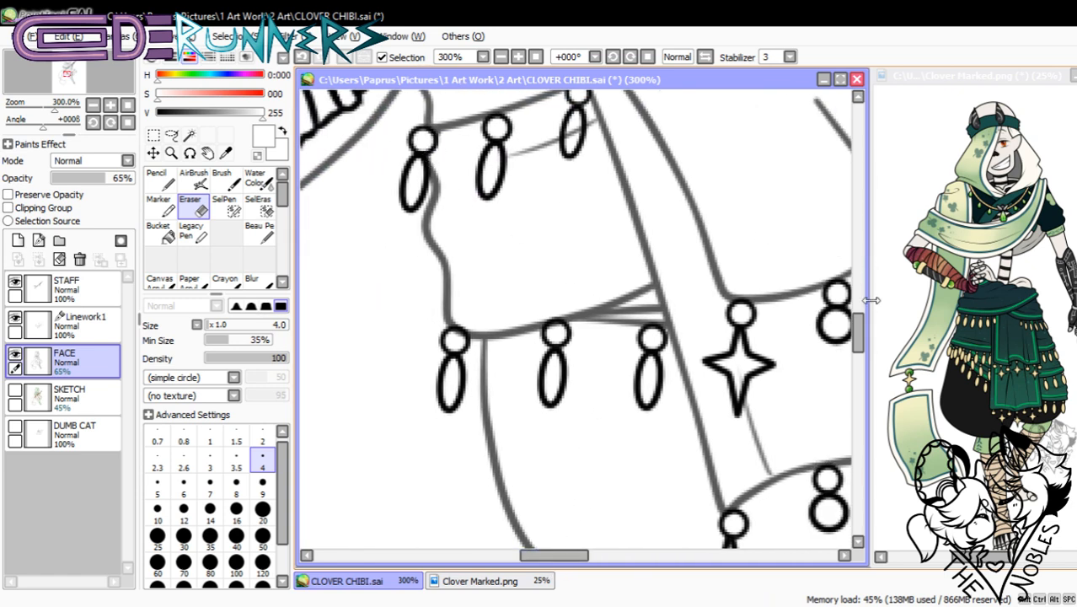
left_click_drag(858, 333, 859, 311)
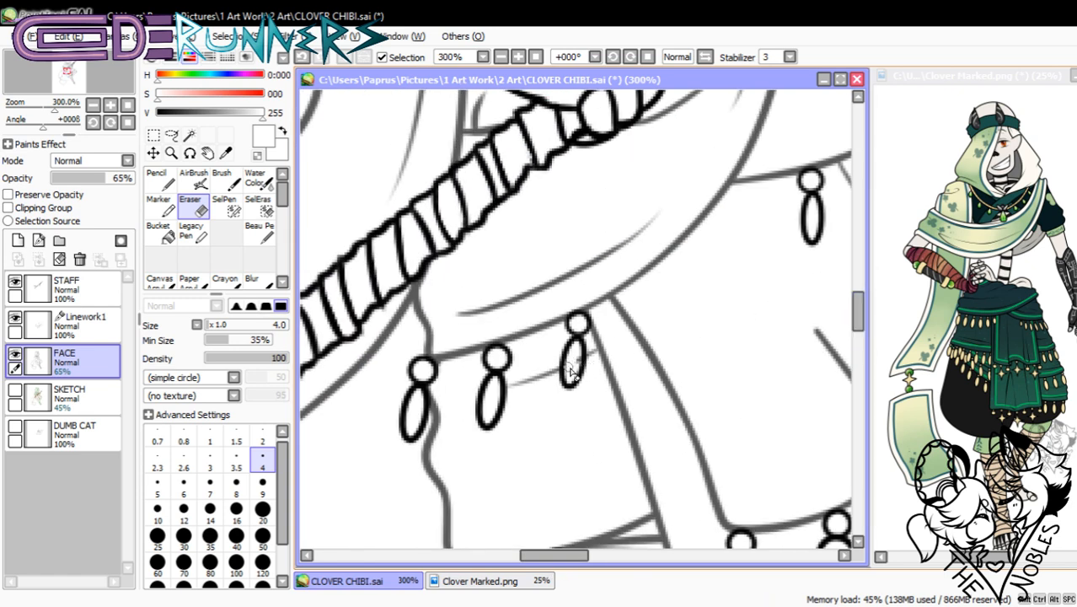
left_click_drag(571, 558, 605, 563)
left_click_drag(851, 303, 853, 291)
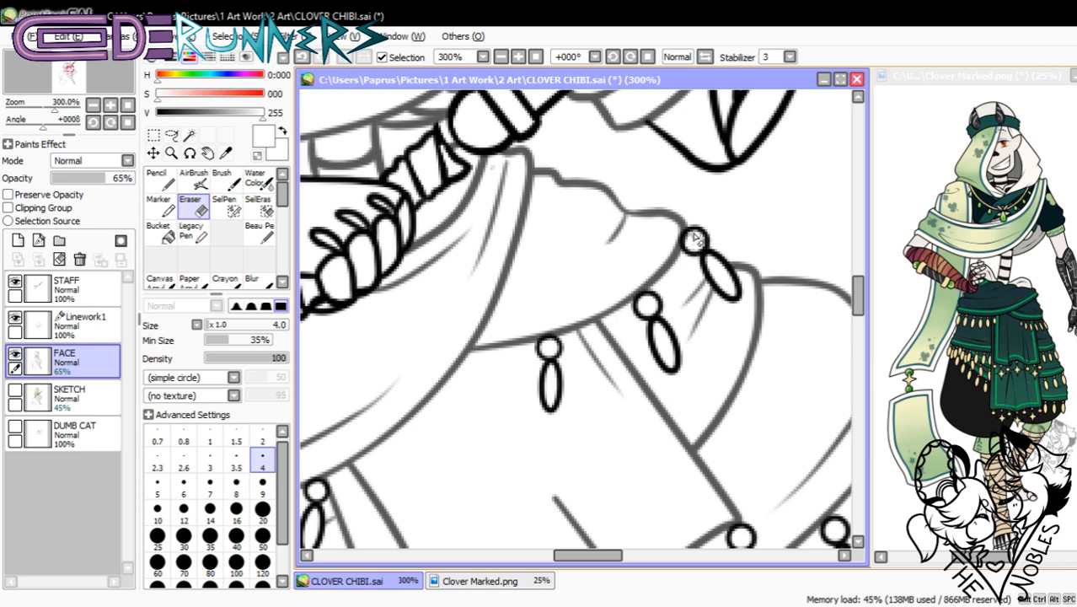
- Erase the FACE layer's lines behind the star and bead ornaments along the central panel's hems
left_click_drag(853, 291, 860, 337)
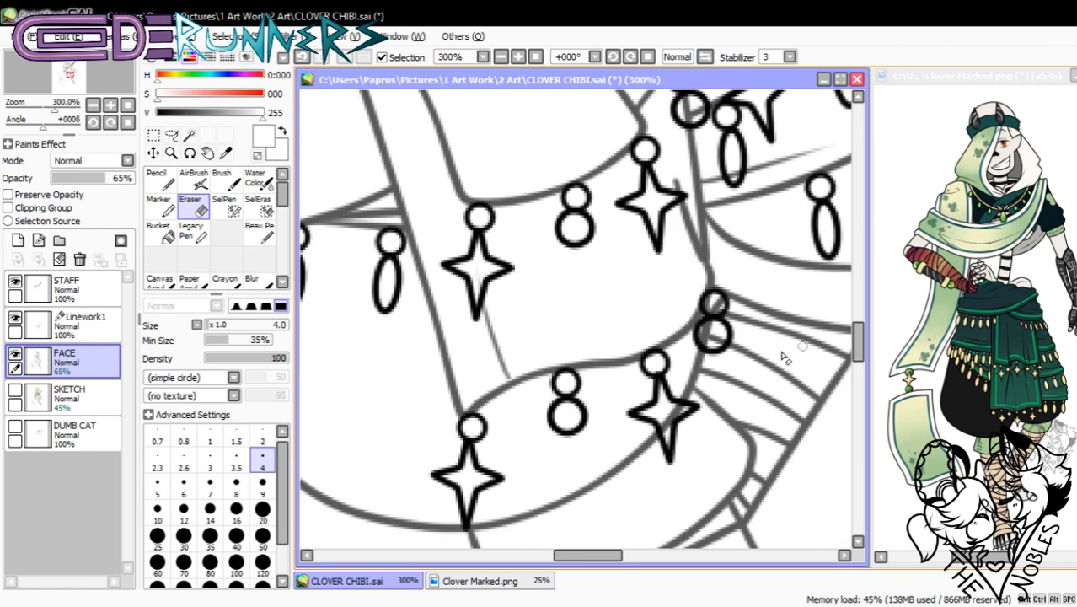
mouse_move(609, 562)
left_mouse_down()
mouse_move(578, 569)
mouse_move(622, 565)
left_mouse_up()
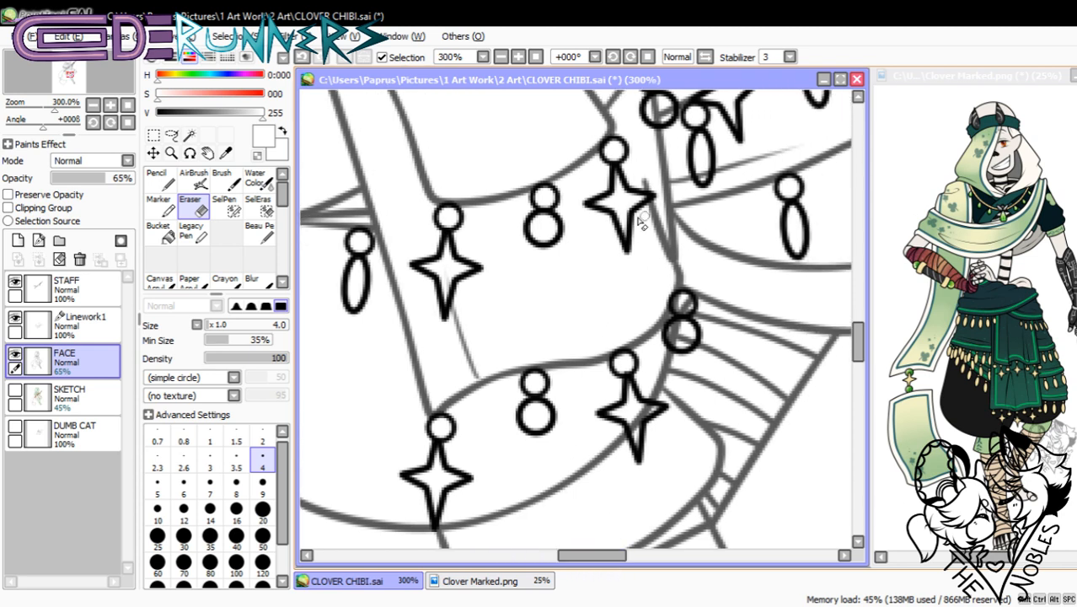
left_click_drag(647, 184, 663, 212)
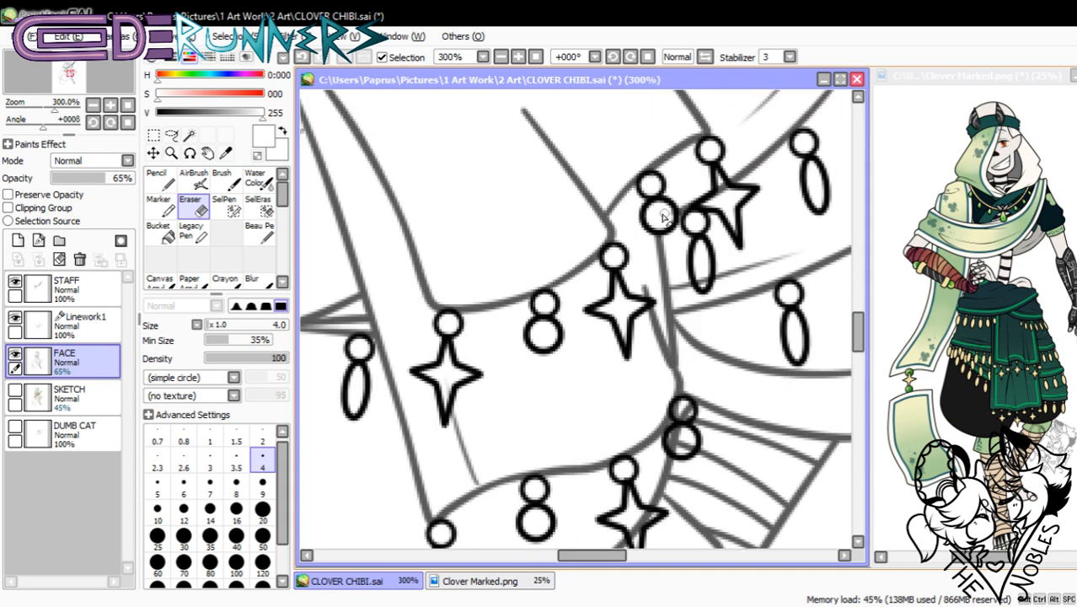
left_click_drag(698, 265, 700, 280)
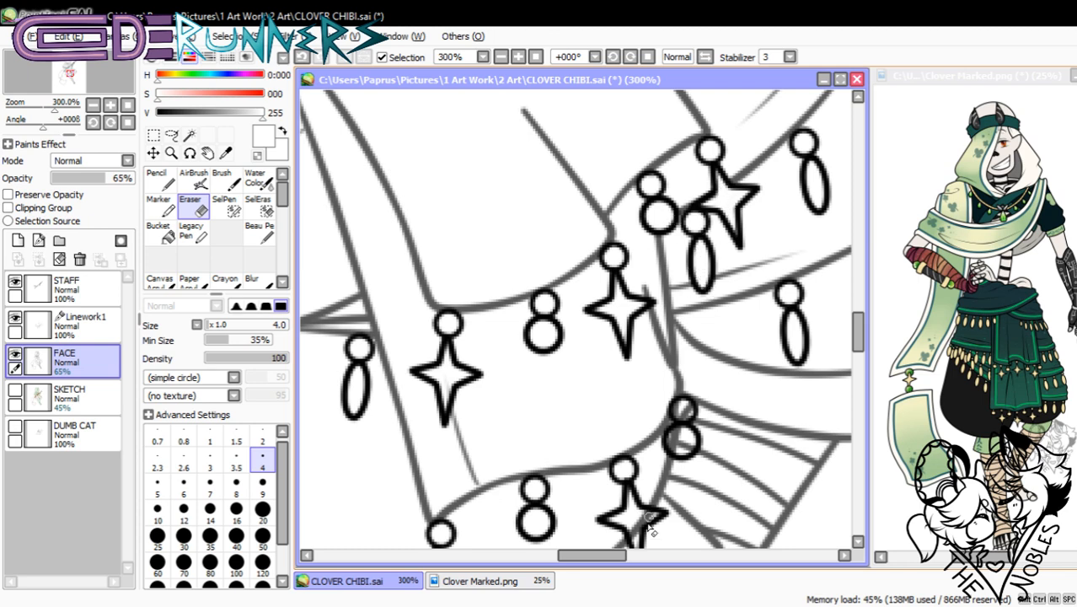
- Erase the FACE layer's lines inside the oval pendants on the right skirt tiers and inside the panel's lower right beads and star
left_click_drag(615, 562, 646, 562)
left_click_drag(858, 330, 859, 313)
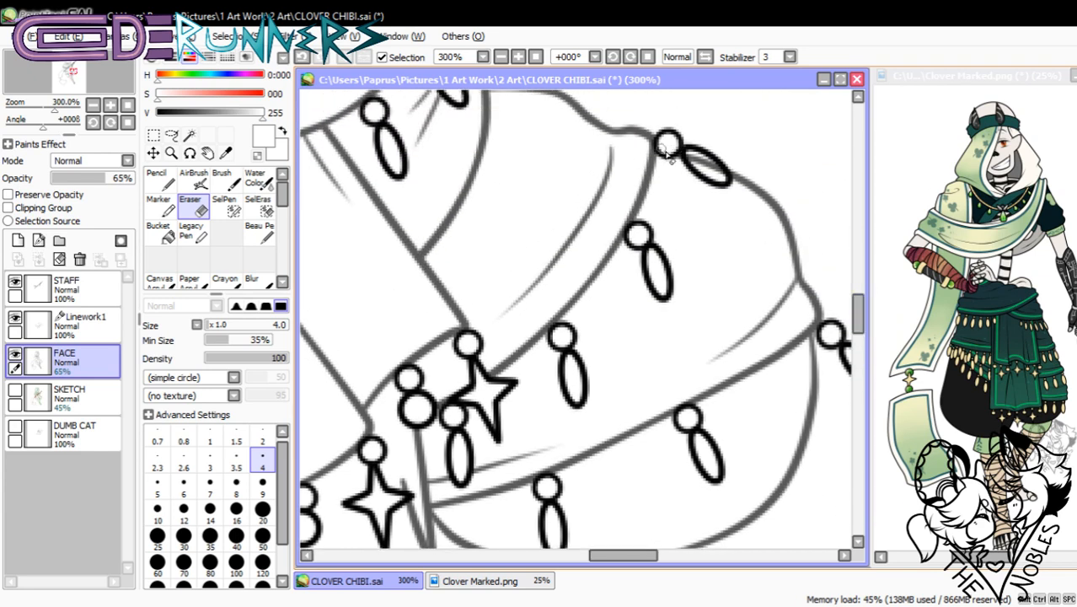
left_click_drag(711, 175, 728, 183)
left_click_drag(859, 321, 859, 341)
mouse_move(431, 313)
left_mouse_down()
mouse_move(439, 302)
mouse_move(431, 331)
mouse_move(444, 349)
mouse_move(449, 341)
left_mouse_up()
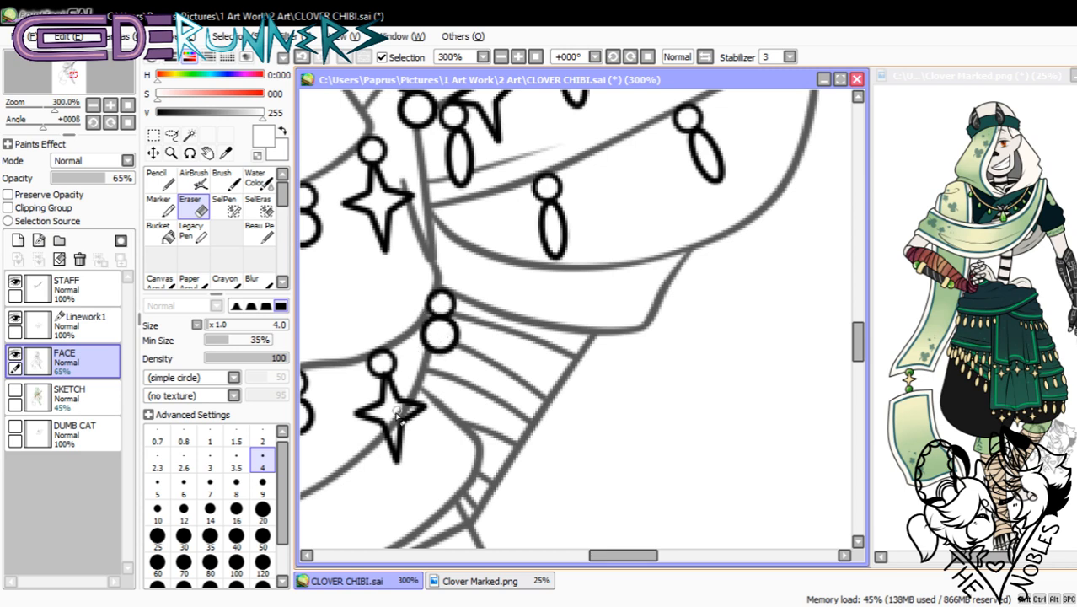
left_click_drag(630, 555, 585, 562)
- Restore the FACE layer's opacity to 100% and merge Linework1 down into it
left_click(128, 106)
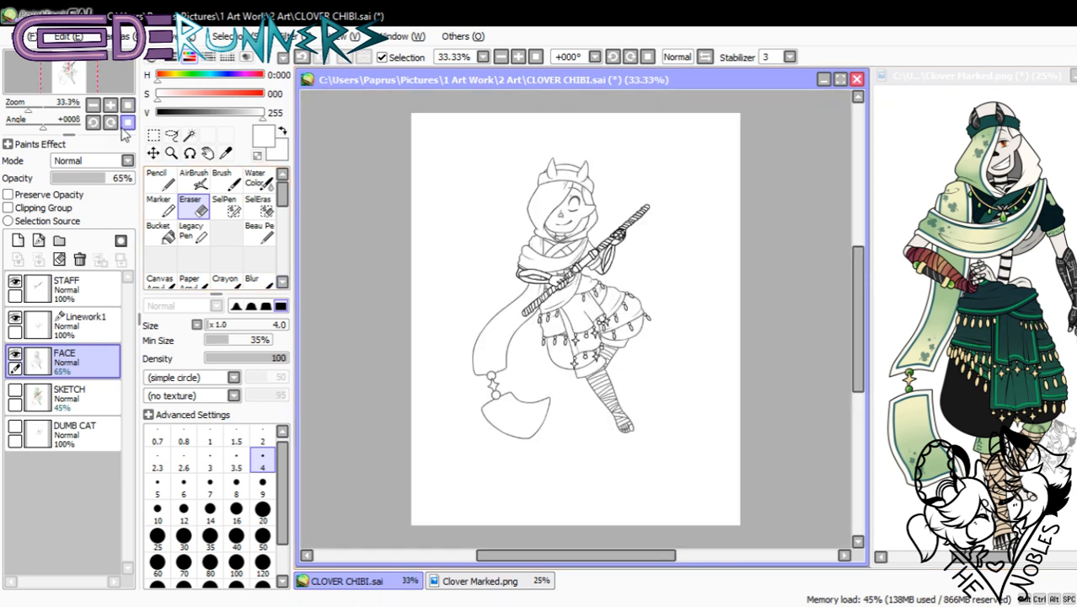
left_click_drag(108, 178, 133, 178)
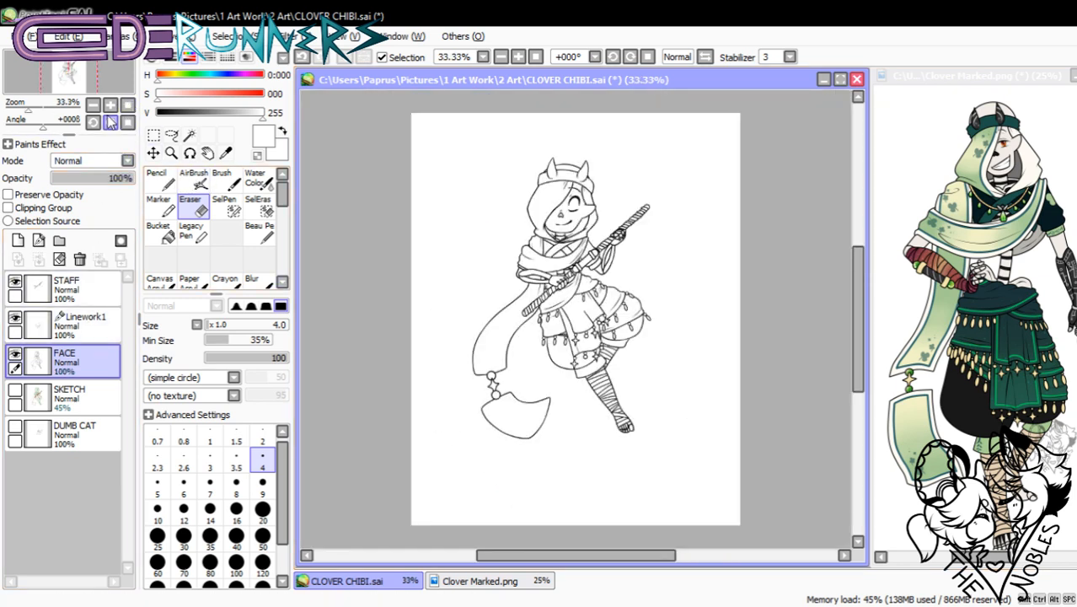
left_click(109, 106)
left_click(109, 105)
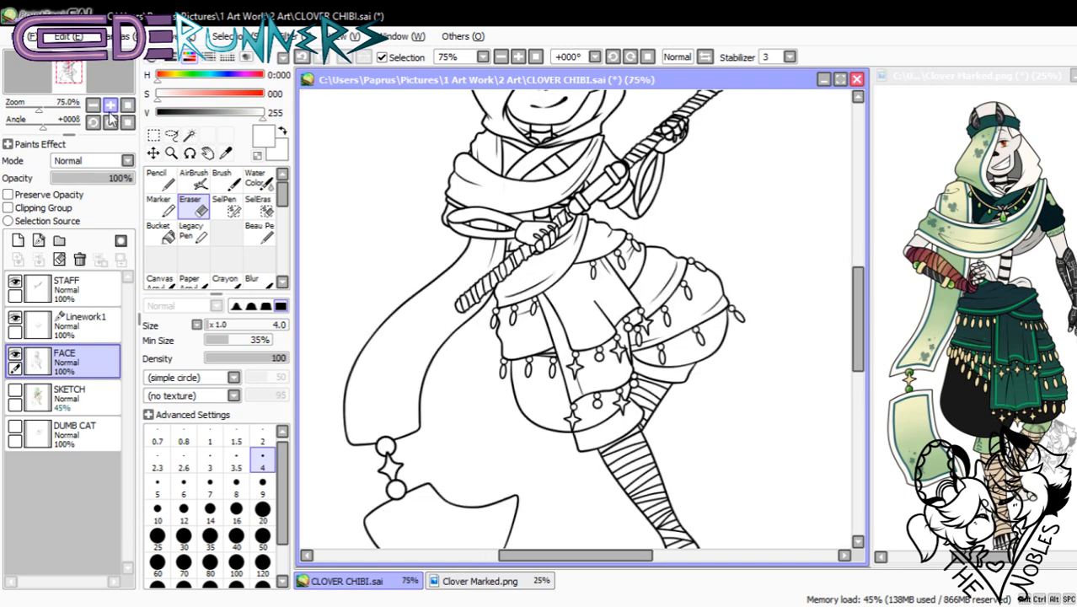
left_click_drag(861, 315, 864, 306)
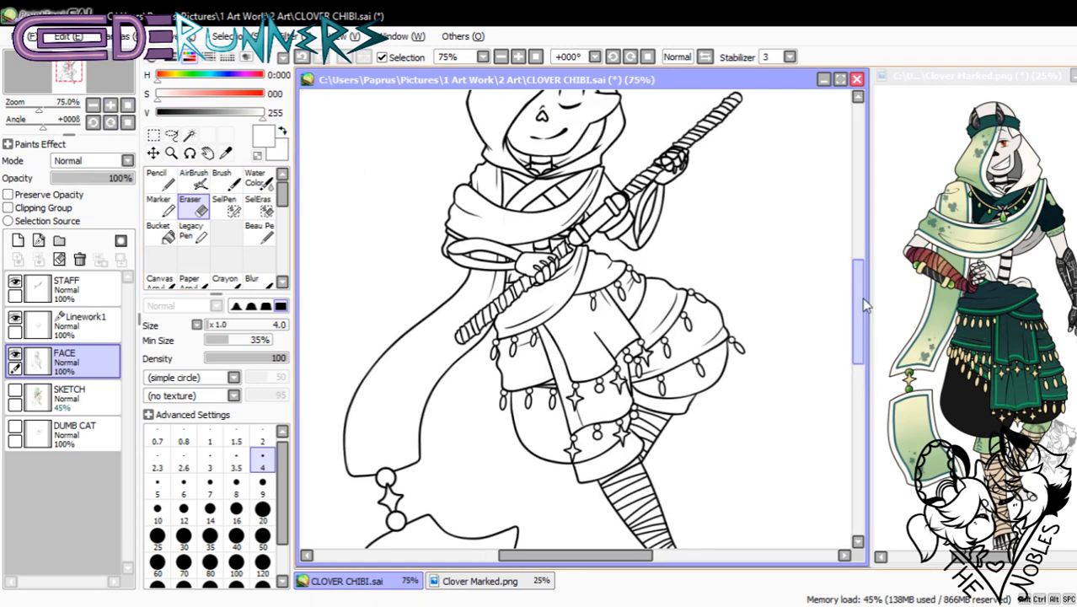
scroll(861, 298, "up", 3)
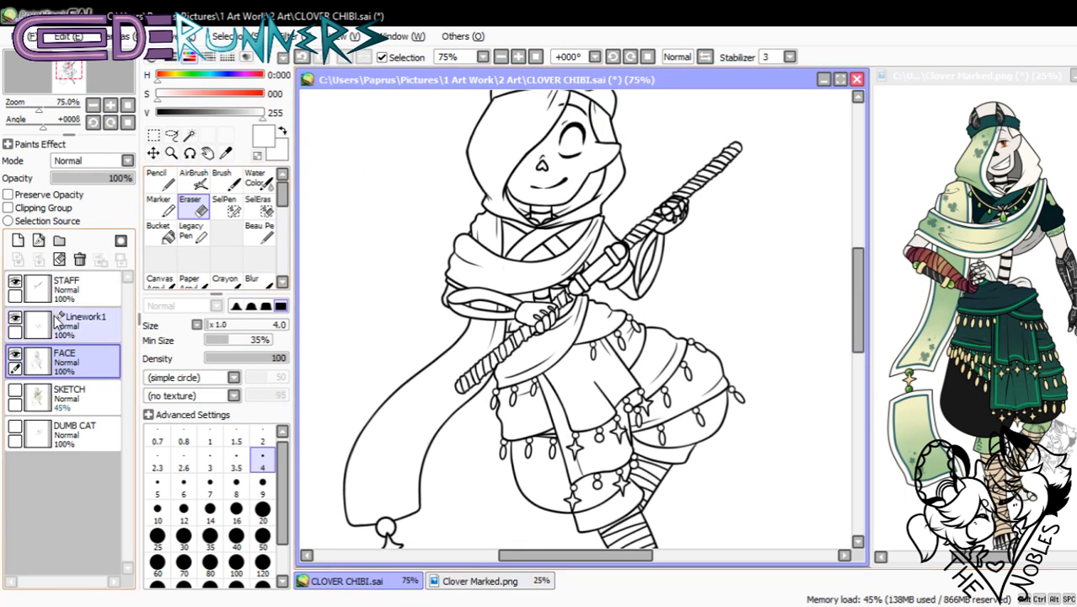
left_click(57, 320)
left_click(80, 259)
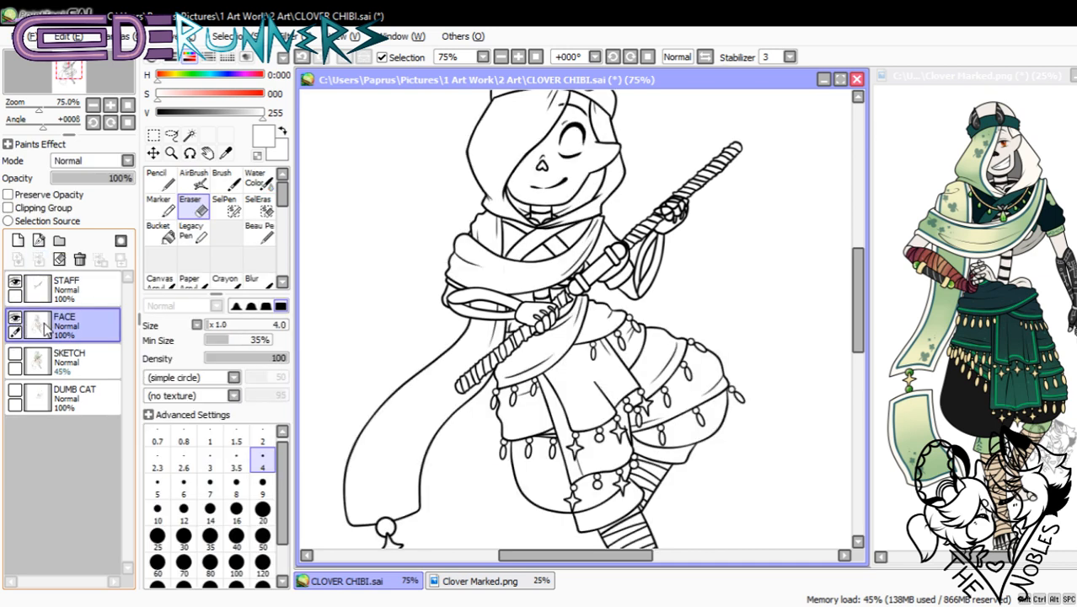
left_click(17, 317)
left_click(17, 317)
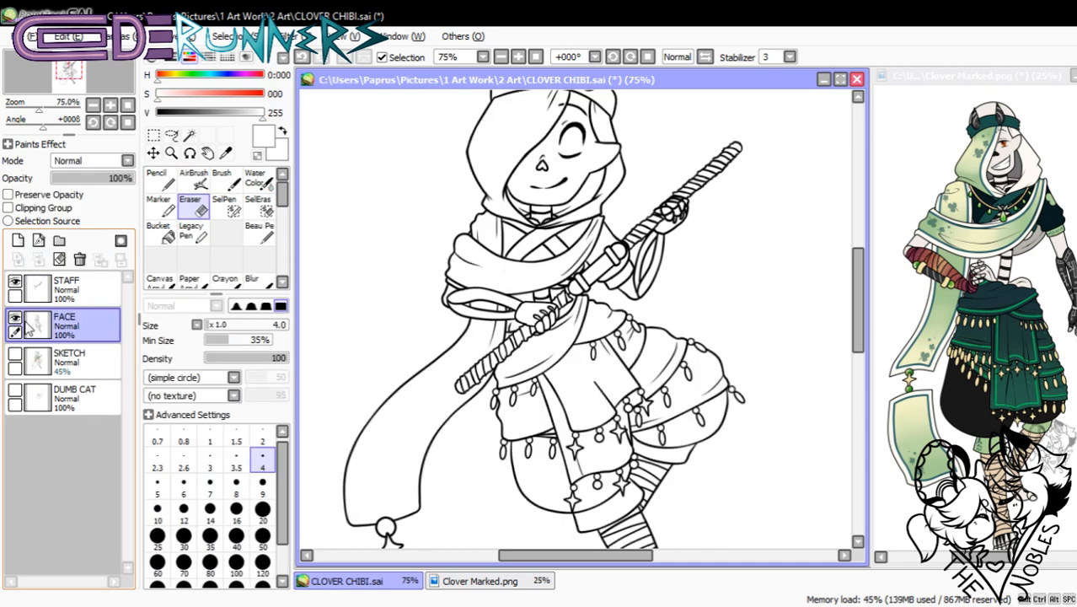
- Try merging the STAFF layer down into FACE, and undo the merge
left_click(108, 295)
left_click(38, 260)
scroll(825, 361, "down", 5)
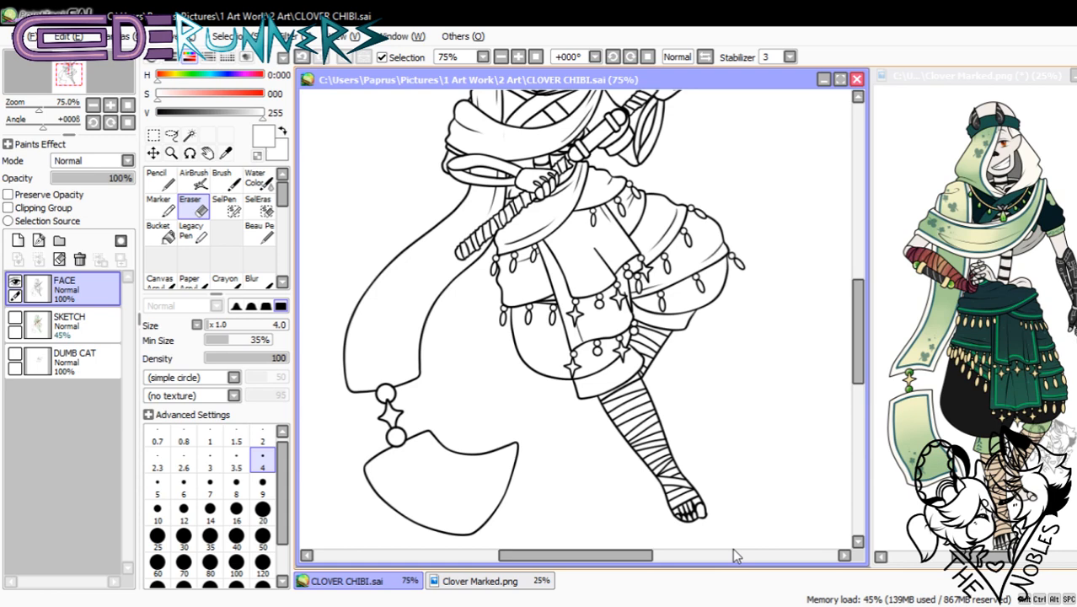
left_click_drag(857, 304, 853, 253)
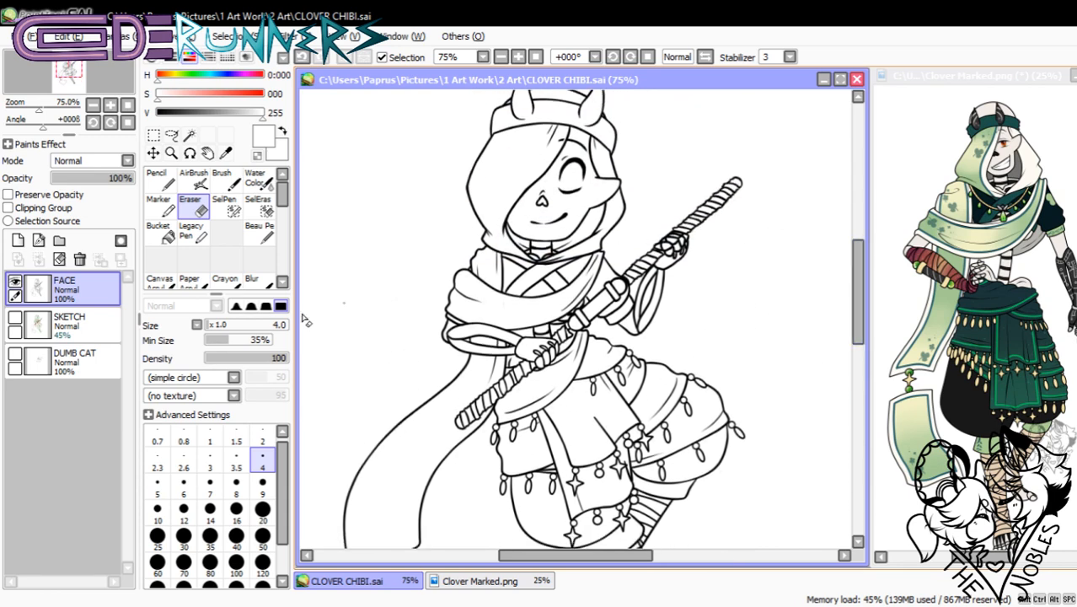
left_click(17, 283)
left_click(17, 283)
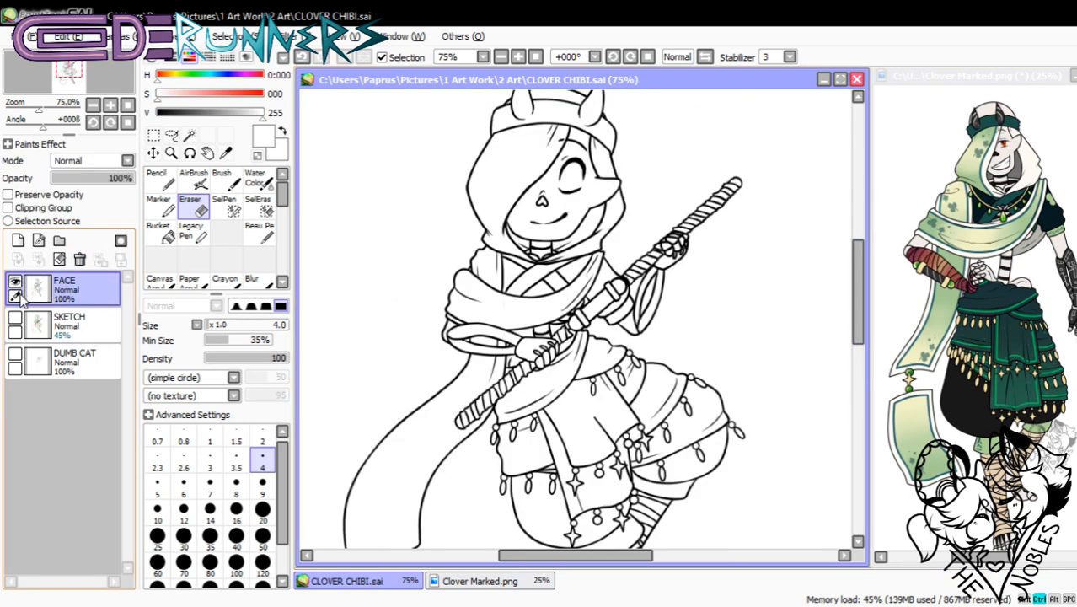
key("ctrl+z")
- Hide FACE briefly to check the STAFF lines alone, and merge STAFF down into the redisplayed FACE layer
left_click(11, 280)
left_click(15, 283)
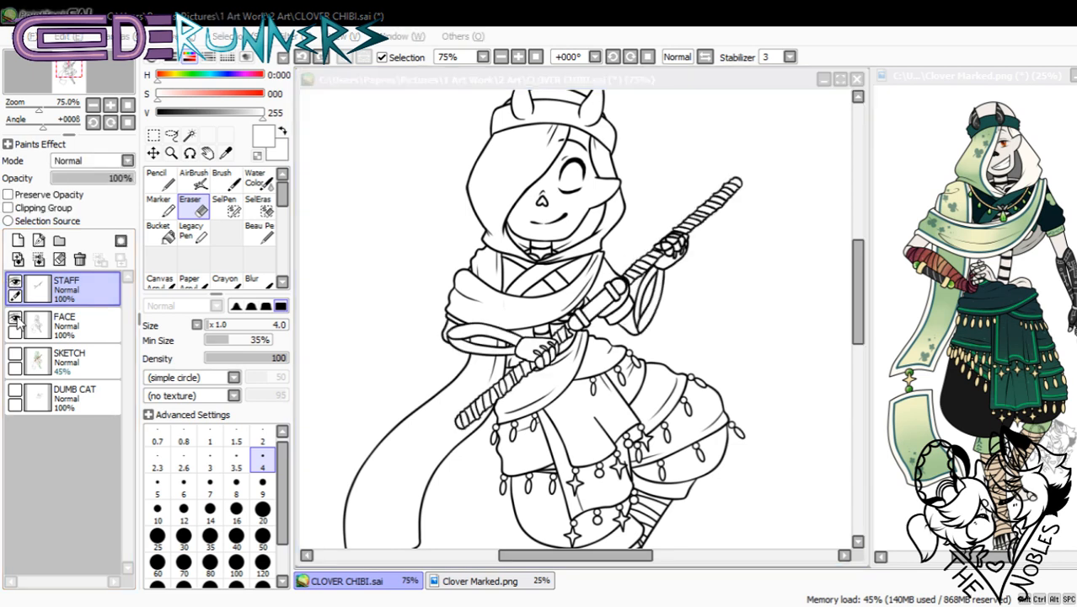
left_click(81, 333)
left_click(15, 319)
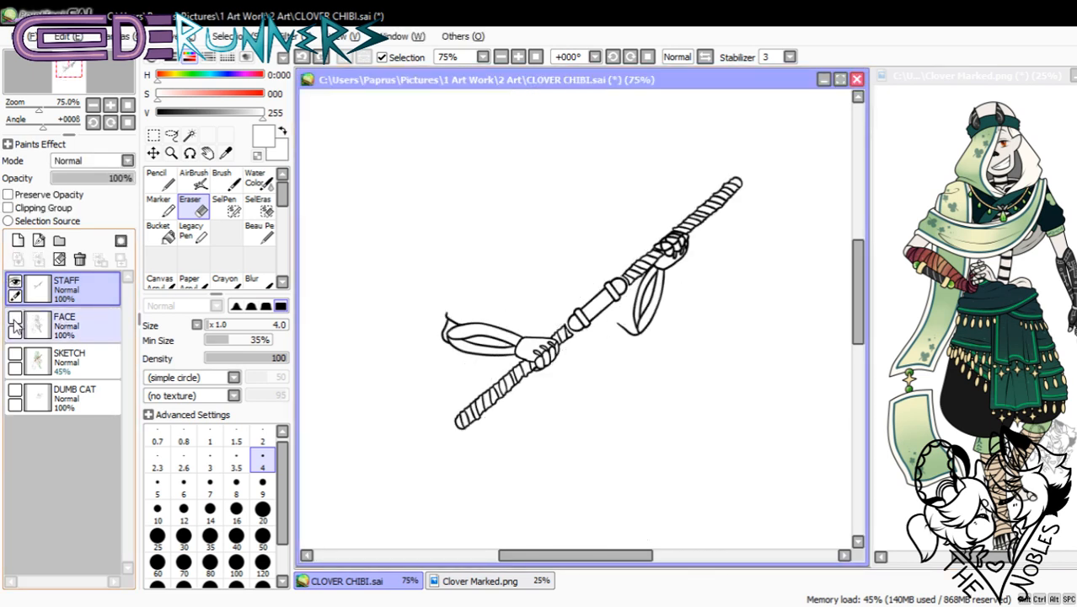
left_click(15, 319)
left_click(64, 287)
left_click(38, 259)
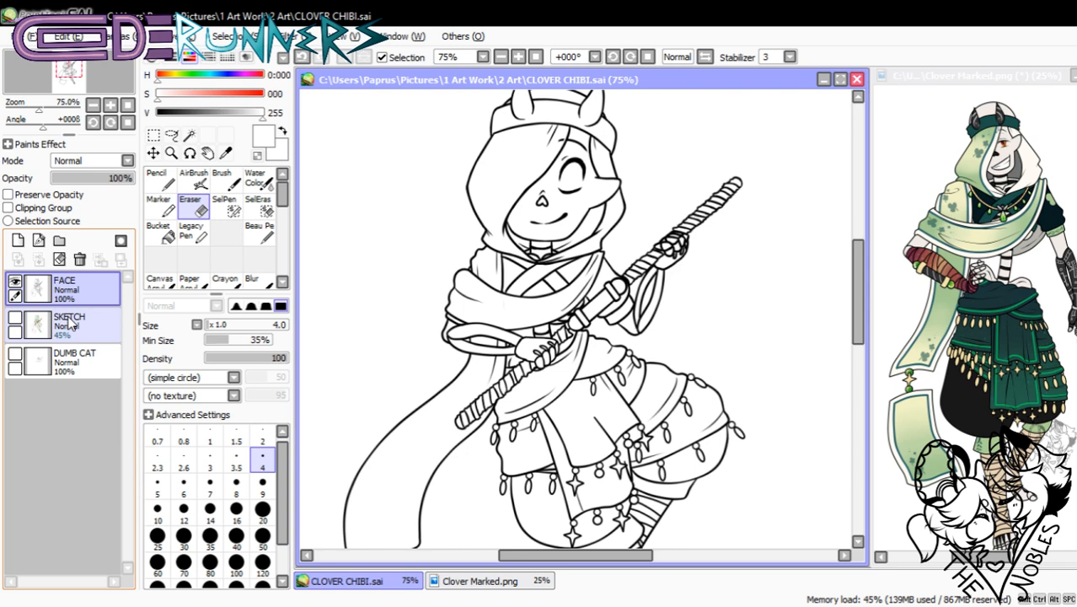
- Set the FACE layer's opacity to 57% and add a new linework layer above it
left_click_drag(118, 178, 98, 178)
left_click(39, 241)
left_click(110, 107)
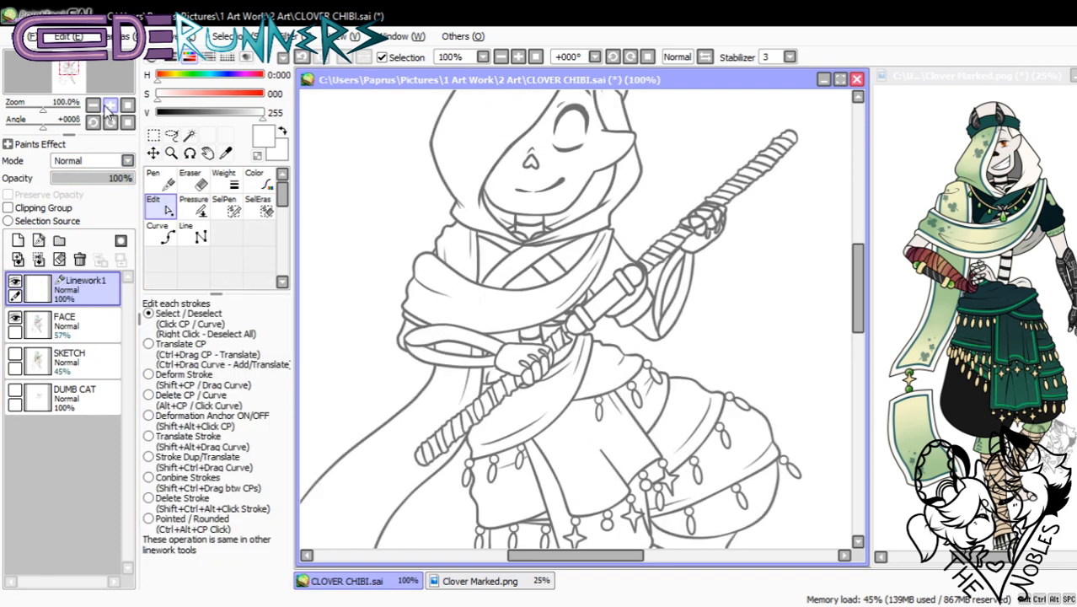
left_click(110, 106)
left_click(110, 106)
- Draw a black size 3 necklace line across the chest below the hood's collar with the Curve tool
left_click(194, 234)
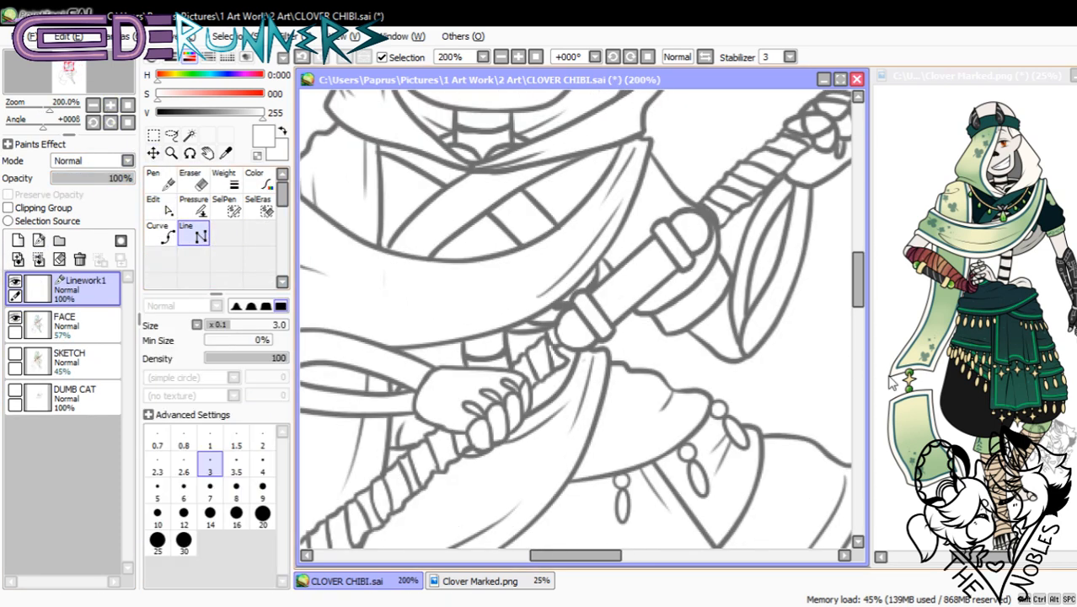
left_click_drag(856, 300, 857, 286)
left_click_drag(577, 558, 559, 558)
left_click(158, 234)
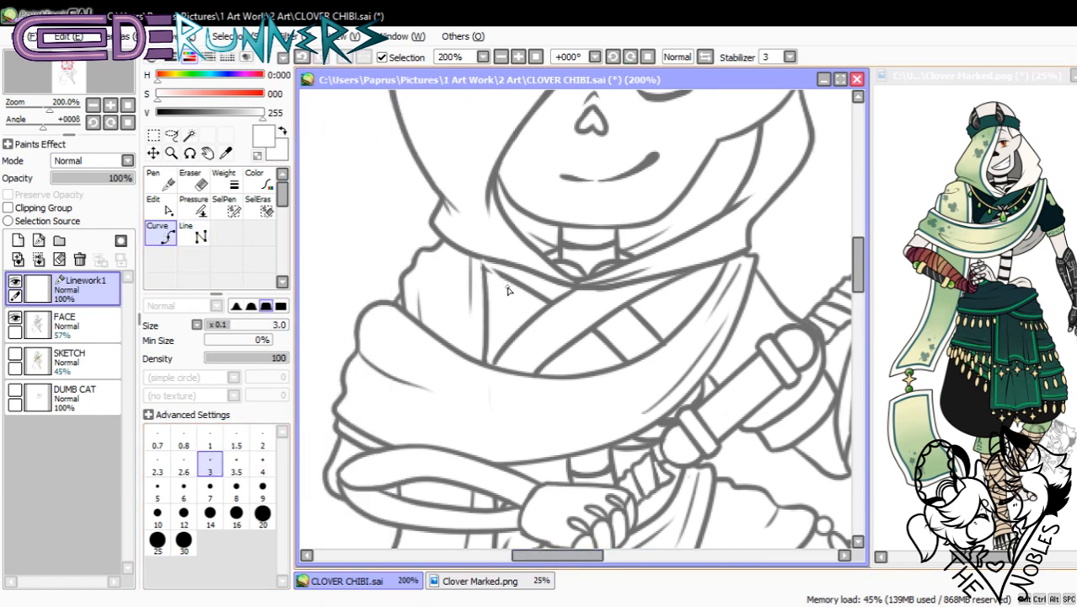
key("ctrl+z")
left_click_drag(168, 113, 98, 146)
left_click(484, 260)
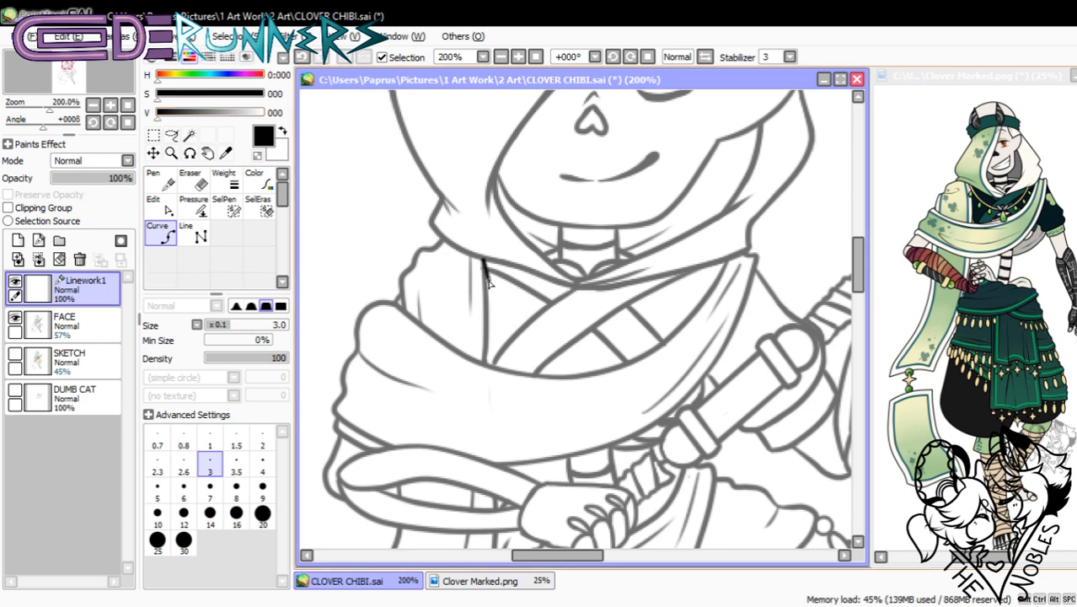
left_click(515, 295)
left_click(593, 312)
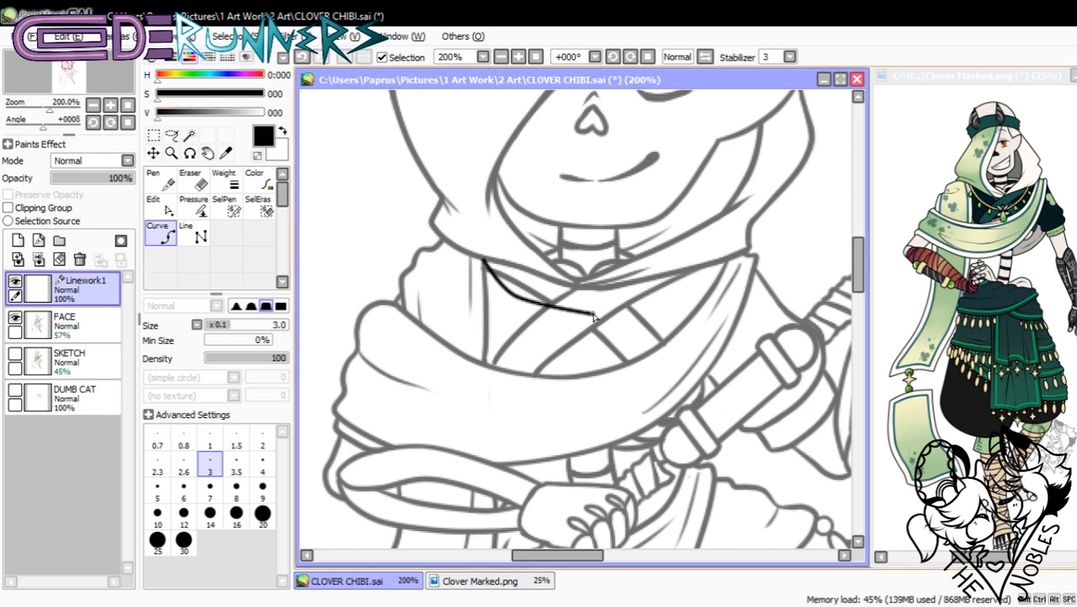
double_click(696, 268)
- Reshape the necklace line with Translate CP, moving its end and control points into a deeper V-like dip under the collar
left_click(156, 205)
left_click(485, 260)
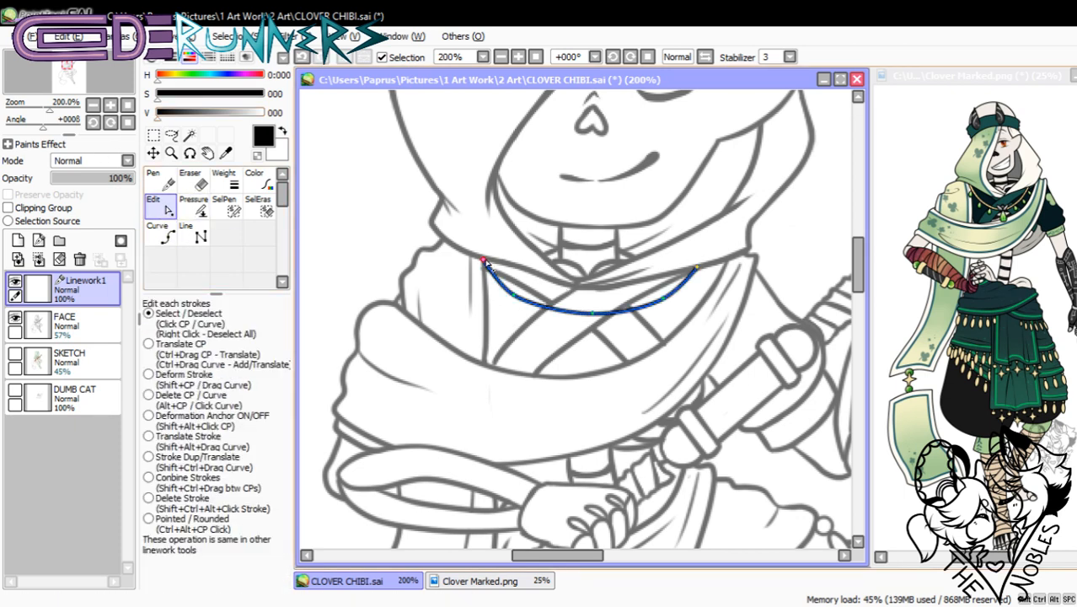
left_click(174, 344)
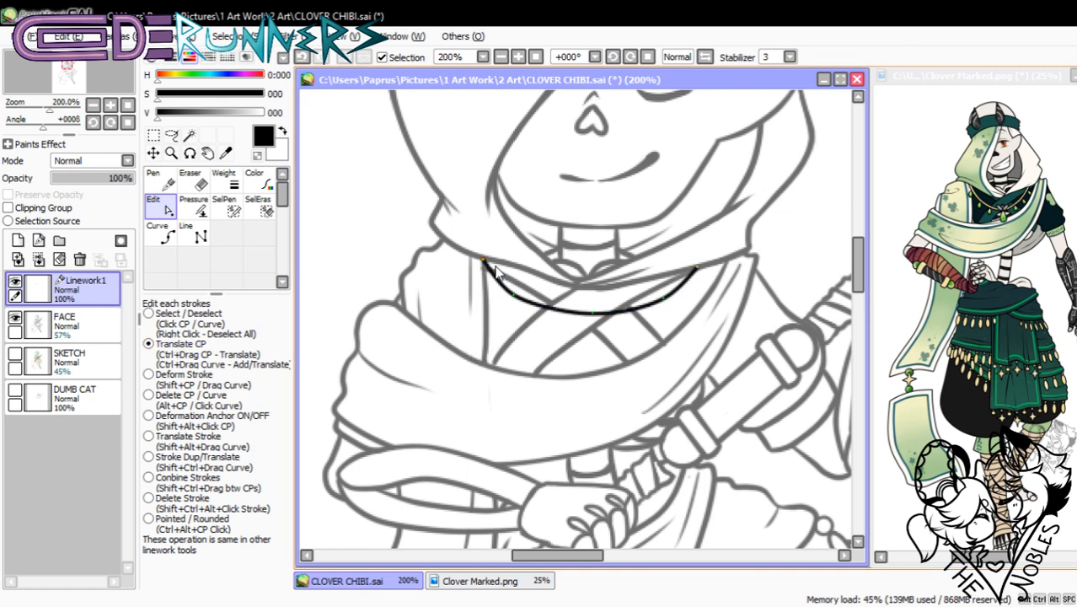
left_click_drag(483, 260, 486, 267)
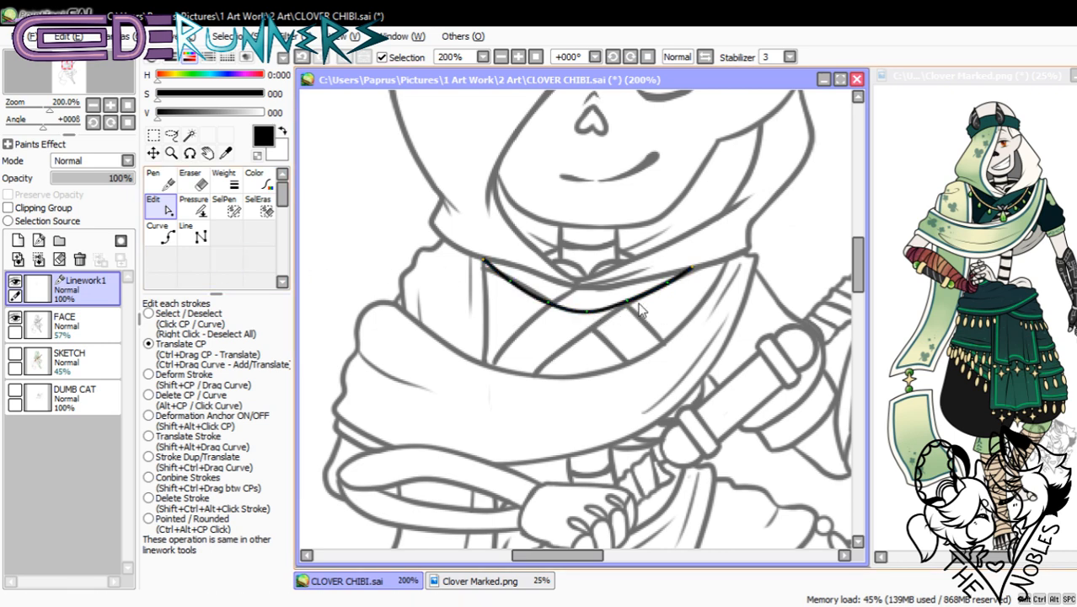
- Draw a second necklace curve just beneath the first and nudge both curves' control points so they run parallel
left_click(160, 233)
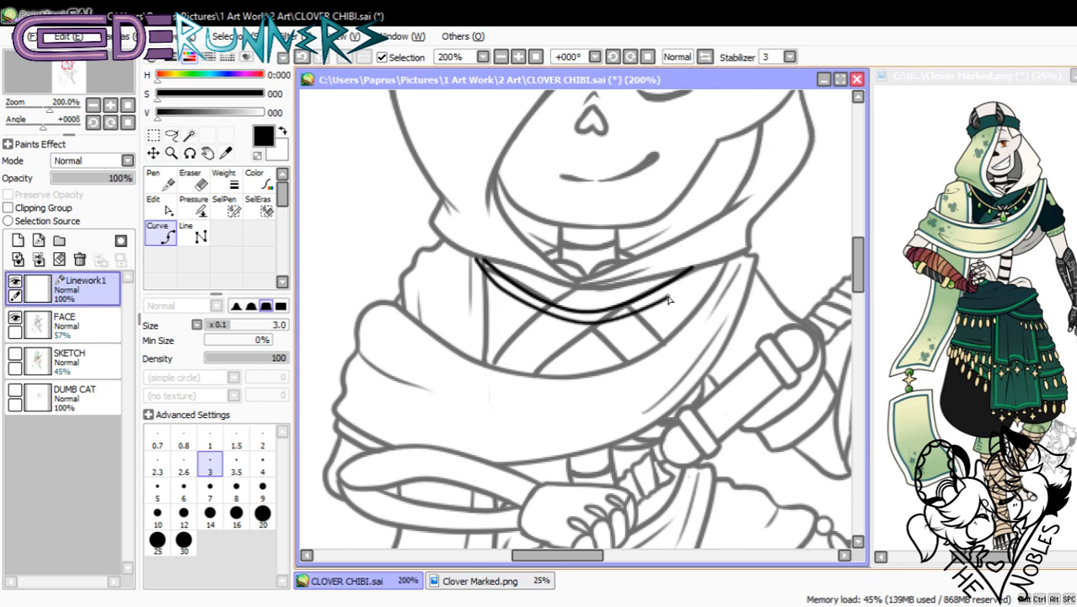
key("ctrl")
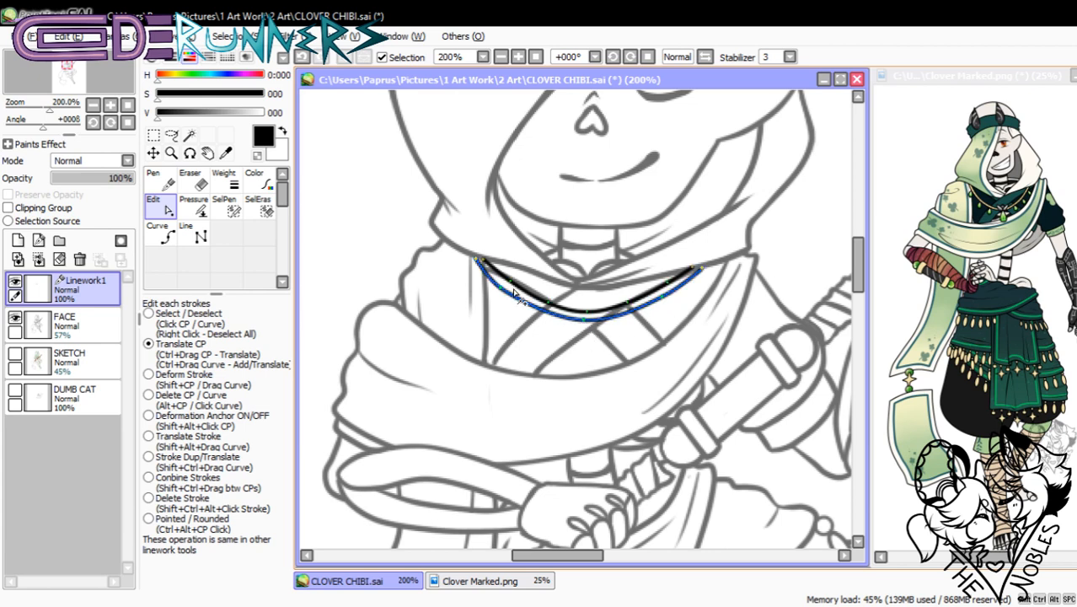
mouse_move(501, 288)
left_mouse_down()
mouse_move(548, 316)
mouse_move(589, 322)
left_mouse_up()
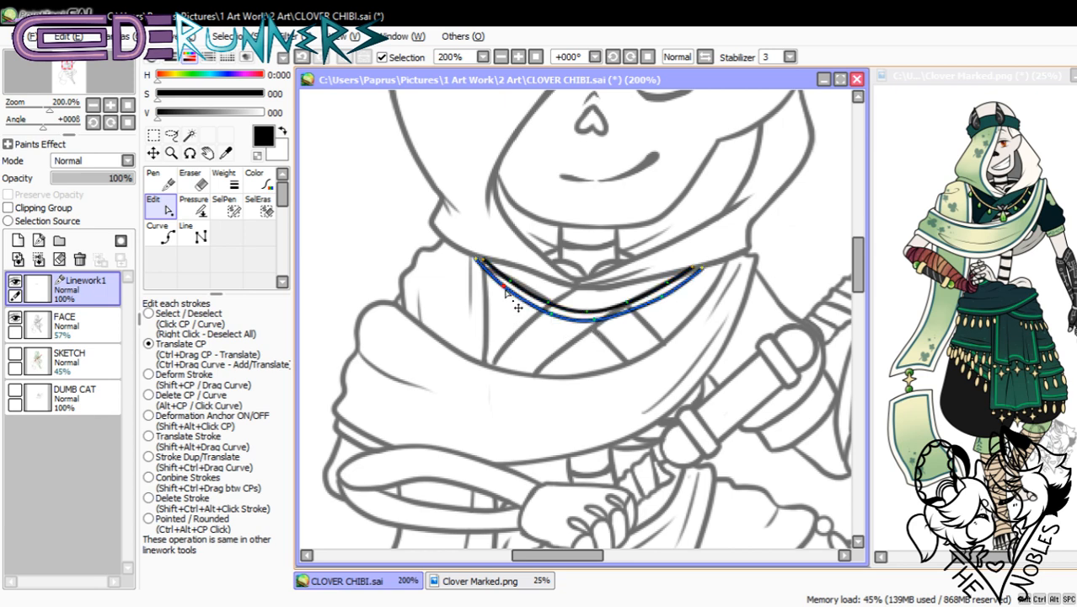
left_click_drag(504, 287, 504, 289)
left_click_drag(662, 297, 659, 297)
left_click_drag(660, 297, 654, 300)
left_click_drag(704, 270, 703, 270)
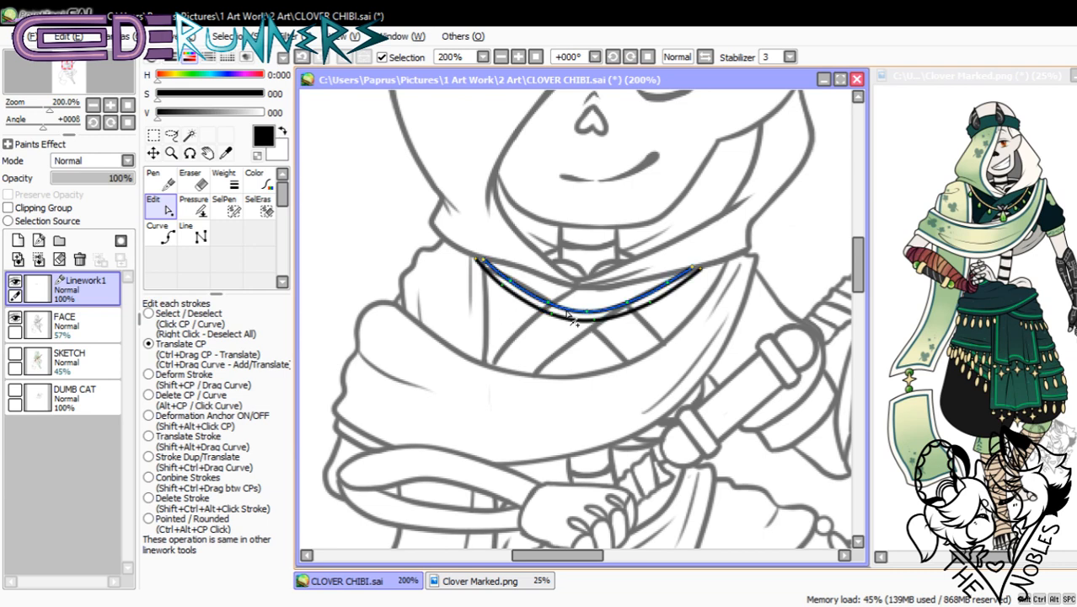
left_click_drag(551, 303, 556, 308)
mouse_move(630, 304)
left_mouse_down()
mouse_move(670, 287)
mouse_move(683, 303)
left_mouse_up()
- Show the DUMB CAT layer with FACE hidden to view its doodle, and restore the previous layer visibility
left_click(15, 392)
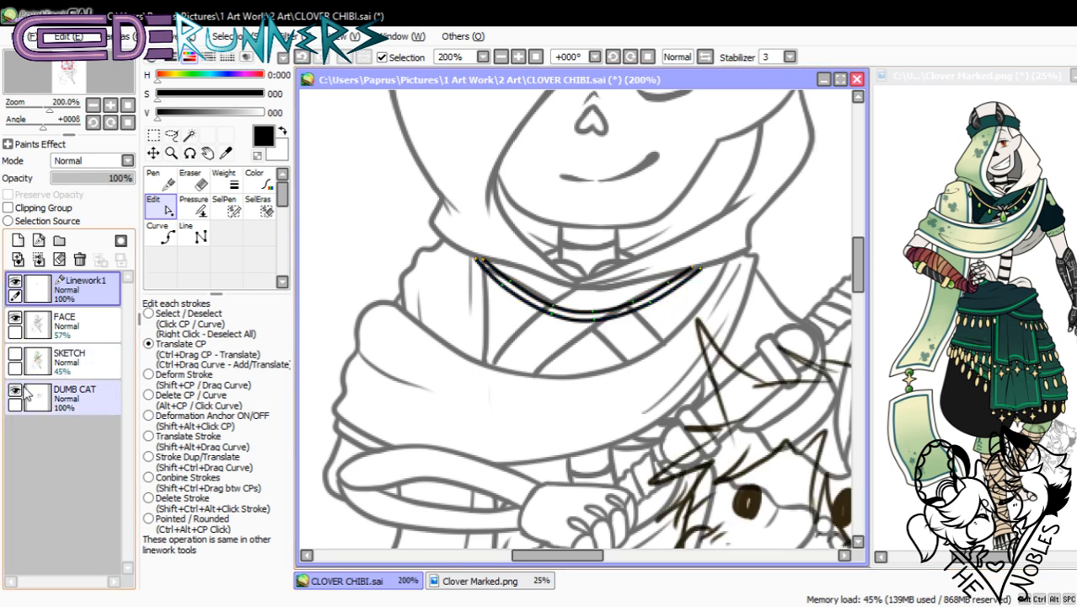
left_click(93, 105)
left_click_drag(582, 556, 611, 556)
left_click_drag(855, 298, 855, 325)
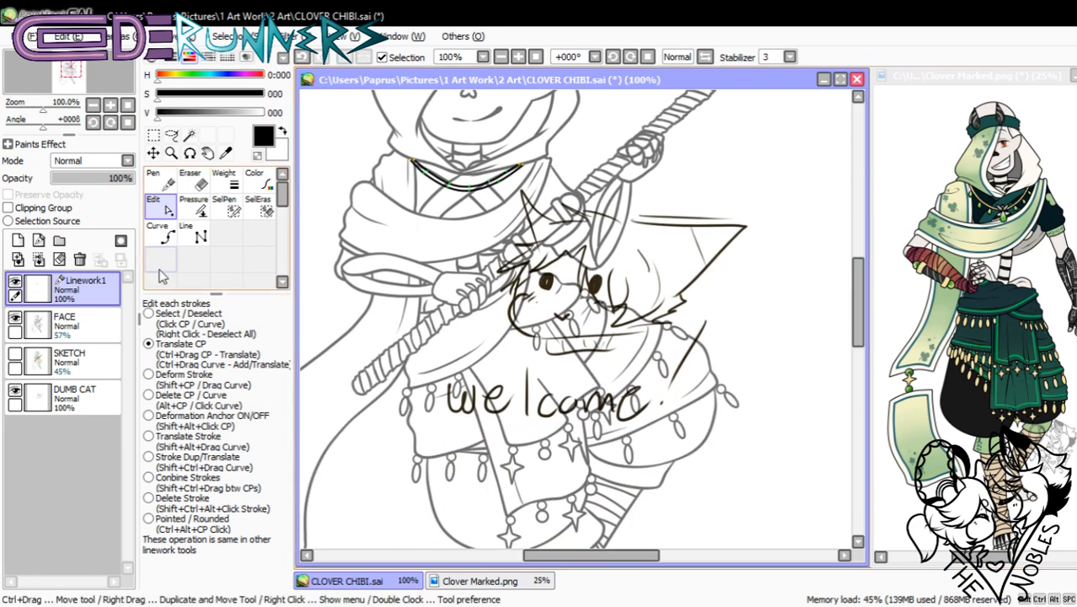
left_click(15, 317)
left_click(15, 354)
left_click(15, 354)
left_click(14, 317)
left_click(14, 317)
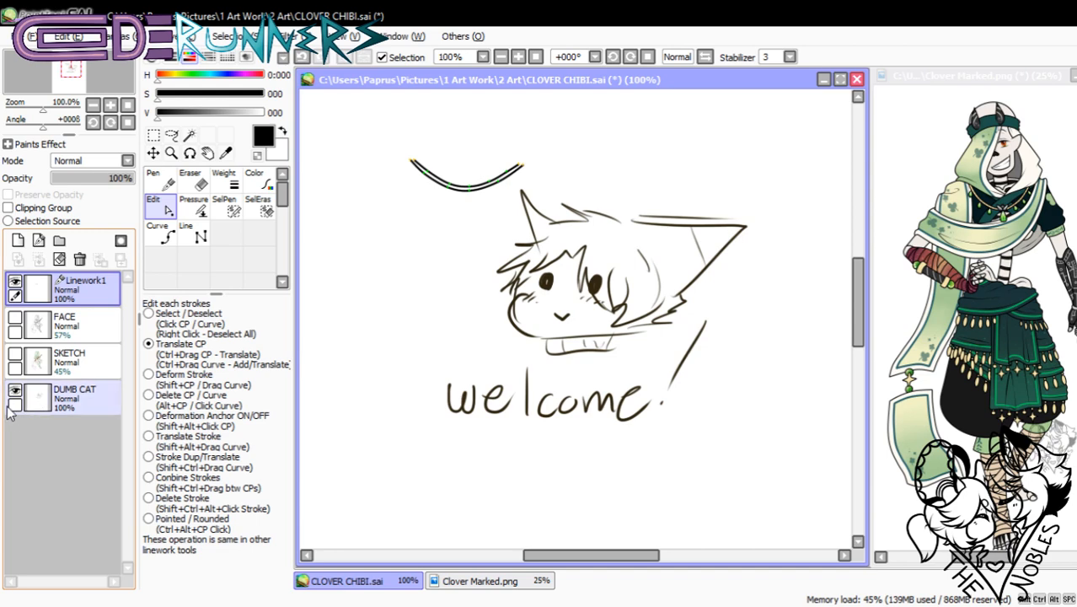
left_click(31, 364)
left_click(16, 391)
left_click(14, 317)
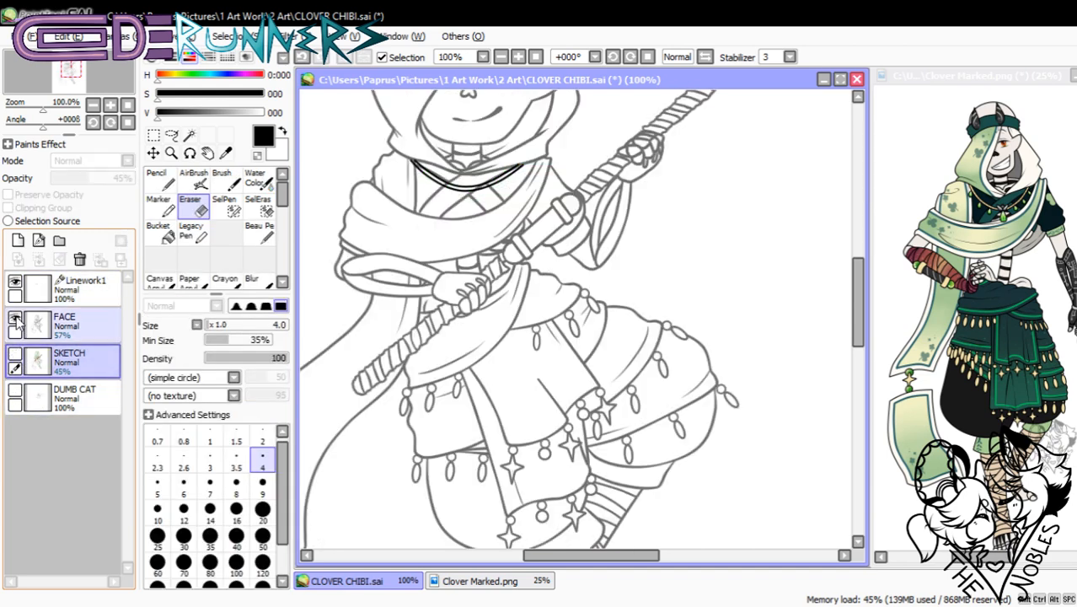
- Add a new linework layer above Linework1 for the necklace's centre pendant
left_click(84, 291)
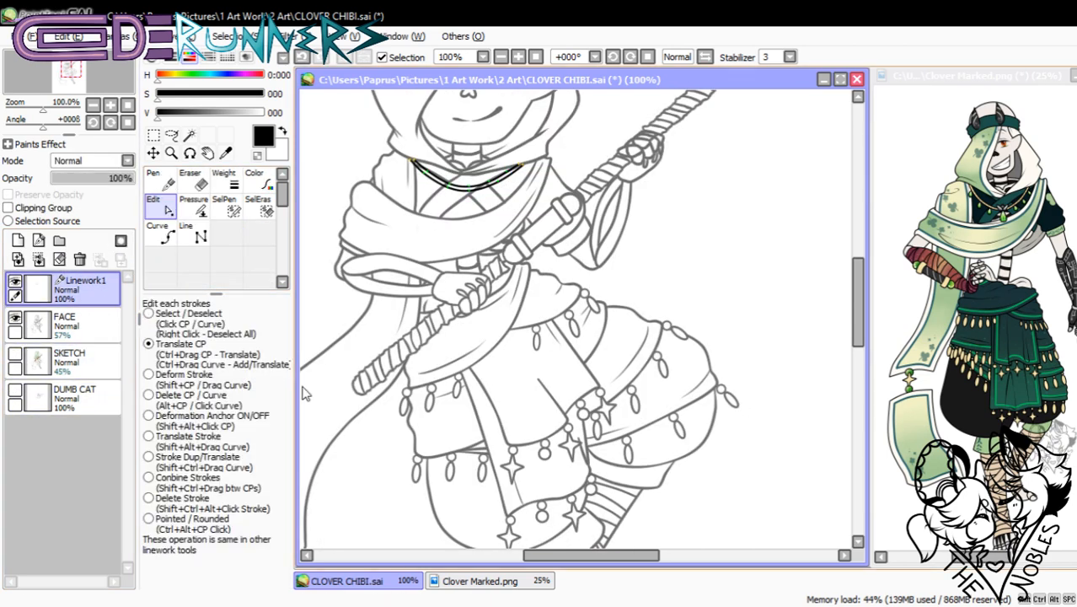
left_click_drag(606, 555, 585, 555)
scroll(687, 422, "up", 3)
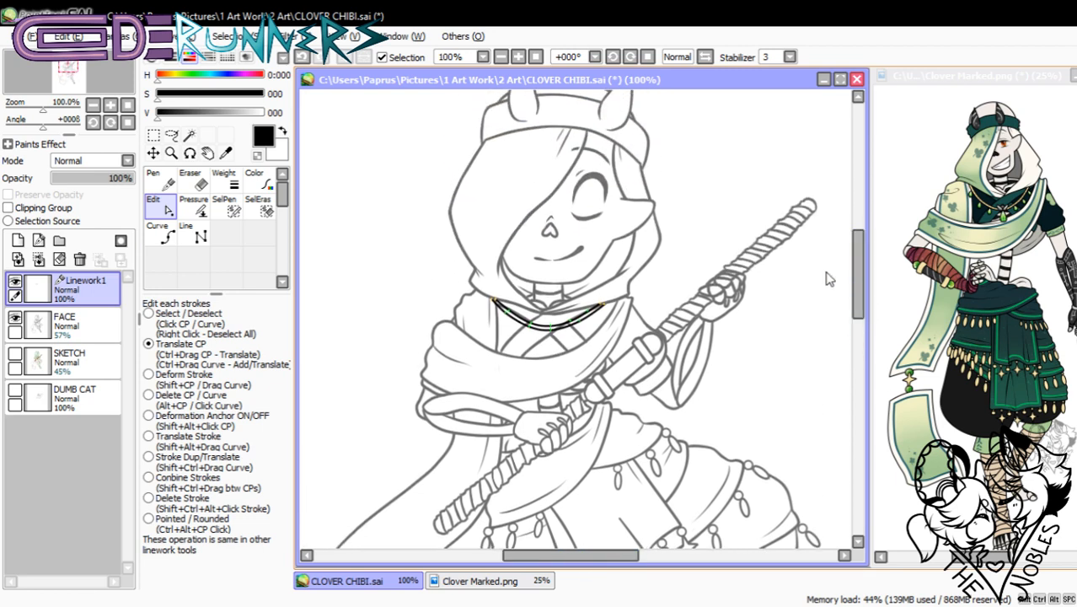
left_click(110, 105)
left_click(110, 106)
left_click(92, 104)
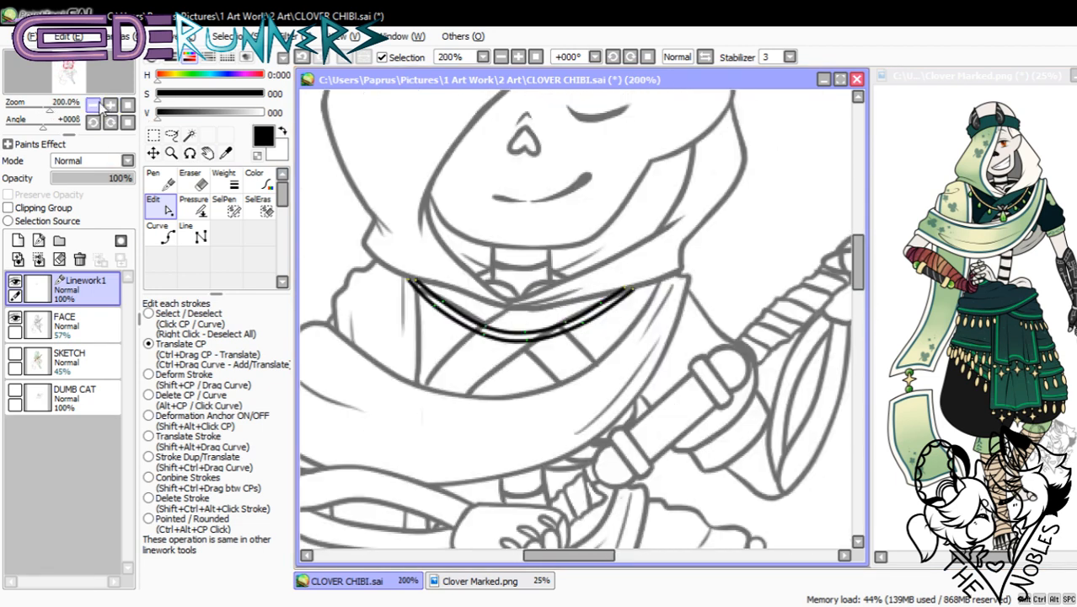
left_click(59, 259)
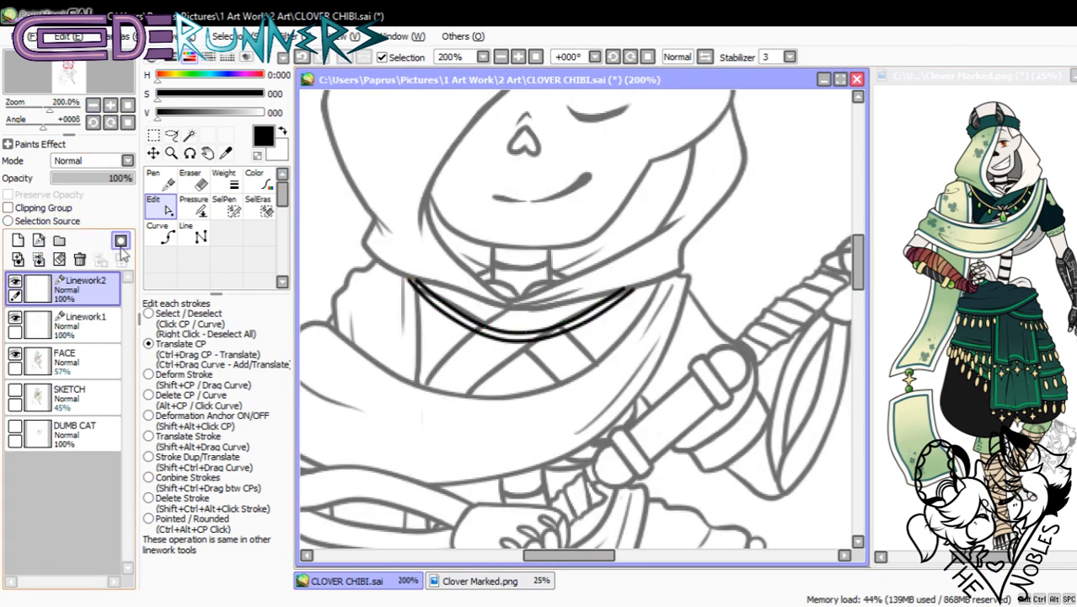
- Draw two pointed, bow-like wings at the lowest point of the necklace with the size 3 Curve tool
left_click(201, 236)
left_click(158, 236)
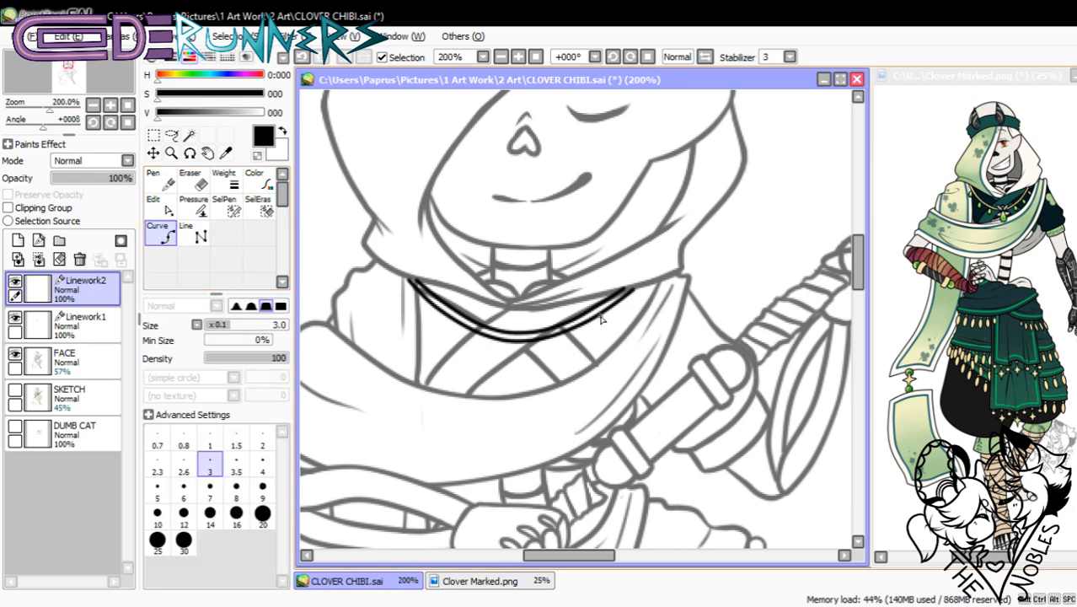
scroll(515, 501, "up", 1)
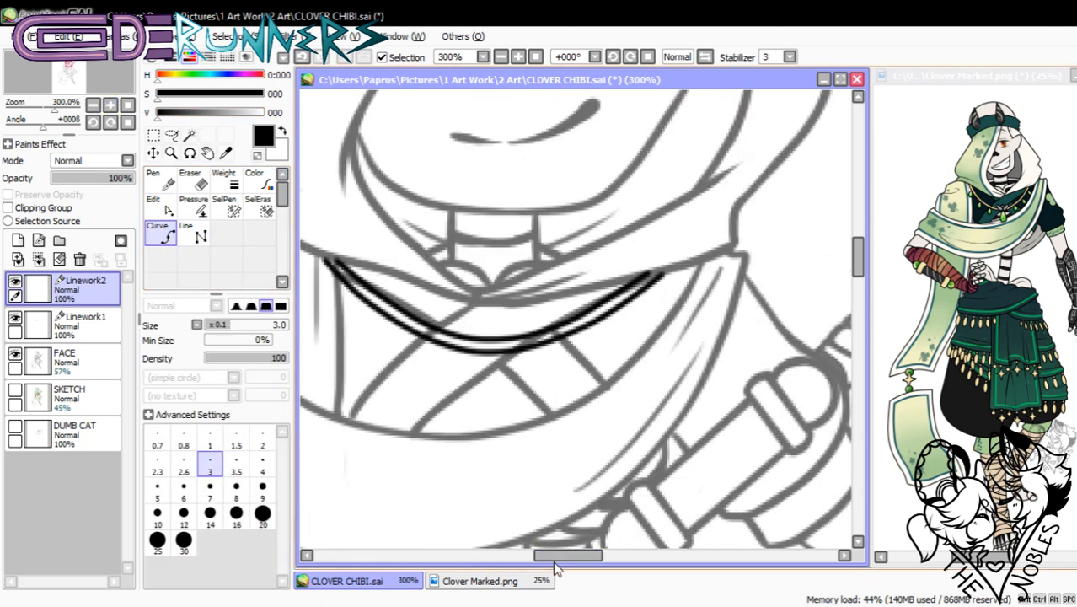
left_click_drag(553, 558, 538, 562)
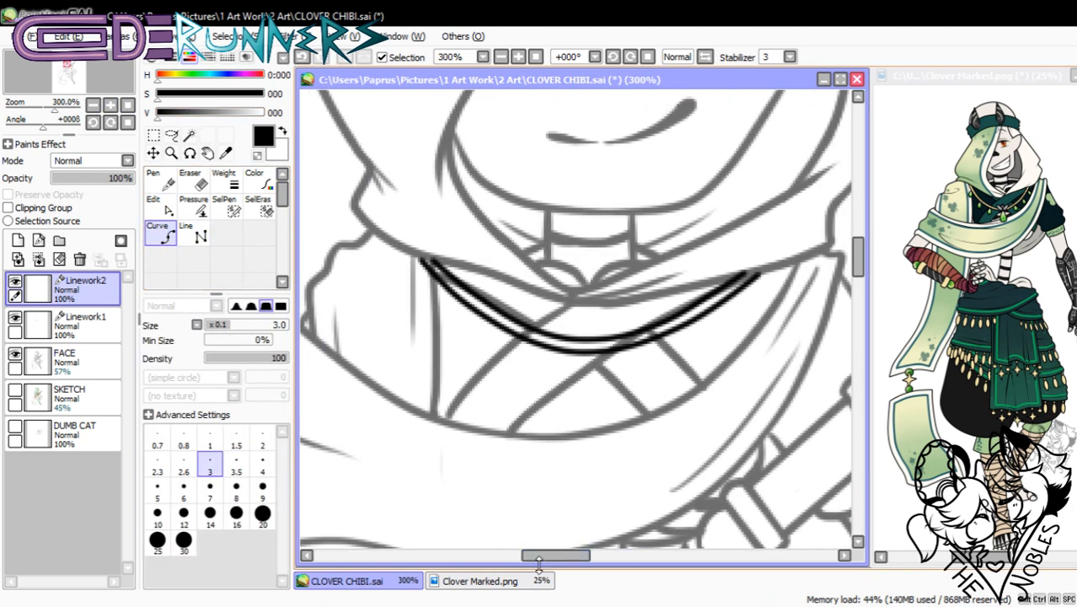
left_click(594, 347)
left_click(633, 316)
left_click(628, 354)
left_click(560, 318)
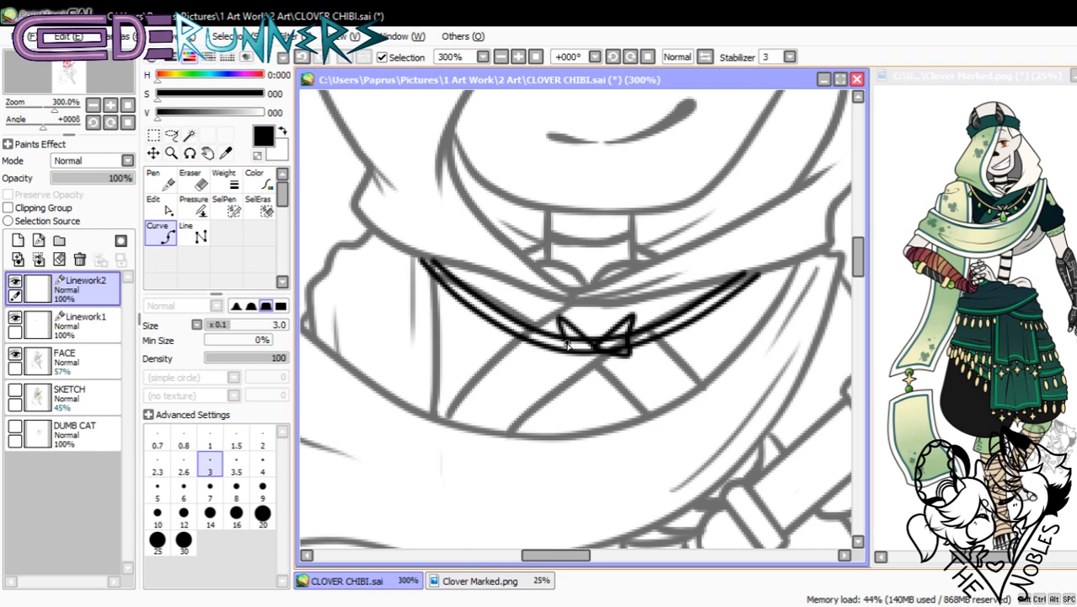
left_click(560, 358)
double_click(597, 348)
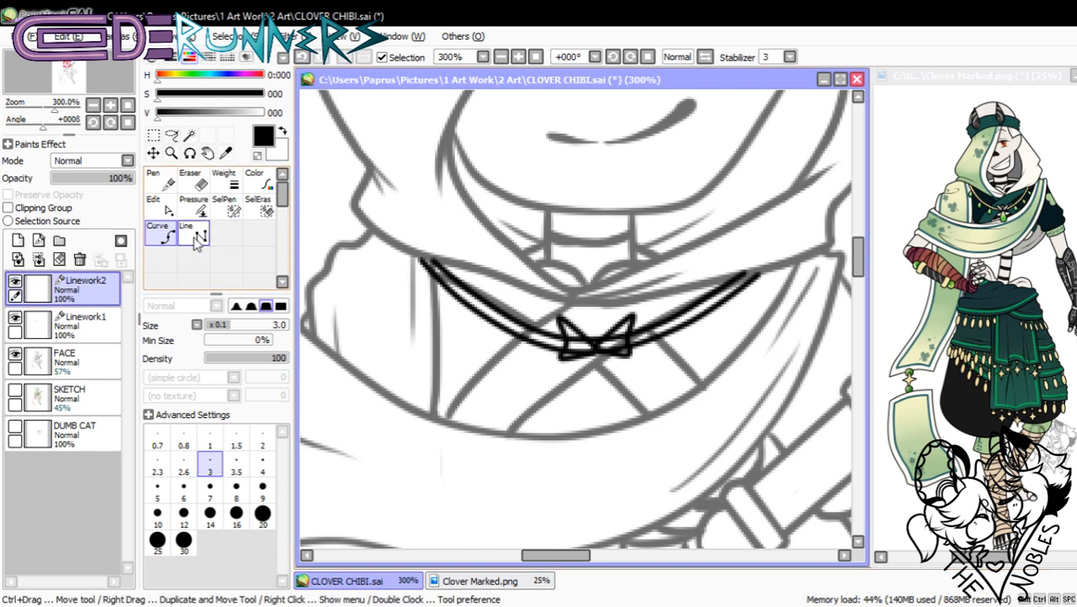
- Hide Linework1 and reshape the pendant's wings with Translate CP, giving them rounder lower edges
left_click(50, 330)
left_click(14, 317)
left_click(157, 204)
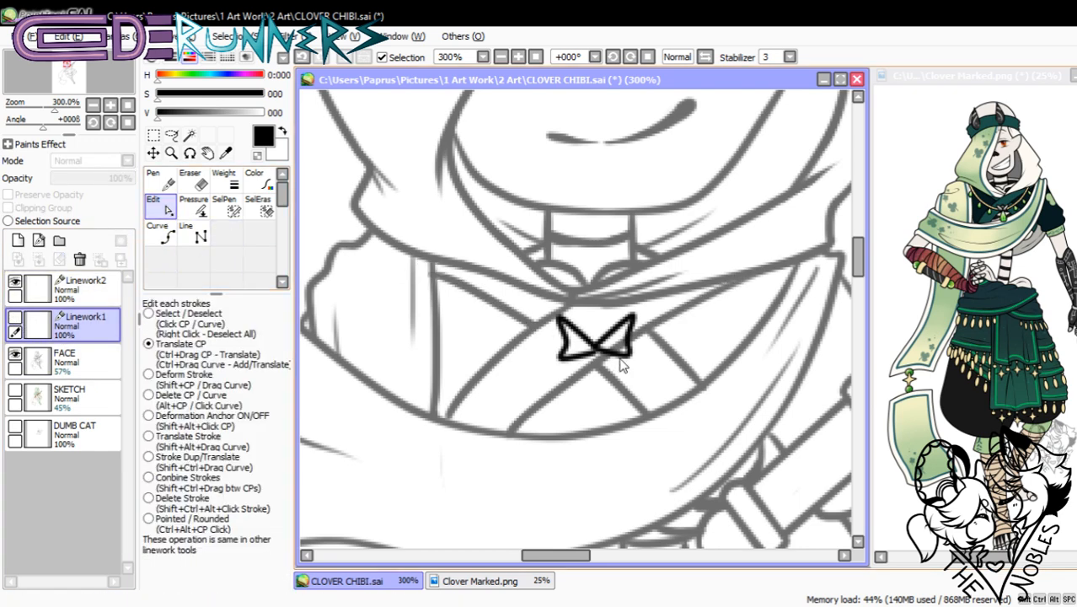
left_click(93, 286)
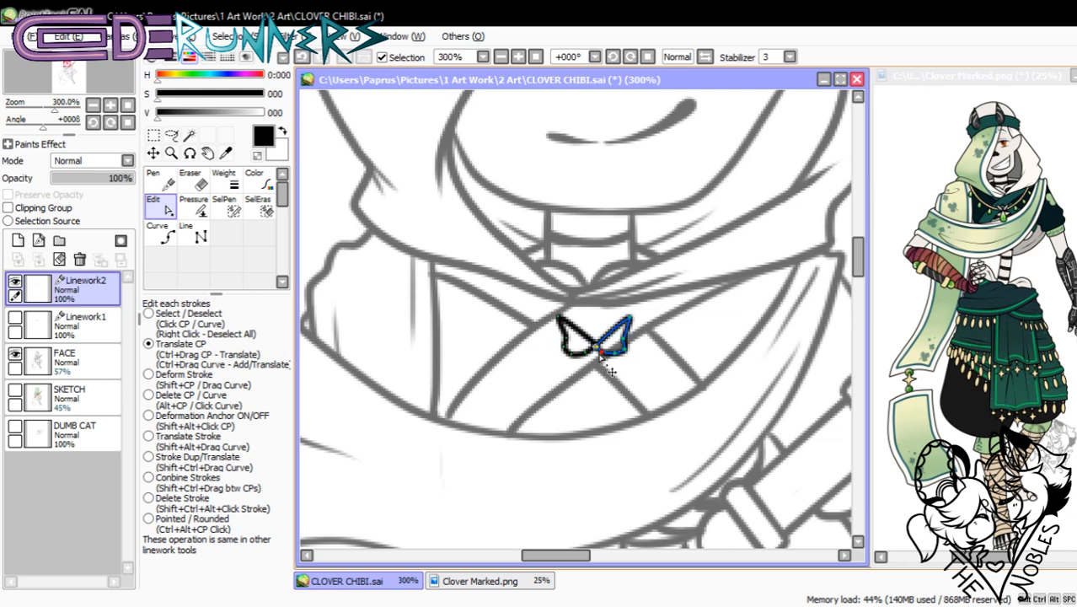
left_click_drag(600, 354, 622, 358)
- Draw a small rounded arch between the pendant's two wings with the Curve tool and check its control points
left_click(160, 234)
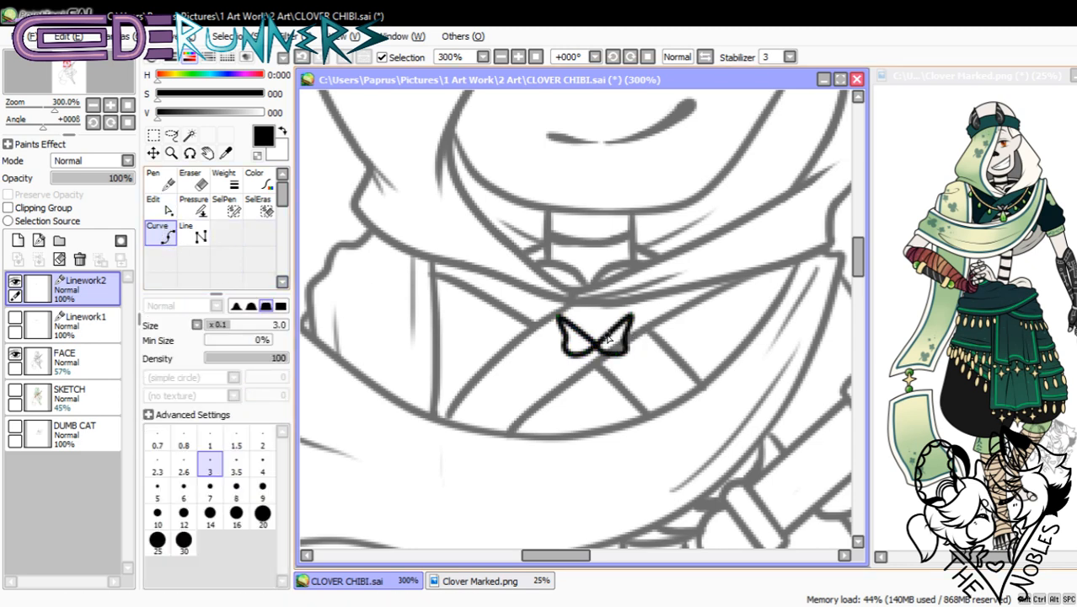
left_click(580, 334)
left_click(594, 318)
double_click(611, 333)
left_click(152, 206)
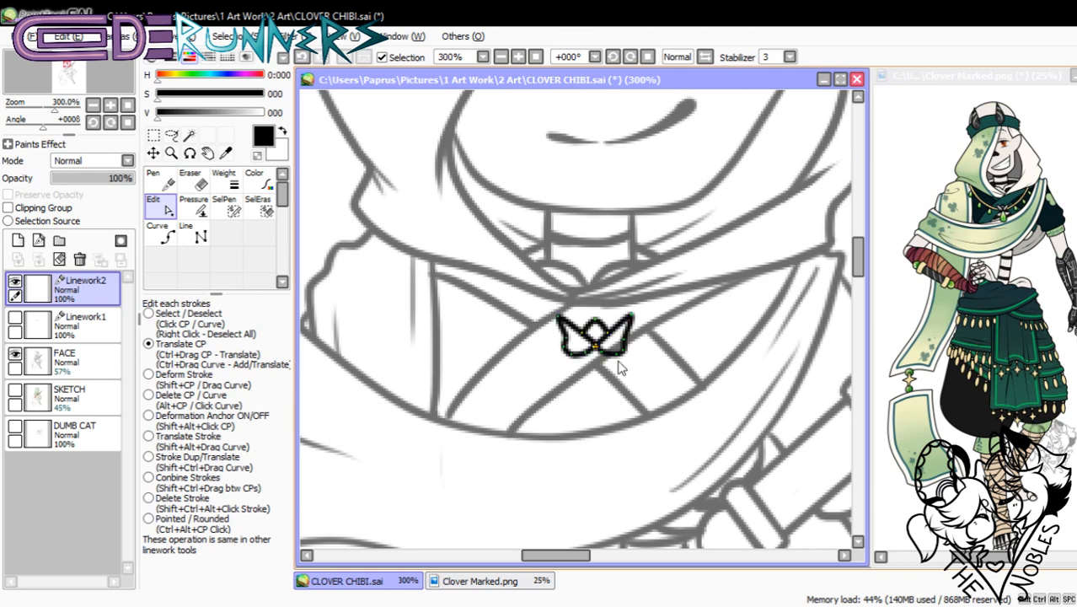
- Draw a flared body with a narrow waist beneath the pendant's wings and slim it down with Translate CP
left_click(163, 238)
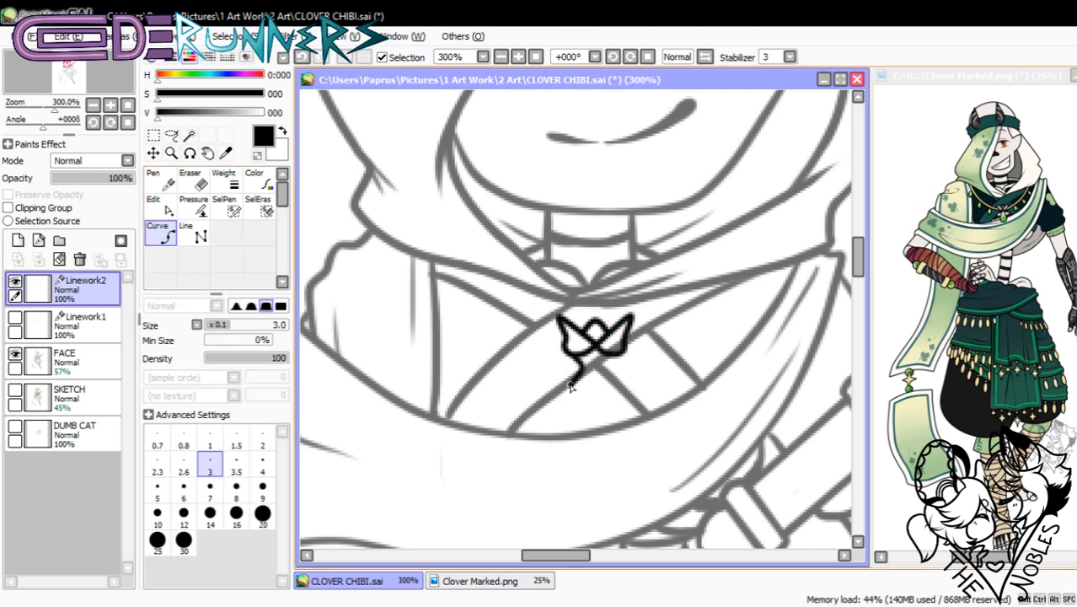
left_click(569, 390)
left_click(618, 391)
left_click(601, 368)
double_click(609, 353)
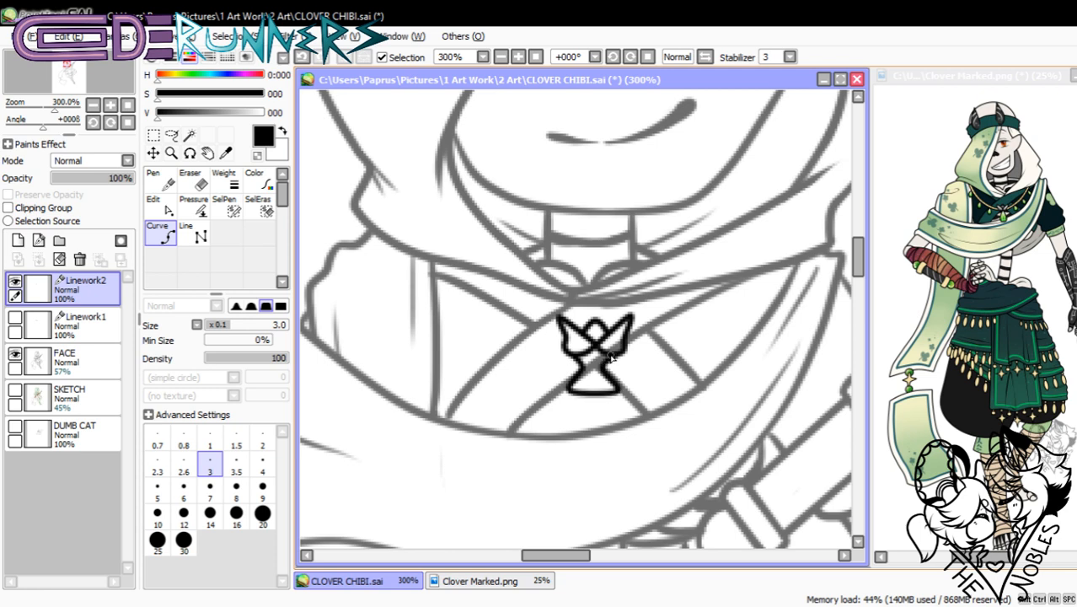
left_click(160, 206)
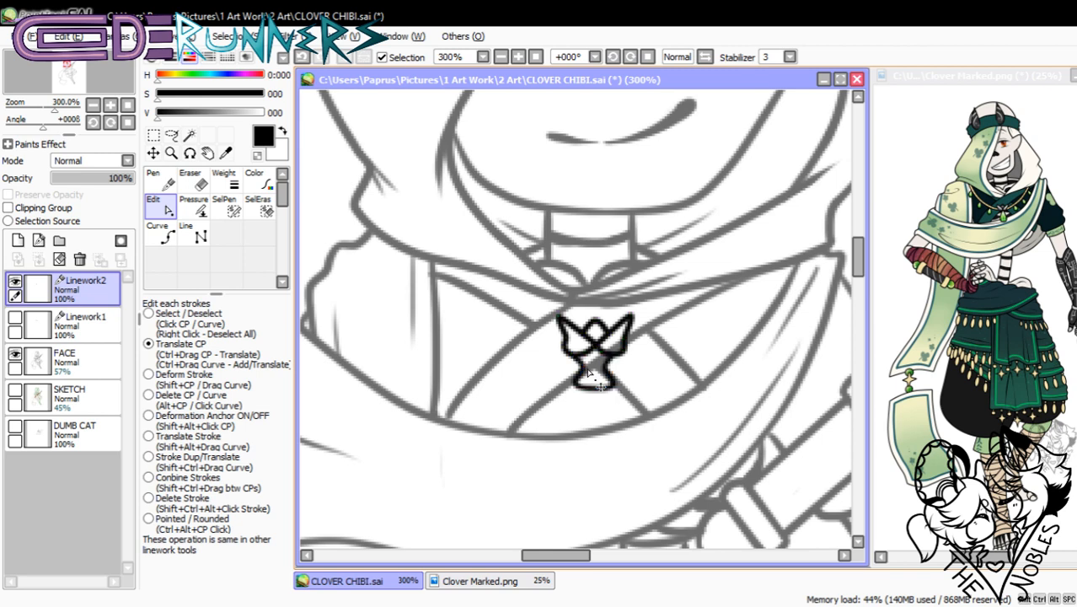
- Add a base strip under the pendant's body with the Line tool, adjust its control points and show Linework1 again
left_click(194, 233)
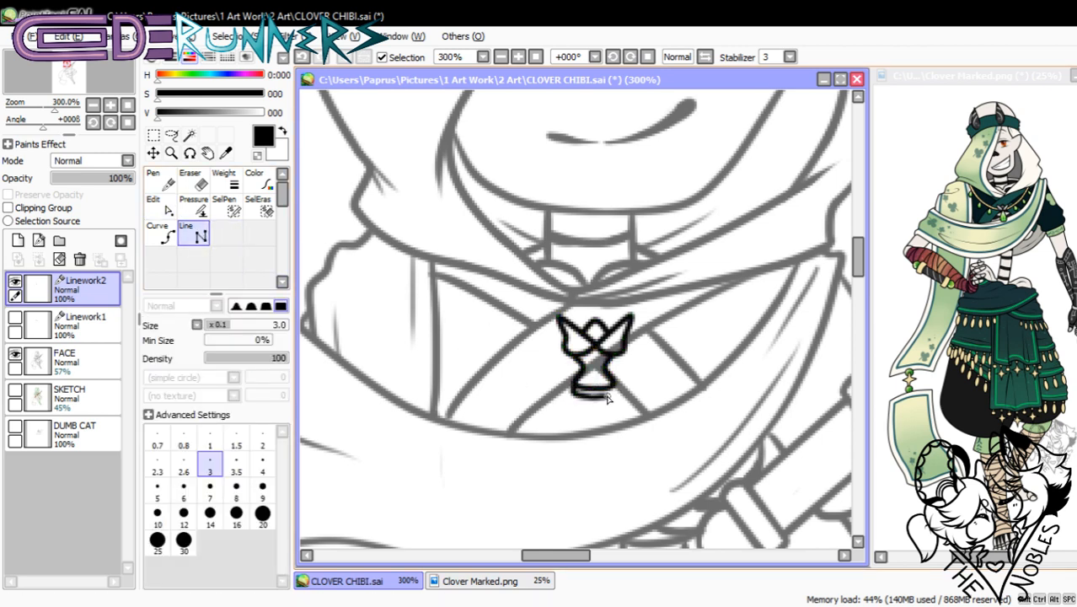
left_click(163, 208)
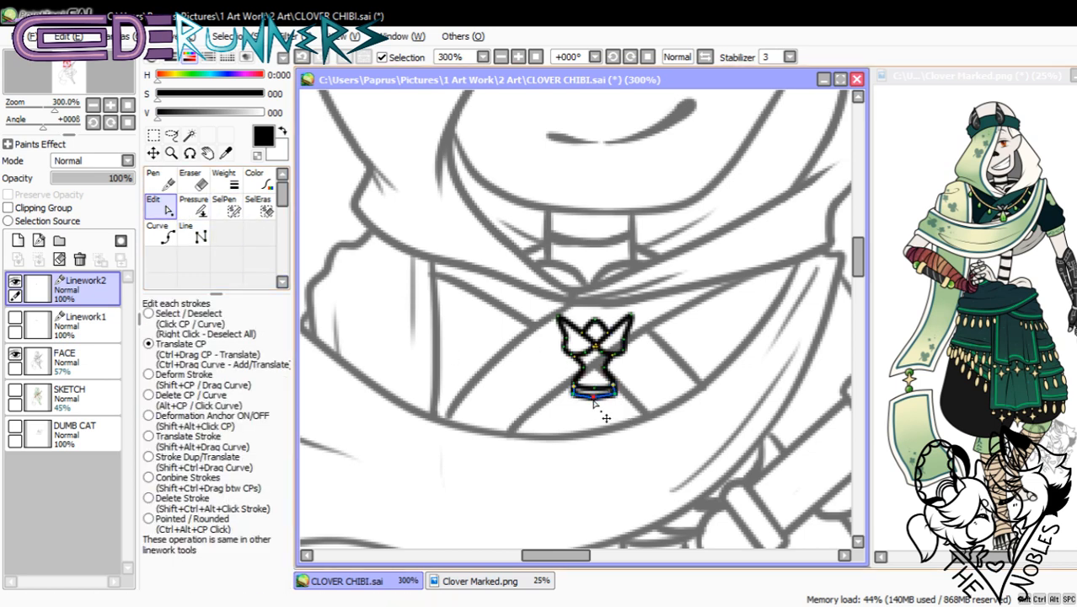
left_click(15, 317)
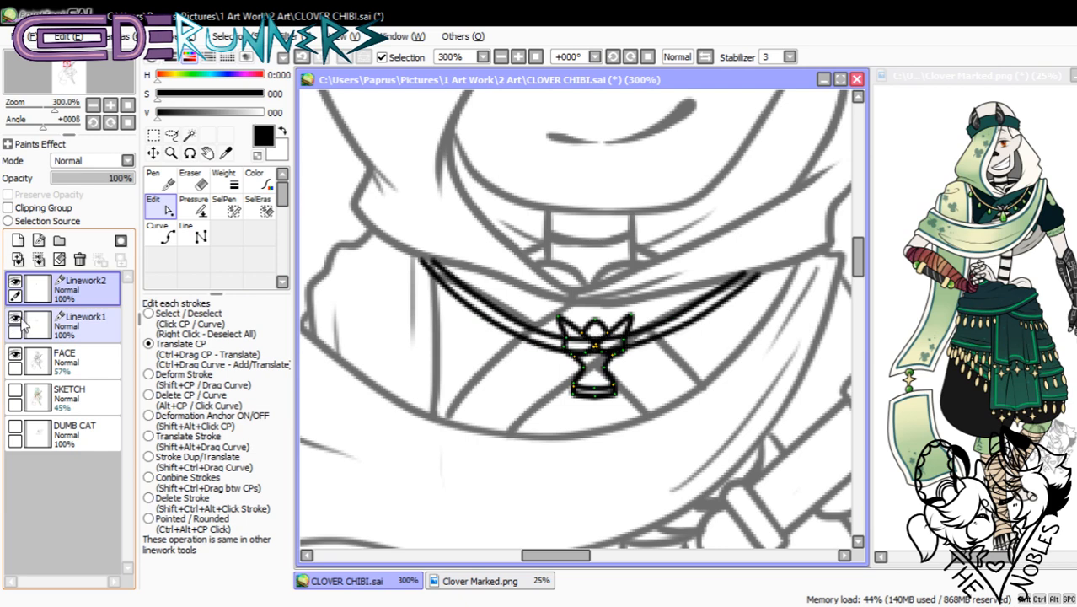
- Draw a teardrop bead hanging from the necklace just left of the pendant and reshape it into a slim upright drop
left_click(160, 236)
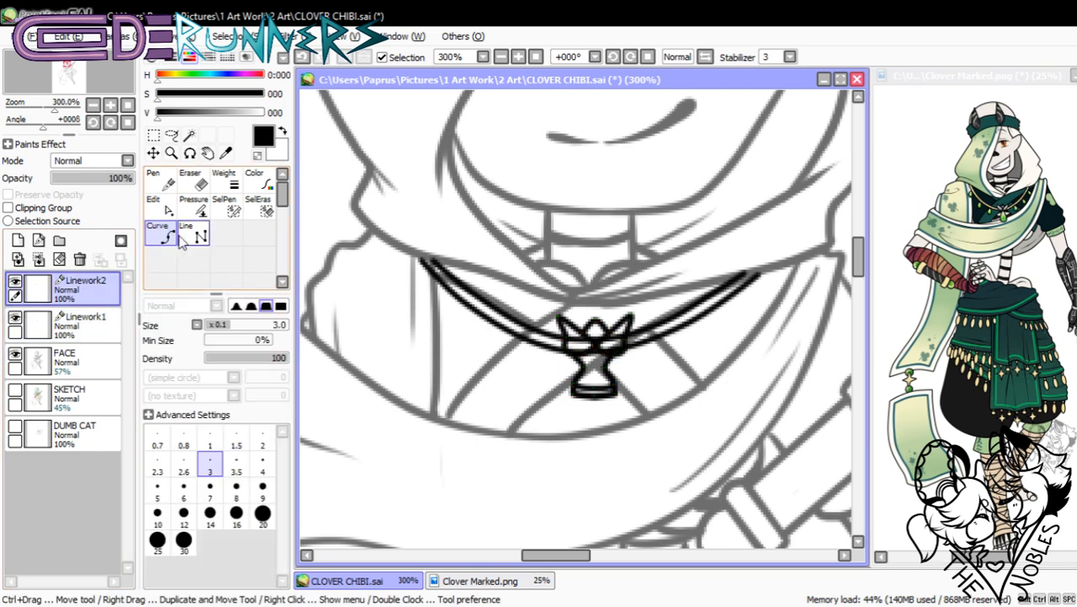
left_click(533, 363)
left_click(517, 381)
left_click(506, 362)
double_click(524, 340)
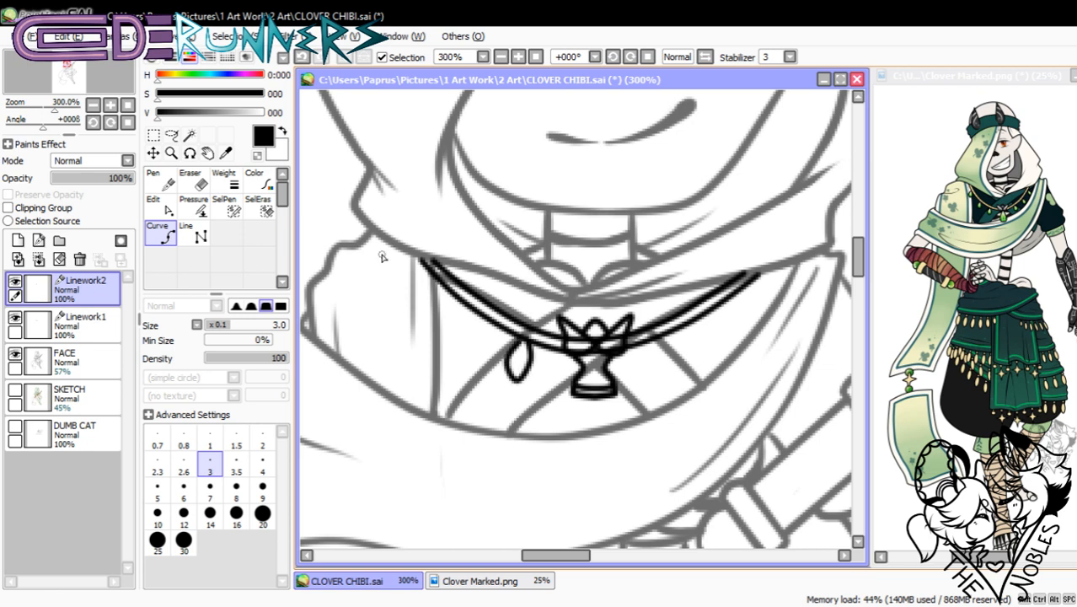
left_click(159, 204)
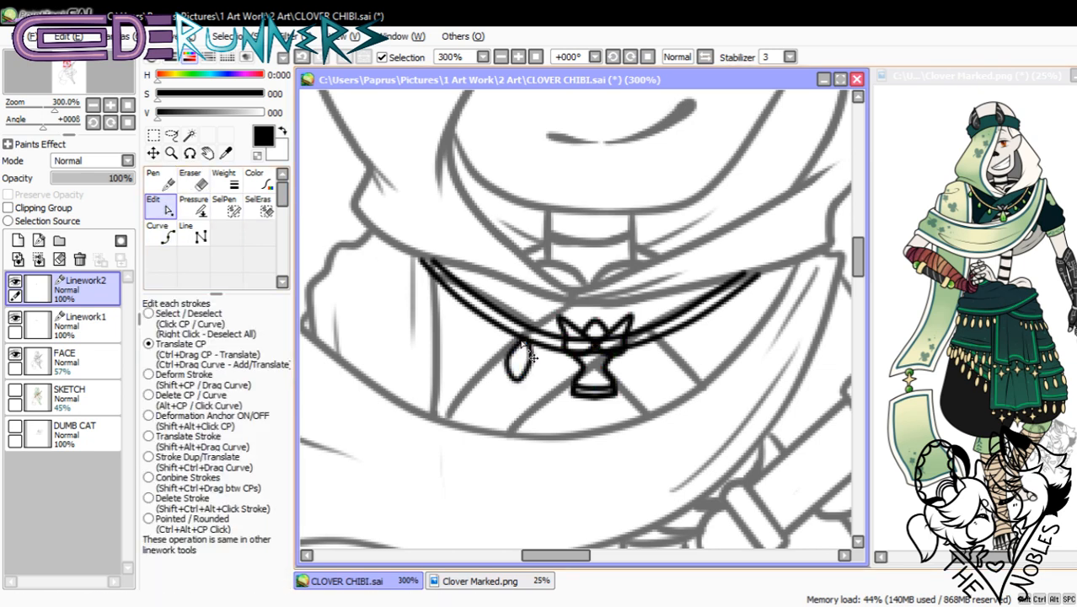
mouse_move(506, 361)
left_mouse_down()
mouse_move(532, 361)
mouse_move(526, 375)
left_mouse_up()
- Draw a second teardrop bead farther up the necklace's left side and refine its shape with Translate CP
left_click(164, 236)
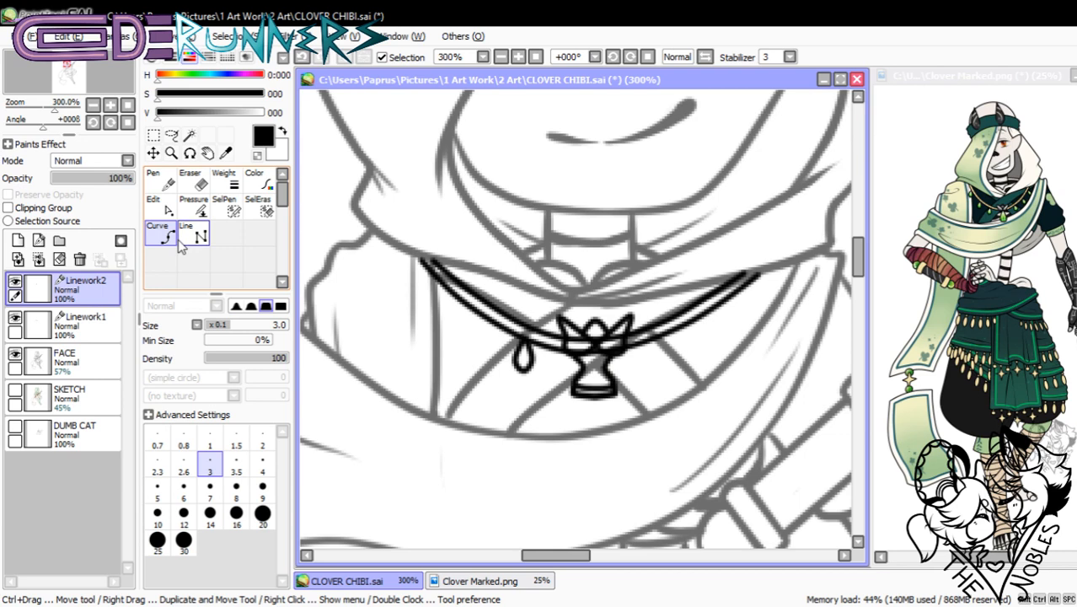
left_click(481, 334)
left_click(472, 350)
left_click(464, 334)
double_click(474, 314)
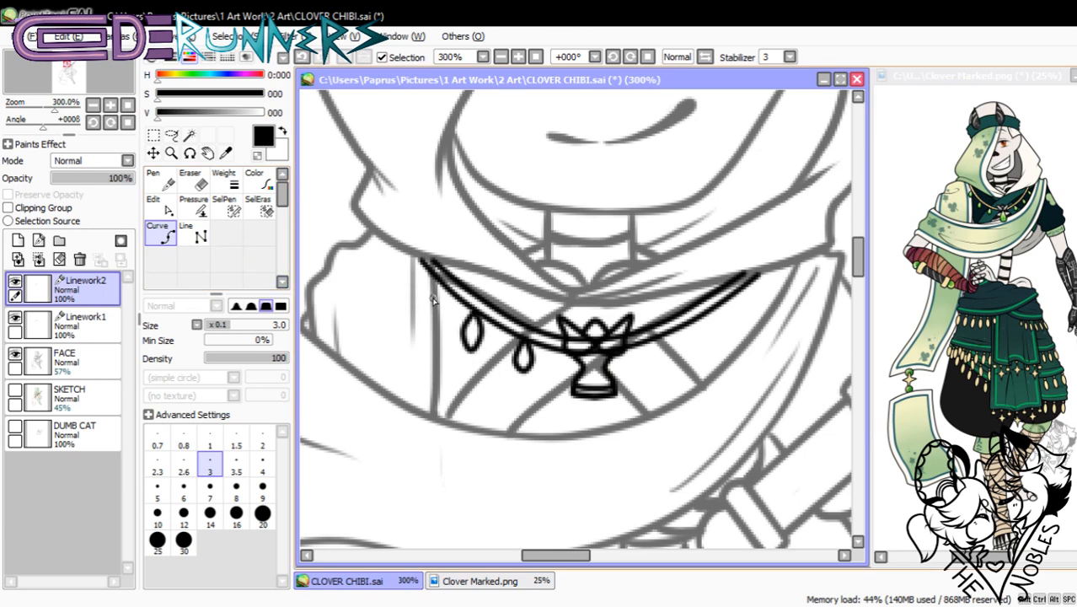
left_click(160, 206)
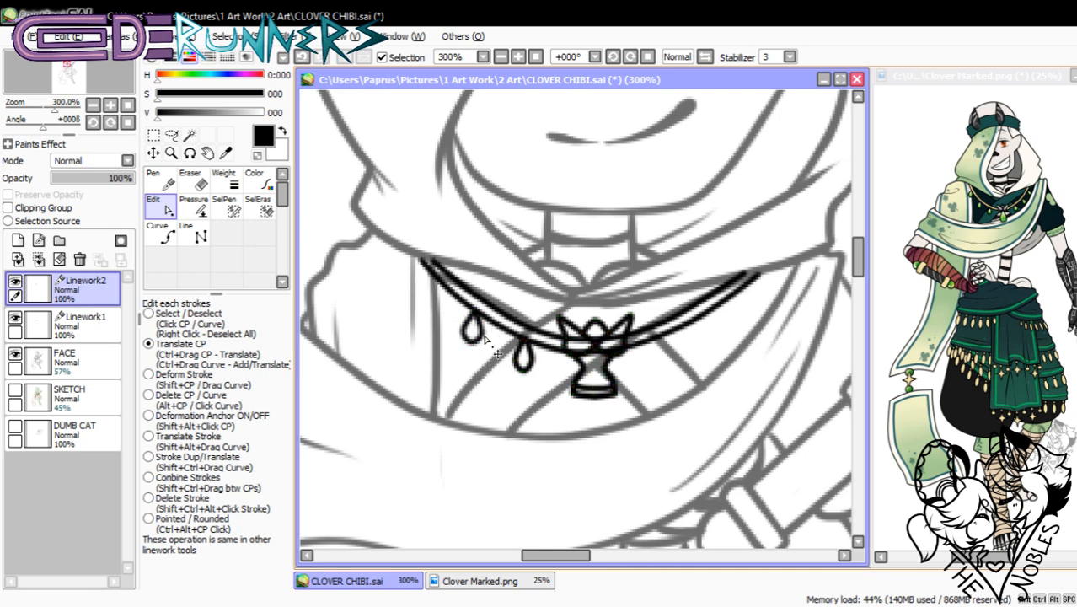
- Draw a third teardrop bead near the necklace's upper left end and adjust its control points
left_click(160, 234)
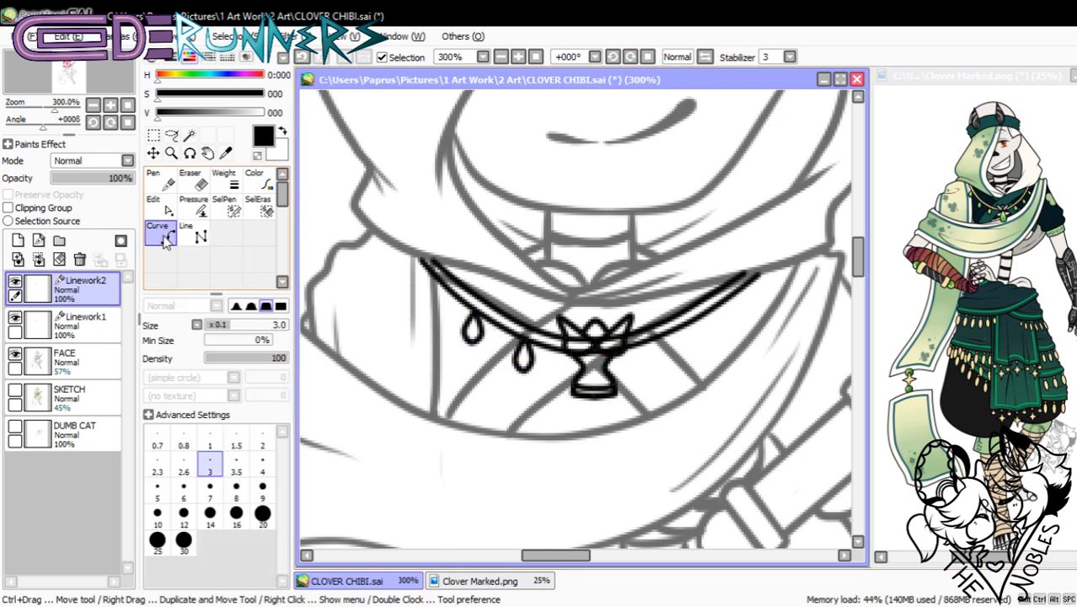
left_click(433, 282)
left_click(441, 301)
left_click(431, 316)
left_click(422, 300)
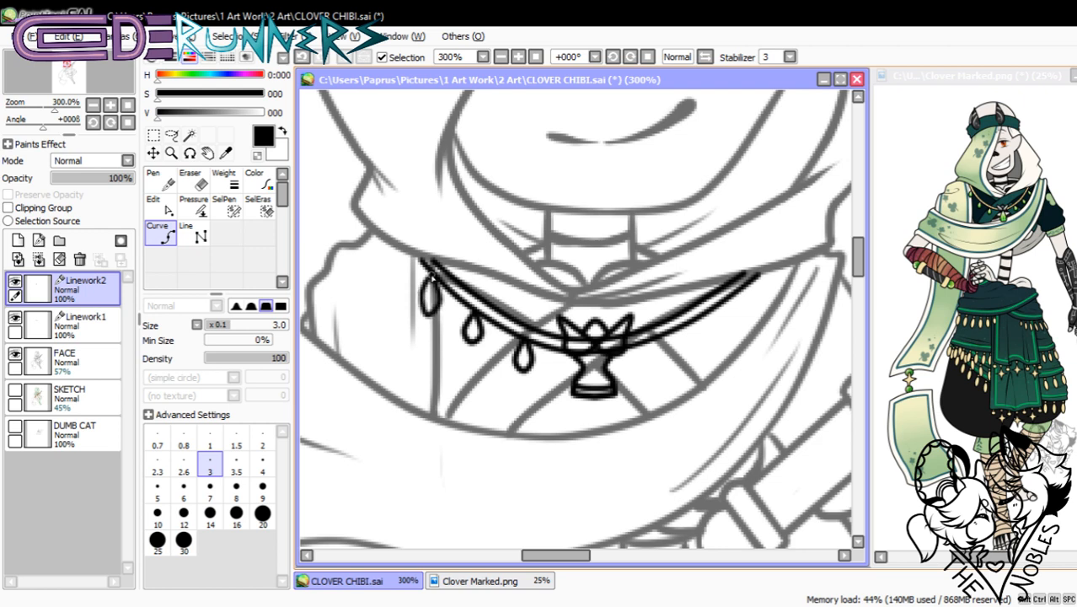
double_click(431, 279)
left_click(155, 205)
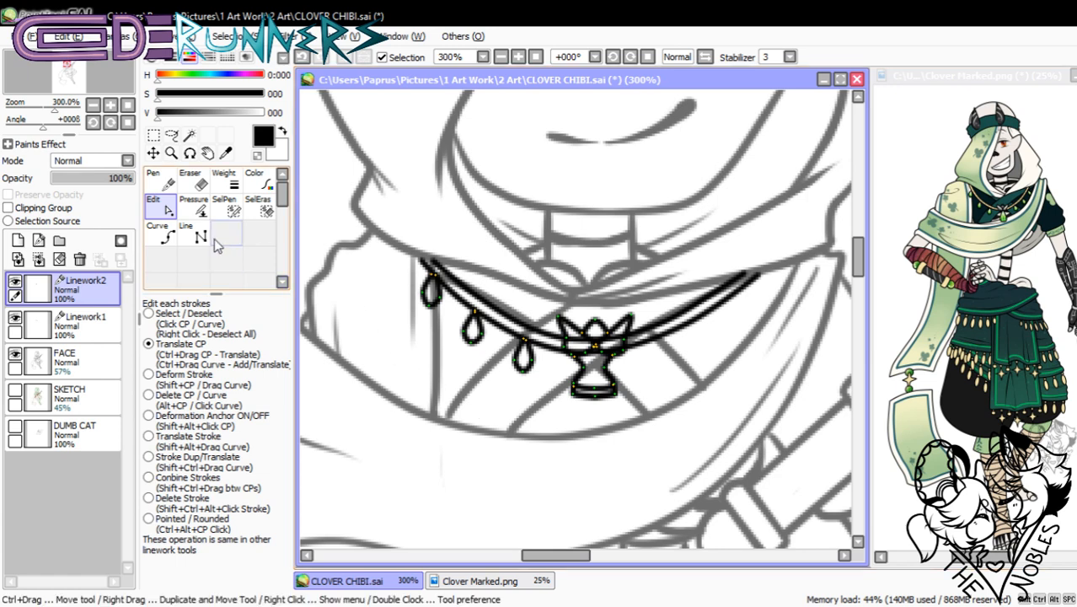
- Draw a teardrop bead hanging just right of the pendant and refine its outline with Translate CP
left_click(169, 237)
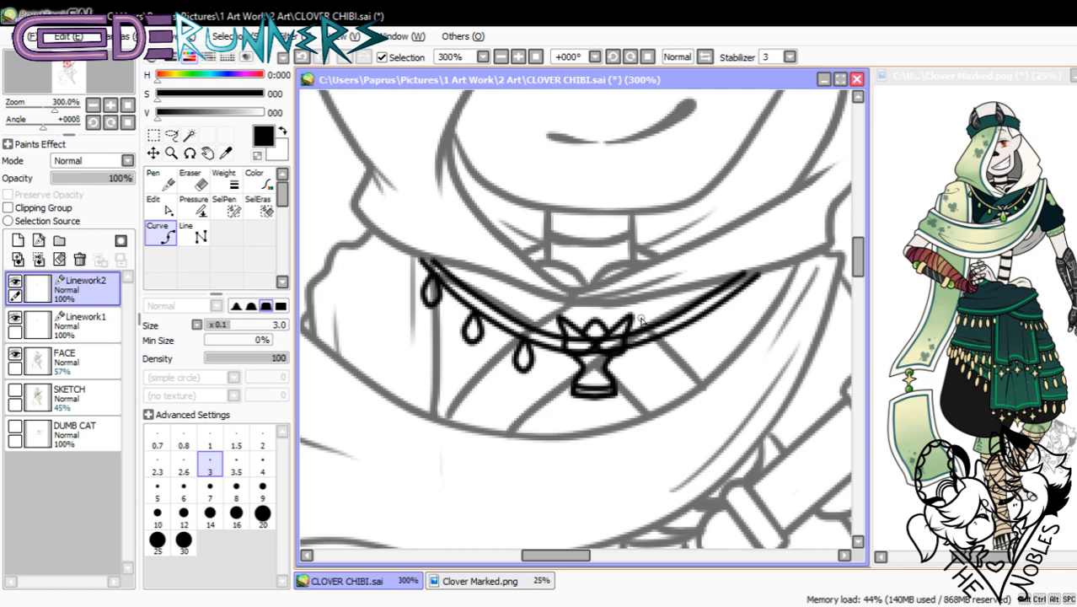
mouse_move(657, 340)
left_mouse_down()
mouse_move(654, 371)
mouse_move(666, 361)
mouse_move(659, 344)
left_mouse_up()
double_click(657, 340)
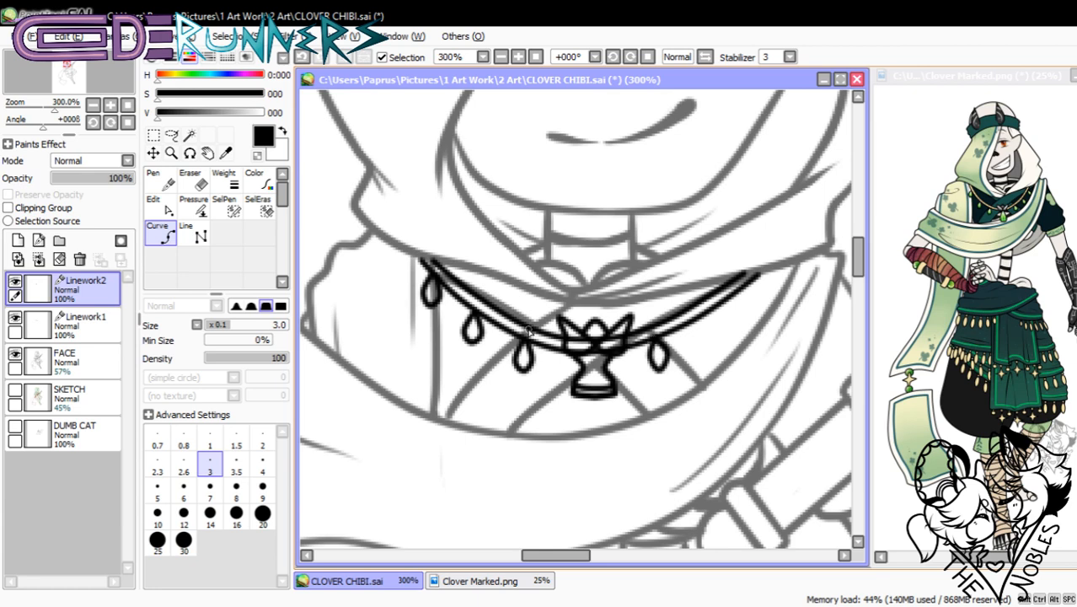
left_click(161, 206)
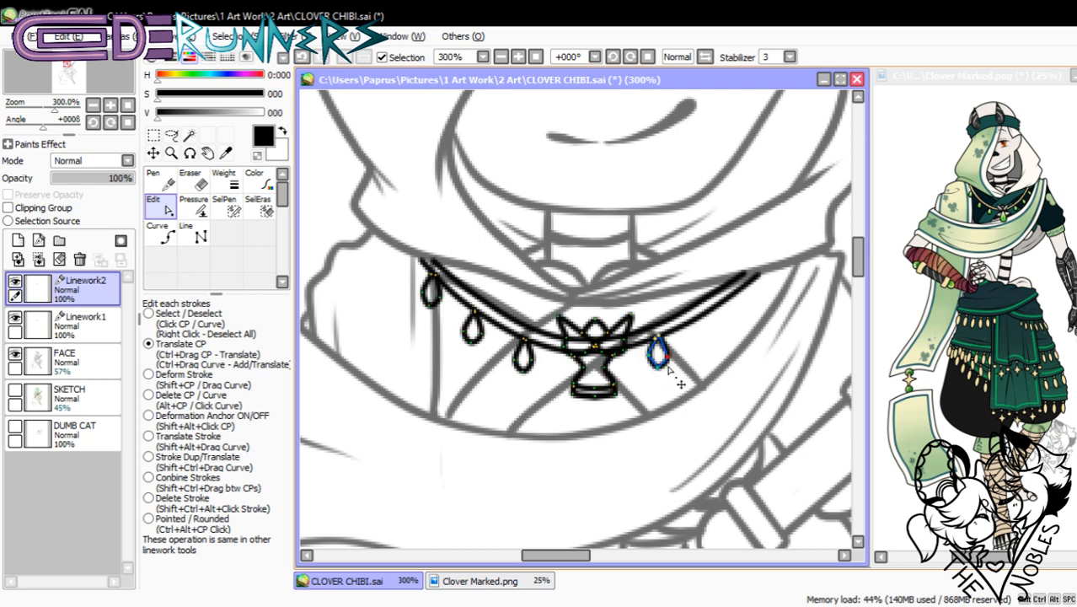
- Draw another teardrop bead farther up the necklace's right side and adjust its control points to match the others
left_click(172, 237)
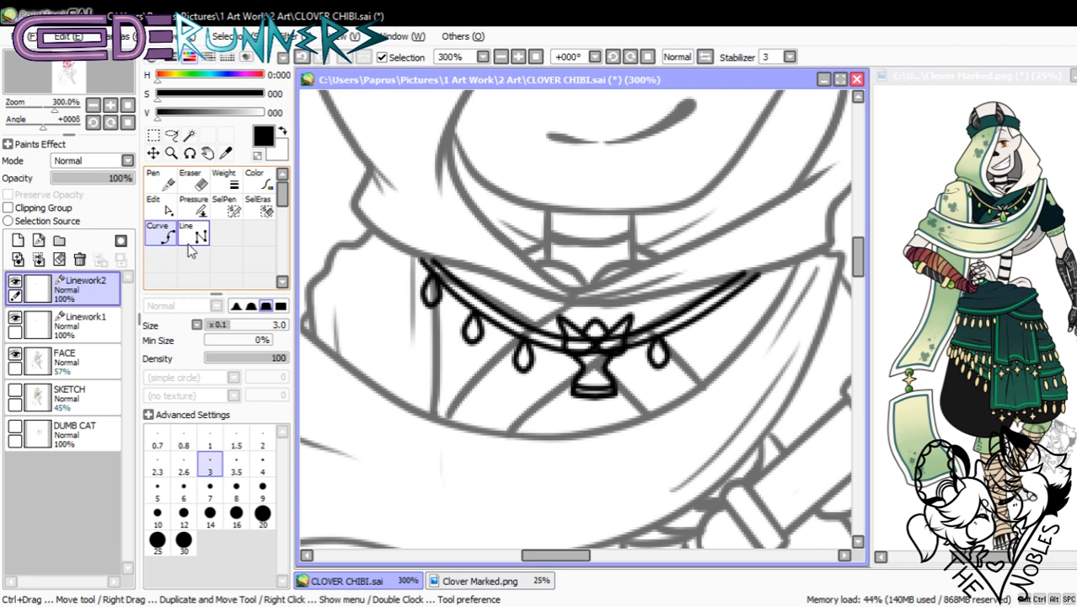
left_click(701, 332)
left_click(710, 344)
left_click(719, 331)
double_click(709, 313)
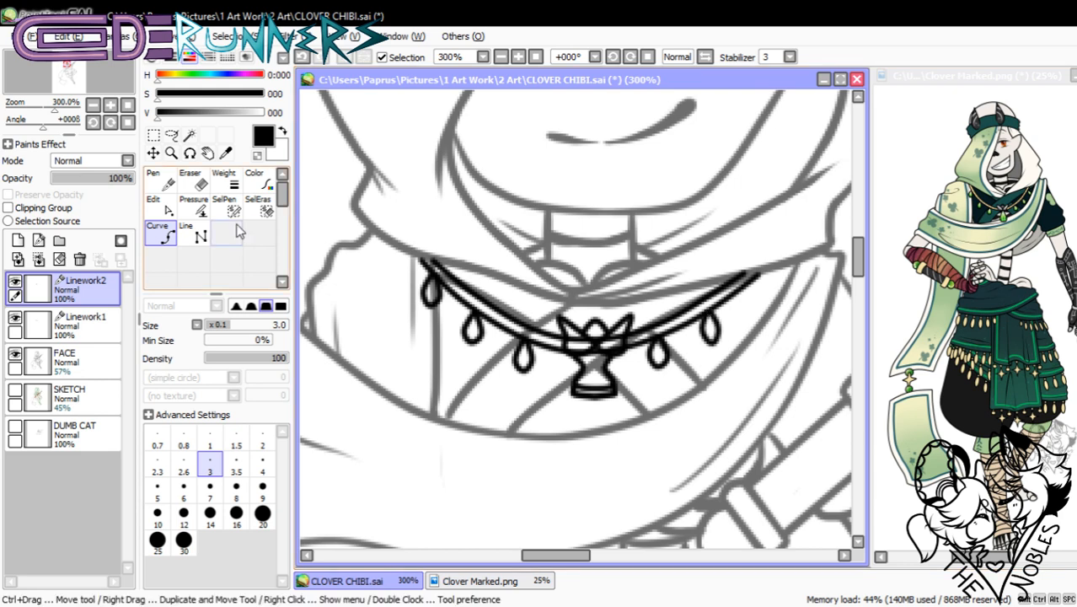
left_click(160, 205)
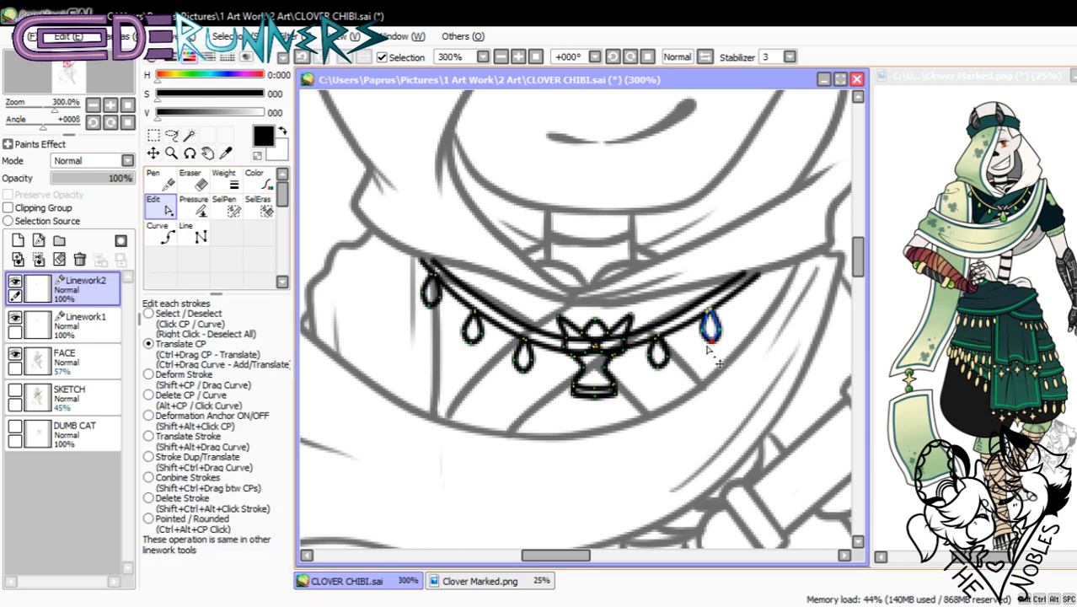
key("c")
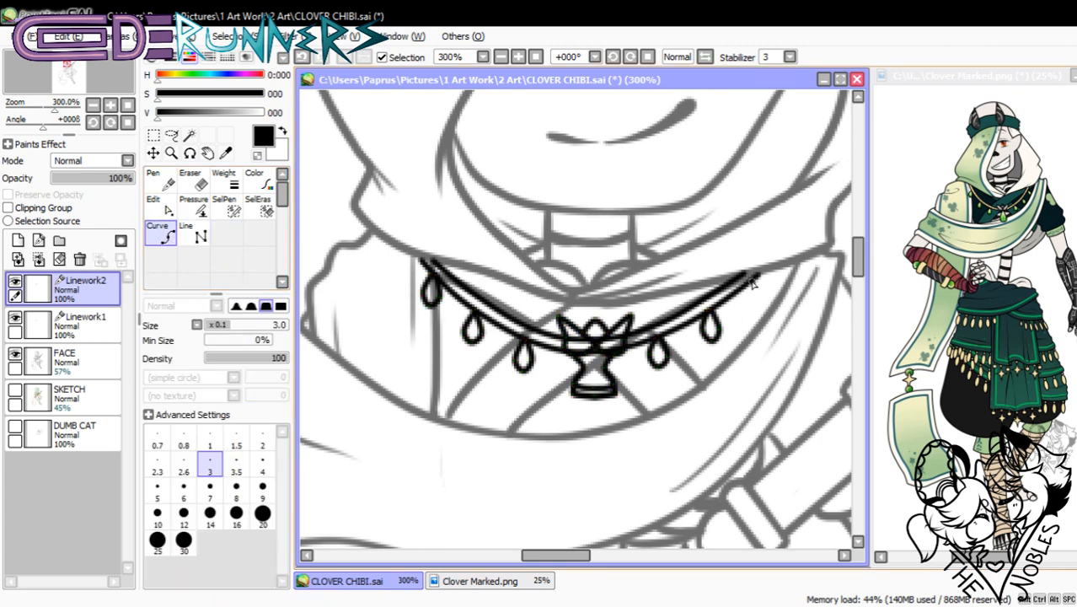
- Draw a third teardrop bead near the necklace's upper right end and adjust its control points with Translate CP
left_click(747, 296)
left_click(757, 311)
left_click(766, 296)
double_click(757, 277)
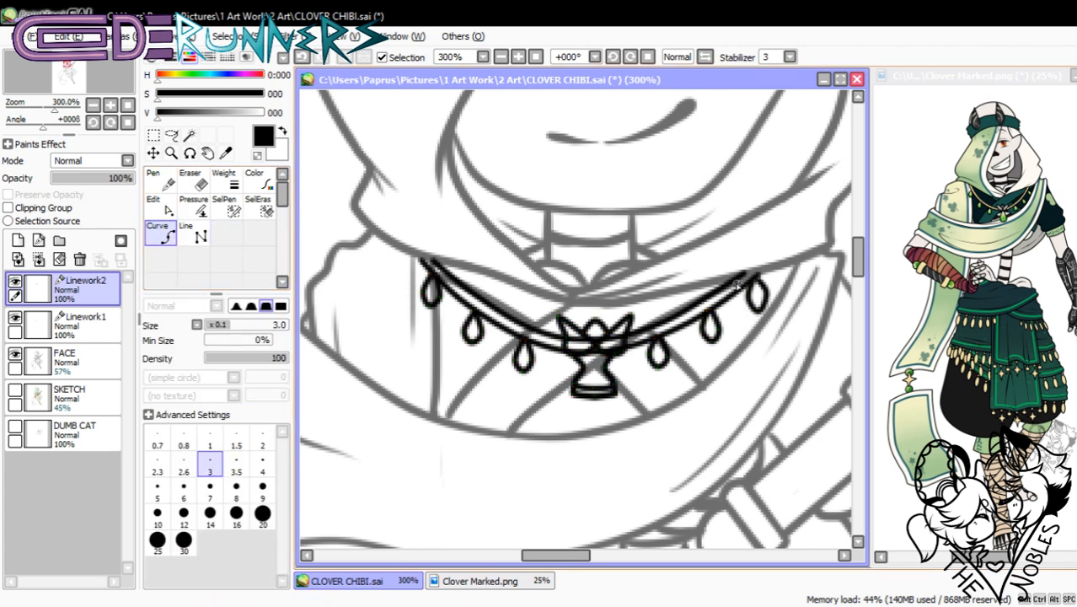
left_click(162, 207)
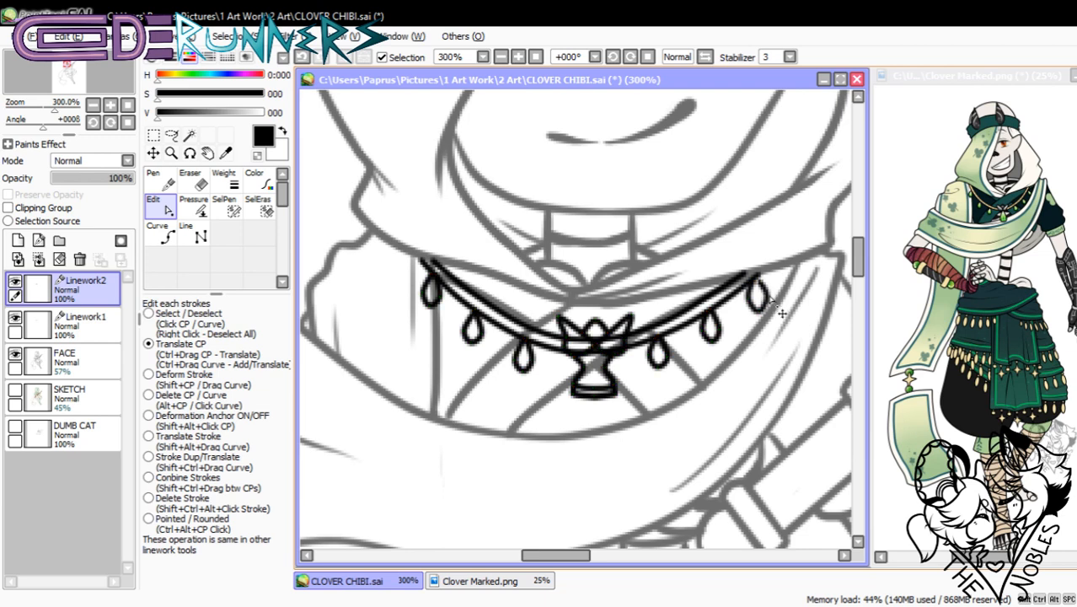
left_click_drag(751, 283, 754, 306)
- Erase the chain segment crossing the pendant on the rasterized Linework1 layer and merge Linework2 down into it
left_click(84, 324)
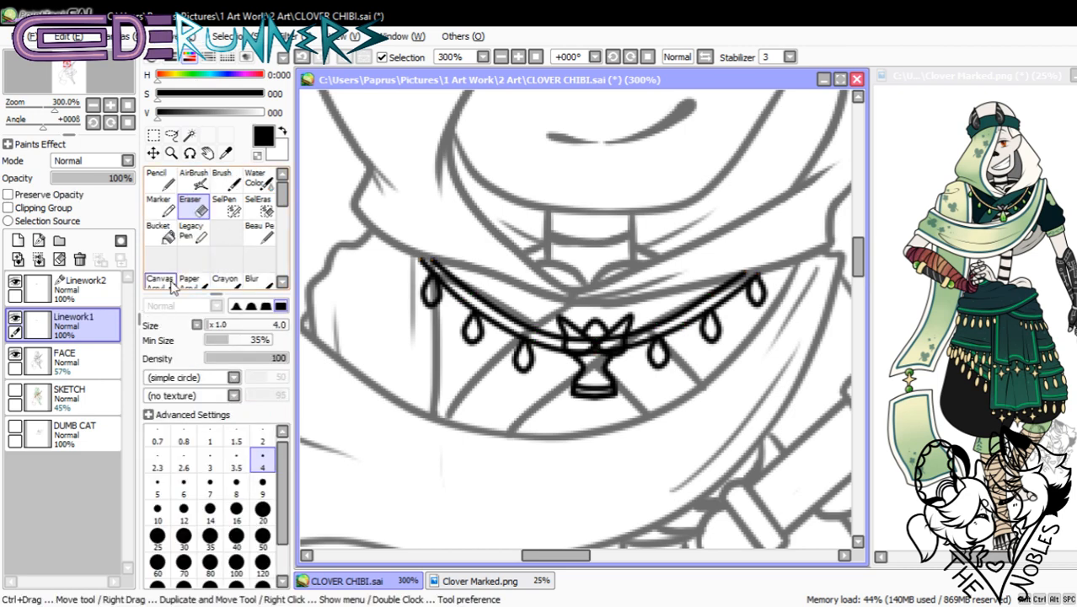
mouse_move(583, 329)
left_mouse_down()
mouse_move(574, 350)
mouse_move(594, 342)
mouse_move(601, 358)
mouse_move(614, 347)
left_mouse_up()
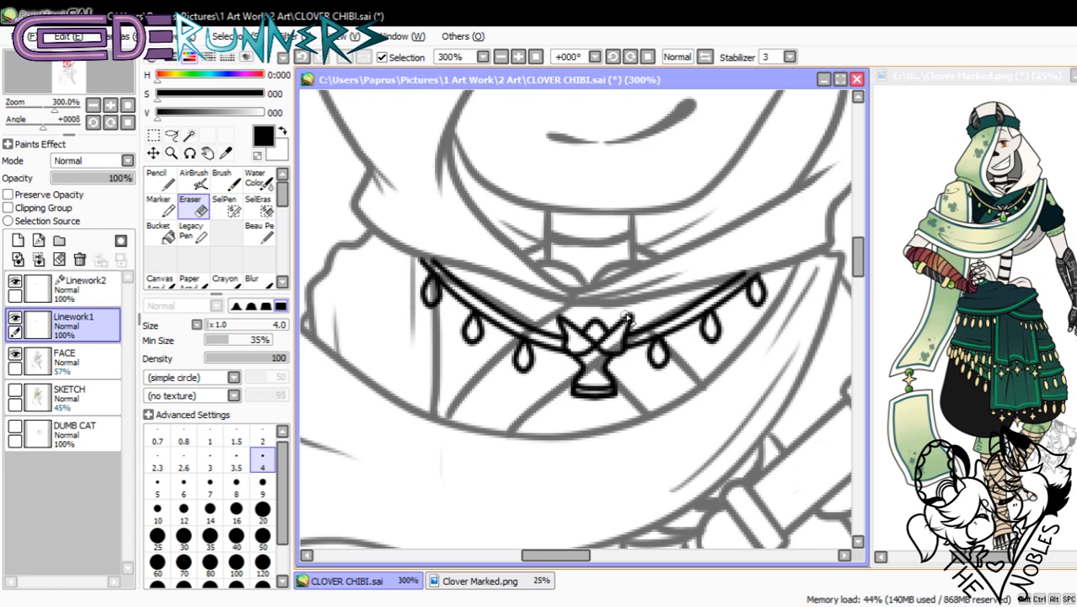
left_click(76, 283)
left_click(38, 259)
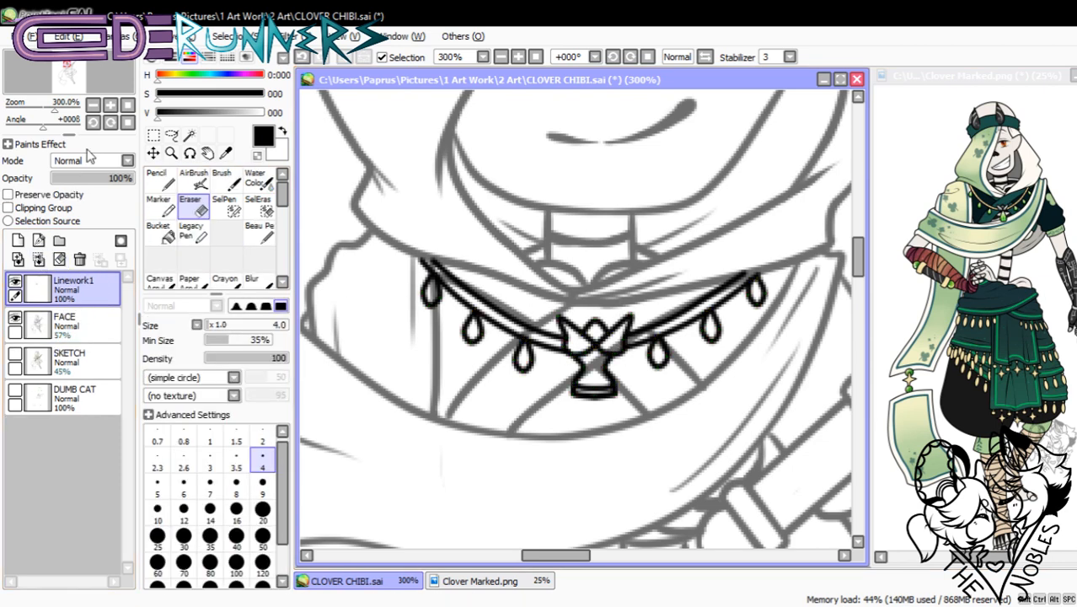
- Set the FACE layer's opacity to 100%
left_click(110, 315)
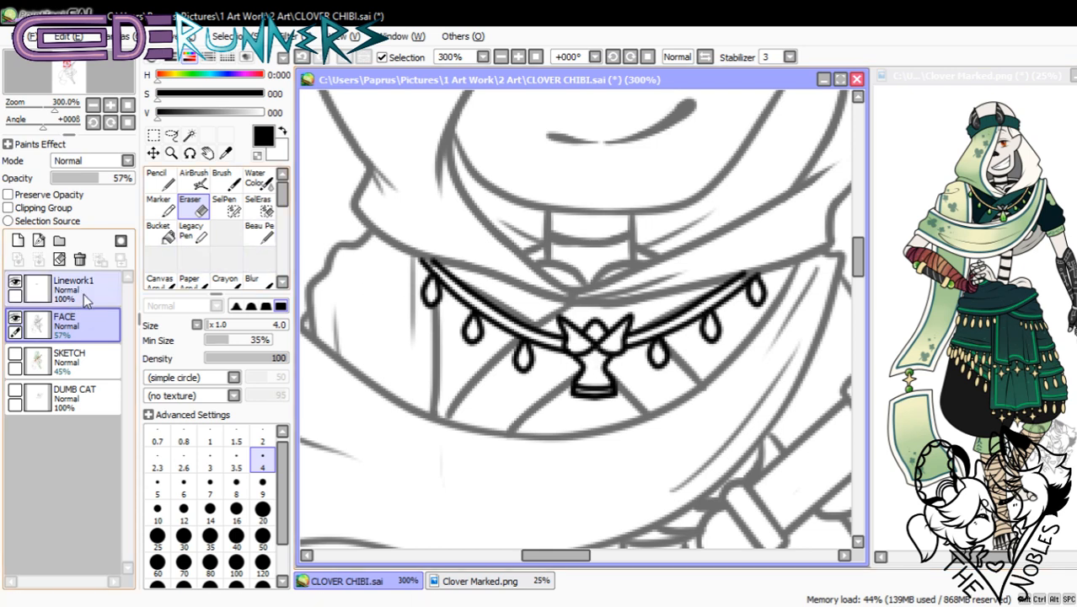
left_click(128, 177)
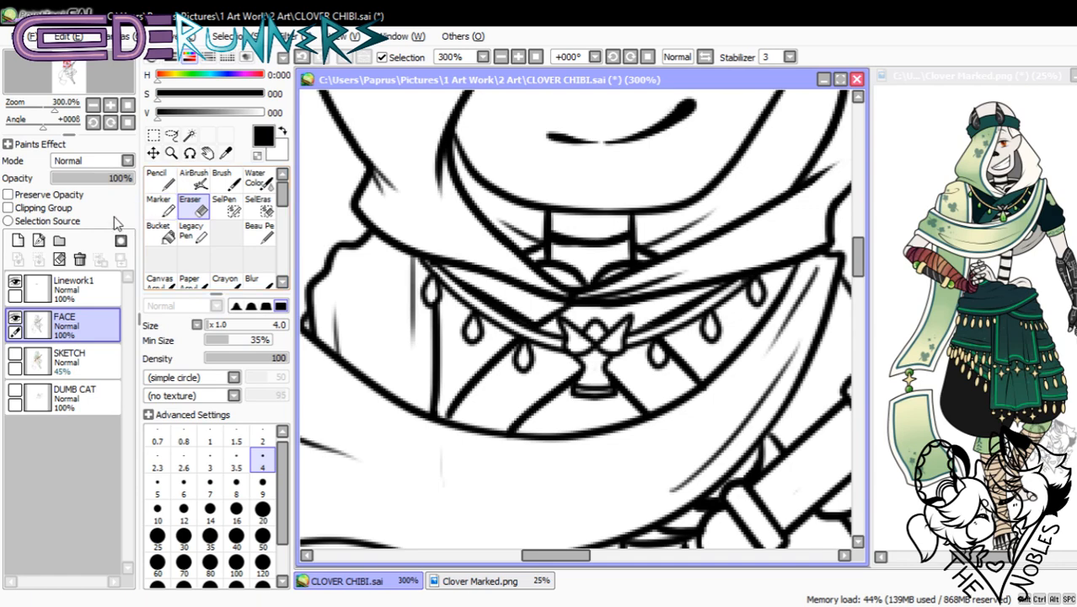
left_click(92, 106)
left_click(92, 106)
left_click(92, 107)
left_click(92, 106)
left_click(92, 107)
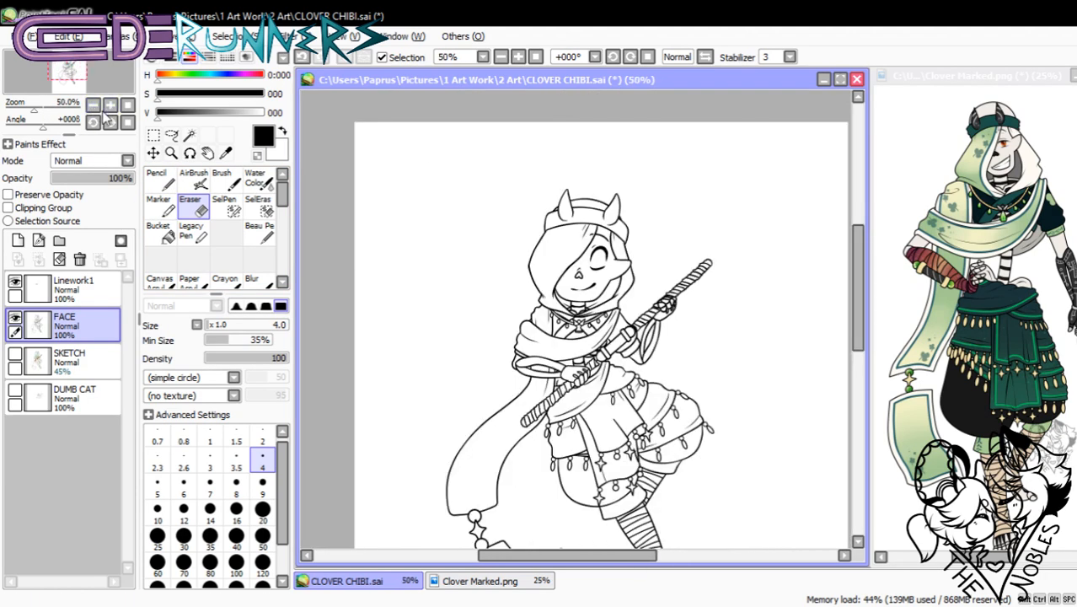
- Merge the Linework1 necklace layer into the FACE layer and save the file
left_click(85, 291)
left_click(79, 259)
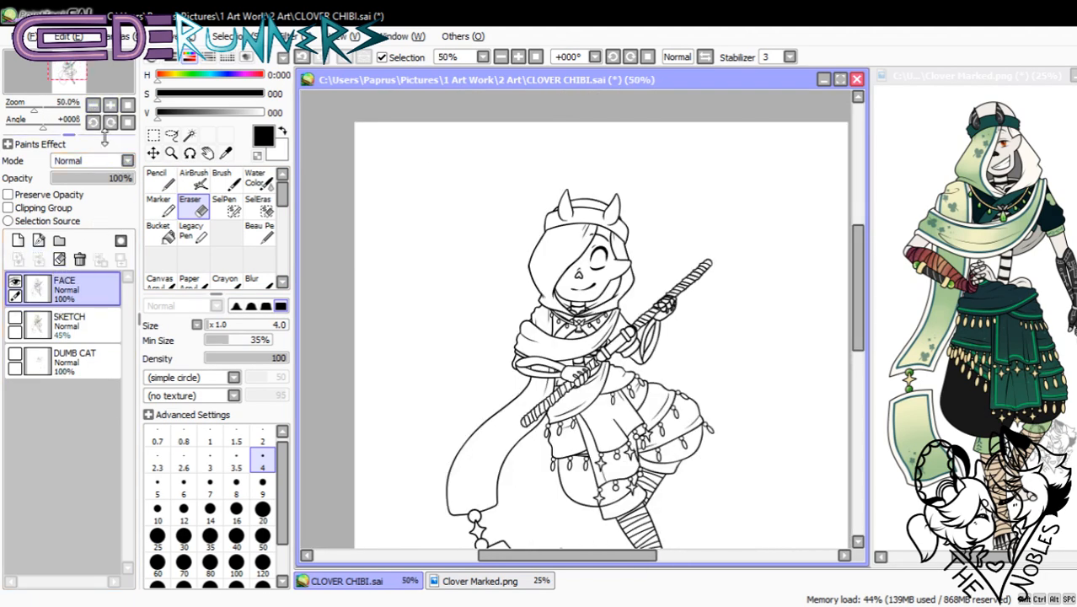
left_click(110, 105)
left_click(128, 106)
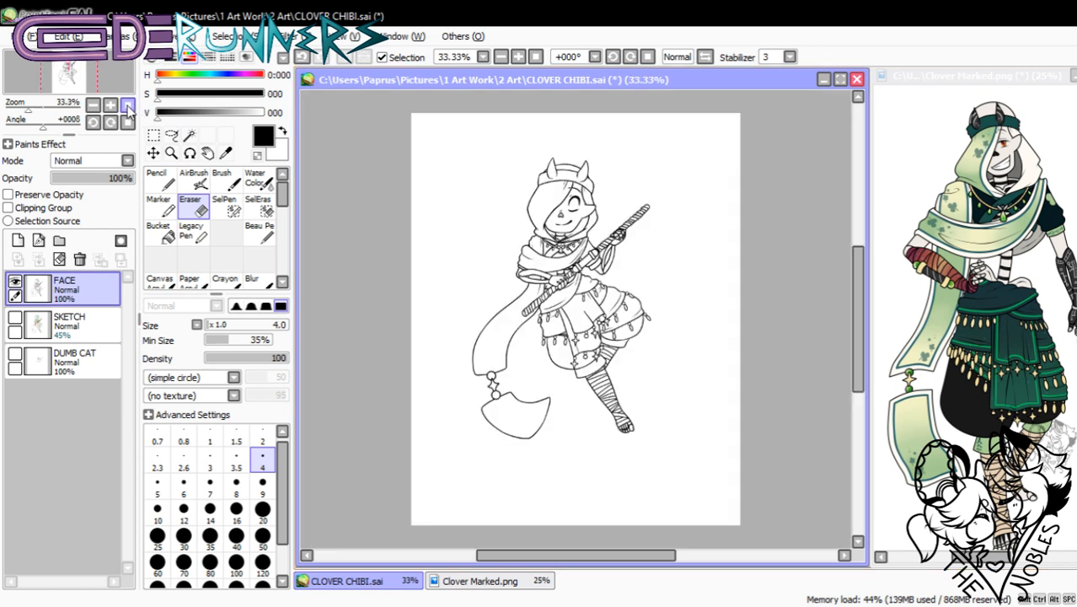
key("ctrl+s")
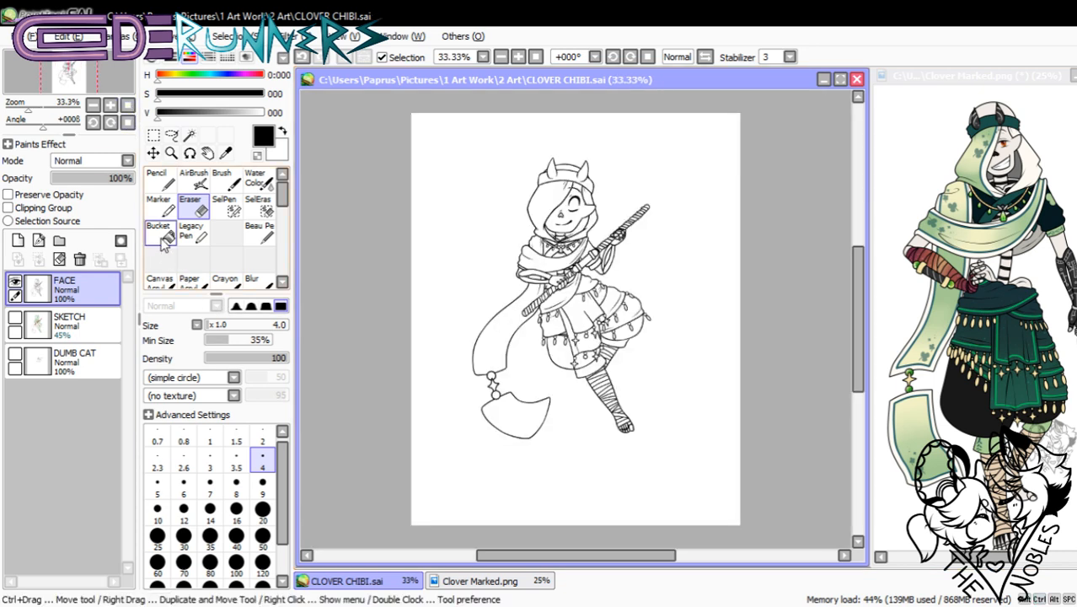
- Crop the canvas to a rectangular selection that trims the blank strips above and below the character
left_click(154, 137)
left_click_drag(410, 142, 779, 456)
left_click(123, 35)
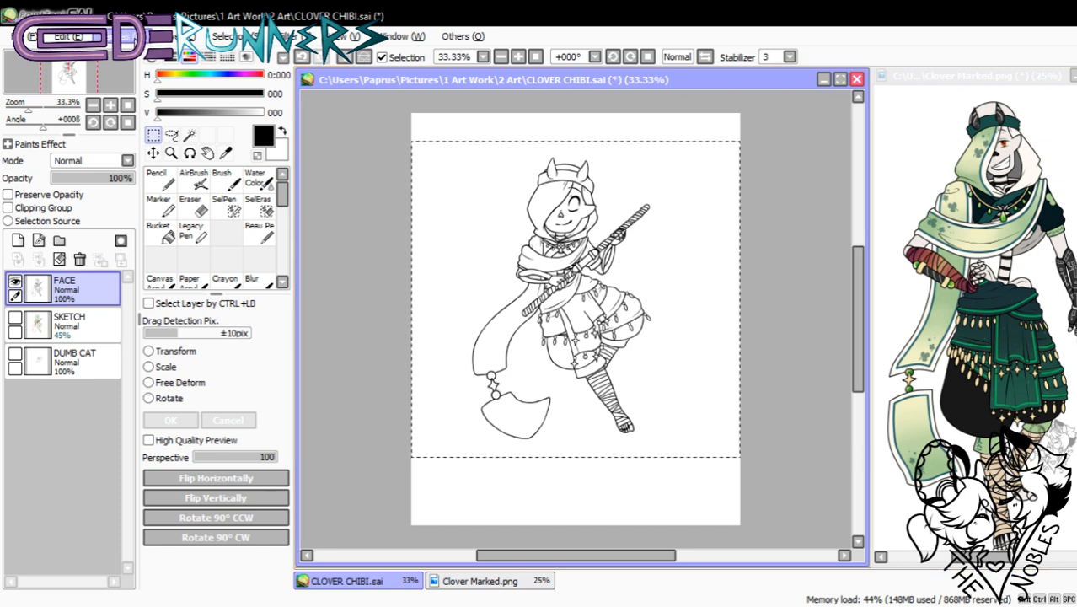
left_click(155, 94)
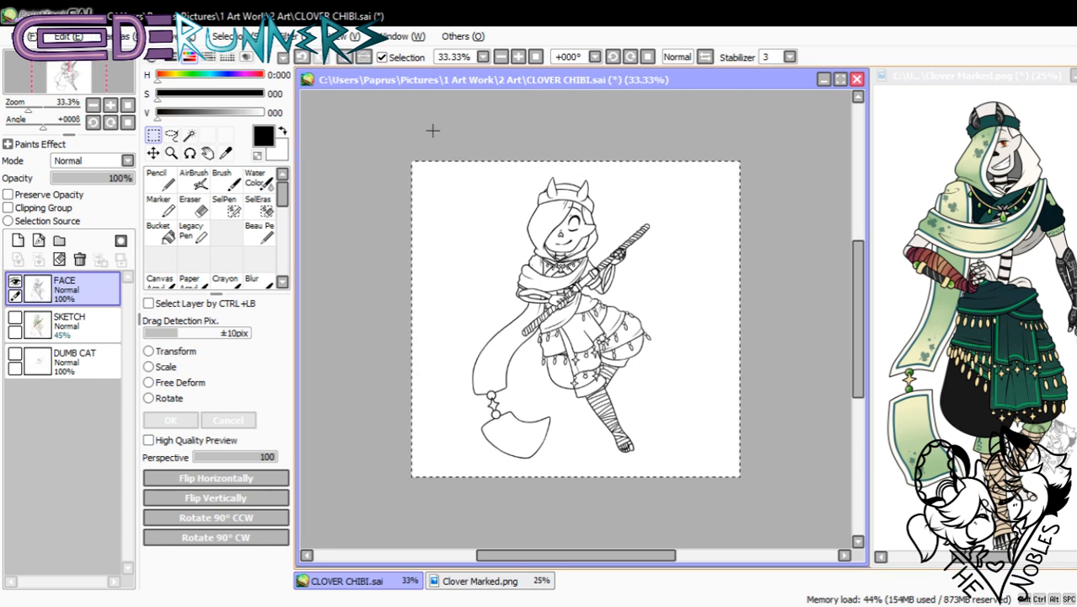
- Crop the canvas to a selection that trims the blank strip to the right of the staff
left_click_drag(420, 144, 681, 518)
left_click_drag(858, 414, 860, 378)
left_click(123, 35)
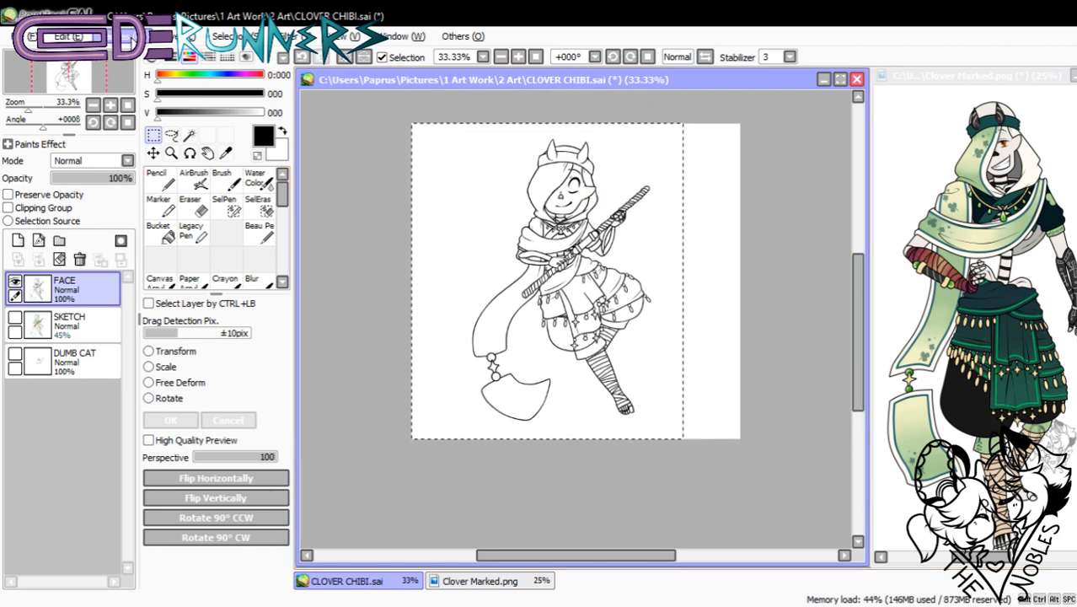
left_click(155, 95)
- Crop the canvas to a selection that trims the blank strip left of the scarf and save the file
left_click_drag(758, 98, 486, 482)
left_click(124, 35)
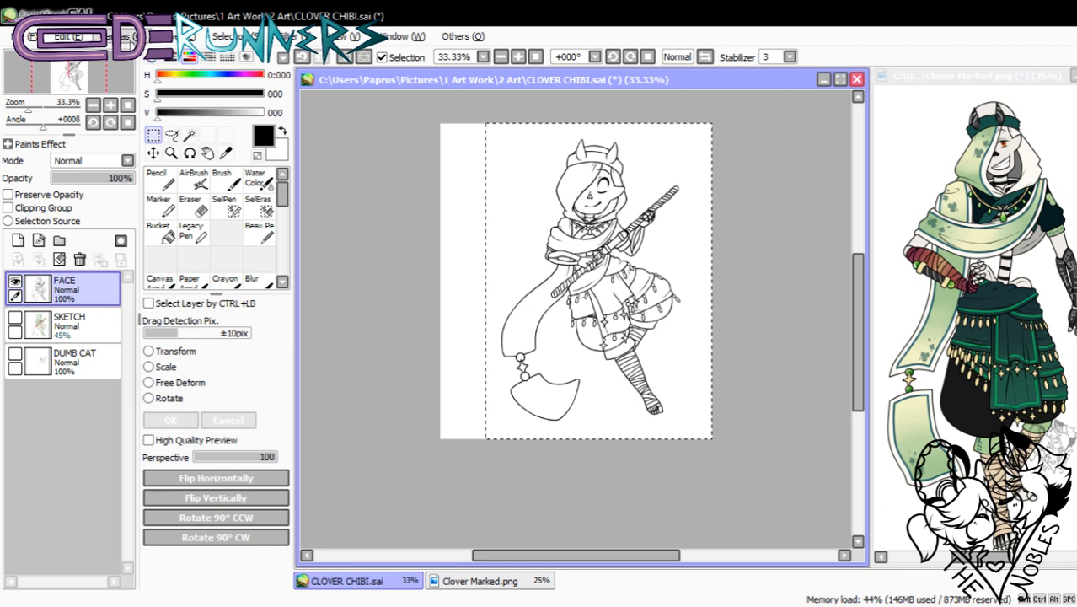
left_click(137, 94)
key("ctrl+s")
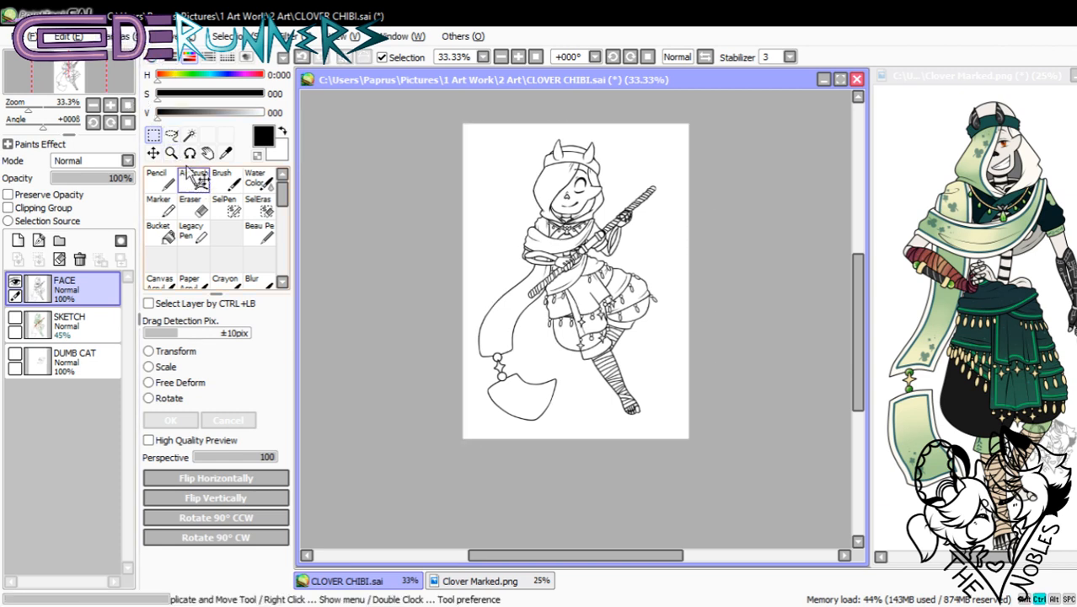
left_click(127, 104)
left_click(109, 104)
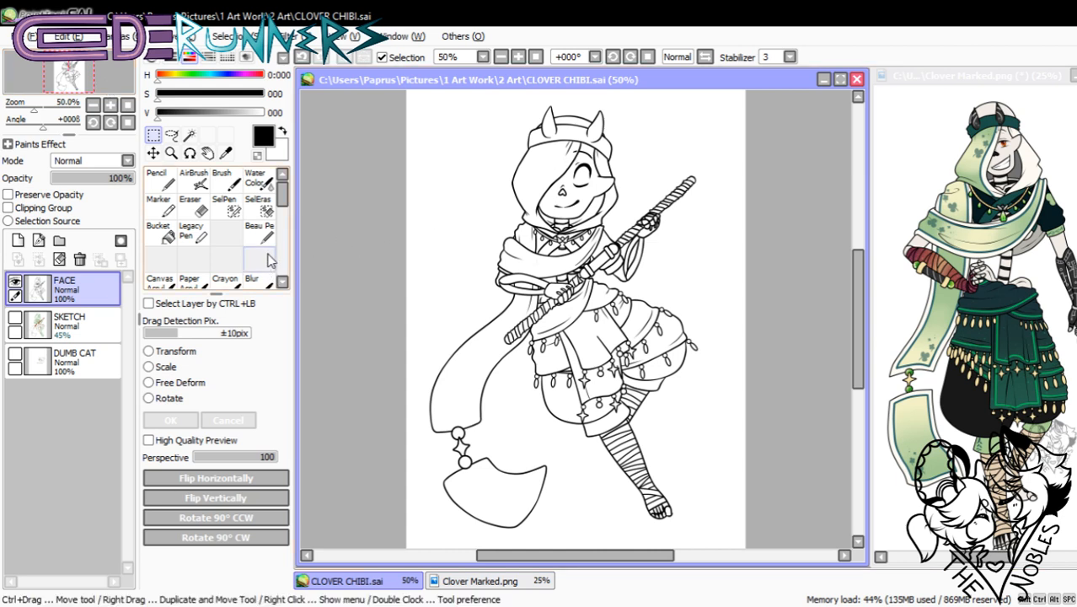
left_click(15, 283)
left_click(15, 282)
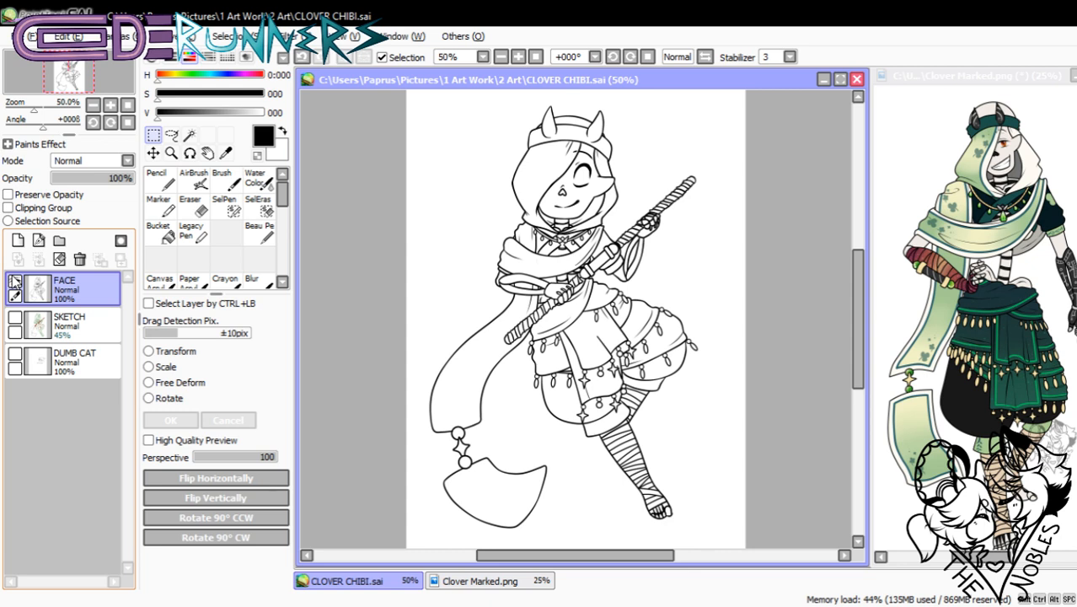
left_click(15, 281)
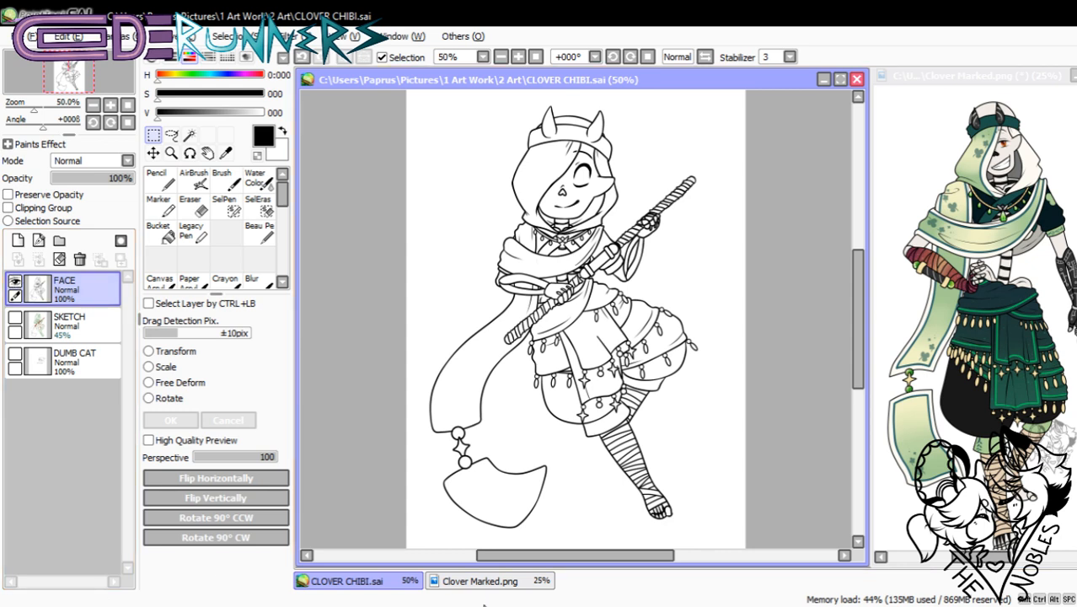
left_click(484, 605)
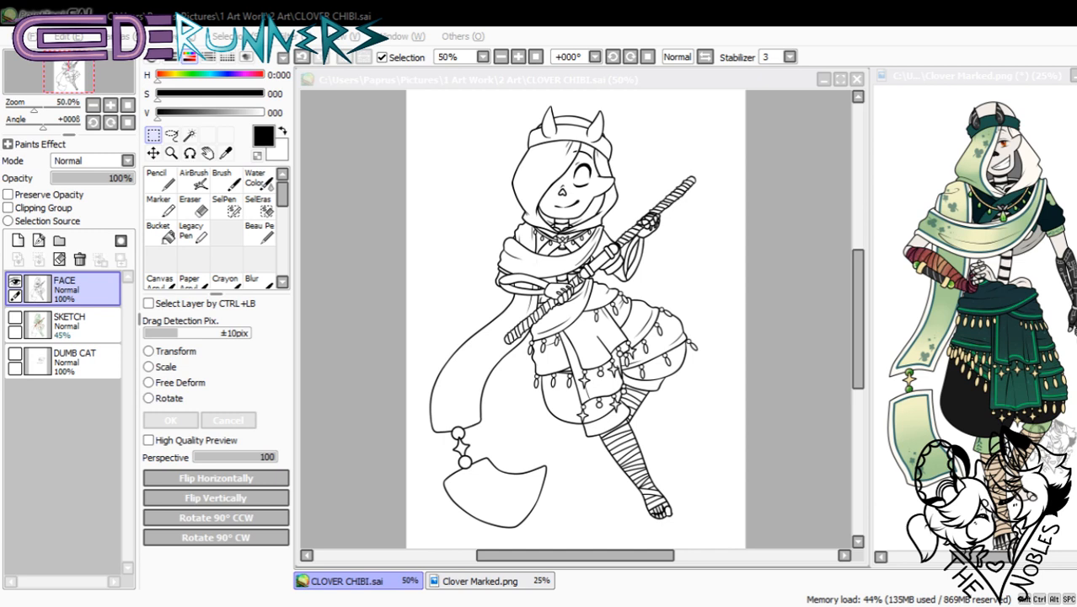